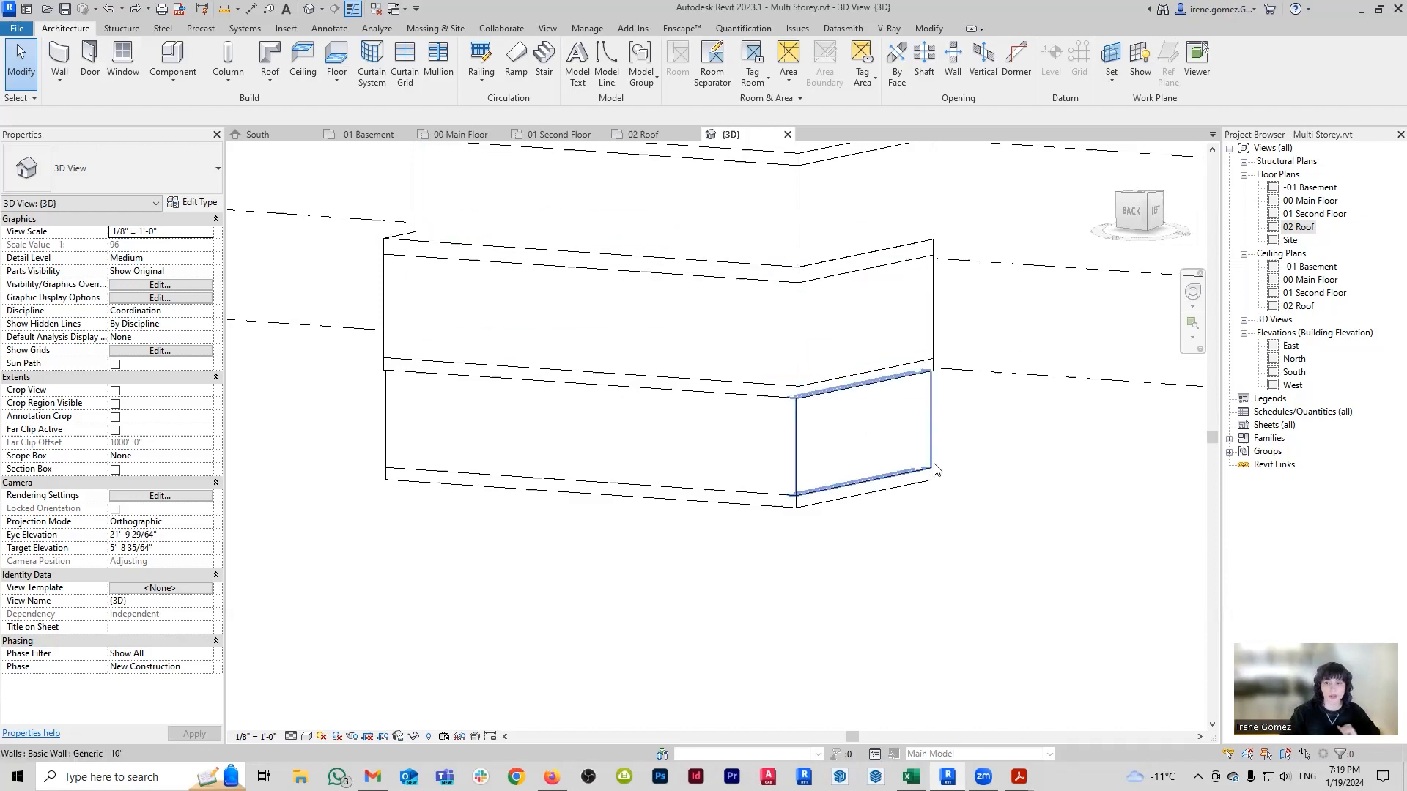
In the South elevation, place a level without a plan view about 2' below 00 Main Floor.
double_click(1306, 373)
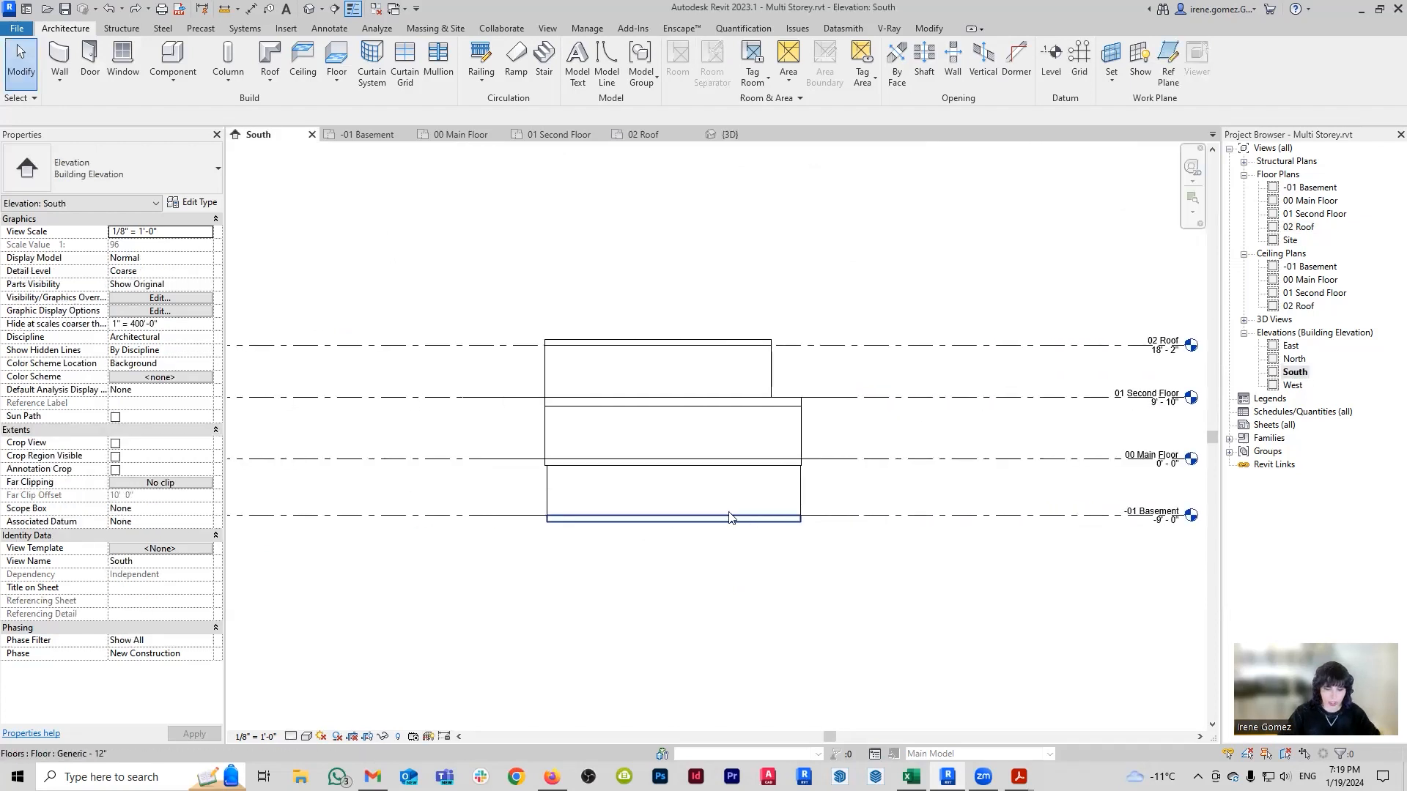
key("l")
key("l")
left_click(113, 116)
left_click(475, 471)
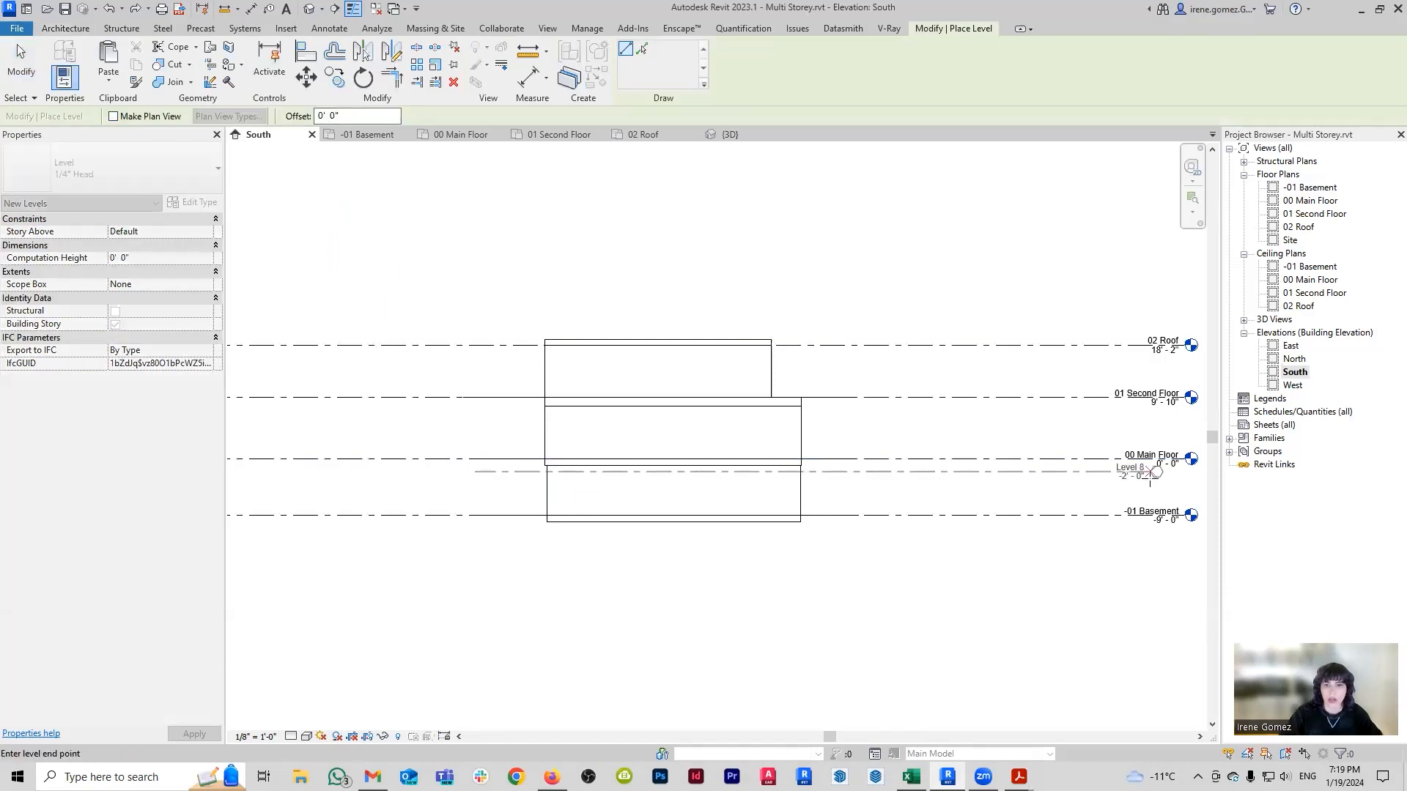
left_click(1157, 471)
key("Escape")
key("Escape")
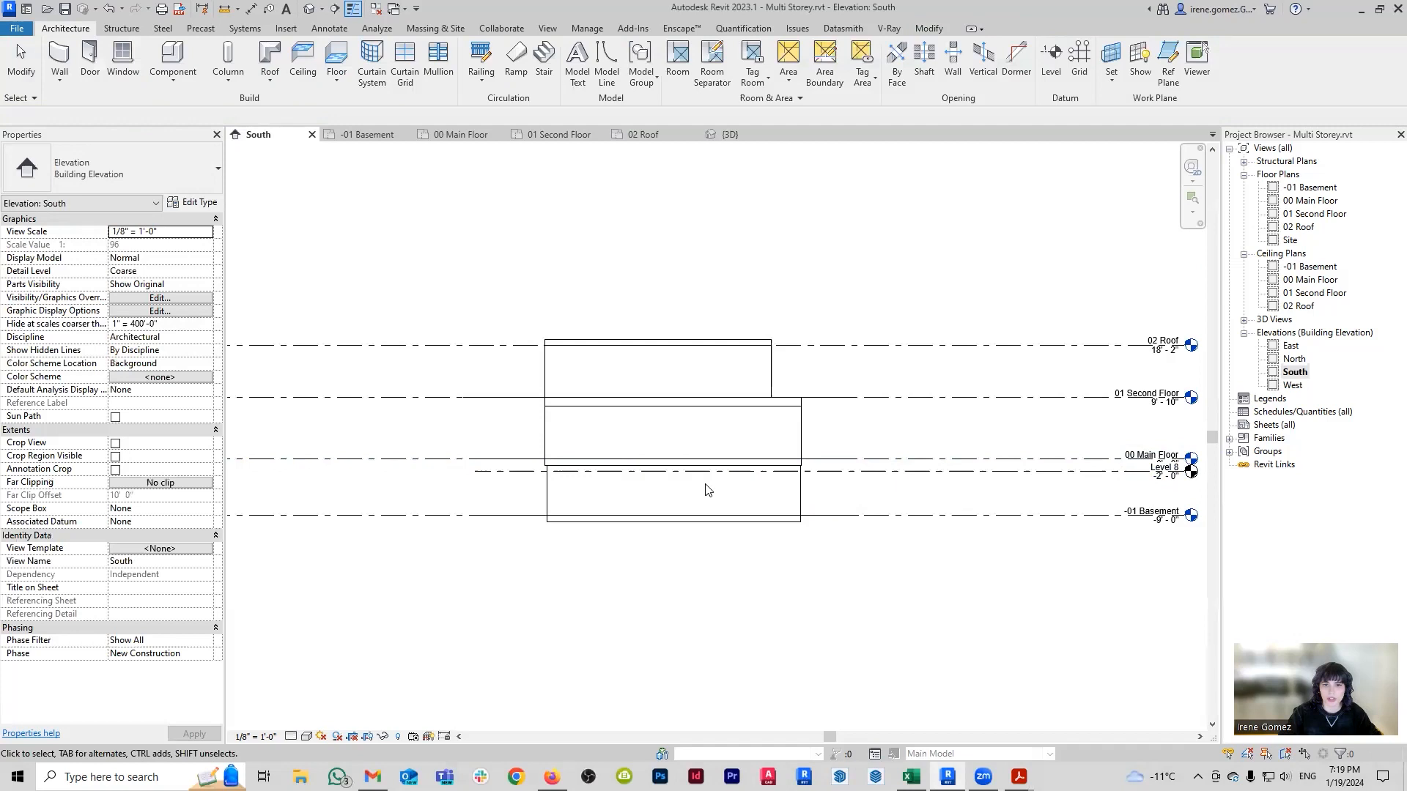
Align the new level to the underside of the main floor slab.
key("a")
key("l")
scroll(797, 492, "up", 2)
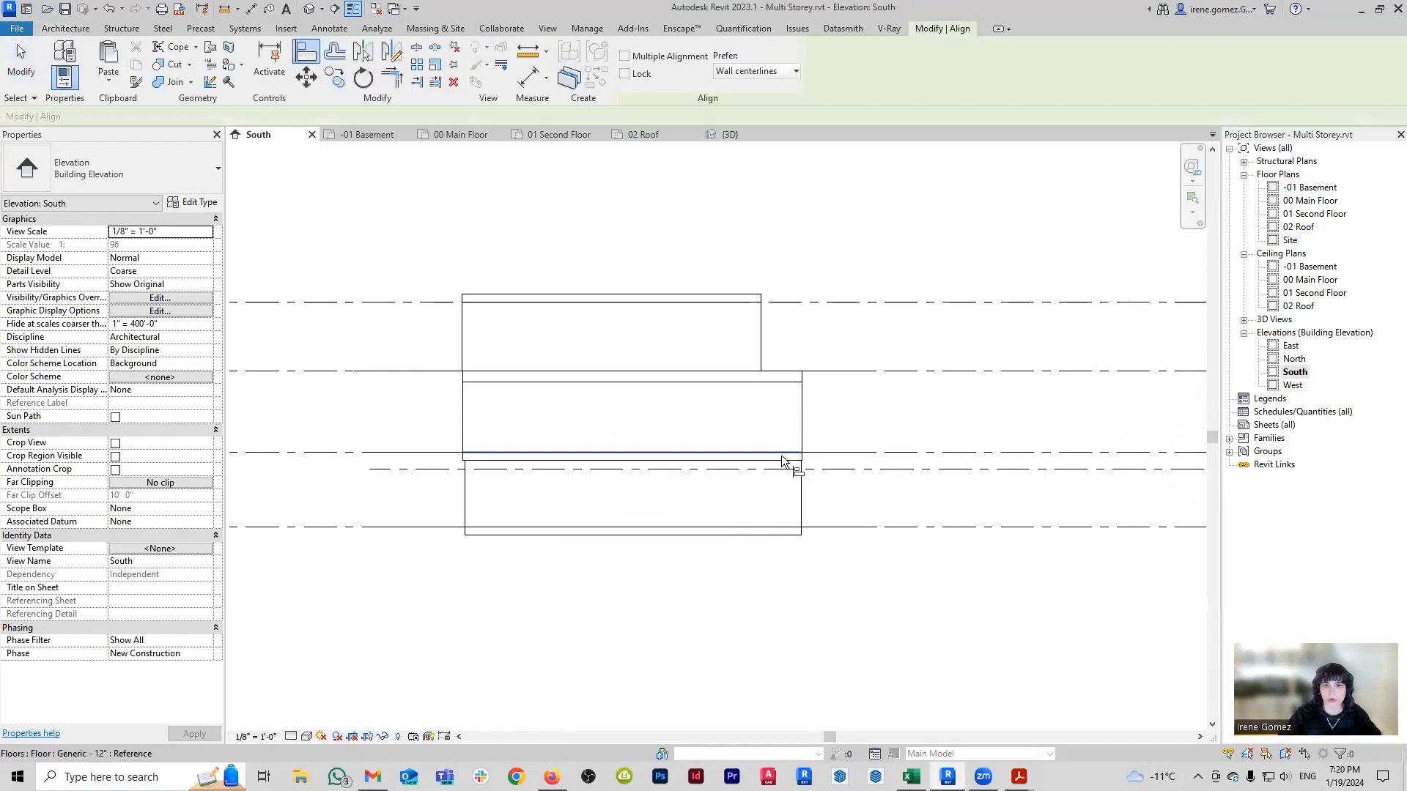
left_click(818, 468)
key("Escape")
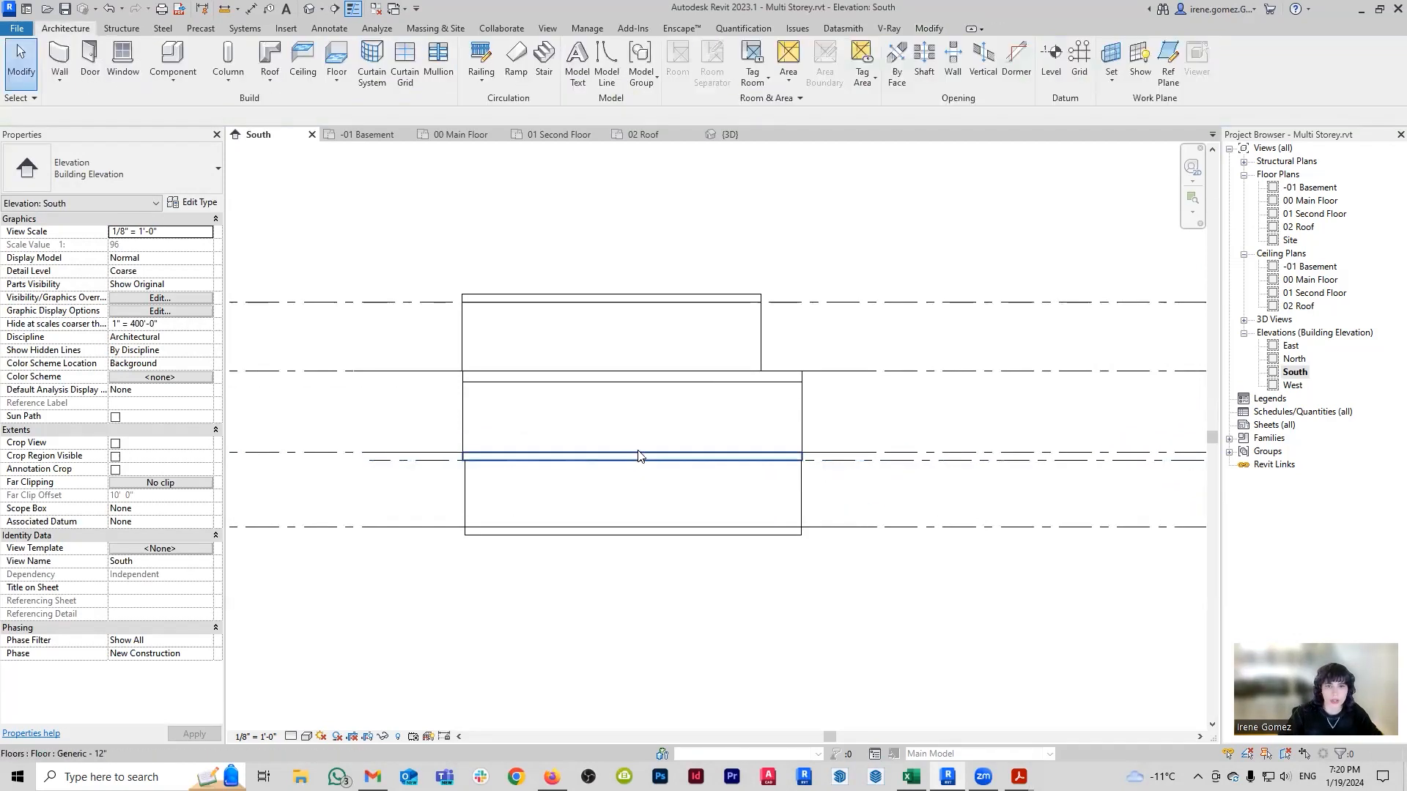
Change the main floor slab's type to Generic - 15 1/2".
left_click(640, 456)
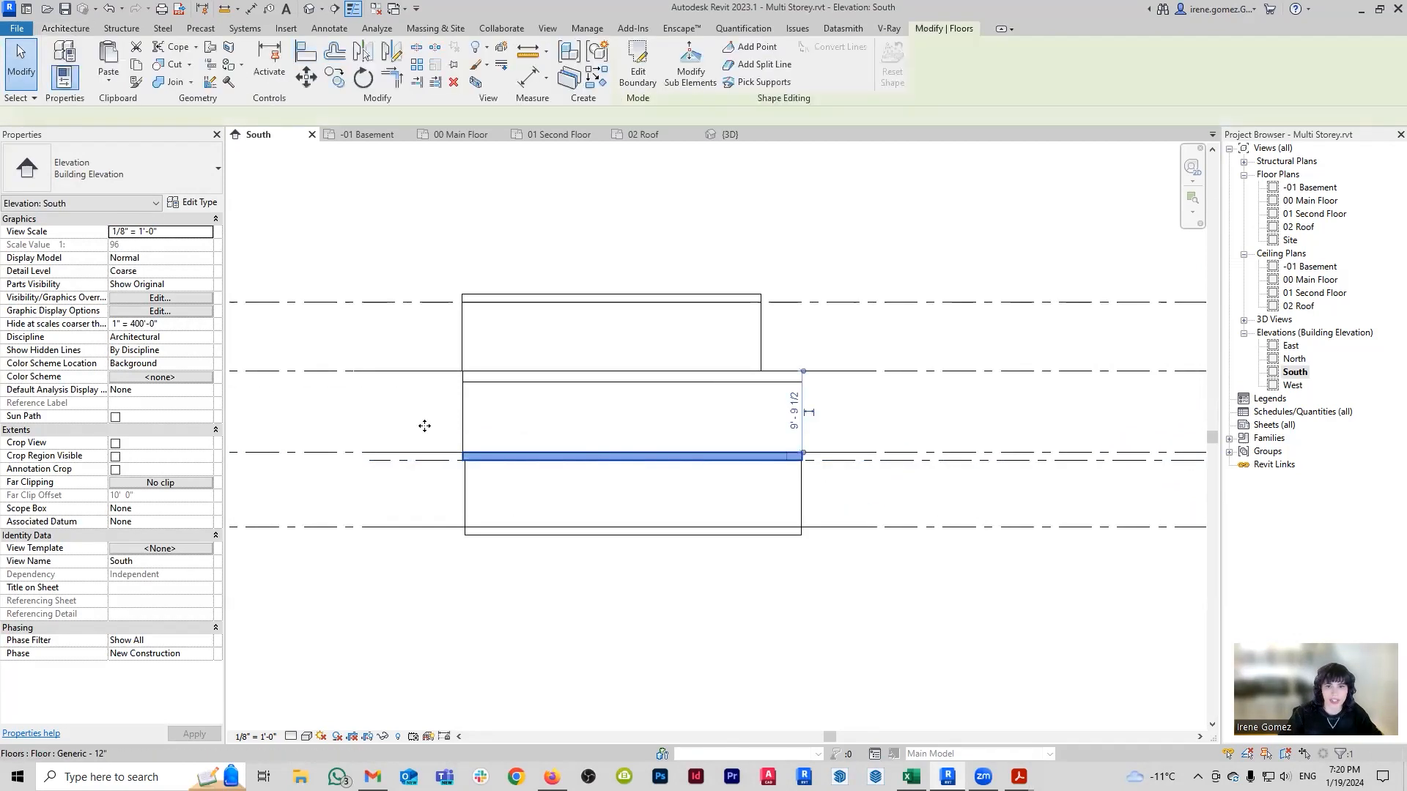
left_click(167, 174)
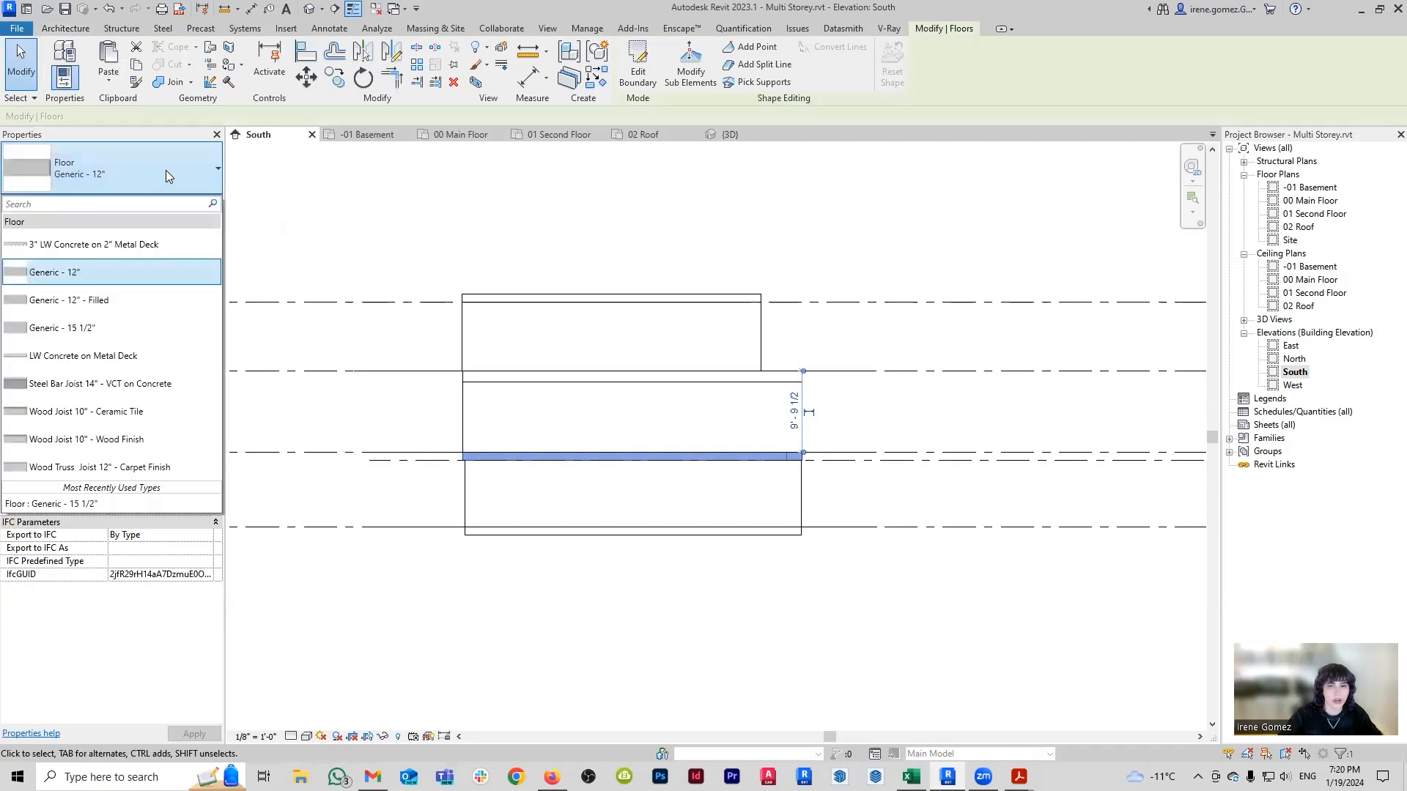
left_click(1116, 267)
middle_click_drag(1133, 288, 691, 320)
scroll(872, 503, "up", 5)
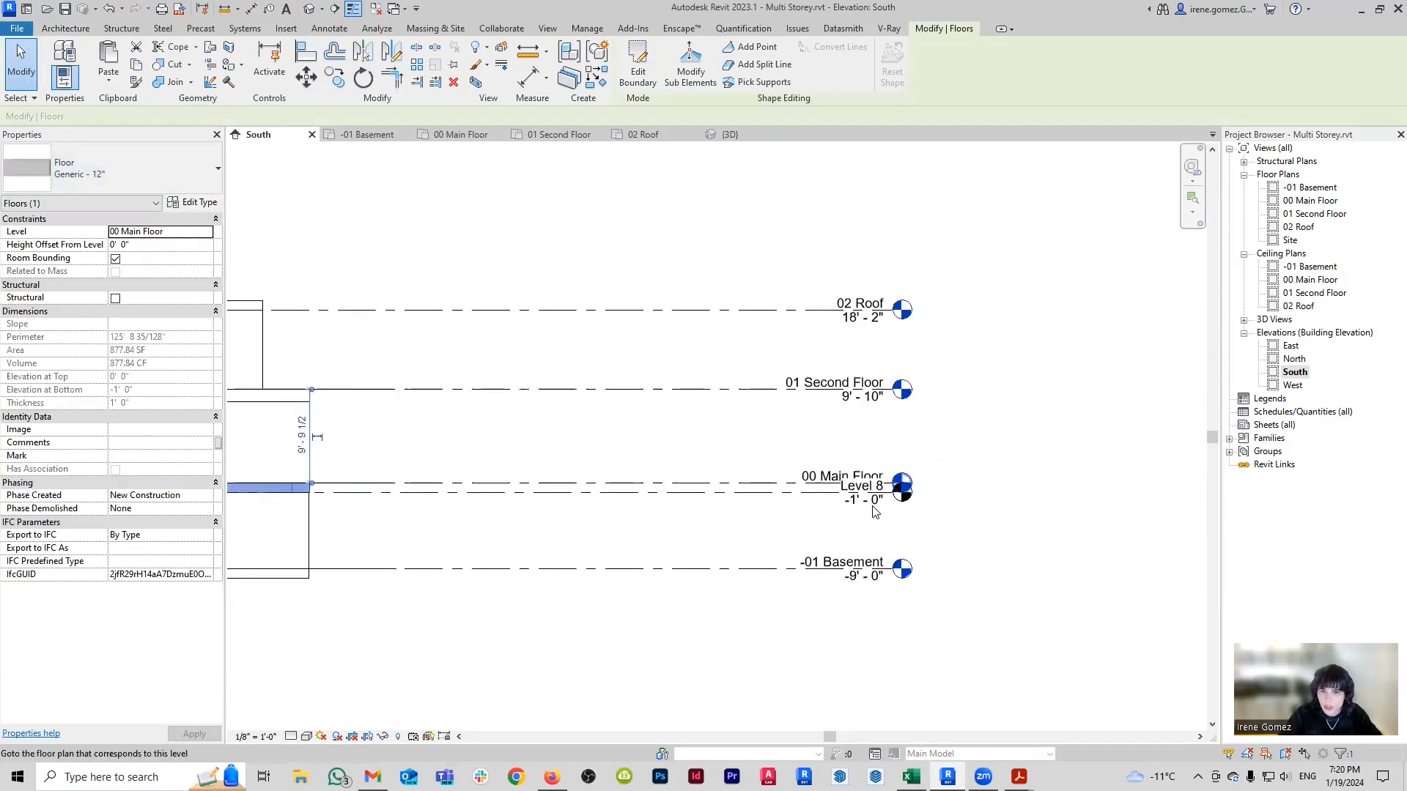
middle_click_drag(728, 439, 952, 346)
scroll(957, 339, "down", 3)
left_click(146, 174)
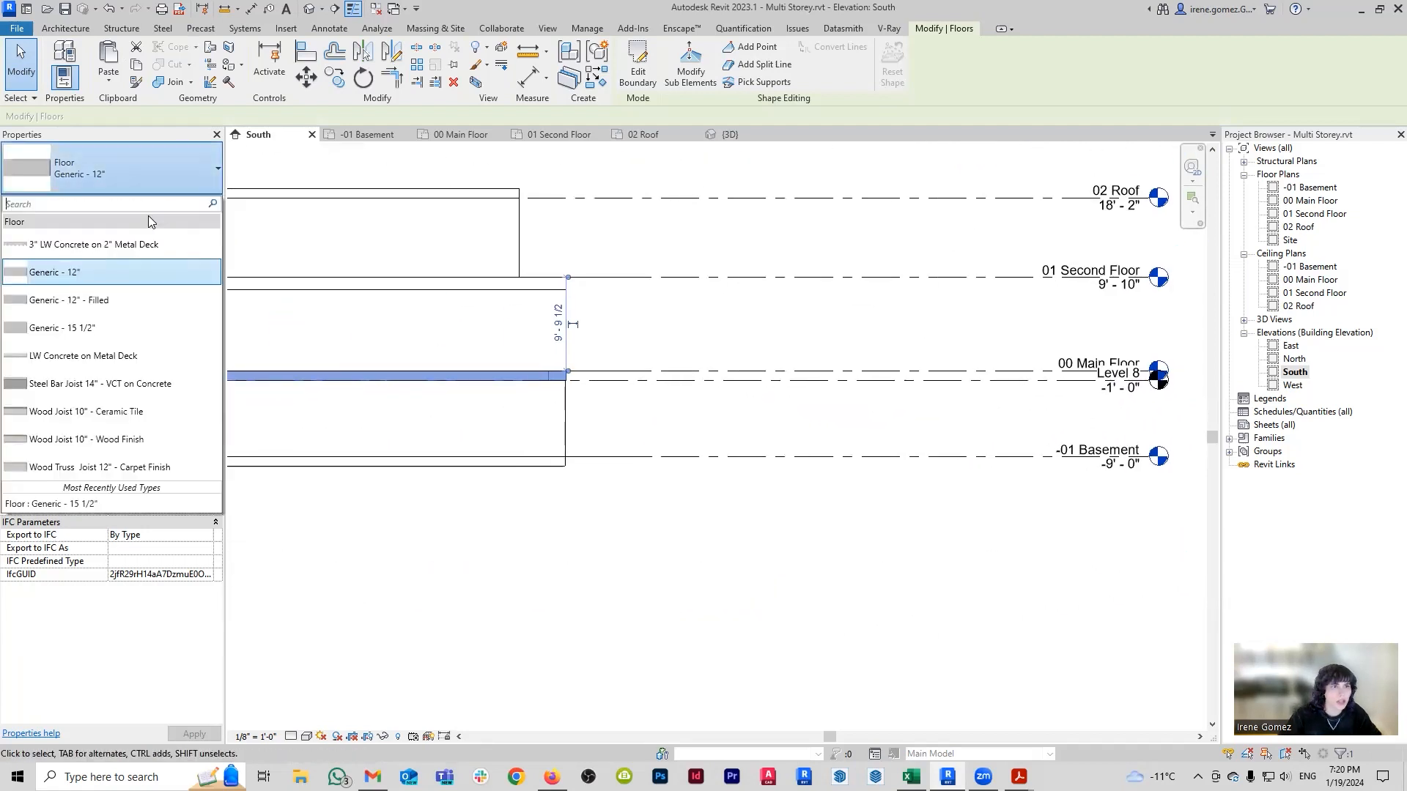
left_click(123, 328)
middle_click_drag(653, 465, 776, 464)
left_click(772, 462)
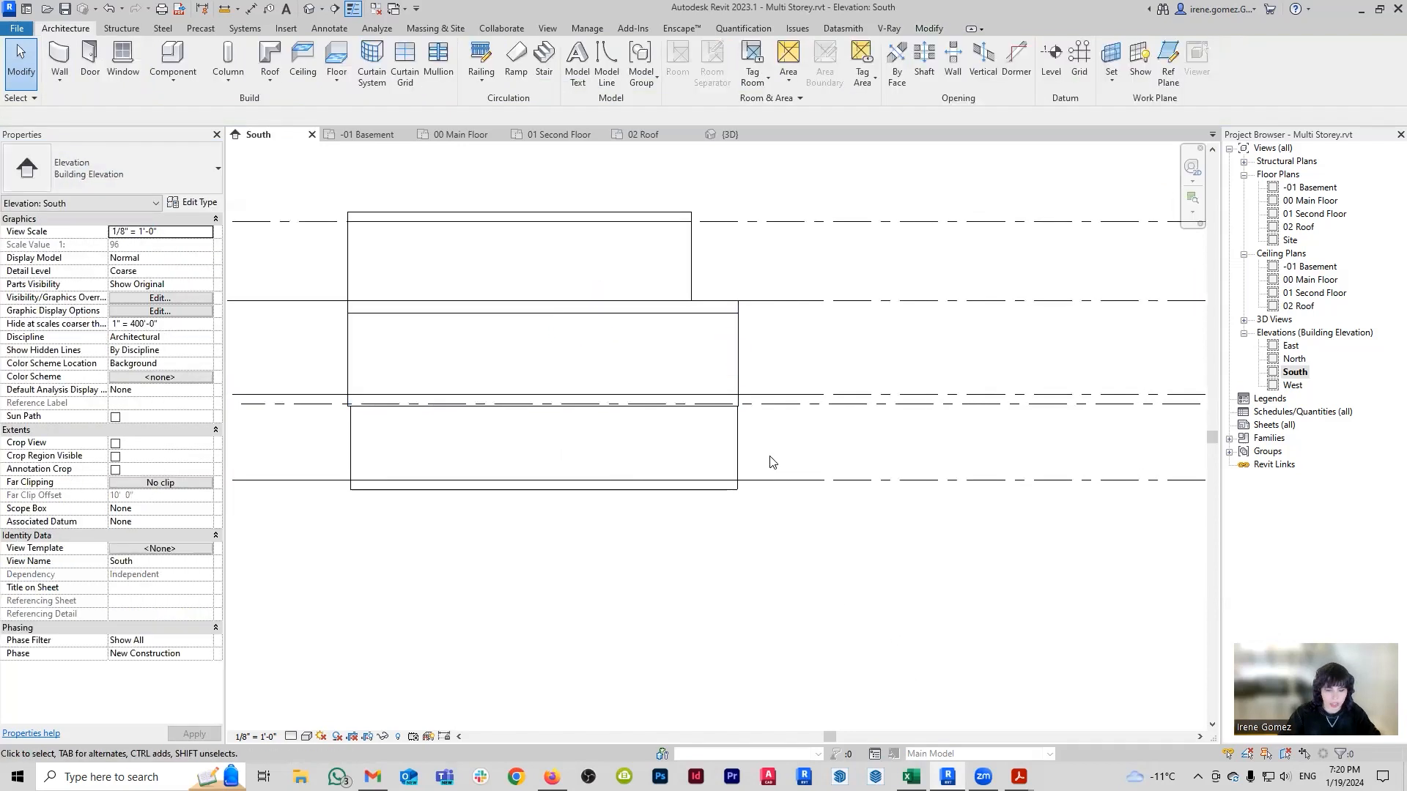
Align the extra level to the underside of the thickened main floor slab.
key("a")
key("l")
scroll(724, 407, "up", 2)
left_click(759, 403)
key("Escape")
key("Escape")
scroll(717, 489, "down", 2)
middle_click_drag(576, 519, 720, 511)
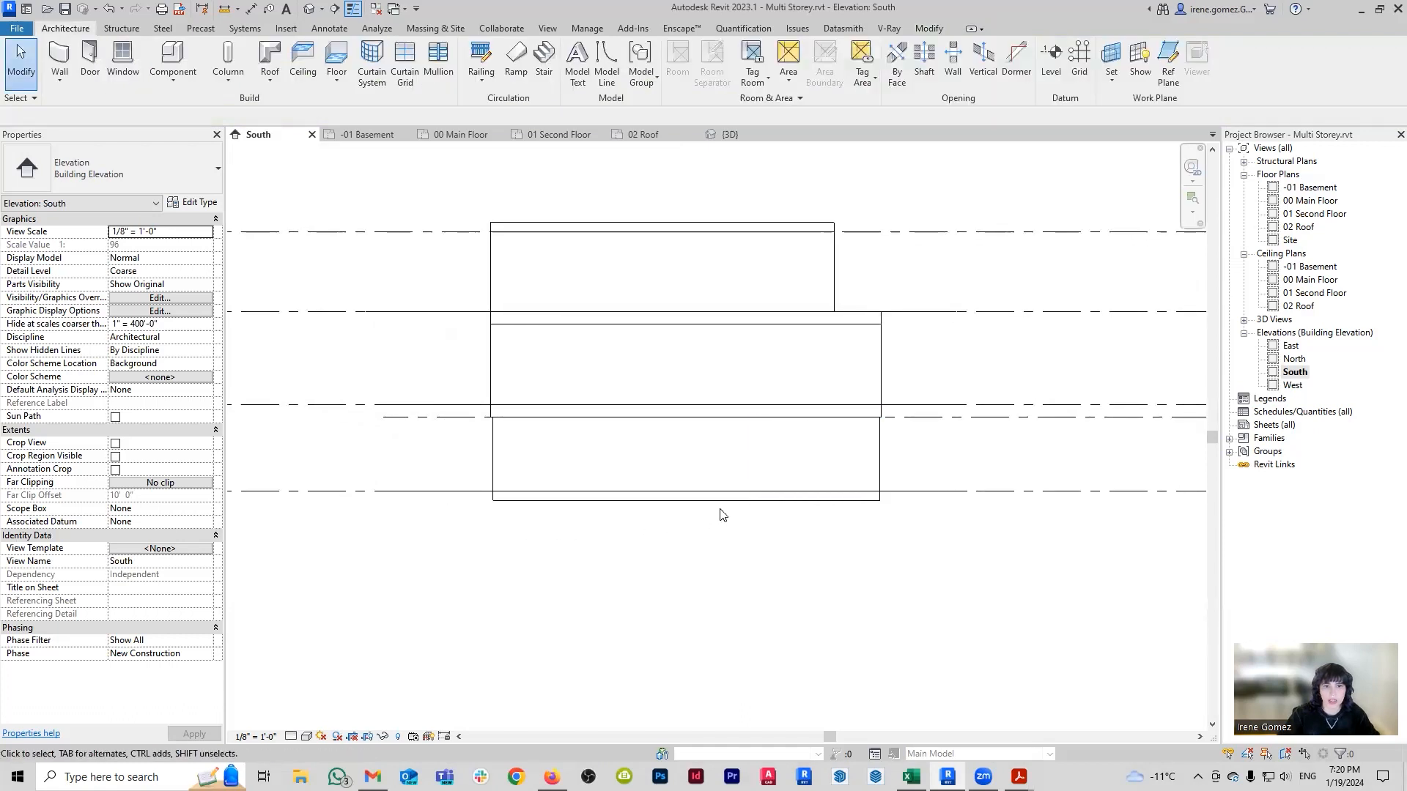
Move the -01 Basement level so it sits 8' below the level at the slab's underside.
left_click(944, 498)
middle_click_drag(235, 455, 361, 469)
left_click(358, 472)
type("8'")
key("Return")
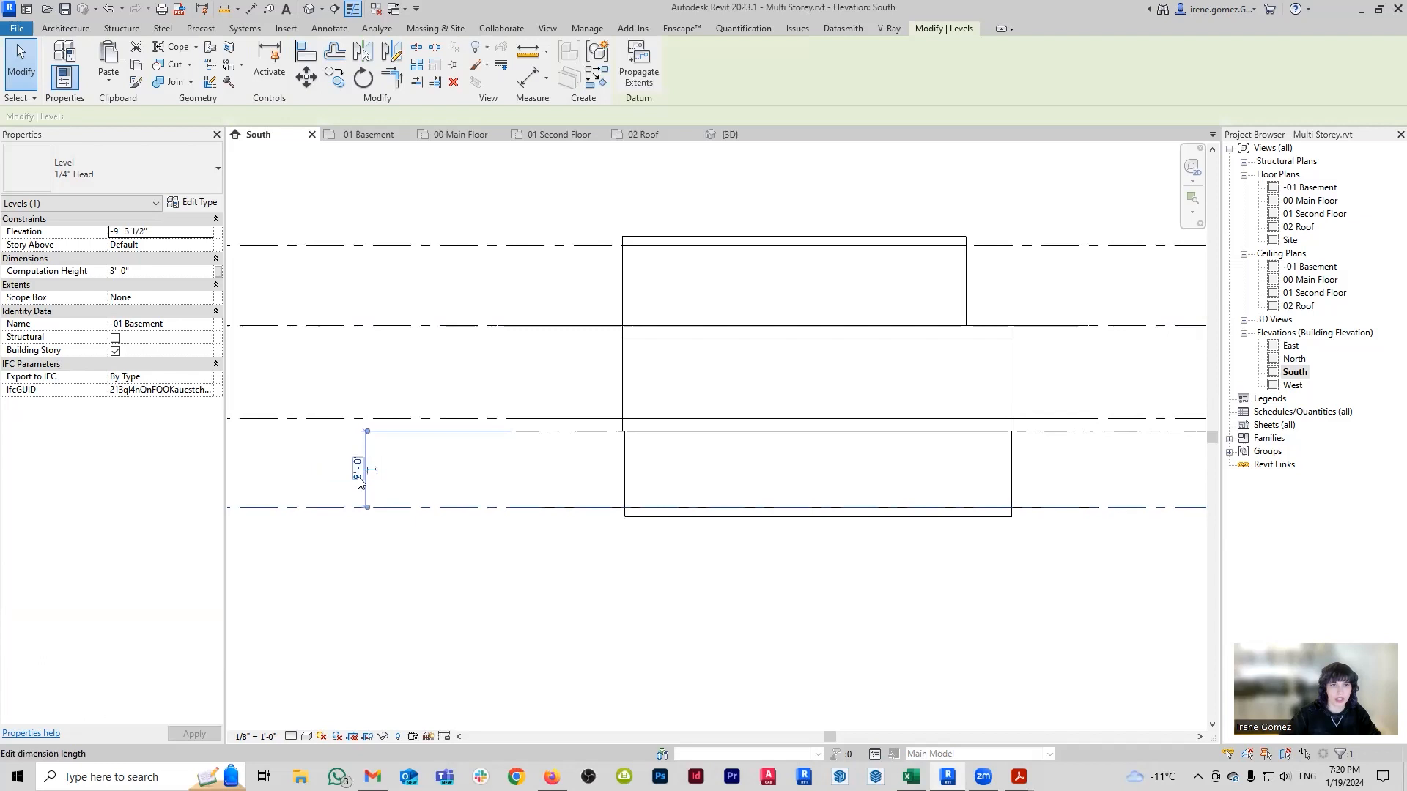
middle_click_drag(1074, 459, 645, 493)
left_click(1141, 501)
middle_click_drag(1141, 500, 1041, 496)
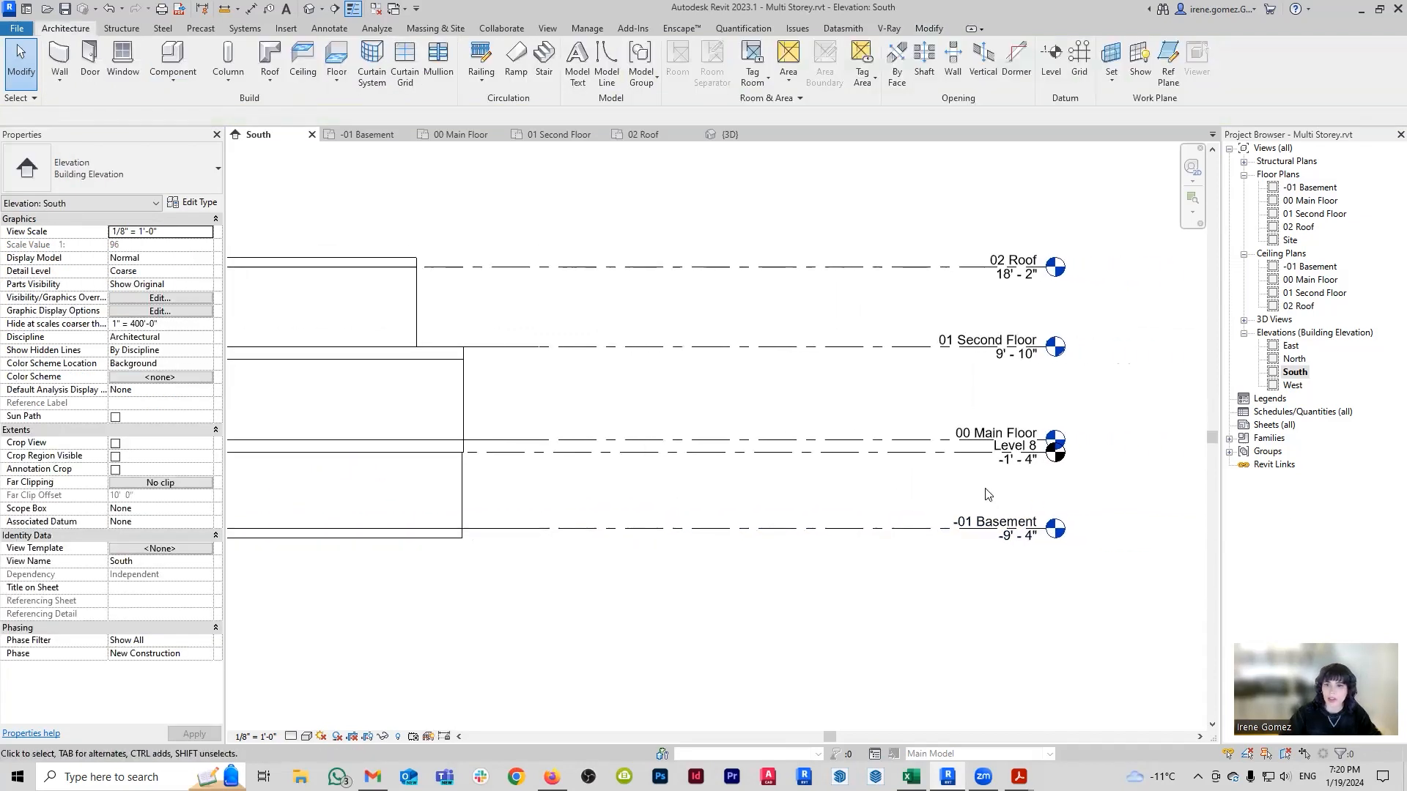
Delete the extra level at the underside of the main floor slab.
left_click(965, 459)
key("Delete")
middle_click_drag(455, 399, 694, 465)
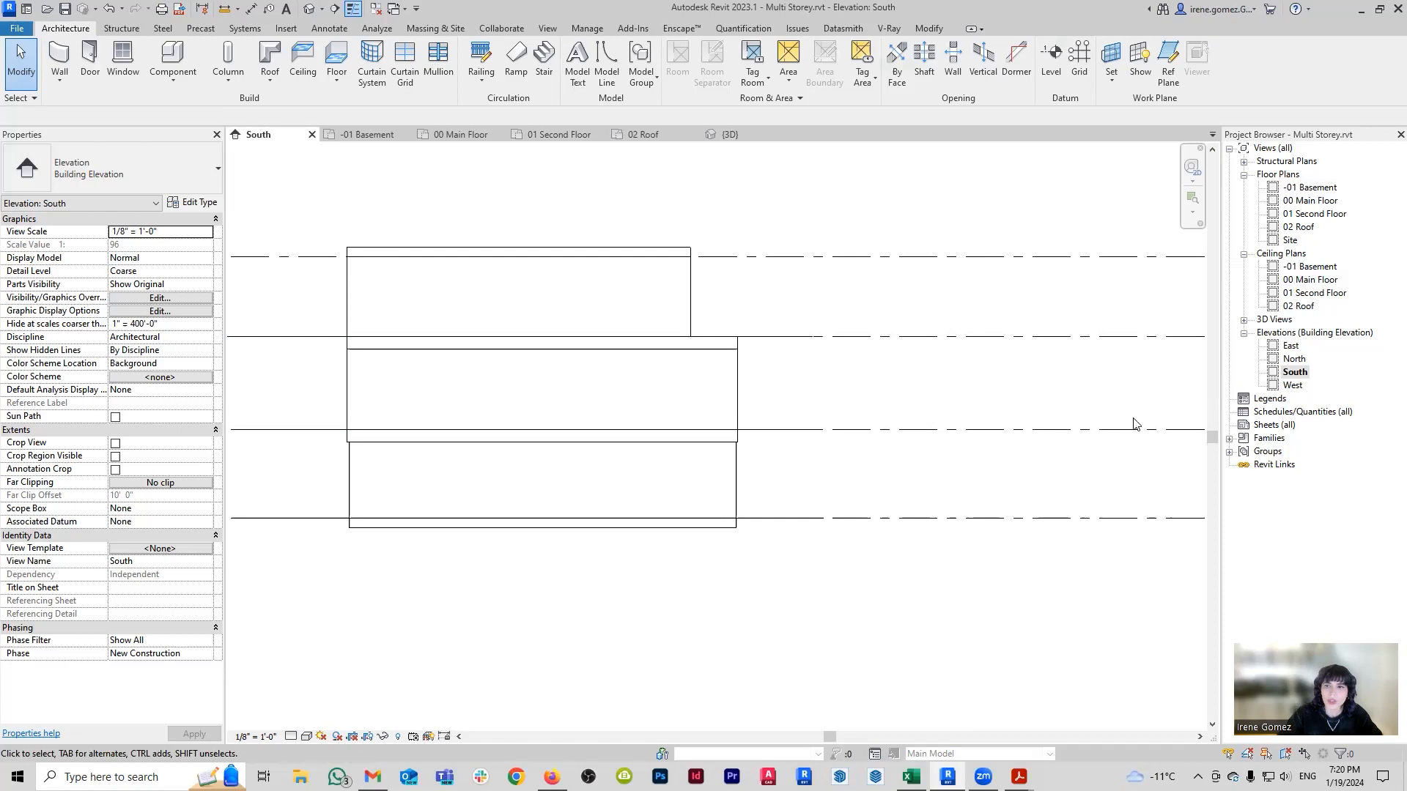
In the -01 Basement floor plan, measure the thickness of the partition wall beside the furnace area in the imported drawing.
left_click(370, 135)
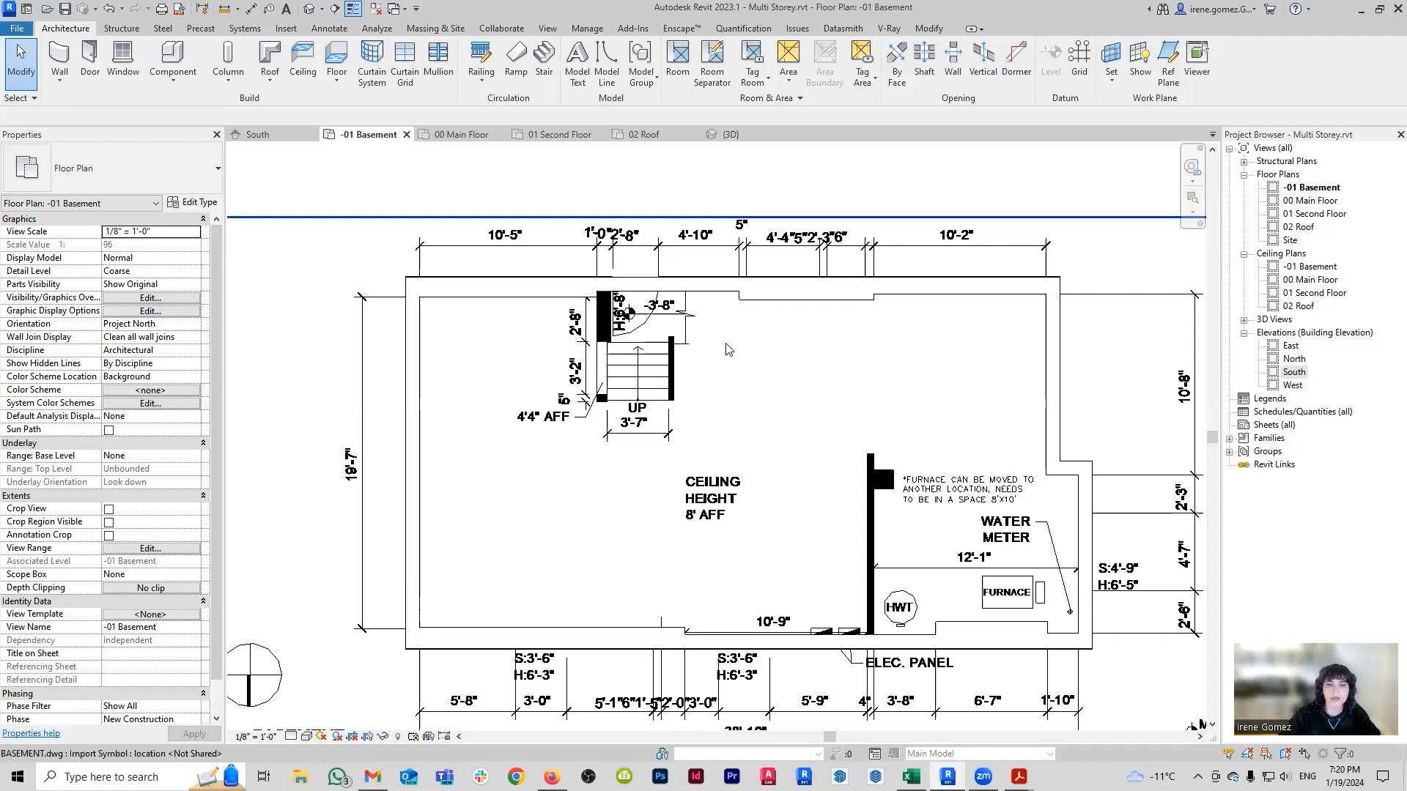
middle_click_drag(751, 601, 664, 547)
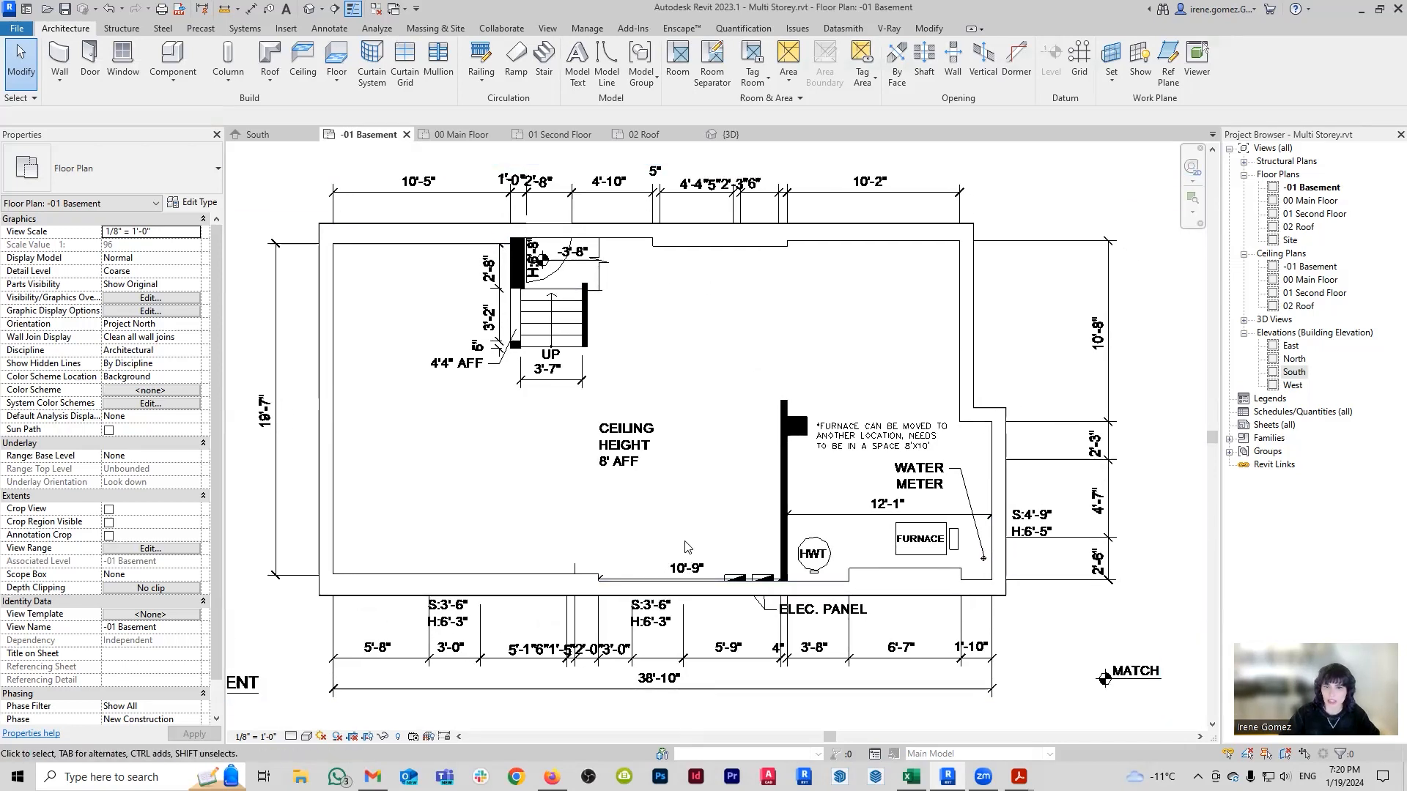
middle_click_drag(887, 475, 840, 475)
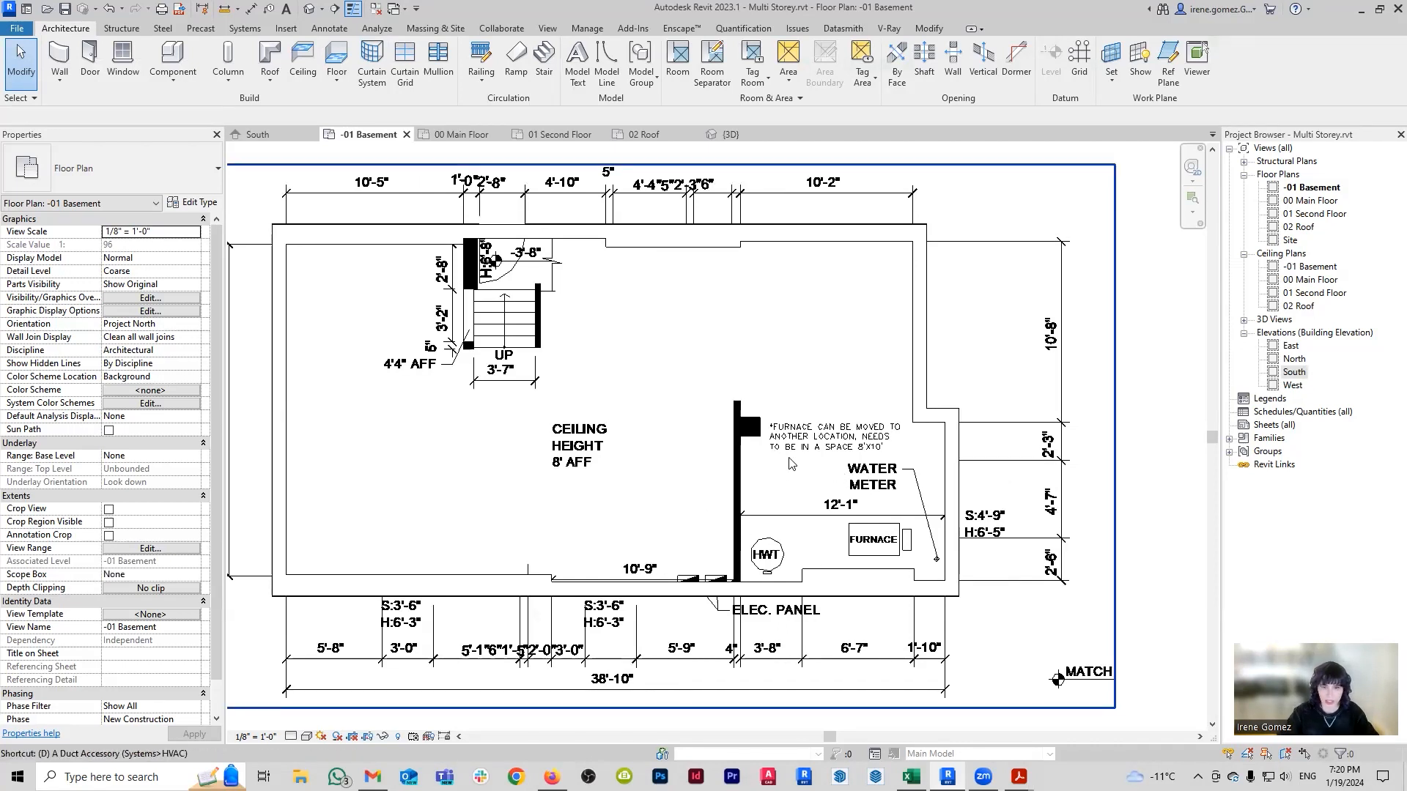
key("d")
key("i")
scroll(733, 380, "up", 2)
left_click(733, 503)
left_click(742, 500)
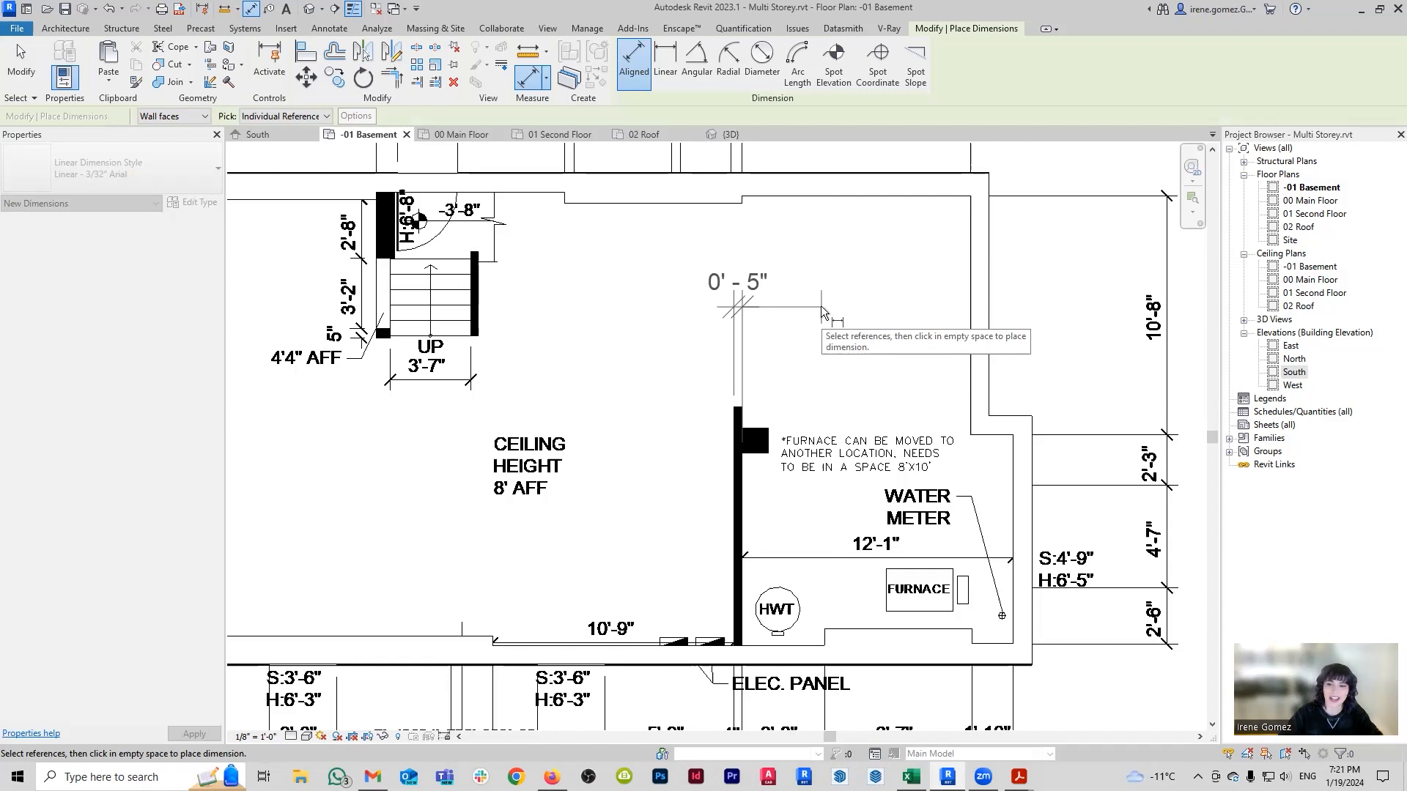
key("Escape")
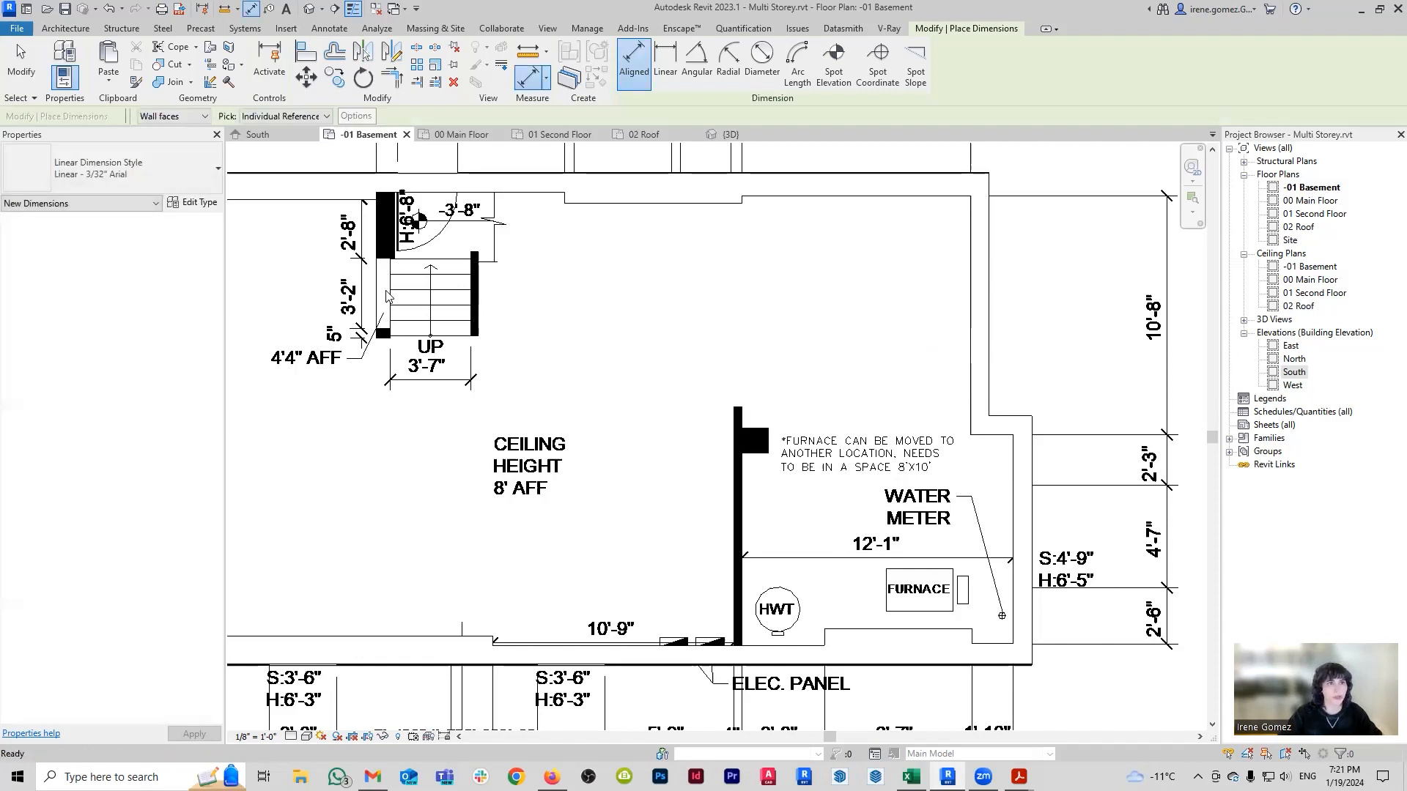
Start an architectural wall of type Generic - 5" with its height up to 00 Main Floor.
key("w")
key("a")
left_click(138, 169)
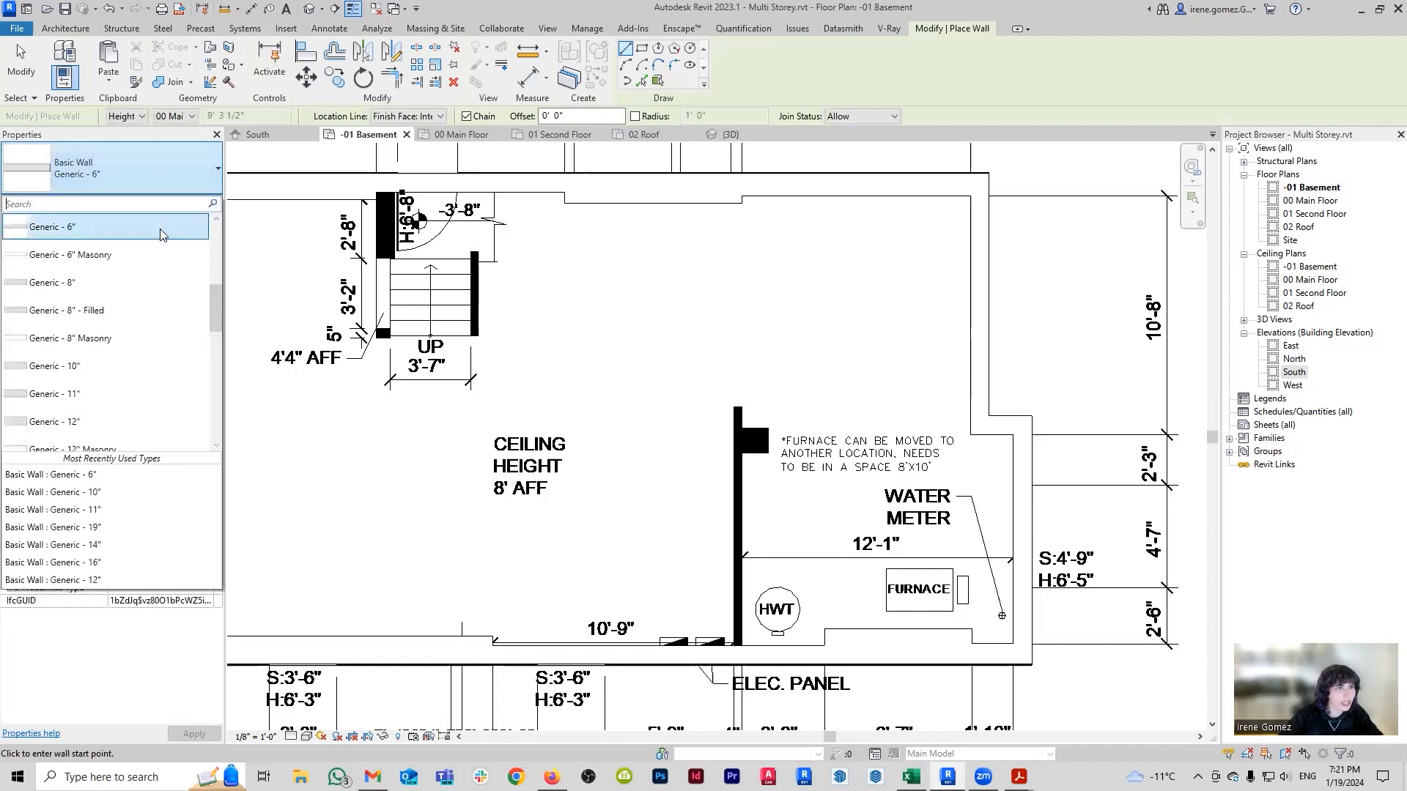
left_click(88, 283)
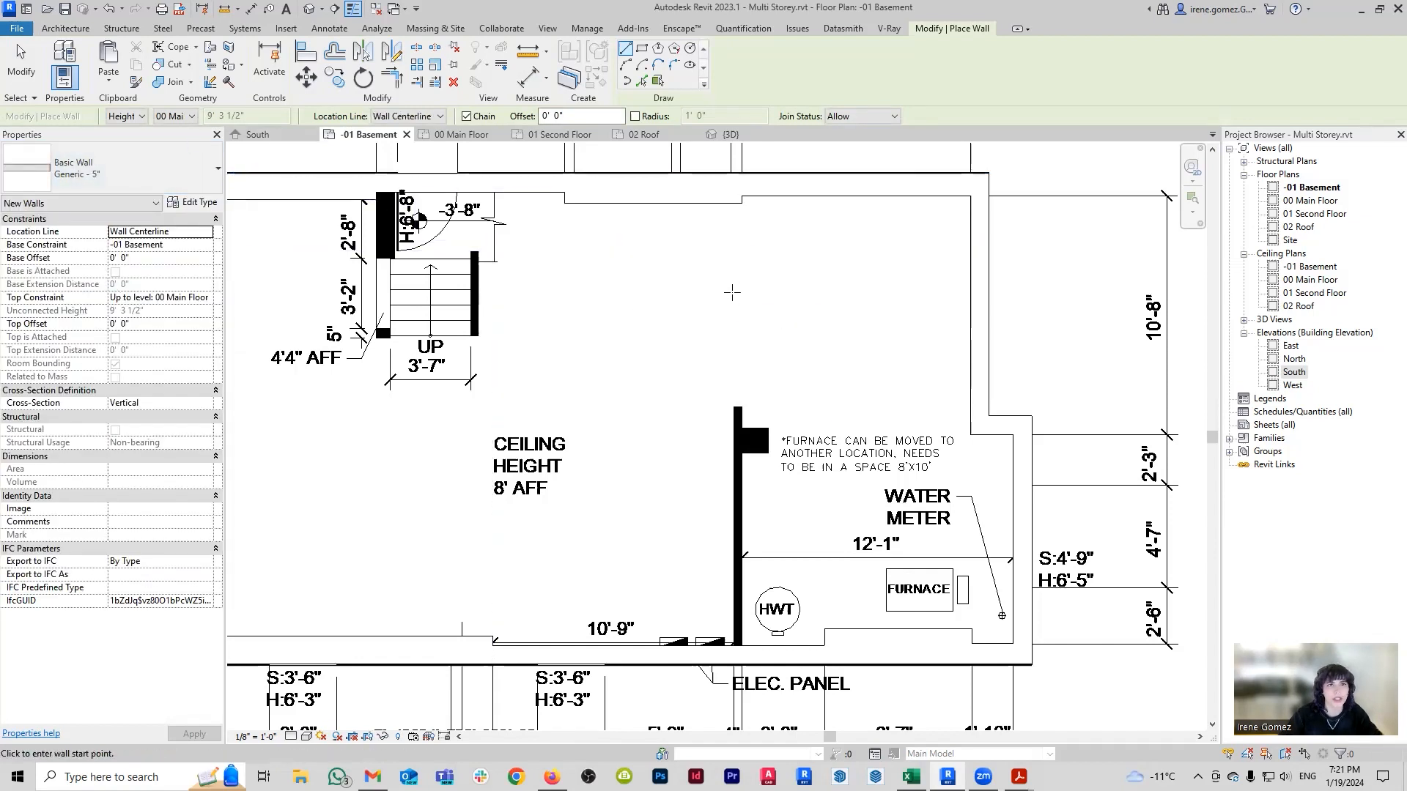
left_click(432, 116)
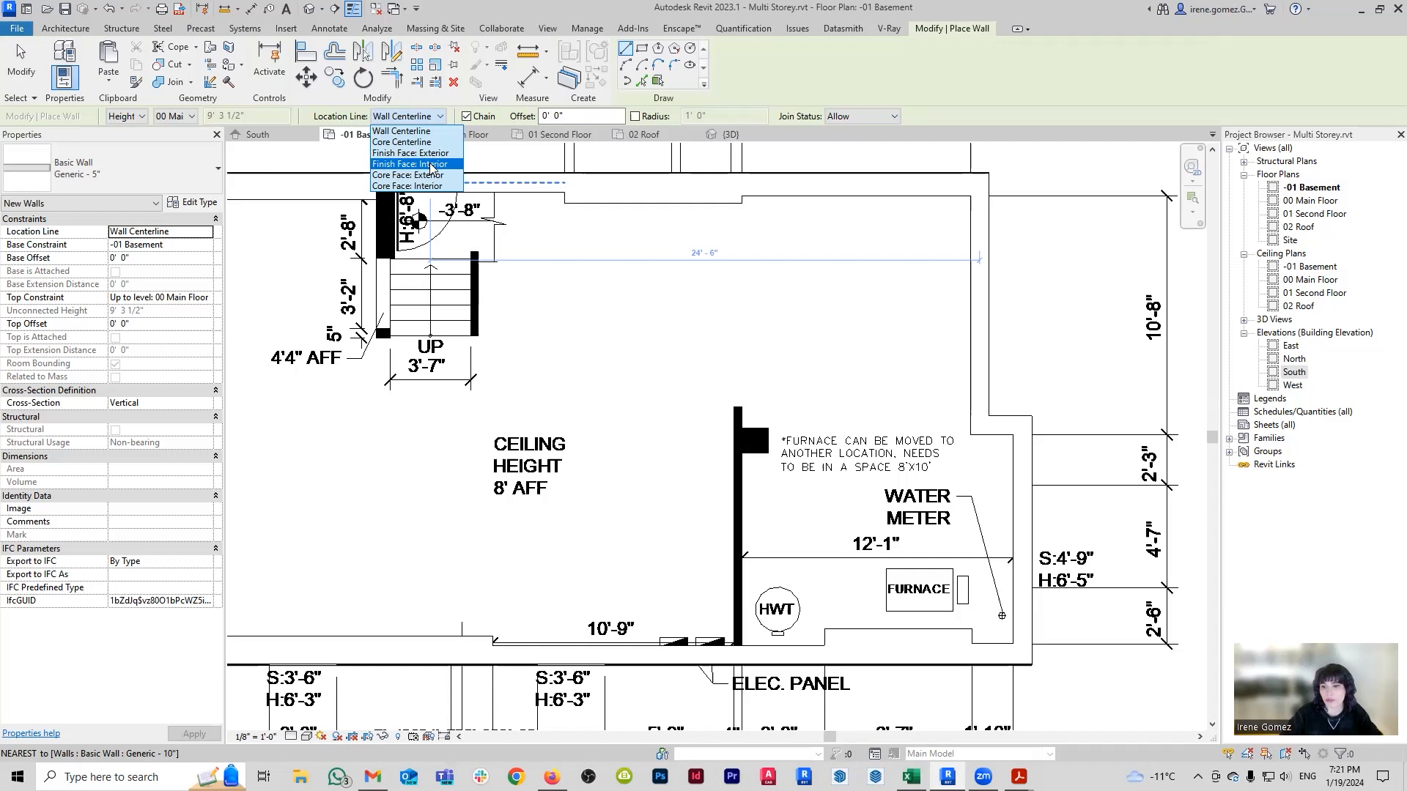
left_click(189, 117)
left_click(183, 117)
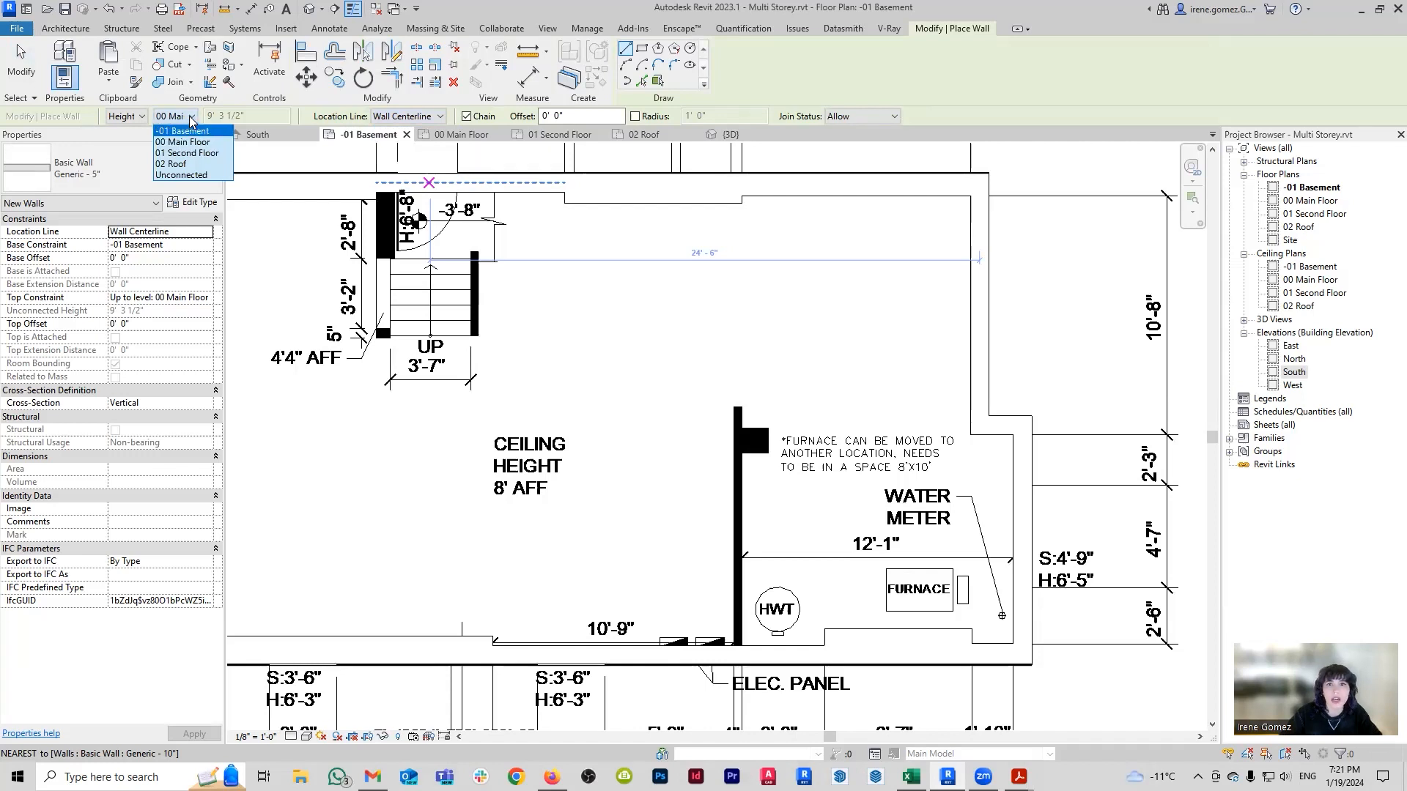
left_click(190, 118)
left_click(733, 406)
left_click(734, 646)
key("Escape")
Draw a partition wall about 11' long over the imported wall beside the furnace area, with the location line at Finish Face: Interior.
left_click(438, 117)
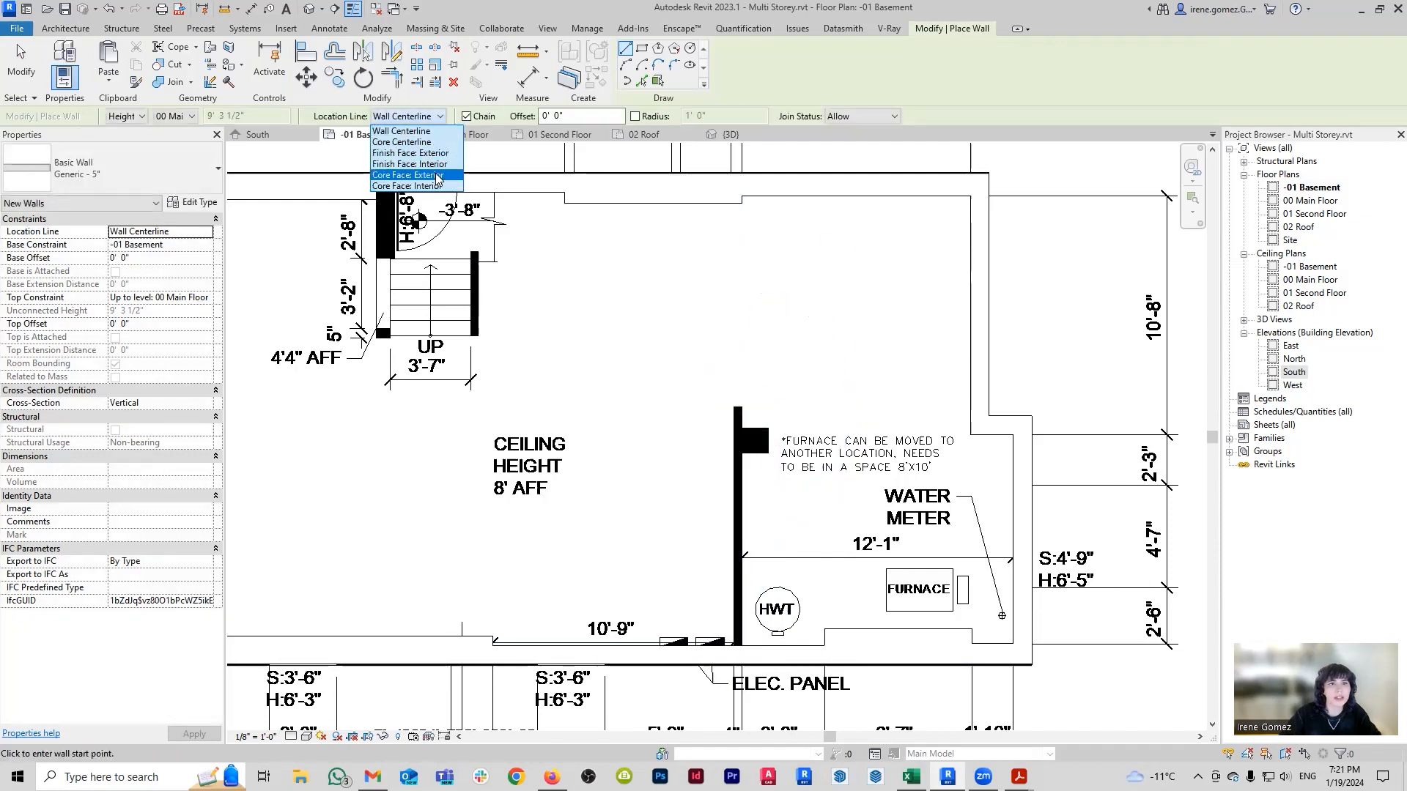
left_click(403, 158)
left_click(733, 406)
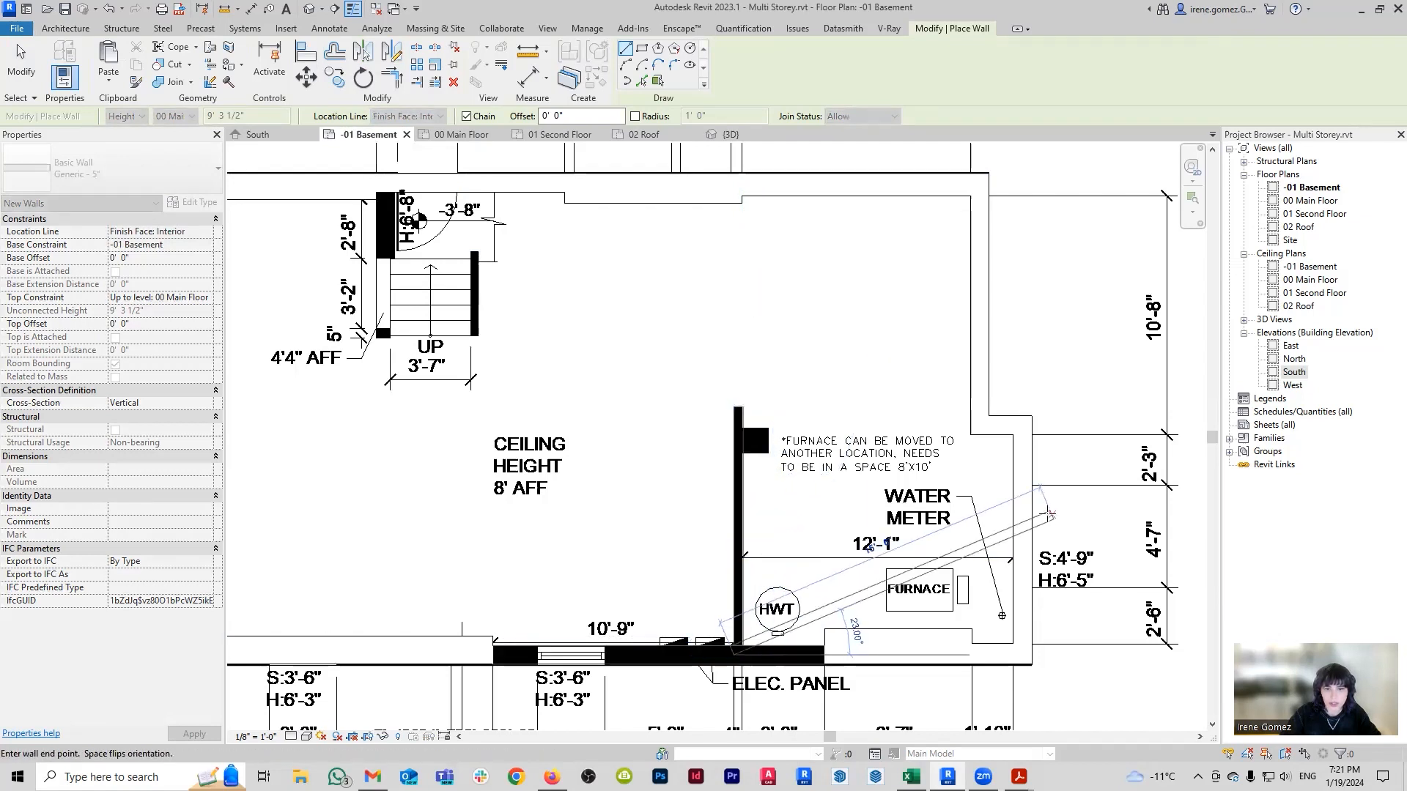
key("Escape")
key("Escape")
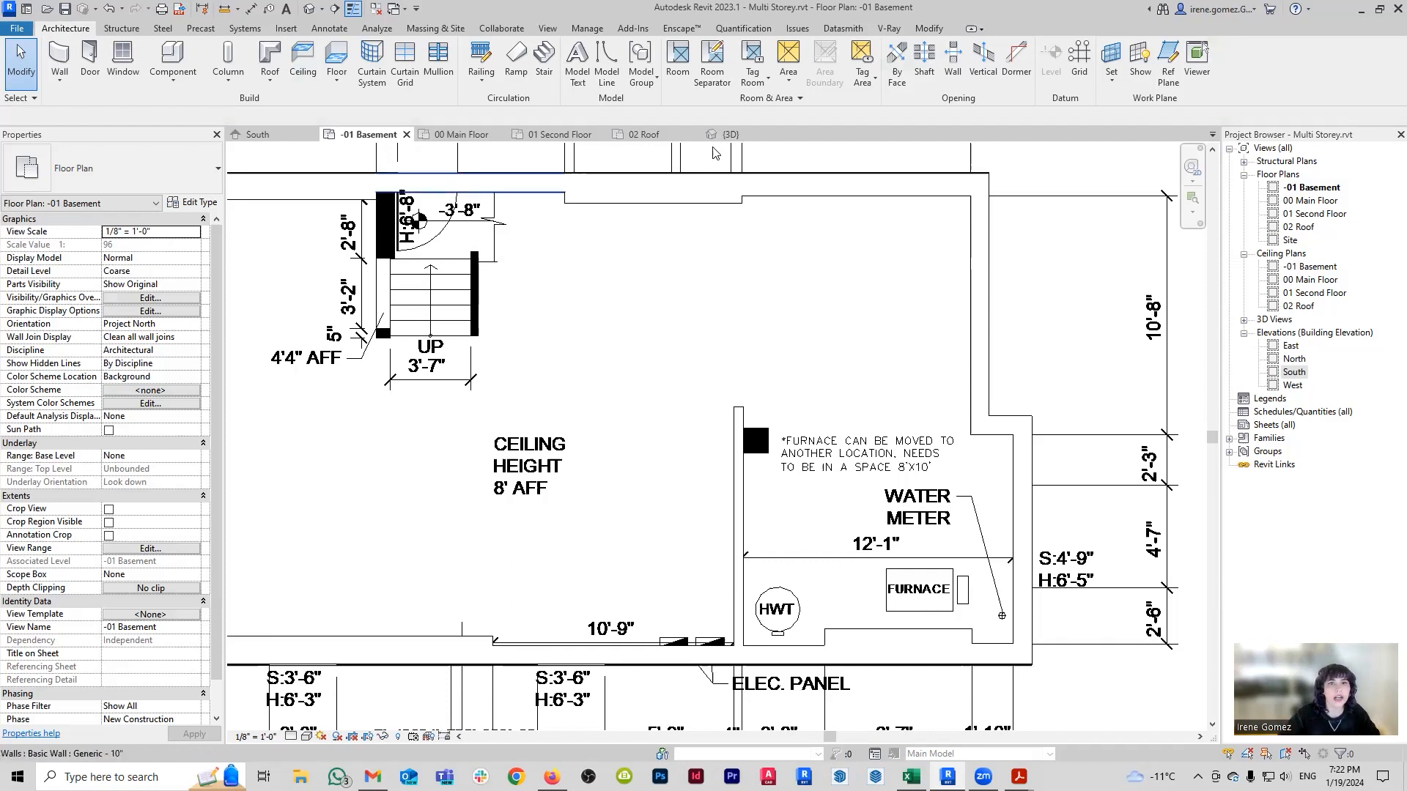
In the 3D view, turn on the section box and lower its top to inspect the new partition inside the basement.
left_click(732, 135)
middle_click_drag(777, 460, 844, 587, "shift")
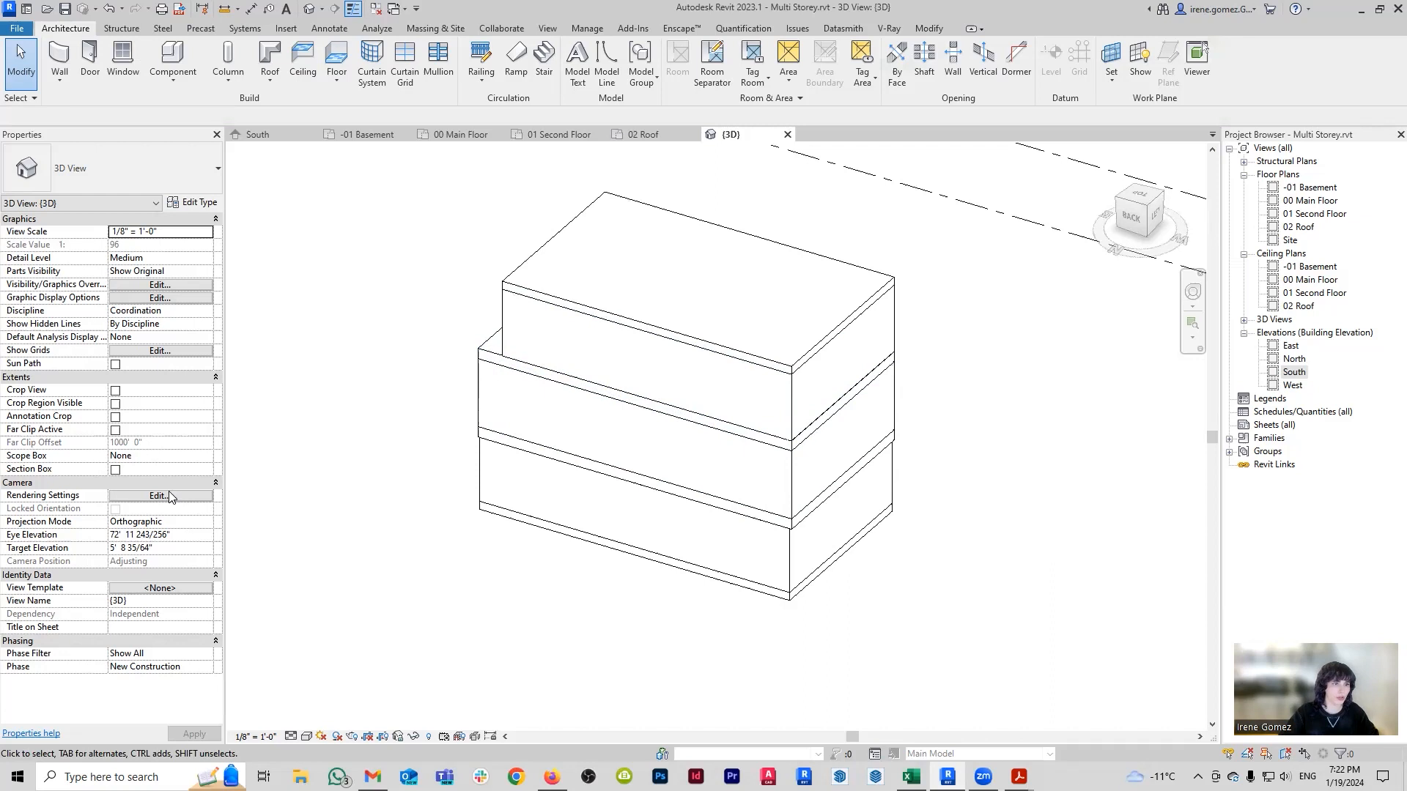
left_click(115, 470)
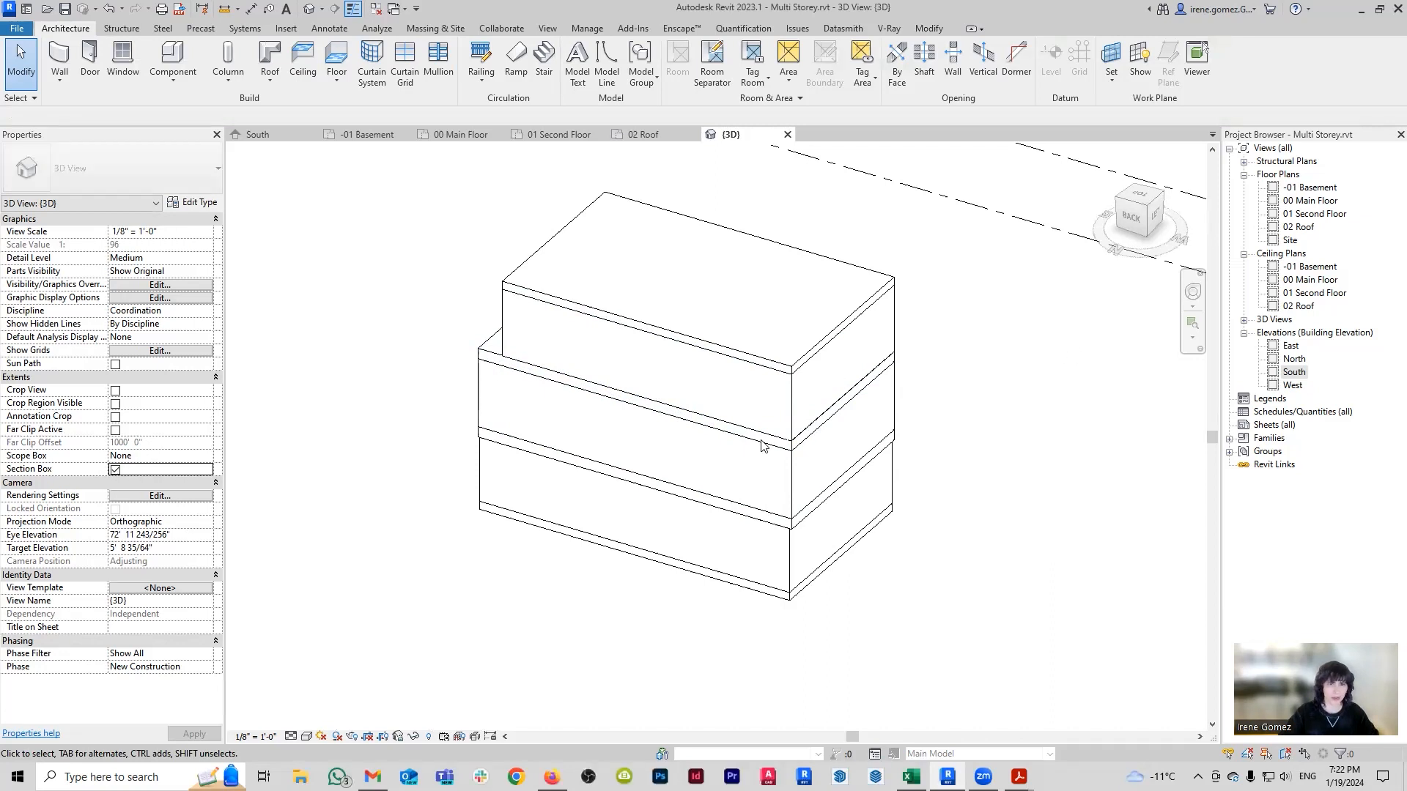
scroll(619, 512, "down", 3)
left_click(618, 506)
left_click_drag(724, 355, 867, 425)
scroll(772, 449, "up", 5)
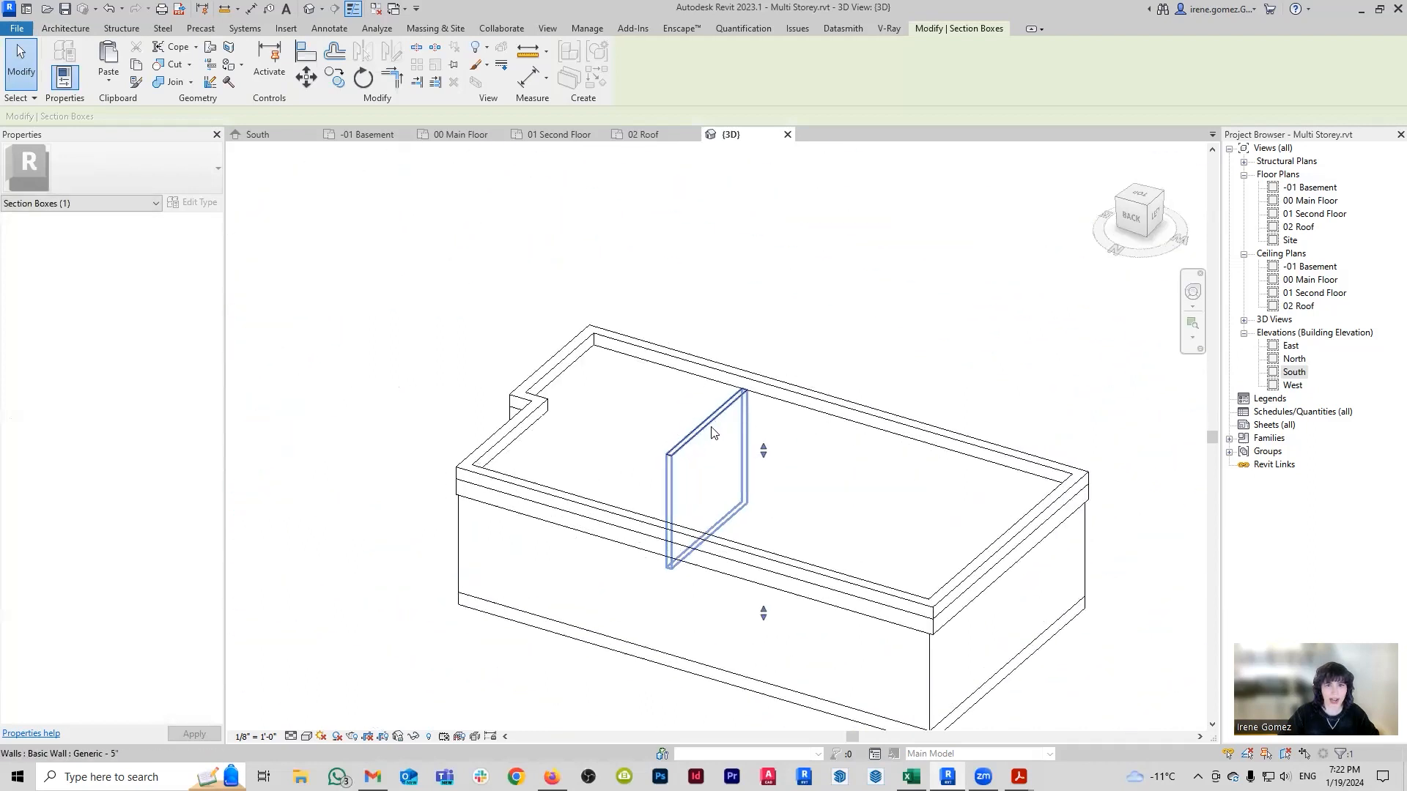
middle_click_drag(812, 440, 368, 444, "shift")
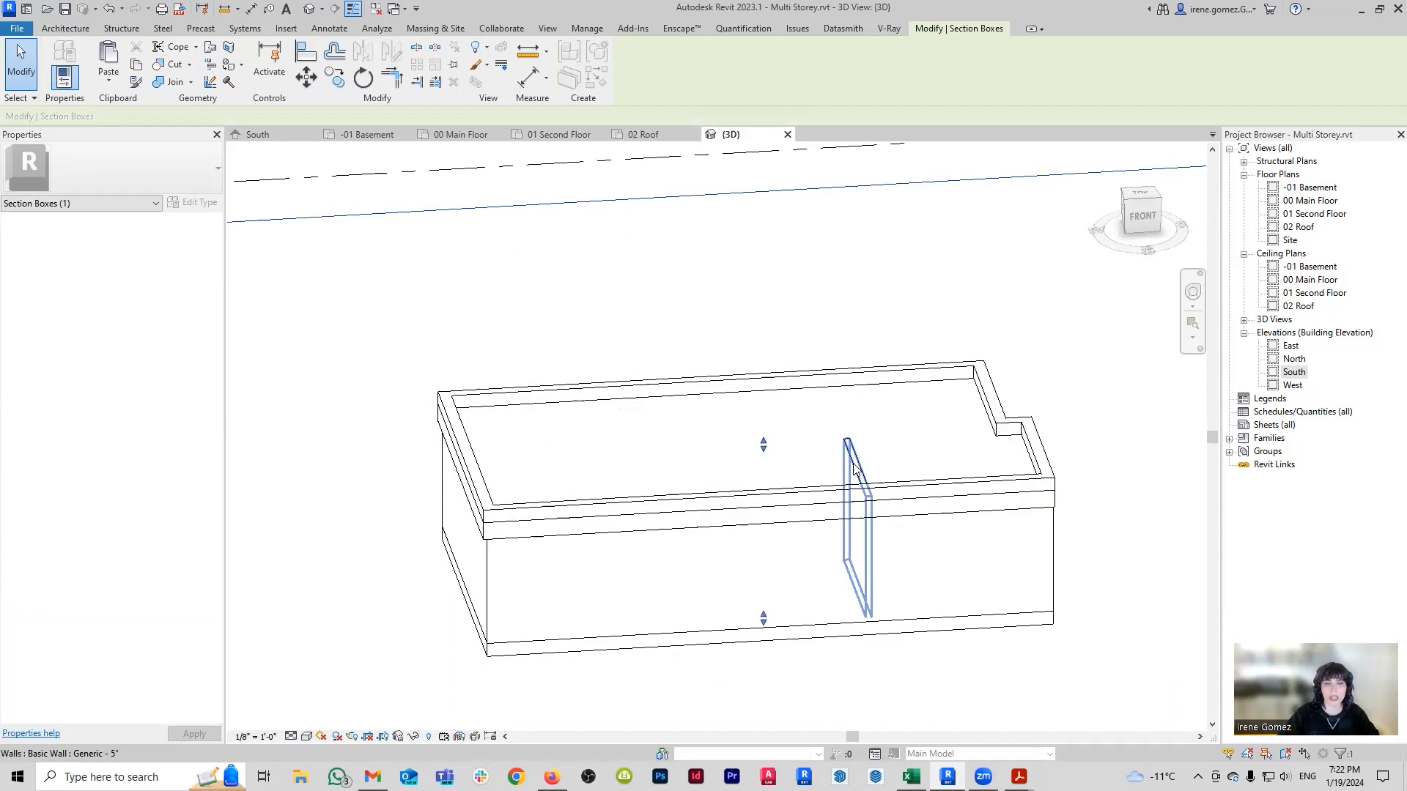
middle_click_drag(481, 472, 895, 477, "shift")
Turn off the 3D view's section box and return to the -01 Basement floor plan.
scroll(895, 477, "down", 4)
left_click(258, 480)
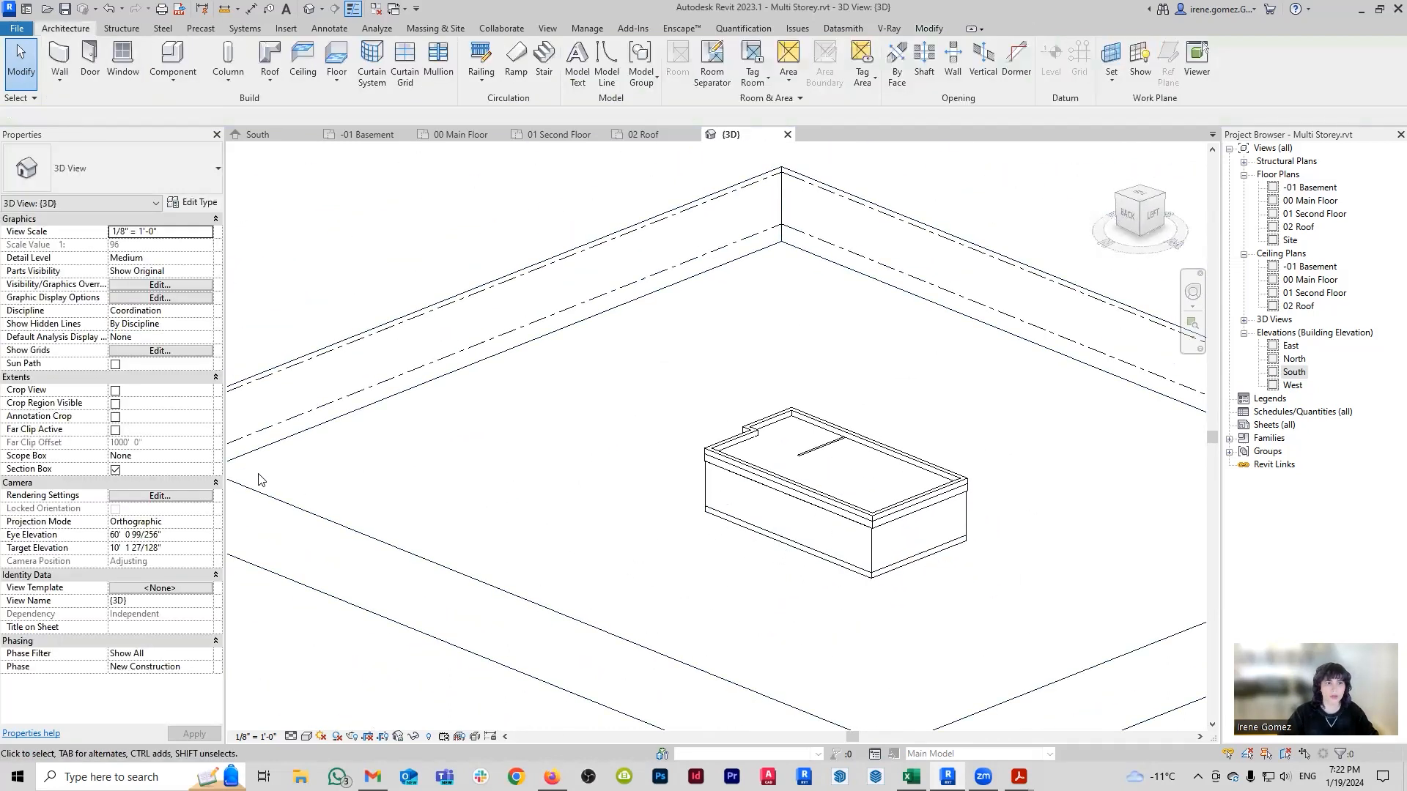
left_click(115, 469)
left_click(381, 135)
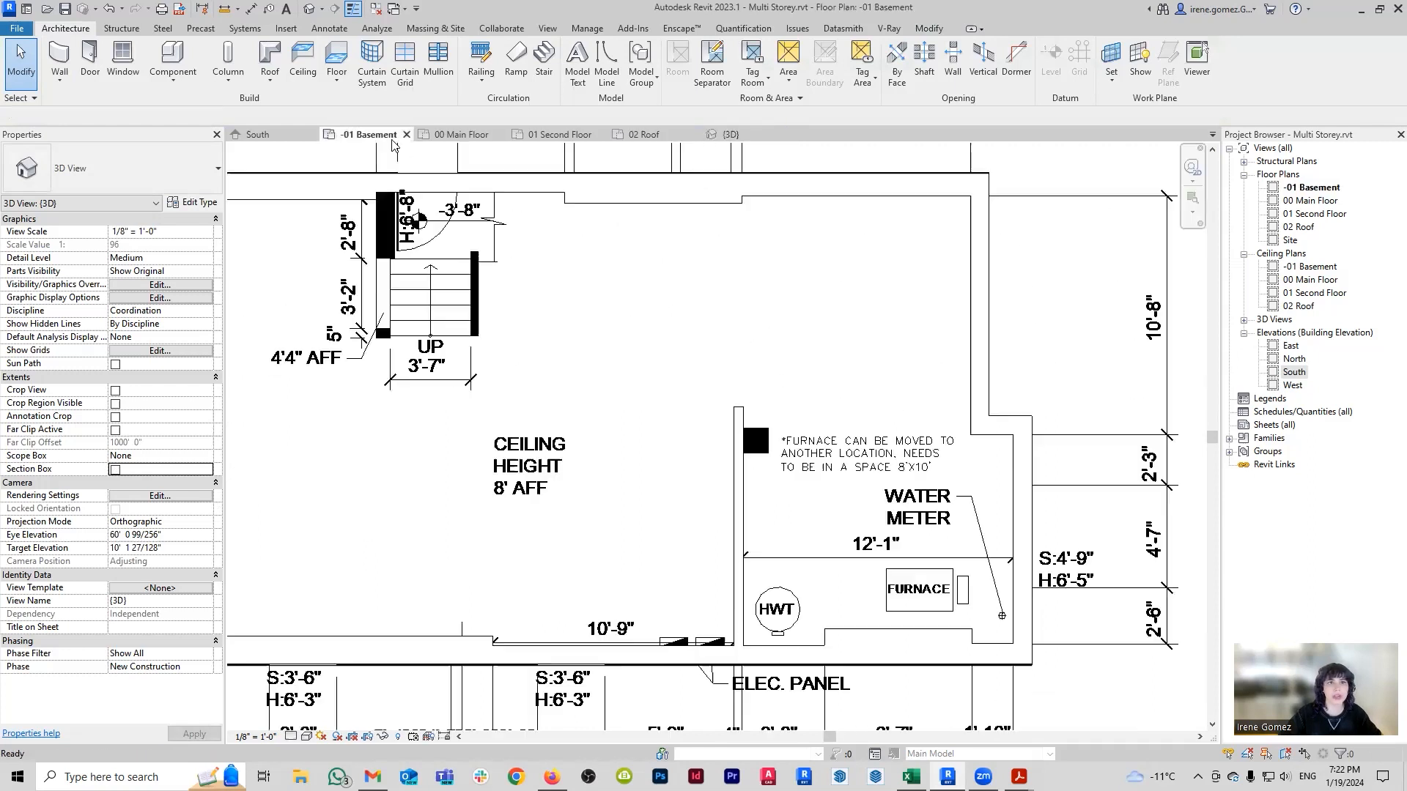
Delete the new Generic - 5" partition wall beside the furnace area.
middle_click_drag(643, 575, 737, 517)
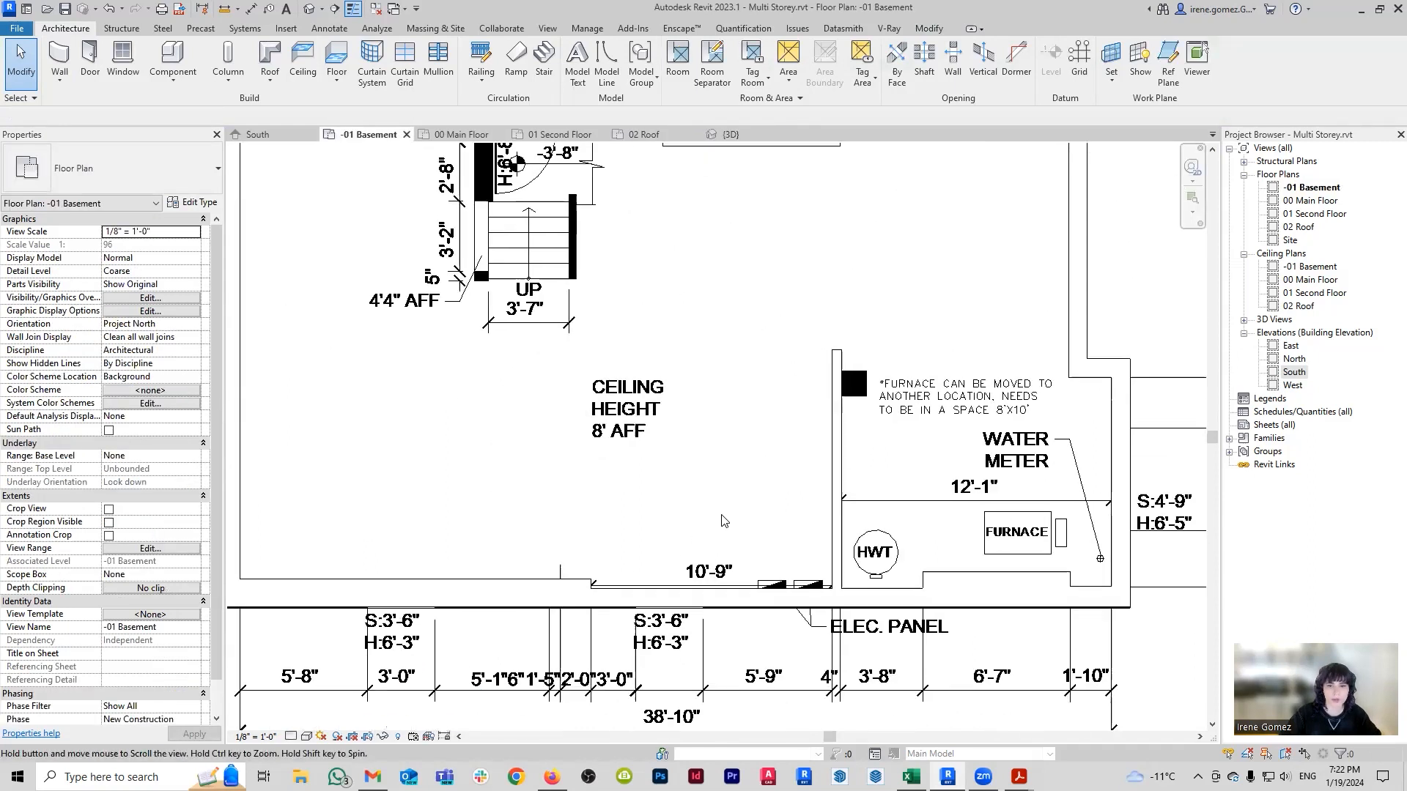
left_click(838, 475)
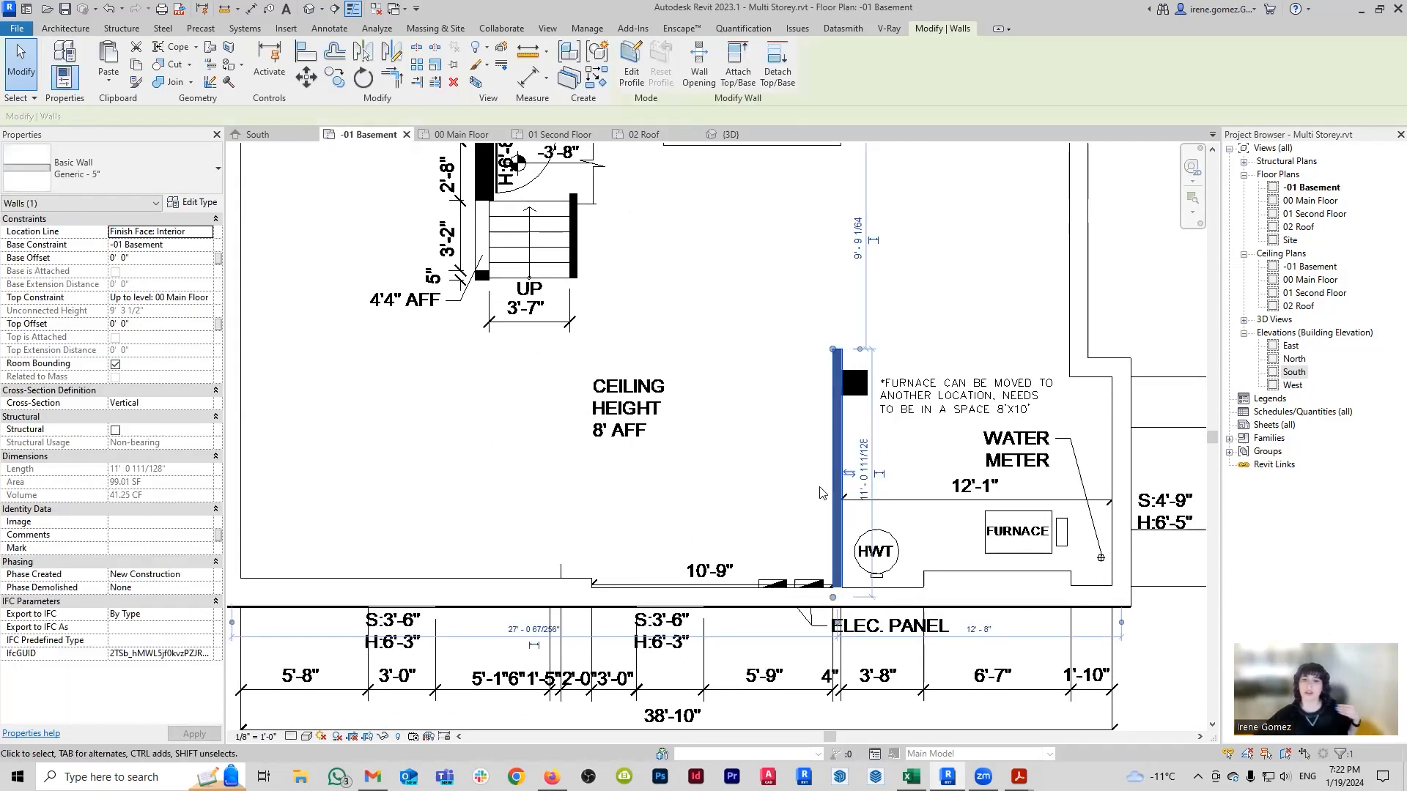
left_click(778, 464)
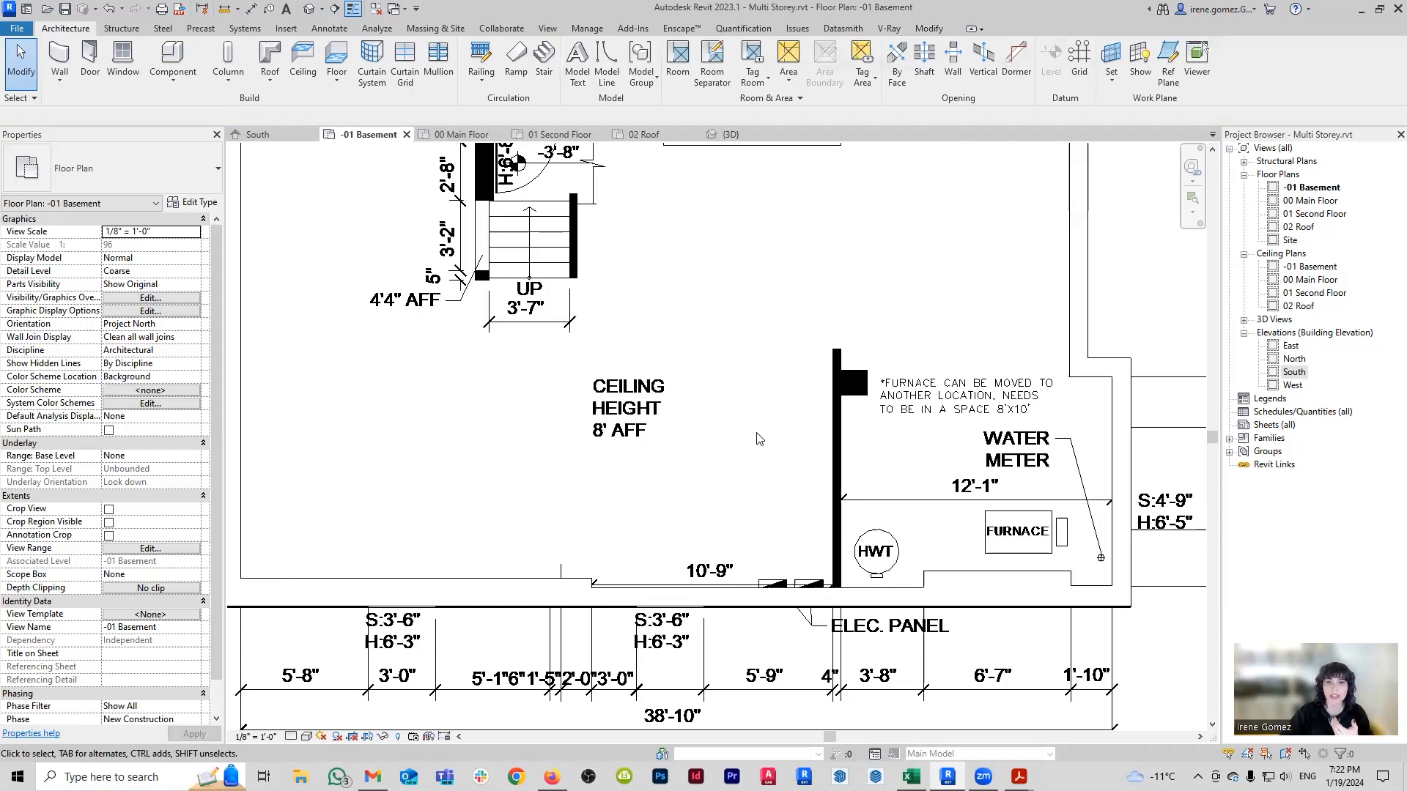
Check the thickness of the 00 Main Floor slab in the South elevation and return to the -01 Basement plan.
left_click(293, 135)
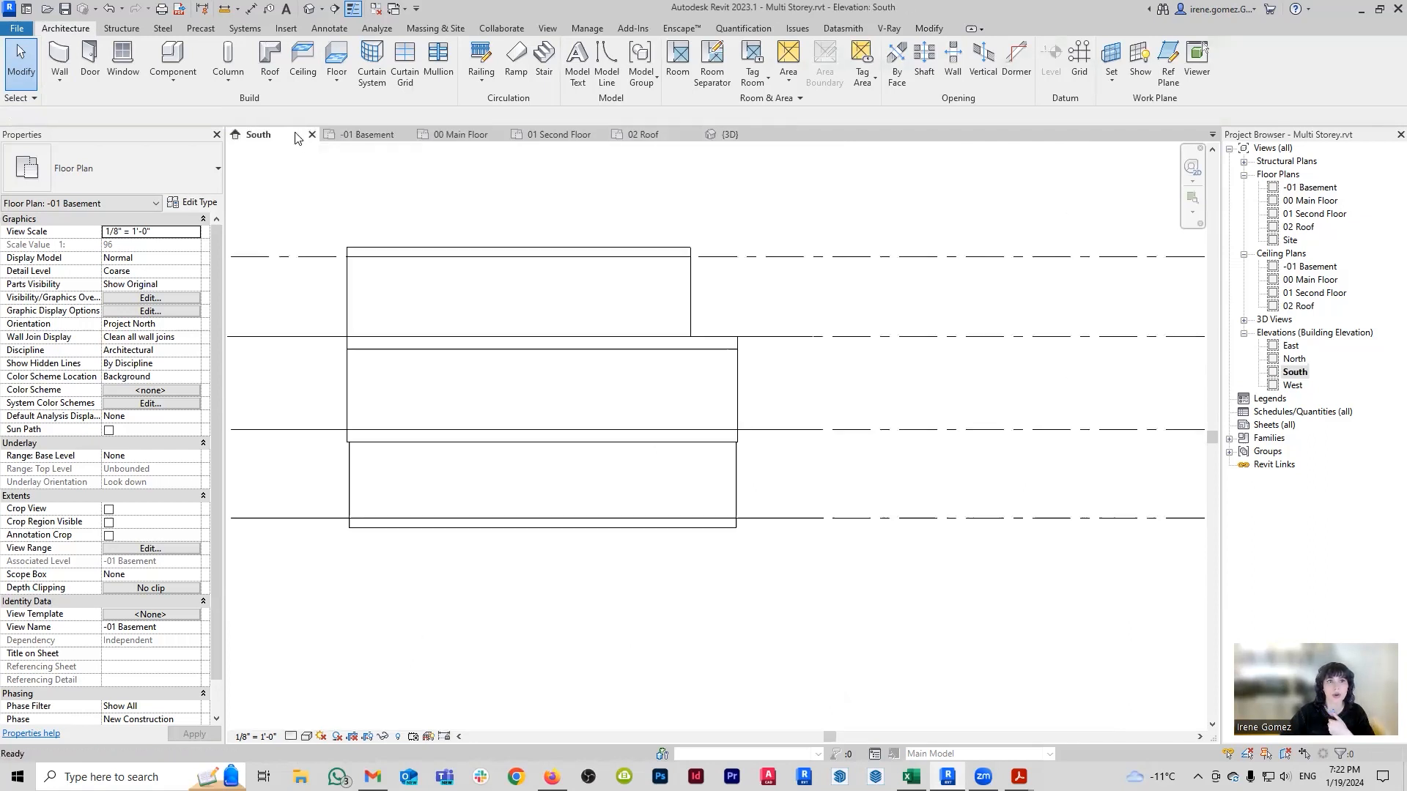
left_click(728, 440)
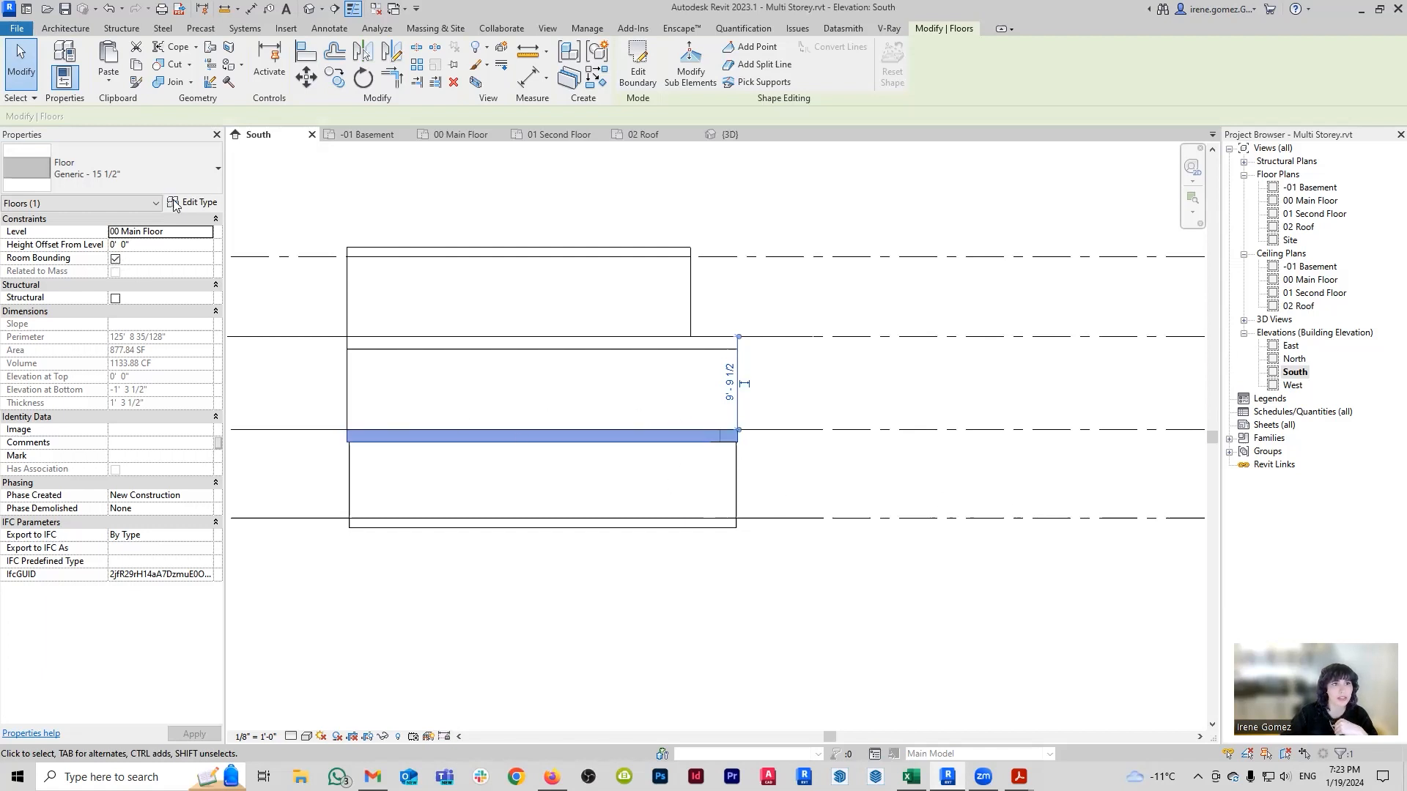
left_click(471, 180)
left_click(363, 138)
Start a new Generic - 5" wall and set its top offset to -15.5" from the 00 Main Floor level.
middle_click_drag(807, 522, 751, 527)
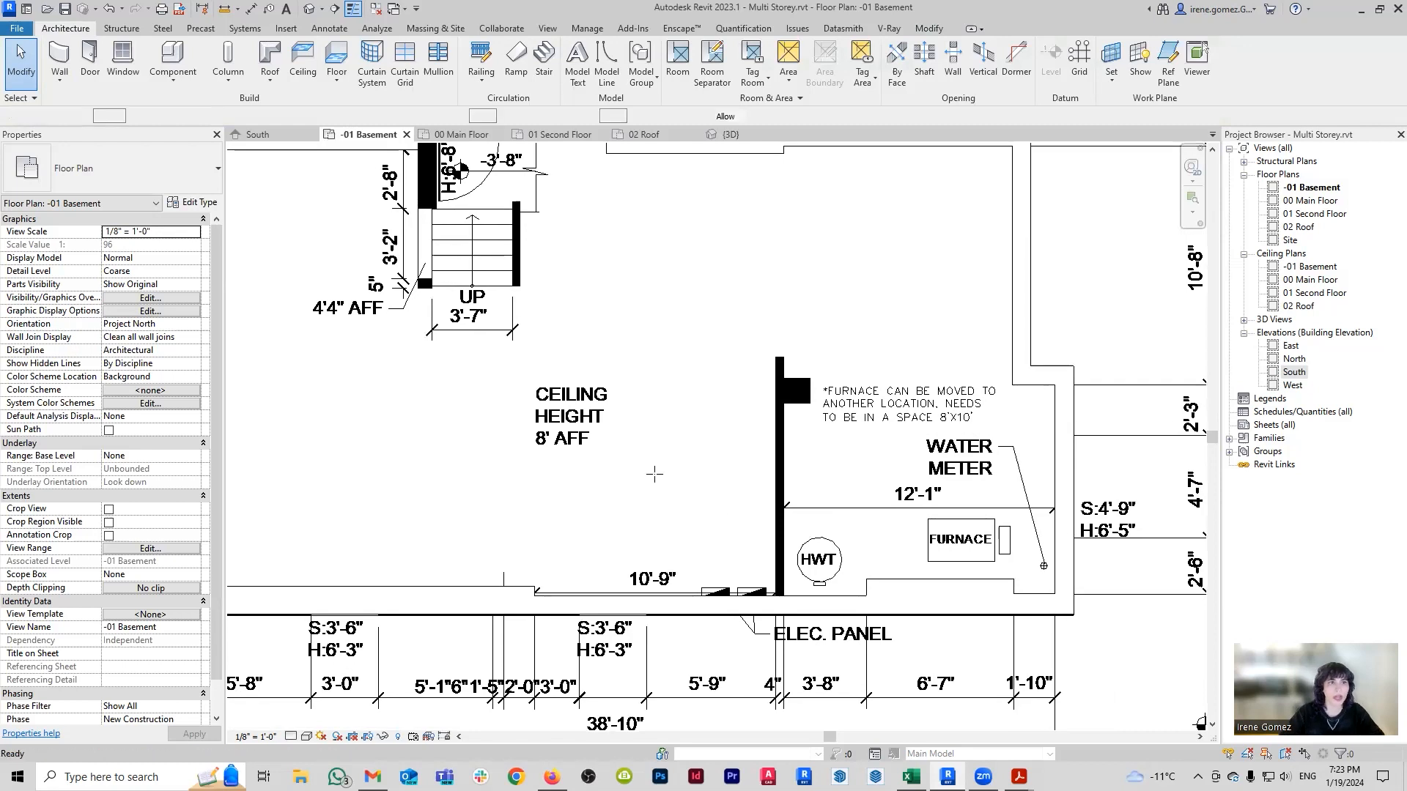
key("w")
key("a")
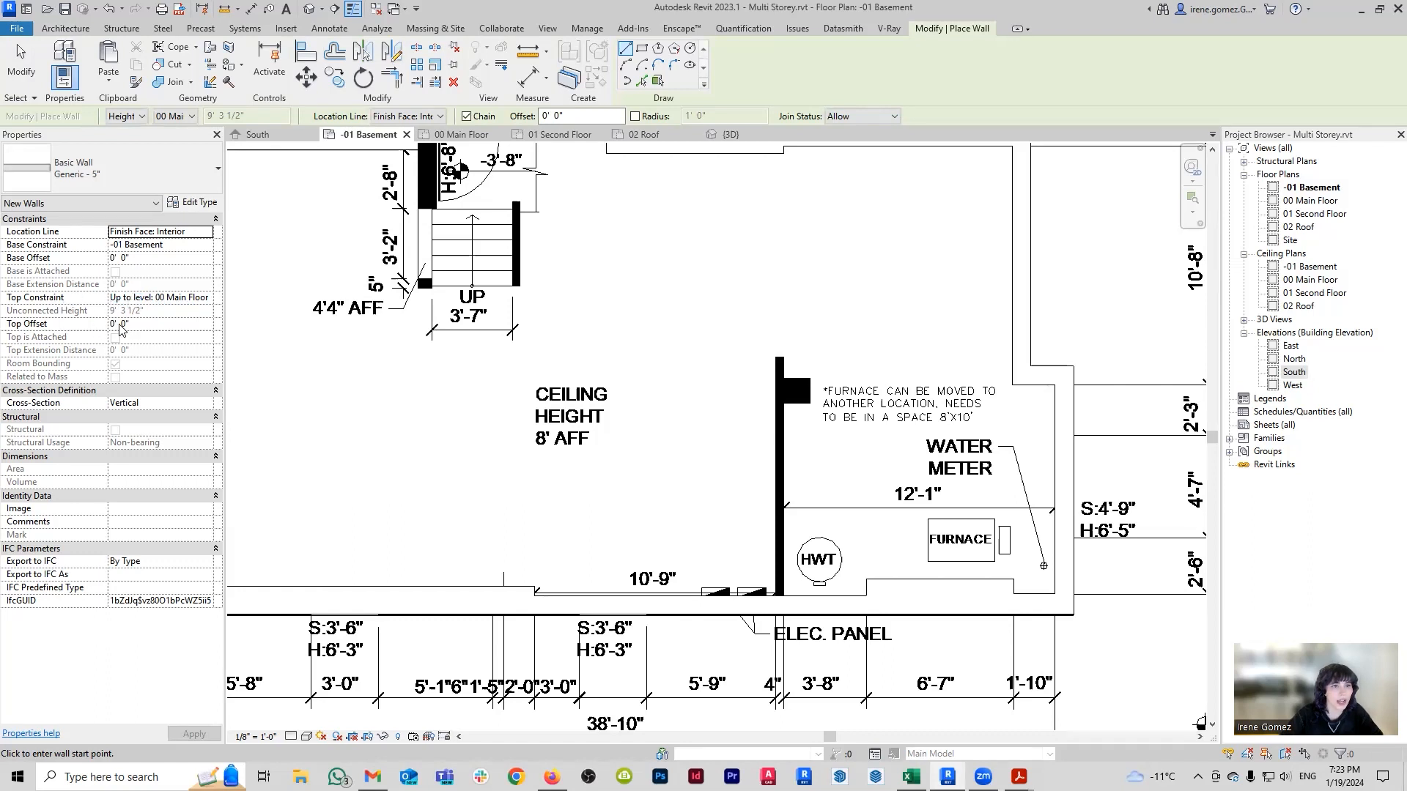
left_click(140, 324)
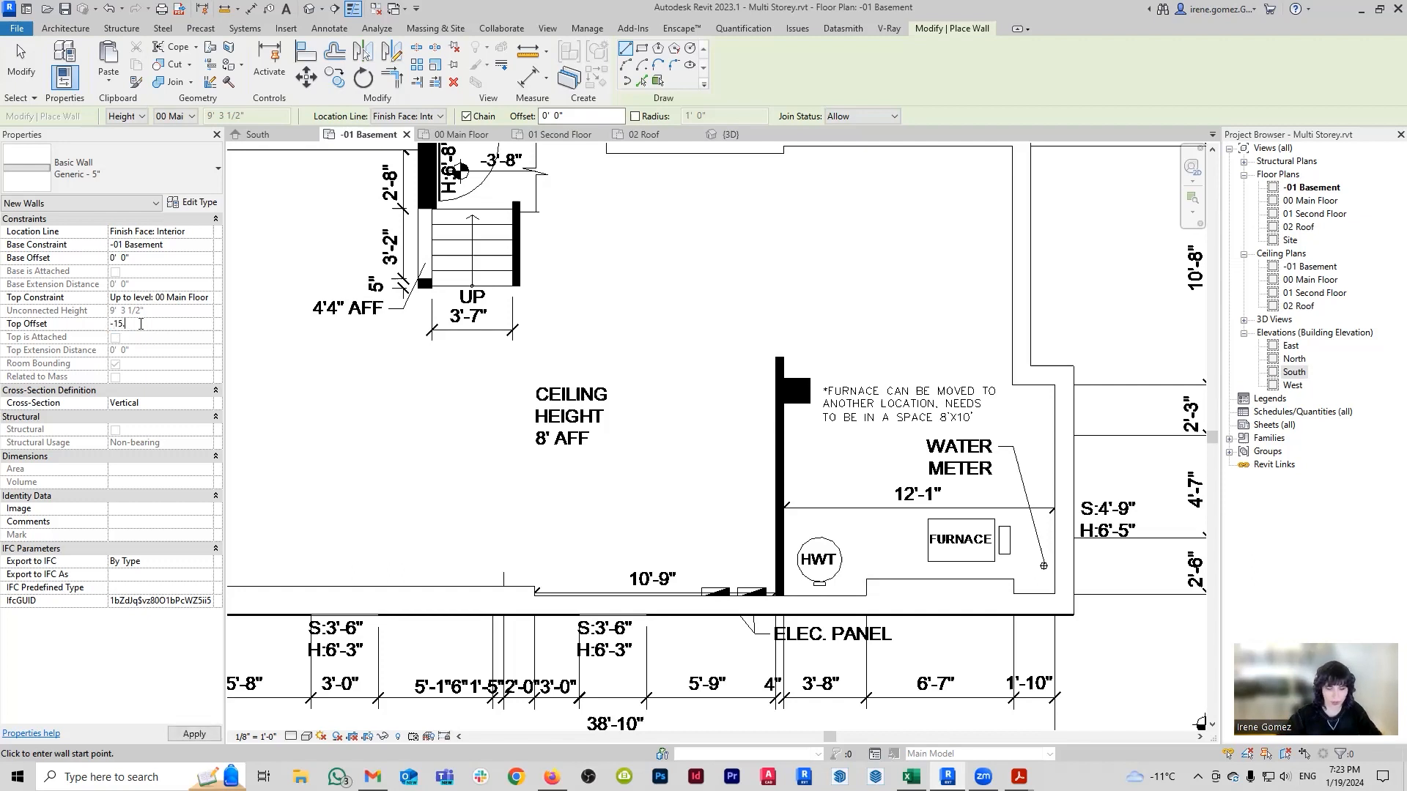
key("Return")
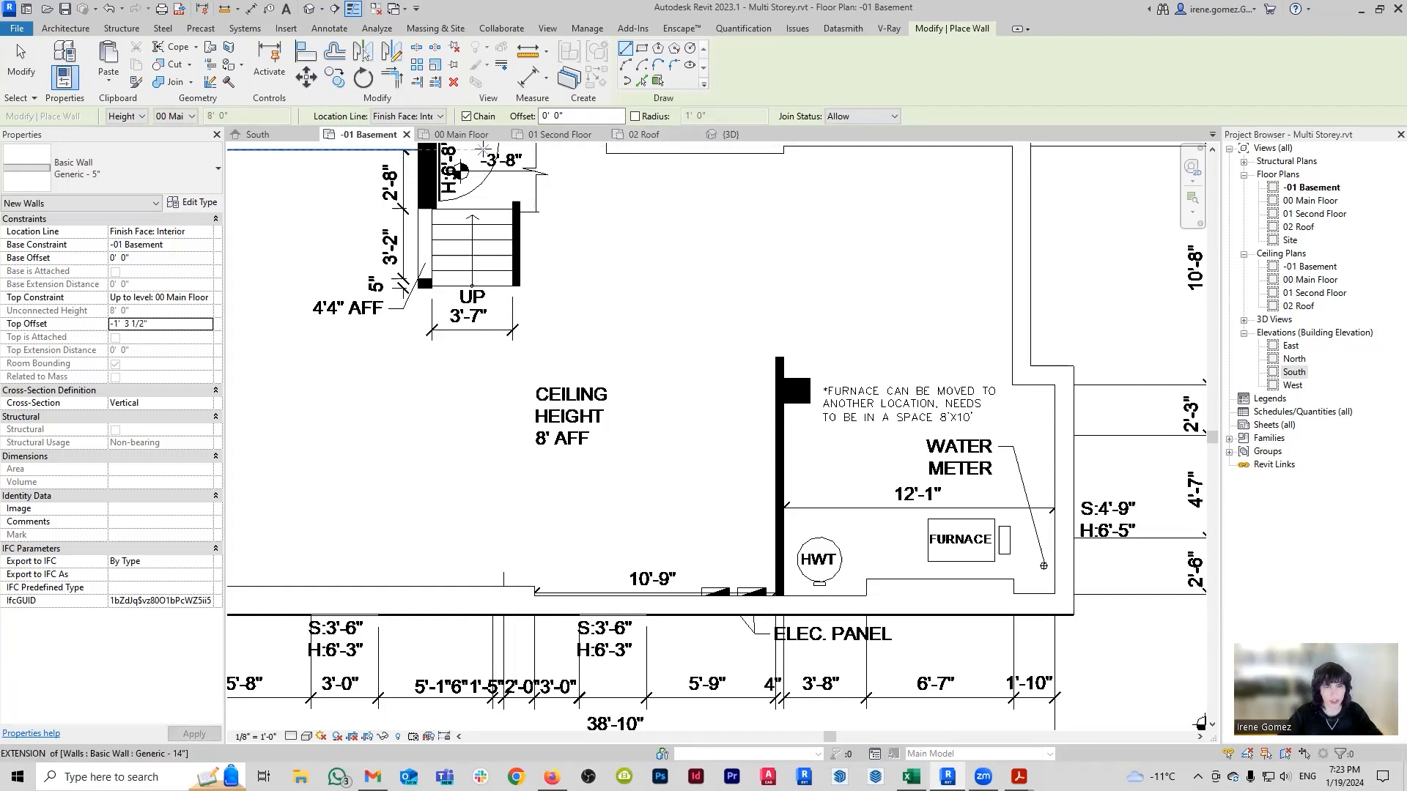
Recheck the main floor slab against the offset in the South elevation and go back to the -01 Basement plan.
left_click(268, 136)
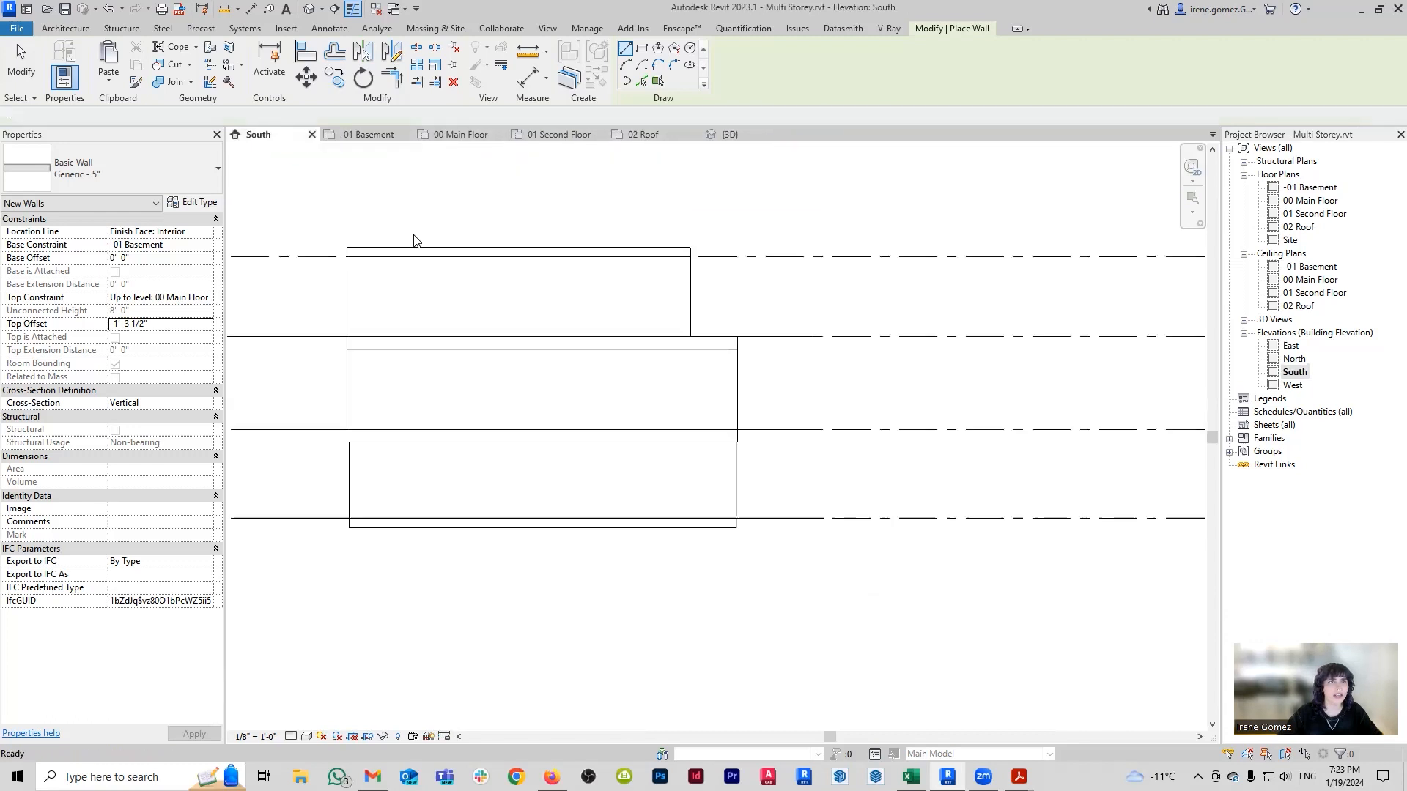
left_click(737, 439)
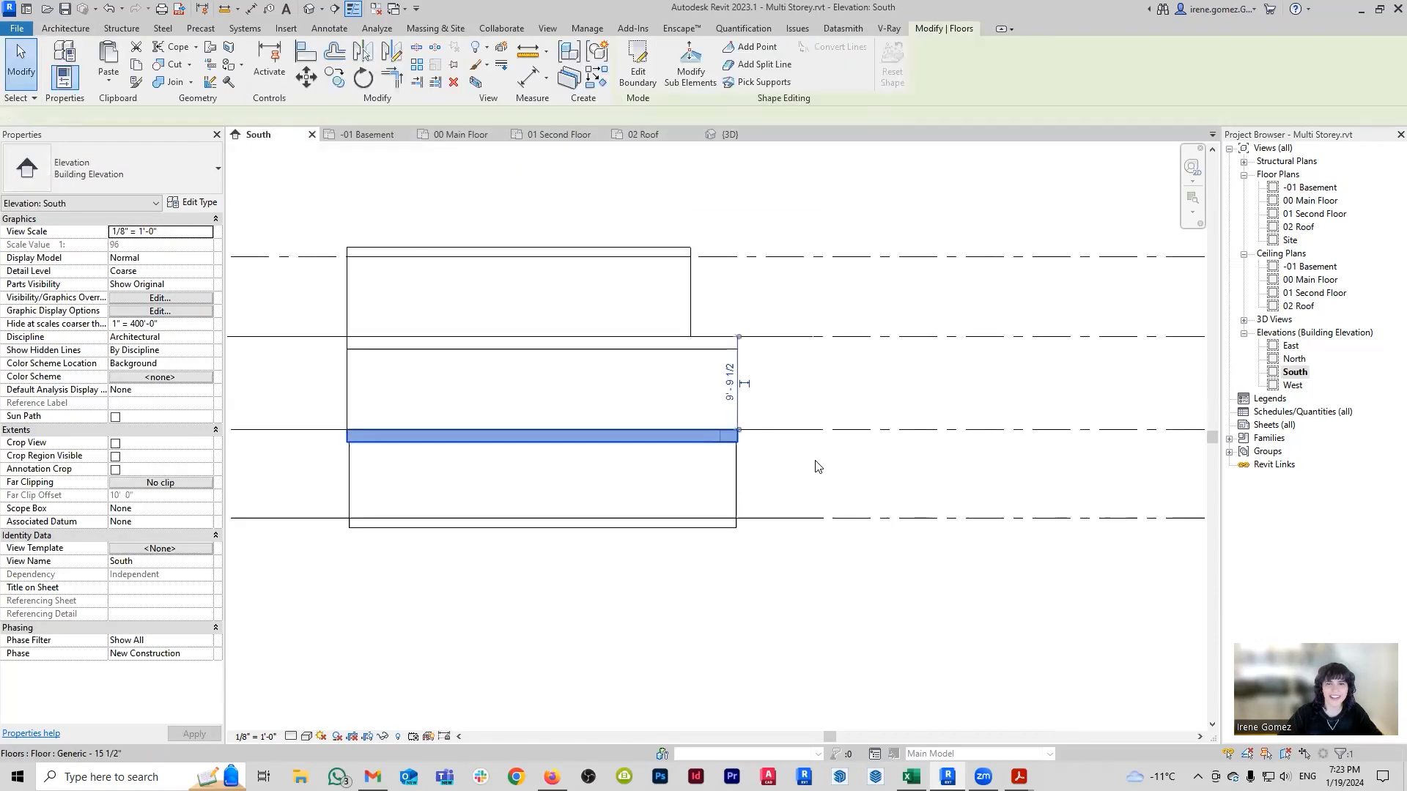
left_click(509, 237)
left_click(367, 135)
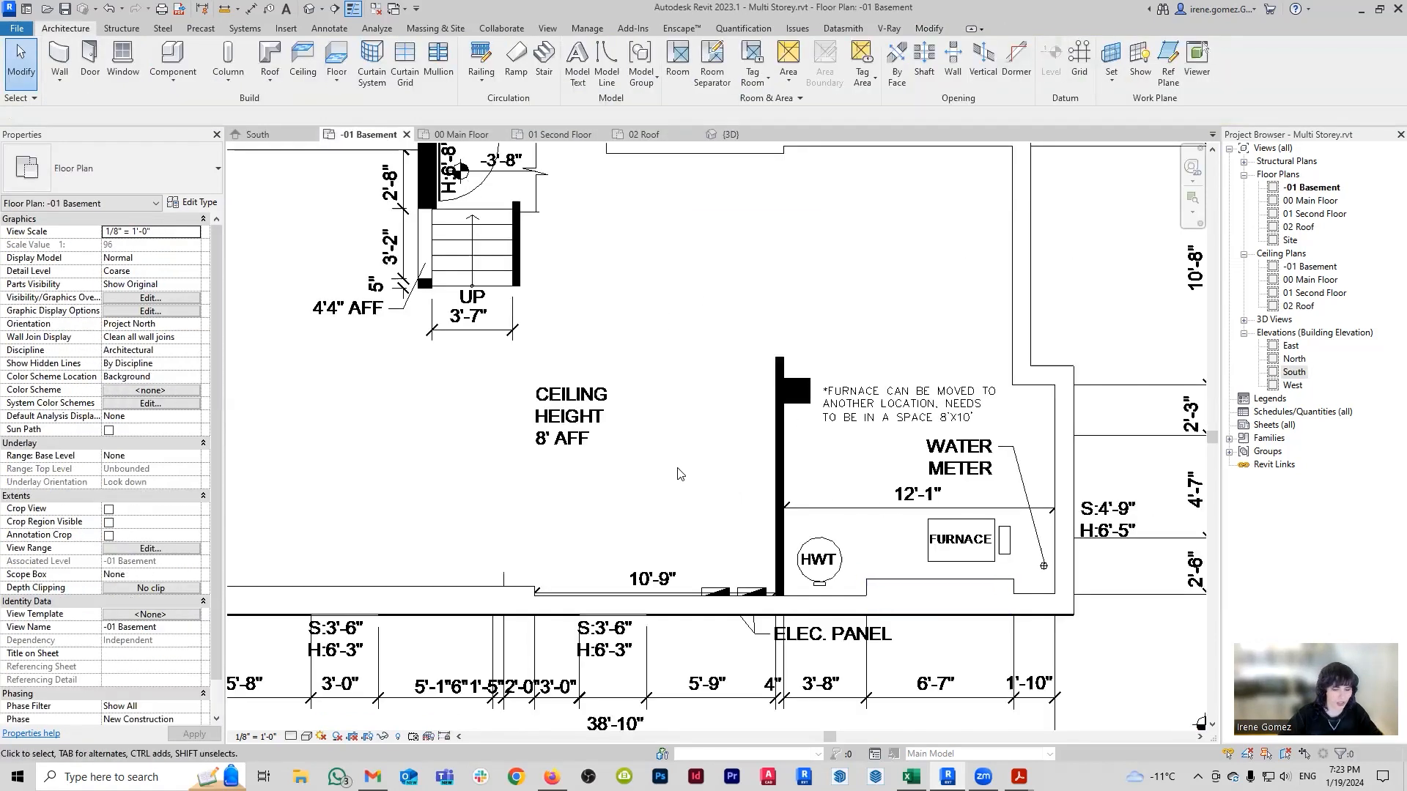
Draw a Generic - 5" partition wall about 11' long over the imported wall beside the furnace area.
key("w")
key("a")
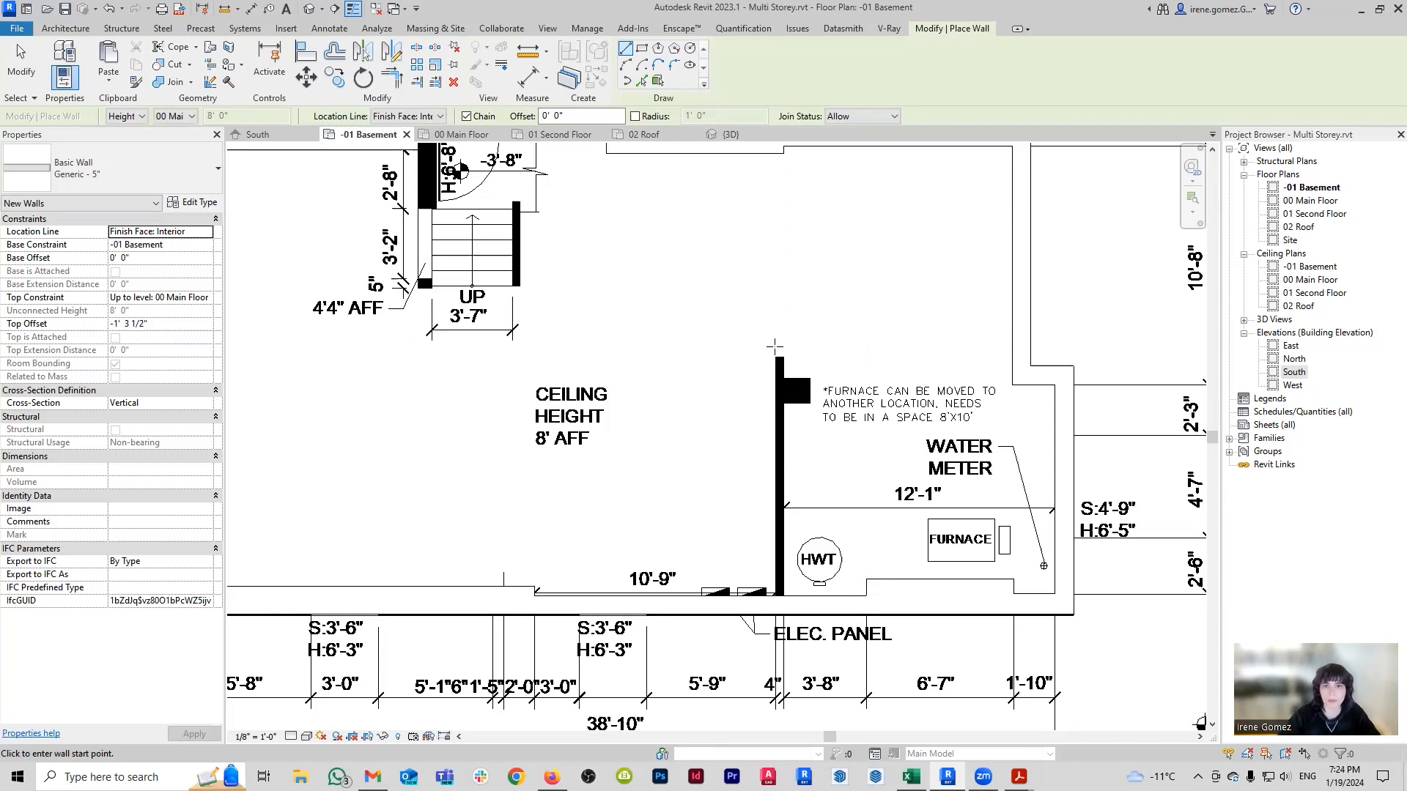
left_click(778, 357)
left_click(779, 597)
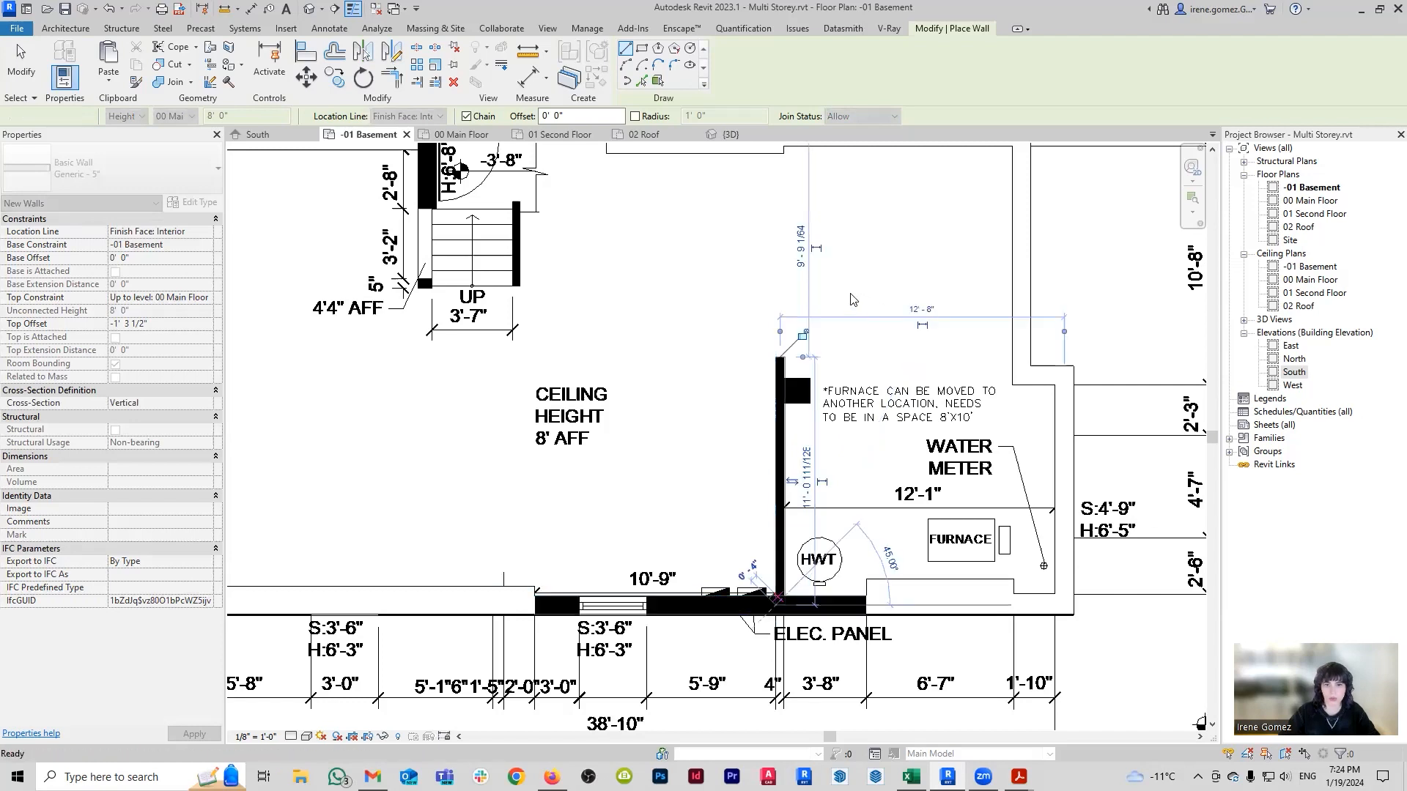
key("Escape")
In the 3D view, turn on the section box and lower its top to basement level to inspect the shortened partition.
left_click(308, 9)
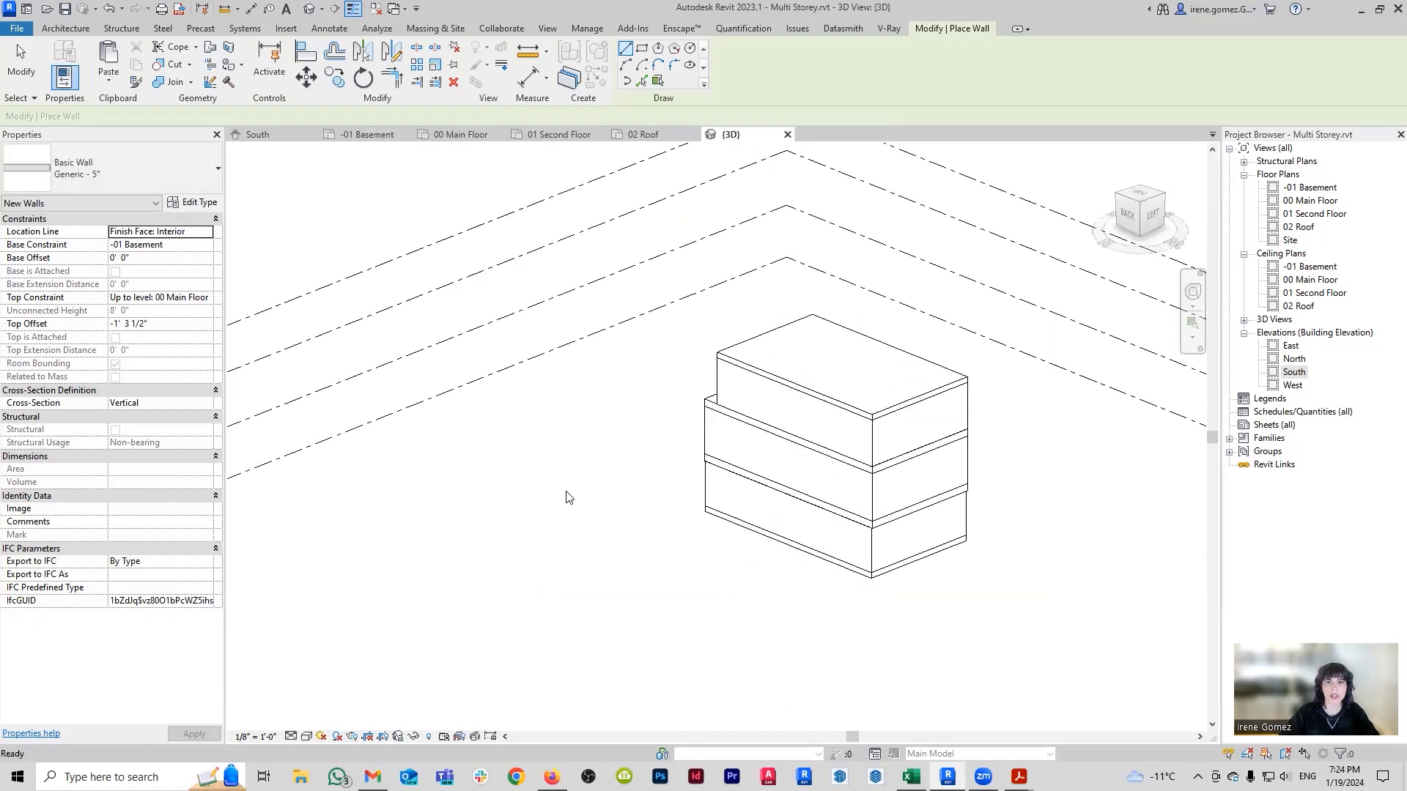
key("Escape")
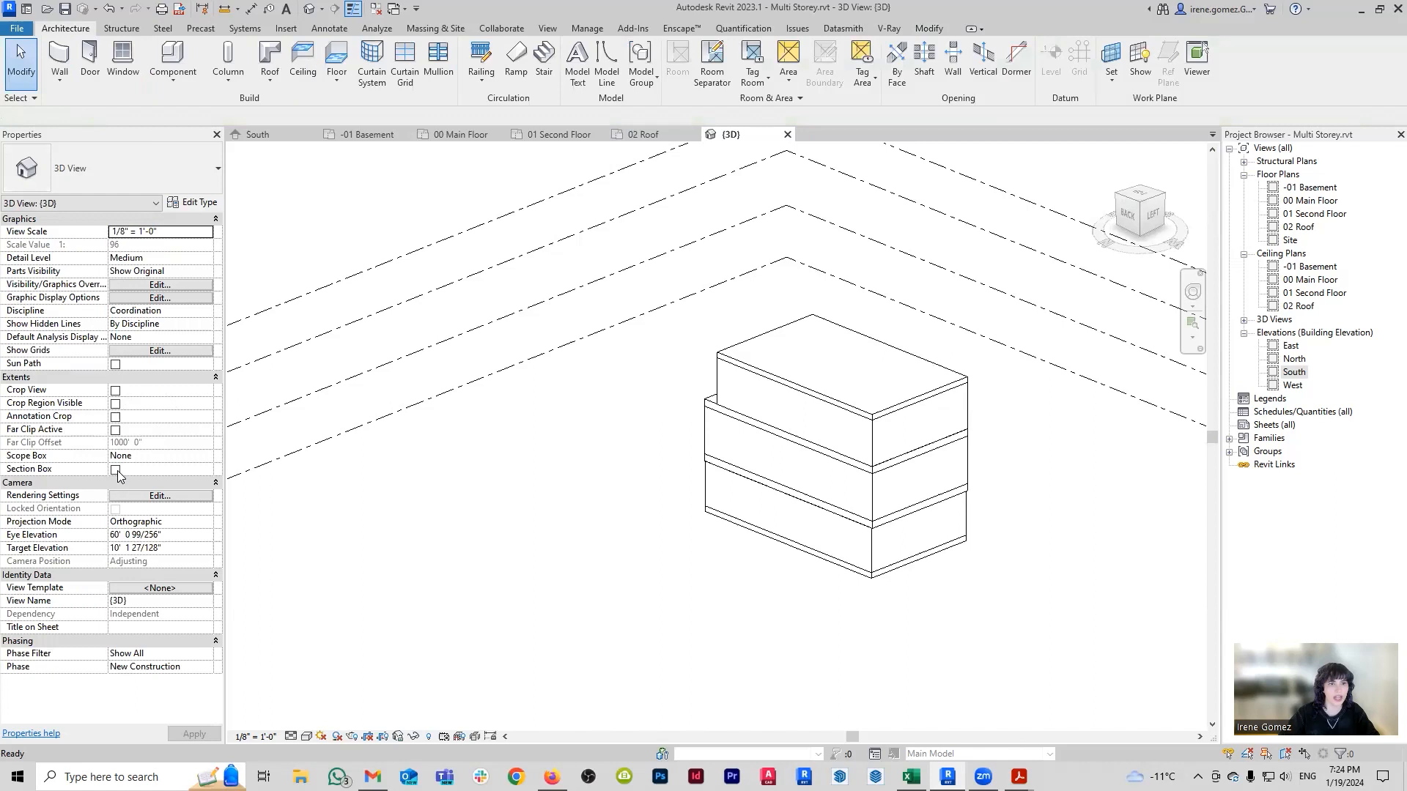
left_click(115, 470)
left_click(826, 335)
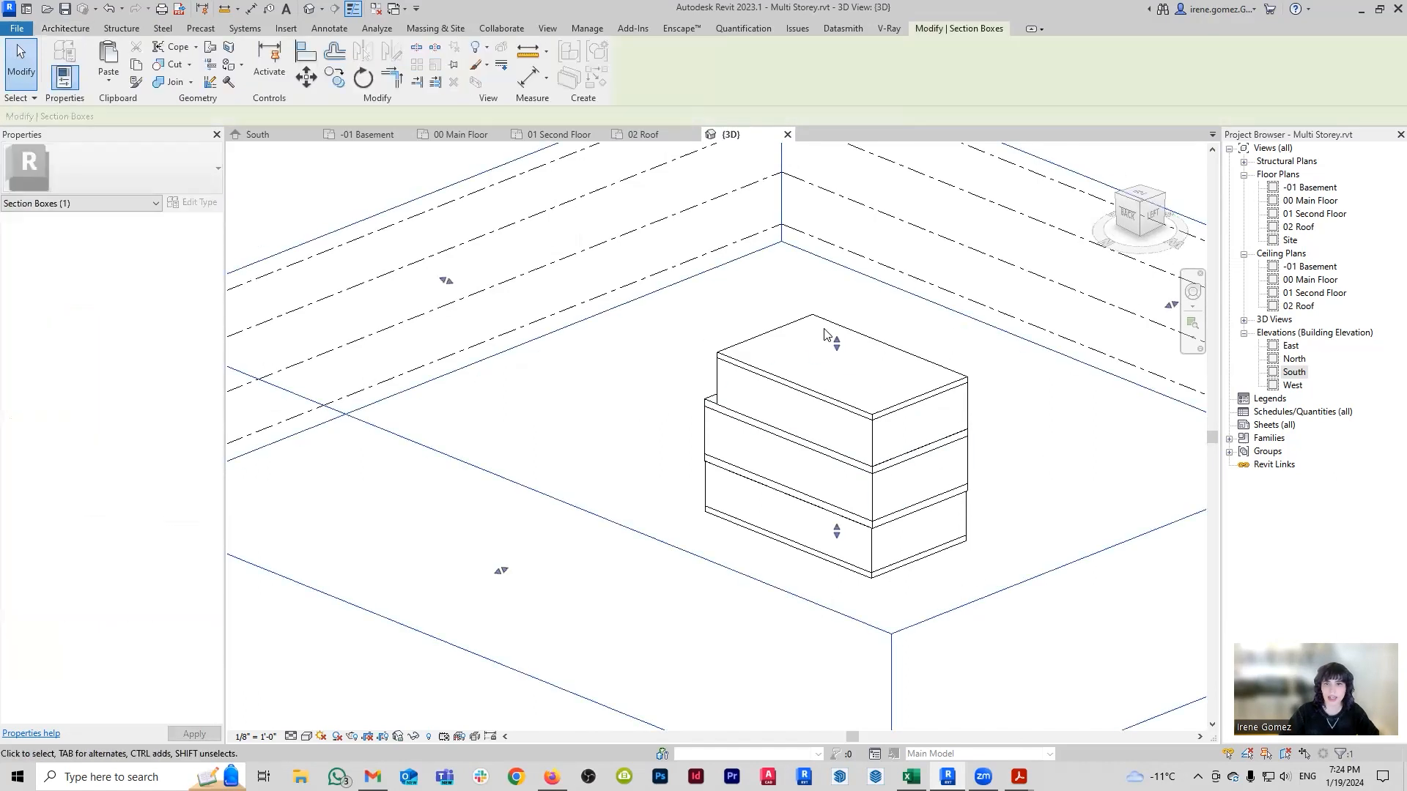
left_click_drag(836, 342, 837, 470)
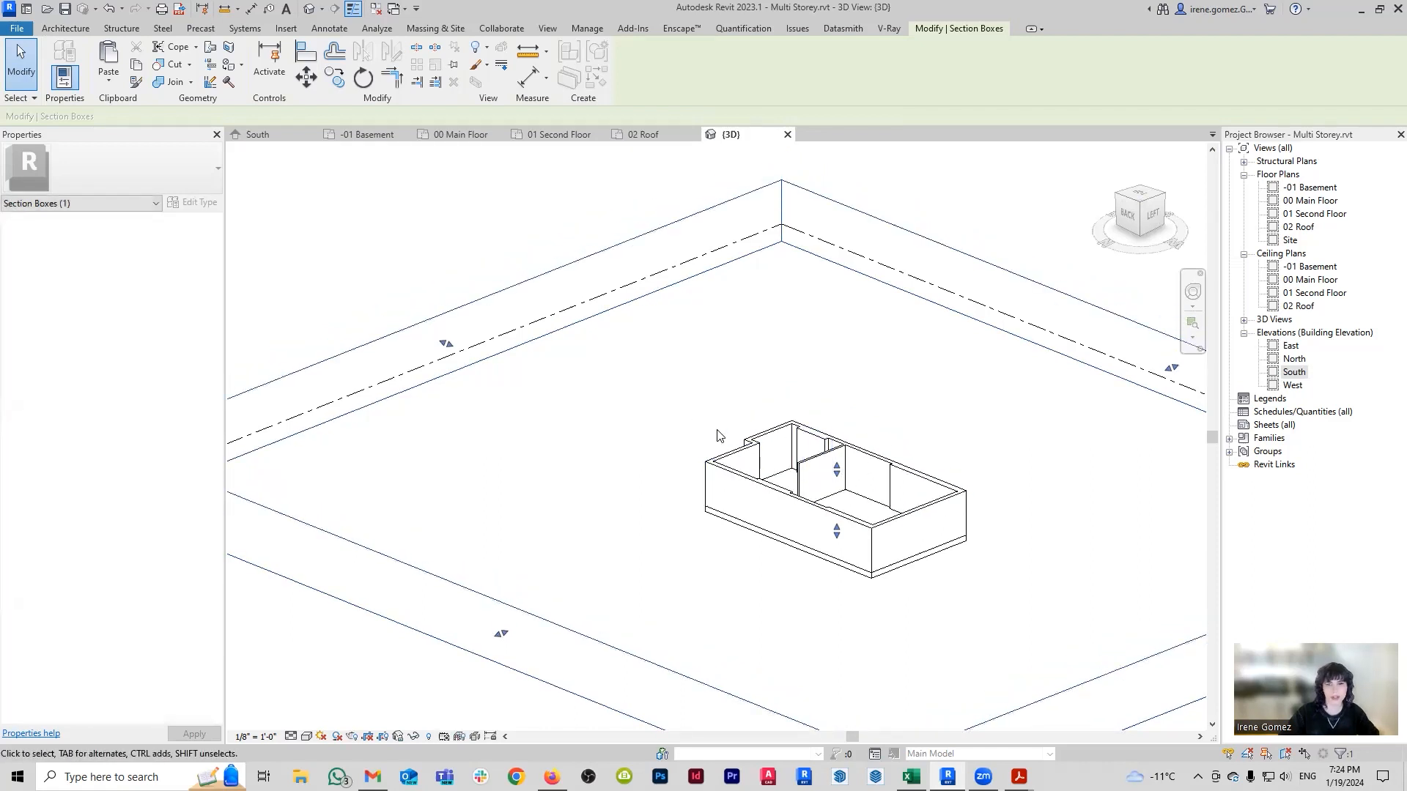
left_click(832, 323)
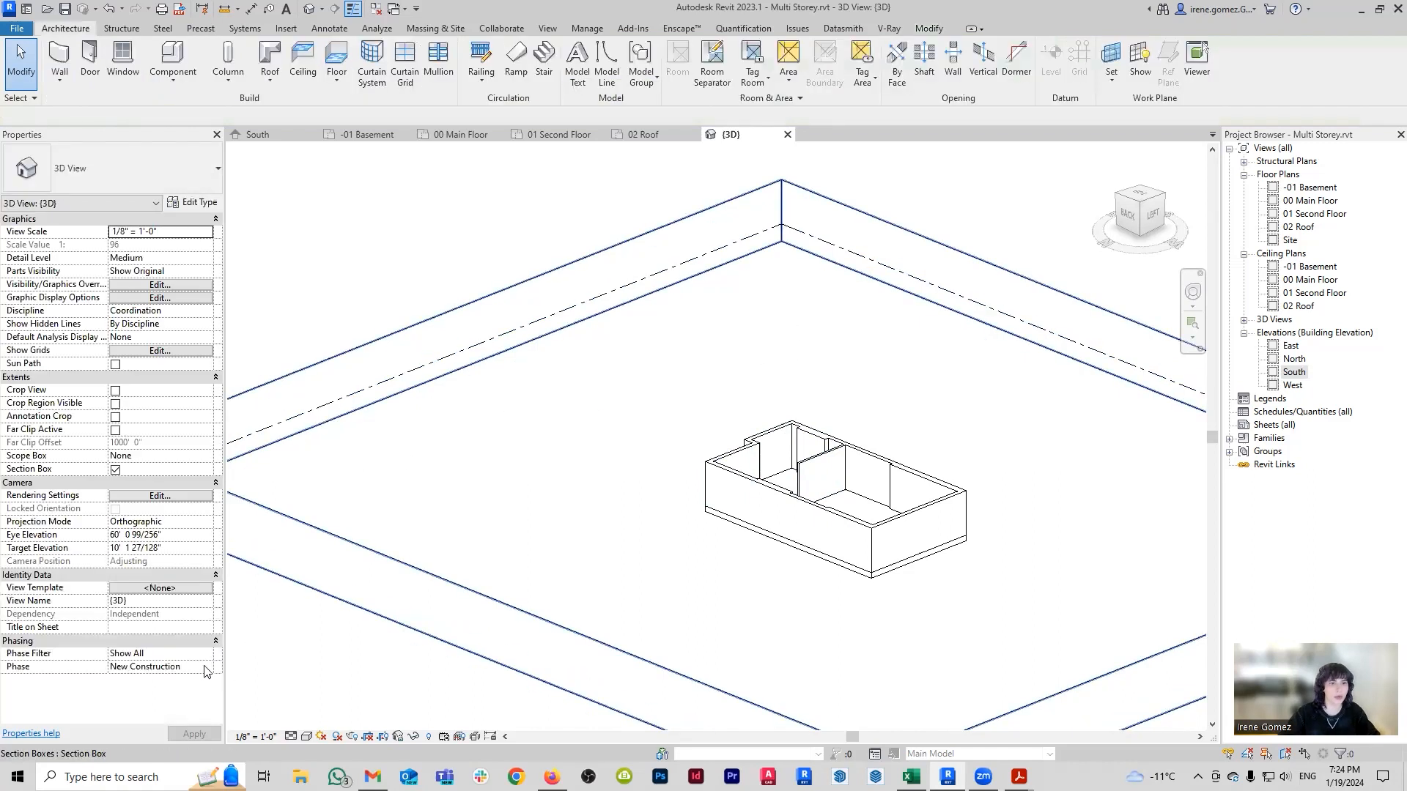
Turn off the section box in the 3D view and reopen the -01 Basement floor plan.
left_click(115, 468)
left_click(115, 469)
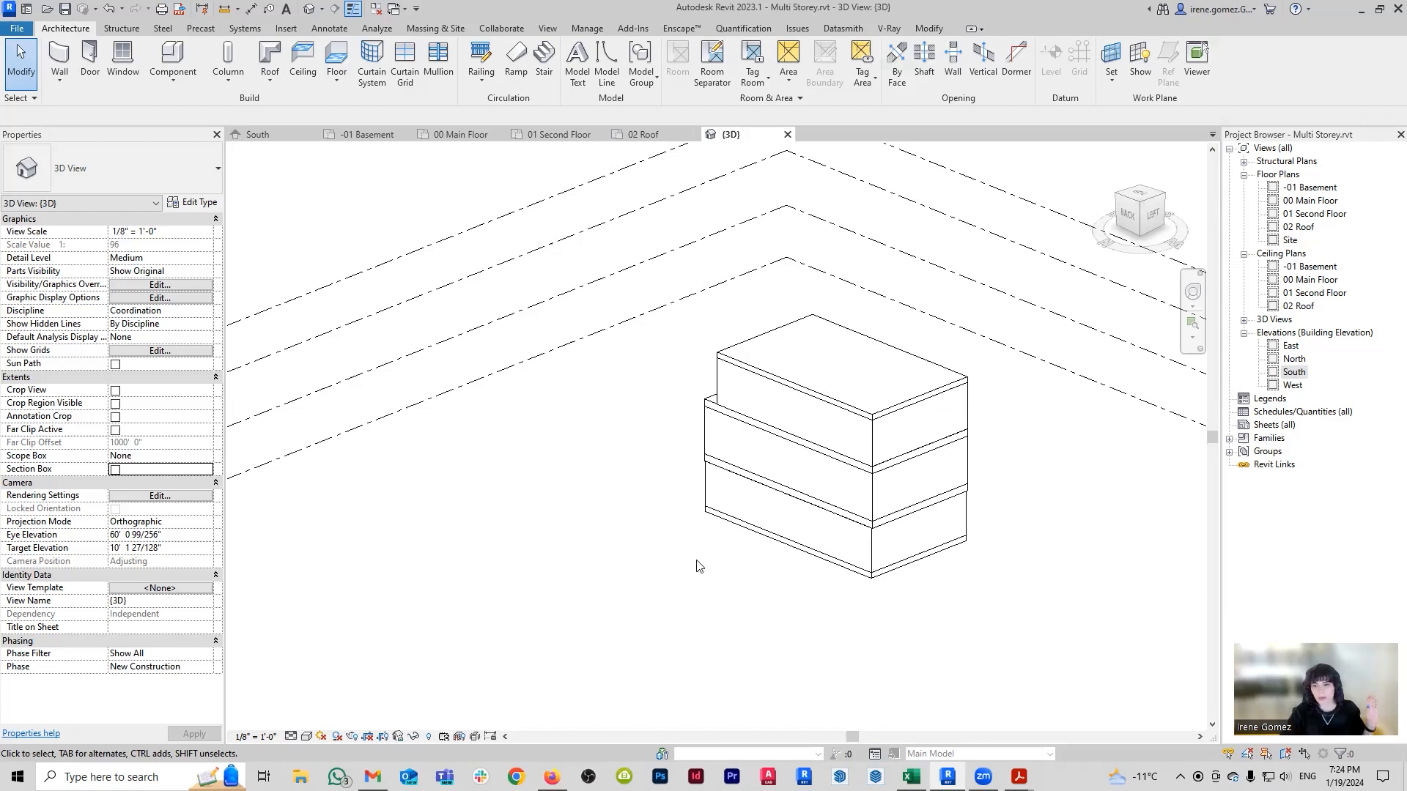
left_click(366, 134)
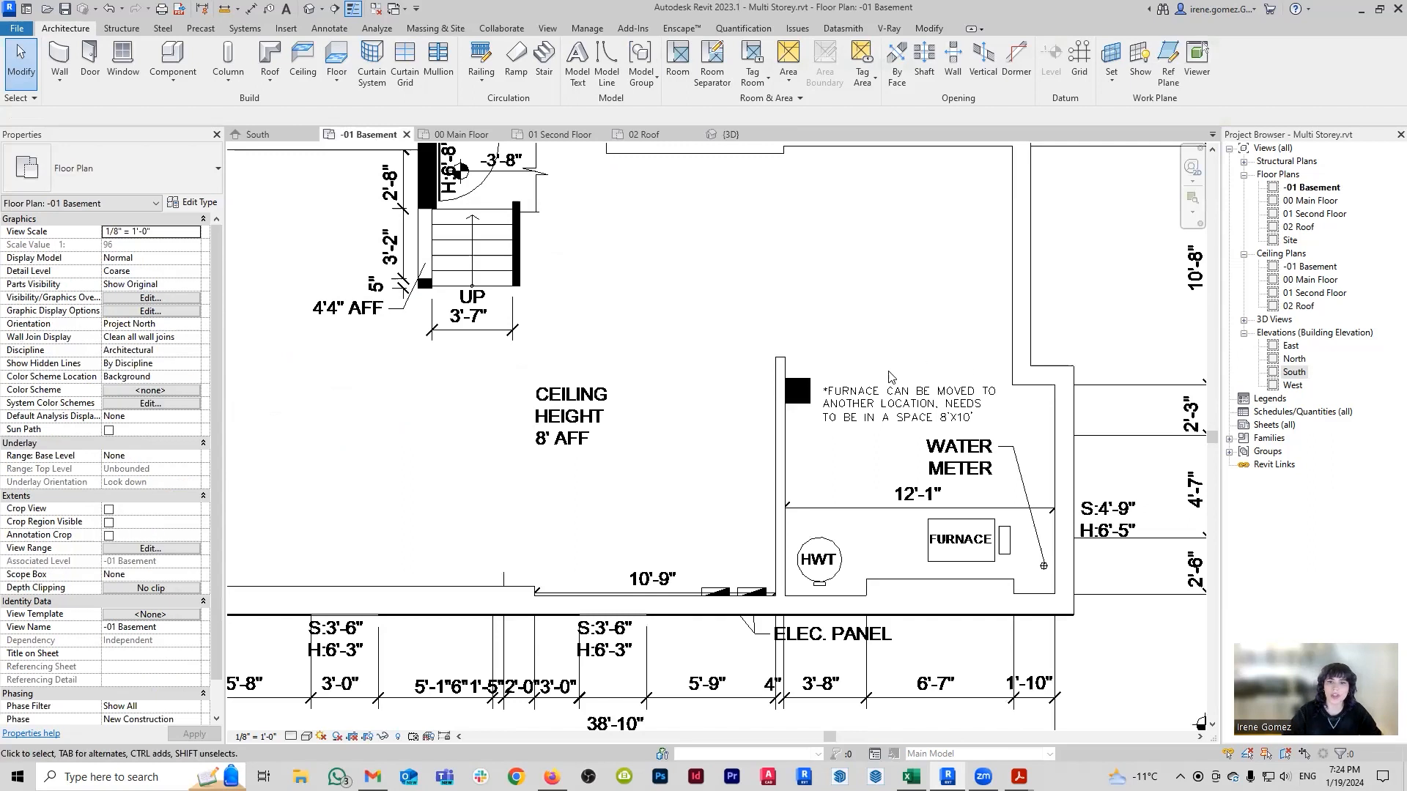
Compare the imported stair area of the basement plan with the 00 Main Floor plan.
scroll(592, 358, "up", 4)
scroll(592, 358, "up", 2)
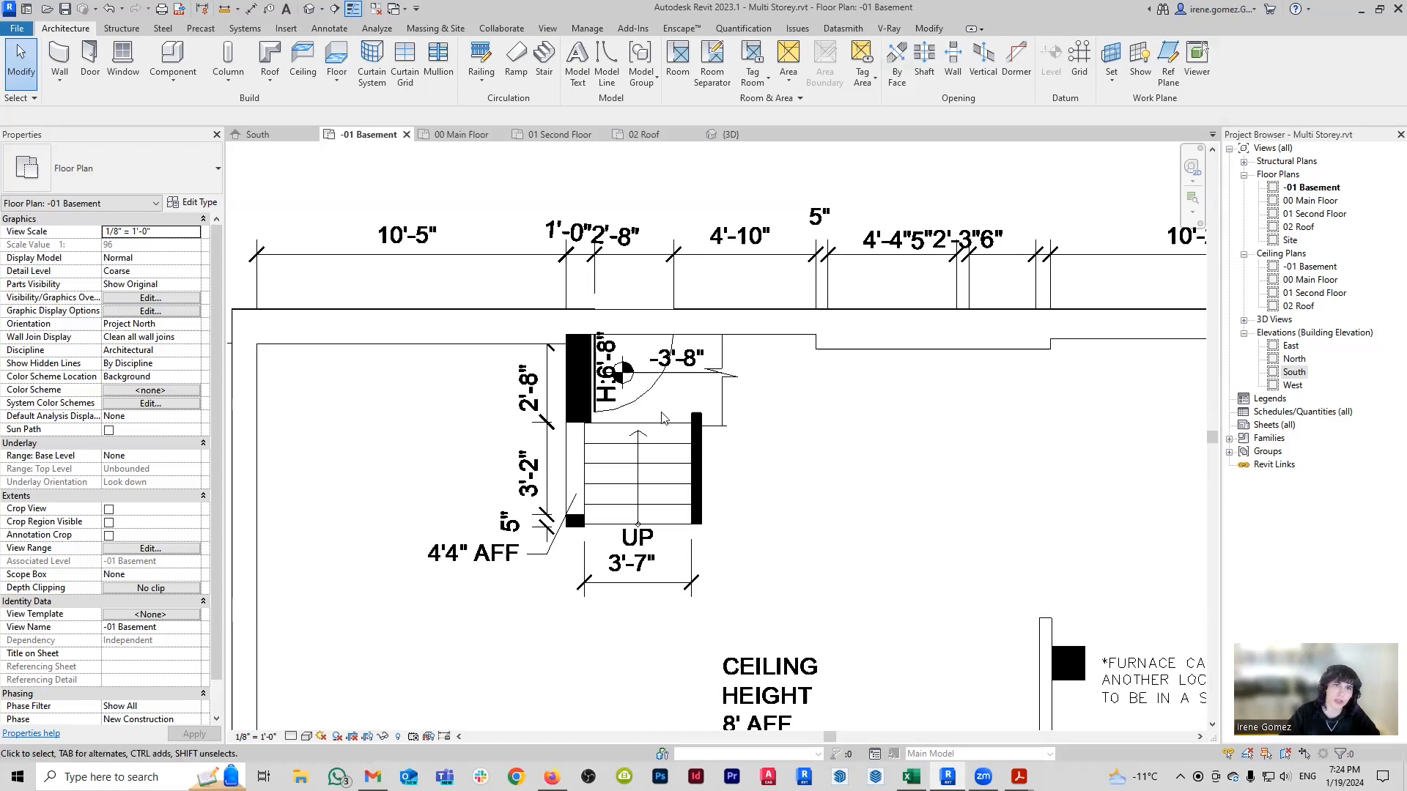
left_click(472, 134)
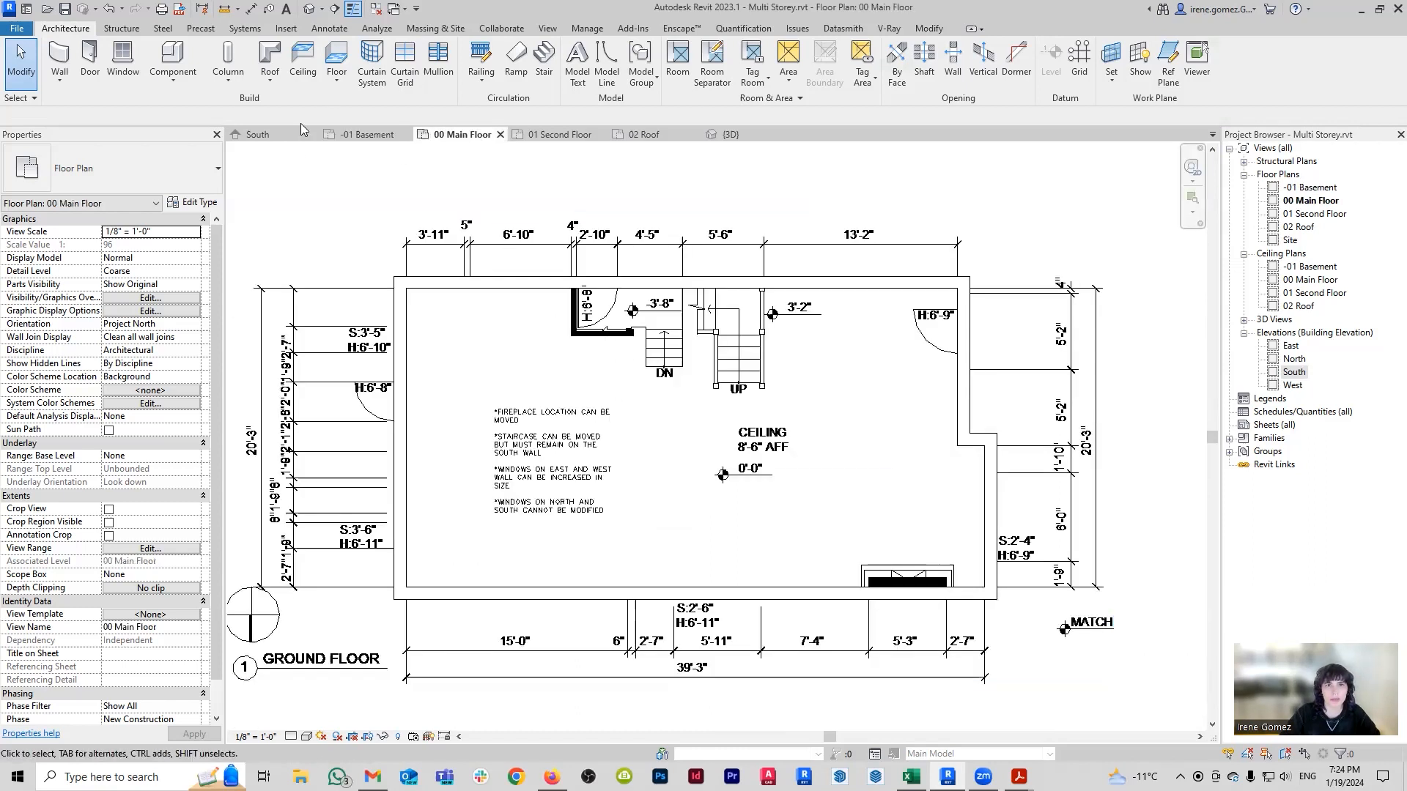
left_click(363, 134)
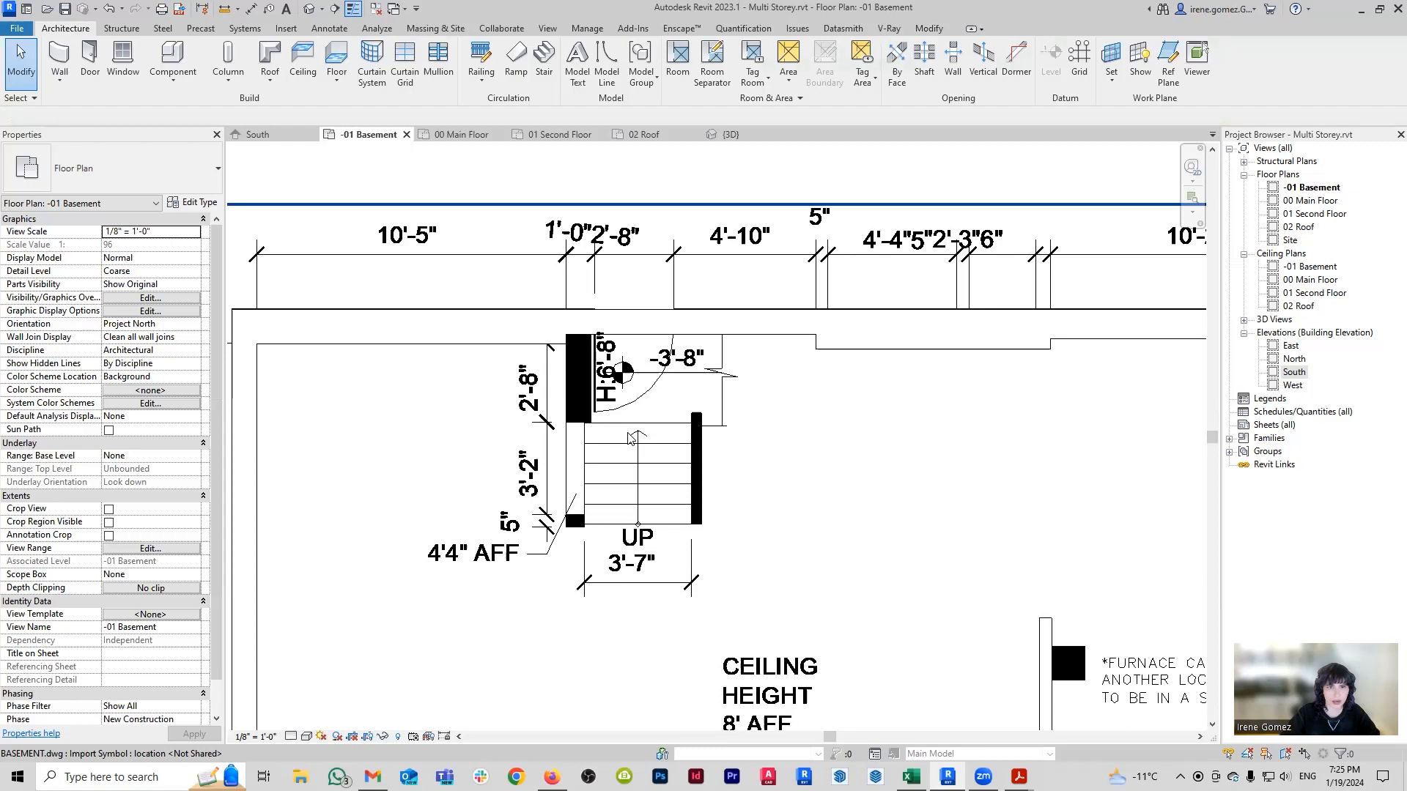
Measure the thickness of the imported wall beside the stair door with a temporary aligned dimension.
key("d")
key("i")
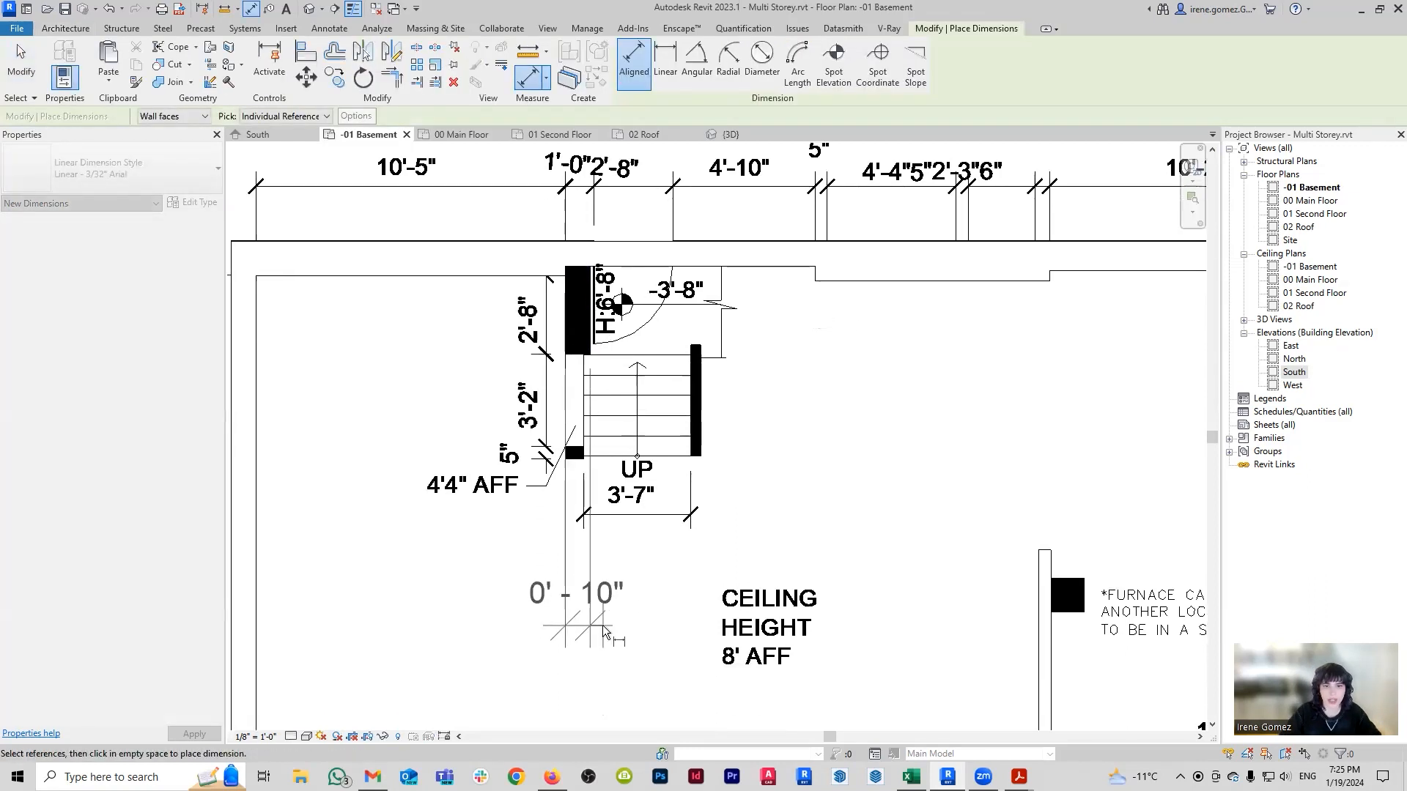
key("Escape")
key("Escape")
Start a new wall of type Generic - 10" and set its top offset to -15.5".
key("w")
key("a")
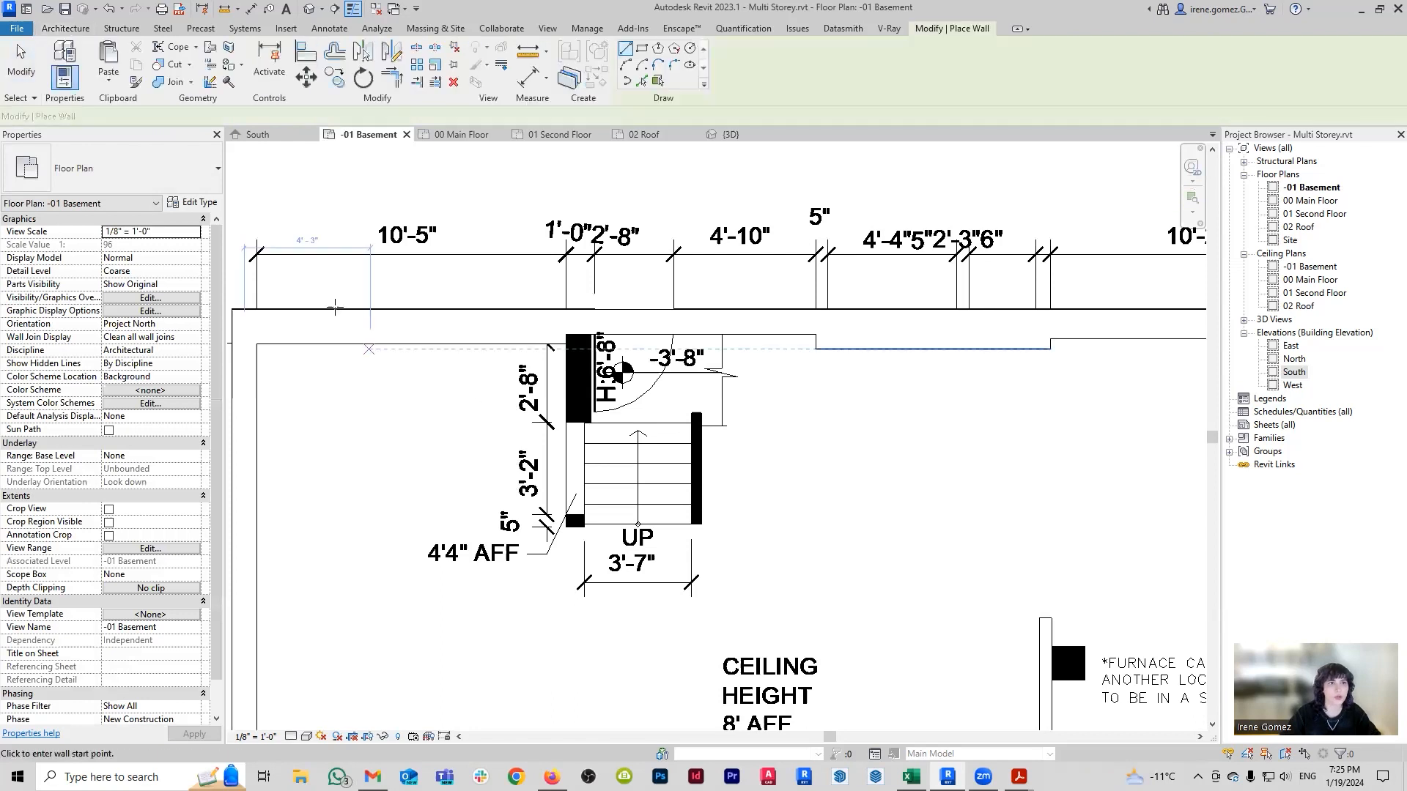
left_click(132, 168)
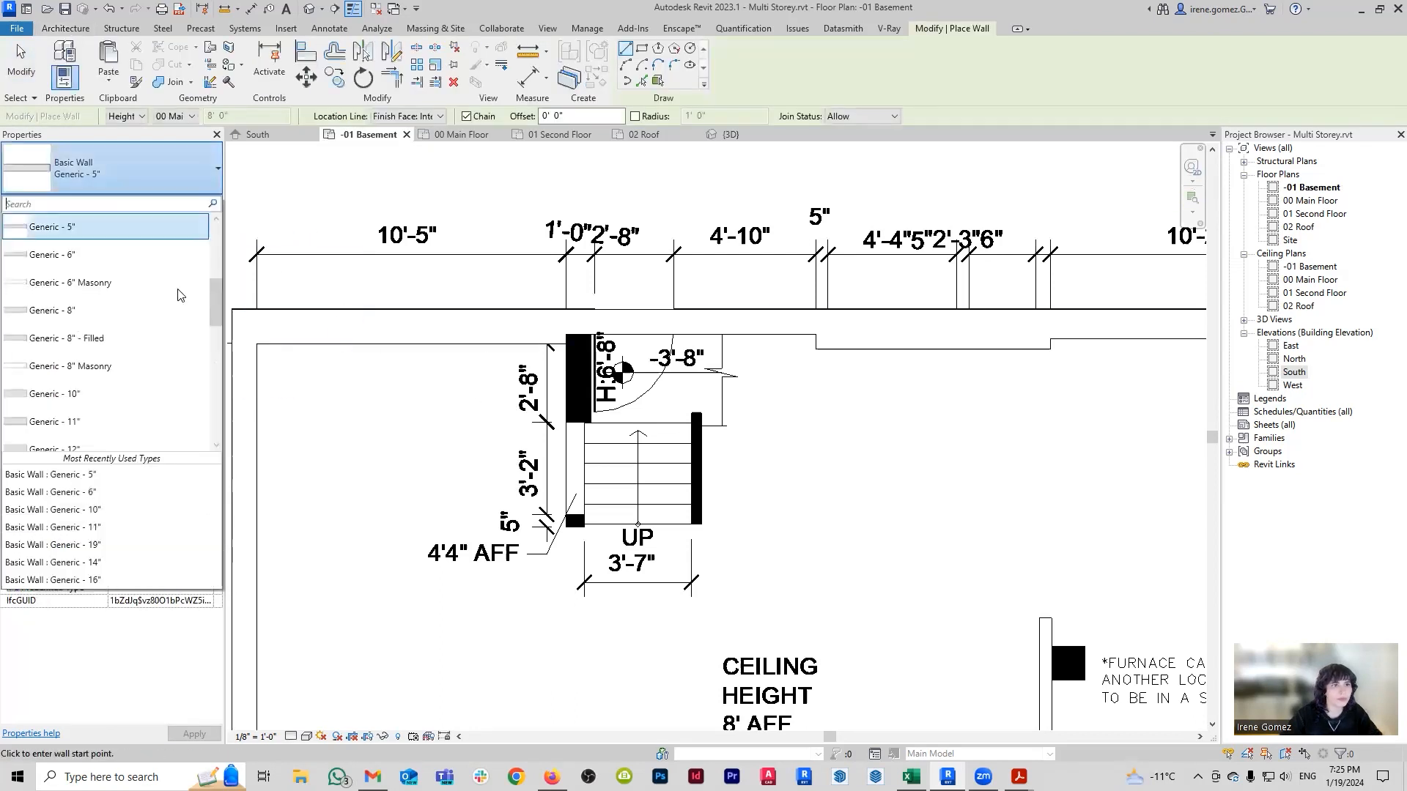
left_click(136, 399)
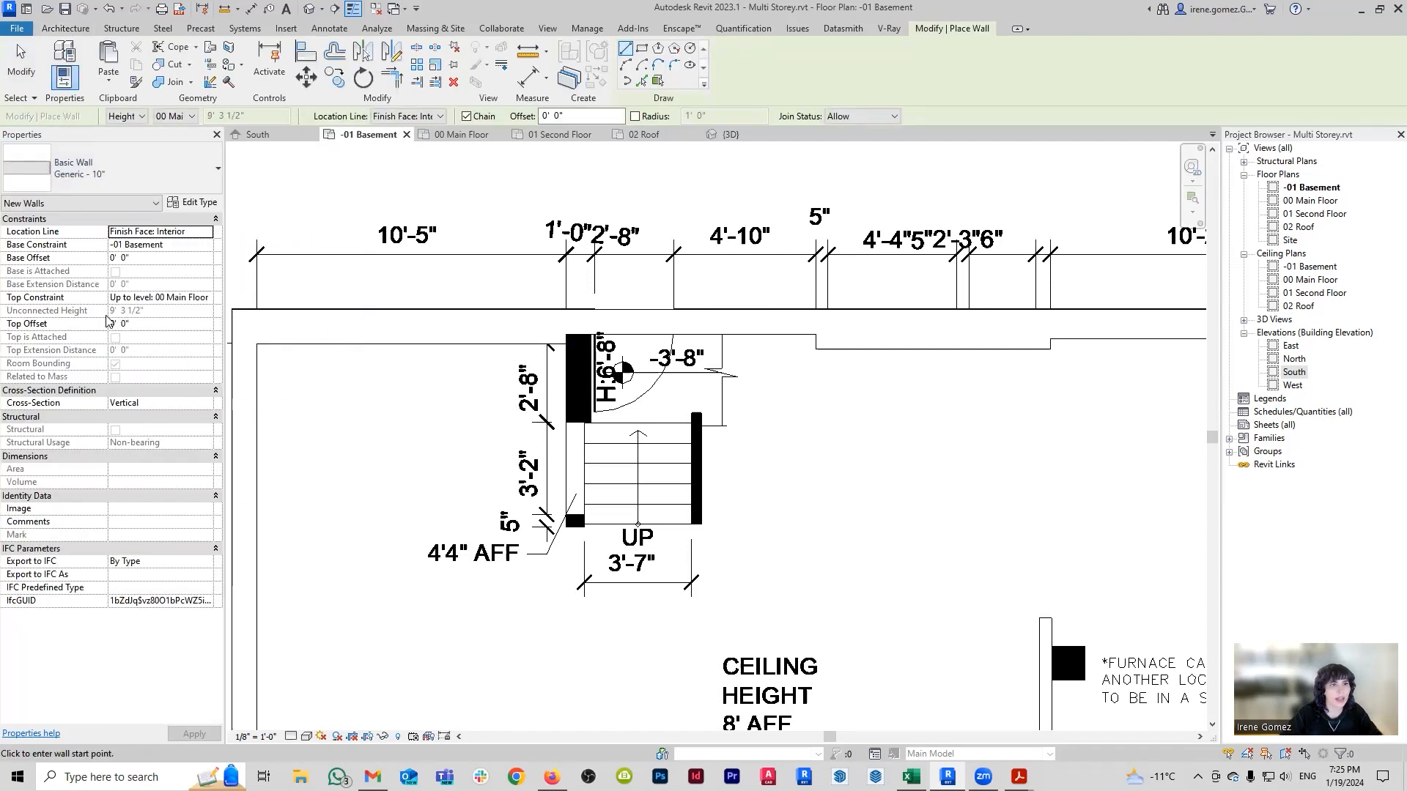
left_click(142, 324)
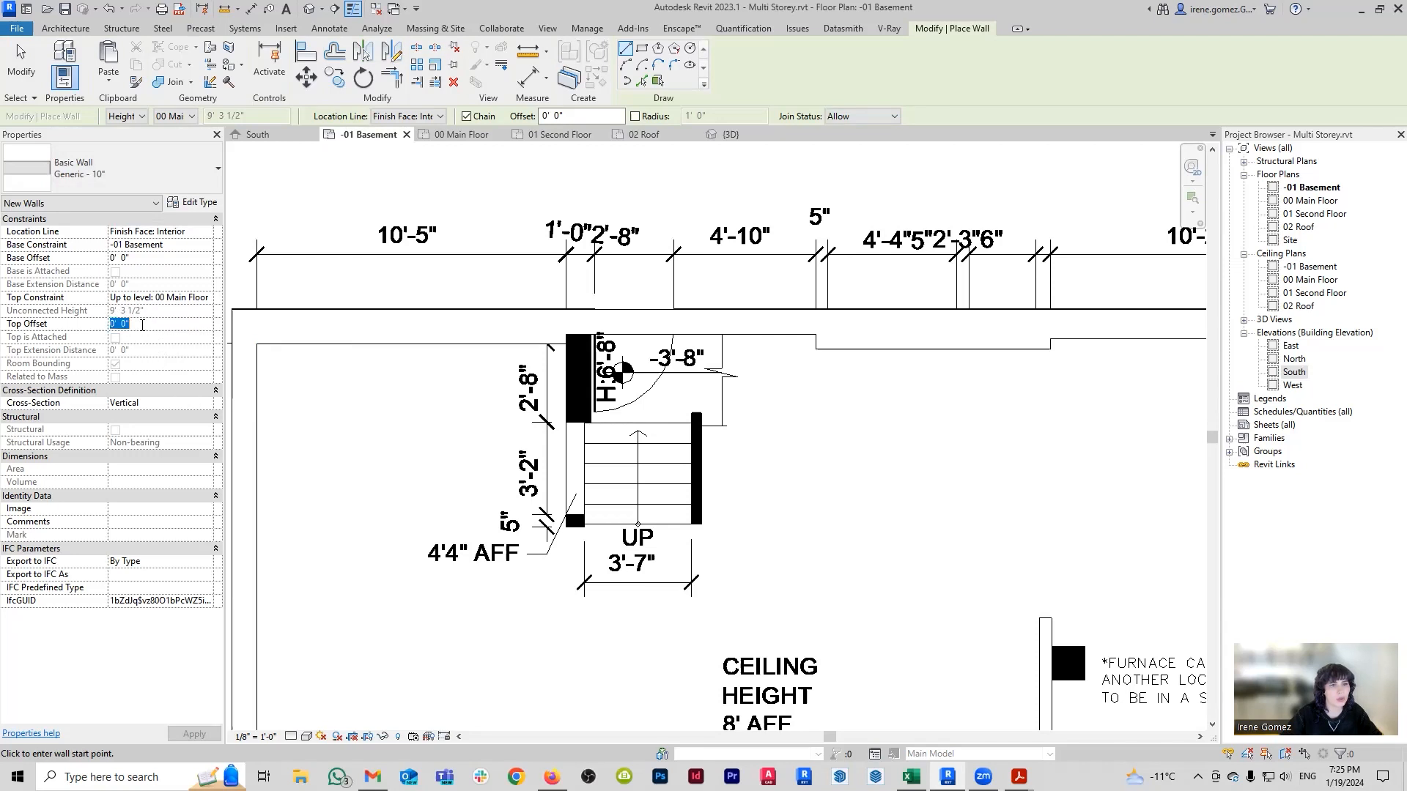
type("-15.5")
key("Return")
left_click(160, 325)
type("-15")
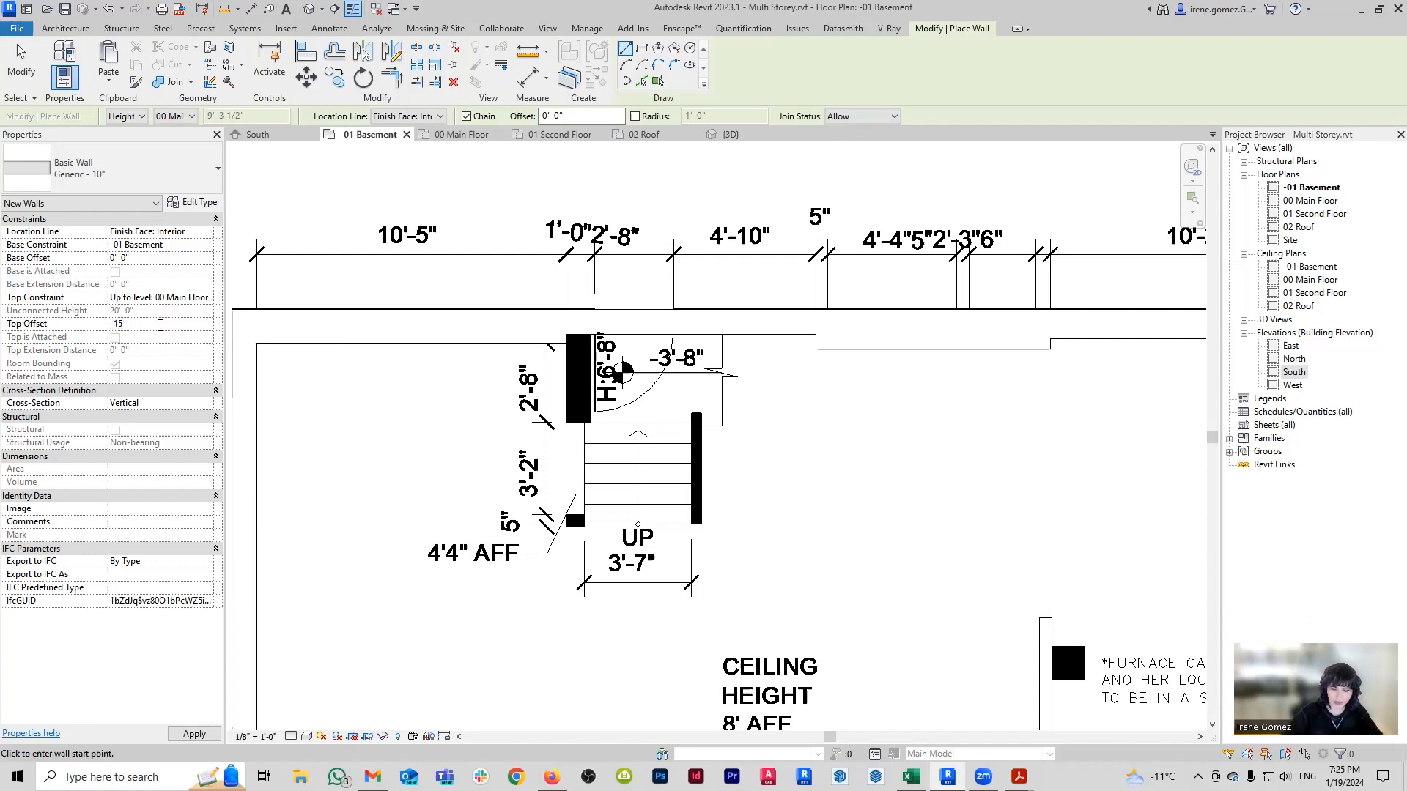
type(".5\"")
key("Return")
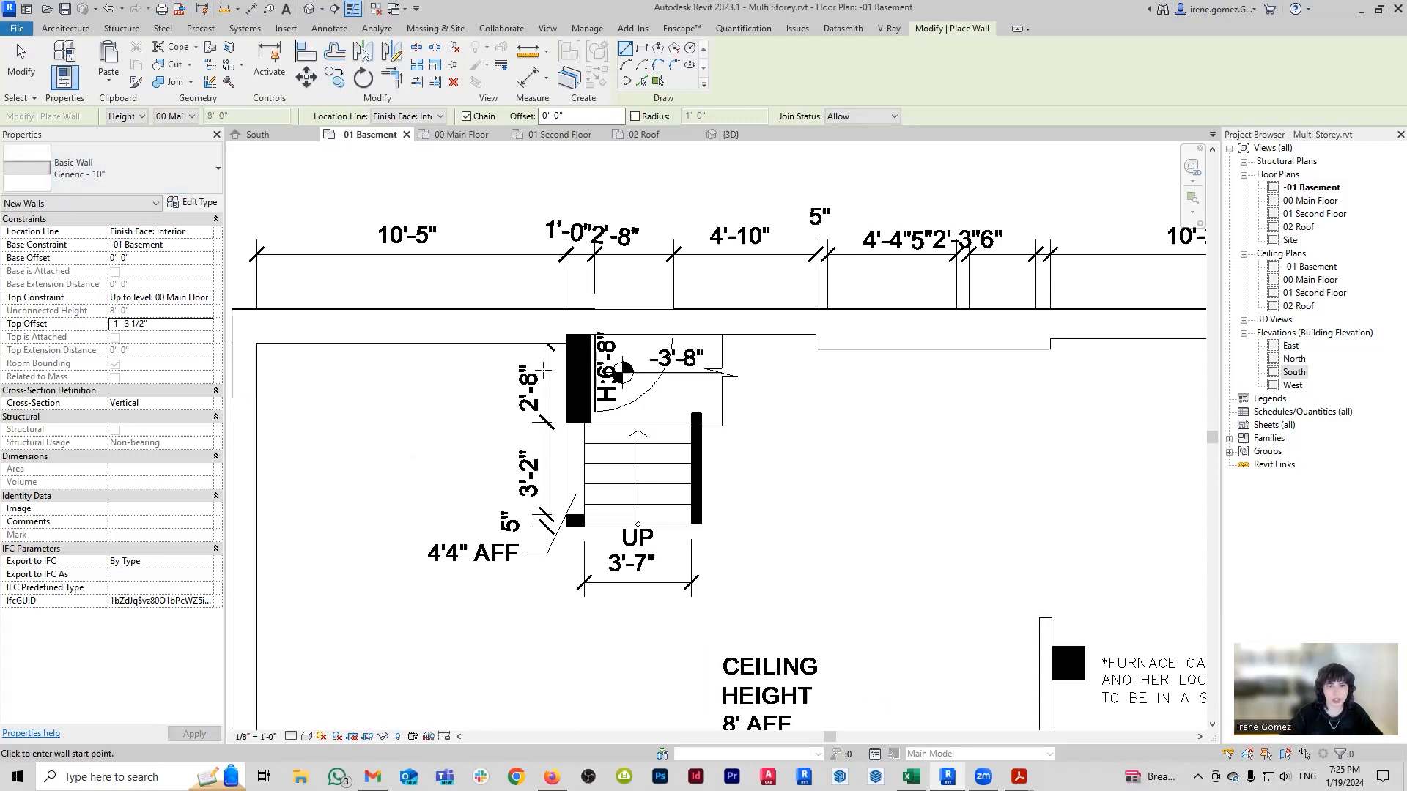
Draw the Generic - 10" wall over the short imported wall beside the stair door, ending at the top of the stair.
scroll(559, 350, "up", 1)
left_click(568, 329)
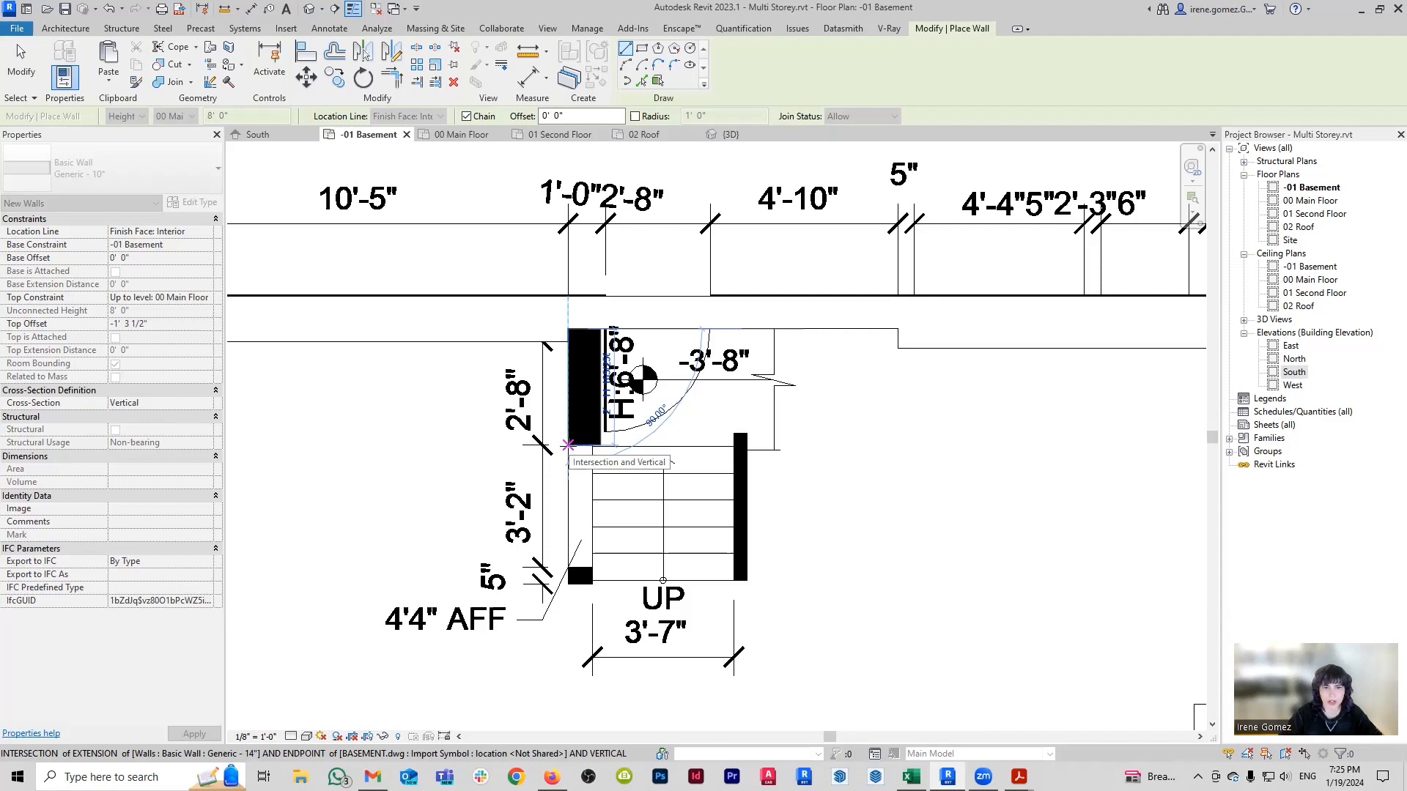
key("Escape")
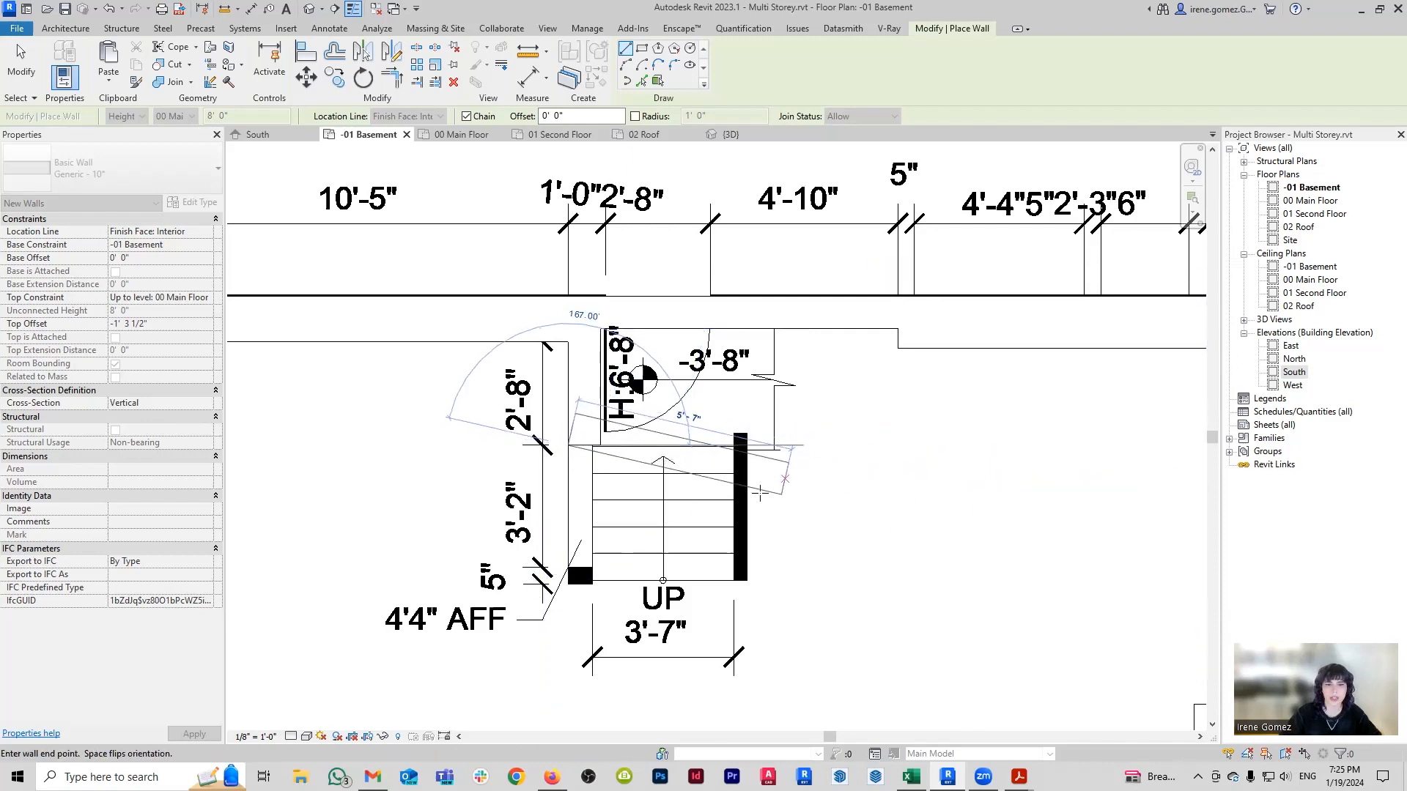
key("Escape")
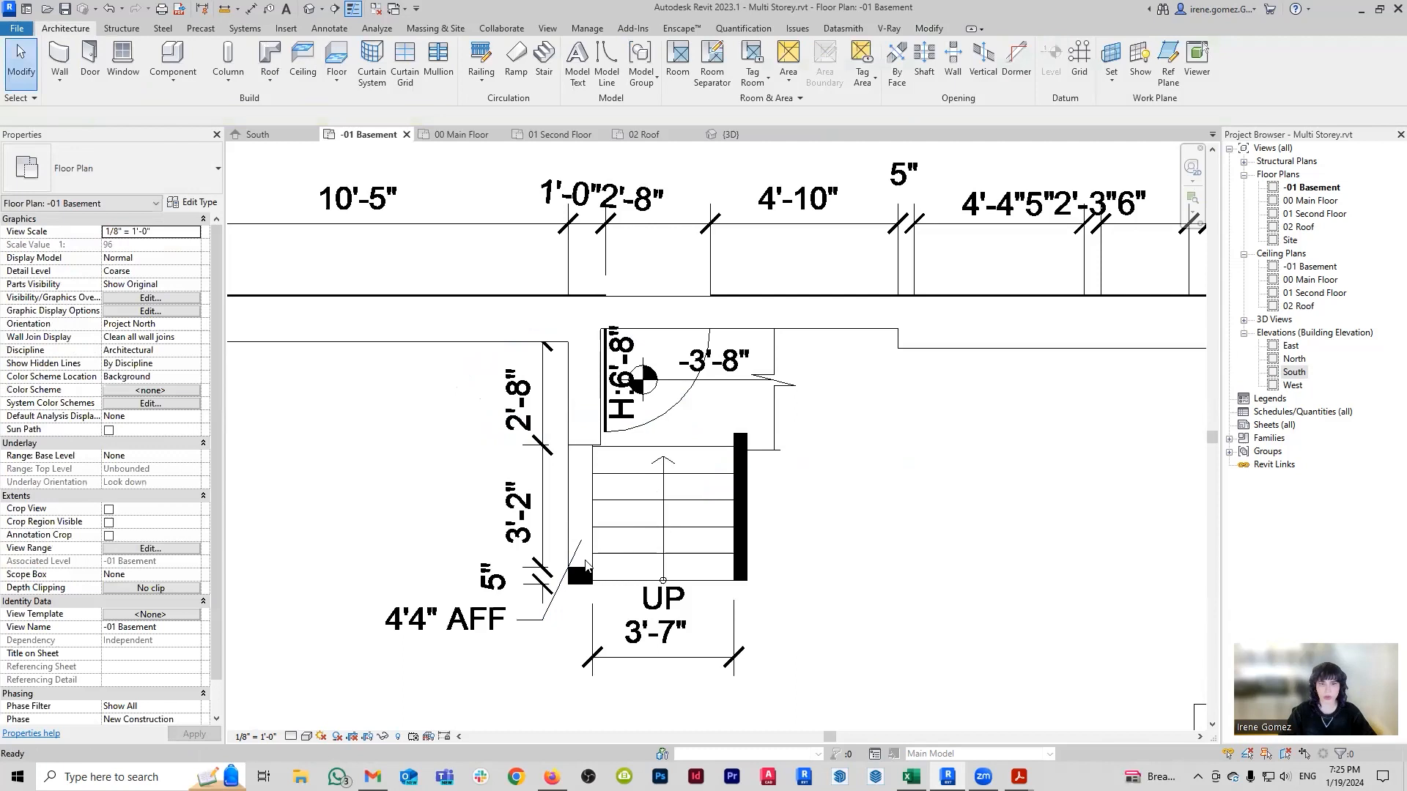
Measure the thickness of the imported wall alongside the lower stair flight with a temporary aligned dimension.
key("d")
key("i")
left_click(595, 538)
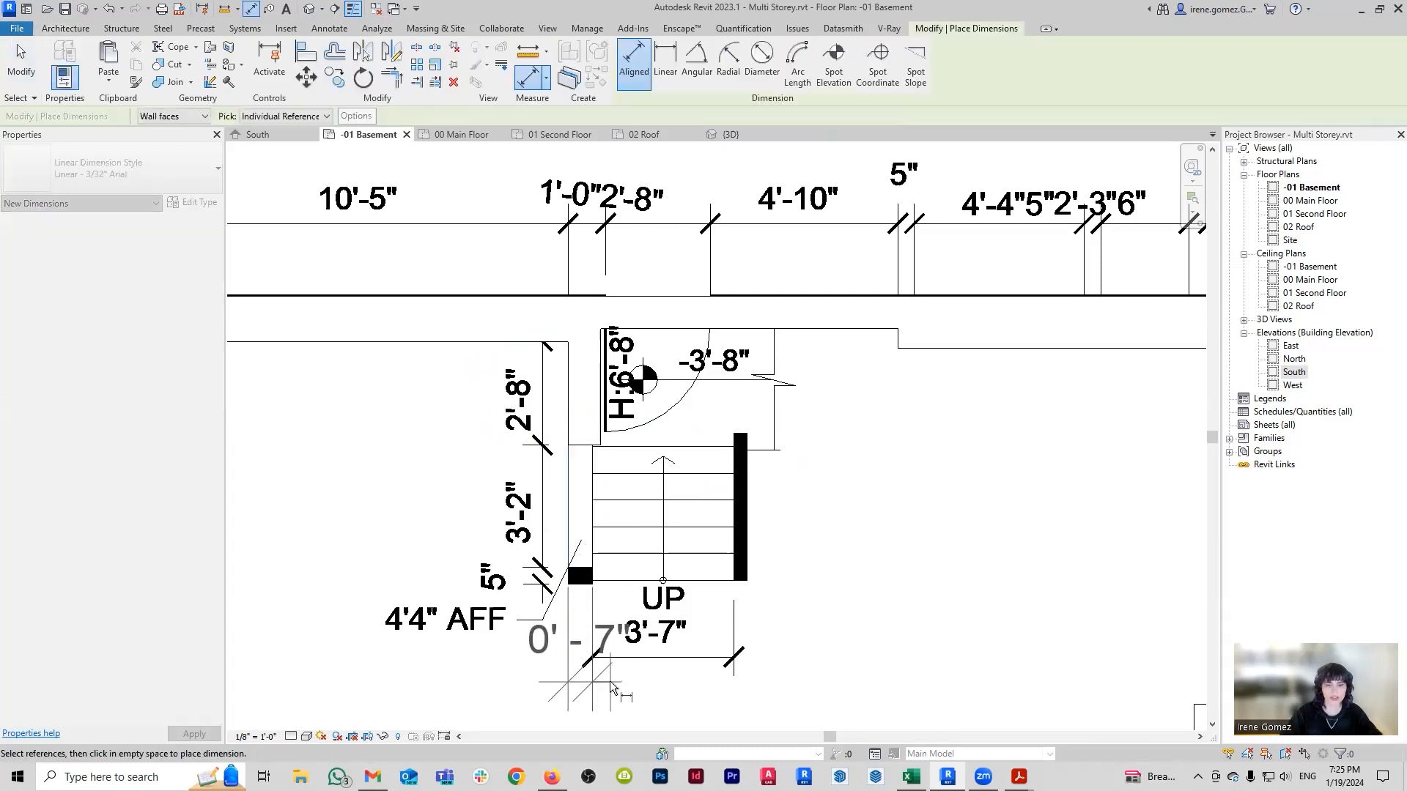
key("Escape")
key("Escape")
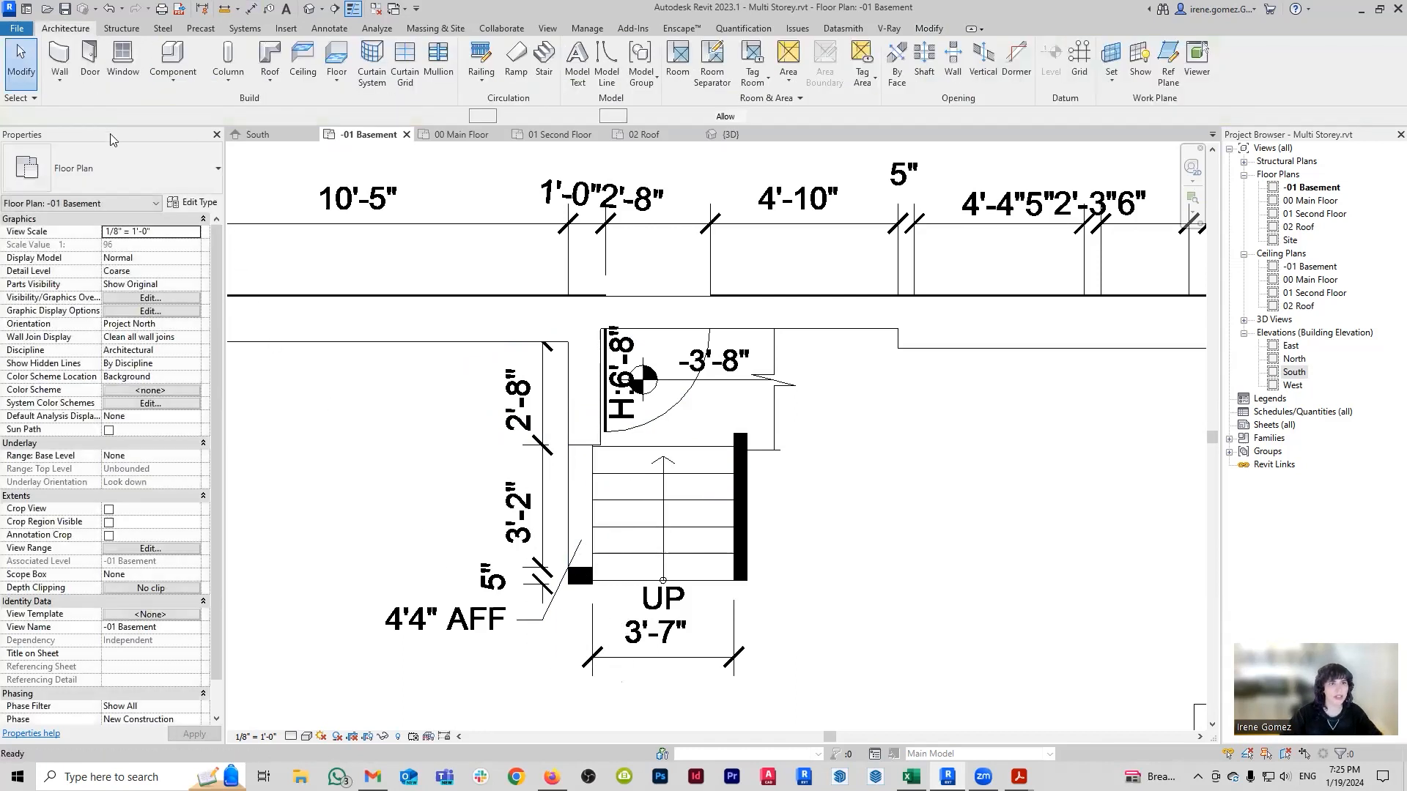
Start a new wall and duplicate the Generic - 10" type as Generic - 7".
key("w")
key("a")
left_click(148, 180)
scroll(159, 322, "up", 2)
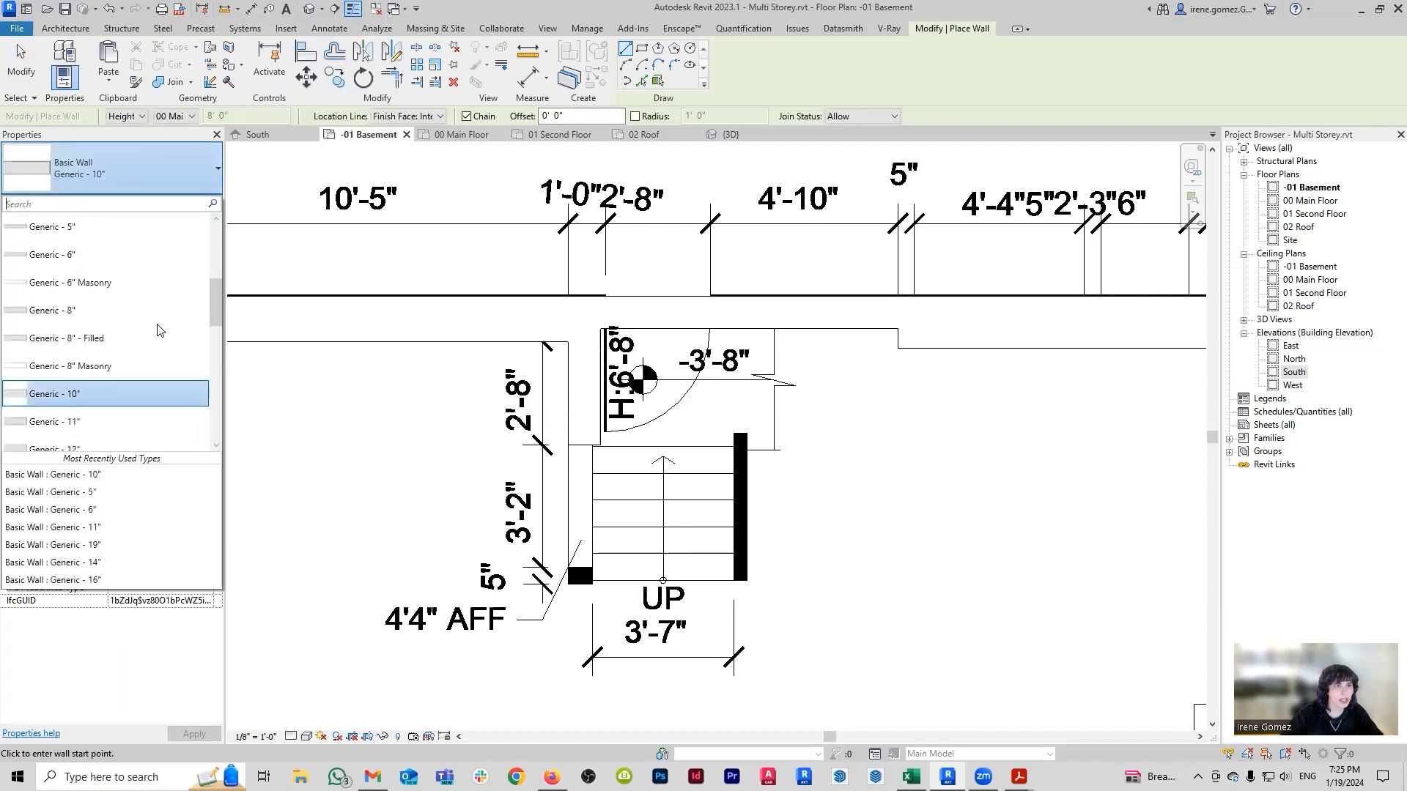
left_click(167, 182)
left_click(194, 202)
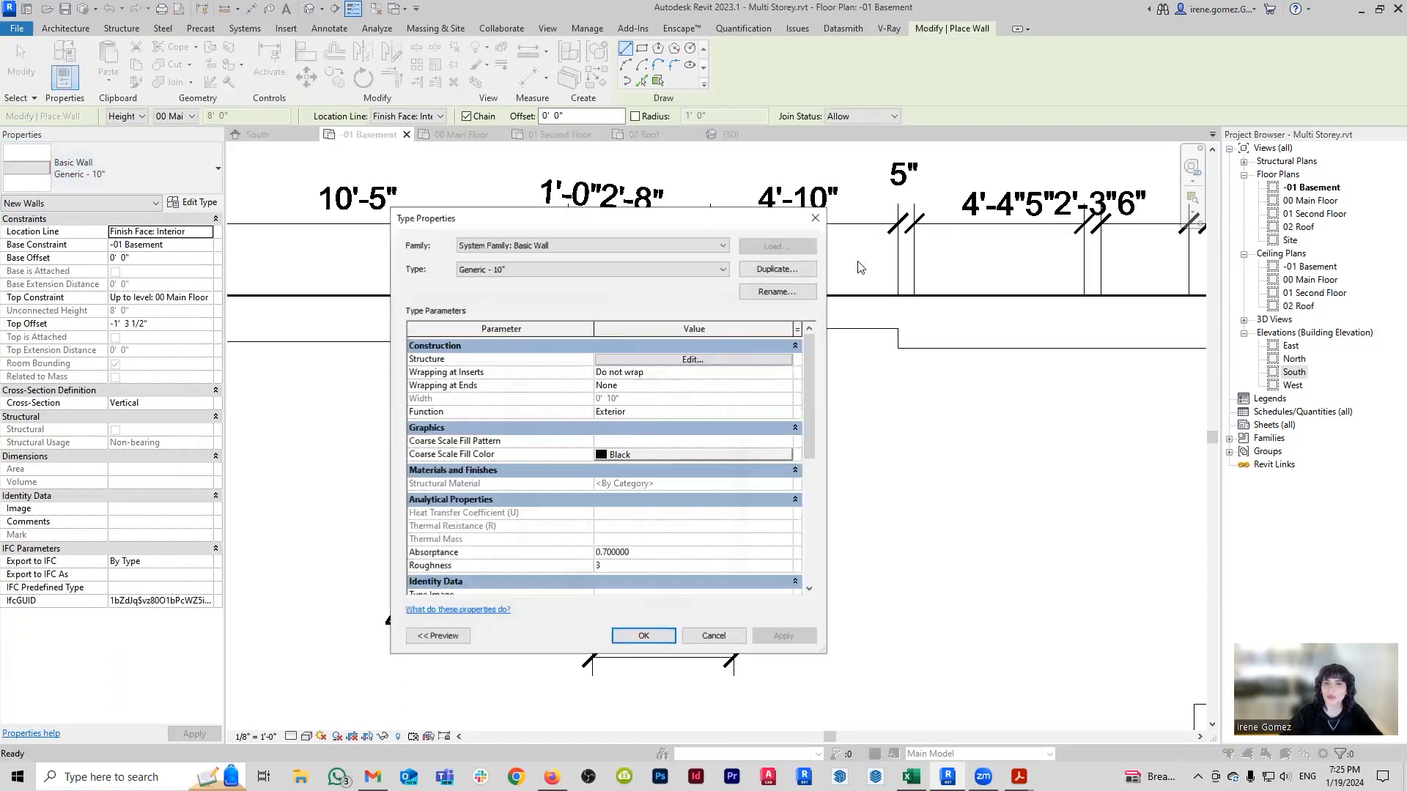
left_click(777, 269)
left_click(598, 425)
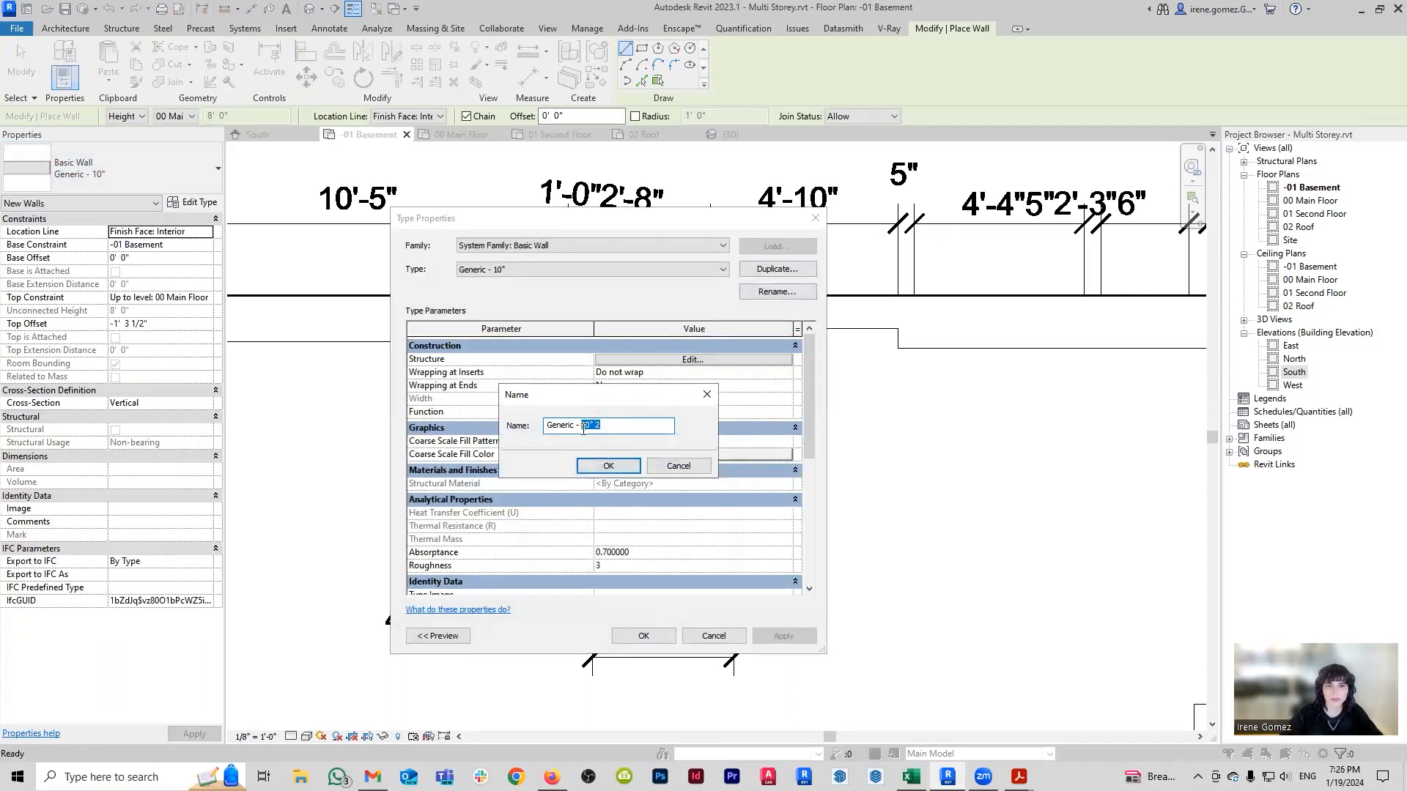
key("Return")
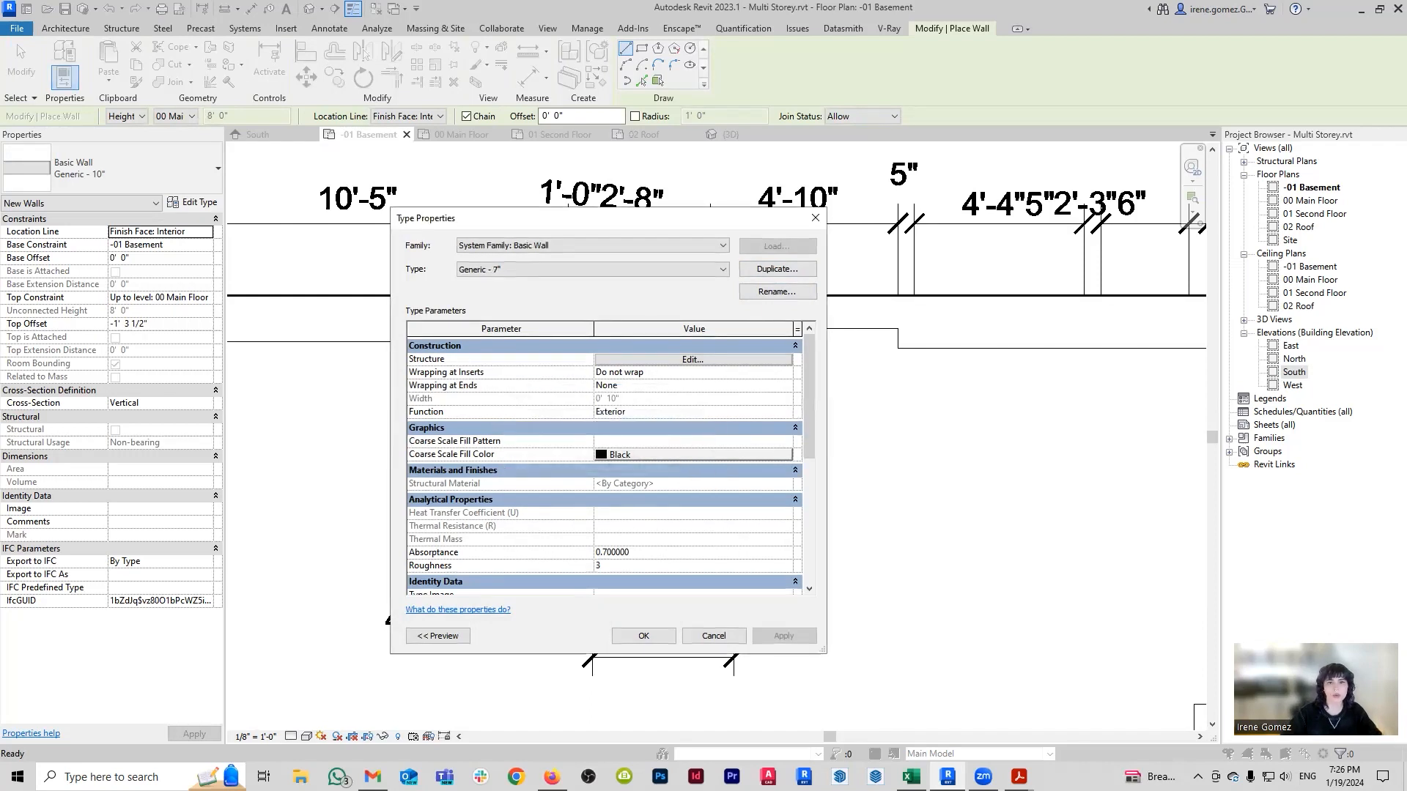
Set the structure layer thickness of the Generic - 7" wall type to 7".
left_click(679, 360)
left_click(627, 369)
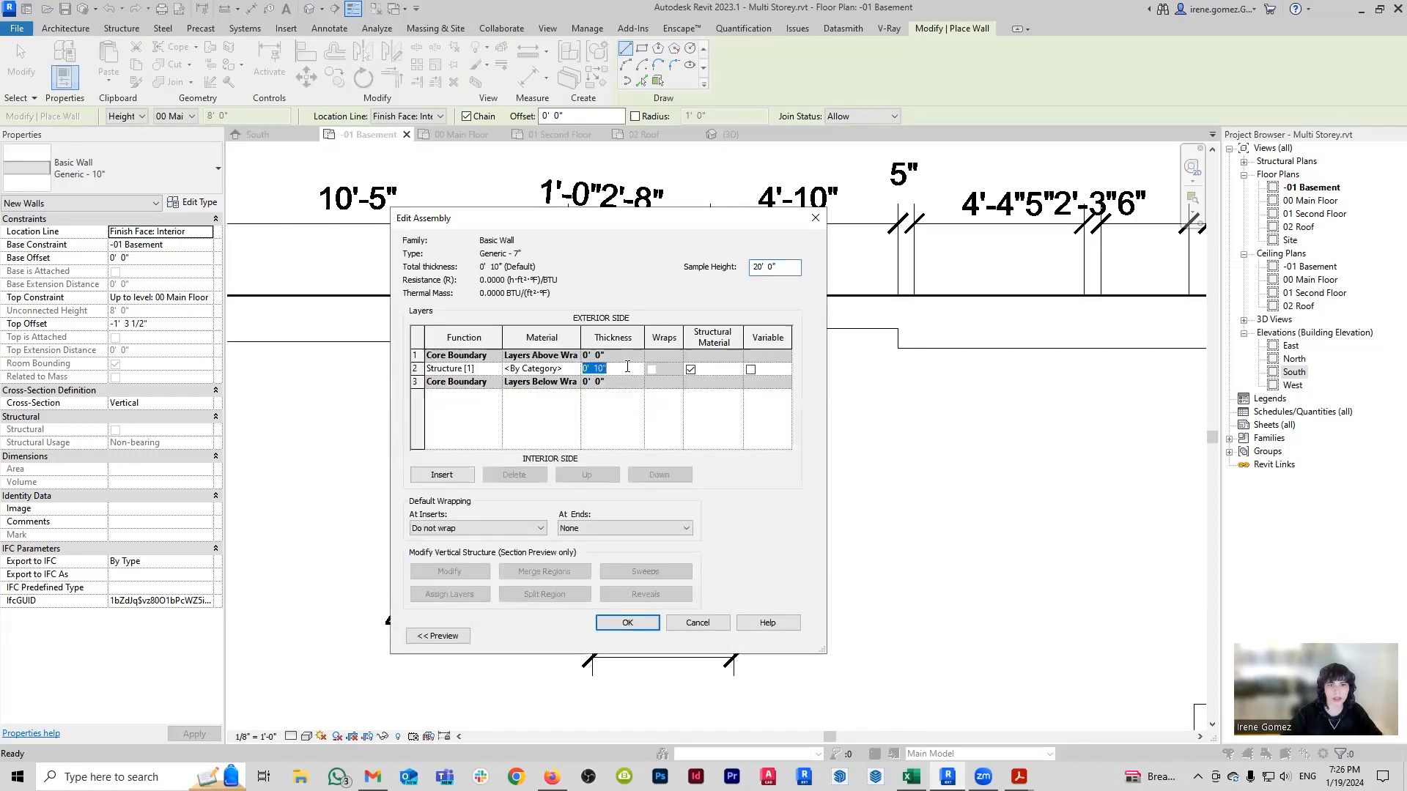
type("7")
key("Tab")
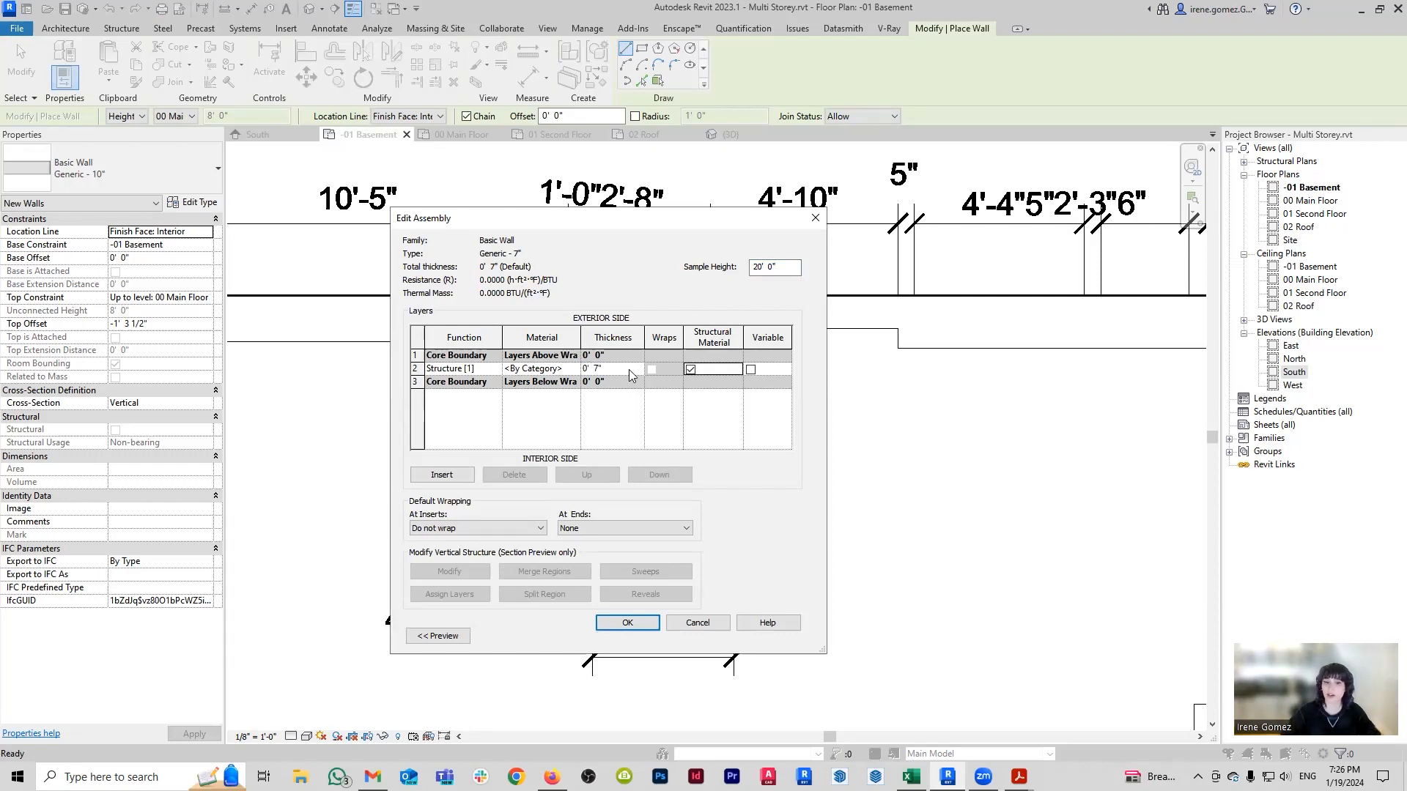
left_click(656, 622)
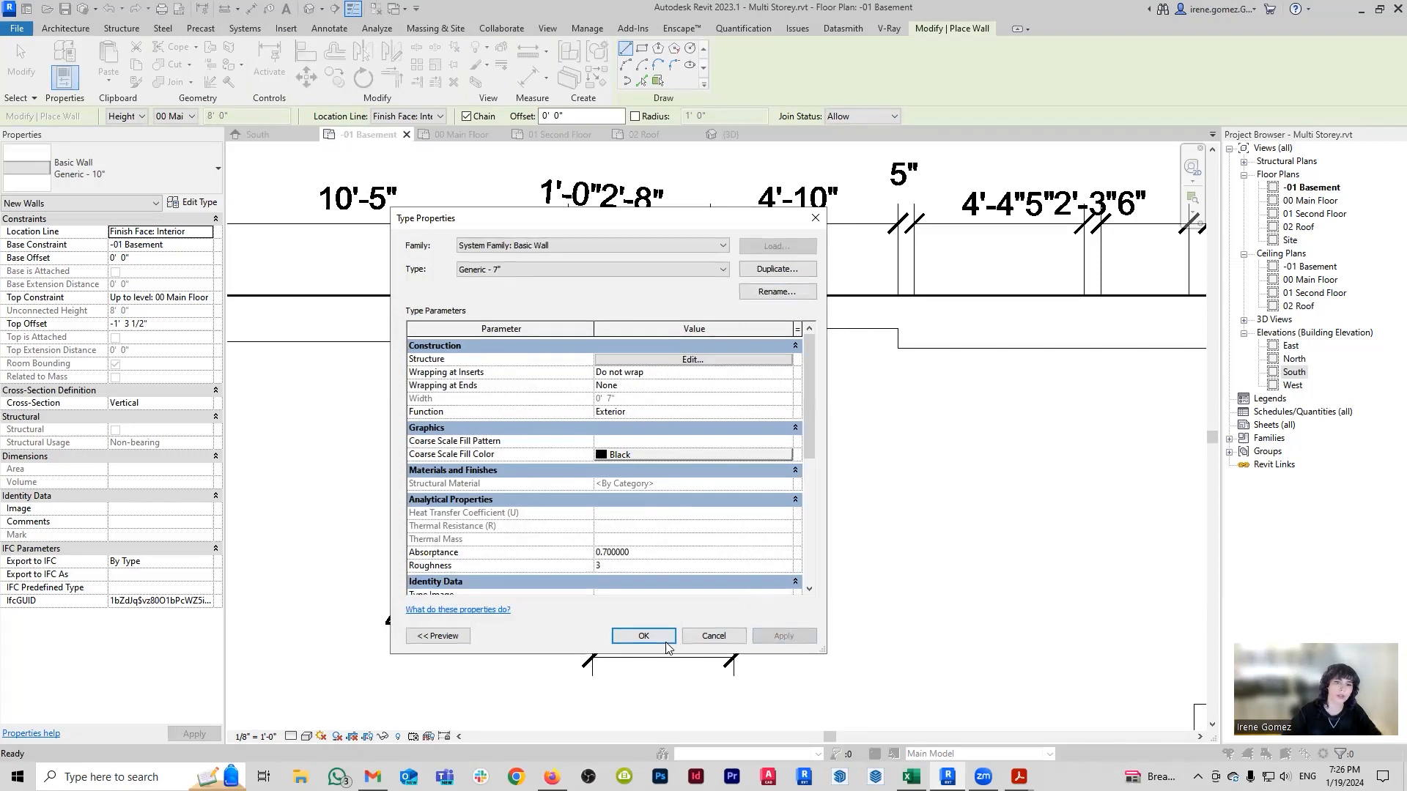
left_click(645, 635)
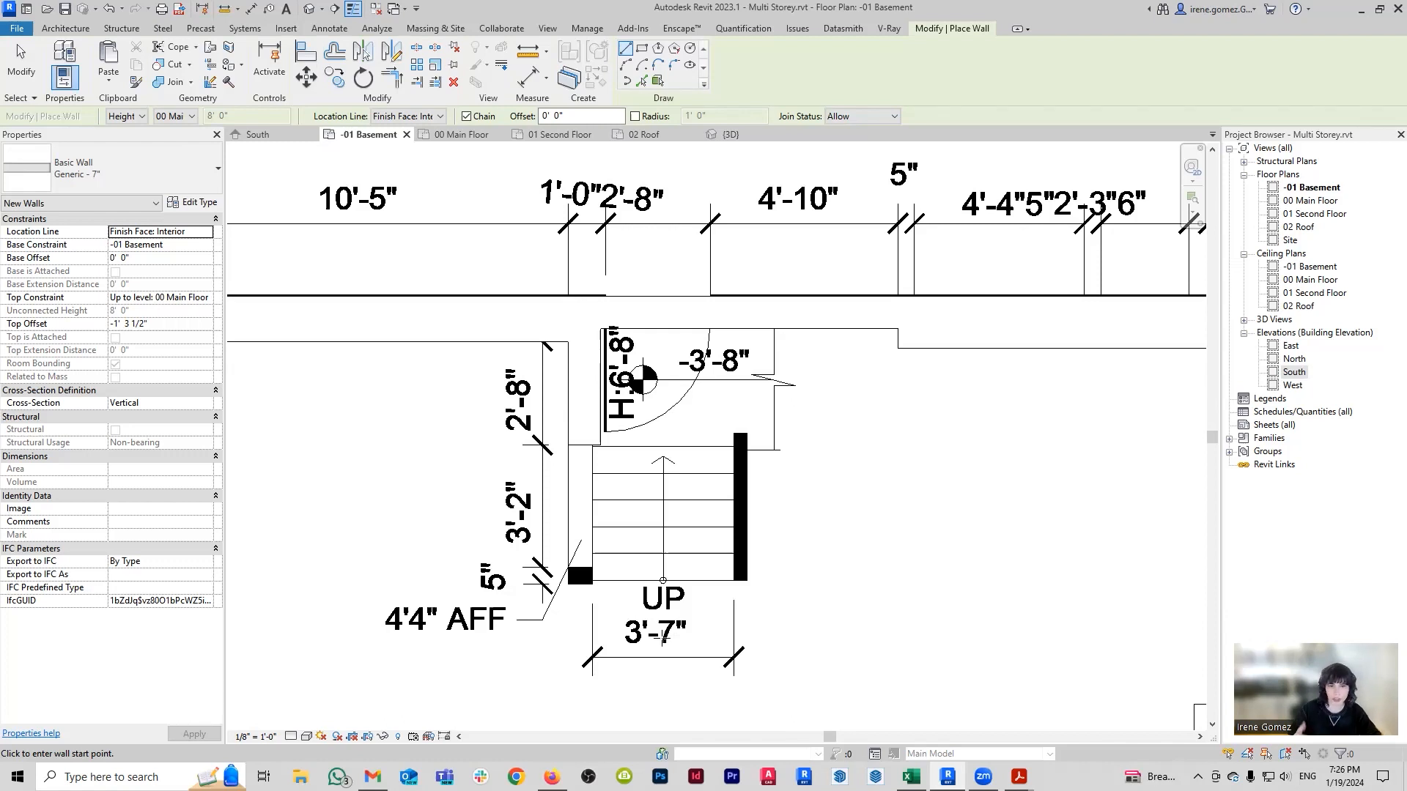
Draw the Generic - 7" wall alongside the lower stair flight, from the 10" wall's end to the far end of the imported 5" wall stub.
scroll(582, 479, "up", 2)
left_click(567, 445)
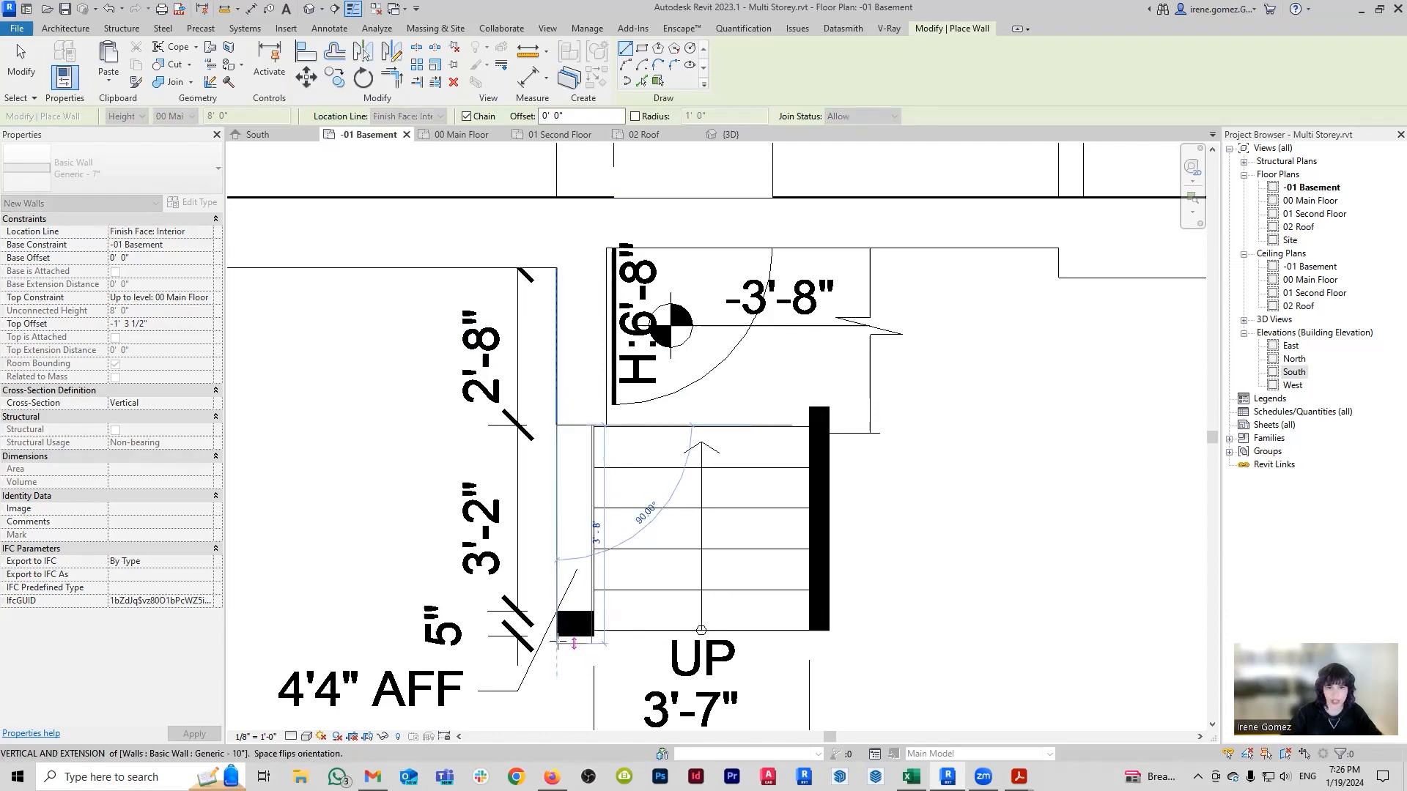
left_click(557, 636)
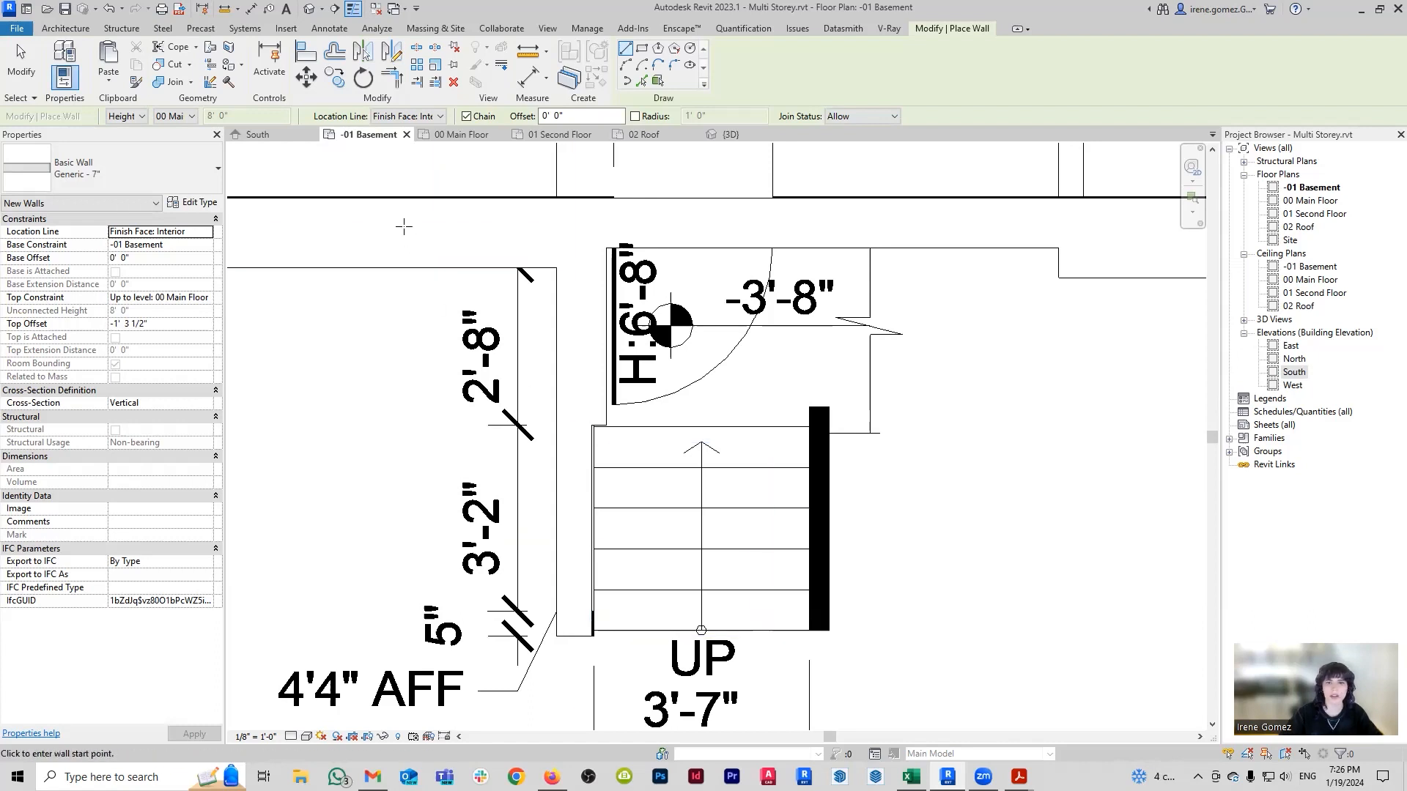
key("Escape")
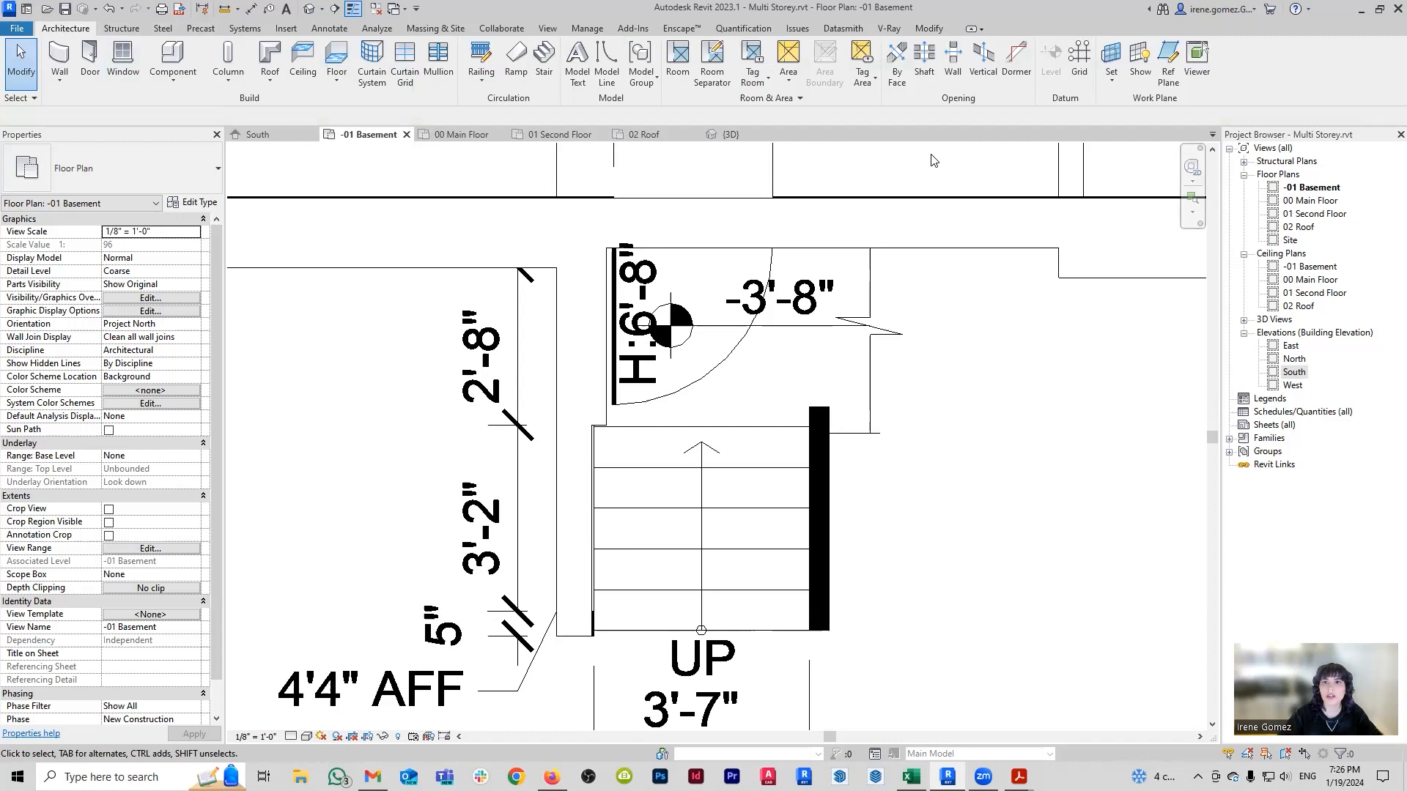
Cut a rectangular wall opening about 2'-5" long in the 7" wall beside the stair.
left_click(953, 60)
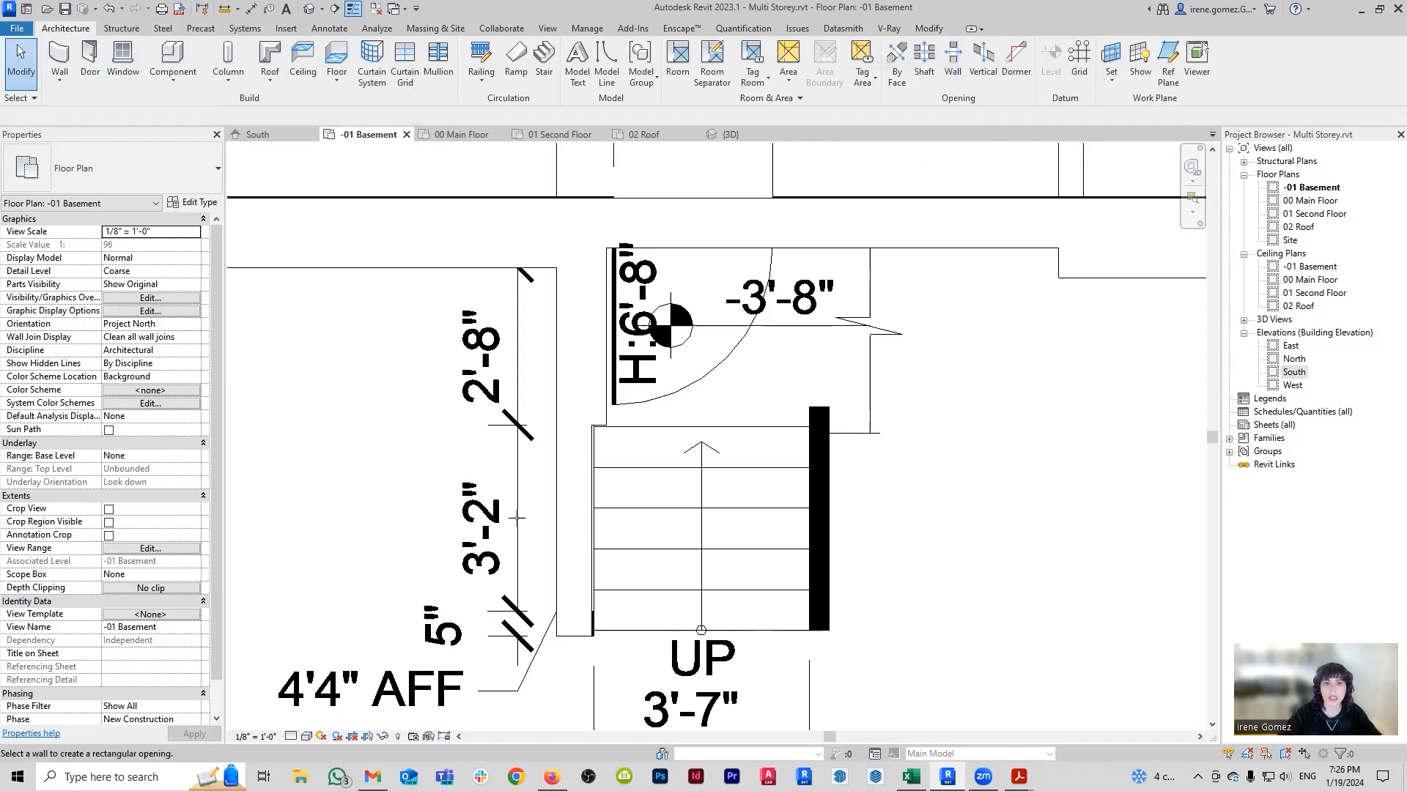
left_click(560, 448)
left_click(584, 548)
left_click(587, 584)
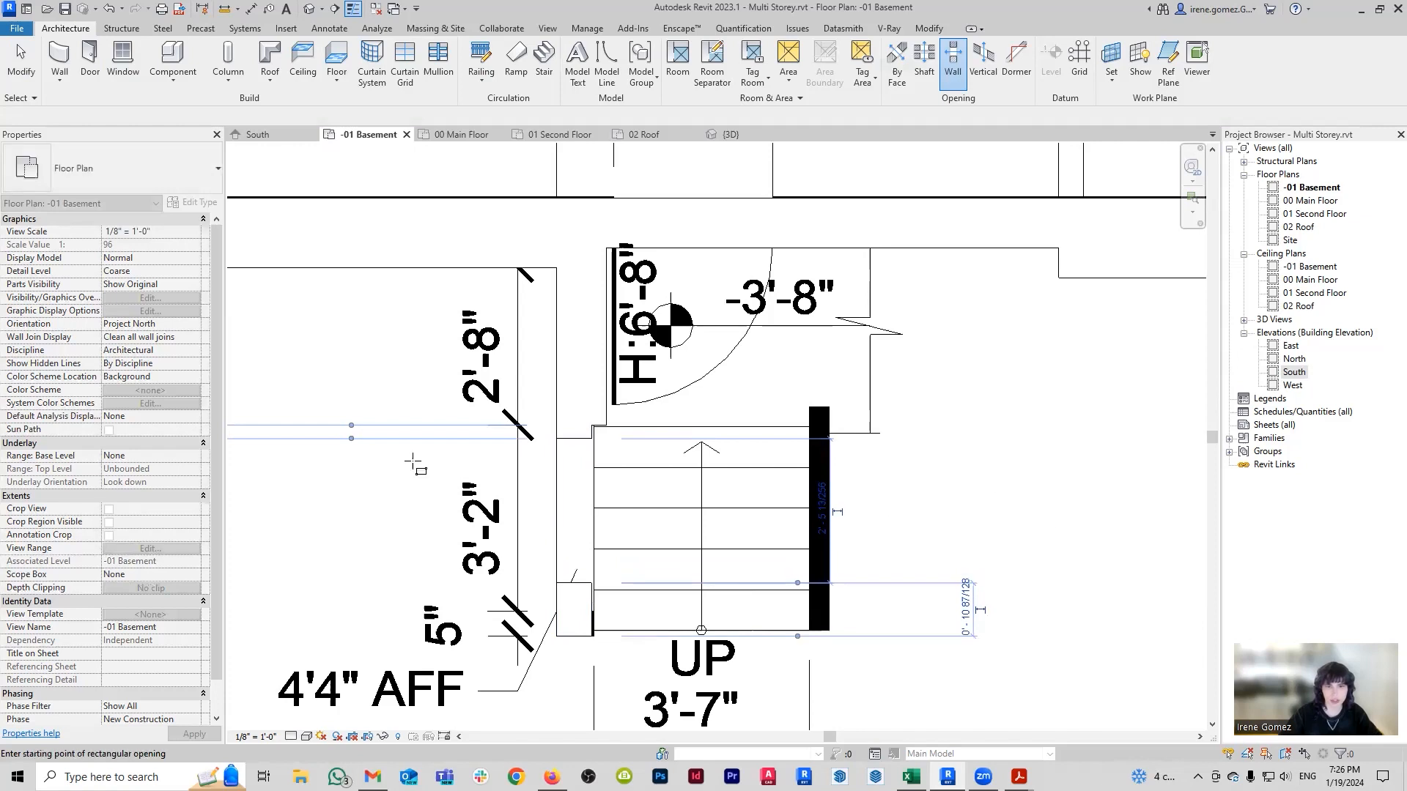
key("Escape")
key("Escape")
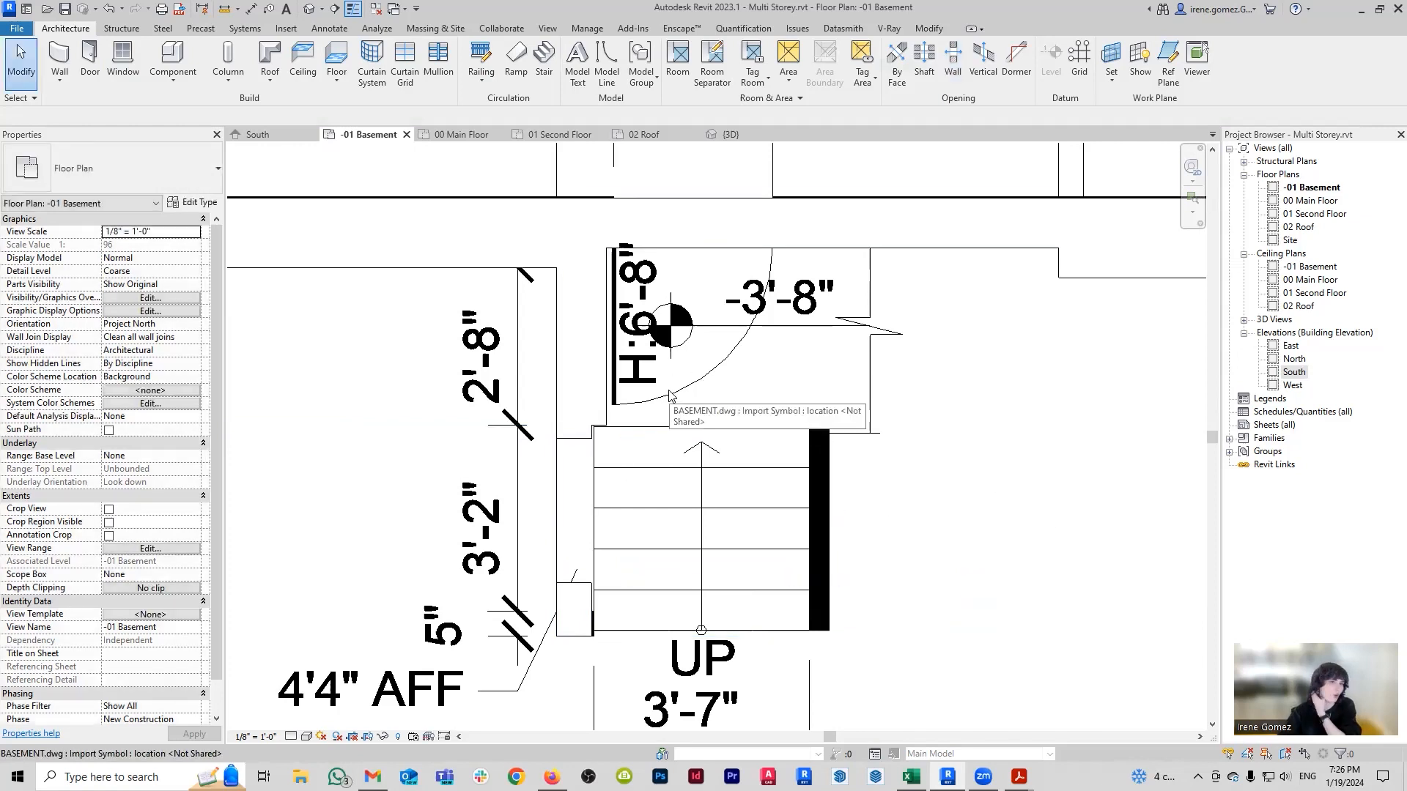
Align the opening's two edges with the 10" wall's end and the imported 5" dimension's upper extension line.
key("a")
key("l")
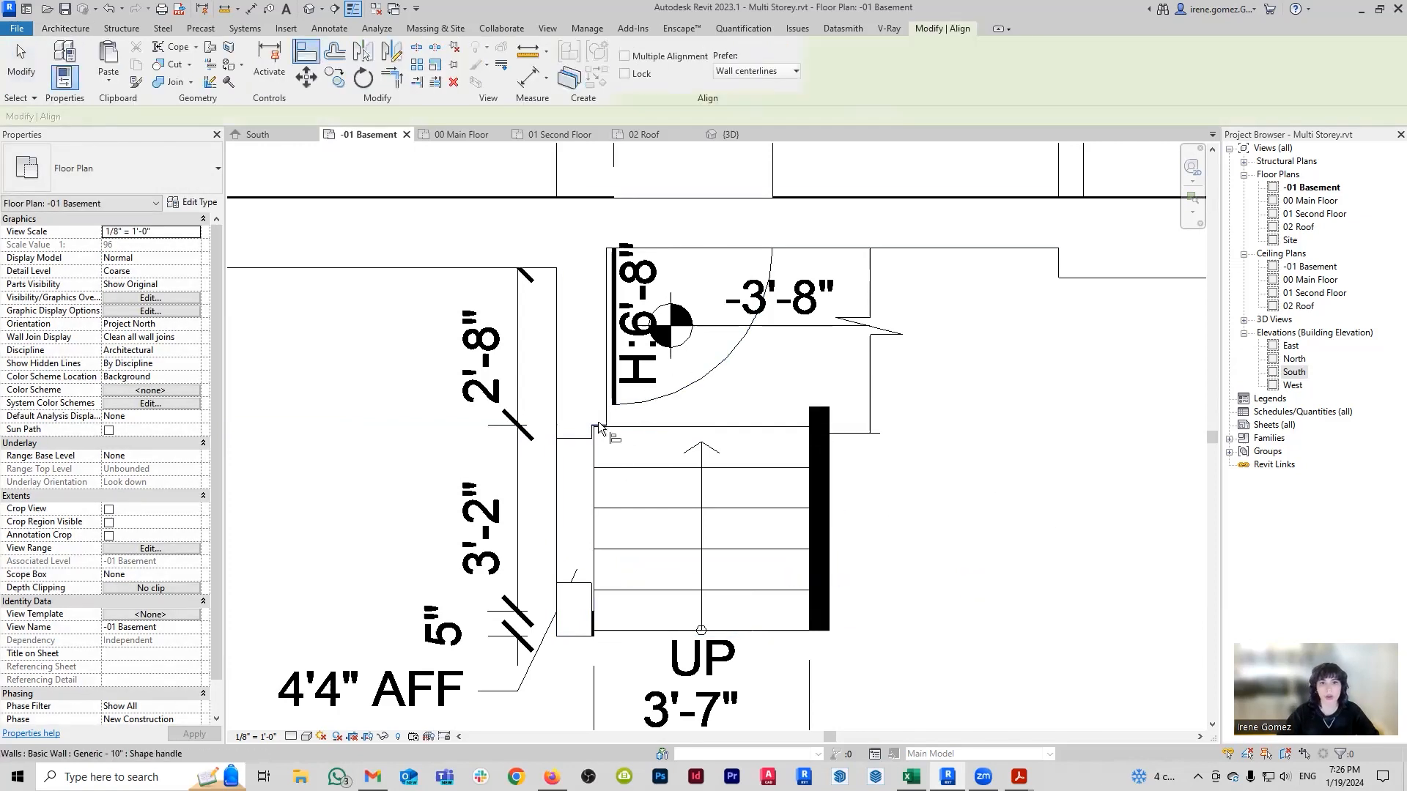
left_click(597, 430)
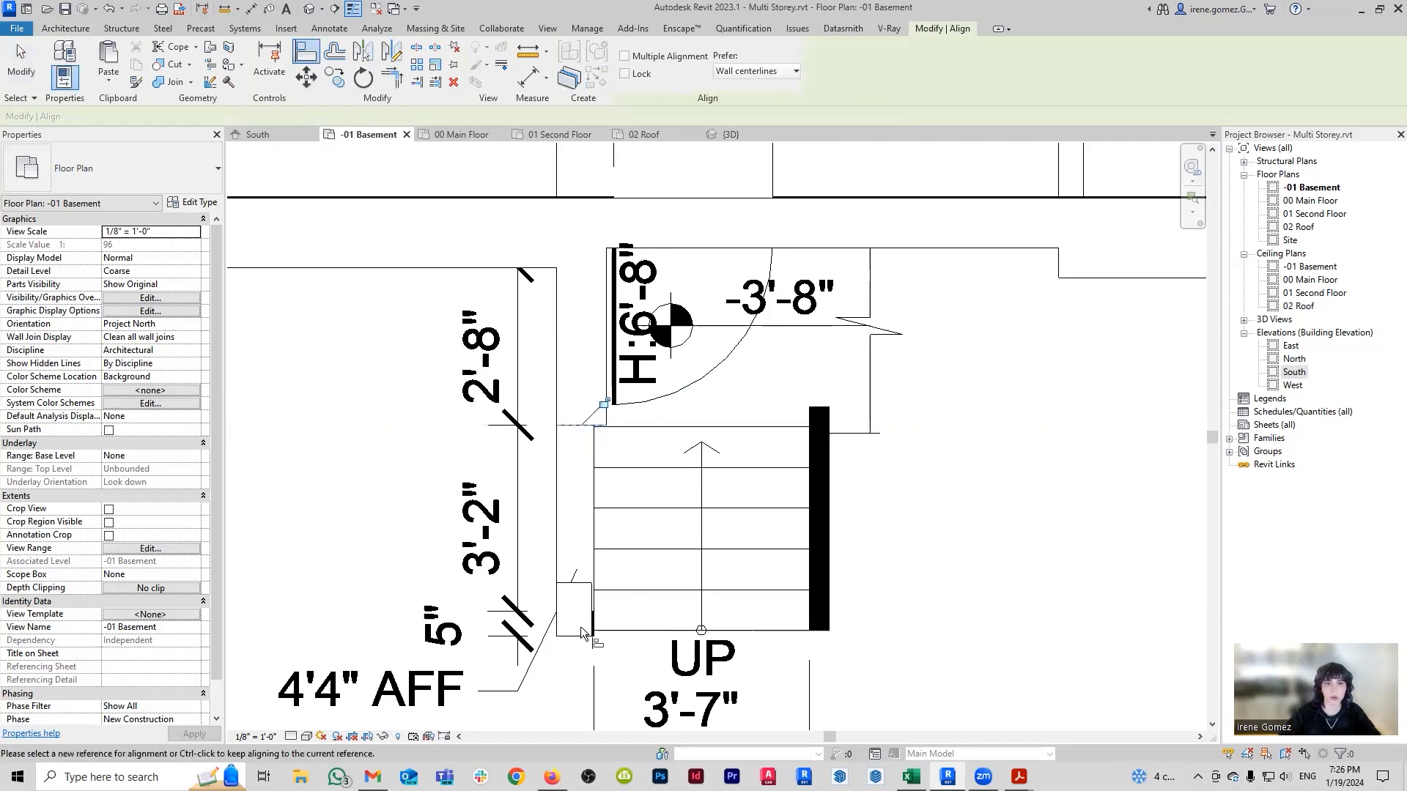
left_click(507, 614)
left_click(590, 586)
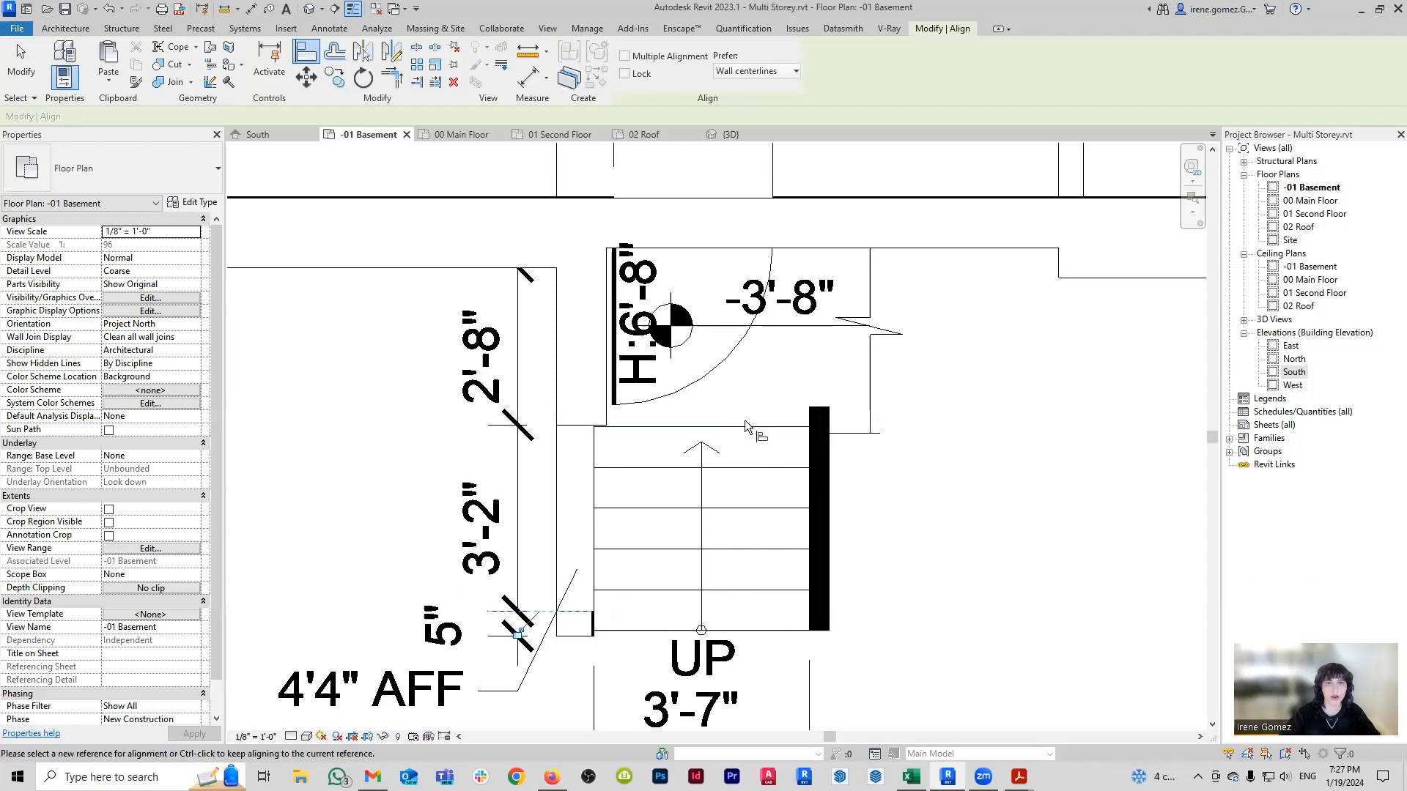
key("Escape")
key("Escape")
Turn on the section box in the 3D view and lower its top to cut away the floors above the basement.
left_click(726, 134)
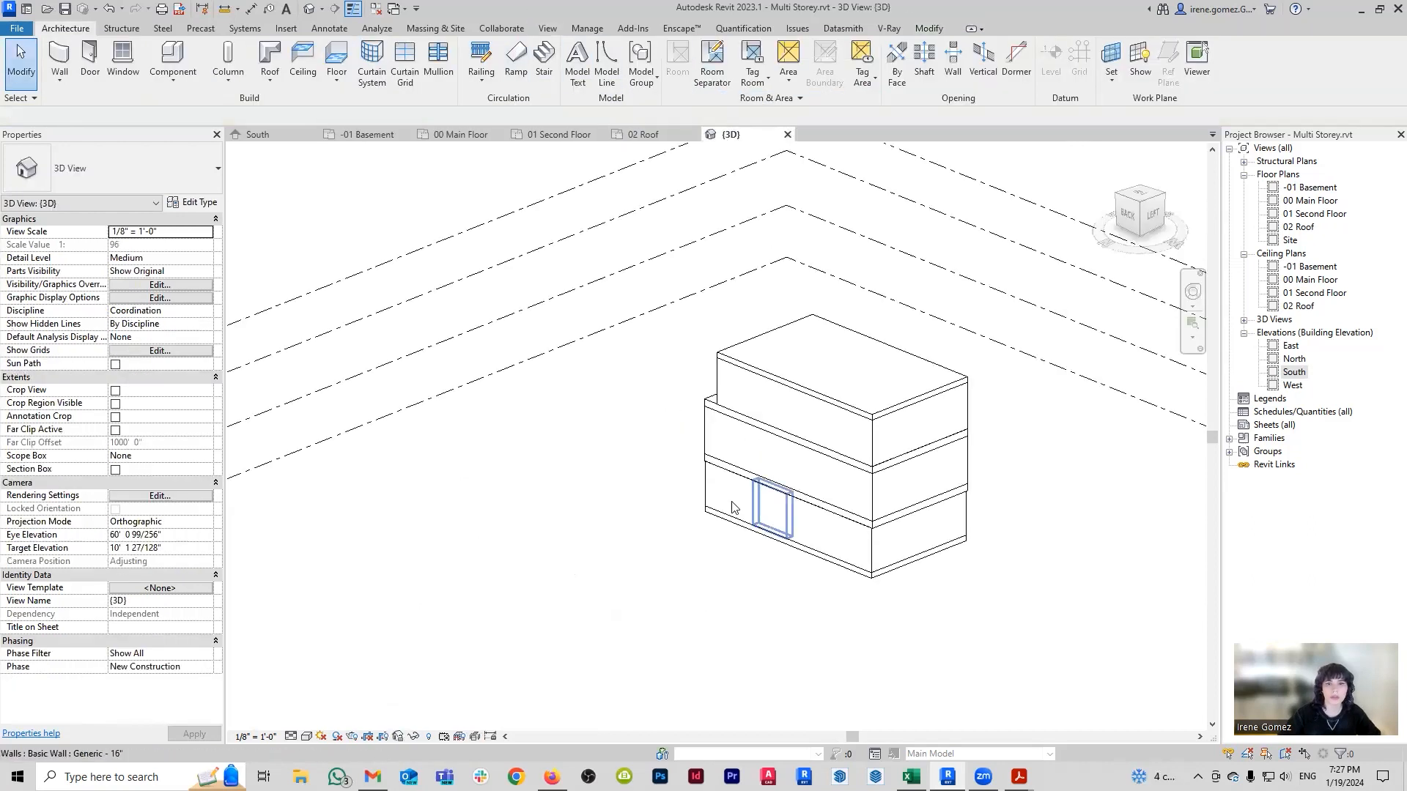
middle_click_drag(371, 484, 623, 663, "shift")
left_click(115, 470)
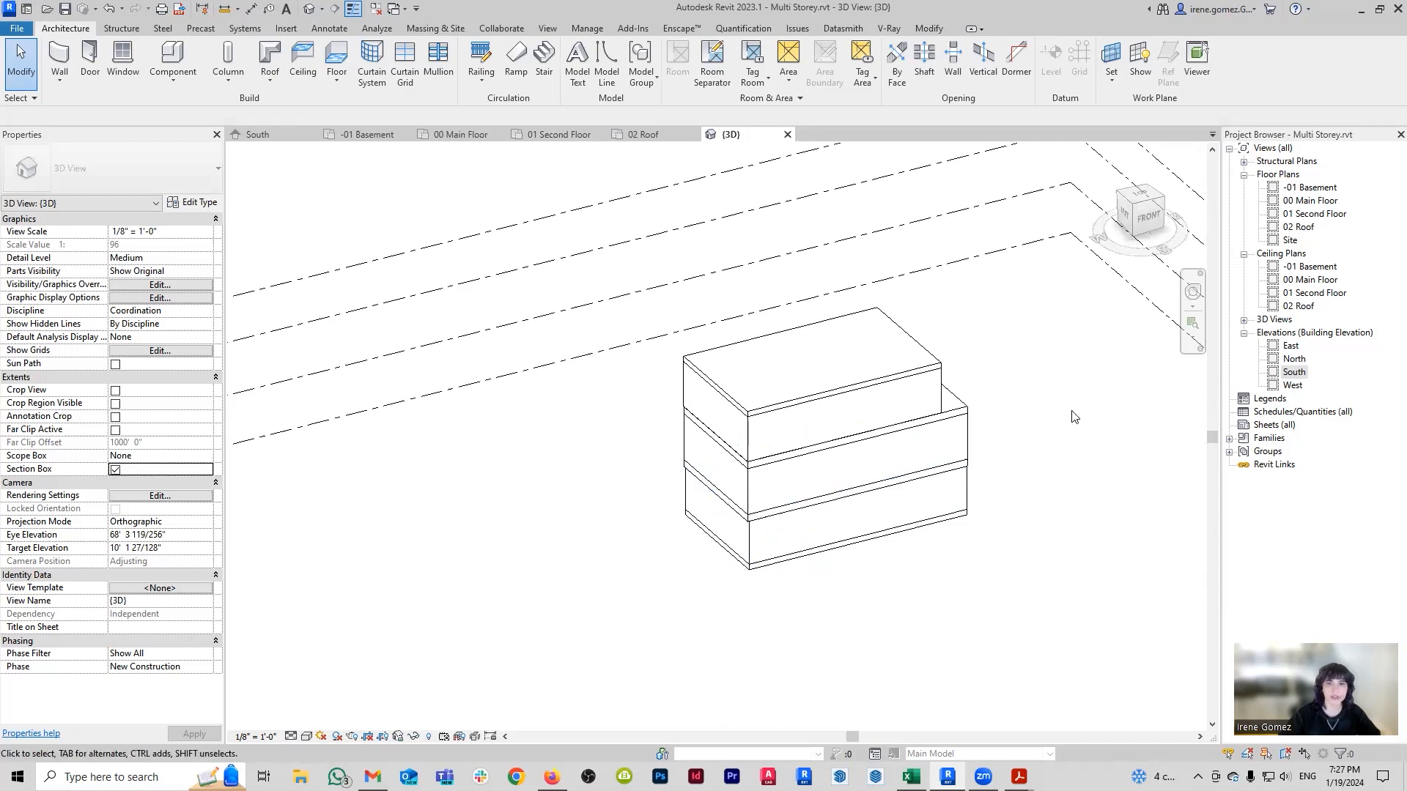
left_click(501, 598)
left_click_drag(837, 350, 837, 465)
left_click_drag(837, 465, 837, 479)
middle_click_drag(719, 443, 865, 449, "shift")
scroll(729, 488, "up", 3)
Check the basement PDF for the sill height and set the stair wall opening's base offset to 4'4".
left_click(770, 498)
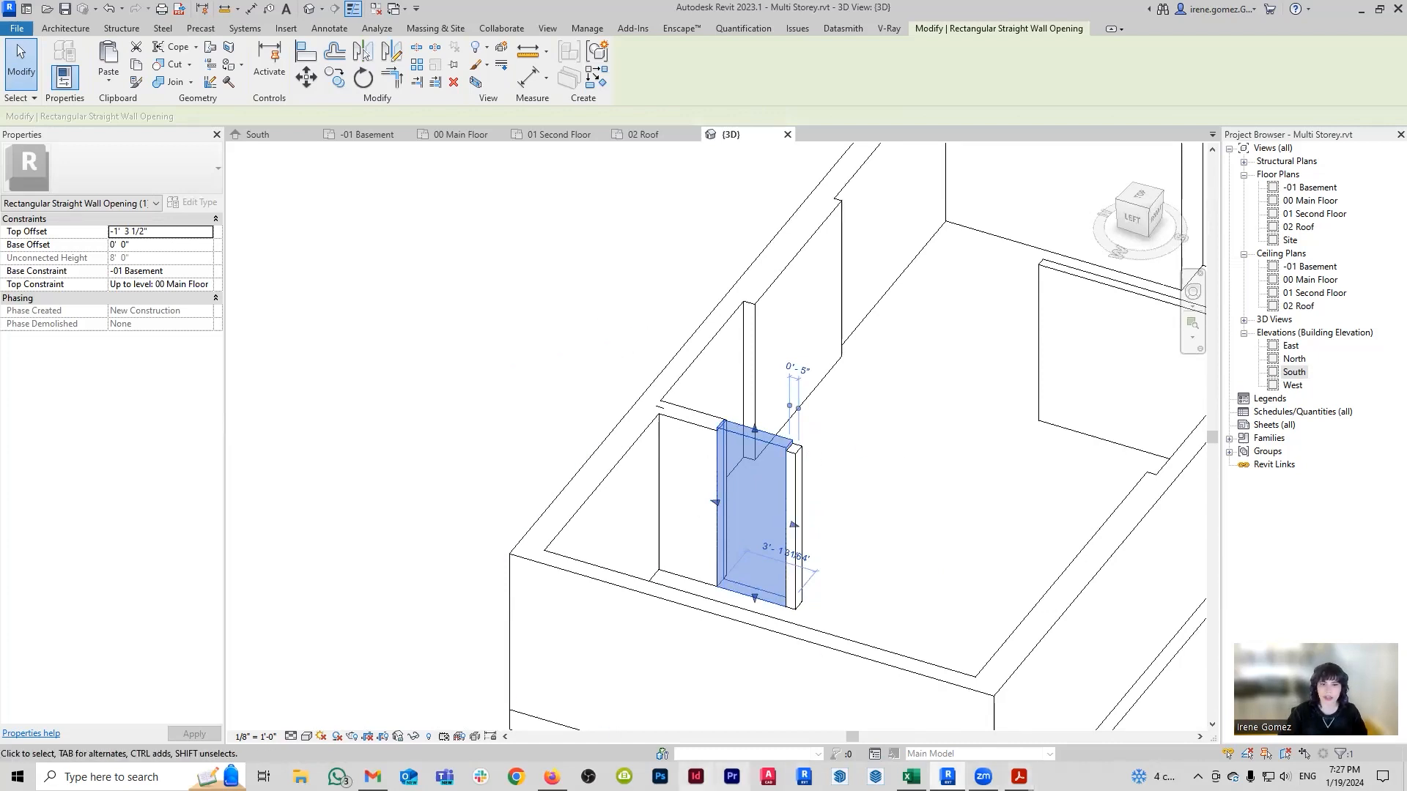
left_click(947, 777)
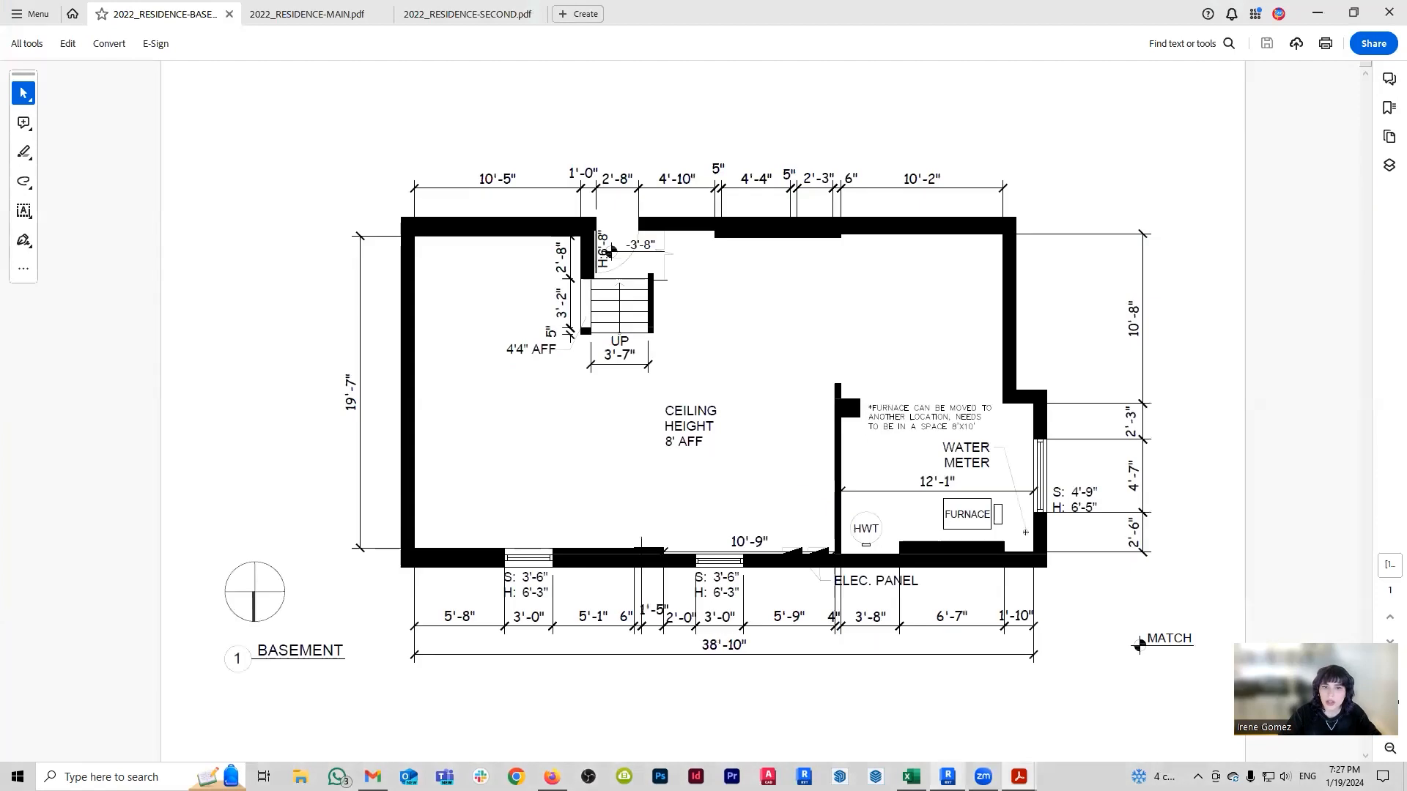
left_click(947, 777)
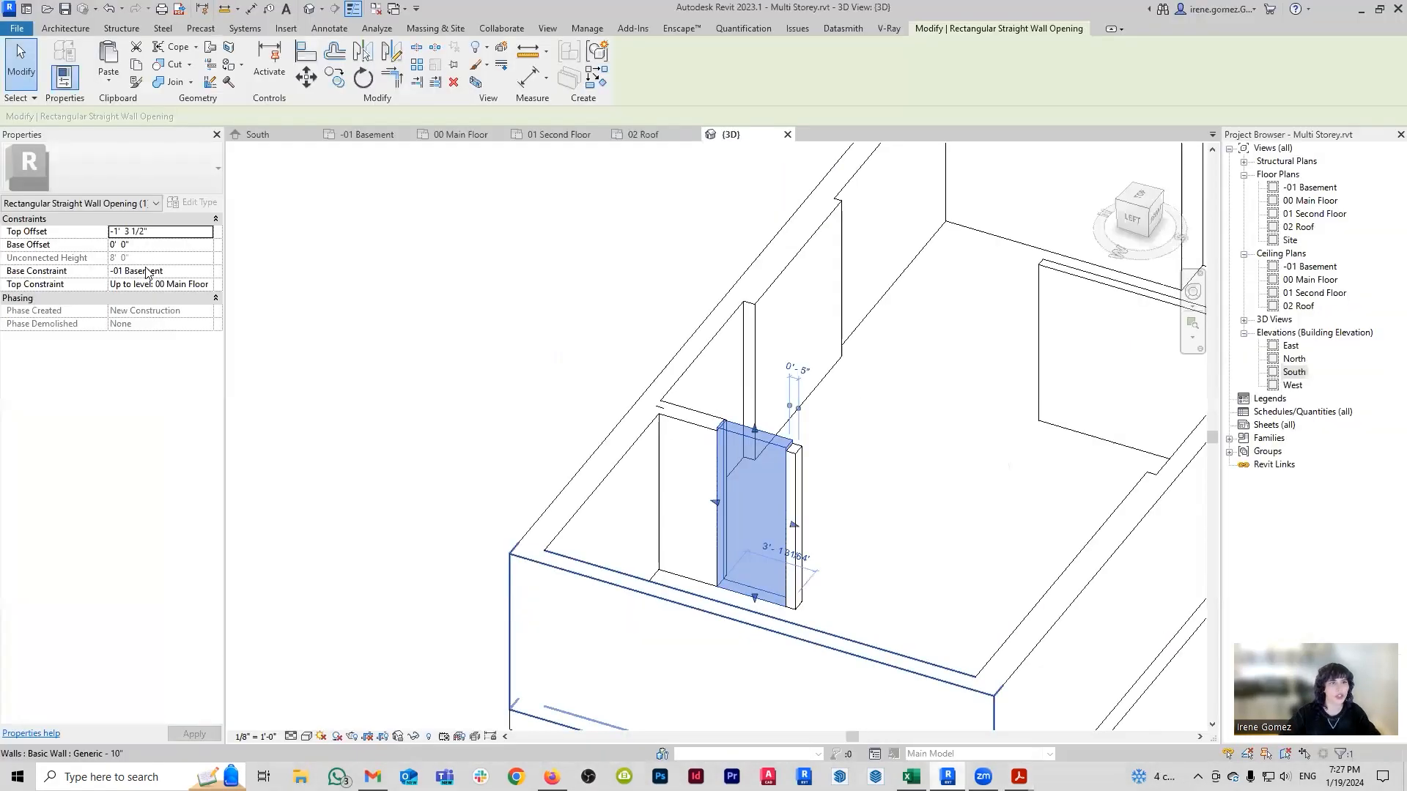
left_click(142, 245)
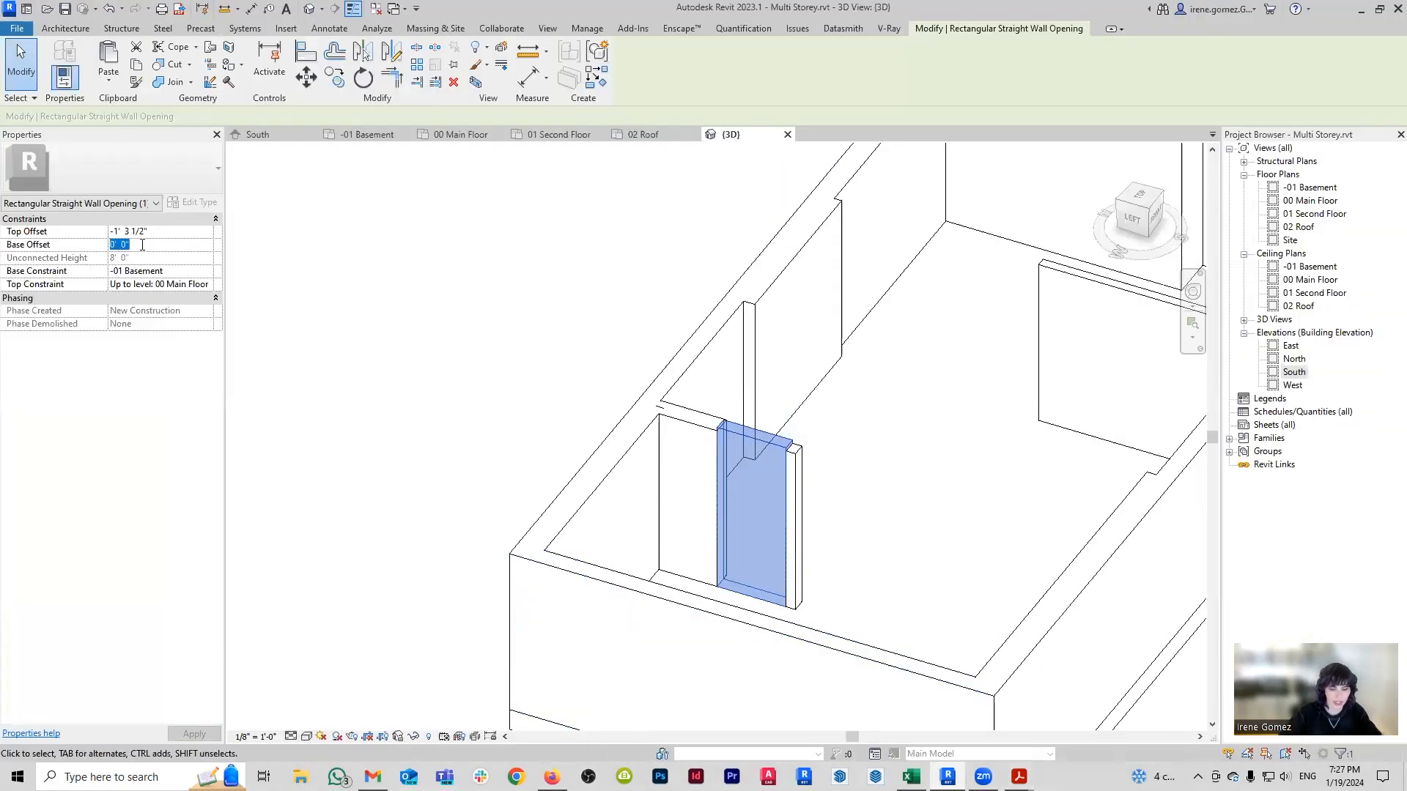
type("4'4")
key("Return")
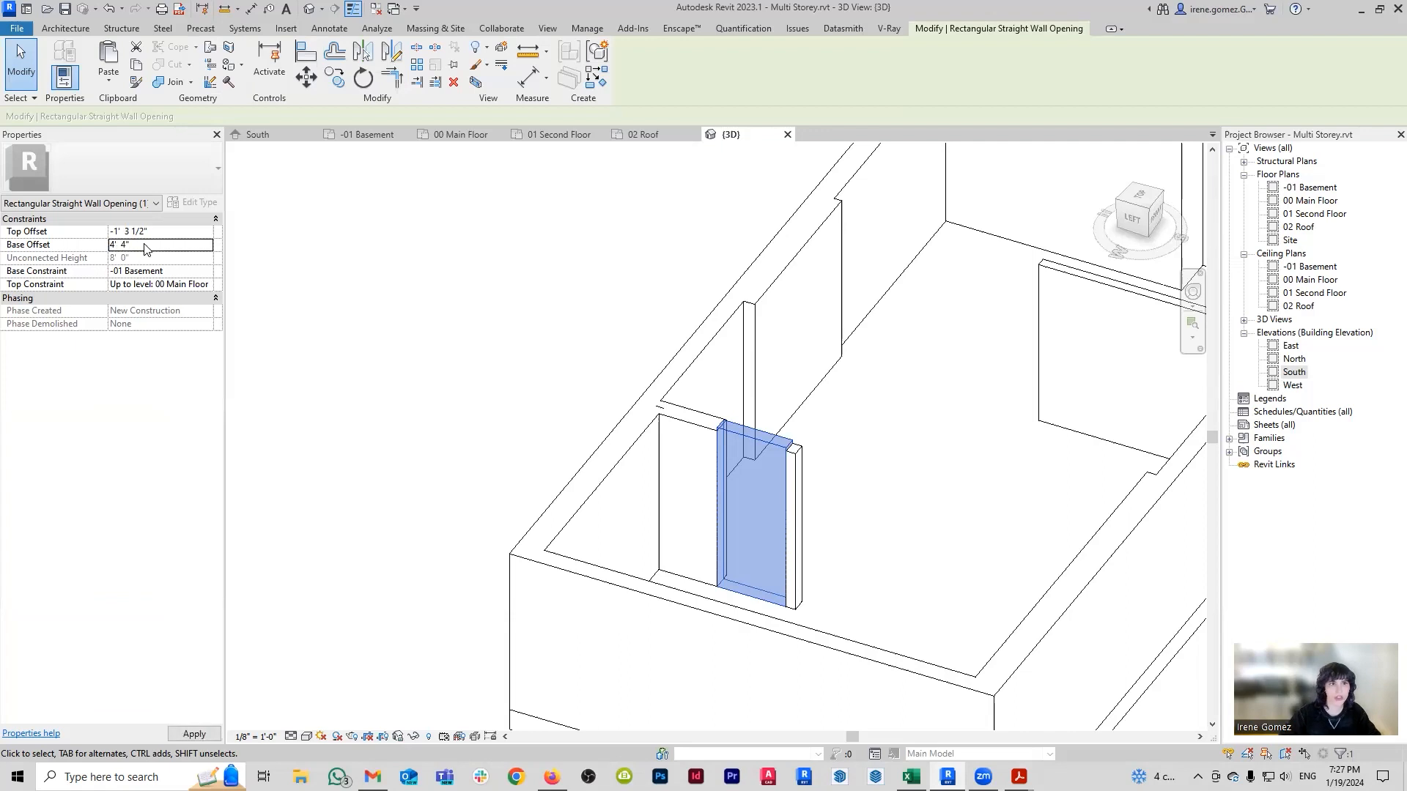
left_click(449, 319)
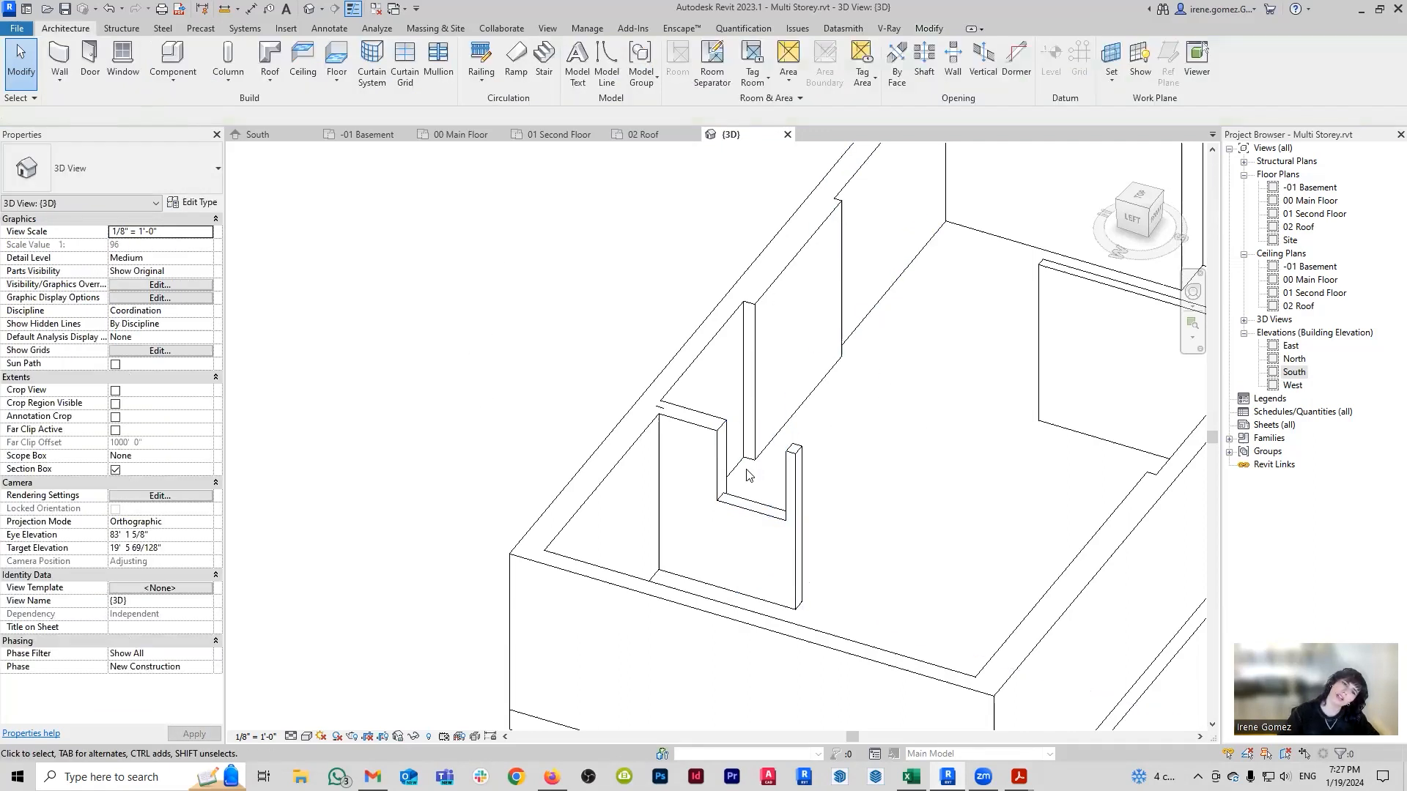
Examine the stair wall opening and the basement's interior walls from other angles in the cut-away 3D view.
middle_click_drag(749, 475, 817, 517, "shift")
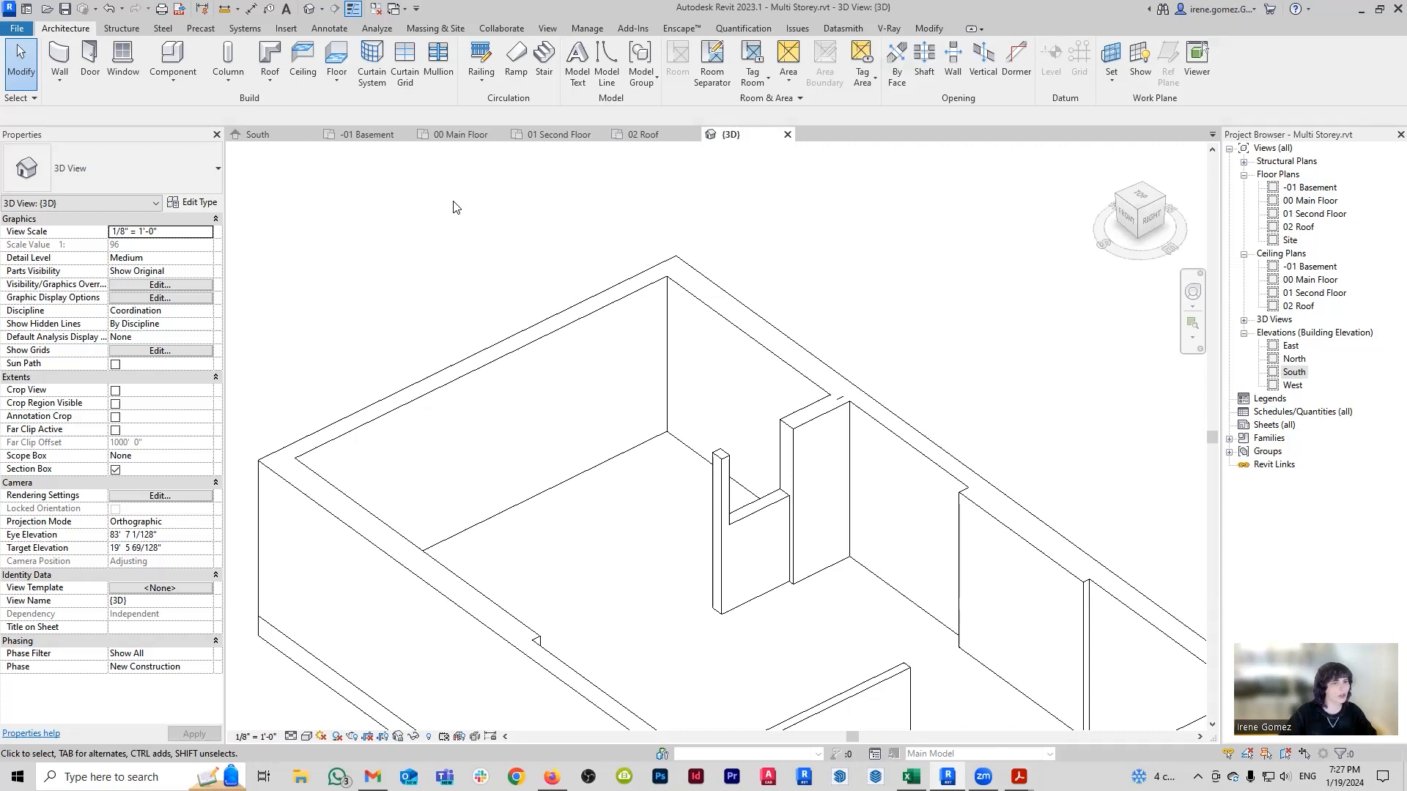
scroll(641, 322, "down", 3)
middle_click_drag(642, 327, 683, 410, "shift")
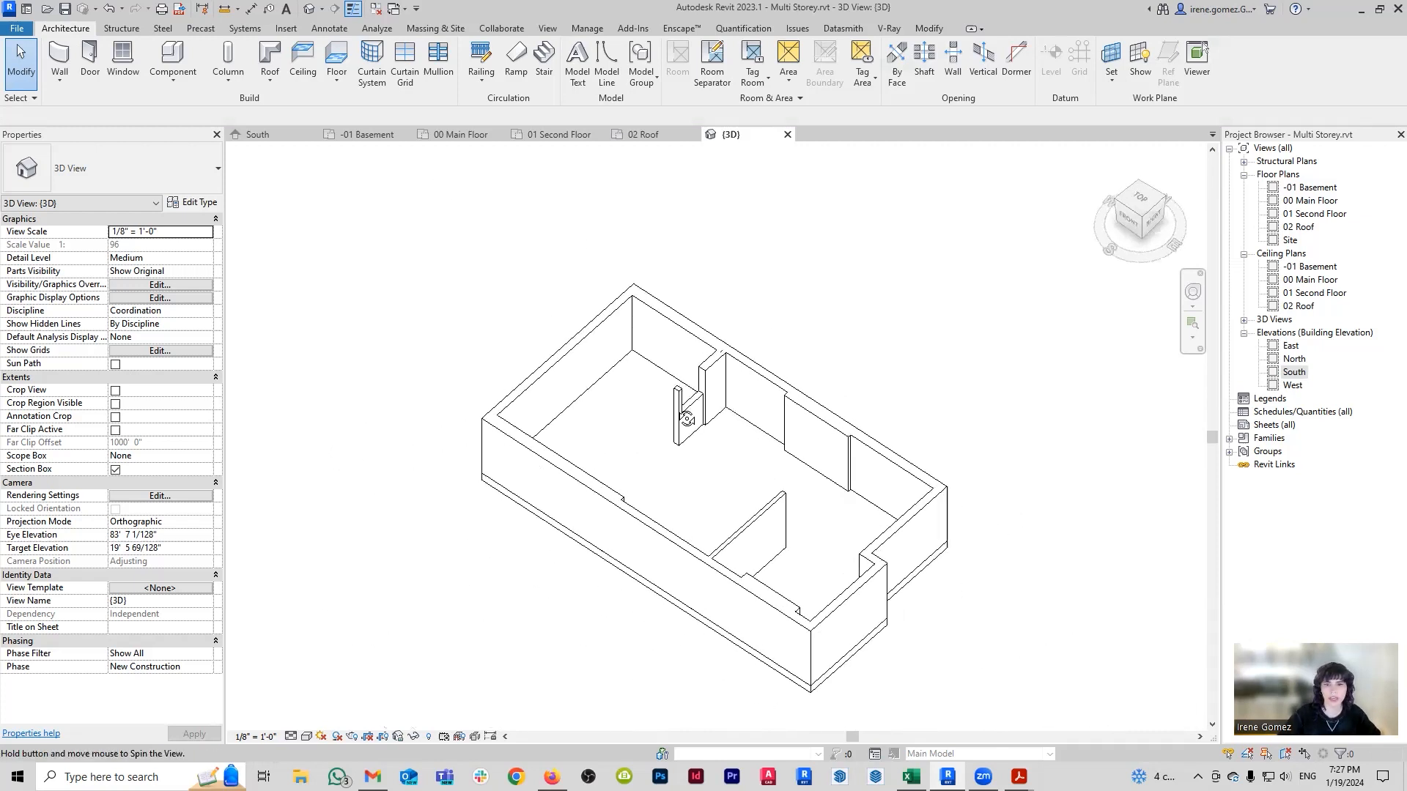
scroll(998, 416, "up", 2)
In the -01 Basement plan, measure the width of the solid square column beside the furnace room wall with a temporary aligned dimension.
left_click(373, 138)
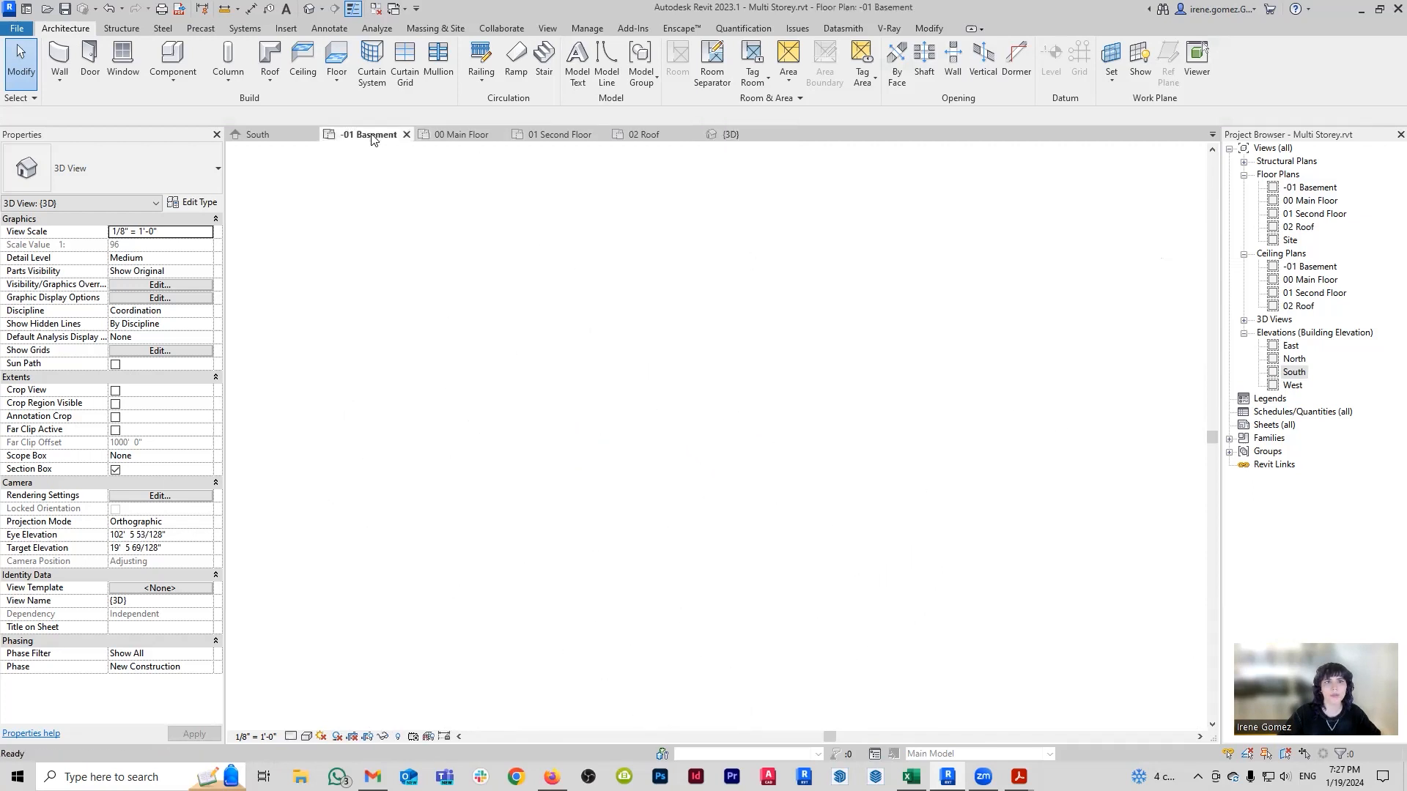
middle_click_drag(796, 474, 644, 311)
scroll(643, 311, "down", 4)
middle_click_drag(828, 372, 475, 310)
scroll(496, 389, "up", 3)
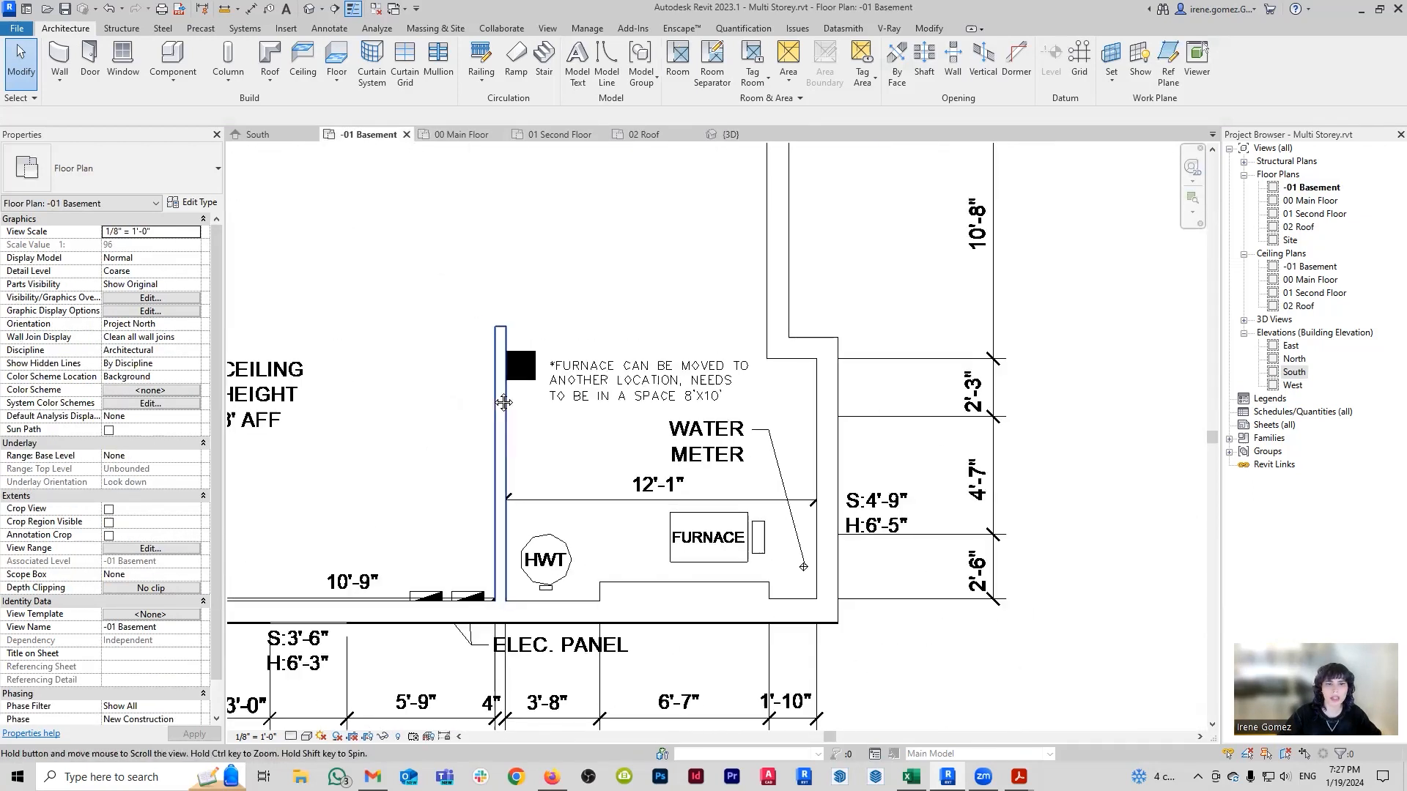
middle_click_drag(503, 393, 733, 371)
scroll(746, 370, "down", 2)
scroll(784, 371, "up", 1)
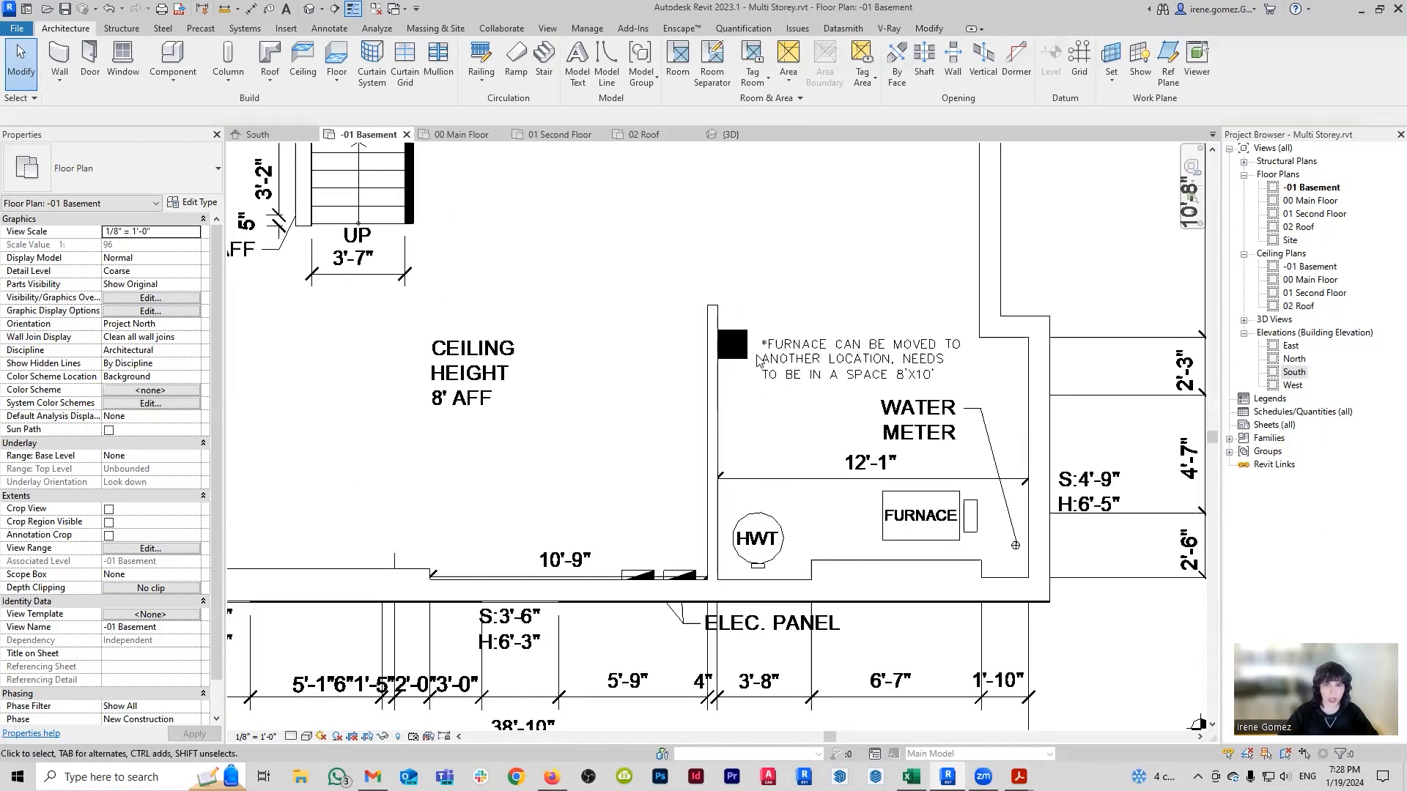
scroll(870, 318, "up", 1)
middle_click_drag(1001, 324, 954, 340)
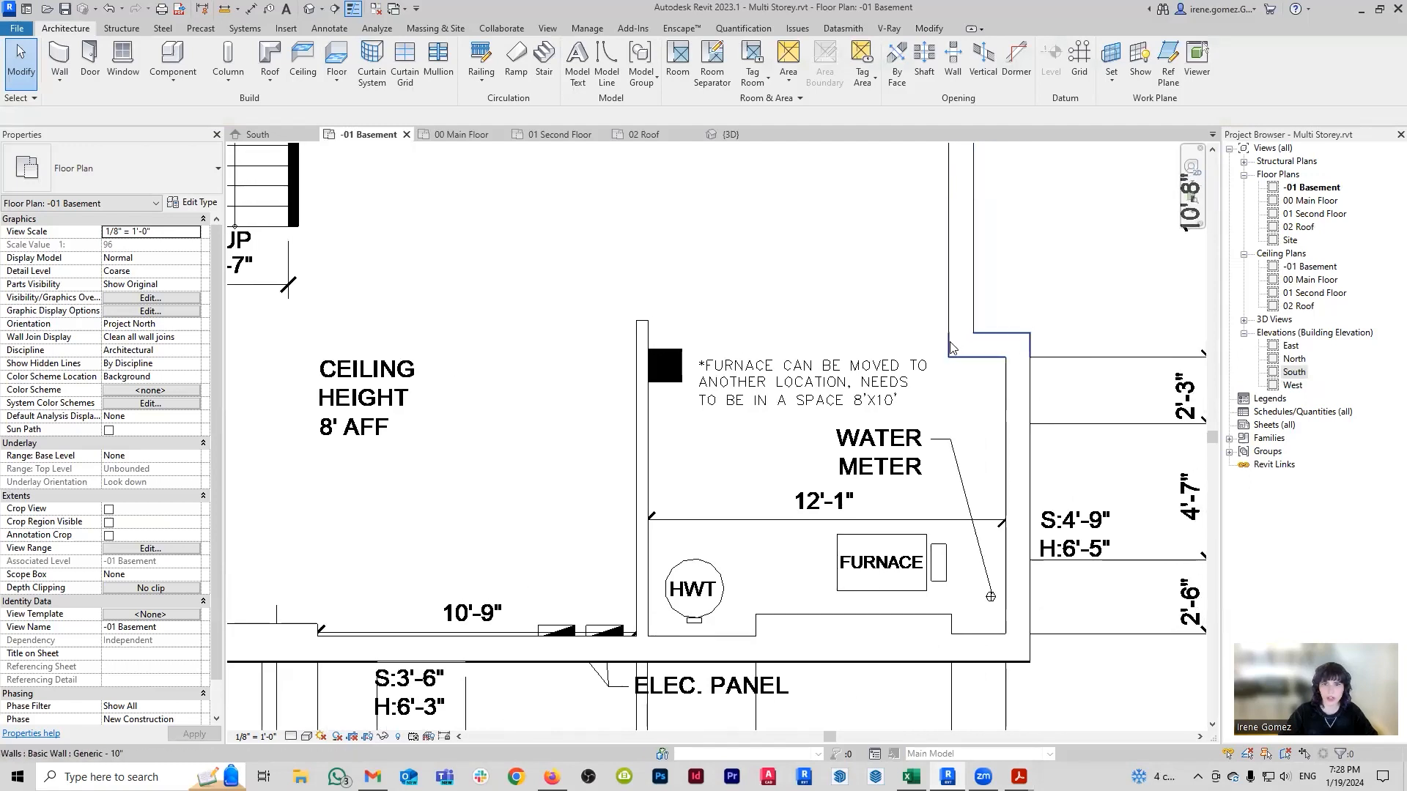
key("d")
key("i")
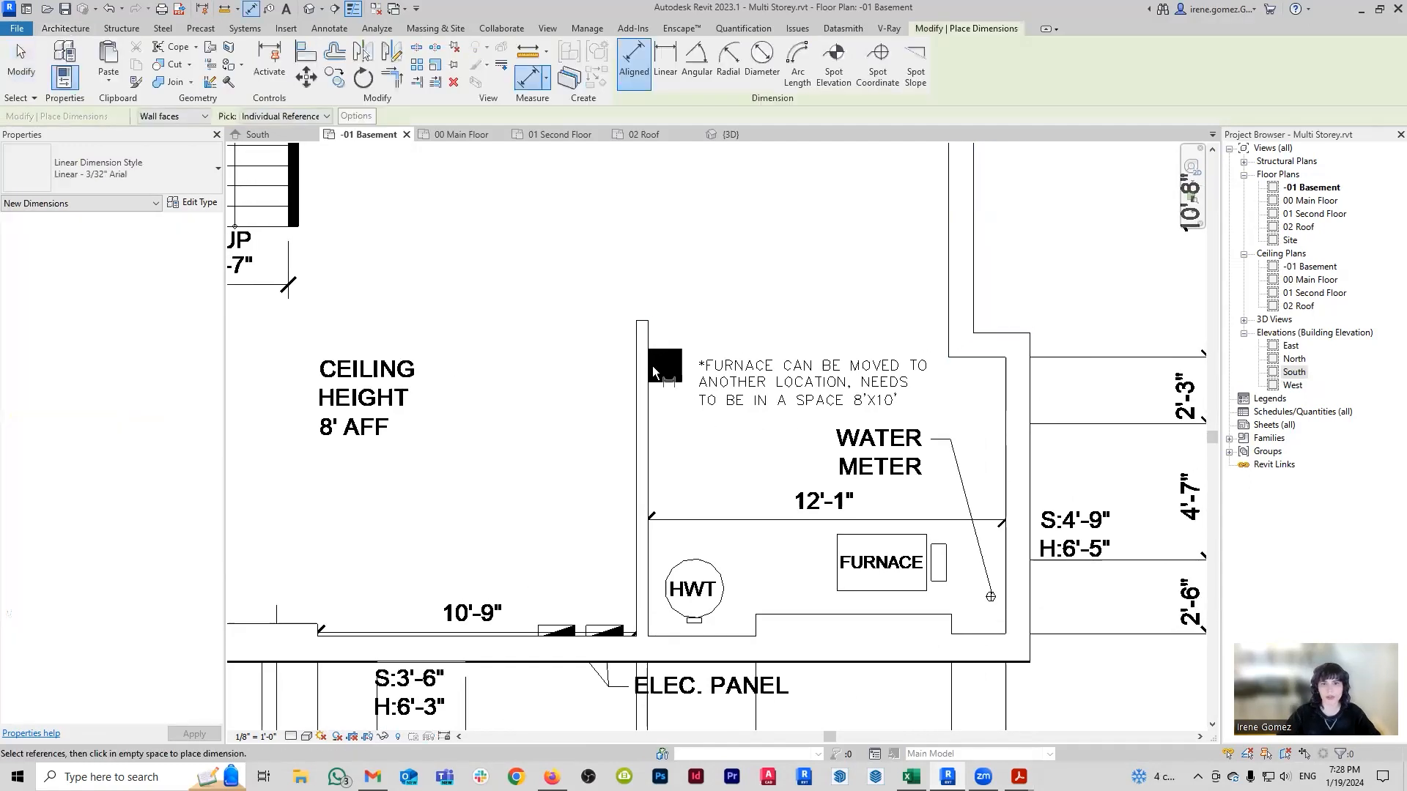
left_click(648, 365)
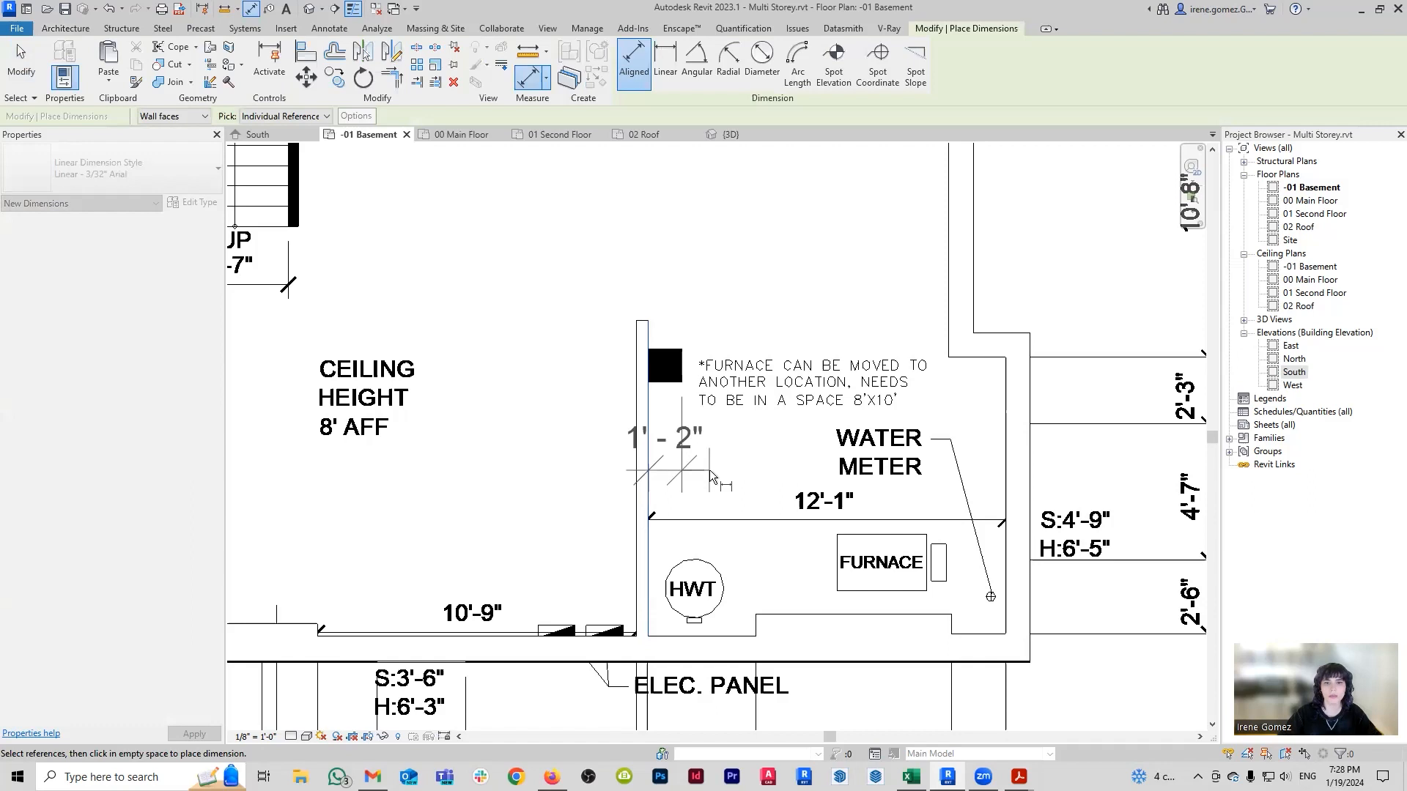
key("Escape")
Measure the square column's depth between its upper and lower edges with a temporary aligned dimension.
left_click(672, 381)
left_click(673, 349)
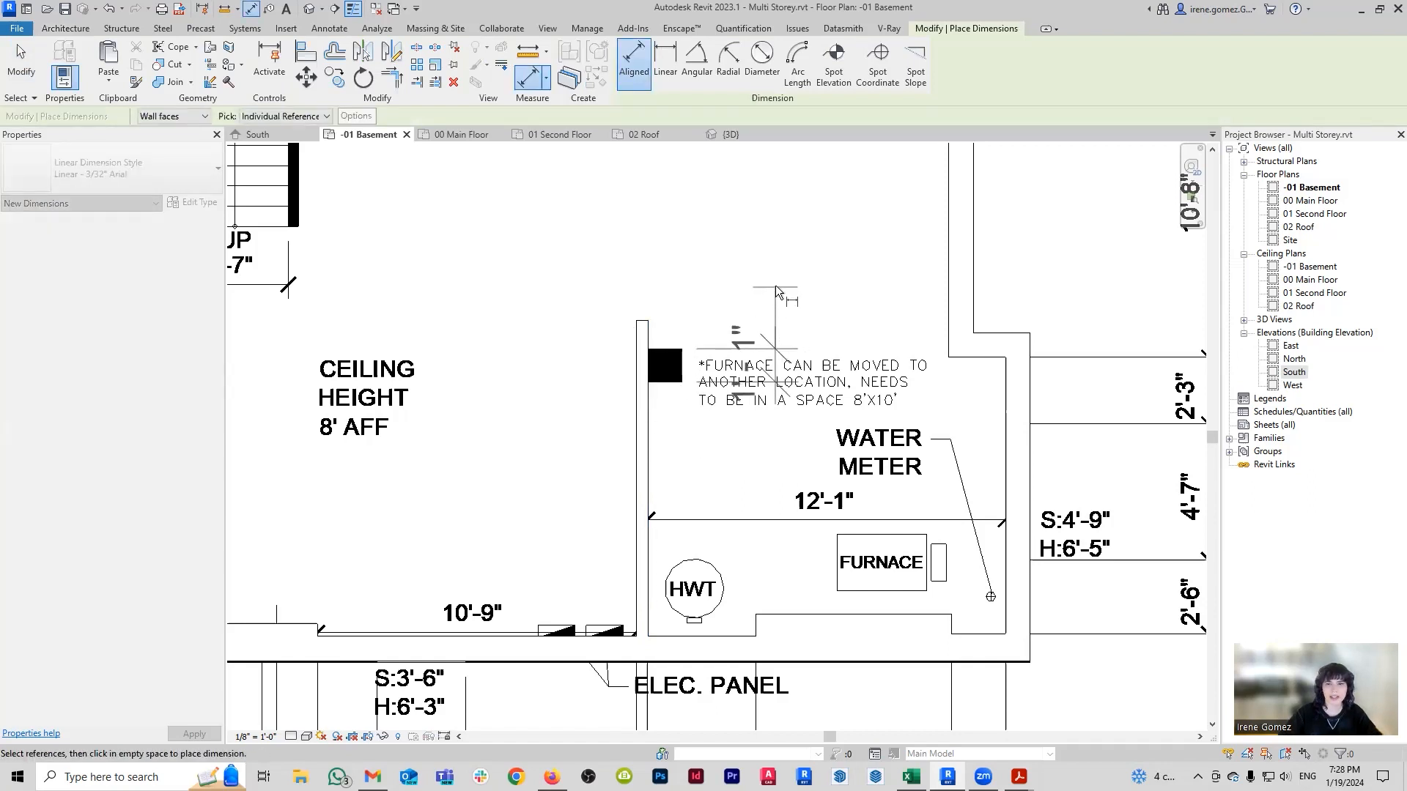
left_click(776, 280)
key("Escape")
key("Escape")
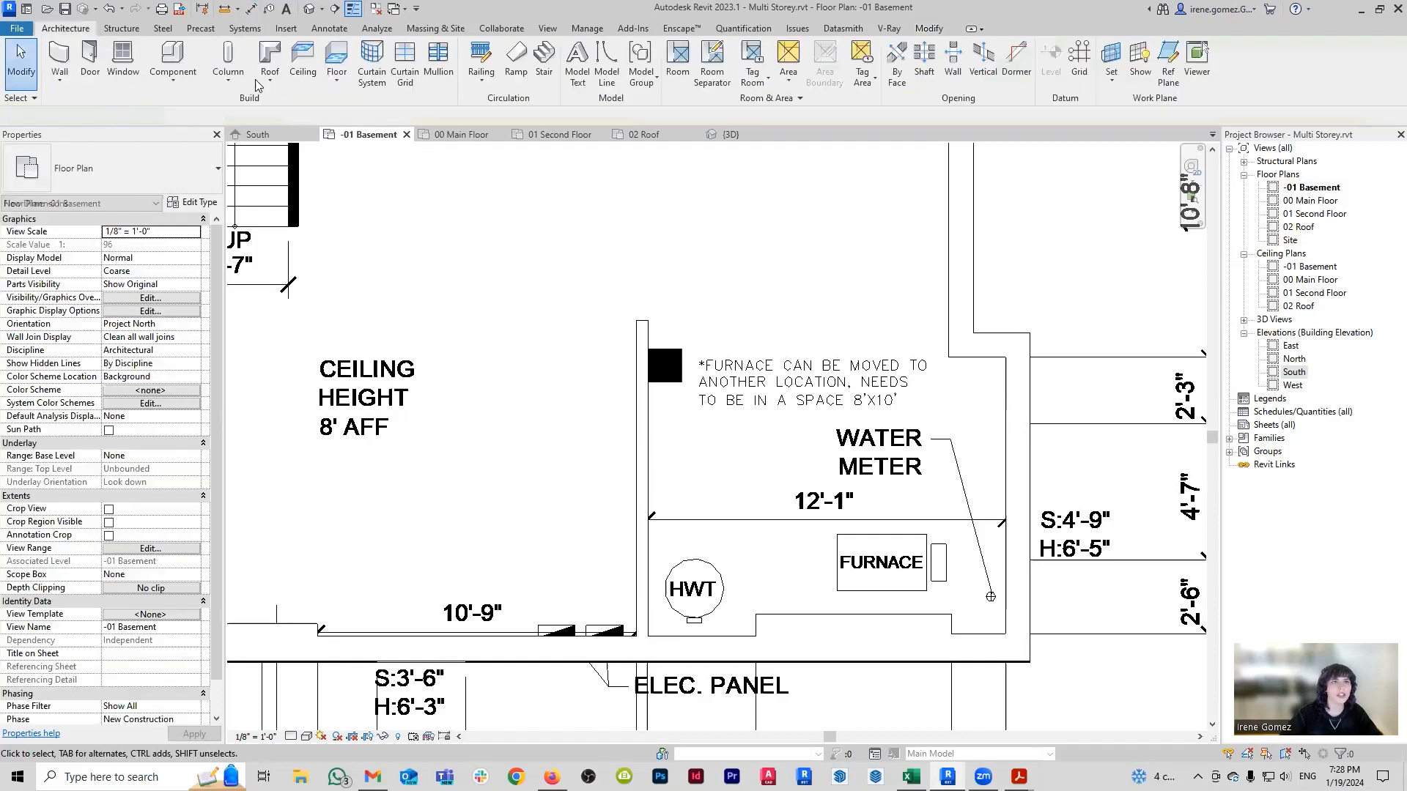
Start an architectural column and duplicate the 24" x 24" Rectangular Column type as 14" x 13".
left_click(228, 77)
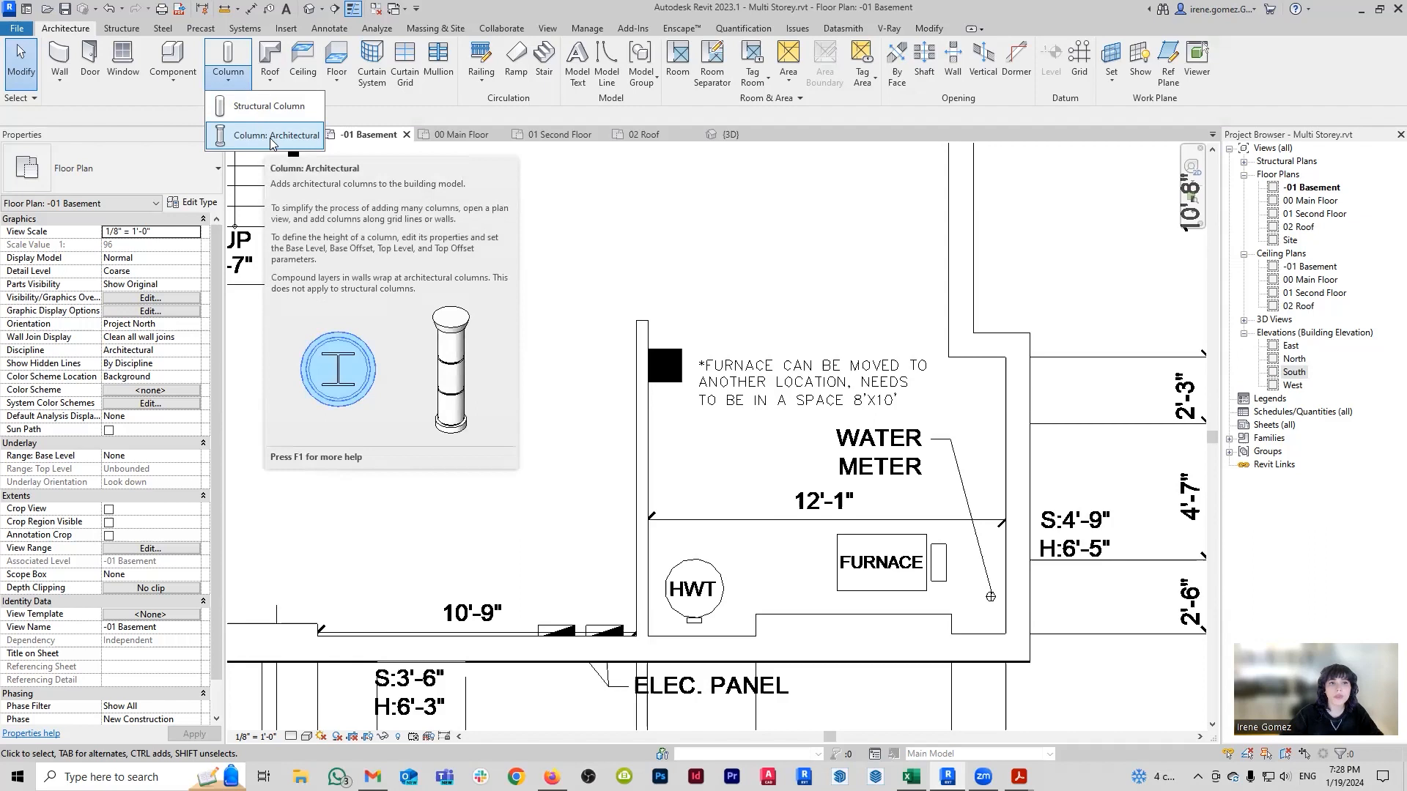
left_click(273, 137)
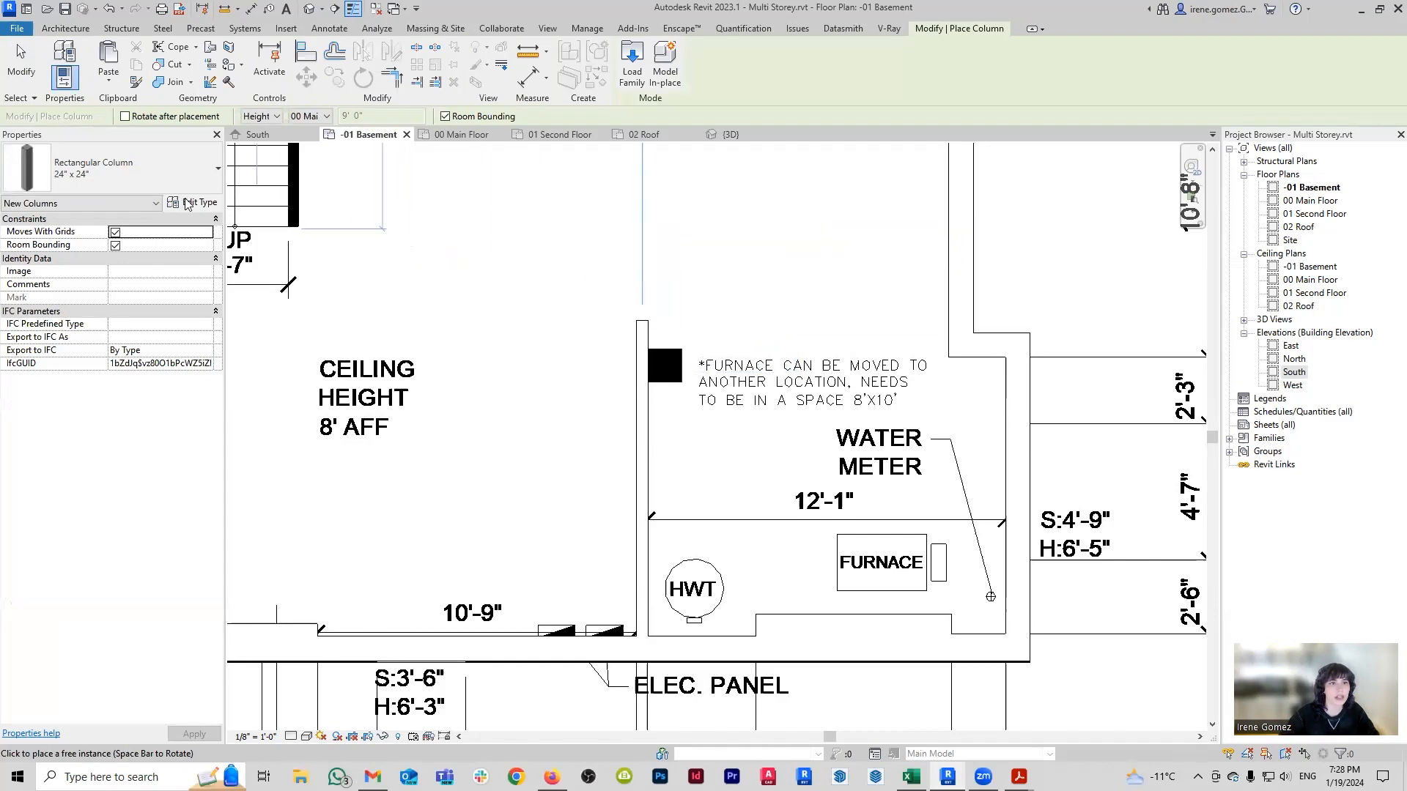
left_click(215, 206)
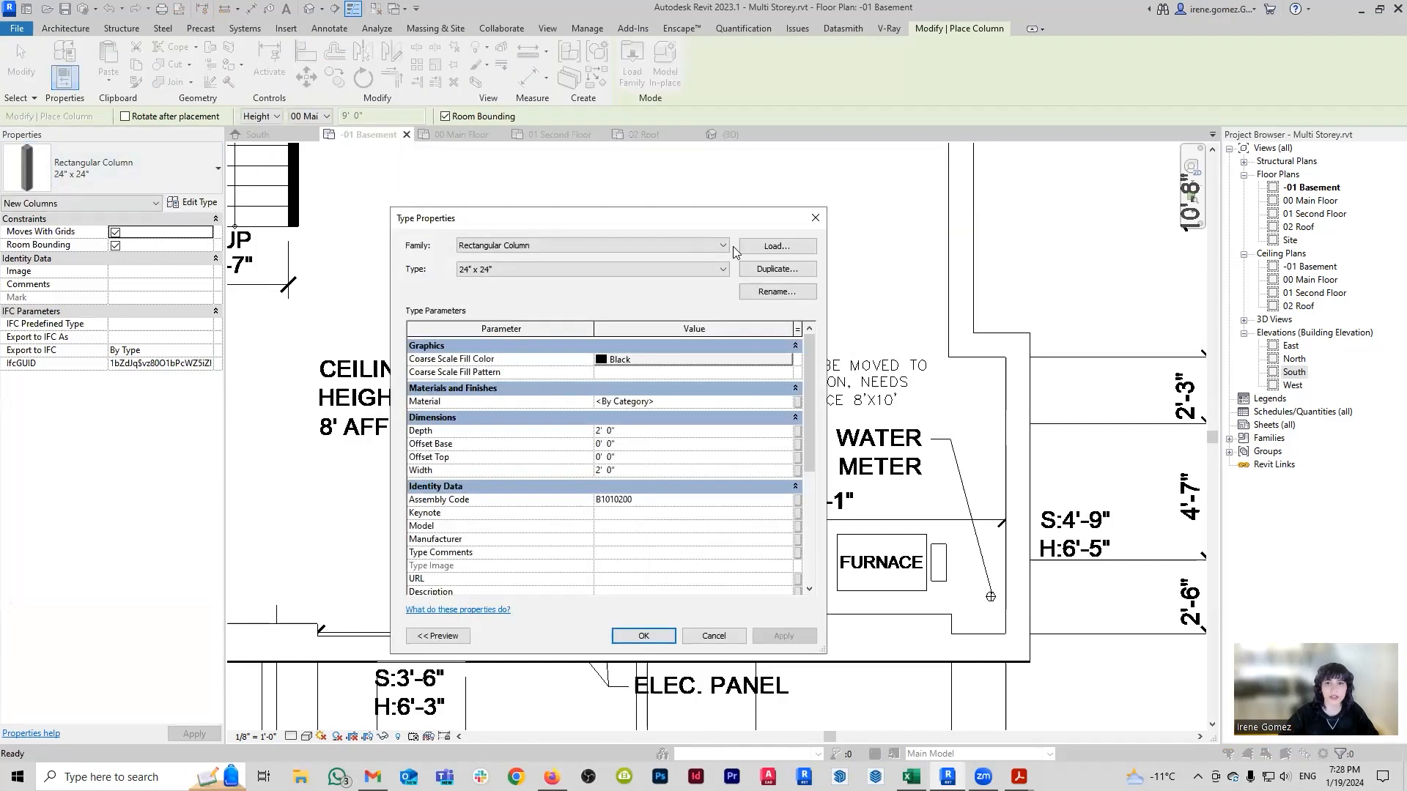
left_click(778, 272)
type("14\" x 13")
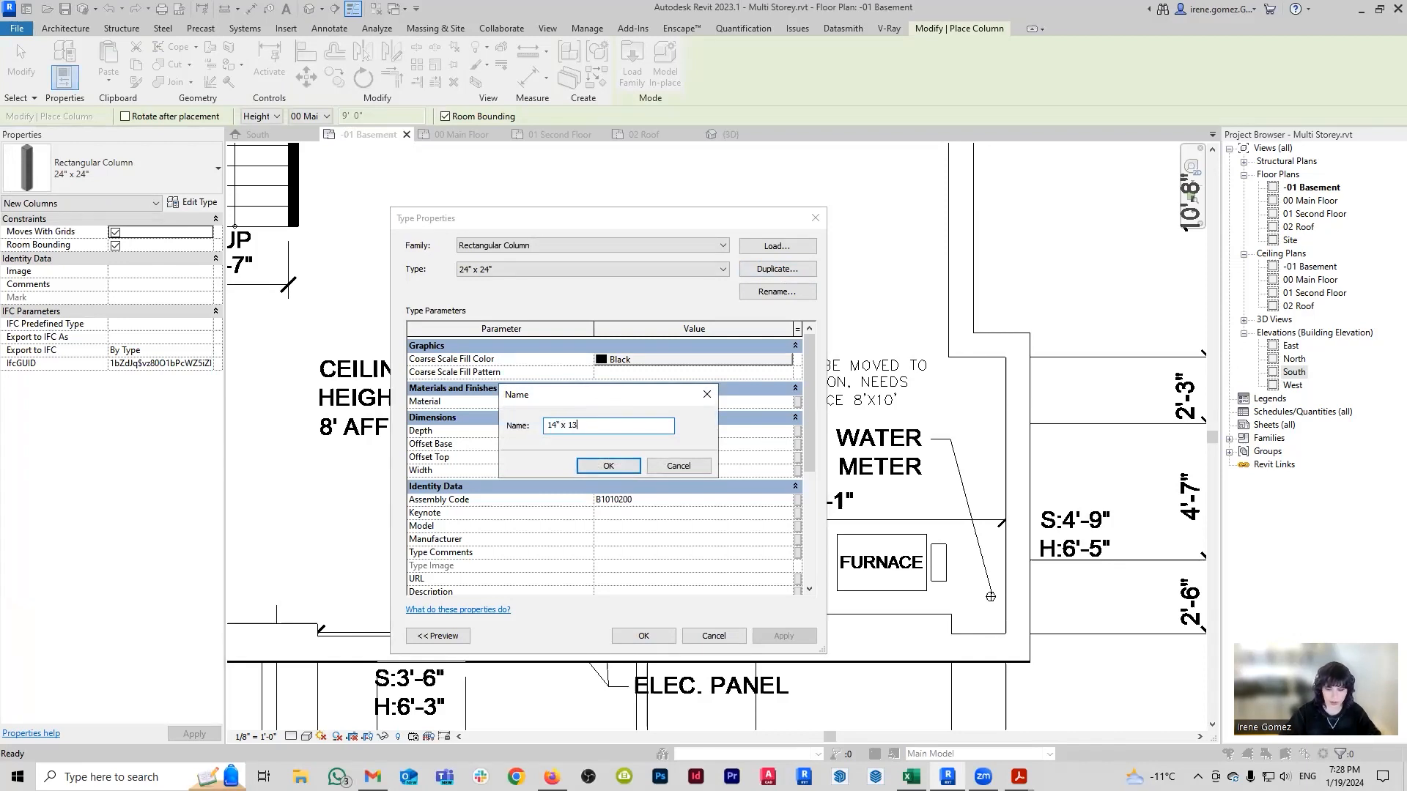
key("Return")
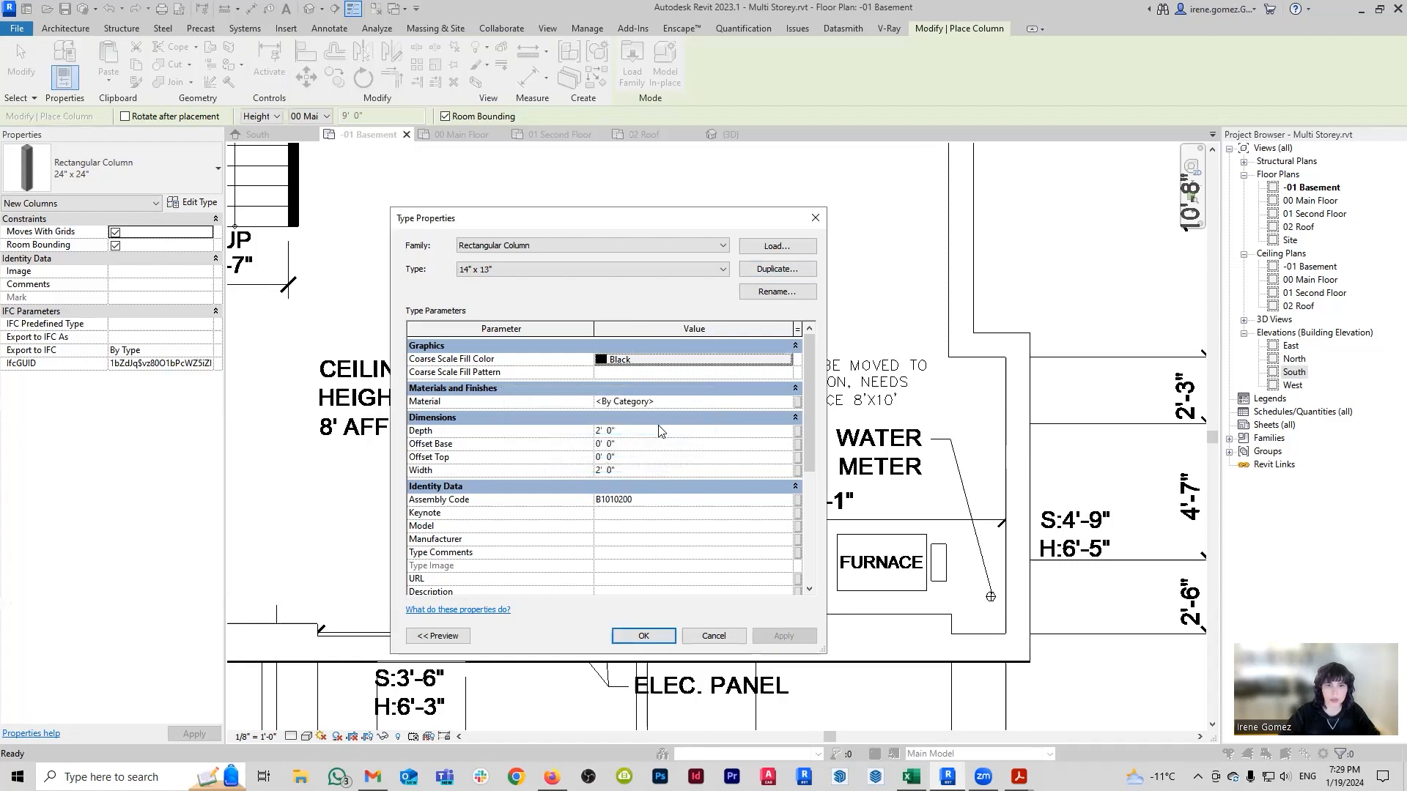
Set the new column type's depth to 14" and width to 13", and accept the type properties.
left_click(658, 419)
left_click(659, 423)
left_click(638, 431)
type("14")
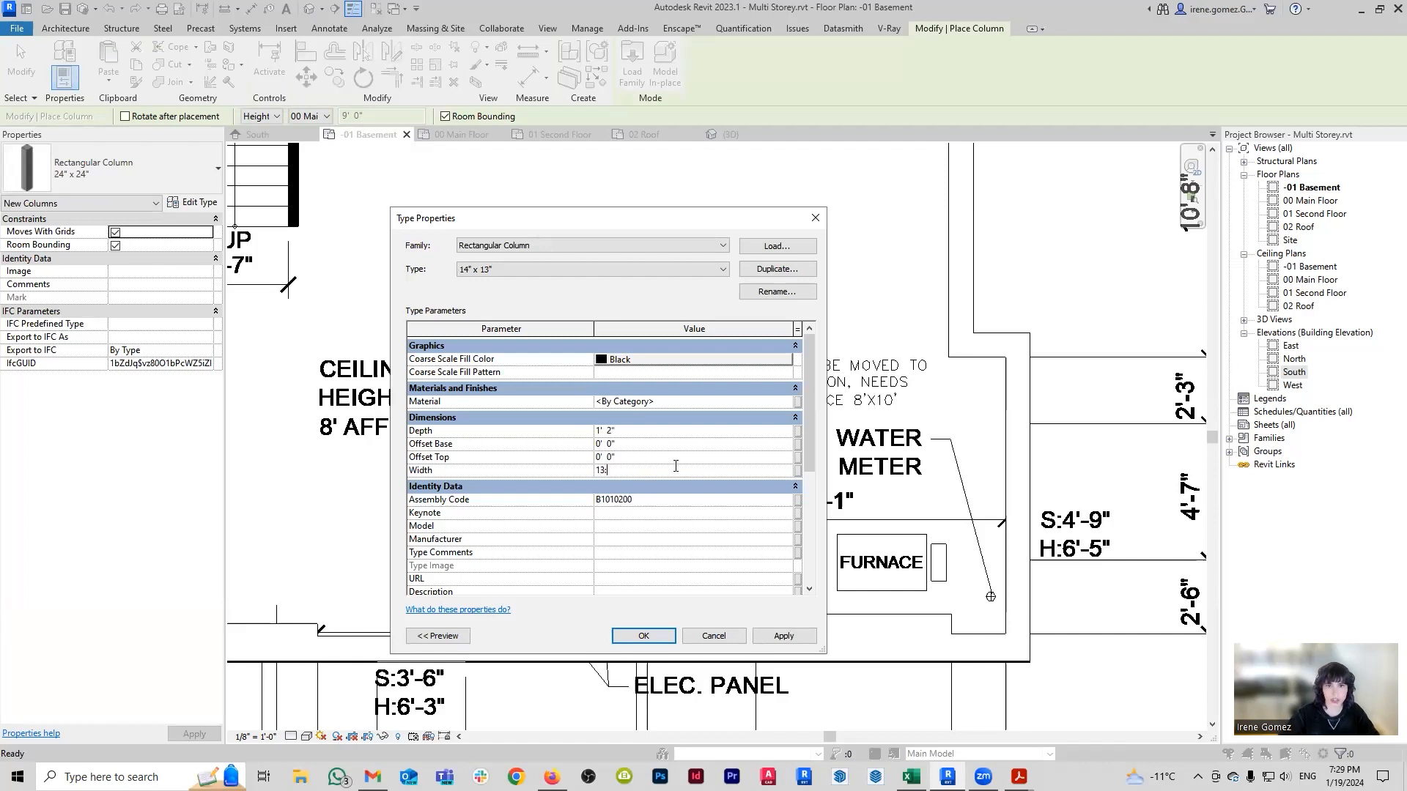
left_click(781, 635)
left_click(643, 635)
Place the 14" x 13" column just below the drawing's solid square, topped at 00 Main Floor, and rotate it 90°.
scroll(678, 364, "up", 2)
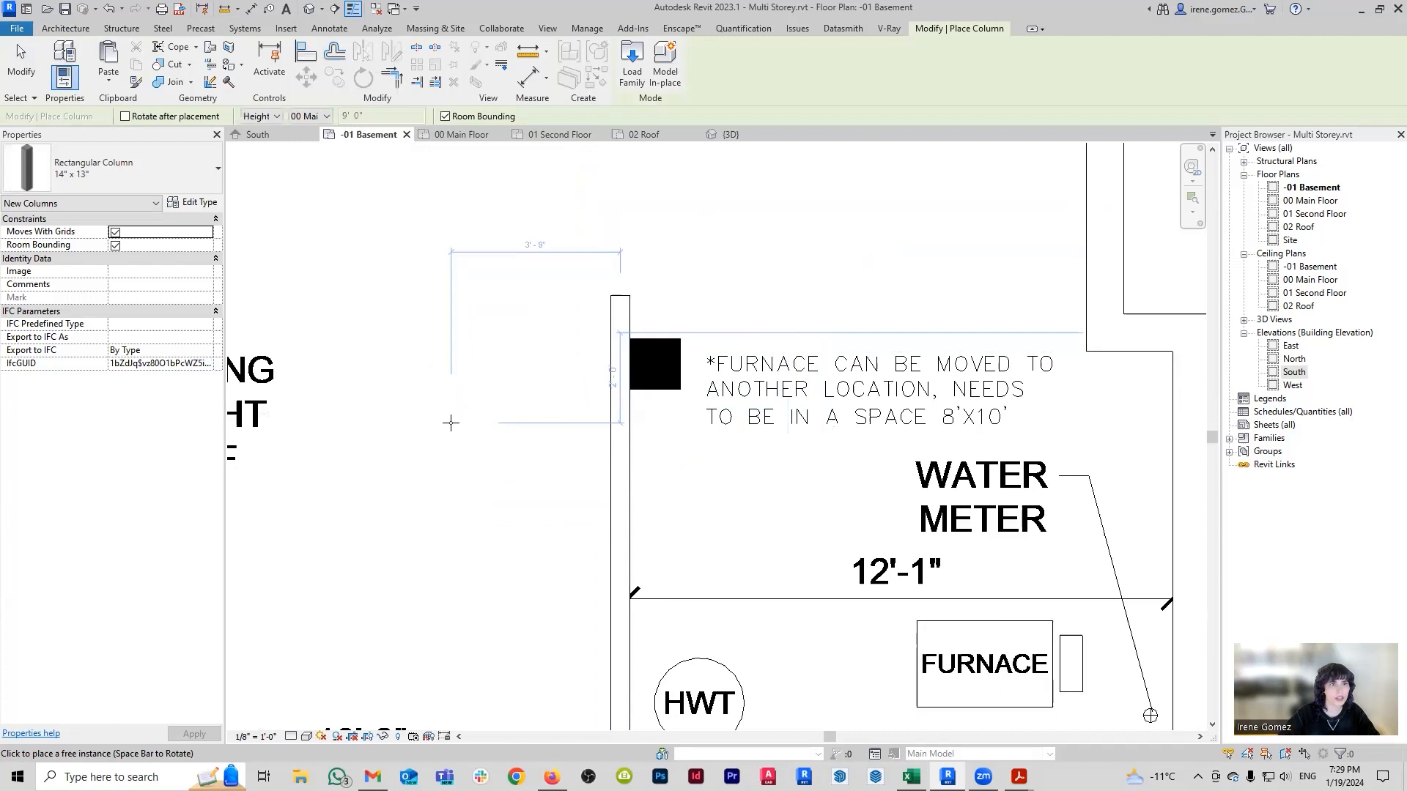
left_click(327, 116)
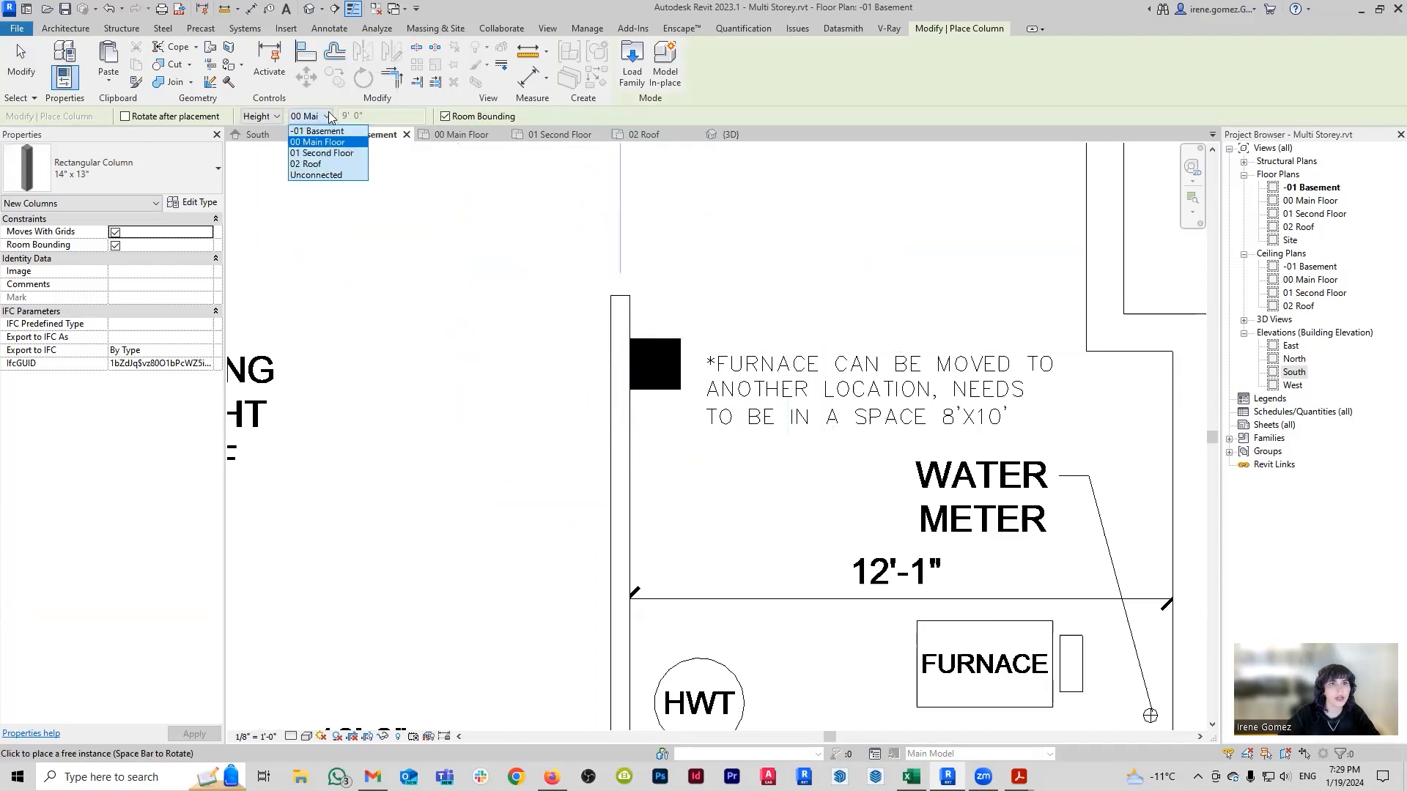
left_click(329, 116)
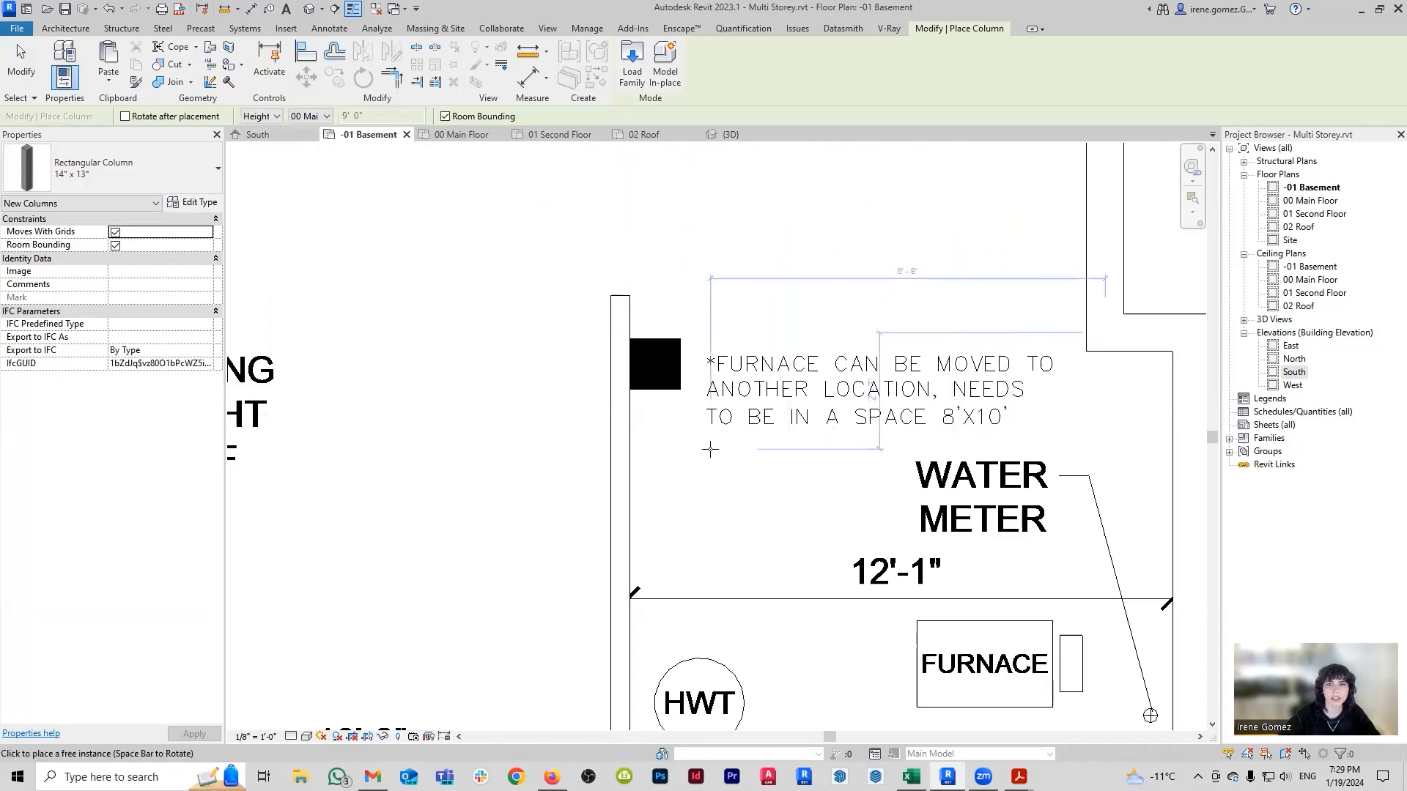
scroll(710, 449, "down", 3)
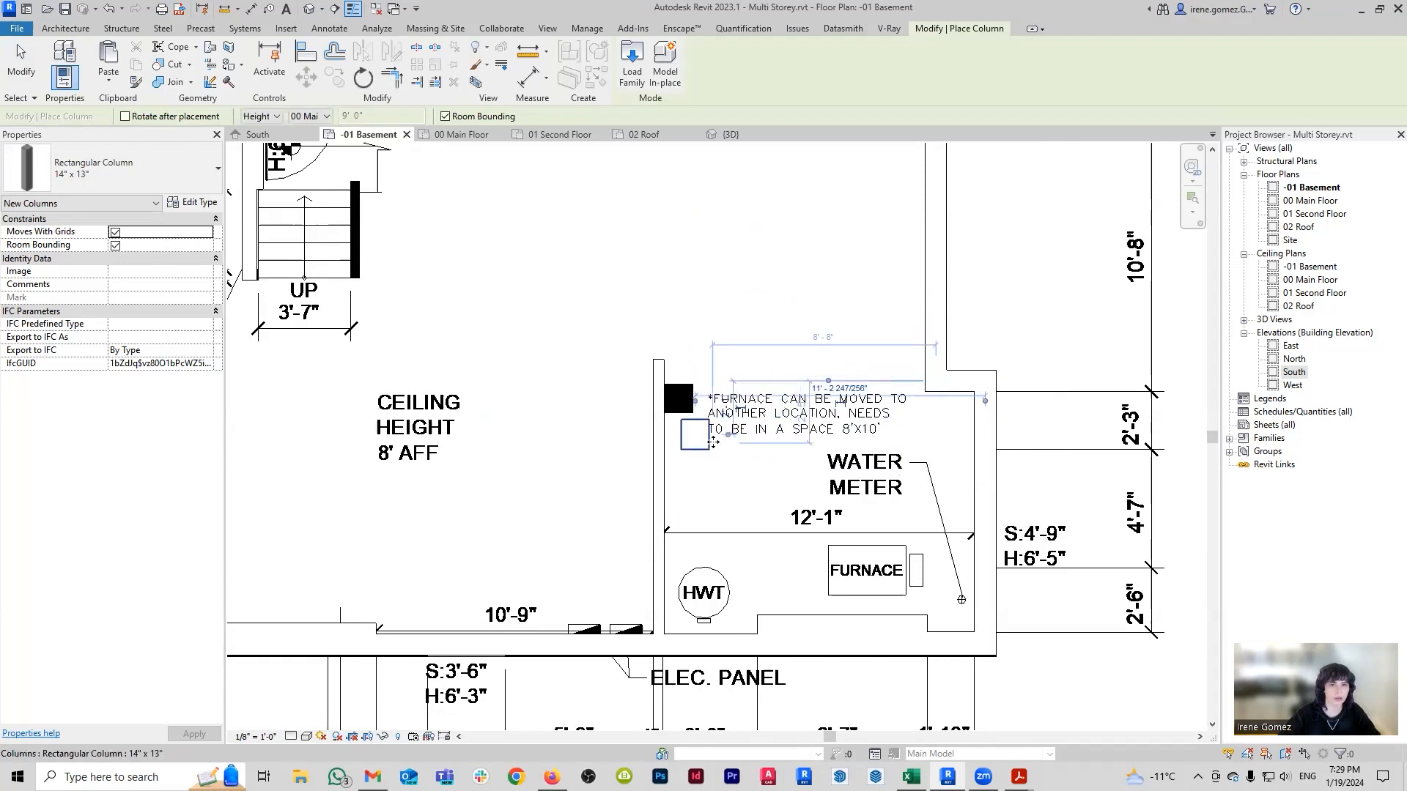
scroll(712, 444, "up", 2)
scroll(716, 563, "down", 1)
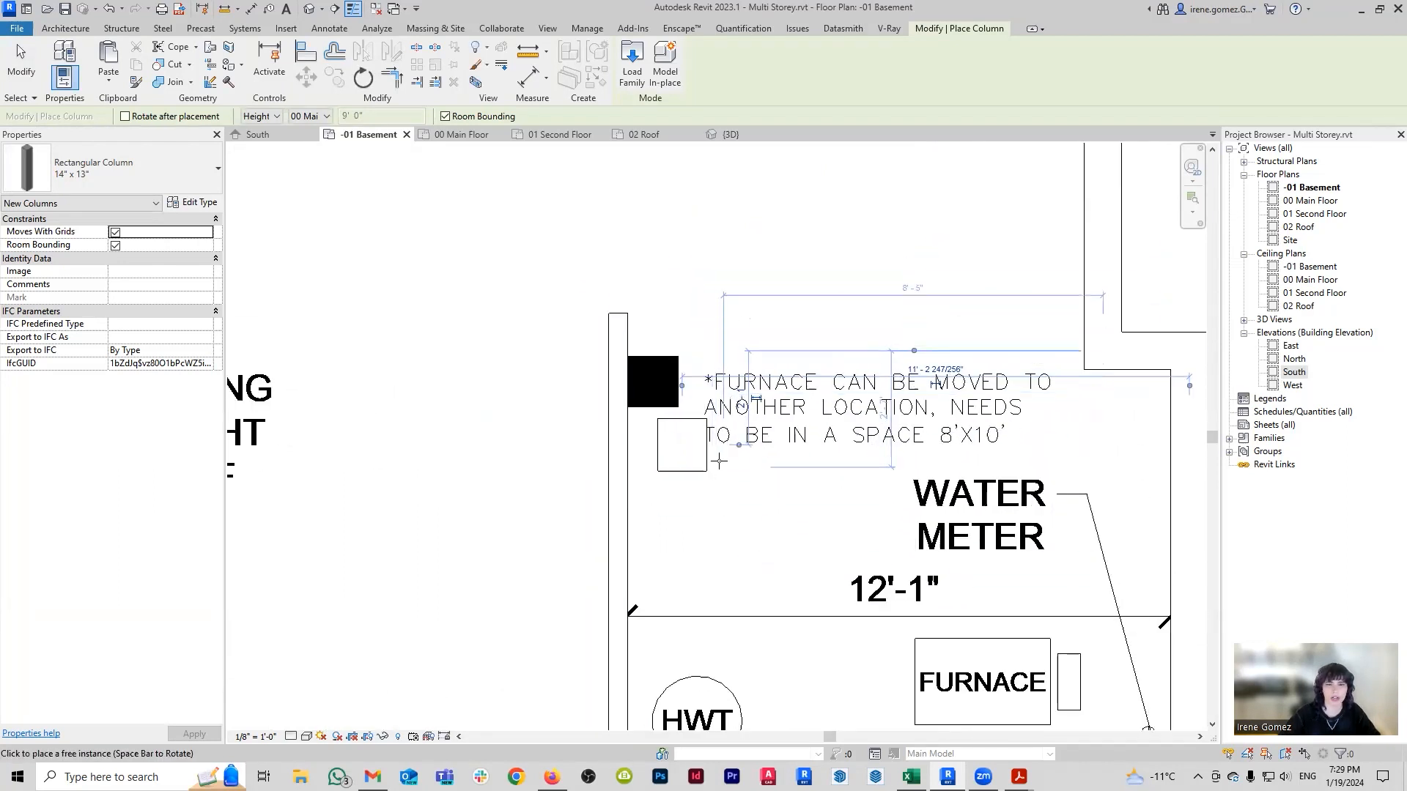
key("Escape")
left_click(694, 470)
key("space")
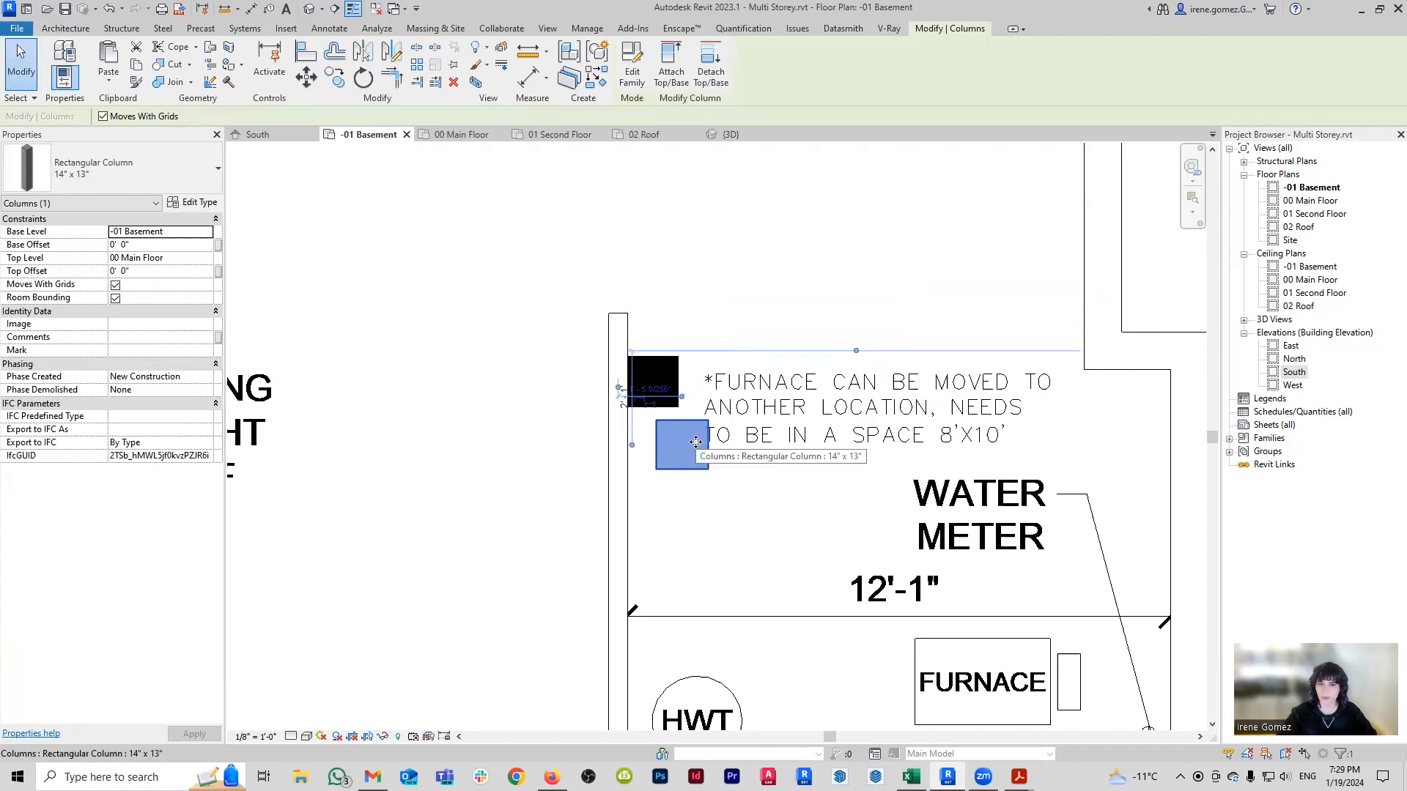
key("Escape")
Align the column with the furnace room wall face and with the upper edge of the drawing's solid square.
key("a")
key("l")
left_click(656, 456)
left_click(669, 357)
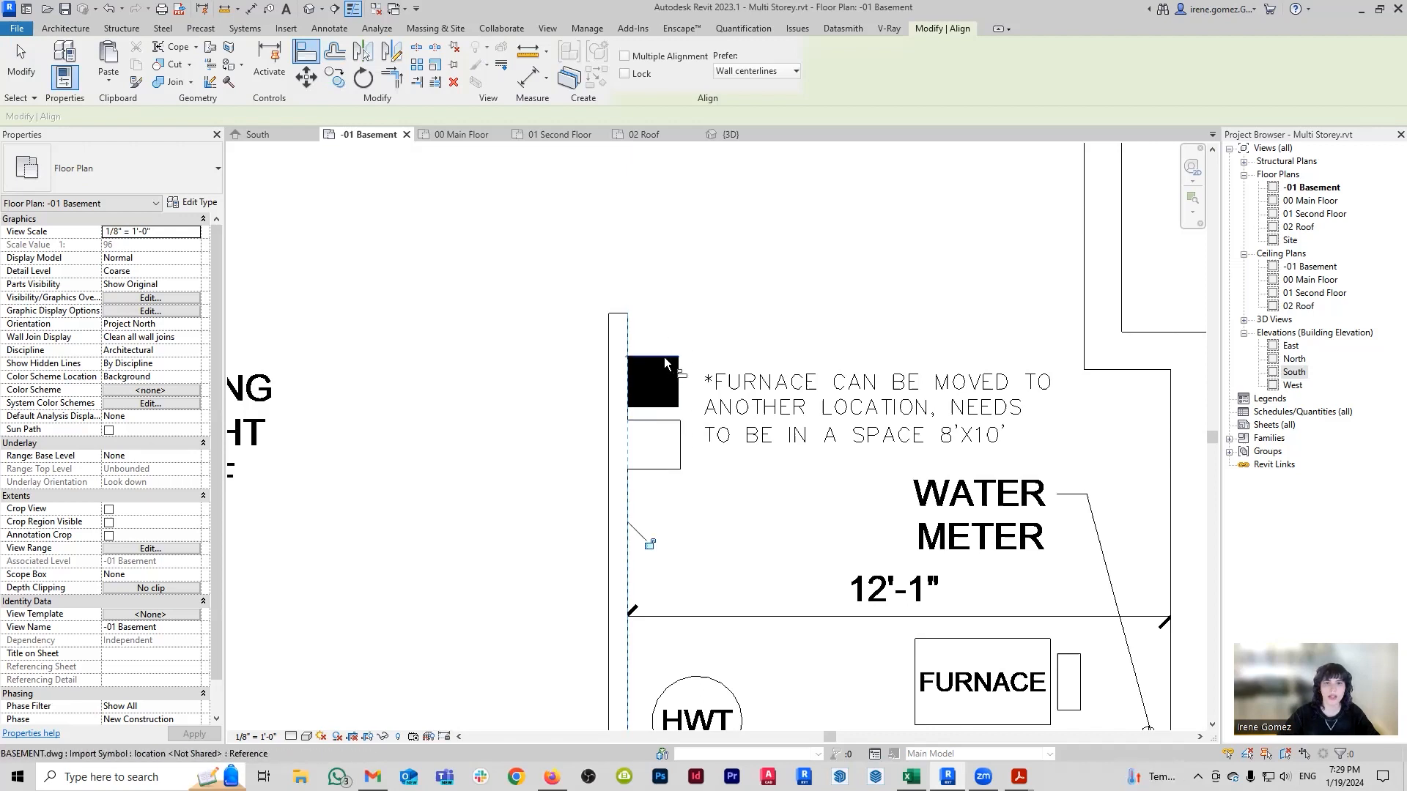
left_click(670, 421)
Align the column's right and lower edges with the matching edges of the drawing's solid square.
scroll(668, 411, "up", 5)
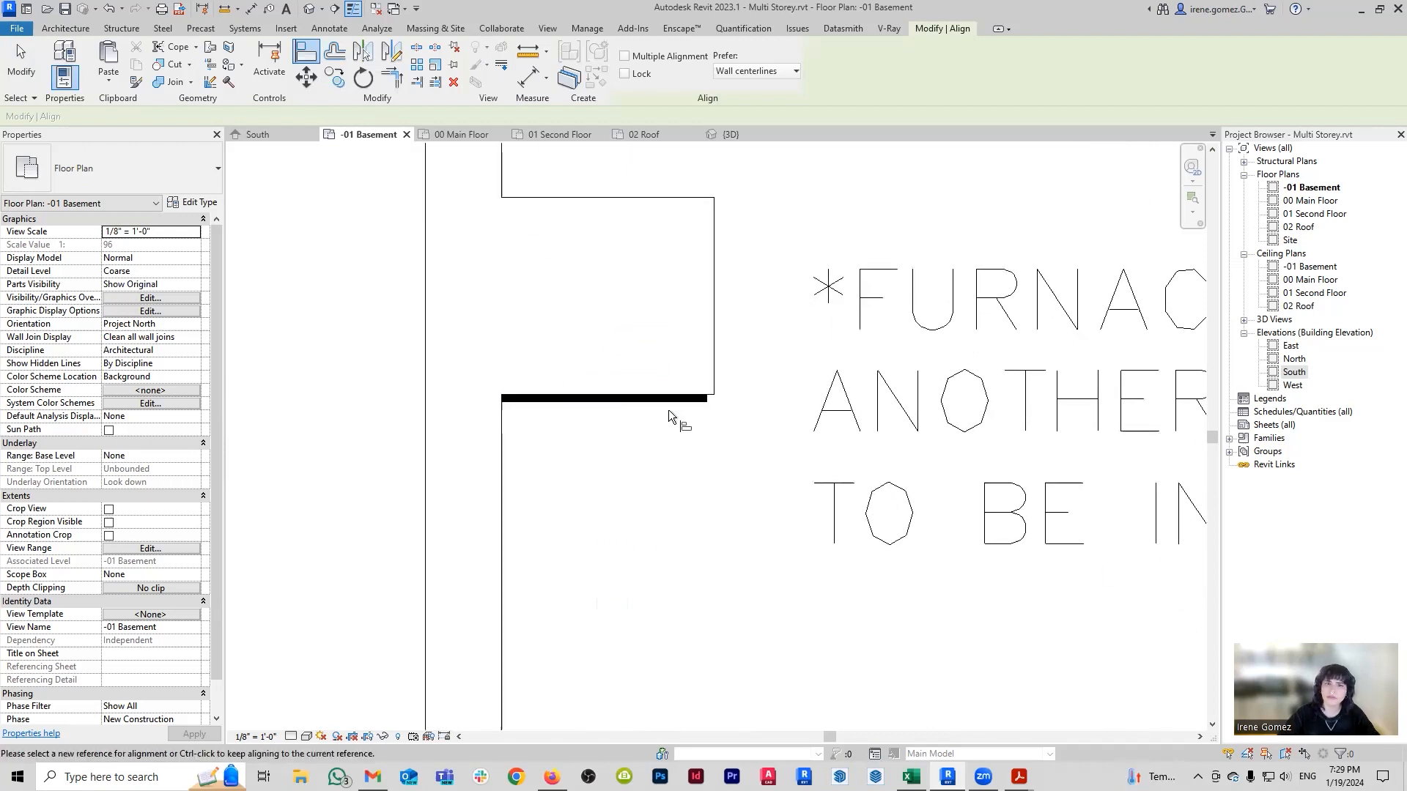
scroll(696, 413, "up", 2)
left_click(709, 407)
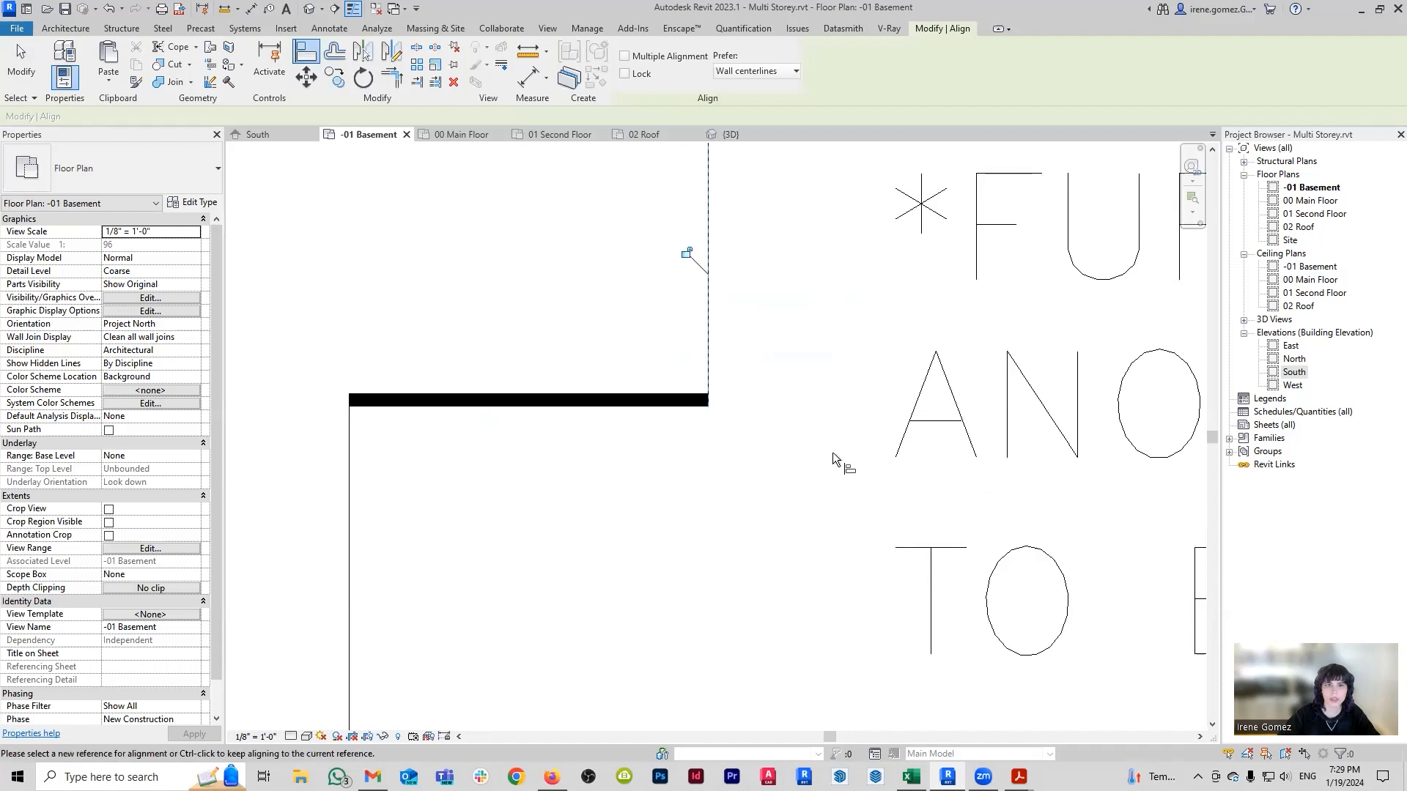
left_click(691, 406)
left_click(691, 394)
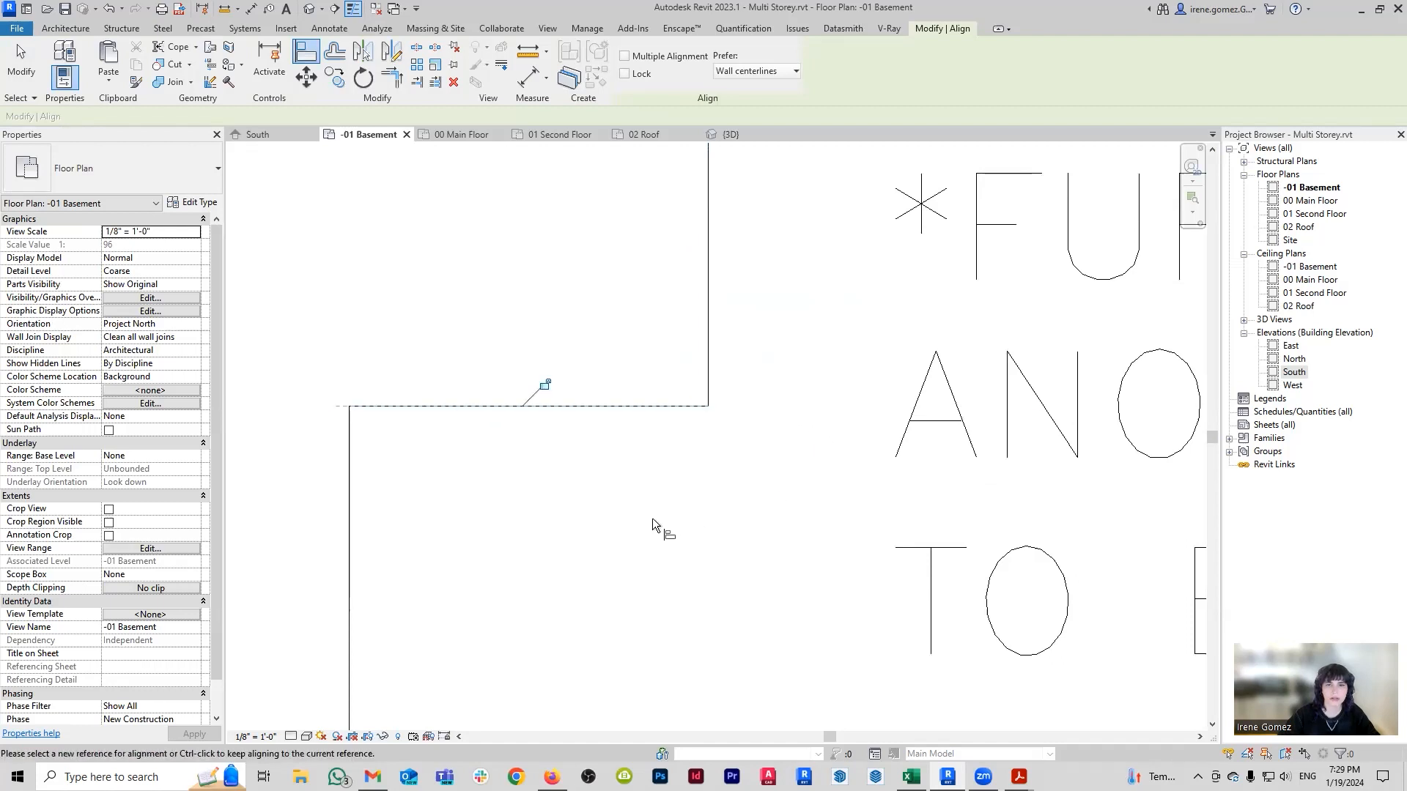
scroll(656, 518, "down", 2)
left_click(648, 443)
key("Escape")
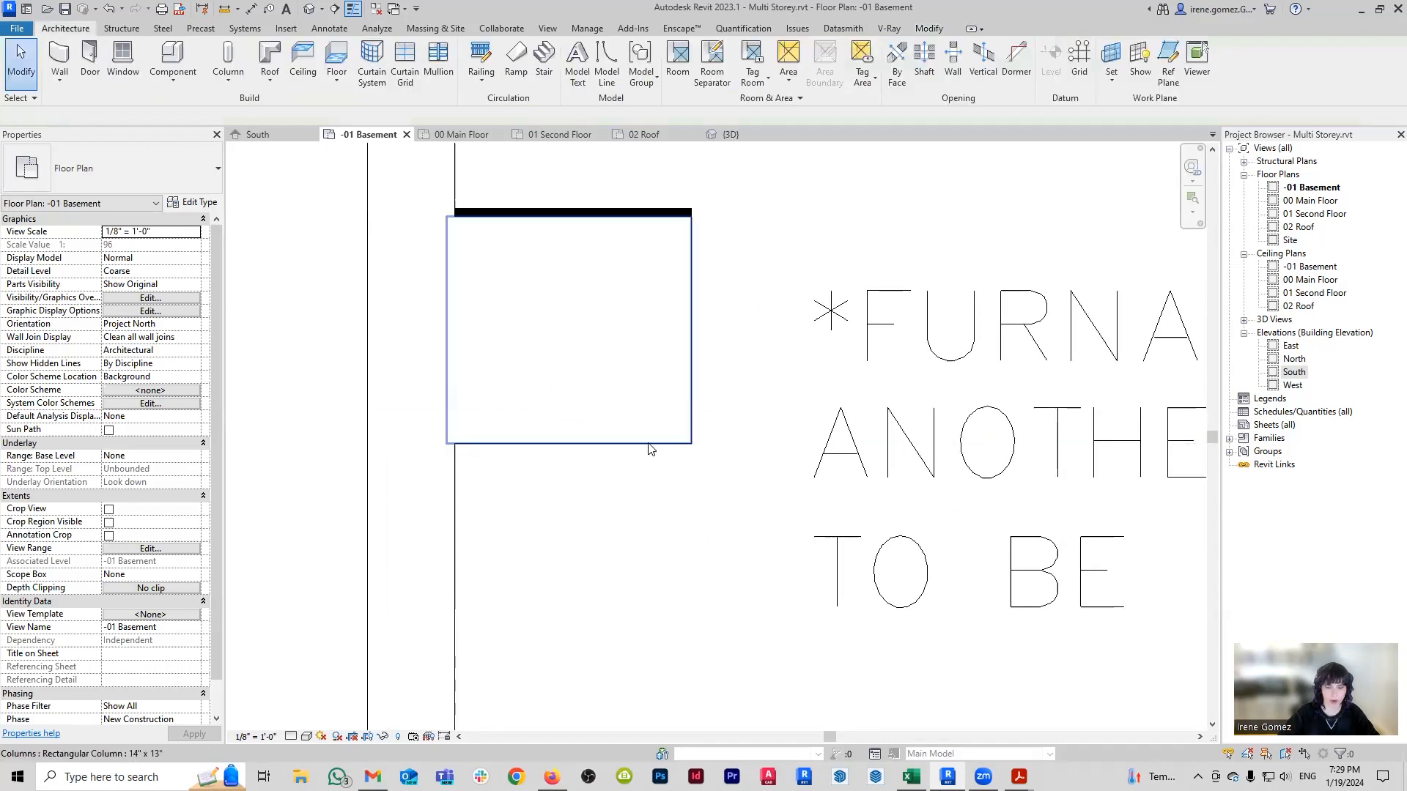
Rotate the column 90° and measure from the wall face to the solid square's right edge with a temporary aligned dimension.
left_click(655, 448)
key("d")
key("i")
scroll(687, 444, "up", 1)
left_click(687, 444)
middle_click_drag(727, 286, 709, 477)
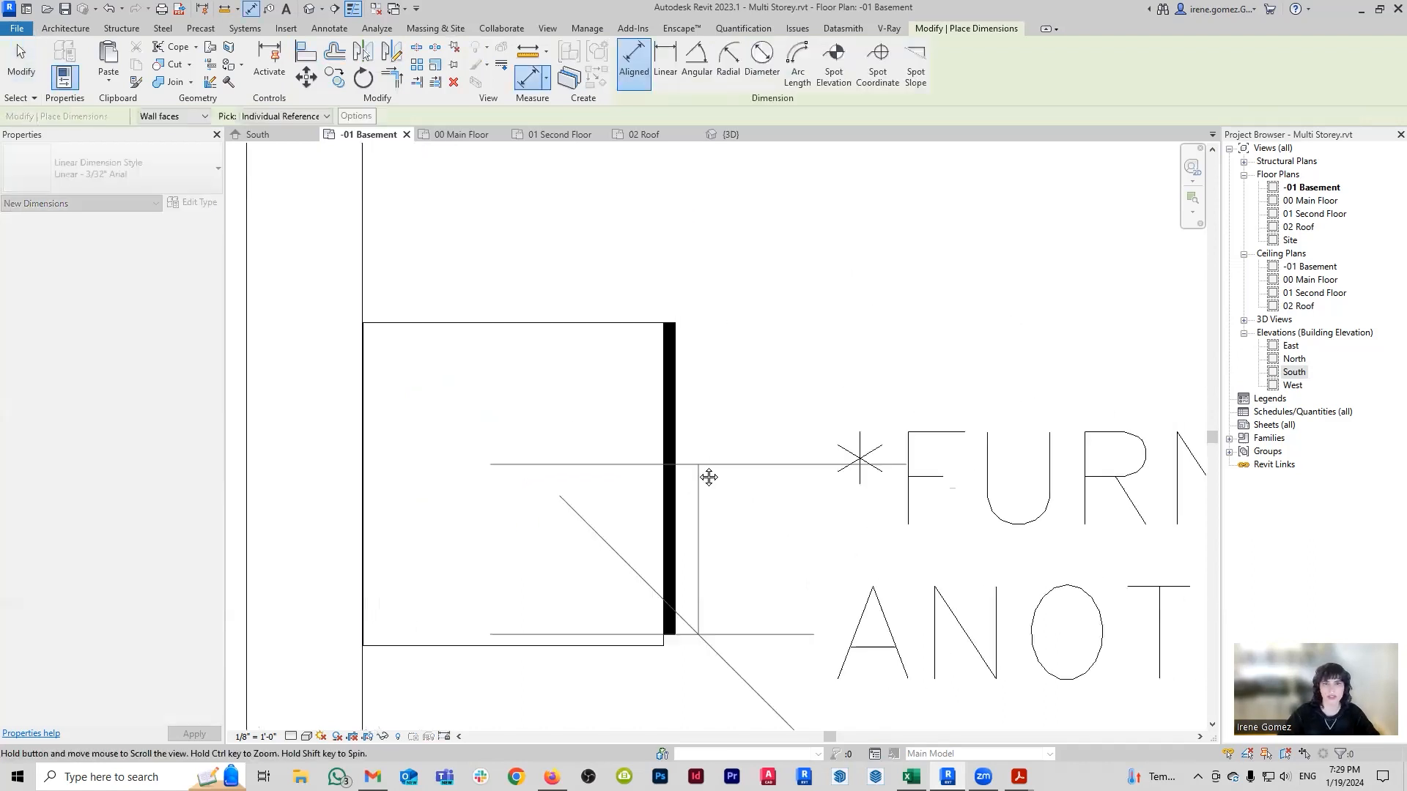
scroll(968, 314, "down", 3)
middle_click_drag(1037, 319, 910, 338)
scroll(806, 411, "up", 5)
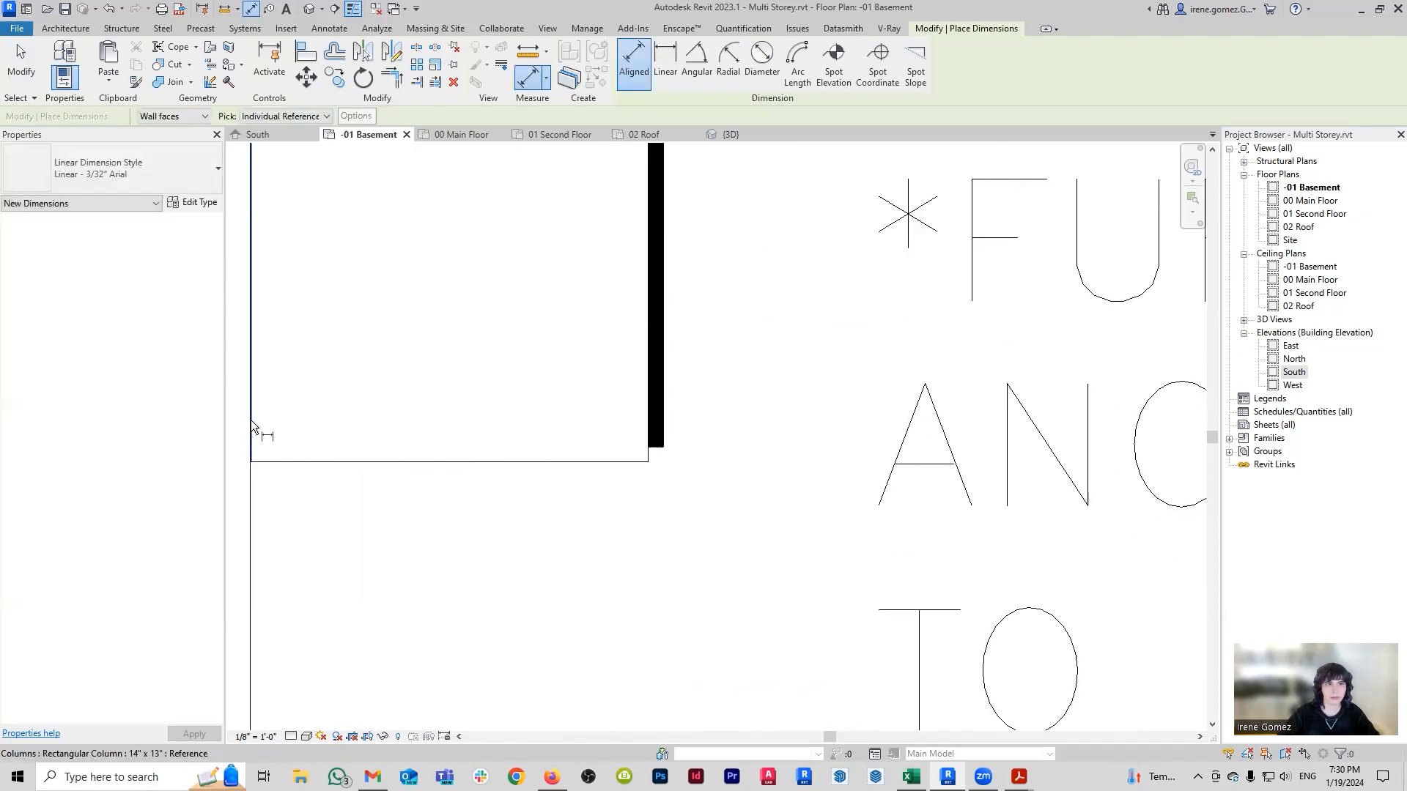
left_click(250, 420)
left_click(664, 412)
scroll(737, 425, "down", 4)
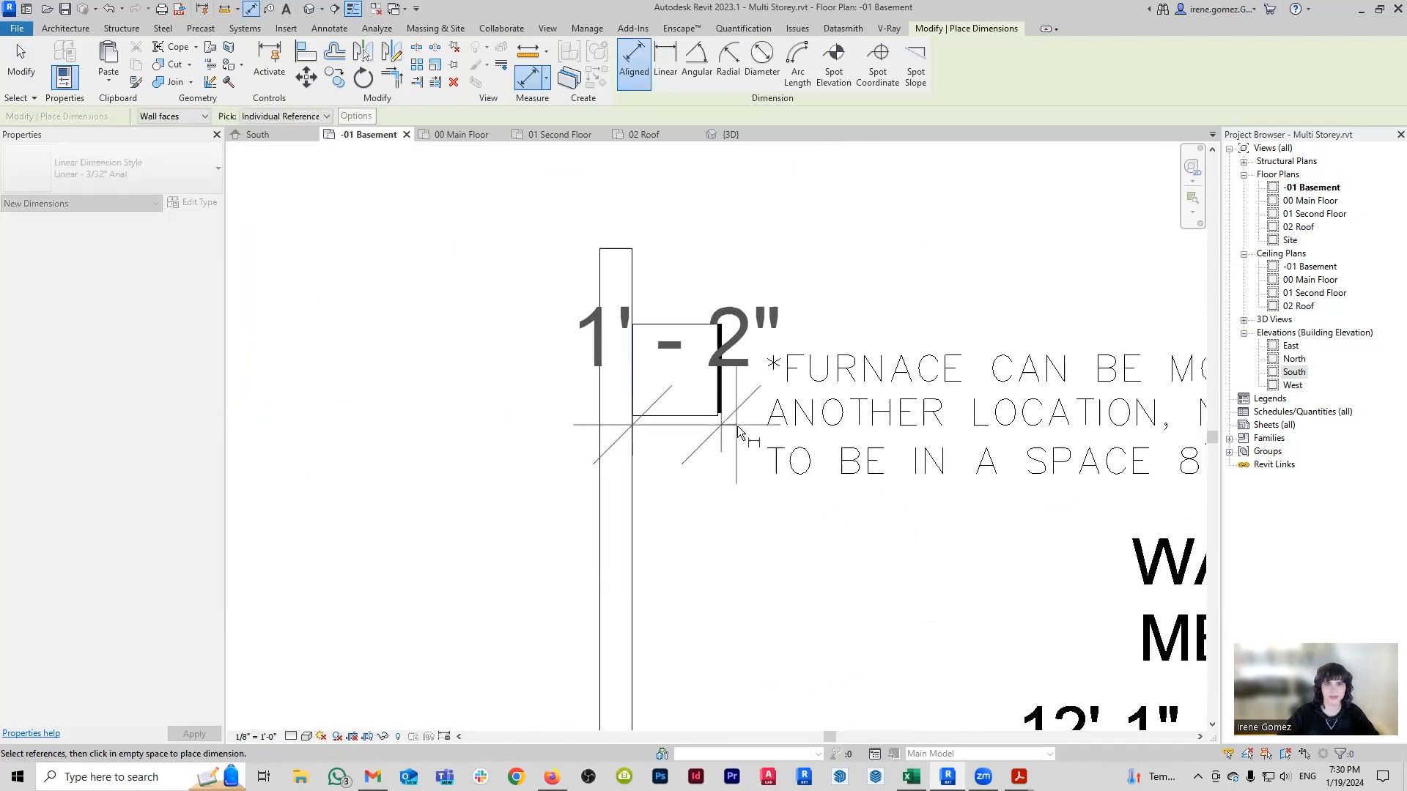
scroll(740, 406, "up", 5)
key("Escape")
key("Escape")
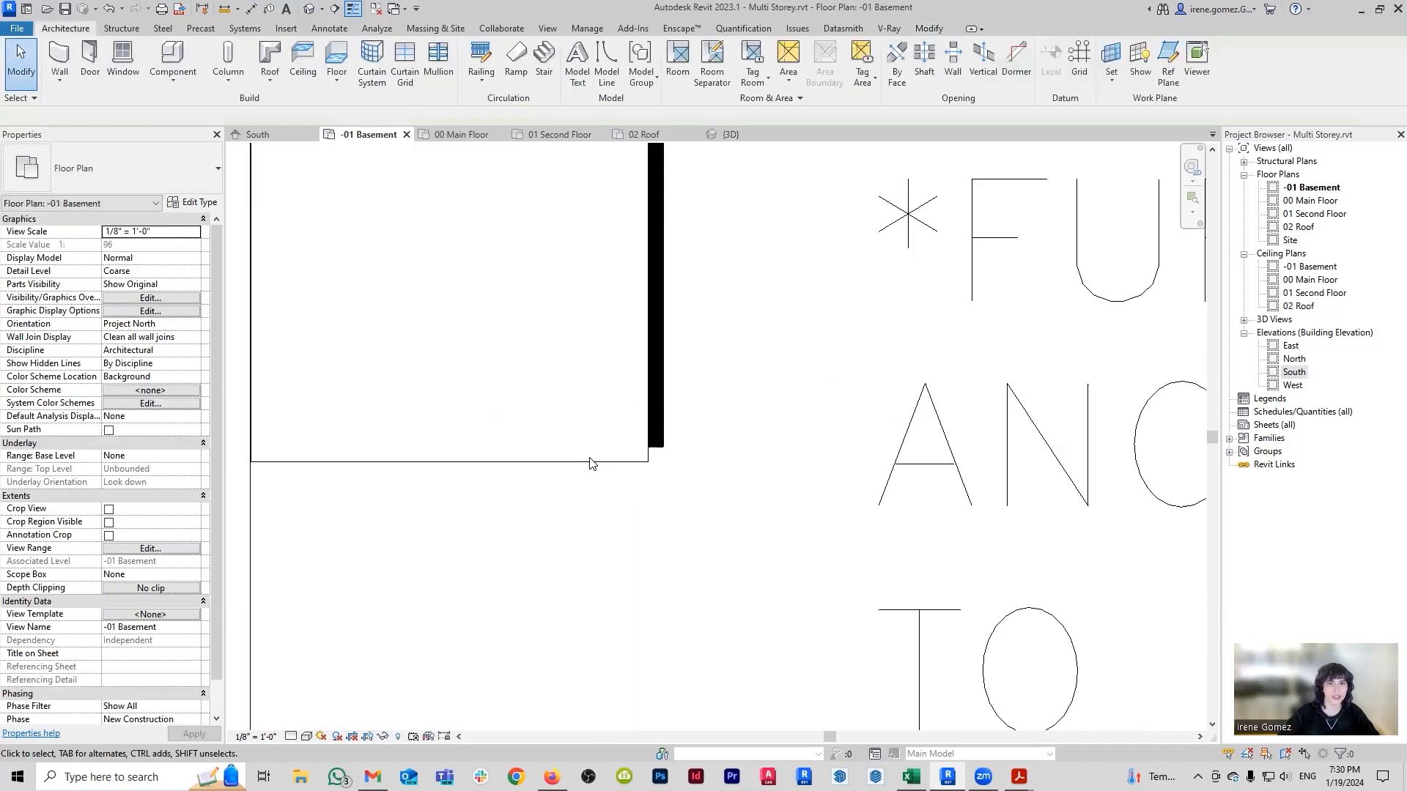
Check the placed column's depth and width in its type properties without changing them.
left_click(592, 463)
left_click(202, 204)
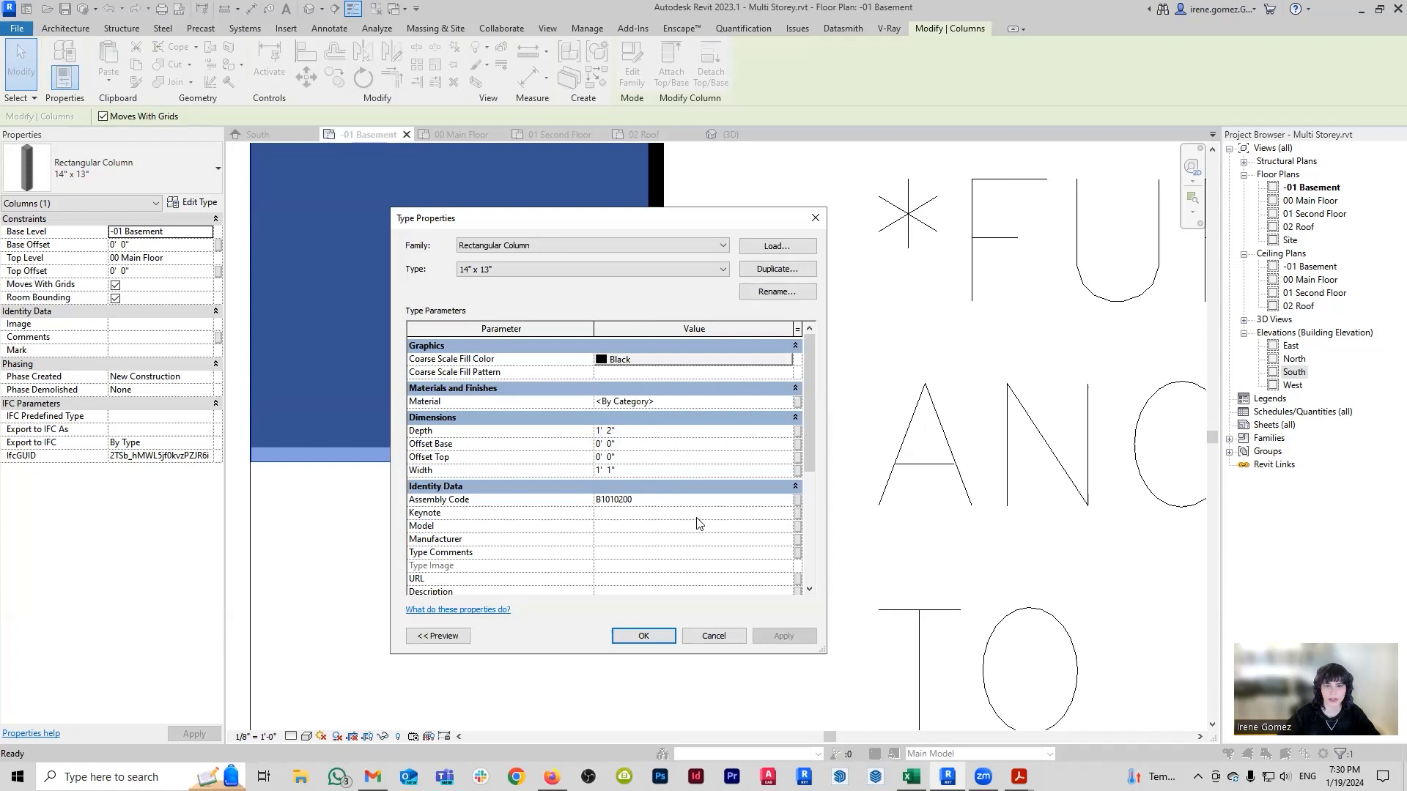
key("Escape")
scroll(661, 469, "down", 3)
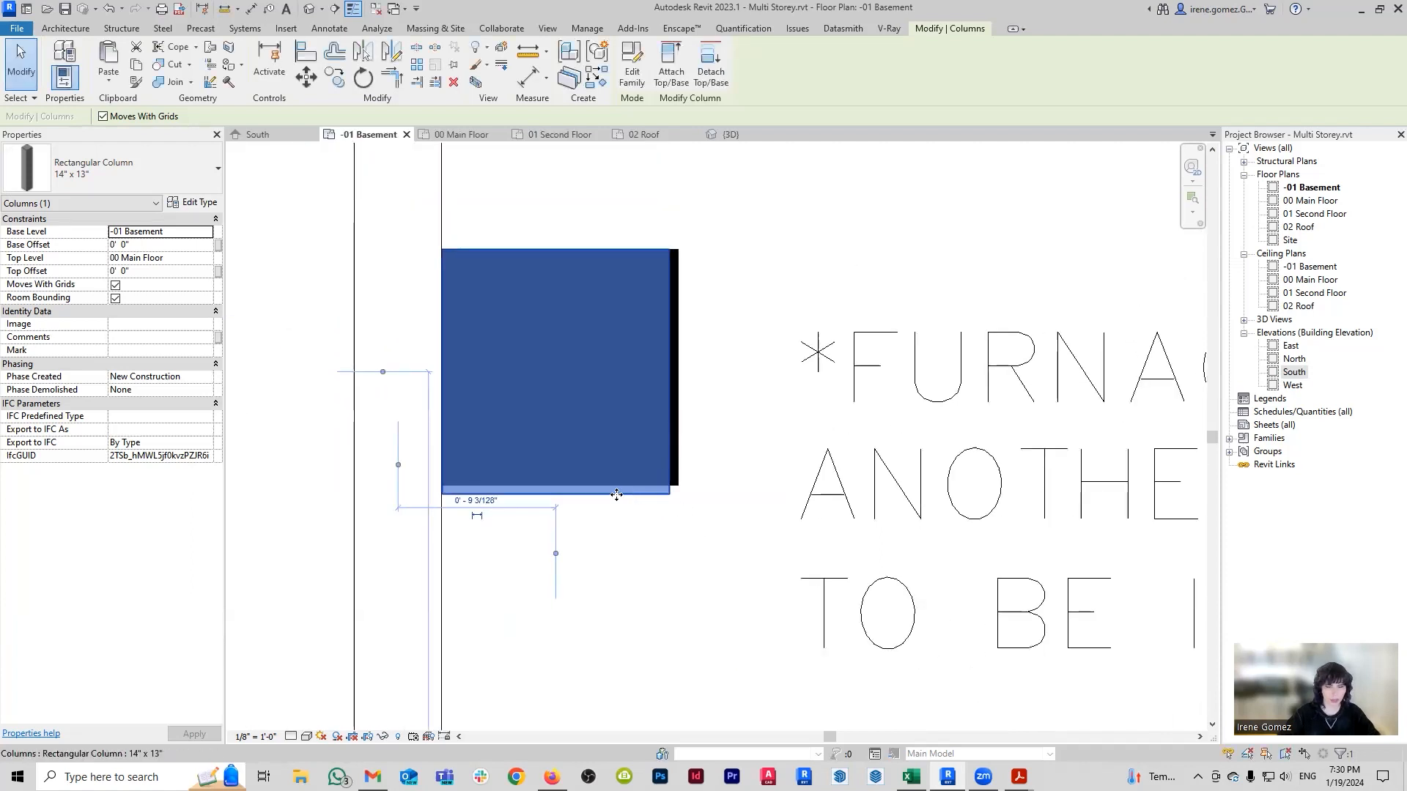
Rotate the column back by 90° and align its upper edge with the upper edge of the drawing's solid square.
key("space")
key("a")
key("l")
left_click(641, 249)
left_click(642, 253)
scroll(831, 475, "down", 6)
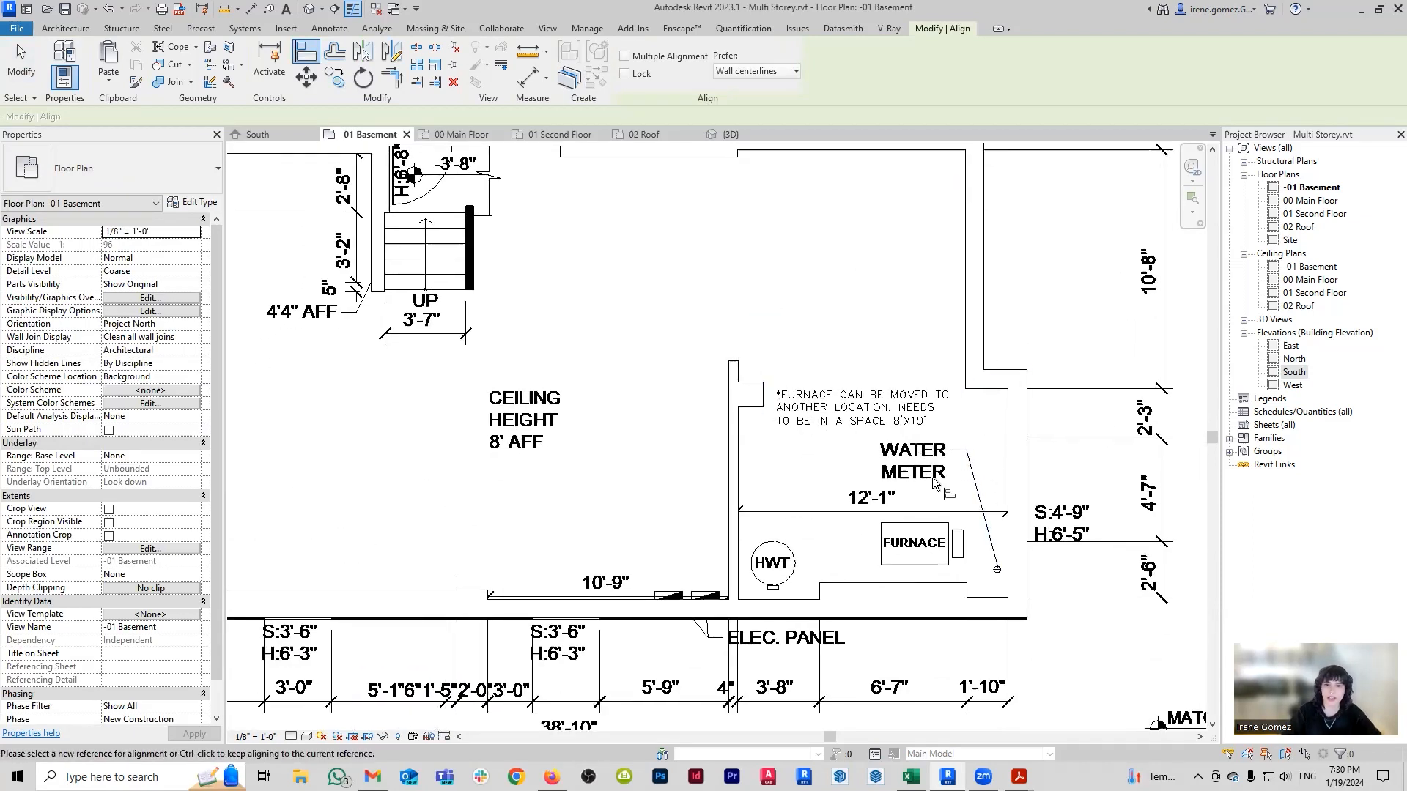
key("Escape")
key("Escape")
Check for loaded mechanical equipment and plumbing equipment families for the furnace room, declining to load any.
scroll(927, 506, "down", 5)
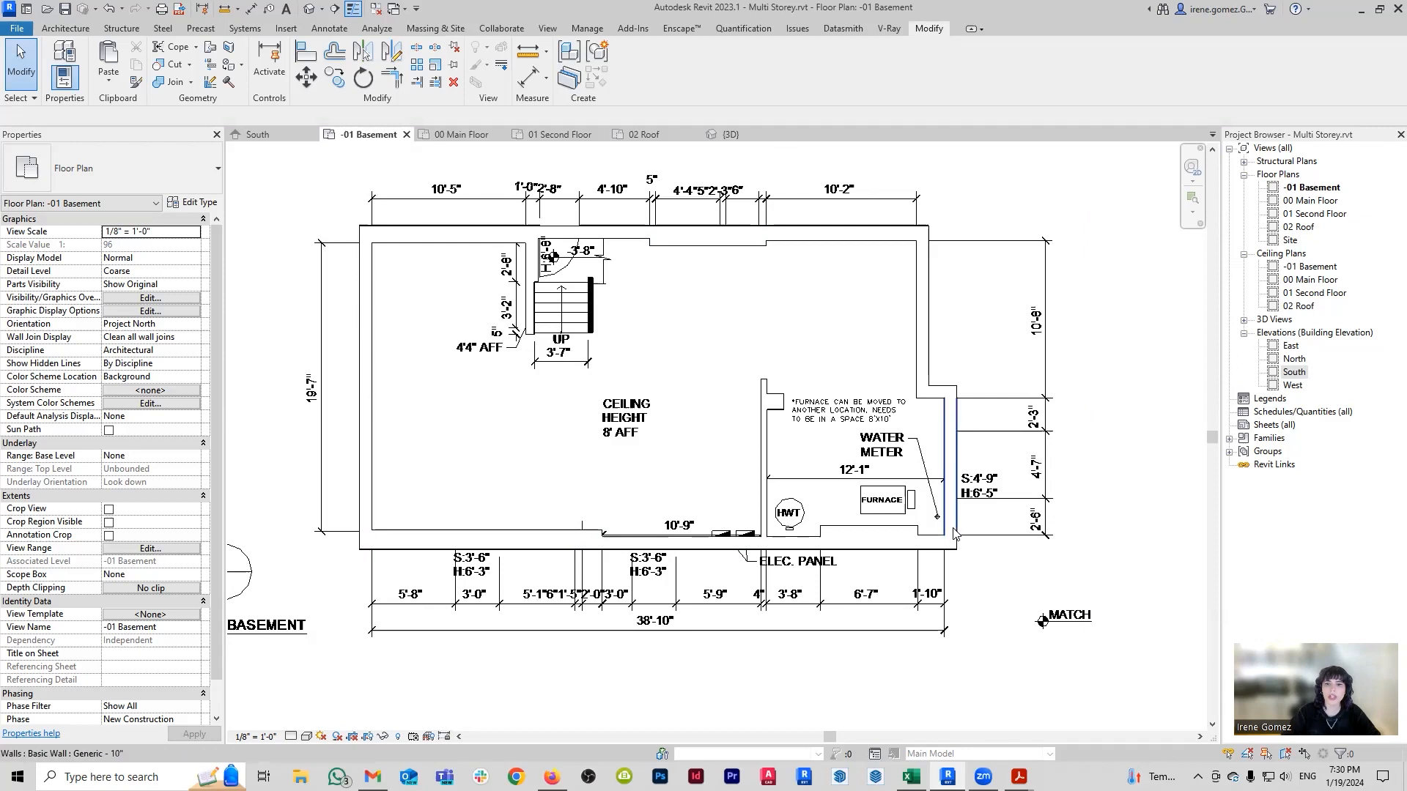
scroll(906, 513, "up", 1)
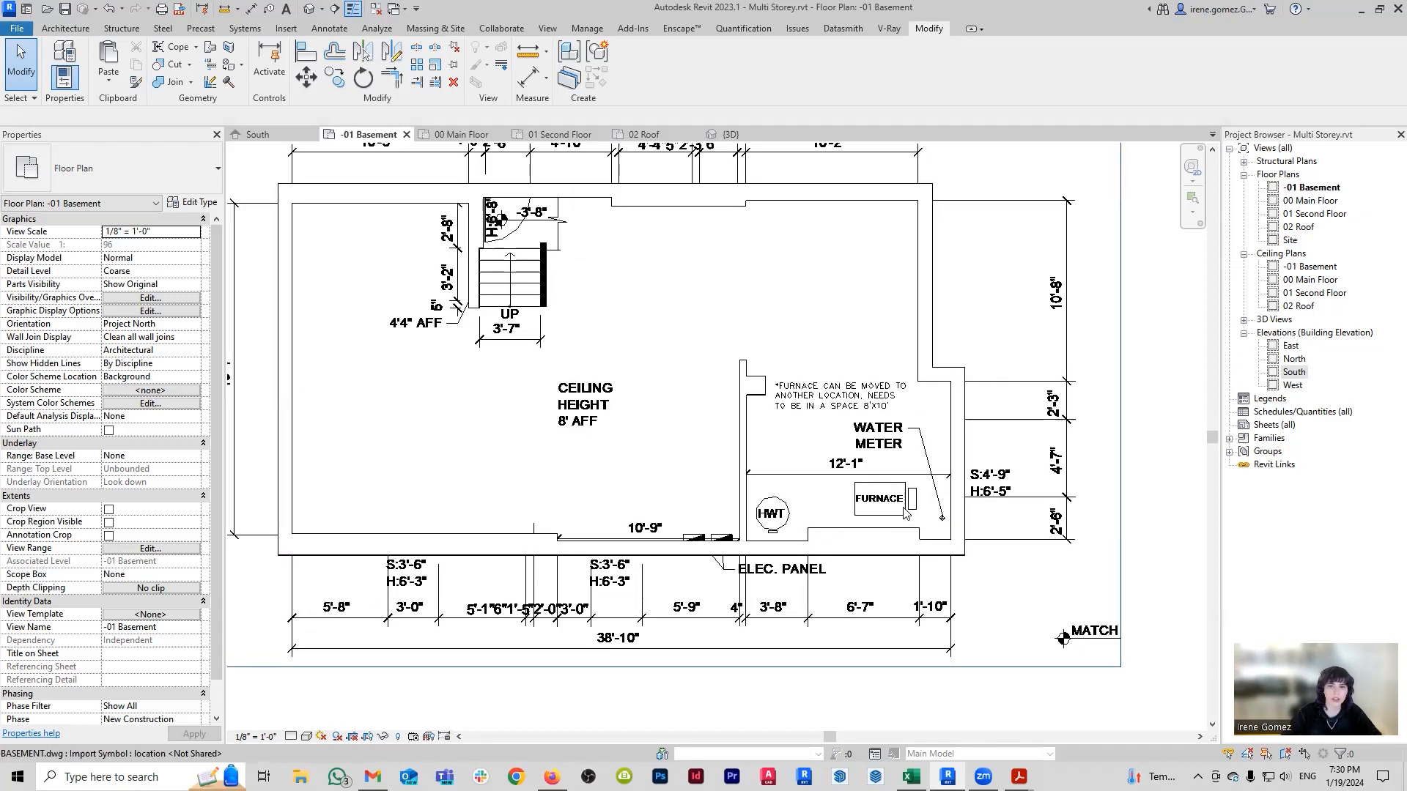
scroll(915, 506, "up", 1)
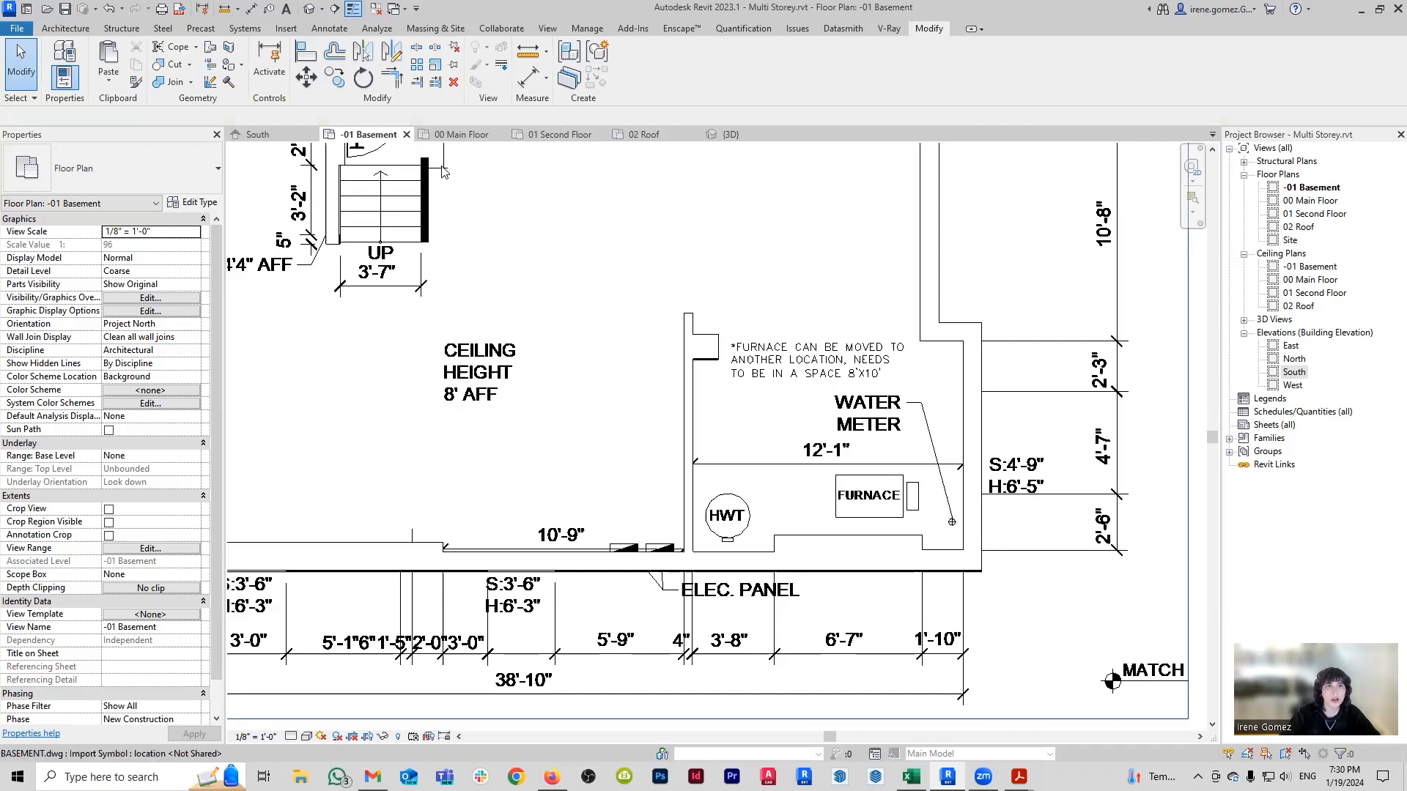
left_click(256, 29)
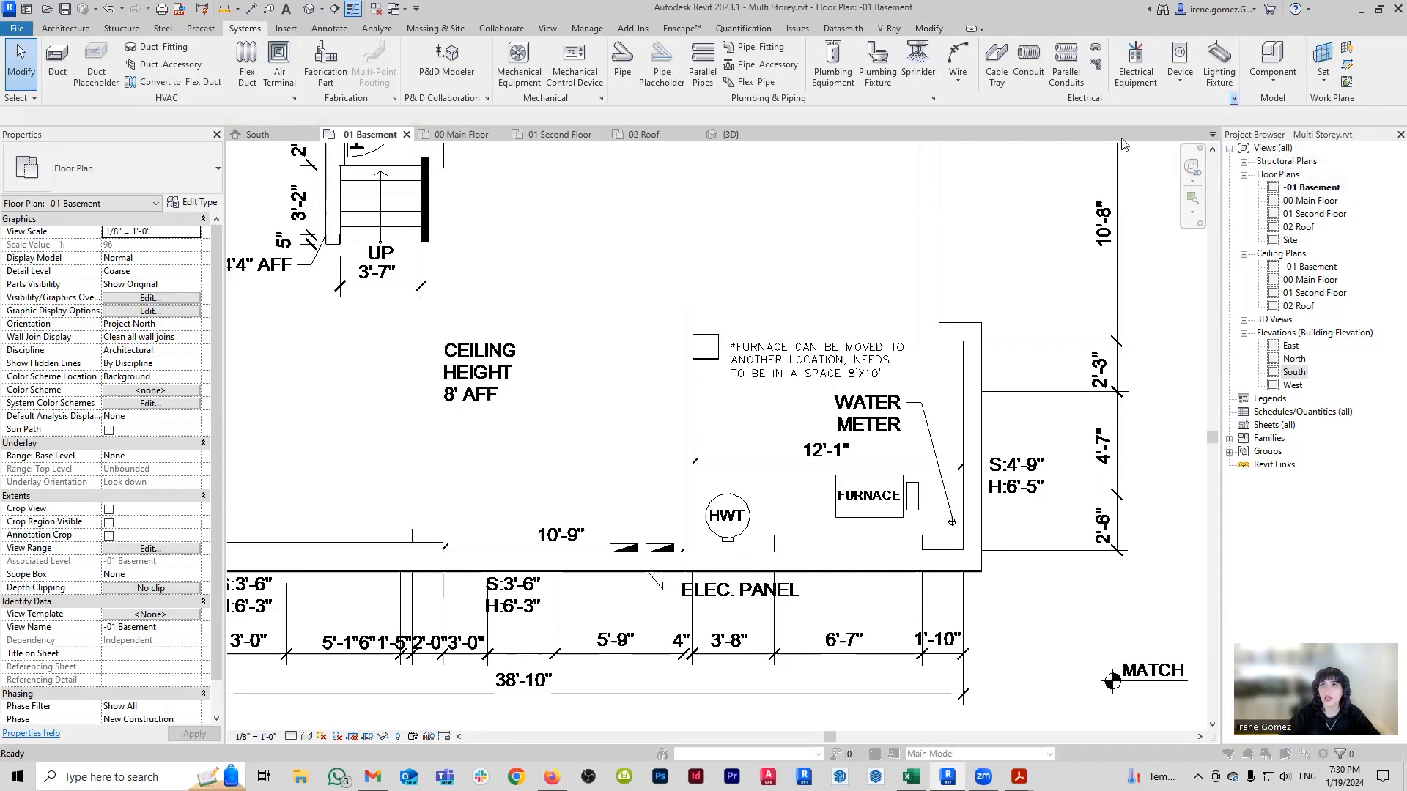
left_click(982, 207)
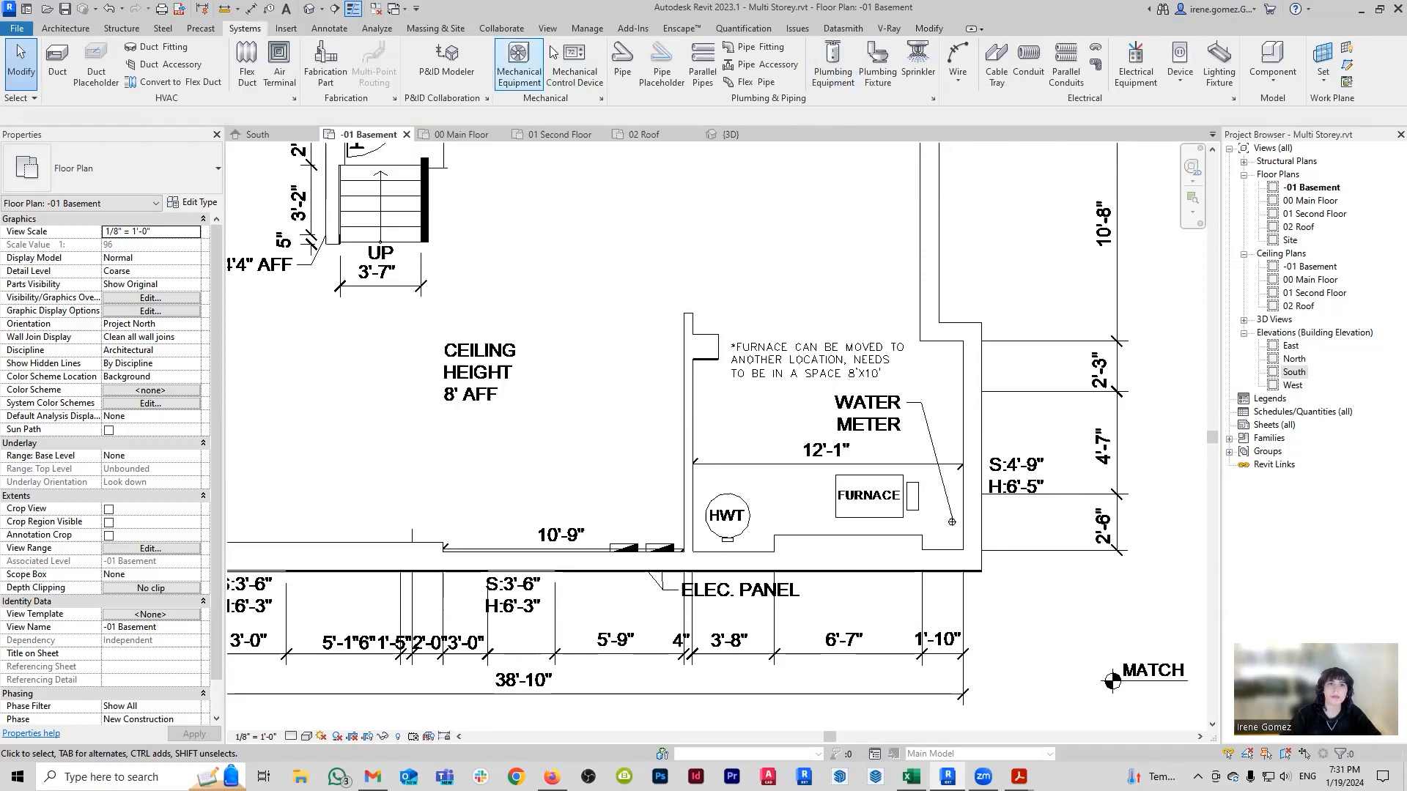
left_click(518, 75)
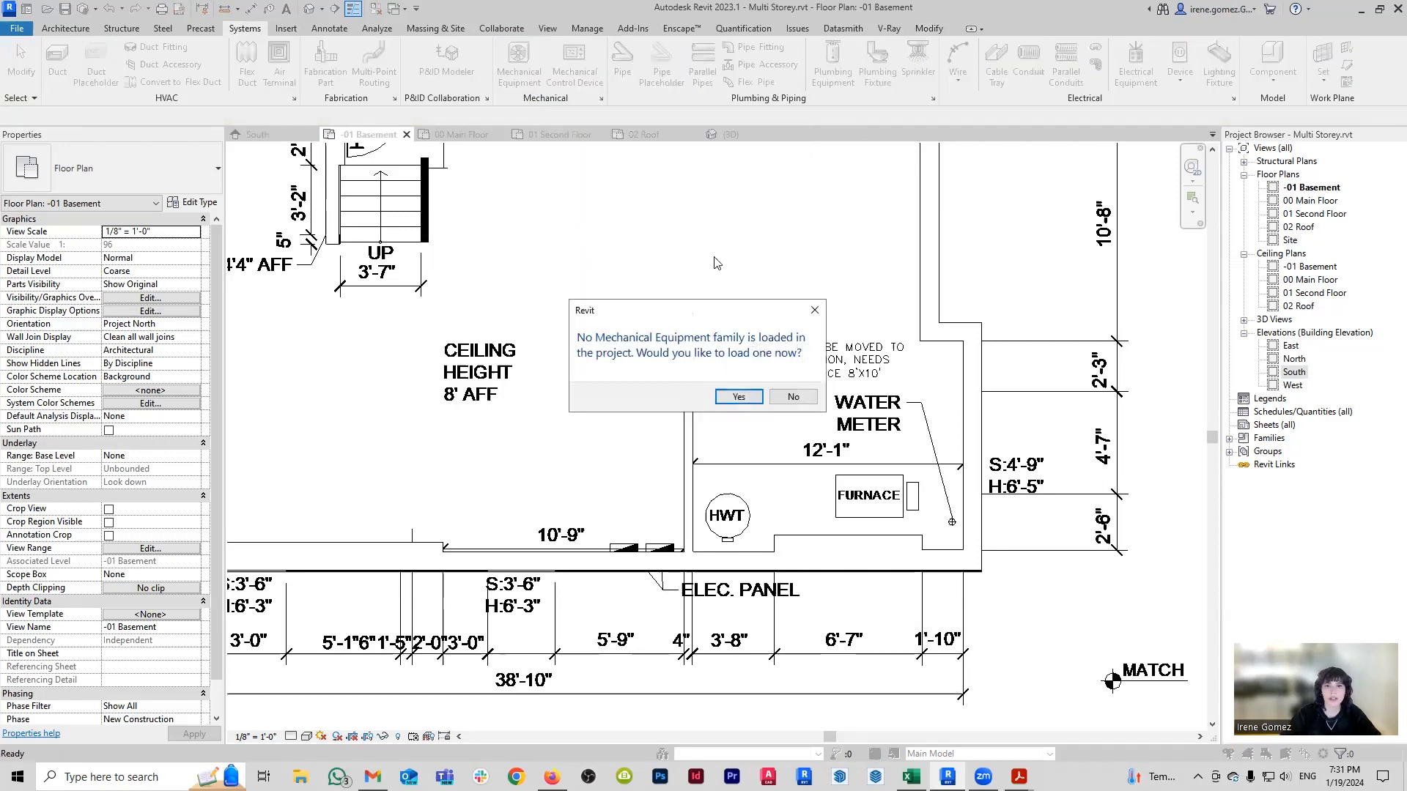
left_click(813, 310)
left_click(833, 74)
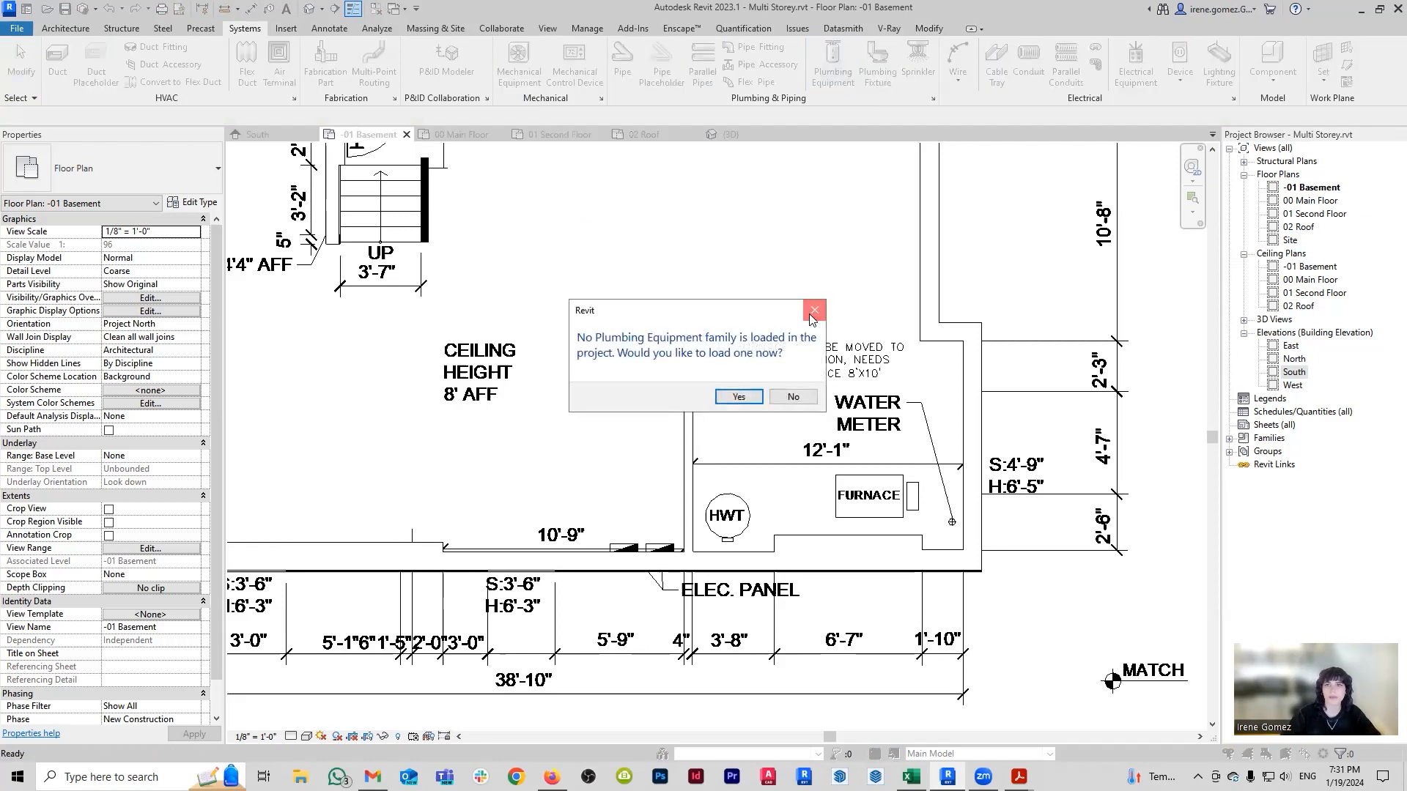
left_click(813, 310)
left_click(813, 310)
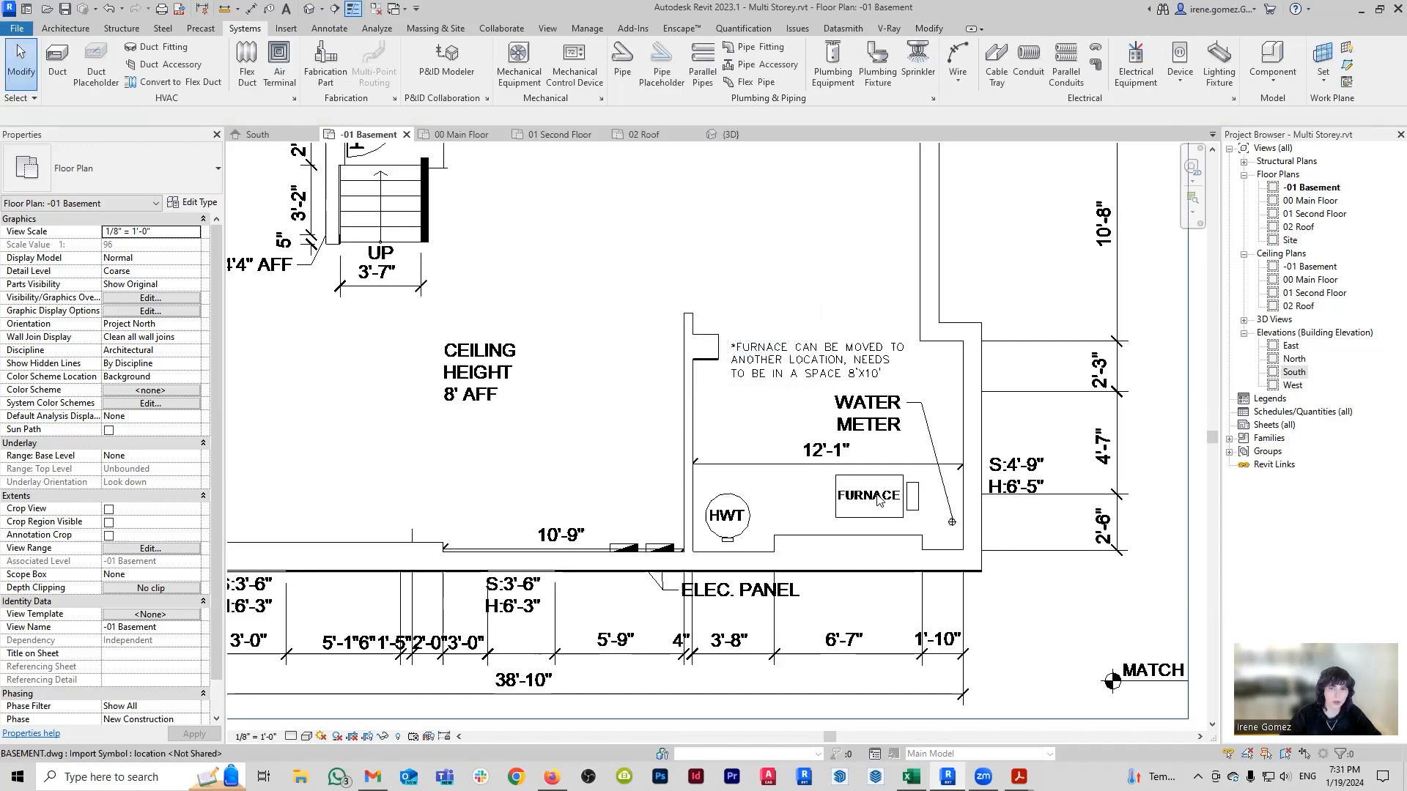
Try the Wireframe visual style on the basement floor plan and switch it back to Hidden Line.
scroll(837, 479, "down", 4)
scroll(806, 473, "up", 2)
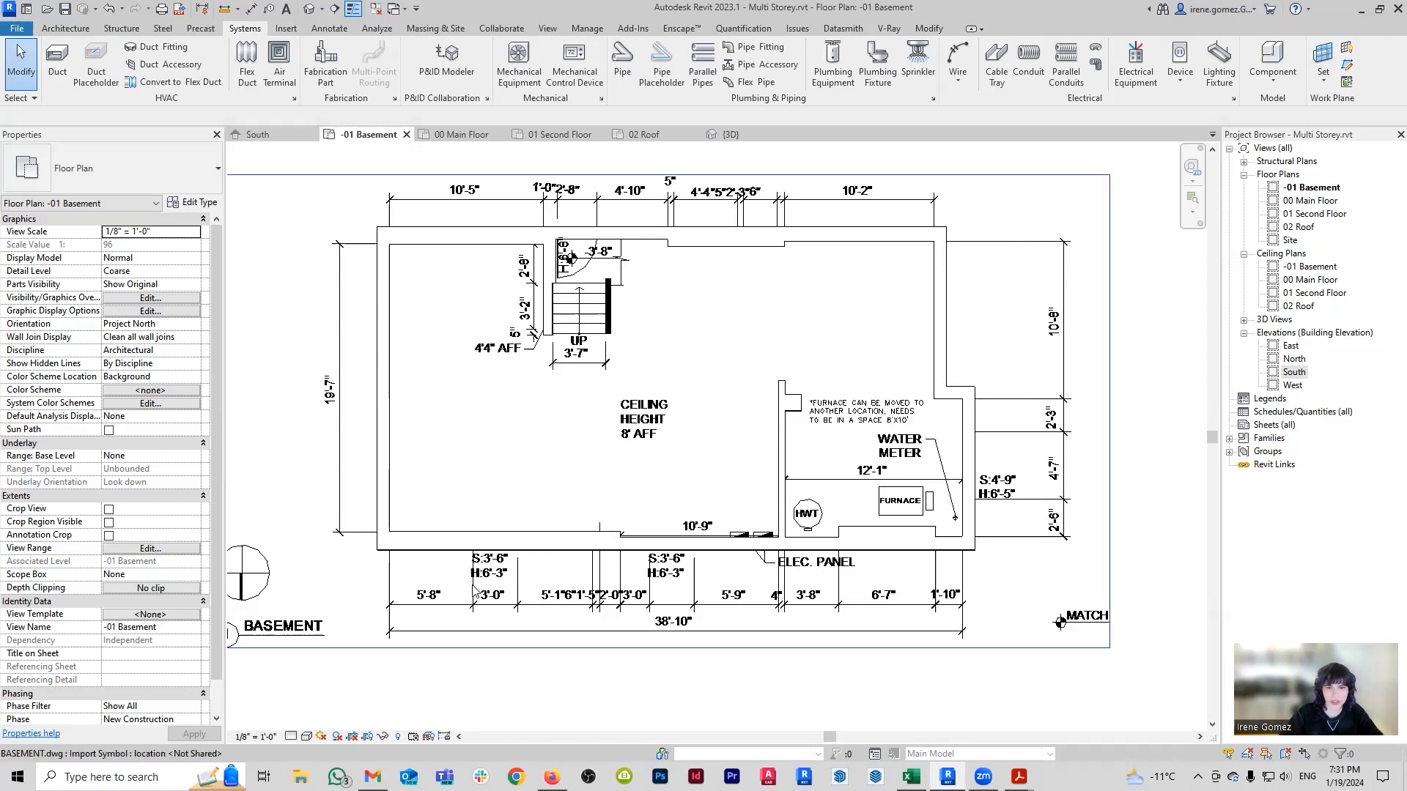
scroll(491, 599, "up", 2)
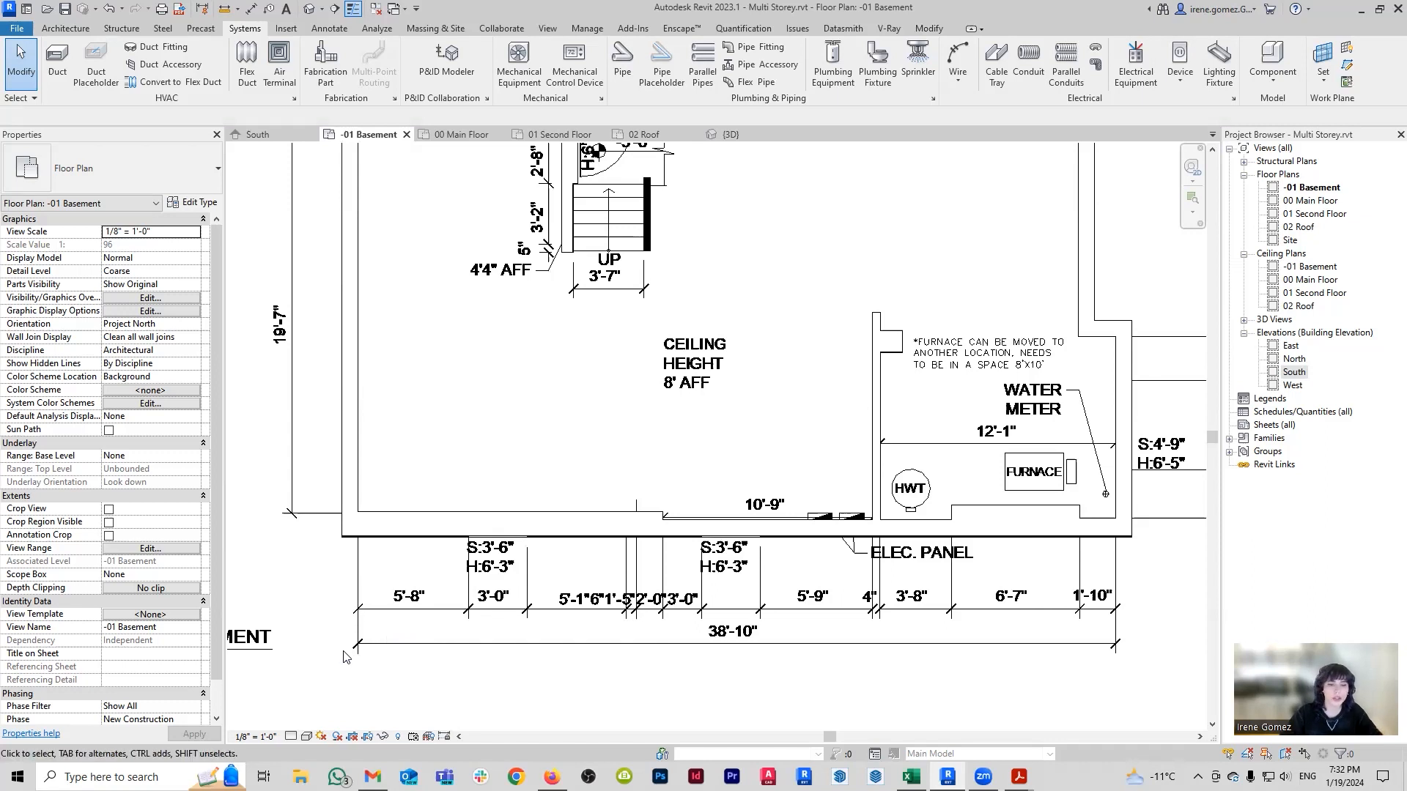
left_click(308, 736)
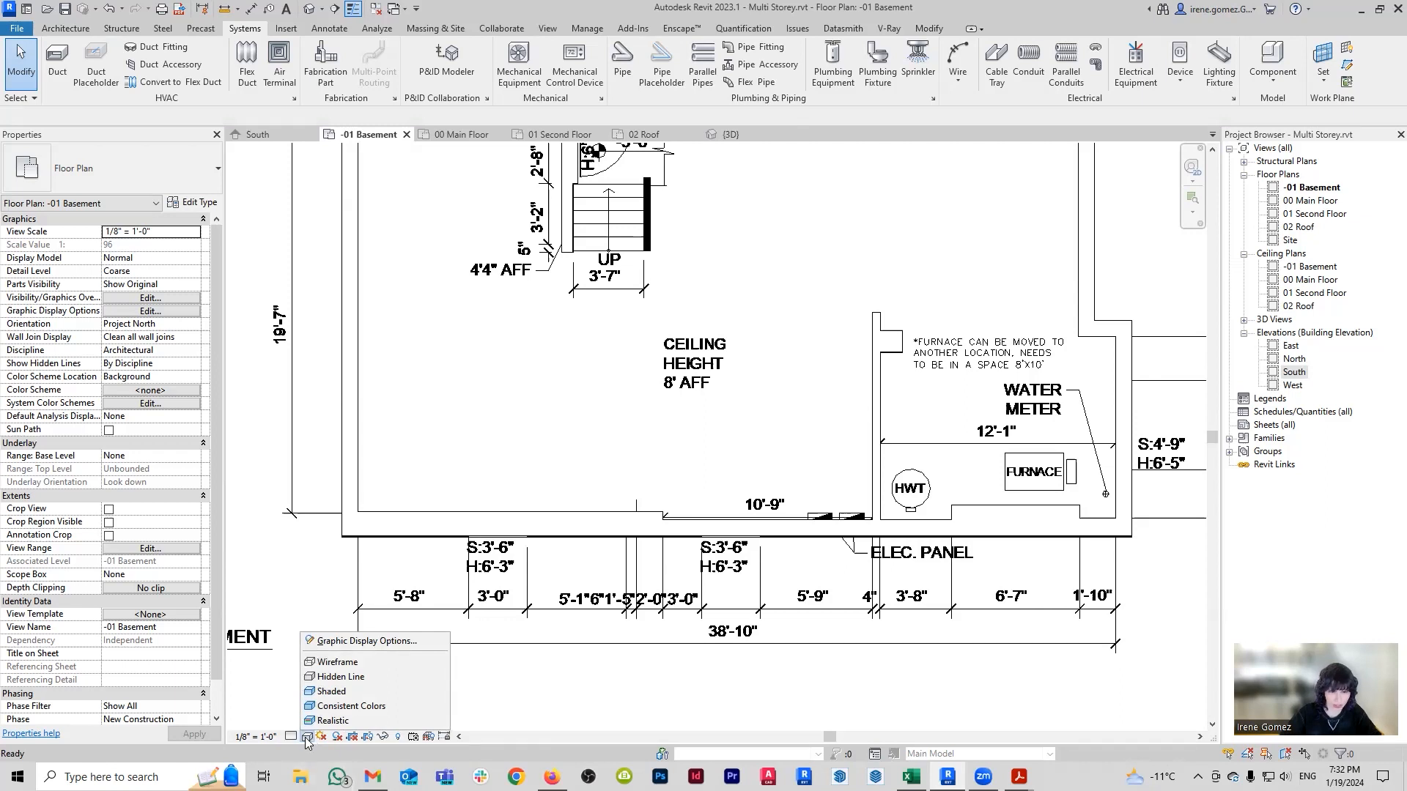
left_click(307, 737)
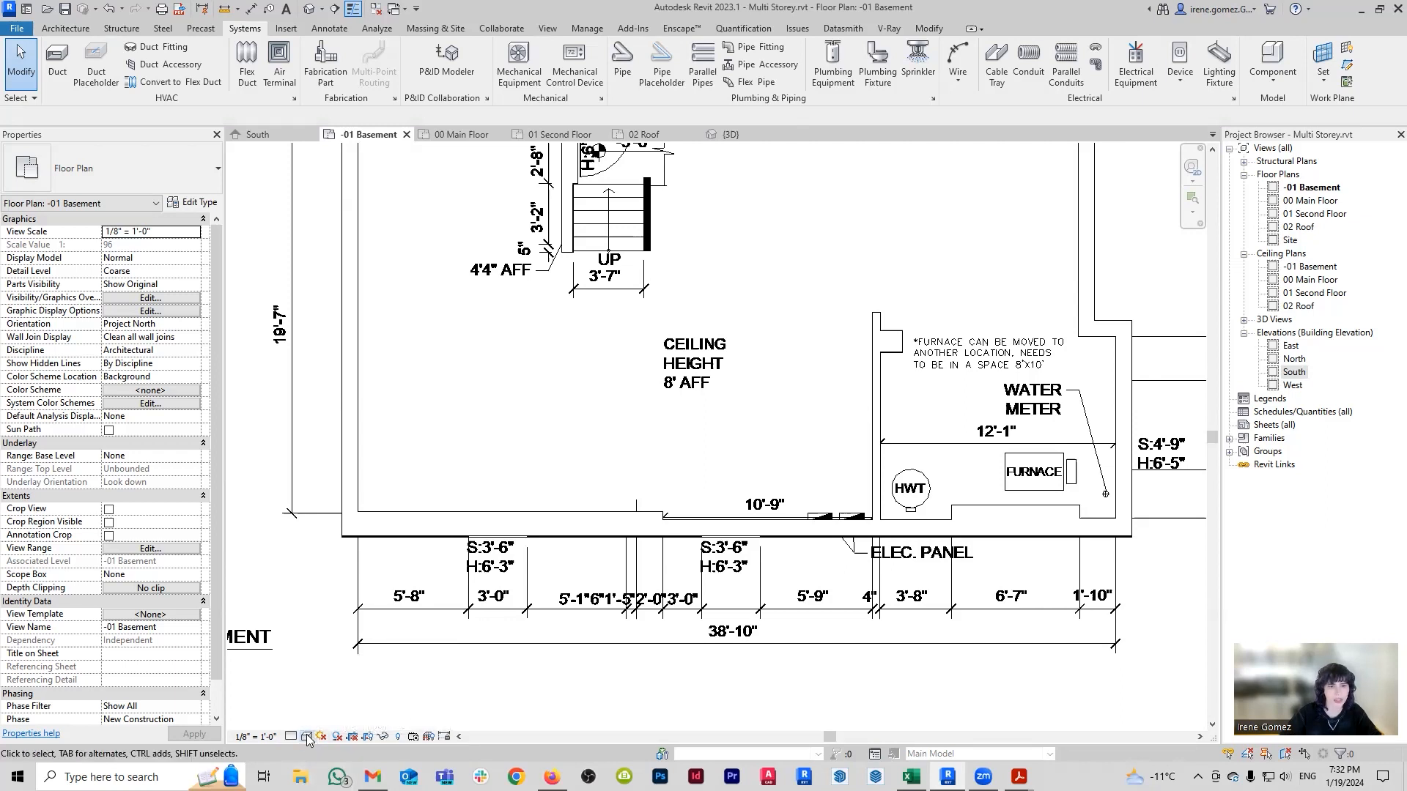
left_click(307, 736)
left_click(411, 663)
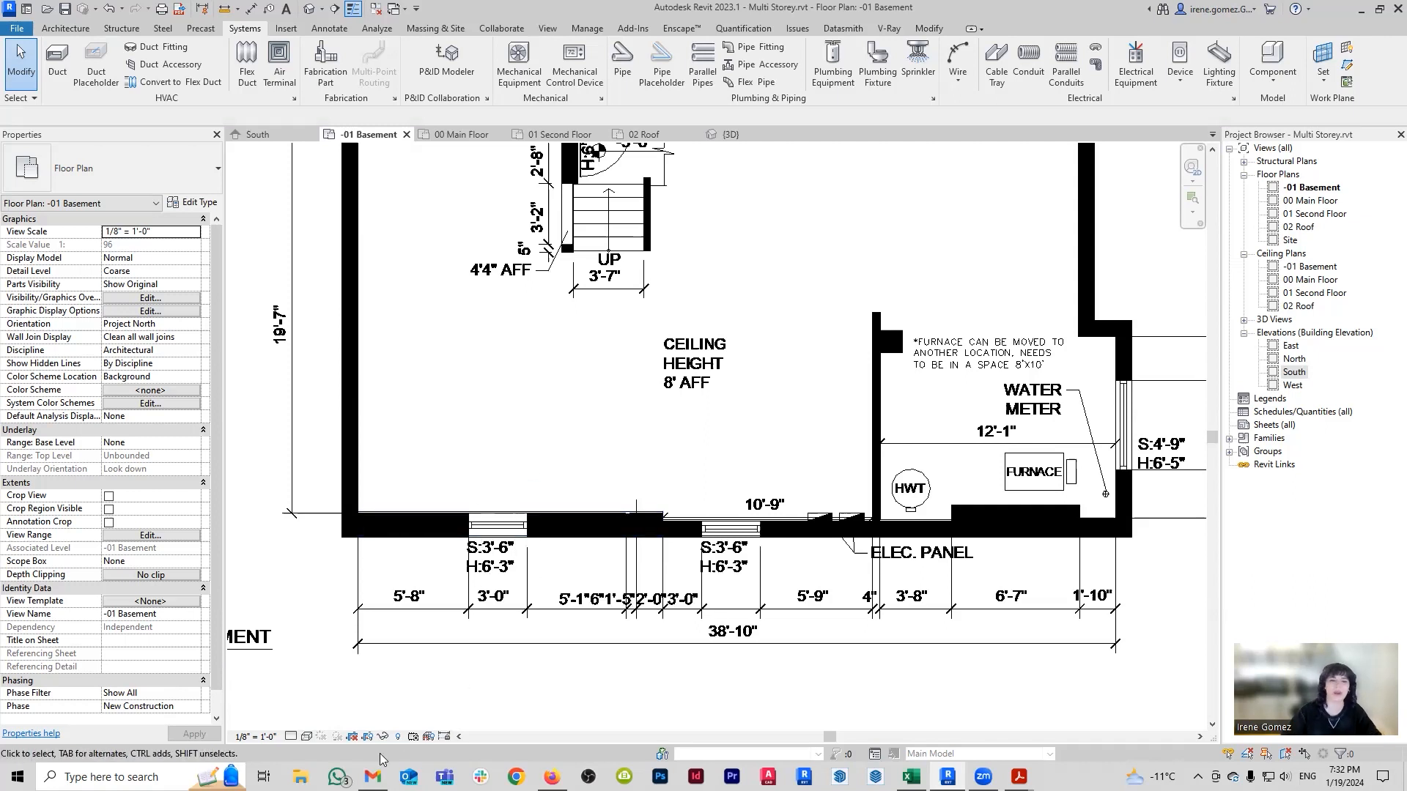
left_click(307, 737)
left_click(341, 677)
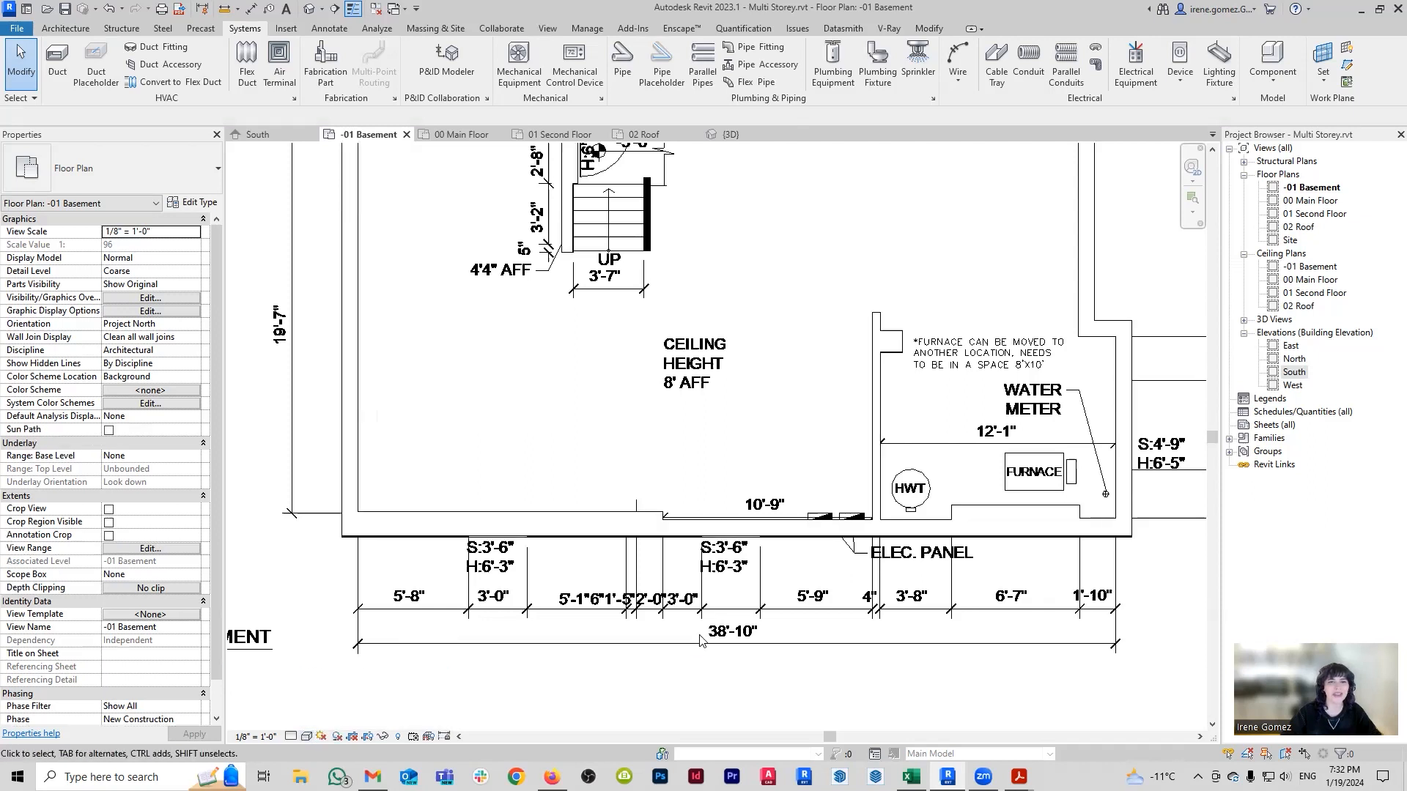
Override the Walls category's surface transparency to 50% in the basement plan's visibility/graphics settings and apply it.
key("v")
key("g")
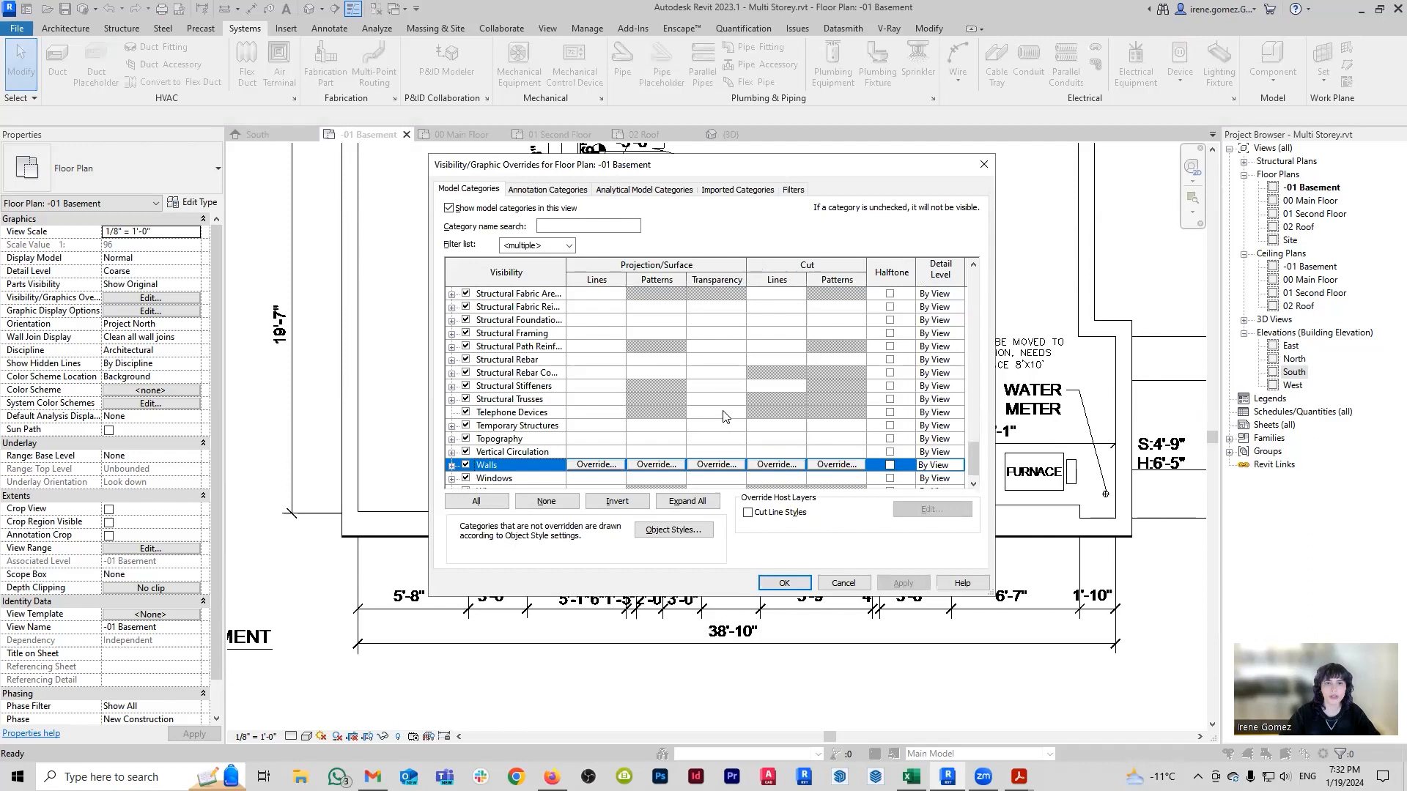
scroll(722, 416, "down", 1)
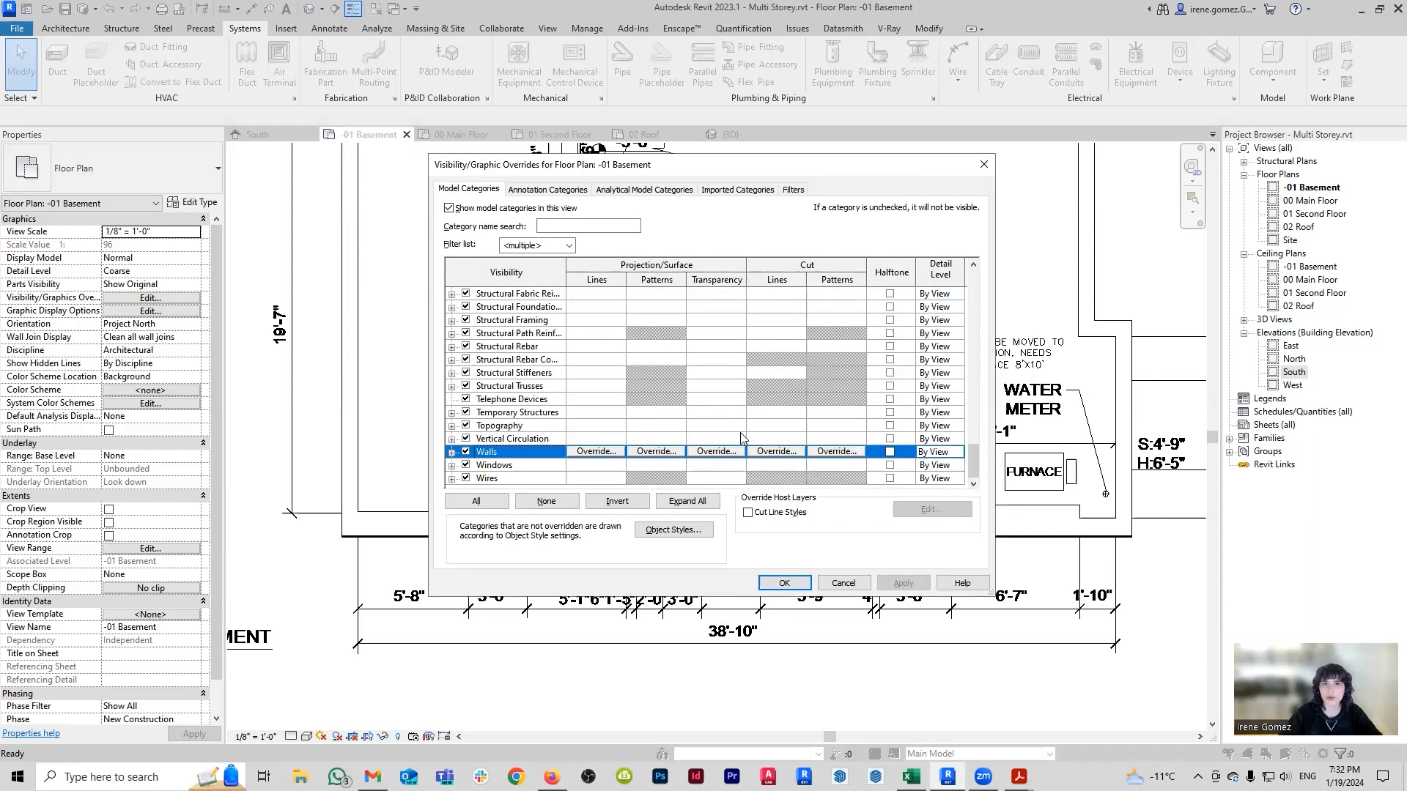
left_click(733, 452)
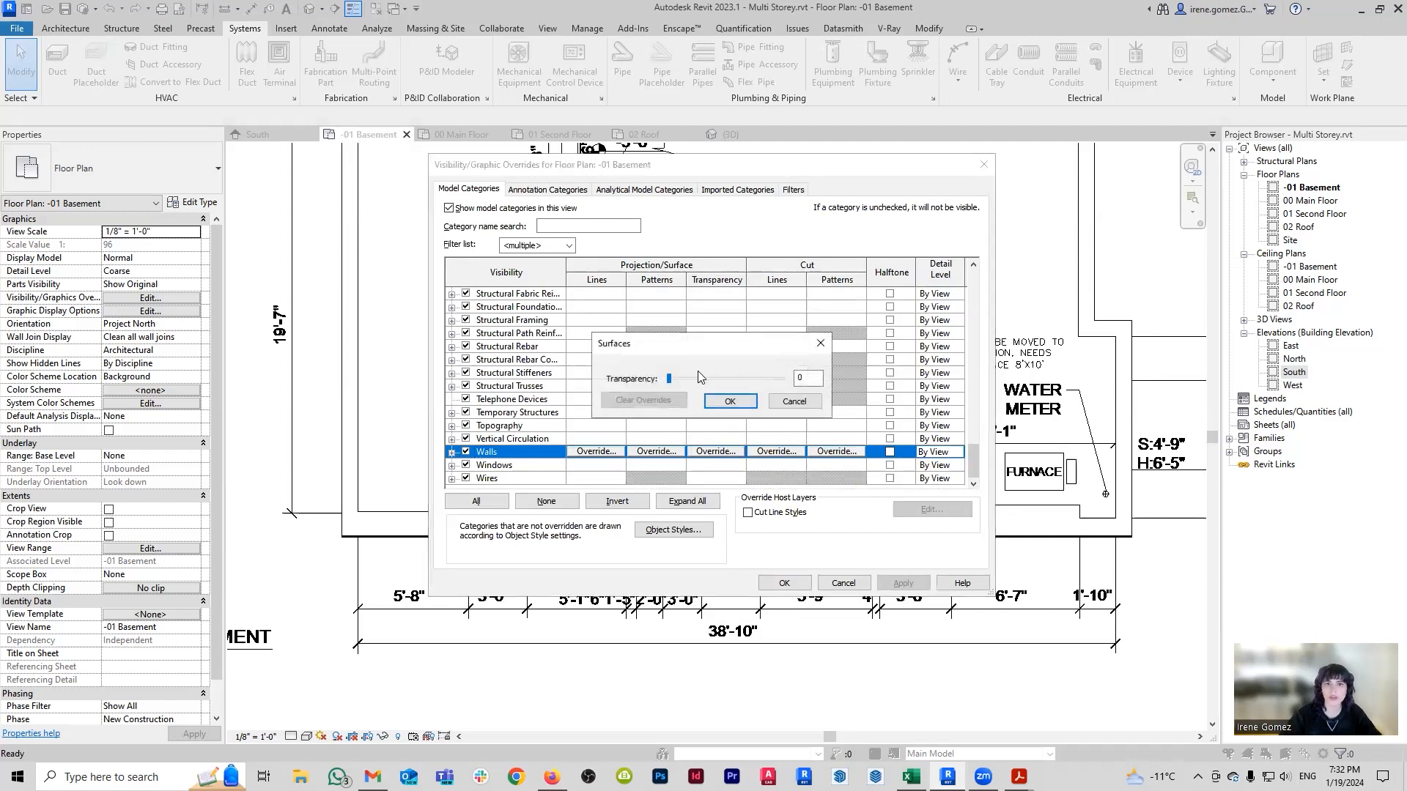
left_click_drag(722, 378, 731, 384)
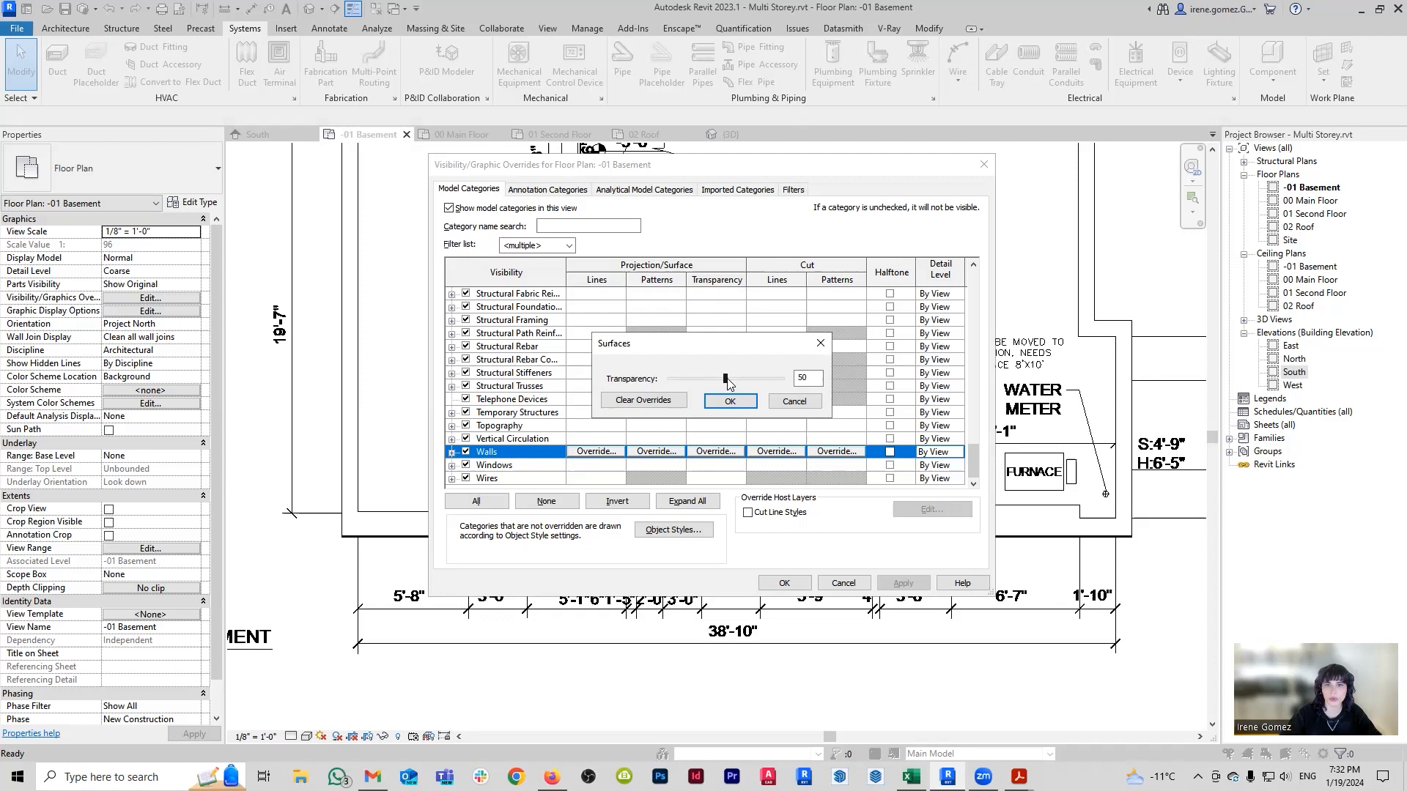
left_click(730, 401)
left_click(909, 584)
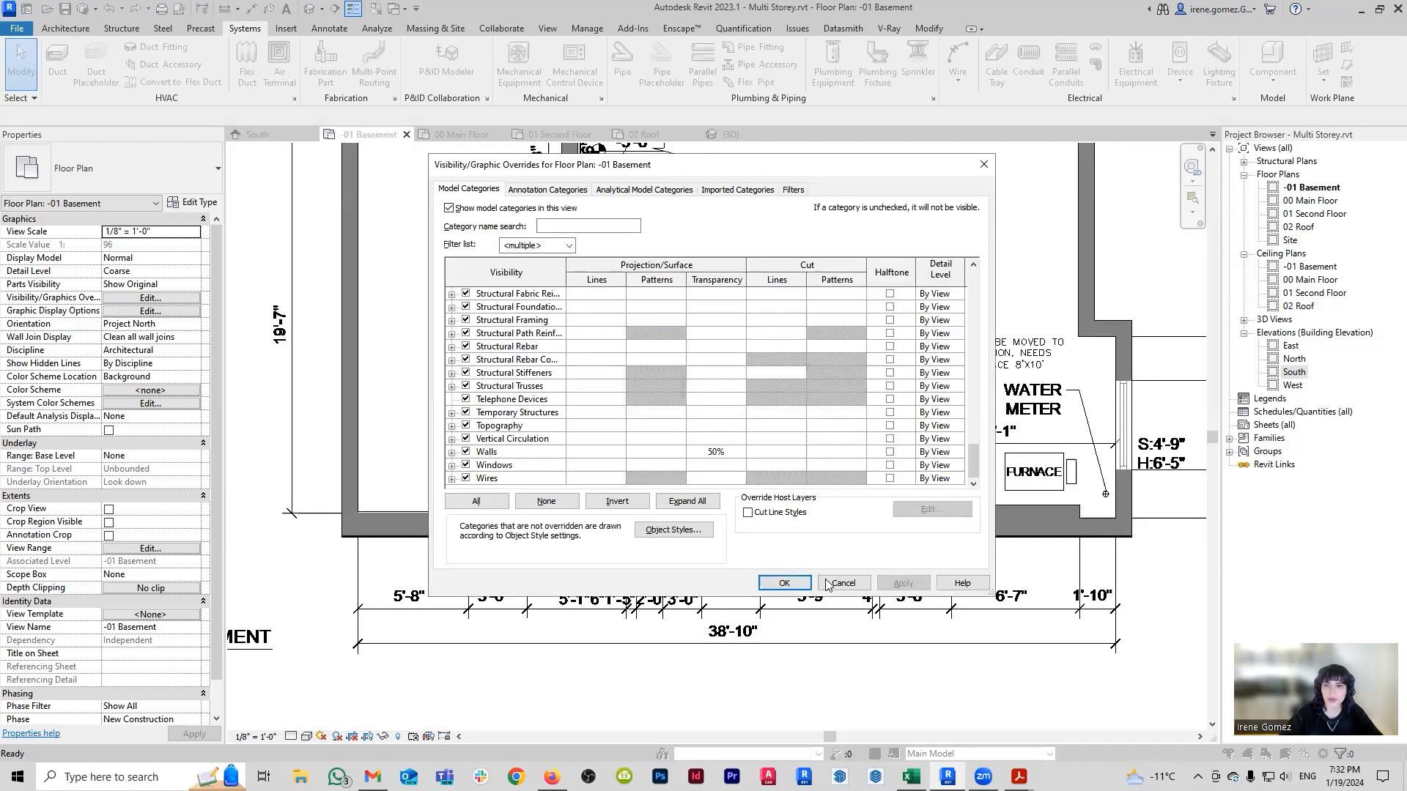
left_click(828, 584)
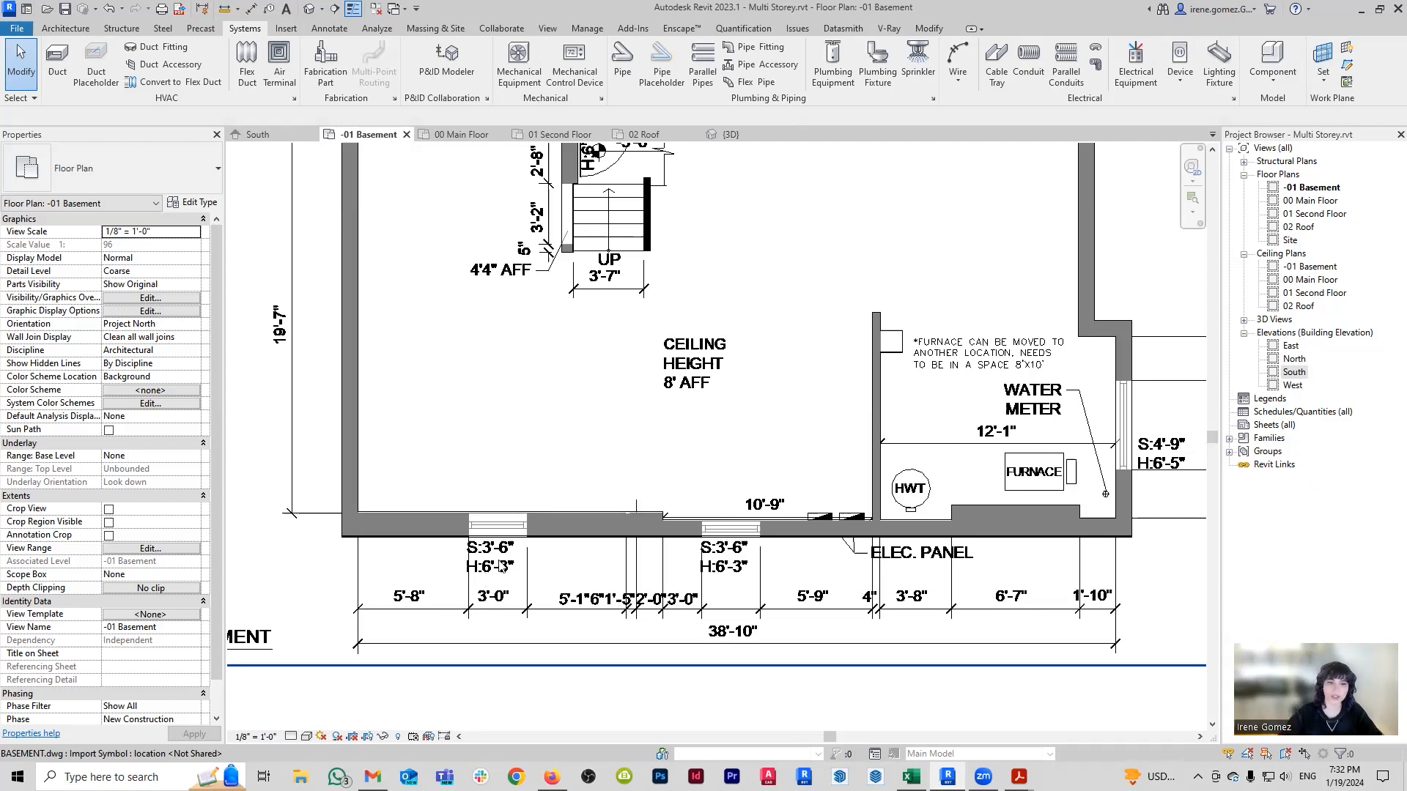
Switch to Acrobat to review window and door sizes in the basement, main and second-floor residence PDFs, then return to Revit.
scroll(861, 587, "down", 2)
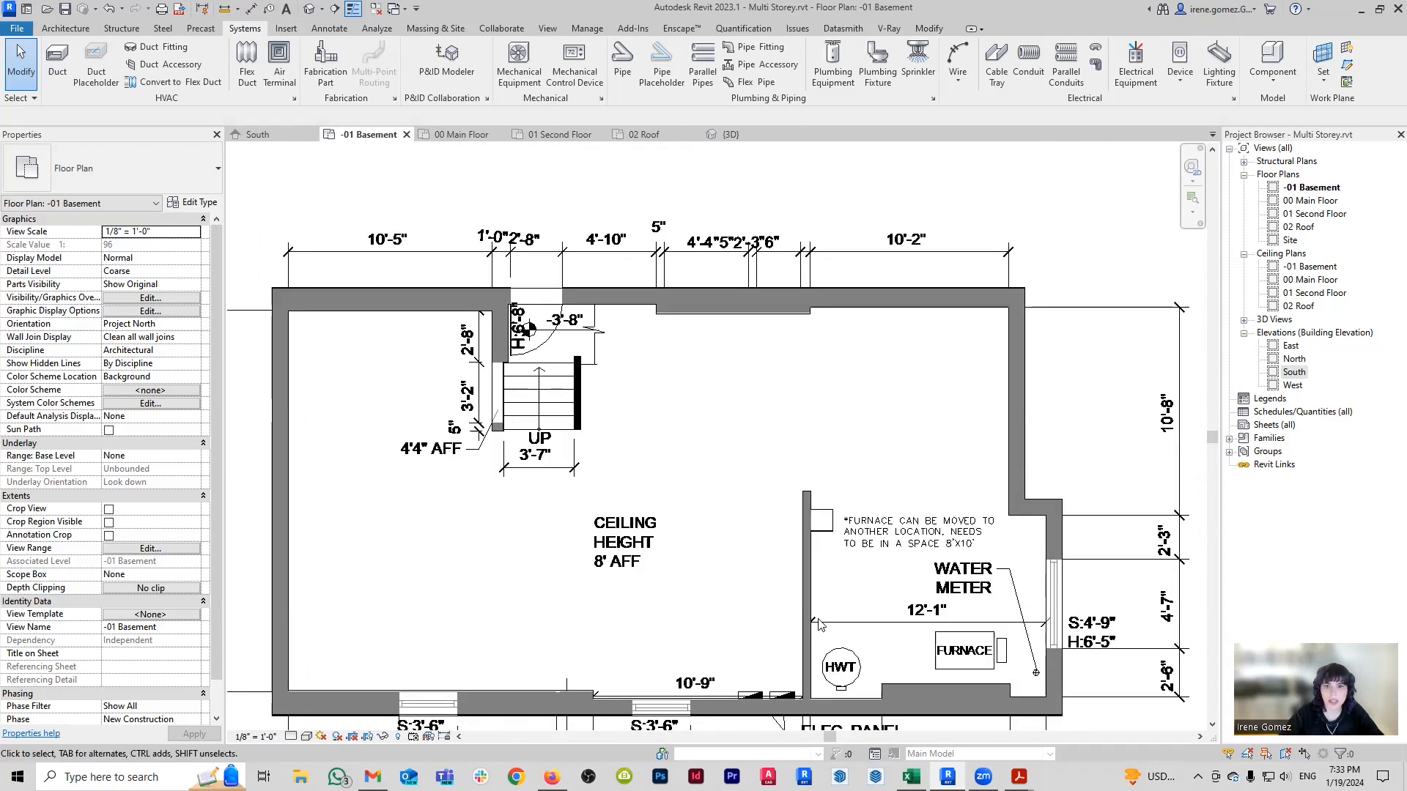
scroll(718, 540, "up", 2)
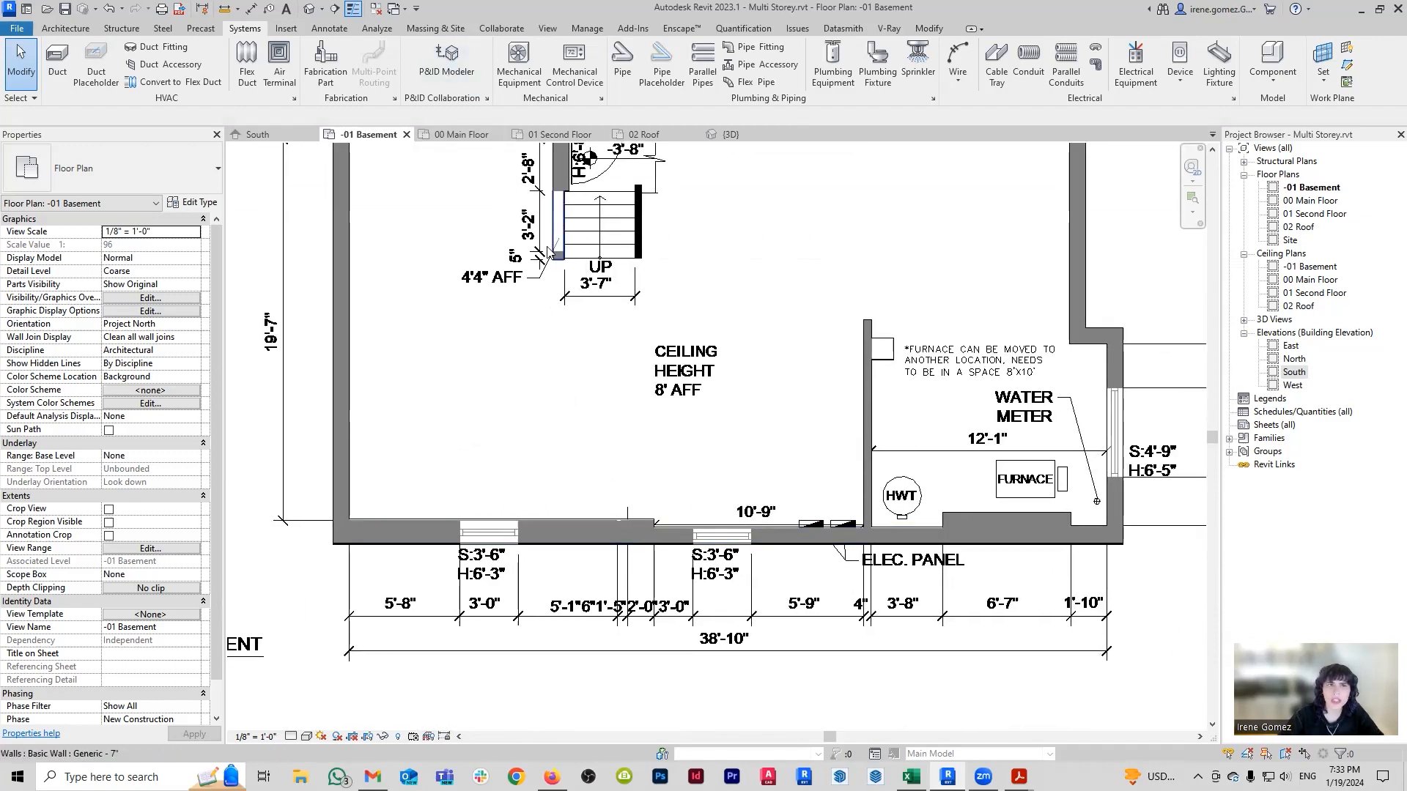
mouse_move(1019, 776)
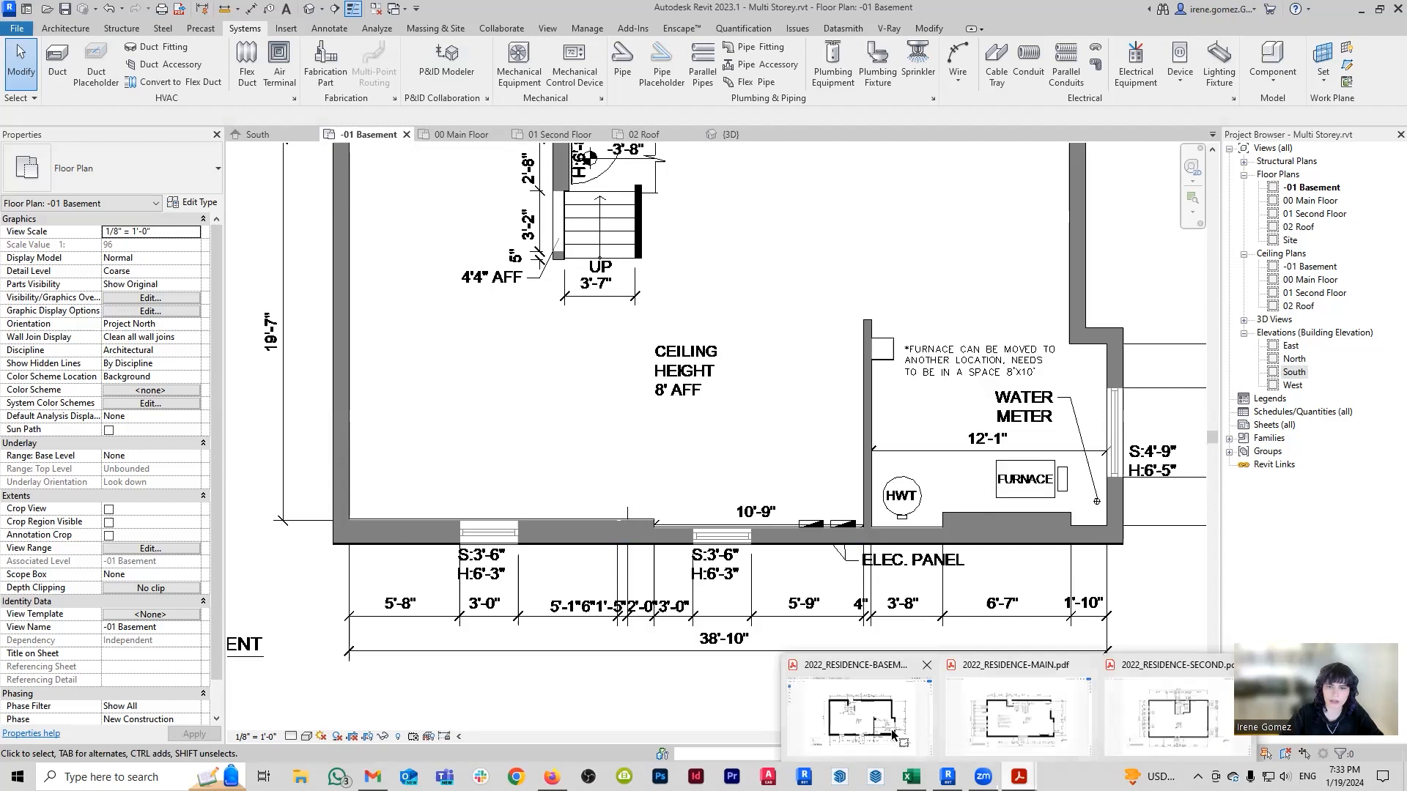
left_click(896, 737)
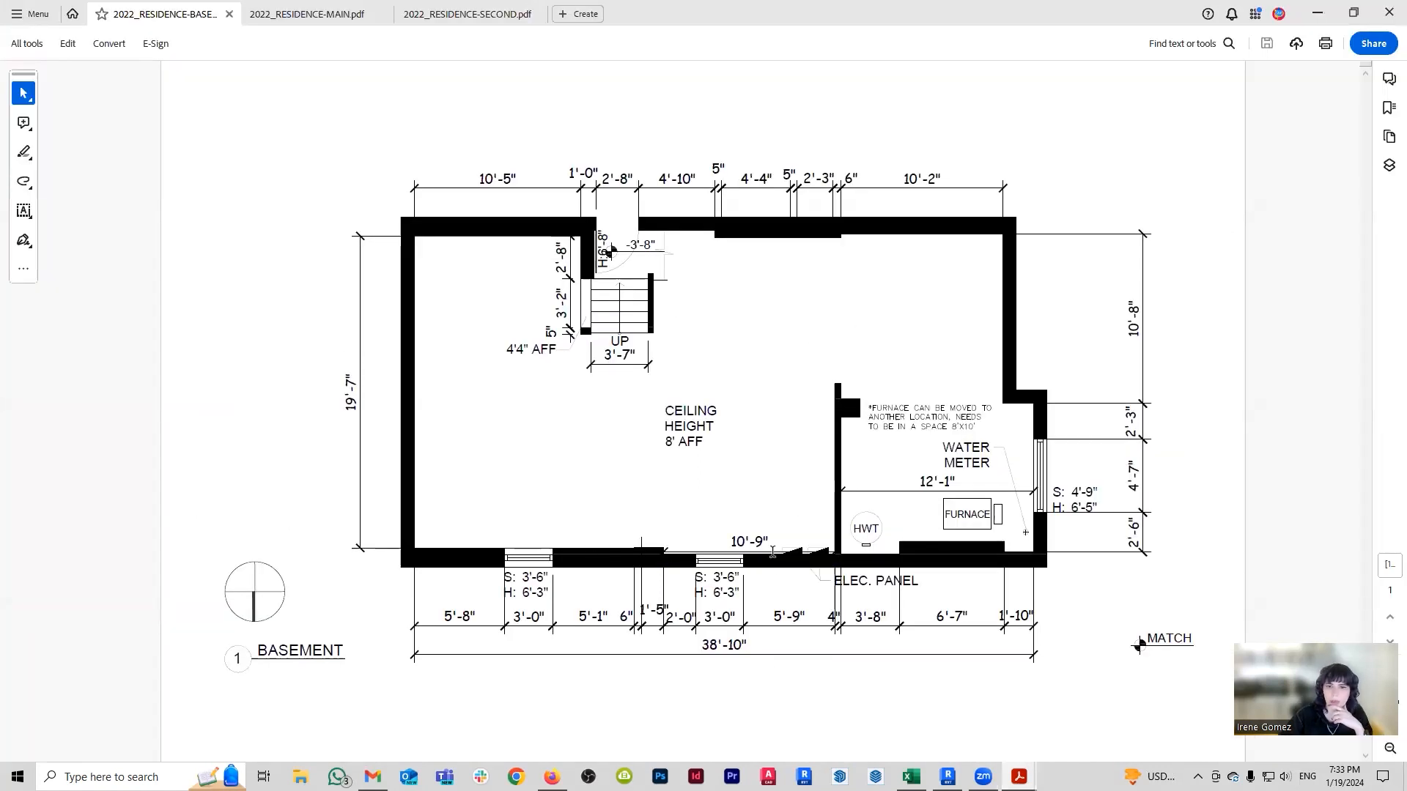
left_click(353, 21)
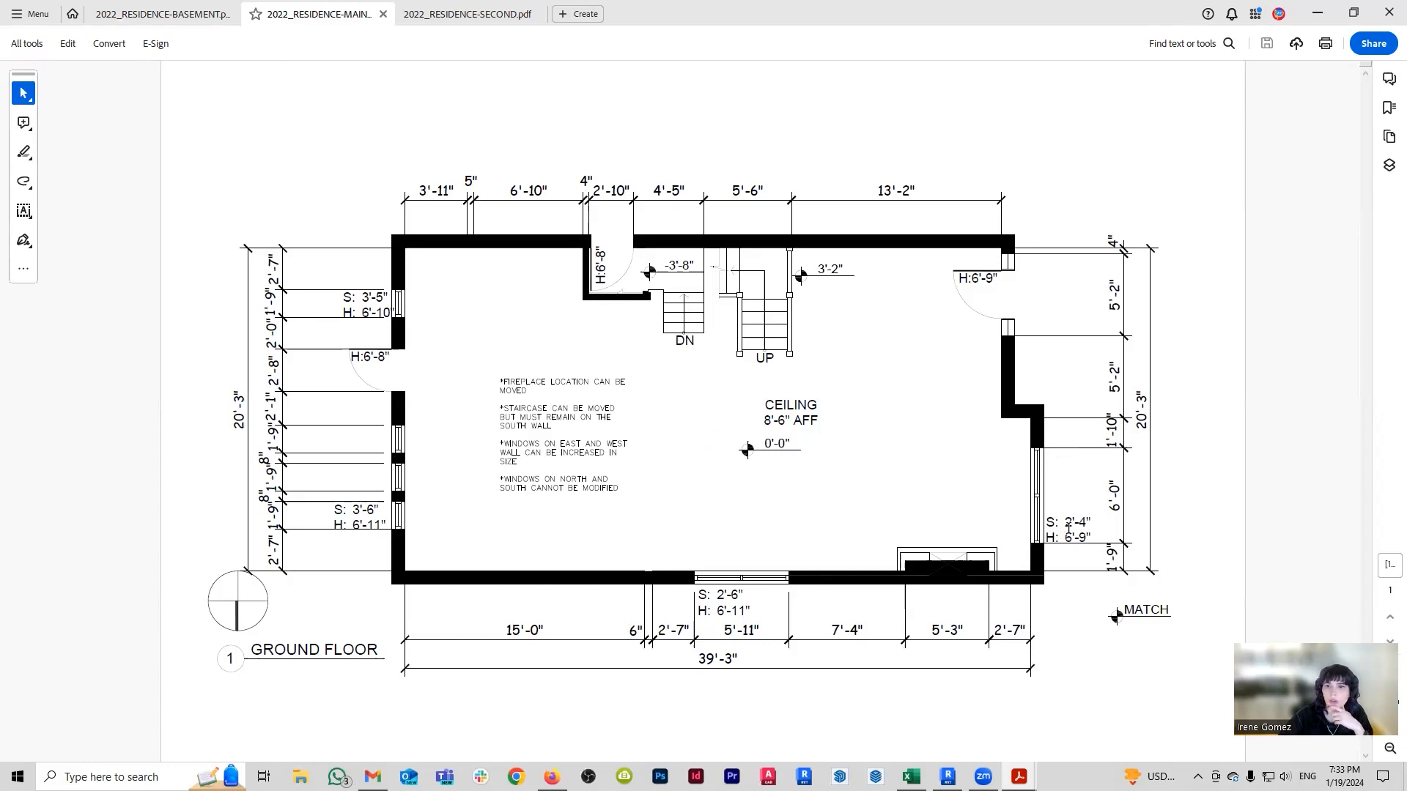
left_click(507, 20)
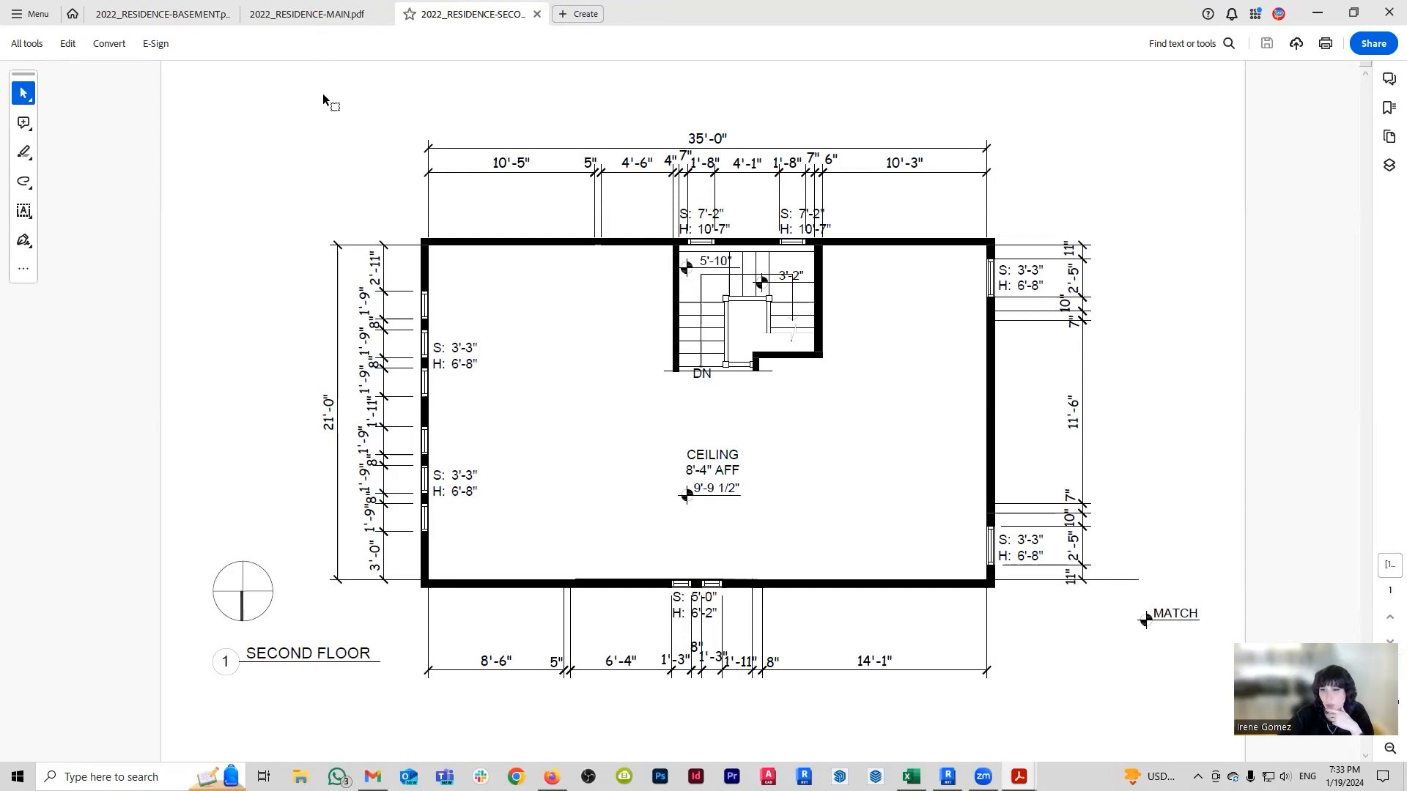
left_click(319, 14)
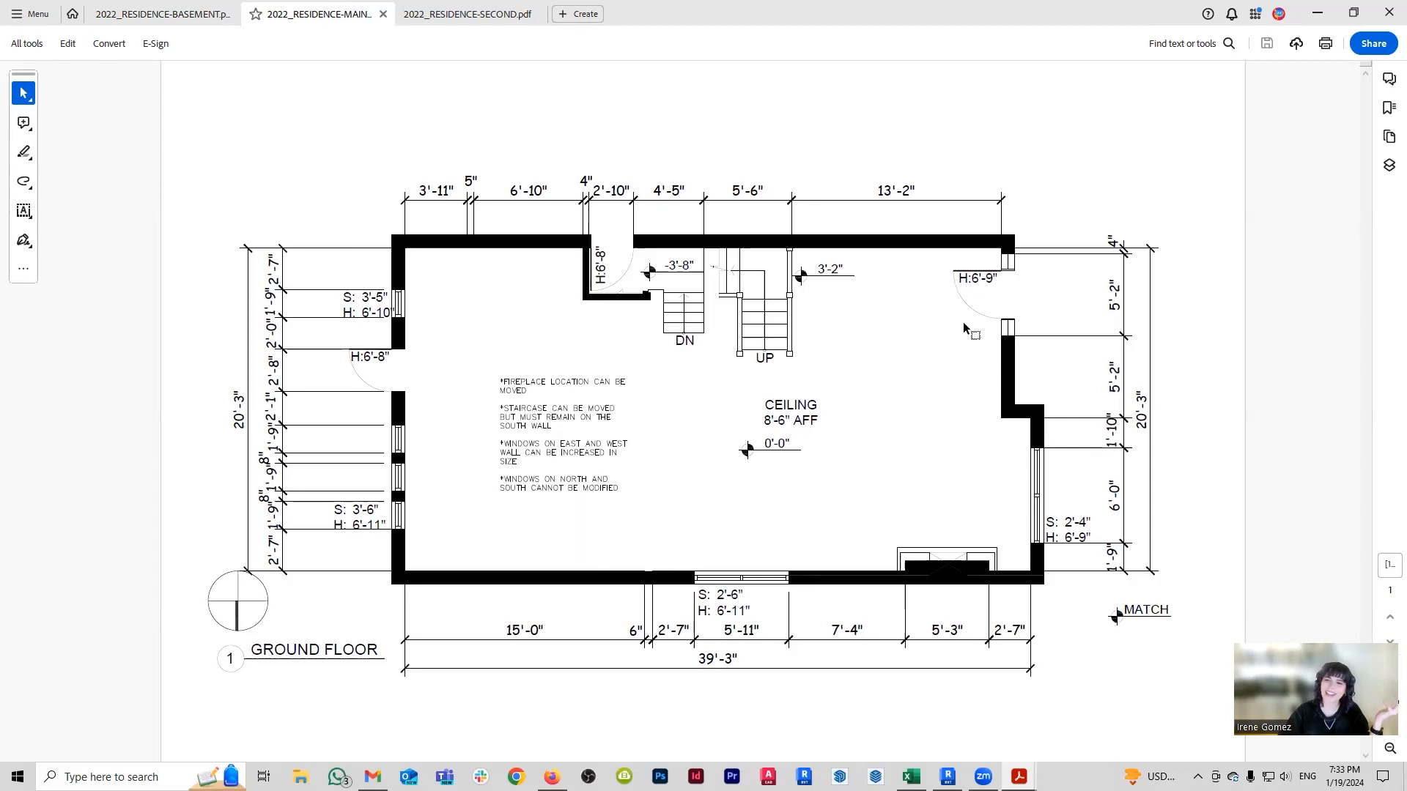
left_click(1323, 16)
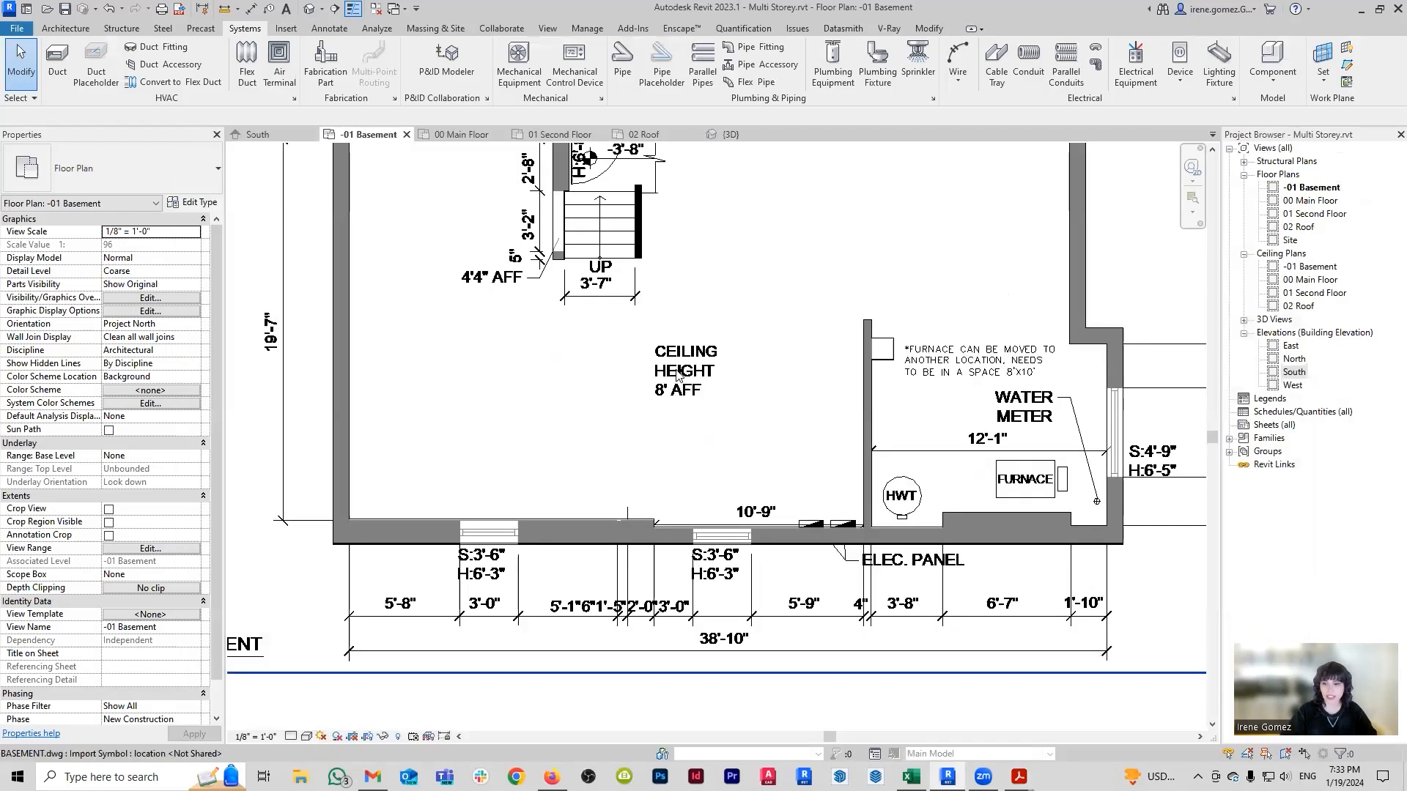
middle_click_drag(694, 322, 738, 366)
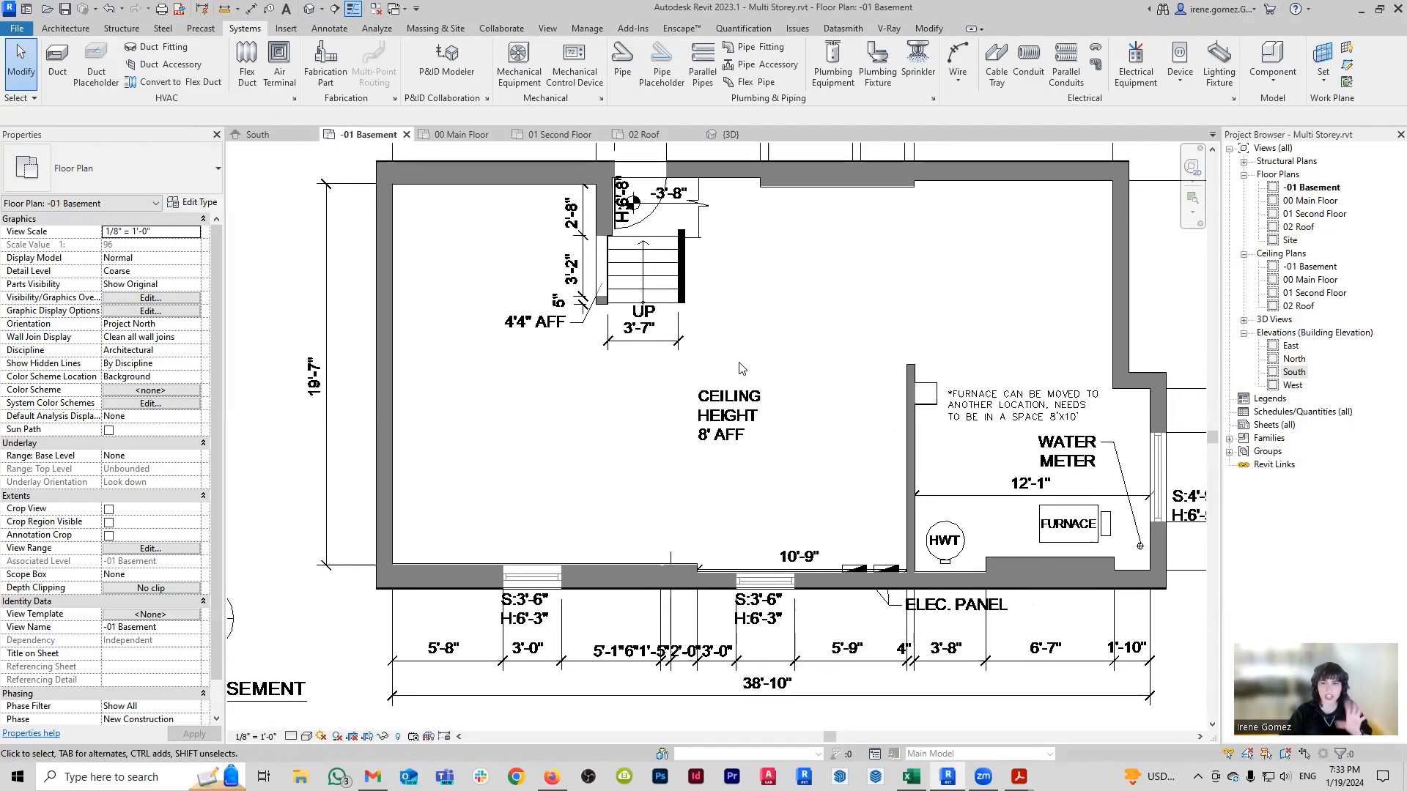
middle_click_drag(742, 438, 723, 417)
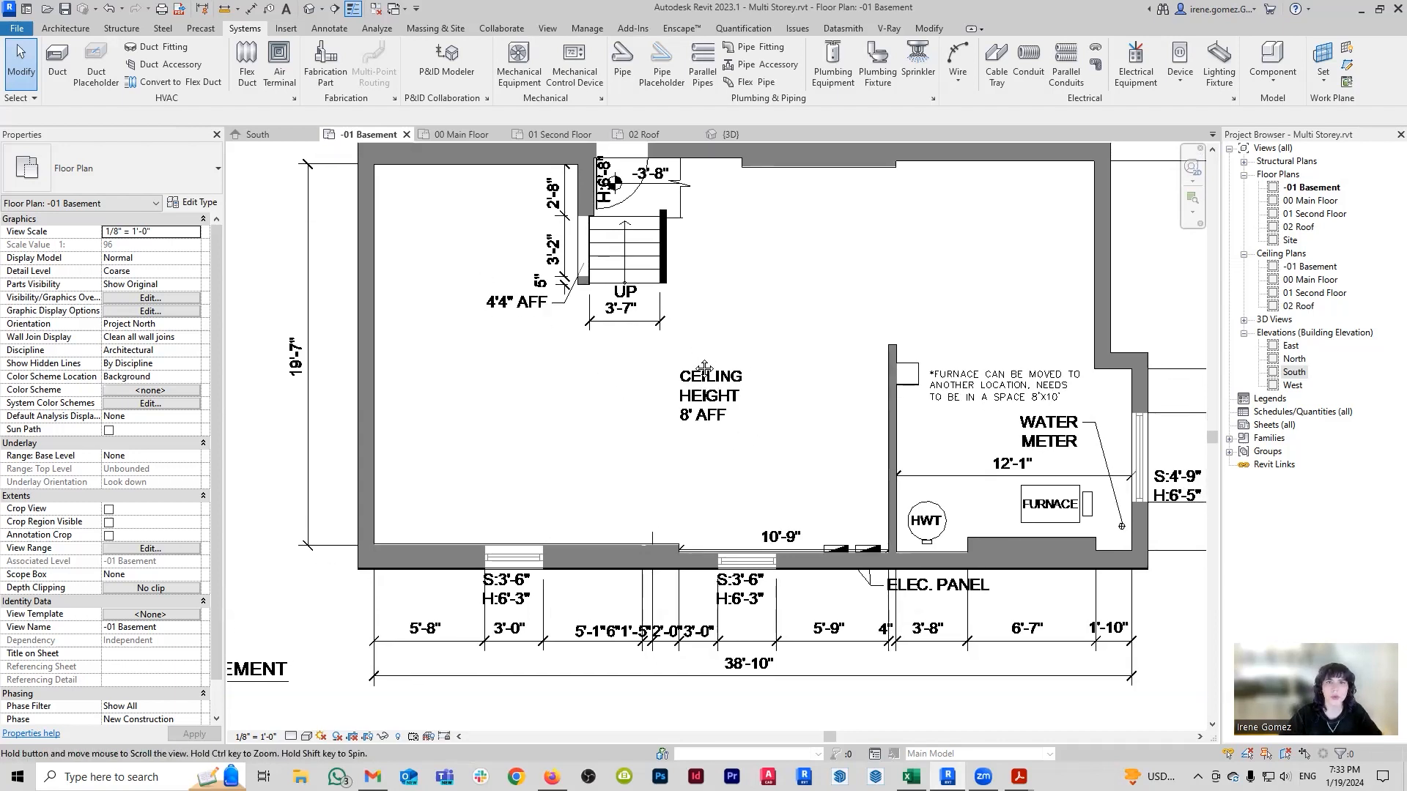
scroll(556, 305, "up", 2)
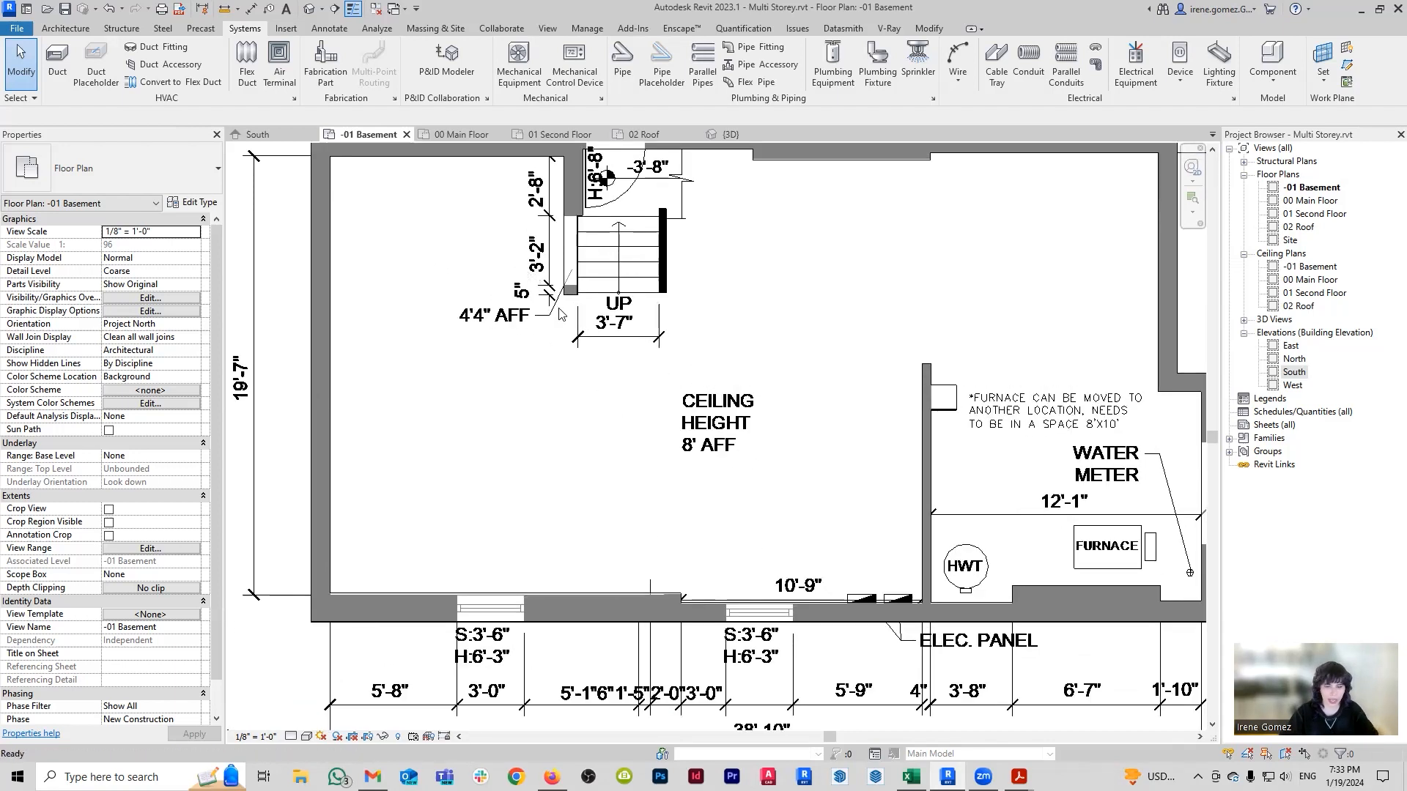
key("w")
key("n")
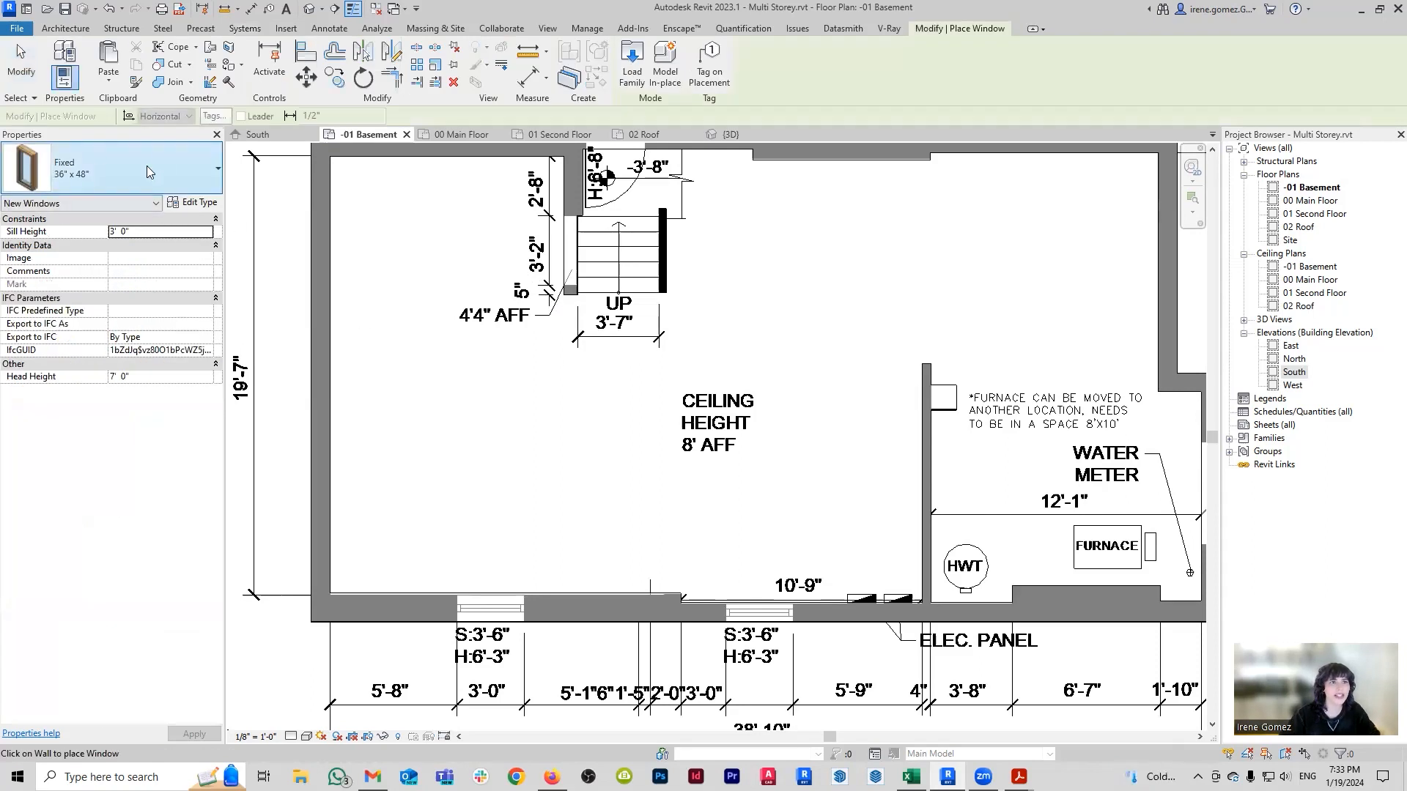
left_click(195, 169)
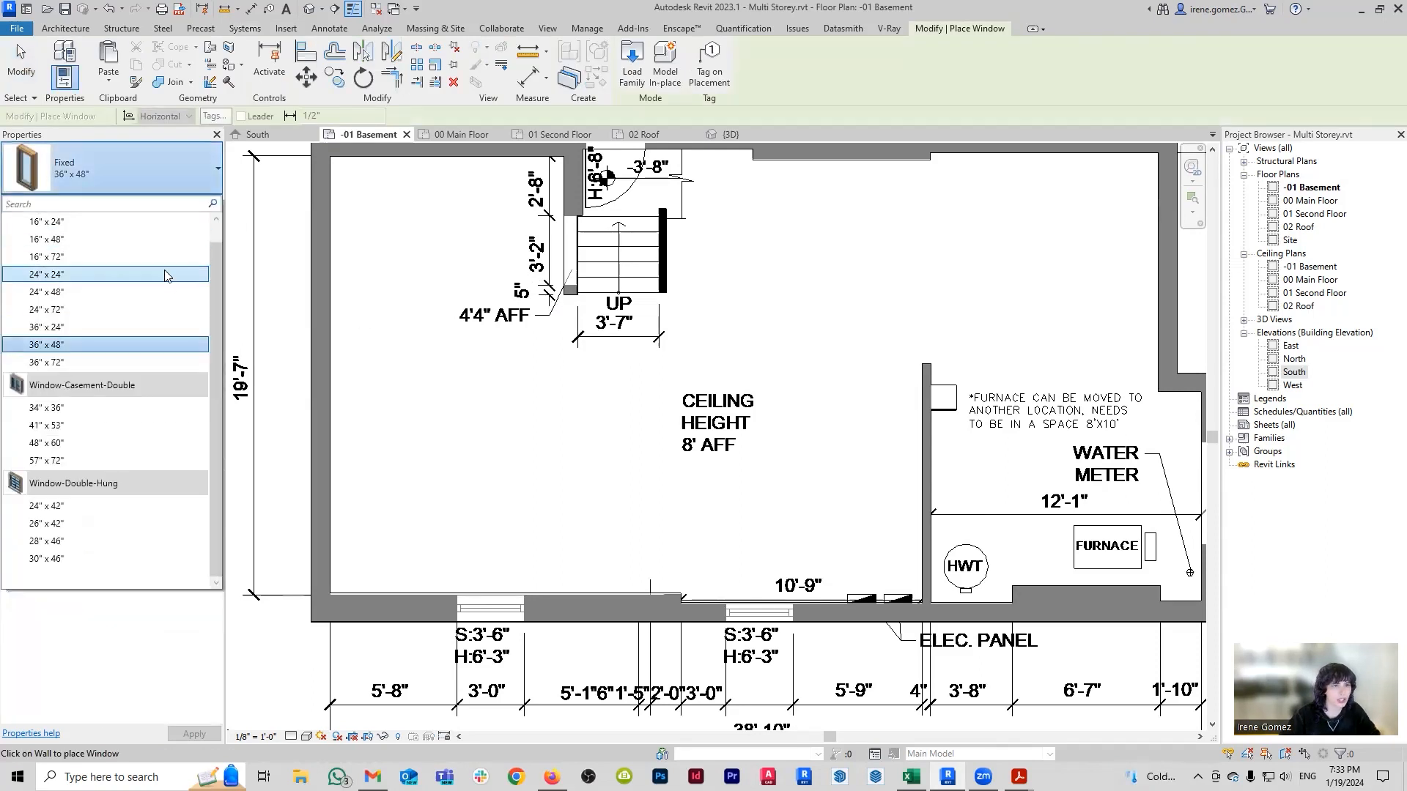
scroll(150, 322, "up", 1)
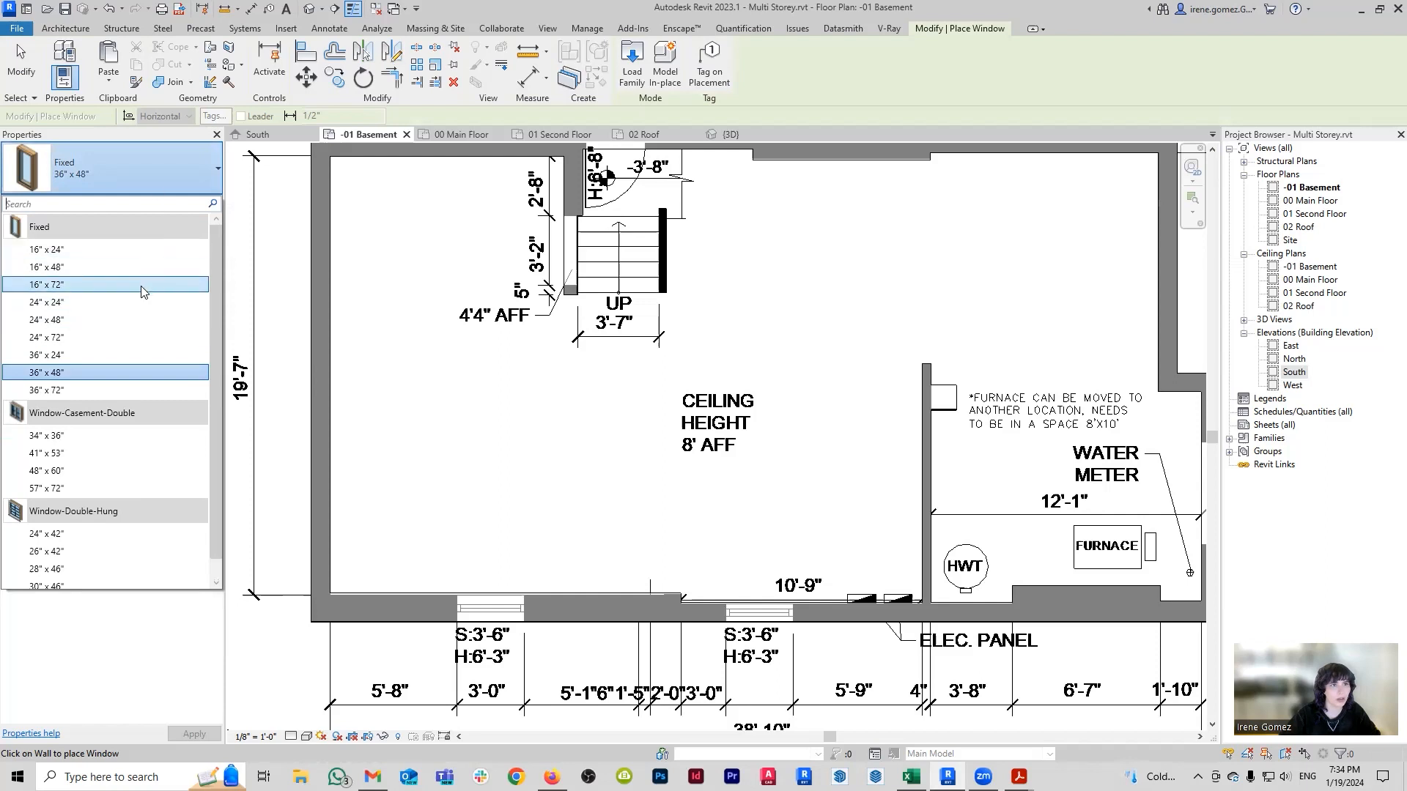
scroll(146, 301, "down", 1)
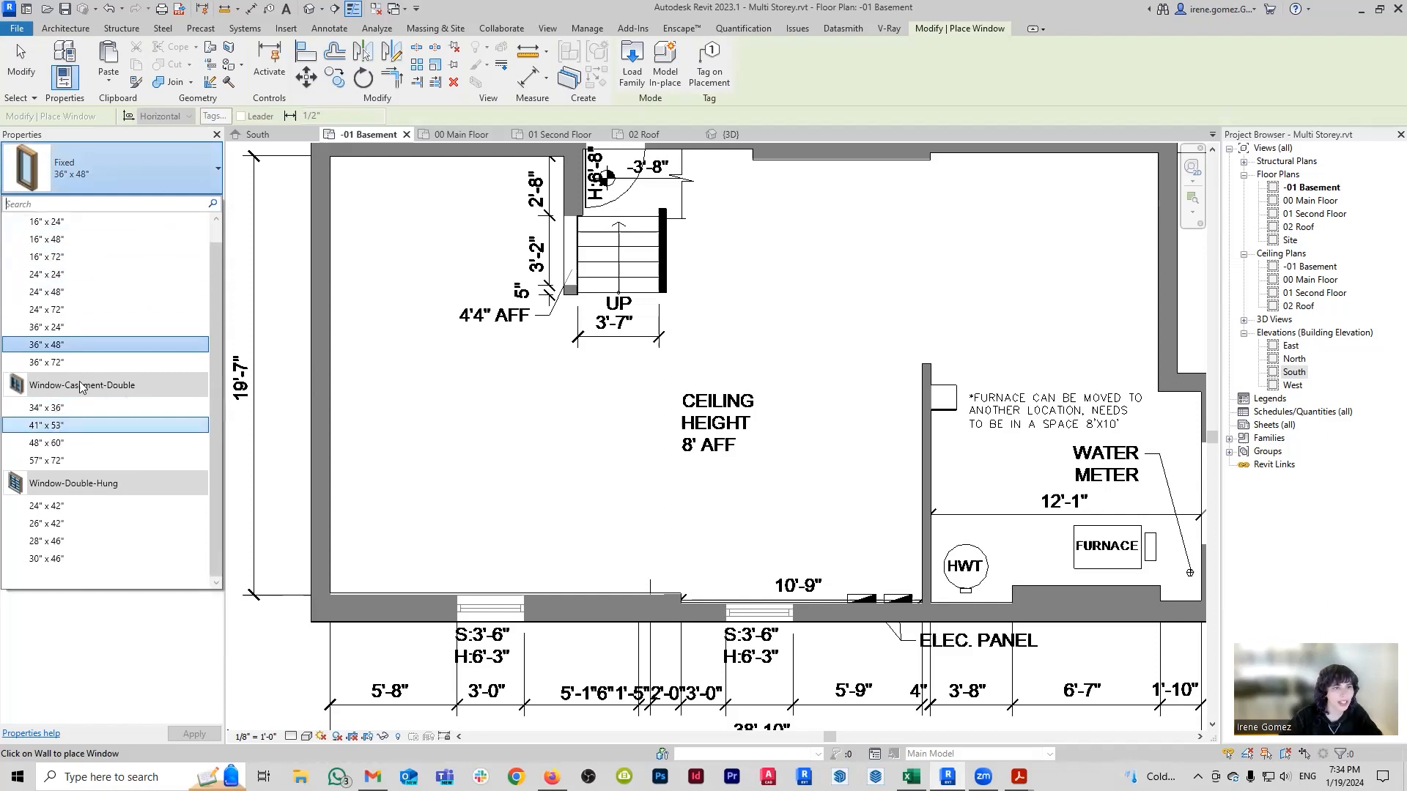
left_click(81, 408)
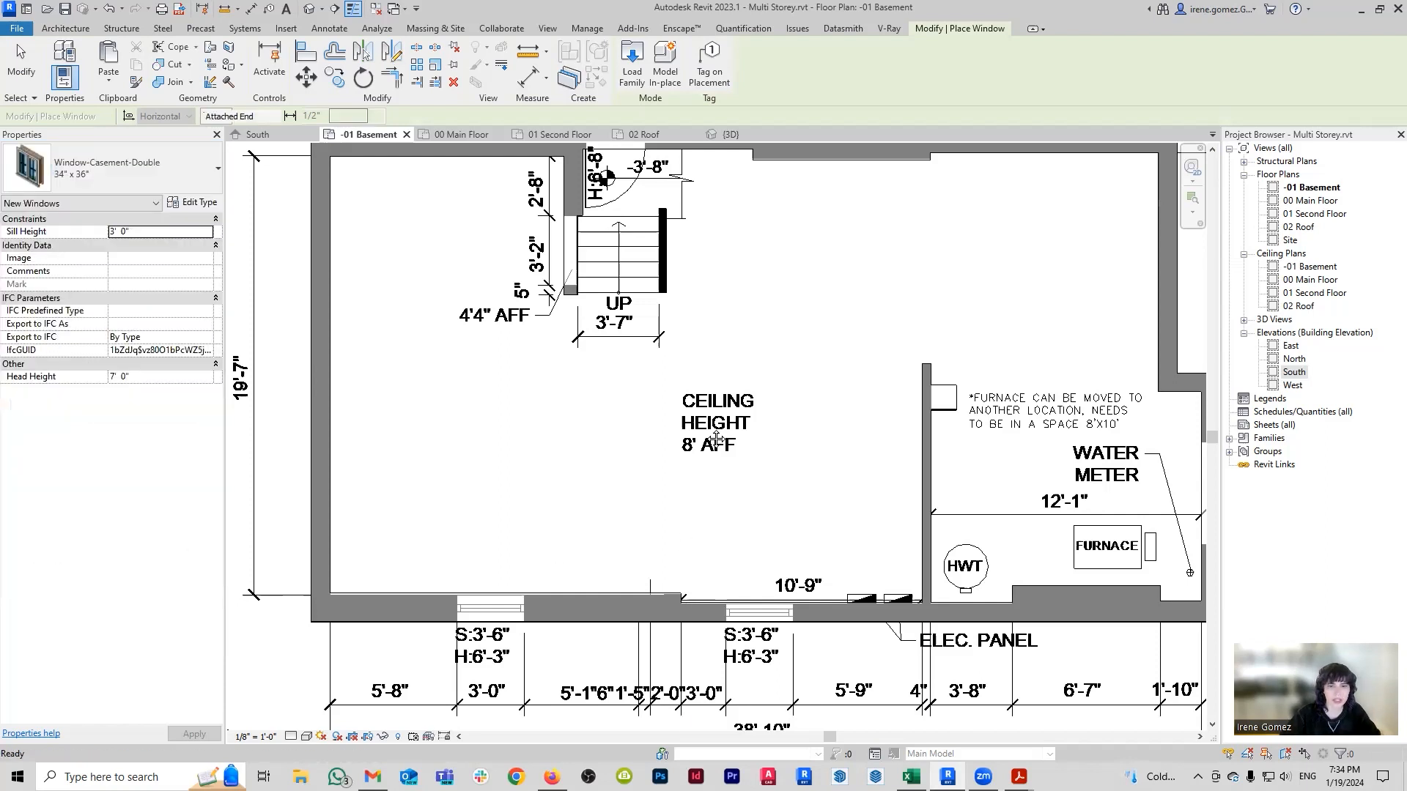
middle_click_drag(575, 669, 595, 496)
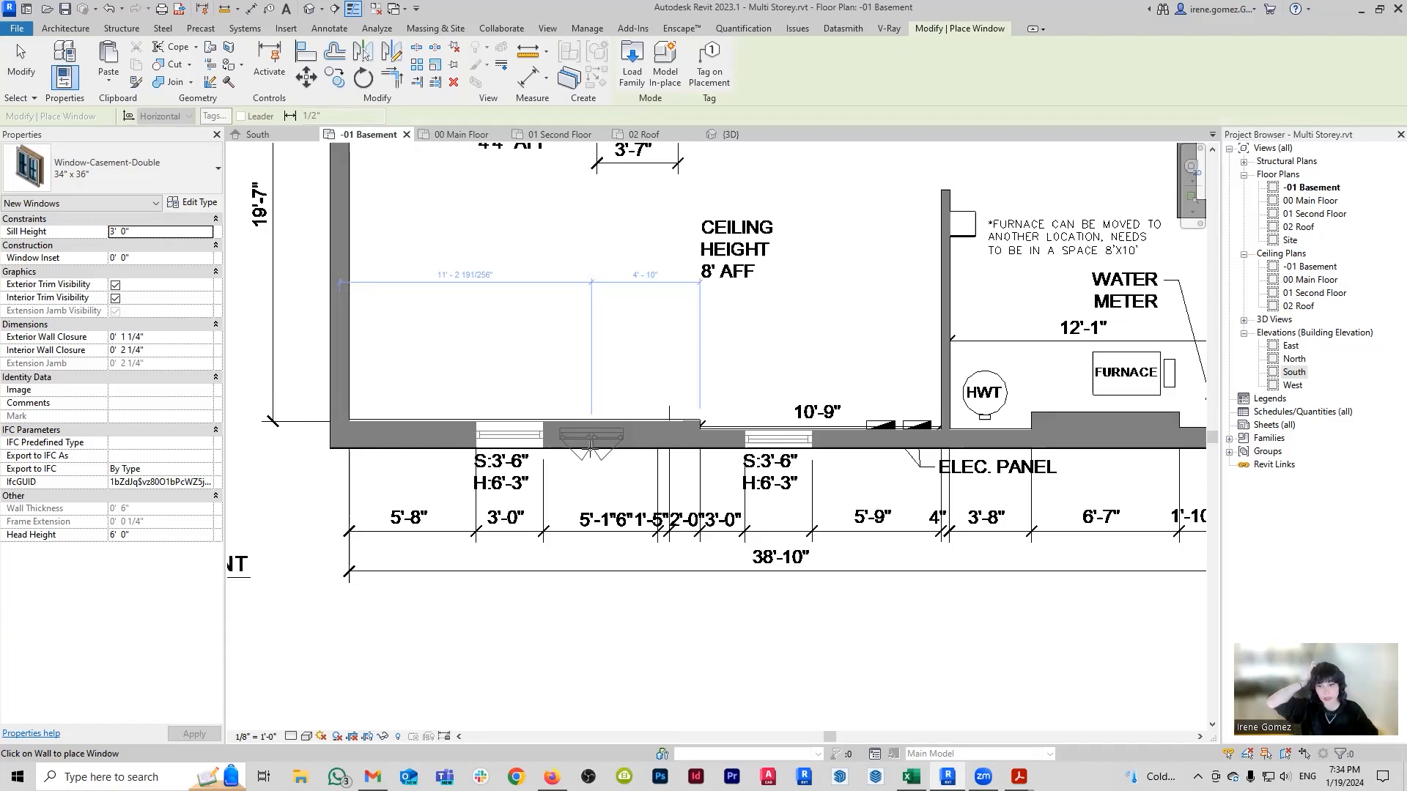
key("Escape")
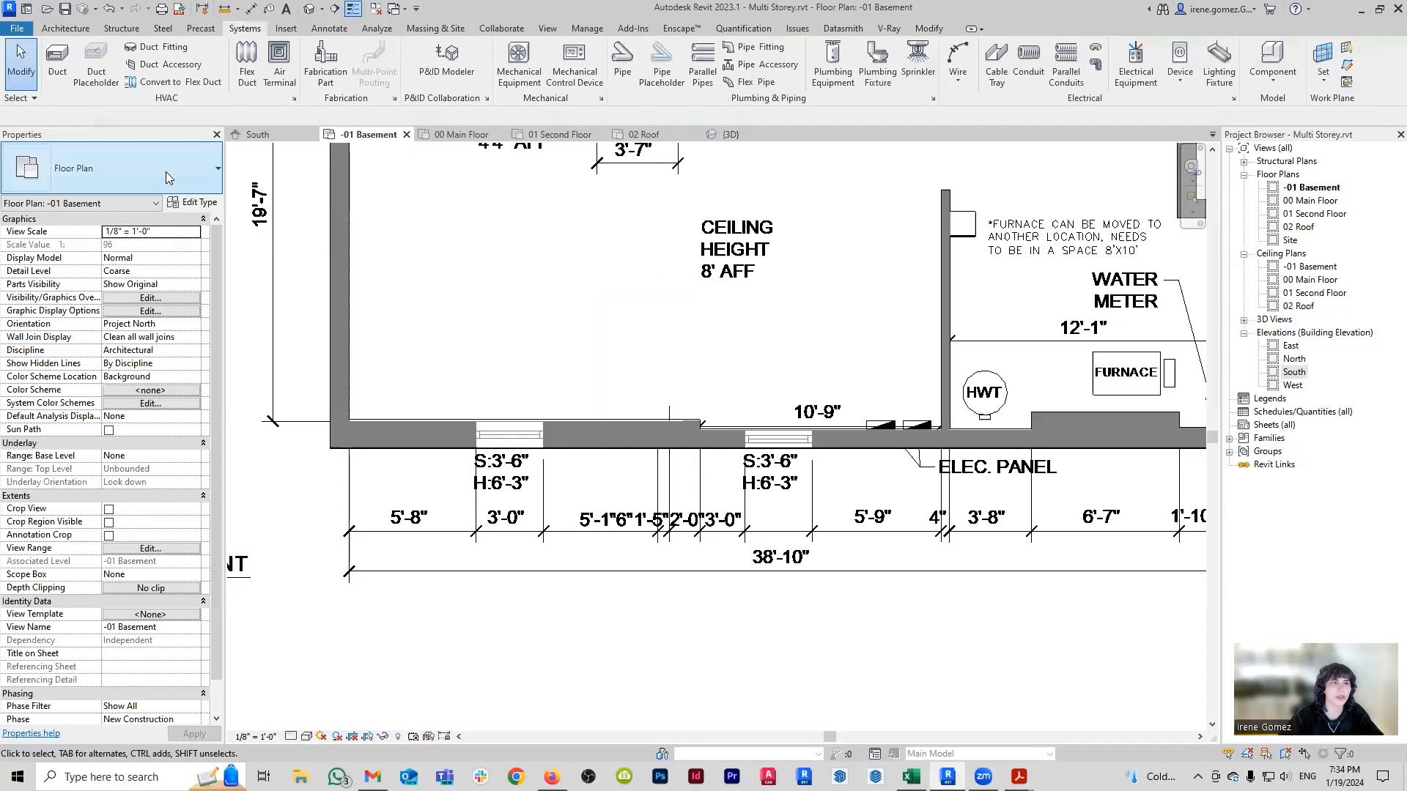
Start placing a window in the basement plan using the Fixed family's 36" x 72" type.
key("w")
key("n")
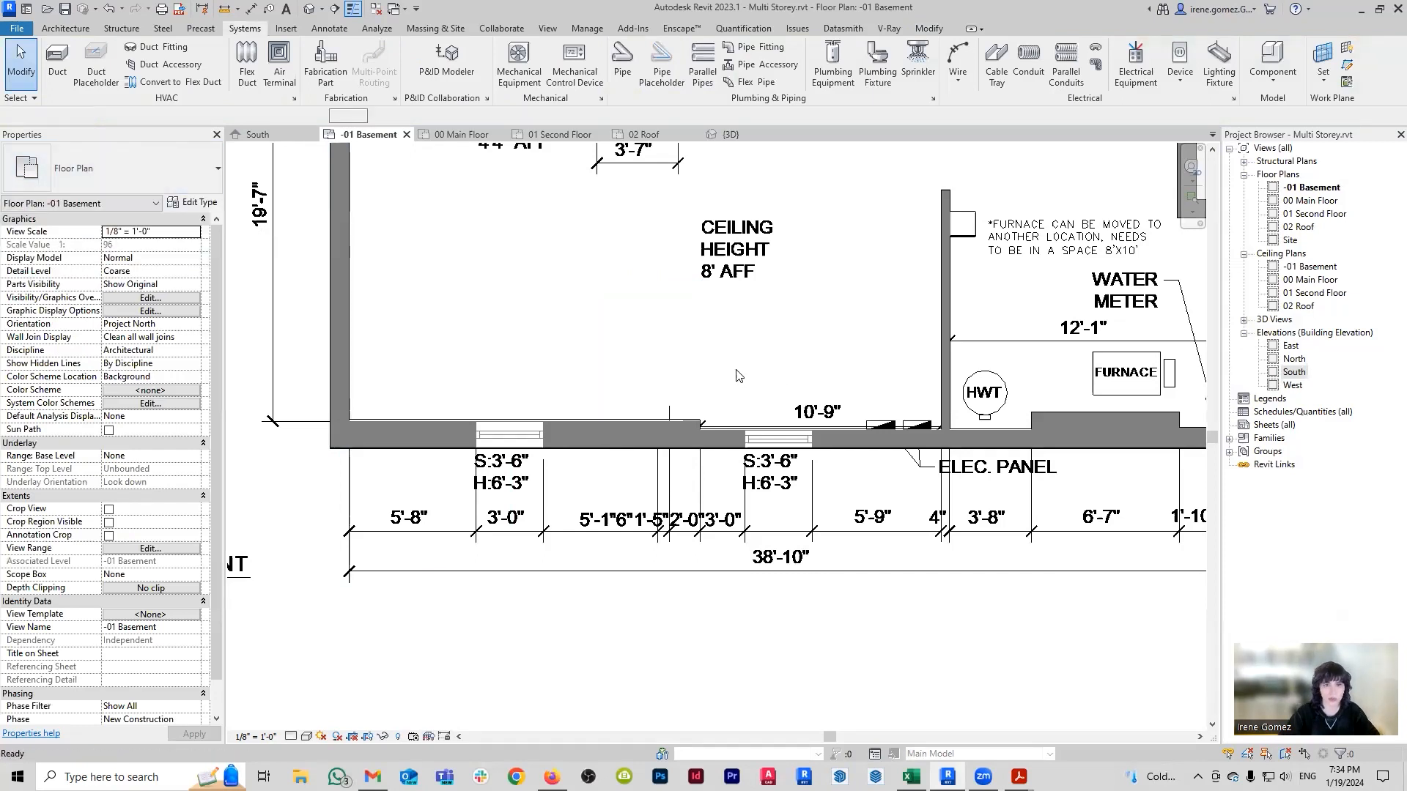
left_click(181, 166)
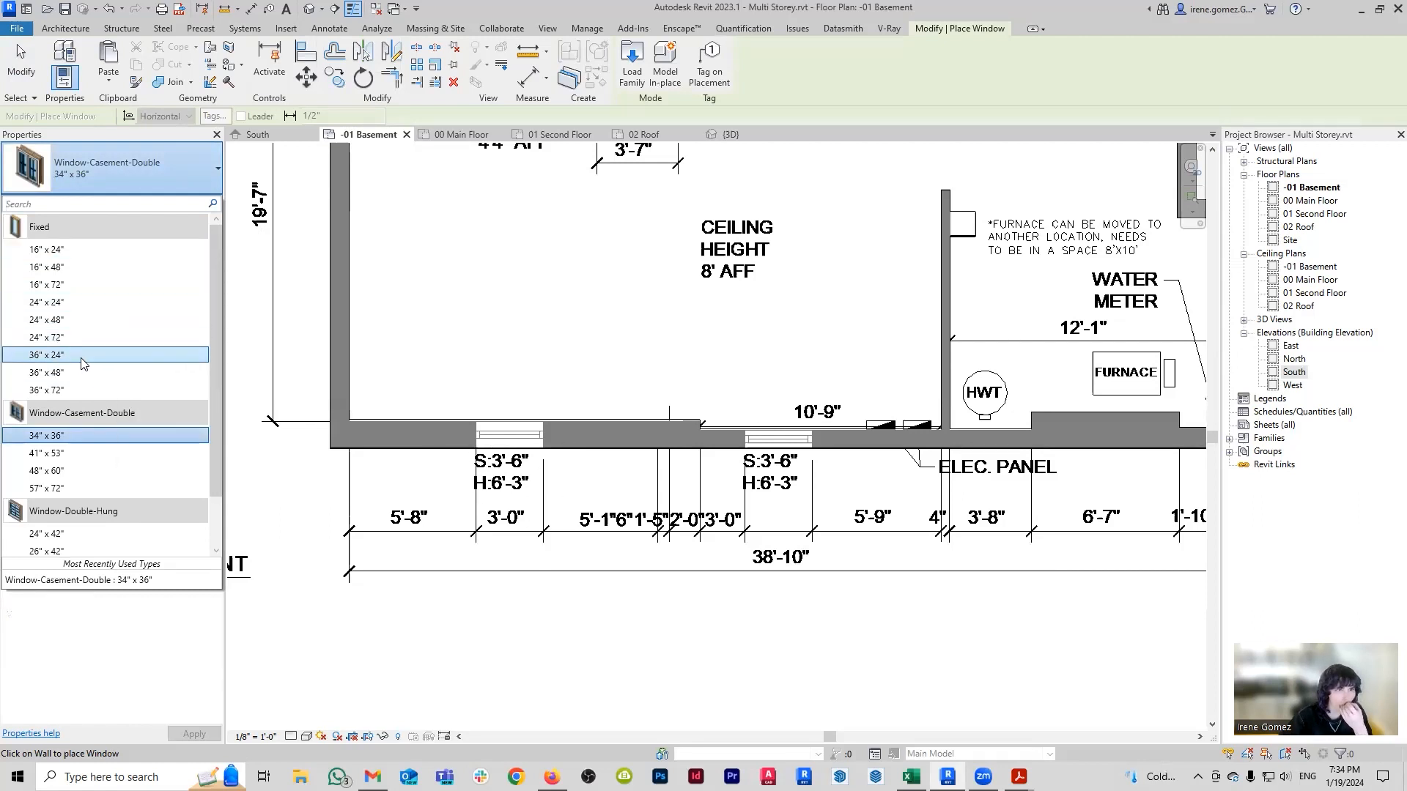
mouse_move(78, 359)
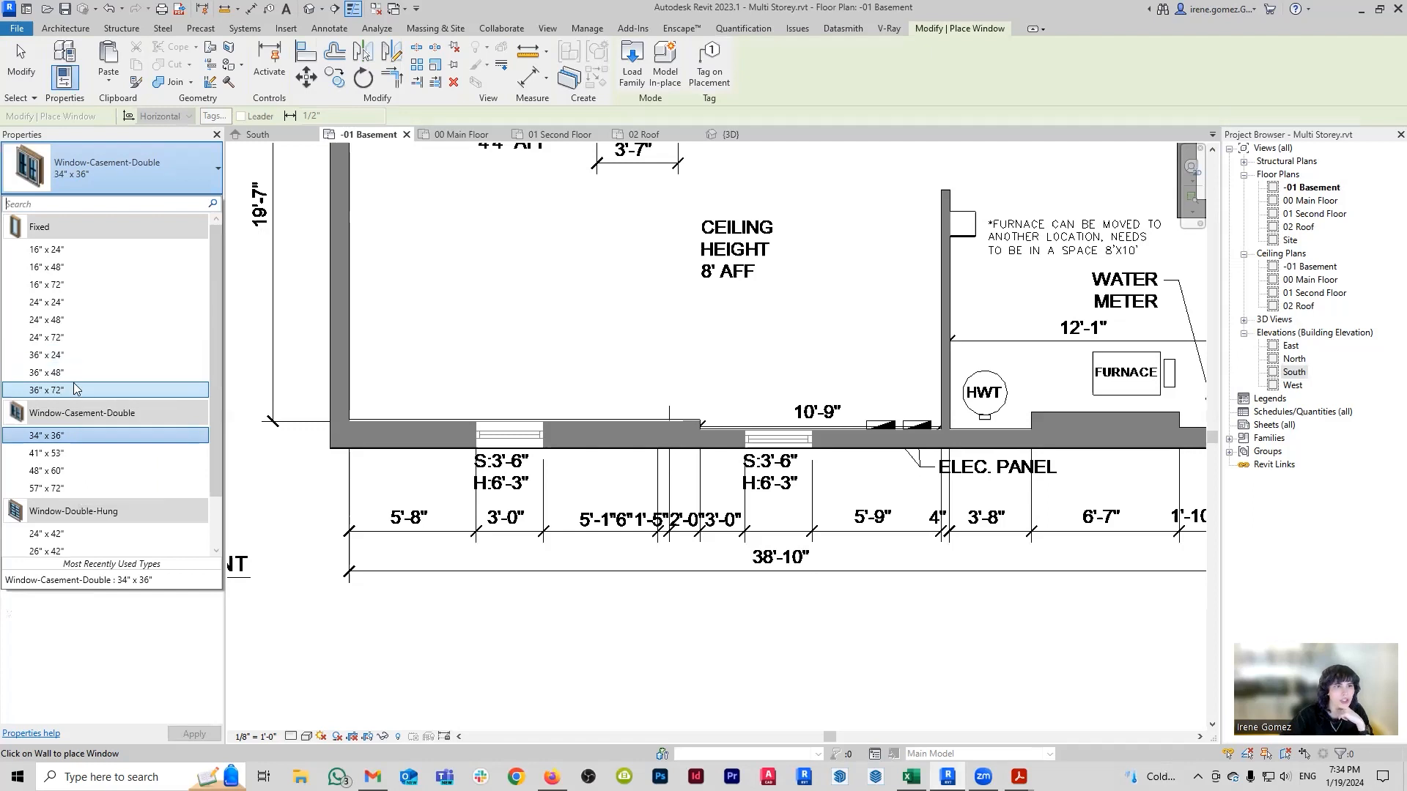
left_click(80, 390)
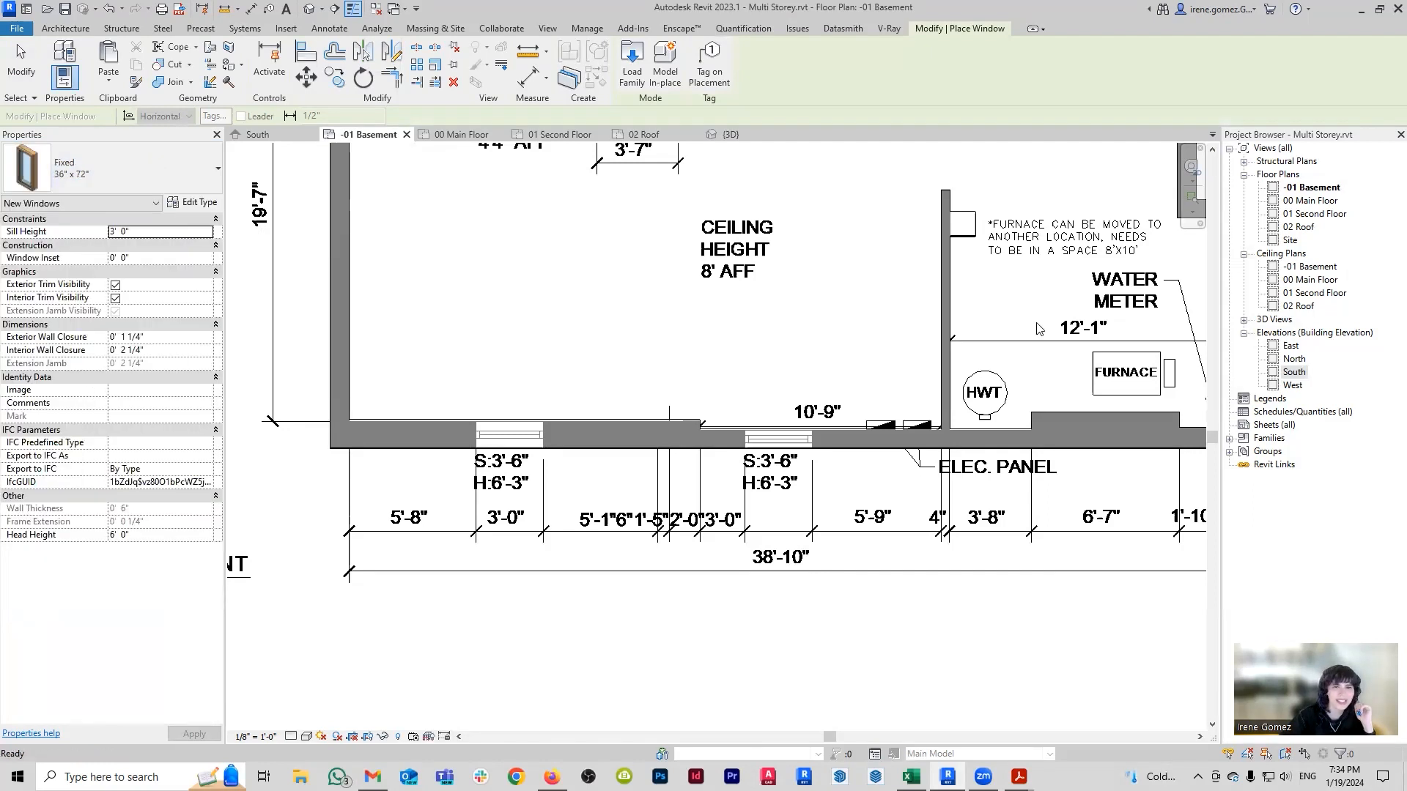
Duplicate the Fixed 36" x 72" window type under the name 3' w x 3'6" s x 6'3" h.
left_click(194, 202)
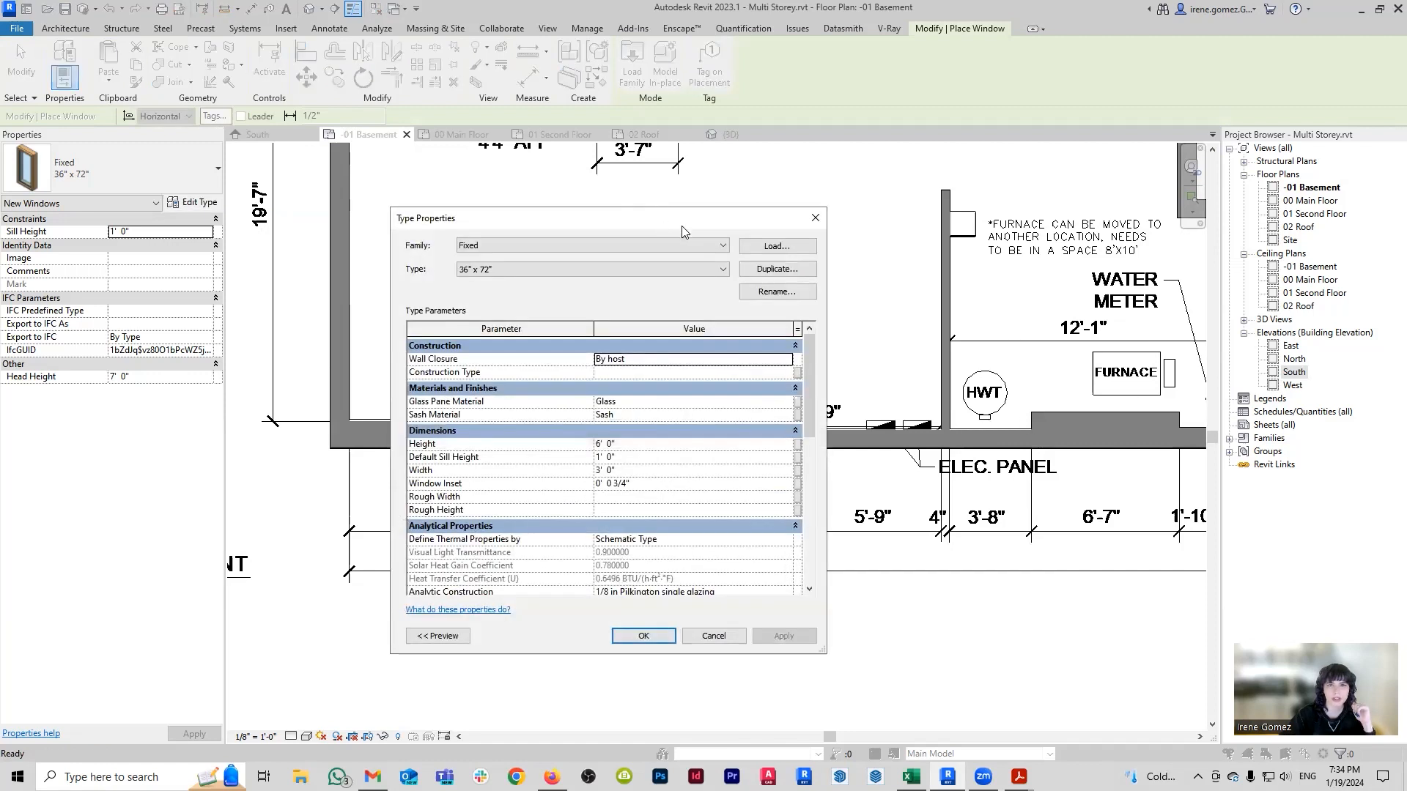
left_click_drag(681, 225, 919, 191)
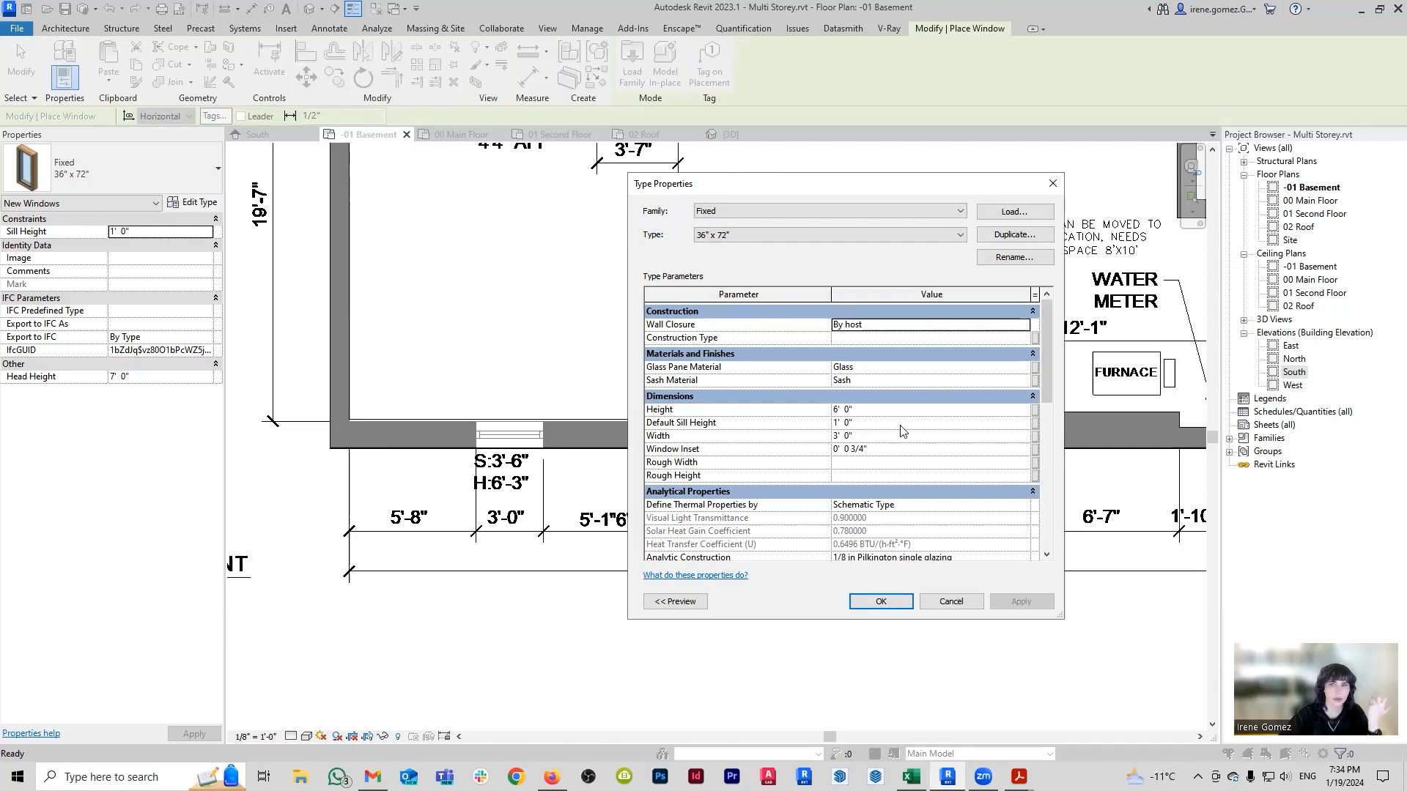
left_click(1047, 235)
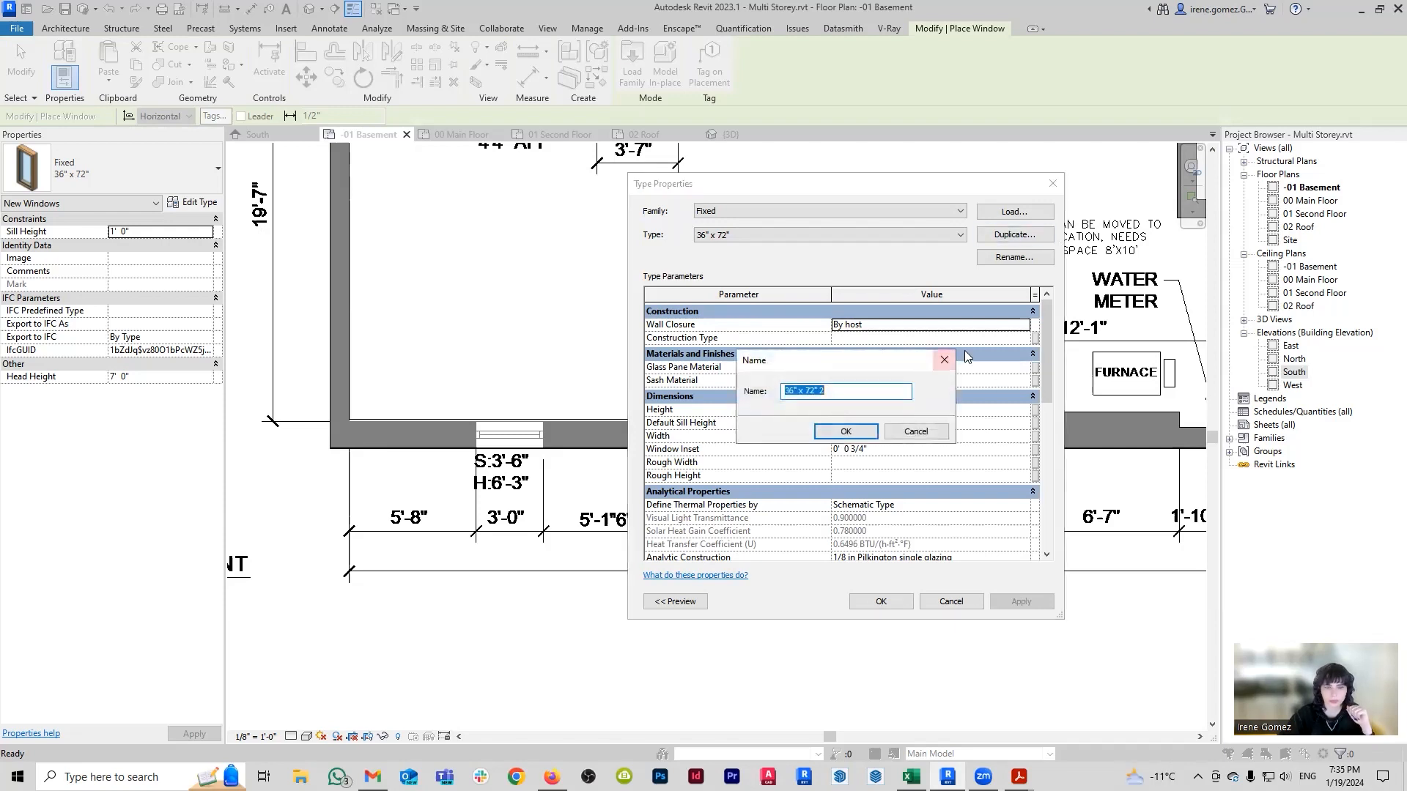
type("3")
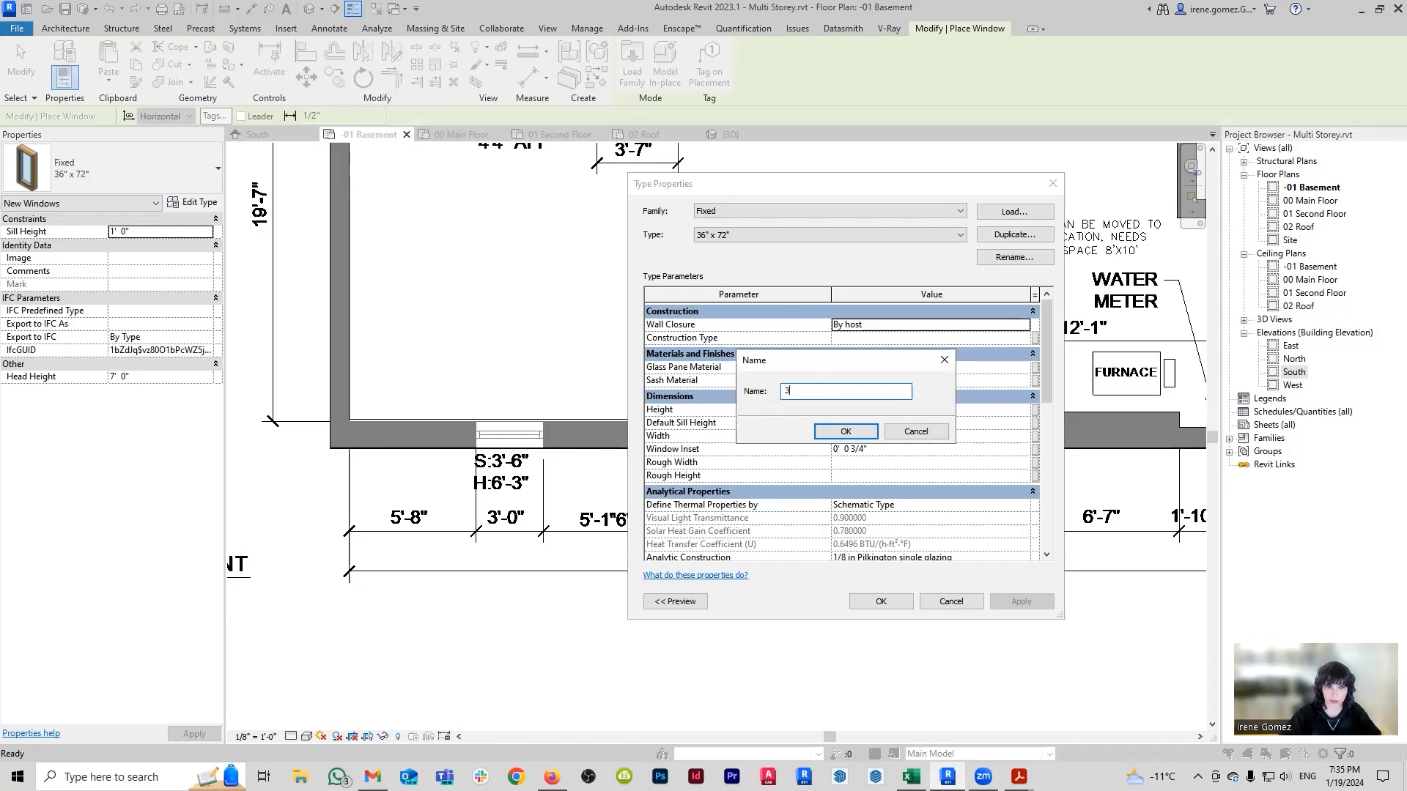
type("' w x")
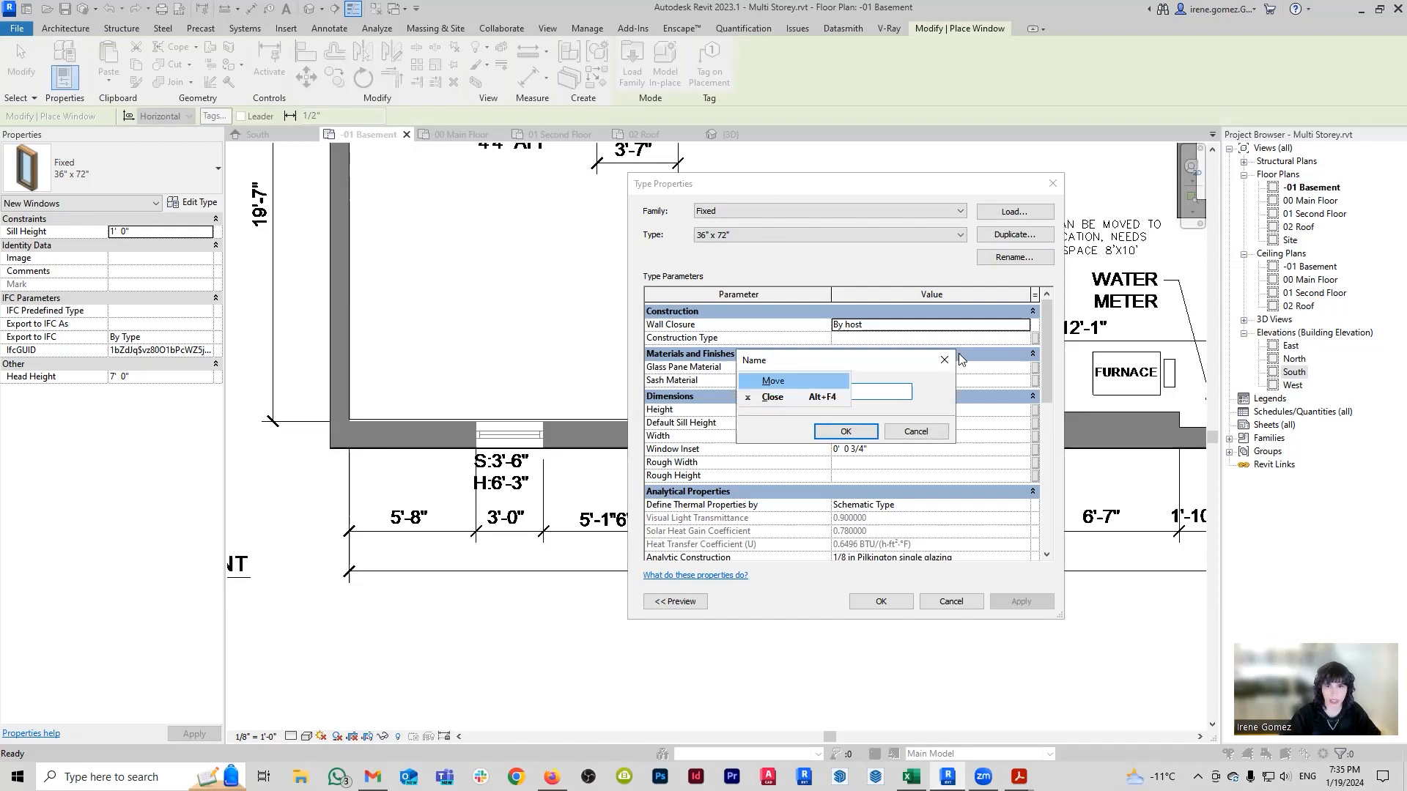
key("alt+space")
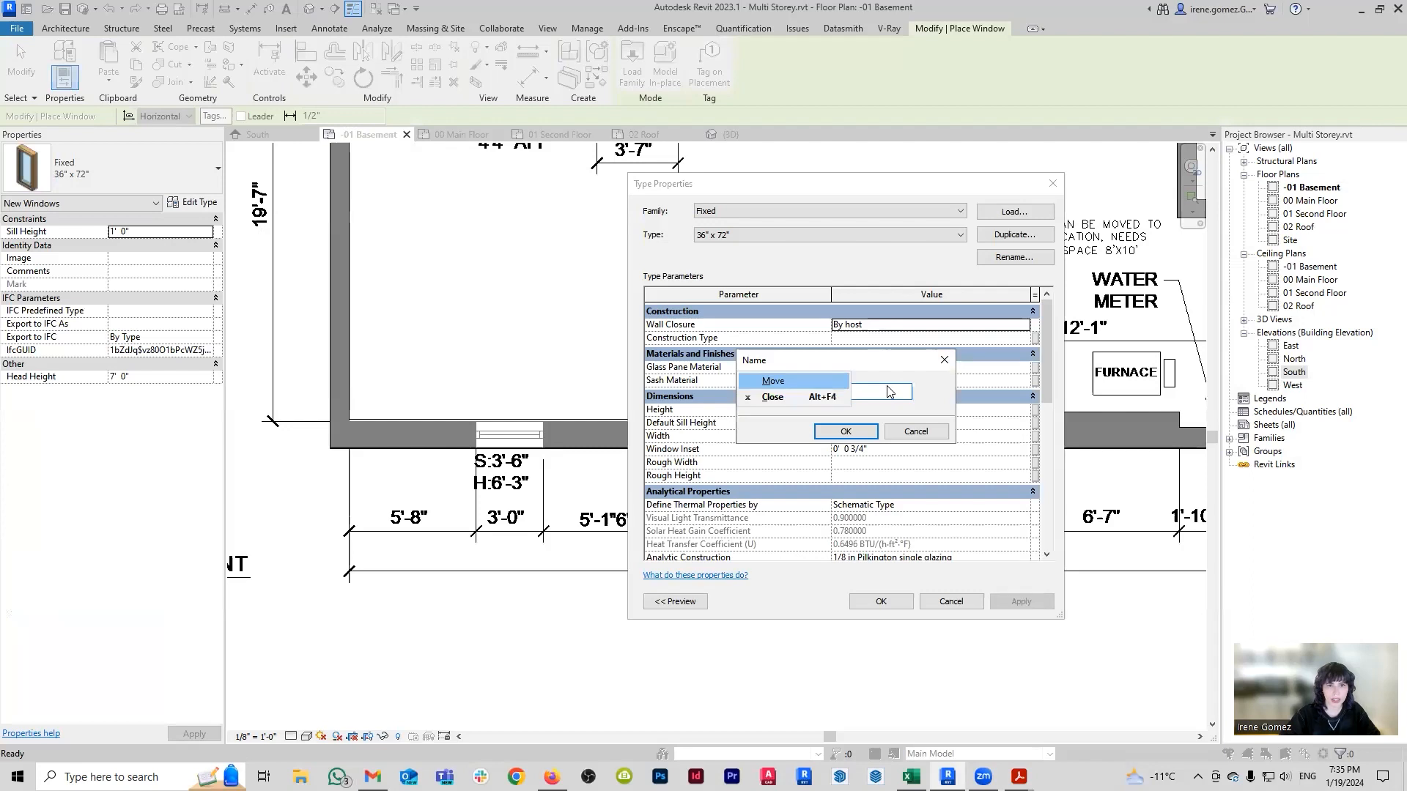
key("Escape")
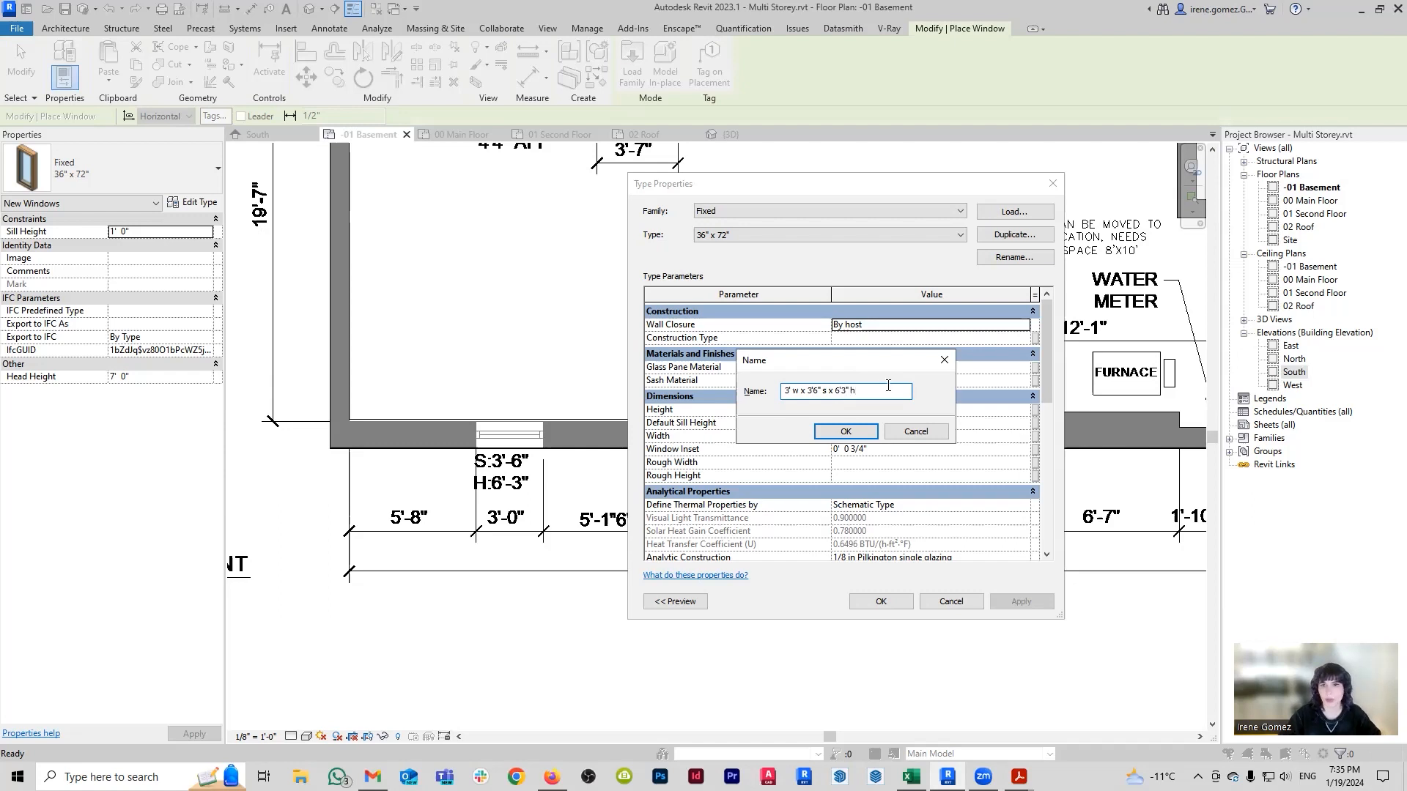
left_click(846, 440)
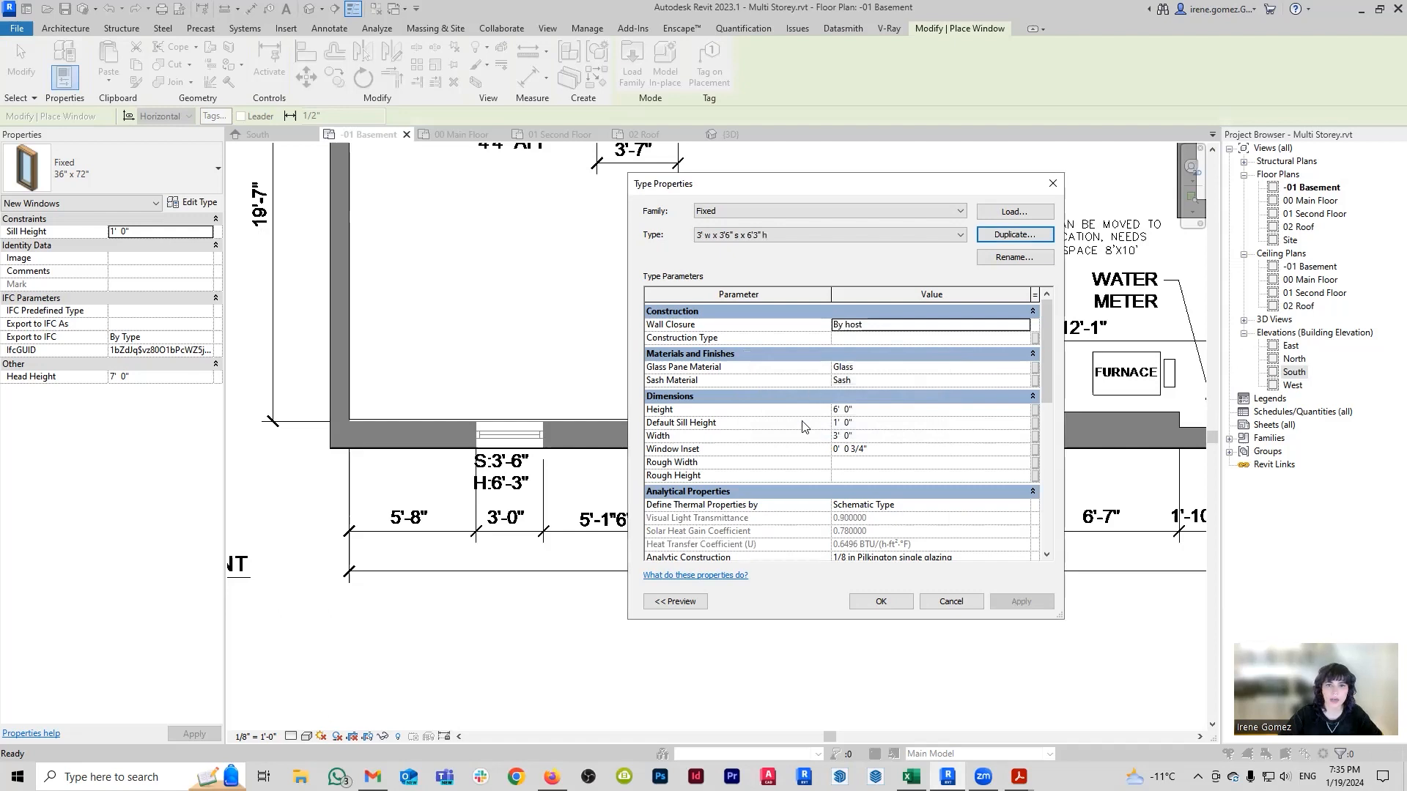
Set the new window type's default sill height to 3' 6" and its height to 6' 3", and apply the changes.
left_click(862, 425)
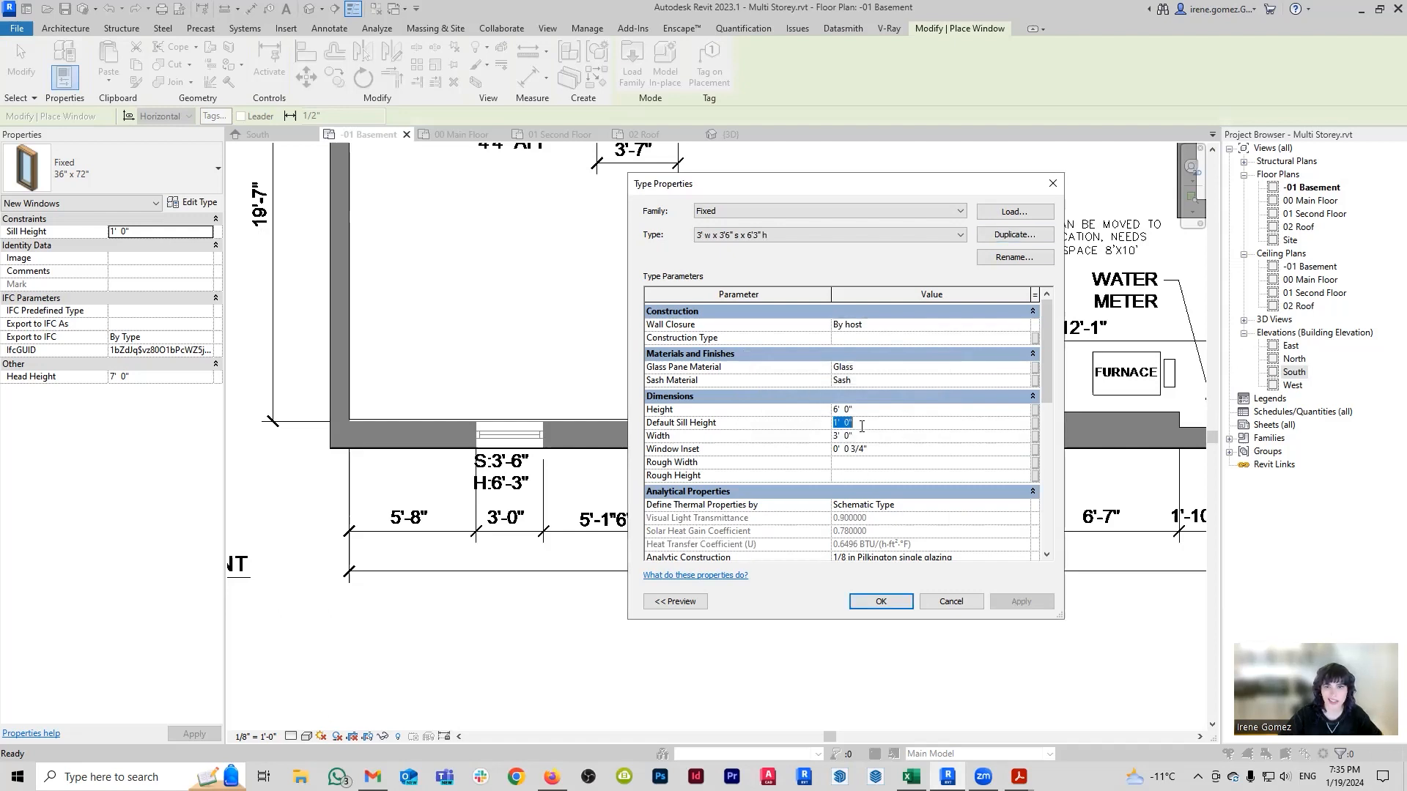
type("6")
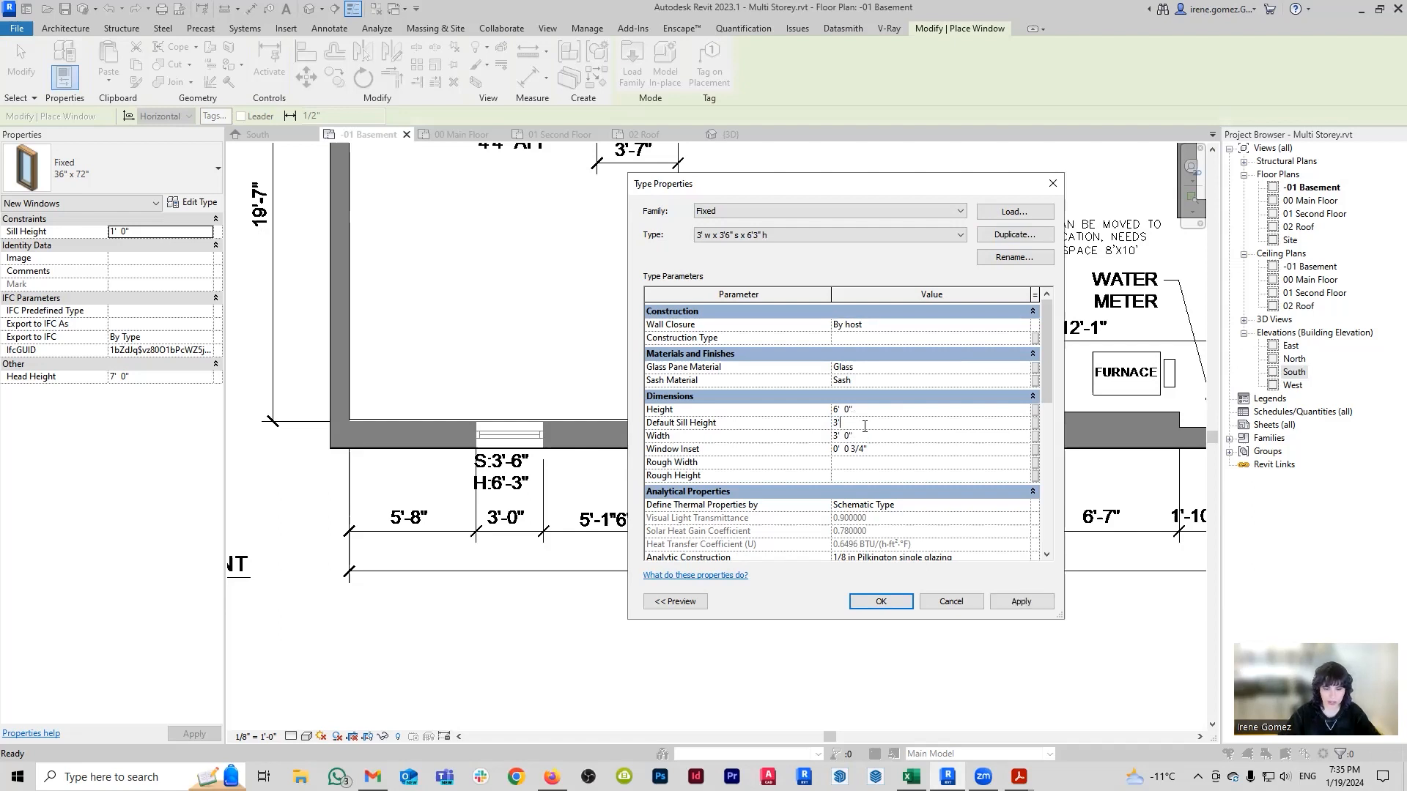
left_click(906, 412)
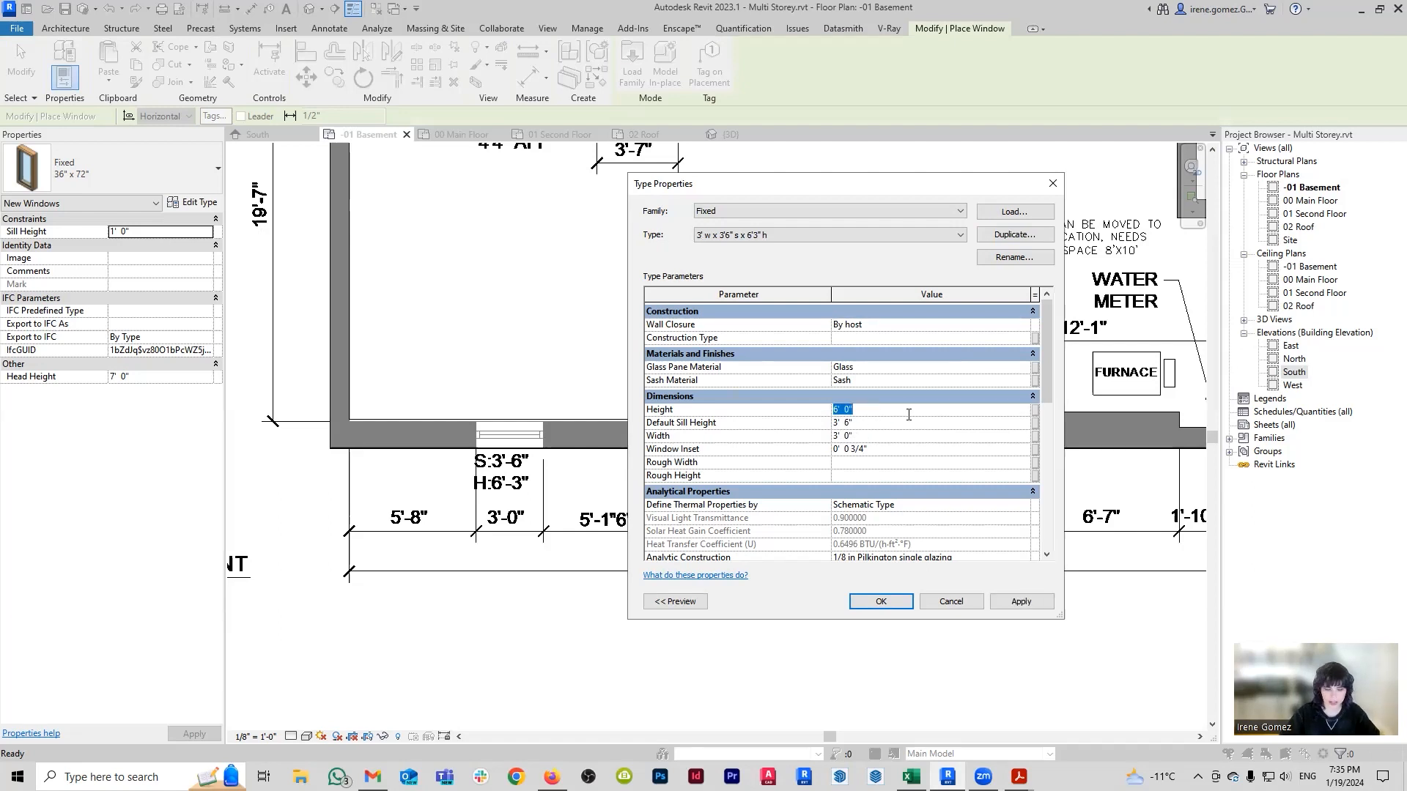
type("6' 3")
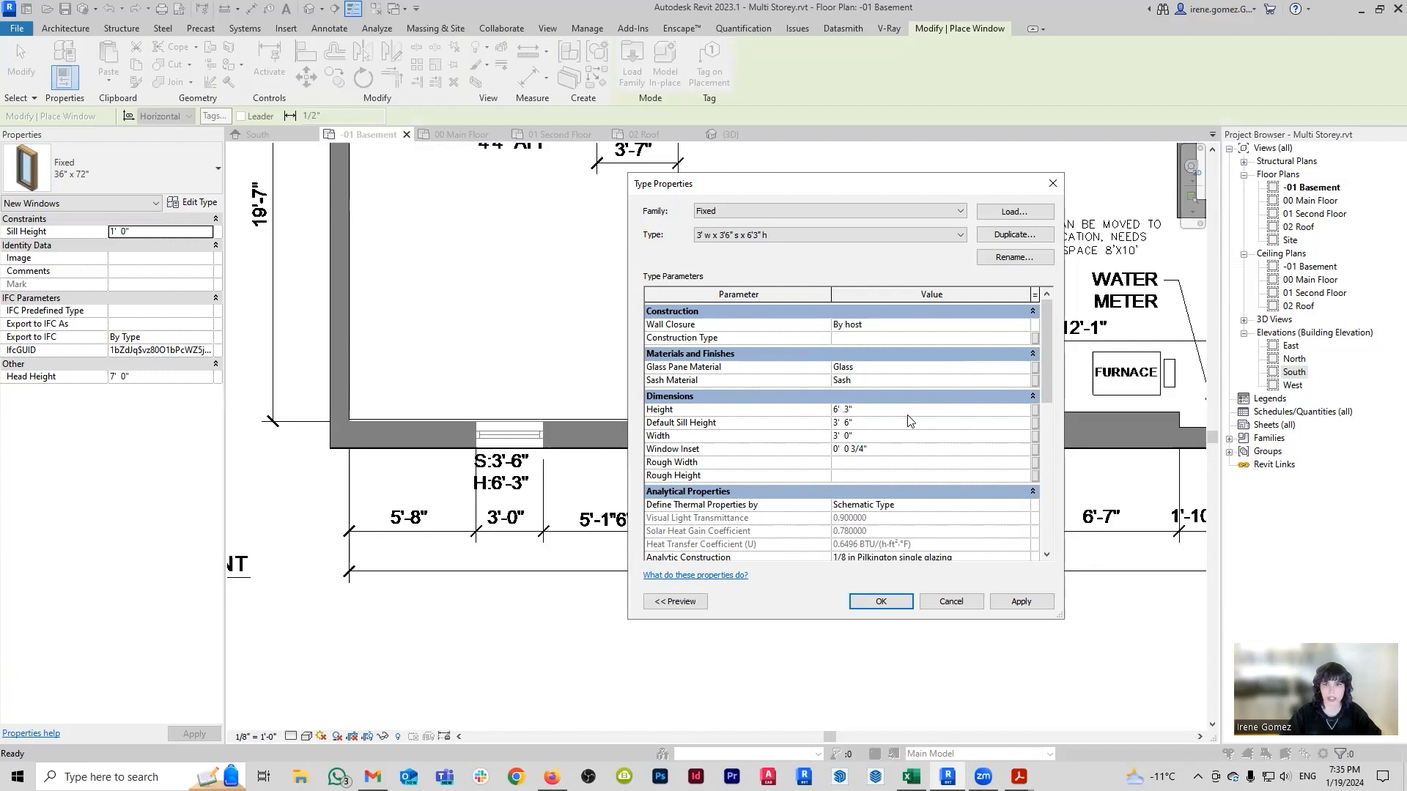
left_click(1026, 604)
left_click(880, 601)
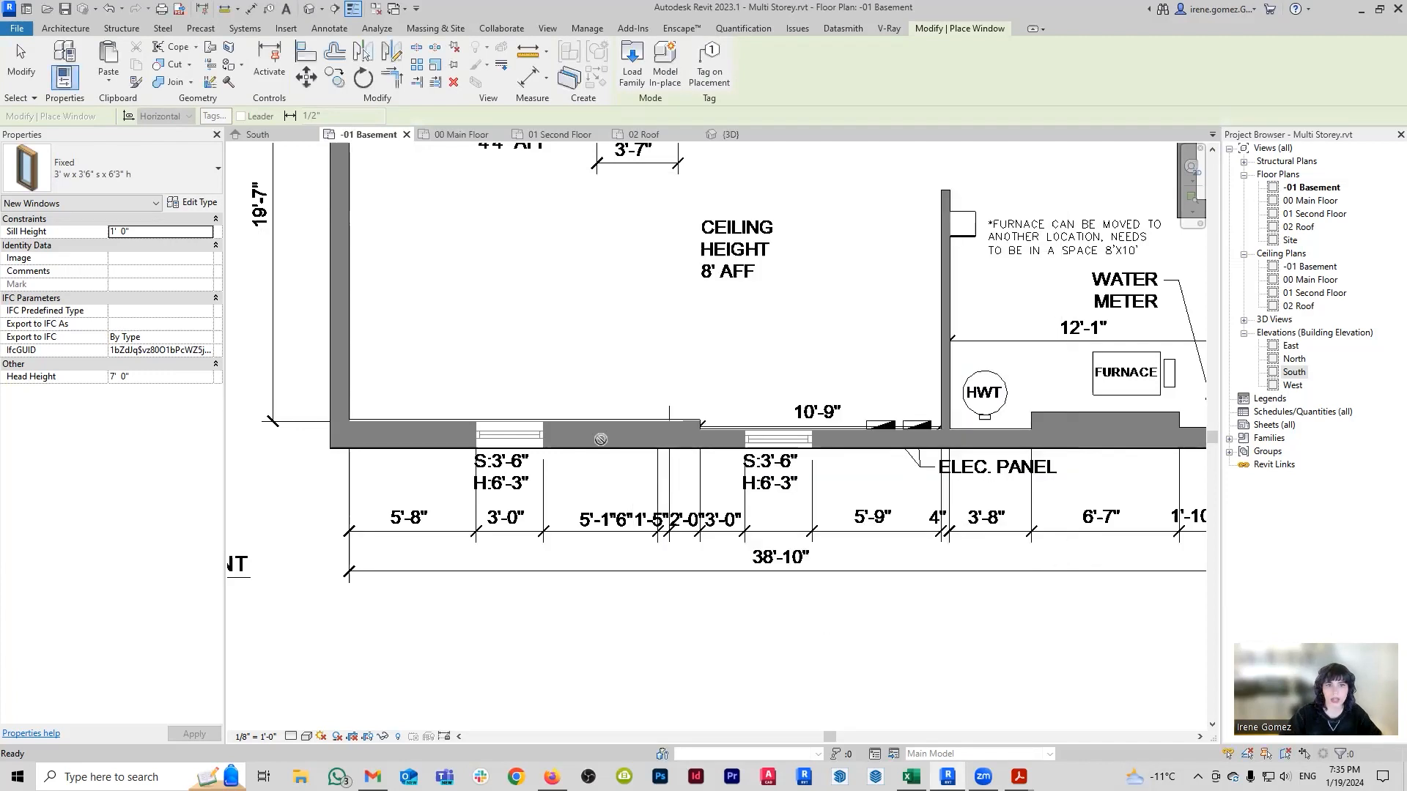
Place one window of the new type in the south basement wall, over the drawing's western 3'-0" opening, and end the command.
scroll(511, 440, "up", 1)
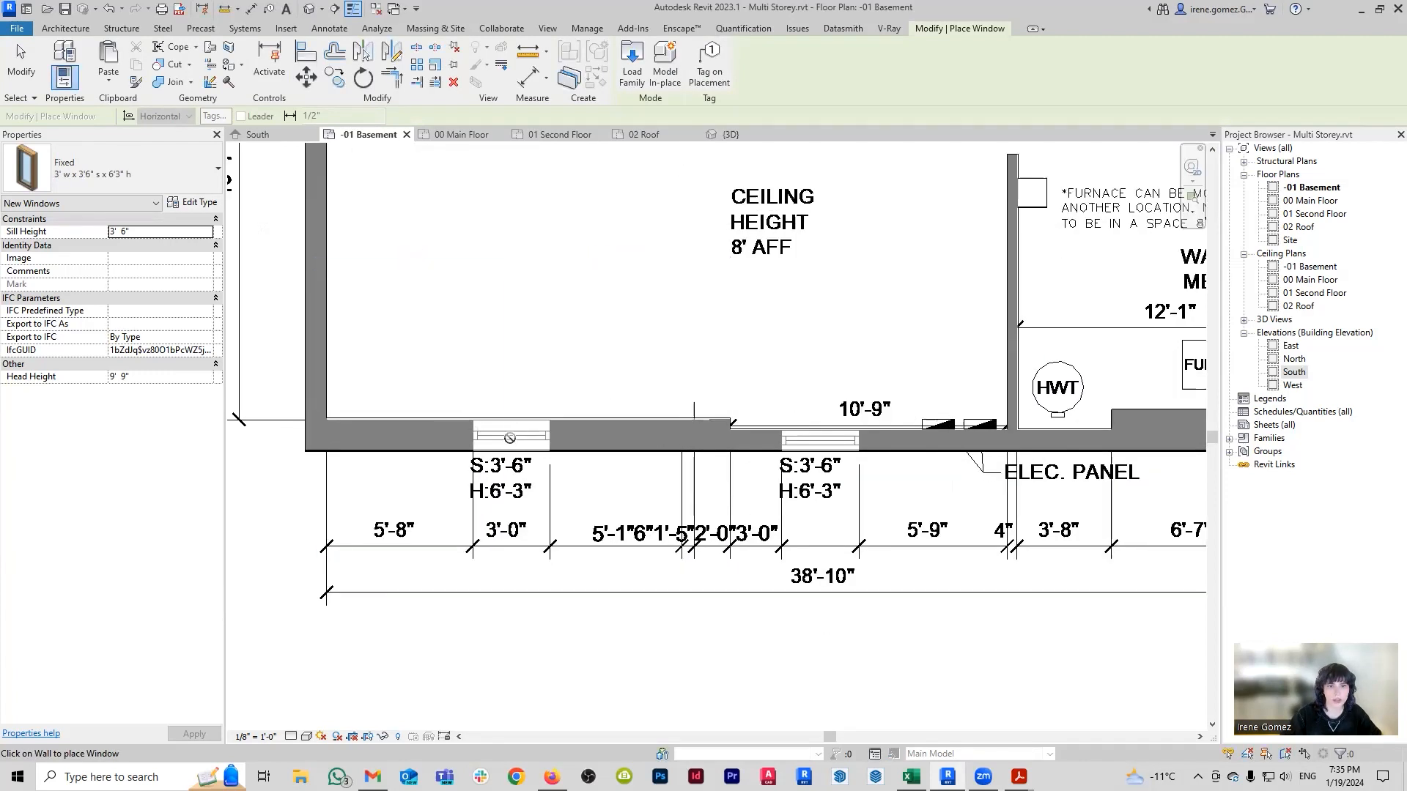
scroll(509, 438, "up", 1)
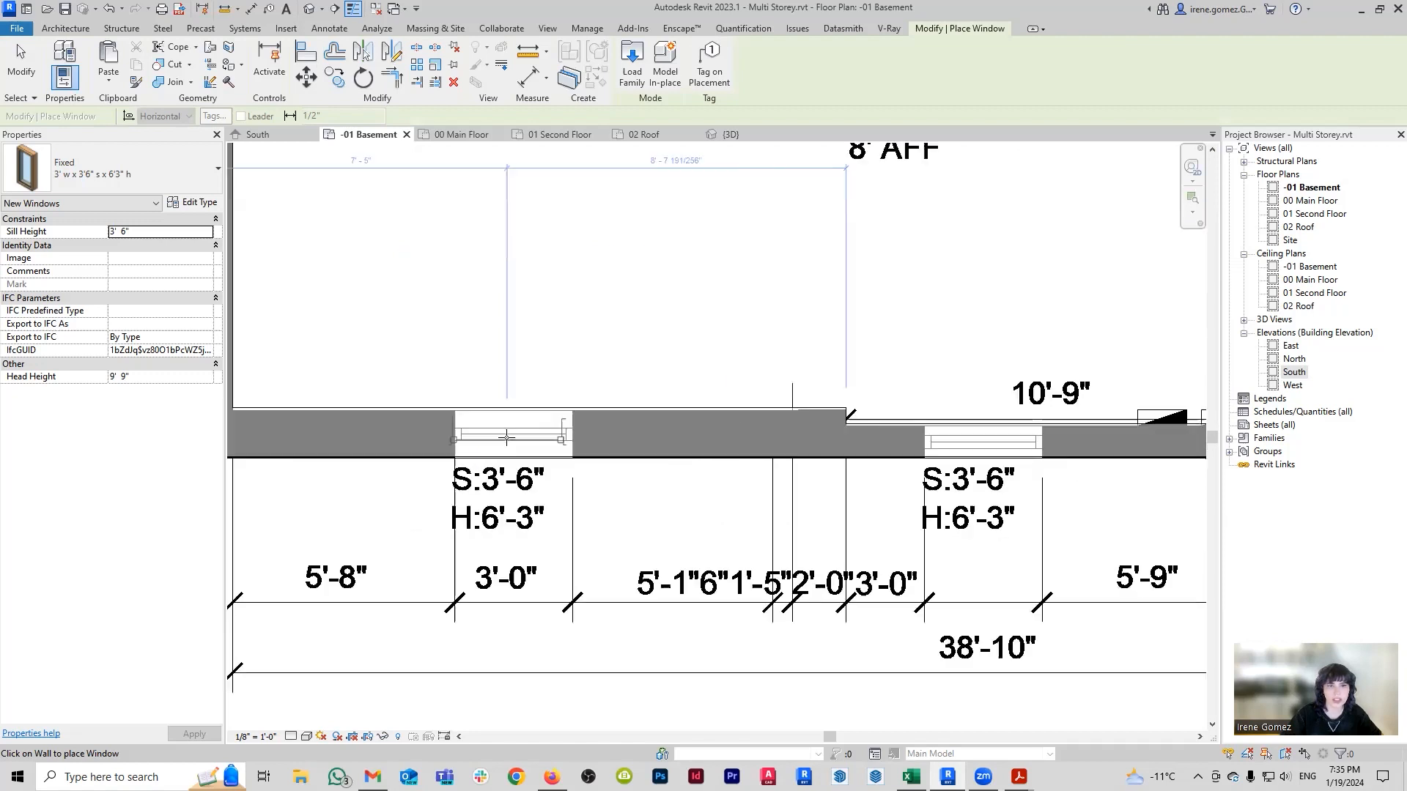
scroll(506, 438, "up", 1)
left_click(506, 440)
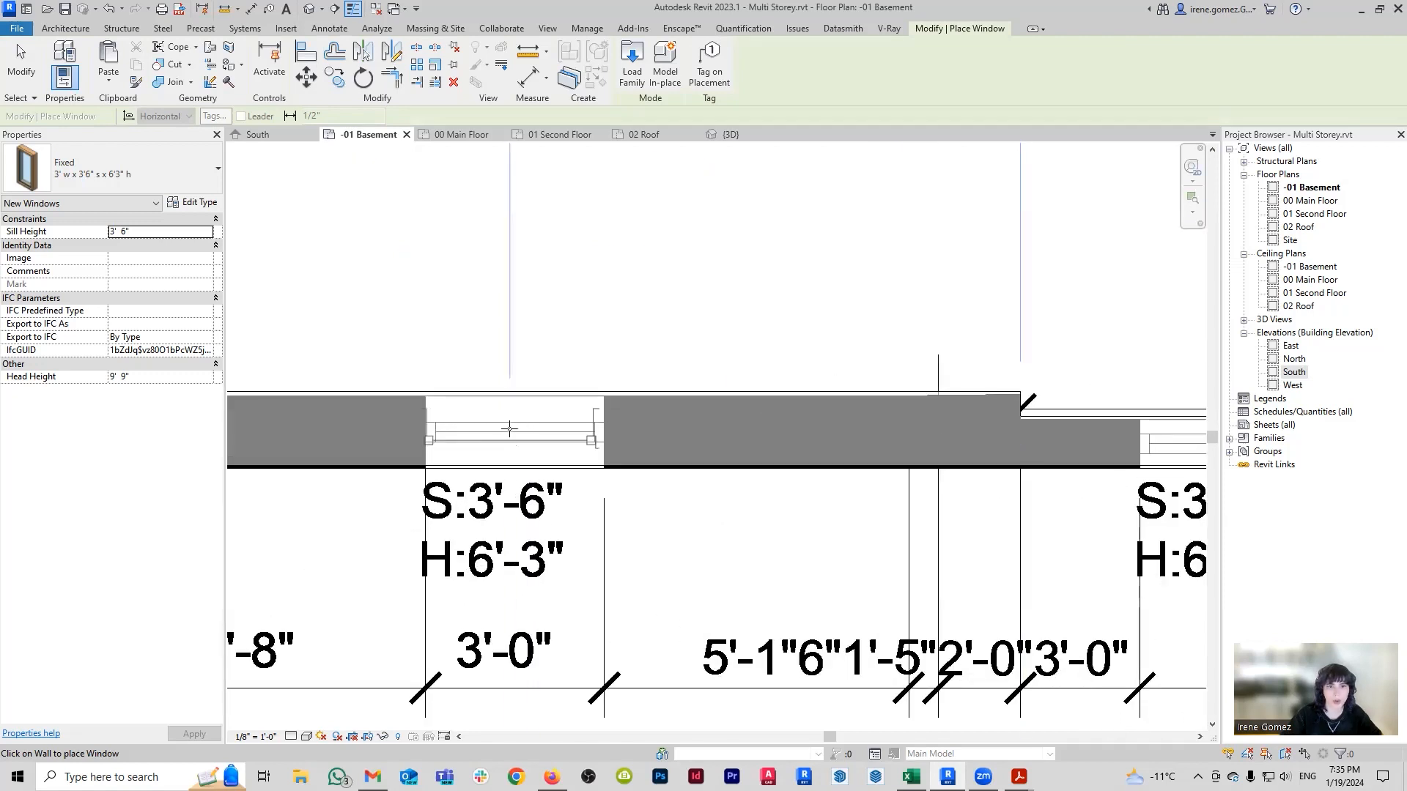
key("Escape")
key("Escape")
scroll(506, 466, "up", 1)
scroll(438, 473, "up", 1)
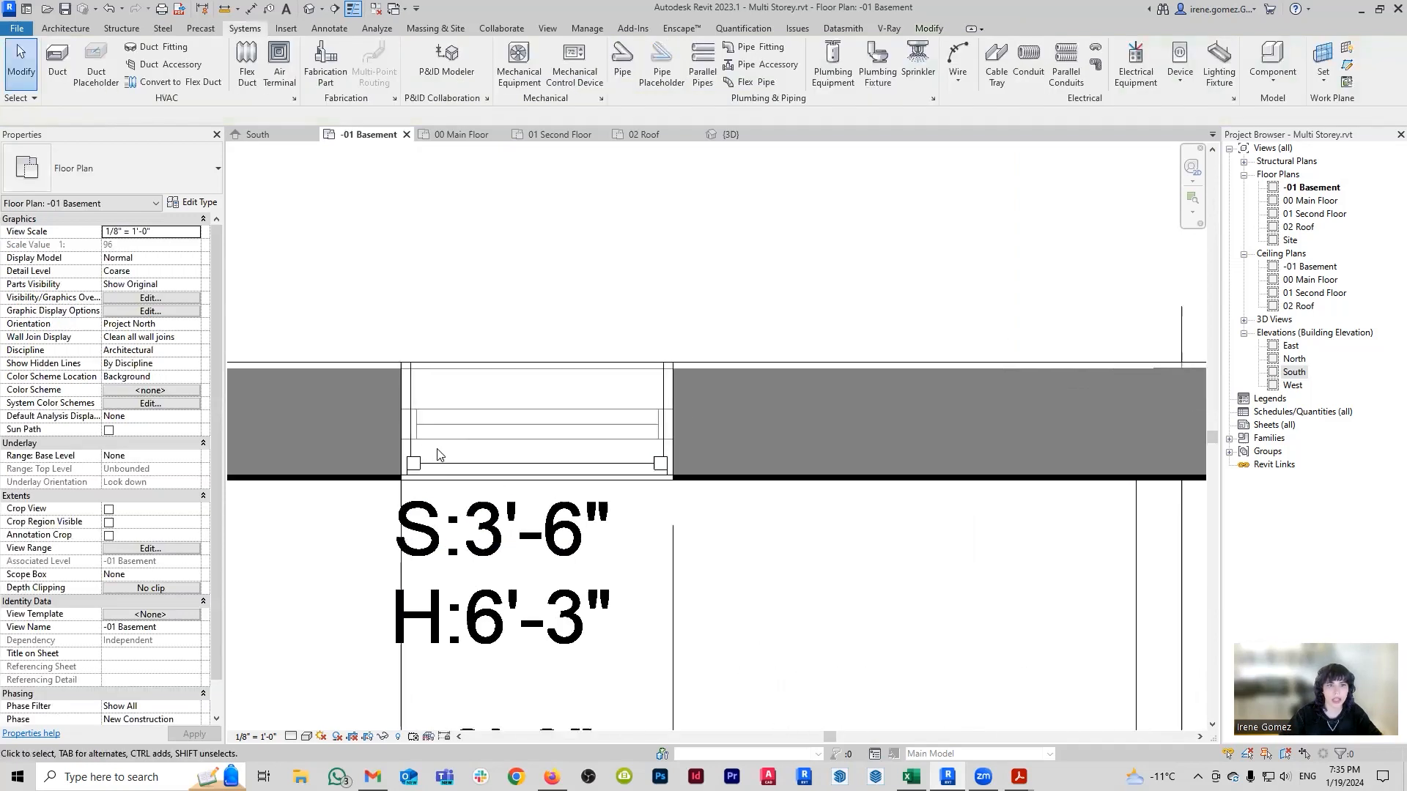
Inspect the placed window in the 3D view, then return to the basement floor plan.
scroll(553, 414, "down", 2)
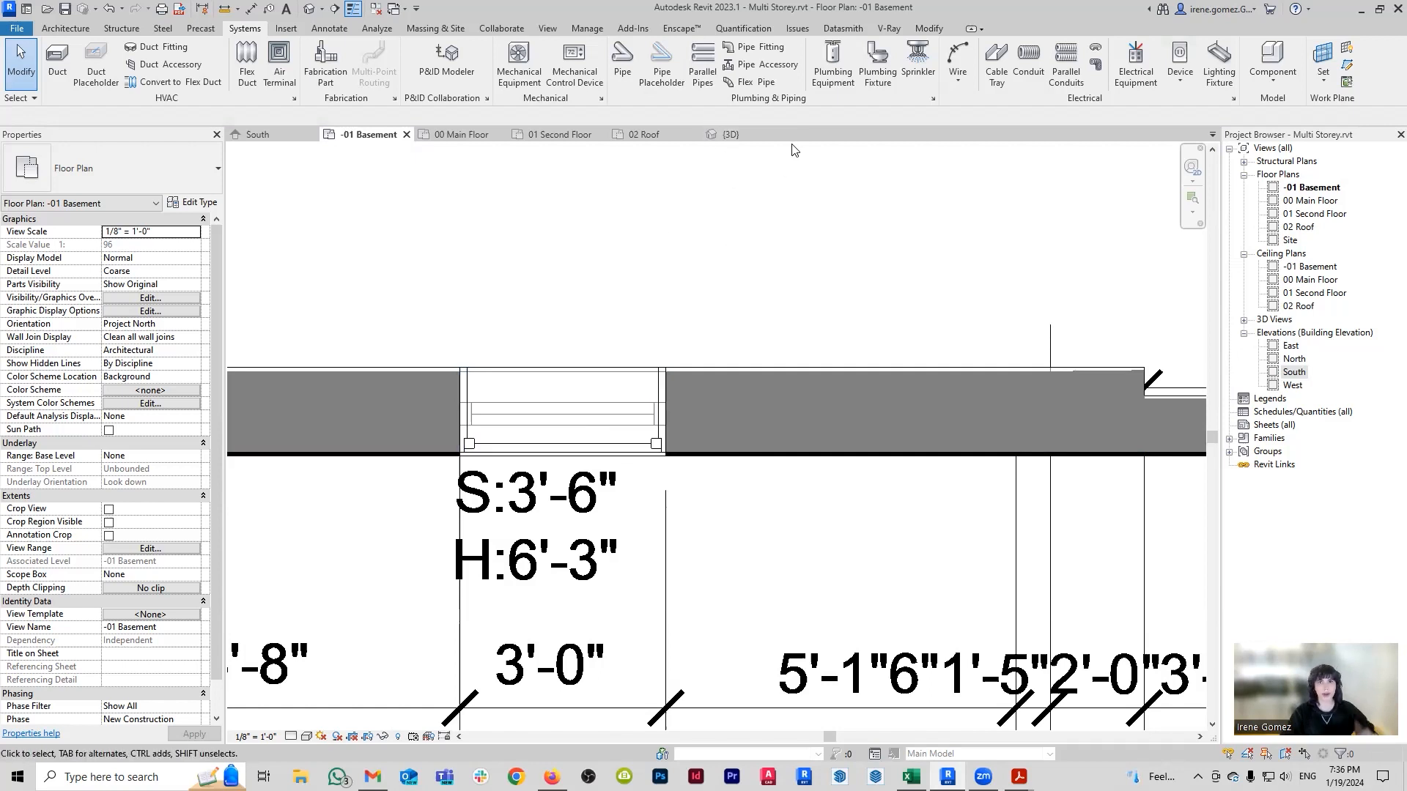
left_click(756, 133)
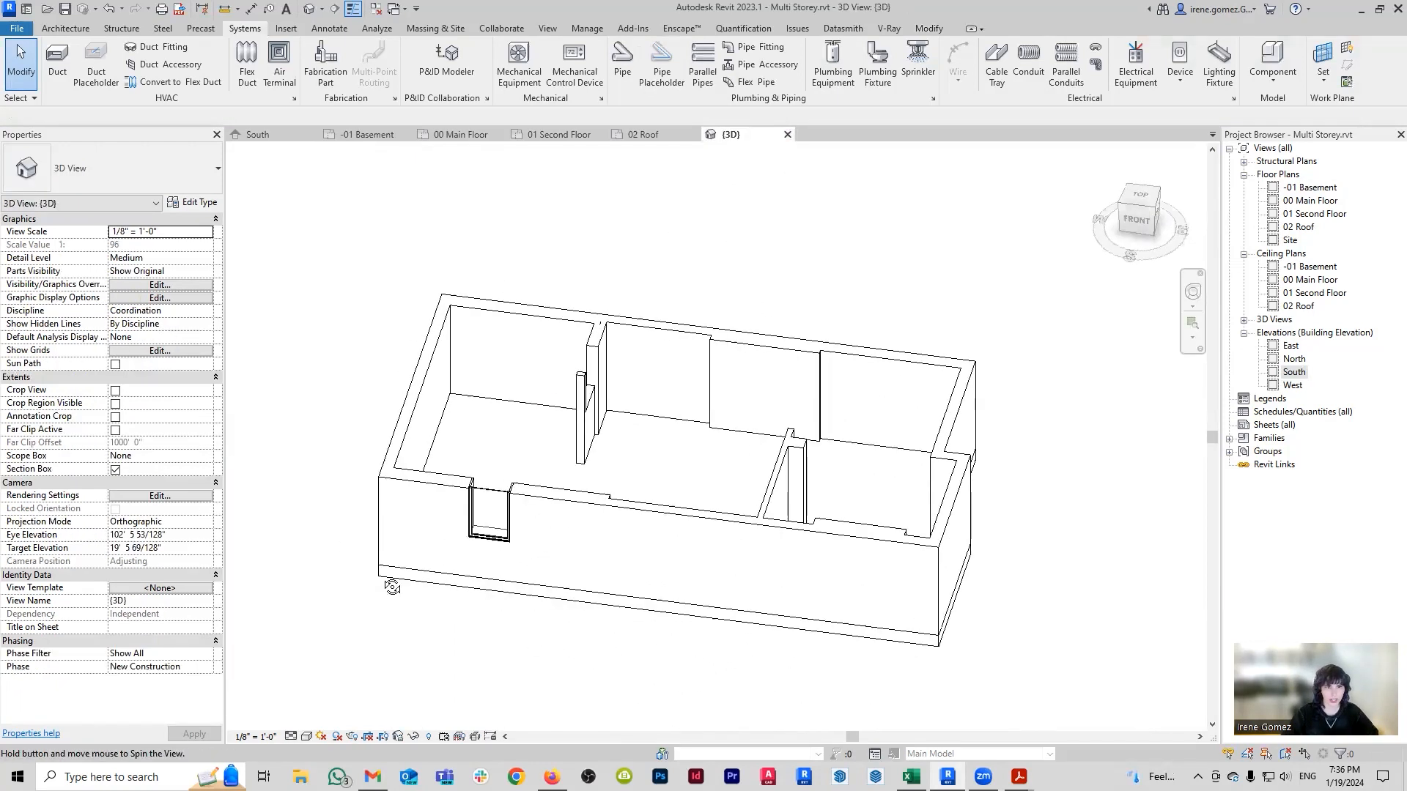
scroll(425, 553, "up", 5)
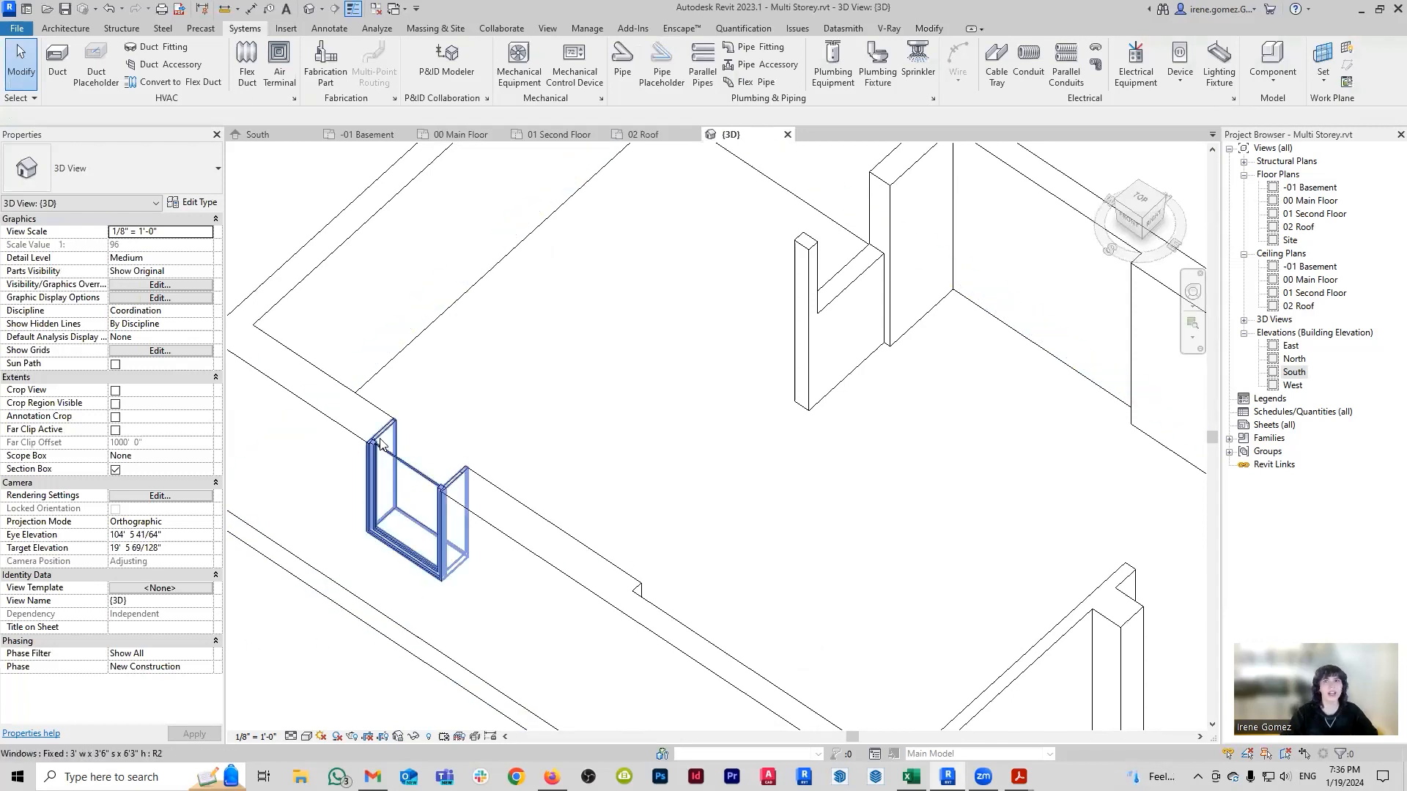
scroll(575, 469, "up", 1)
left_click(364, 134)
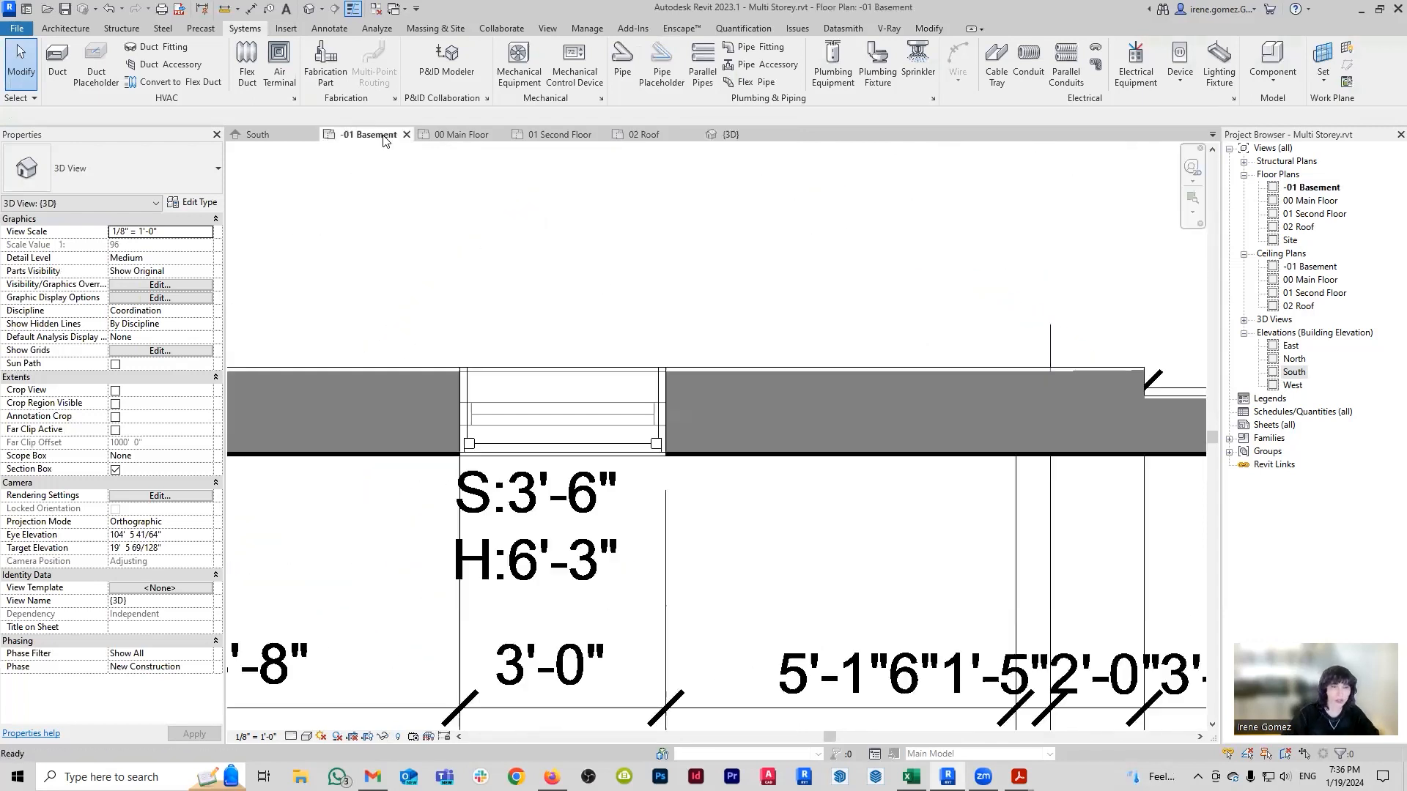
Review the placed window's type dimensions, including its Window Inset, and close the type properties without changing them.
left_click(636, 453)
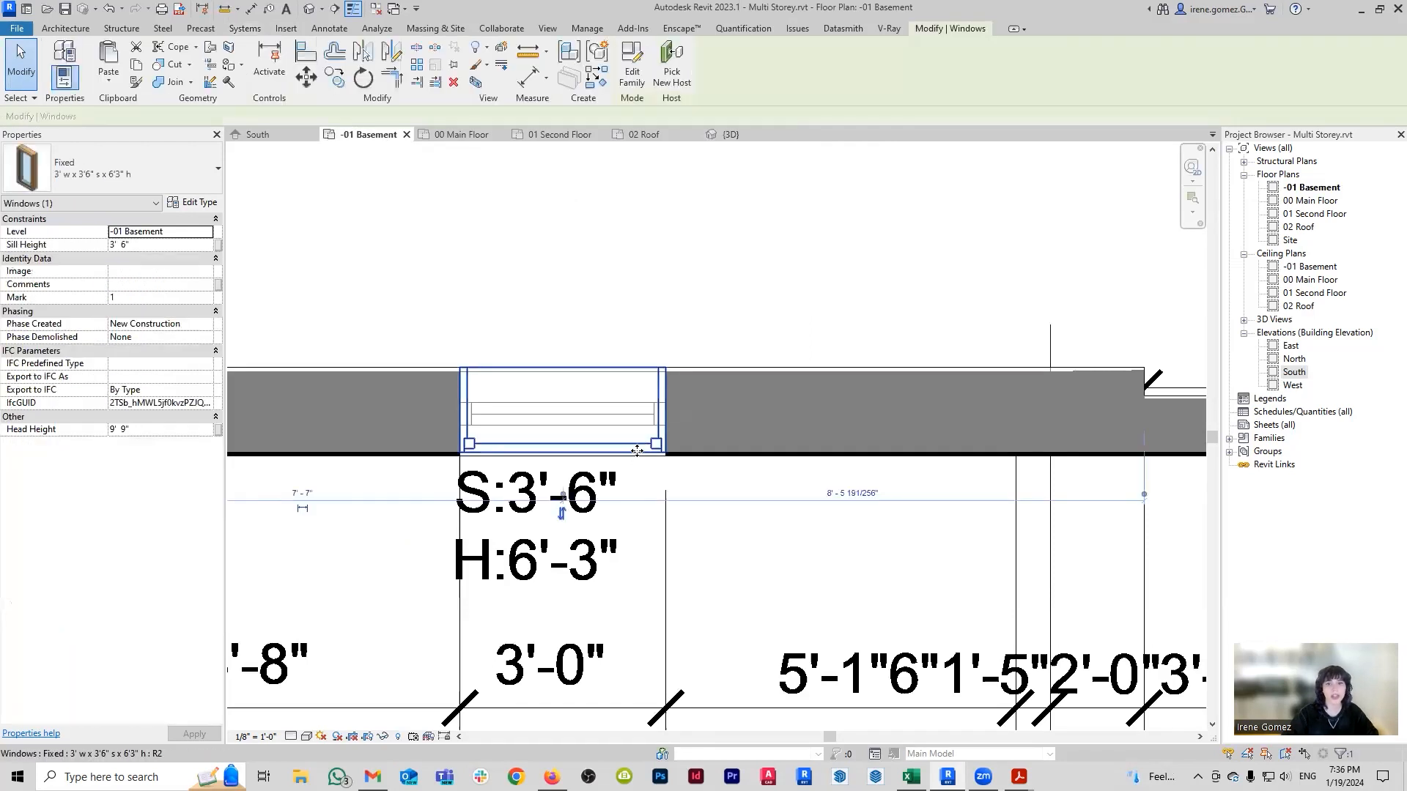
left_click(191, 203)
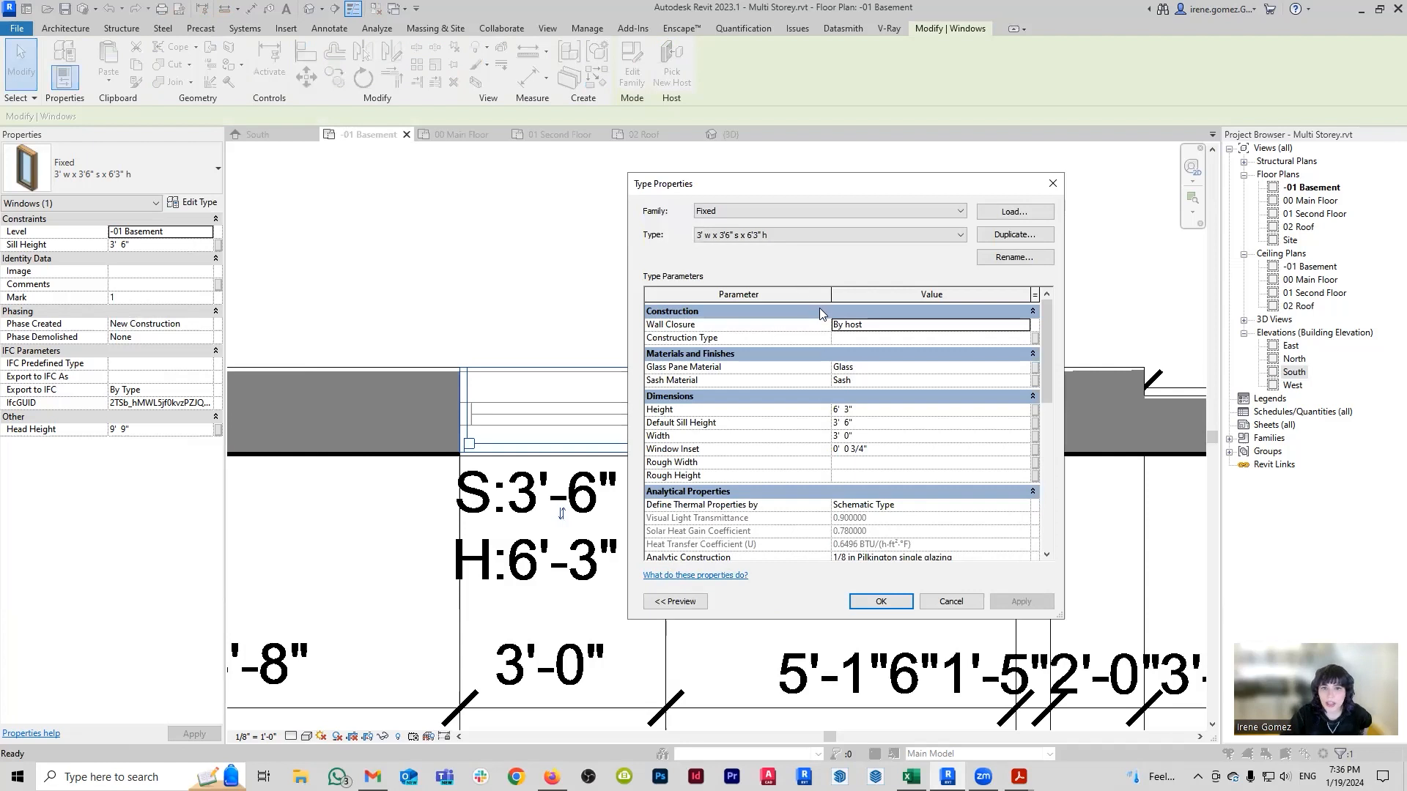
left_click(878, 450)
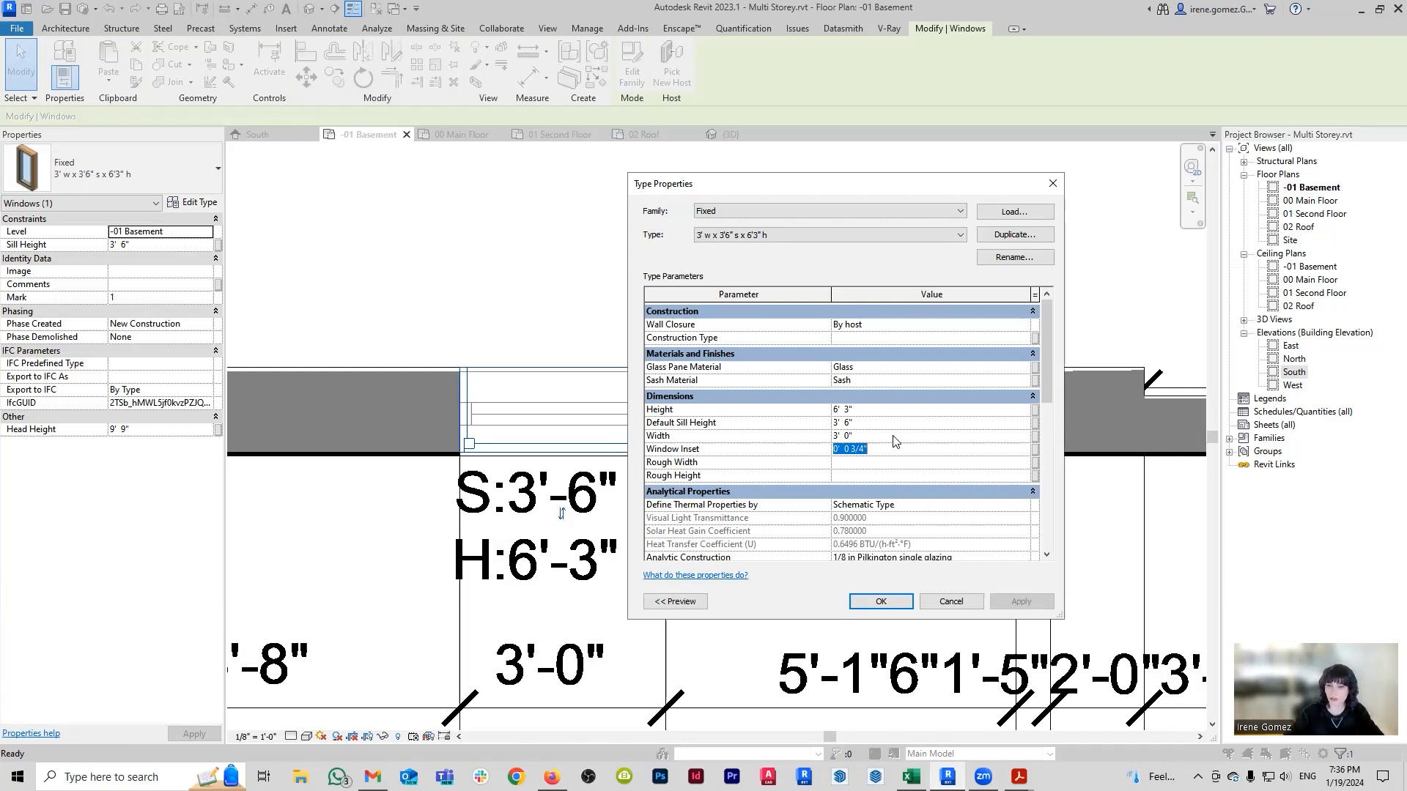
left_click(856, 601)
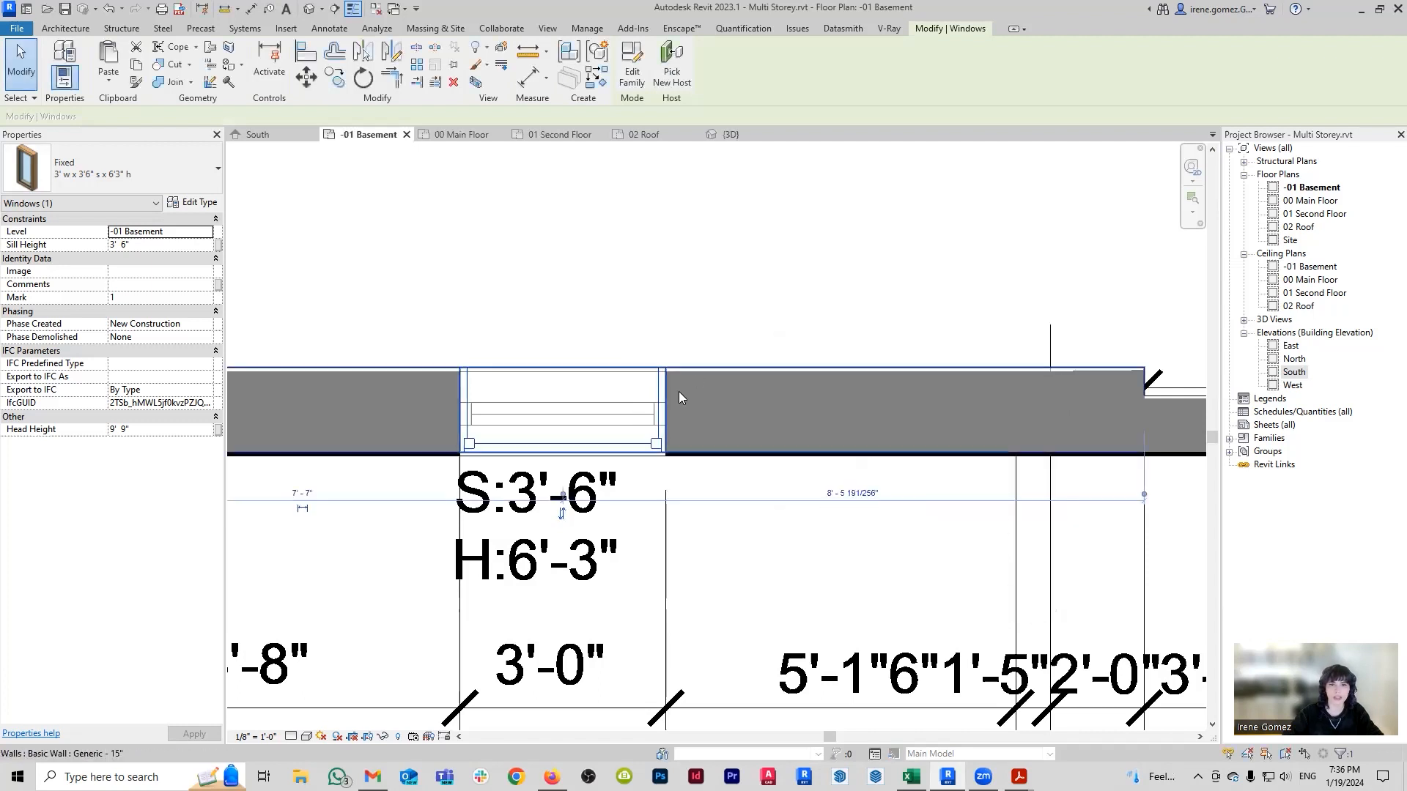
Compare the placed window with the imported drawing and examine the neighbouring 3'-0" window opening along the south wall.
scroll(678, 398, "down", 3)
scroll(670, 448, "up", 3)
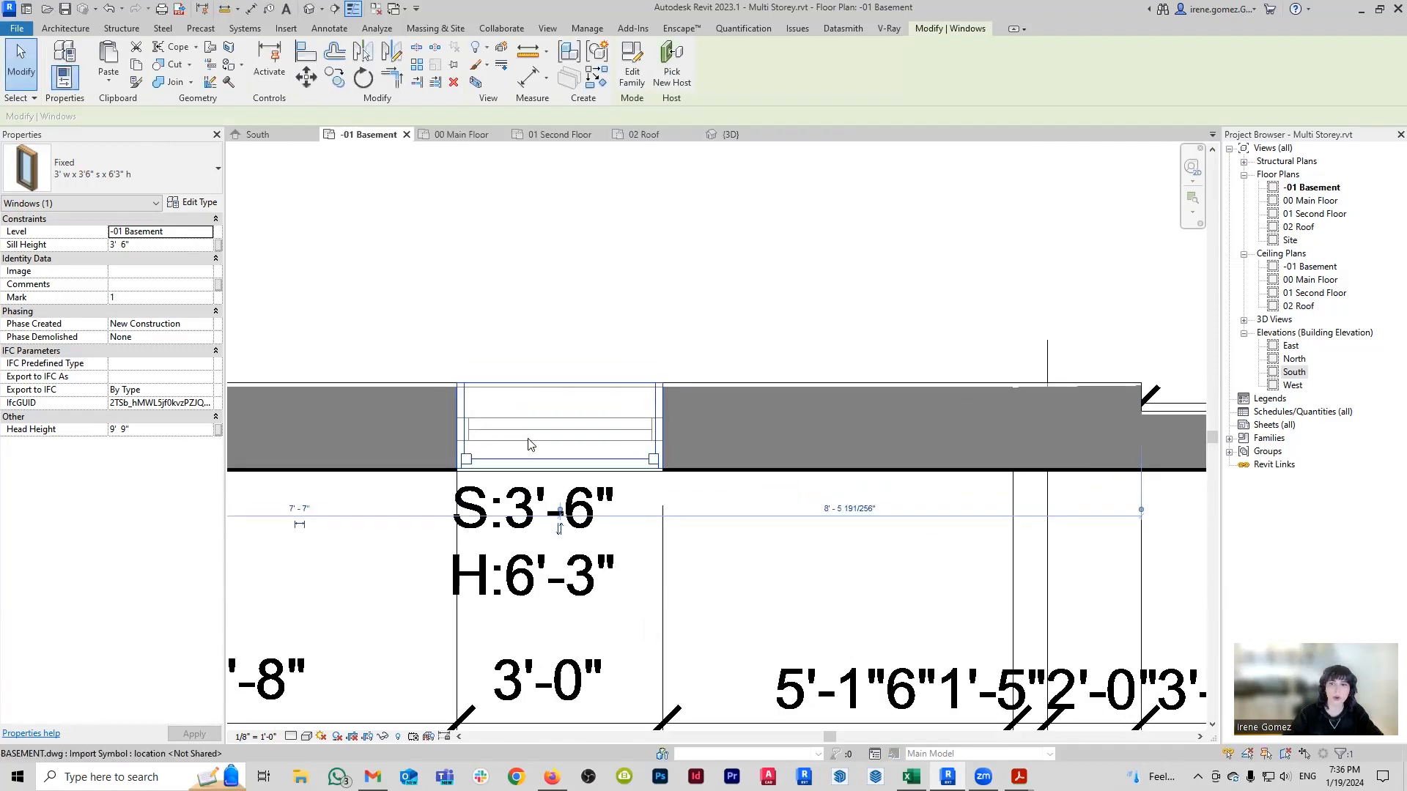
scroll(530, 444, "down", 4)
scroll(473, 447, "up", 3)
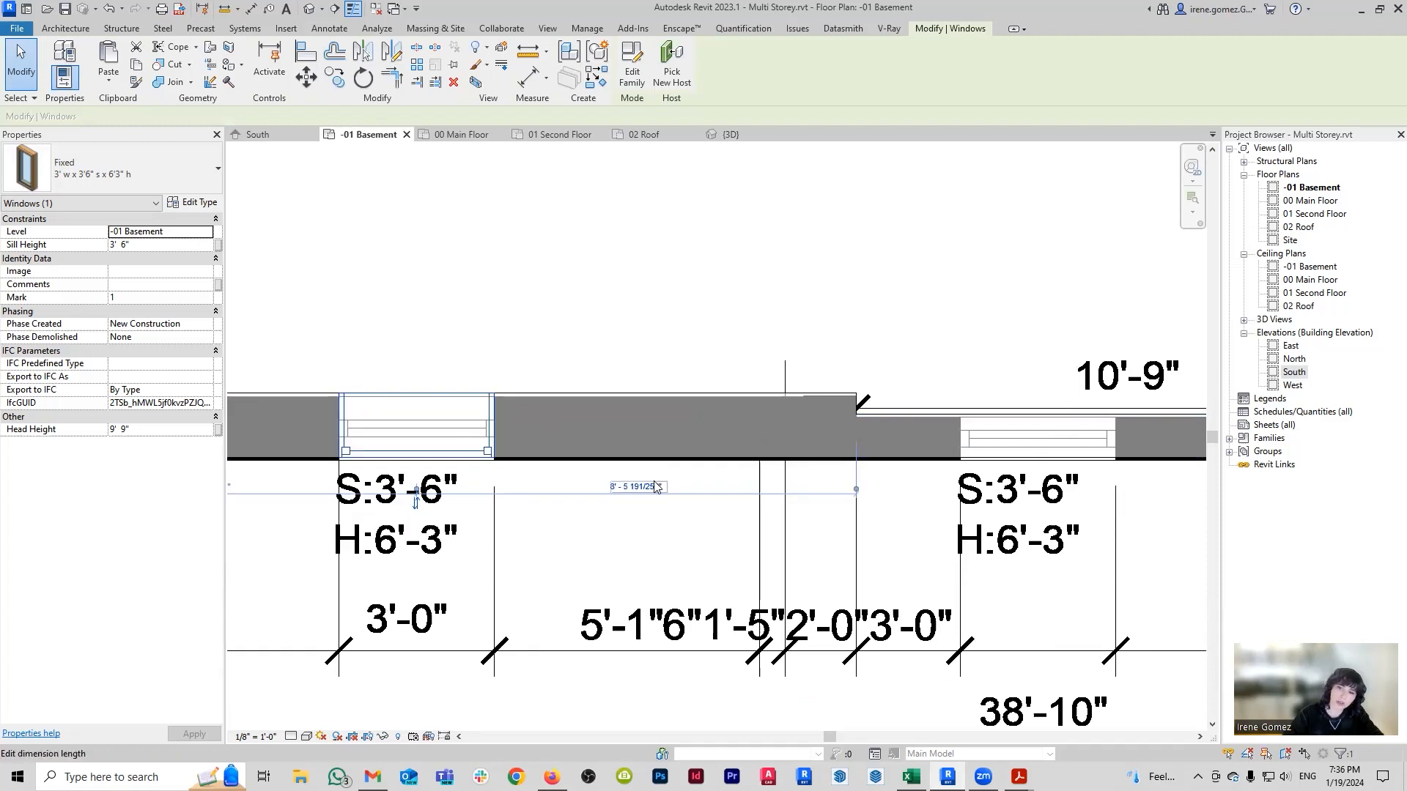
middle_click_drag(670, 492, 857, 486)
scroll(641, 443, "up", 2)
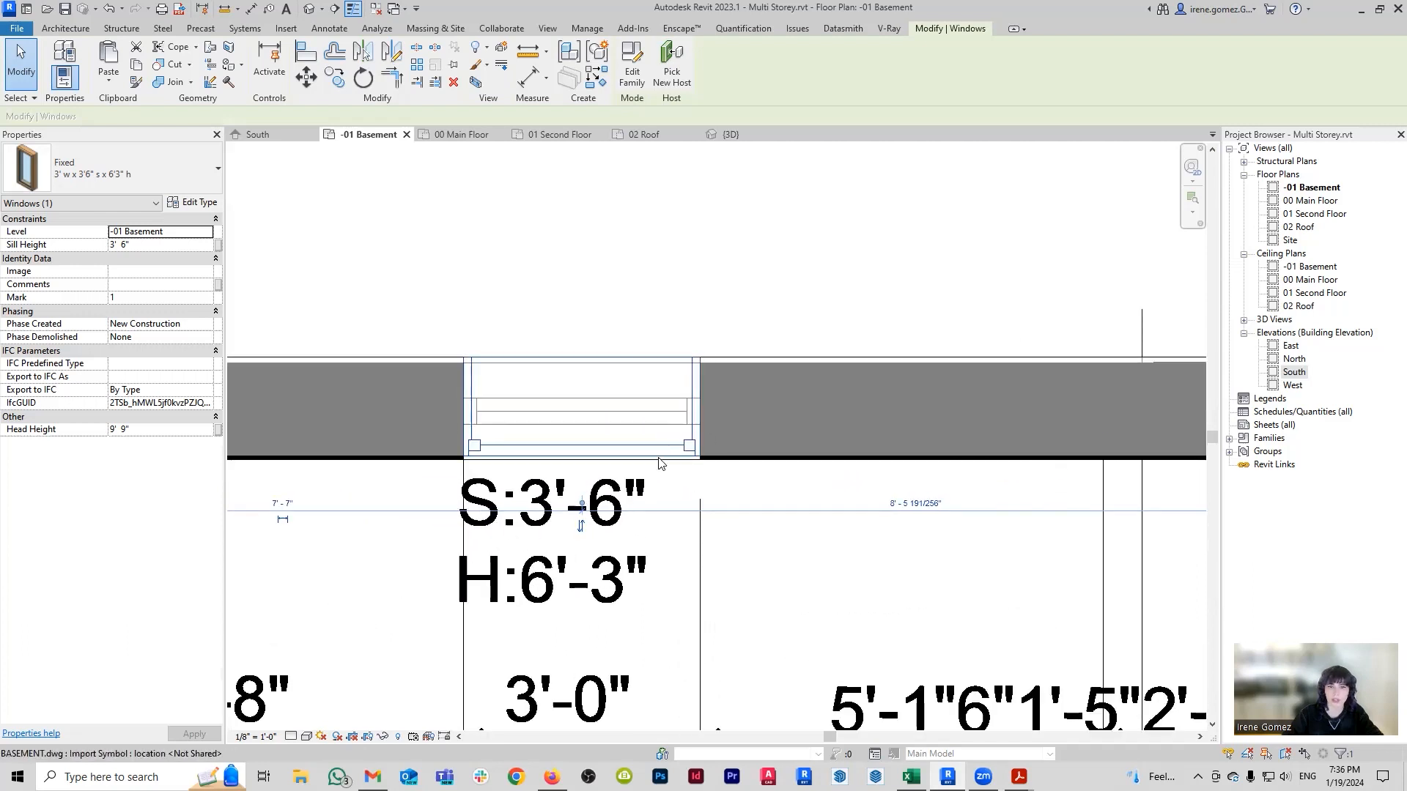
scroll(642, 443, "down", 4)
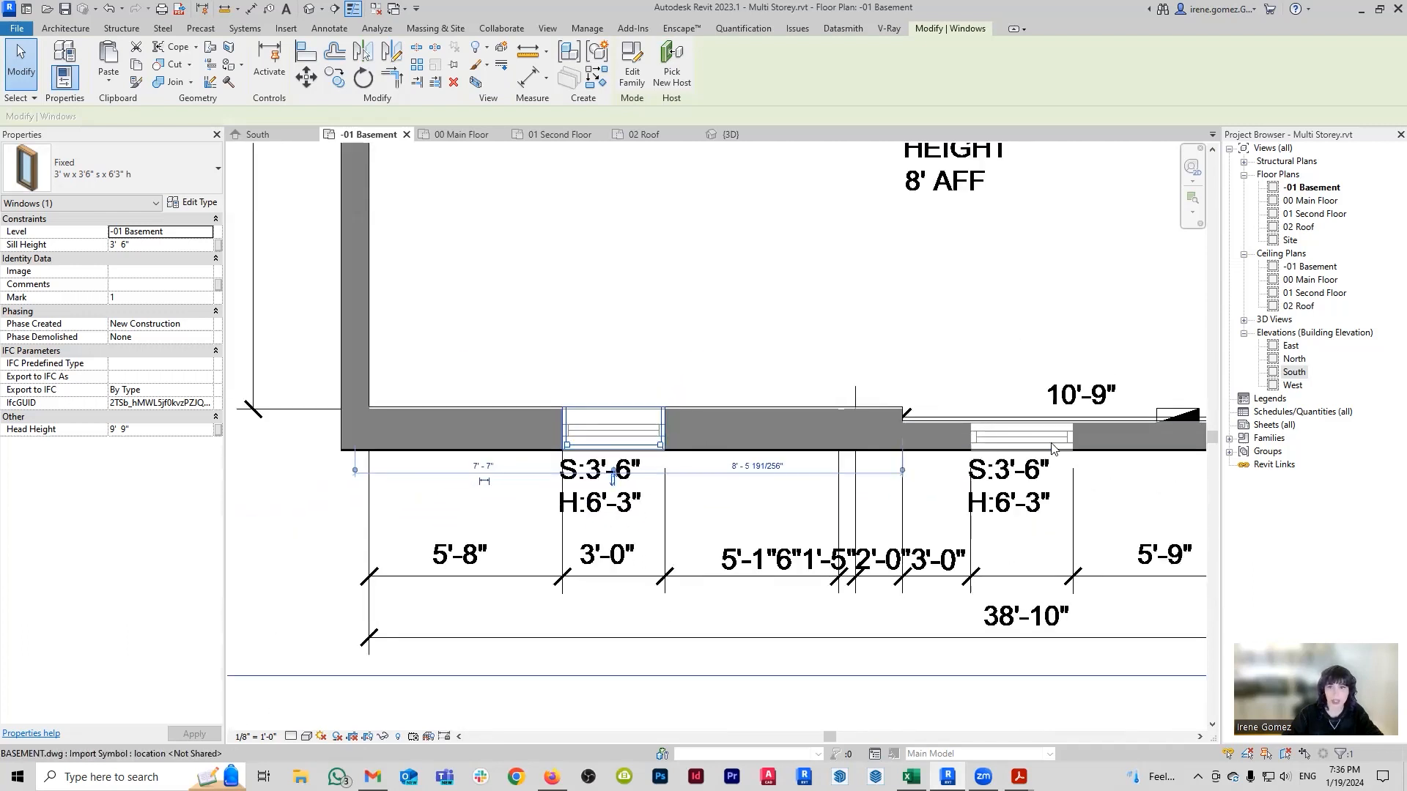
middle_click_drag(709, 501, 809, 472)
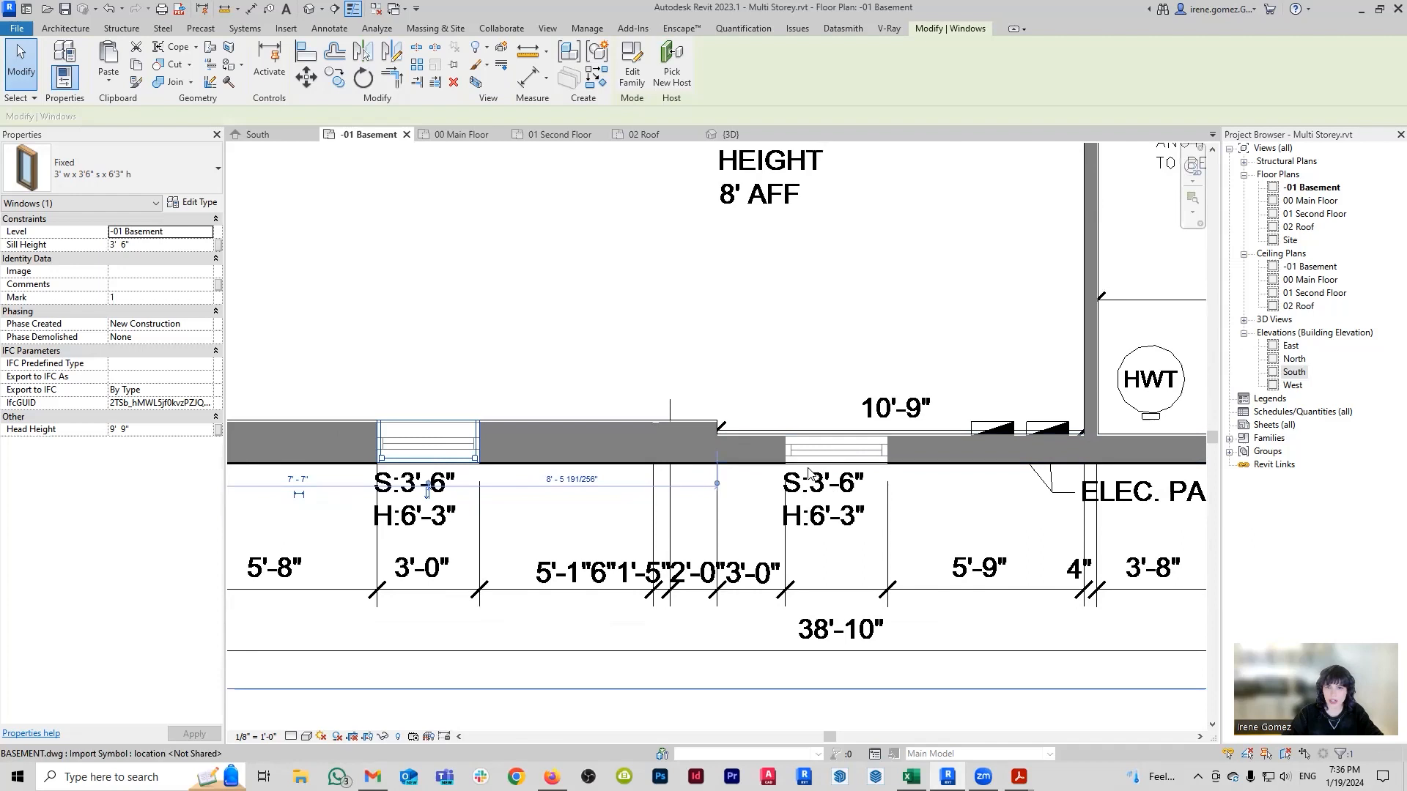
middle_click_drag(883, 536, 831, 515)
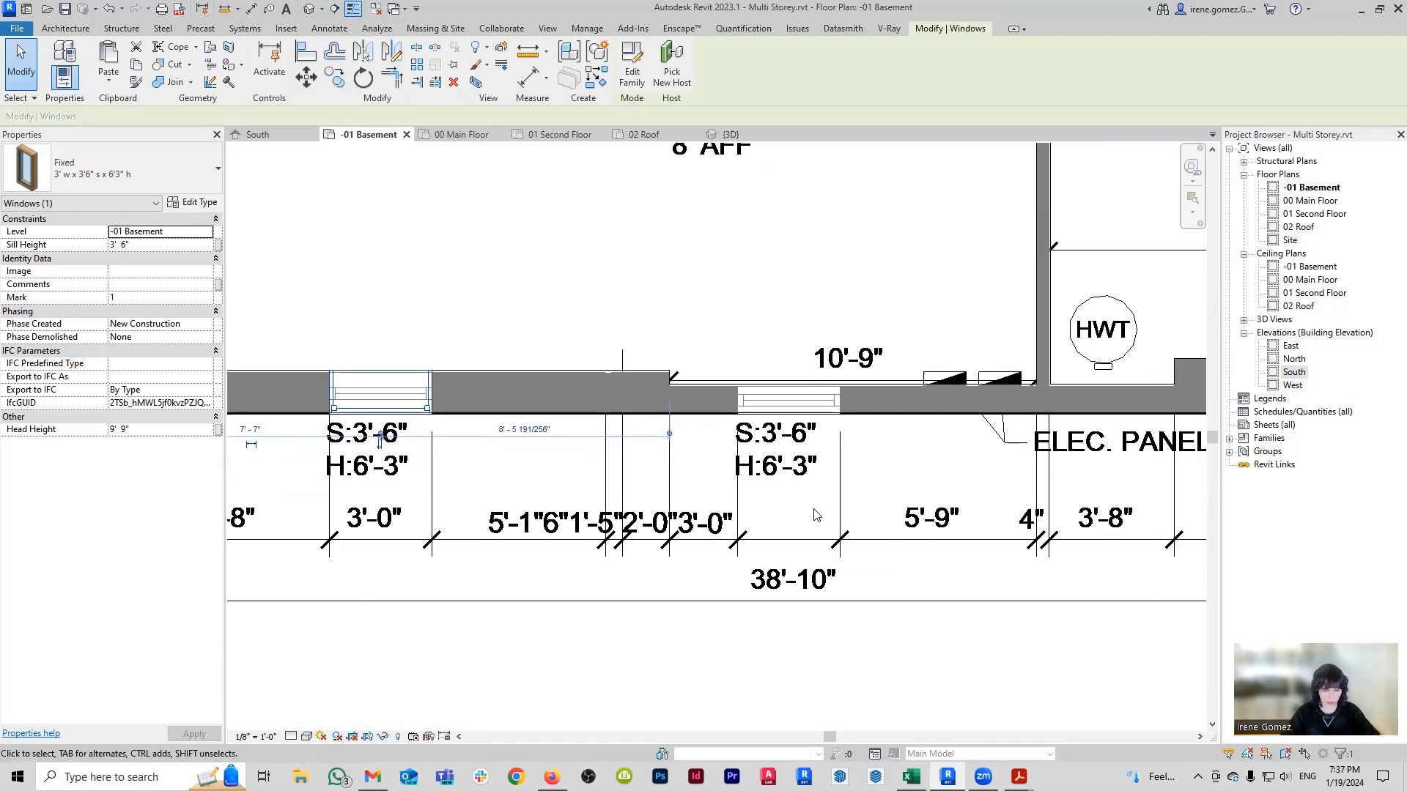
key("i")
key("w")
key("n")
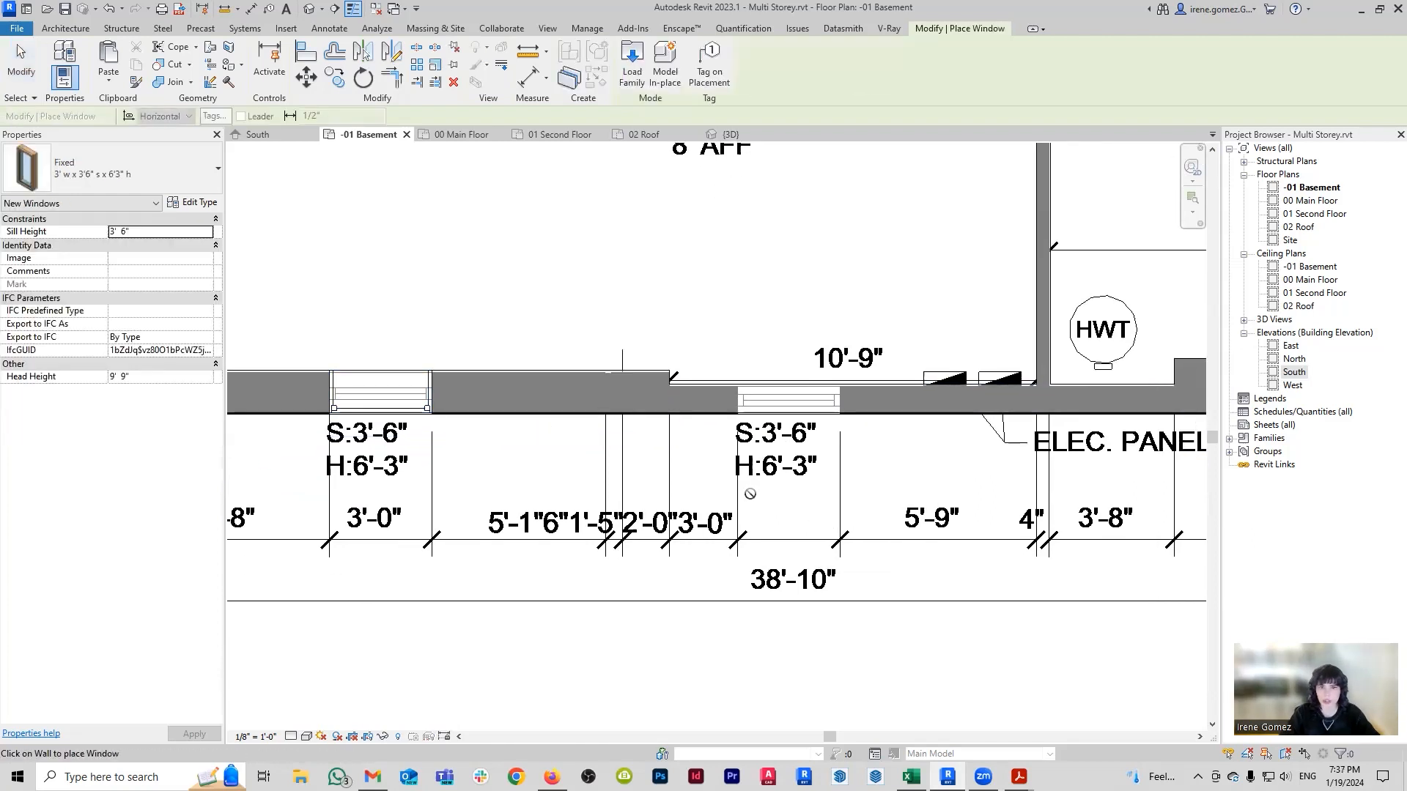
key("Escape")
key("d")
key("i")
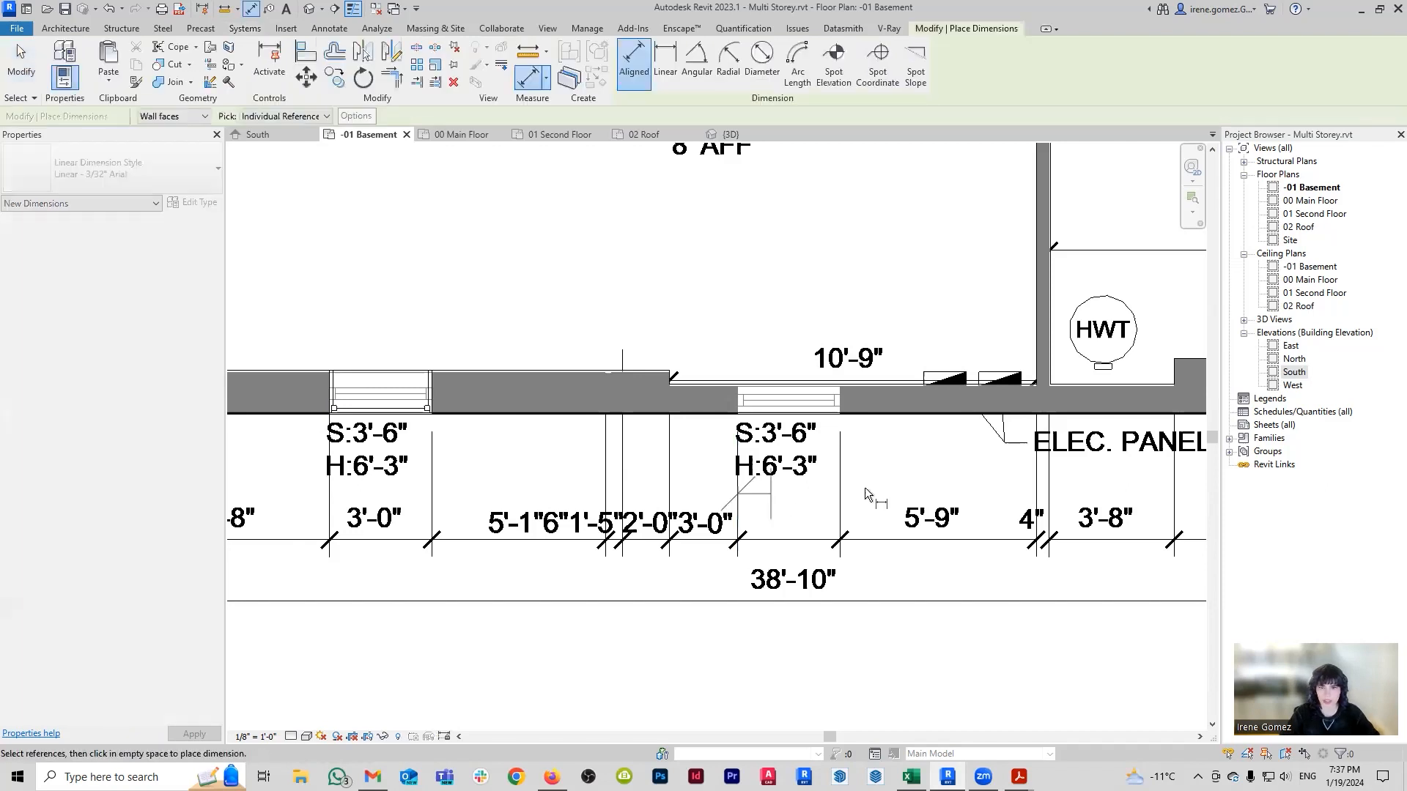
left_click(841, 500)
key("Escape")
key("Escape")
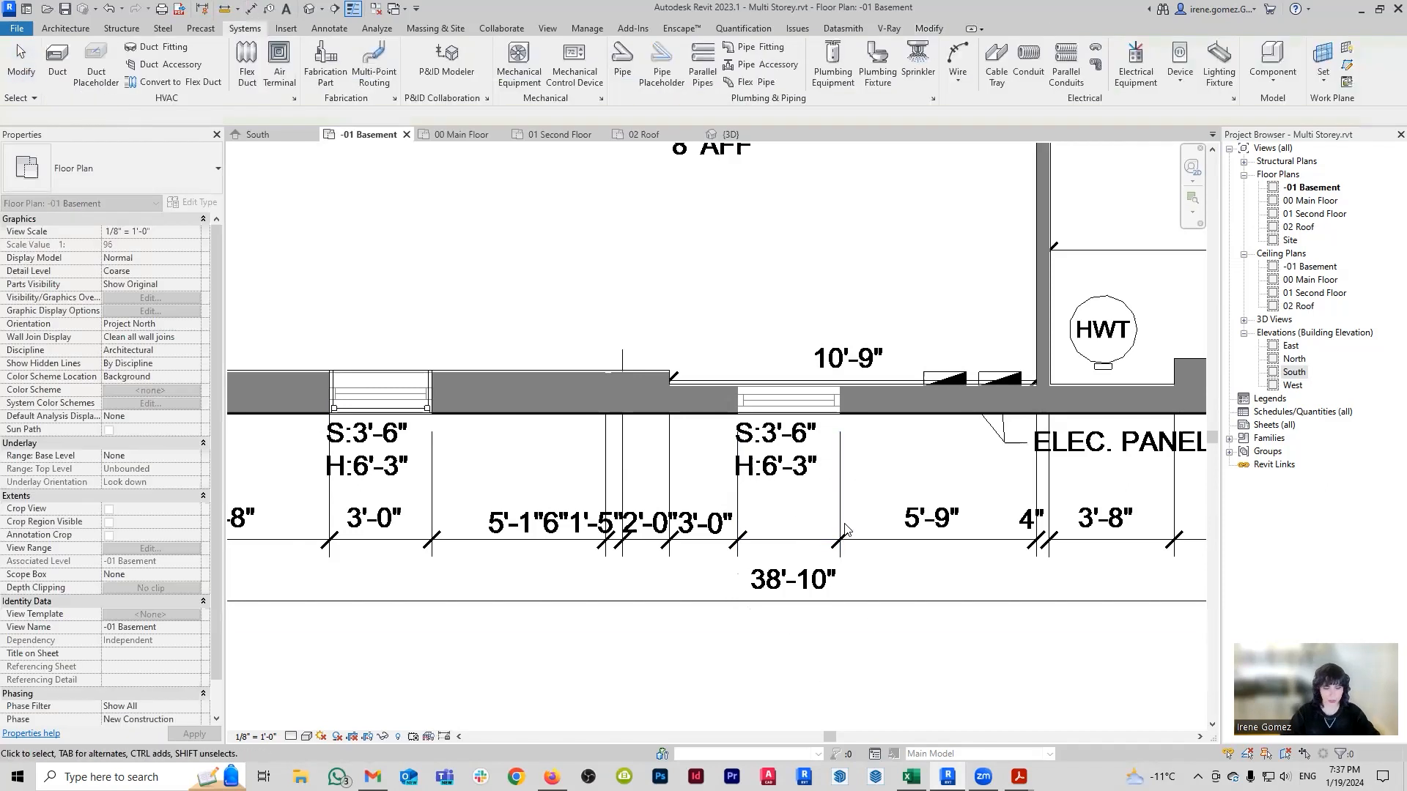
Place a 3' w x 3'6" s x 6'3" h Fixed window in the south basement wall, over the drawing's eastern 3'-0" opening.
key("w")
key("n")
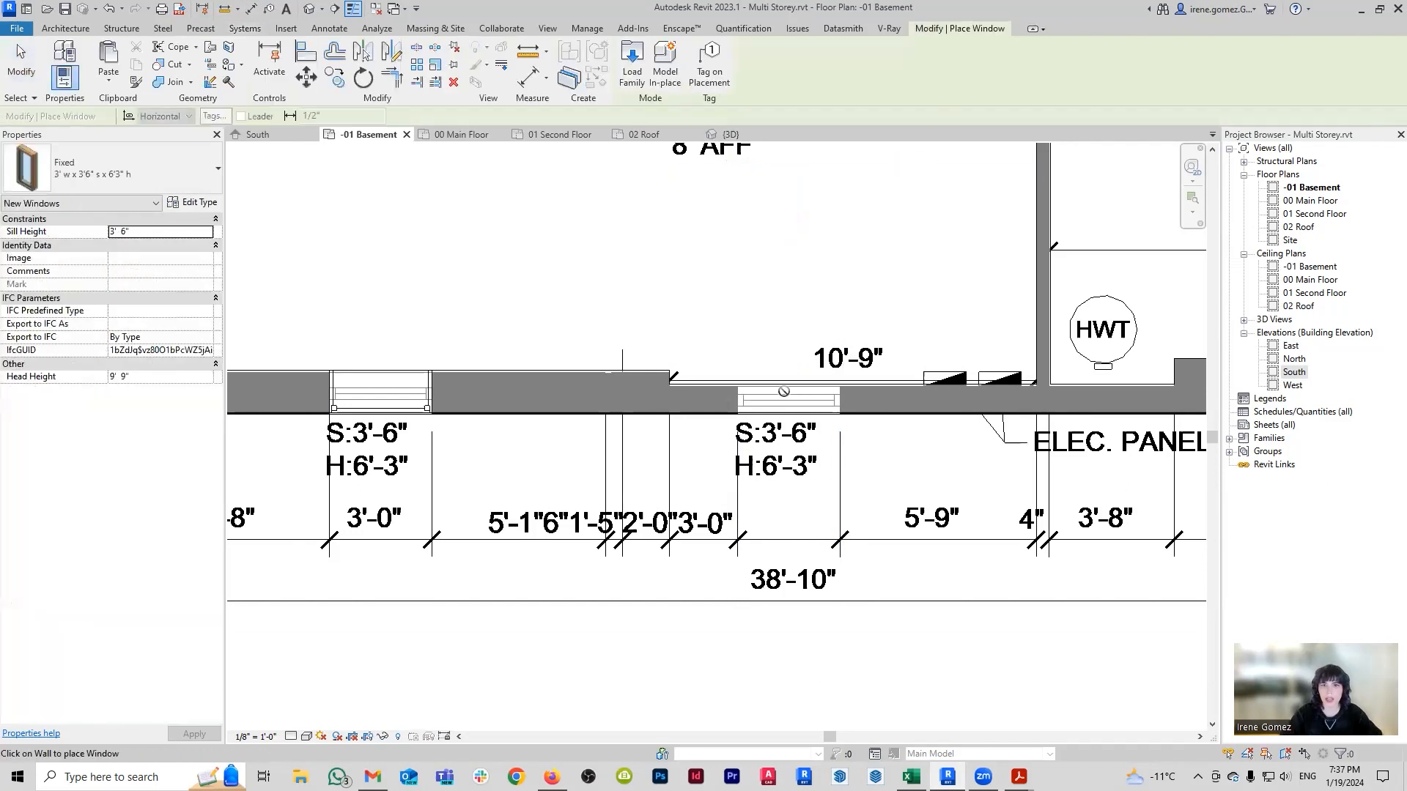
scroll(785, 407, "up", 1)
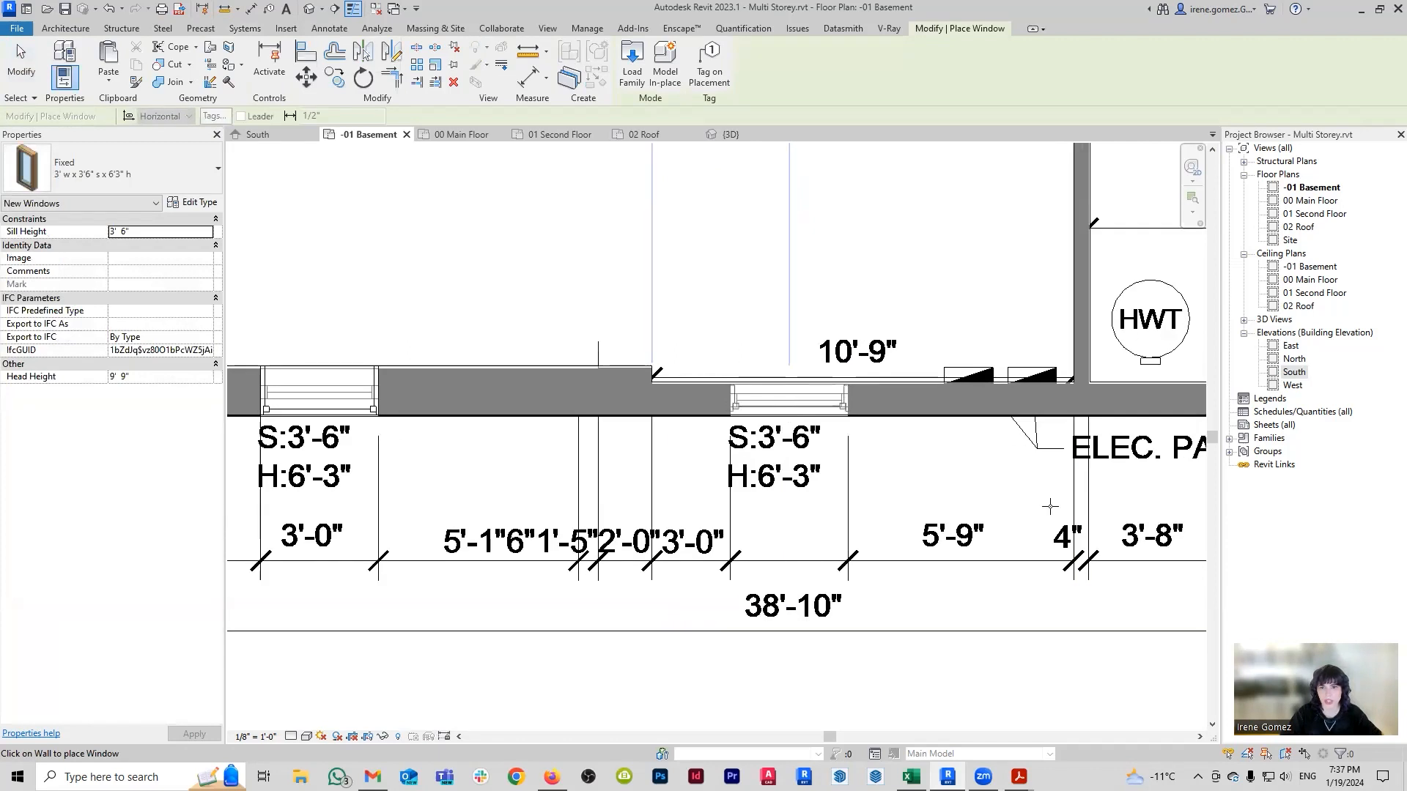
middle_click_drag(1050, 506, 949, 540)
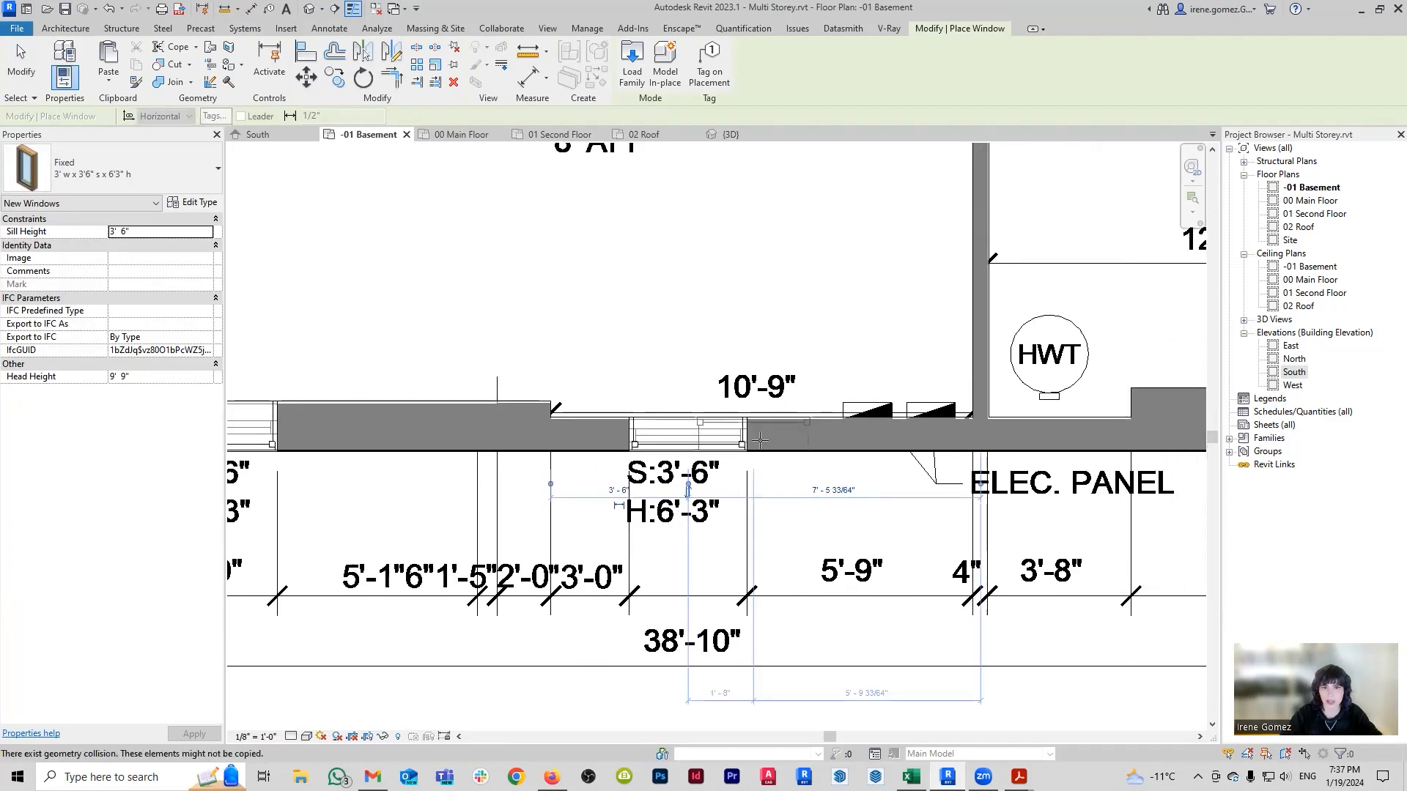
scroll(761, 441, "up", 1)
Examine the imported drawing around the basement perimeter for remaining window openings, including the size notes beside the furnace room's east opening.
scroll(641, 477, "down", 2)
middle_click_drag(1185, 479, 912, 490)
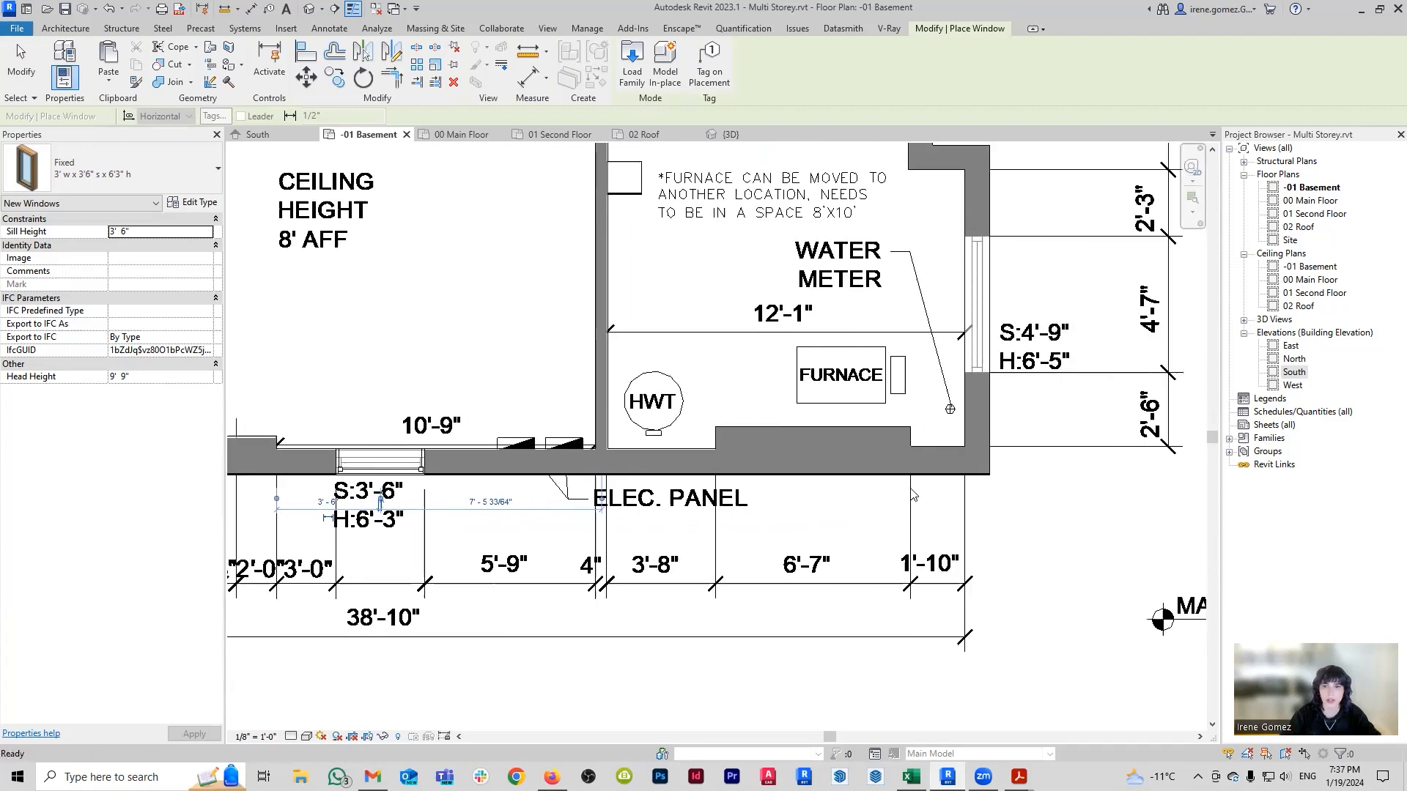
middle_click_drag(1093, 281, 938, 475)
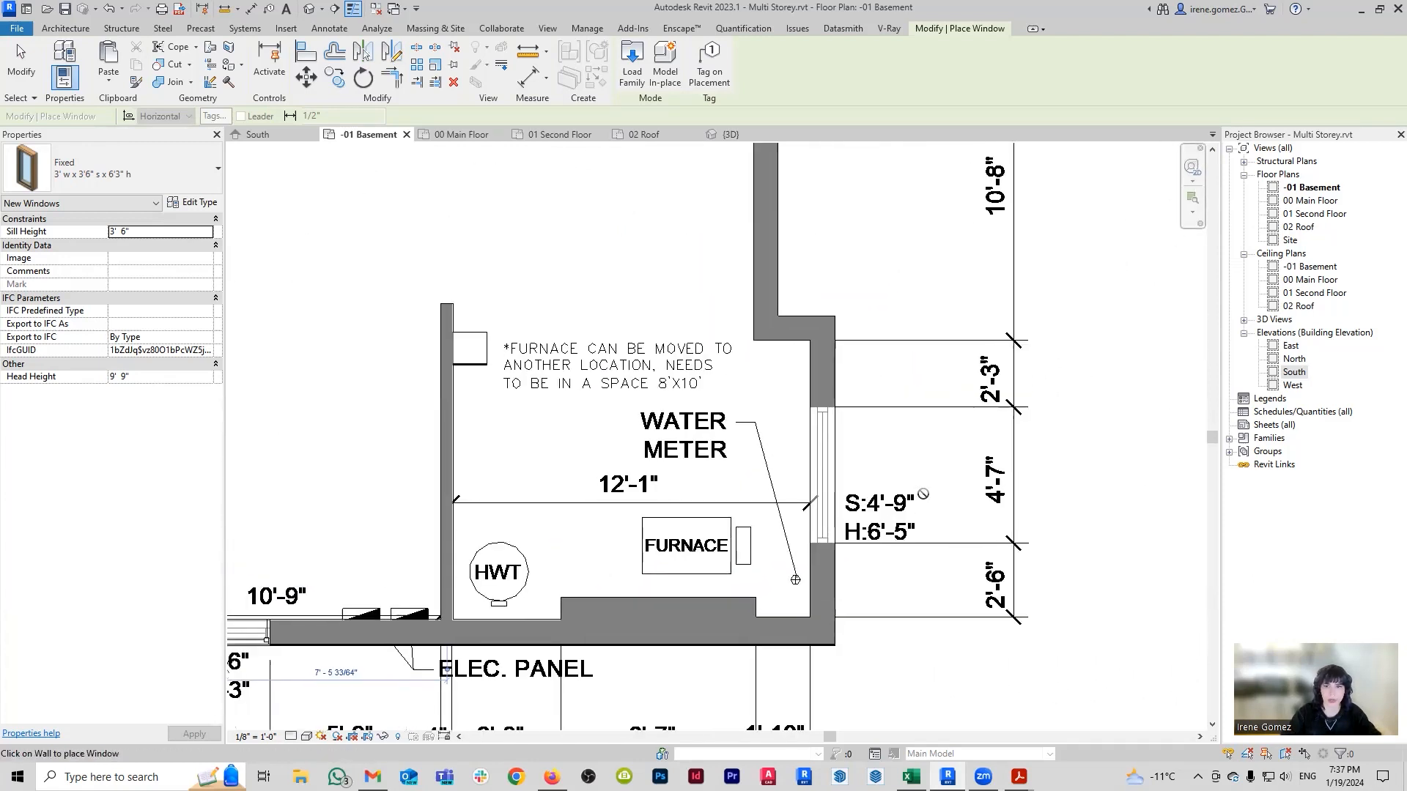
middle_click_drag(737, 212, 863, 497)
scroll(775, 375, "up", 1)
middle_click_drag(776, 375, 1135, 388)
middle_click_drag(440, 418, 944, 218)
middle_click_drag(562, 672, 493, 409)
scroll(493, 418, "down", 1)
middle_click_drag(1077, 432, 577, 465)
middle_click_drag(819, 481, 571, 523)
scroll(945, 473, "up", 2)
middle_click_drag(945, 472, 801, 508)
scroll(803, 504, "up", 1)
middle_click_drag(702, 504, 870, 474)
scroll(1022, 395, "up", 1)
scroll(763, 461, "down", 1)
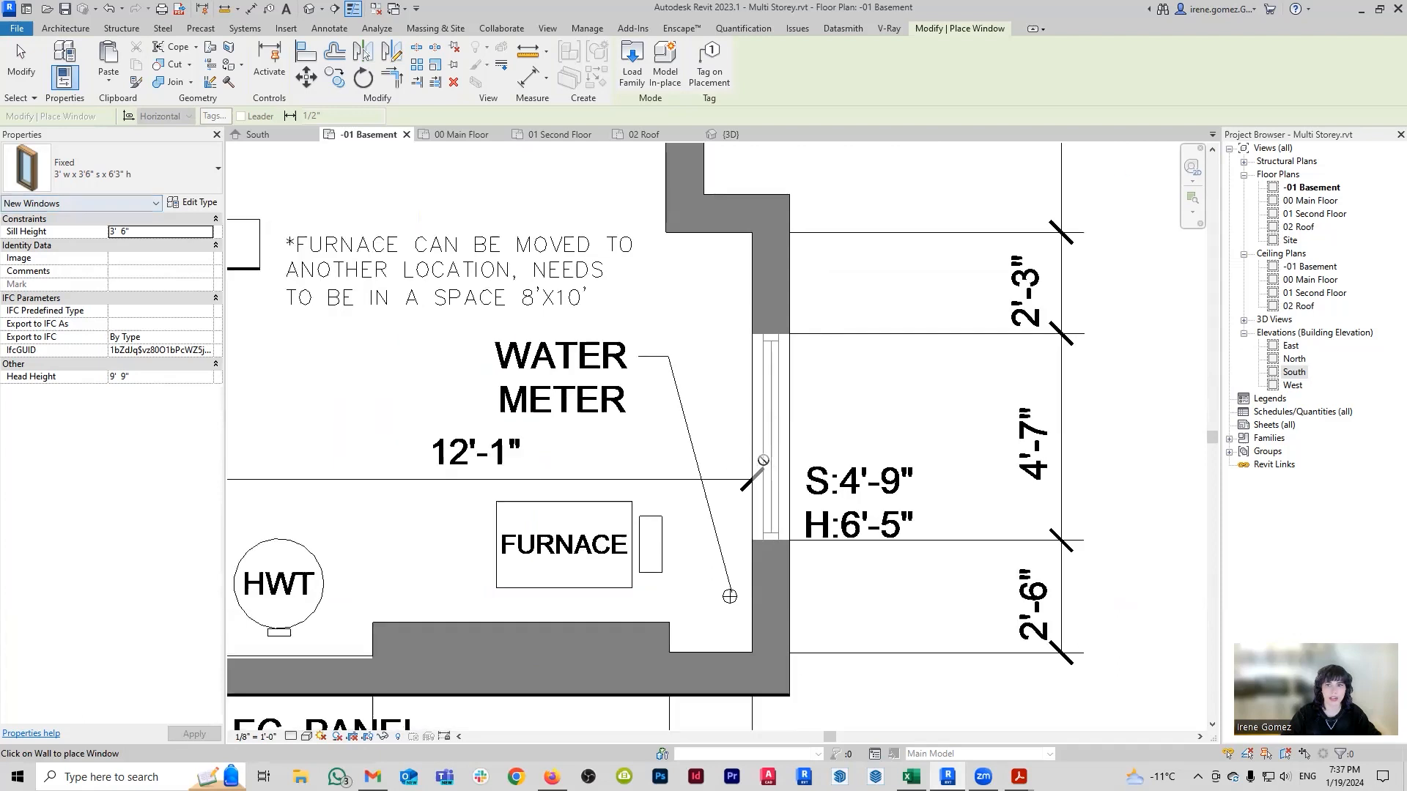
scroll(763, 461, "down", 1)
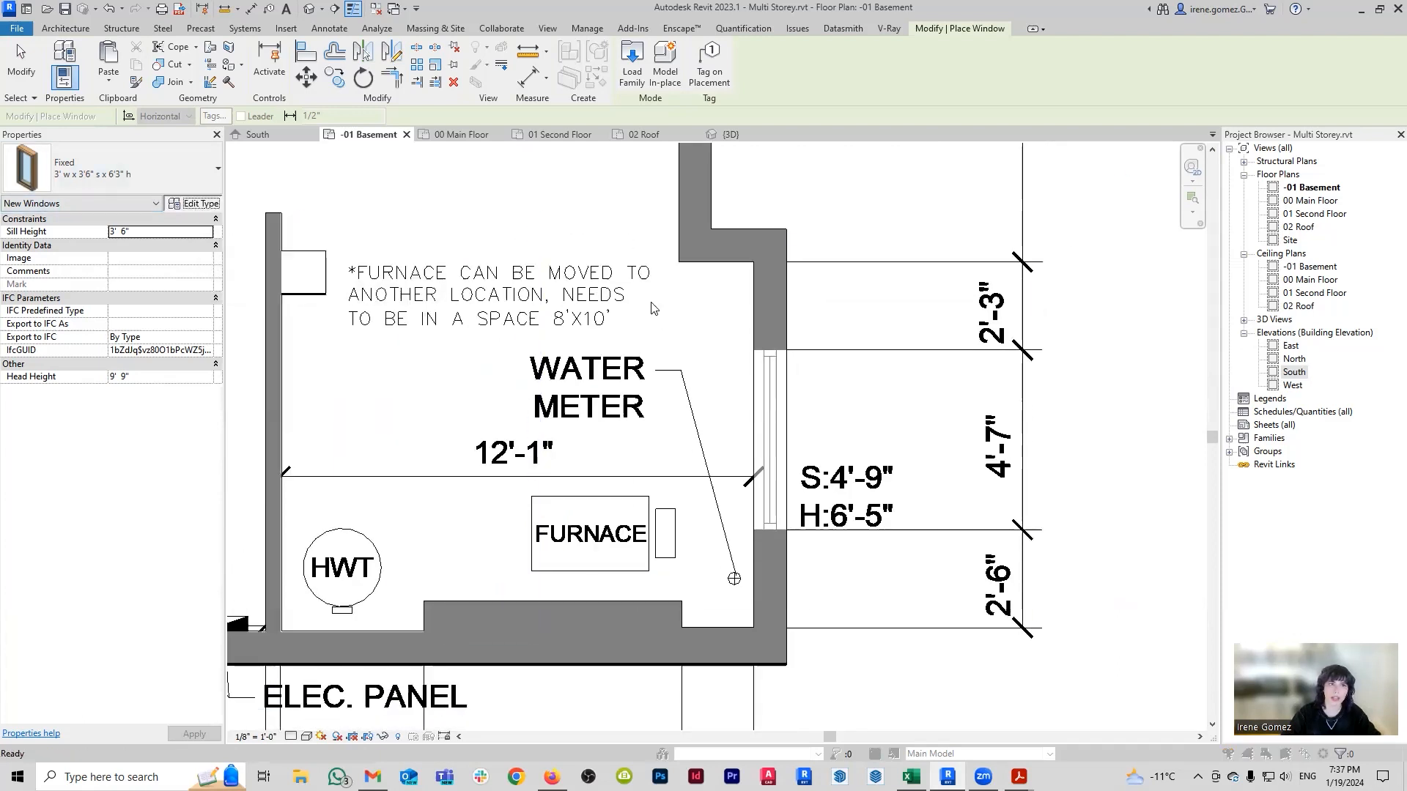
Duplicate the current Fixed window type and name the copy 4'7" w x 4'9" s x 6'5" h.
left_click_drag(733, 177, 290, 188)
left_click(572, 241)
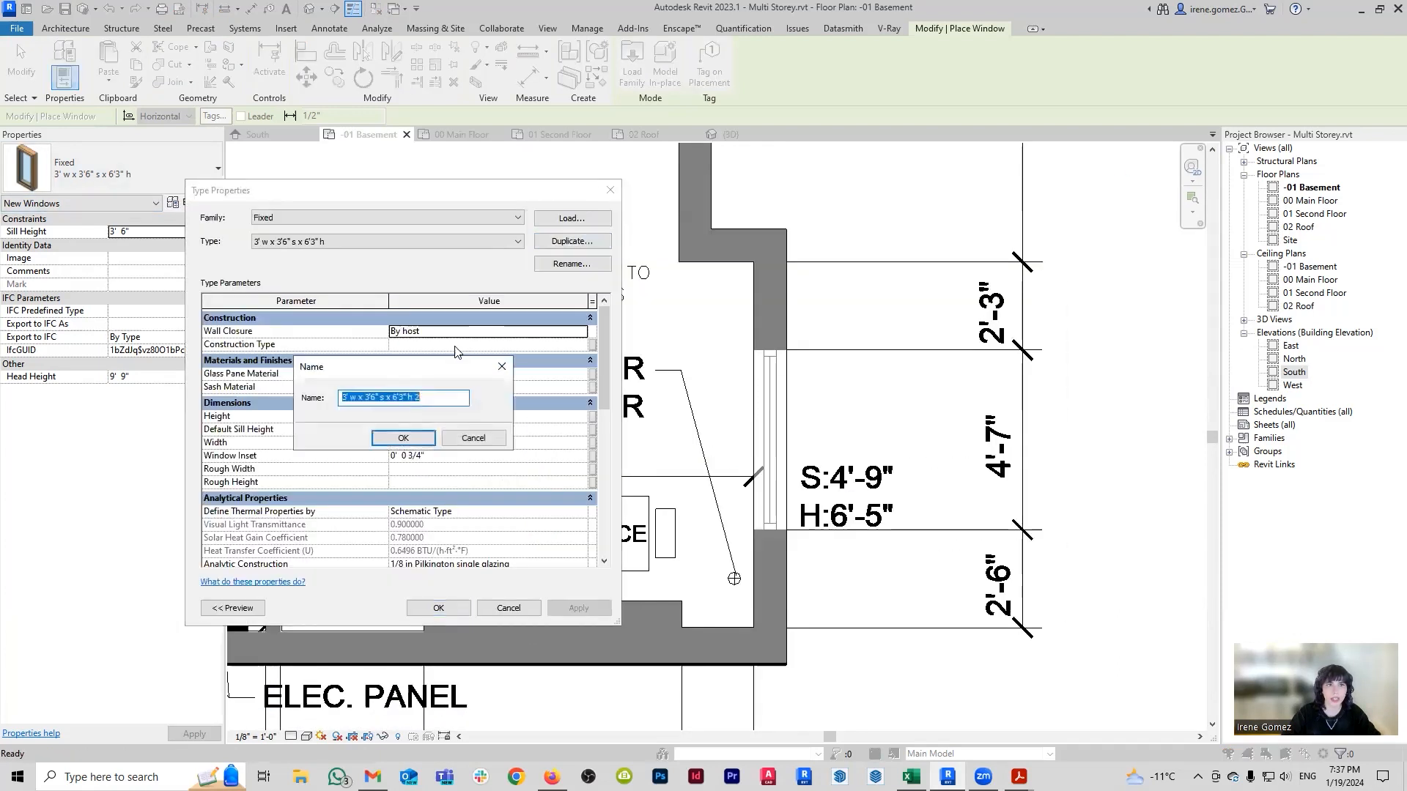
left_click_drag(350, 398, 304, 399)
type("4'7\"")
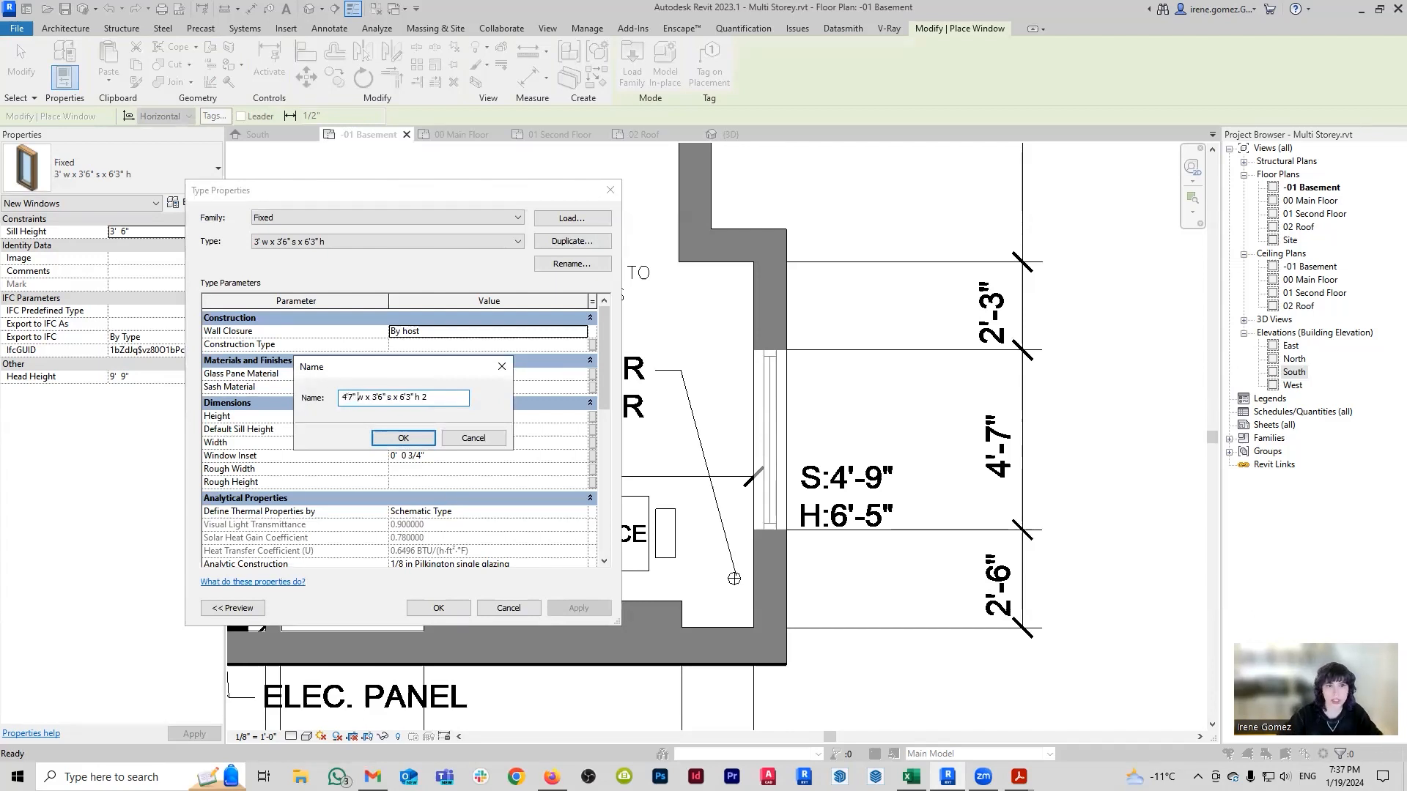
key("BackSpace")
key("BackSpace")
key("BackSpace")
key("BackSpace")
type("4'9\"")
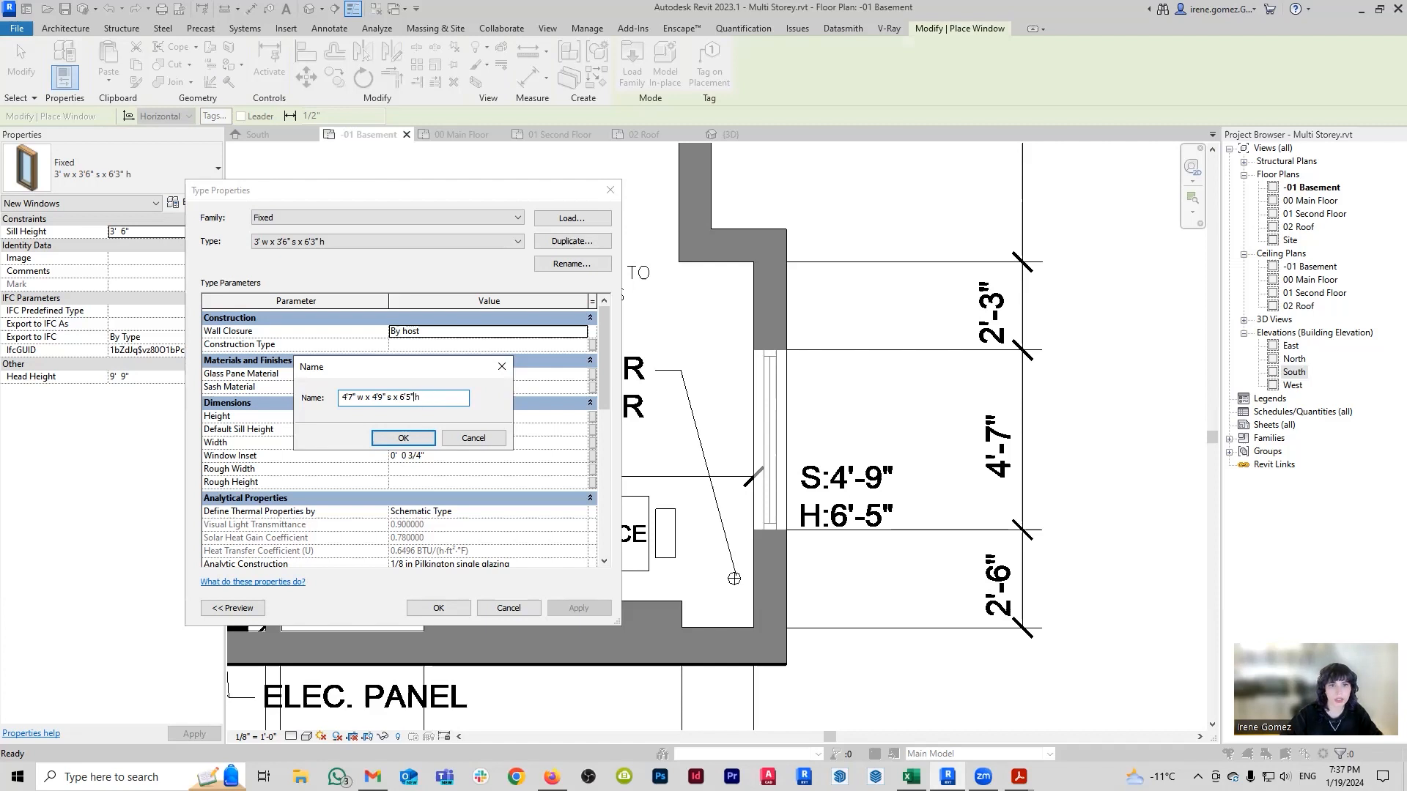
left_click(403, 436)
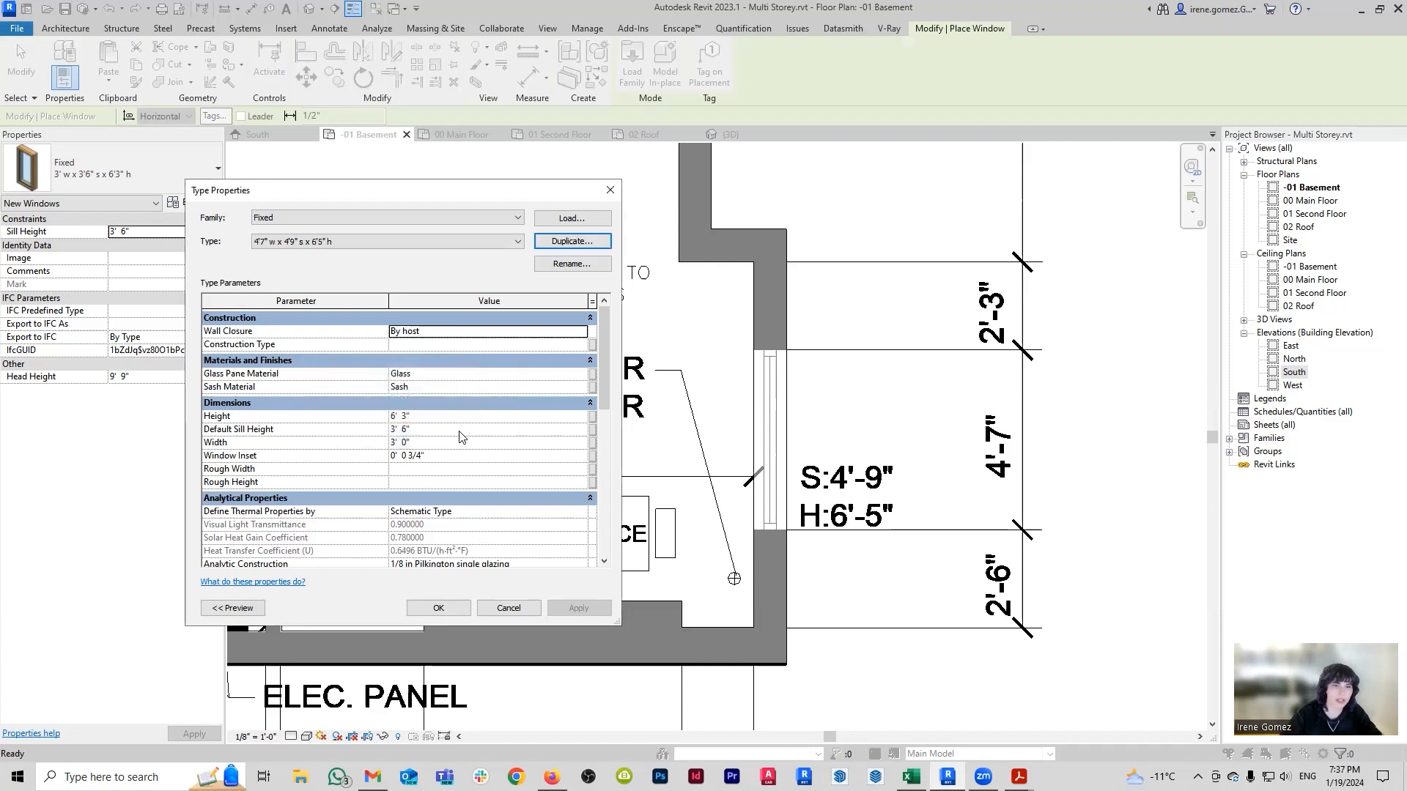
Set the new window type's Height to 6' 5", Default Sill Height to 4' 9" and Width to 4' 7", and accept the type properties.
left_click(435, 416)
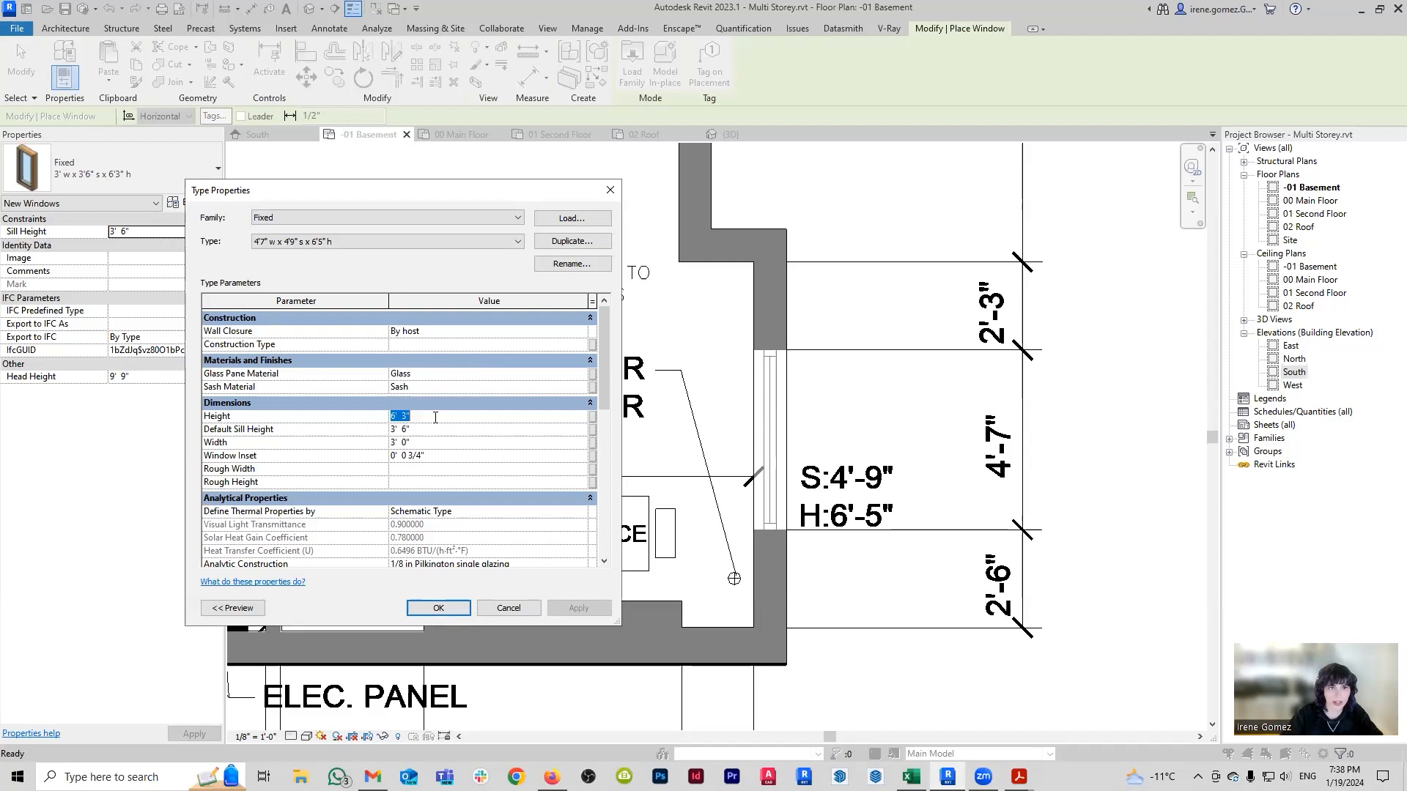
left_click(405, 416)
type("5")
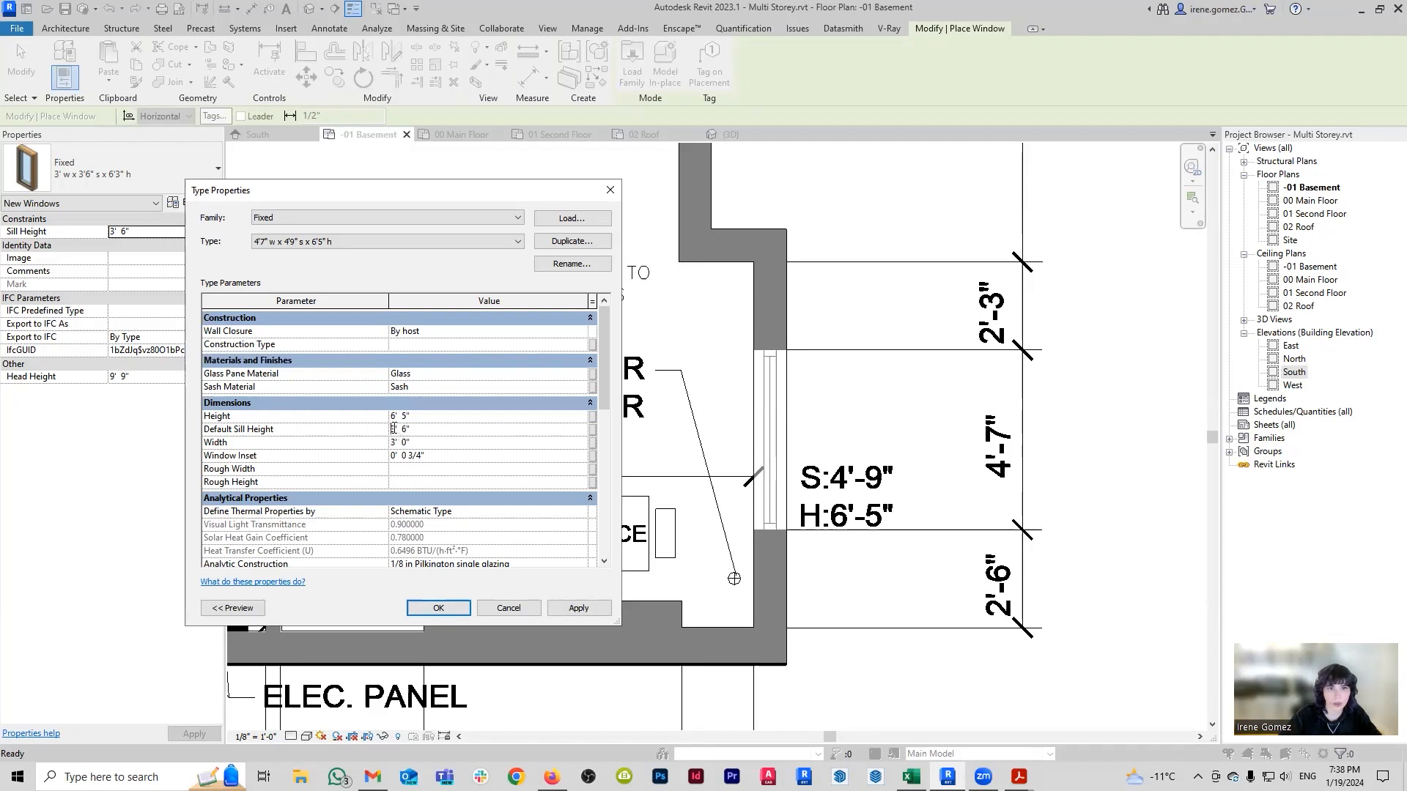
key("Delete")
type("4")
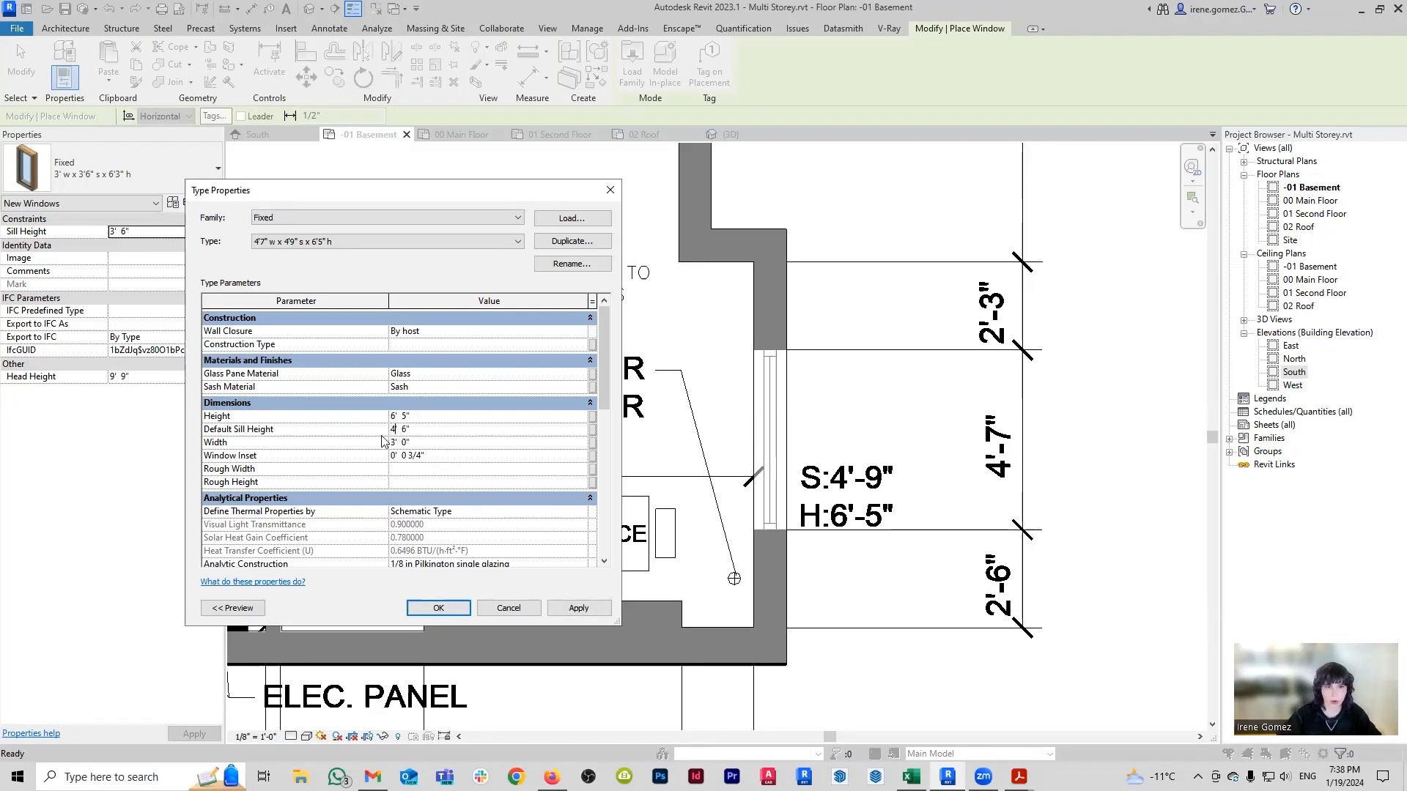
key("Right")
key("Right")
key("Delete")
type("9")
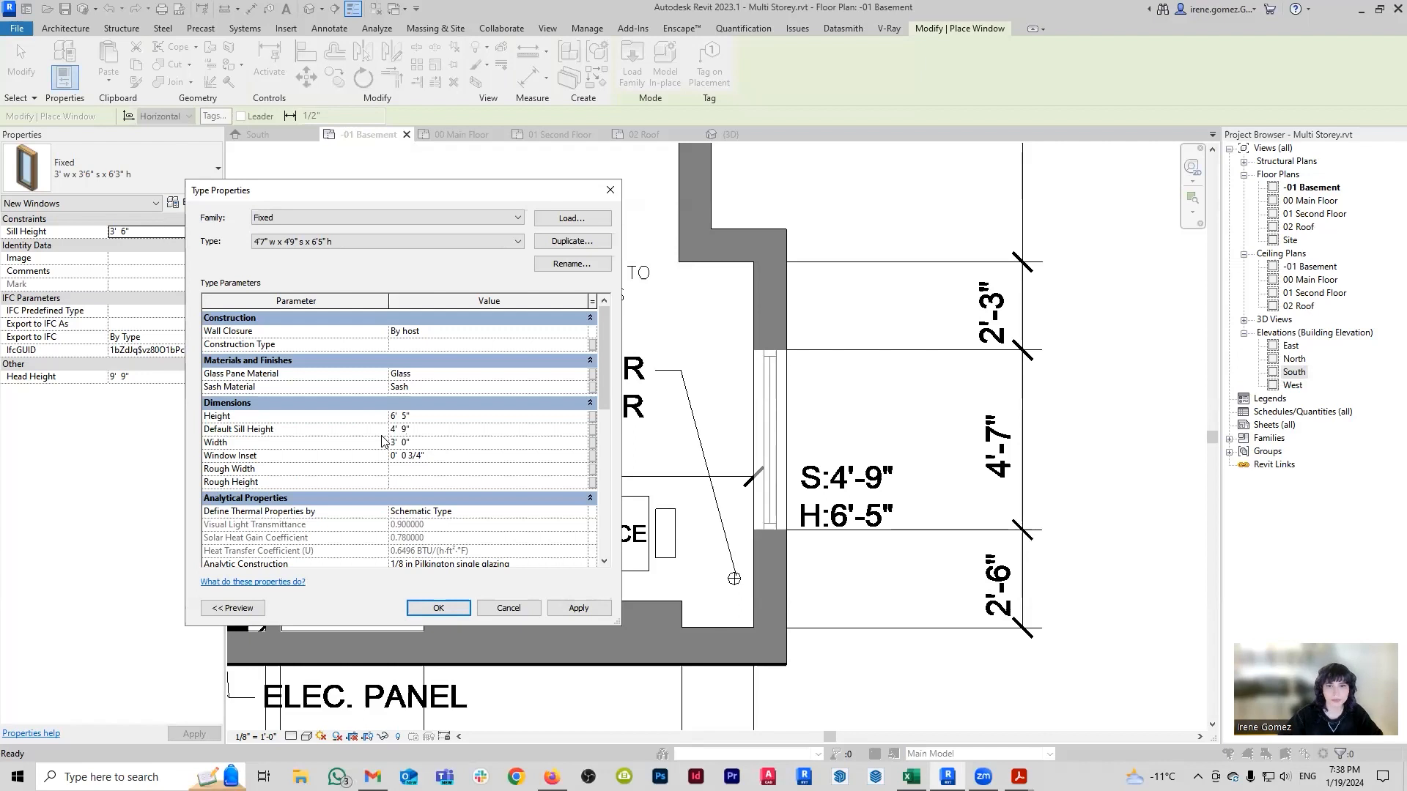
key("Tab")
type("4")
type("'-7")
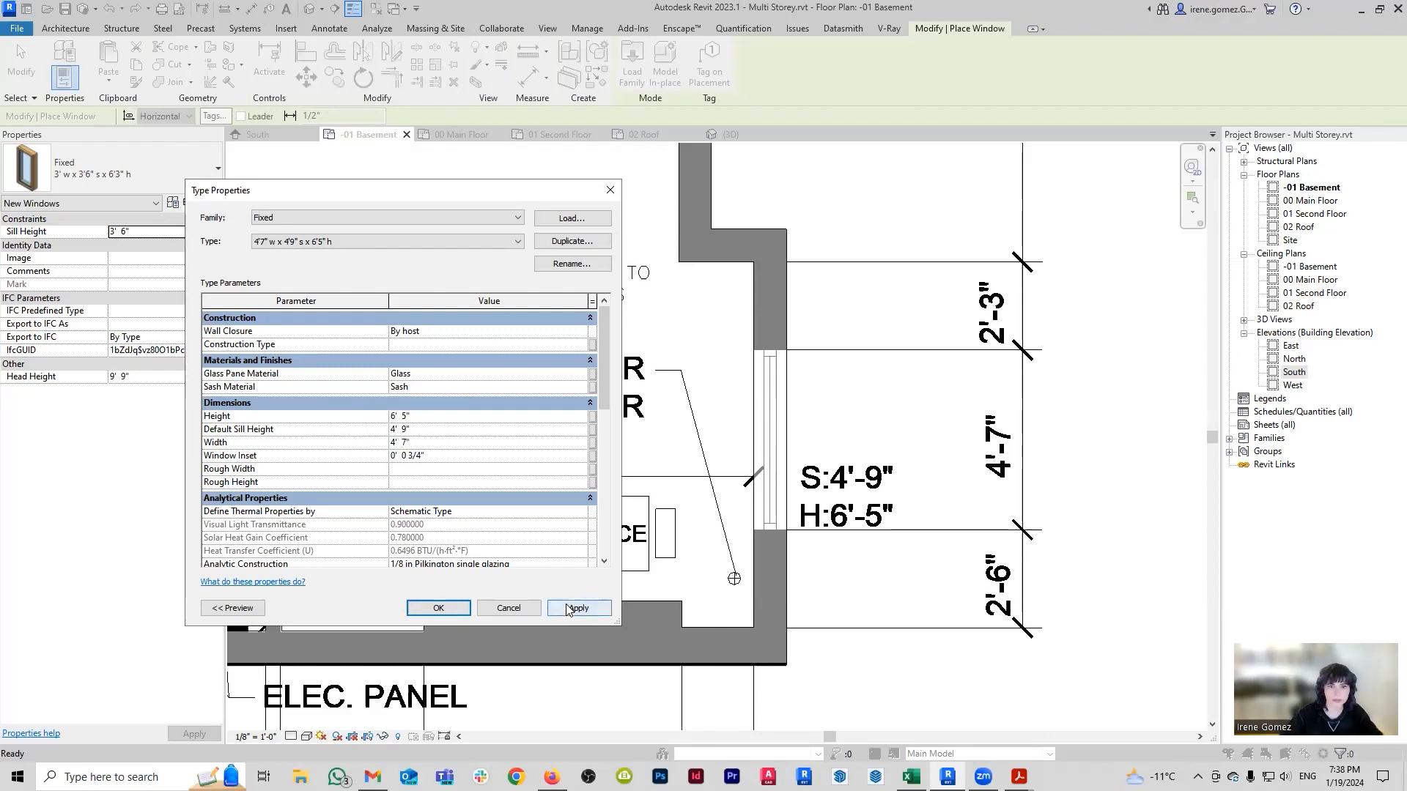
left_click(439, 607)
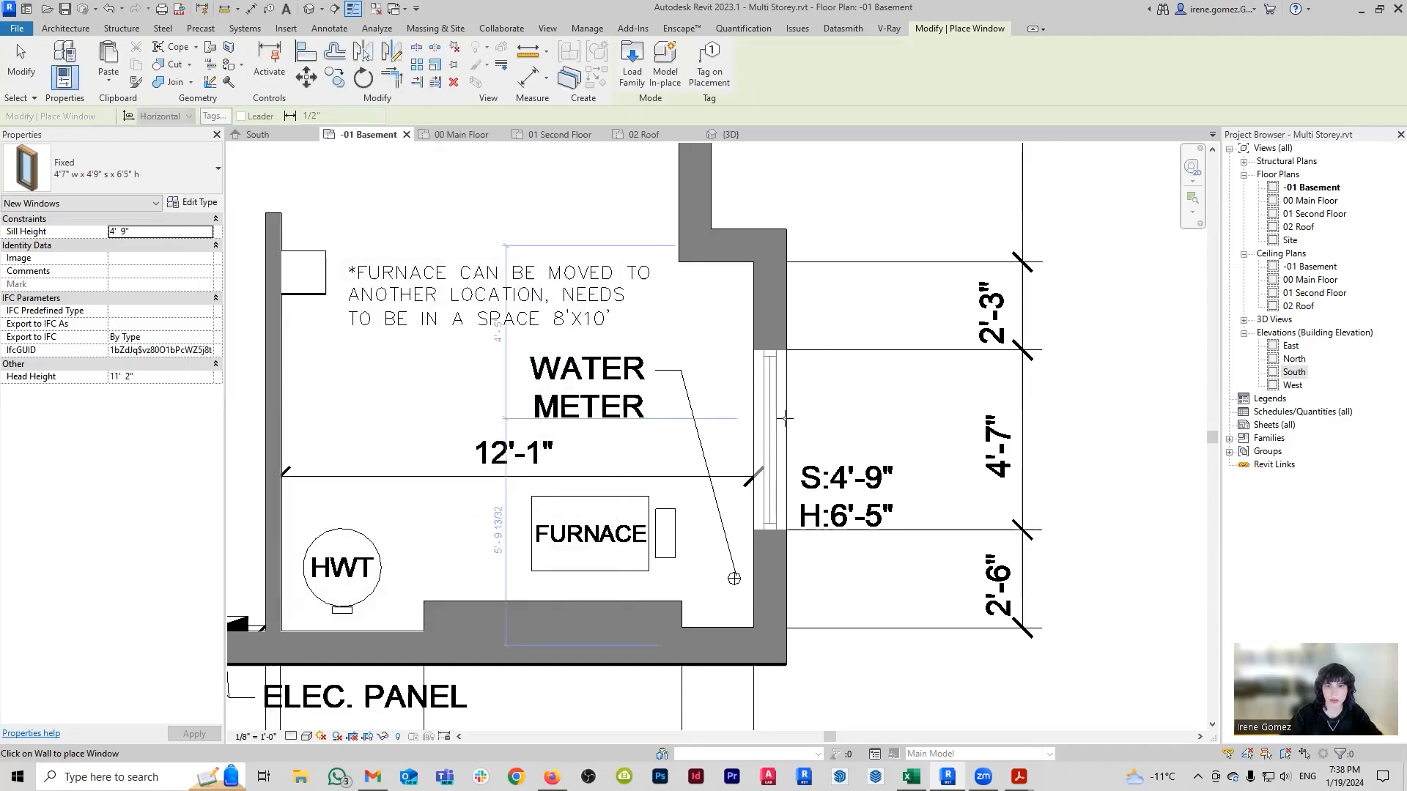
Place one window of the new type in the furnace room's east wall, over the drawing's 4'-7" opening, and end the command.
scroll(762, 463, "down", 2)
left_click(758, 465)
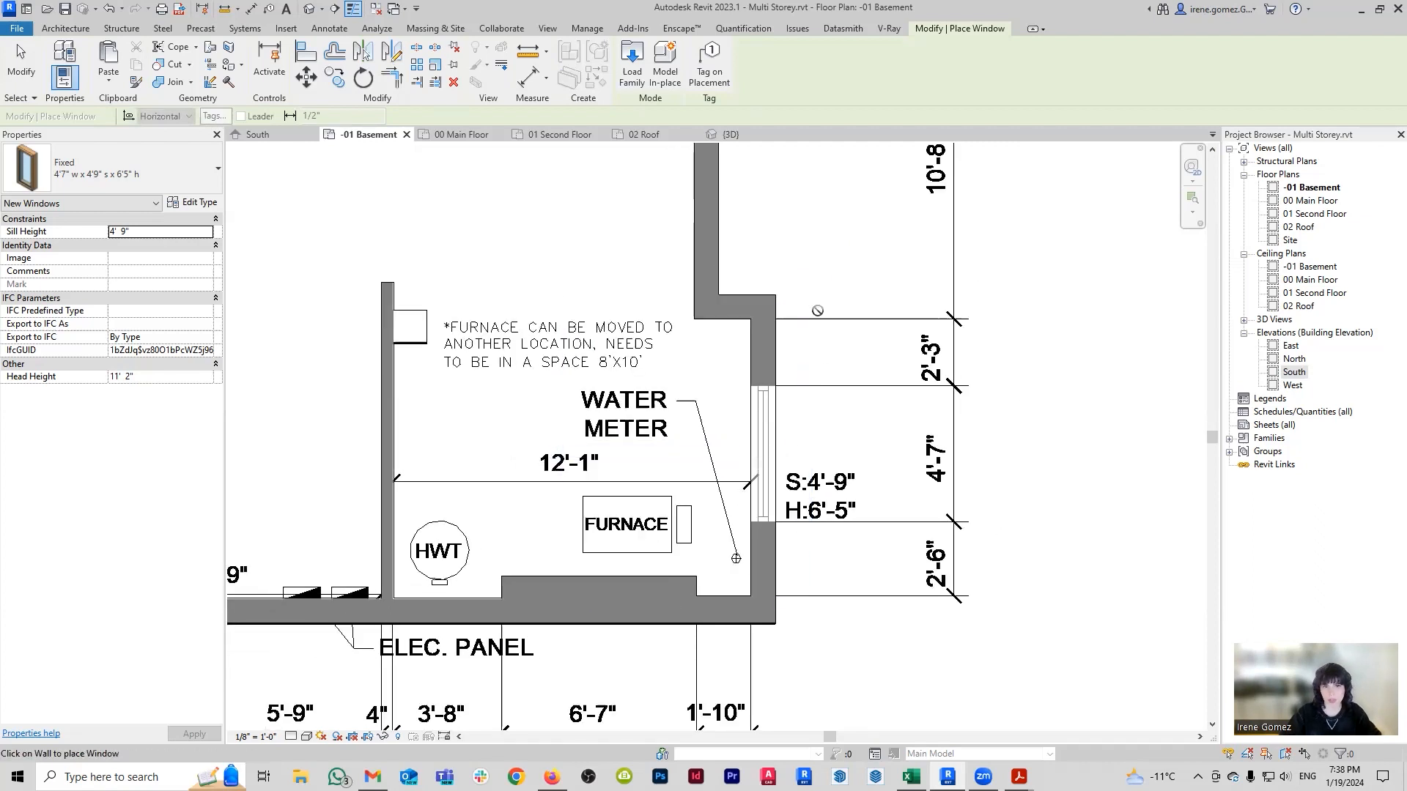
key("Escape")
Inspect the three placed windows from the south-east in the 3D view, then return to the basement floor plan.
left_click(734, 136)
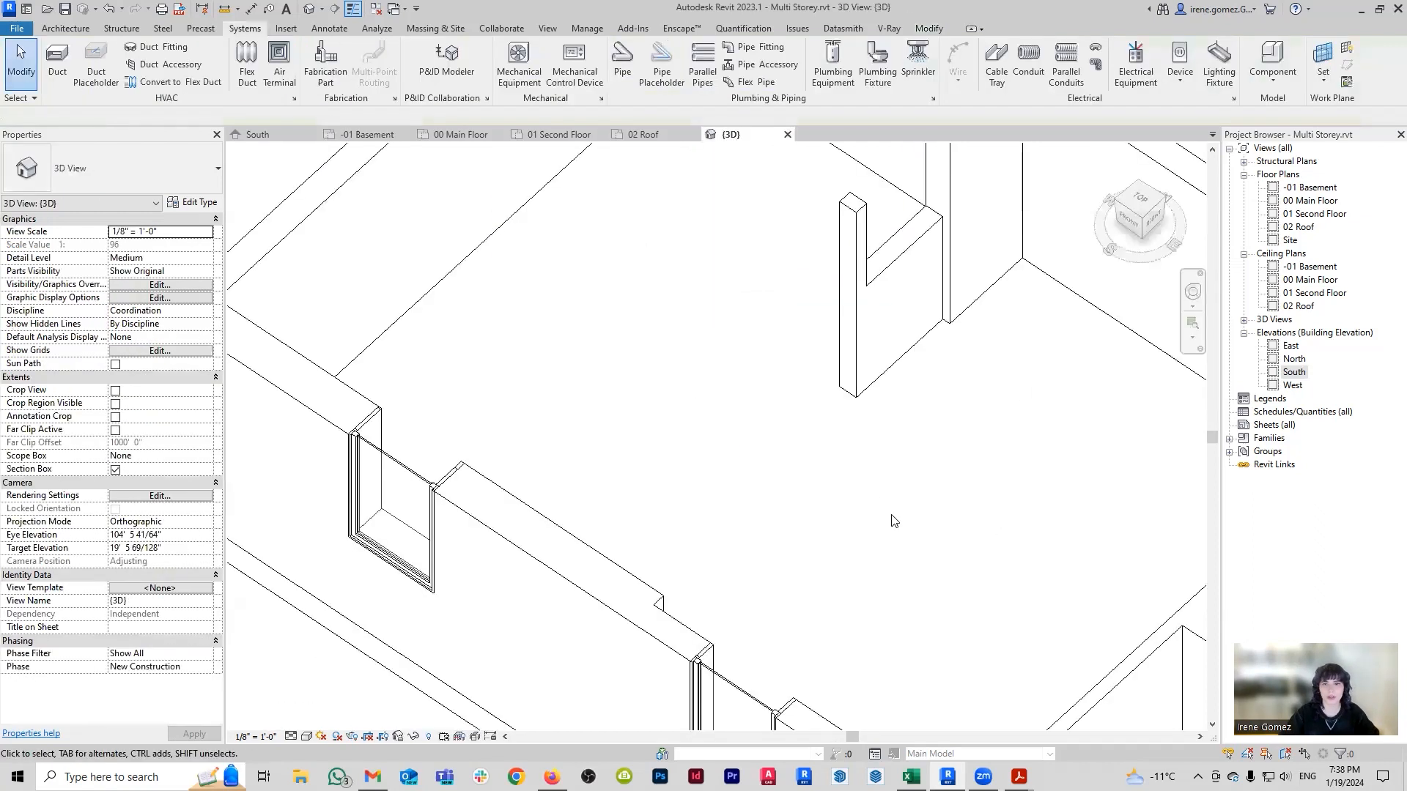
scroll(736, 398, "down", 5)
middle_click_drag(736, 398, 945, 513, "shift")
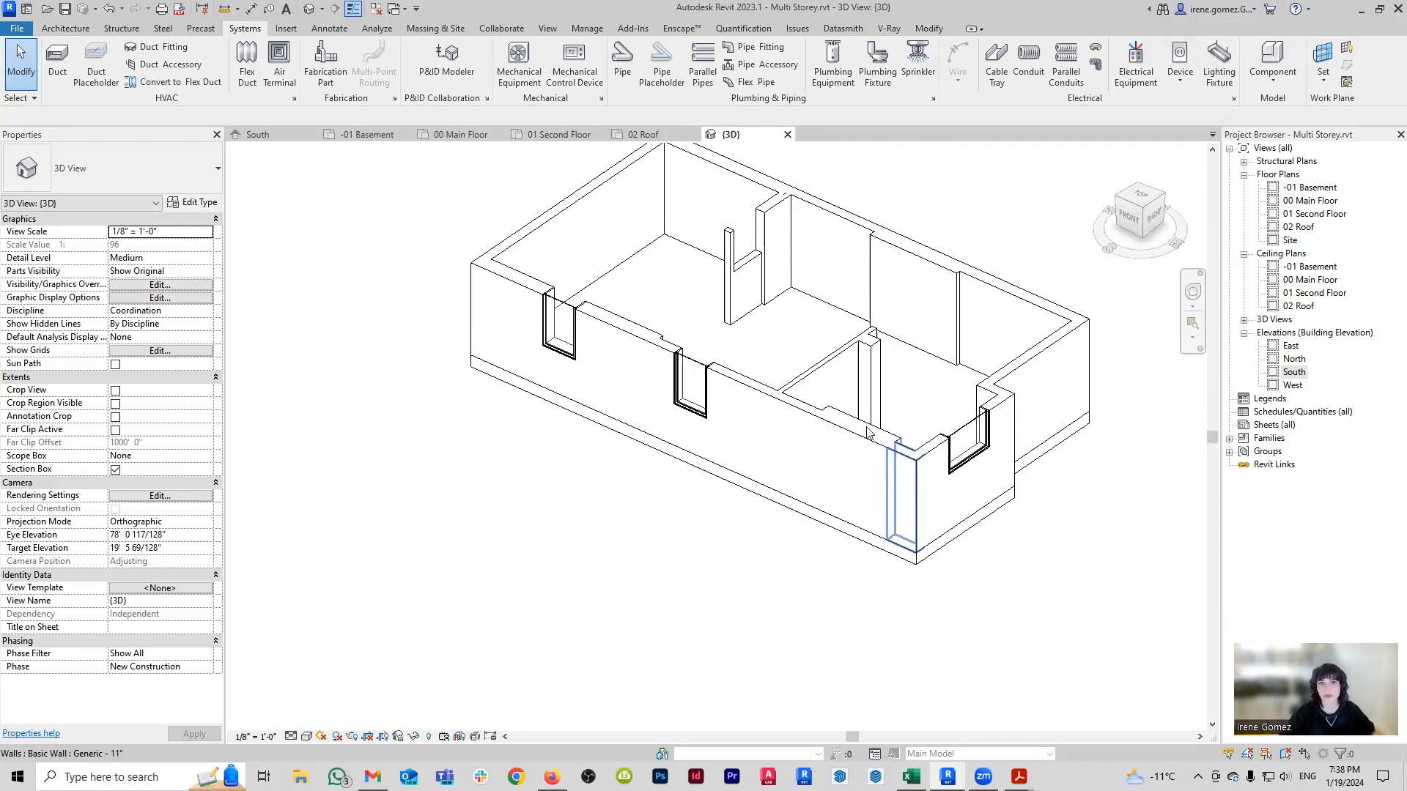
left_click(366, 135)
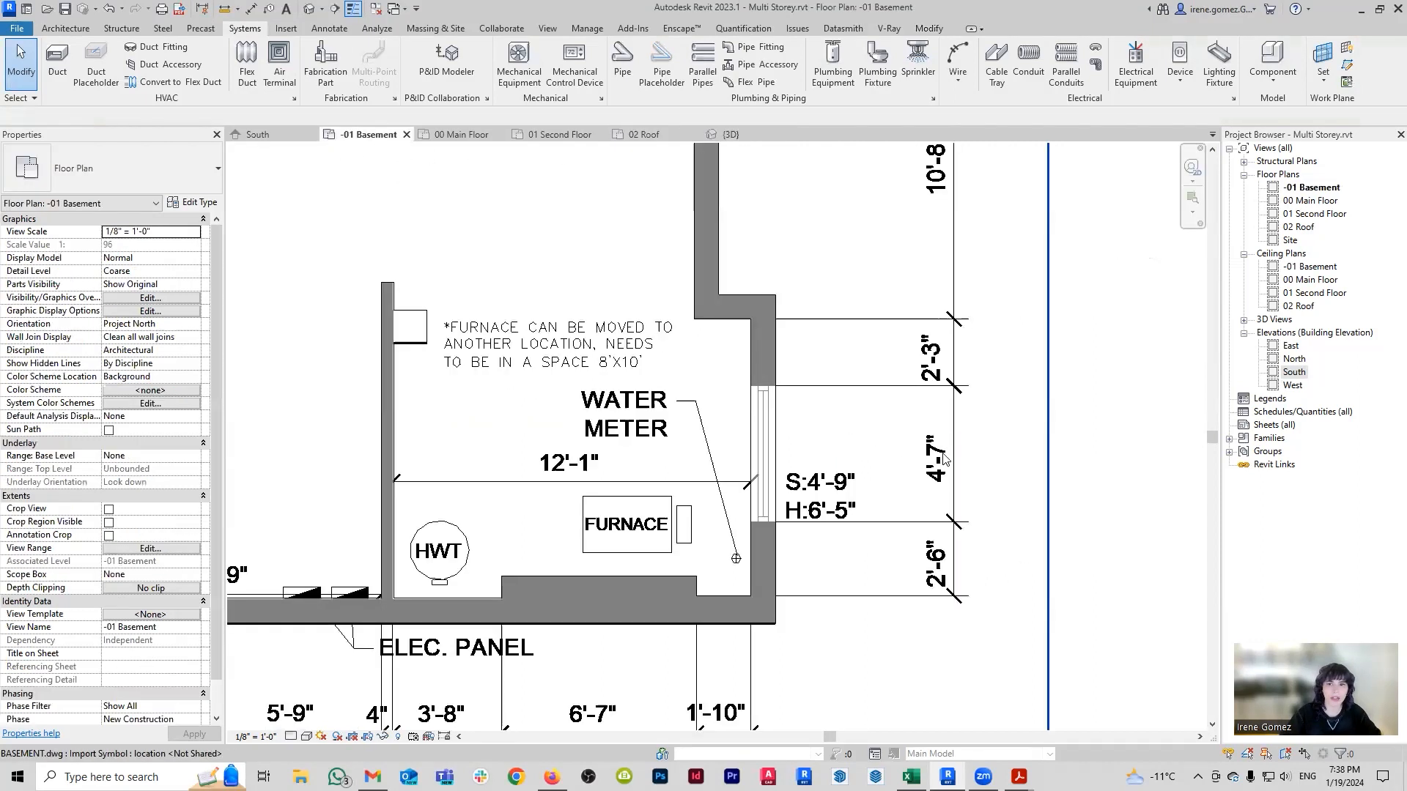
Review the basement floor plan's View Range, including the cut plane offset, and close it without changing any value.
middle_click_drag(544, 411, 716, 417)
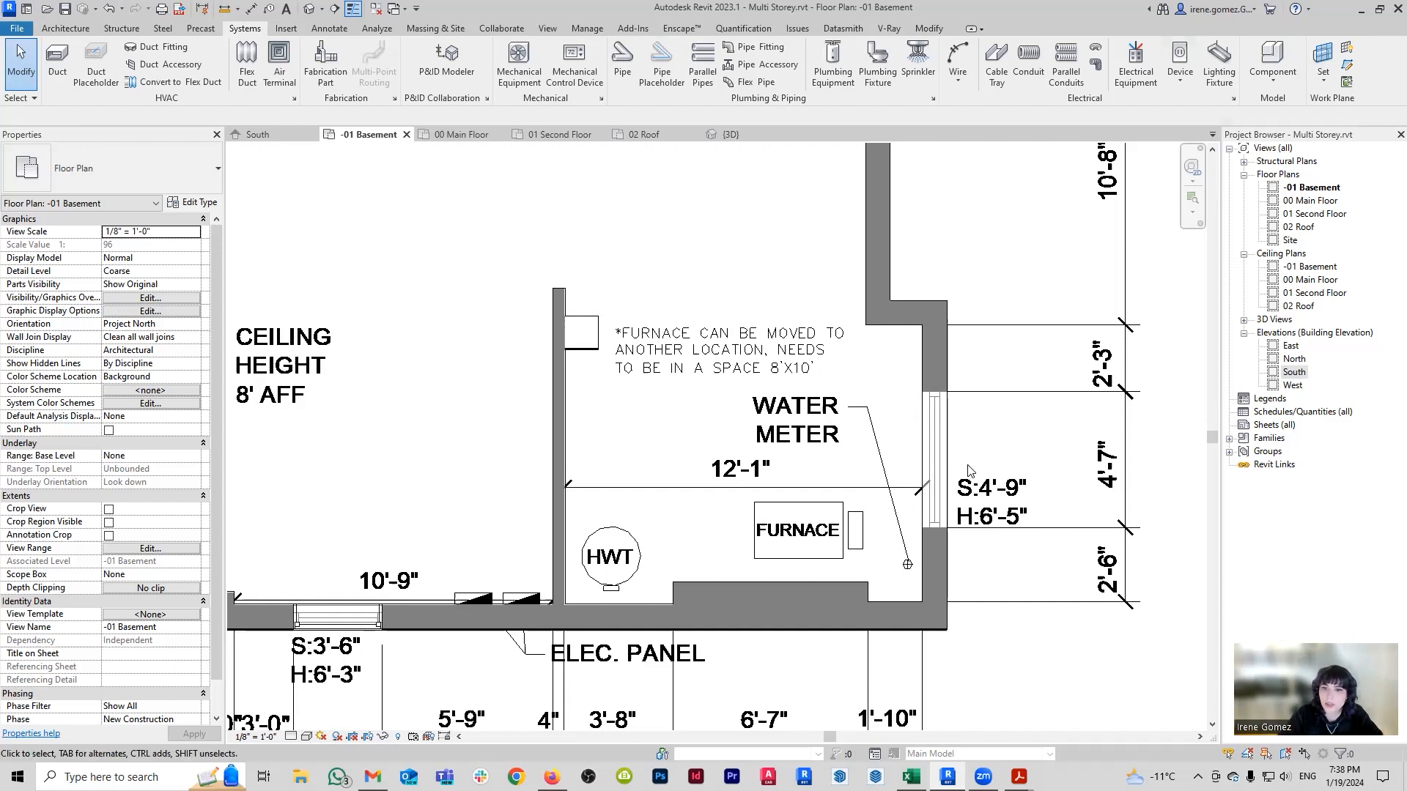
scroll(1004, 491, "down", 1)
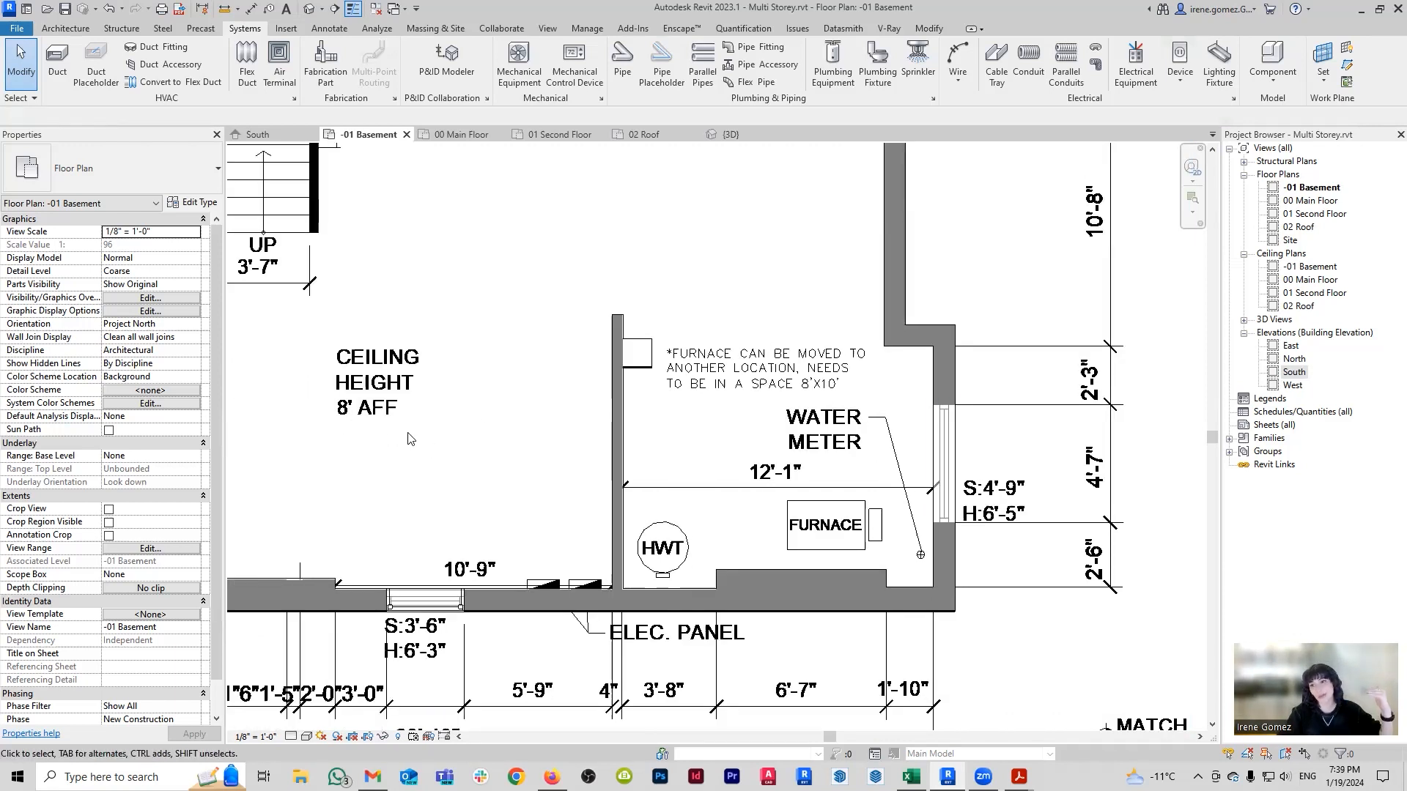
left_click(166, 550)
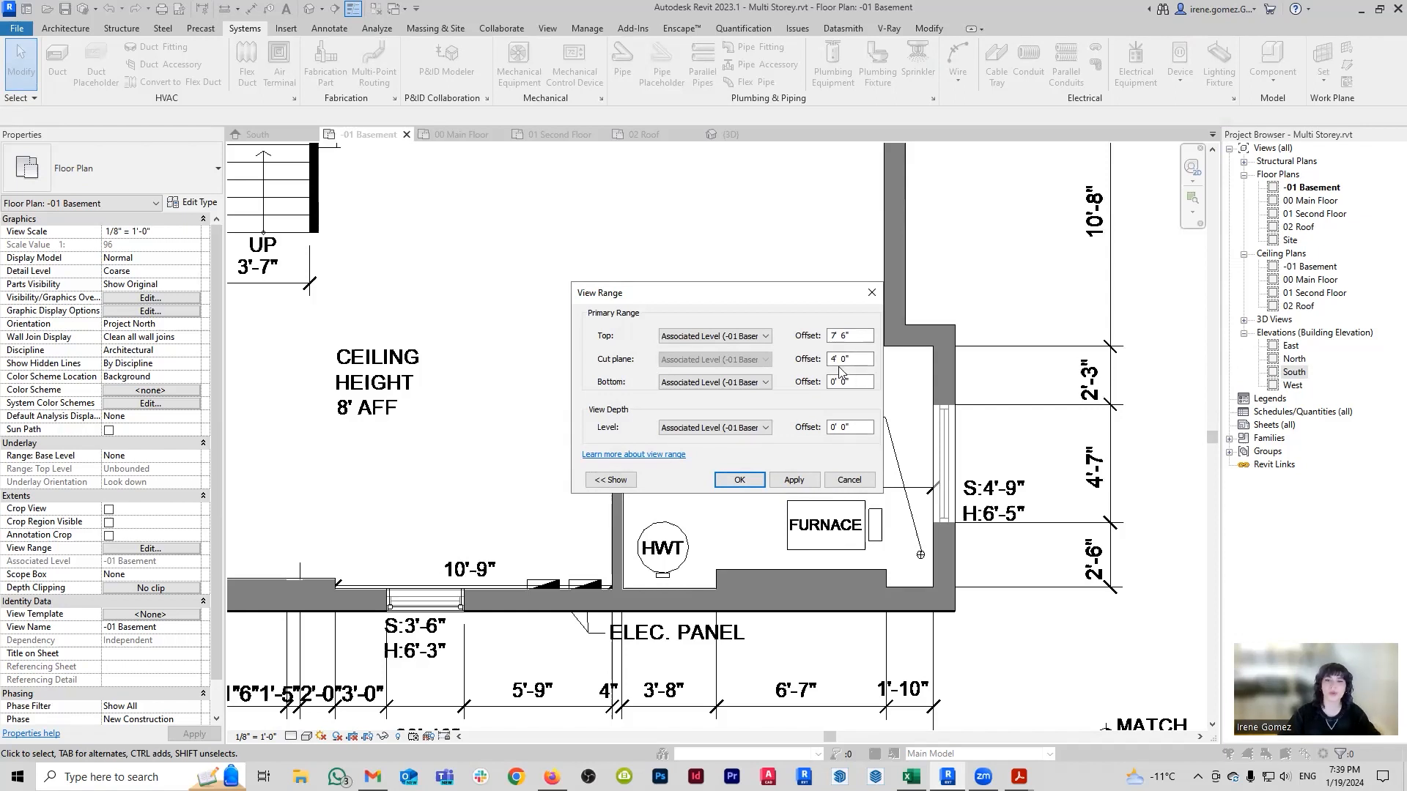
left_click_drag(838, 364, 804, 359)
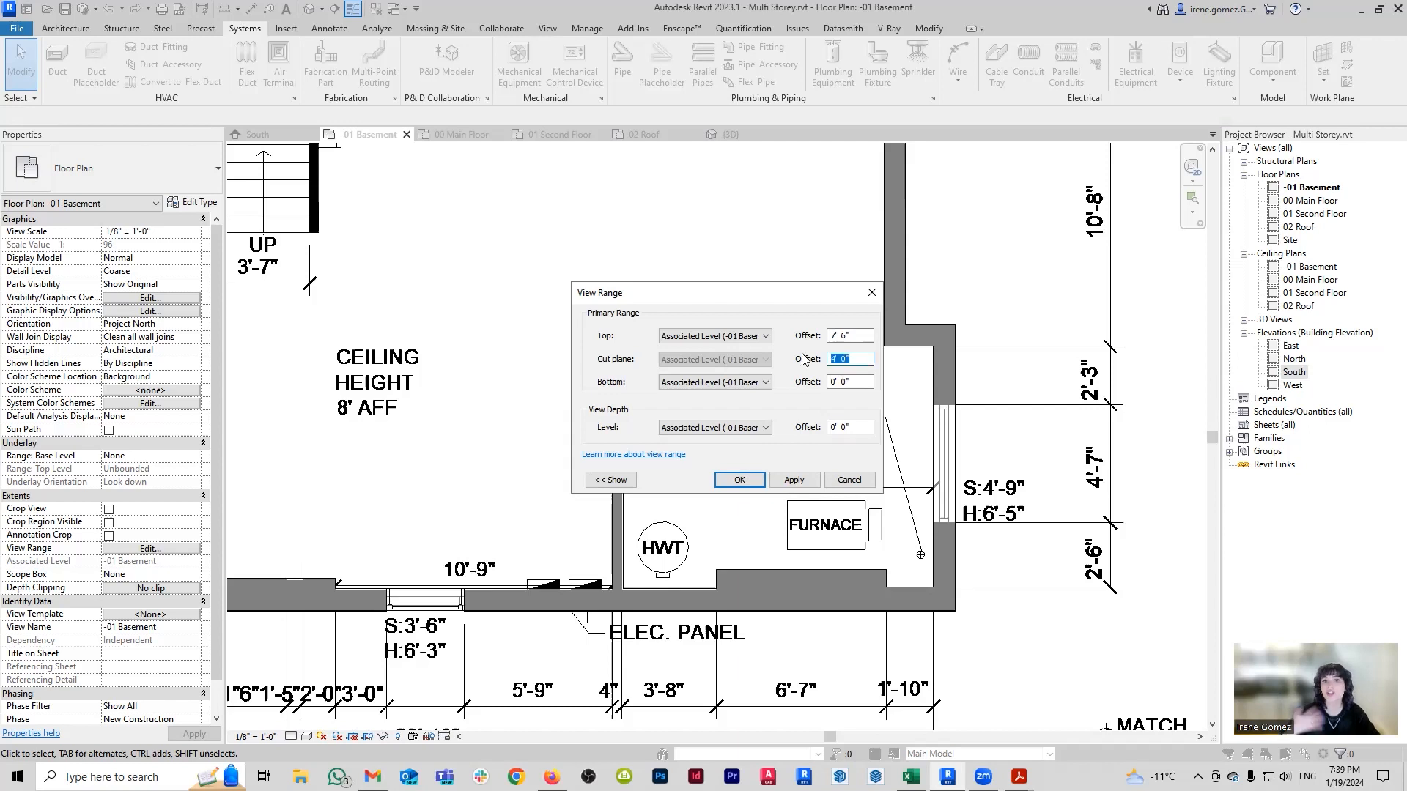
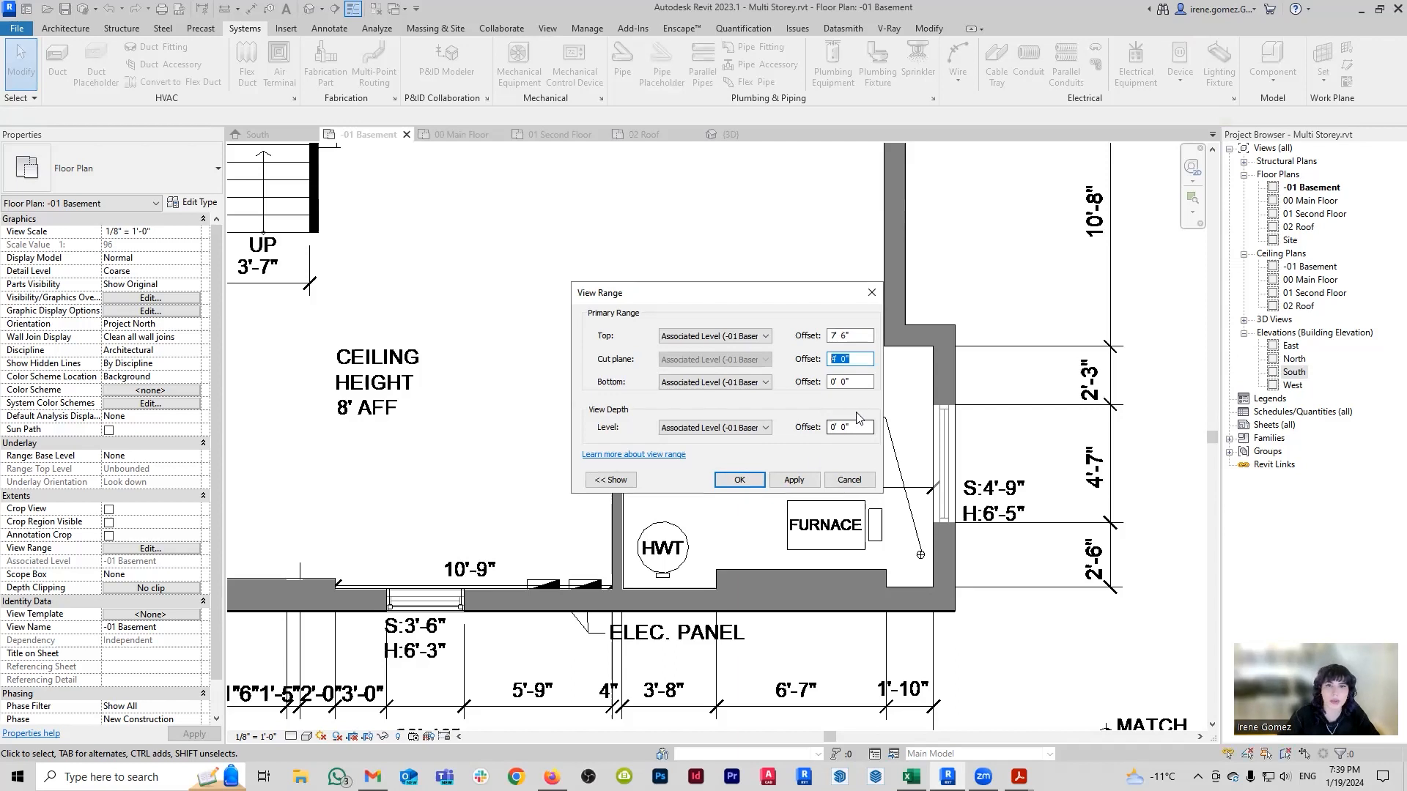
key("Return")
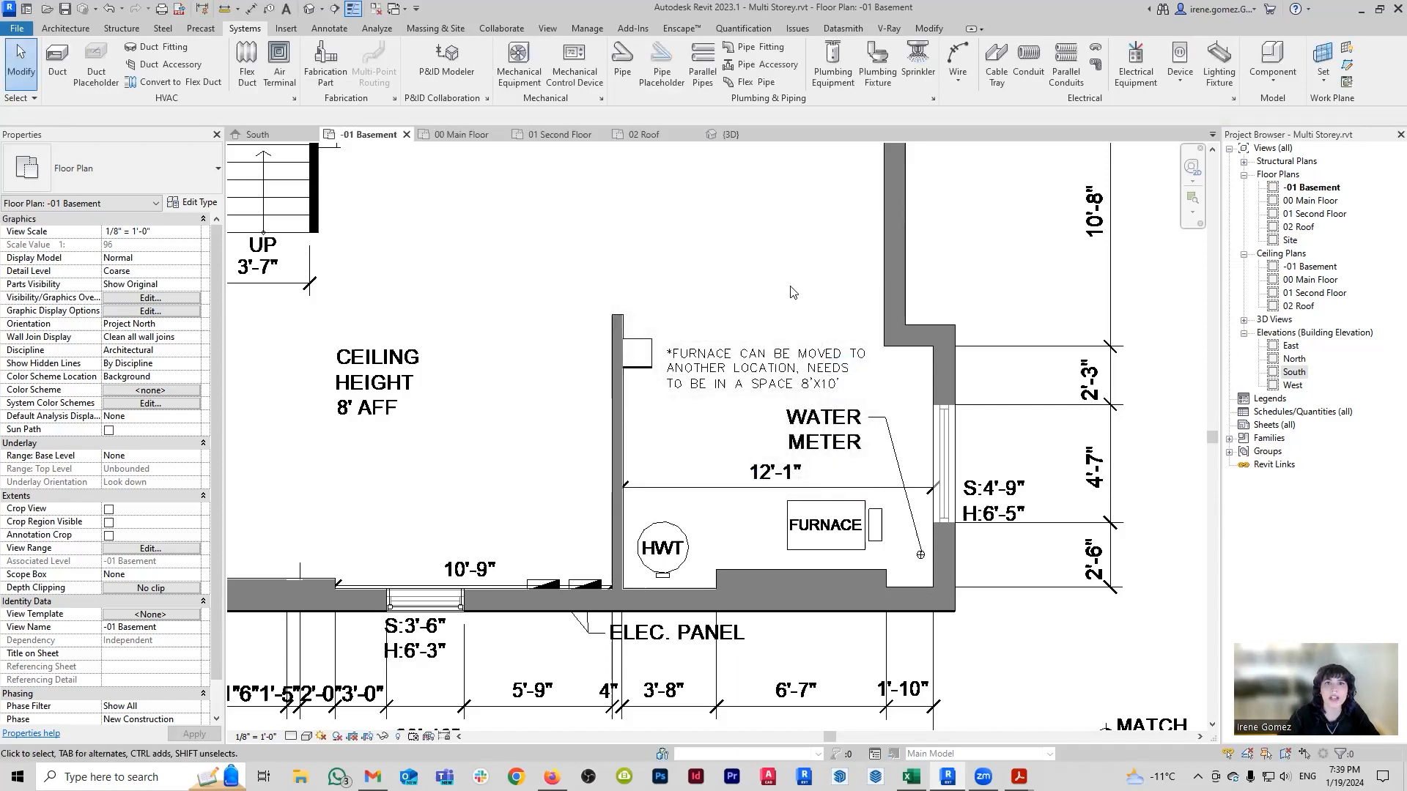
Start a plan region and sketch a rectangular boundary about 5'-11" long around the furnace room's east window.
left_click(547, 29)
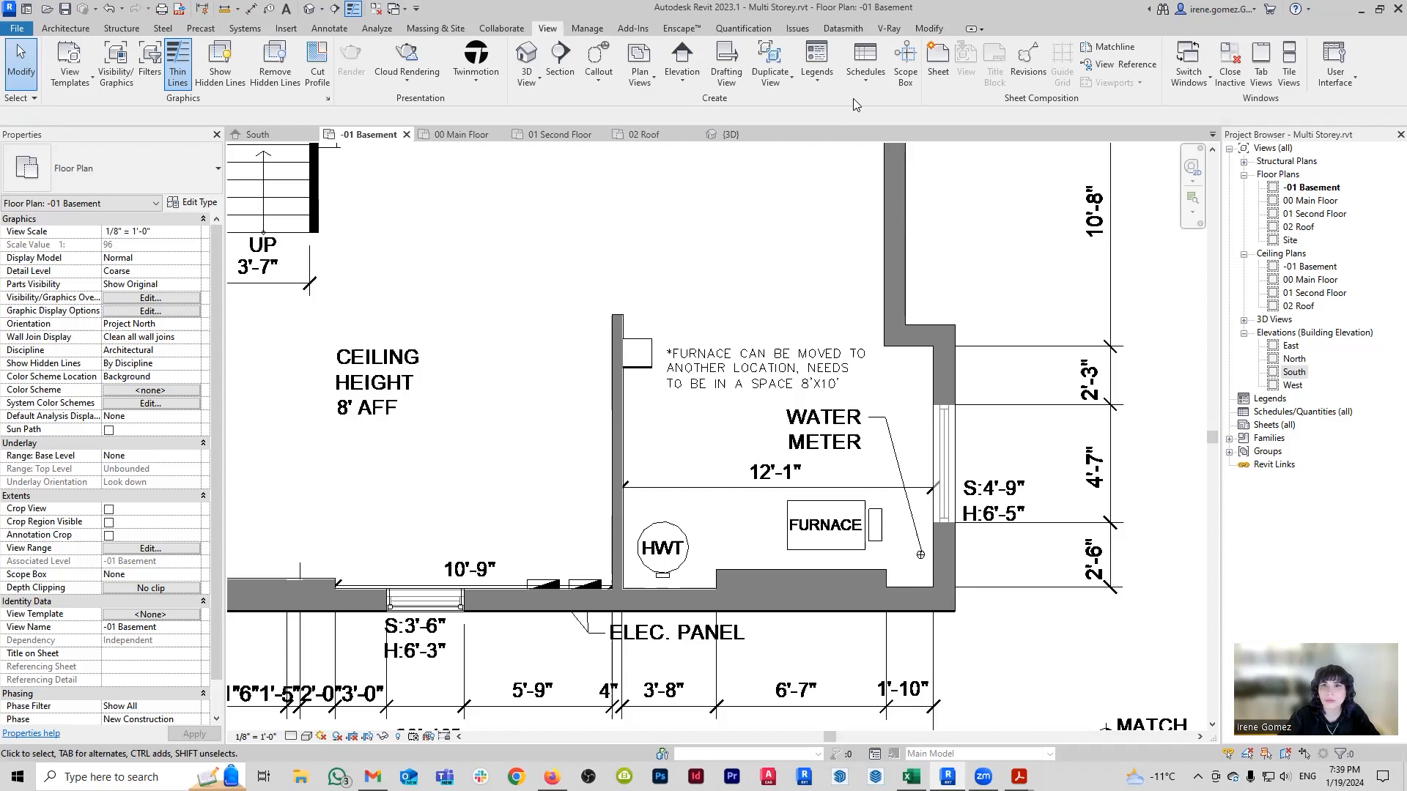
left_click(683, 85)
left_click(640, 83)
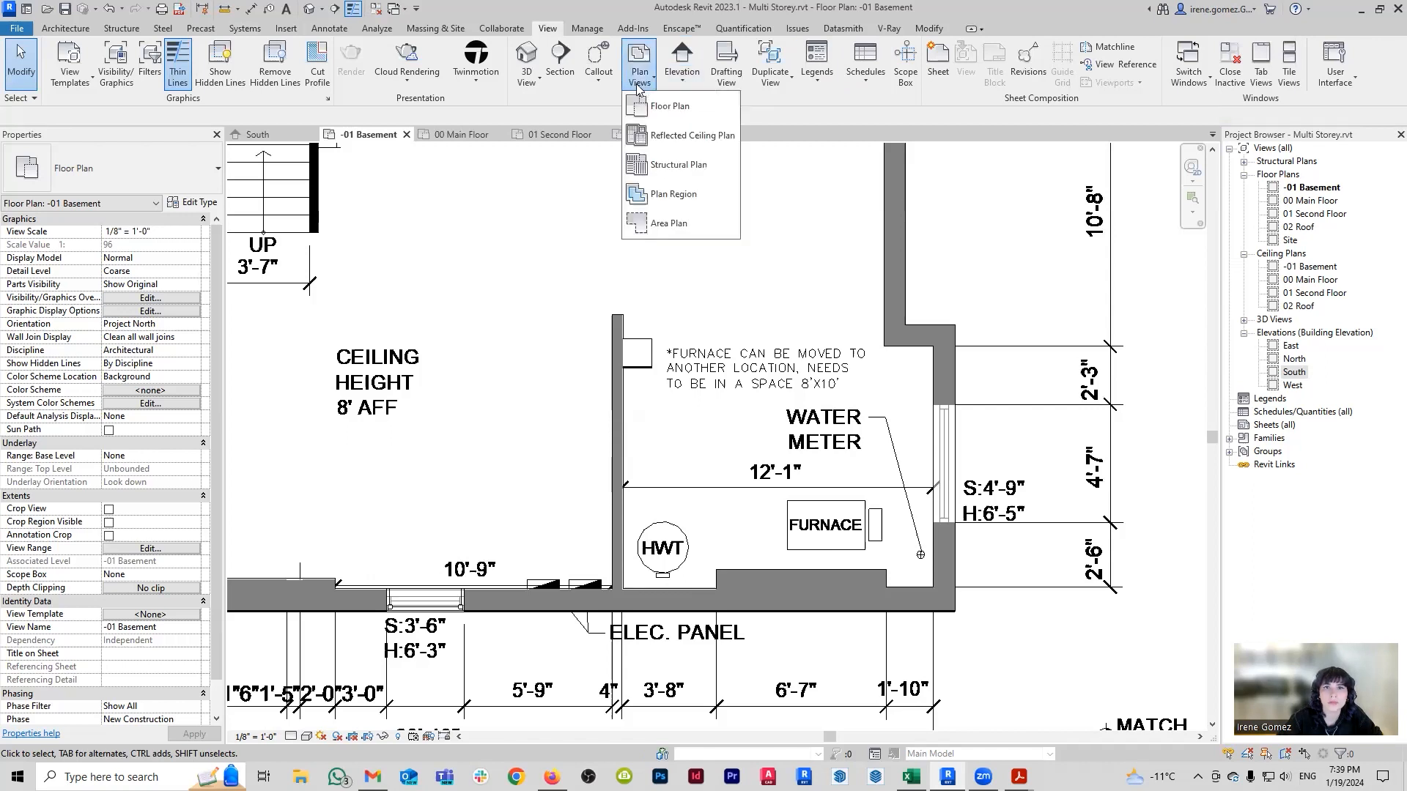
left_click(640, 84)
left_click(640, 84)
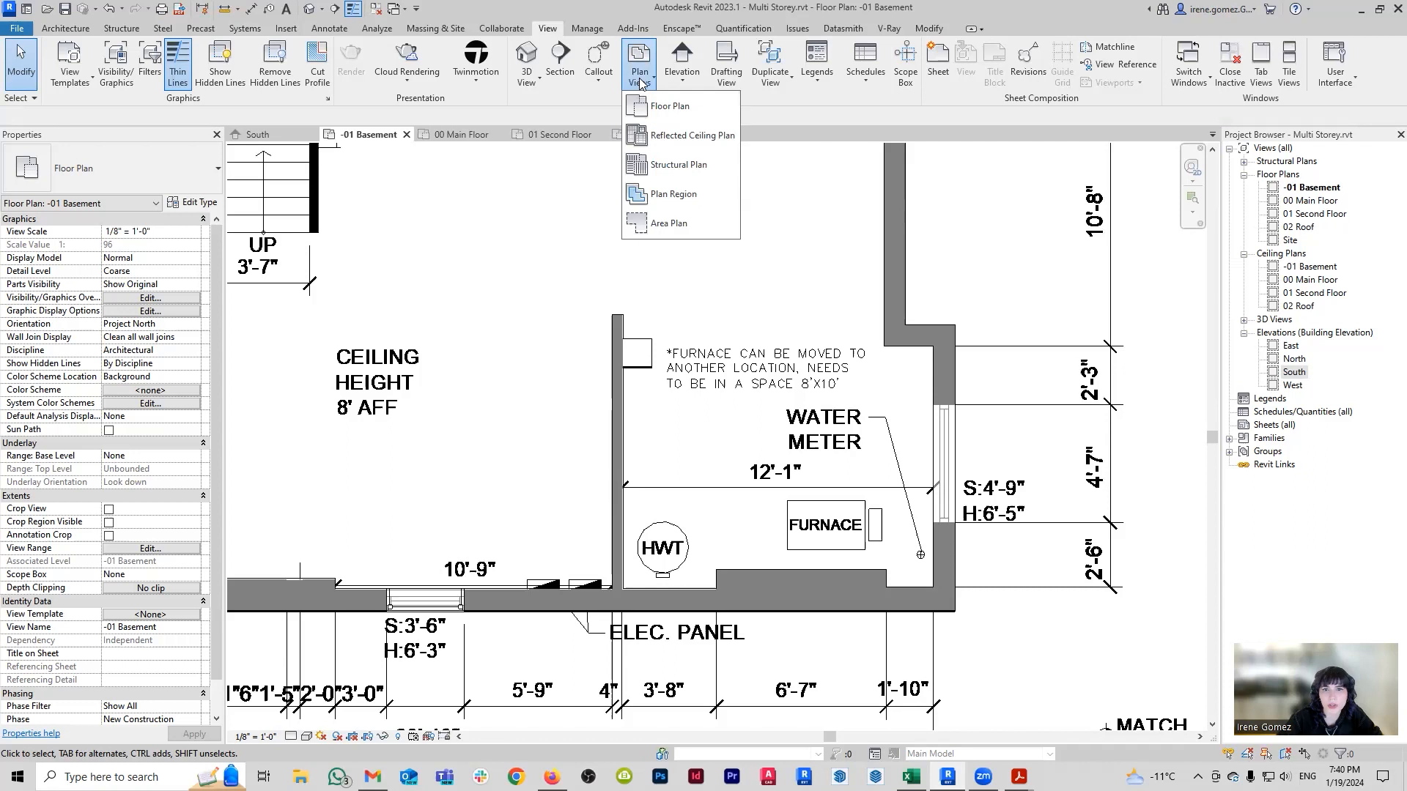
left_click(715, 207)
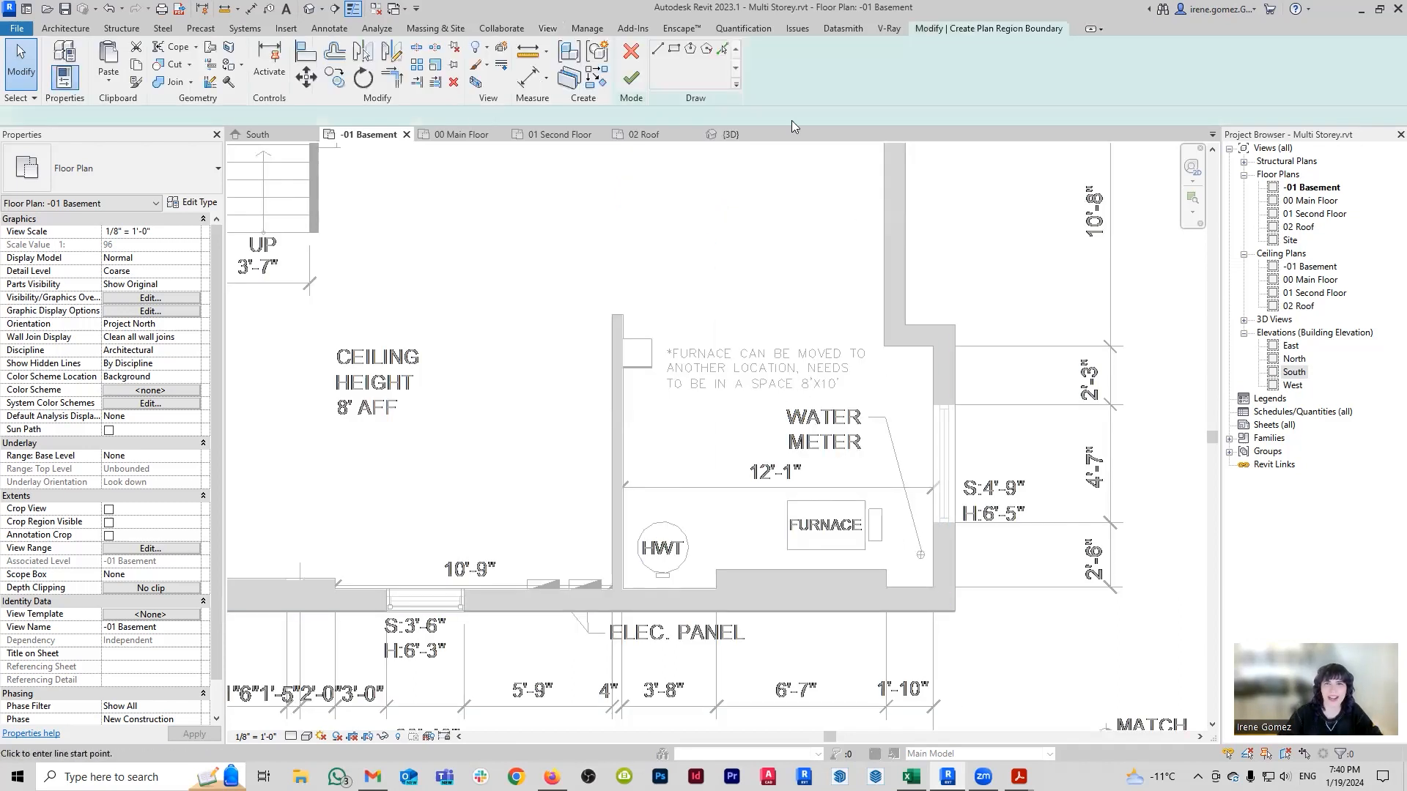
left_click(675, 57)
middle_click_drag(1043, 456, 955, 434)
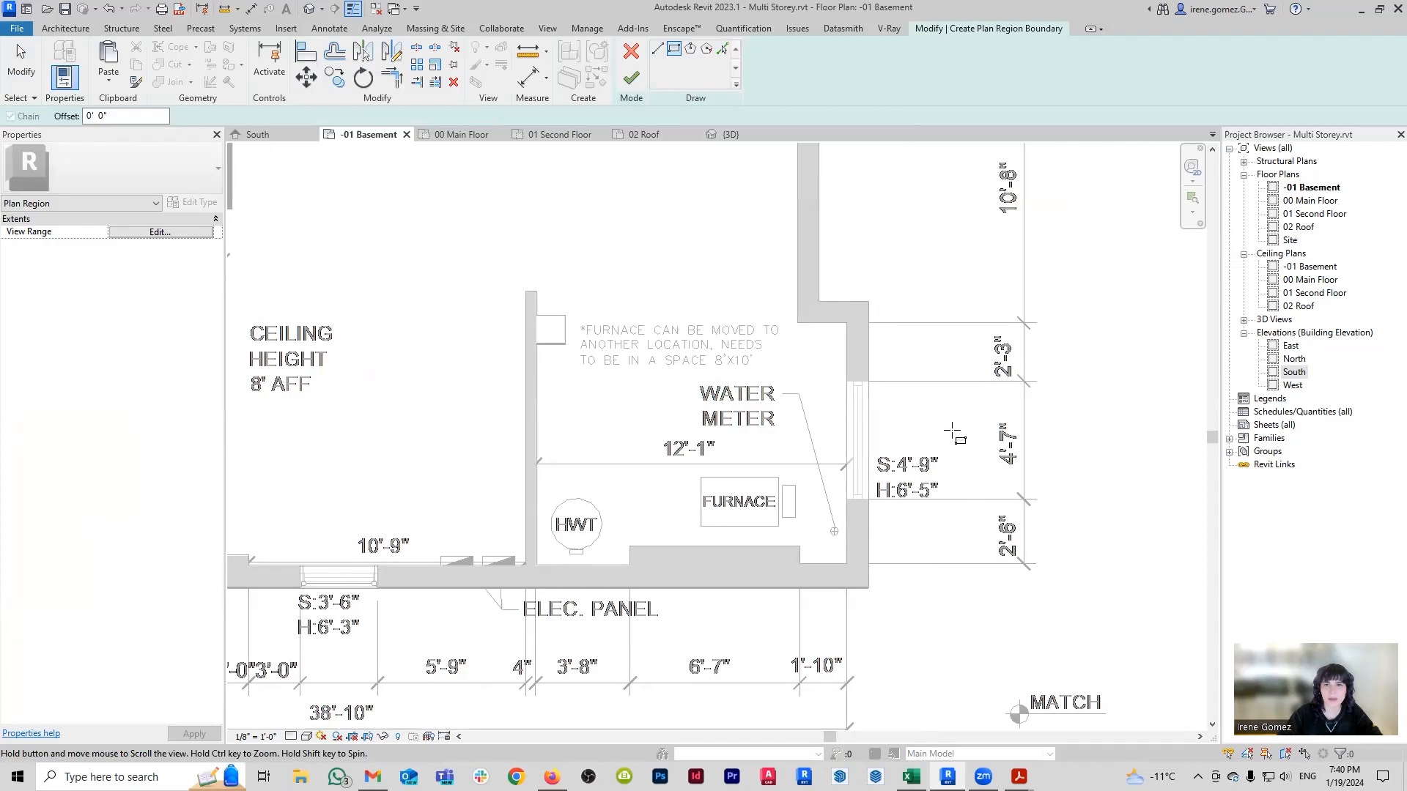
scroll(850, 386, "up", 1)
left_click(826, 361)
left_click(895, 537)
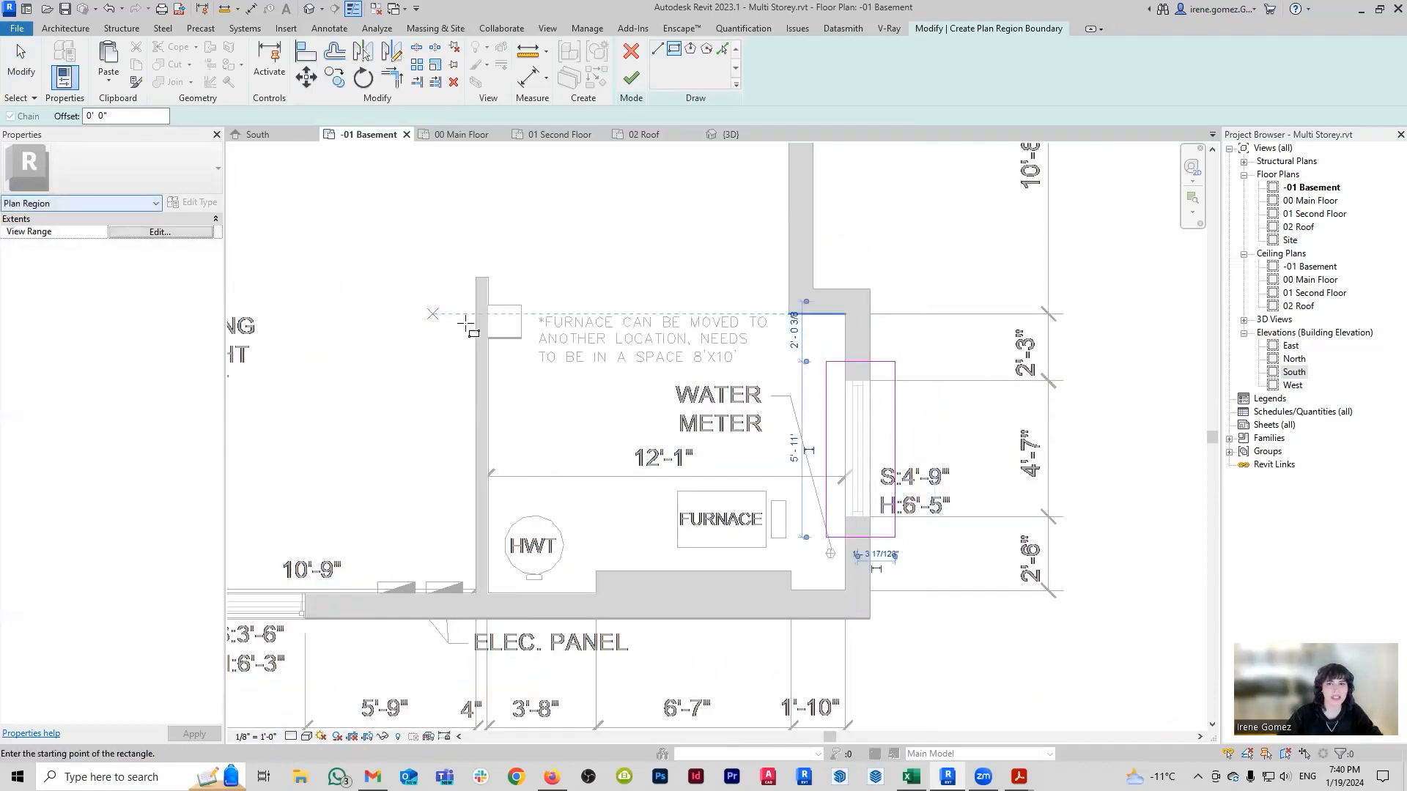
Set the plan region's cut plane offset to 5' in its View Range and finish the region.
left_click(151, 236)
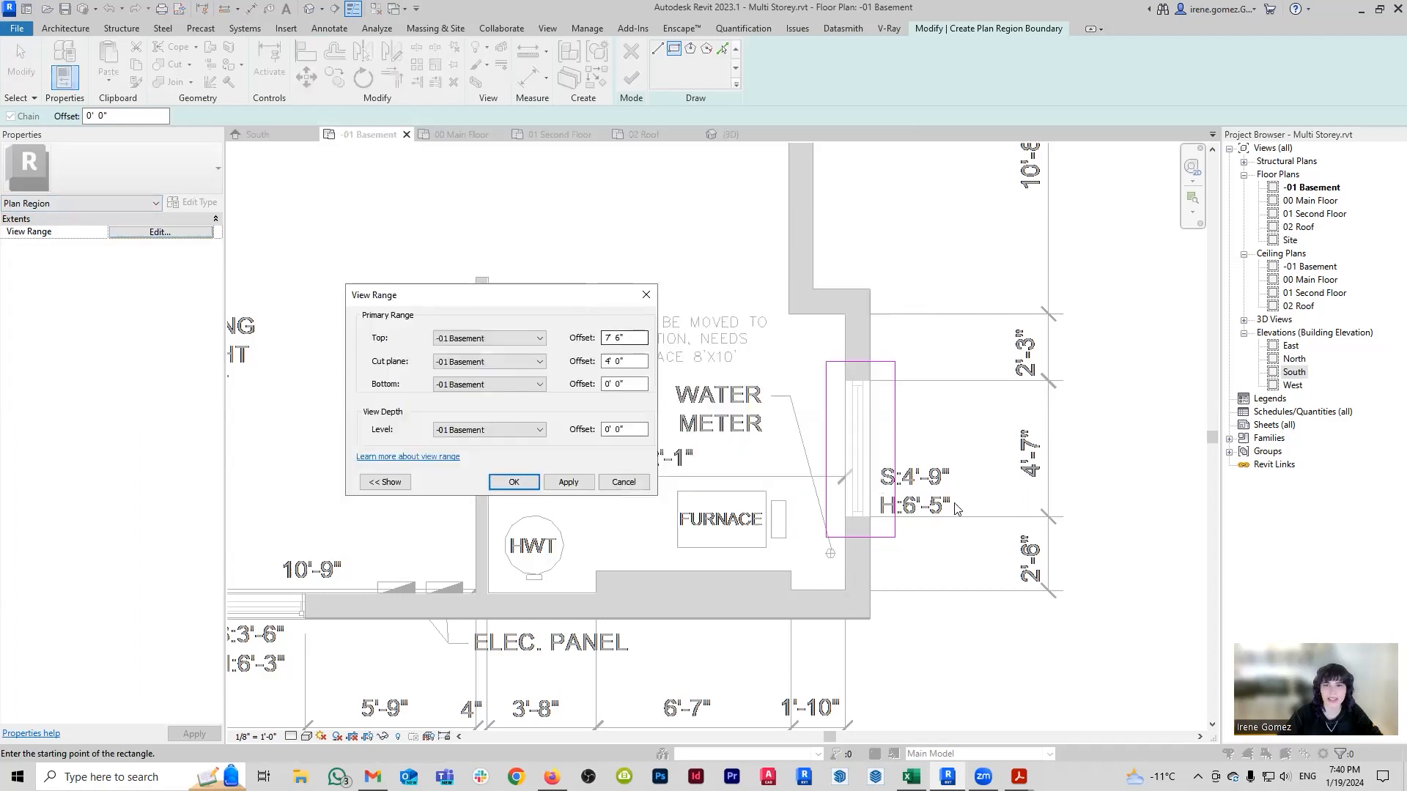
left_click(613, 361)
left_click_drag(629, 361, 565, 360)
type("5")
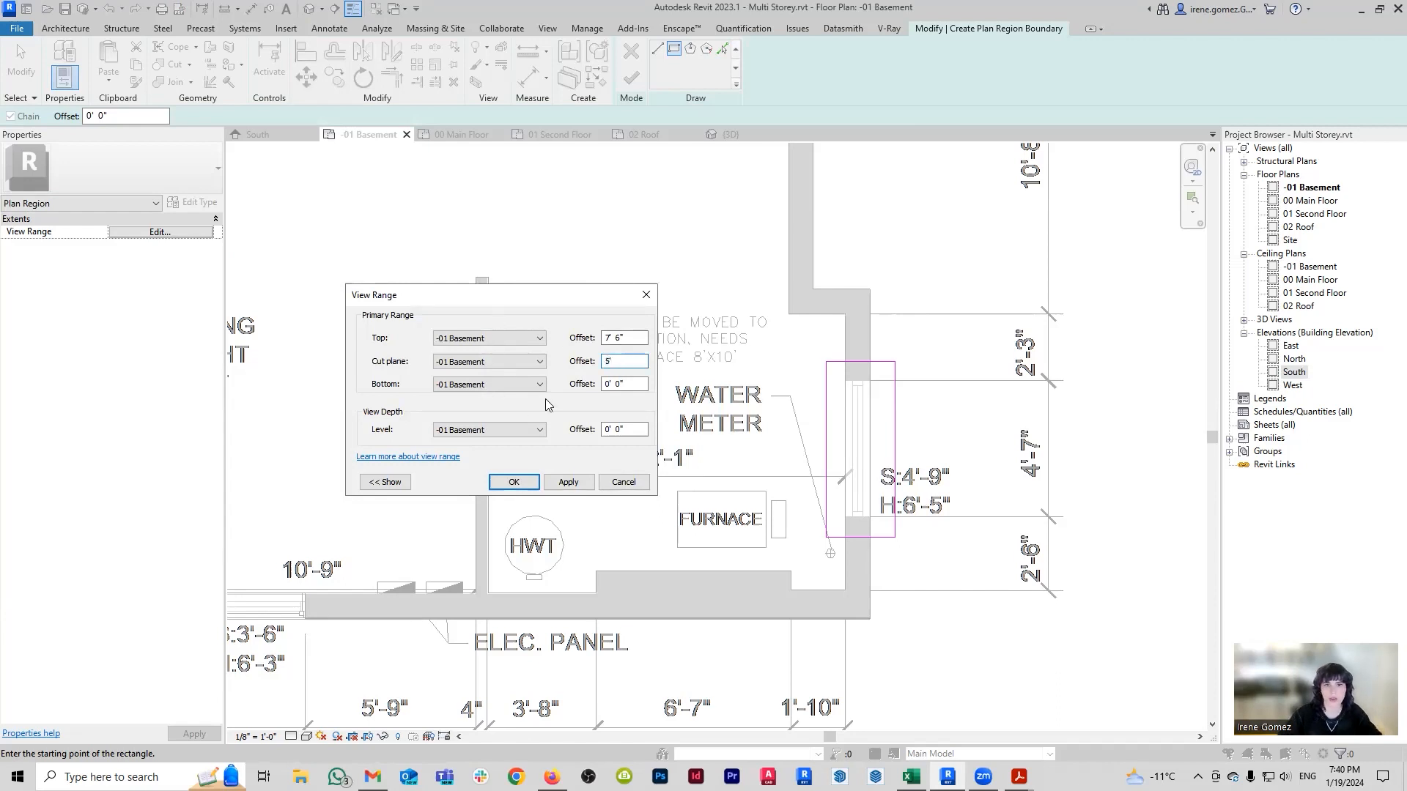
left_click(568, 482)
left_click(645, 295)
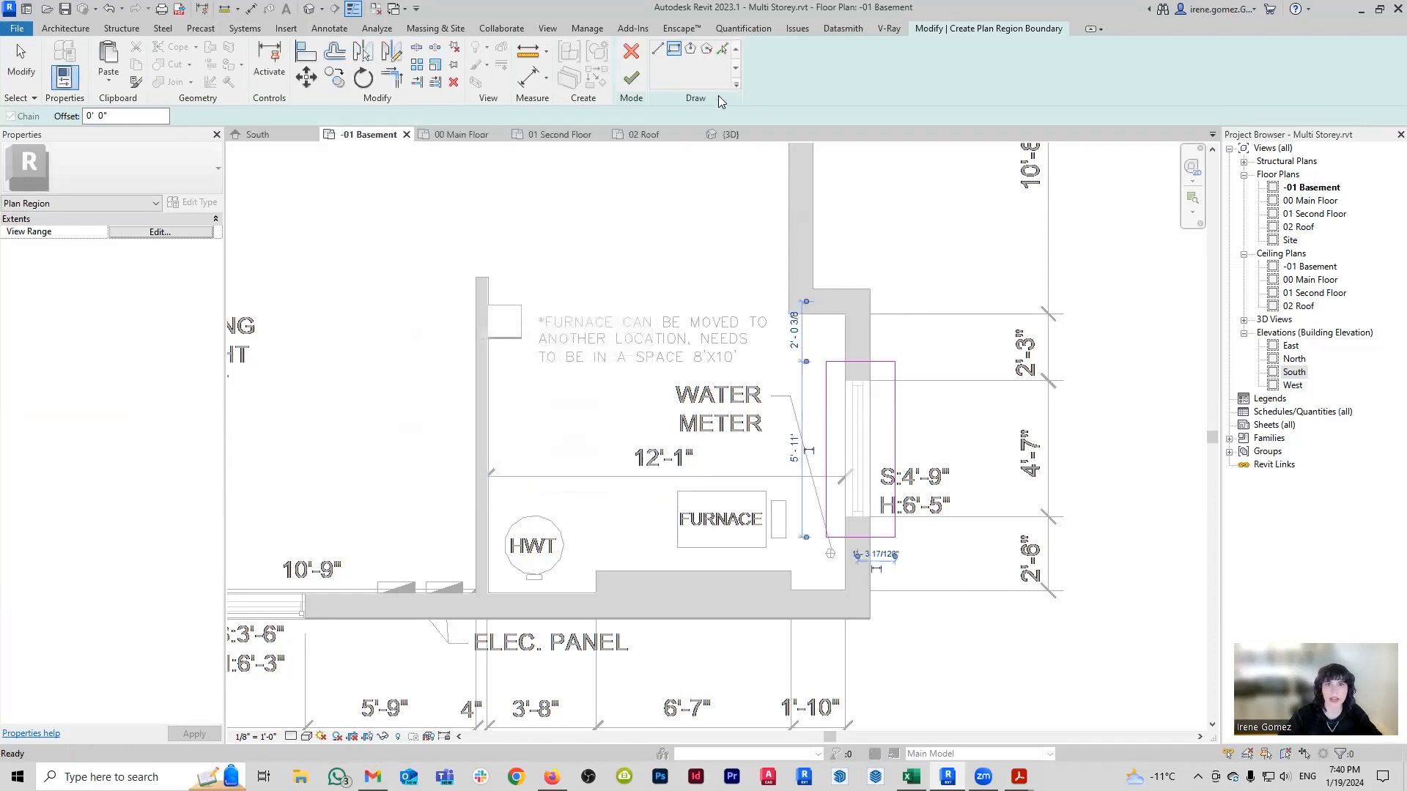
left_click(631, 77)
left_click(1134, 460)
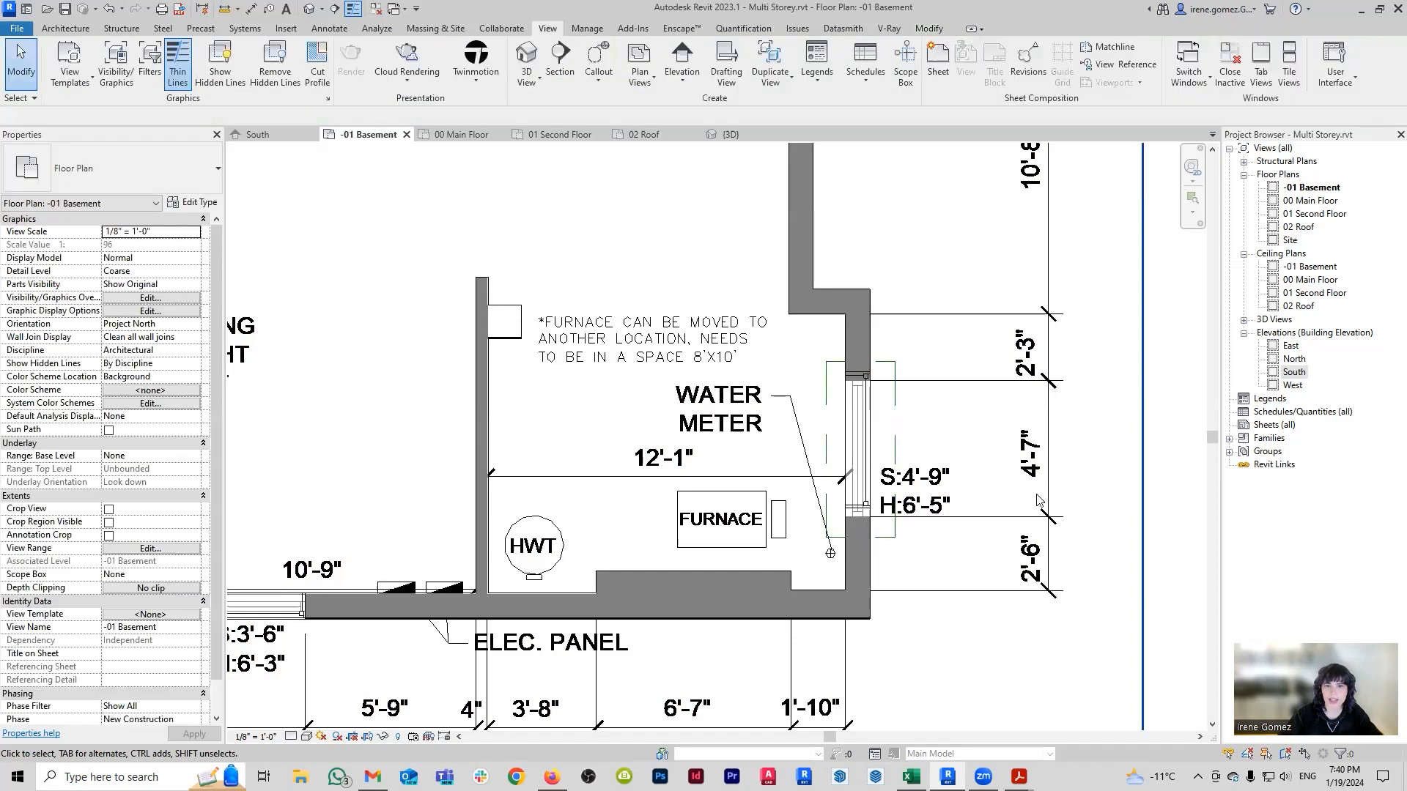
Hide the plan region's boundary around the east window in the basement floor plan.
scroll(1060, 506, "down", 2)
scroll(954, 541, "up", 2)
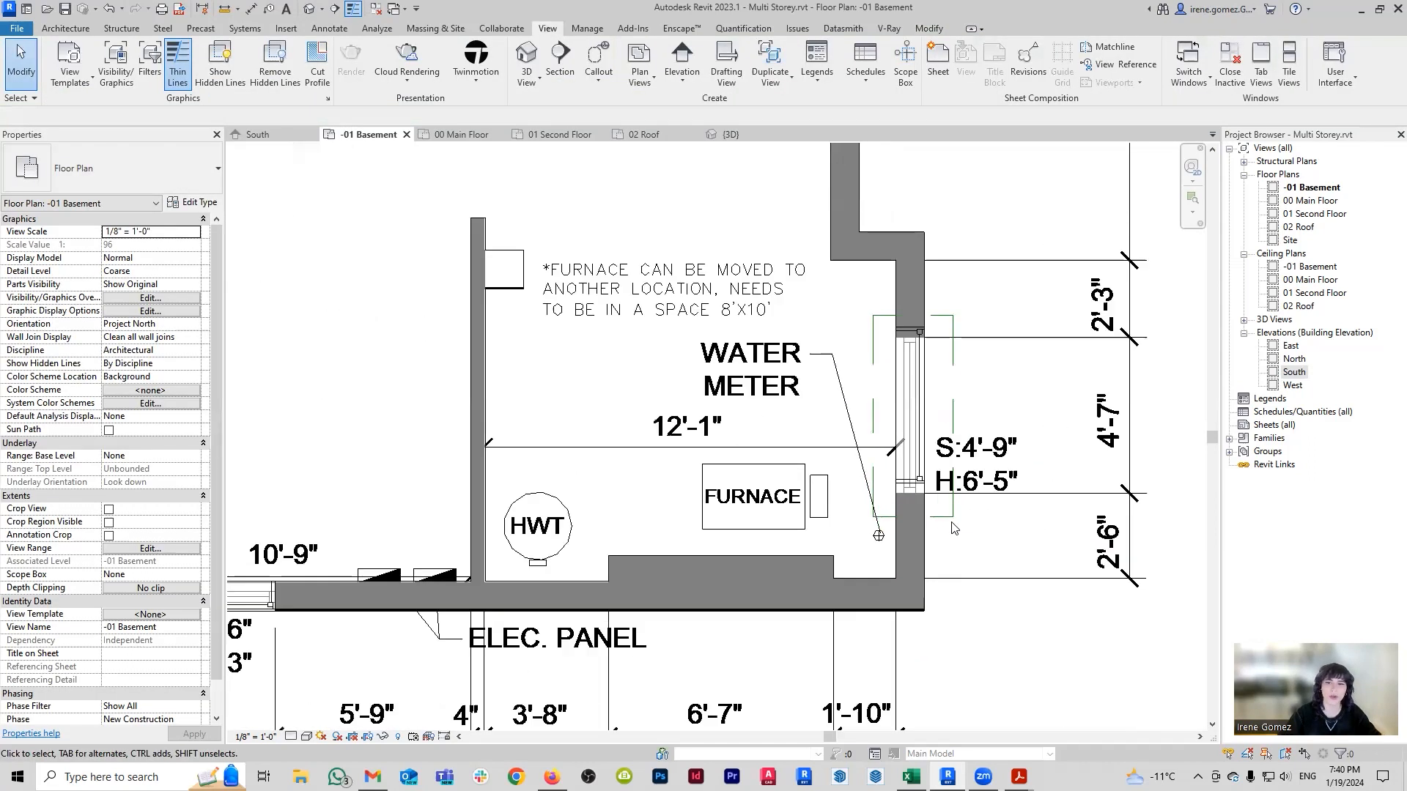
left_click(952, 518)
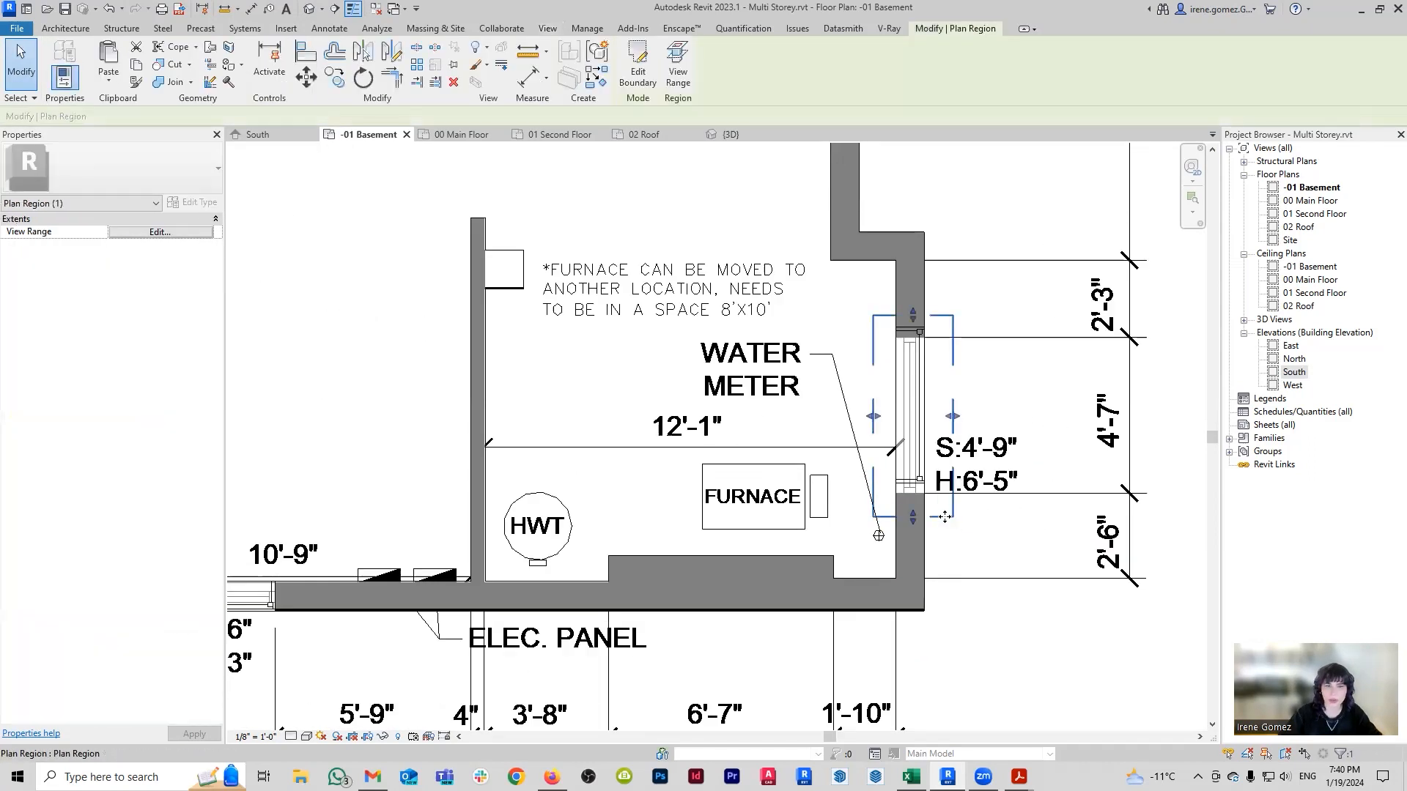
right_click(946, 517)
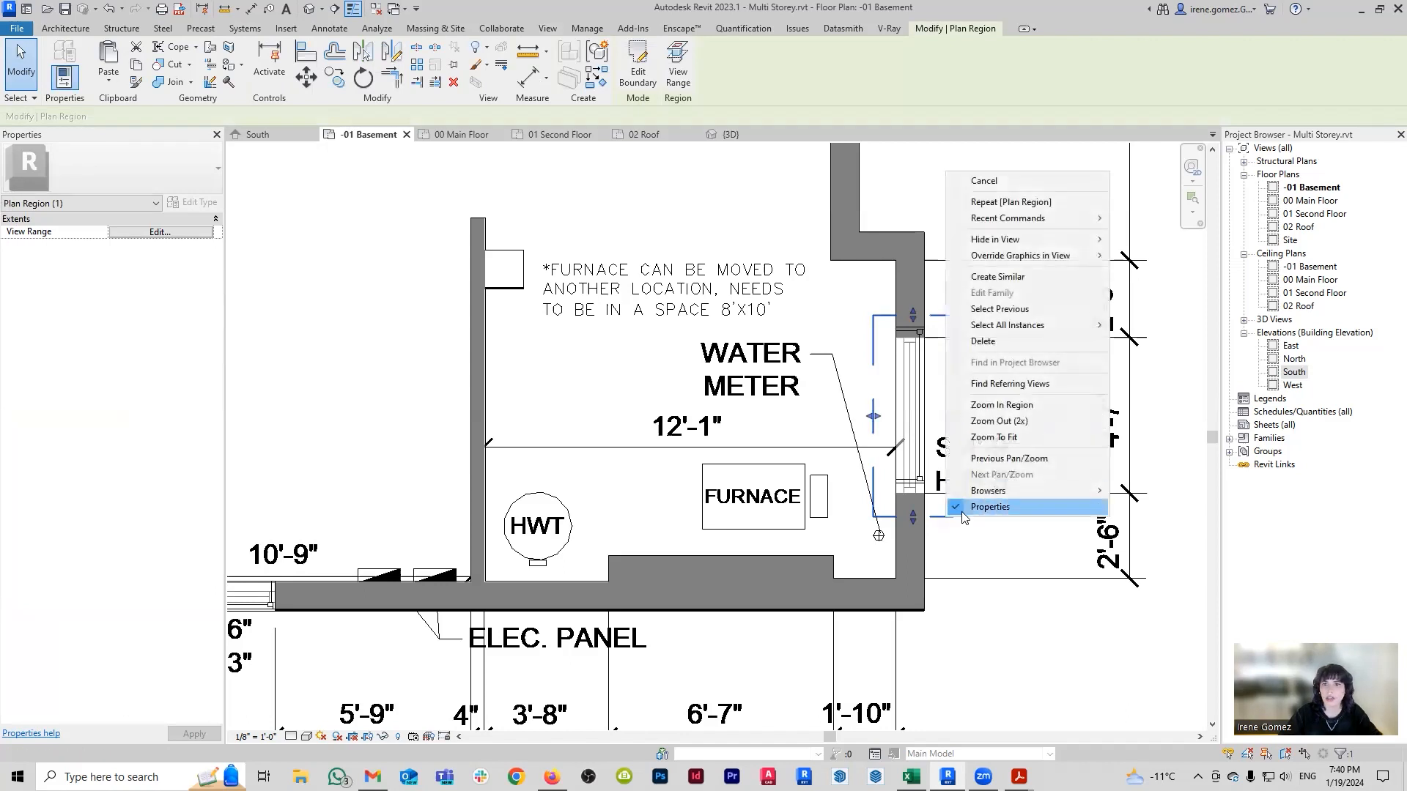
mouse_move(1063, 241)
left_click(1141, 240)
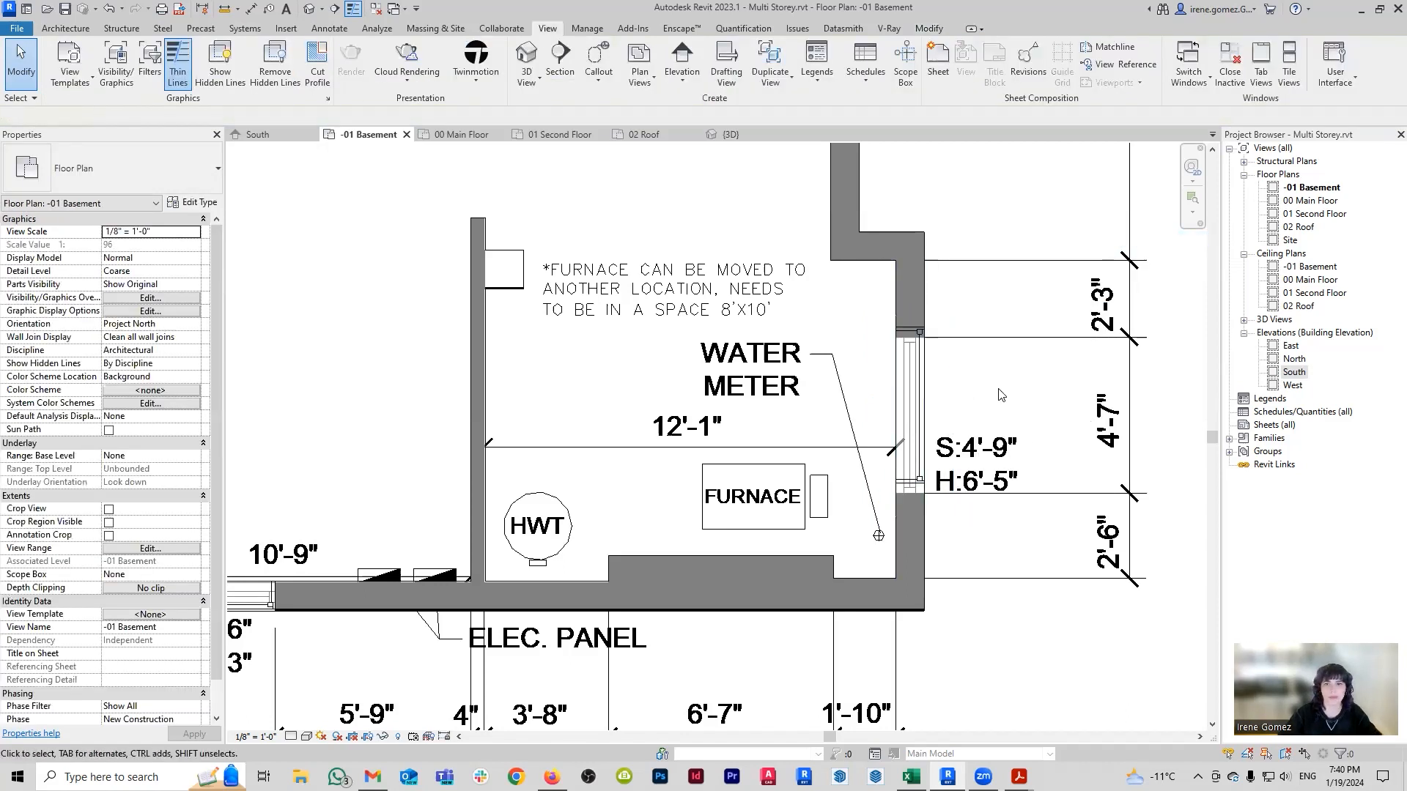
middle_click_drag(1000, 396, 928, 389)
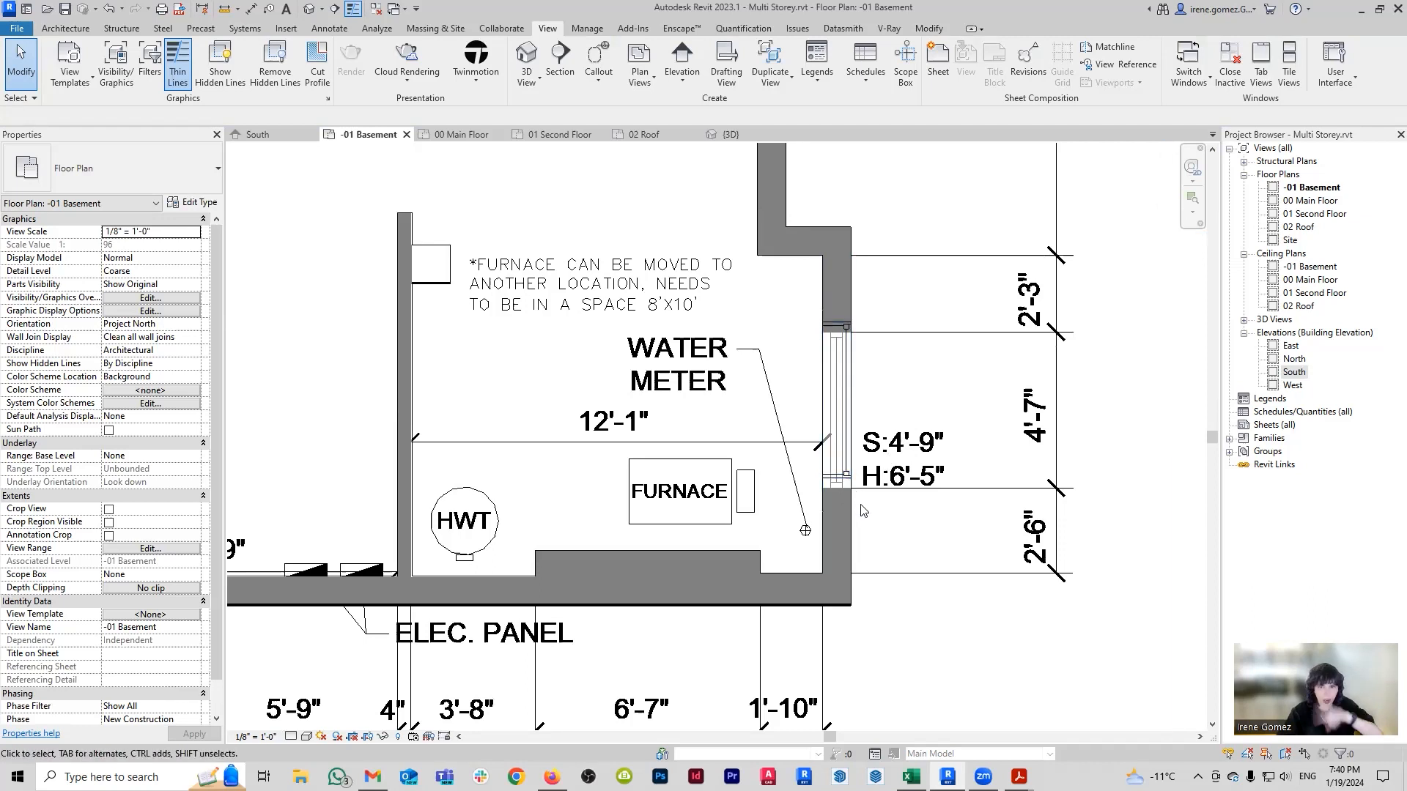
key("a")
key("l")
scroll(850, 482, "up", 2)
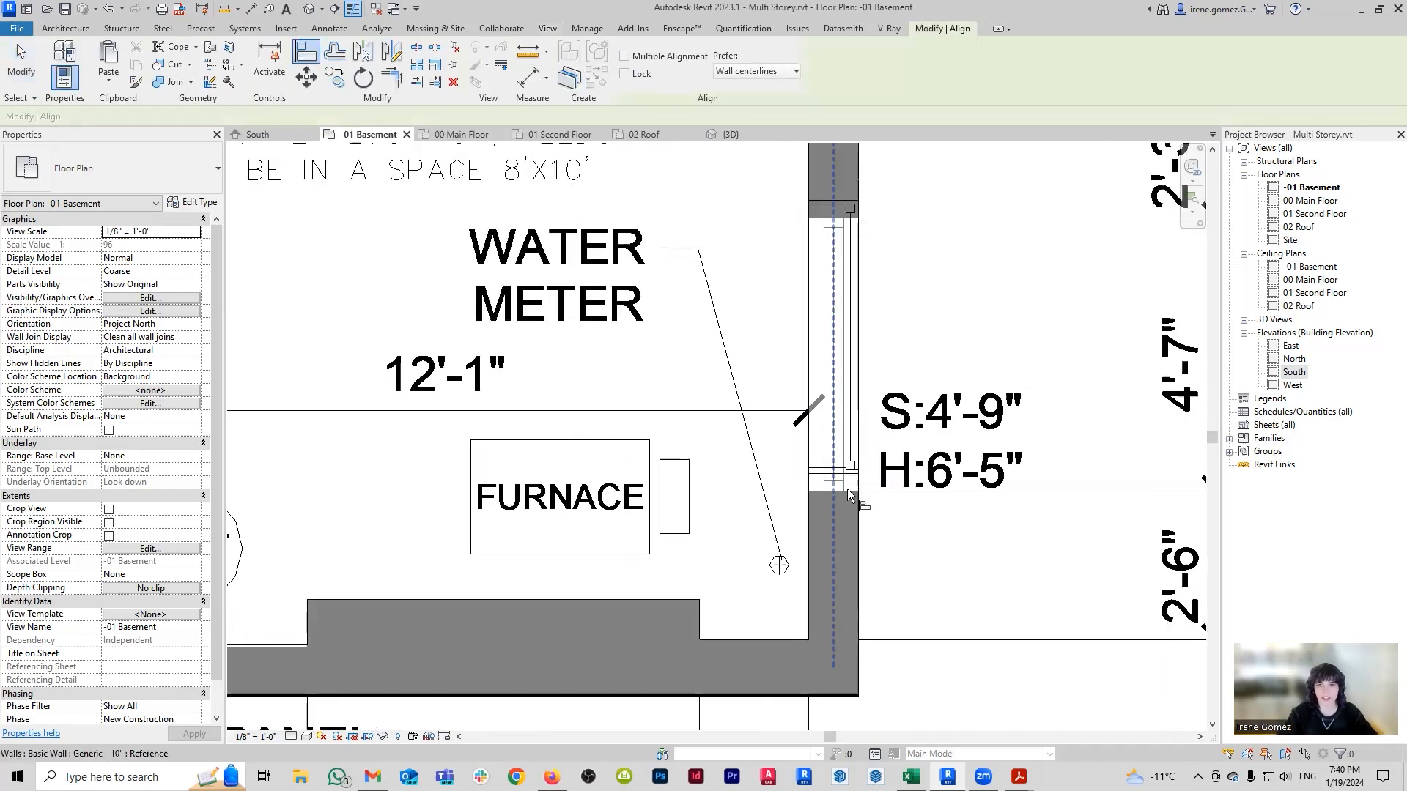
key("Escape")
key("Escape")
Compare the door beside the stairs in the basement and main floor plans, ending in the basement plan.
scroll(852, 477, "down", 5)
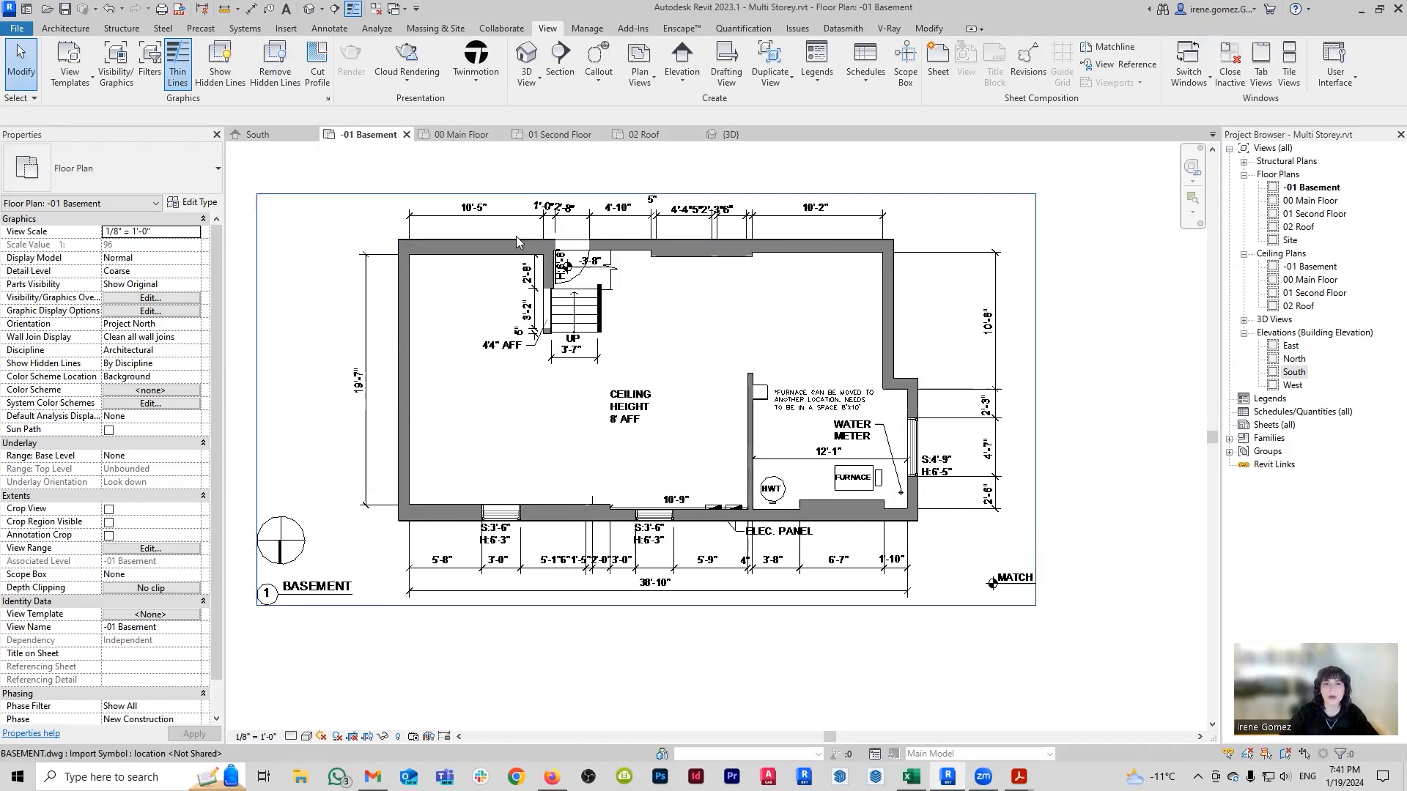
scroll(564, 245, "up", 3)
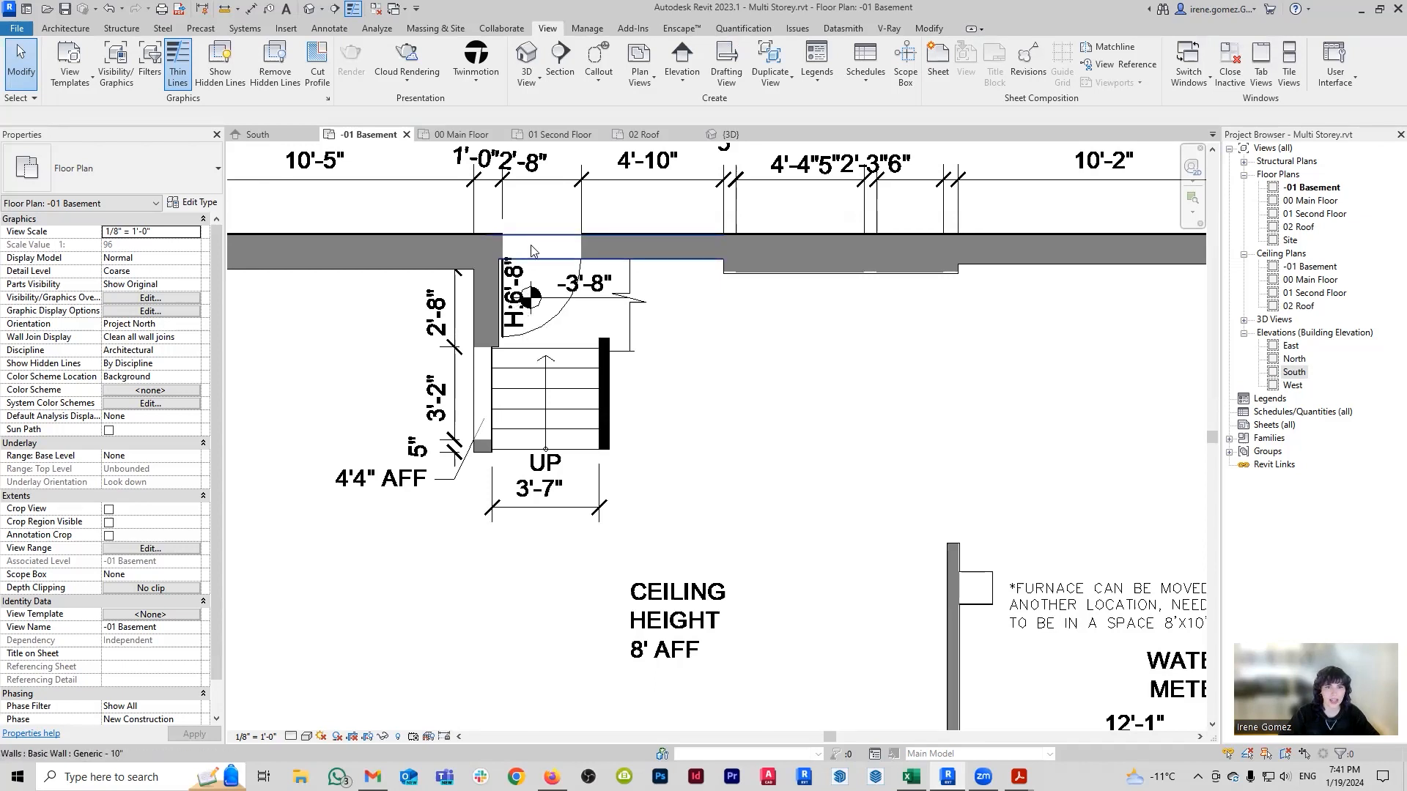
scroll(631, 290, "down", 3)
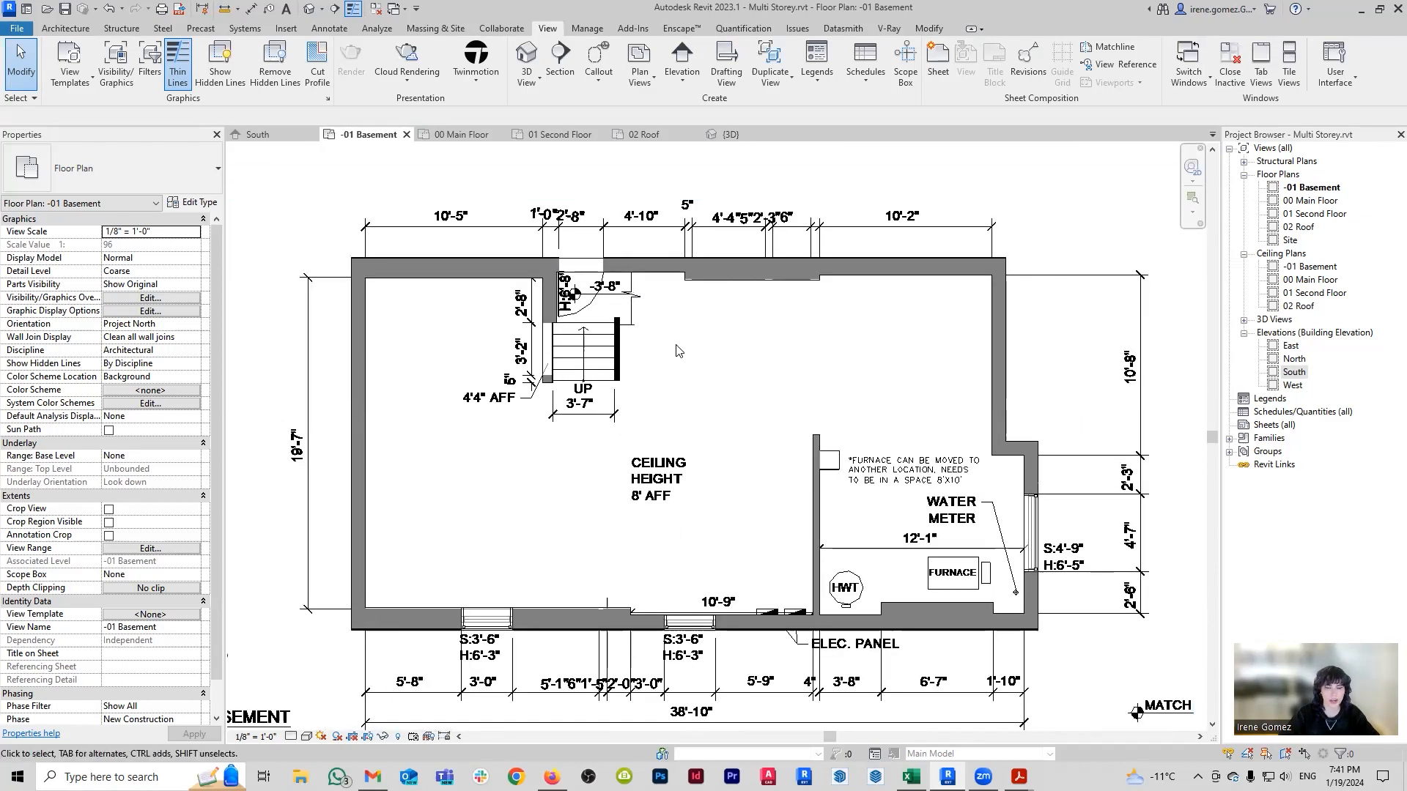
left_click(466, 134)
scroll(603, 322, "up", 3)
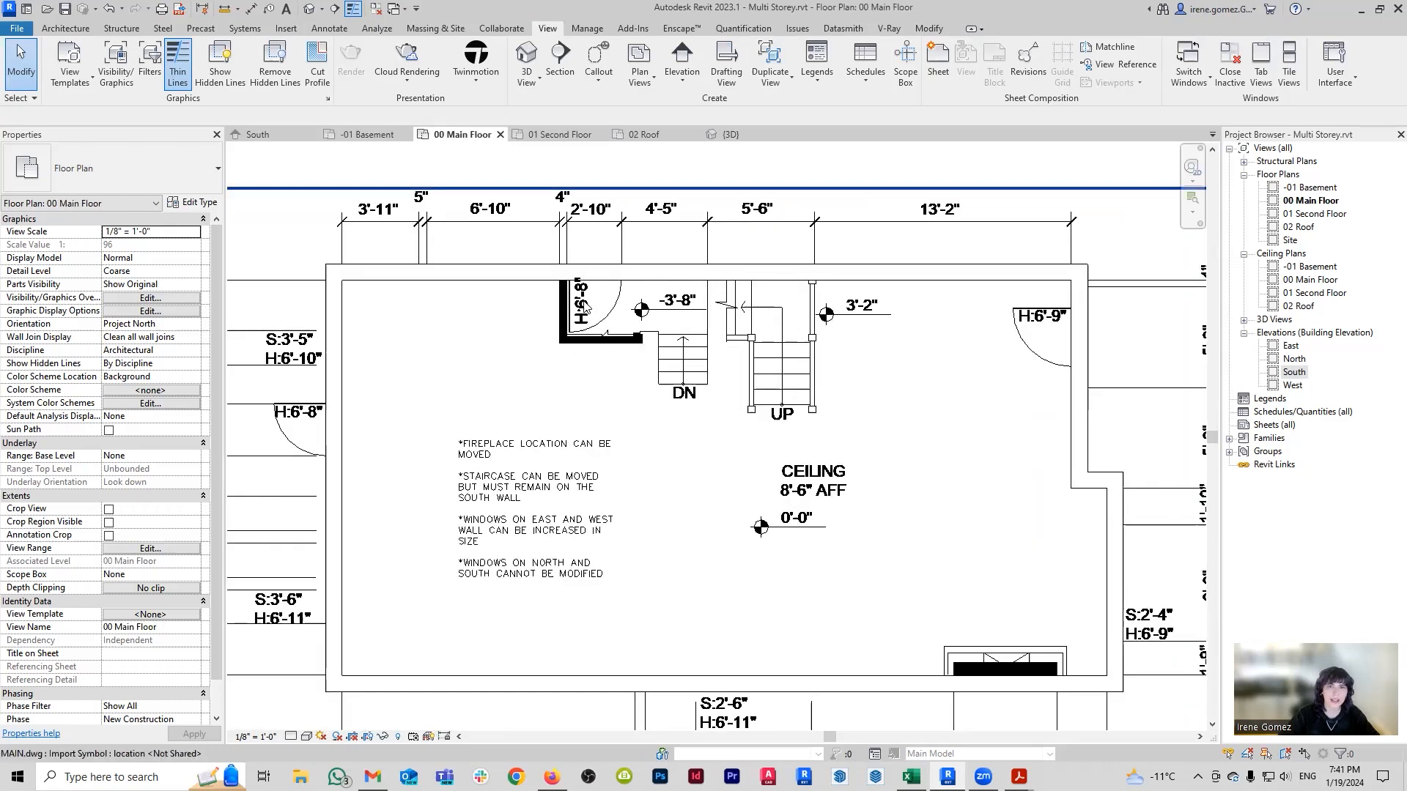
left_click(381, 135)
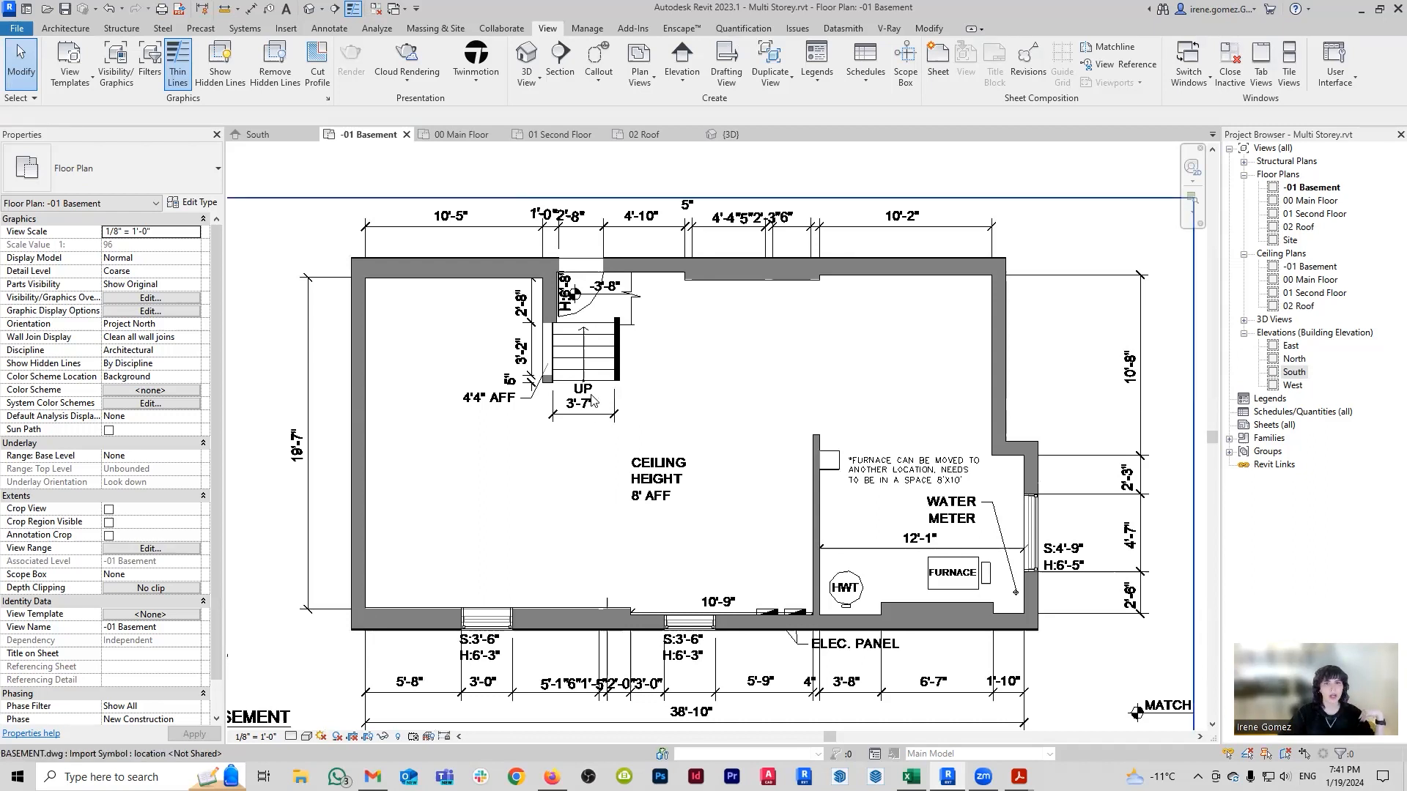
Measure the width of the door opening above the basement stairs with an aligned dimension, without placing the dimension.
scroll(595, 241, "up", 3)
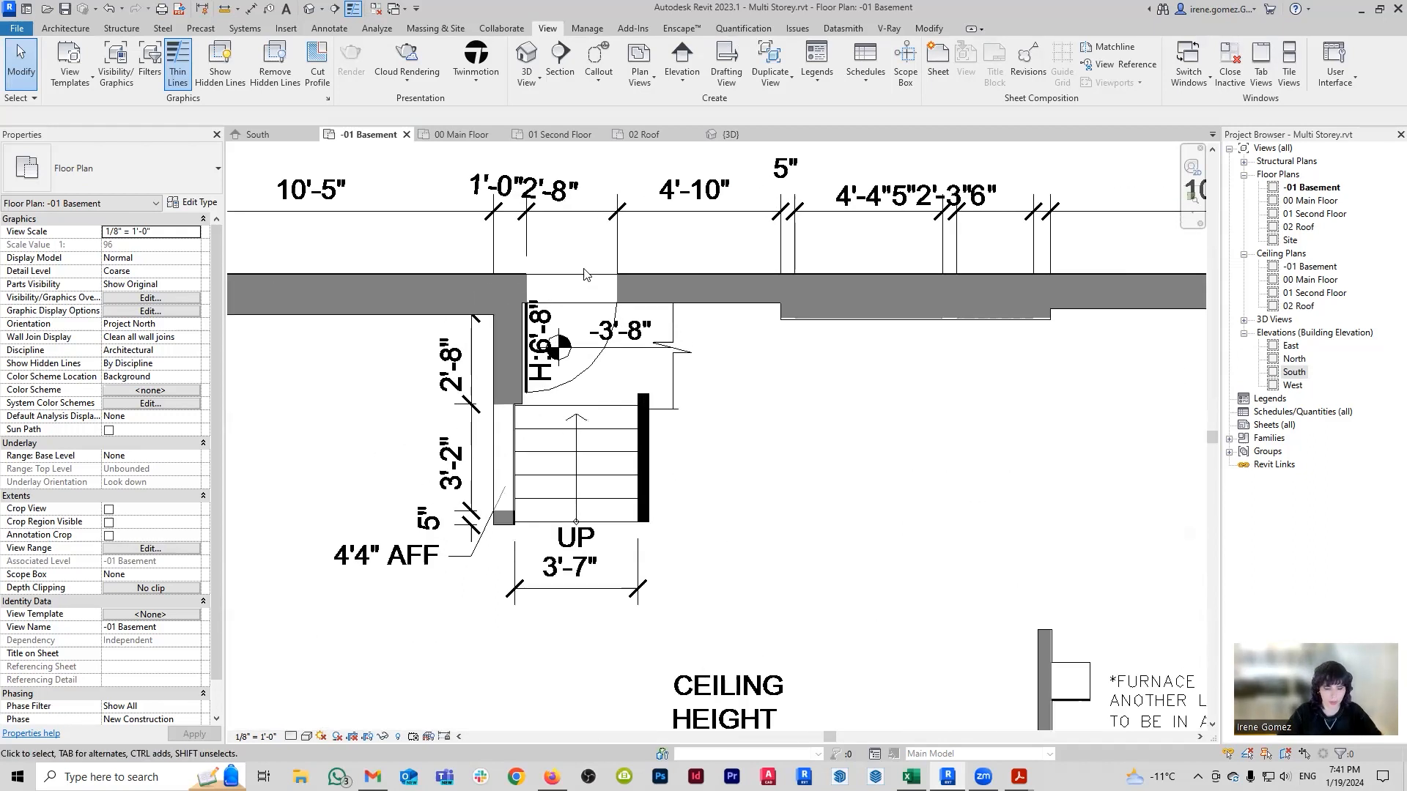
key("d")
key("i")
left_click(527, 285)
left_click(617, 284)
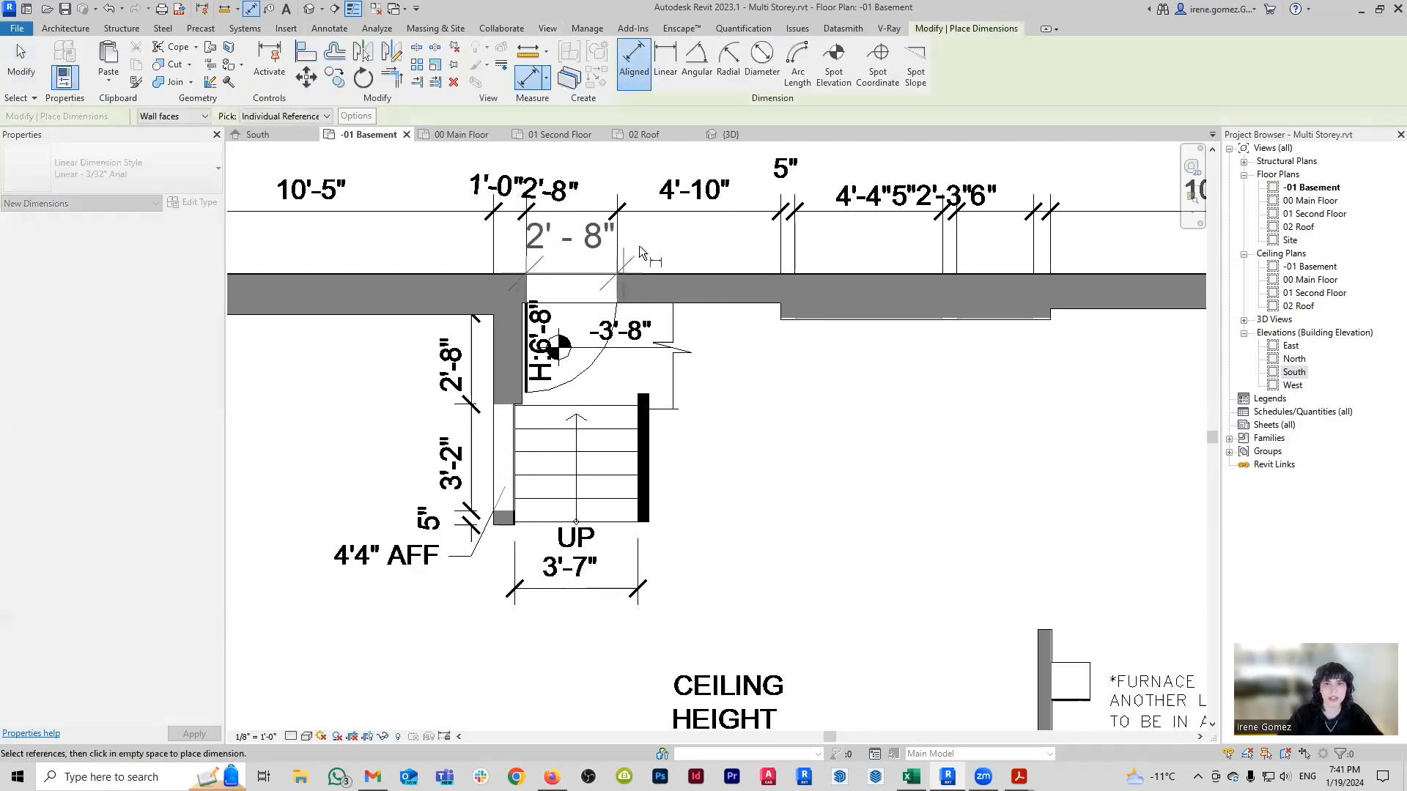
key("Escape")
key("Escape")
middle_click_drag(716, 252, 731, 343)
key("Escape")
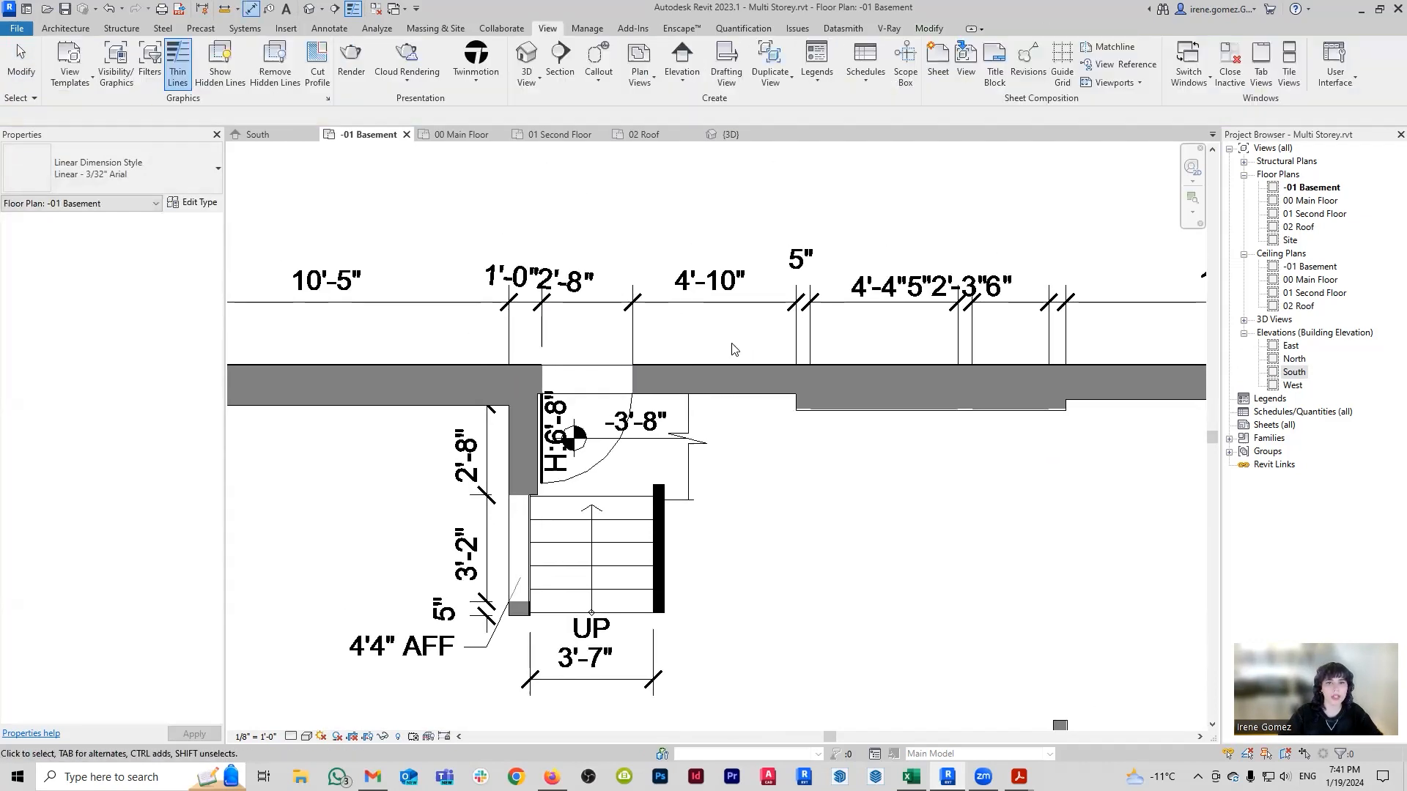
scroll(789, 315, "down", 2)
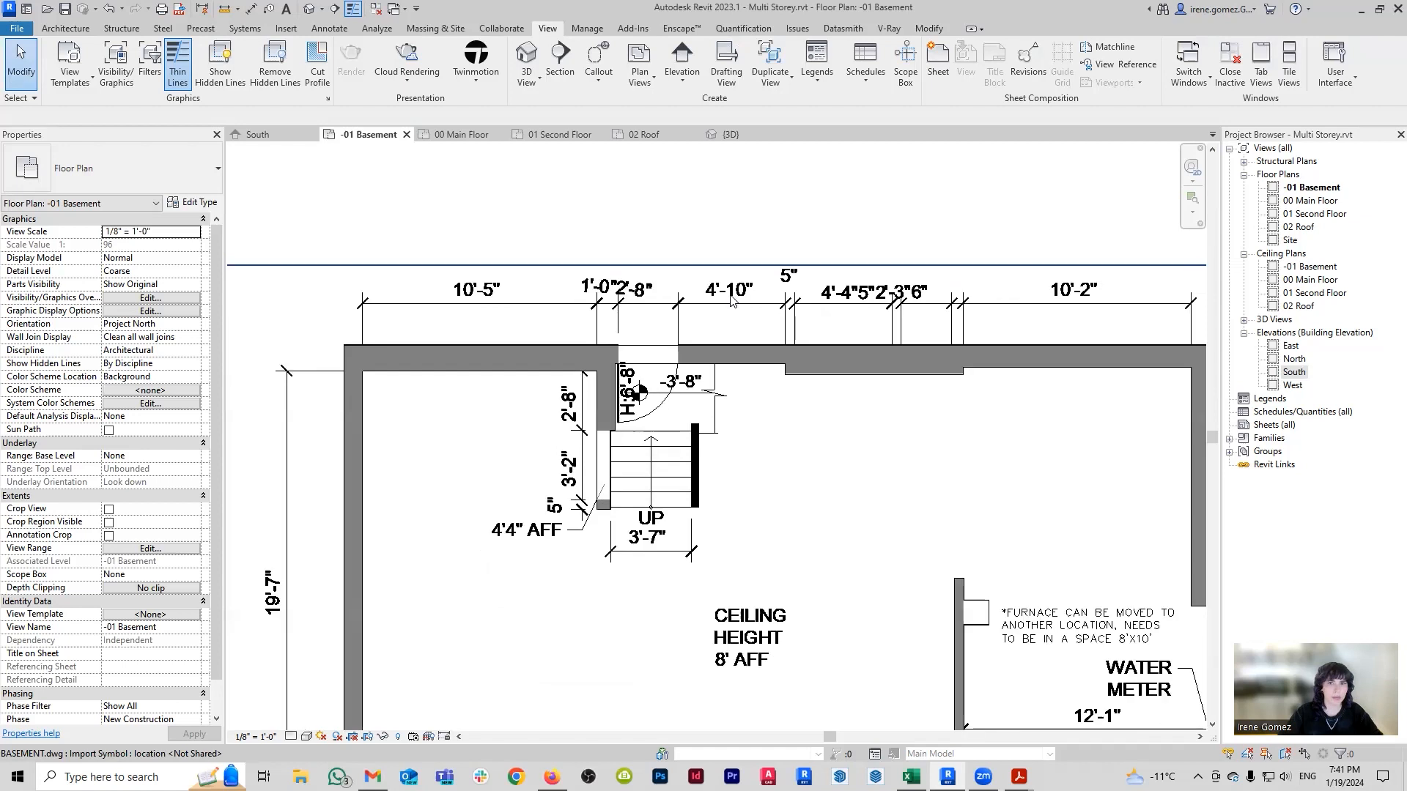
Start placing a door, check the Single-Flush sizes, and open the Residential doors folder of the Imperial library for loading a family.
key("d")
key("r")
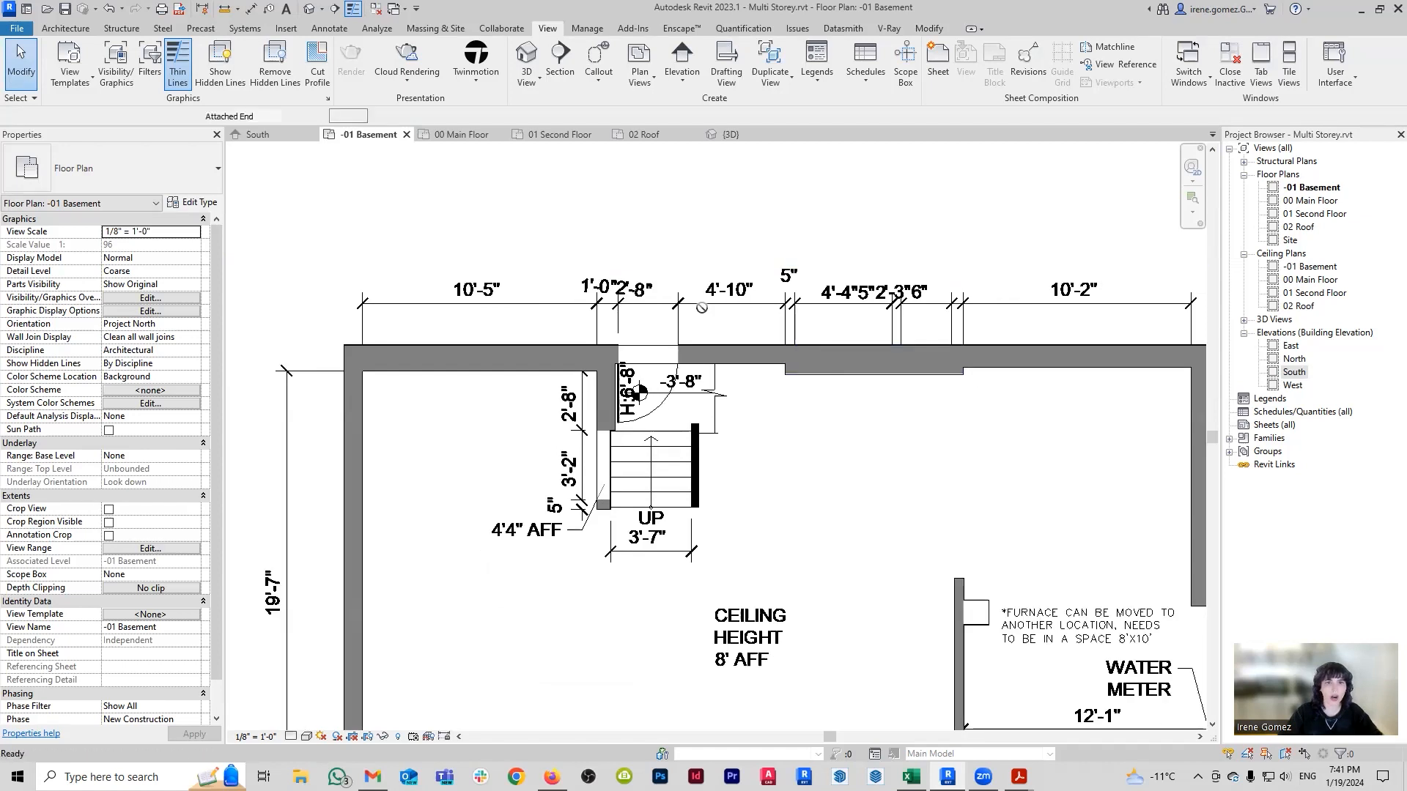
left_click(173, 185)
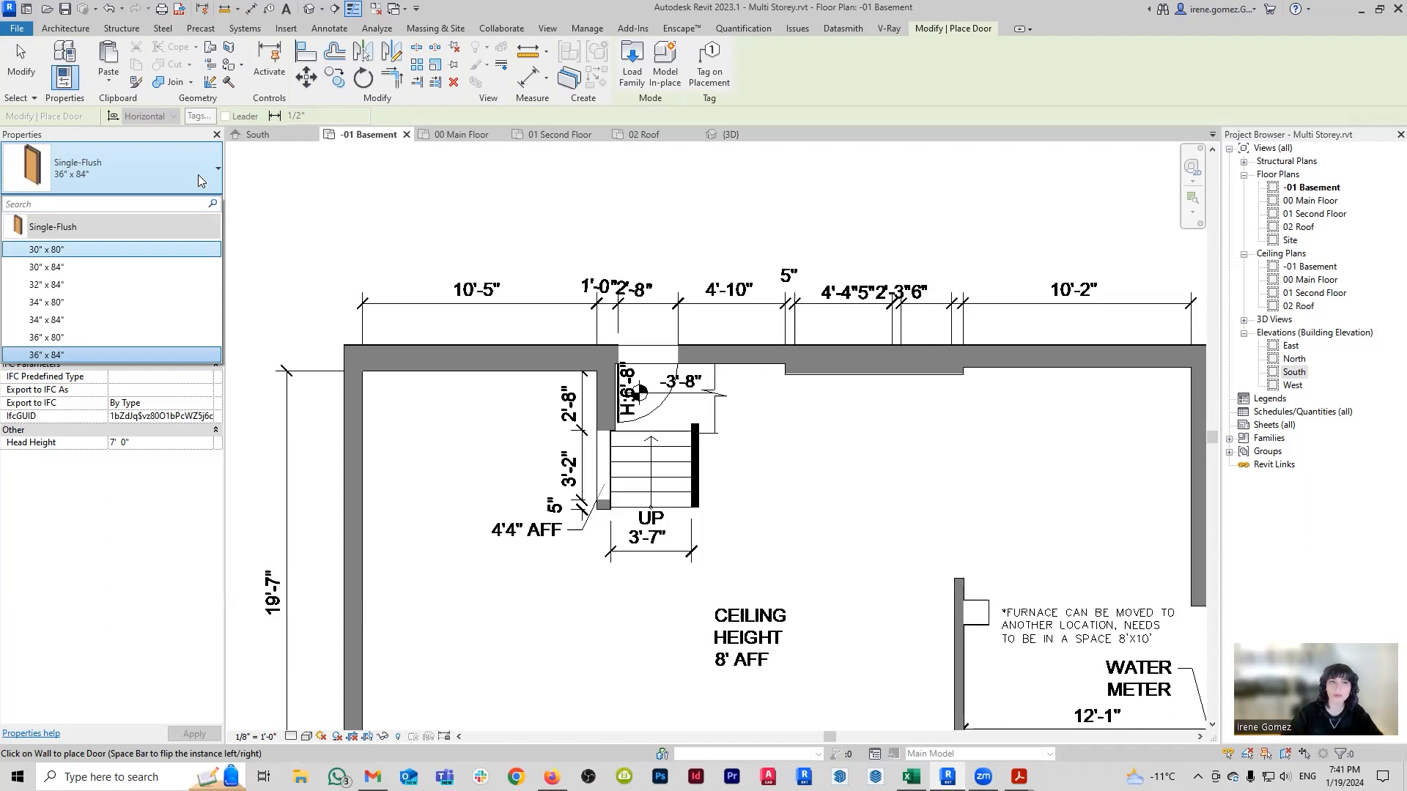
left_click(217, 175)
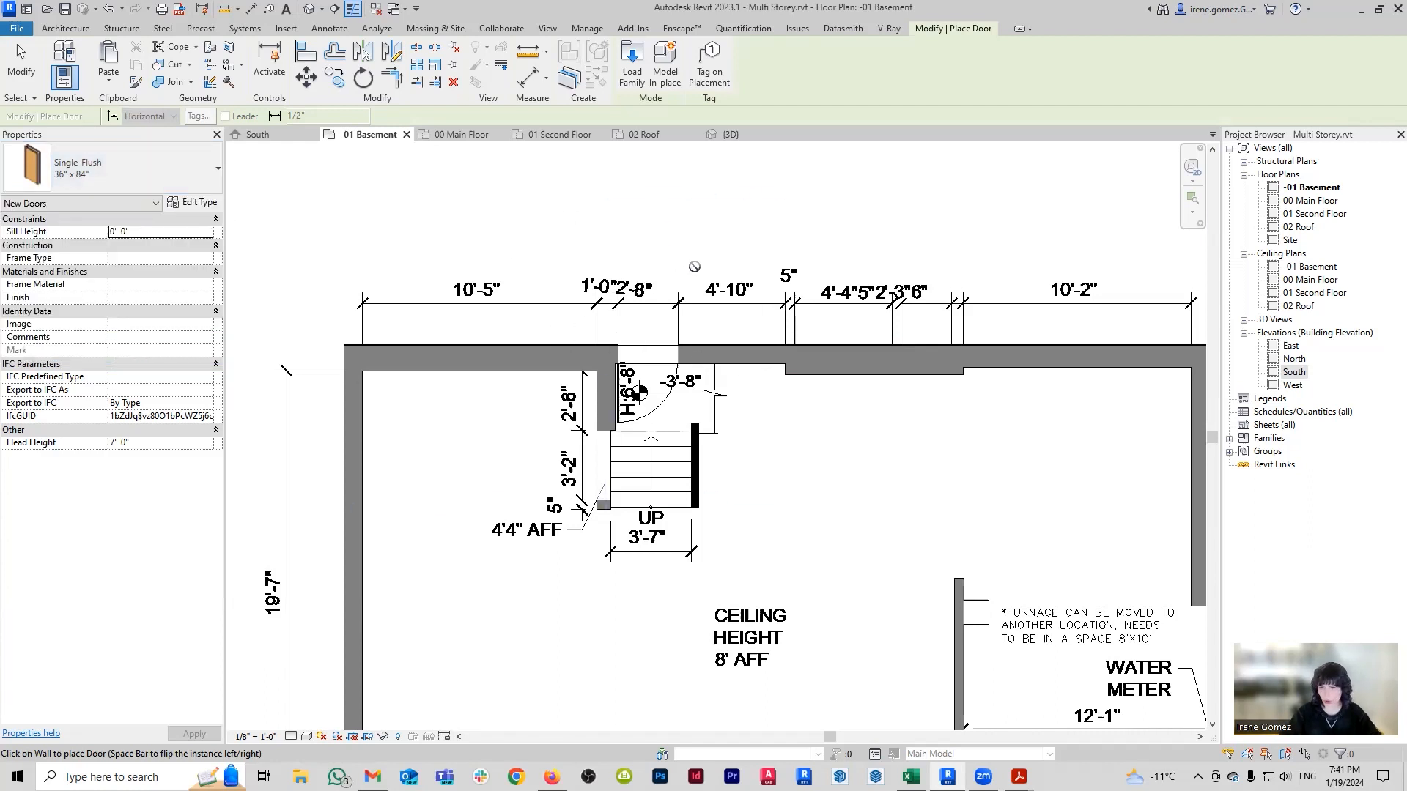
left_click(640, 84)
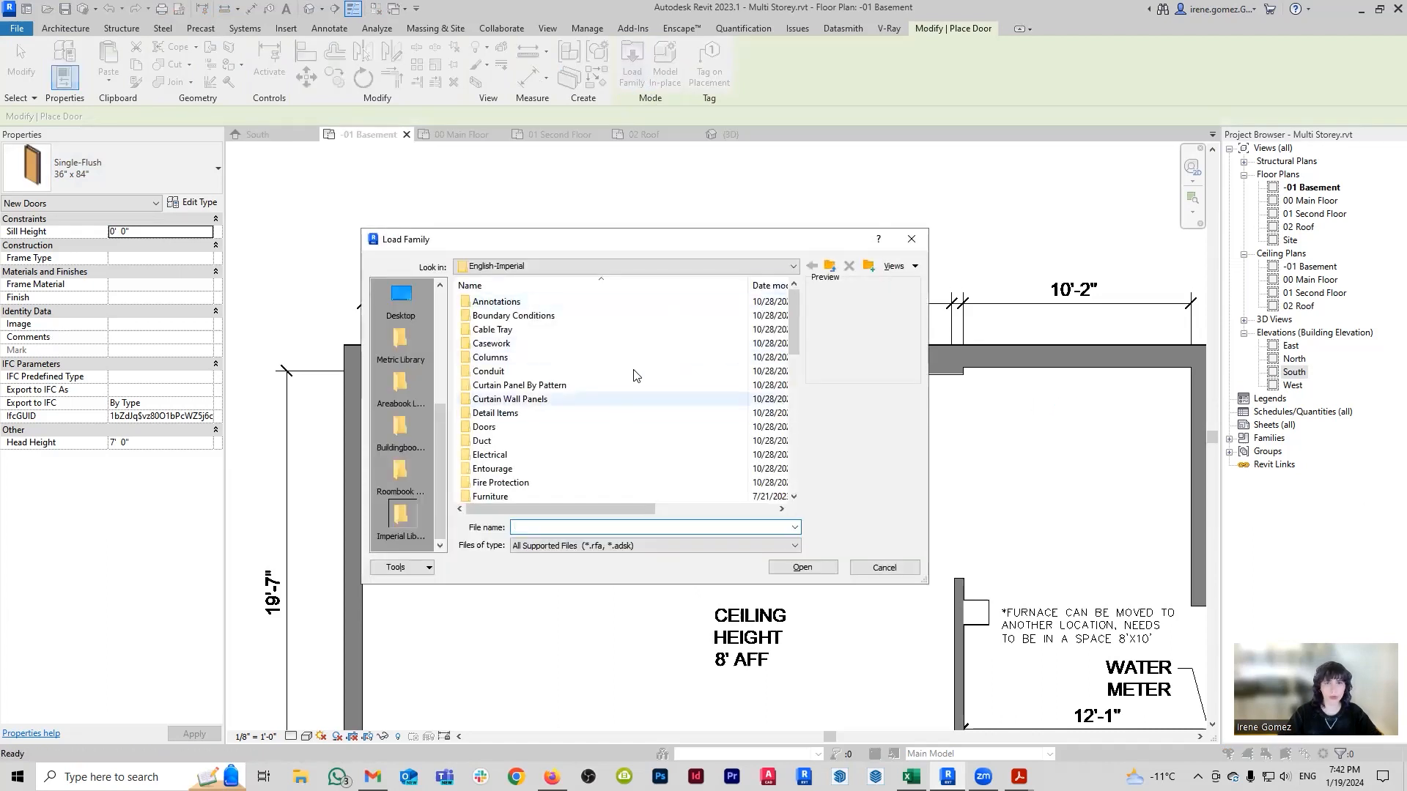
double_click(525, 431)
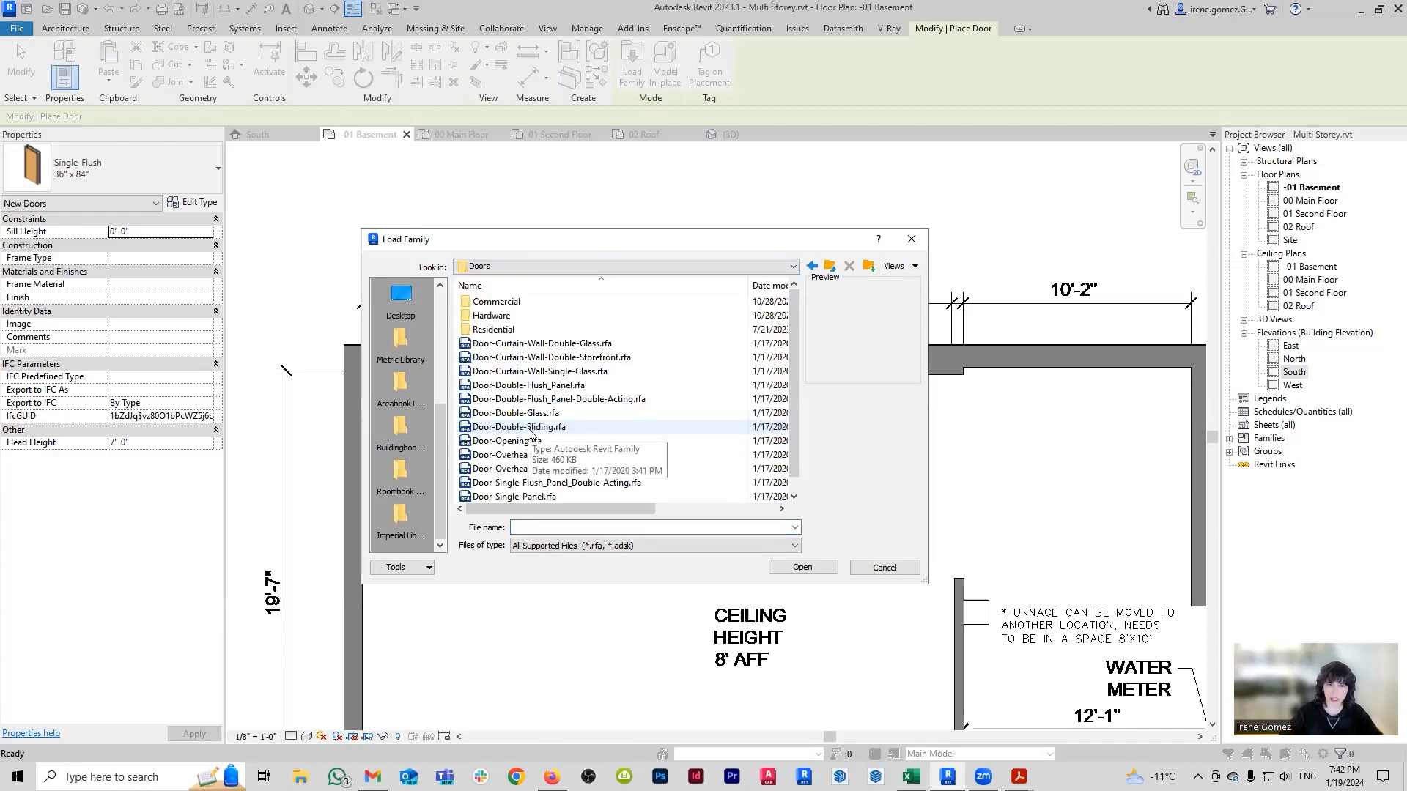
double_click(496, 330)
Preview the residential door families, from the barn door through the exterior, garage and interior doors, to compare their designs.
left_click(513, 316)
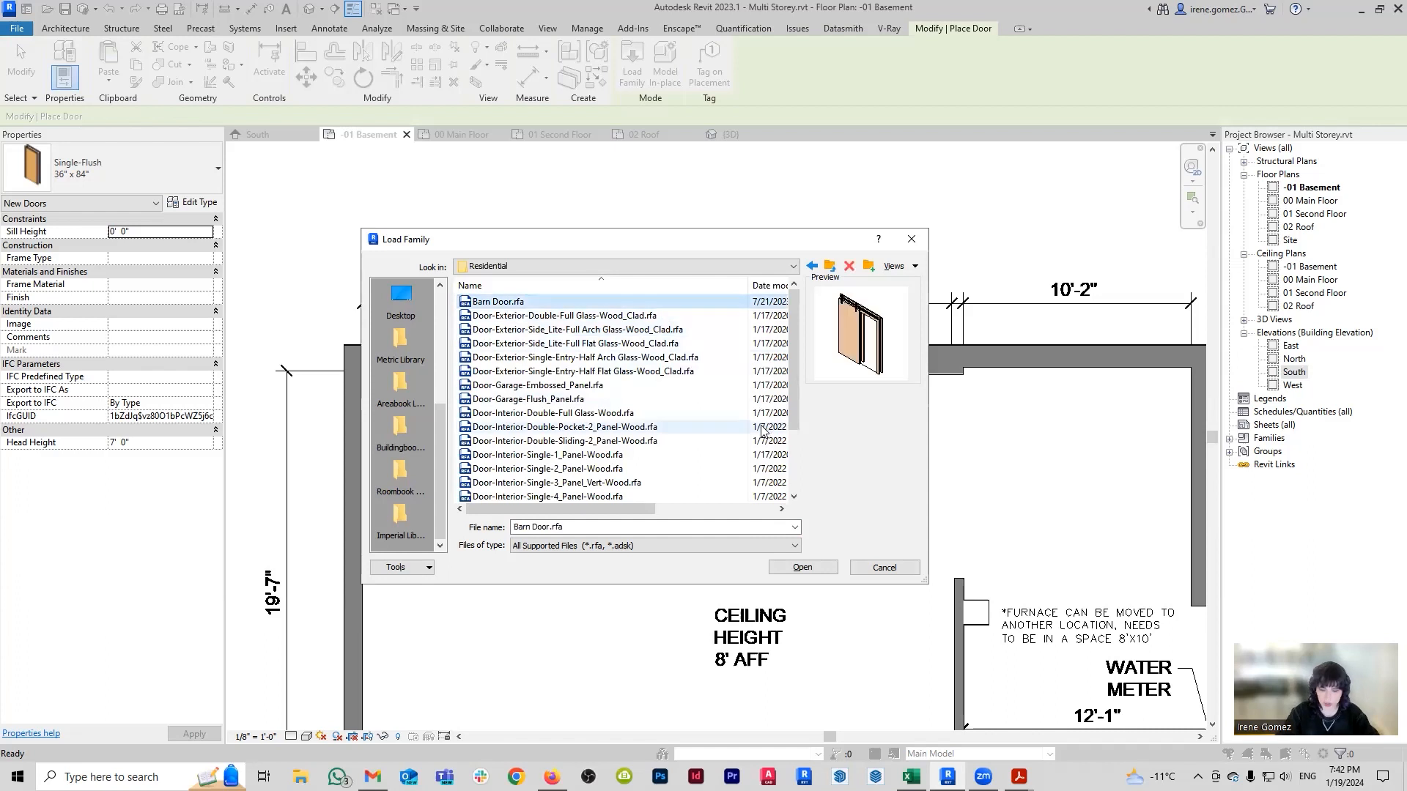
key("Down")
key("Down")
key("Down")
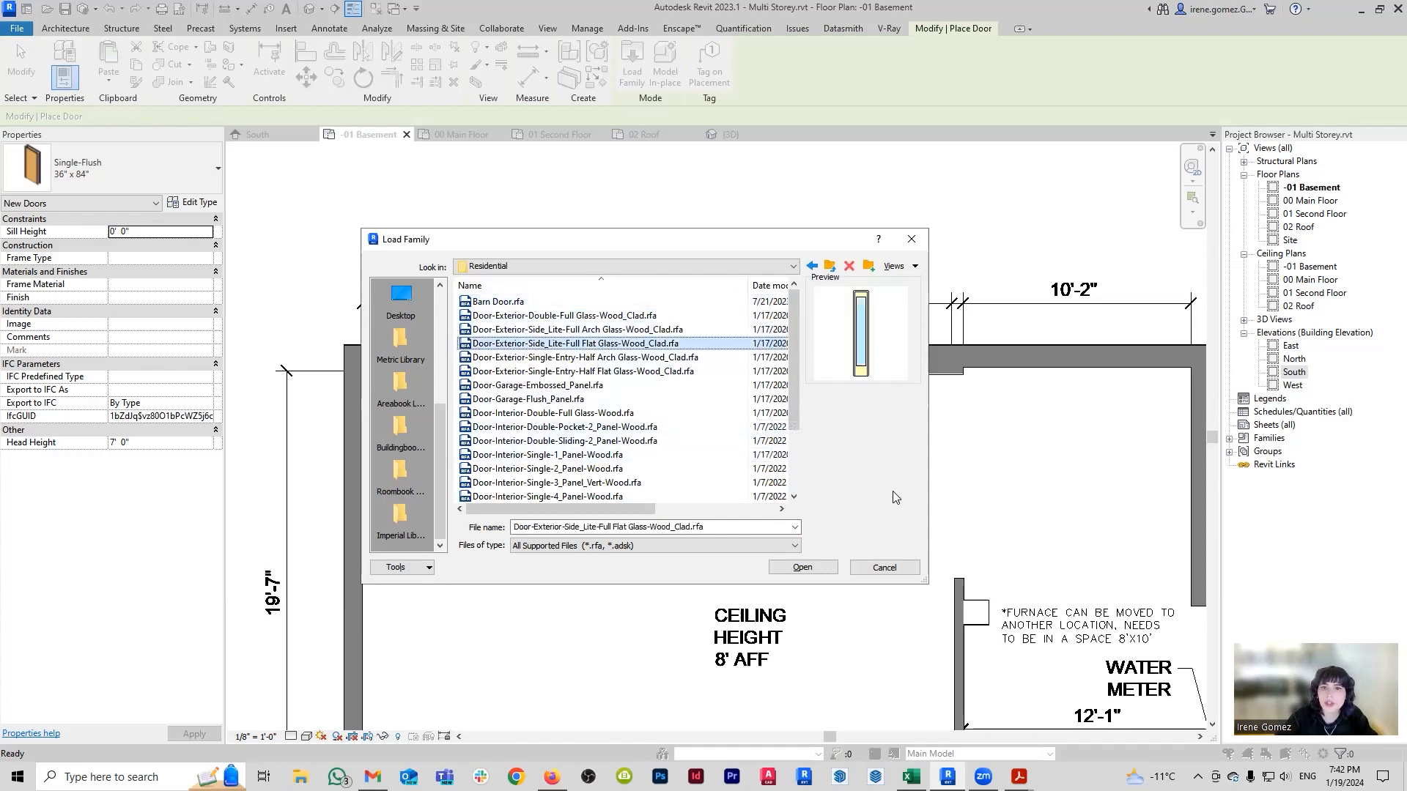
key("Down")
key("Down")
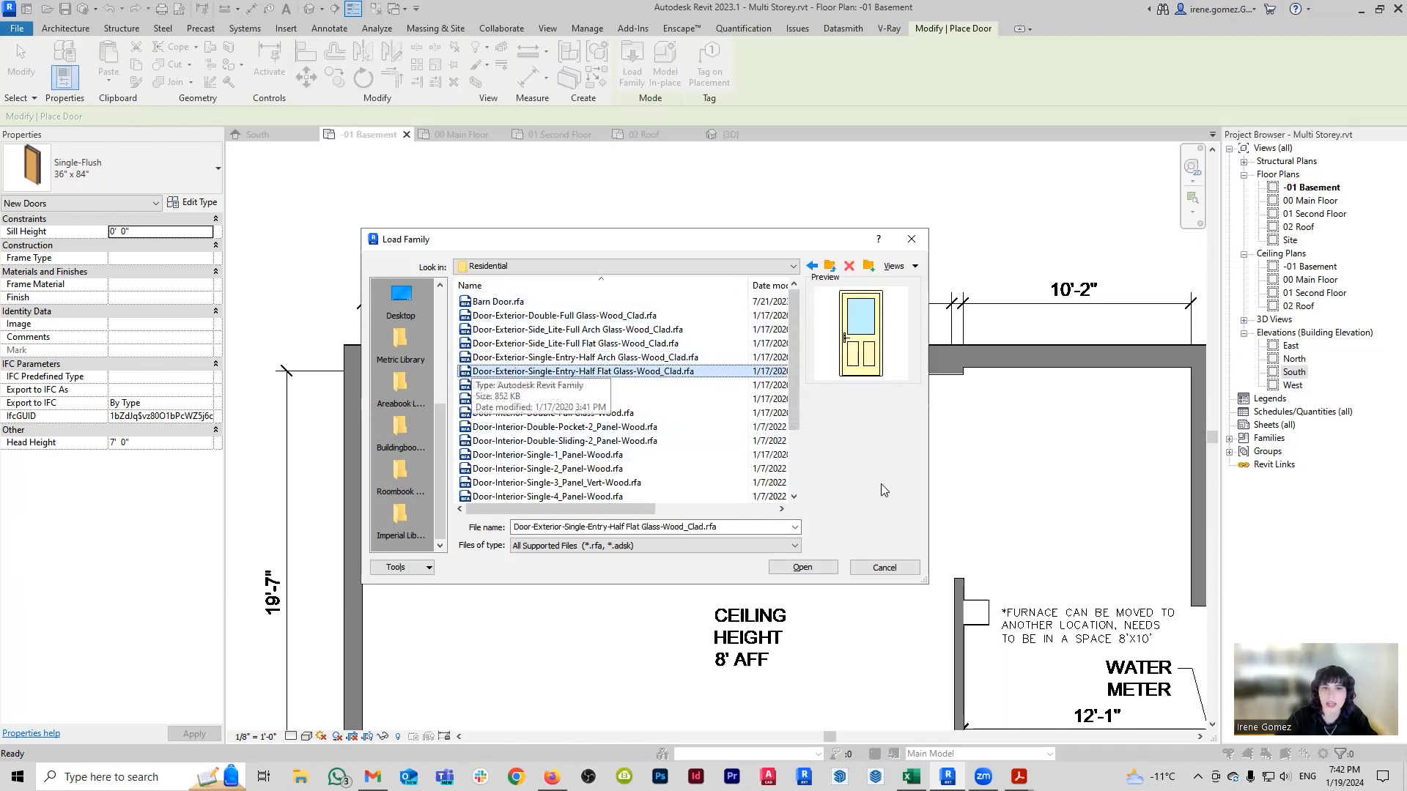
key("Up")
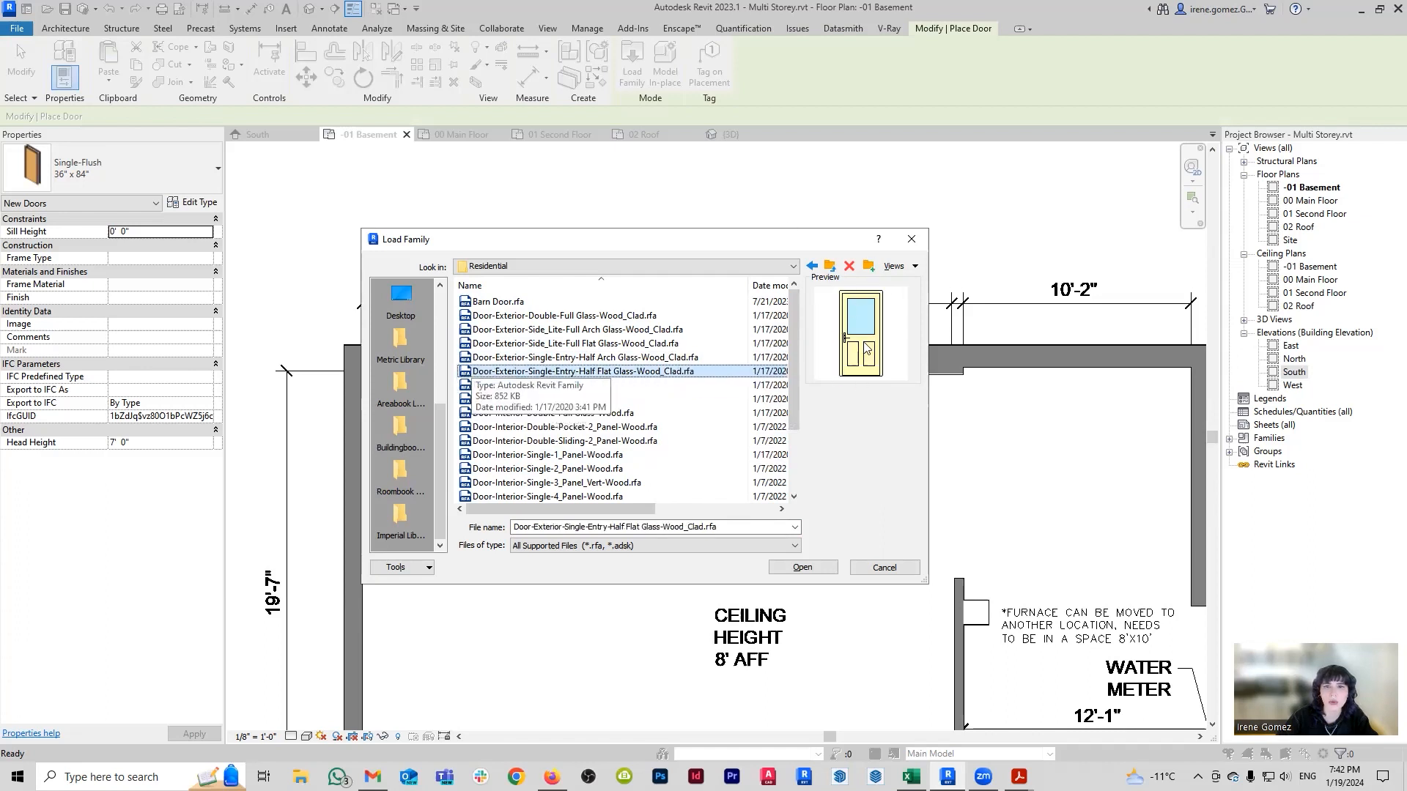
key("Down")
key("Down")
key("Down")
key("Down")
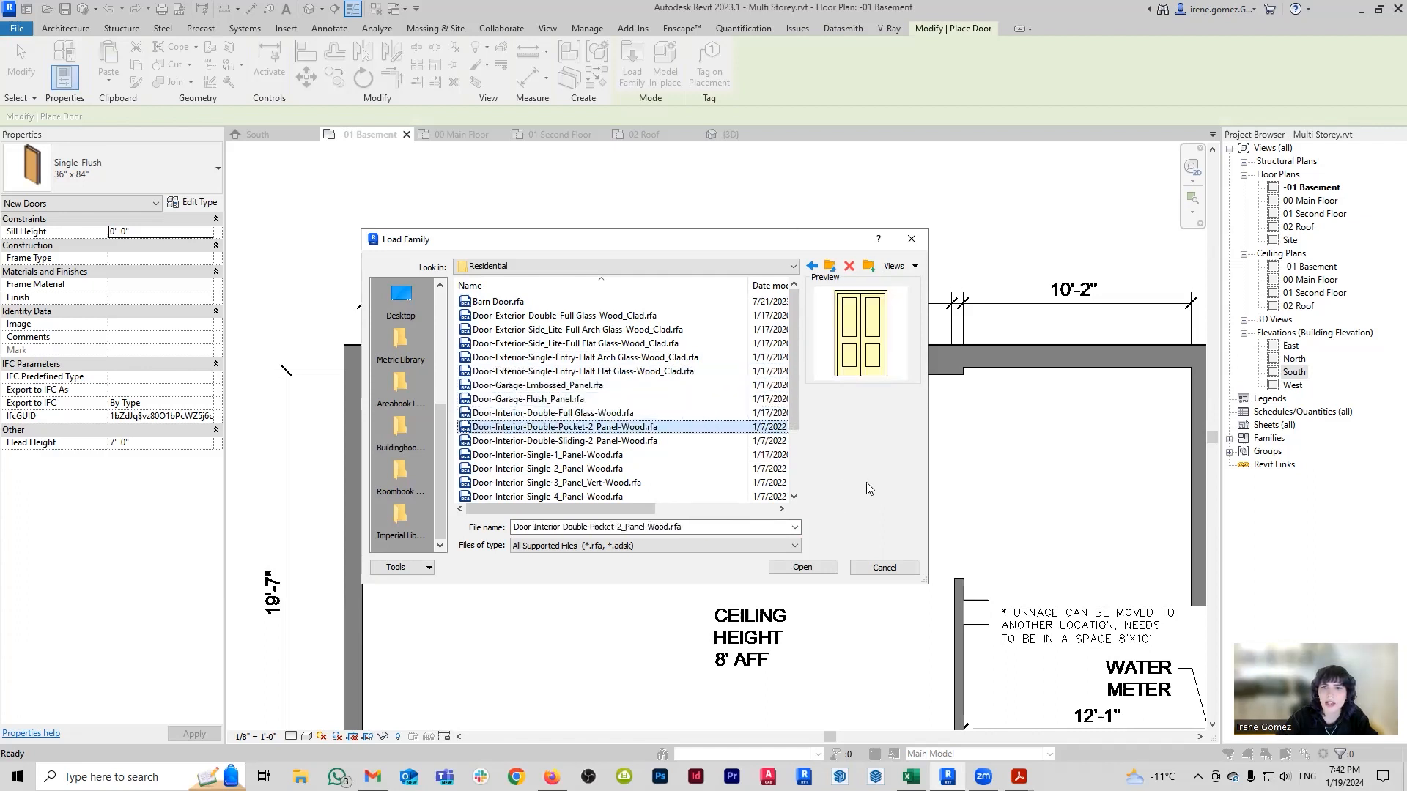
key("Down")
key("Down")
key("Down")
key("Down")
key("Down")
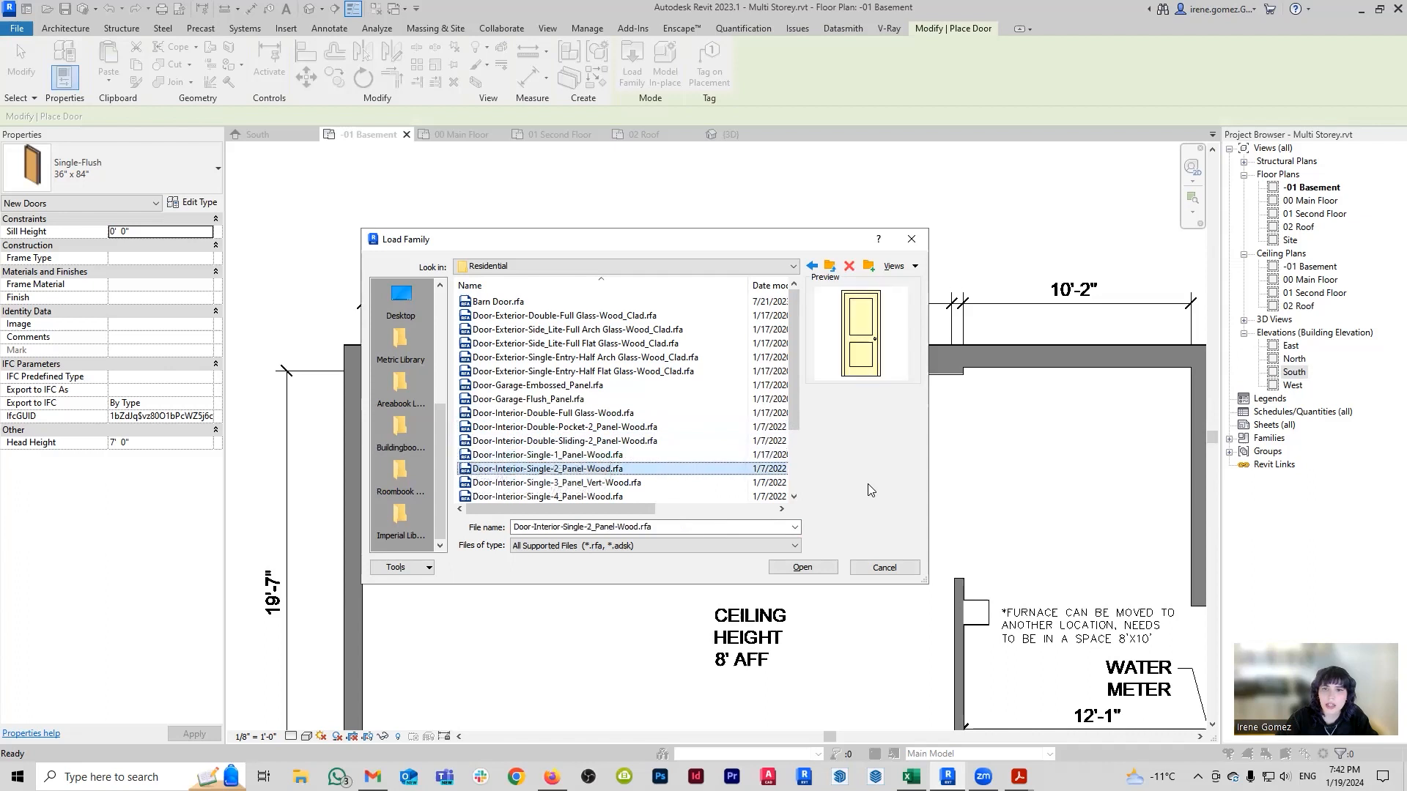
key("Down")
key("Down")
key("Down")
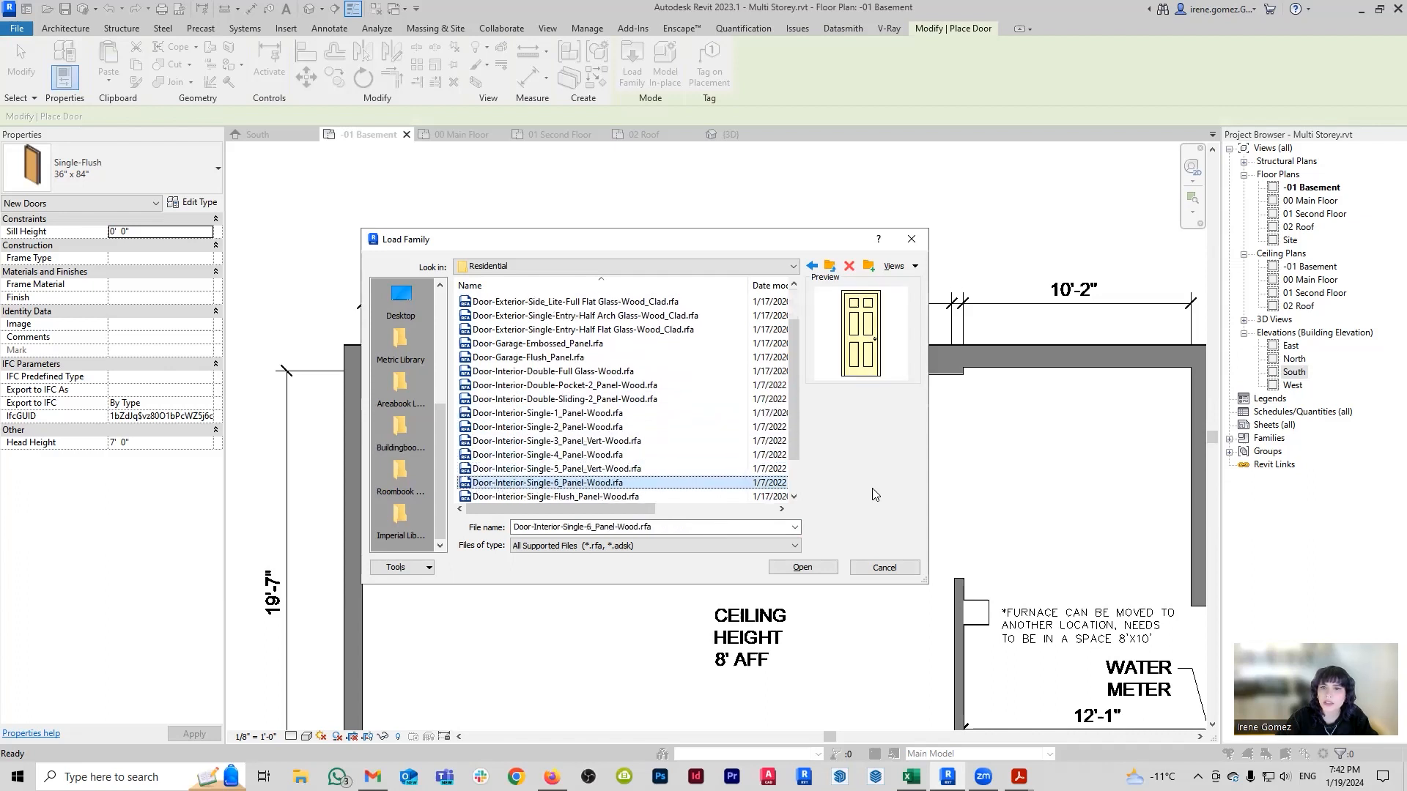
key("Up")
key("Up")
key("Up")
key("Down")
key("Down")
key("Down")
key("Down")
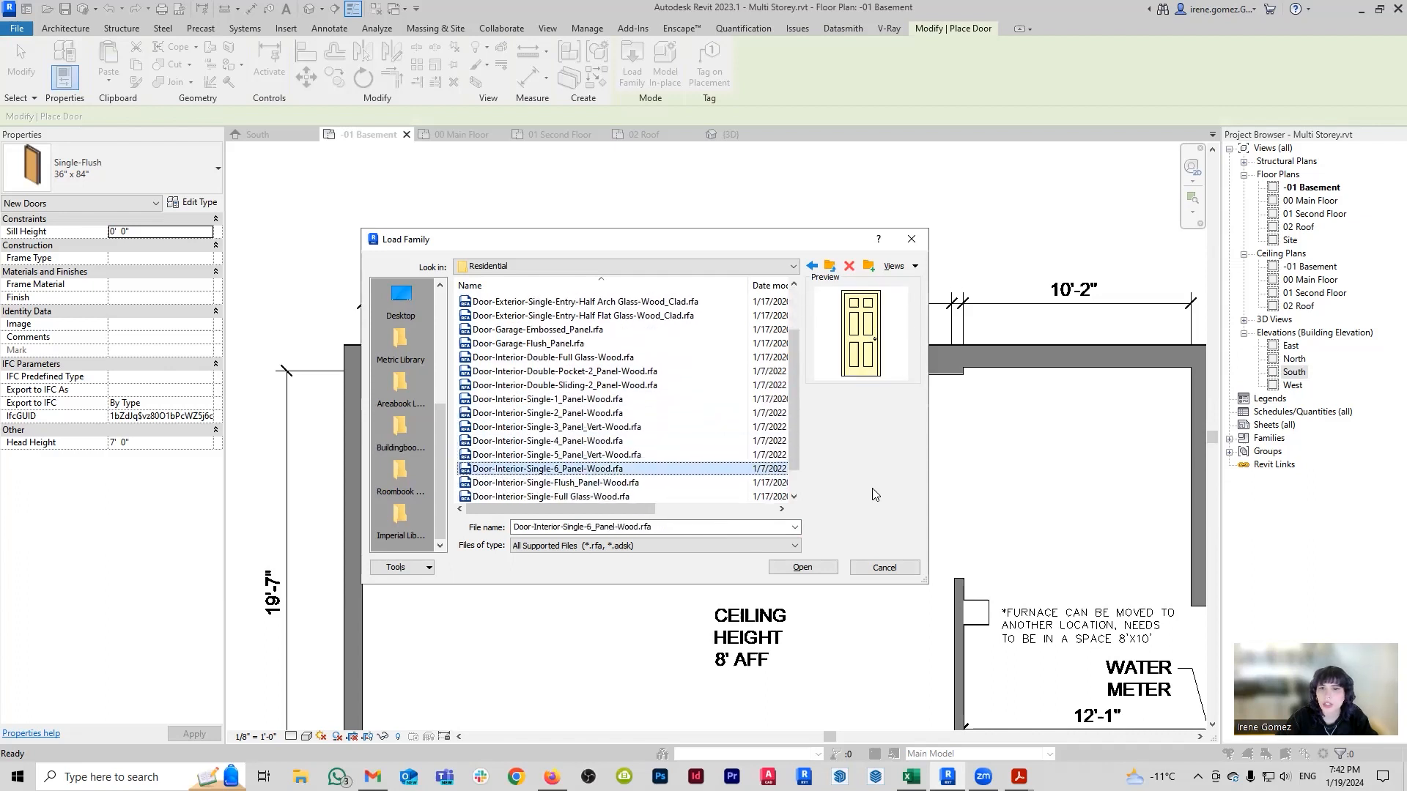
key("Down")
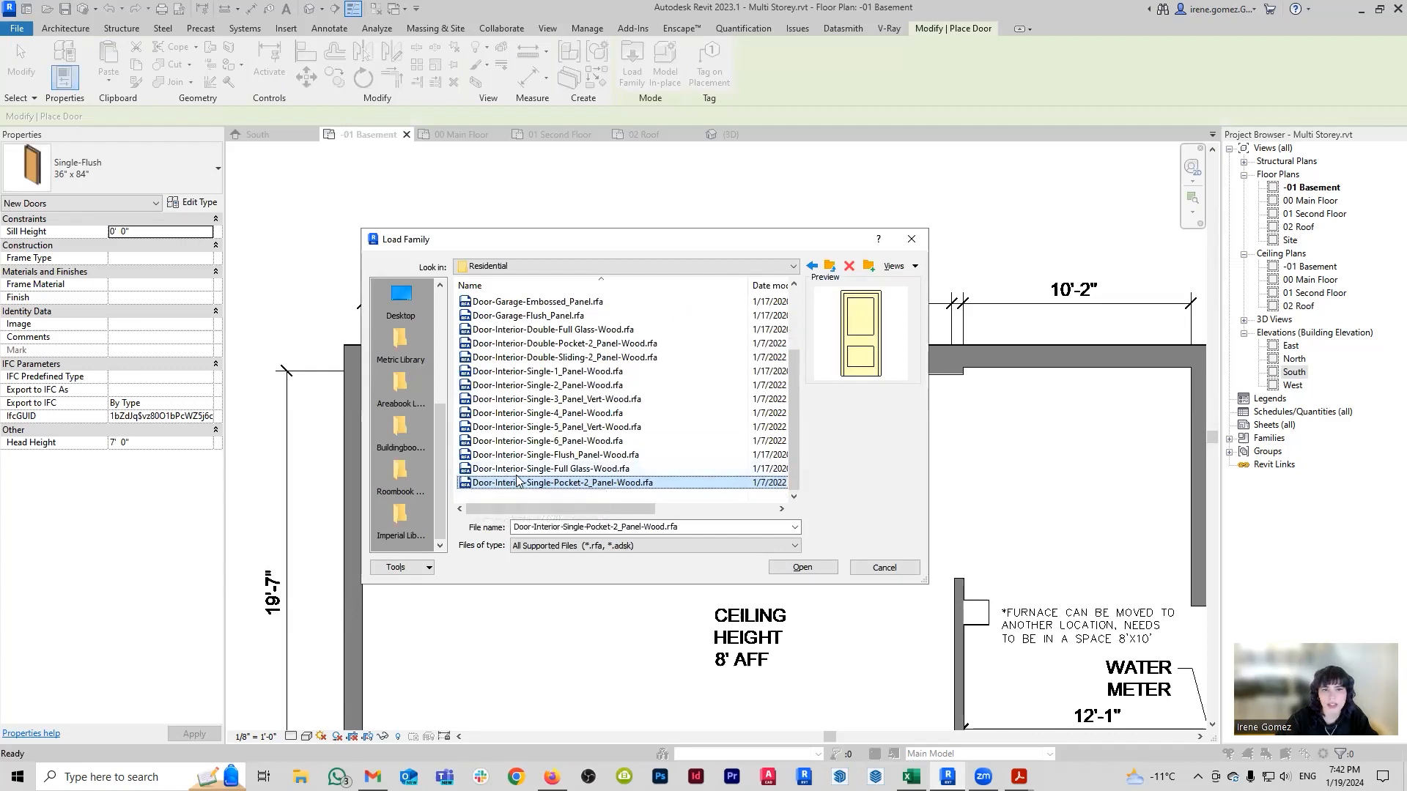
key("Up")
key("Up")
key("Up")
key("Up")
key("Up")
key("Up")
key("Up")
key("Up")
key("Up")
key("Up")
key("Up")
key("Up")
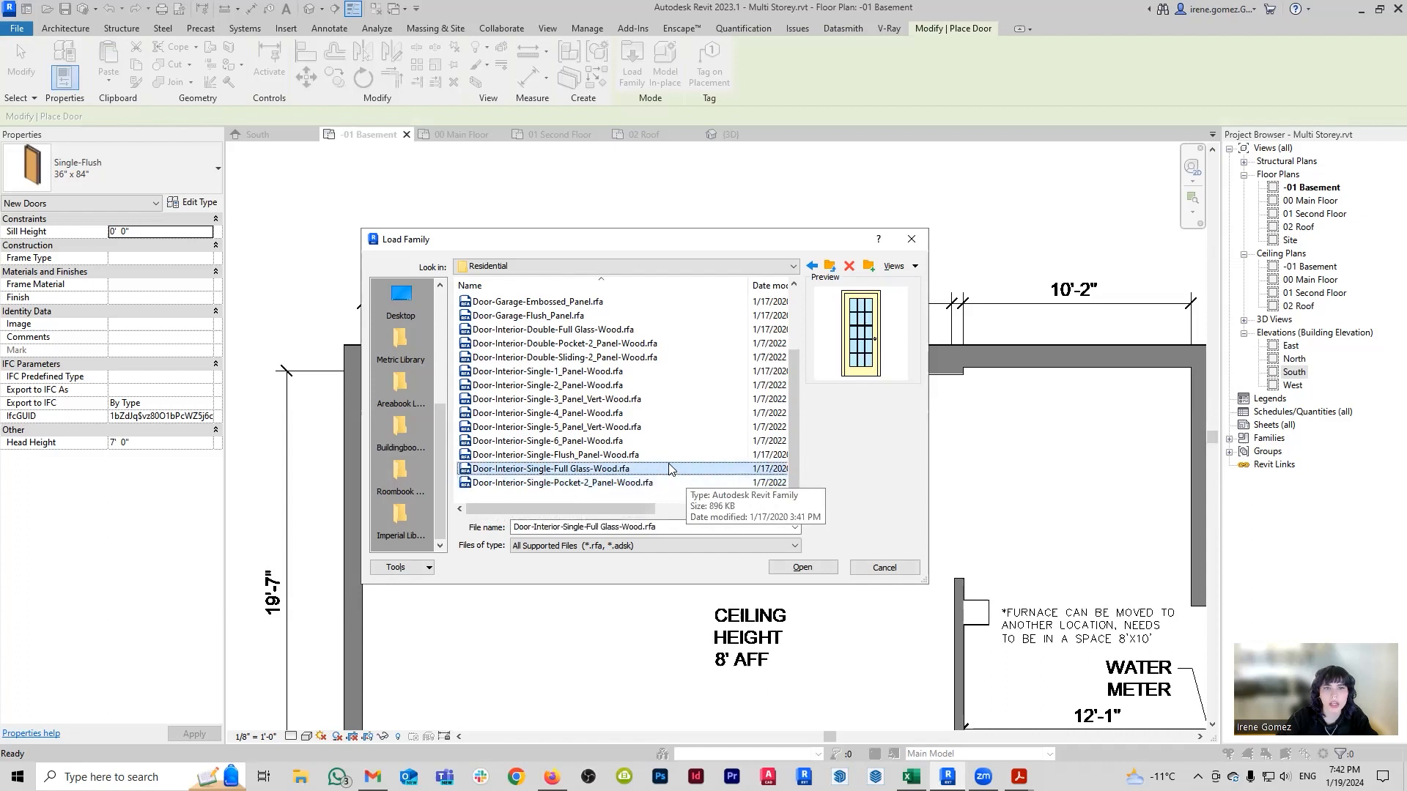
key("Up")
key("Up")
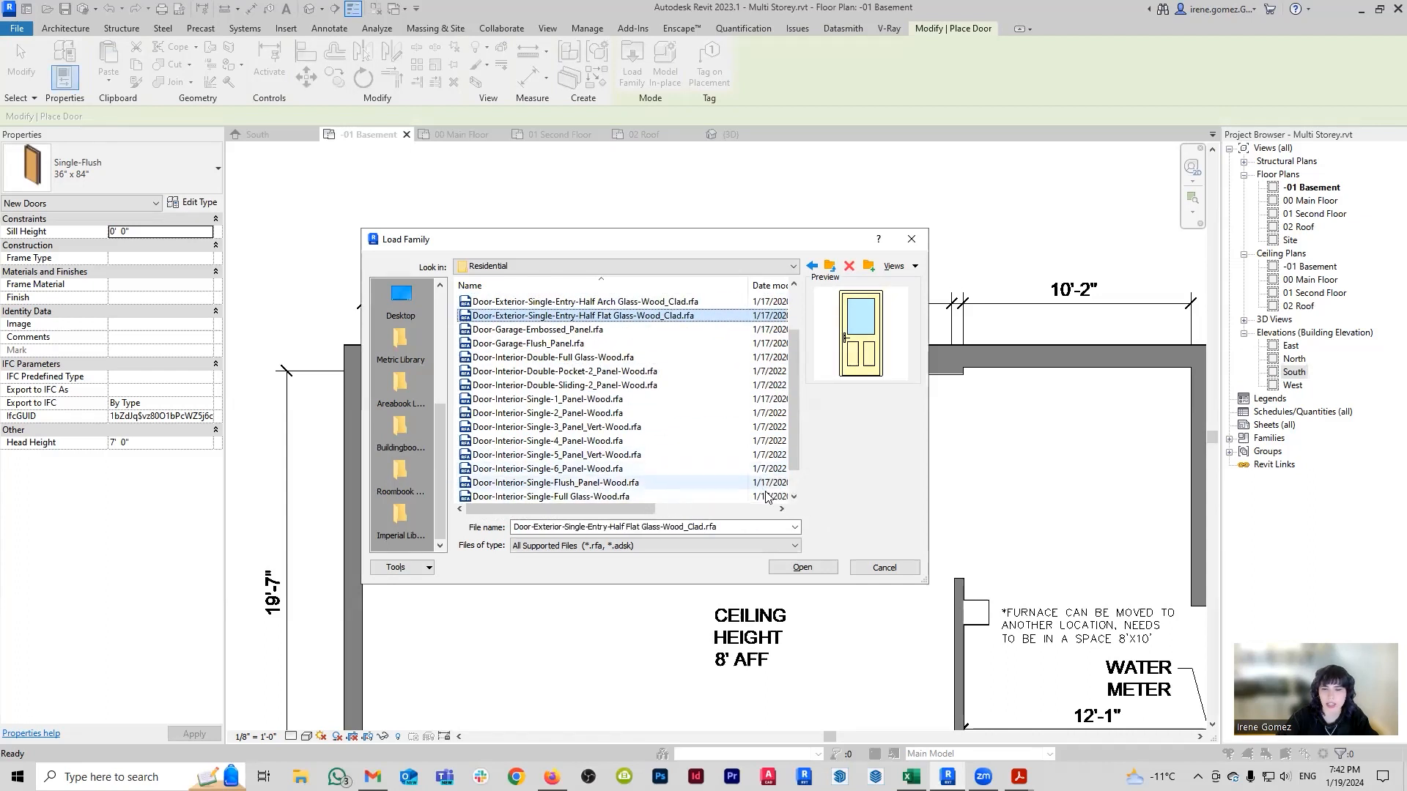
Load the Door-Exterior-Single-Entry-Half Flat Glass-Wood_Clad family with only its 32" x 84" type.
left_click(802, 568)
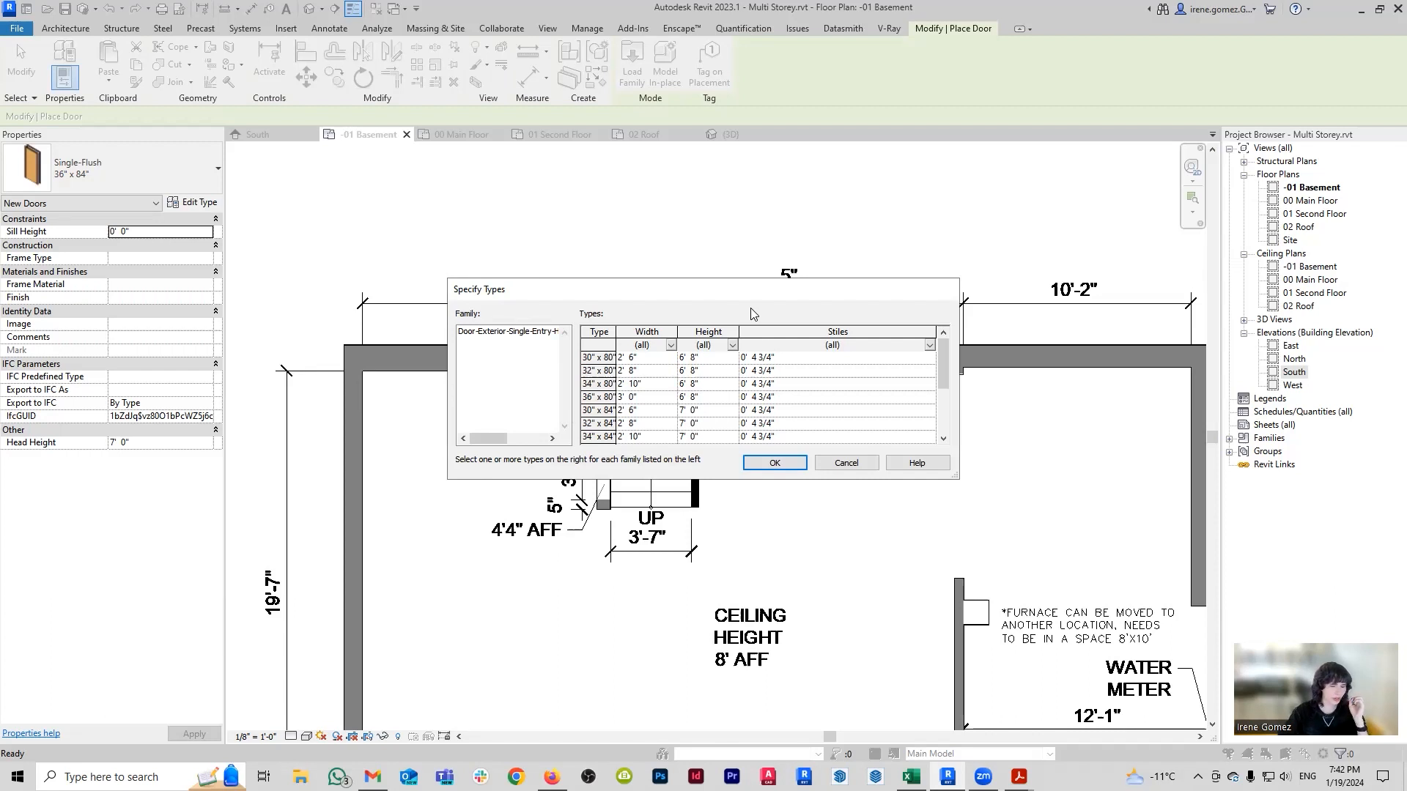
left_click_drag(755, 300, 690, 418)
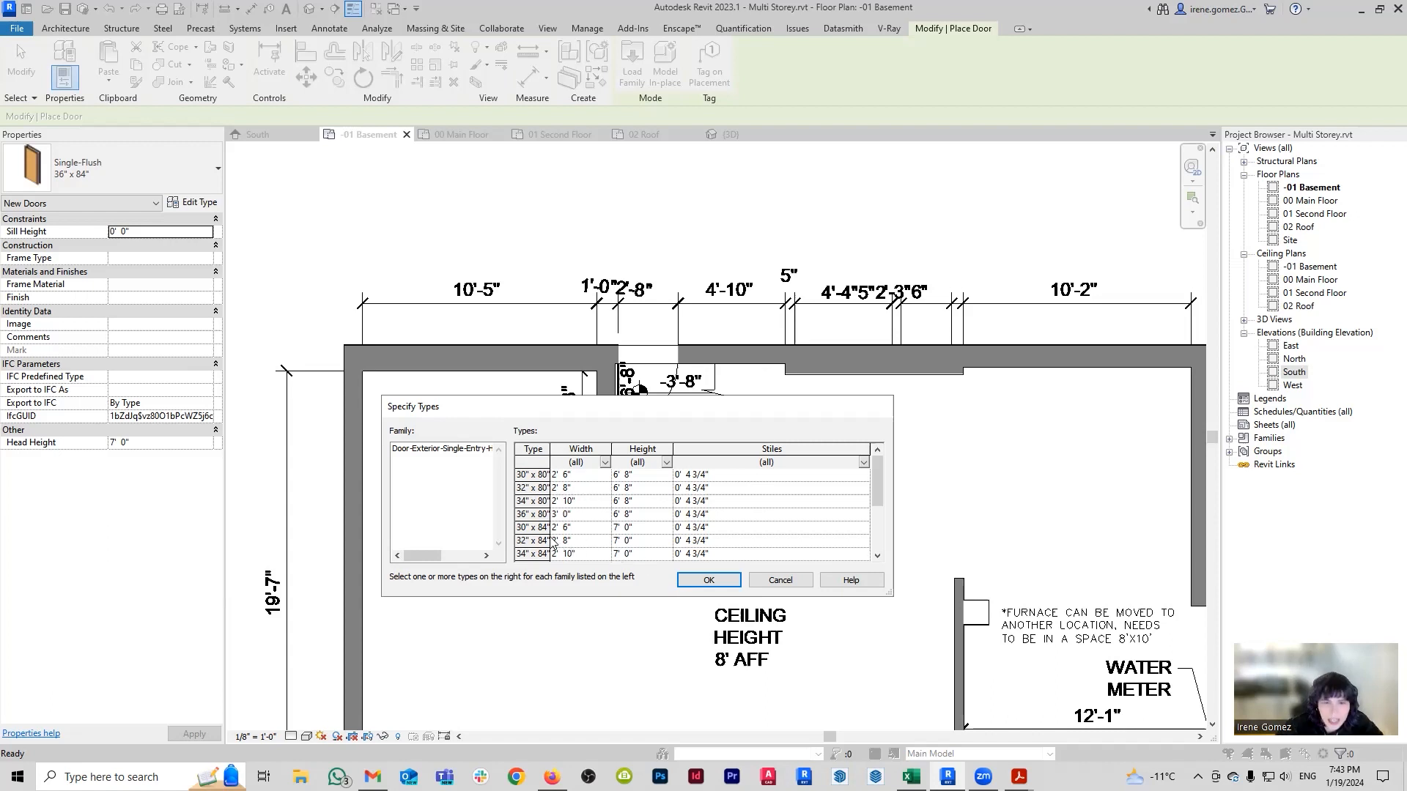
scroll(577, 546, "down", 1)
scroll(577, 549, "down", 1)
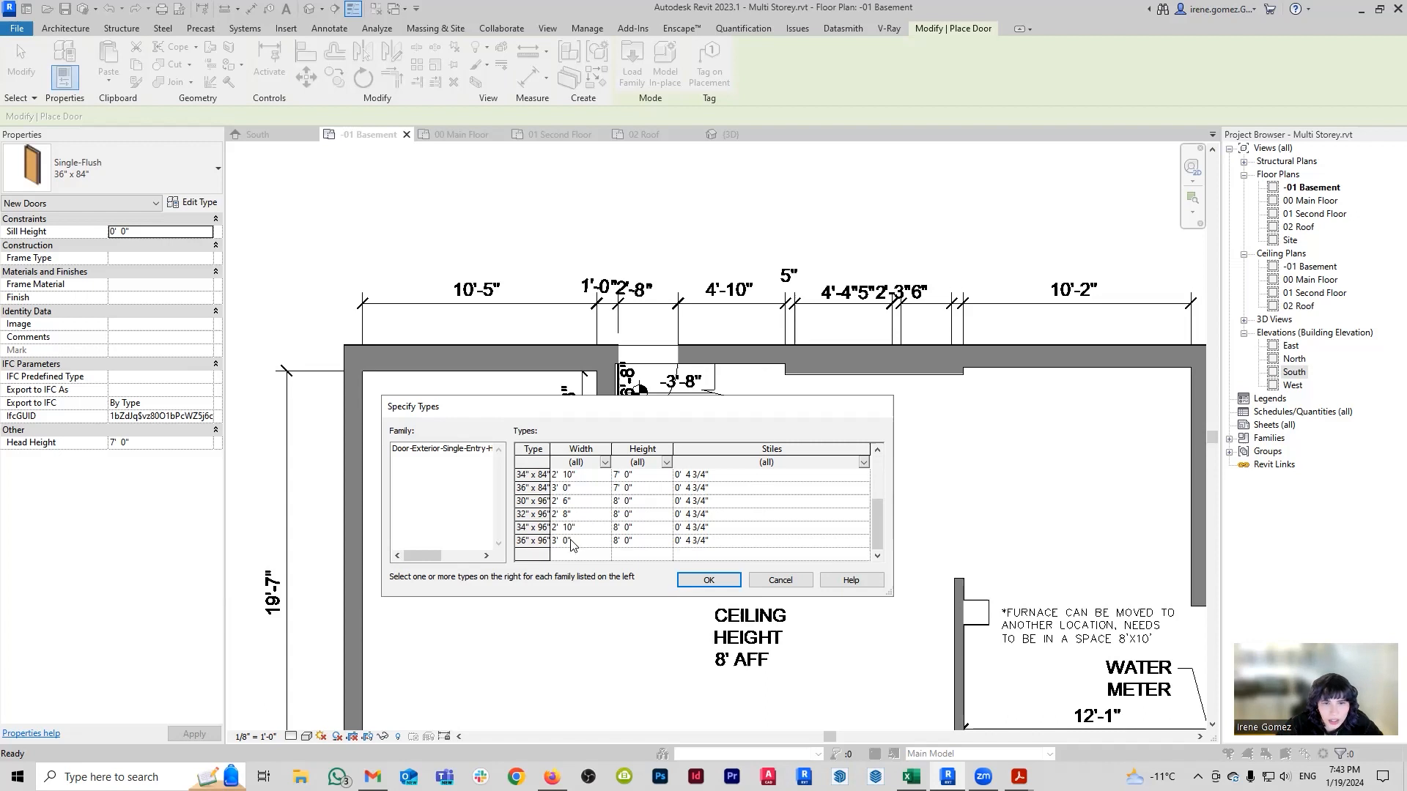
scroll(559, 506, "up", 1)
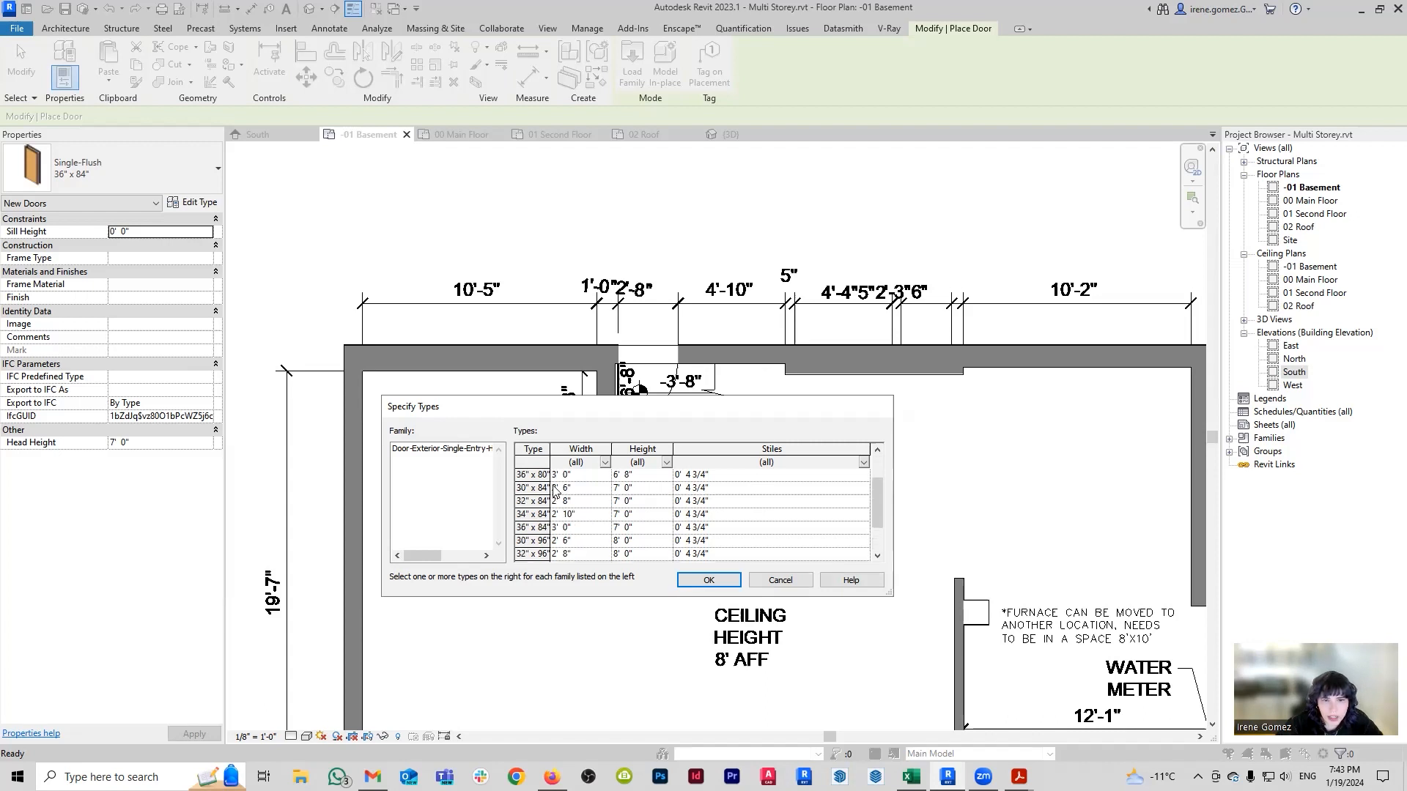
left_click(548, 501)
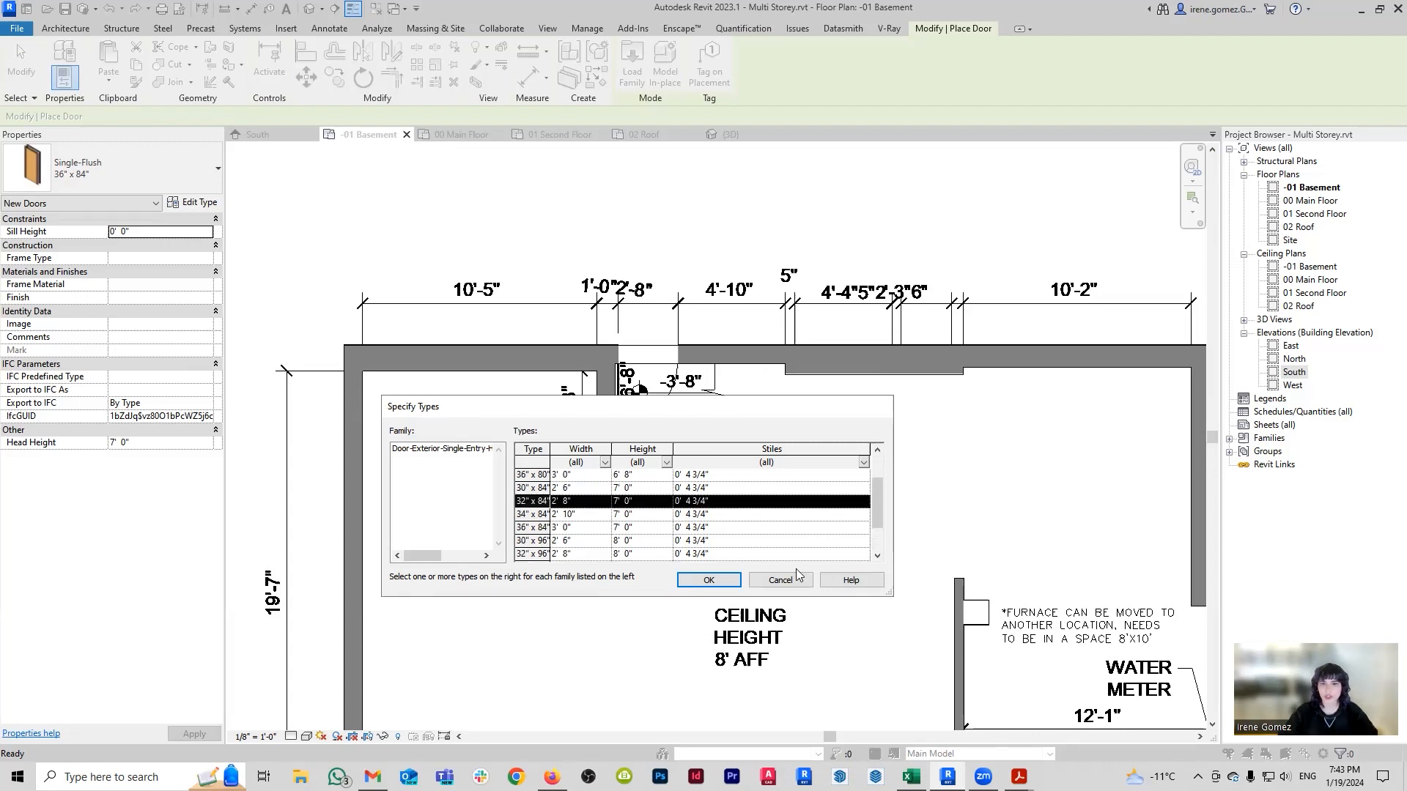
left_click(709, 579)
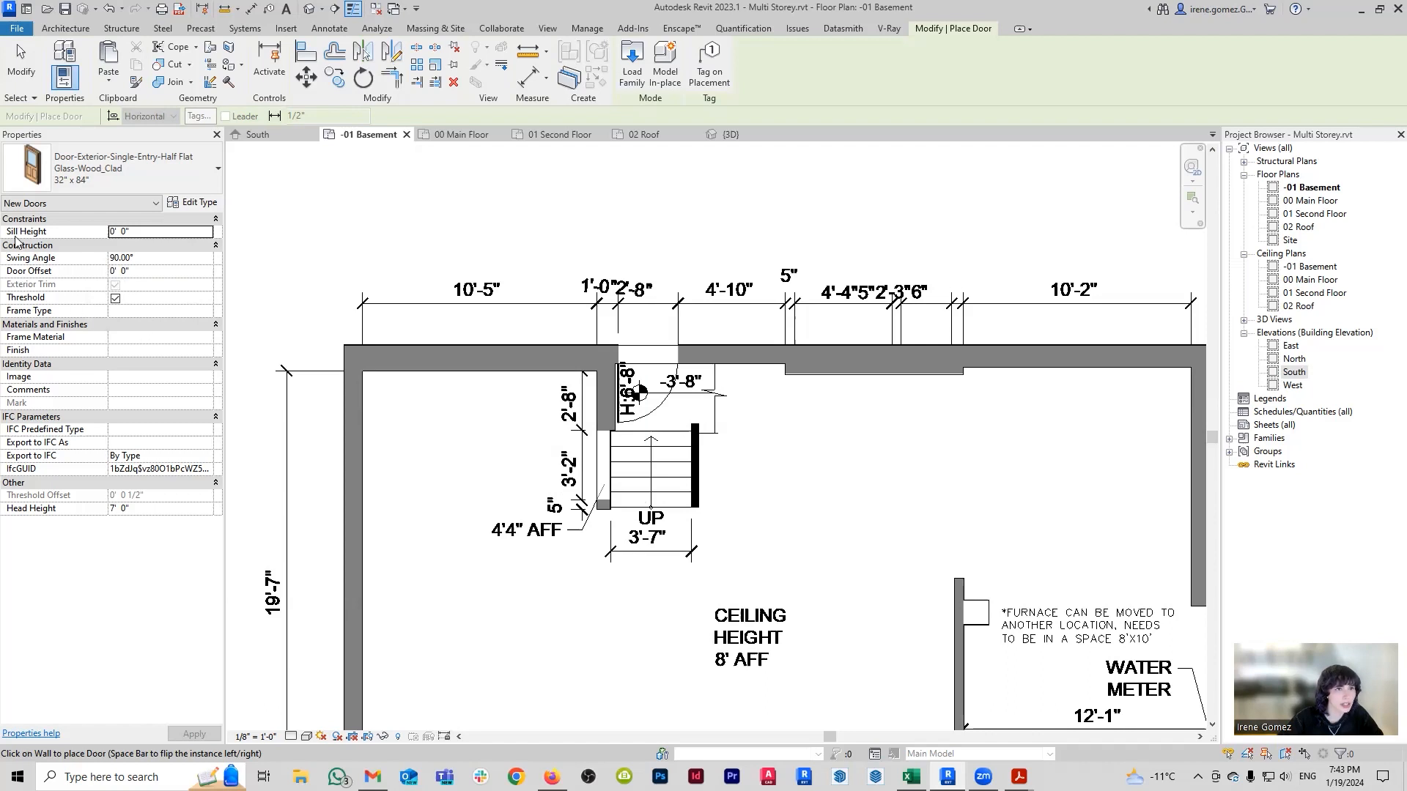
Set the new door's sill height to 6' 8" and place it in the wall opening above the basement stairs.
left_click(153, 232)
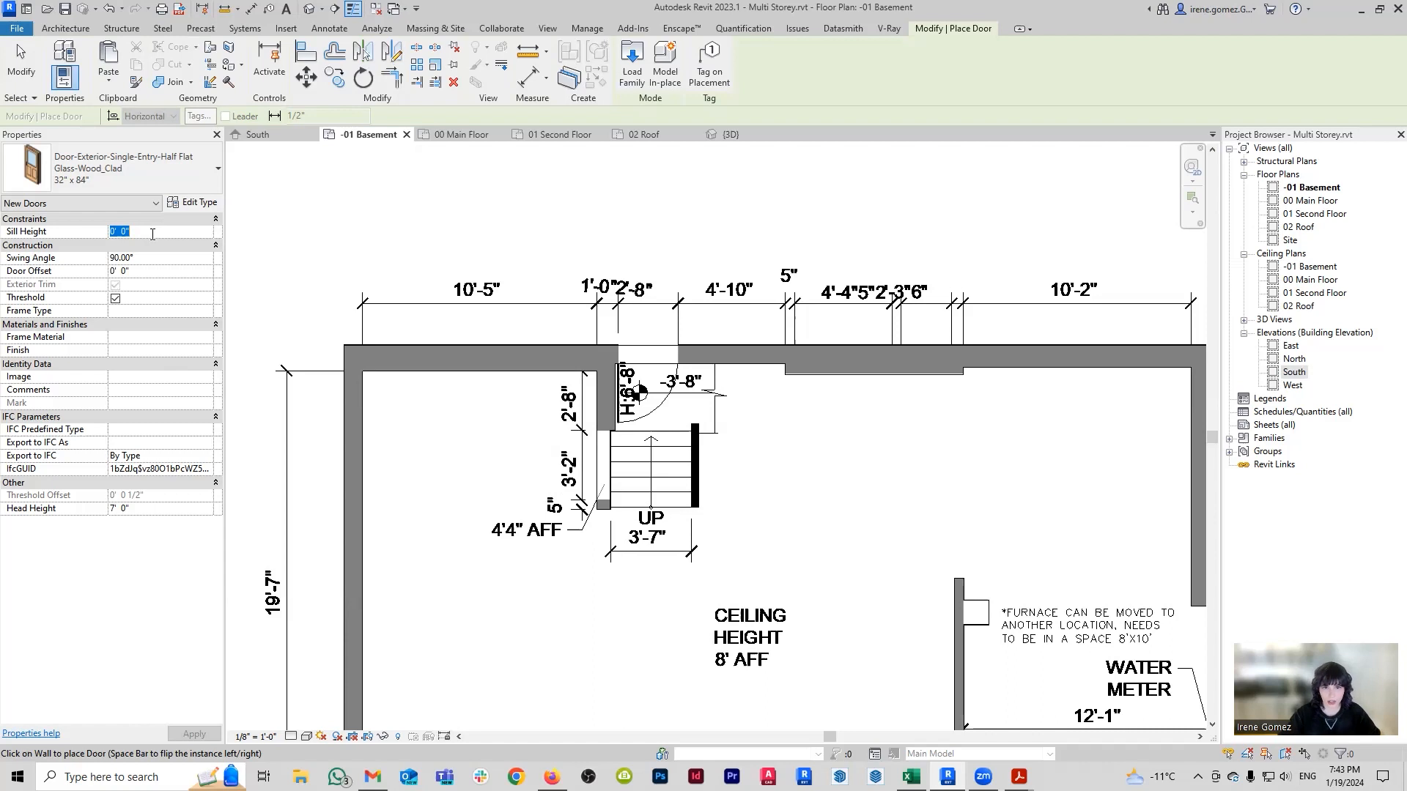
type("6'8")
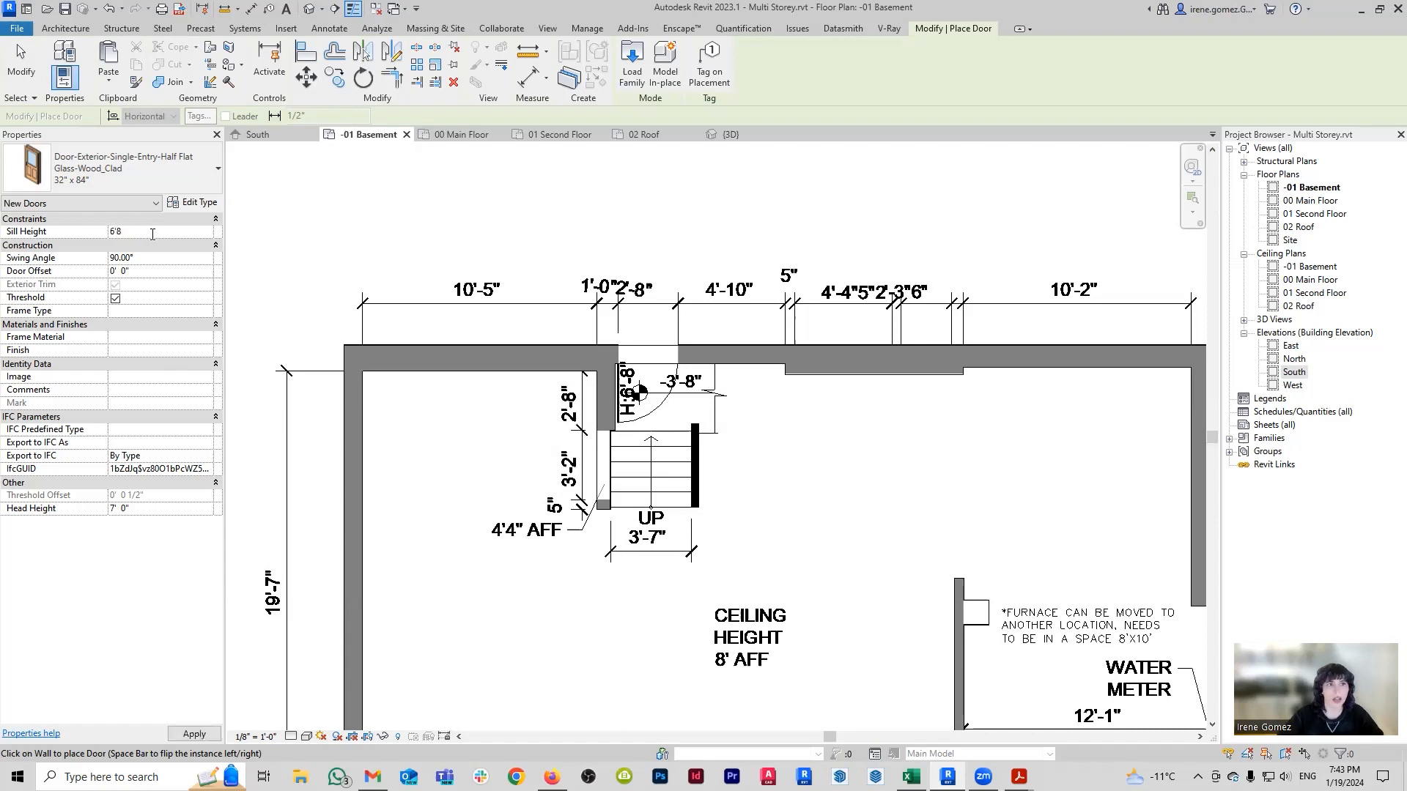
key("Return")
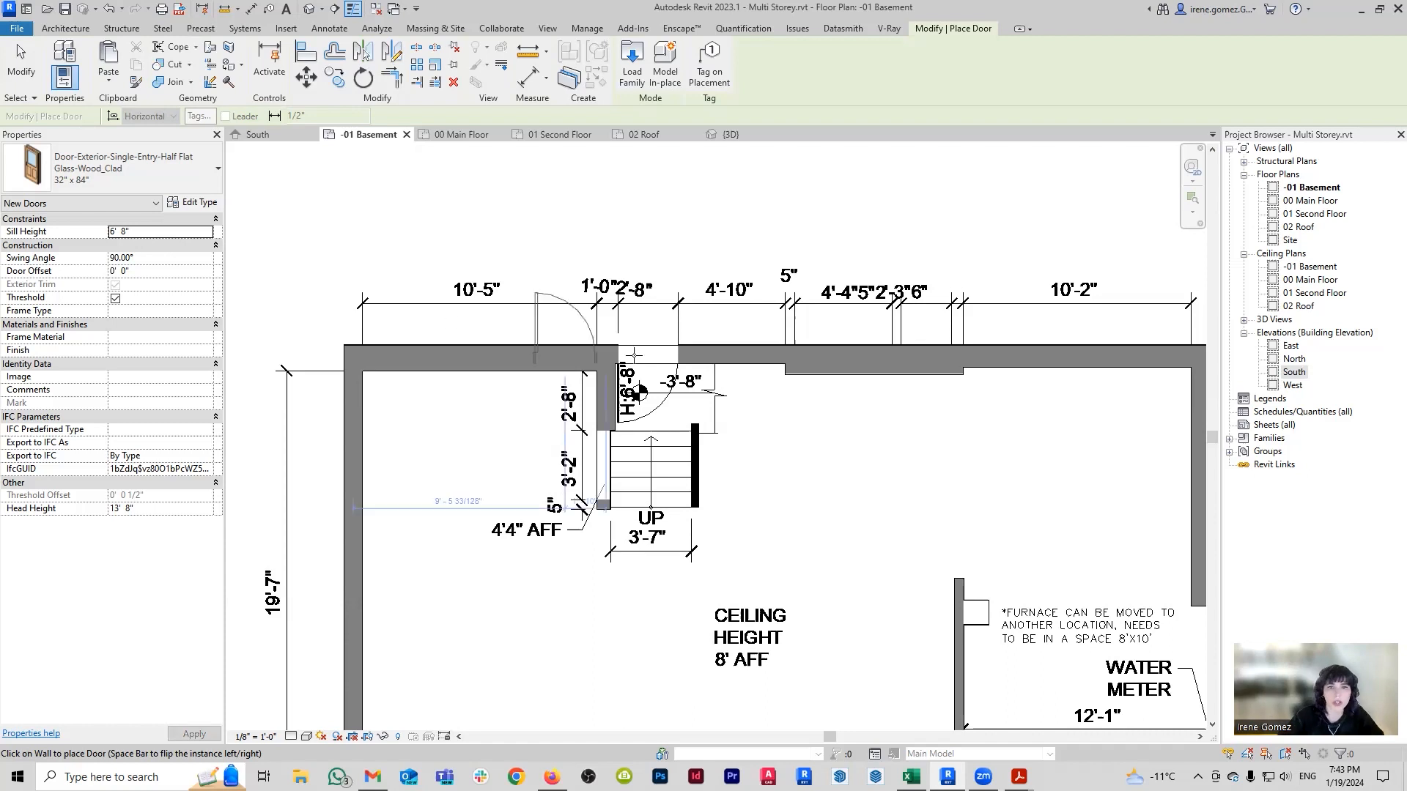
scroll(647, 349, "up", 2)
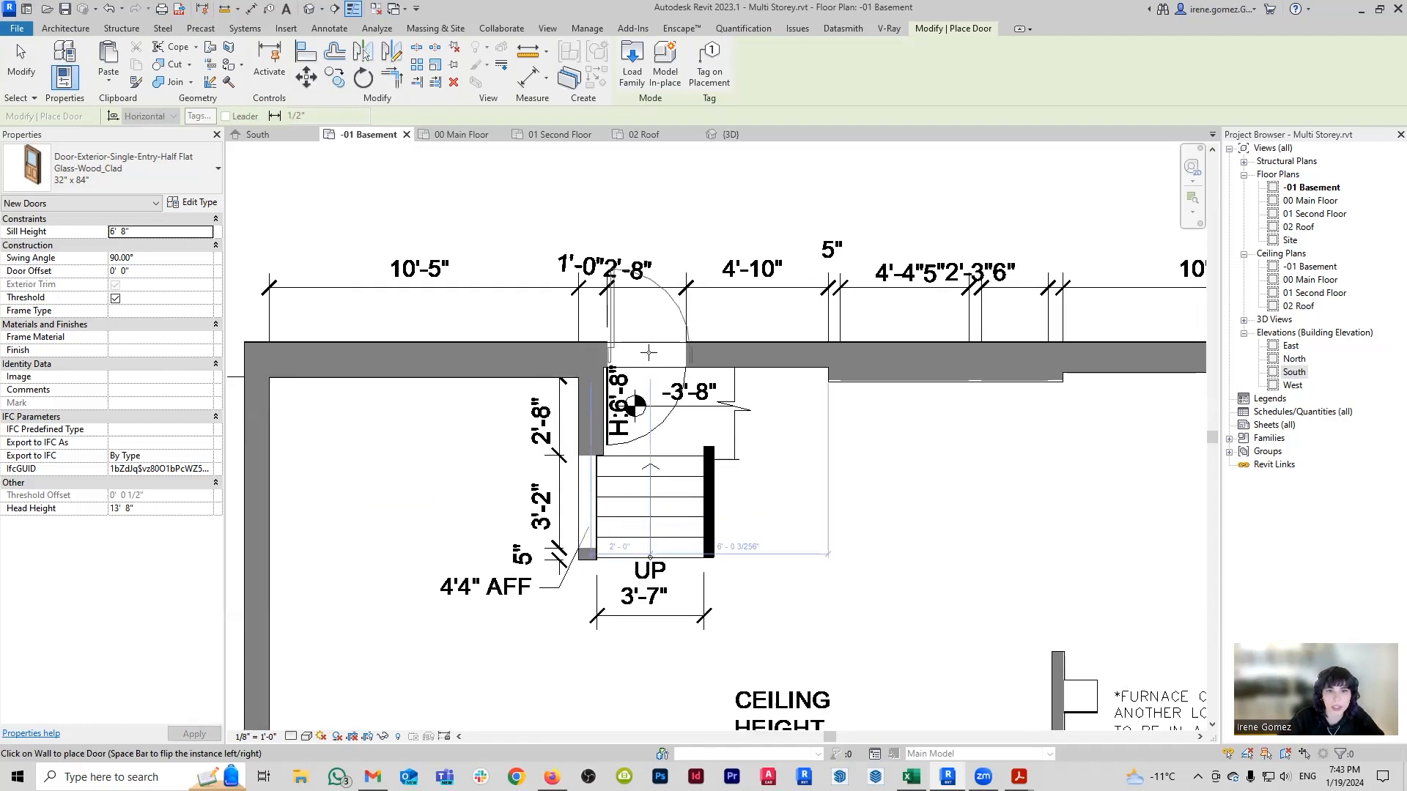
left_click(649, 354)
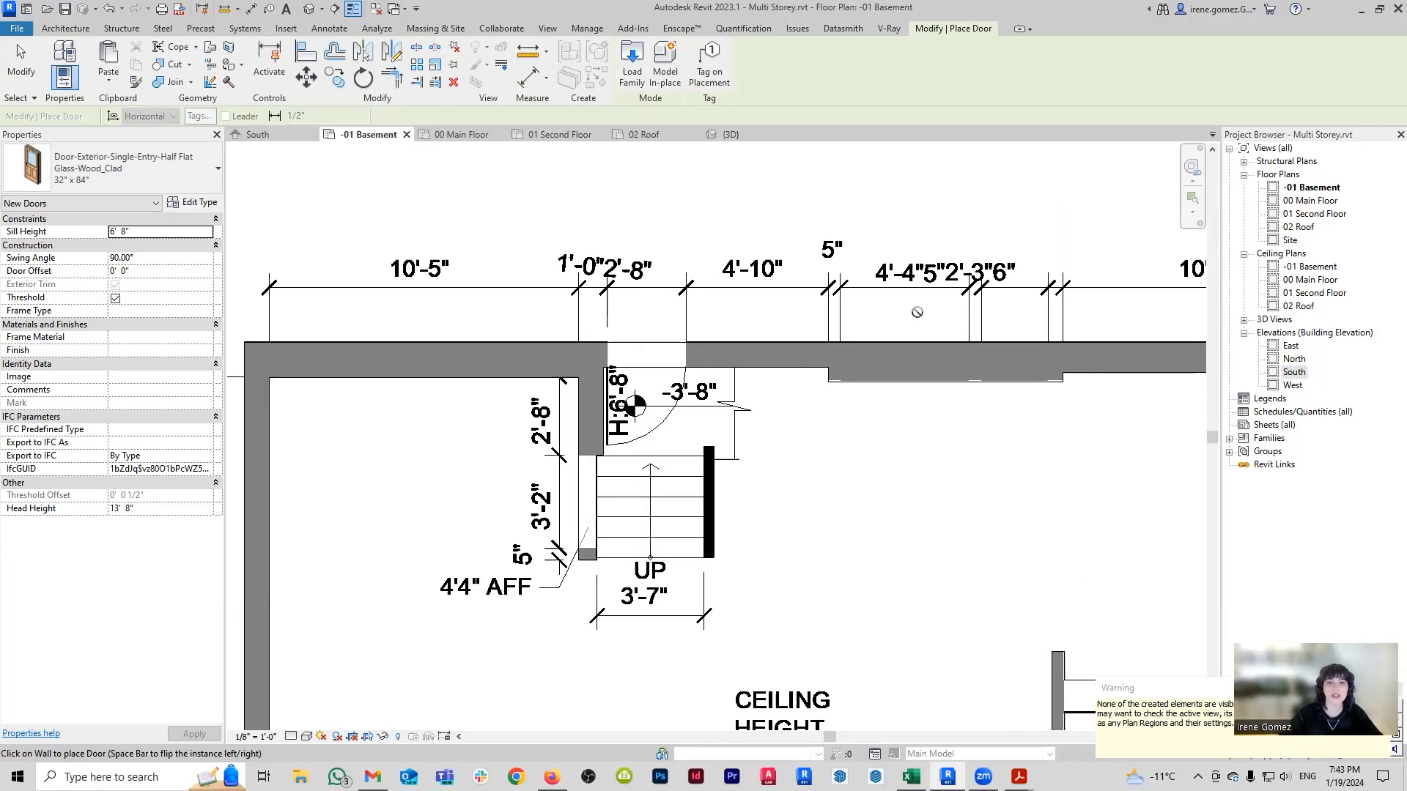
key("Escape")
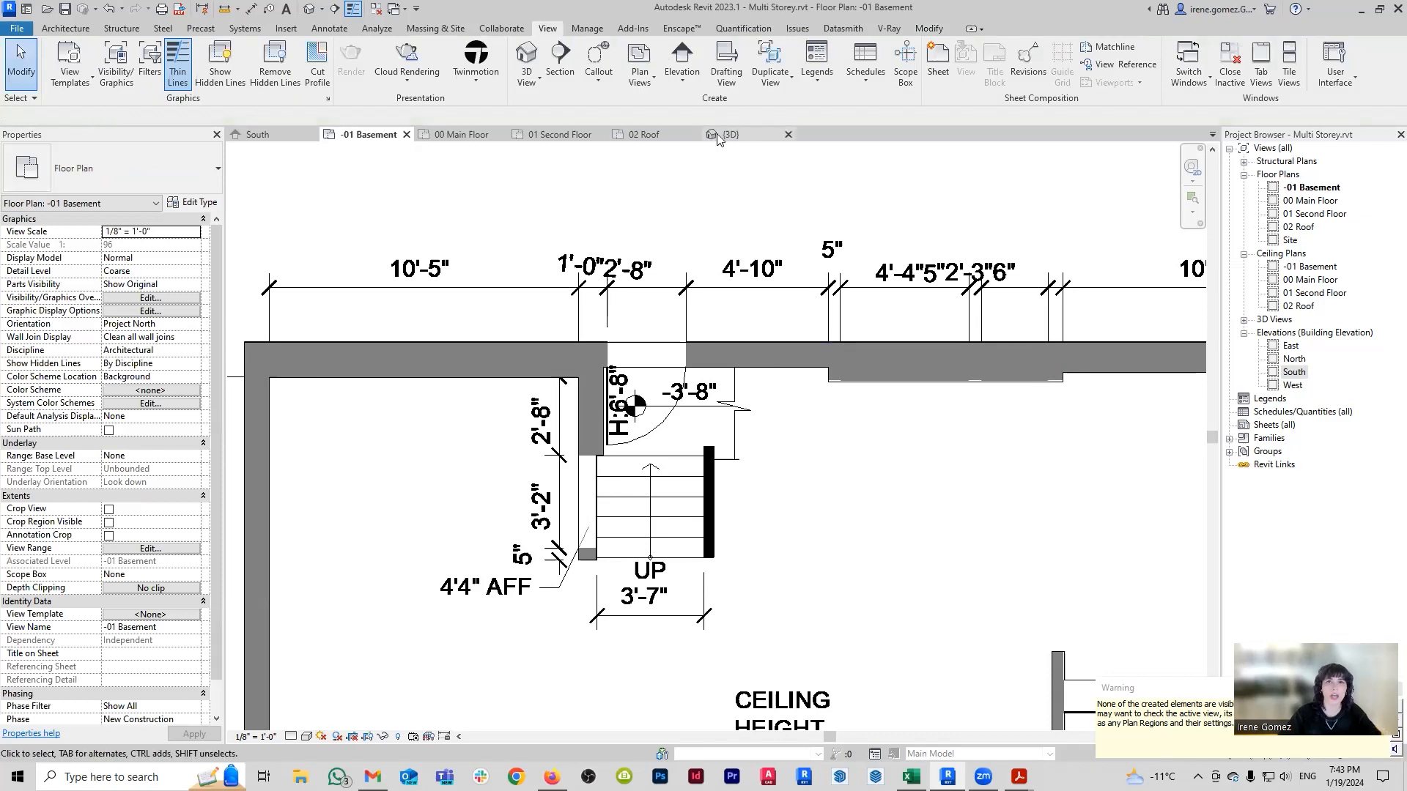
Sketch a rectangular plan region boundary about 3'-8" by 2'-4" around the door opening above the stairs.
left_click(640, 77)
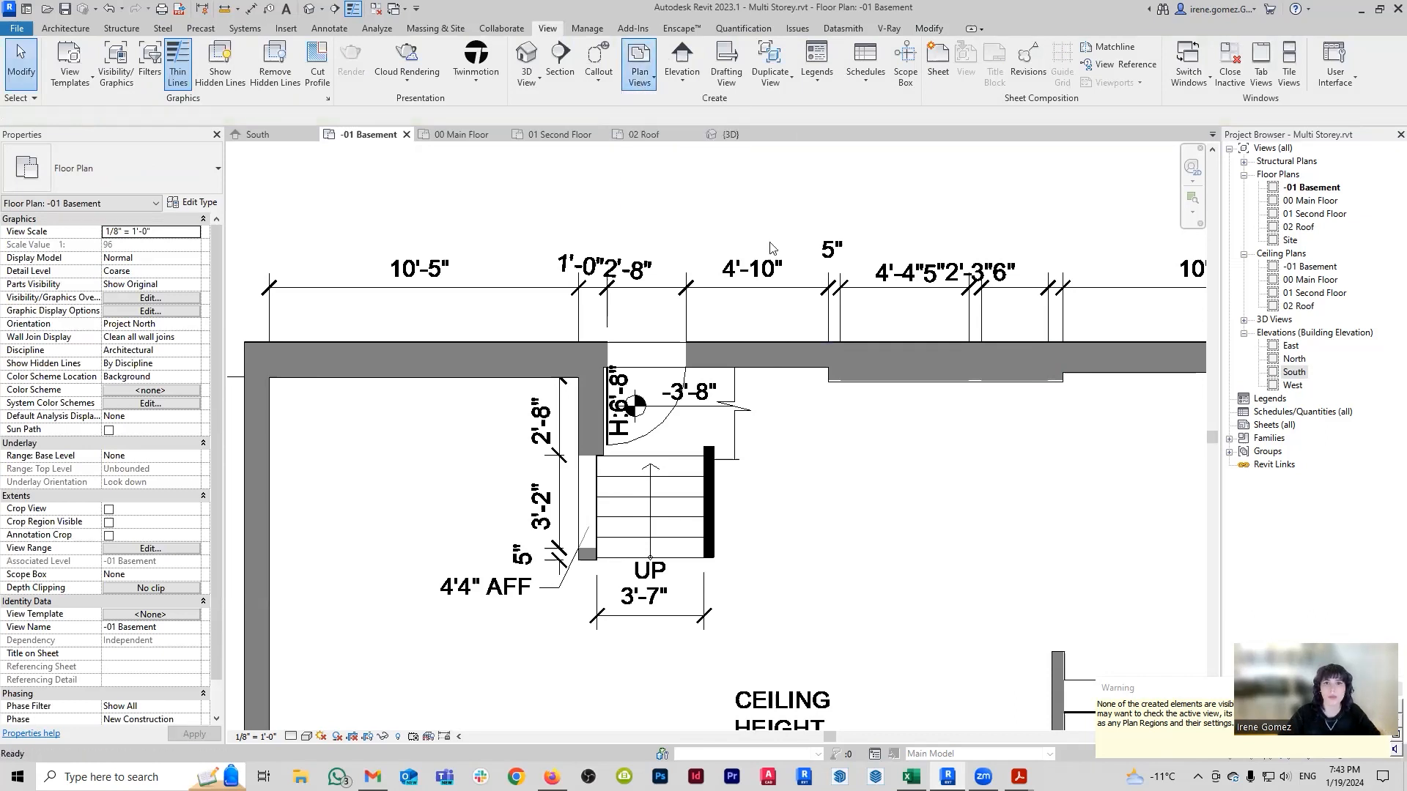
left_click(587, 325)
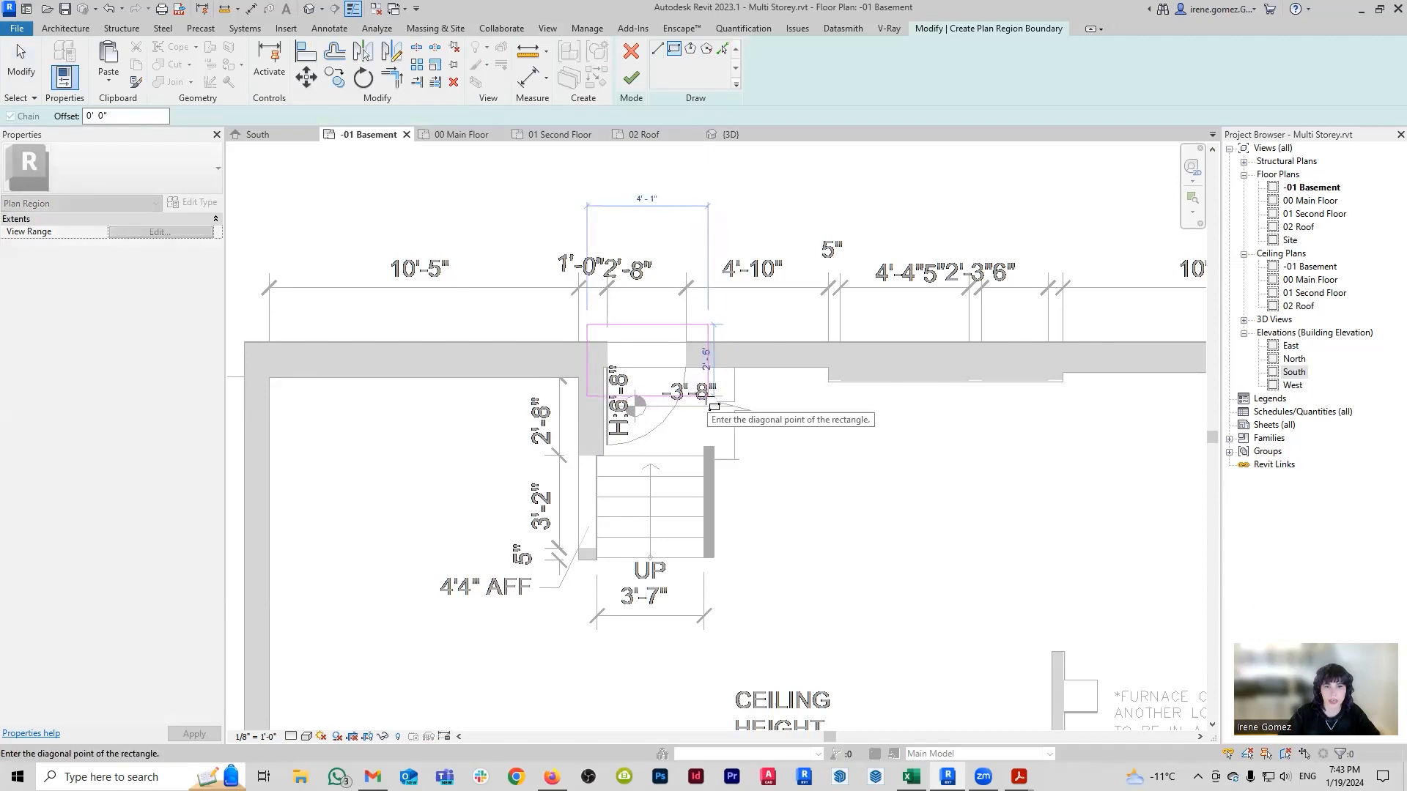
left_click(844, 427)
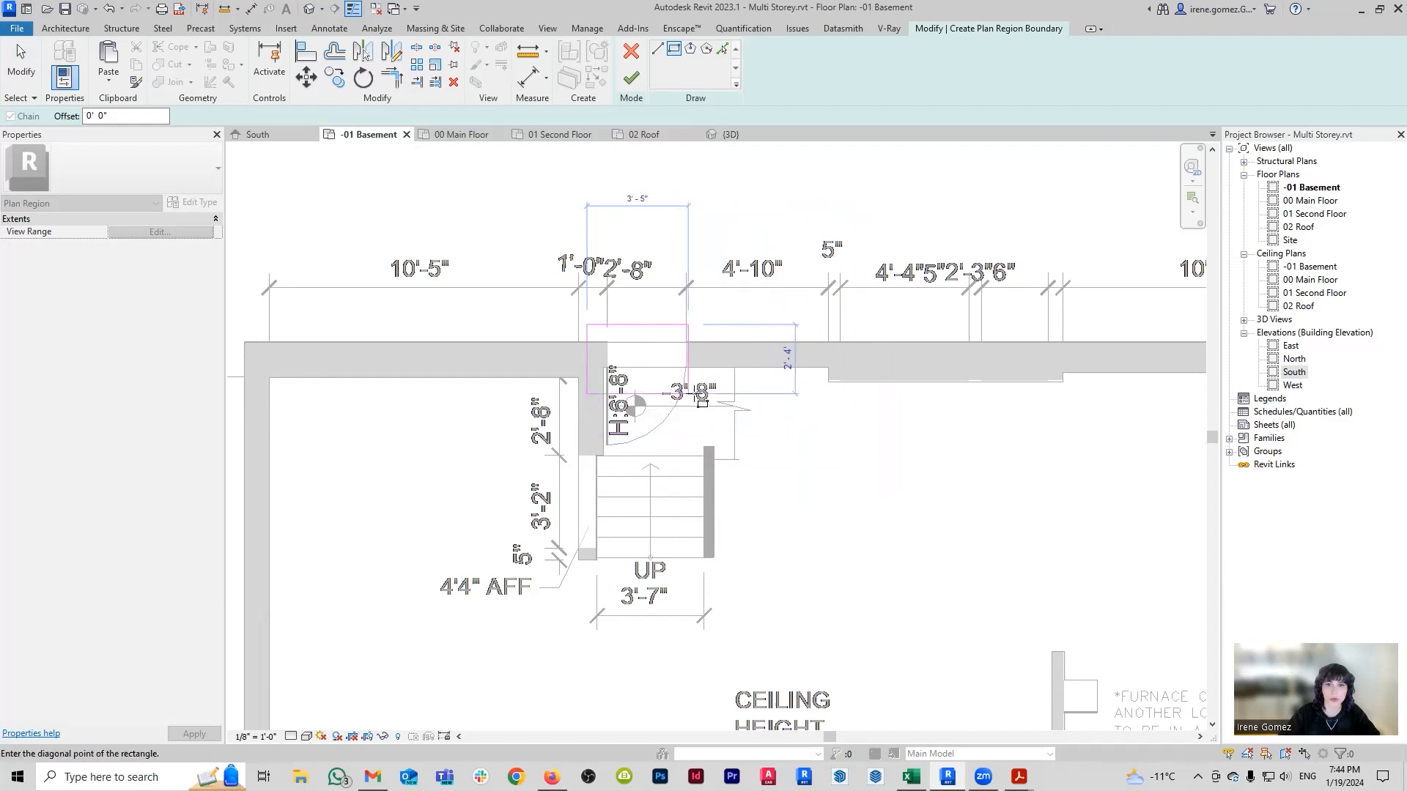
left_click(701, 394)
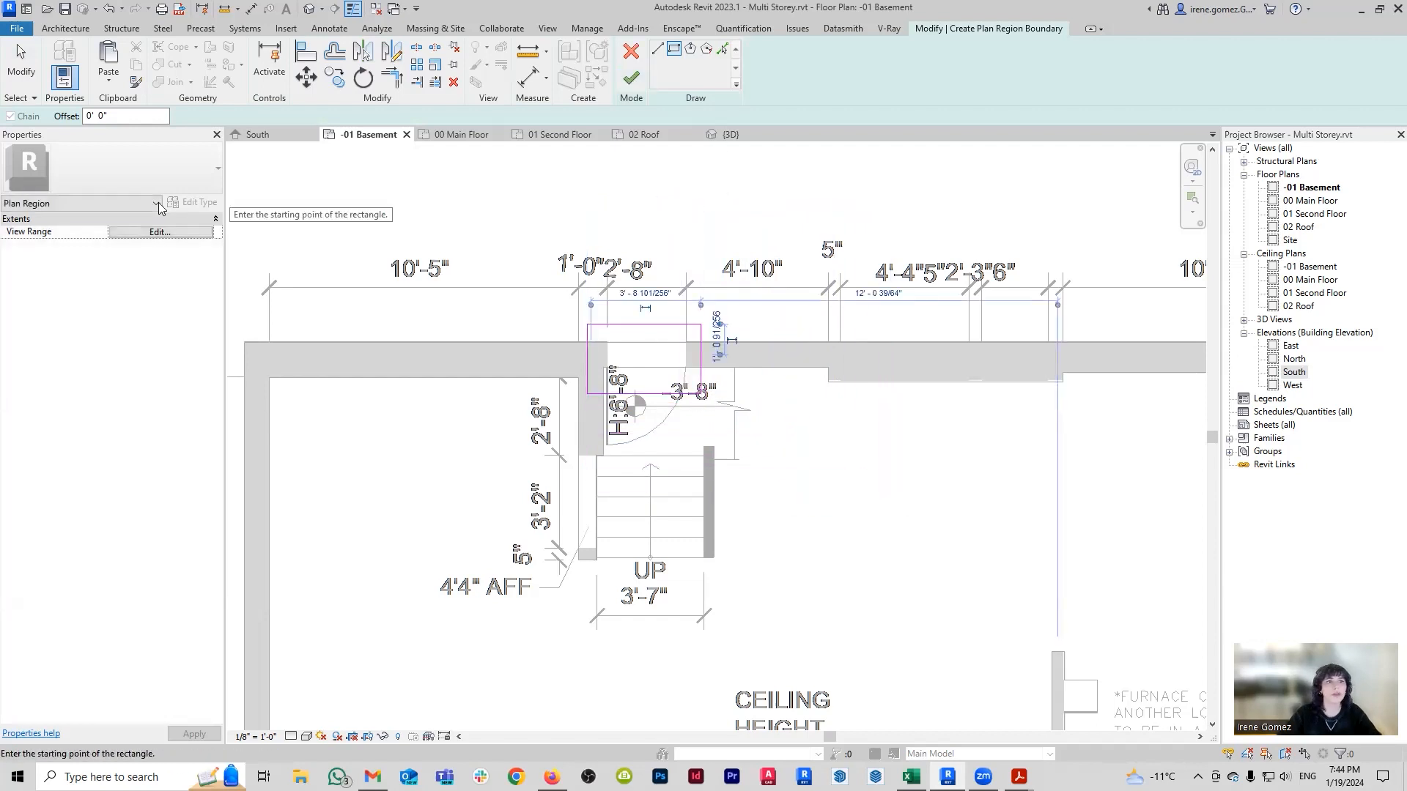
Set the plan region's cut plane offset to 7' 0" in its view range and finish the region.
left_click(160, 231)
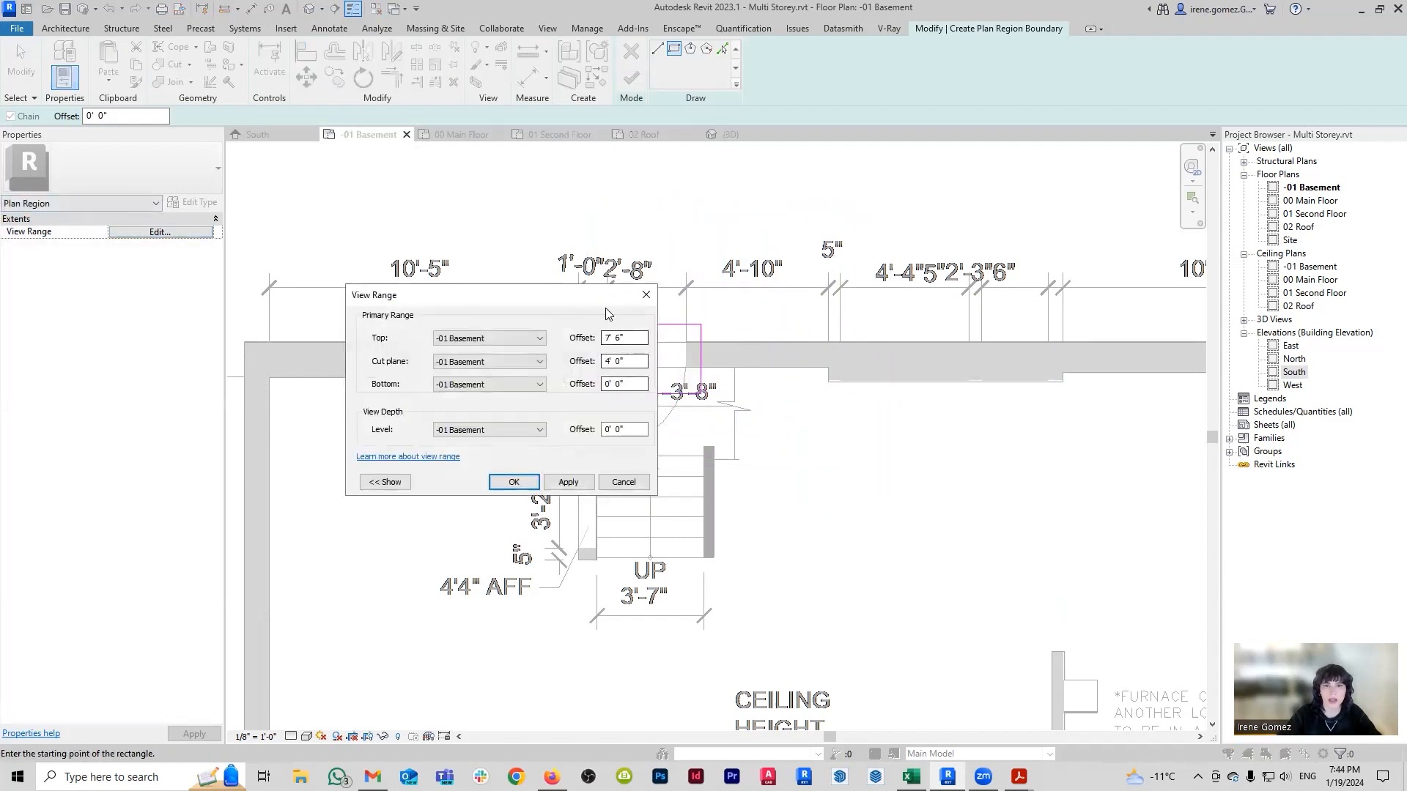
left_click_drag(594, 303, 577, 347)
left_click_drag(622, 404, 543, 402)
type("7")
left_click(552, 527)
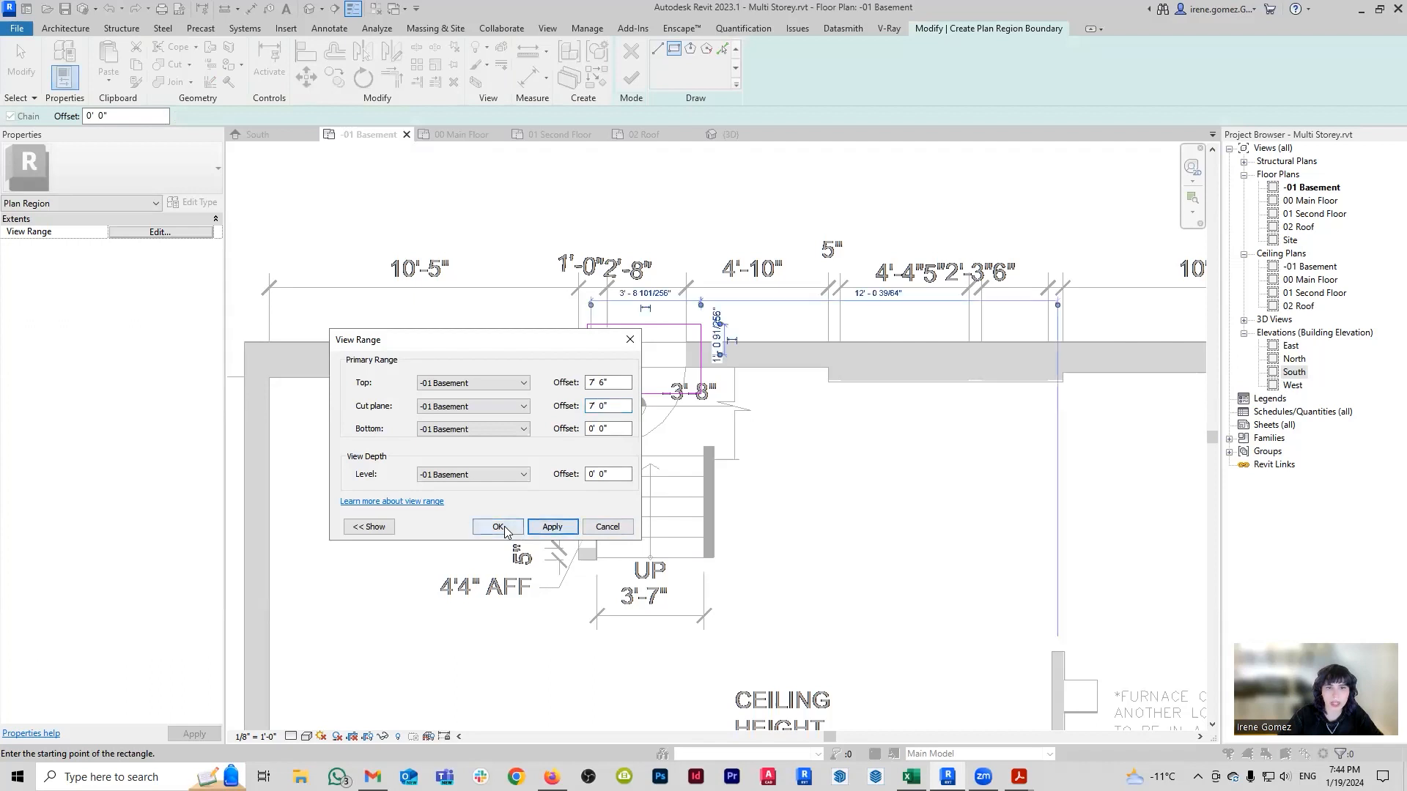
left_click(498, 527)
left_click(631, 78)
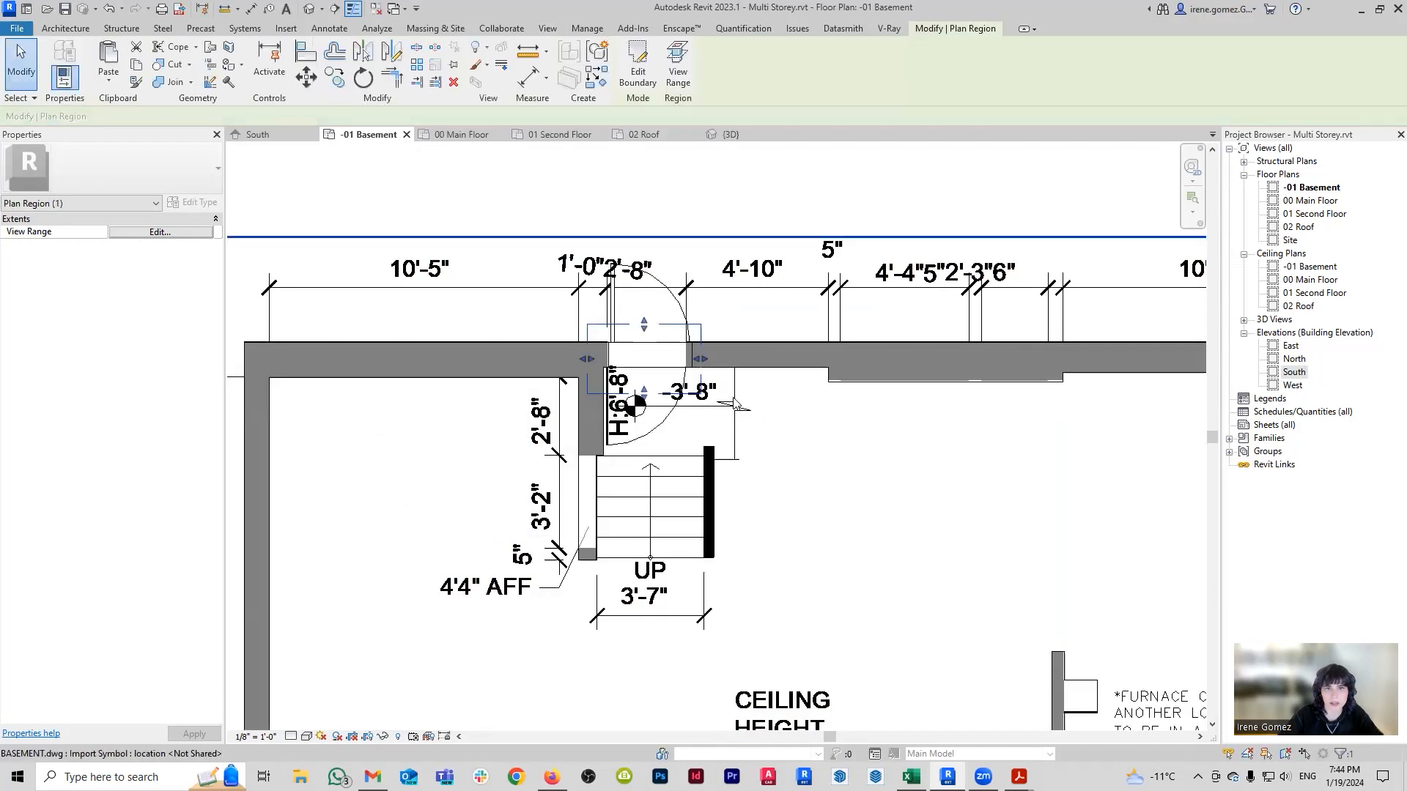
Hide the plan region's boundary around the stair door in the basement floor plan.
middle_click_drag(745, 400, 737, 446)
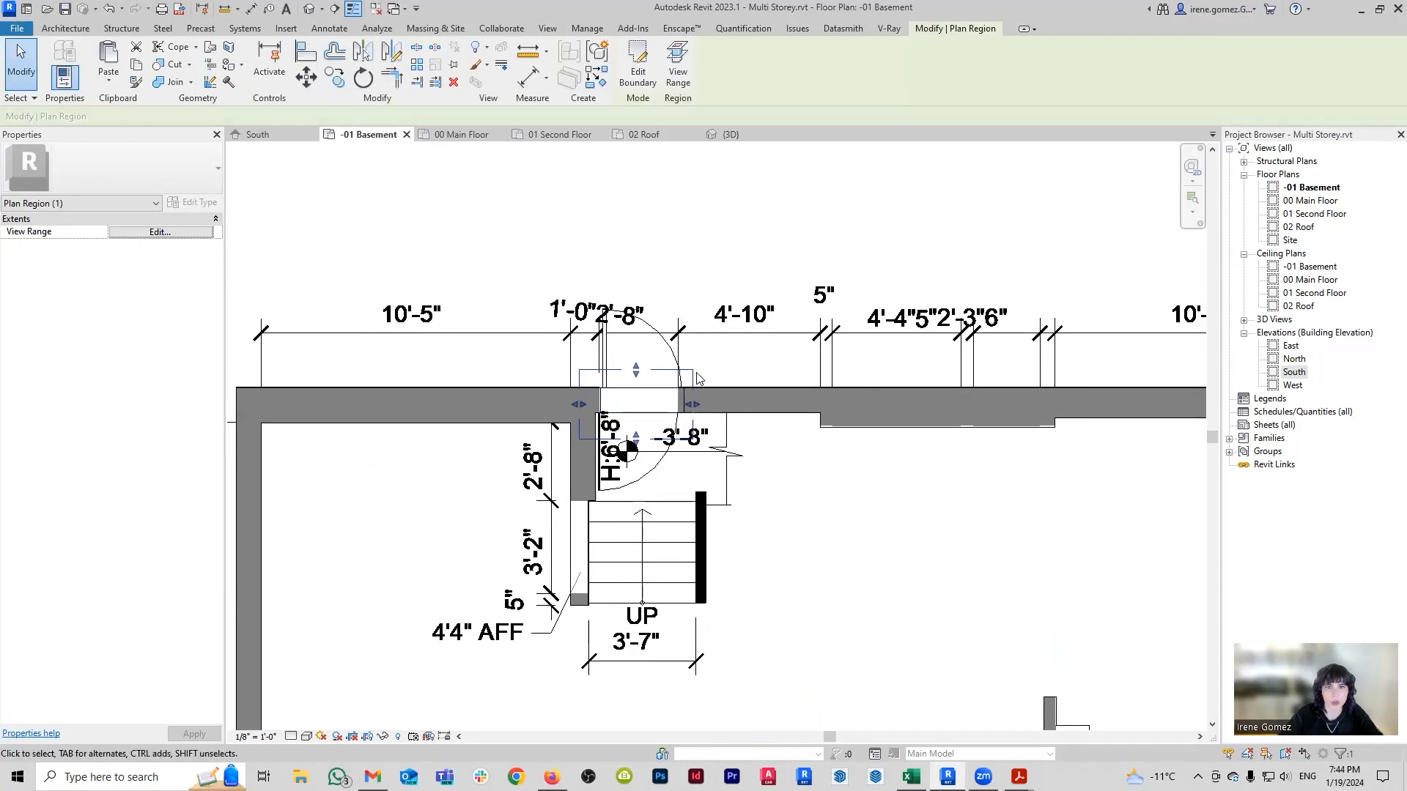
right_click(683, 370)
mouse_move(819, 436)
left_click(883, 438)
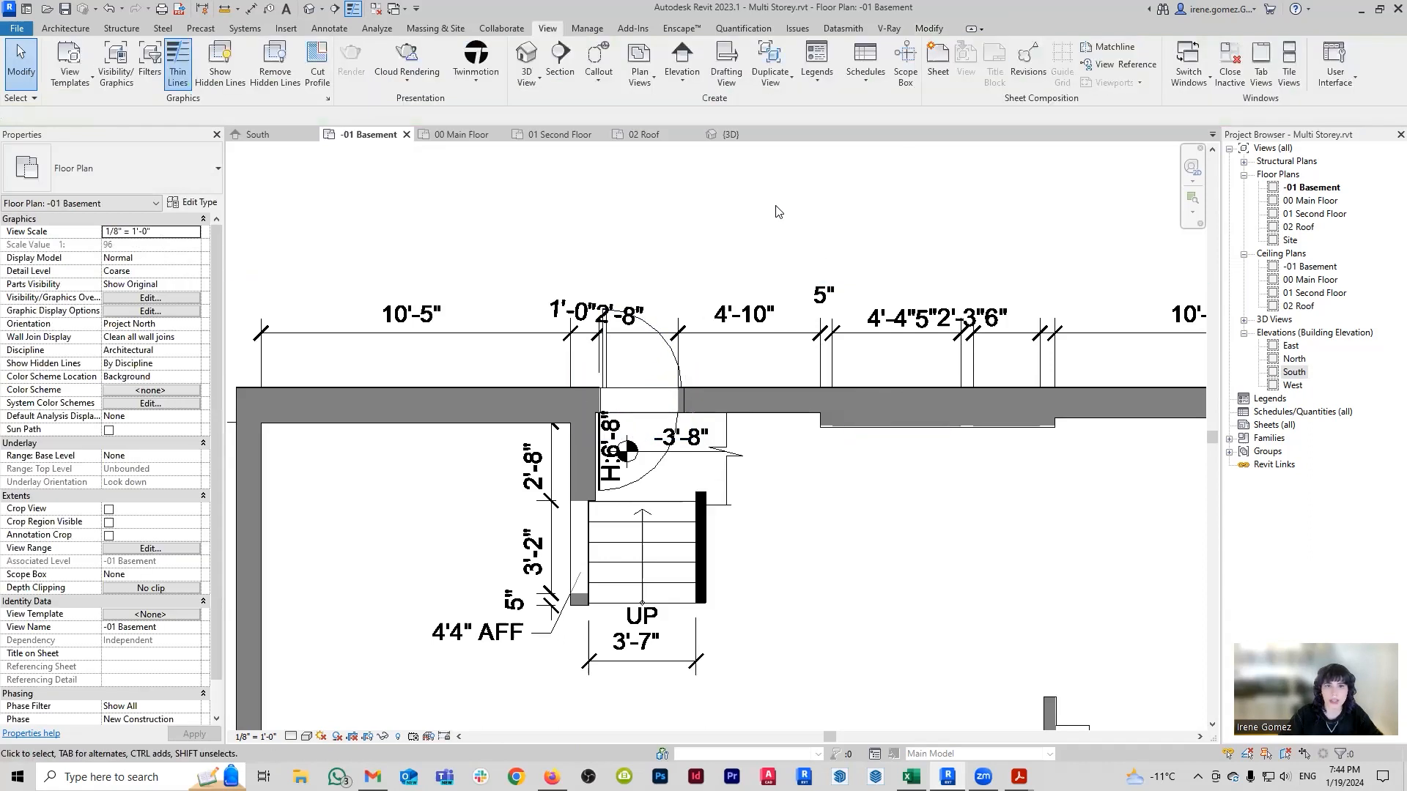
Align the hinge-side edge of the exterior door with the matching edge of the opening in the imported drawing.
scroll(606, 436, "up", 1)
scroll(606, 435, "up", 2)
key("a")
key("l")
scroll(596, 388, "up", 1)
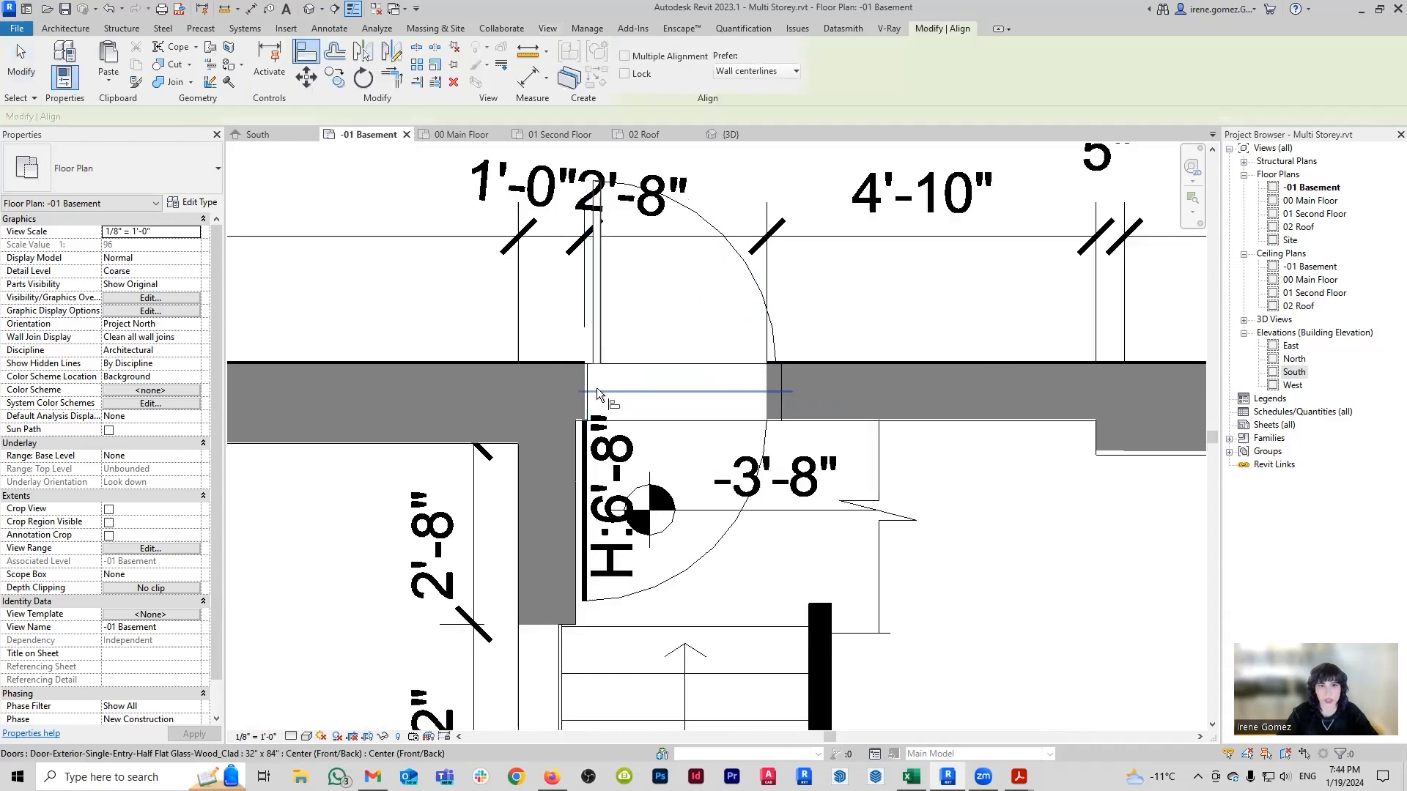
scroll(585, 403, "up", 2)
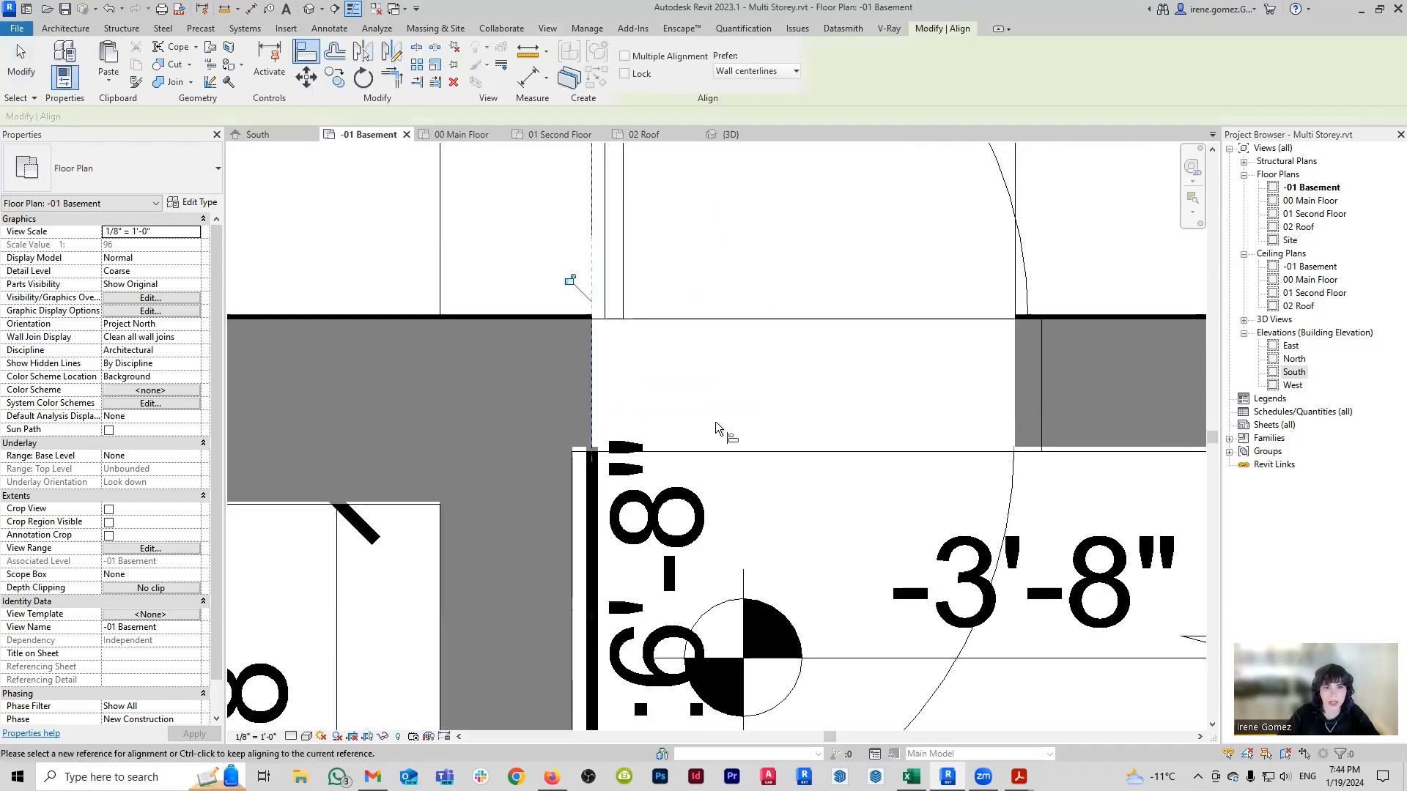
scroll(608, 451, "down", 1)
scroll(610, 440, "down", 2)
key("Escape")
key("Escape")
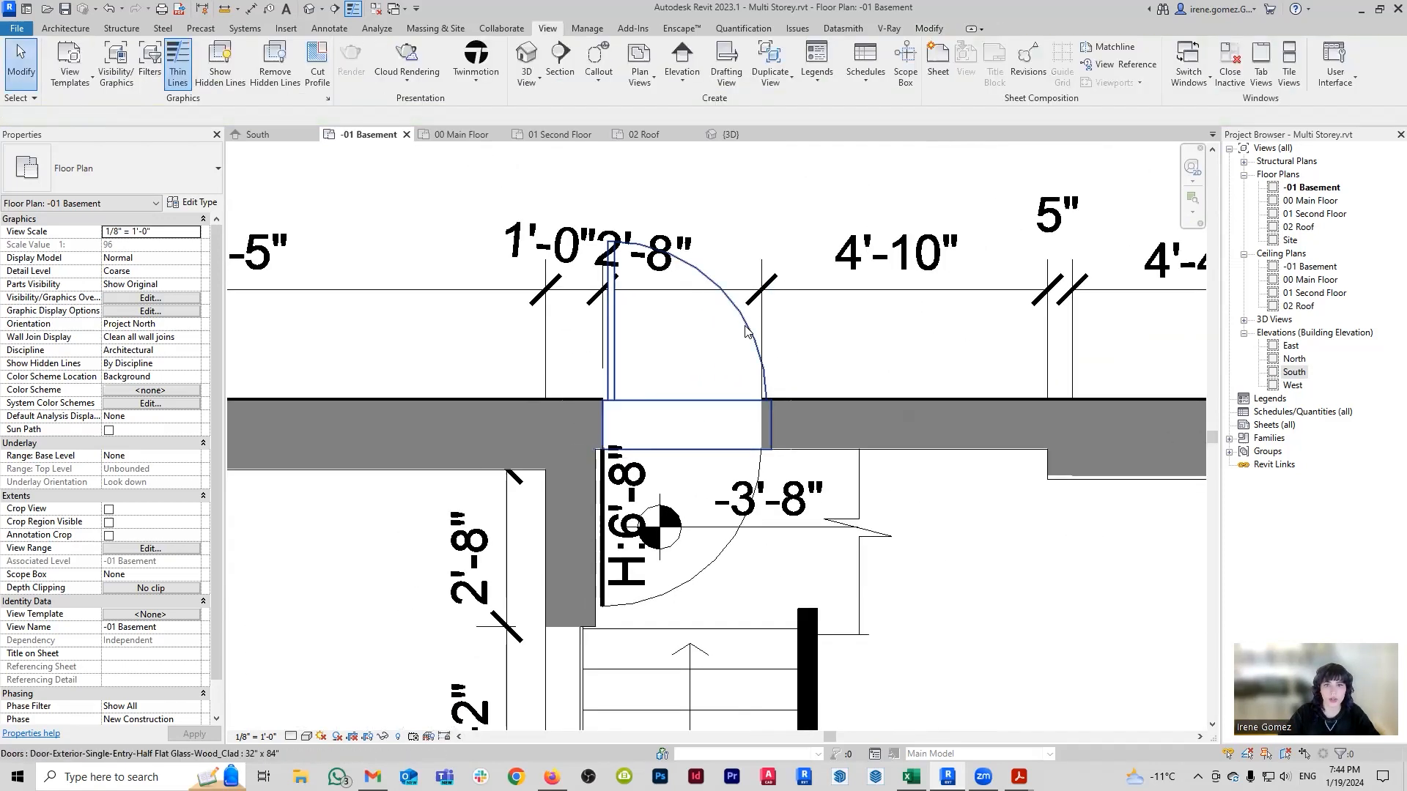
Flip the exterior door above the stairs to swing inward and align its latch-side edge with the opening in the imported drawing.
left_click(702, 340)
left_click(718, 327)
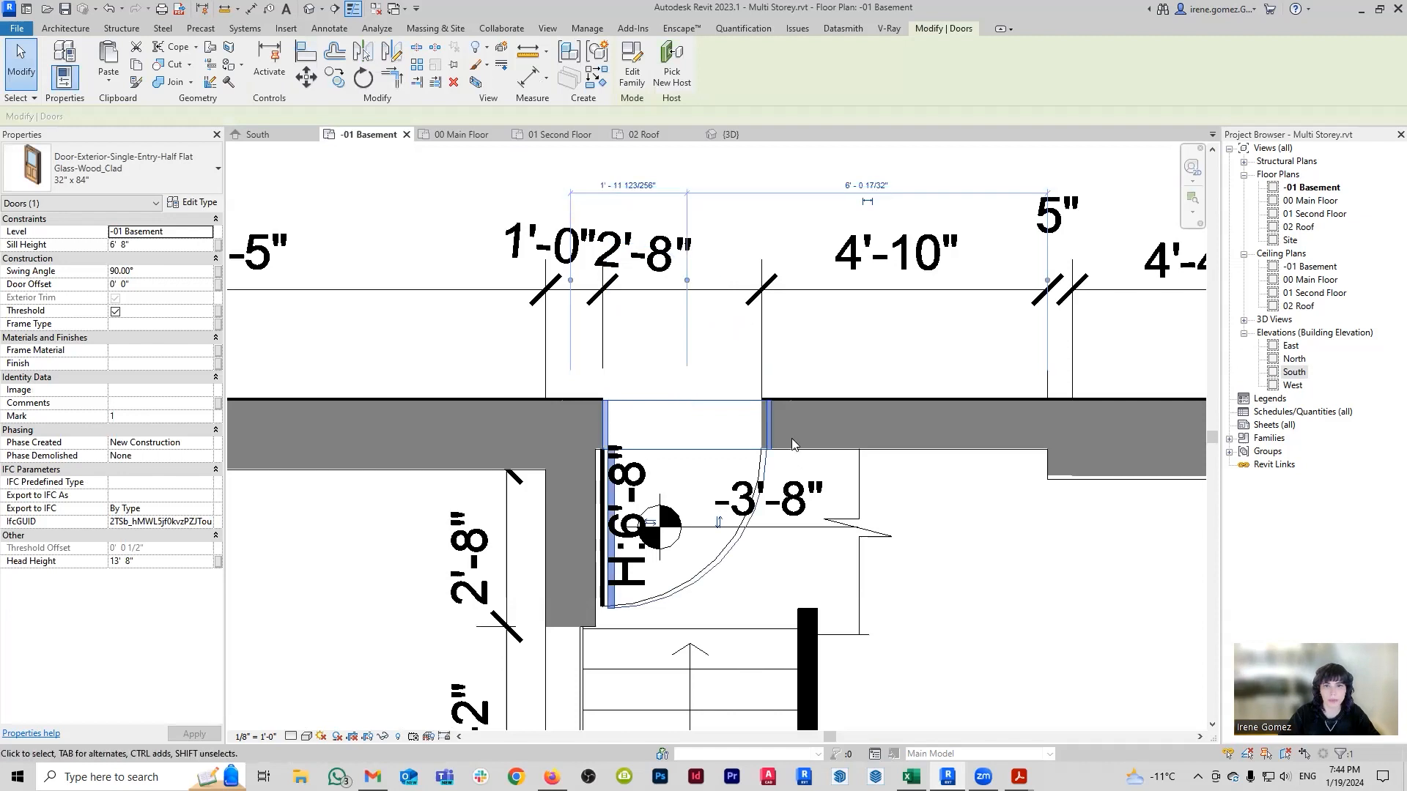
scroll(647, 425, "up", 2)
scroll(835, 429, "up", 1)
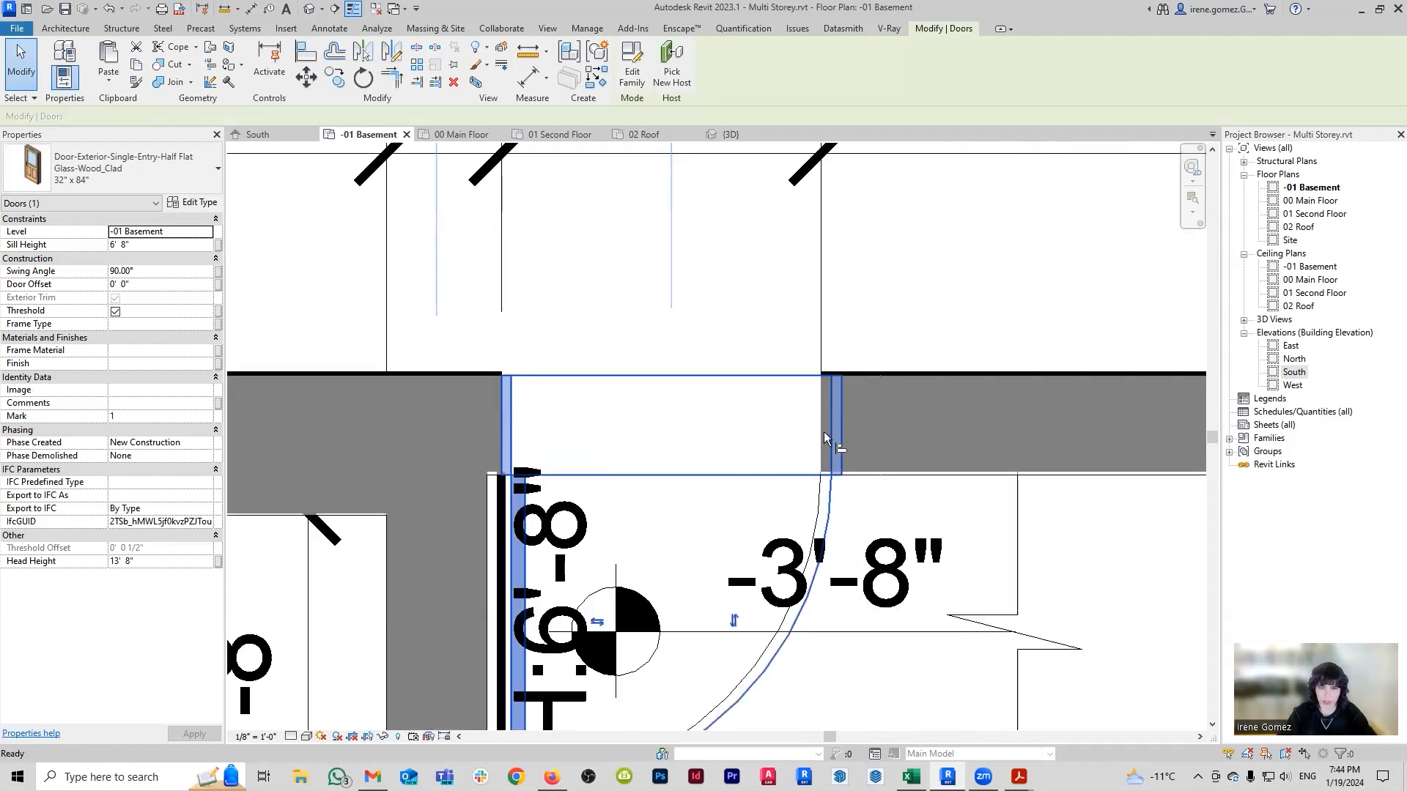
key("a")
key("l")
left_click(819, 451)
left_click(833, 439)
key("Escape")
key("Escape")
scroll(709, 419, "down", 4)
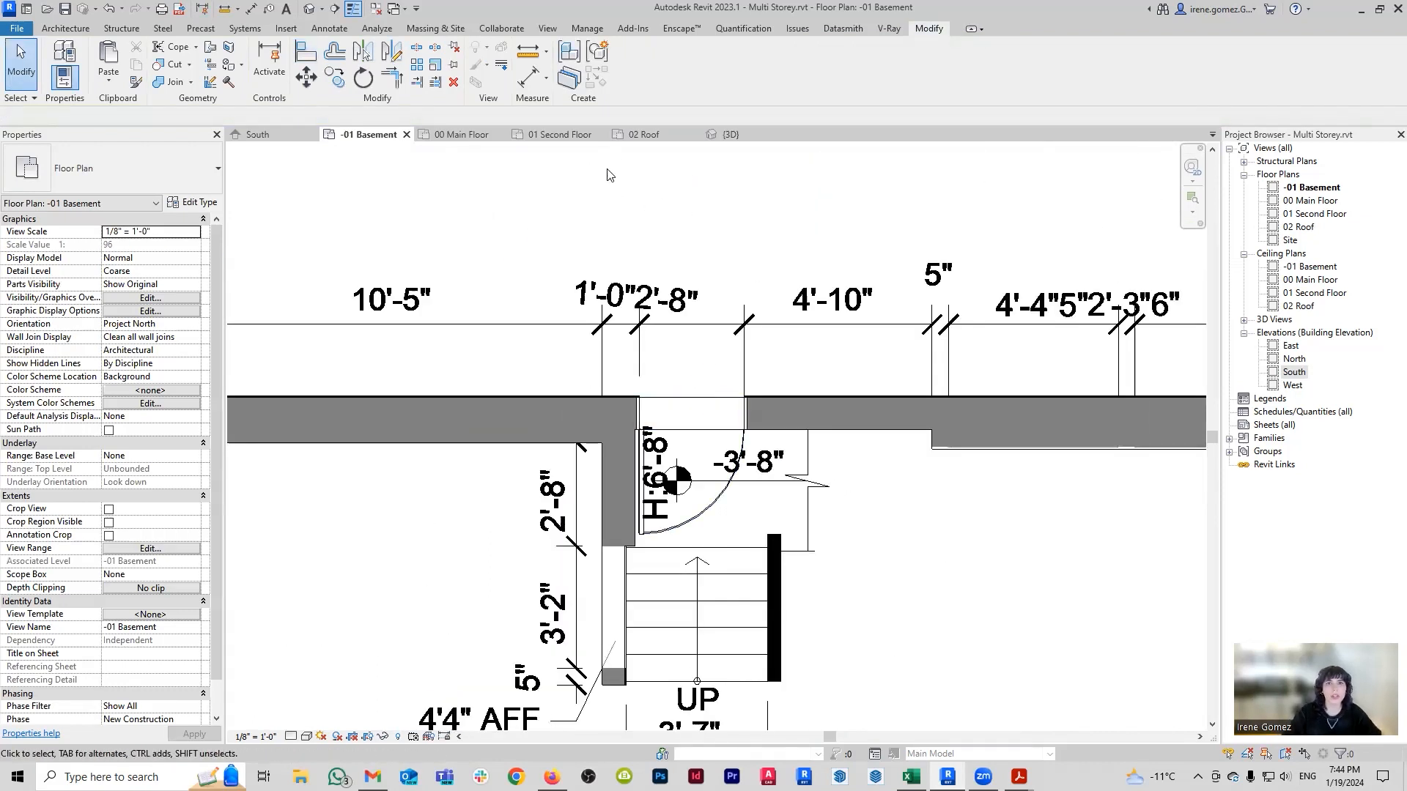
Raise the top of the 3D view's section box to expose the full height of the basement windows and door.
left_click(753, 136)
middle_click_drag(1085, 432, 804, 430, "shift")
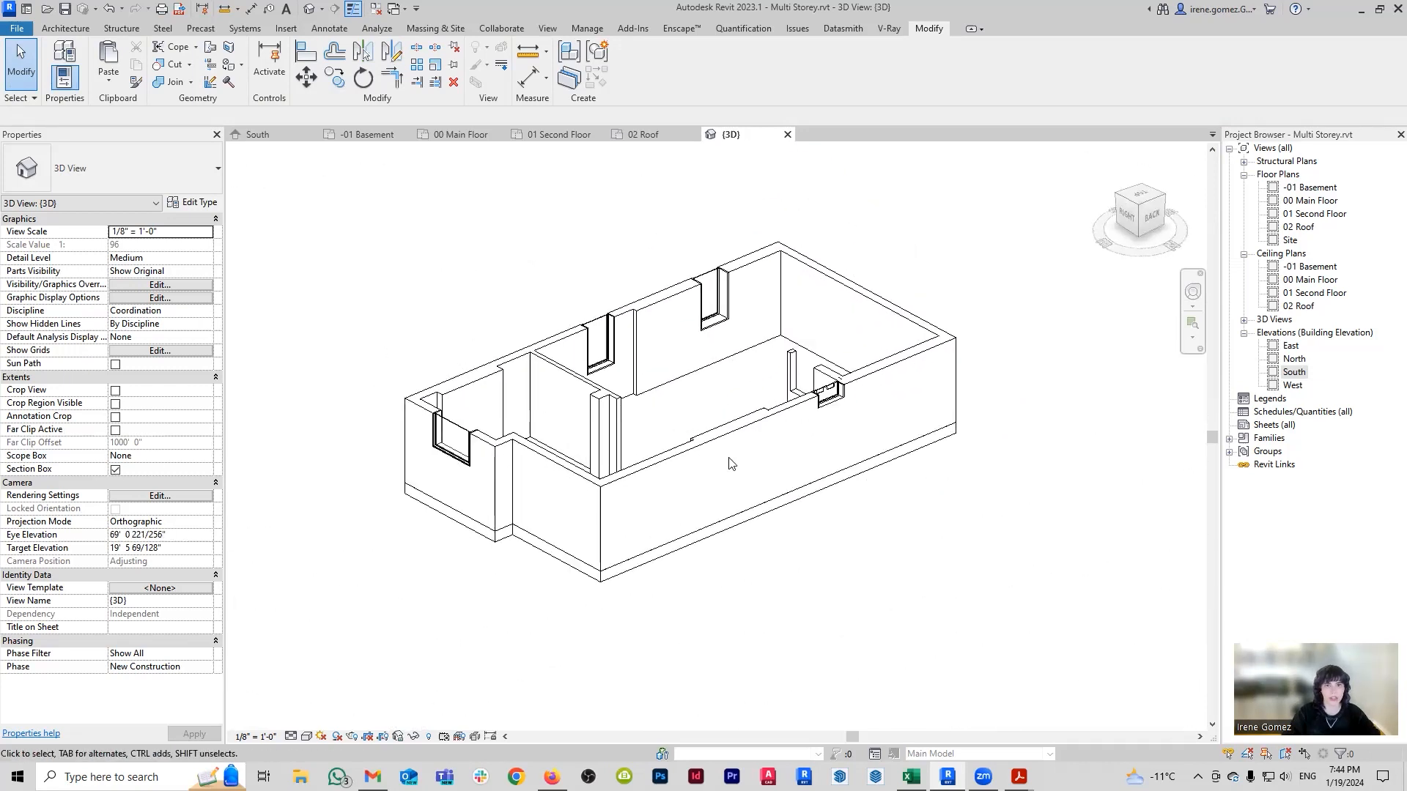
scroll(705, 454, "down", 3)
scroll(702, 447, "down", 1)
left_click(572, 655)
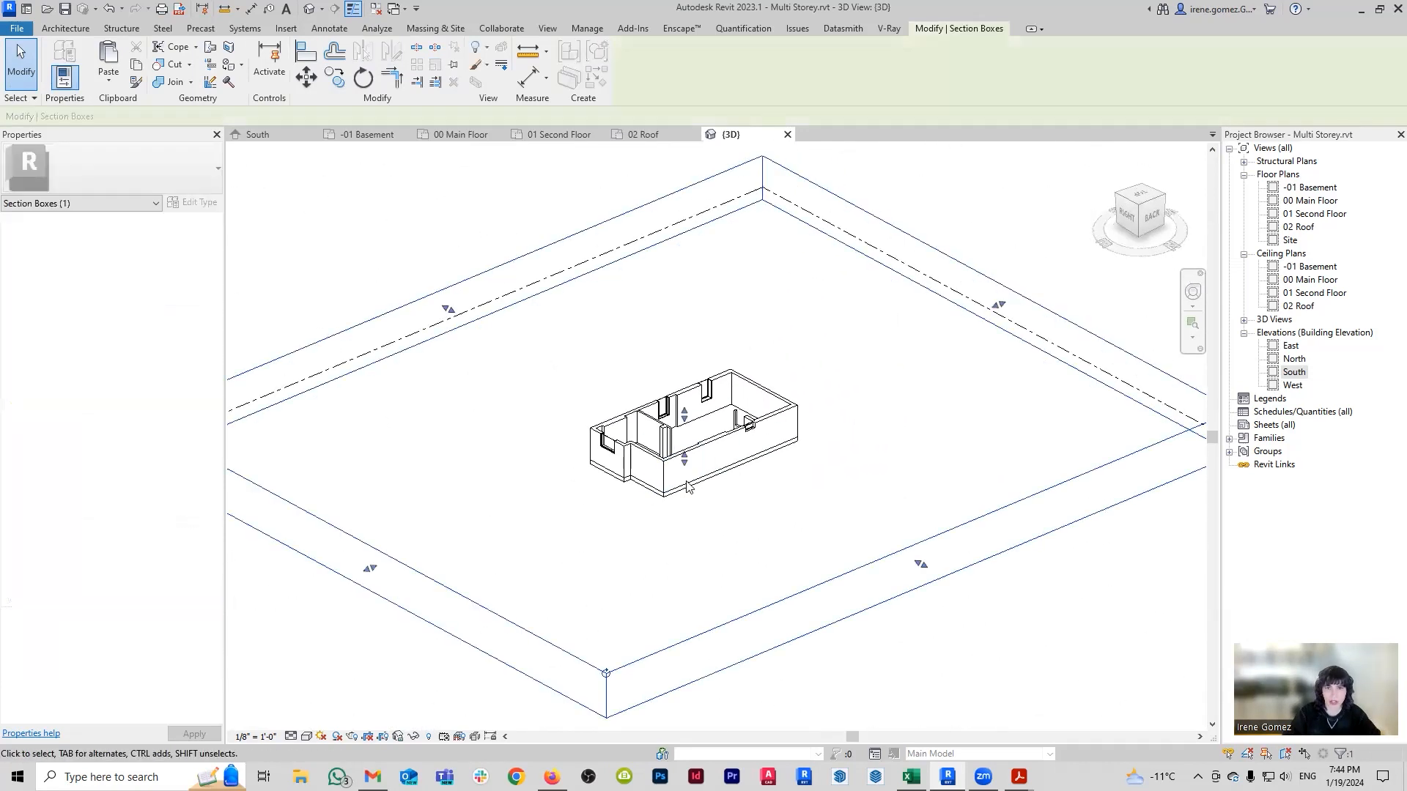
mouse_move(685, 416)
left_mouse_down()
mouse_move(684, 403)
mouse_move(689, 442)
mouse_move(684, 394)
left_mouse_up()
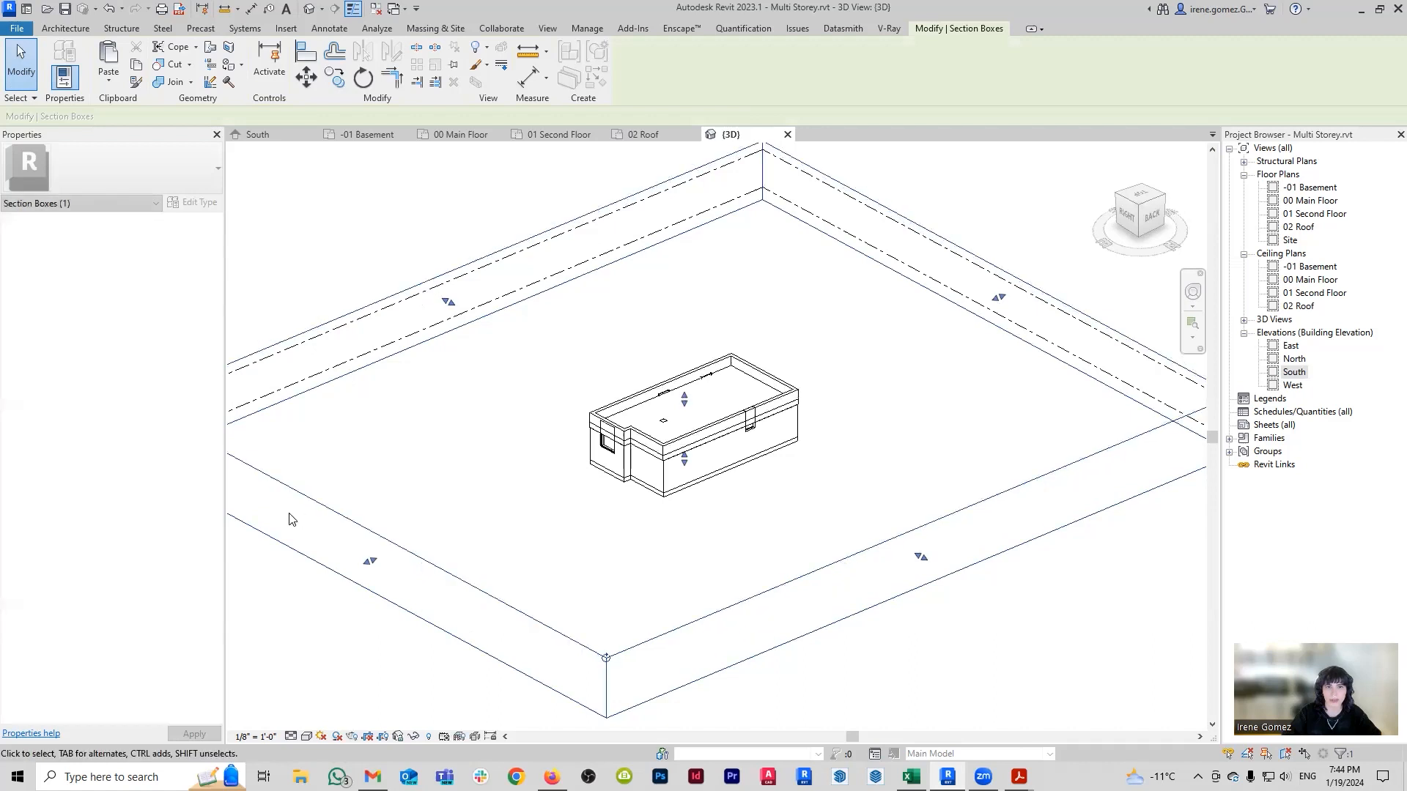
scroll(601, 465, "up", 7)
middle_click_drag(630, 507, 804, 406, "shift")
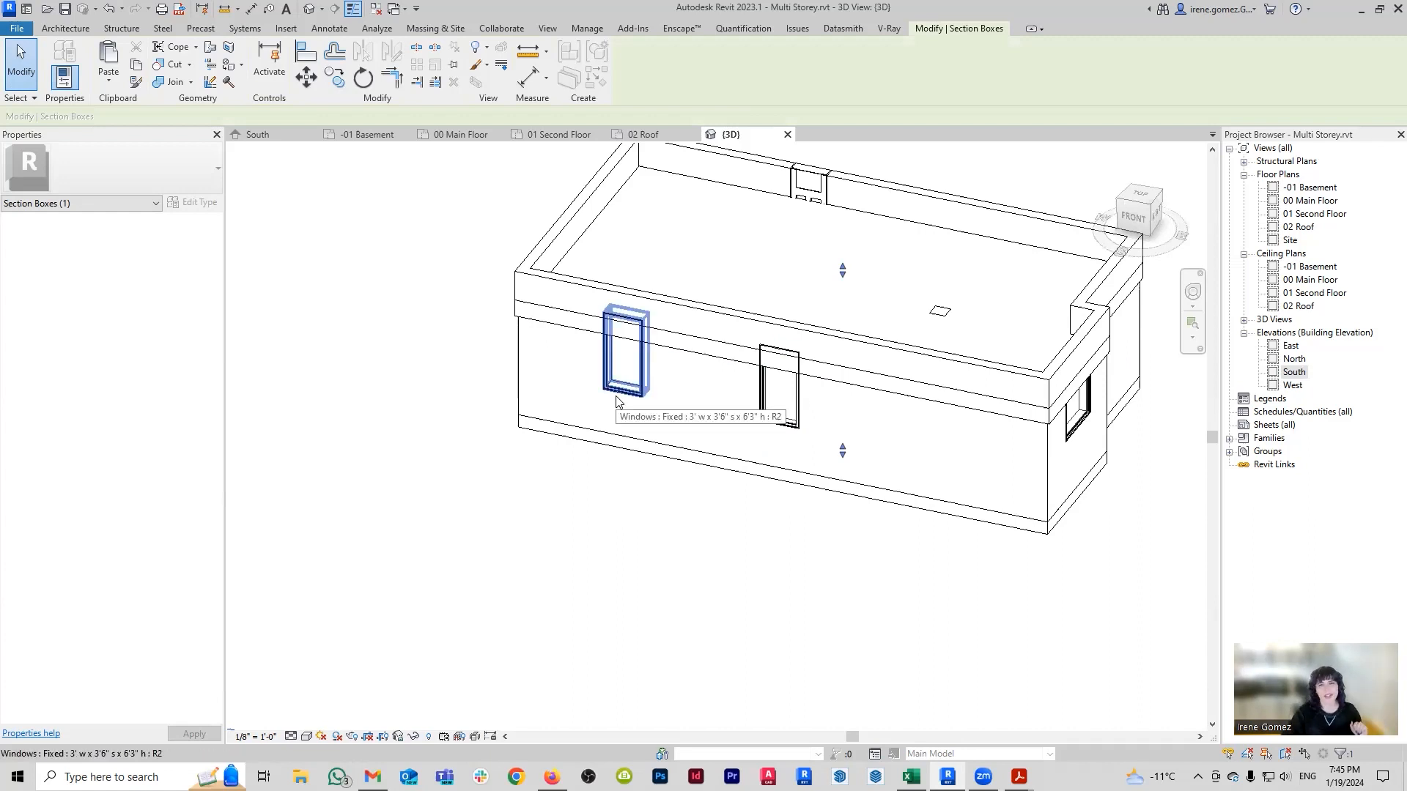
Set the height of the 3'-wide fixed window type in the basement plan to 42 inches, keeping its type name.
left_click(366, 136)
scroll(731, 445, "down", 5)
scroll(726, 444, "up", 2)
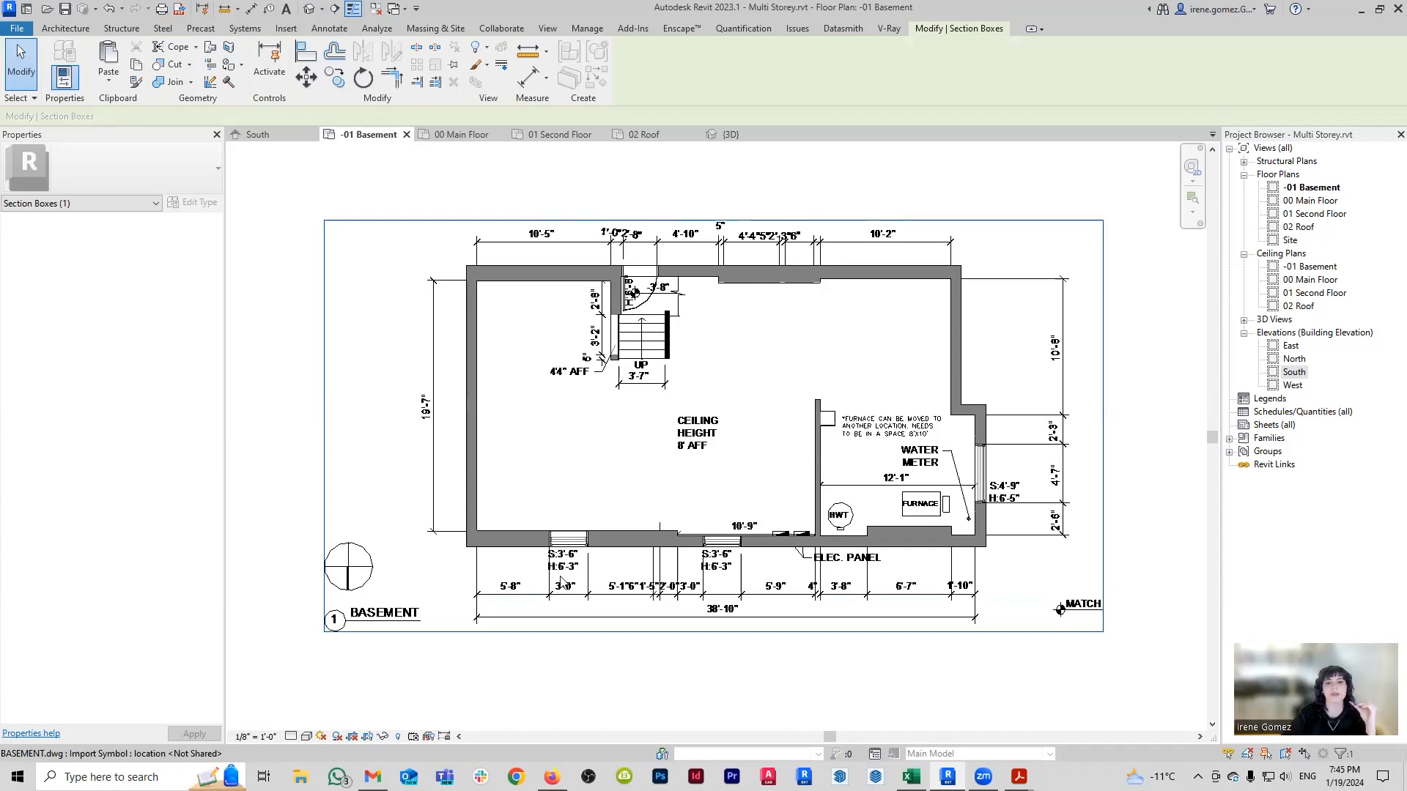
scroll(569, 539, "up", 3)
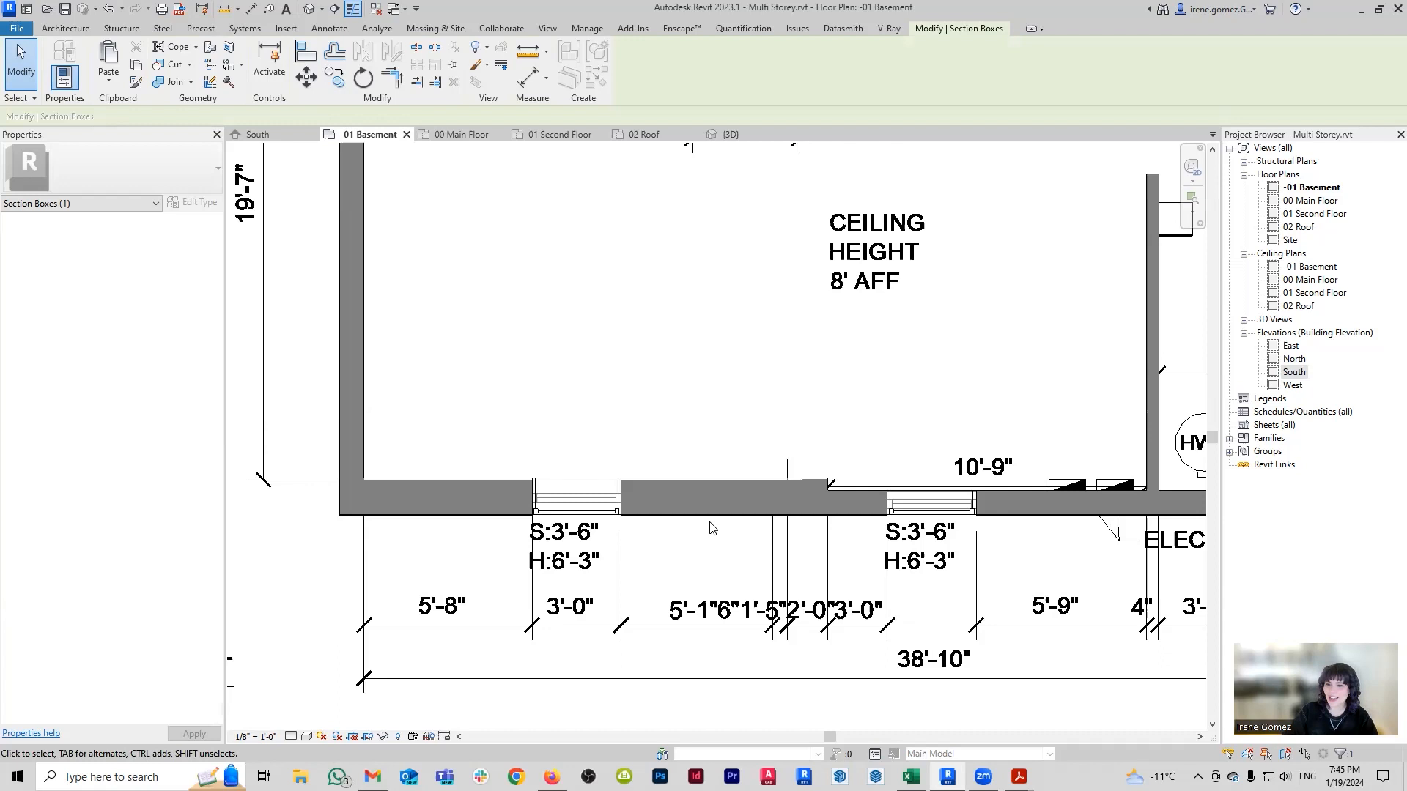
left_click(578, 513)
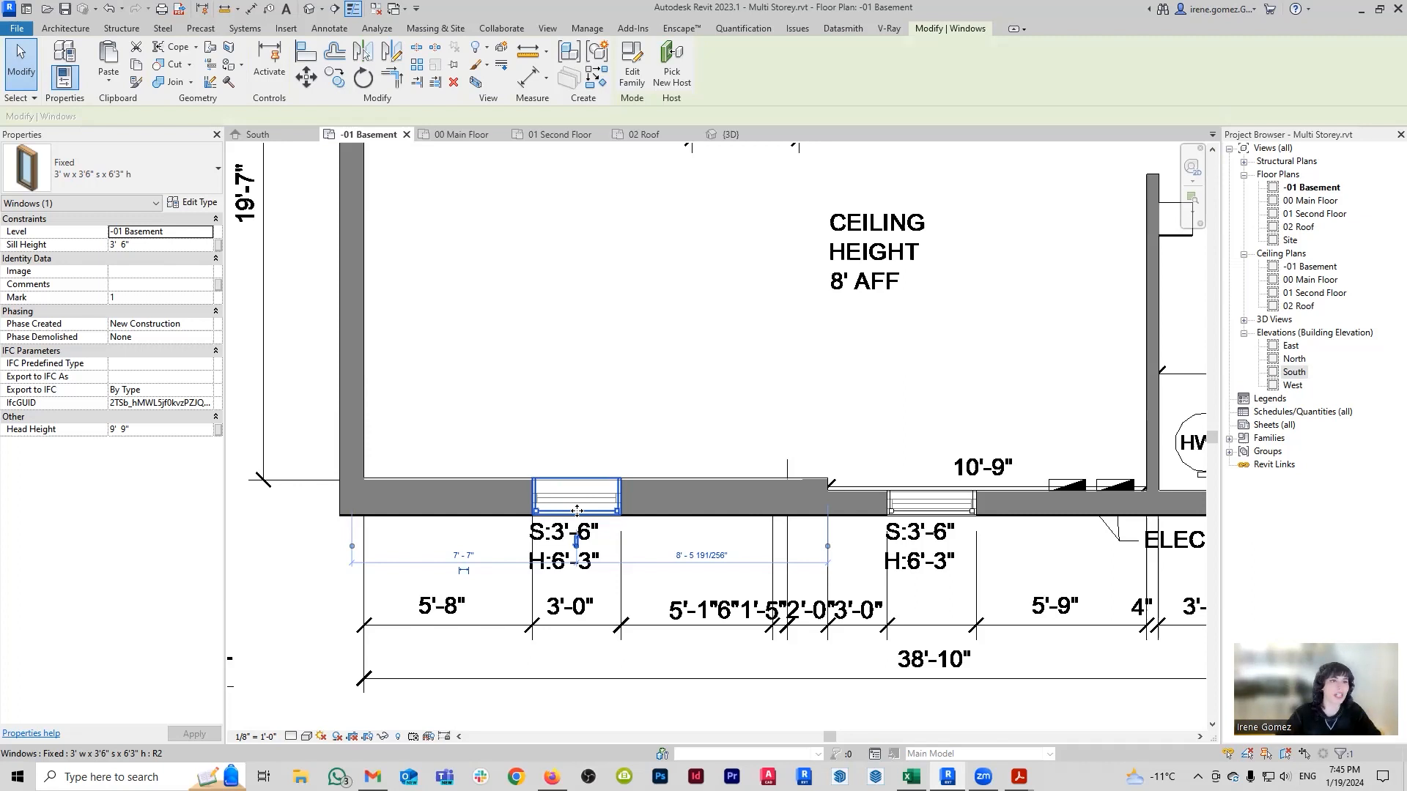
left_click(201, 203)
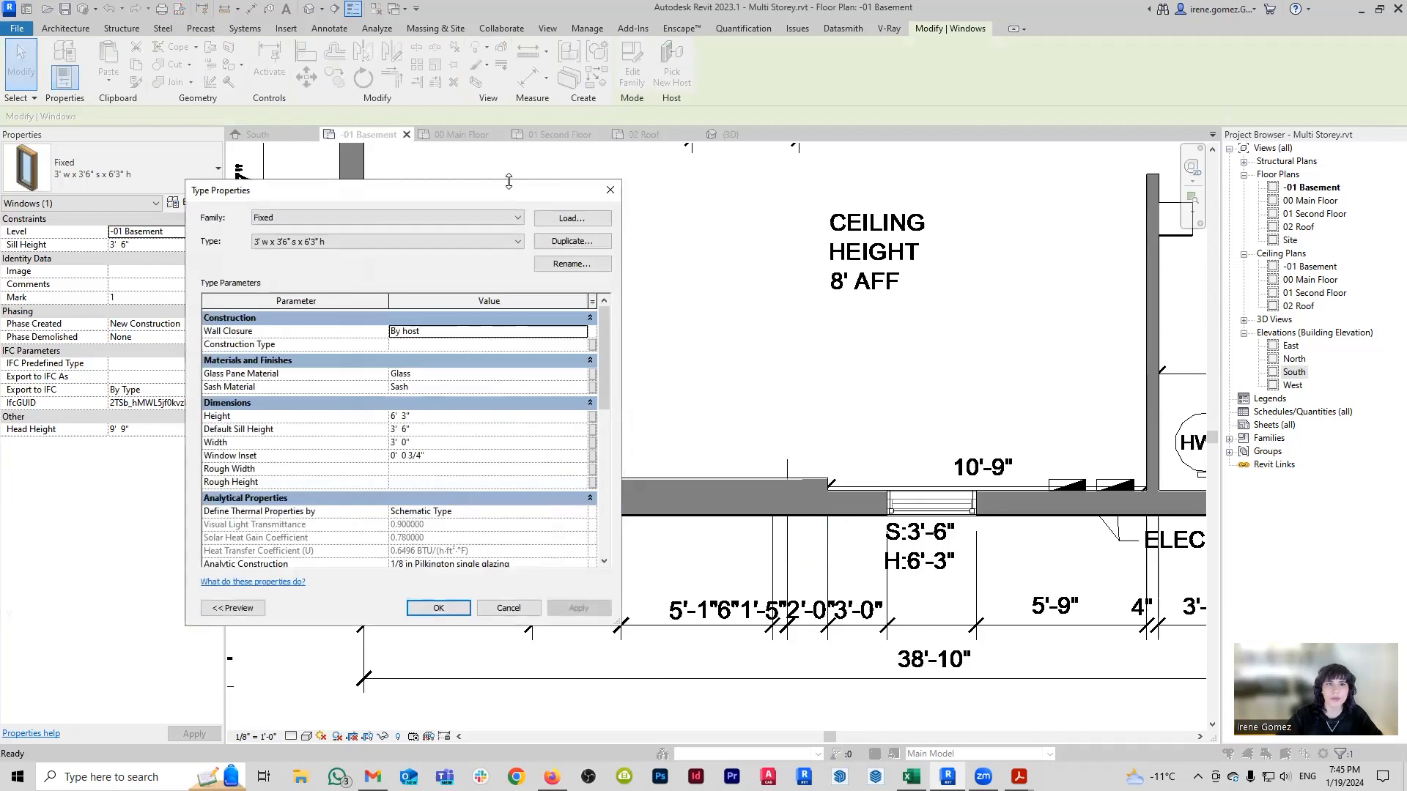
left_click_drag(530, 196, 1091, 154)
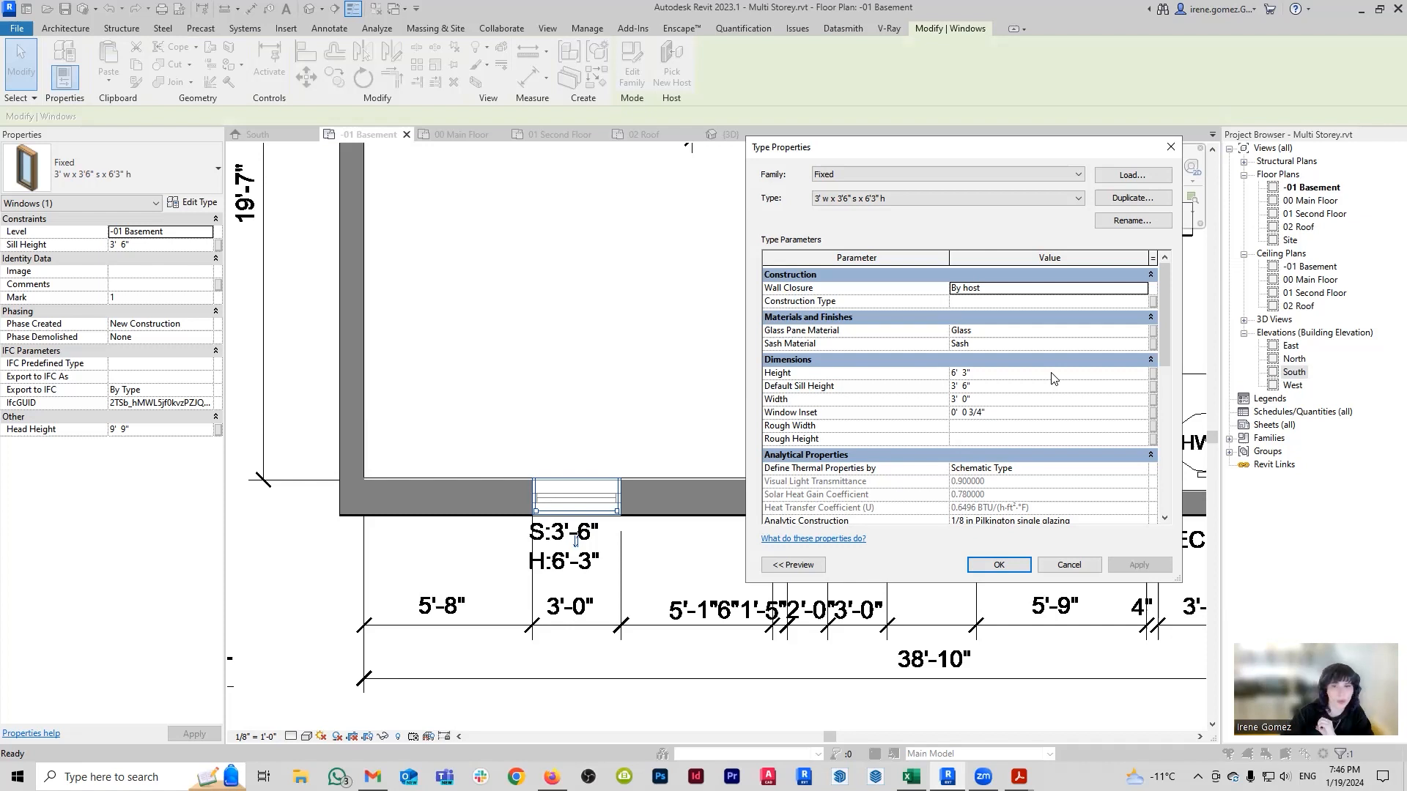
left_click(993, 374)
type("42")
key("Return")
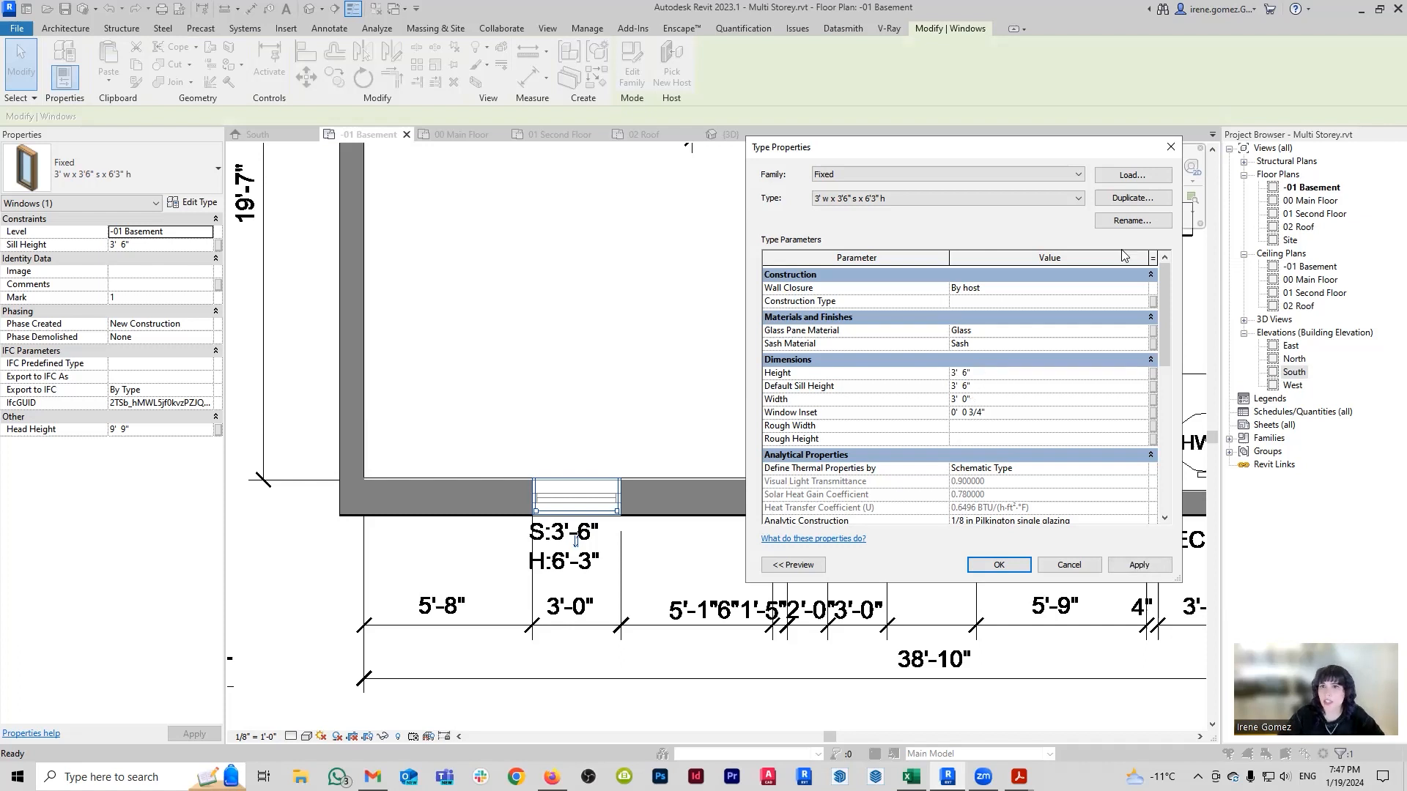
left_click(1128, 221)
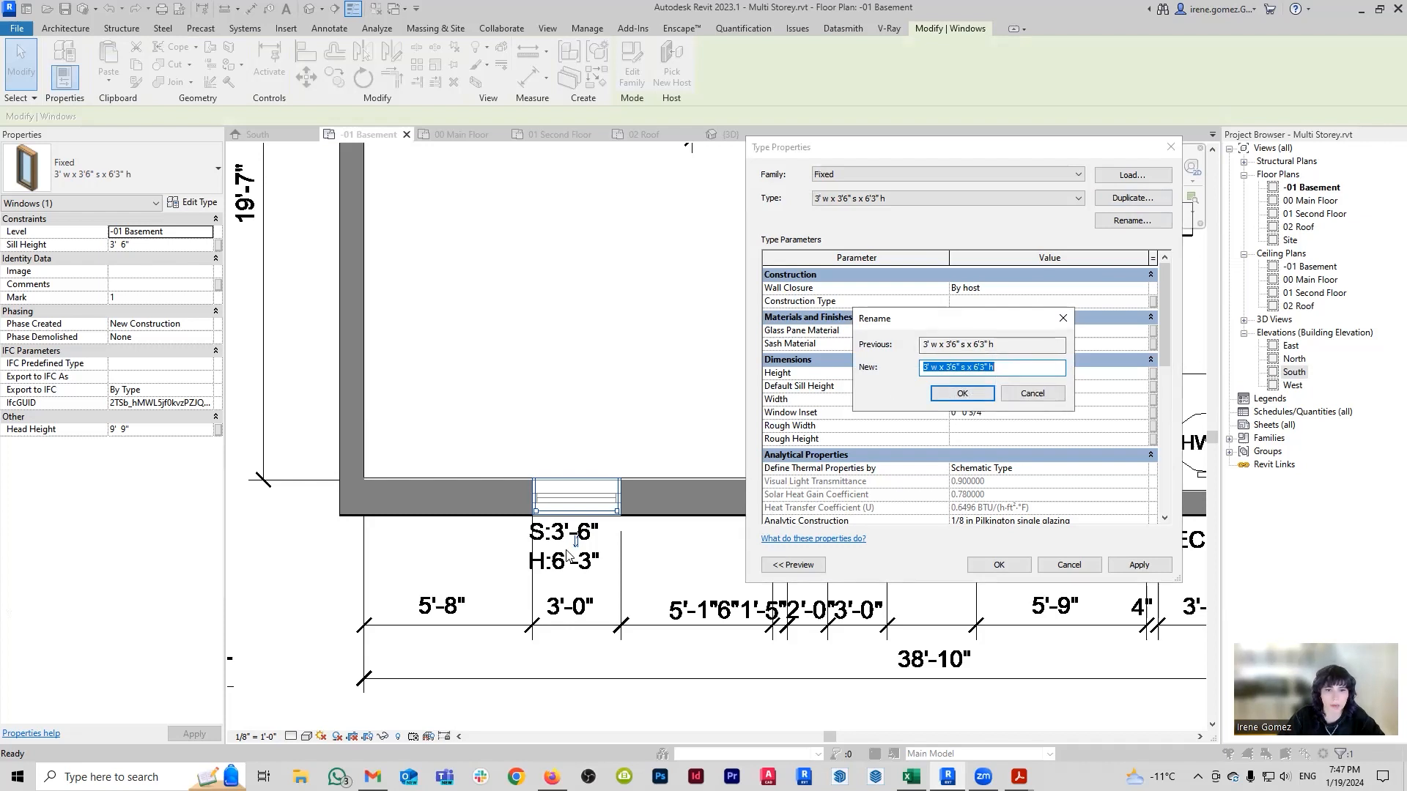
left_click(962, 394)
left_click(1152, 571)
left_click(997, 565)
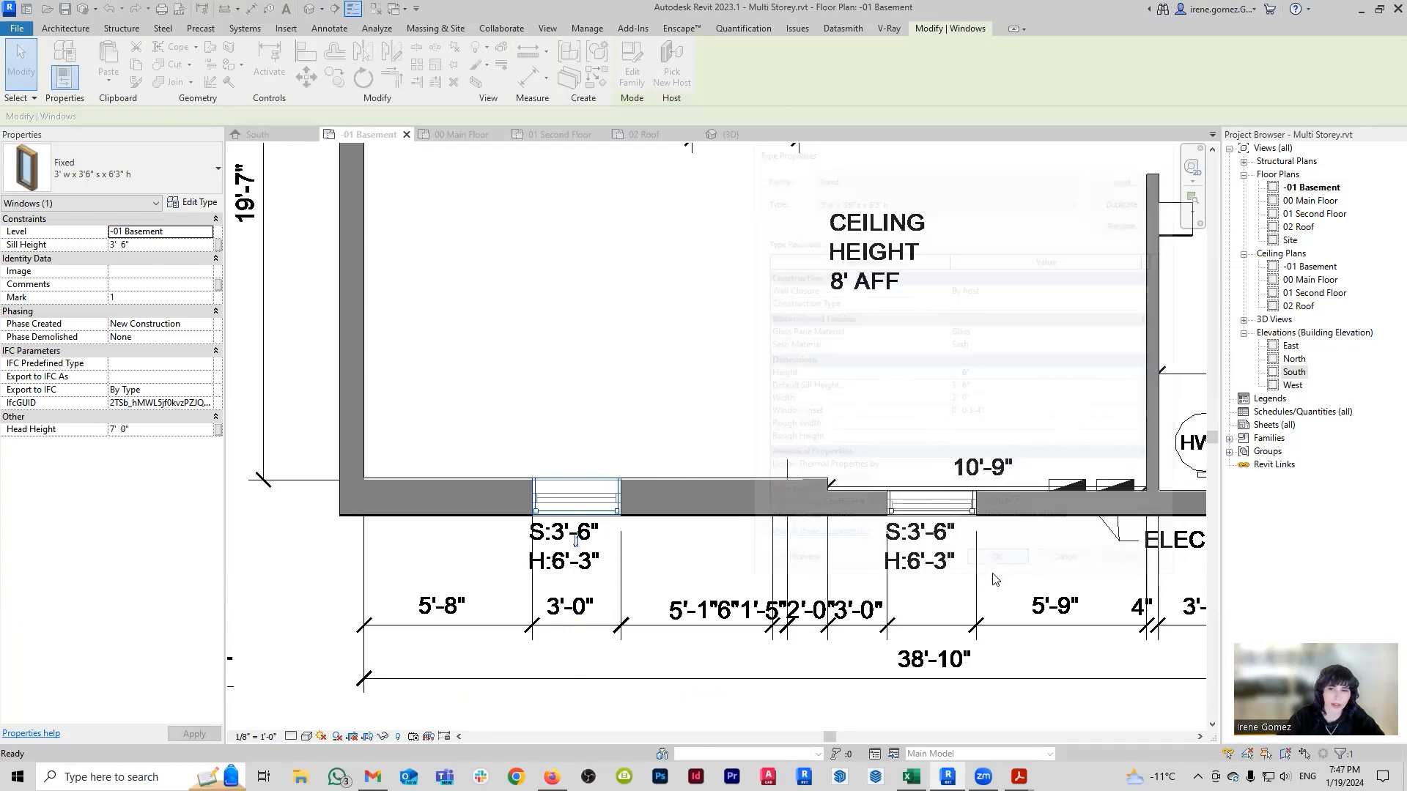
Inspect the resized 3'-wide windows and the larger side window in the 3D view.
left_click(743, 133)
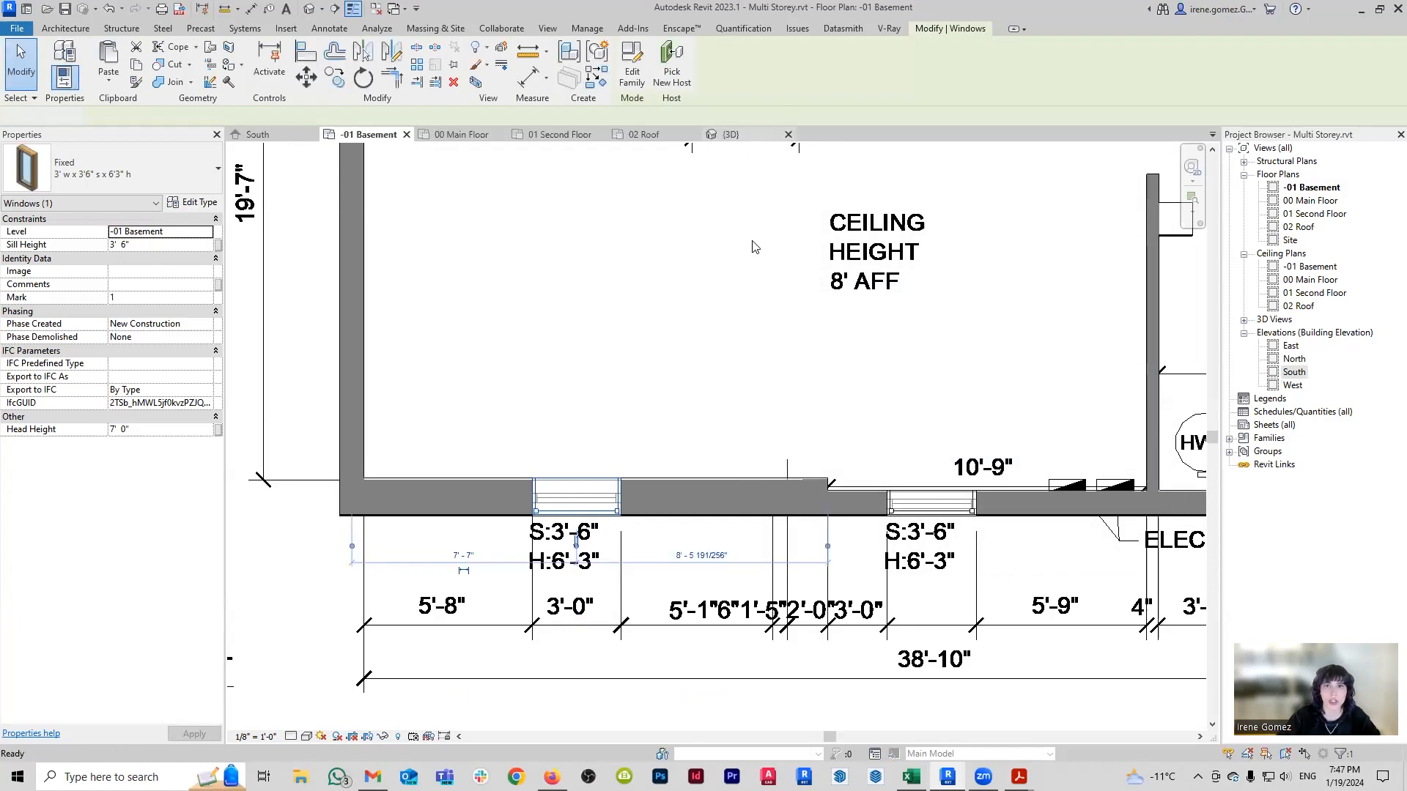
left_click(826, 505)
middle_click_drag(826, 504, 793, 413, "shift")
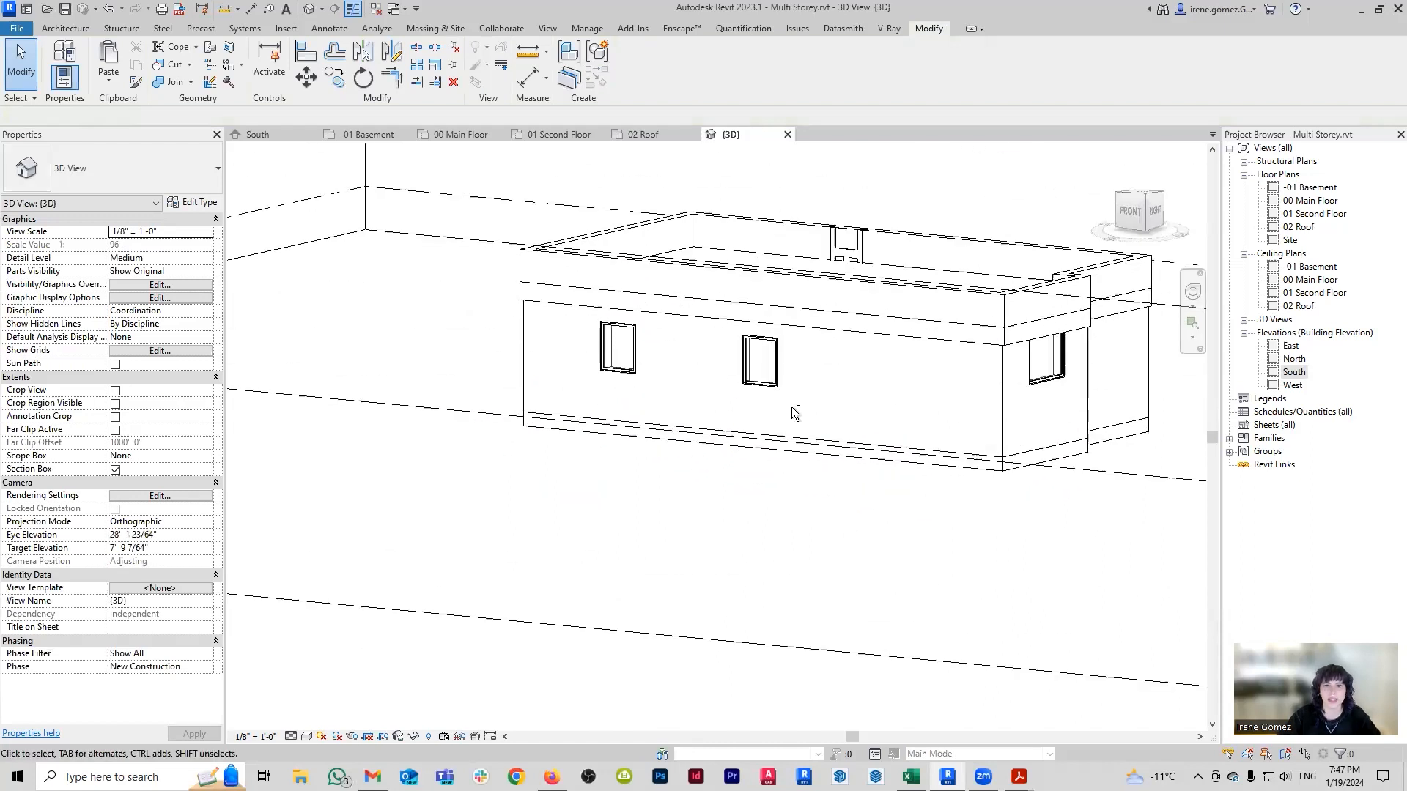
middle_click_drag(1012, 451, 945, 473, "shift")
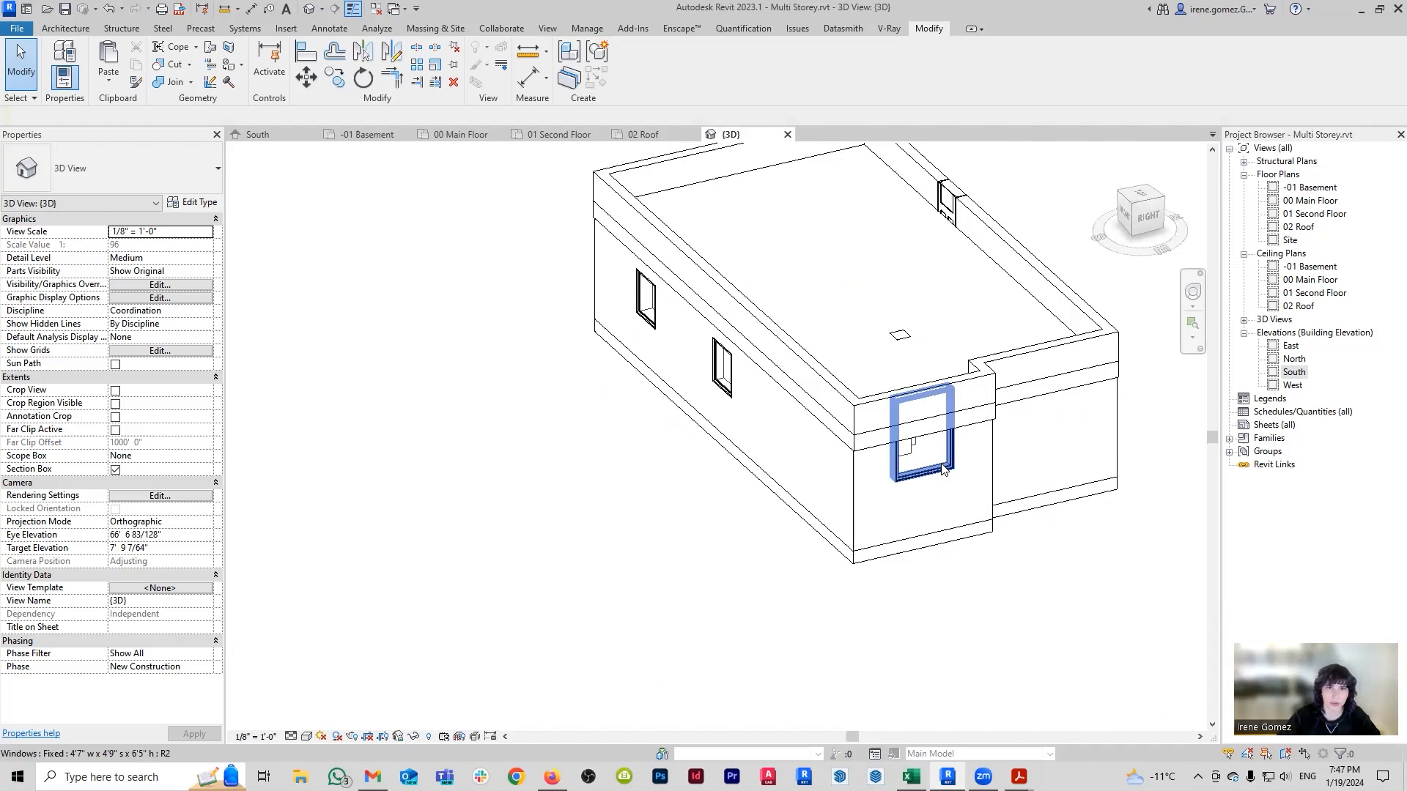
Set the height of the 4'7"-wide fixed window type beside the furnace to 57 inches.
left_click(369, 134)
middle_click_drag(1173, 499, 794, 523)
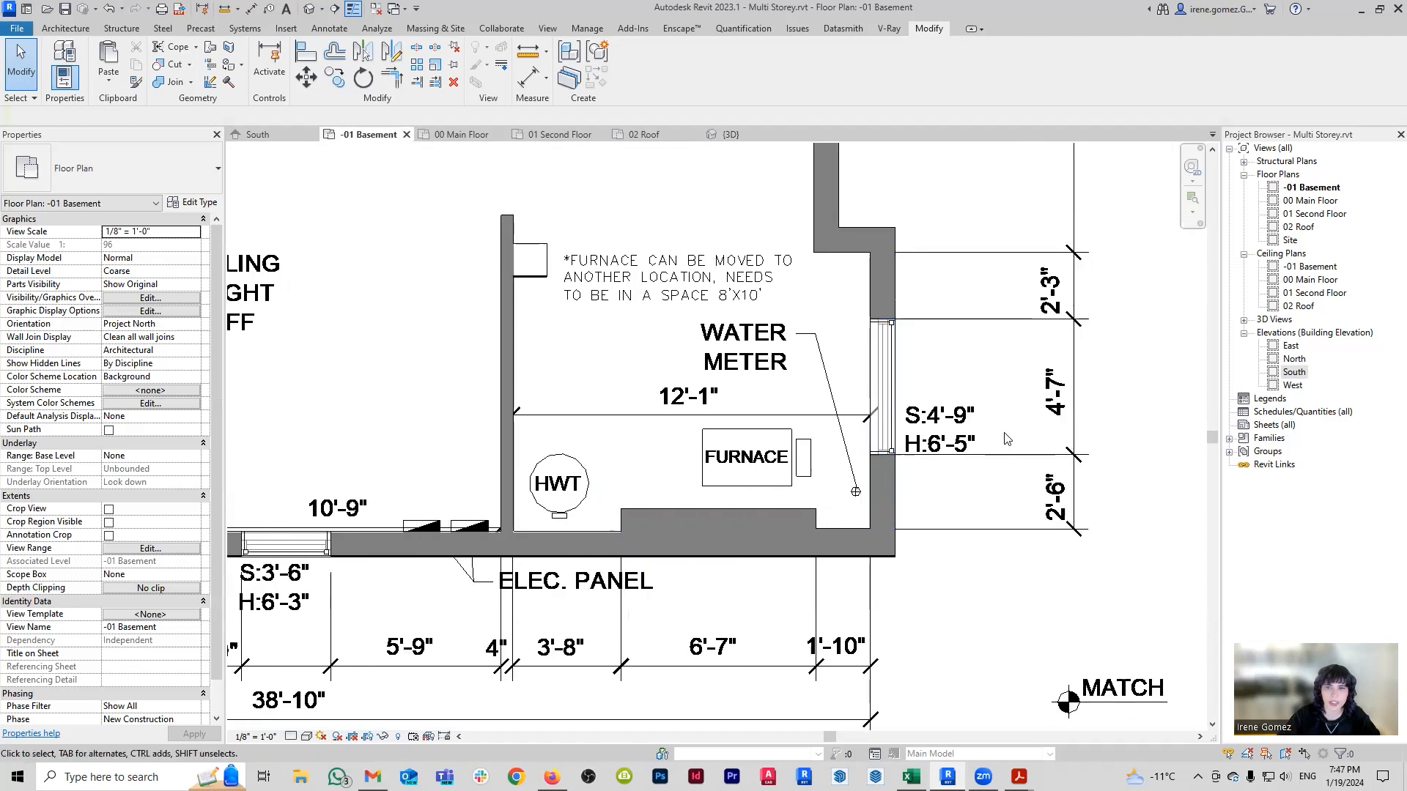
middle_click_drag(1005, 434, 895, 502)
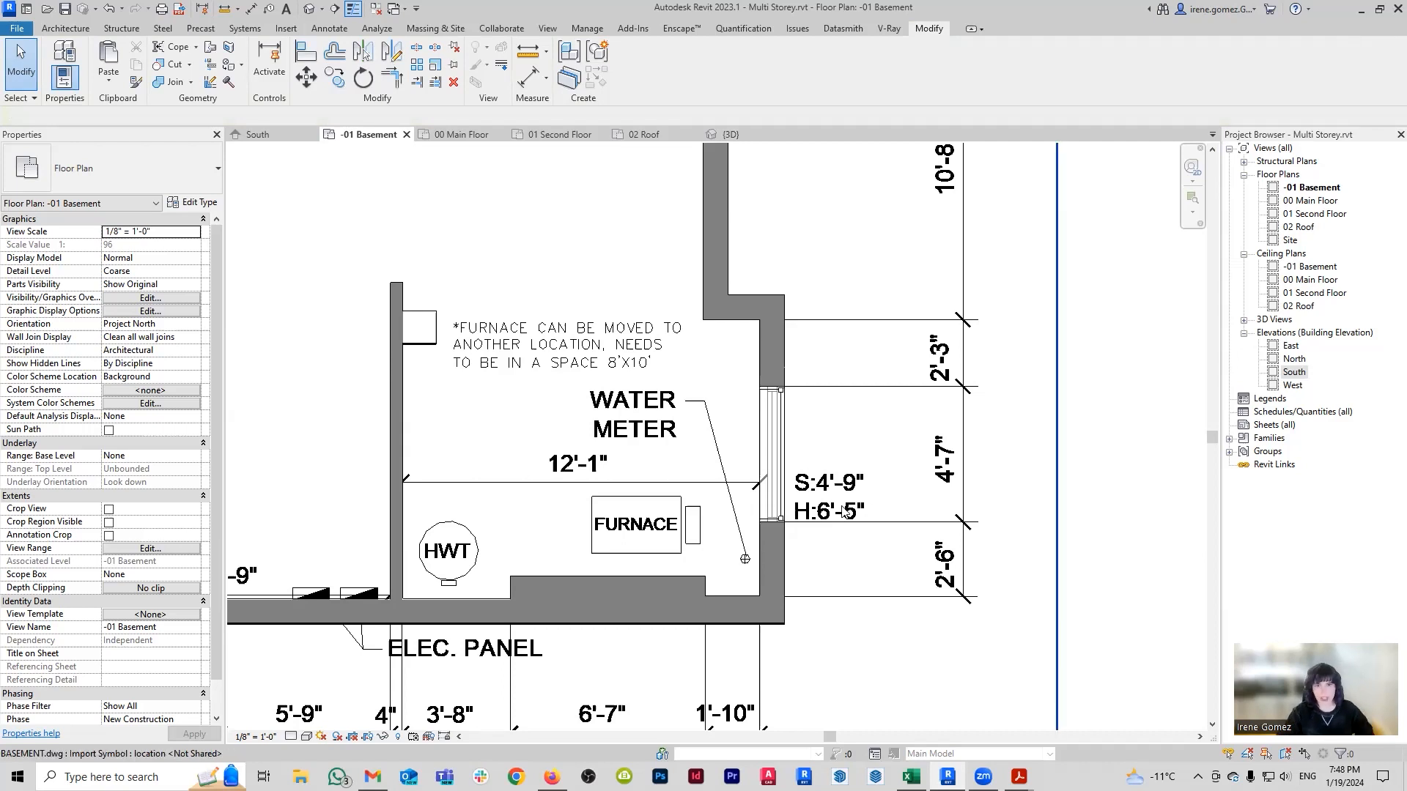
left_click(772, 455)
key("Escape")
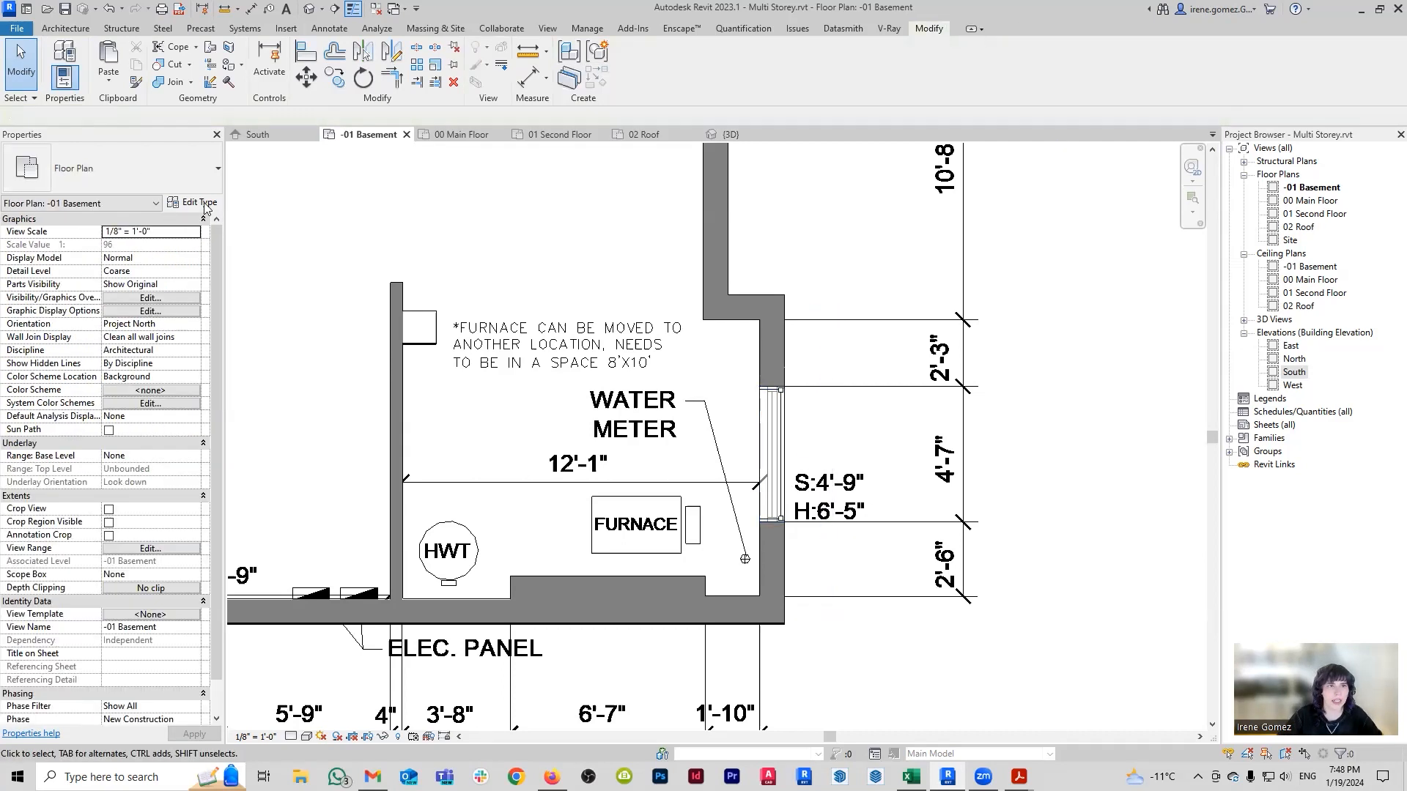
left_click(780, 425)
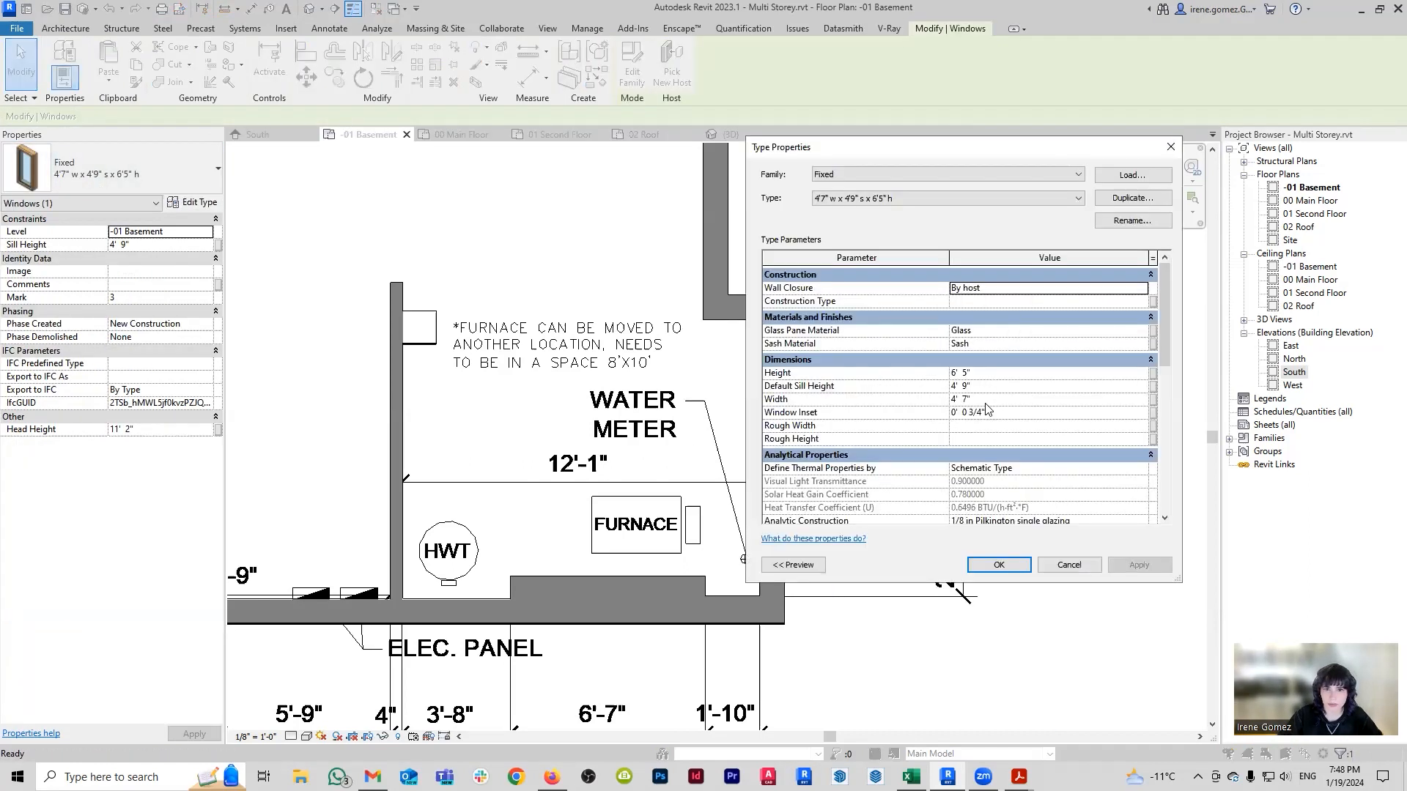
left_click(989, 375)
type("57")
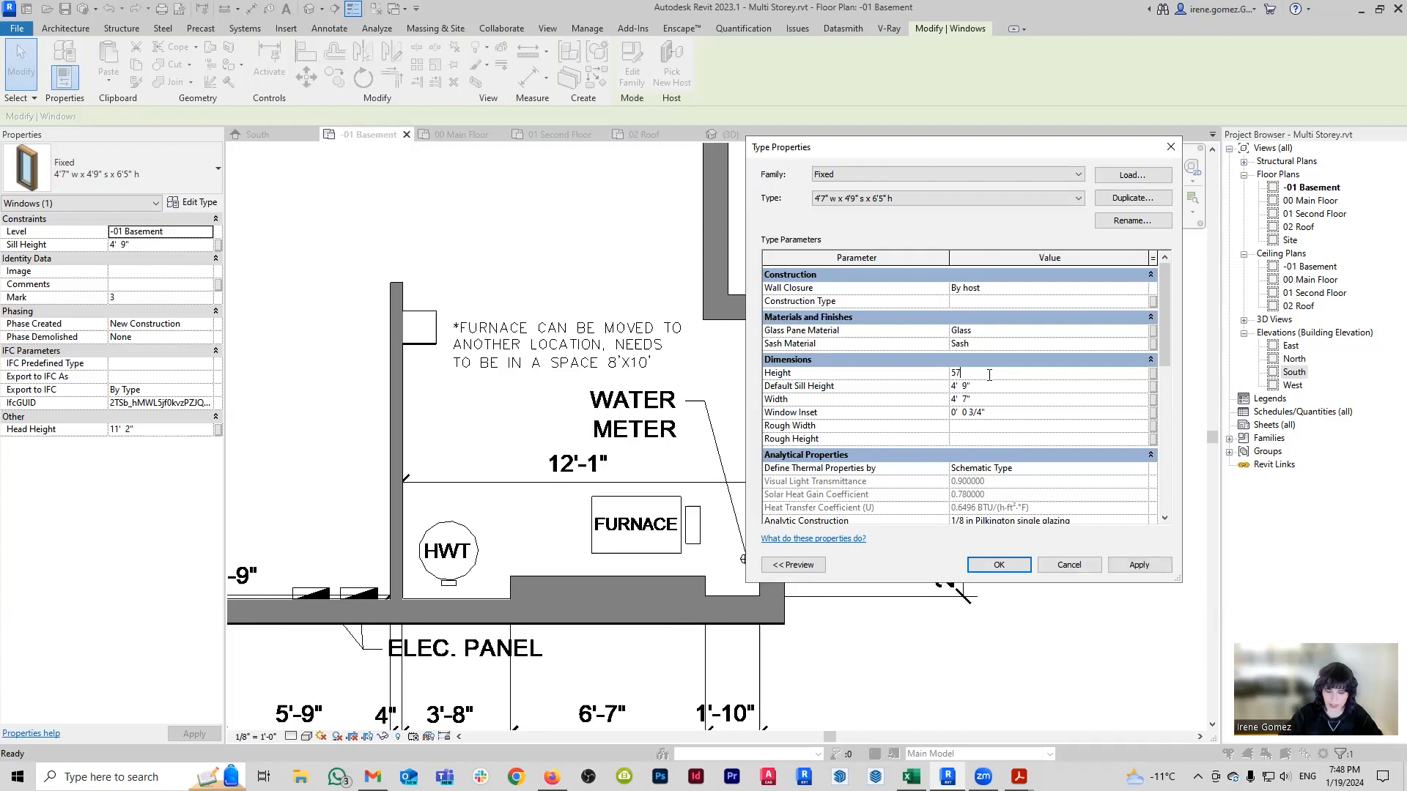
left_click(1140, 564)
left_click(999, 565)
key("Escape")
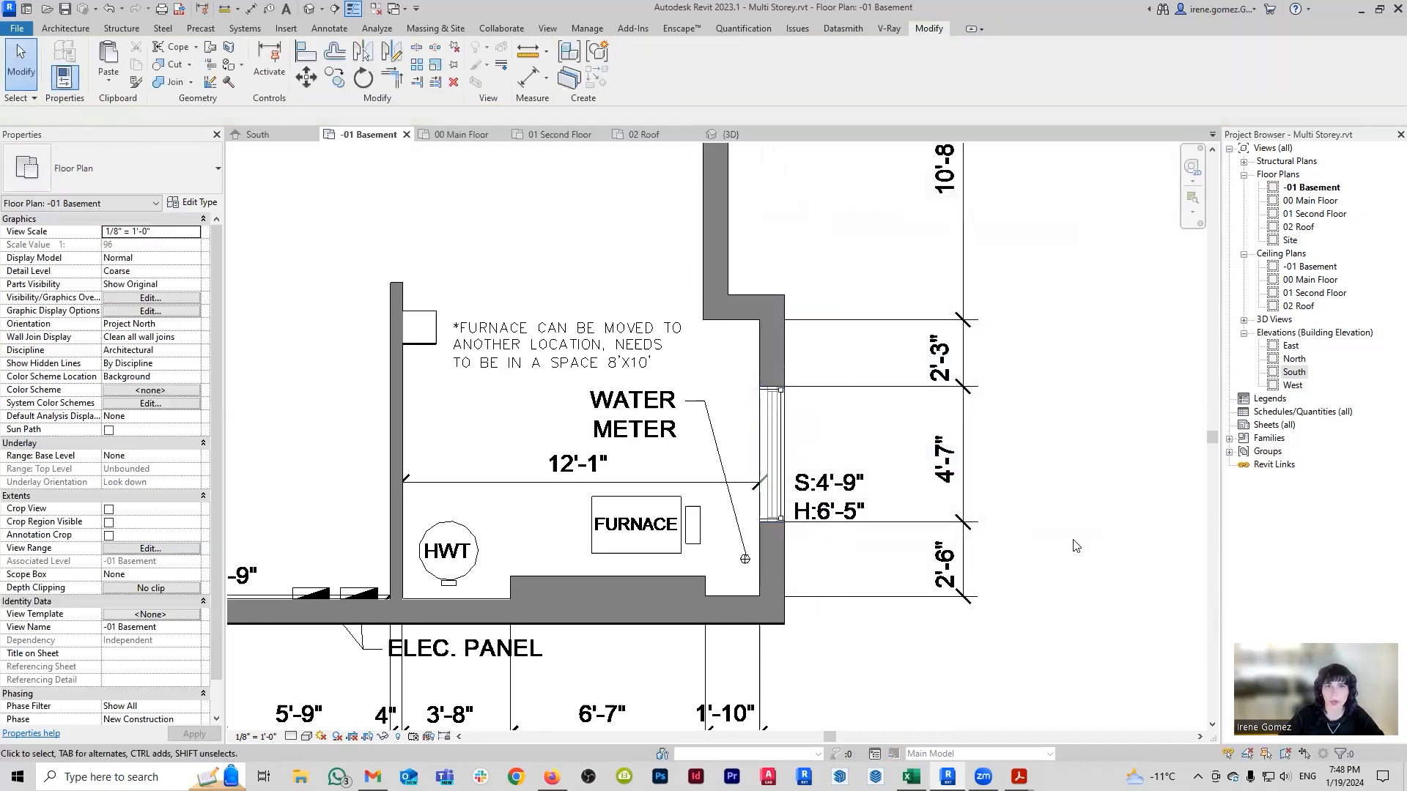
Check the furnace-room window in the 3D view and compare it with the sill and height notes in the basement plan.
left_click(731, 135)
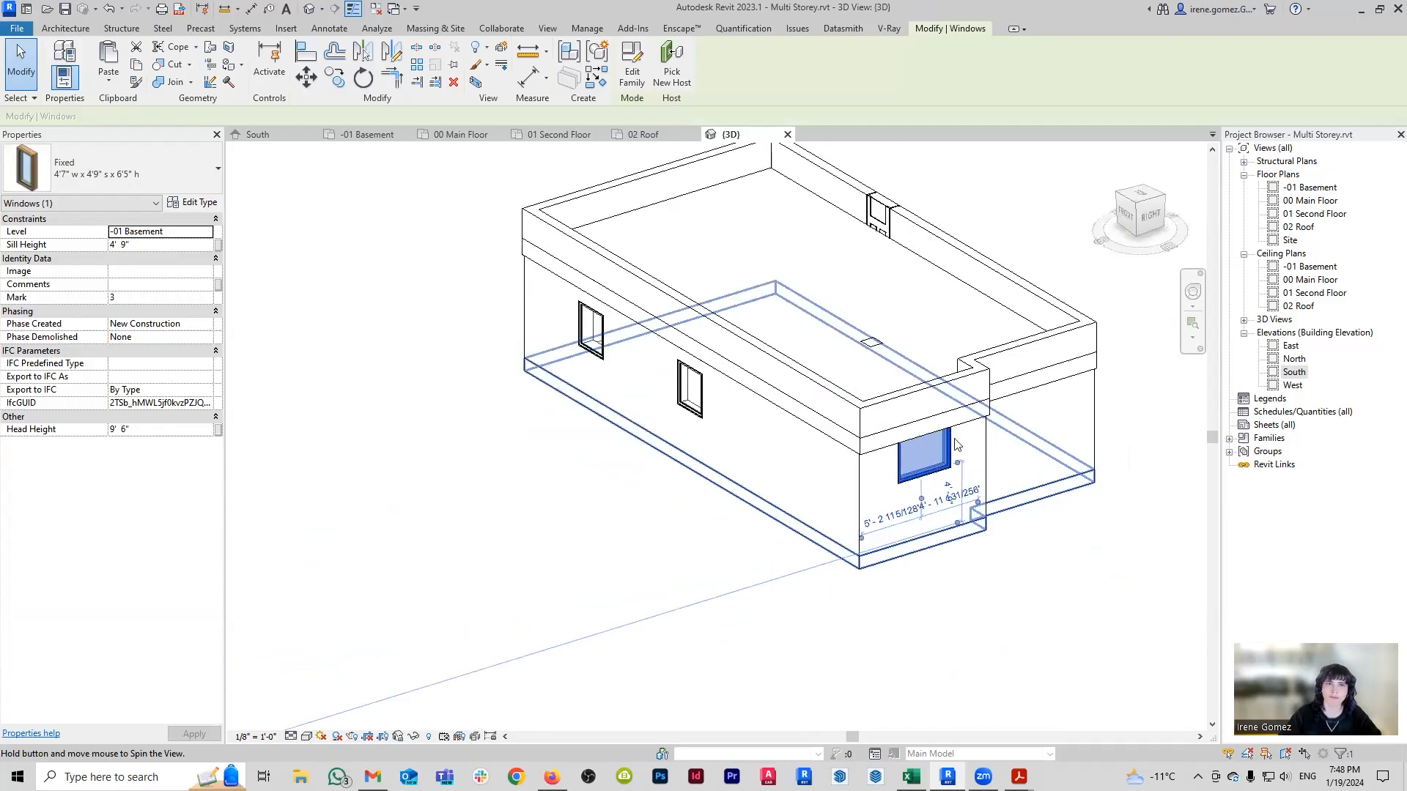
left_click(368, 135)
scroll(957, 447, "down", 2)
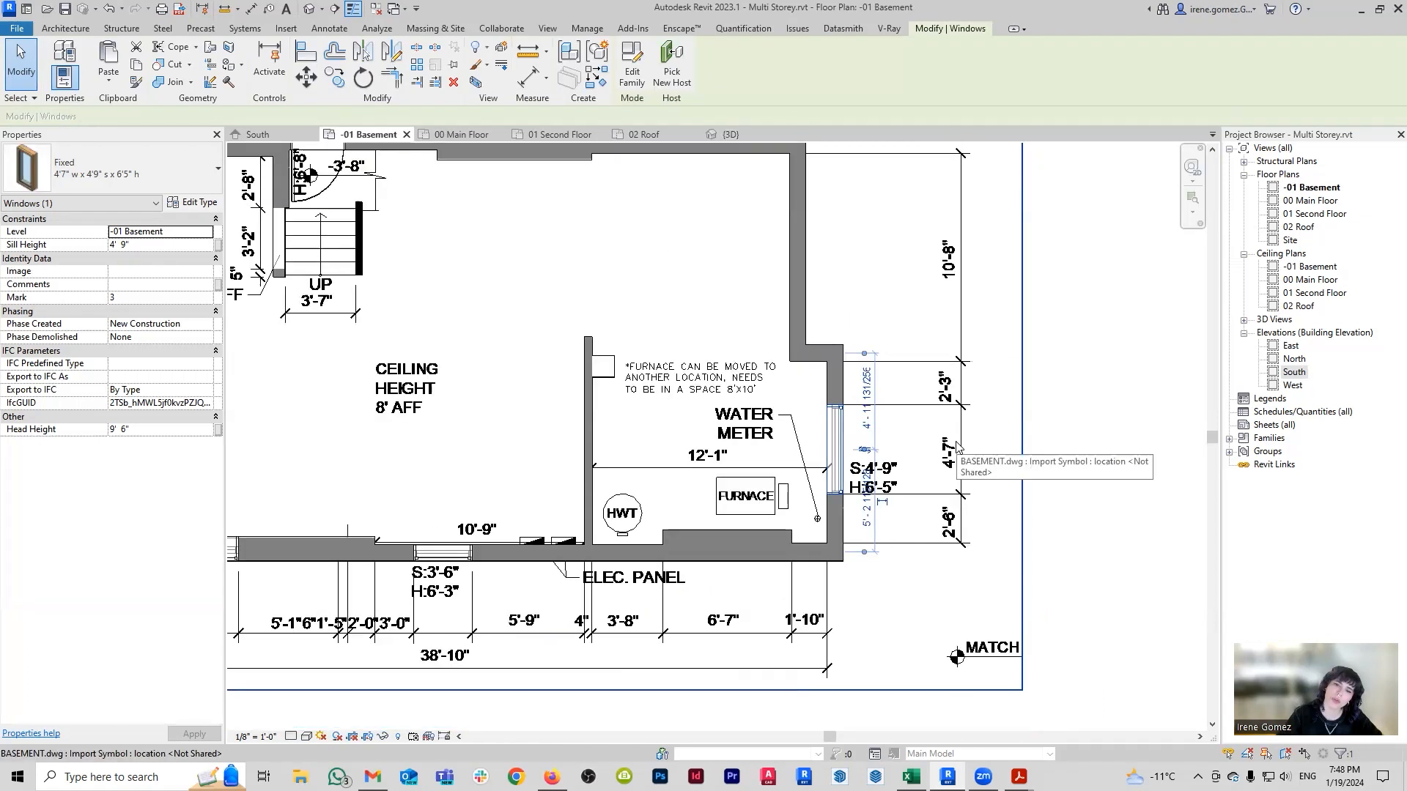
middle_click_drag(919, 492, 995, 512)
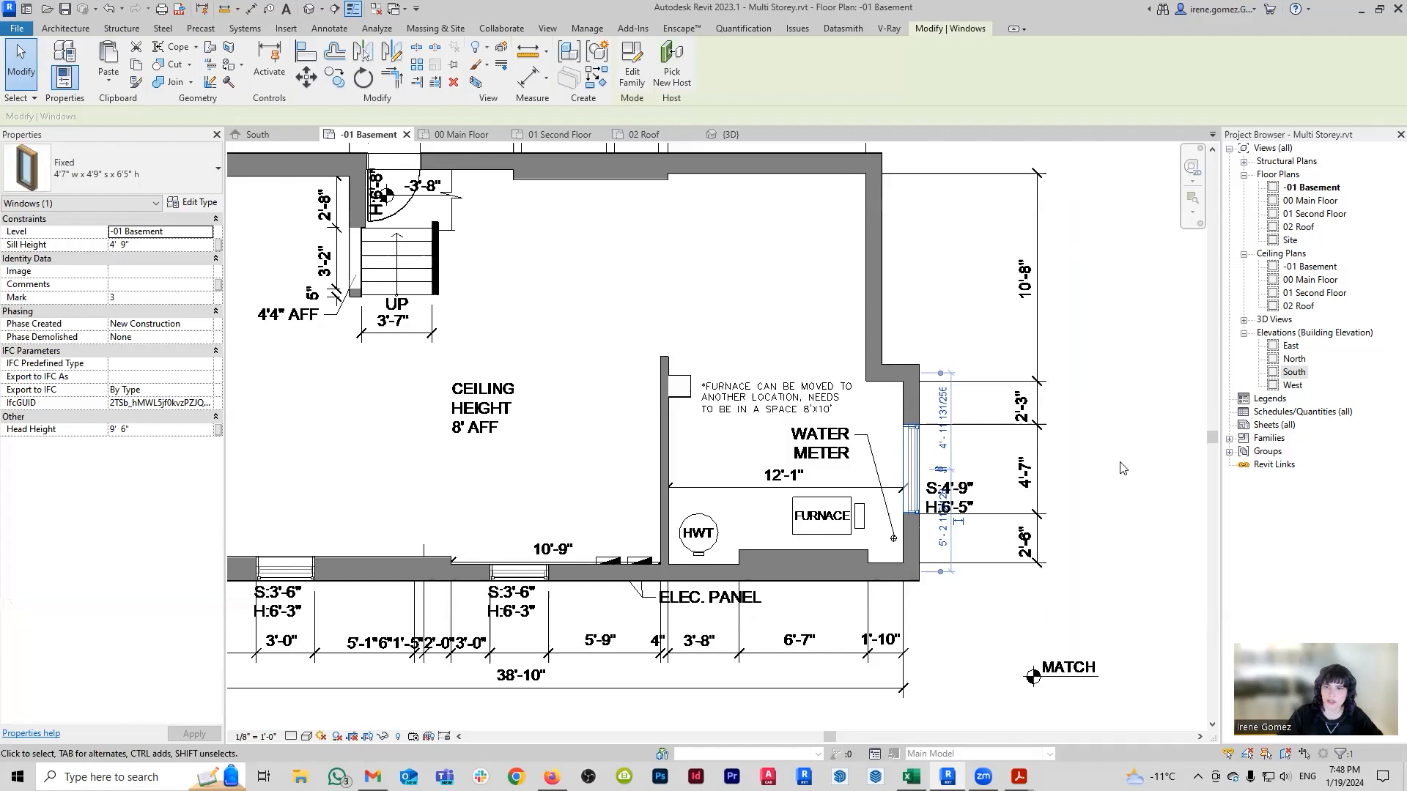
left_click(1127, 481)
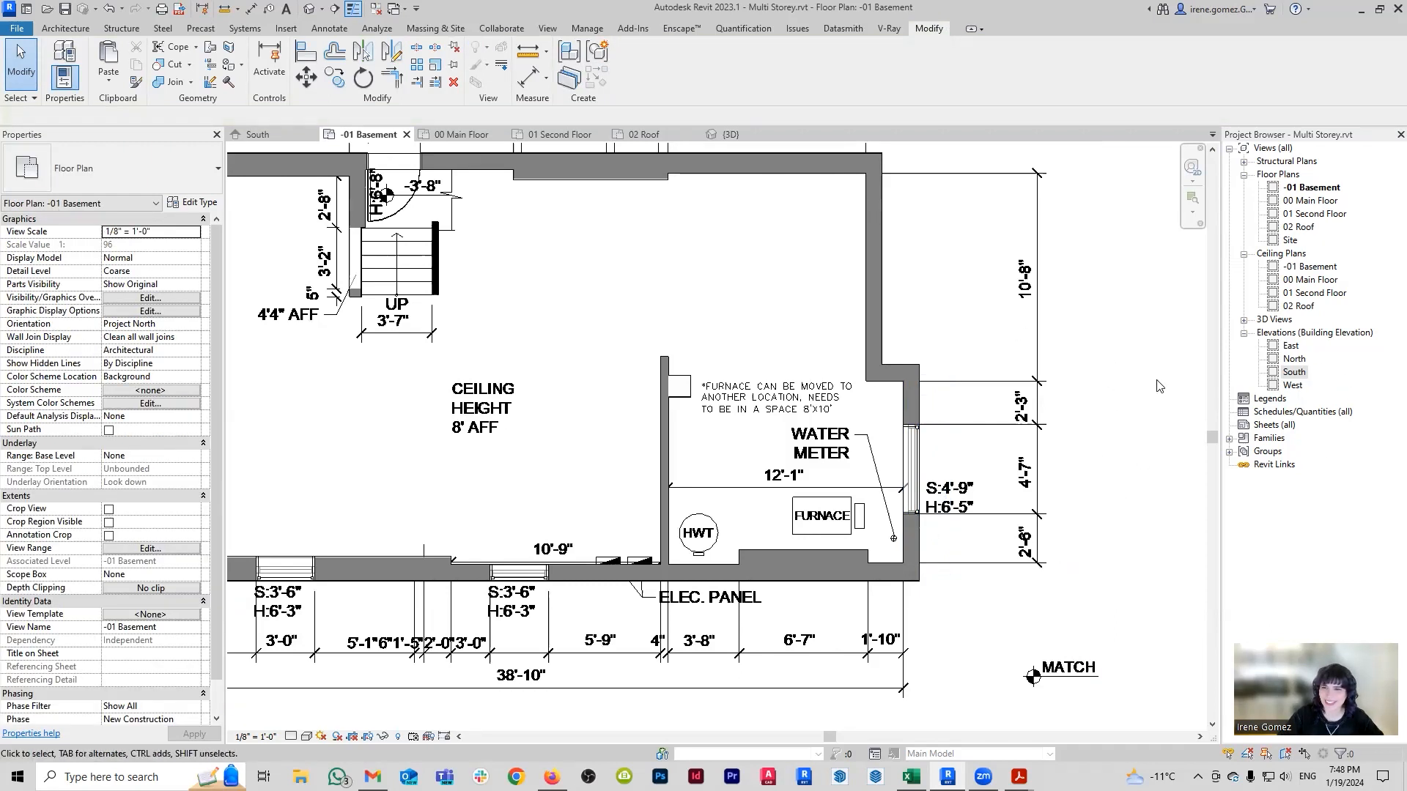
Draw two horizontal detail lines in the East elevation, about 20' long below the window and about 18'-10" long across it.
double_click(1290, 345)
scroll(731, 546, "up", 6)
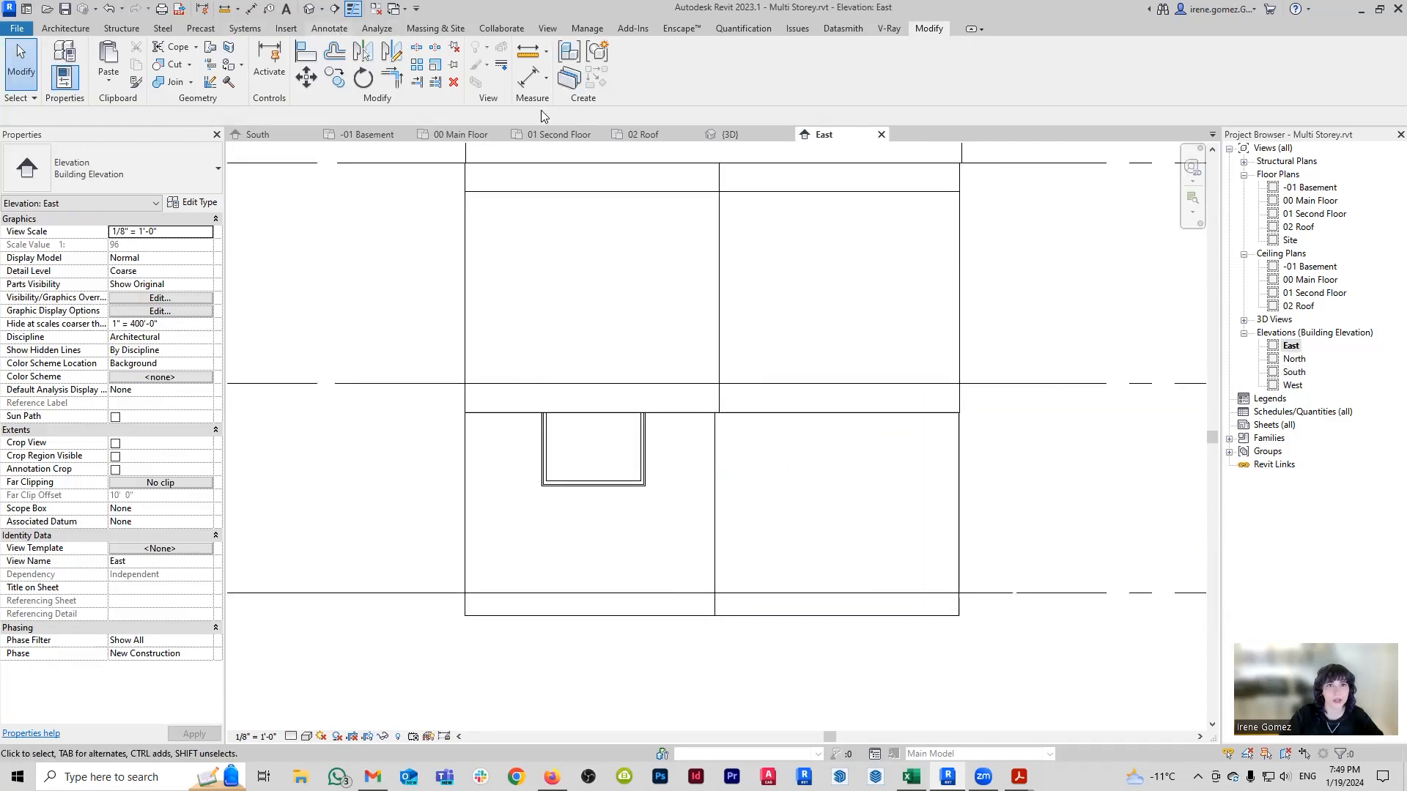
left_click(329, 27)
left_click(374, 62)
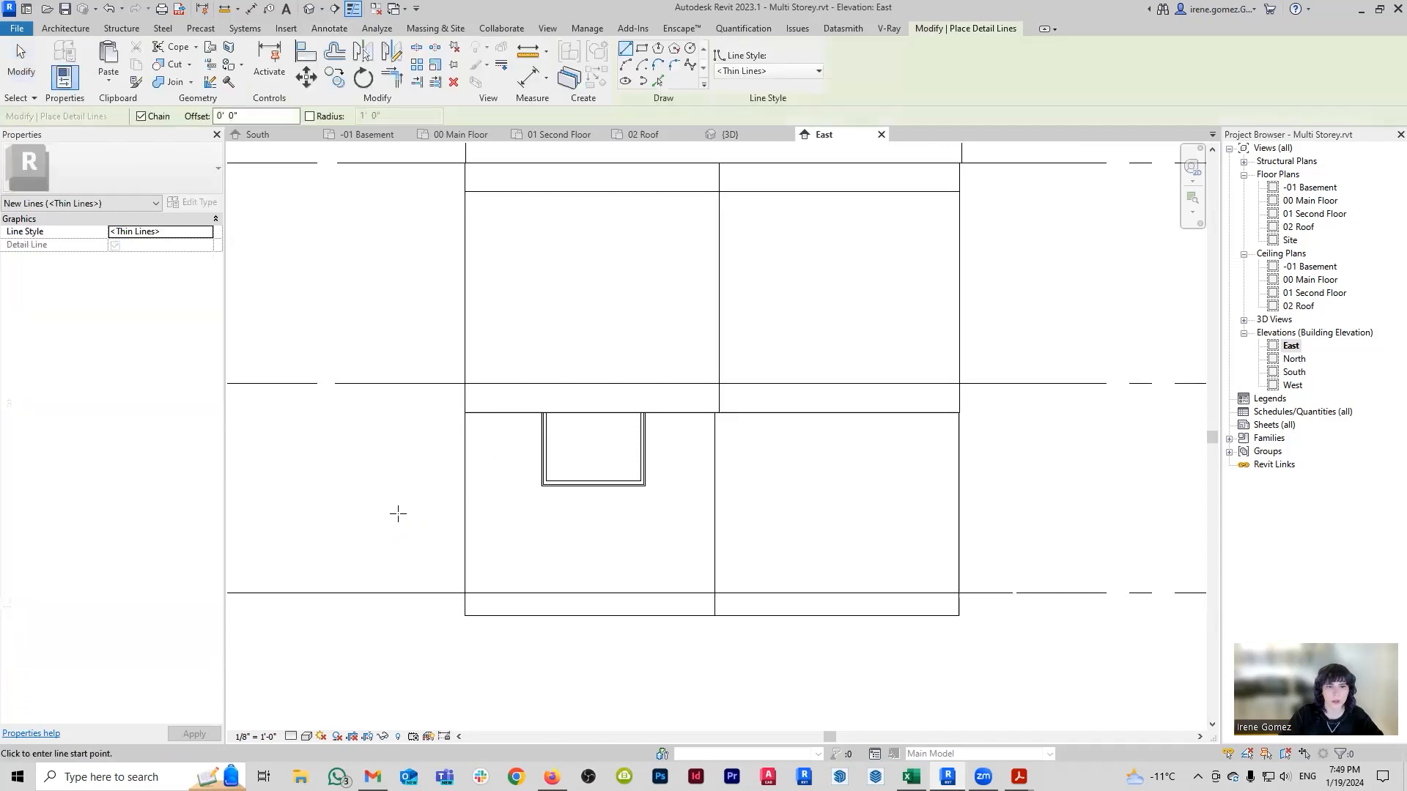
left_click(398, 513)
left_click(849, 514)
key("Escape")
left_click(398, 439)
left_click(822, 439)
key("Escape")
key("Escape")
Set the lower detail line's height above the basement level to 4'9".
left_click(453, 515)
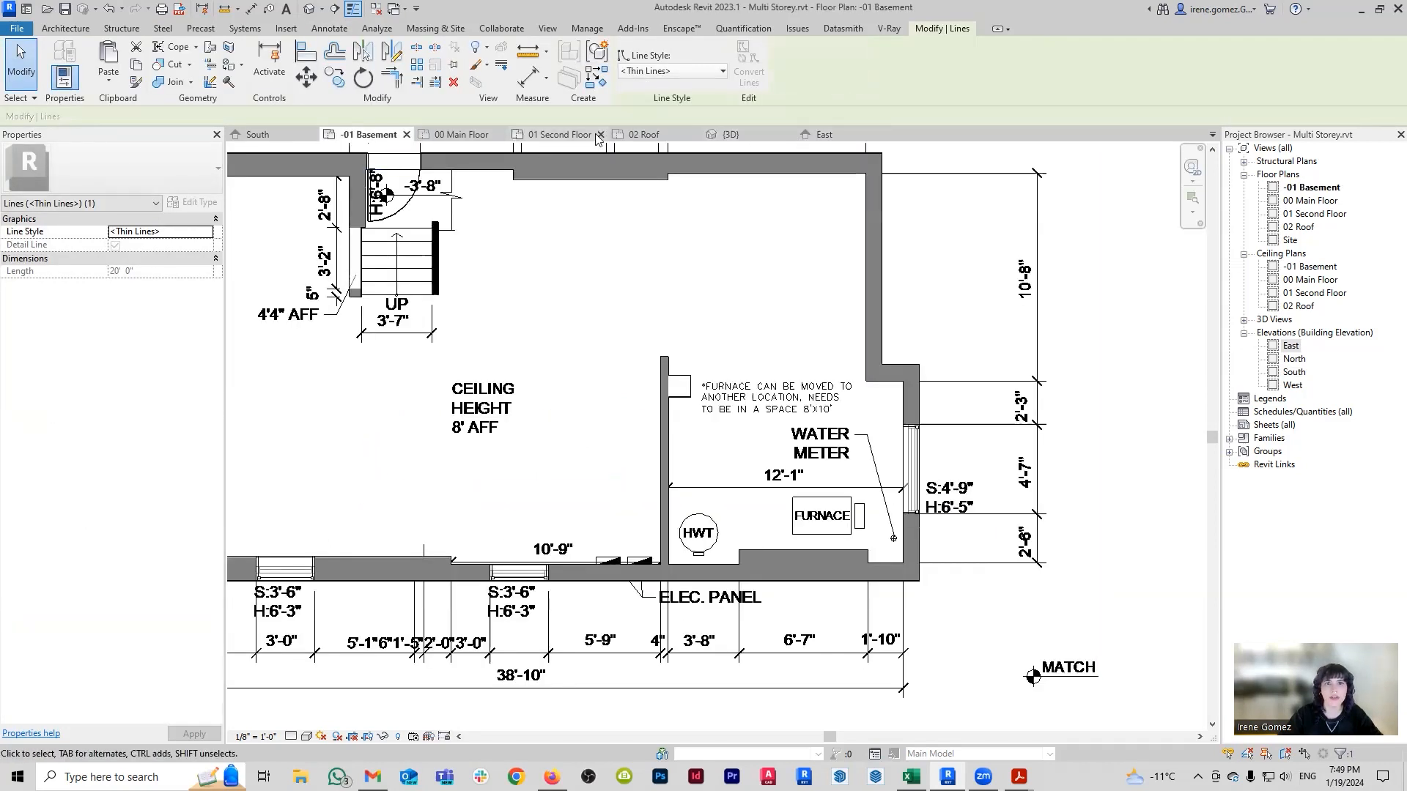
left_click(827, 133)
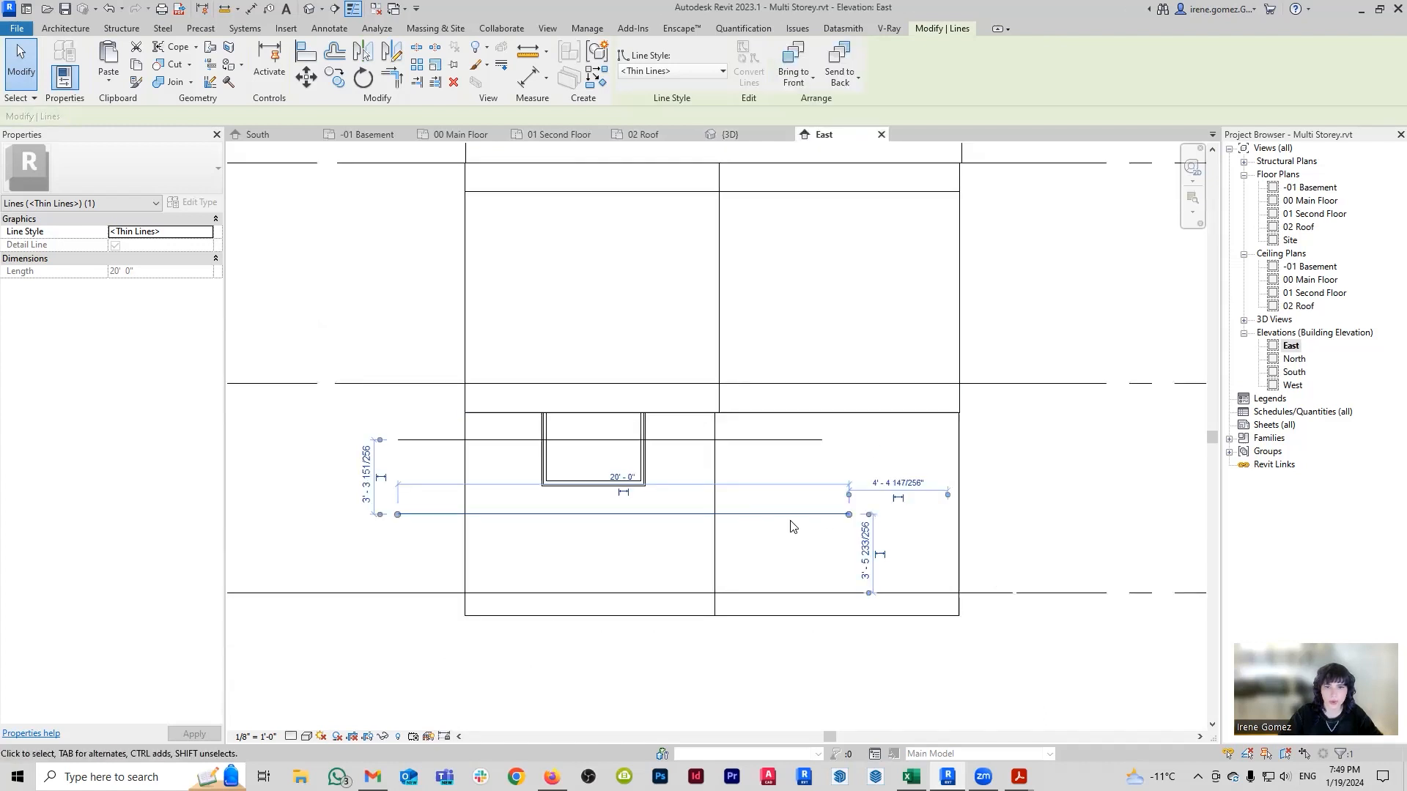
left_click(865, 550)
type("4'9")
key("Return")
left_click(820, 543)
Check the furnace-room window note in the basement plan and set the upper East detail line's height above the basement level to 6'5".
left_click(370, 137)
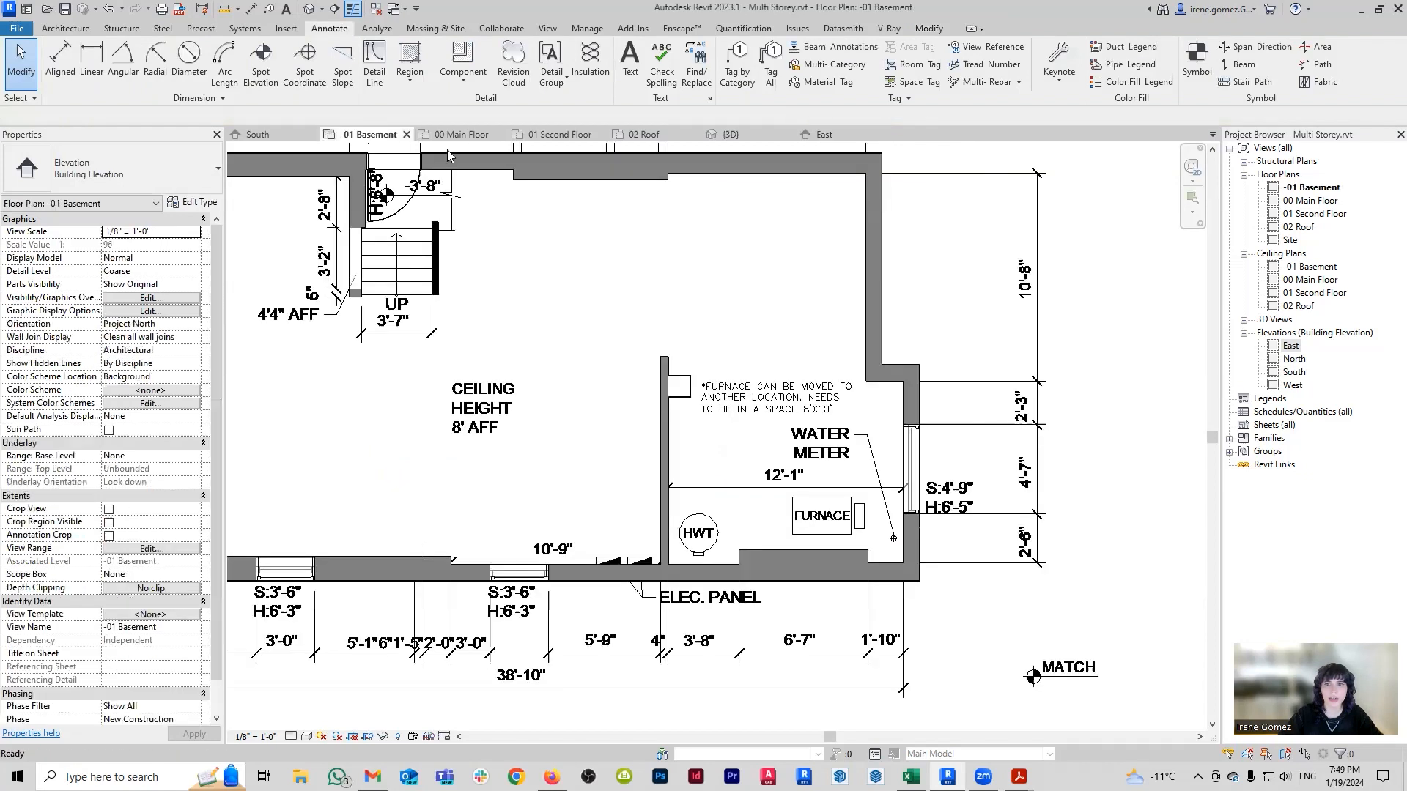
left_click(820, 135)
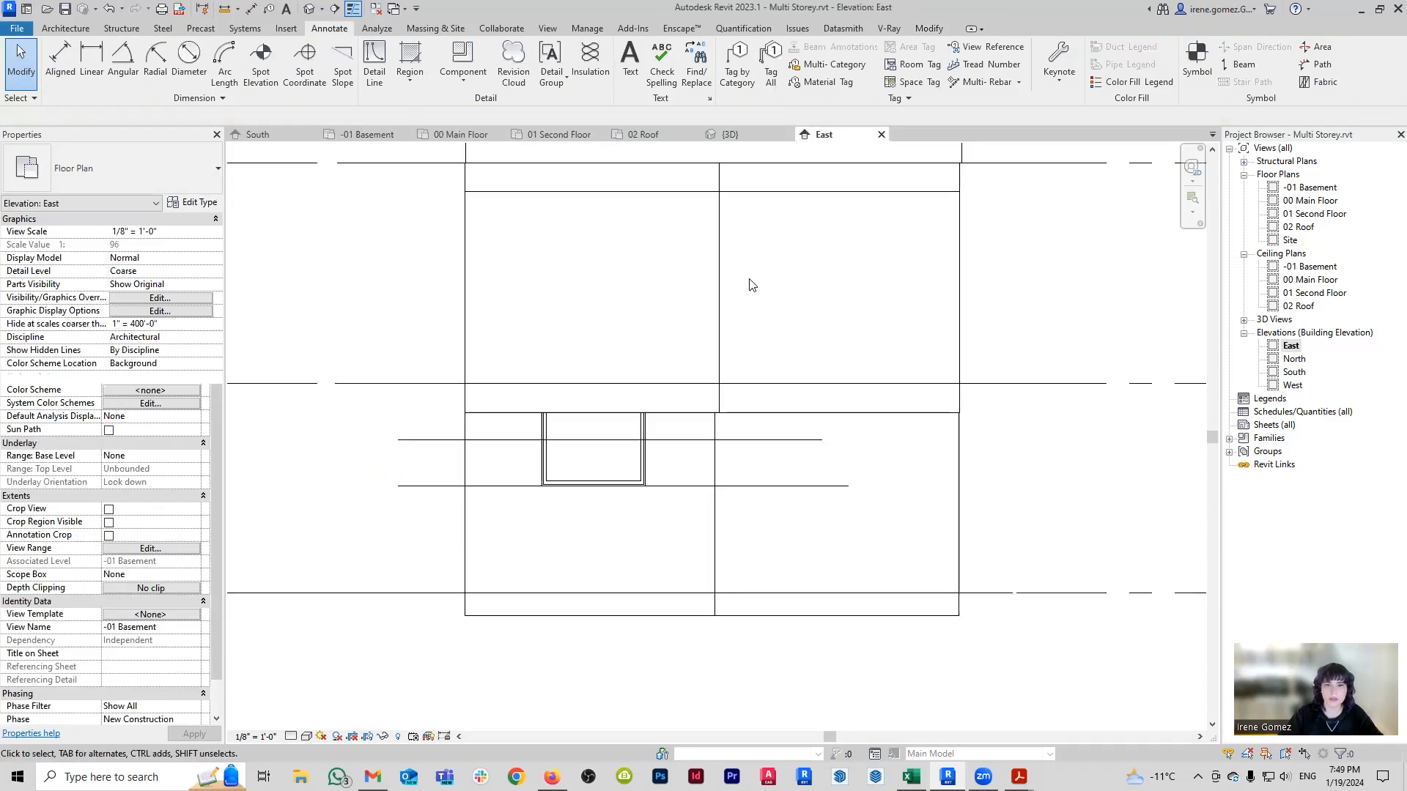
left_click(691, 440)
middle_click_drag(478, 560, 587, 530)
left_click_drag(487, 457, 487, 563)
left_click(475, 485)
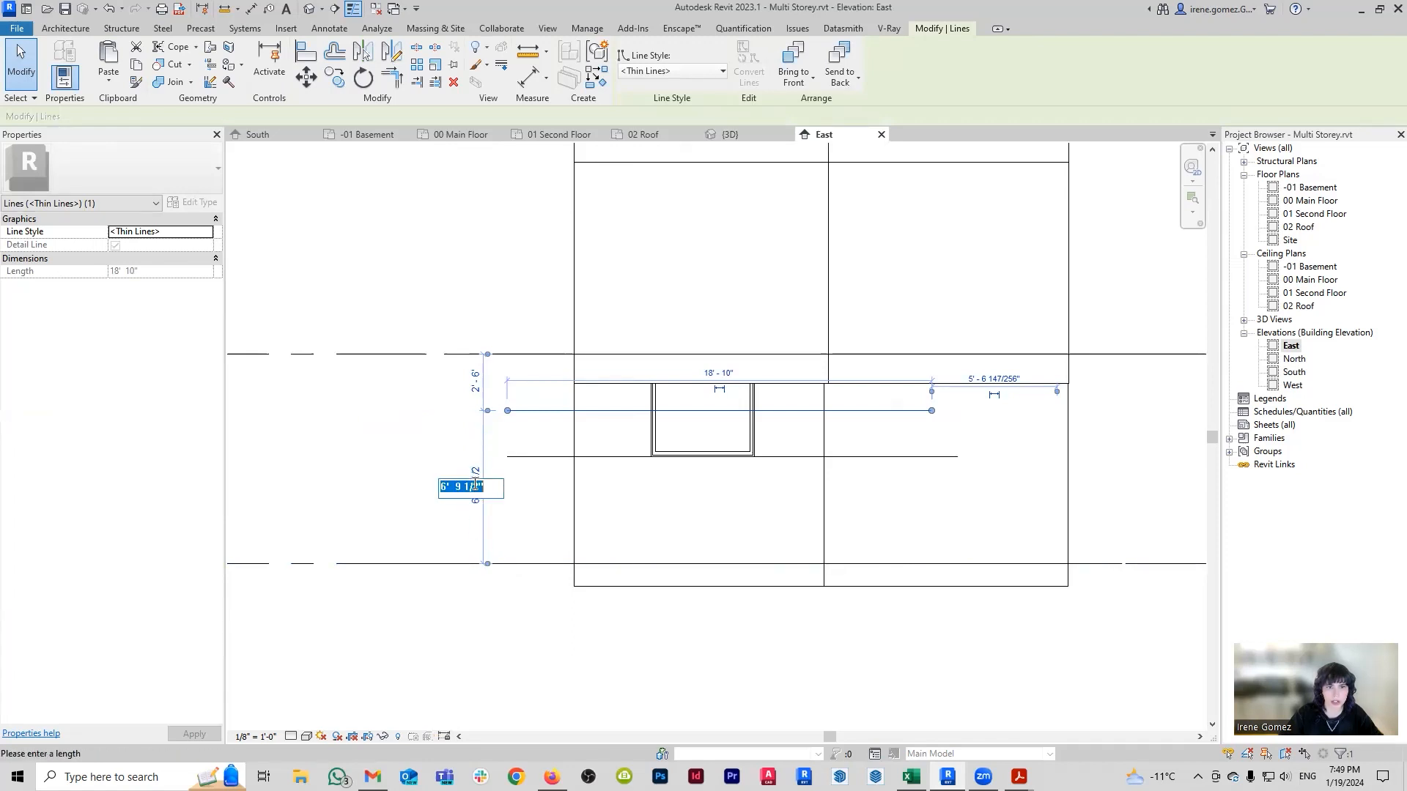
type("6'6")
key("Return")
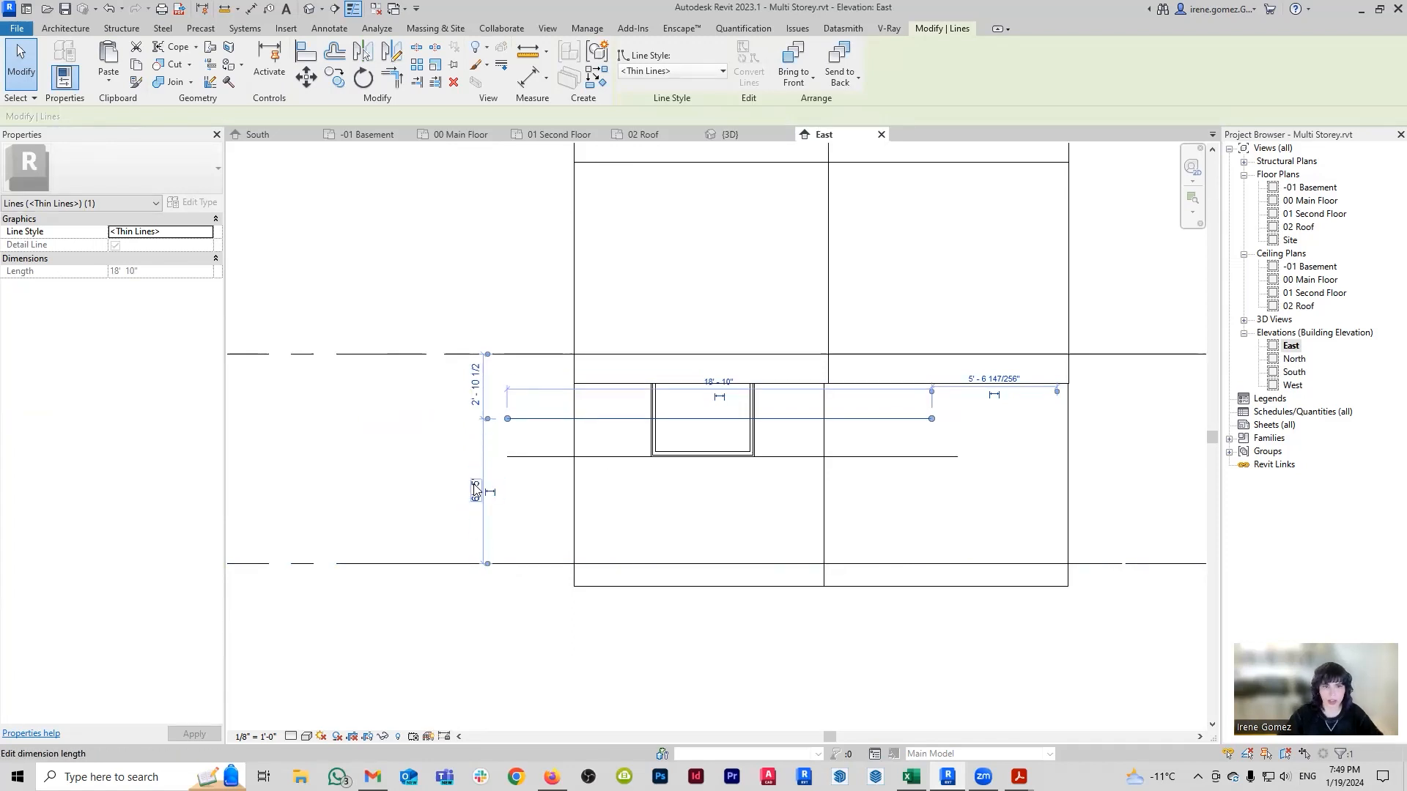
key("Escape")
Recheck the window notes in the basement plan and measure the vertical distance between the two East elevation detail lines.
left_click(368, 134)
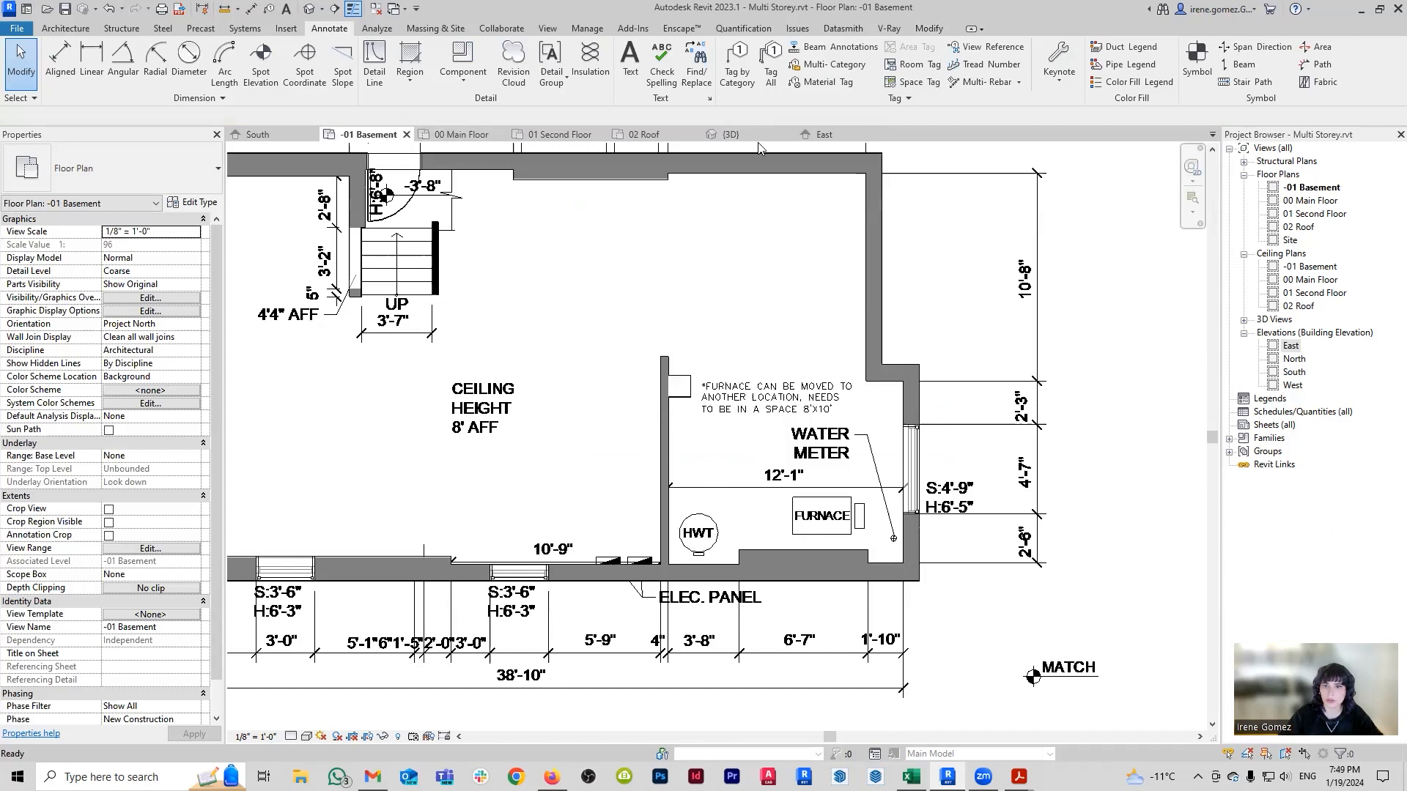
left_click(845, 134)
left_click(801, 456)
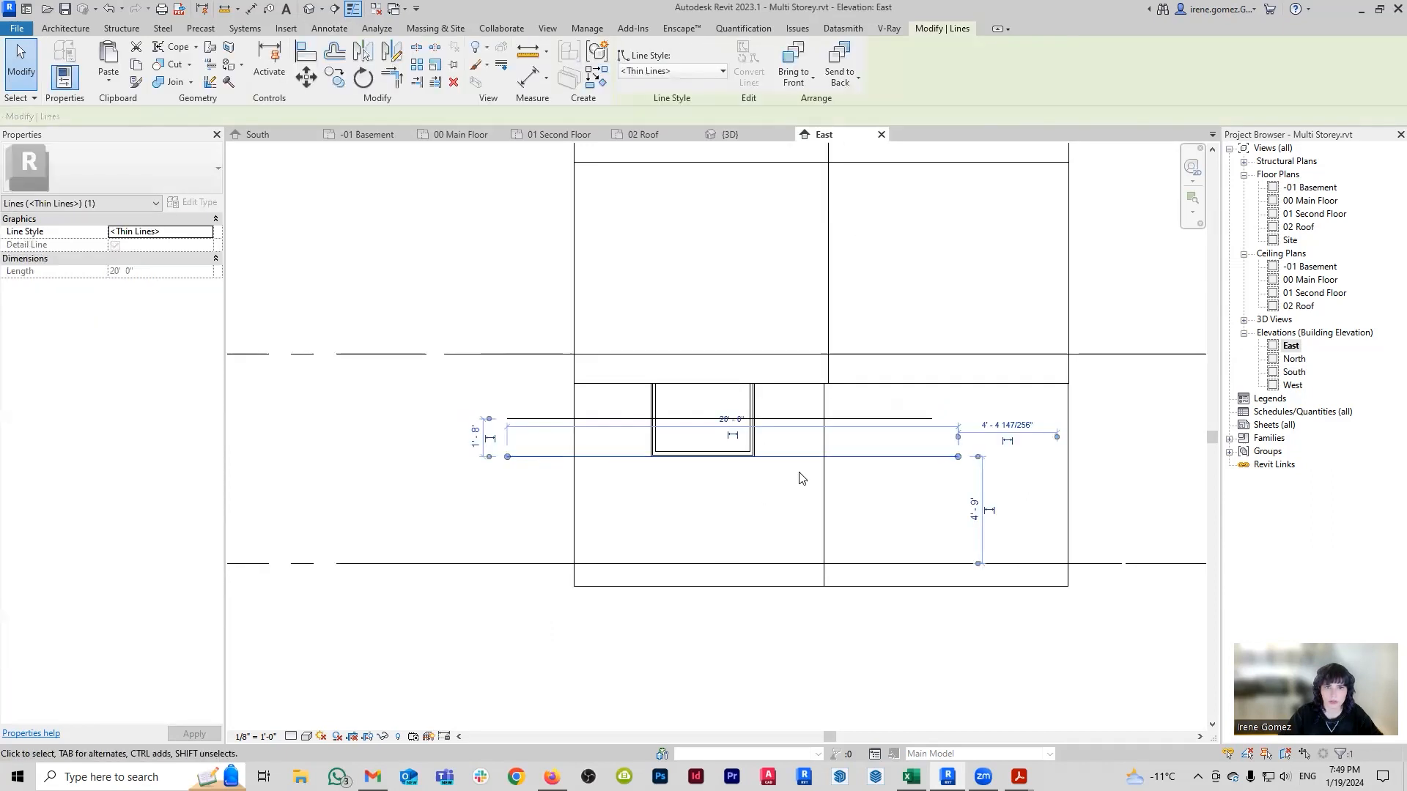
left_click(797, 419)
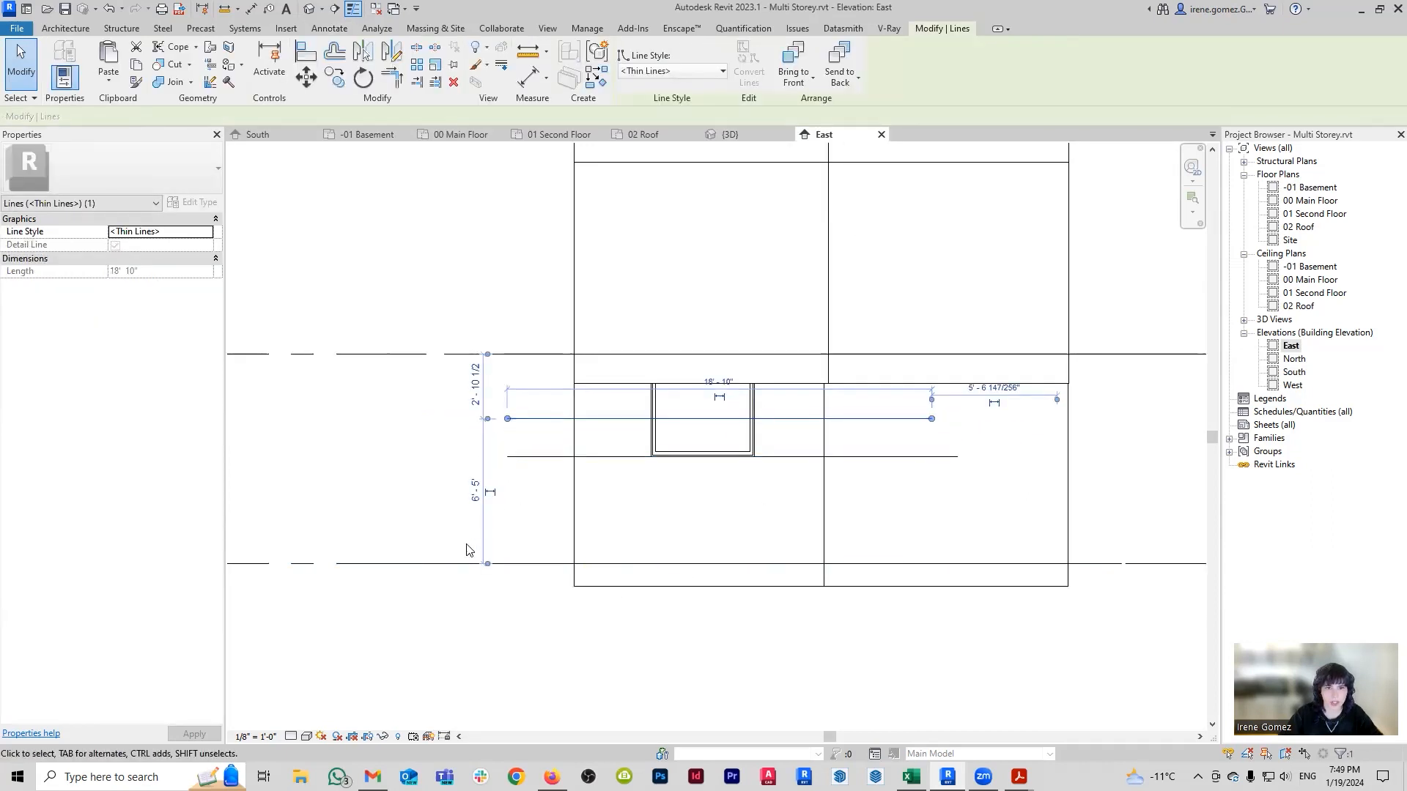
key("Escape")
key("d")
key("i")
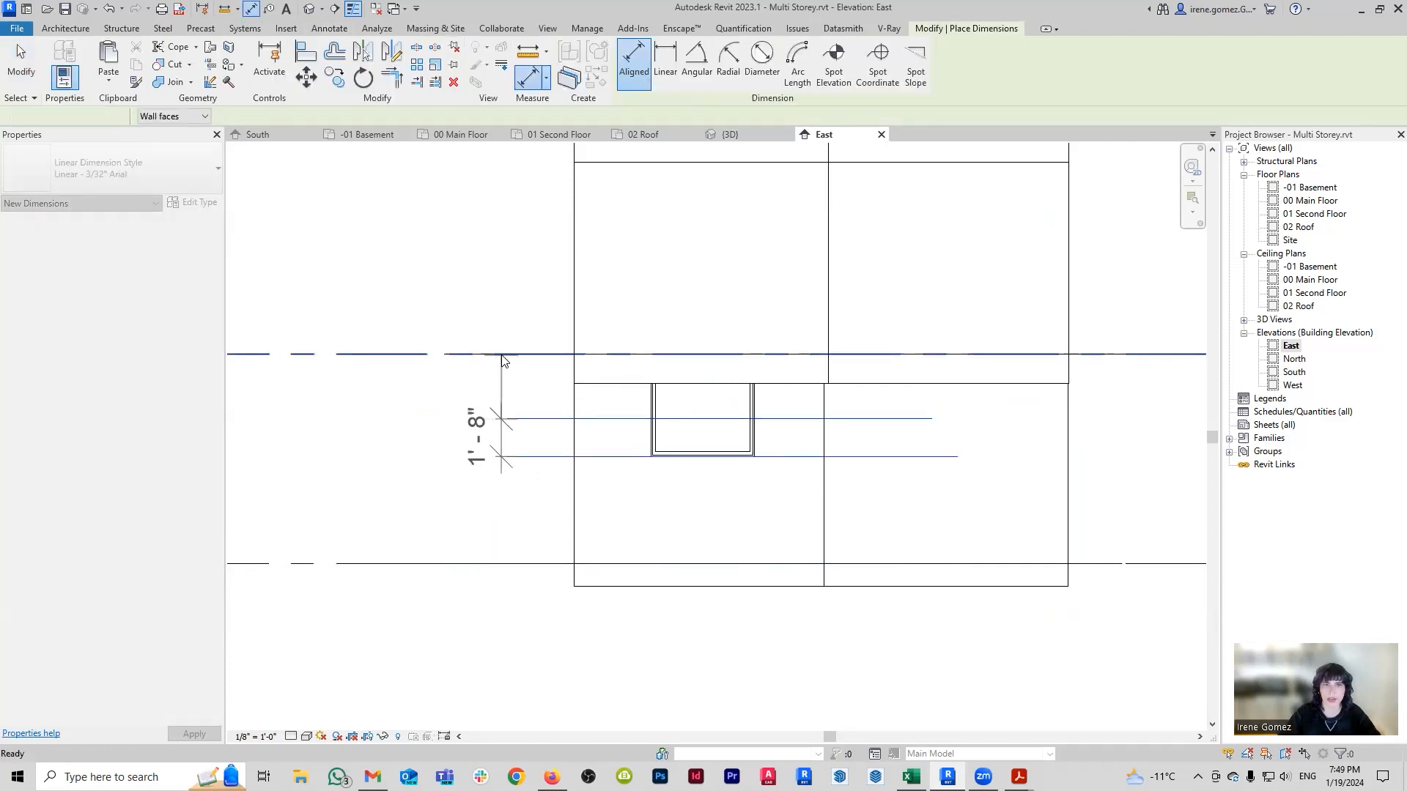
key("Escape")
key("Escape")
Set the height of the furnace-room window's fixed type to 1'8" in its type properties.
left_click(754, 403)
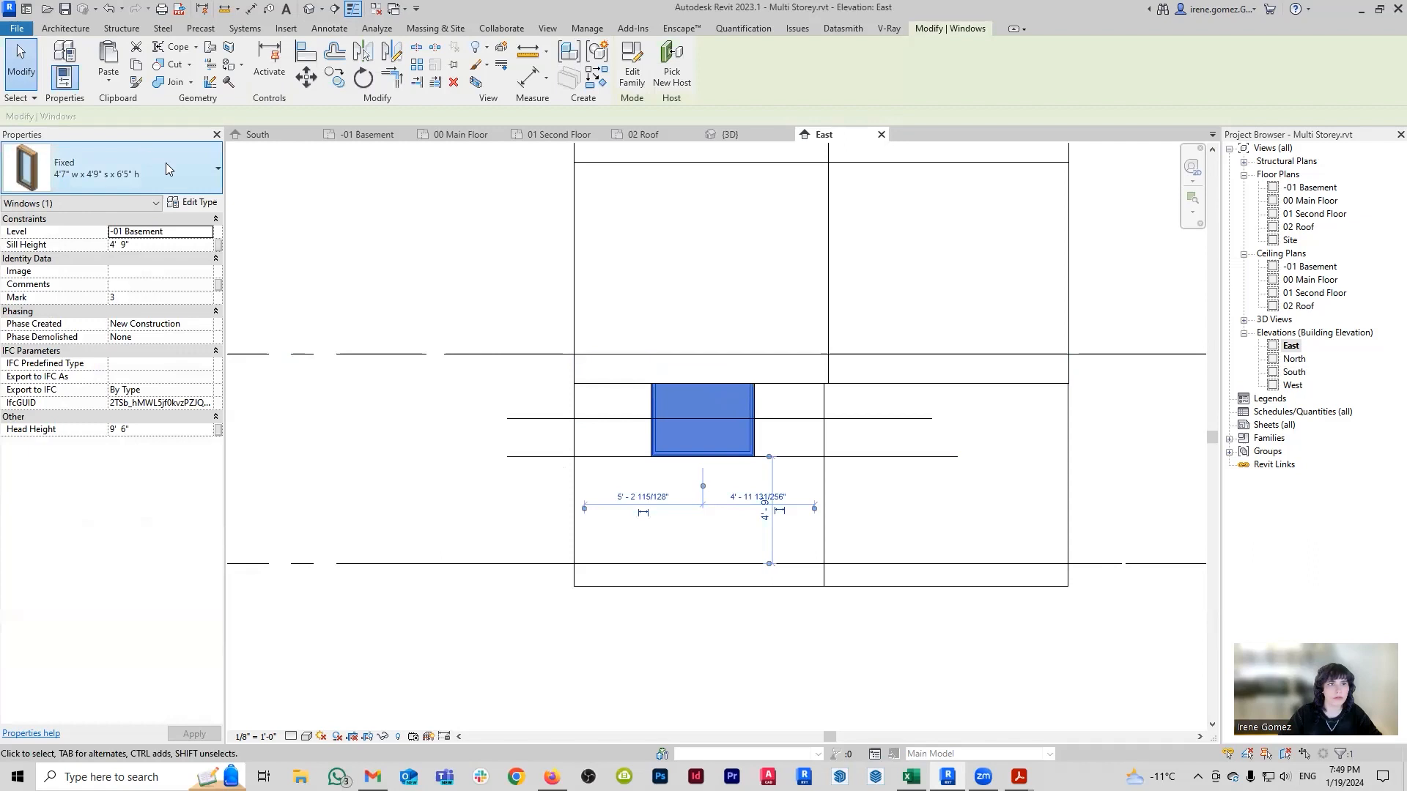
left_click(198, 202)
left_click(1002, 374)
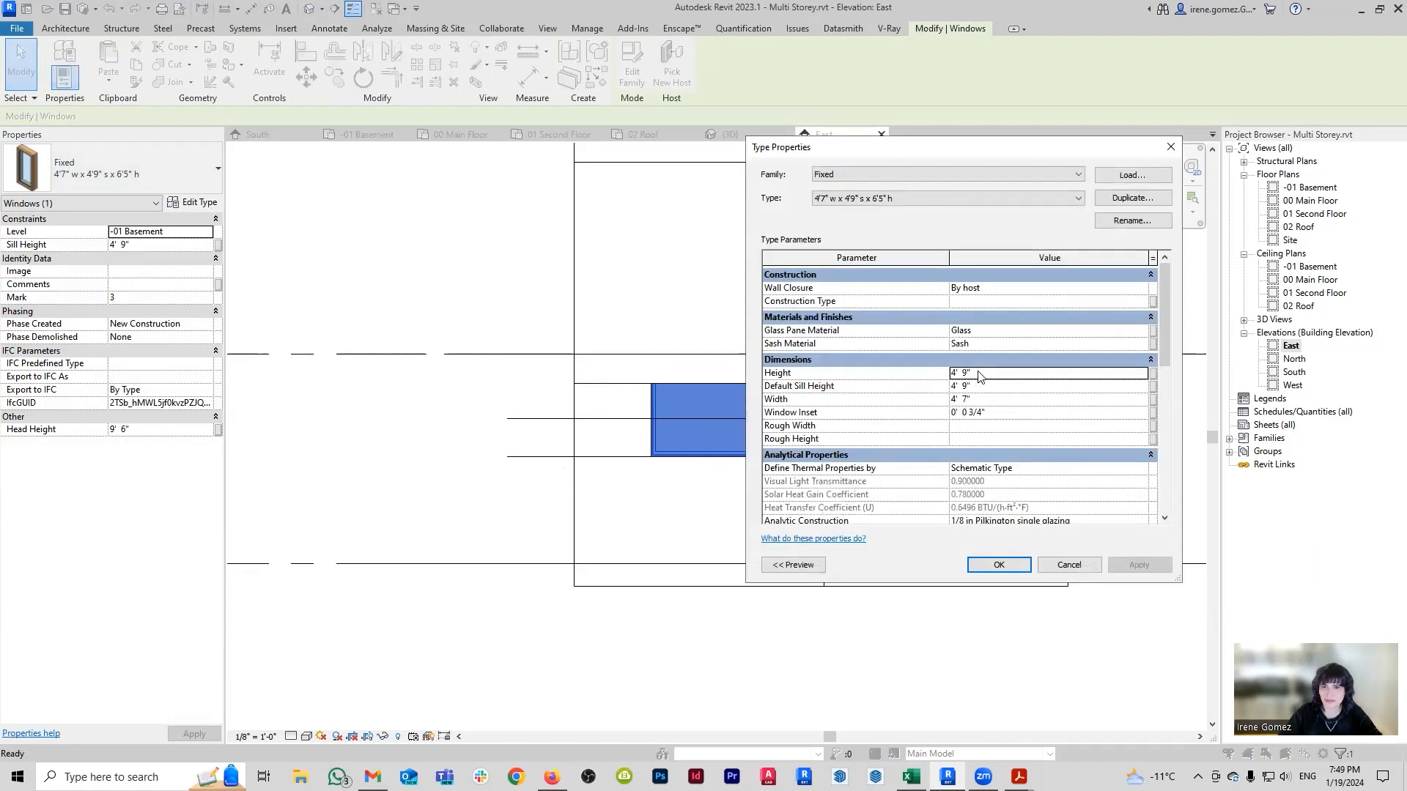
type("1'")
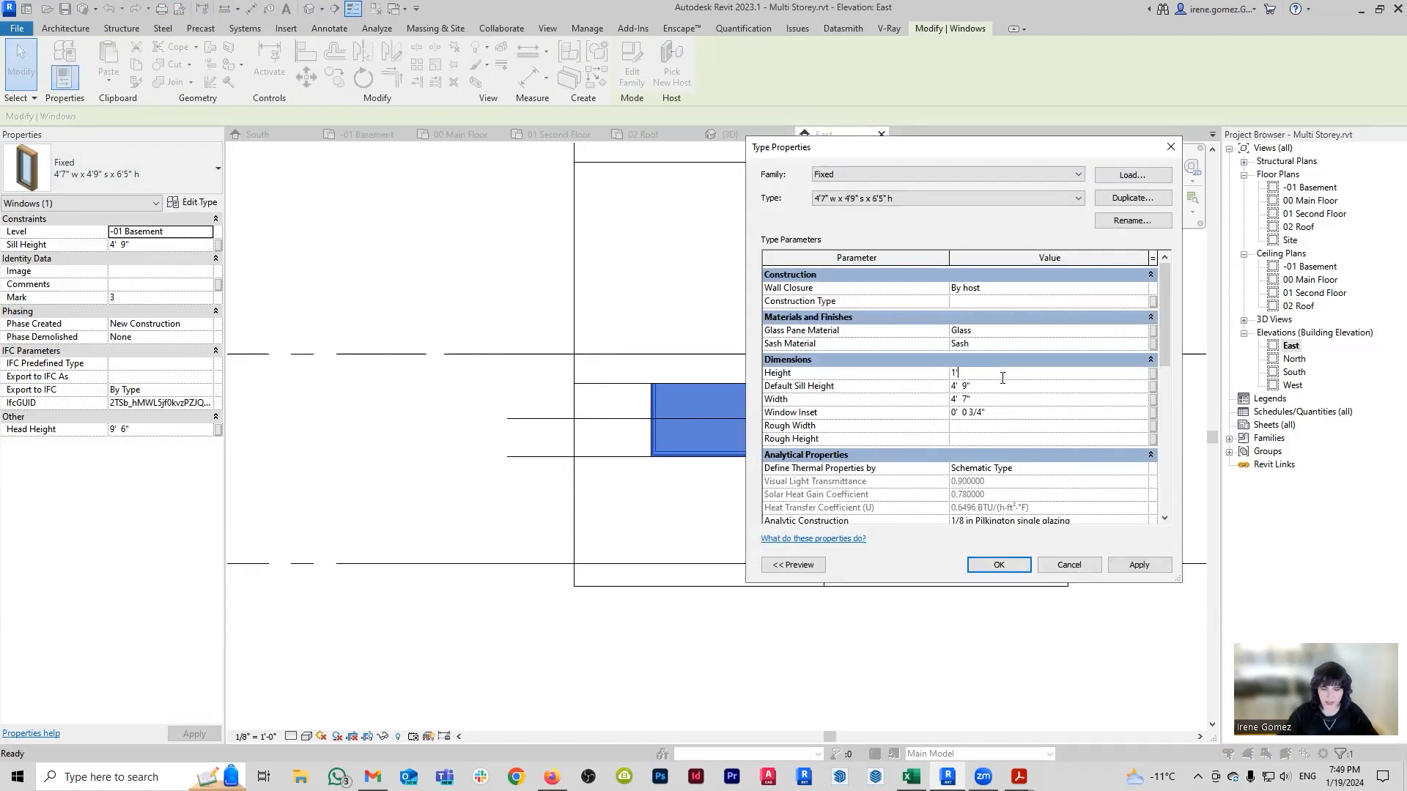
left_click(1148, 570)
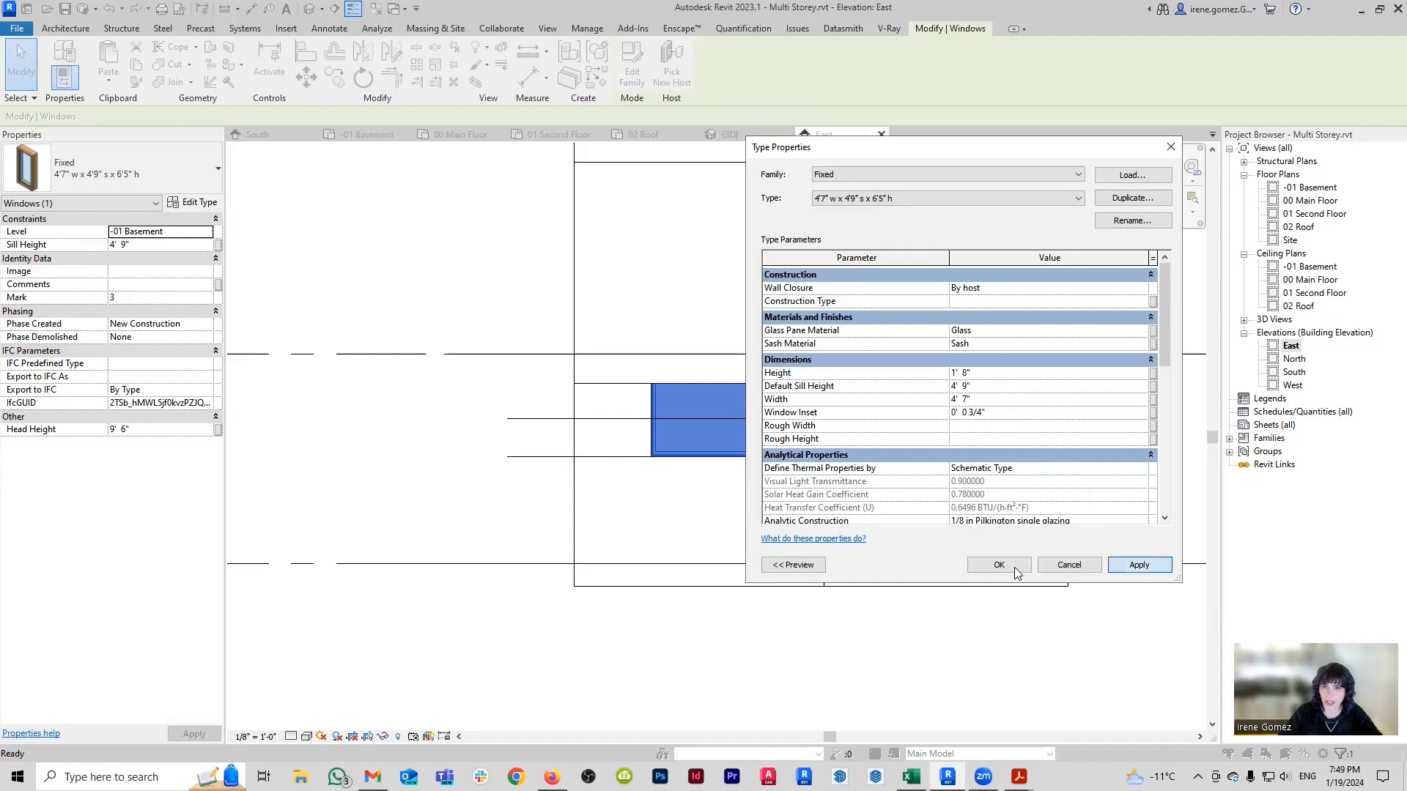
left_click(999, 565)
Delete both horizontal detail lines around the window in the East elevation.
left_click(487, 465)
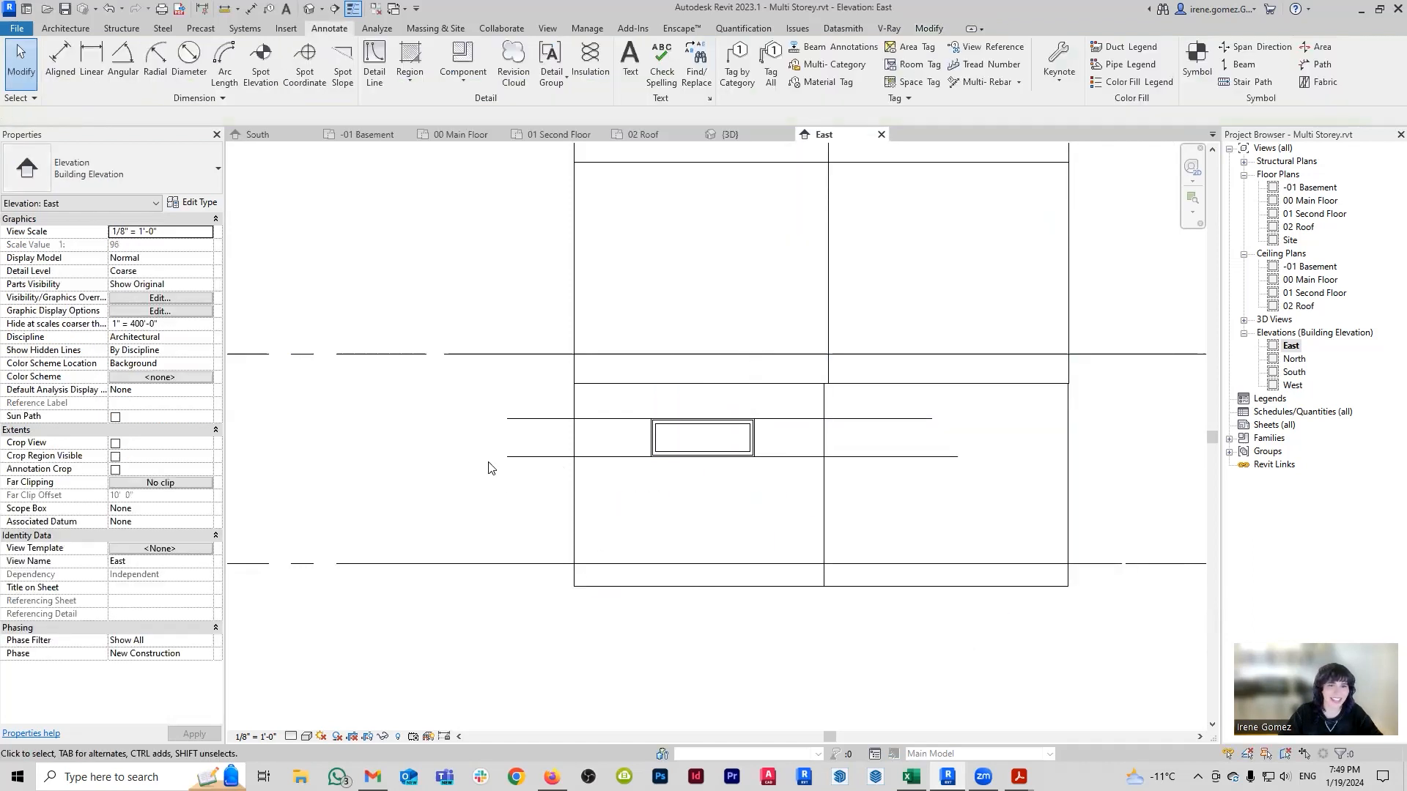
left_click(550, 458)
key("Delete")
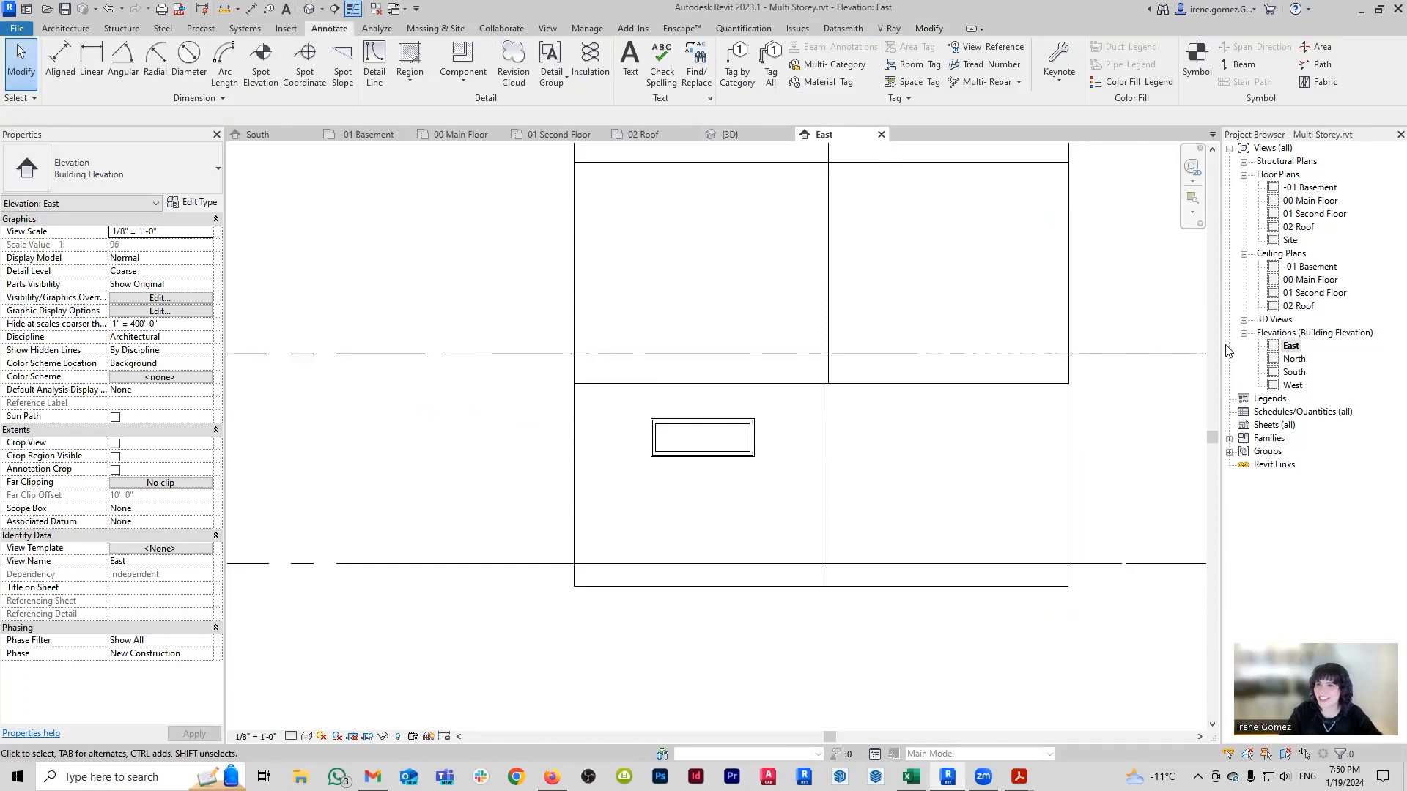
Save the project and draw two horizontal detail lines at the basement windows in the South elevation, about 34' long below and 54' above.
double_click(1293, 373)
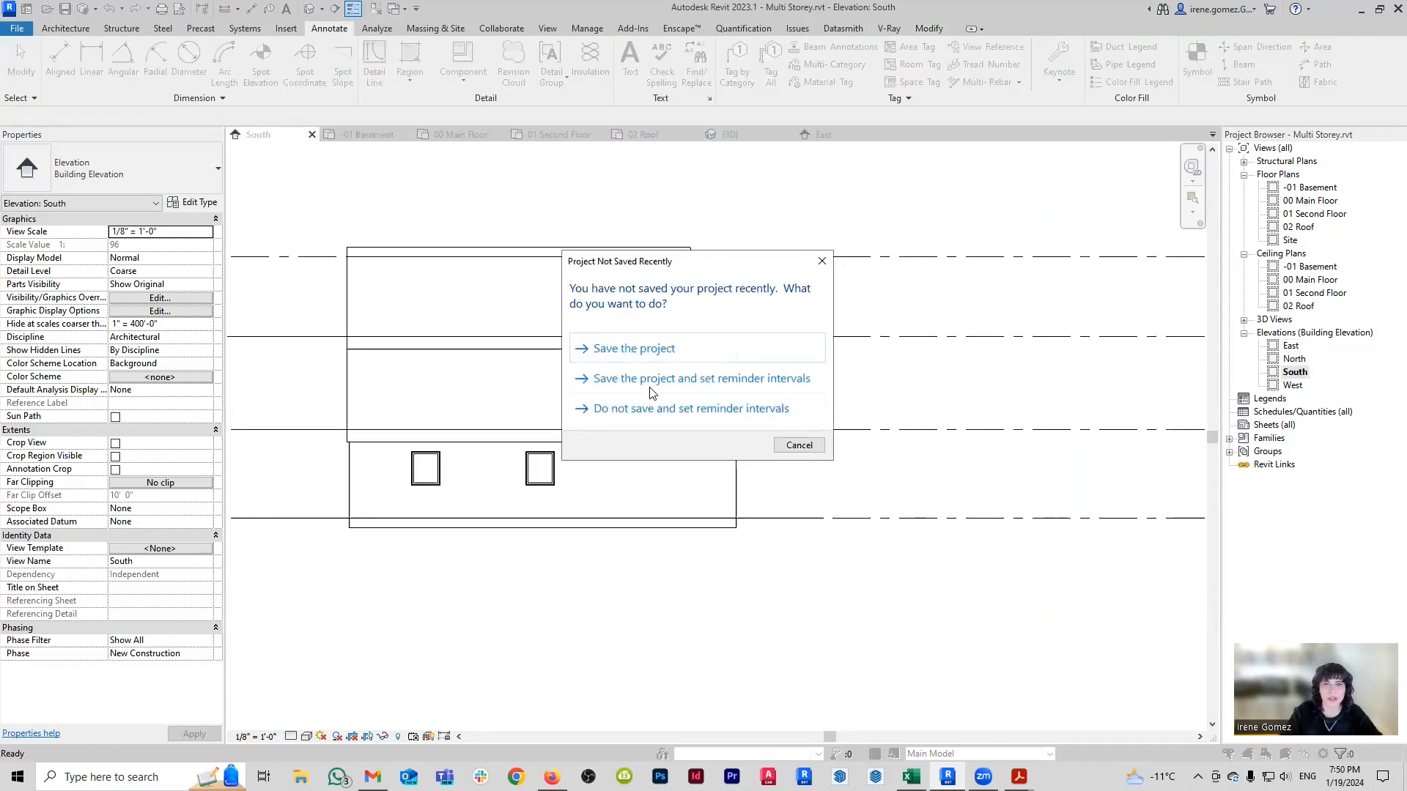
left_click(657, 349)
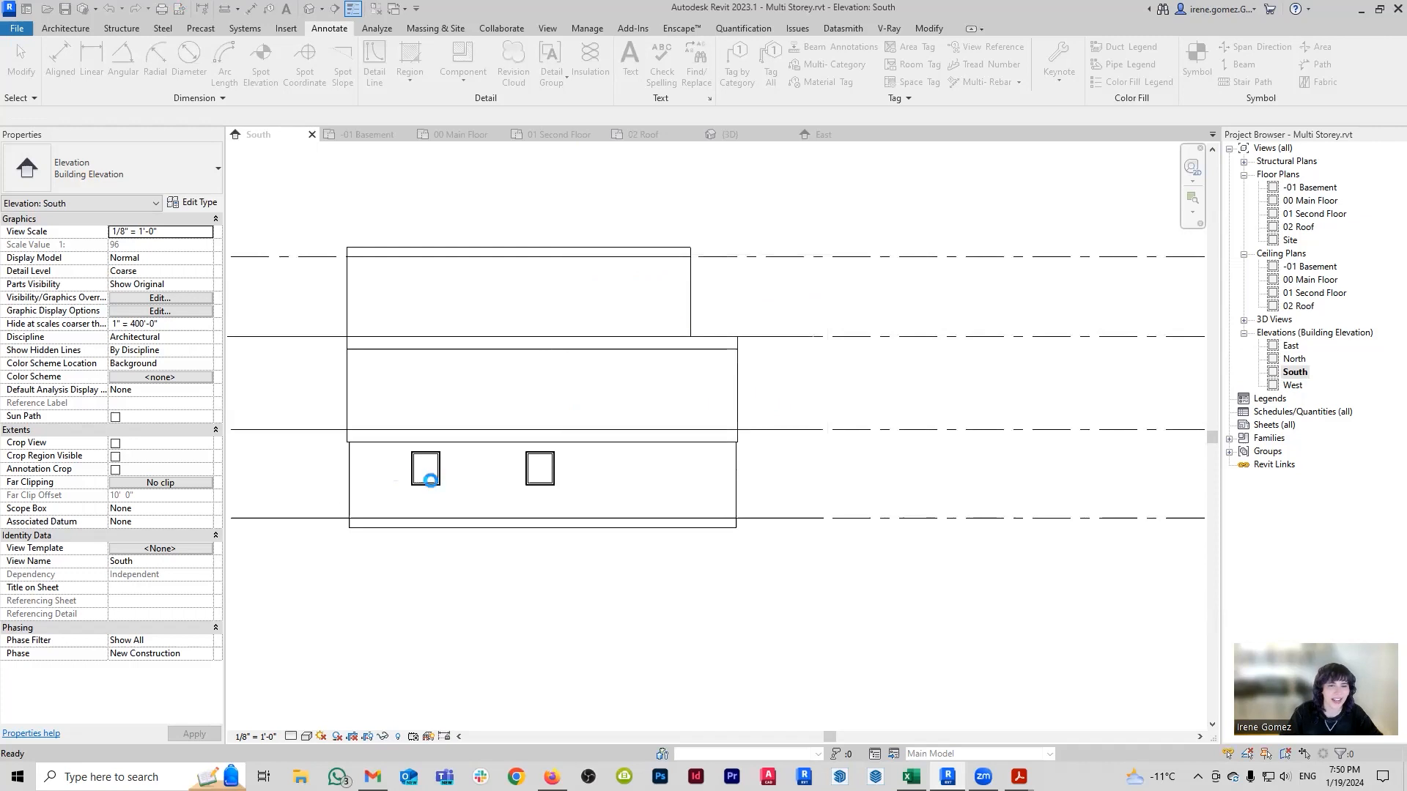
middle_click_drag(387, 470, 536, 458)
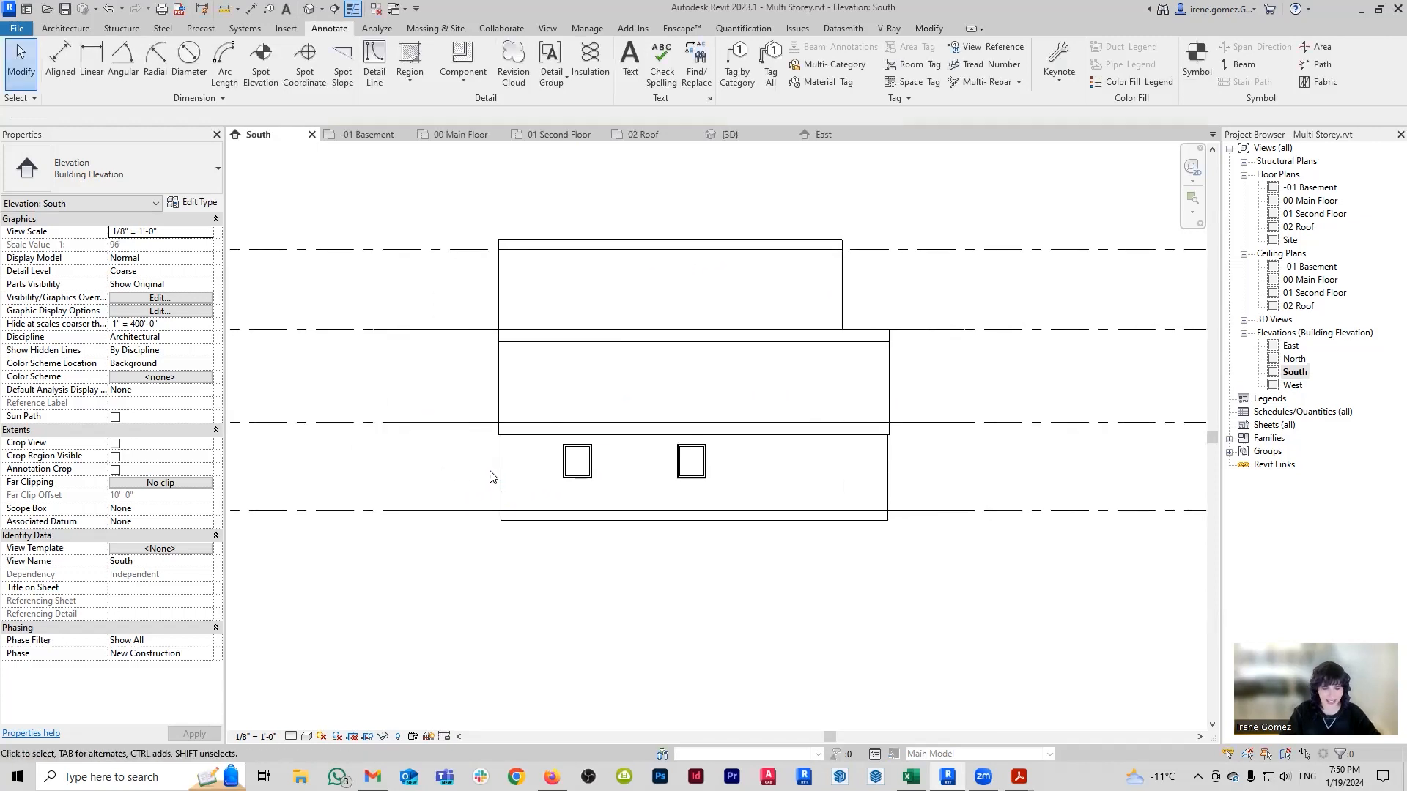
left_click(374, 64)
left_click(462, 478)
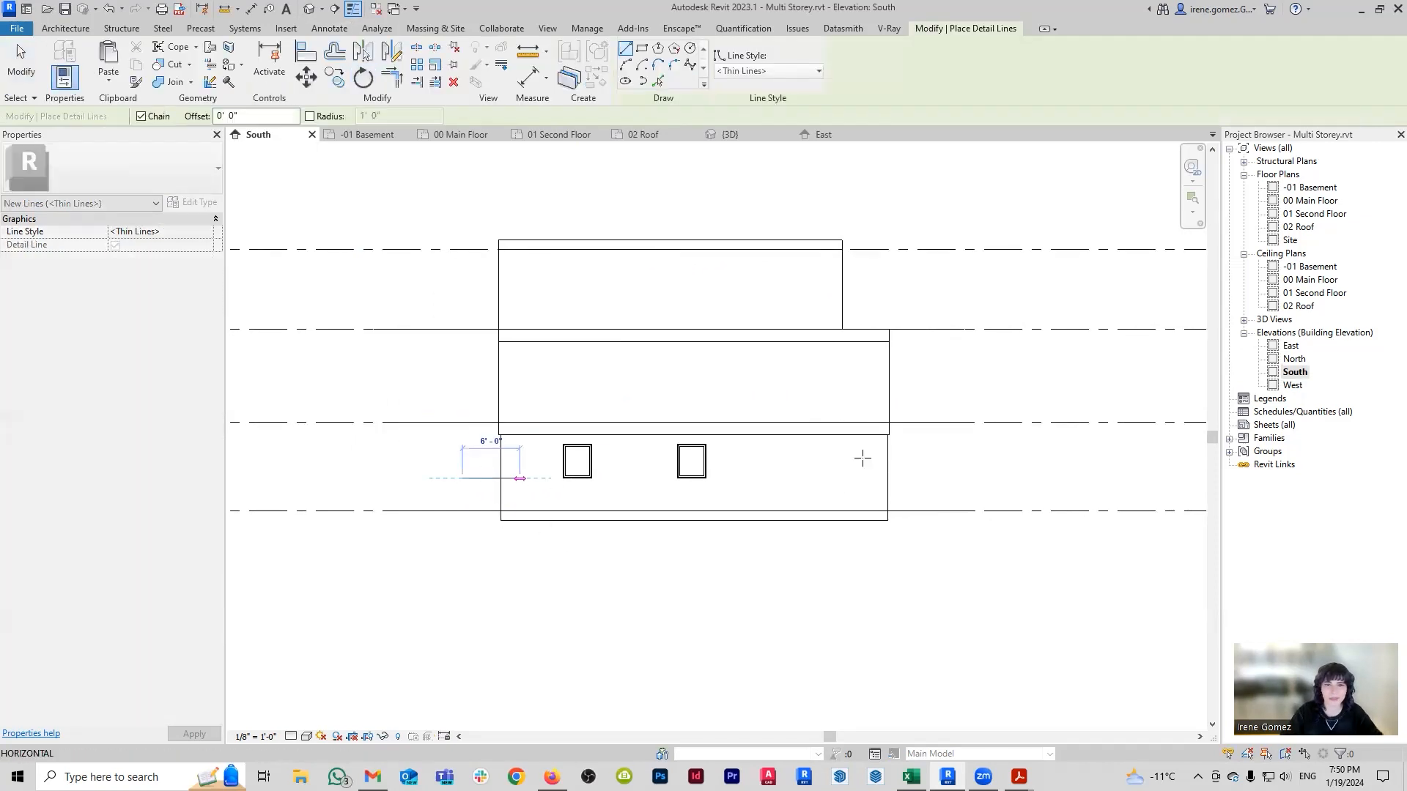
left_click(787, 478)
left_click(463, 446)
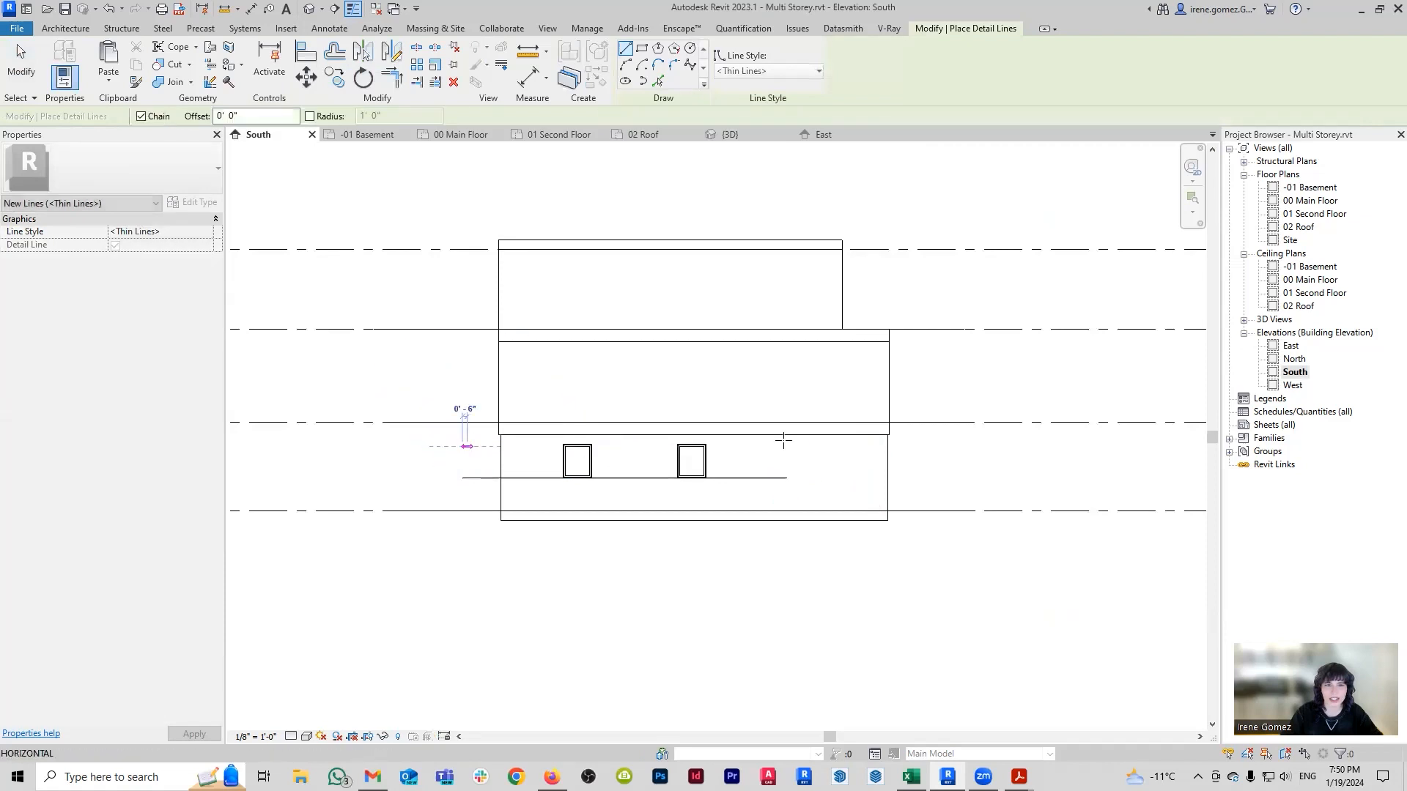
left_click(978, 446)
key("Escape")
key("Escape")
Check the south window notes in the basement plan and set the lower detail line's height above the basement level to 3'6".
left_click(367, 135)
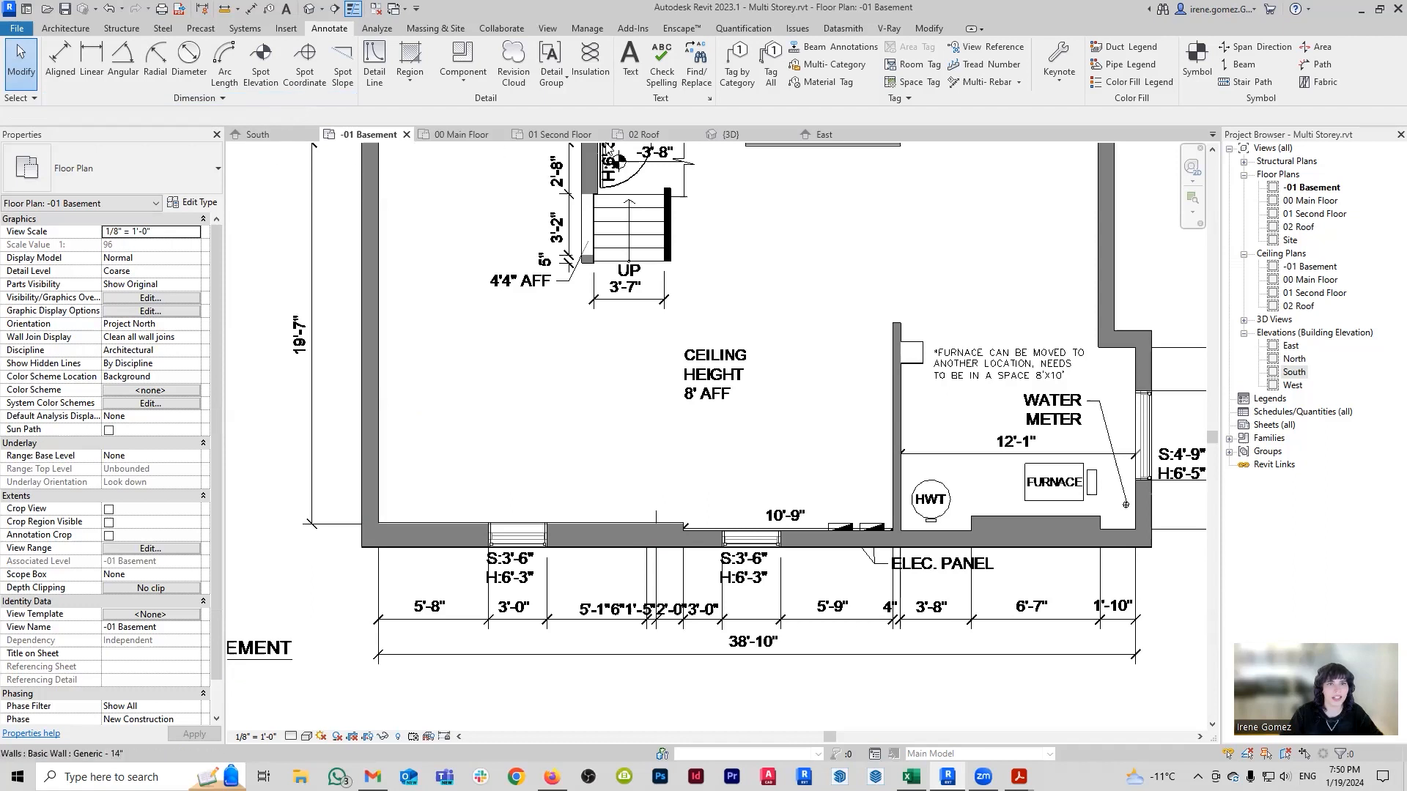
left_click(271, 132)
left_click(525, 480)
scroll(535, 499, "up", 1)
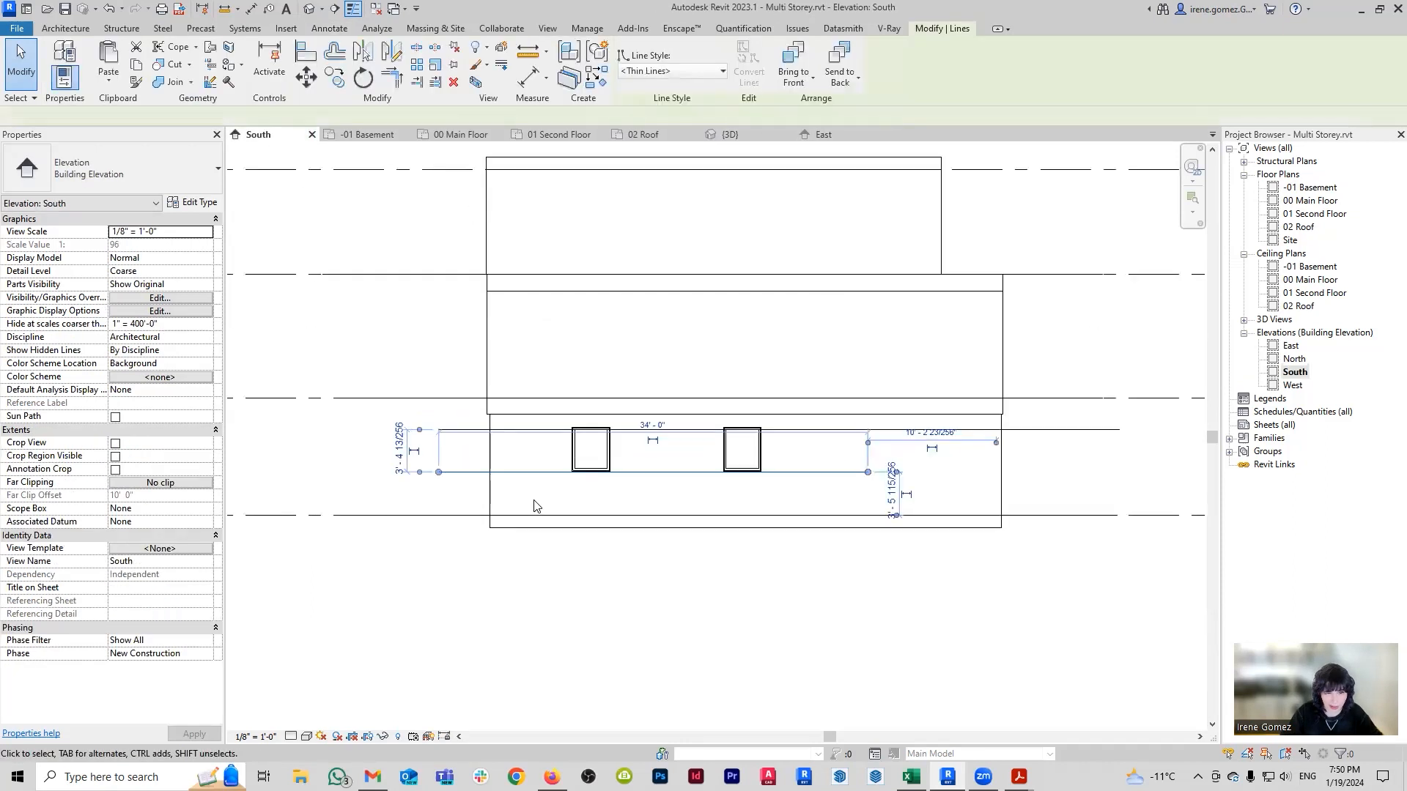
left_click(889, 492)
key("Escape")
key("Escape")
Set the upper South detail line's height above the basement level to 6'3".
left_click(516, 433)
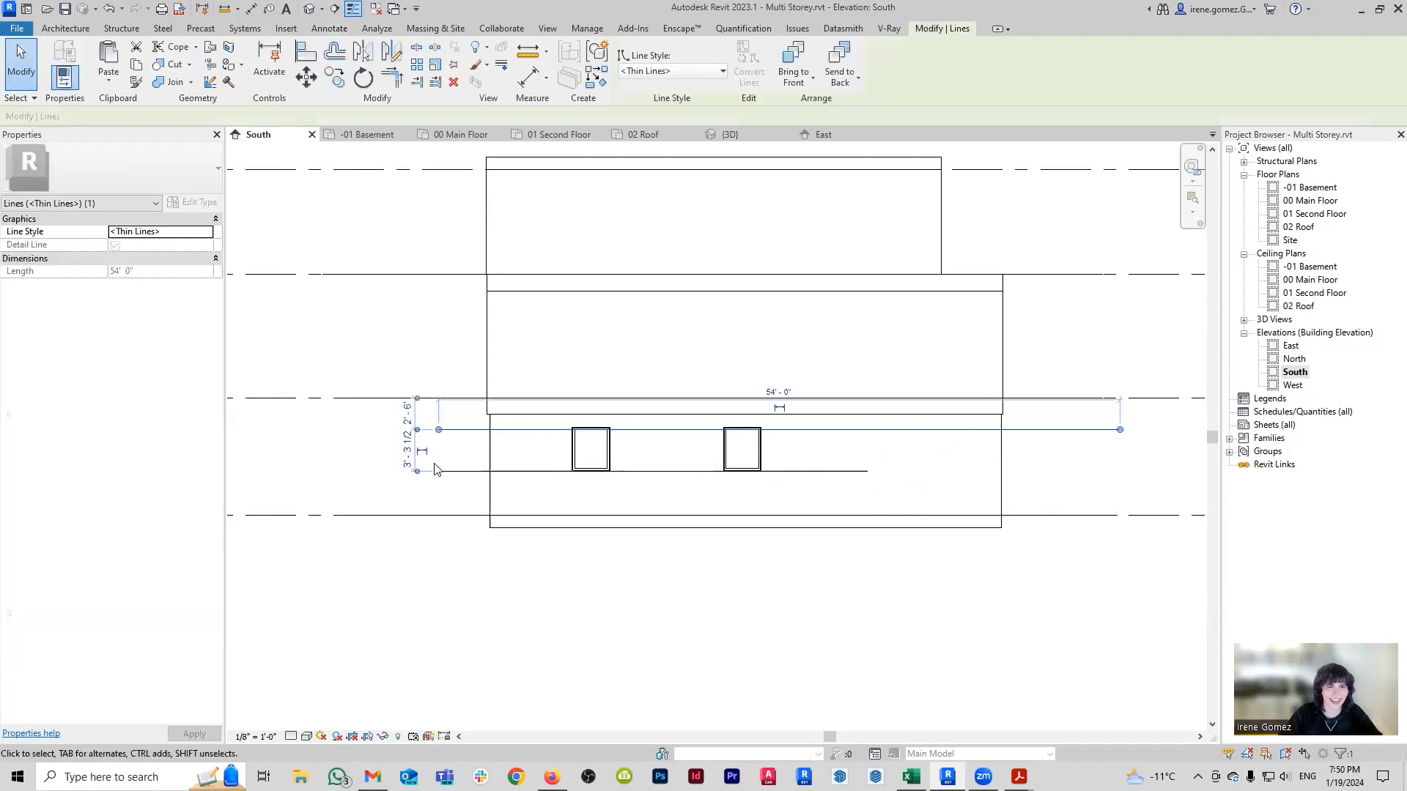
left_click(408, 473)
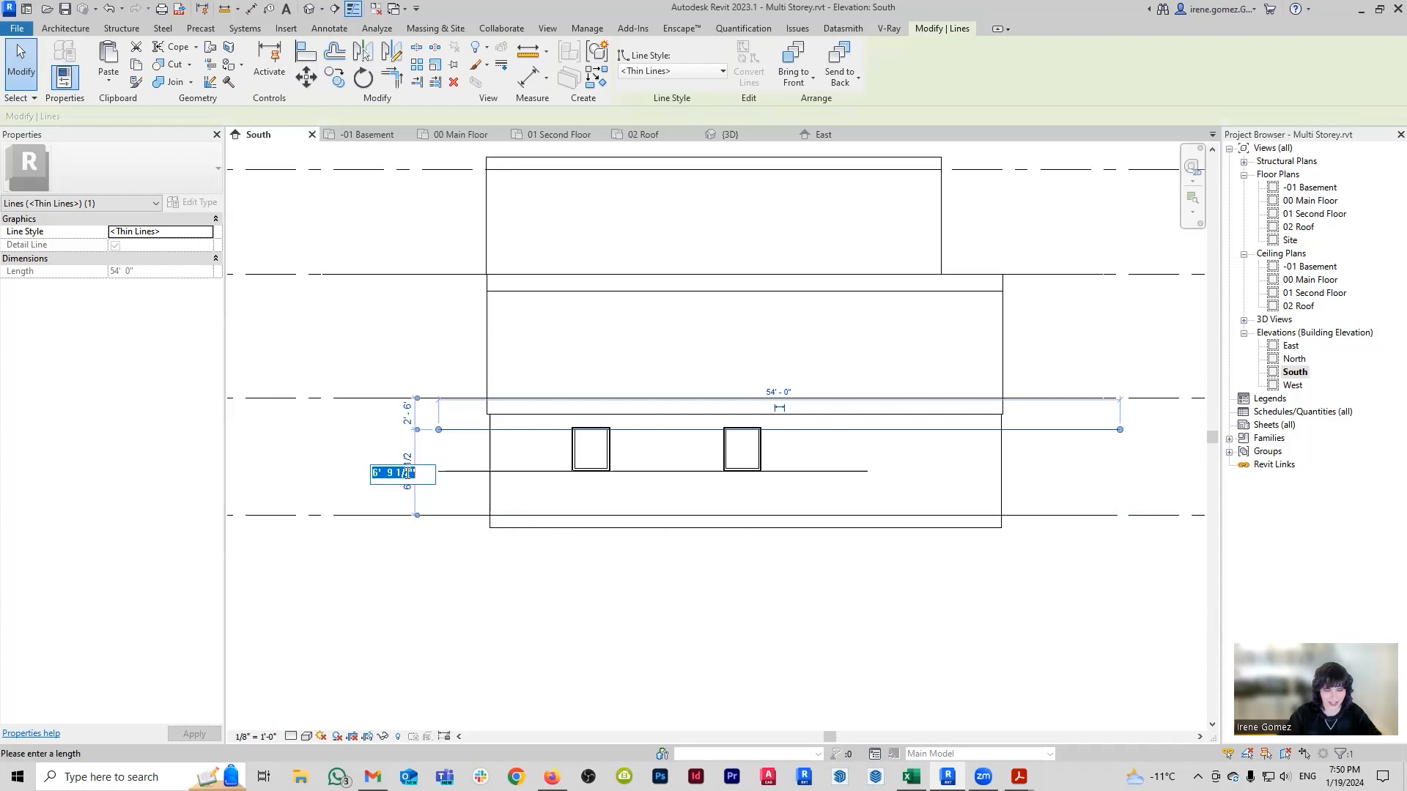
type("6 3")
key("Return")
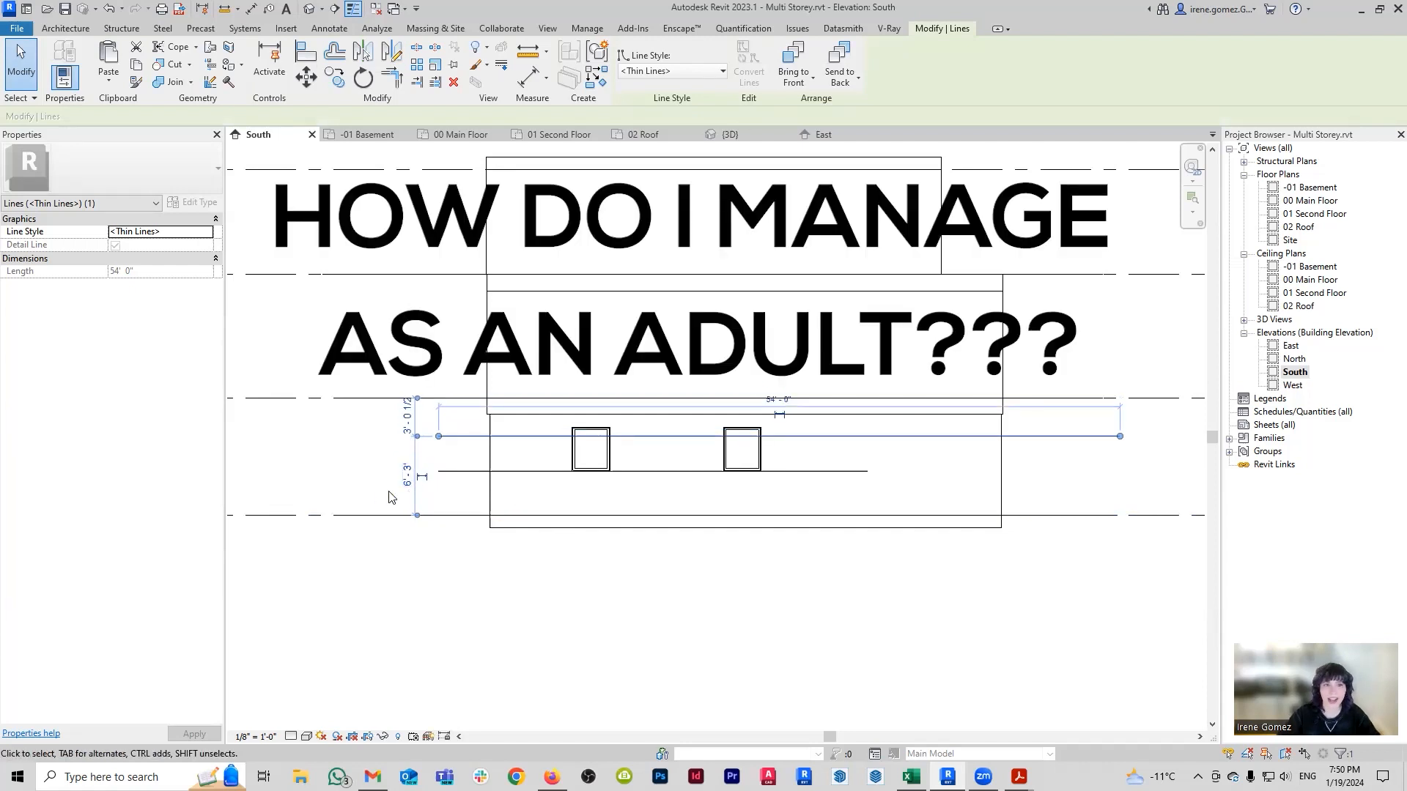
key("Escape")
Recheck the south window notes in the basement plan and measure the vertical distance between the two South elevation detail lines.
left_click(370, 134)
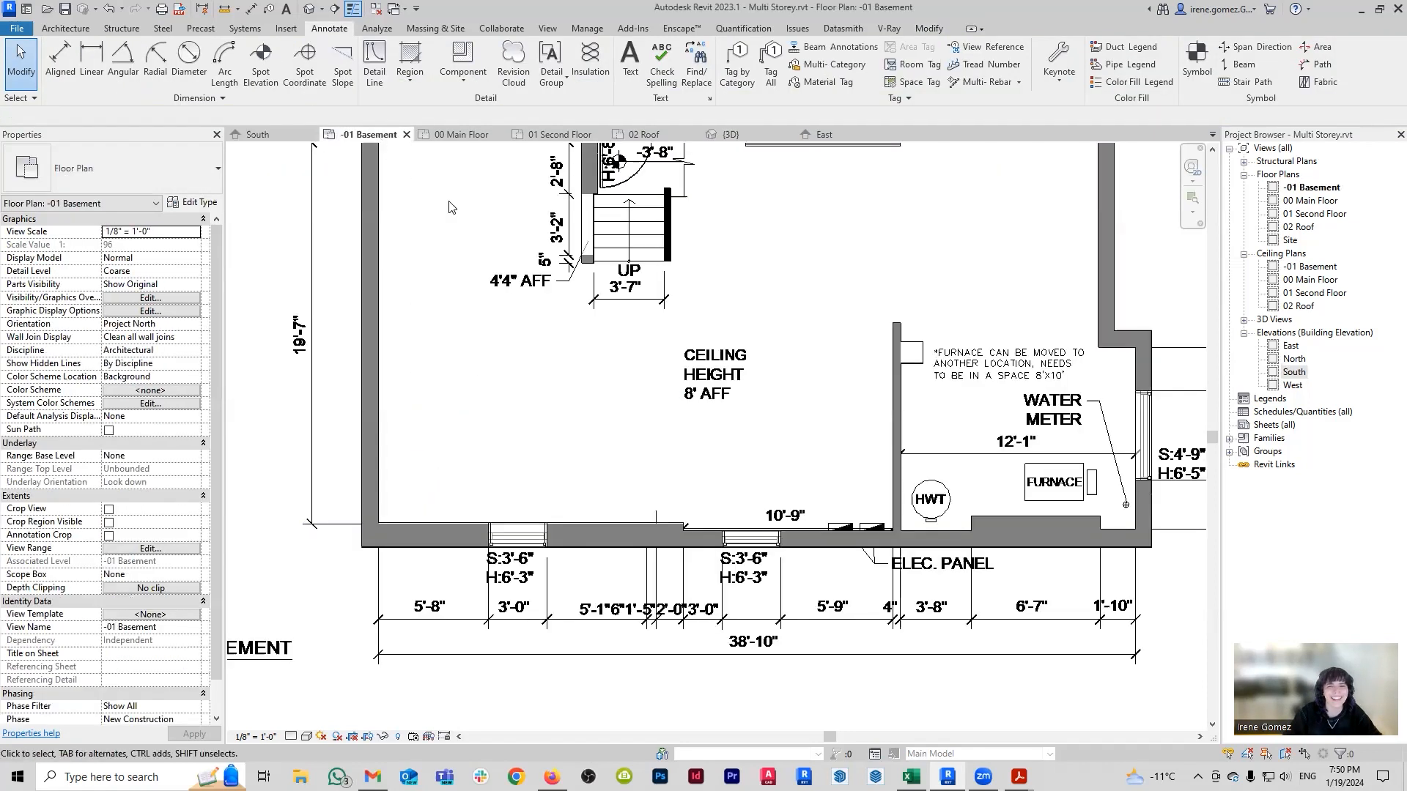
left_click(257, 134)
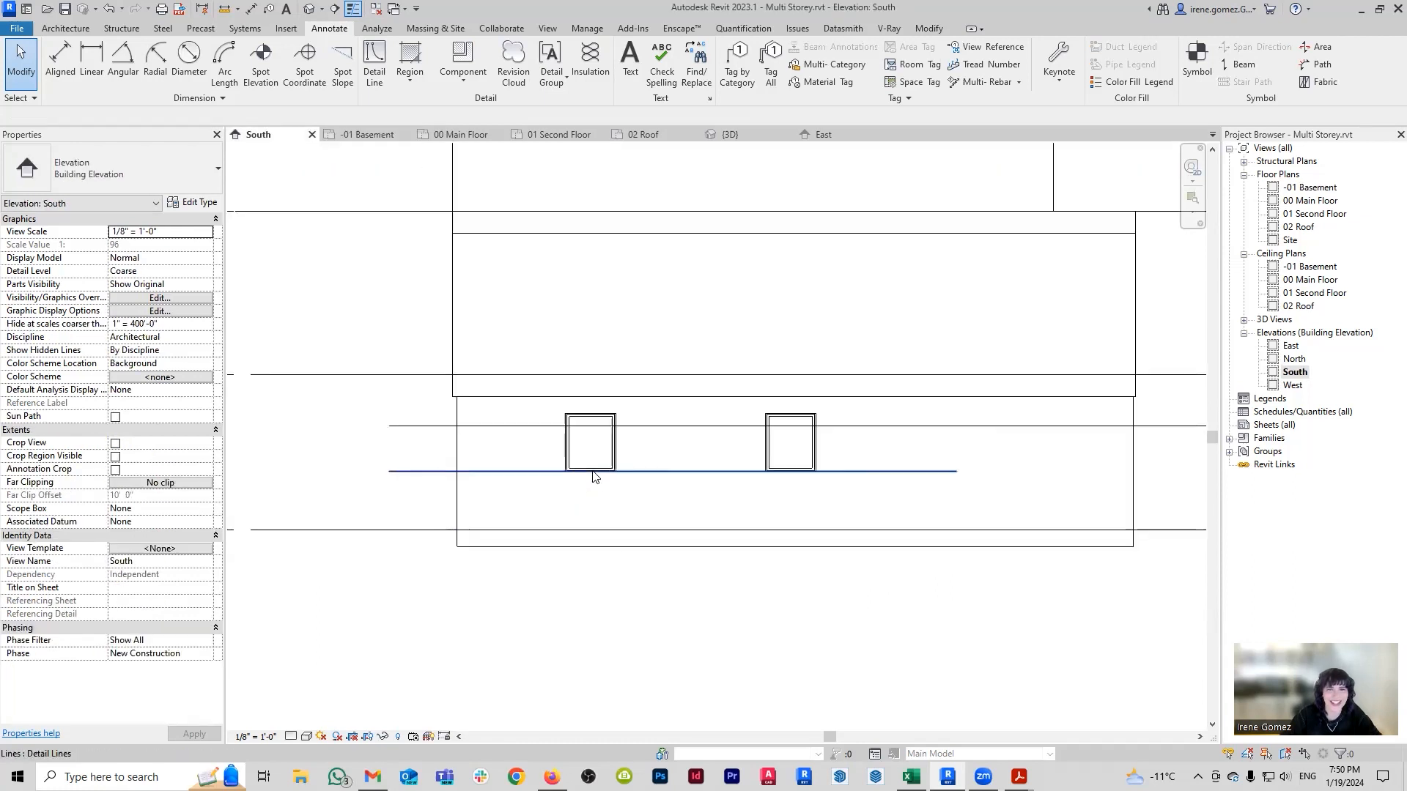
middle_click_drag(456, 487, 527, 511)
key("d")
key("i")
left_click(476, 497)
left_click(495, 453)
key("Escape")
key("Escape")
left_click(664, 459)
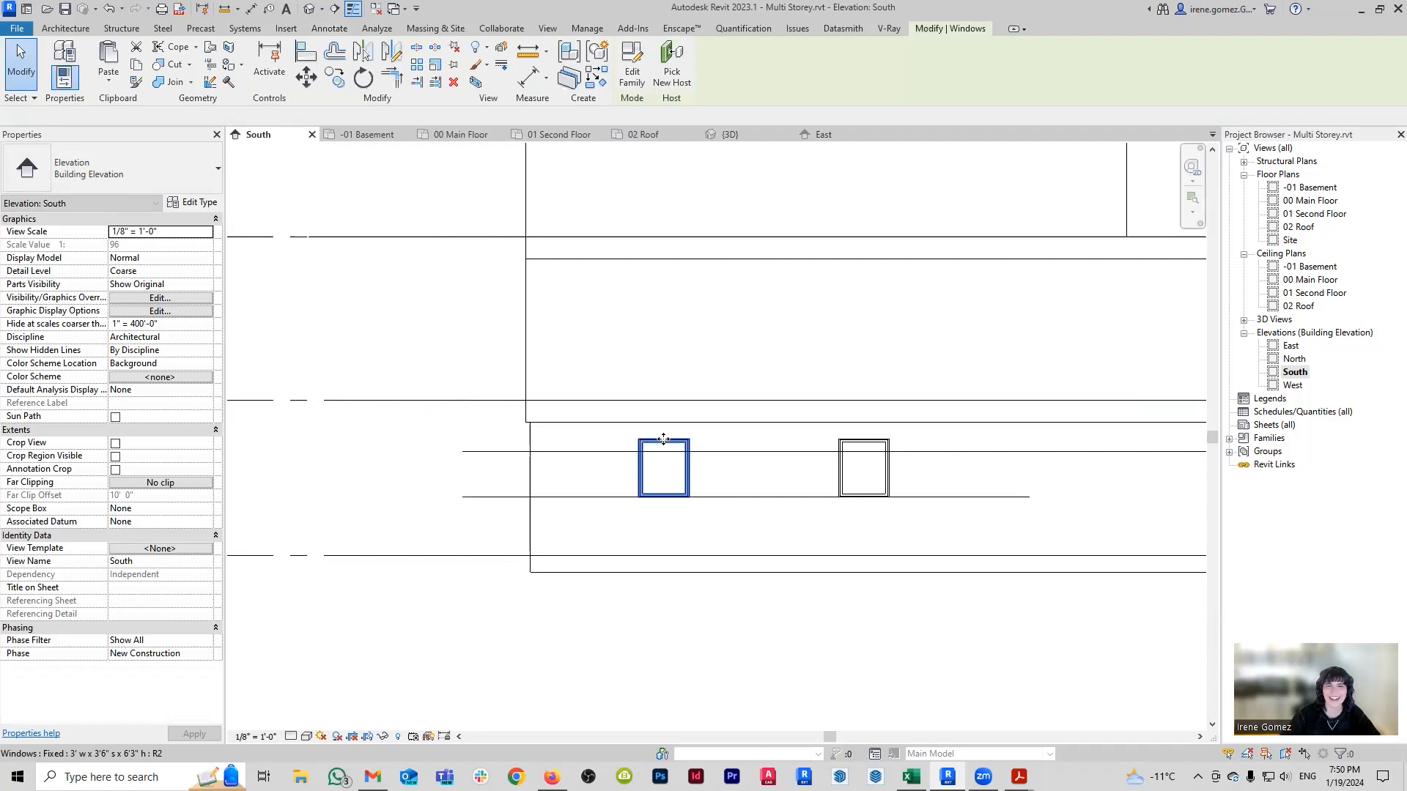
left_click(194, 202)
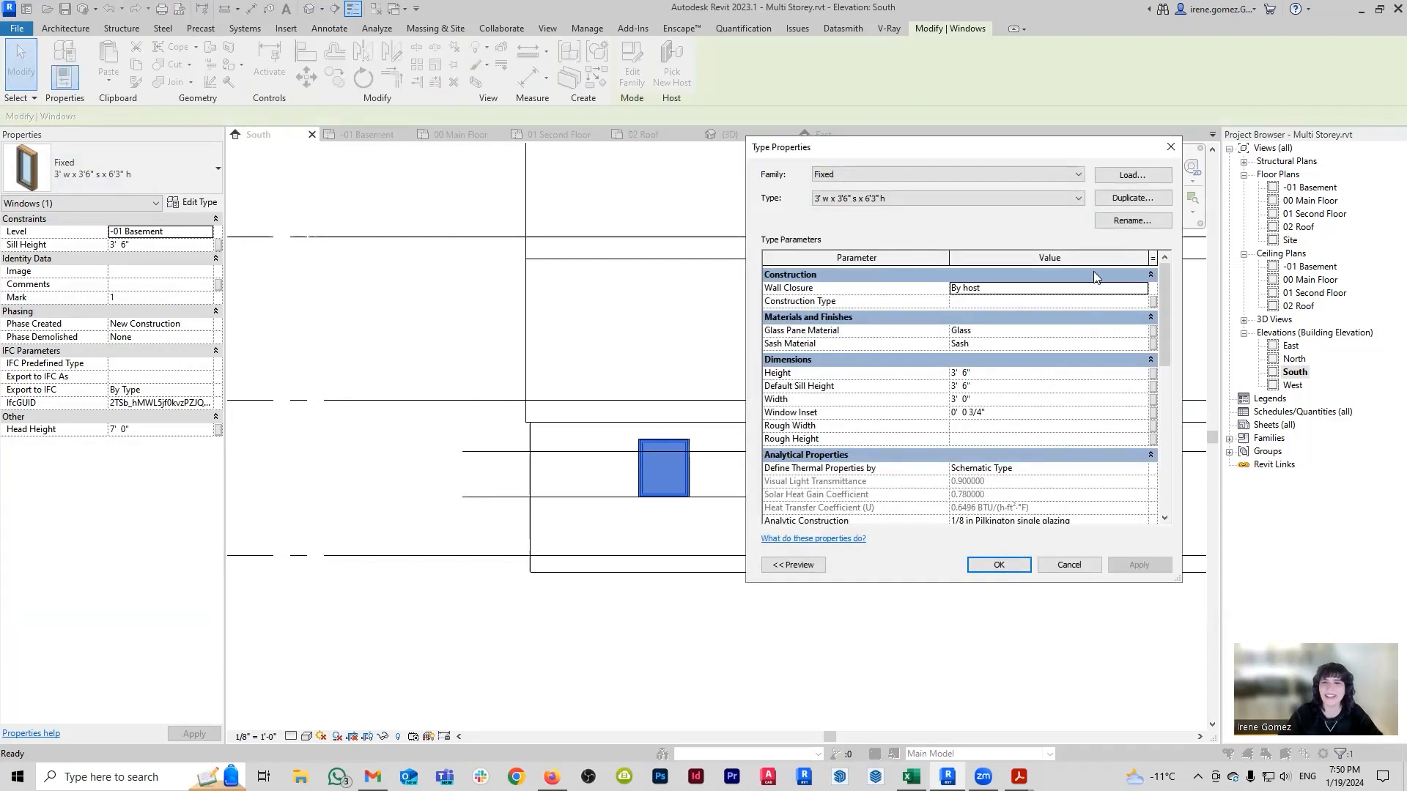
key("Escape")
key("Escape")
Measure the spacing between the South elevation's sill and head detail lines once more.
key("d")
key("i")
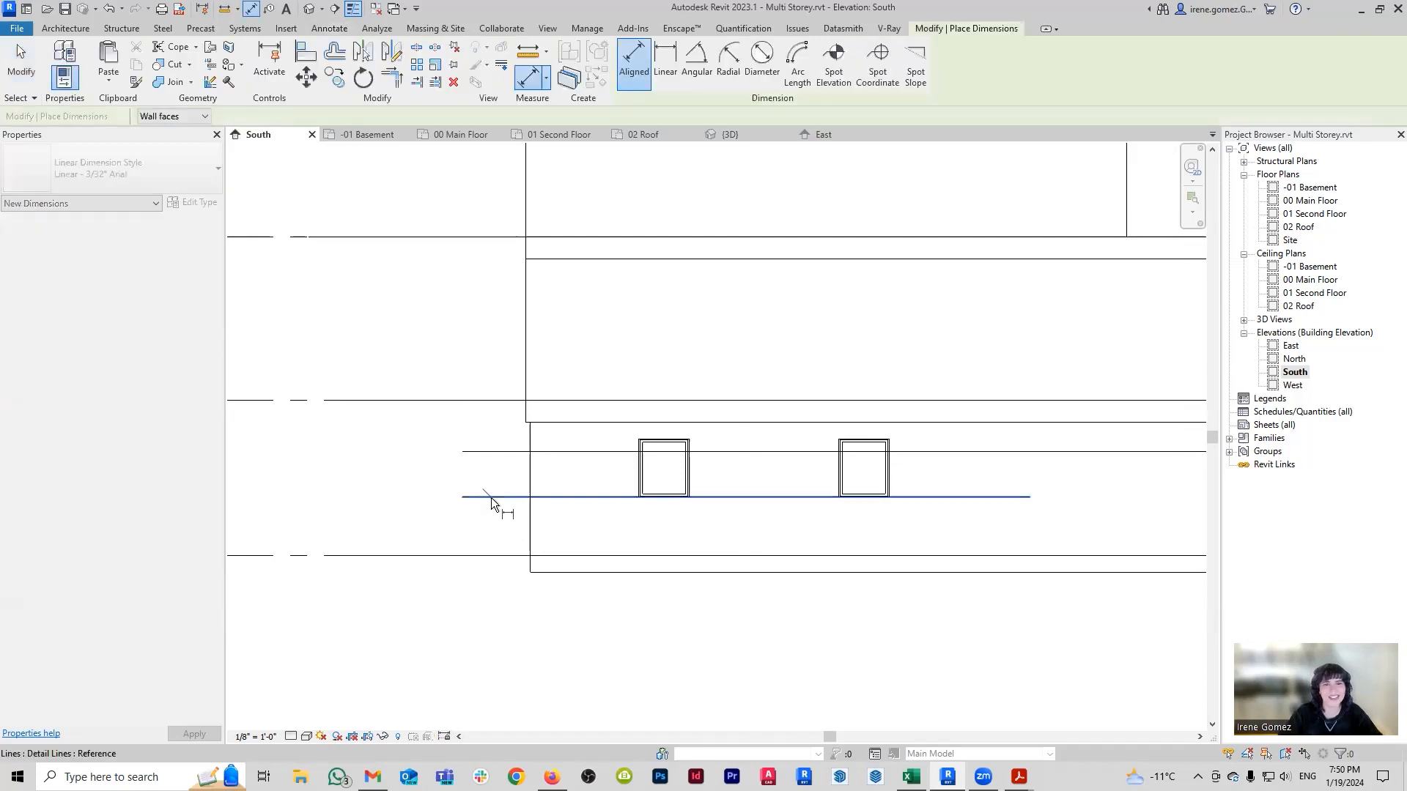
key("Escape")
key("Escape")
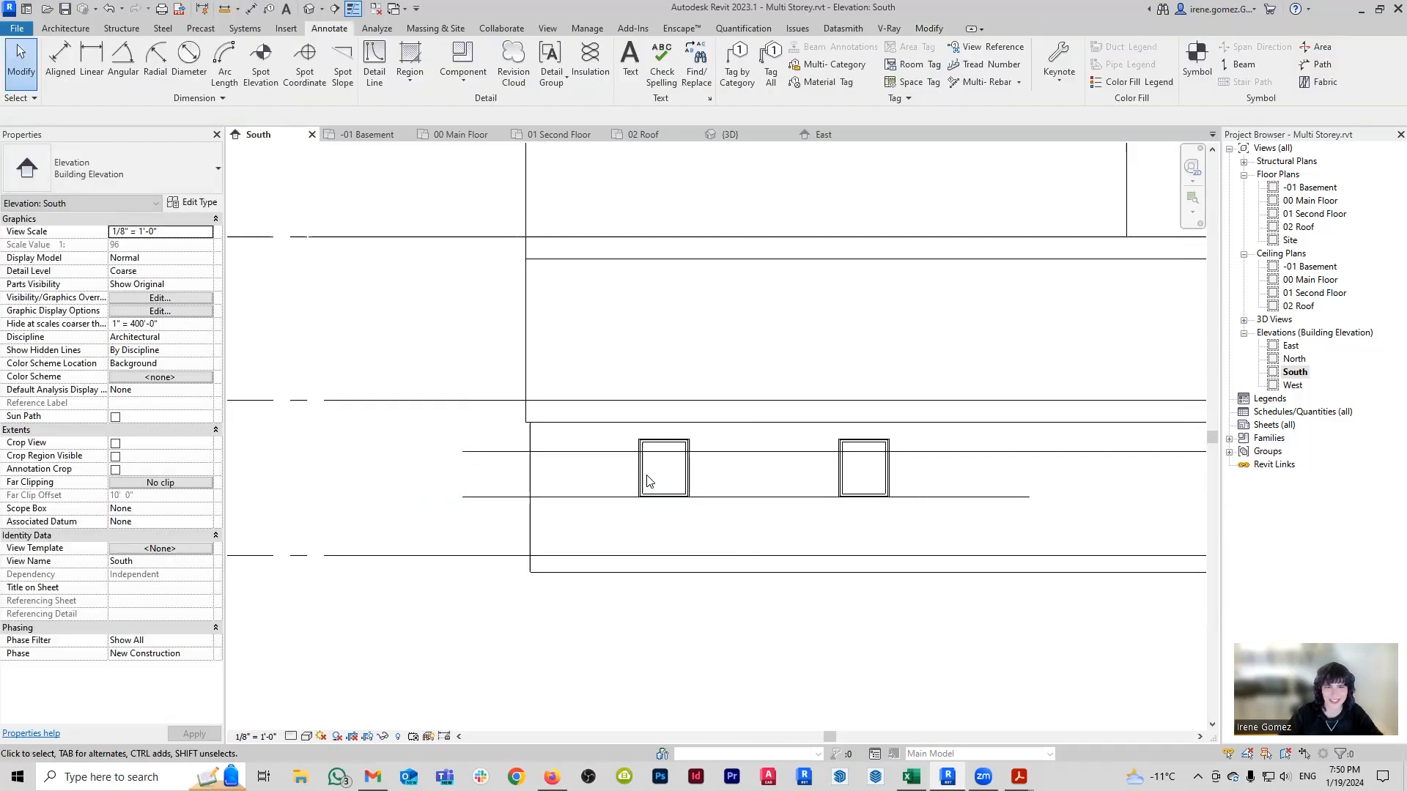
Set the height of the 3'-wide fixed window type in the South elevation to 2'9".
left_click(648, 480)
left_click(189, 205)
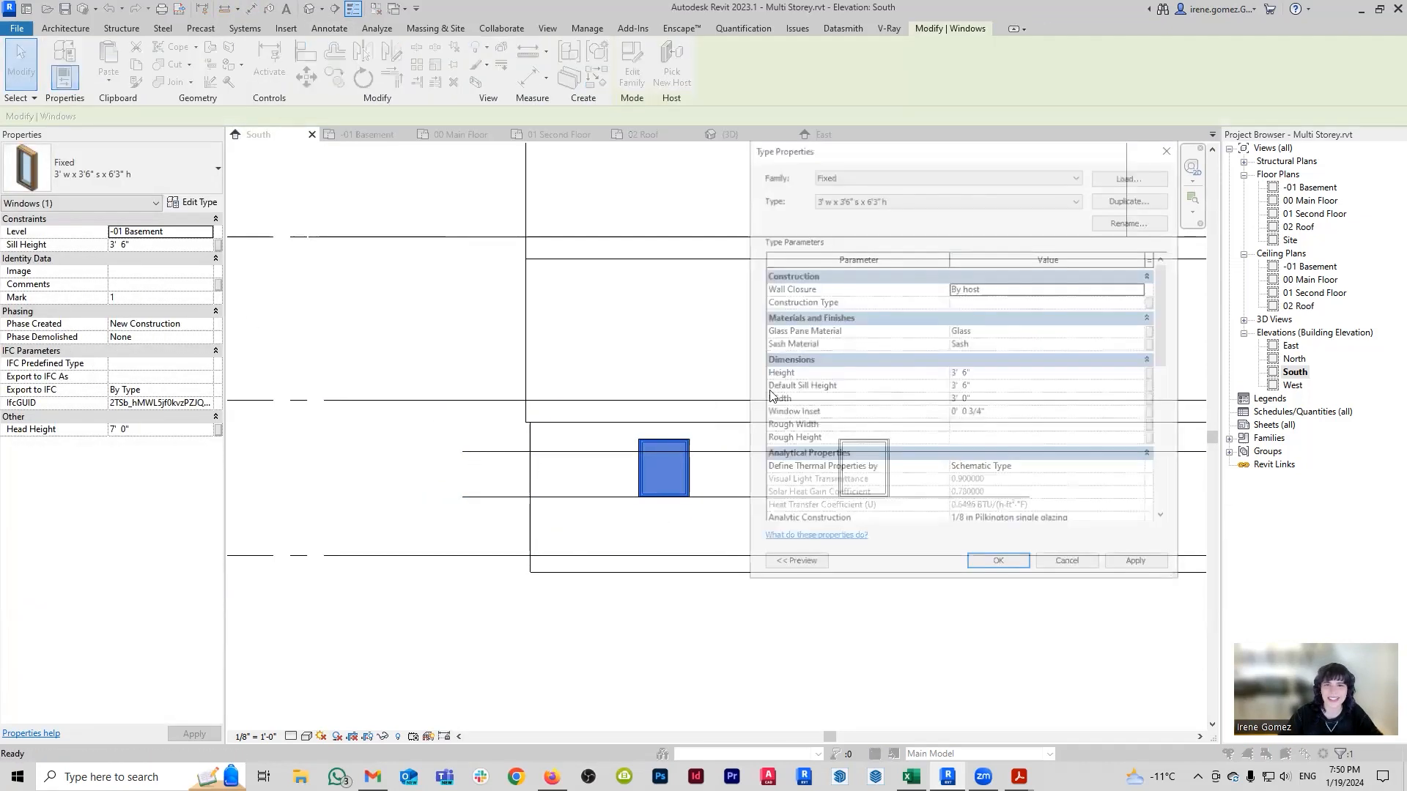
left_click(1003, 372)
type("2")
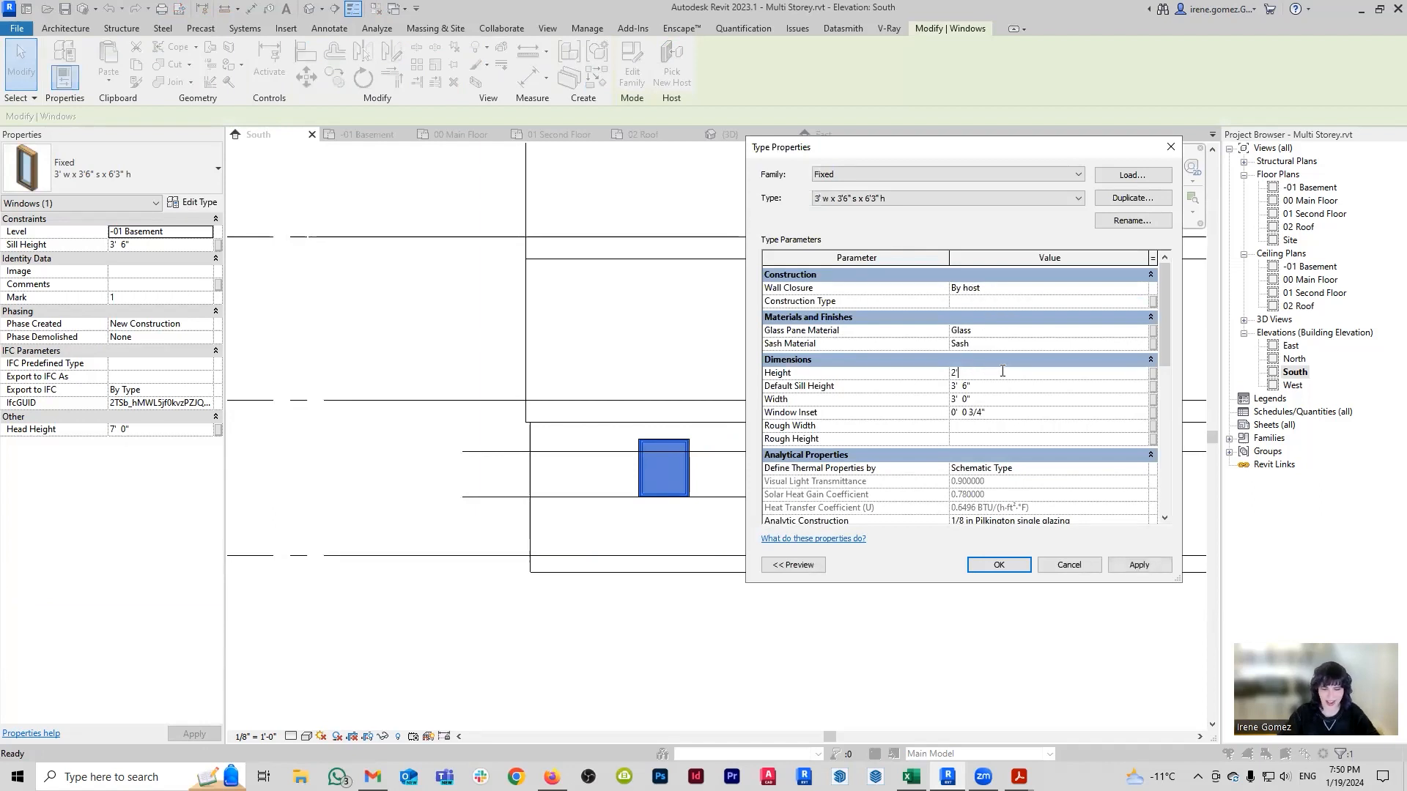
left_click(1139, 564)
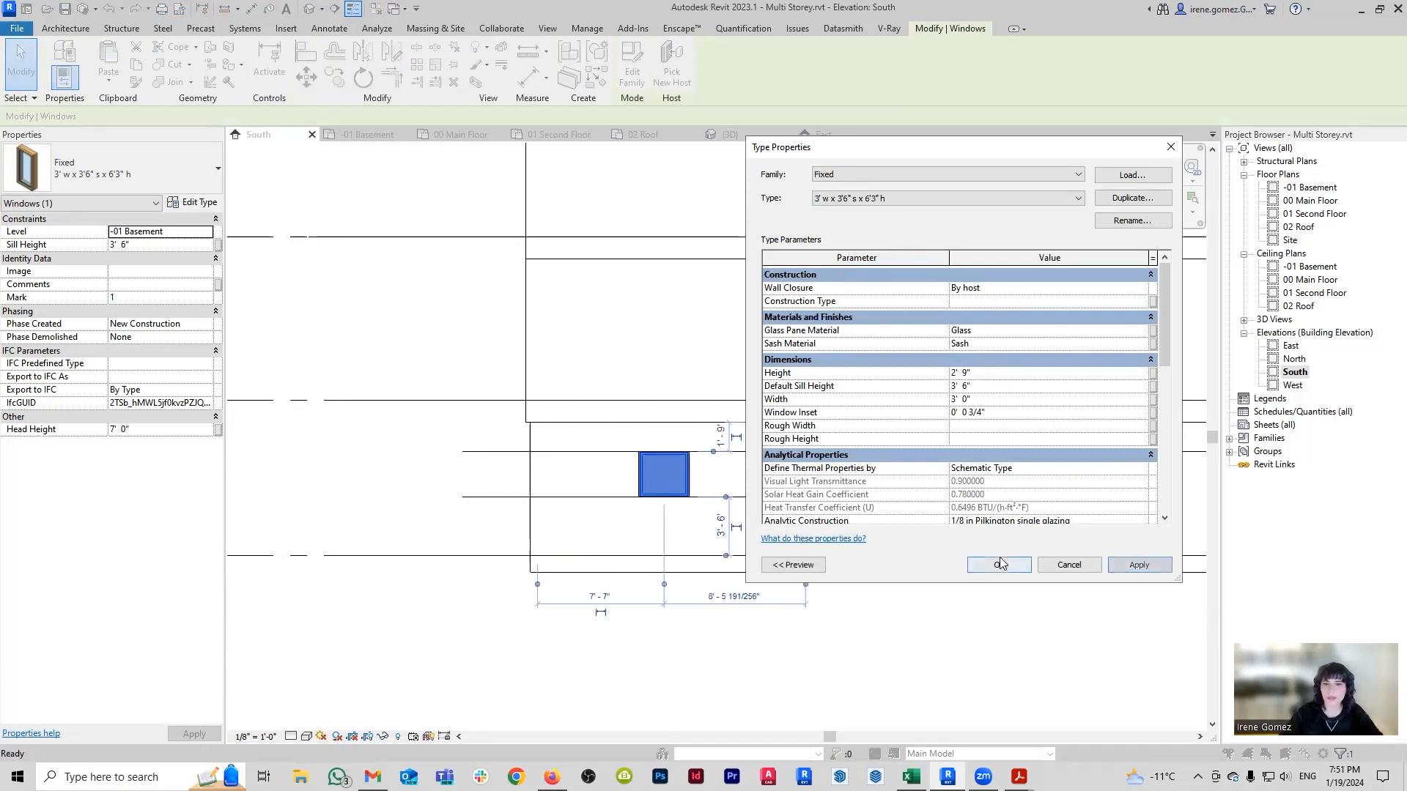
left_click(999, 564)
Delete both horizontal detail lines across the basement windows in the South elevation.
left_click(494, 440)
left_click_drag(495, 441, 473, 521)
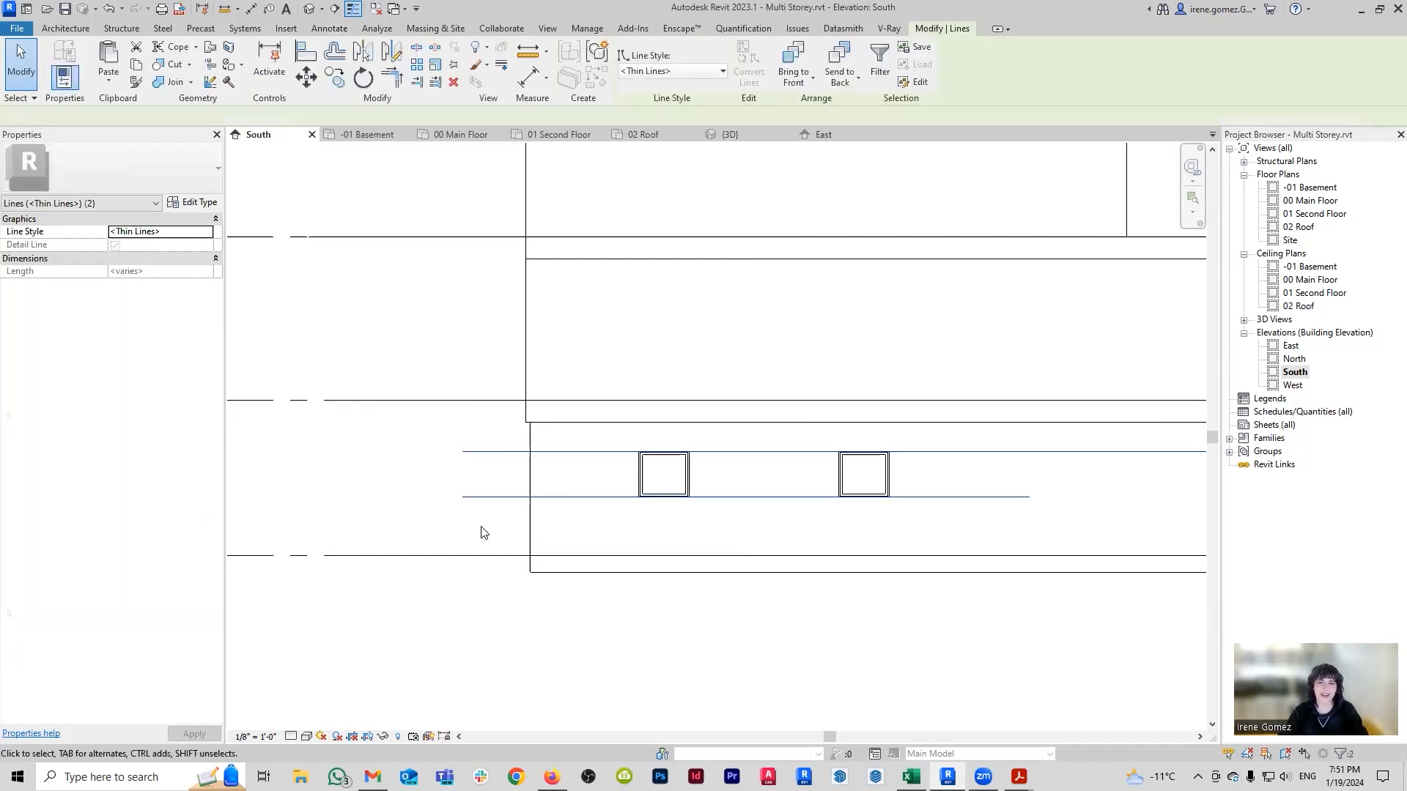
key("Delete")
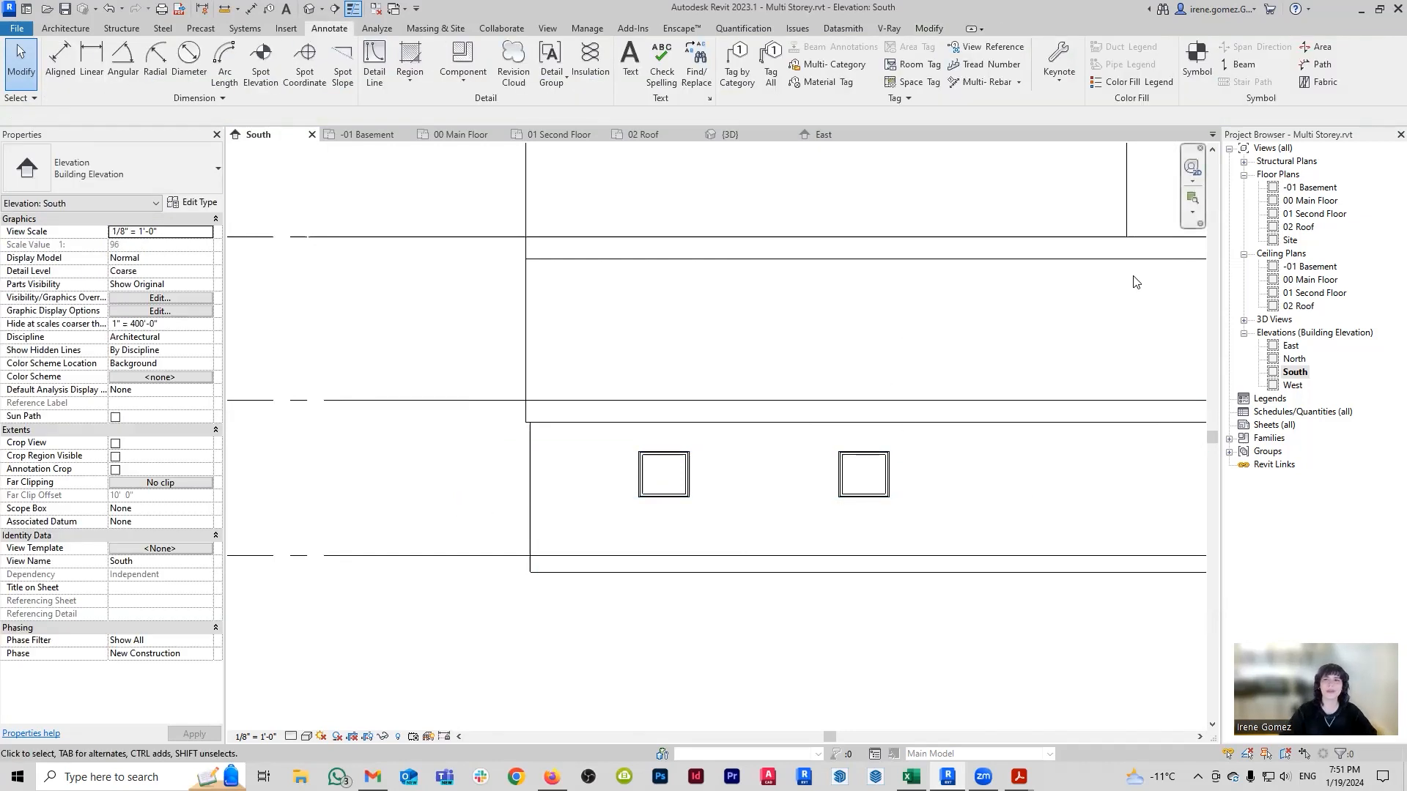
Open the North elevation and check the basement wall and the door.
double_click(1294, 359)
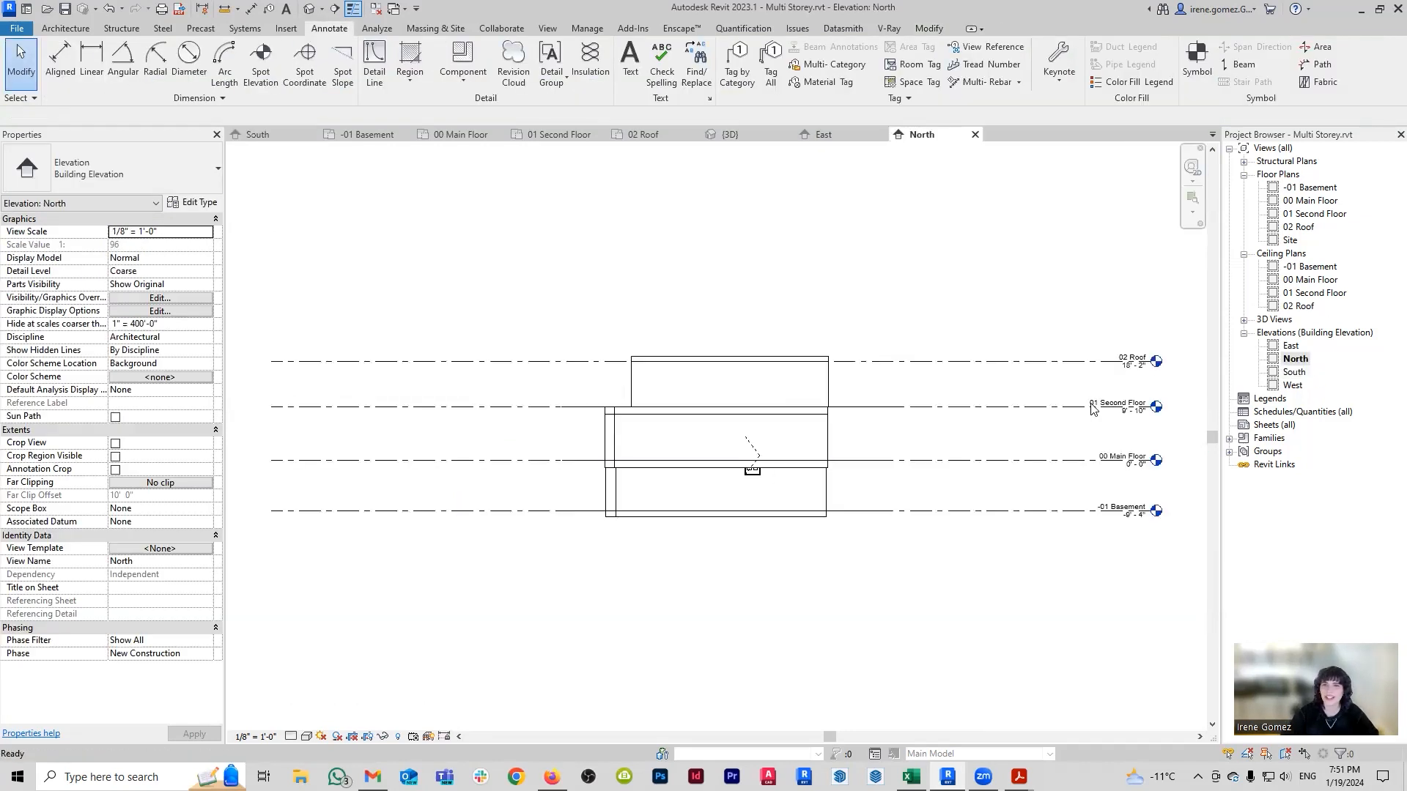
scroll(767, 469, "up", 3)
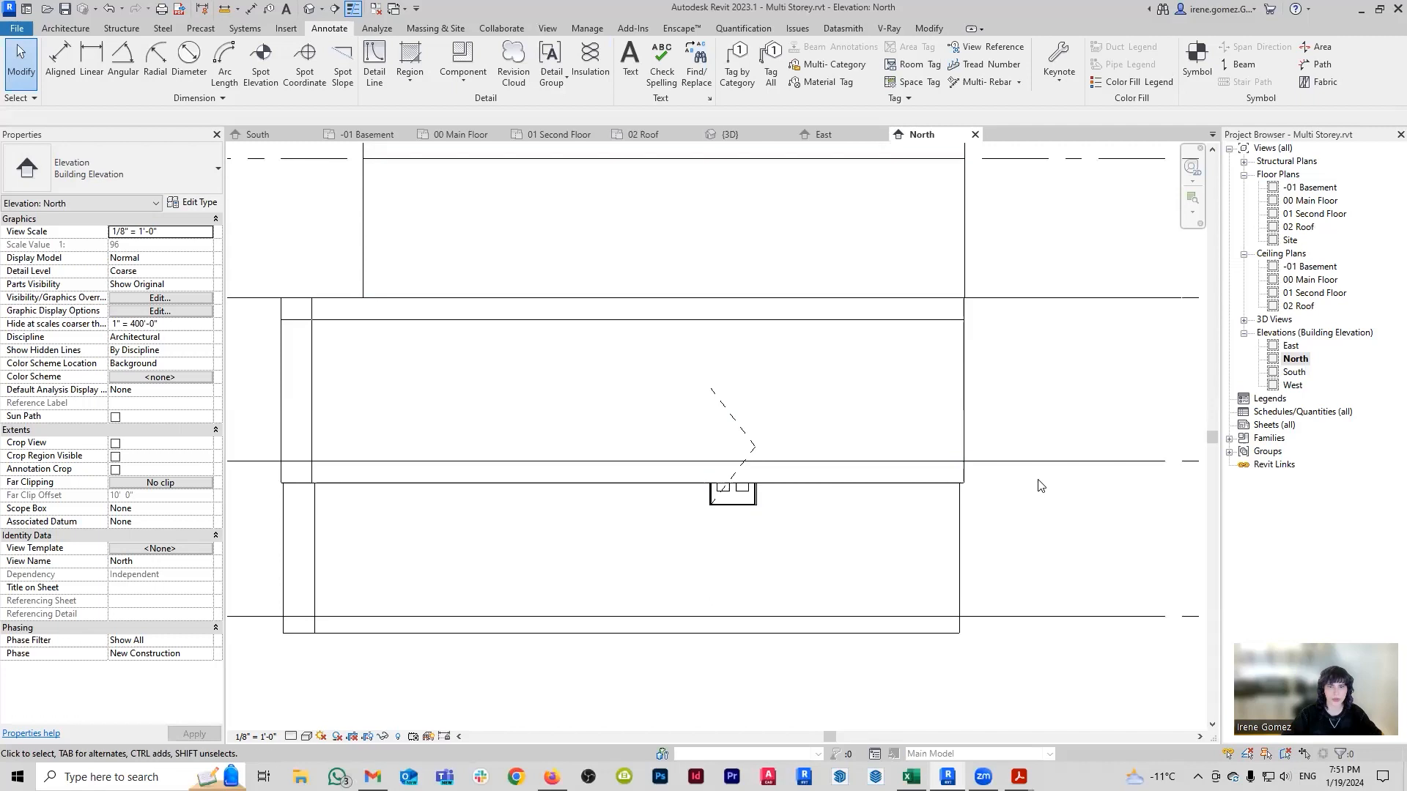
scroll(850, 422, "down", 1)
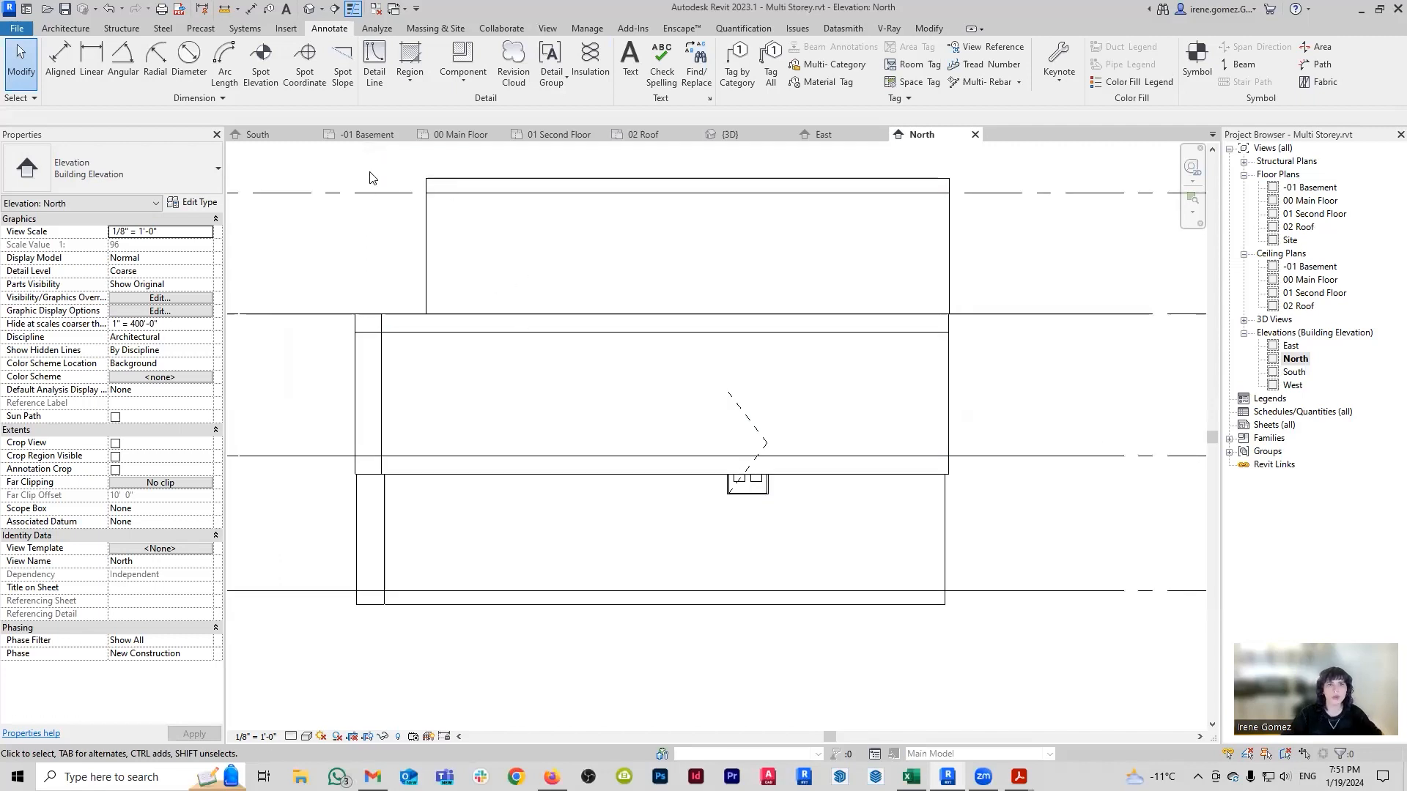
Clear the surface transparency override for walls in the -01 Basement floor plan.
left_click(365, 136)
scroll(680, 492, "down", 2)
middle_click_drag(680, 491, 619, 534)
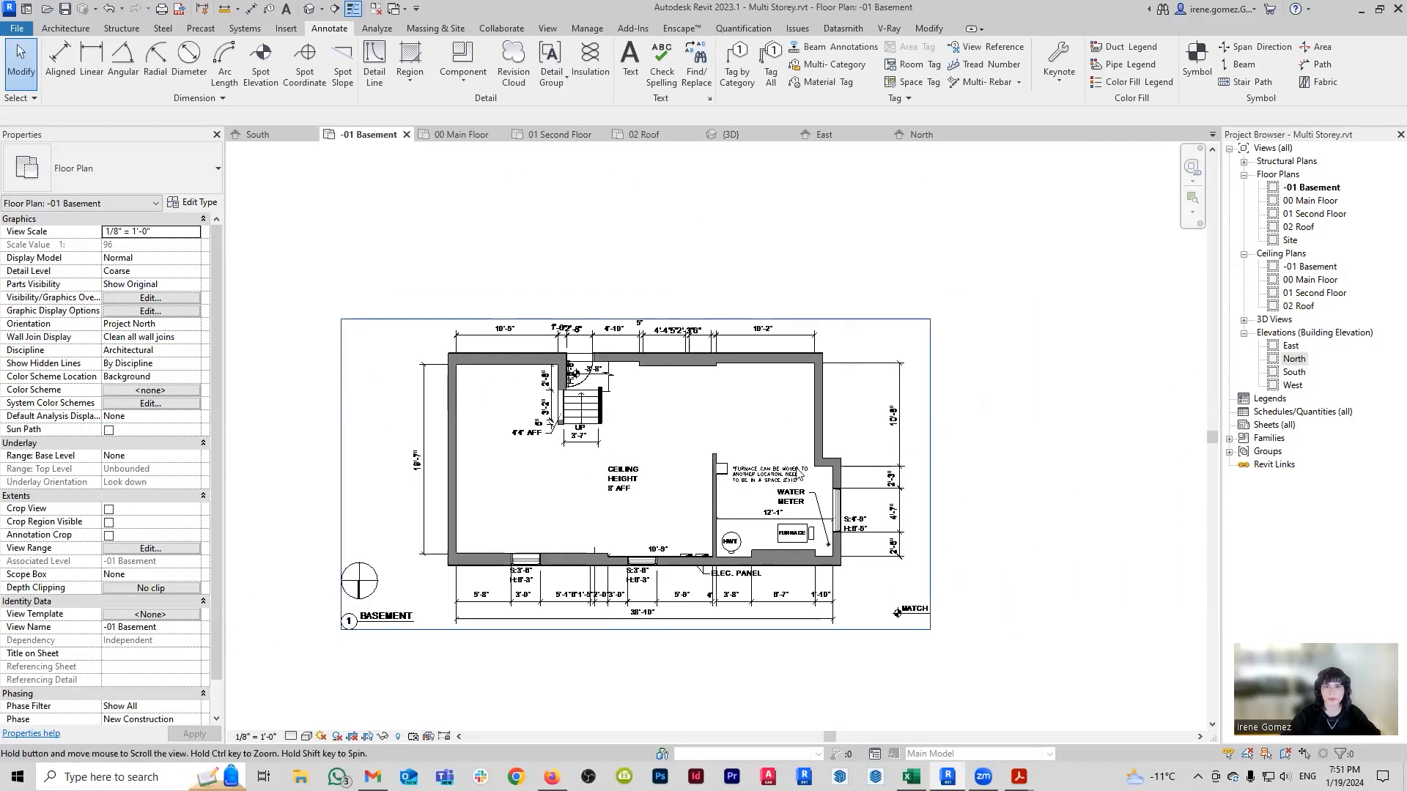
scroll(688, 472, "up", 2)
middle_click_drag(618, 451, 702, 444)
key("v")
key("g")
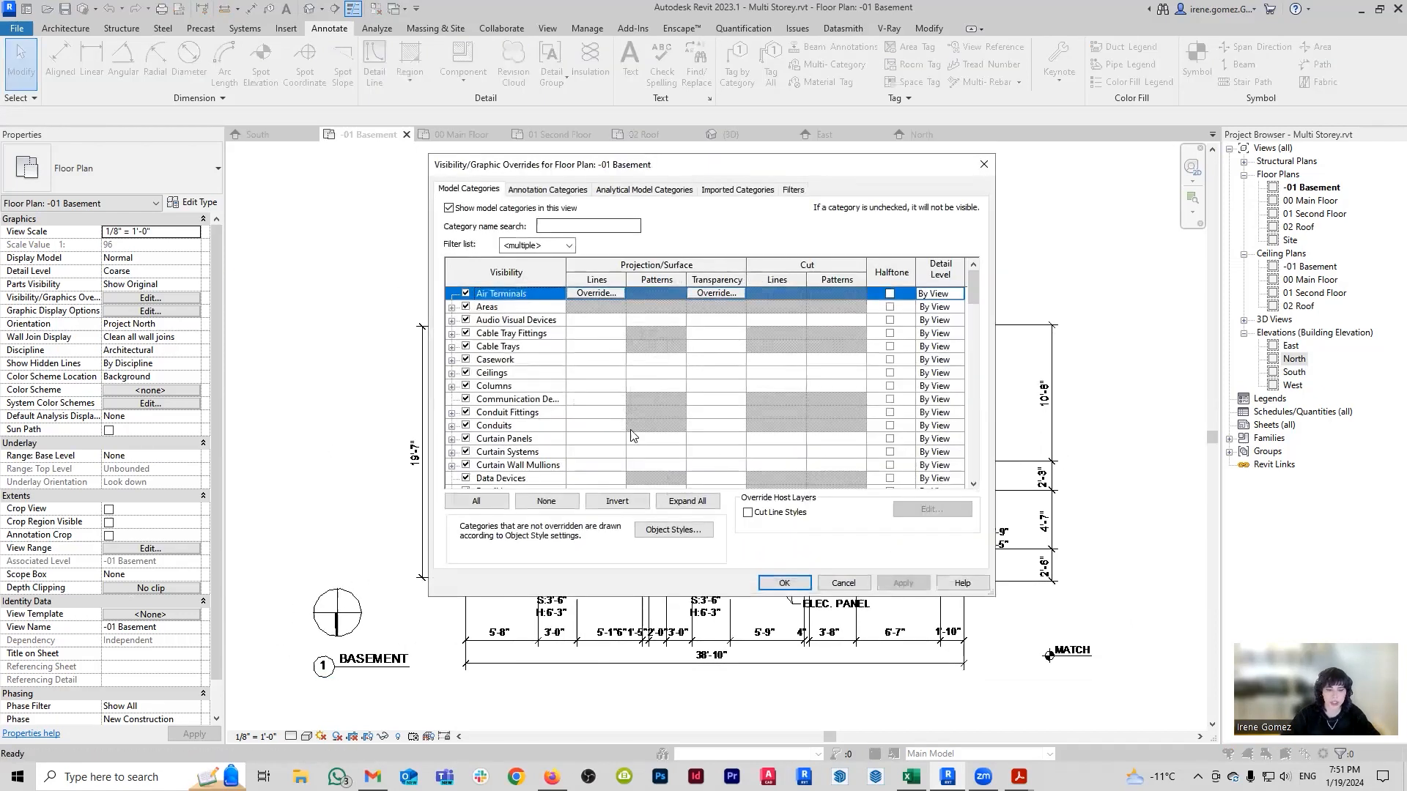
key("w")
left_click(741, 466)
left_click(643, 405)
left_click(731, 404)
left_click(912, 582)
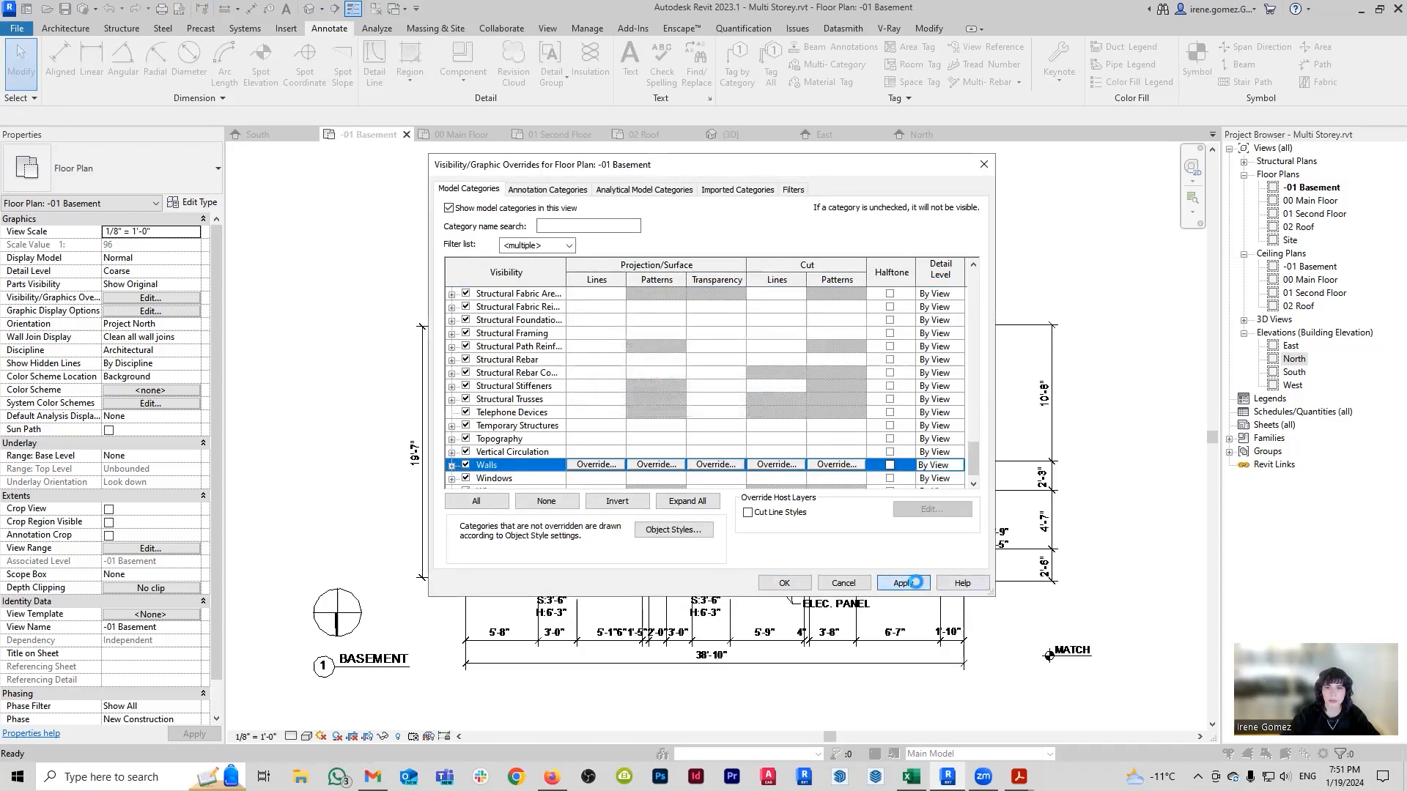
left_click(790, 584)
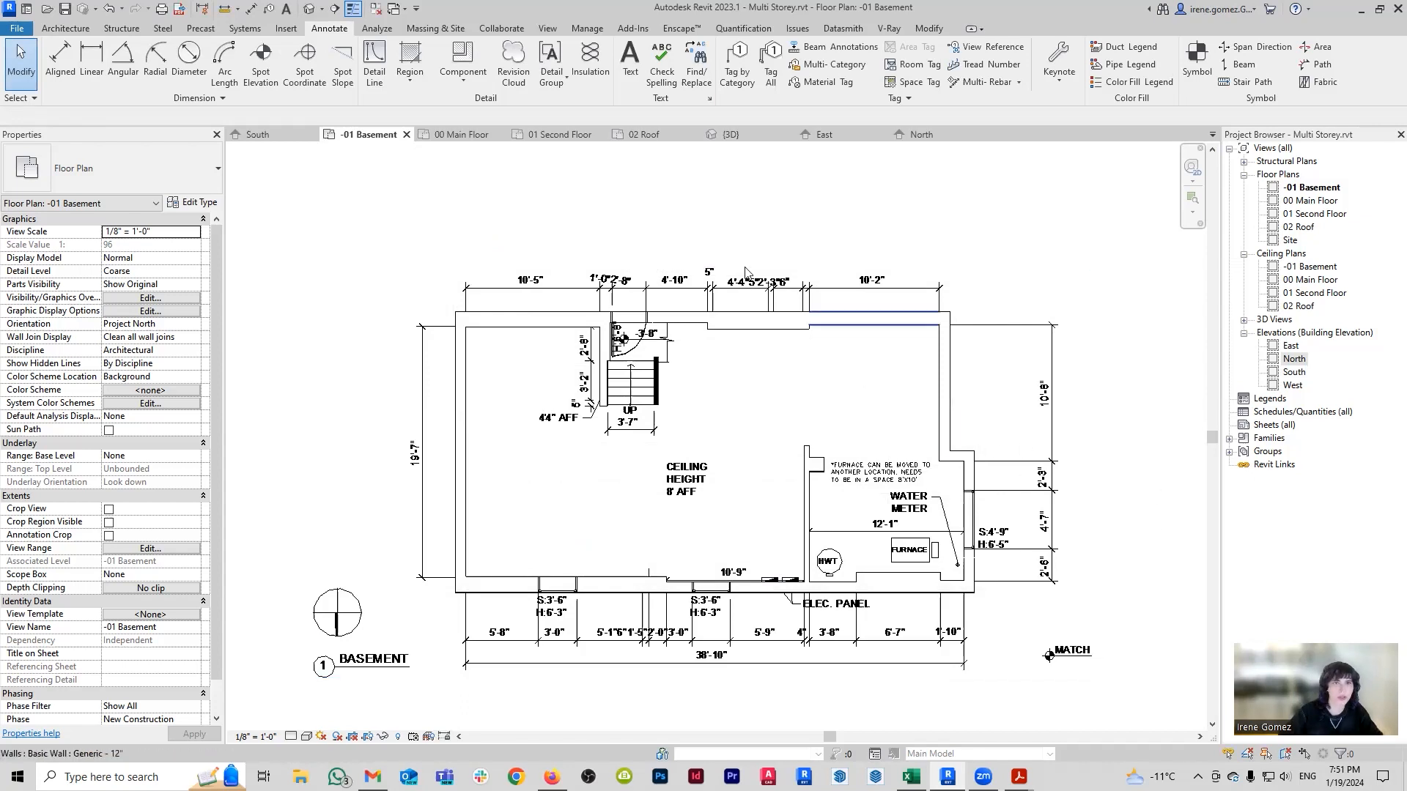
In the 00 Main Floor plan, override the walls' surface transparency to 53.
left_click(461, 135)
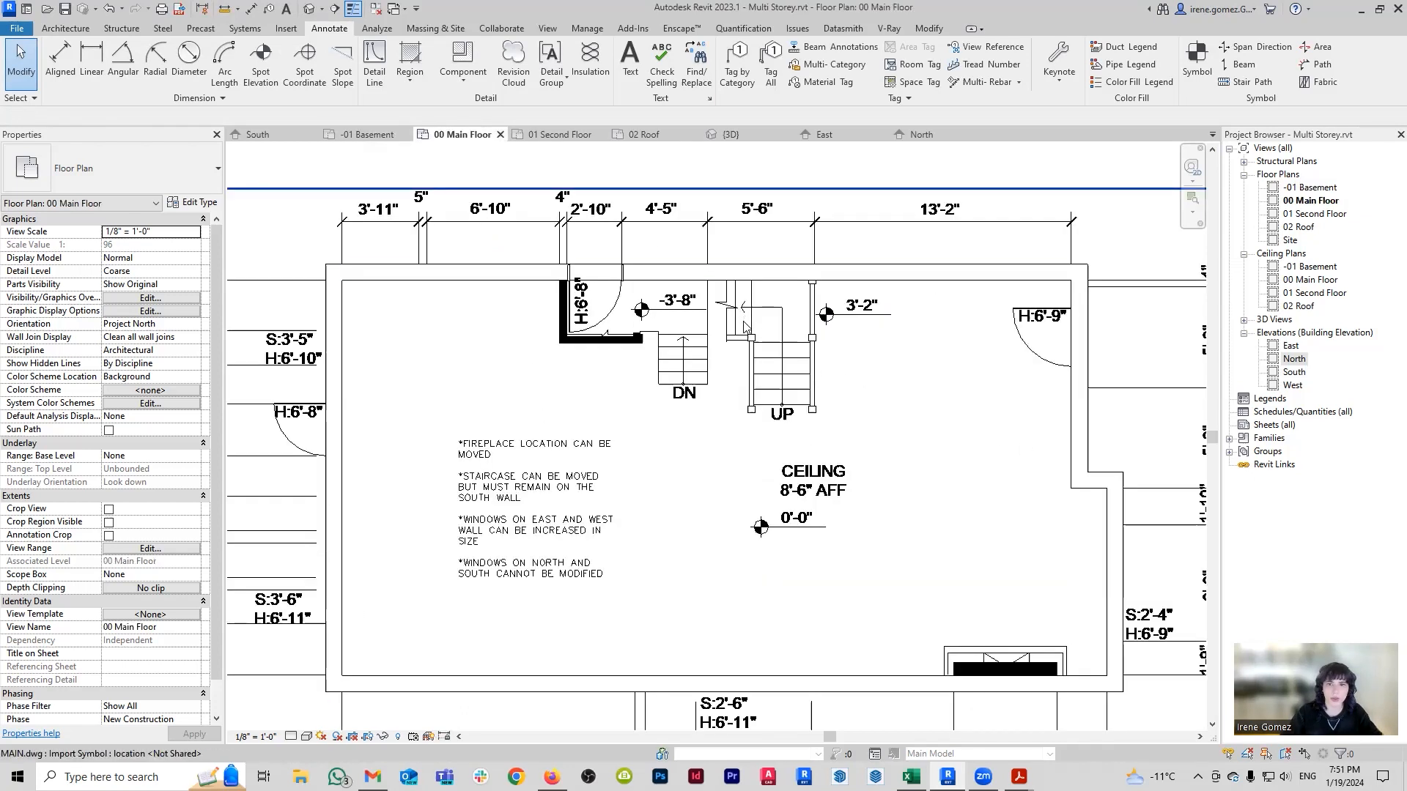
scroll(744, 327, "down", 2)
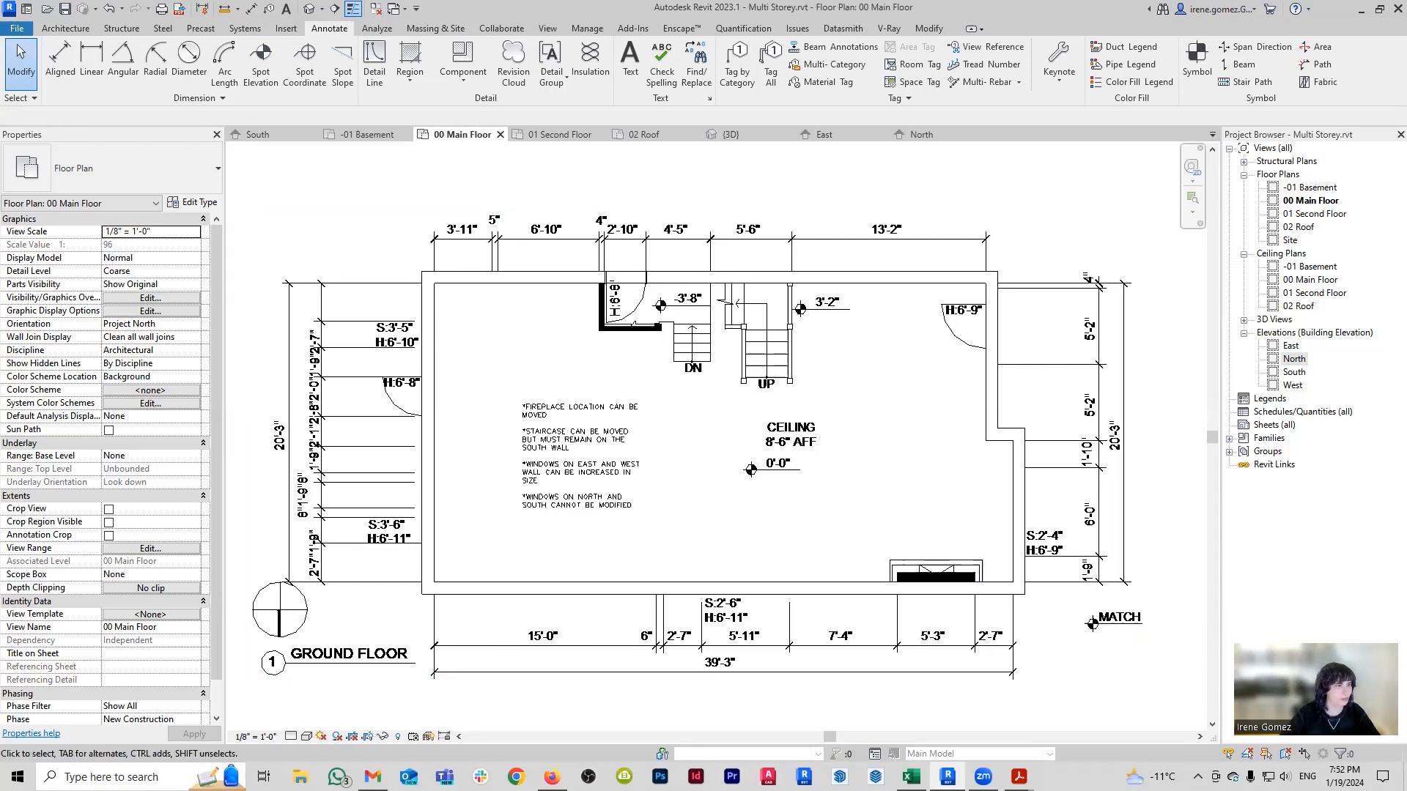
key("v")
key("g")
scroll(710, 398, "down", 1)
left_click(716, 452)
left_click_drag(672, 379, 729, 379)
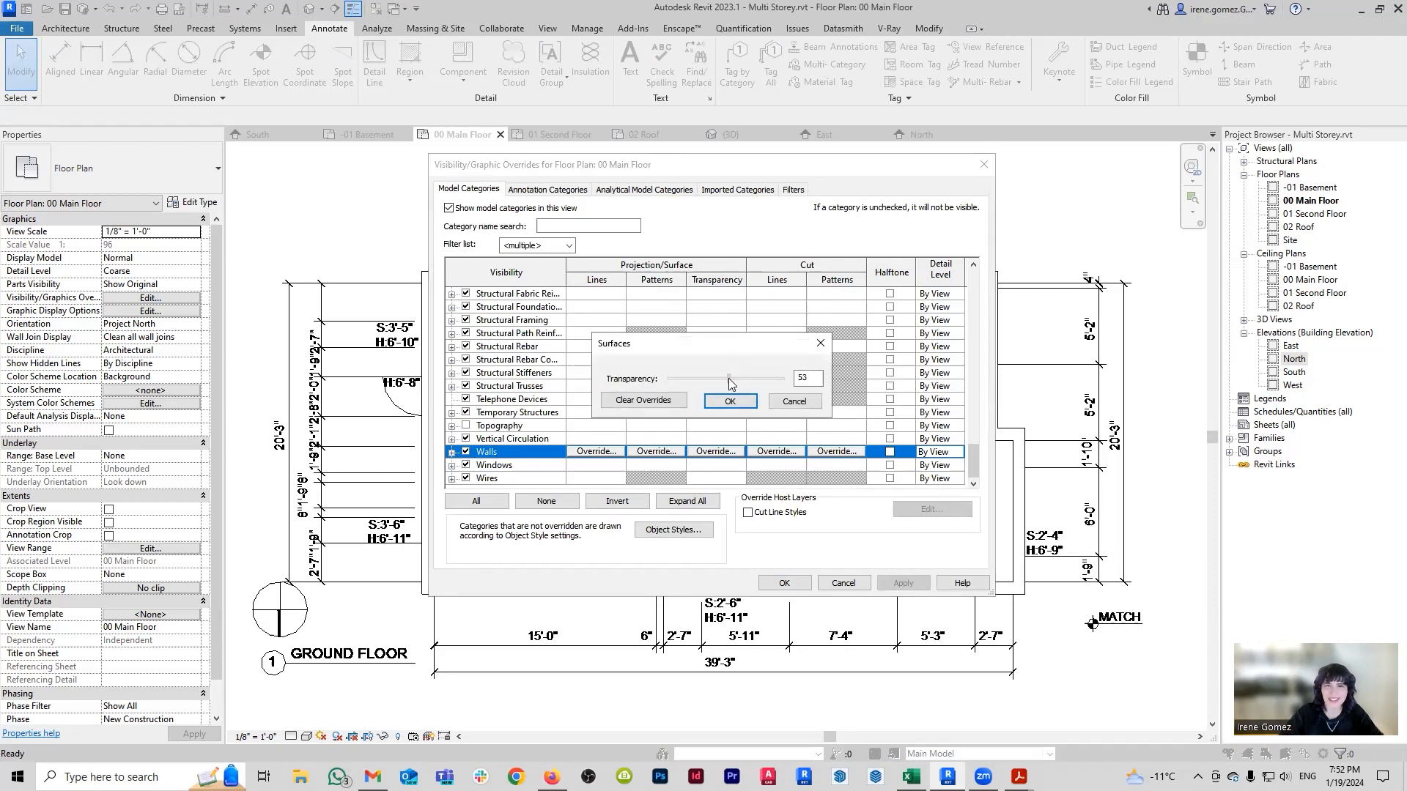
left_click(730, 402)
left_click(784, 583)
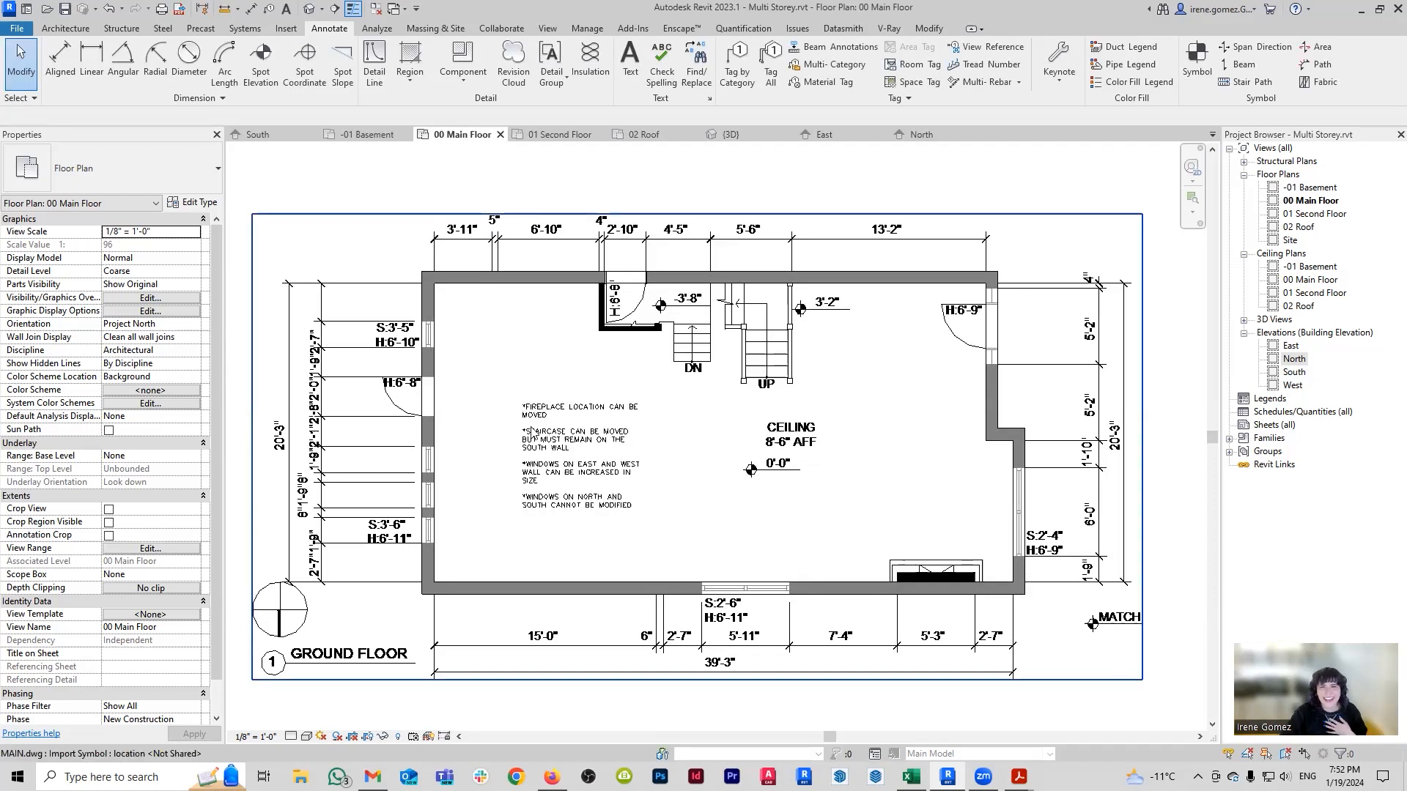
In the West elevation, draw two horizontal detail lines across the main floor wall, one above the other.
double_click(1295, 386)
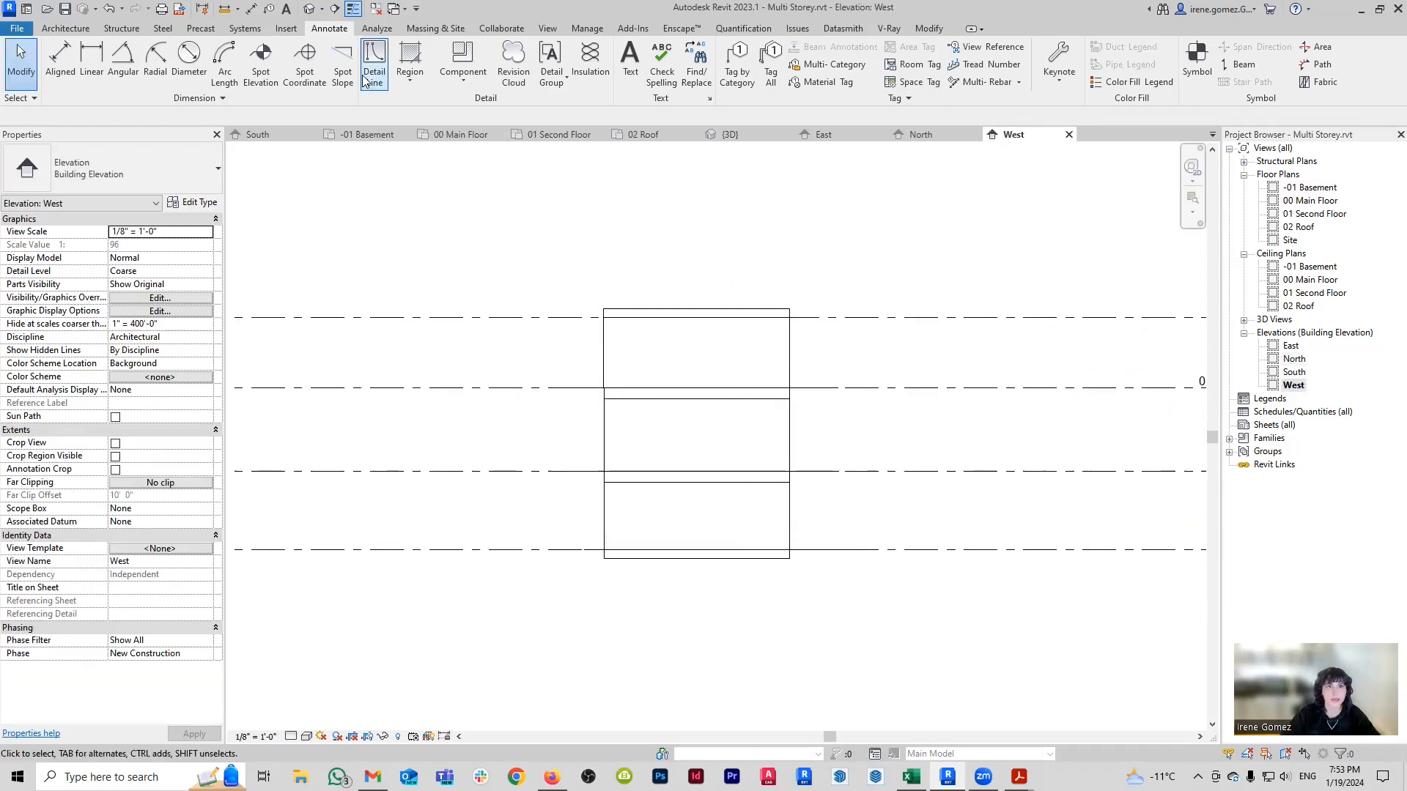
left_click(374, 64)
left_click(530, 453)
left_click(836, 452)
key("Escape")
left_click(530, 418)
left_click(851, 417)
key("Escape")
key("Escape")
Set the lower detail line 3'5" above the main floor level and the upper one at the 6'10" head height.
left_click(824, 452)
left_click(859, 462)
type("3 5")
key("Return")
left_click(561, 418)
left_click(490, 450)
key("Escape")
key("Escape")
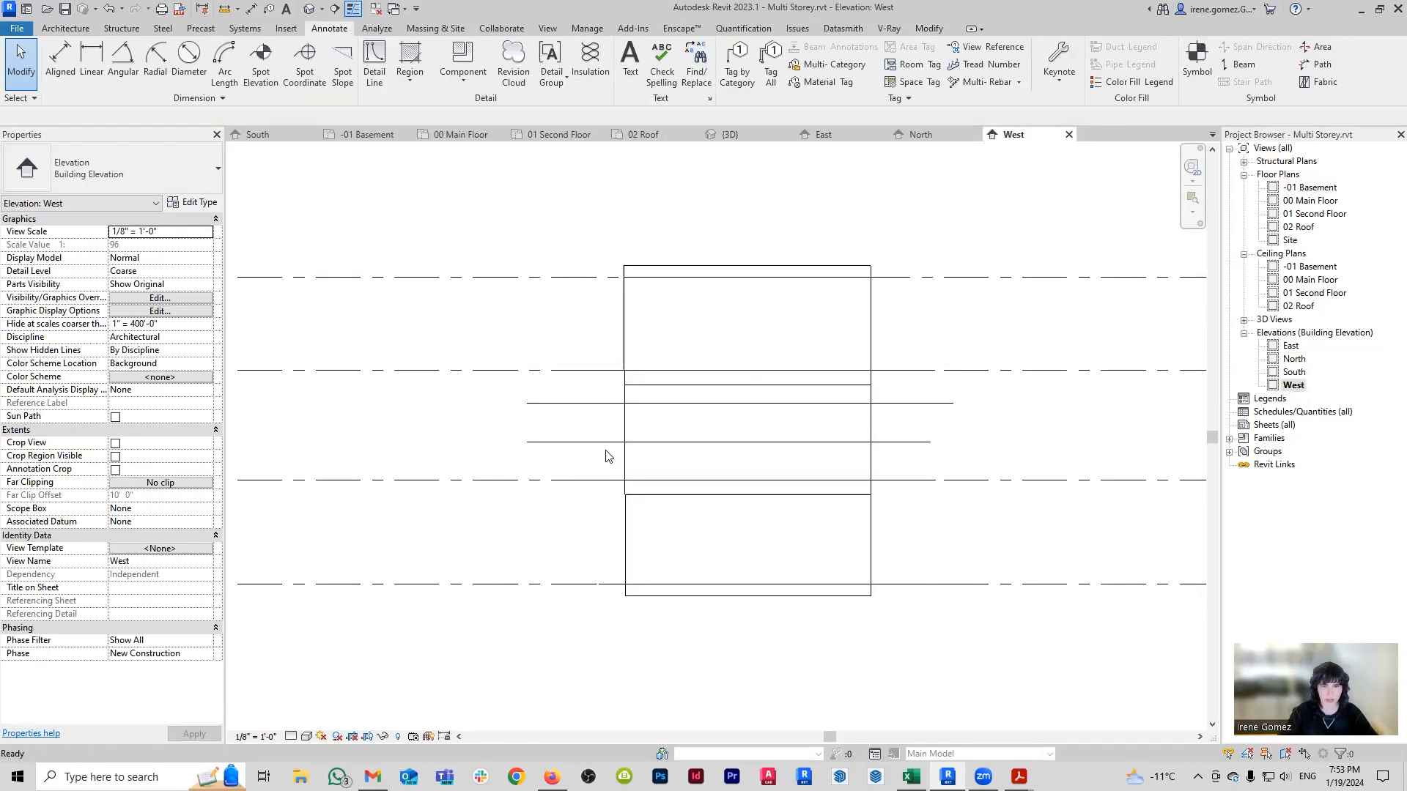
Dimension the vertical distance between the sill and head detail lines in the West elevation.
key("d")
key("i")
left_click(528, 402)
left_click(528, 442)
left_click(511, 425)
key("Escape")
key("Escape")
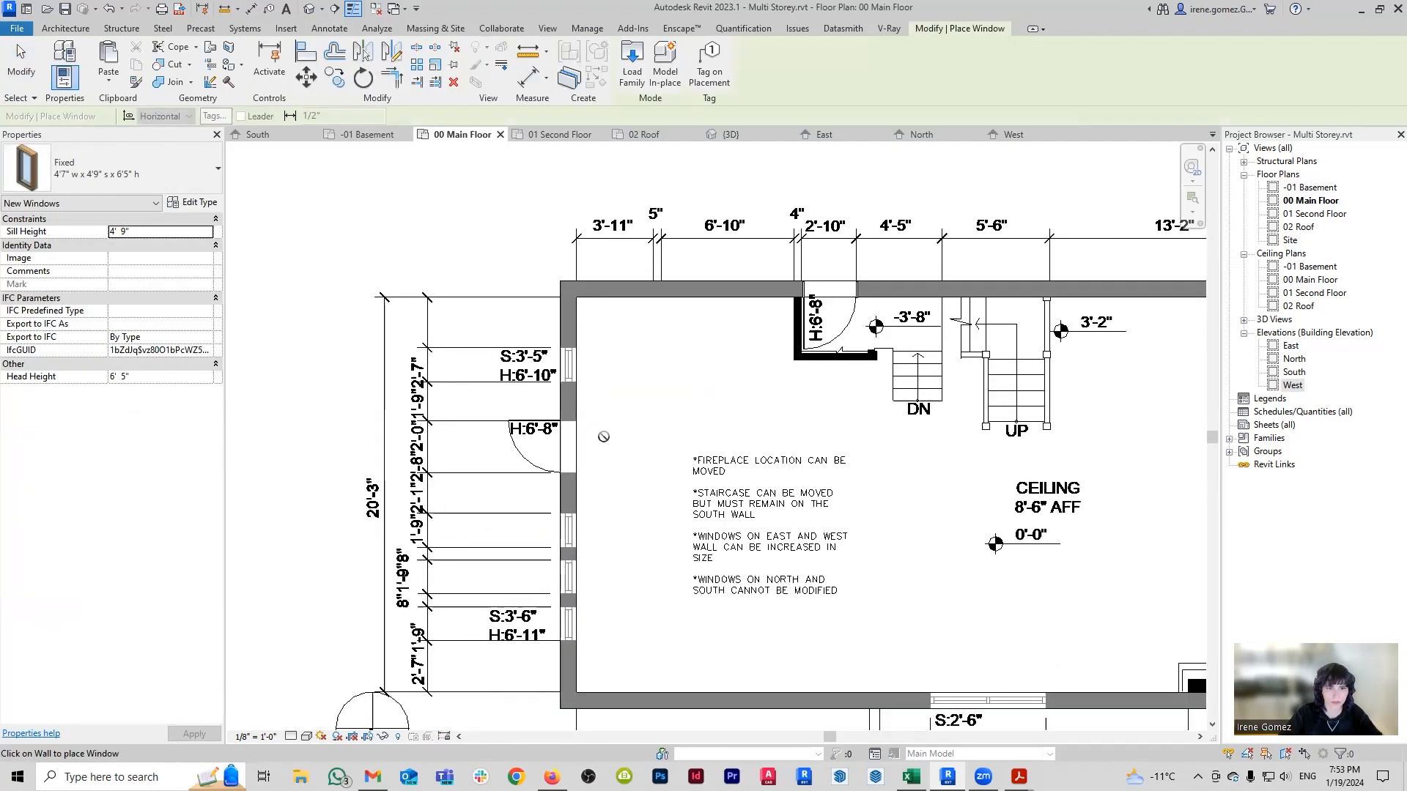
key("d")
key("i")
For window placement in the 00 Main Floor plan, duplicate the fixed window type as 1'9" w x 3'5" s x 6'10" h.
key("w")
key("n")
left_click(192, 202)
left_click(1132, 198)
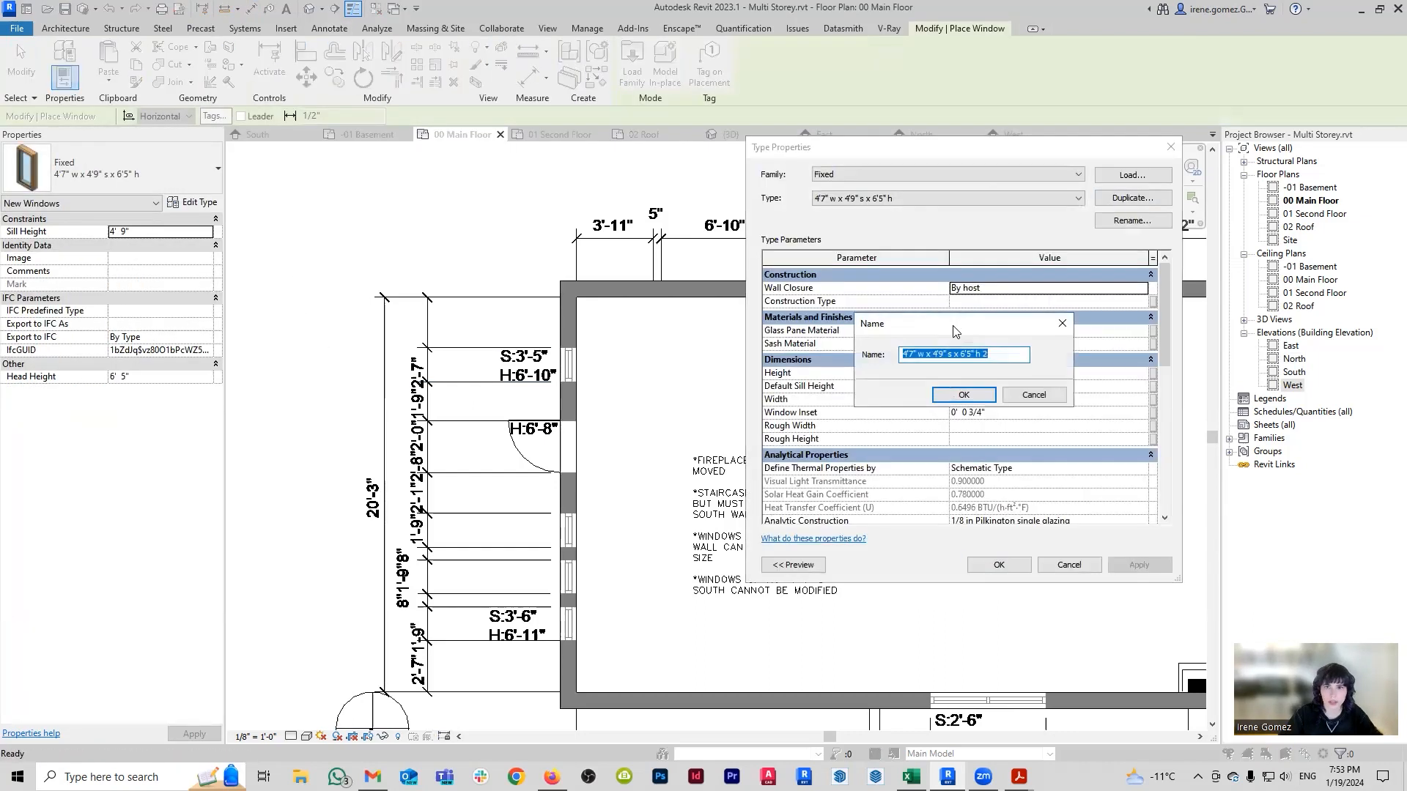
key("Home")
key("Delete")
key("Delete")
key("Delete")
type("1'9")
left_click_drag(948, 355, 967, 355)
type("1")
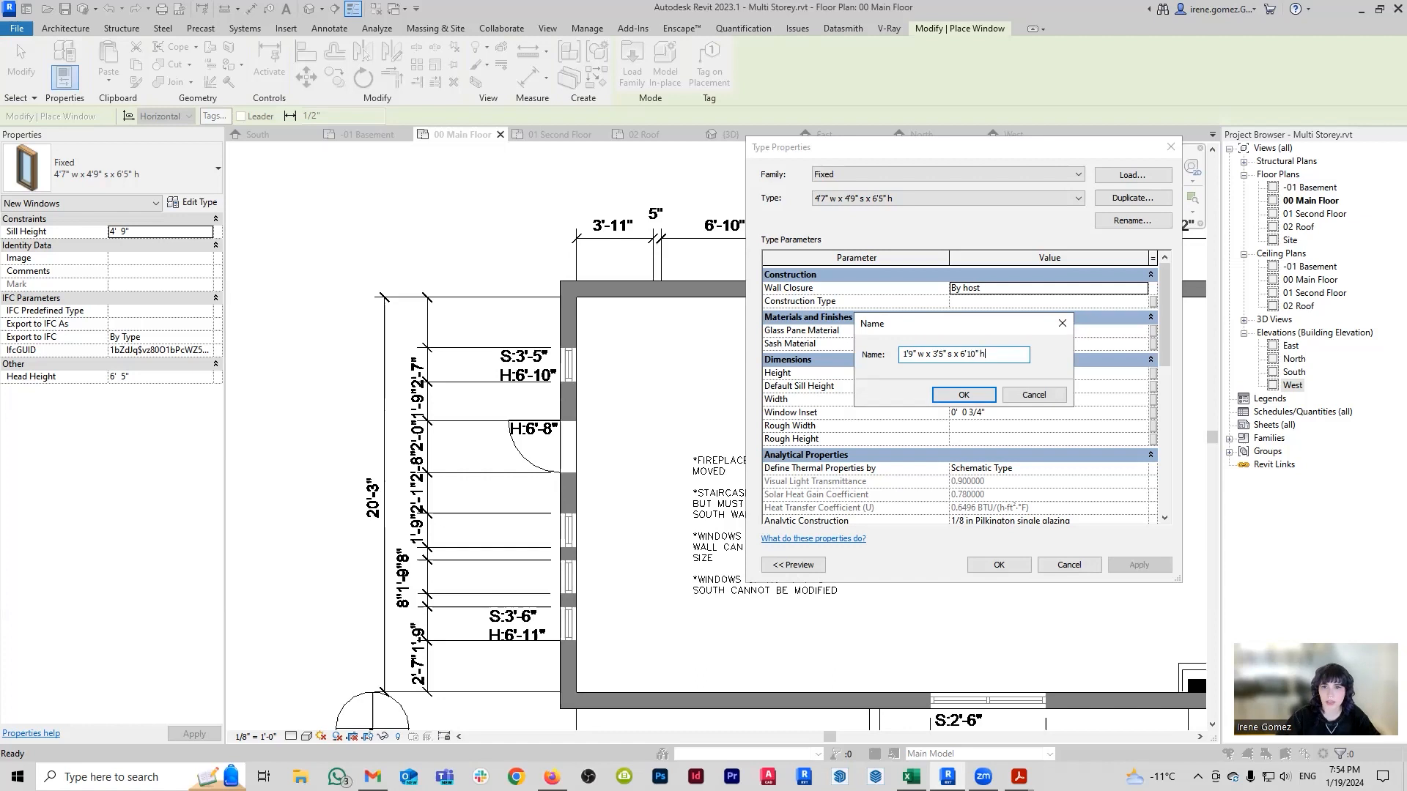
left_click(967, 394)
Set the new window type's height to 3'5" and its default sill height to 3'5".
left_click(1019, 373)
left_click(1010, 385)
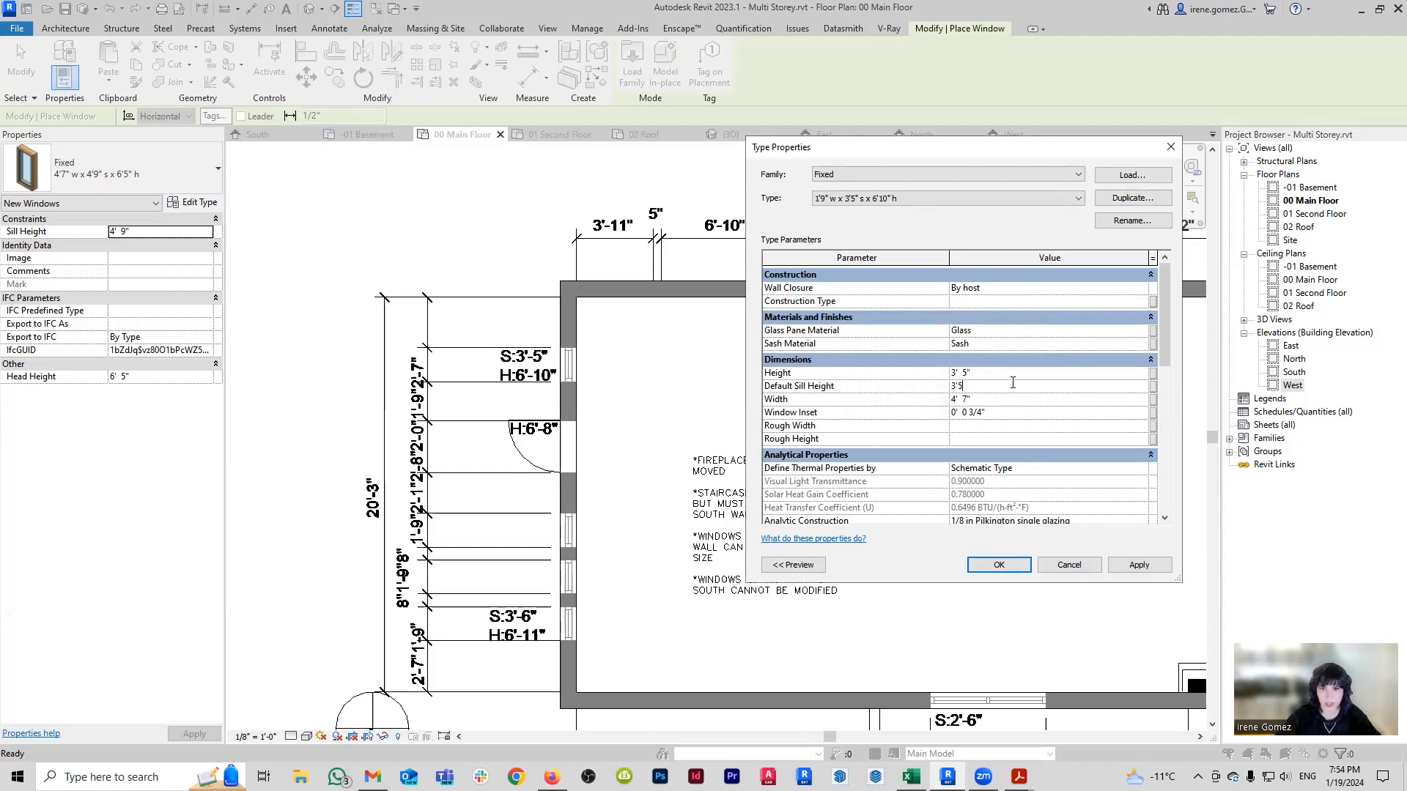
Set the new window type's default sill height to 3'5" and width to 1'9", and accept the type properties.
type("1")
left_click(1066, 419)
left_click(1139, 565)
left_click(999, 565)
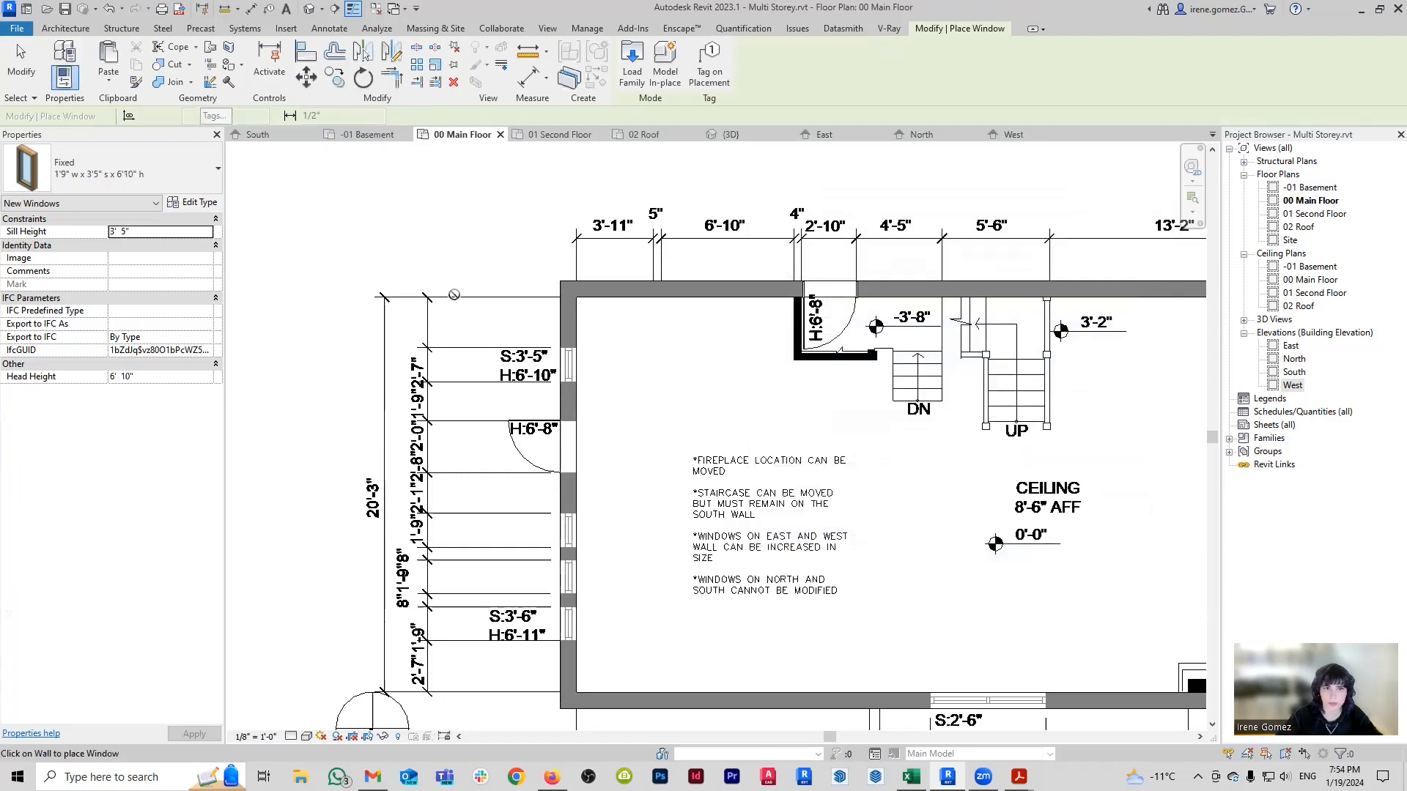
Place the new 1'9" window in the west wall at the S:3'-5" opening and align it with the CAD underlay.
scroll(559, 365, "up", 4)
left_click(575, 361)
key("a")
key("l")
scroll(602, 339, "up", 4)
scroll(601, 284, "down", 5)
middle_click_drag(582, 460, 628, 339)
Place windows of the same type with a 3'6" sill height at the S:3'-6" group of openings in the west wall.
key("w")
key("n")
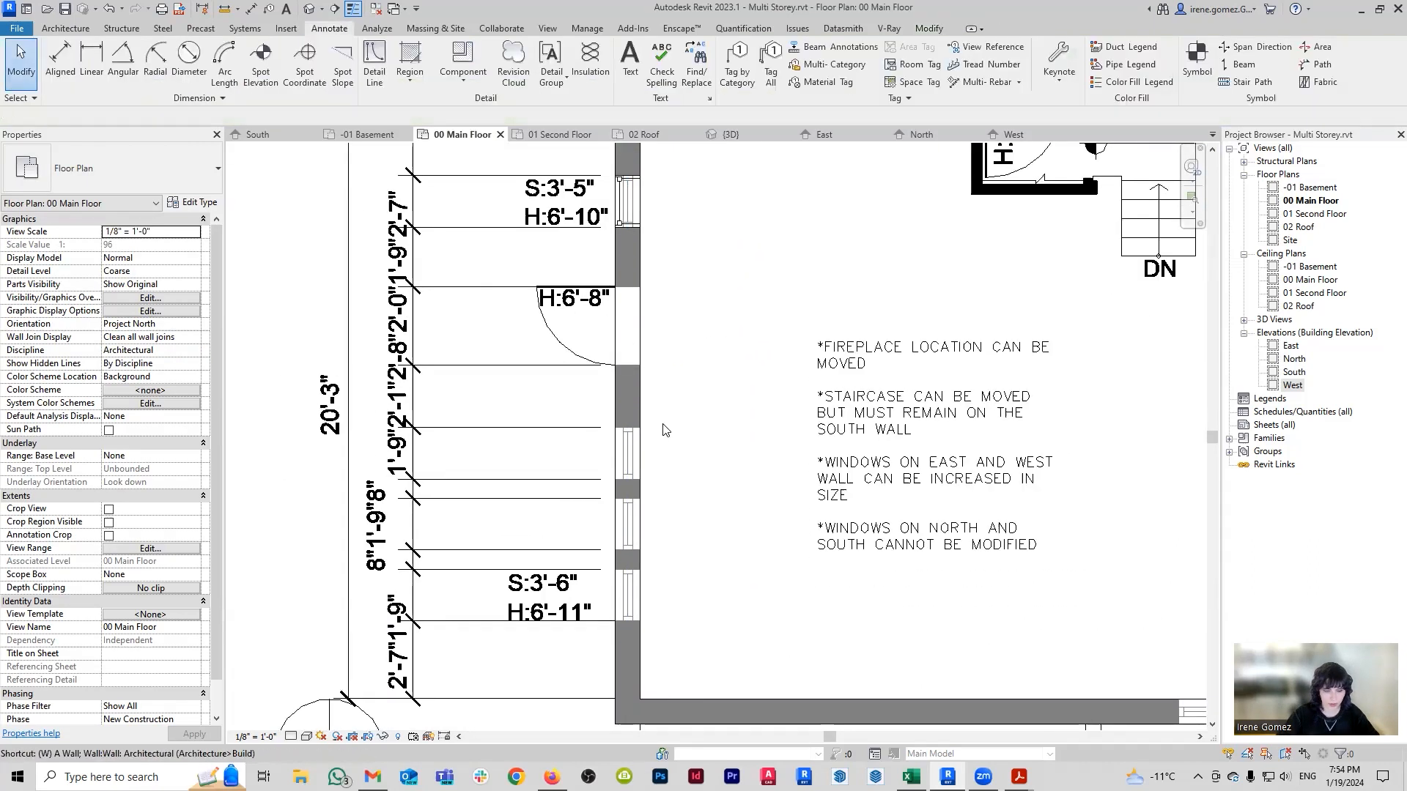
left_click(167, 233)
type("3 6")
scroll(614, 453, "up", 2)
left_click(614, 453)
Align the grouped west wall windows with the openings drawn in the CAD underlay.
key("a")
key("l")
scroll(665, 436, "up", 3)
middle_click_drag(665, 436, 659, 275)
scroll(645, 370, "up", 3)
left_click(639, 463)
scroll(642, 370, "down", 4)
scroll(636, 529, "up", 6)
left_click(636, 535)
scroll(650, 469, "down", 8)
key("Escape")
key("Escape")
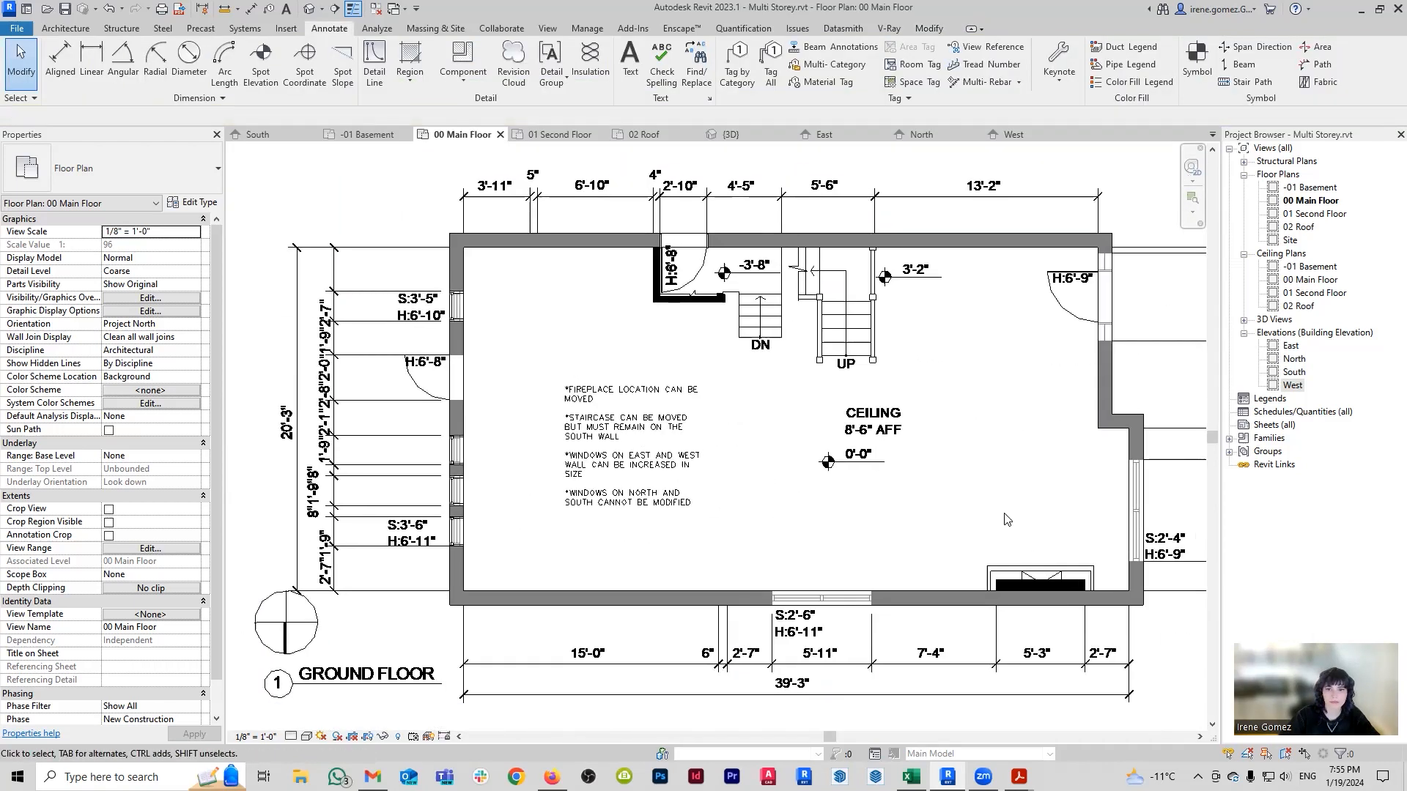
Delete the 3'-5" dimension and the horizontal helper lines at the window heads and sills in the West elevation.
middle_click_drag(973, 519, 919, 521)
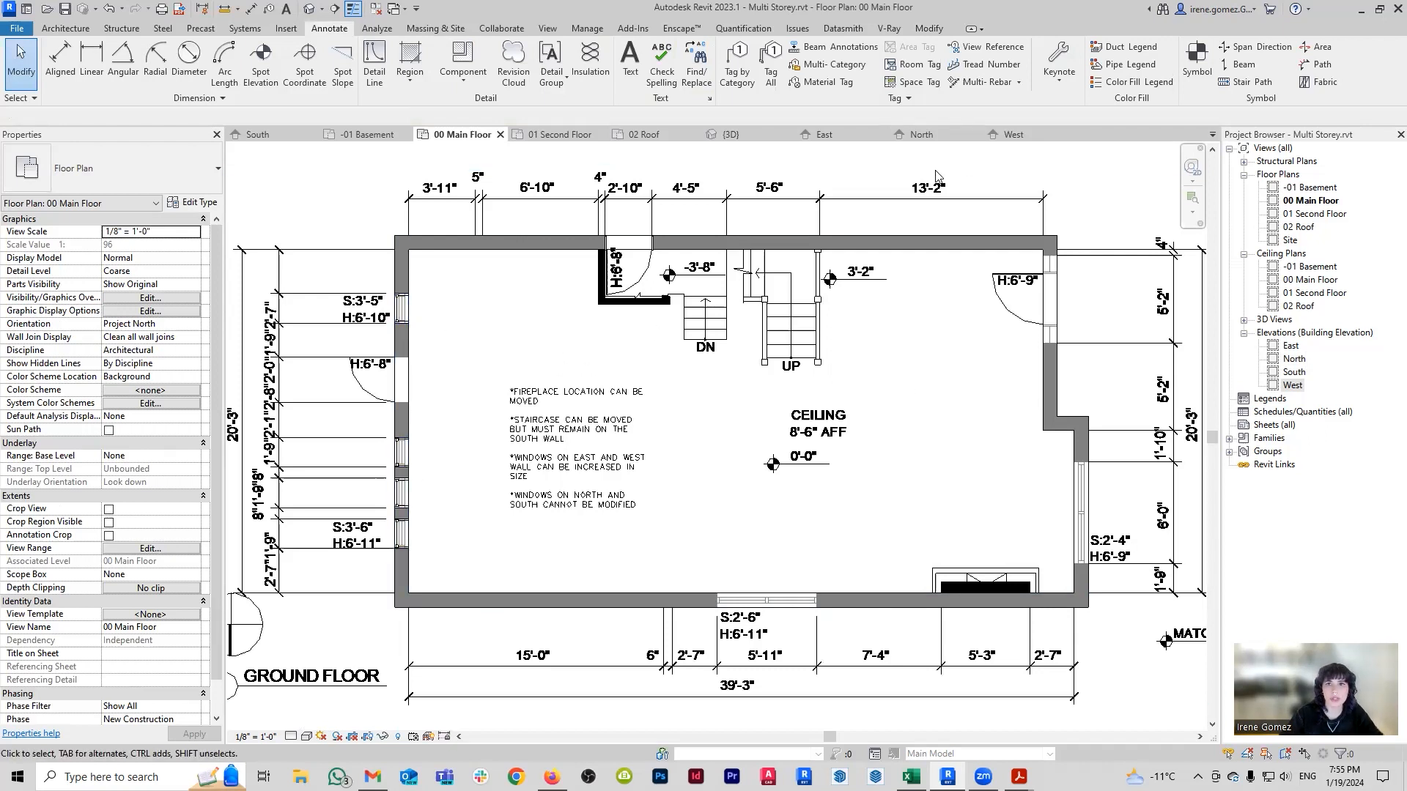
left_click(1001, 138)
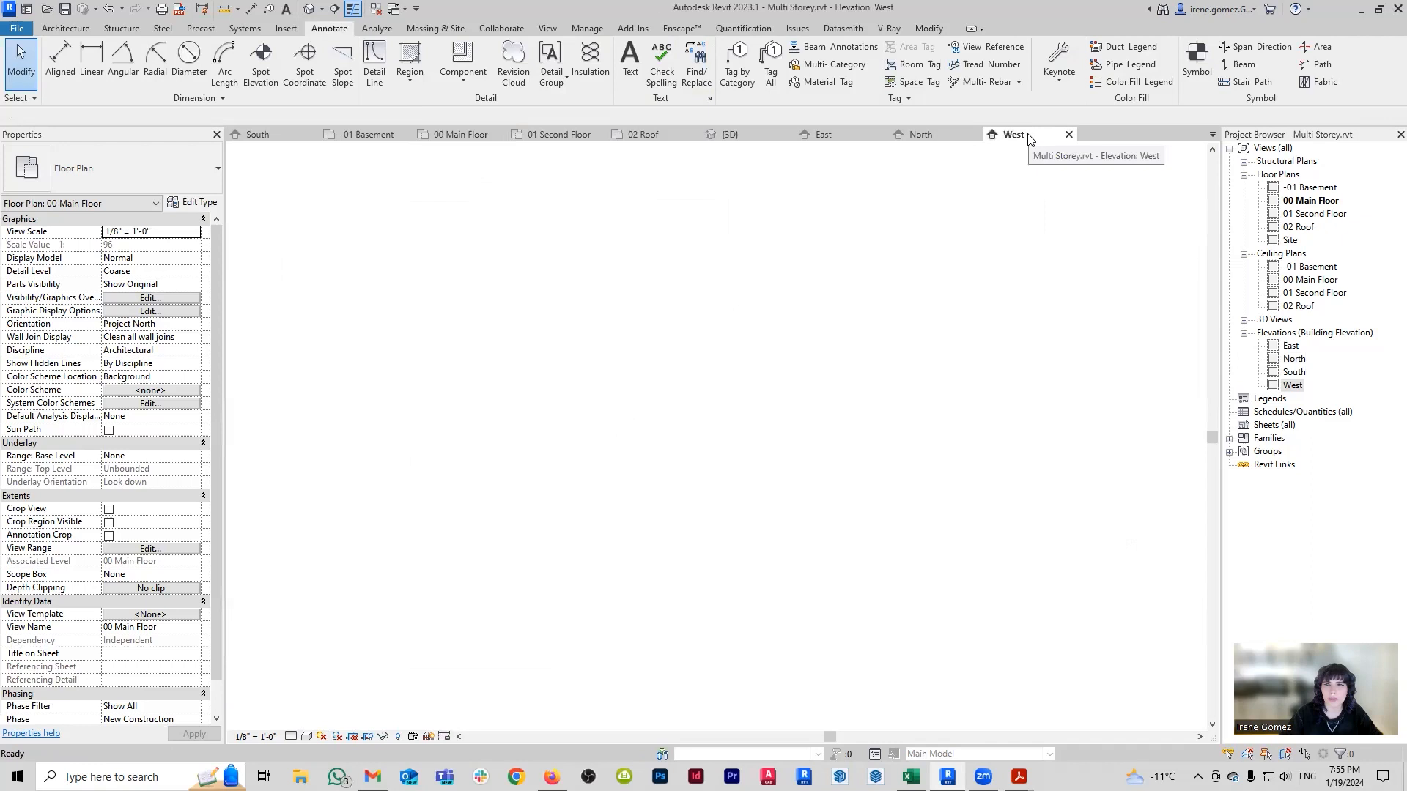
scroll(564, 435, "up", 2)
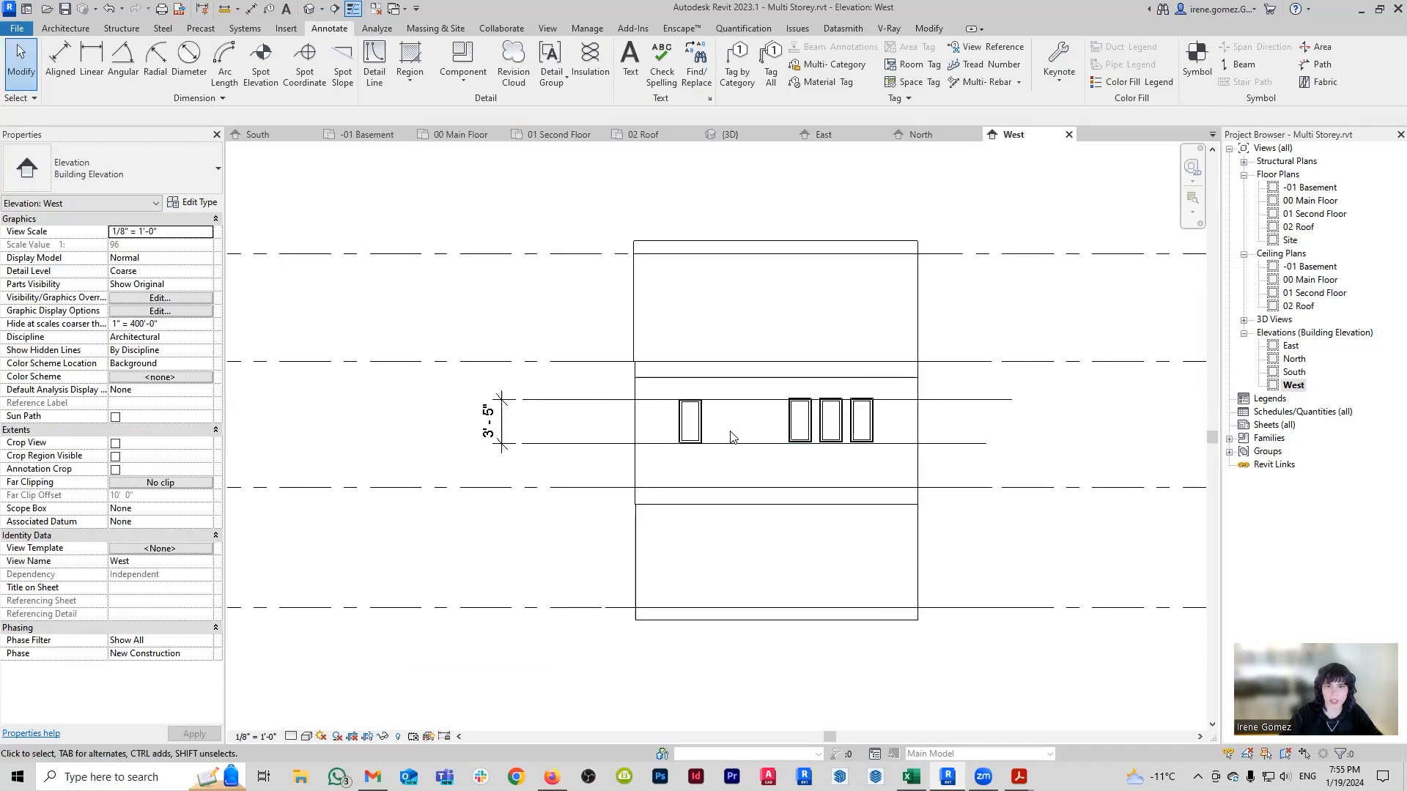
scroll(726, 463, "up", 3)
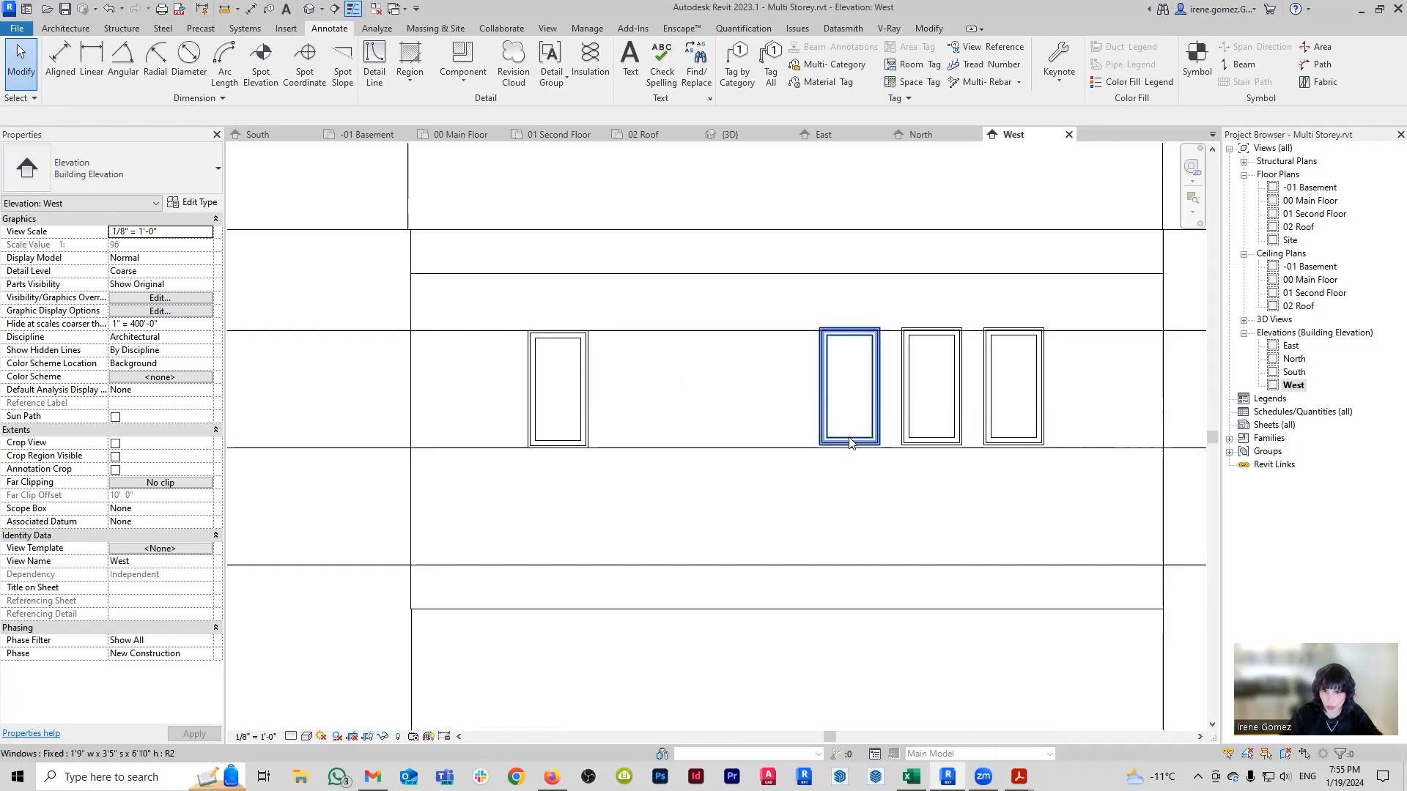
scroll(862, 428, "down", 3)
scroll(498, 471, "down", 3)
left_click_drag(456, 474, 350, 387)
scroll(352, 399, "down", 1)
scroll(447, 431, "up", 1)
key("Delete")
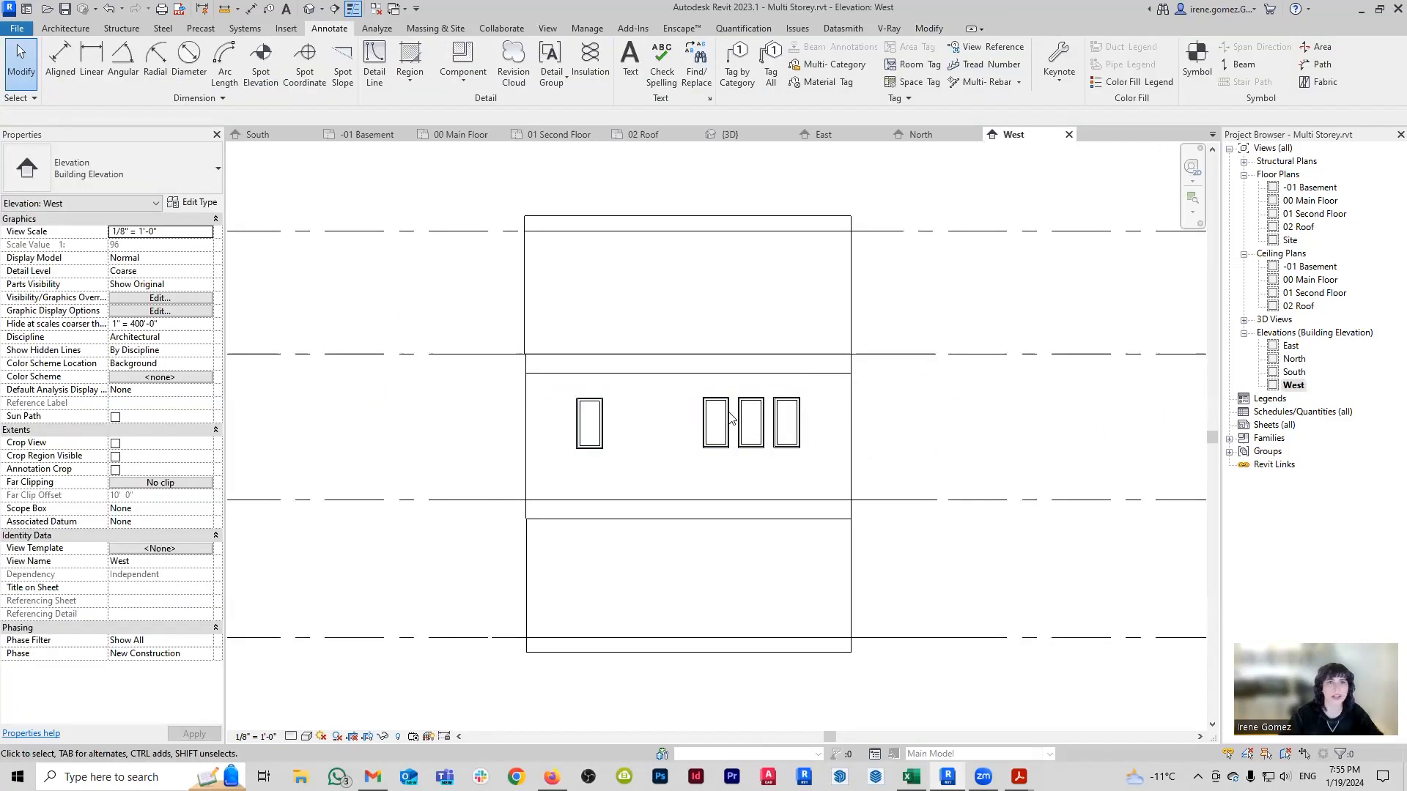
Examine the entry door beside the down stair in the main floor plan and how its wall appears in 3D.
left_click(462, 134)
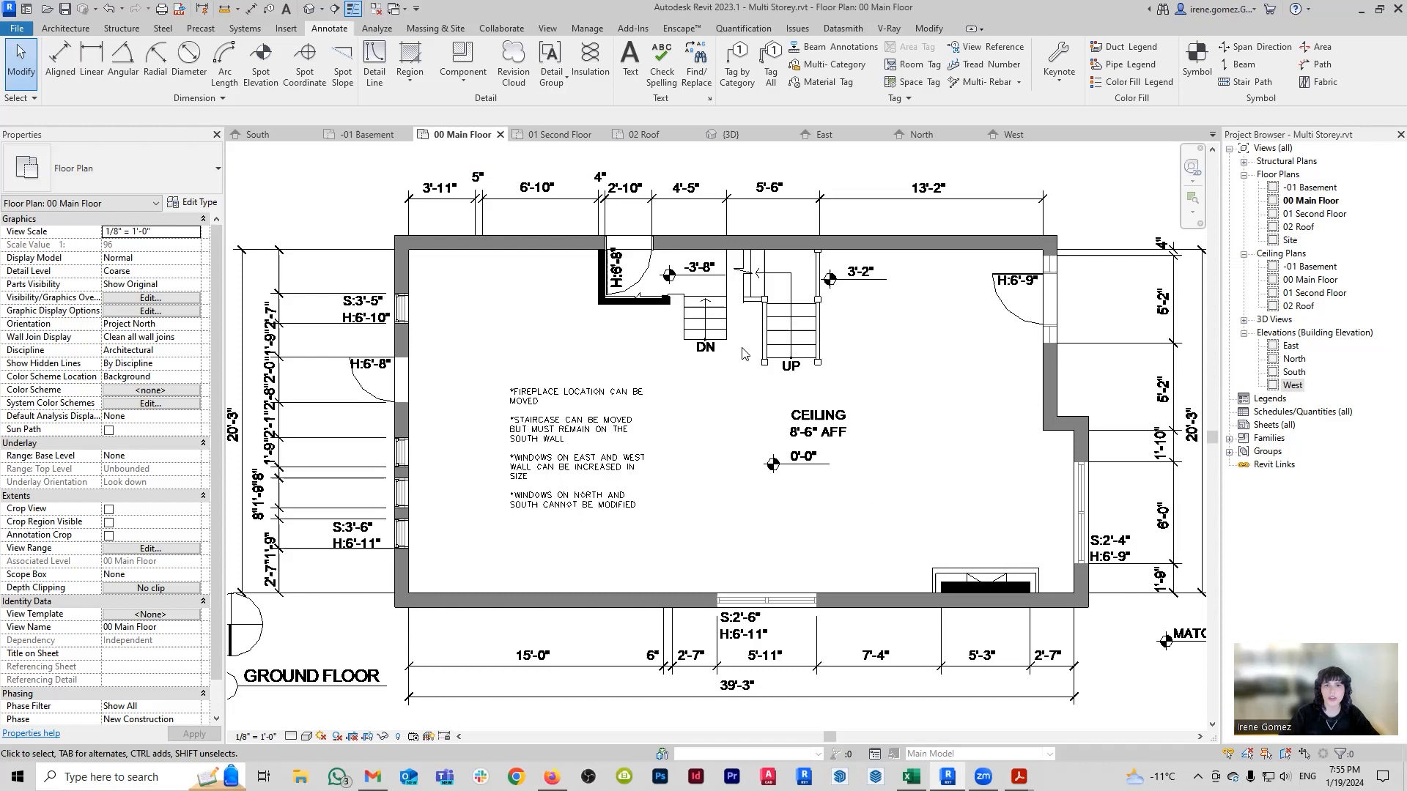
scroll(644, 244, "up", 4)
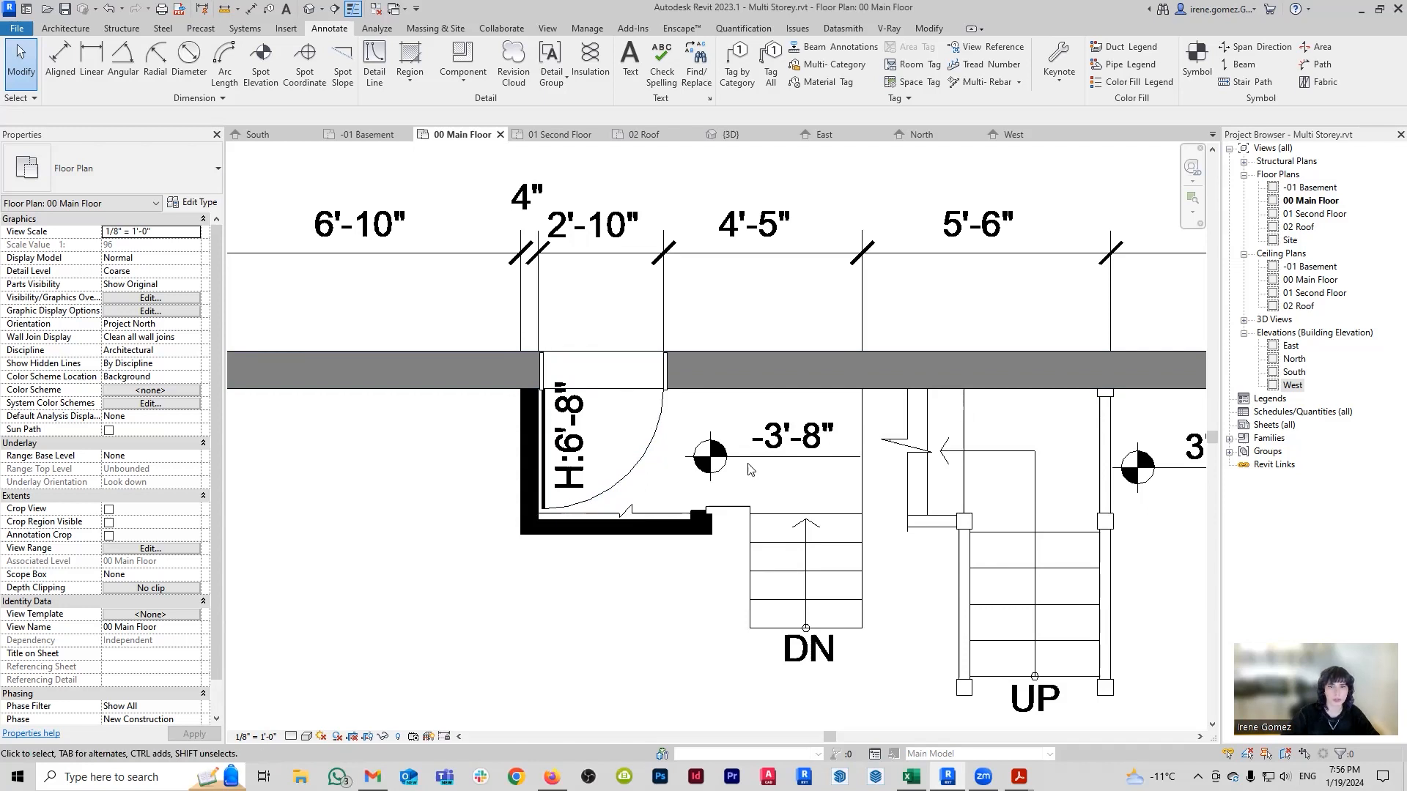
scroll(675, 418, "down", 6)
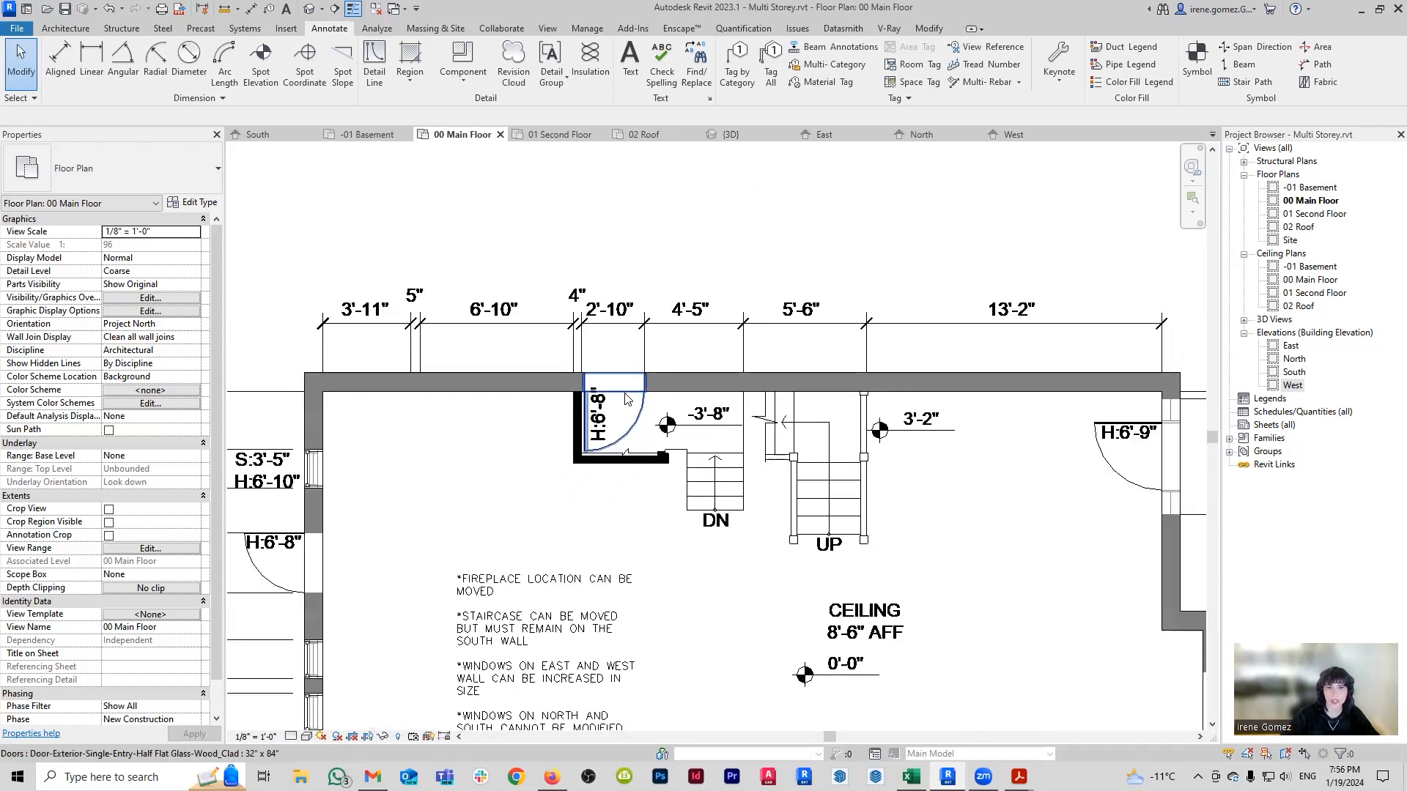
scroll(670, 454, "up", 3)
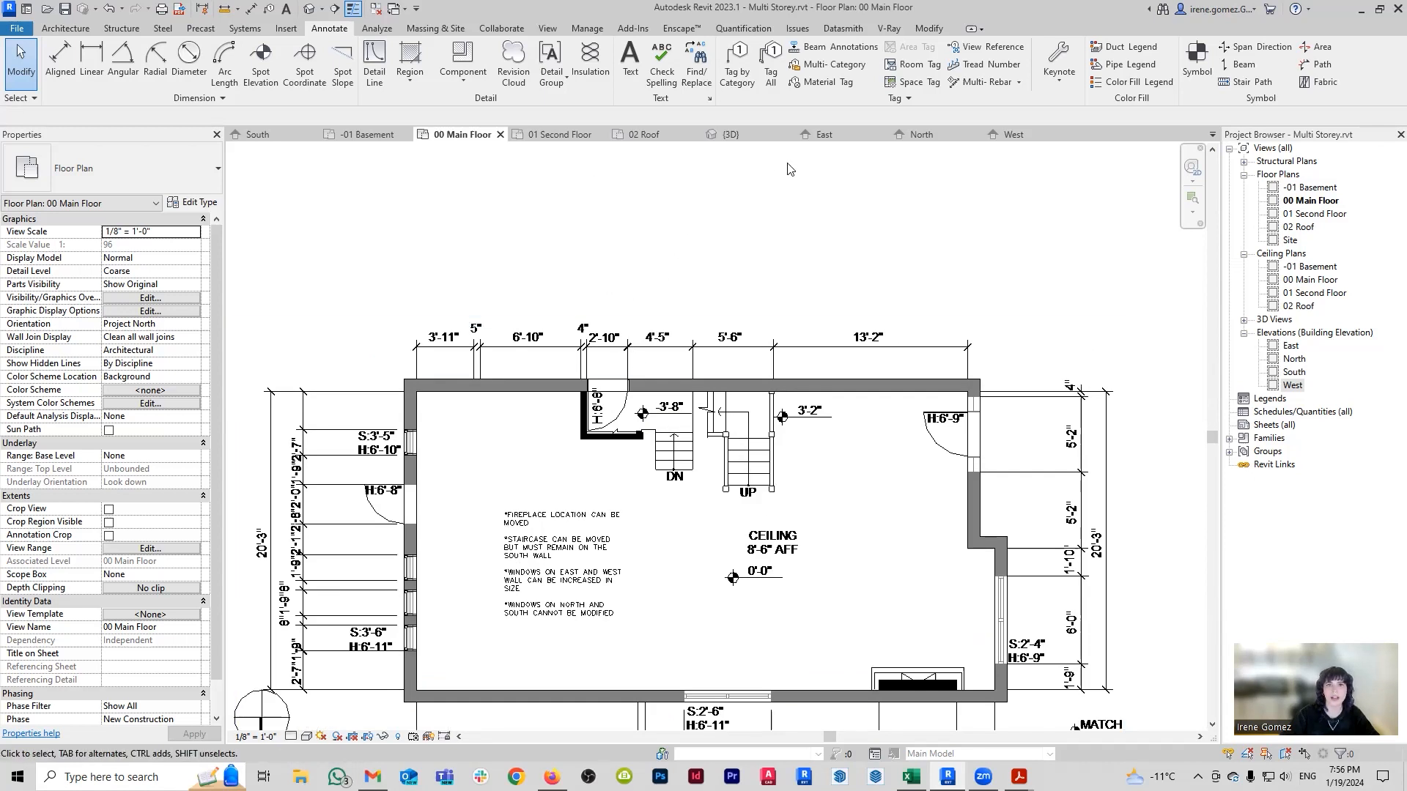
left_click(760, 137)
middle_click_drag(1026, 477, 710, 496, "shift")
middle_click_drag(971, 490, 942, 471)
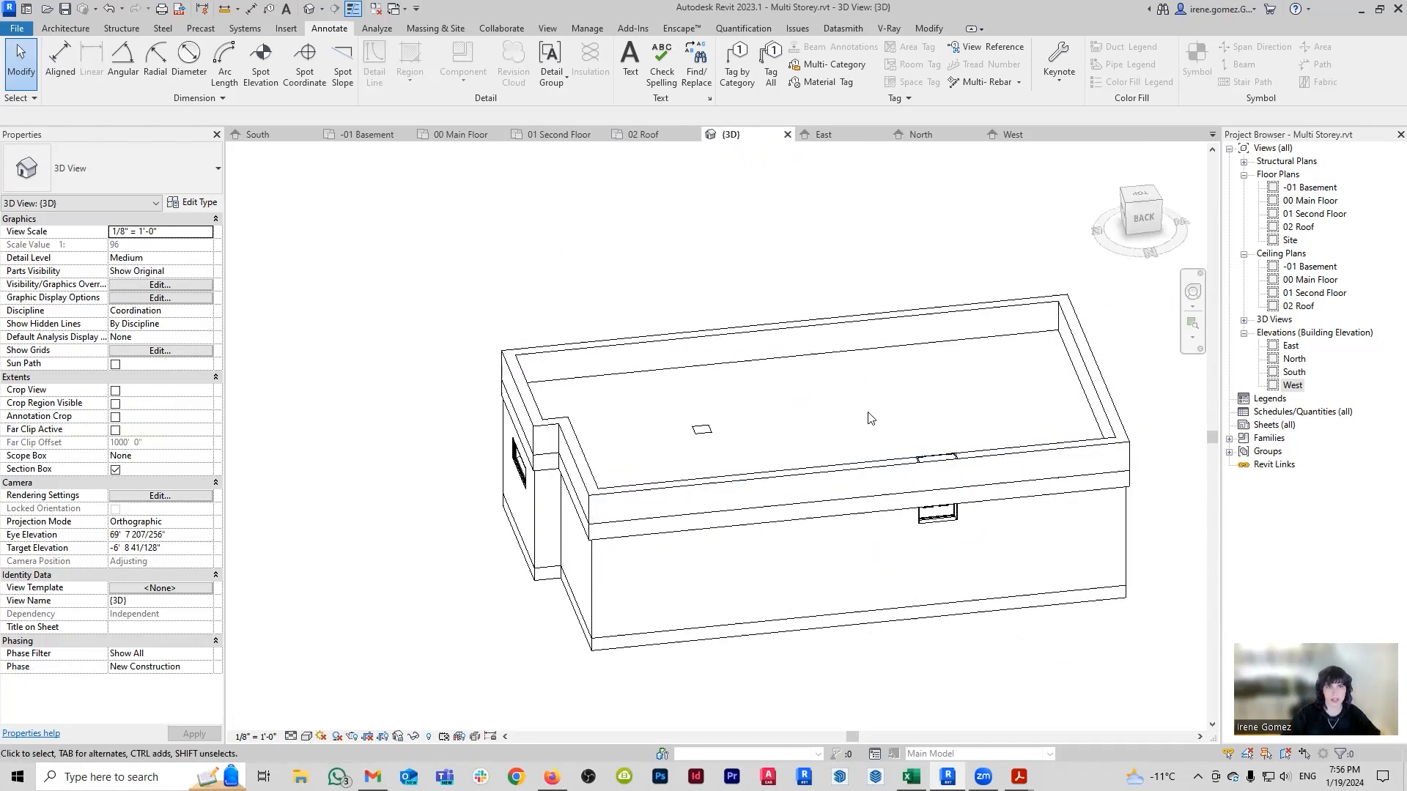
Hide the imported MAIN.dwg in the 00 Main Floor plan through the view's visibility overrides.
left_click(461, 135)
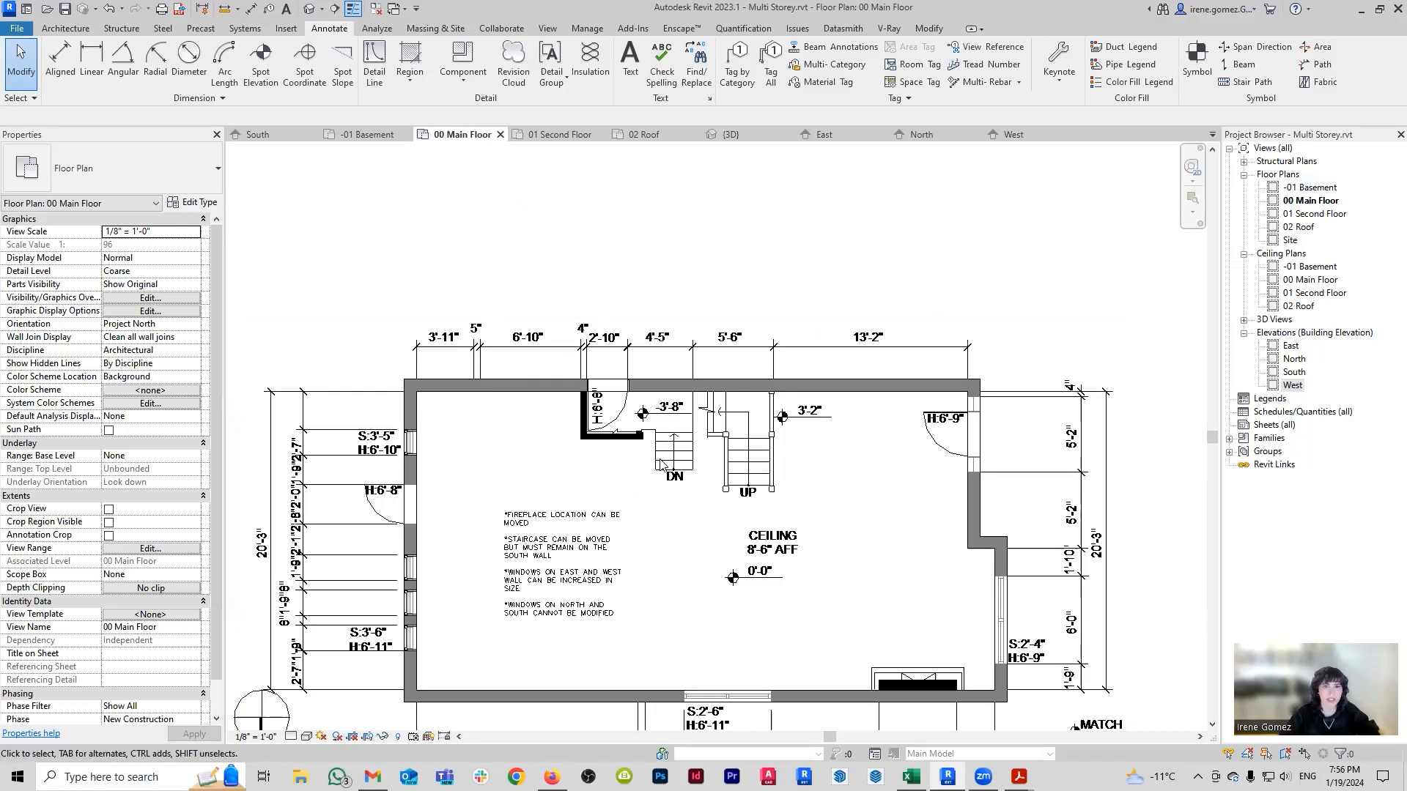
key("v")
key("g")
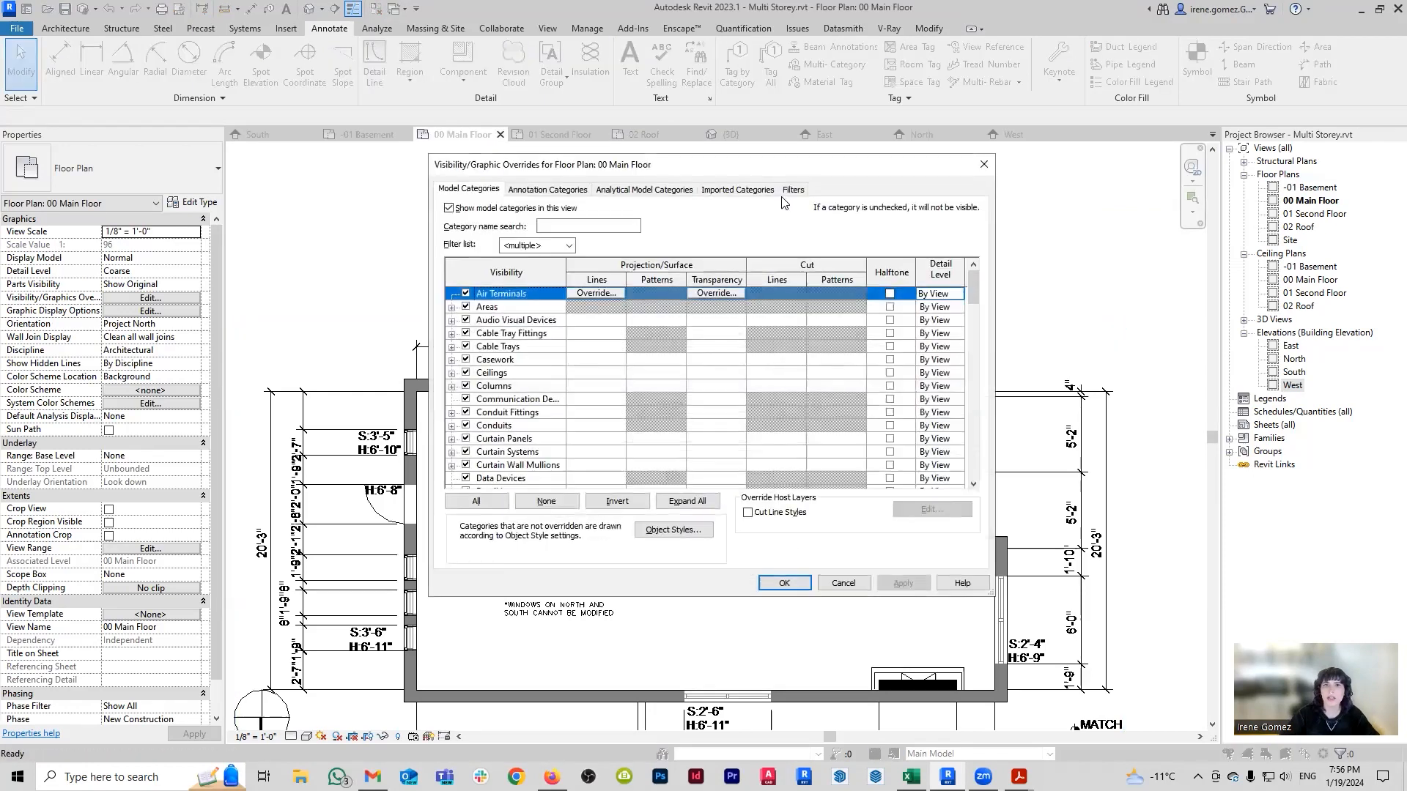
left_click(740, 191)
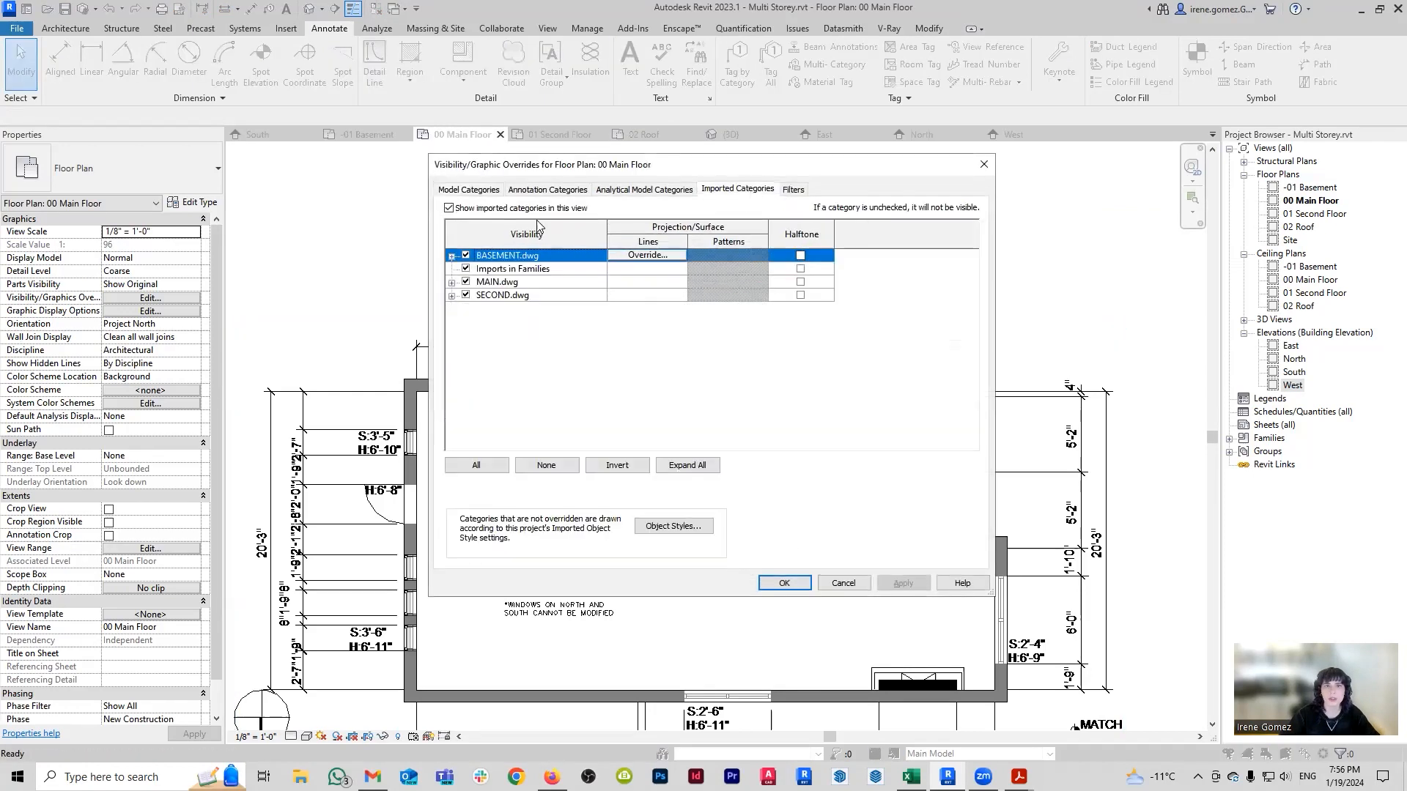
left_click(466, 282)
left_click(903, 583)
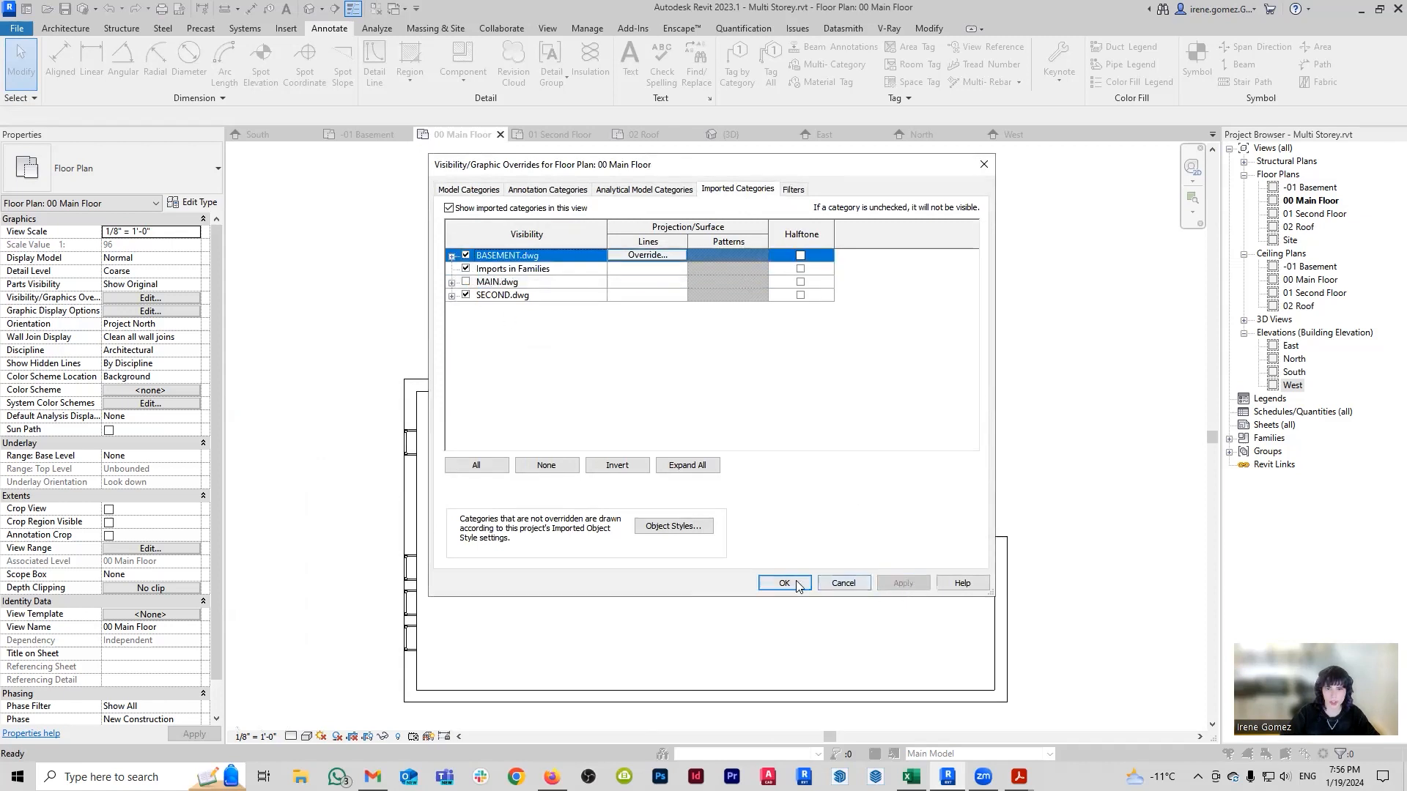
left_click(798, 587)
Cut a rectangular wall opening in the main floor wall just beside the entry door.
scroll(616, 409, "up", 5)
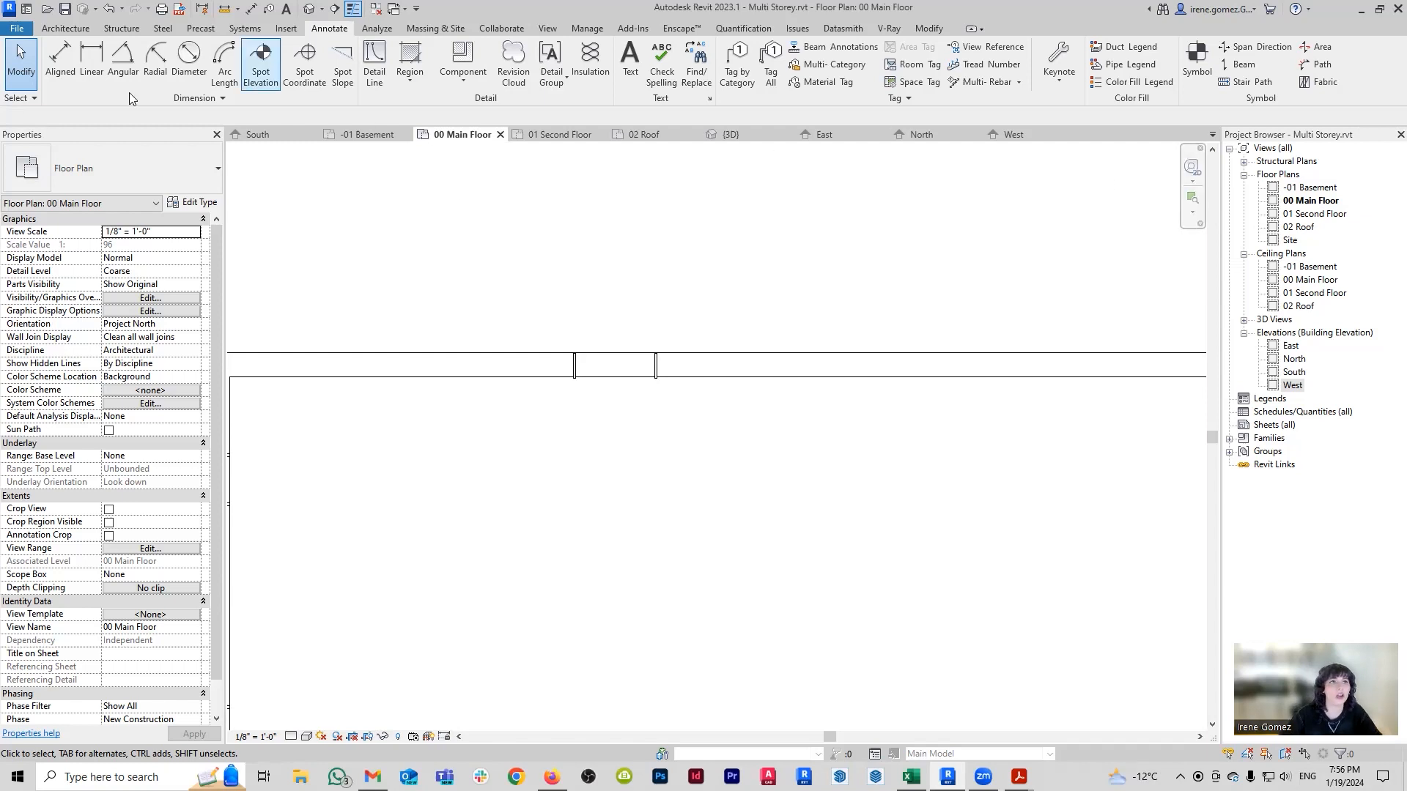
left_click(65, 28)
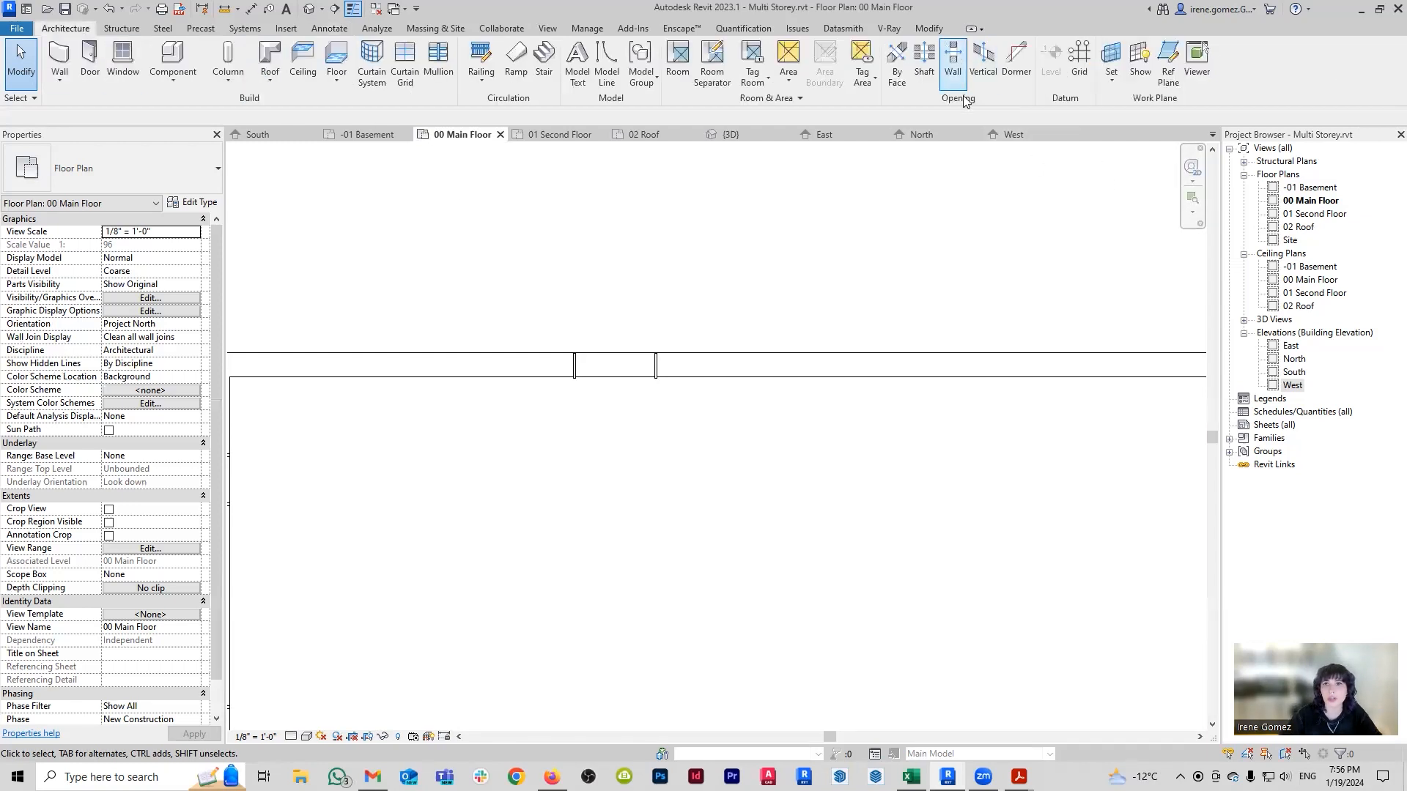
left_click(953, 69)
scroll(608, 376, "up", 1)
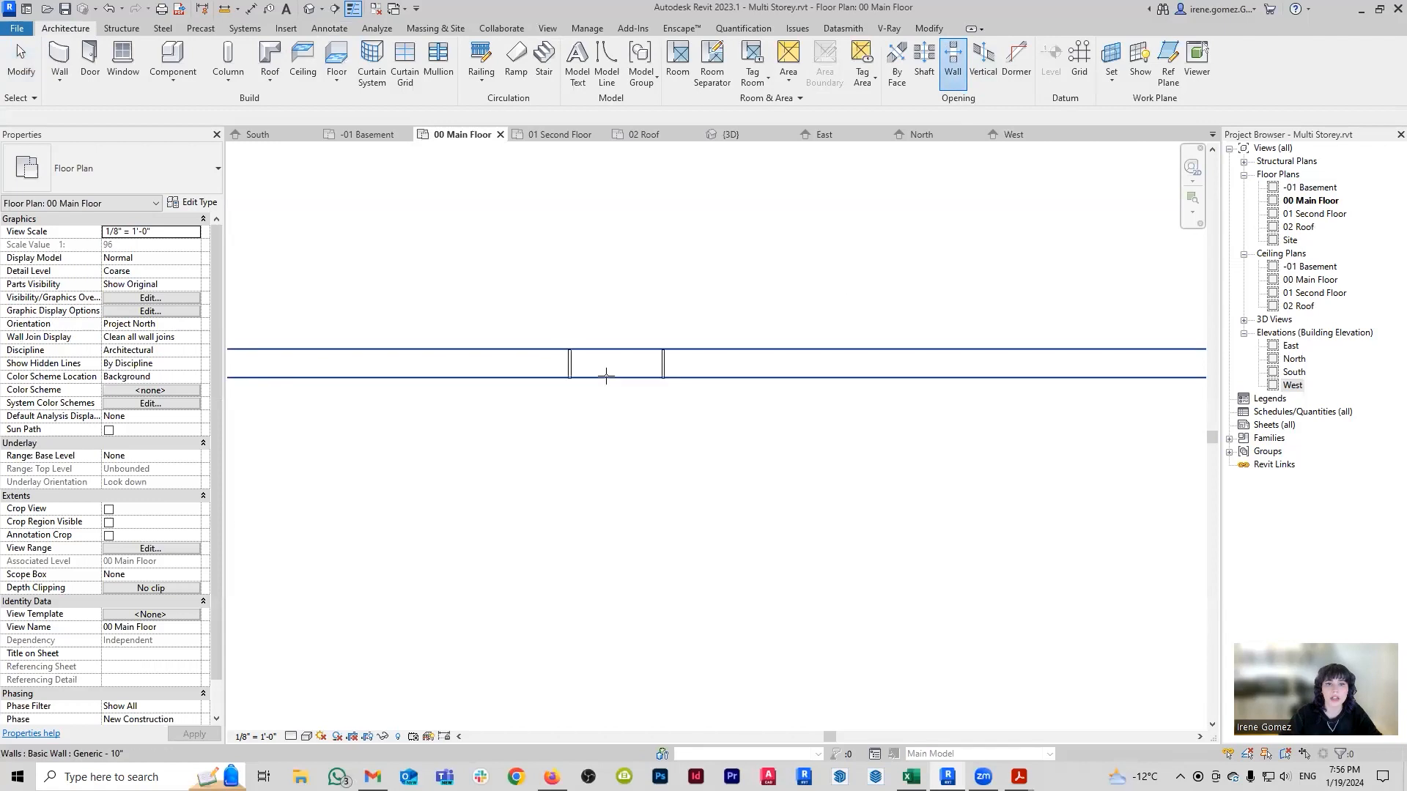
left_click(550, 364)
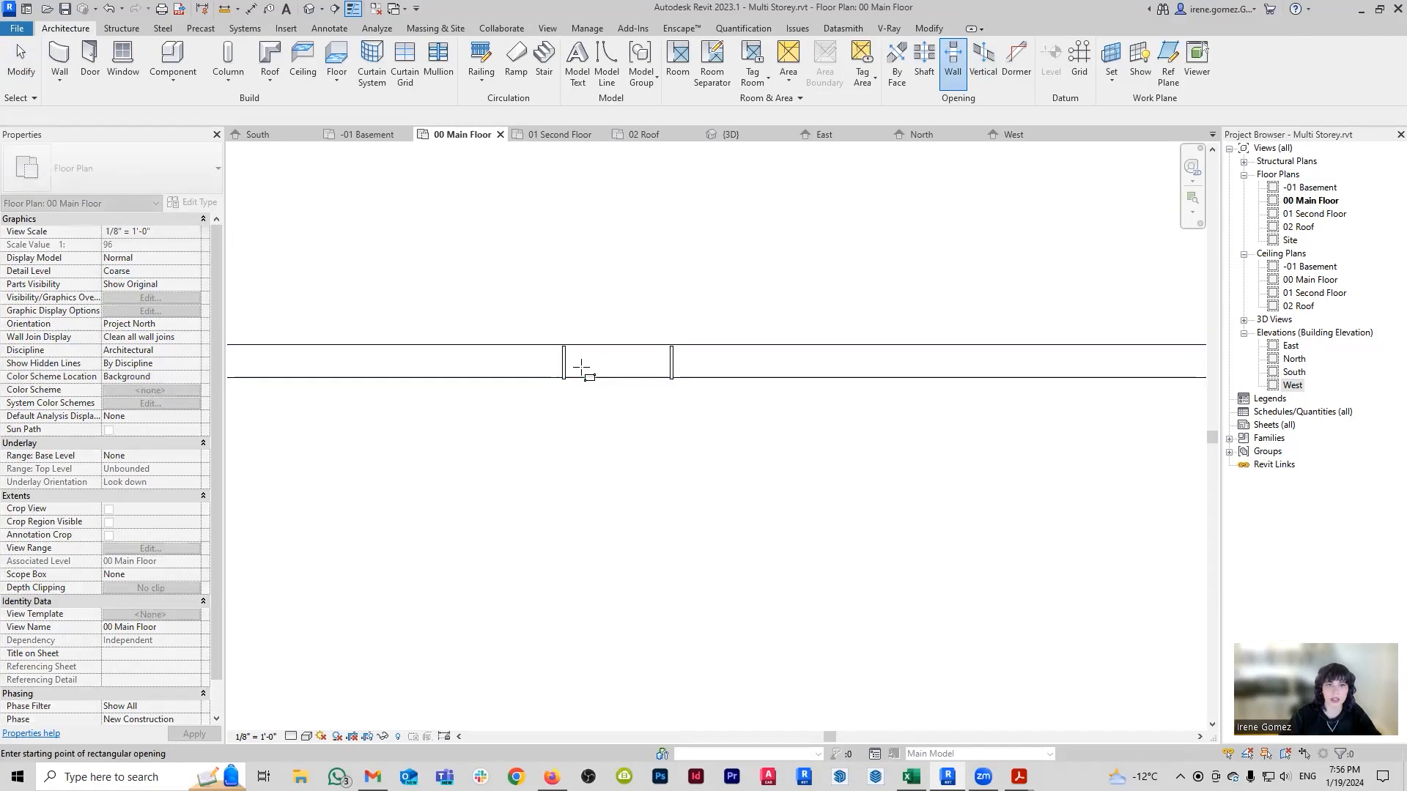
left_click(683, 364)
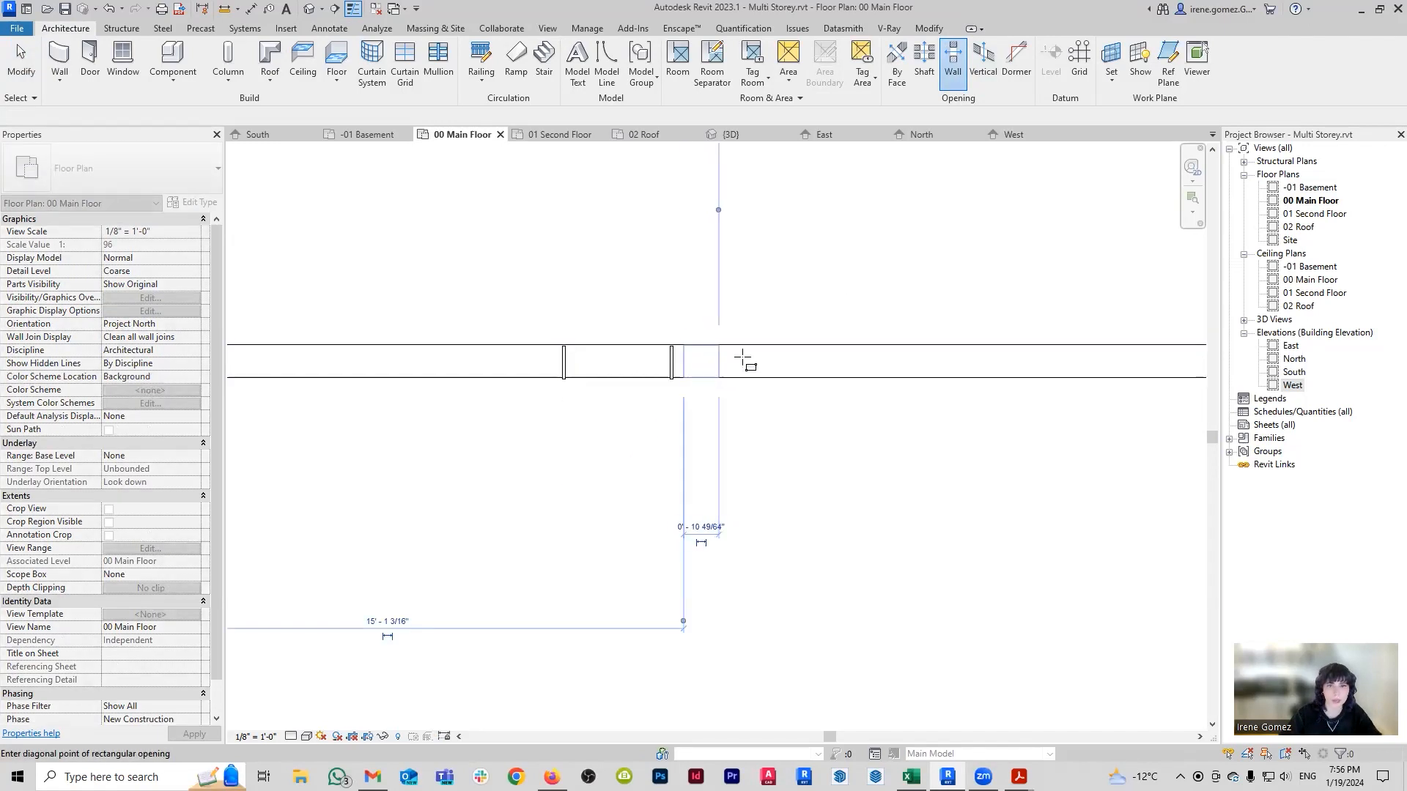
left_click(765, 395)
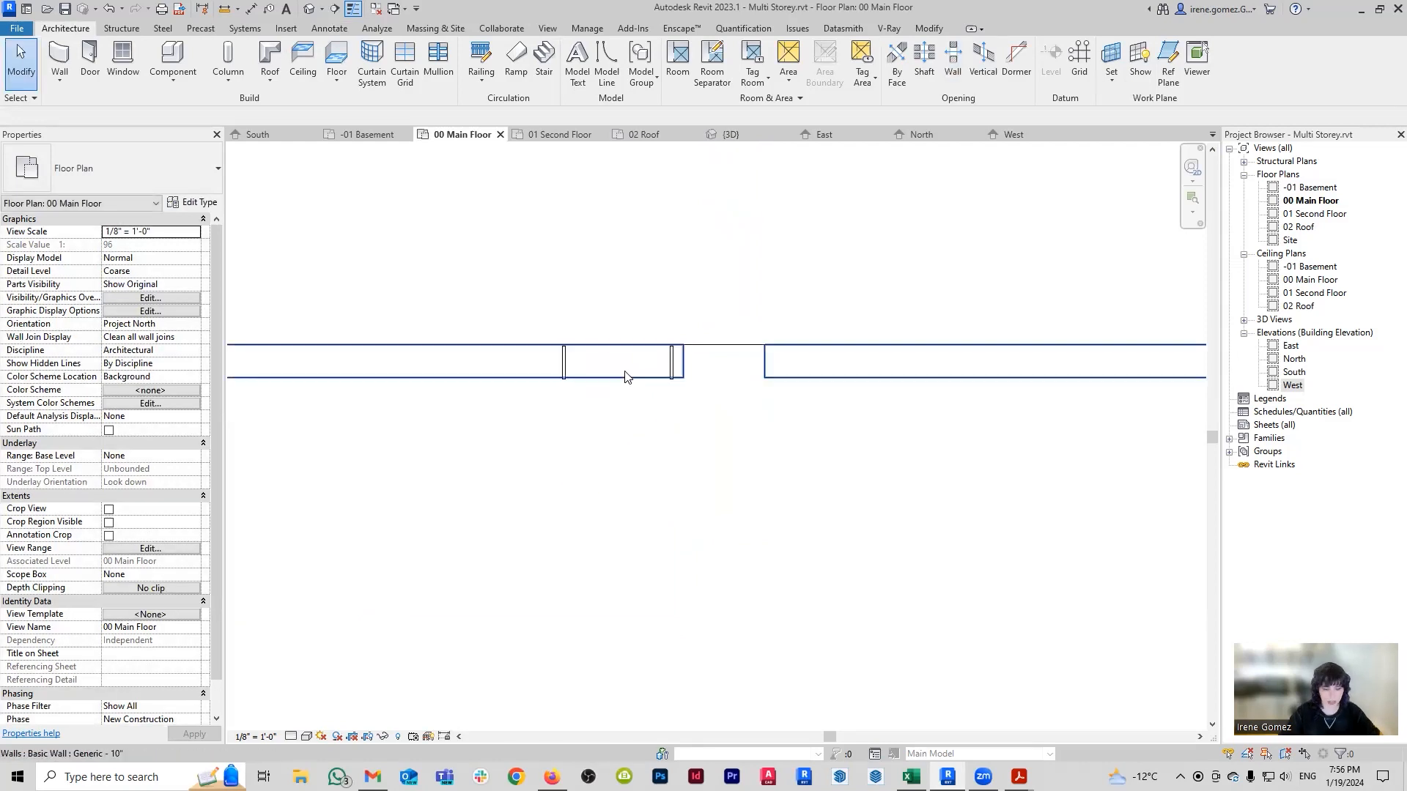
Align both sides of the wall opening with the entry door's jambs in the main floor plan.
scroll(564, 362, "up", 1)
key("a")
key("l")
scroll(562, 361, "up", 1)
left_click(562, 370)
left_click(725, 368)
left_click(712, 372)
left_click(832, 370)
key("Escape")
key("Escape")
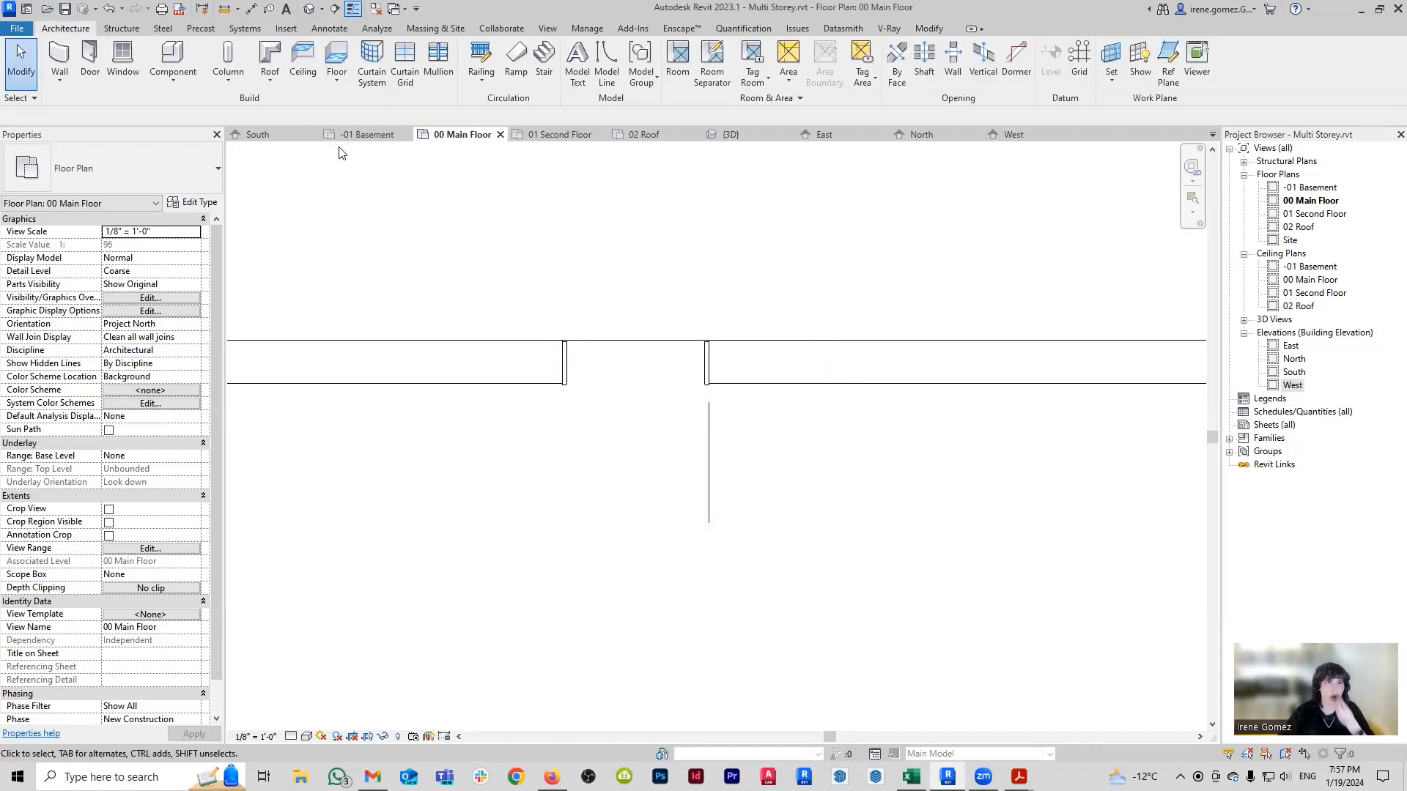
Raise the top of the 3D view's section box to expose the full main floor walls around the door.
left_click(731, 134)
mouse_move(993, 508)
middle_mouse_down("shift")
mouse_move(1081, 431)
mouse_move(1080, 447)
mouse_move(995, 486)
middle_mouse_up("shift")
scroll(591, 445, "down", 5)
middle_click_drag(590, 445, 593, 425)
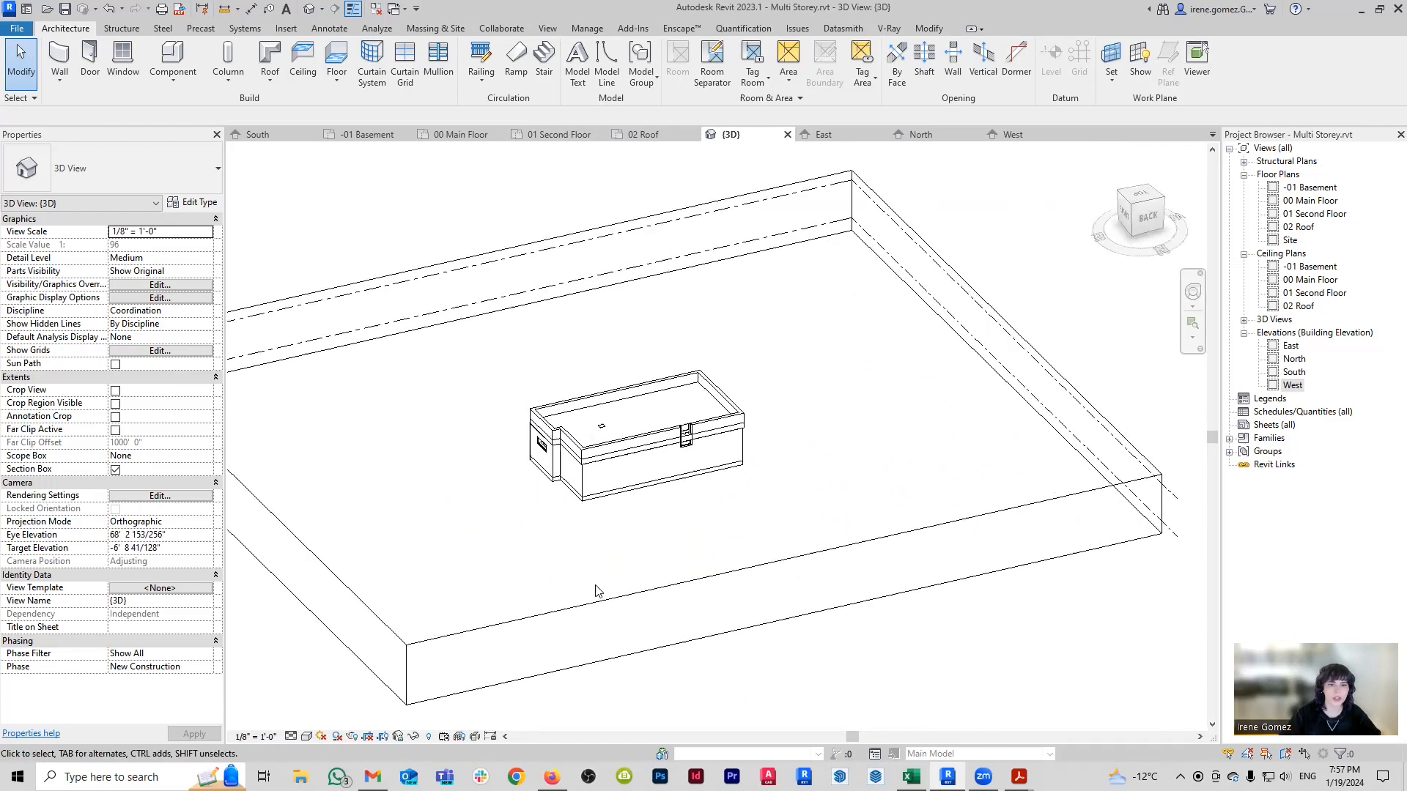
left_click(597, 601)
scroll(634, 416, "up", 8)
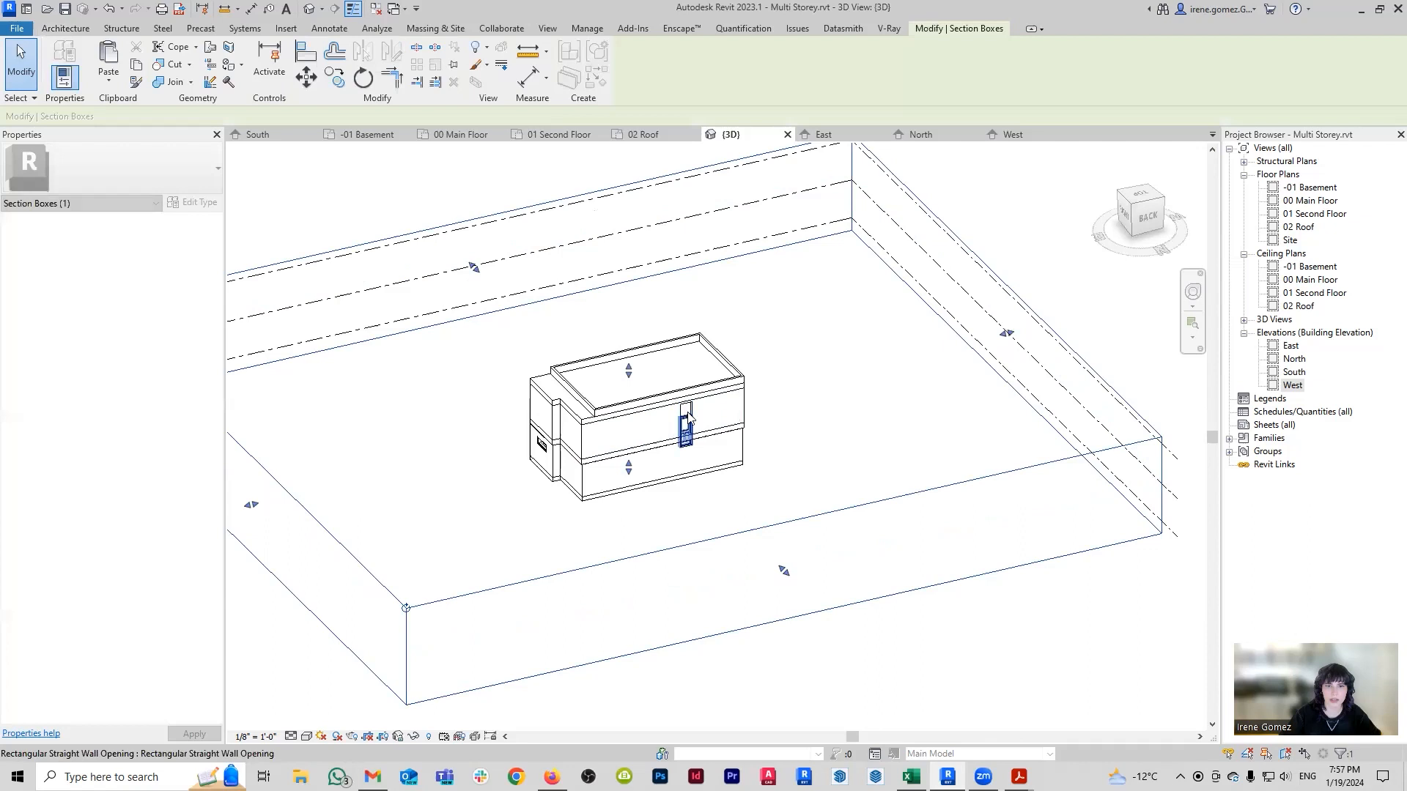
Align the top of the wall opening with the head of the entry door in the 3D view.
scroll(638, 376, "up", 2)
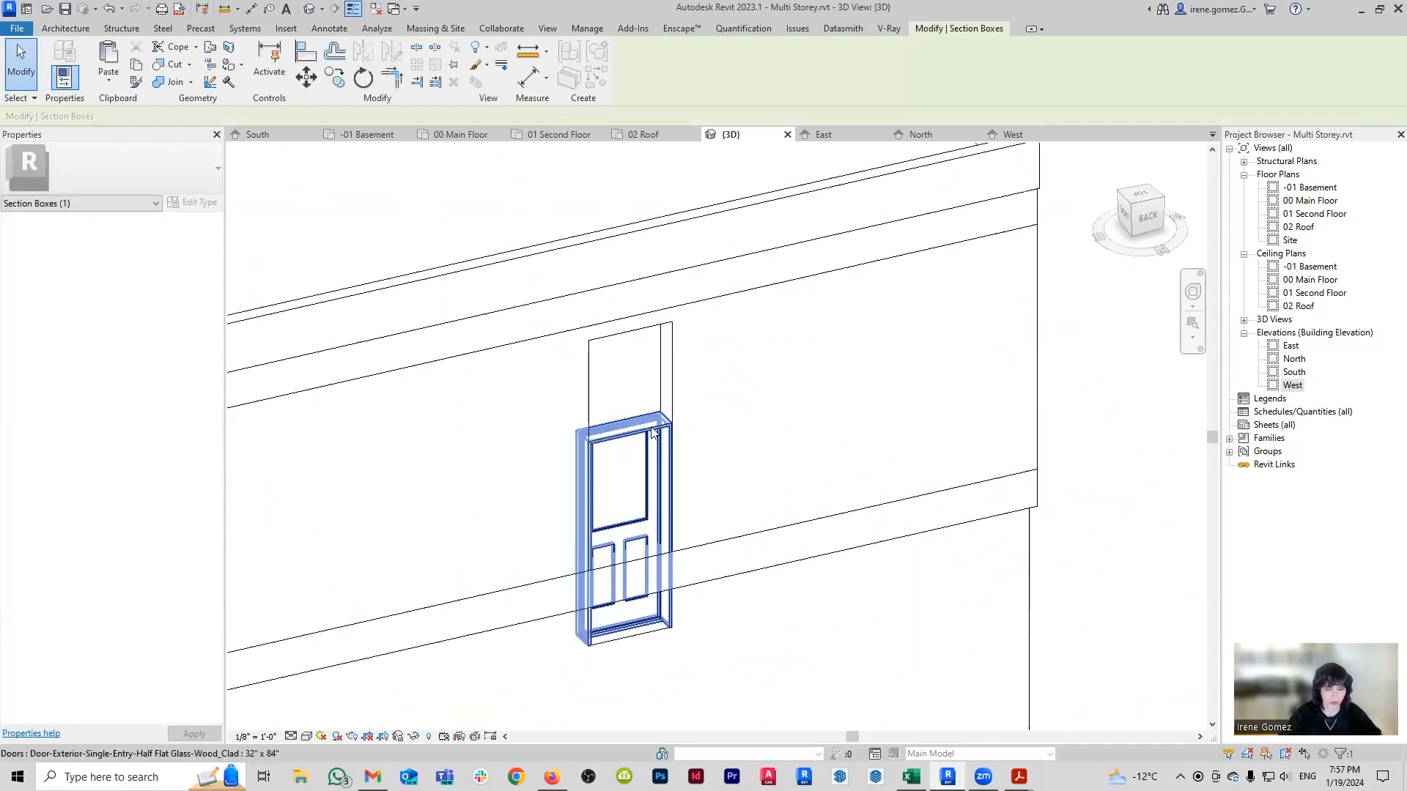
scroll(652, 433, "up", 1)
key("a")
key("l")
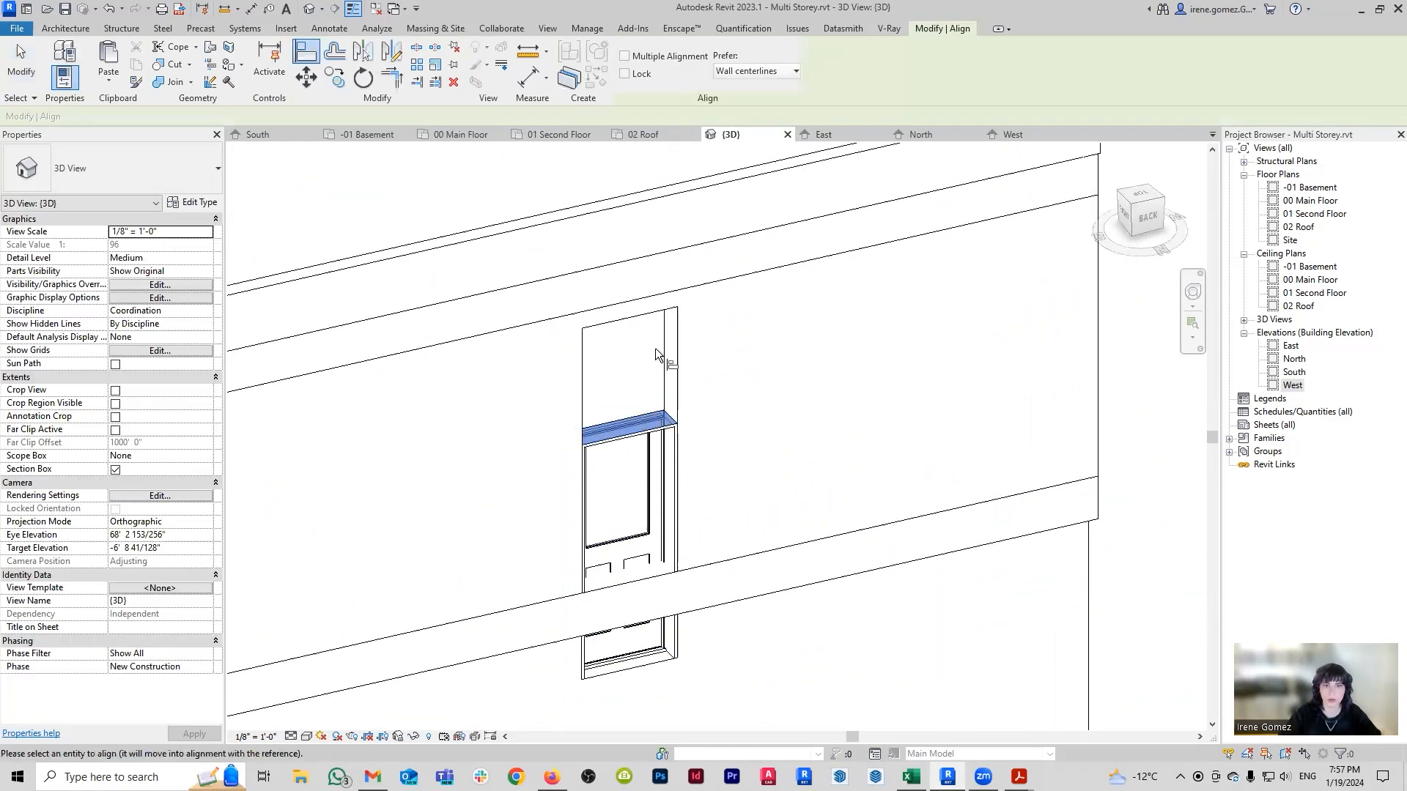
scroll(664, 440, "down", 2)
key("Escape")
scroll(742, 420, "down", 1)
scroll(678, 454, "down", 2)
scroll(680, 462, "up", 3)
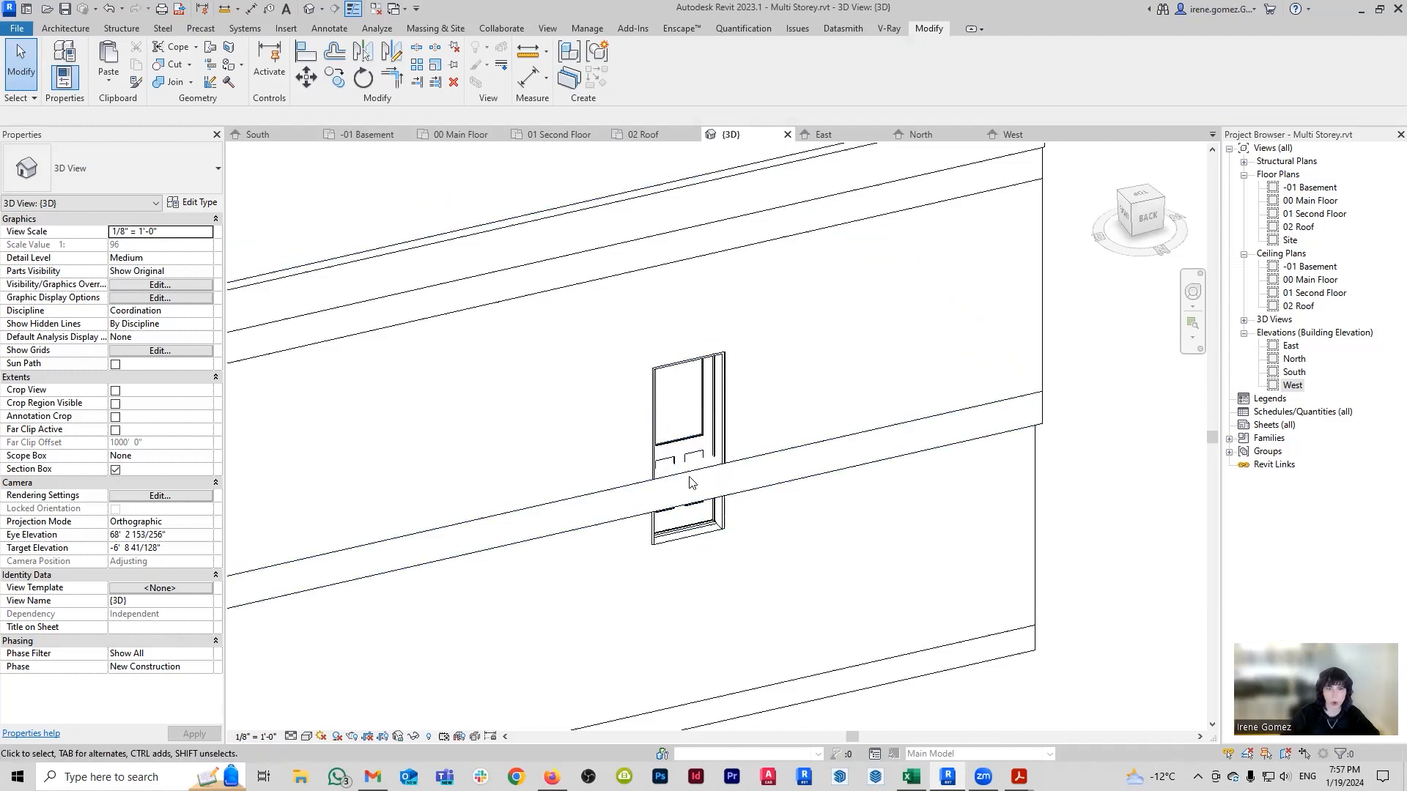
Show the imported MAIN.dwg again in the 00 Main Floor plan.
left_click(460, 134)
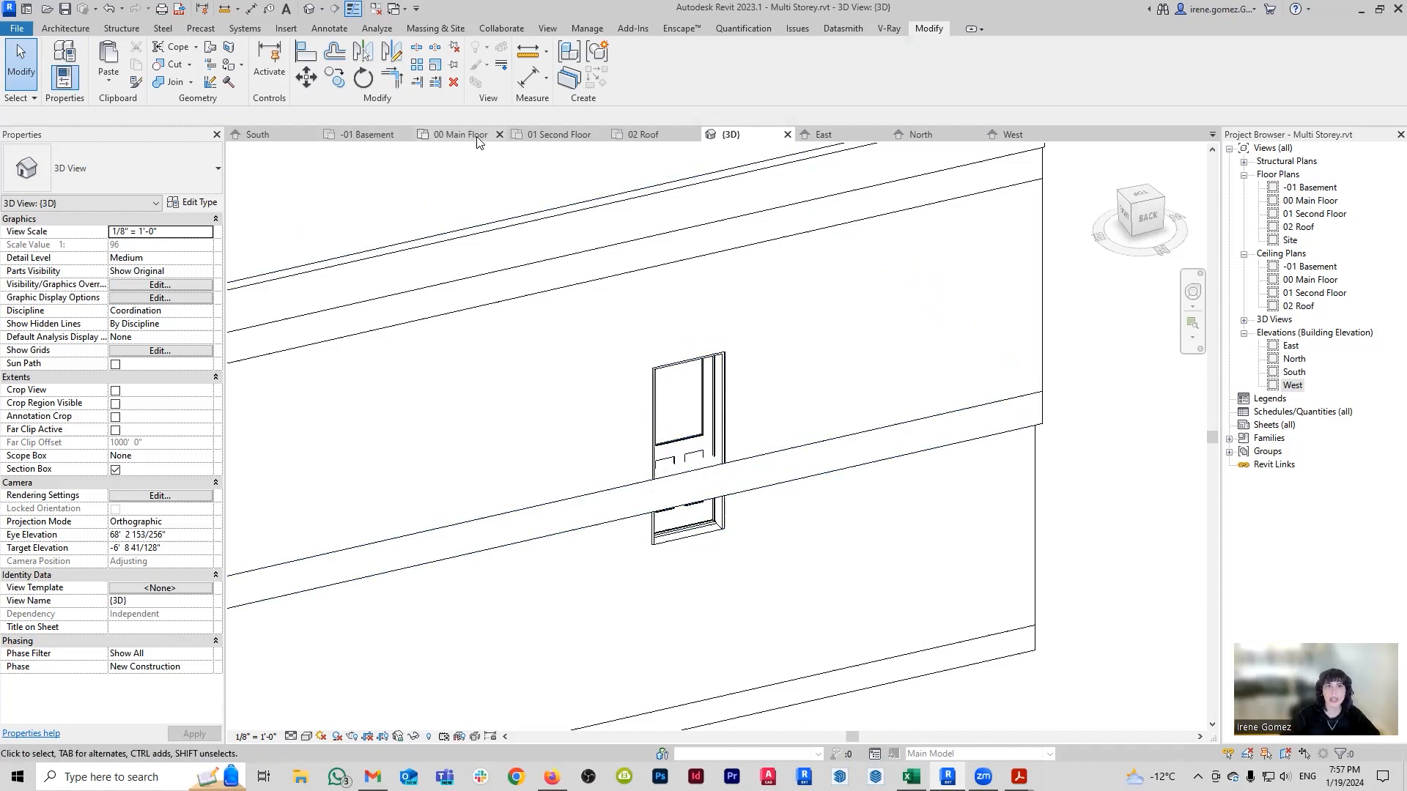
scroll(809, 664, "down", 1)
middle_click_drag(809, 664, 735, 481)
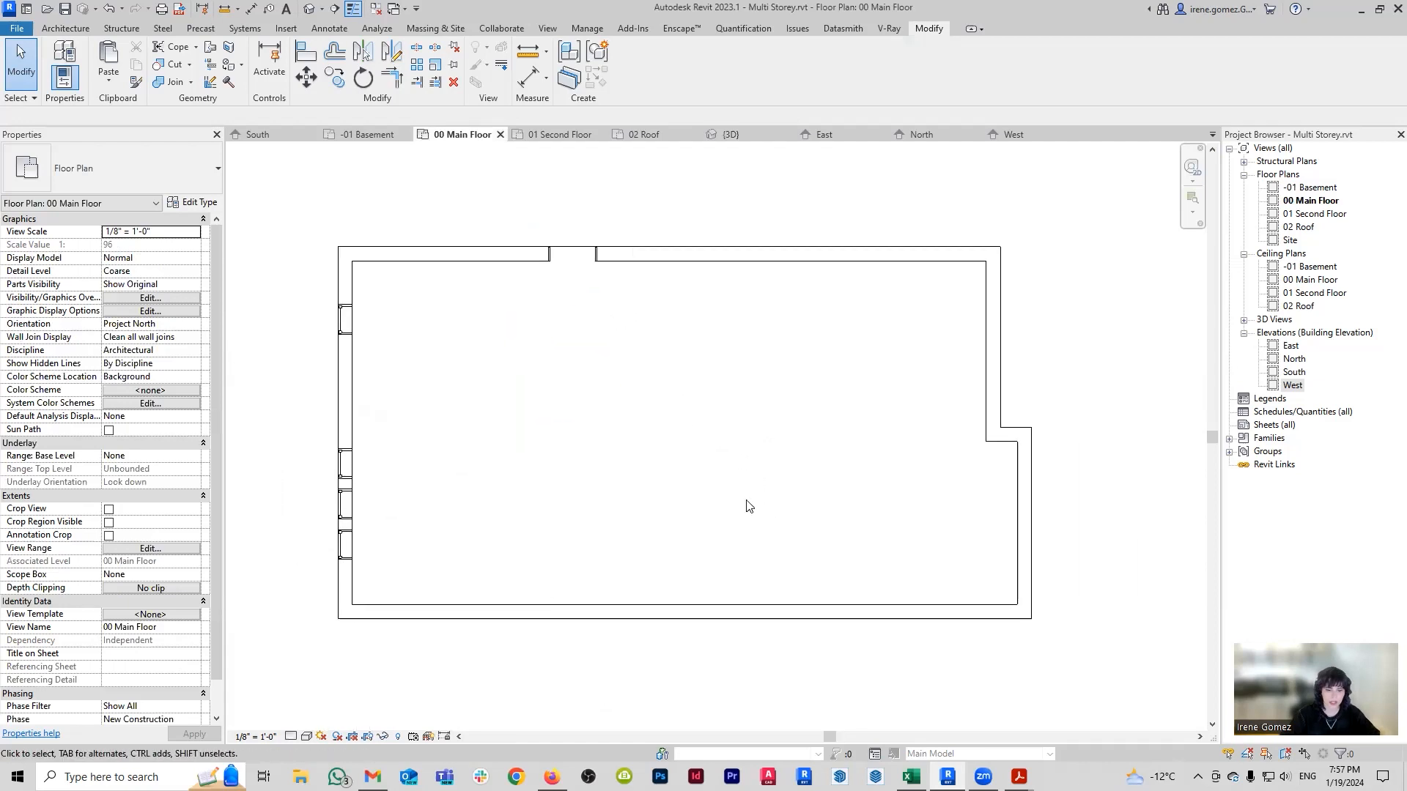
scroll(746, 502, "up", 1)
key("v")
key("v")
left_click(737, 189)
left_click(473, 286)
left_click(784, 582)
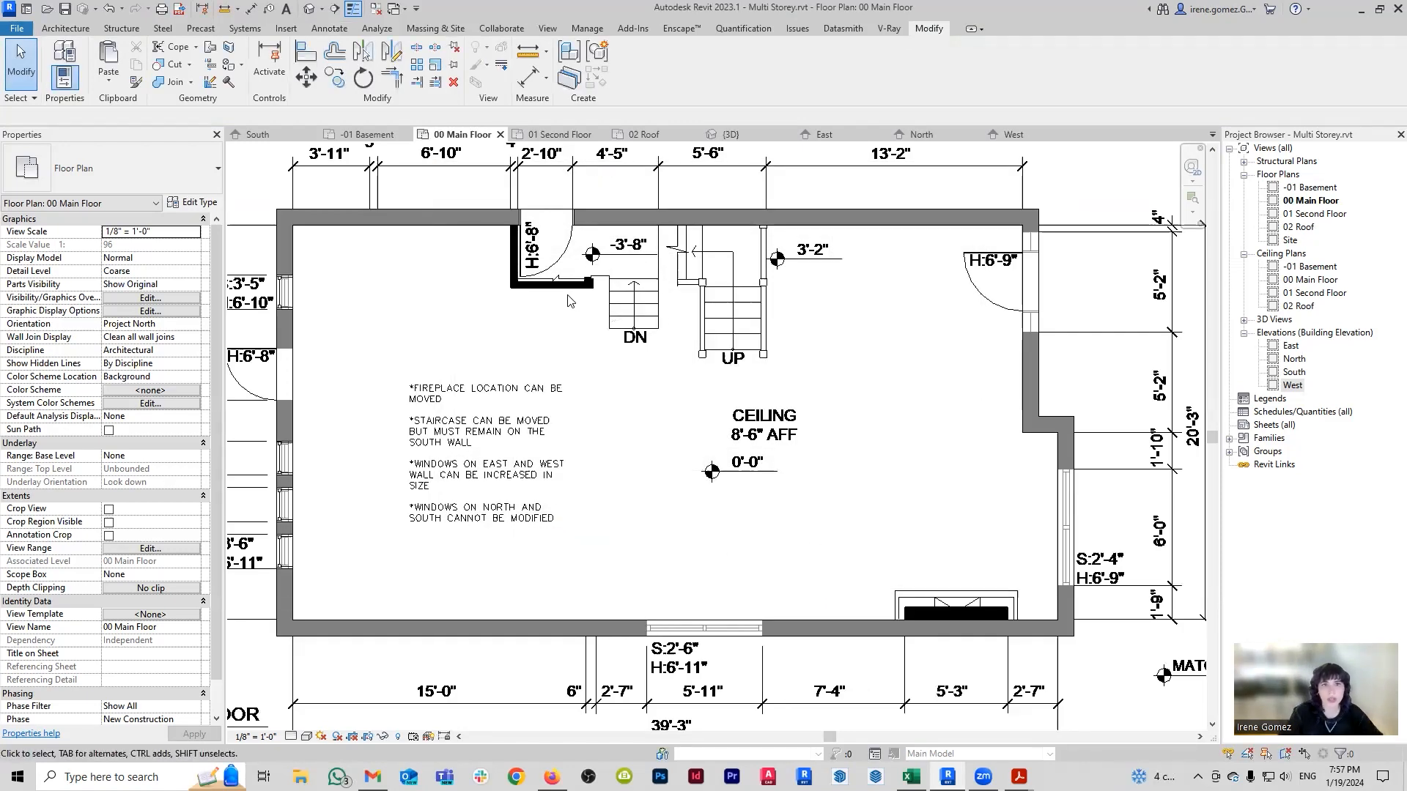
Inspect the -3'-8" landing between the entry door and the down stair in the main floor plan.
scroll(541, 293, "up", 3)
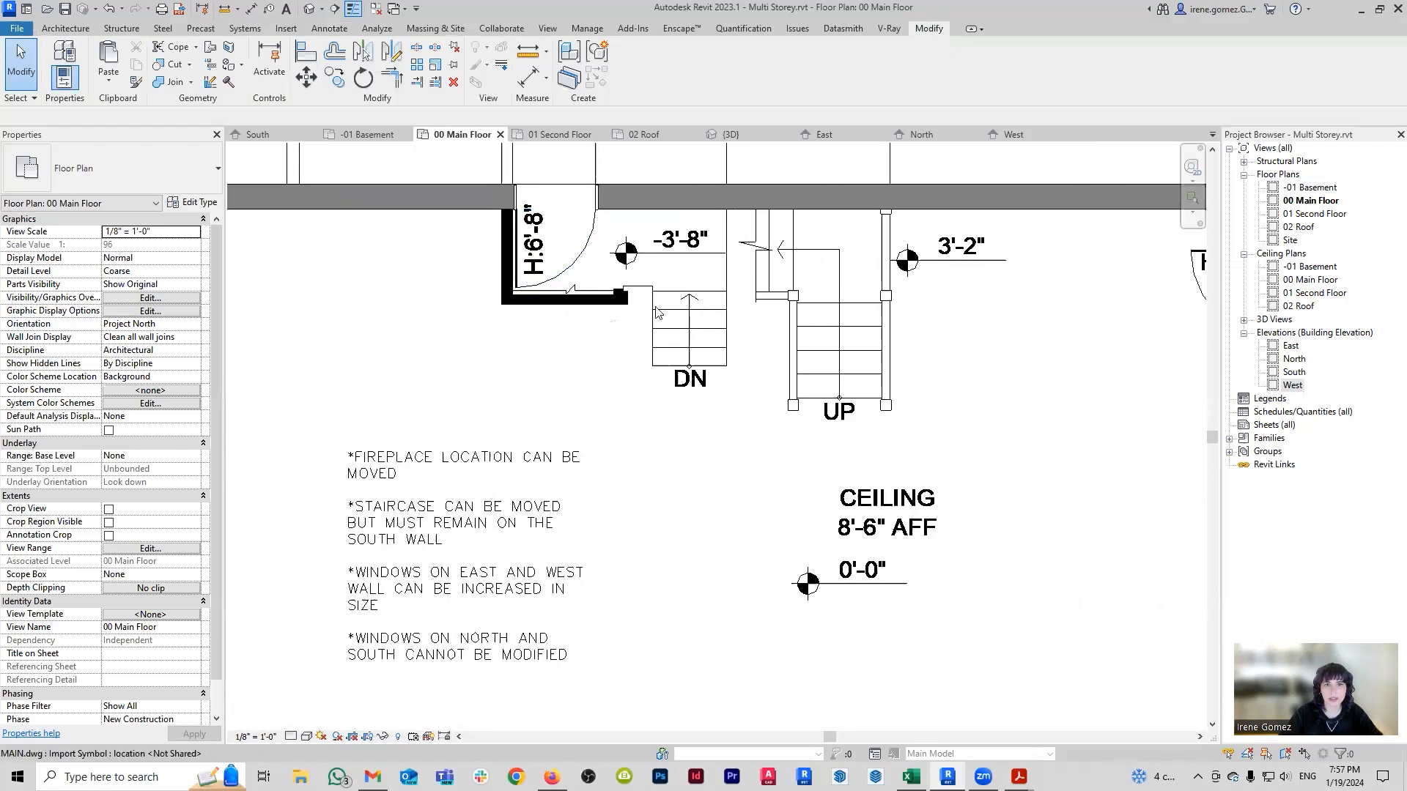
middle_click_drag(733, 274, 712, 342)
scroll(599, 367, "up", 4)
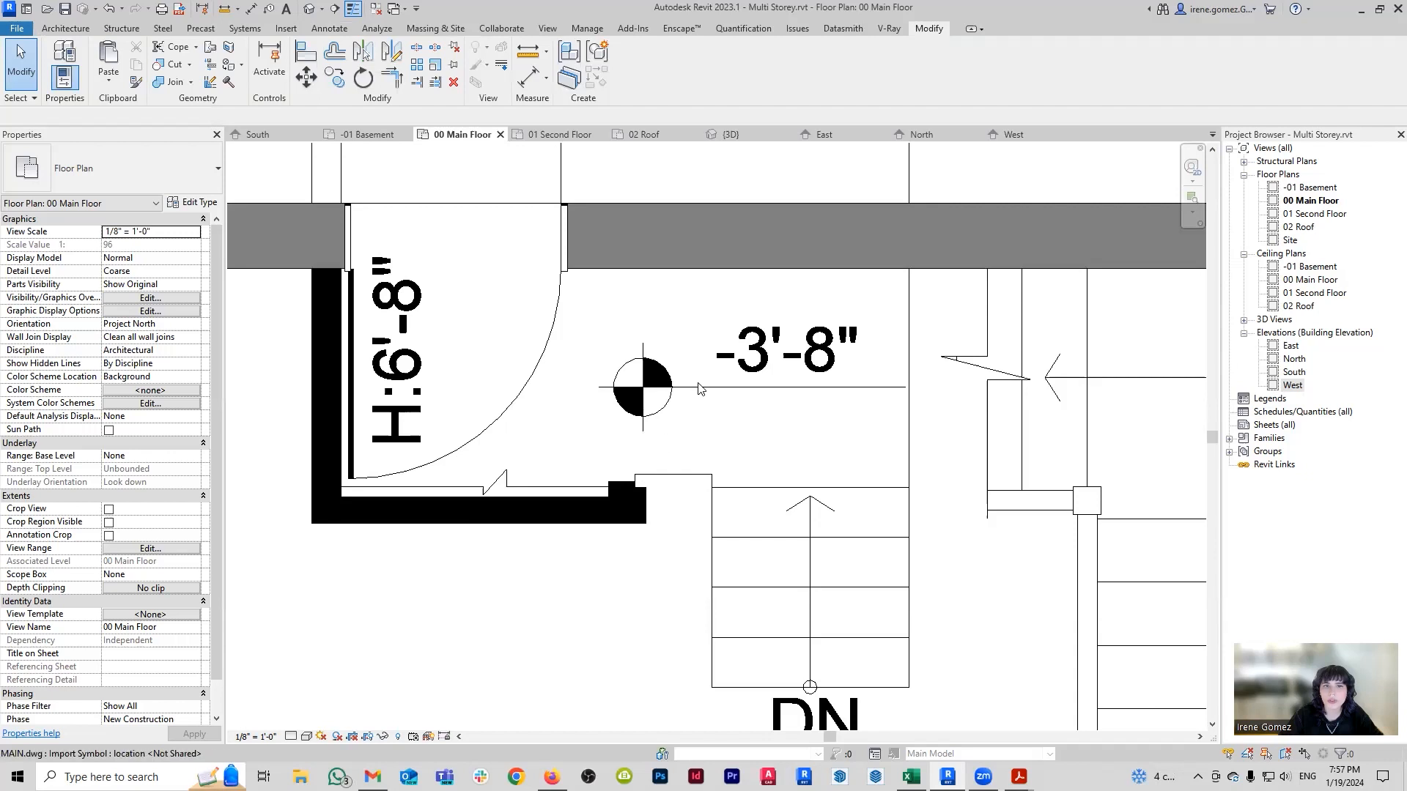
scroll(699, 389, "down", 3)
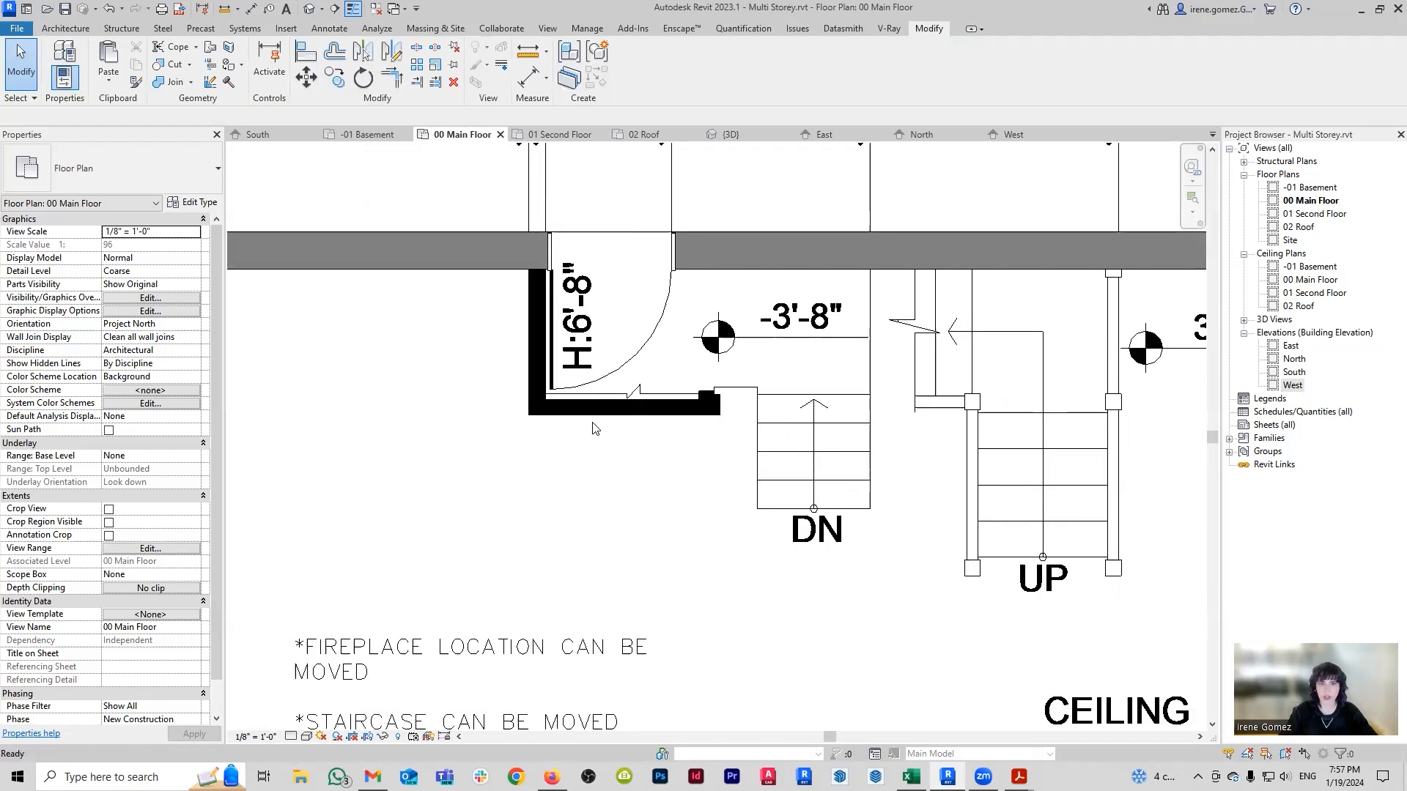
Measure the thickness of the short partition wall below the entry door with an aligned dimension, without keeping the dimension.
key("d")
key("i")
scroll(651, 407, "up", 1)
left_click(657, 401)
left_click(658, 415)
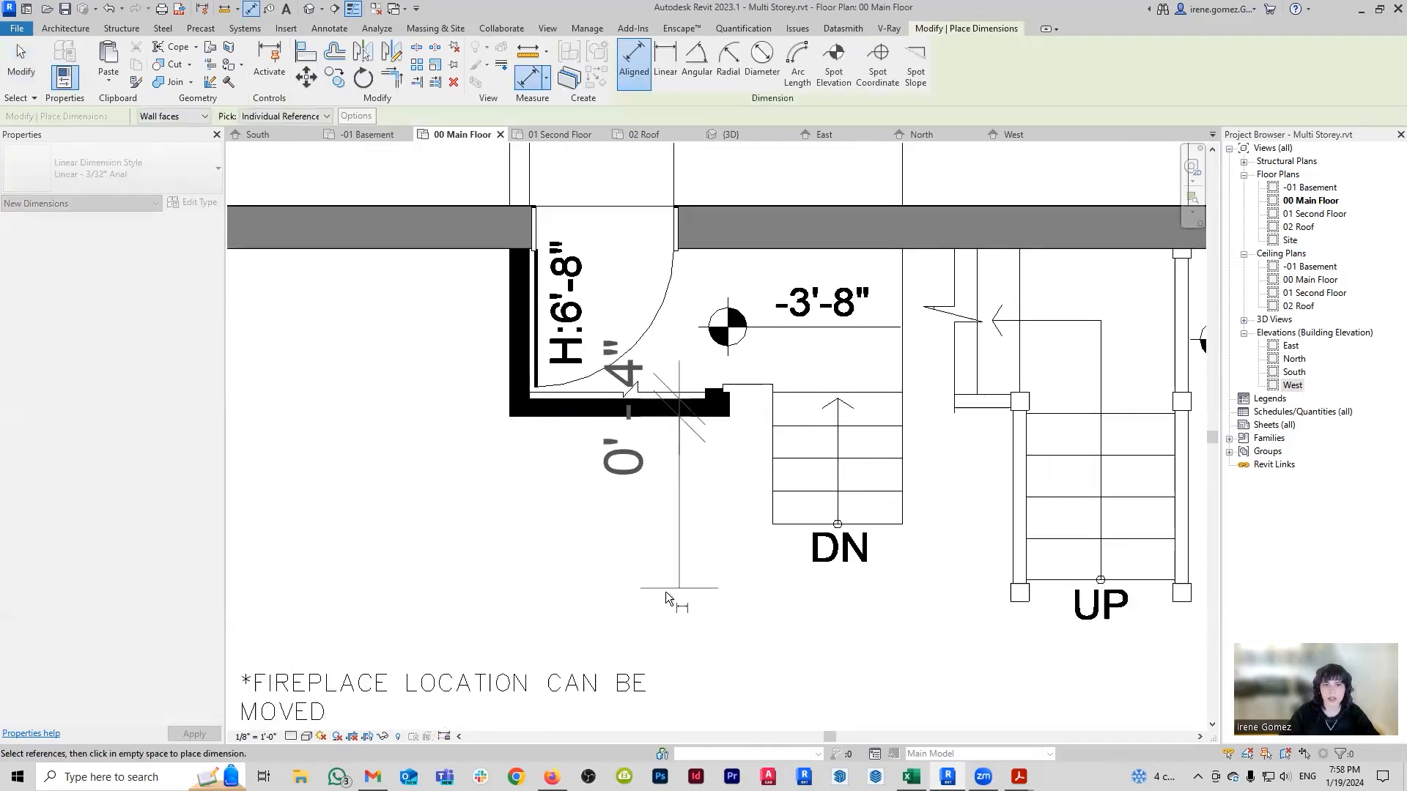
key("Escape")
key("Escape")
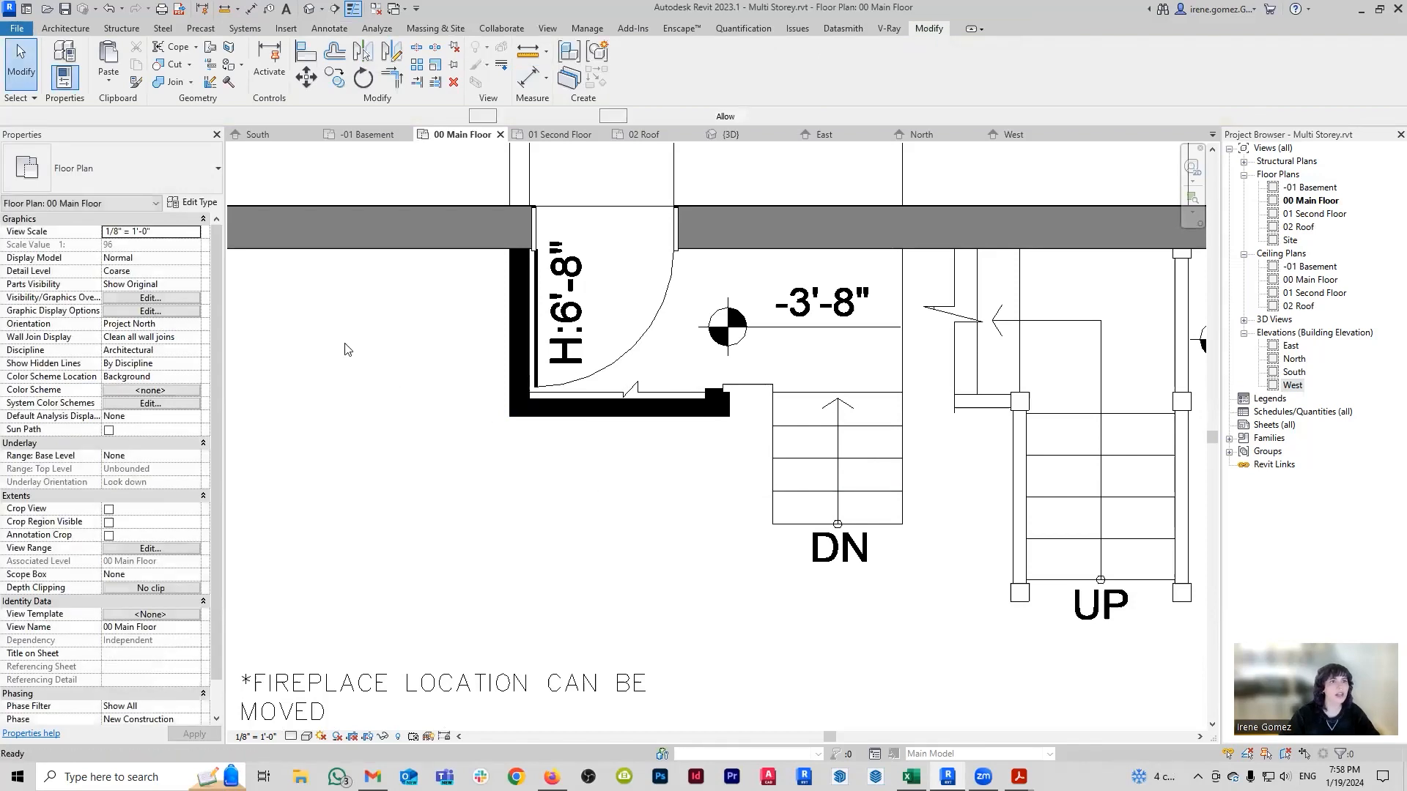
Duplicate the Generic - 5" wall type as Generic - 4" and set its structure thickness to 4".
key("w")
key("a")
left_click(132, 168)
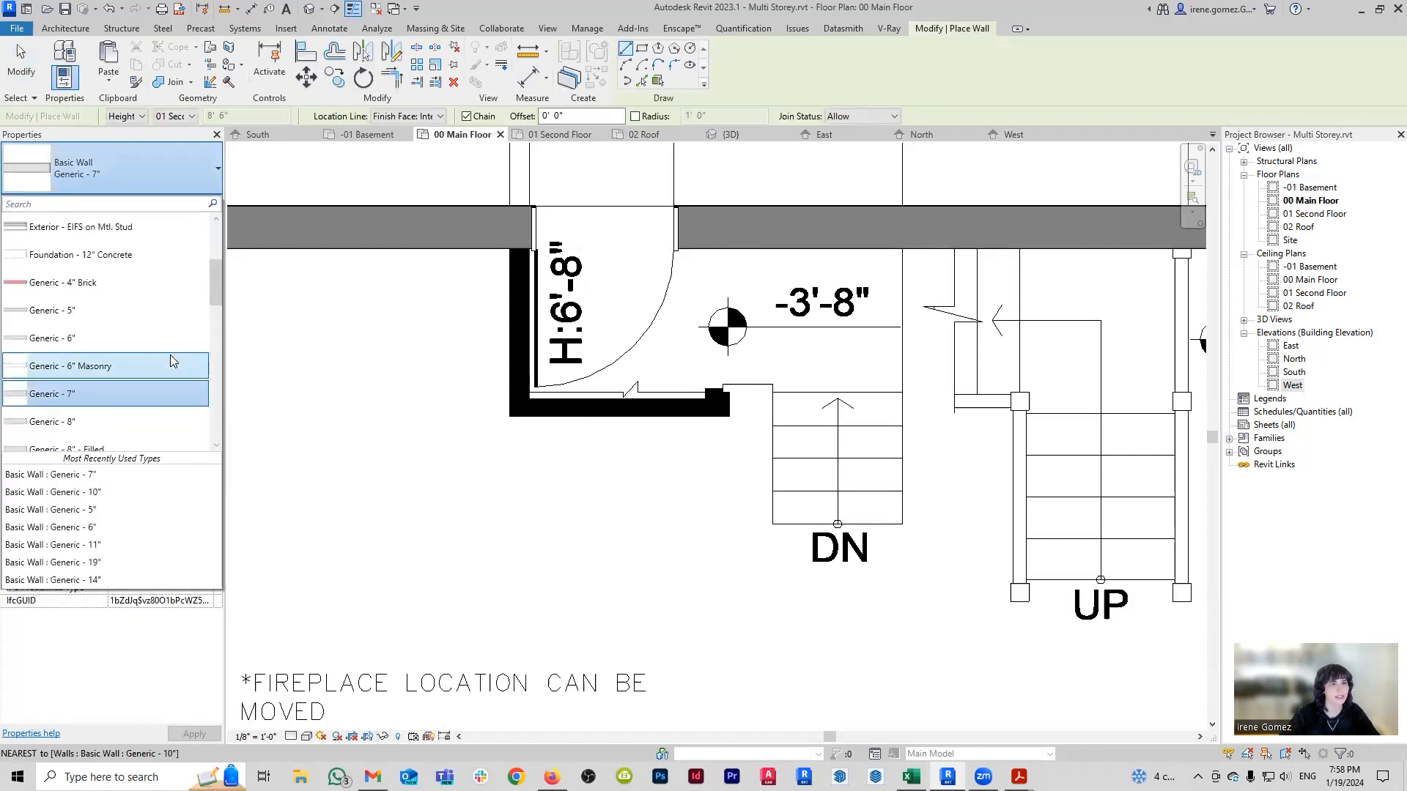
left_click(147, 311)
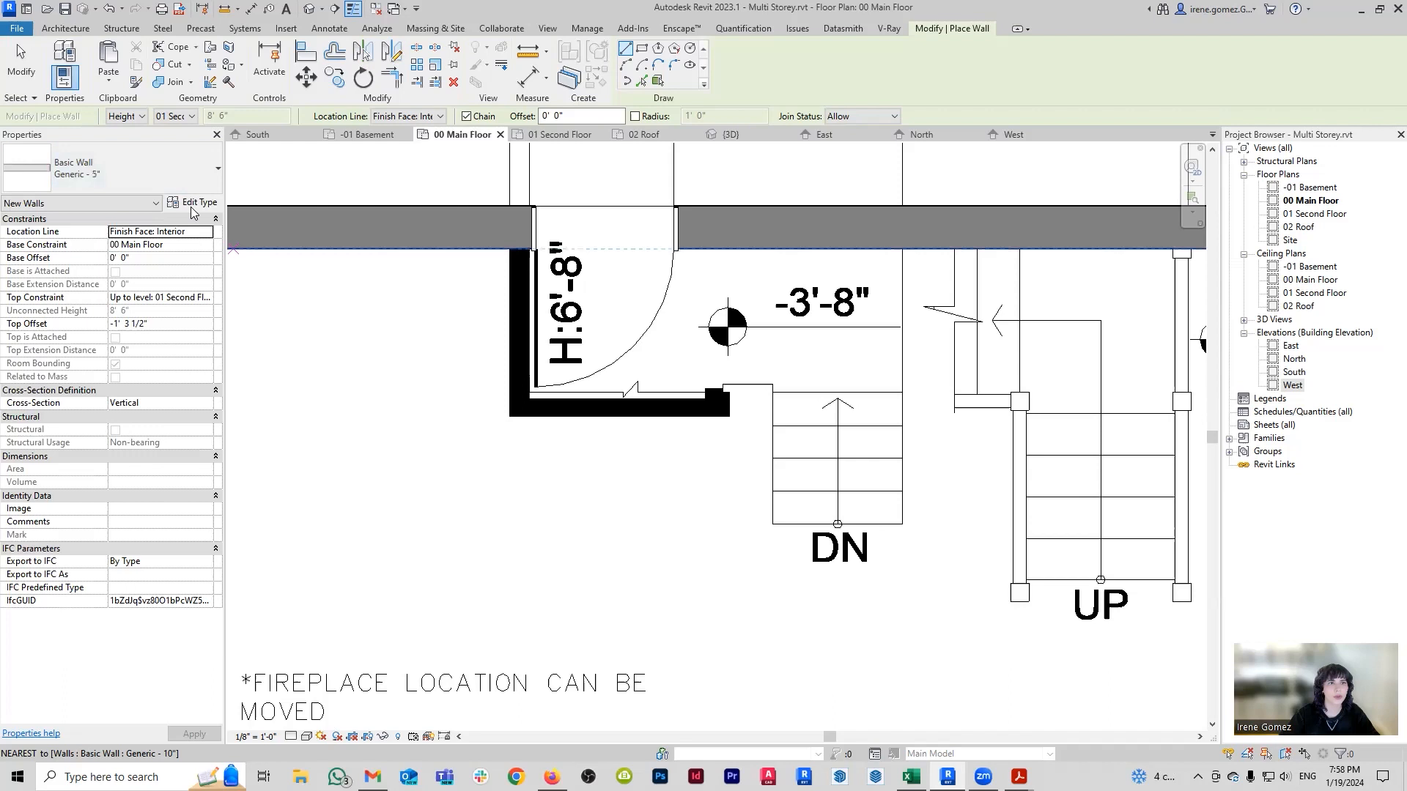
left_click(1140, 202)
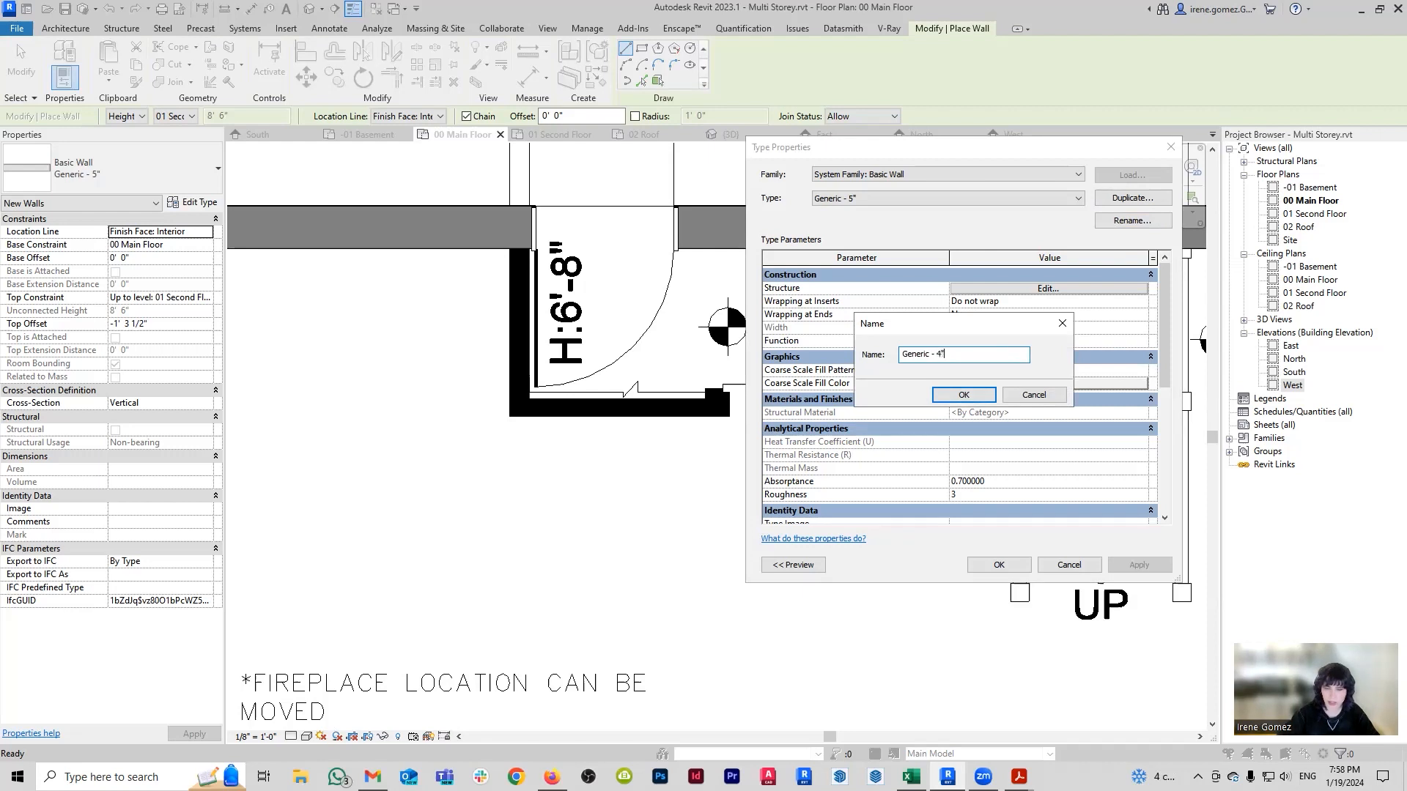
left_click(935, 389)
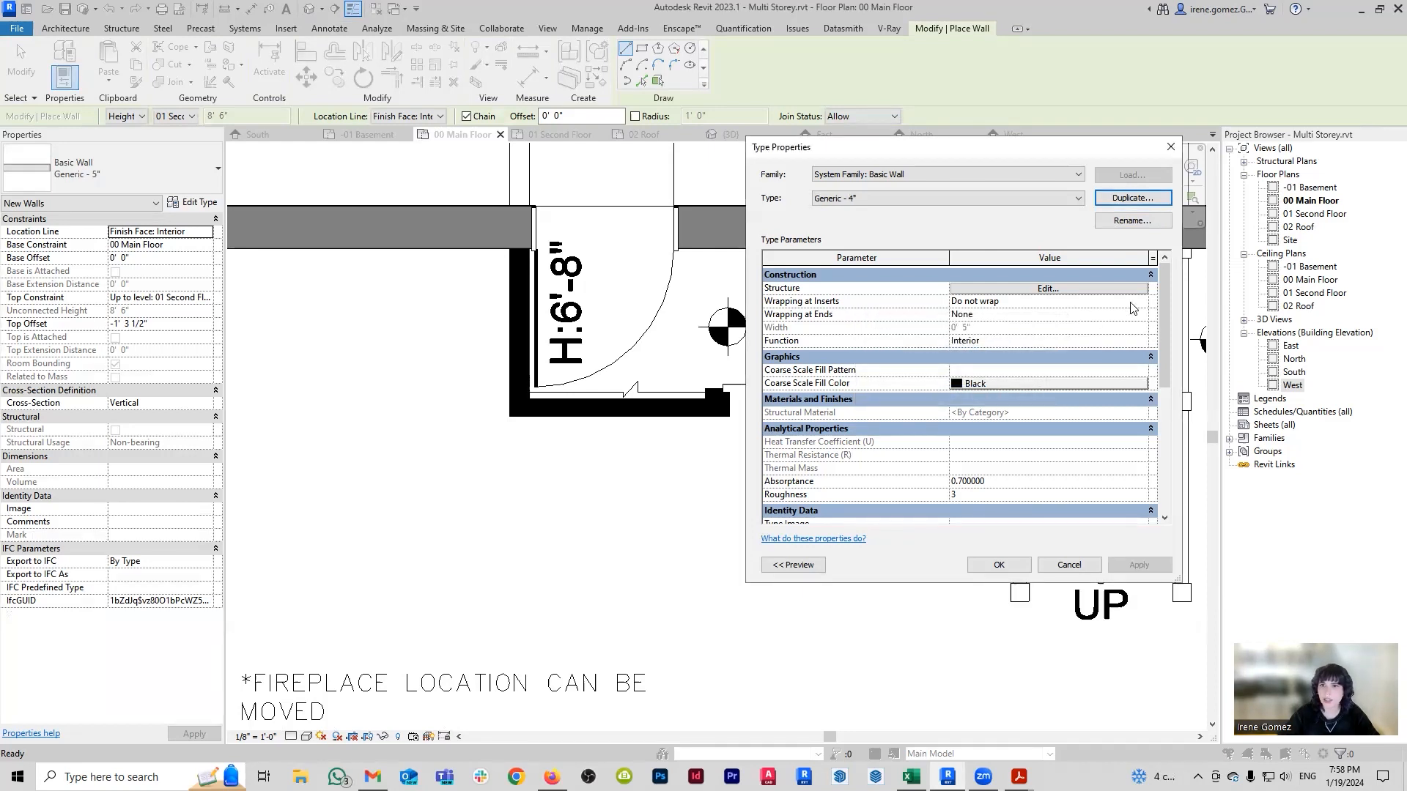
left_click(1128, 291)
left_click(966, 298)
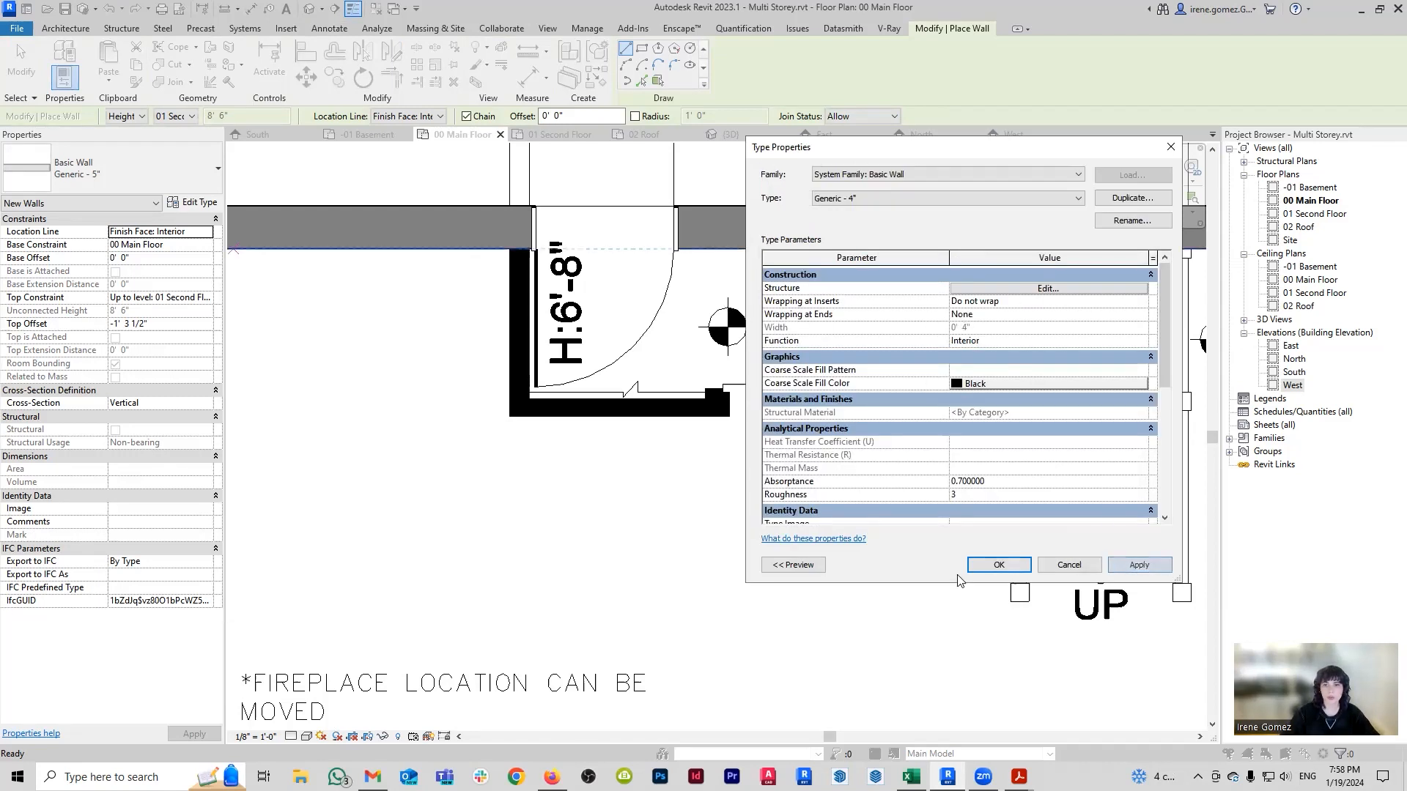
left_click(979, 566)
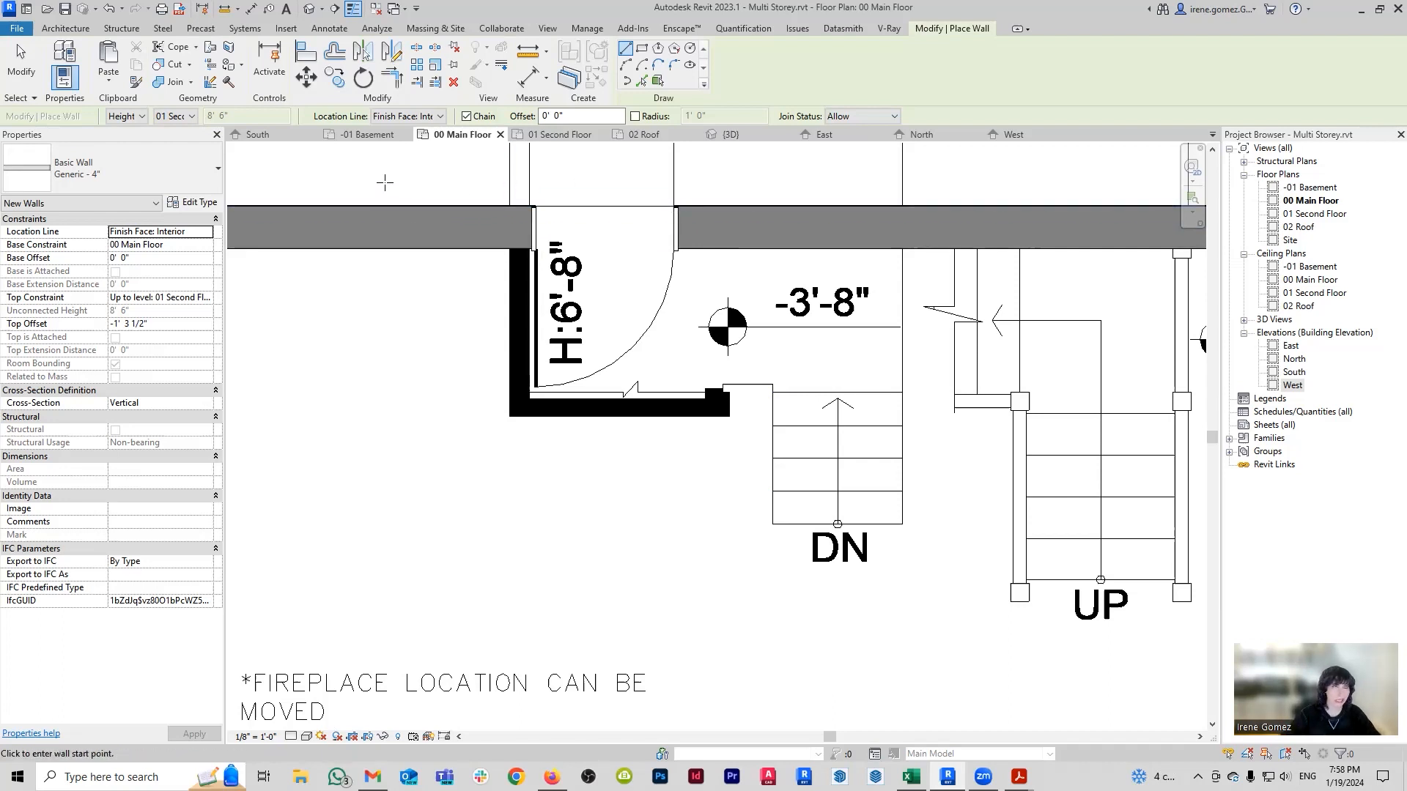
Select the 01 Second Floor slab in the 3D view to check its thickness and elevation.
key("Escape")
key("Escape")
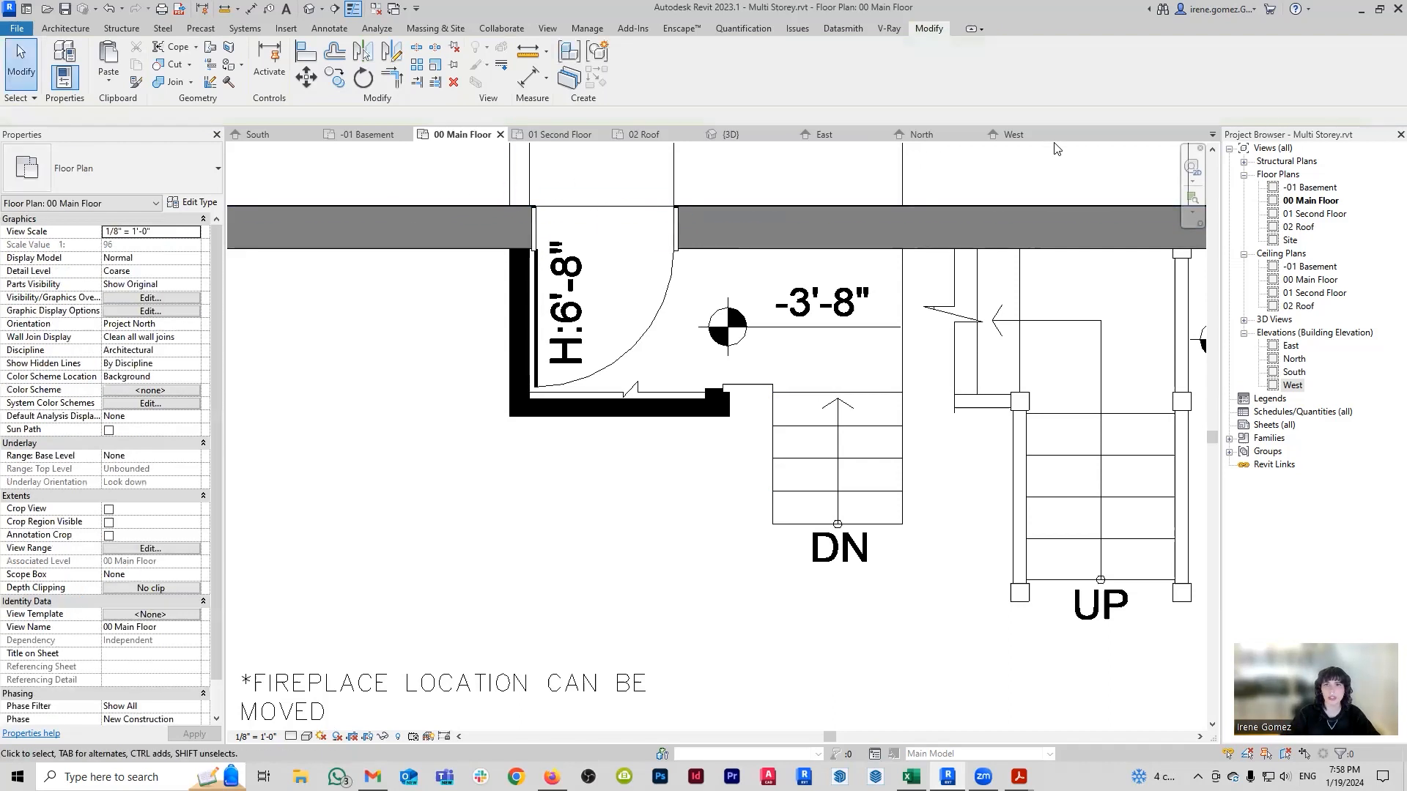
left_click(746, 137)
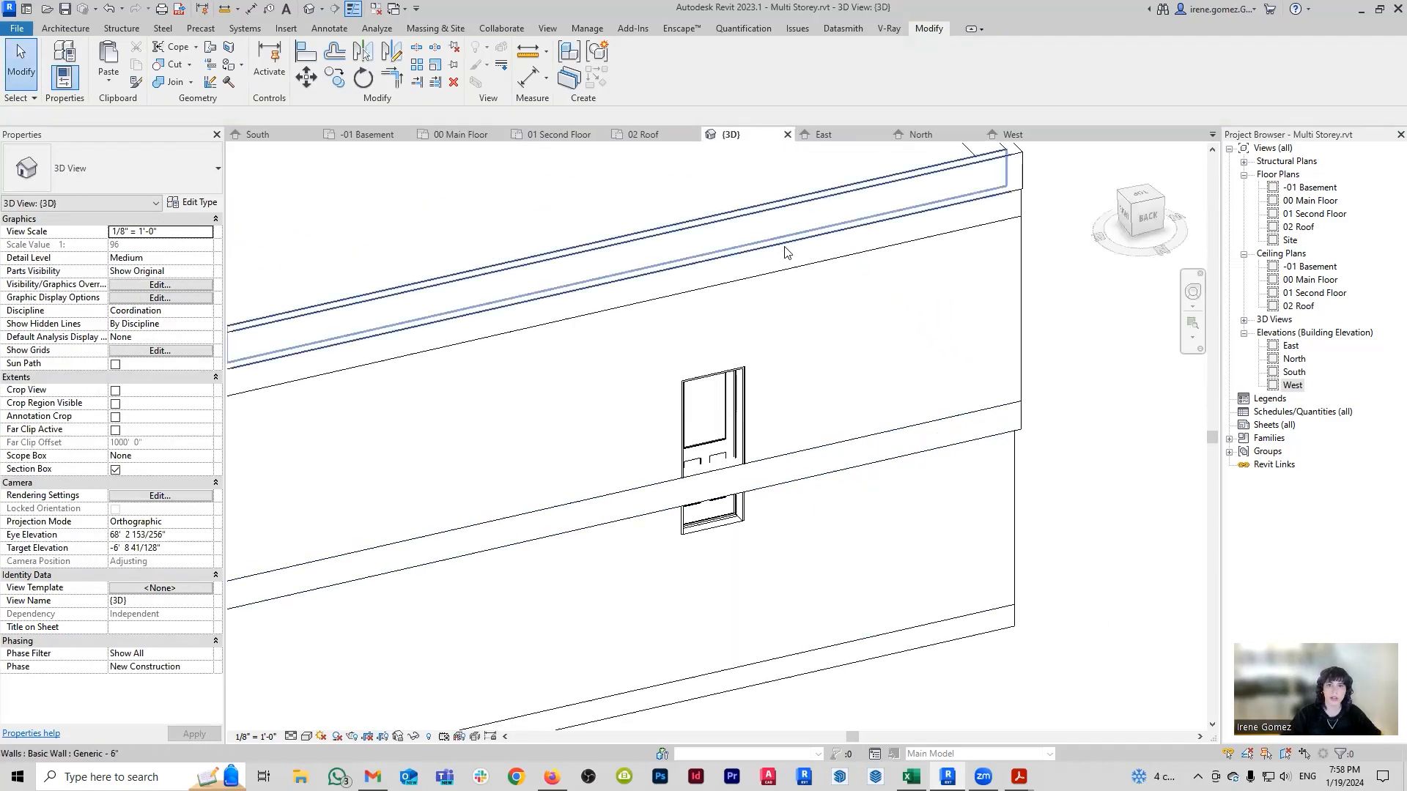
left_click(785, 252)
scroll(807, 422, "down", 4)
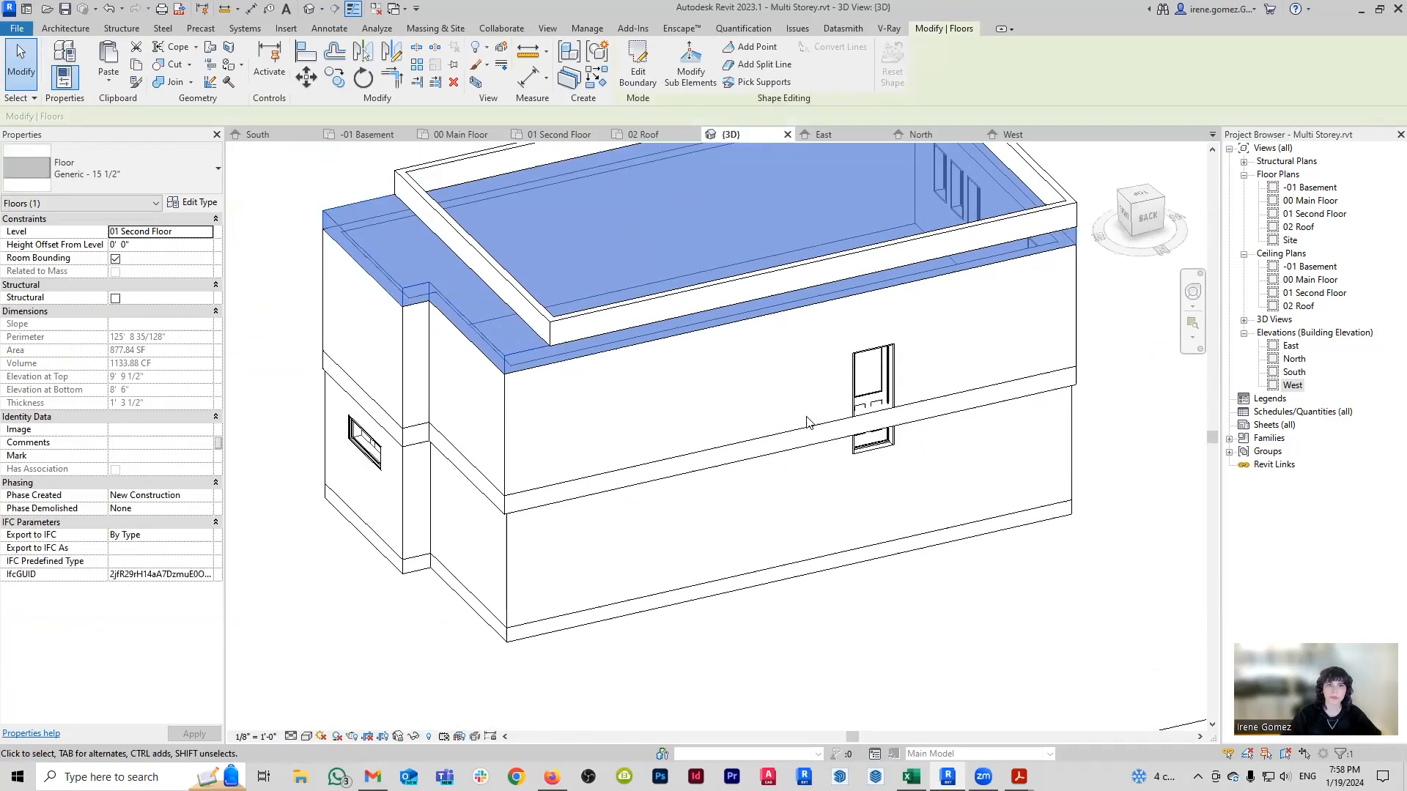
Draw Generic - 4" walls in the 00 Main Floor plan along the L-shaped partition enclosing the entry door, ending with a 4'-2" segment.
left_click(461, 134)
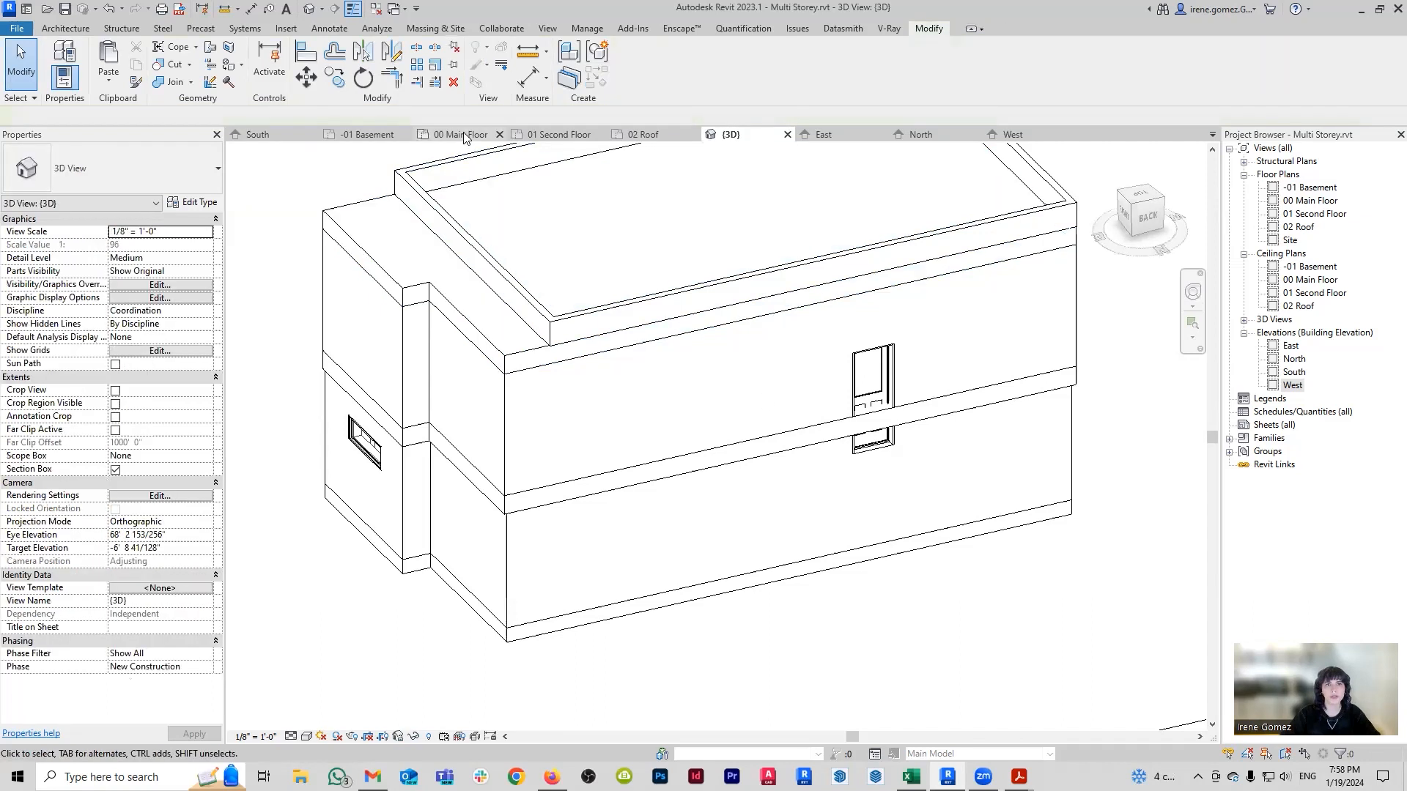
scroll(717, 477, "up", 1)
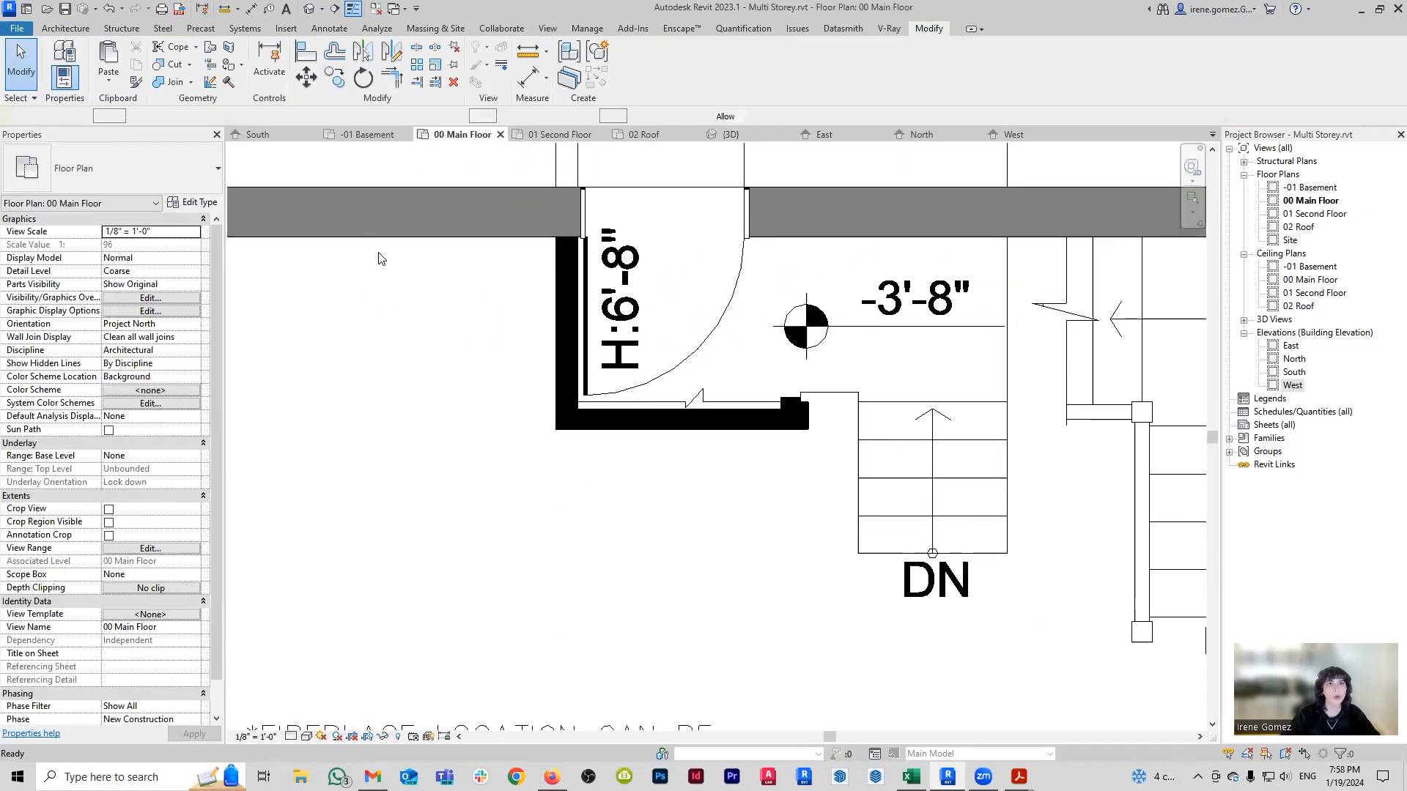
key("w")
key("a")
left_click(156, 261)
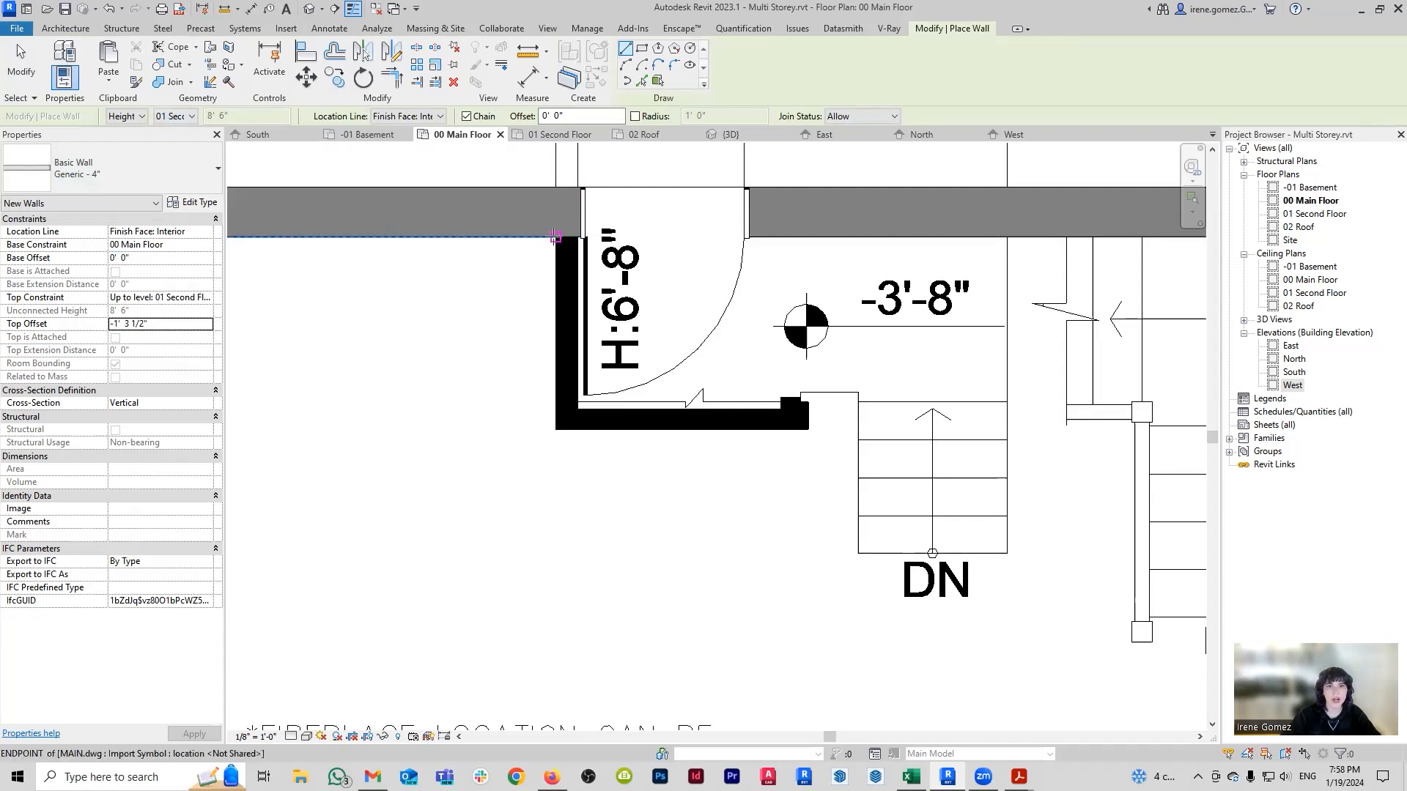
left_click(556, 237)
left_click(557, 429)
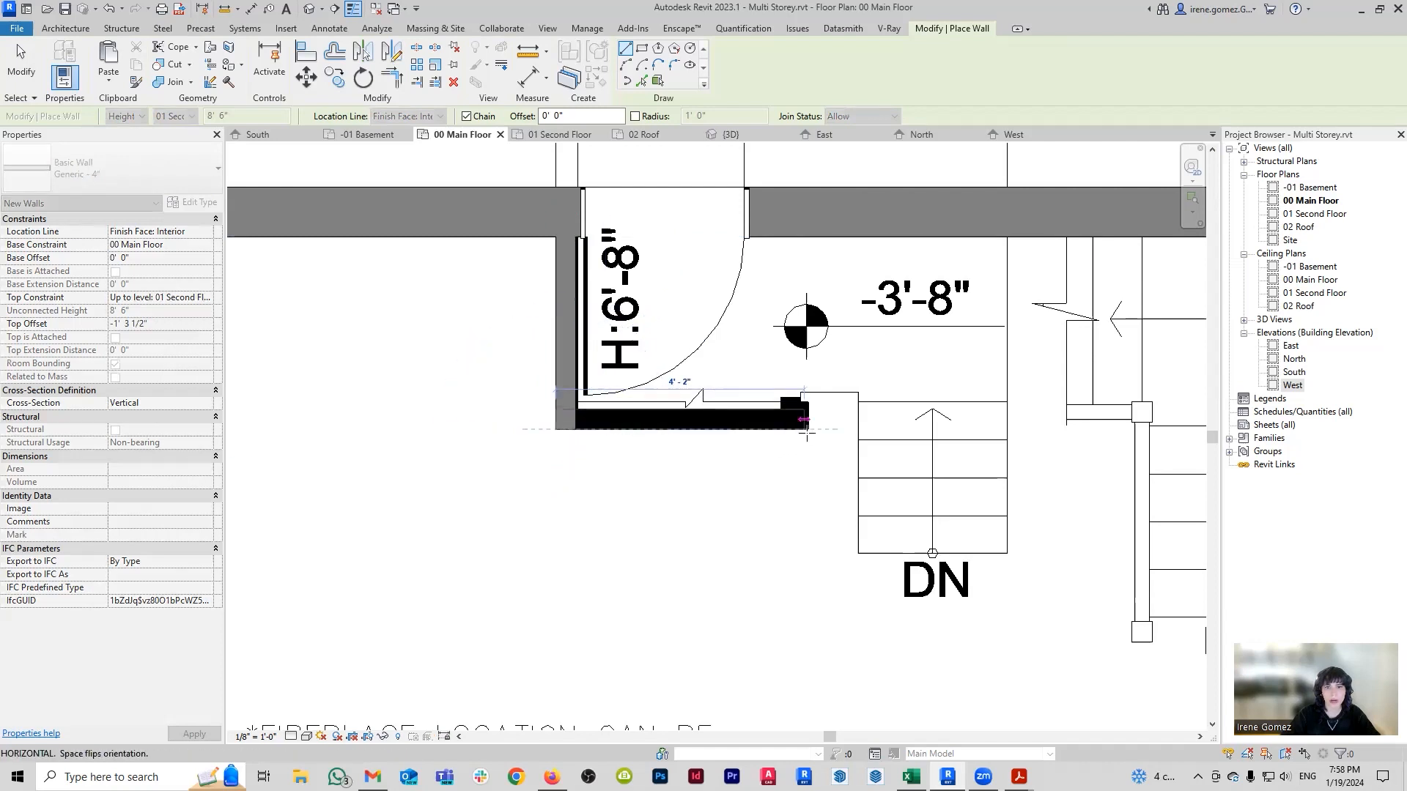
left_click(807, 430)
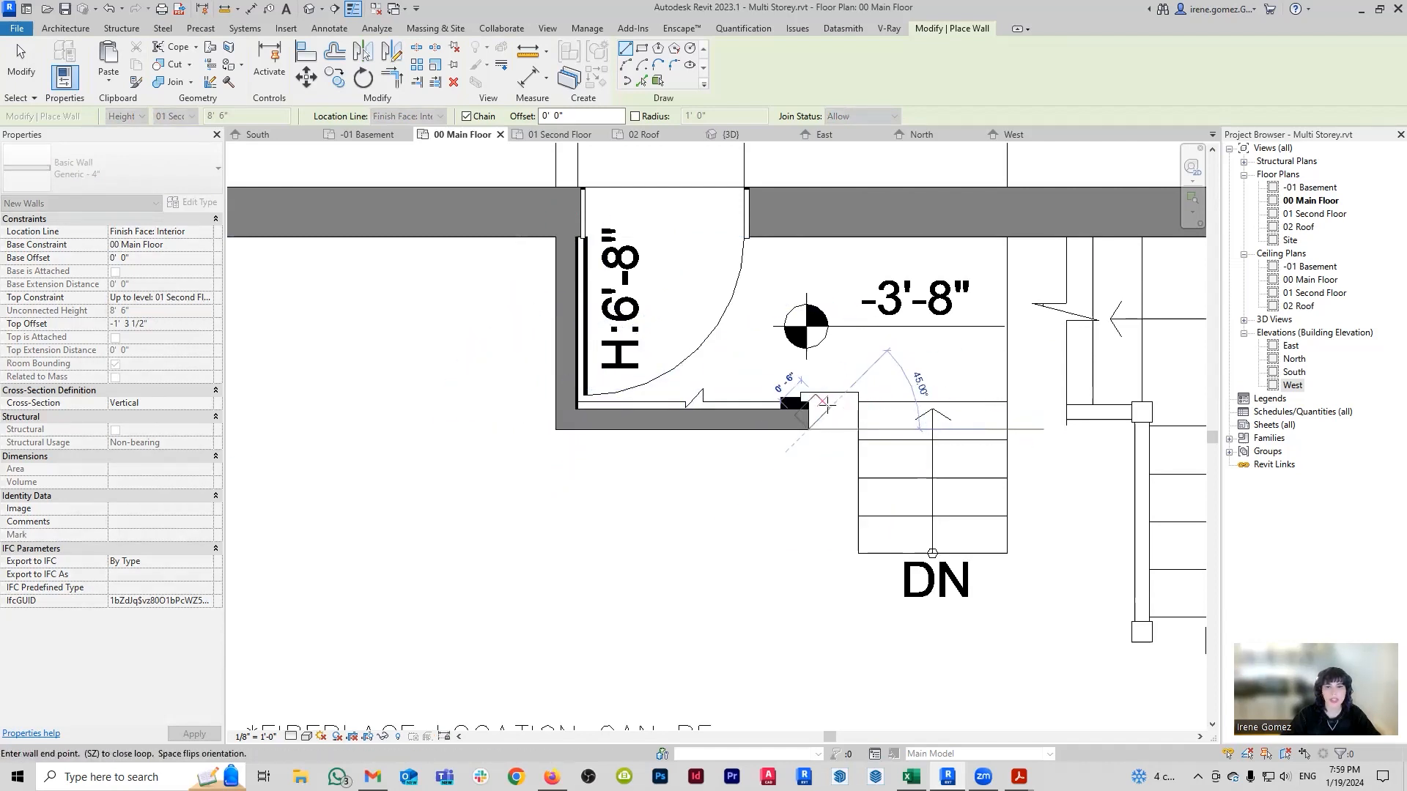
key("Escape")
key("Escape")
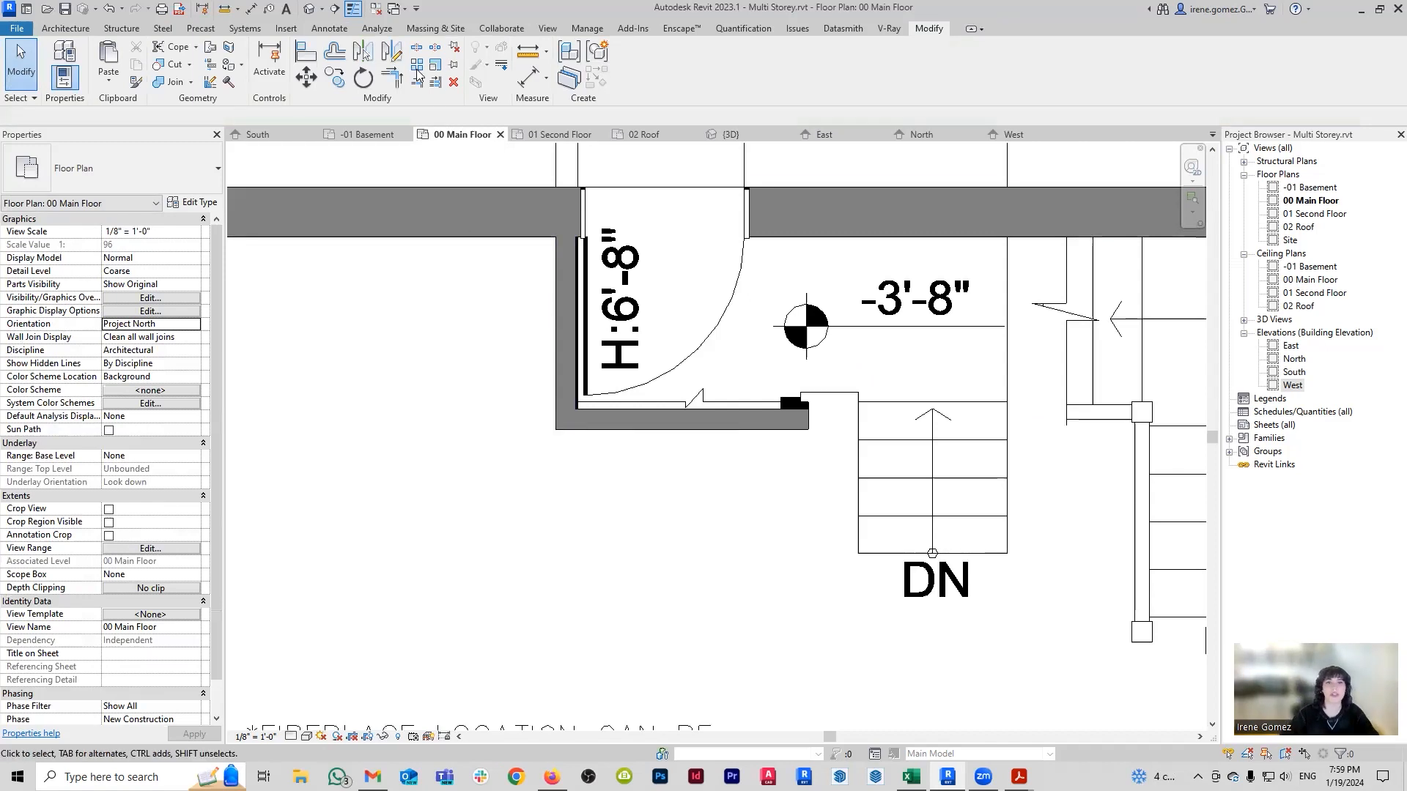
Lower the top of the 3D view's section box to inspect the new partition walls inside the main floor.
left_click(730, 134)
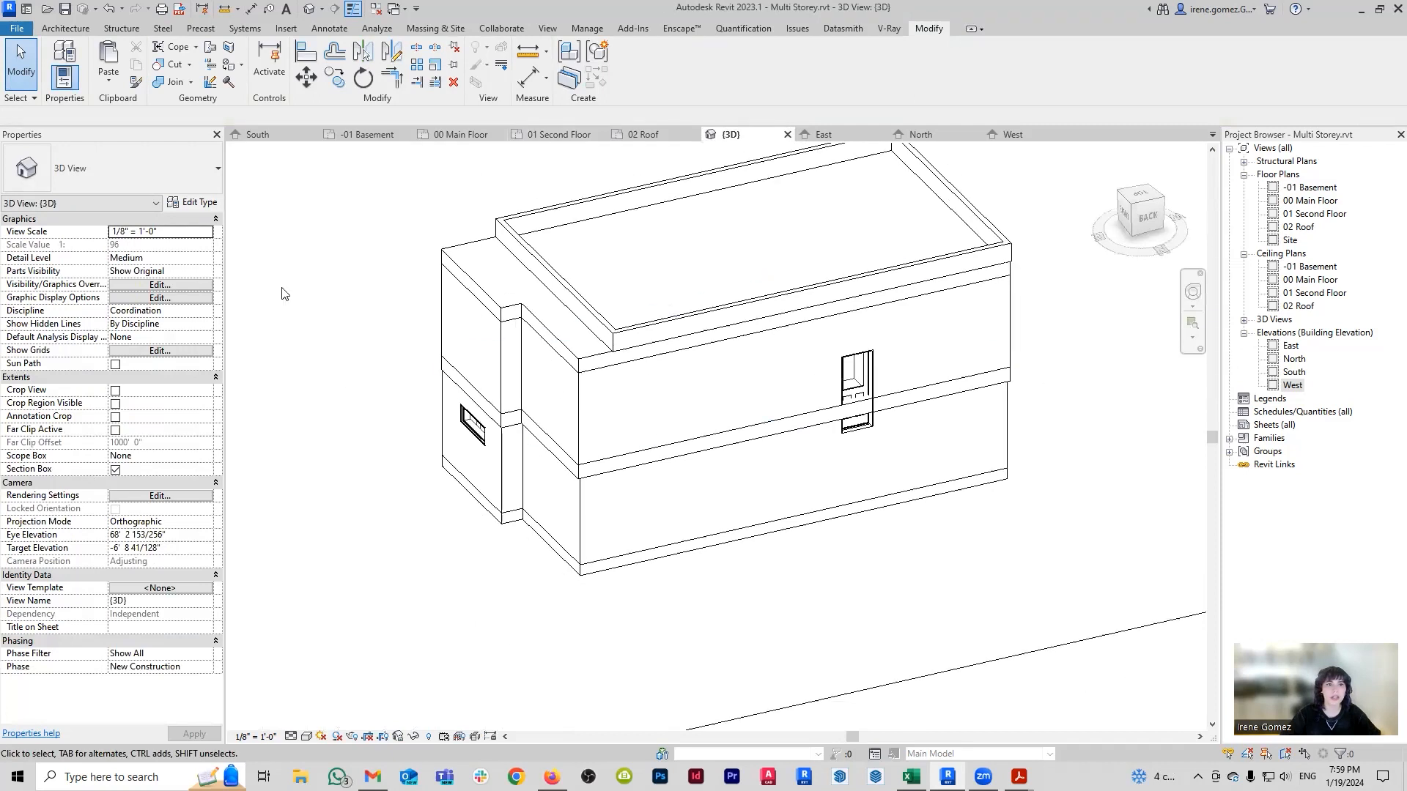
scroll(674, 469, "down", 5)
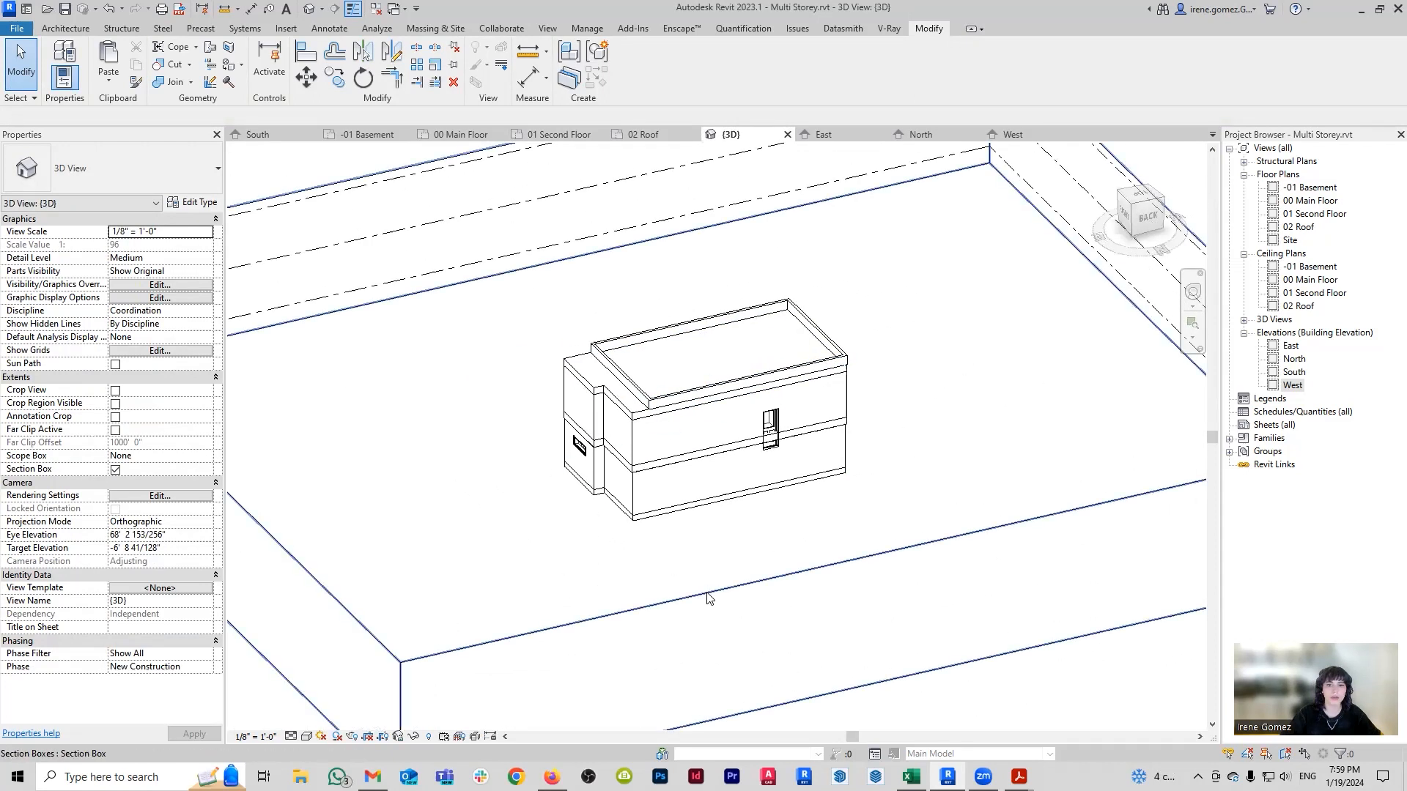
left_click(707, 594)
left_click_drag(695, 350, 697, 368)
mouse_move(824, 399)
middle_mouse_down("shift")
mouse_move(882, 455)
mouse_move(797, 392)
middle_mouse_up("shift")
left_click_drag(694, 376, 694, 381)
middle_click_drag(912, 456, 1189, 387, "shift")
left_click(1133, 219)
Start placing a window in the 00 Main Floor plan and browse for a family to load in the English-Imperial Windows folder.
left_click(469, 135)
scroll(782, 378, "down", 4)
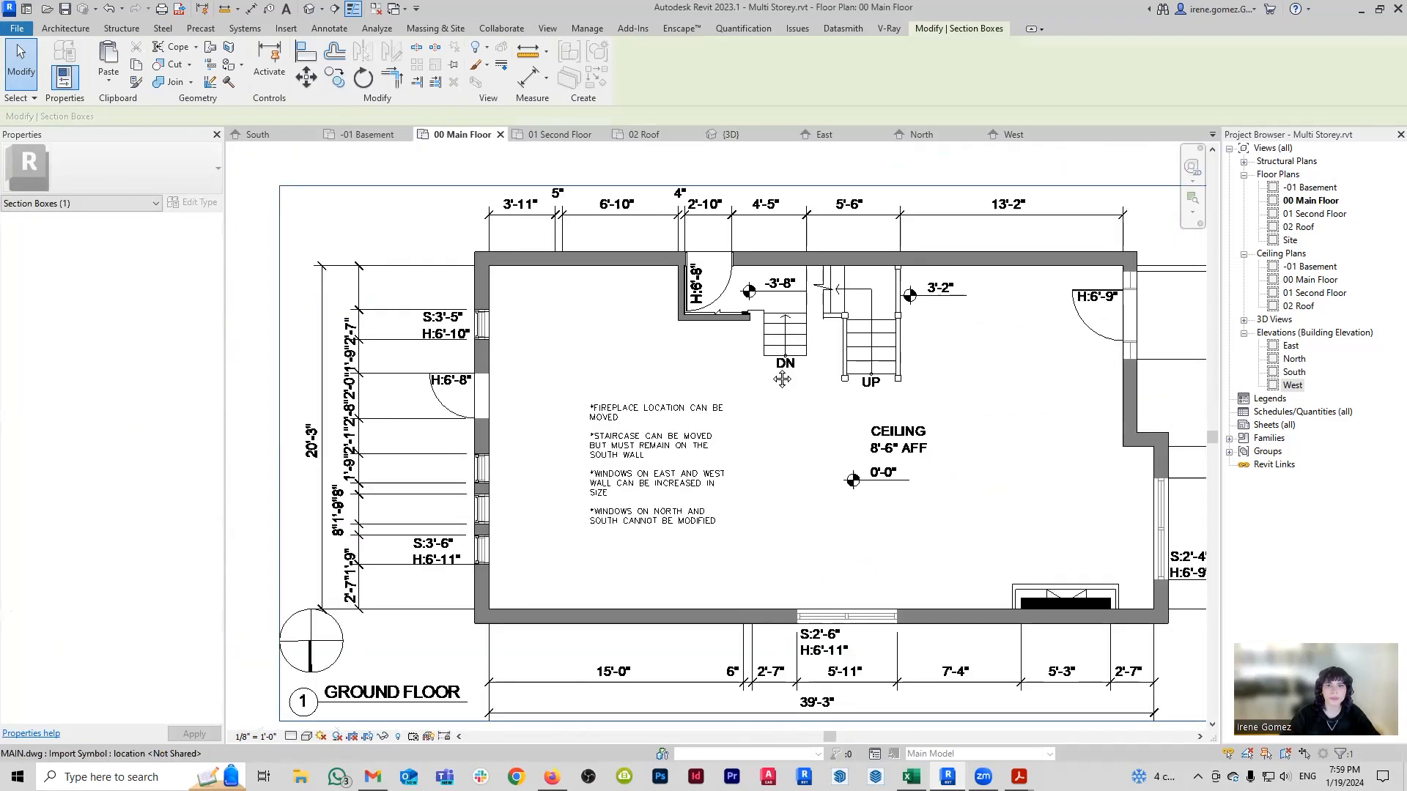
scroll(782, 378, "down", 1)
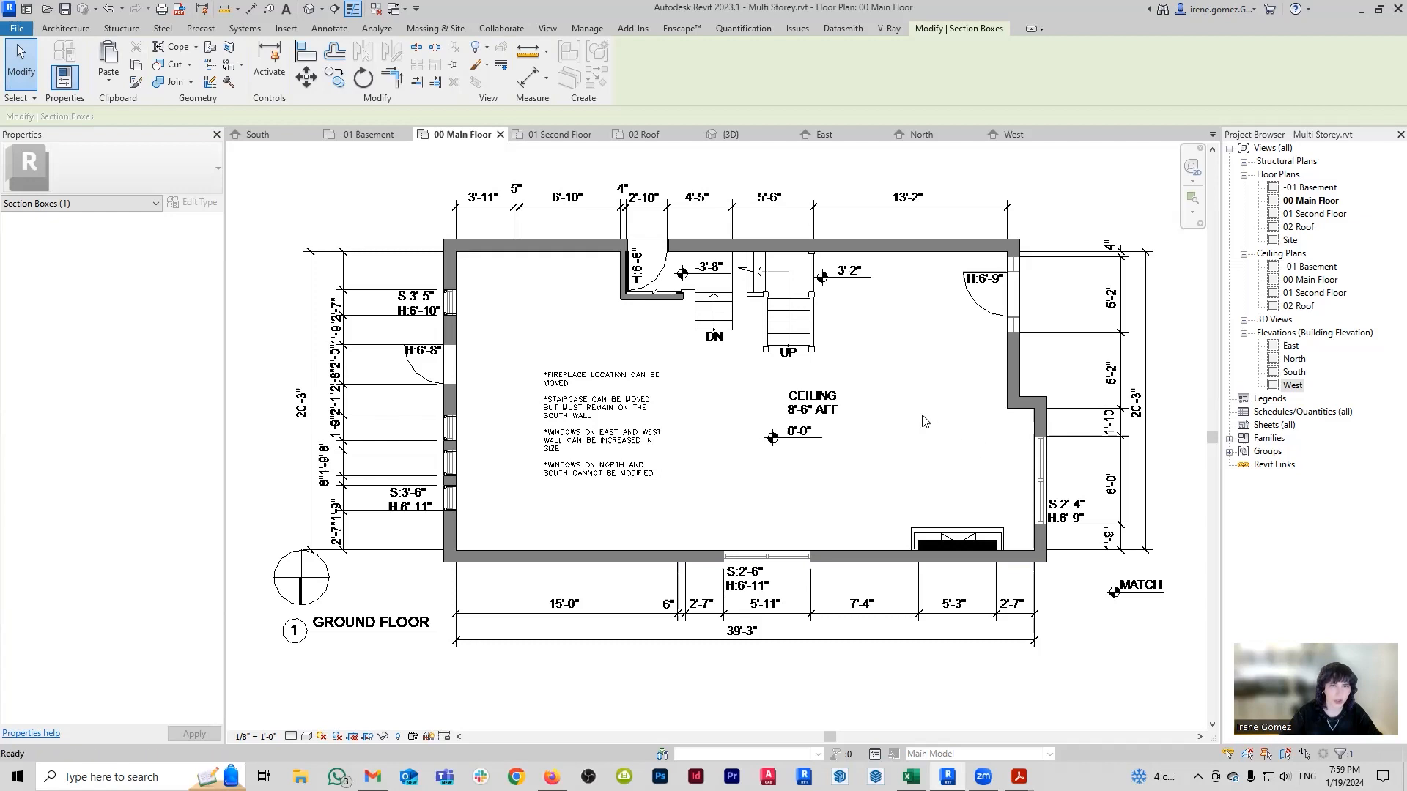
key("Escape")
key("w")
key("n")
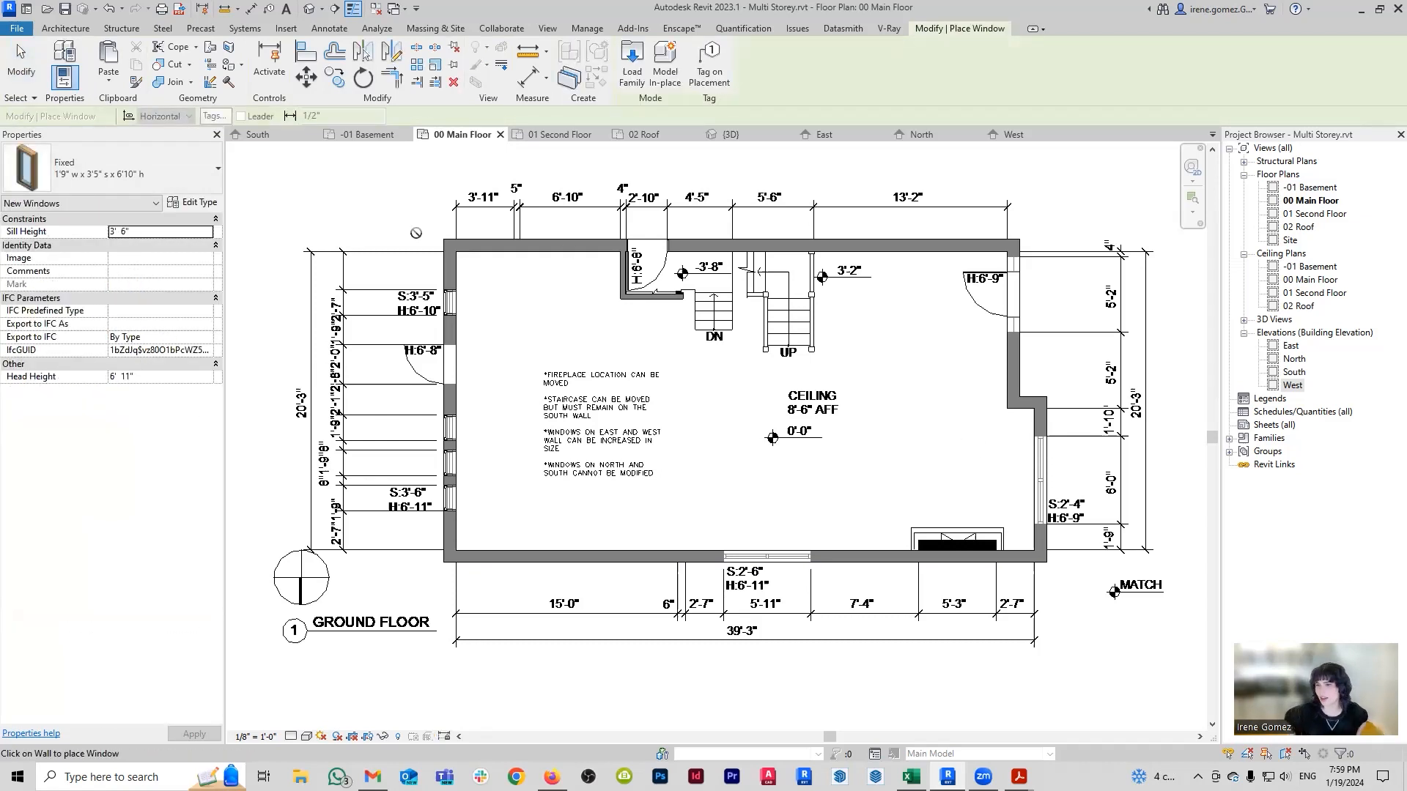
left_click(632, 62)
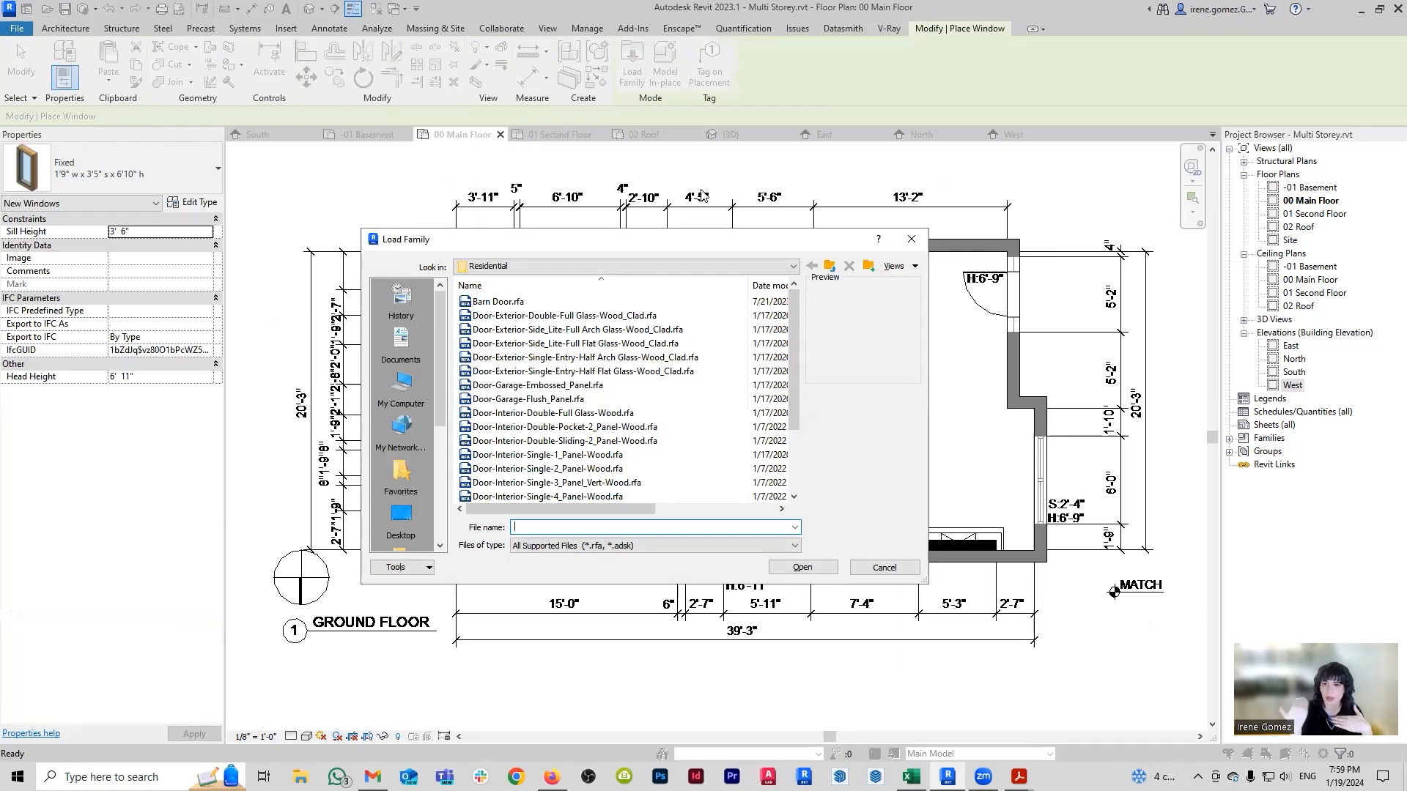
left_click(832, 268)
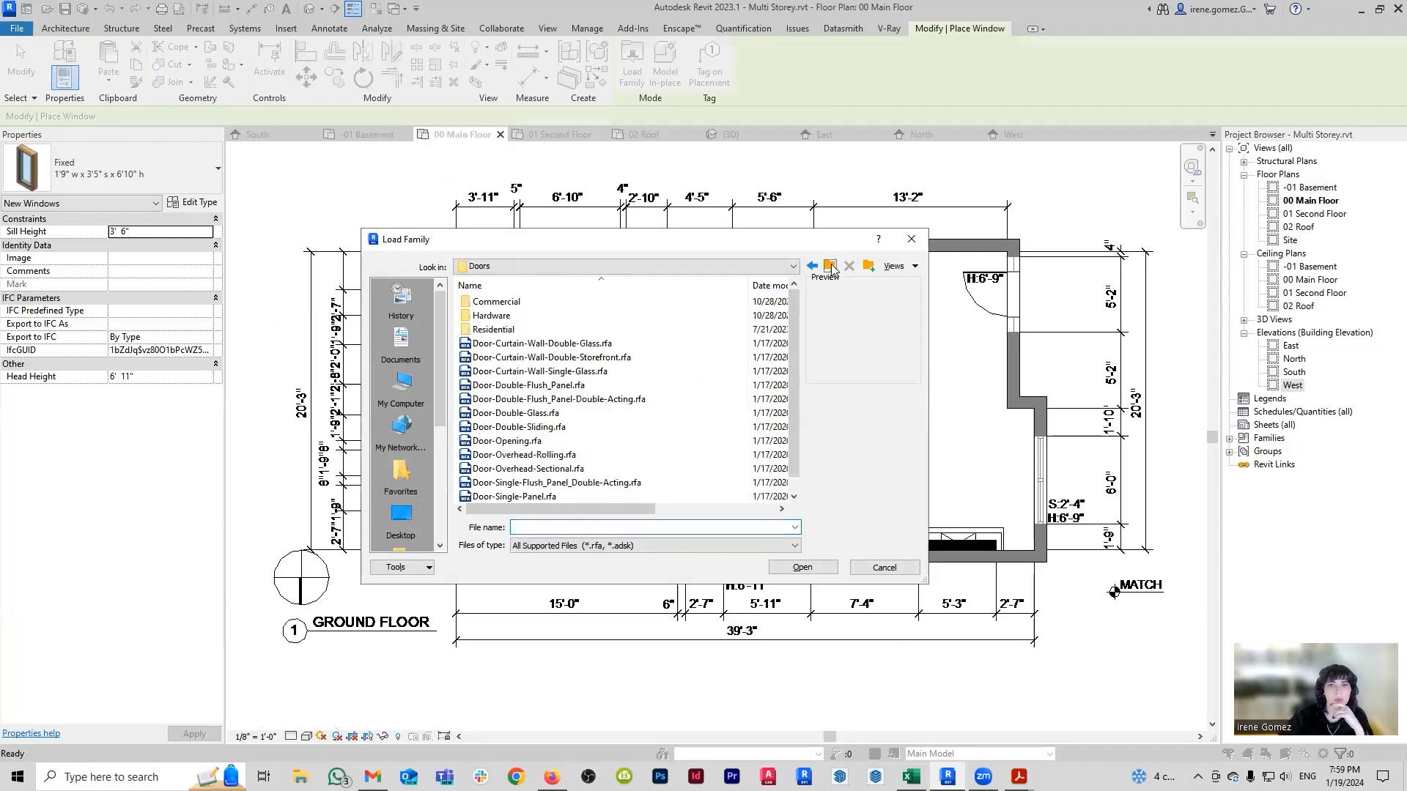
left_click(832, 268)
scroll(623, 388, "down", 8)
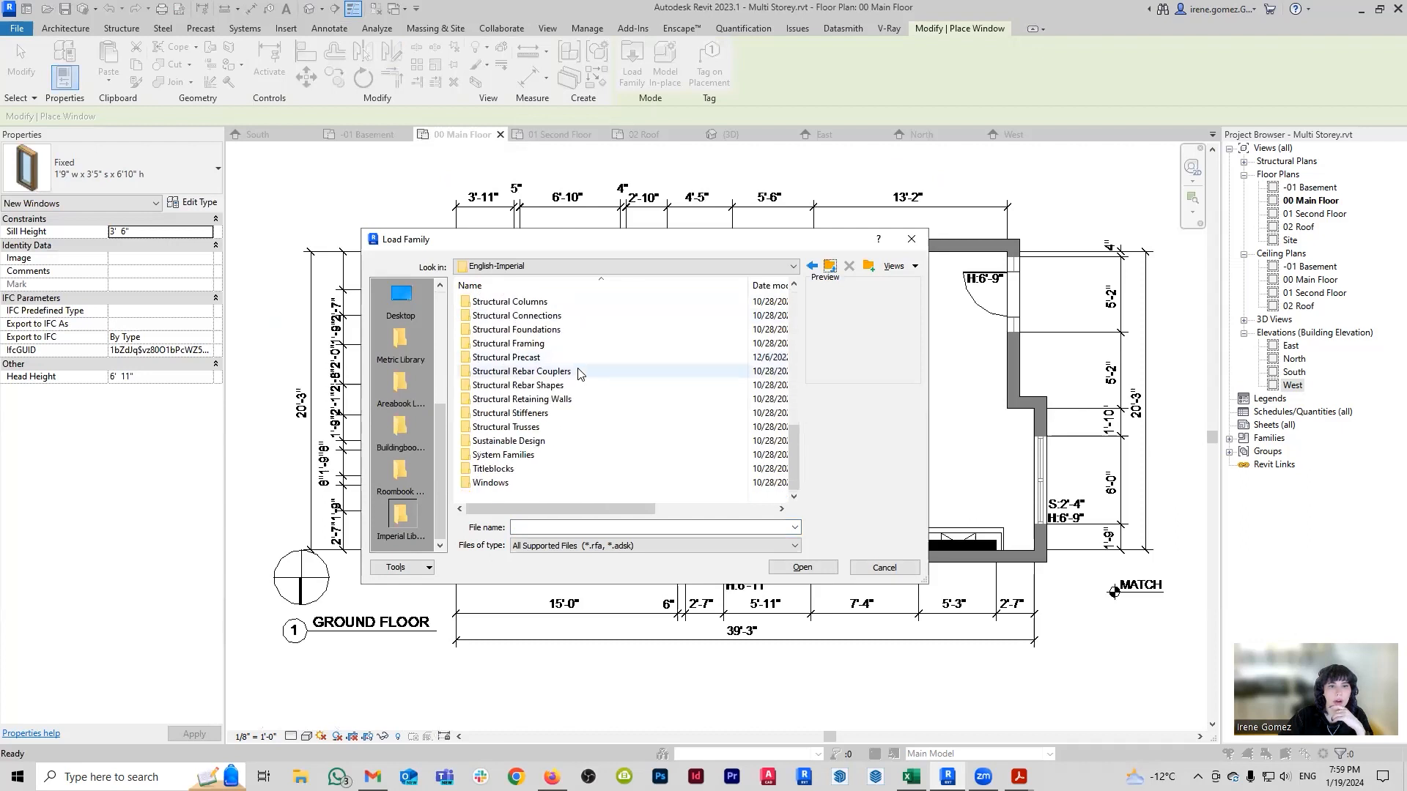
double_click(511, 487)
Preview the window families in the English-Imperial Windows folder, from Curtain Wall-Awning through the skylight, awning, bay and casement families.
left_click(570, 318)
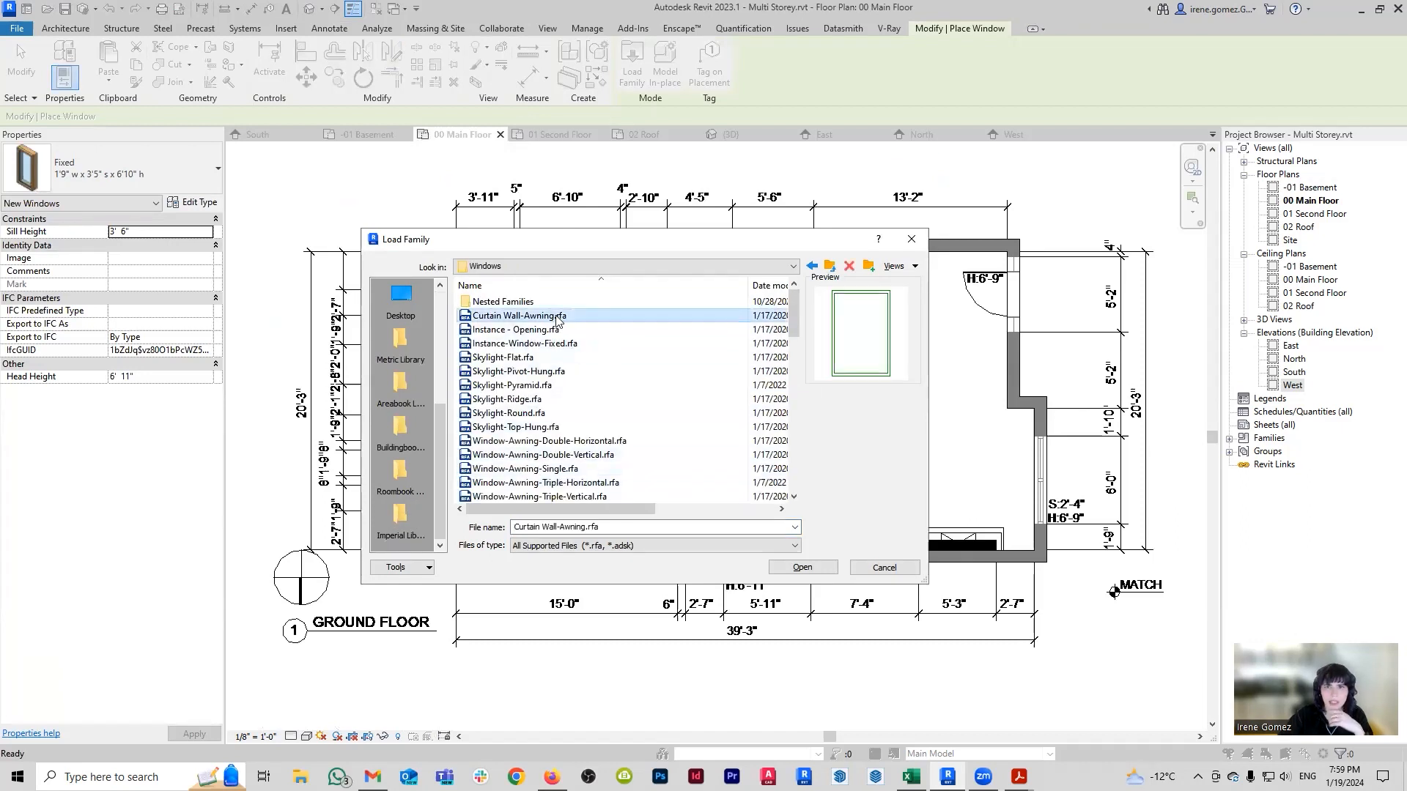
left_click(572, 331)
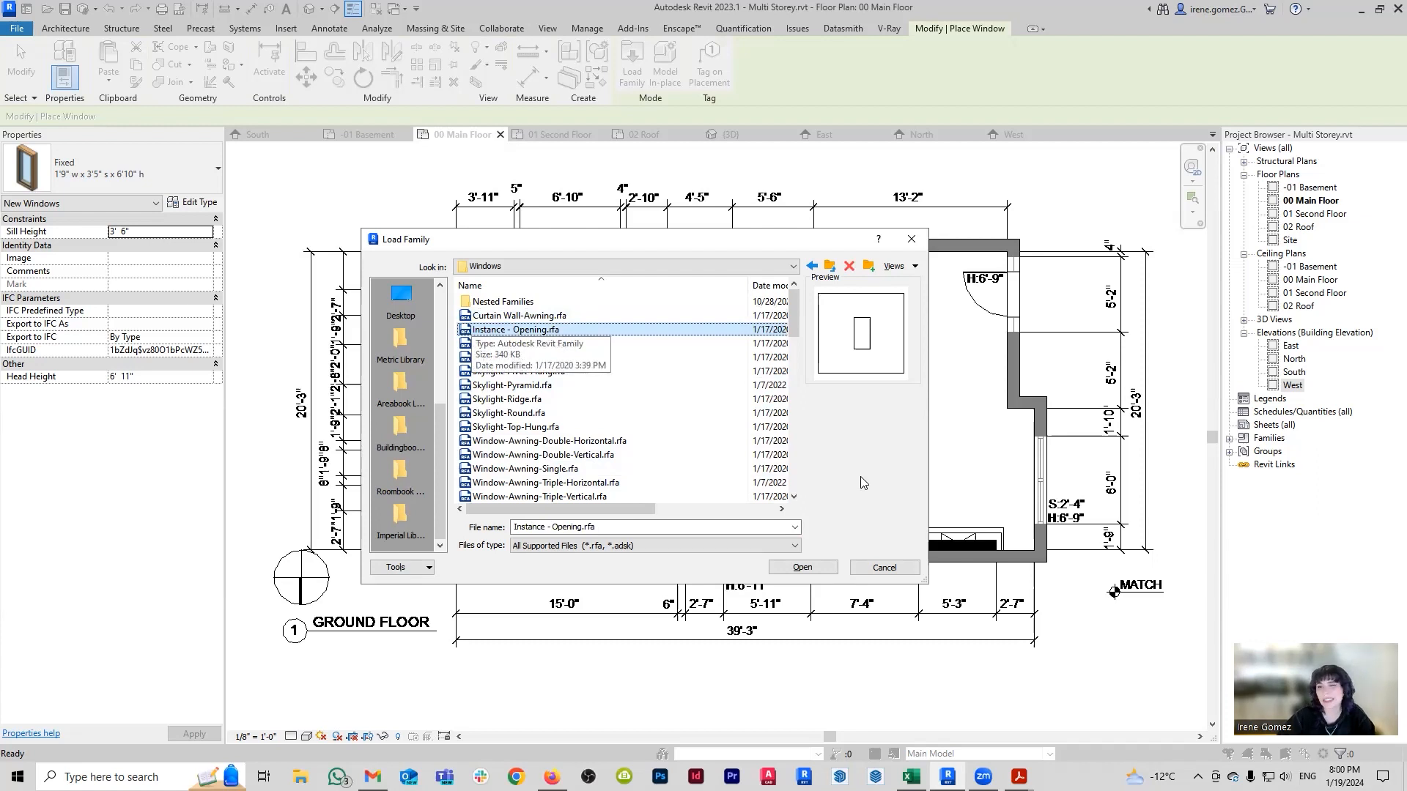
key("Down")
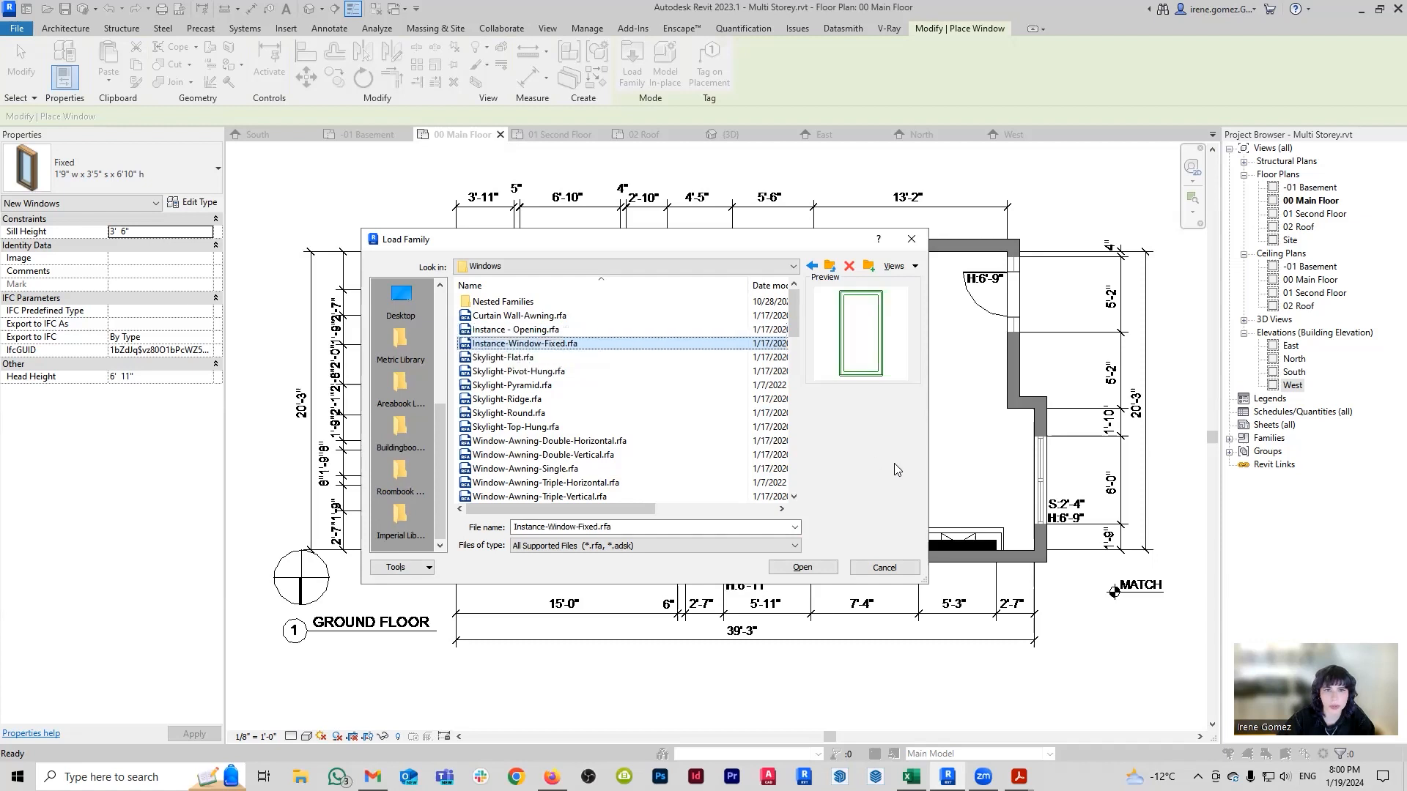
key("Down")
key("Down")
key("Down")
key("Down")
key("Down")
key("Down")
key("Down")
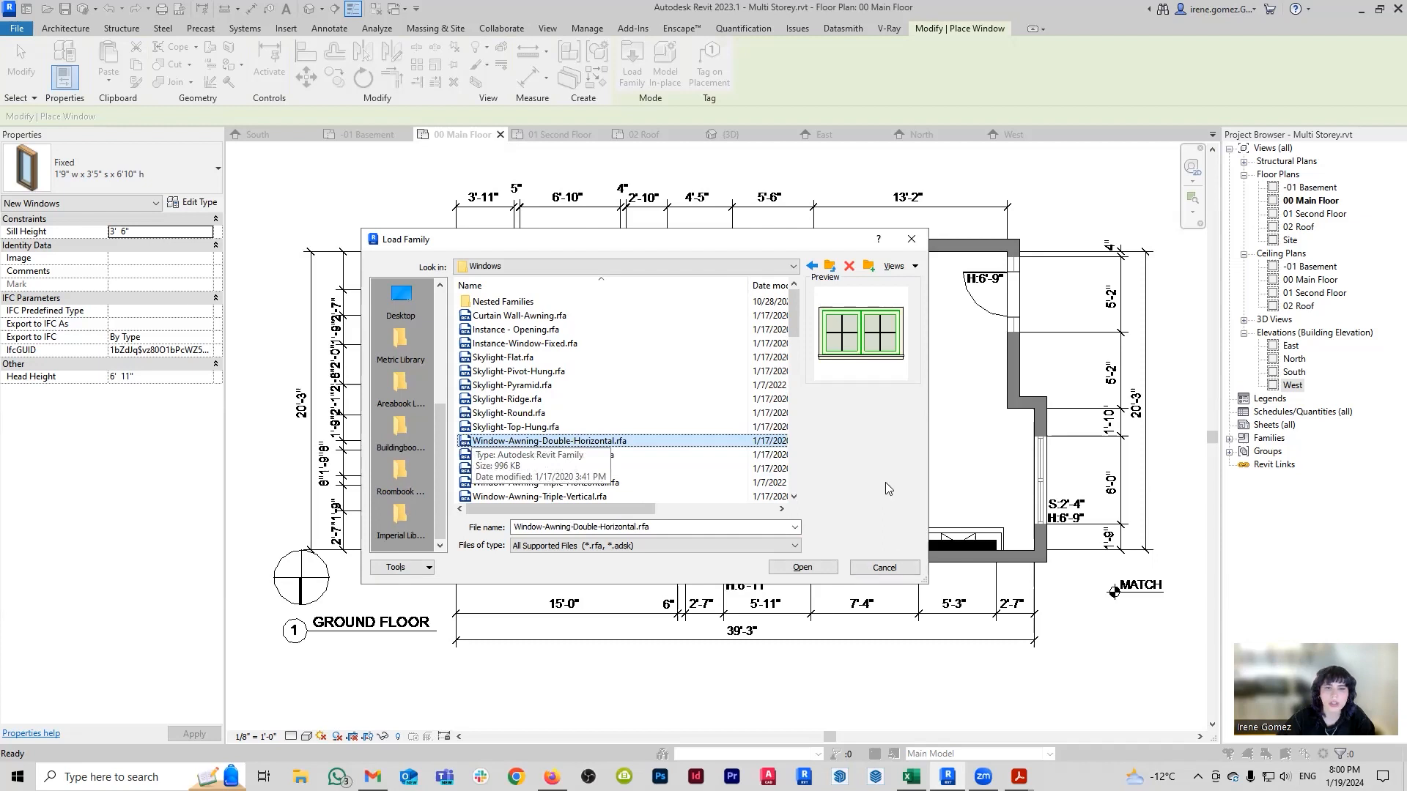
key("Down")
key("Down")
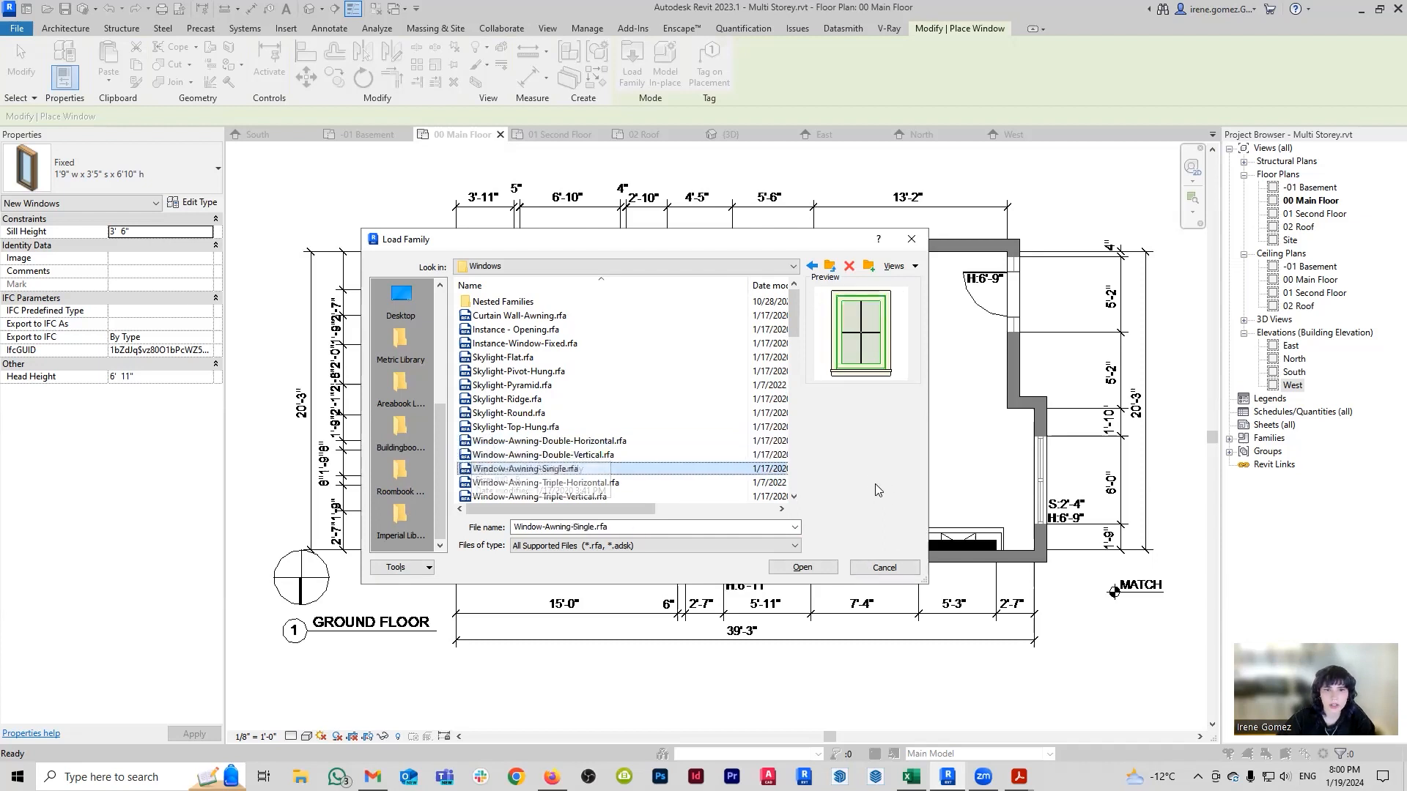
key("Down")
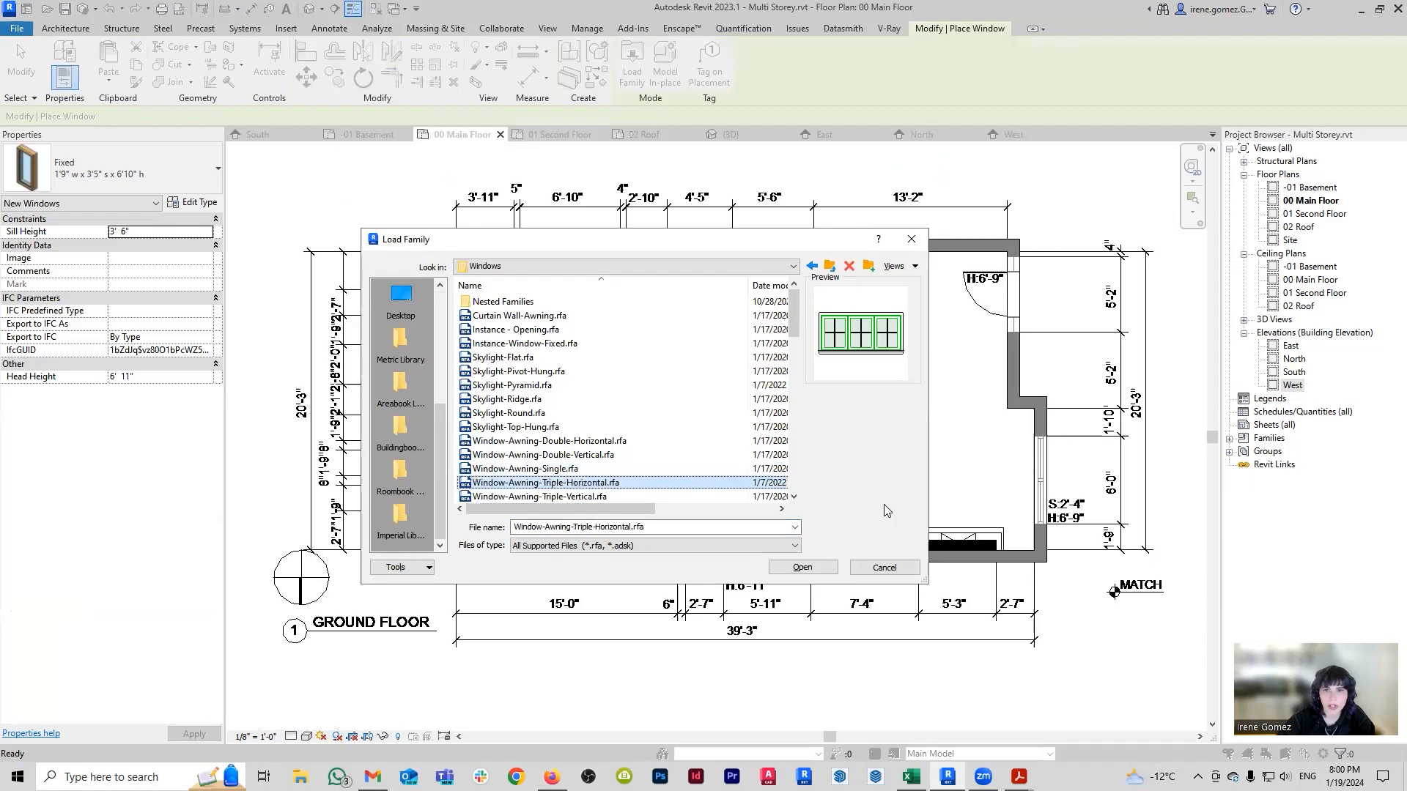
key("Down")
key("Down")
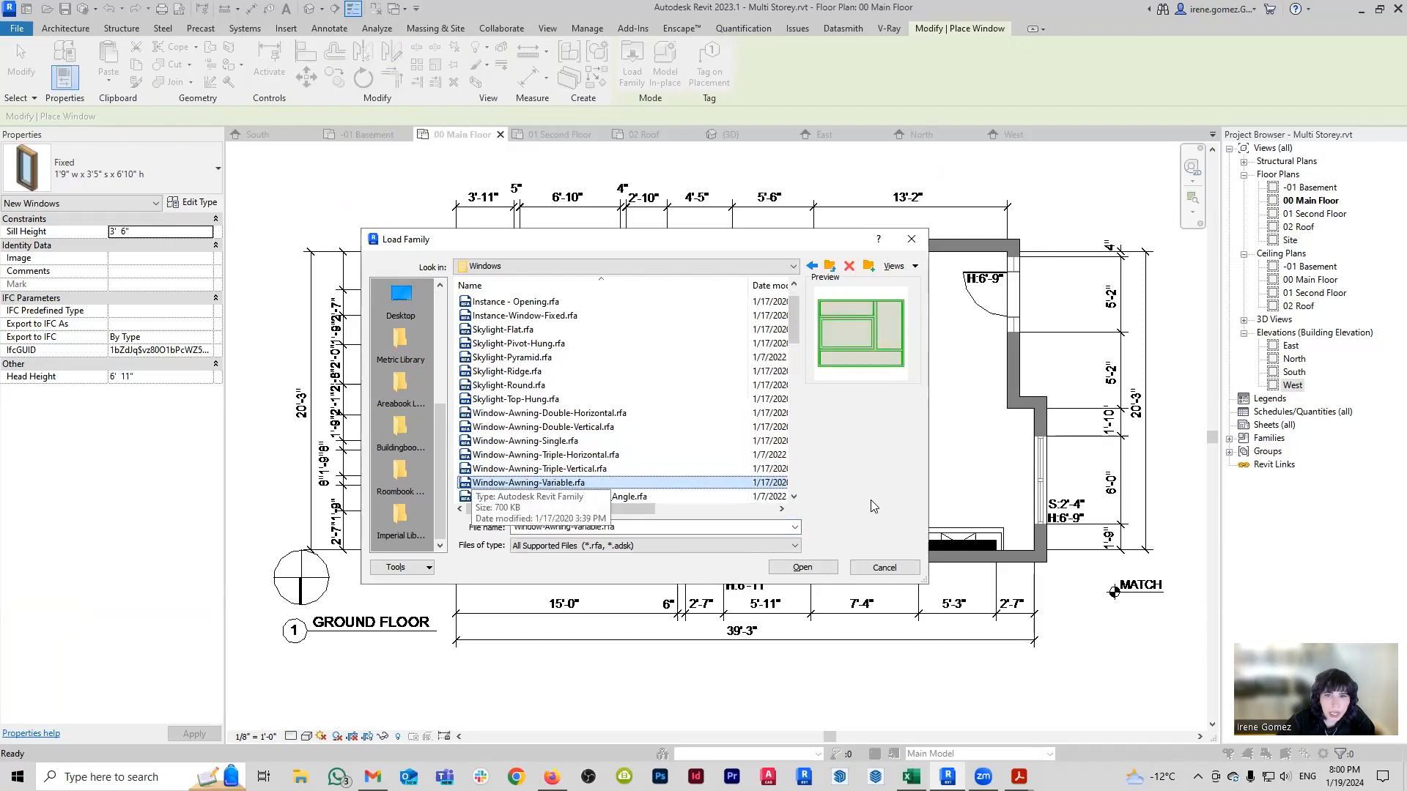
key("Down")
key("Down")
key("Down")
key("Down")
key("Down")
key("Down")
key("Down")
key("Down")
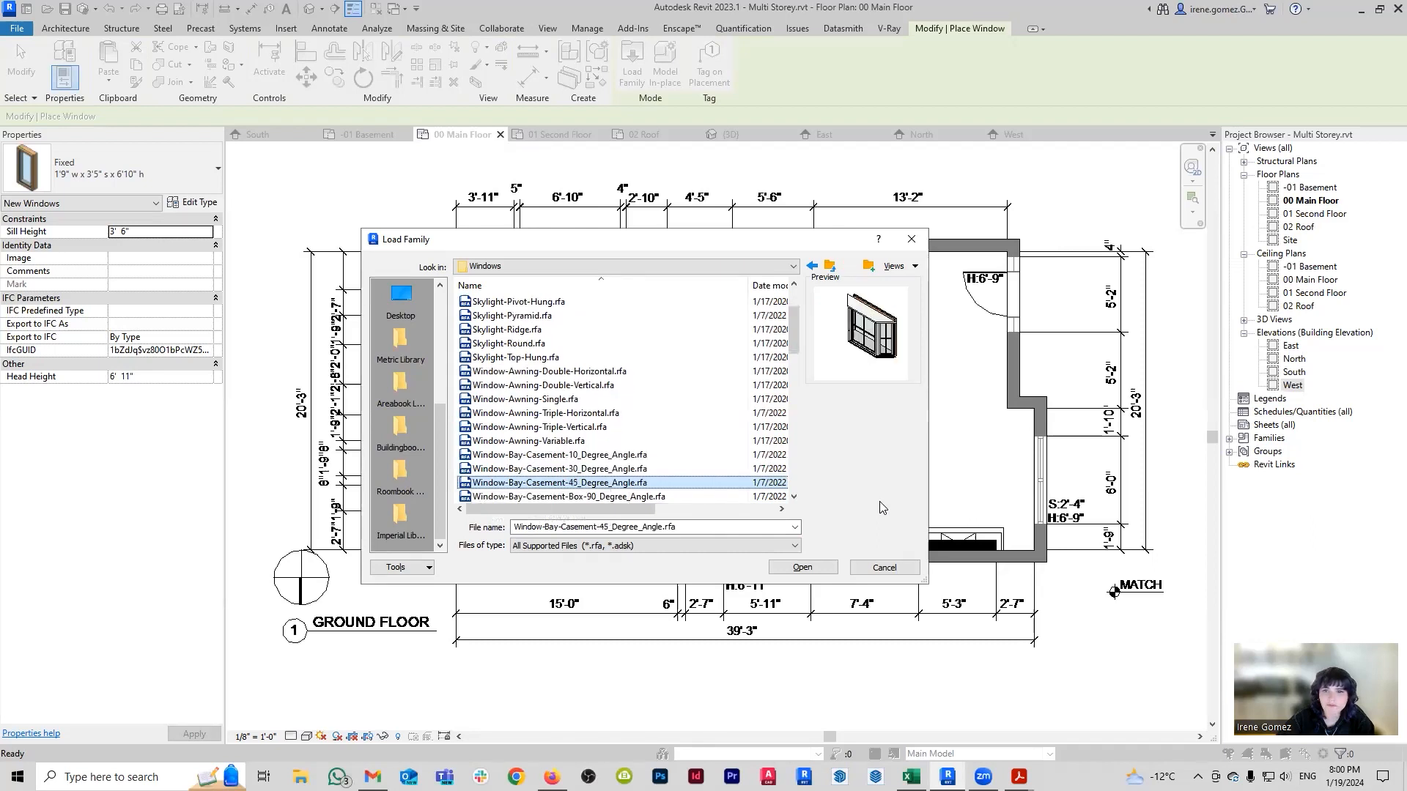
key("Down")
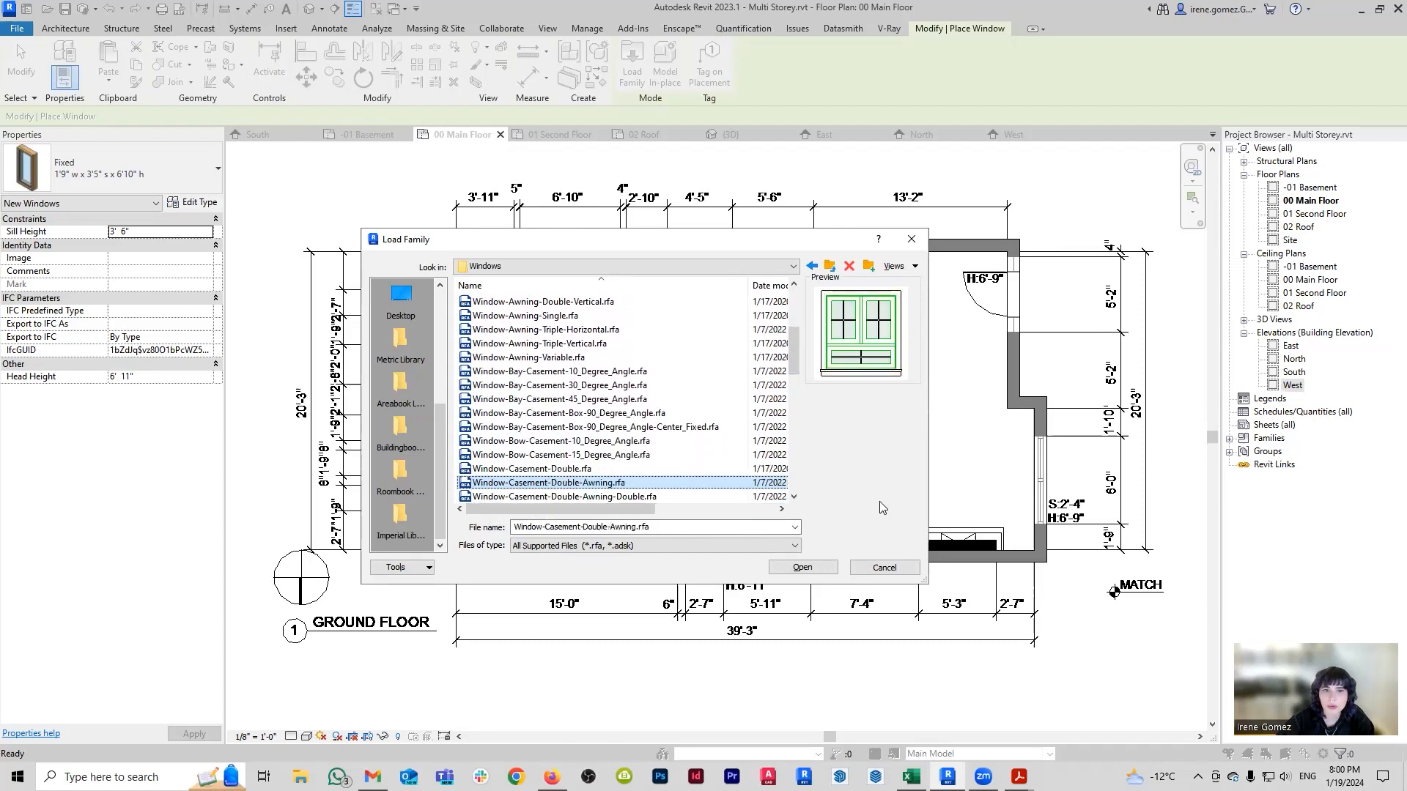
Load the Window-Casement-Double family and check the window types available for placement.
key("Up")
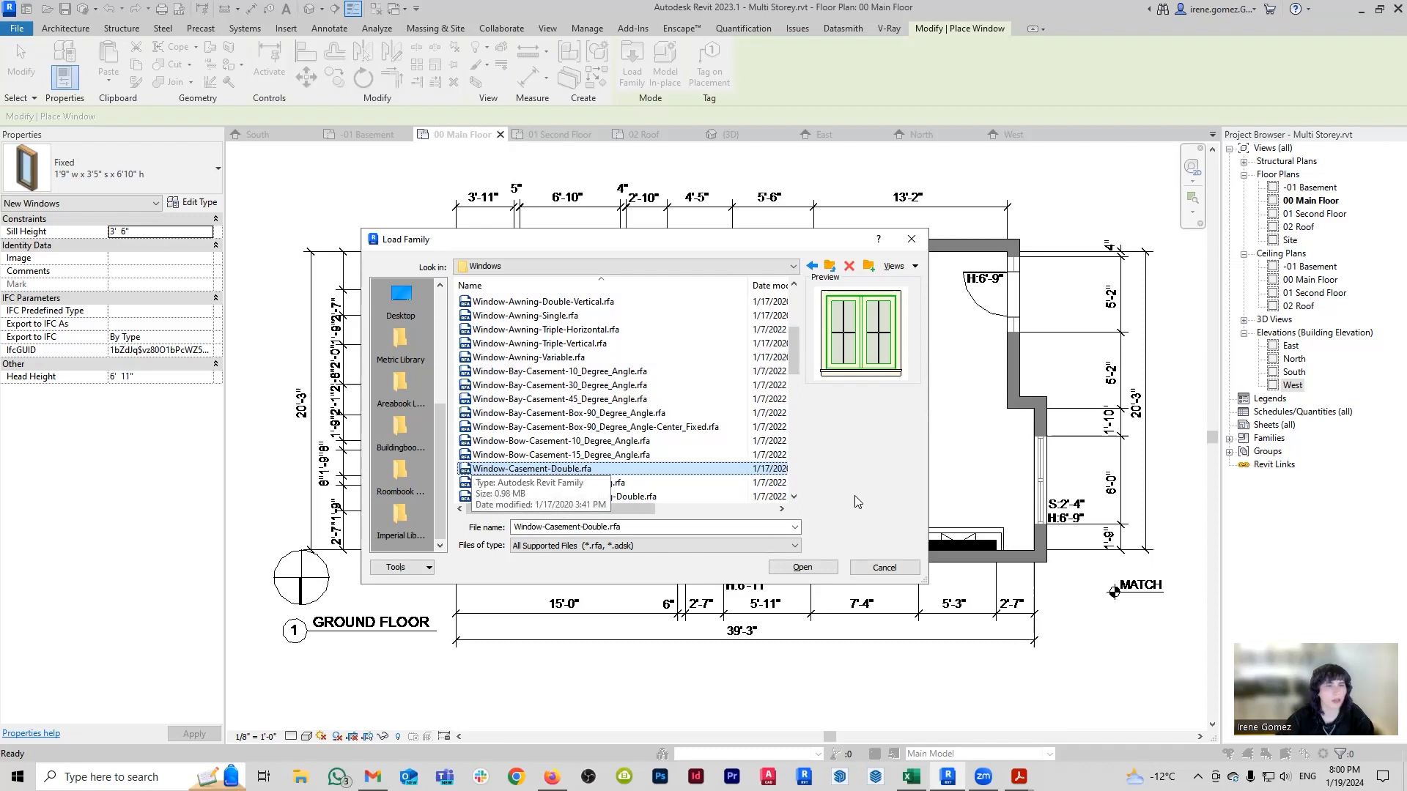
key("Return")
left_click(183, 170)
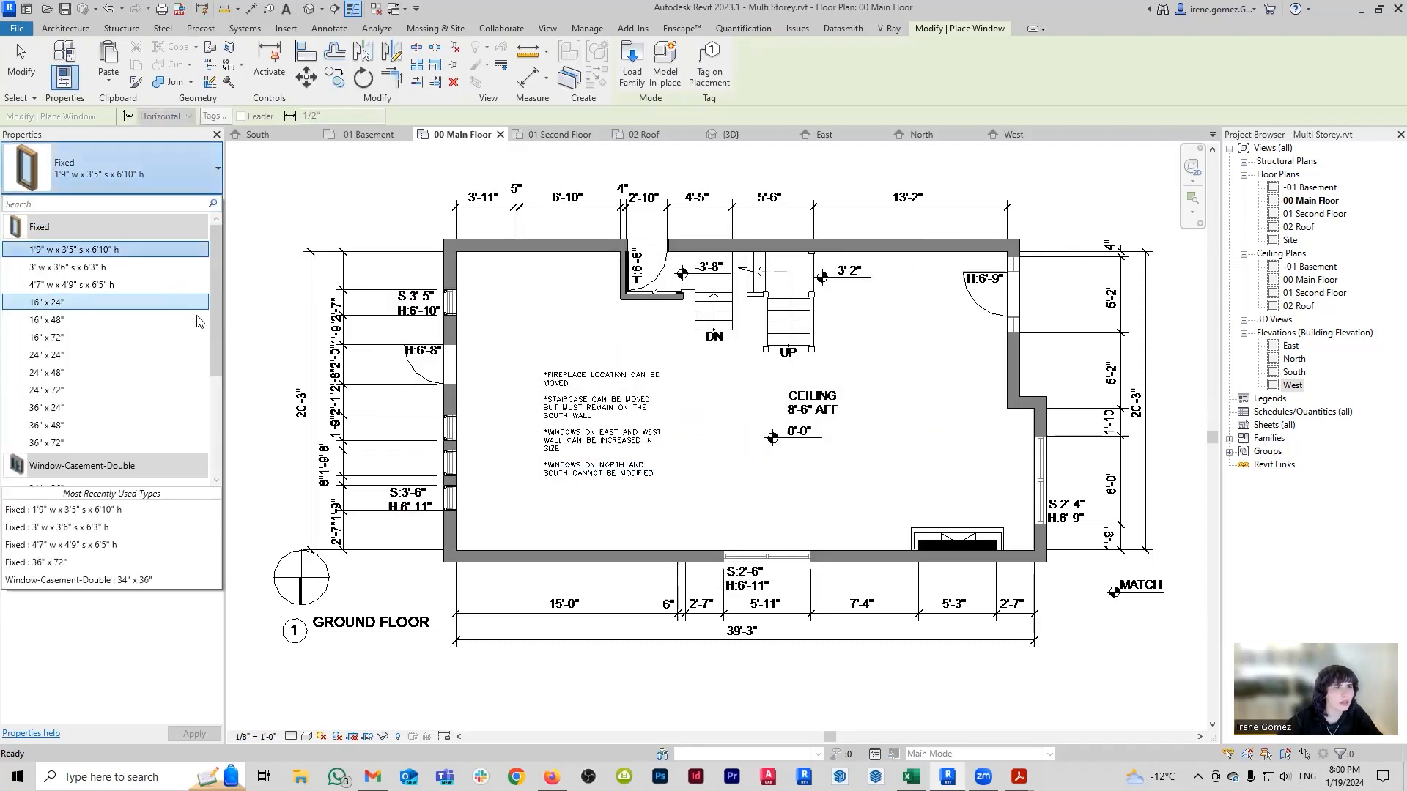
scroll(196, 344, "down", 2)
Return to the English-Imperial Windows folder for another family and preview the double-hung and fixed window families.
left_click(633, 68)
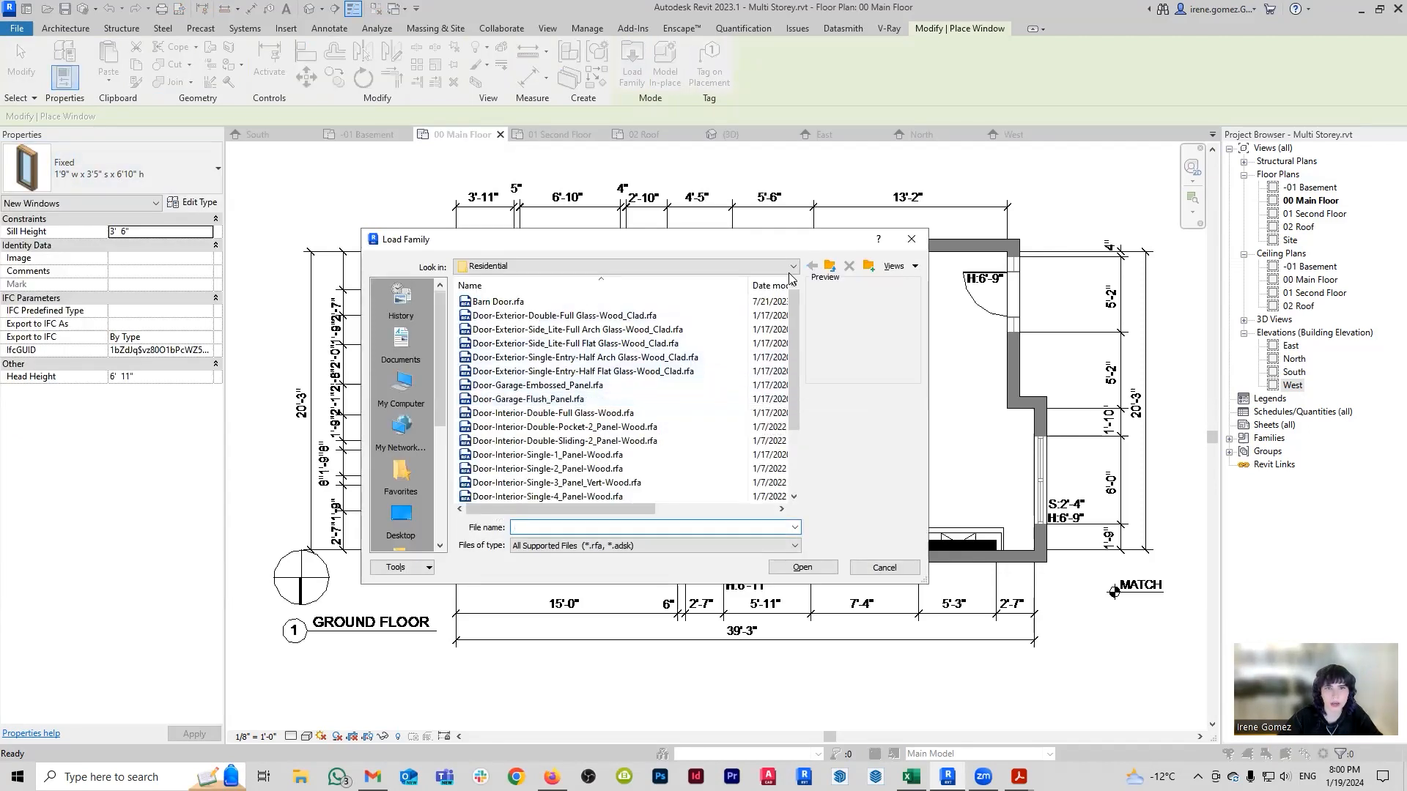
left_click(830, 266)
left_click(831, 265)
scroll(579, 449, "down", 8)
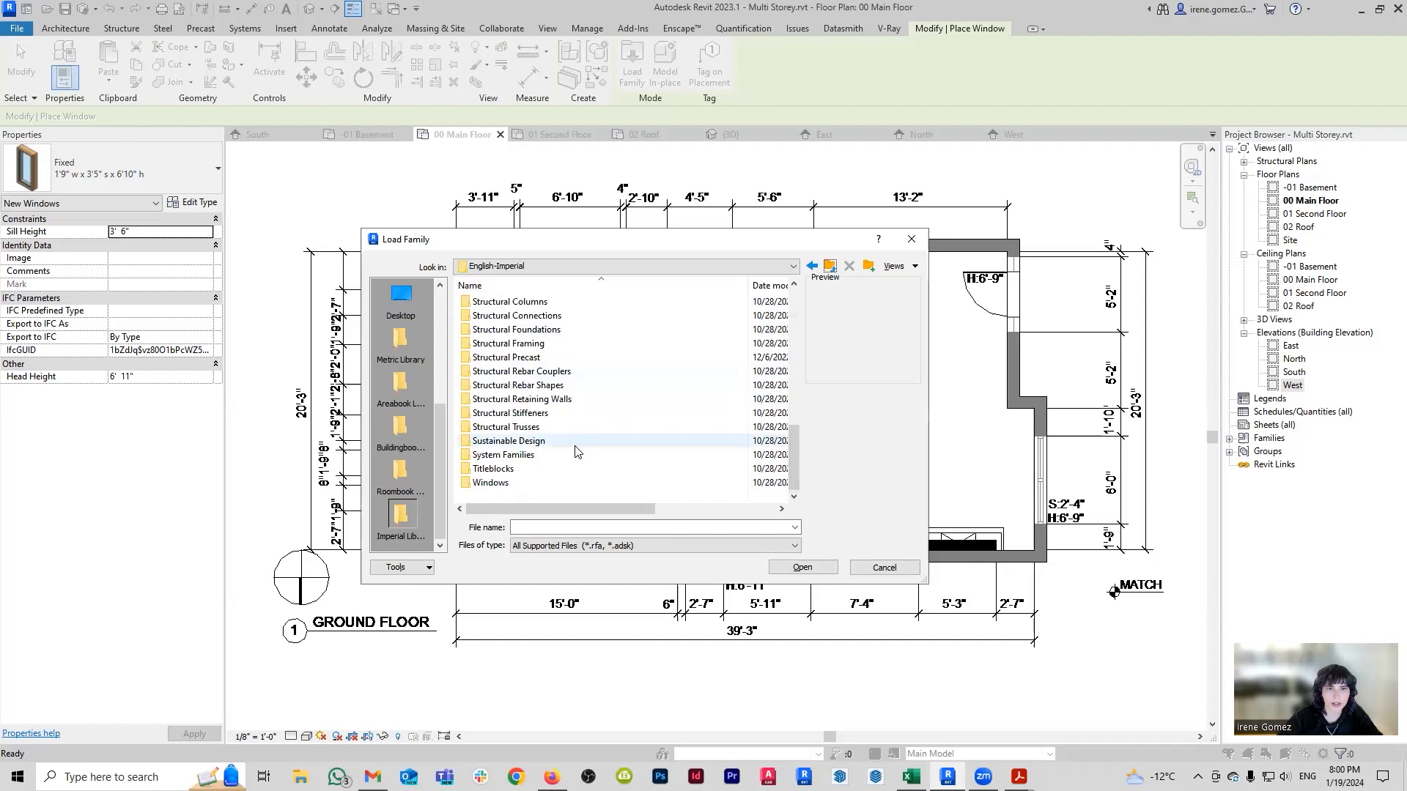
double_click(518, 484)
left_click(577, 442)
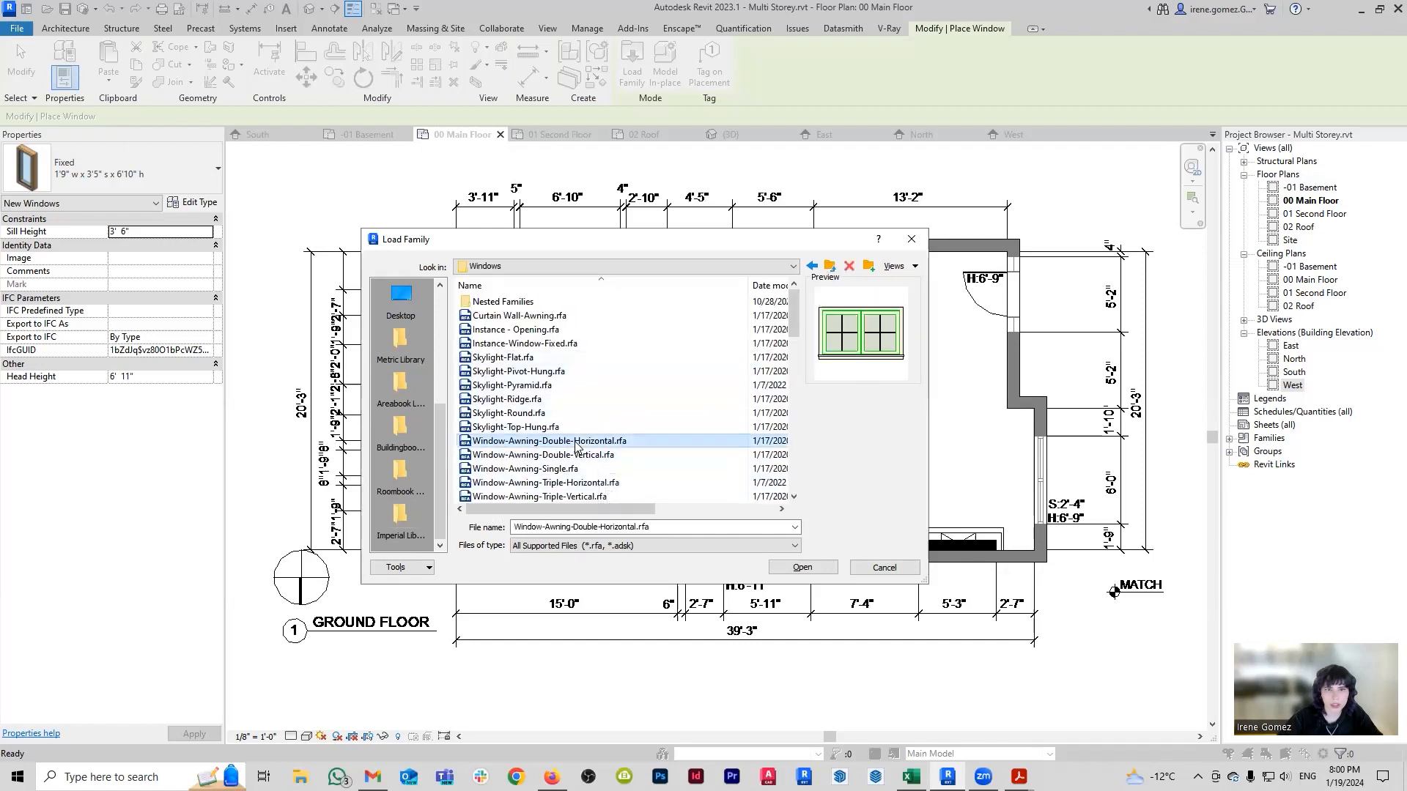
scroll(749, 443, "down", 1)
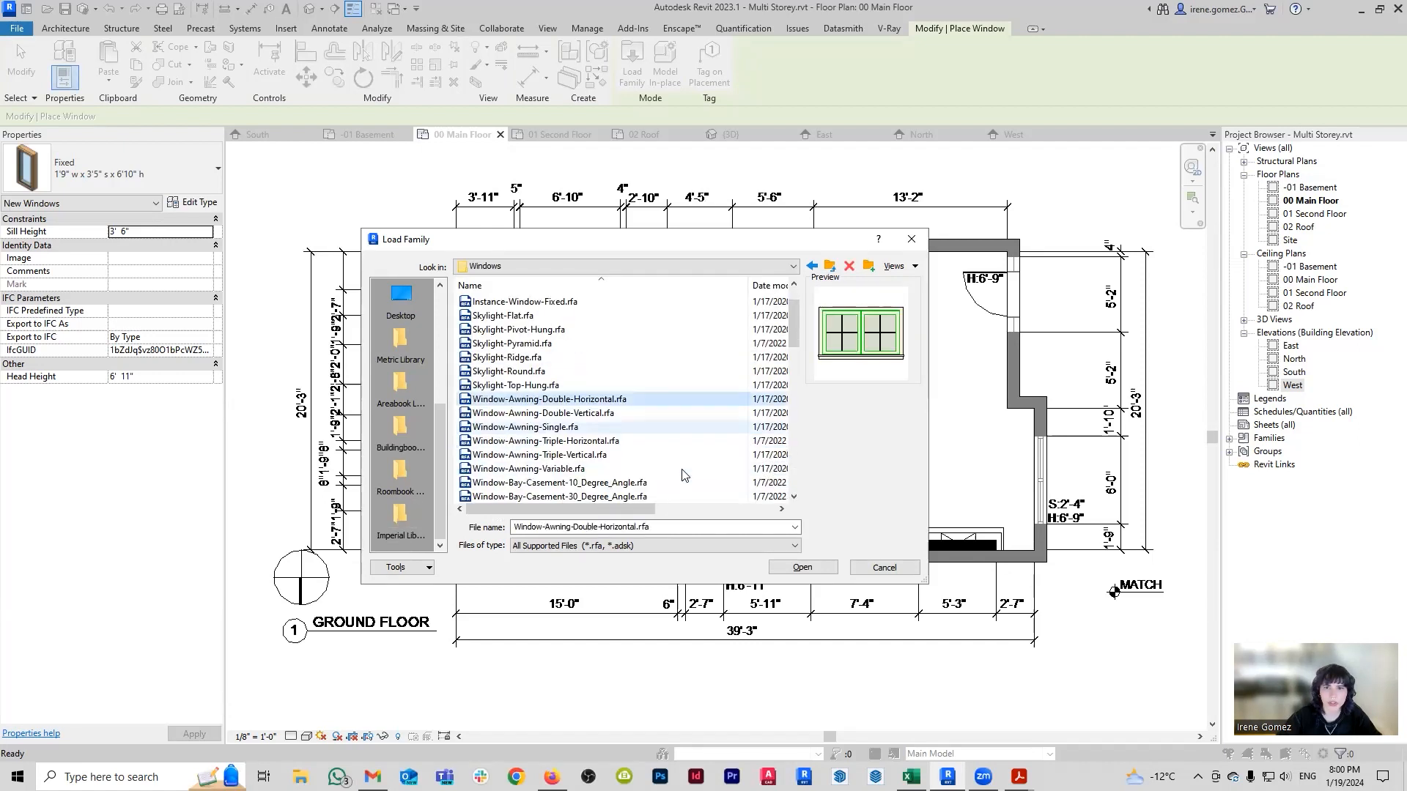
scroll(714, 456, "down", 7)
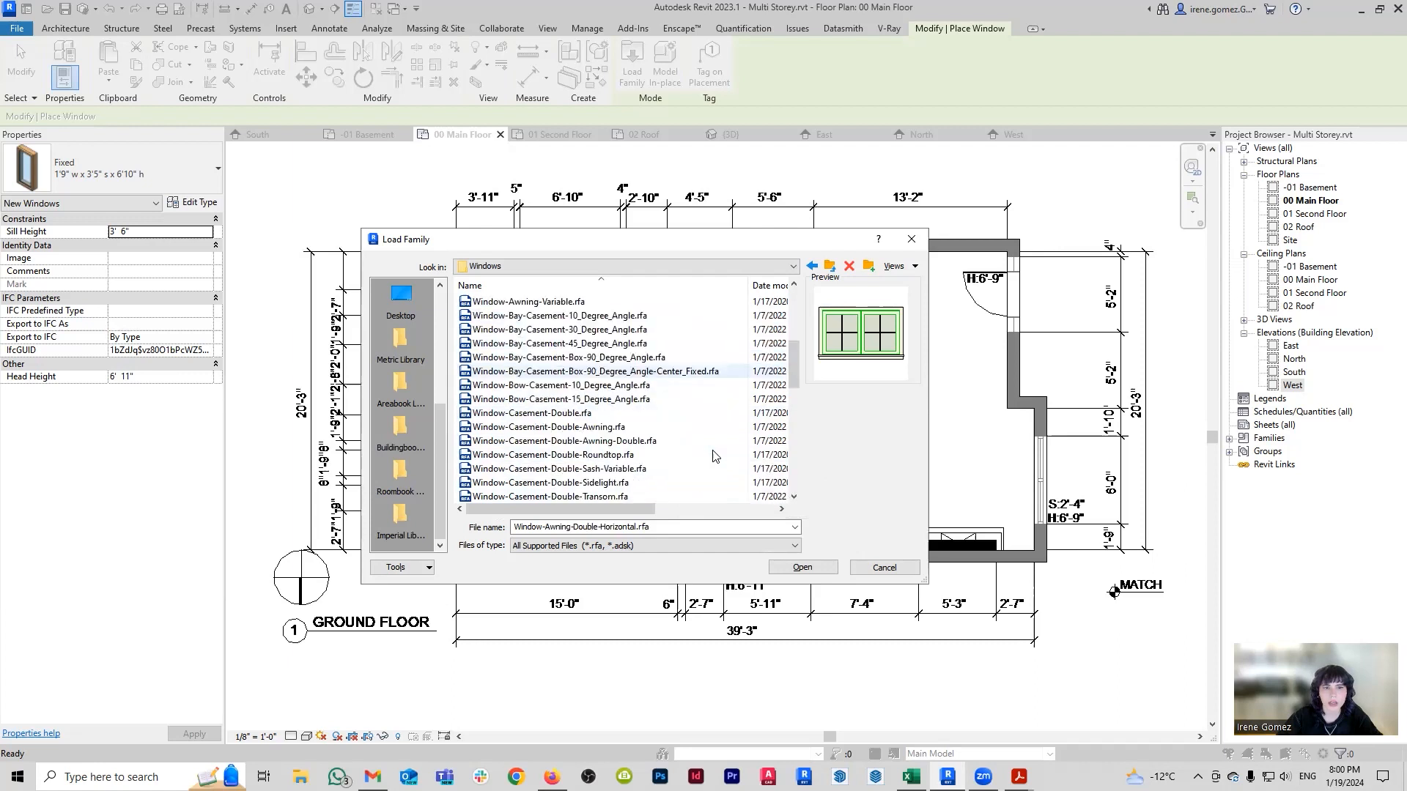
scroll(715, 455, "down", 4)
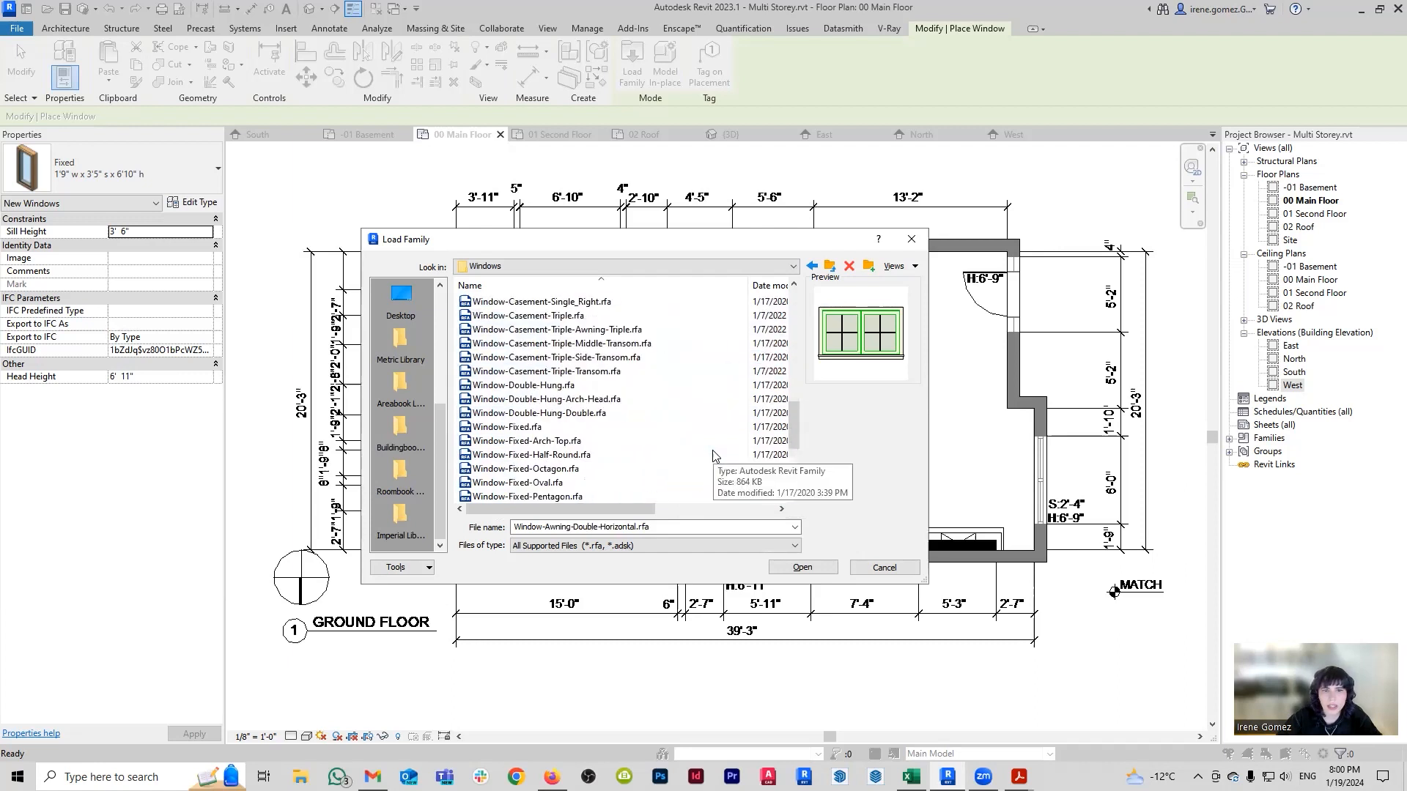
left_click(552, 386)
left_click(556, 414)
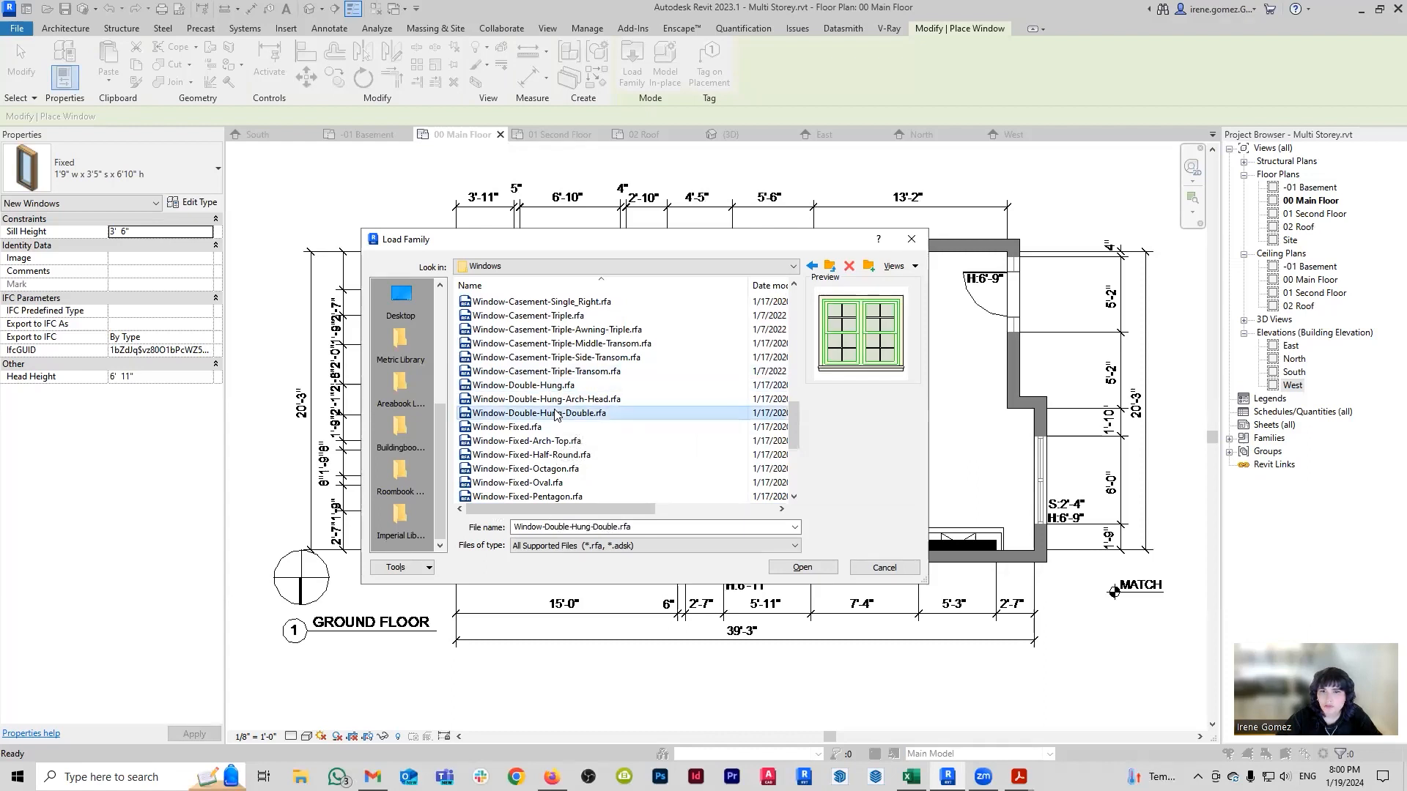
left_click(571, 400)
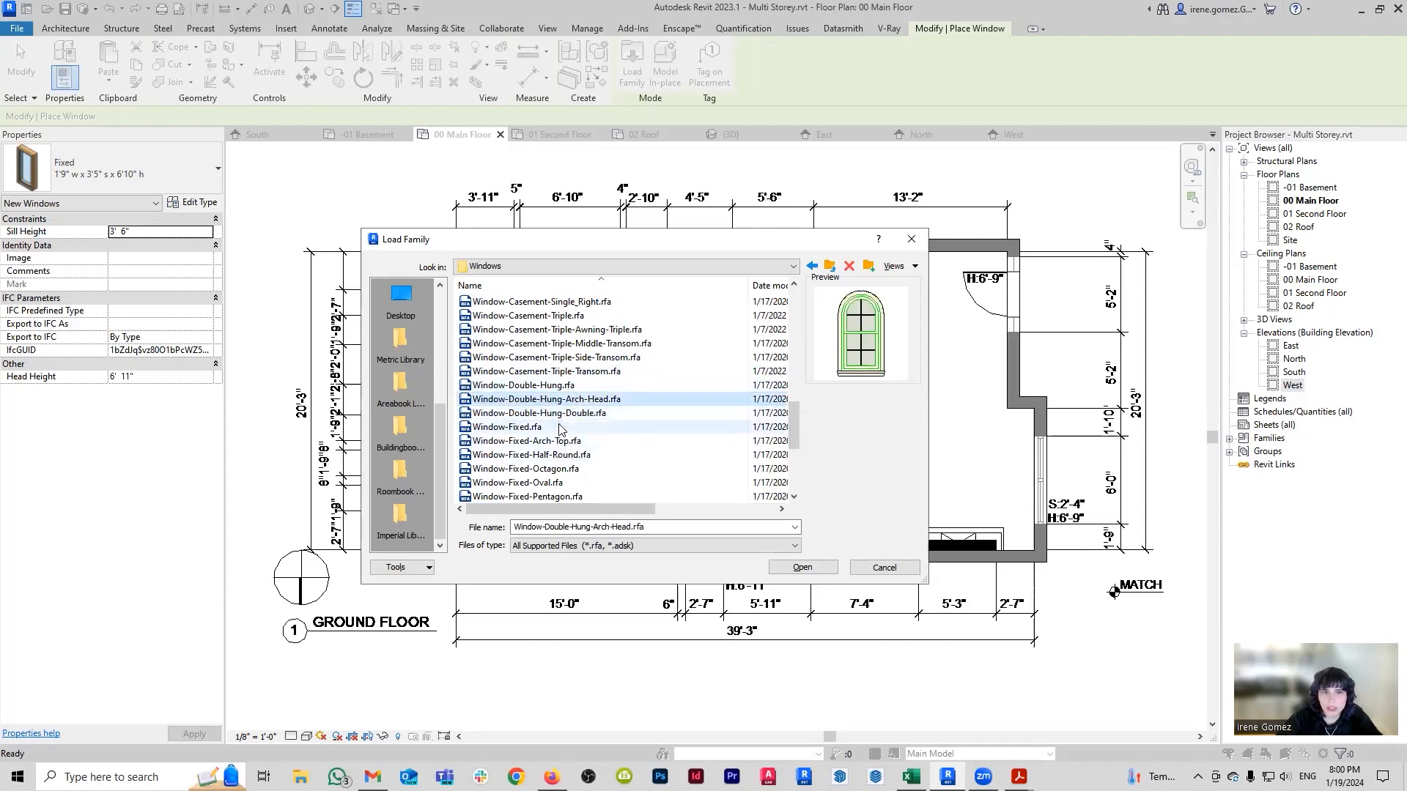
left_click(561, 428)
left_click(559, 442)
left_click(558, 456)
left_click(552, 483)
scroll(572, 440, "up", 10)
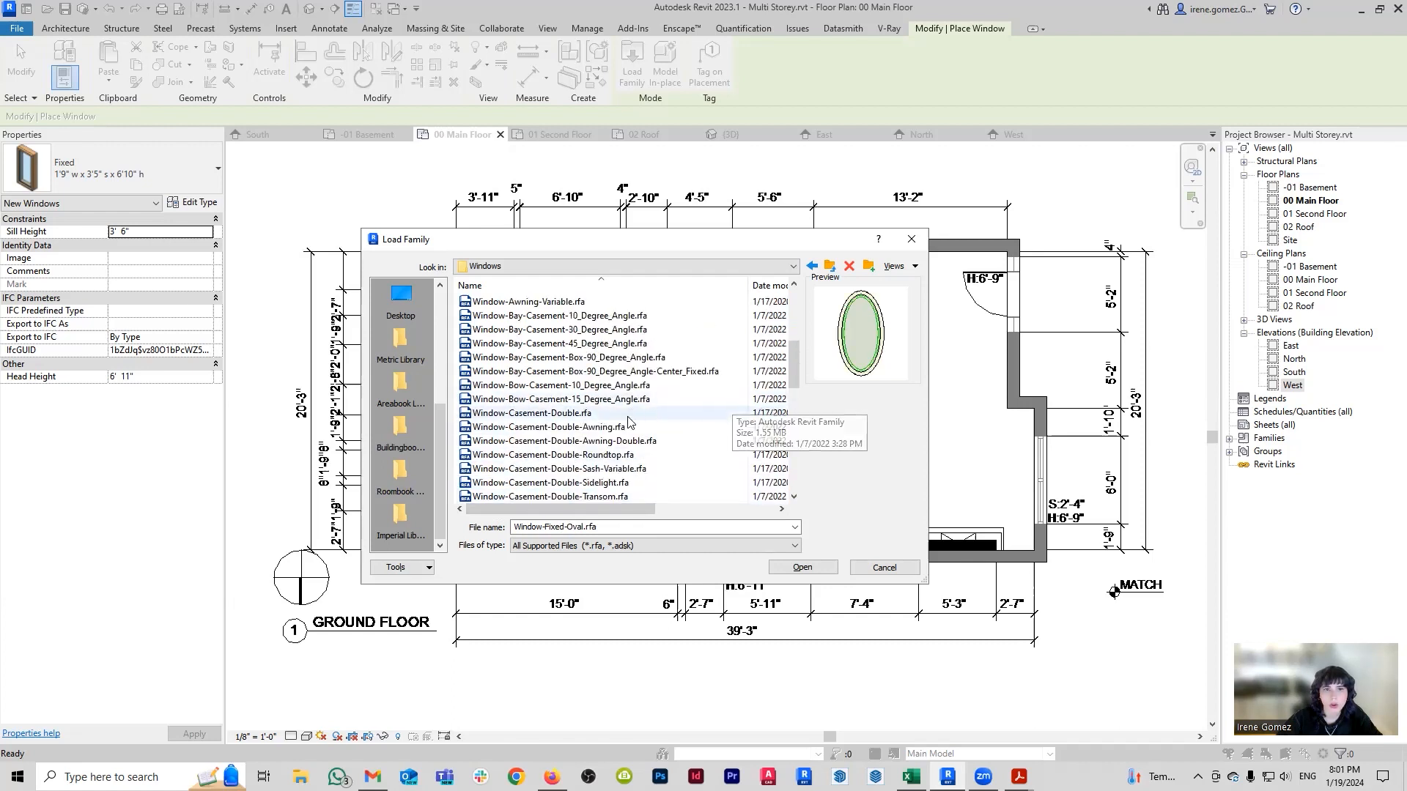
Load the Window-Awning-Double-Horizontal family with its 48" x 17" type.
left_click(608, 427)
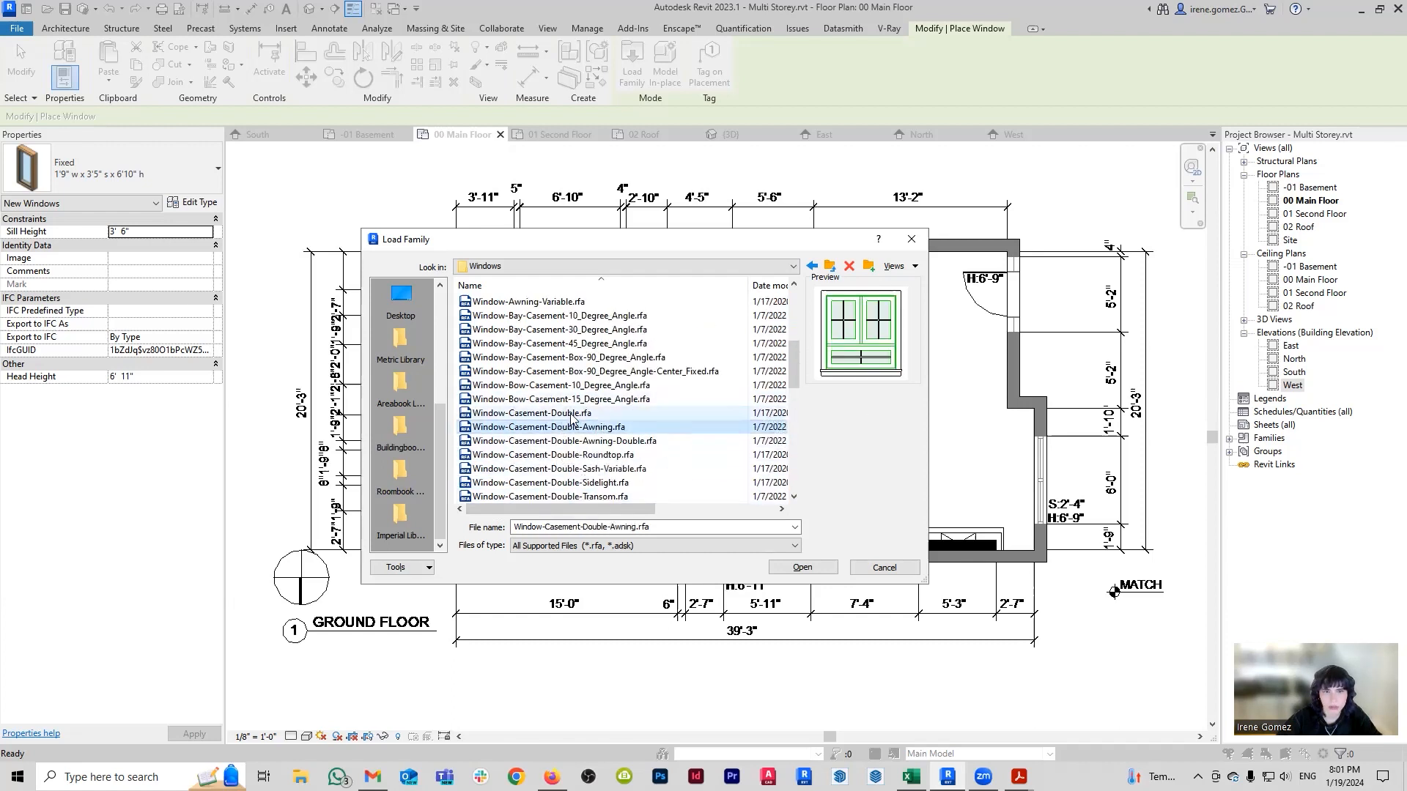
left_click(572, 414)
scroll(706, 450, "up", 2)
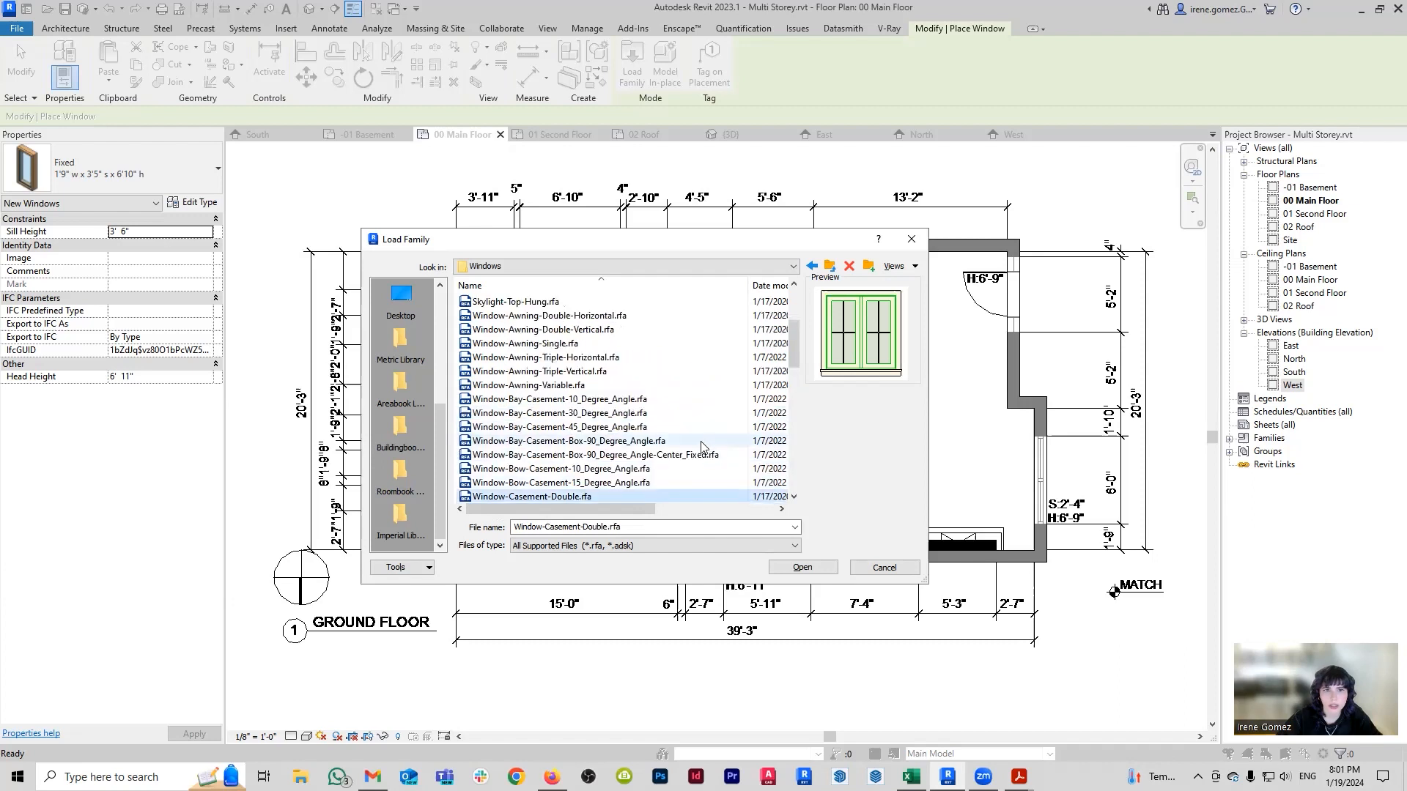
scroll(646, 398, "up", 1)
left_click(560, 358)
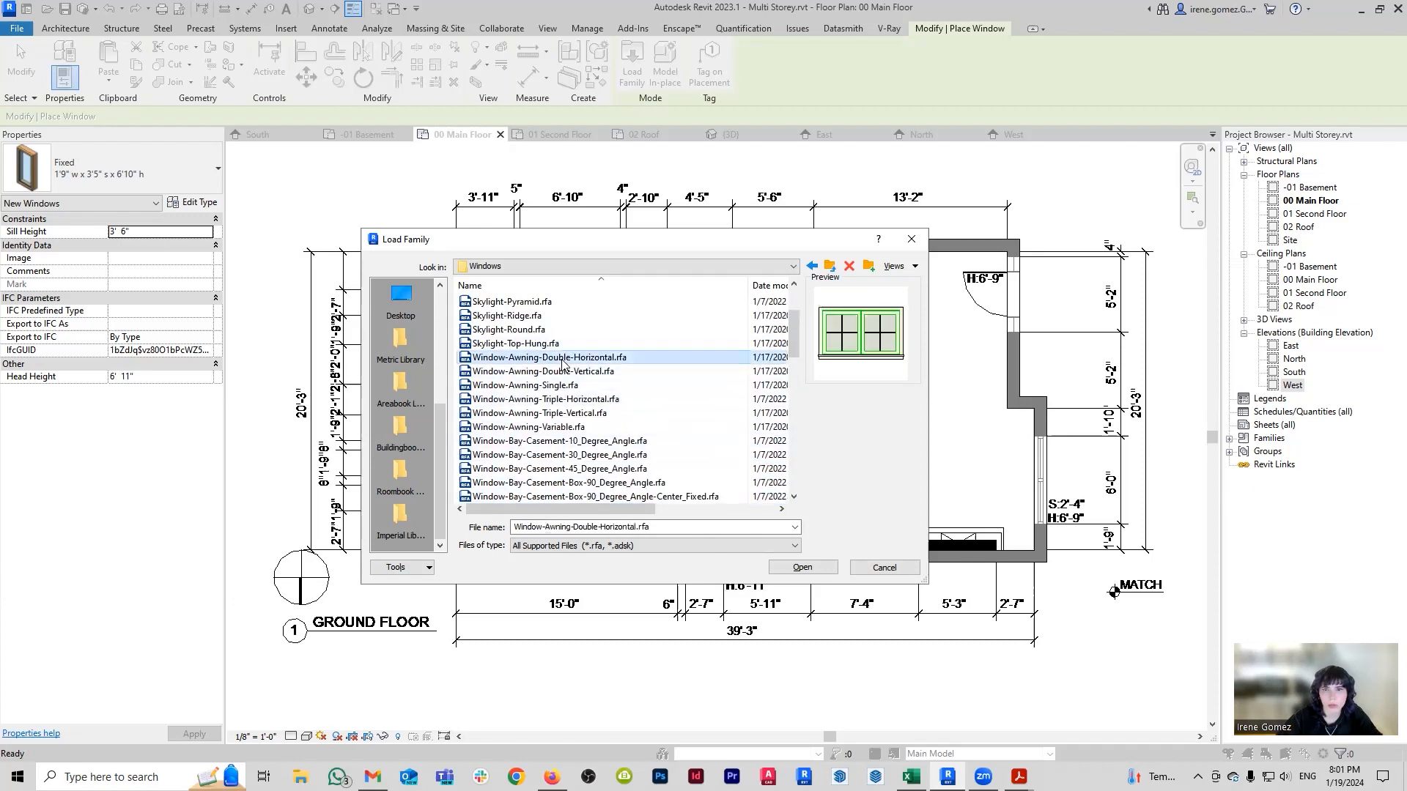
left_click(820, 570)
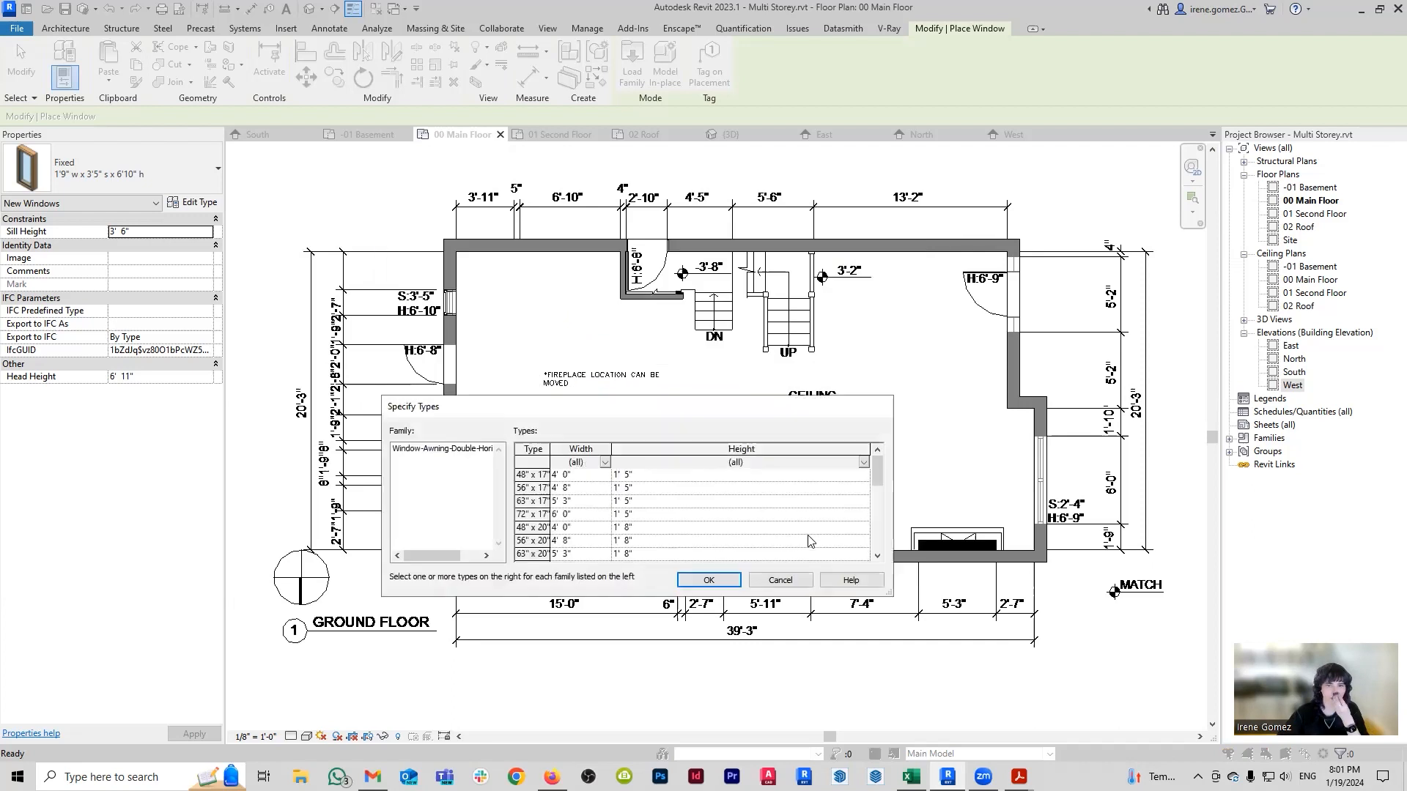
left_click(605, 476)
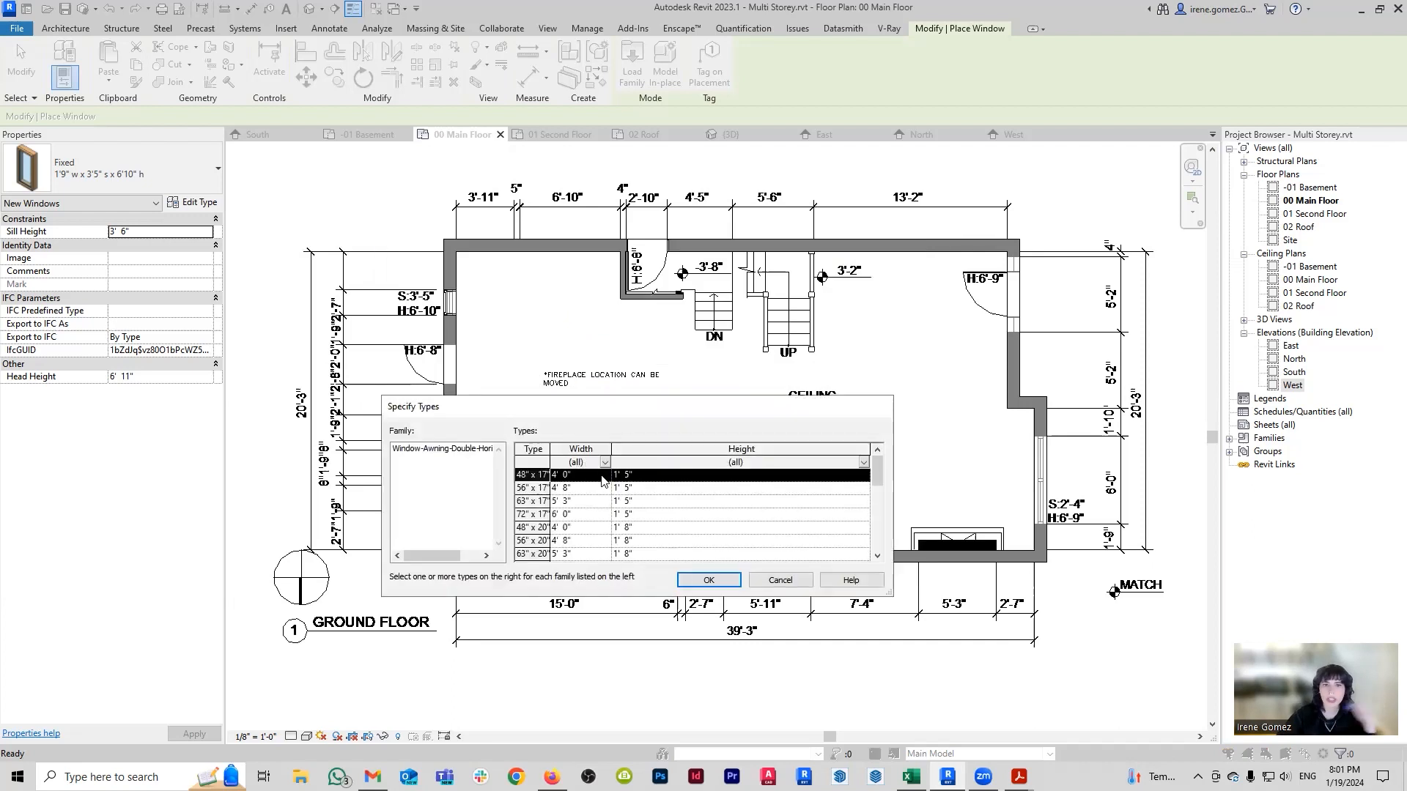
left_click(709, 580)
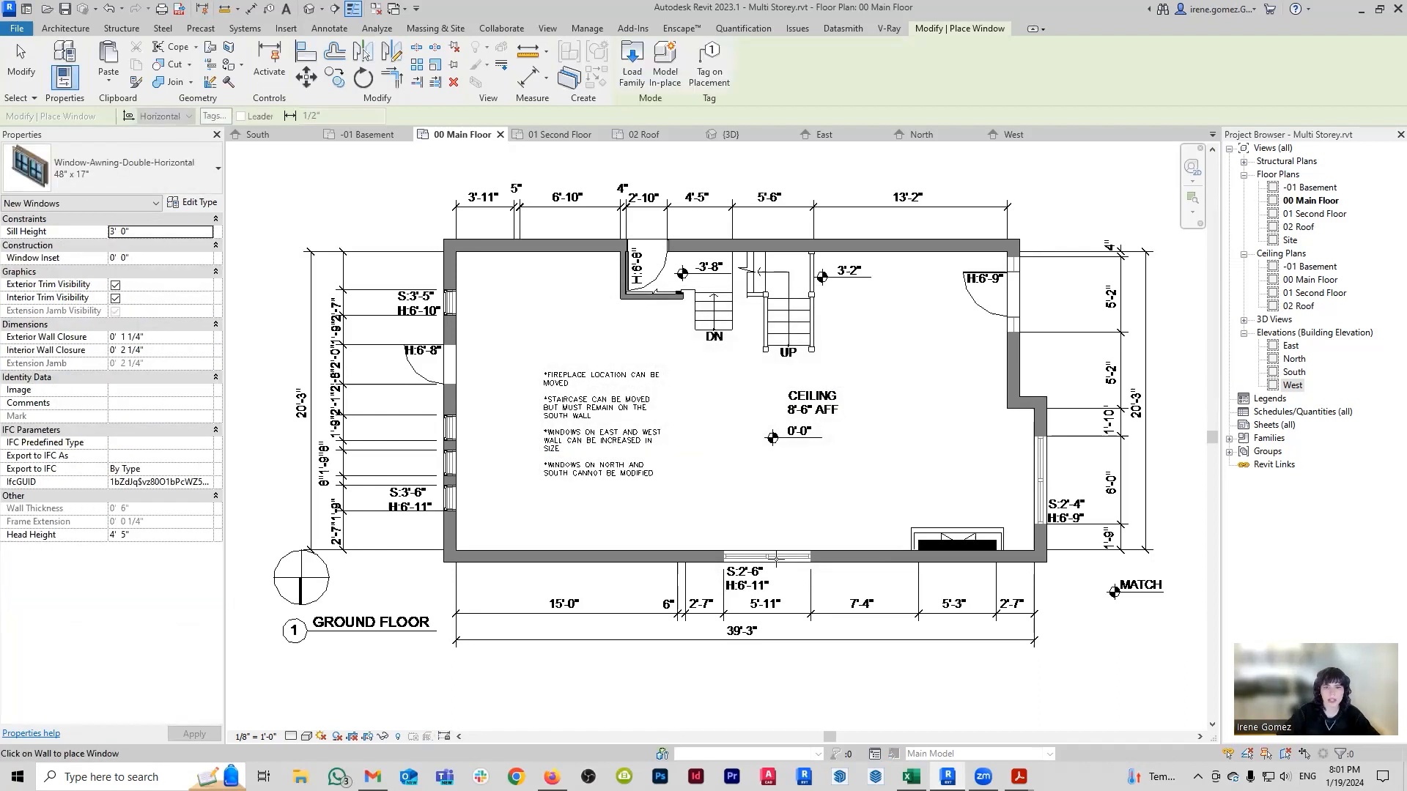
scroll(767, 522, "up", 5)
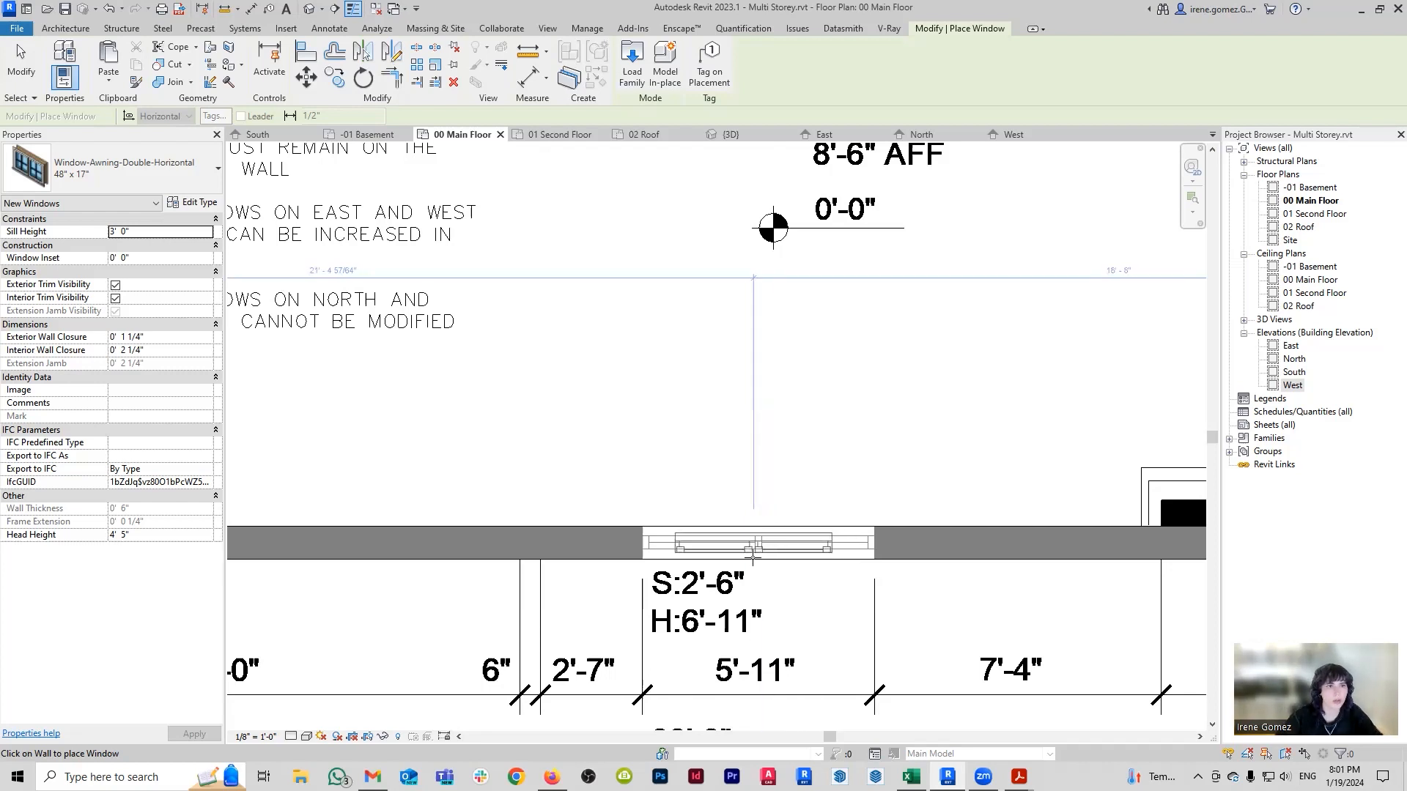
key("Escape")
key("Escape")
key("w")
key("n")
scroll(716, 535, "down", 2)
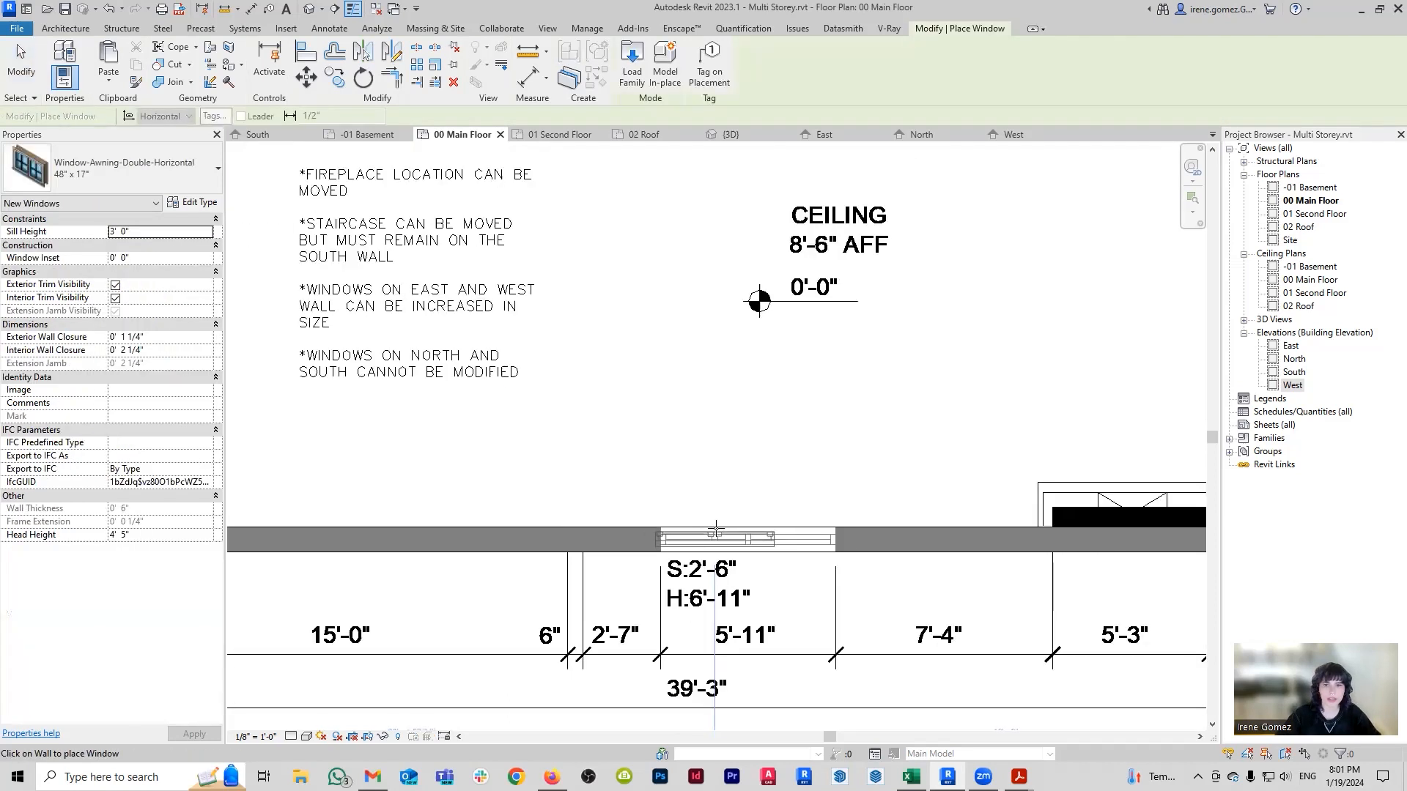
scroll(716, 529, "down", 2)
scroll(736, 579, "up", 1)
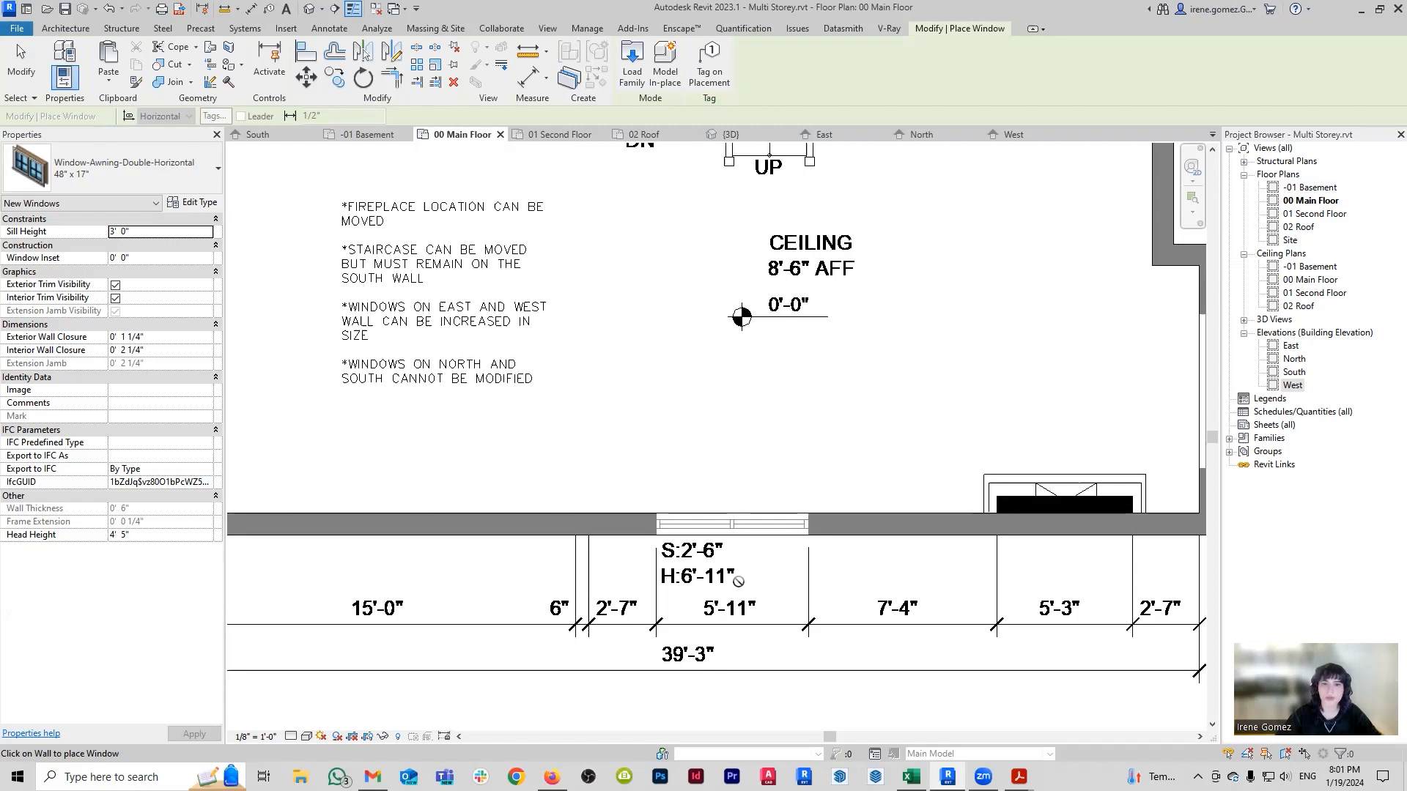
key("Escape")
key("Escape")
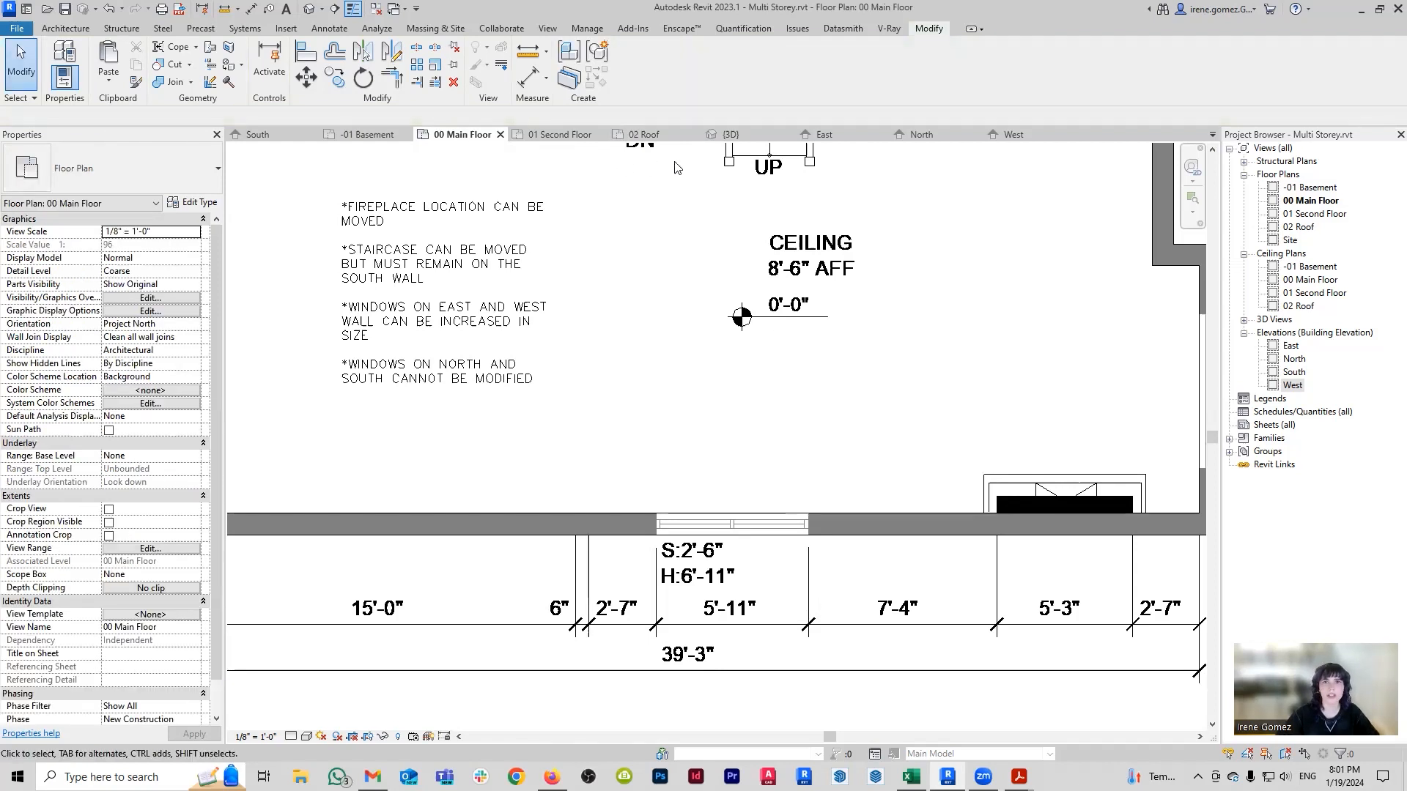
Draw two horizontal detail lines about 53' long across the main floor storey in the South elevation, one above the other.
left_click(261, 134)
middle_click_drag(778, 517, 776, 517)
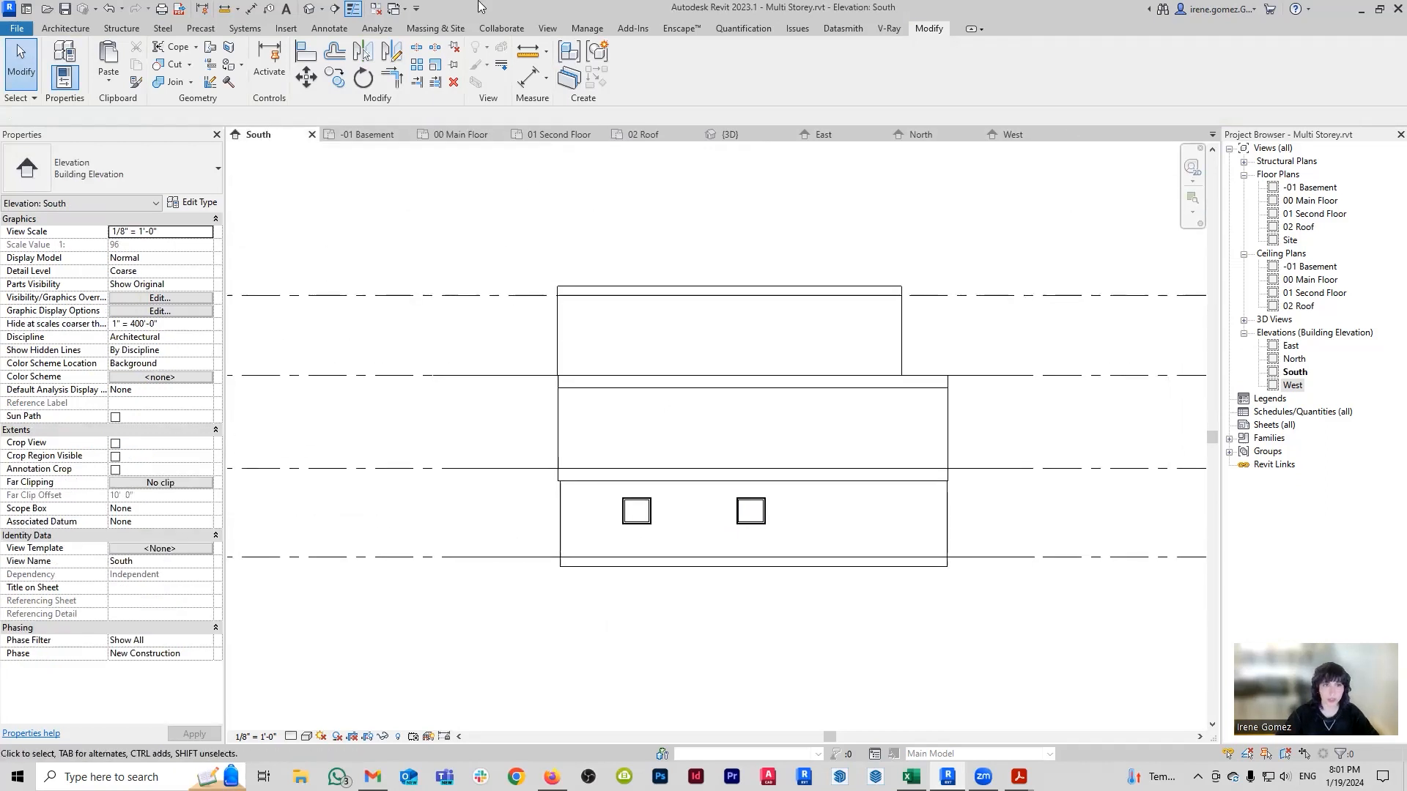
left_click(340, 29)
left_click(375, 65)
left_click(525, 442)
left_click(1031, 443)
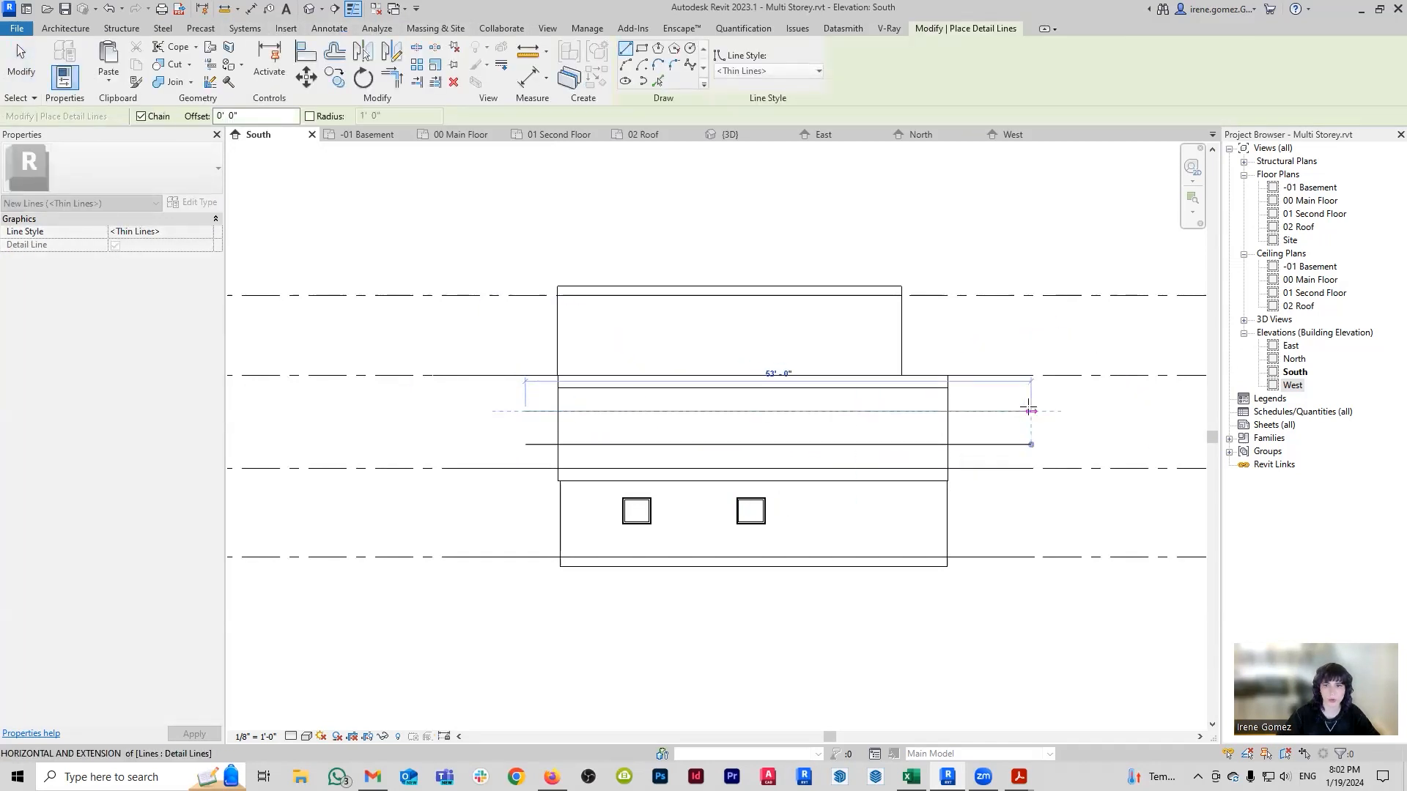
key("Escape")
key("Escape")
Set the lower detail line's height above the main floor level to 2'-6" for the window sill.
left_click(542, 445)
left_click(1051, 461)
type("2")
key("Return")
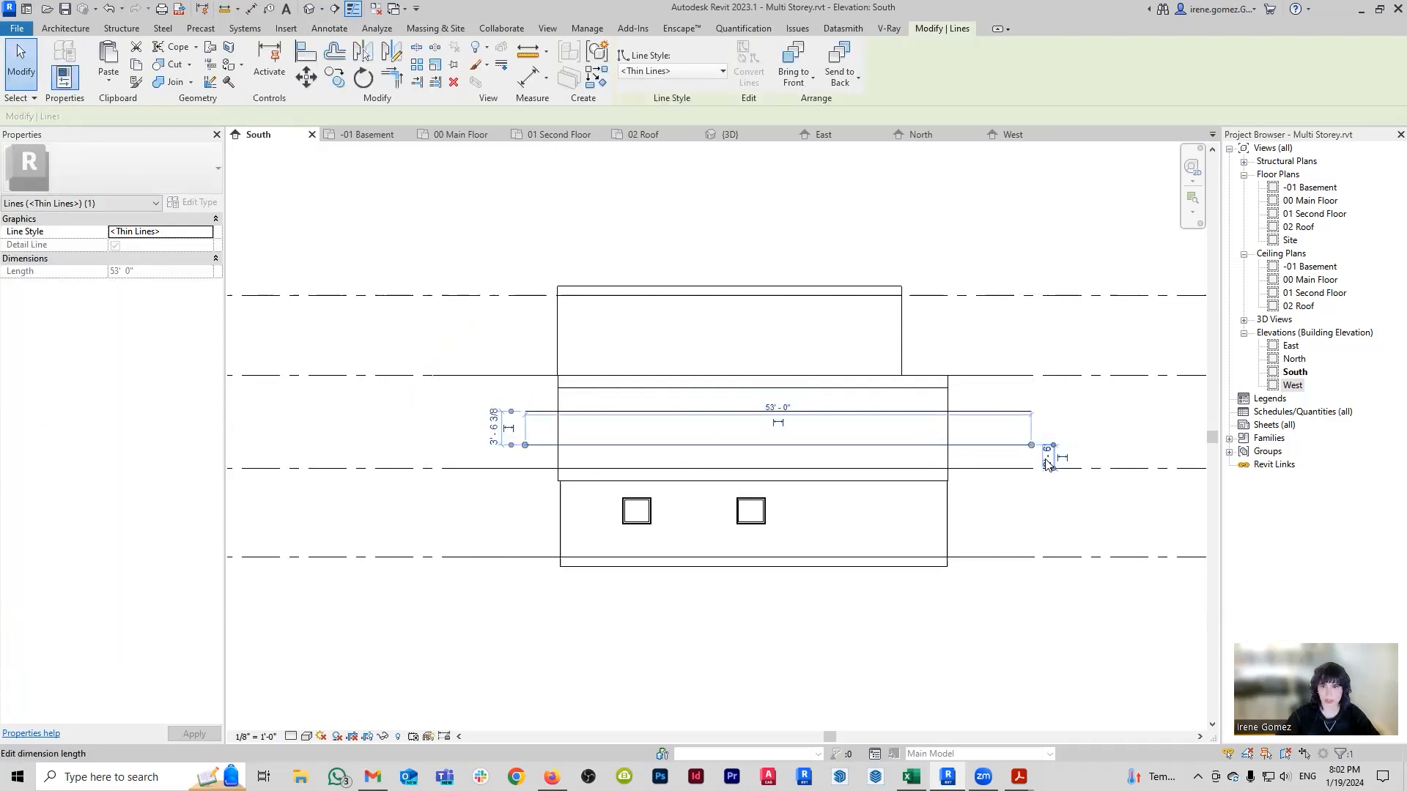
key("Escape")
Set the upper detail line 6'-11" above the main floor level to mark the window head.
left_click(606, 412)
left_click_drag(503, 445, 503, 468)
left_click(496, 440)
type("7")
key("Return")
key("Escape")
Add an aligned dimension between the sill and head detail lines beside the South elevation.
scroll(765, 422, "up", 2)
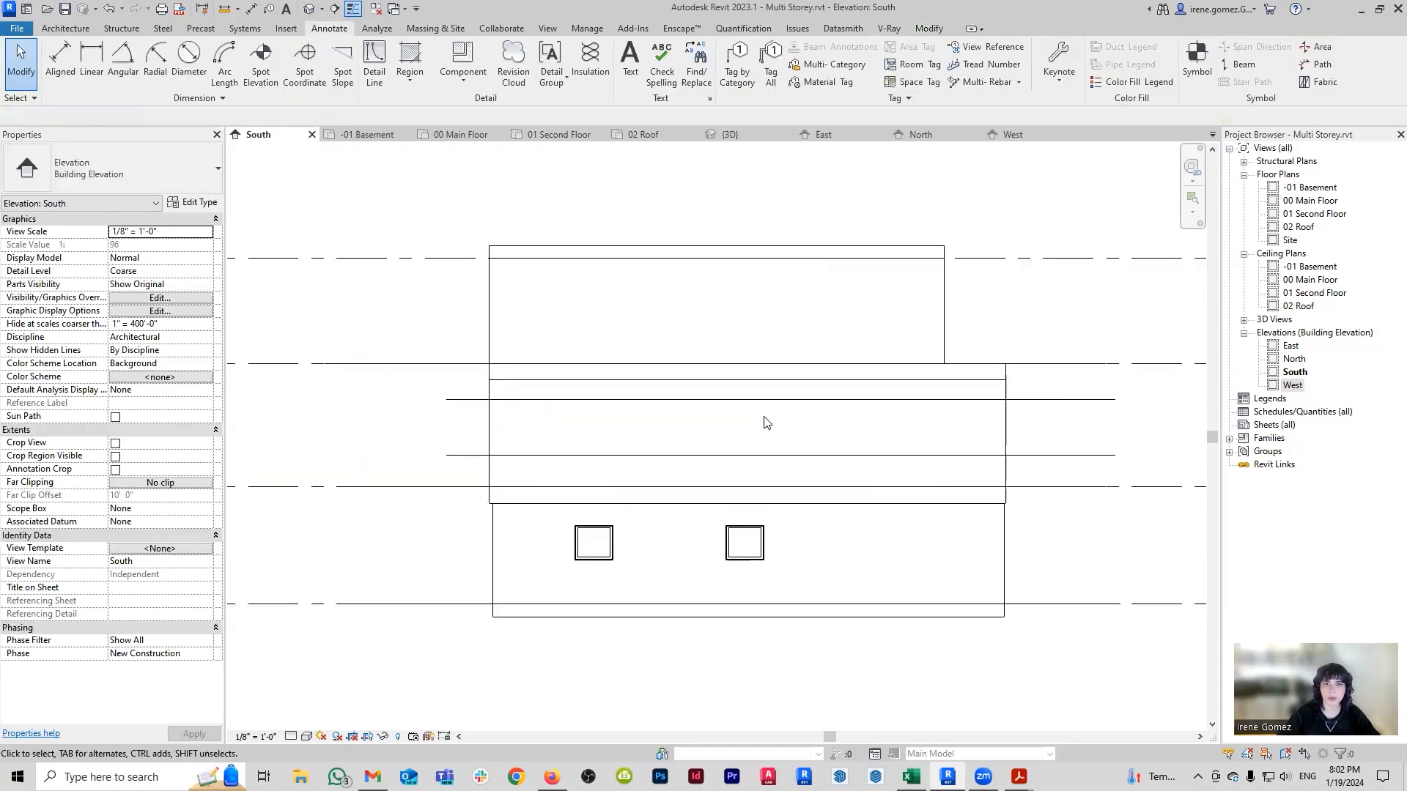
key("d")
key("i")
left_click(465, 399)
left_click(469, 455)
left_click(462, 469)
left_click(413, 473)
key("Escape")
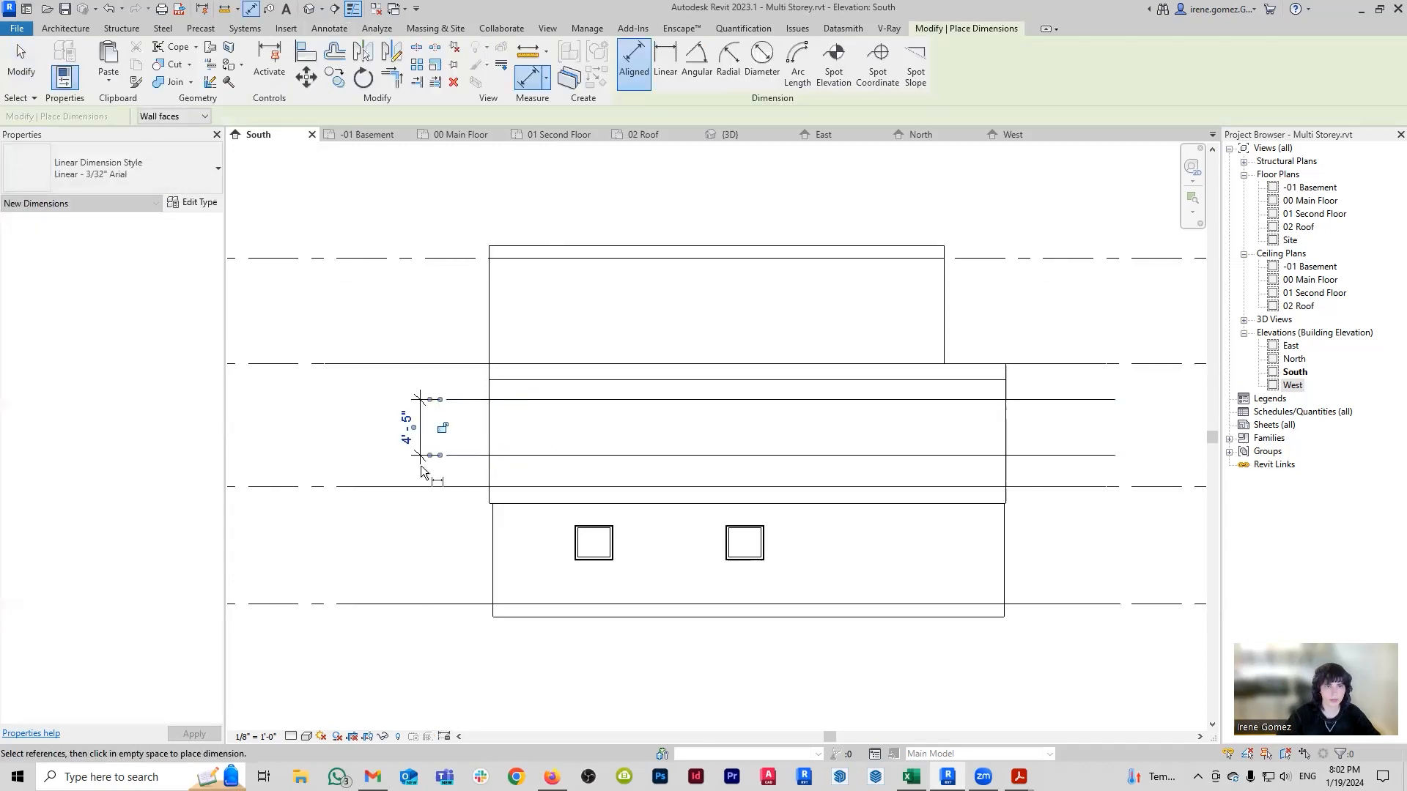
left_click(459, 137)
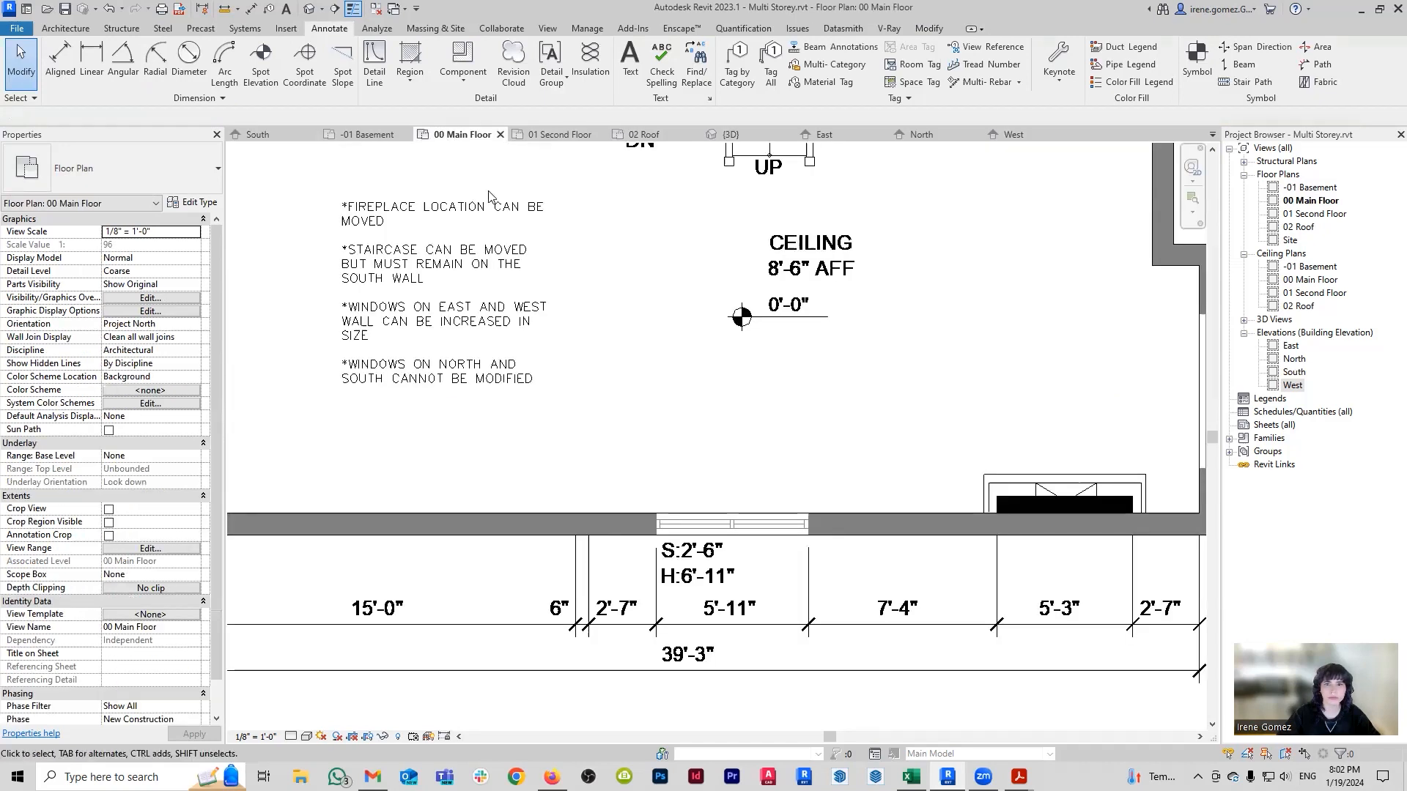
key("w")
key("n")
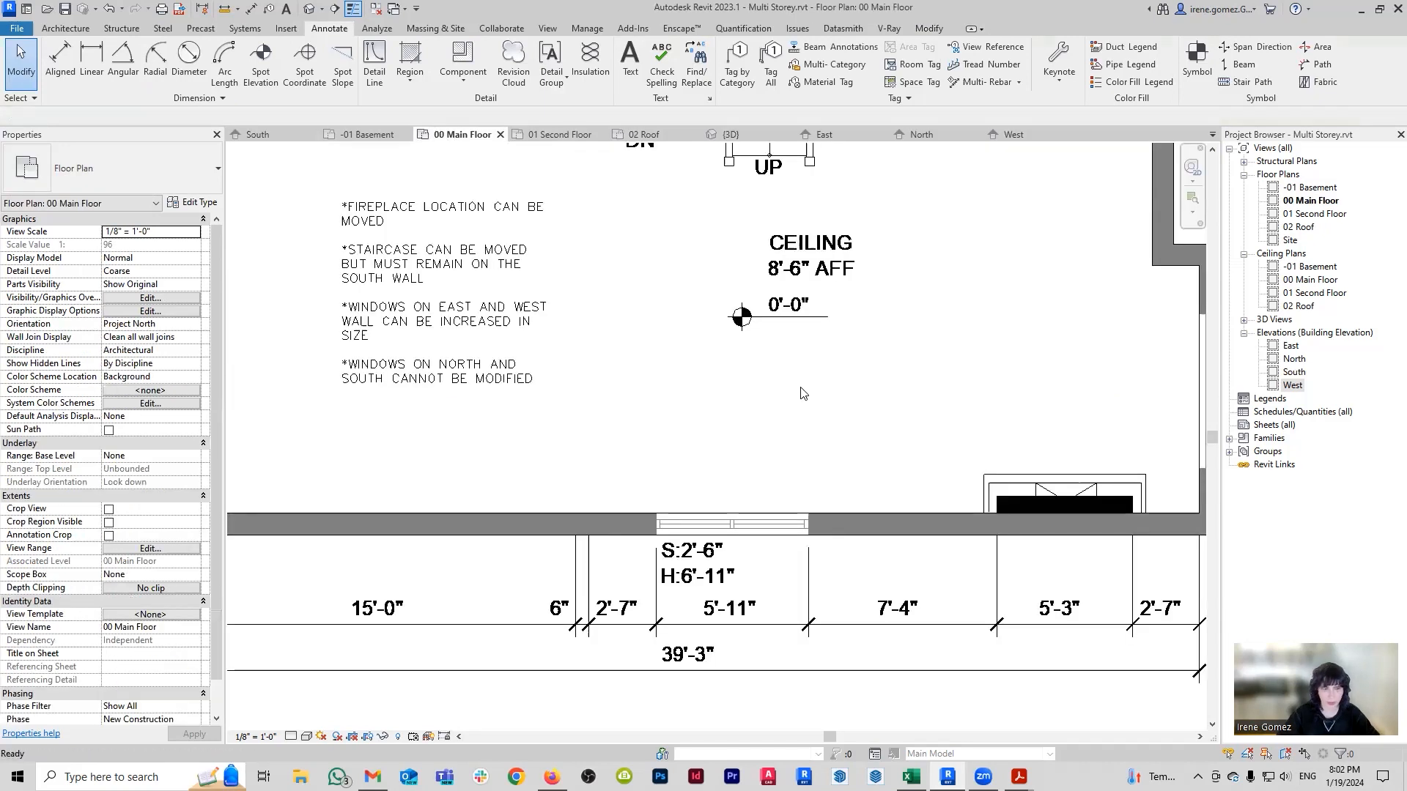
left_click(192, 203)
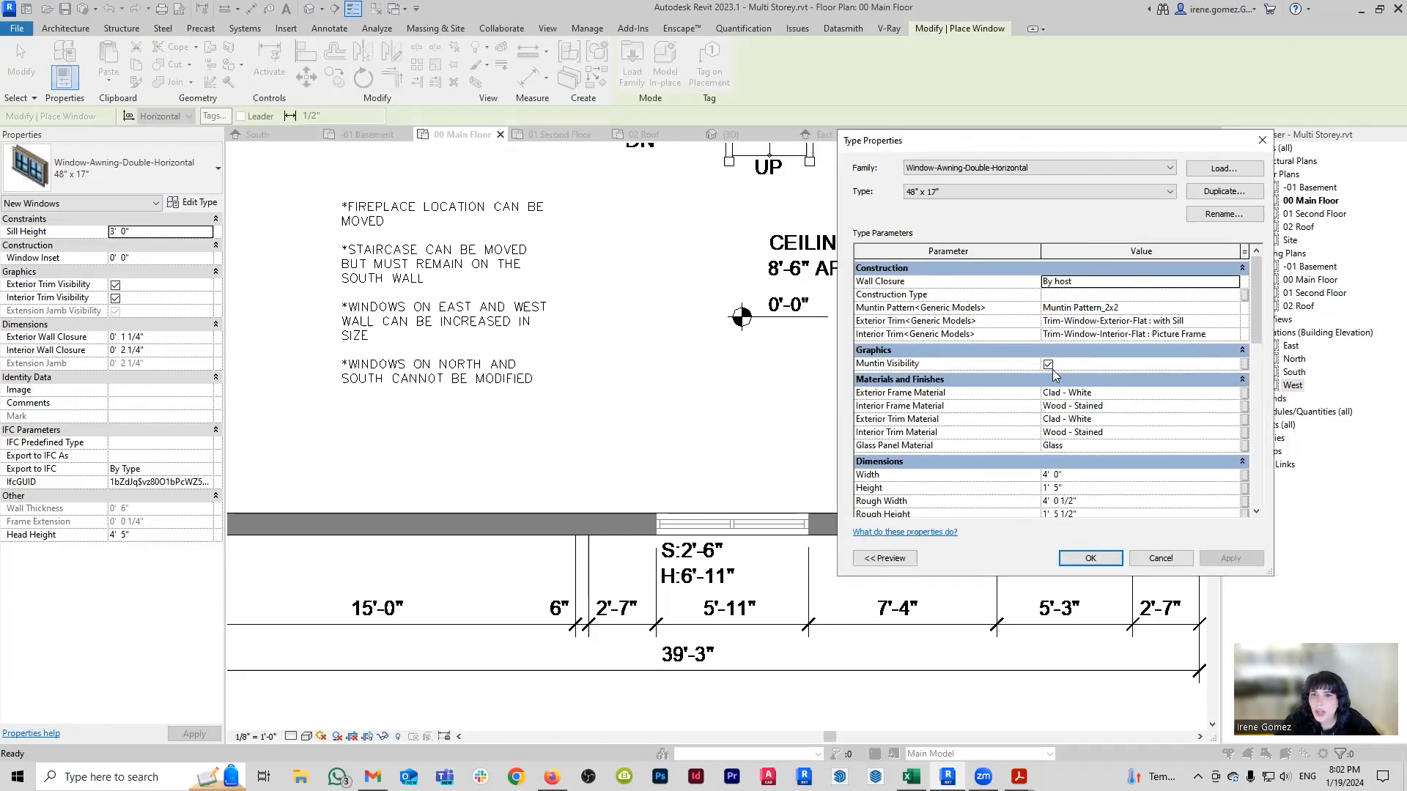
left_click(1048, 364)
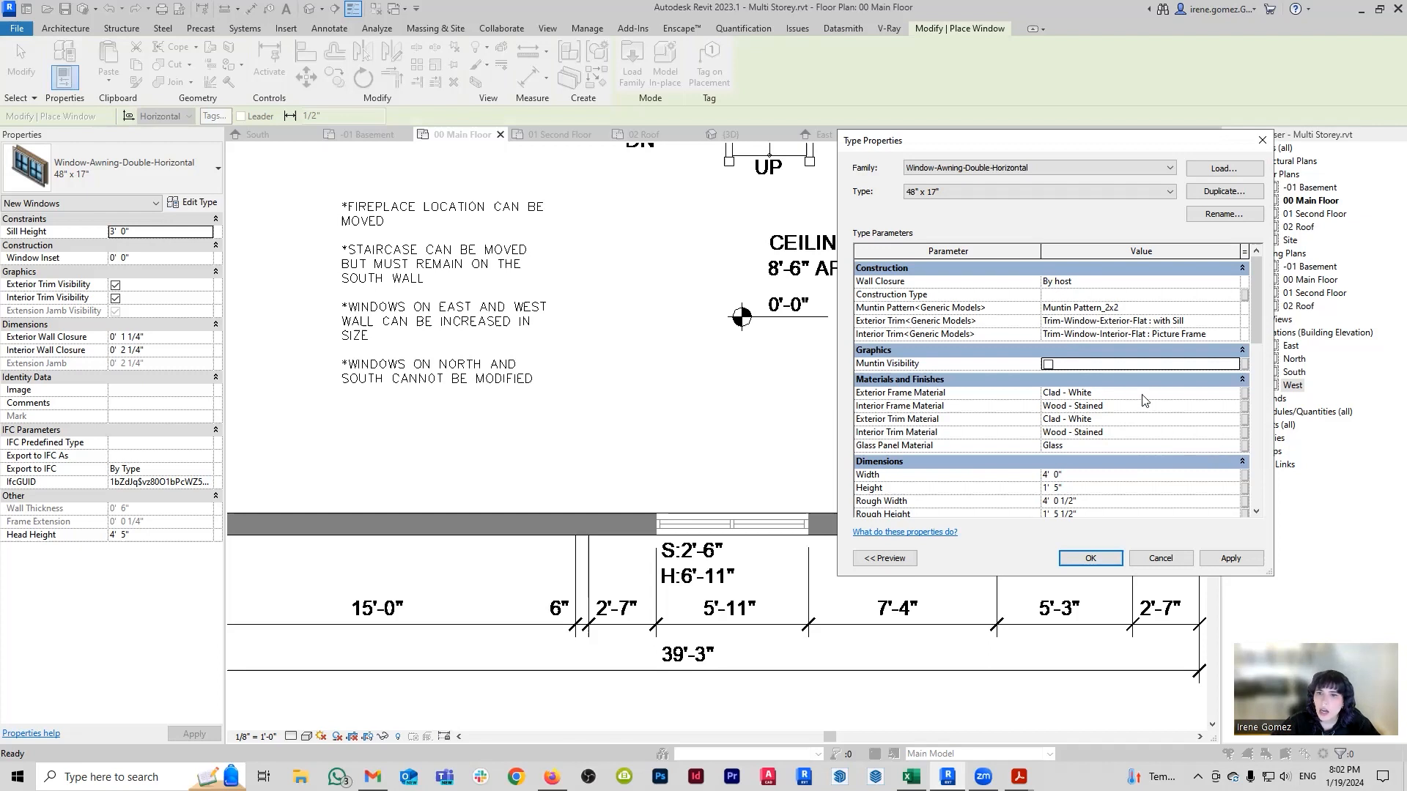
scroll(1107, 374, "down", 3)
left_click(1098, 350)
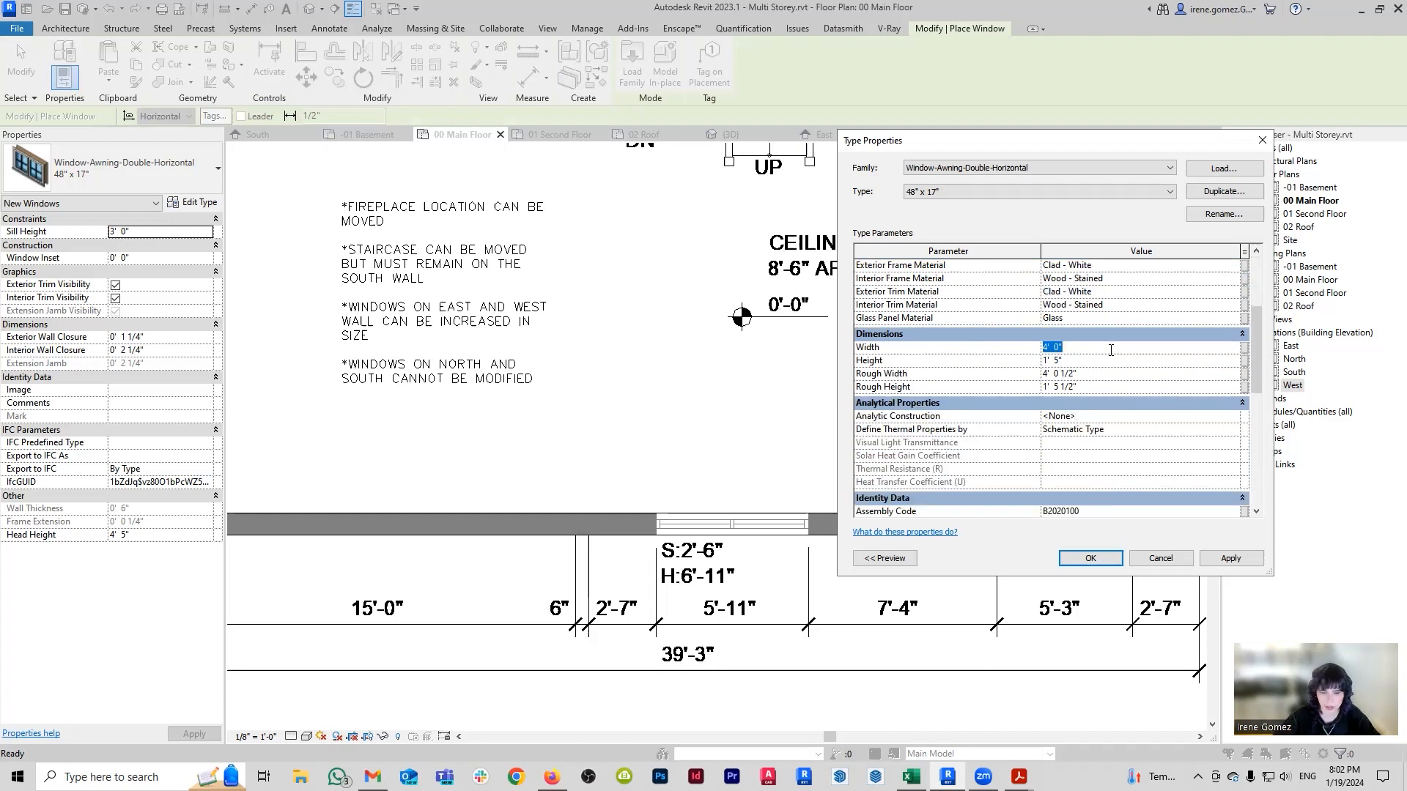
type("5' 11\"")
left_click(1075, 361)
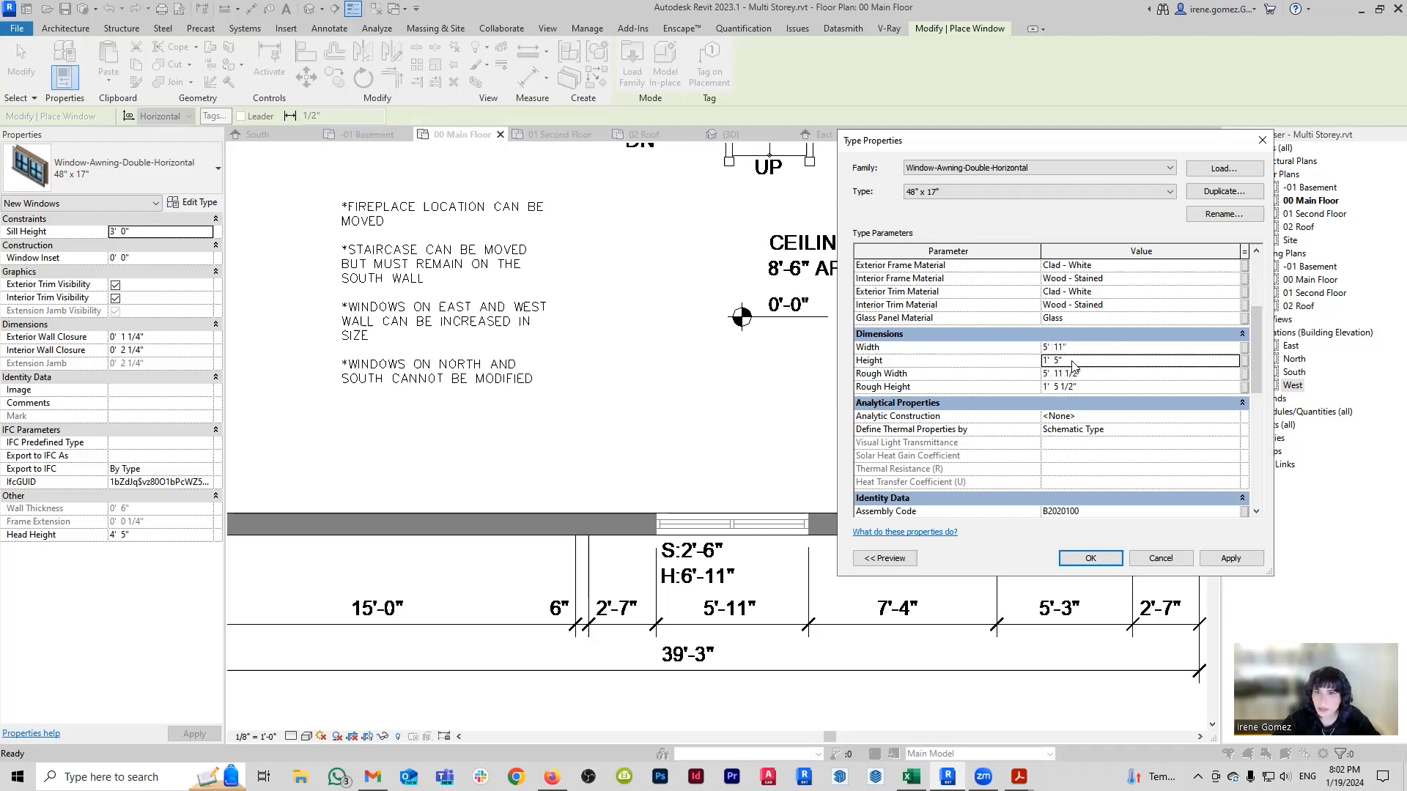
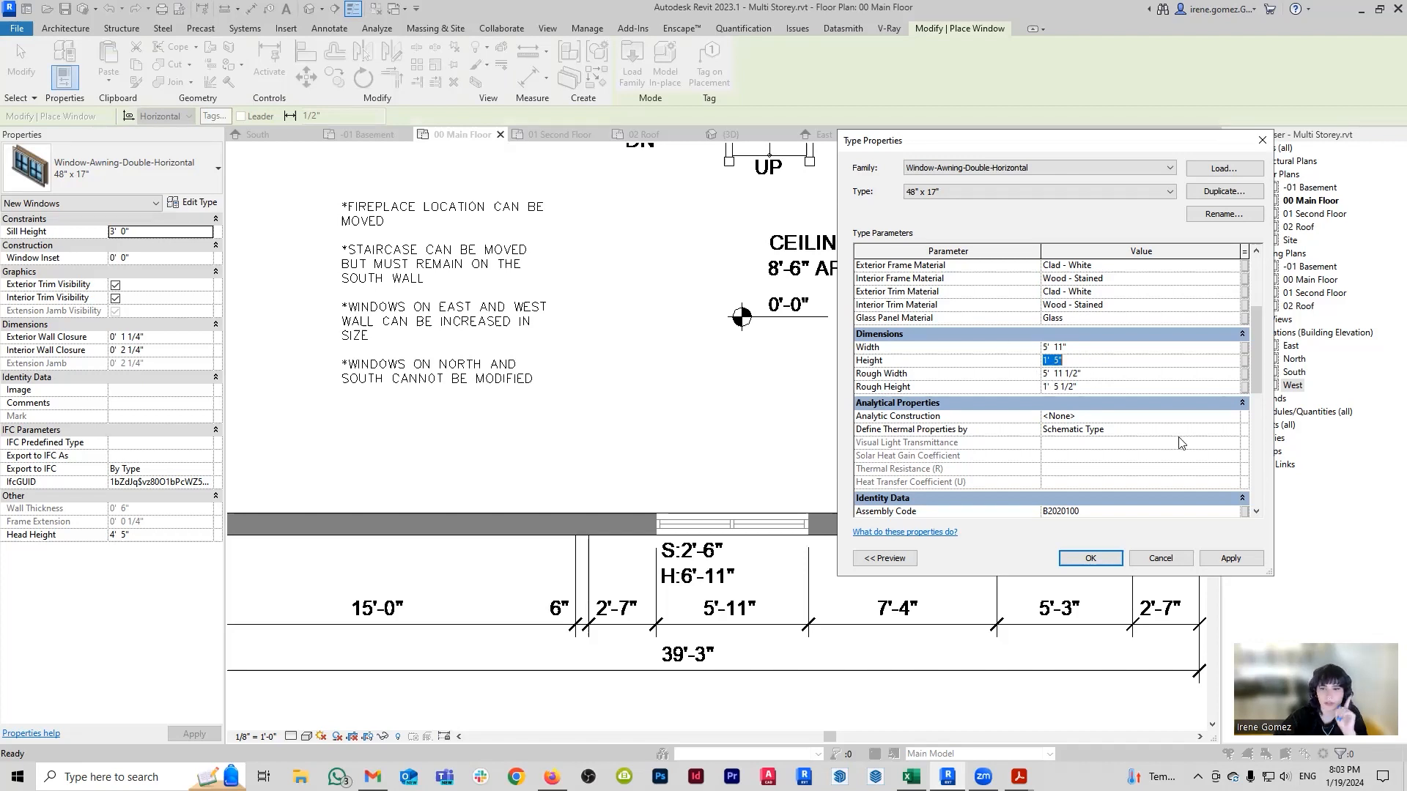
left_click(1231, 558)
left_click(1105, 560)
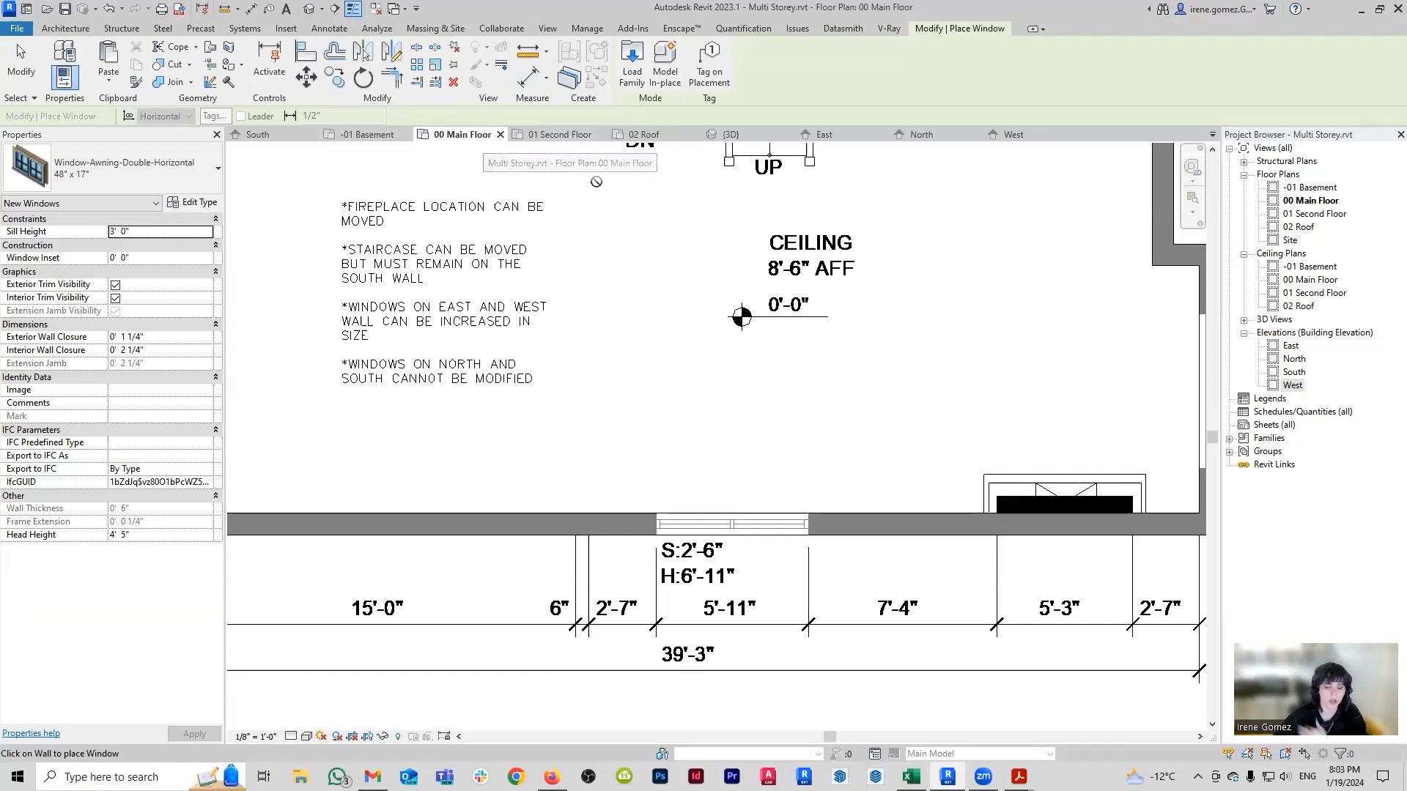
key("Escape")
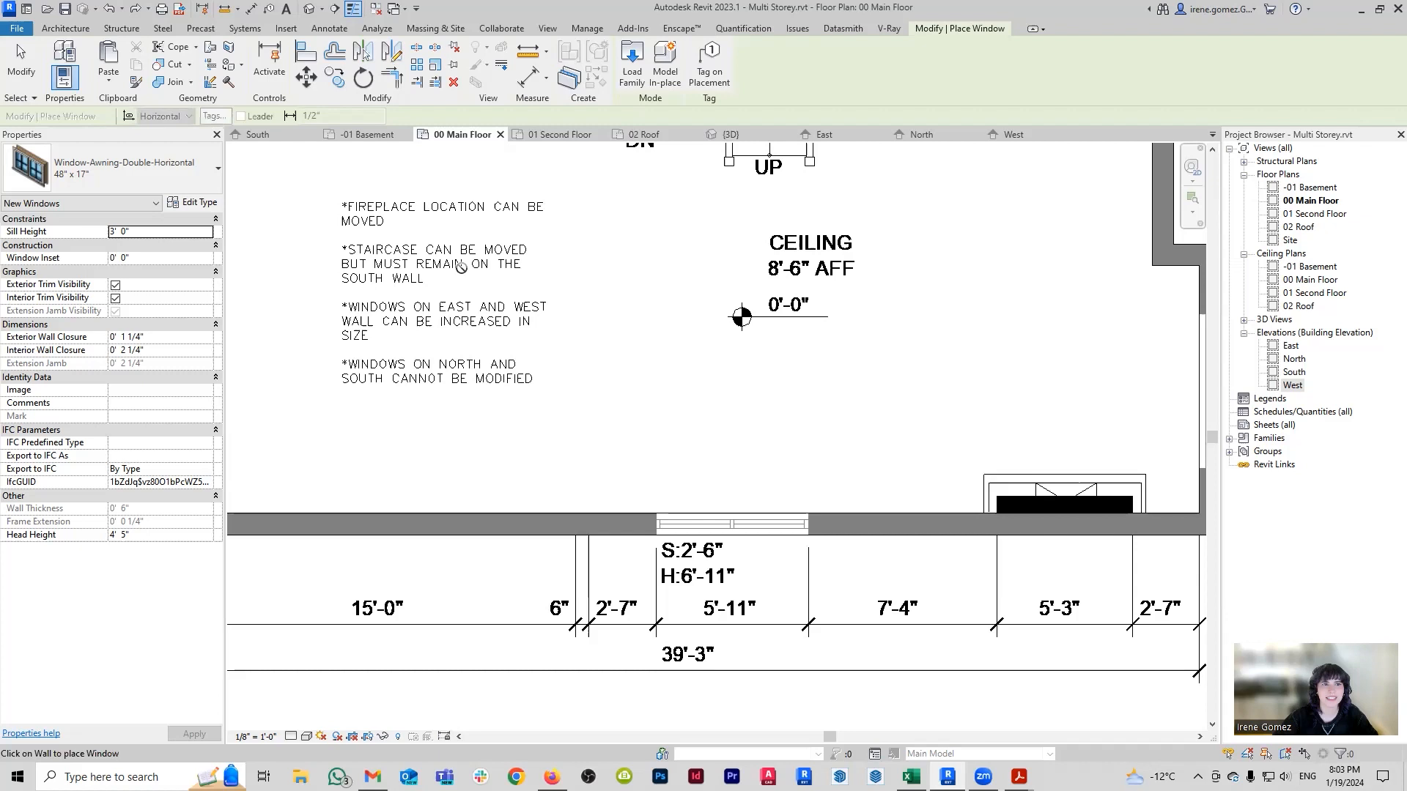
left_click(202, 205)
scroll(1097, 445, "down", 1)
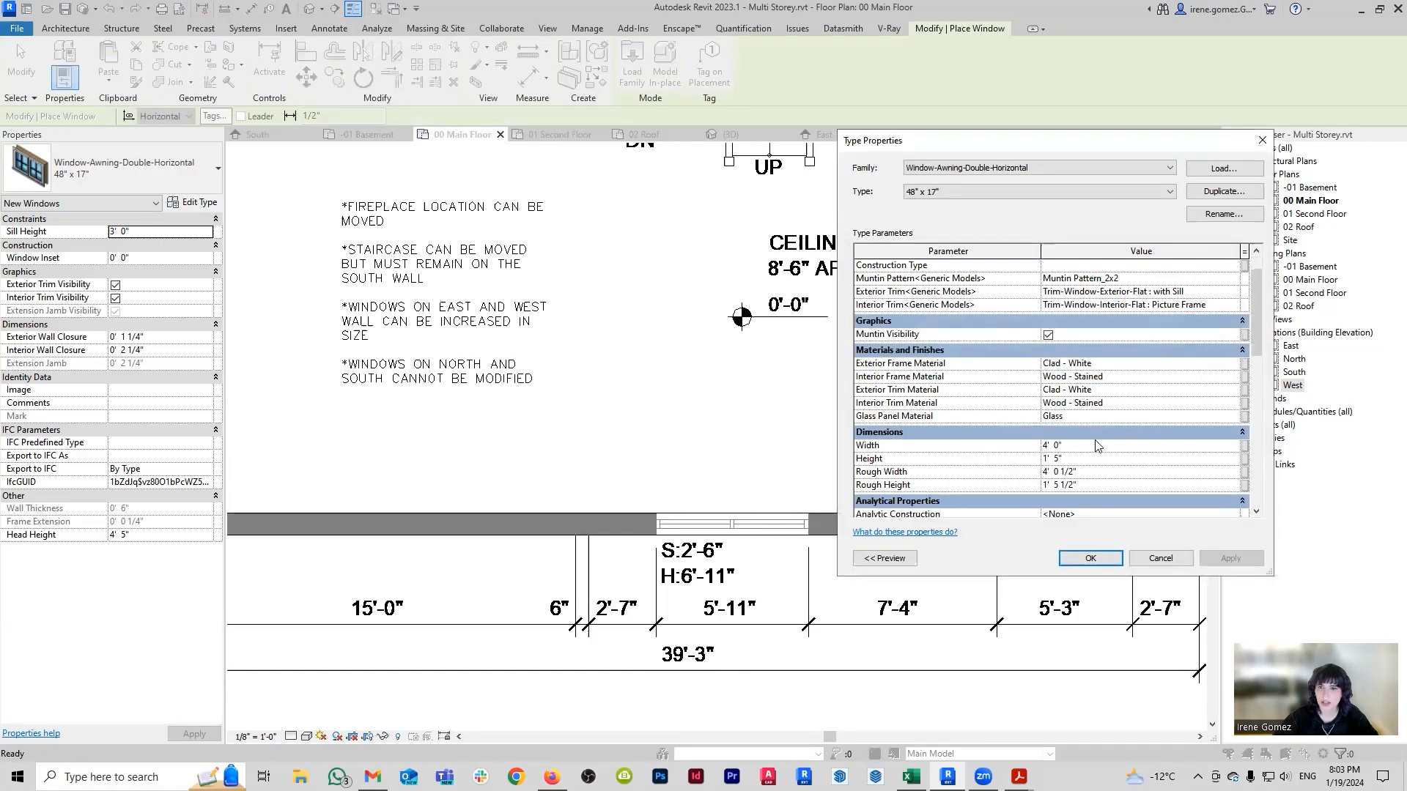
key("Escape")
key("Escape")
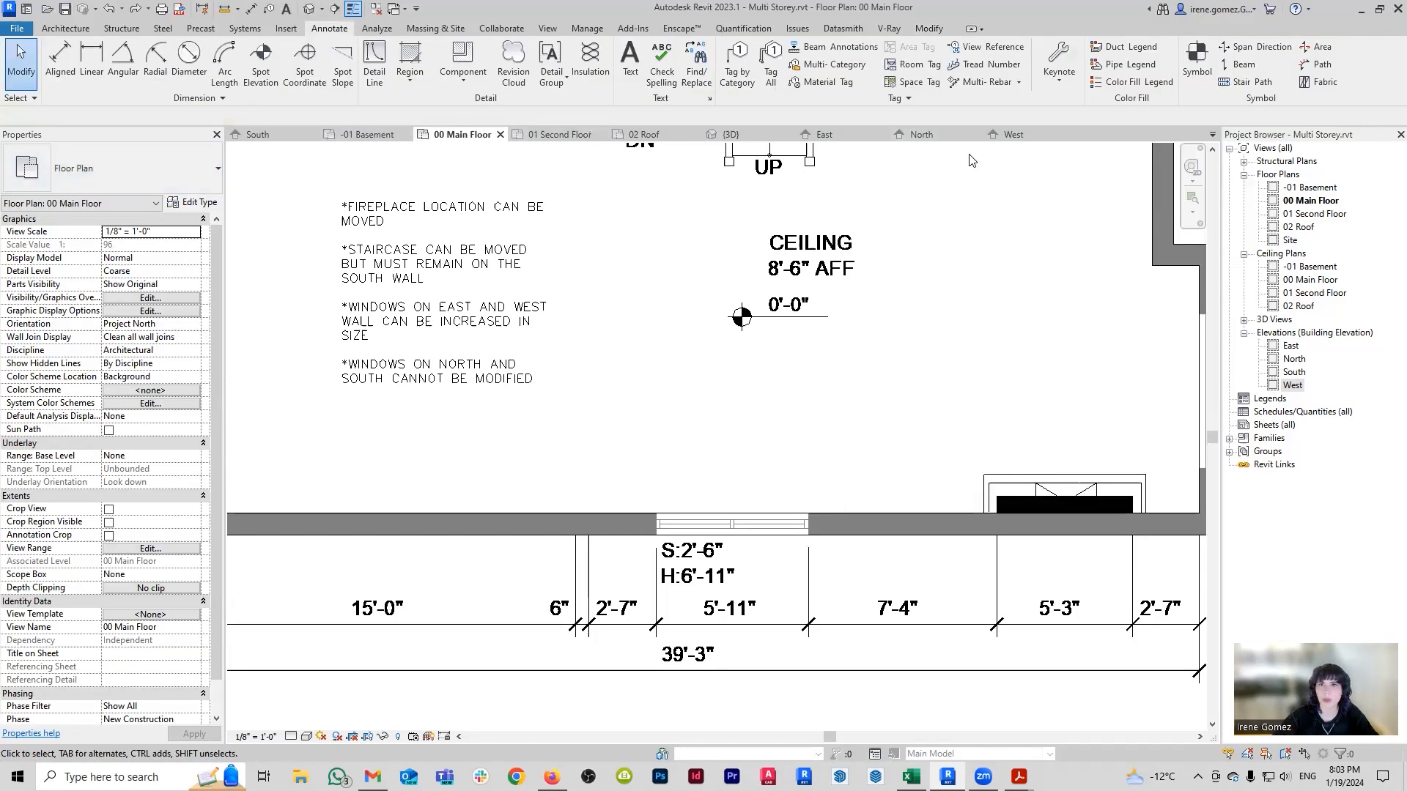
Check the window height in the South elevation, and duplicate the 48" x 17" double awning window type as 5'11" x 4'5" from the main floor plan.
left_click(303, 134)
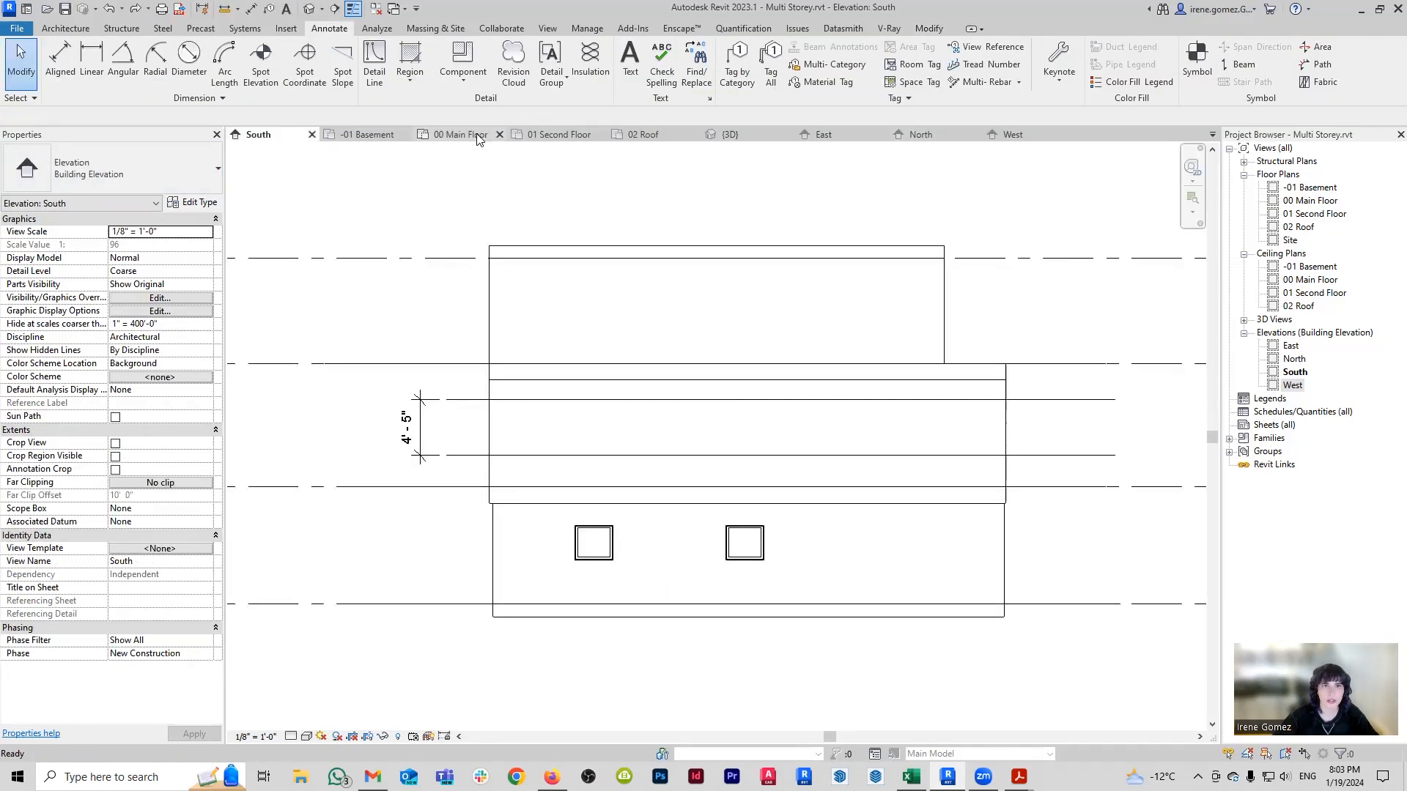
left_click(476, 138)
scroll(907, 561, "up", 1)
key("w")
key("n")
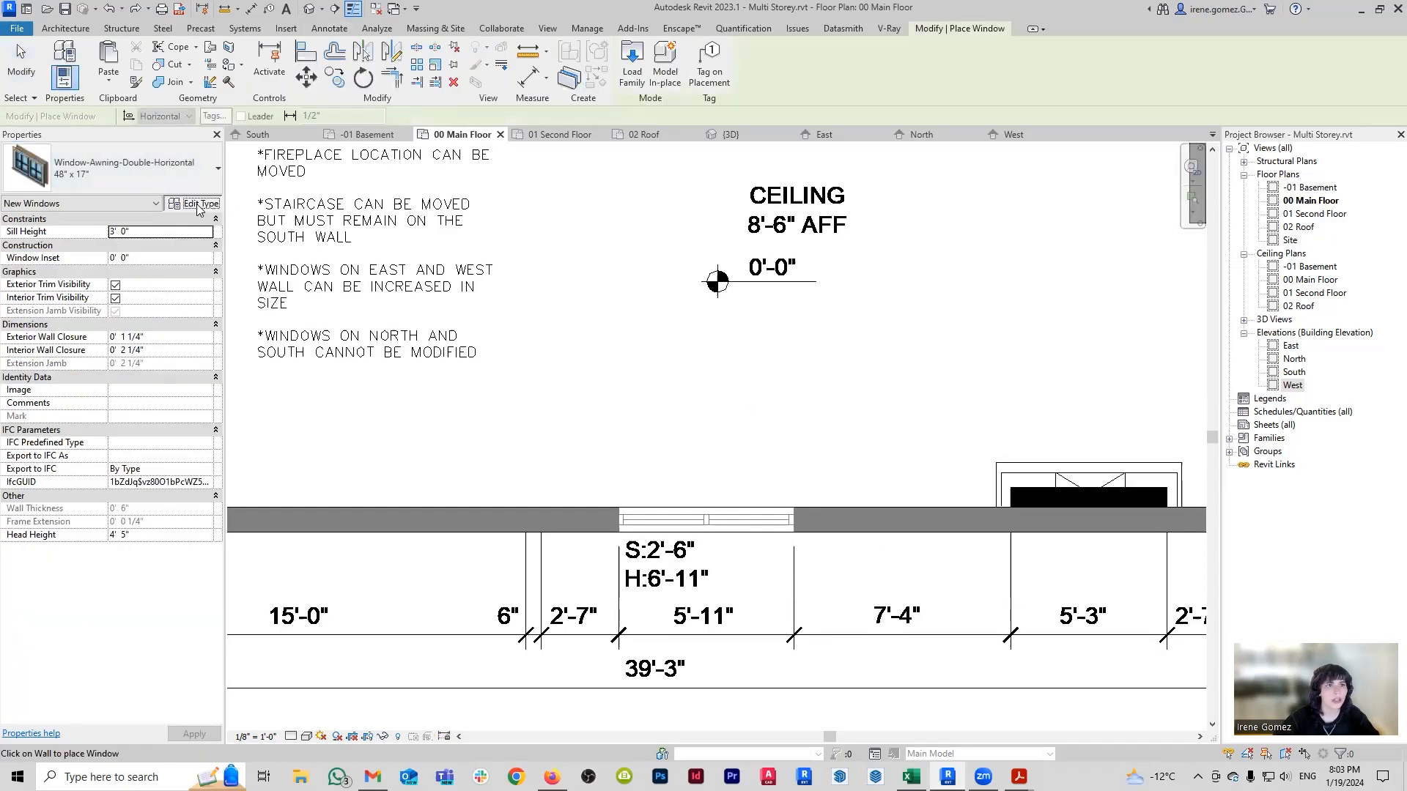
left_click(192, 202)
left_click(1250, 195)
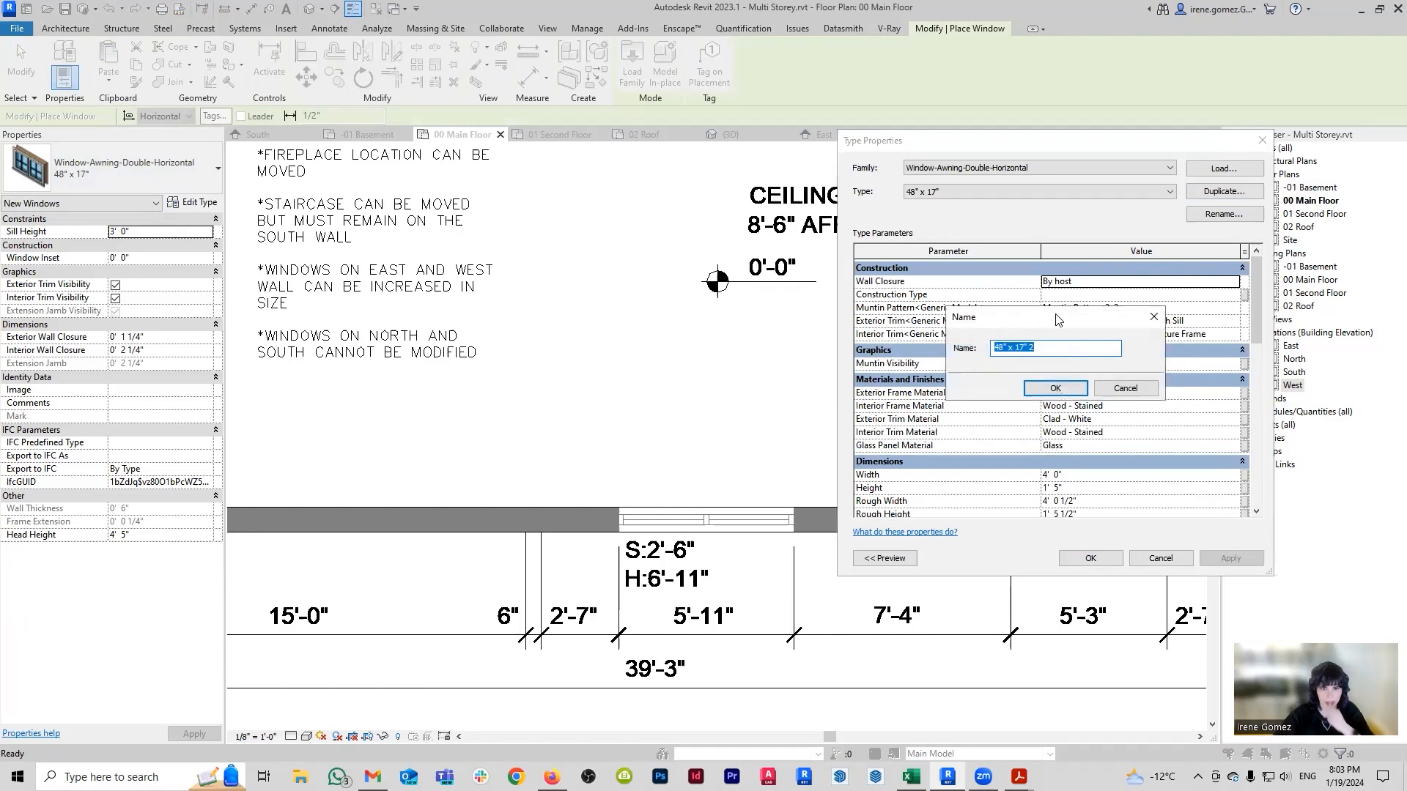
type("5'11\" x 4'5")
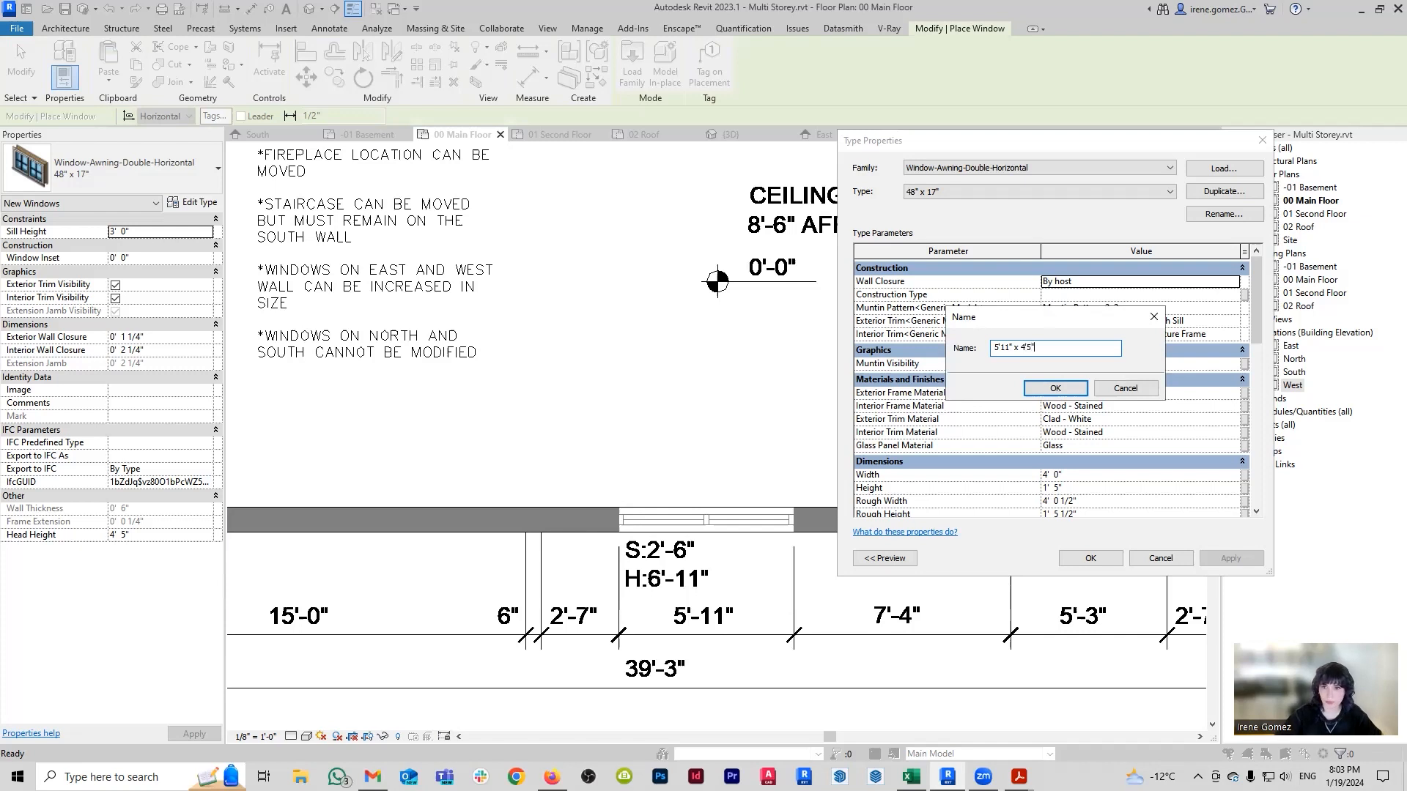
left_click(1055, 388)
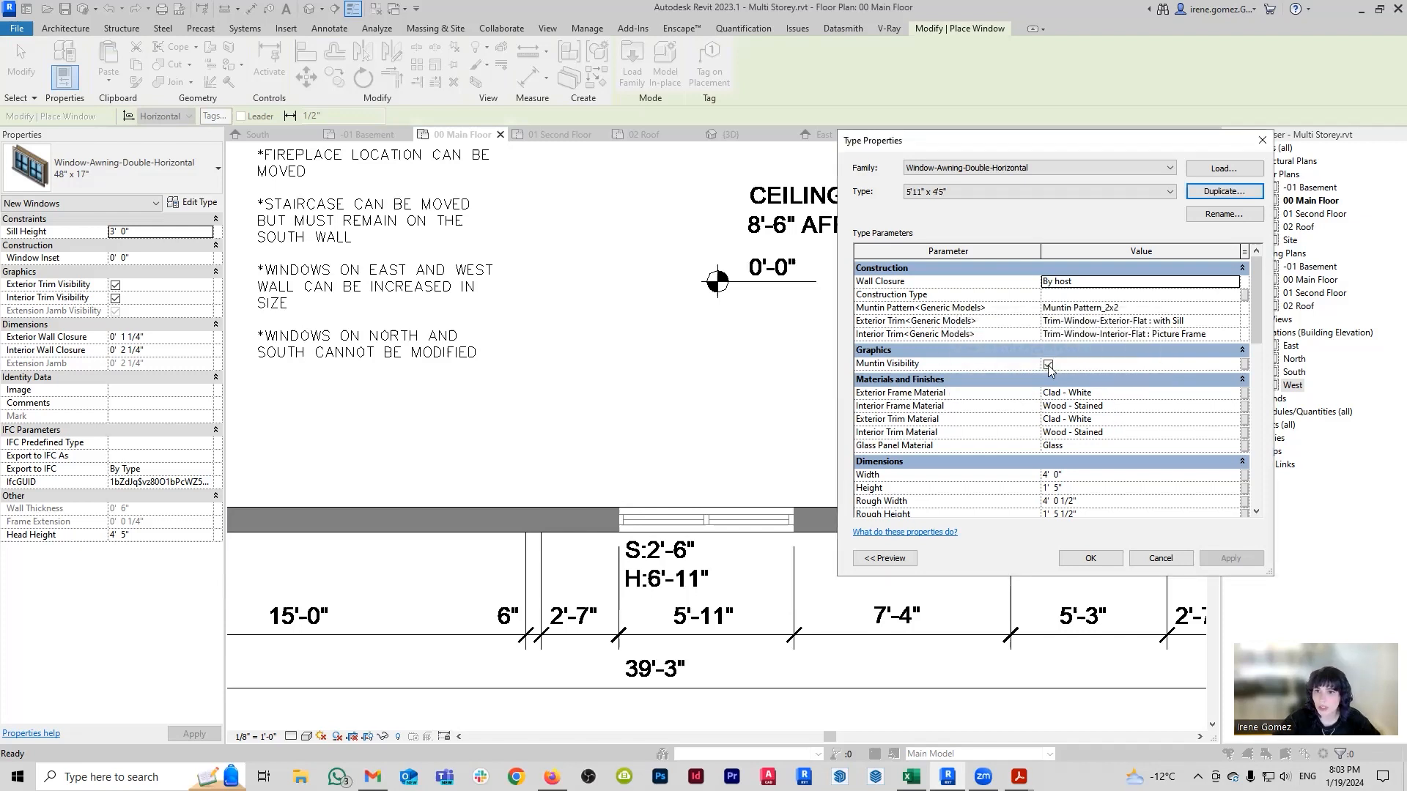
Turn off muntin visibility for the new window type and set its width to 5'-11" and height to 4'-5".
left_click(1047, 364)
scroll(1148, 434, "down", 3)
left_click(1080, 377)
type("5'11")
left_click(1079, 389)
type("4'5")
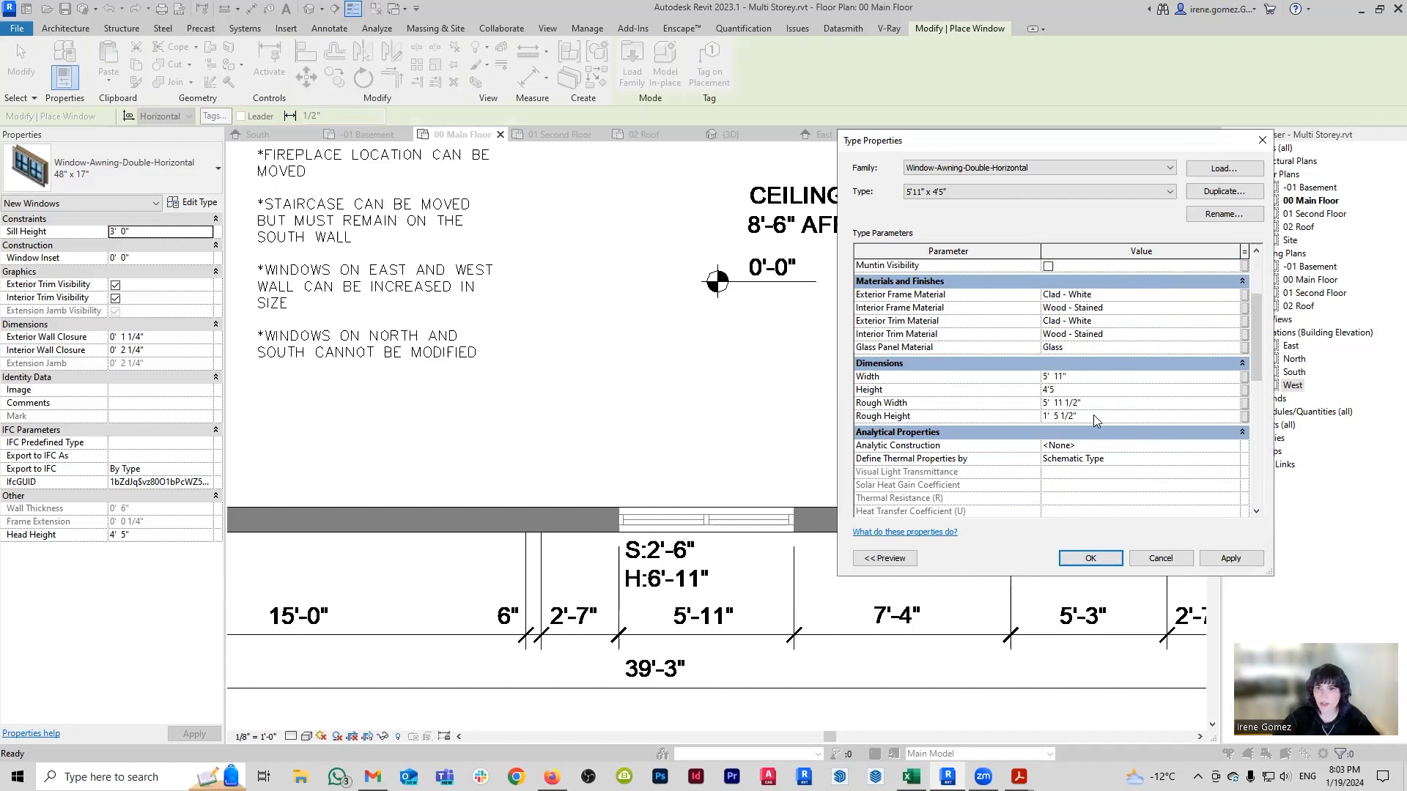
left_click(1108, 560)
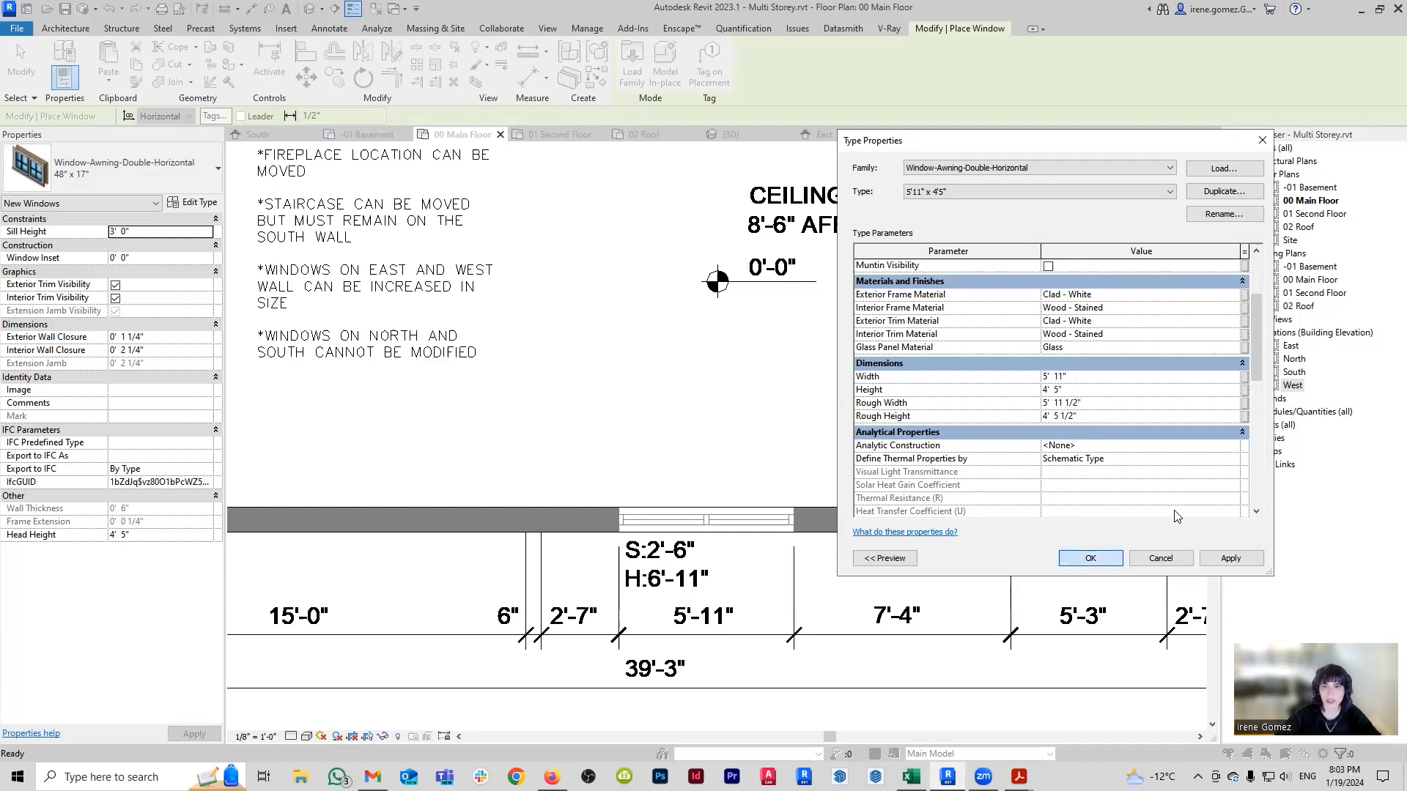
Set the sill height for the new double awning window to 2'-6".
left_click(148, 232)
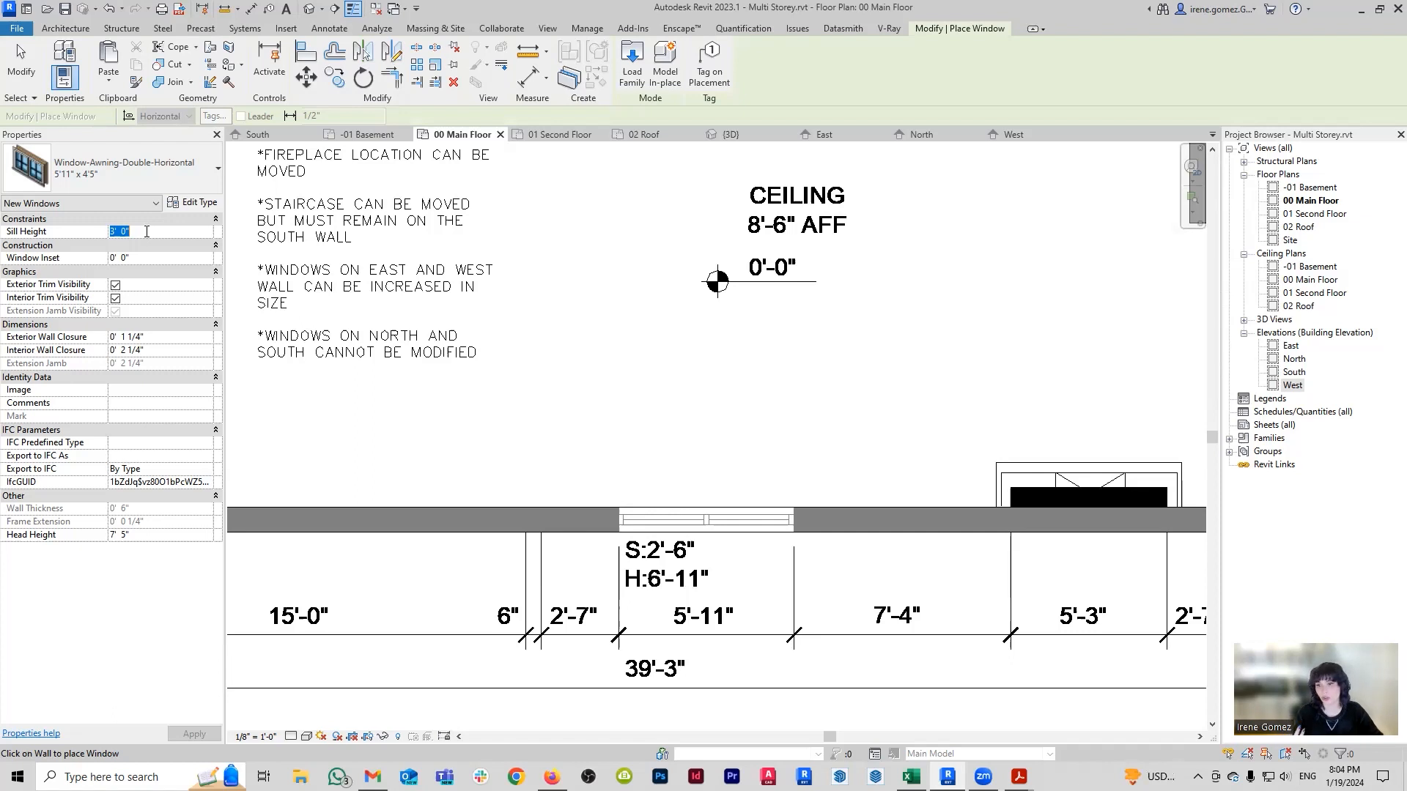
type("2'6")
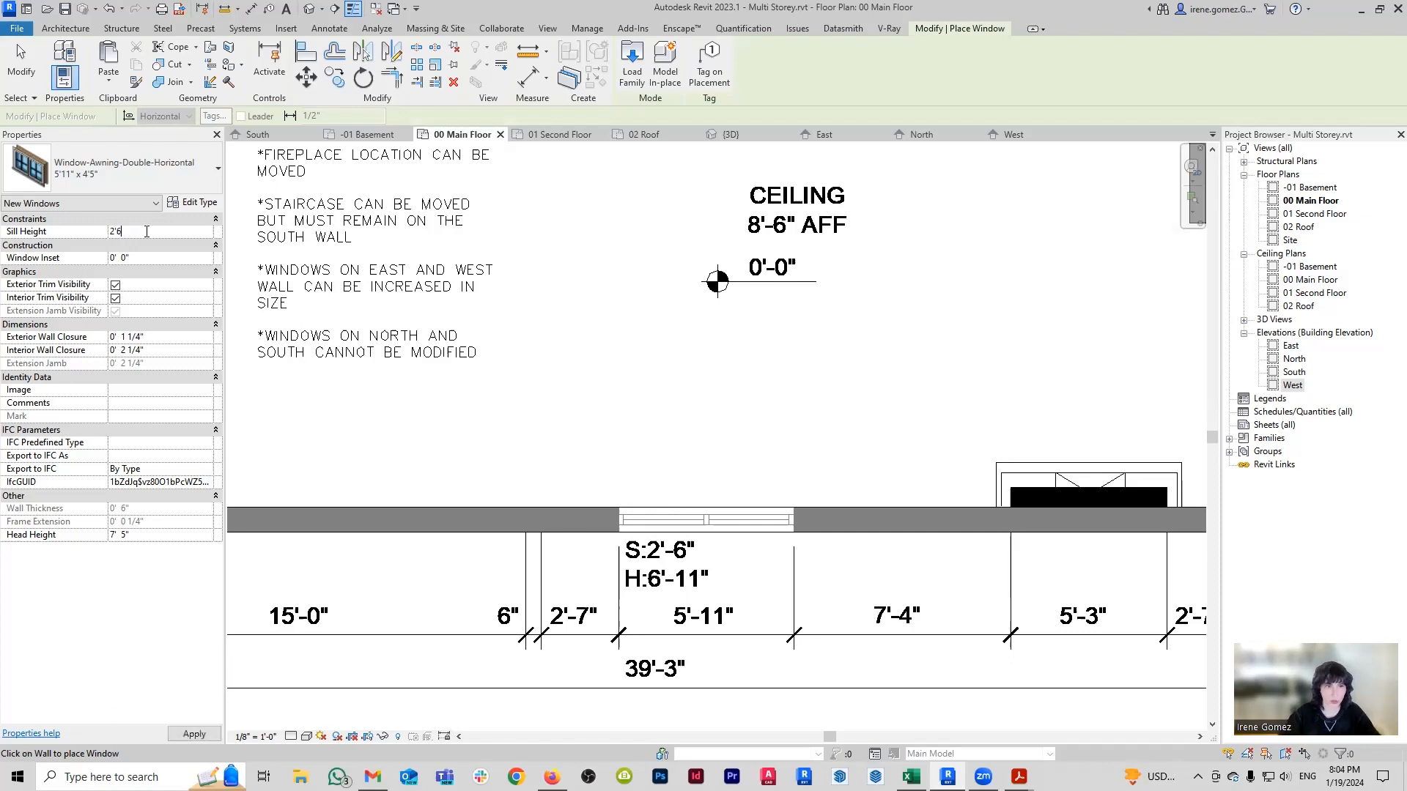
key("Return")
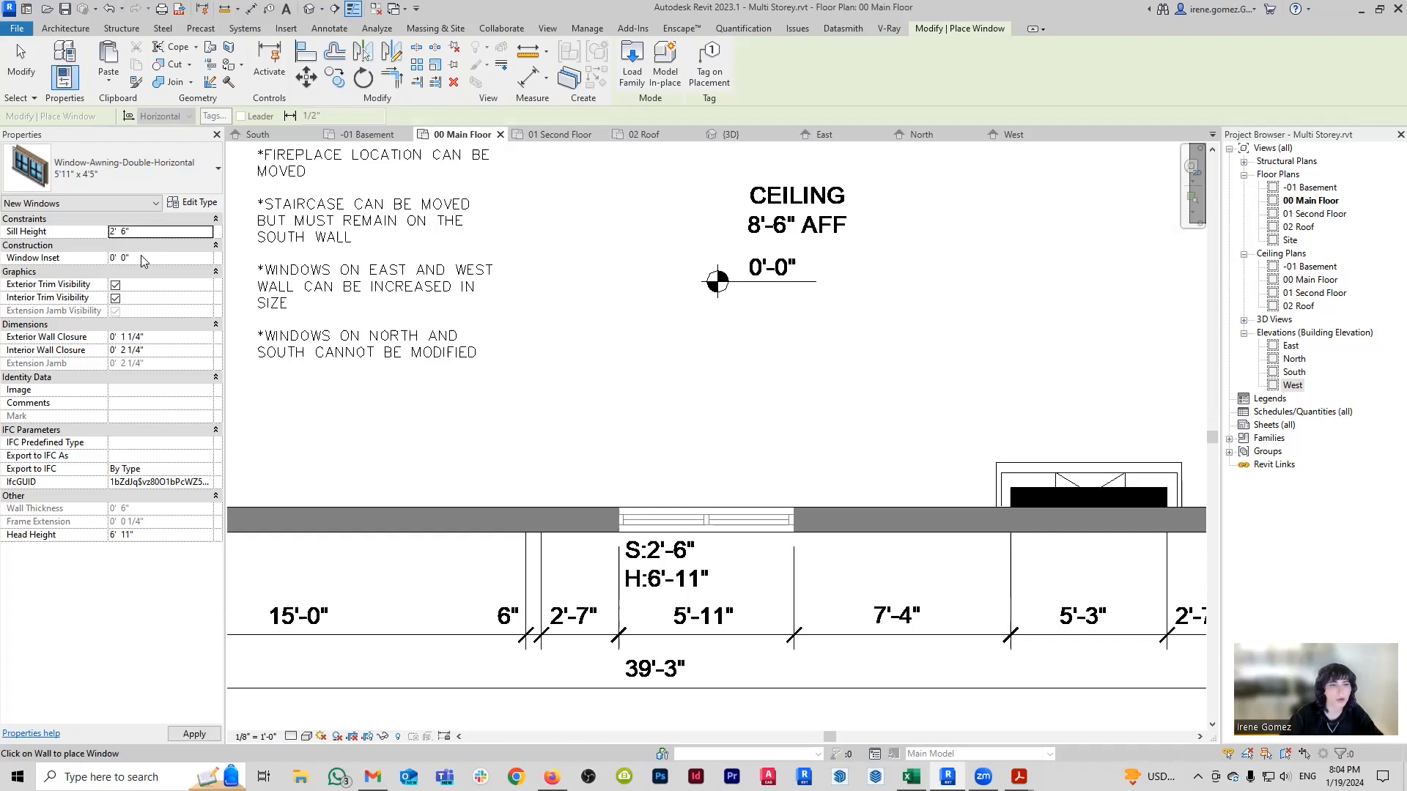
Examine the type properties of the southernmost fixed window in the west wall for reference.
middle_click_drag(659, 389, 1034, 439)
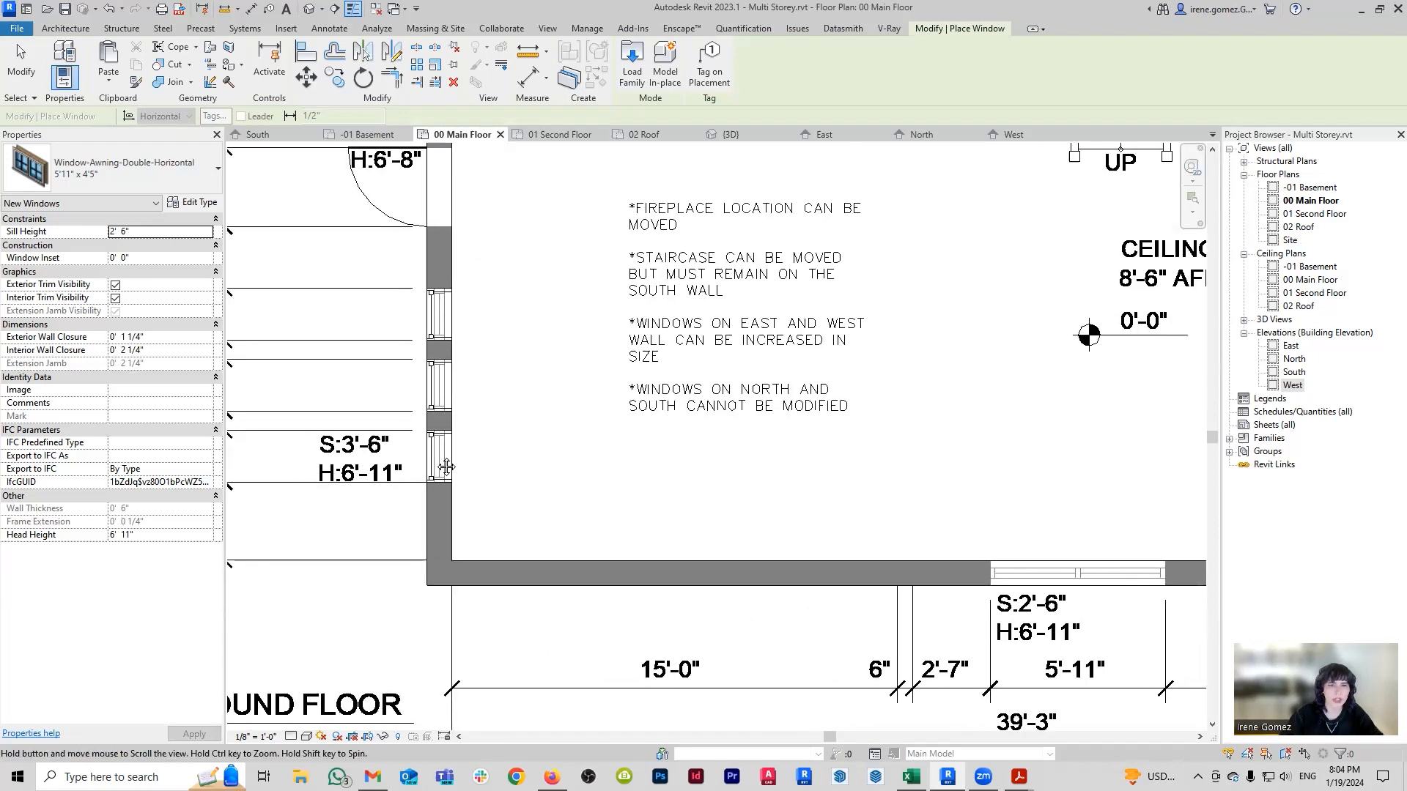
middle_click_drag(445, 468, 557, 466)
key("Escape")
left_click(549, 454)
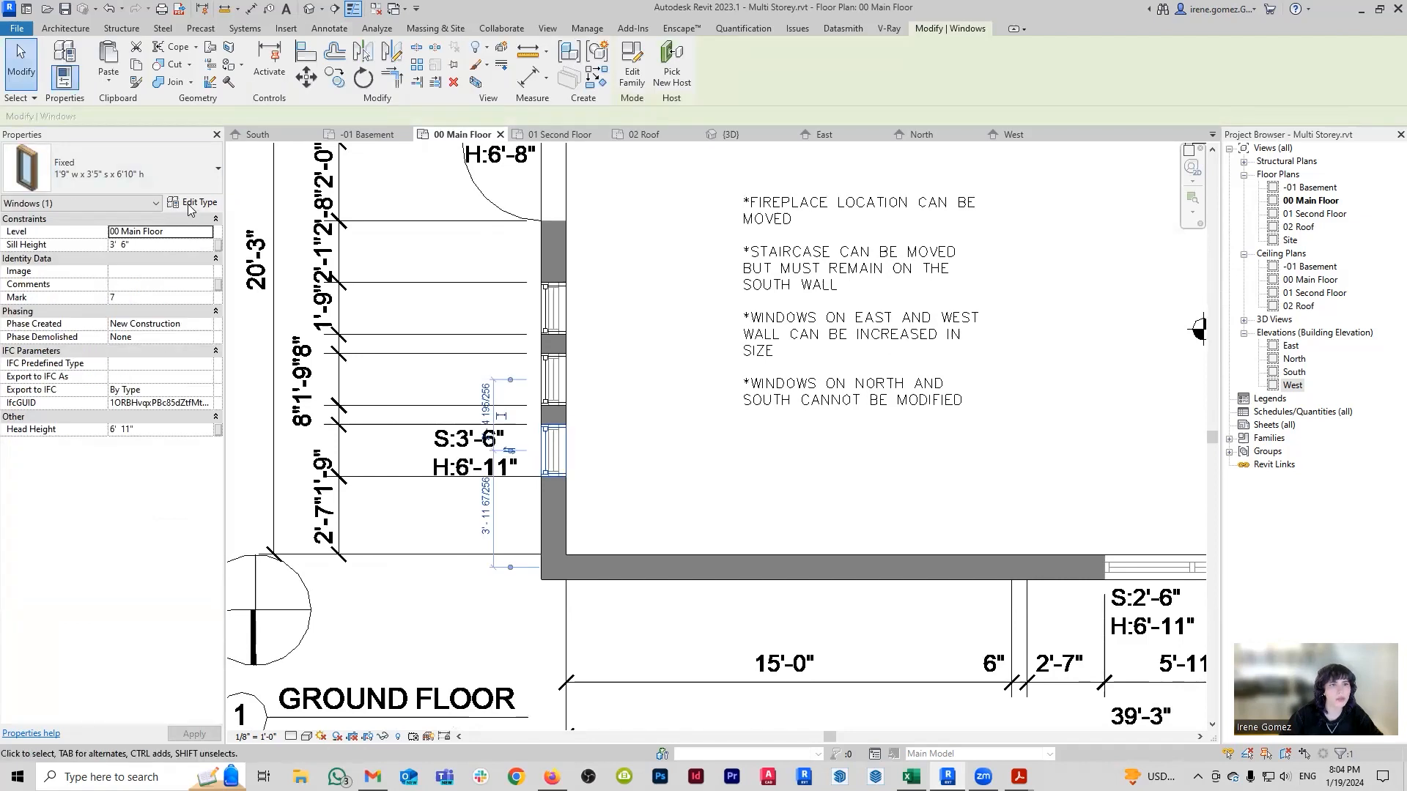
left_click(189, 205)
key("Escape")
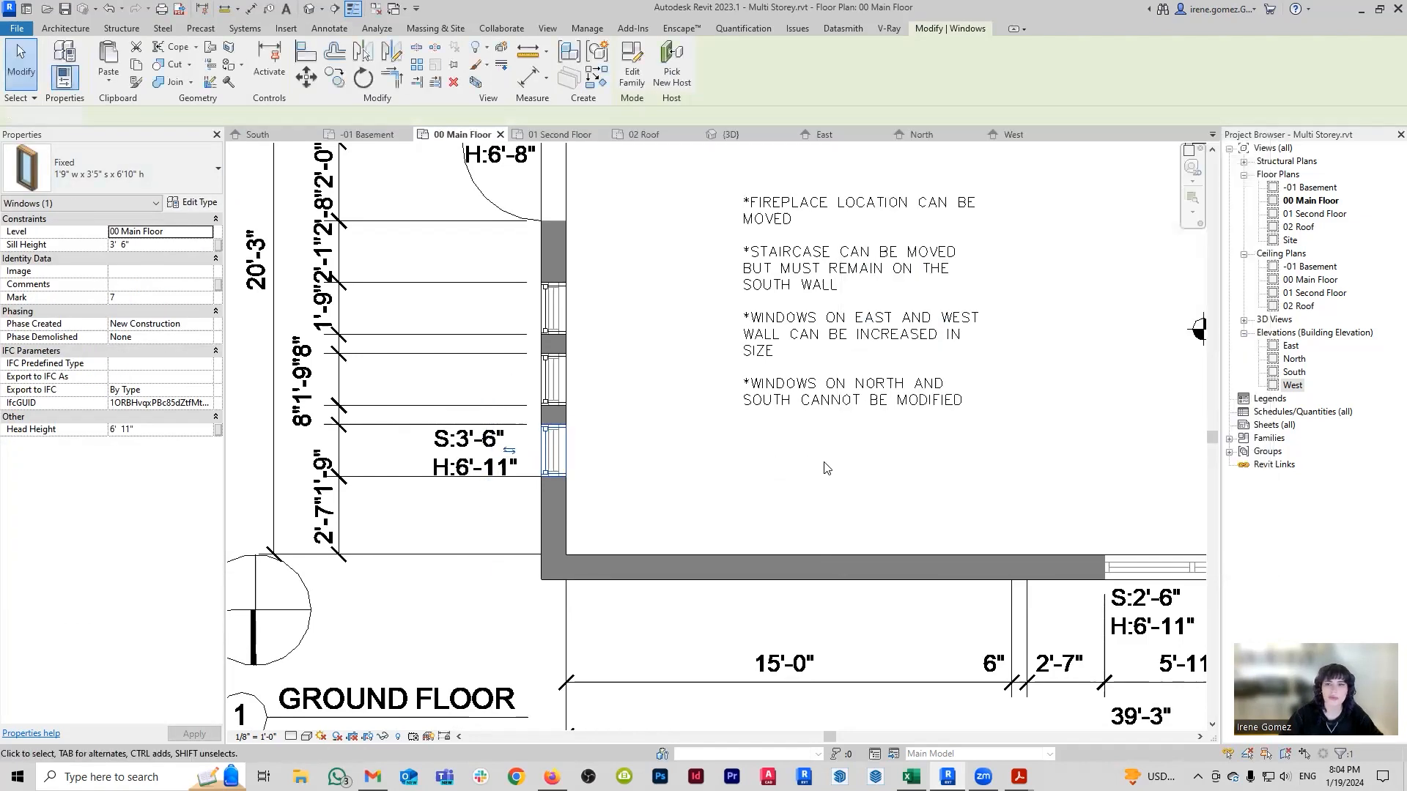
key("Escape")
Start placing the double awning window and set its window inset to 3/4".
middle_click_drag(1017, 459, 584, 406)
key("w")
key("n")
left_click(176, 258)
type("3/4")
key("Return")
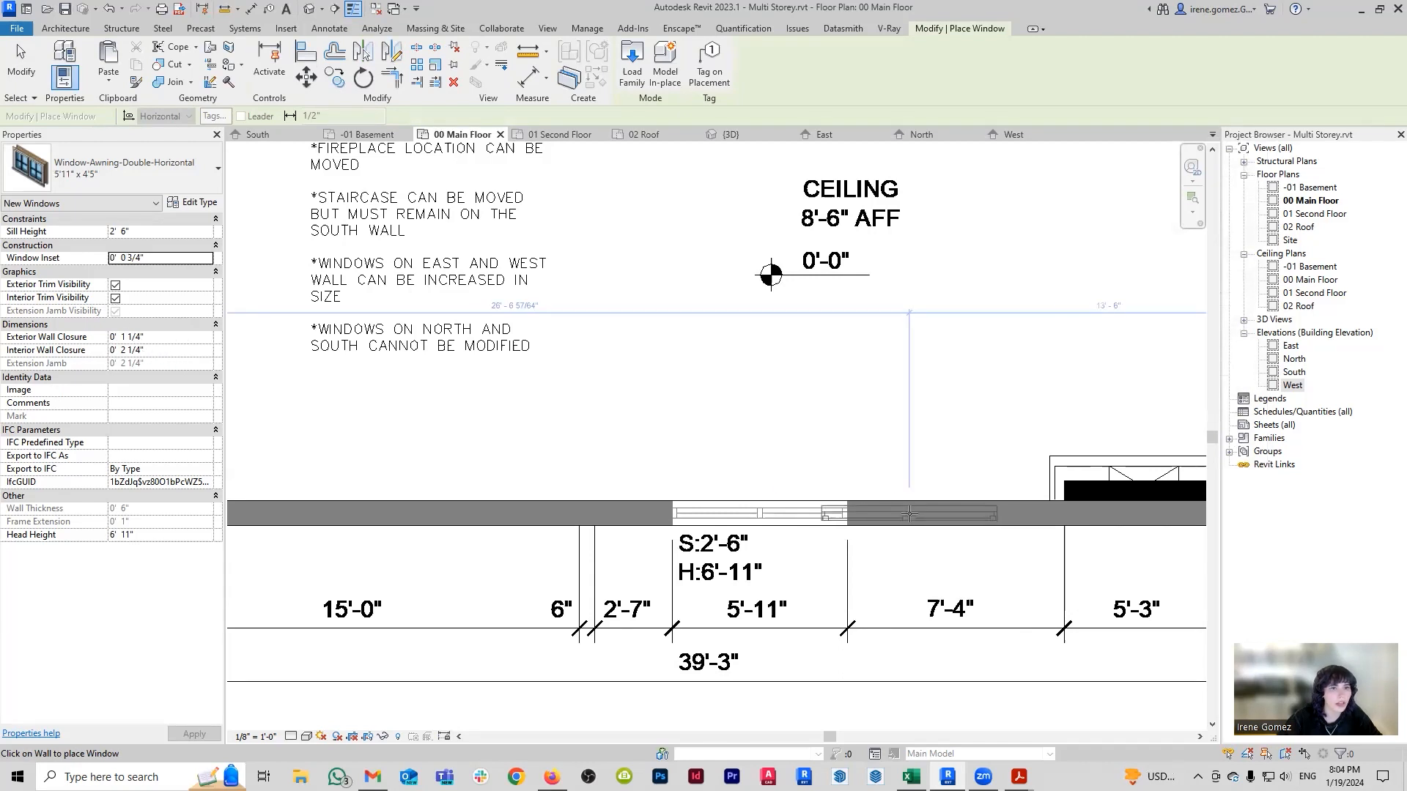
Place the 5'11" x 4'5" window in the south wall over the 5'-11" opening of the CAD underlay.
scroll(637, 502, "up", 3)
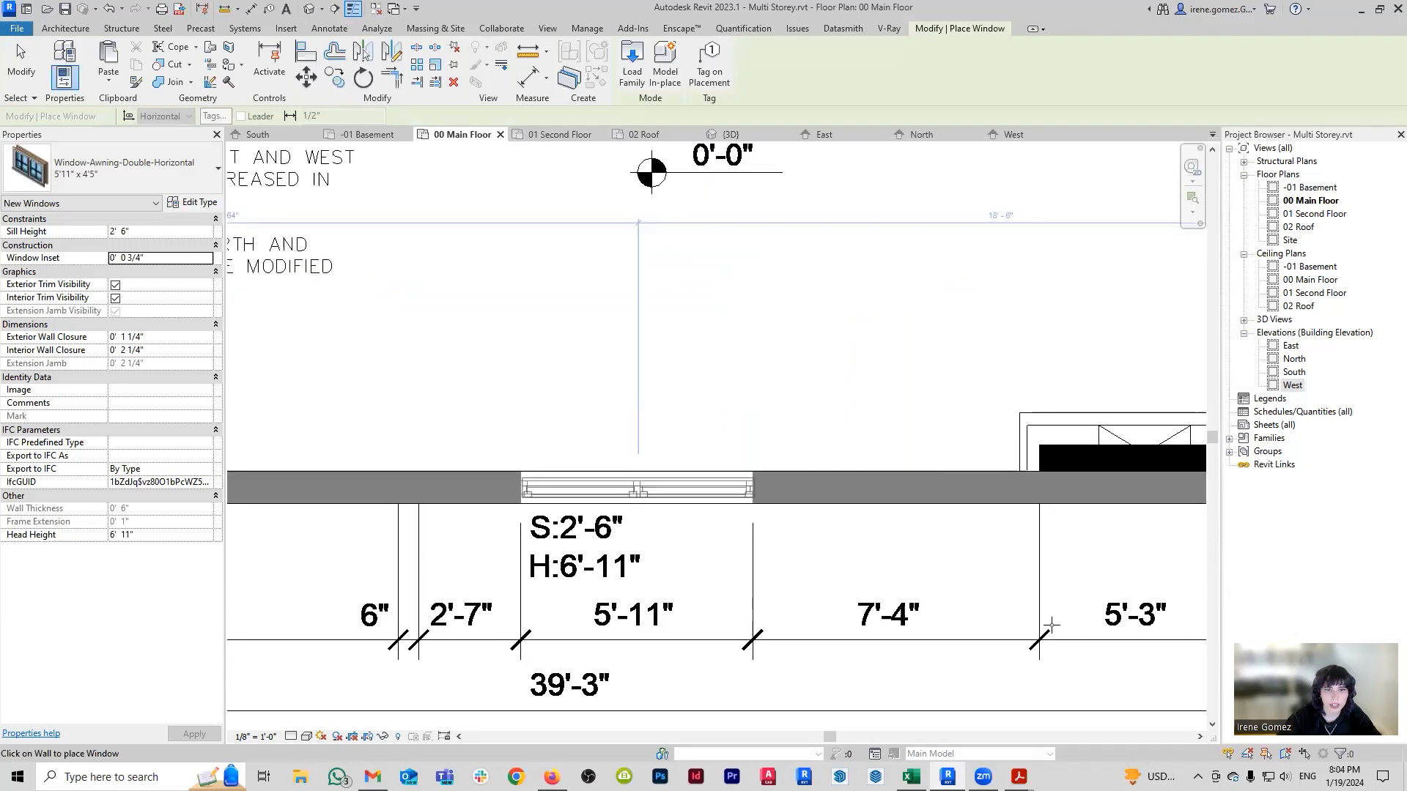
left_click(637, 487)
key("Escape")
key("Escape")
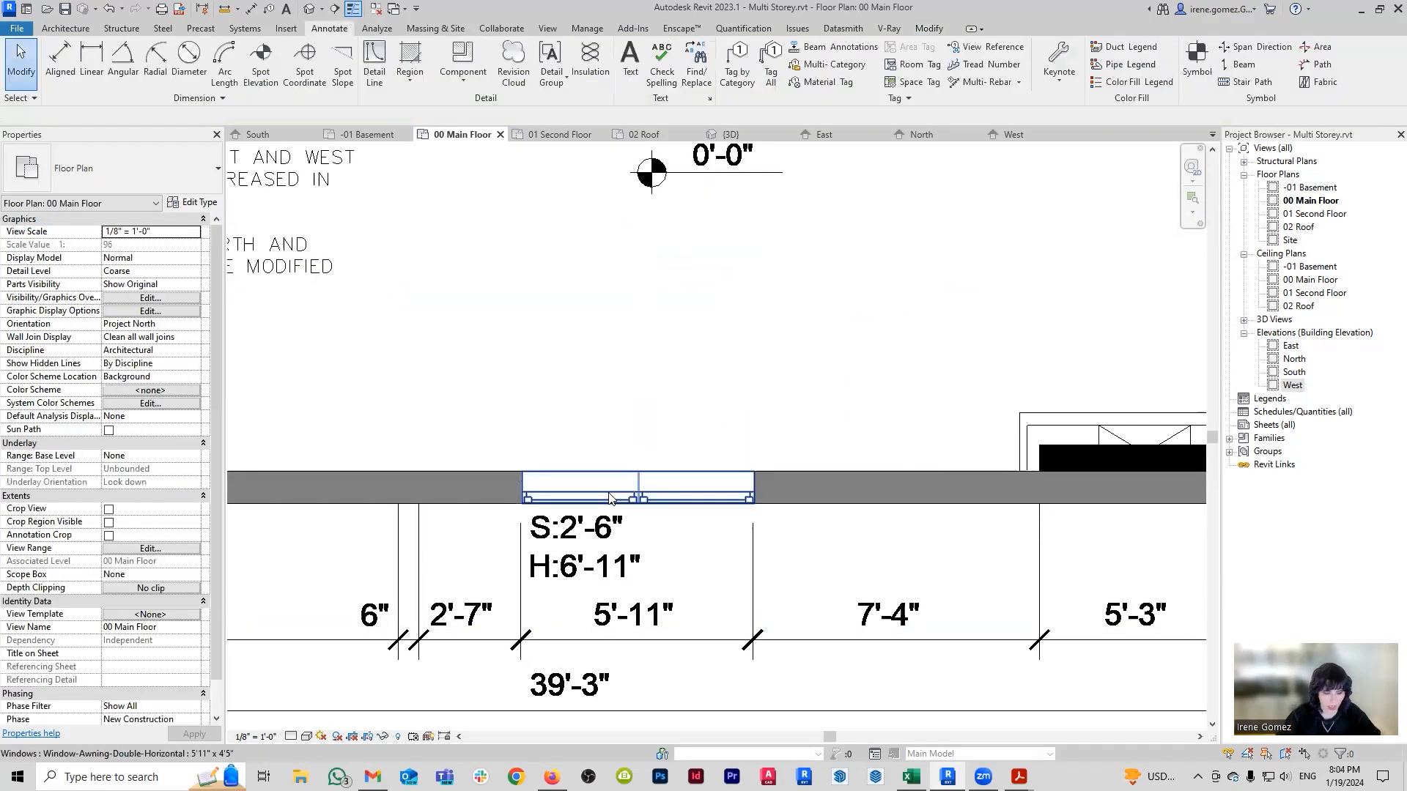
Align the west edge of the placed south window with the matching opening edge in the CAD underlay.
key("a")
key("l")
scroll(522, 498, "up", 3)
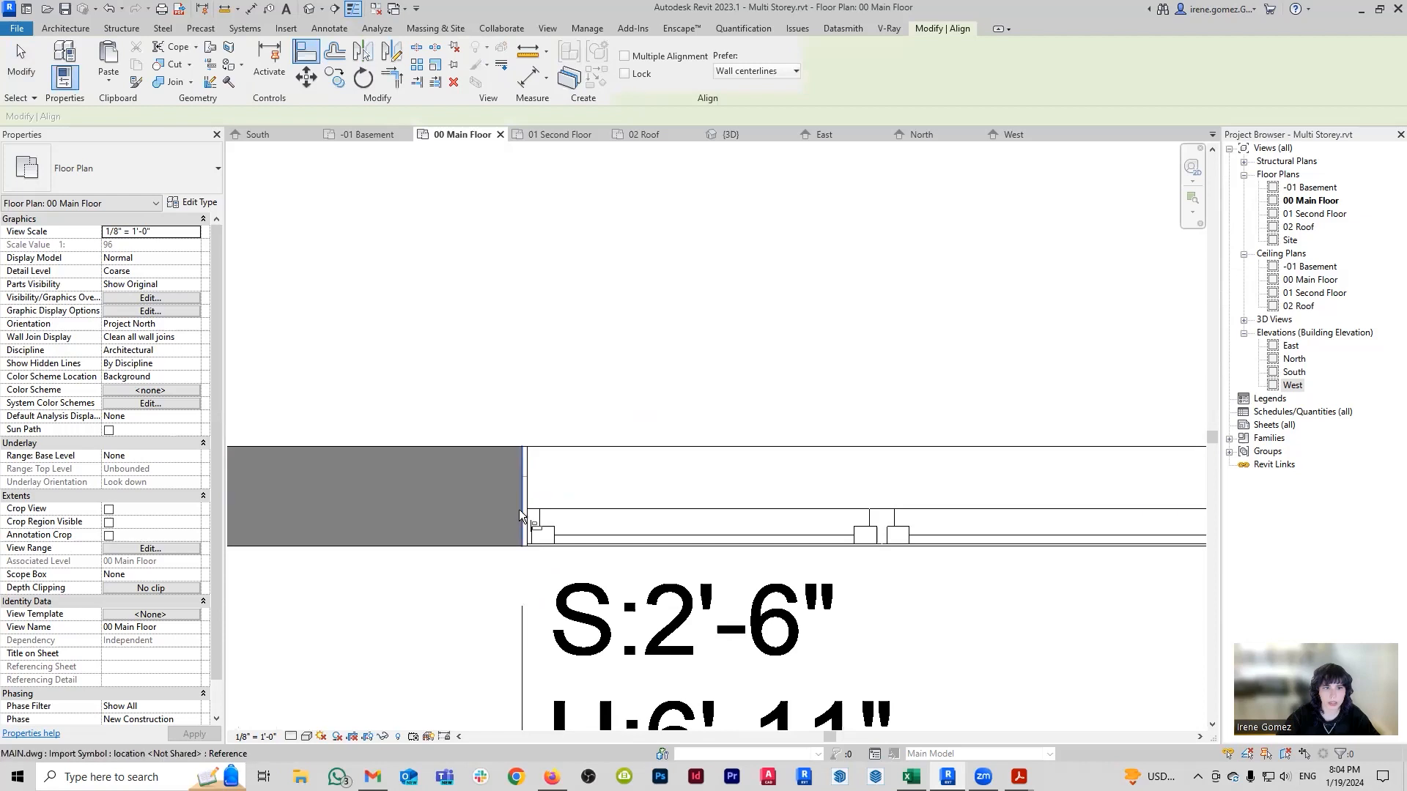
scroll(526, 535, "down", 3)
left_click(623, 552)
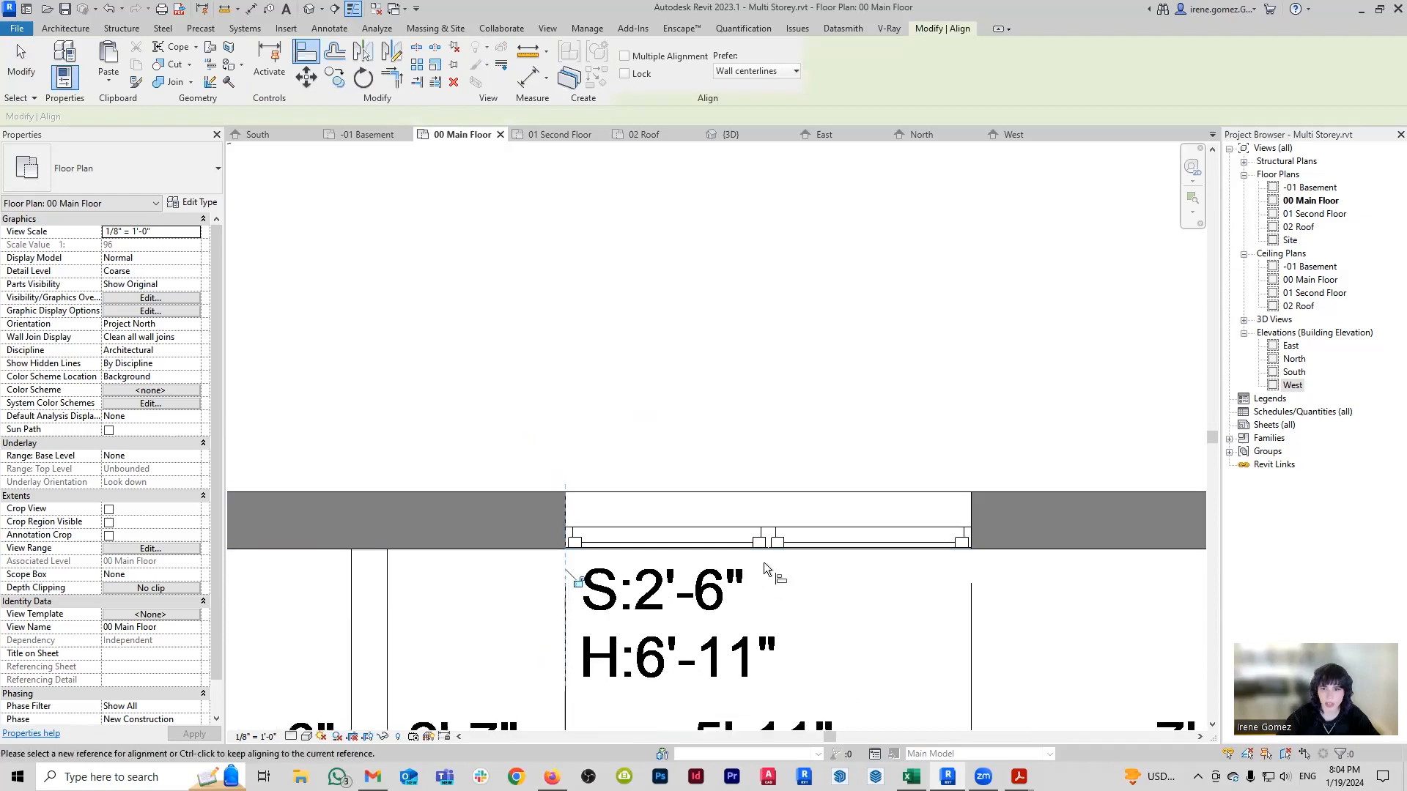
key("Escape")
key("Escape")
scroll(696, 485, "down", 3)
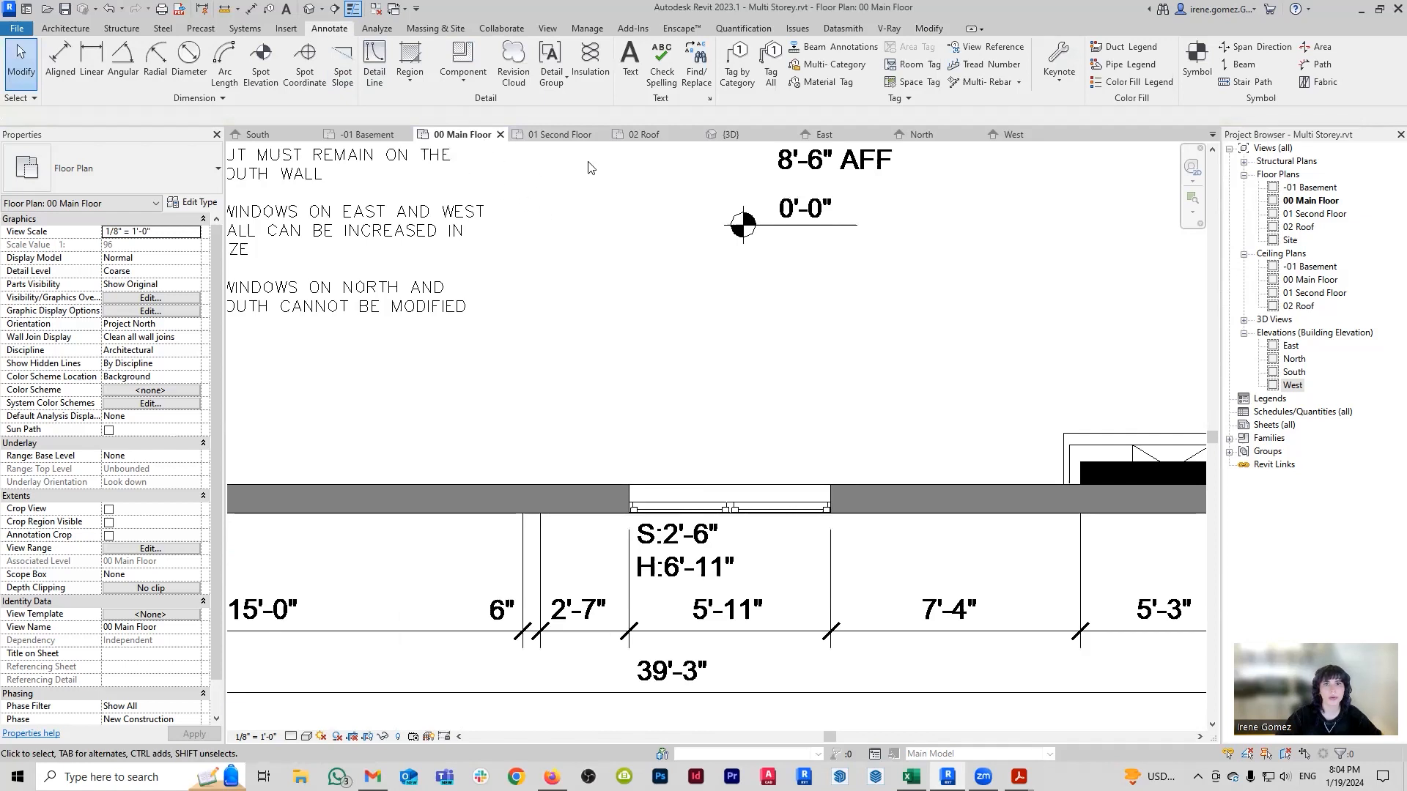
Adjust the top of the section box in the 3D view to cut the model open above the main floor windows.
left_click(753, 133)
middle_click_drag(735, 390, 699, 370, "shift")
left_click(692, 365)
left_click_drag(690, 362, 690, 352)
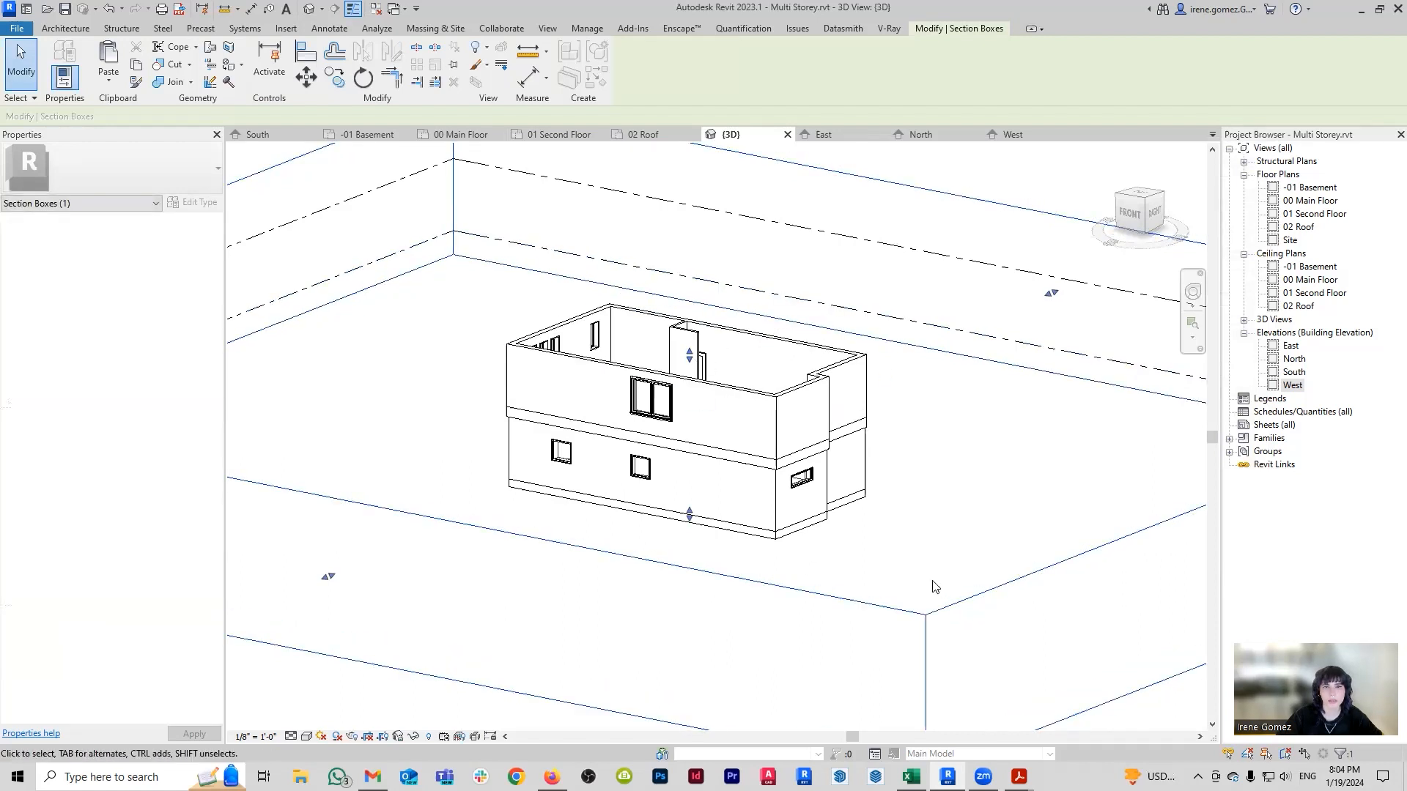
key("Escape")
Inspect the new south wall window in 3D from several angles and select it to review its properties.
scroll(719, 452, "up", 5)
scroll(719, 452, "up", 1)
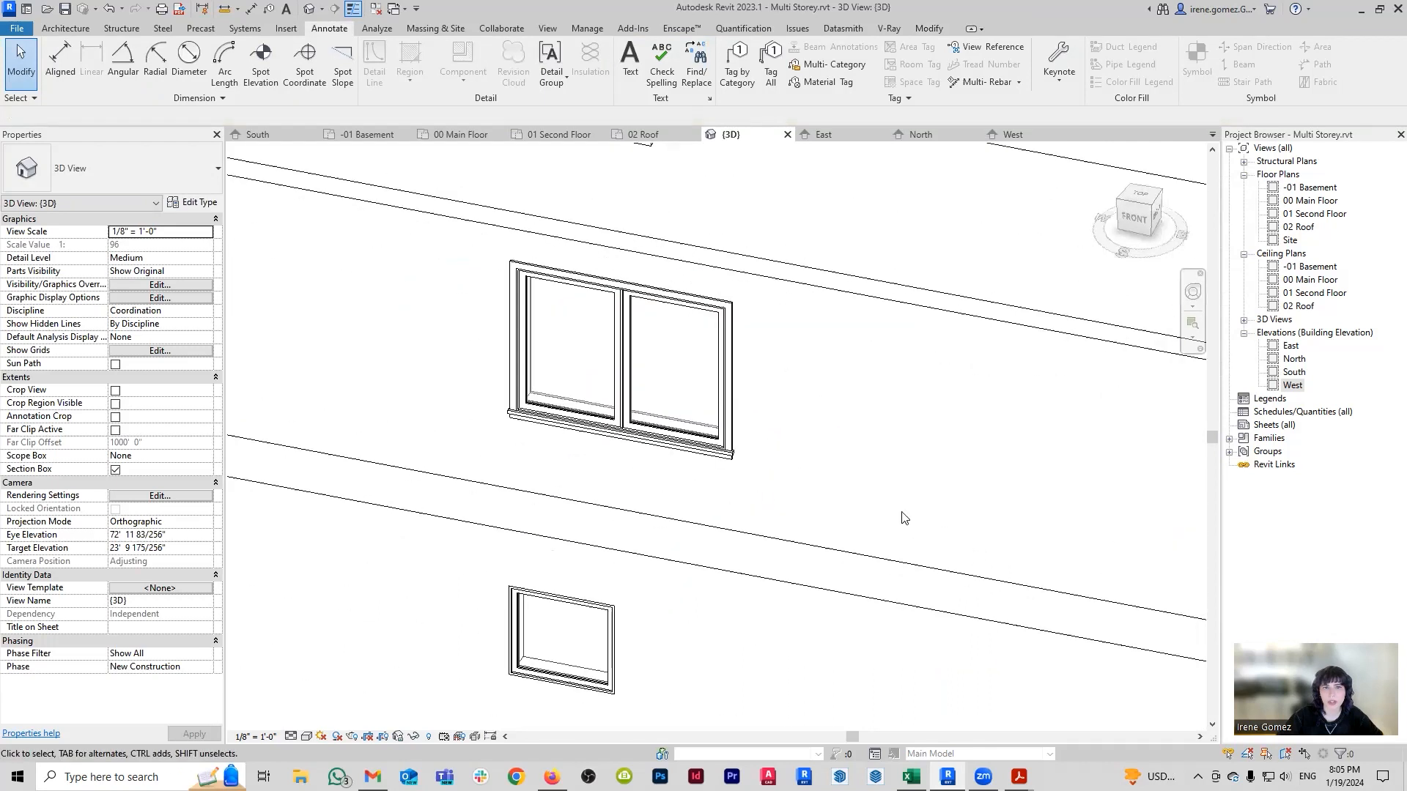
middle_click_drag(817, 480, 736, 372, "shift")
scroll(737, 372, "up", 1)
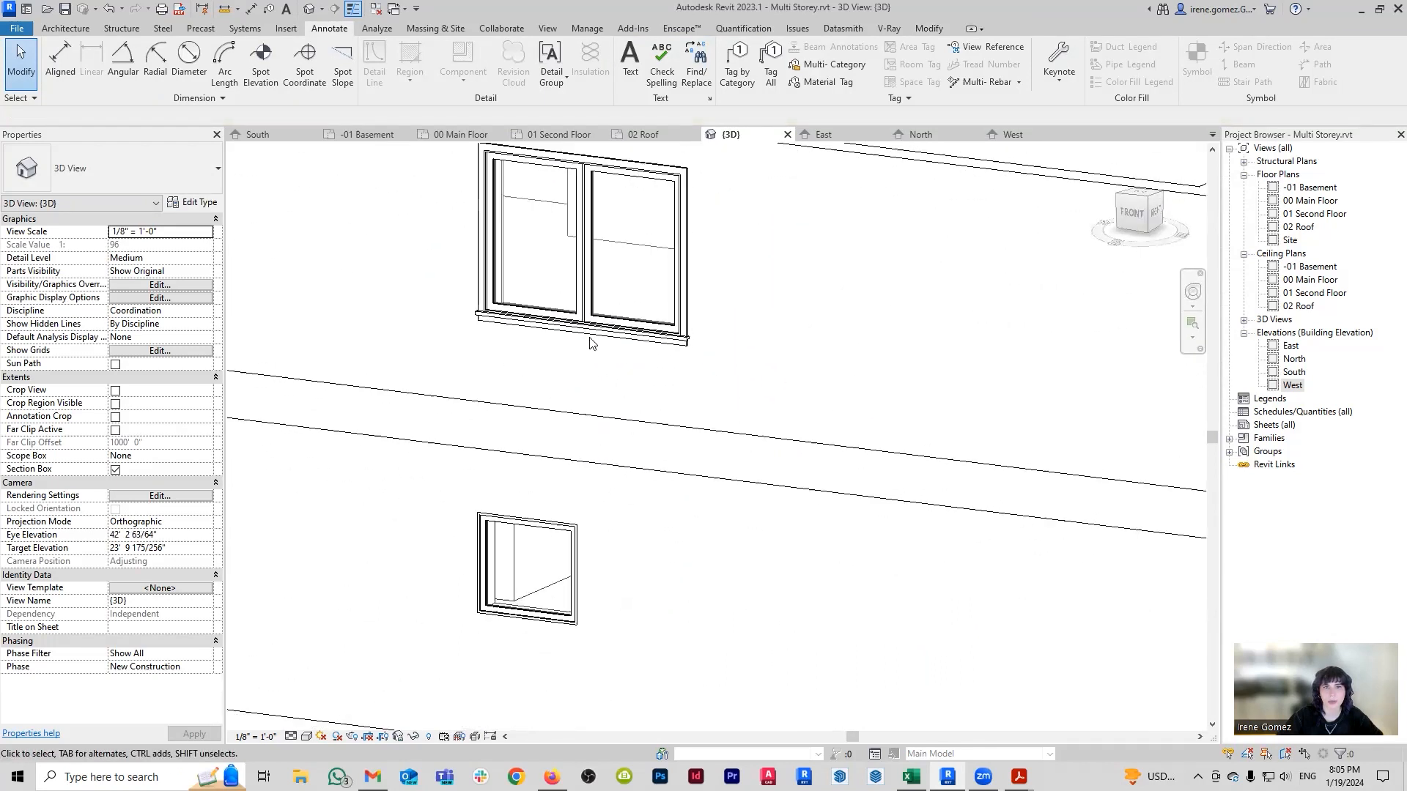
middle_click_drag(872, 392, 679, 580, "shift")
scroll(679, 578, "up", 1)
middle_click_drag(560, 493, 791, 513, "shift")
scroll(930, 549, "down", 4)
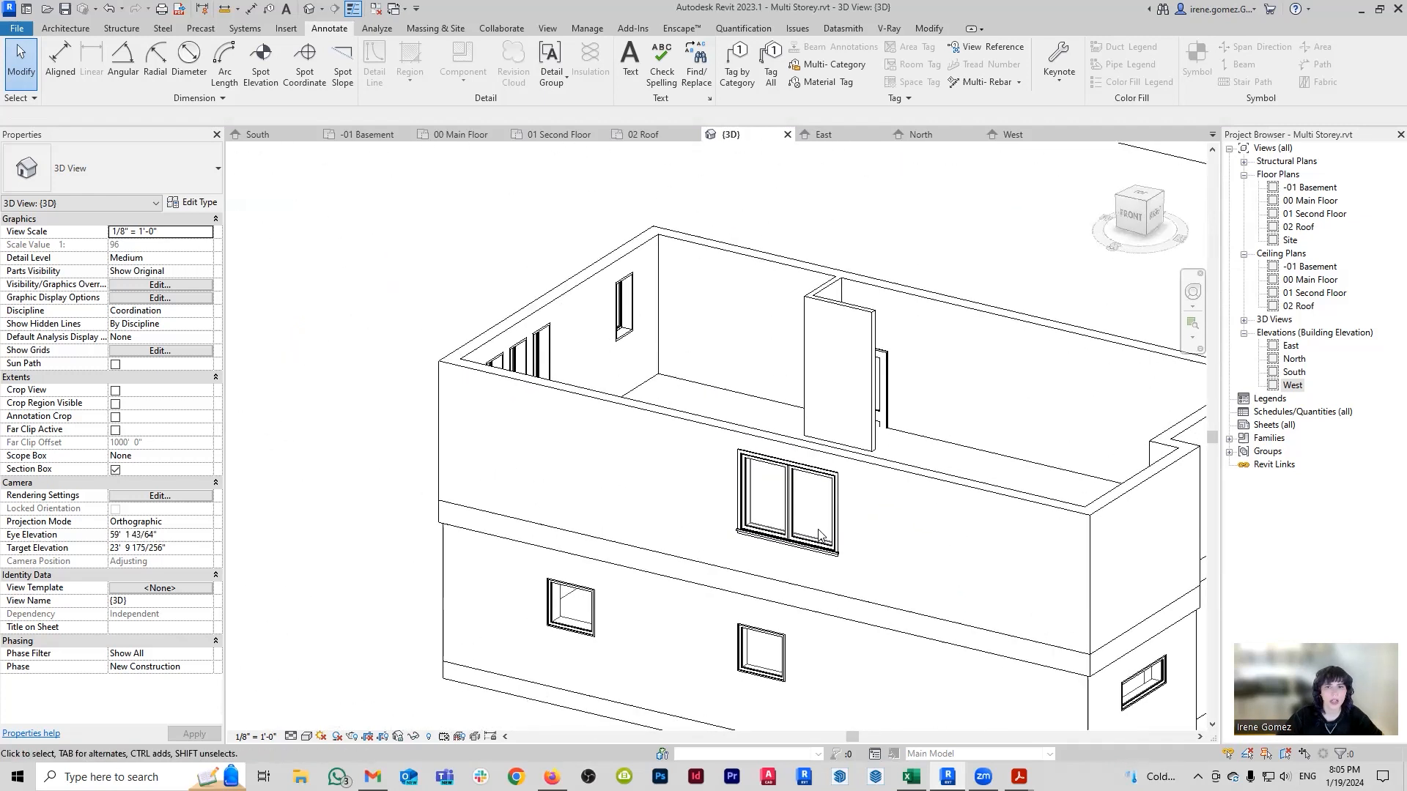
left_click(788, 506)
scroll(245, 498, "down", 1)
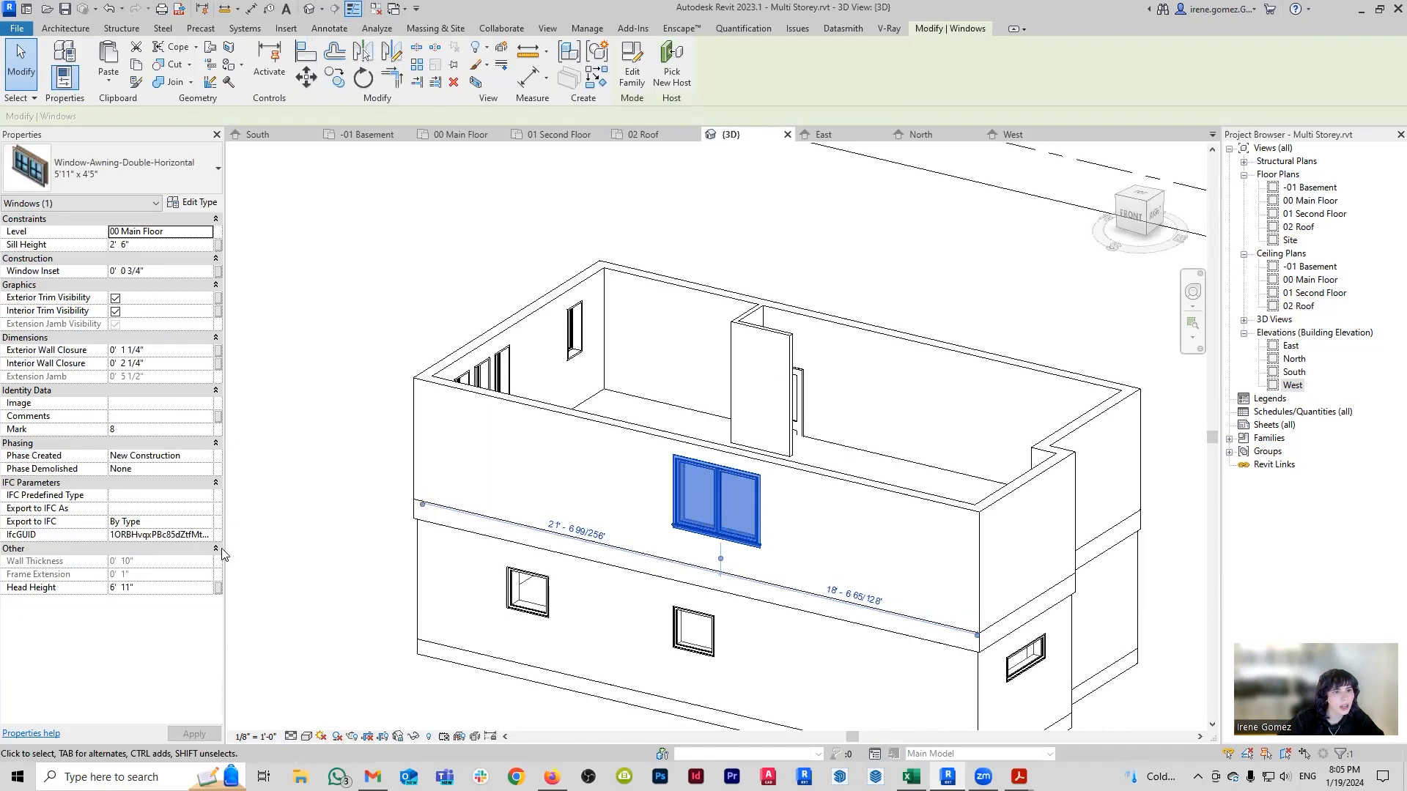
Turn off Muntin Visibility in the type properties of the selected 5'11" x 4'5" south wall window.
left_click(195, 203)
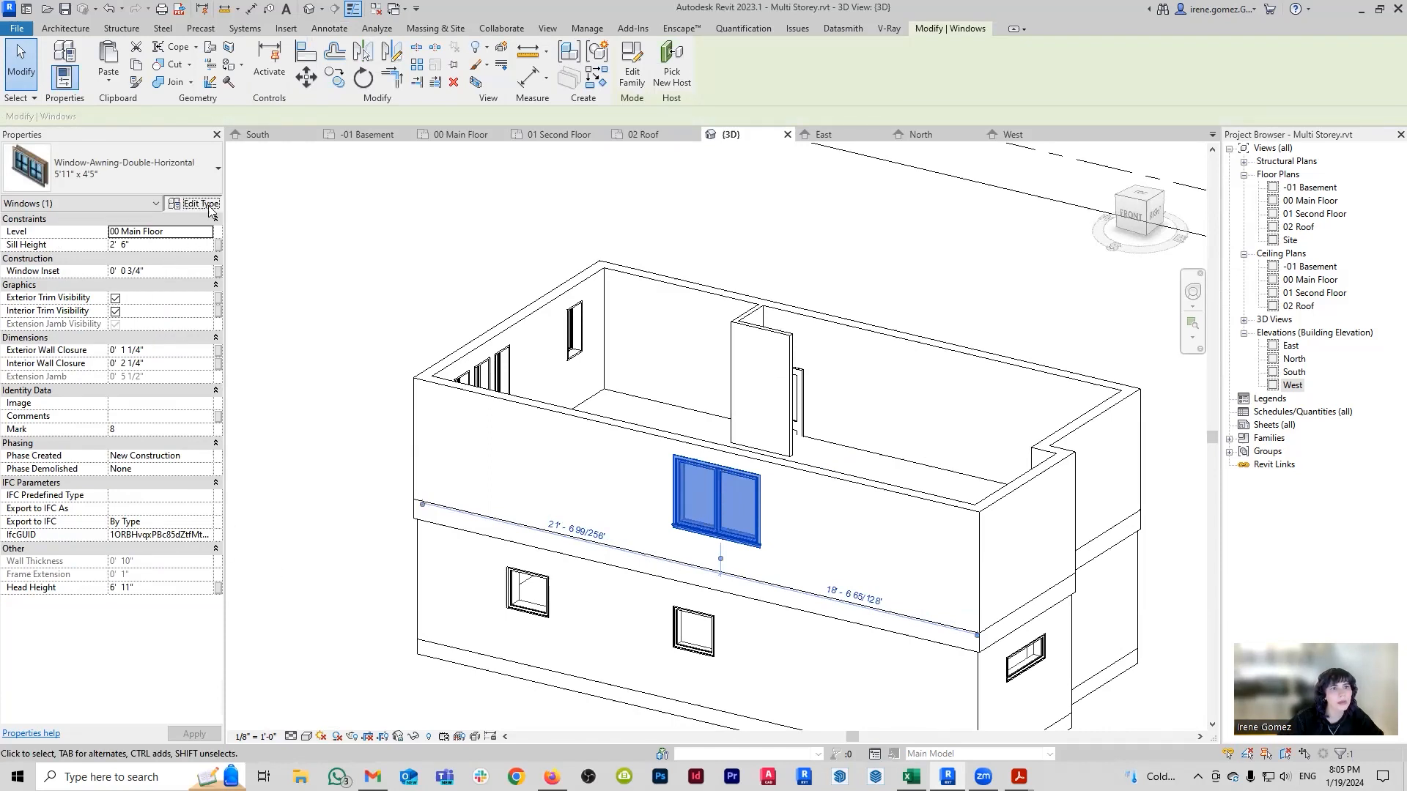
left_click(1068, 360)
left_click(1222, 557)
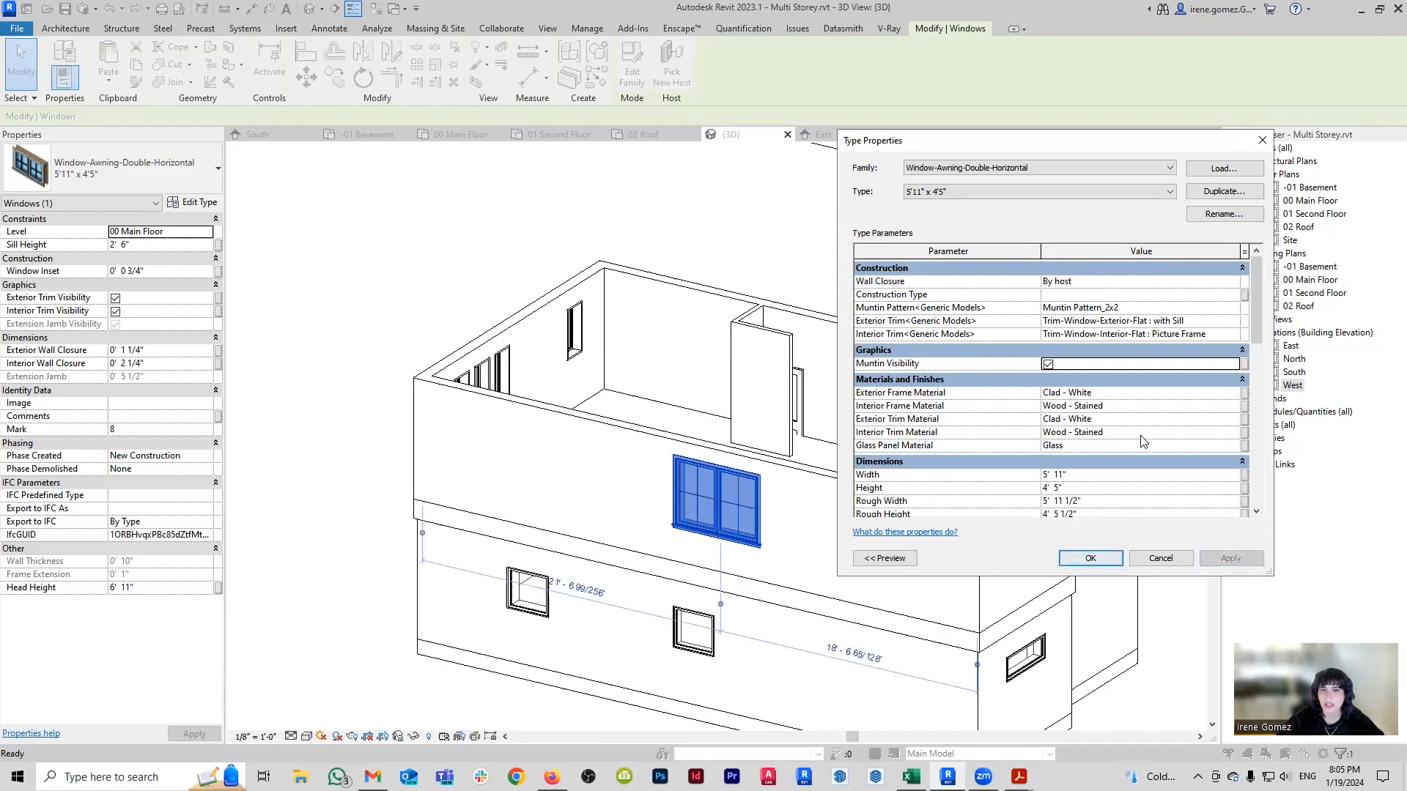
left_click(1234, 559)
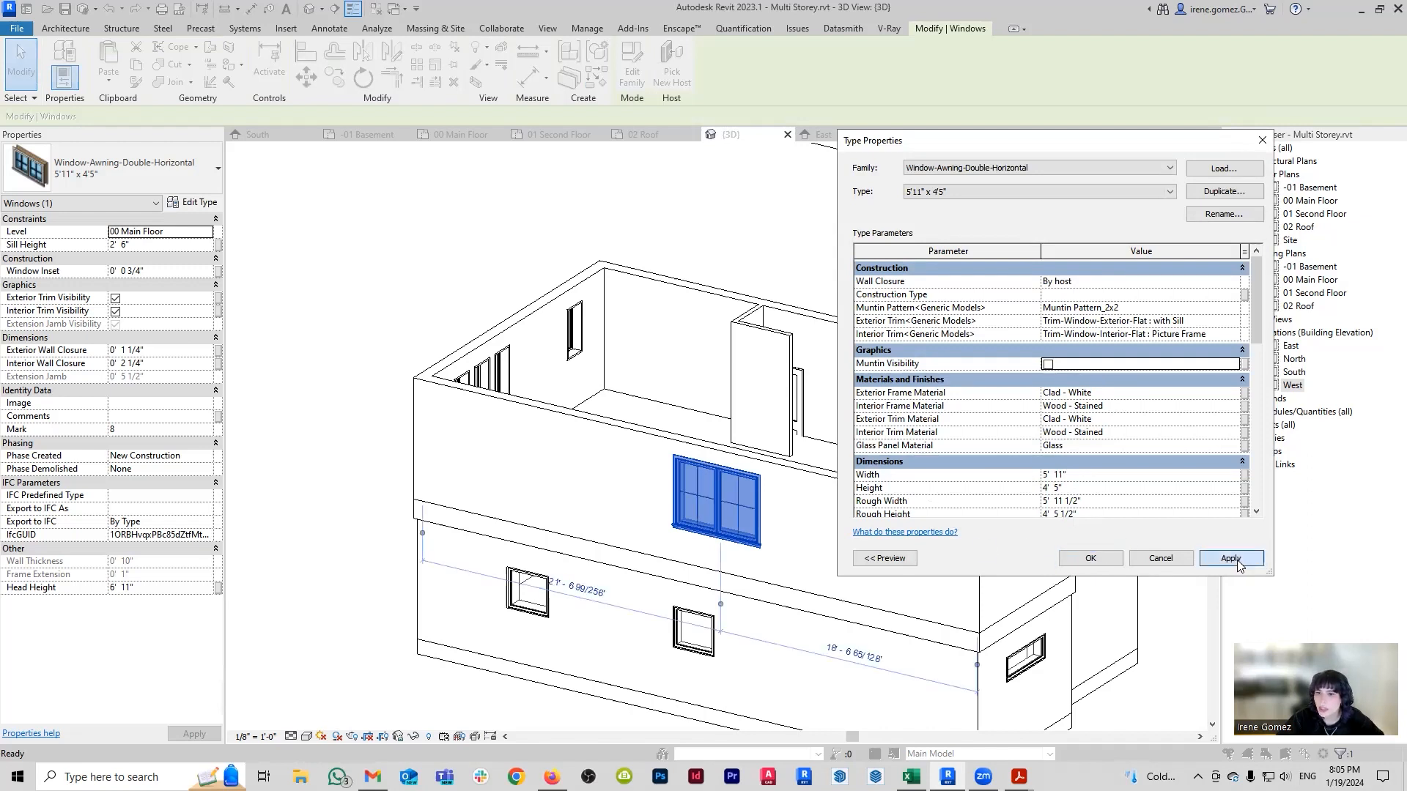
left_click(1091, 559)
key("Escape")
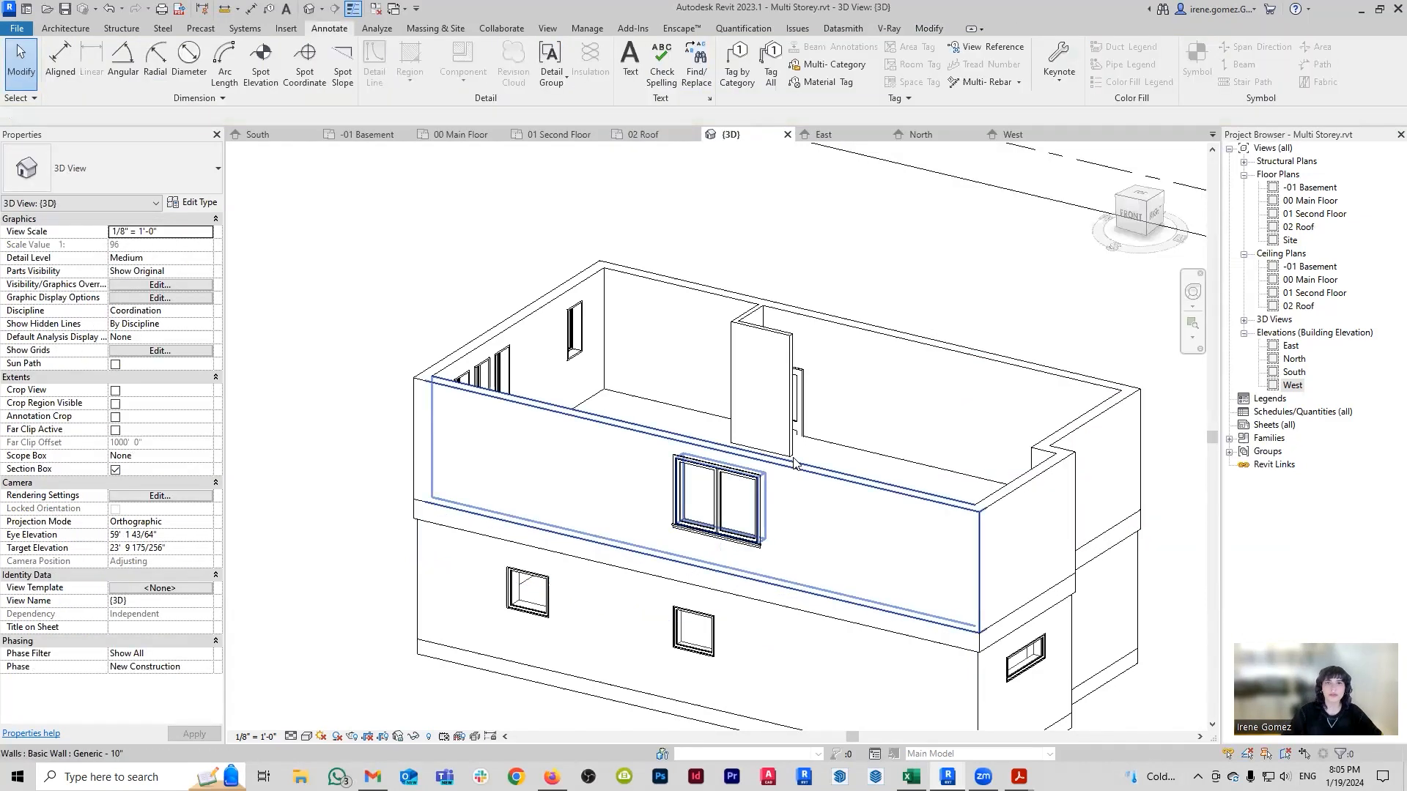
middle_click_drag(824, 486, 712, 456)
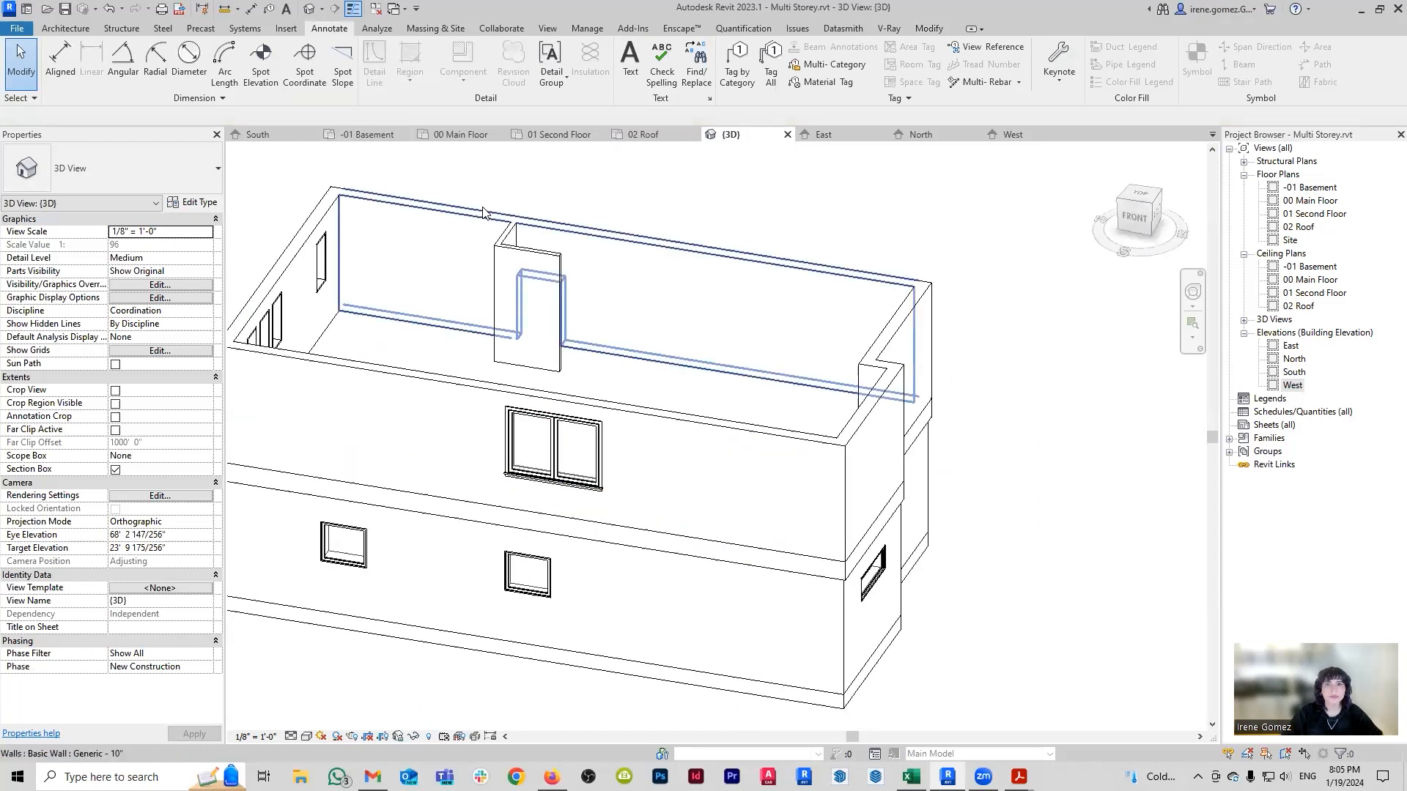
In the 00 Main Floor plan, start a window and duplicate the 5'11" x 4'5" awning window type as 6' x 4'5".
left_click(438, 133)
middle_click_drag(787, 426, 648, 451)
scroll(652, 451, "down", 2)
middle_click_drag(908, 440, 845, 469)
scroll(912, 428, "up", 4)
scroll(997, 382, "down", 1)
middle_click_drag(923, 425, 919, 419)
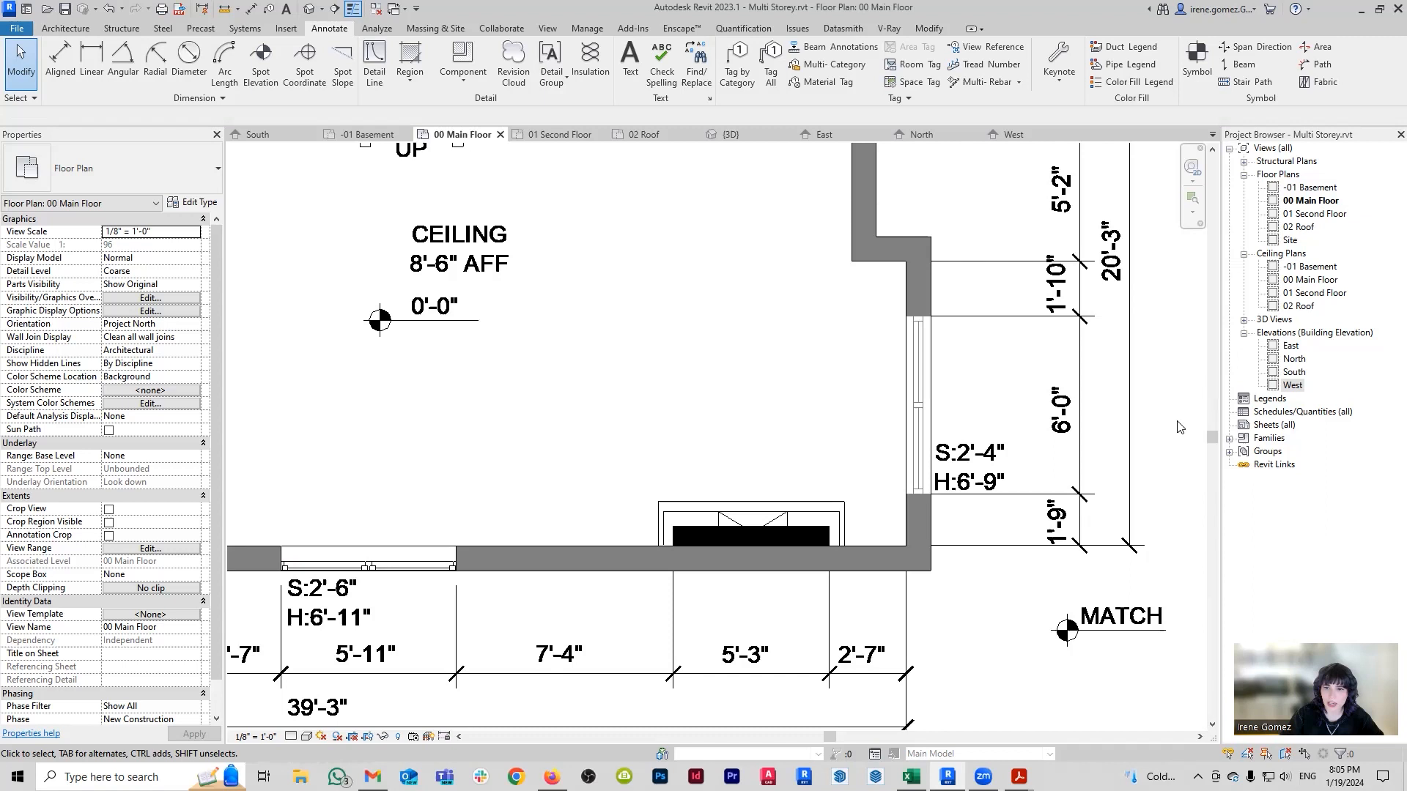
middle_click_drag(922, 416, 805, 437)
key("w")
key("n")
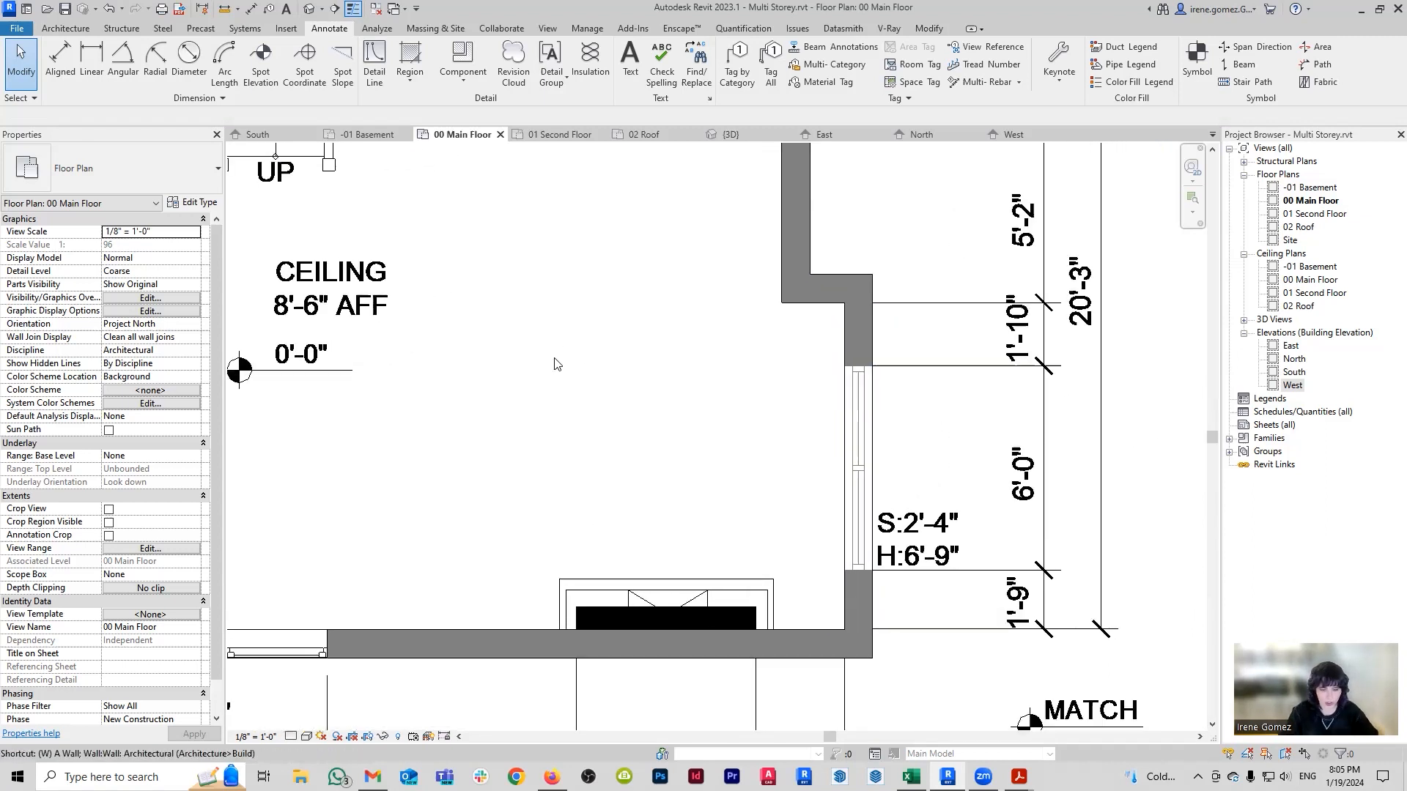
left_click(193, 202)
left_click(1224, 191)
left_click_drag(1008, 349, 934, 351)
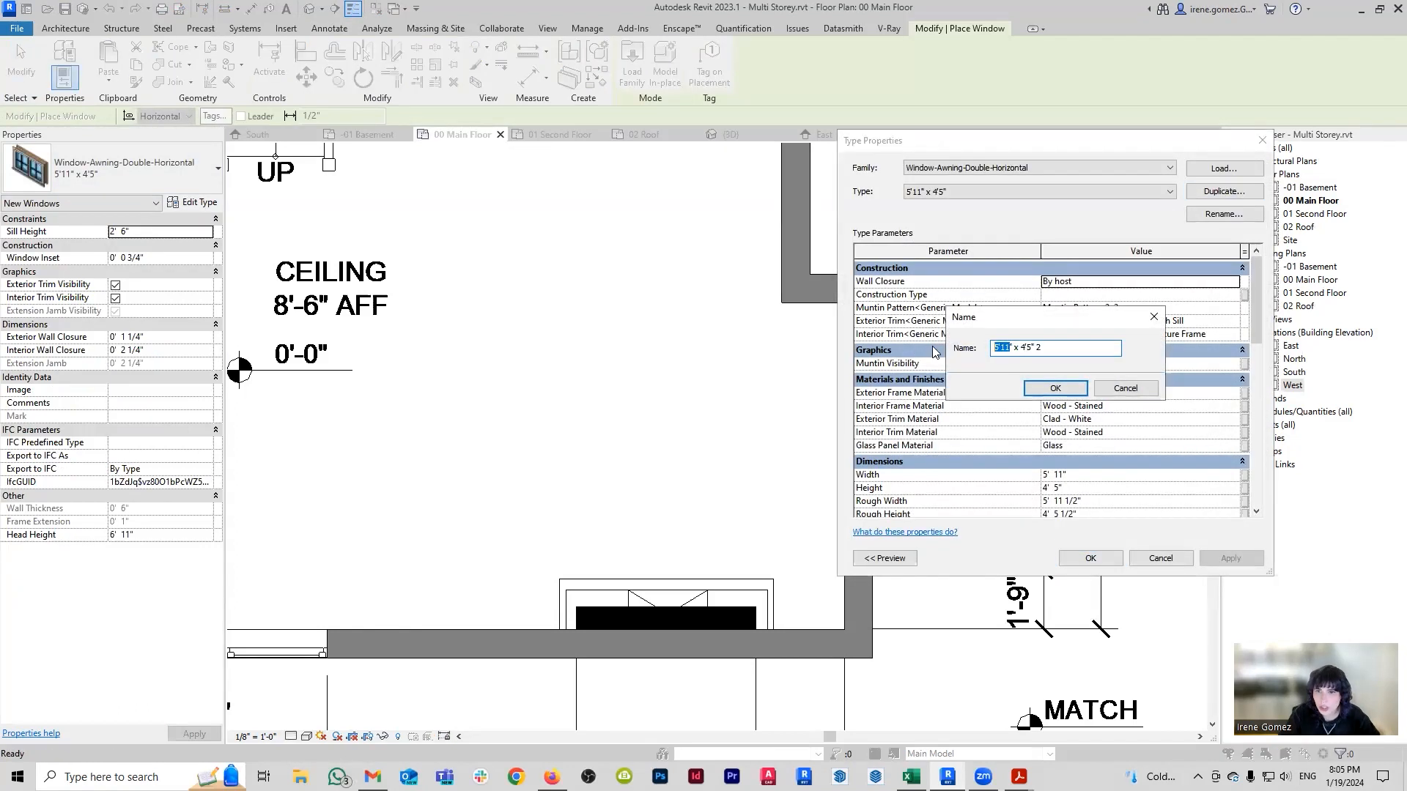
type("6")
key("Delete")
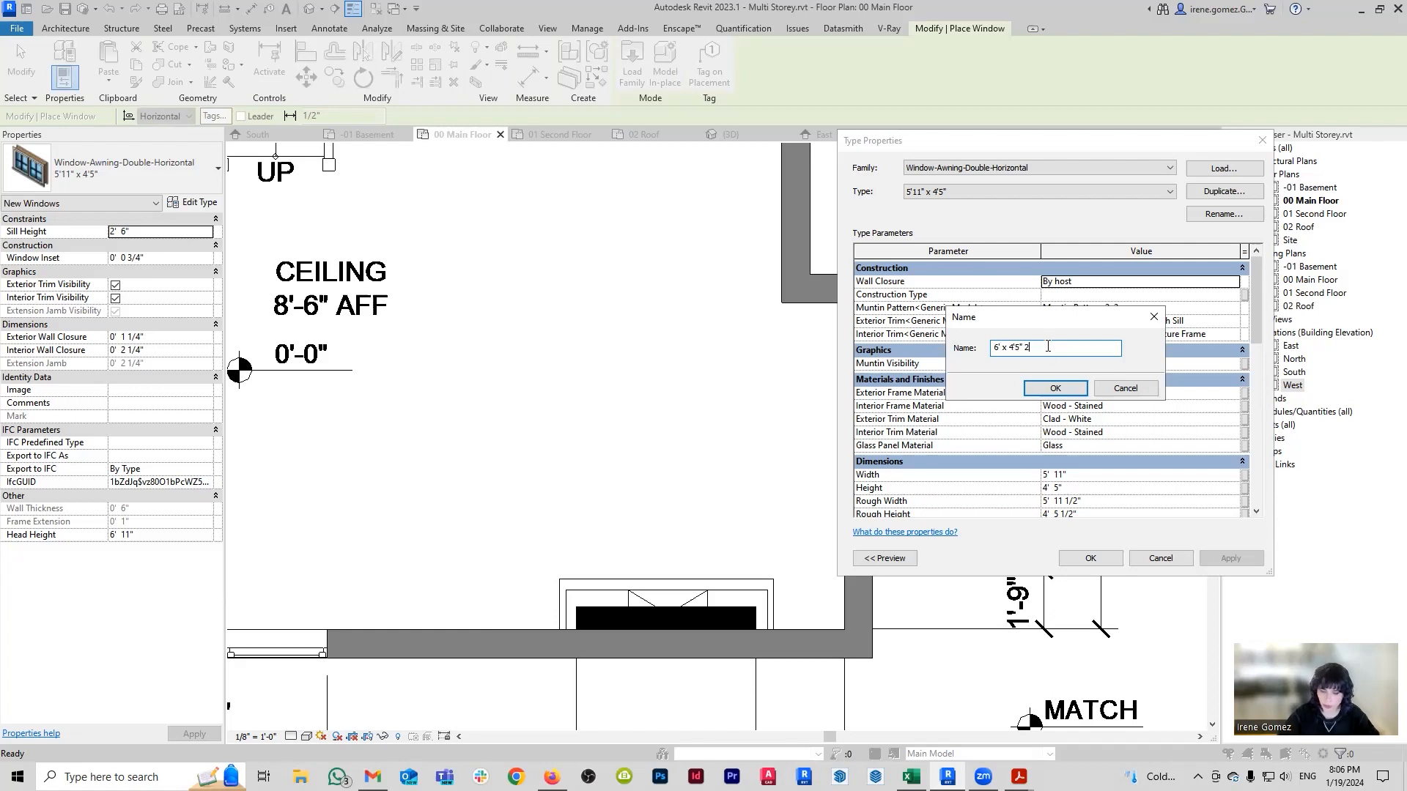
left_click(1055, 389)
Set the width of the 6' x 4'5" window type to 6' and apply the type changes.
left_click(1085, 476)
double_click(1085, 477)
type("6")
key("Return")
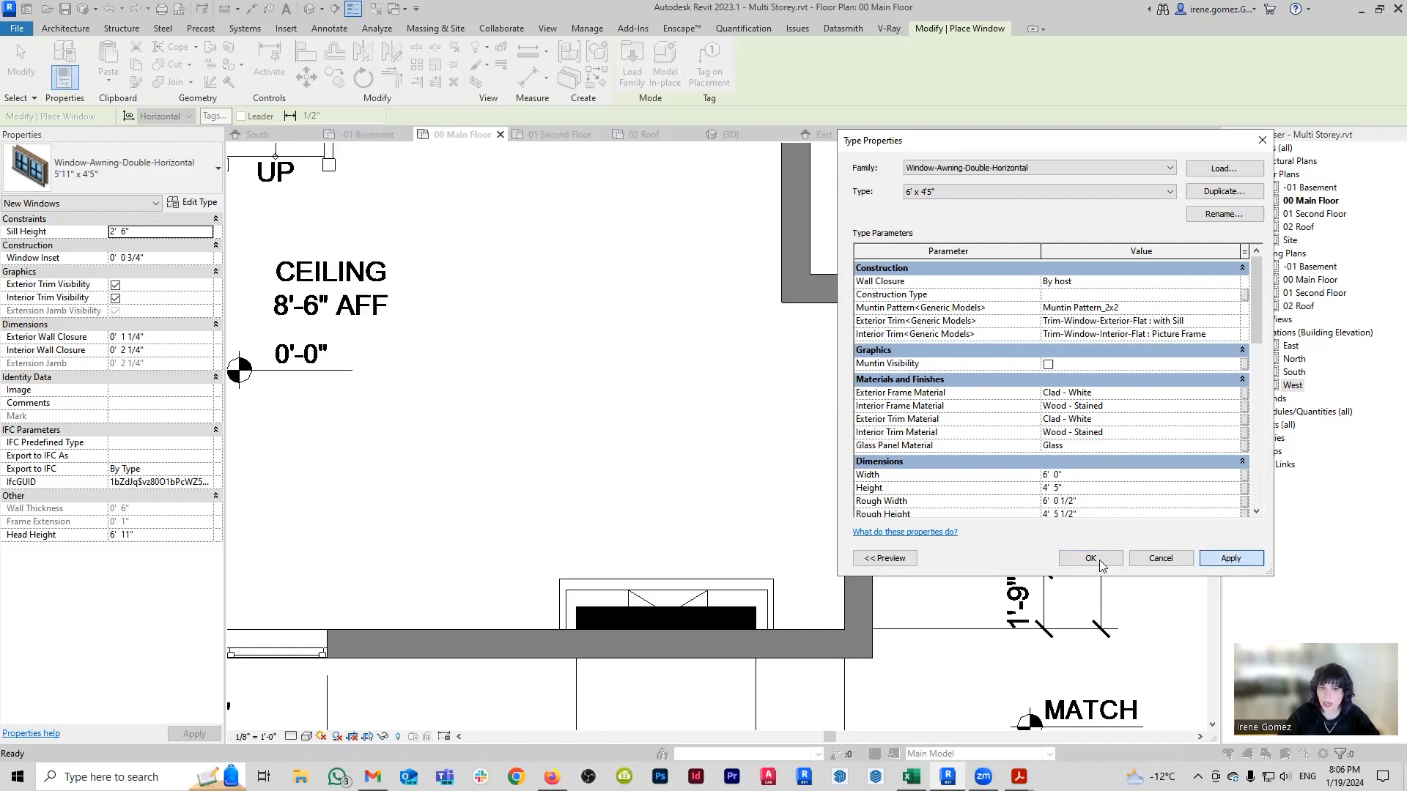
left_click(1103, 562)
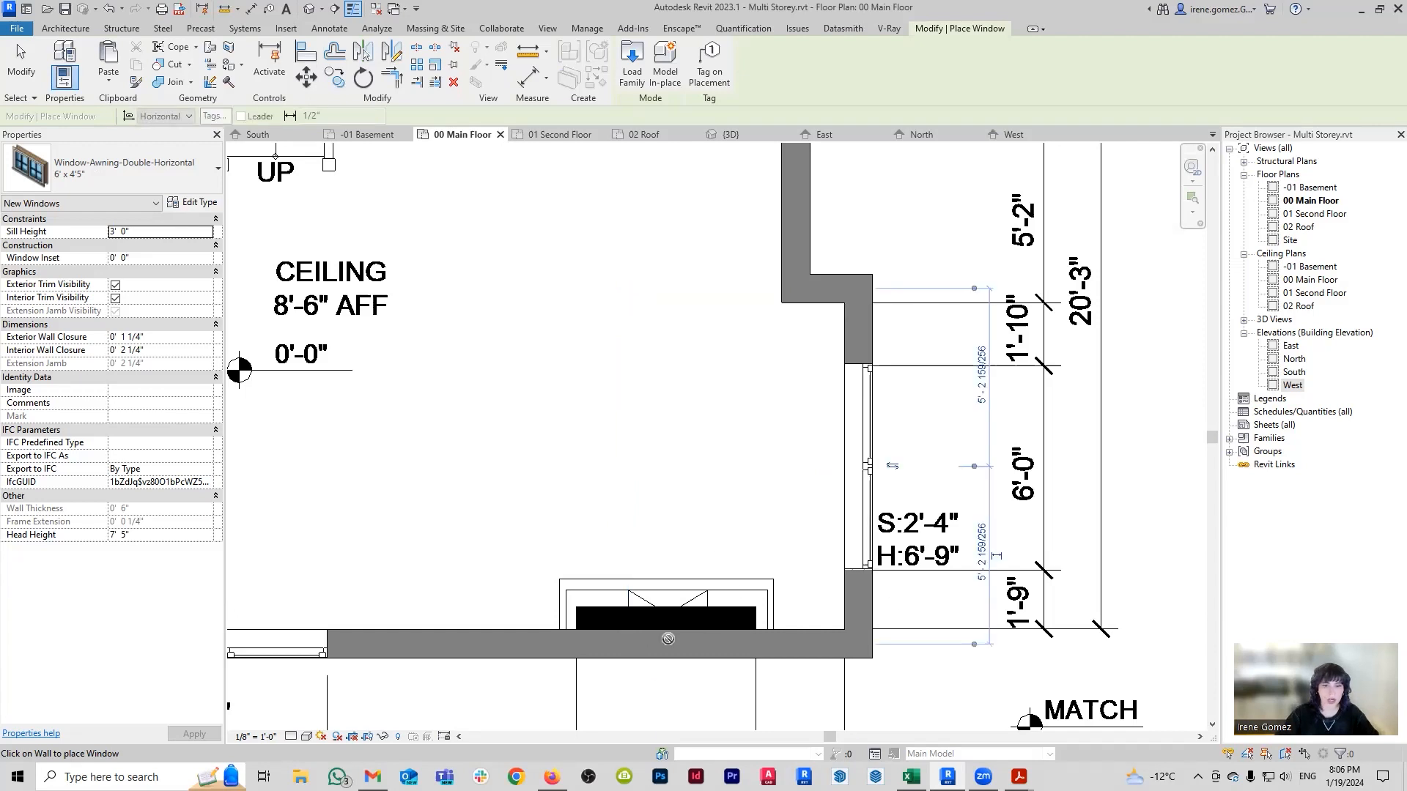
Place the 6' x 4'5" window in the east wall and align its south edge with the 6'-0" opening in the underlay.
key("a")
key("l")
scroll(867, 574, "up", 4)
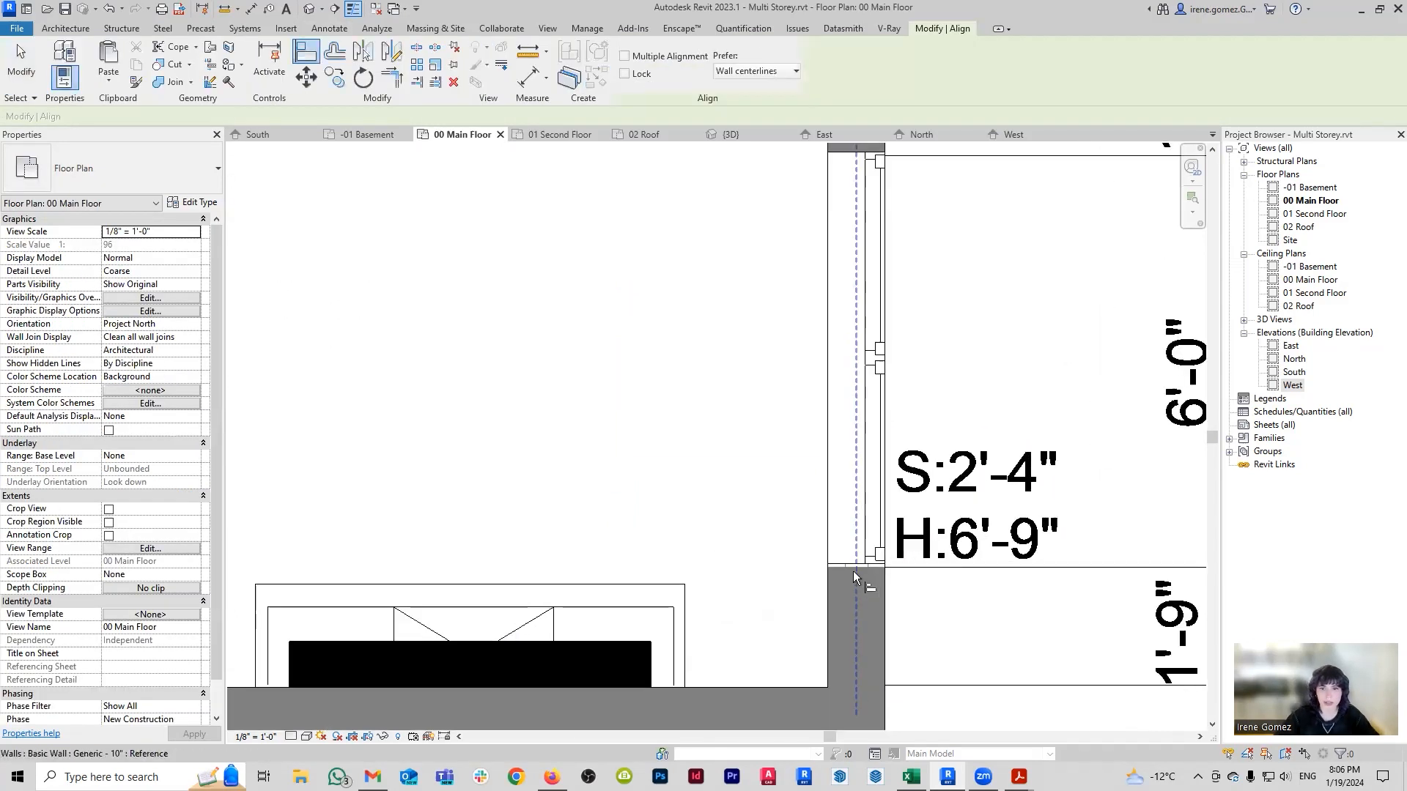
left_click(836, 562)
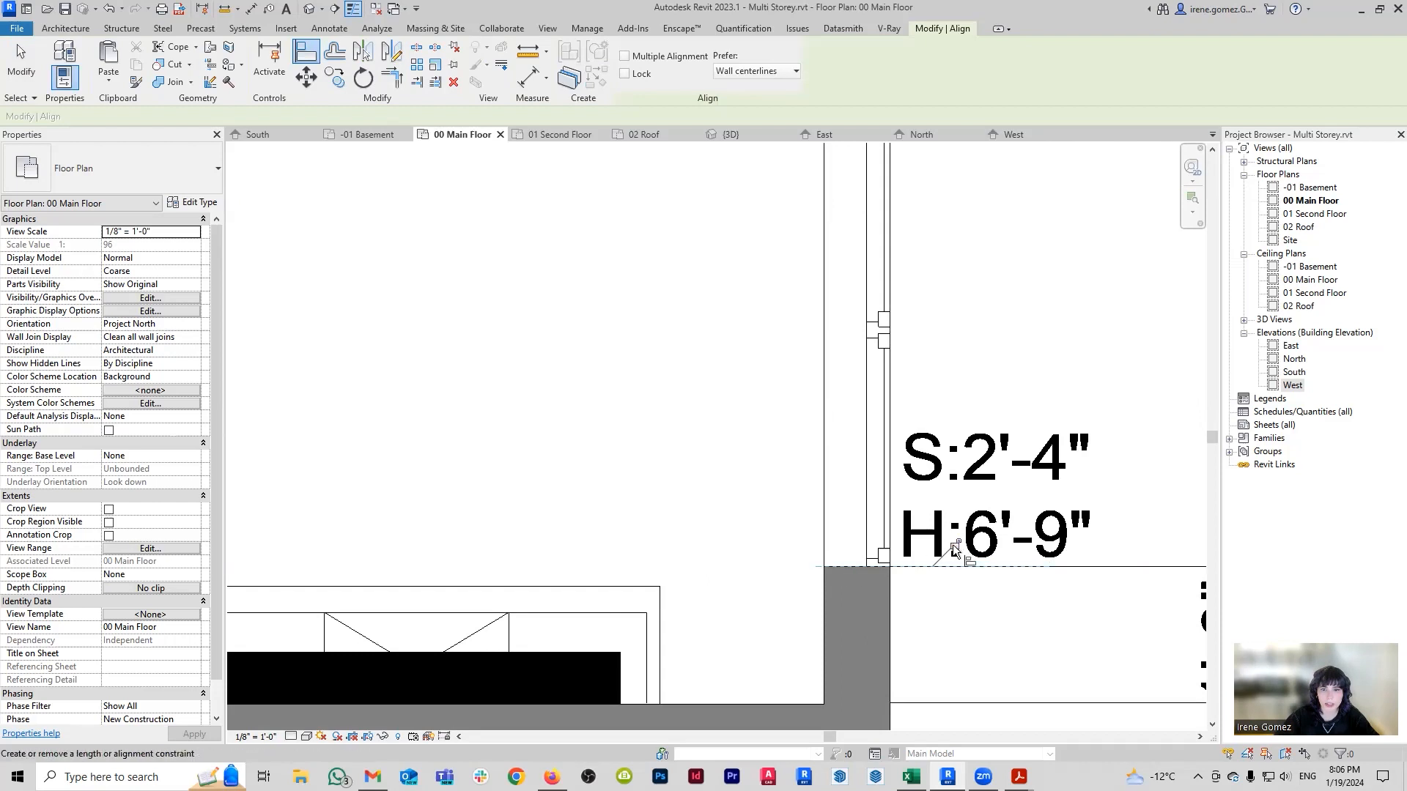
key("Escape")
key("Escape")
scroll(884, 414, "down", 6)
scroll(773, 513, "up", 2)
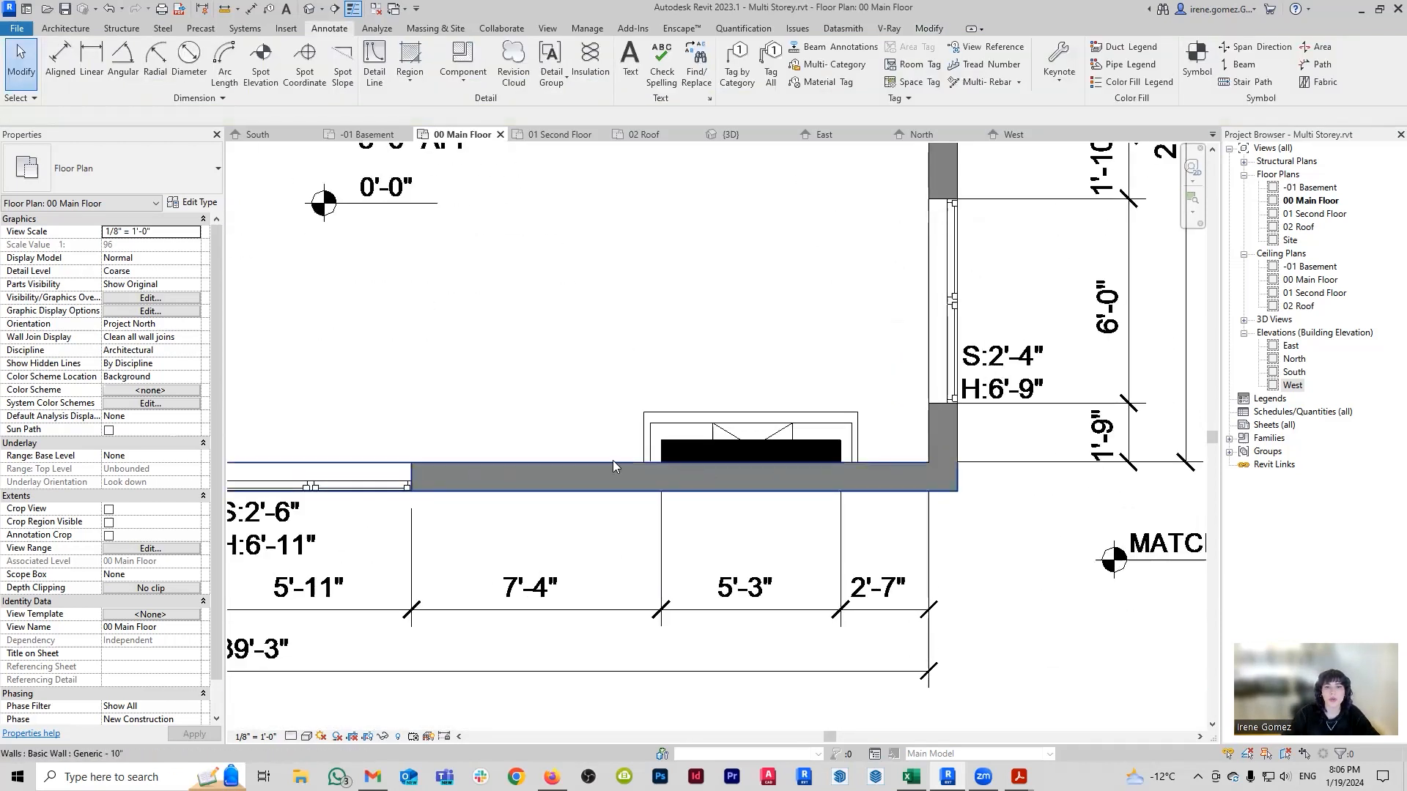
Measure the depth of the black fireplace block against the south wall in the CAD underlay.
key("d")
key("i")
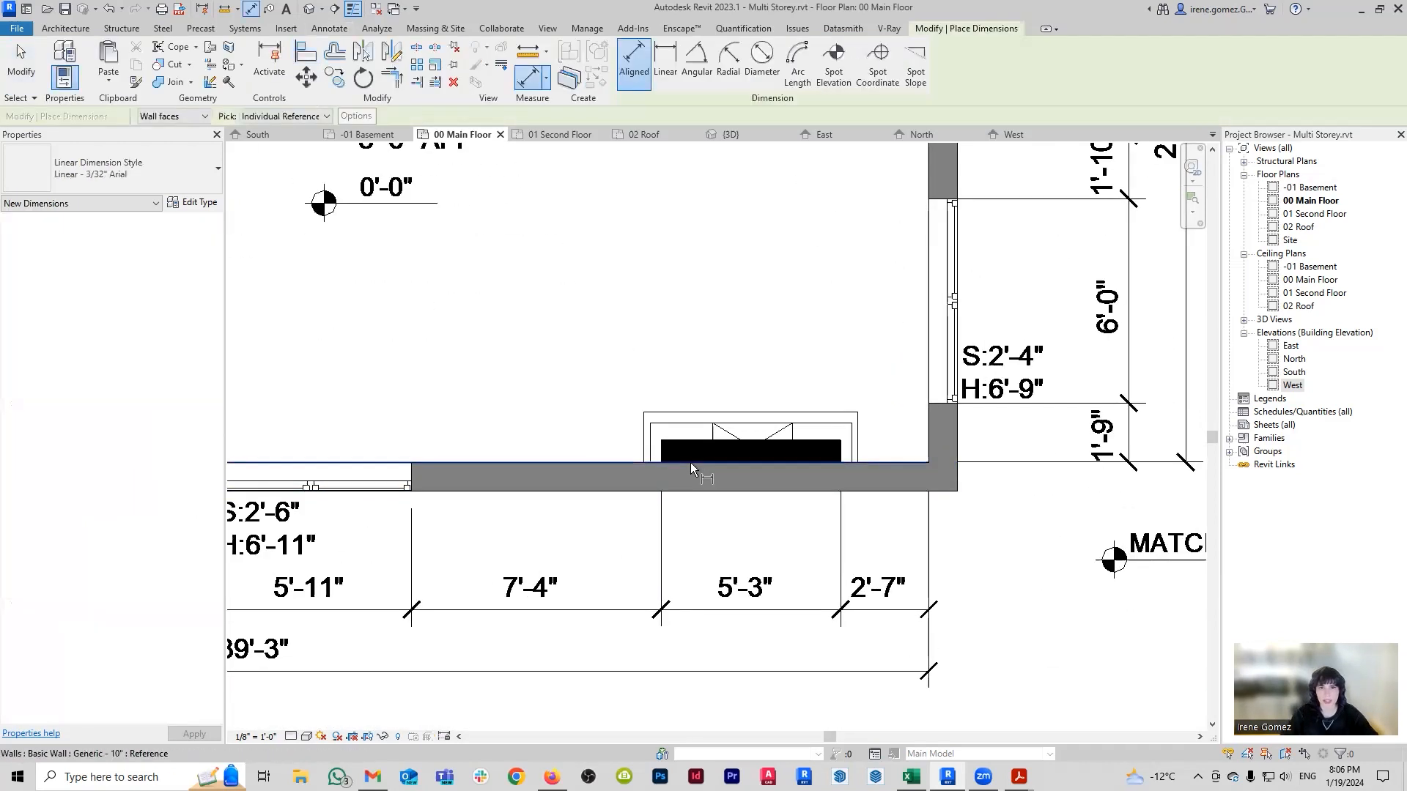
left_click(690, 463)
left_click(683, 441)
key("Escape")
key("Escape")
Draw a Generic - 8" wall along the south wall's inner face across the 5'-3" fireplace block.
key("w")
key("a")
left_click(183, 176)
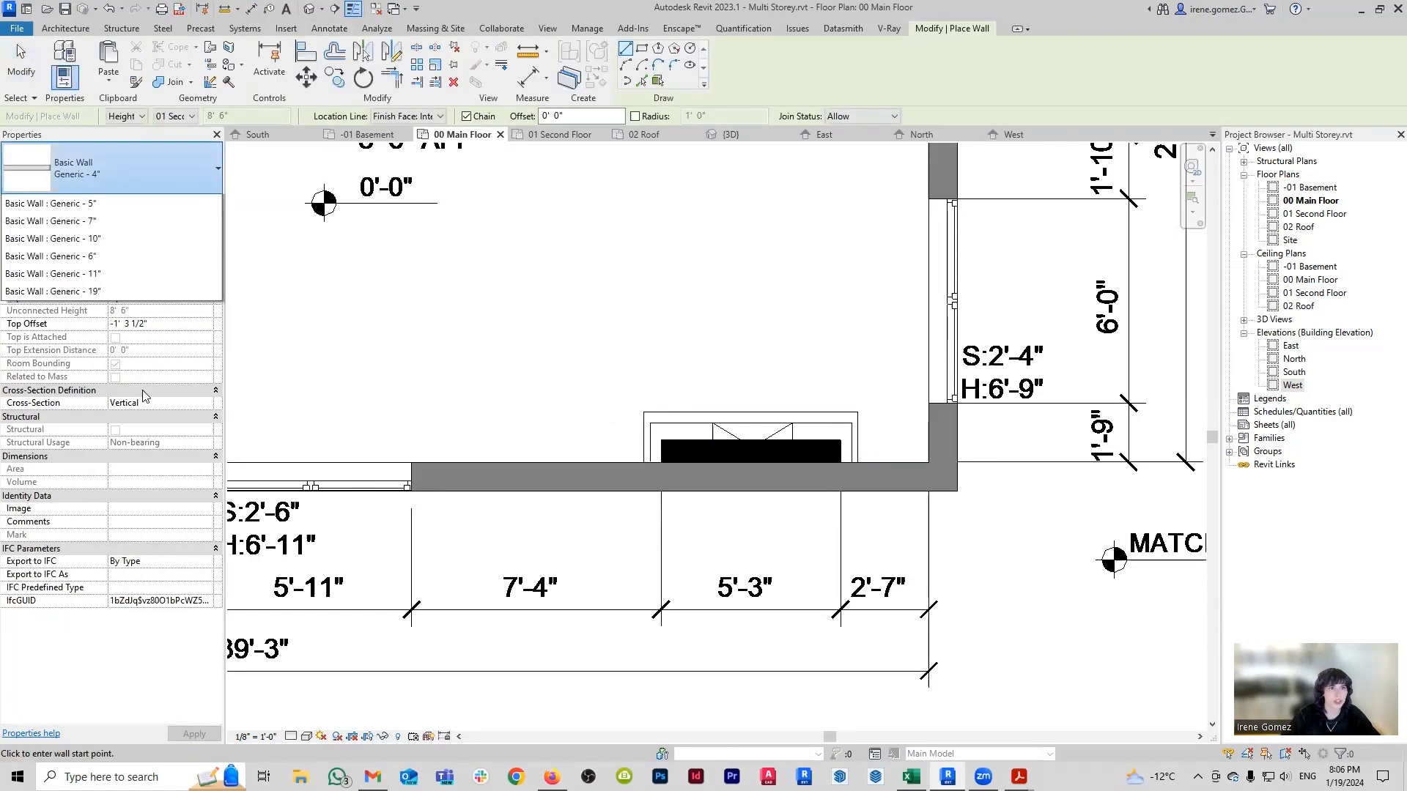
scroll(126, 417, "down", 1)
left_click(134, 323)
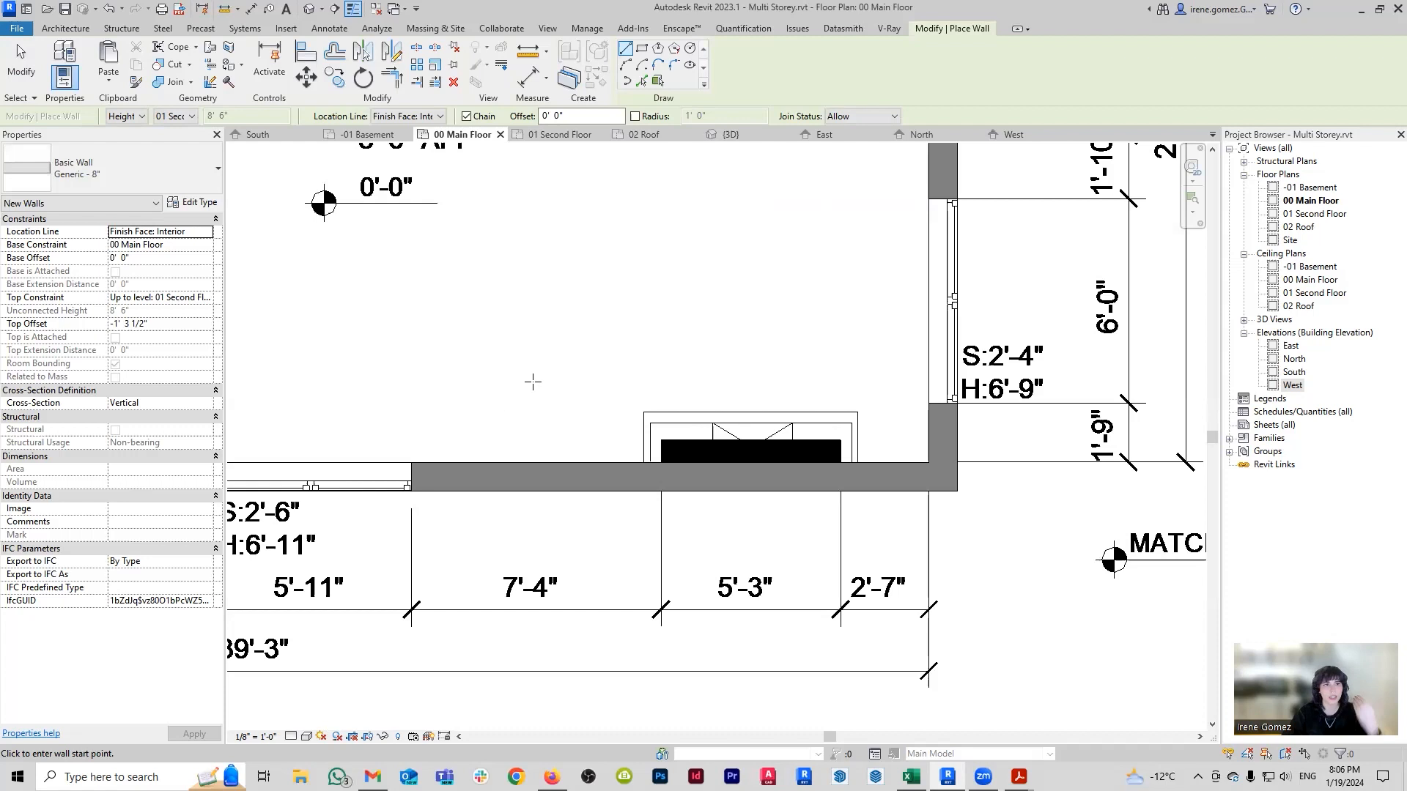
scroll(664, 471, "up", 2)
left_click(664, 472)
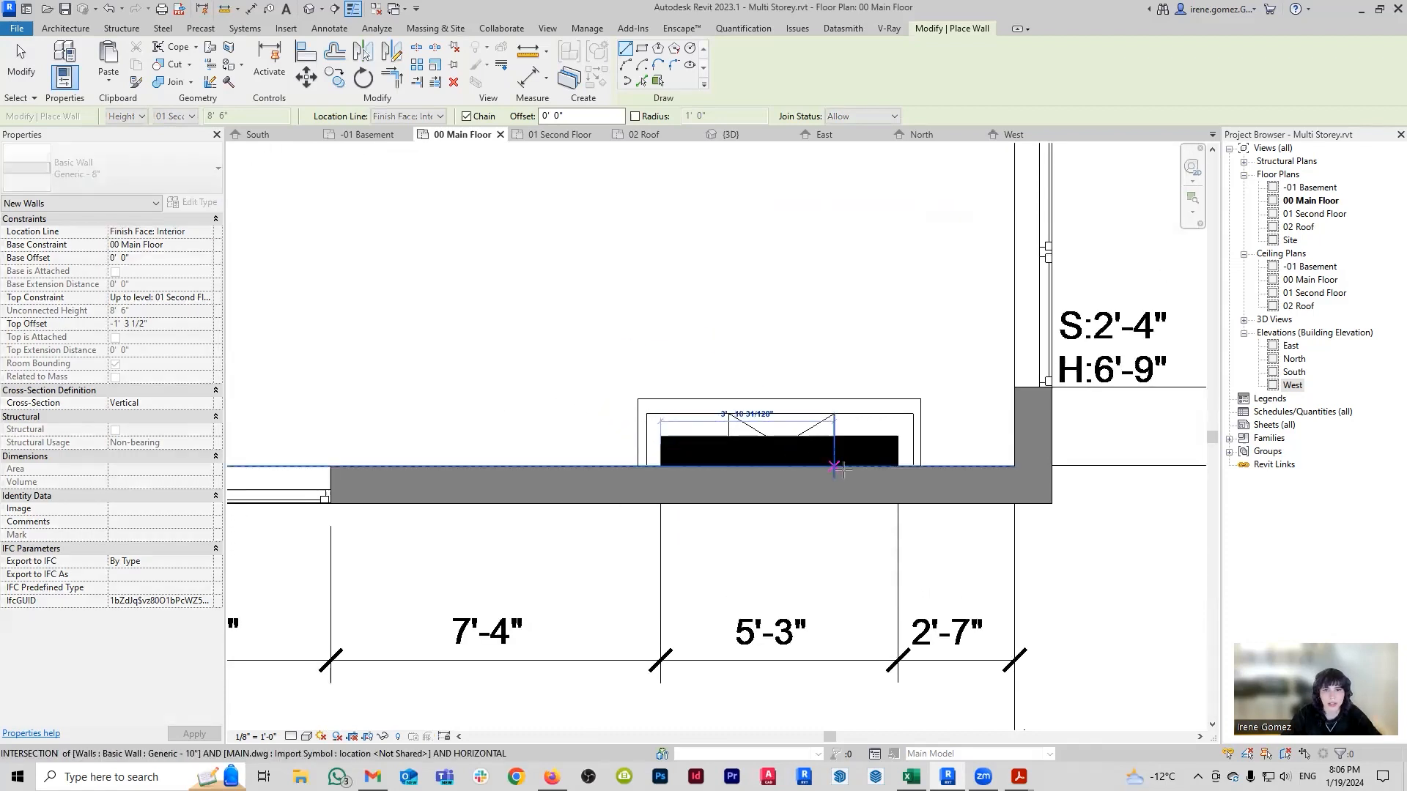
left_click(902, 452)
key("Escape")
key("Escape")
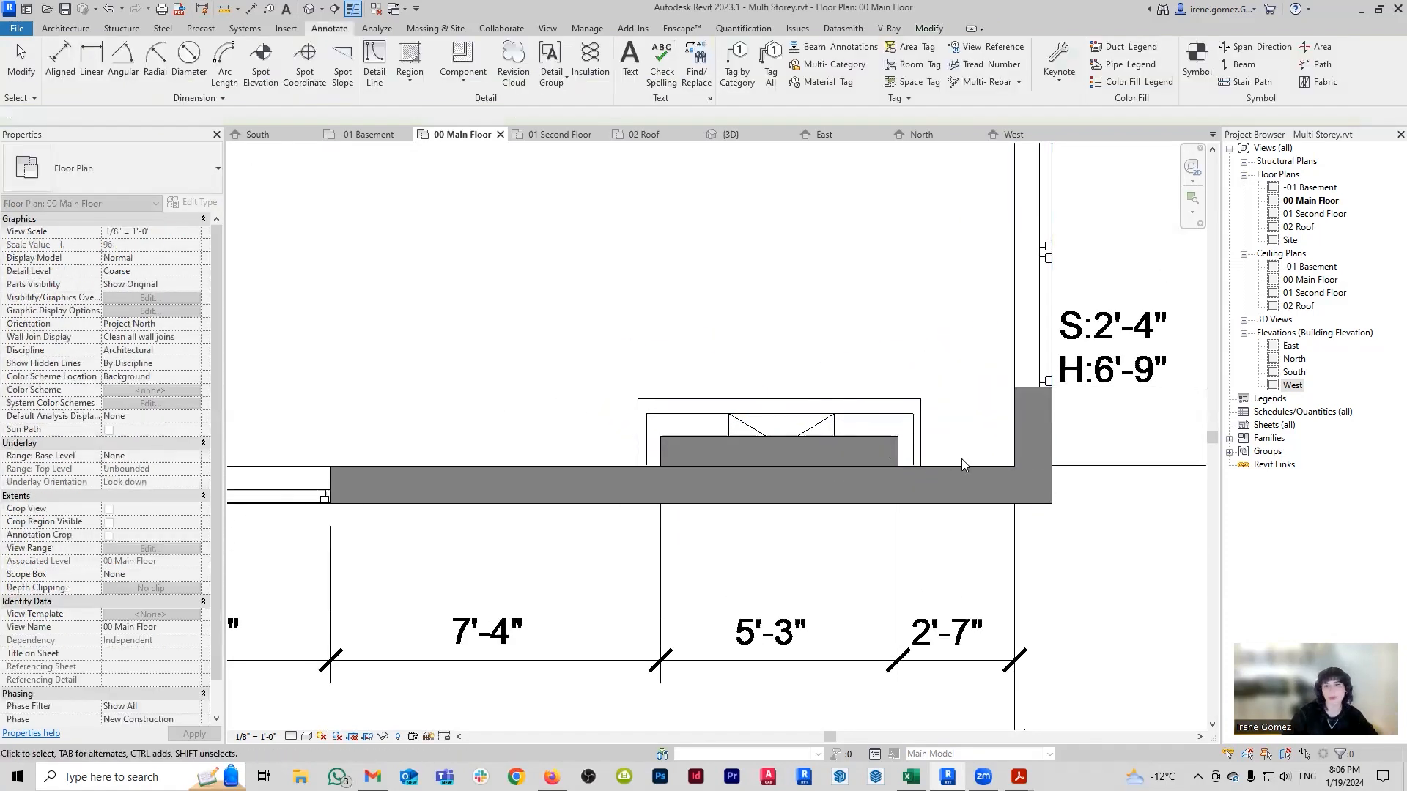
Delete the Generic - 8" wall drawn over the fireplace block.
scroll(961, 459, "down", 4)
scroll(838, 496, "up", 2)
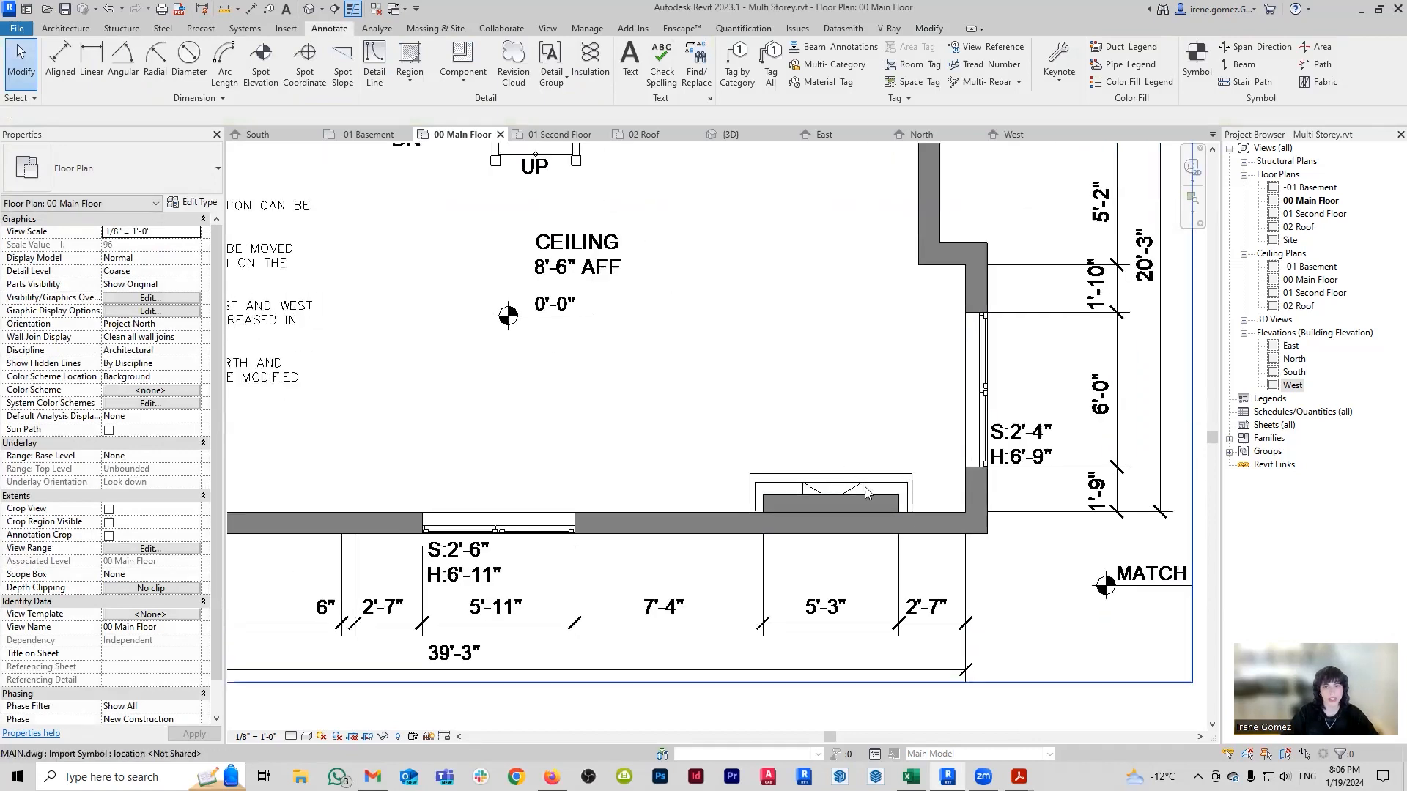
left_click(856, 504)
key("Delete")
Set the sill height of the new east wall window to 2'-4" and deselect it.
middle_click_drag(997, 351, 842, 480)
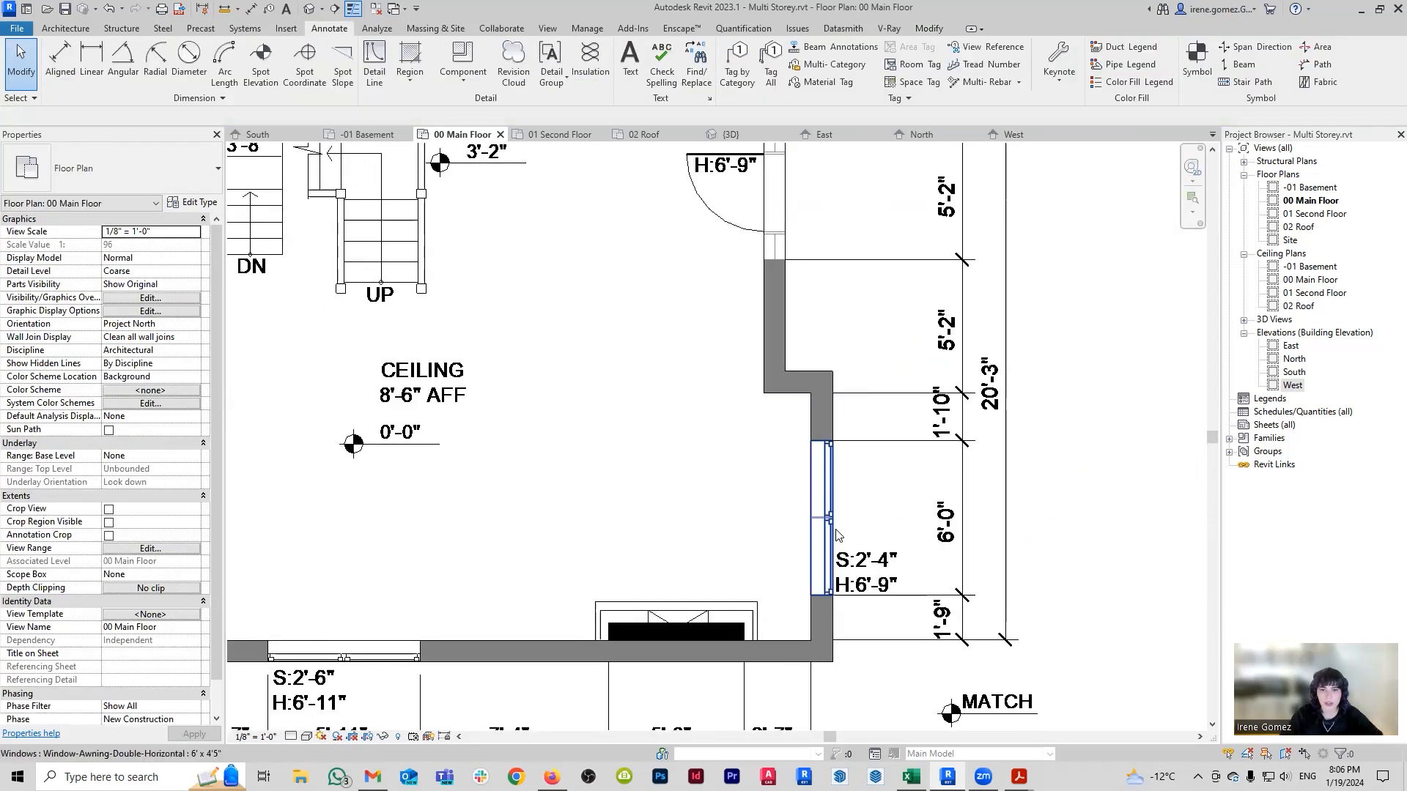
left_click(822, 516)
left_click(145, 248)
type("2'-4")
key("Return")
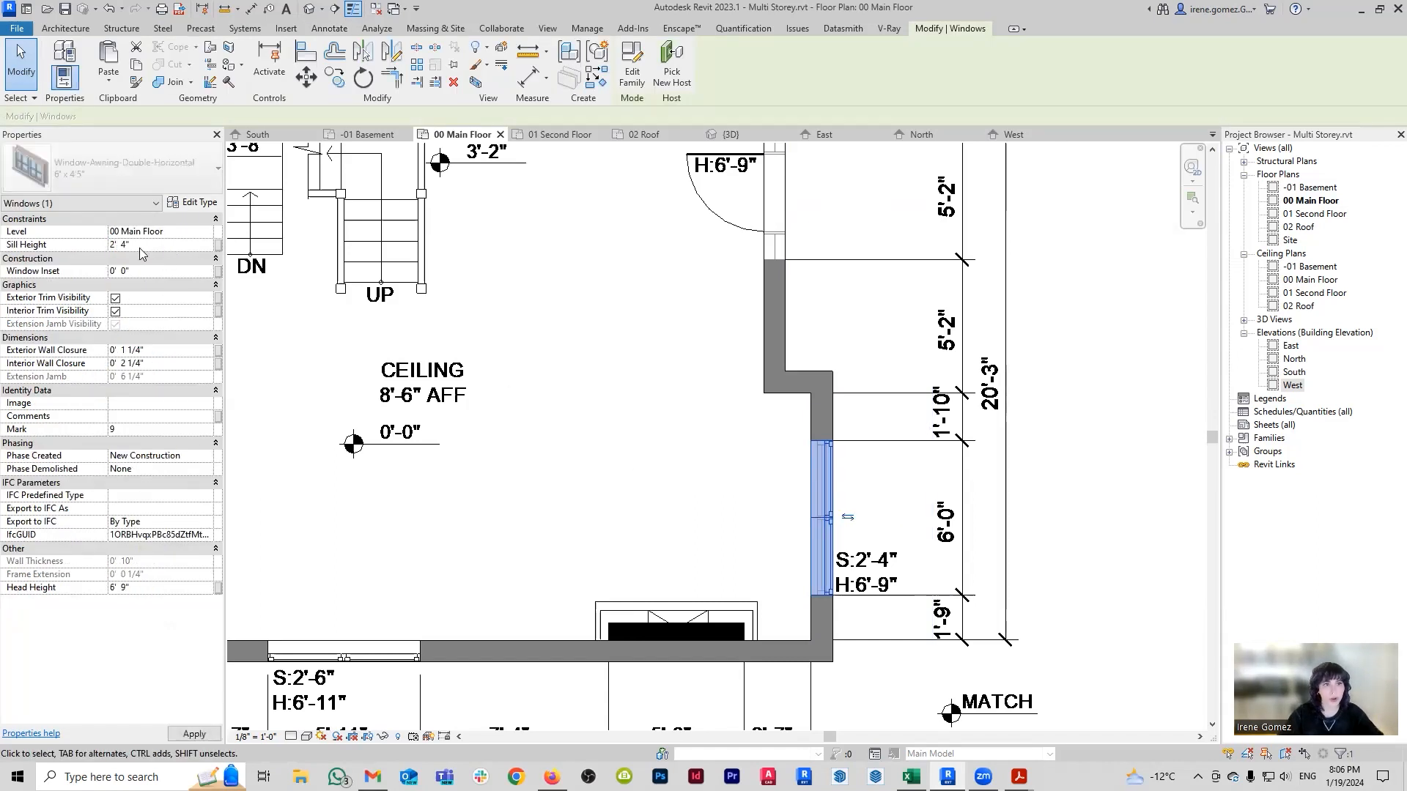
key("Escape")
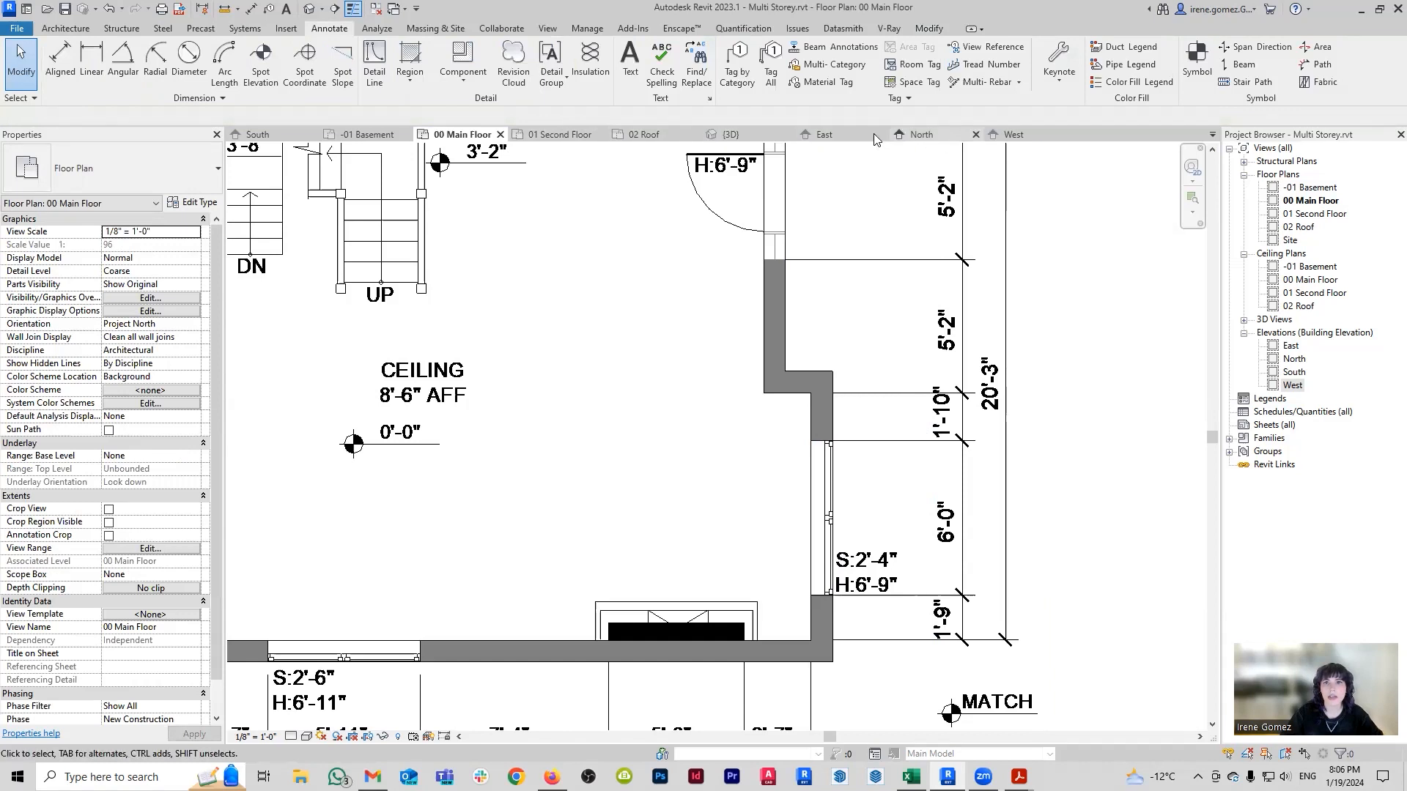
Check the new east wall window in 3D and review the main floor plan's openings from west to east.
left_click(731, 134)
middle_click_drag(850, 510, 905, 540, "shift")
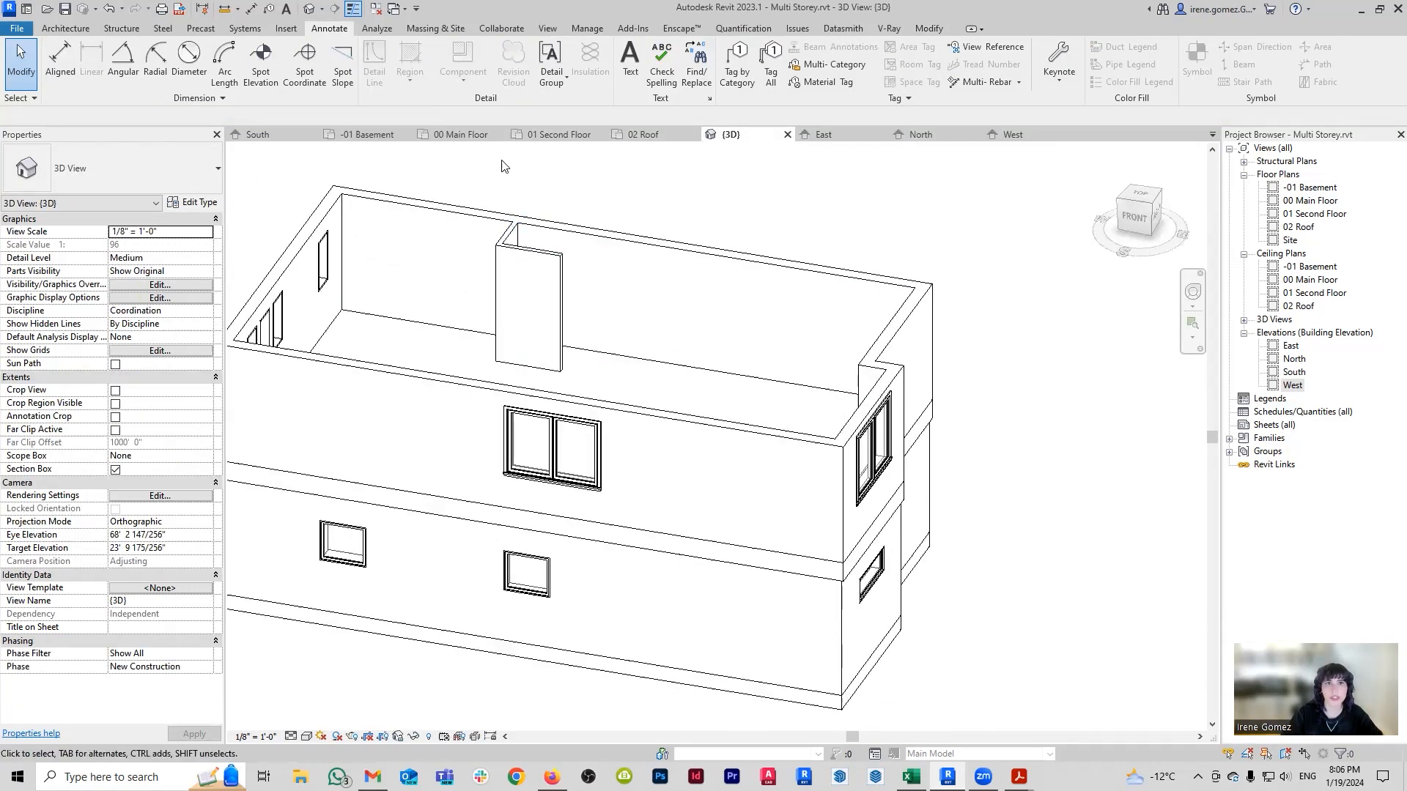
left_click(478, 137)
middle_click_drag(926, 398, 955, 488)
scroll(955, 492, "down", 3)
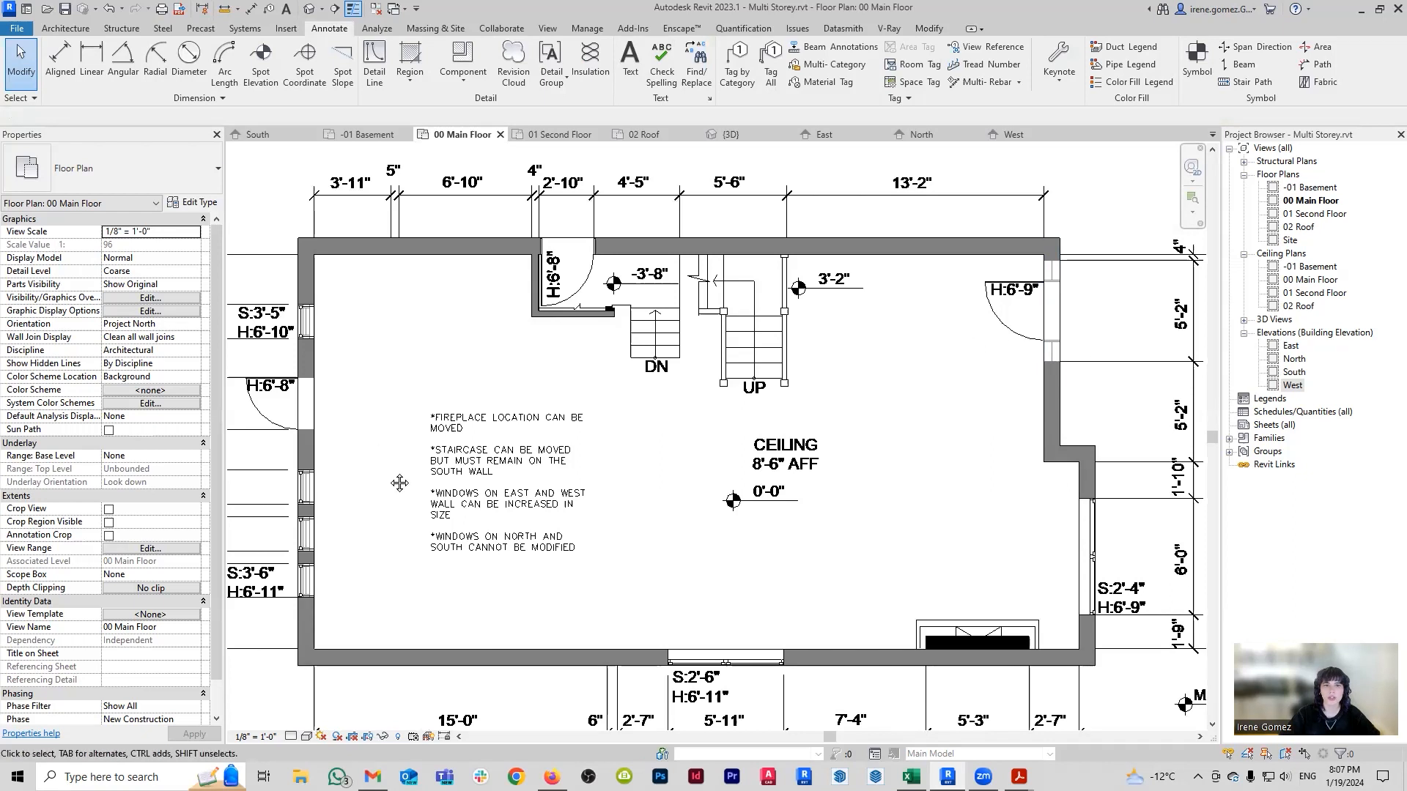
middle_click_drag(297, 385, 478, 391)
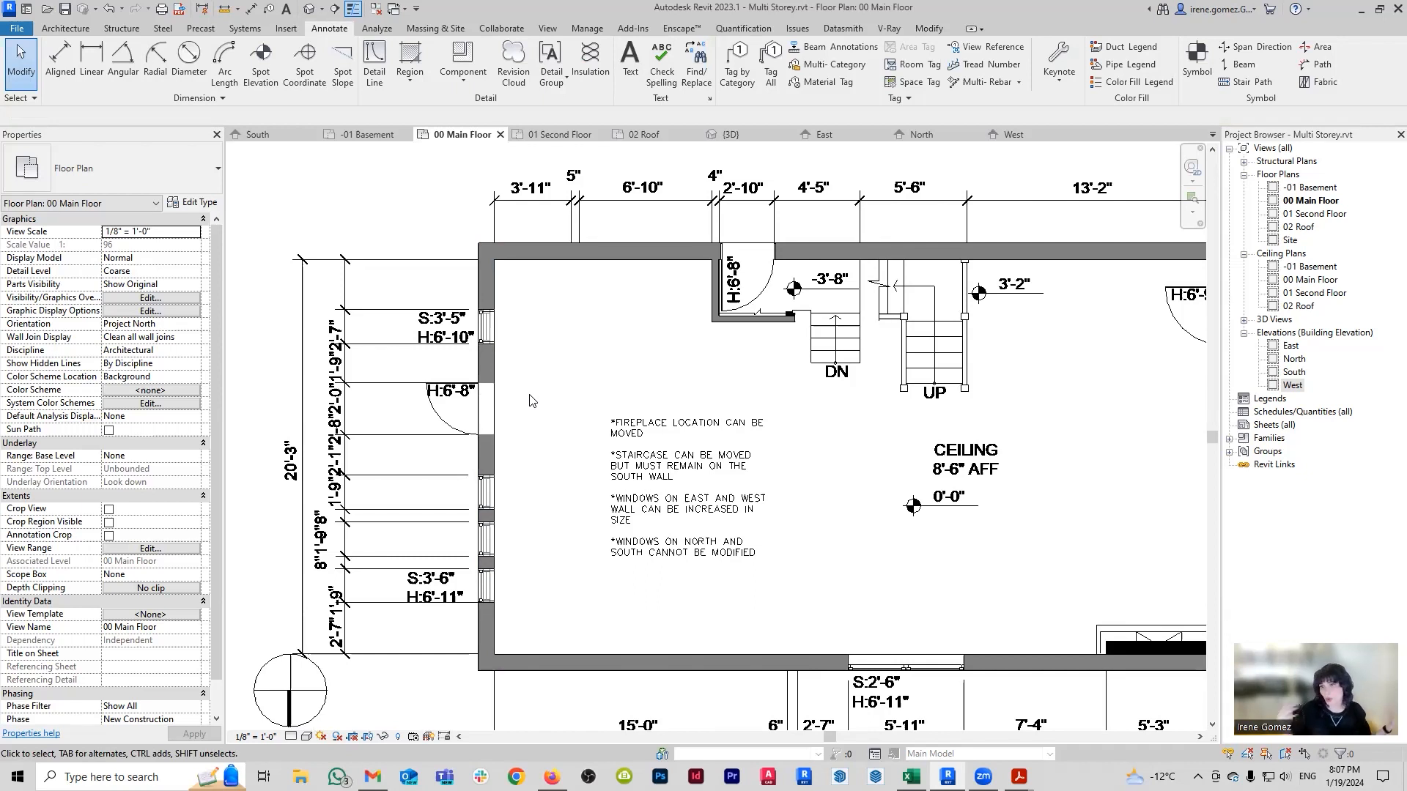
middle_click_drag(858, 386, 456, 398)
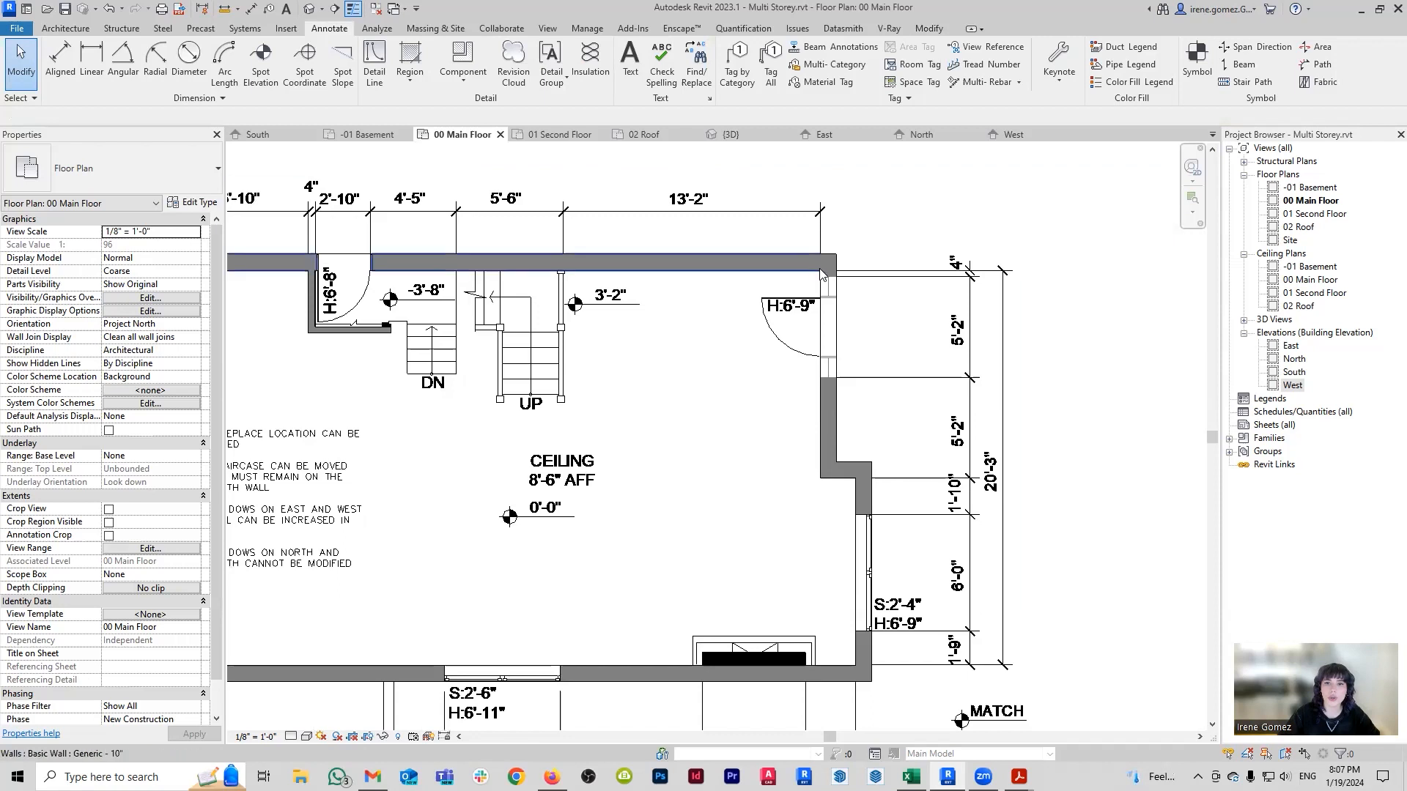
Start a door for the 5'-2" east wall opening and open the Residential doors folder of the family library.
scroll(832, 279, "up", 3)
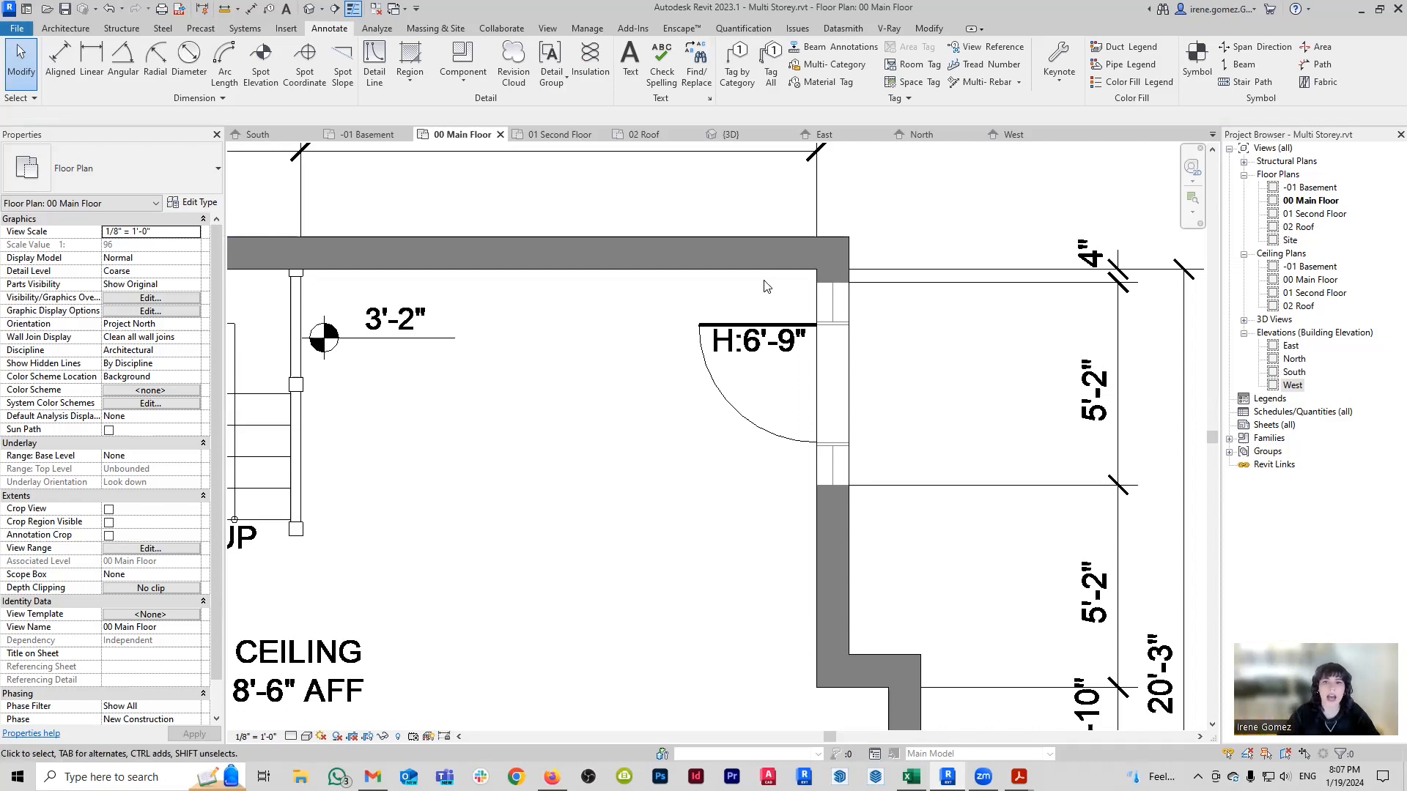
middle_click_drag(954, 333, 884, 359)
key("d")
key("r")
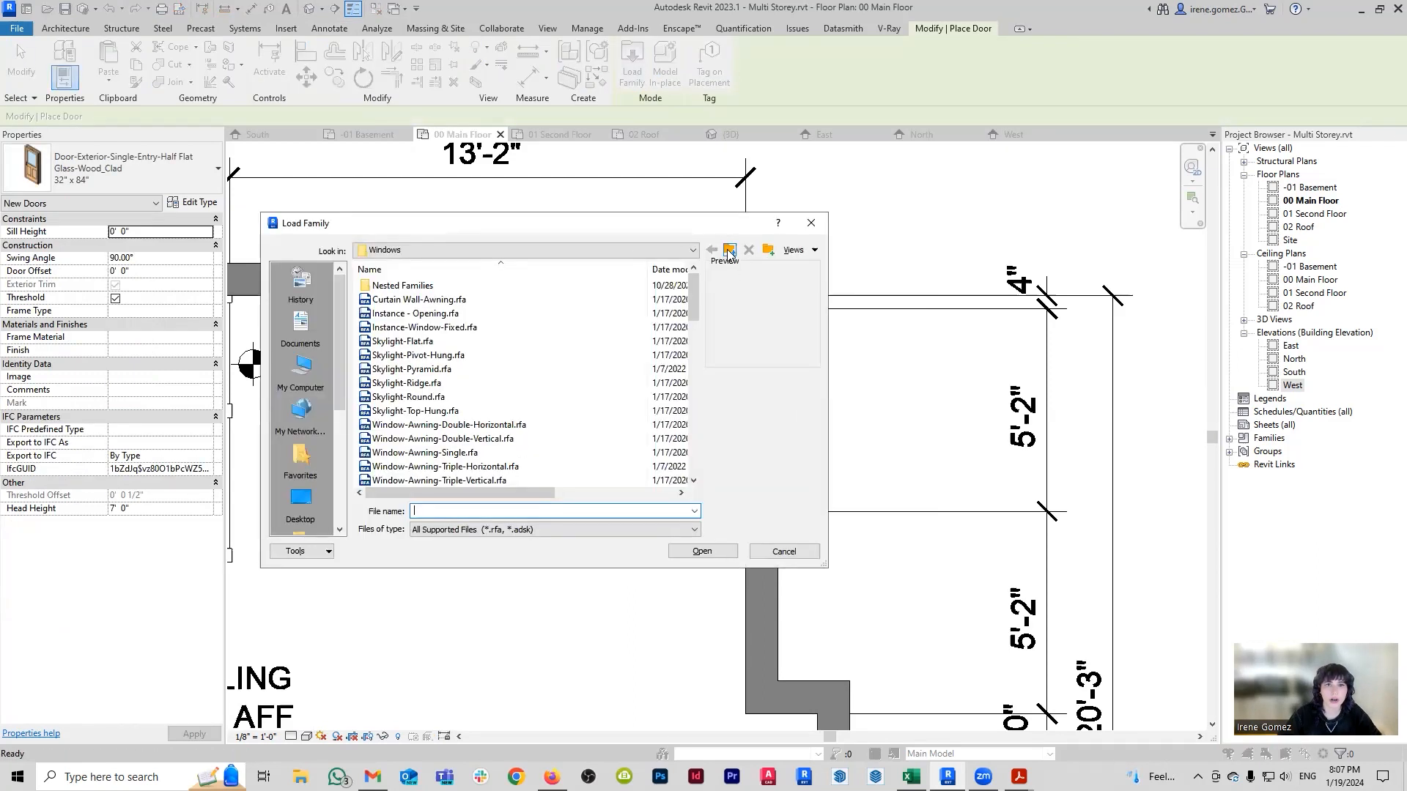
left_click(729, 251)
double_click(461, 410)
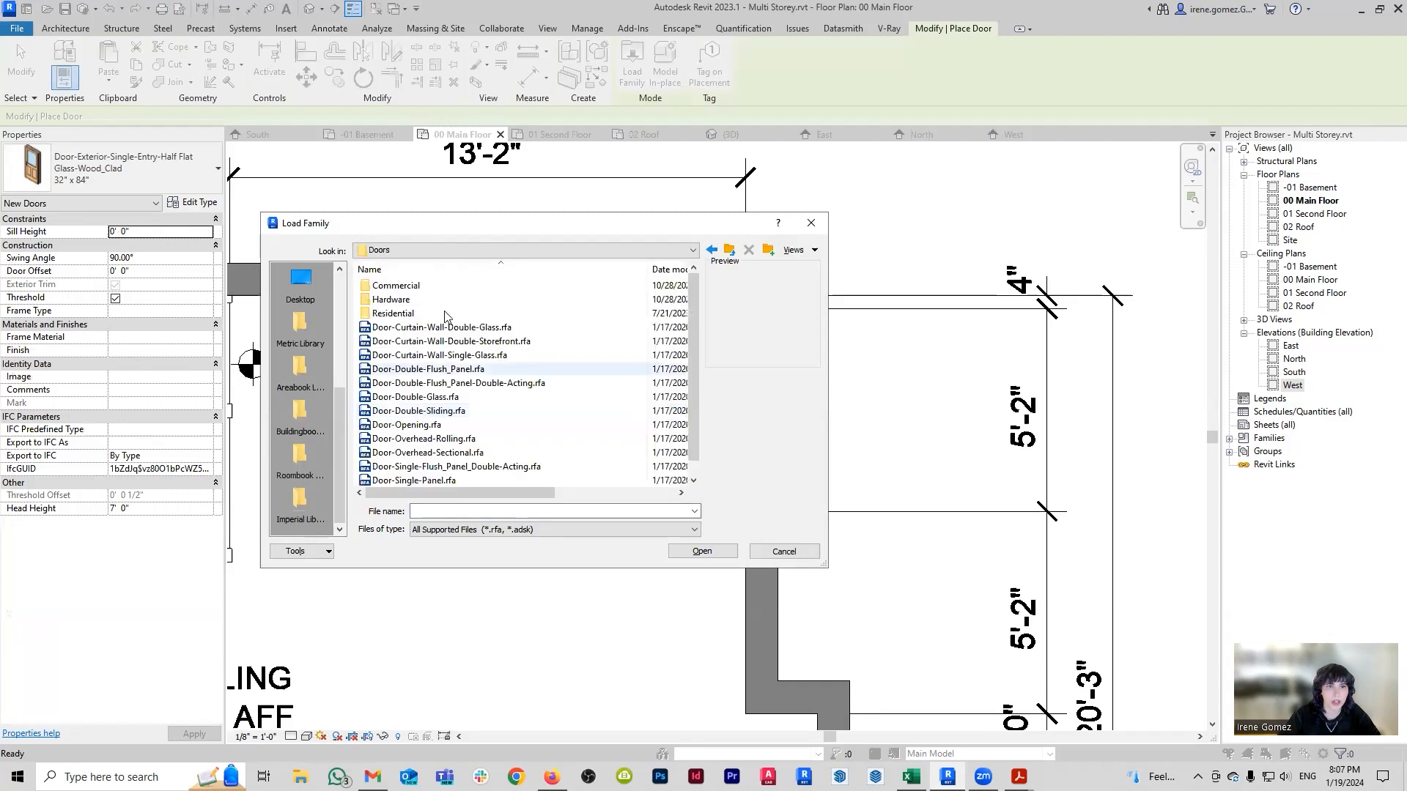
double_click(443, 316)
Compare the previews of the exterior side-lite and single-entry door families in the Residential folder.
key("Down")
key("Down")
key("Down")
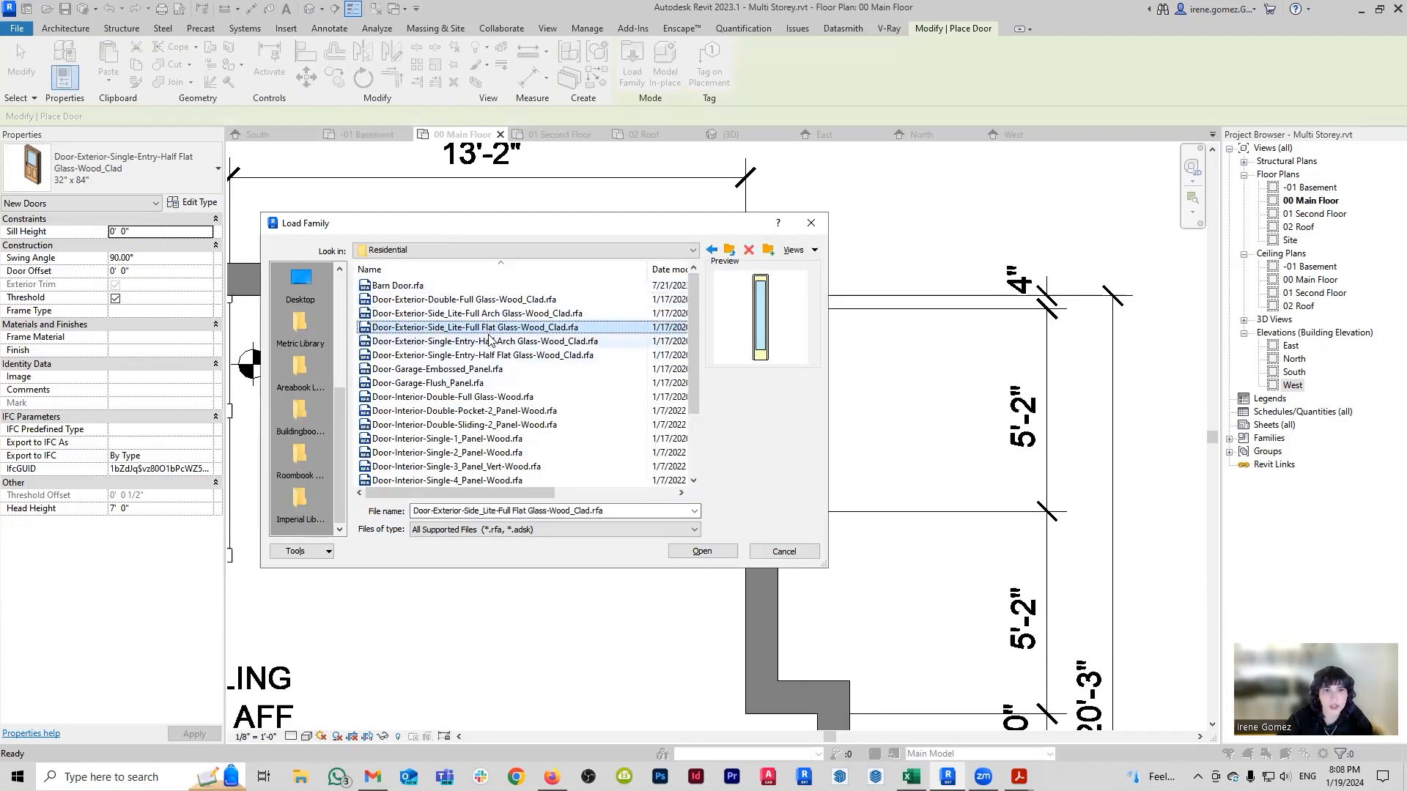
key("Down")
key("Down")
key("Down")
key("Up")
key("Up")
key("Up")
key("Down")
key("Down")
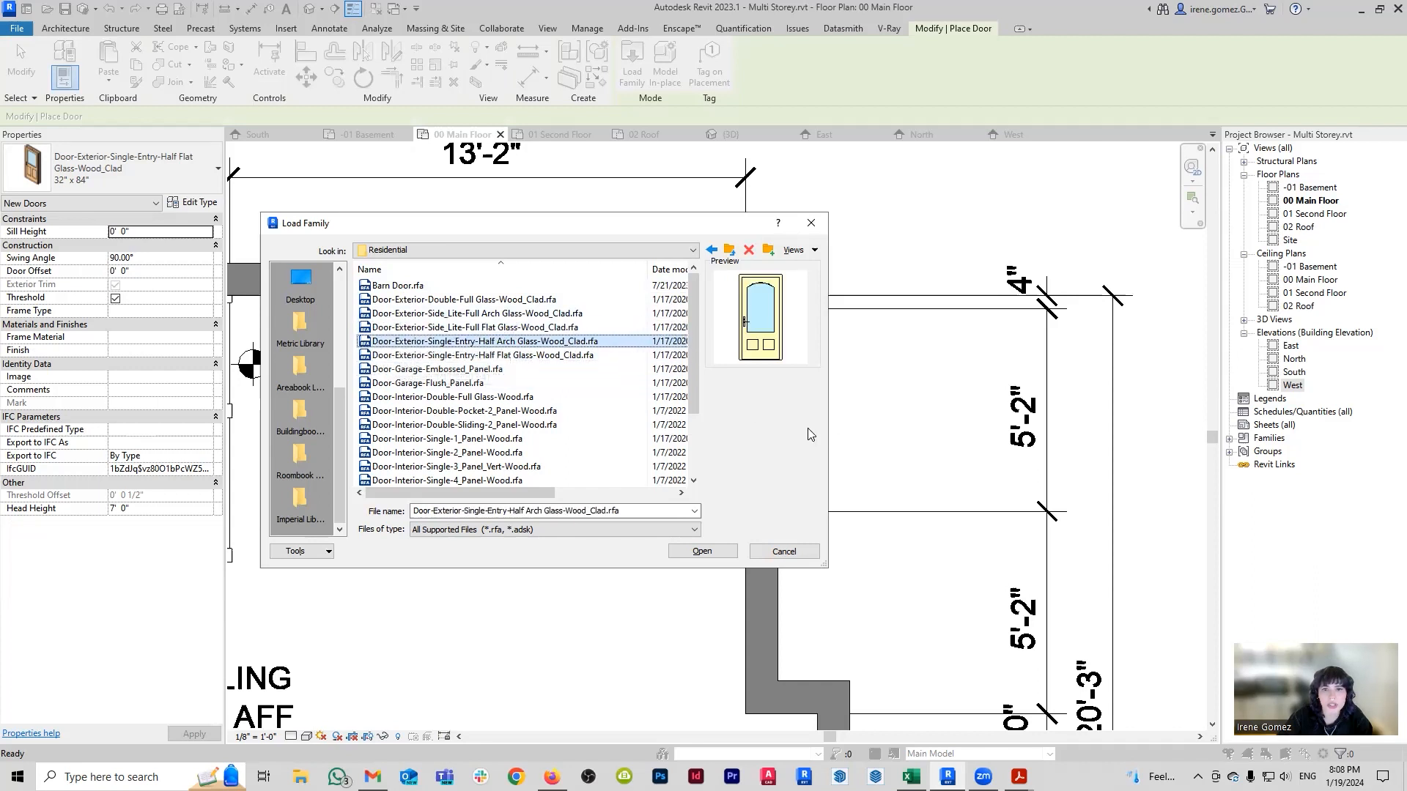
Load the Door-Exterior-Side_Lite-Full Flat Glass-Wood_Clad family in the 12" x 84" type.
key("Up")
key("Up")
key("Up")
key("Down")
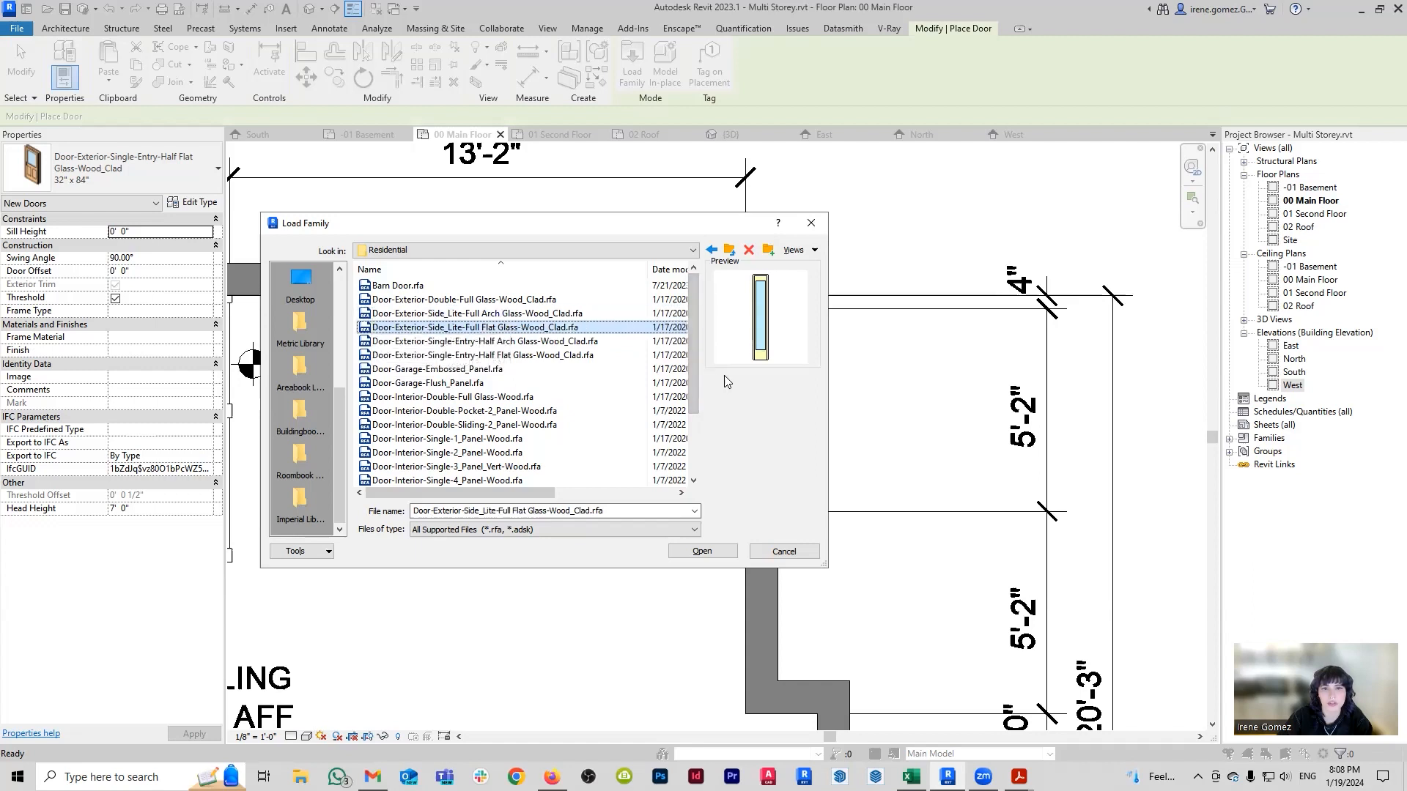
left_click(721, 553)
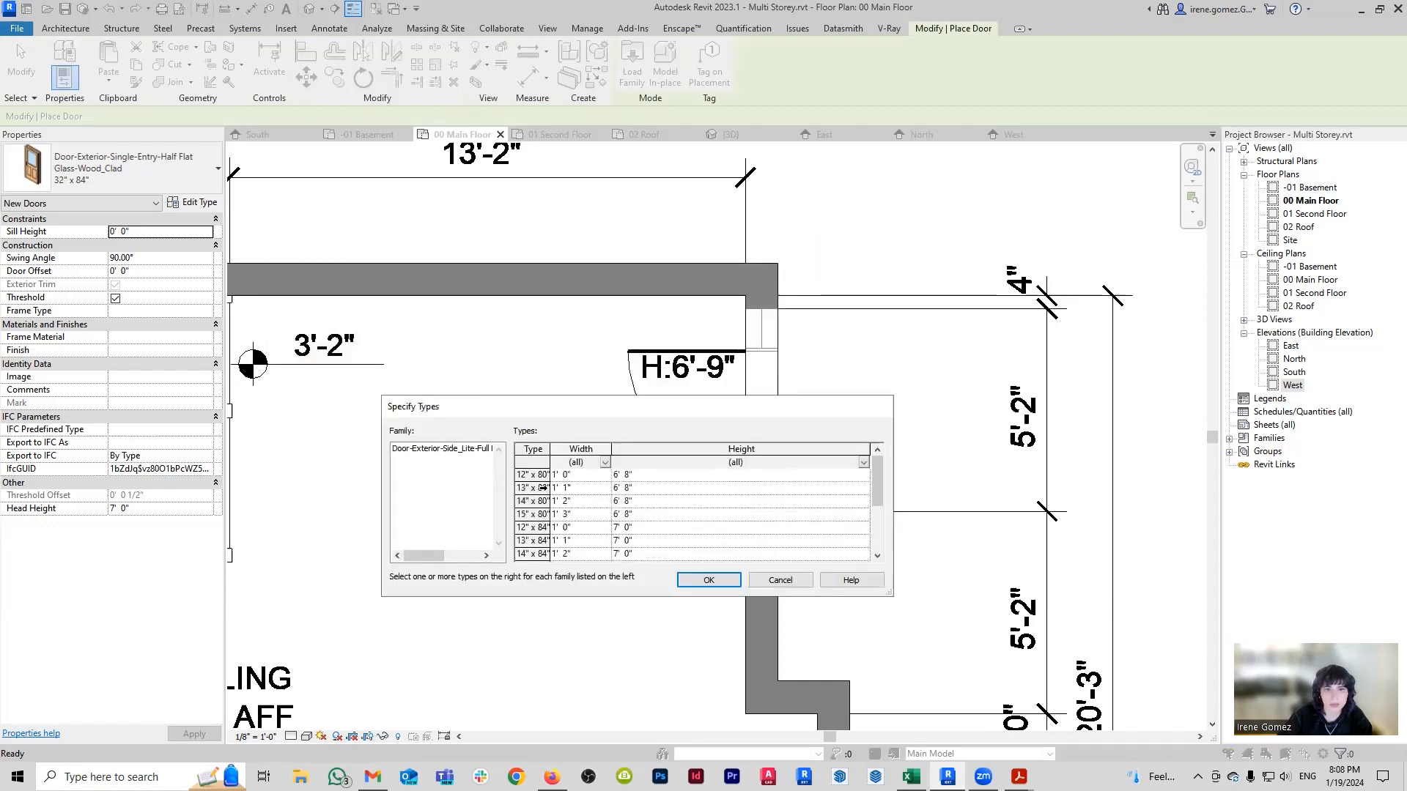
left_click(538, 477)
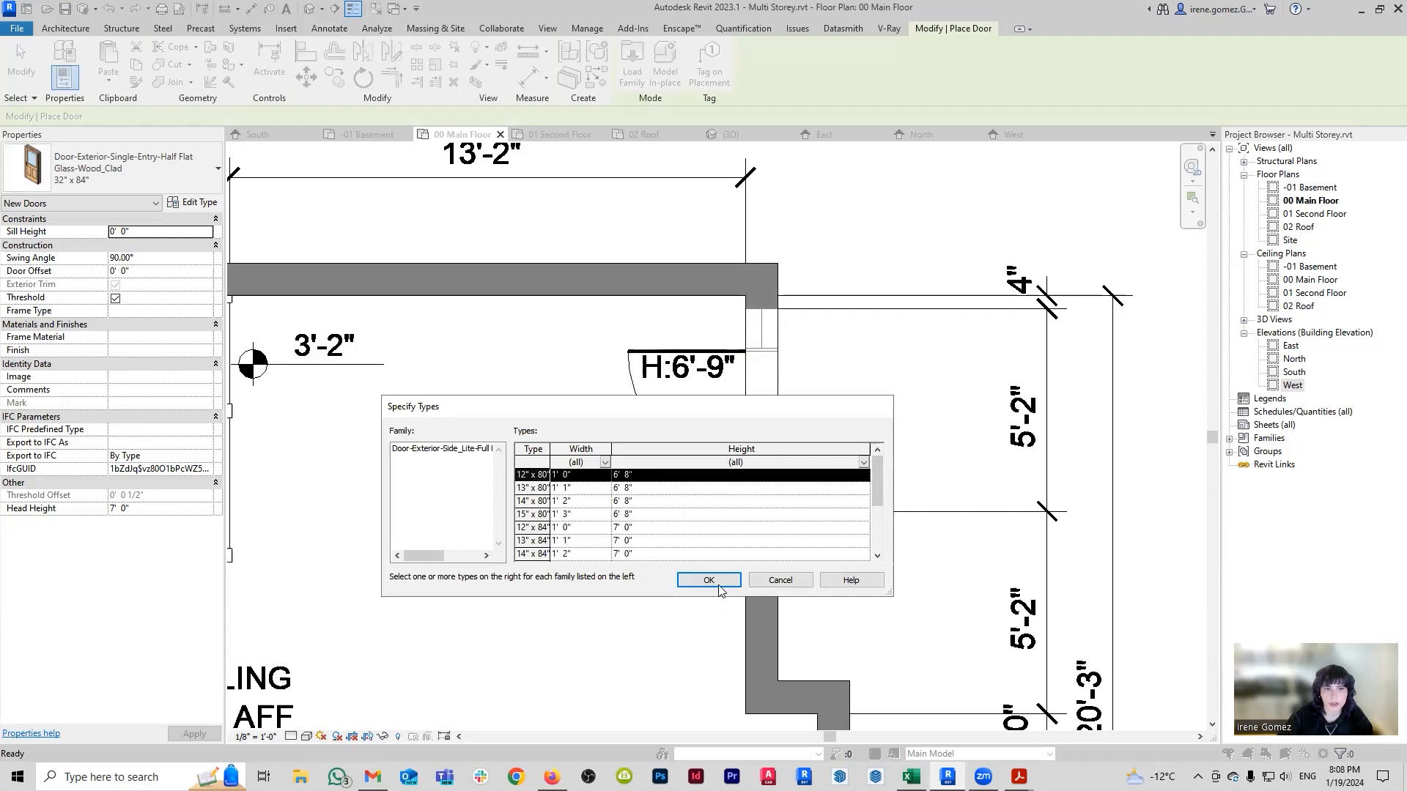
left_click(534, 527)
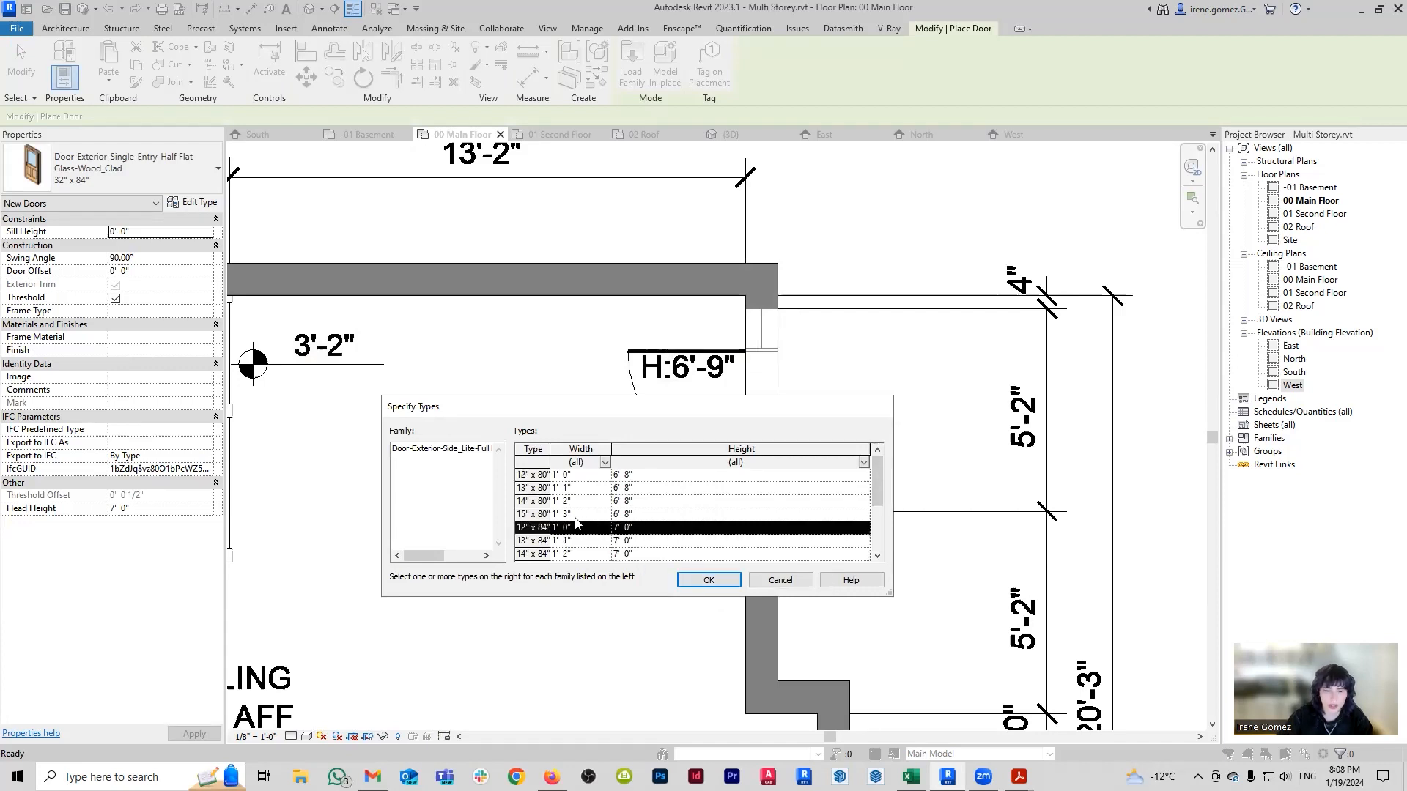
left_click(707, 581)
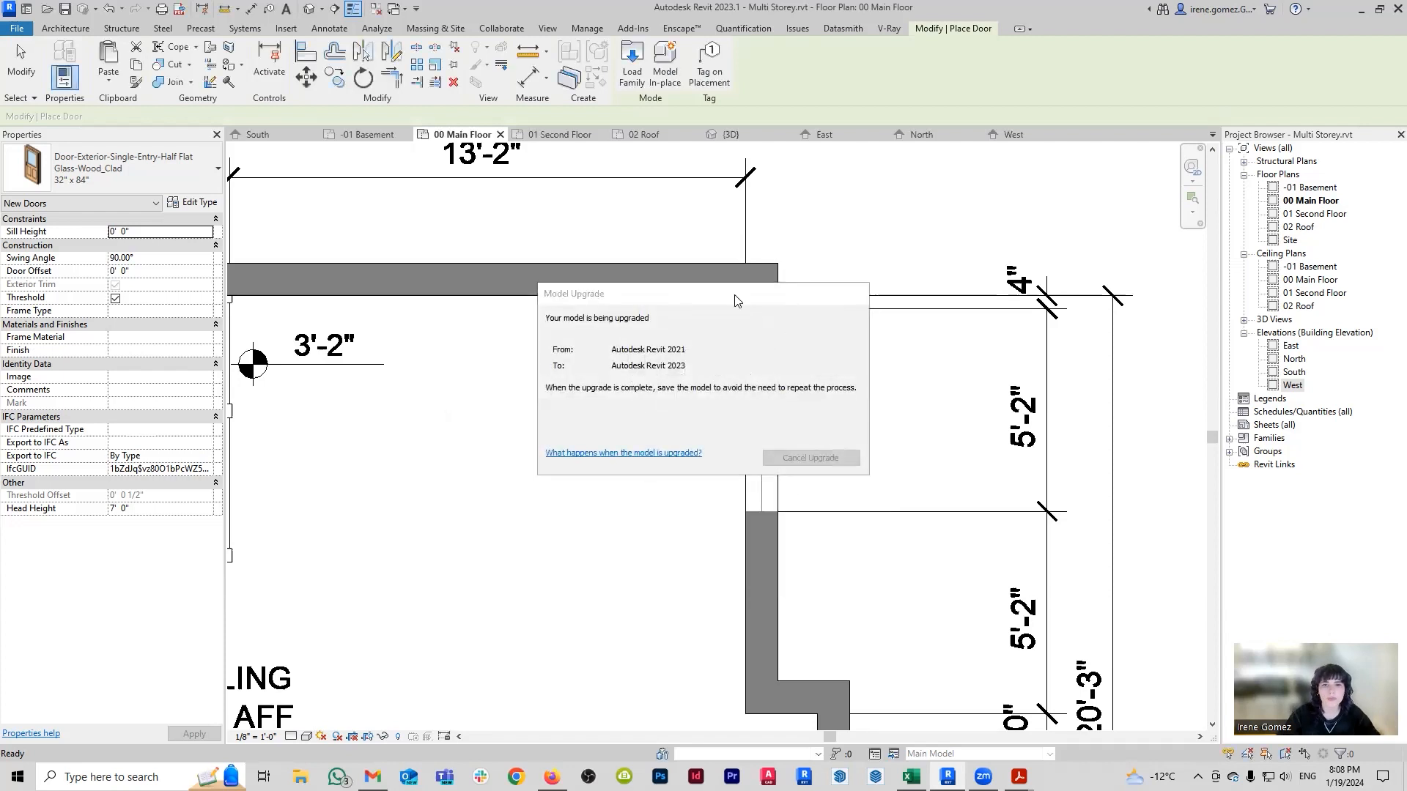
Measure the width of the upper side-lite opening beside the 6'-9" door in the east wall.
scroll(837, 366, "up", 1)
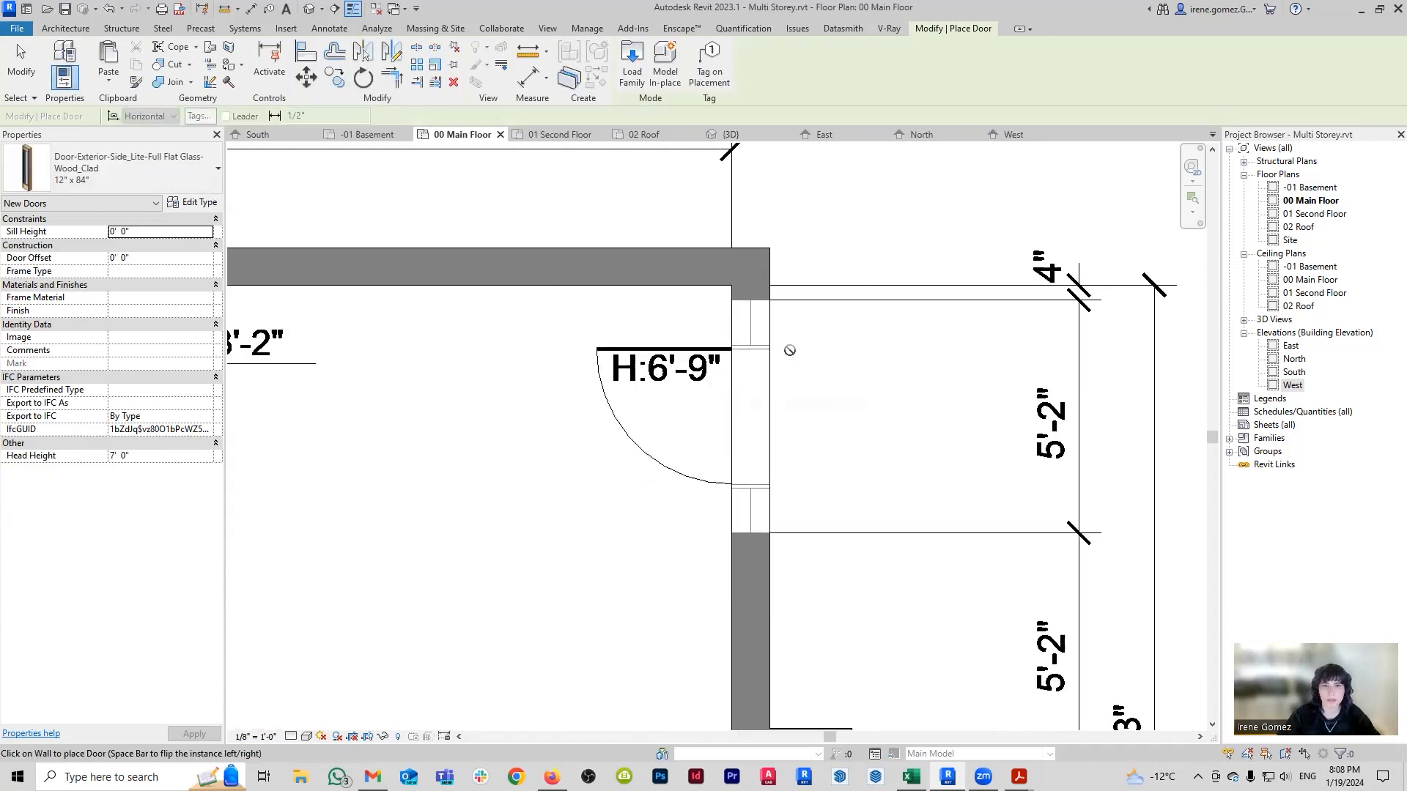
middle_click_drag(788, 355, 696, 365)
scroll(696, 365, "up", 1)
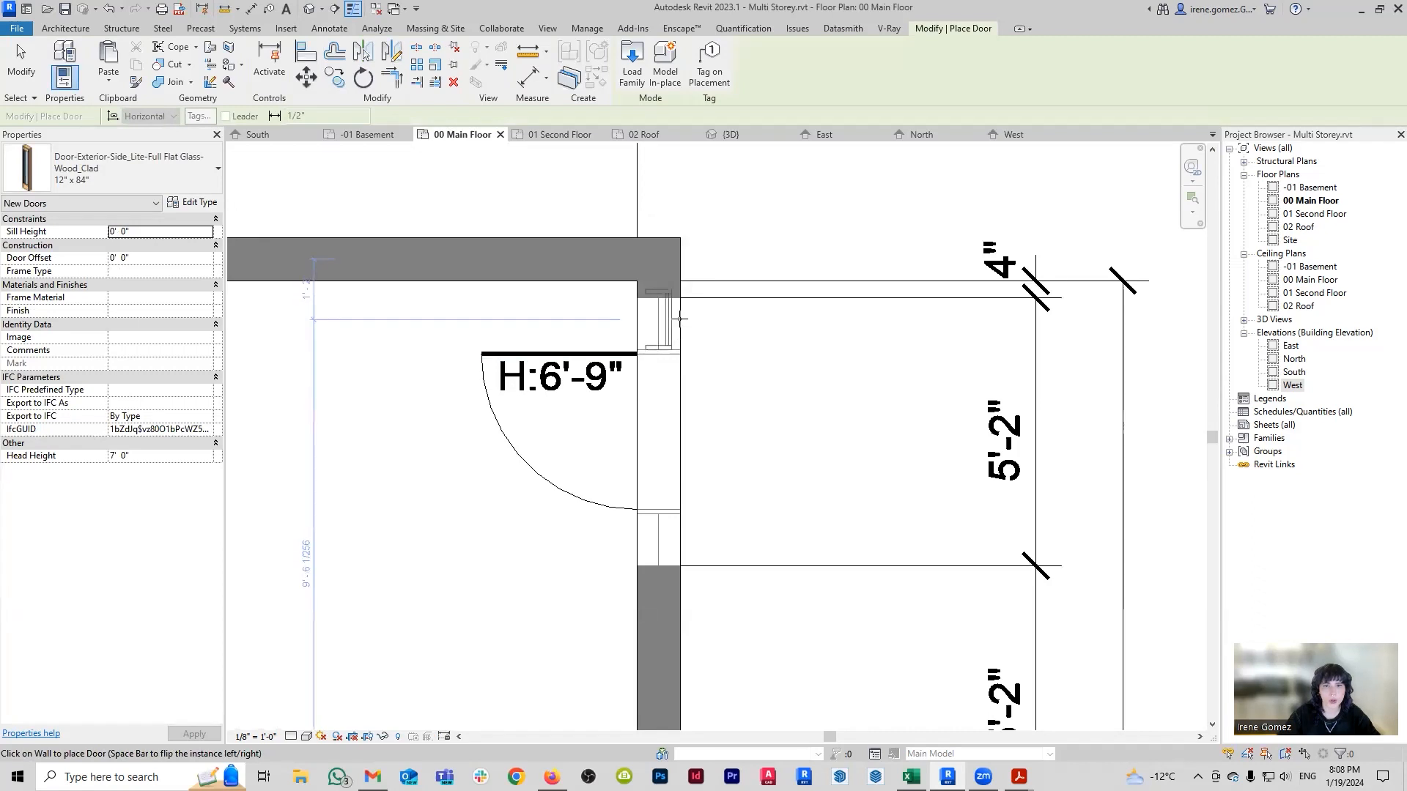
key("Escape")
key("d")
key("i")
scroll(673, 306, "up", 1)
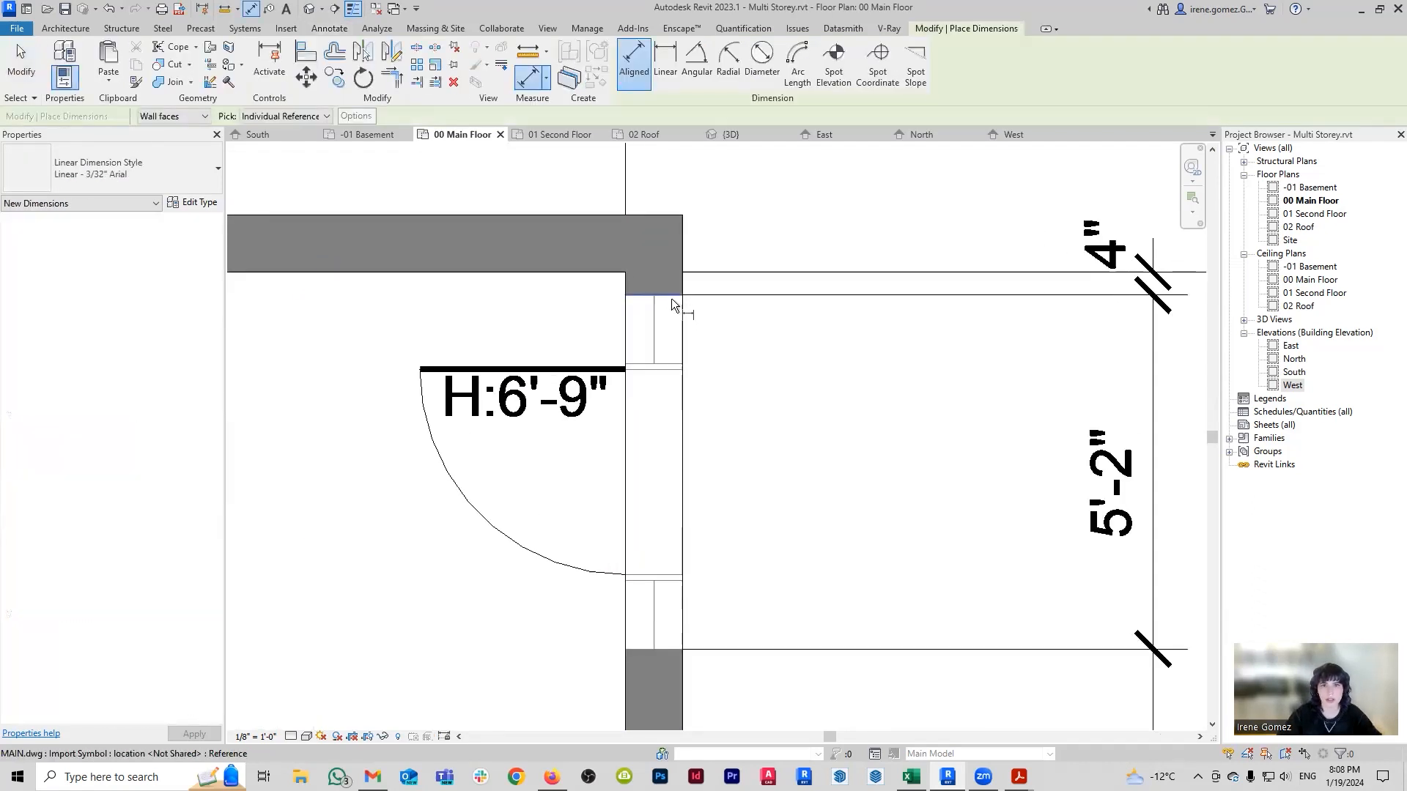
left_click(676, 359)
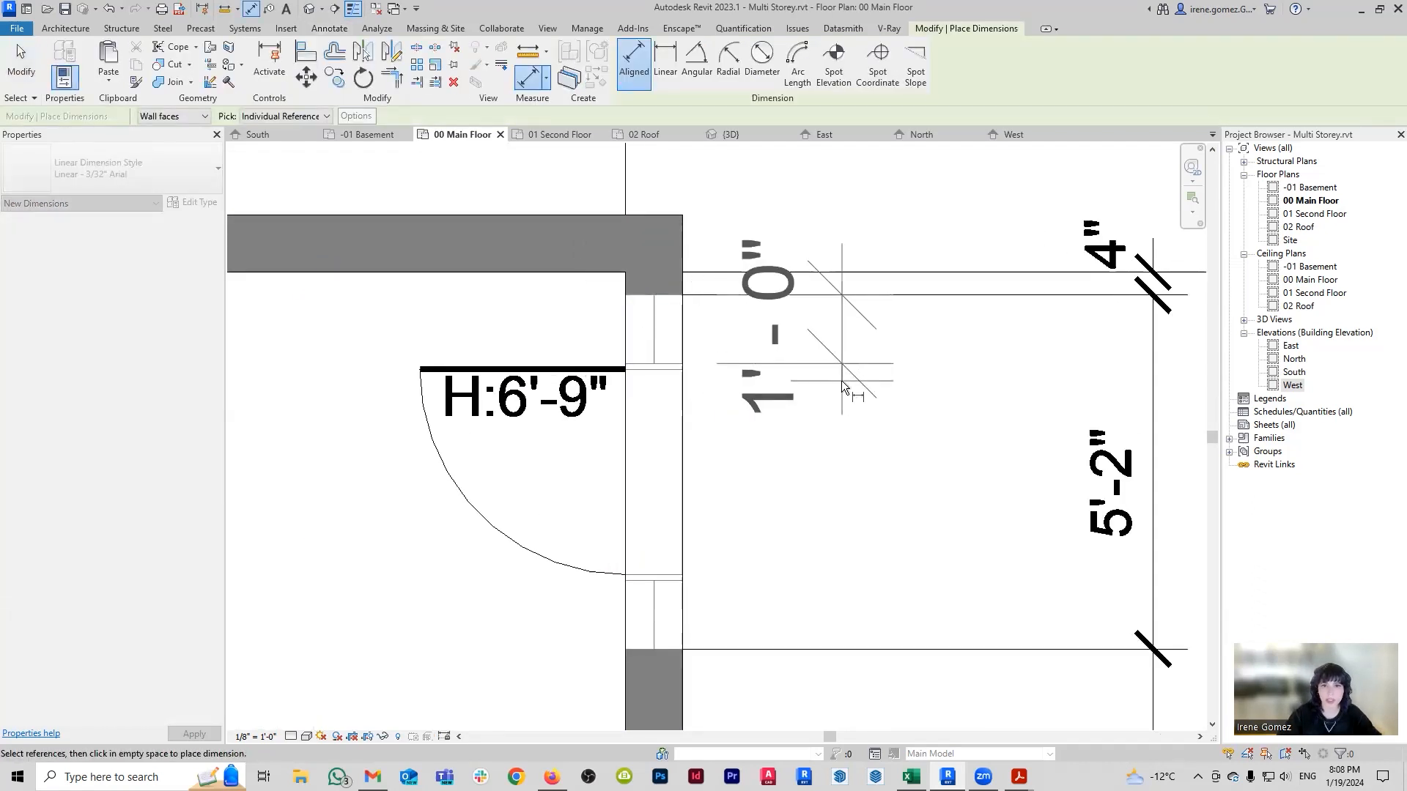
key("Escape")
key("Escape")
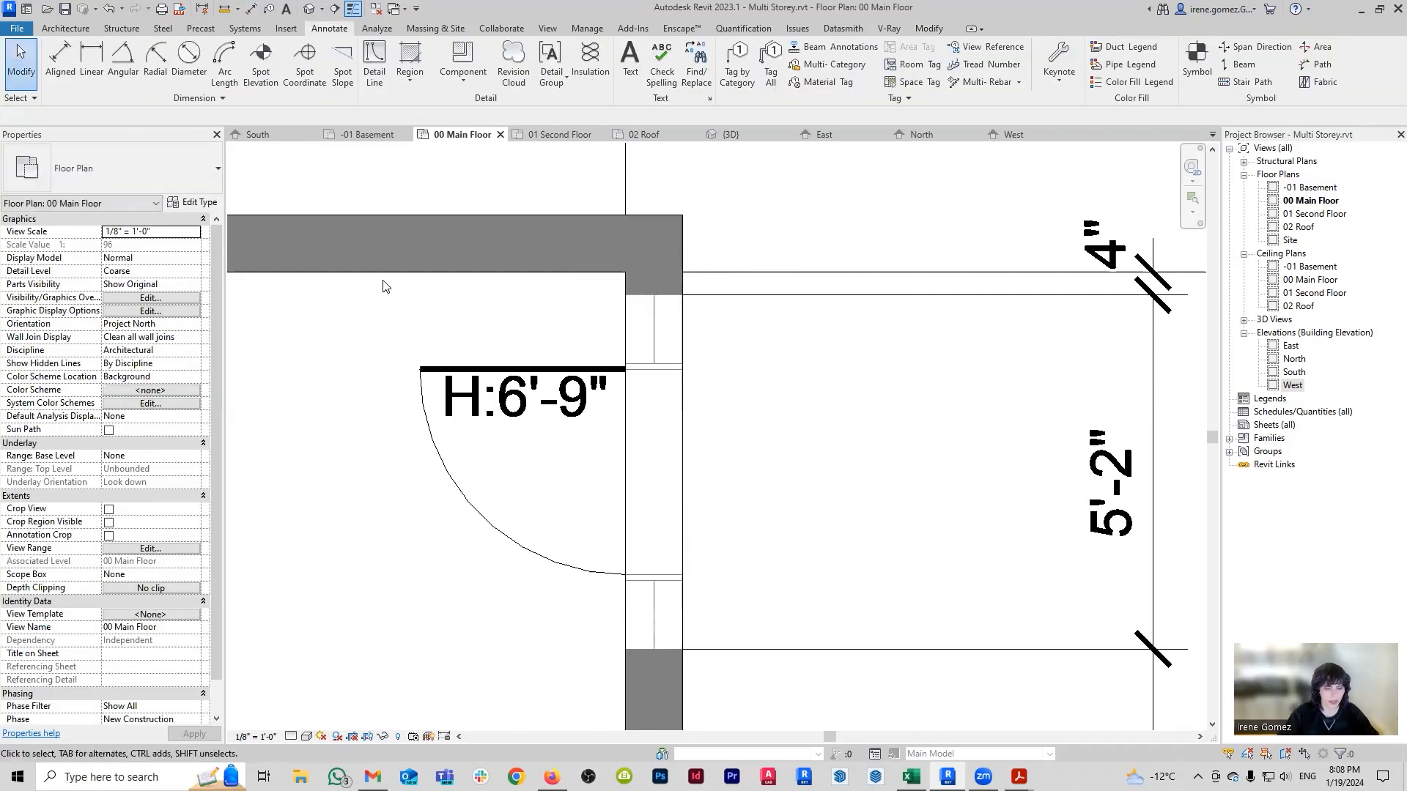
Place a 12" x 84" side lite at each end of the 5'-2" east wall door opening.
key("d")
key("r")
scroll(682, 321, "up", 1)
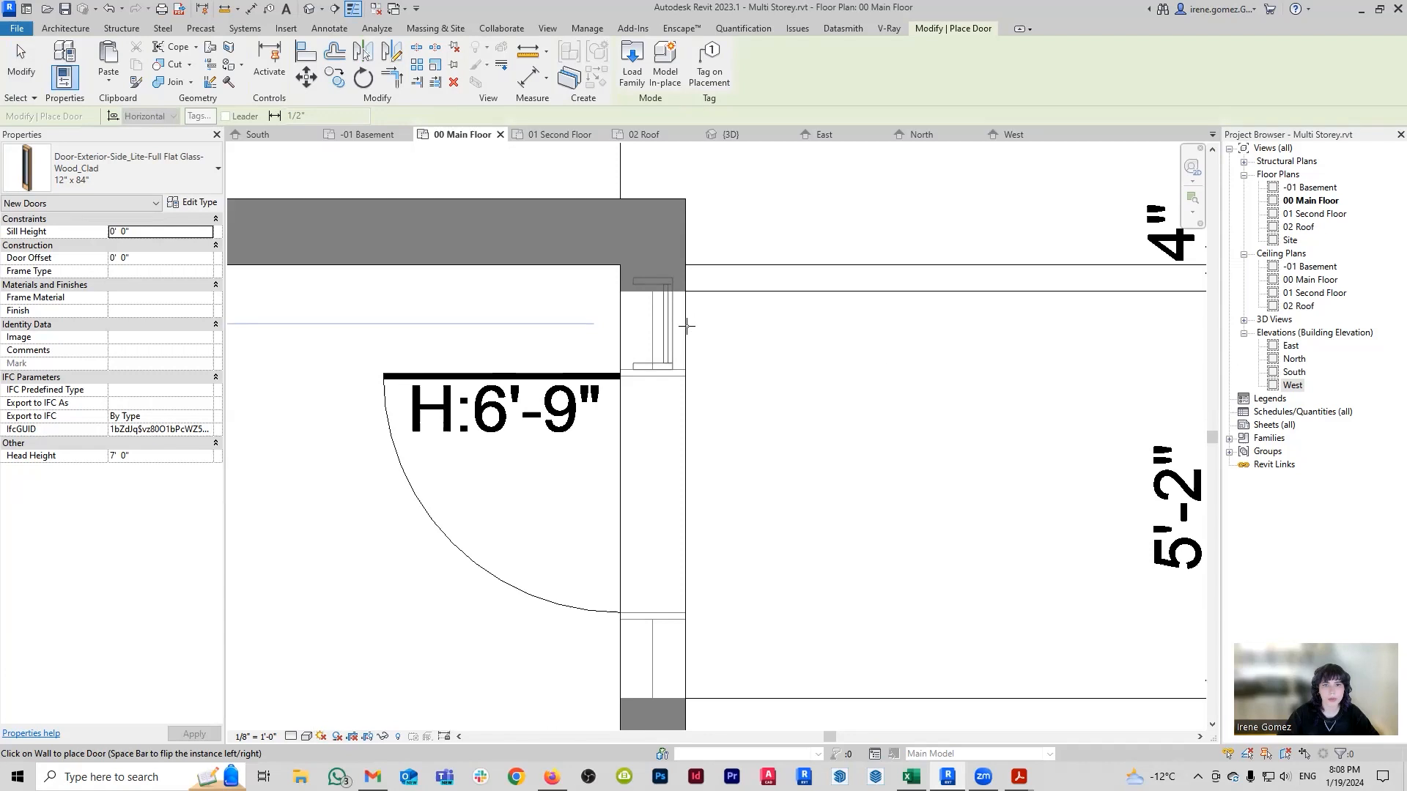
left_click(686, 326)
middle_click_drag(707, 574, 699, 400)
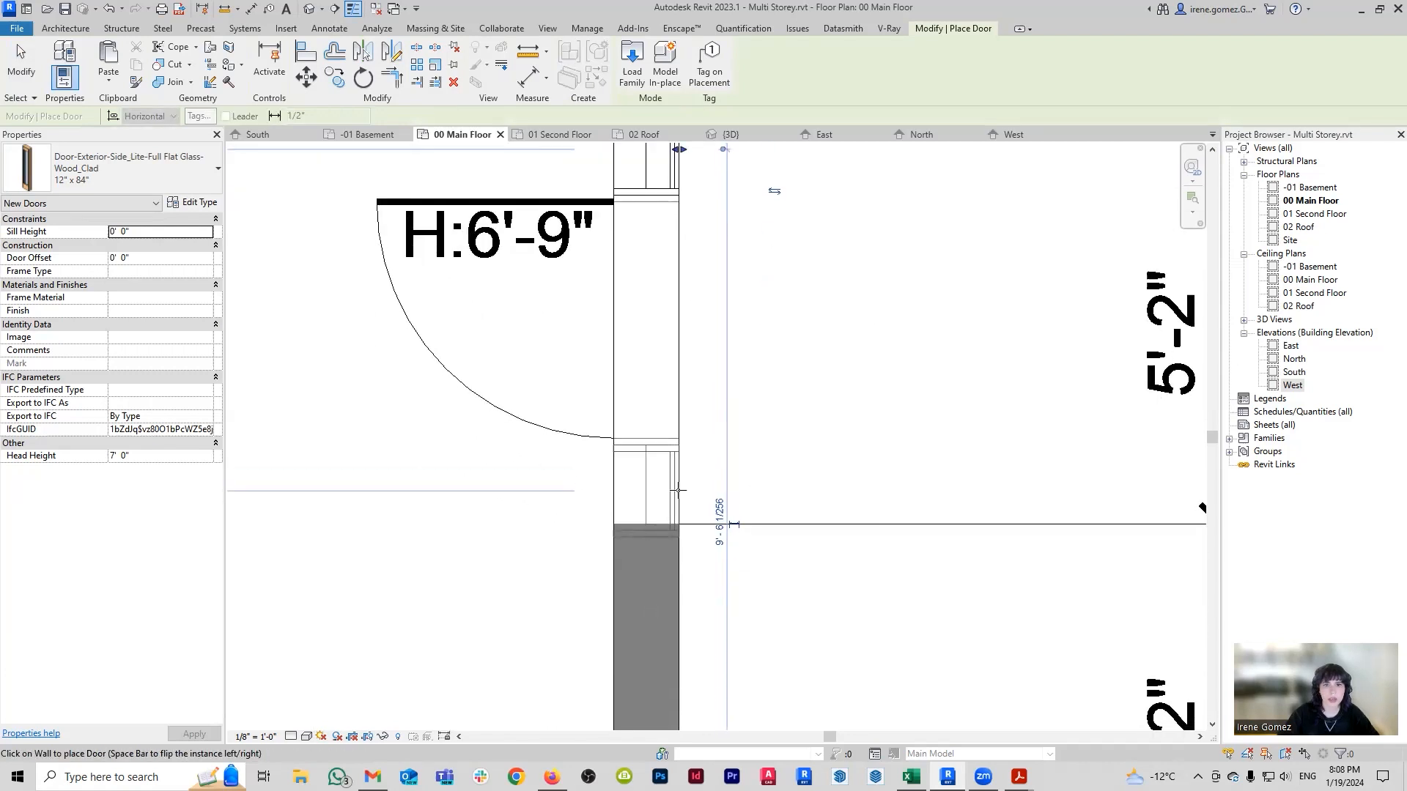
left_click(678, 490)
key("Escape")
left_click(681, 491)
left_click_drag(684, 490, 744, 490)
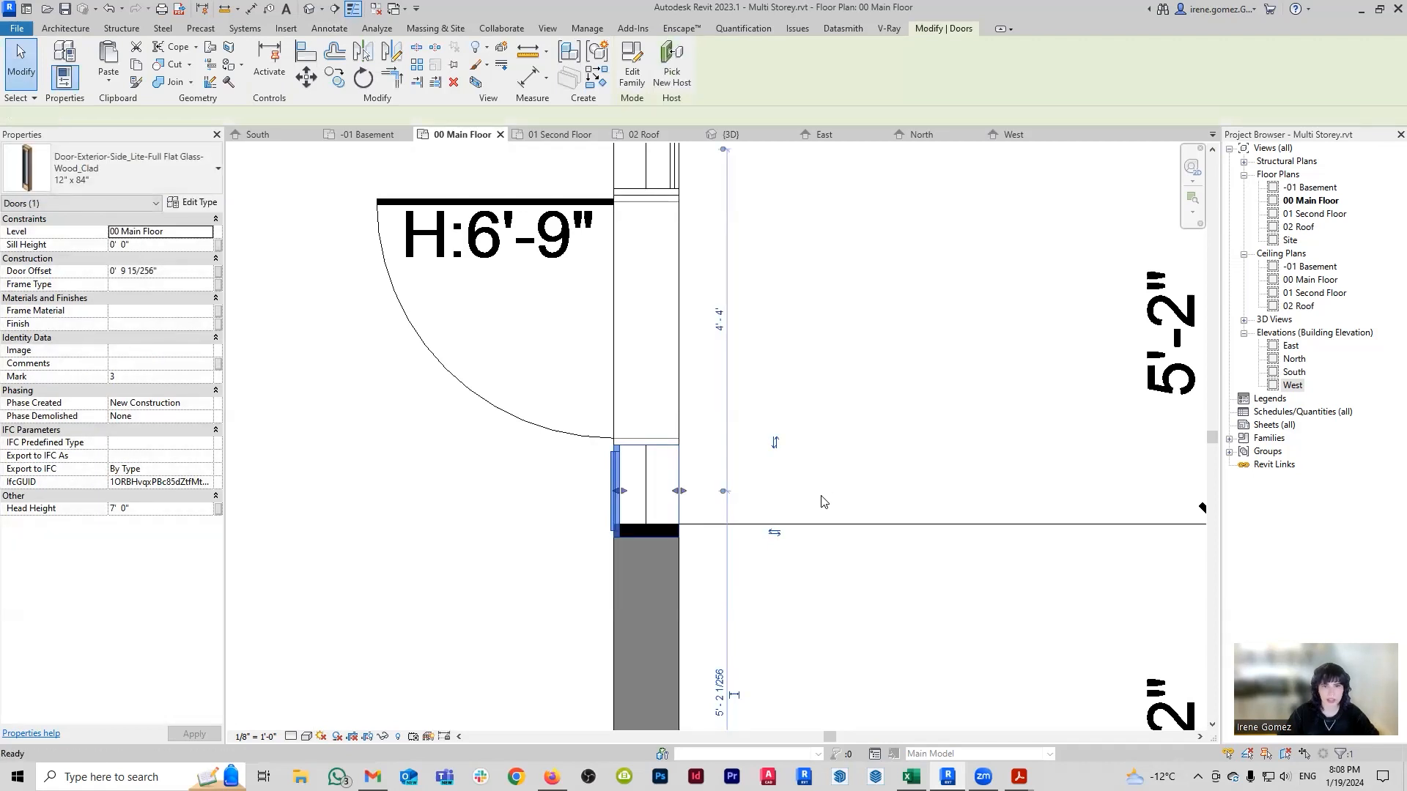
left_click(858, 442)
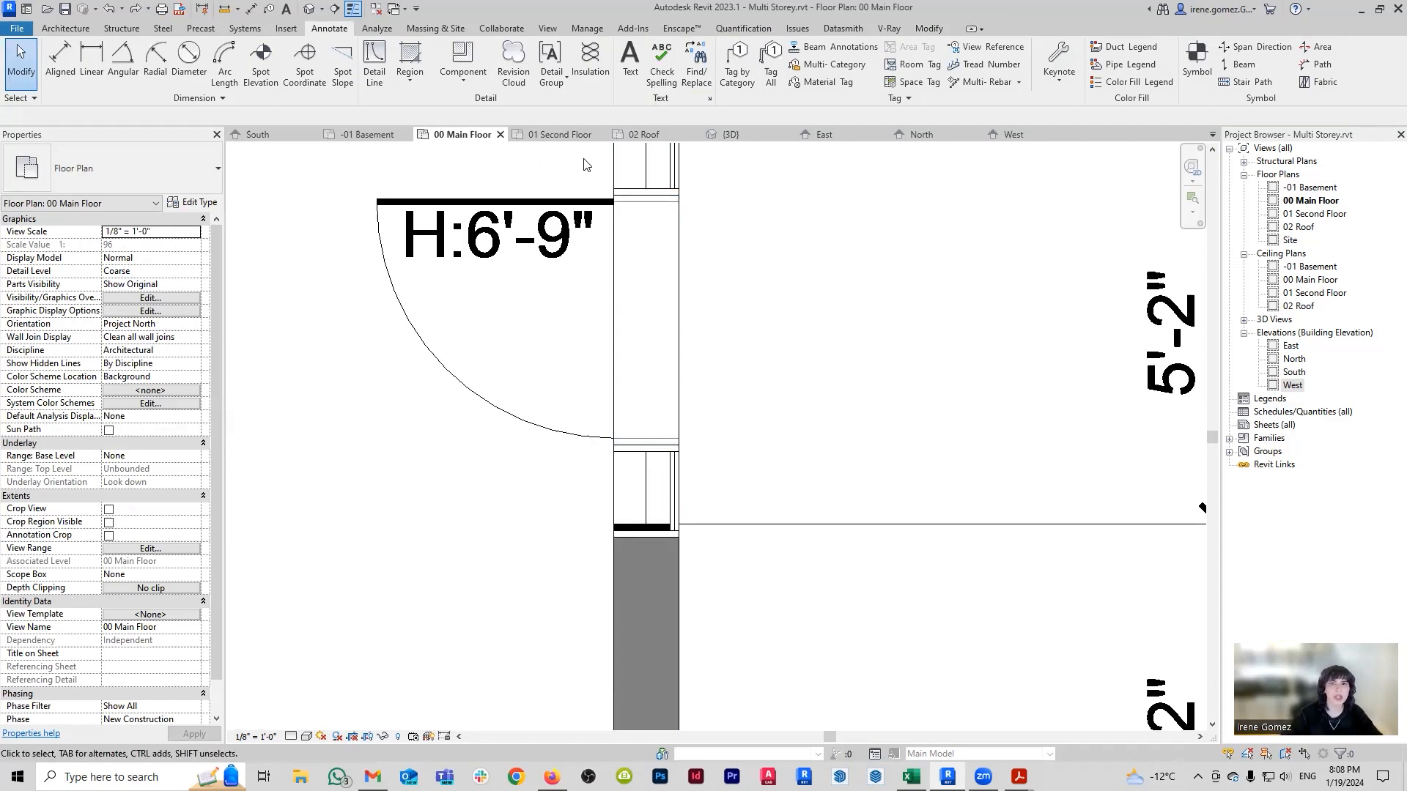
Check the new east wall side lites in 3D and return to the main floor plan.
left_click(731, 137)
mouse_move(865, 480)
middle_mouse_down("shift")
mouse_move(816, 499)
mouse_move(853, 485)
middle_mouse_up("shift")
scroll(871, 540, "up", 3)
mouse_move(871, 540)
middle_mouse_down("shift")
mouse_move(832, 468)
mouse_move(895, 470)
mouse_move(883, 524)
middle_mouse_up("shift")
left_click(461, 135)
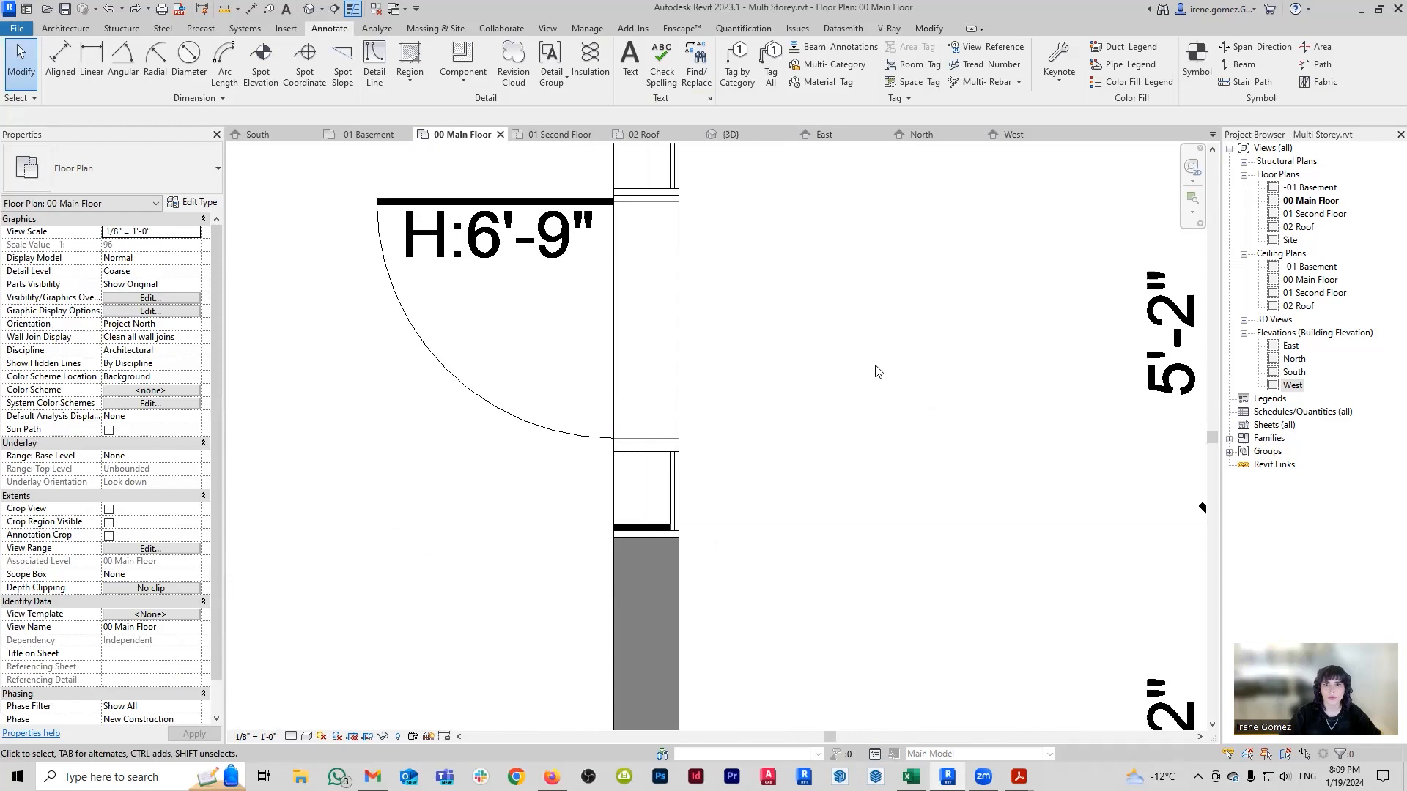
Examine the 2'-10" door by the stairs on the main floor plan and the level marked at its landing.
scroll(565, 353, "up", 2)
scroll(706, 389, "down", 4)
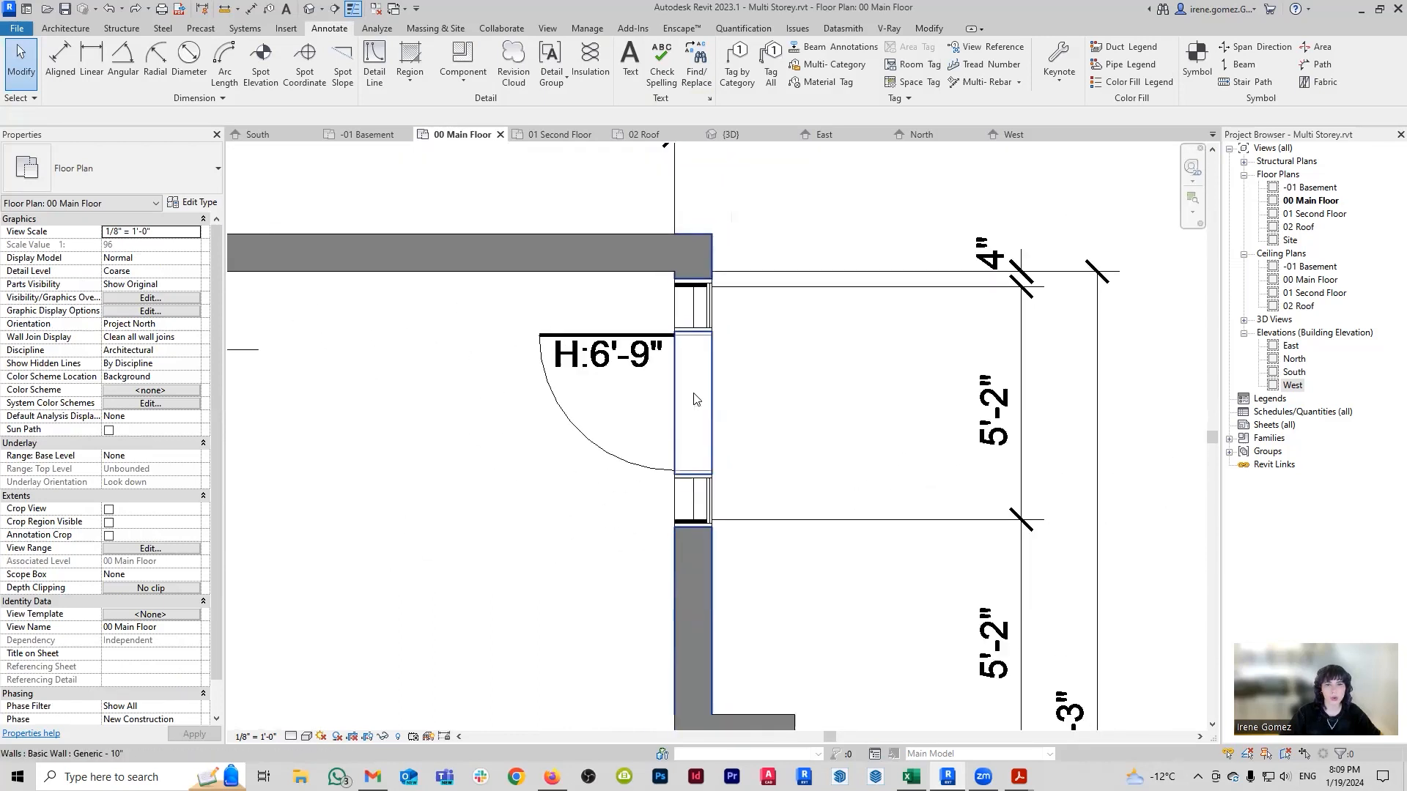
middle_click_drag(577, 377, 1092, 400)
scroll(953, 375, "down", 1)
middle_click_drag(755, 411, 951, 412)
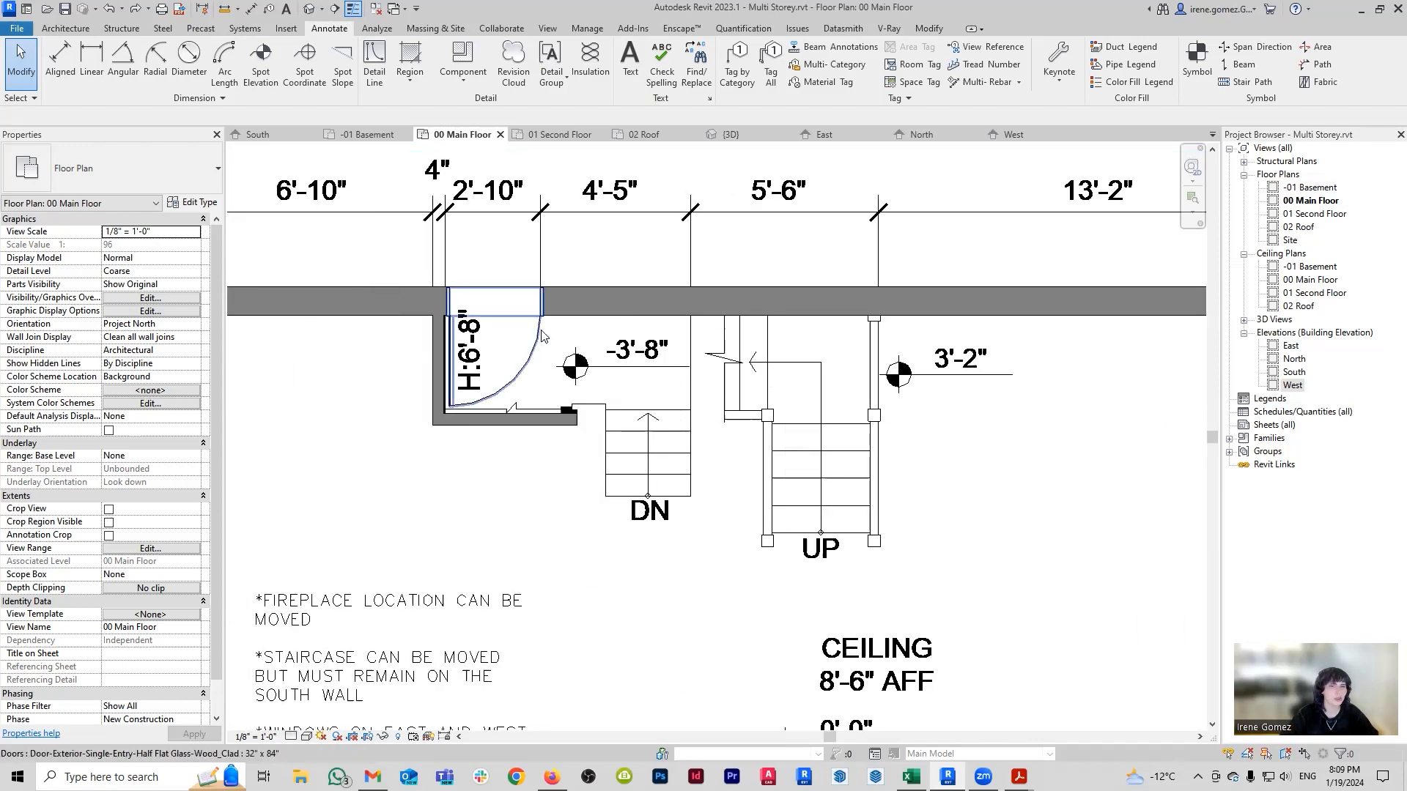
scroll(541, 345, "down", 1)
scroll(541, 323, "down", 1)
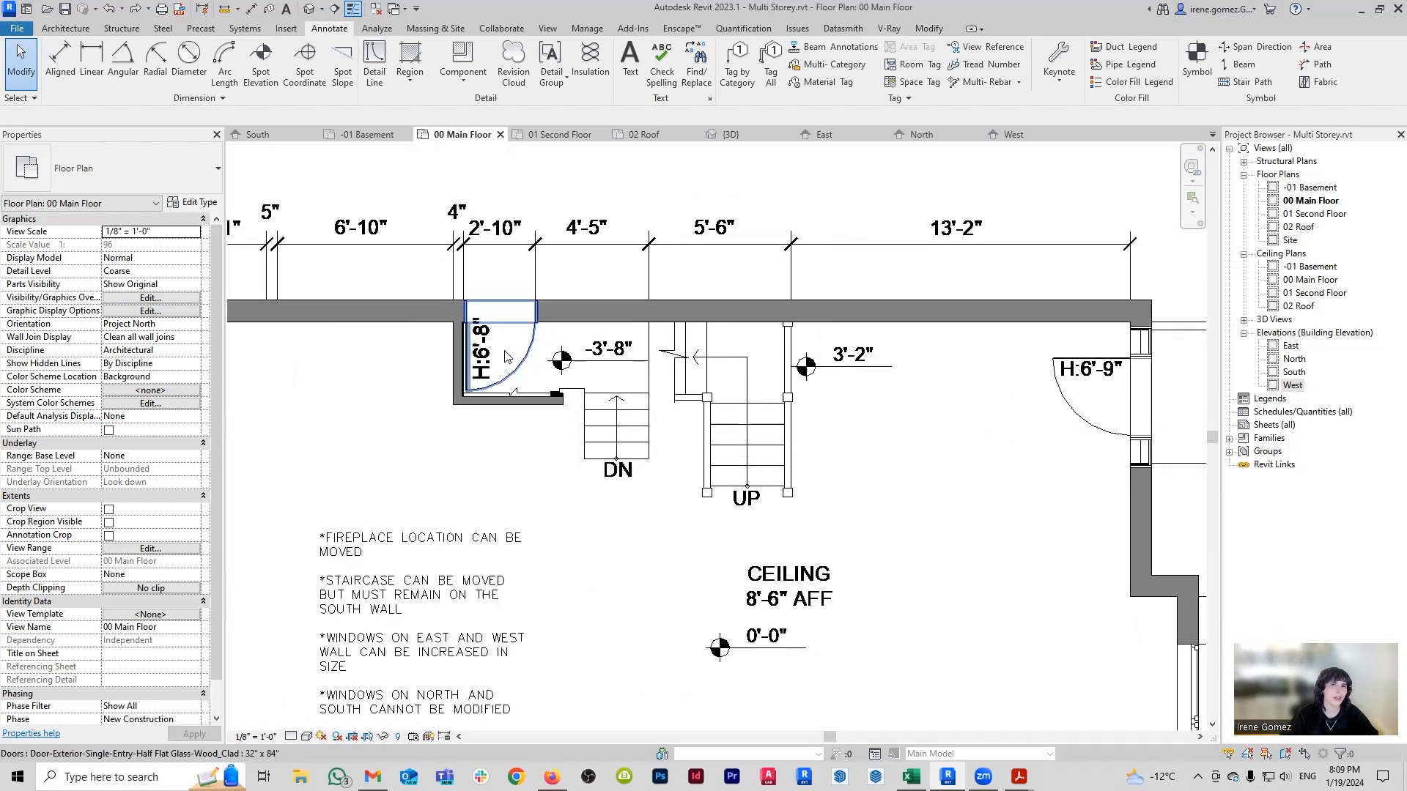
scroll(534, 351, "down", 1)
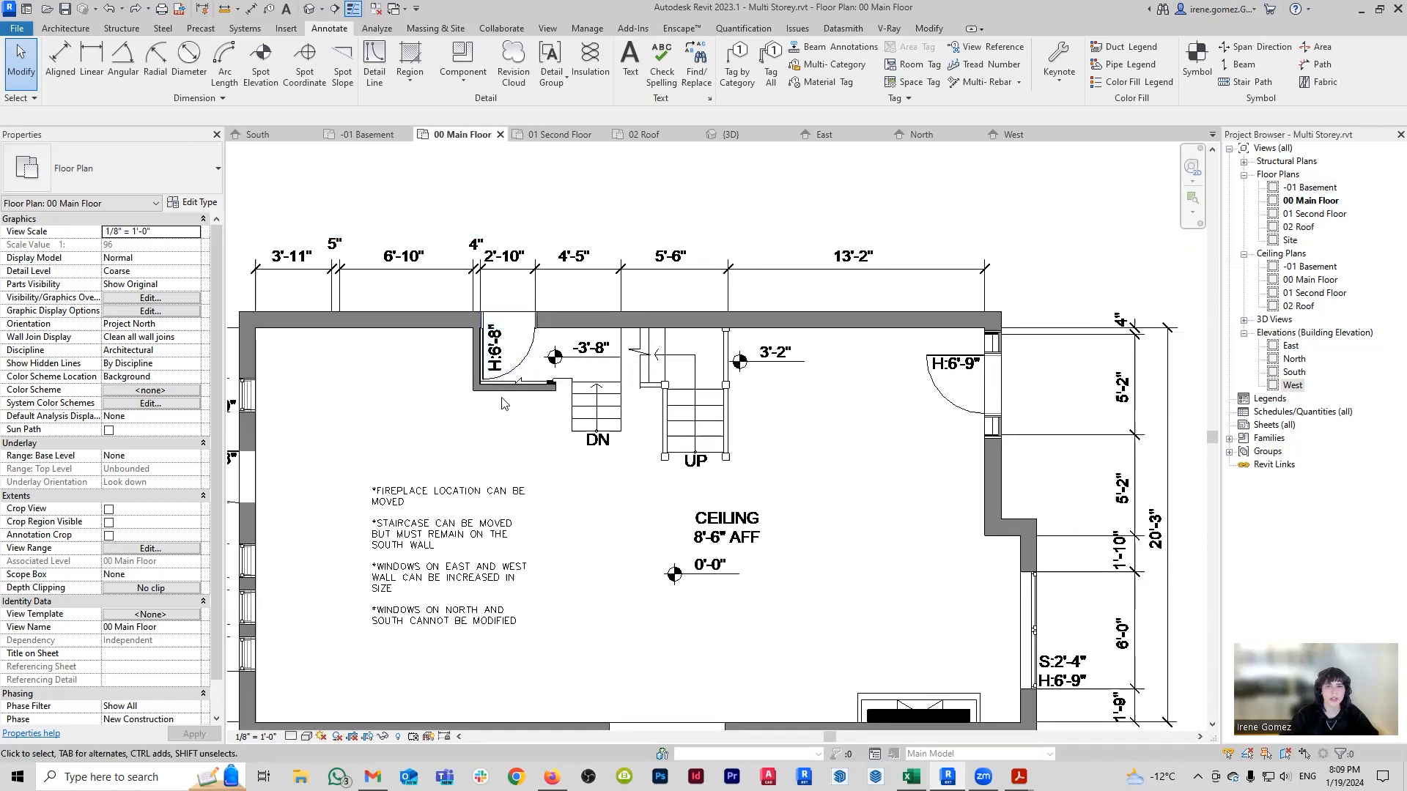
middle_click_drag(467, 422, 743, 396)
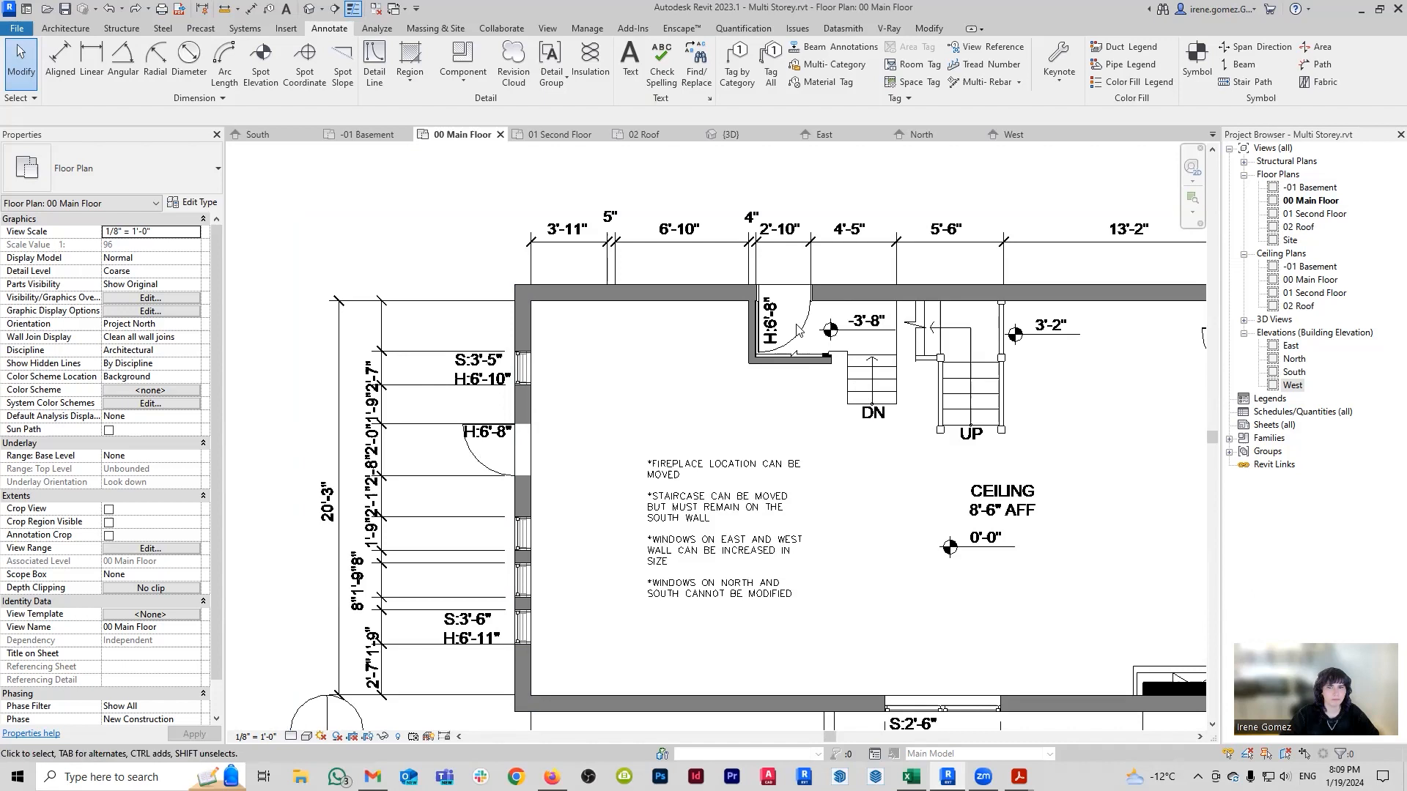
scroll(905, 337, "up", 2)
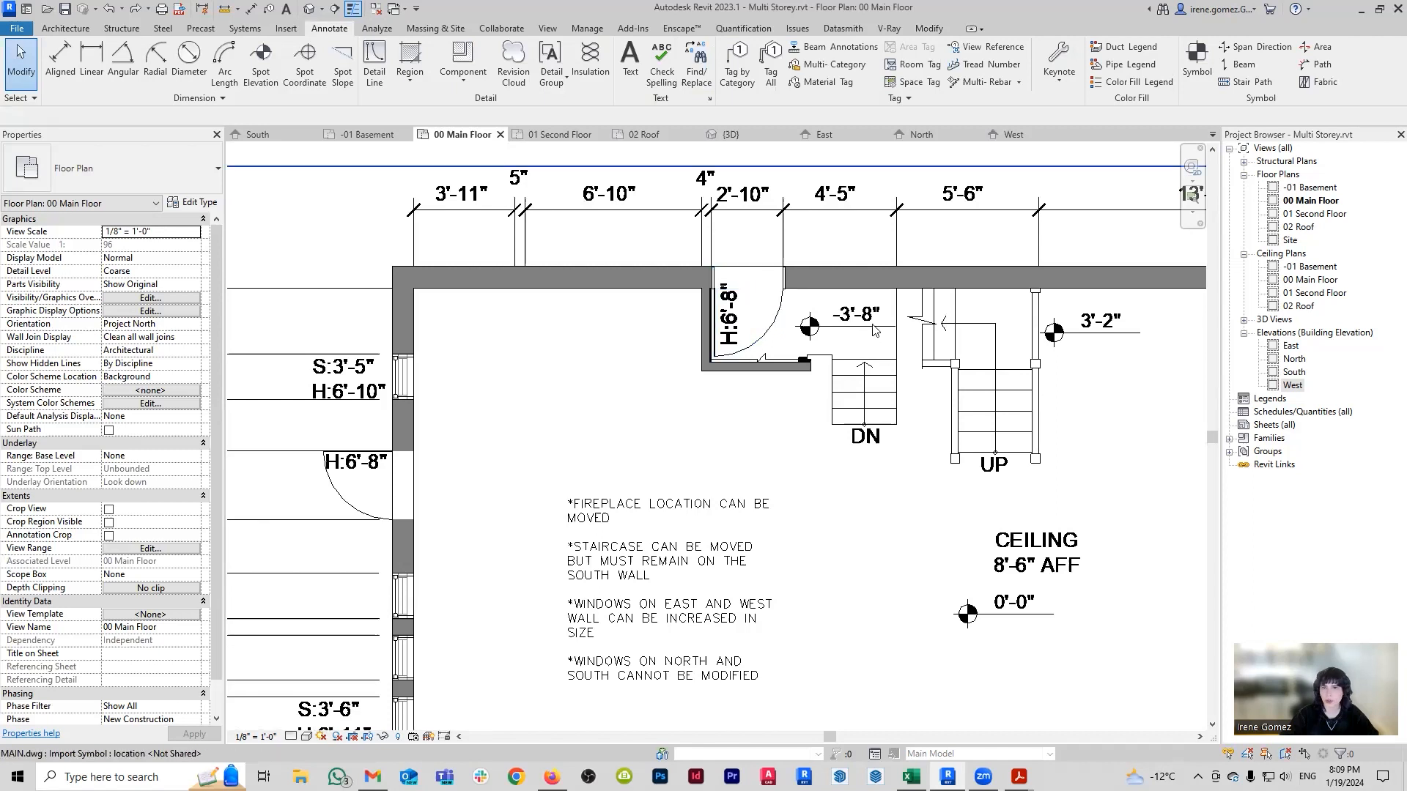
scroll(894, 337, "up", 2)
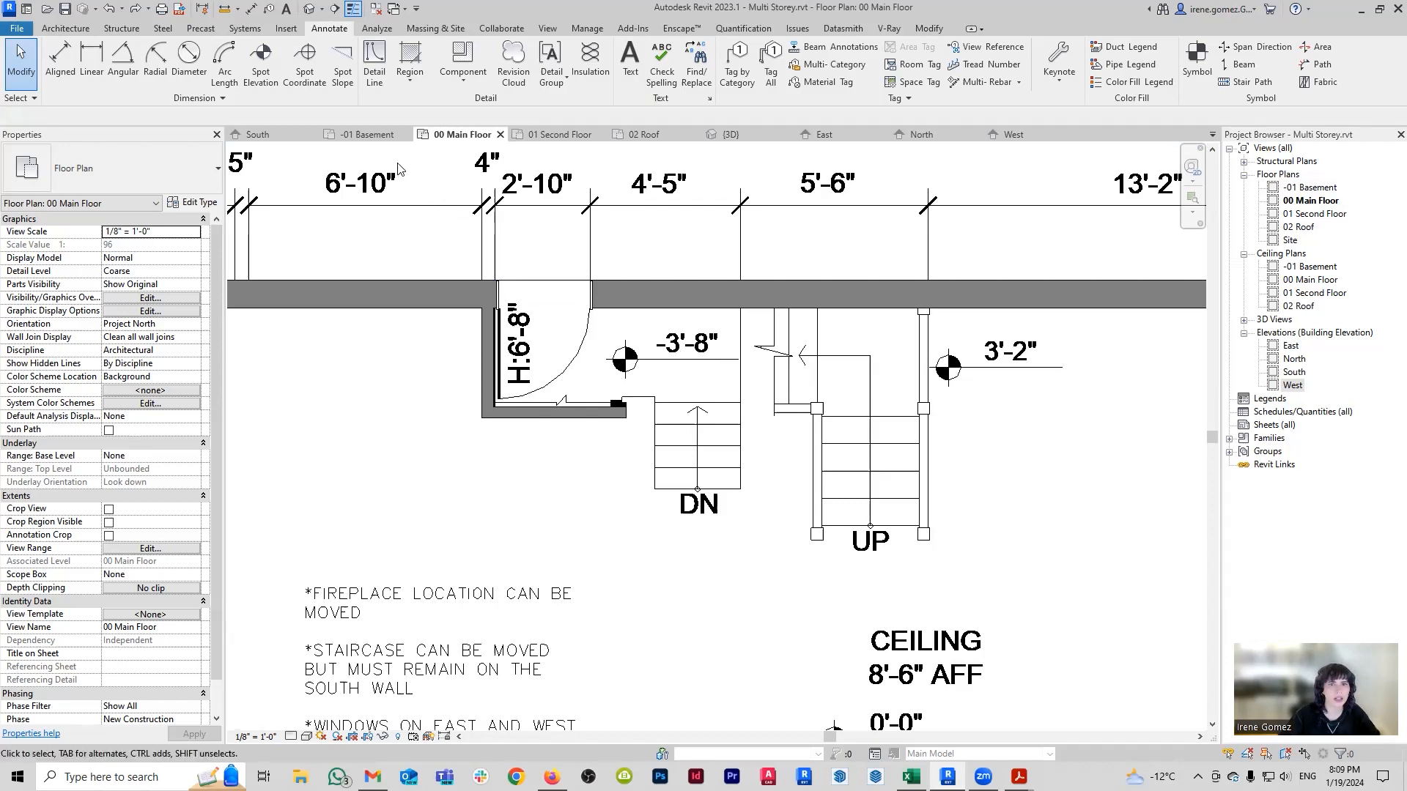
Open the North elevation and draw a horizontal detail line about 65' long below the main floor level, across the building.
double_click(1294, 359)
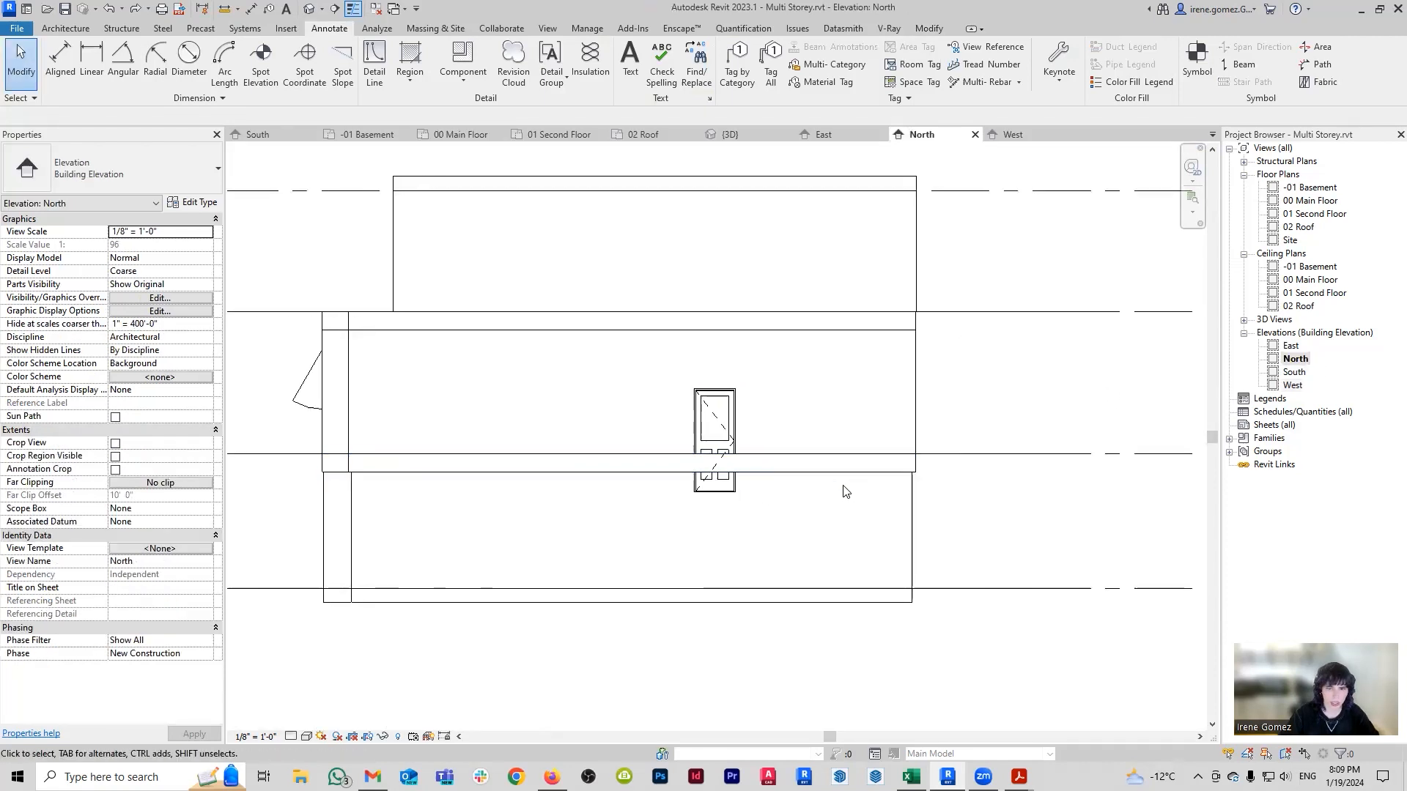
scroll(876, 494, "down", 1)
middle_click_drag(679, 530, 745, 511)
scroll(745, 511, "down", 1)
left_click(377, 70)
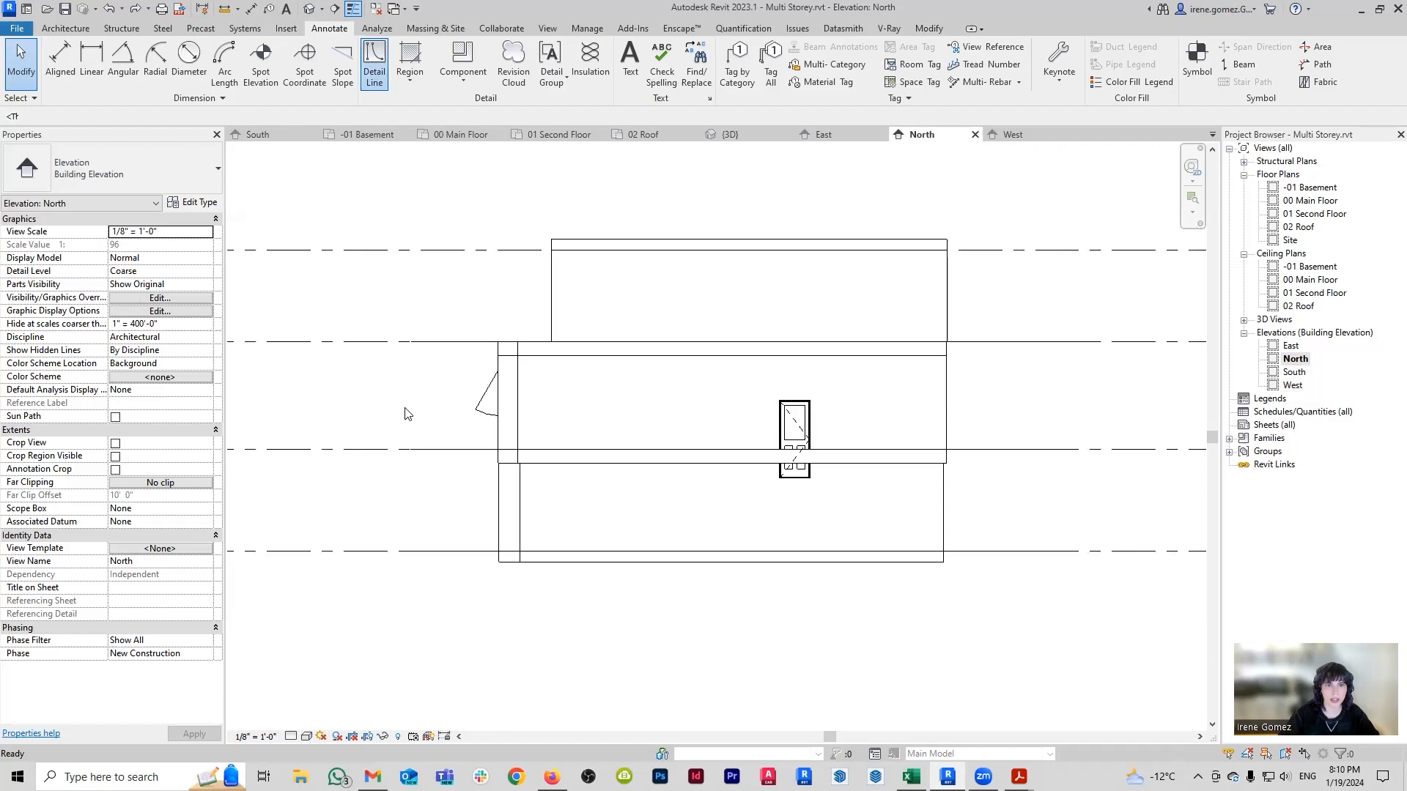
left_click(377, 491)
left_click(1090, 491)
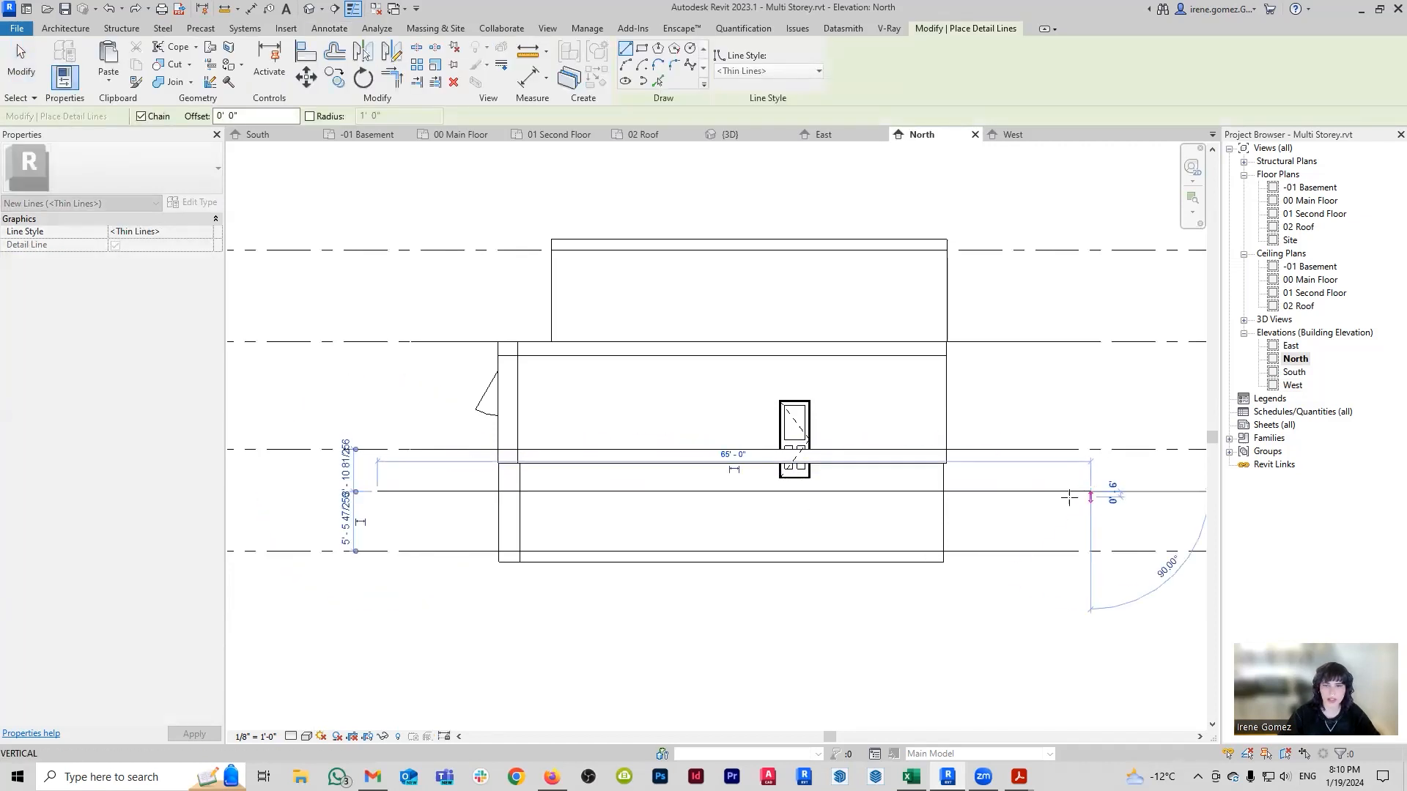
key("Escape")
key("Escape")
Set the detail line's distance below the main floor level to 3'-8".
left_click(414, 491)
left_click(351, 471)
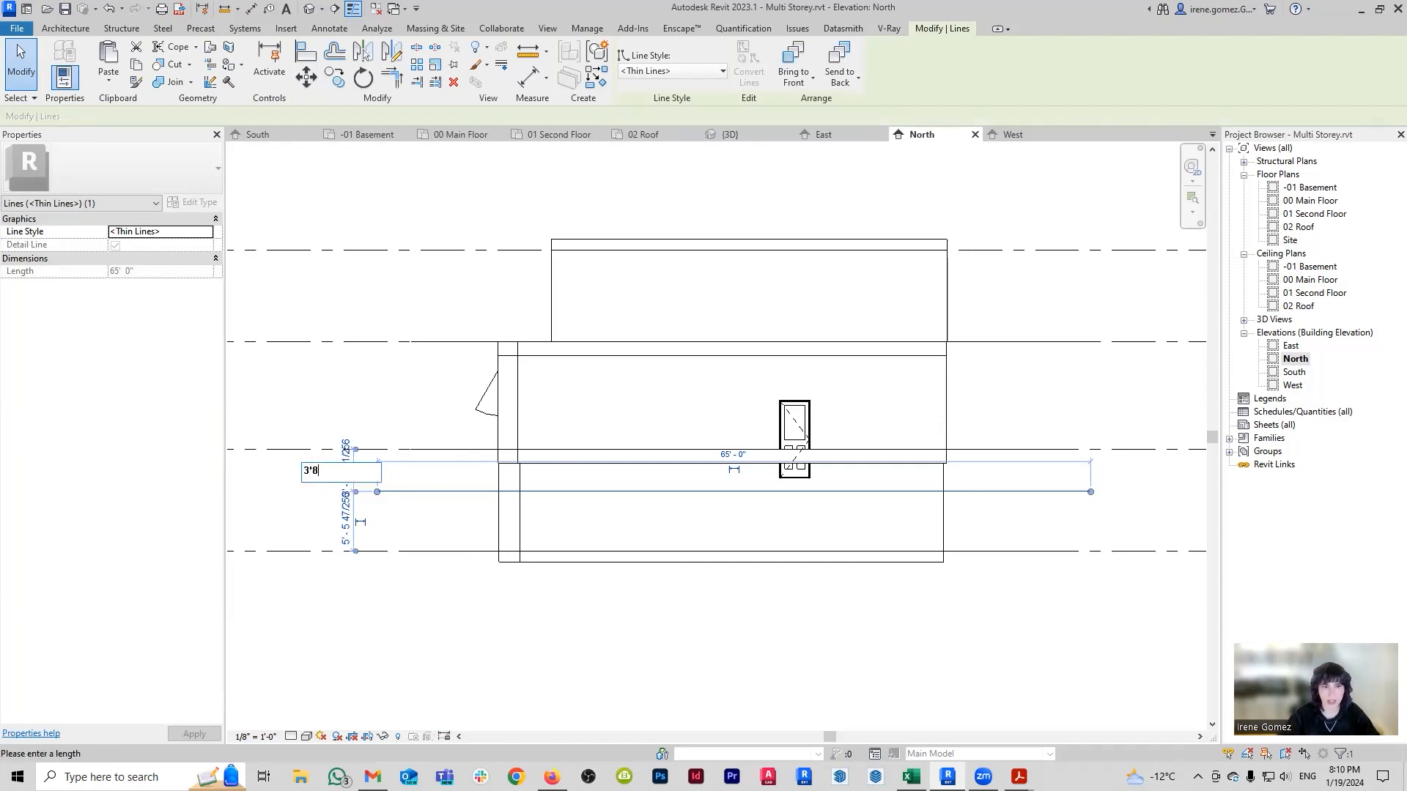
type("3'8")
key("Return")
key("Escape")
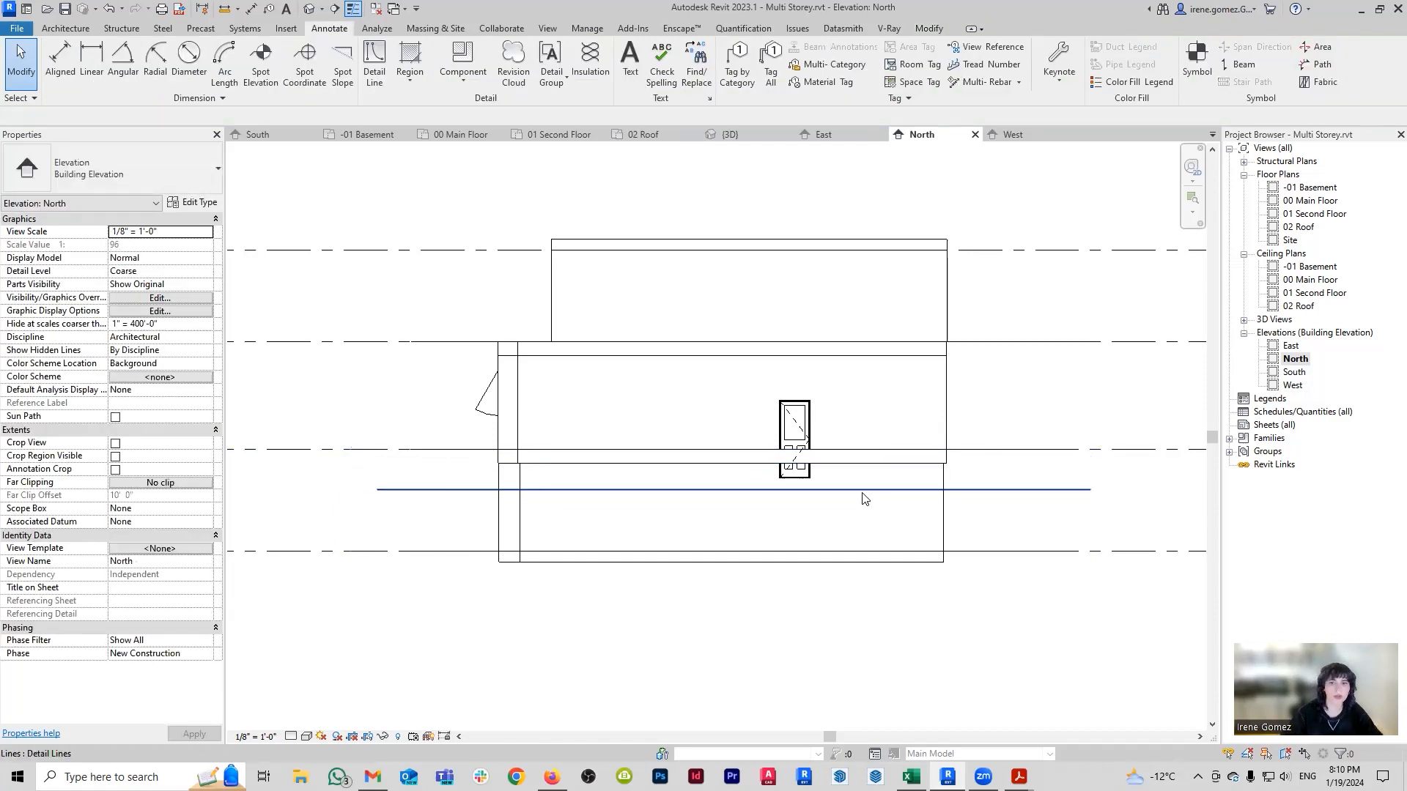
Measure the height from the basement level up to the detail line in the North elevation.
scroll(802, 476, "up", 4)
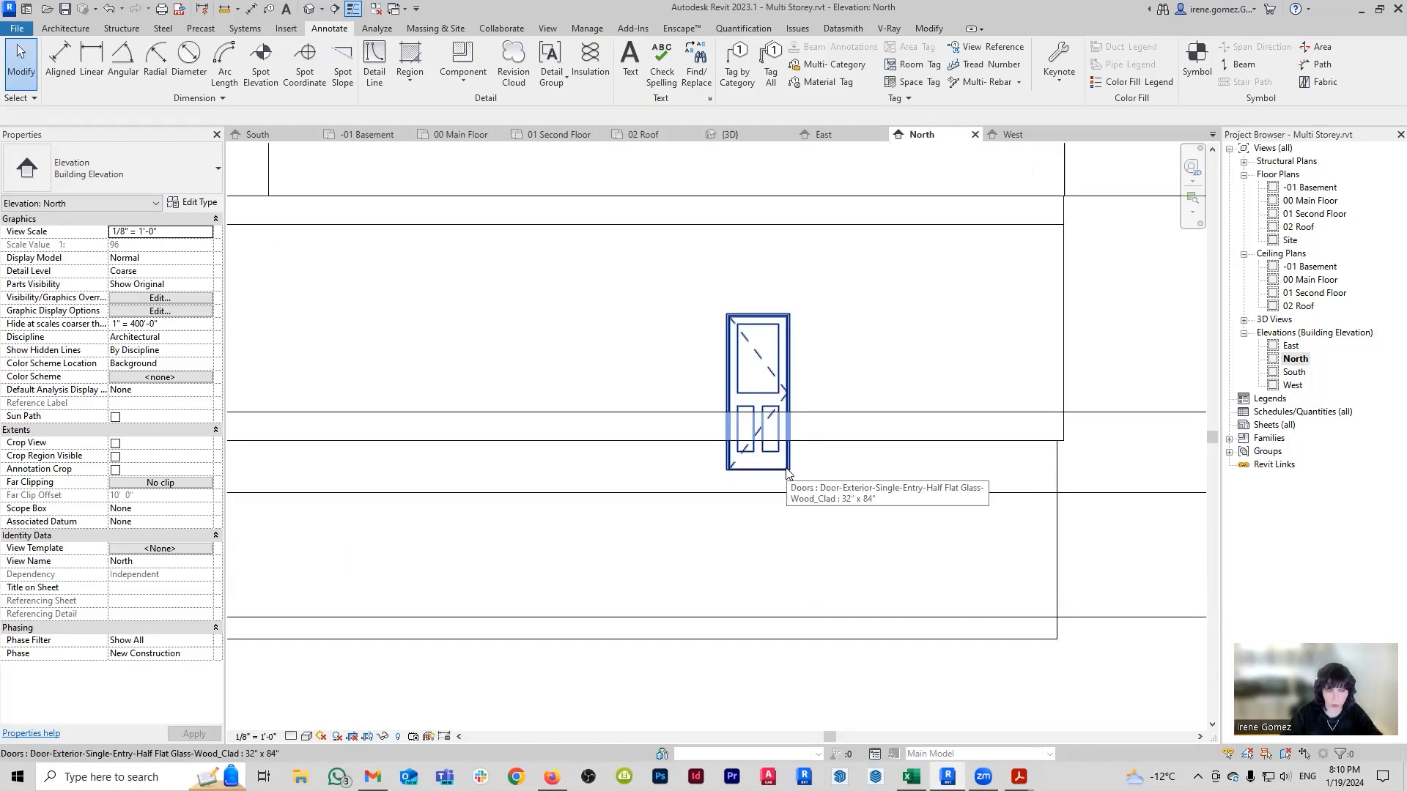
scroll(903, 491, "down", 2)
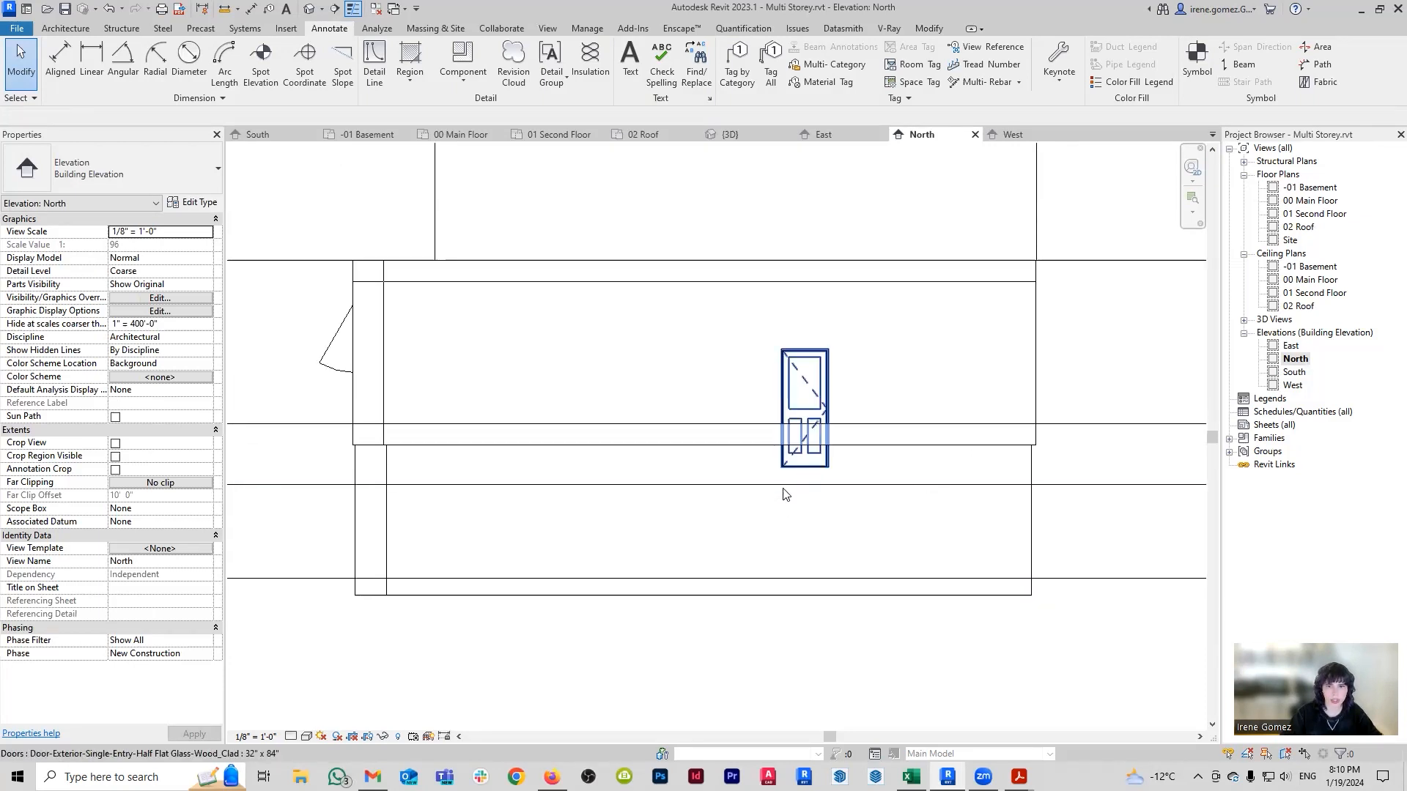
key("d")
key("i")
left_click(337, 578)
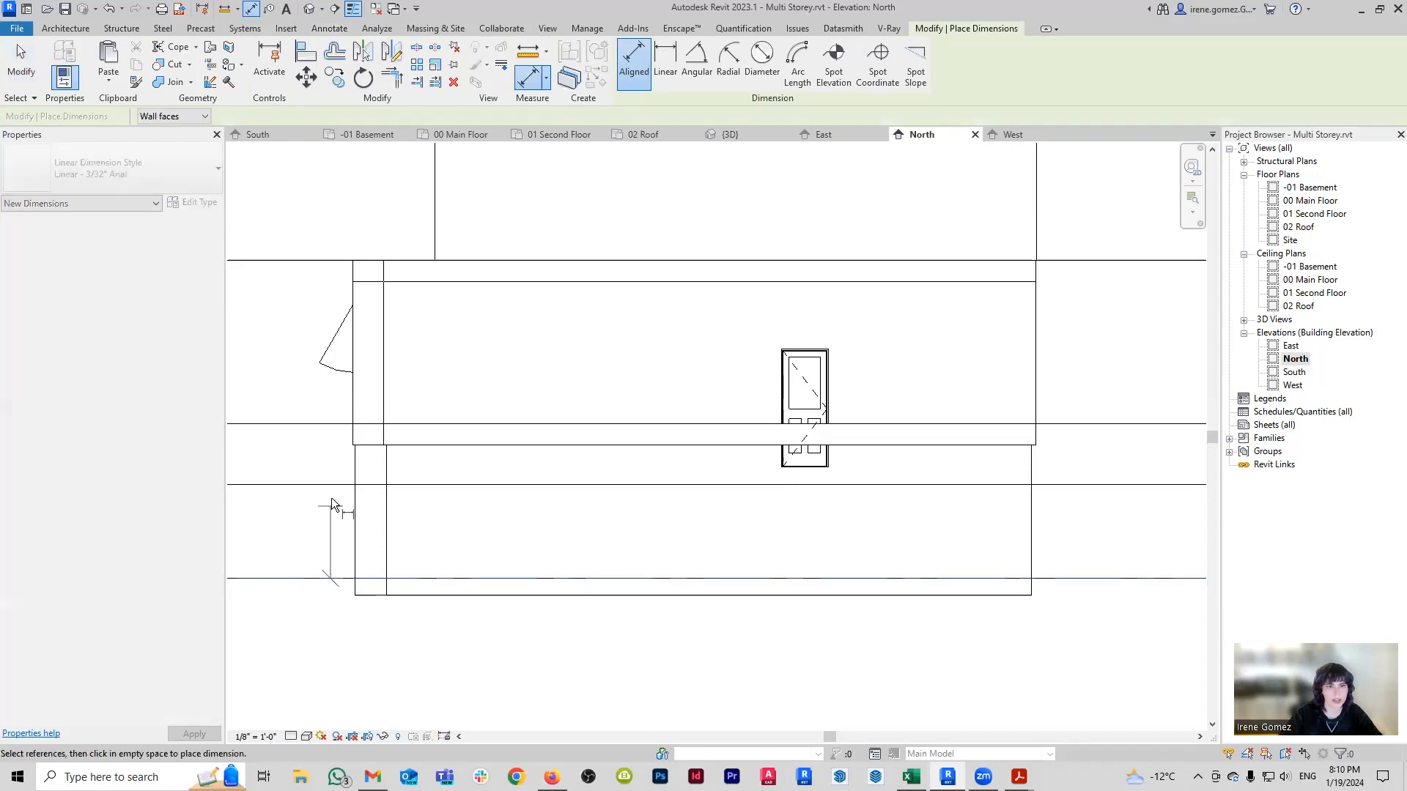
left_click(332, 485)
key("Escape")
key("Escape")
Set the sill height of the 32" x 84" single-entry door in the North elevation to 5'-8" and deselect it.
scroll(501, 499, "up", 1)
left_click(859, 456)
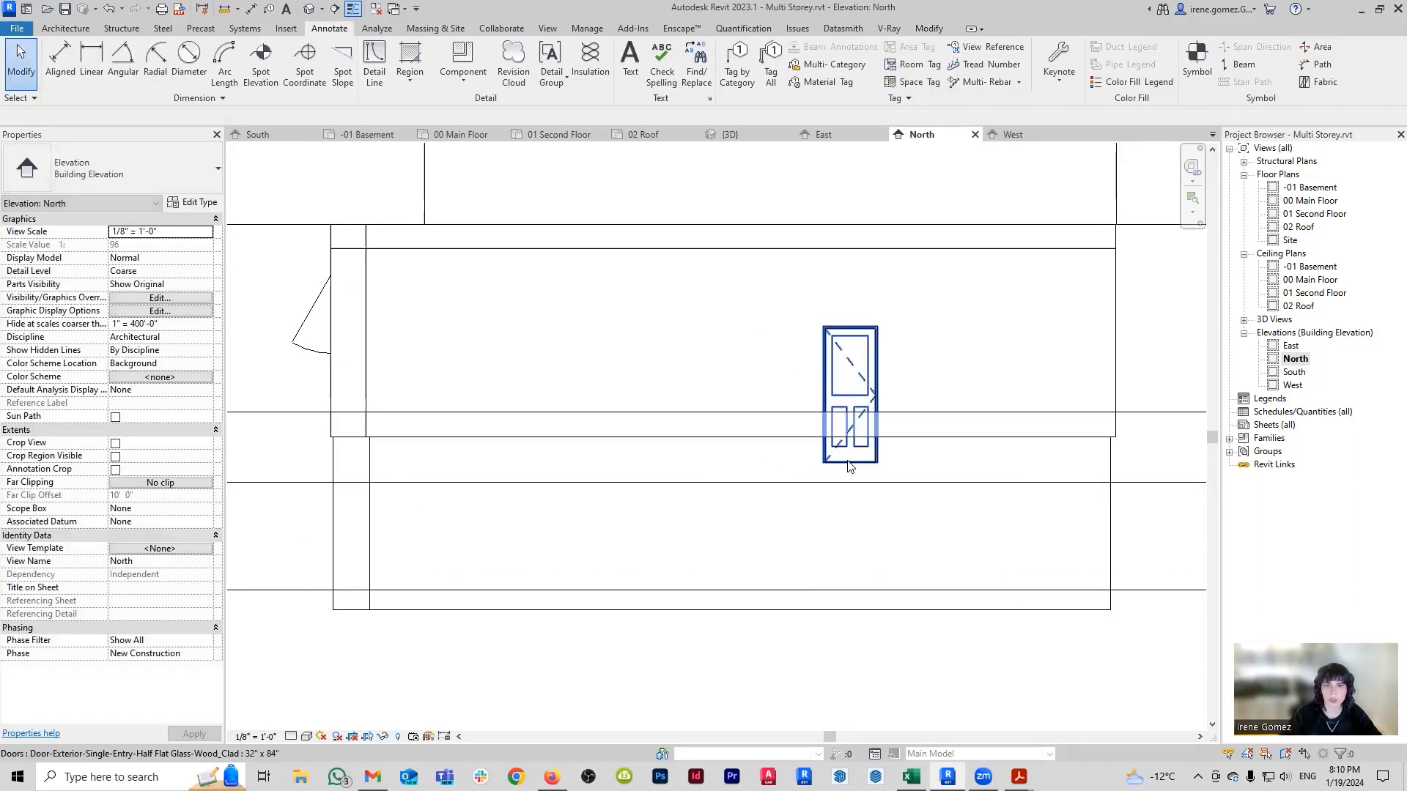
left_click(158, 246)
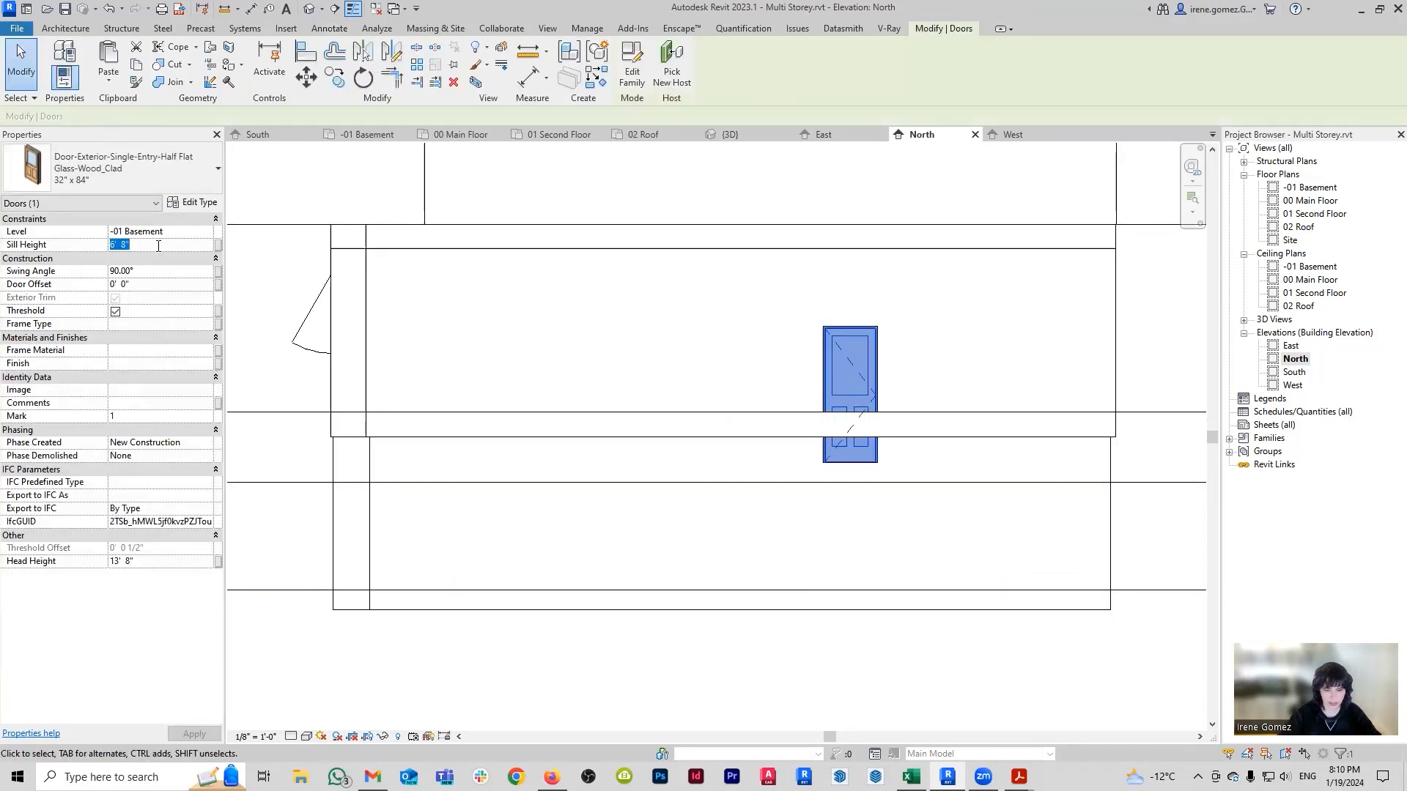
type("5'8\"")
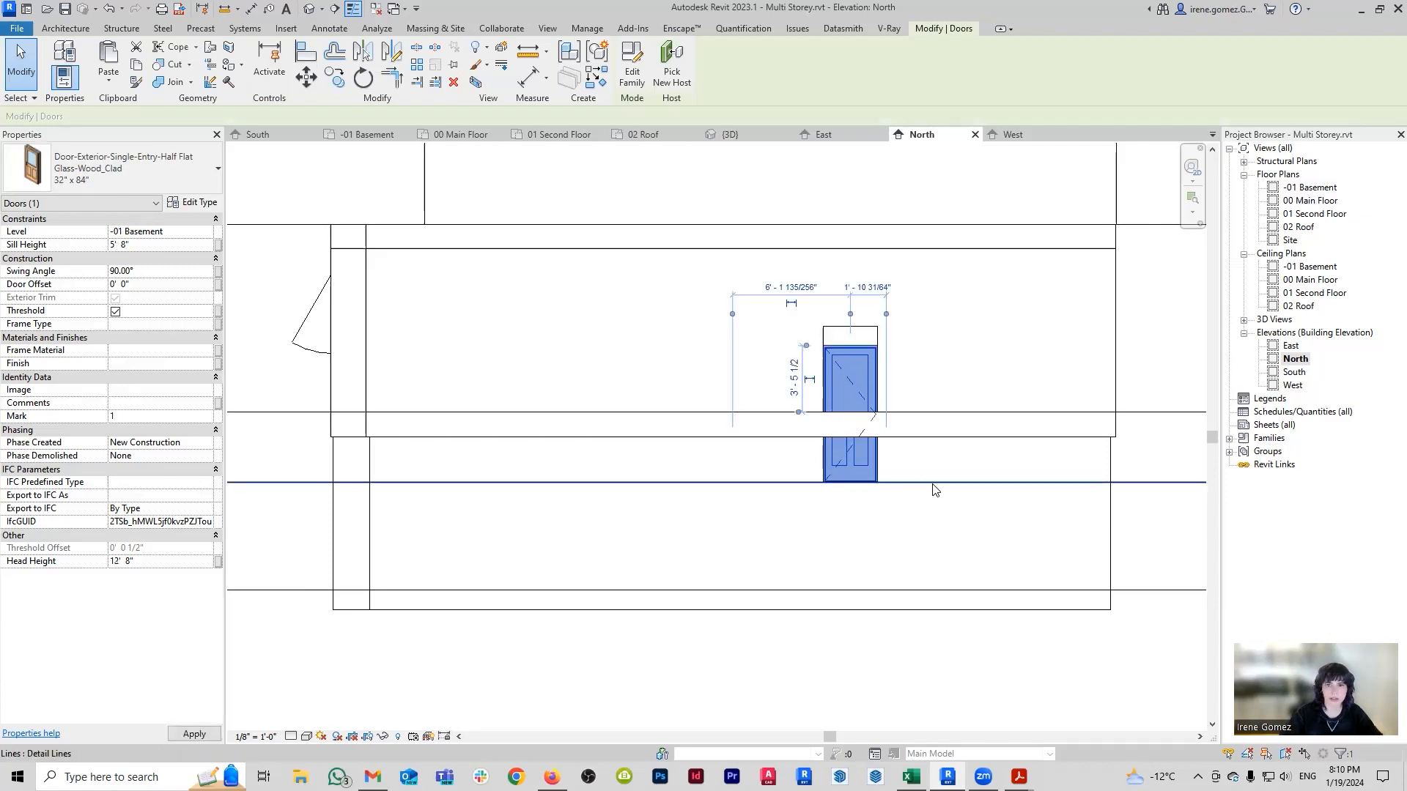
key("Escape")
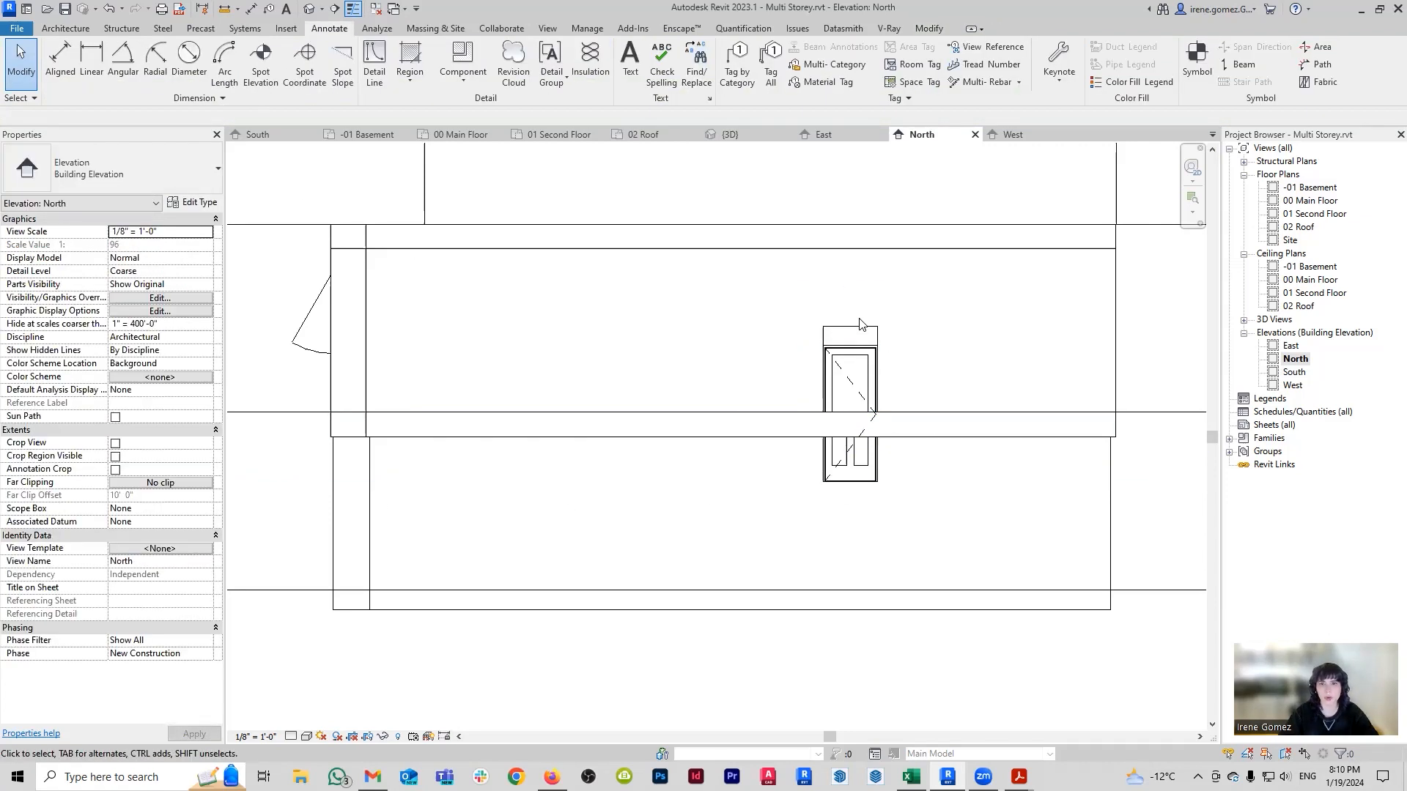
scroll(773, 343, "up", 3)
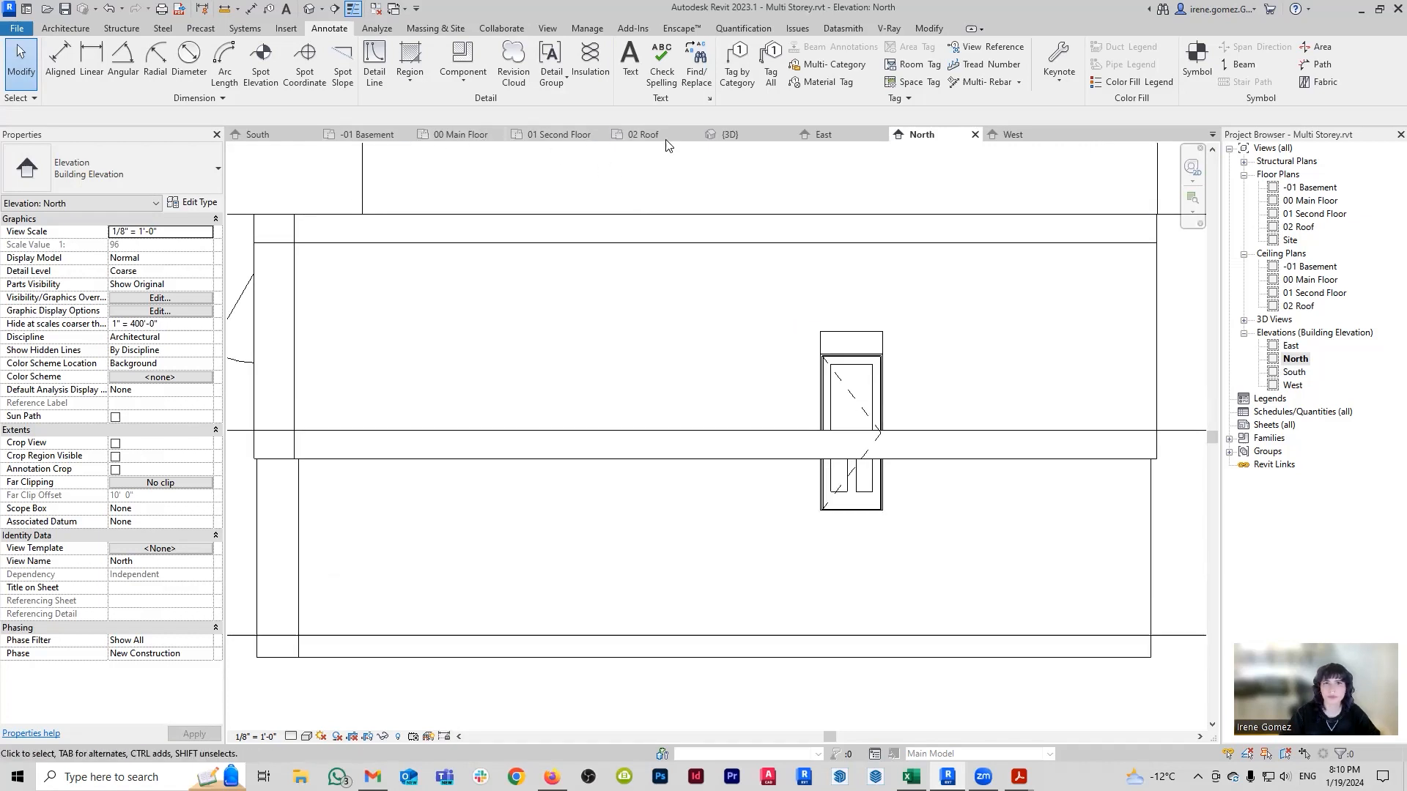
Examine the rear single-entry door and its wall opening in the 3D view, checking the door height noted on the 00 Main Floor plan.
left_click(729, 136)
middle_click_drag(755, 514, 757, 491)
scroll(769, 480, "down", 6)
middle_click_drag(847, 477, 488, 453, "shift")
scroll(735, 448, "up", 8)
key("a")
key("l")
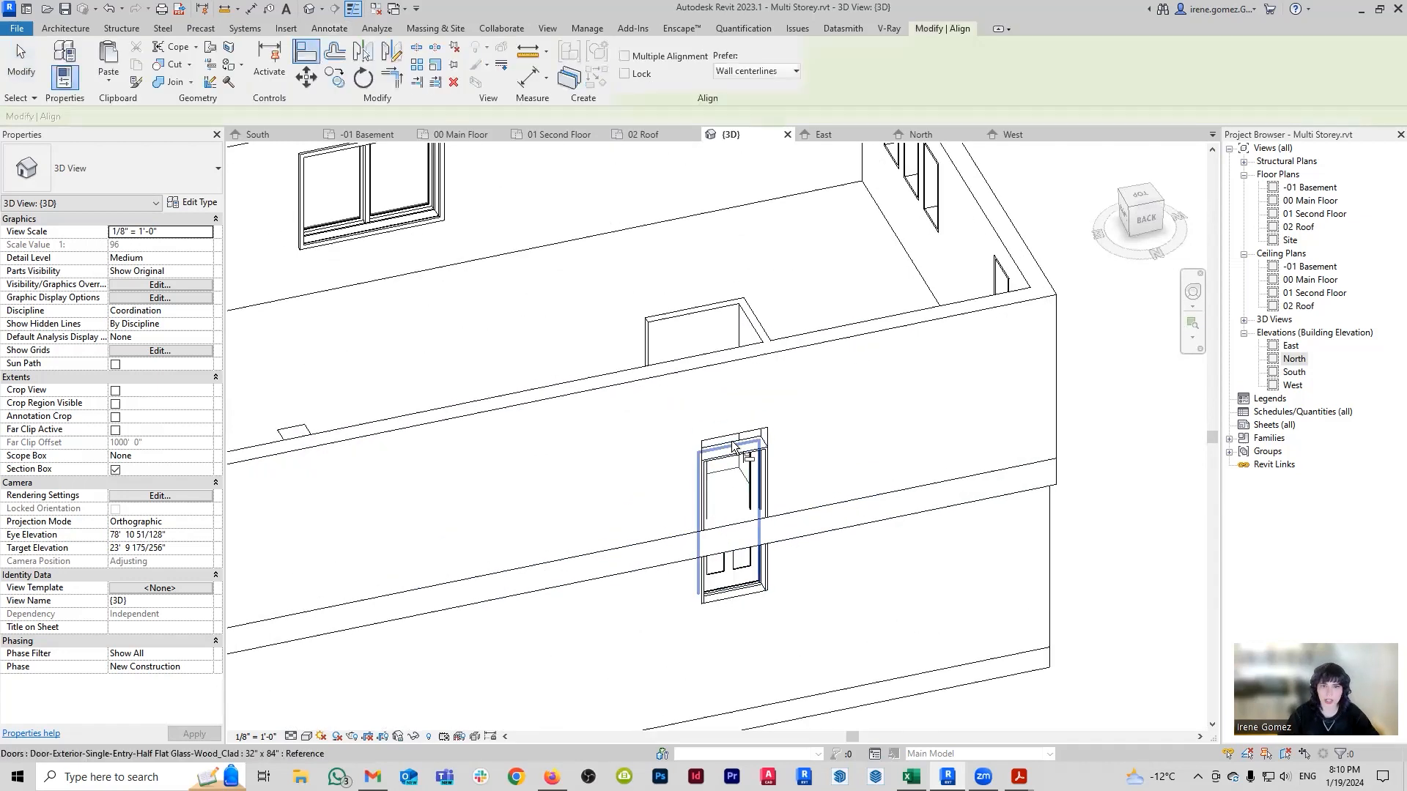
scroll(735, 447, "up", 1)
key("Escape")
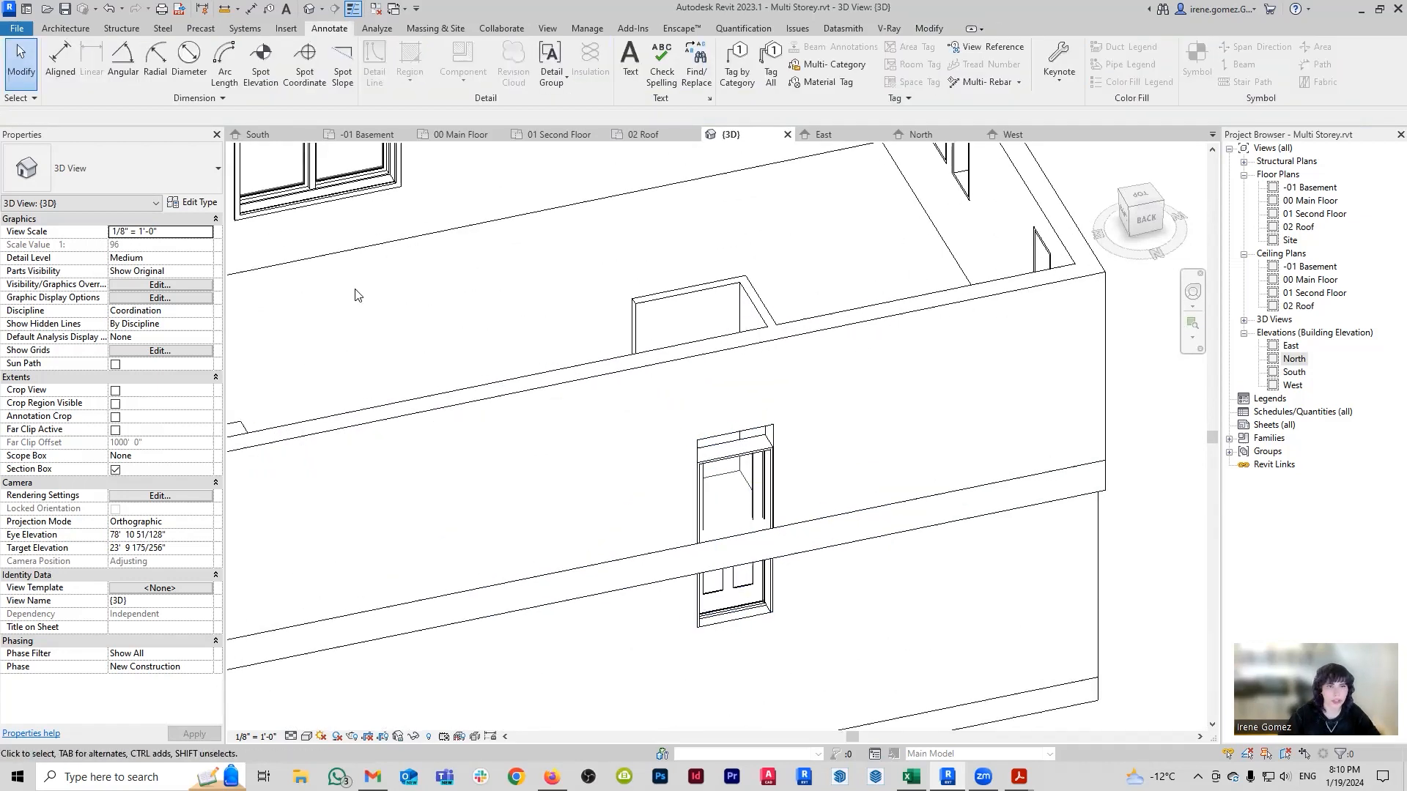
left_click(460, 135)
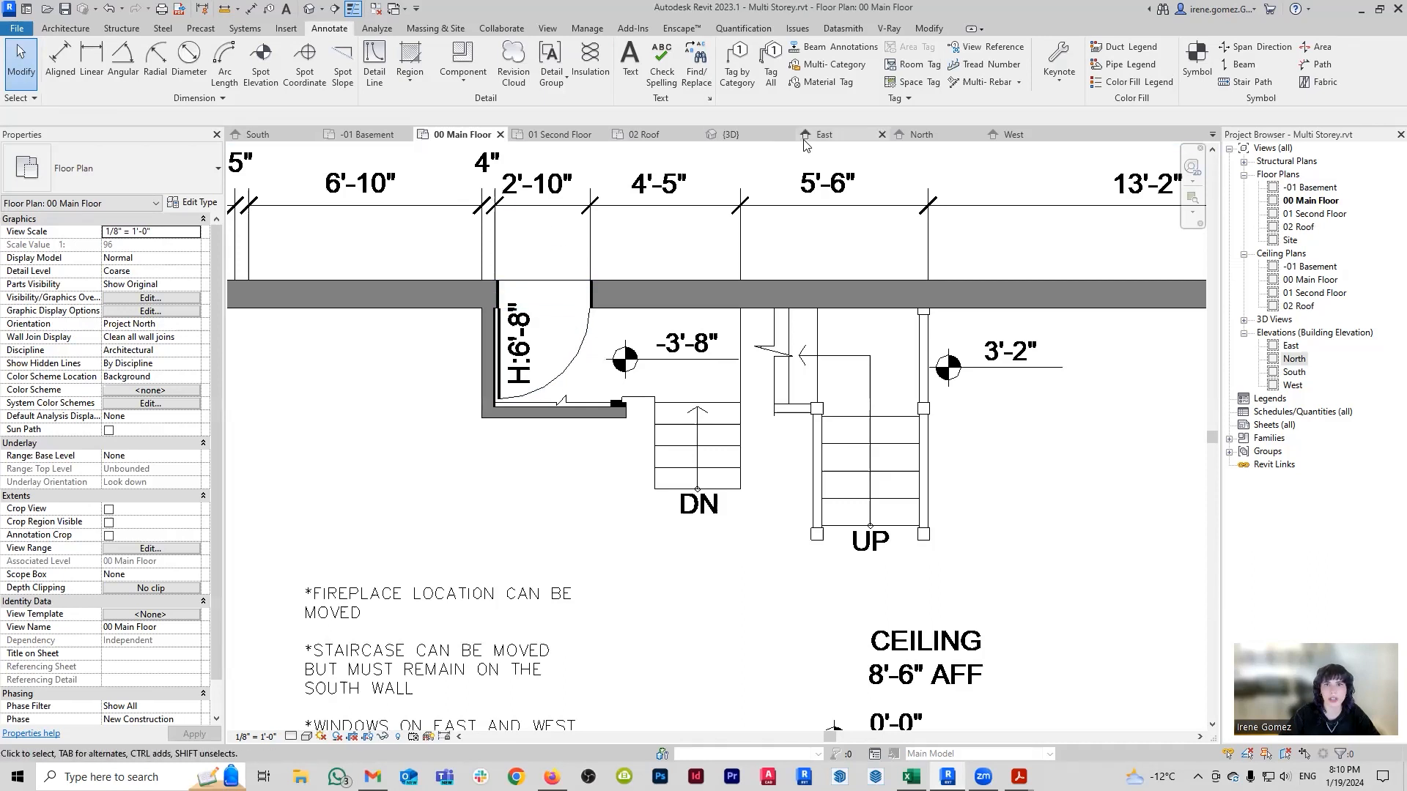
left_click(762, 135)
Set the rear single-entry door type's height to 6'-8" and rename the type as 32" x 80".
left_click(733, 506)
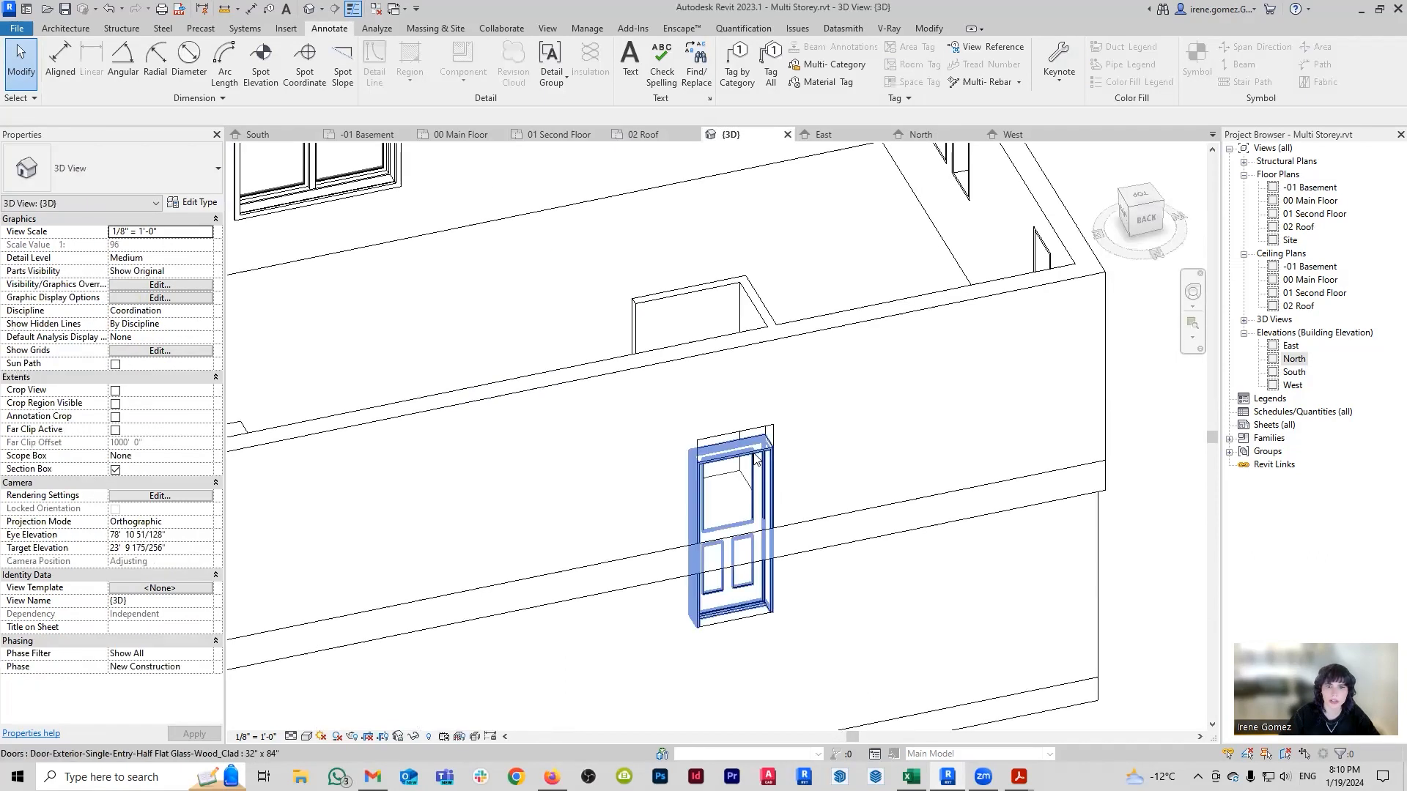
left_click(194, 203)
left_click(1093, 444)
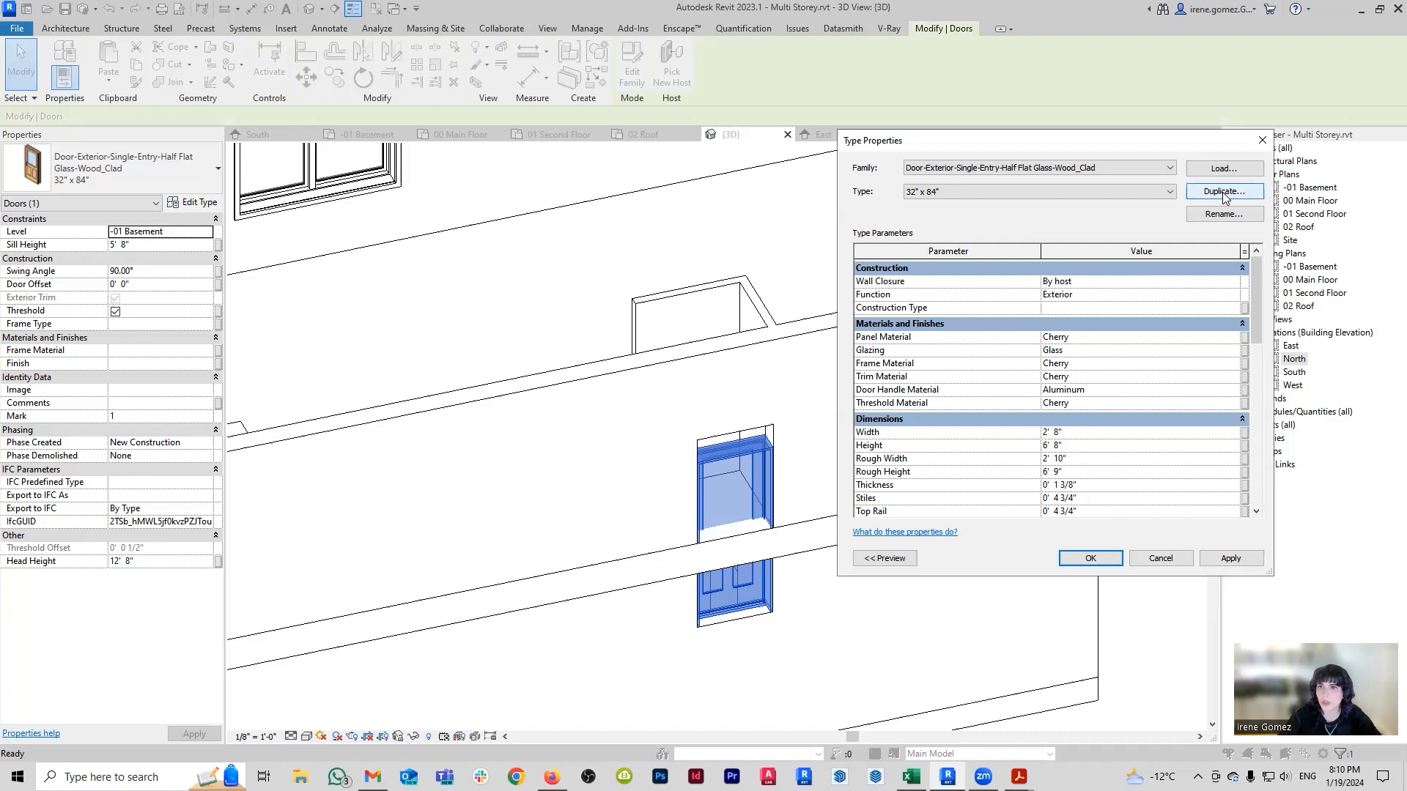
left_click(1221, 219)
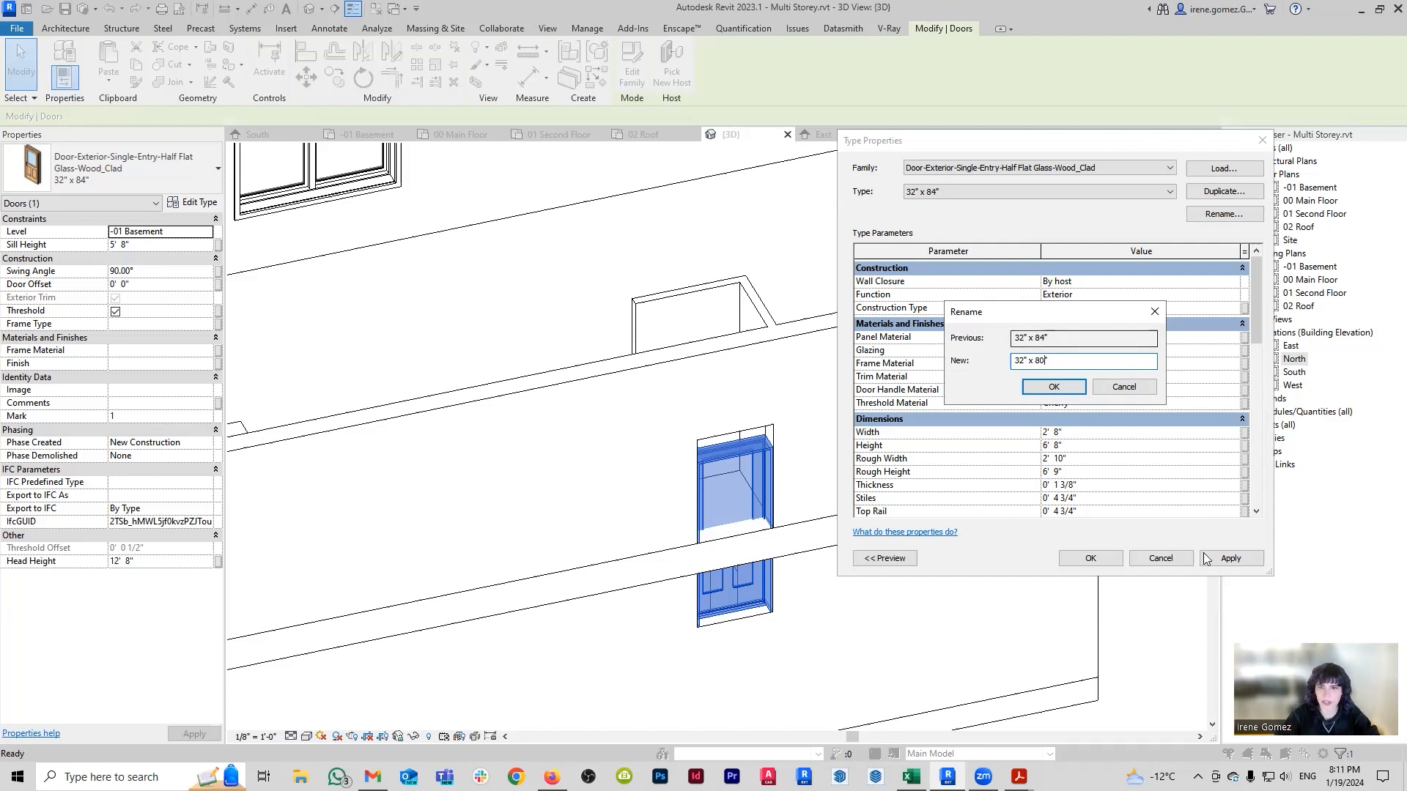
left_click(1055, 387)
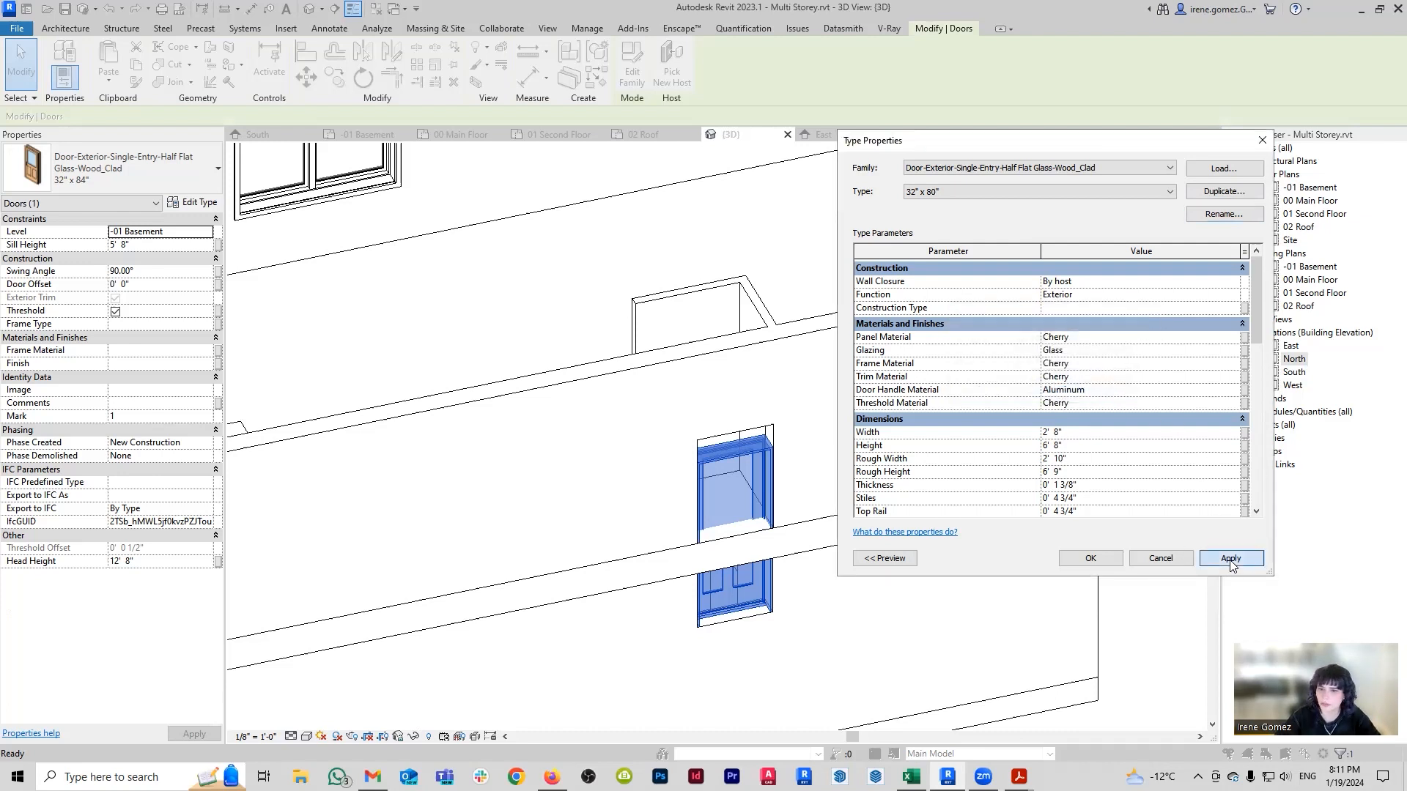
left_click(1090, 559)
key("Escape")
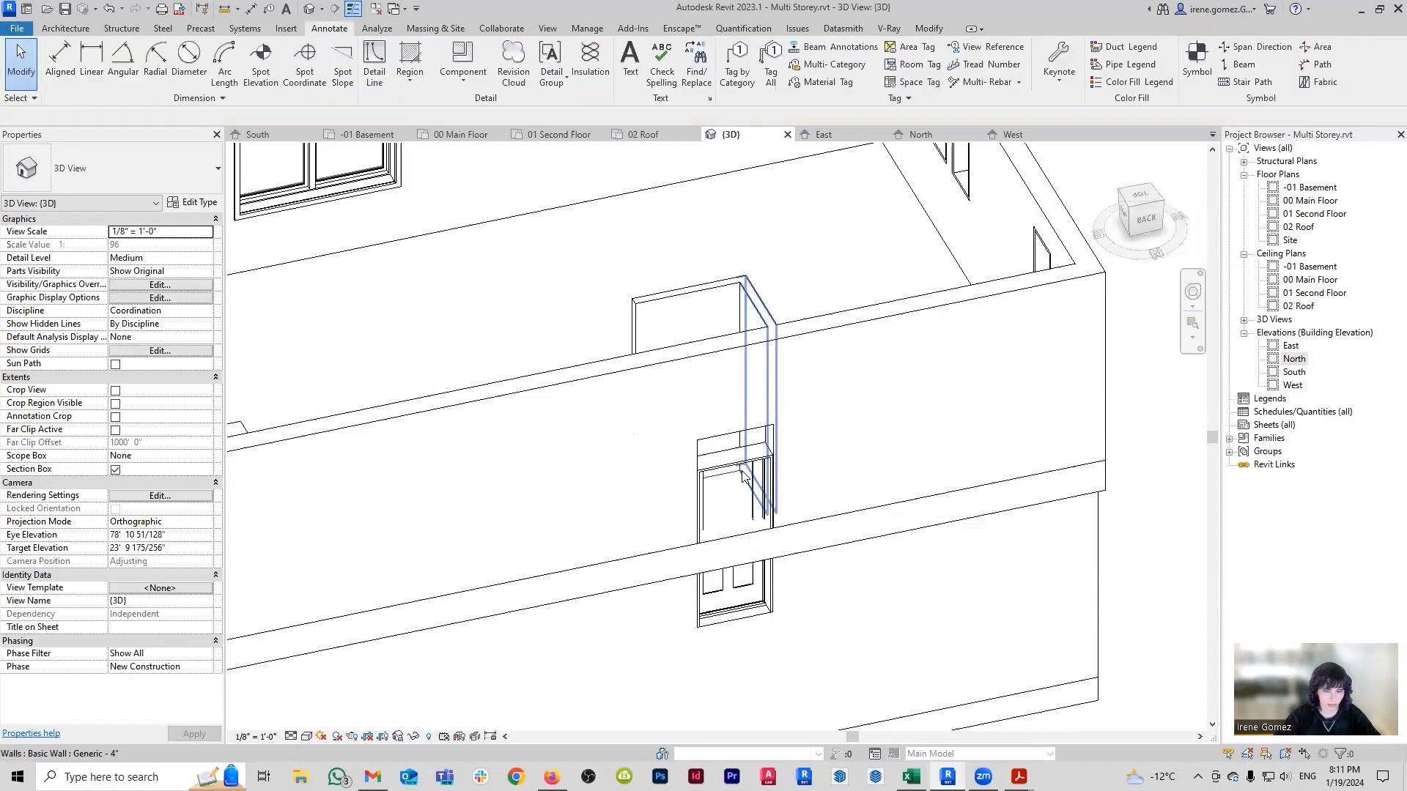
Align the top edge of the rectangular wall opening with the top of the rear single-entry door in the 3D view.
key("a")
key("l")
scroll(766, 466, "up", 2)
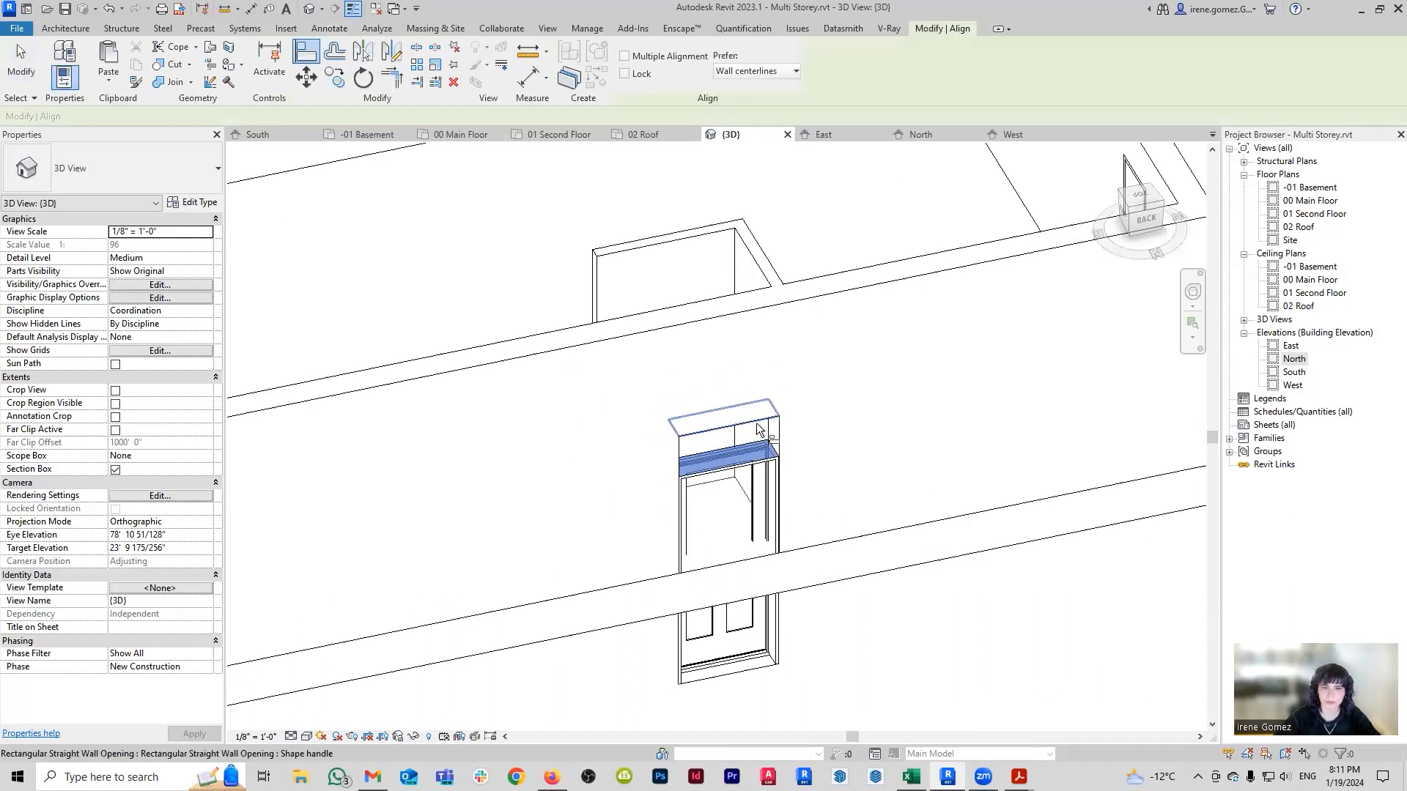
key("Escape")
Examine the entrance side lites in the 3D view and check the door heights noted on the 00 Main Floor plan.
scroll(765, 506, "down", 3)
mouse_move(509, 572)
middle_mouse_down("shift")
mouse_move(797, 555)
mouse_move(645, 396)
mouse_move(766, 513)
middle_mouse_up("shift")
left_click(766, 513)
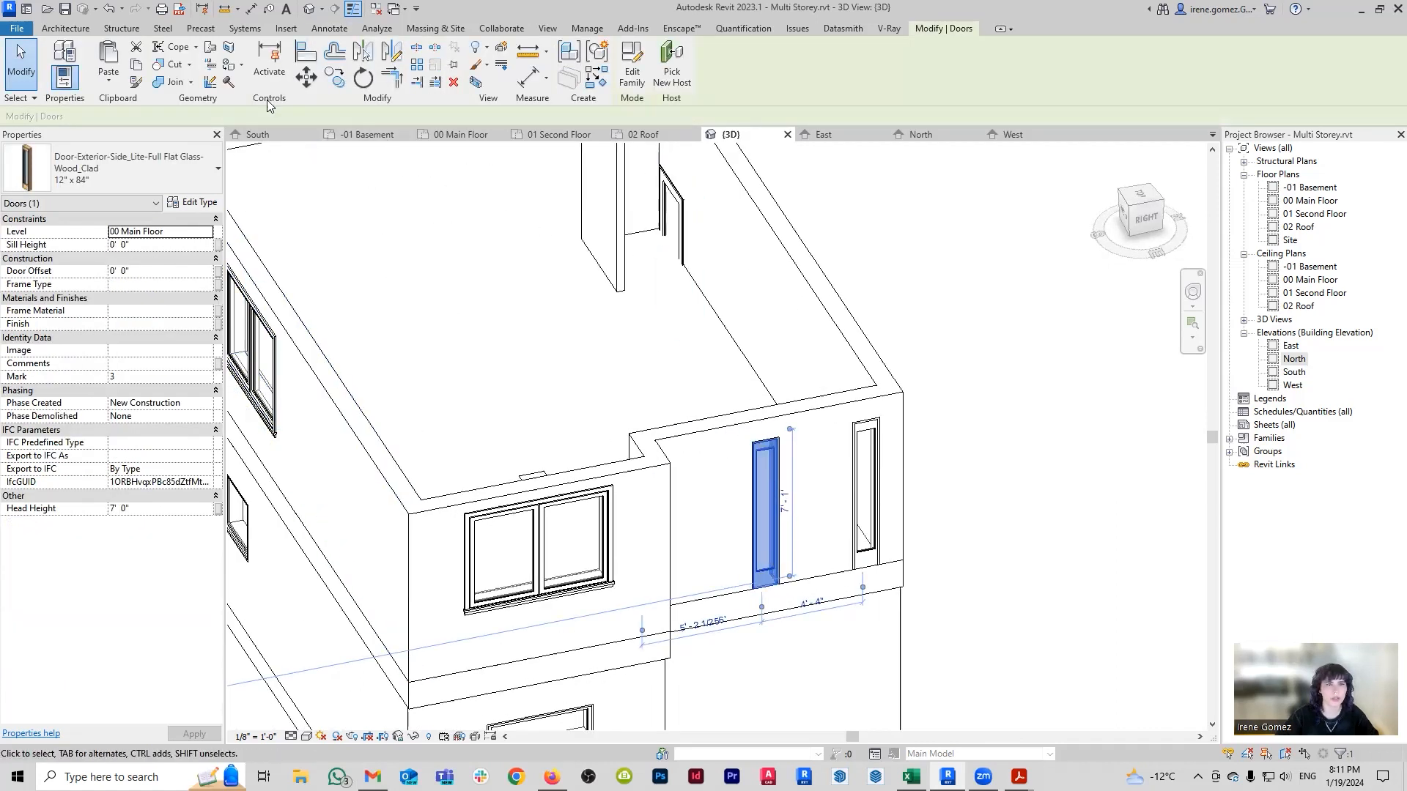
left_click(447, 137)
scroll(806, 370, "down", 4)
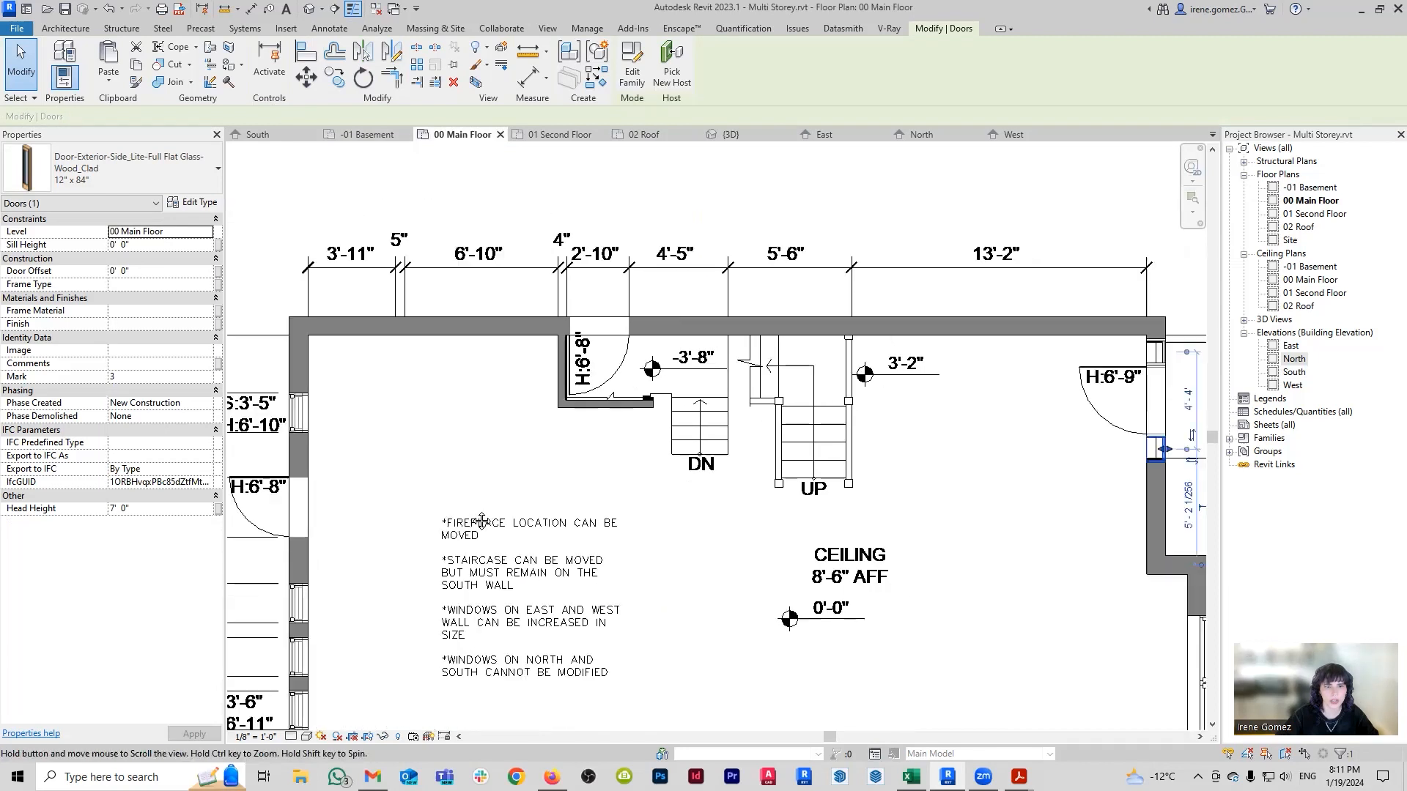
scroll(341, 446, "up", 4)
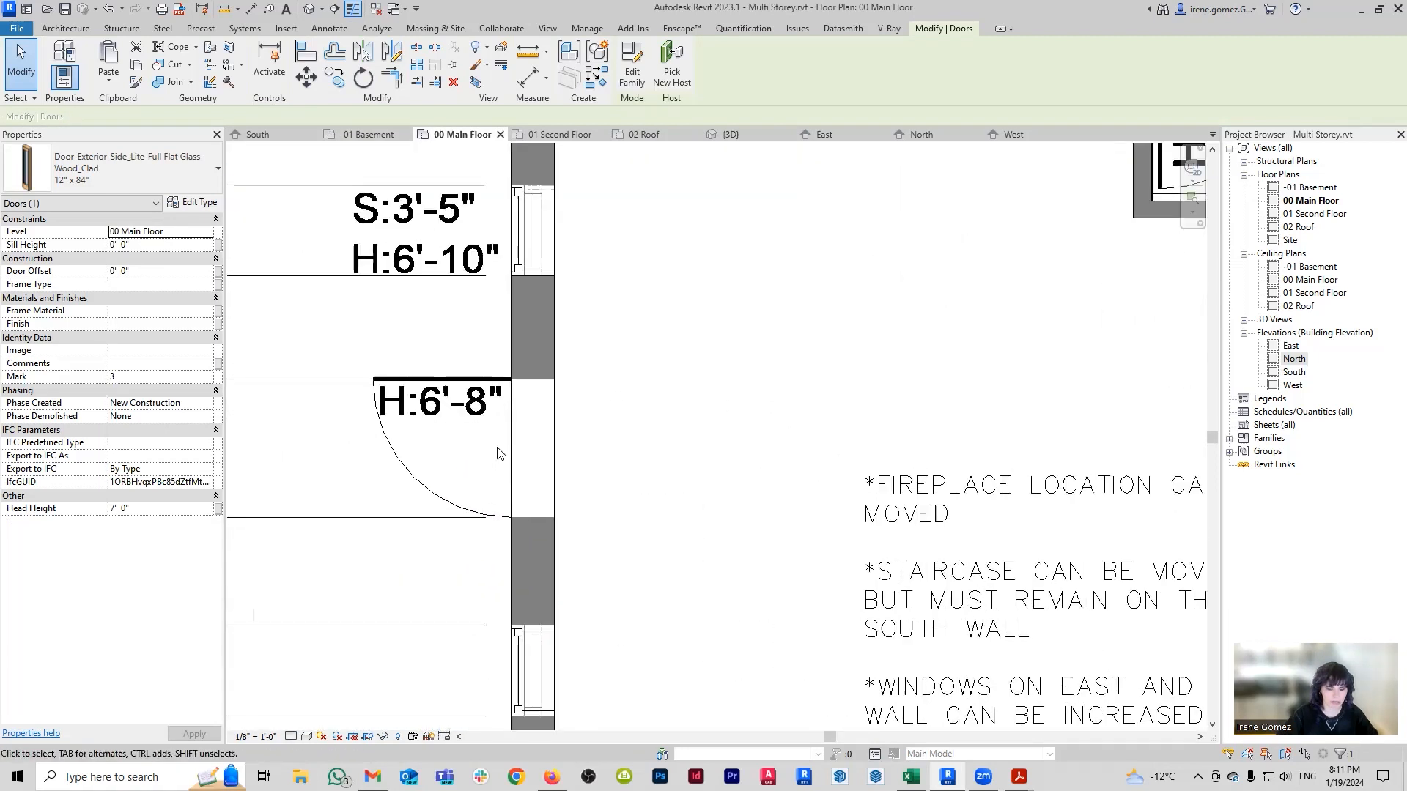
key("r")
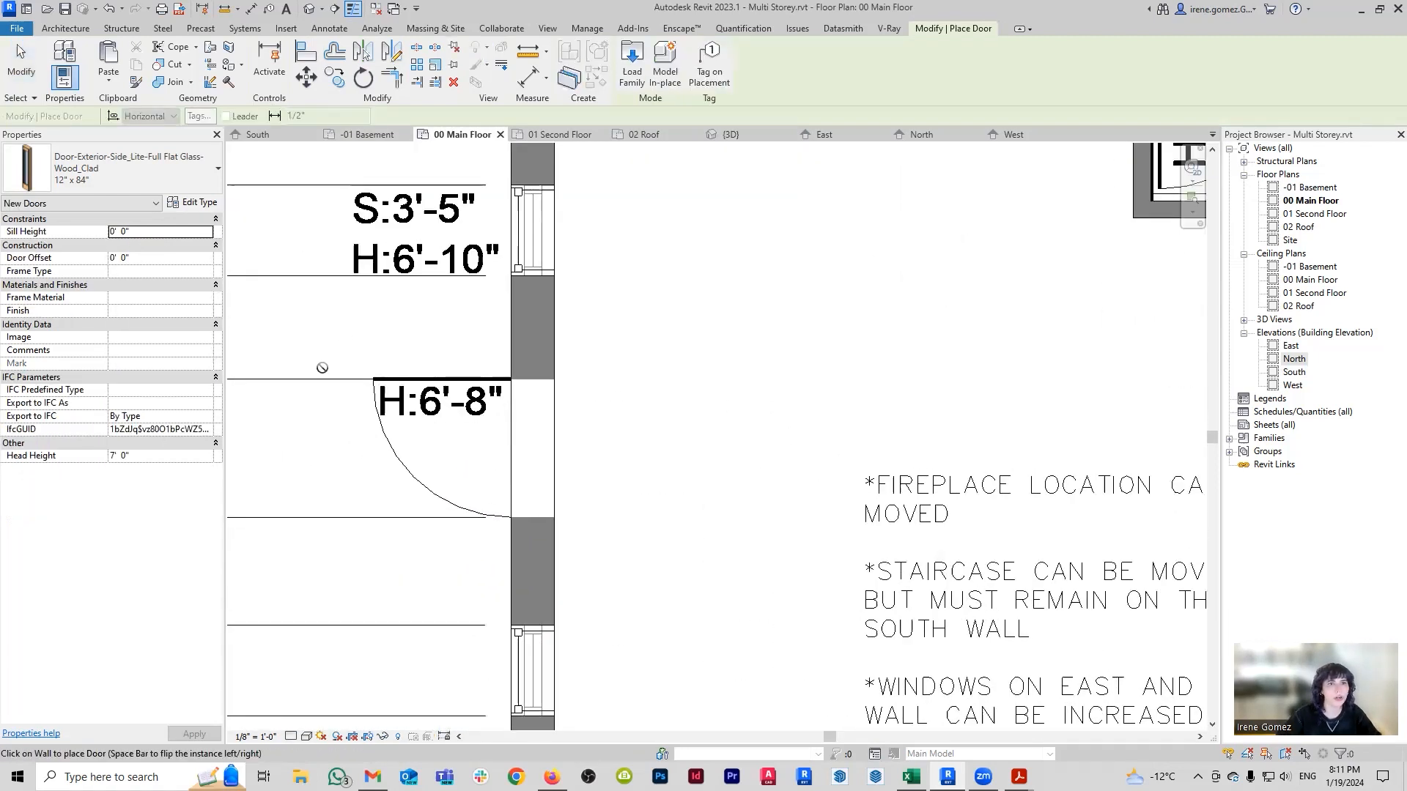
scroll(367, 396, "down", 4)
middle_click_drag(935, 393, 555, 409)
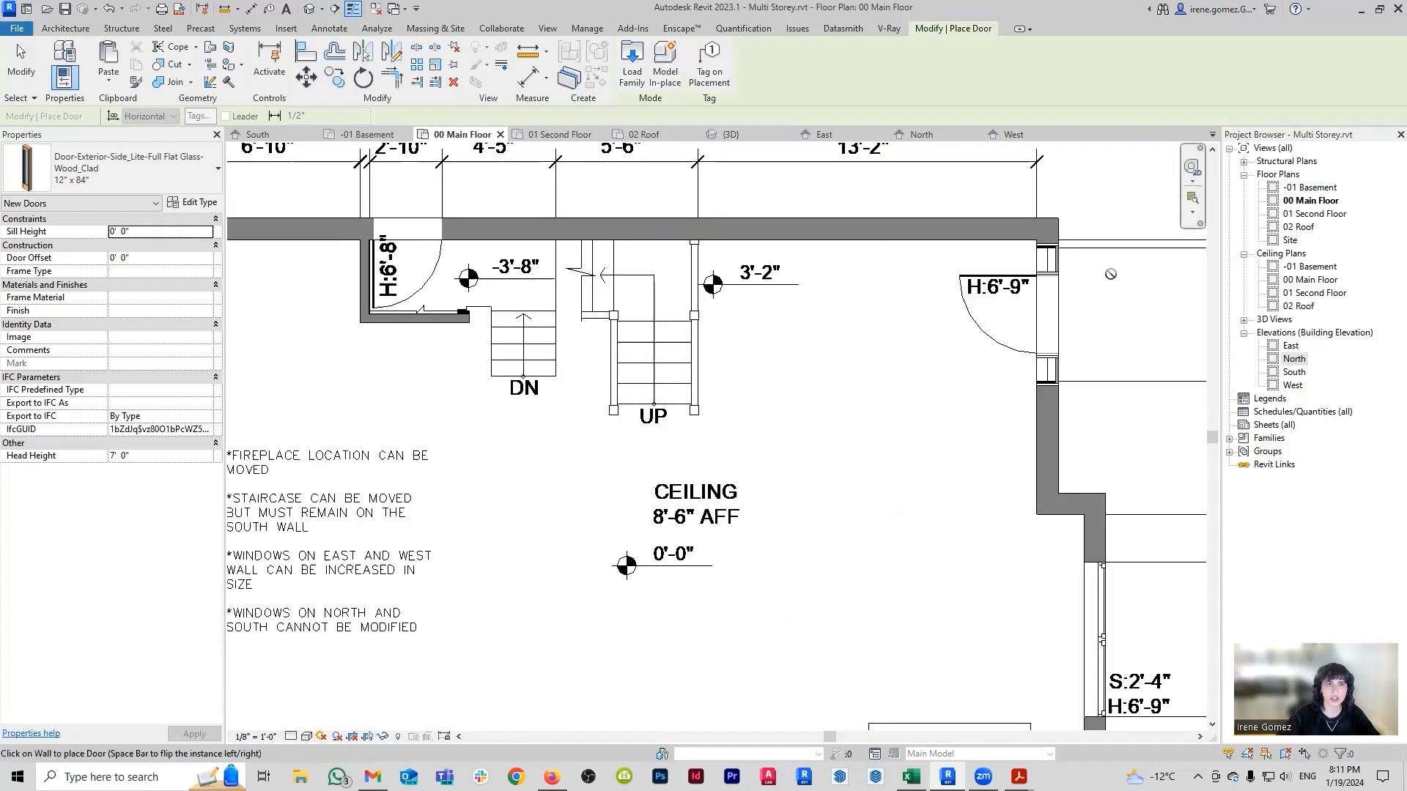
middle_click_drag(1111, 274, 908, 314)
scroll(907, 313, "up", 1)
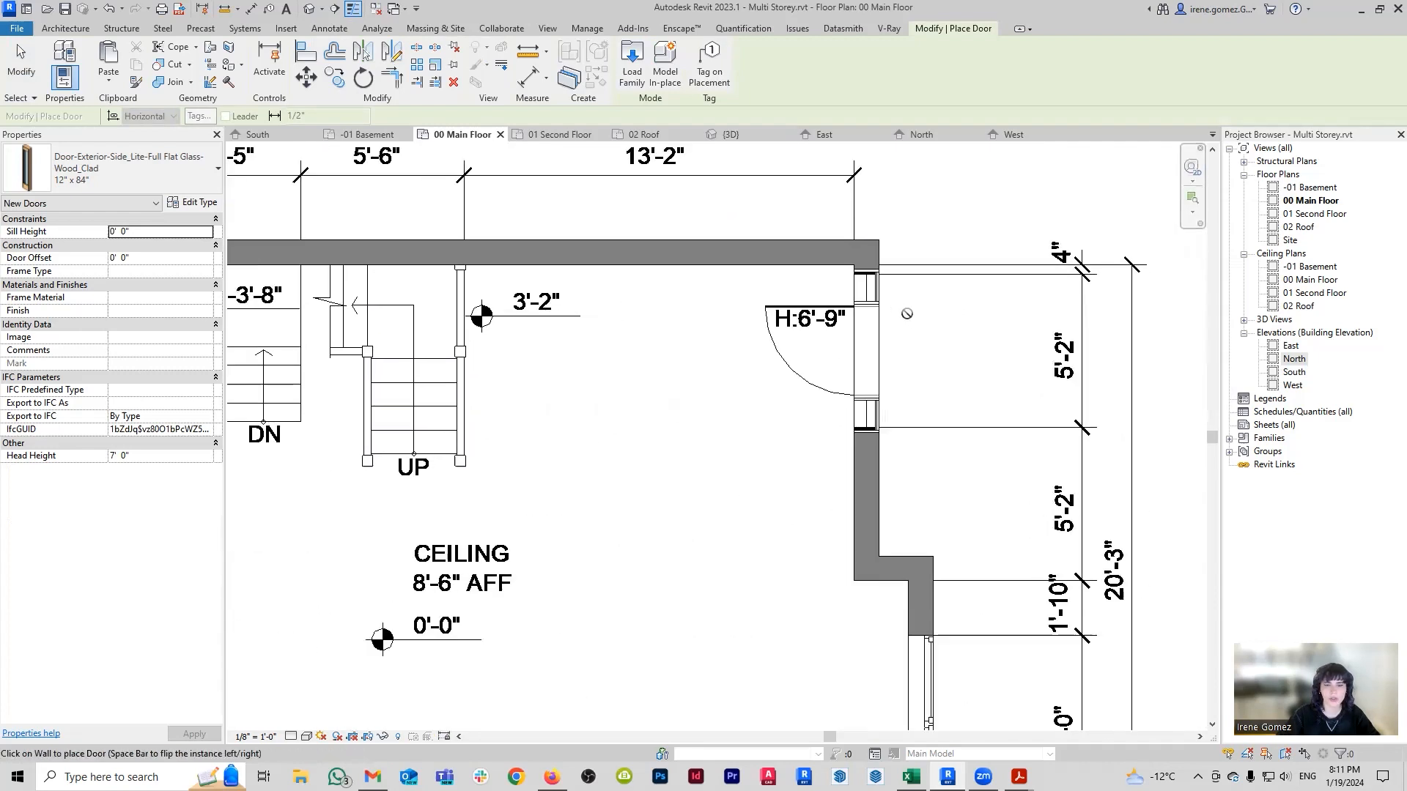
key("Escape")
Rename the 12" x 84" side lite type as 12" x 81" and set its height to 6'-9".
left_click(868, 287)
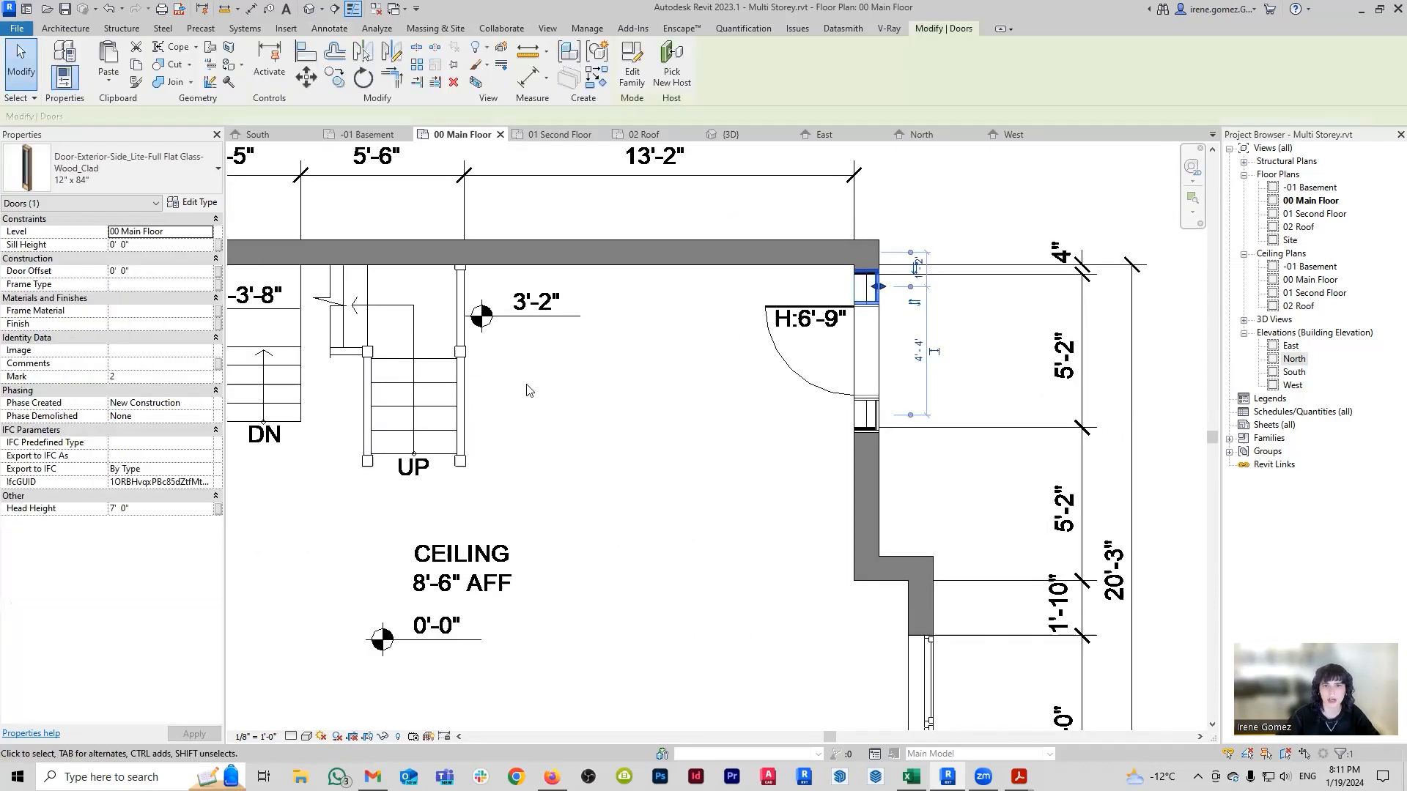
left_click(217, 204)
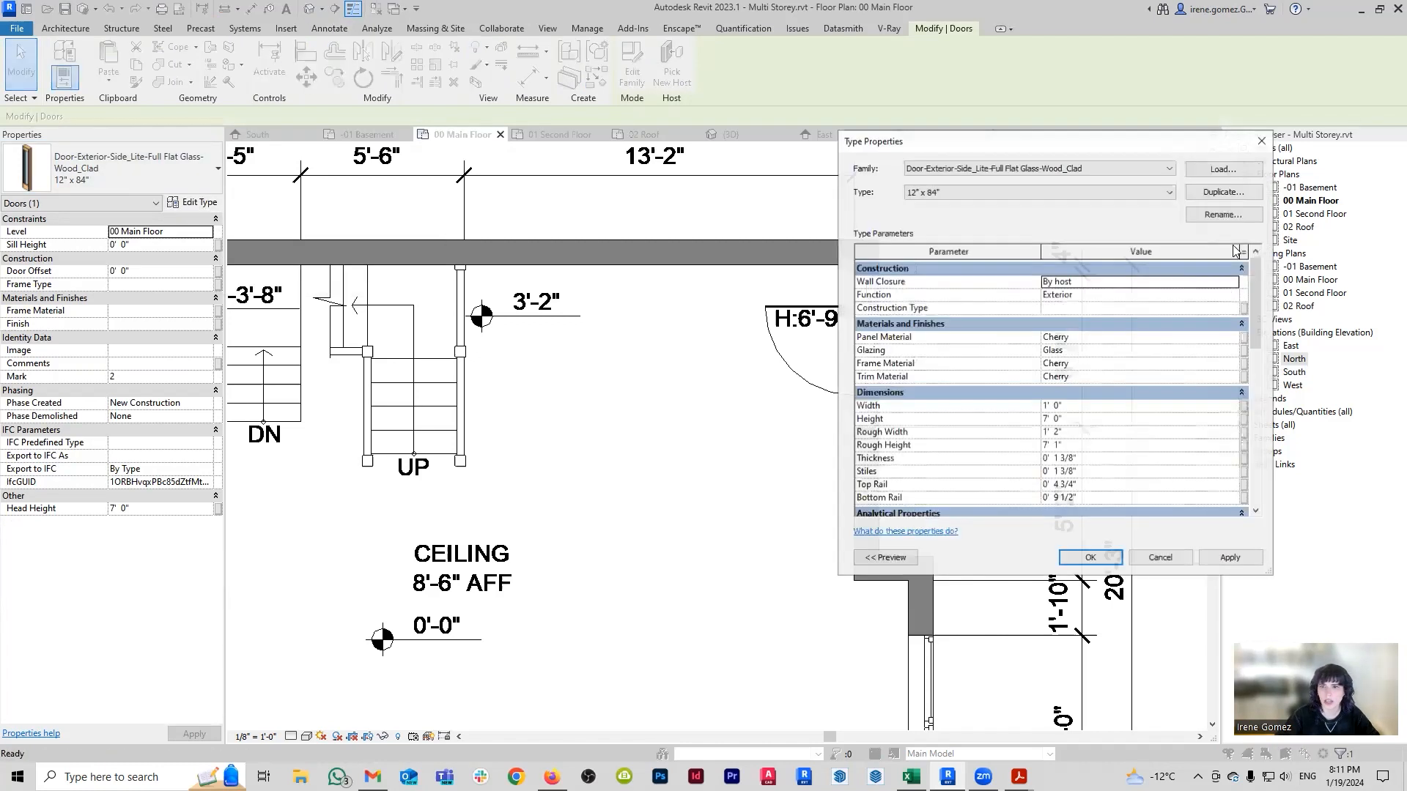
left_click(1226, 213)
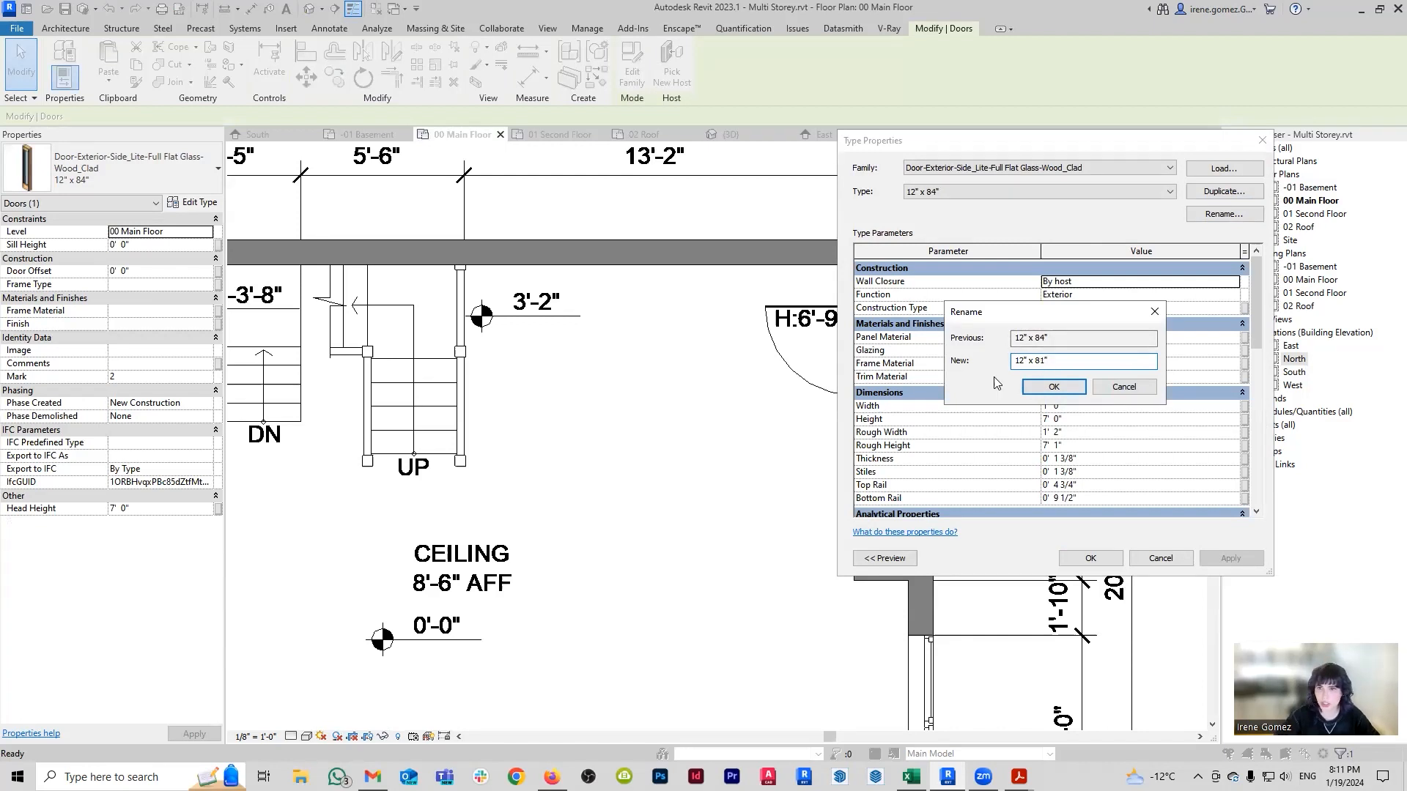
left_click(1053, 388)
left_click(1082, 418)
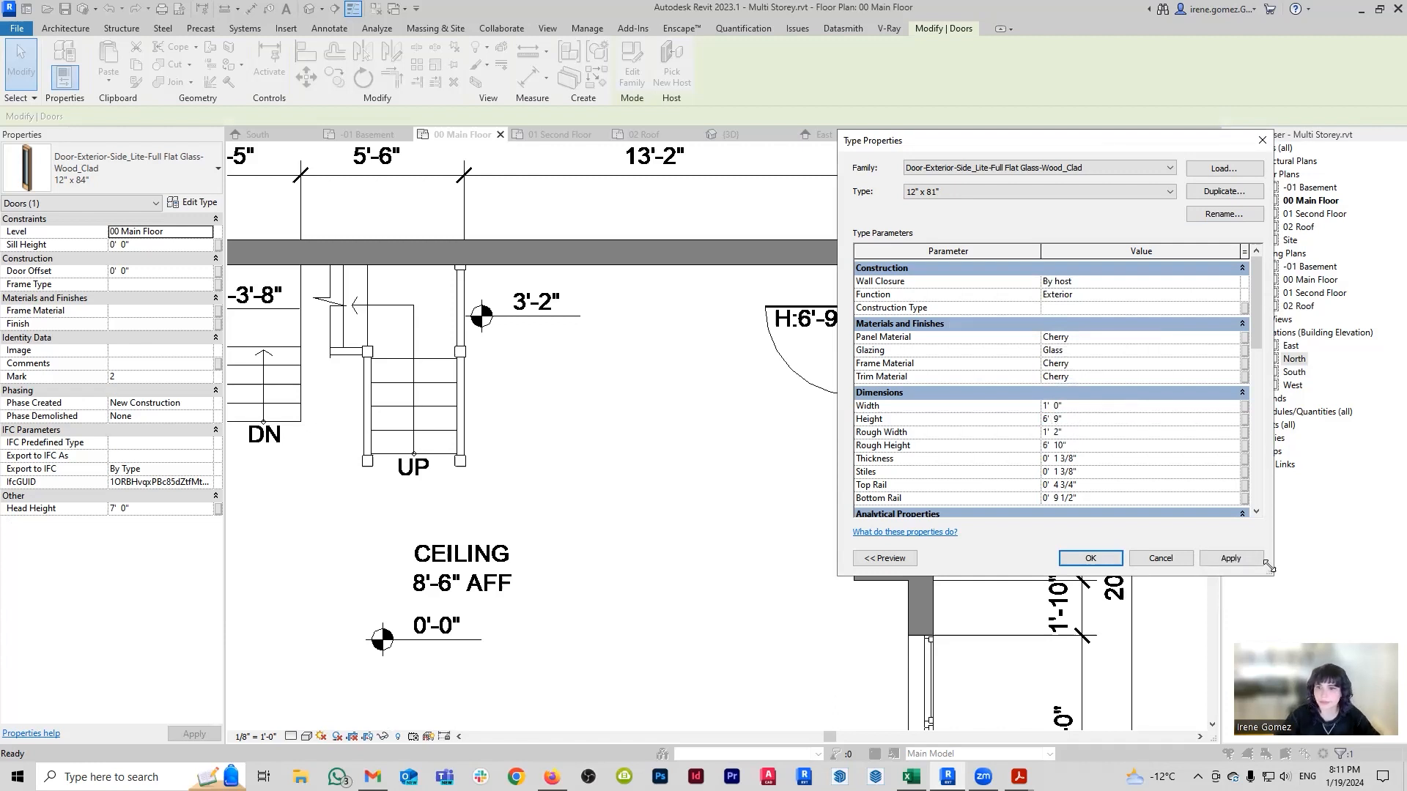
left_click(1096, 558)
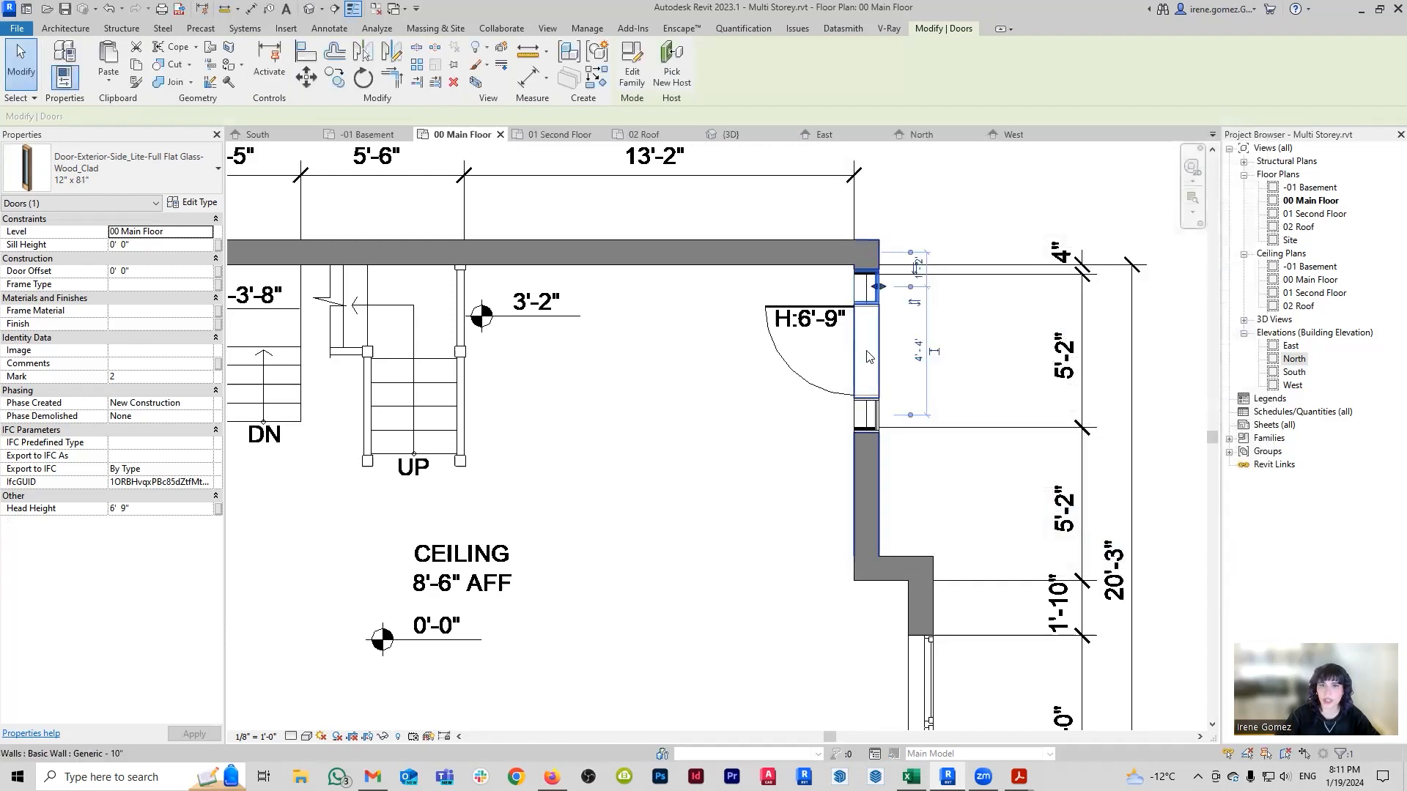
Make the single-entry half flat glass door type 32" x 80" current and try it in the gap between the side lites.
scroll(608, 427, "down", 3)
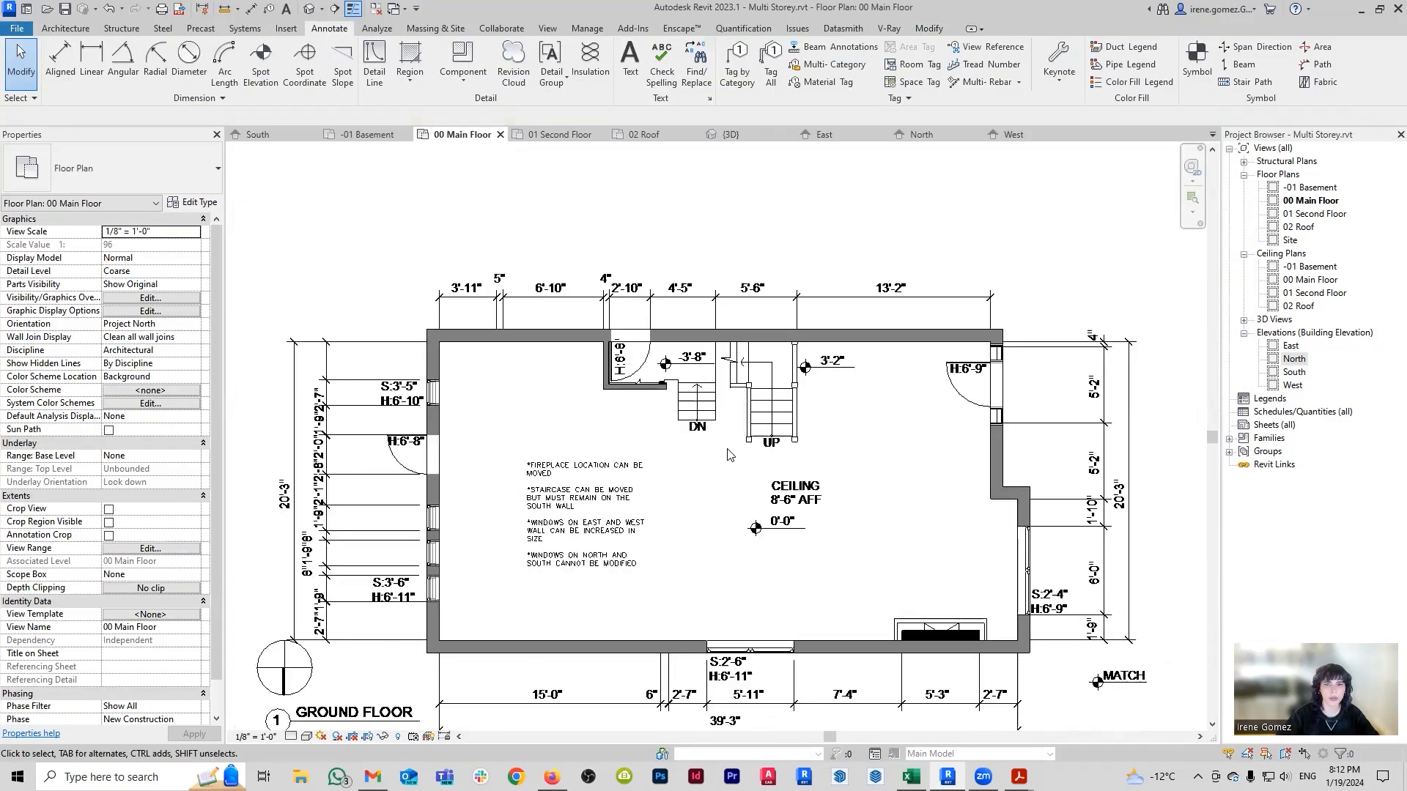
scroll(826, 430, "up", 2)
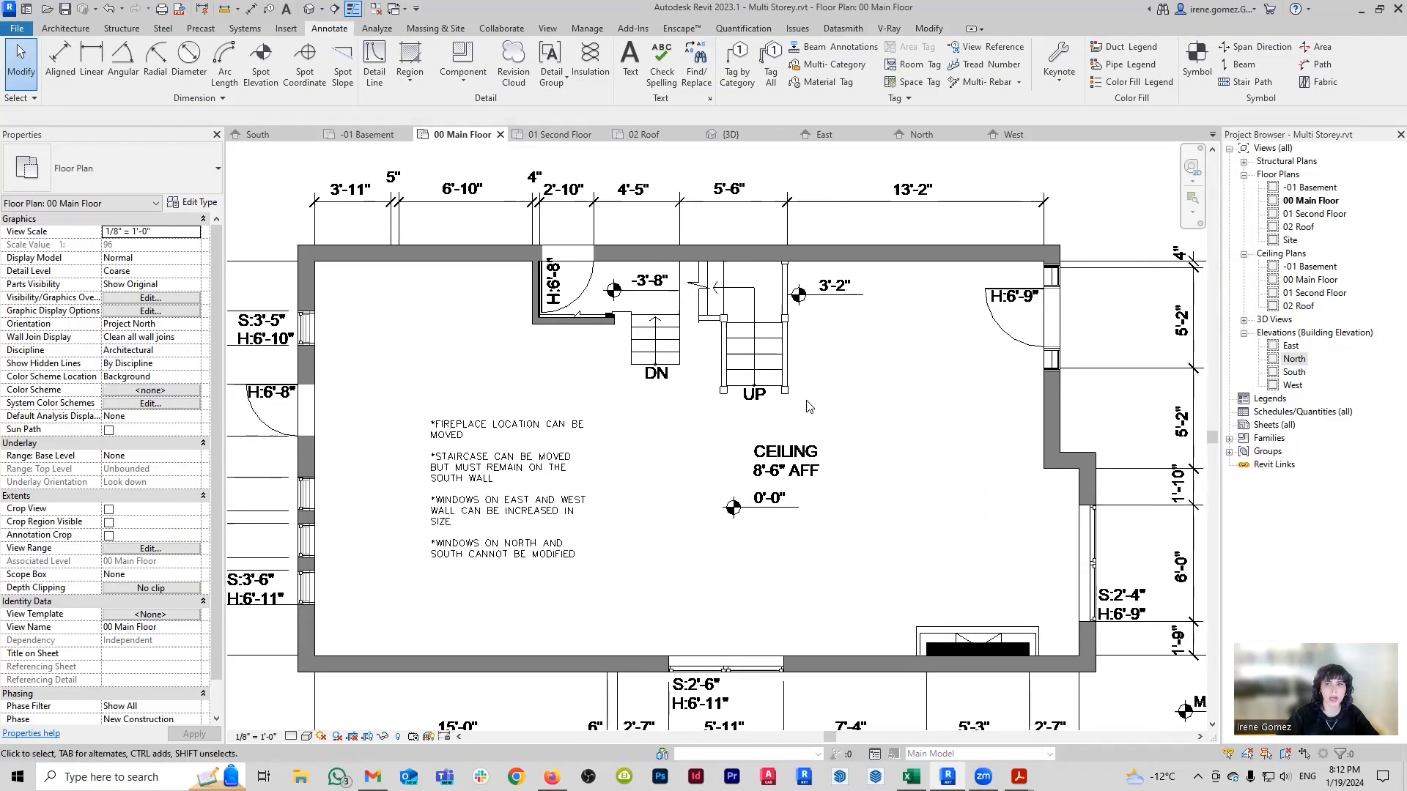
scroll(1031, 376, "down", 2)
scroll(551, 298, "up", 2)
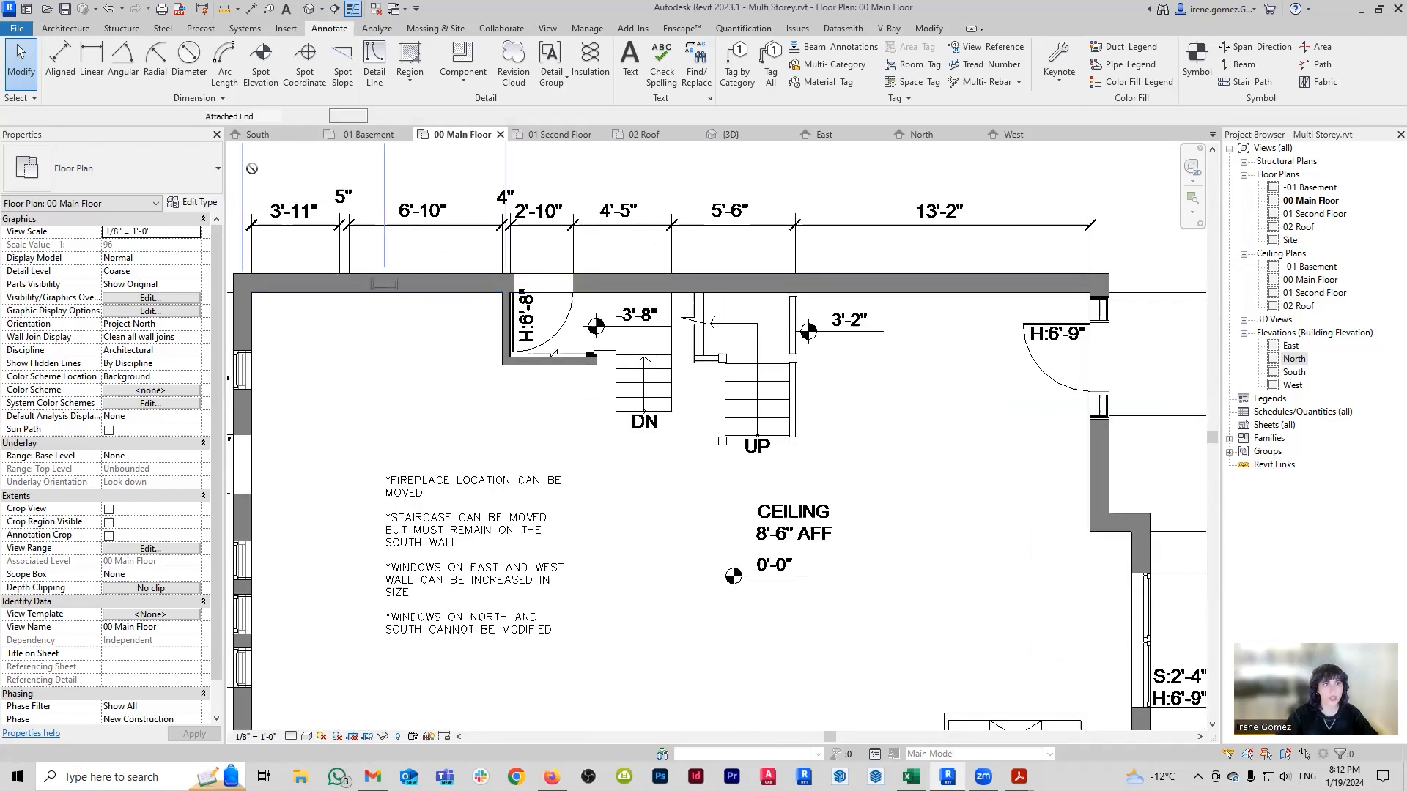
key("d")
key("r")
left_click(198, 180)
left_click(183, 296)
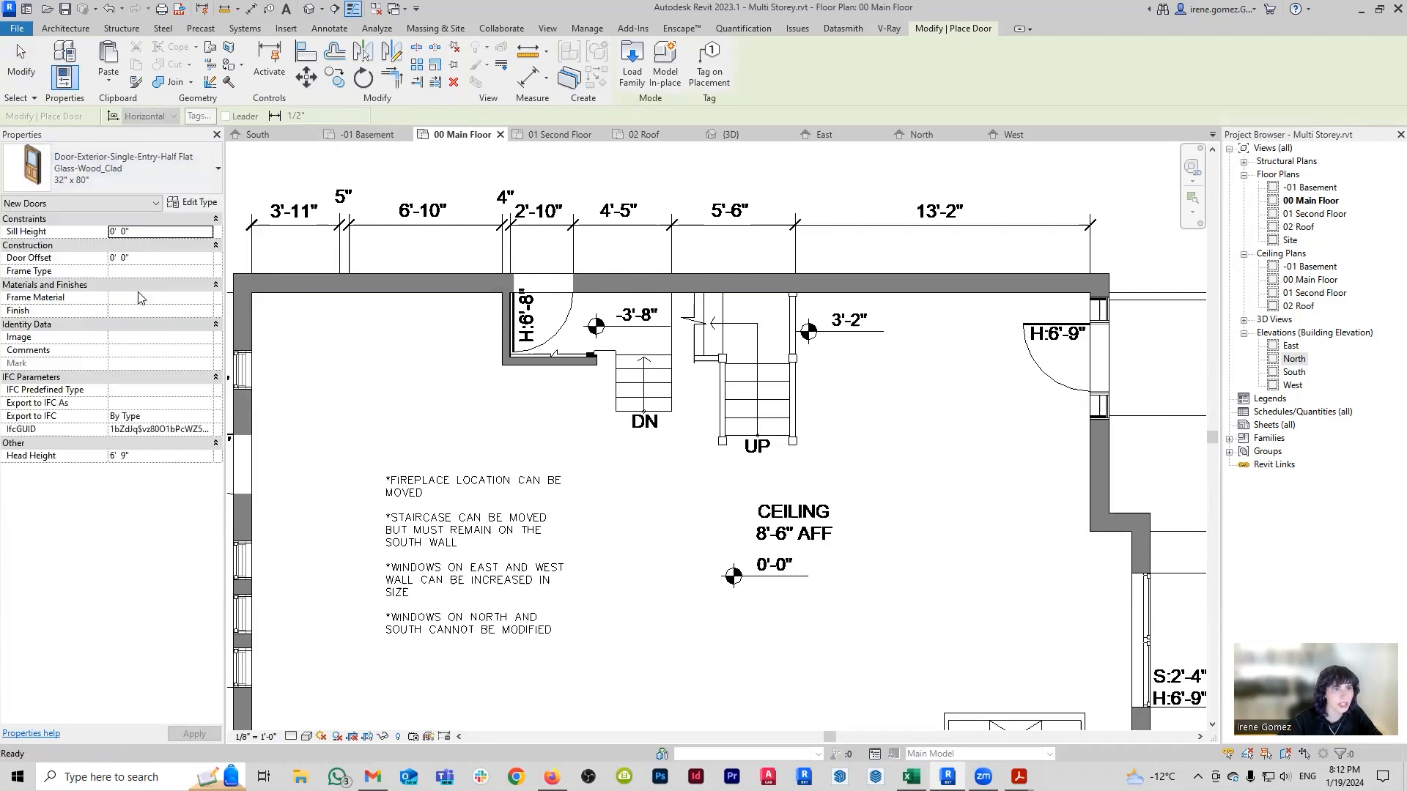
middle_click_drag(1040, 367, 749, 368)
scroll(749, 369, "up", 4)
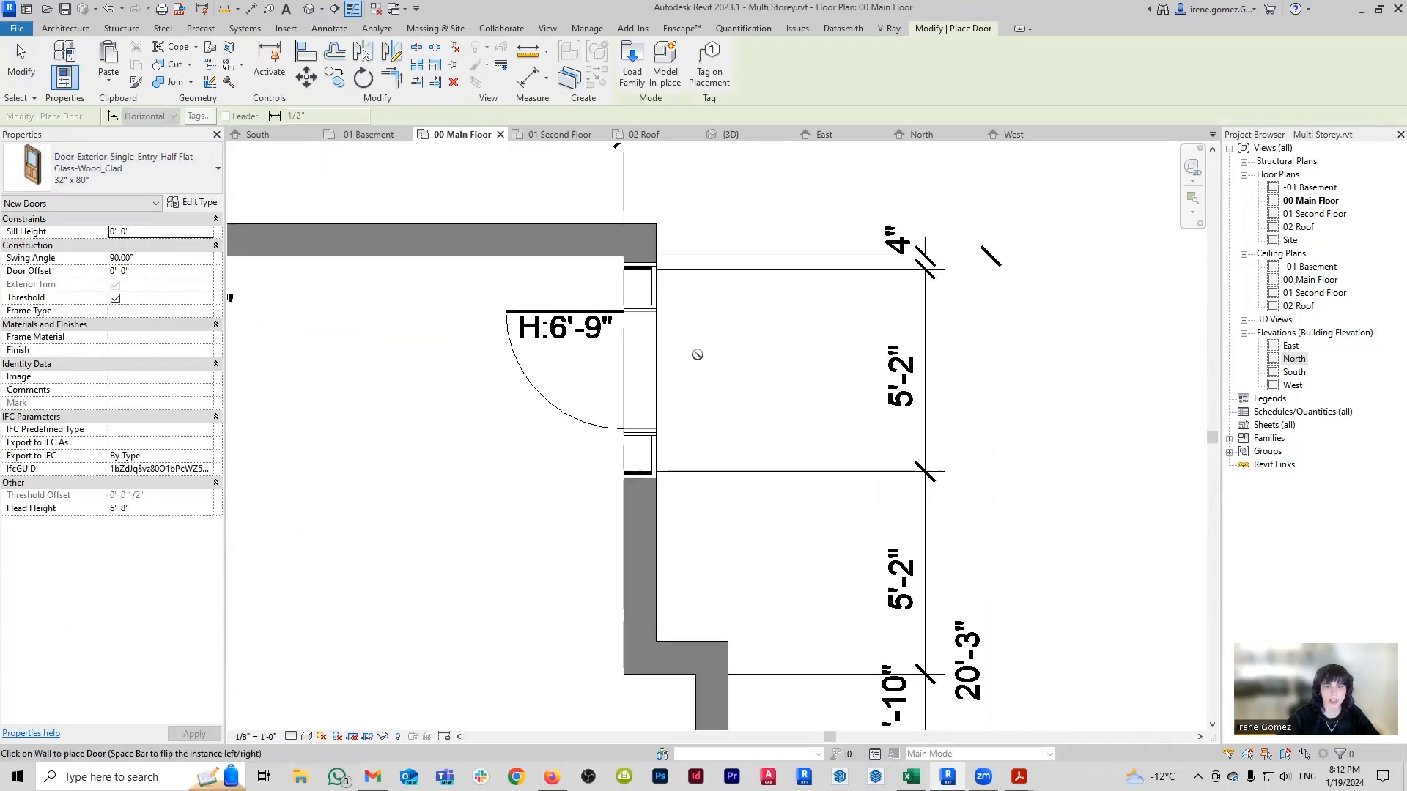
left_click(615, 375)
key("Escape")
key("Escape")
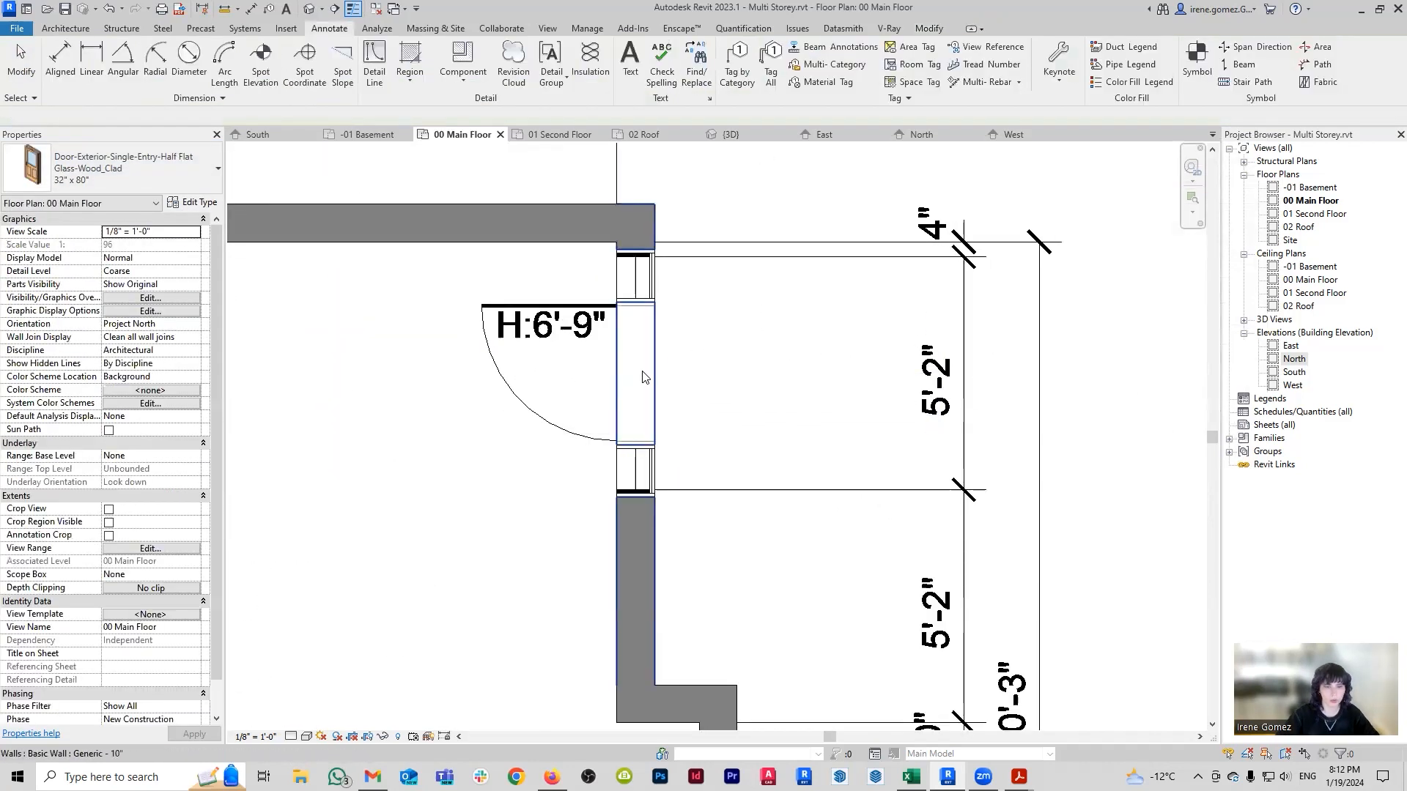
Measure the clear width of the gap between the two side lites with an aligned dimension, without placing it.
scroll(635, 365, "up", 1)
key("d")
key("i")
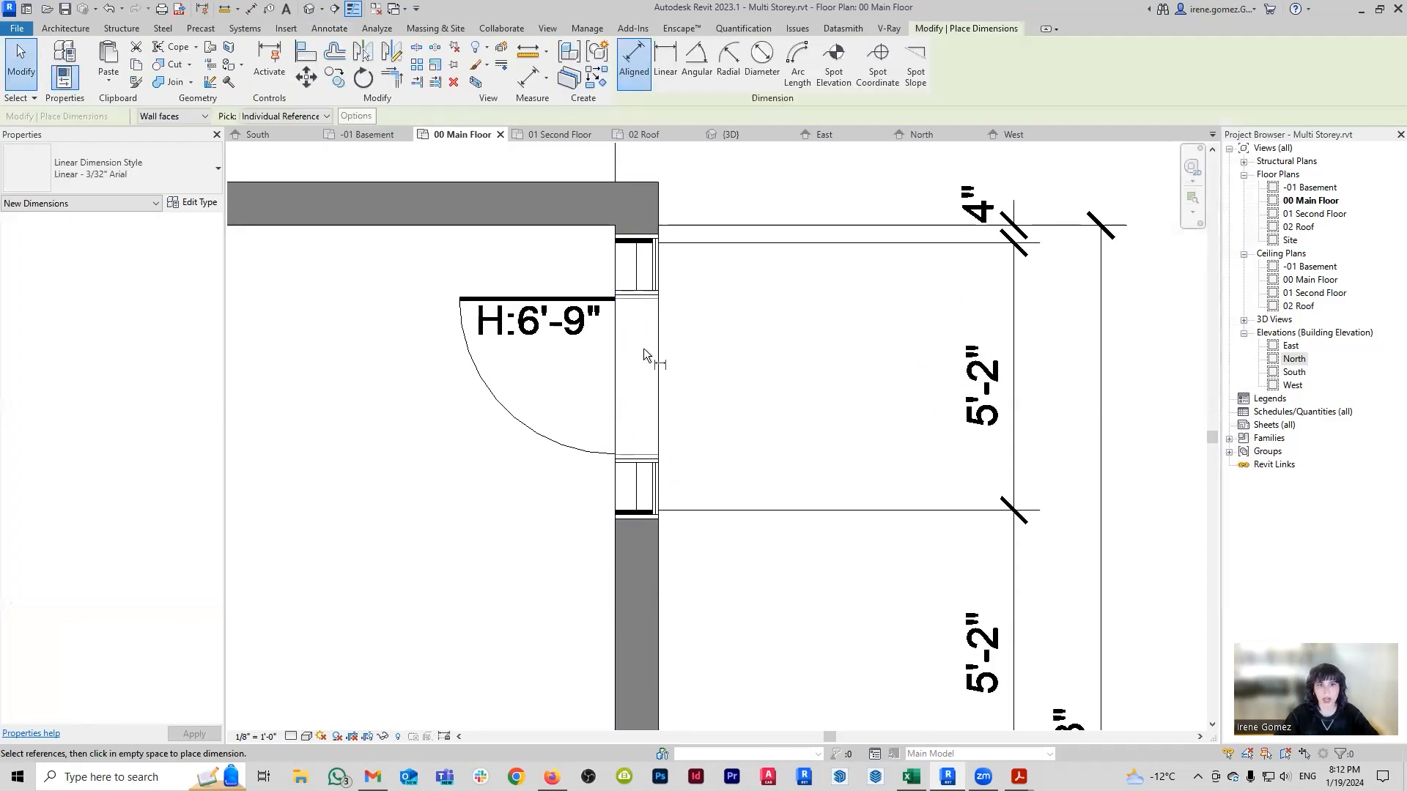
scroll(644, 349, "up", 1)
left_click(622, 288)
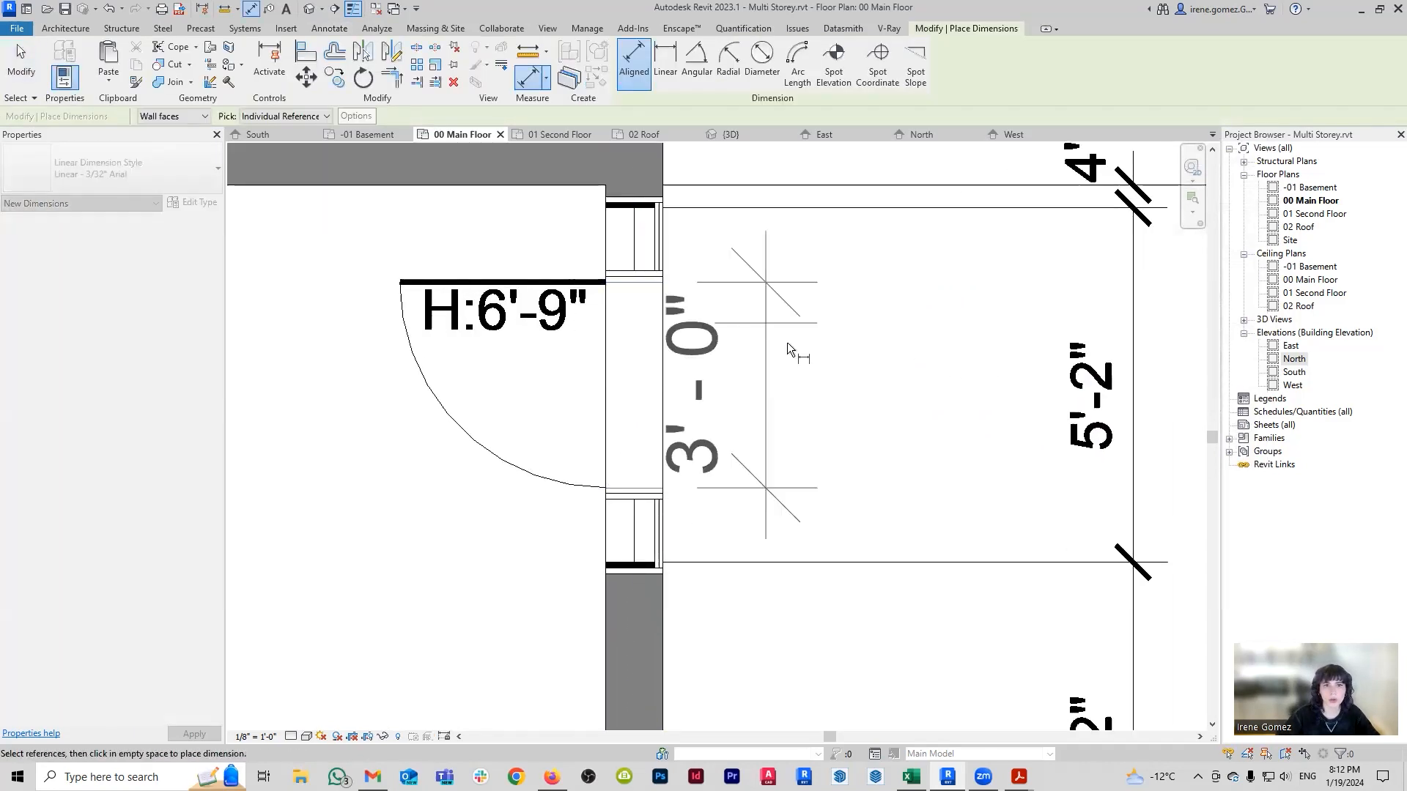
key("Escape")
key("Escape")
Duplicate the 32" x 80" single-entry door type as 36" x 81" with a width of 3'-0" and a height of 6'-9".
key("r")
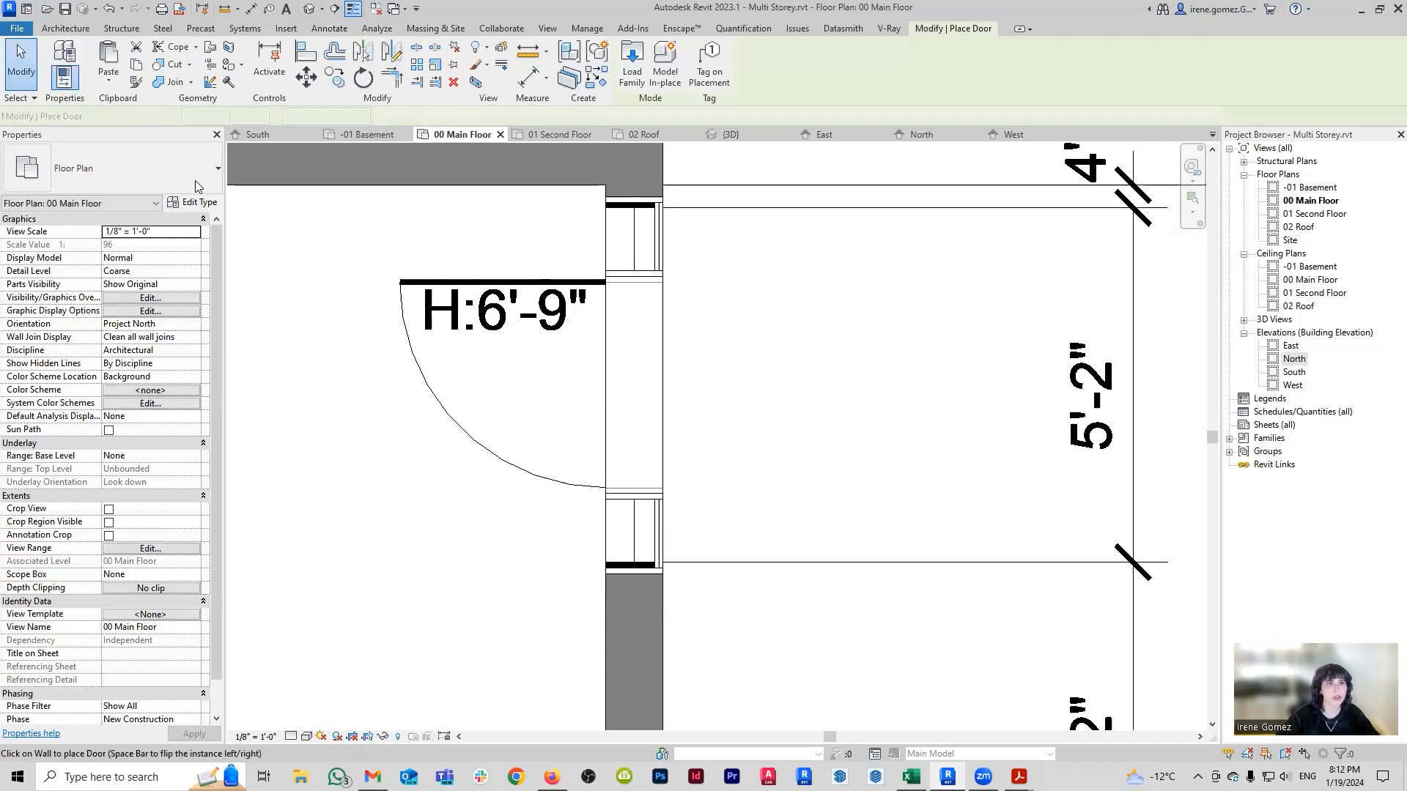
left_click(193, 202)
left_click(1219, 192)
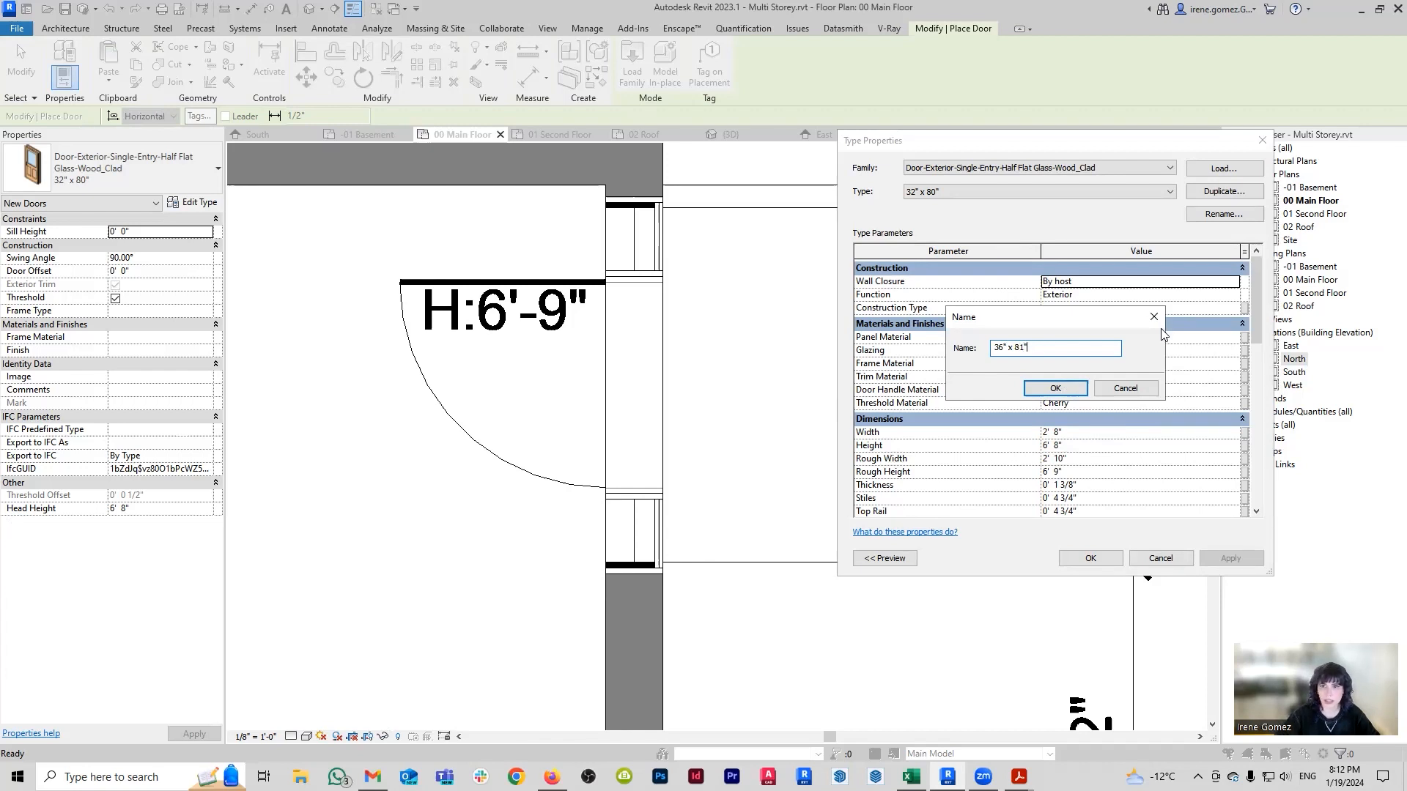
left_click(1057, 393)
left_click(1099, 435)
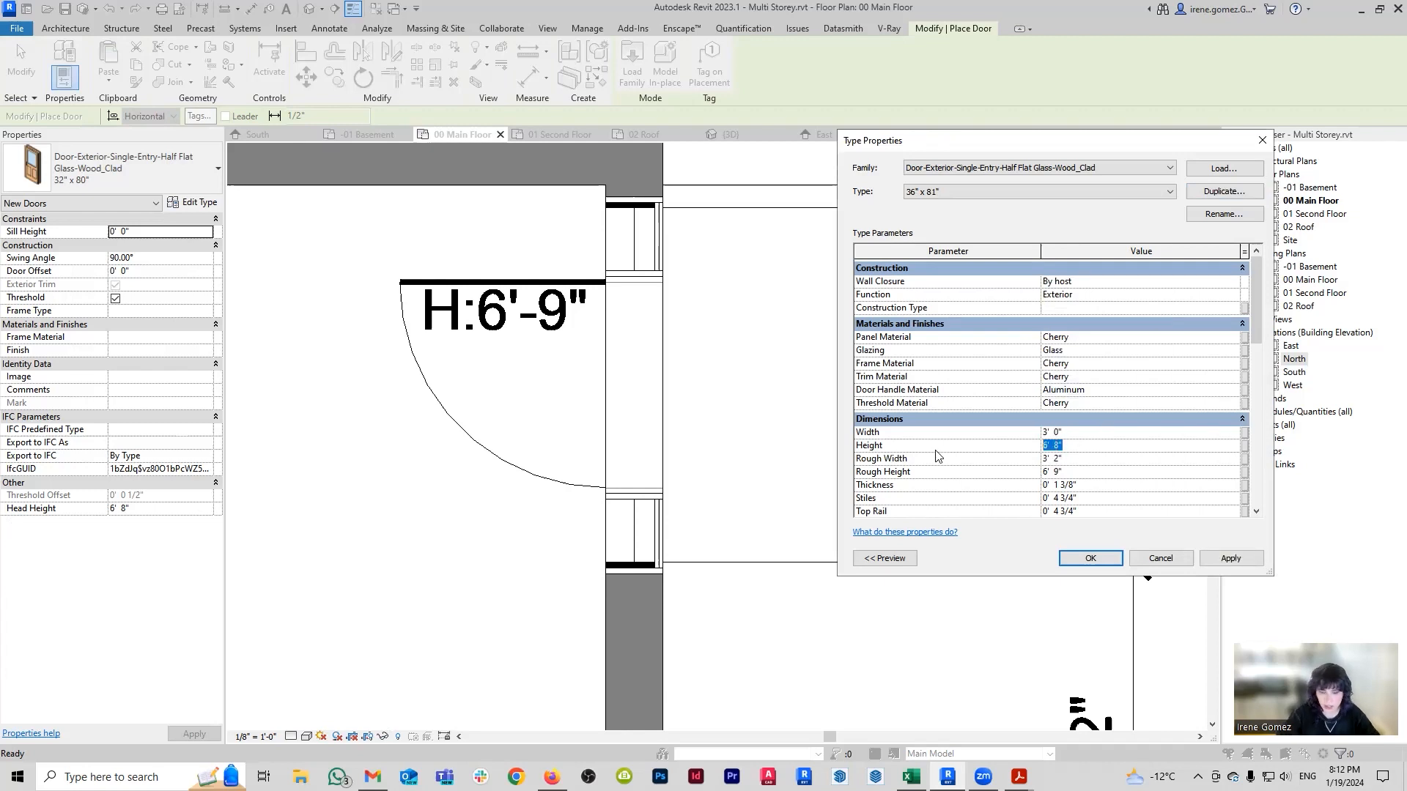
type("8")
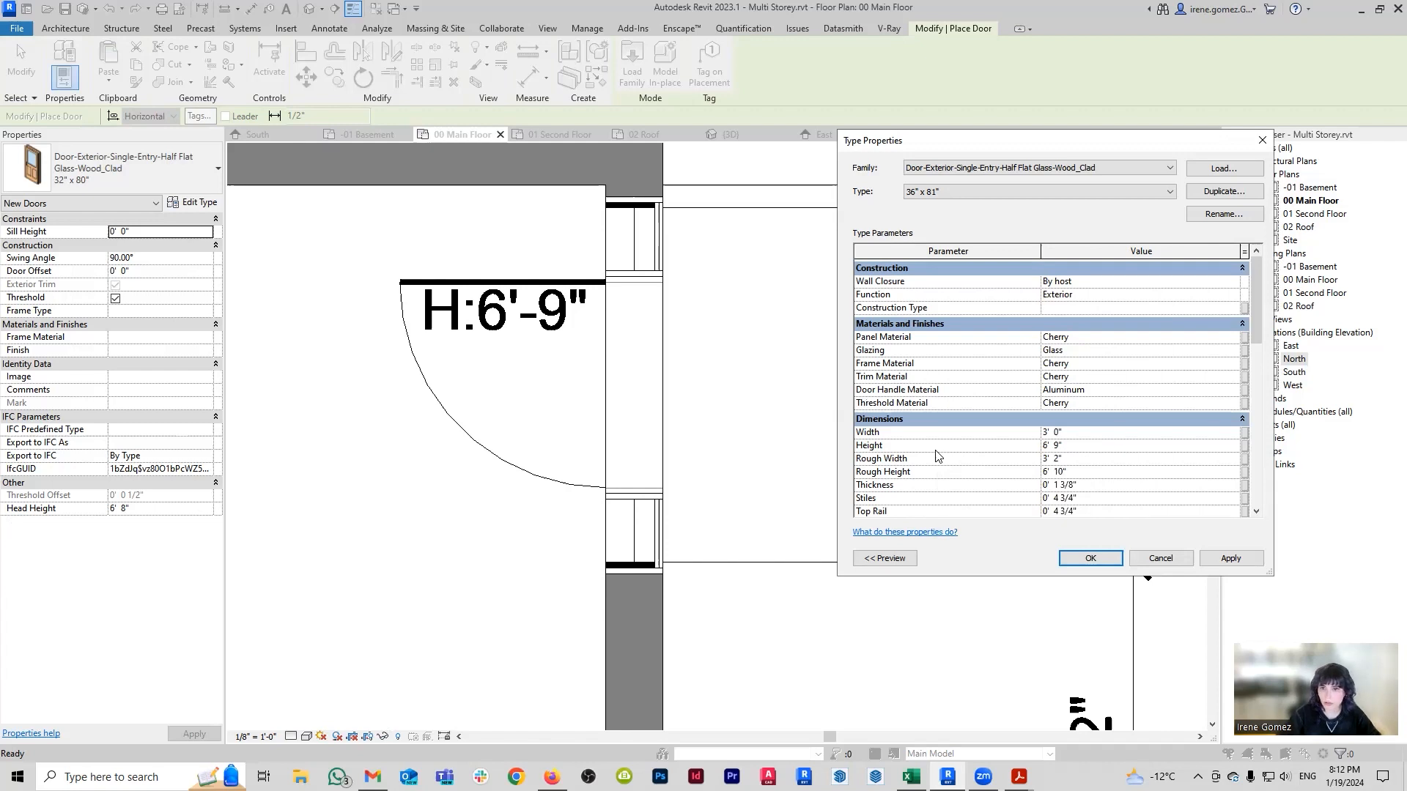
left_click(1107, 564)
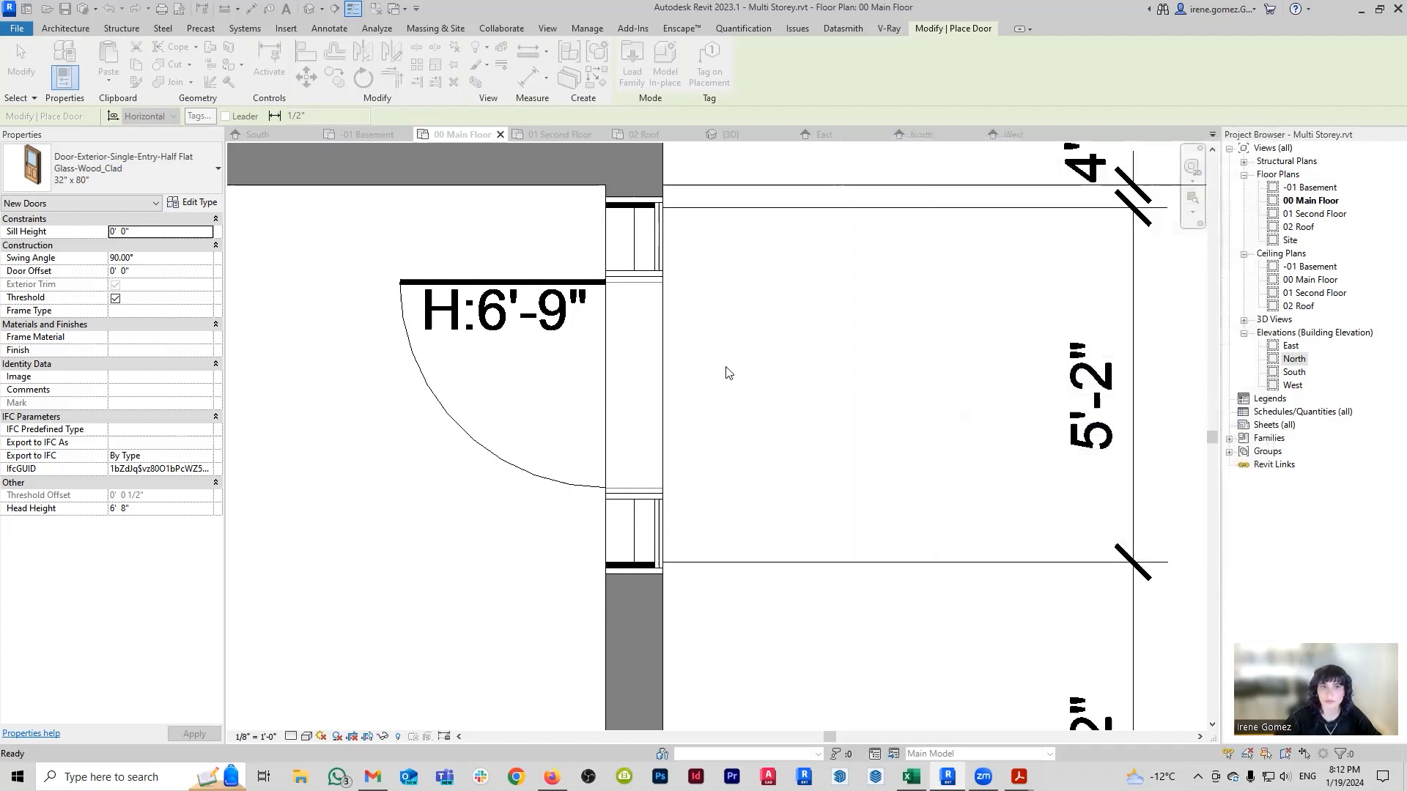
Place the 36" x 81" single-entry door in the wall between the two side lites, swinging inward as on the underlay.
left_click(604, 380)
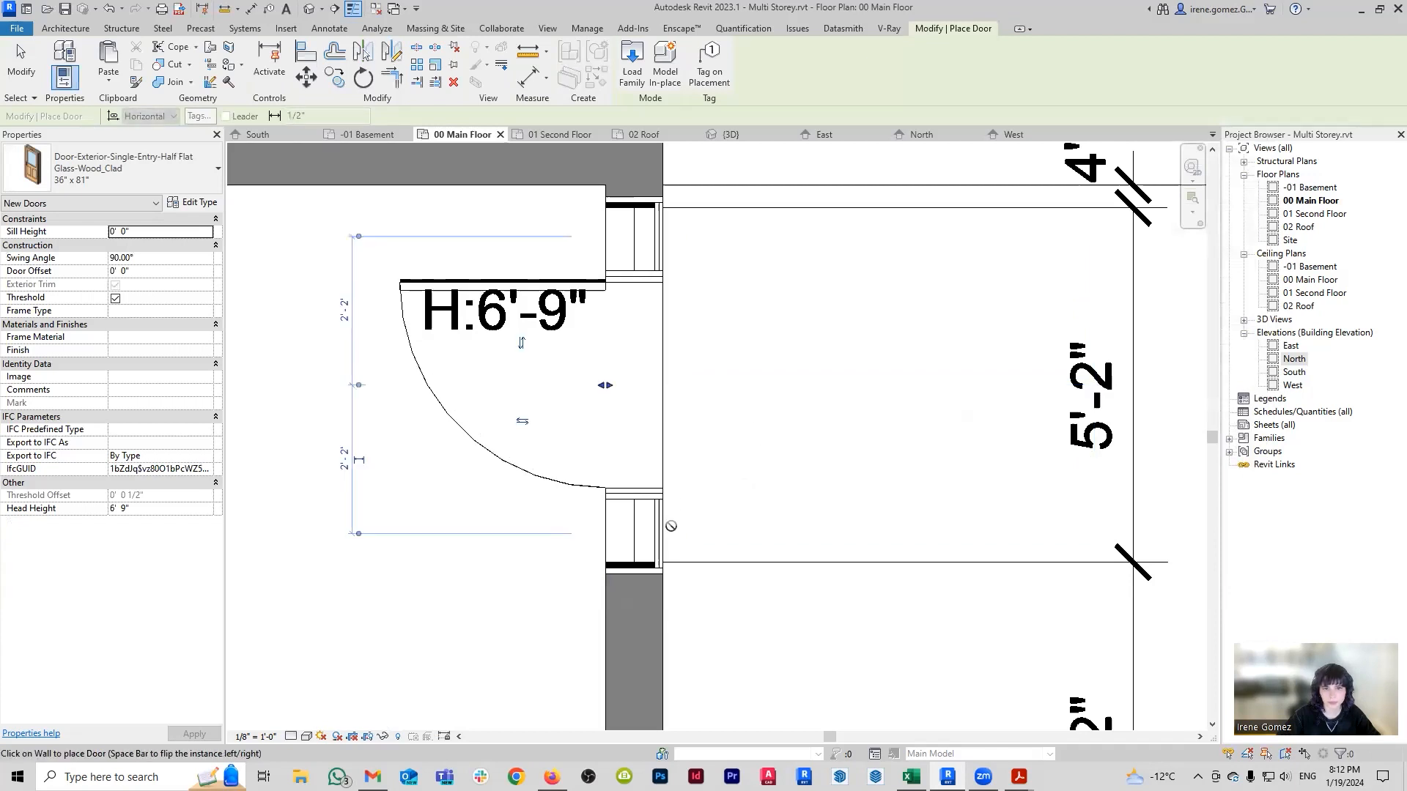
key("Escape")
key("Escape")
scroll(614, 278, "up", 5)
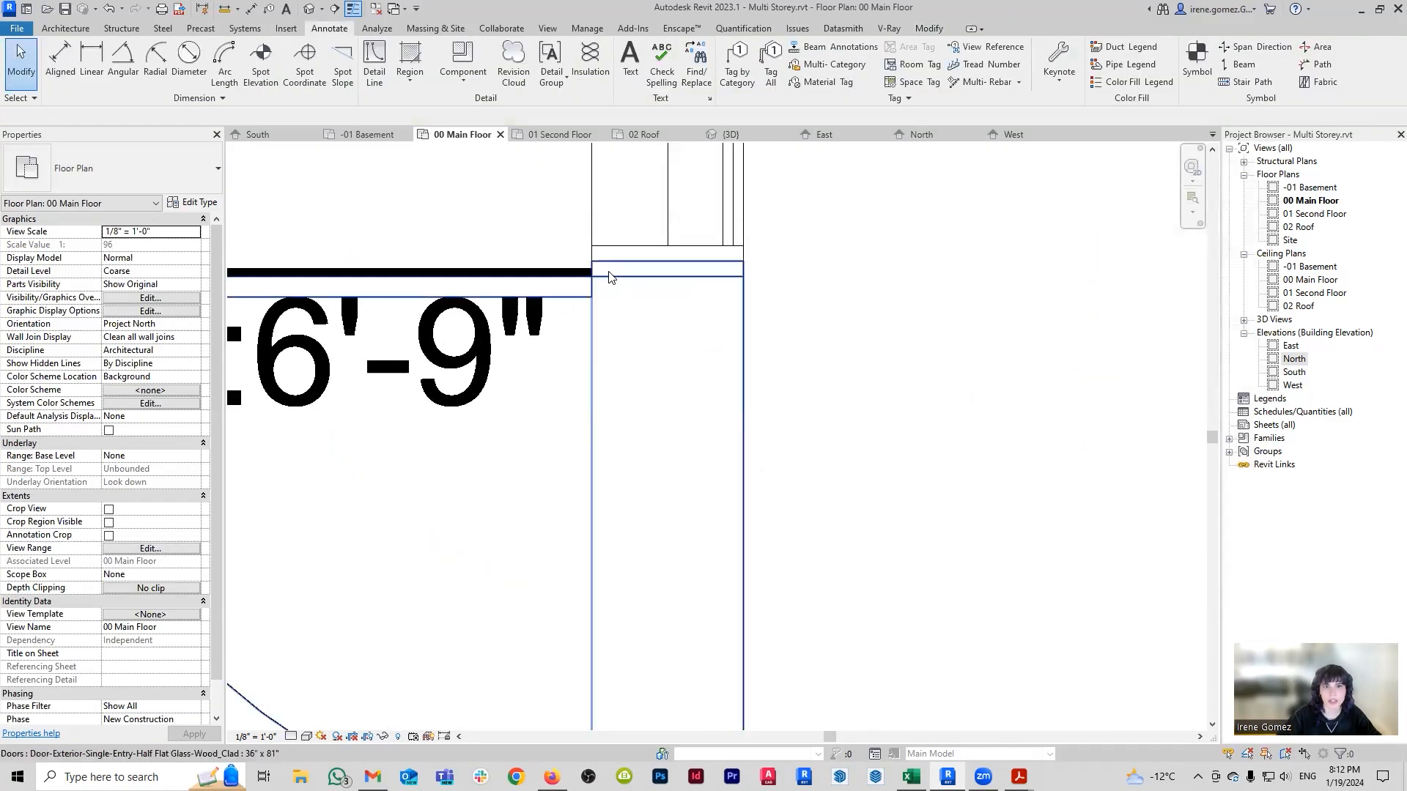
Examine the entry door and its two side lites in the main floor plan and in the 3D view.
scroll(609, 273, "down", 2)
middle_click_drag(652, 606, 652, 493)
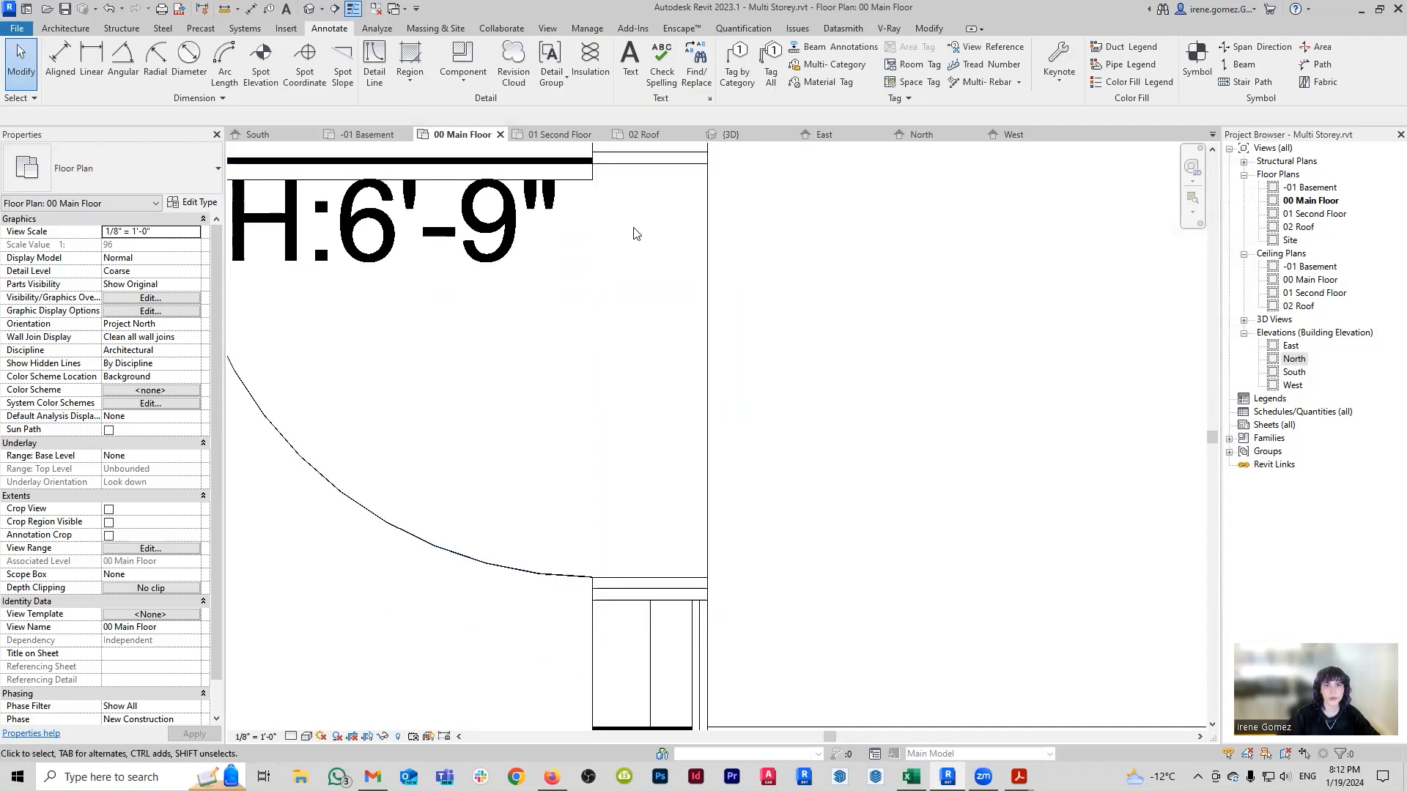
scroll(724, 402, "down", 5)
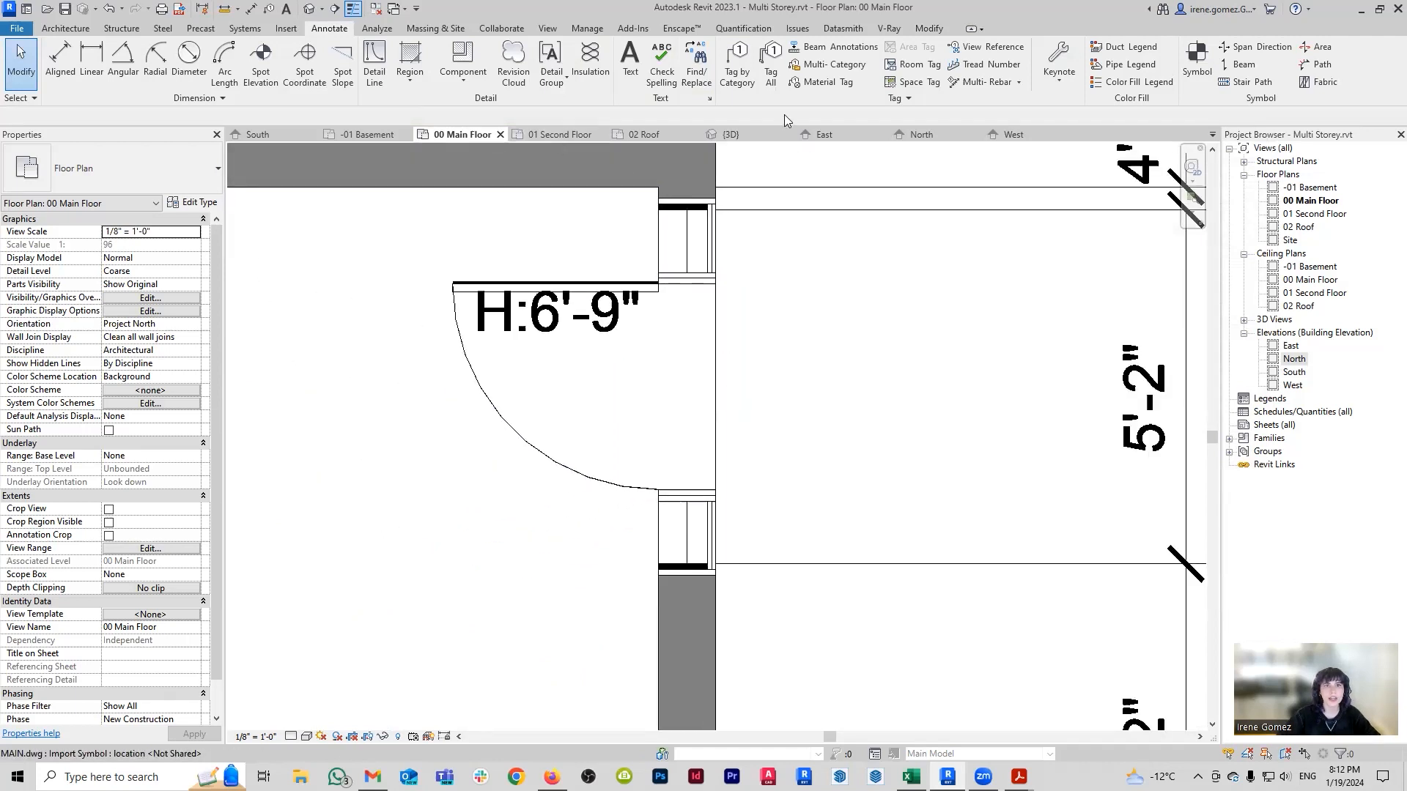
left_click(757, 133)
middle_click_drag(881, 424, 839, 564, "shift")
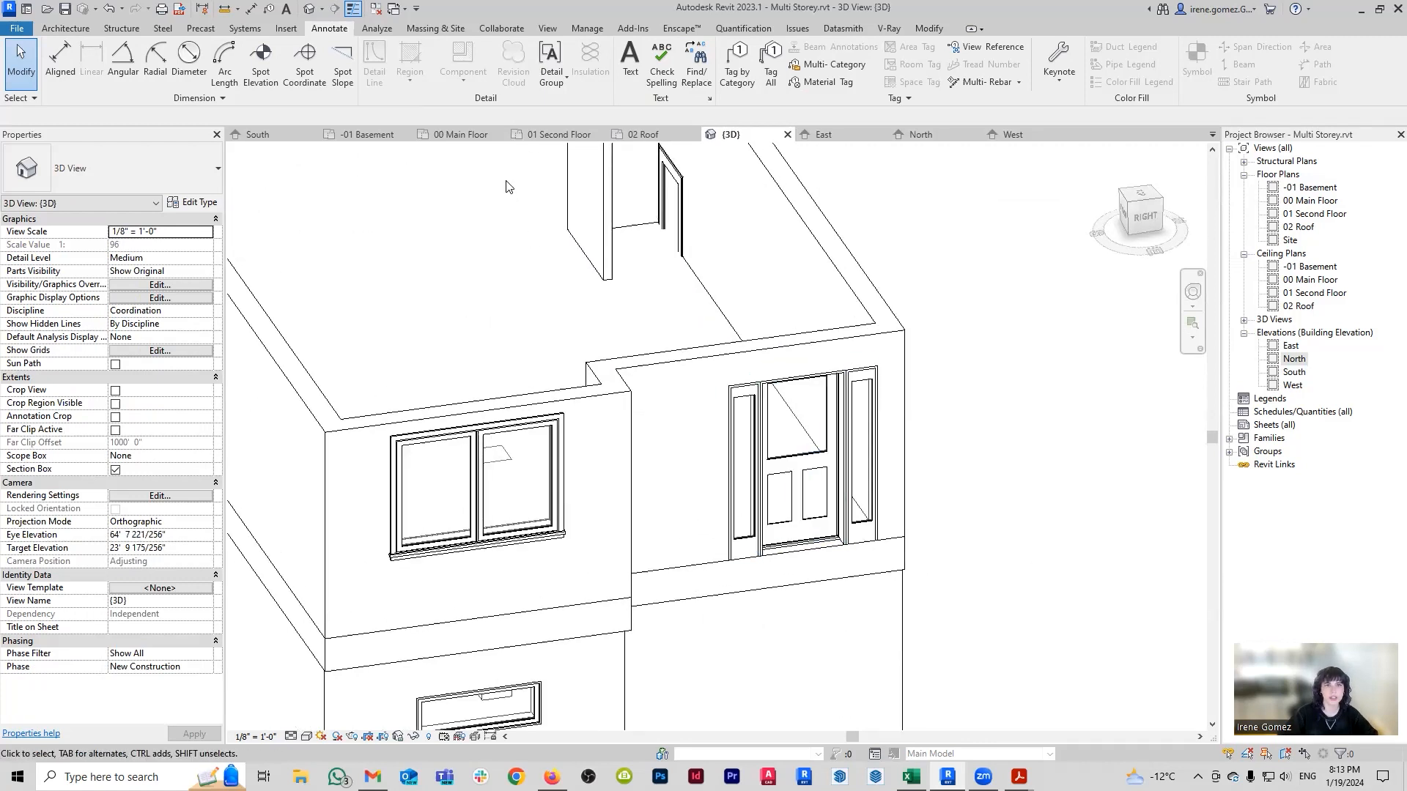
Try to align the entry door's frame with the frame of the lower side lite in the main floor plan, and undo it.
left_click(461, 134)
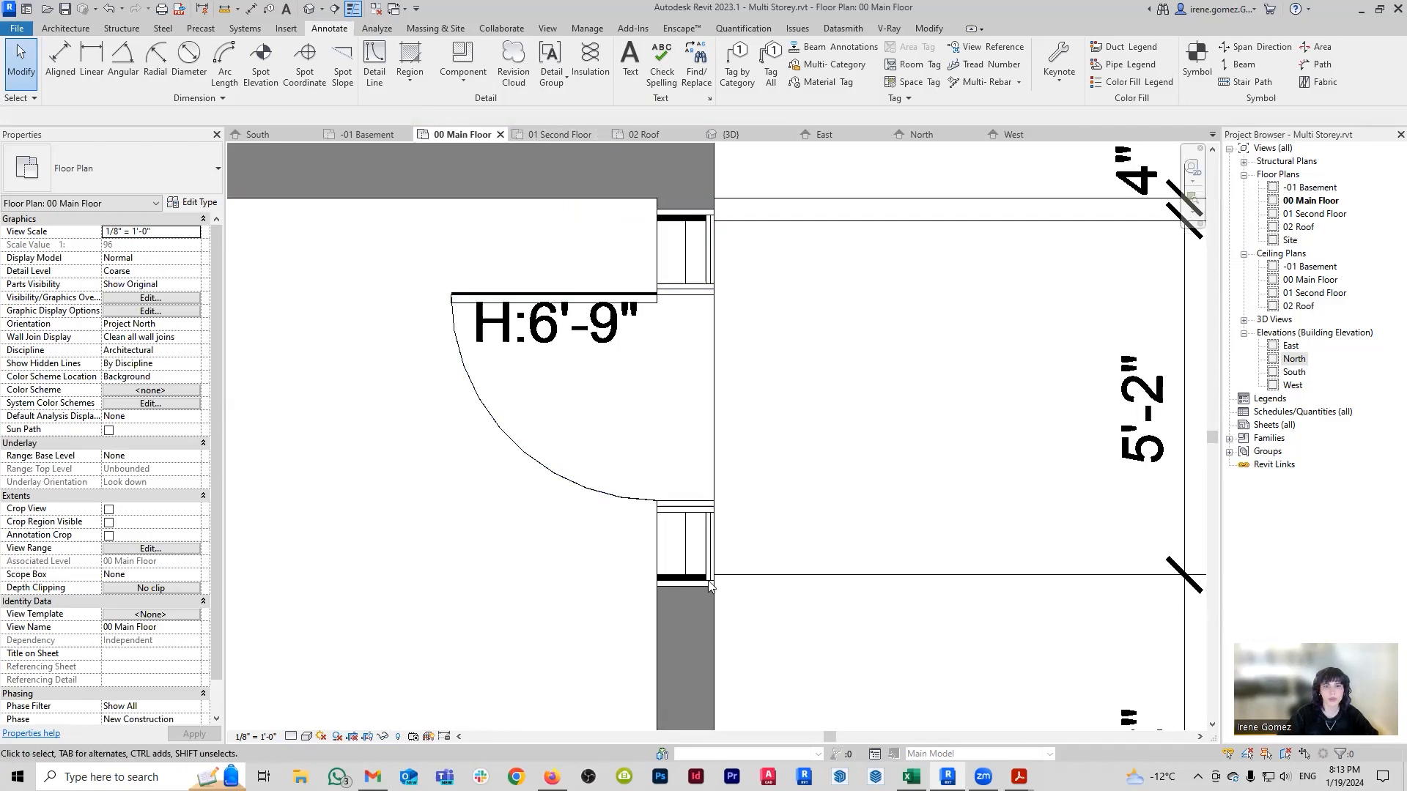
scroll(699, 517, "up", 1)
scroll(699, 505, "up", 2)
left_click(699, 505)
key("Escape")
key("a")
key("l")
left_click(709, 489)
left_click(705, 490)
scroll(718, 522, "down", 2)
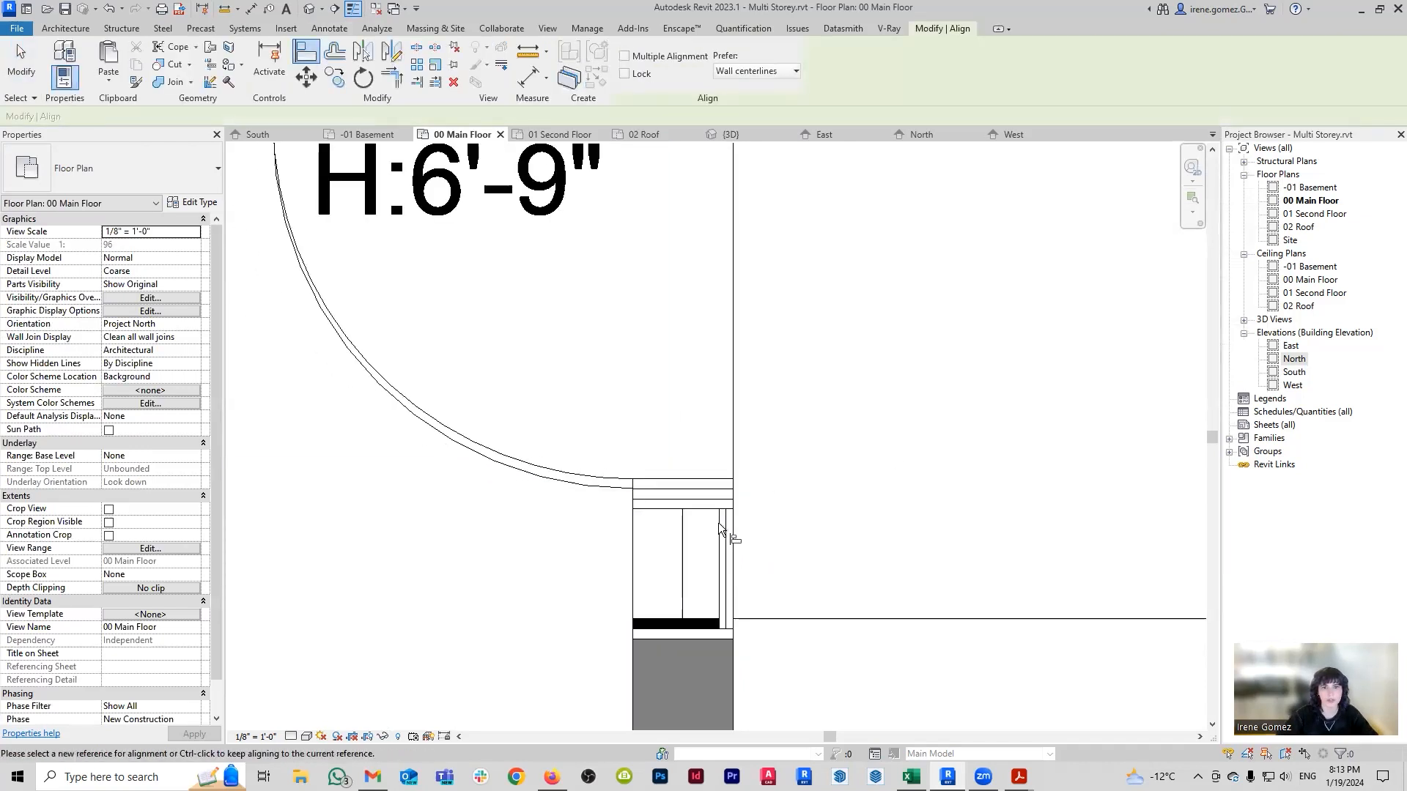
key("ctrl+z")
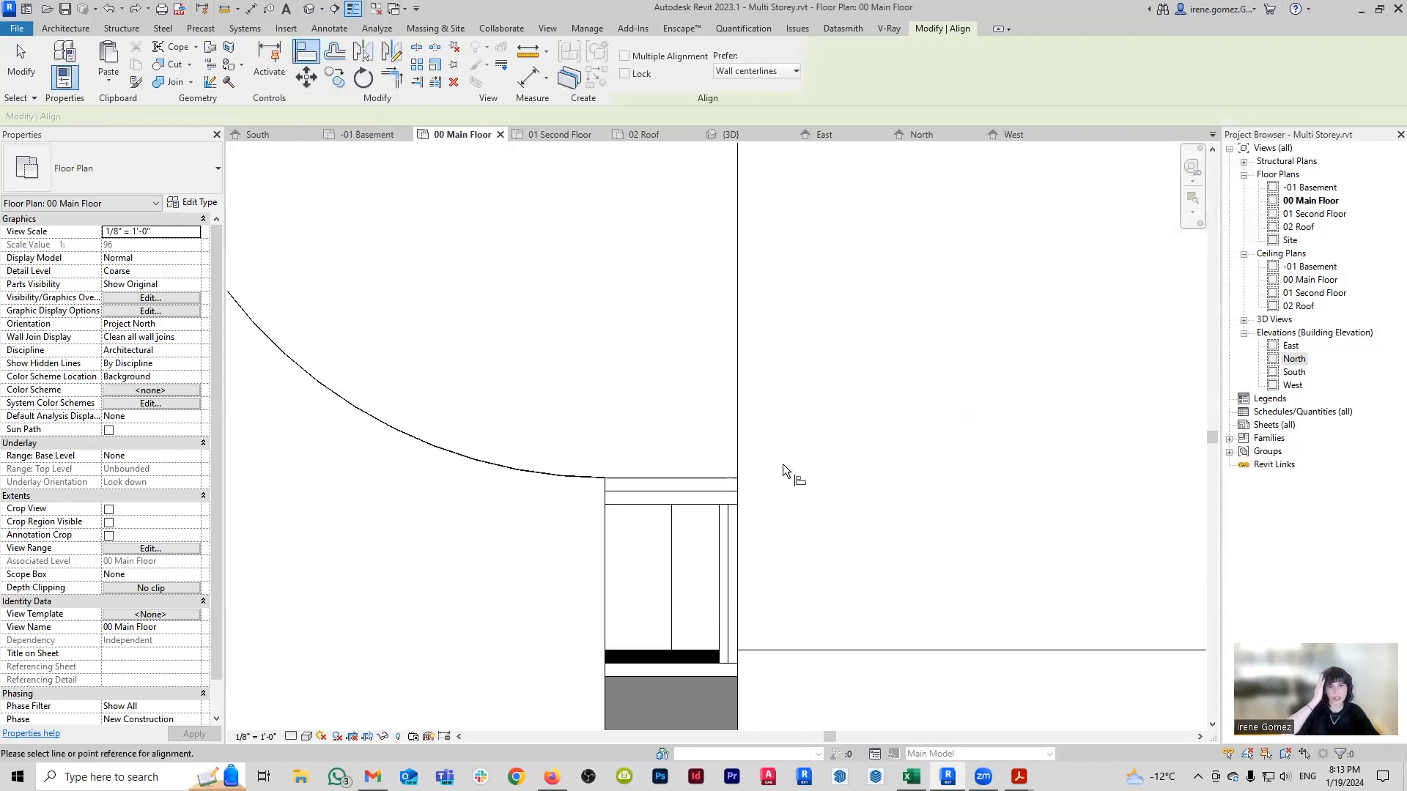
key("Escape")
Shift the lower 12" x 81" side lite toward the entry door so that its frame overlaps the door's jamb.
left_click(726, 511)
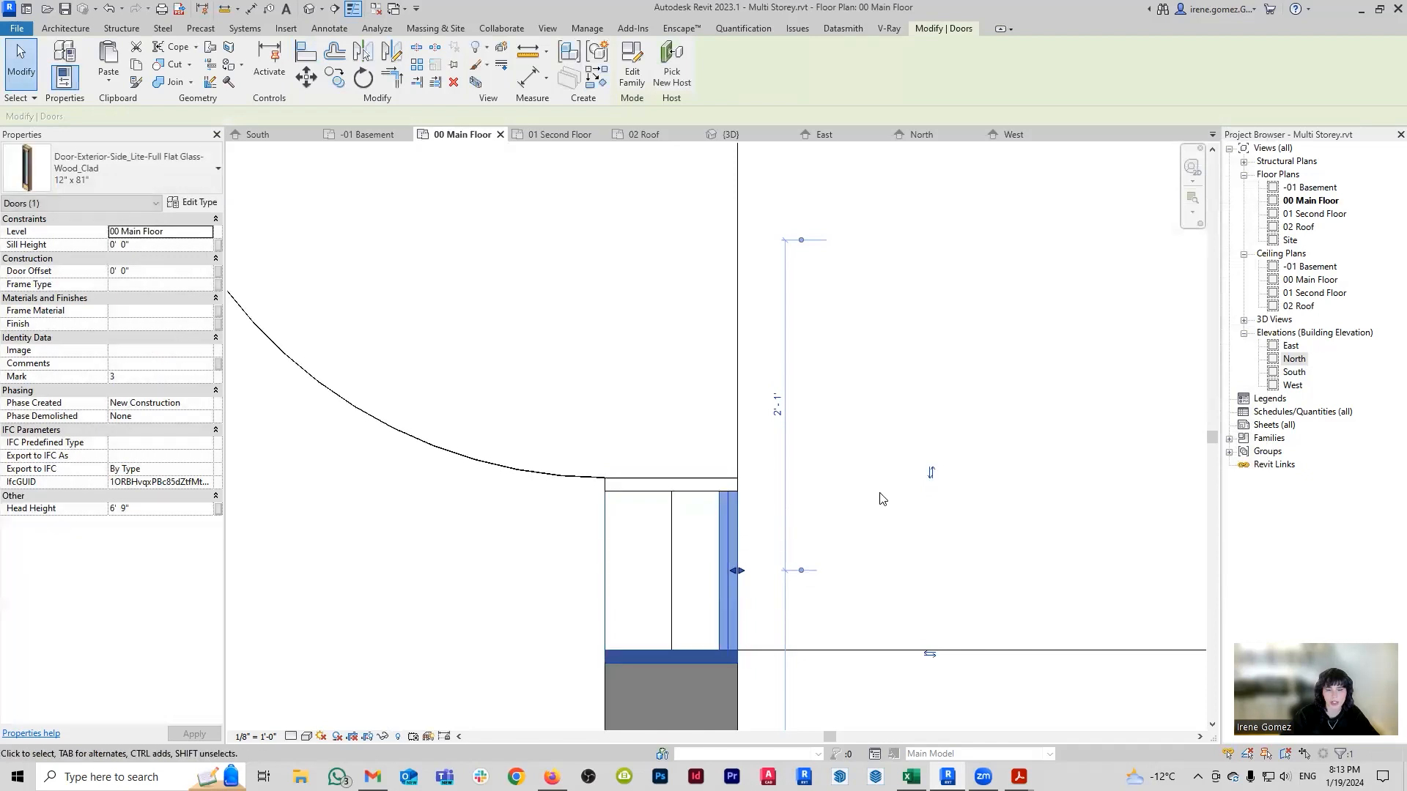
key("Escape")
Inspect in the 3D view how the side lite frames meet the entry door's frame on both sides.
left_click(730, 135)
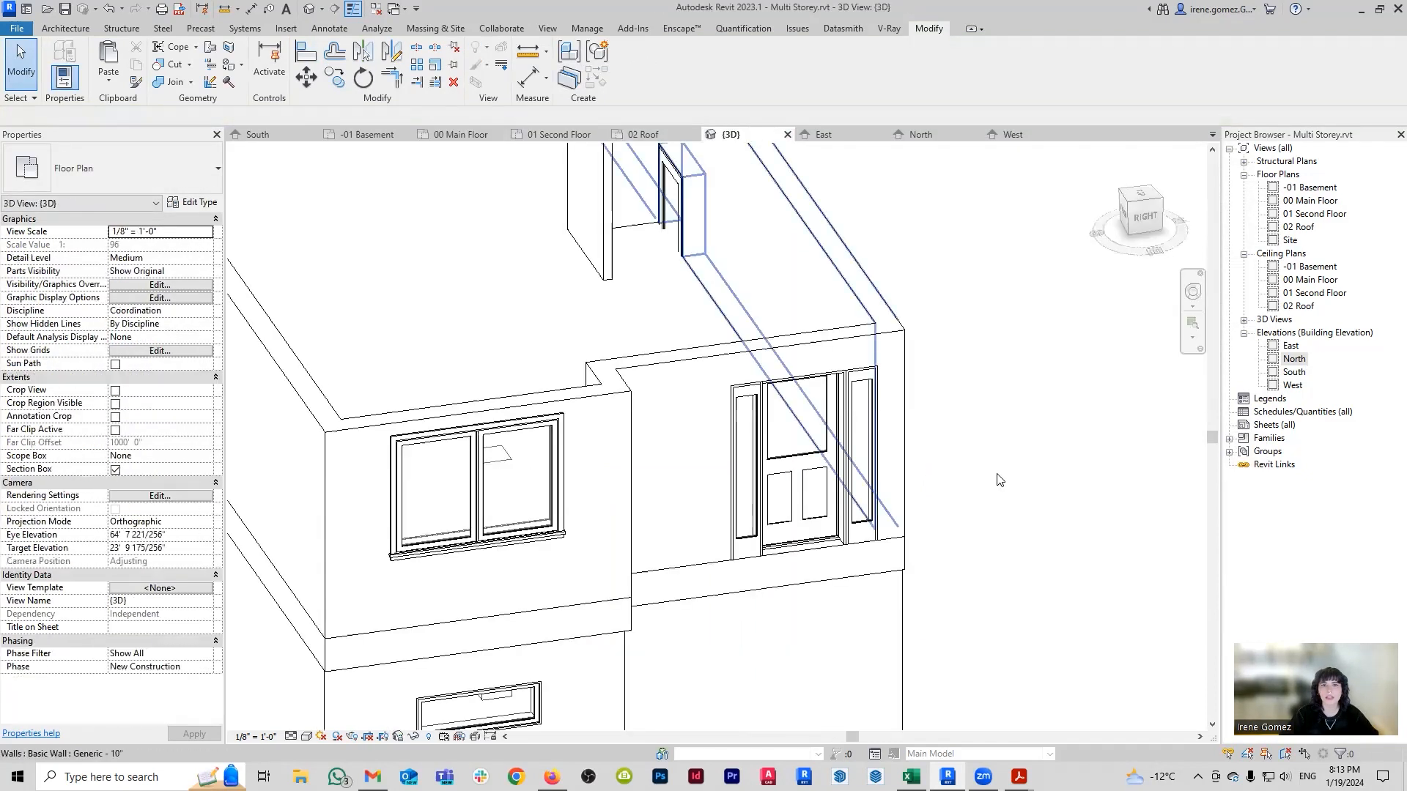
scroll(623, 575, "up", 4)
scroll(623, 575, "up", 4)
middle_click_drag(770, 559, 894, 532, "shift")
scroll(879, 530, "up", 1)
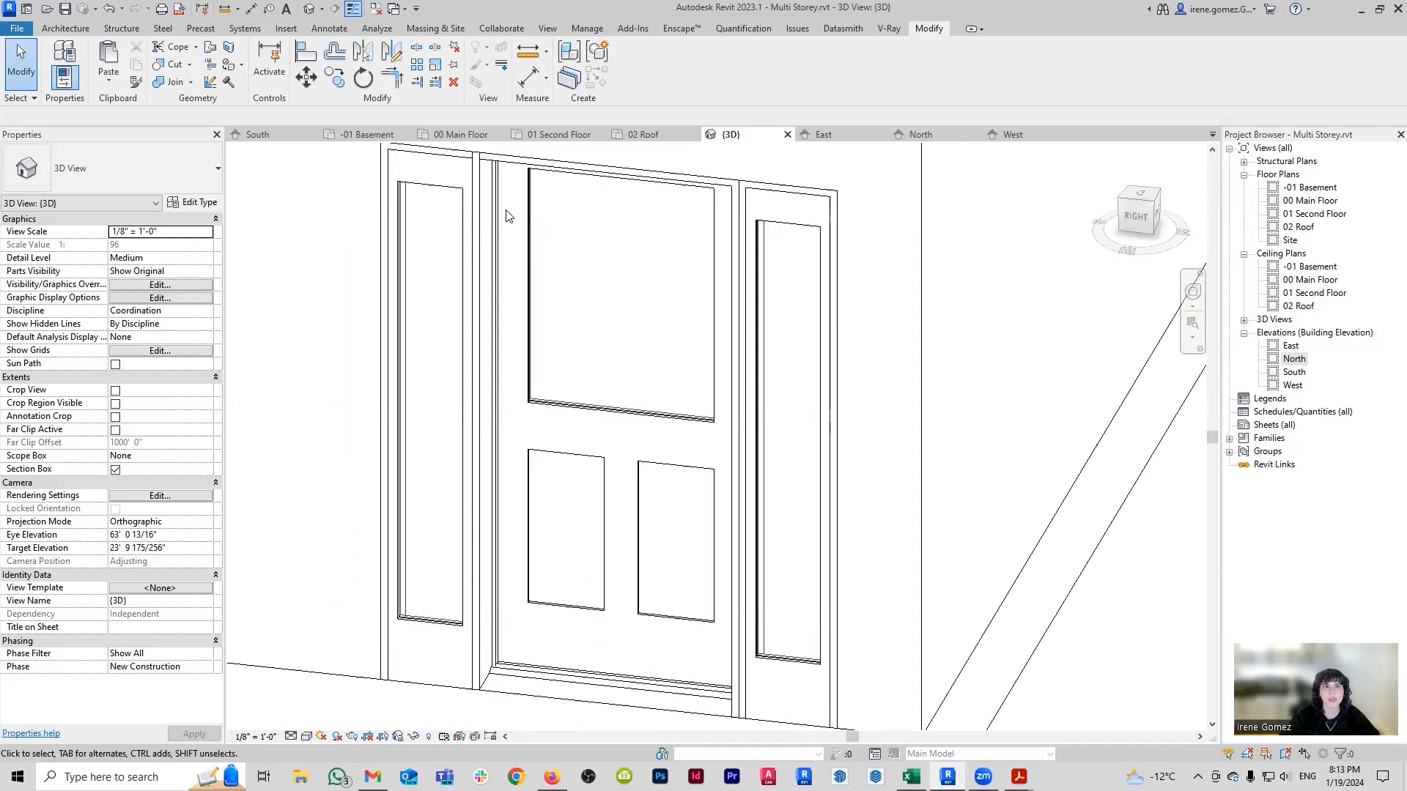
middle_click_drag(507, 218, 524, 293)
scroll(523, 290, "up", 1)
scroll(497, 229, "up", 5)
scroll(506, 219, "down", 4)
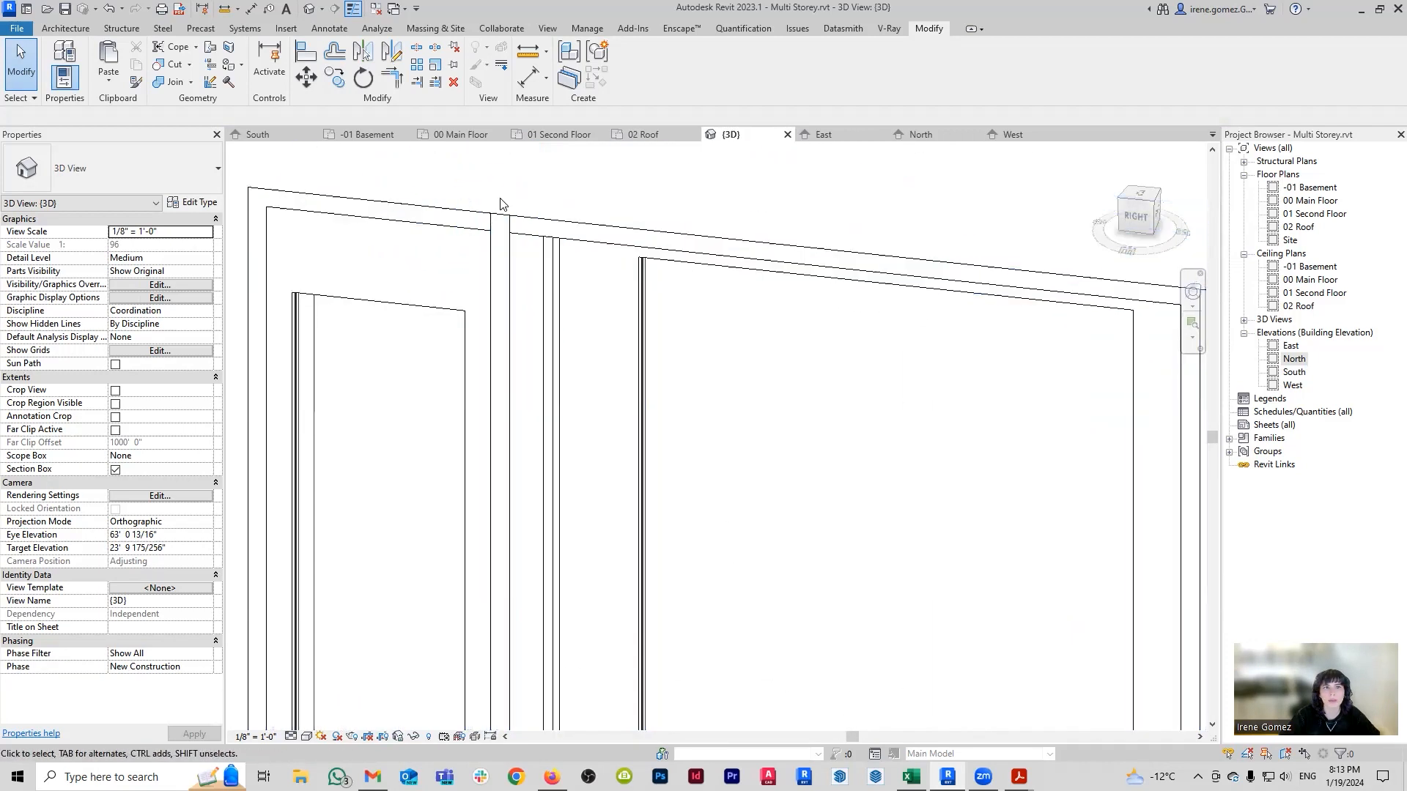
scroll(513, 212, "down", 2)
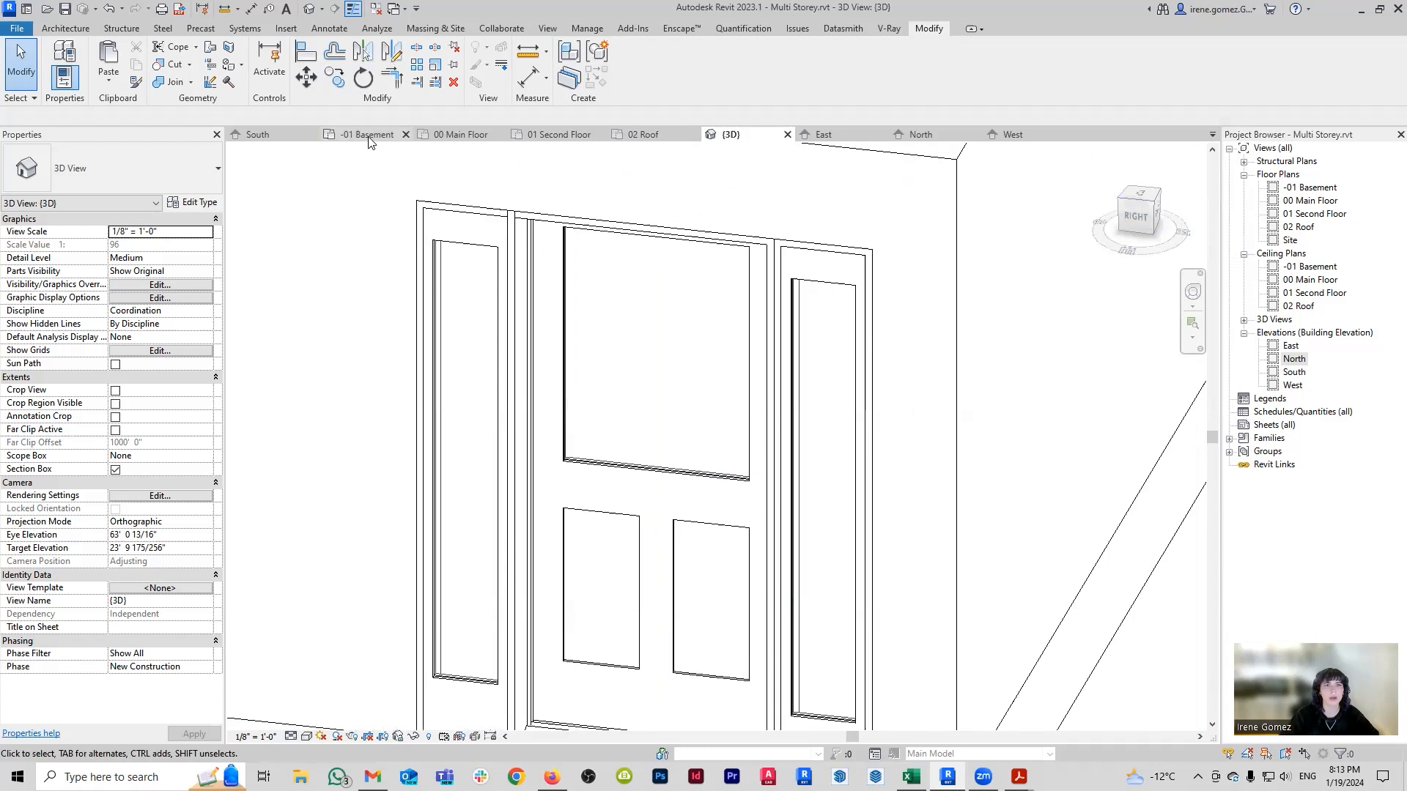
Shift the upper 12" x 81" side lite toward the entry door so their frames overlap, and check the entrance in 3D.
left_click(463, 138)
scroll(782, 362, "down", 2)
middle_click_drag(782, 362, 769, 651)
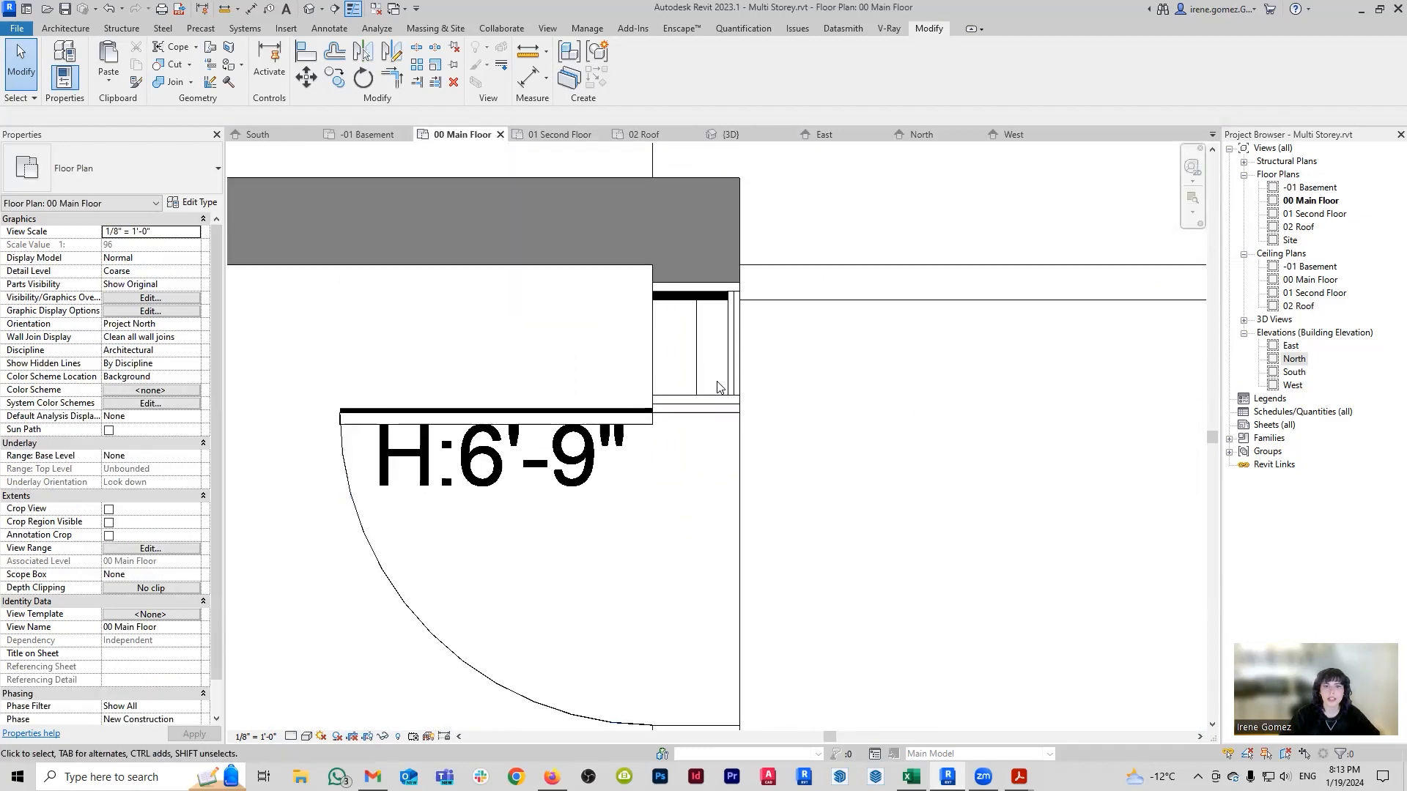
scroll(716, 392, "up", 2)
left_click(716, 392)
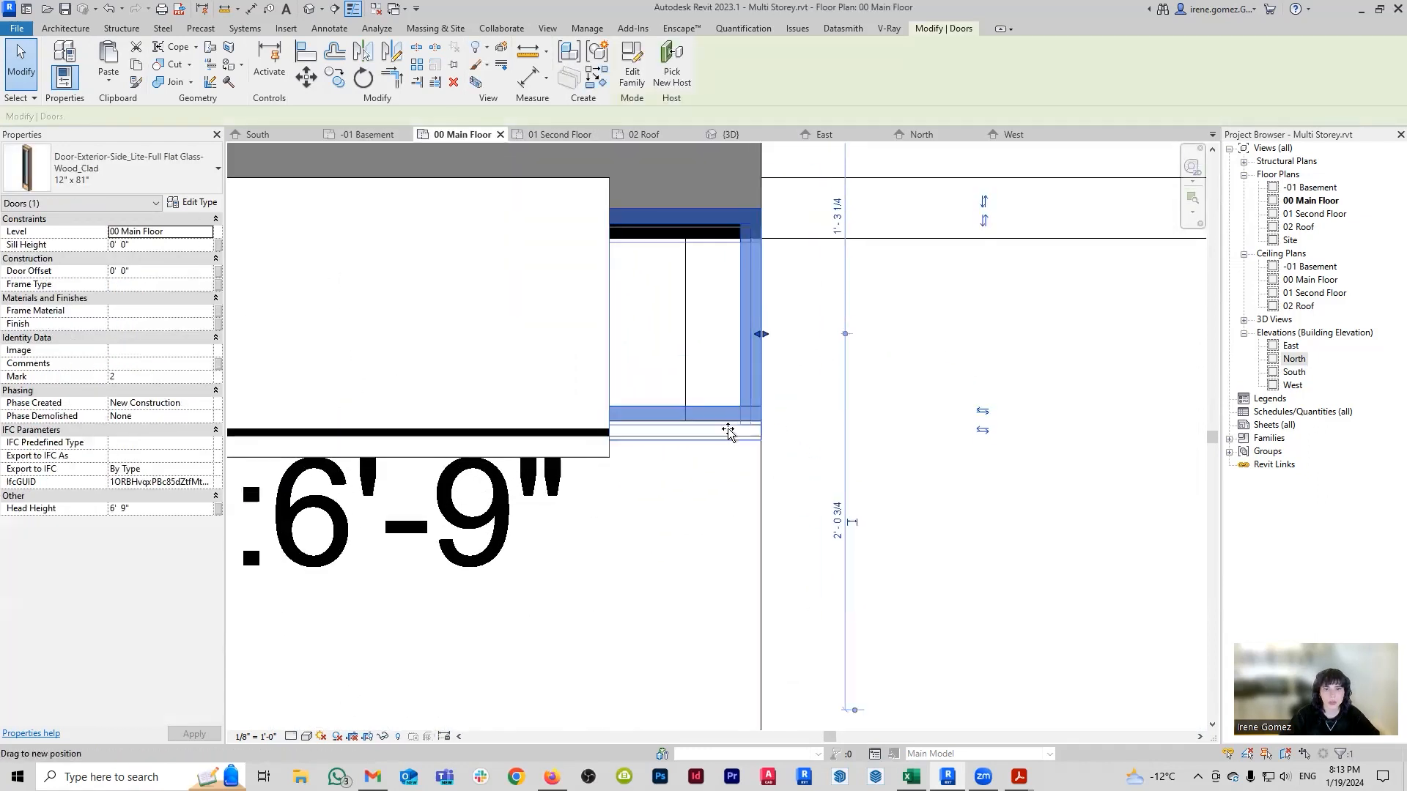
left_click(1008, 377)
scroll(863, 315, "down", 4)
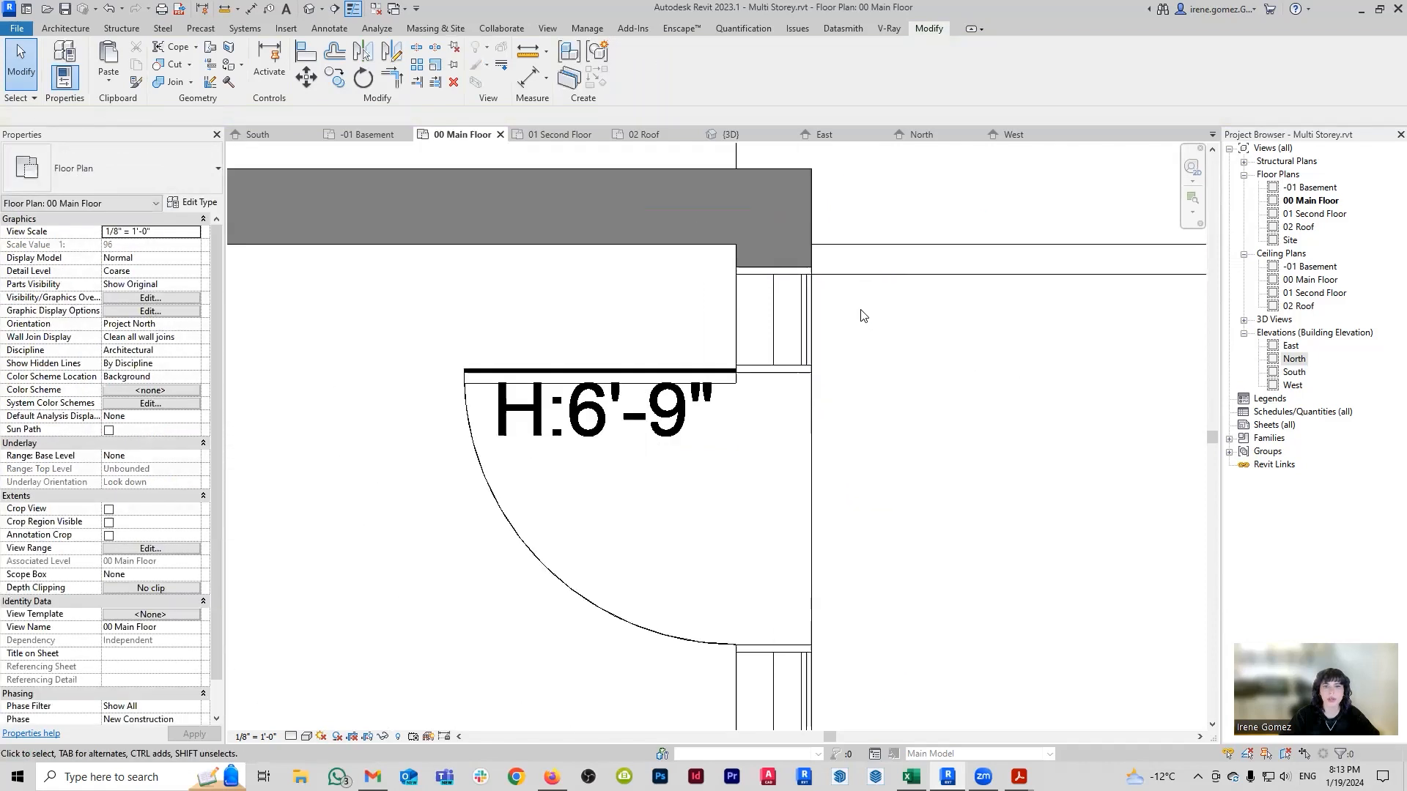
left_click(731, 137)
middle_click_drag(746, 334, 835, 455, "shift")
scroll(835, 455, "down", 4)
middle_click_drag(747, 455, 770, 299, "shift")
Measure the width of the underlay's door opening in the west wall with an aligned dimension, without placing it.
left_click(452, 137)
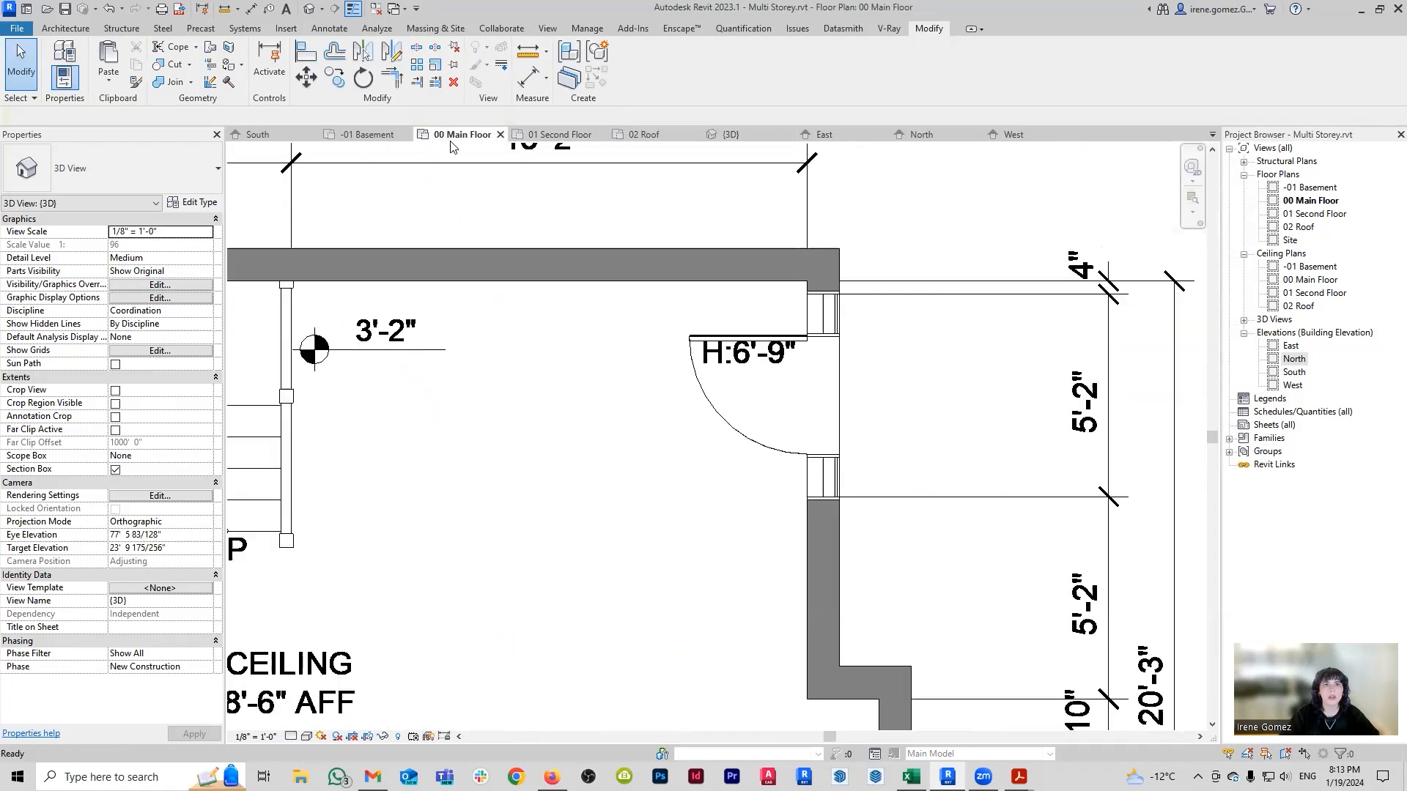
scroll(810, 393, "down", 5)
middle_click_drag(663, 466, 960, 390)
scroll(635, 386, "up", 8)
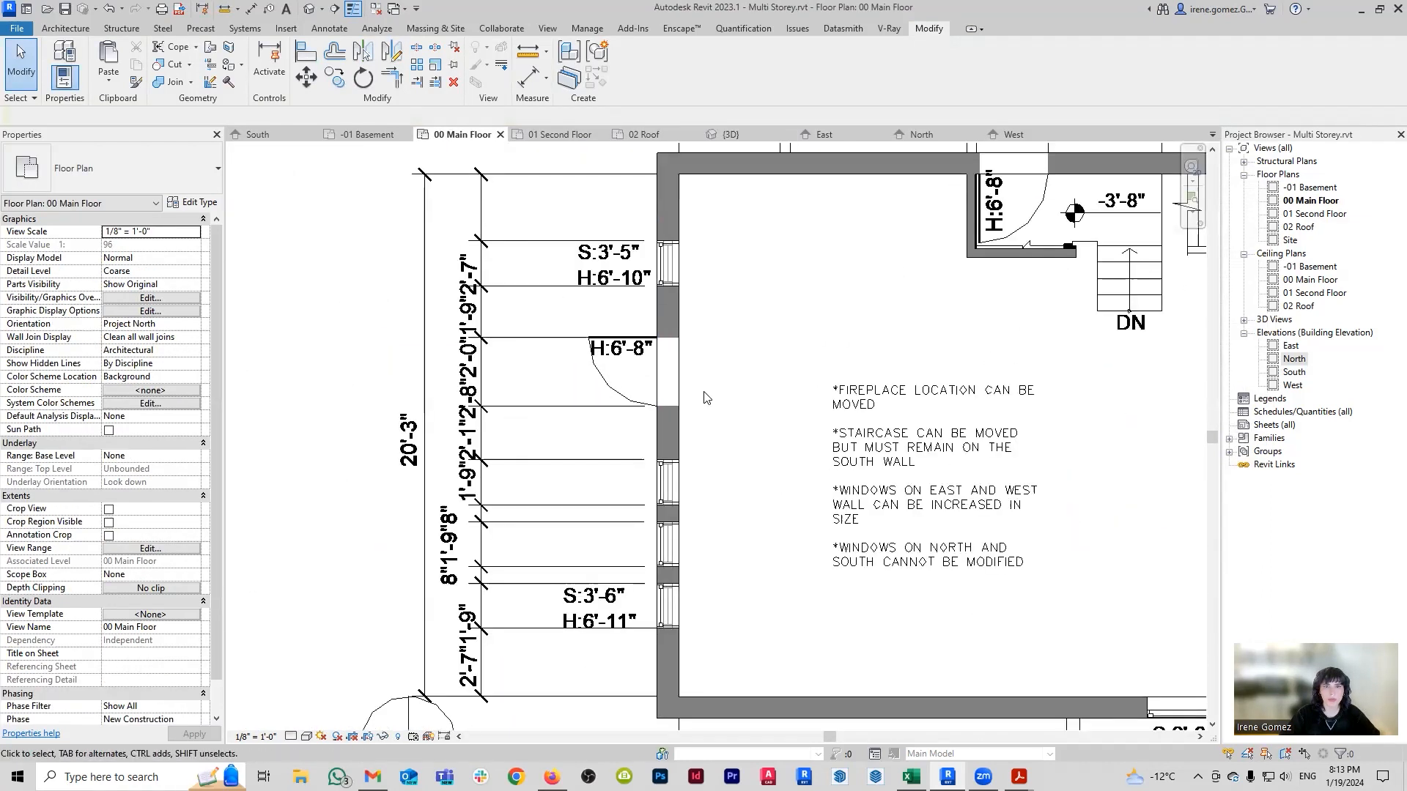
middle_click_drag(685, 399, 685, 429)
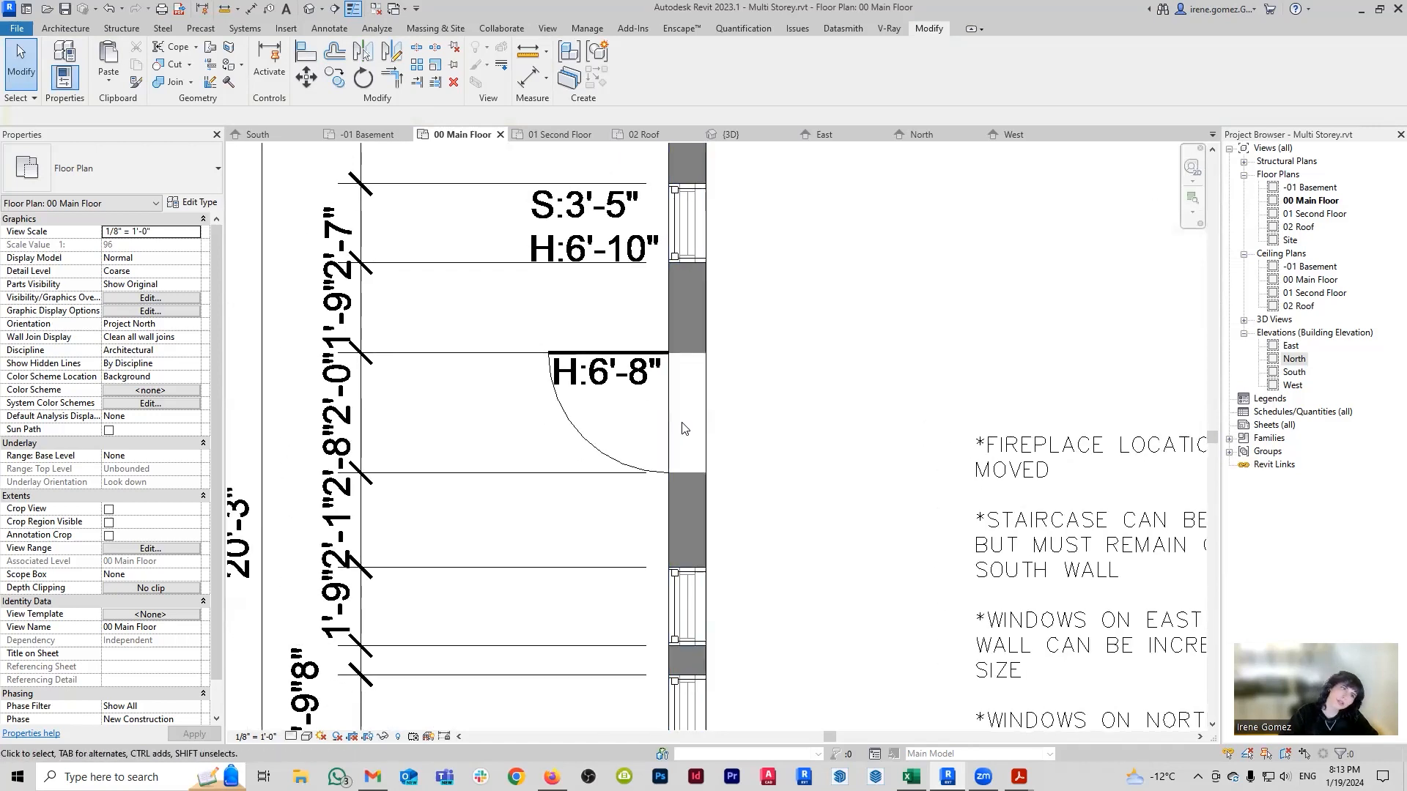
key("d")
key("i")
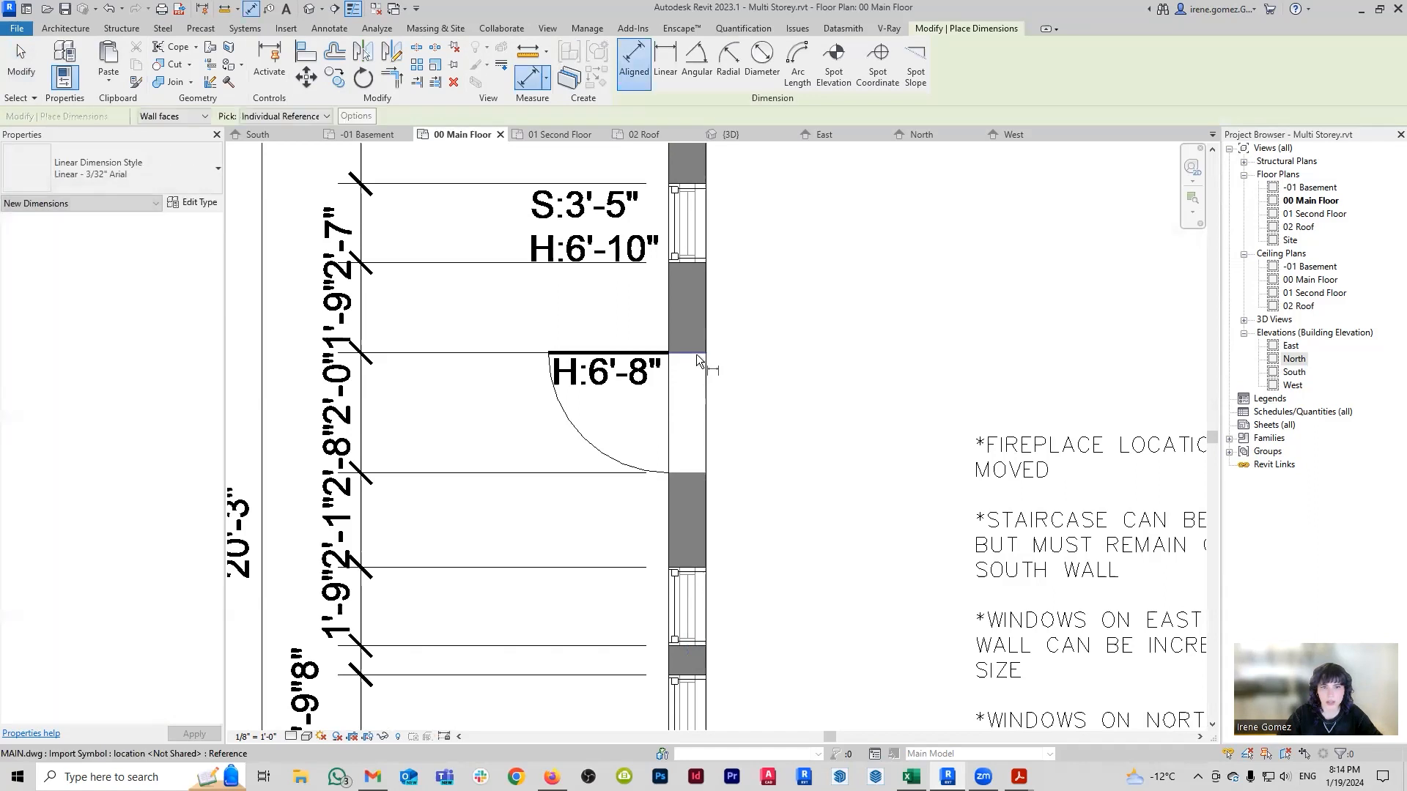
left_click(692, 469)
left_click(879, 457)
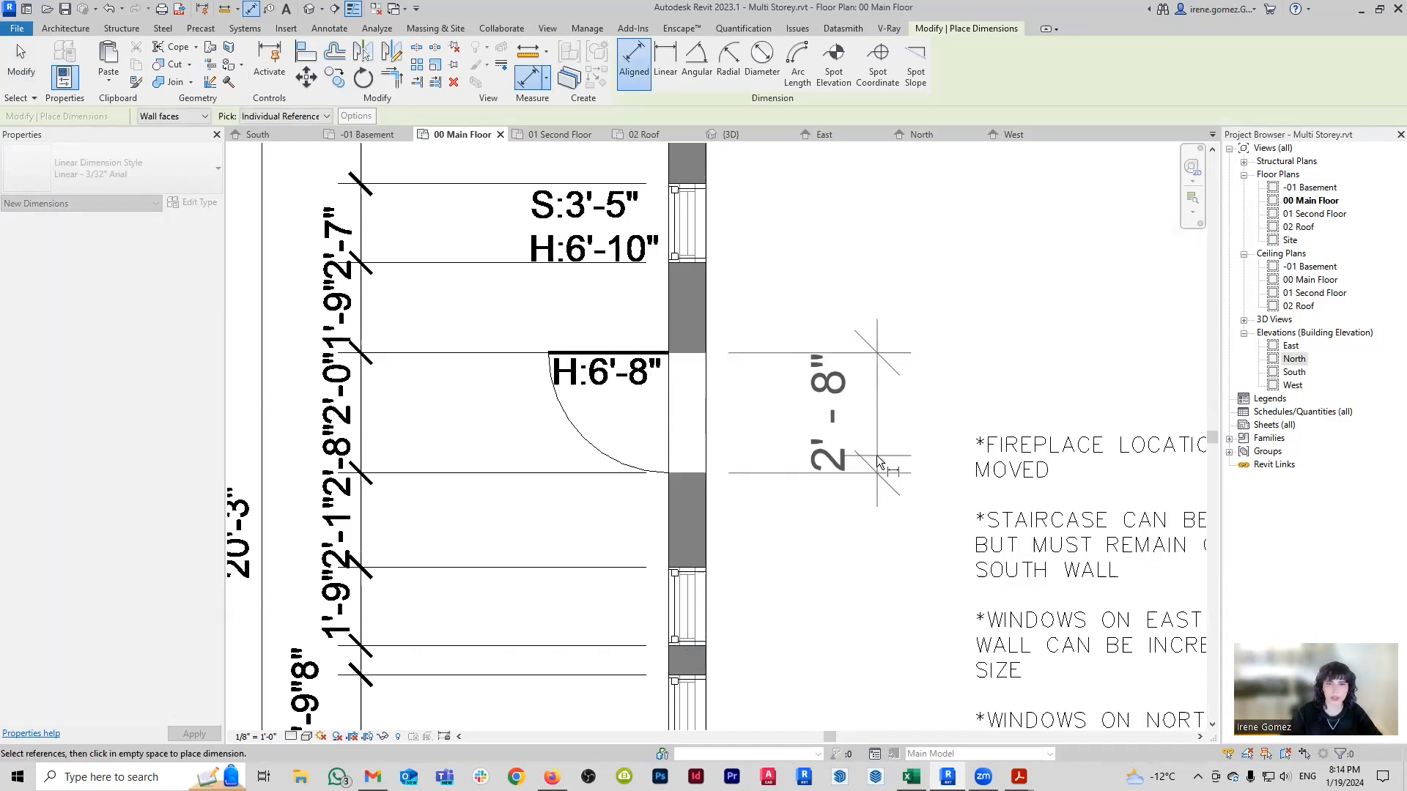
key("Escape")
key("Escape")
Load the Door-Interior-Single-Full Glass-Wood family from the Residential door library with only its 32" x 80" type.
middle_click_drag(908, 345, 709, 358)
key("d")
key("r")
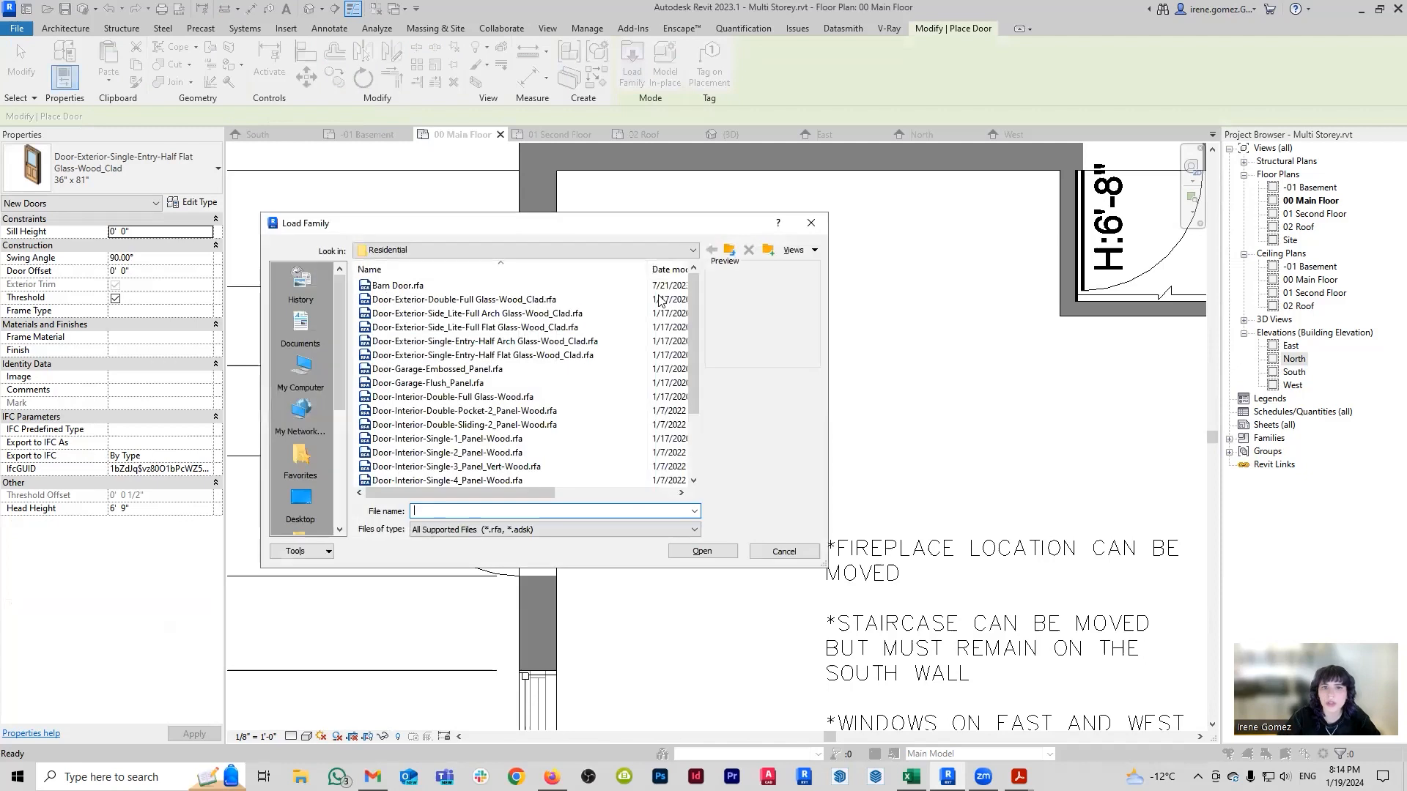
left_click(440, 287)
left_click(488, 301)
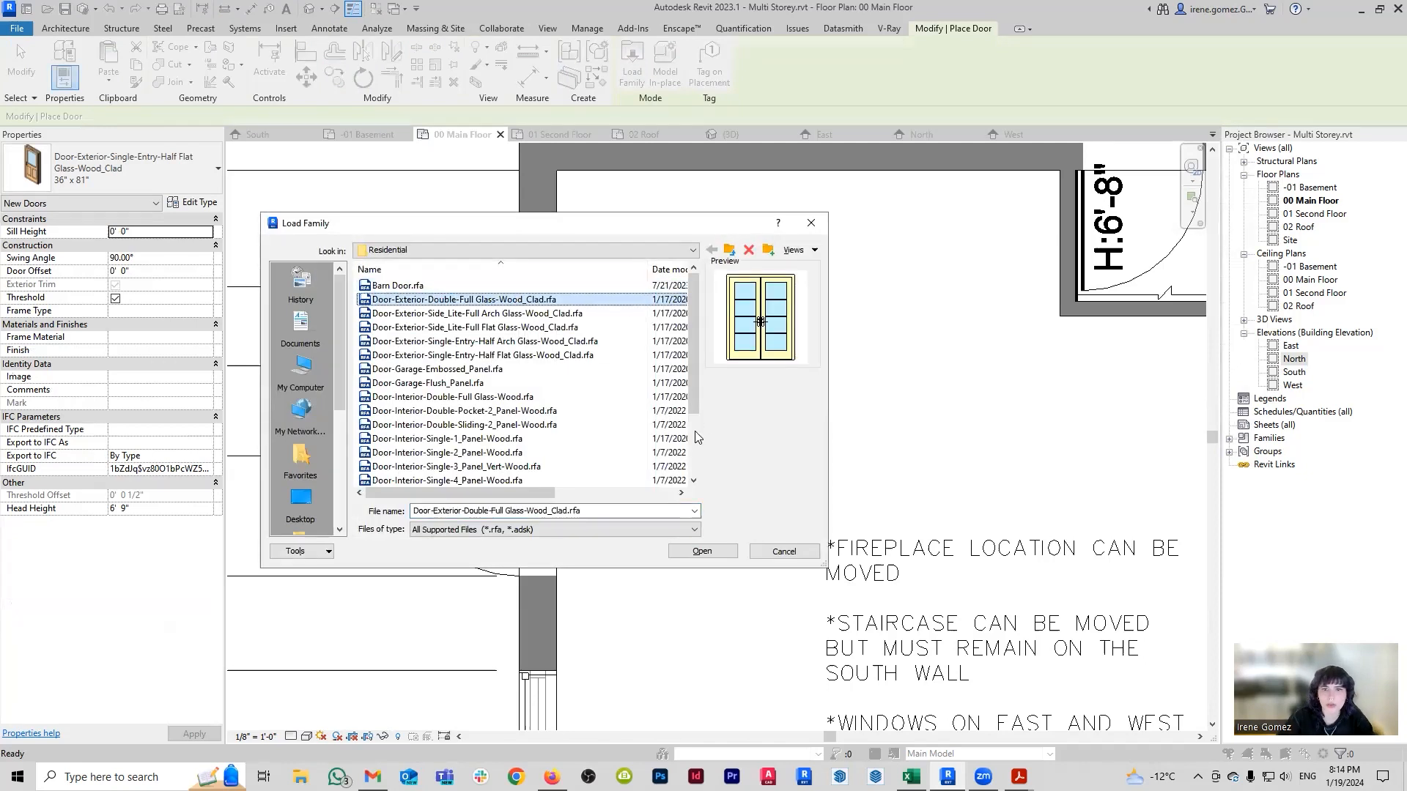
key("Down")
key("Down")
key("Down")
key("Down")
key("Down")
key("Down")
key("Down")
key("Down")
key("Down")
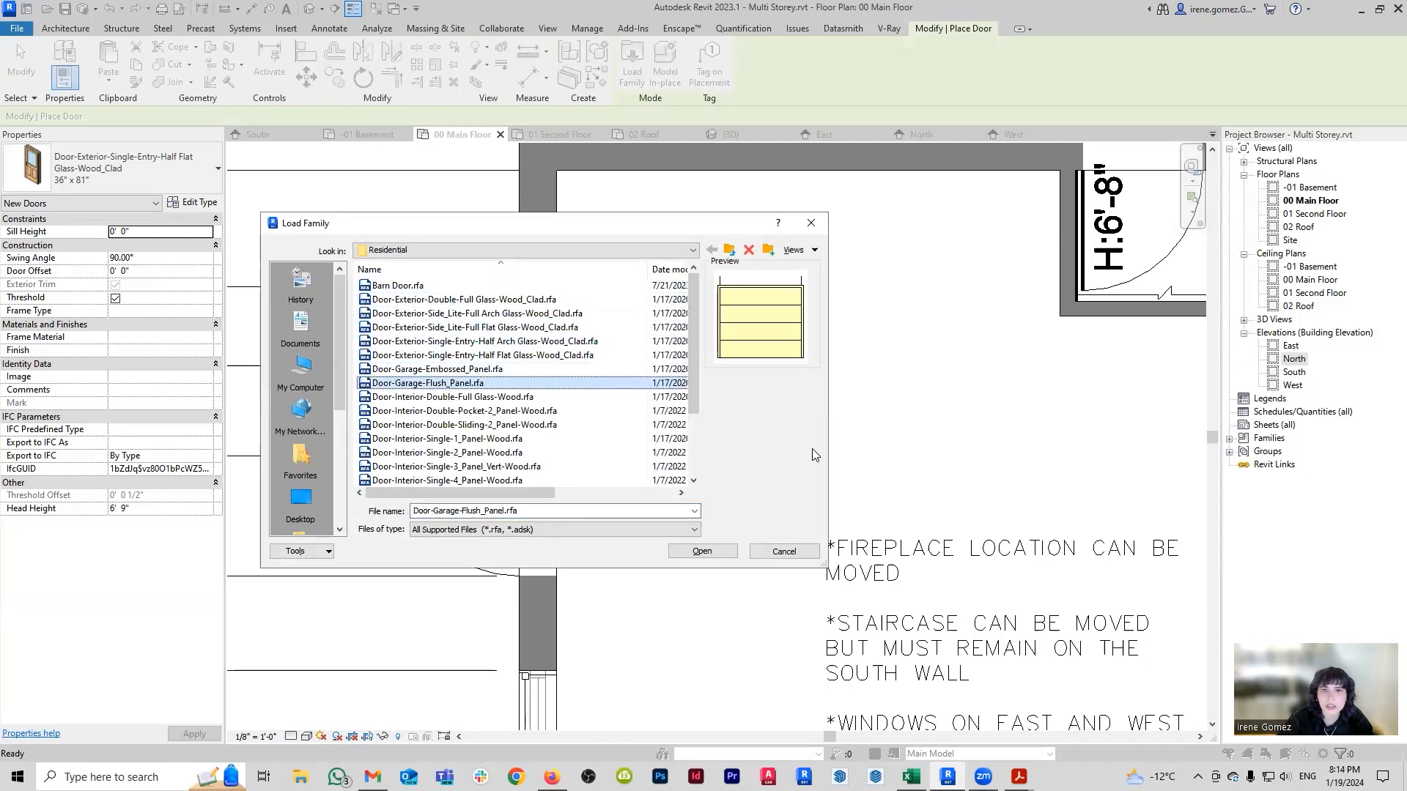
key("Down")
key("Down")
key("Down")
key("Down")
key("Down")
key("Down")
key("Down")
key("Down")
key("Down")
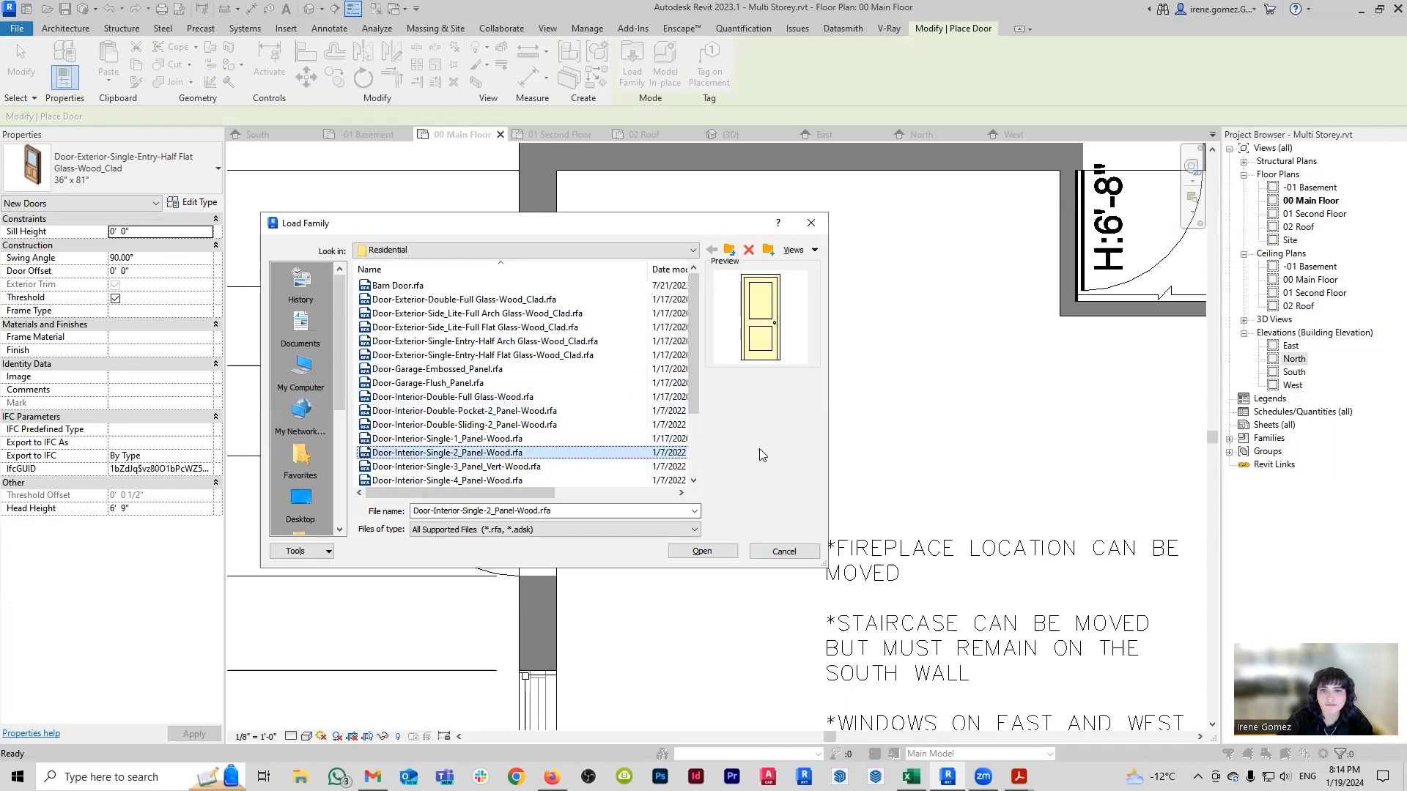
key("Up")
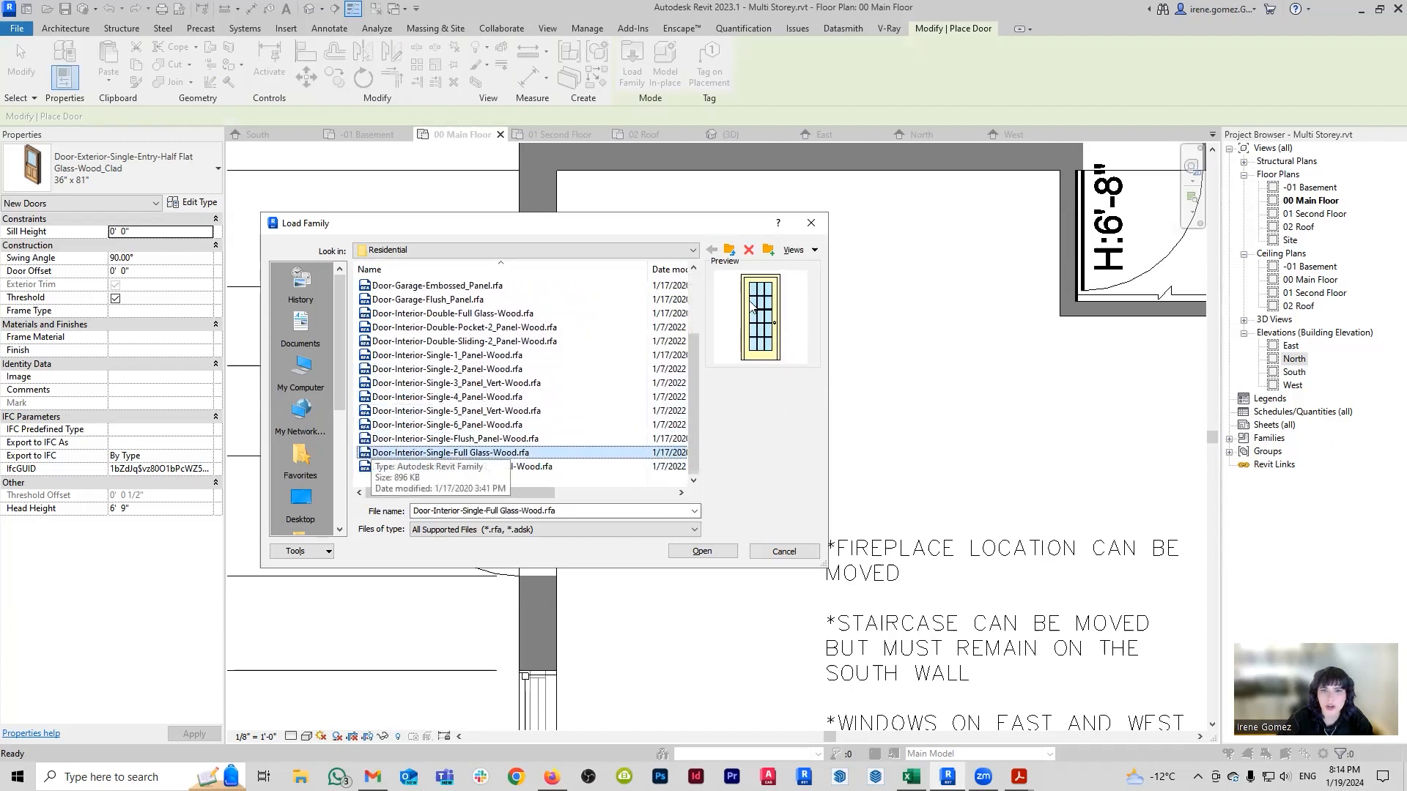
left_click(702, 551)
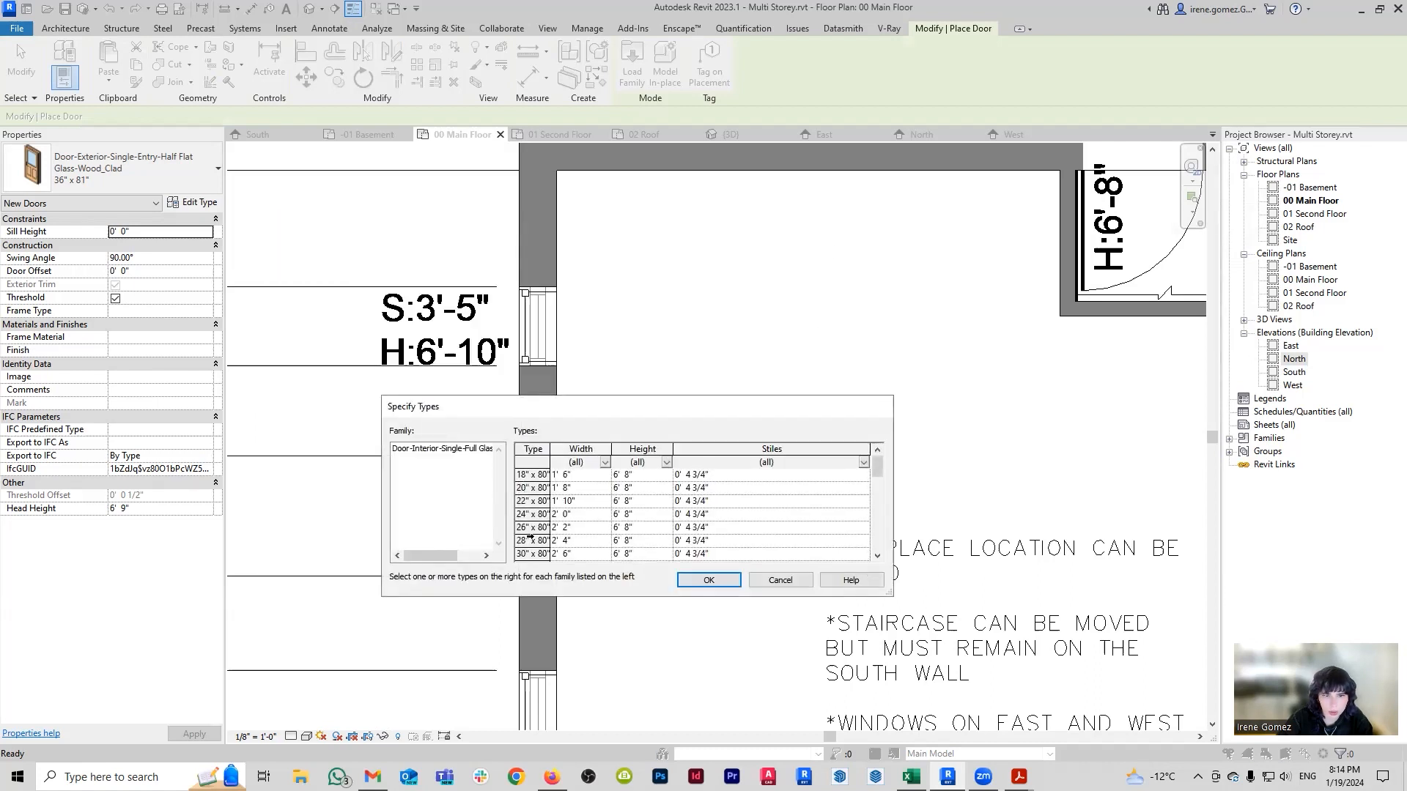
left_click(529, 526)
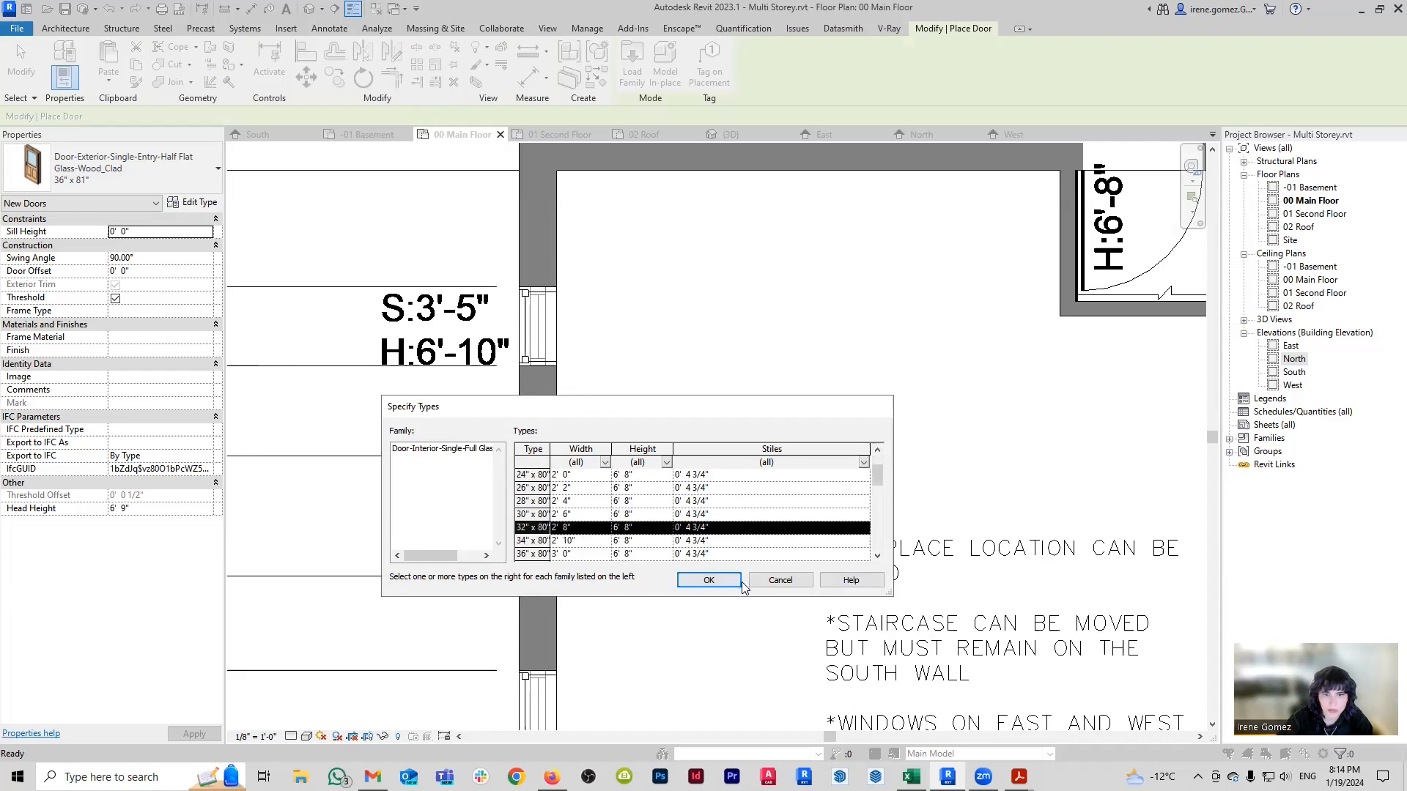
left_click(709, 580)
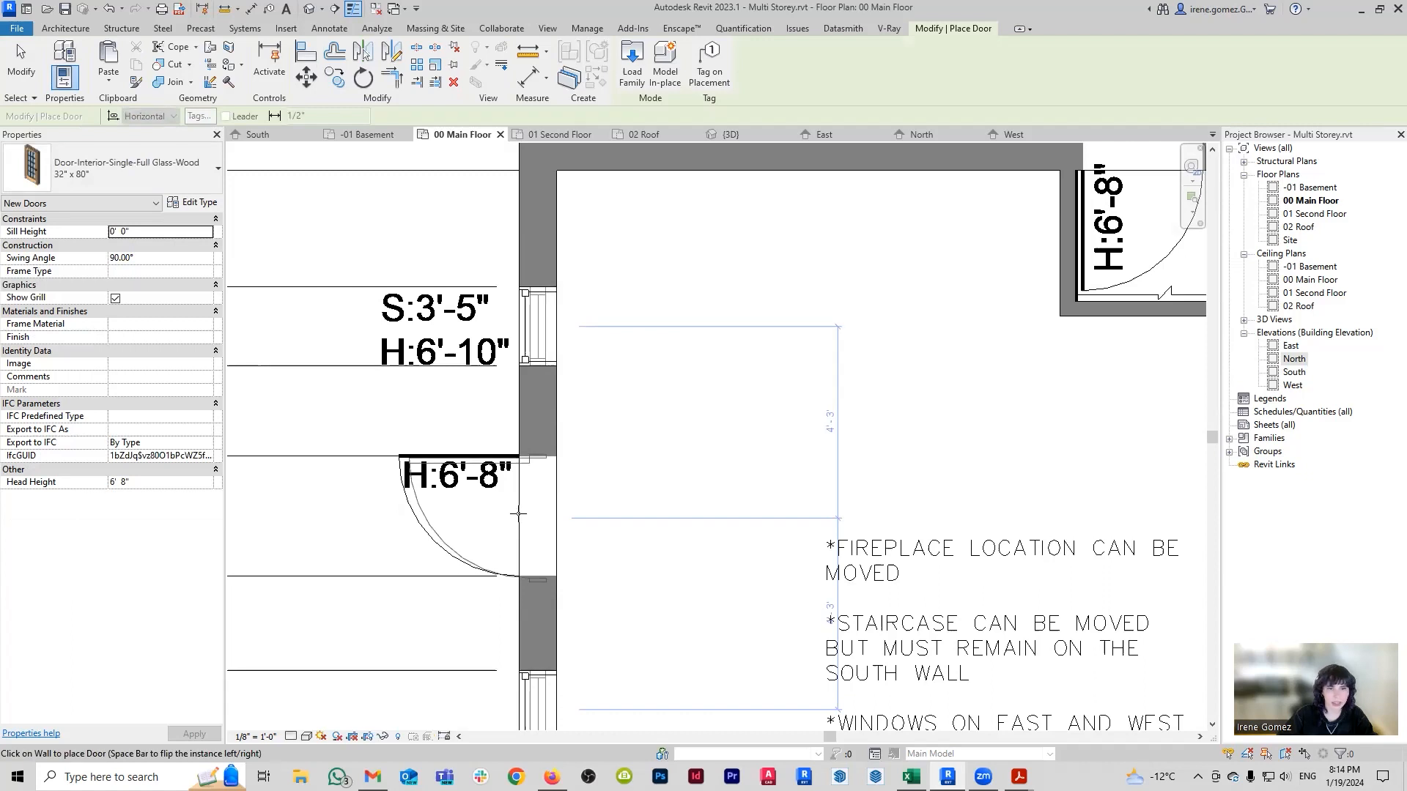
Place the 32" x 80" full glass door in the west wall opening, with its swing matching the underlay.
left_click(519, 513)
key("Escape")
key("Escape")
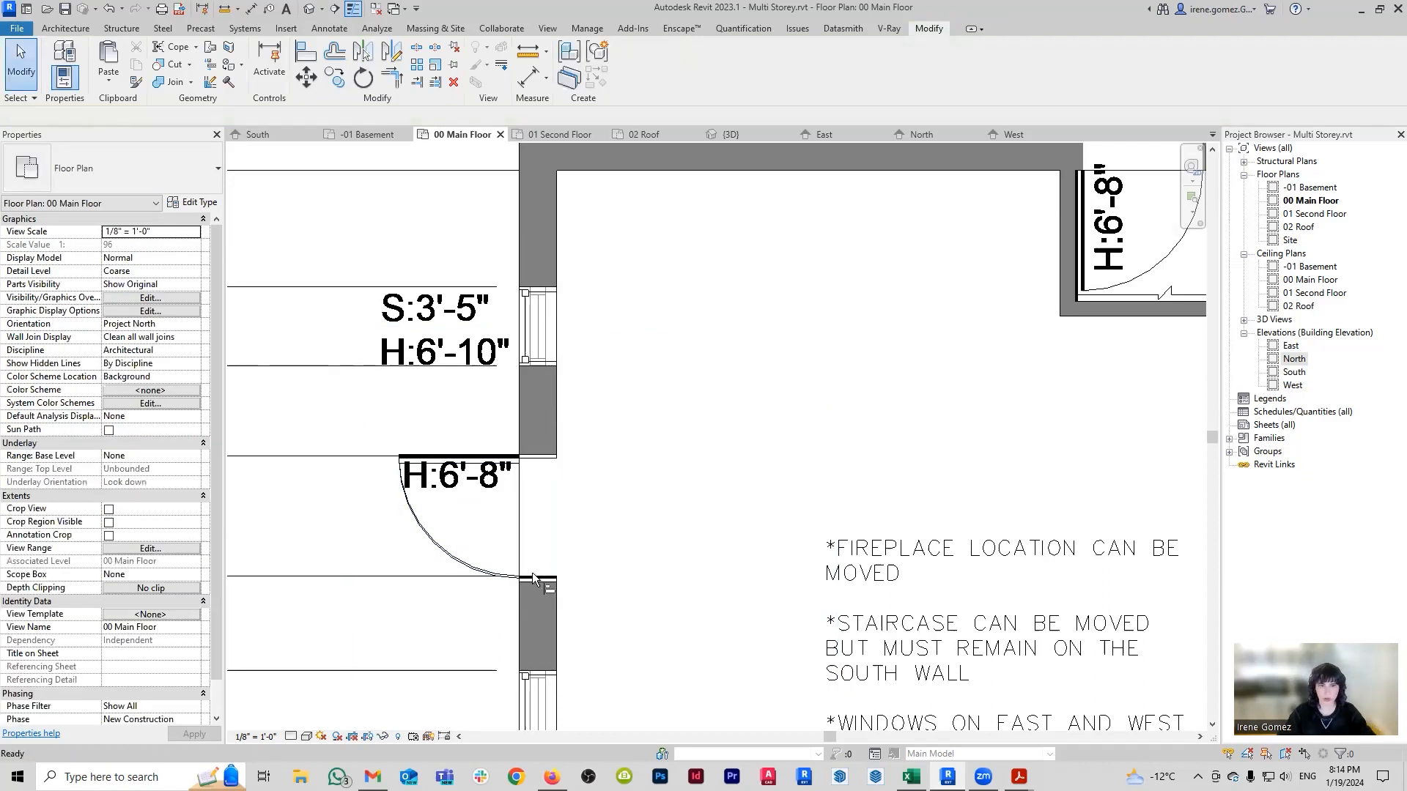
Align the lower edge of the west wall's glass door opening with the door opening line on the underlay.
scroll(534, 574, "up", 4)
left_click(553, 576)
left_click(554, 582)
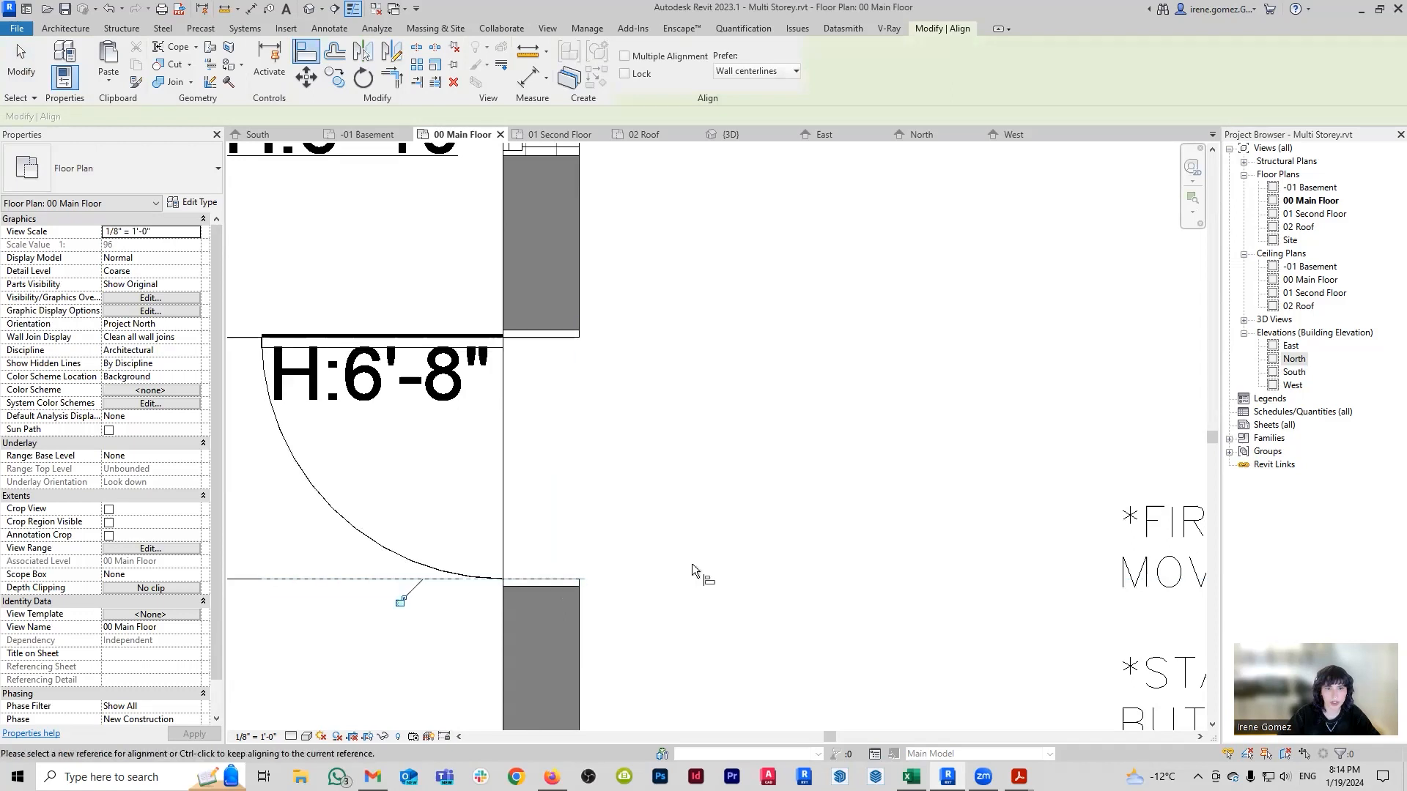
key("Escape")
key("Escape")
left_click(561, 584)
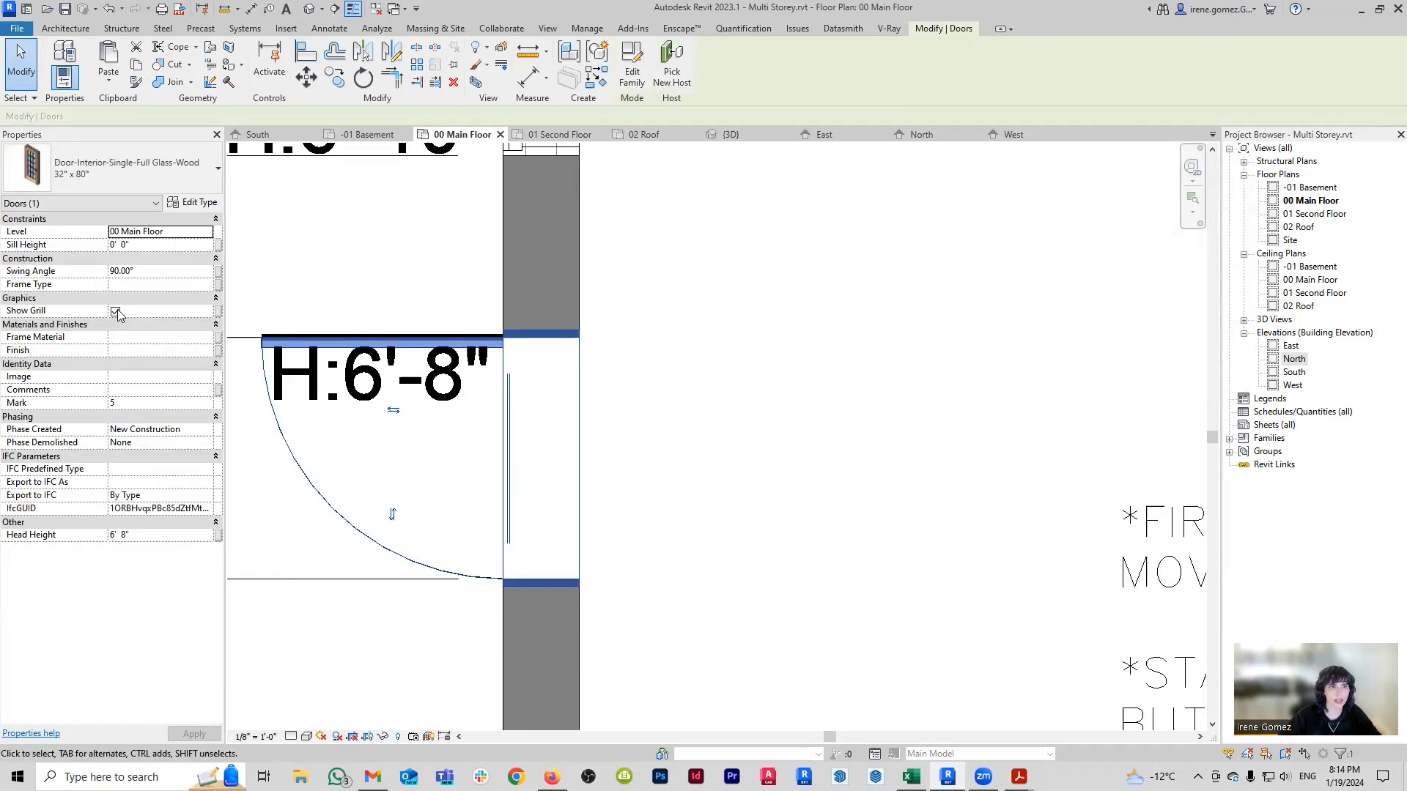
key("Escape")
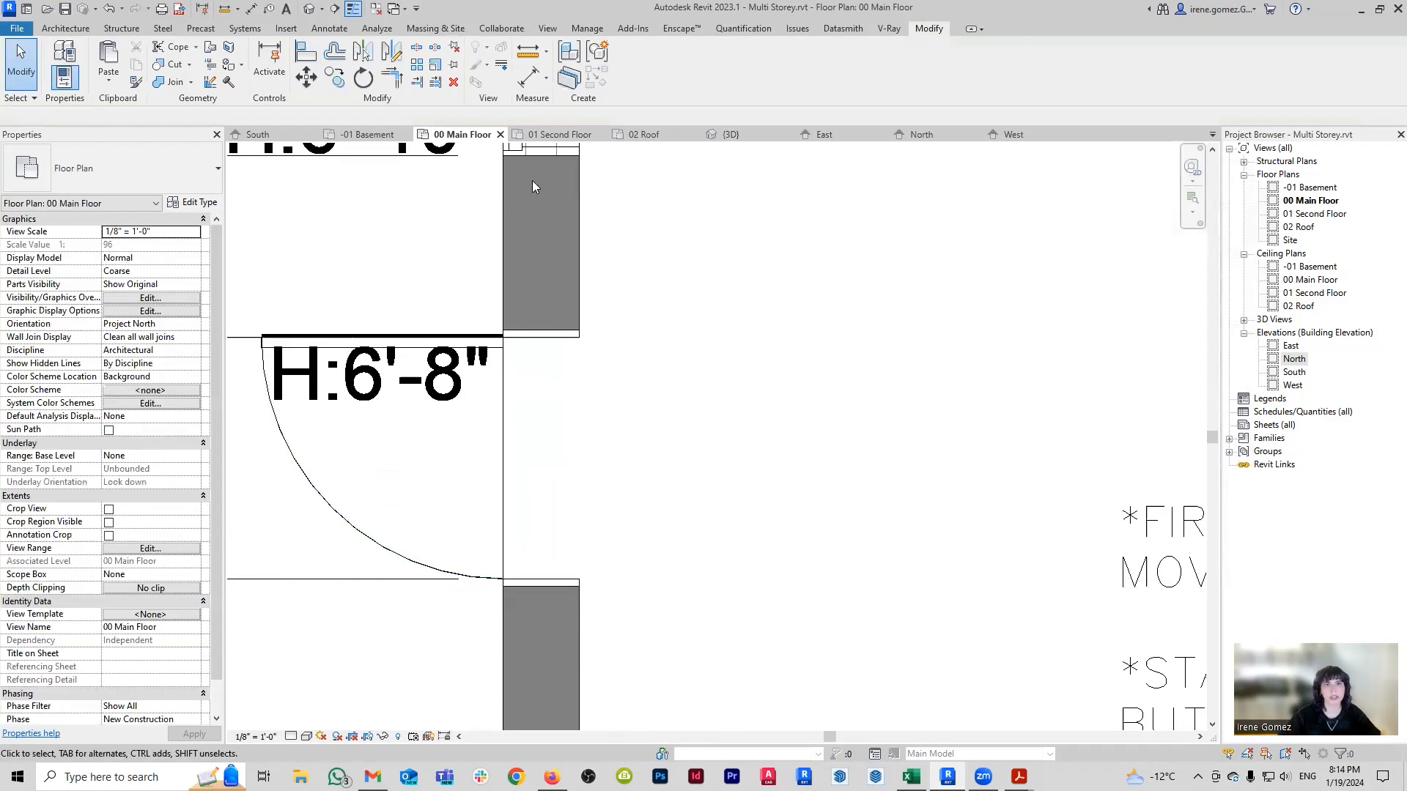
Set the top offset of the 14" x 13" rectangular column protruding from the basement into the main floor to -1' 3 1/2".
left_click(753, 139)
scroll(746, 407, "down", 3)
middle_click_drag(743, 406, 974, 314, "shift")
scroll(733, 414, "up", 3)
middle_click_drag(748, 421, 666, 565, "shift")
scroll(675, 506, "down", 2)
scroll(1044, 433, "up", 3)
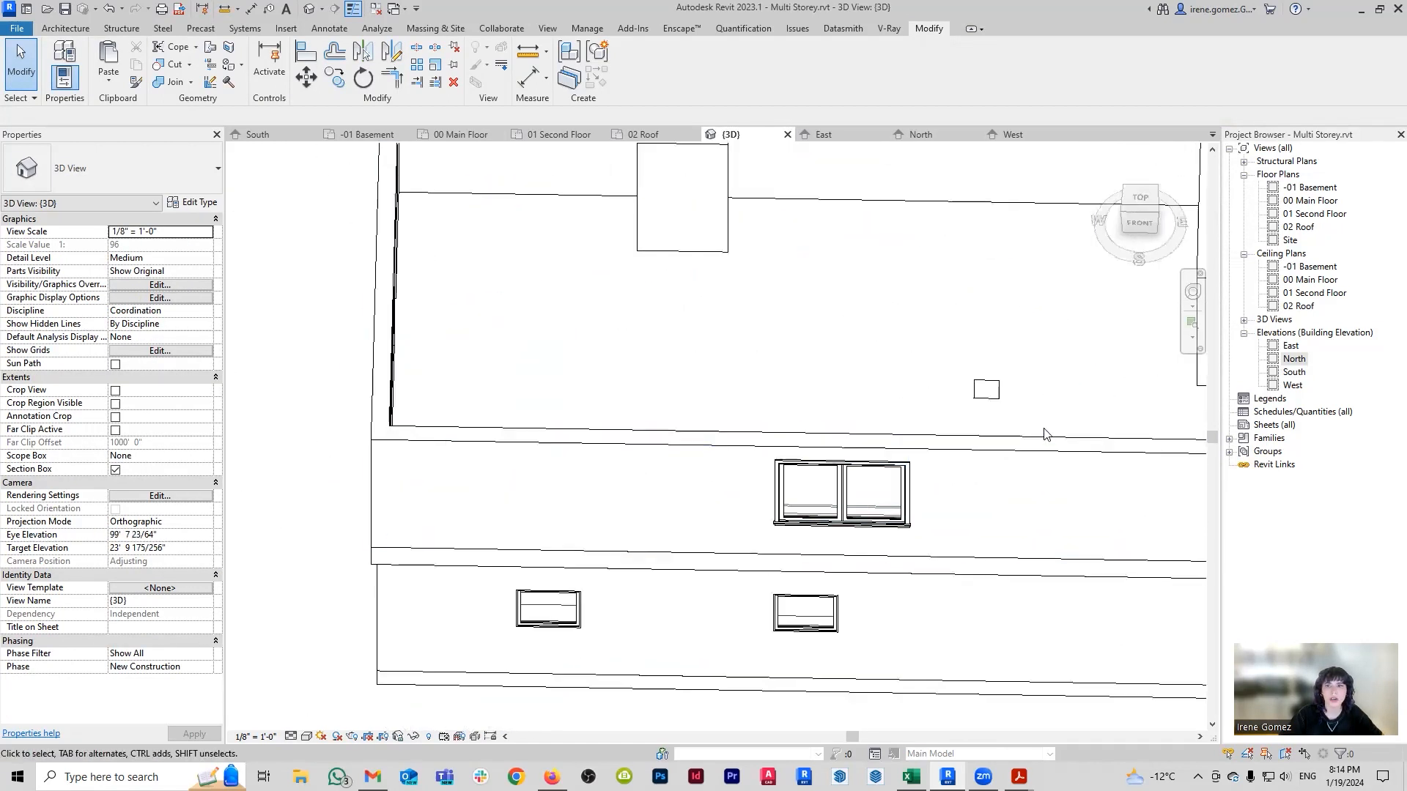
left_click(986, 396)
scroll(986, 397, "down", 3)
middle_click_drag(985, 397, 990, 506, "shift")
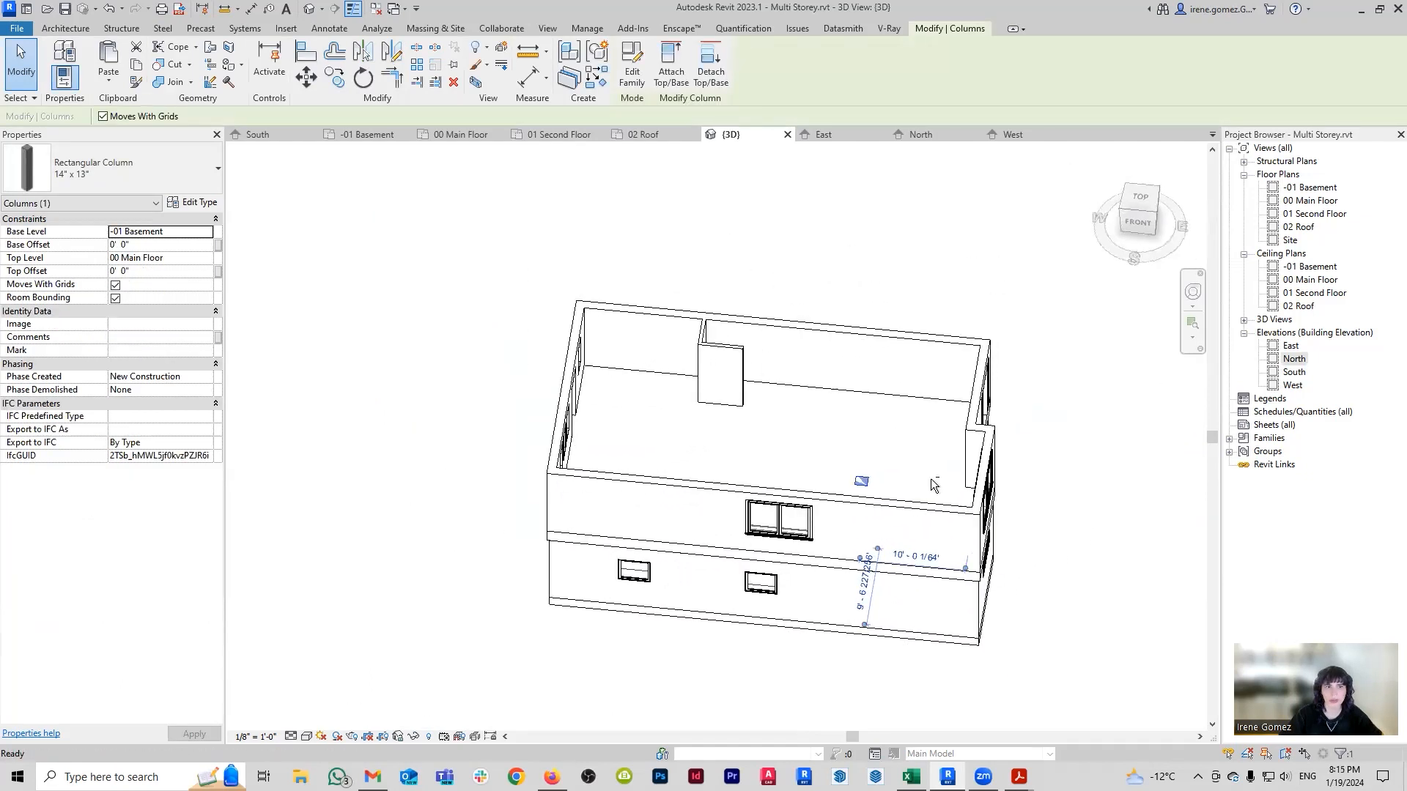
left_click(150, 271)
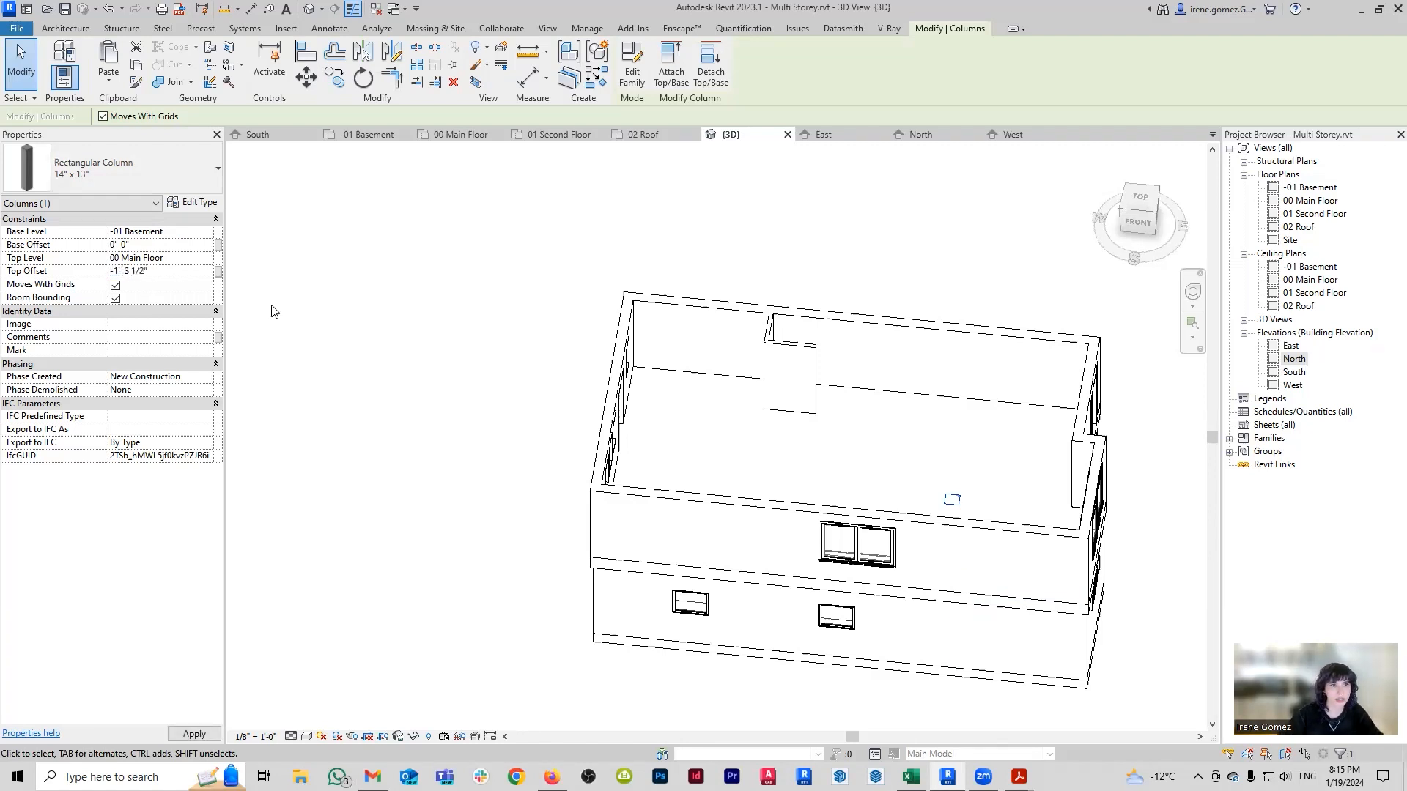
left_click(1009, 255)
middle_click_drag(980, 398, 456, 158, "shift")
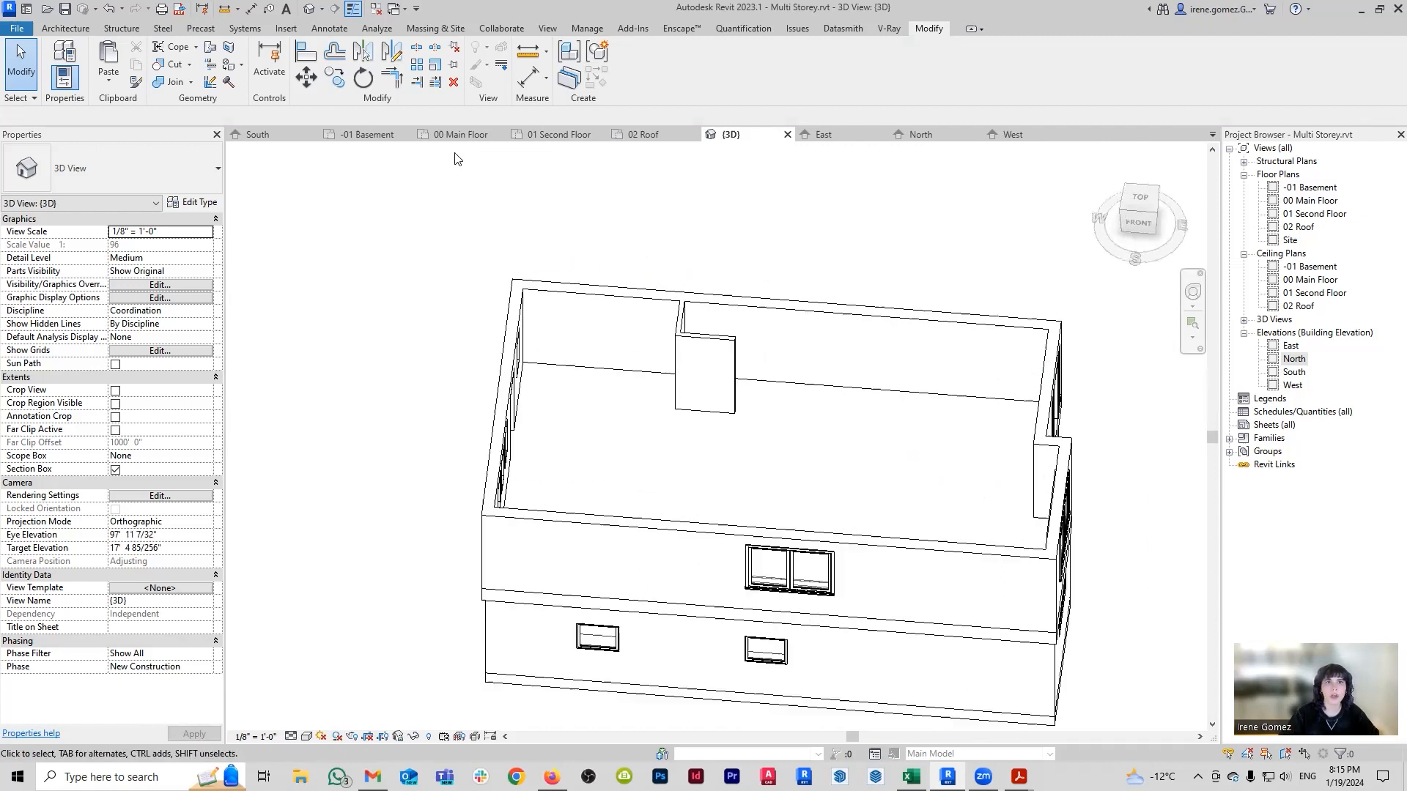
Remove the walls' surface transparency override in the 00 Main Floor plan's visibility settings.
left_click(460, 134)
scroll(682, 477, "down", 5)
middle_click_drag(981, 487, 634, 482)
scroll(635, 482, "down", 2)
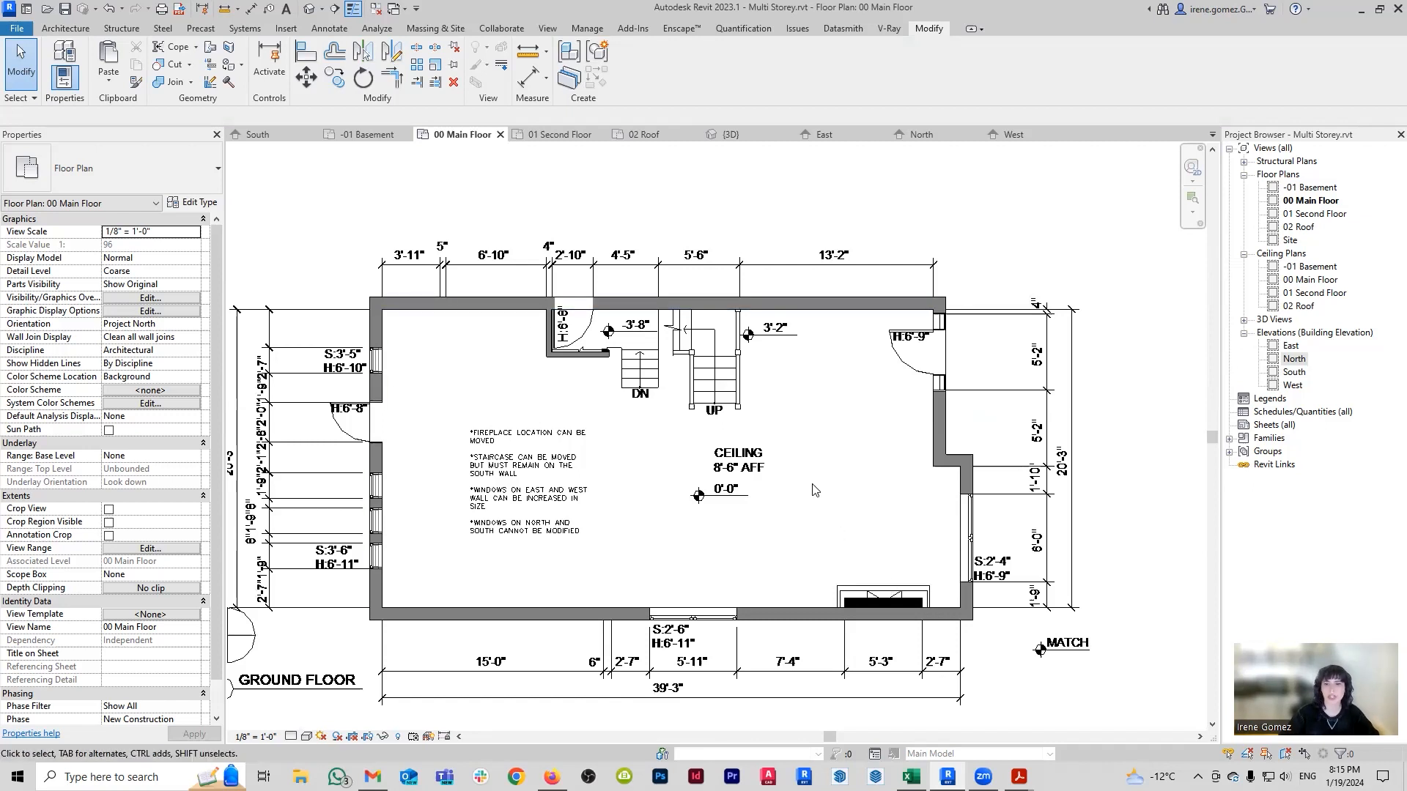
key("v")
key("g")
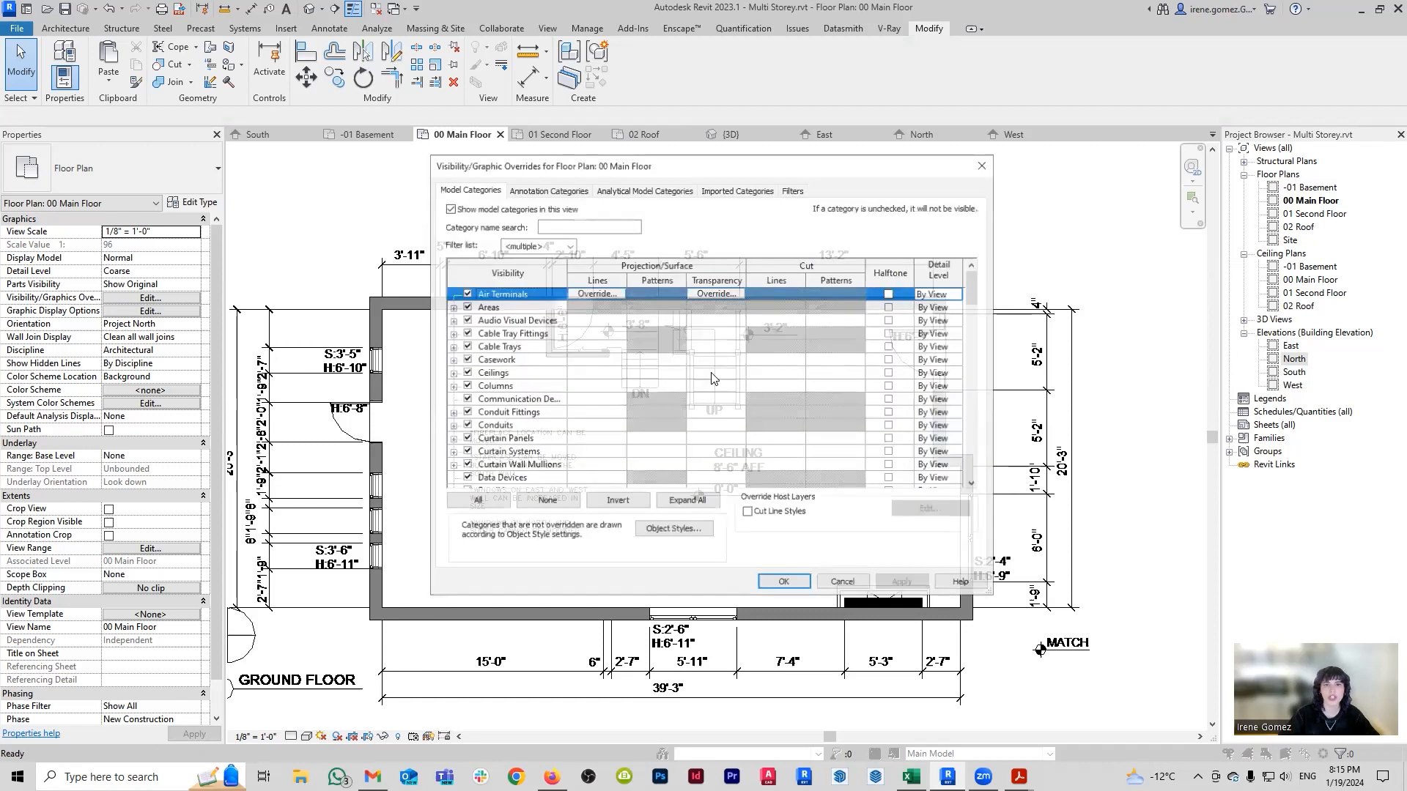
scroll(716, 423, "down", 1)
left_click(718, 453)
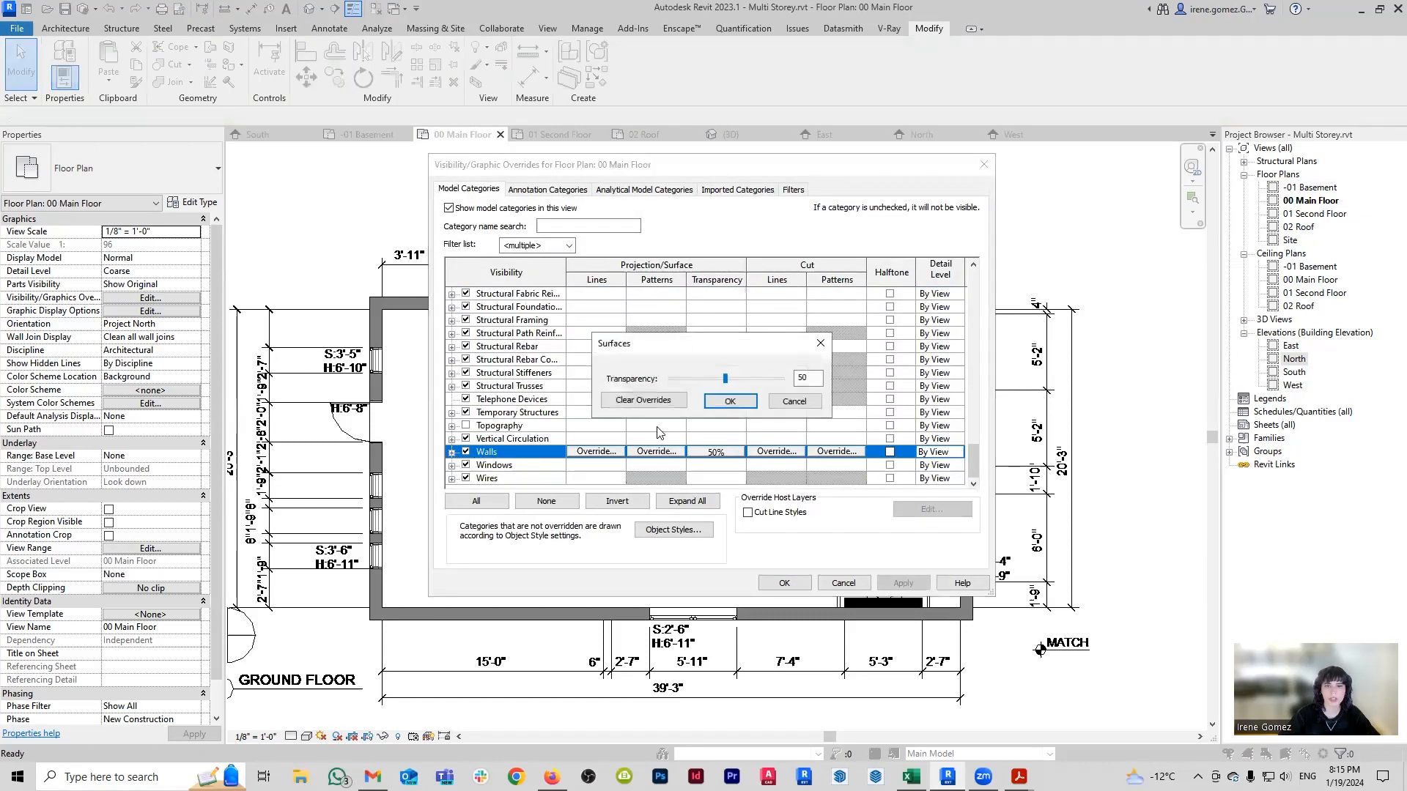
left_click(730, 402)
left_click(843, 583)
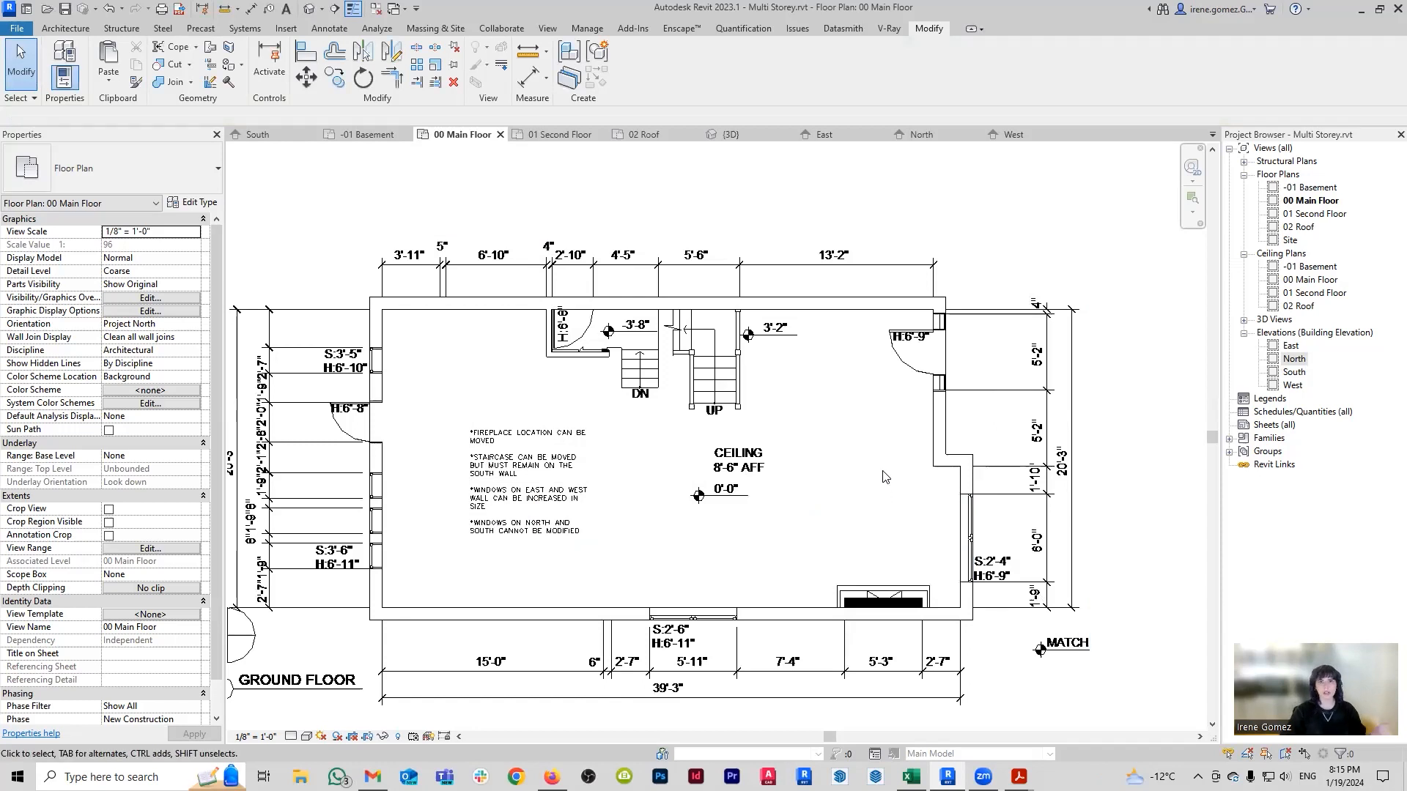
Make the walls semi-transparent in the 01 Second Floor plan so the CAD underlay shows through them.
left_click(593, 130)
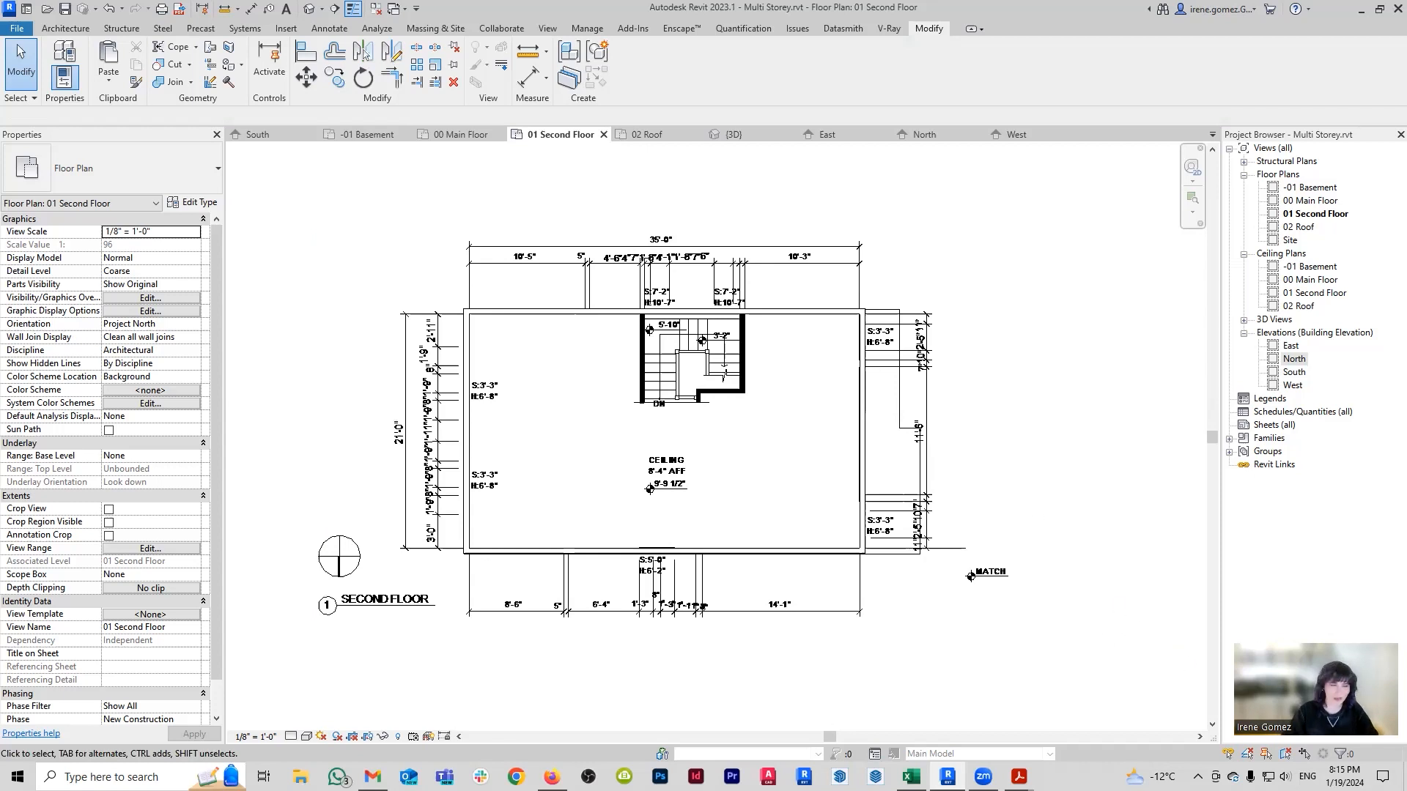
key("v")
key("g")
scroll(716, 440, "down", 15)
left_click(716, 465)
left_click(716, 465)
left_click_drag(681, 380, 737, 380)
left_click(730, 402)
left_click(784, 583)
scroll(493, 366, "up", 6)
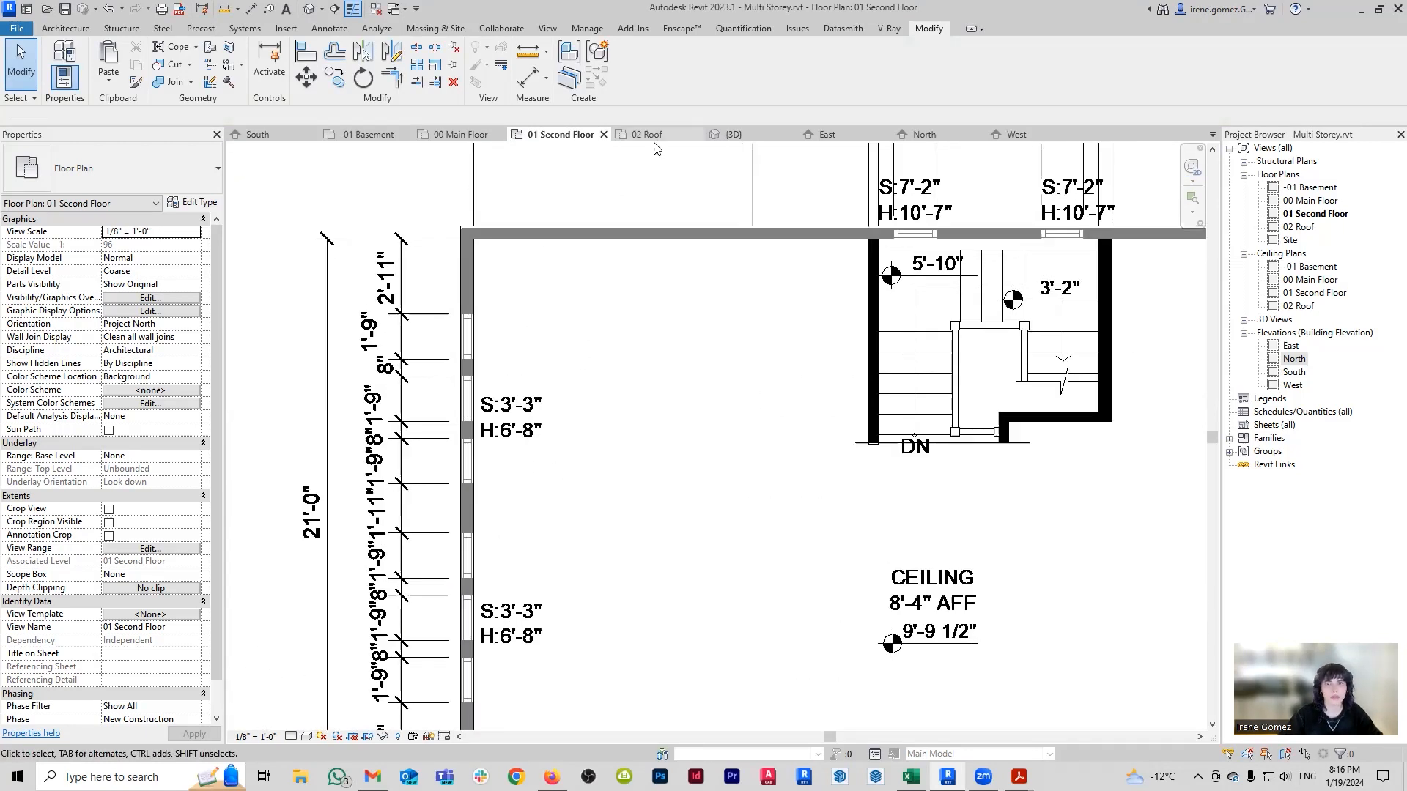
Draw two horizontal detail lines in the West elevation for the second-floor windows' sill and head, with the sill line at 3' 3".
left_click(1023, 137)
left_click(287, 29)
left_click(329, 29)
left_click(355, 62)
left_click(440, 368)
left_click(937, 369)
left_click(440, 318)
left_click(960, 315)
left_click(909, 368)
left_click_drag(958, 550, 957, 406)
left_click(953, 387)
type("3 3")
key("Return")
key("Escape")
Dimension the distance between the two detail lines and inspect the type dimensions of the small main-floor window for comparison.
key("d")
key("i")
left_click(466, 305)
left_click(455, 357)
left_click(412, 330)
scroll(366, 318, "up", 2)
key("Escape")
key("Escape")
left_click(577, 473)
left_click(193, 202)
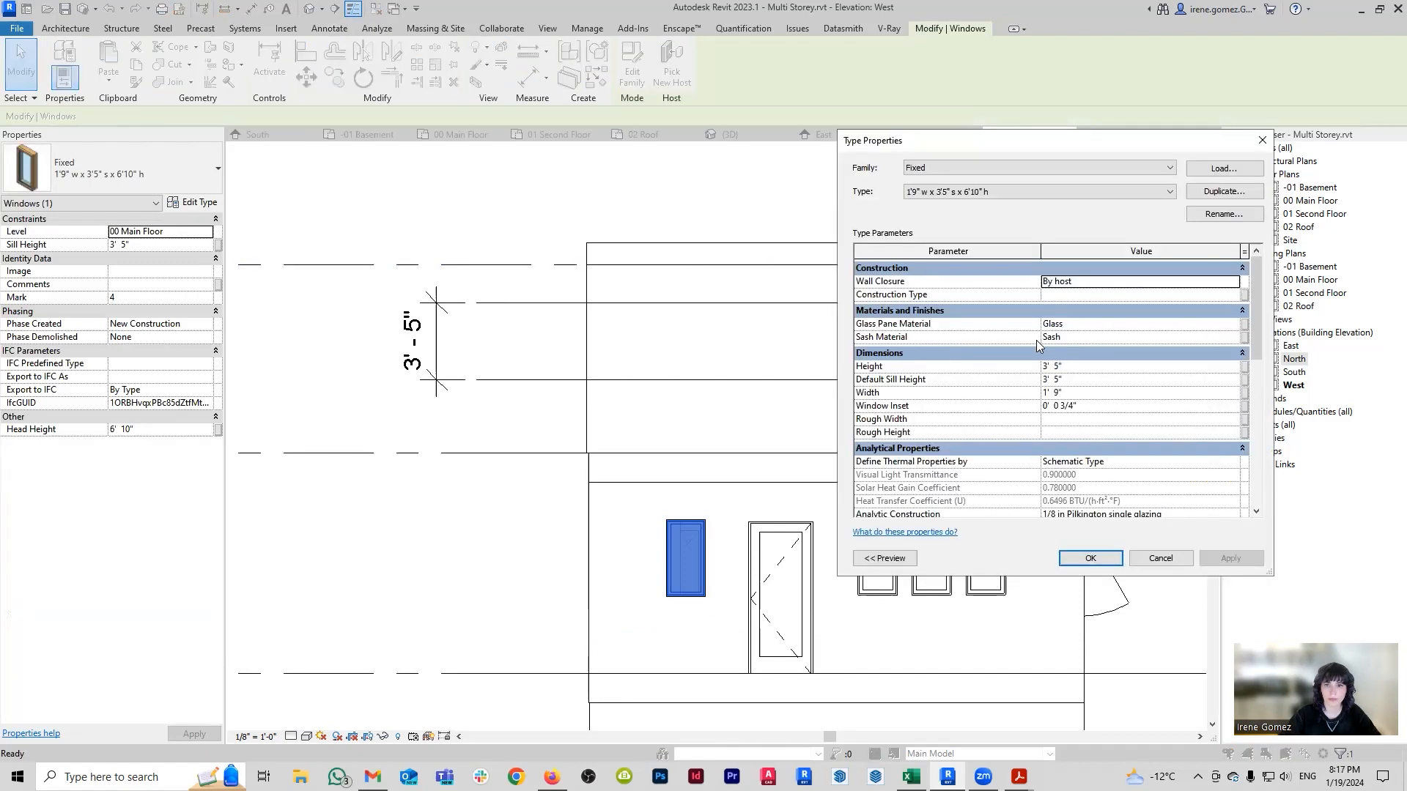
Delete the two horizontal detail lines and their dimension from the West elevation.
key("Escape")
key("Escape")
left_click_drag(538, 403, 507, 288)
key("Delete")
Start placing a window in the 01 Second Floor plan using the Fixed type 1'9" w x 3'5" s x 6'10" h.
left_click(559, 135)
middle_click_drag(786, 407, 874, 427)
key("w")
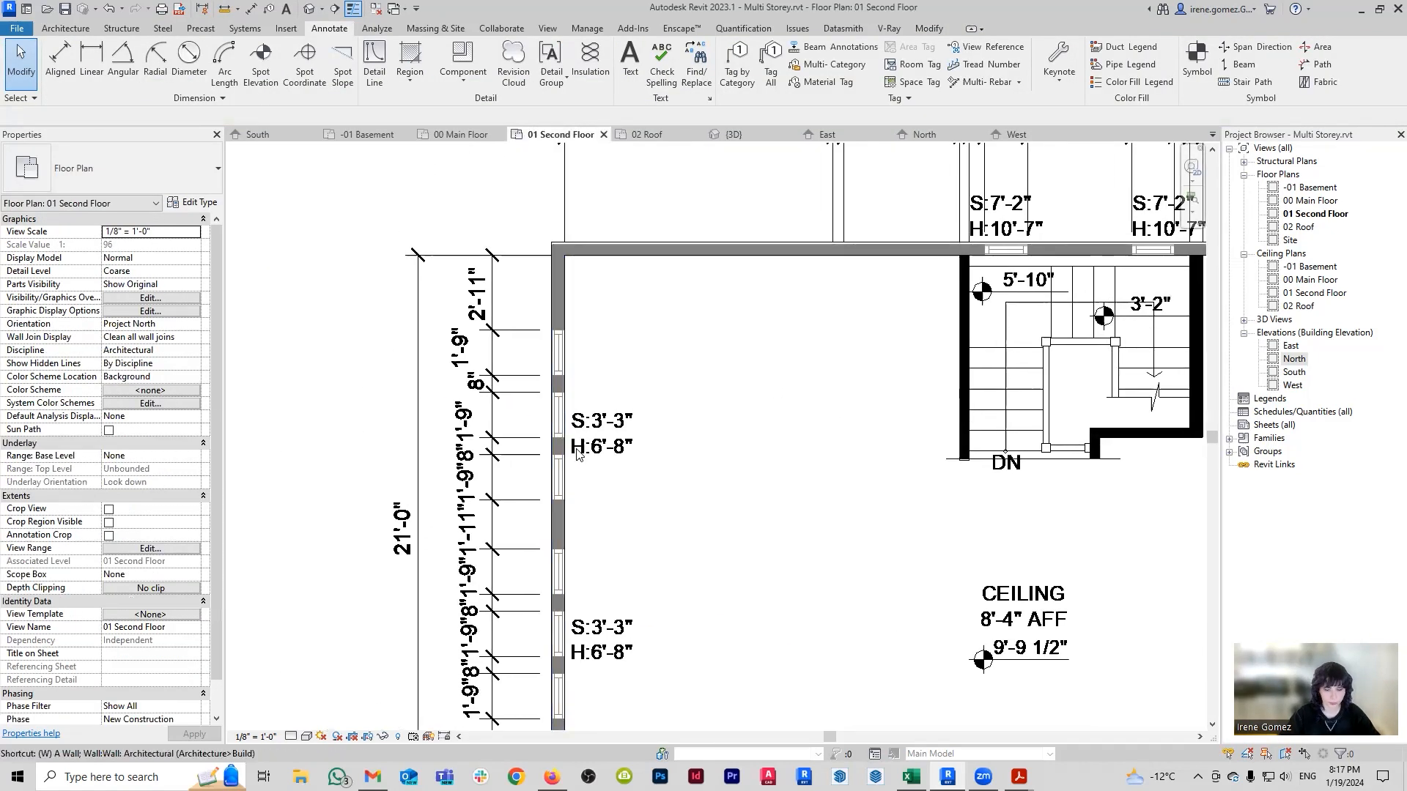
key("n")
scroll(460, 356, "up", 3)
left_click(193, 203)
key("Escape")
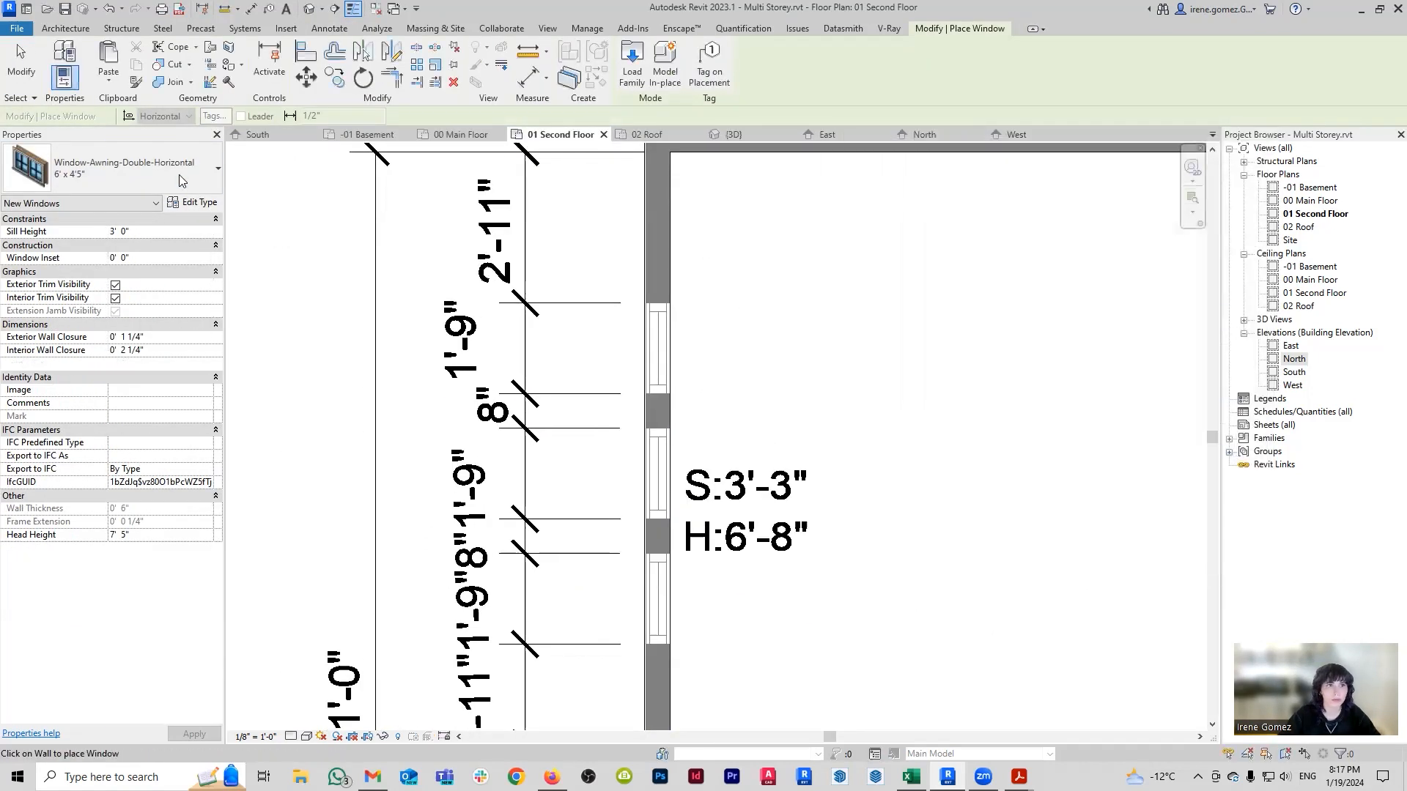
left_click(183, 181)
scroll(131, 249, "up", 3)
left_click(131, 249)
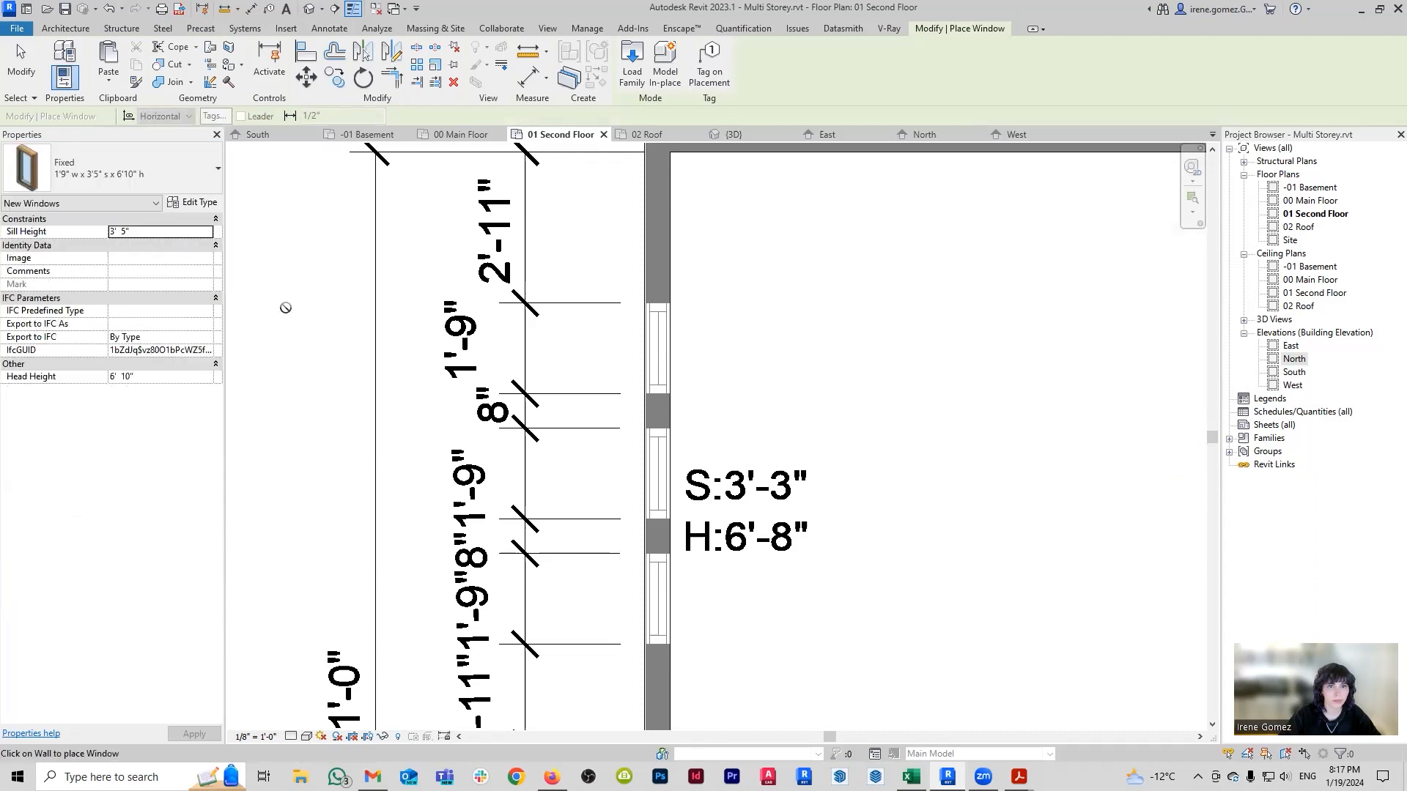
Duplicate the Fixed window type as 1'9" w x 3'3" s x 6'10" h and set its default sill height to 3' 3".
left_click(215, 204)
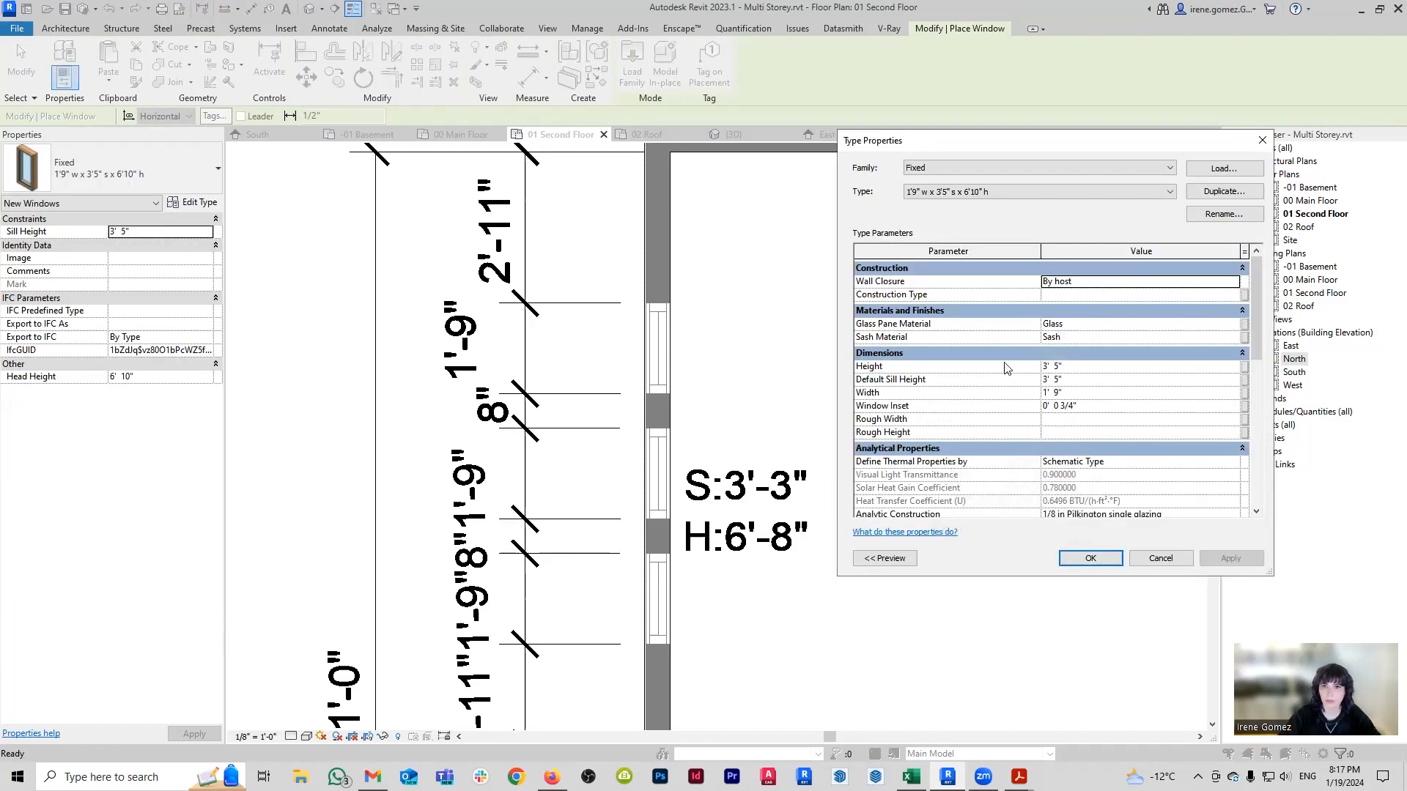
key("Escape")
left_click(193, 202)
left_click(1224, 191)
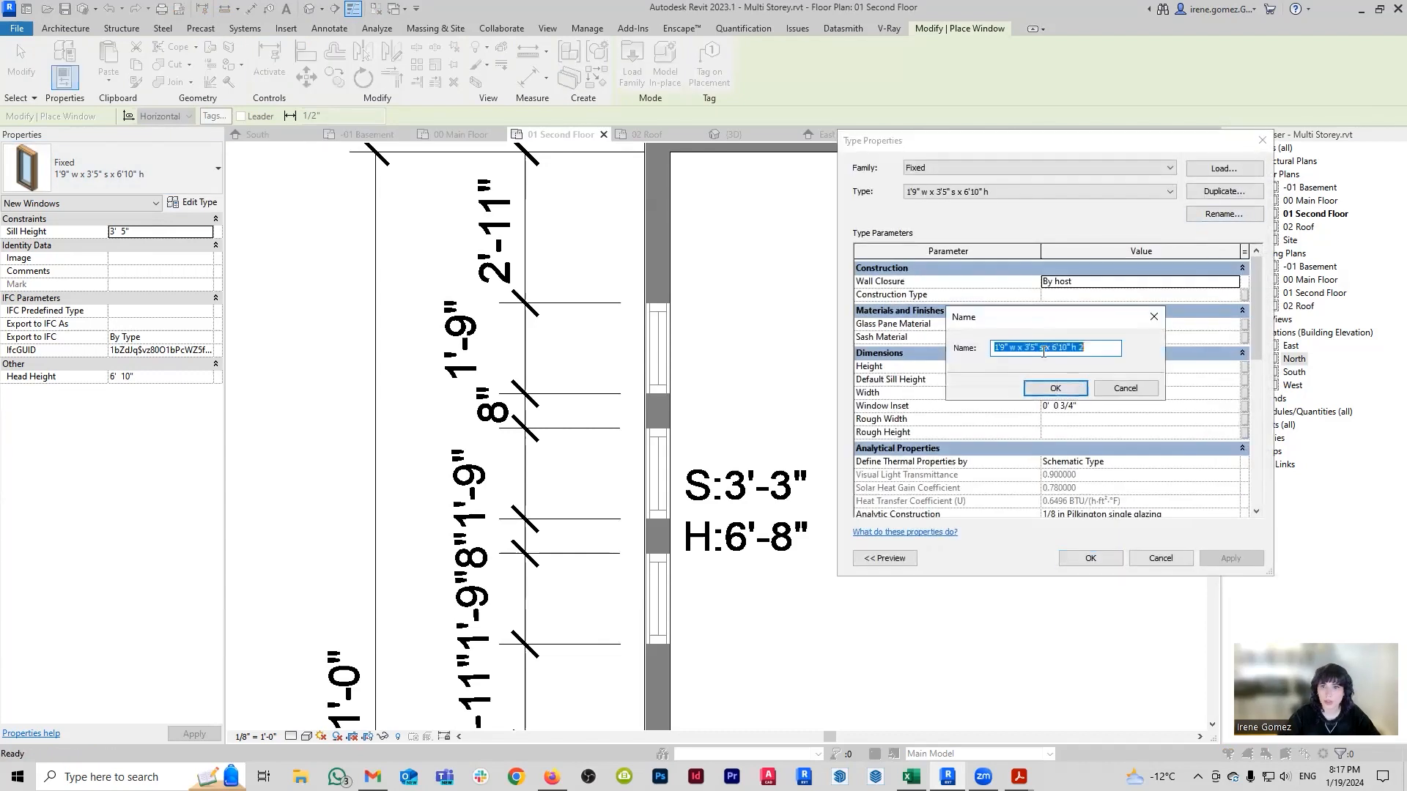
key("Delete")
key("Delete")
left_click(1060, 388)
left_click(1059, 379)
key("BackSpace")
type("3' 3\"")
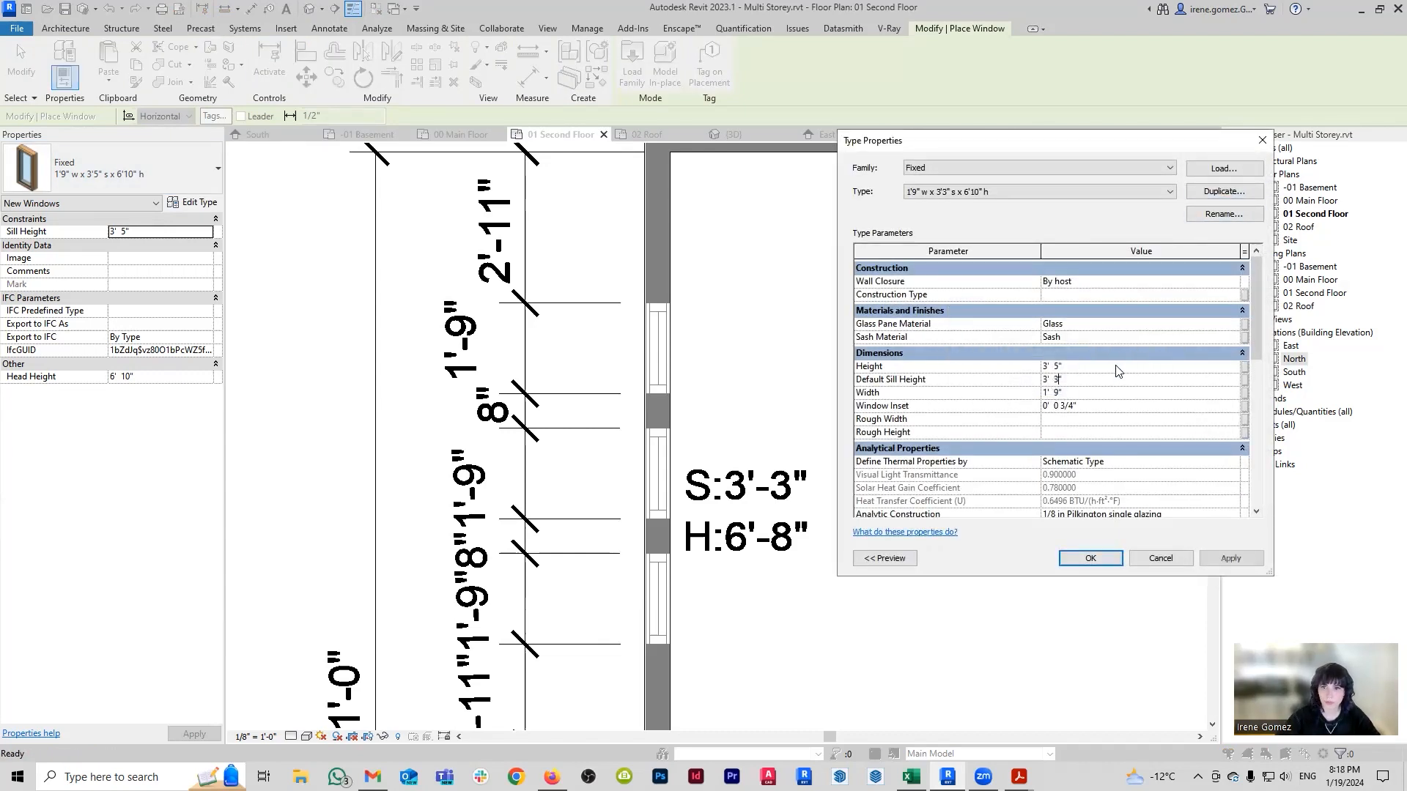
left_click(1092, 558)
Place the new fixed windows in the second floor's west wall openings and align their edges with the underlay.
scroll(628, 435, "up", 2)
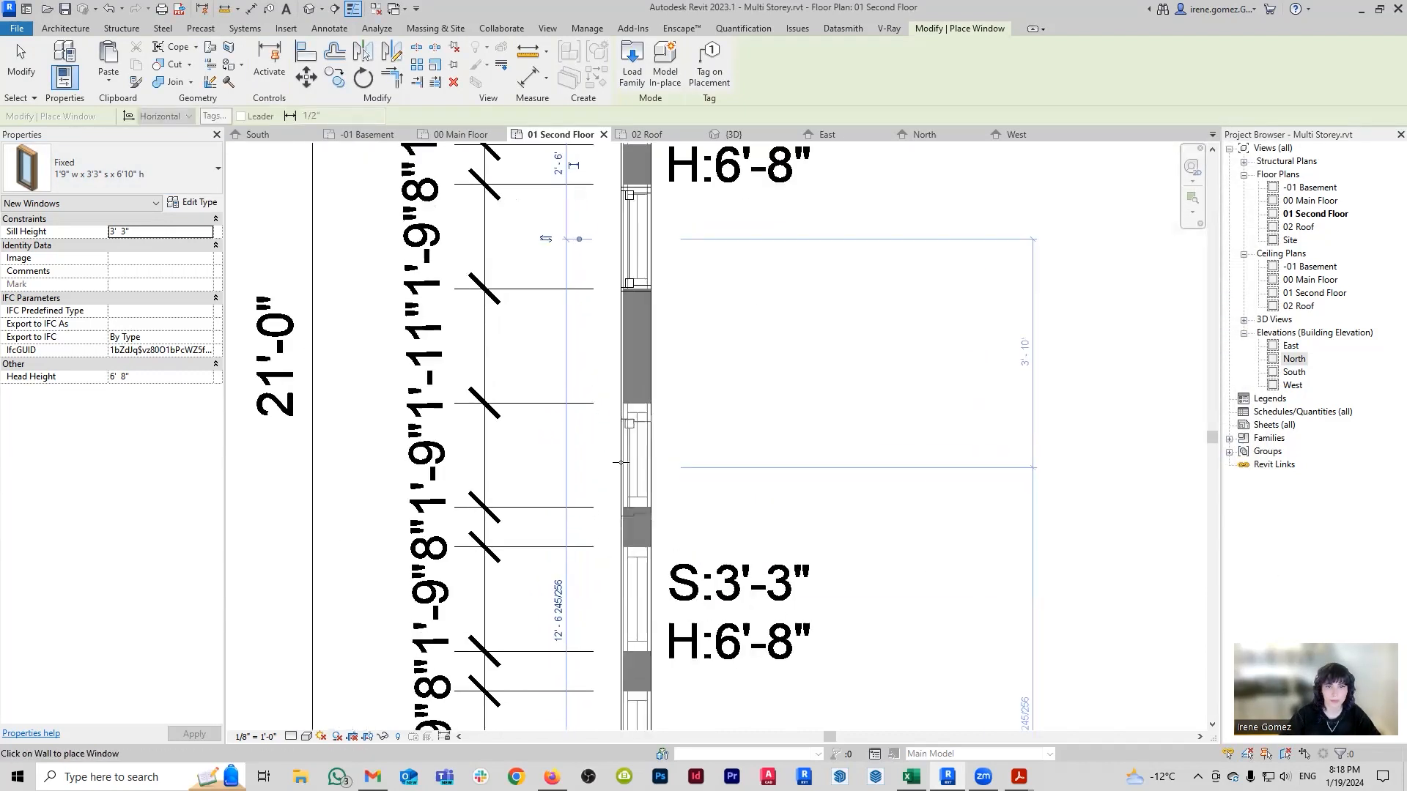
key("a")
key("l")
scroll(694, 398, "up", 4)
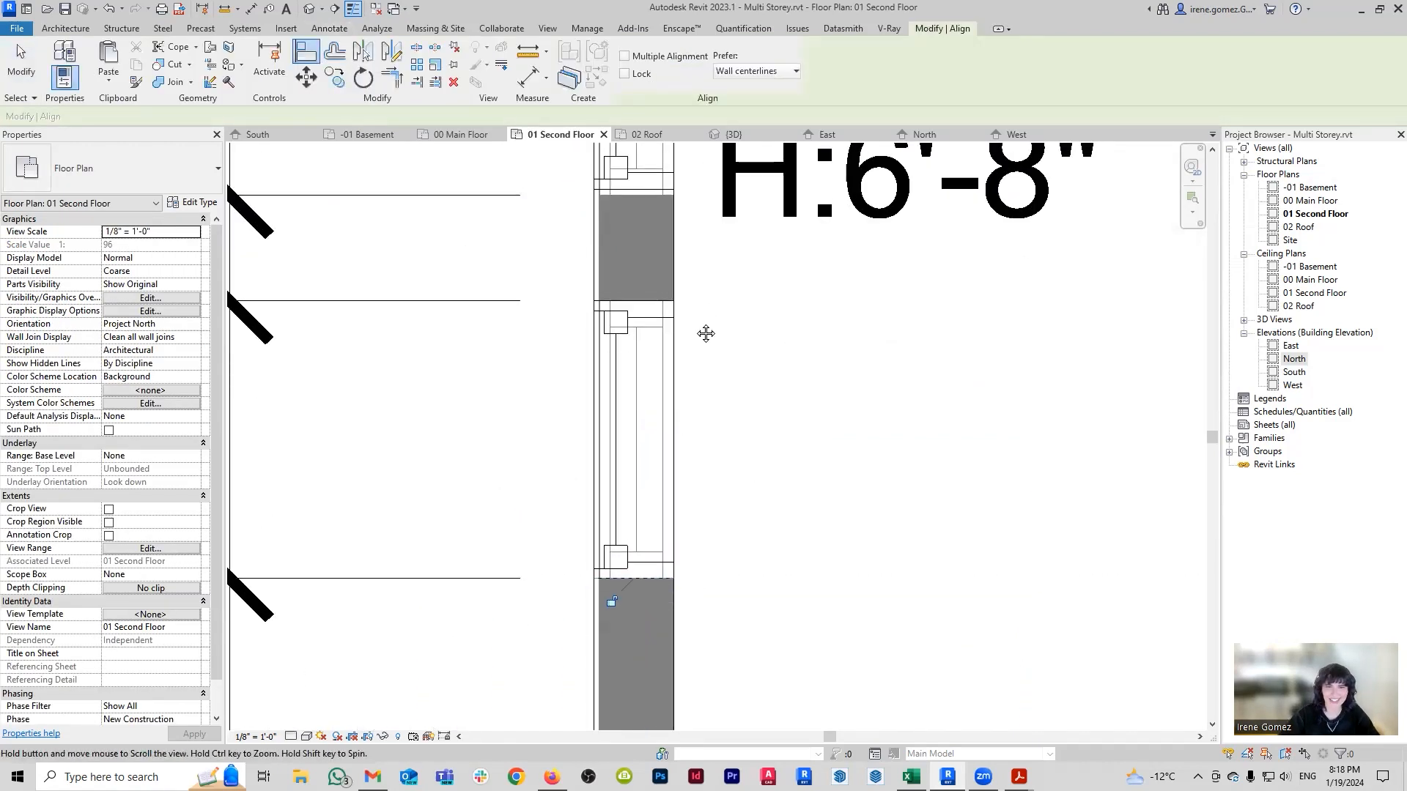
middle_click_drag(694, 398, 701, 336)
left_click(663, 597)
left_click(664, 605)
key("Escape")
key("Escape")
scroll(650, 323, "down", 1)
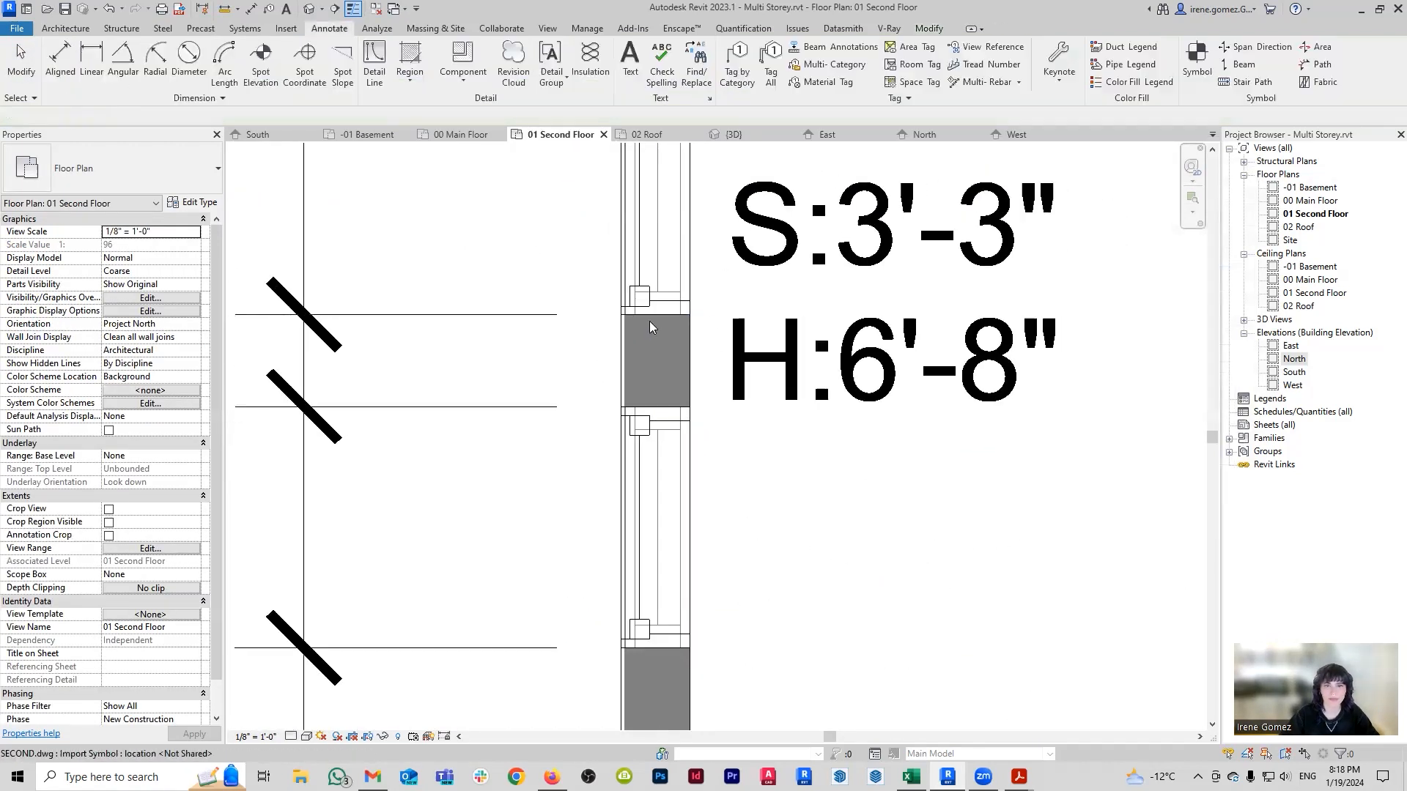
scroll(644, 365, "down", 1)
key("a")
key("l")
scroll(639, 373, "up", 1)
key("Escape")
key("Escape")
Extend the 3D view's section box upward to include the second floor.
left_click(733, 135)
middle_click_drag(806, 255, 824, 293, "shift")
left_click(960, 476)
left_click_drag(798, 414, 798, 330)
key("Escape")
middle_click_drag(799, 334, 800, 426, "shift")
Check the thickness of the stair enclosure walls on the second-floor underlay.
left_click(559, 134)
scroll(654, 338, "down", 2)
scroll(655, 338, "up", 1)
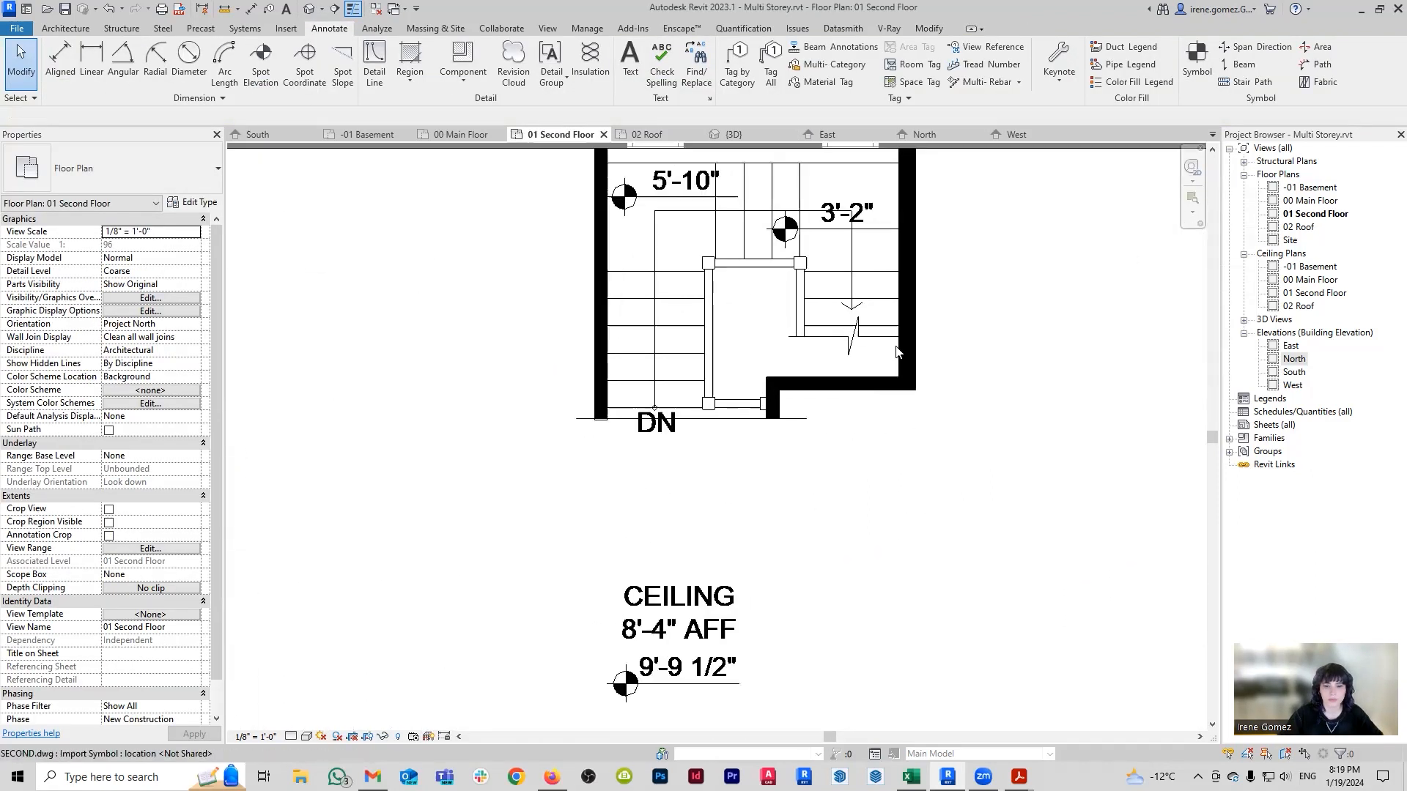
key("d")
key("i")
key("Escape")
key("Escape")
Set up a Generic - 4" wall from 01 Second Floor up to level 02 Roof with a 0' 0" top offset.
key("w")
key("a")
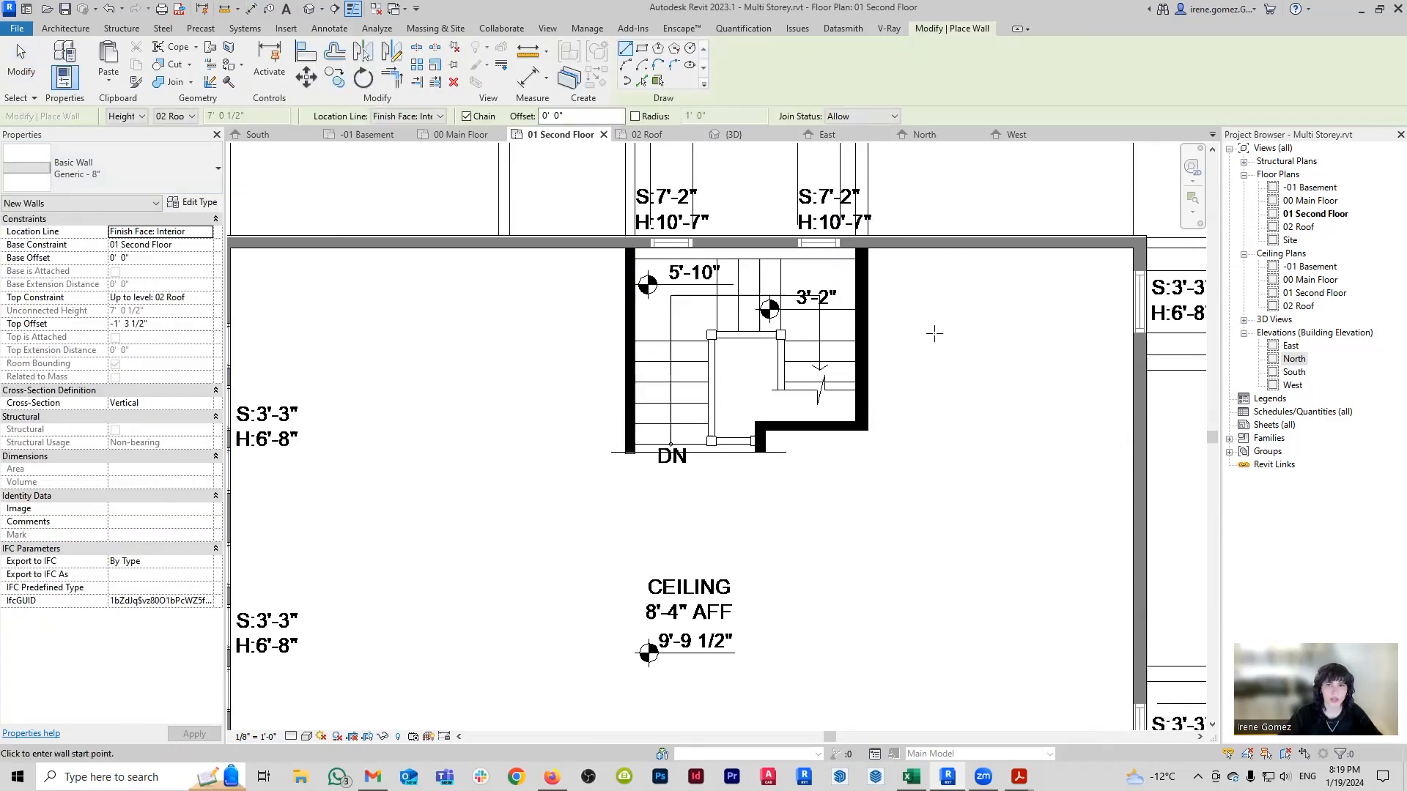
middle_click_drag(783, 377, 757, 412)
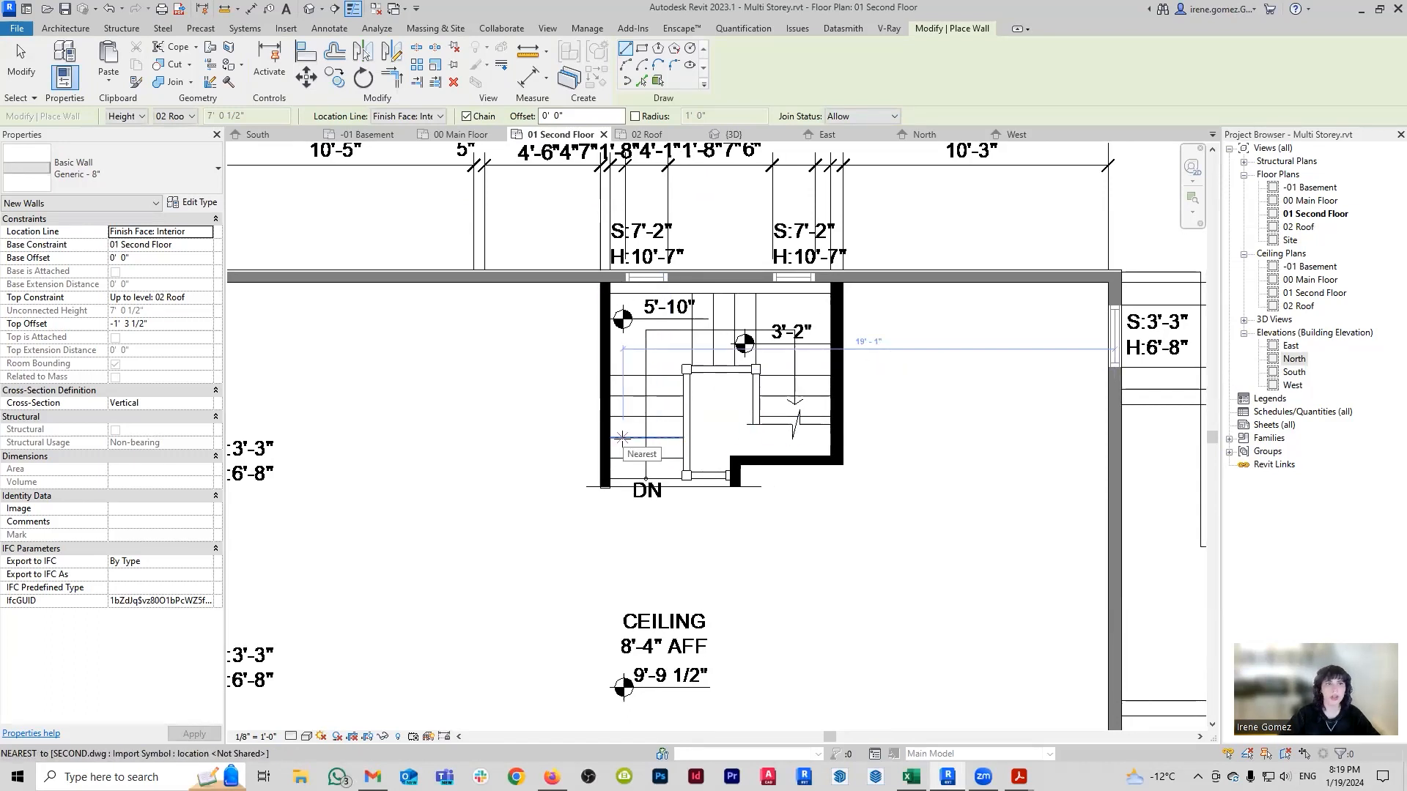
left_click(167, 165)
scroll(143, 400, "up", 2)
left_click(140, 394)
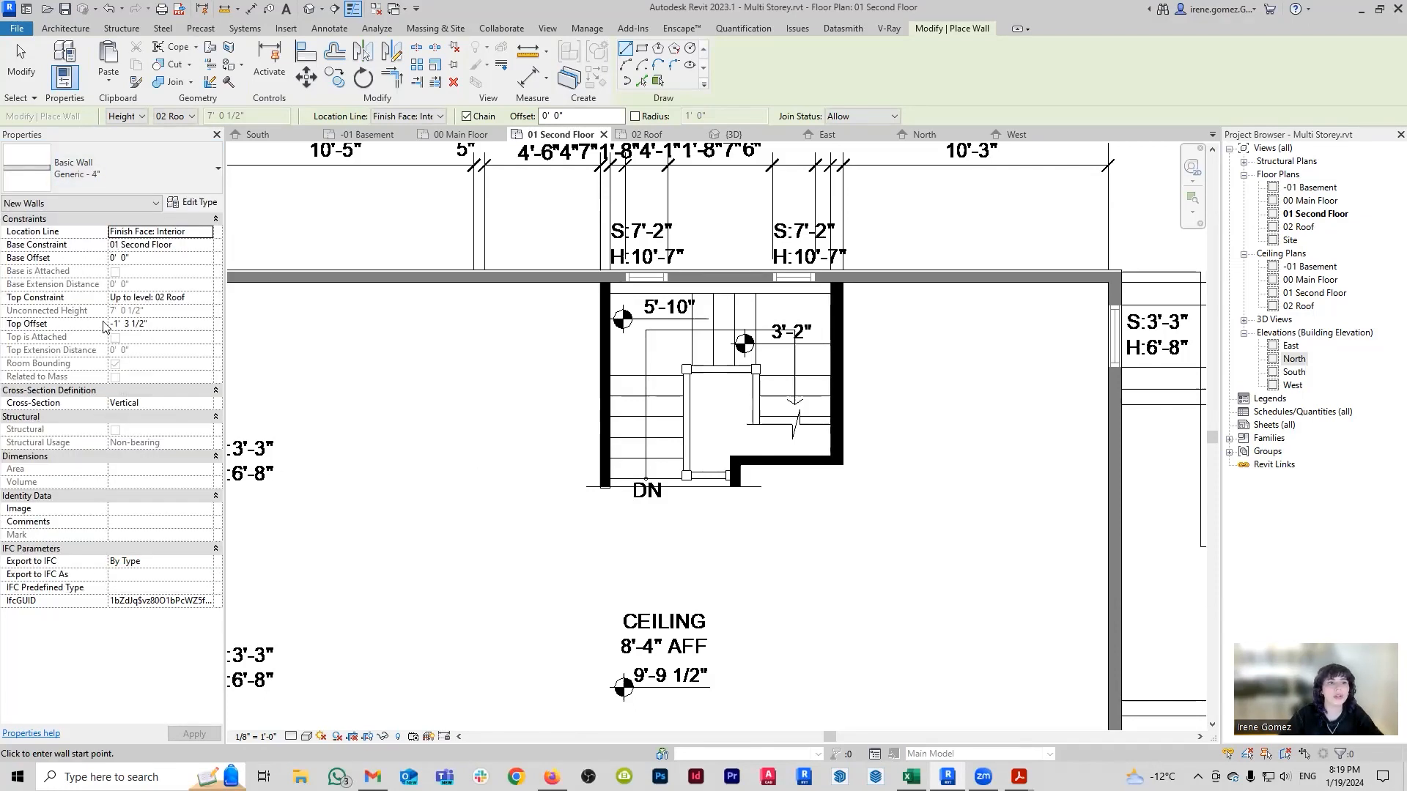
left_click(163, 323)
key("Return")
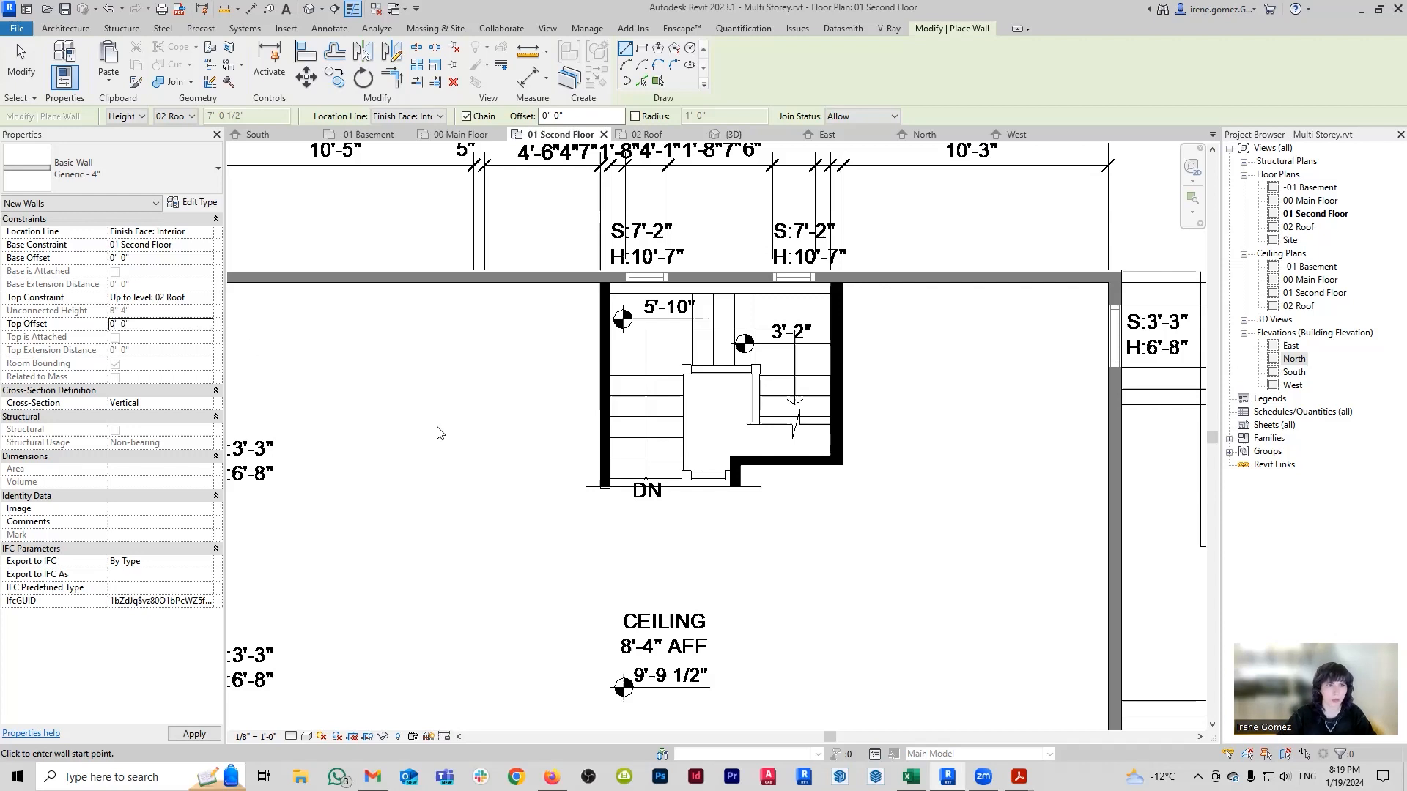
Draw the stair enclosure's west wall along the underlay, from the north exterior wall to the bottom of the stair.
scroll(637, 300, "up", 2)
left_click(590, 277)
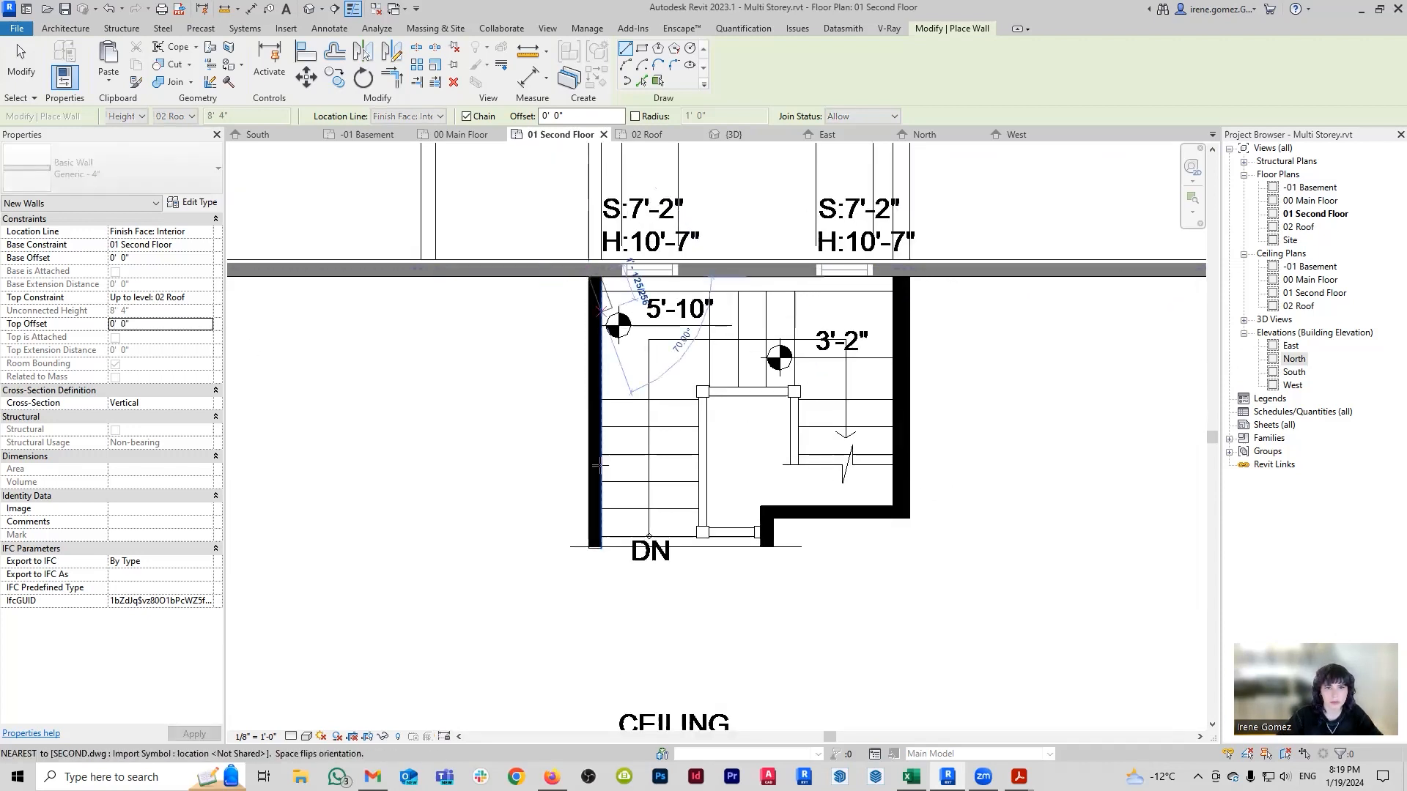
scroll(588, 546, "up", 1)
left_click(588, 545)
middle_click_drag(999, 515, 879, 523)
key("Escape")
Draw the short return and the south side of the stair enclosure as 4" walls along the underlay.
left_click(712, 553)
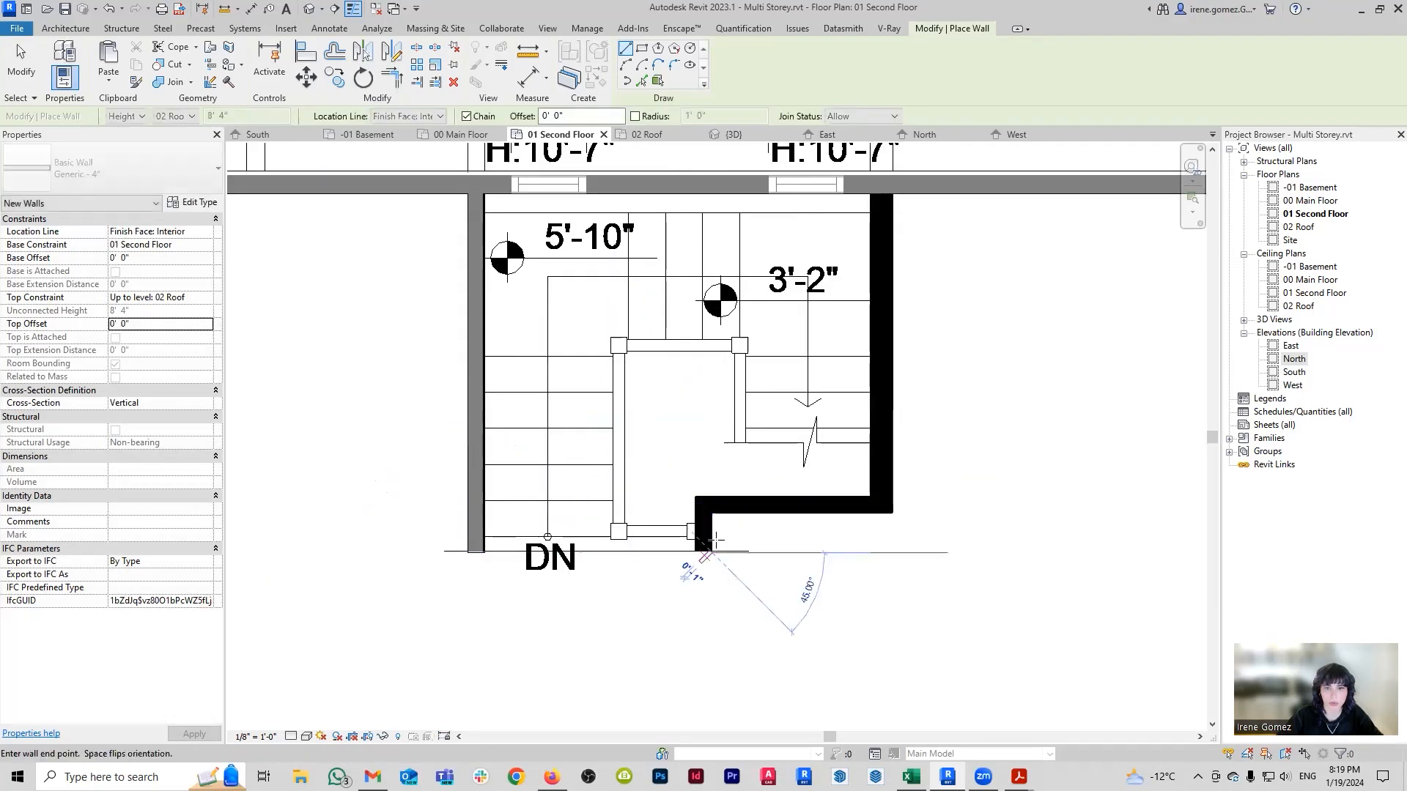
scroll(722, 520, "up", 1)
left_click(707, 510)
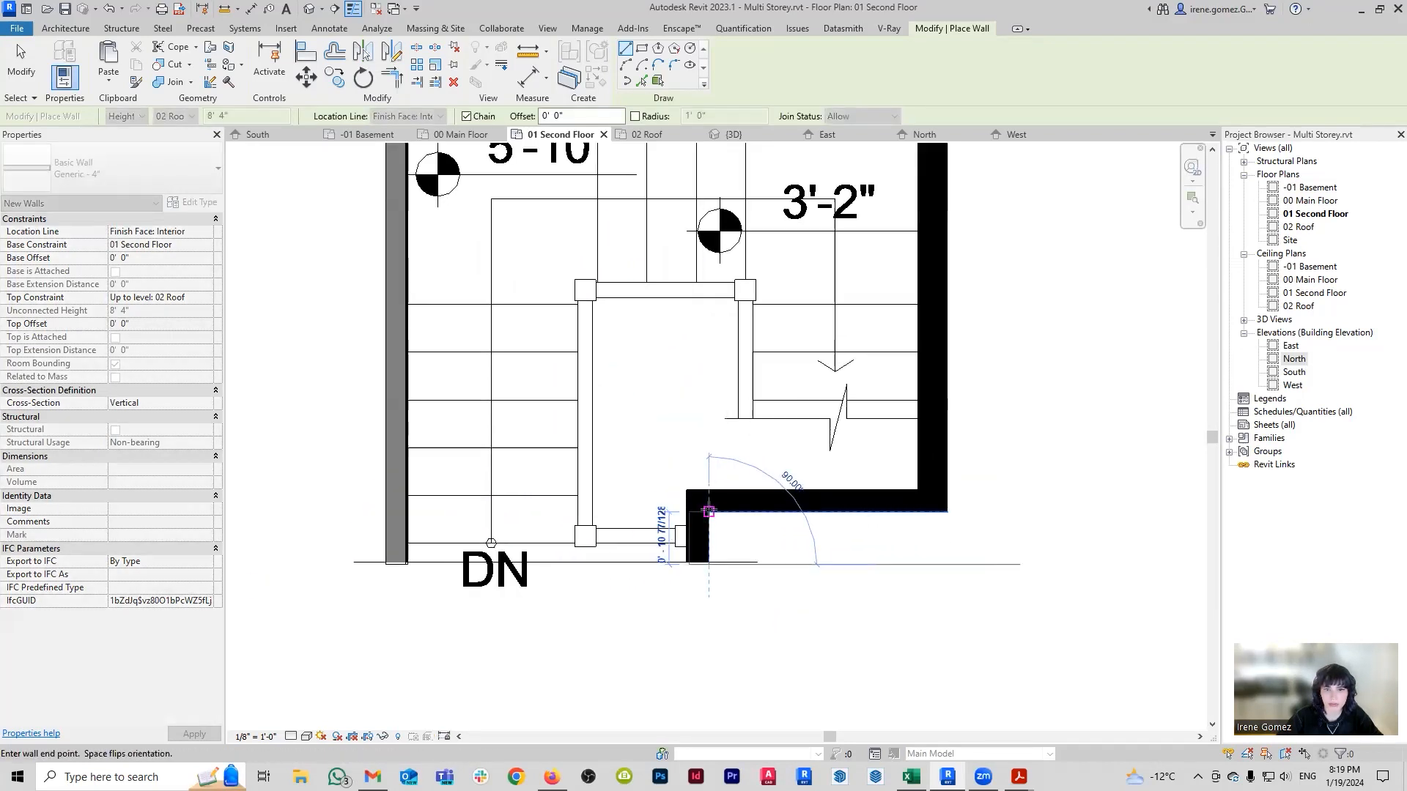
left_click(948, 510)
middle_click_drag(950, 183, 932, 322)
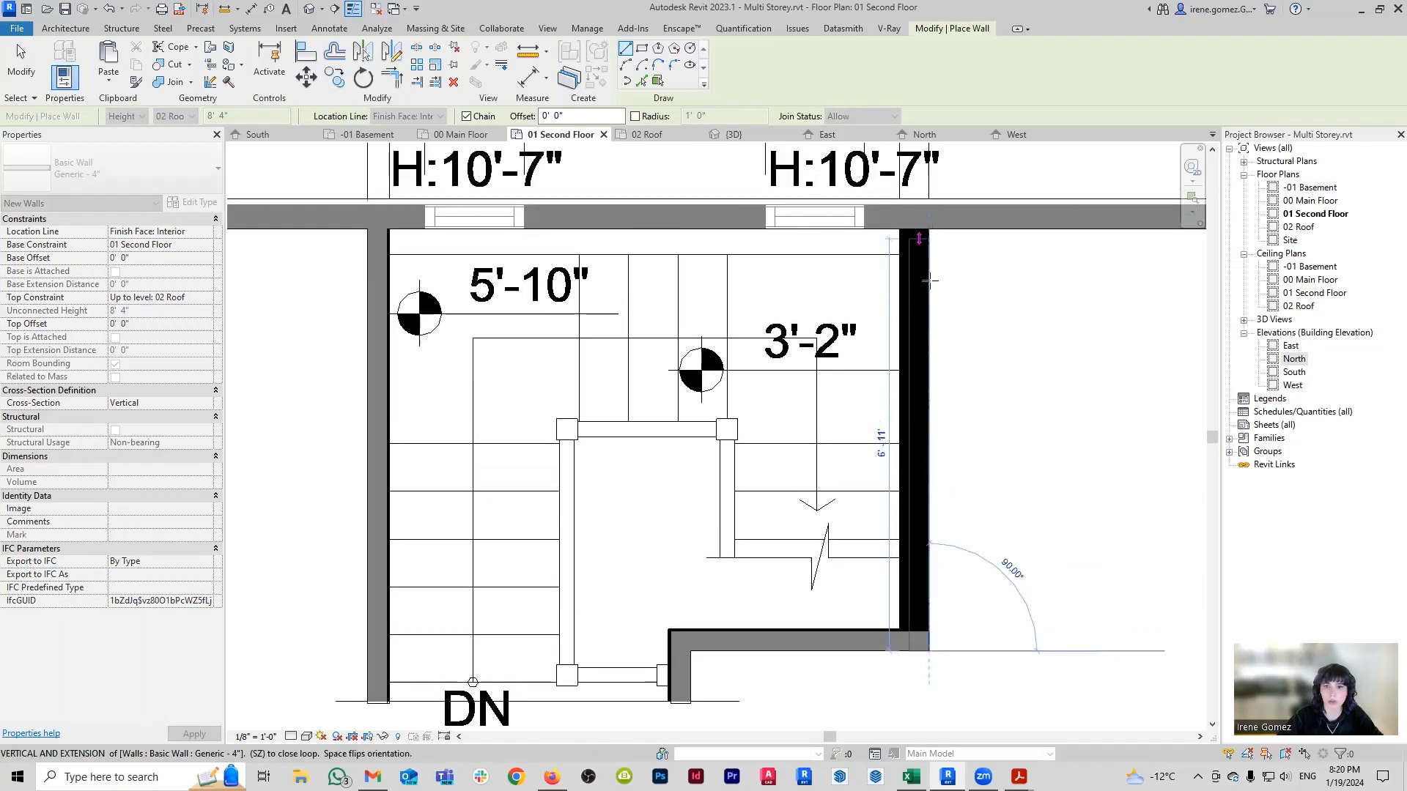
left_click(921, 238)
key("Escape")
key("Escape")
Measure the thickness of the stair enclosure's east wall on the underlay.
key("d")
key("i")
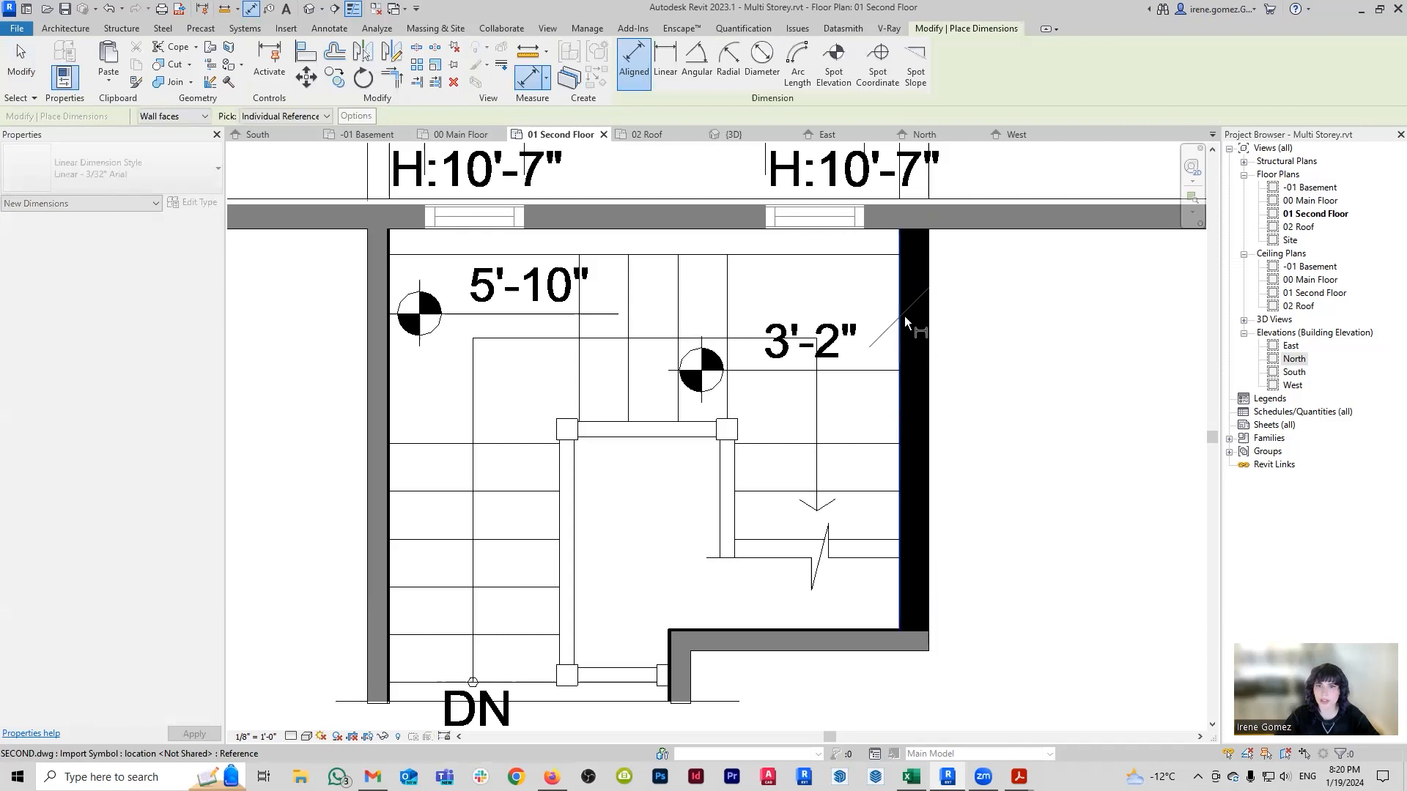
left_click(929, 314)
mouse_move(1094, 306)
middle_mouse_down()
mouse_move(1049, 408)
mouse_move(1075, 301)
middle_mouse_up()
key("Escape")
scroll(910, 249, "up", 1)
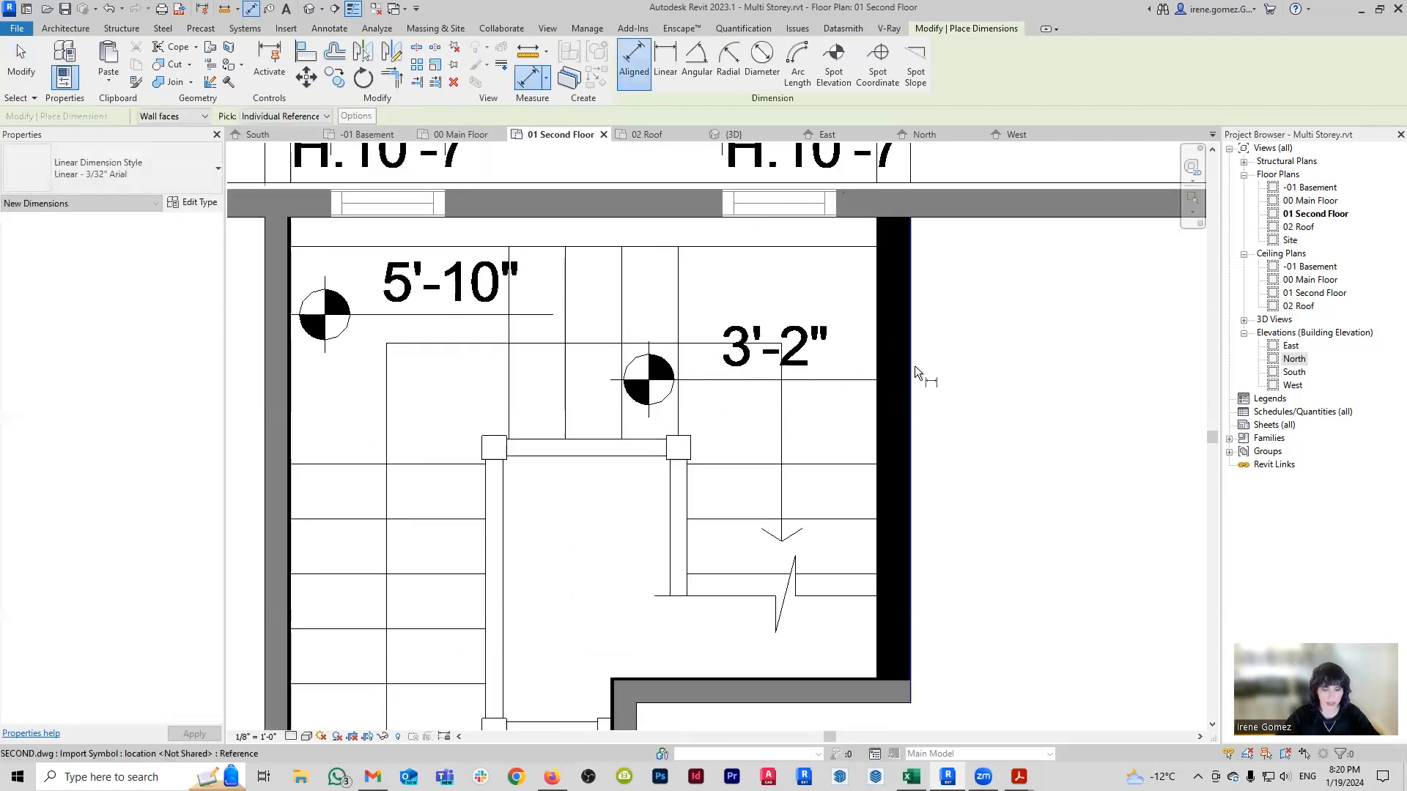
Draw the stair enclosure's east wall with the Generic - 6" type and a 0' 0" top offset, down from the north exterior wall.
key("w")
key("a")
left_click(174, 173)
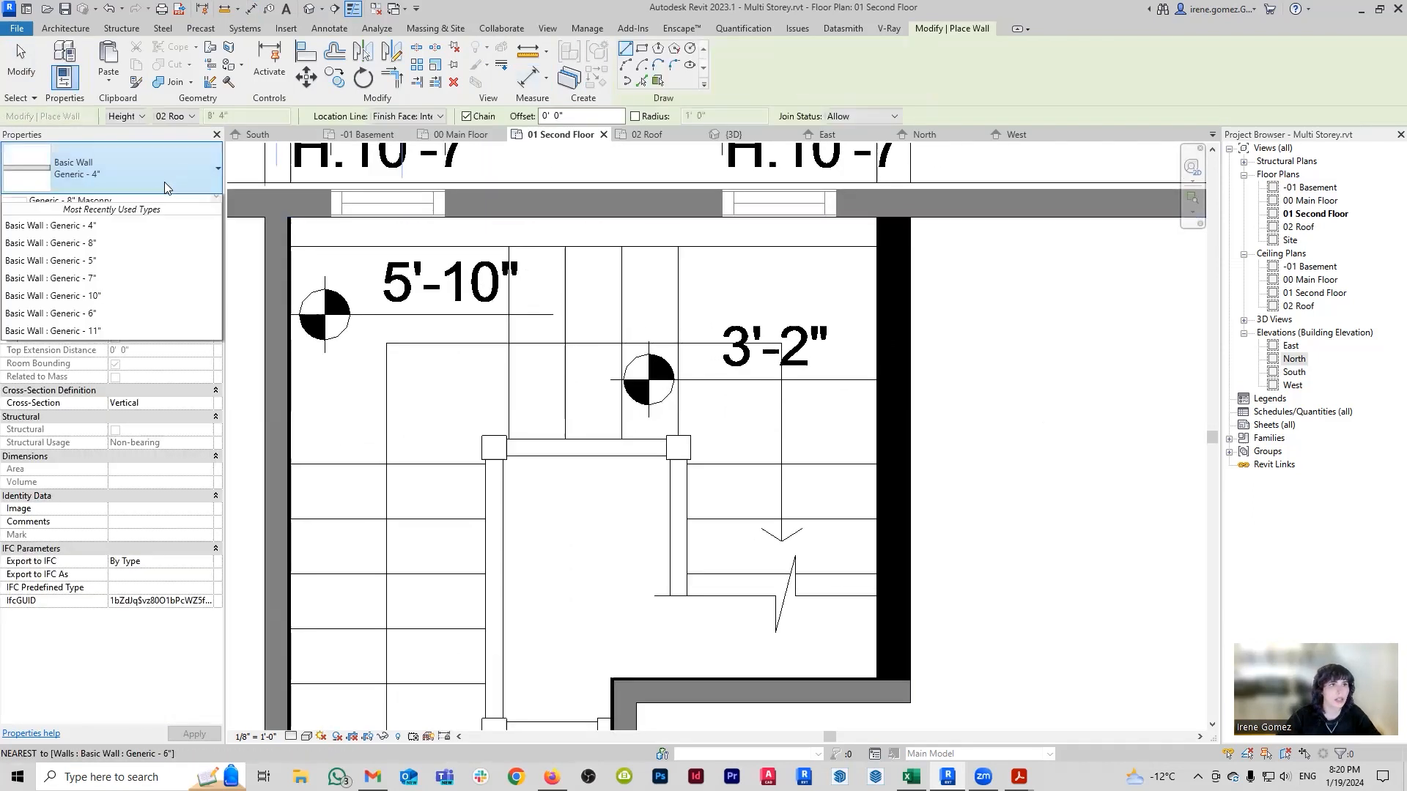
left_click(132, 312)
left_click(170, 324)
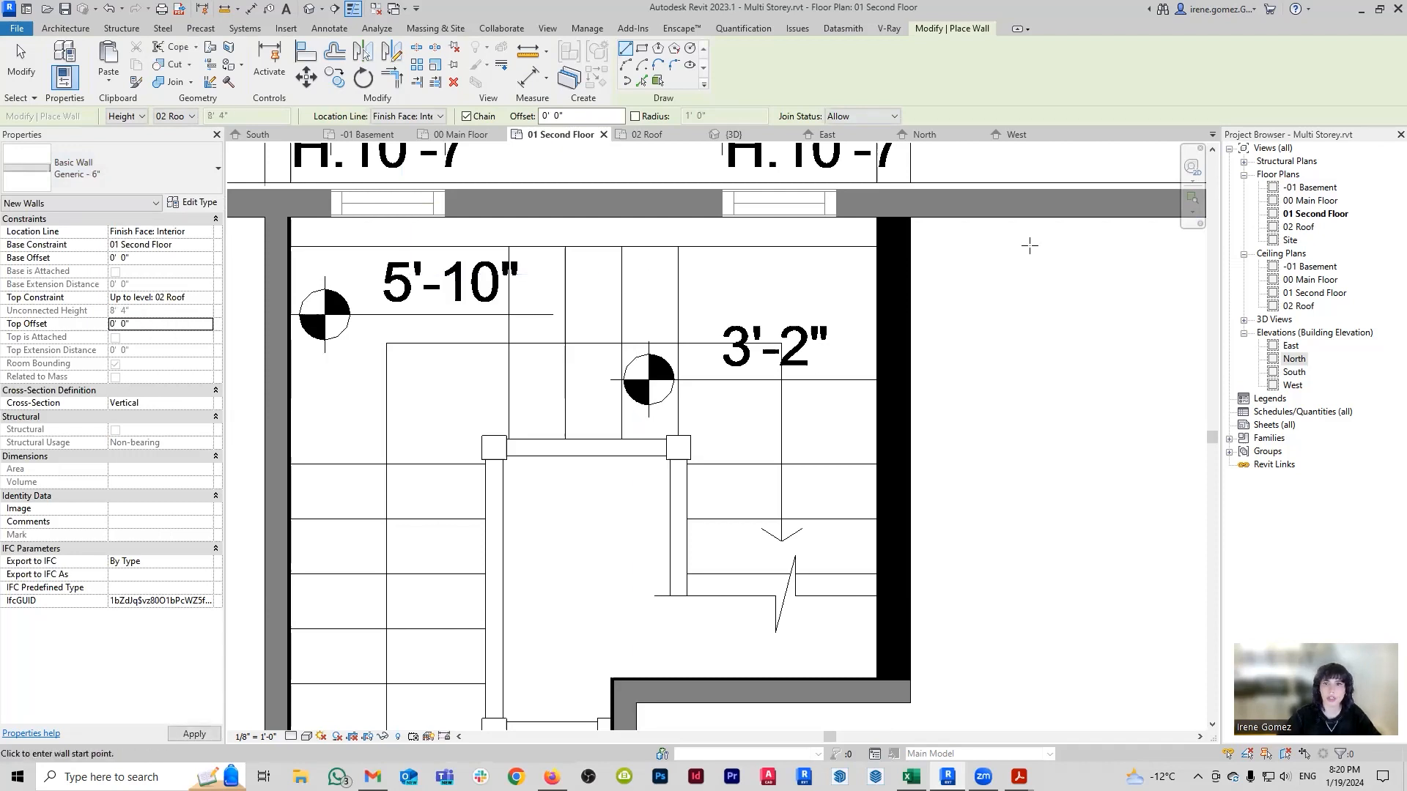
left_click(911, 217)
left_click(911, 680)
key("Escape")
key("Escape")
scroll(846, 376, "down", 1)
scroll(848, 380, "down", 3)
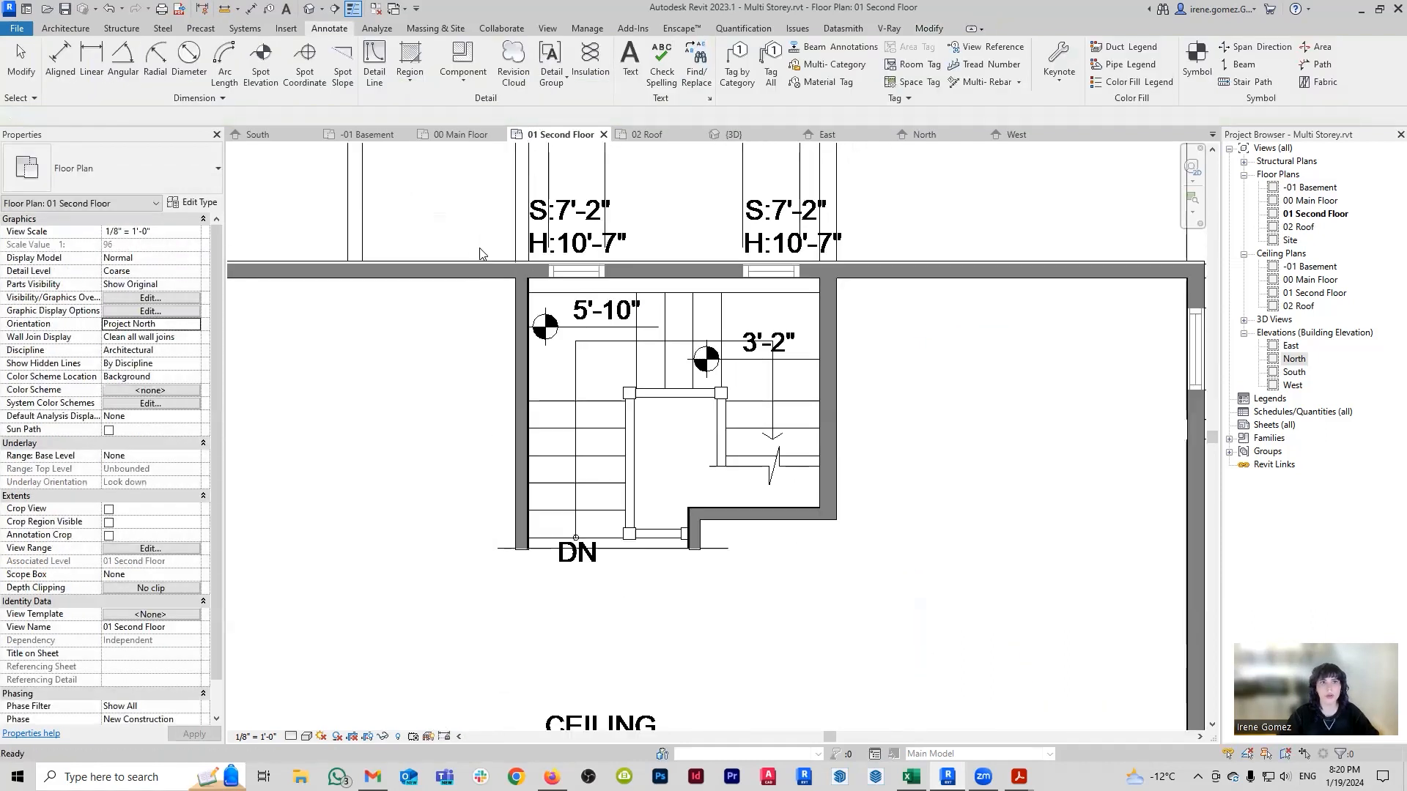
Lower the top of the 3D view's section box slightly so it cuts through the second-floor walls.
key("3")
key("d")
middle_click_drag(828, 468, 791, 442, "shift")
scroll(322, 698, "up", 1)
left_click(285, 679)
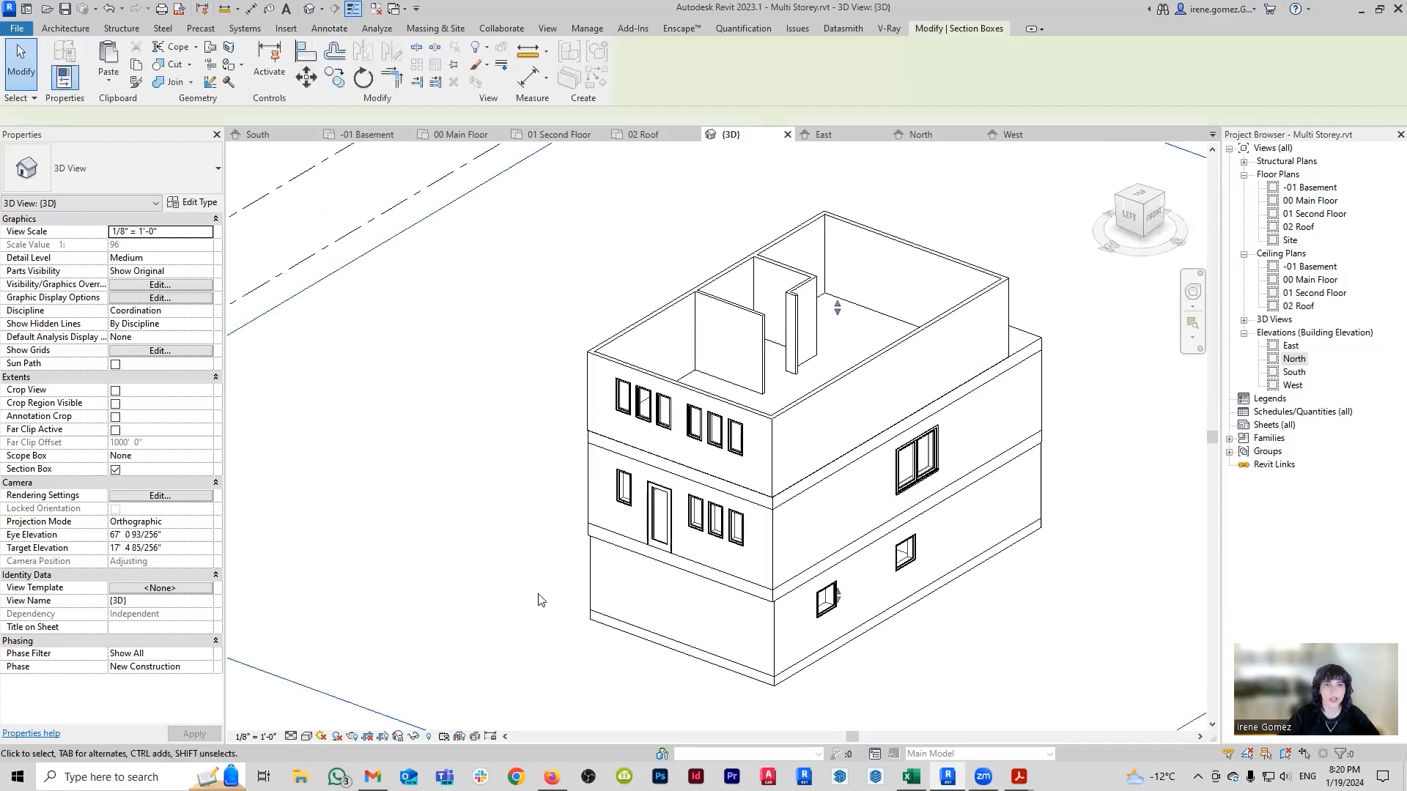
left_click_drag(838, 311, 839, 309)
left_click_drag(837, 304, 837, 311)
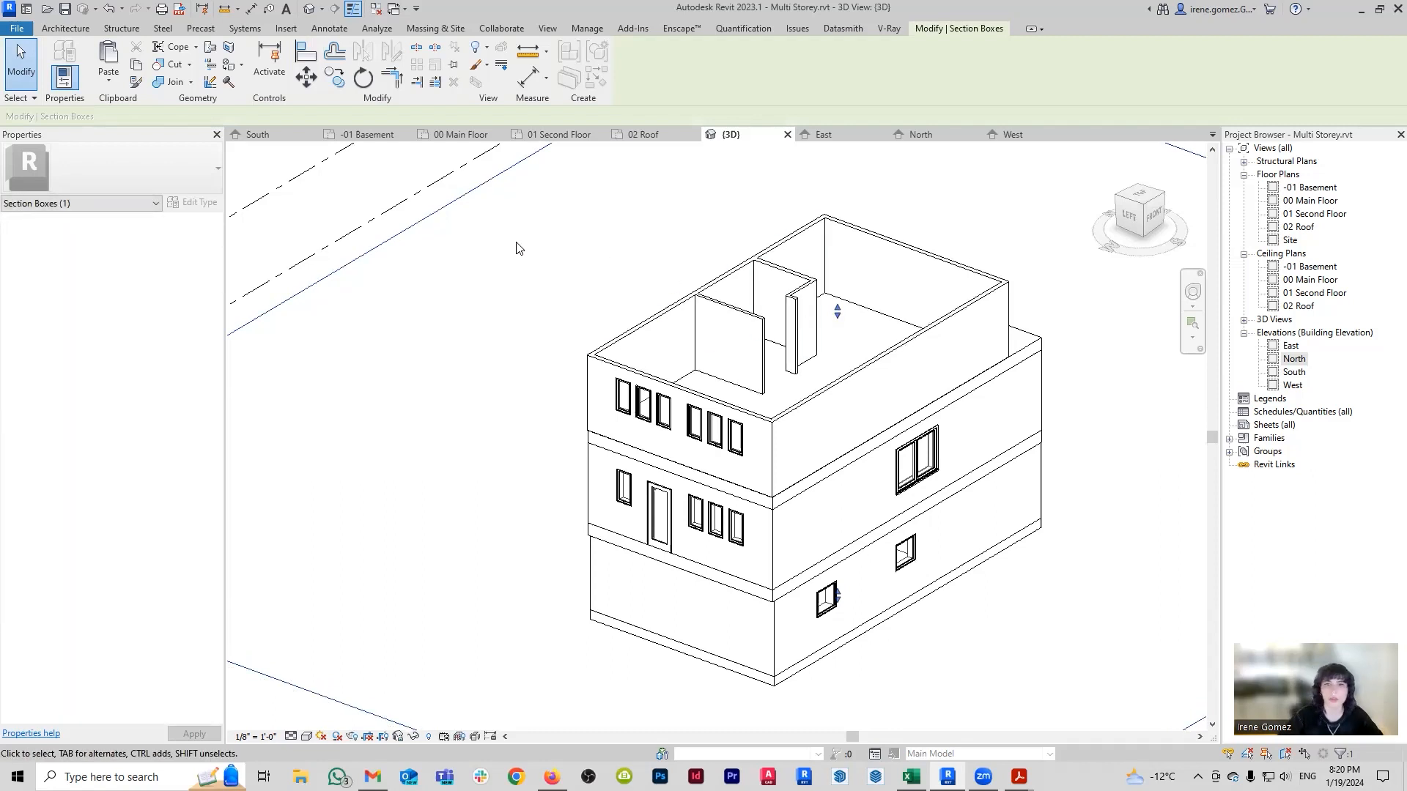
Delete the two horizontal detail lines at the main-floor window's sill and head from the South elevation.
left_click(559, 135)
scroll(939, 446, "down", 4)
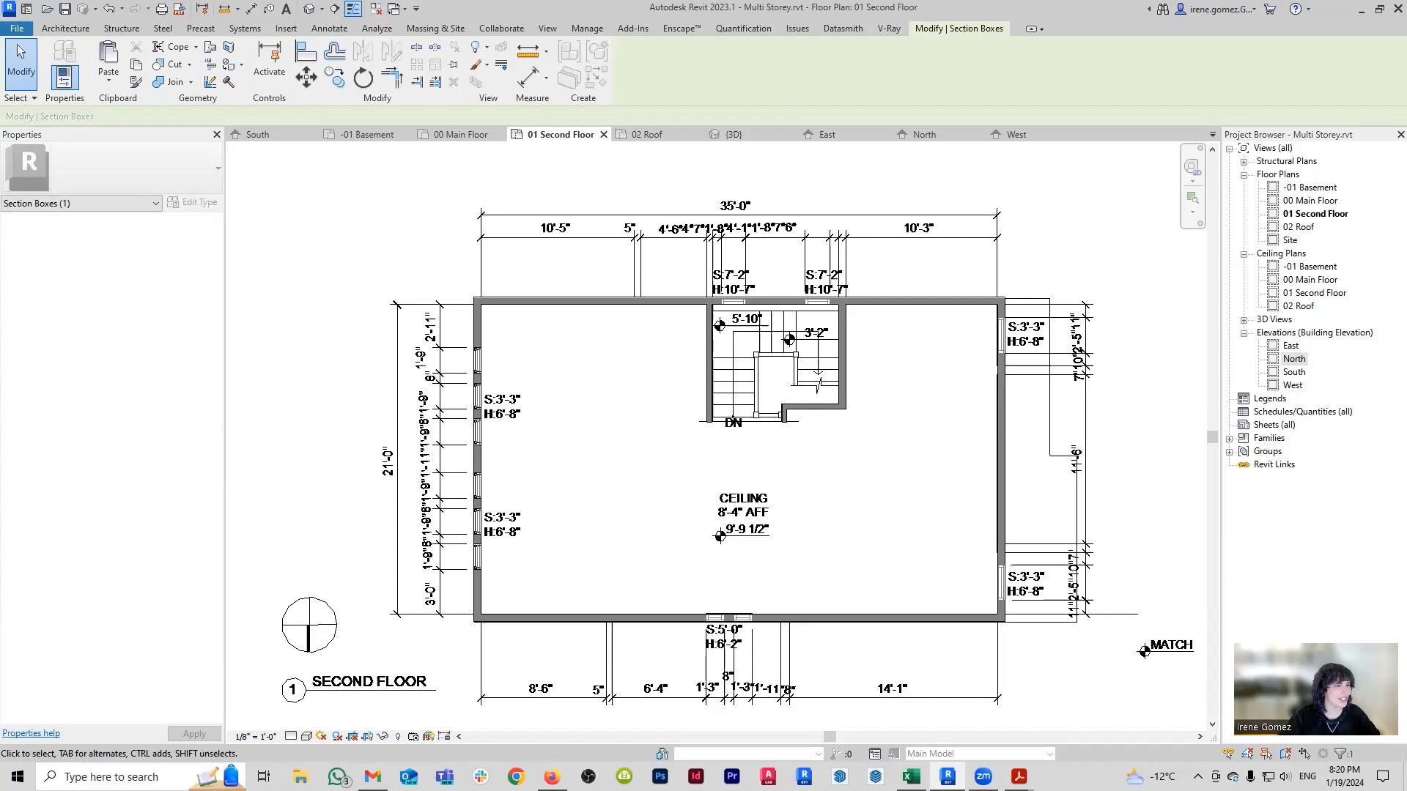
scroll(647, 680, "up", 3)
left_click(1019, 135)
scroll(511, 446, "down", 1)
left_click(258, 135)
left_click_drag(470, 462, 381, 382)
key("Delete")
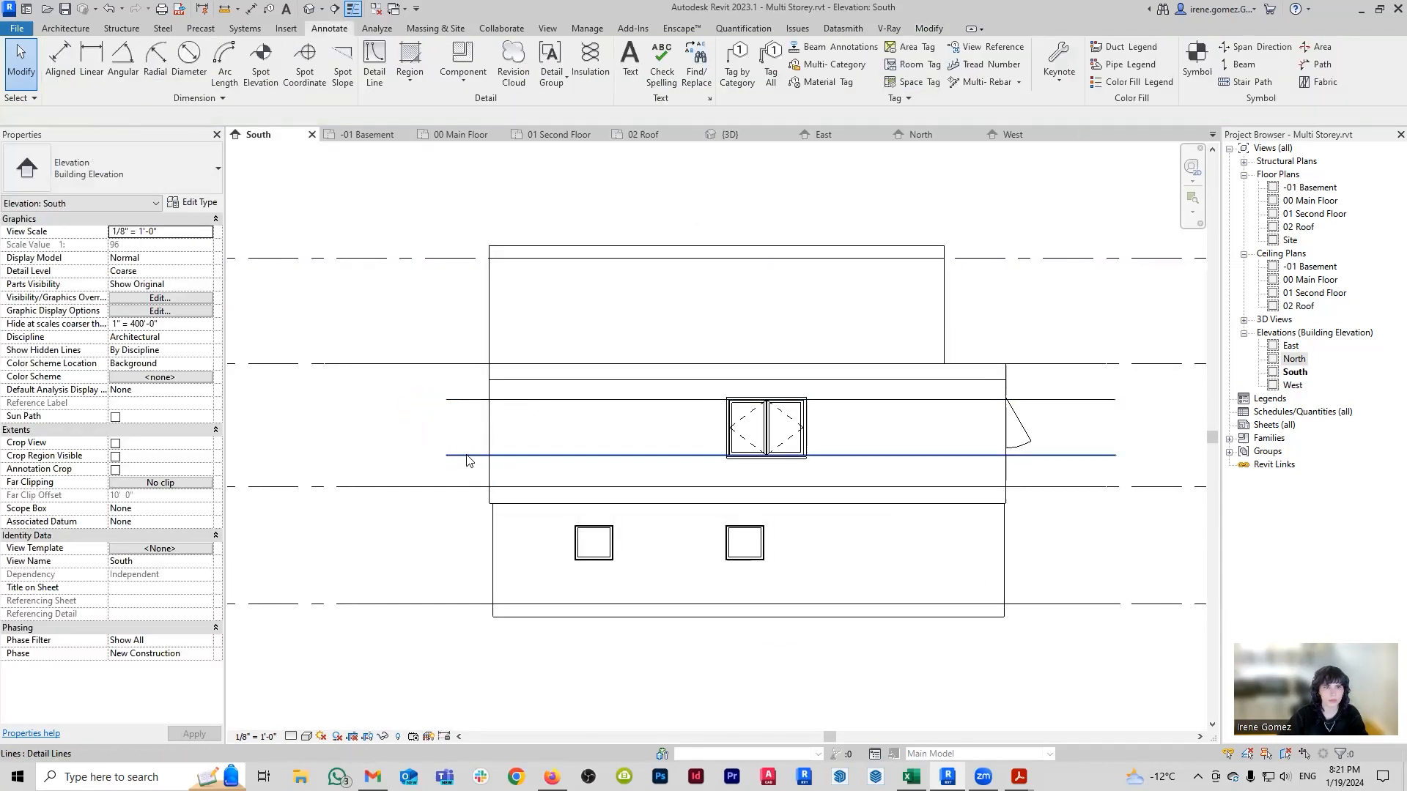
Read the small south windows' sill and head labels, and draw two horizontal detail lines about 55' long across the South elevation's second floor.
left_click(459, 133)
left_click(560, 135)
scroll(622, 519, "up", 1)
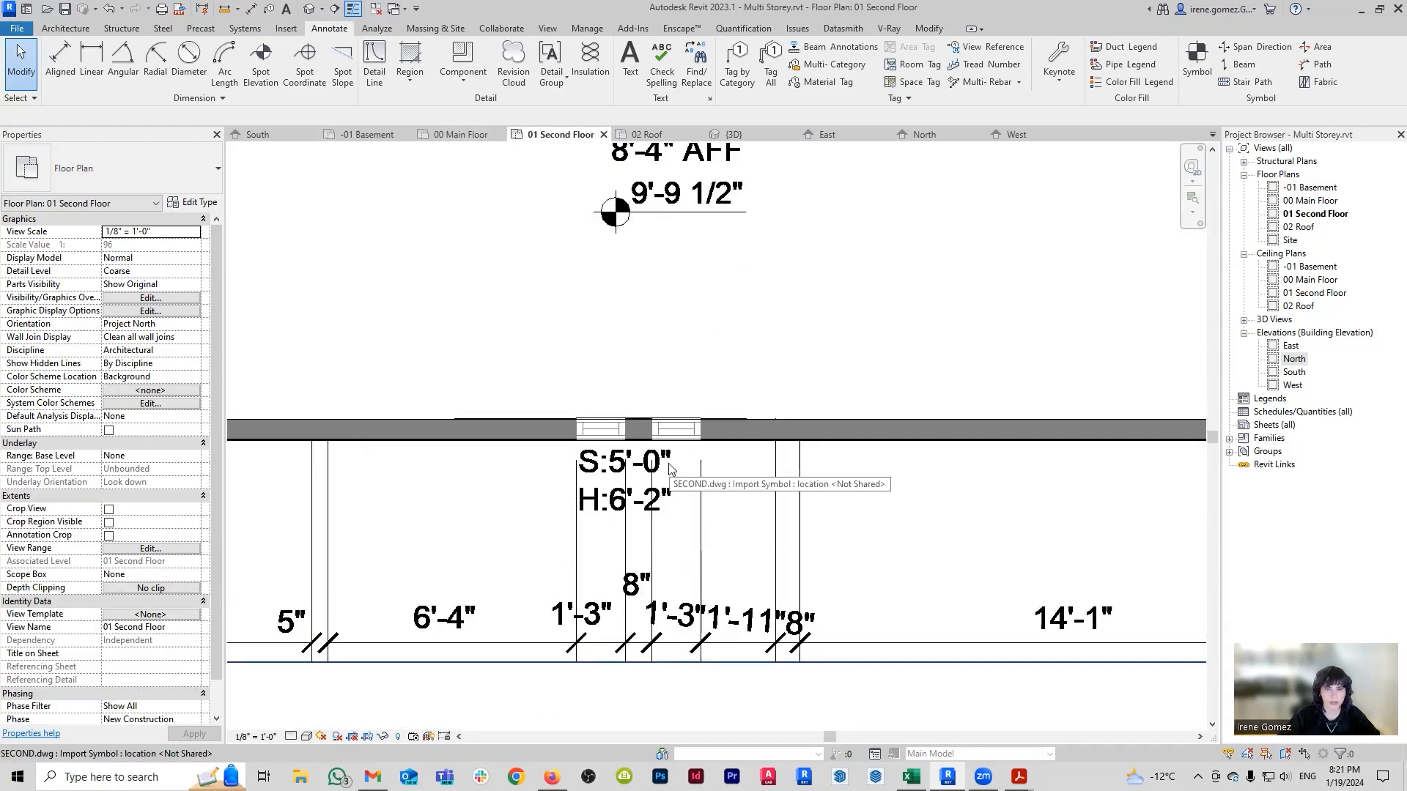
left_click(258, 135)
left_click(374, 62)
left_click(392, 328)
left_click(1105, 328)
key("Escape")
left_click(392, 291)
left_click(1082, 290)
key("Escape")
key("Escape")
Set the lower detail line 5' above the second-floor level in the South elevation.
left_click(952, 346)
left_click_drag(1005, 505, 1005, 382)
left_click(1010, 364)
type("5")
key("Return")
left_click(859, 309)
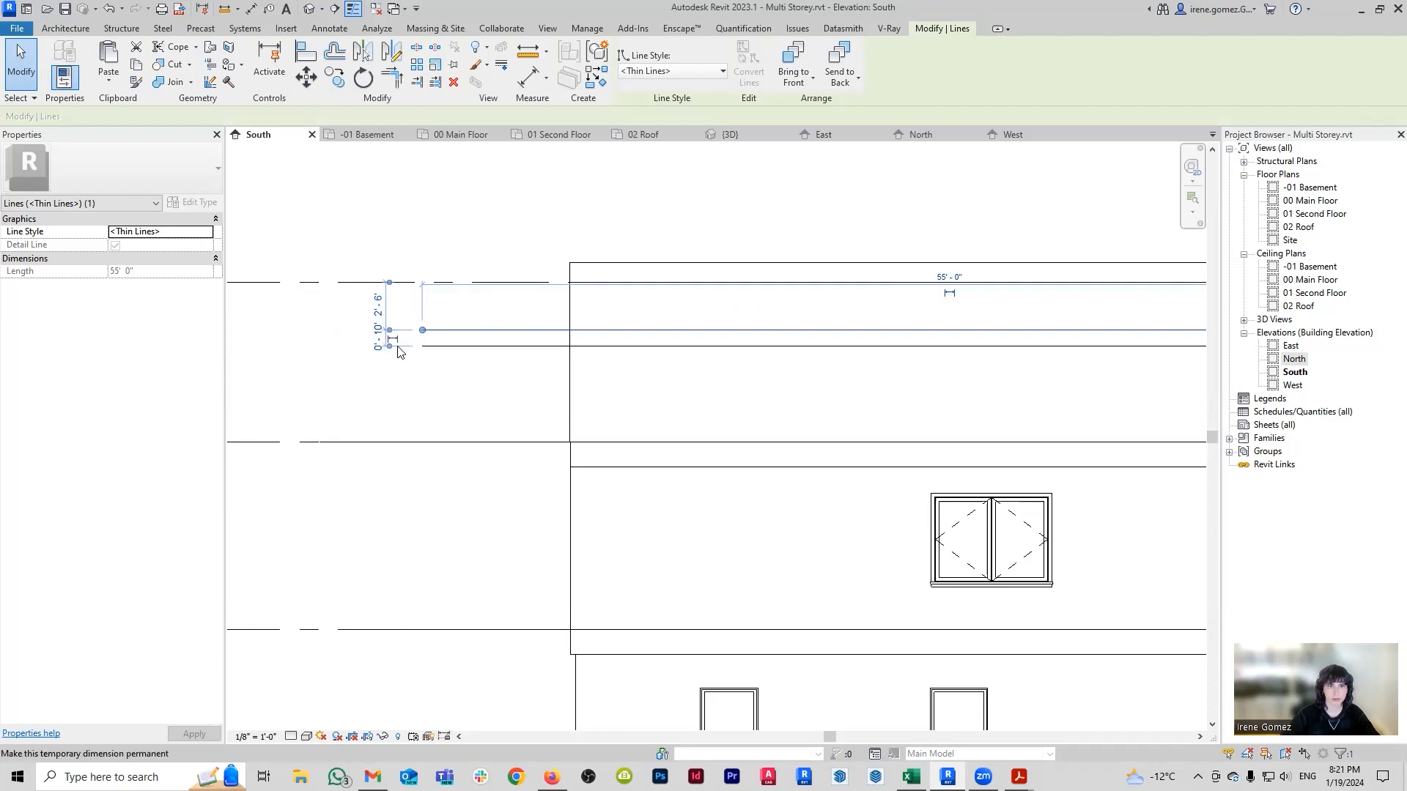
left_click(393, 341)
left_click(412, 358)
key("ctrl+z")
Set the upper detail line 6' 2" above the second-floor level in the South elevation.
left_click(498, 330)
left_click(404, 340)
left_click_drag(425, 444, 423, 442)
left_click(383, 385)
type("6 2")
key("Return")
key("Escape")
Dimension the vertical spacing between the two detail lines beside the South elevation's second floor.
middle_click_drag(934, 410, 829, 455)
key("d")
key("i")
left_click(287, 337)
key("Escape")
key("Escape")
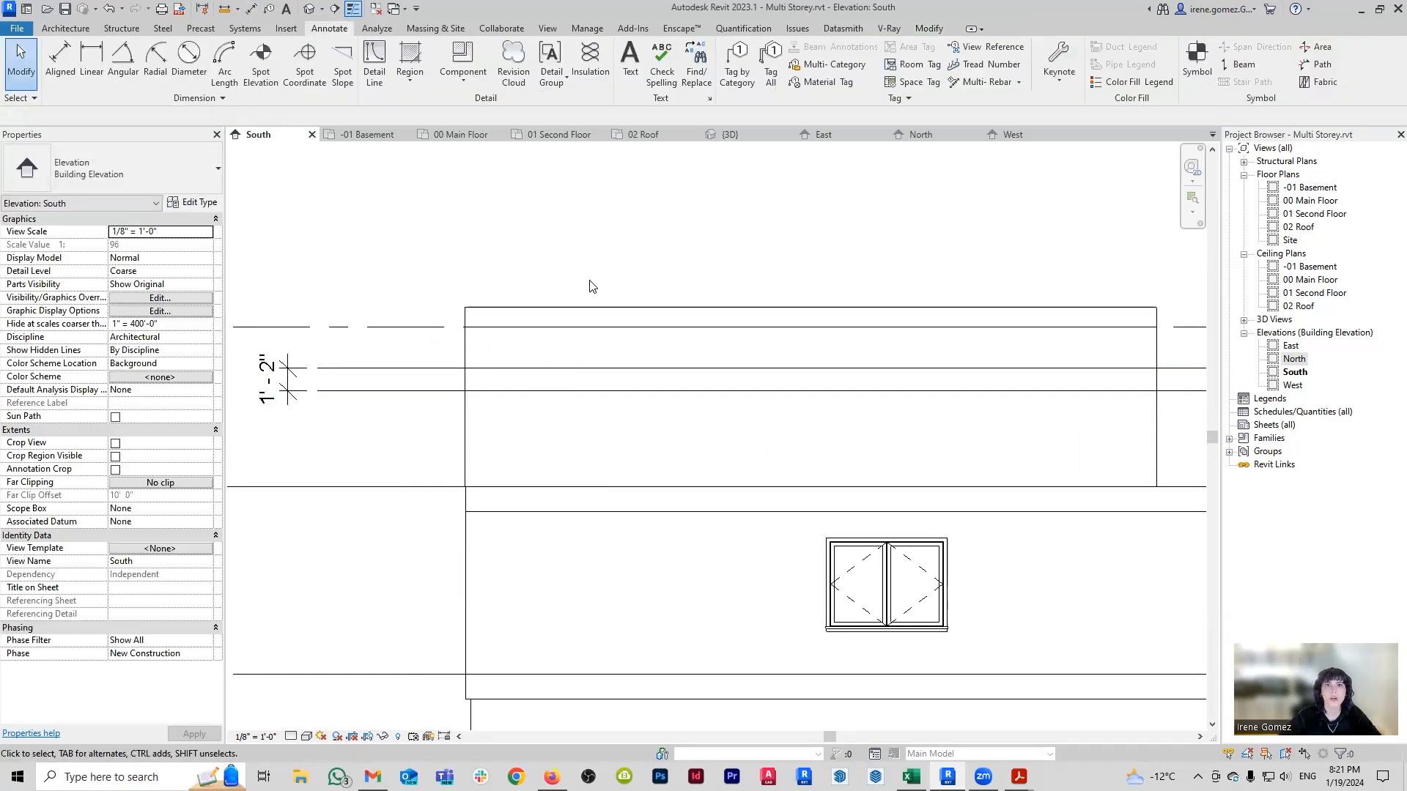
Duplicate the Fixed window type as 1'3" w x 5' s x 6'2" h, with height 1' 2", default sill height 5' 0" and width 1' 3".
left_click(558, 135)
left_click(65, 28)
left_click(116, 62)
left_click(198, 203)
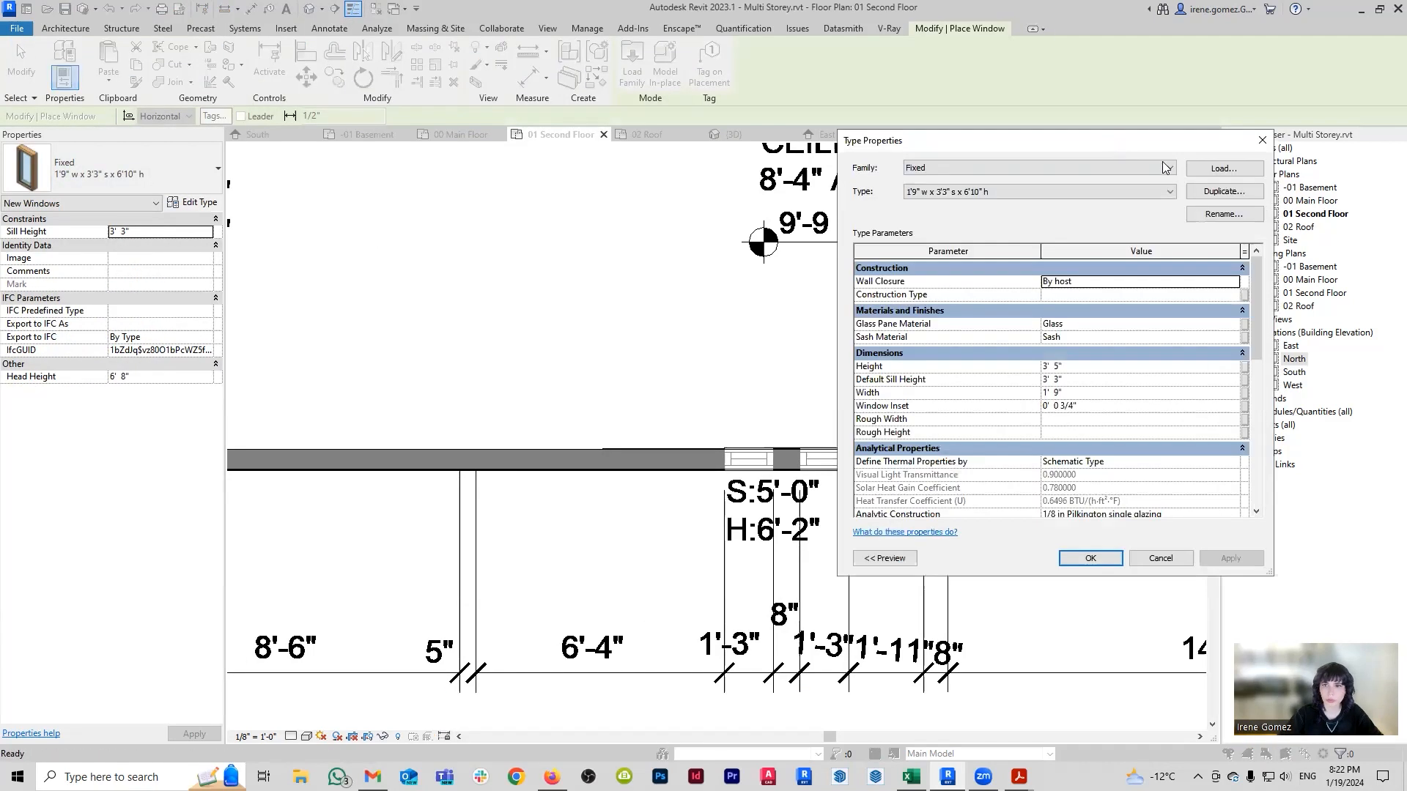
left_click_drag(1162, 143, 1206, 160)
left_click(1269, 210)
left_click_drag(1050, 366, 1036, 367)
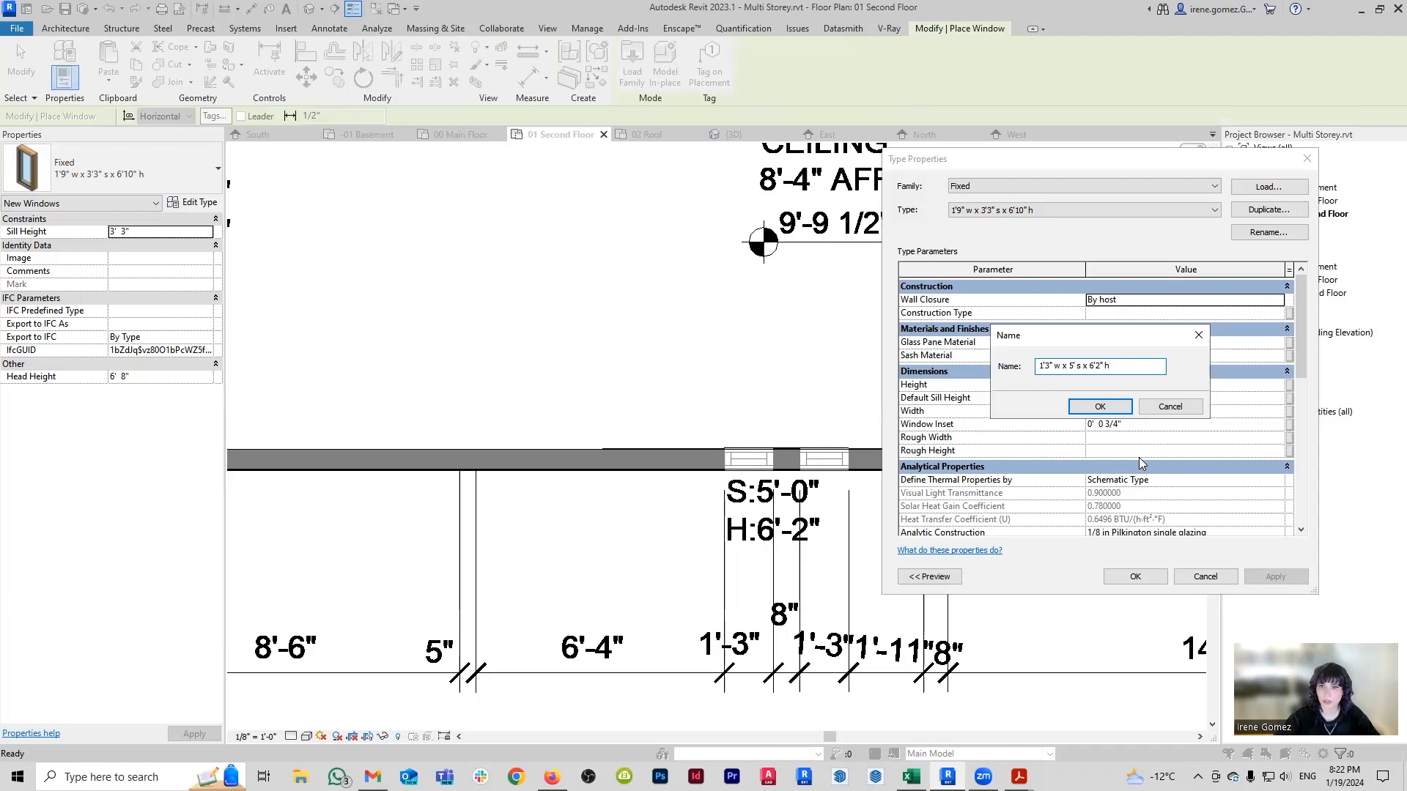
key("Return")
left_click(1127, 396)
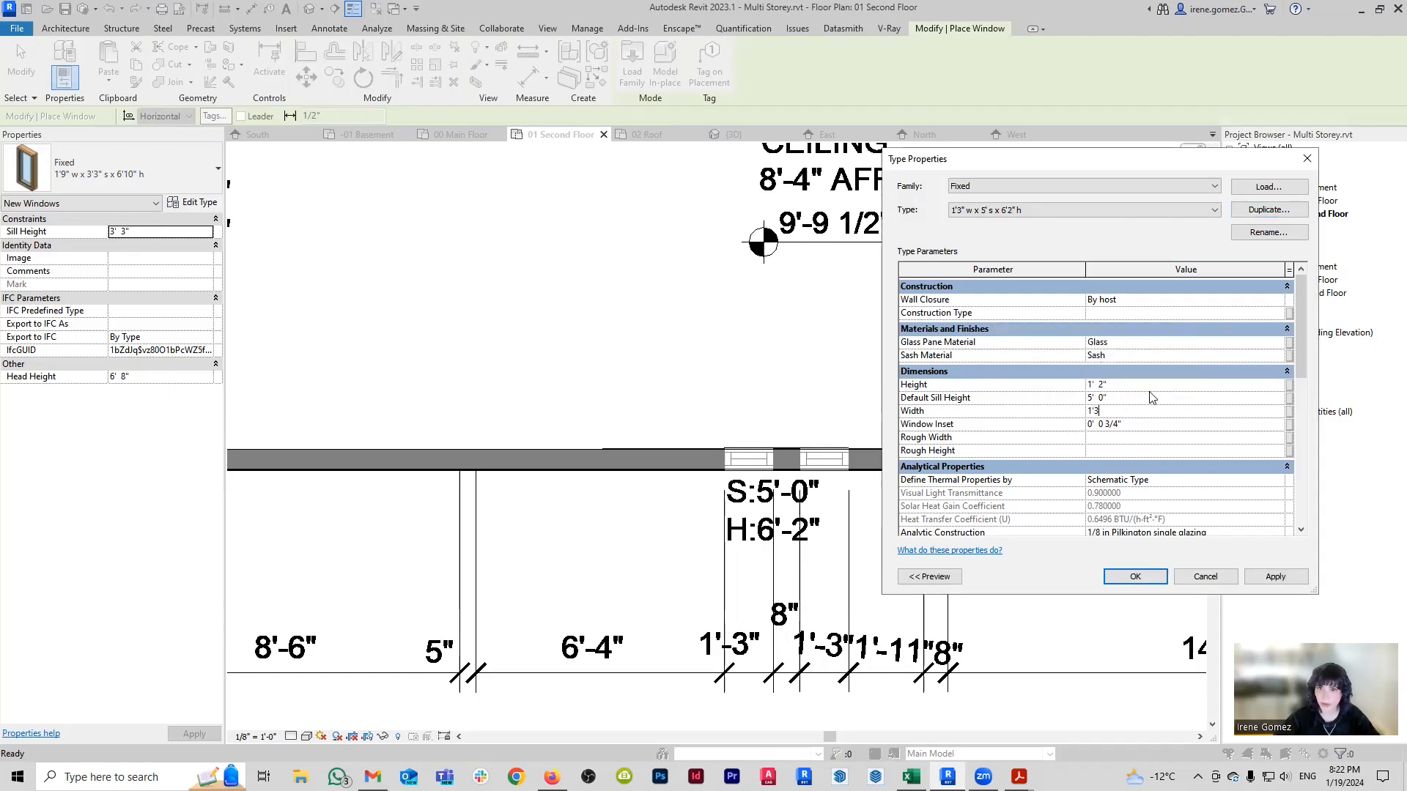
left_click(1135, 576)
Place two 1'3" w x 5' s x 6'2" h windows in the second-floor south wall at the paired underlay openings.
scroll(762, 456, "up", 2)
left_click(742, 473)
left_click(852, 473)
key("Escape")
key("Escape")
Create a rectangular plan region around the two small south windows with a 7' 6" top and 7' cut plane, and hide its outline.
left_click(329, 28)
left_click(548, 29)
left_click(565, 48)
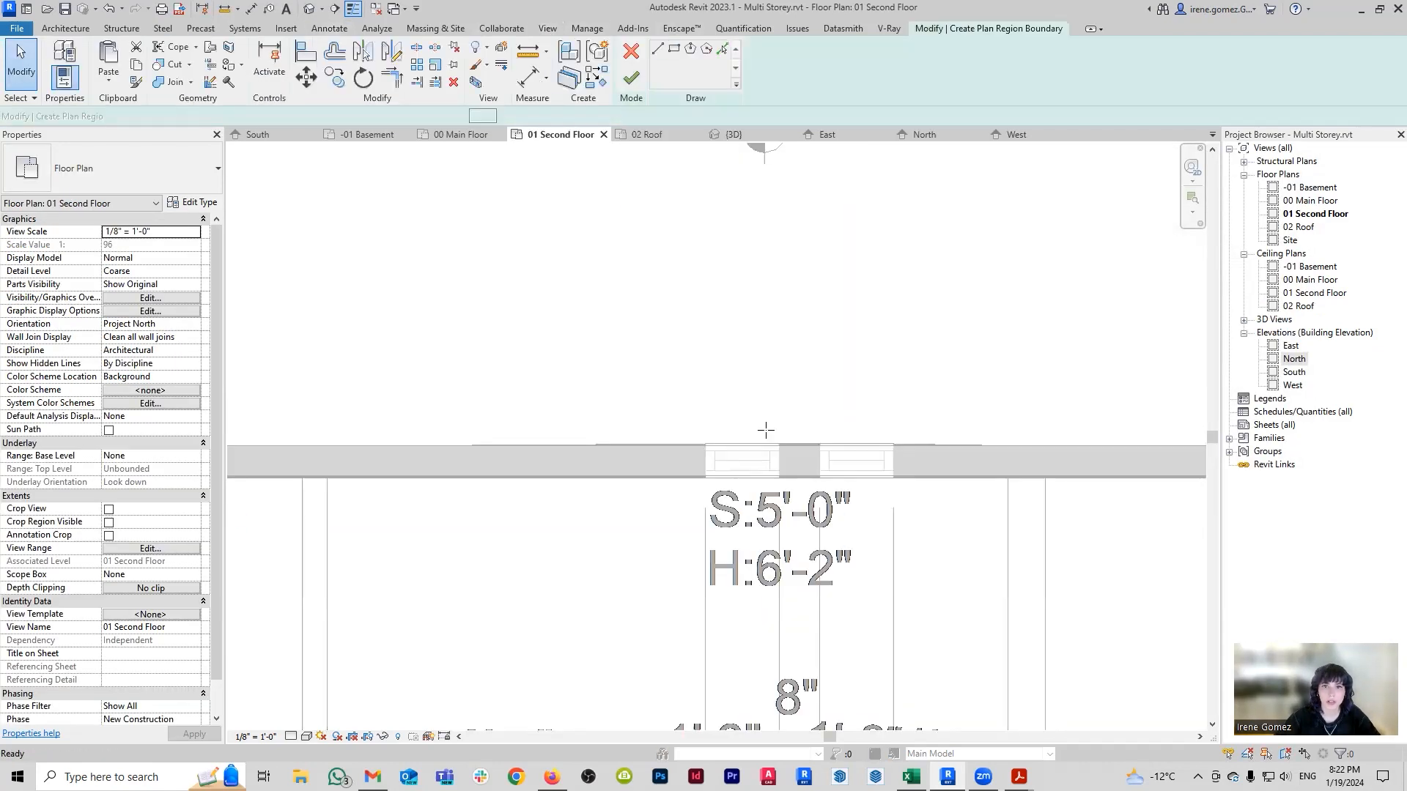
left_click(667, 427)
left_click(920, 497)
left_click(159, 231)
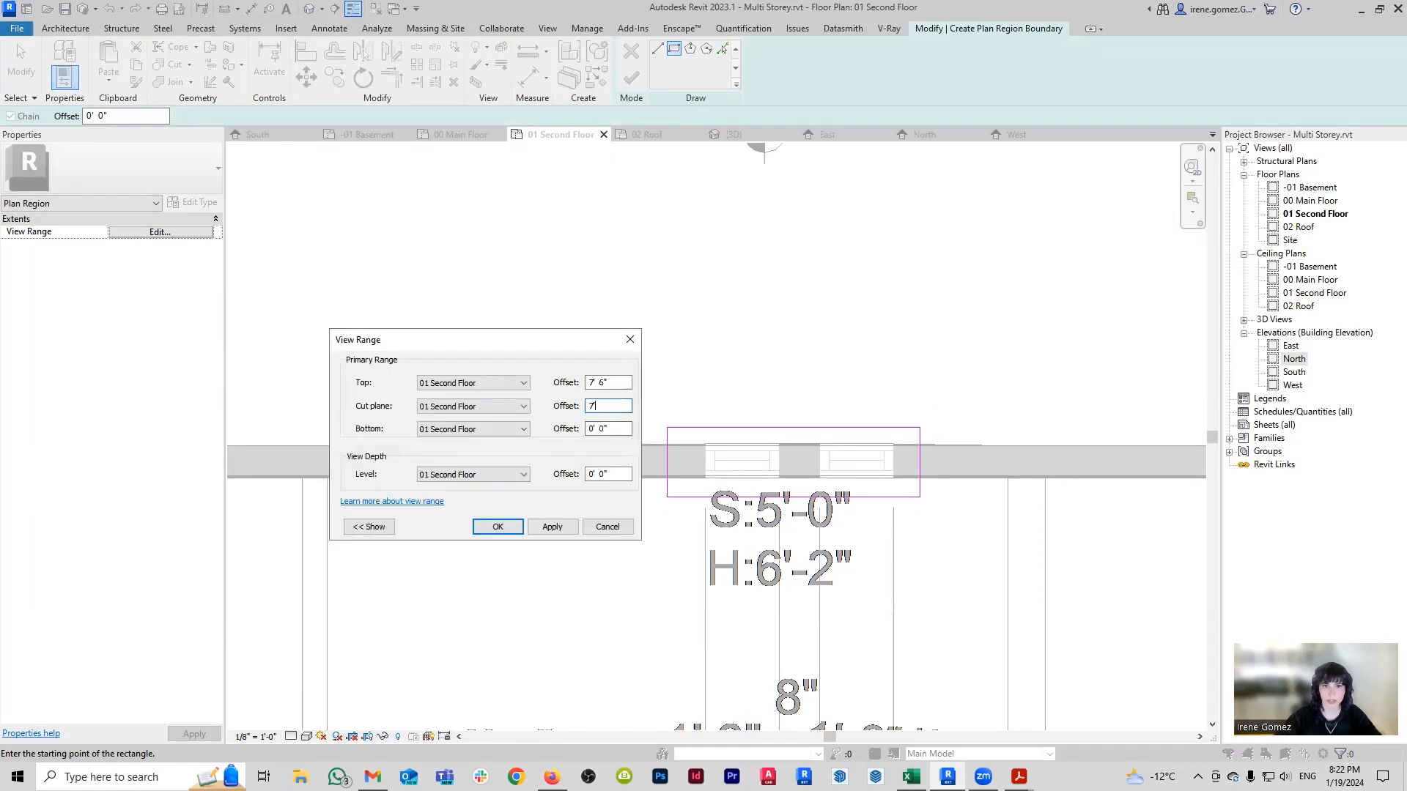
left_click(553, 527)
left_click(498, 527)
left_click(632, 78)
right_click(905, 429)
left_click(1093, 151)
Align the two small south windows with their openings on the underlay.
middle_click_drag(731, 462, 653, 461)
scroll(628, 468, "up", 4)
key("a")
key("l")
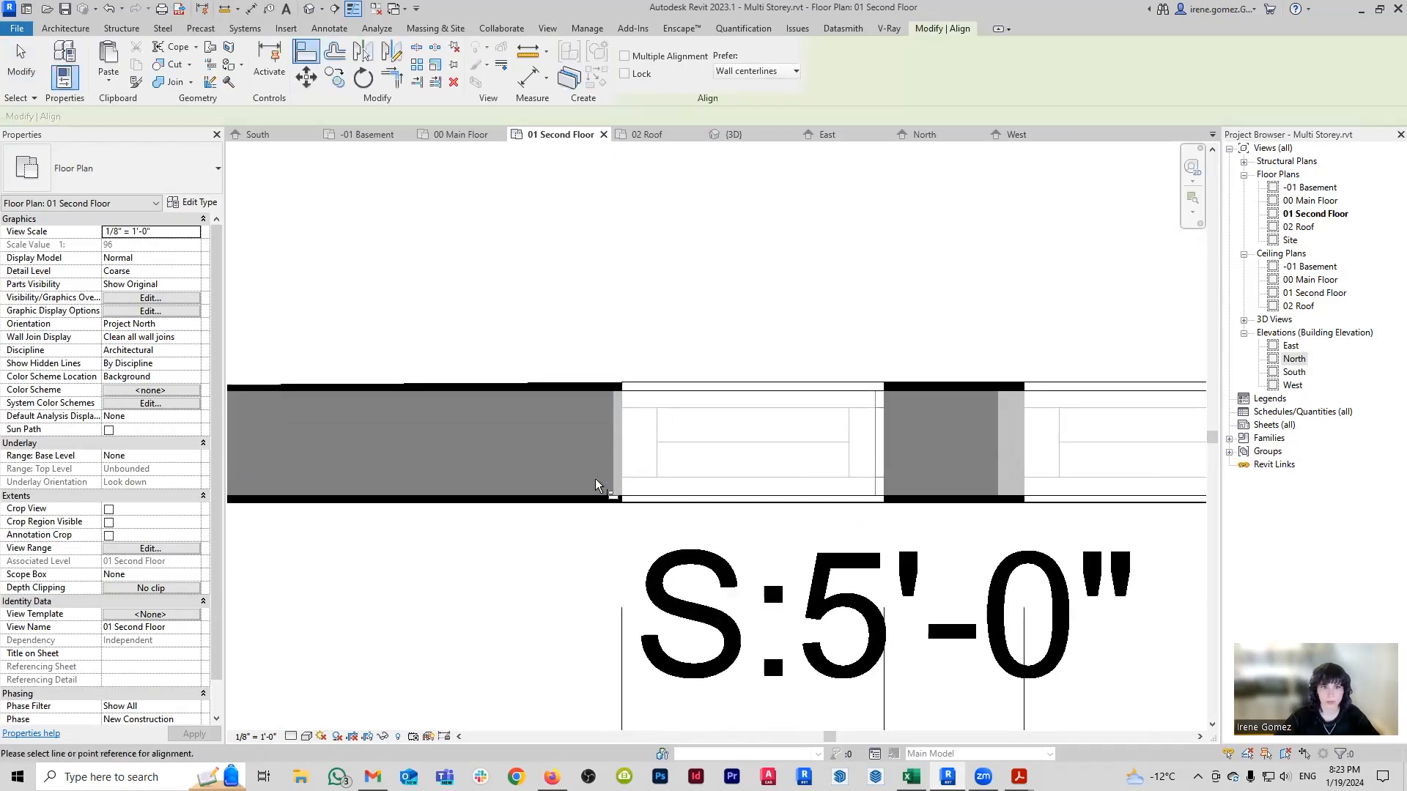
key("Escape")
Measure the width of the window opening near the south end of the east wall on the underlay.
scroll(837, 454, "down", 6)
scroll(838, 455, "up", 3)
middle_click_drag(838, 455, 1047, 379)
scroll(931, 513, "up", 2)
key("d")
key("i")
left_click(926, 519)
left_click(925, 448)
key("Escape")
key("Escape")
Duplicate the 1'9" w x 3'3" s x 6'10" h window type as 2'5" w x 3'3" s x 6'8" h with a 2' 5" width.
left_click(331, 334)
middle_click_drag(1140, 365, 505, 373)
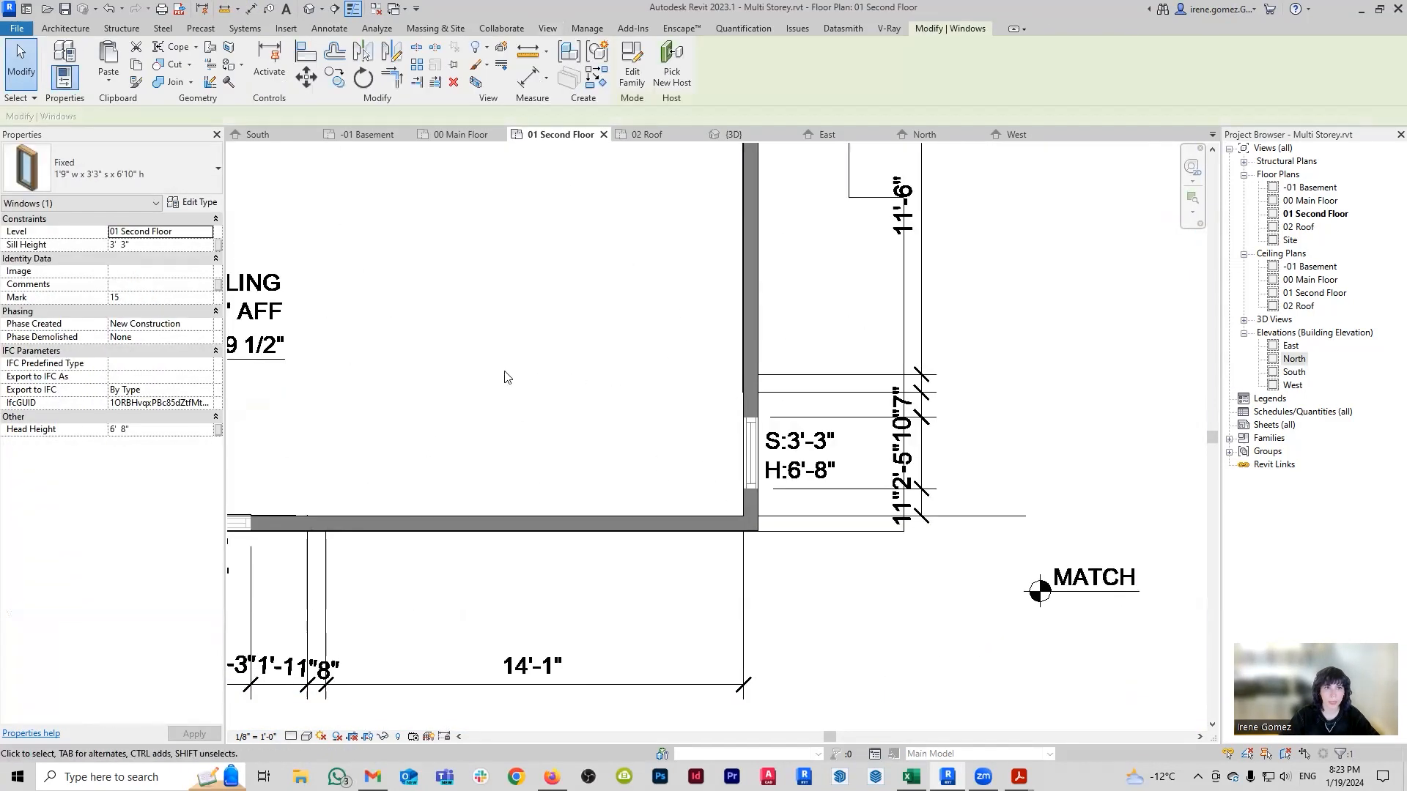
left_click(194, 202)
left_click(1269, 210)
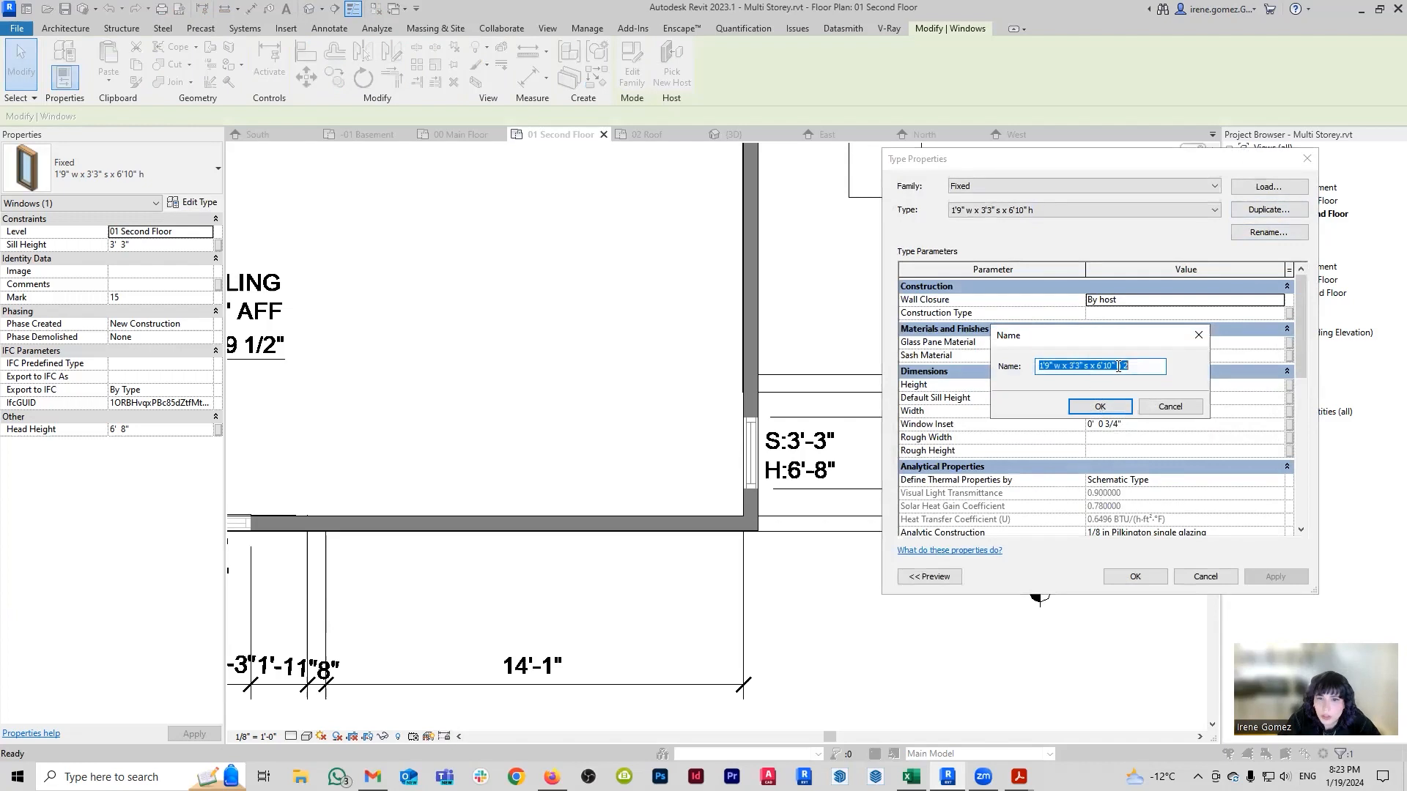
left_click(1193, 407)
left_click_drag(1217, 166, 1276, 180)
left_click(1327, 223)
left_click(1108, 379)
key("BackSpace")
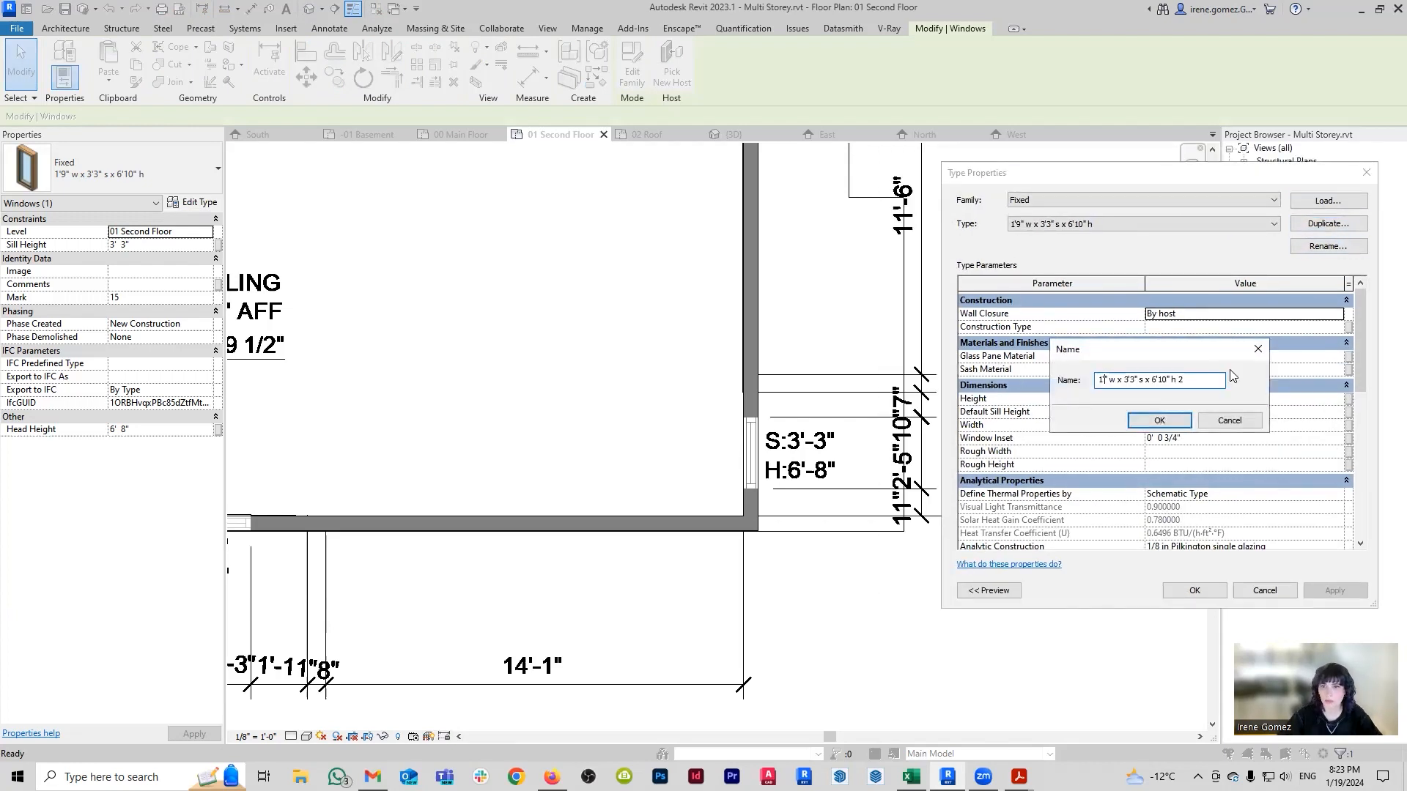
key("BackSpace")
key("BackSpace")
type("8")
left_click(1164, 421)
left_click(1185, 423)
left_click(1174, 590)
Place a 2'5" w x 3'3" s x 6'8" h window near the south end of the east wall and align it with the underlay.
key("w")
key("n")
left_click(192, 172)
left_click(156, 301)
key("Escape")
key("Escape")
scroll(762, 440, "up", 5)
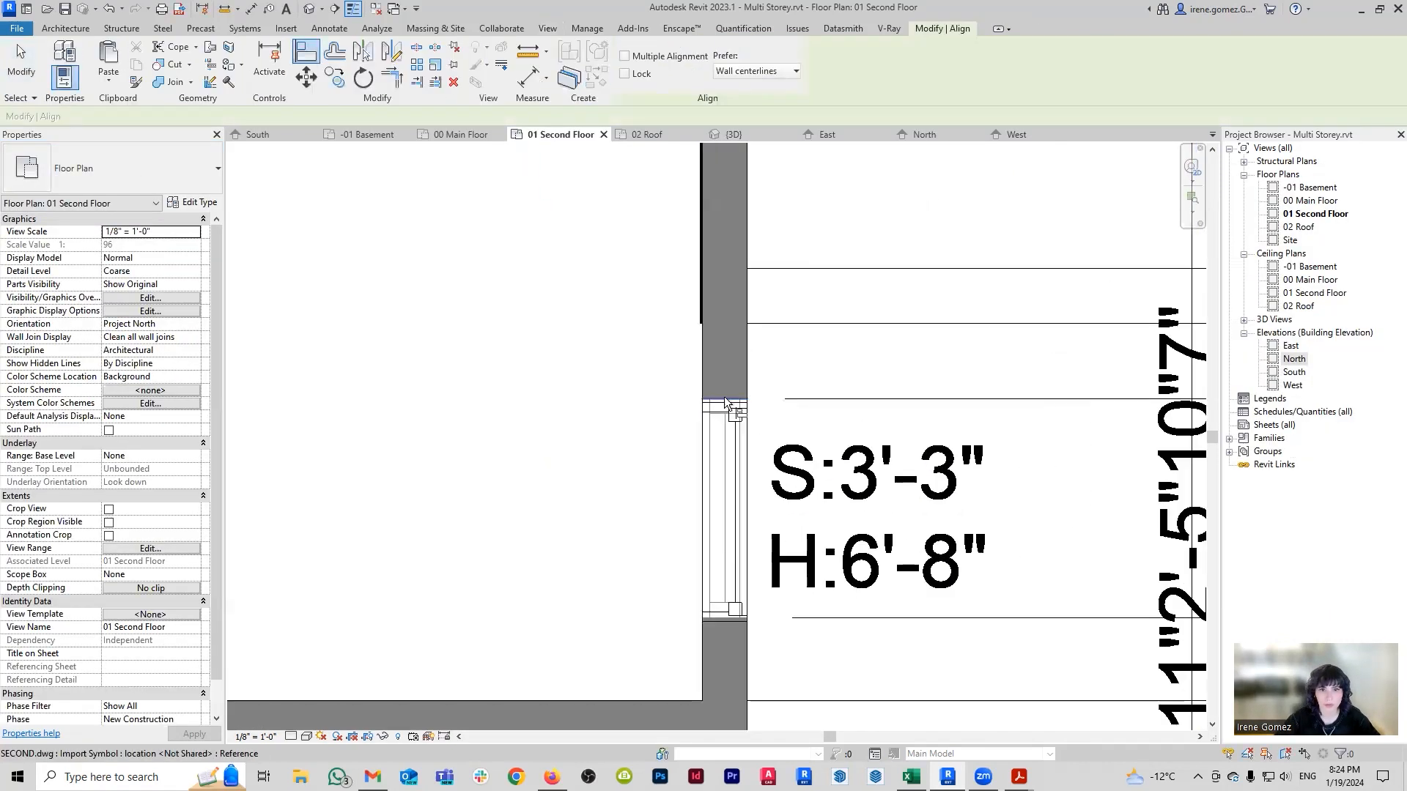
Check the new second-floor window's sill and head heights in the East elevation.
left_click(826, 134)
left_click(608, 315)
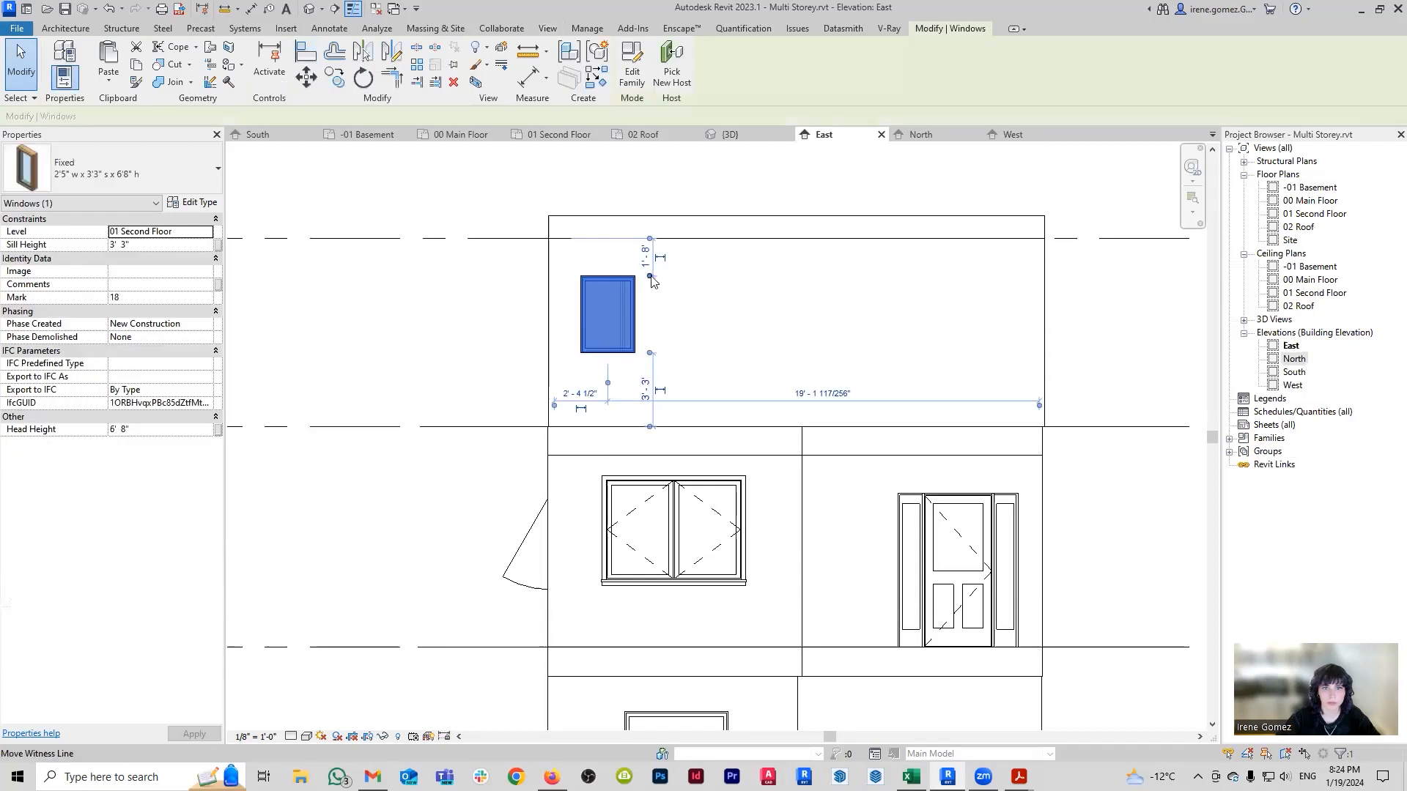
key("ctrl+z")
left_click(607, 353)
left_click(841, 409)
Place a 2'5" w x 3'3" s x 6'8" h window near the north end of the second-floor east wall and align it with the underlay.
left_click(559, 134)
middle_click_drag(779, 446, 875, 259)
scroll(875, 259, "down", 3)
scroll(919, 345, "up", 1)
key("w")
key("n")
left_click(804, 294)
key("a")
key("l")
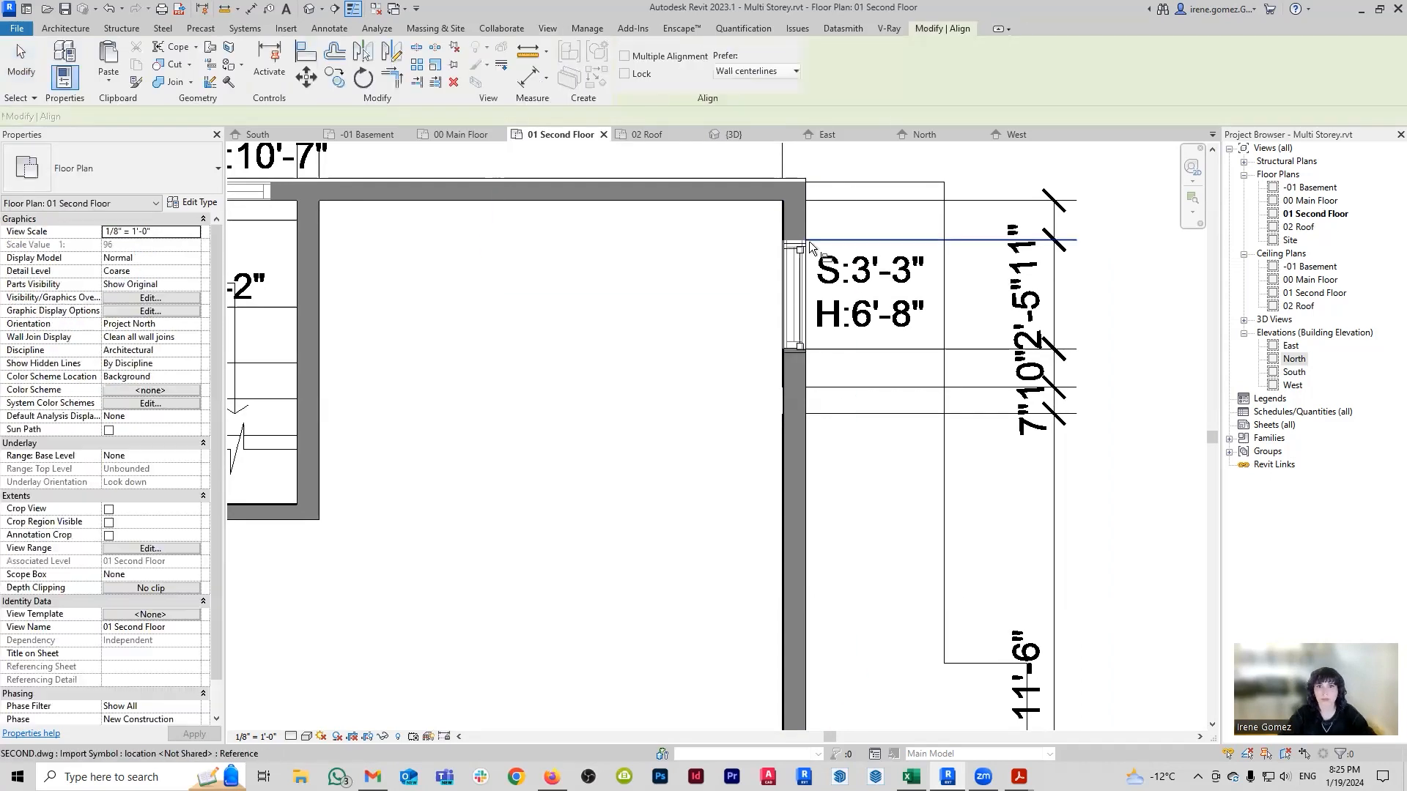
scroll(793, 240, "up", 4)
key("Escape")
Dimension the width of the eastern stair window's opening on the second-floor north wall.
scroll(821, 293, "down", 5)
middle_click_drag(645, 339, 980, 463)
scroll(899, 179, "up", 2)
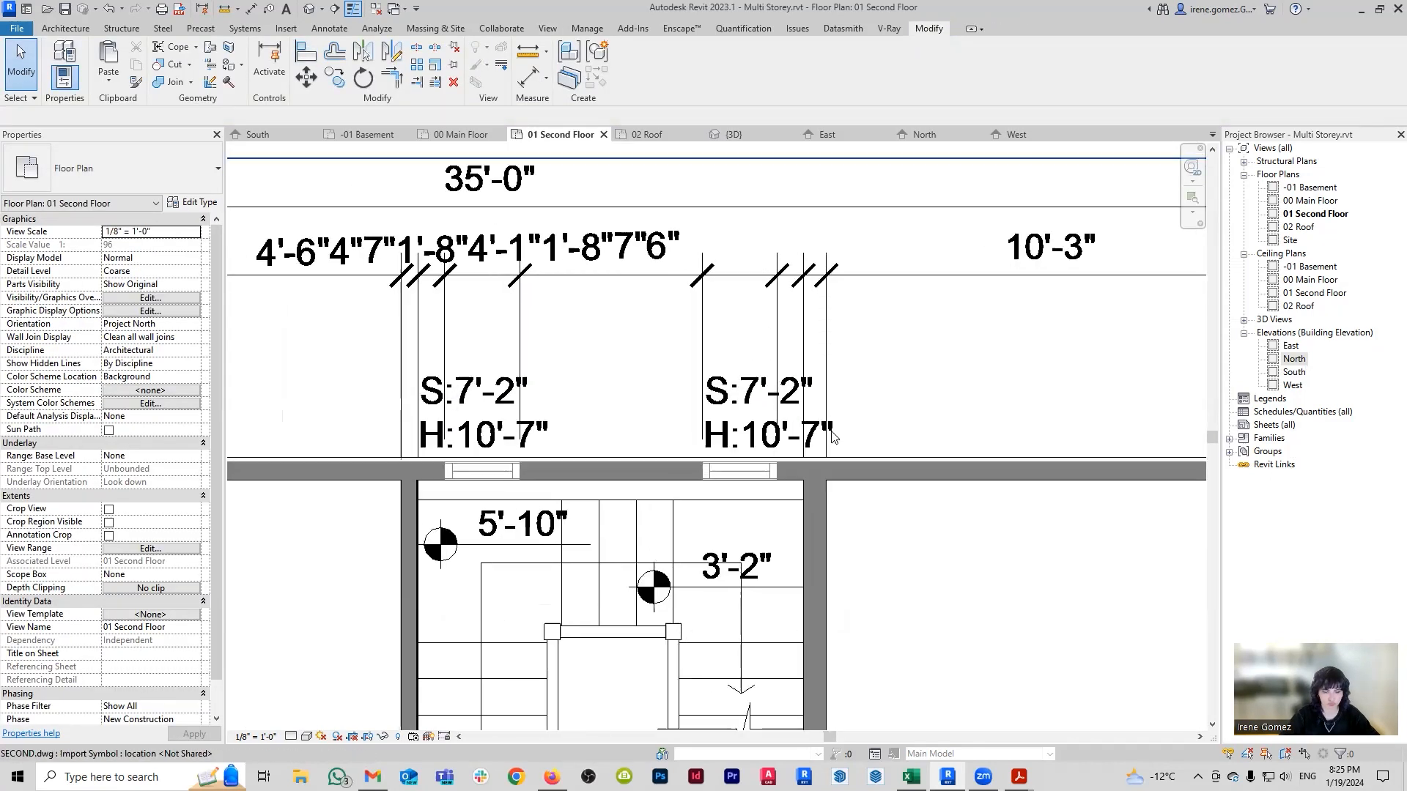
key("d")
key("i")
left_click(701, 471)
left_click(774, 472)
left_click(916, 163)
middle_click_drag(939, 354, 957, 435)
key("Escape")
key("Escape")
scroll(928, 442, "down", 4)
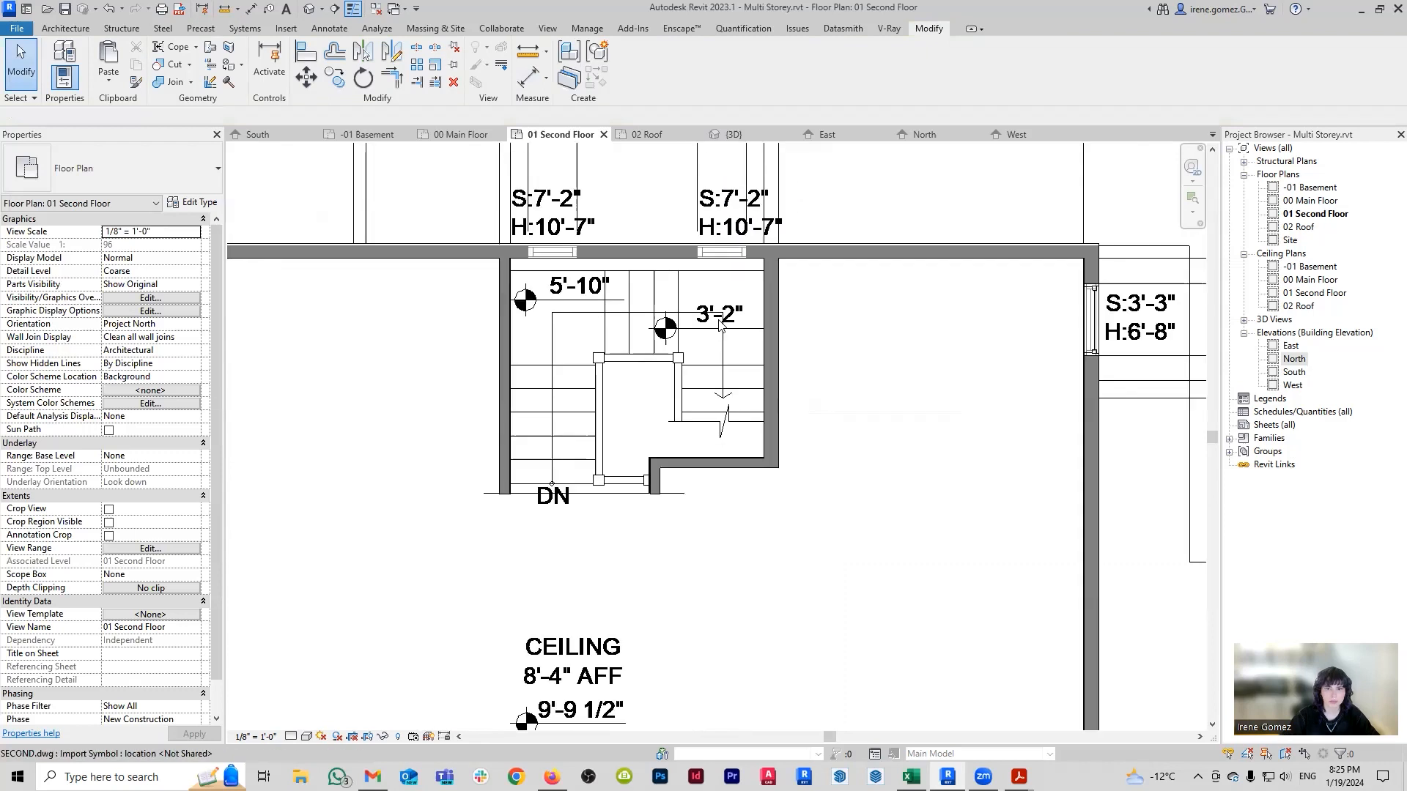
Draw two horizontal detail lines, about 48' and 47' long, across the second floor in the North elevation.
middle_click_drag(934, 150, 936, 176)
left_click(924, 134)
scroll(689, 469, "down", 1)
left_click(329, 29)
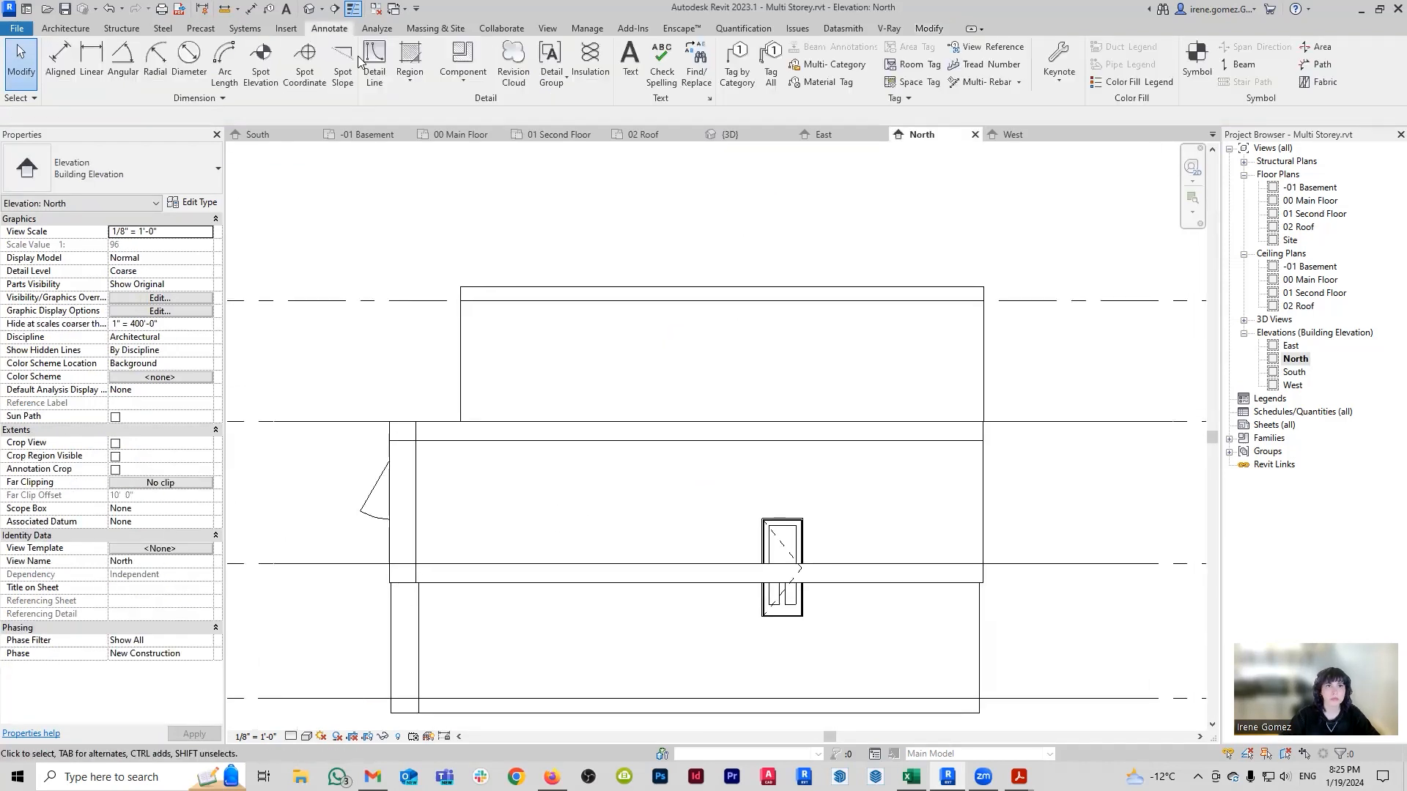
left_click(371, 62)
left_click(416, 386)
left_click(1113, 385)
key("Escape")
left_click(416, 330)
left_click(1097, 329)
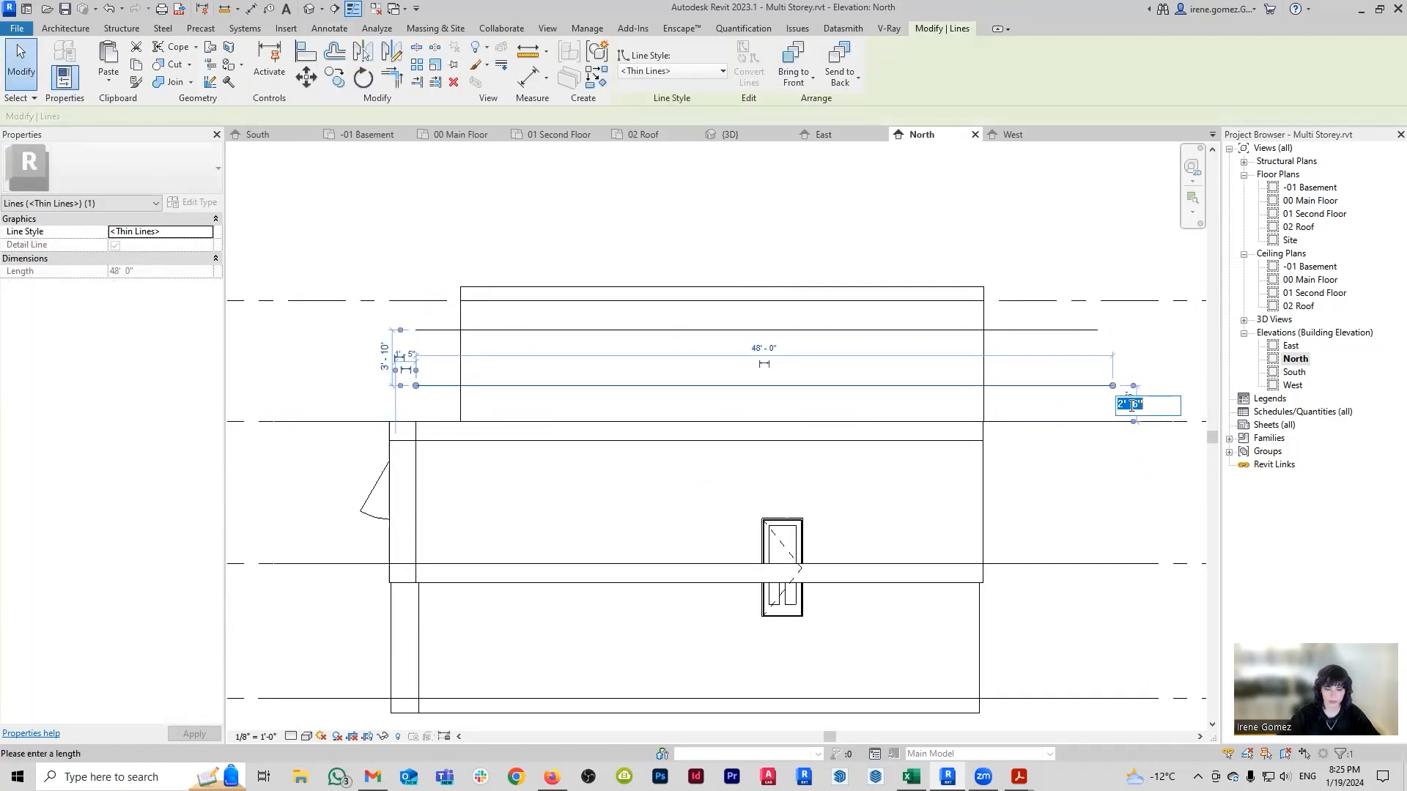
Set the lower and upper detail lines 7' 2" and 10' 7" above the second-floor level in the North elevation.
key("Escape")
key("Escape")
left_click(1053, 330)
scroll(412, 333, "up", 3)
left_click_drag(381, 290, 370, 564)
left_click(354, 443)
type("10 7")
key("Return")
scroll(642, 352, "down", 1)
scroll(642, 352, "down", 1)
scroll(998, 415, "down", 3)
middle_click_drag(997, 415, 791, 383)
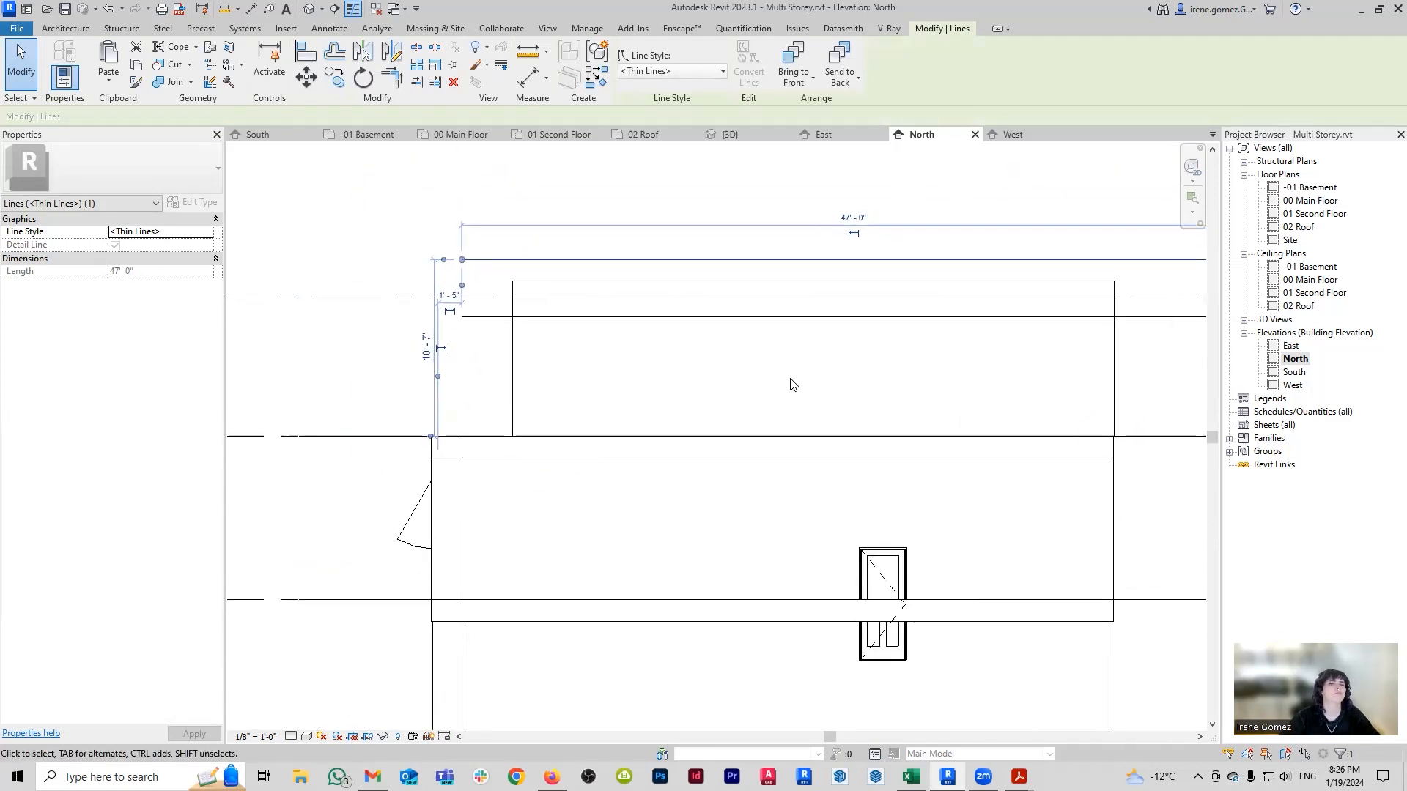
key("Escape")
Compare the stair windows' sill and head labels on the second-floor plan with the detail lines in the North elevation.
left_click(561, 135)
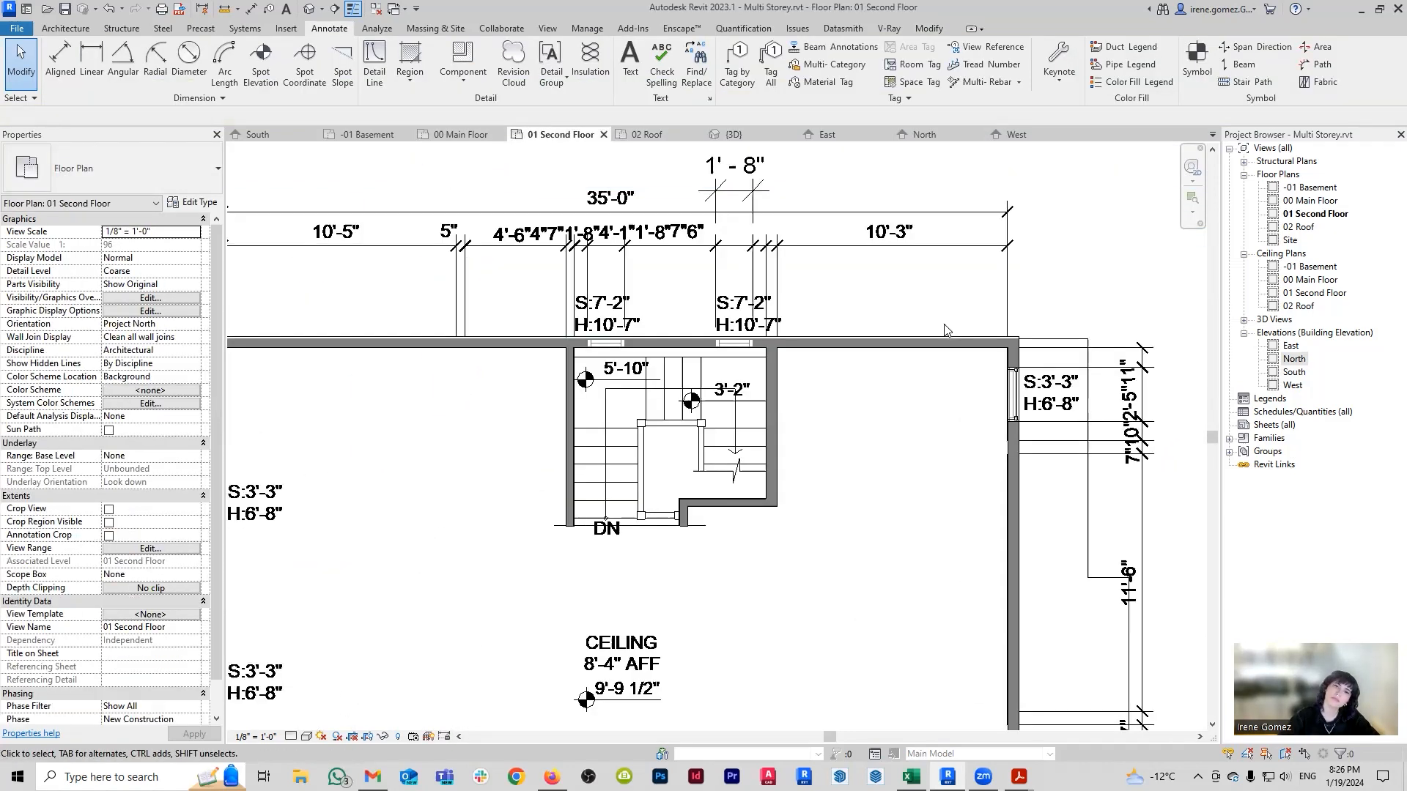
scroll(788, 497, "up", 3)
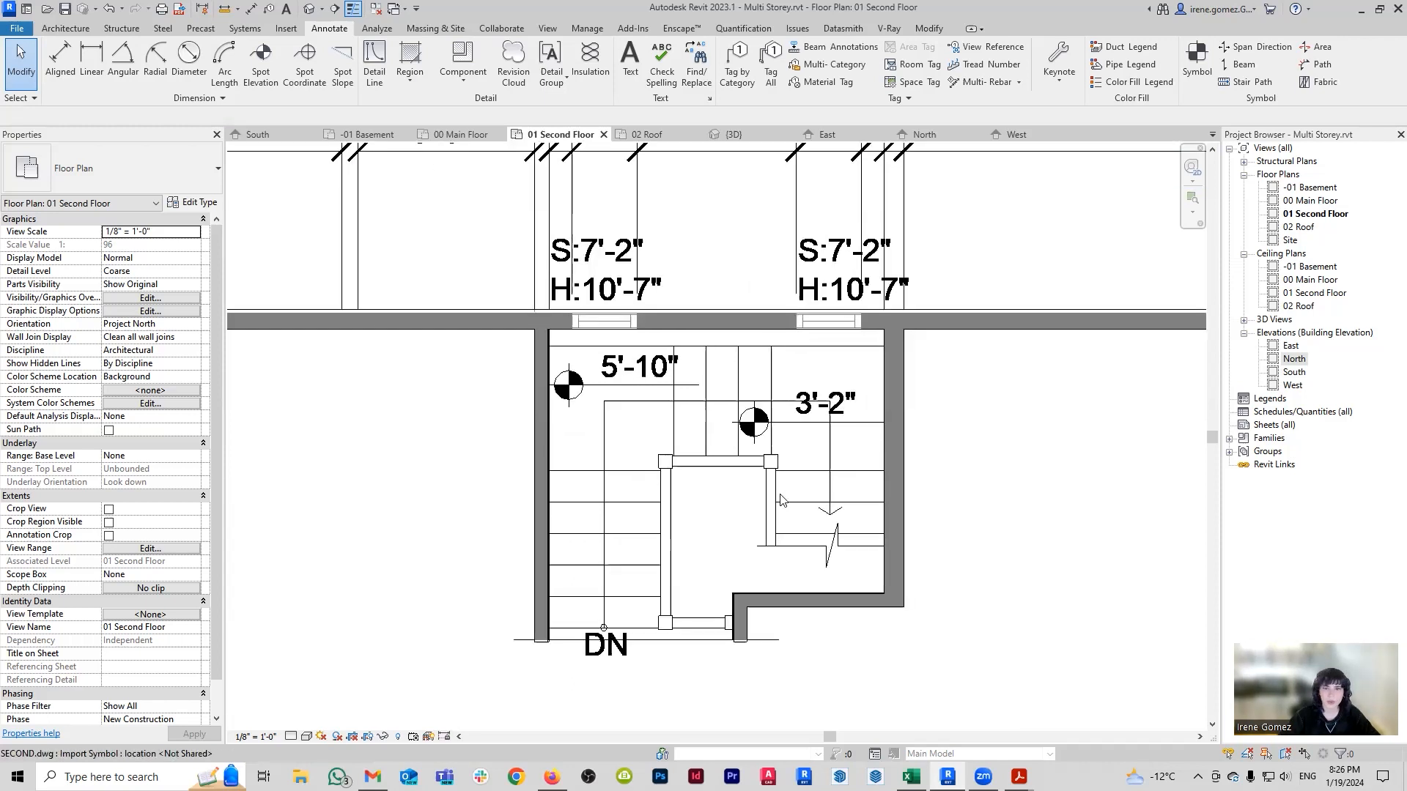
middle_click_drag(958, 448, 903, 529)
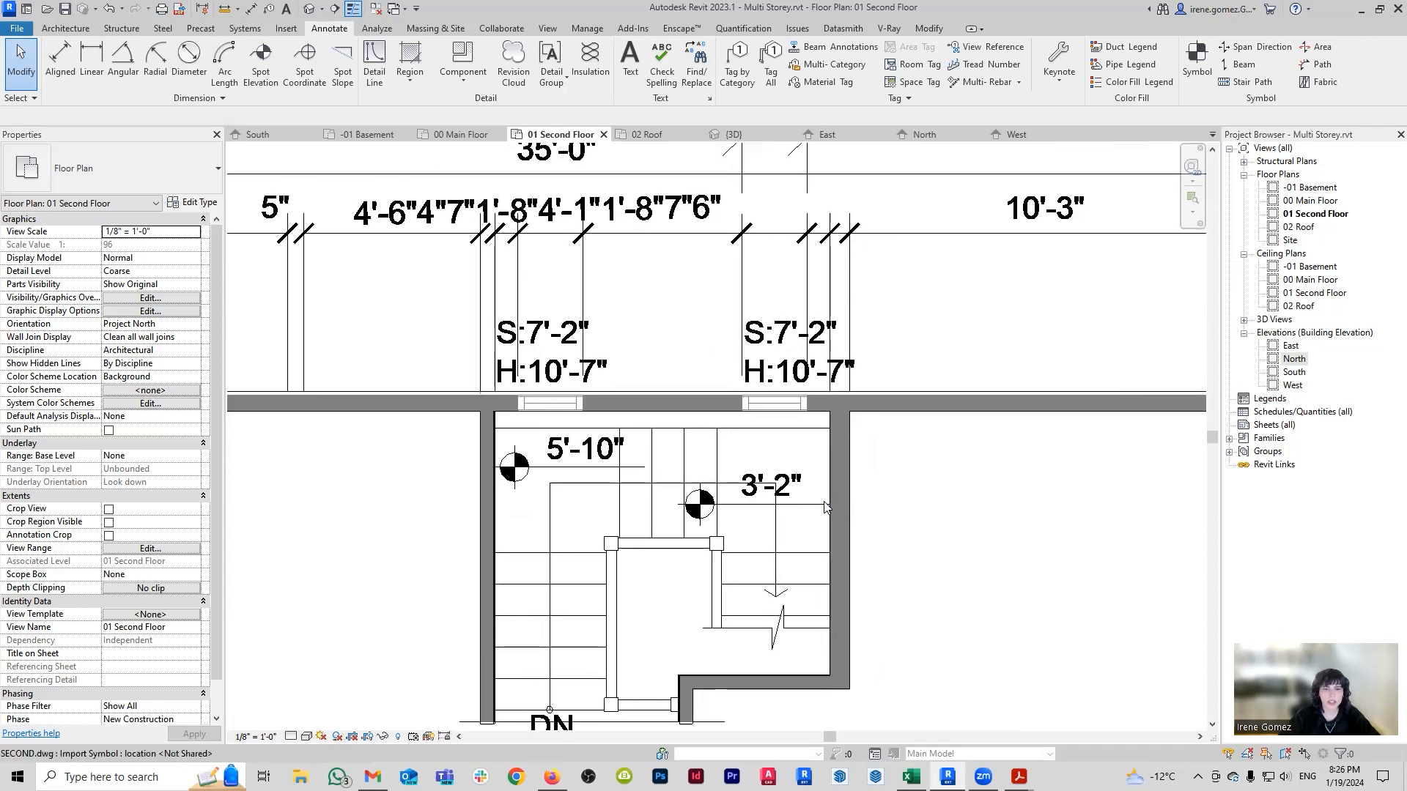
scroll(803, 465, "up", 1)
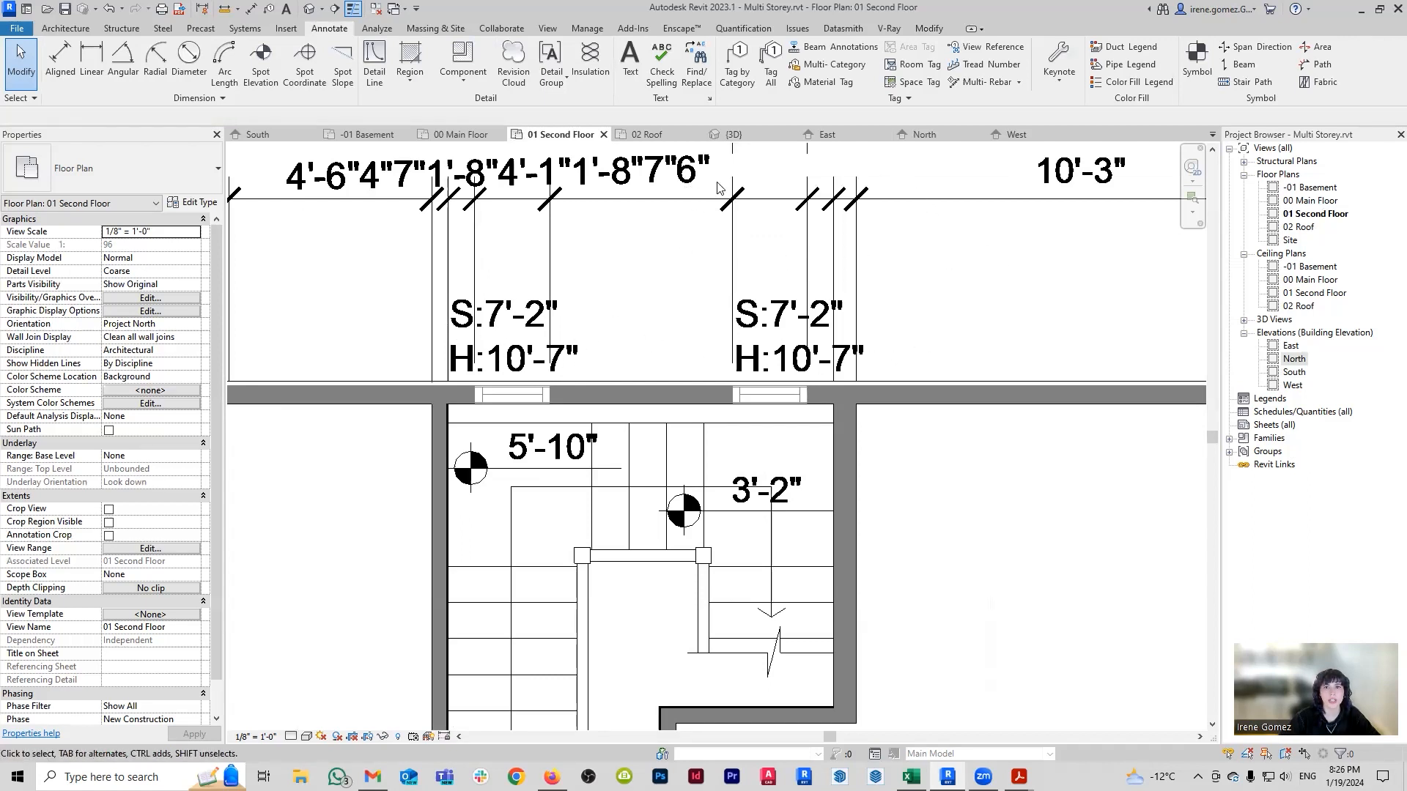
left_click(915, 139)
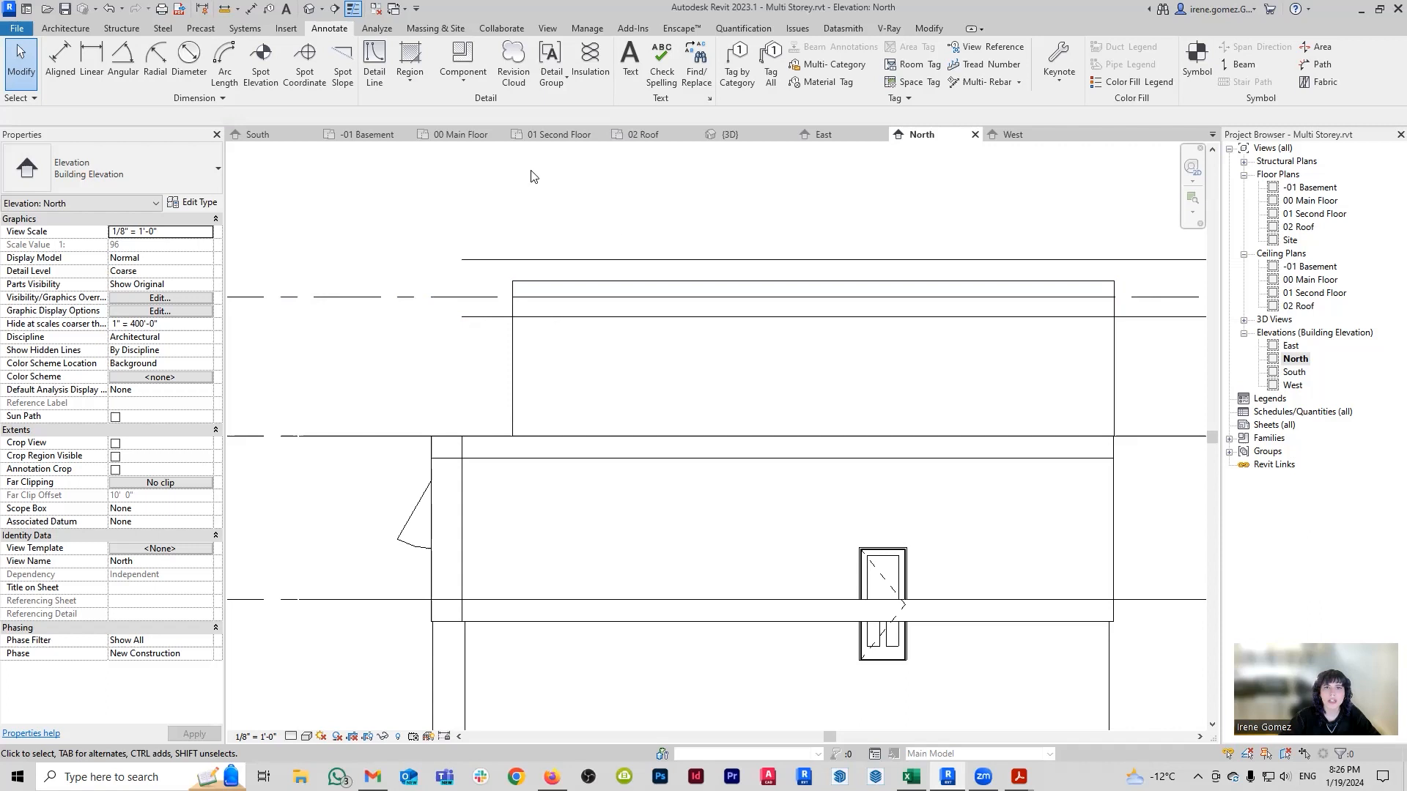
left_click(571, 136)
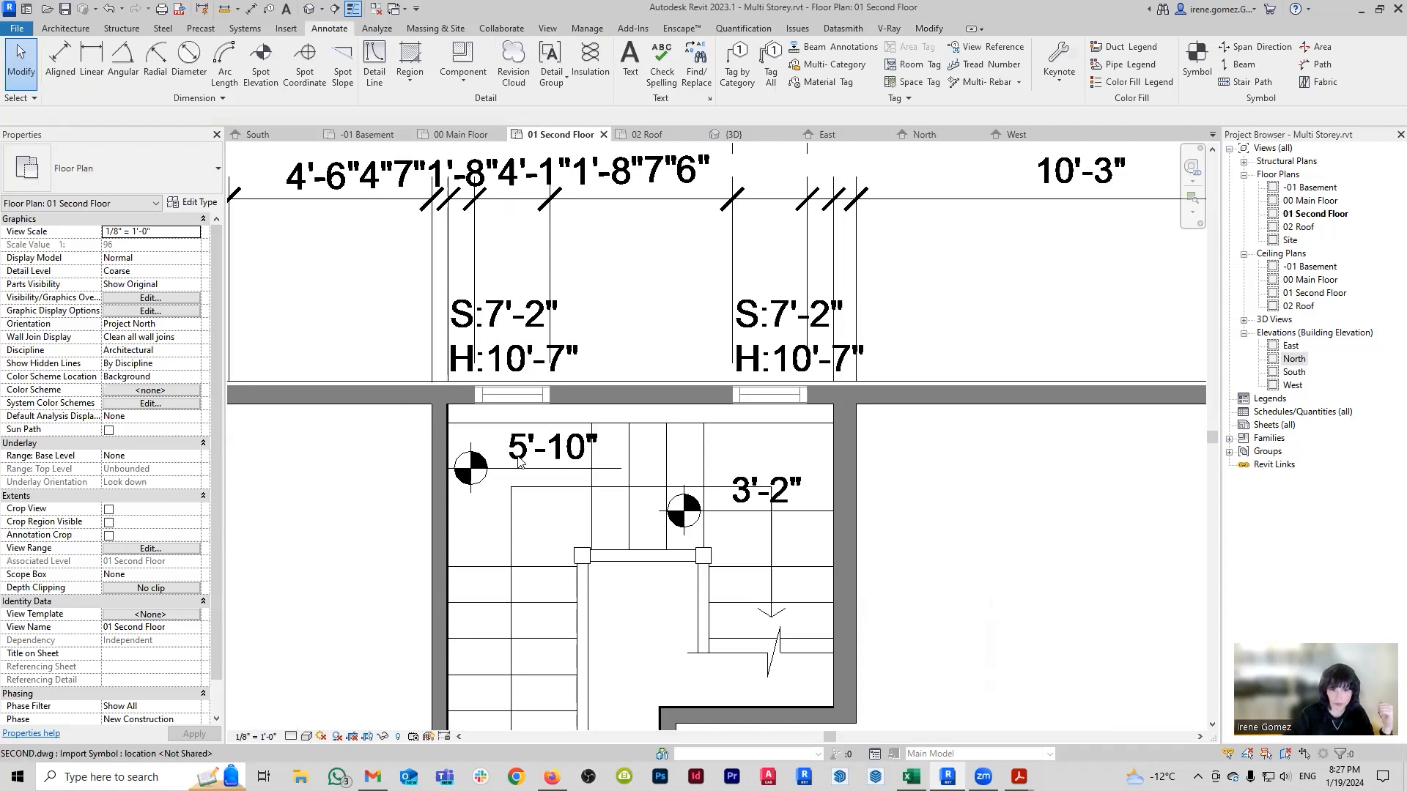
scroll(578, 433, "down", 1)
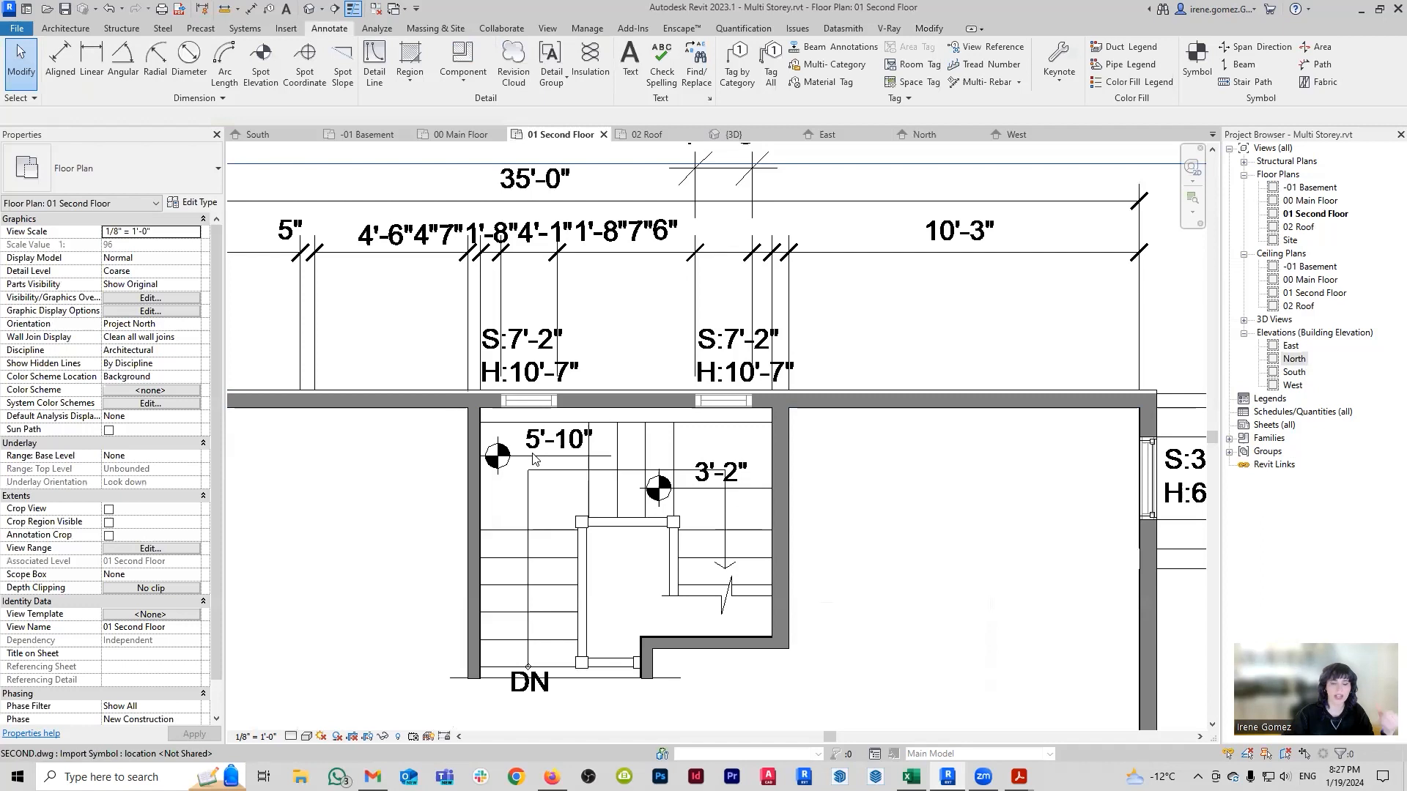
scroll(659, 489, "up", 1)
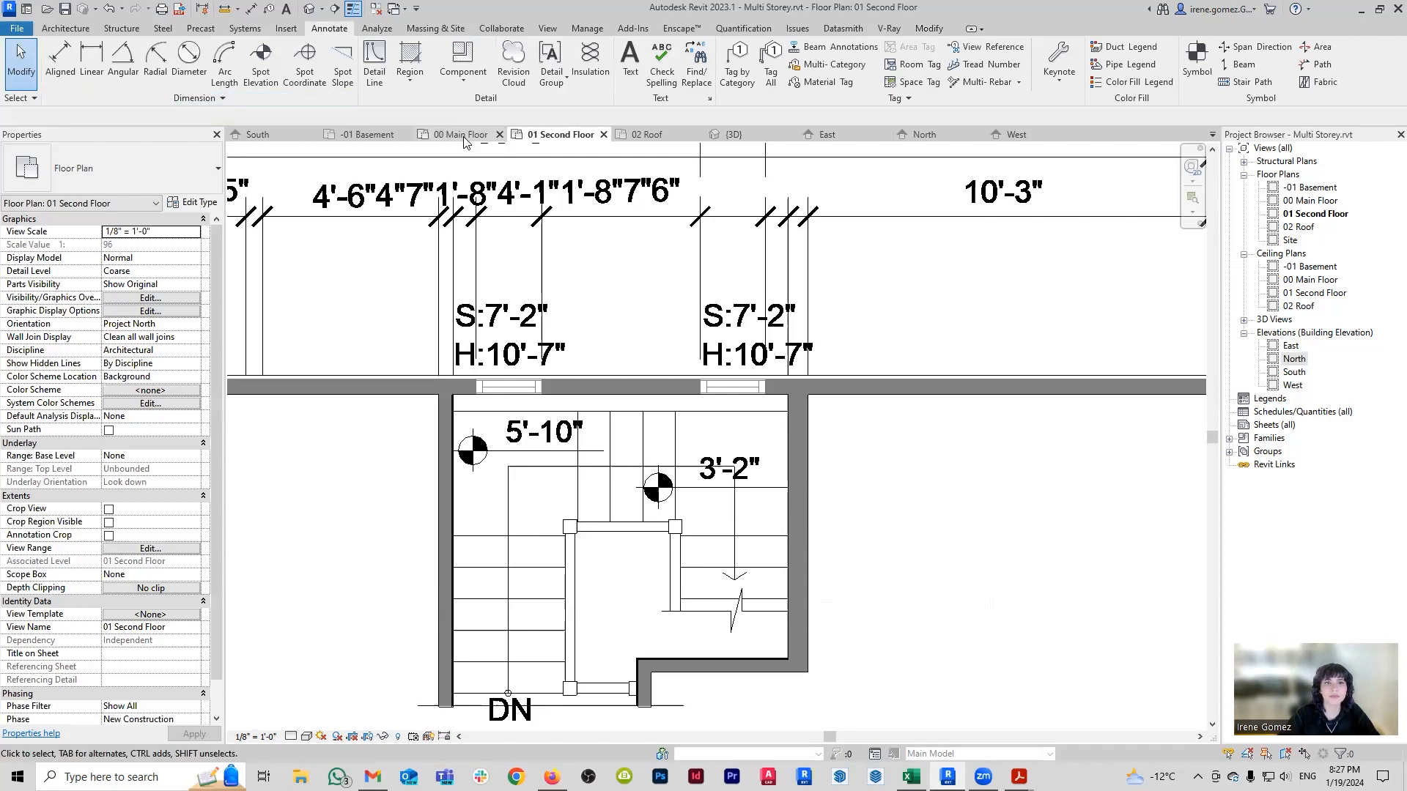
Draw two horizontal detail lines, about 60' 6" and 56' 6" long, across the main floor in the North elevation.
left_click(945, 135)
scroll(758, 472, "down", 2)
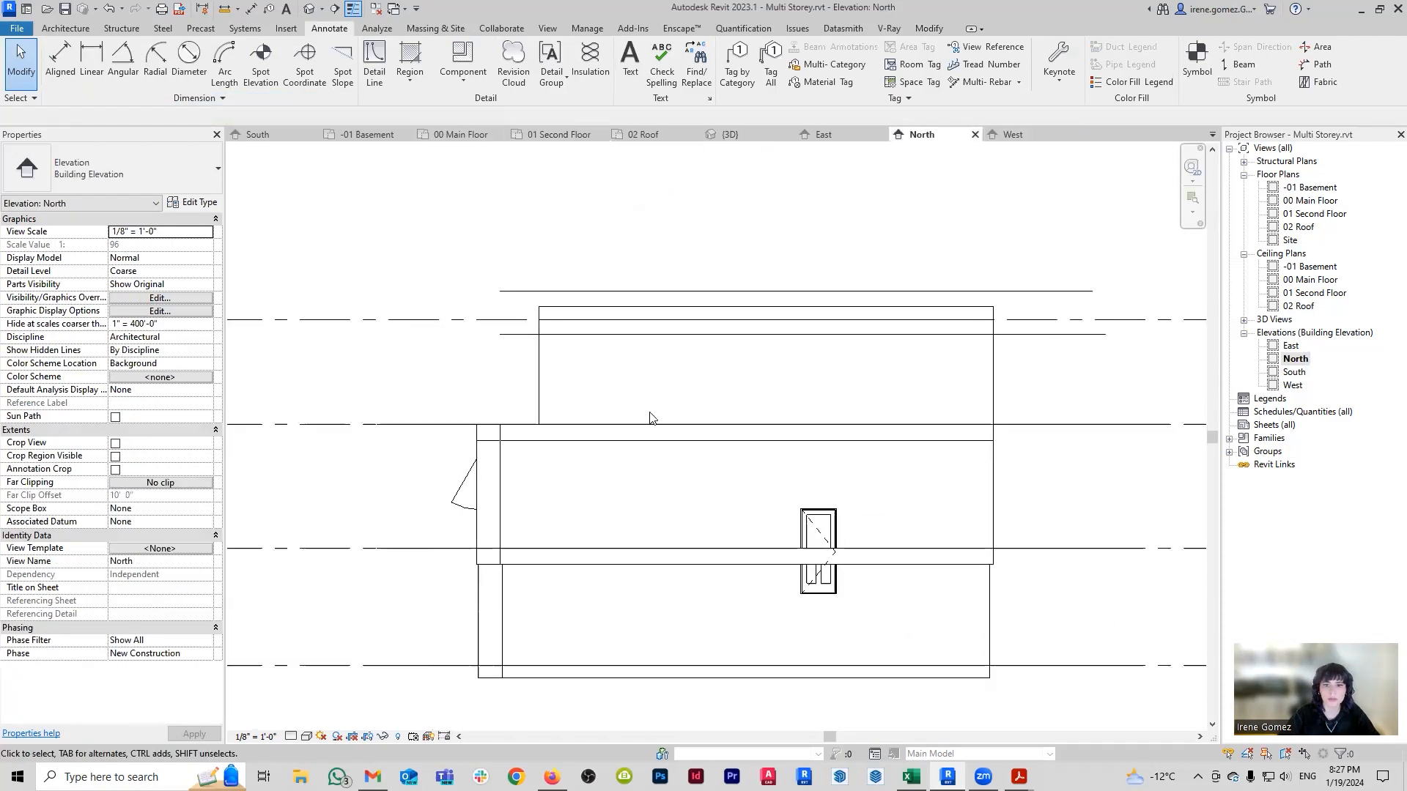
left_click(375, 64)
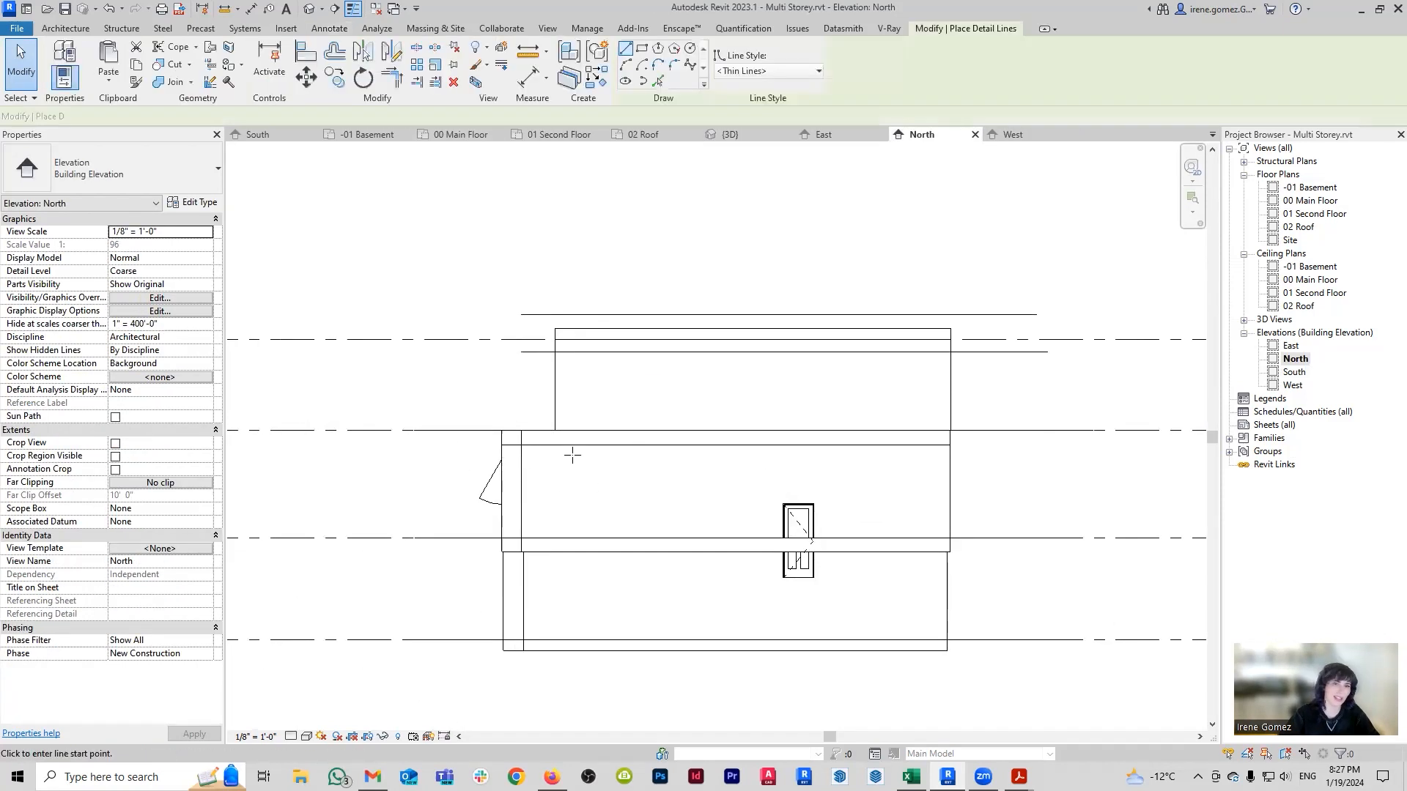
left_click(421, 500)
left_click(1084, 502)
key("Escape")
left_click(436, 470)
left_click(1083, 470)
key("Escape")
key("Escape")
Set the lower and upper main-floor detail lines 3' 2" and 5' 10" above the main-floor level.
left_click(997, 502)
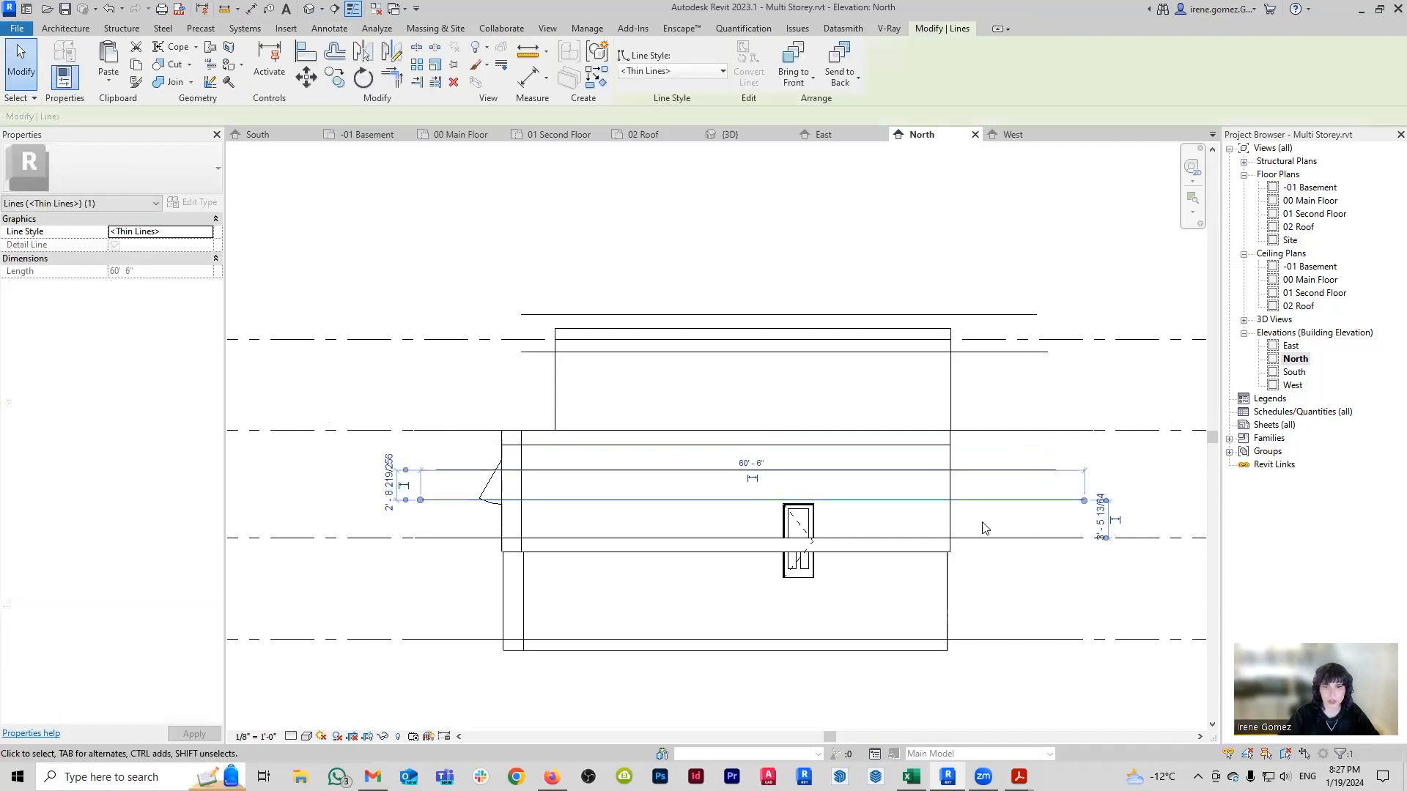
left_click(1102, 522)
key("Return")
key("Escape")
left_click(1000, 470)
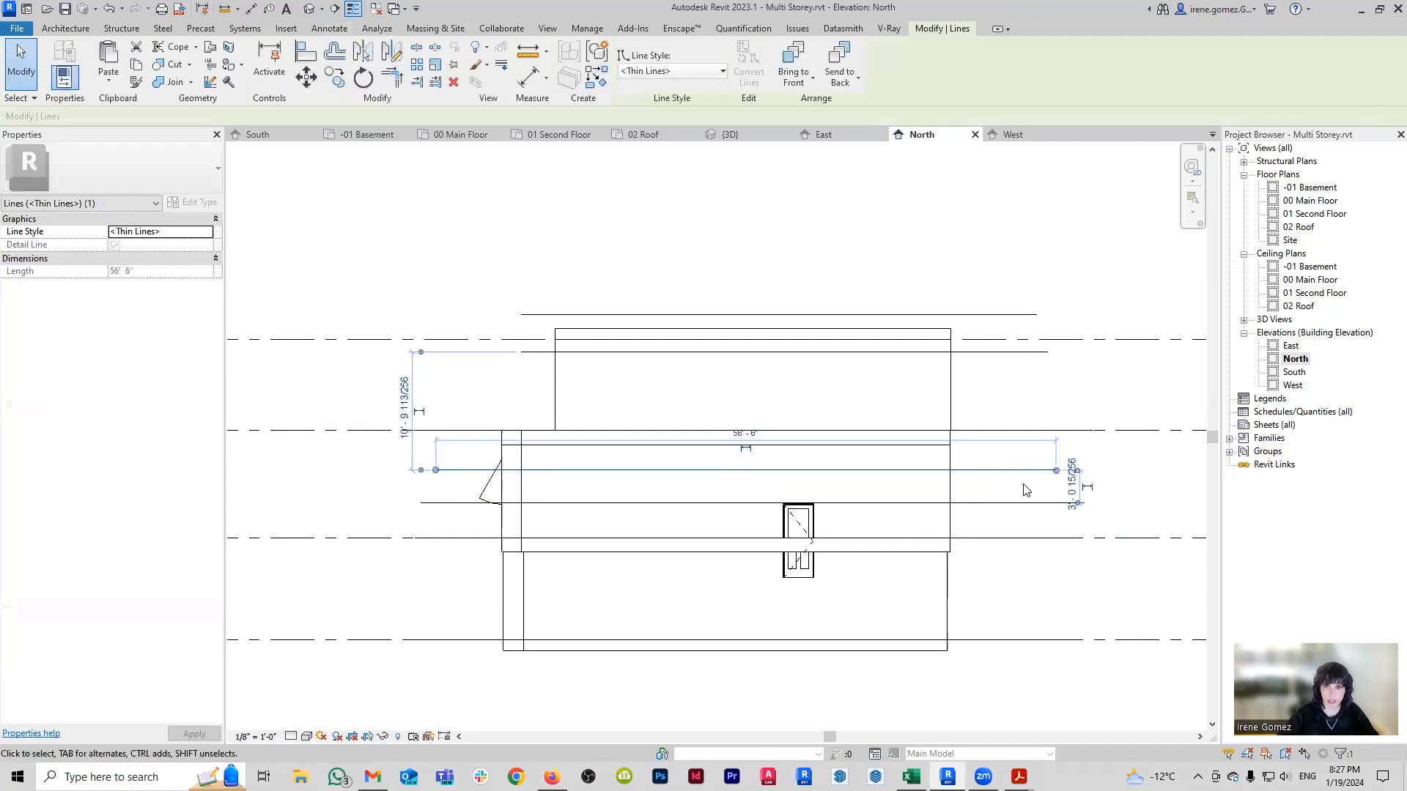
left_click(1080, 505)
left_click(1074, 497)
type("5'10")
key("Return")
key("Escape")
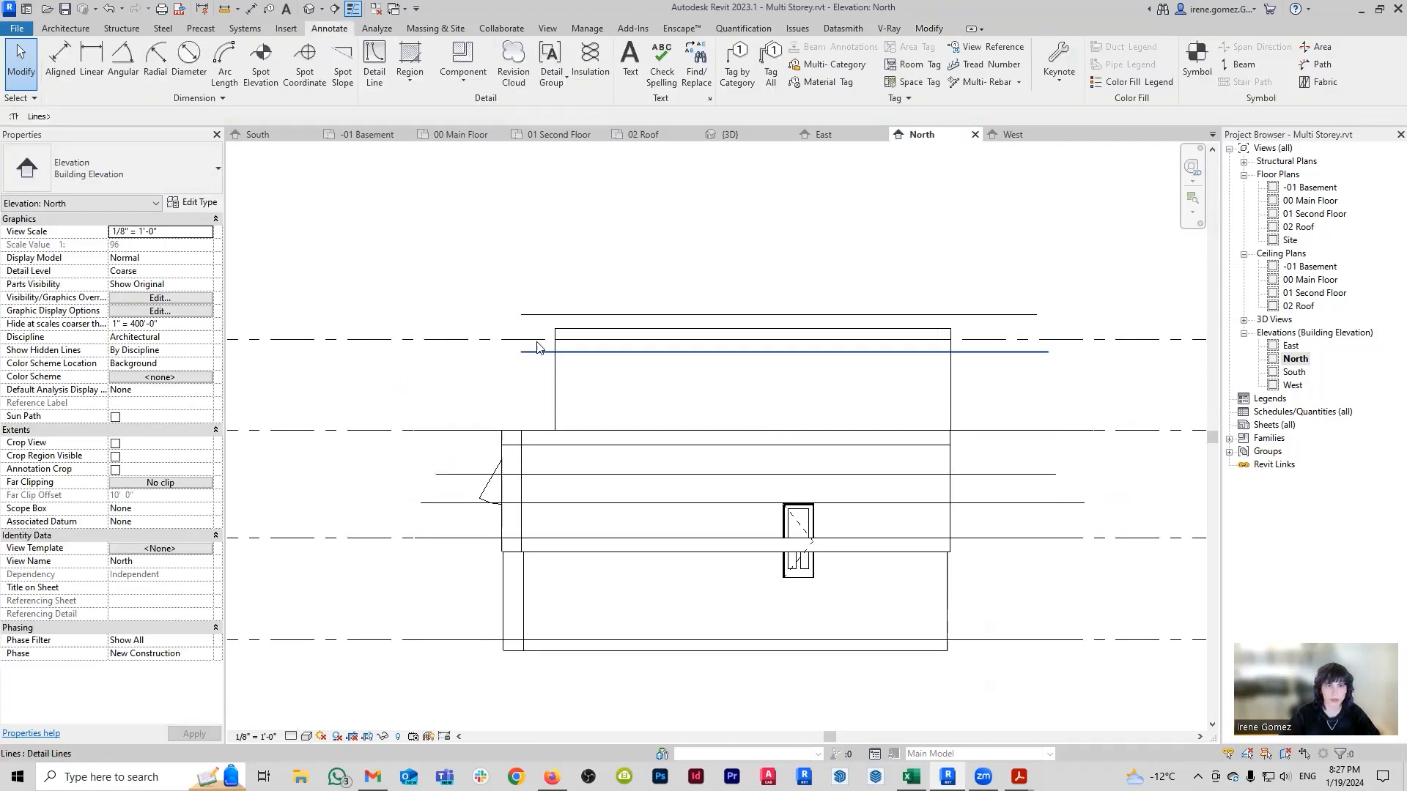
Sketch a detail rectangle between the 7' 2" and 10' 7" lines at their east end, and delete both lines.
left_click(545, 316)
key("Escape")
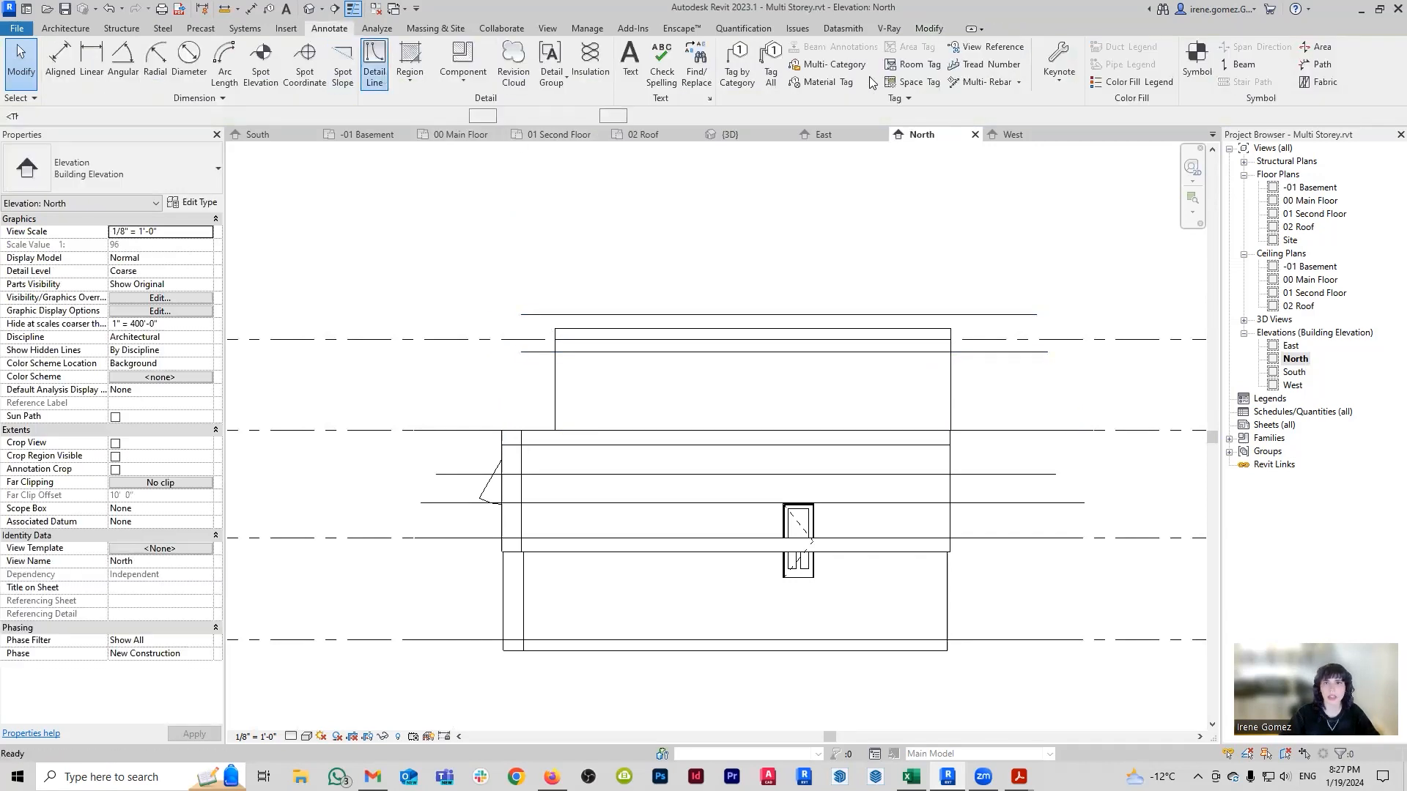
left_click(374, 64)
left_click(643, 53)
scroll(534, 323, "up", 4)
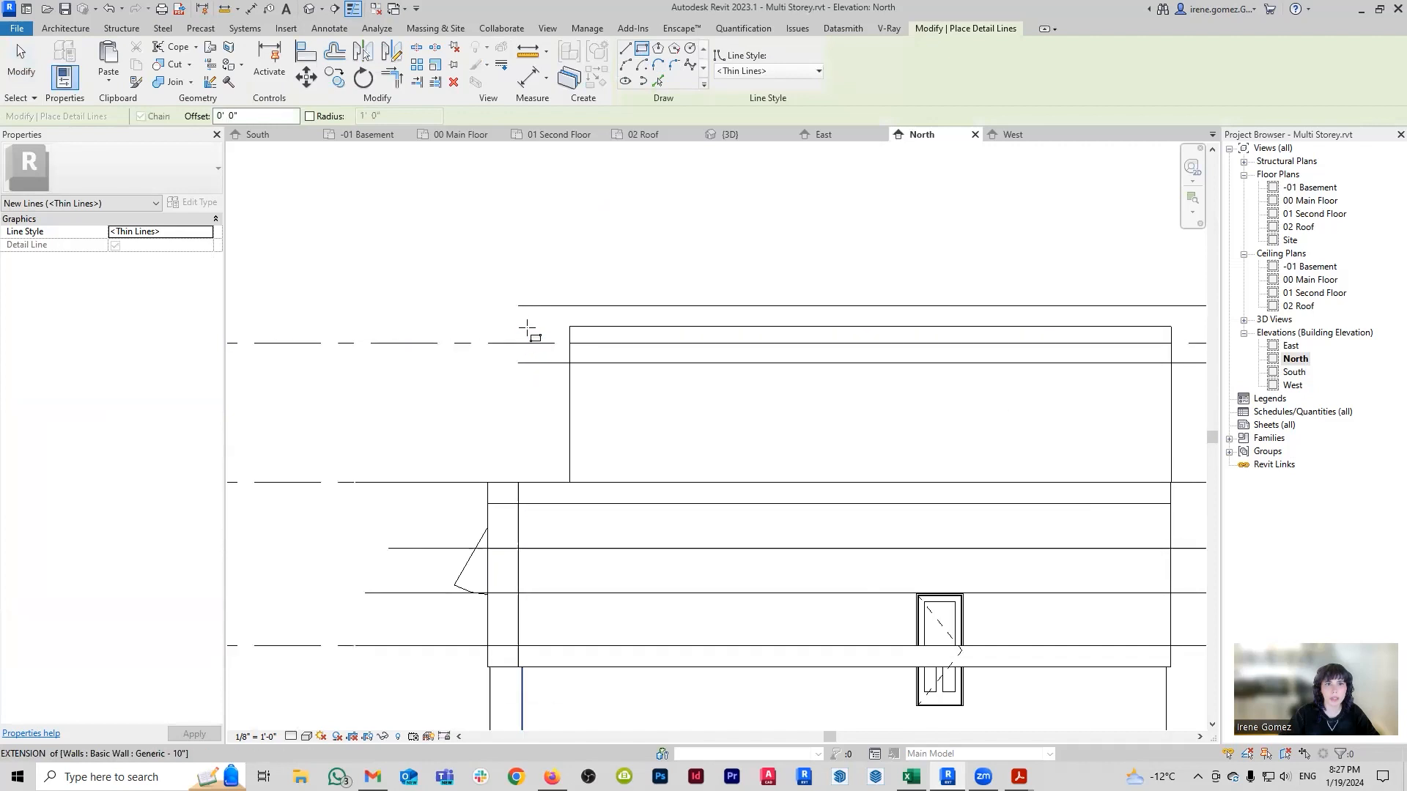
left_click(517, 305)
left_click(565, 371)
key("Escape")
key("Escape")
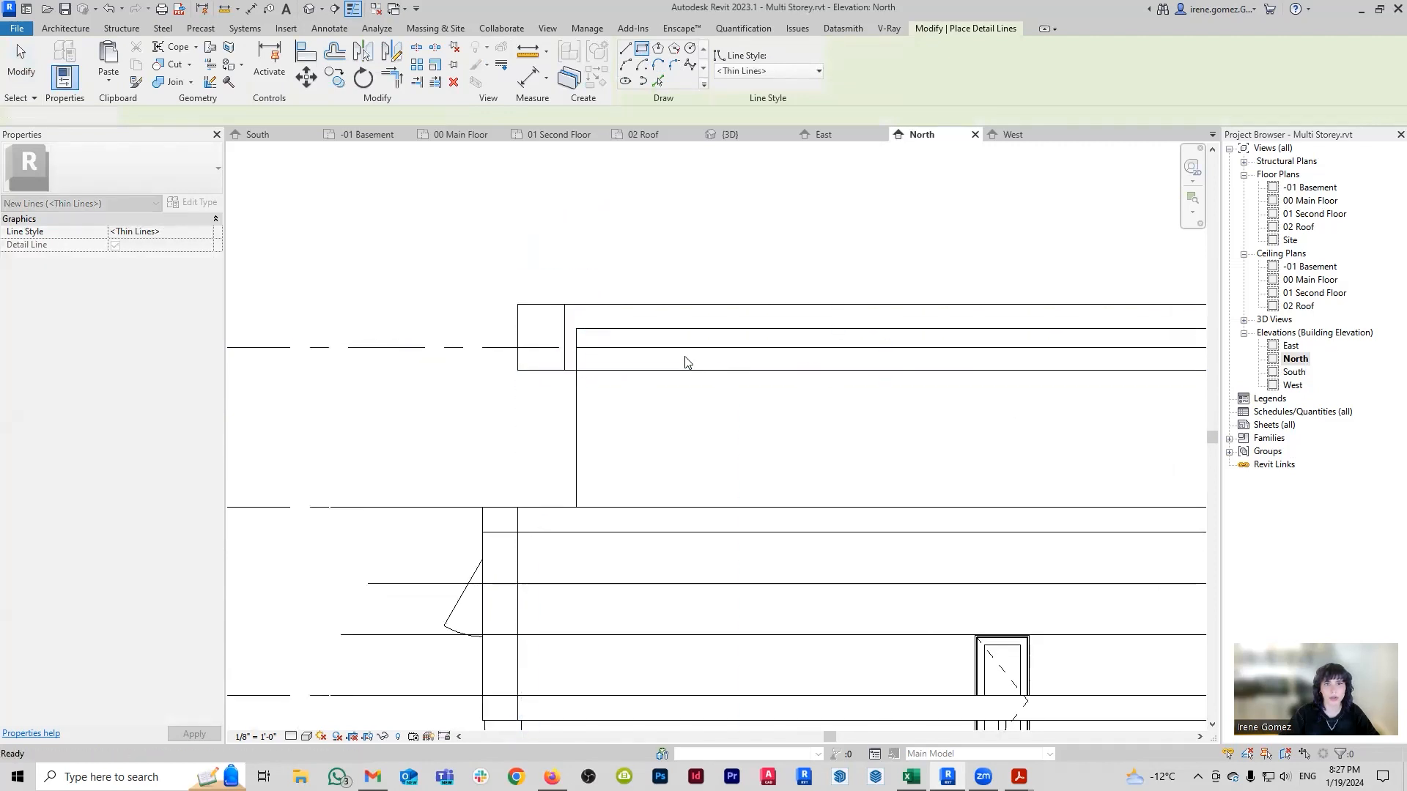
left_click(654, 371)
key("Escape")
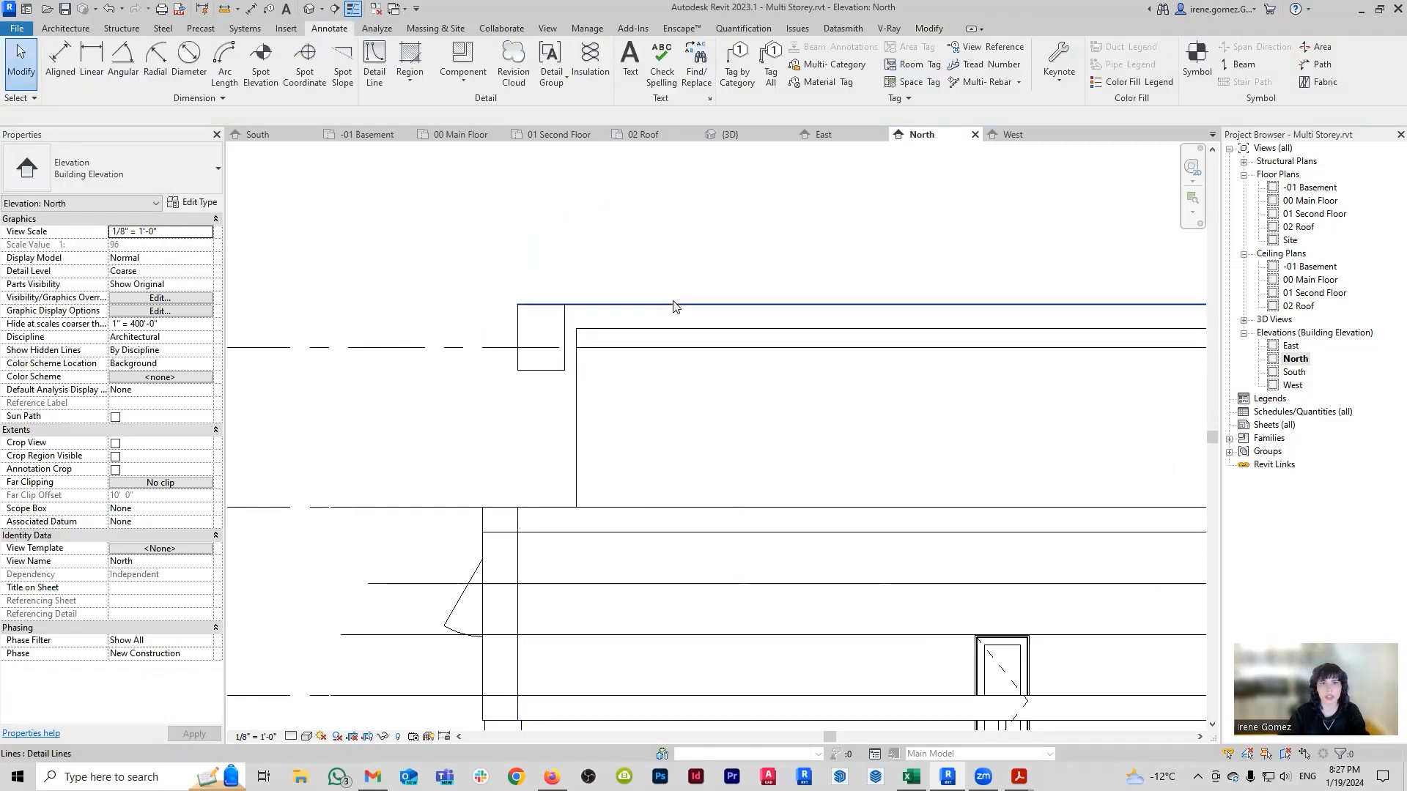
Move the rectangle's lower-left corner onto the lower main-floor detail line, just east of the door in the North elevation.
left_click_drag(486, 258, 569, 394)
scroll(550, 370, "down", 1)
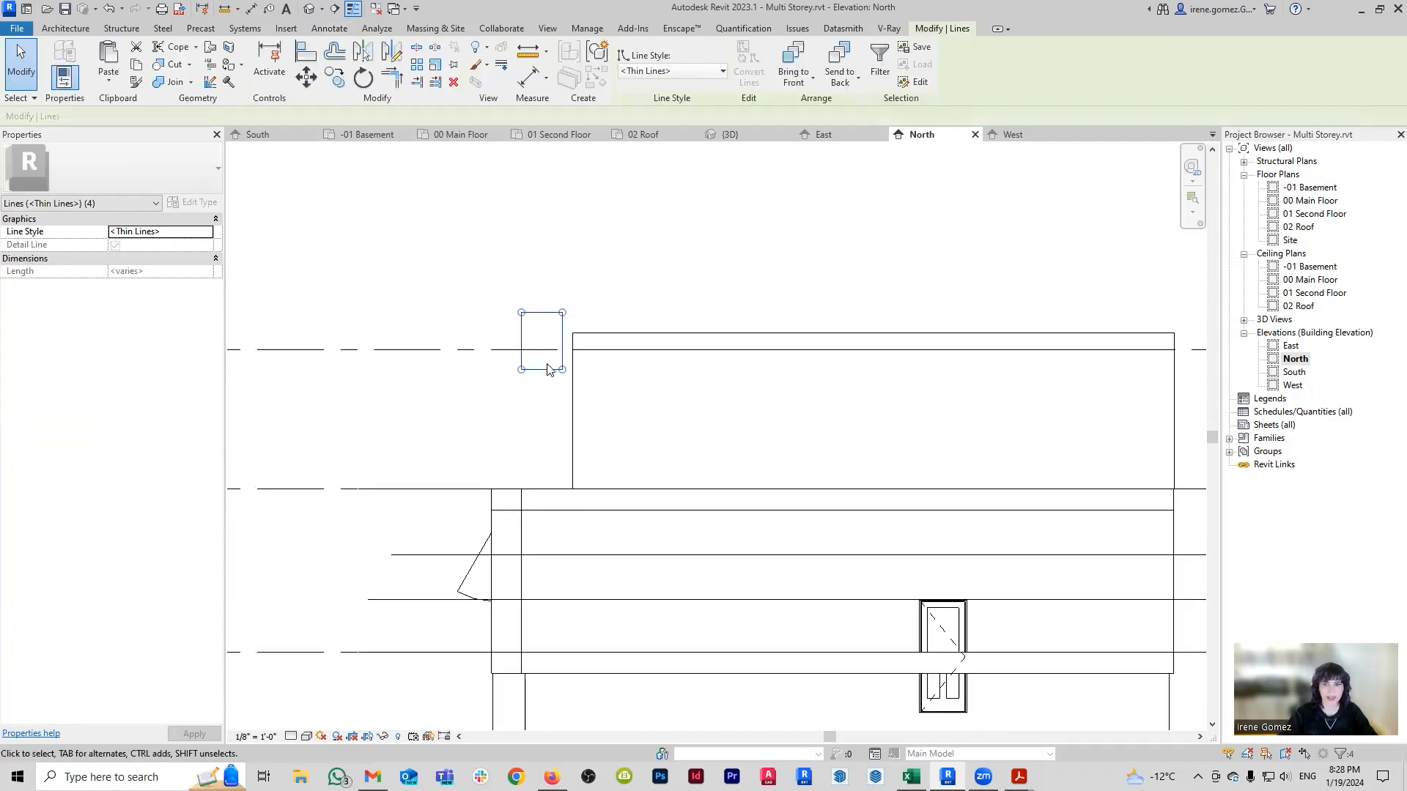
scroll(477, 433, "down", 2)
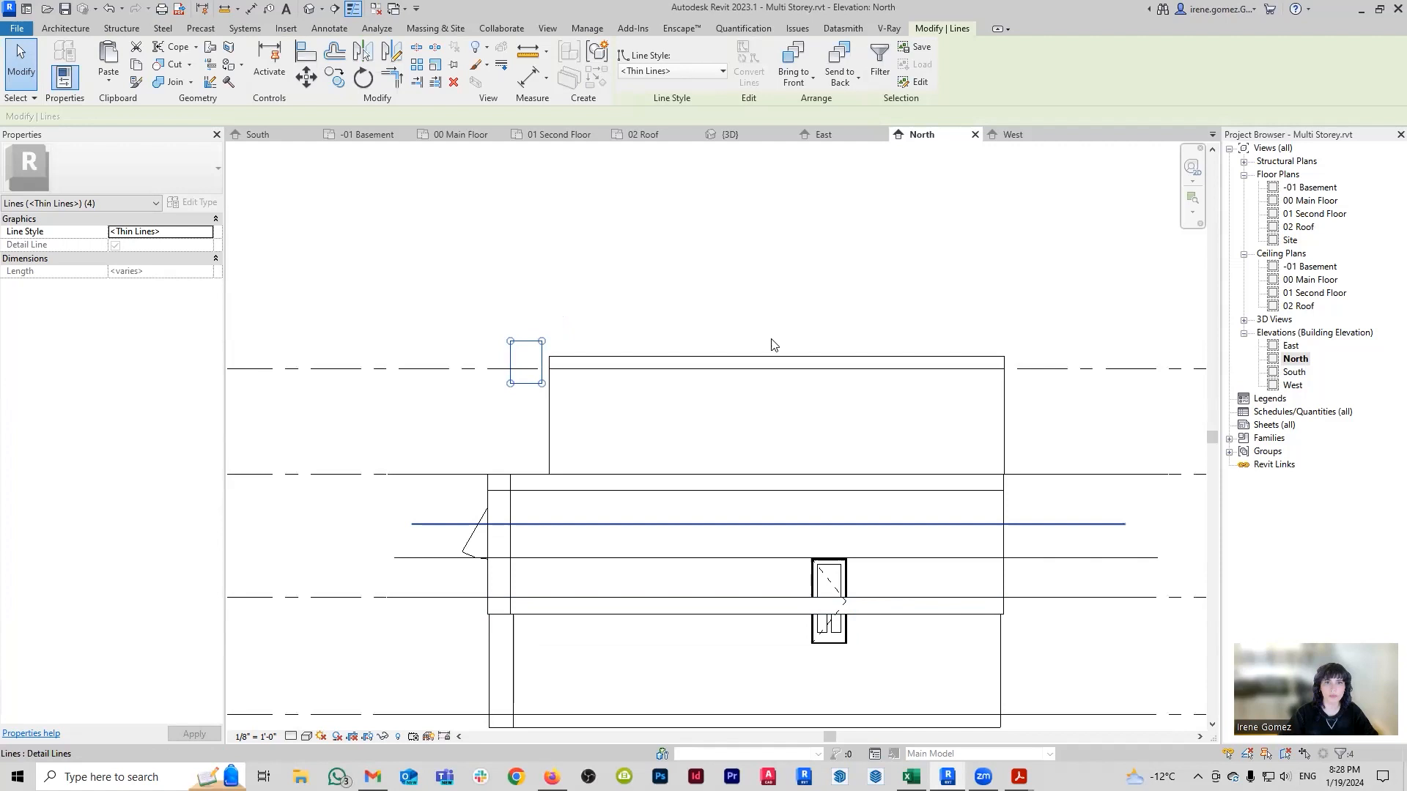
key("ctrl+Tab")
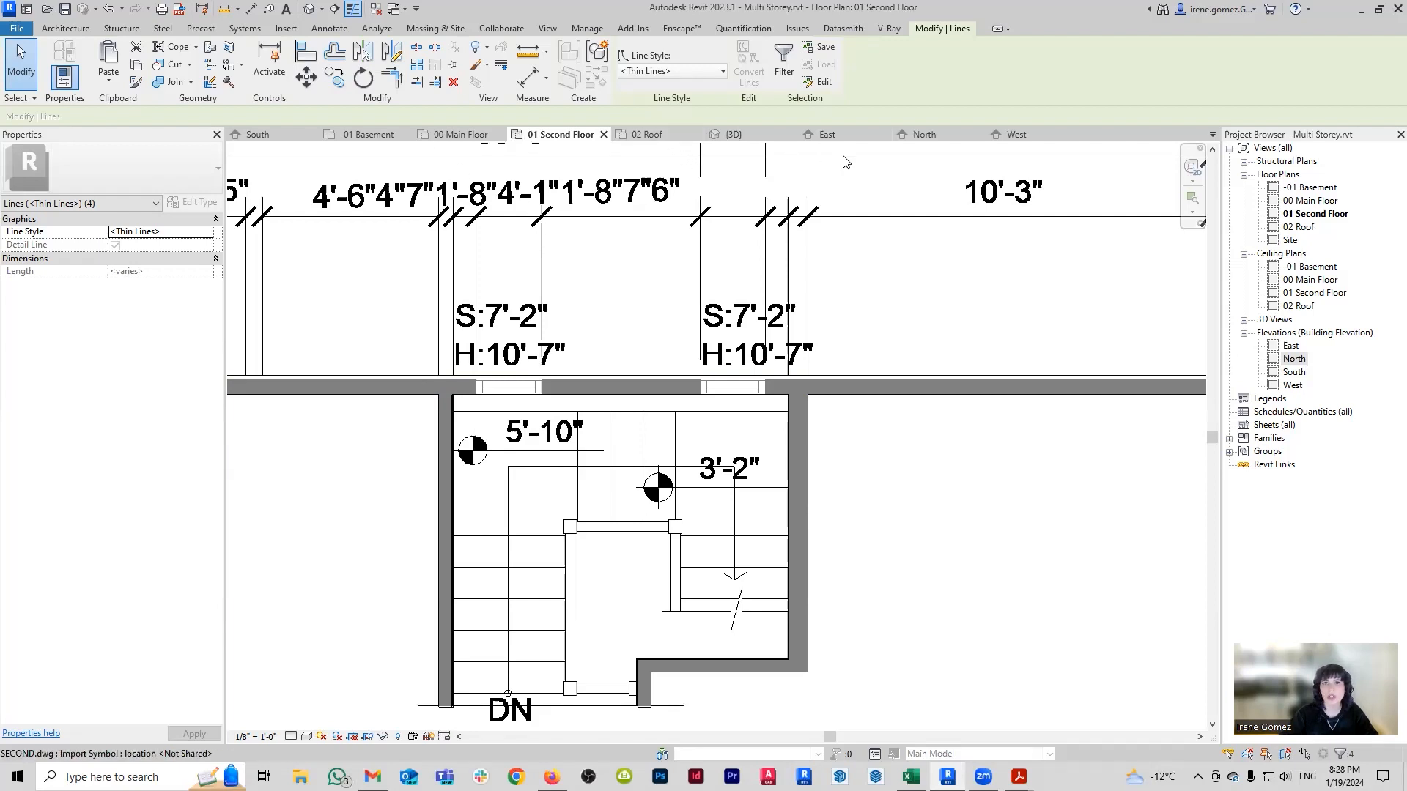
left_click(922, 136)
key("m")
key("v")
scroll(511, 385, "up", 4)
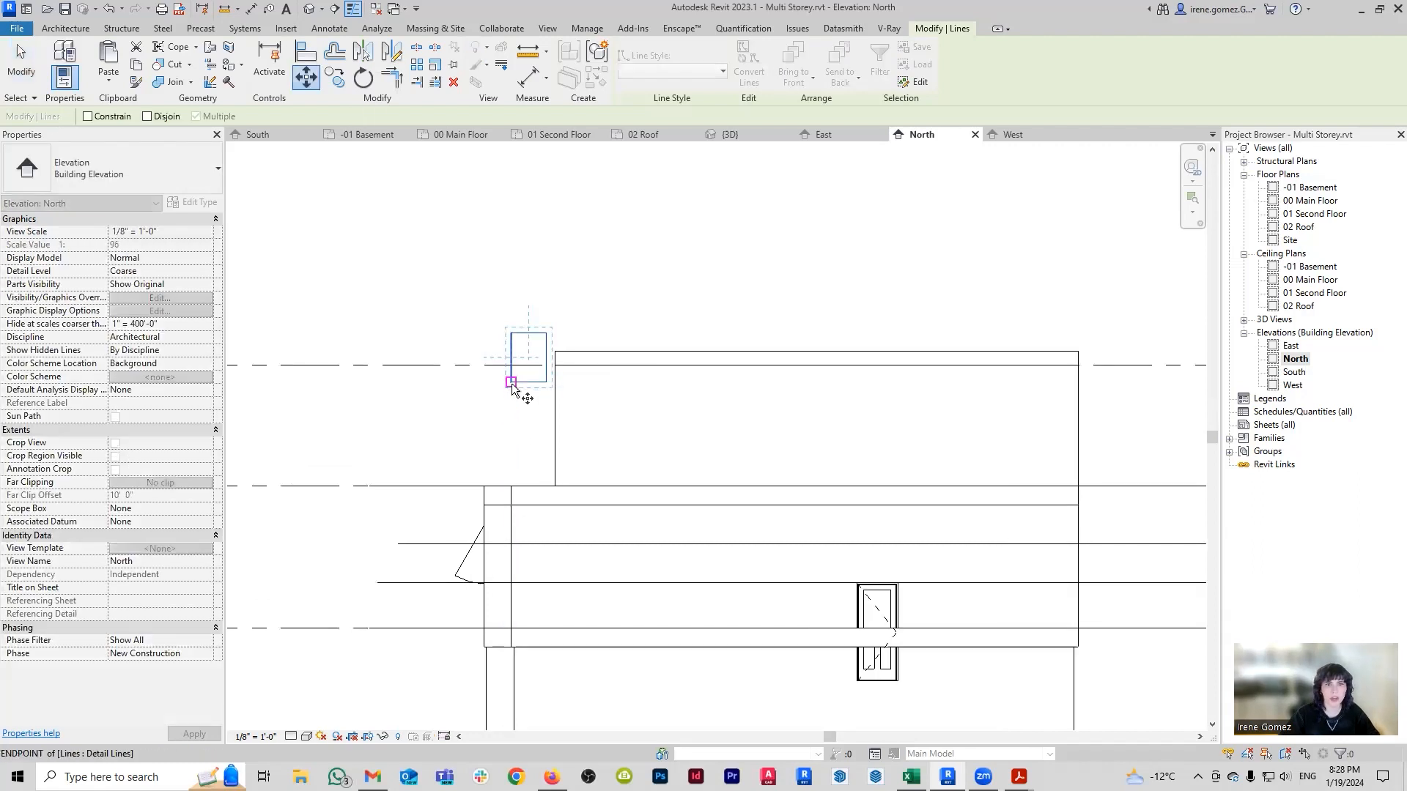
left_click(510, 382)
scroll(511, 385, "down", 3)
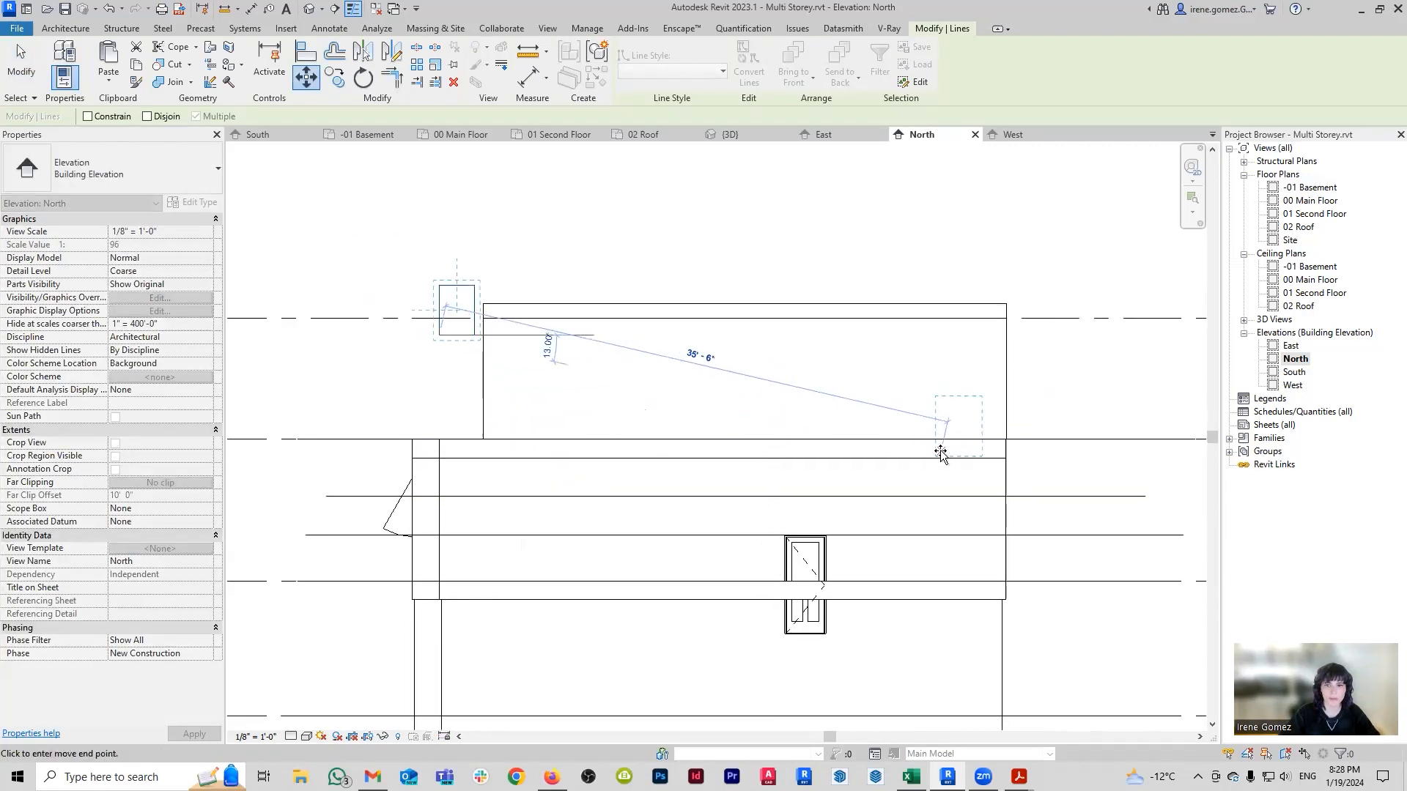
left_click(714, 536)
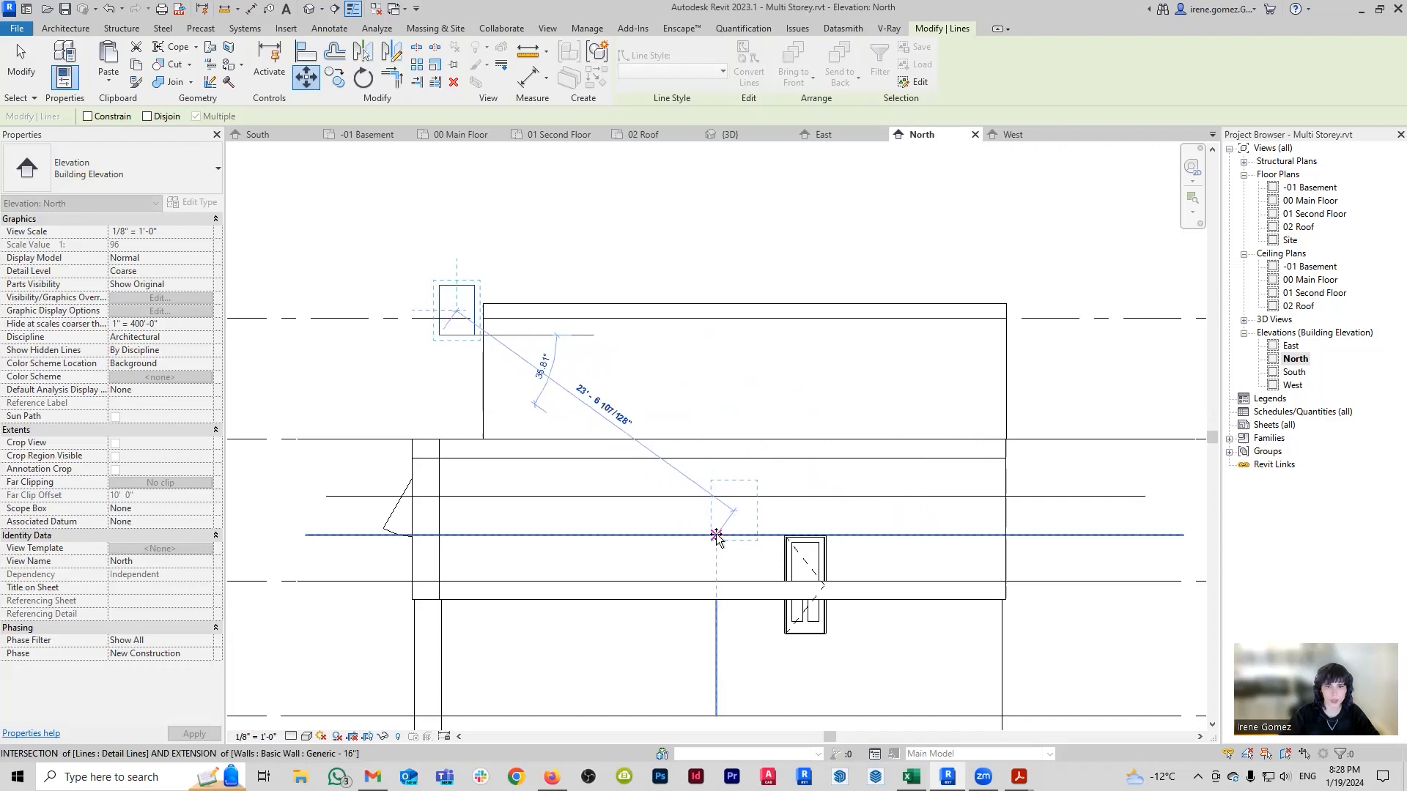
Move the window rectangle 7' 2" straight up from the lower main-floor detail line.
key("Escape")
mouse_move(702, 471)
left_mouse_down()
mouse_move(763, 569)
mouse_move(793, 551)
left_mouse_up()
scroll(794, 551, "up", 1)
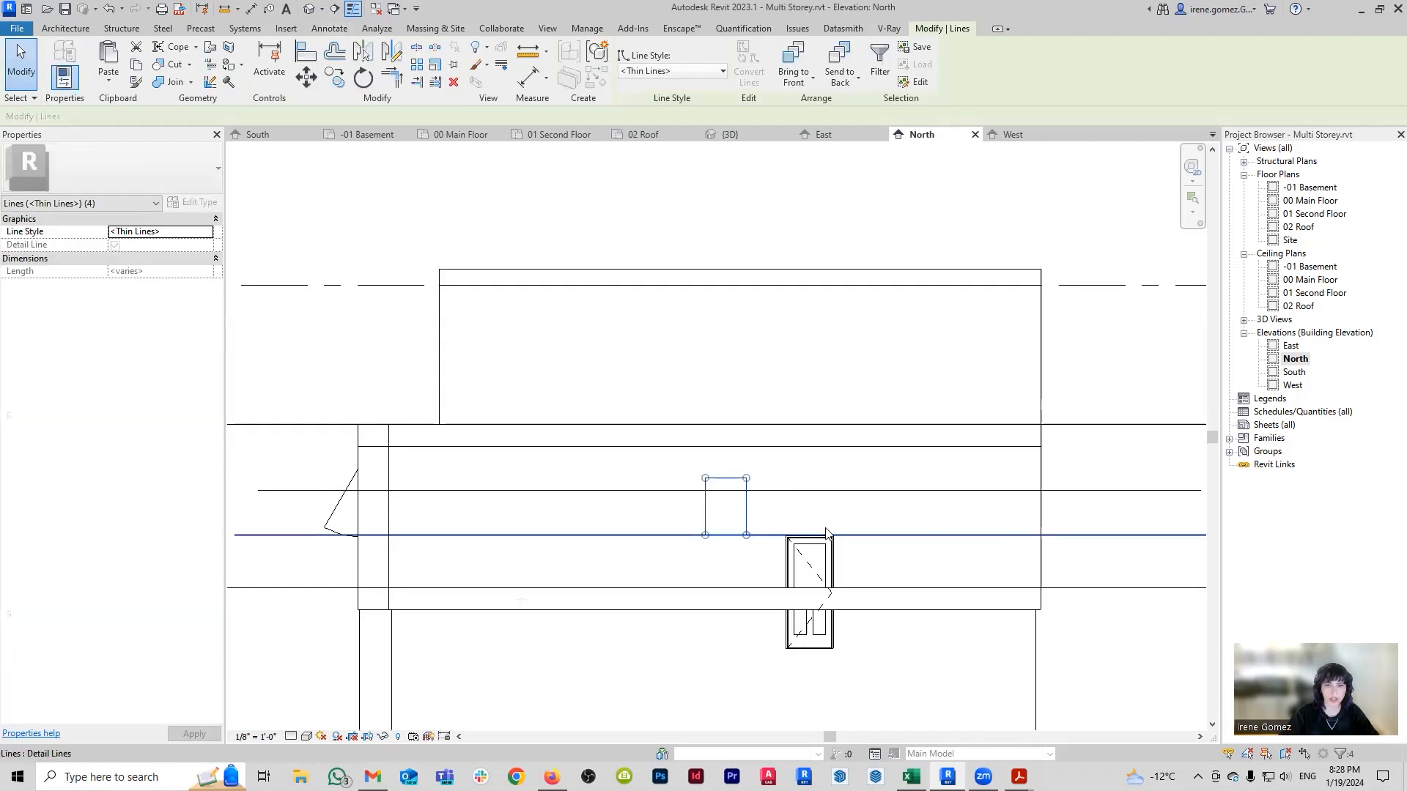
left_click(590, 136)
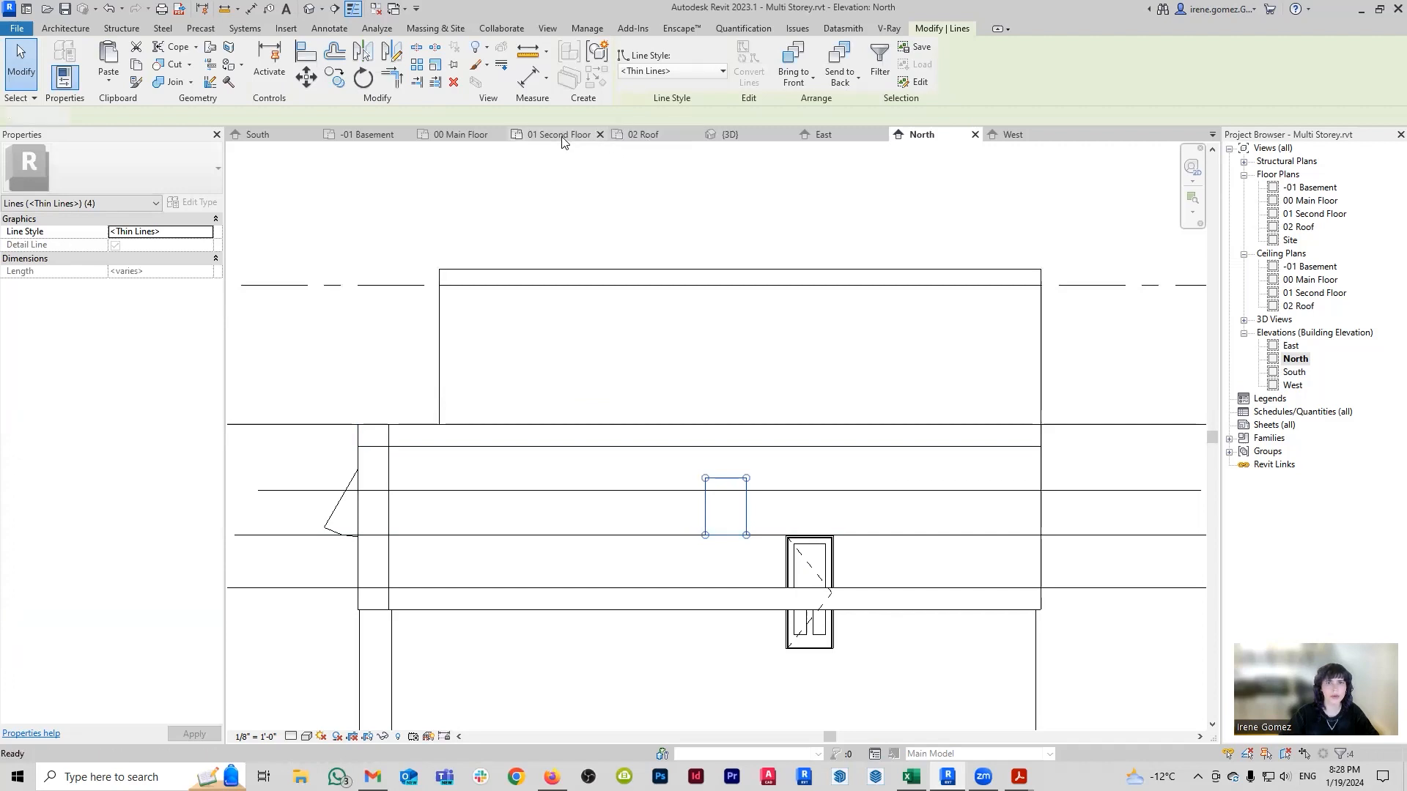
left_click(925, 135)
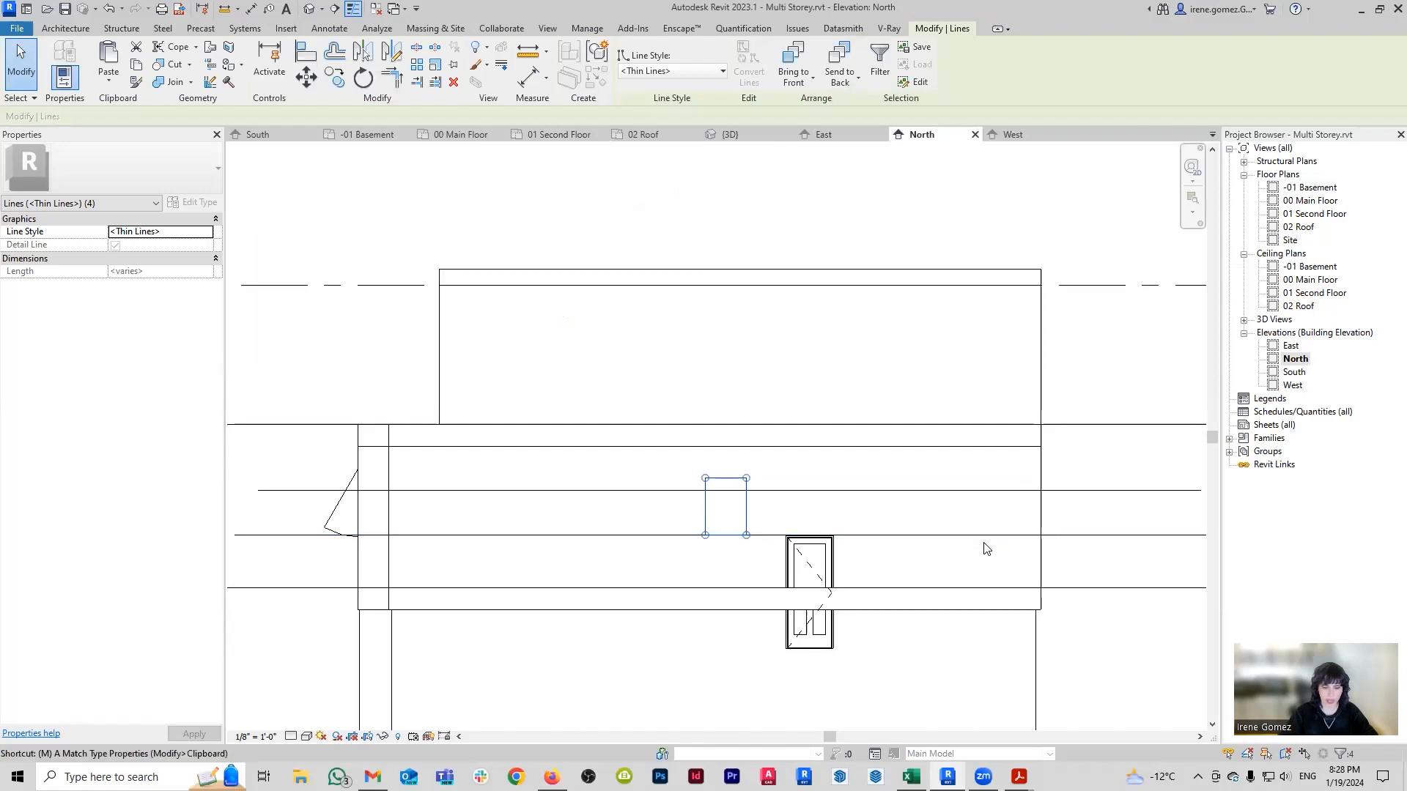
key("v")
left_click(924, 562)
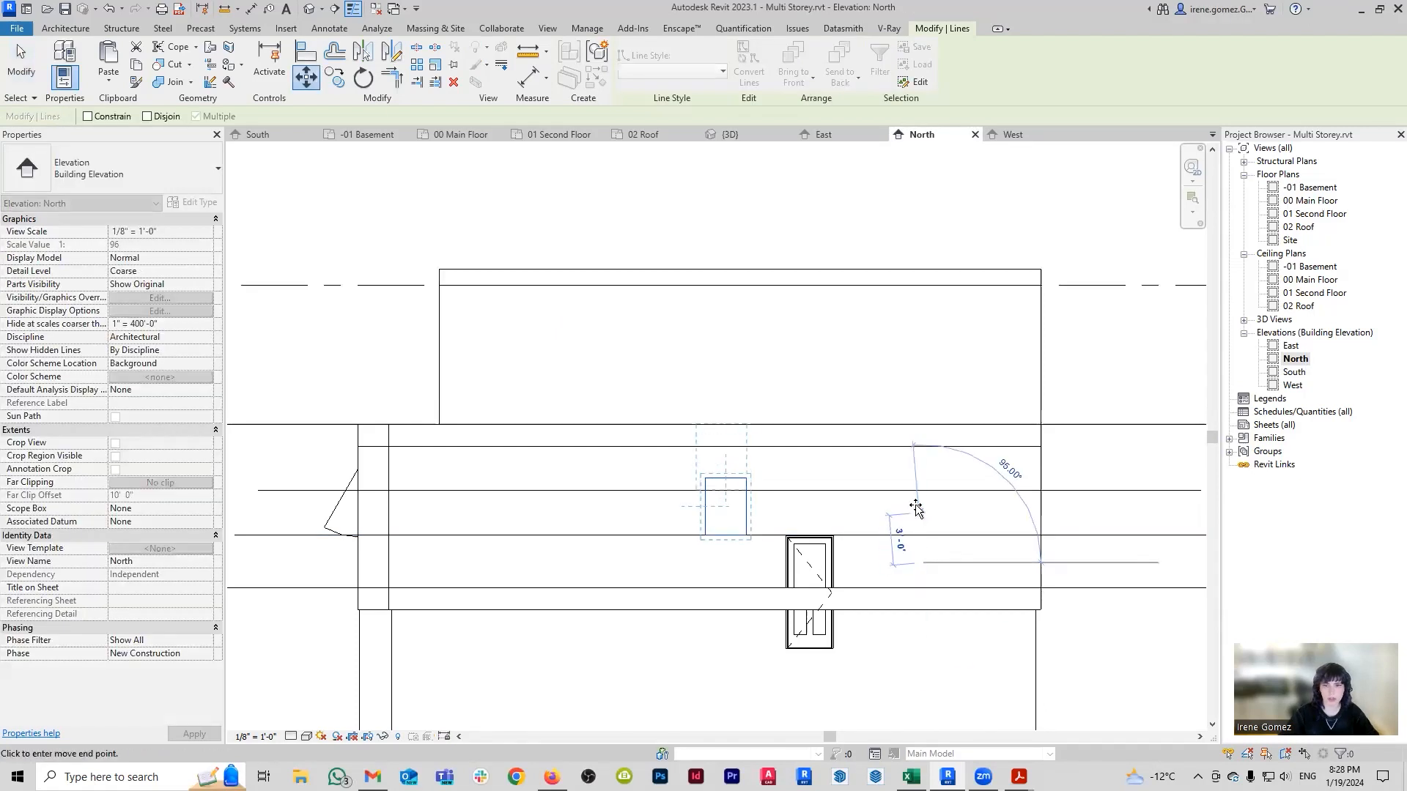
type("7")
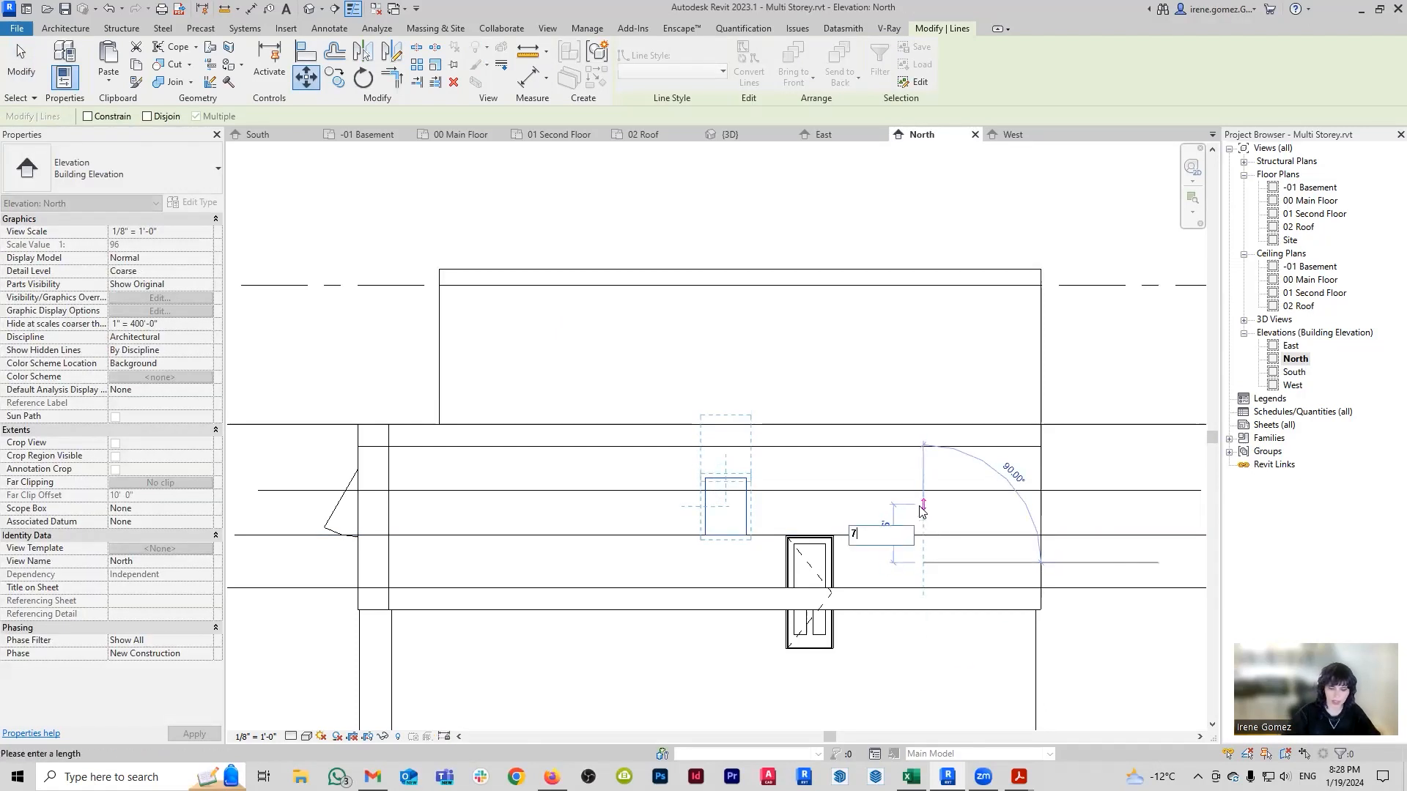
type("'2")
key("Return")
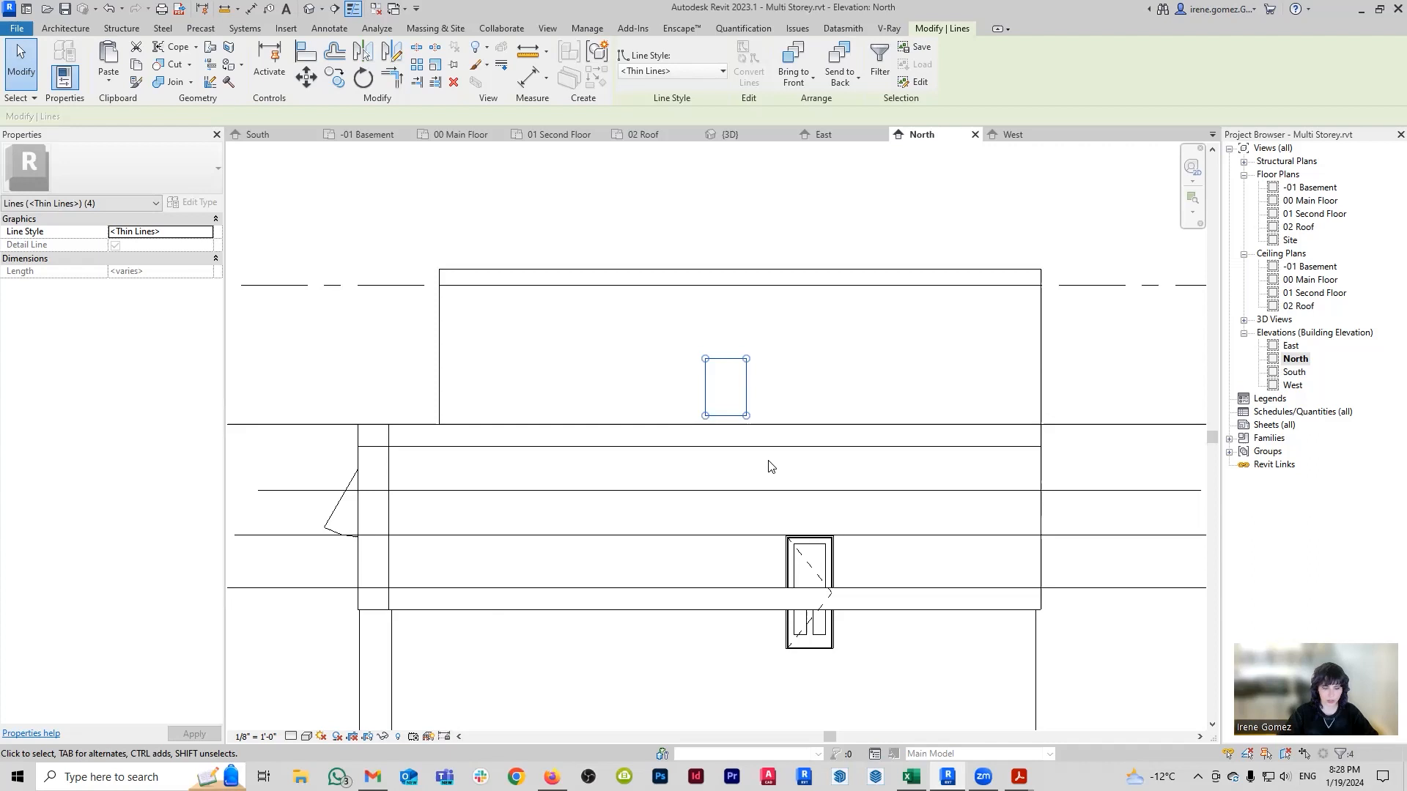
Copy the window rectangle by the offset from the lower to the upper main-floor detail line, and delete both detail lines.
key("c")
key("o")
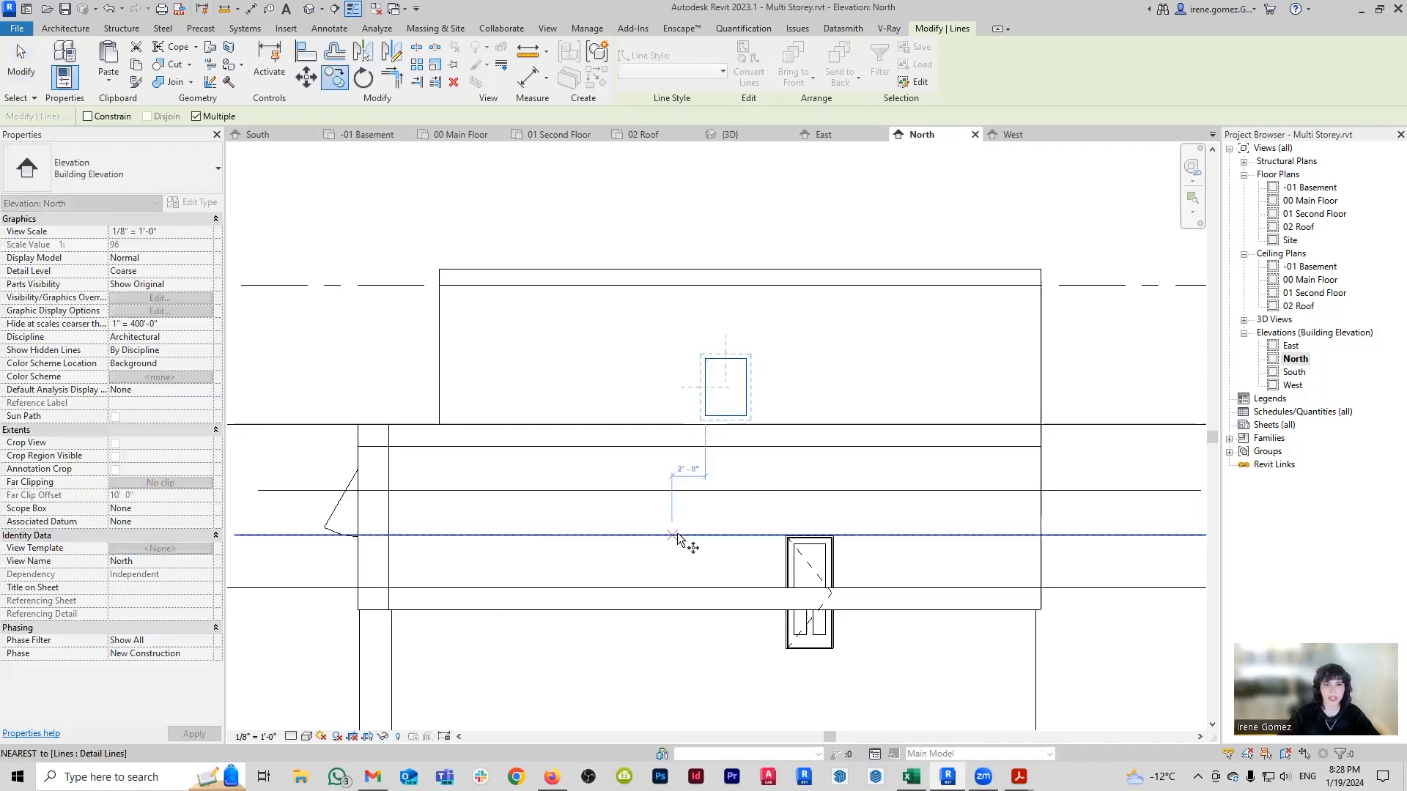
left_click(738, 536)
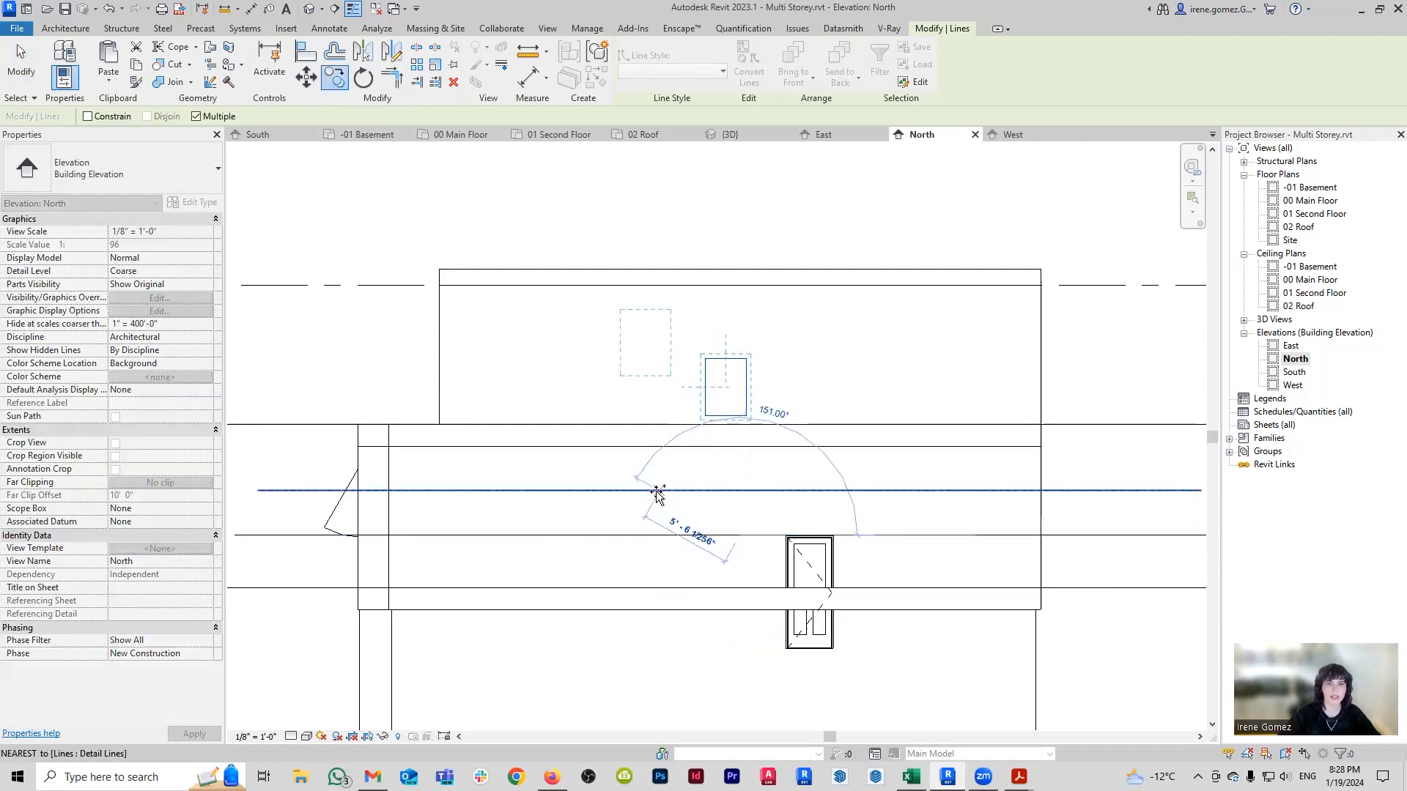
left_click(659, 491)
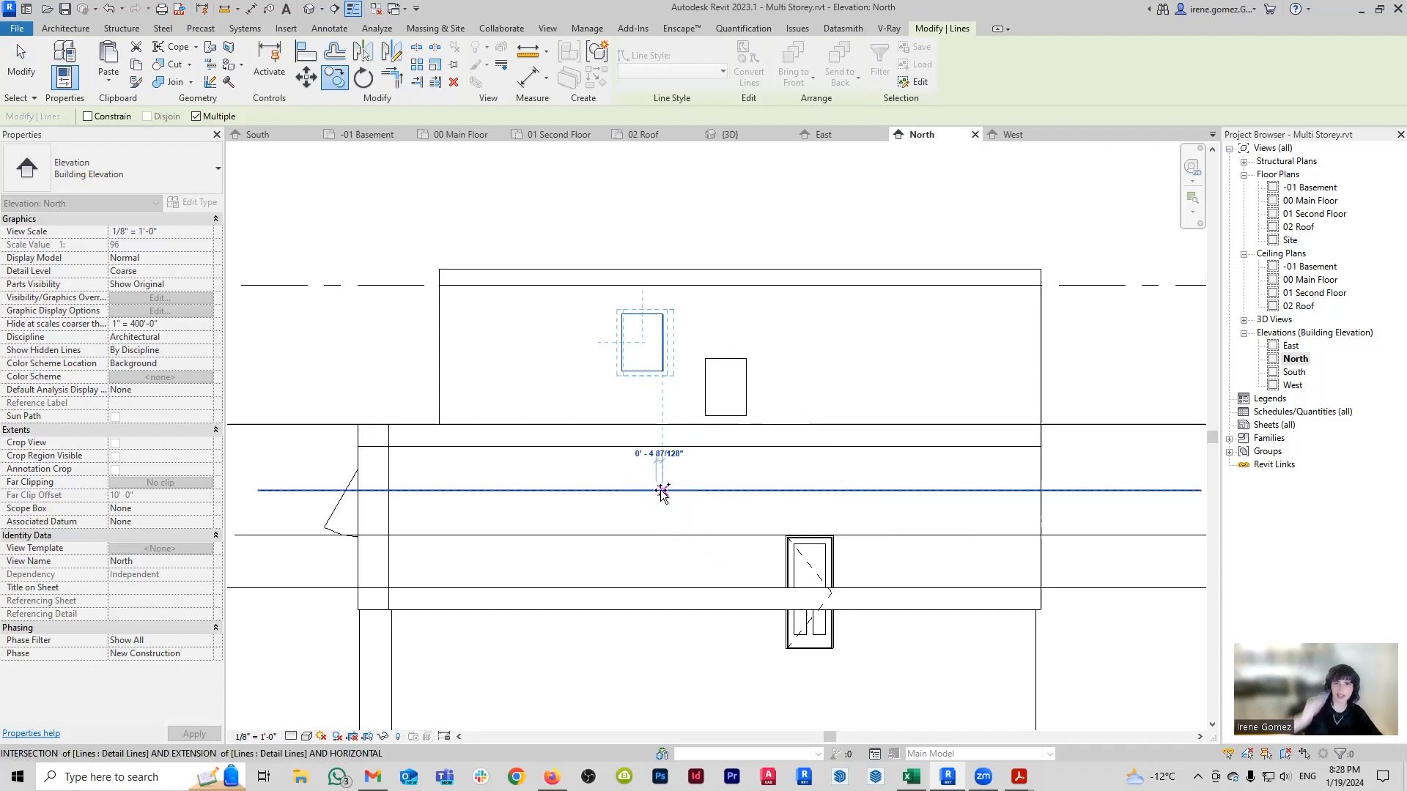
key("Escape")
key("Escape")
scroll(376, 550, "up", 3)
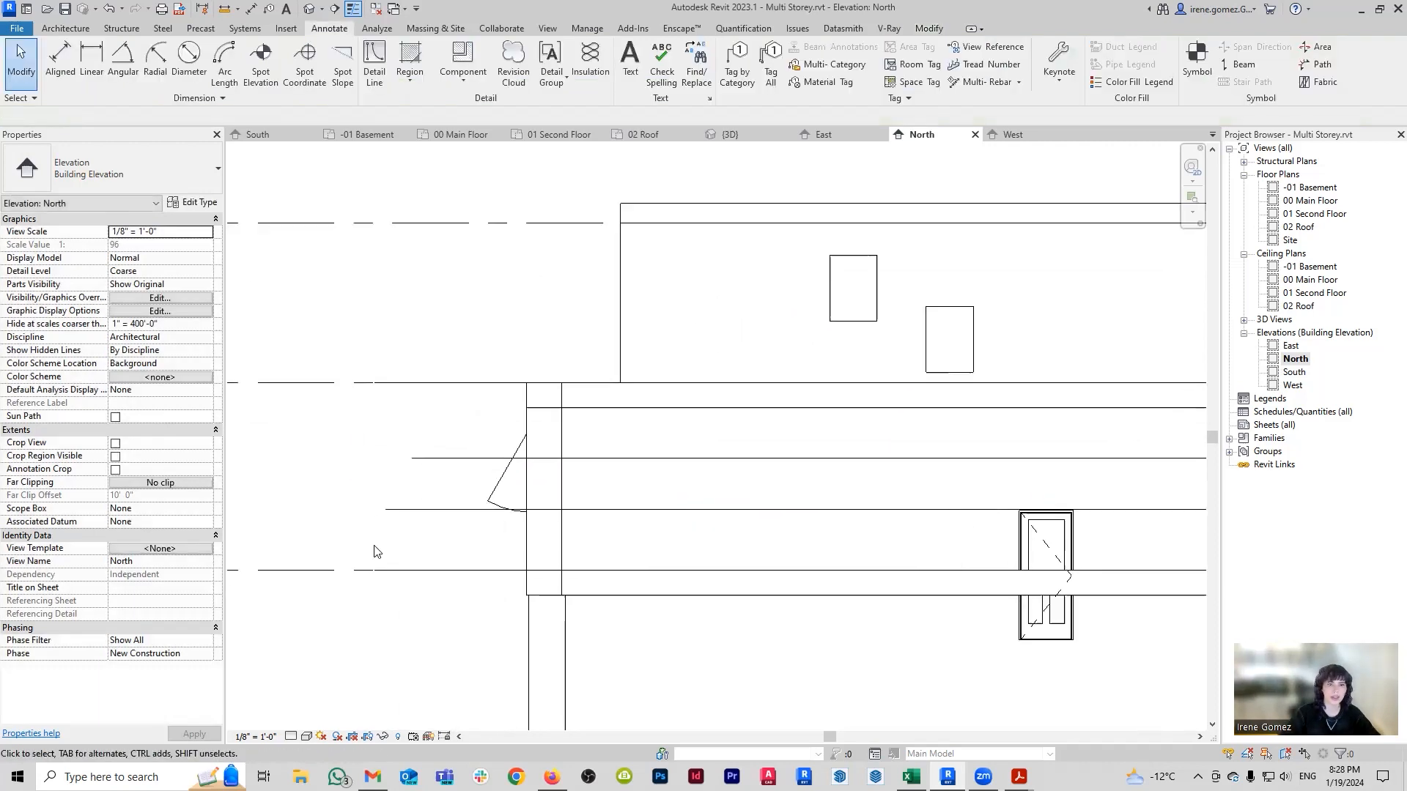
left_click_drag(359, 419, 371, 426)
key("Delete")
Dimension the heights of both window rectangles' lower edges above the second-floor level in the North elevation.
middle_click_drag(1092, 385, 895, 517)
scroll(923, 476, "up", 2)
key("d")
key("i")
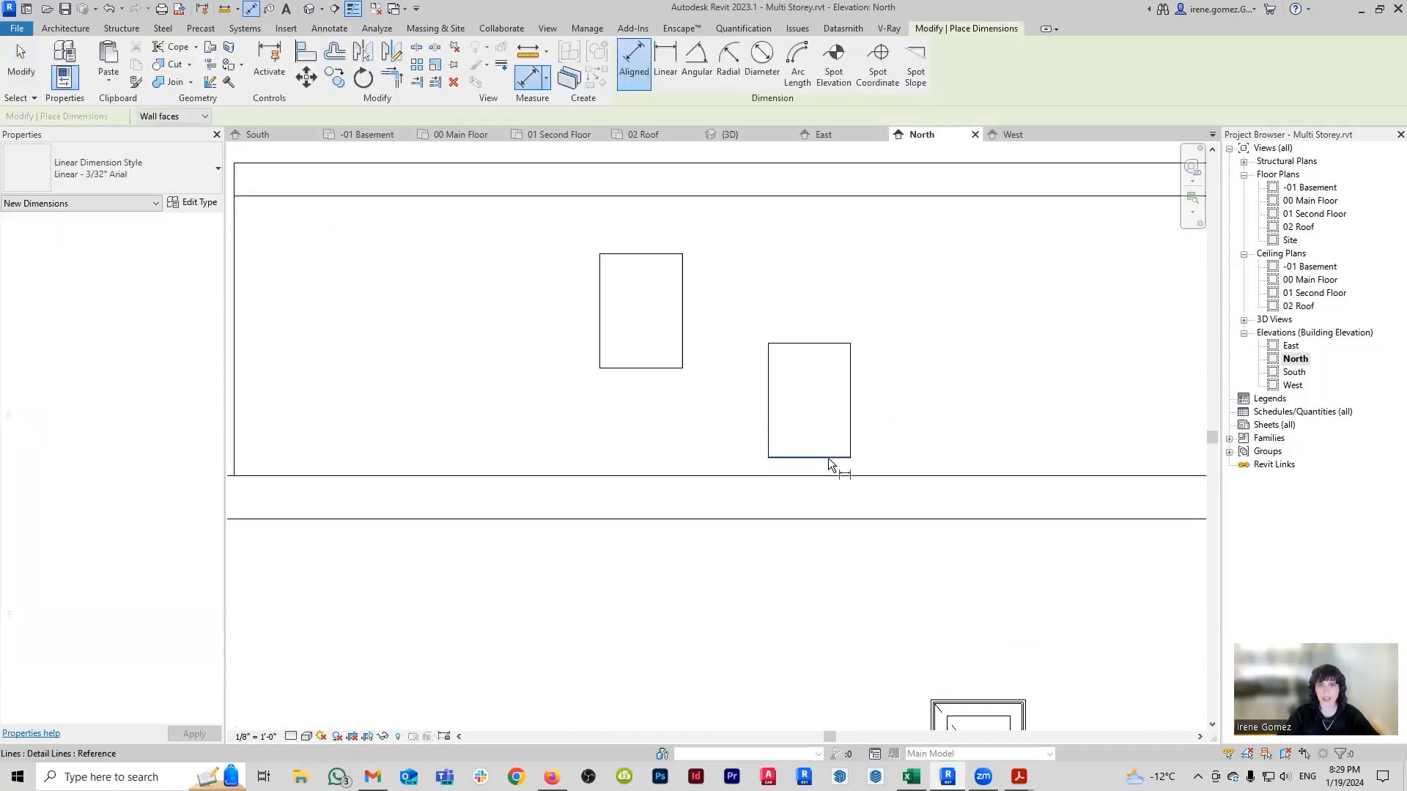
scroll(909, 451, "down", 3)
scroll(925, 437, "up", 2)
left_click(924, 441)
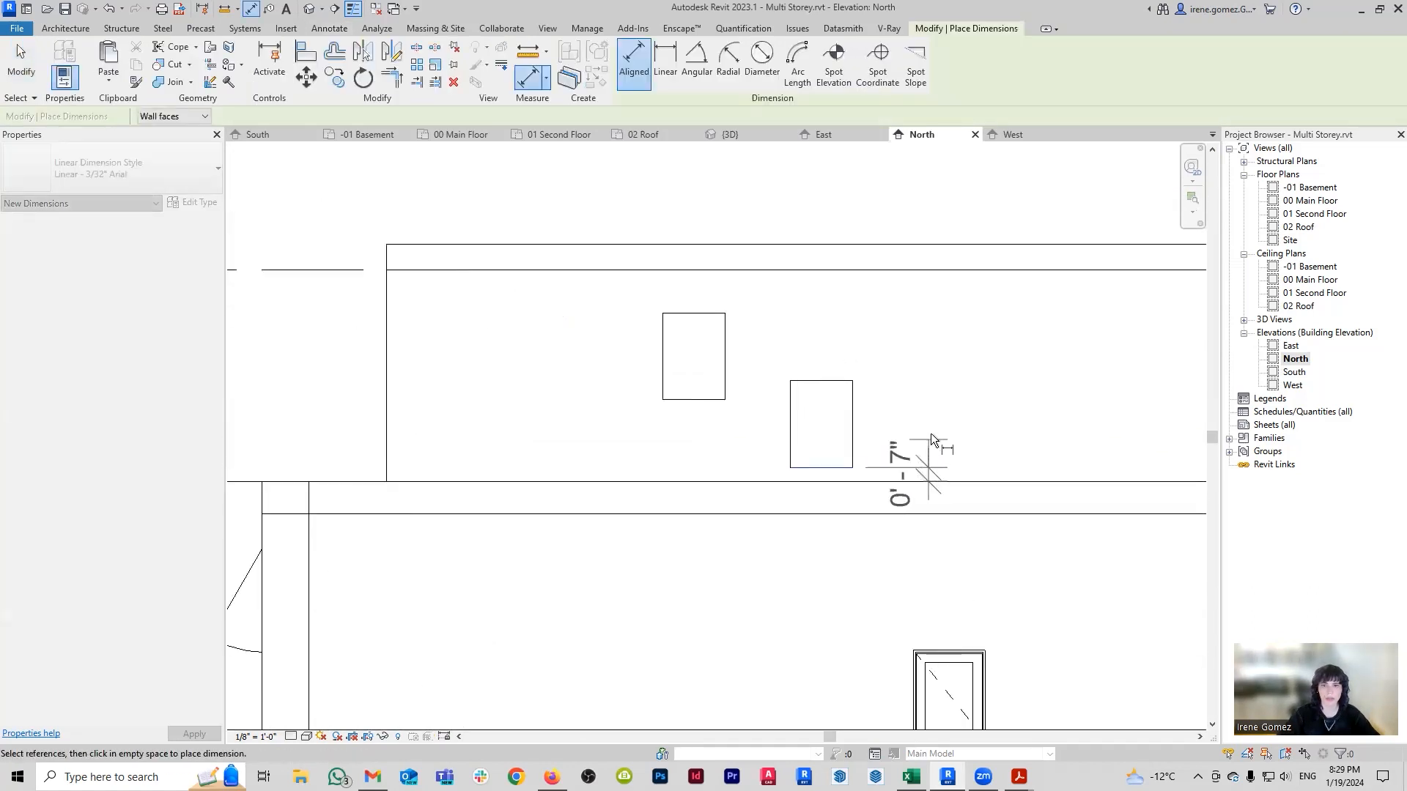
left_click(689, 400)
left_click(683, 481)
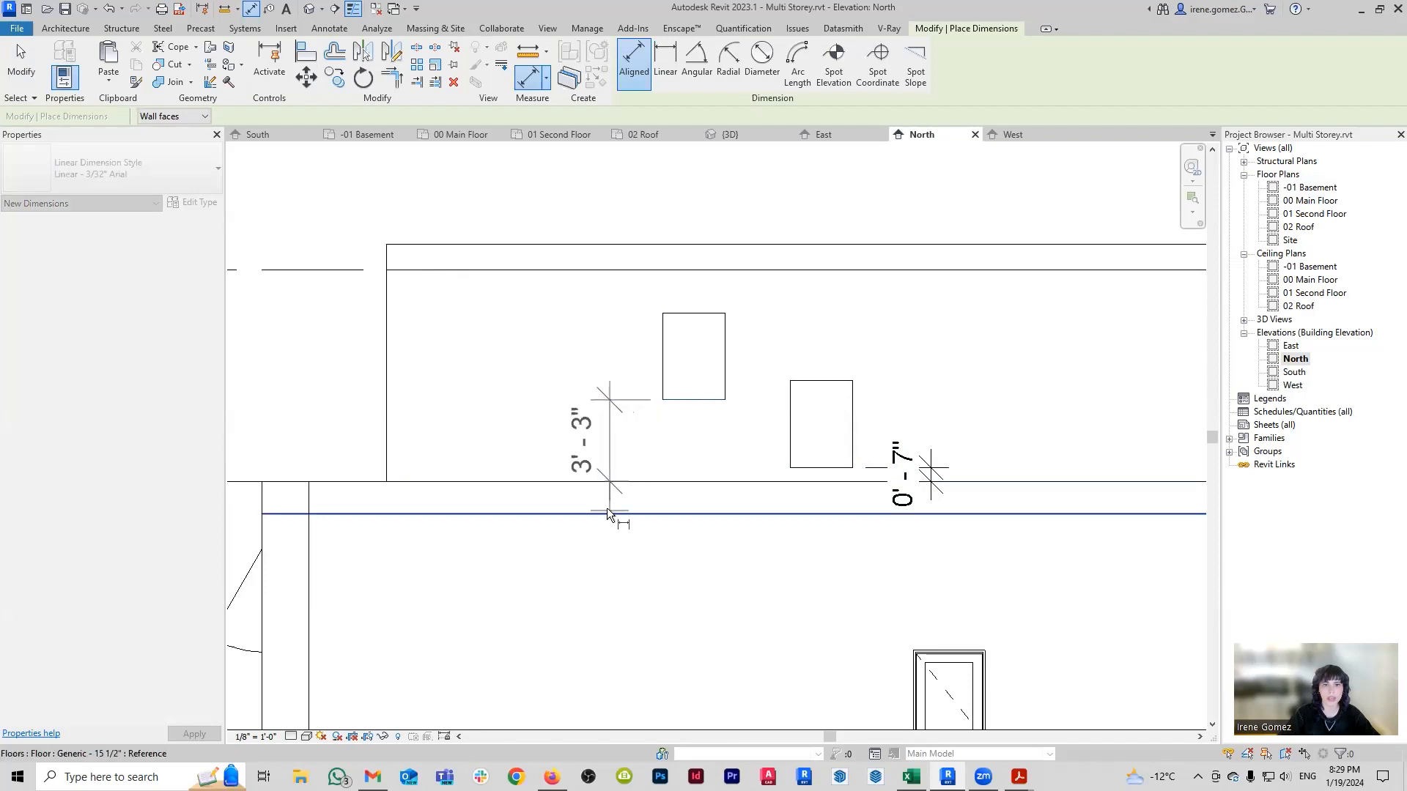
left_click(607, 508)
key("Escape")
key("Escape")
scroll(794, 462, "down", 2)
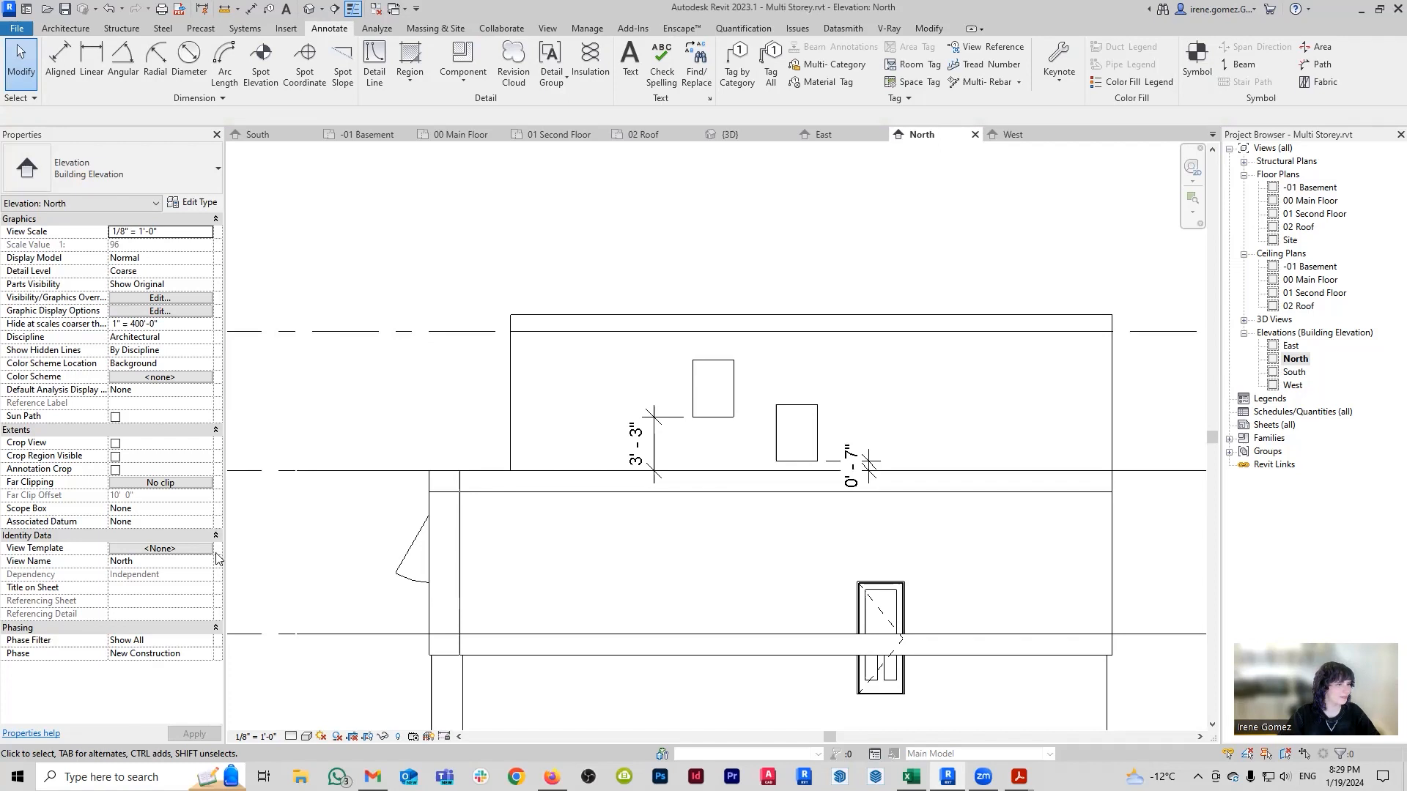
Duplicate the Fixed window type as 1'8" w x 7'2" s x 10'7" h for the second-floor stair windows.
left_click(559, 134)
middle_click_drag(587, 408, 909, 444)
key("w")
key("n")
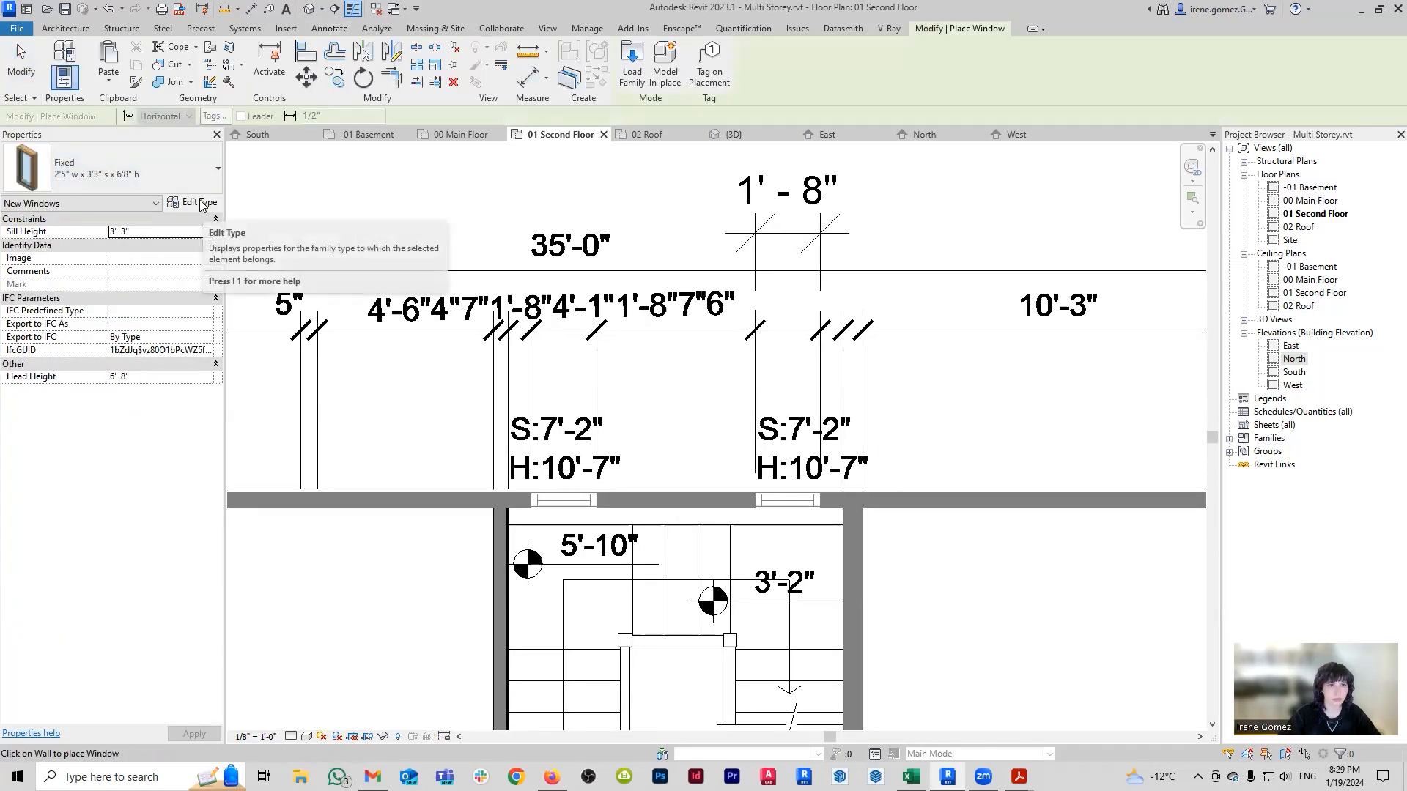
left_click(201, 203)
left_click(1328, 224)
left_click(1114, 380)
key("BackSpace")
key("BackSpace")
key("BackSpace")
type("1'8")
key("Right")
key("Right")
key("Right")
key("Right")
key("Right")
key("Right")
key("Right")
key("Right")
key("Right")
key("BackSpace")
key("BackSpace")
key("BackSpace")
type("7'2")
key("Right")
key("Right")
key("Right")
key("Right")
key("Right")
key("Right")
key("Right")
key("Right")
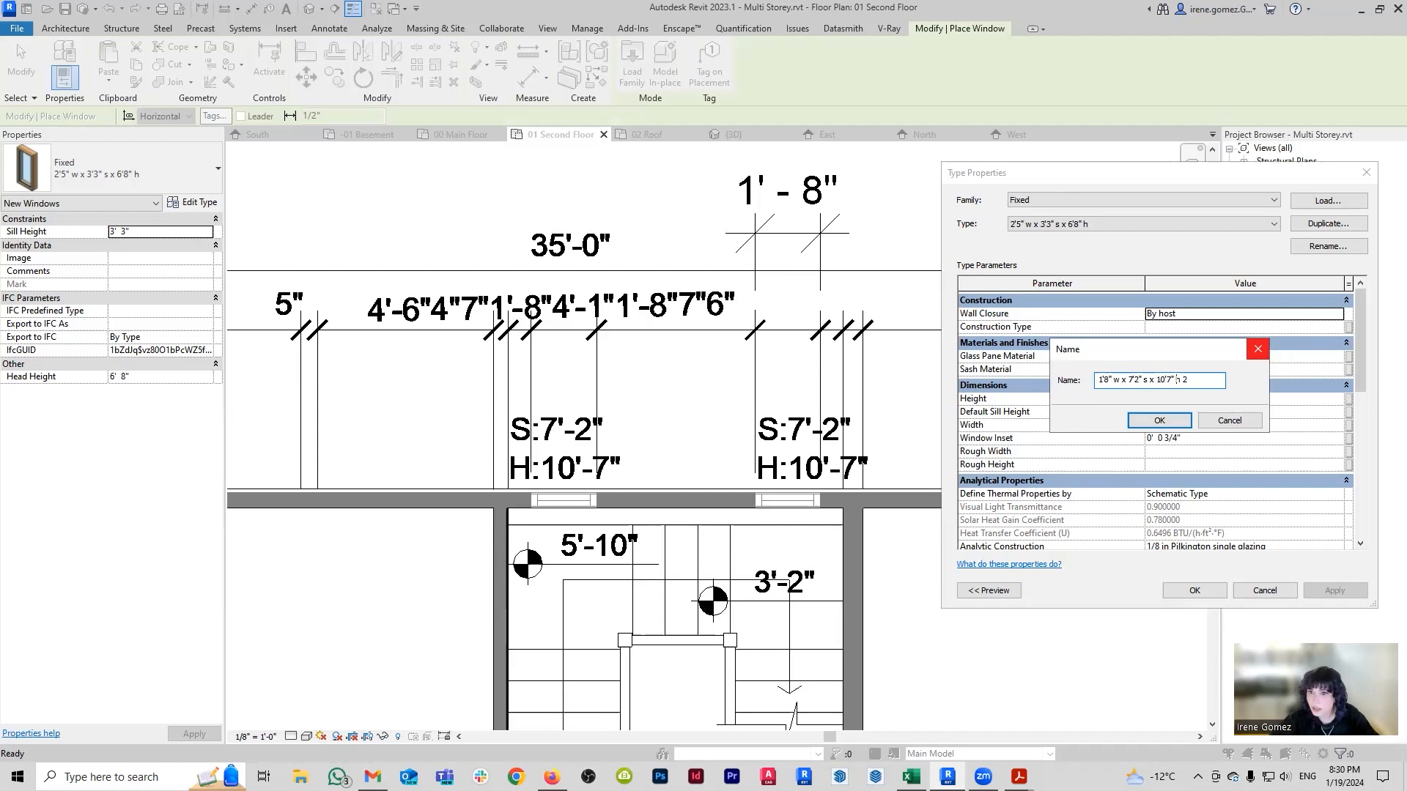
key("End")
key("BackSpace")
key("BackSpace")
key("Return")
Set the new window type's height to 3' 5" and its width to 1' 8".
left_click(1184, 397)
left_click(1202, 424)
type("1'8")
left_click(1202, 412)
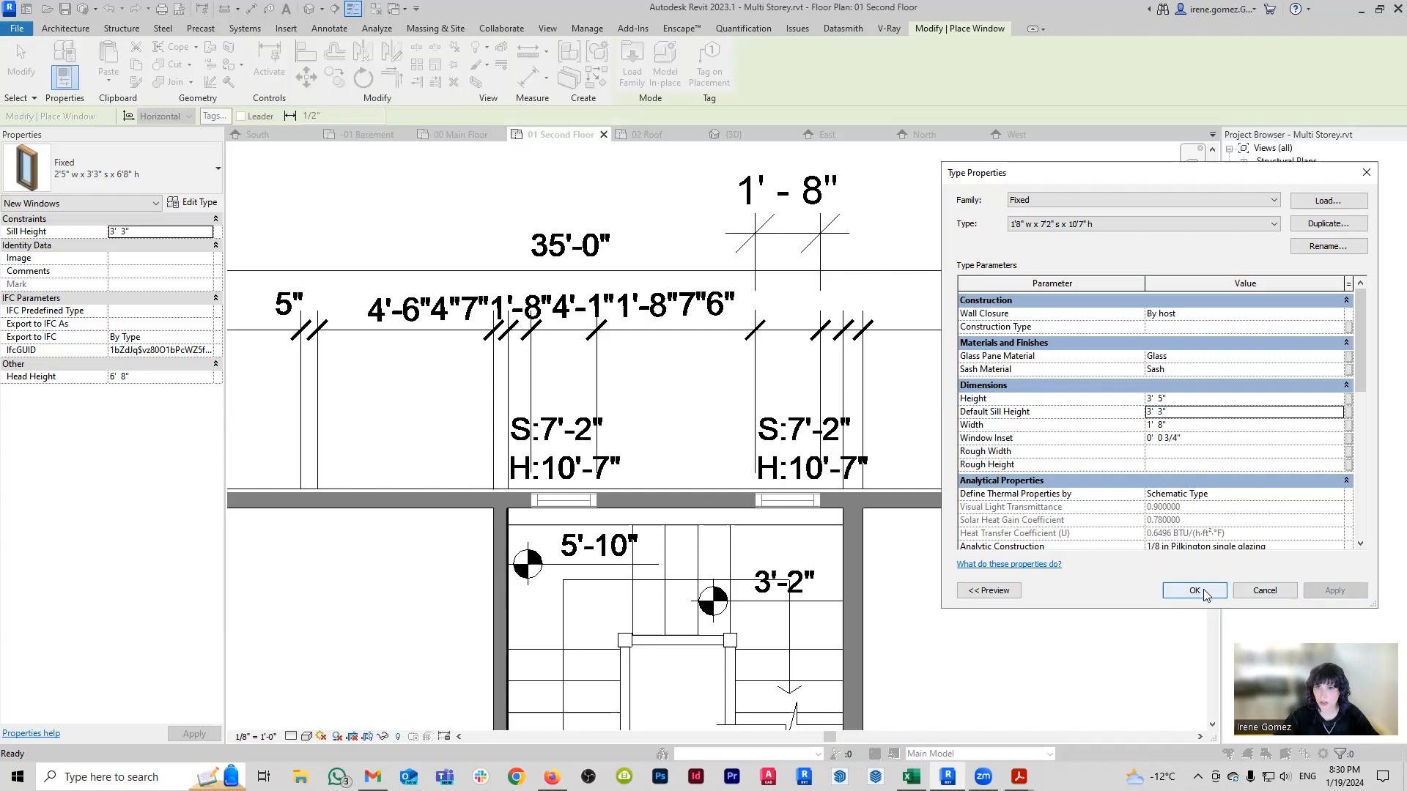
left_click(1194, 590)
Compare a preview of the new Fixed window type with the sketched window rectangles in the North elevation.
left_click(921, 134)
key("i")
key("Escape")
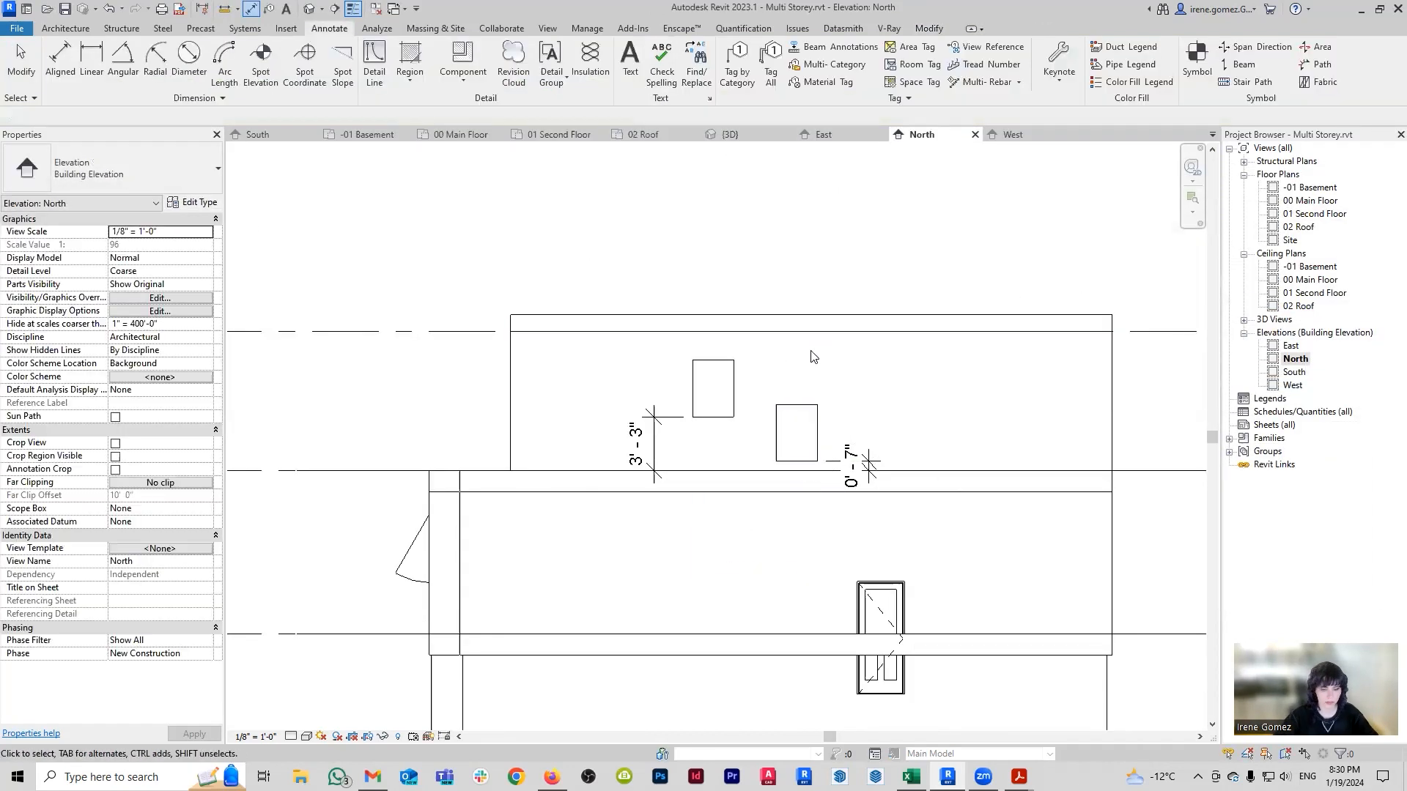
key("w")
key("n")
left_click(195, 204)
left_click(1195, 590)
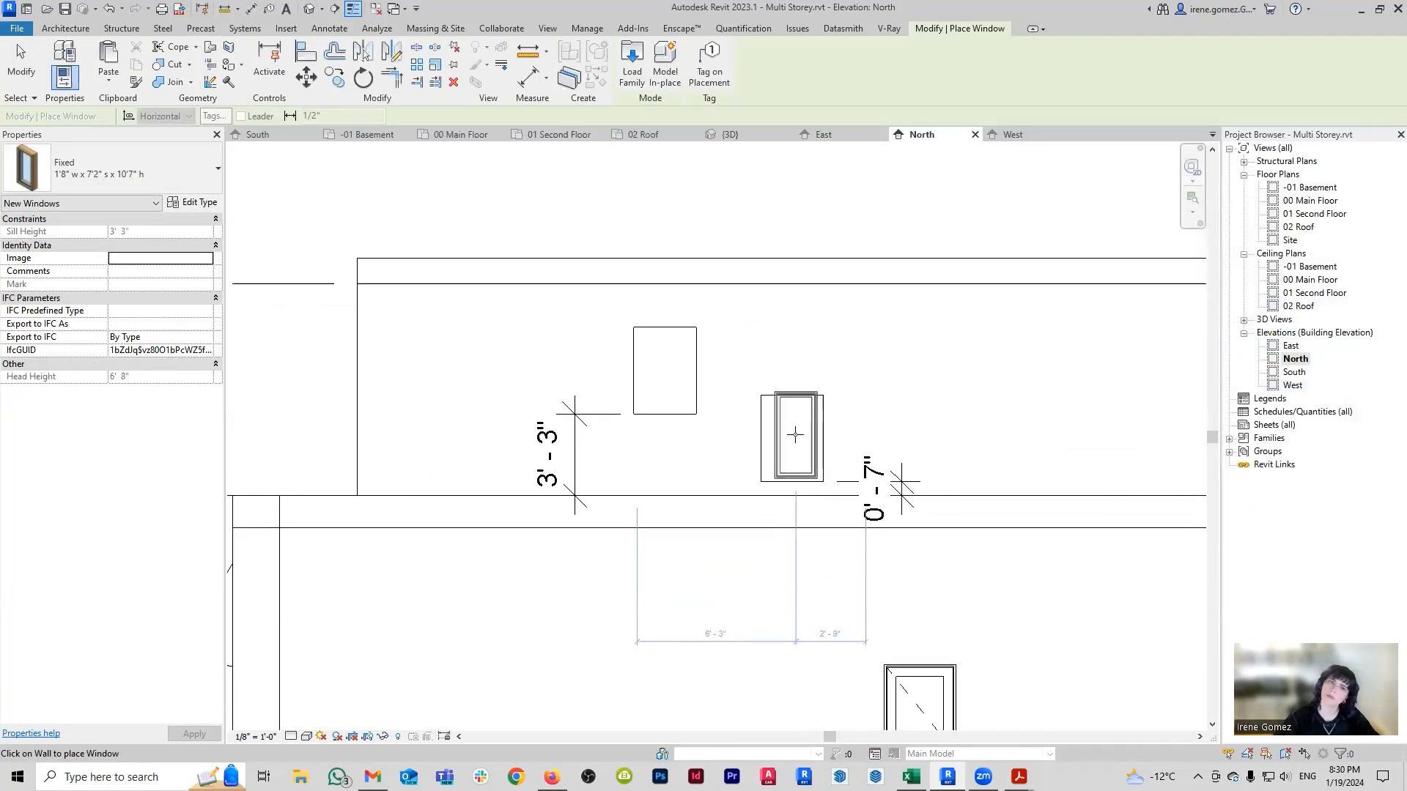
Place two windows of the new 1'8" wide type in the second-floor stair wall and align them with the CAD window openings.
left_click(461, 135)
left_click(584, 142)
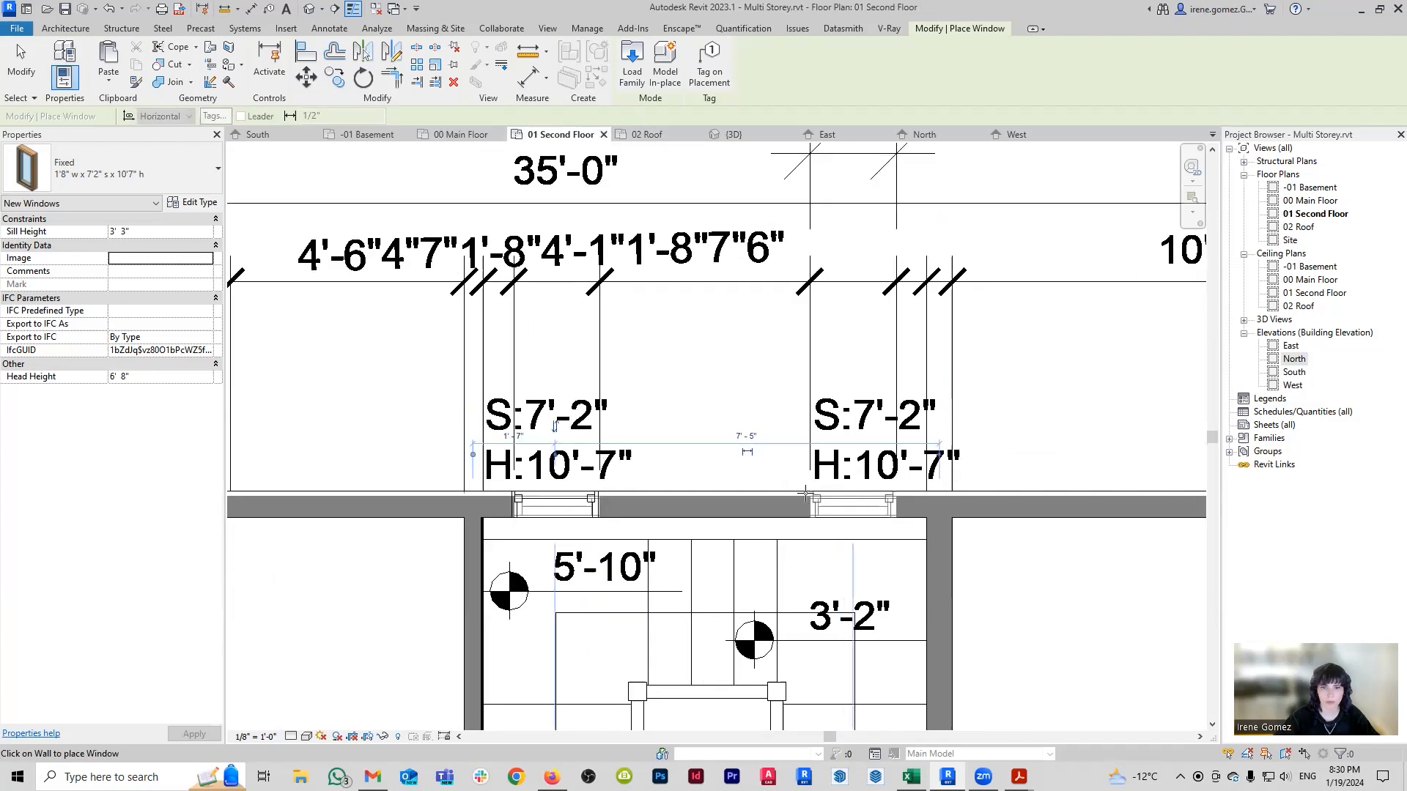
key("a")
key("l")
scroll(505, 507, "up", 4)
scroll(900, 446, "down", 5)
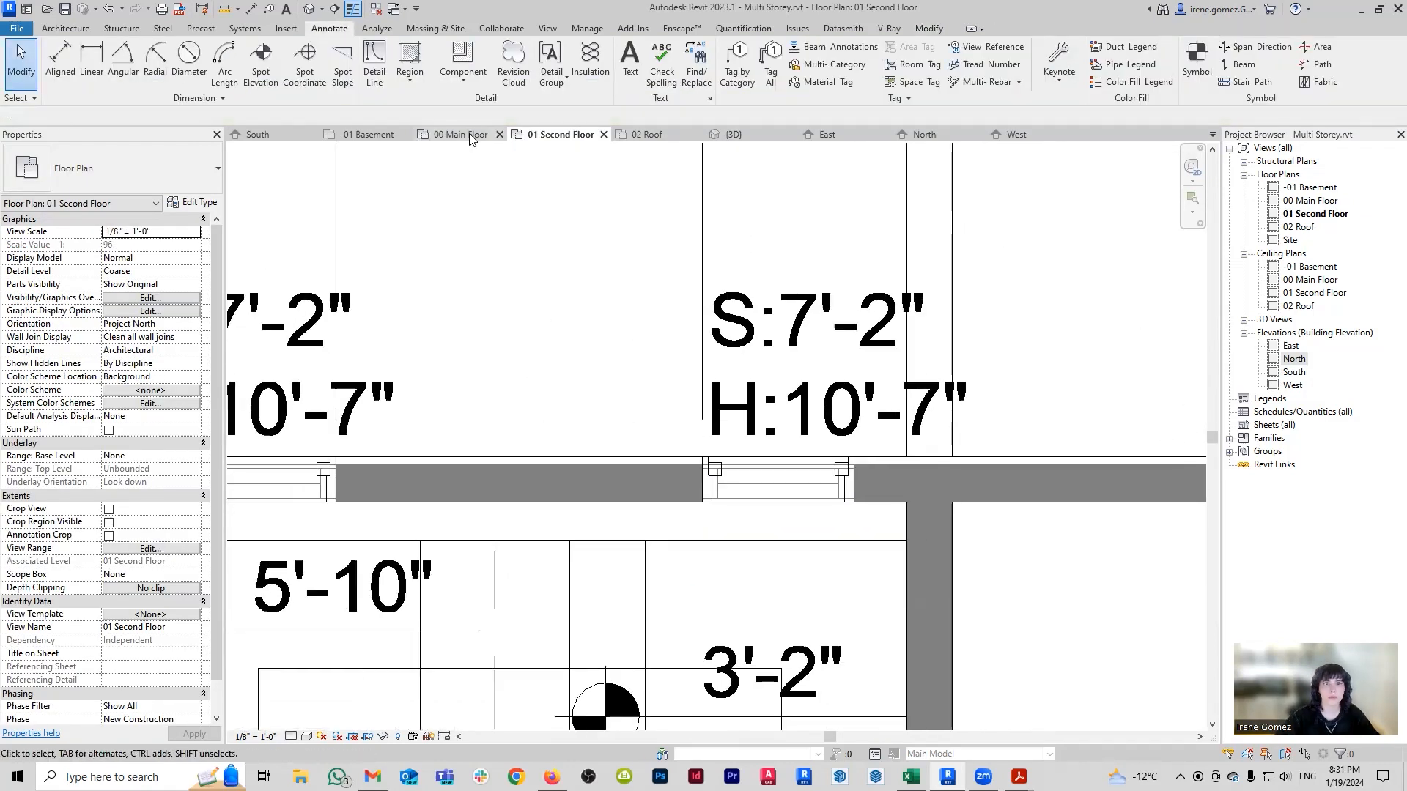
Check the north wall's type and thickness in the second-floor plan and review the walls and windows against the CAD underlay.
key("d")
key("i")
key("Escape")
key("Escape")
left_click(978, 443)
left_click(147, 168)
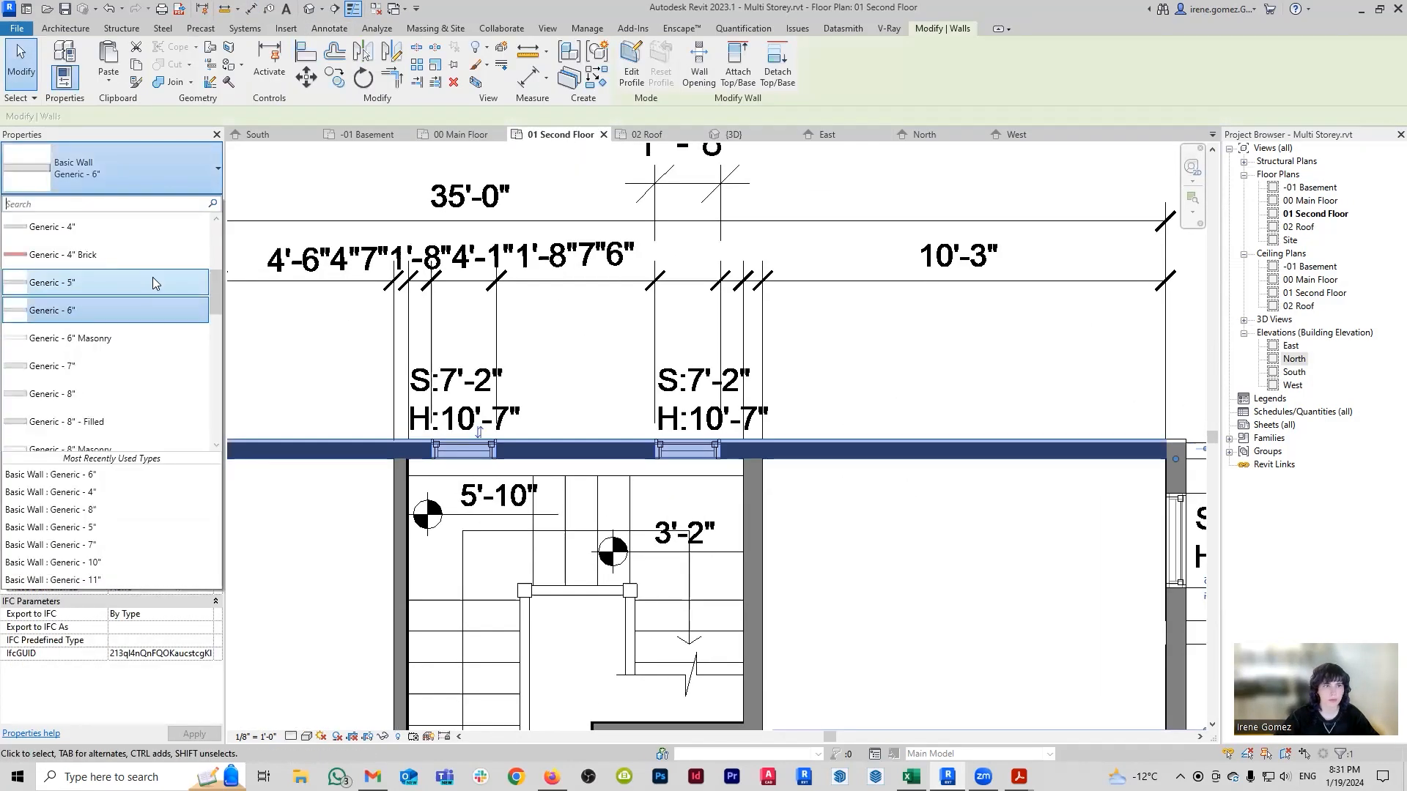
key("Escape")
key("Escape")
middle_click_drag(457, 452, 873, 420)
scroll(873, 421, "down", 3)
middle_click_drag(1146, 631, 967, 246)
scroll(933, 439, "up", 2)
middle_click_drag(933, 440, 911, 640)
scroll(911, 640, "down", 3)
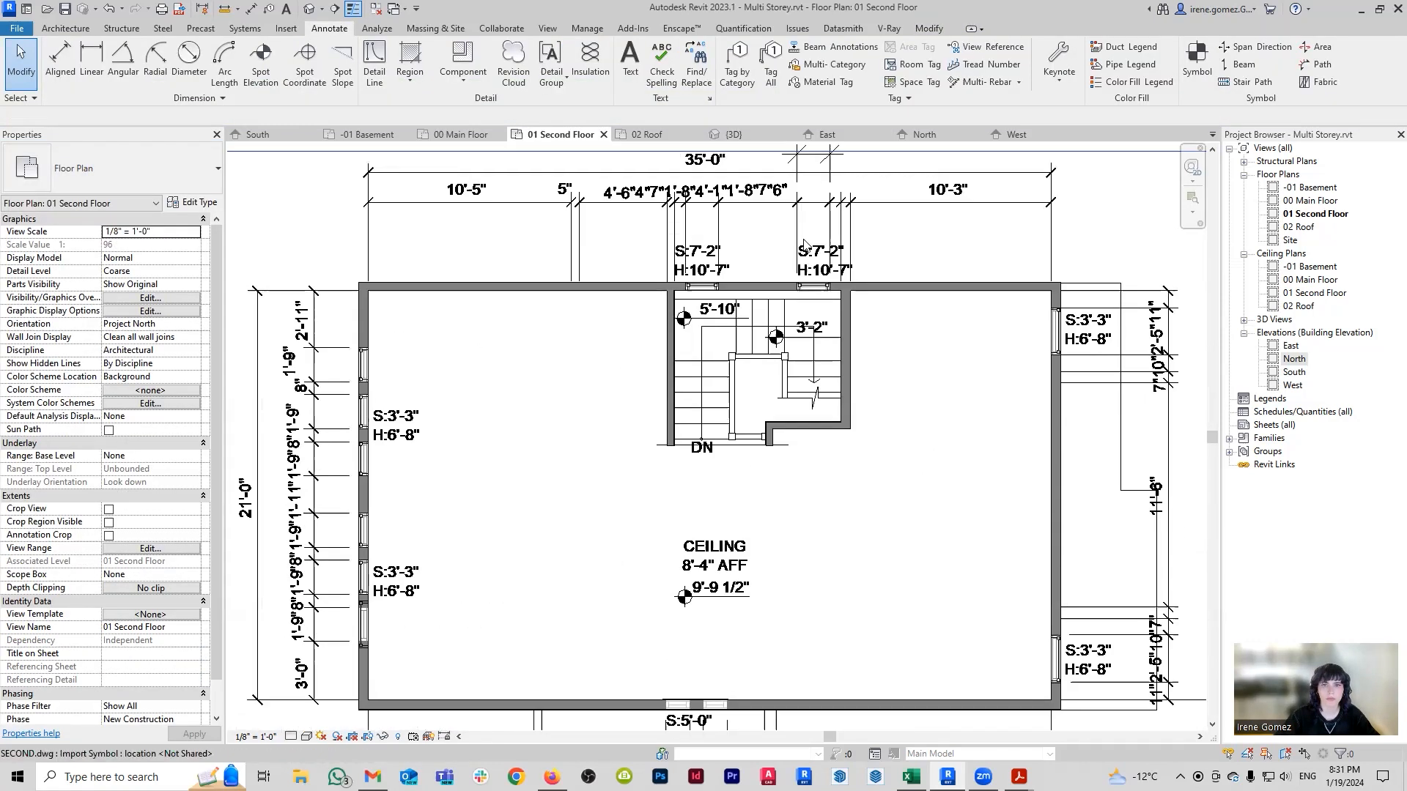
scroll(821, 192, "up", 5)
Set the sill height of the stair window above the lower sketched rectangle to 0' 7" in the North elevation.
left_click(928, 136)
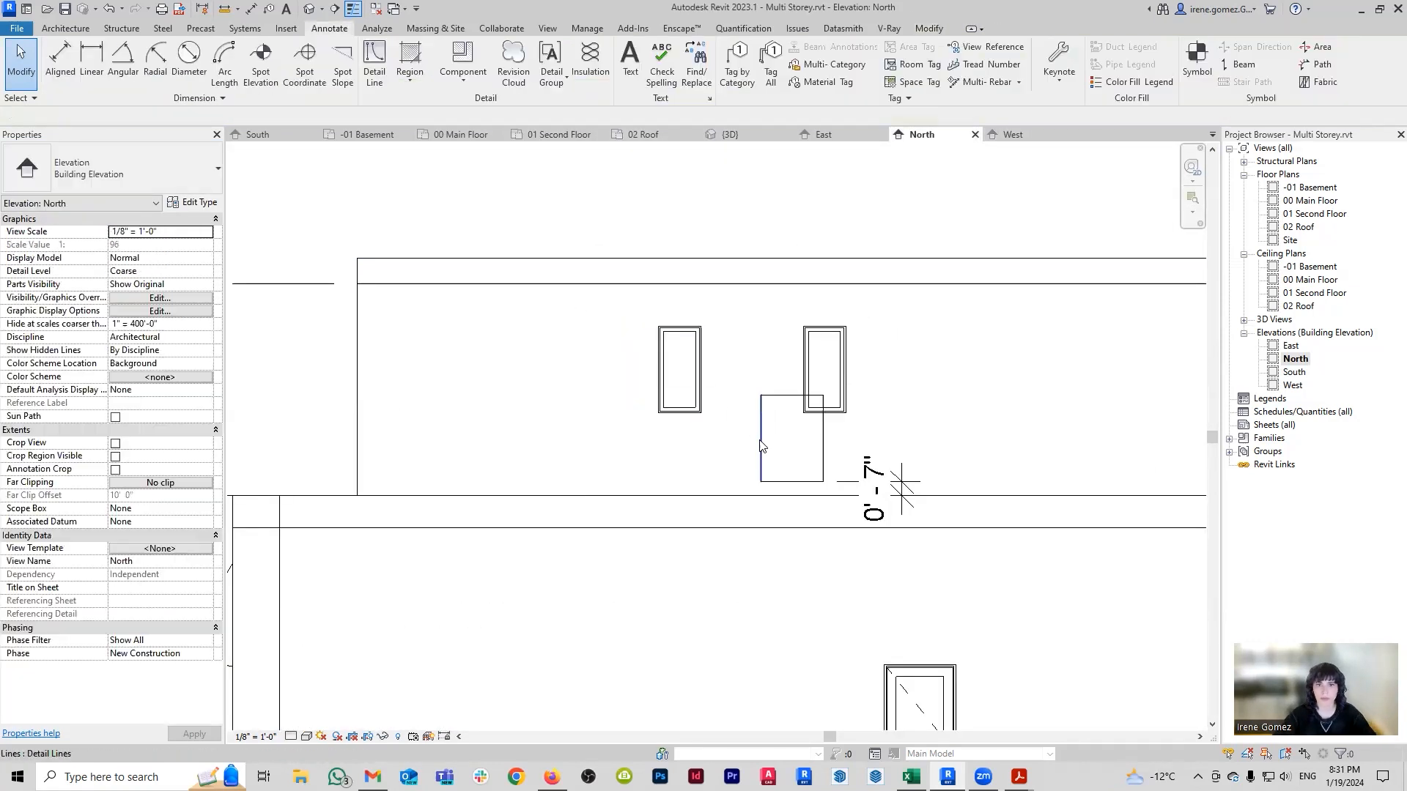
left_click(694, 413)
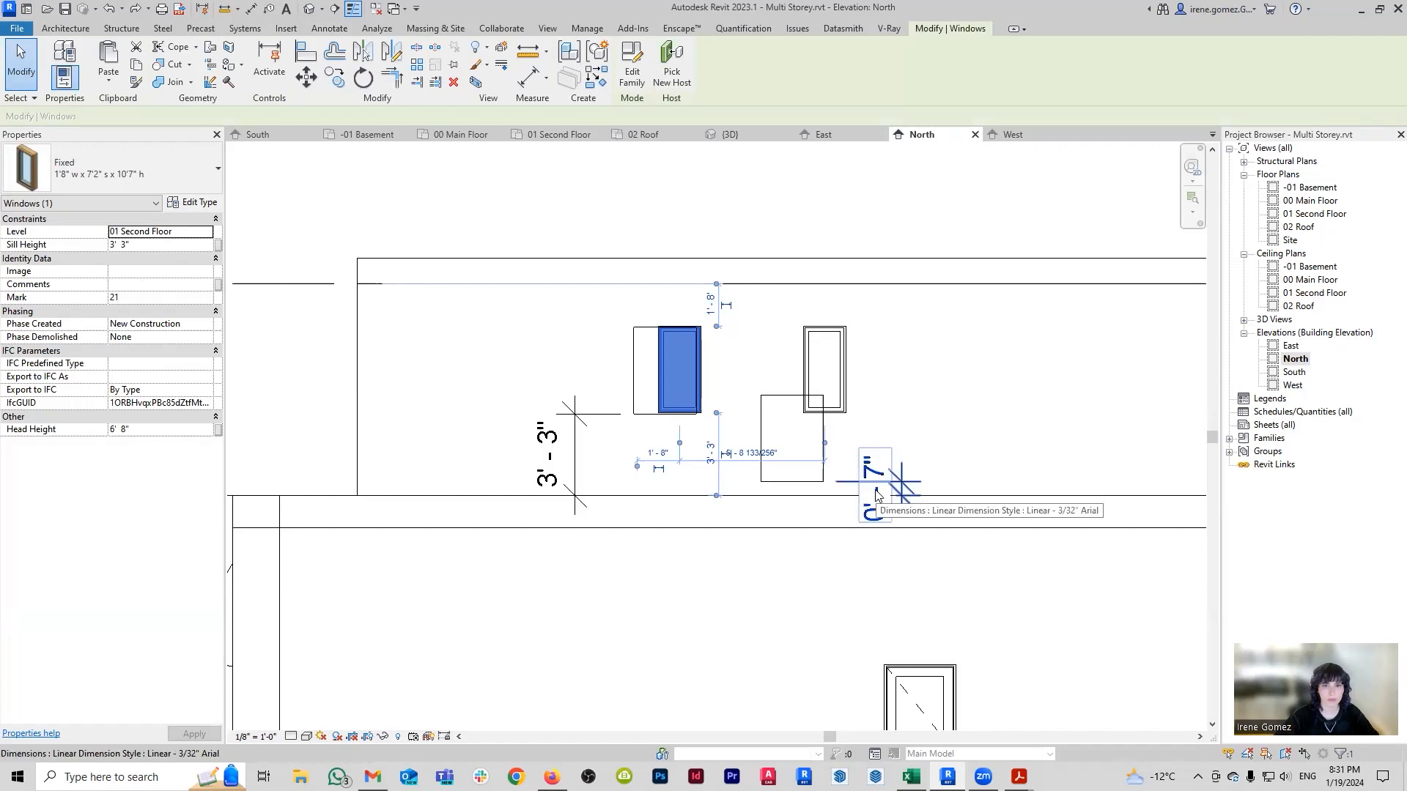
left_click(824, 371)
left_click(158, 245)
type("0 7")
Delete the sketched window rectangles and their sill height dimensions from the North elevation.
left_click(775, 471)
left_click(775, 481)
key("Delete")
left_click(666, 415)
key("Delete")
left_click(659, 396)
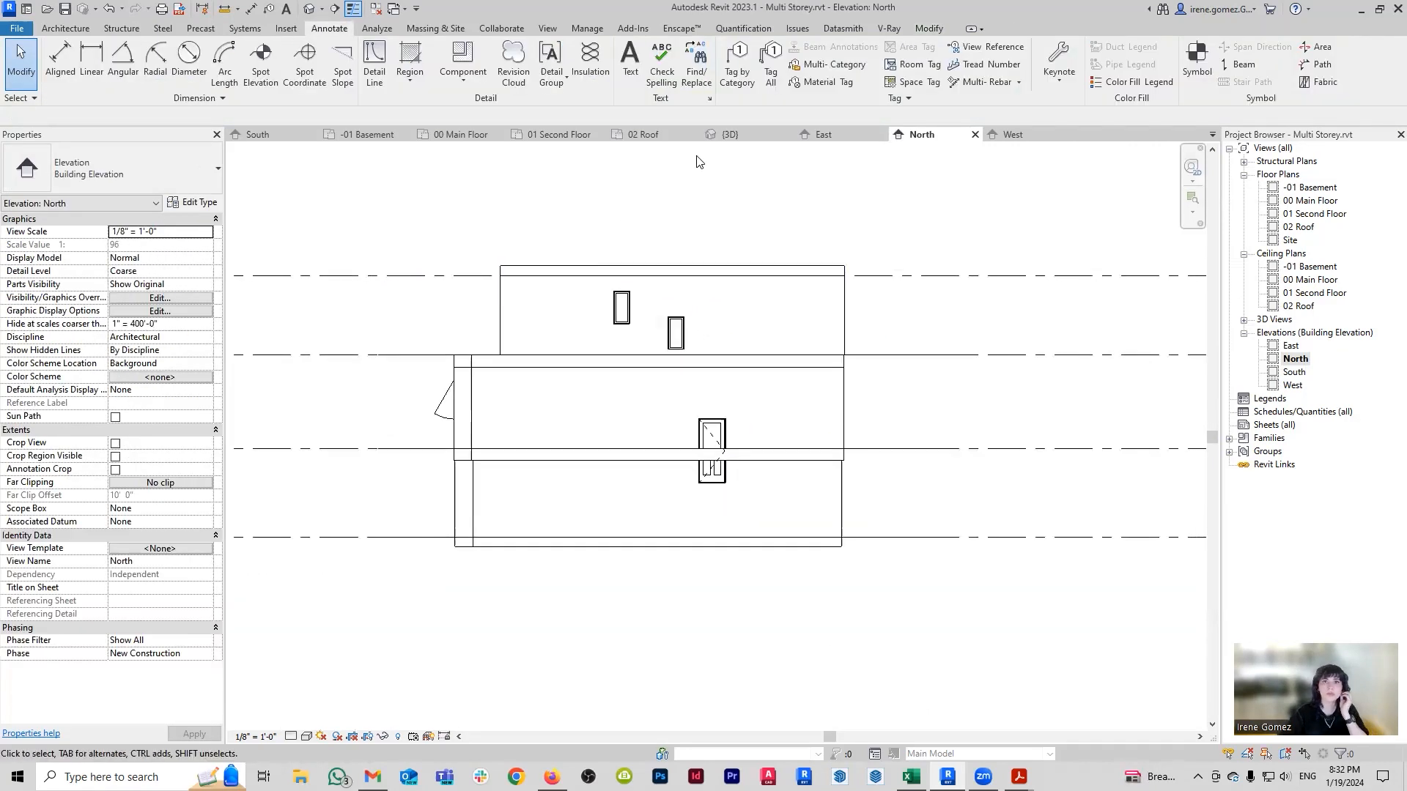
Turn off the section box in the 3D view and inspect the whole house with its windows.
left_click(724, 136)
middle_click_drag(411, 366, 797, 581, "shift")
left_click(115, 469)
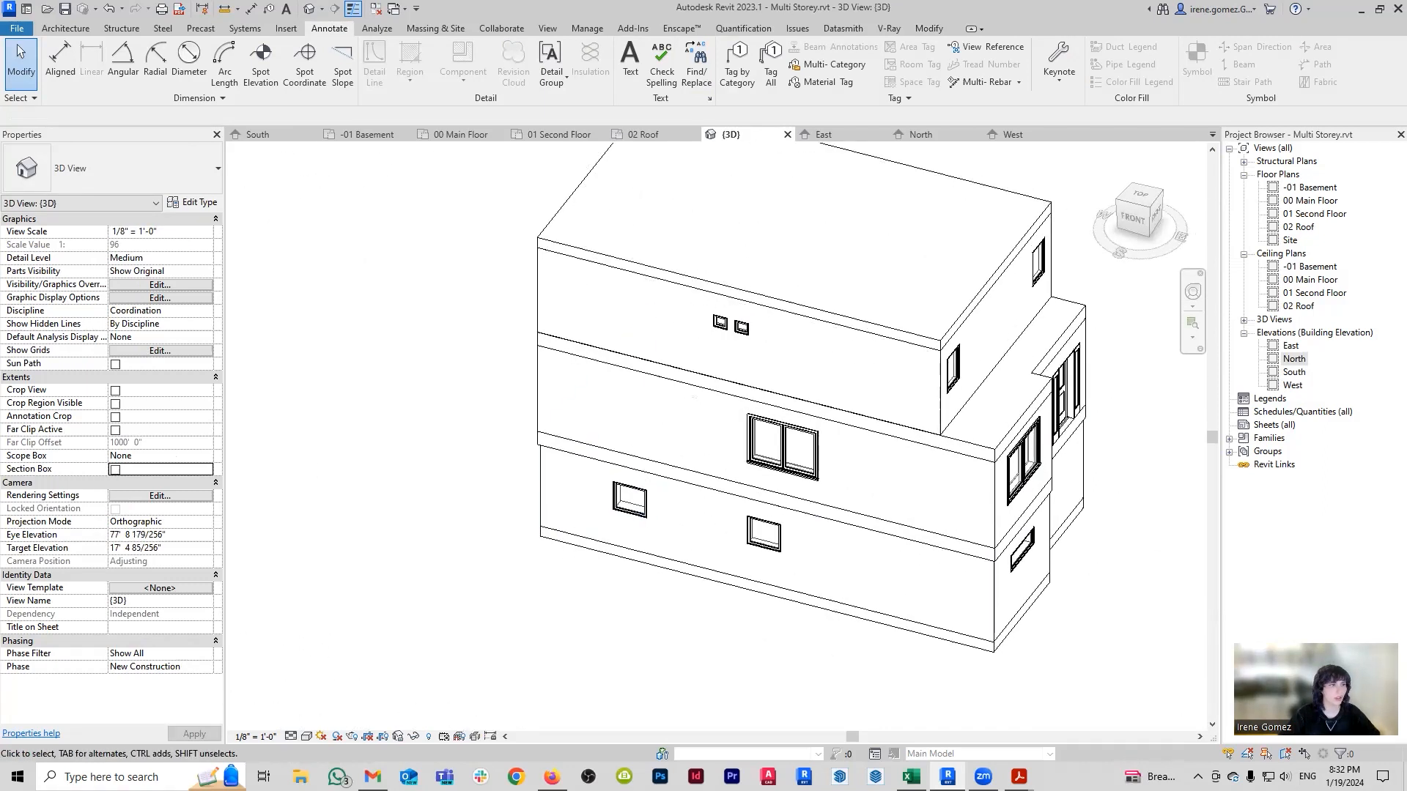
middle_click_drag(755, 440, 1022, 621, "shift")
scroll(828, 517, "up", 1)
scroll(378, 304, "up", 2)
scroll(539, 359, "down", 3)
scroll(537, 357, "up", 2)
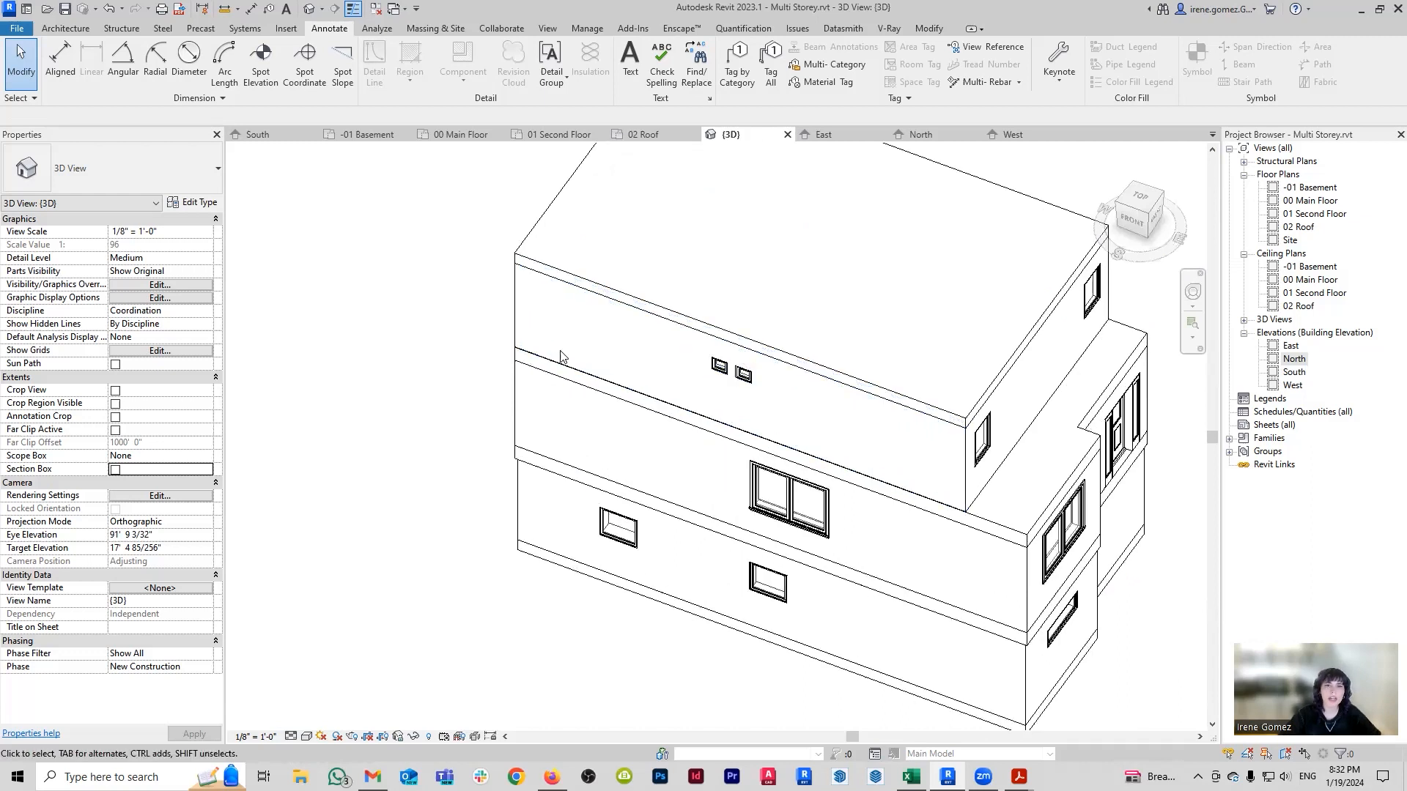
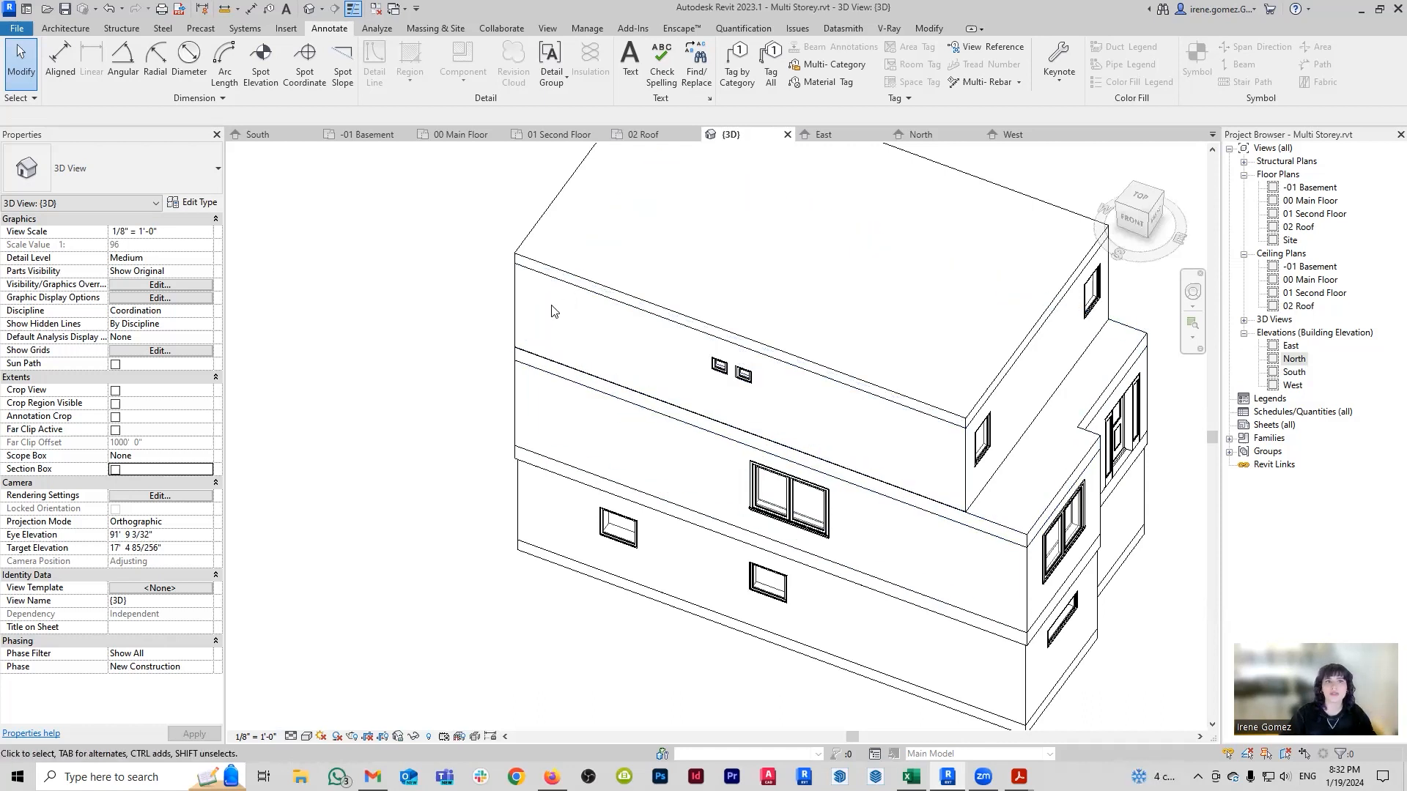
Examine the stair runs and landing levels in the main floor and basement plans.
left_click(460, 134)
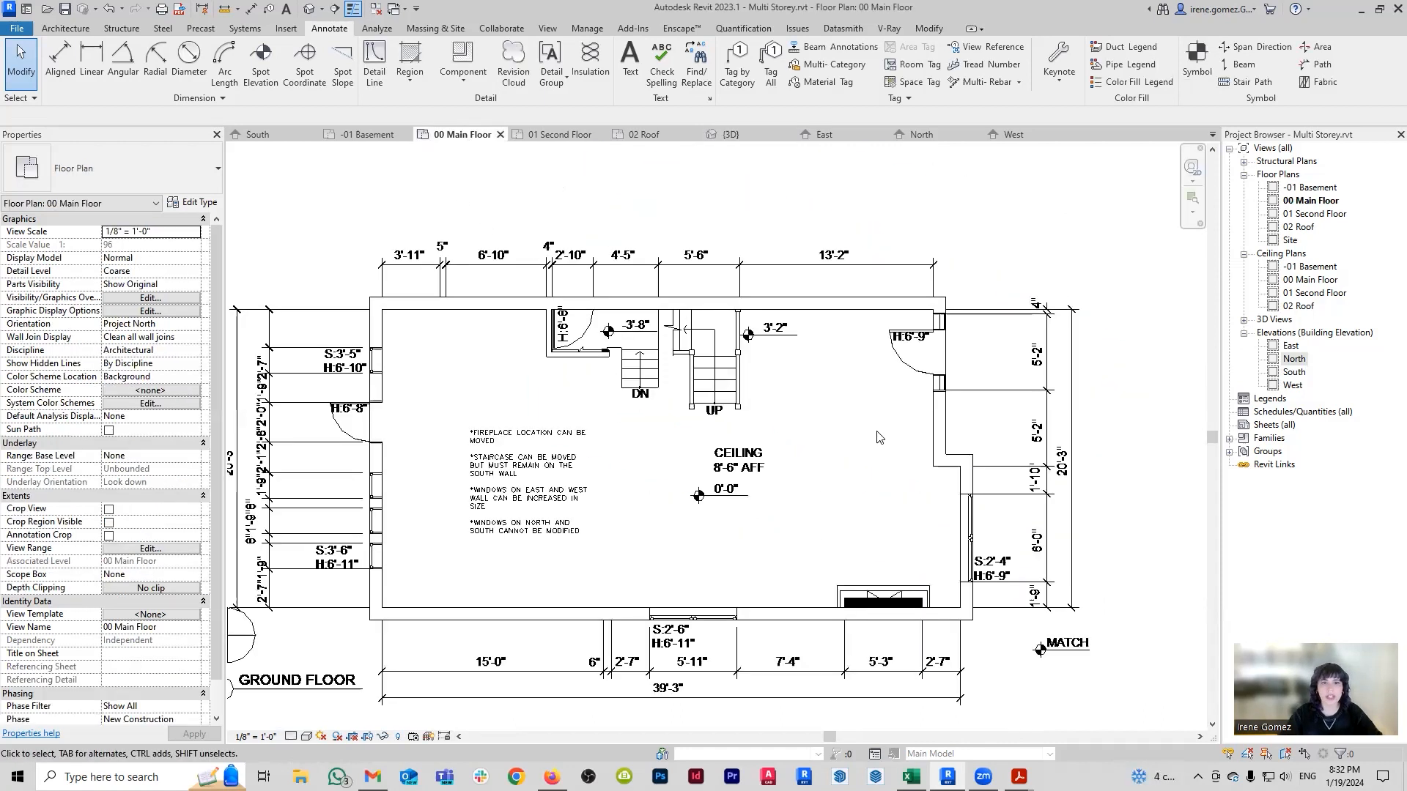
scroll(576, 322, "up", 5)
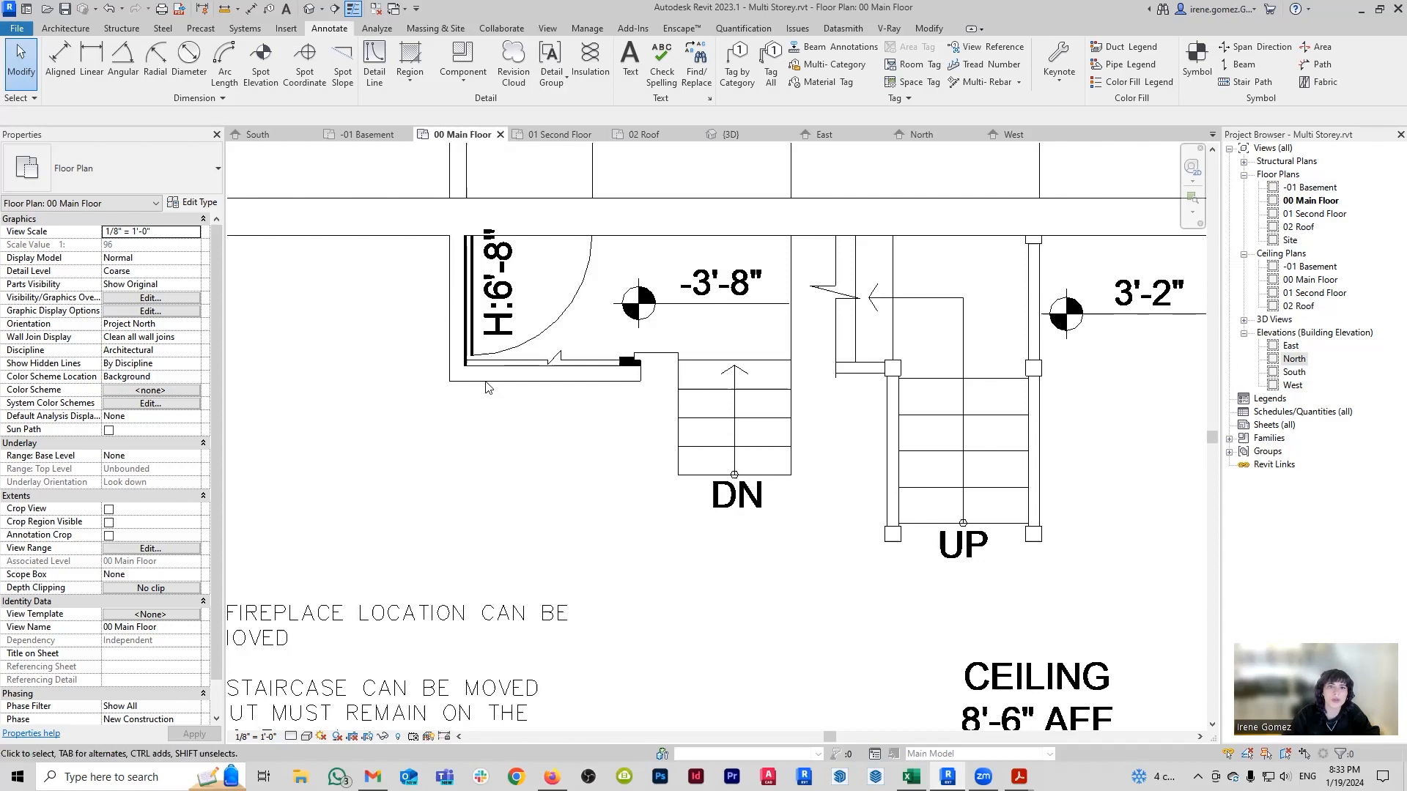
scroll(733, 373, "down", 3)
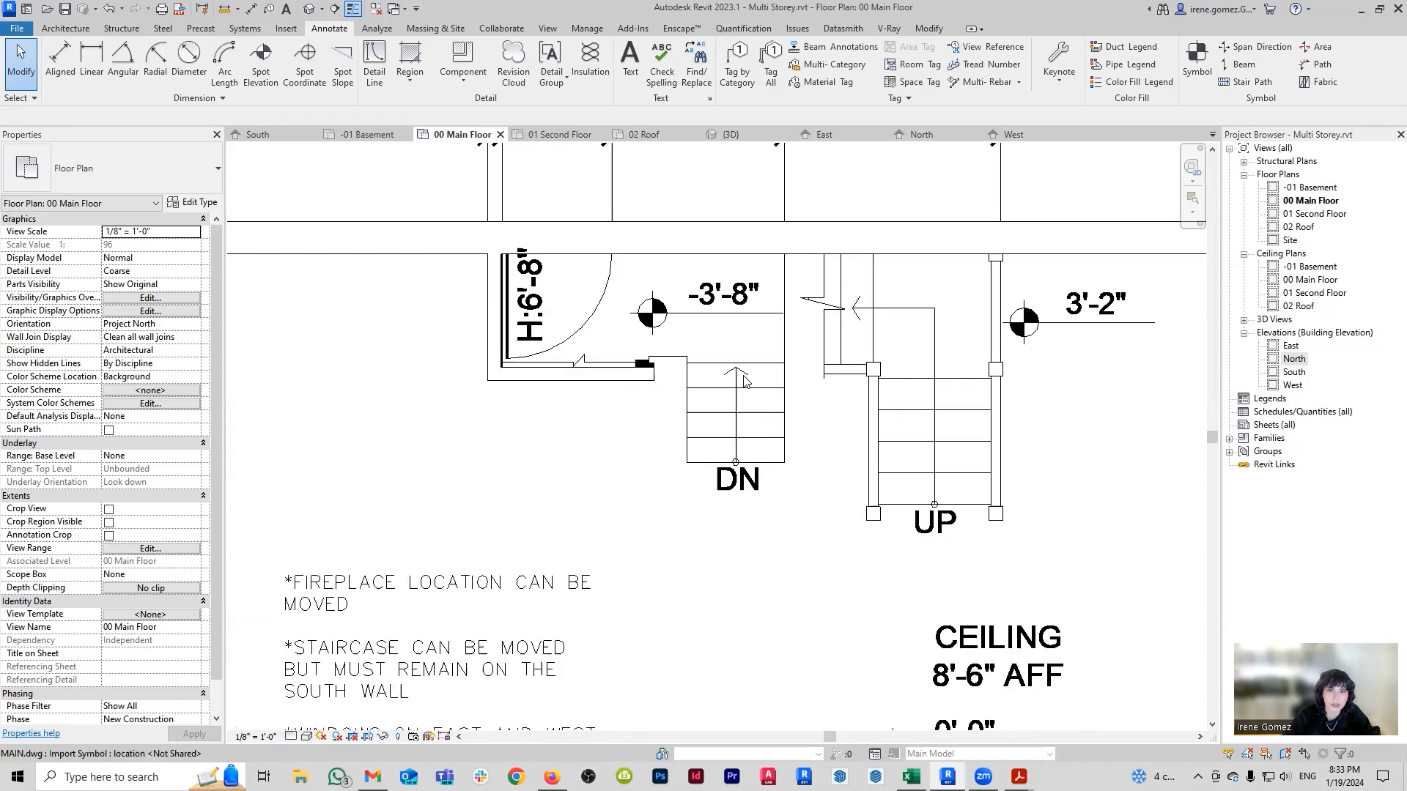
scroll(730, 375, "up", 1)
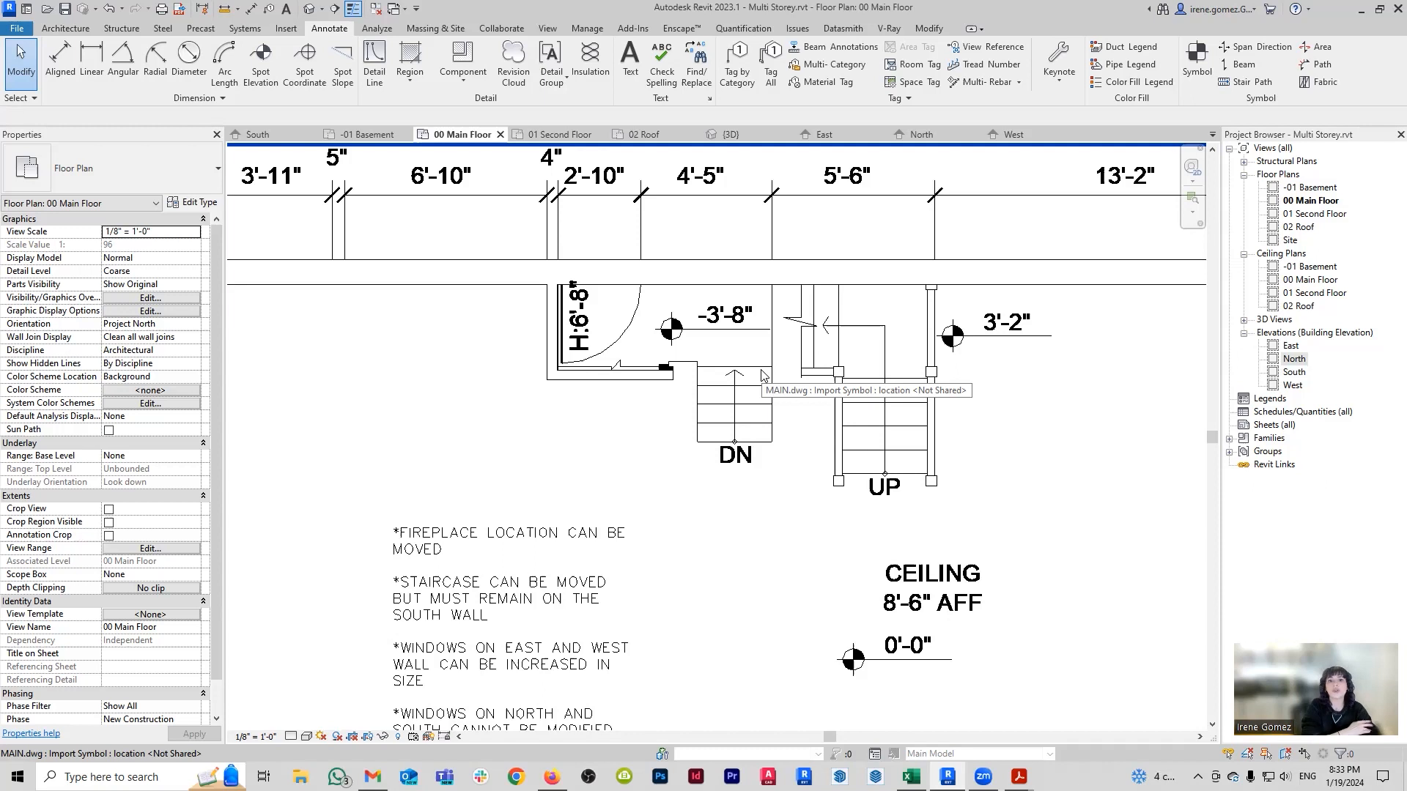
left_click(385, 133)
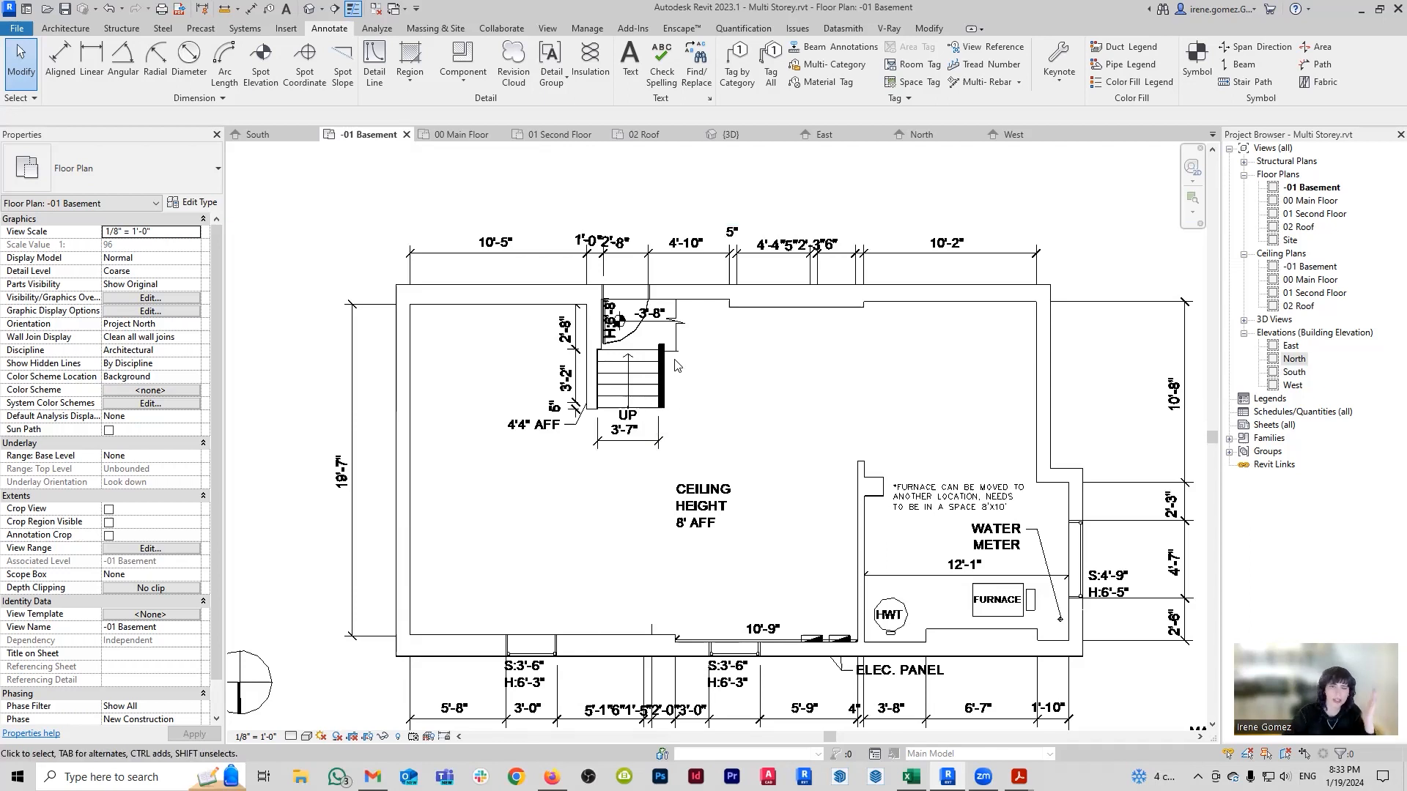
left_click(461, 134)
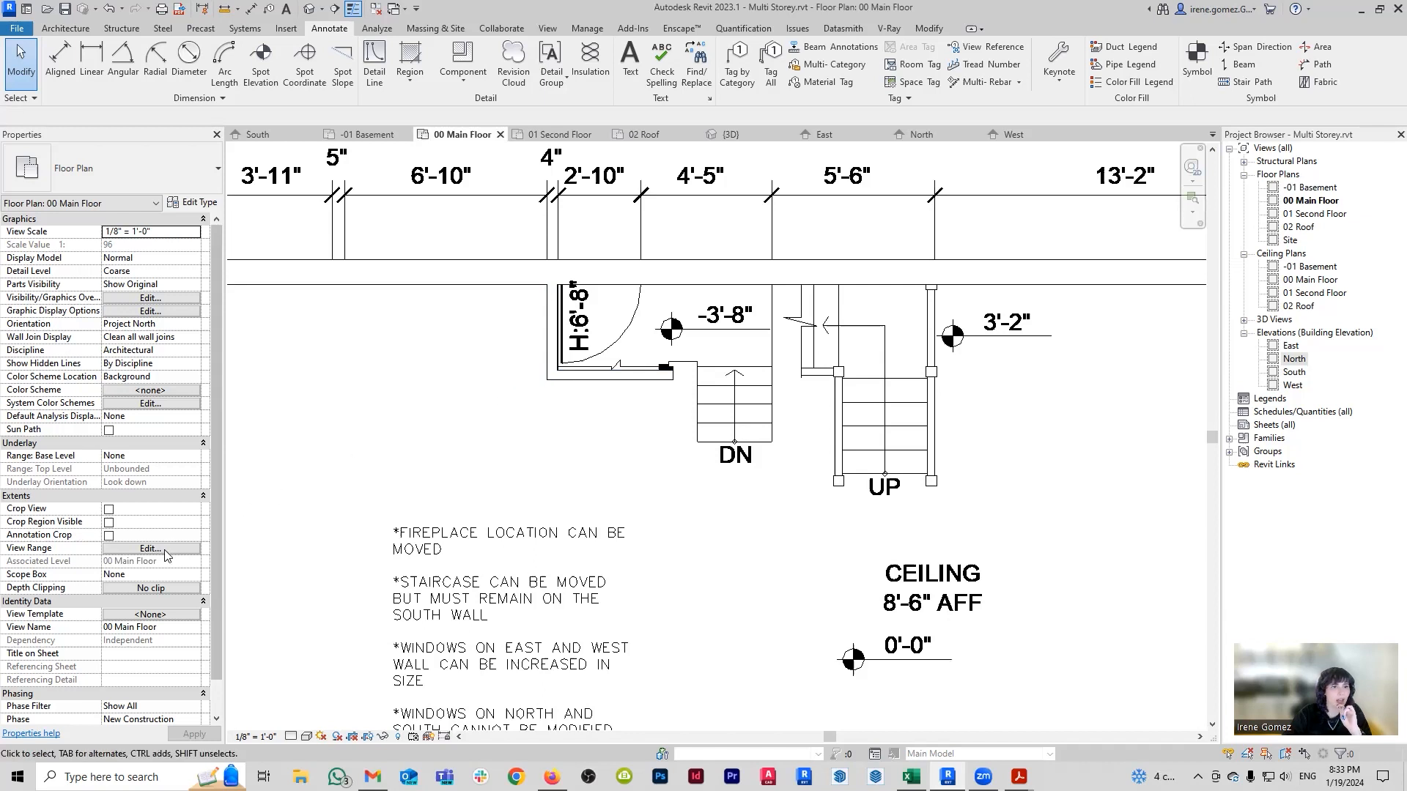
Set the underlay base level of the 00 Main Floor plan to -01 Basement.
left_click(195, 457)
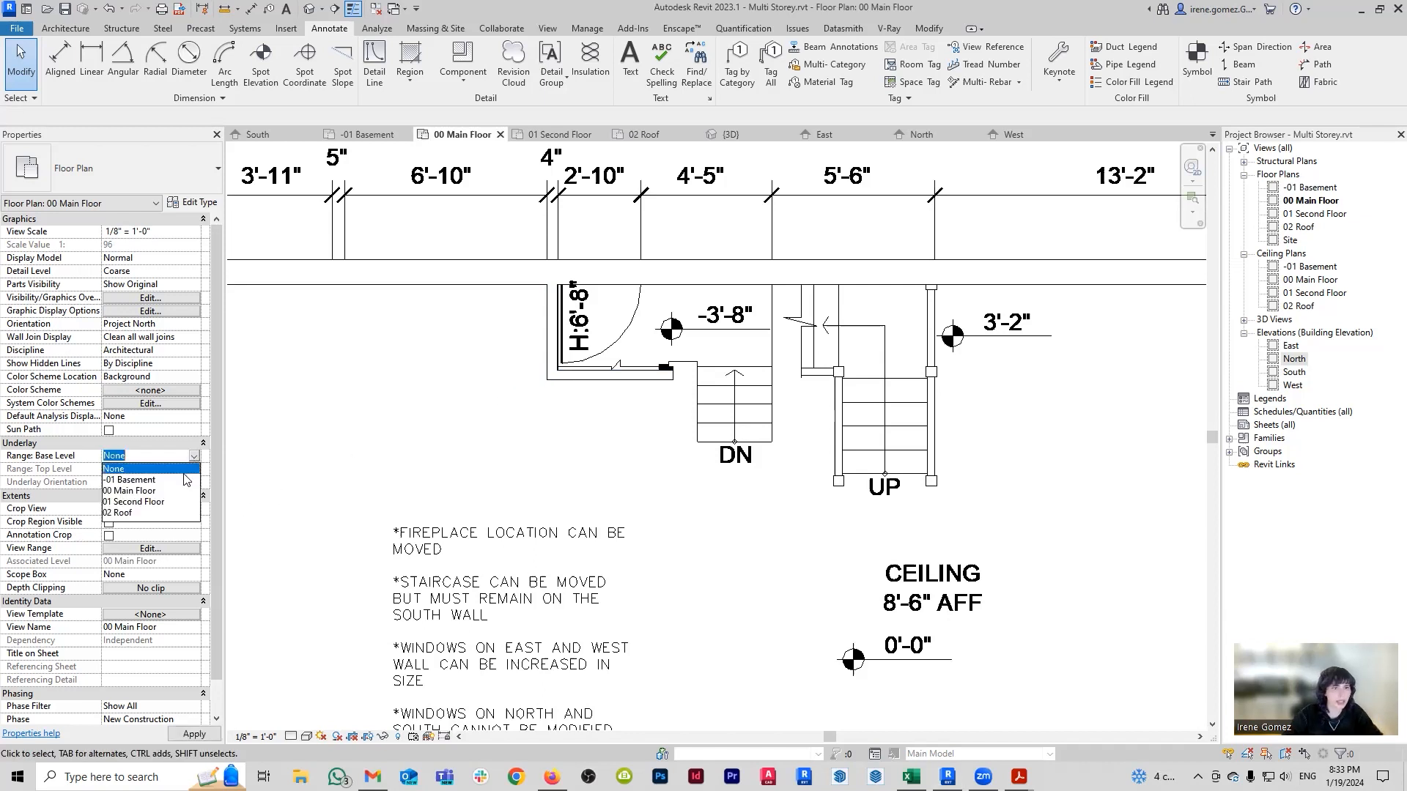
left_click(132, 480)
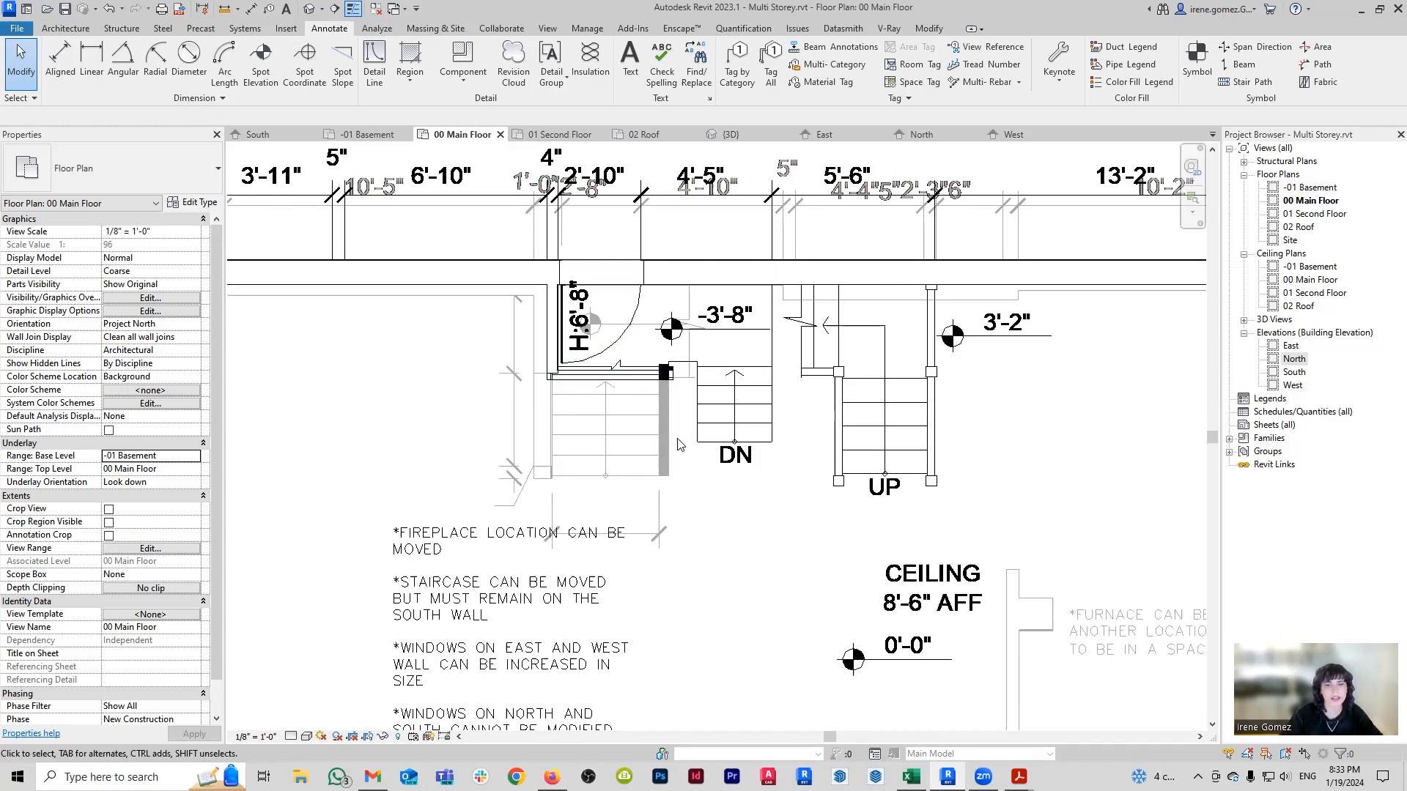
Switch to the -01 Basement plan and check the solid wall beside the stairs with a temporary dimension.
left_click(366, 134)
scroll(665, 399, "up", 5)
key("d")
key("i")
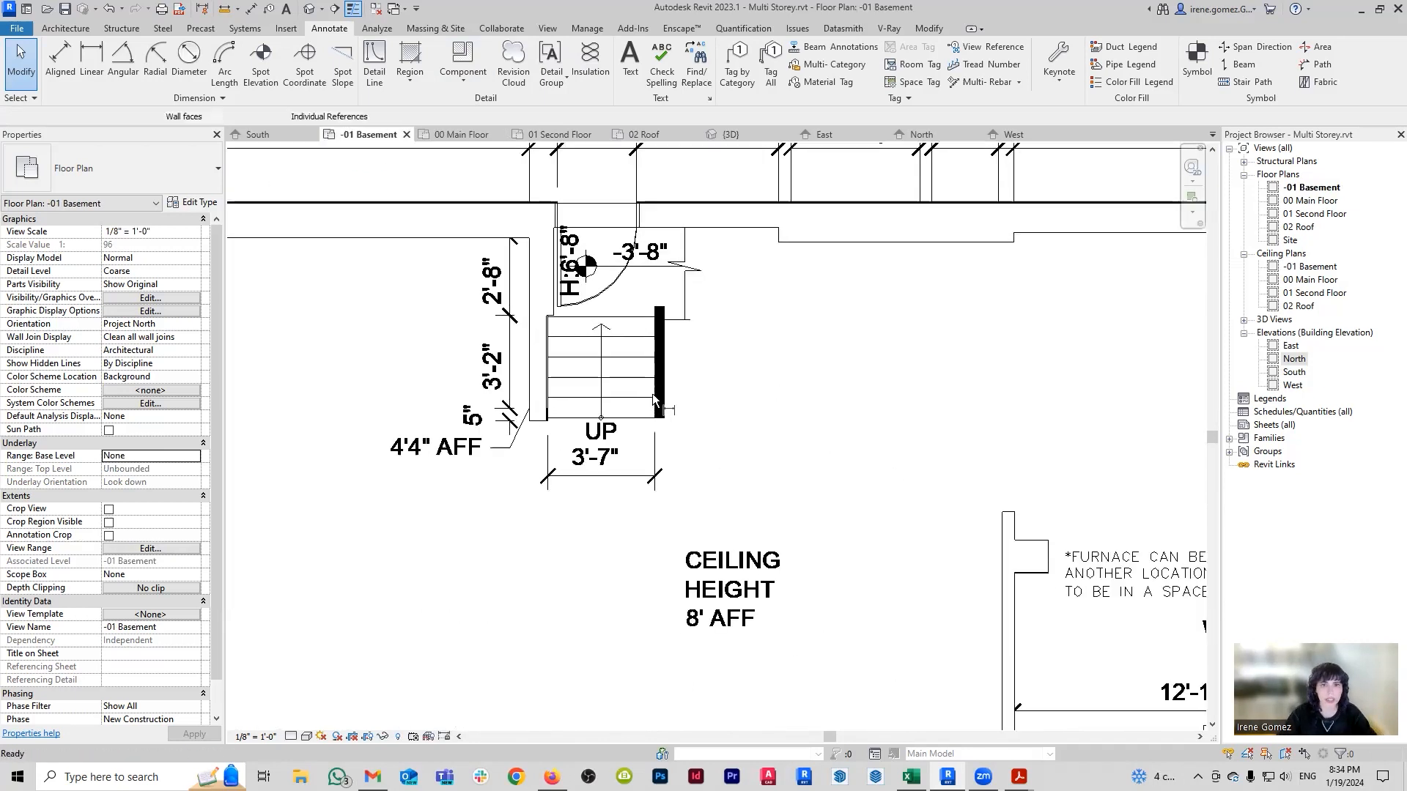
left_click(664, 391)
key("Escape")
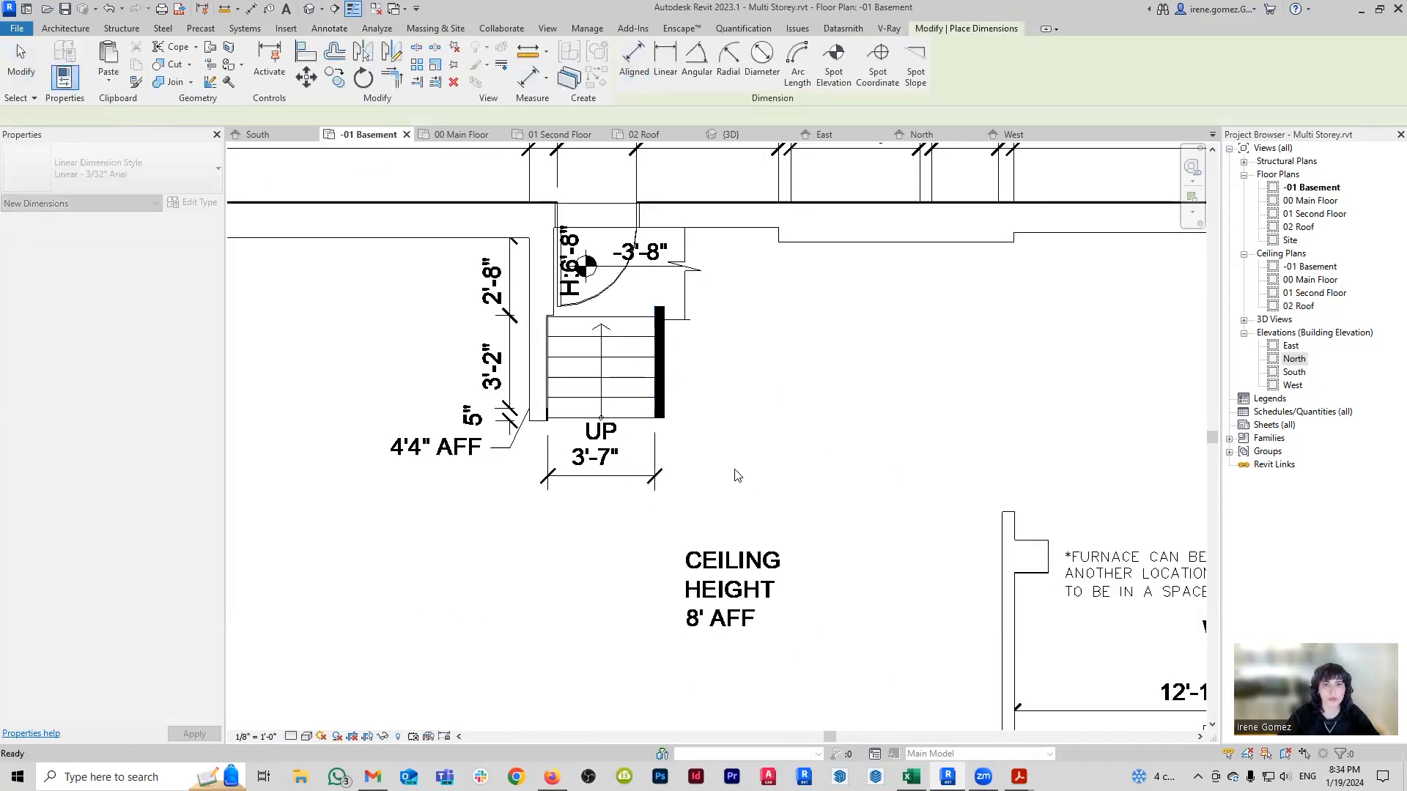
key("Escape")
Set up a new Generic - 4" wall with a top offset of -15.5" from the 00 Main Floor level.
key("w")
key("a")
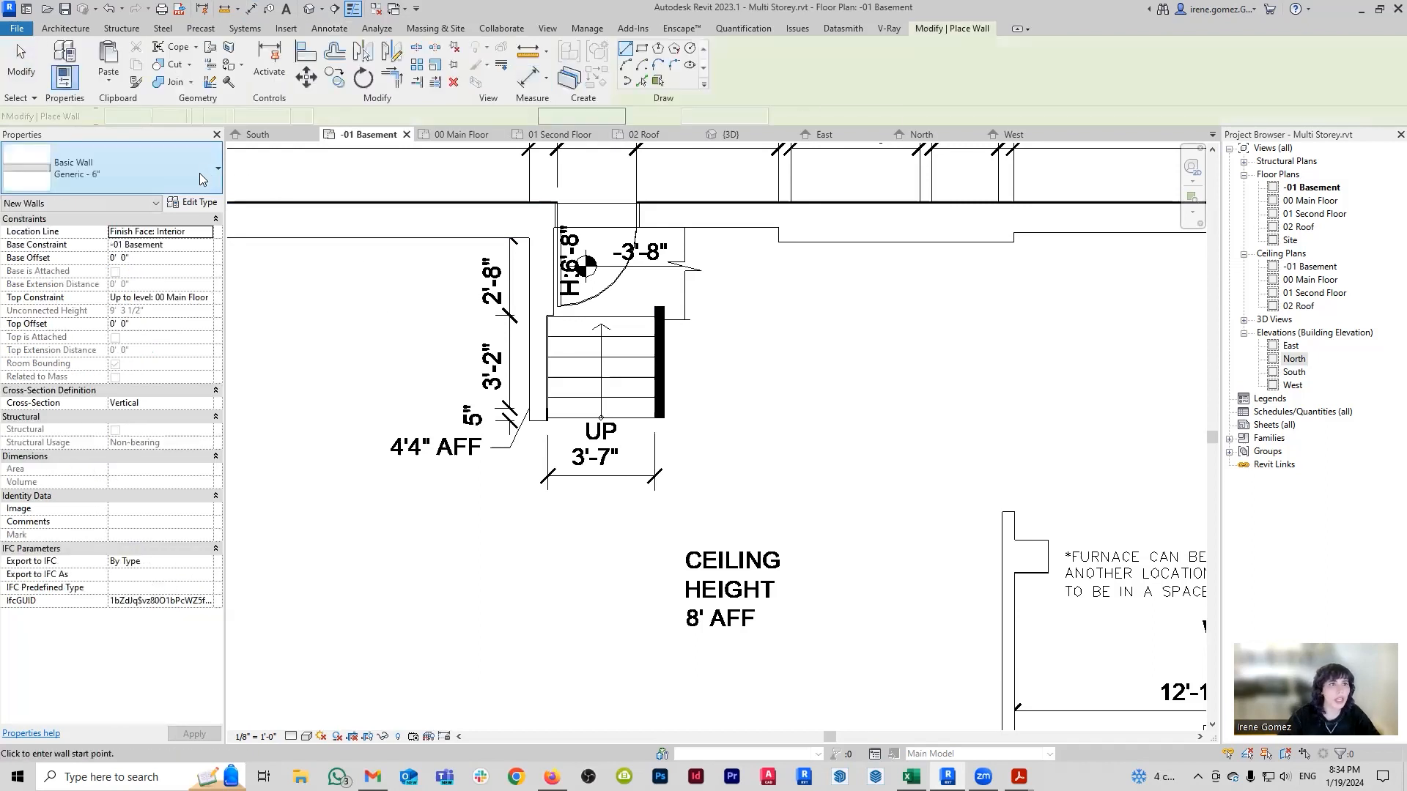
left_click(200, 173)
left_click(107, 310)
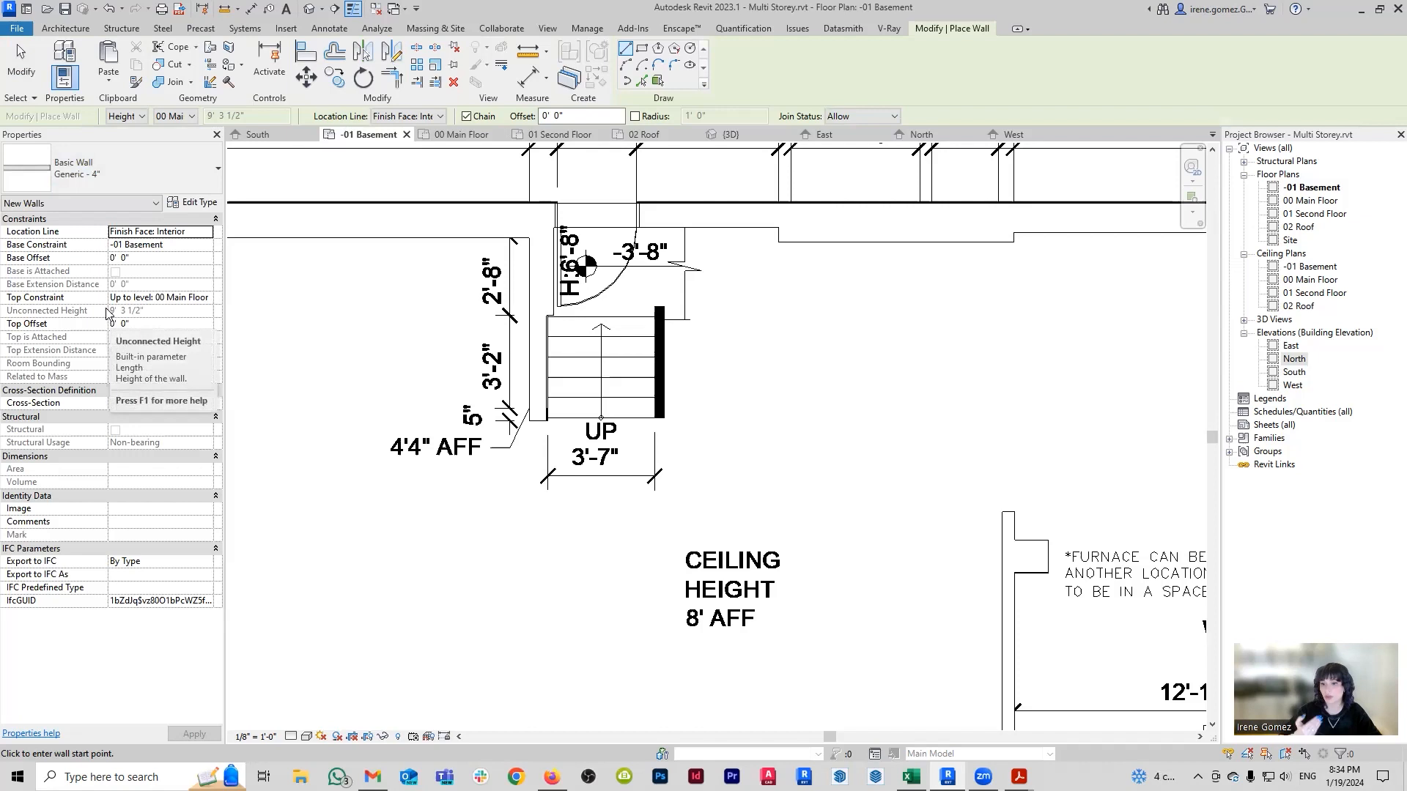
left_click(141, 325)
type("-15.5")
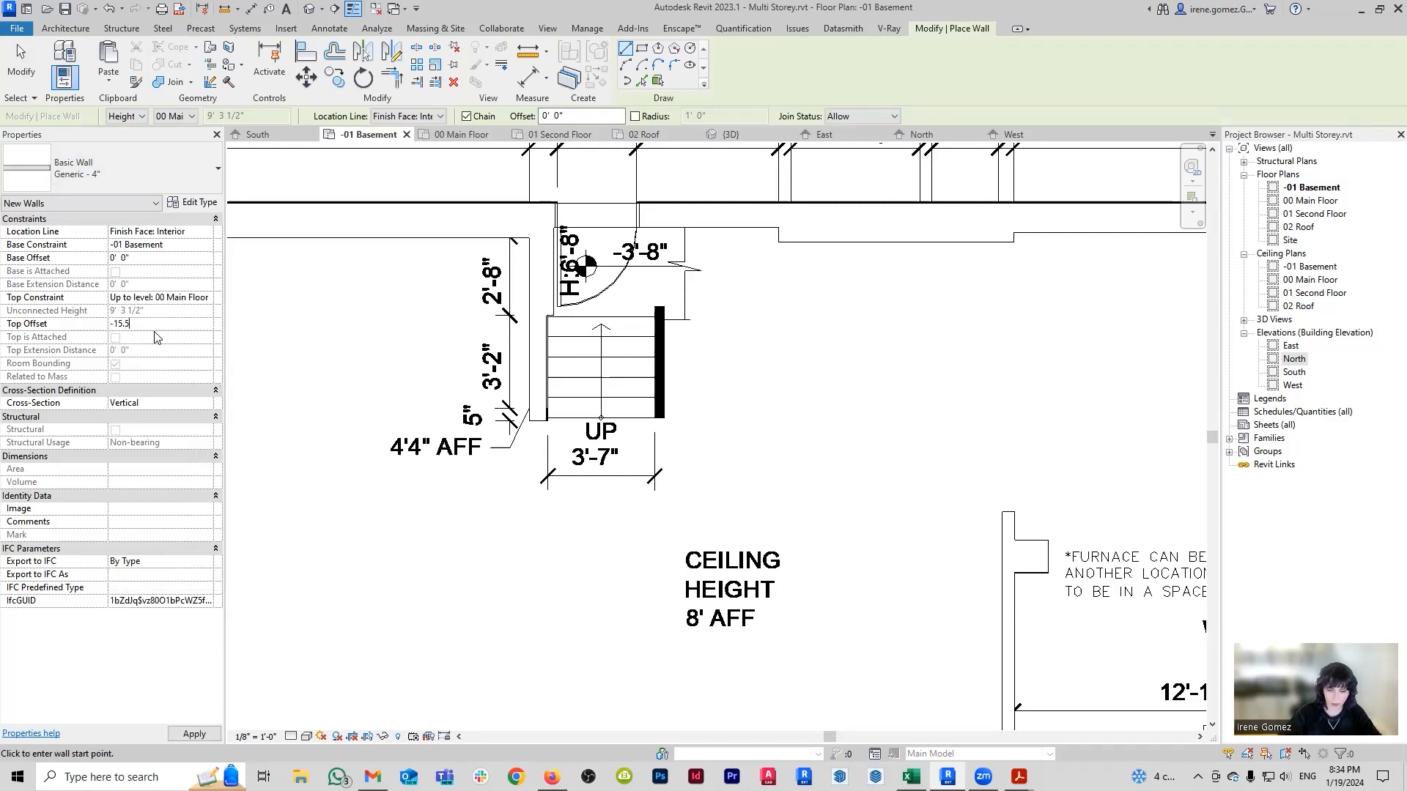
type("\"")
key("Return")
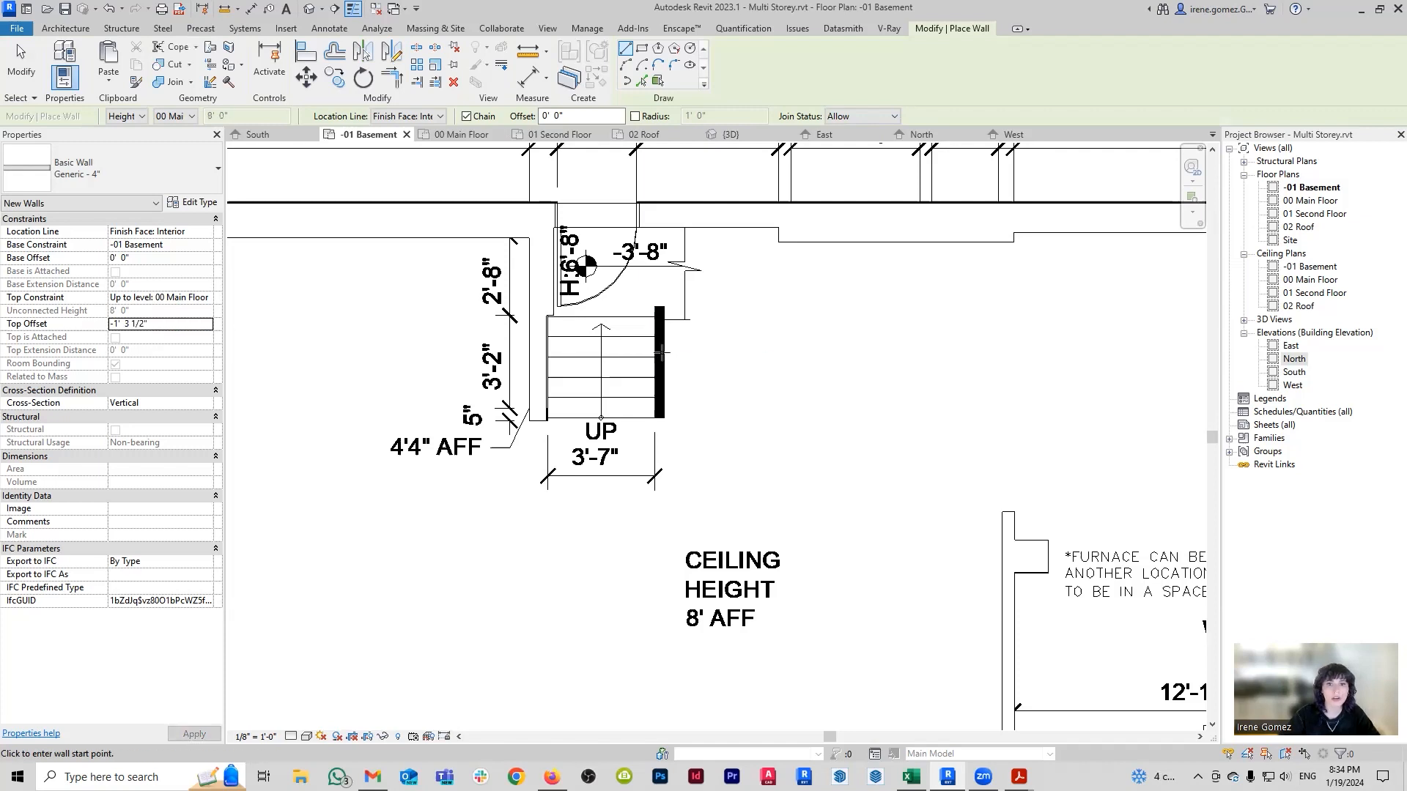
Draw the wall along the open side of the basement stairs, flip it onto the solid outline, and return to the 00 Main Floor plan.
scroll(664, 373, "up", 1)
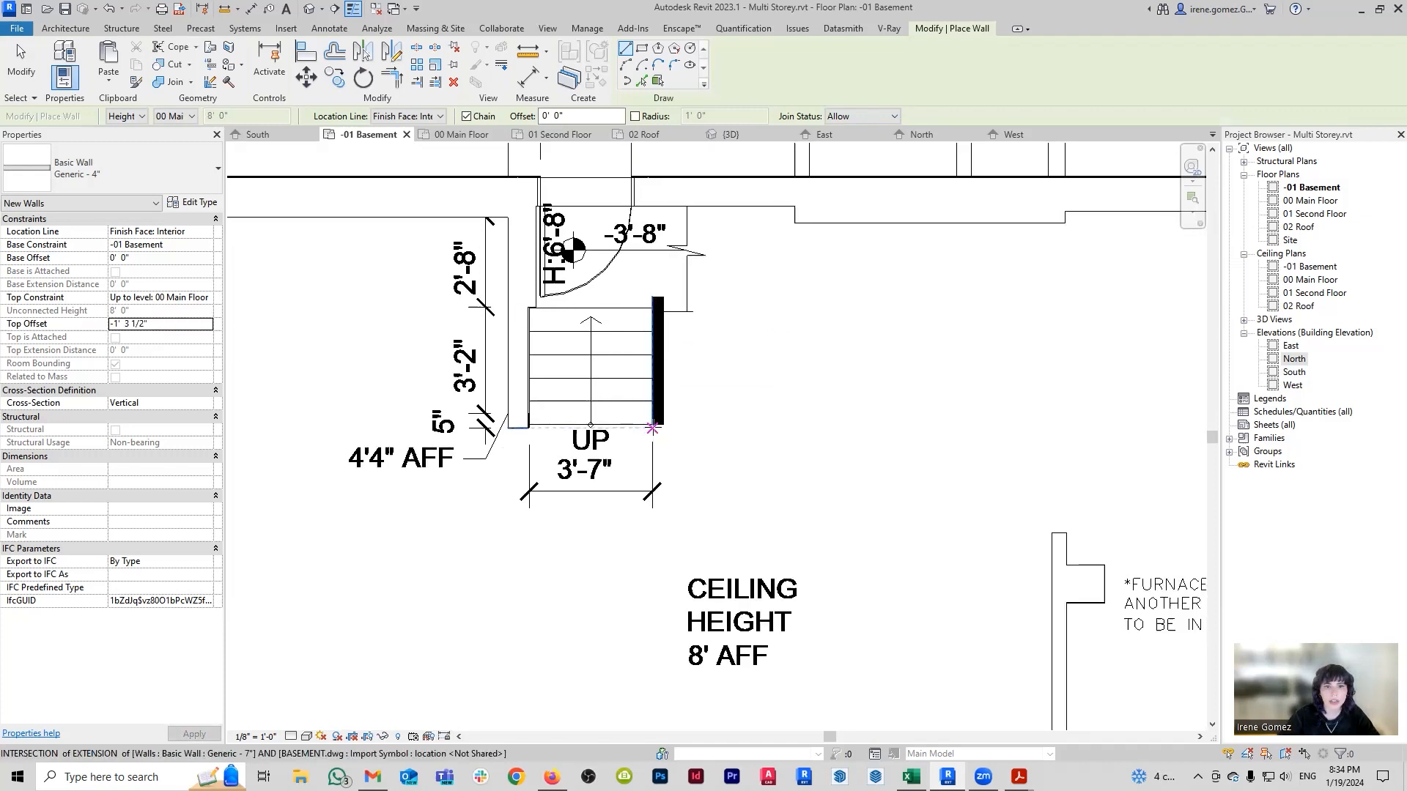
left_click(652, 428)
left_click(652, 298)
key("Escape")
key("Escape")
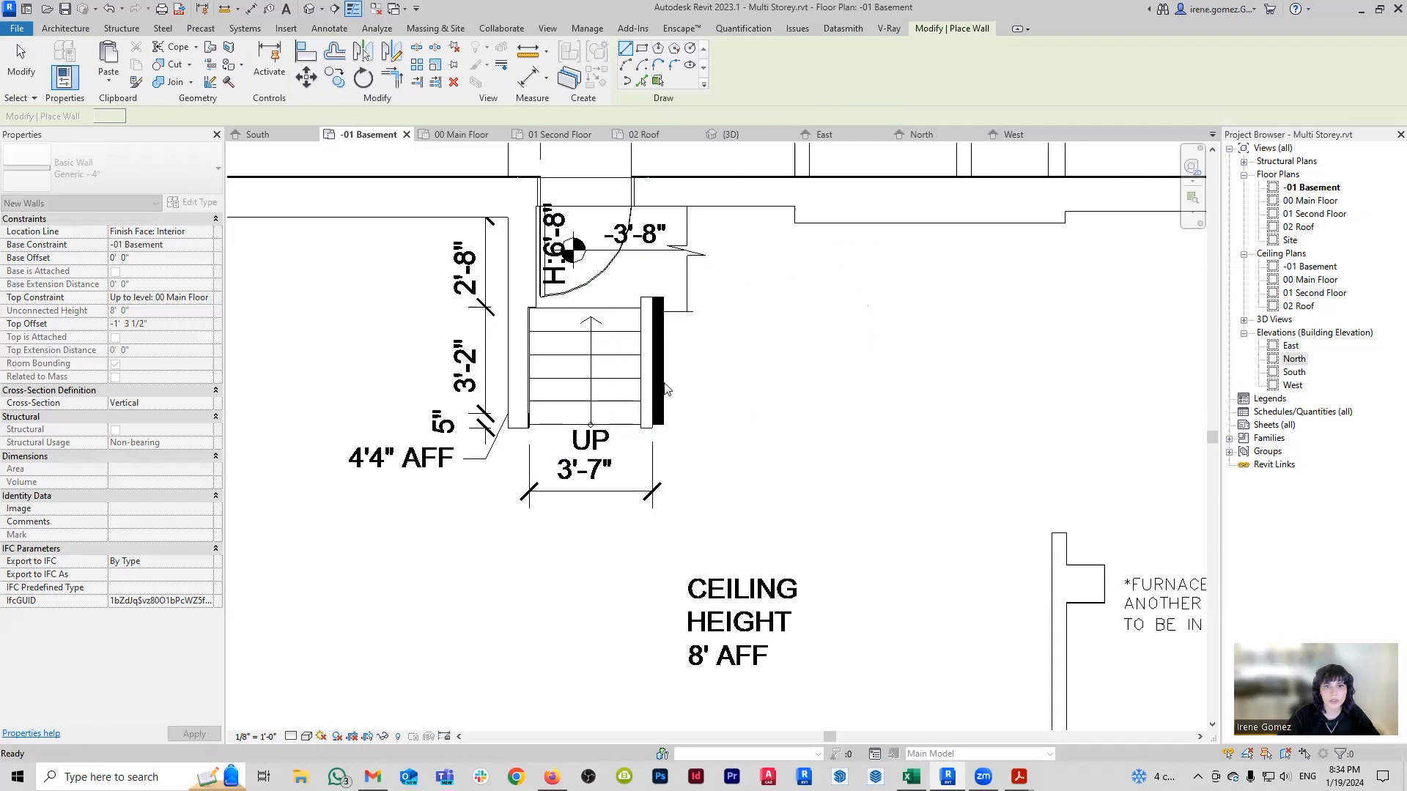
left_click(652, 397)
left_click(773, 374)
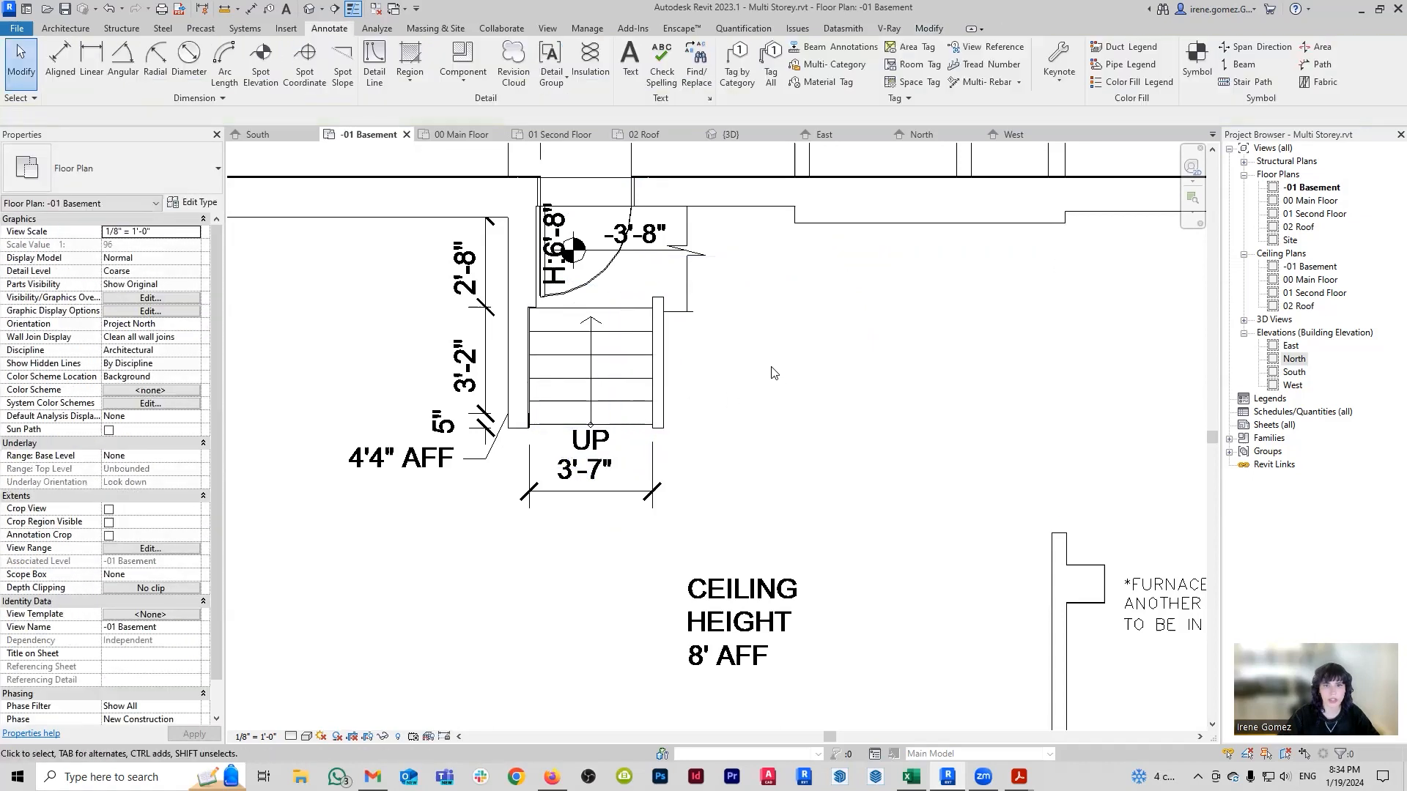
left_click(462, 134)
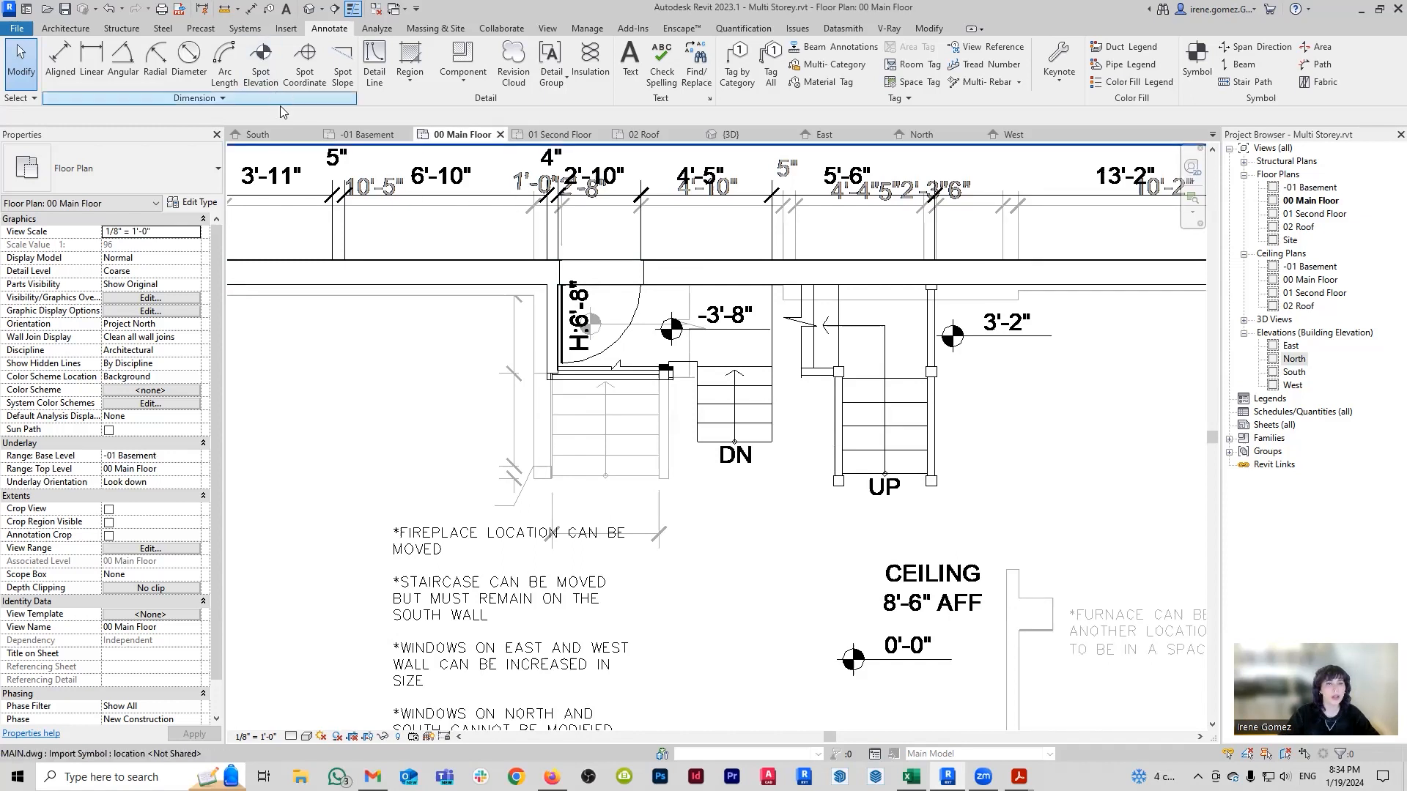
left_click(83, 28)
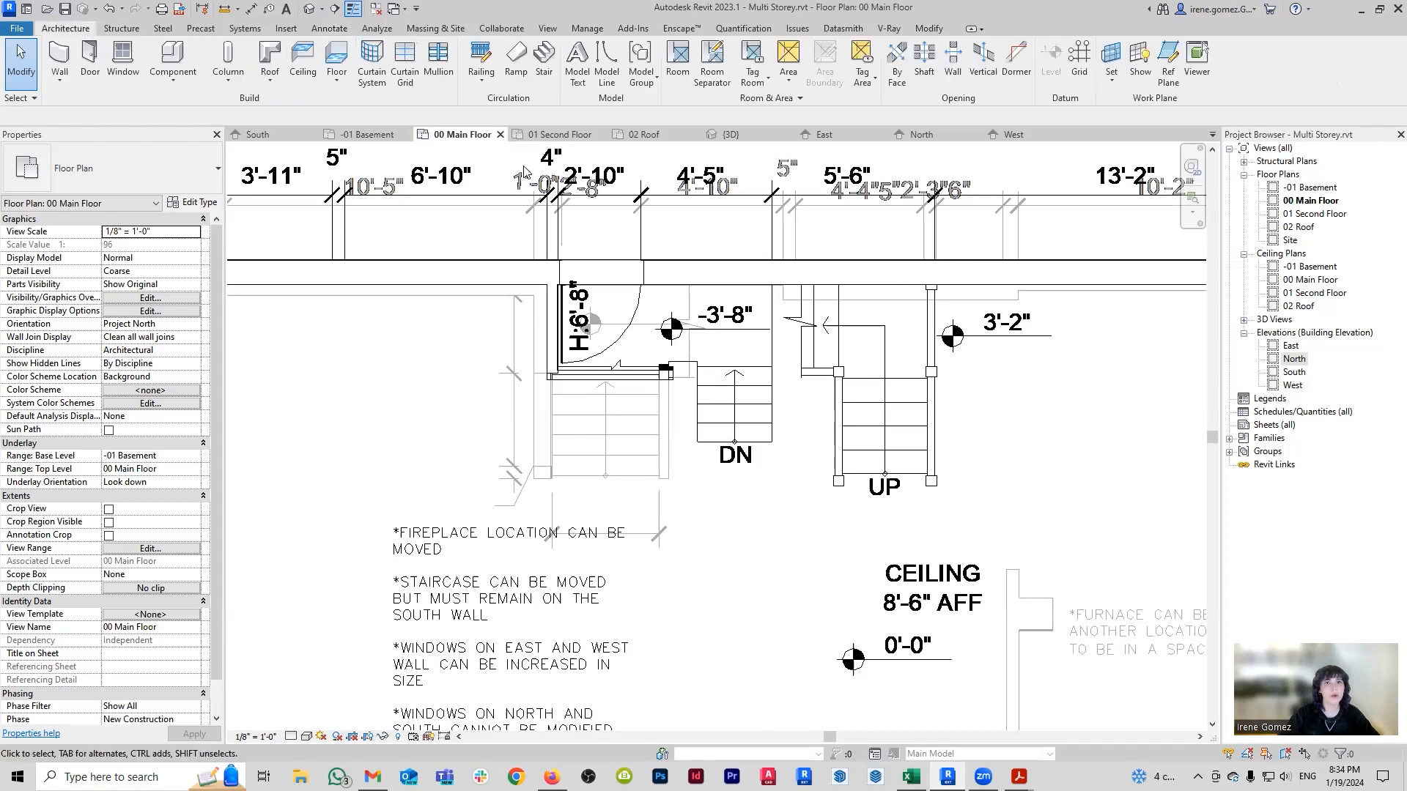
left_click(542, 78)
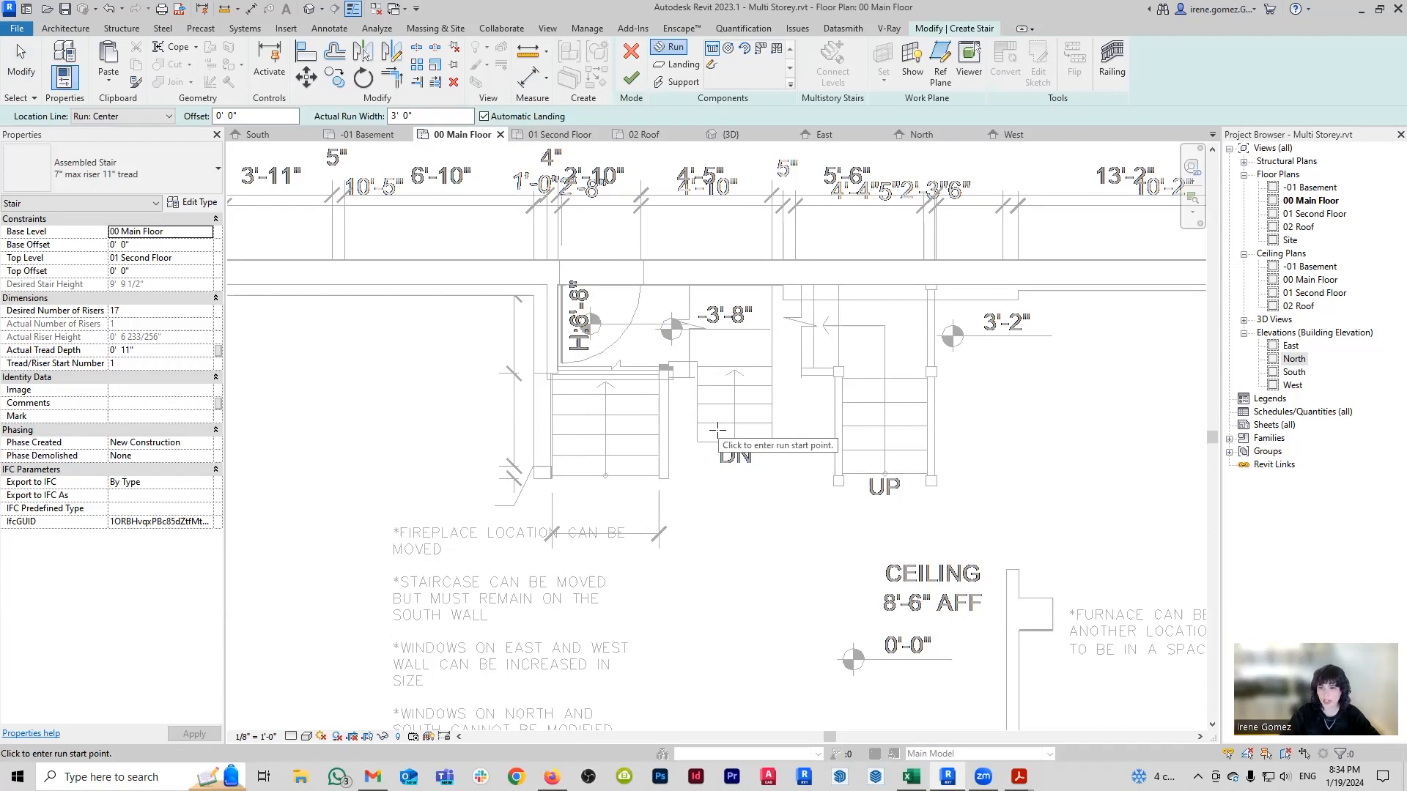
middle_click_drag(606, 464, 532, 490)
scroll(529, 505, "up", 1)
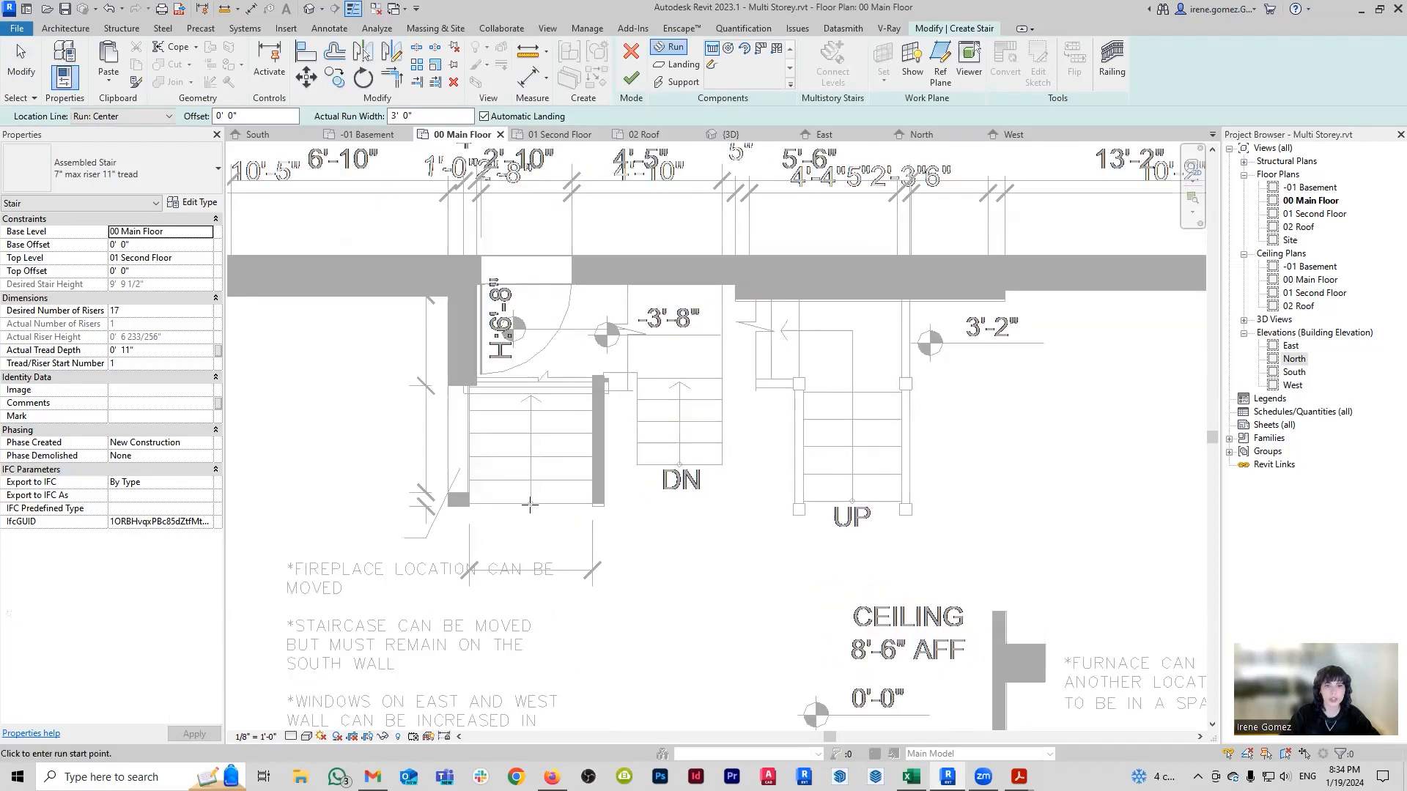
scroll(529, 505, "up", 1)
left_click(530, 505)
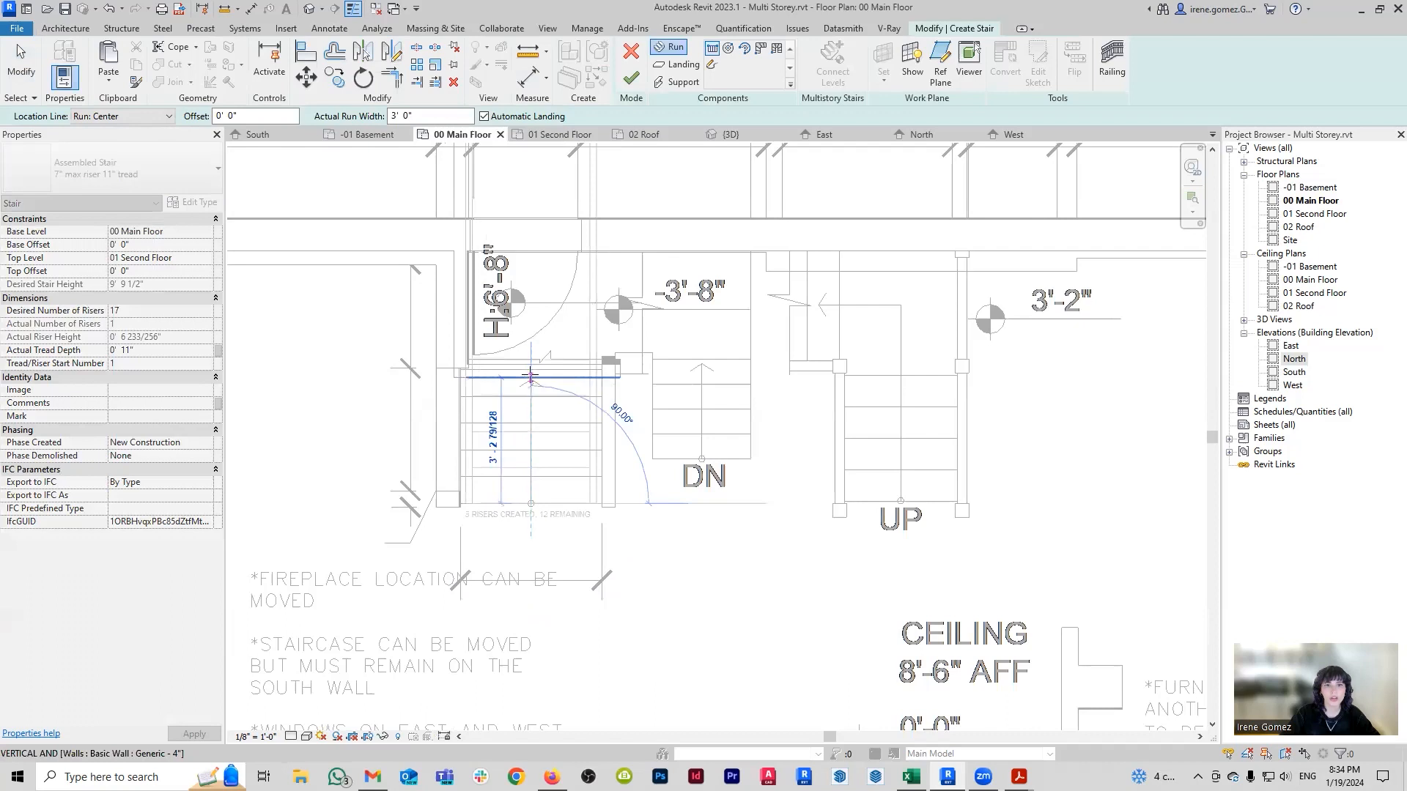
left_click(530, 361)
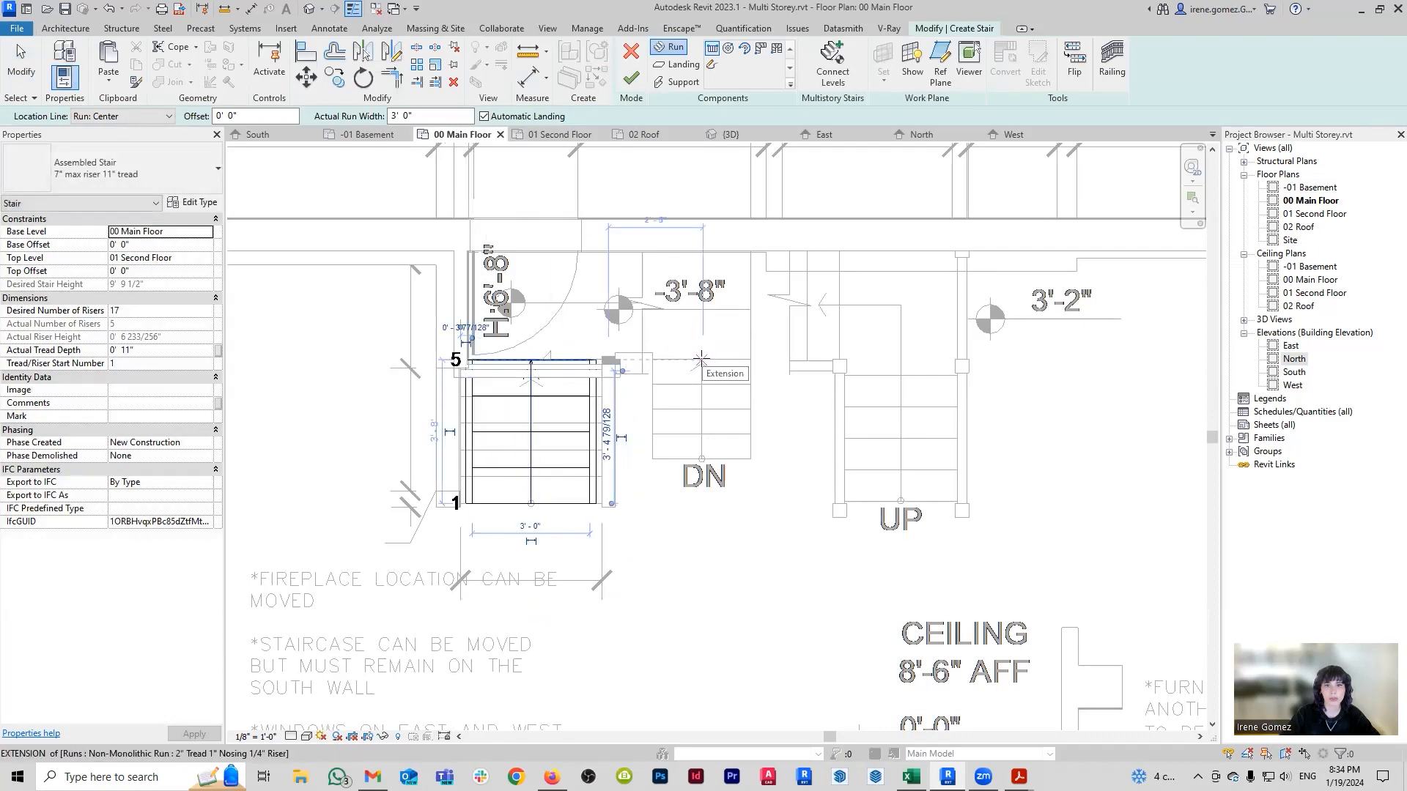
left_click(701, 360)
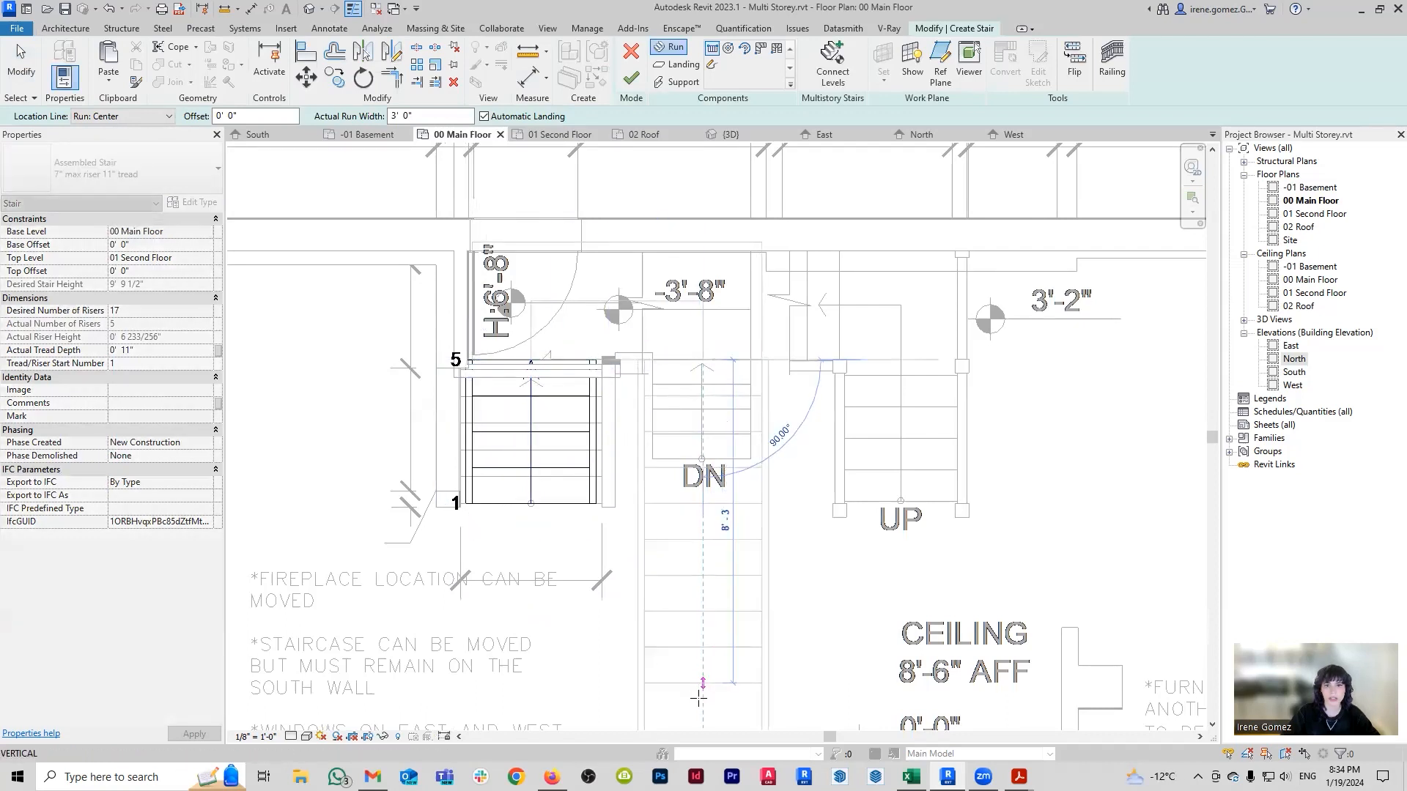
scroll(688, 499, "down", 5)
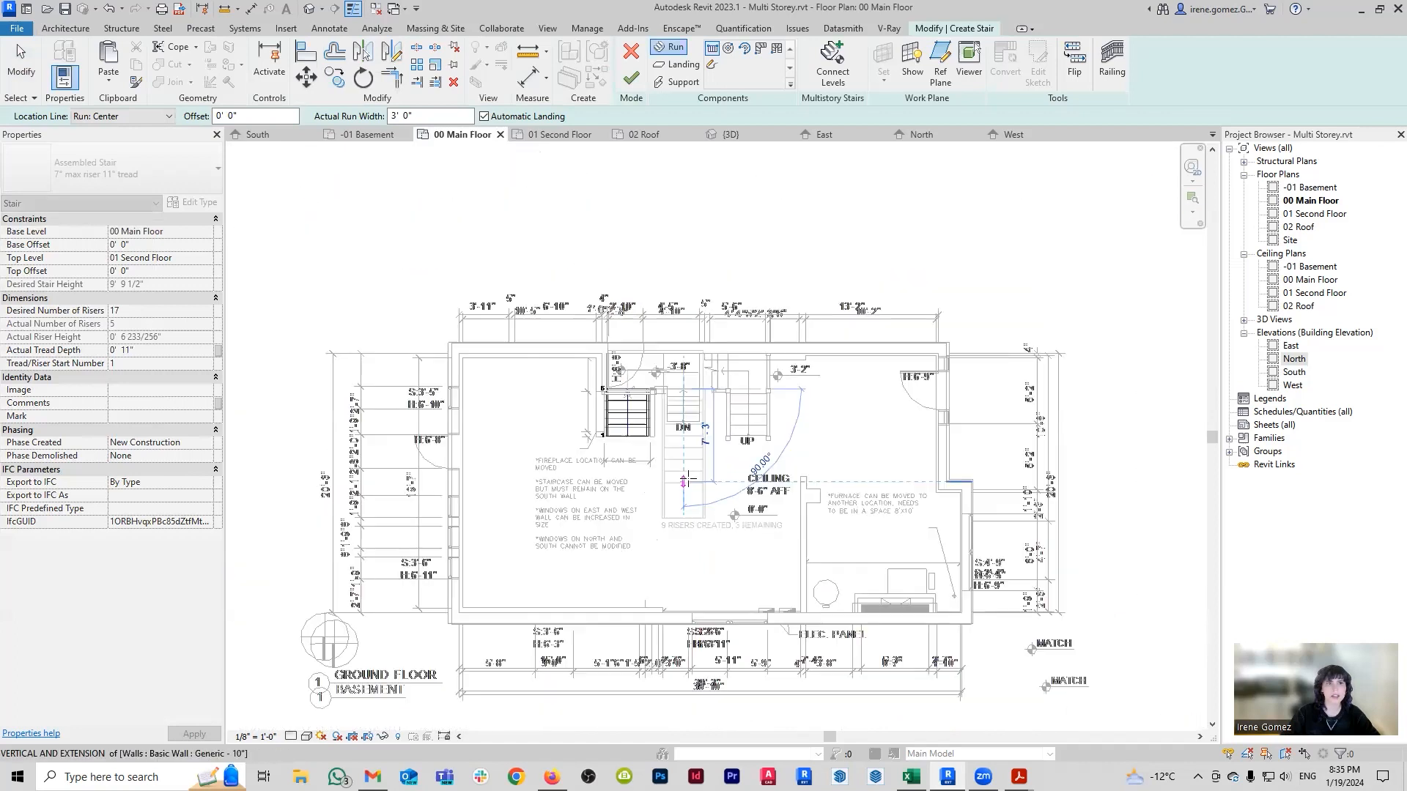
key("Escape")
left_click(631, 52)
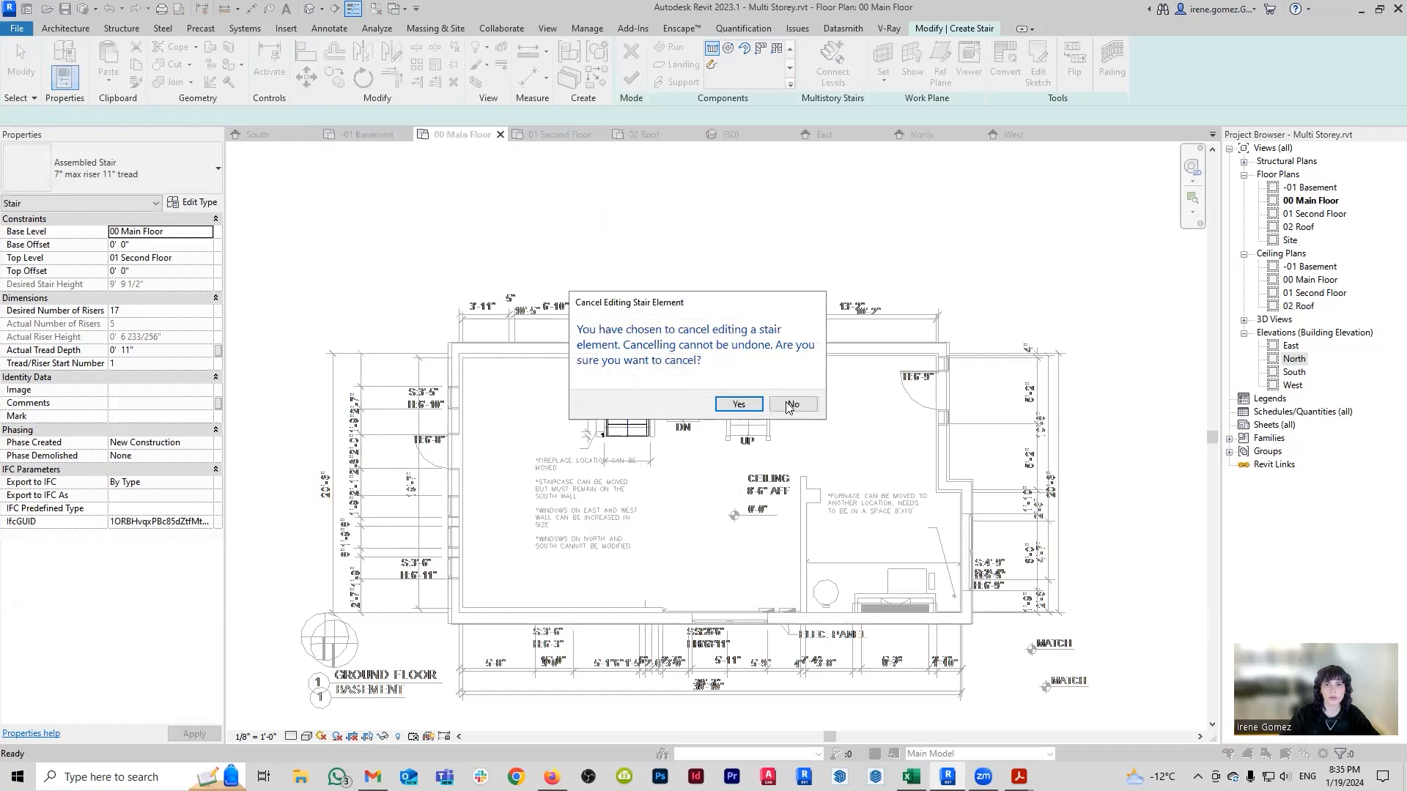
left_click(738, 403)
Start a new stair with base level -01 Basement and top level 00 Main Floor.
scroll(644, 406, "up", 4)
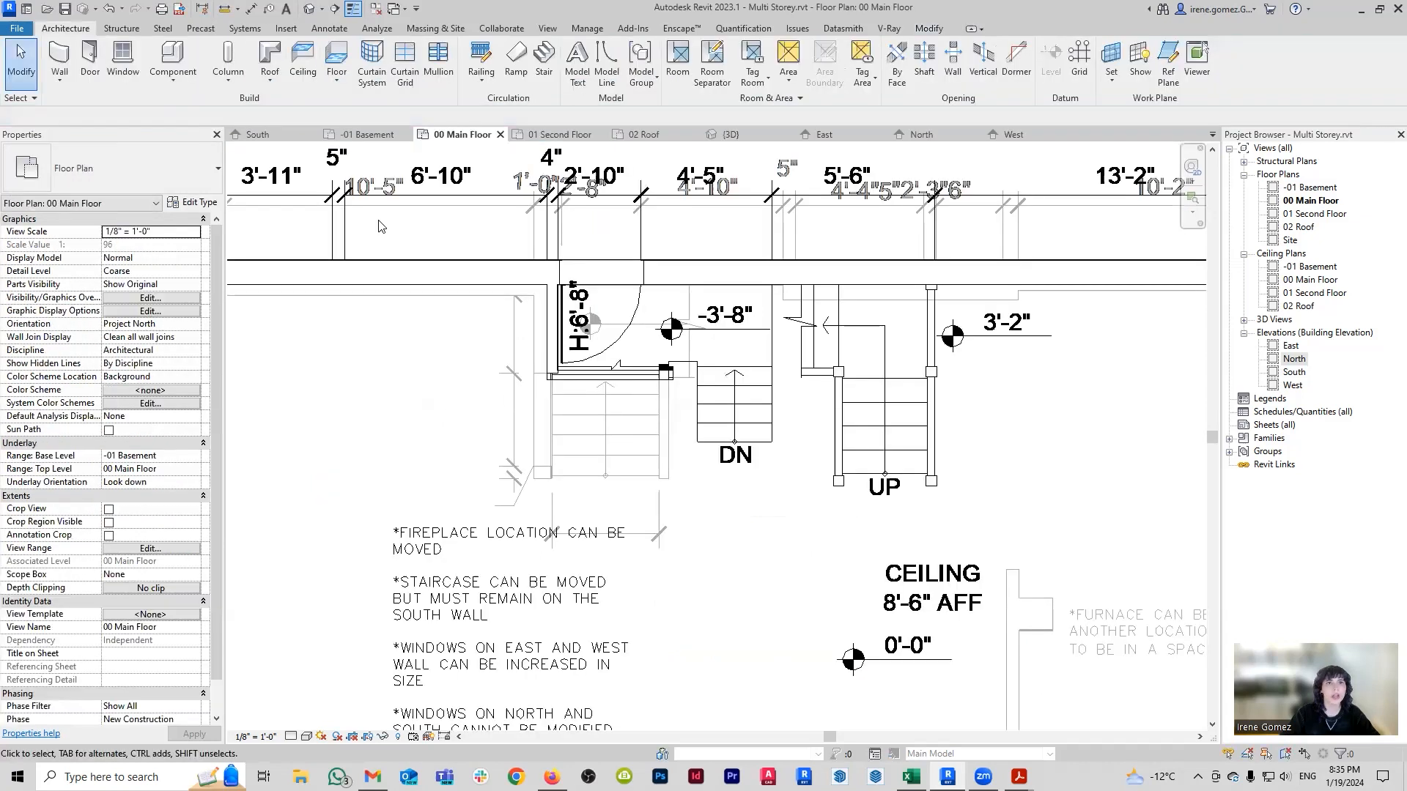
left_click(544, 59)
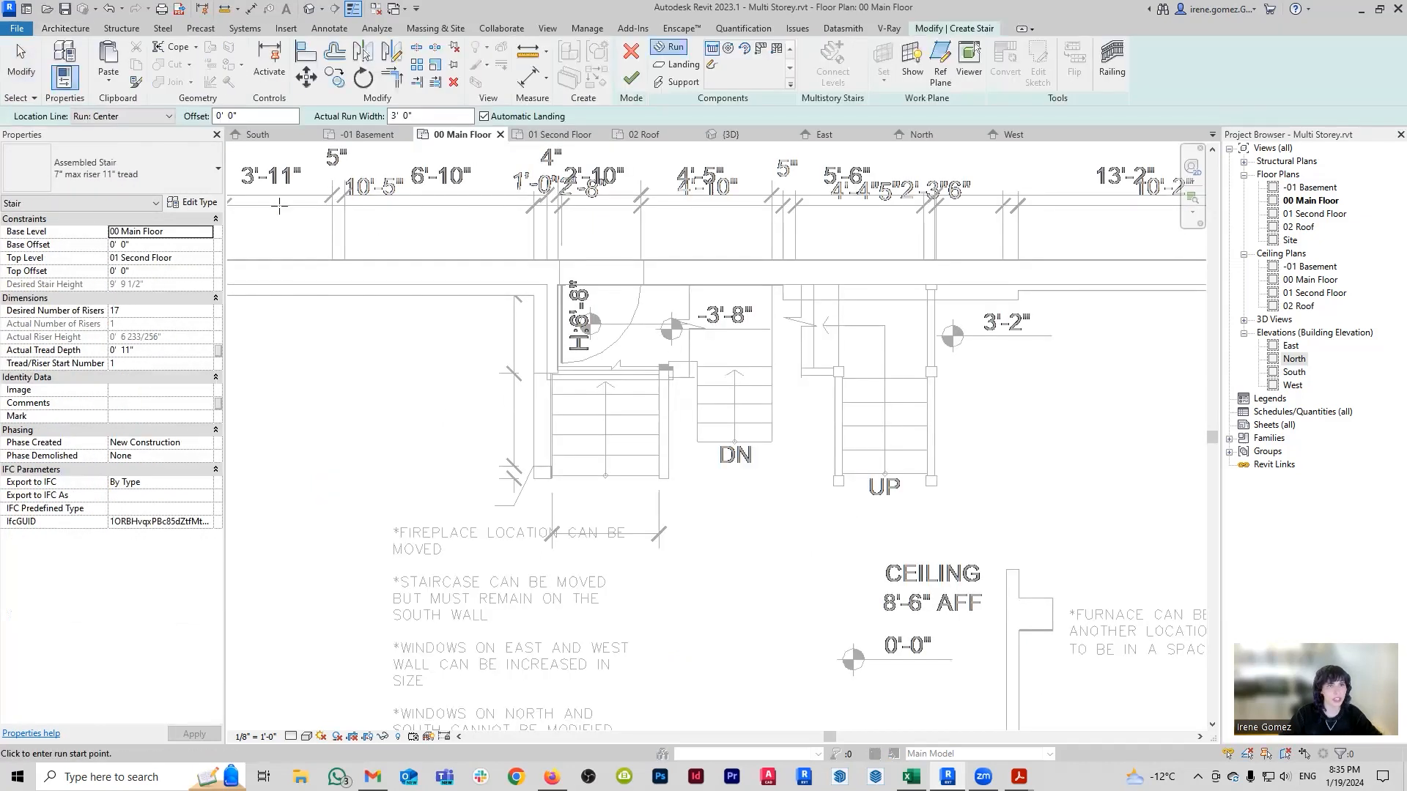
left_click(208, 231)
left_click(135, 244)
left_click(207, 258)
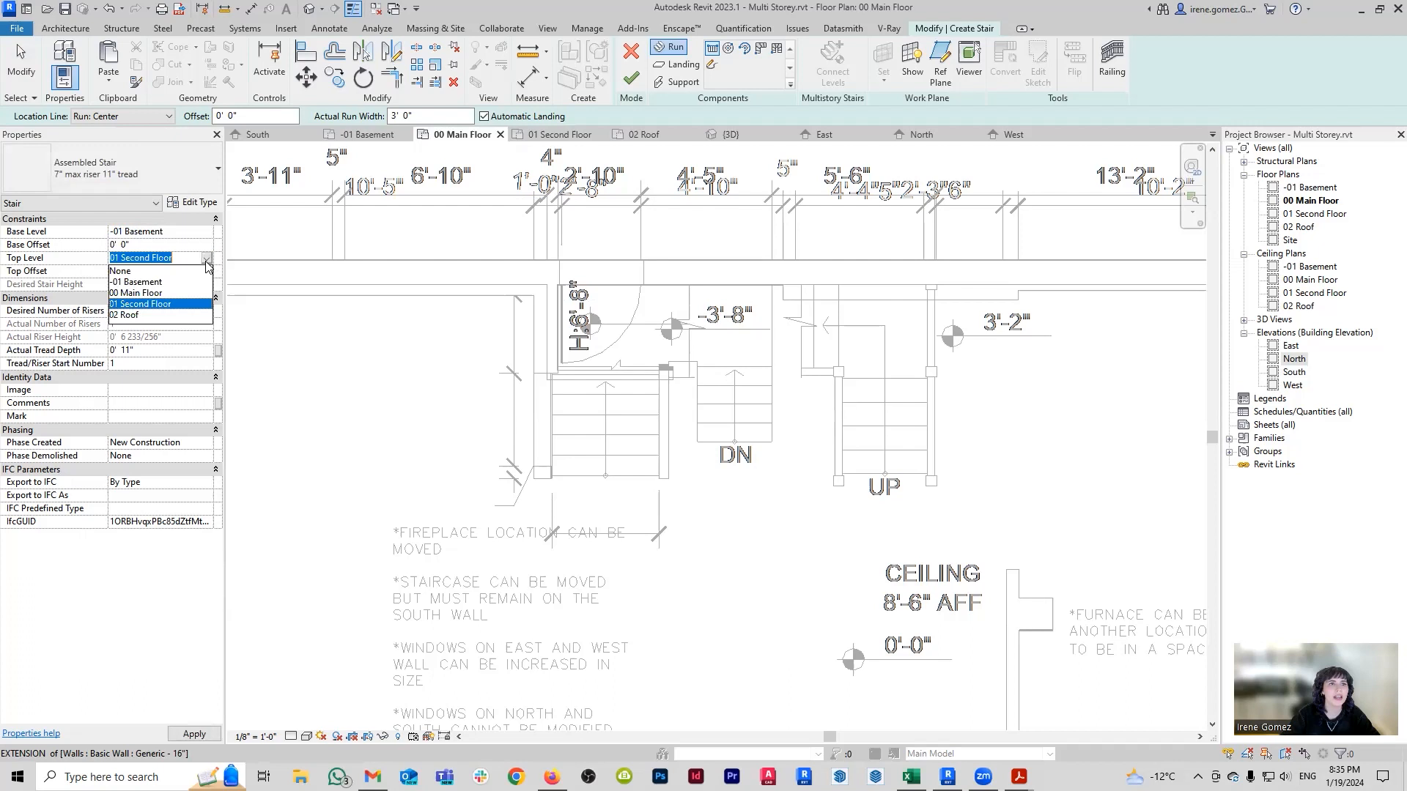
left_click(136, 293)
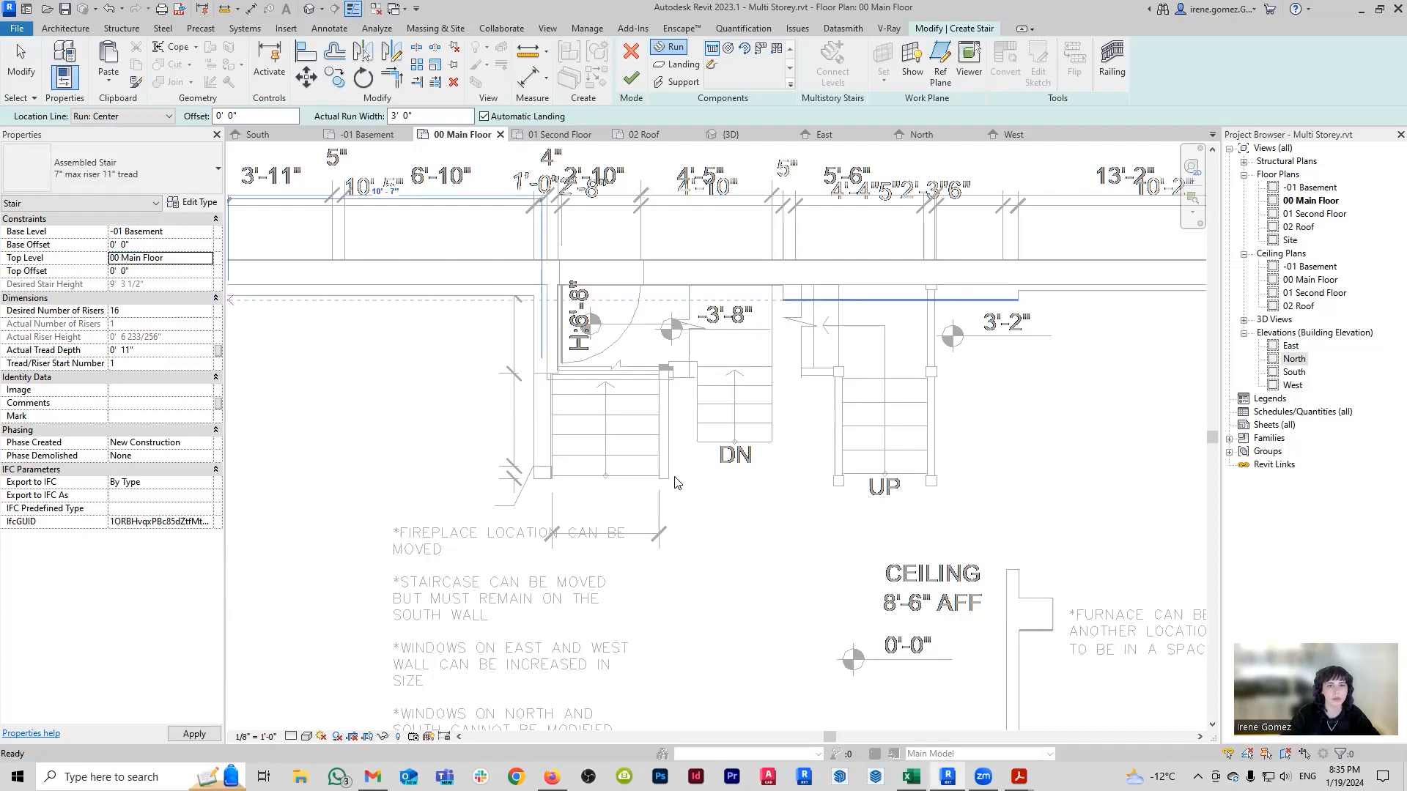
Draw the first run with 5 risers from the start of the underlaid basement stairs up toward the door landing.
middle_click_drag(596, 477, 543, 498)
scroll(543, 498, "up", 1)
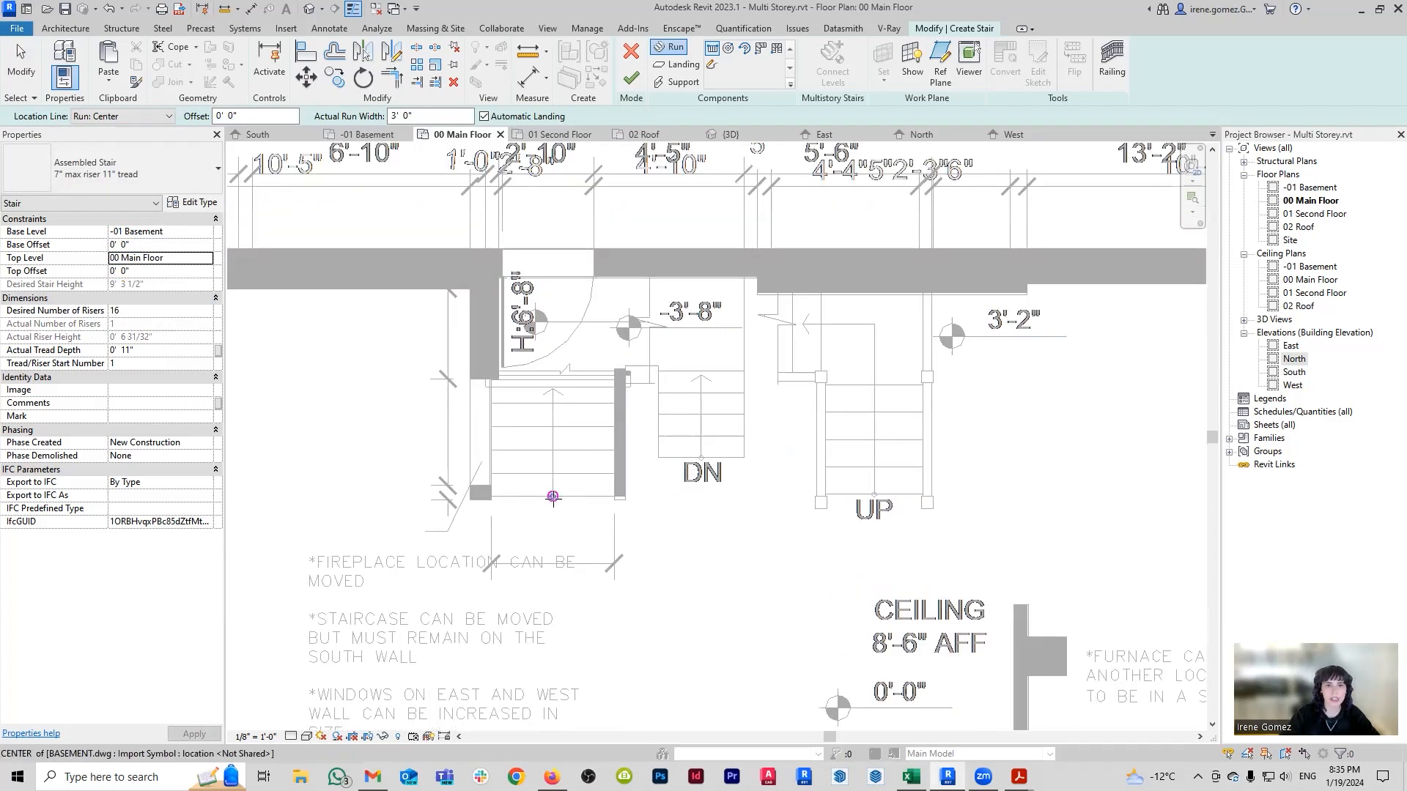
left_click(552, 498)
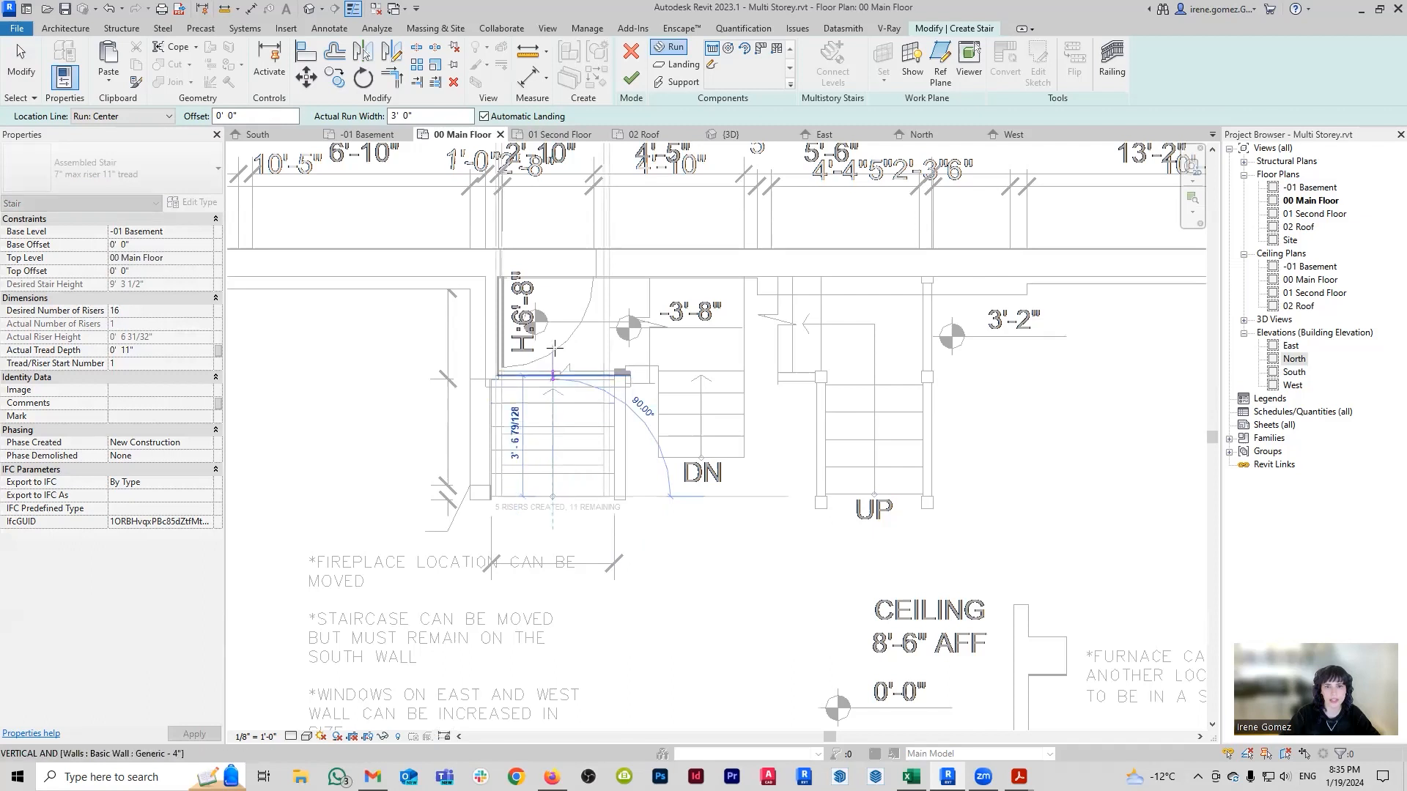
left_click(552, 386)
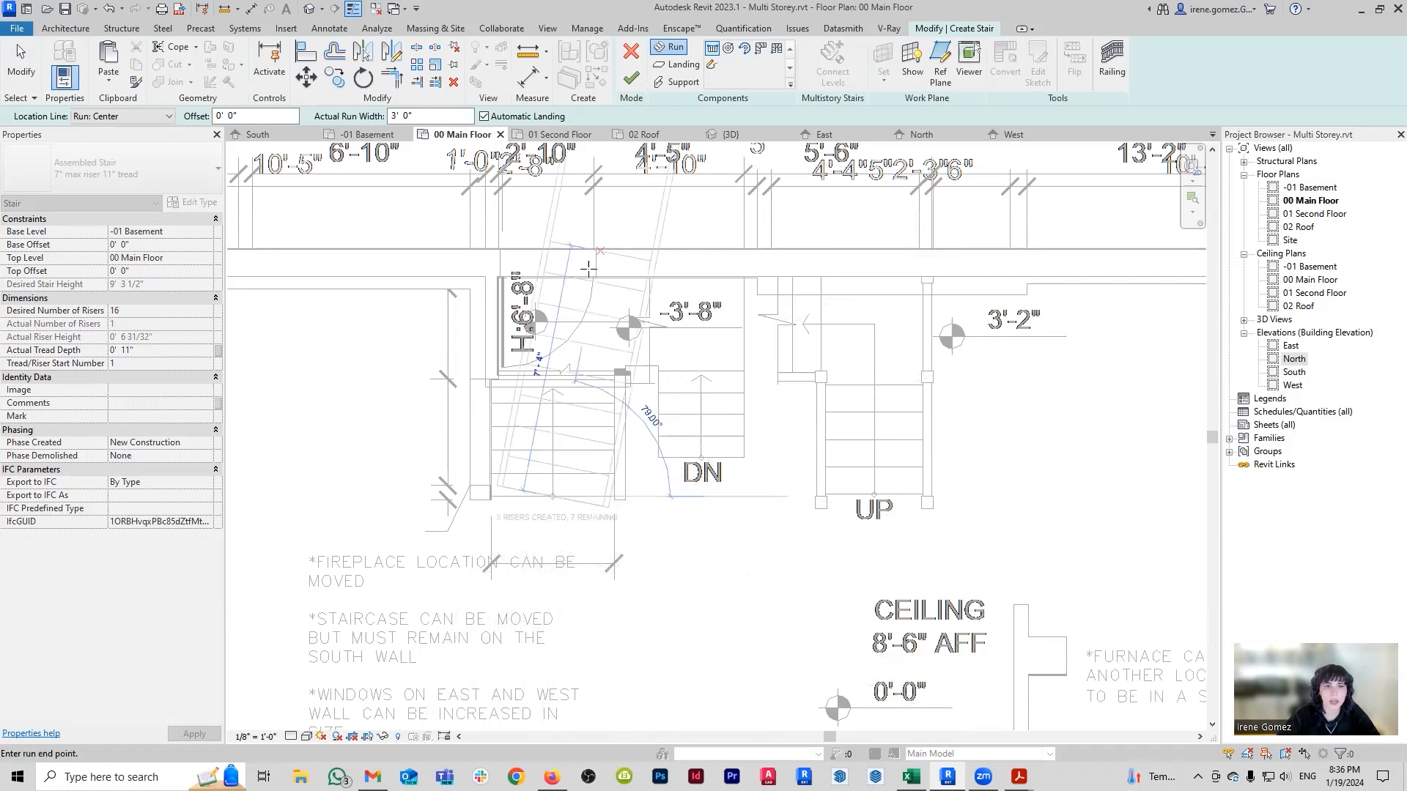
left_click(553, 366)
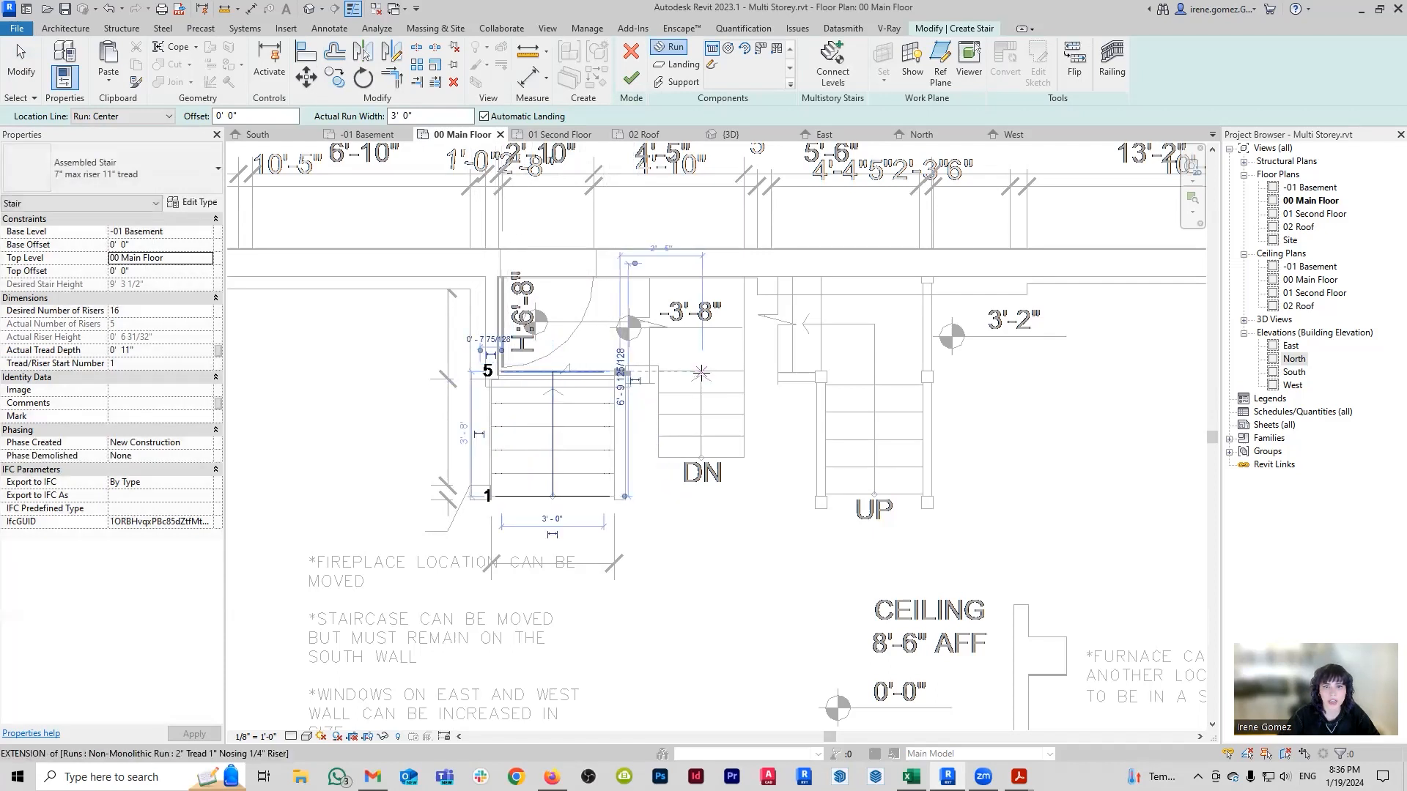
Draw the second run with the remaining 11 risers along the DN stair centerline, away from the landing, and finish the stair.
left_click(701, 374)
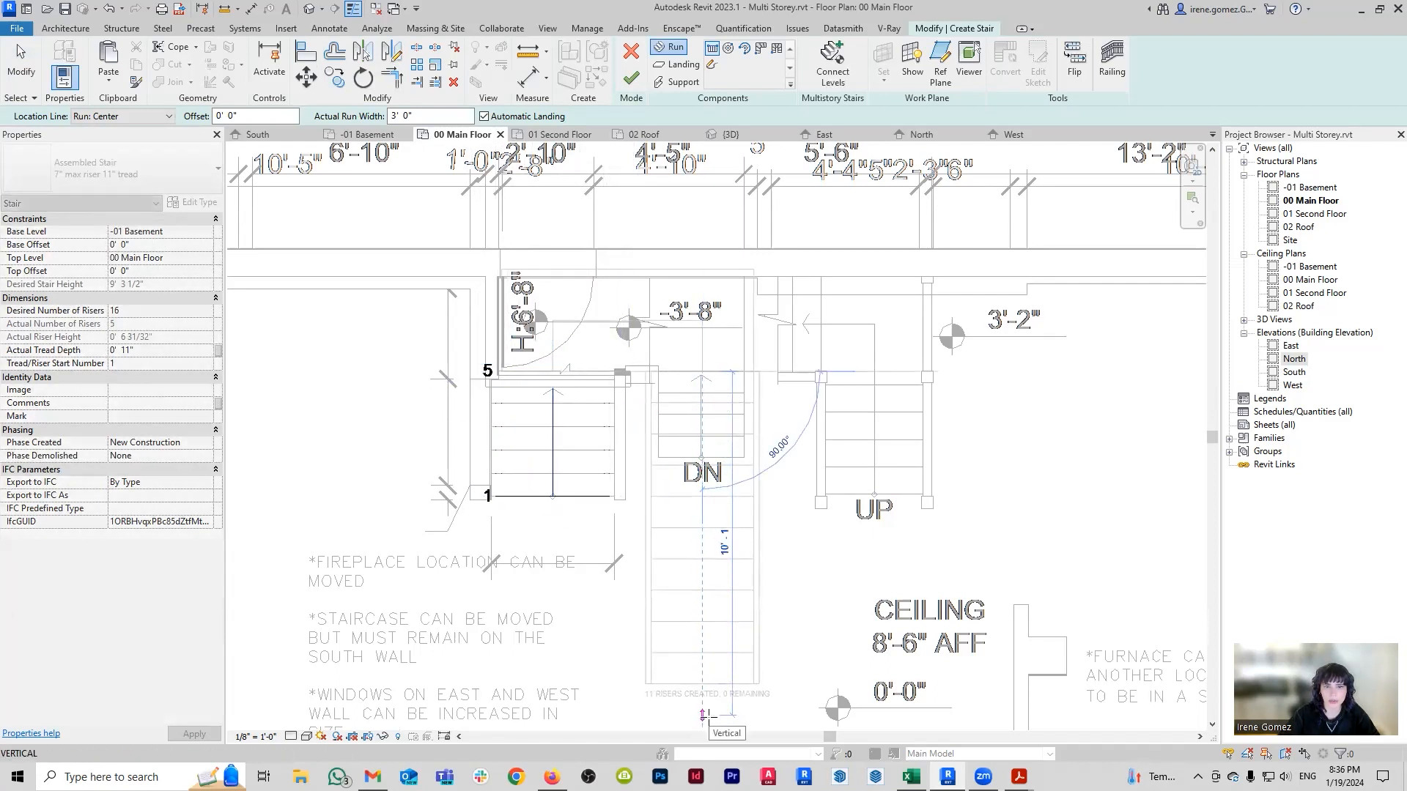
left_click(704, 714)
key("Escape")
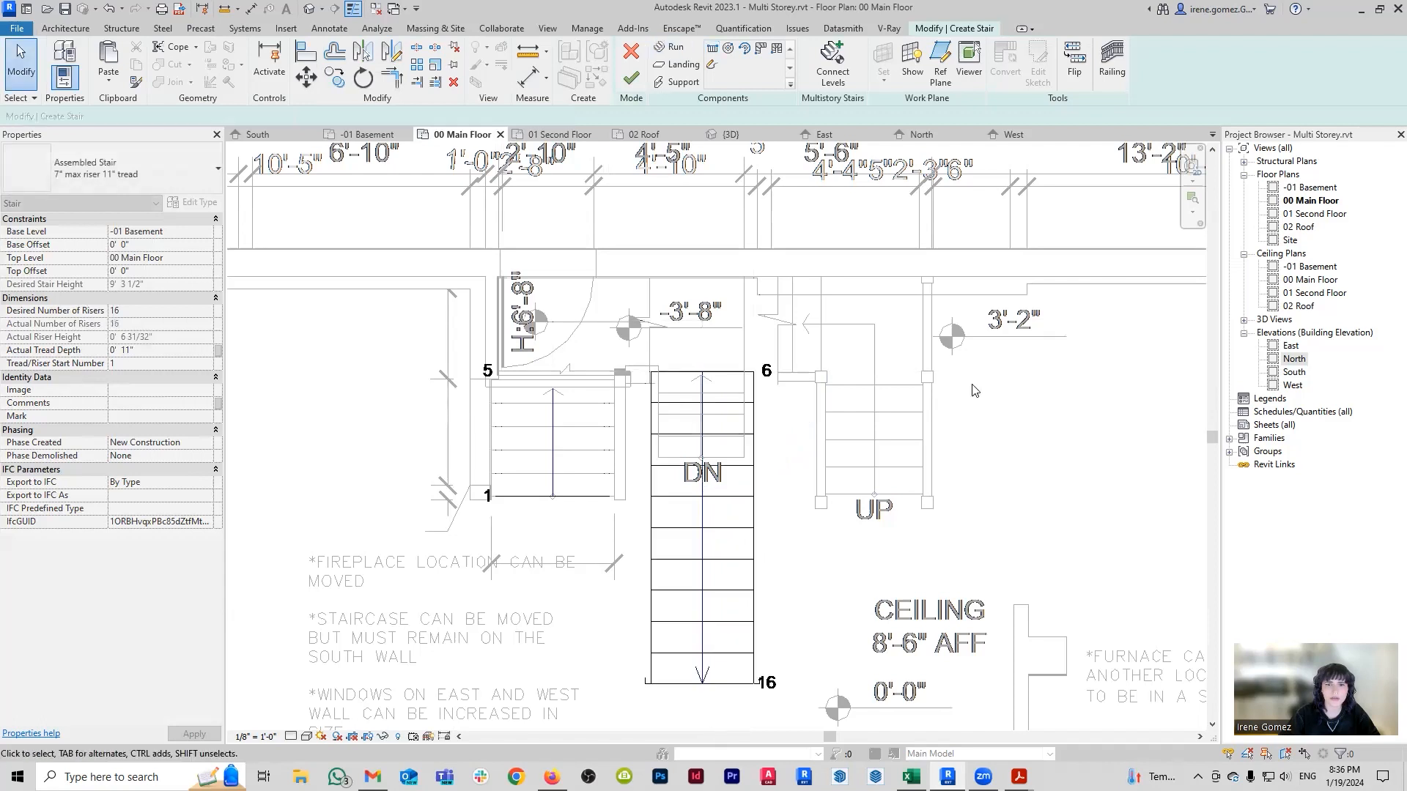
scroll(652, 322, "down", 2)
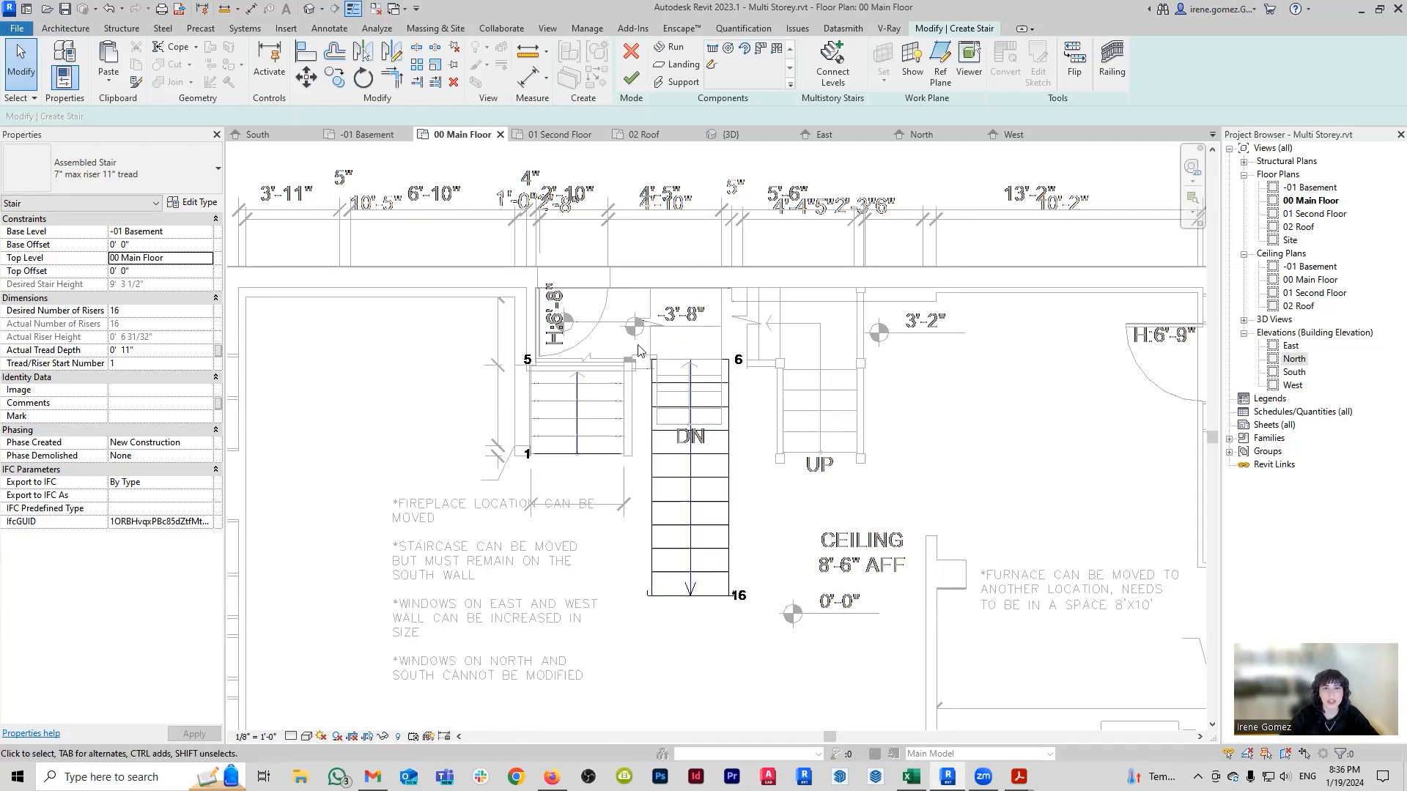
left_click(631, 78)
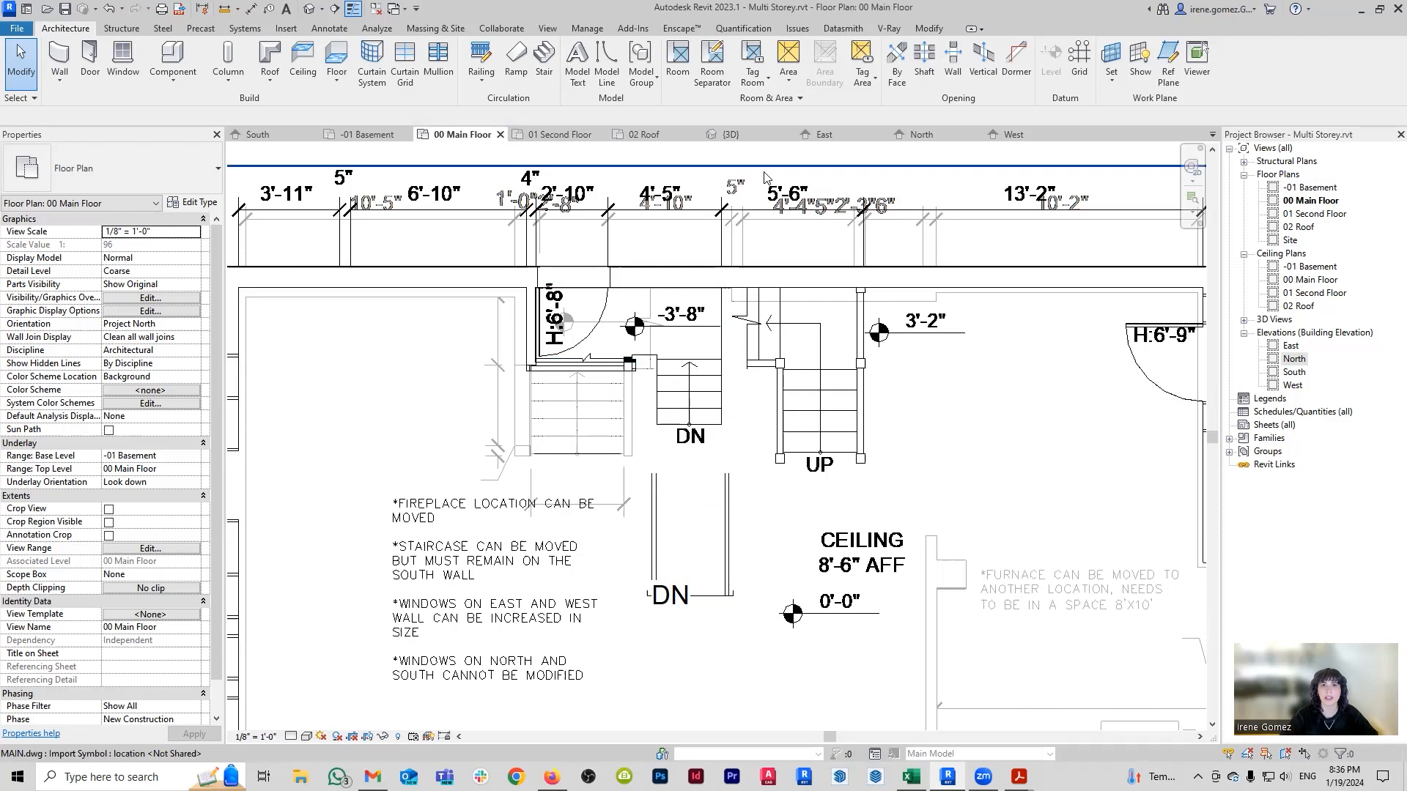
Open the 3D view, turn on its section box, and pull the front face inward to cut the house open at the basement stairs.
left_click(733, 135)
scroll(711, 423, "down", 5)
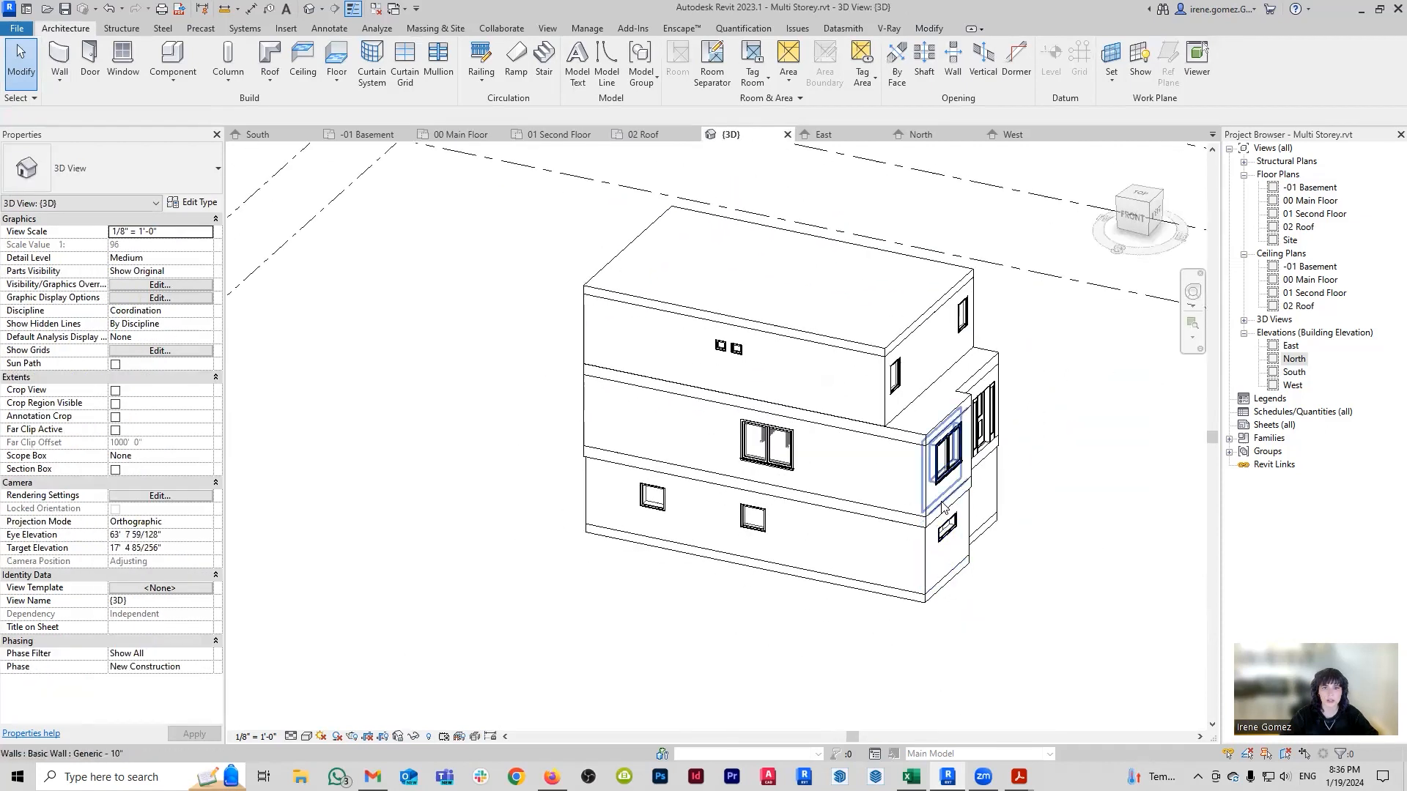
left_click(115, 470)
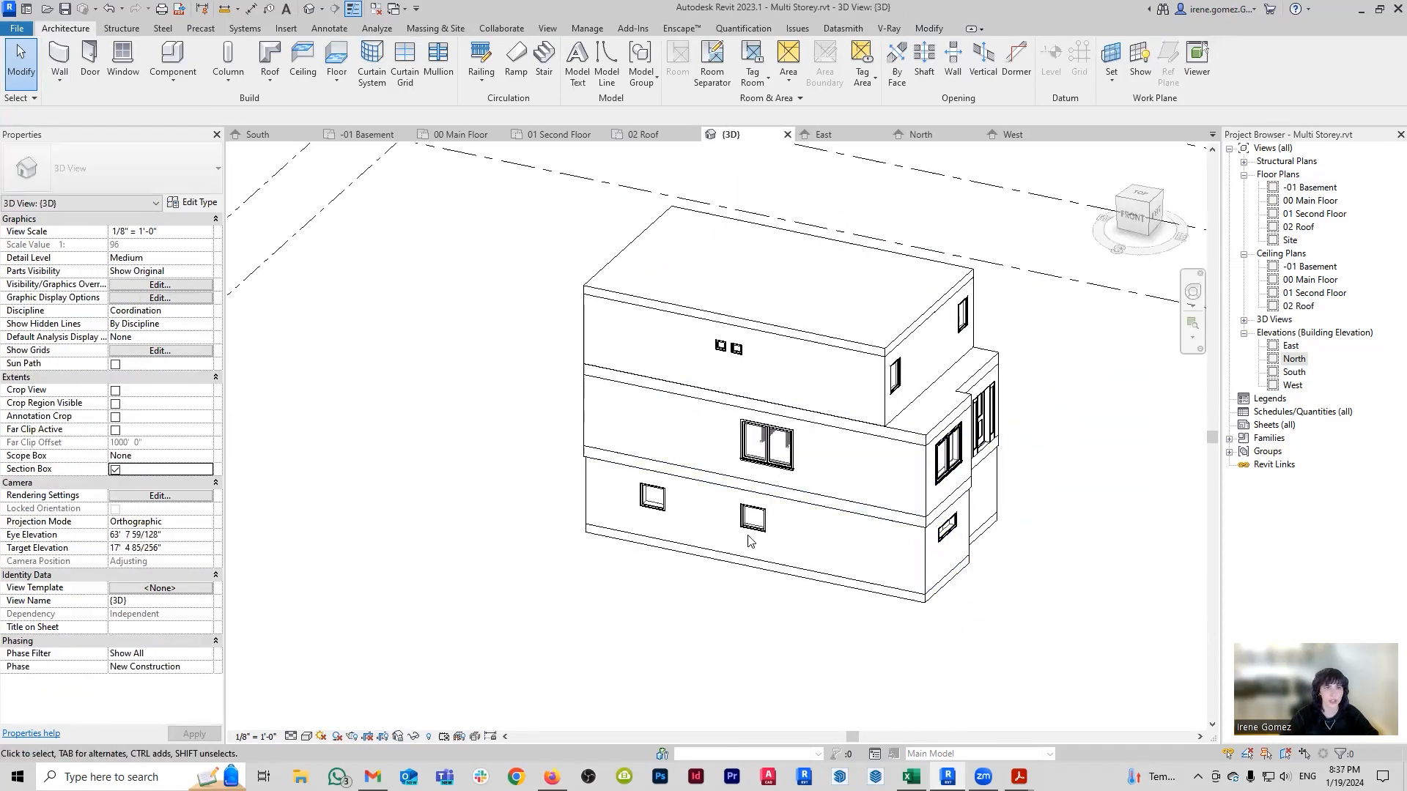
left_click(579, 643)
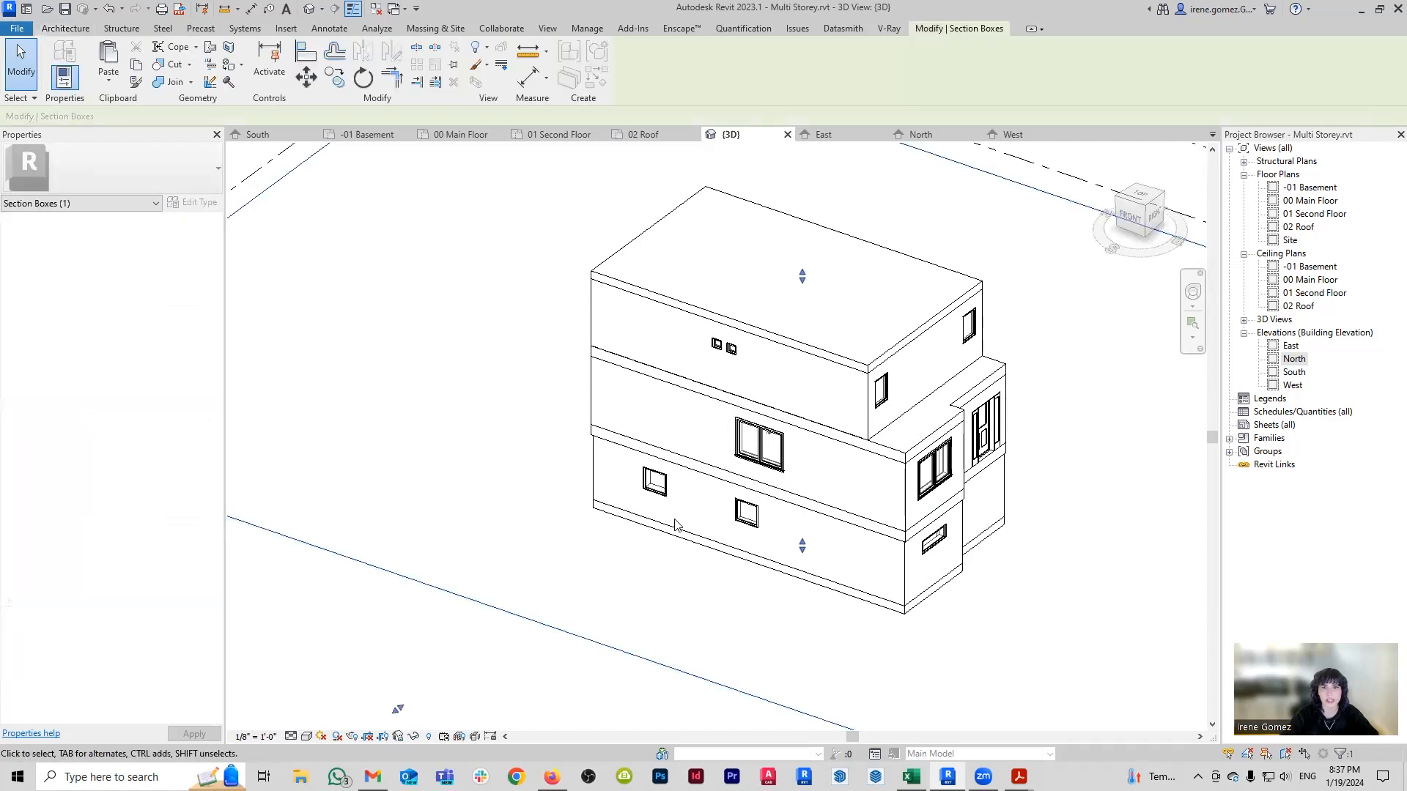
left_click_drag(809, 475, 769, 426)
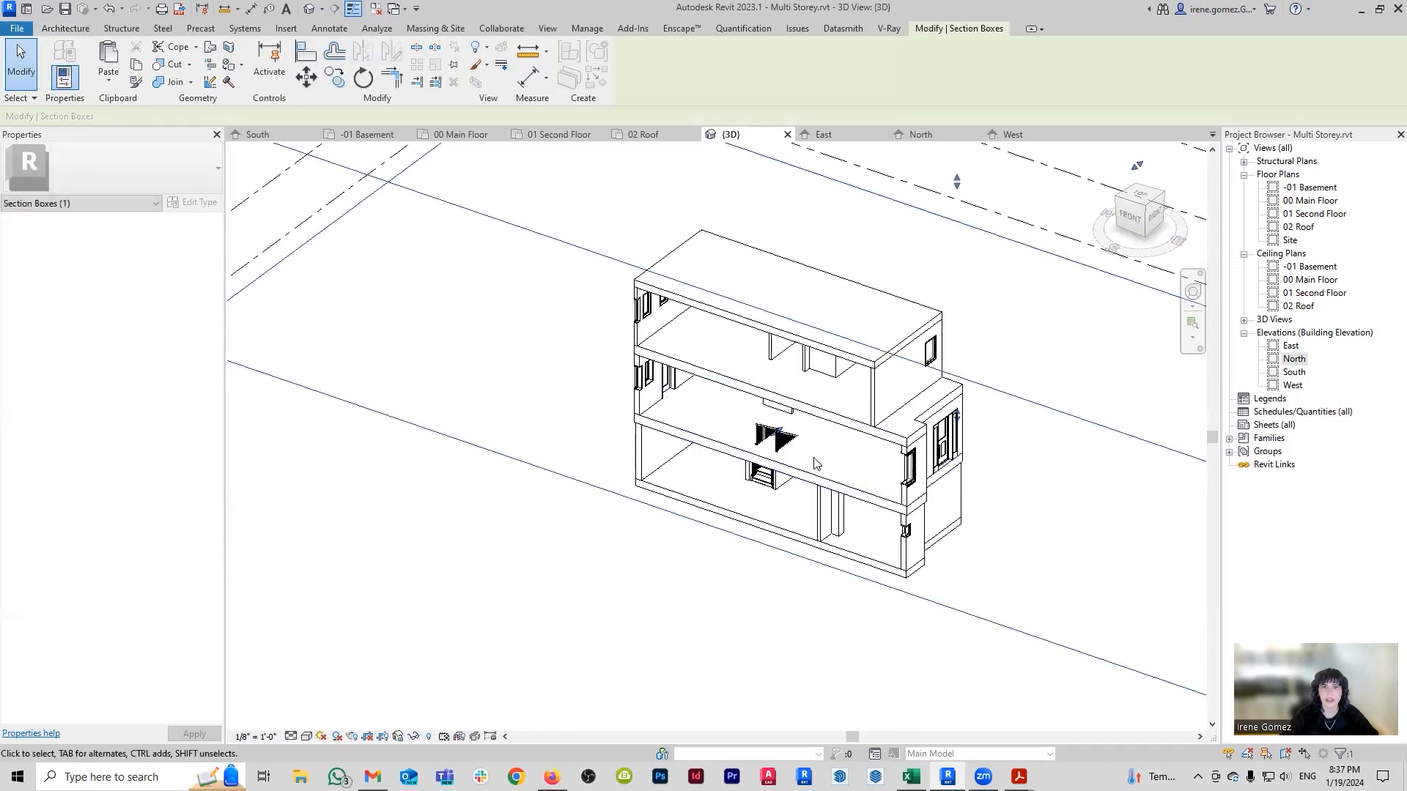
scroll(773, 428, "down", 2)
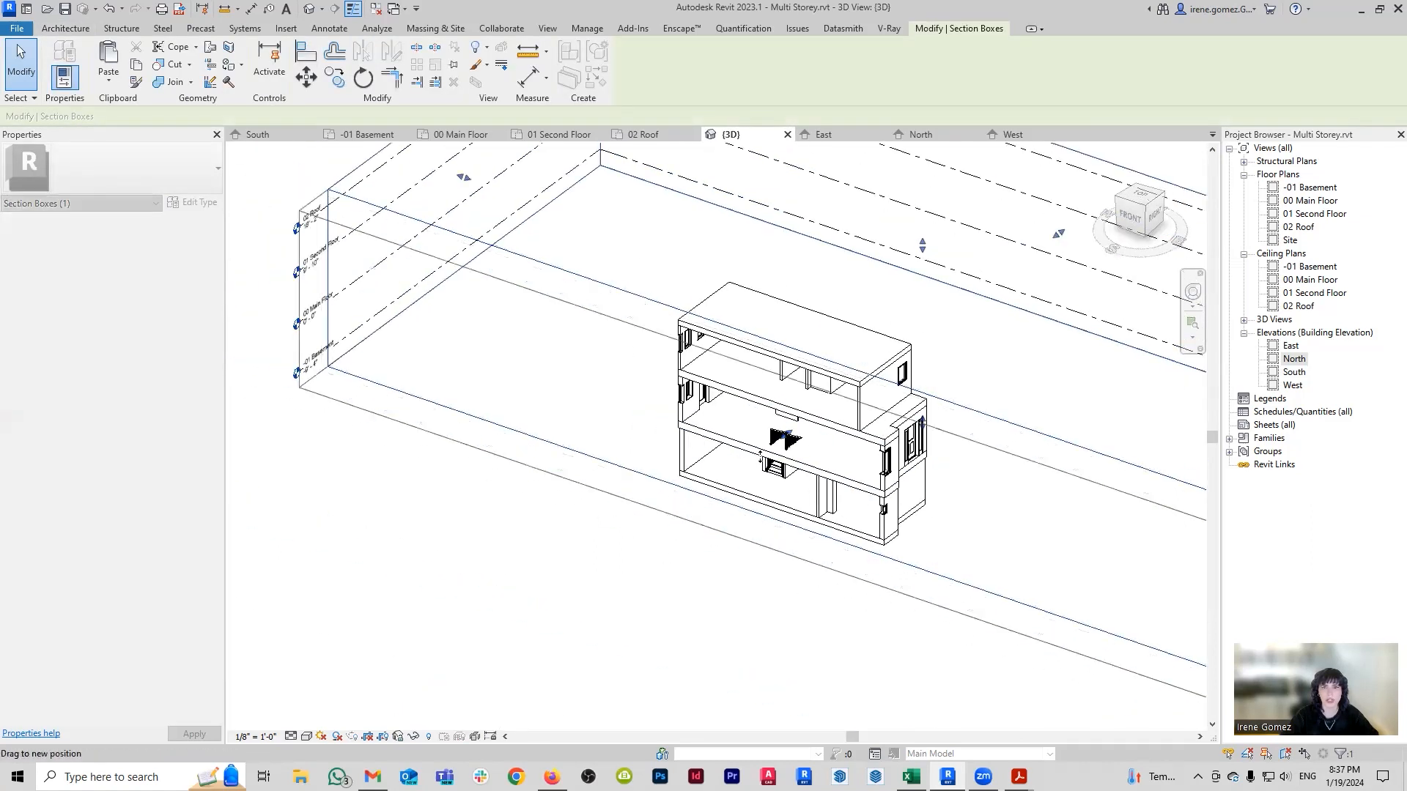
Bring the section box's back face in close to the rear wall of the house.
middle_click_drag(784, 438, 592, 412, "shift")
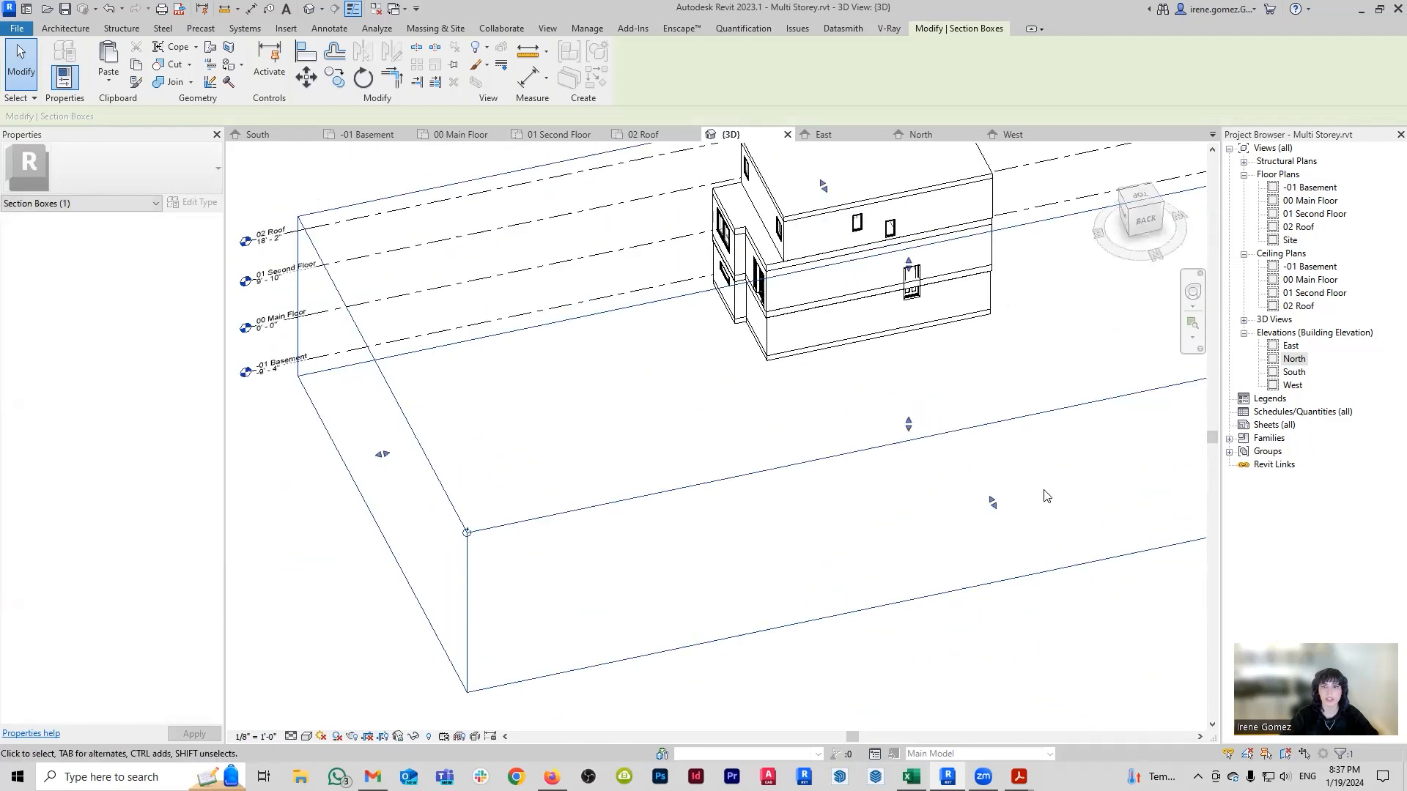
left_click_drag(992, 503, 848, 231)
middle_click_drag(933, 427, 864, 422)
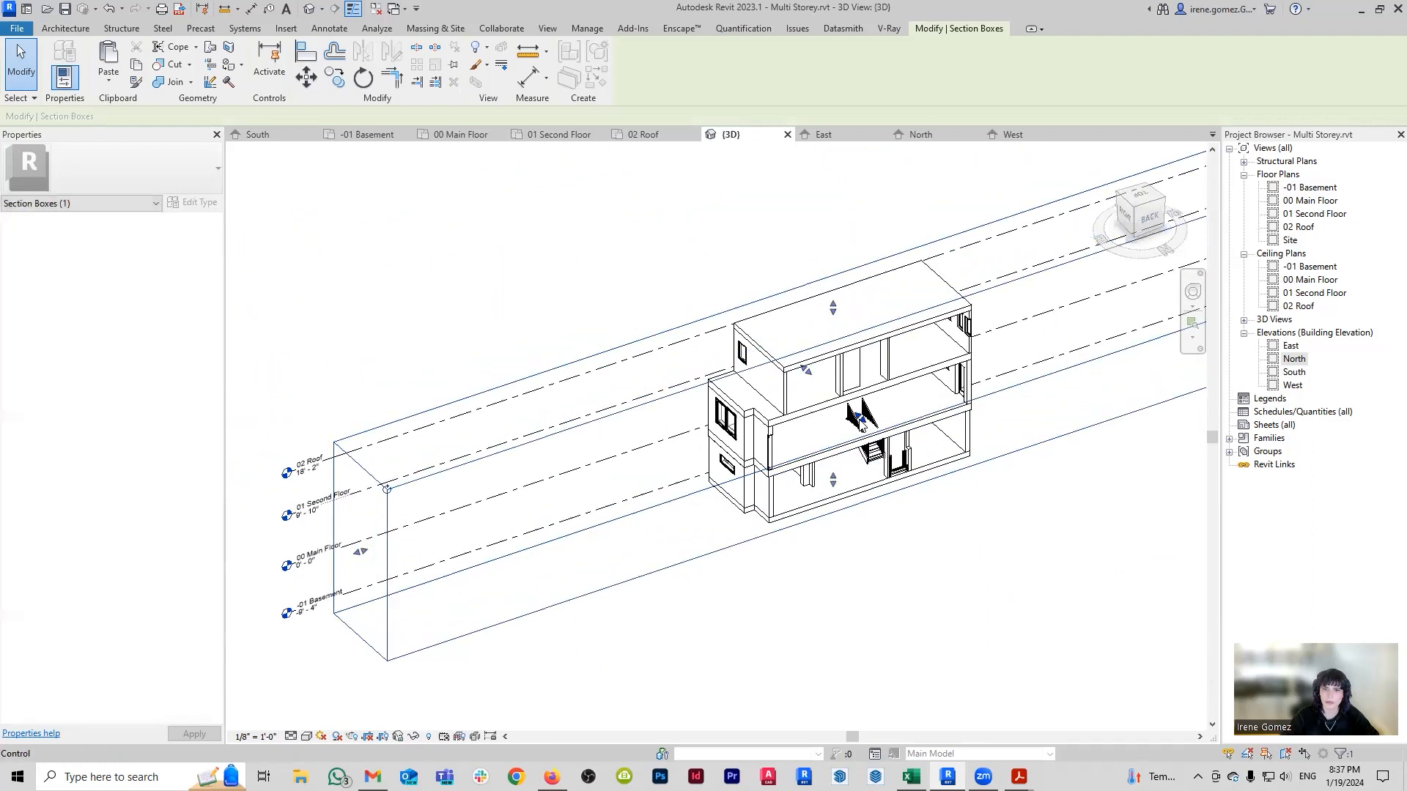
left_click_drag(863, 422, 866, 425)
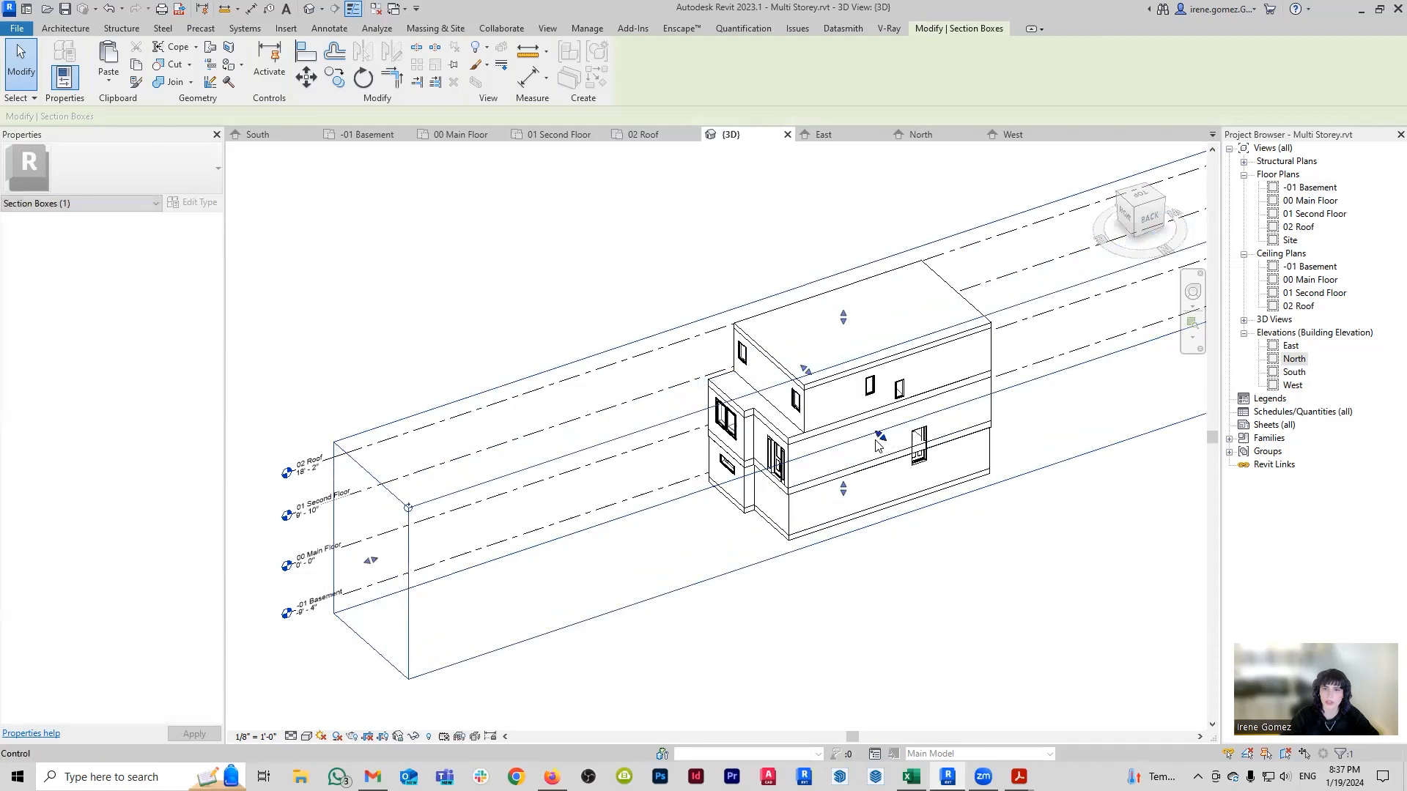
Adjust the section box's front face to expose the basement stairs and view both runs up close from the front.
middle_click_drag(866, 426, 757, 439, "shift")
scroll(758, 442, "up", 1)
left_click_drag(830, 439, 847, 423)
middle_click_drag(914, 489, 938, 433, "shift")
scroll(871, 473, "up", 4)
middle_click_drag(859, 511, 843, 469, "shift")
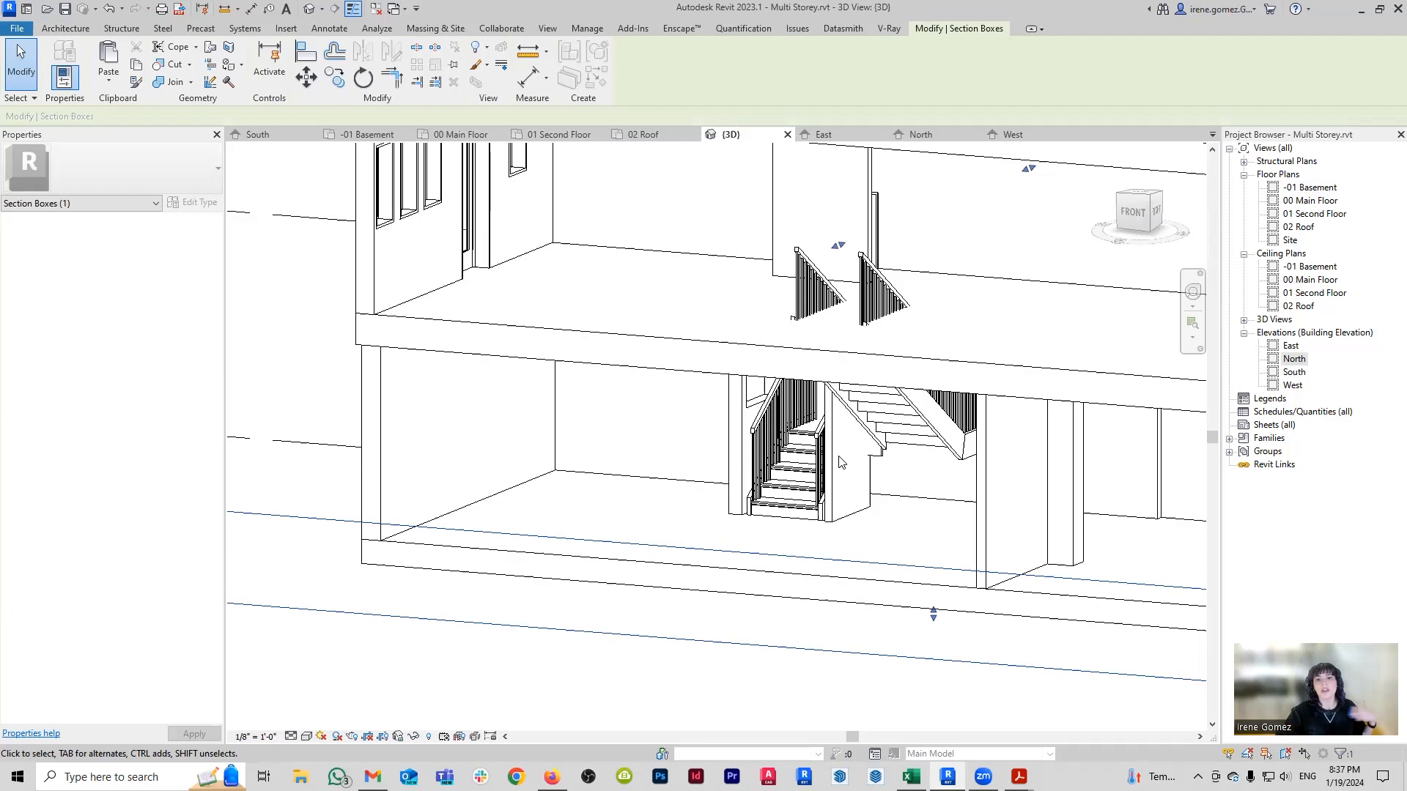
Delete the assembled basement stair and return to the 00 Main Floor plan.
left_click(903, 436)
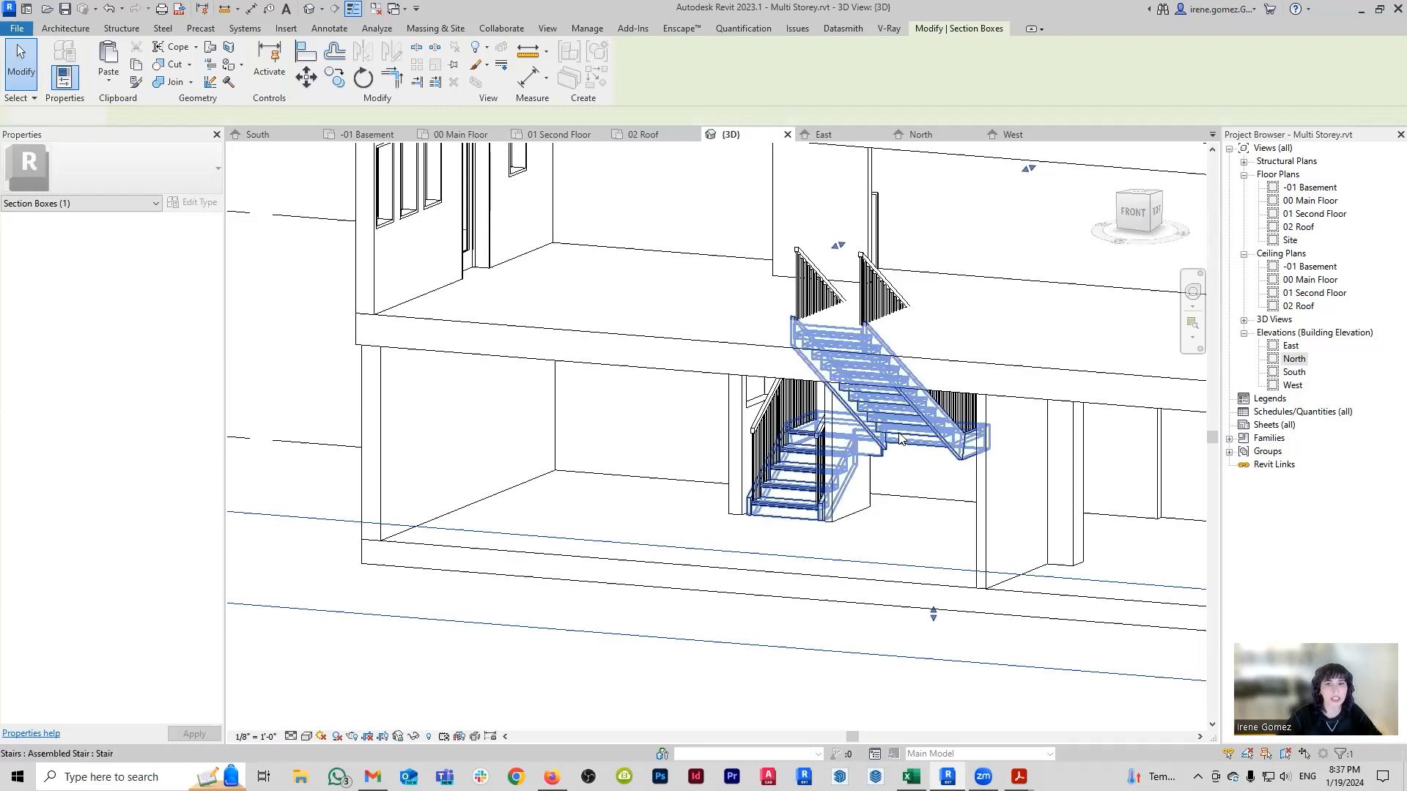
key("Delete")
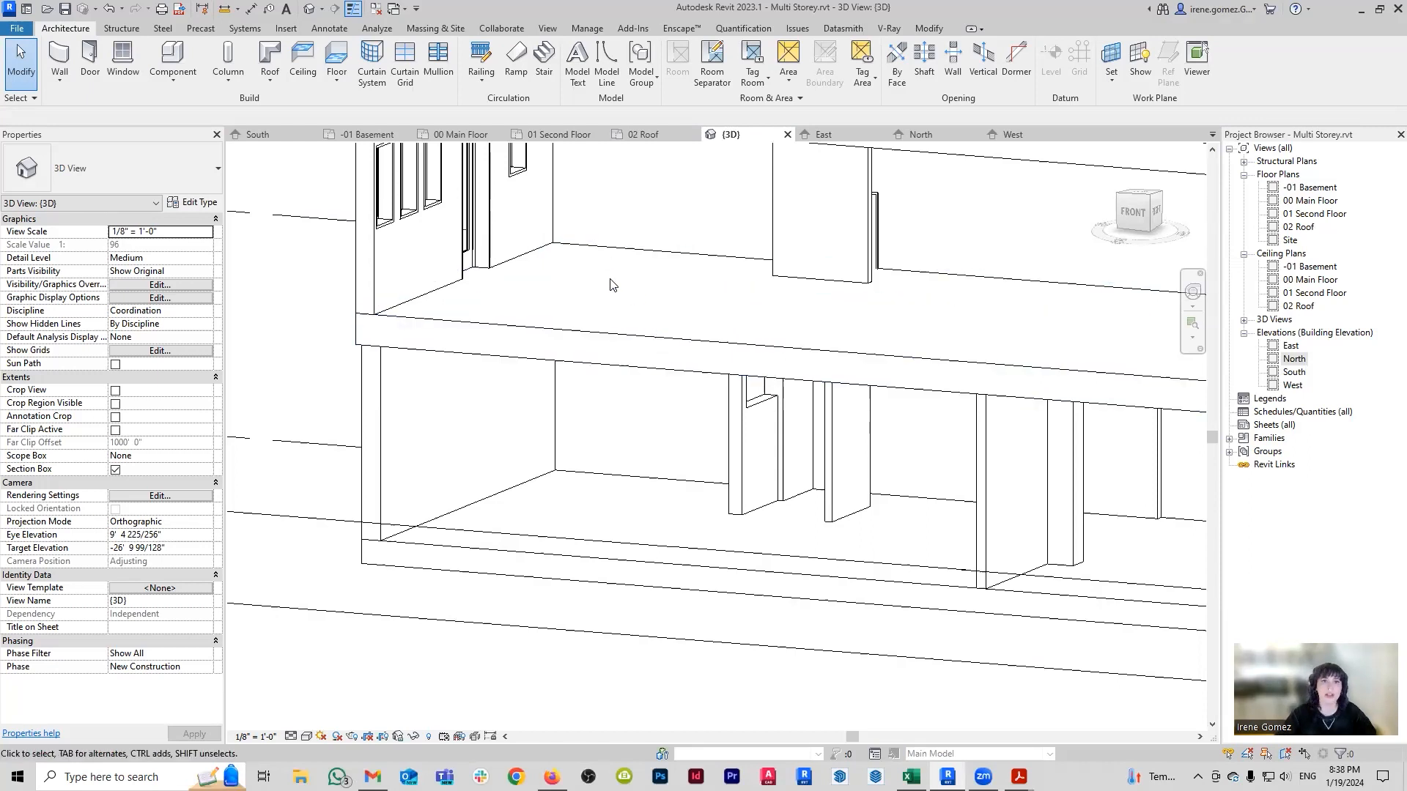
left_click(470, 134)
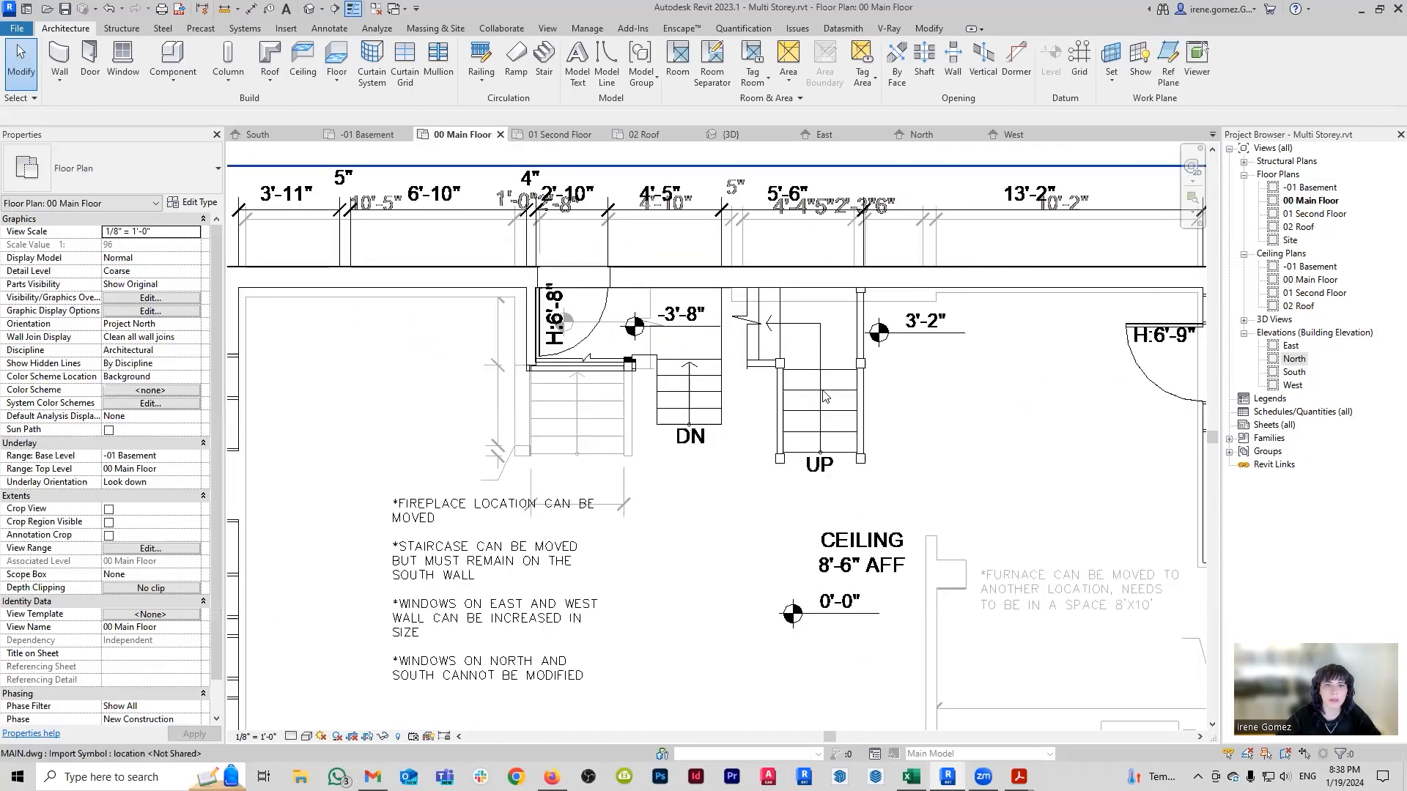
middle_click_drag(667, 381, 707, 397)
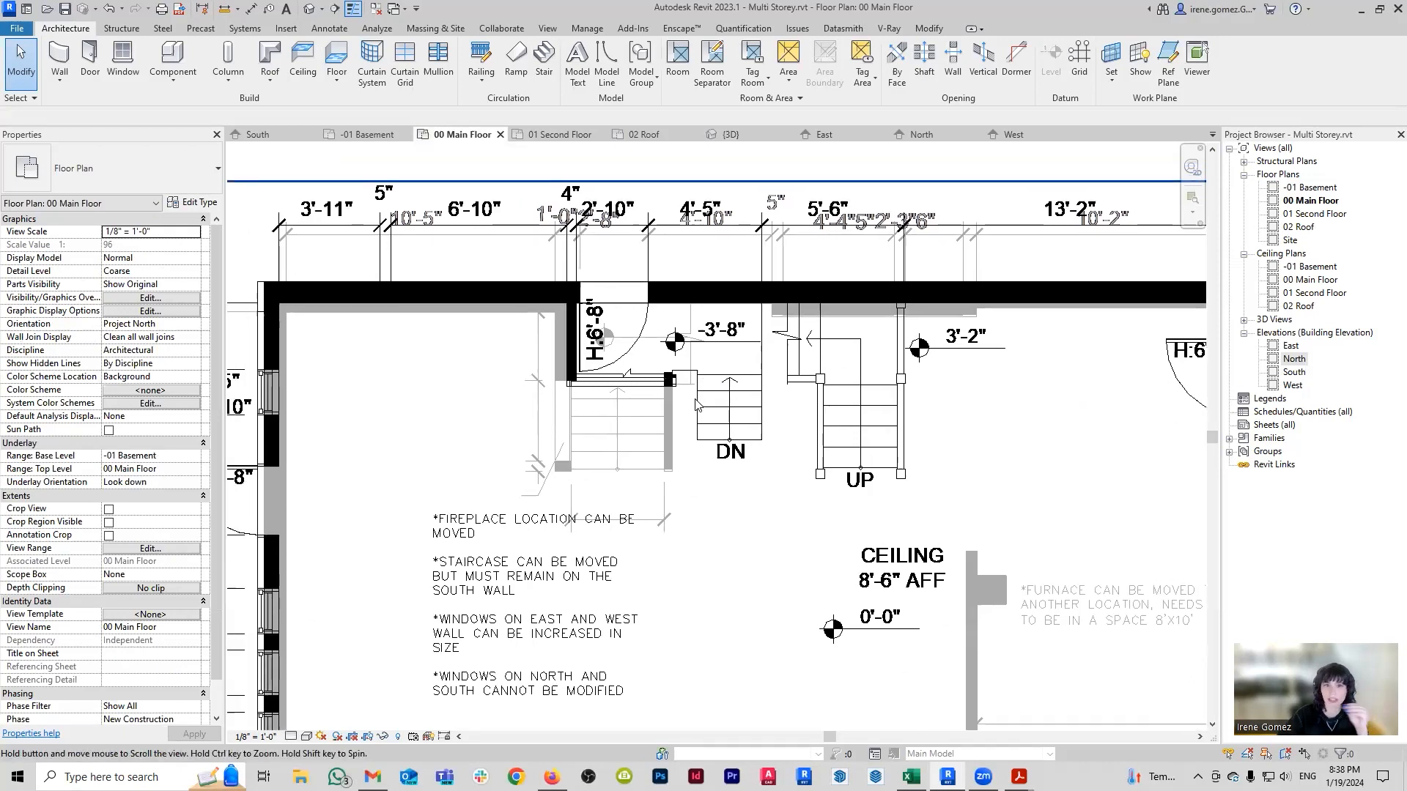
Start a new stair with a sketched run and draw two slanted boundary lines converging upward in the empty area beside the house plan.
left_click(544, 59)
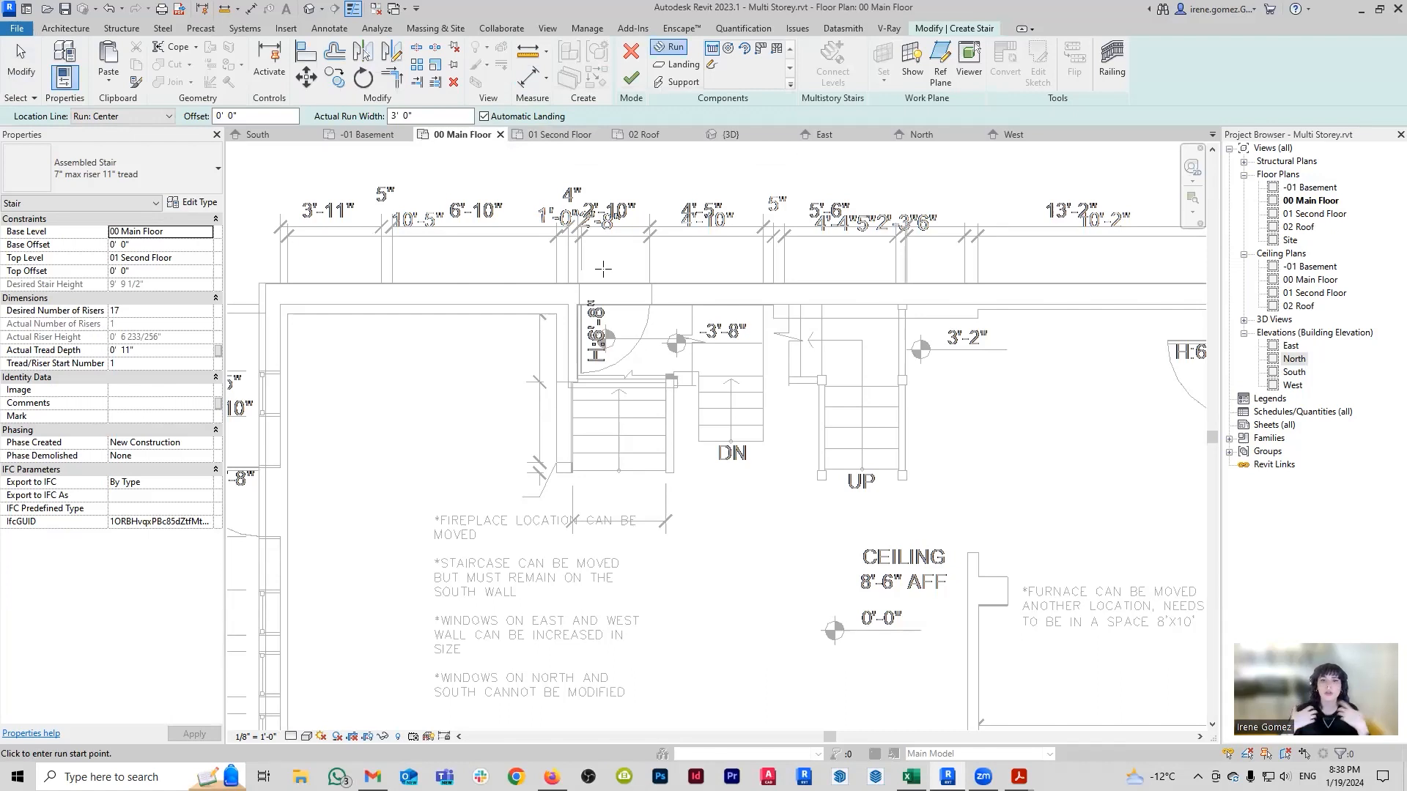
scroll(724, 394, "up", 1)
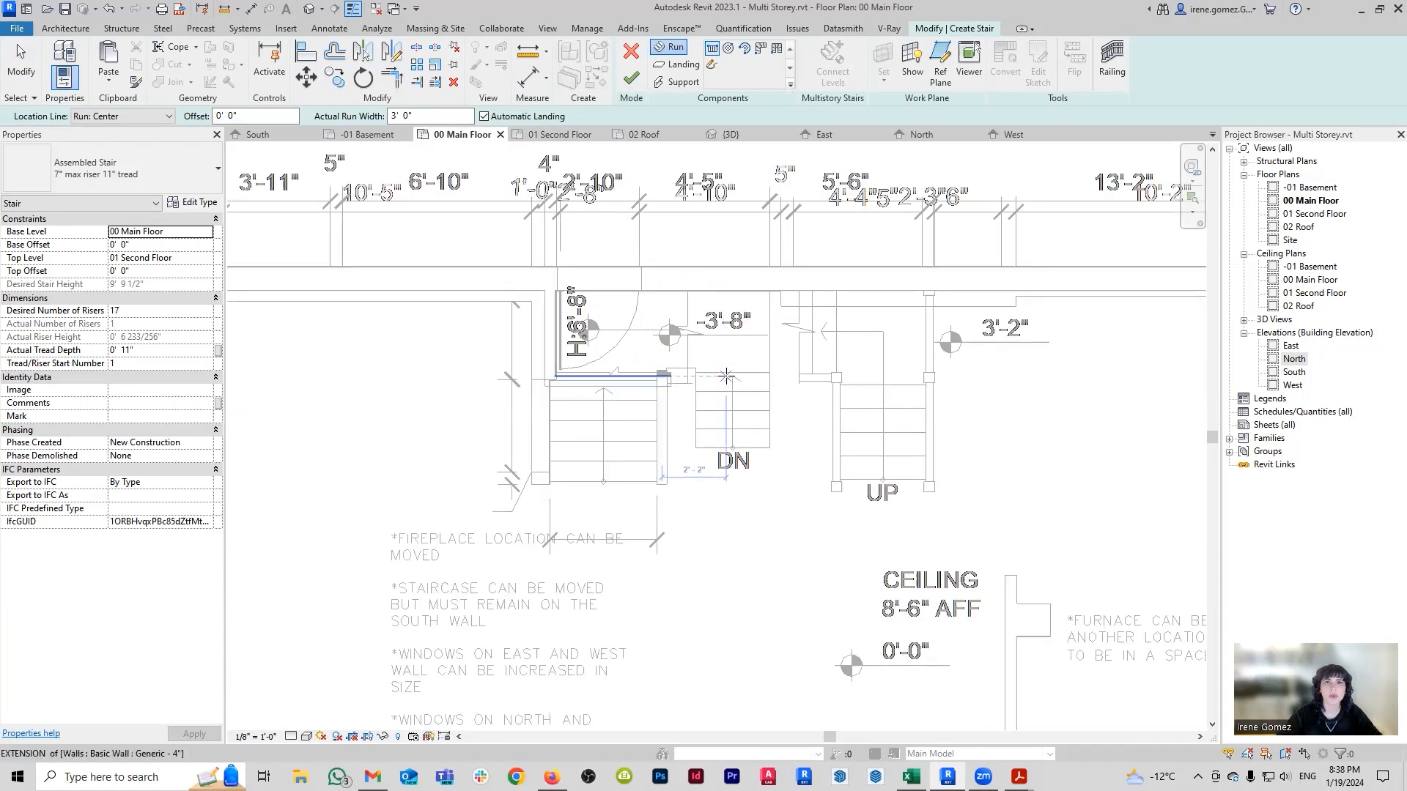
left_click(714, 66)
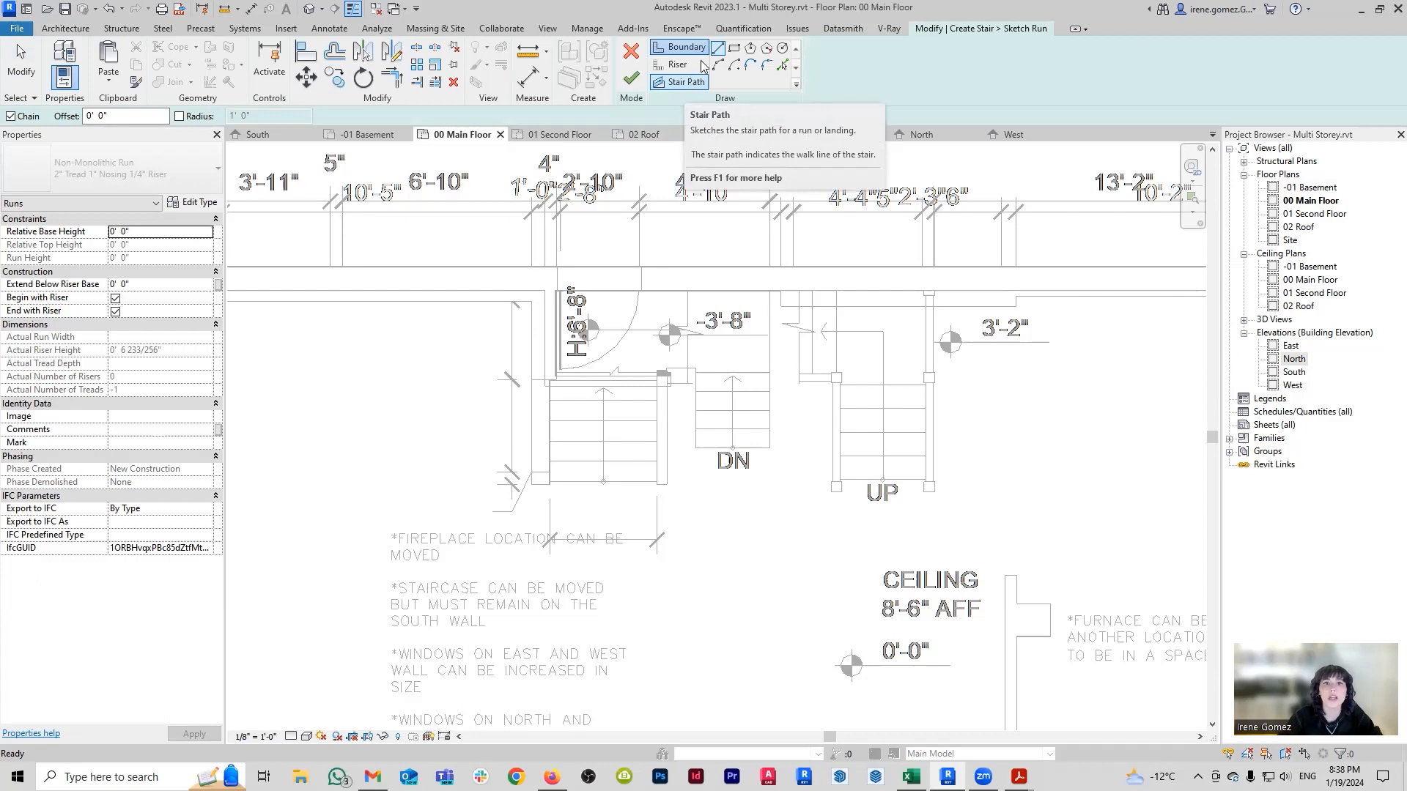
middle_click_drag(751, 491, 813, 371)
scroll(633, 513, "down", 1)
middle_click_drag(634, 514, 588, 427)
middle_click_drag(777, 375, 715, 386)
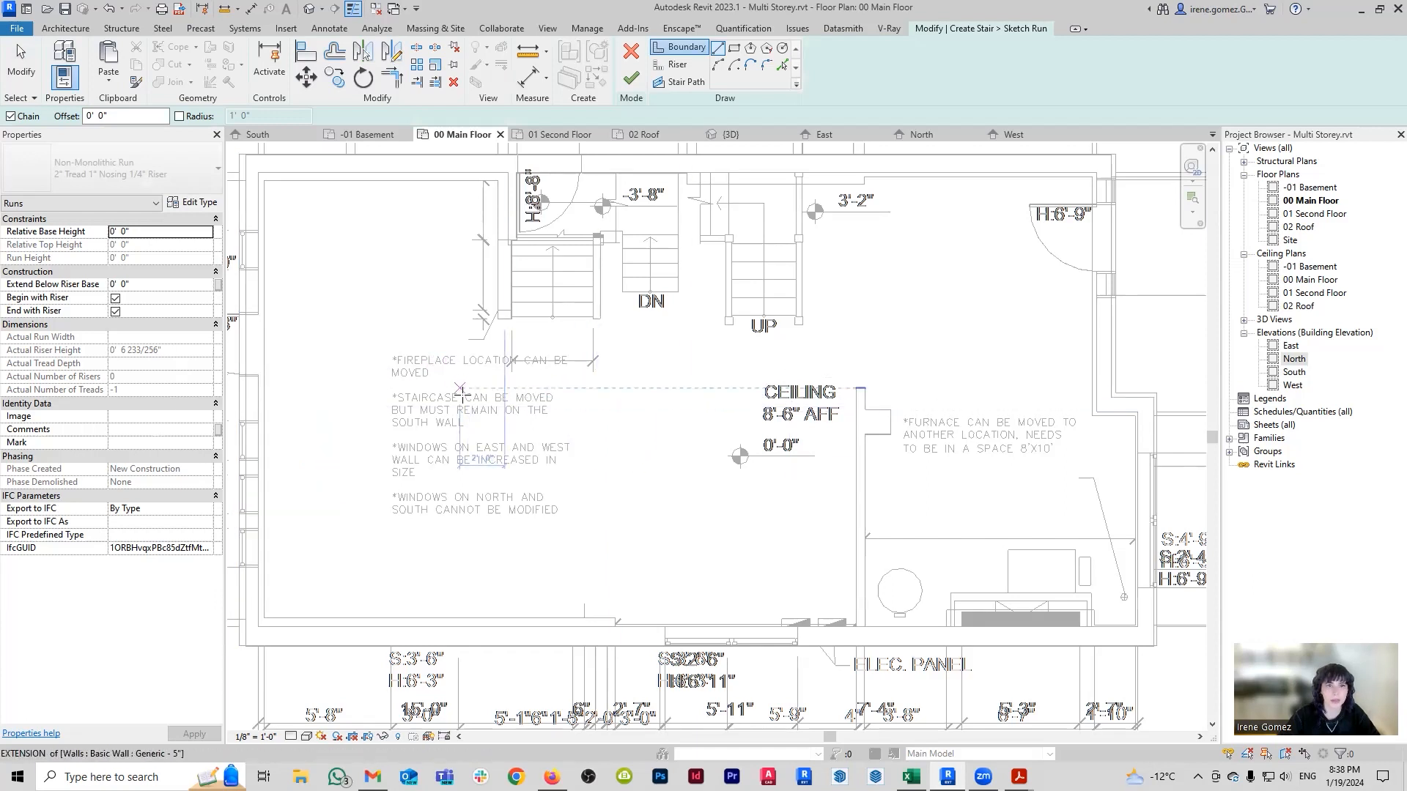
scroll(659, 457, "down", 3)
left_click(795, 478)
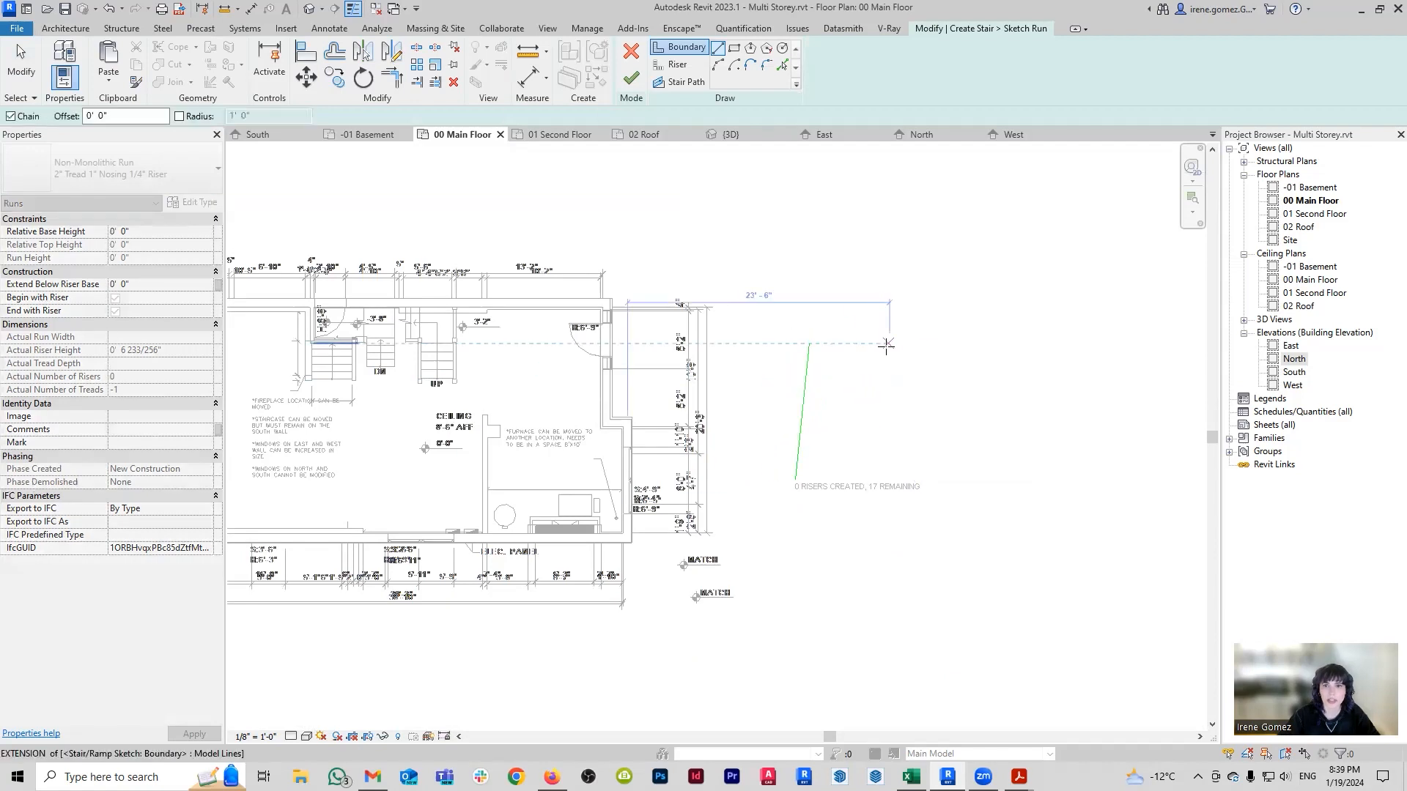
key("Escape")
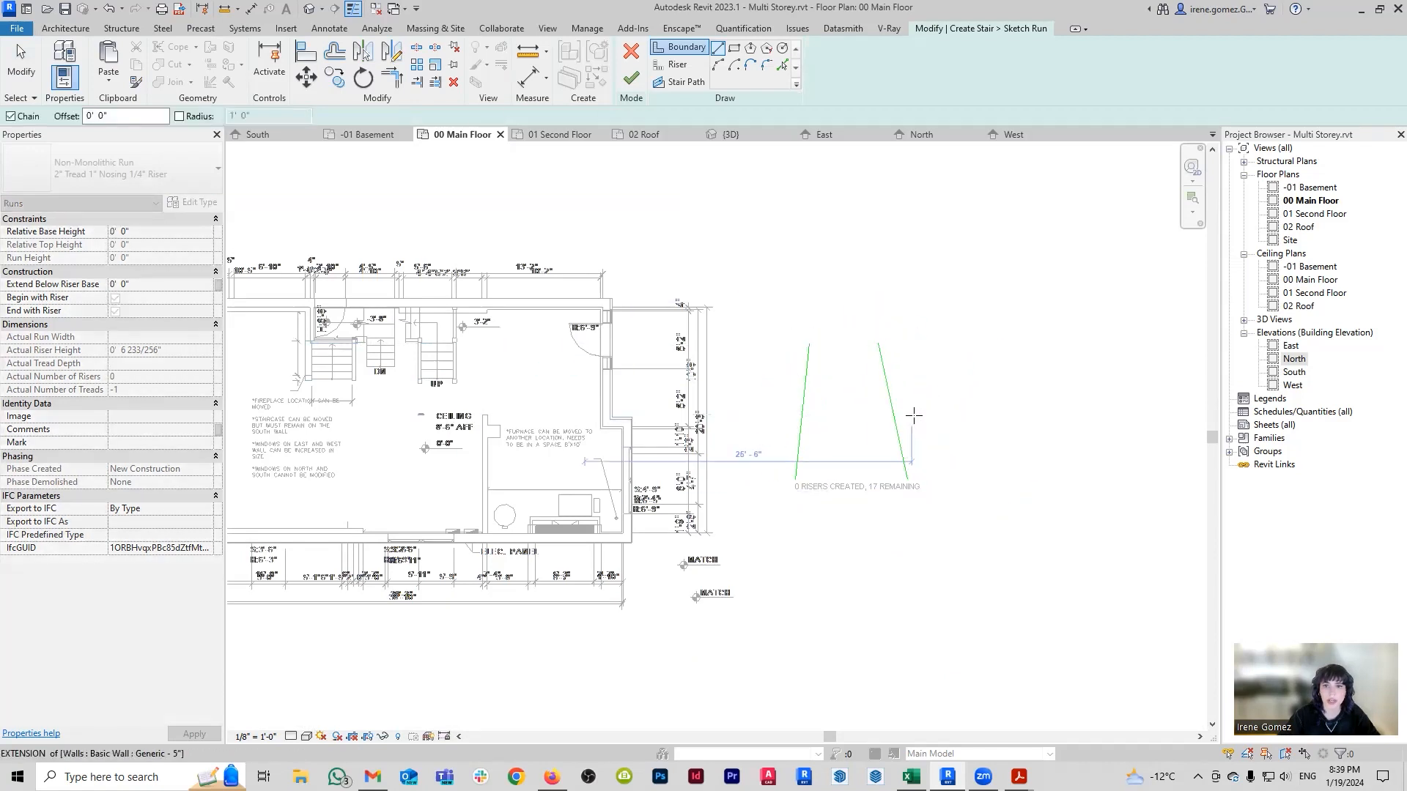
Draw 11 horizontal risers between the two slanted boundaries, from their wide lower end up to the narrow upper end.
scroll(938, 392, "up", 1)
left_click(679, 65)
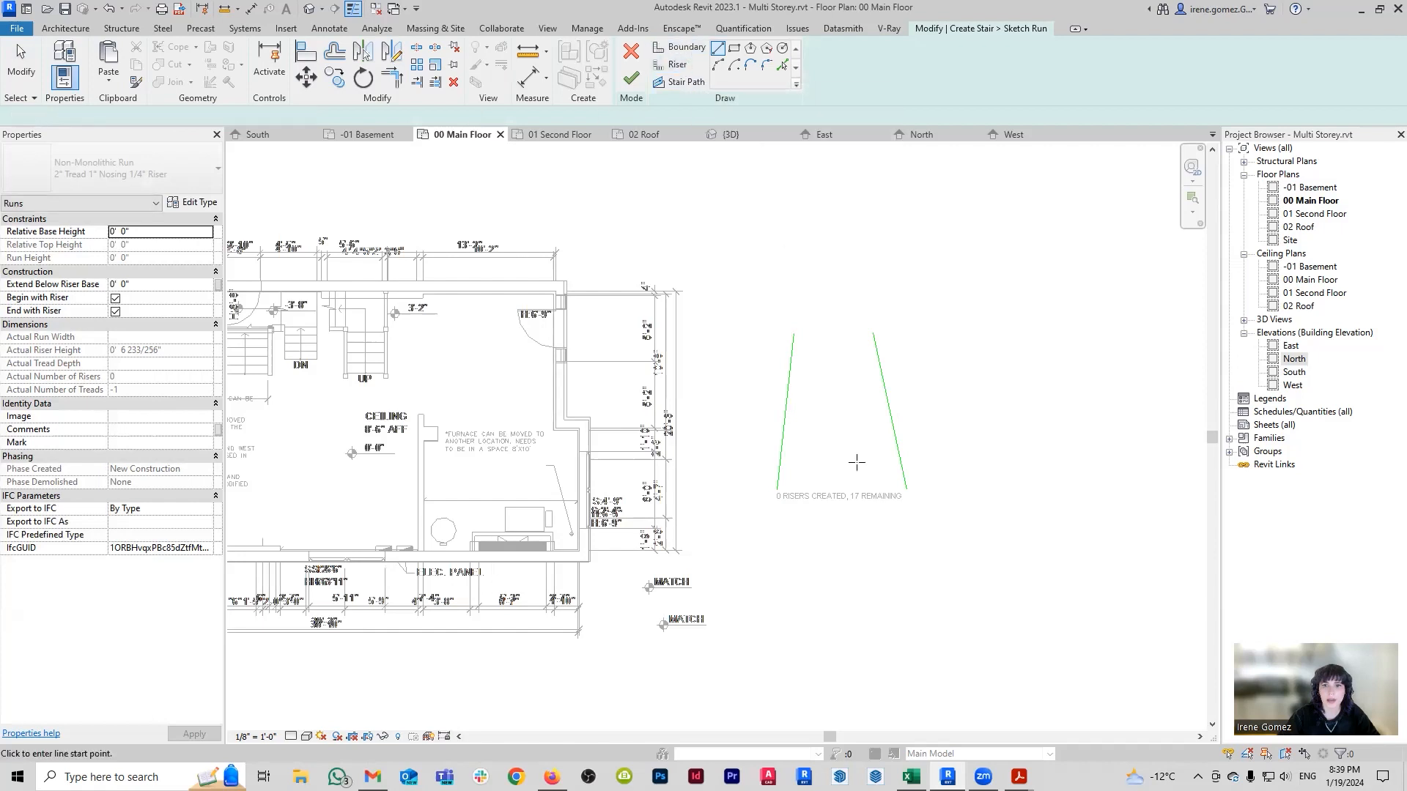
scroll(843, 535, "up", 1)
left_click(927, 489)
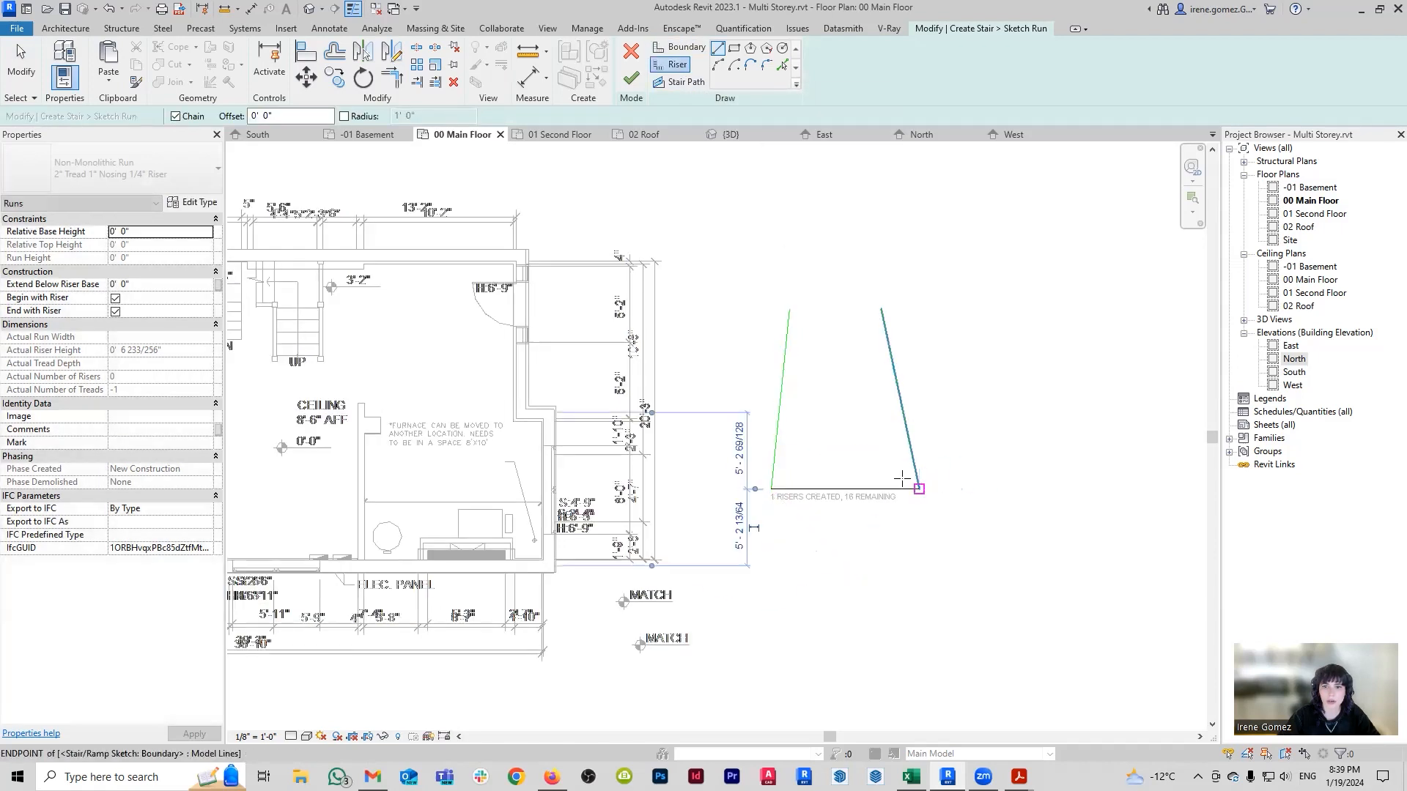
left_click(914, 470)
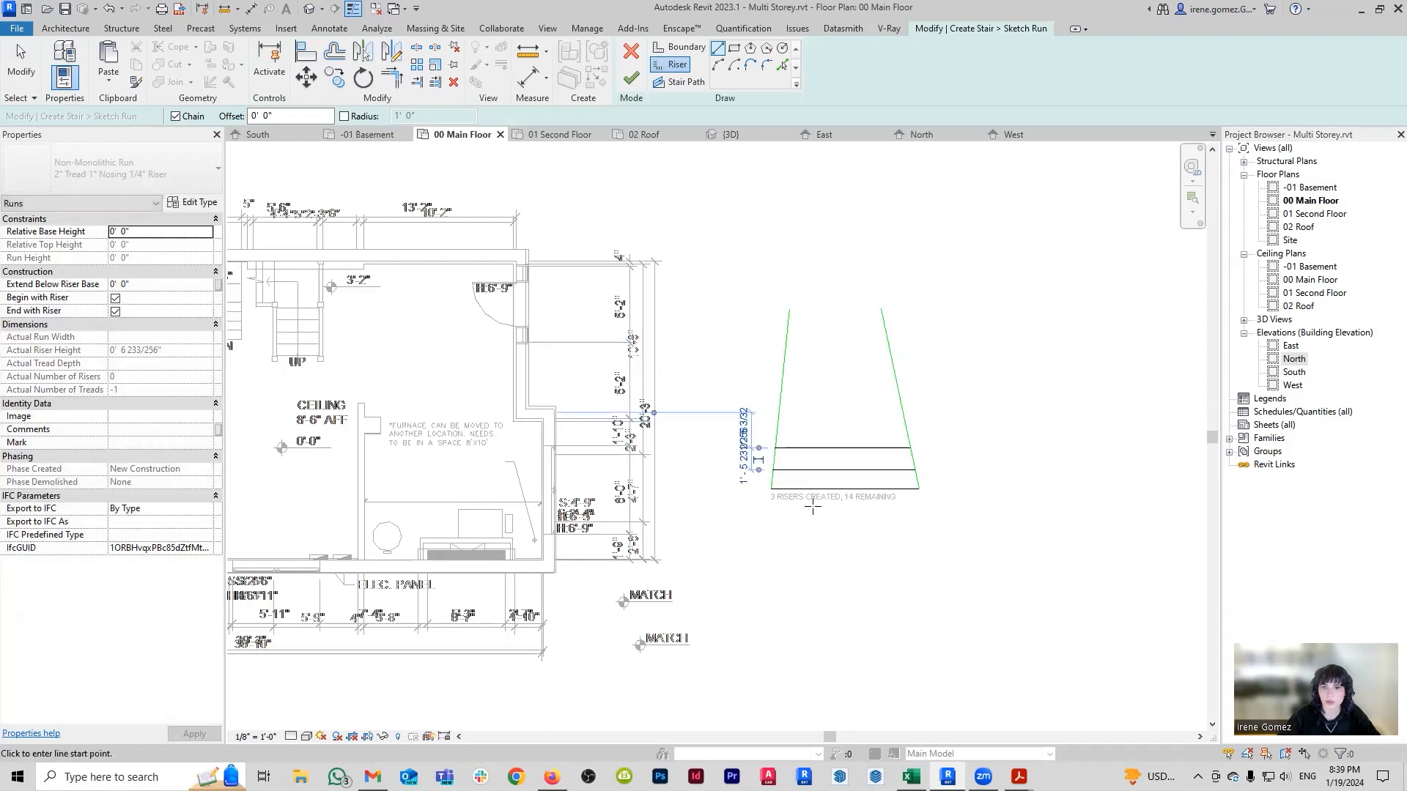
scroll(817, 501, "up", 1)
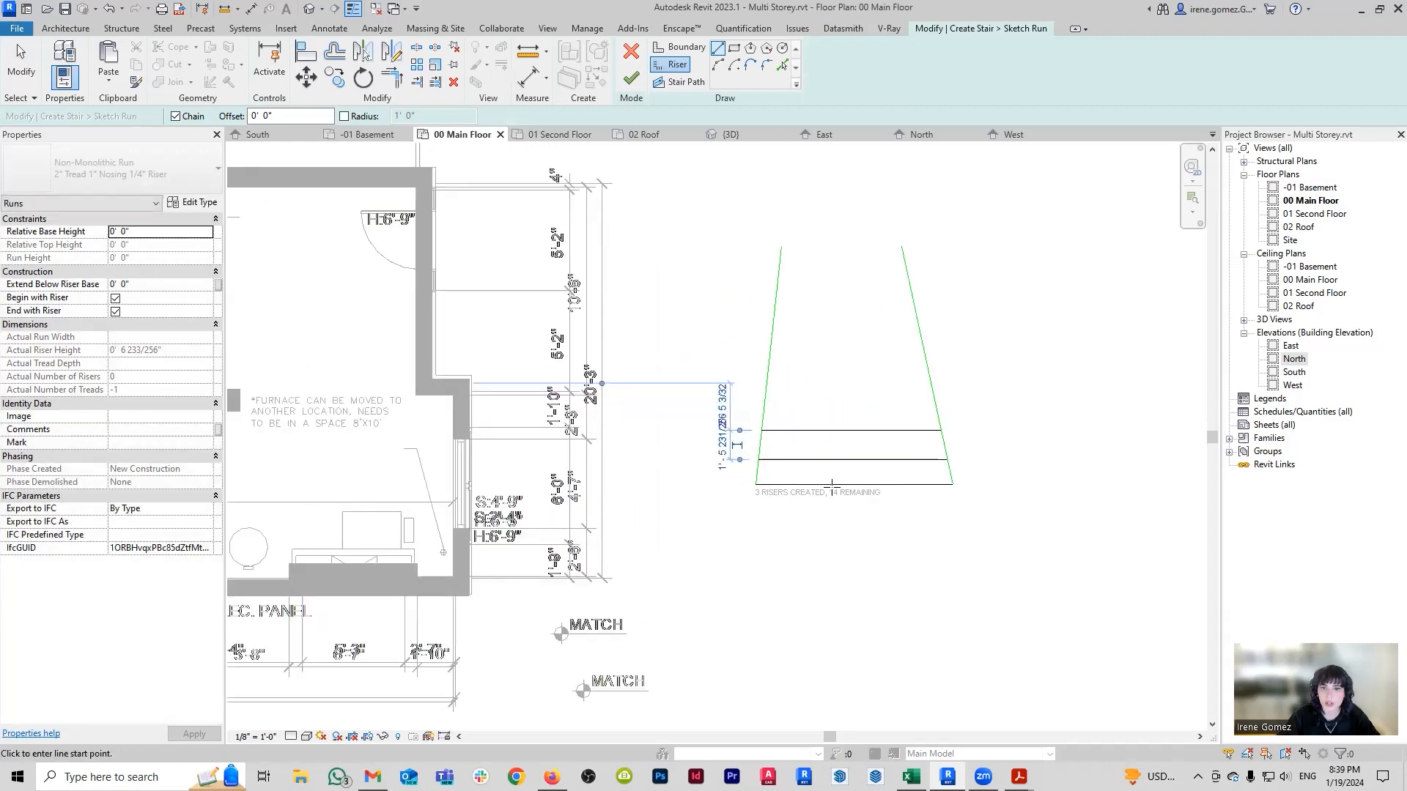
left_click(766, 401)
left_click(935, 401)
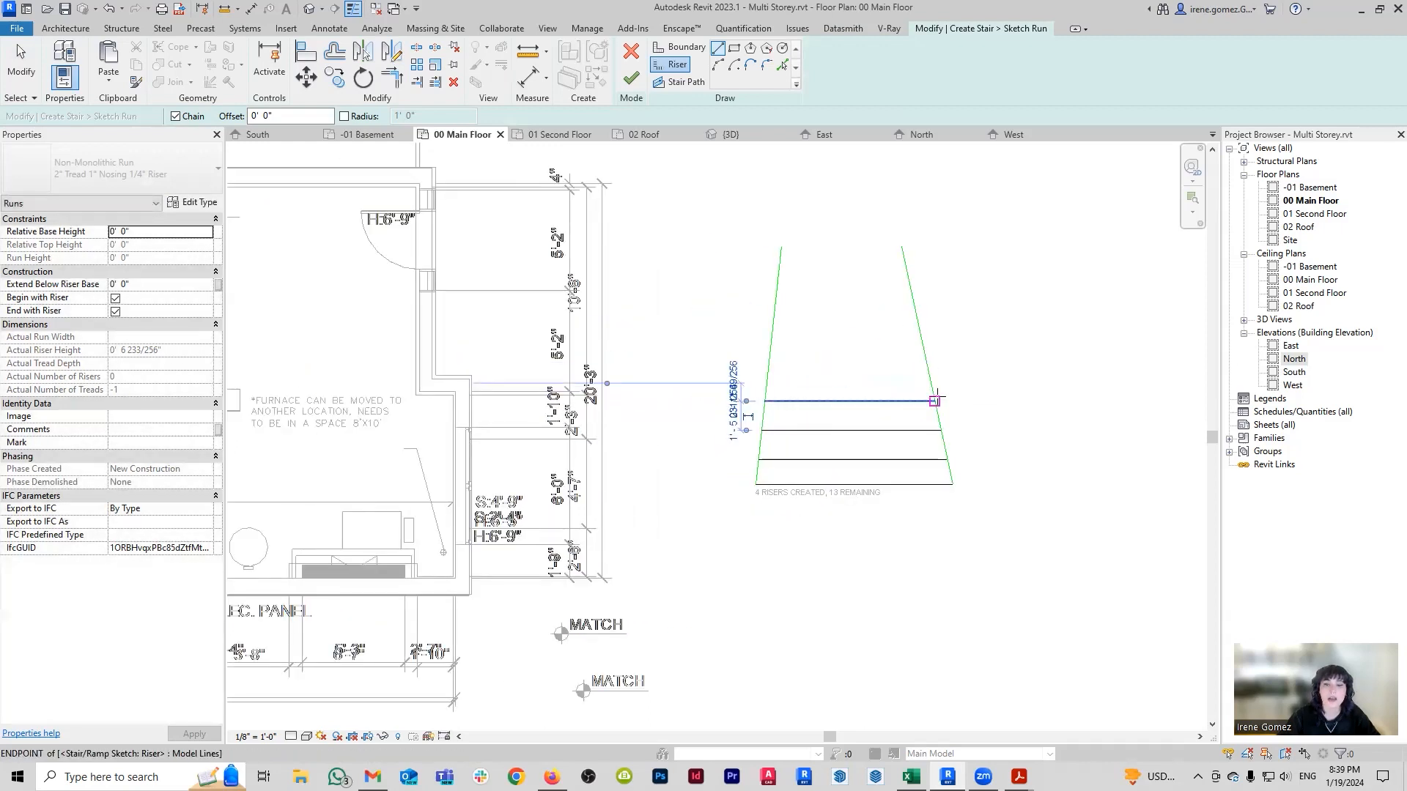
left_click(769, 375)
left_click(929, 375)
left_click(771, 352)
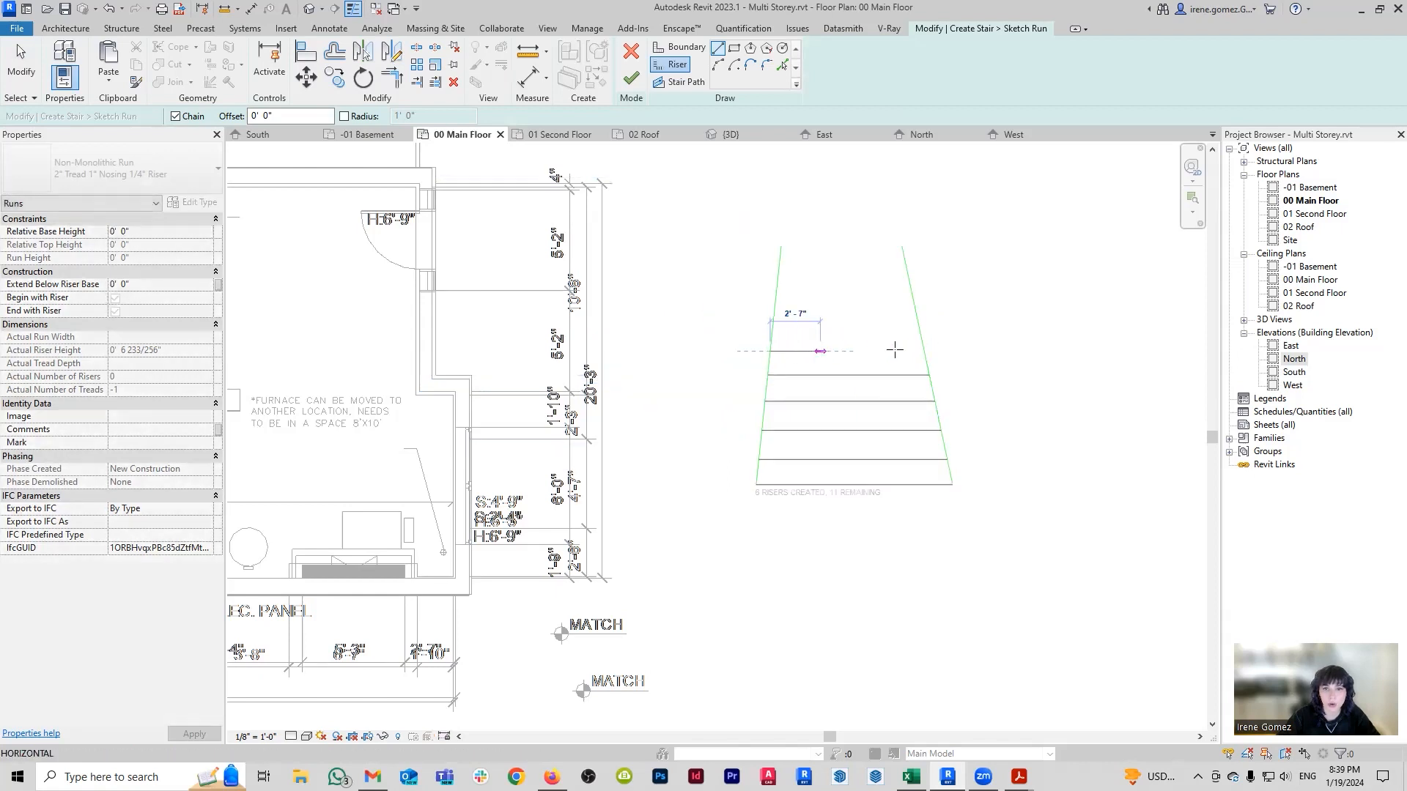
left_click(927, 352)
left_click(773, 326)
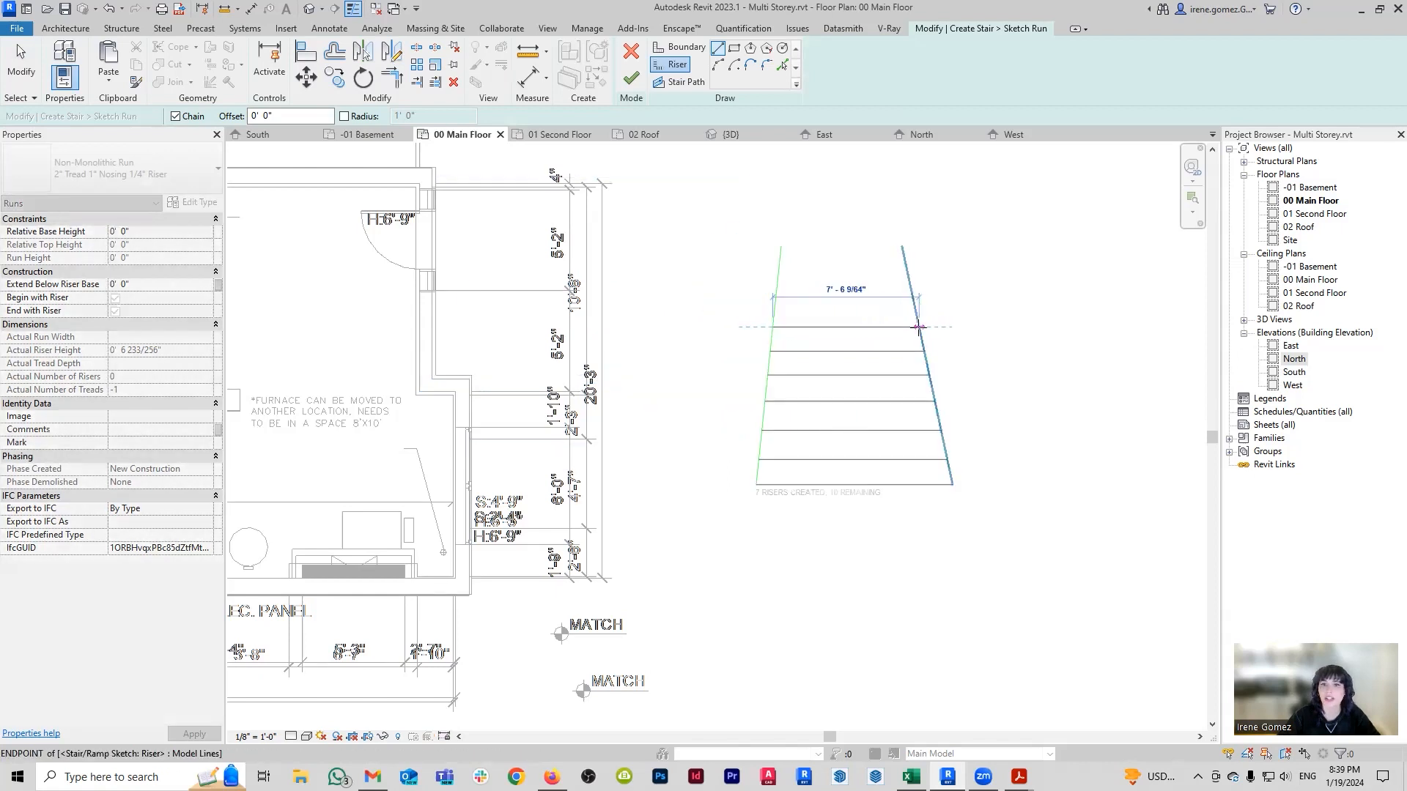
left_click(922, 326)
left_click(775, 306)
left_click(914, 306)
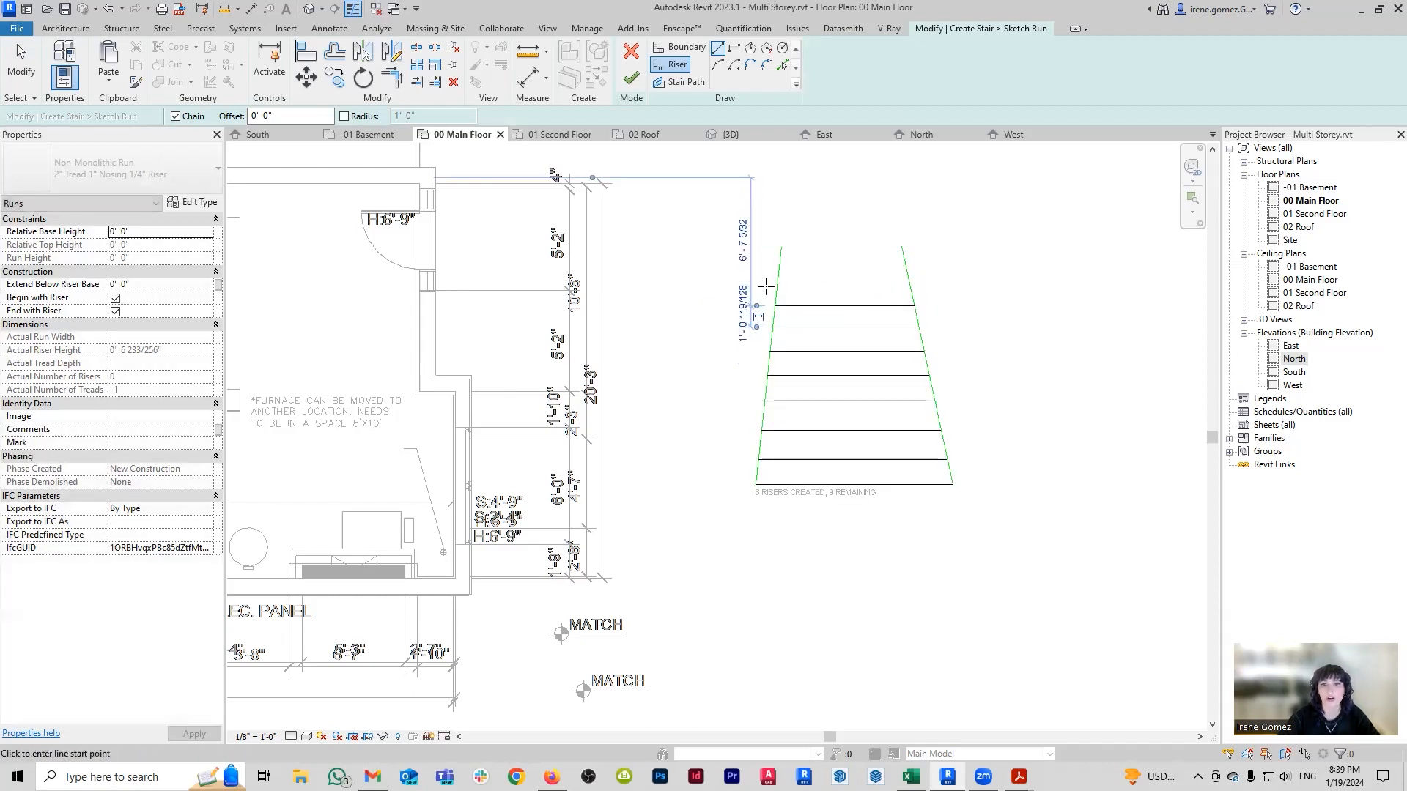
left_click(777, 287)
left_click(911, 287)
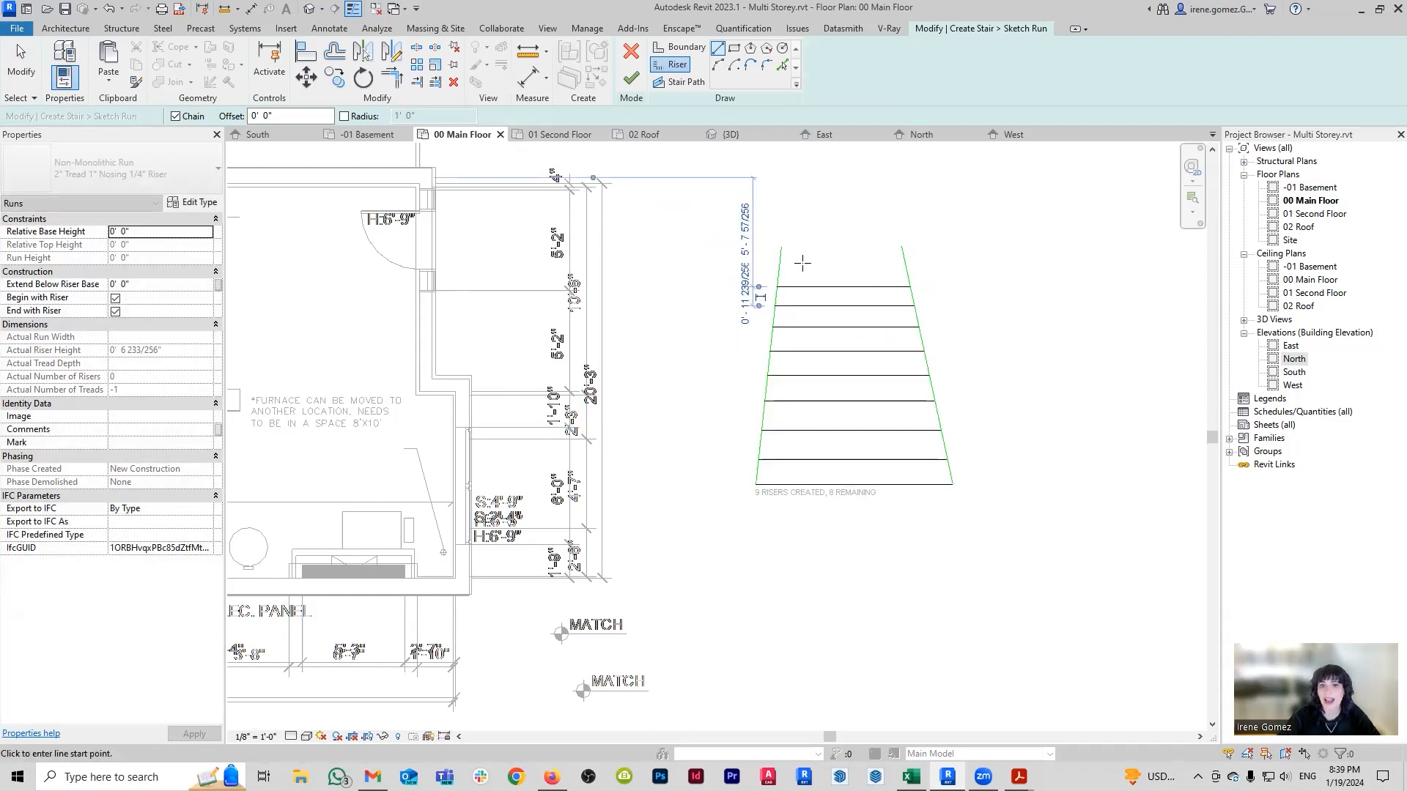
left_click(781, 267)
left_click(910, 266)
left_click(782, 246)
left_click(901, 246)
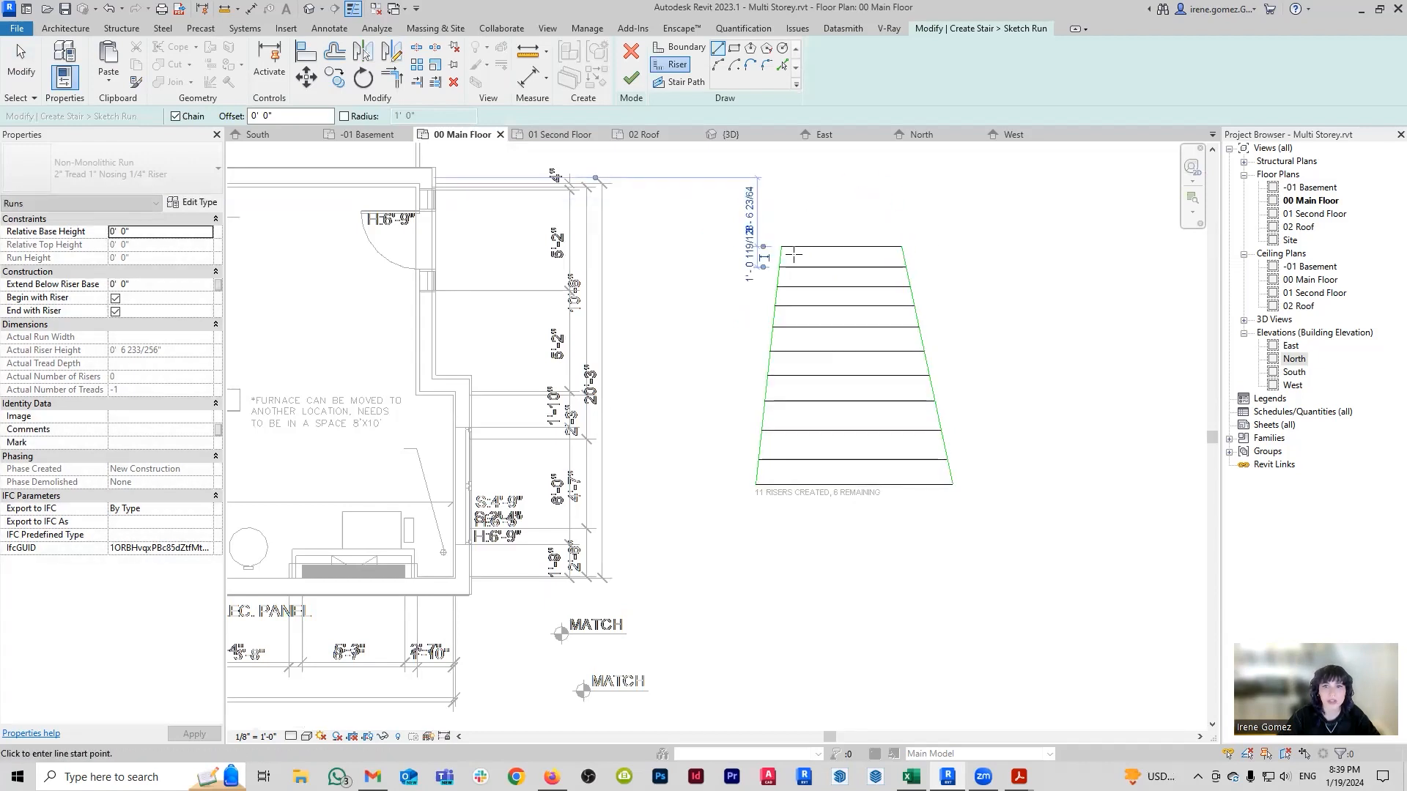
Add six intermediate risers between the existing ones in the upper part of the sketched run, for 17 risers altogether.
left_click(780, 256)
left_click(904, 257)
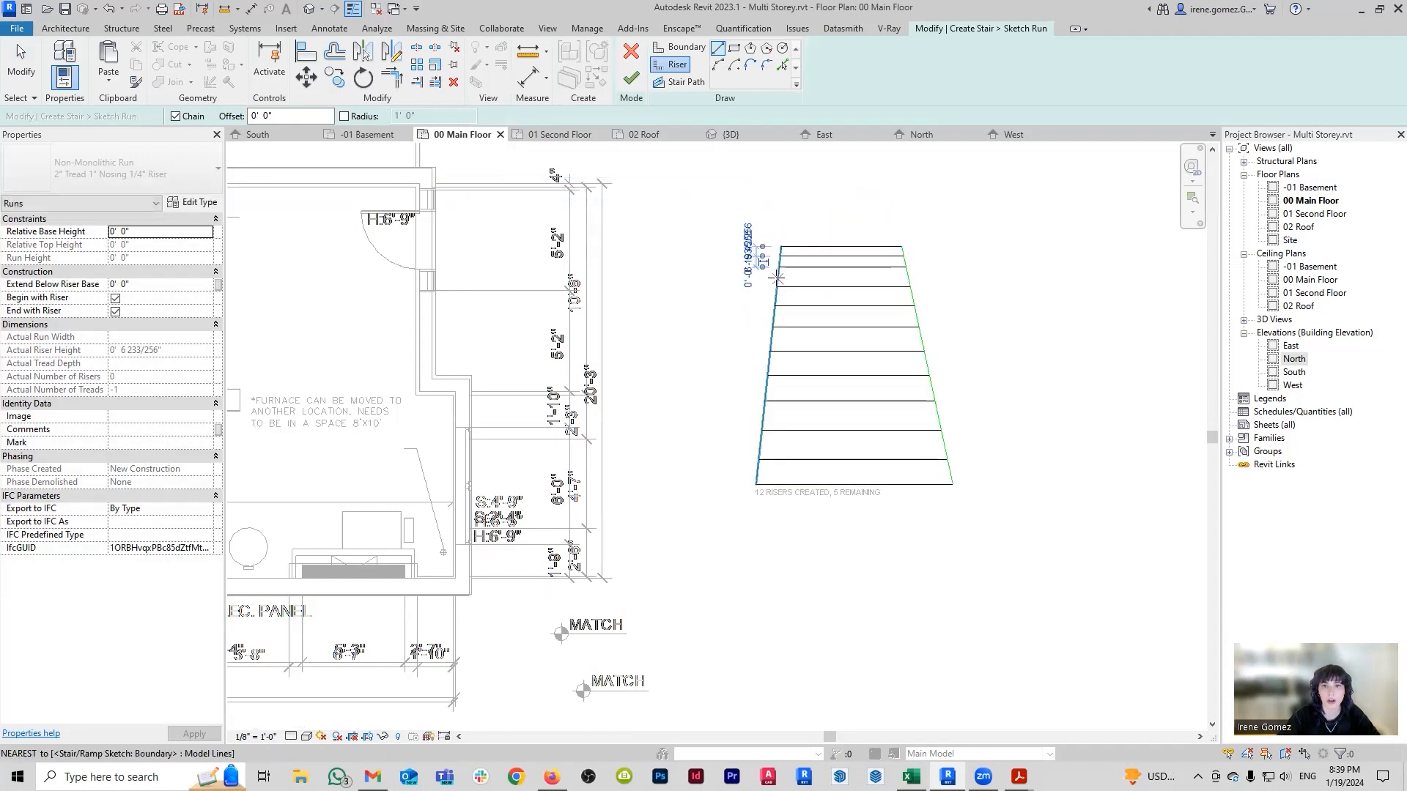
left_click(777, 277)
left_click(909, 277)
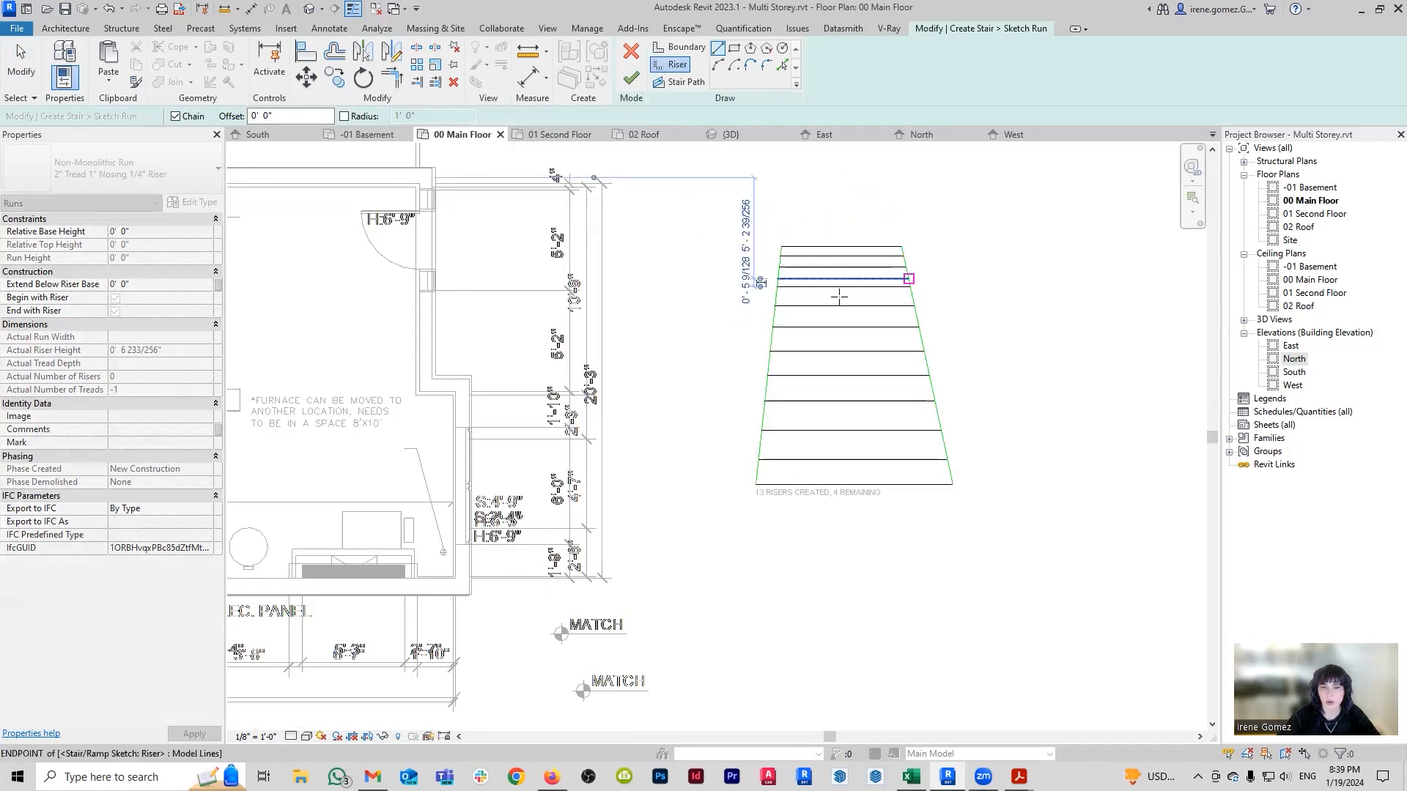
left_click(774, 288)
left_click(911, 287)
left_click(773, 318)
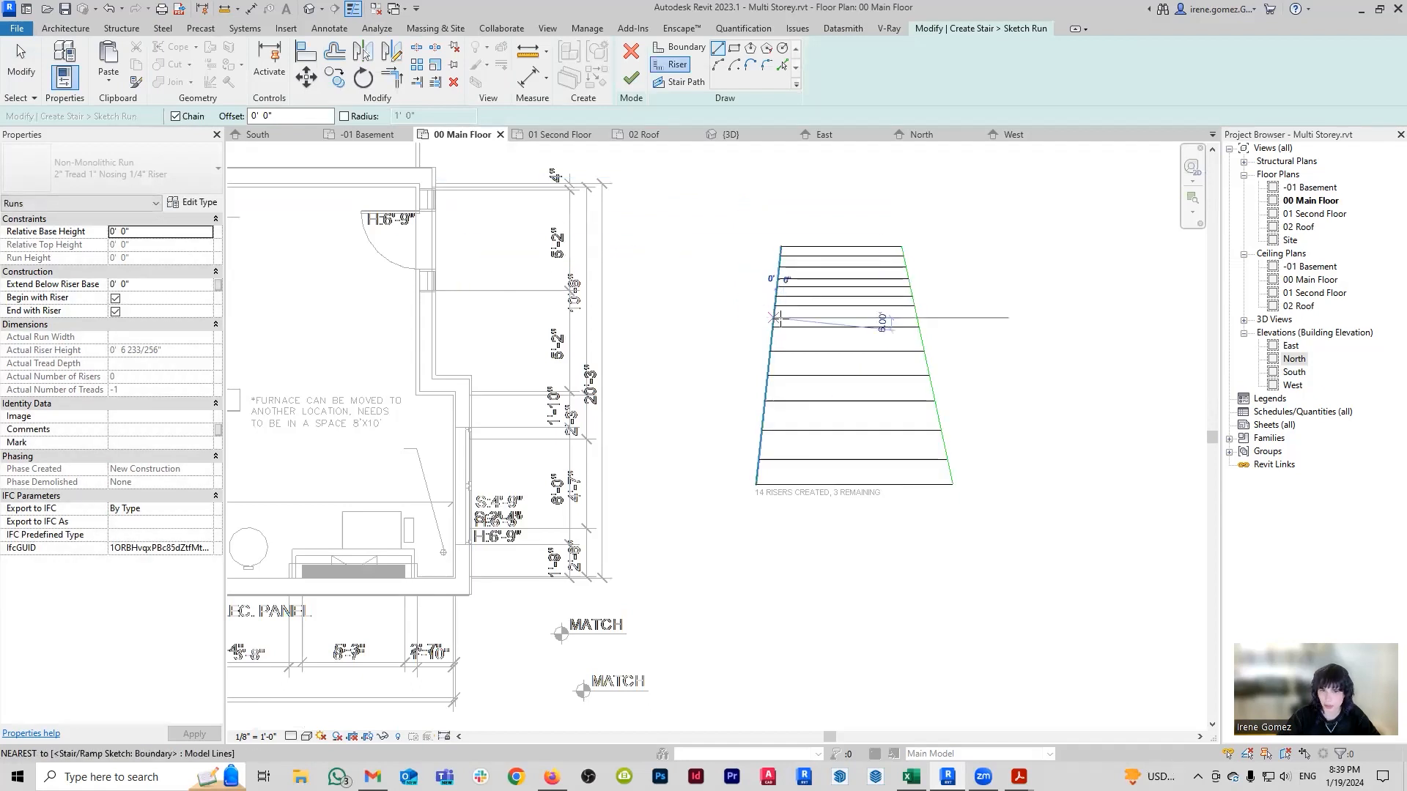
left_click(917, 318)
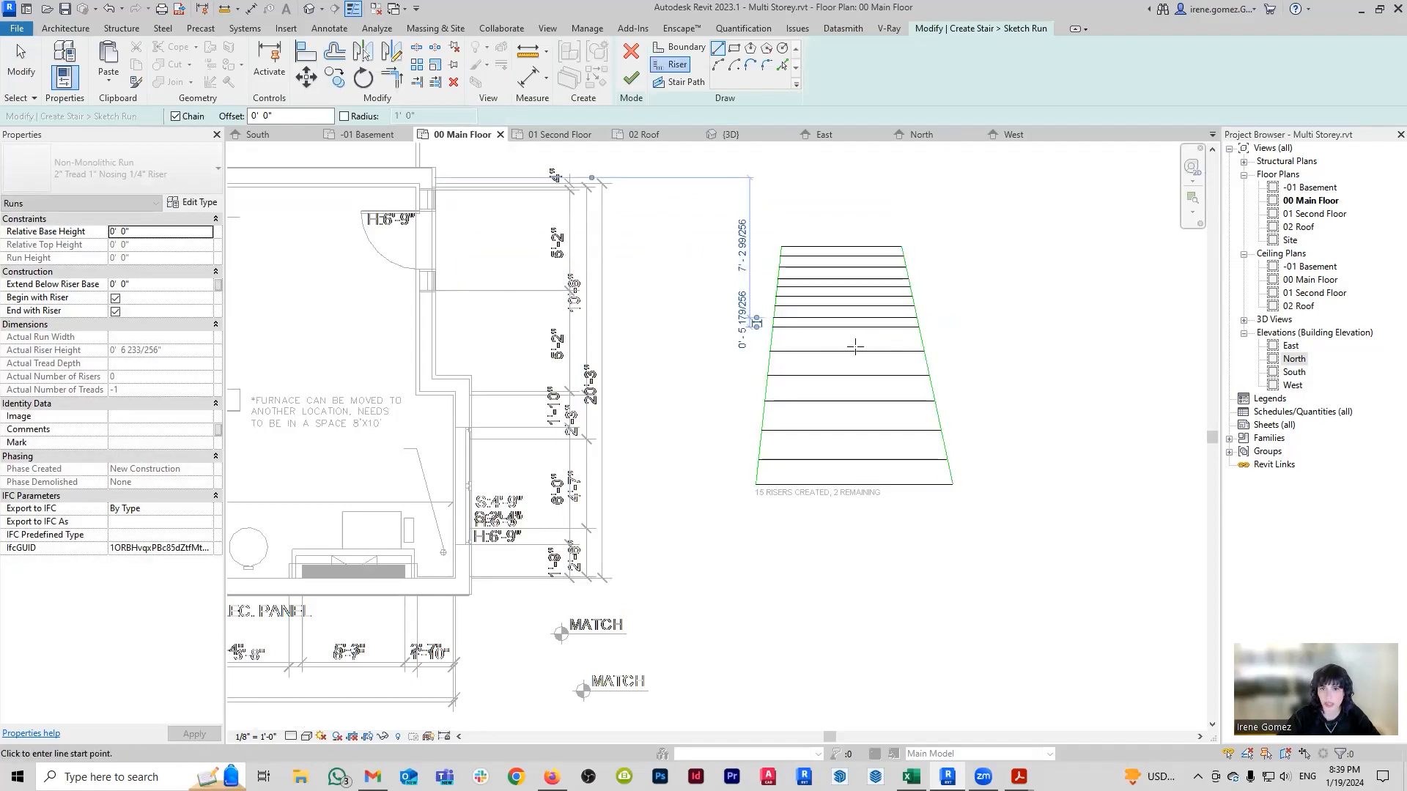
left_click(771, 338)
left_click(922, 338)
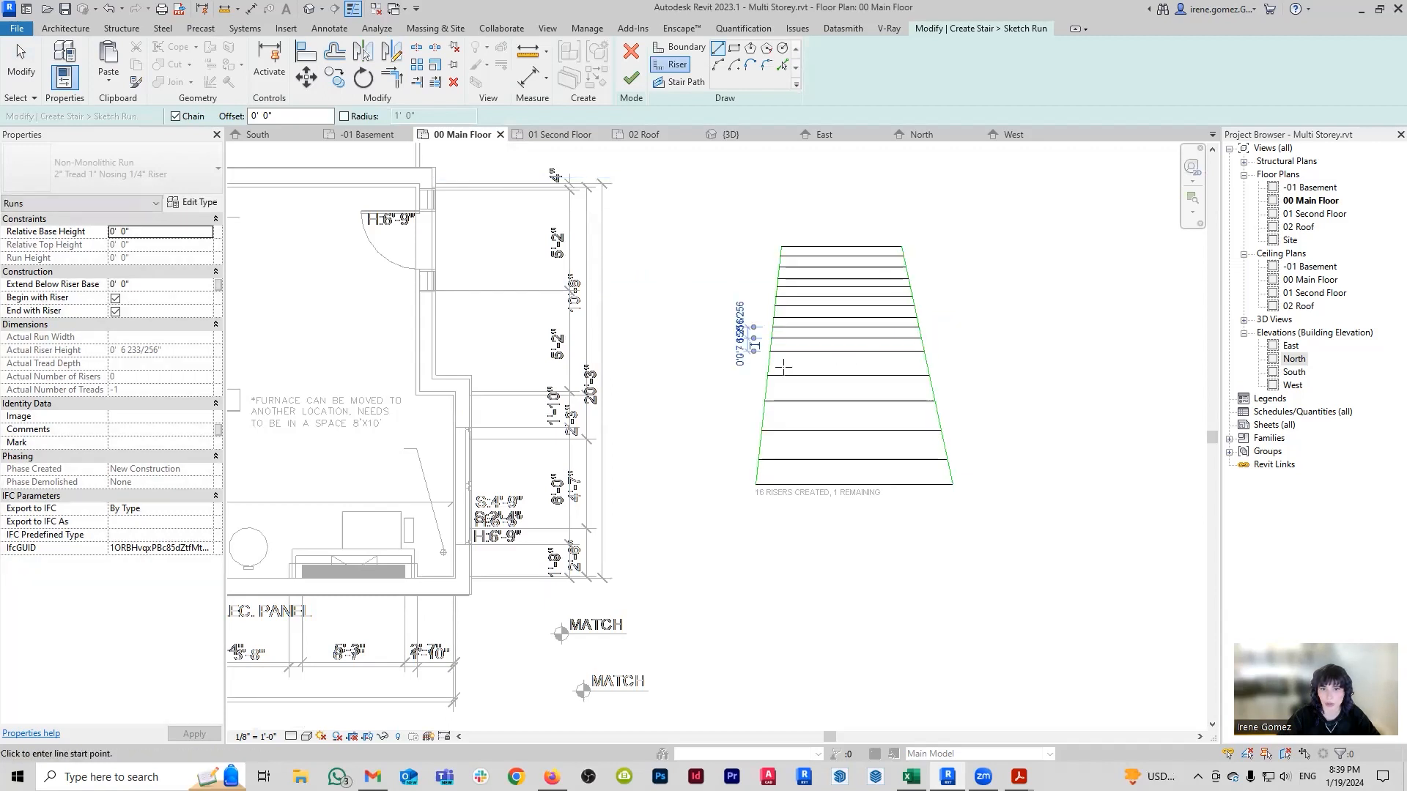
left_click(770, 349)
left_click(924, 349)
scroll(852, 528, "up", 1)
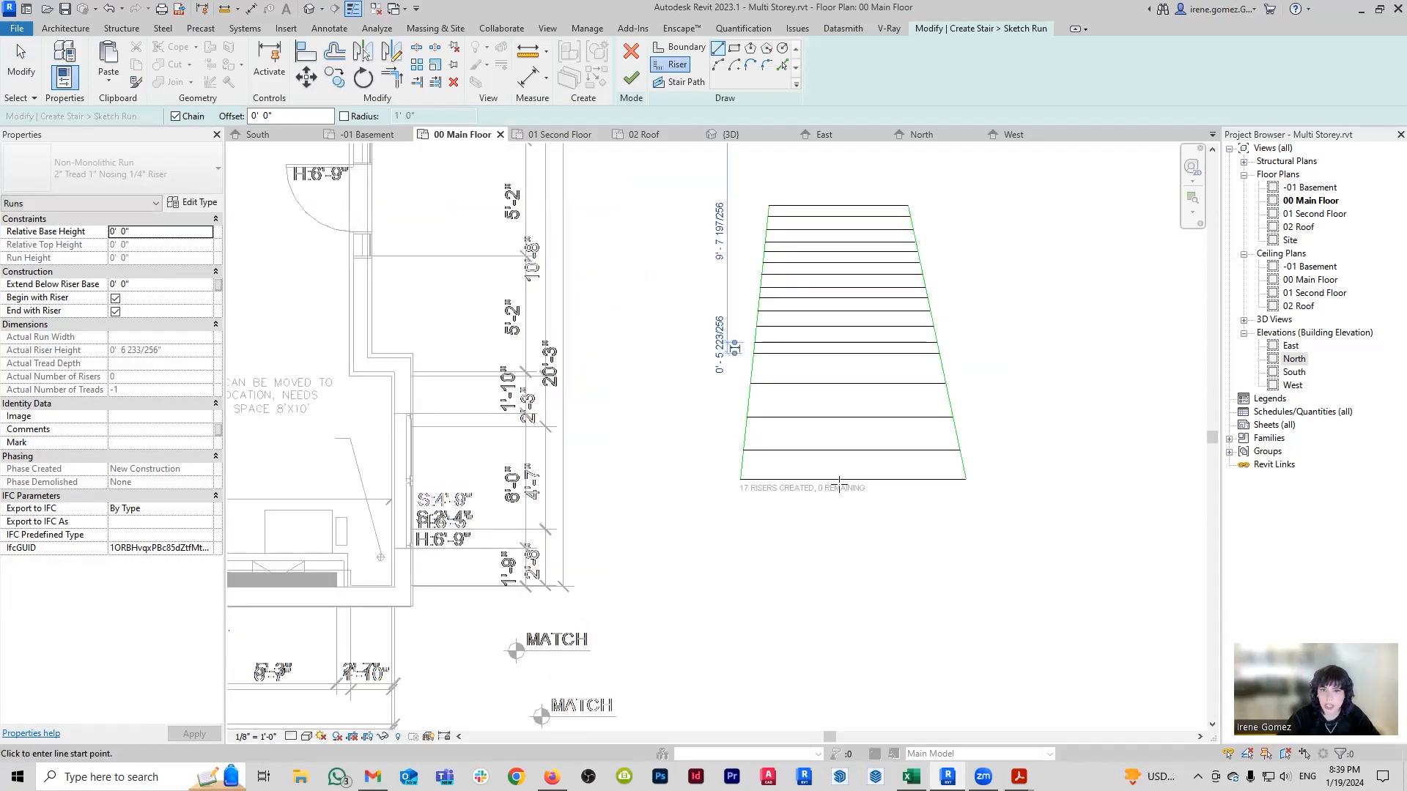
Draw a stair path through the middle of the sketched run from the widest to the narrowest riser, and finish the run and stair.
left_click(693, 85)
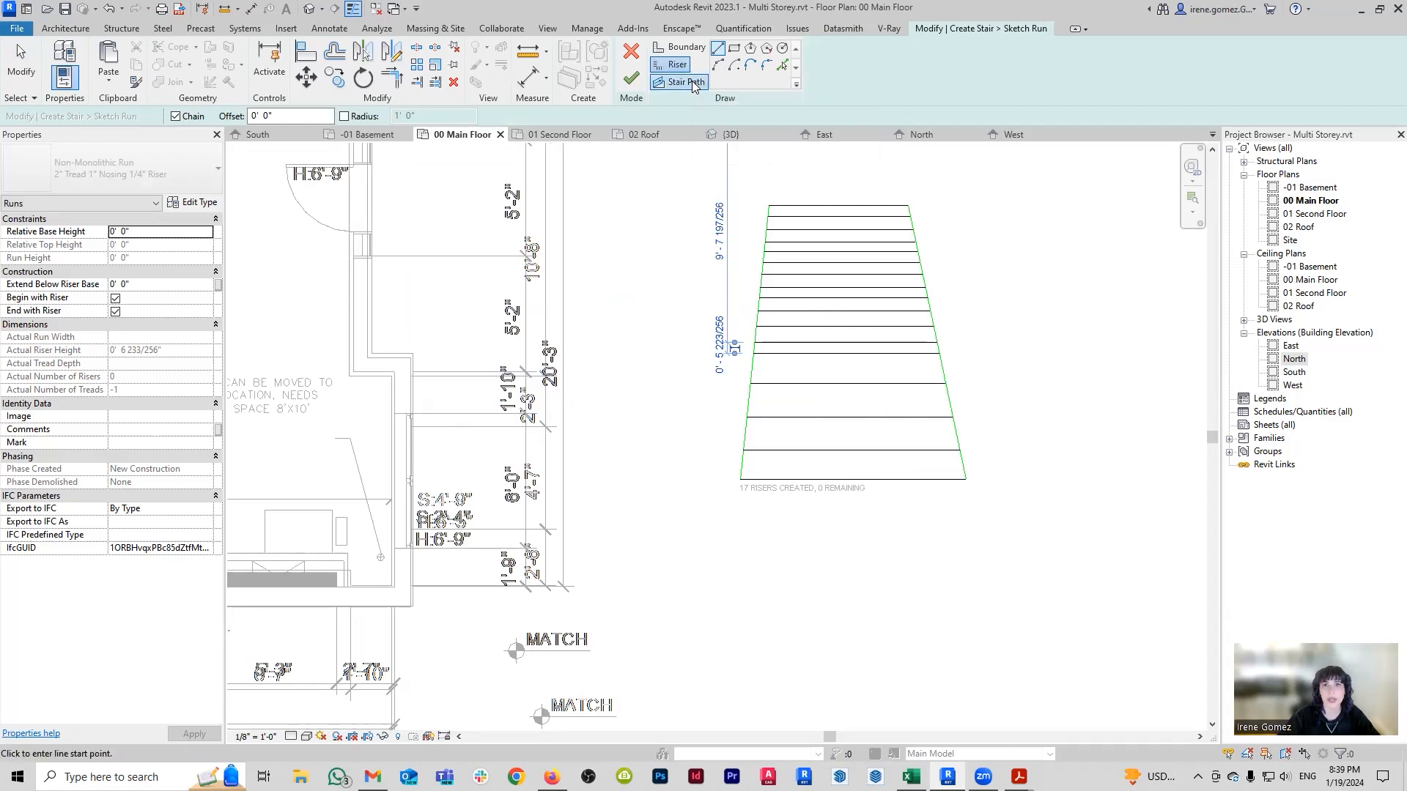
left_click(852, 479)
left_click(840, 205)
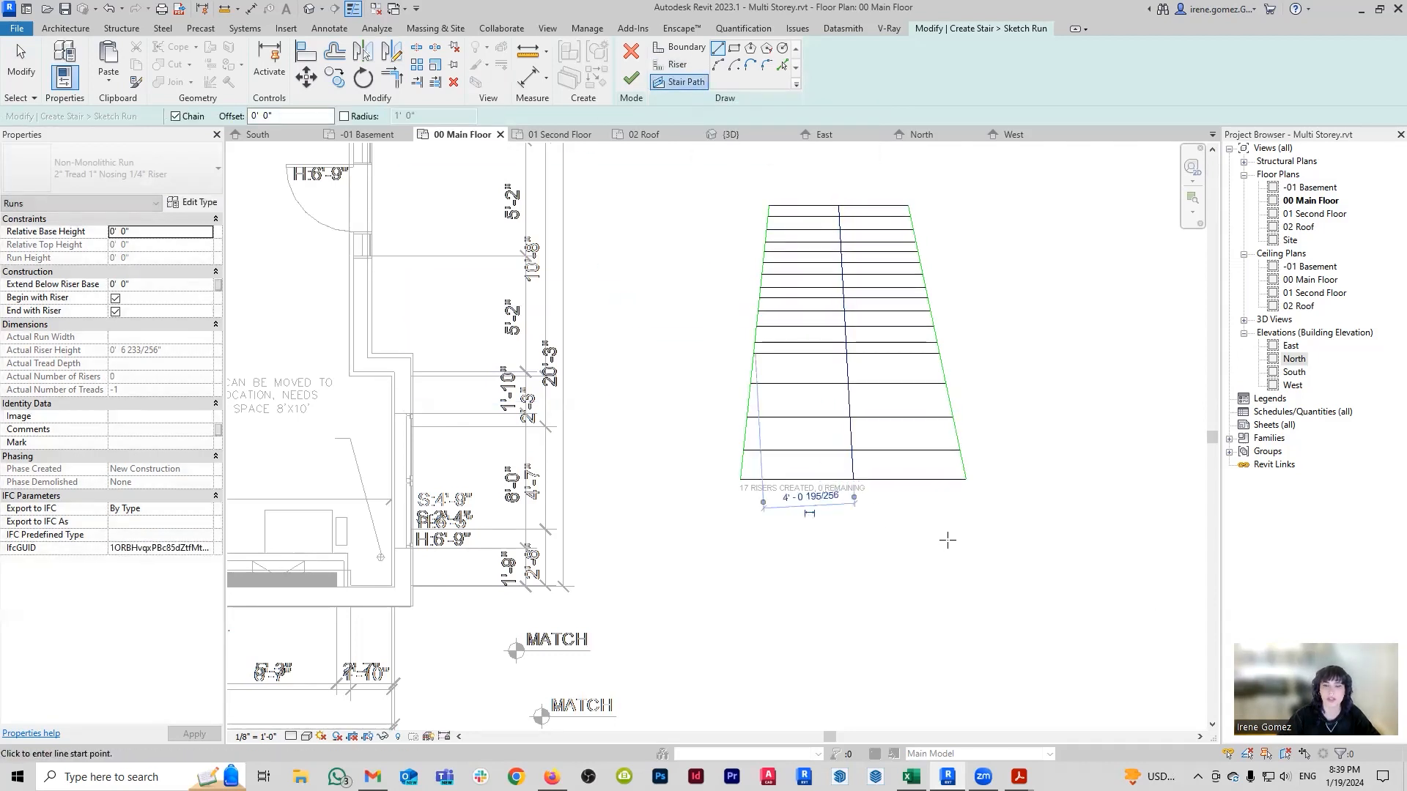
left_click(633, 80)
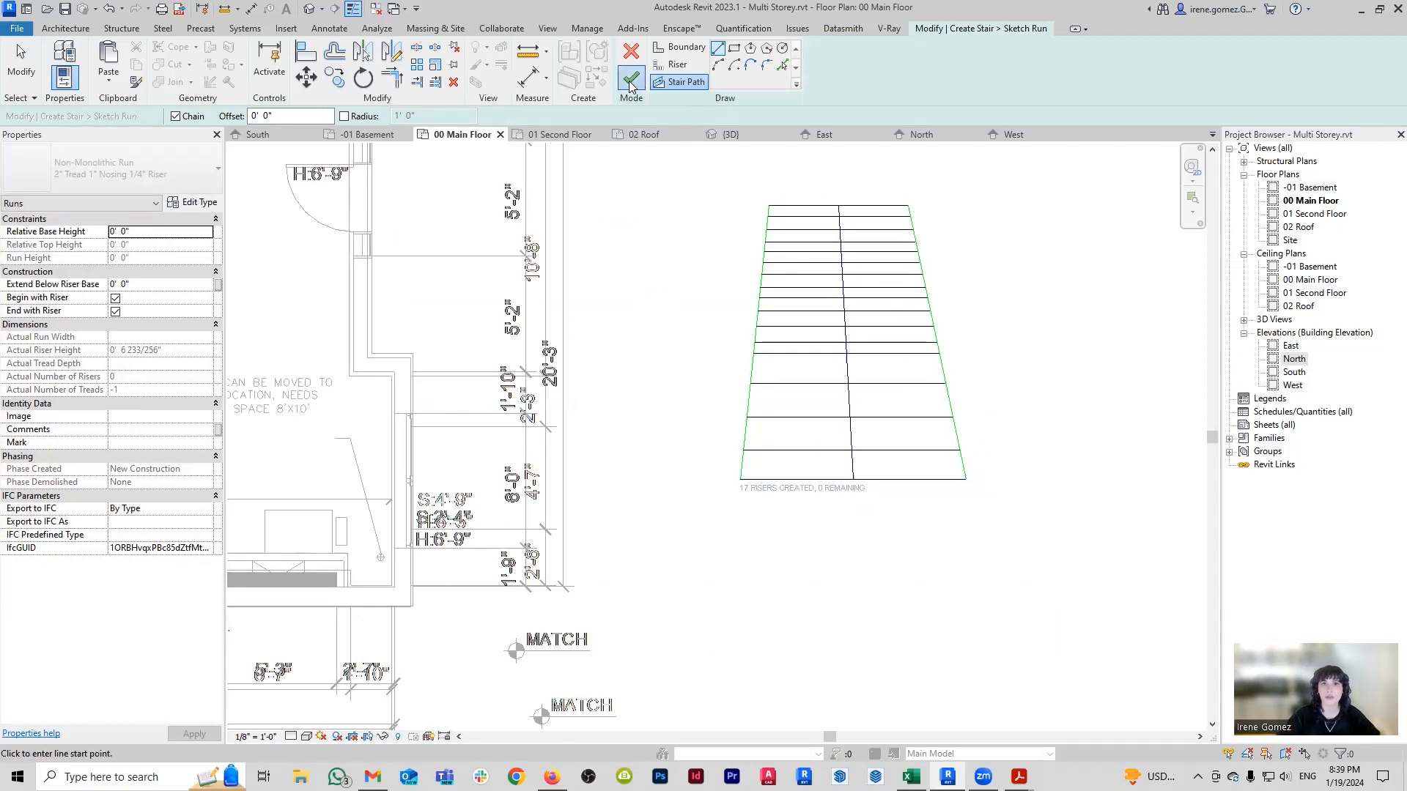
scroll(828, 389, "down", 2)
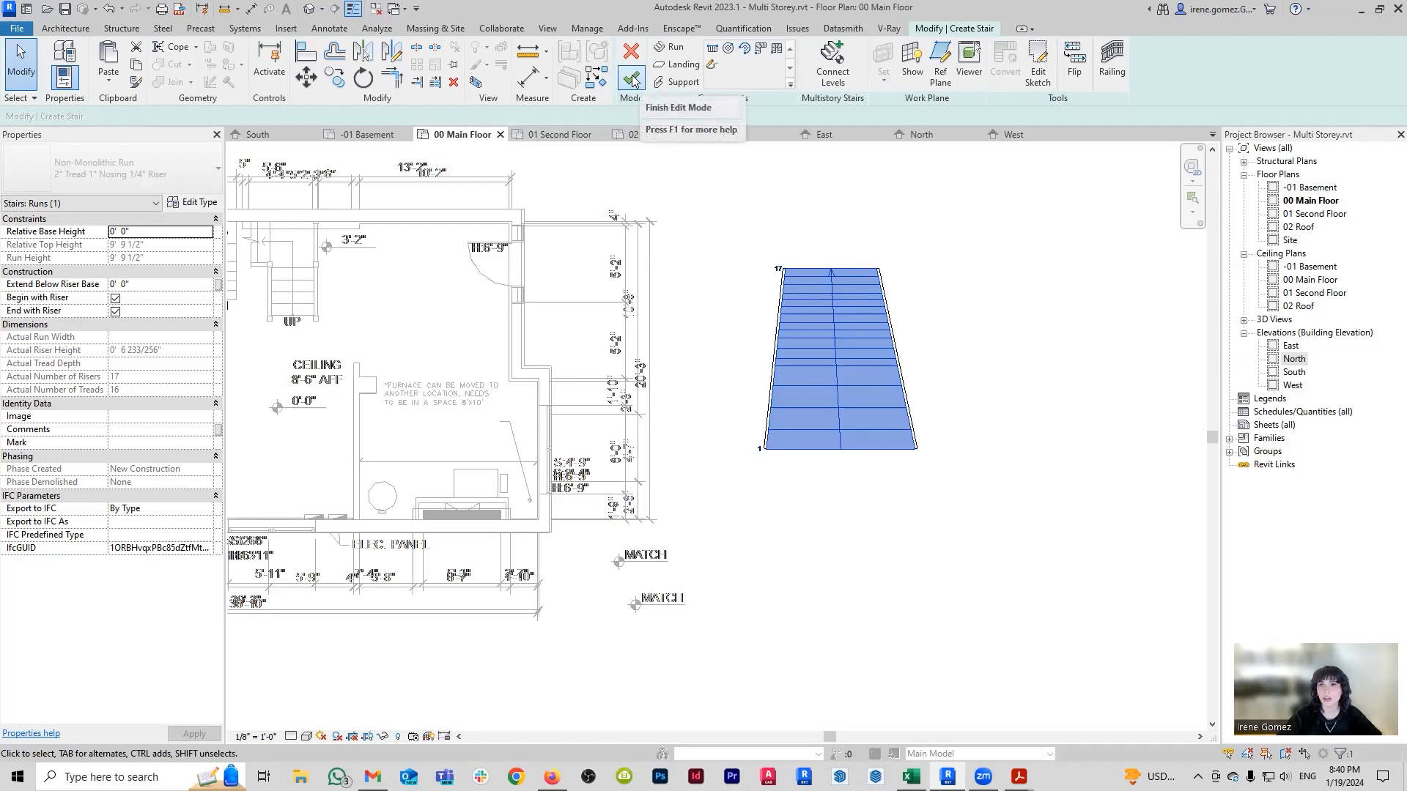
left_click(832, 60)
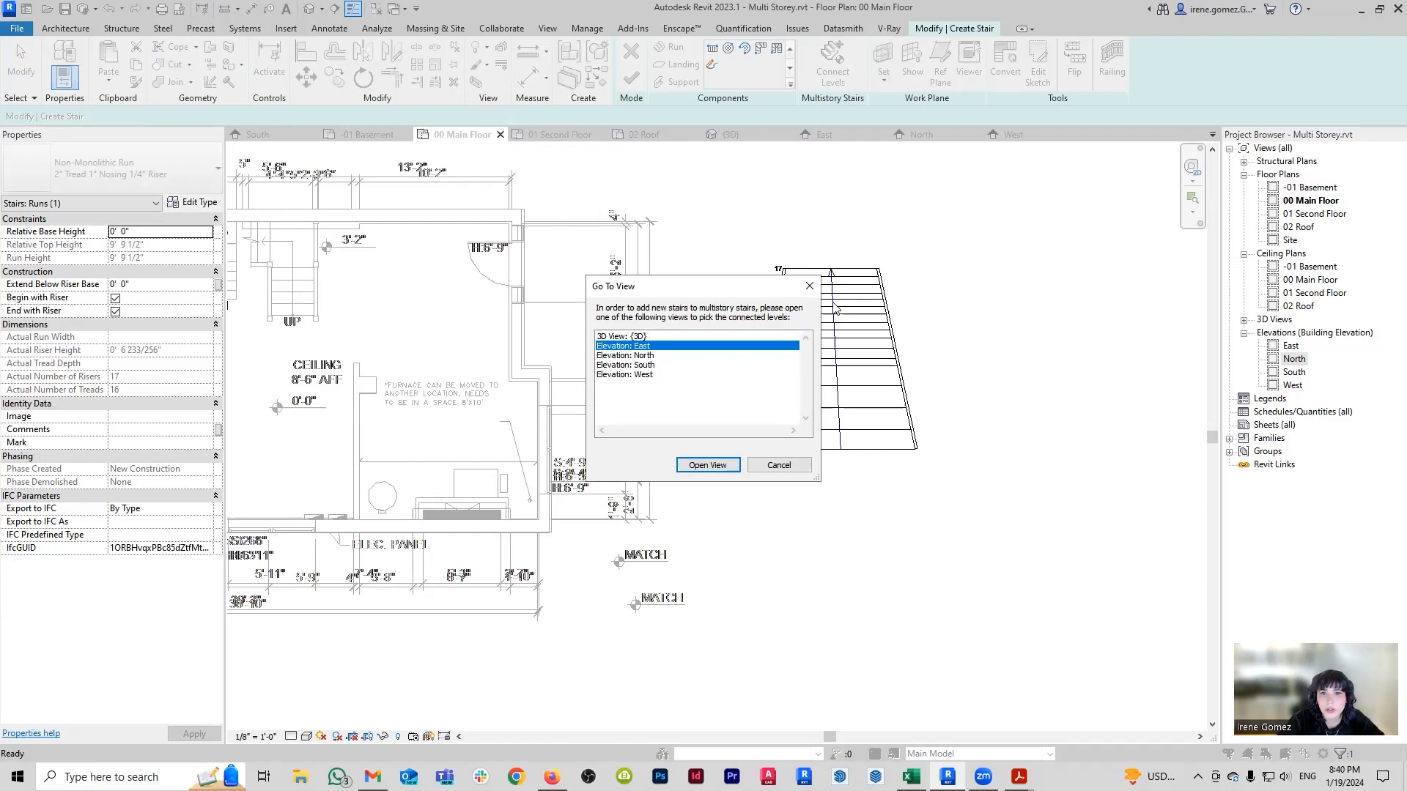
left_click(810, 286)
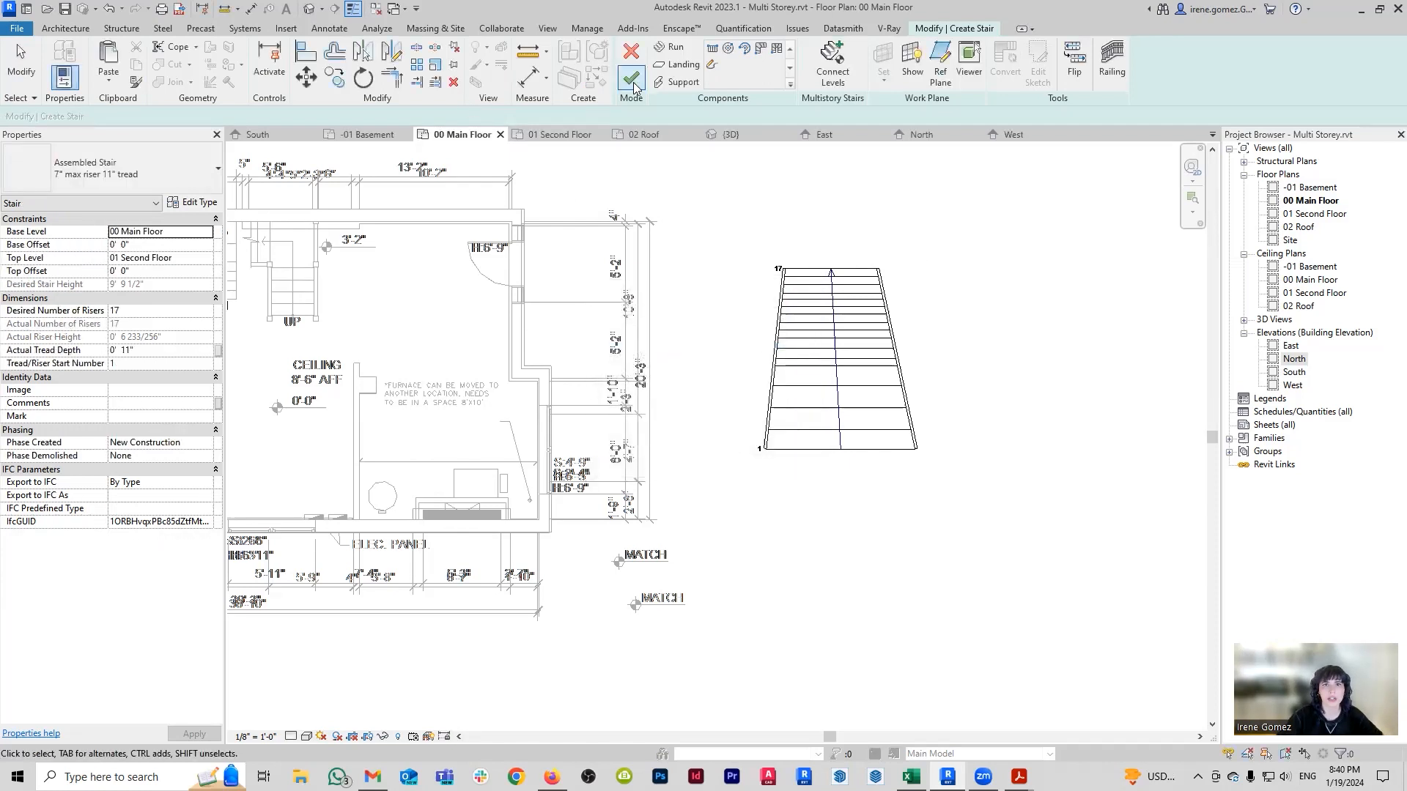
left_click(634, 87)
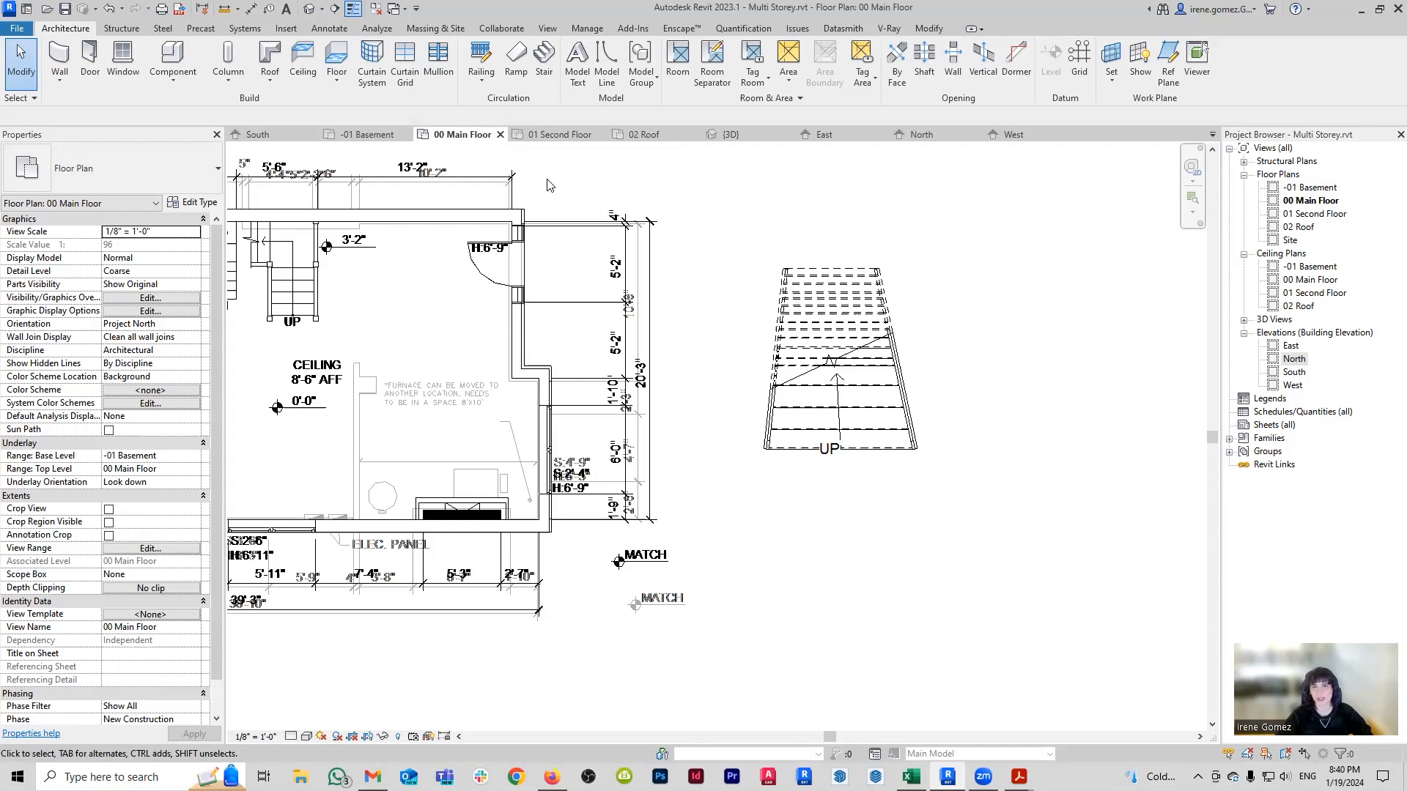
Examine the tapered custom stair beside the house from an angle in the 3D view.
left_click(728, 137)
scroll(544, 354, "down", 2)
left_click(1173, 361)
middle_click_drag(1172, 361, 853, 455, "shift")
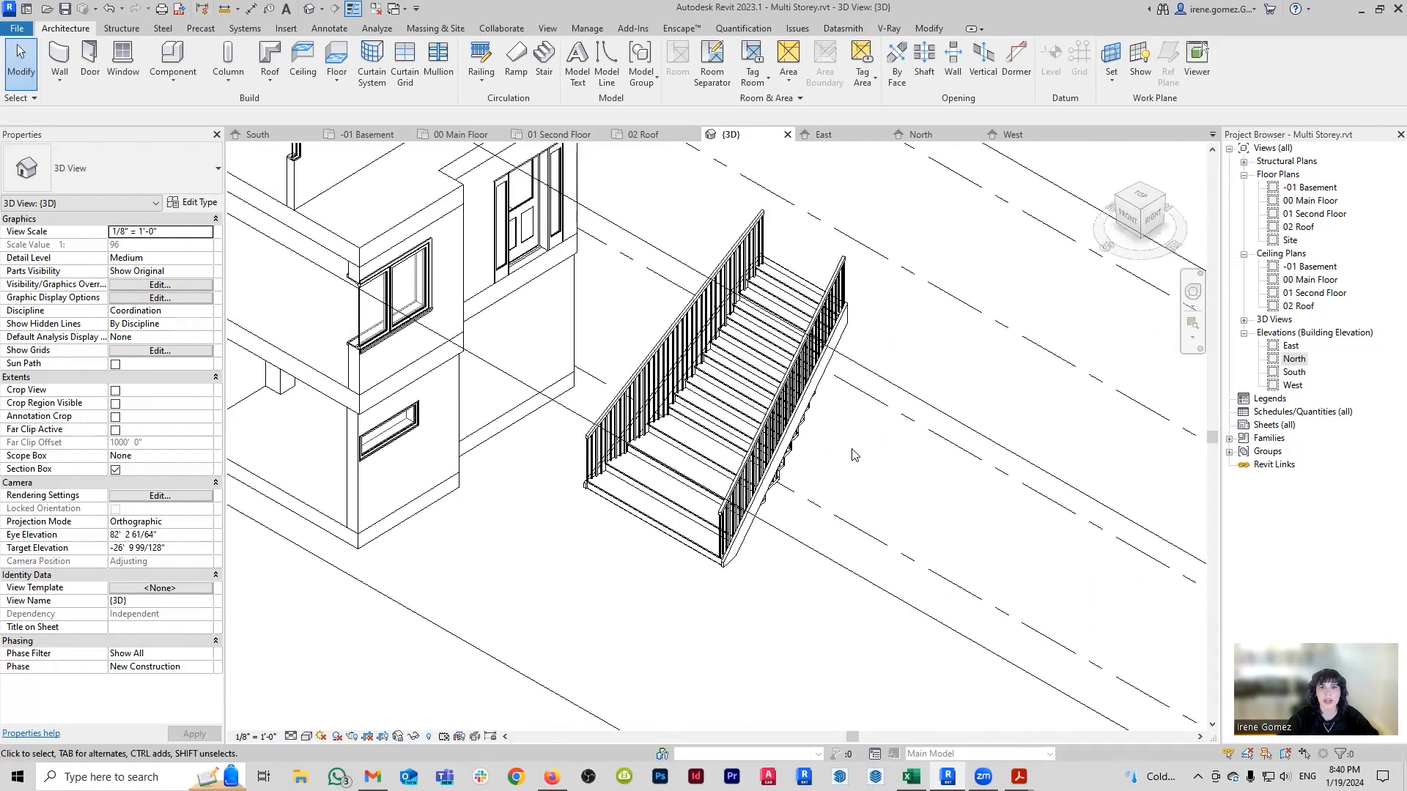
Delete the tapered custom stair beside the house.
left_click(811, 410)
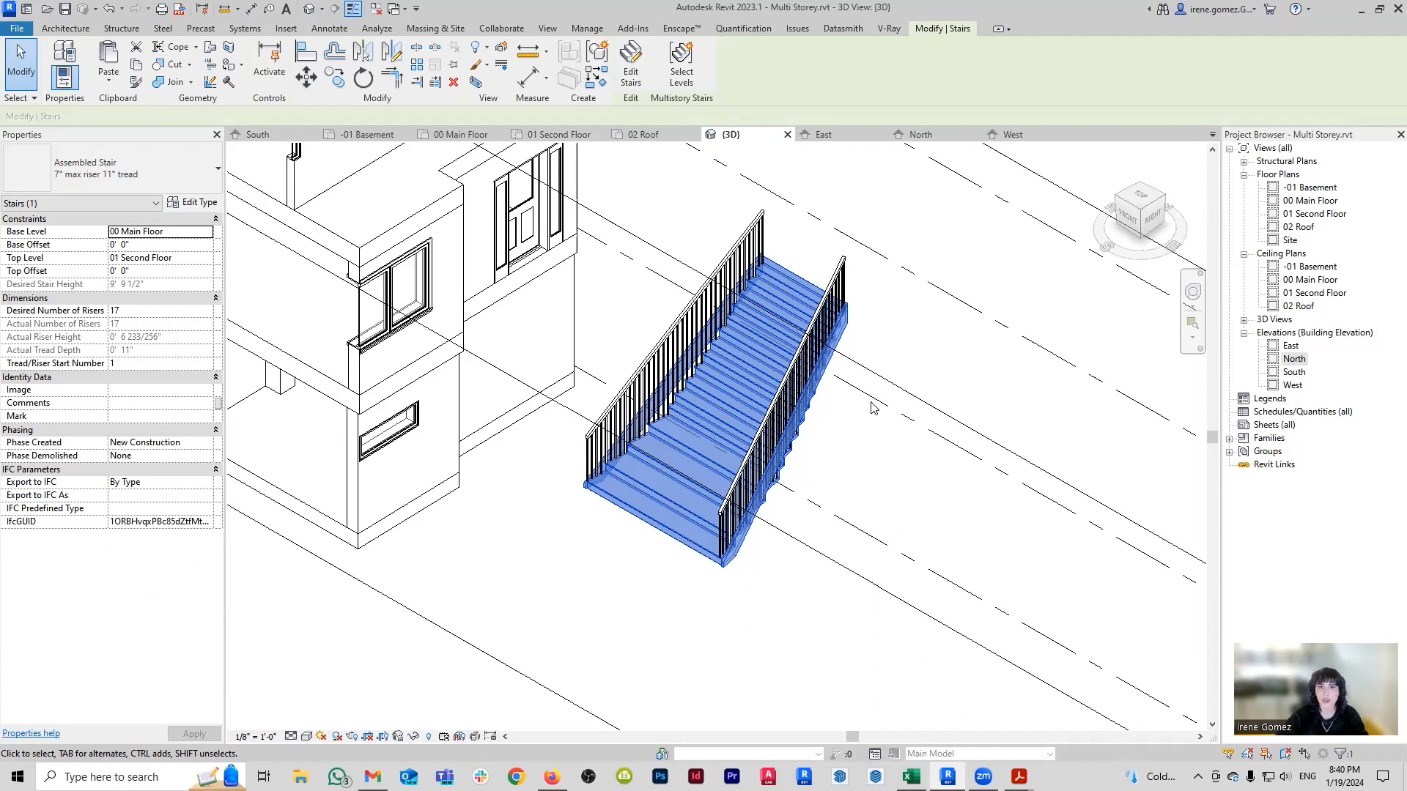
key("Delete")
scroll(798, 412, "down", 4)
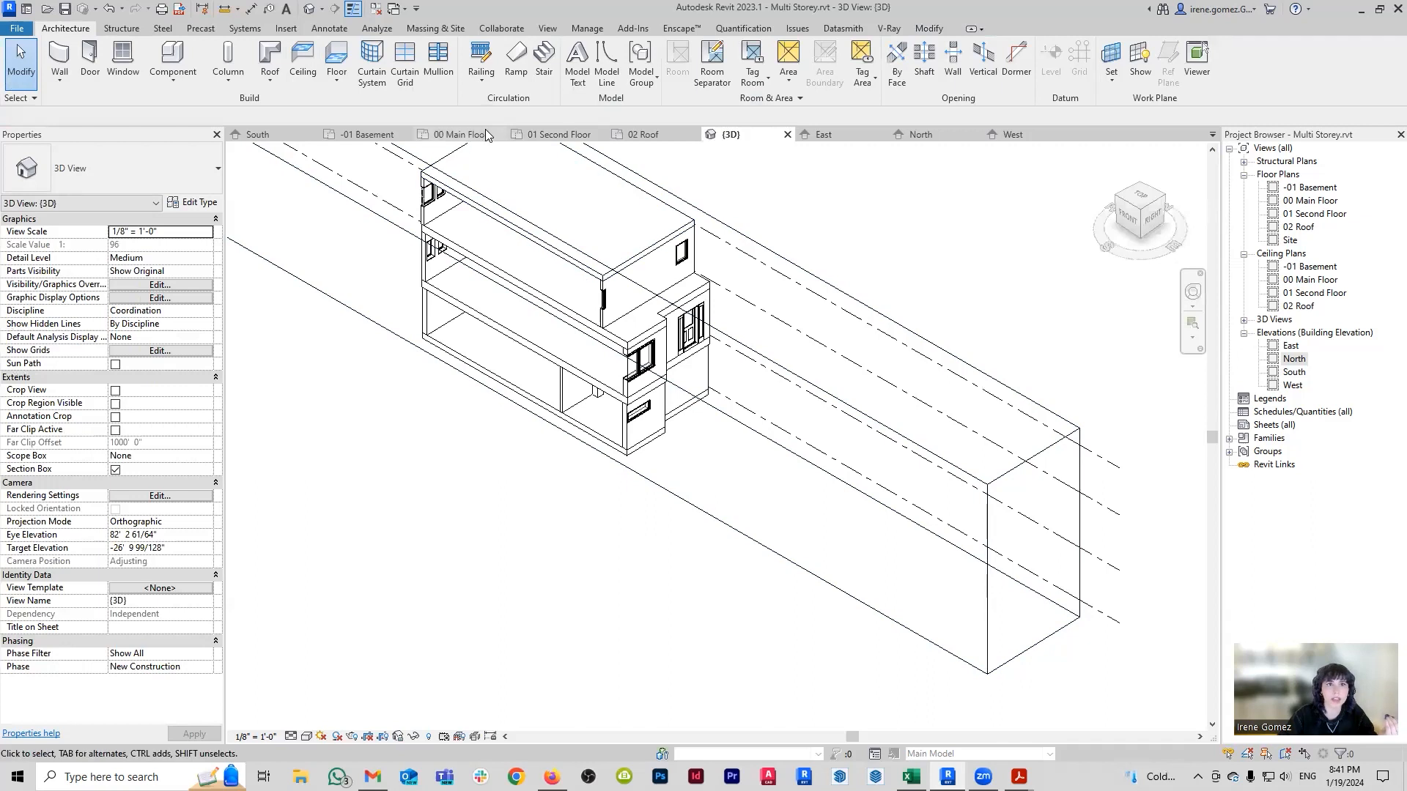
Examine the house's floor levels and their heights in the North elevation.
left_click(944, 136)
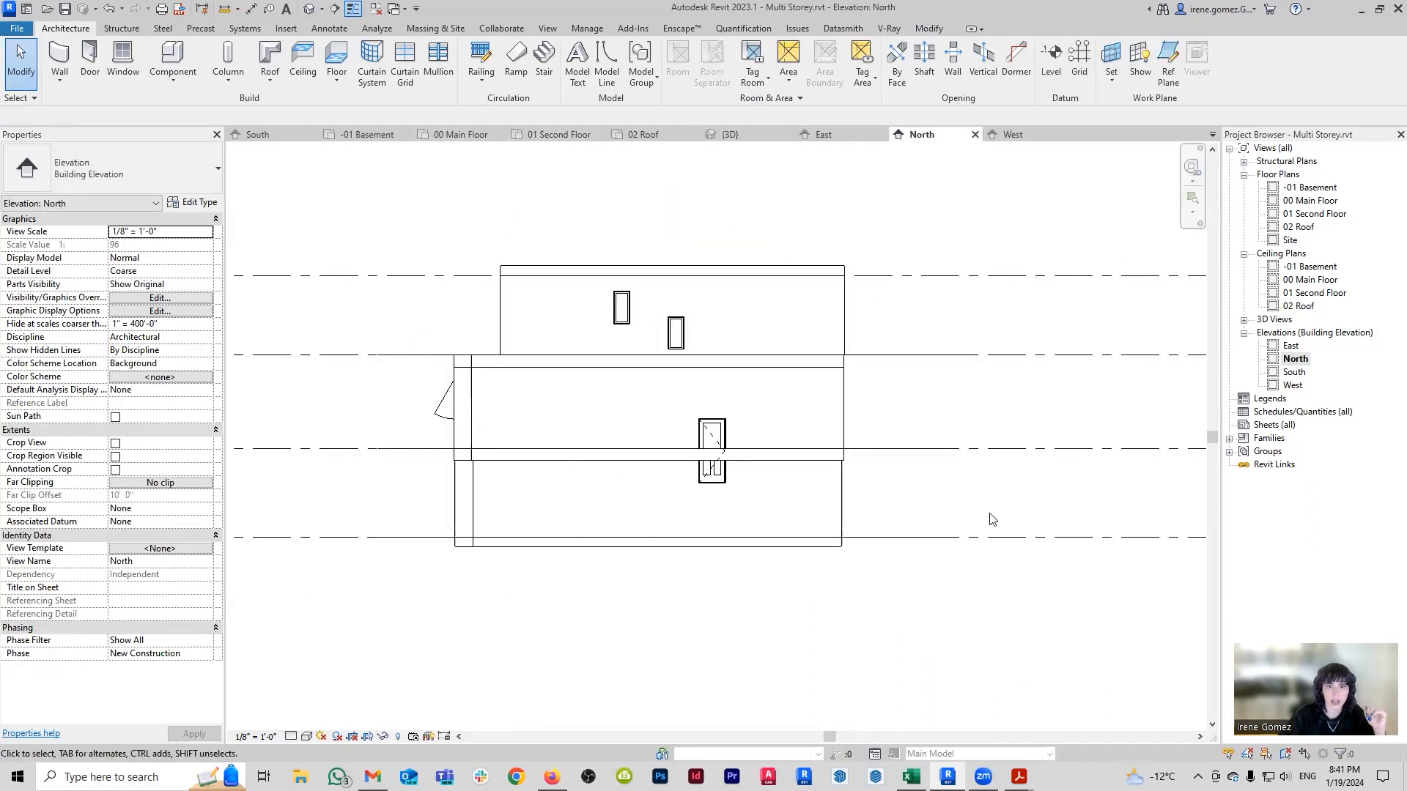
scroll(887, 505, "down", 1)
middle_click_drag(955, 506, 686, 504)
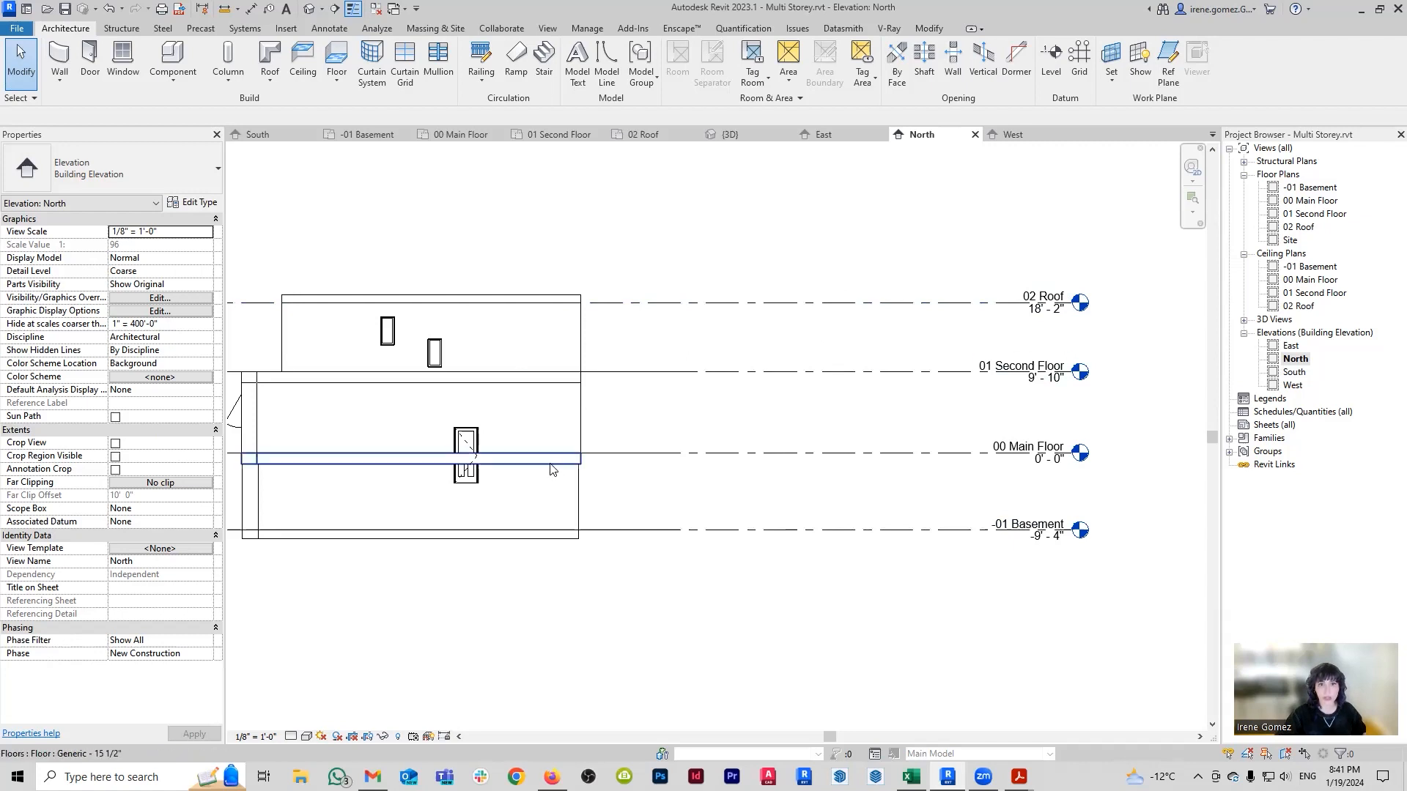
scroll(546, 458, "up", 1)
scroll(546, 458, "up", 1)
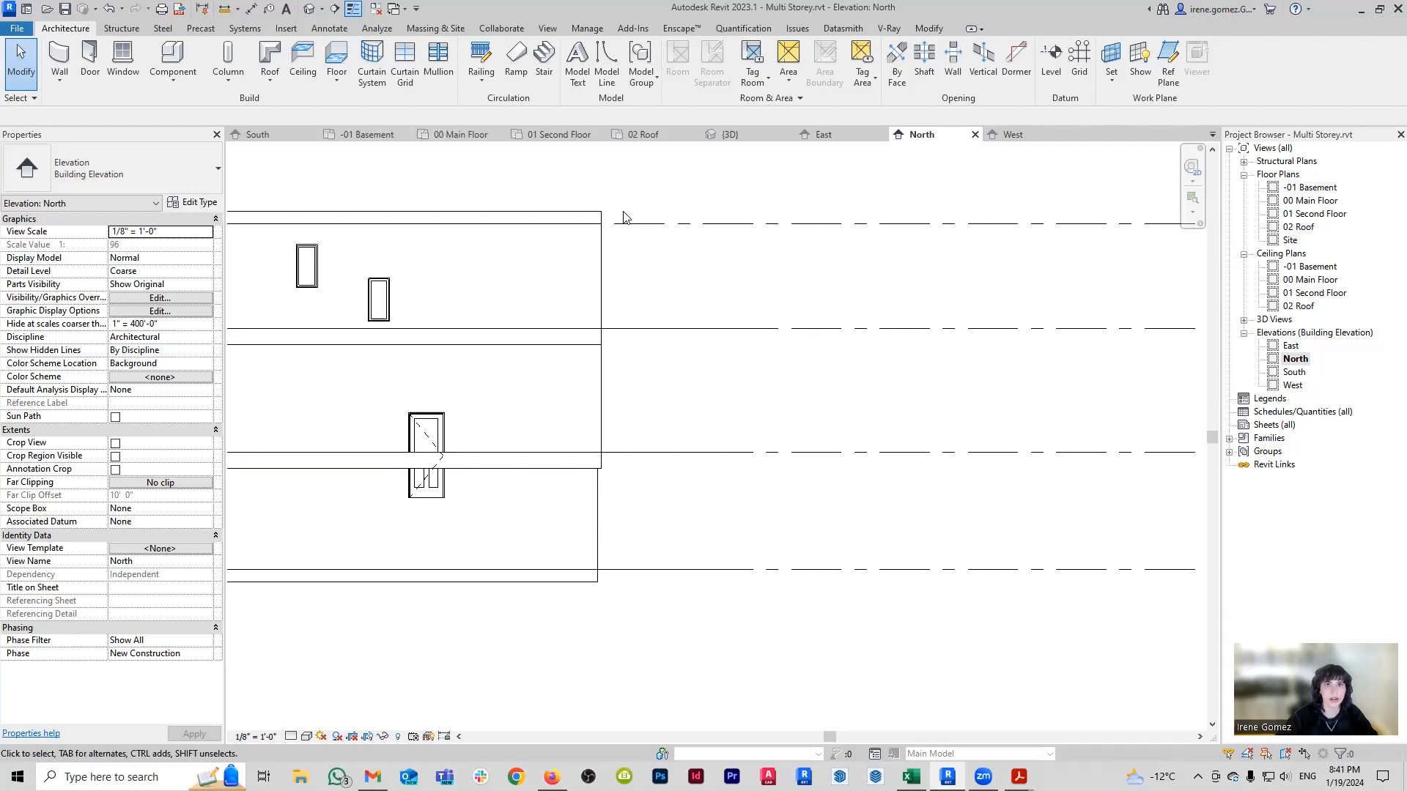
Measure the tread depth of the faded stair near the door on the 00 Main Floor plan, without placing a dimension.
left_click(460, 134)
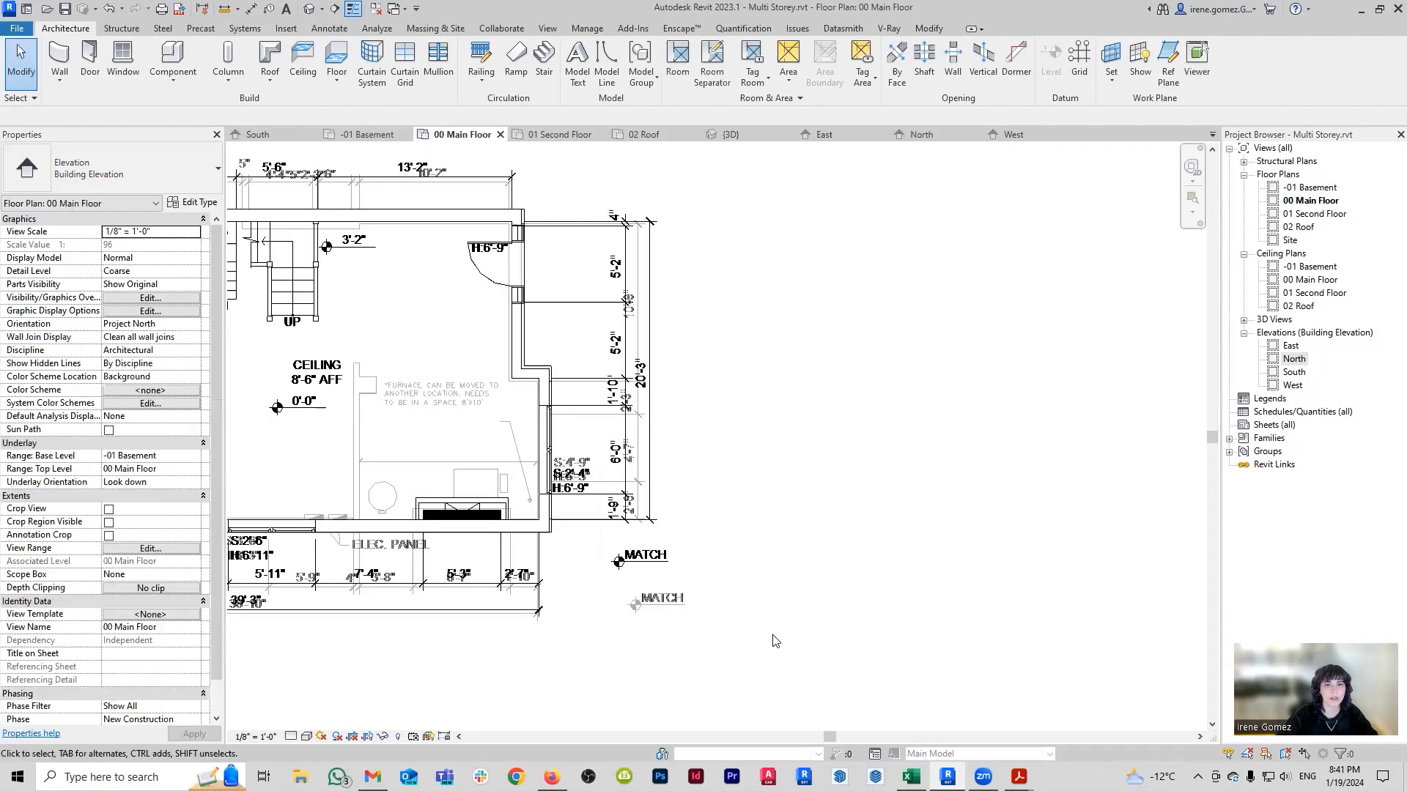
scroll(663, 345, "up", 4)
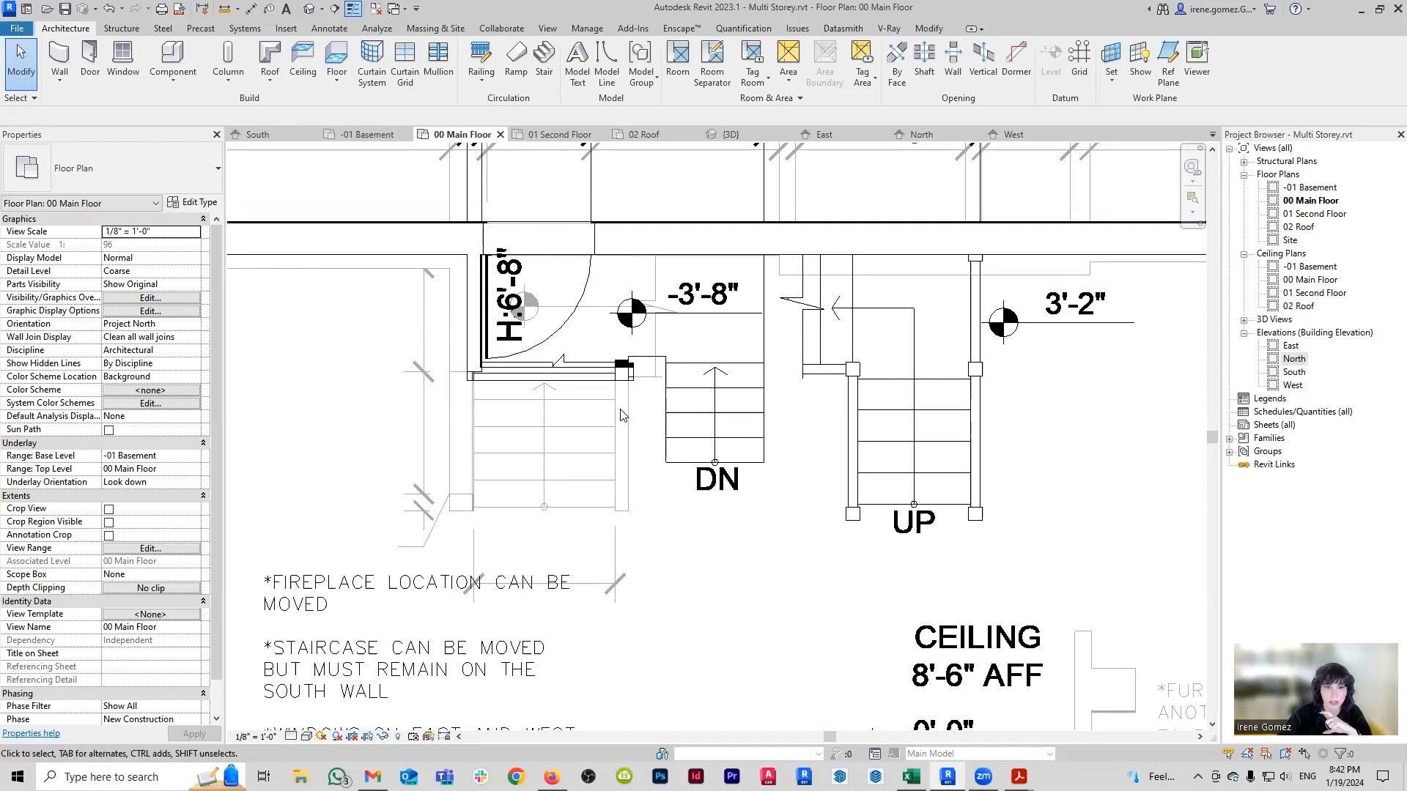
key("d")
key("i")
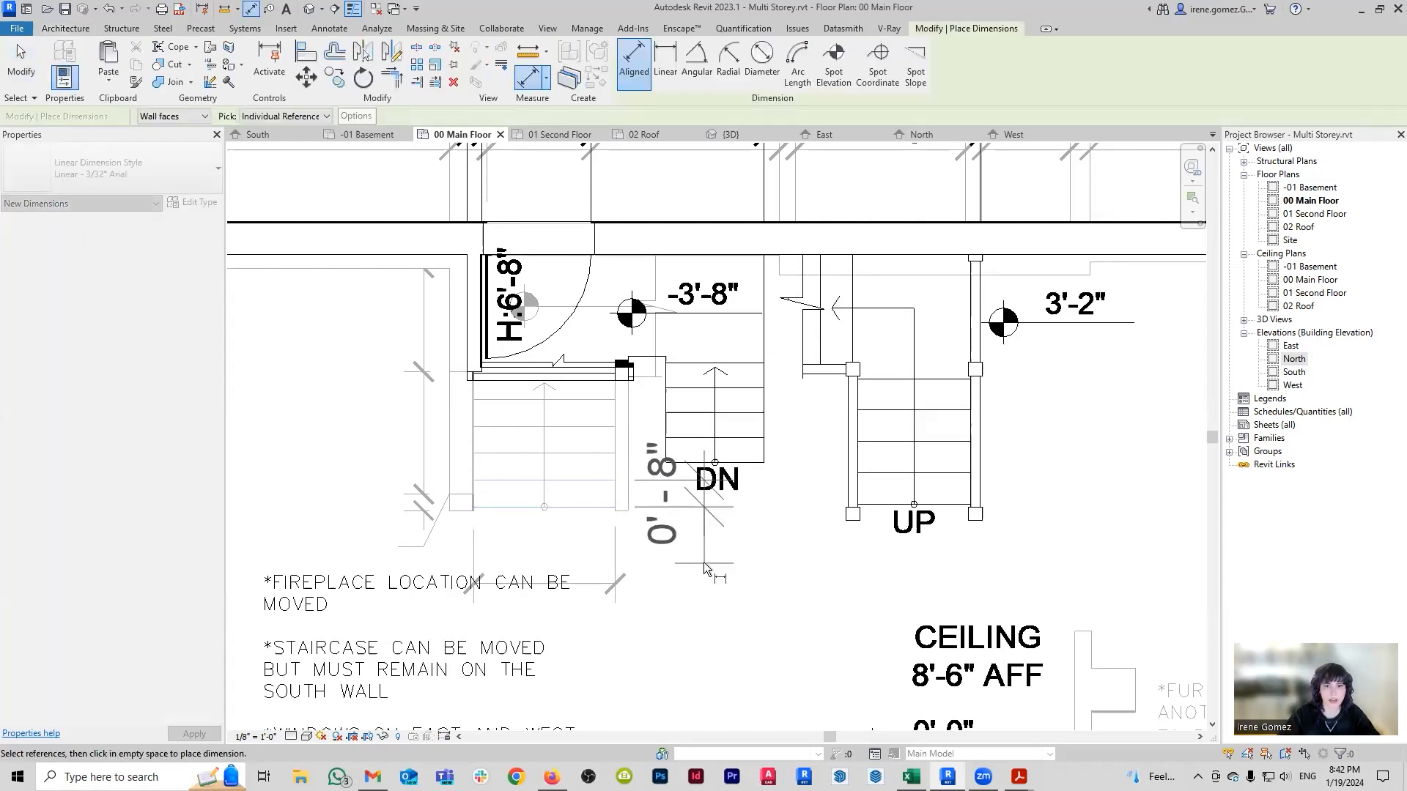
key("Escape")
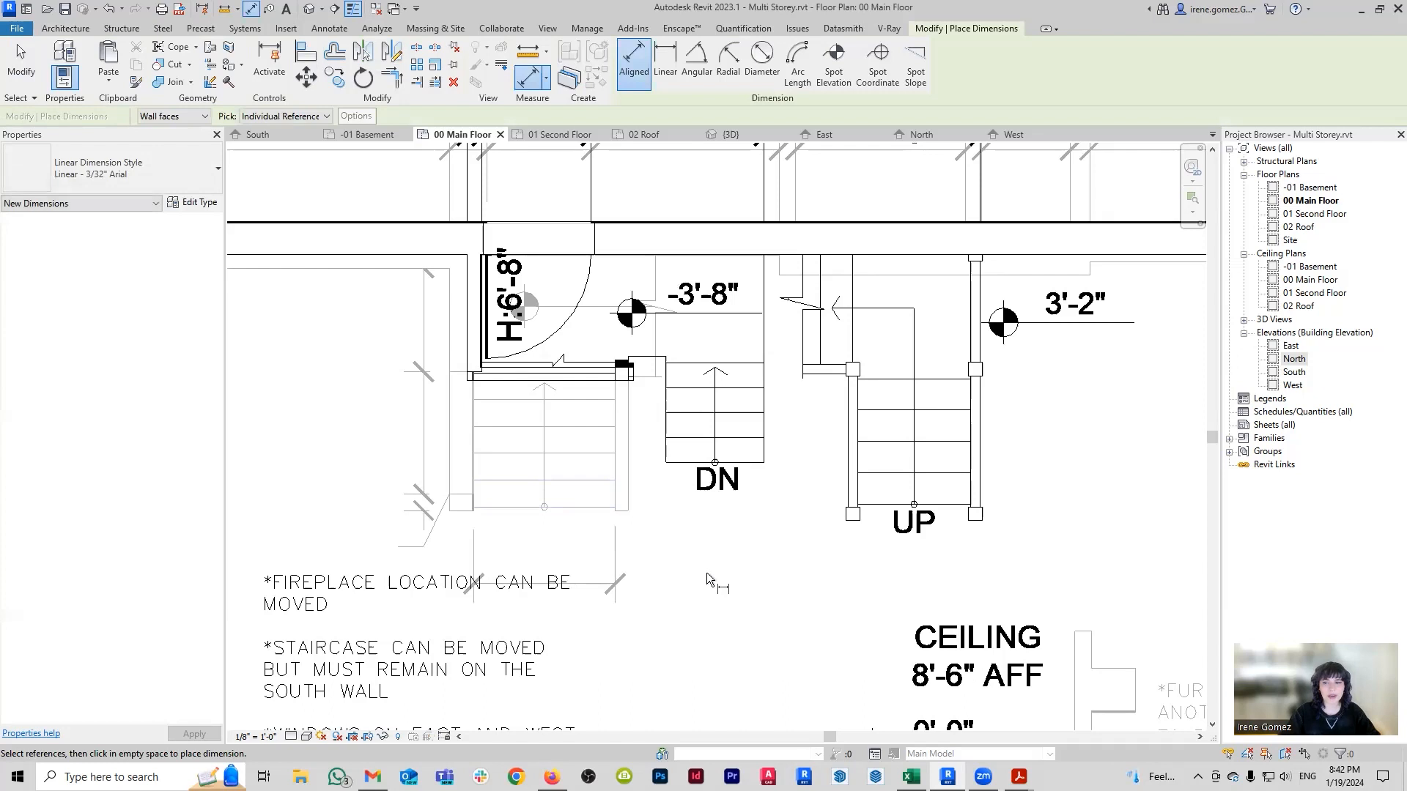
key("Escape")
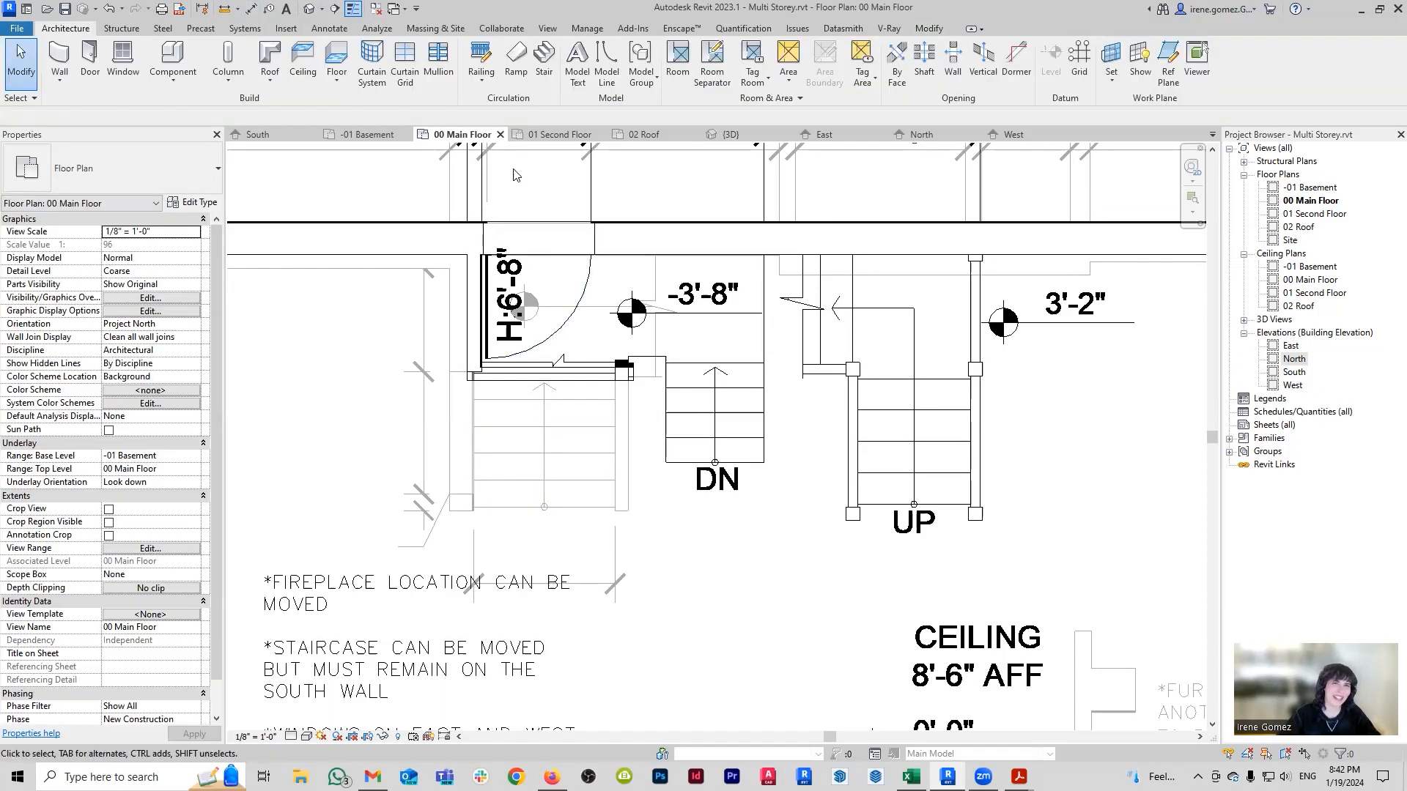
Start a new stair with base level -01 Basement and top level 00 Main Floor.
left_click(544, 65)
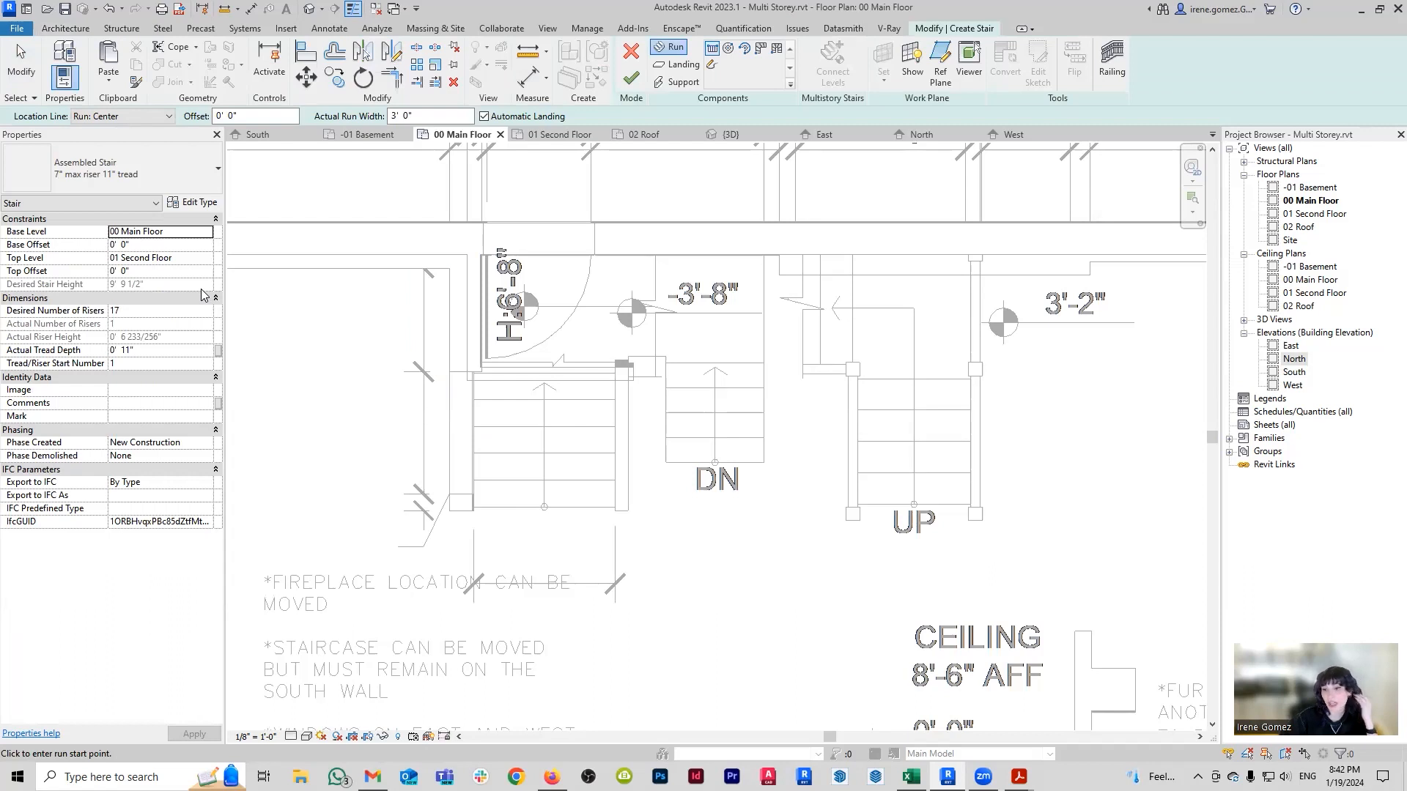
left_click(206, 233)
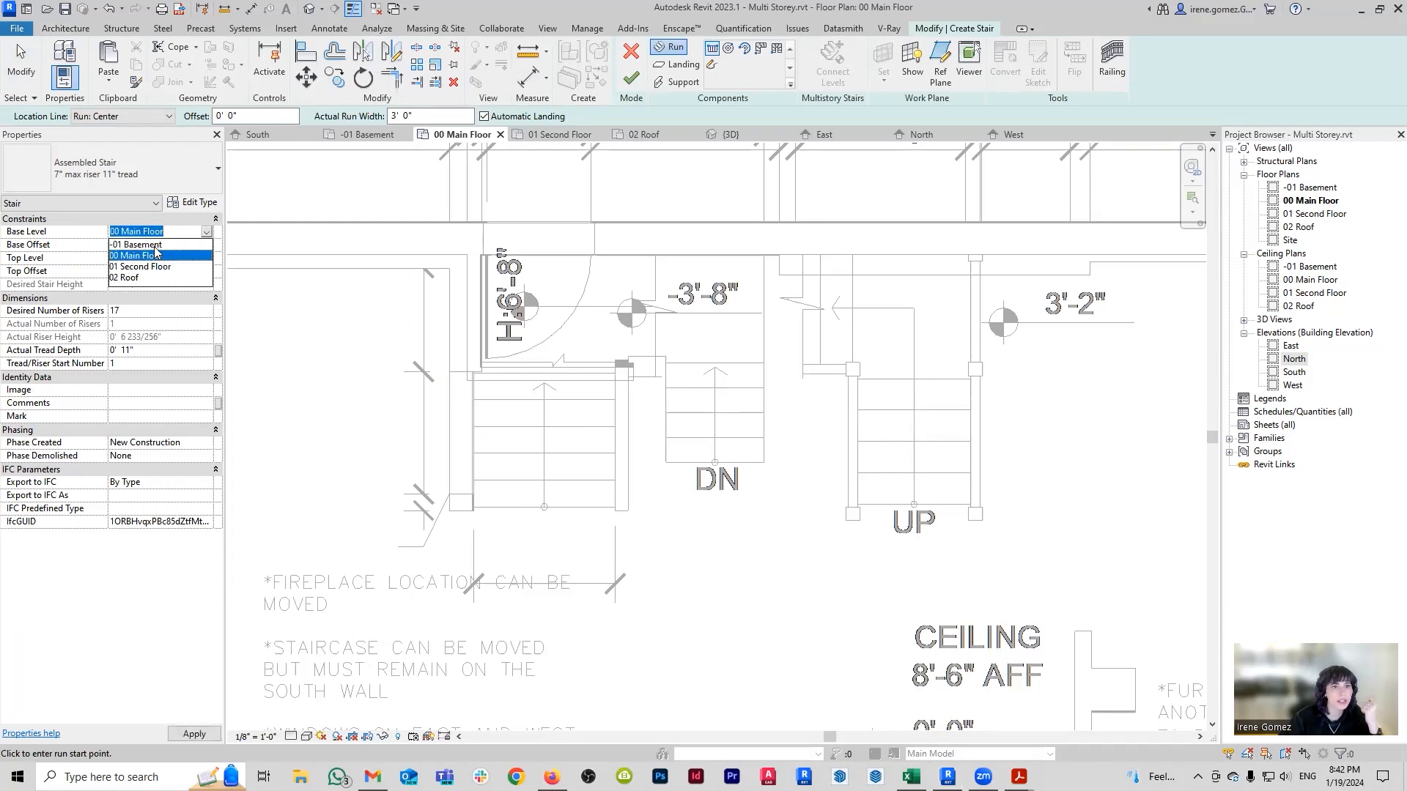
left_click(206, 246)
left_click(206, 257)
left_click(167, 291)
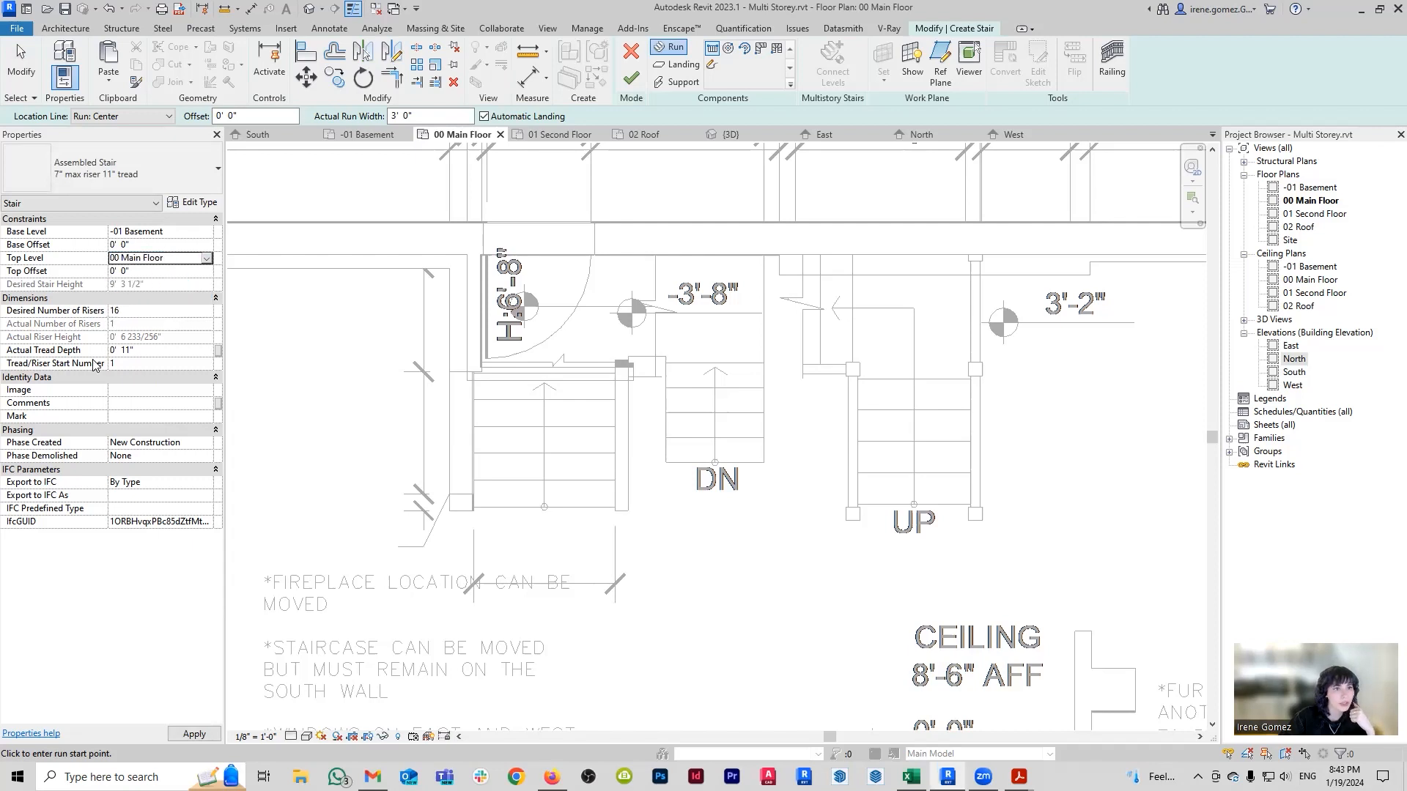
Set the new stair's actual tread depth to 0' 8".
left_click(144, 349)
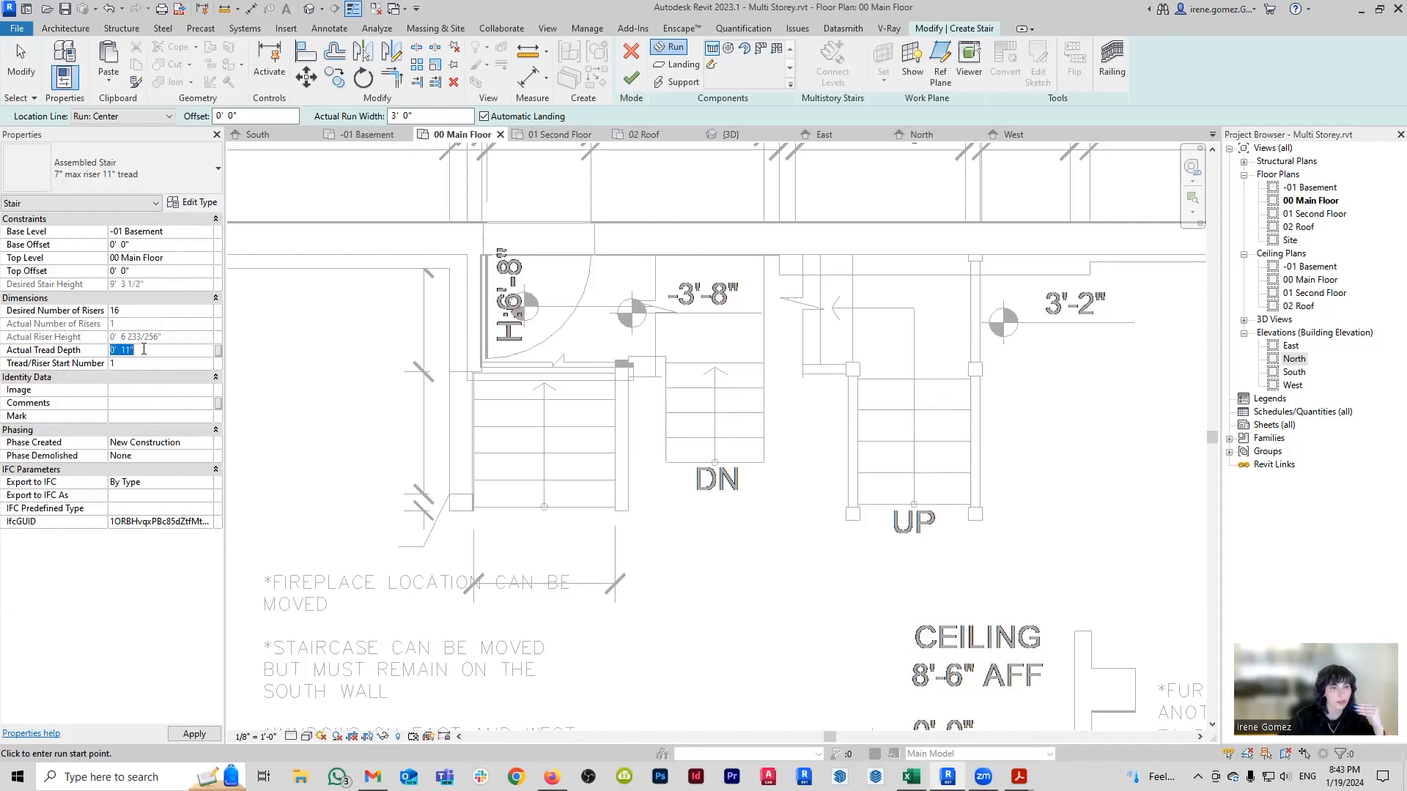
type("0 8")
key("Return")
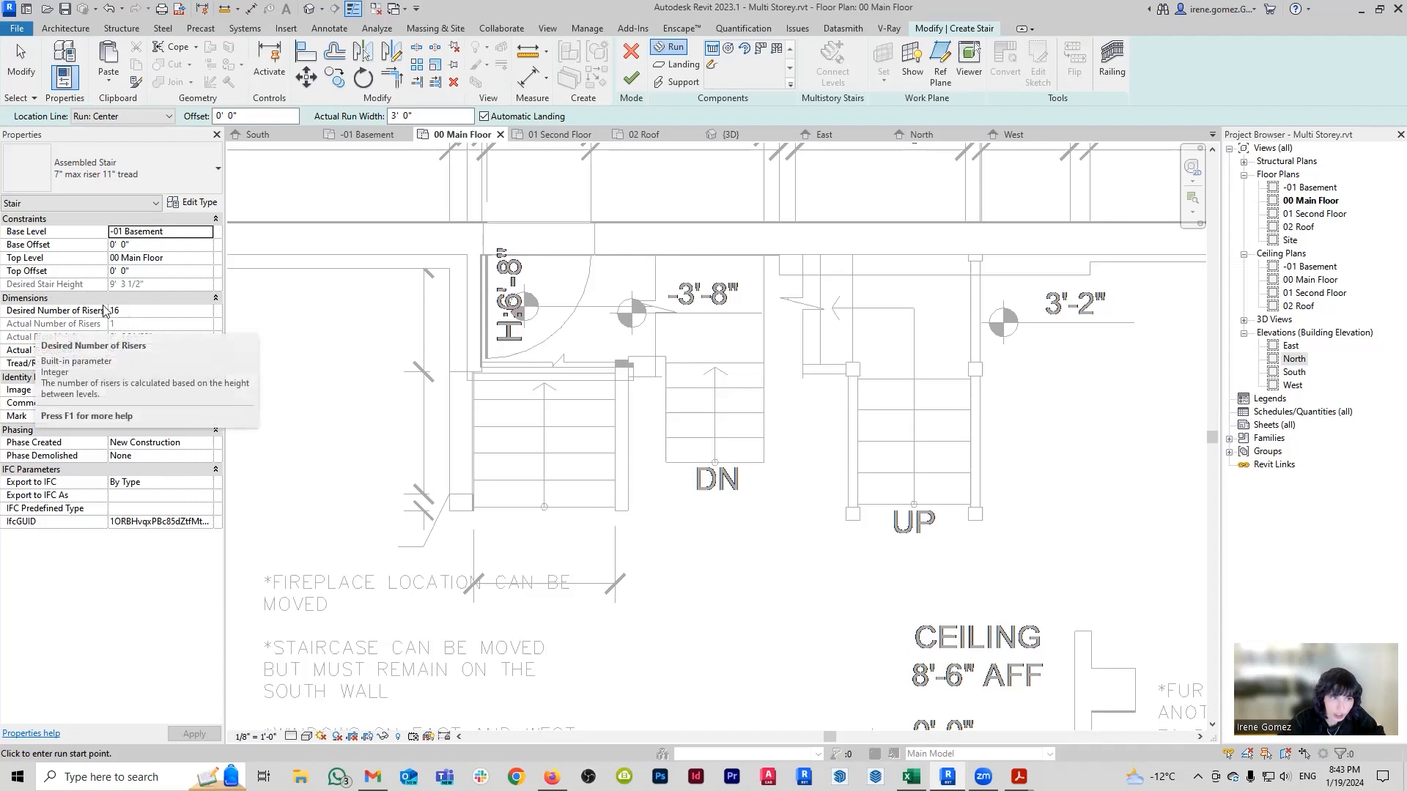
Set the stair's desired number of risers to 12, trying 11 in between.
left_click(139, 311)
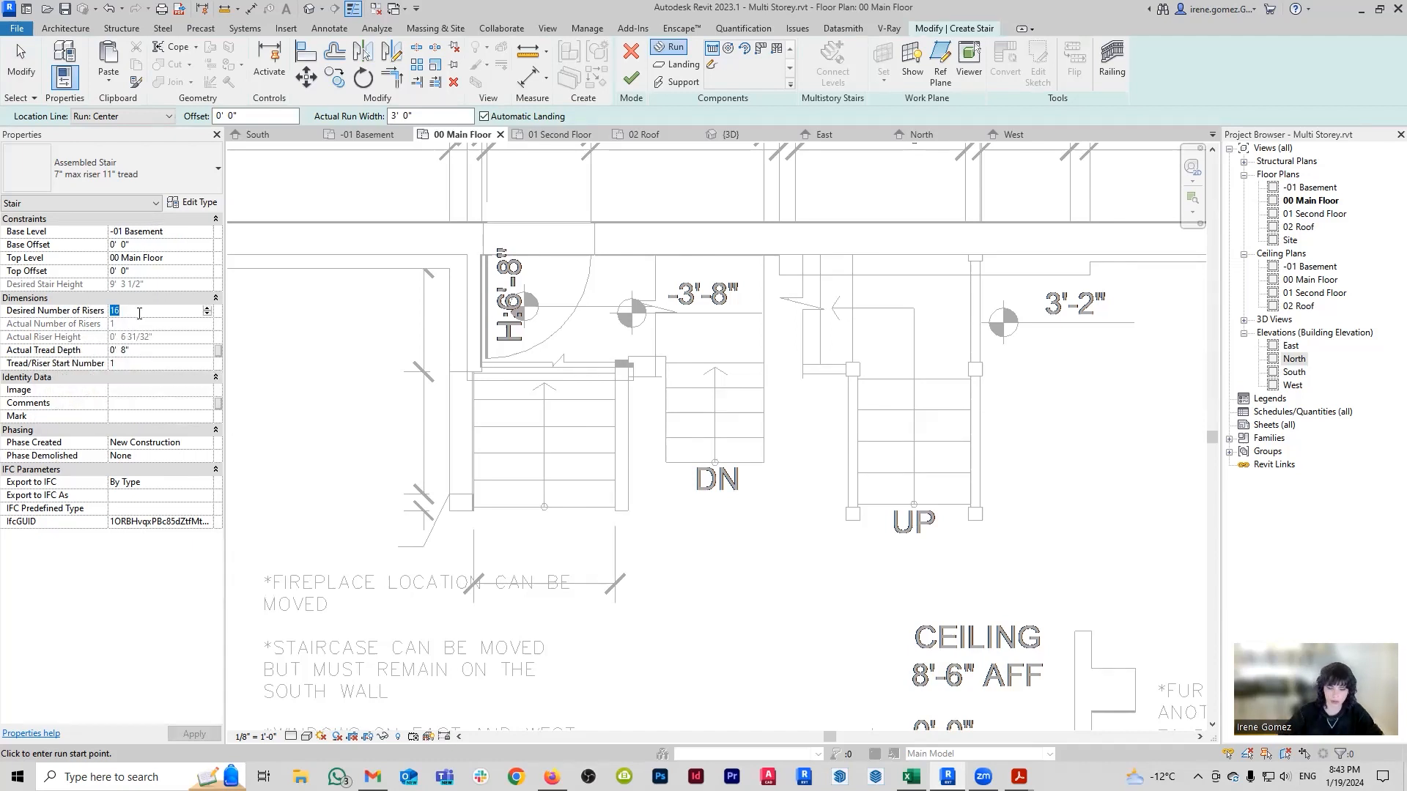
key("BackSpace")
key("Return")
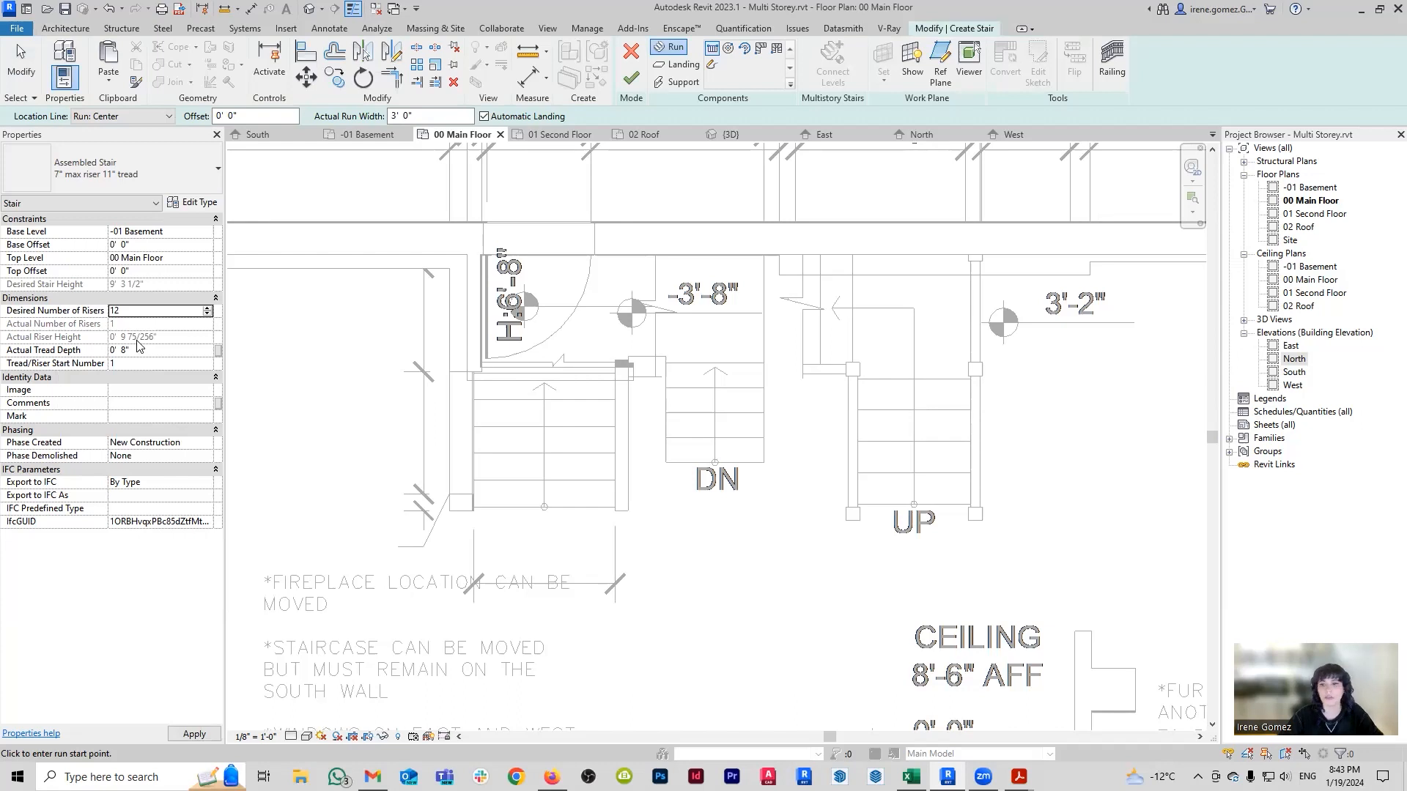
left_click(135, 314)
key("Return")
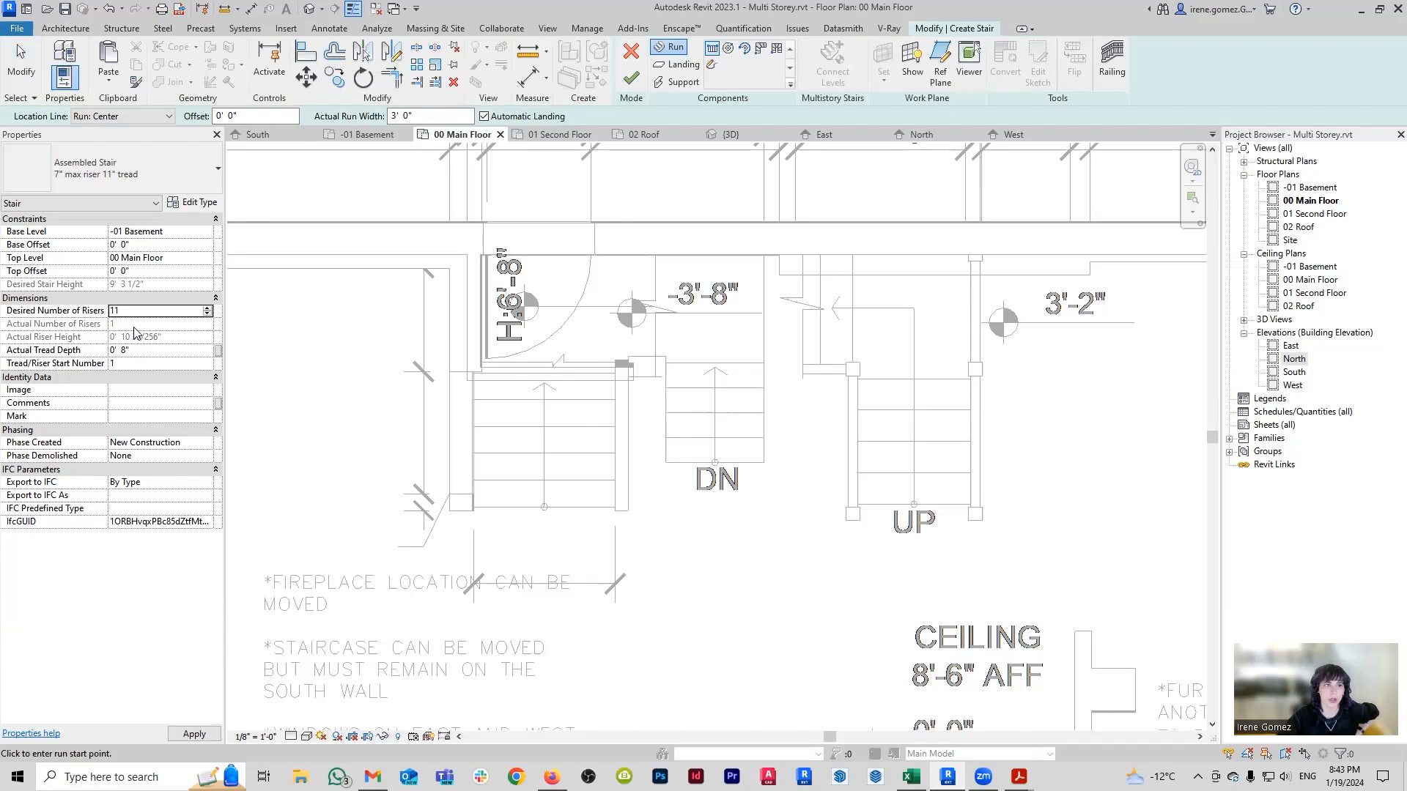
left_click(138, 310)
key("Return")
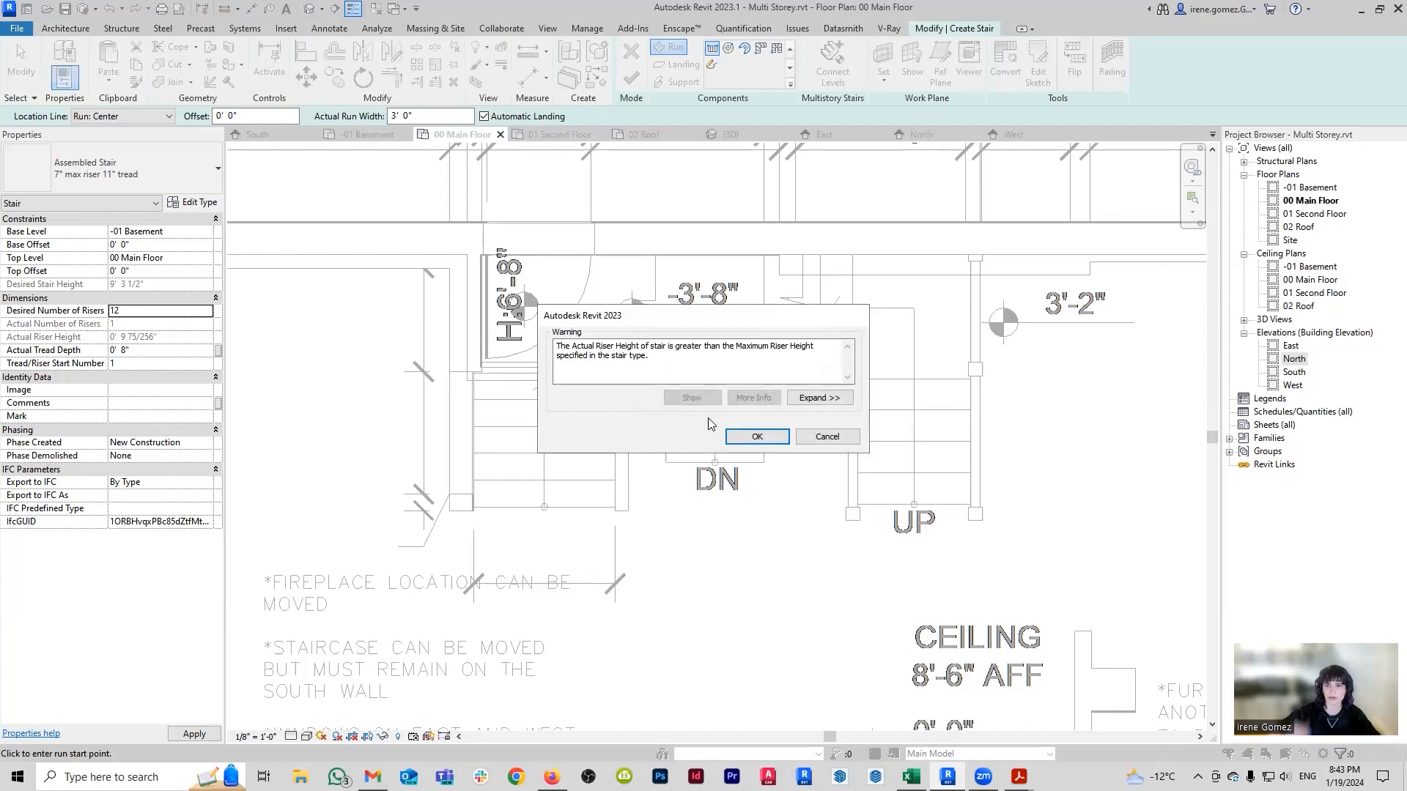
left_click(757, 436)
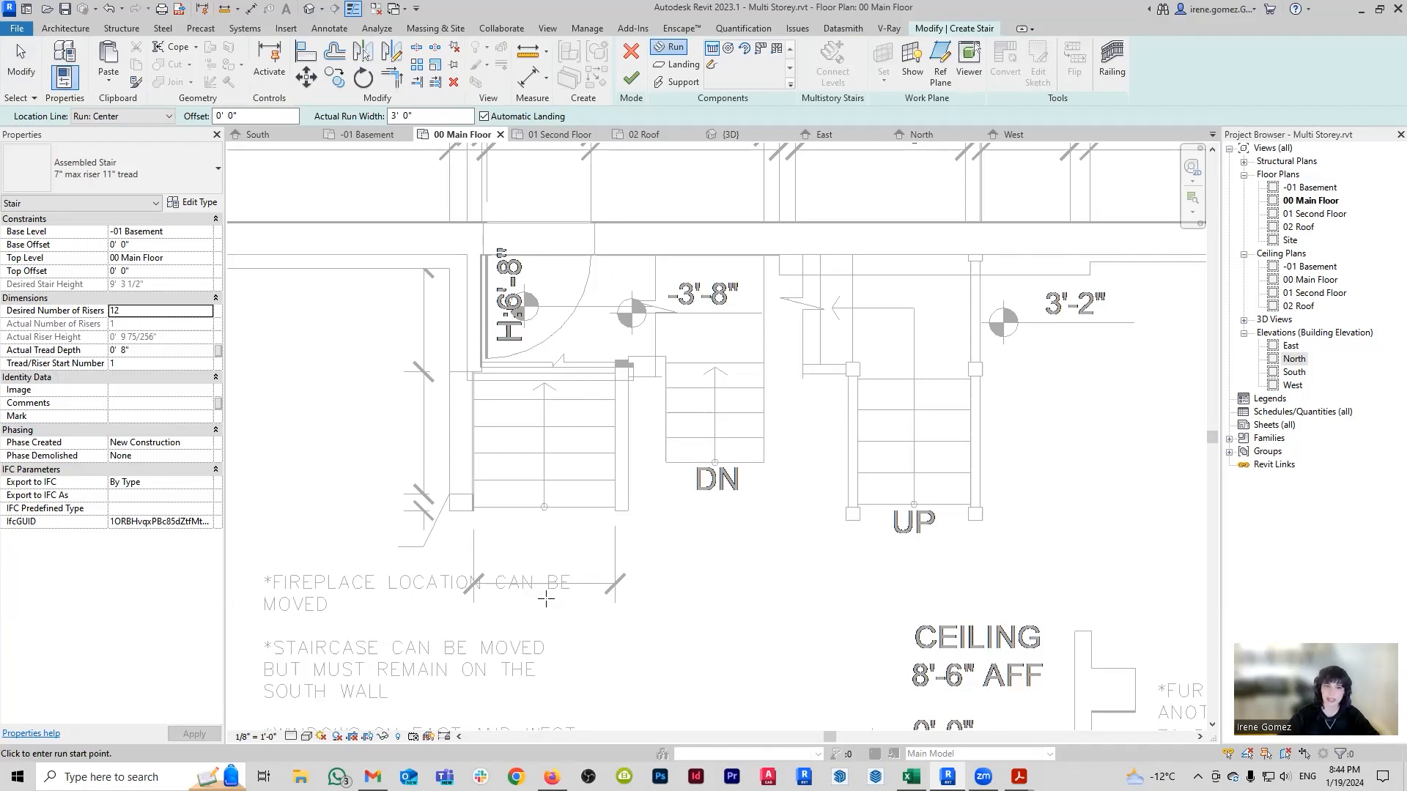
Draw the first stair run centred on the faded stair's walk line, from its foot toward the door, 7 risers and 4' 0" long.
scroll(544, 506, "up", 1)
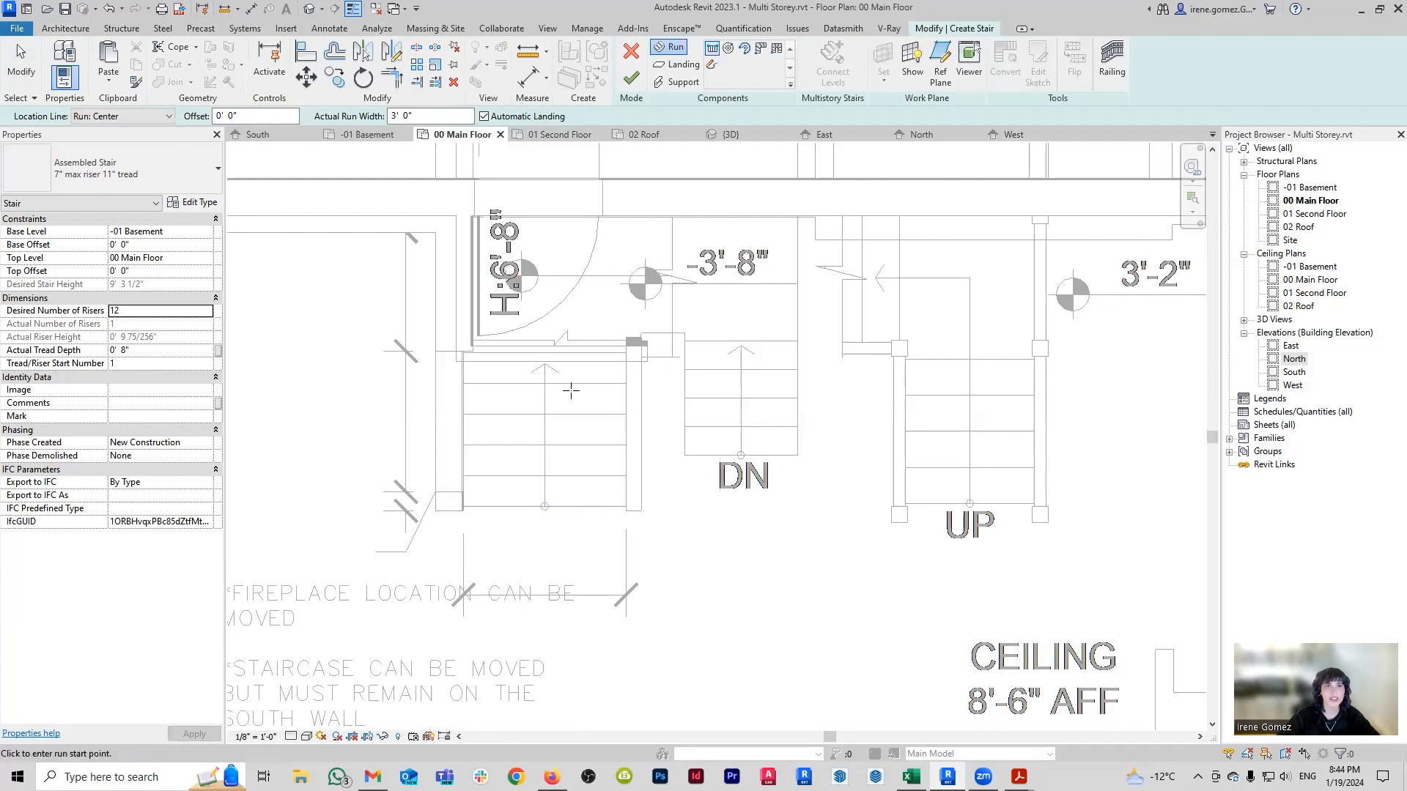
scroll(614, 428, "down", 1)
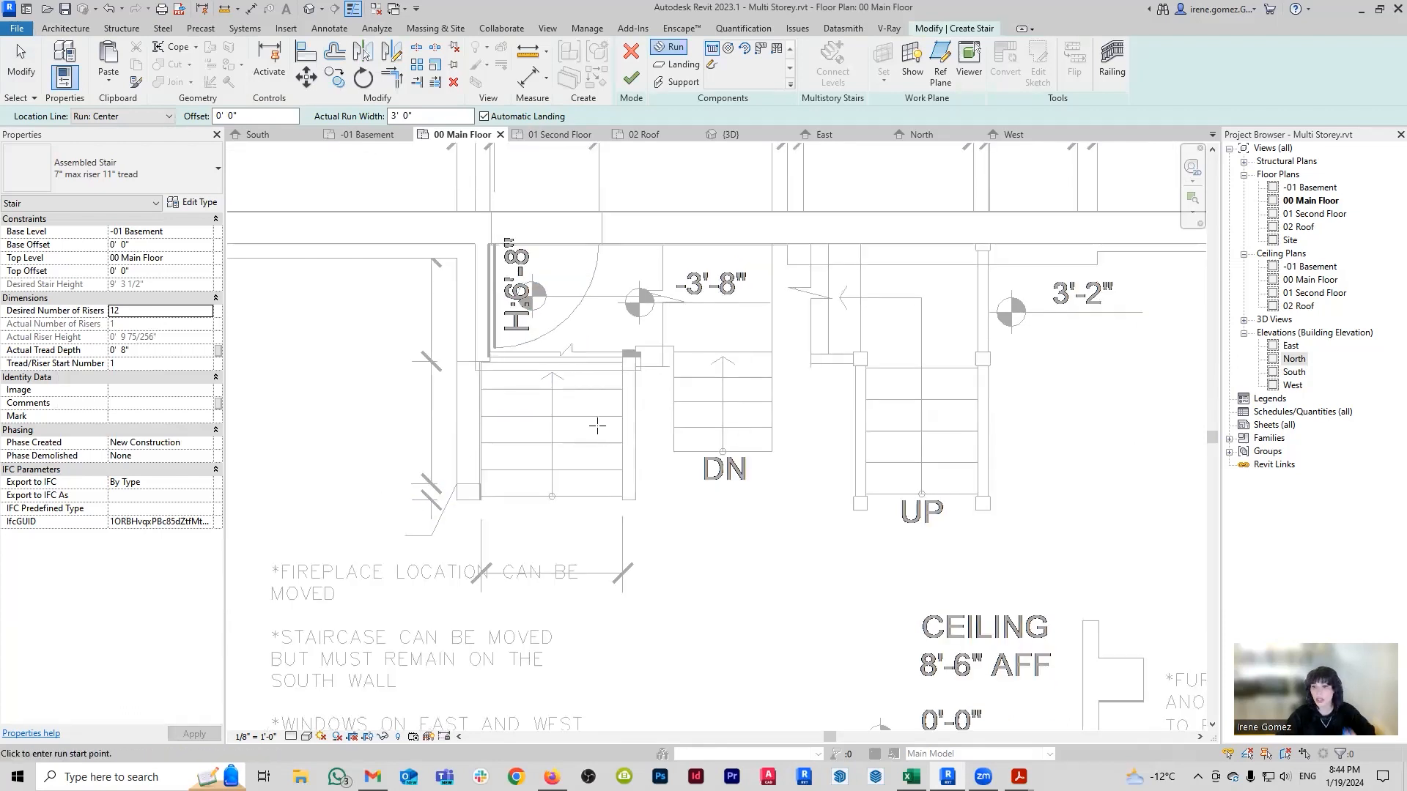
left_click(149, 119)
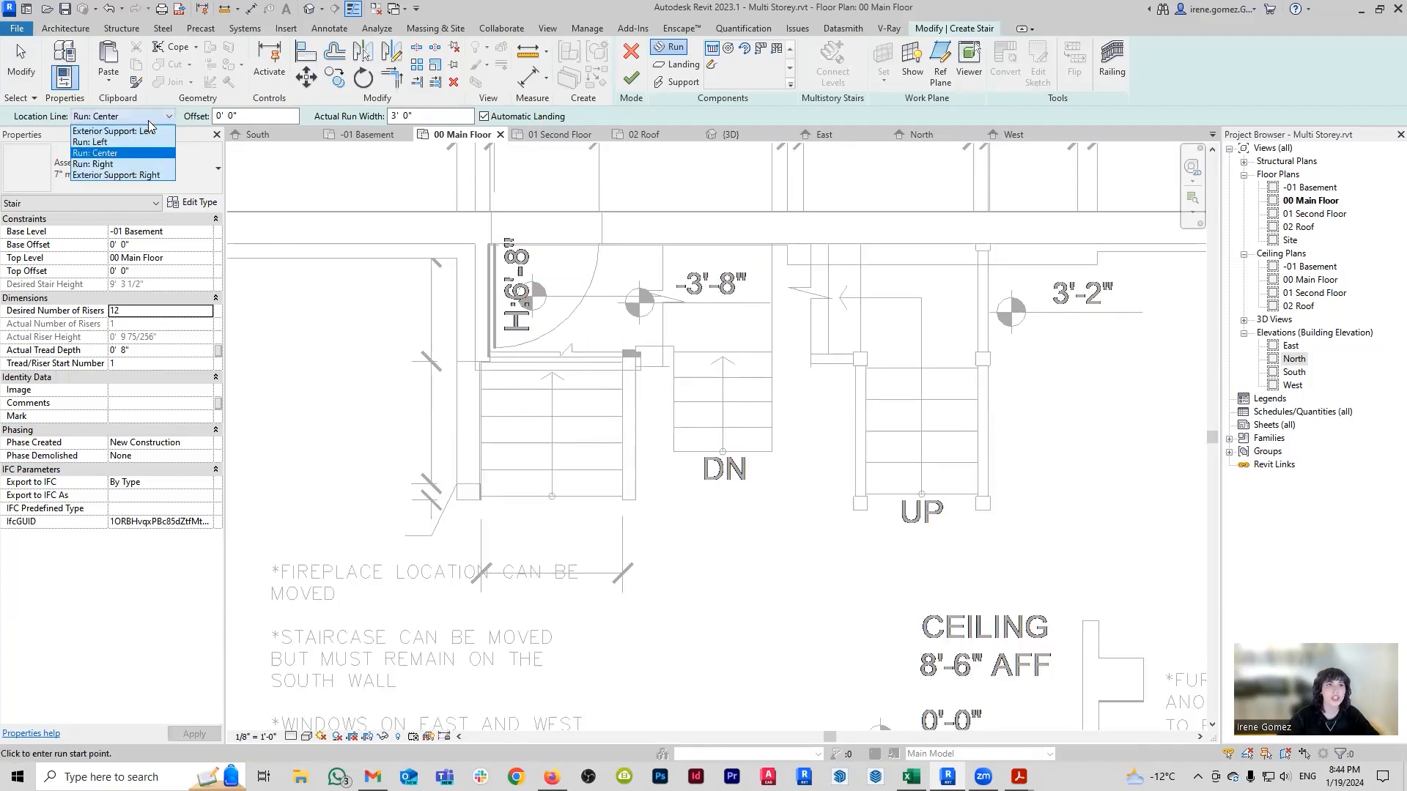
left_click(132, 111)
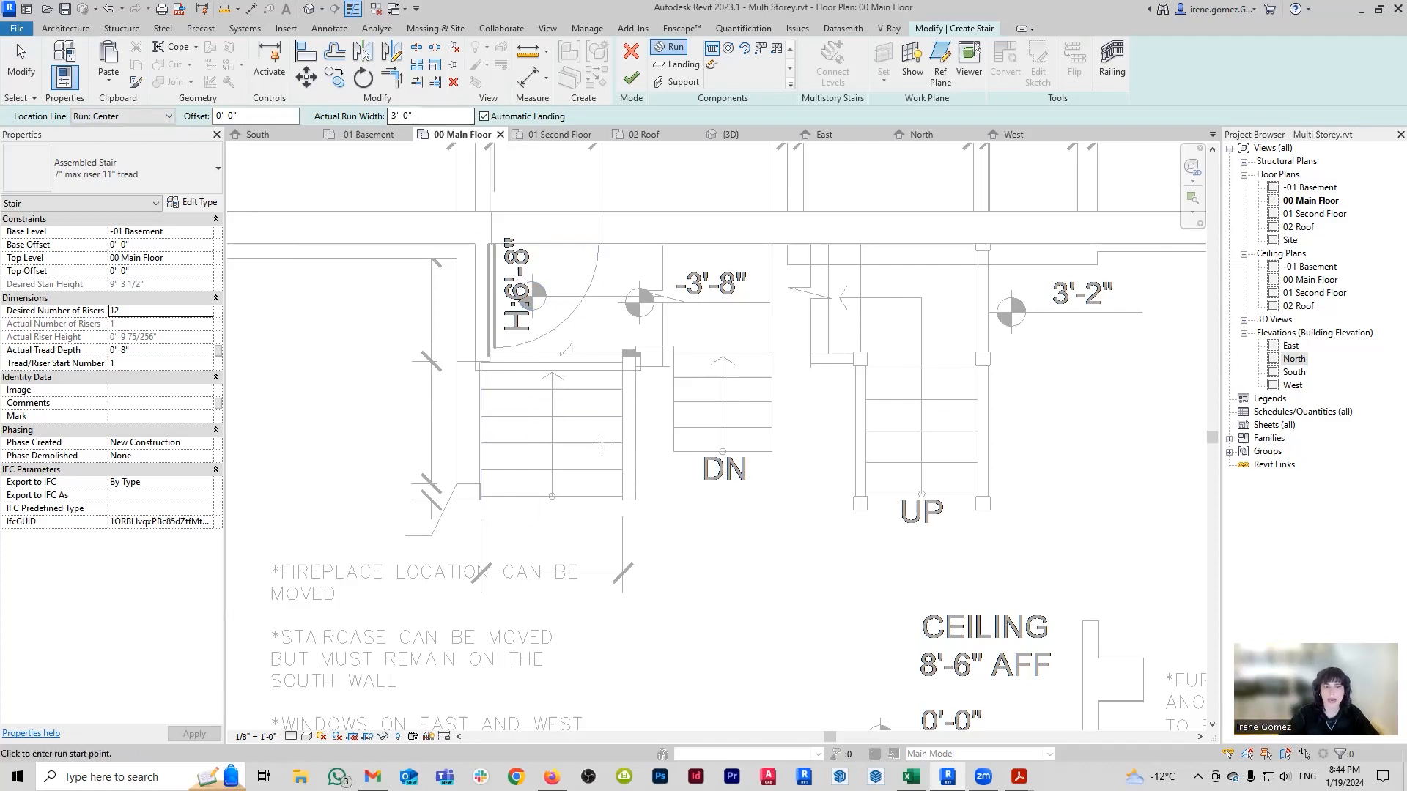
left_click(552, 497)
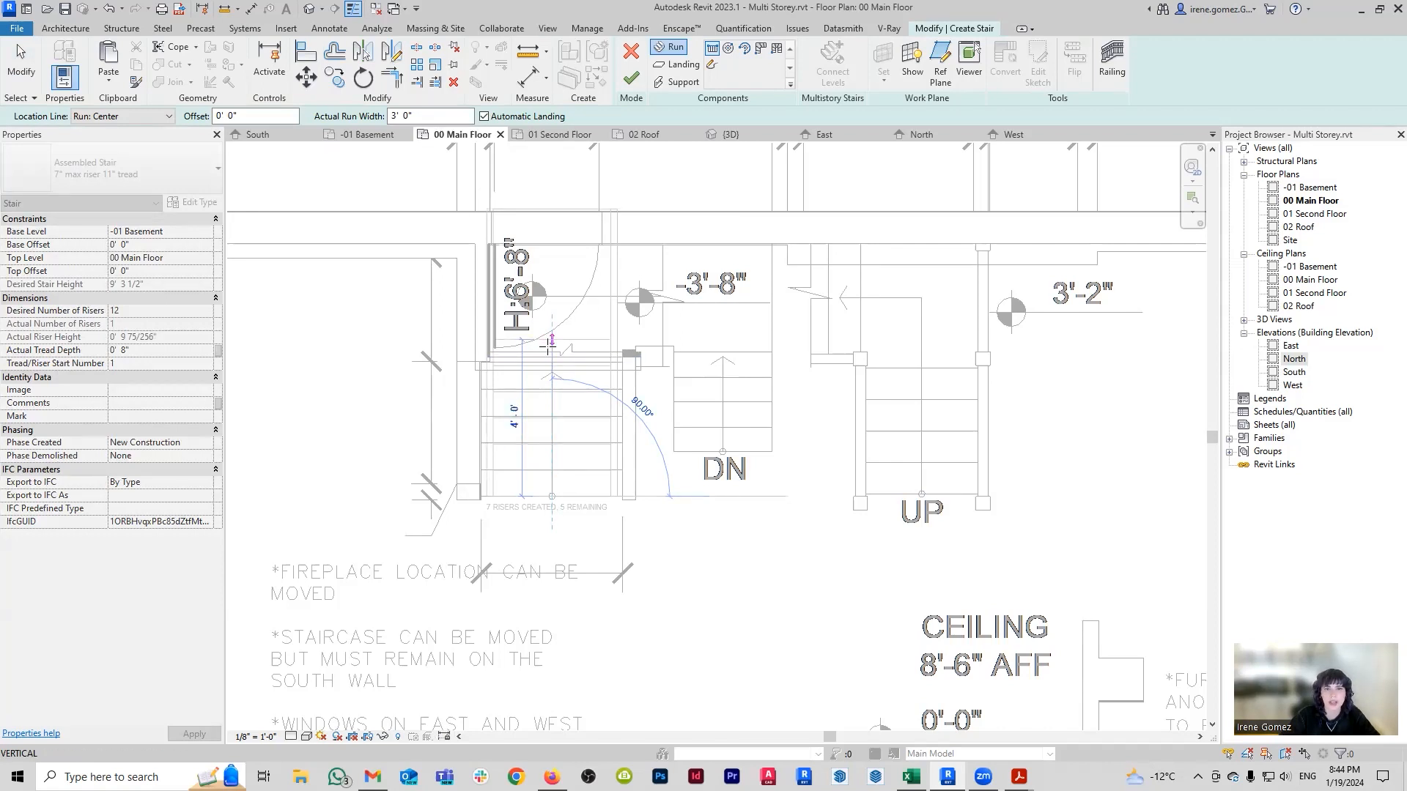
left_click(552, 340)
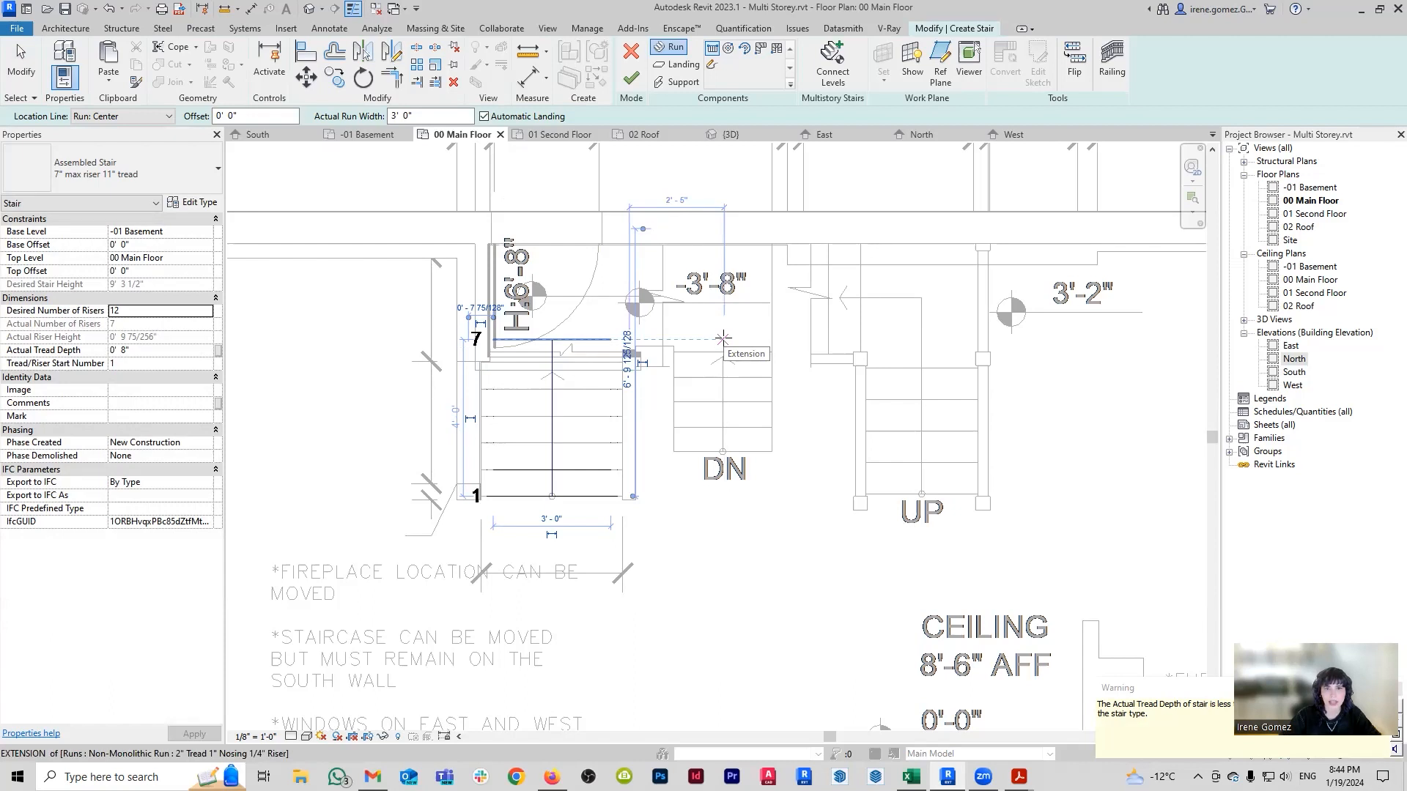
Draw the second run over the plan's DN stair, level with the first run's end and heading away from the wall, using the remaining risers.
left_click(723, 338)
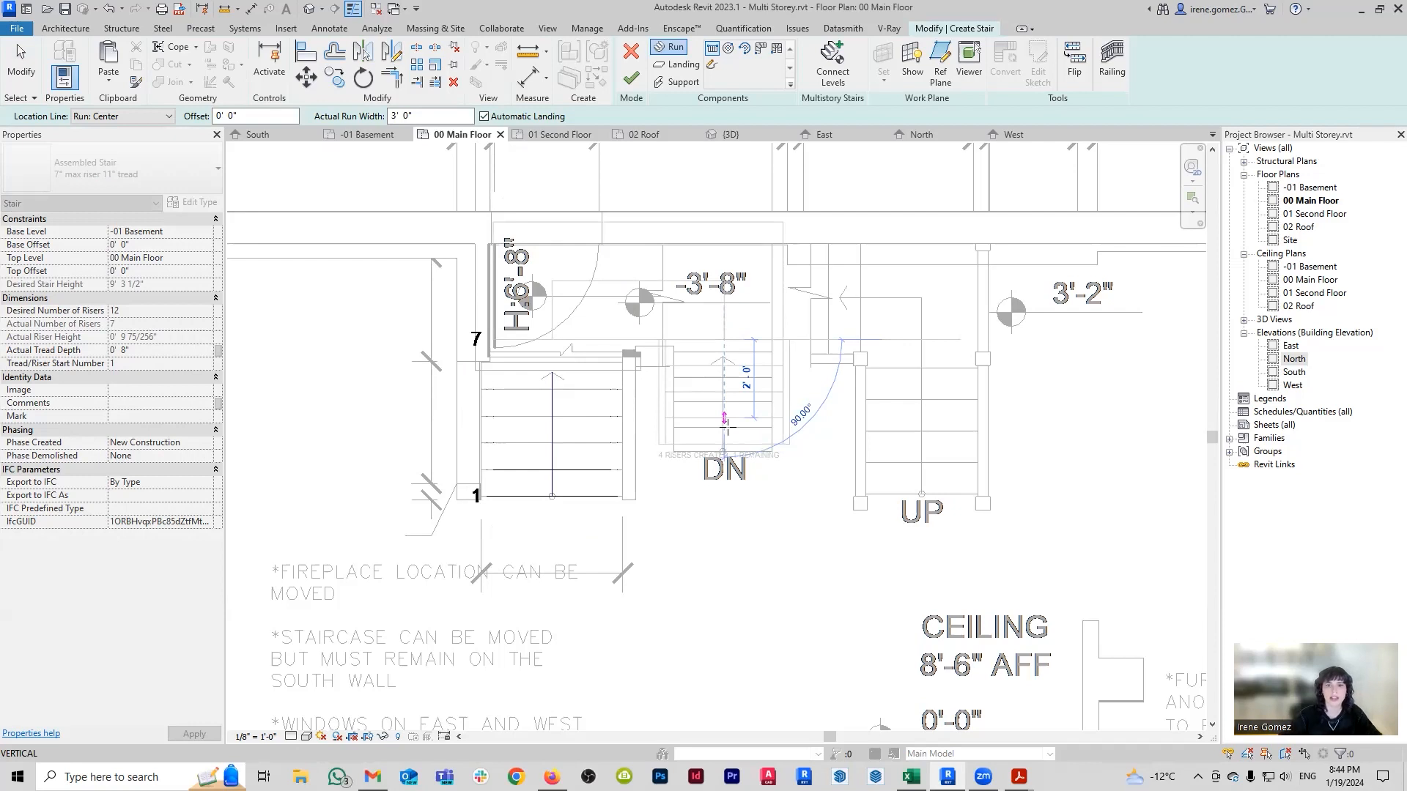
left_click(723, 534)
key("Escape")
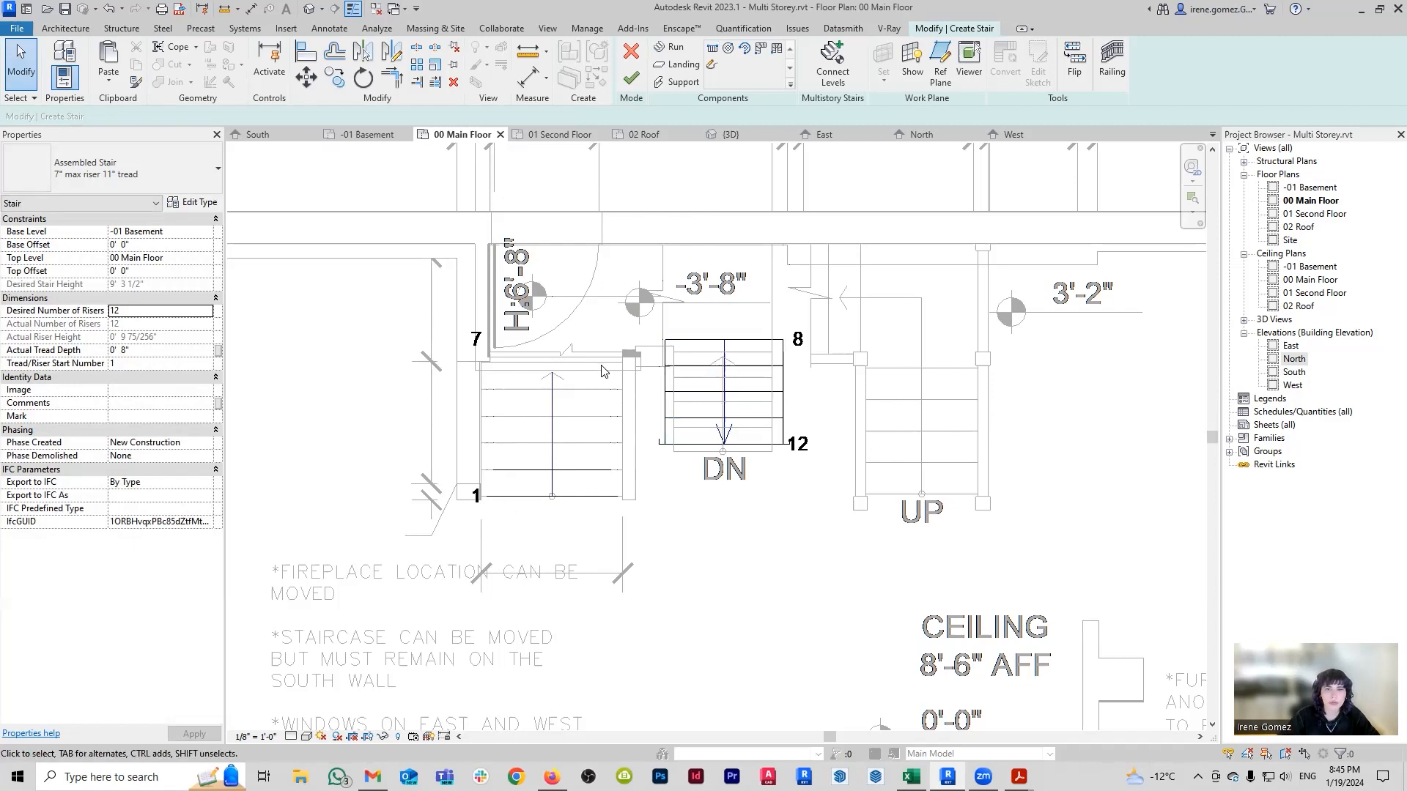
Check the second run's position against the DN stair on the plan and finish the stair.
scroll(601, 371, "down", 1)
scroll(639, 360, "up", 1)
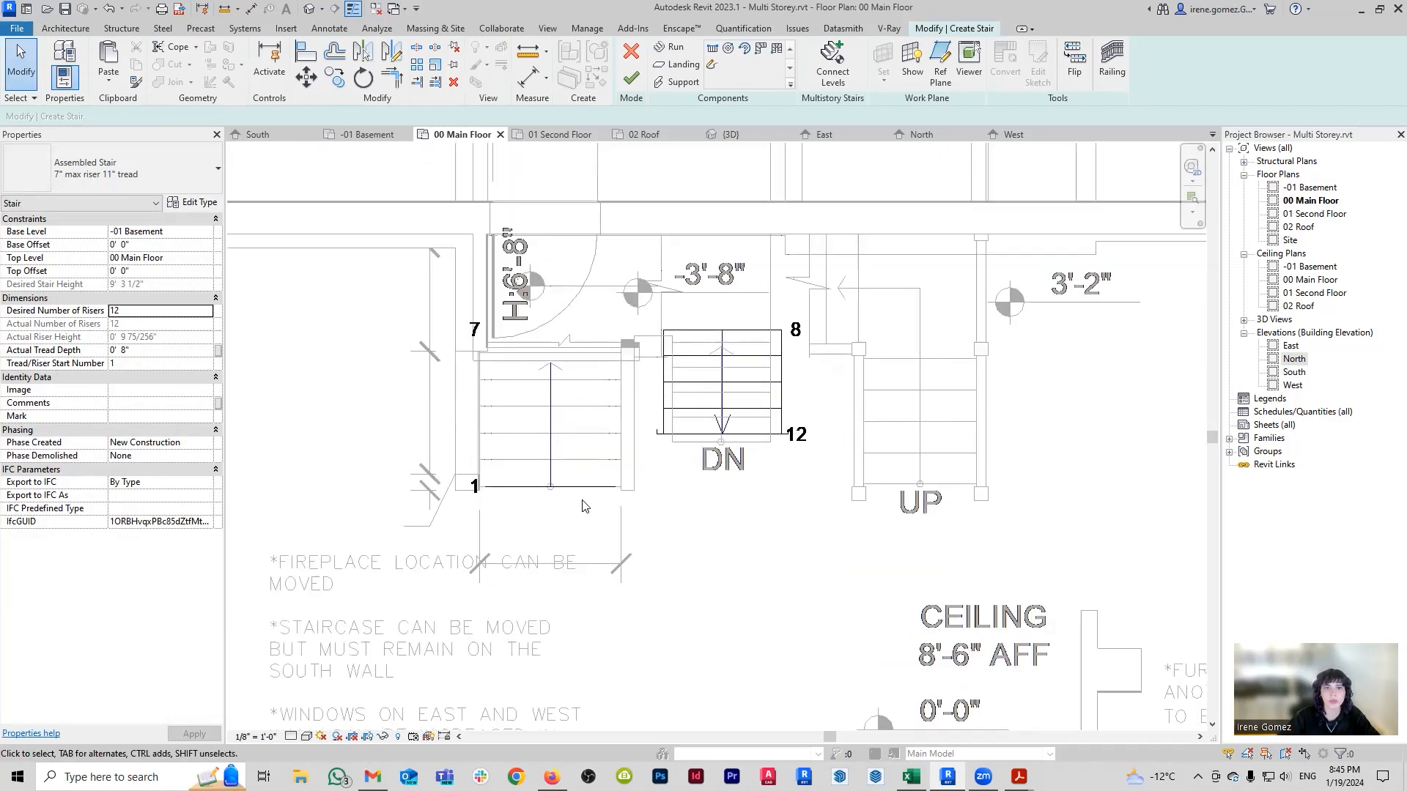
left_click(697, 333)
scroll(626, 344, "up", 1)
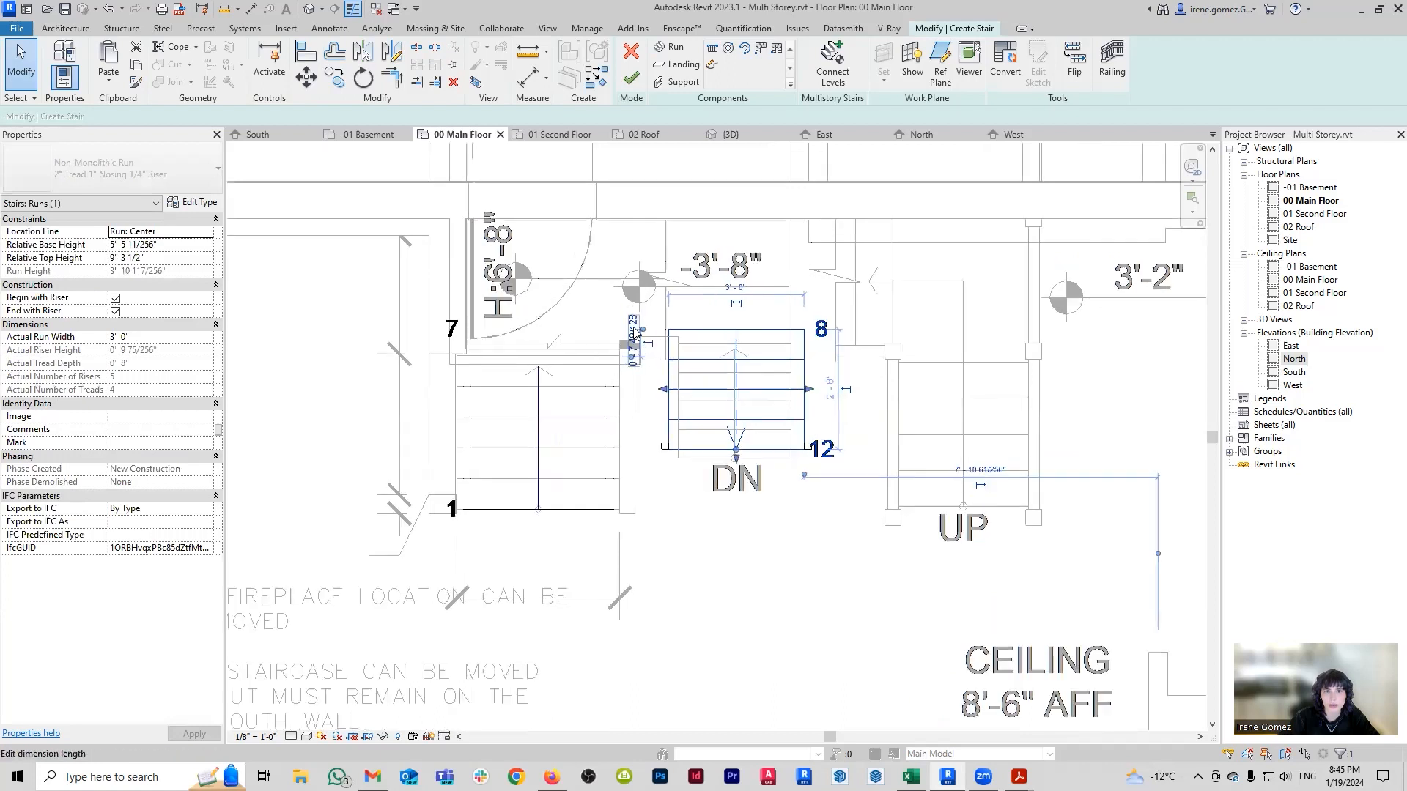
left_click(788, 283)
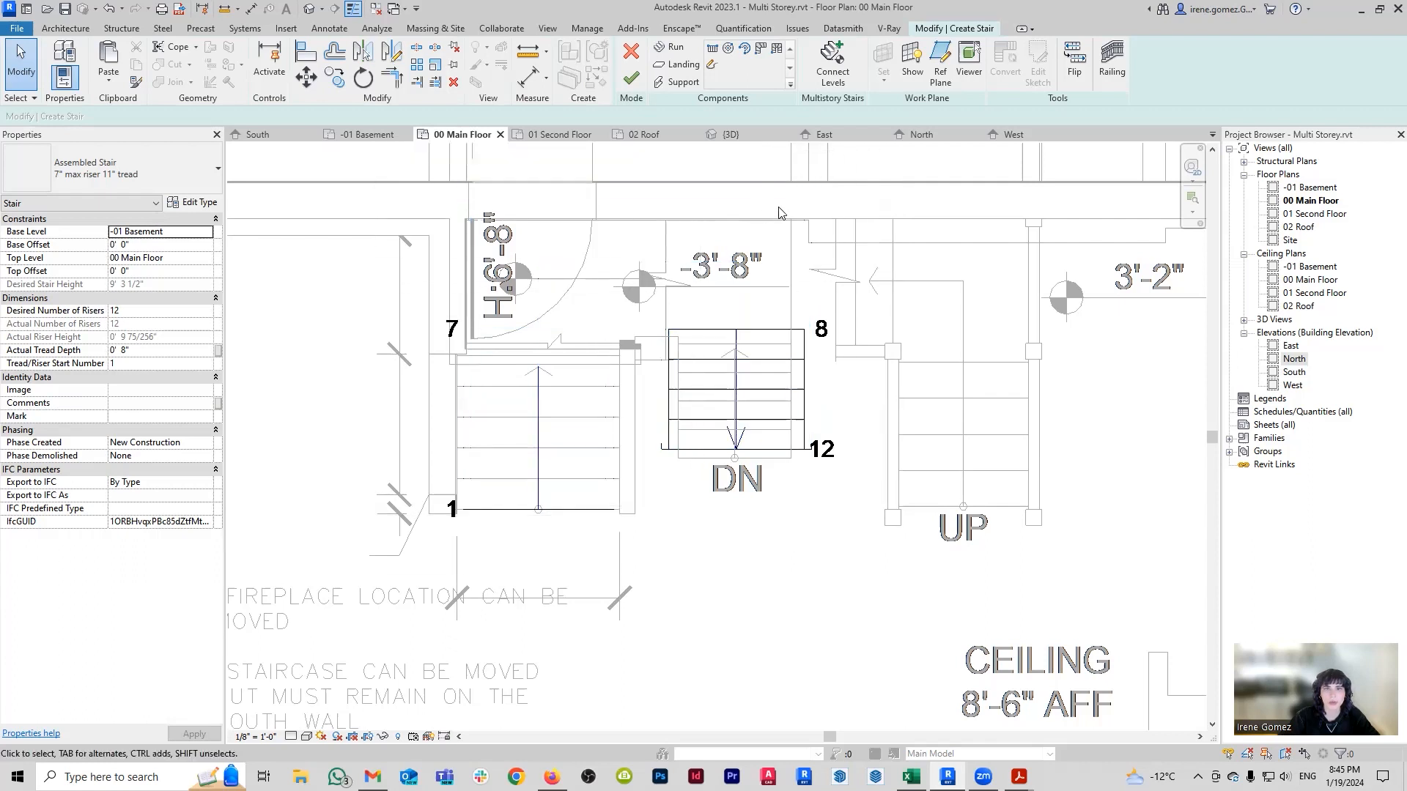
scroll(623, 323, "down", 2)
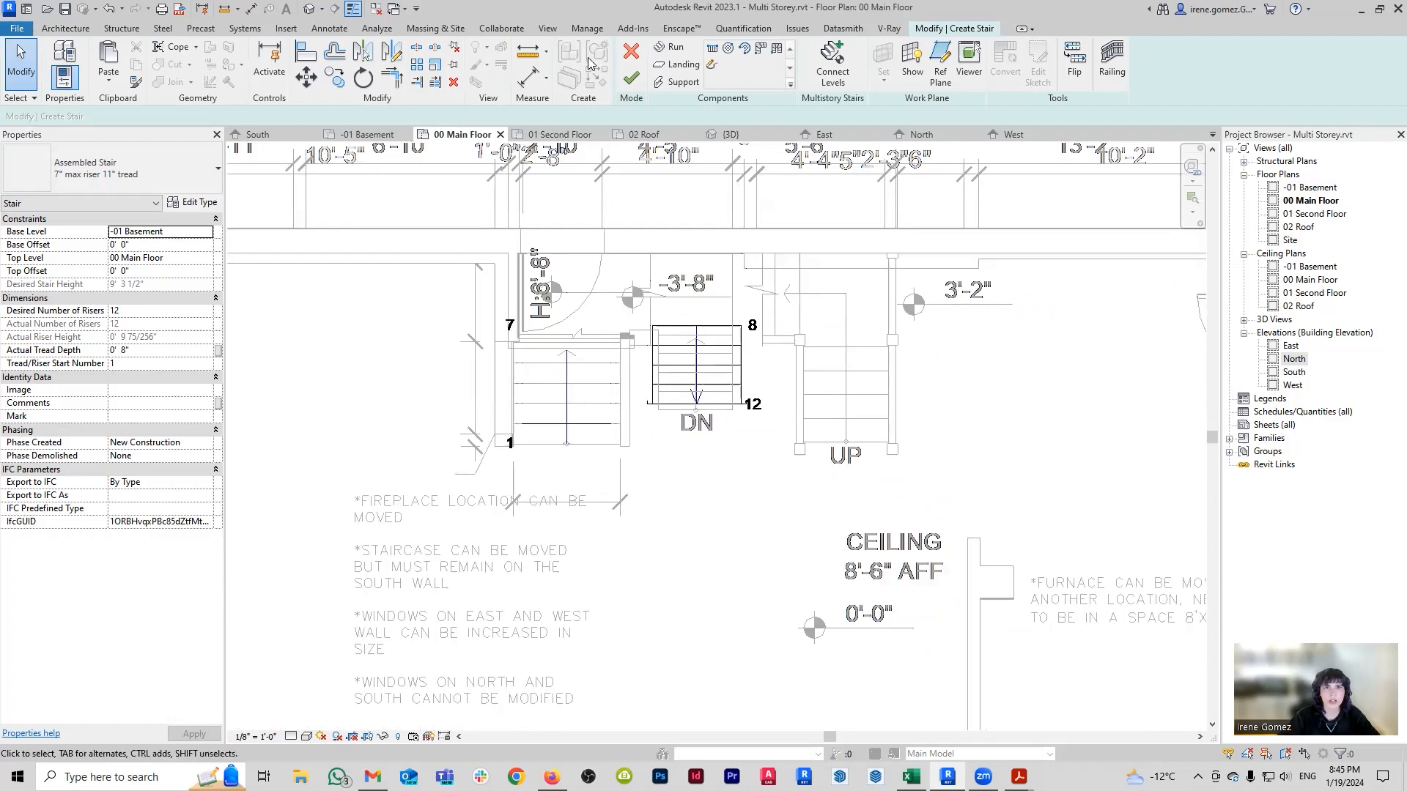
left_click(631, 77)
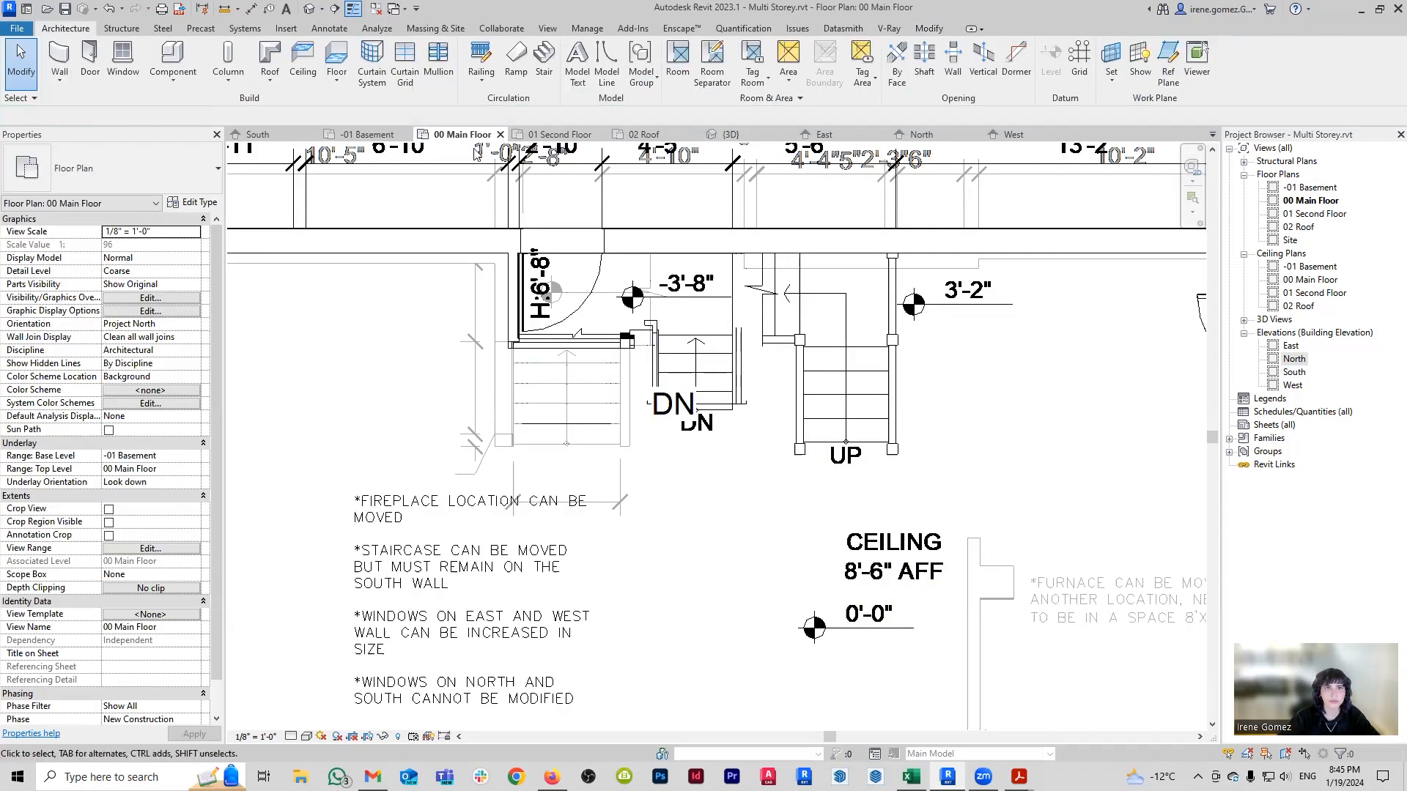
Examine the new basement stair in the 3D view, including its railings and how its landing meets the exterior door.
left_click(731, 134)
middle_click_drag(702, 442, 450, 500, "shift")
scroll(498, 452, "up", 2)
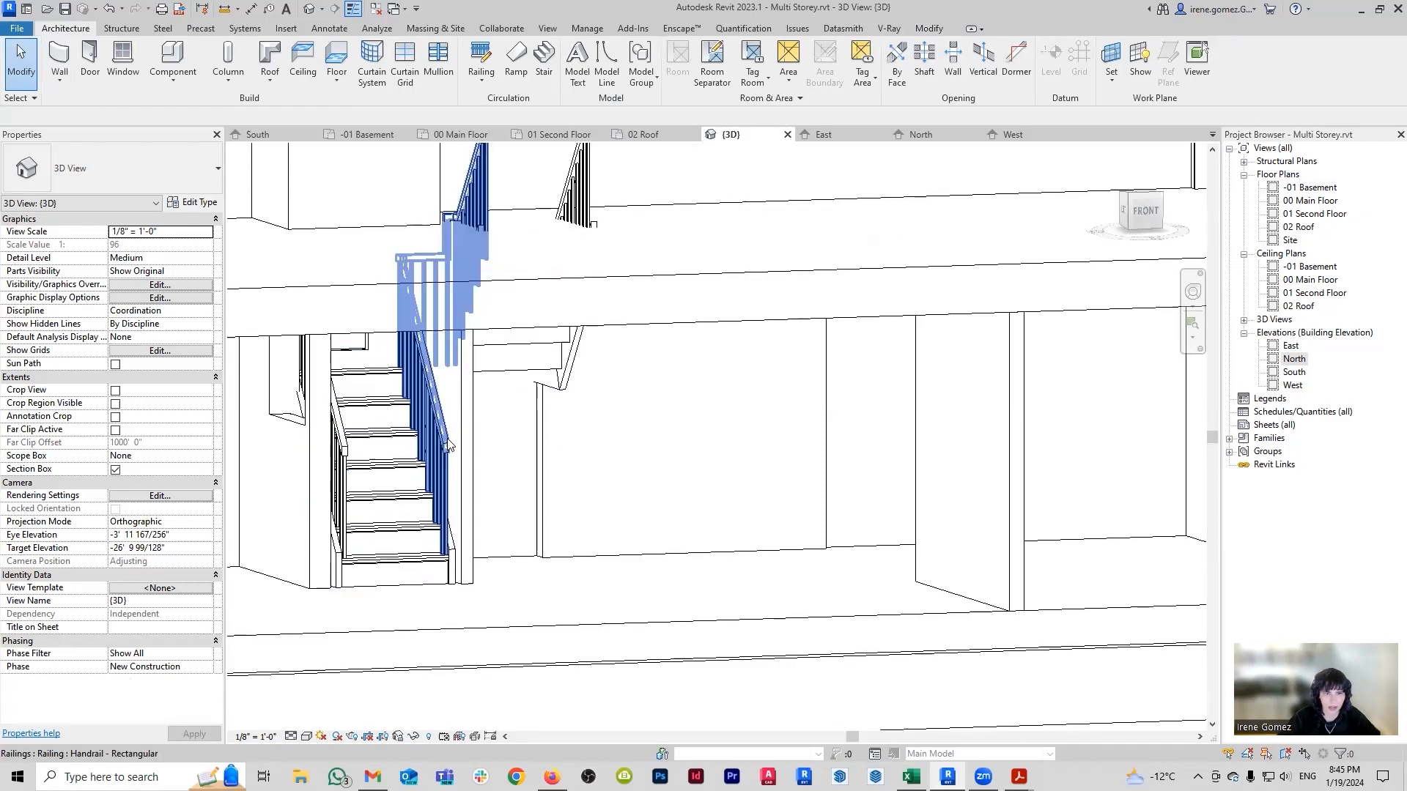
middle_click_drag(448, 445, 408, 526, "shift")
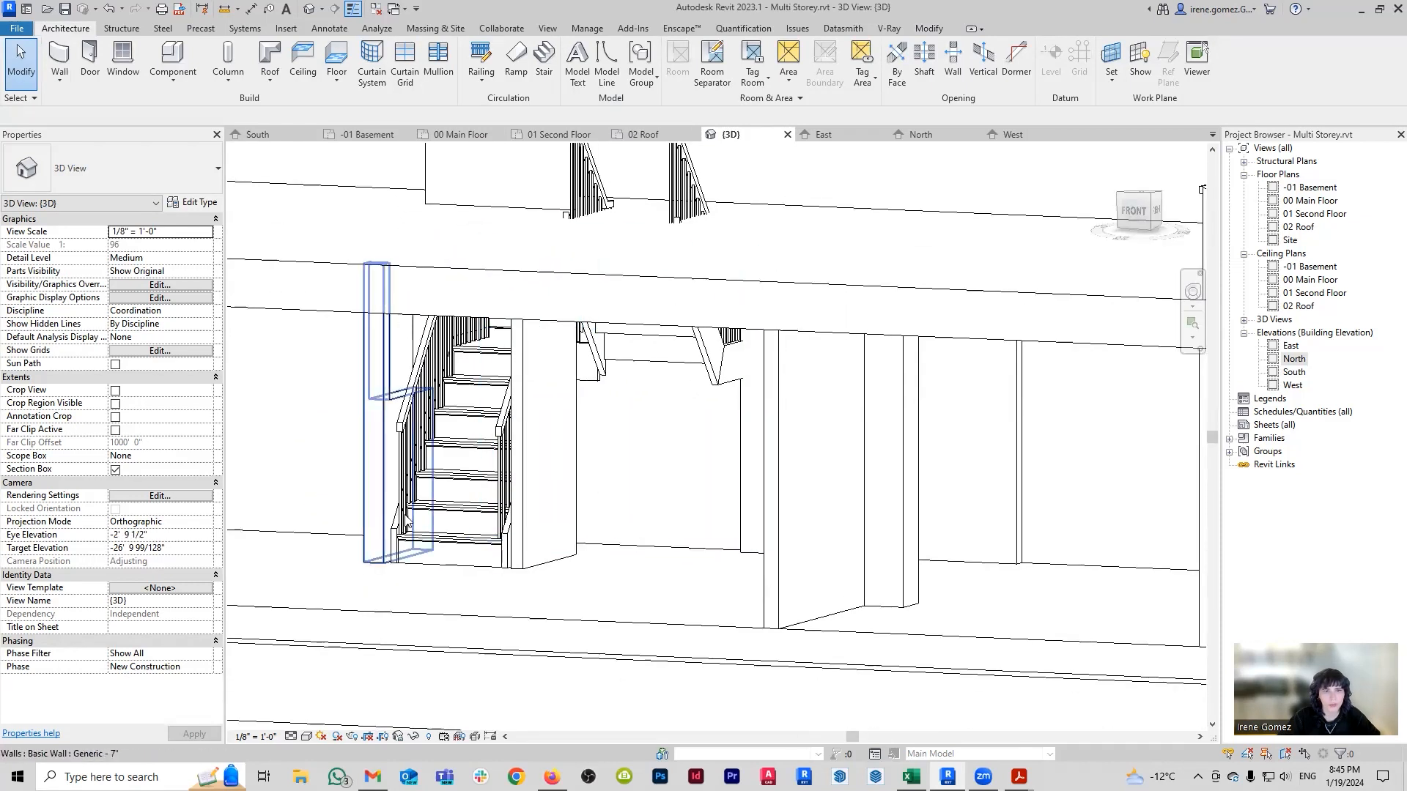
middle_click_drag(523, 513, 659, 609, "shift")
scroll(460, 575, "up", 2)
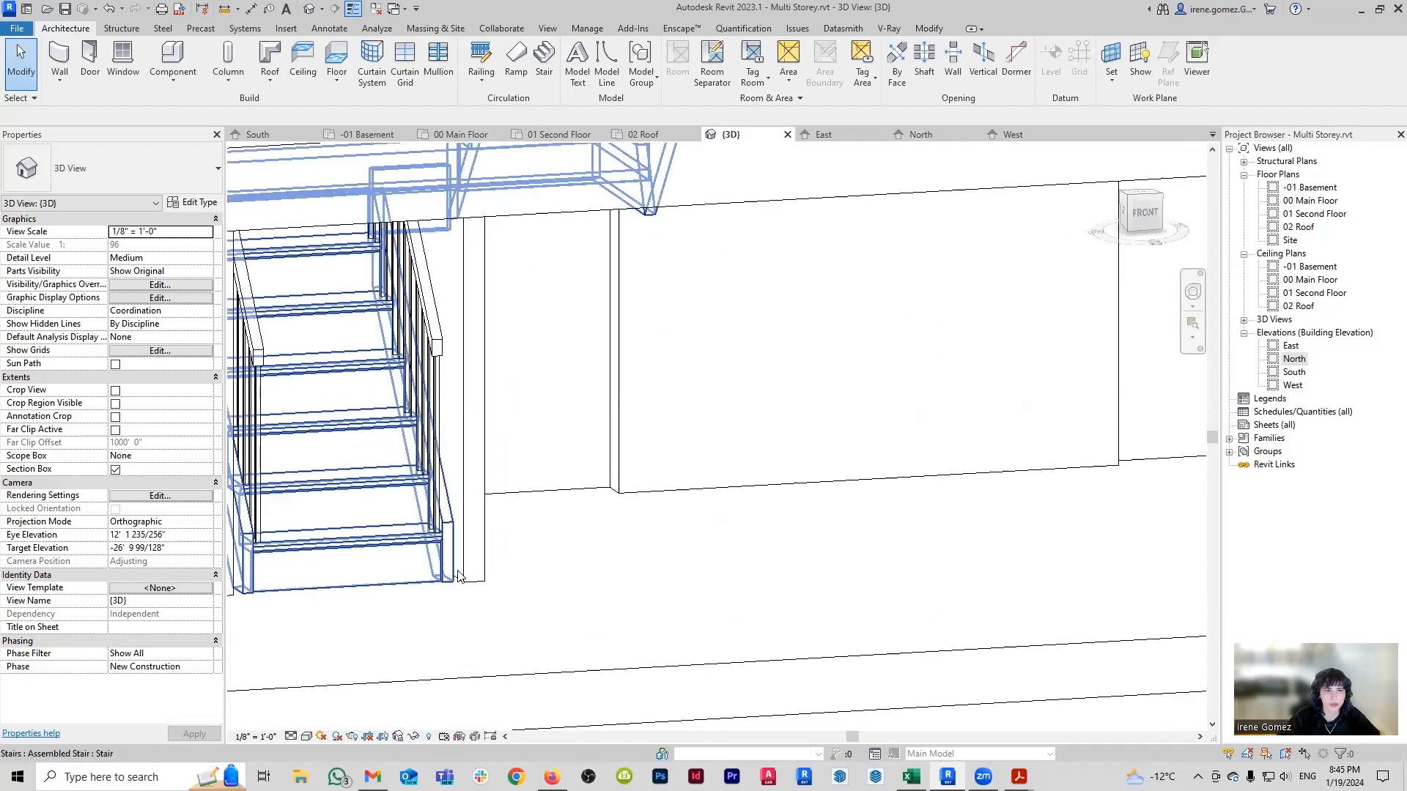
middle_click_drag(458, 575, 804, 621, "shift")
scroll(665, 540, "up", 3)
scroll(635, 493, "down", 1)
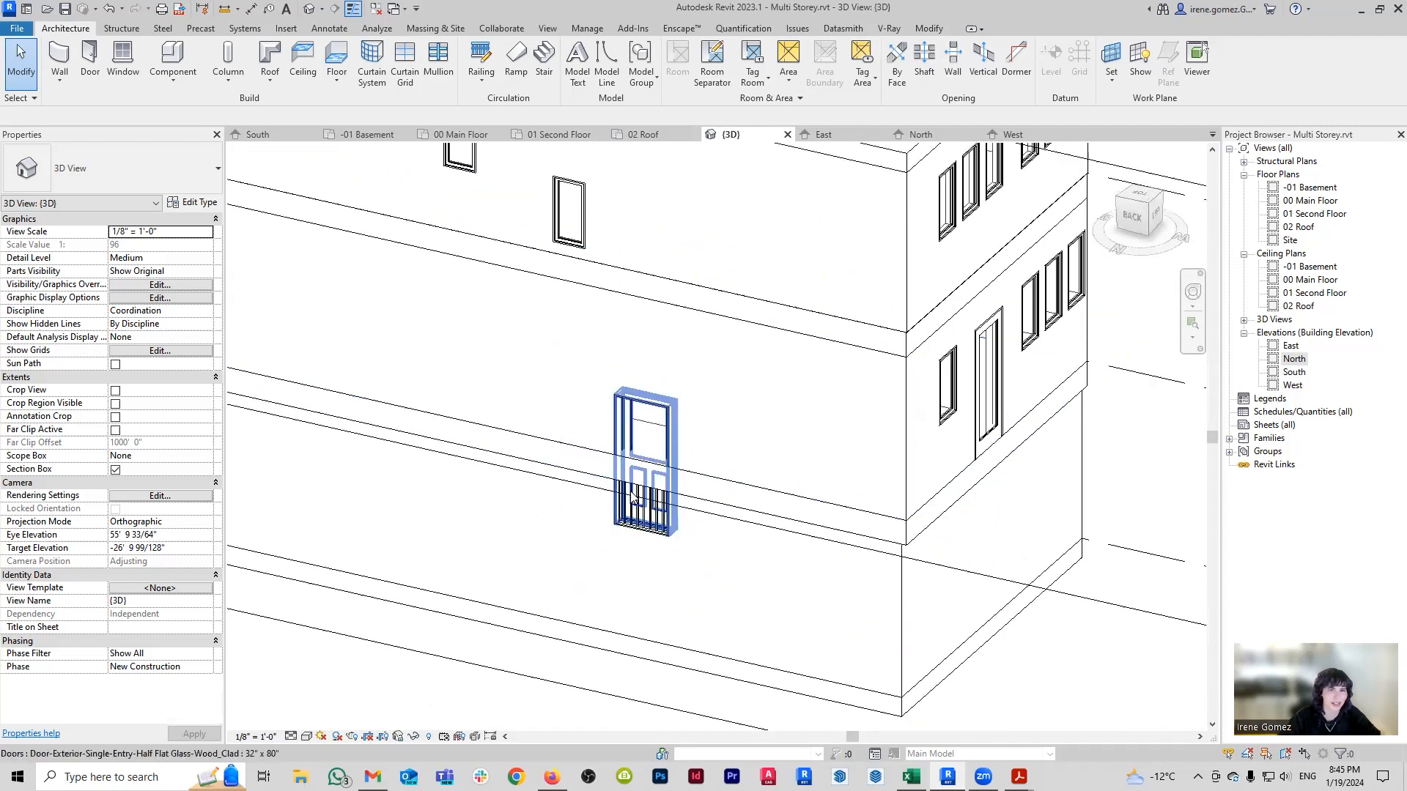
scroll(633, 501, "down", 1)
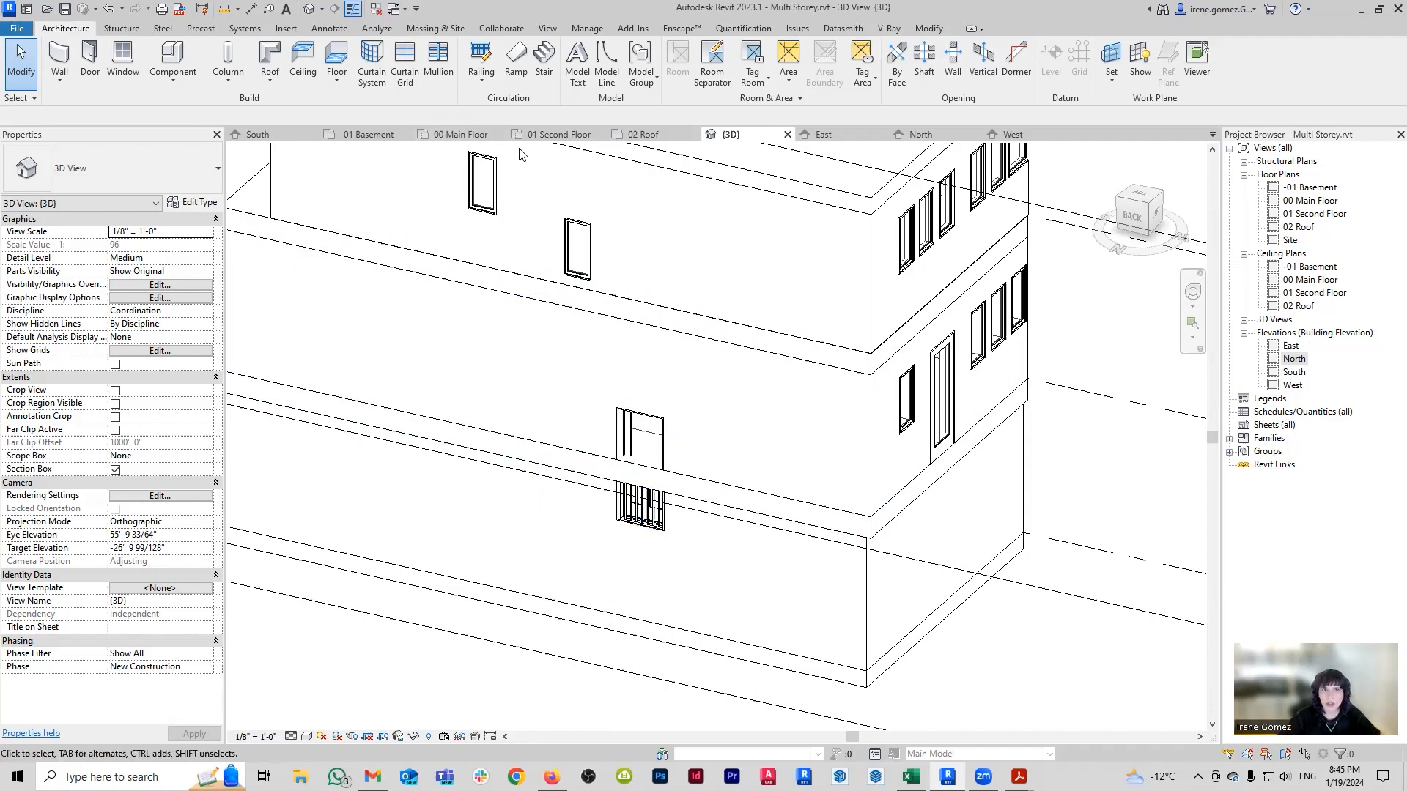
Open the new stair for editing from the -01 Basement plan.
left_click(385, 136)
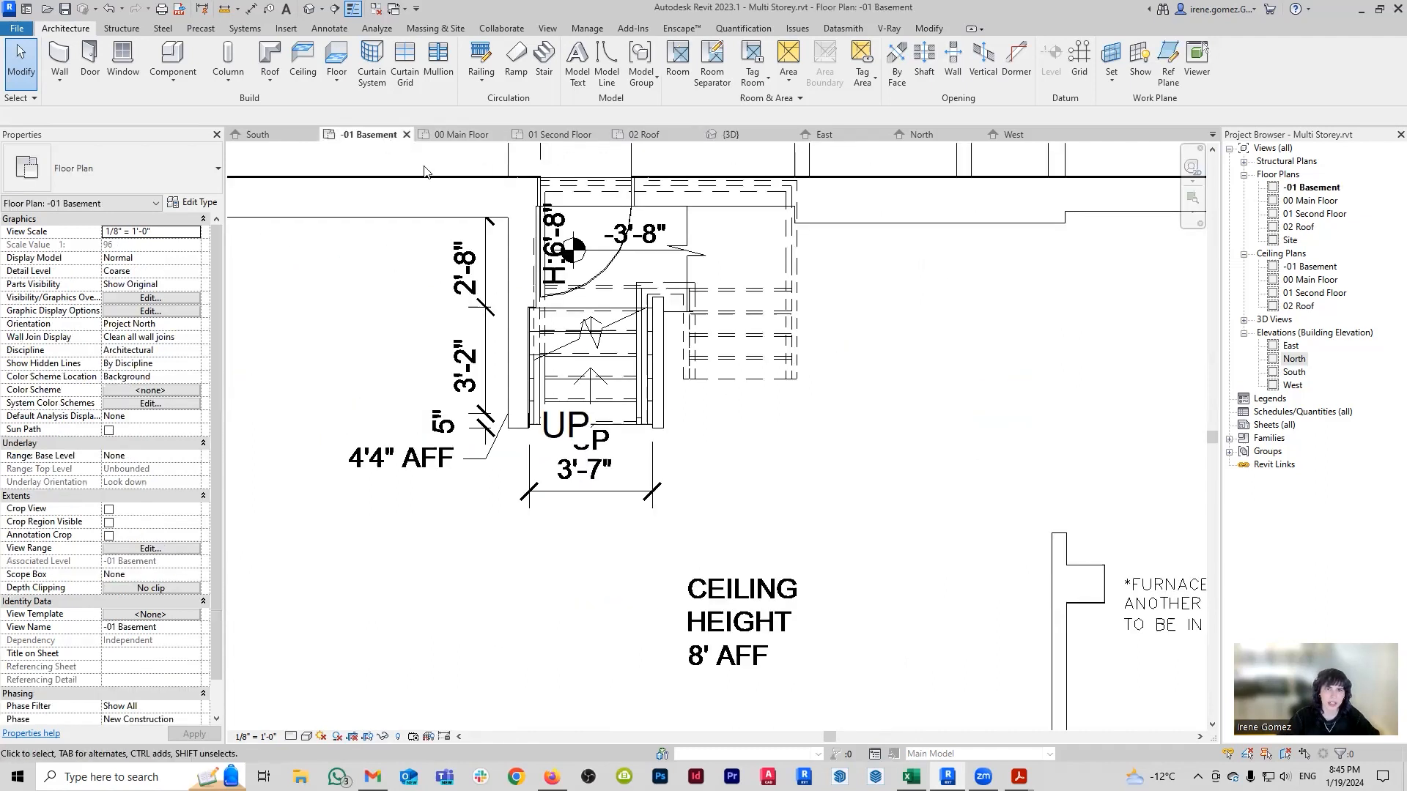
middle_click_drag(701, 337, 712, 456)
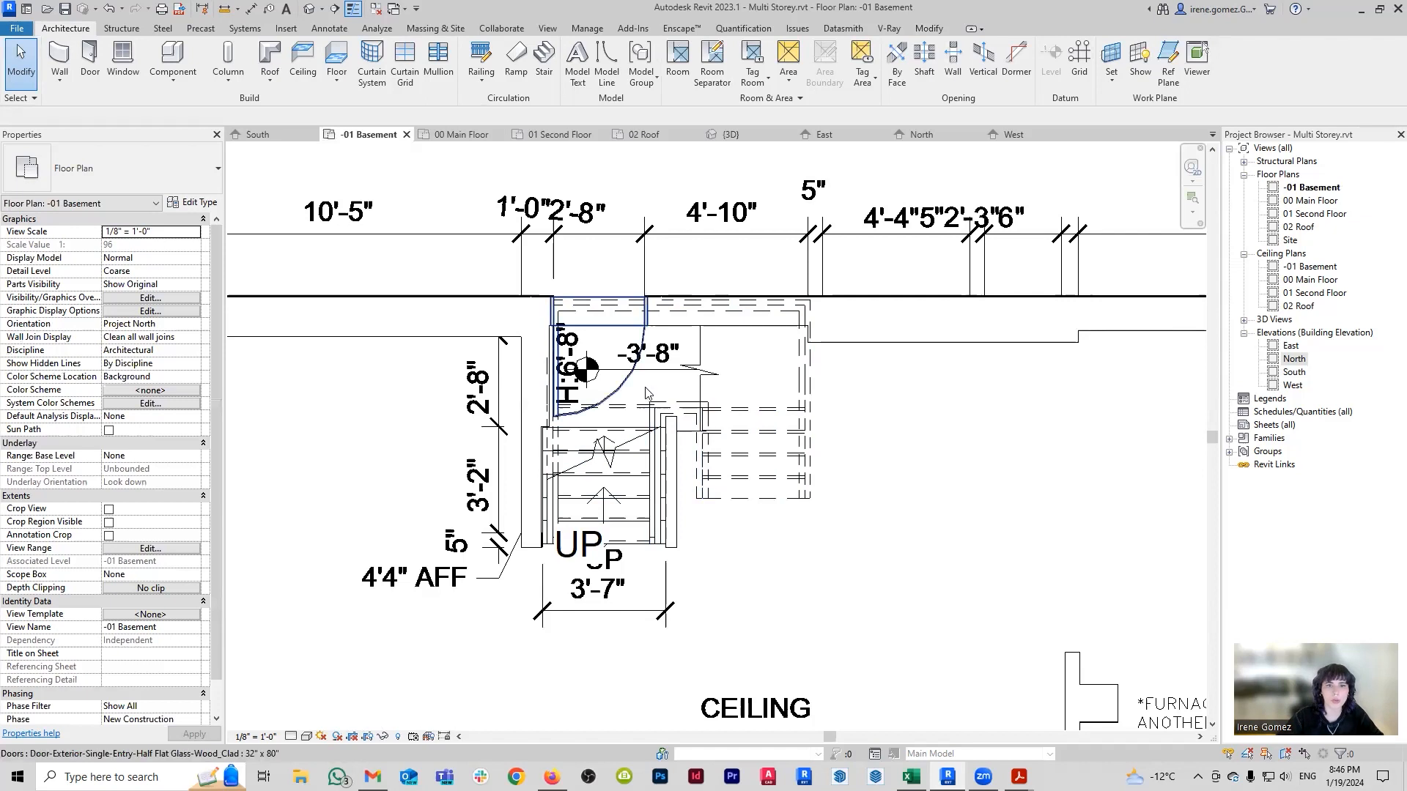
left_click(639, 437)
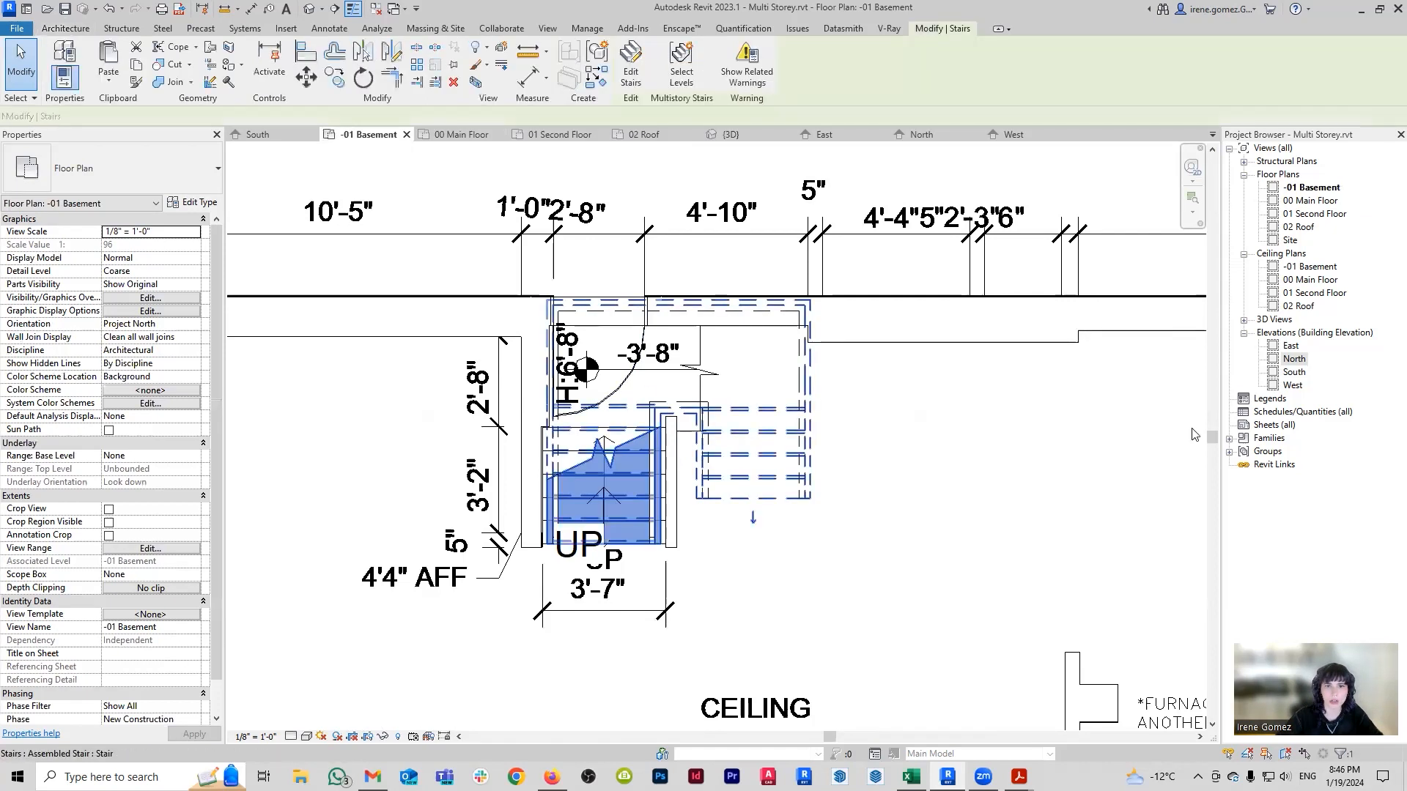
left_click(639, 82)
scroll(565, 463, "up", 1)
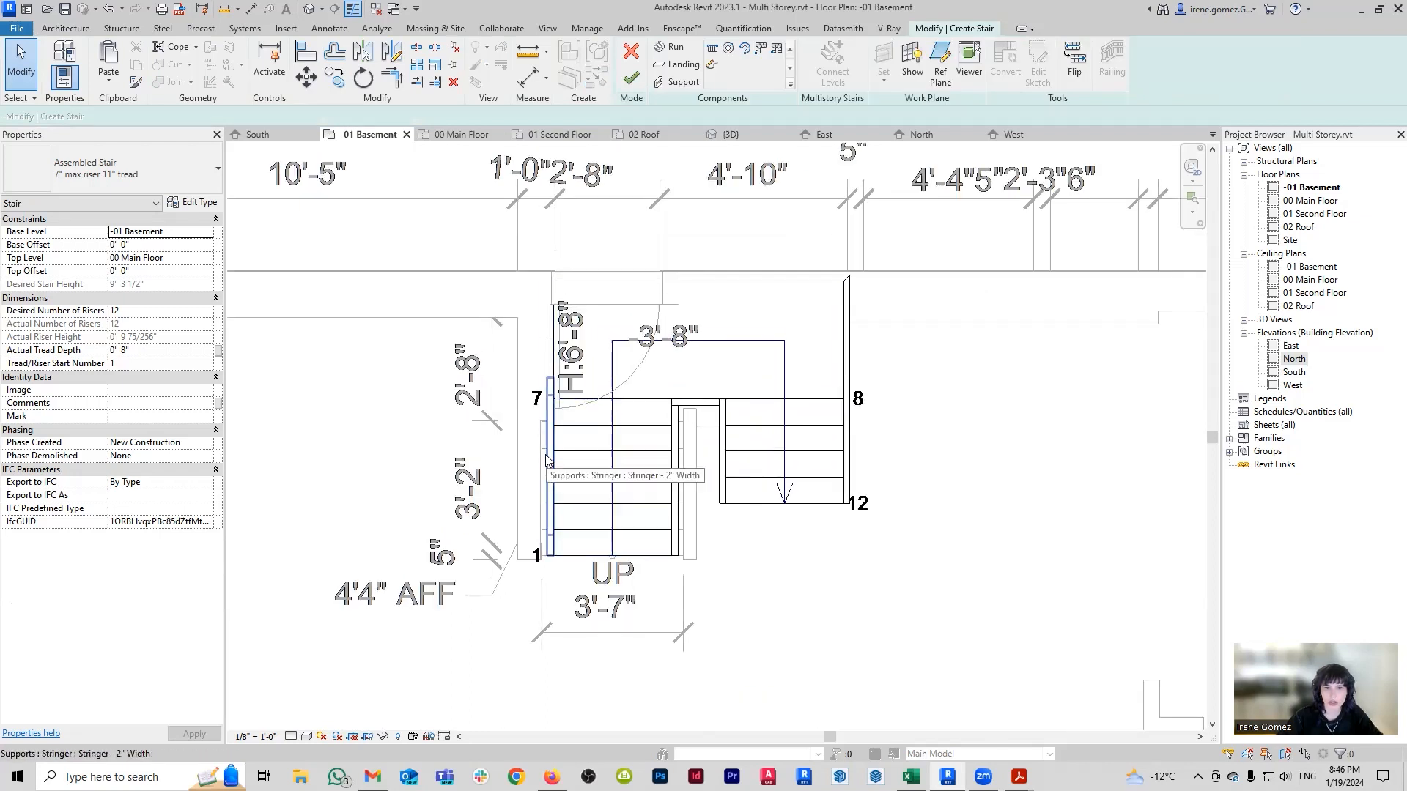
Inspect the lower run and the stringer beside its upper end, check the 3D view, and finish editing the stair.
left_click(550, 359)
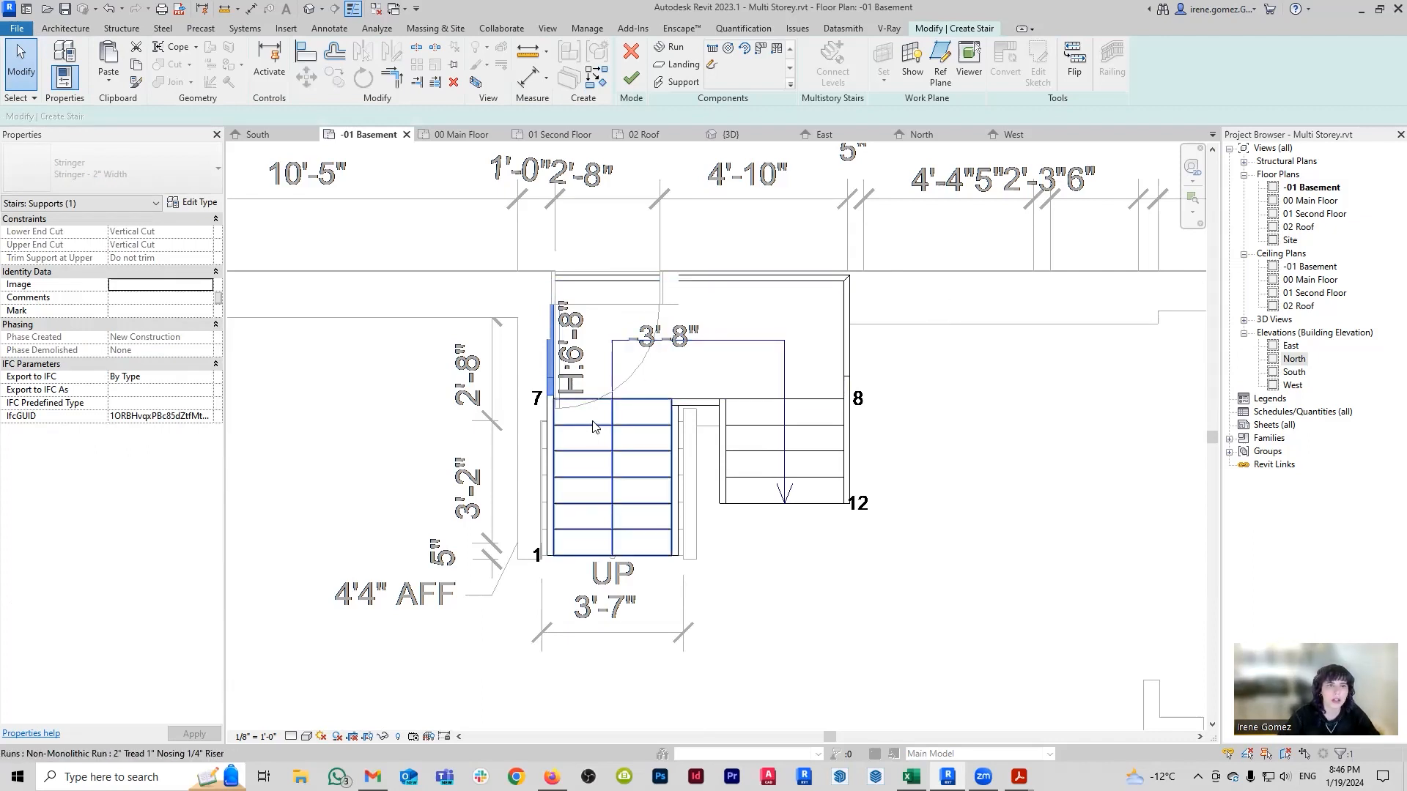
left_click(560, 418)
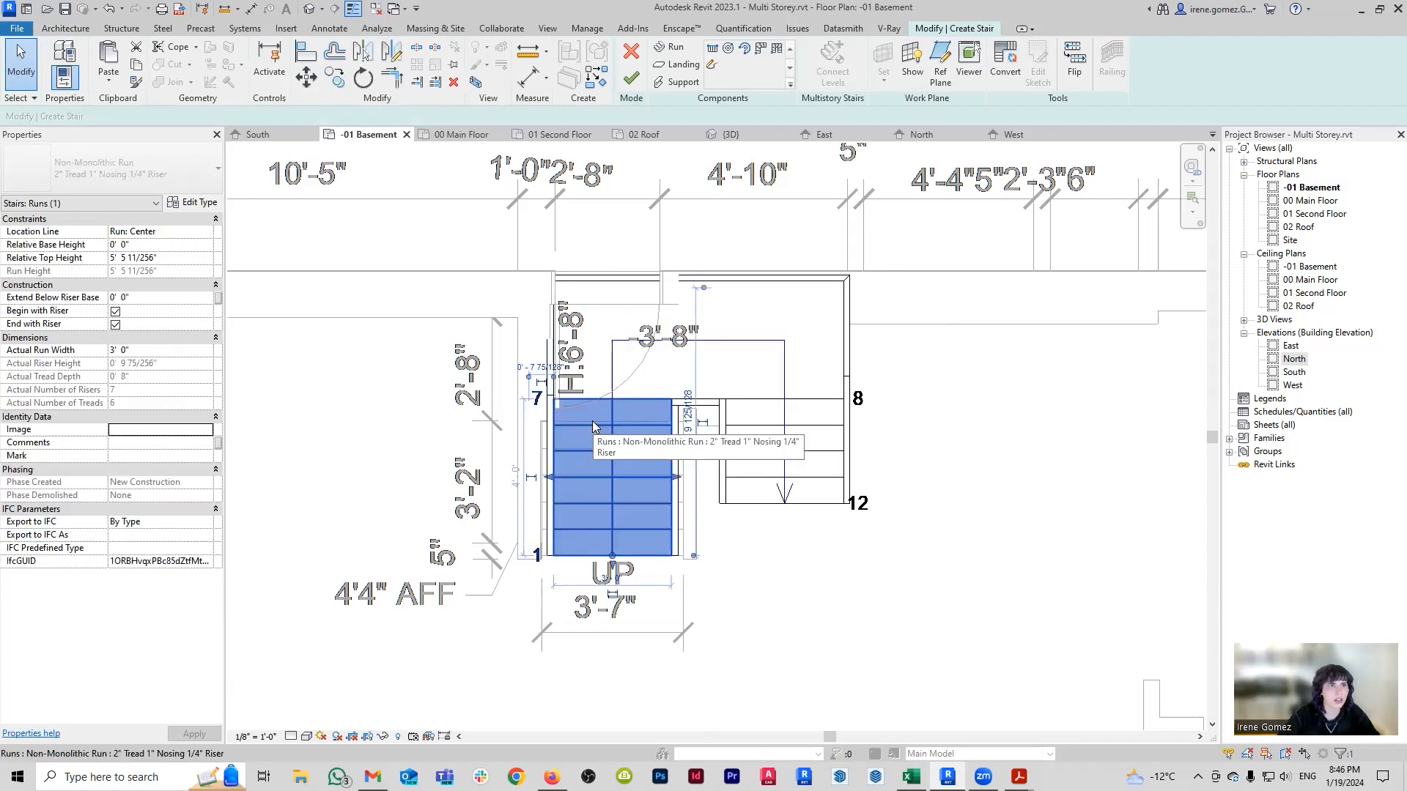
left_click(550, 352)
left_click(737, 134)
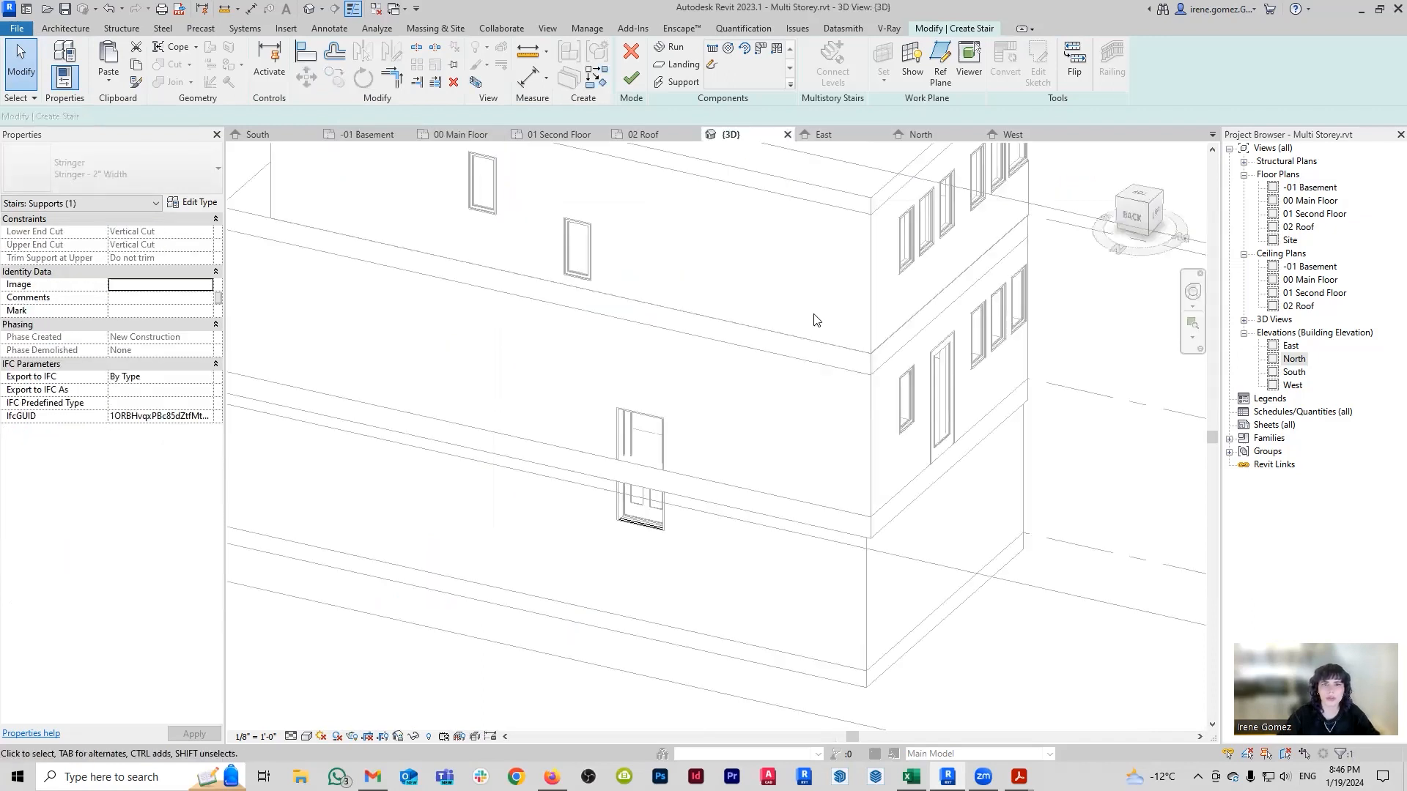
left_click(629, 78)
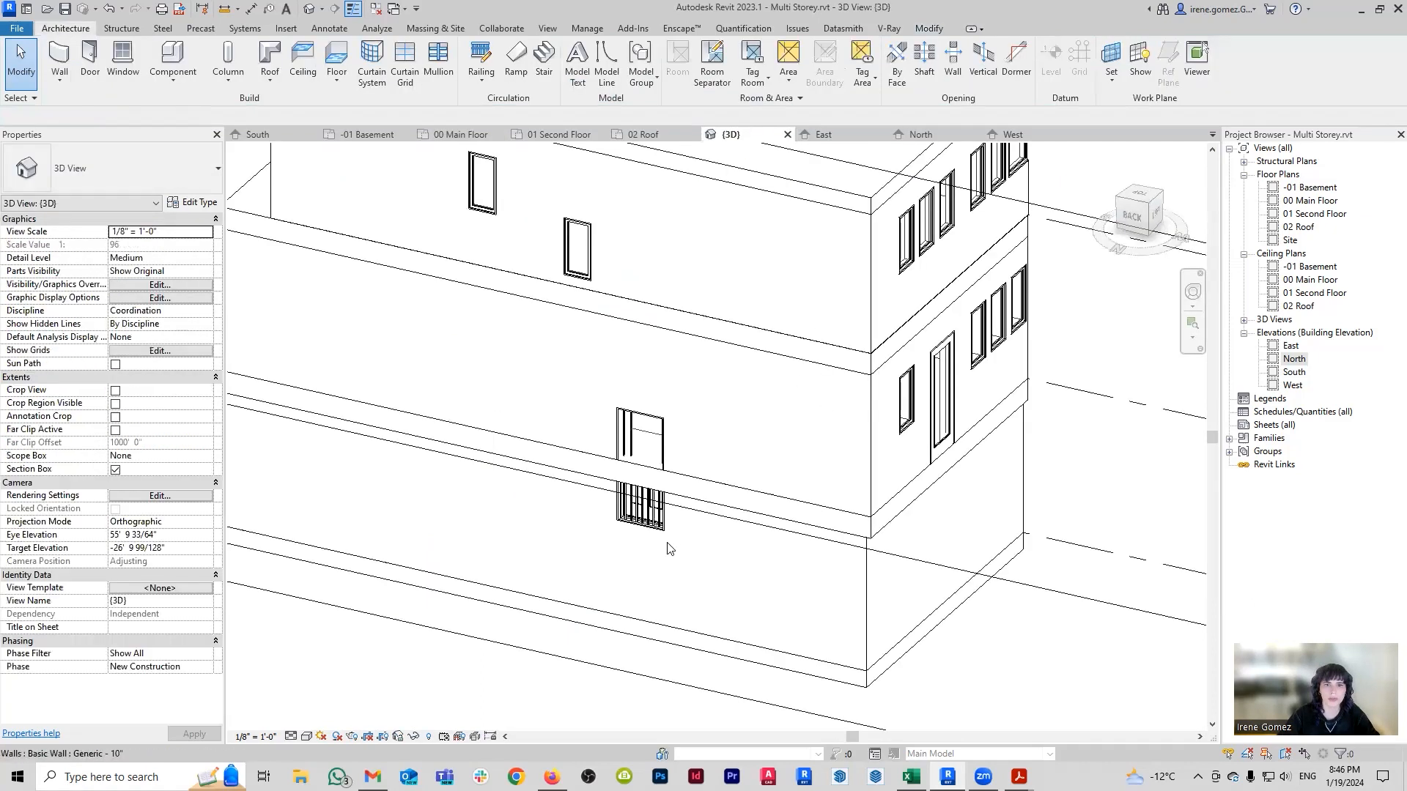
Temporarily isolate the categories of the basement stair and its railings in the 3D view.
middle_click_drag(1001, 478, 467, 535, "shift")
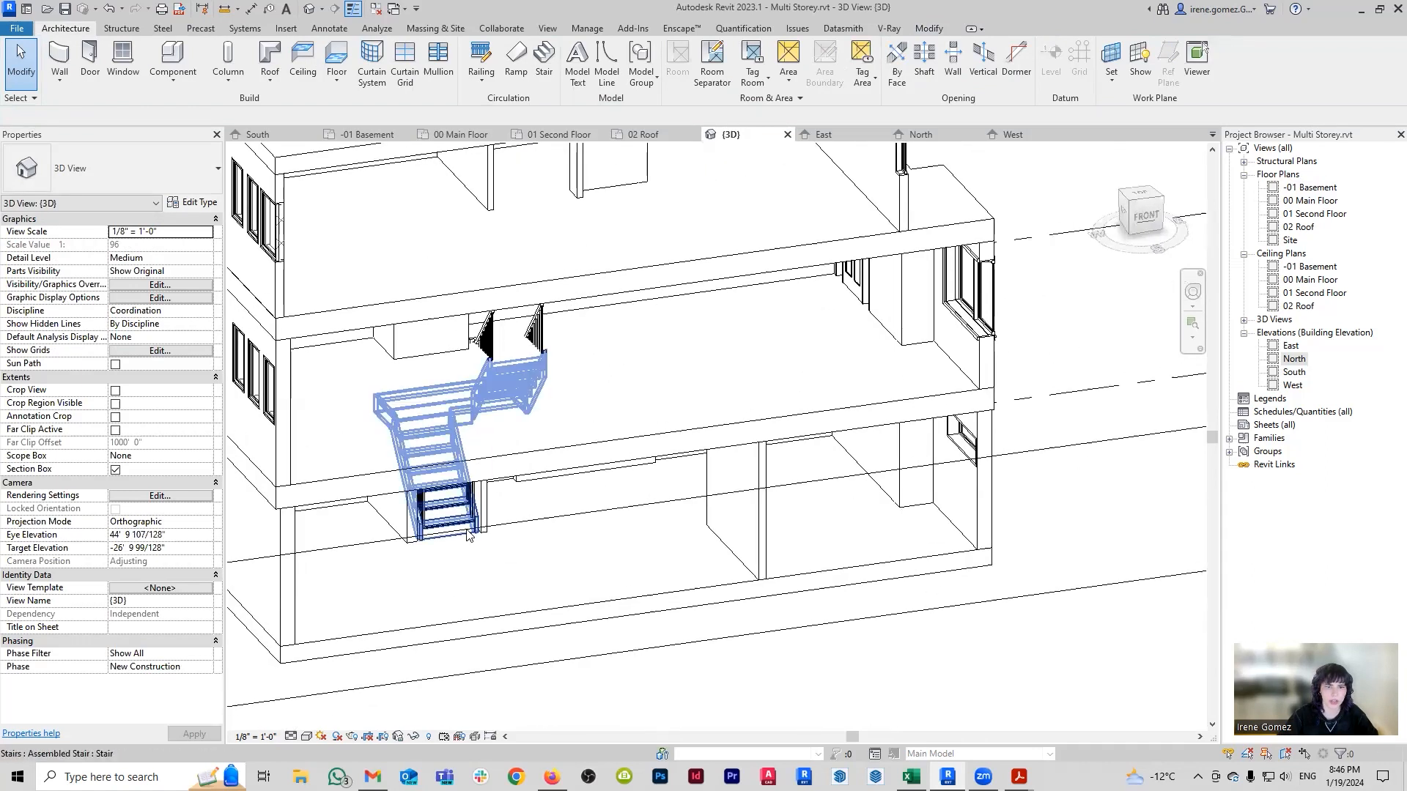
left_click(458, 533)
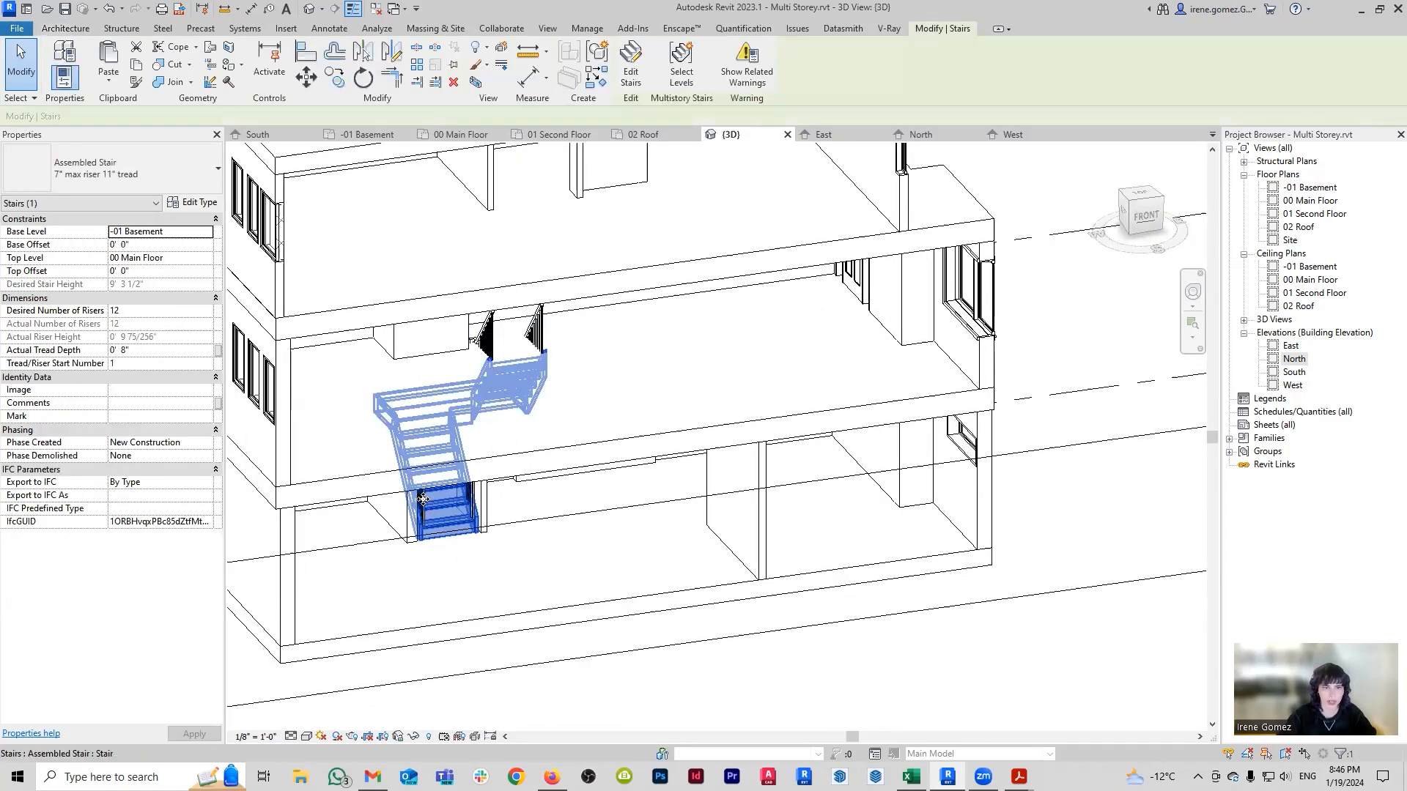
left_click(425, 511, "ctrl")
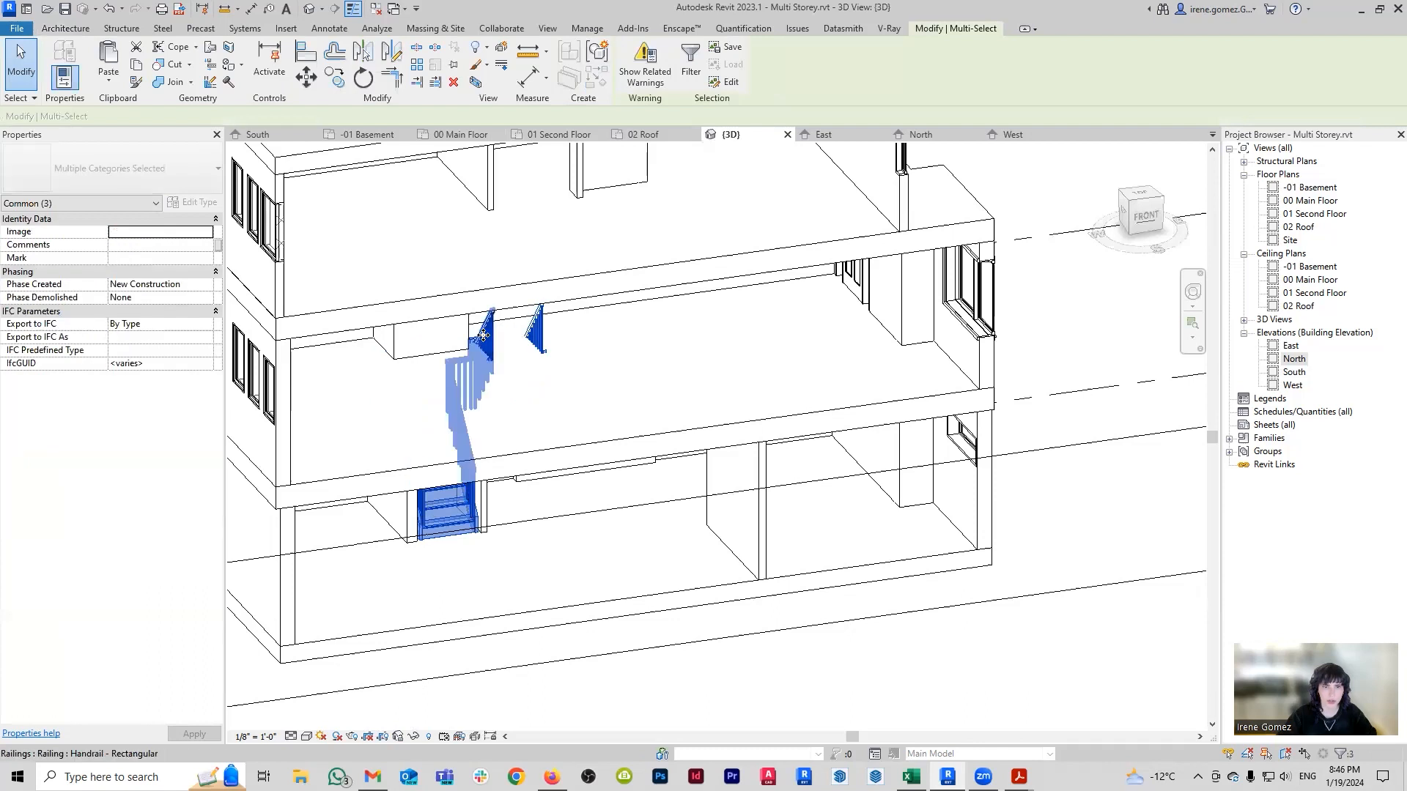
left_click(414, 737)
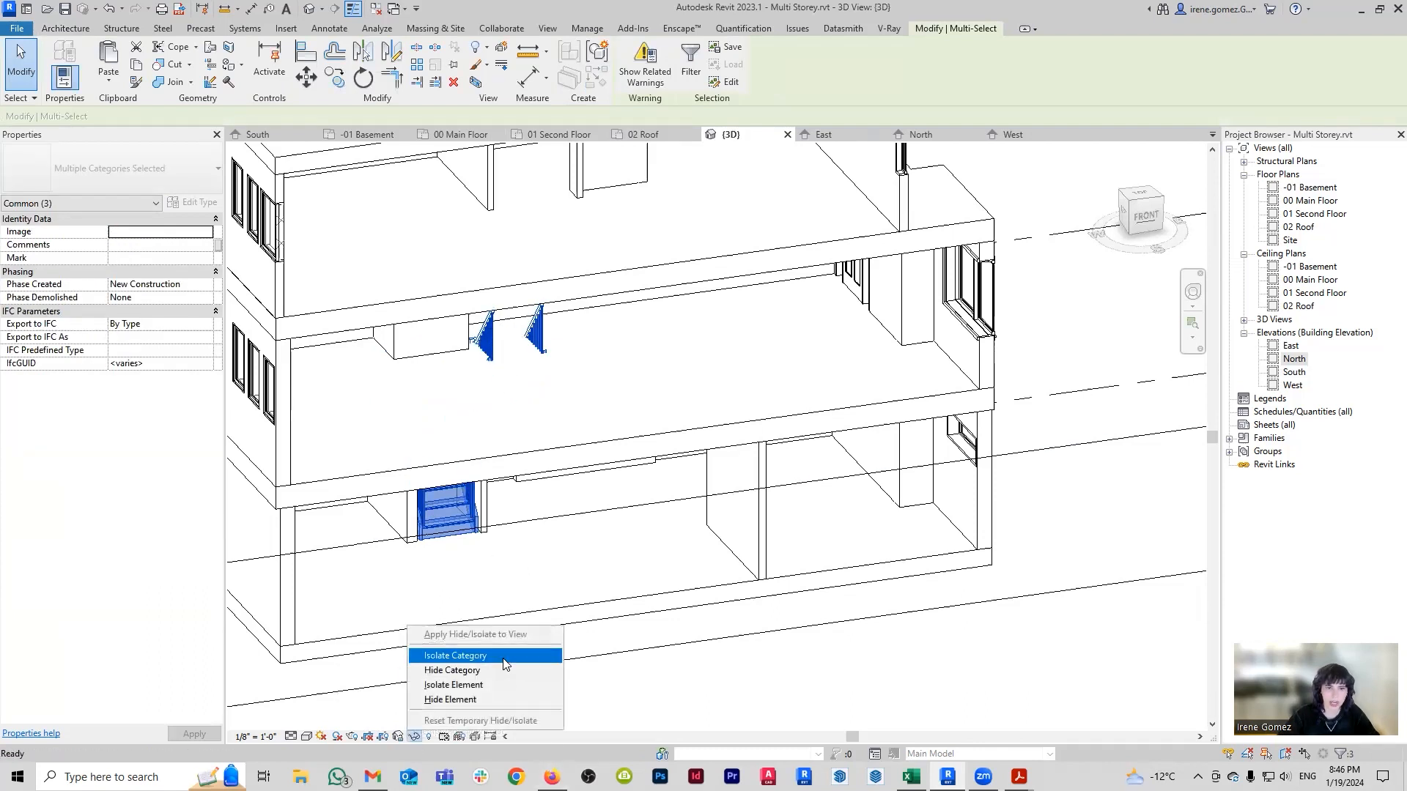
left_click(455, 656)
key("Escape")
middle_click_drag(691, 557, 751, 567, "shift")
scroll(750, 567, "up", 3)
middle_click_drag(840, 598, 652, 482, "shift")
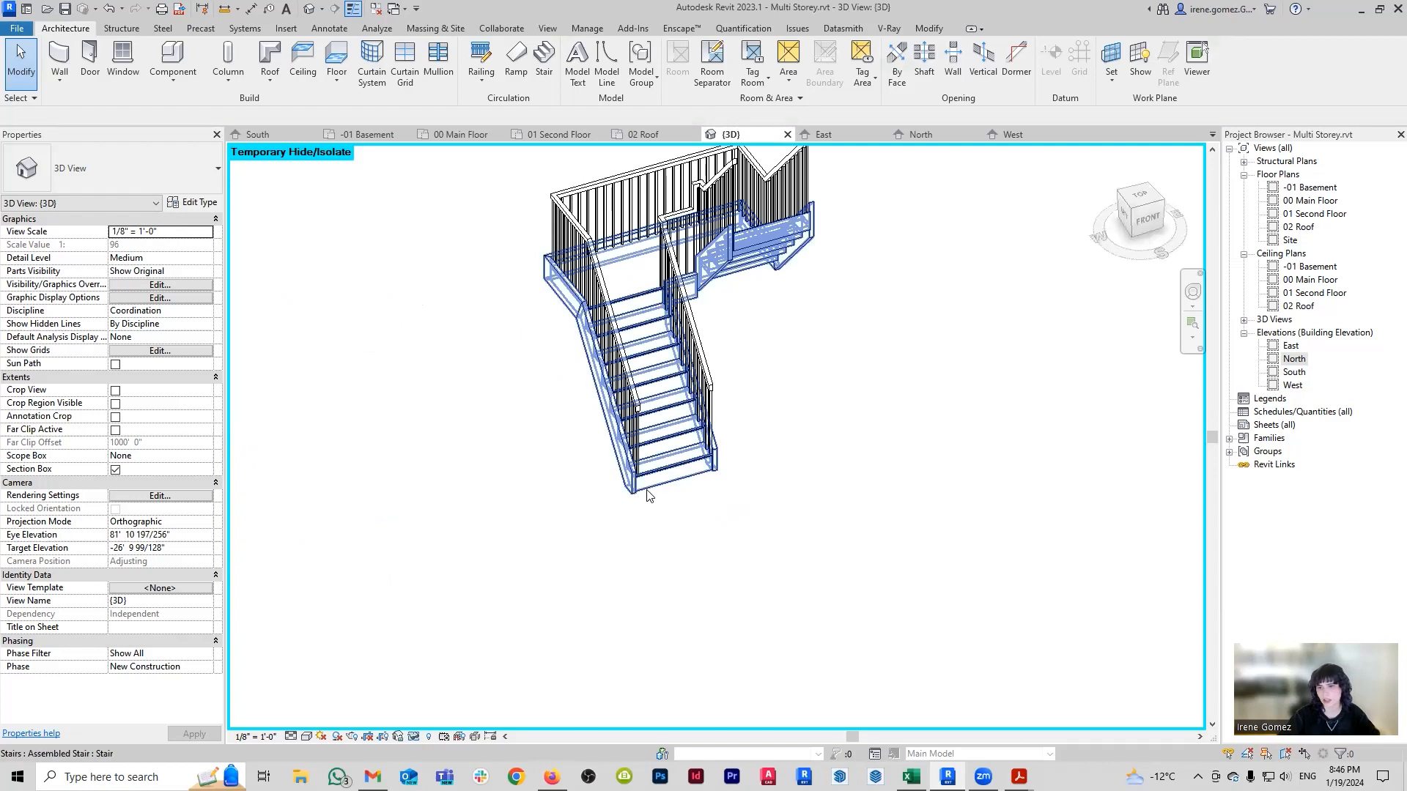
scroll(614, 445, "up", 2)
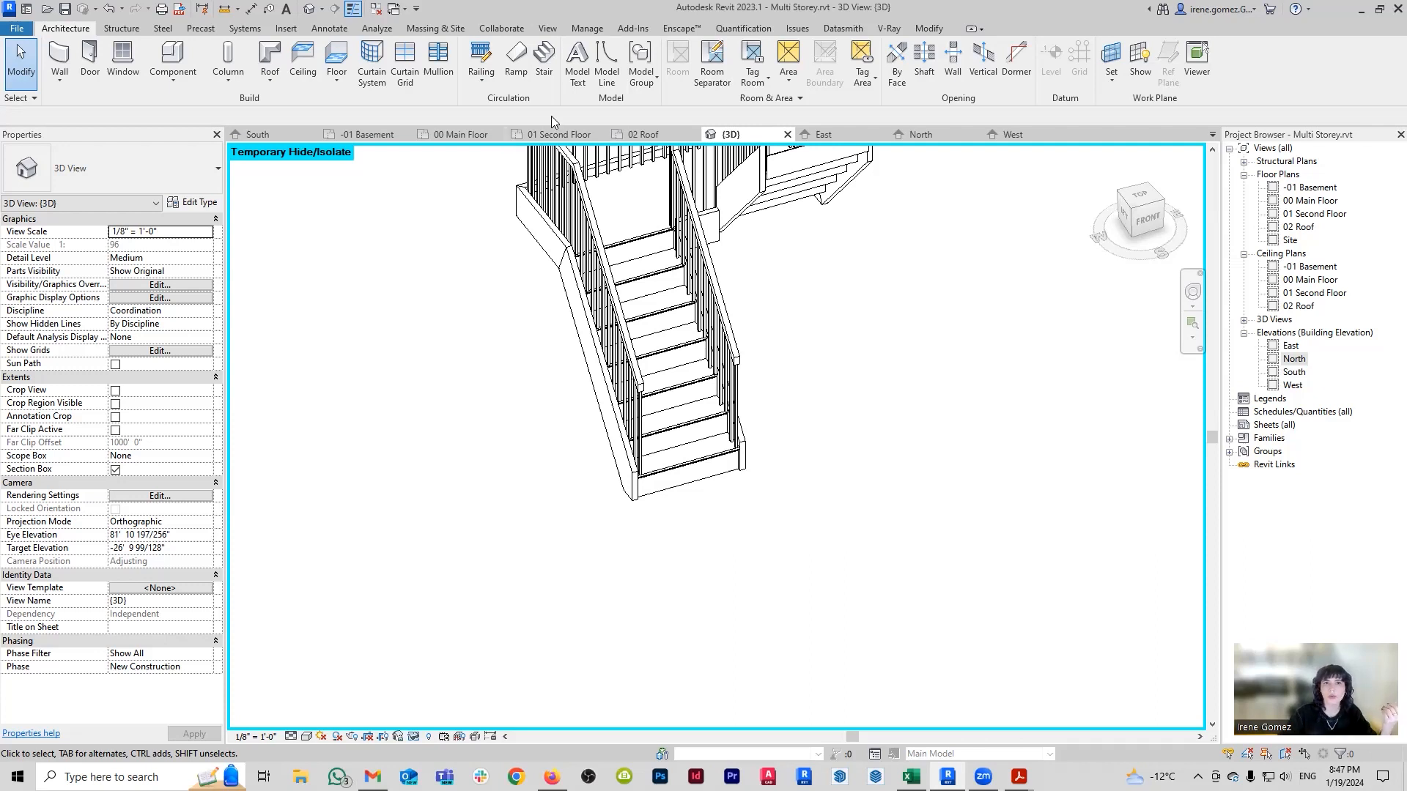
Open the basement stair for editing and bring up its components in the 00 Main Floor plan.
left_click(457, 134)
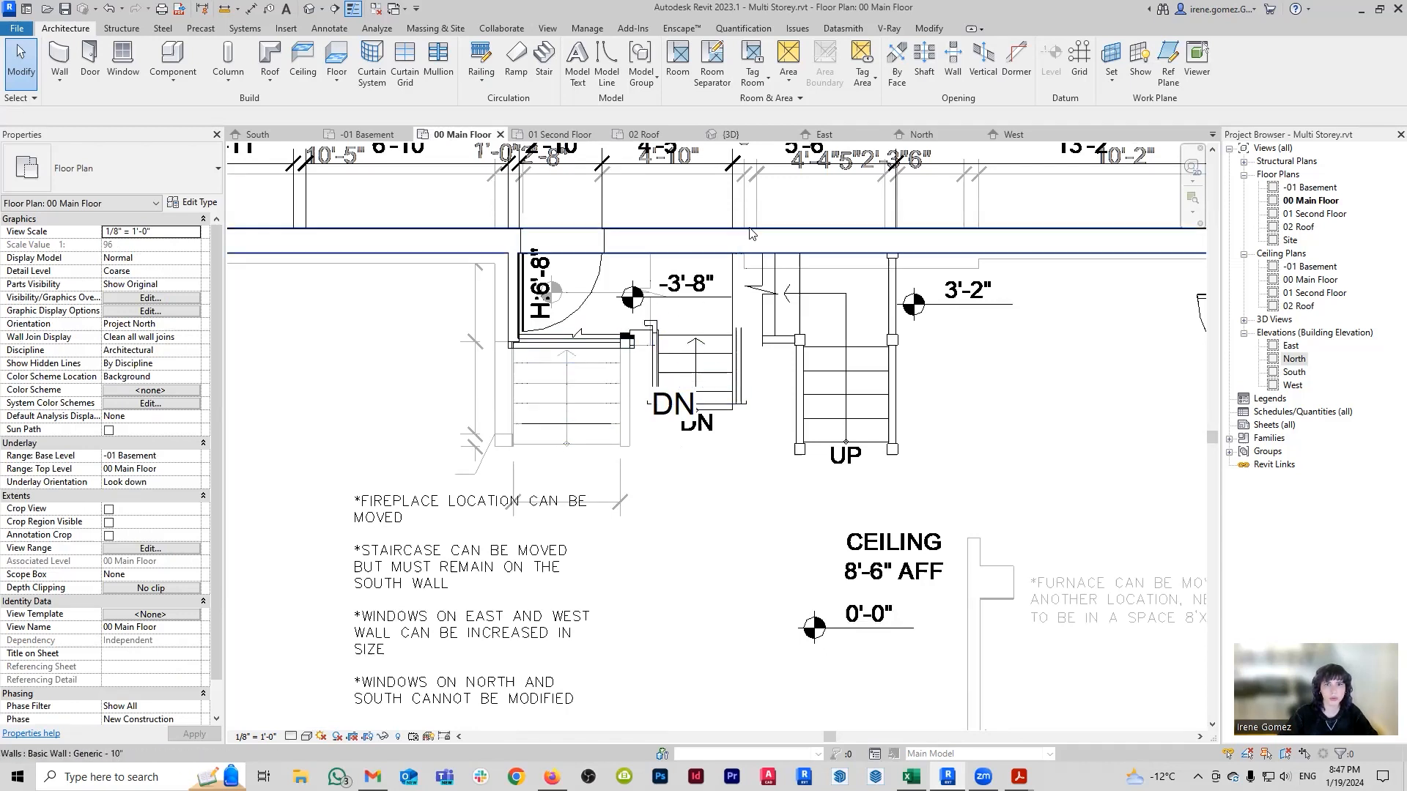
left_click(735, 136)
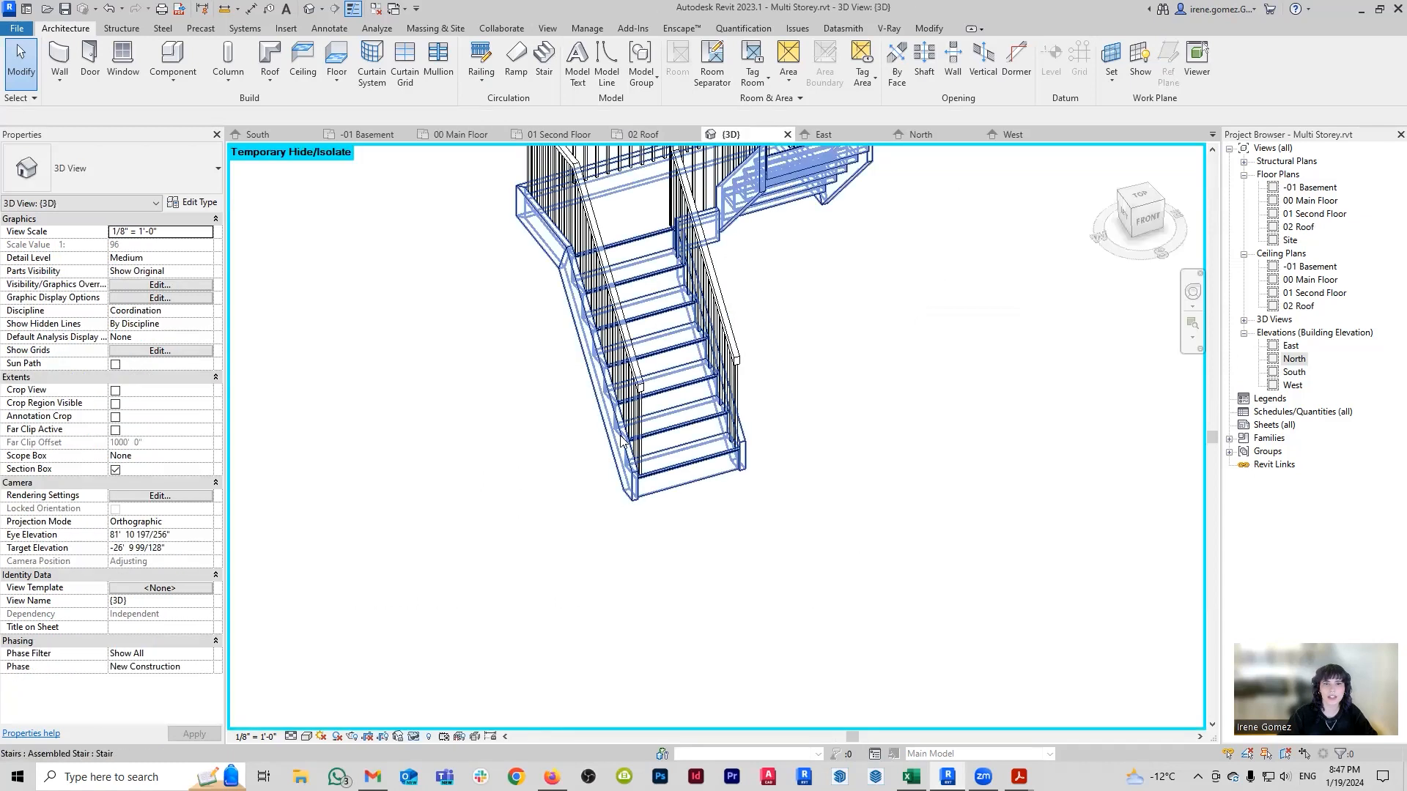
double_click(683, 472)
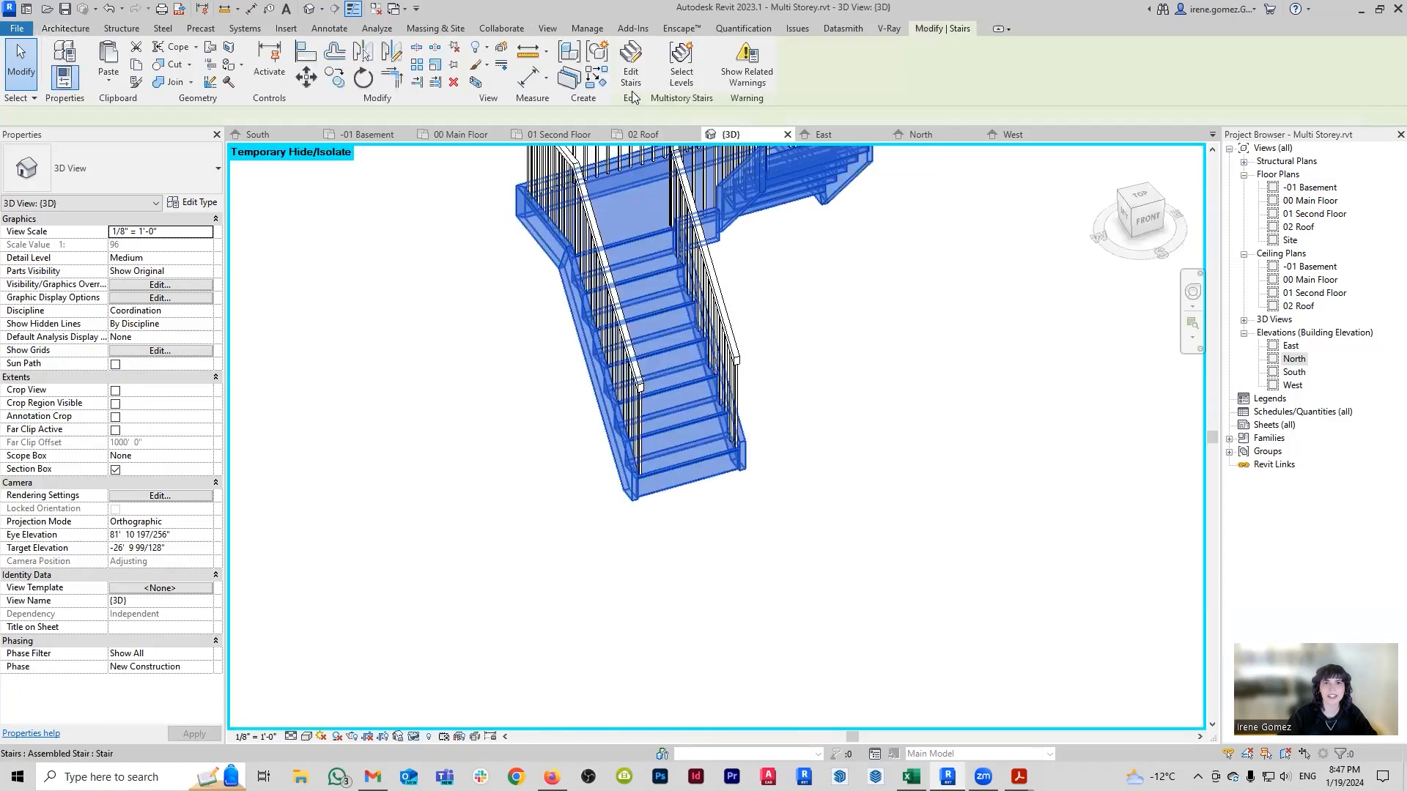
left_click(469, 136)
scroll(521, 400, "up", 2)
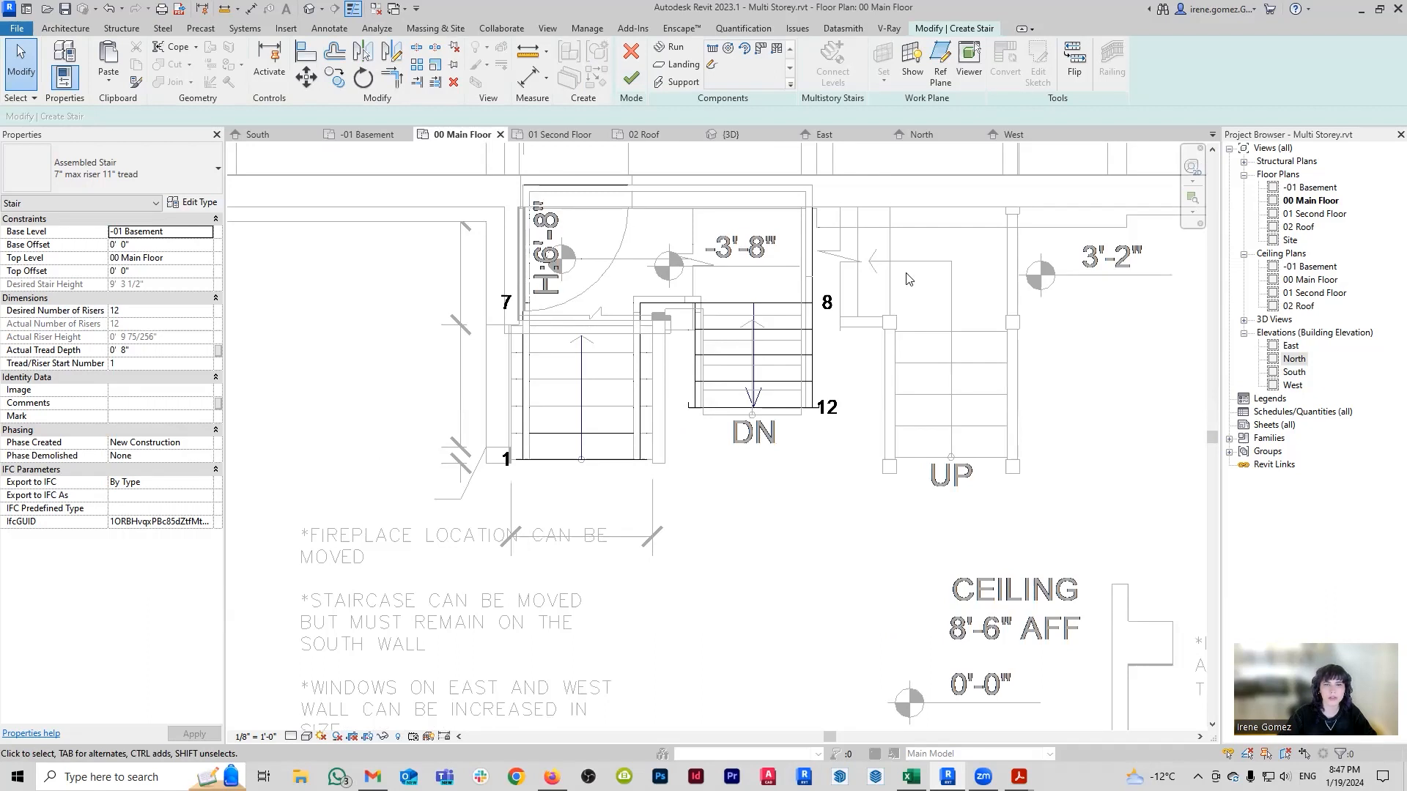
Select all of the basement stair's components and filter the selection to Stairs: Supports only.
left_click(811, 403)
left_click(755, 286)
mouse_move(444, 156)
left_mouse_down()
mouse_move(926, 618)
mouse_move(851, 575)
mouse_move(868, 570)
left_mouse_up()
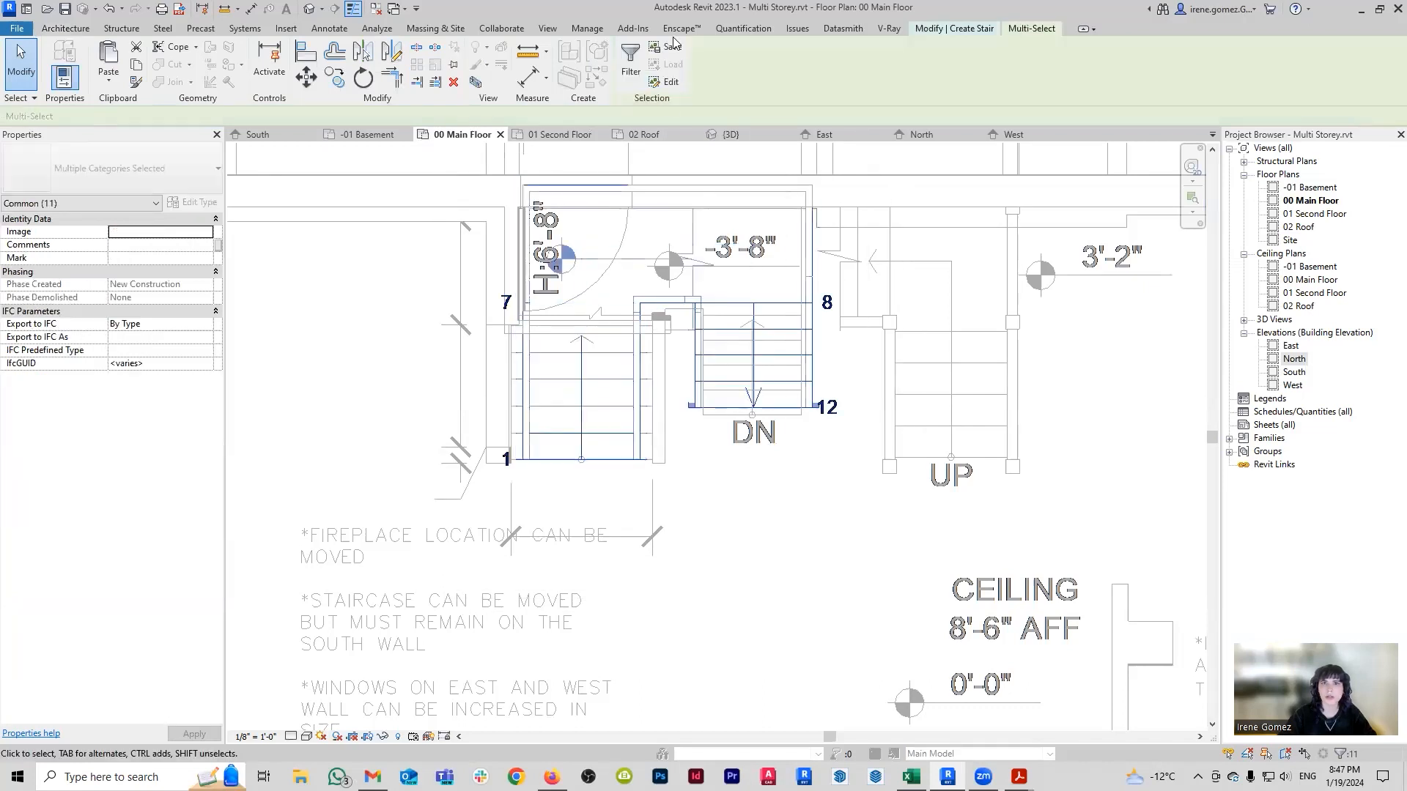
left_click(632, 71)
left_click(796, 318)
left_click(573, 318)
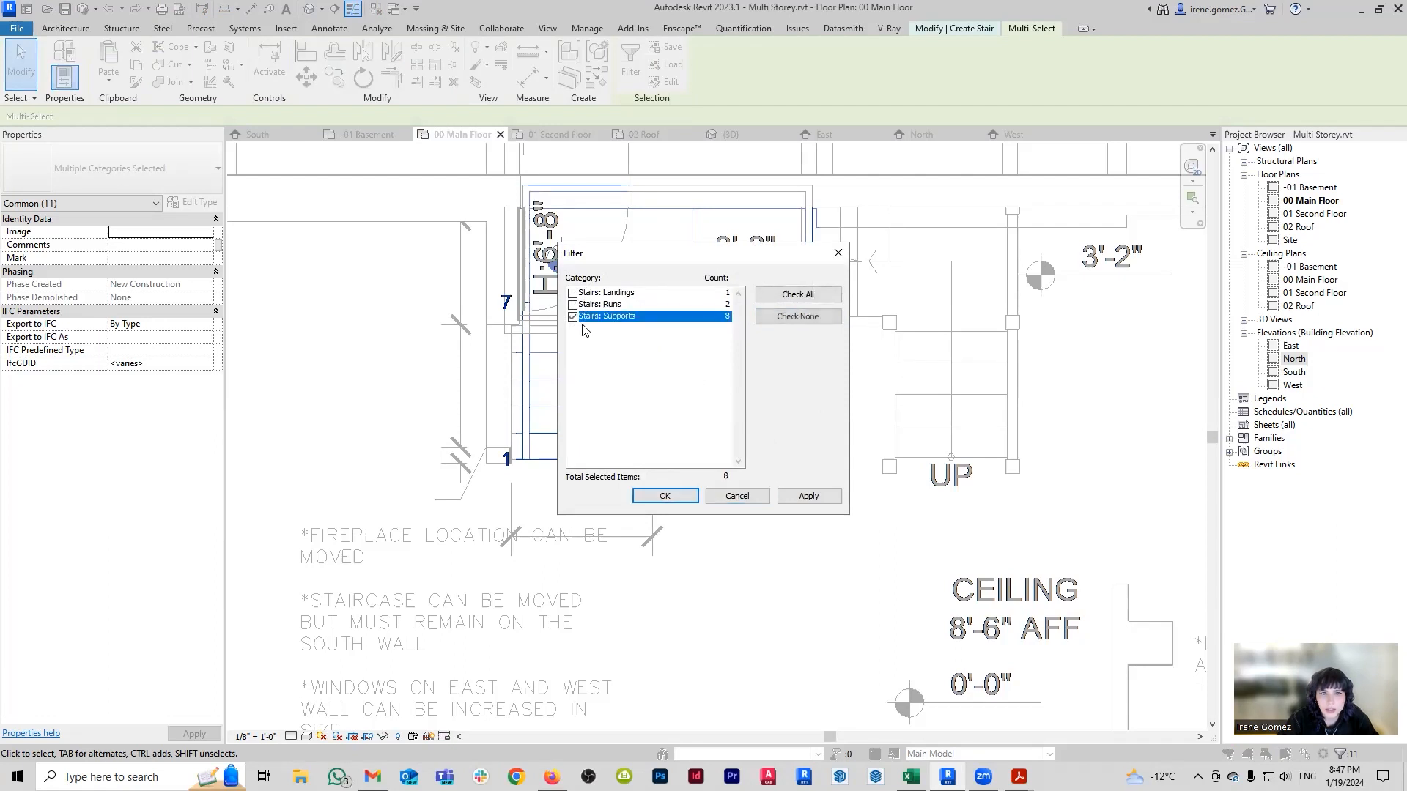
left_click(809, 496)
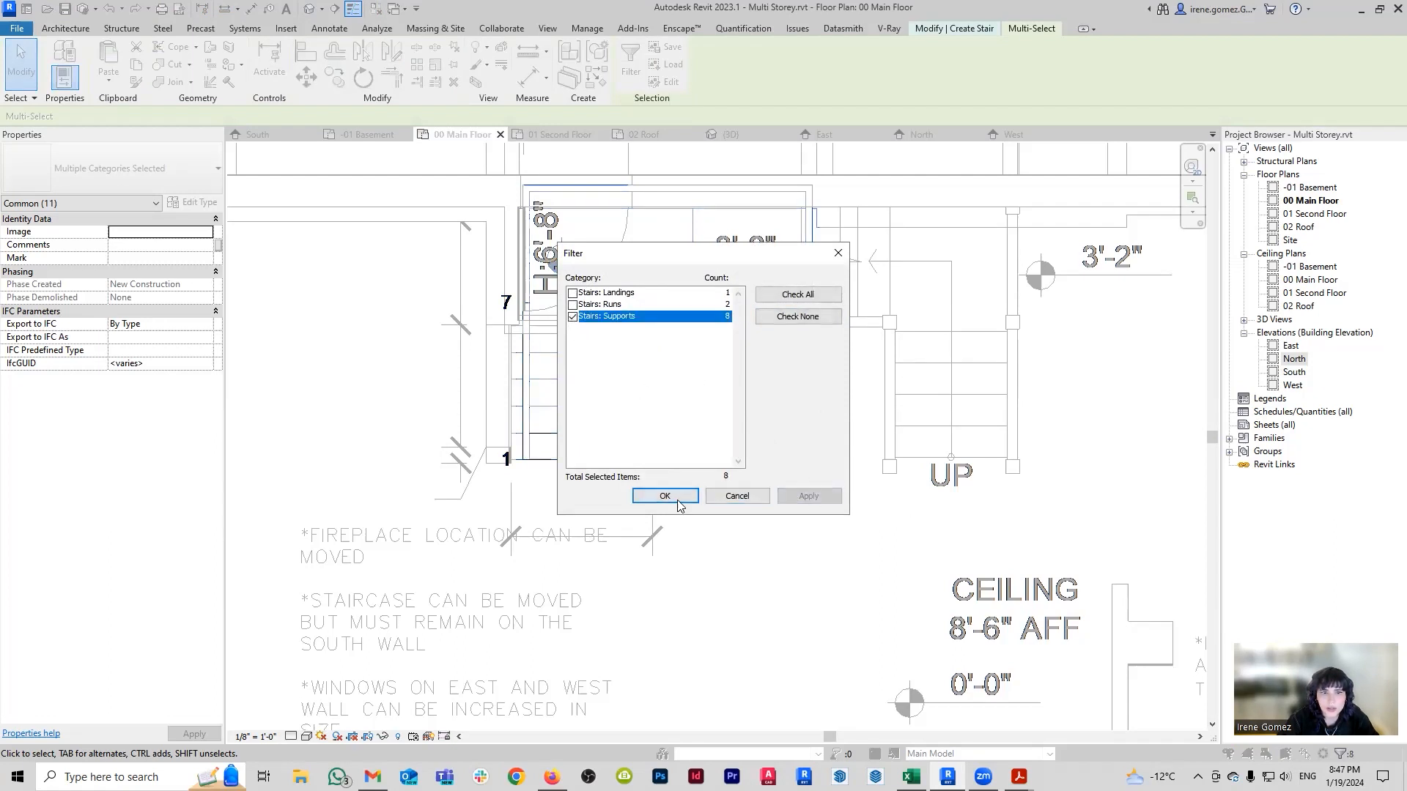
key("Return")
Finish editing the stair and reset the temporary isolation in the 3D view to restore the whole building.
left_click(730, 134)
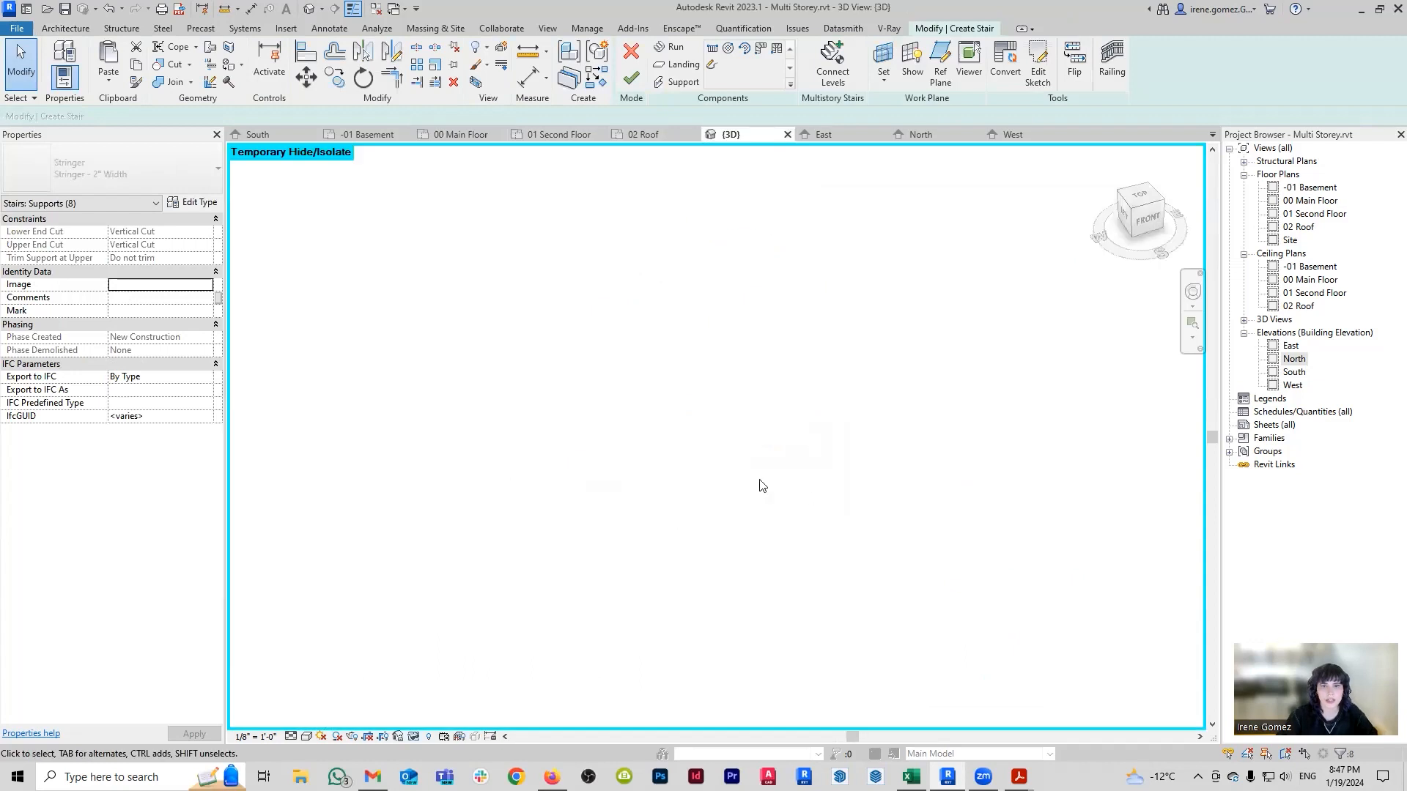
left_click(717, 427)
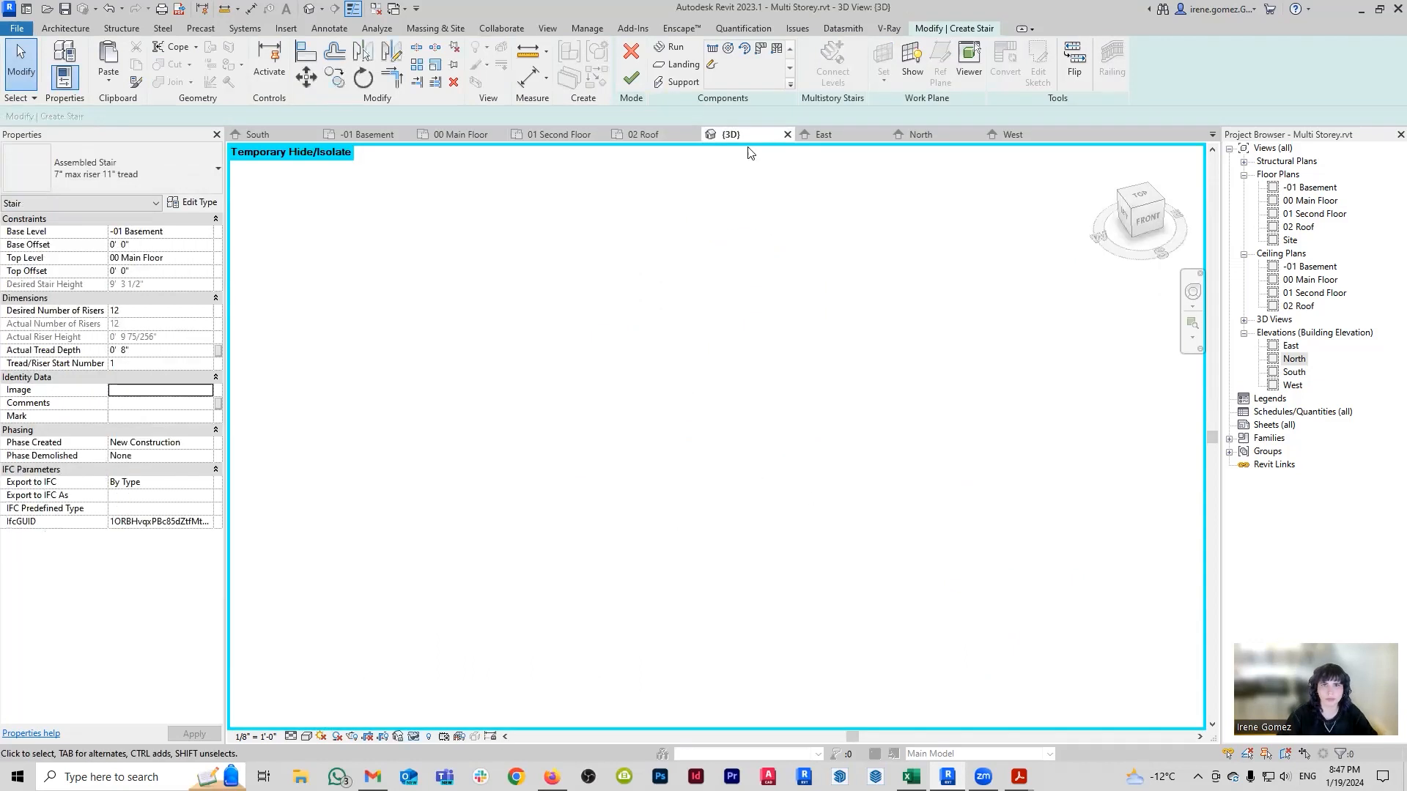
left_click(632, 77)
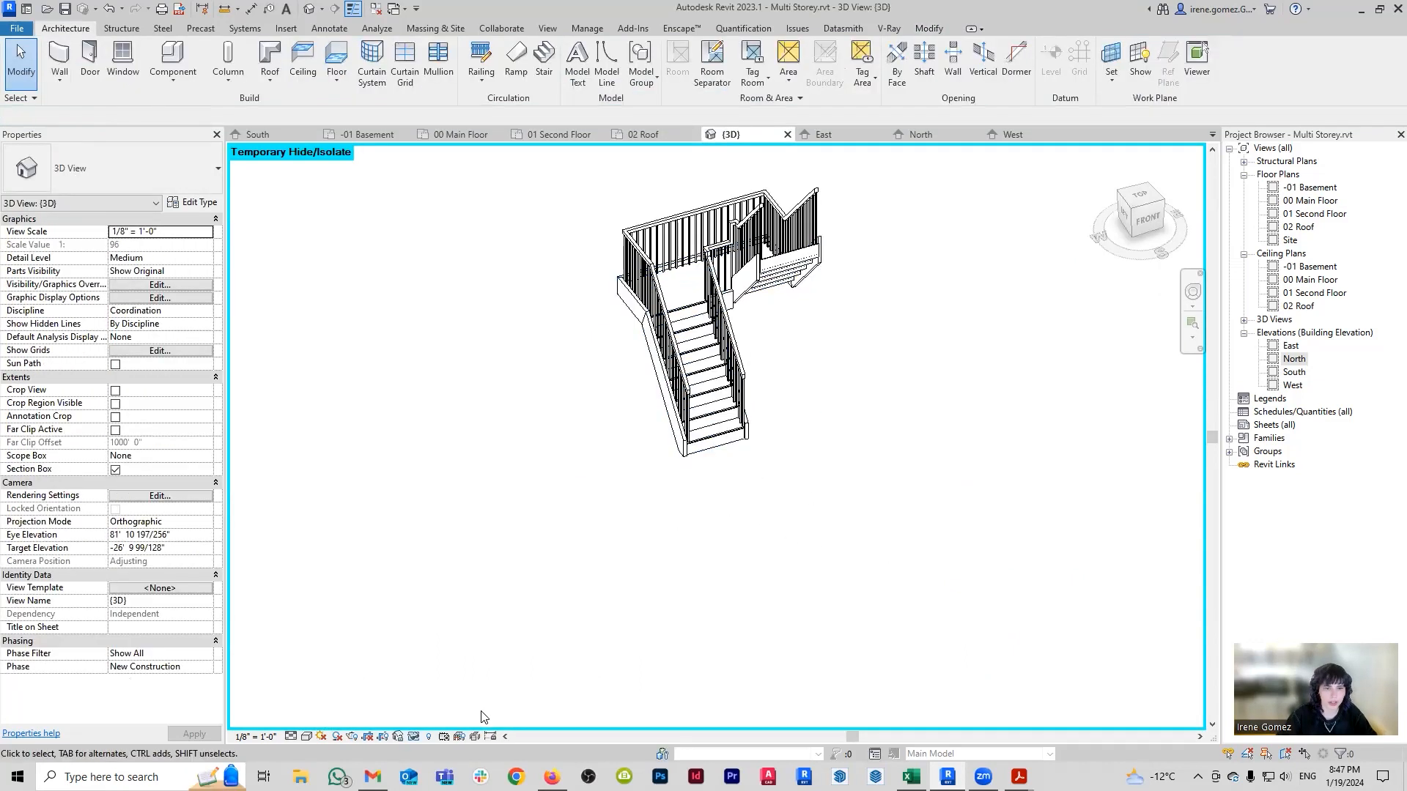
left_click(413, 741)
left_click(469, 722)
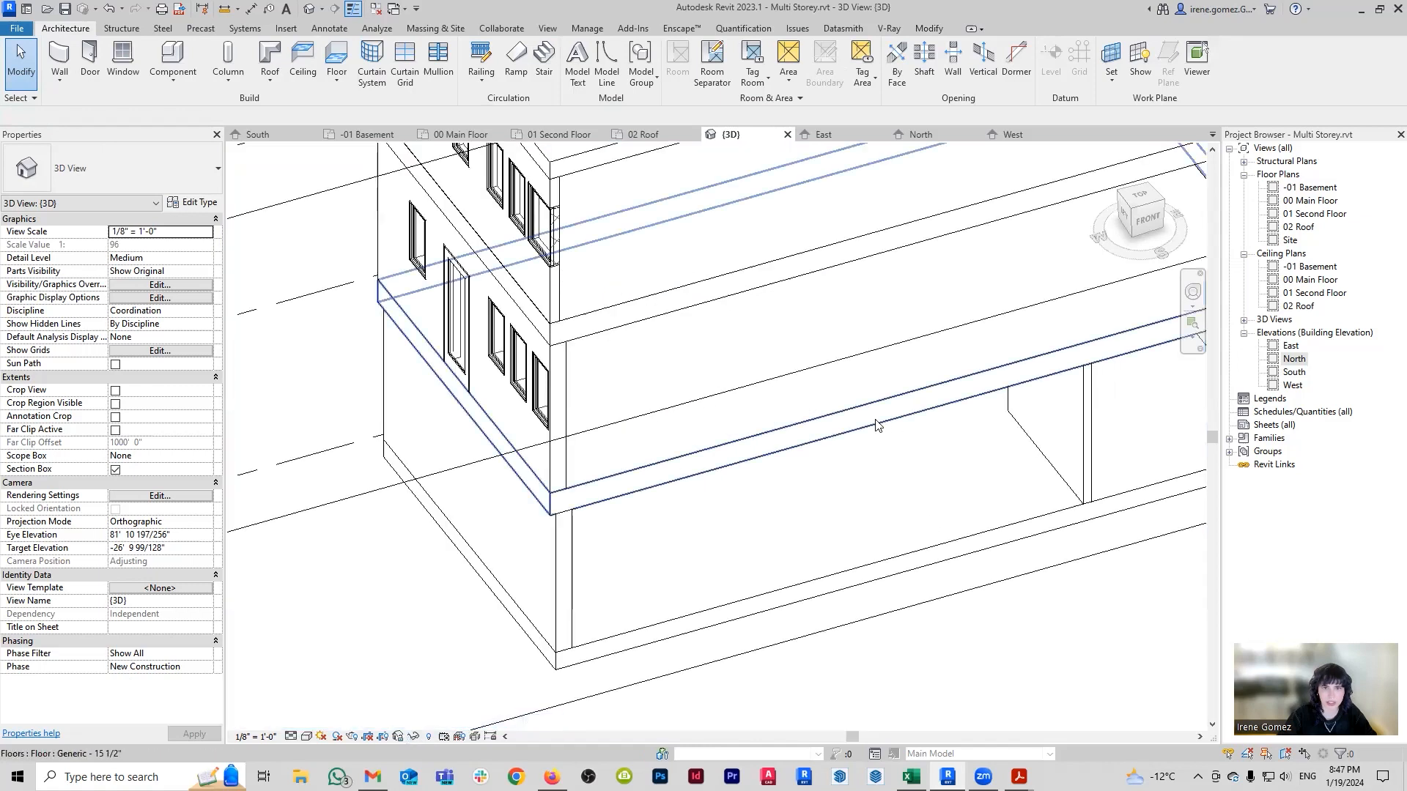
middle_click_drag(818, 559, 521, 128, "shift")
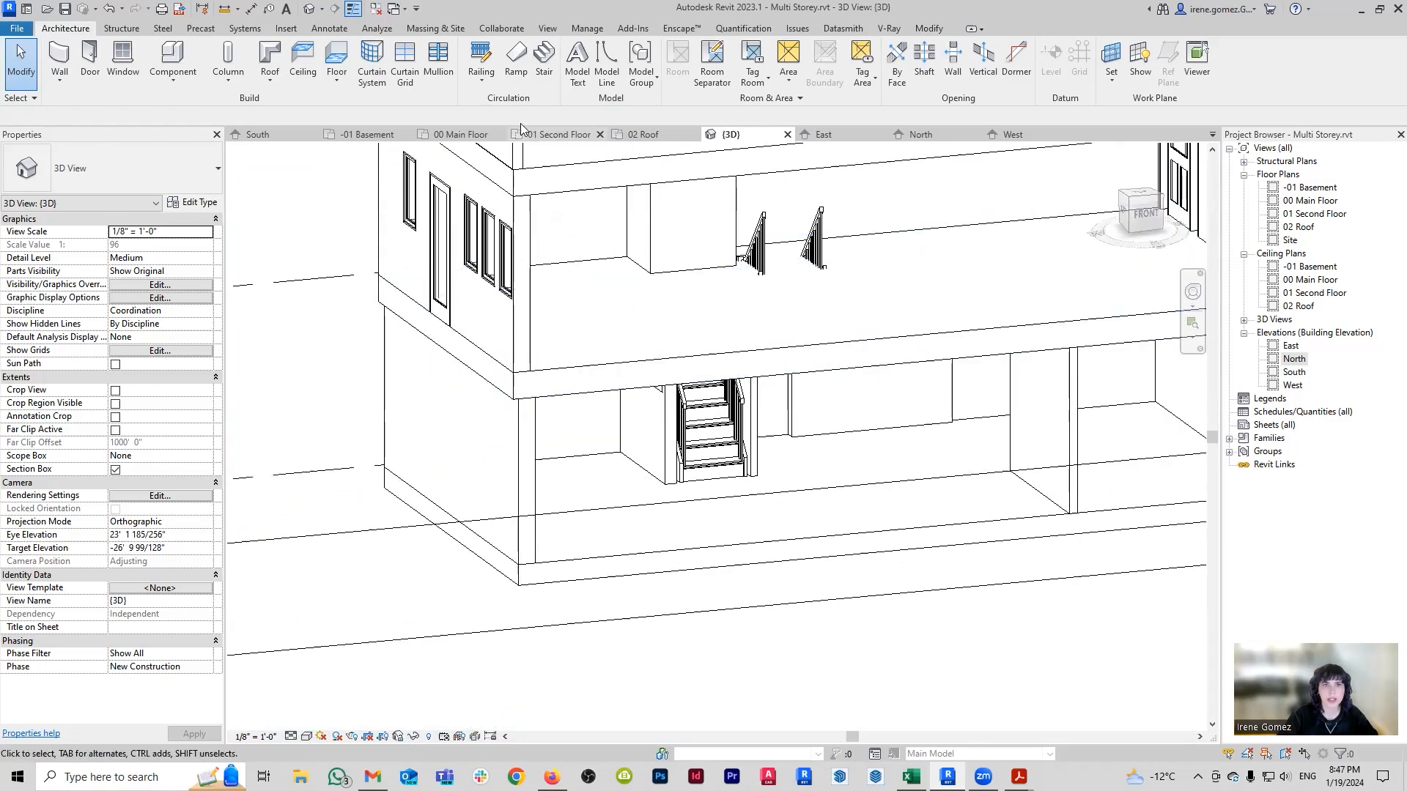
Check the stair in the 00 Main Floor plan and open it for editing from the -01 Basement plan.
left_click(465, 136)
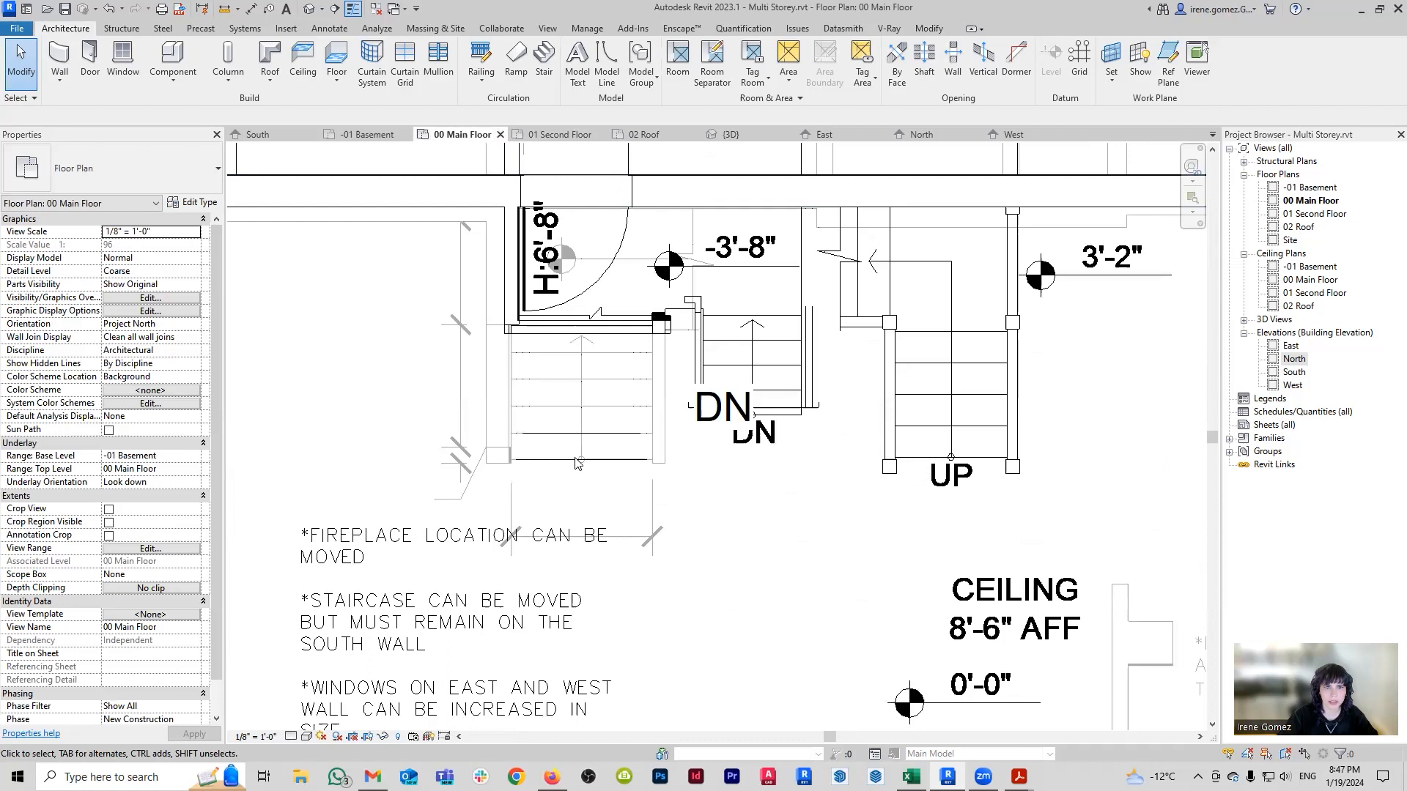
scroll(576, 463, "down", 4)
scroll(598, 338, "down", 2)
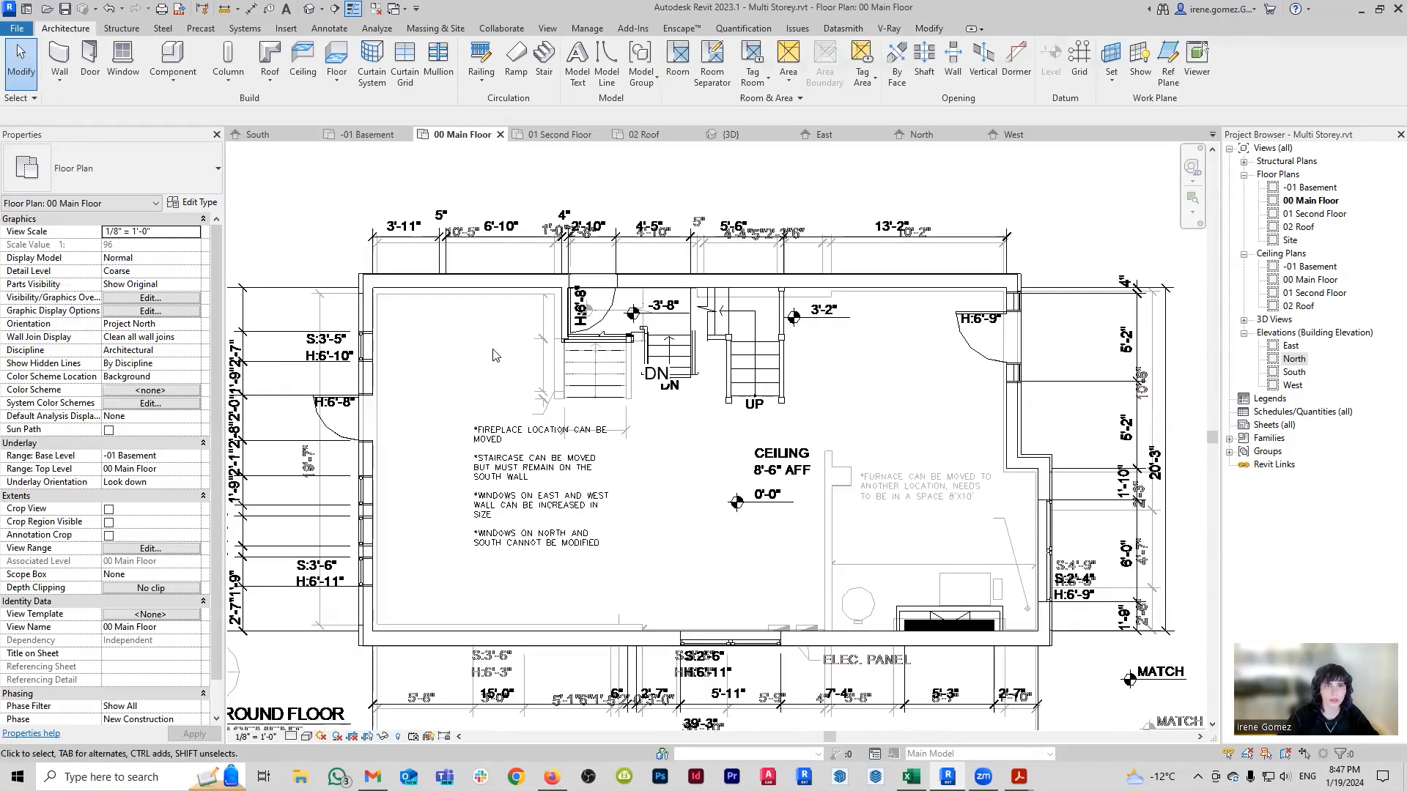
left_click(359, 136)
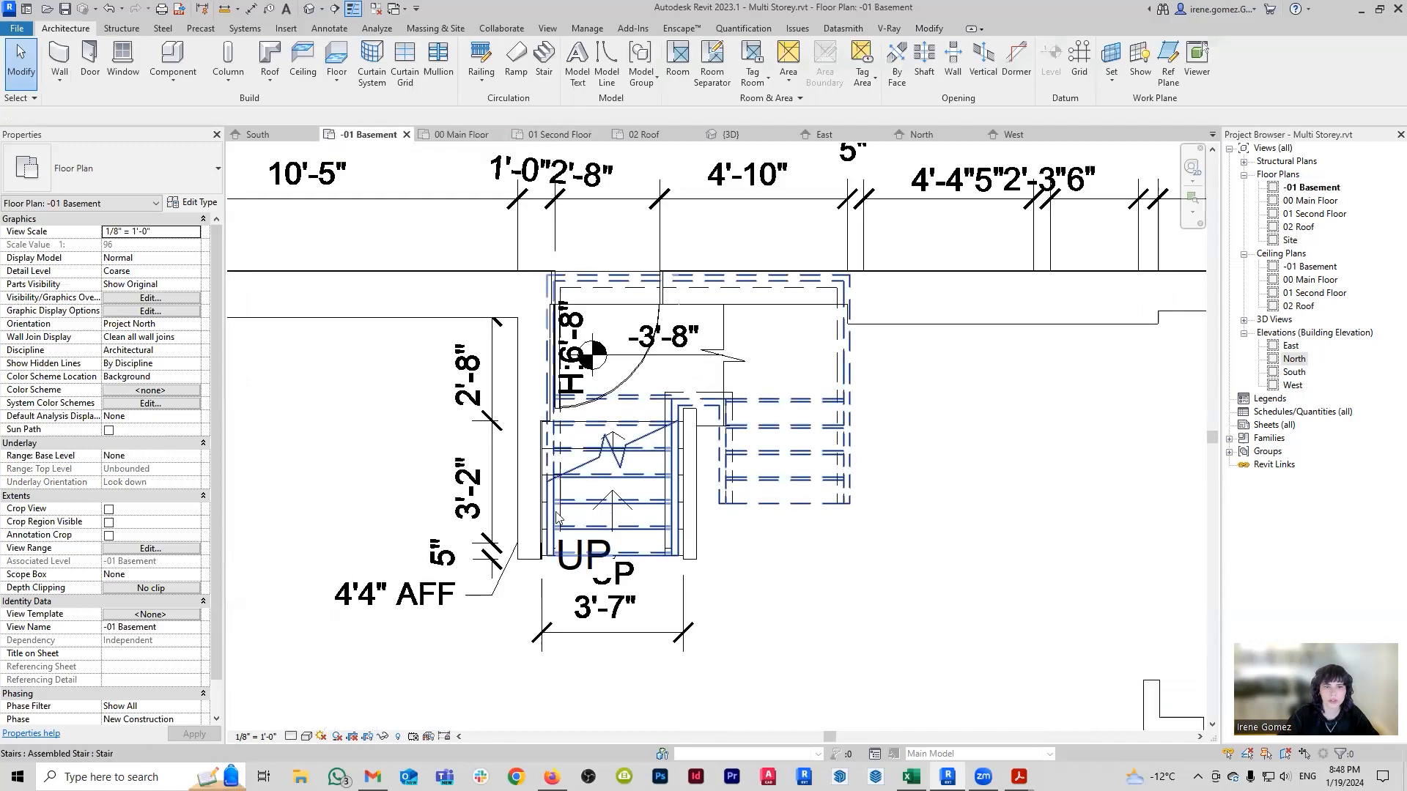
left_click(616, 491)
left_click(631, 70)
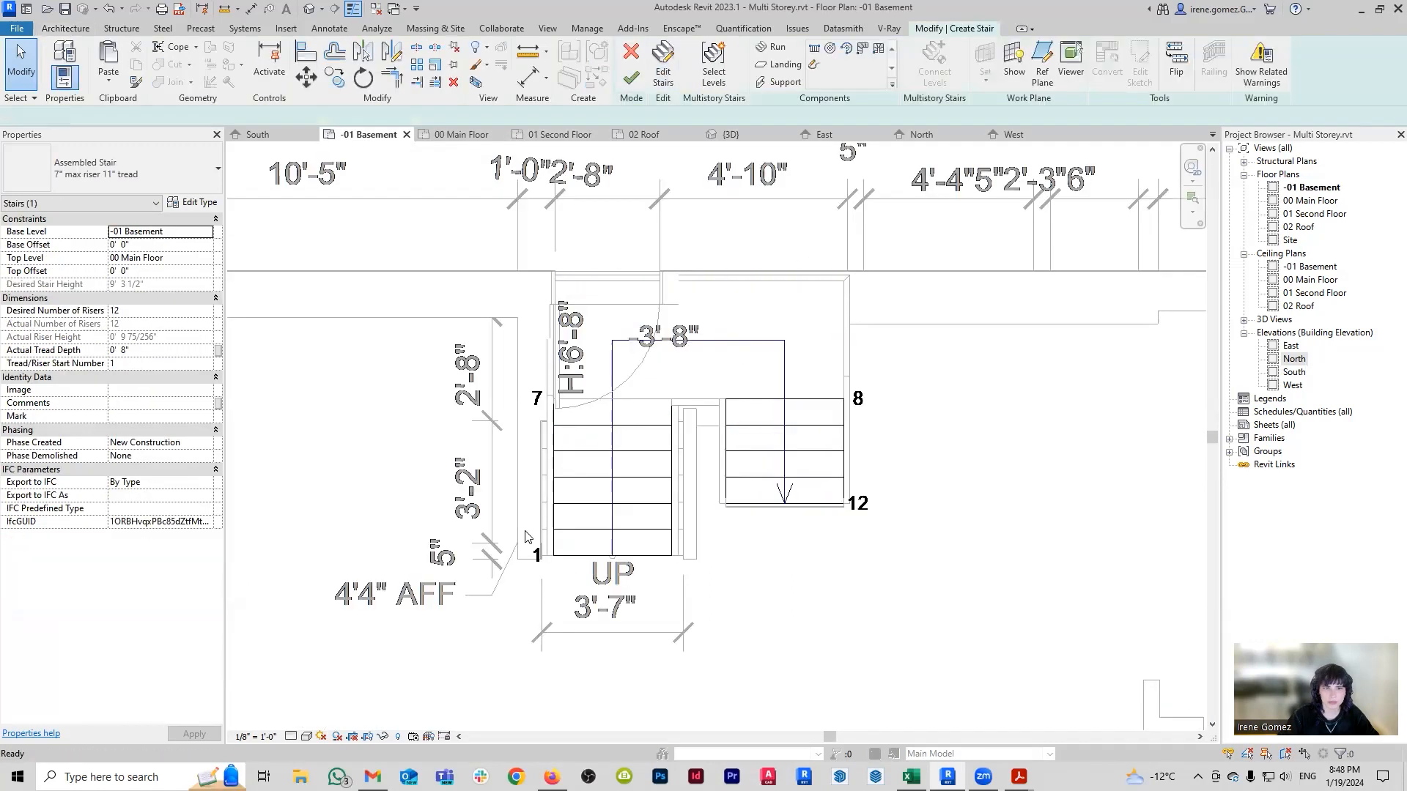
Delete the stringers along the outer and inner sides of both runs and the landing.
left_click(547, 523)
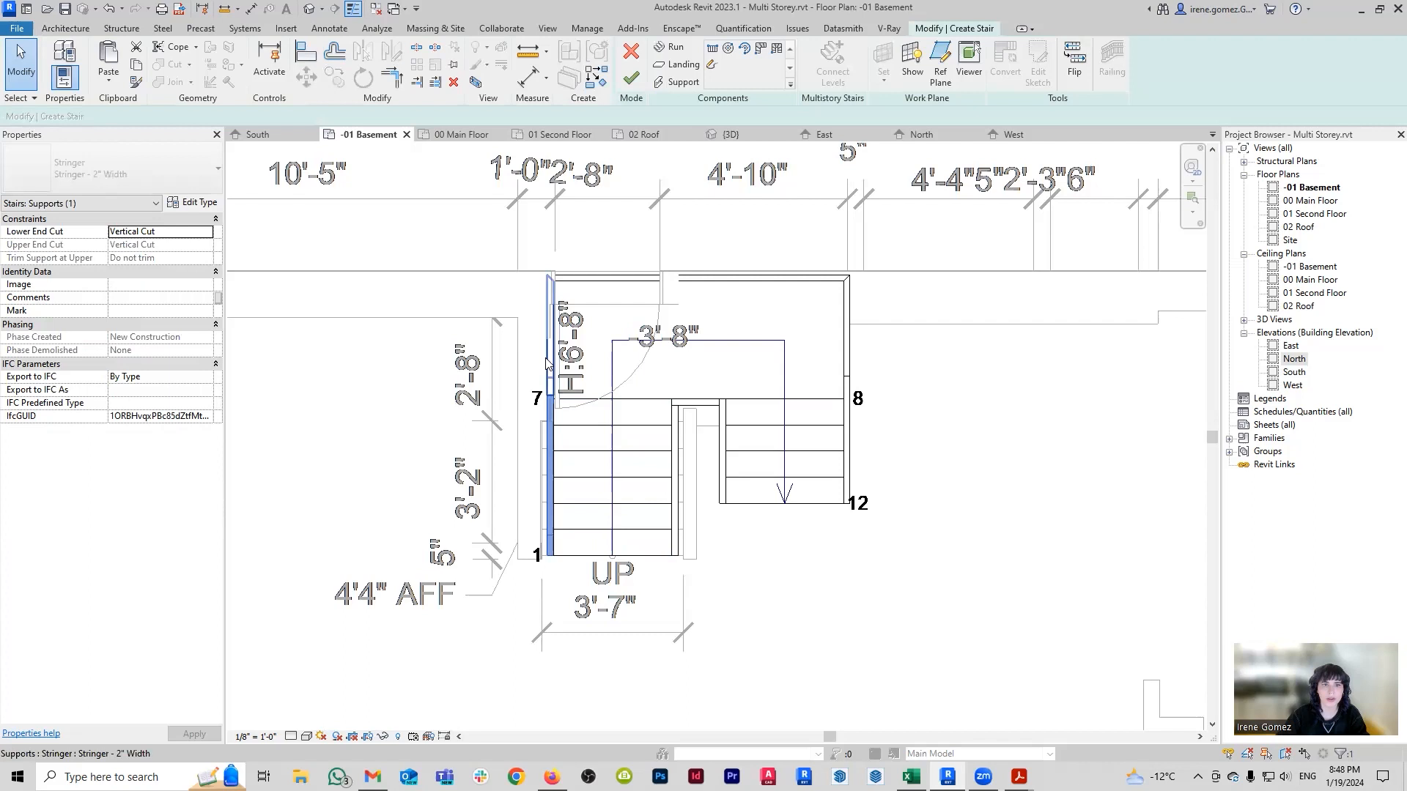
key("Delete")
left_click(547, 357)
key("Delete")
left_click(590, 279)
key("Delete")
left_click(848, 352)
key("Delete")
left_click(719, 465)
key("Delete")
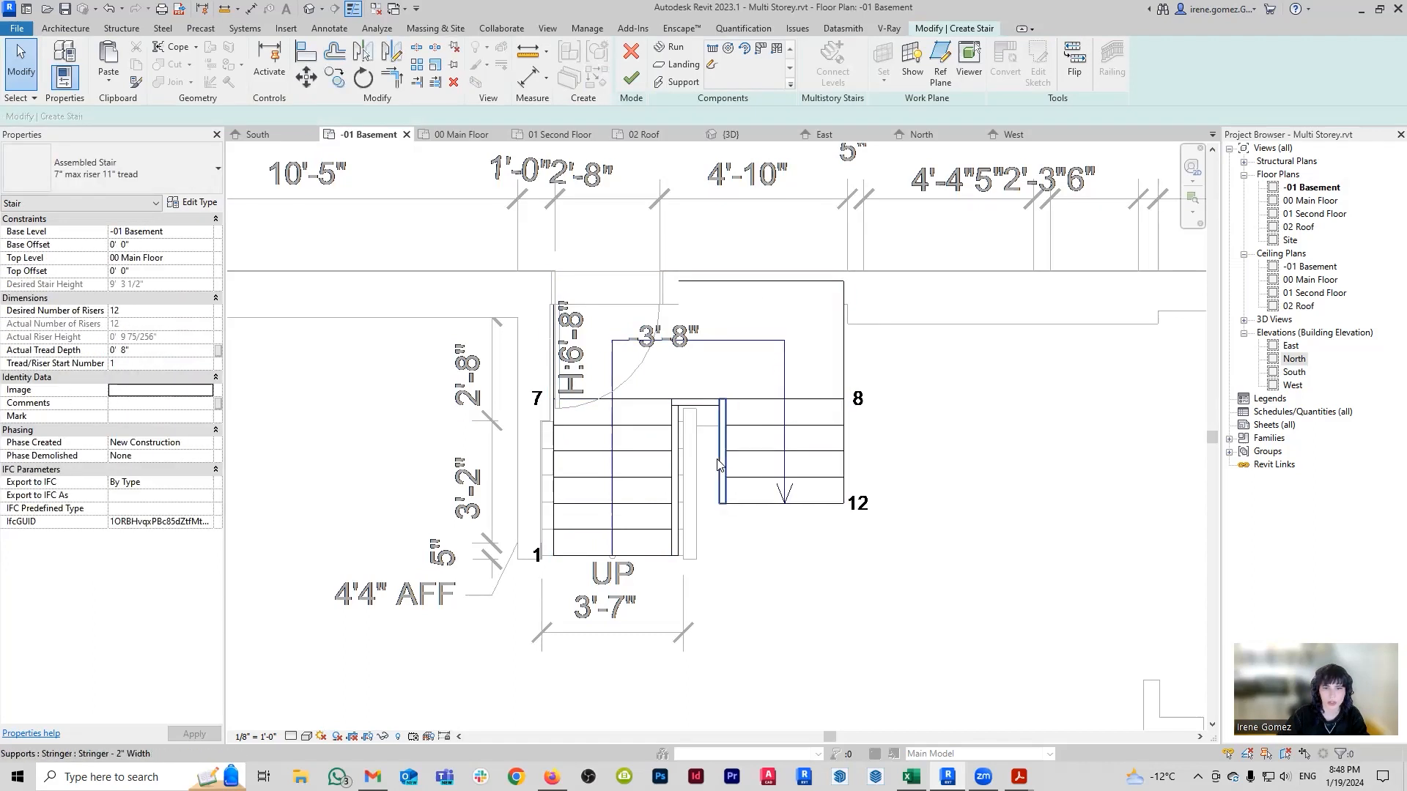
left_click(701, 424)
key("Escape")
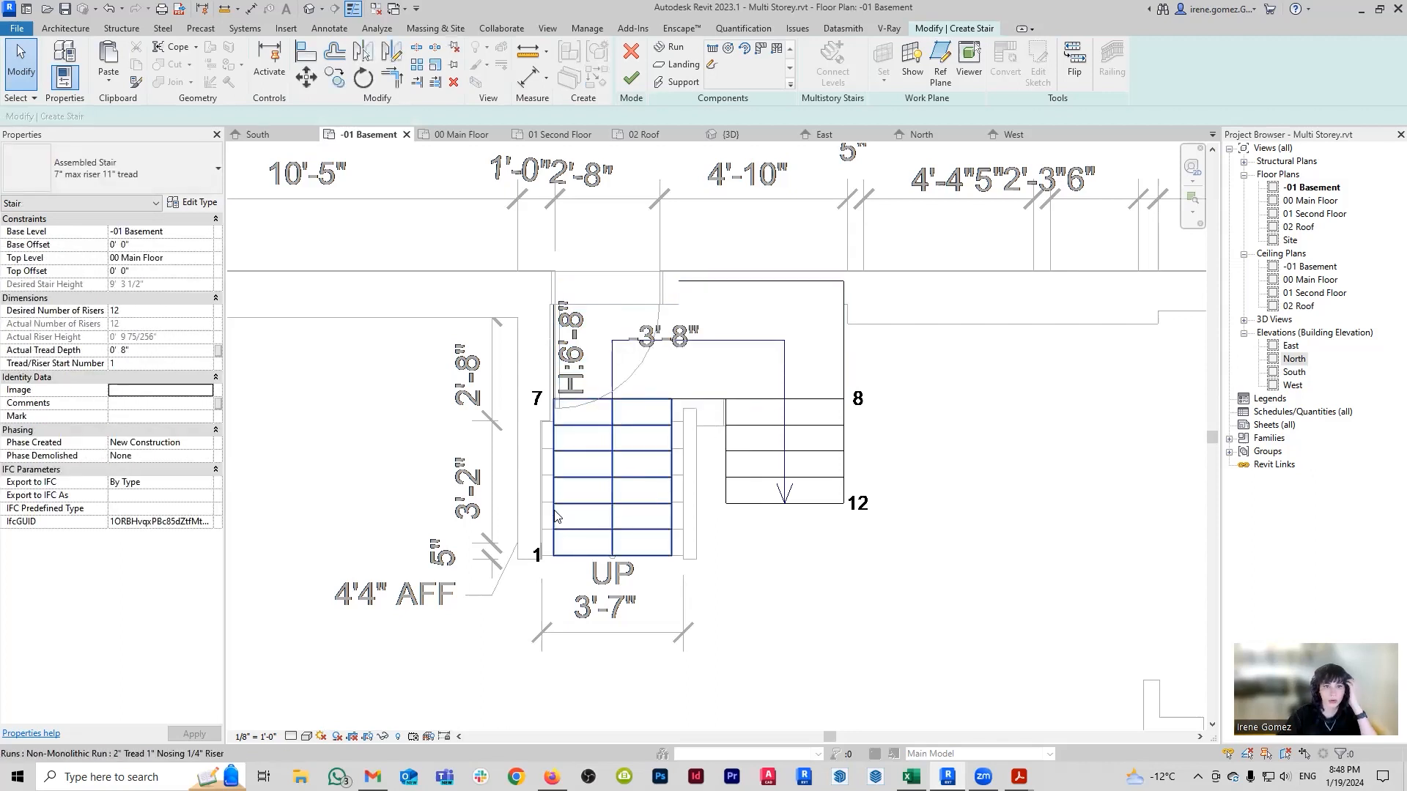
Shift both runs and the landing edge they meet to line up with the door-swing edge in the imported plan.
left_click(585, 527)
left_click(713, 400)
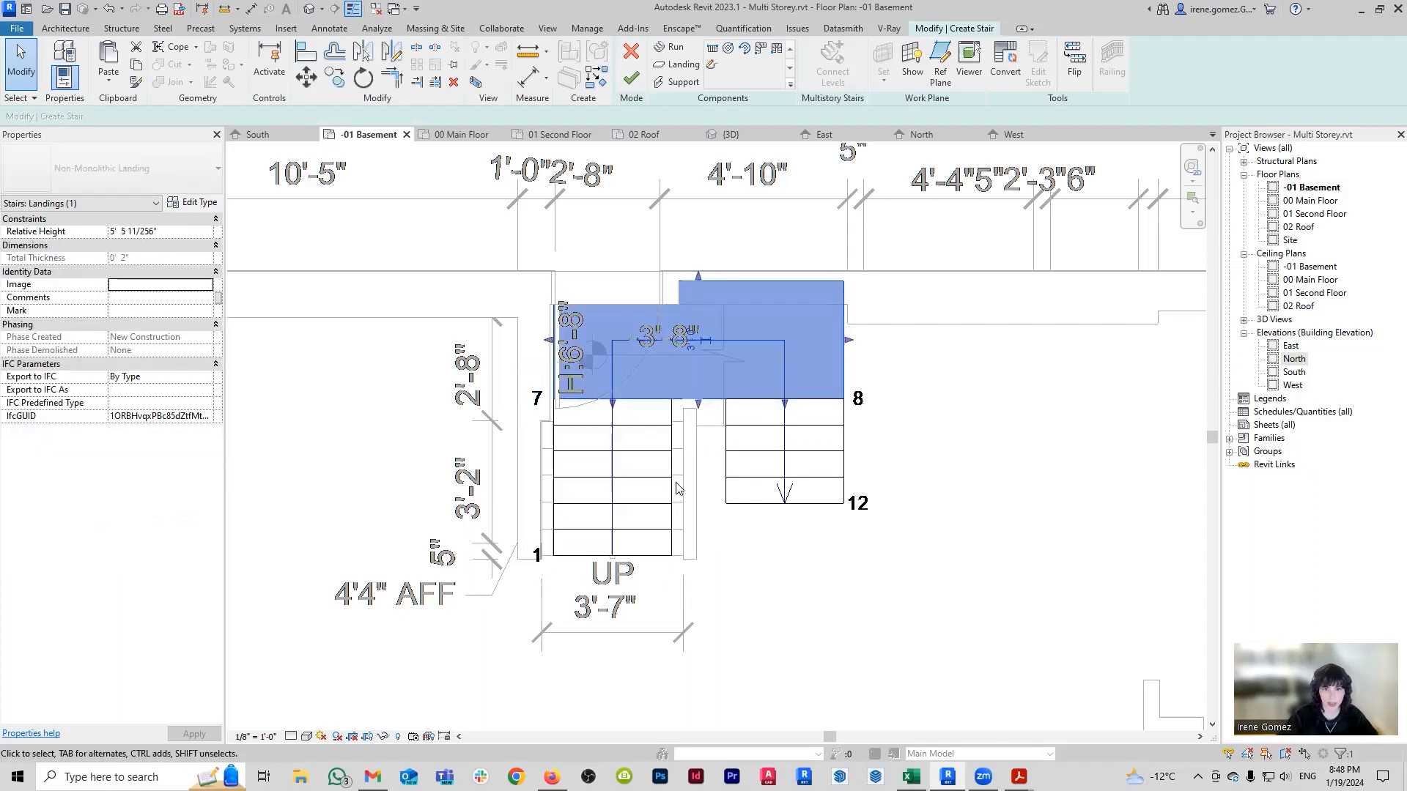
scroll(675, 487, "up", 1)
left_click_drag(705, 395, 705, 417)
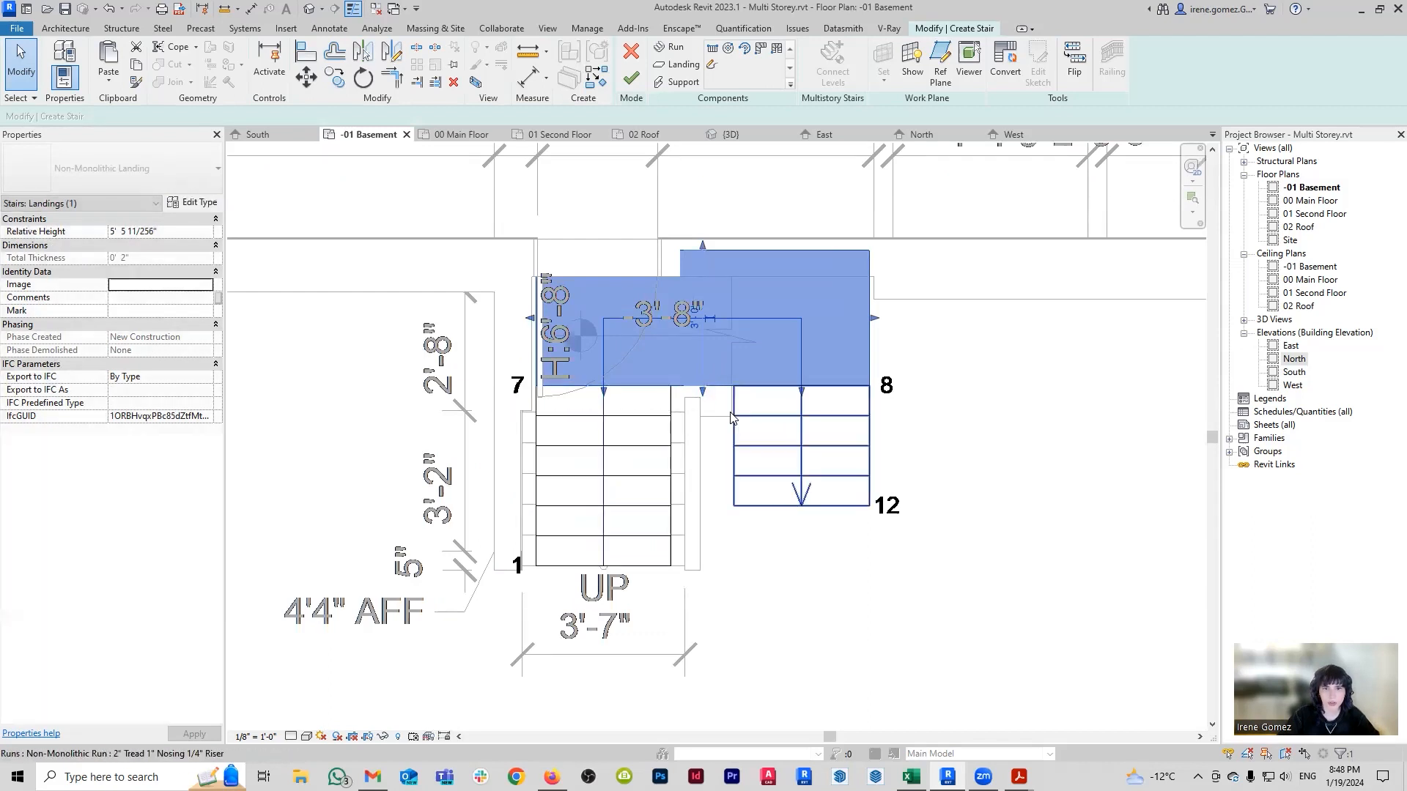
scroll(639, 434, "up", 1)
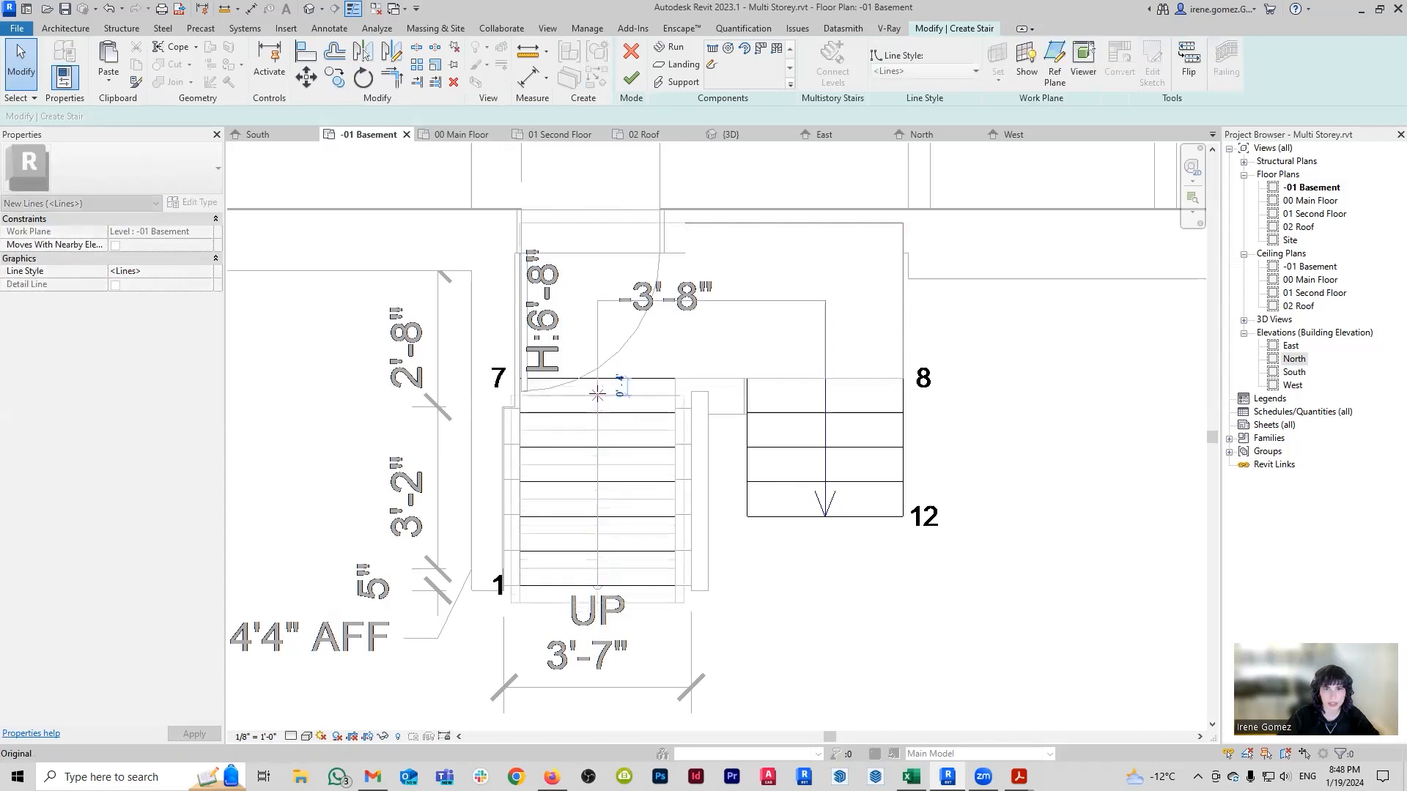
left_click(729, 382)
left_click_drag(826, 383, 820, 392)
left_click_drag(713, 383, 709, 393)
left_click(820, 604)
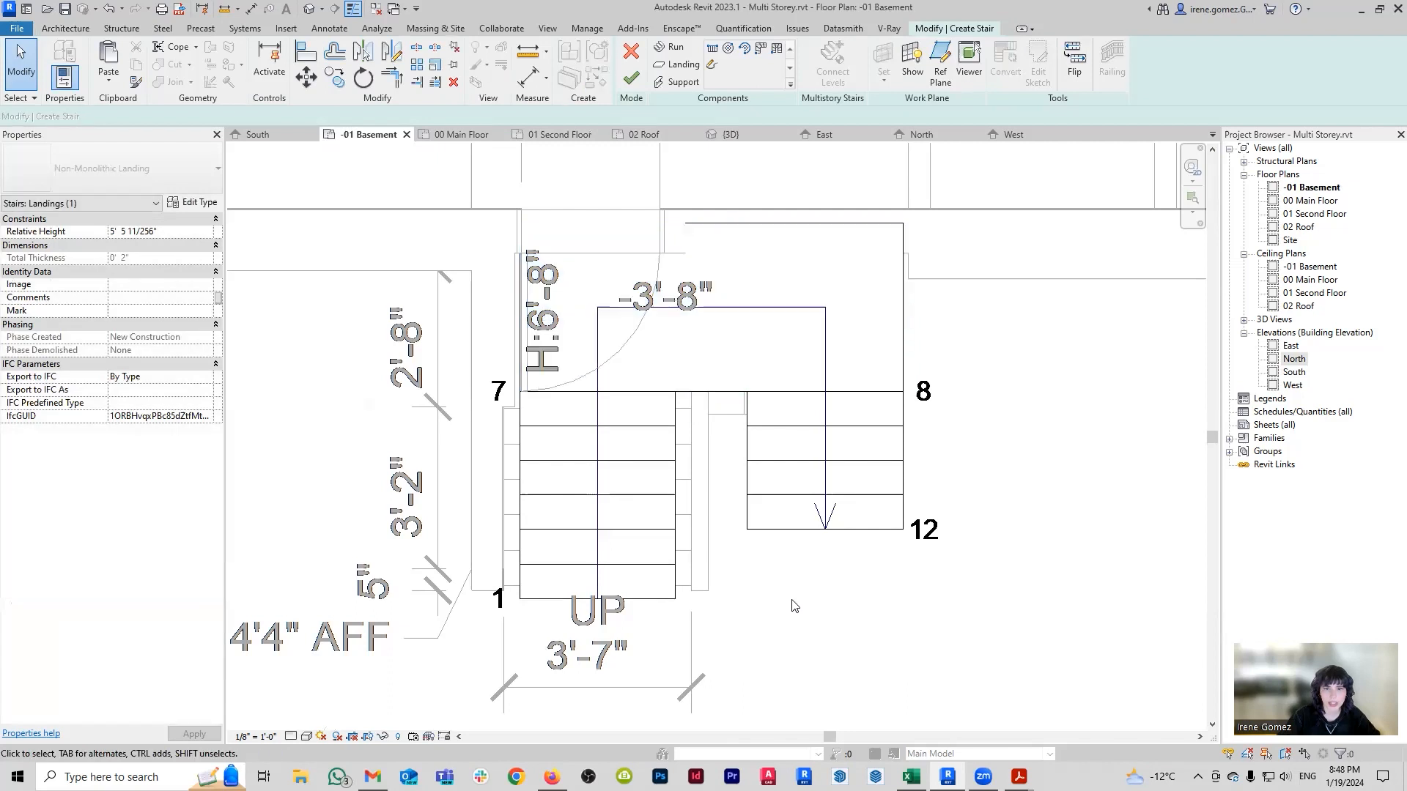
Widen the lower run on both sides to about 3'-7" to match the imported basement plan.
left_click(672, 518)
left_click_drag(694, 496, 693, 496)
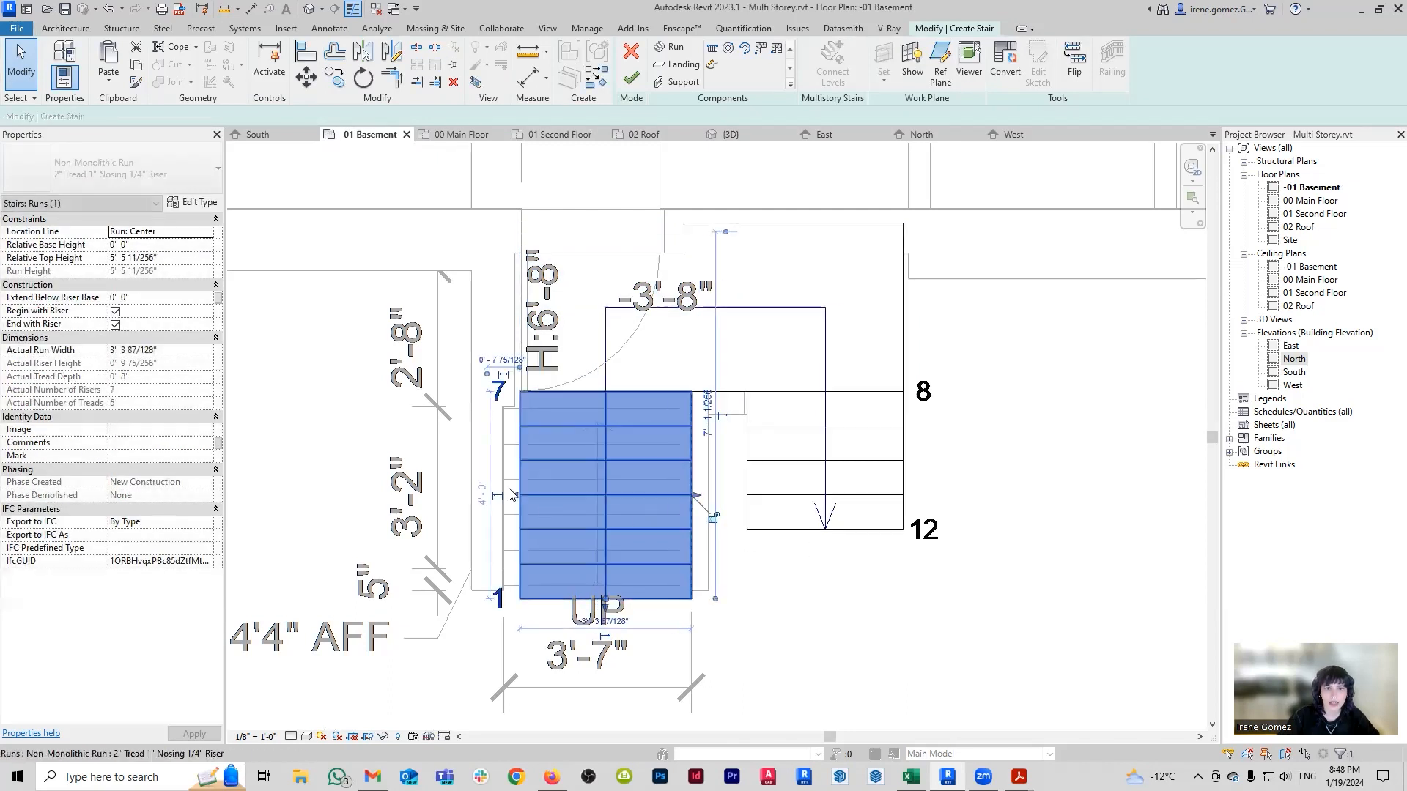
left_click_drag(514, 496, 502, 496)
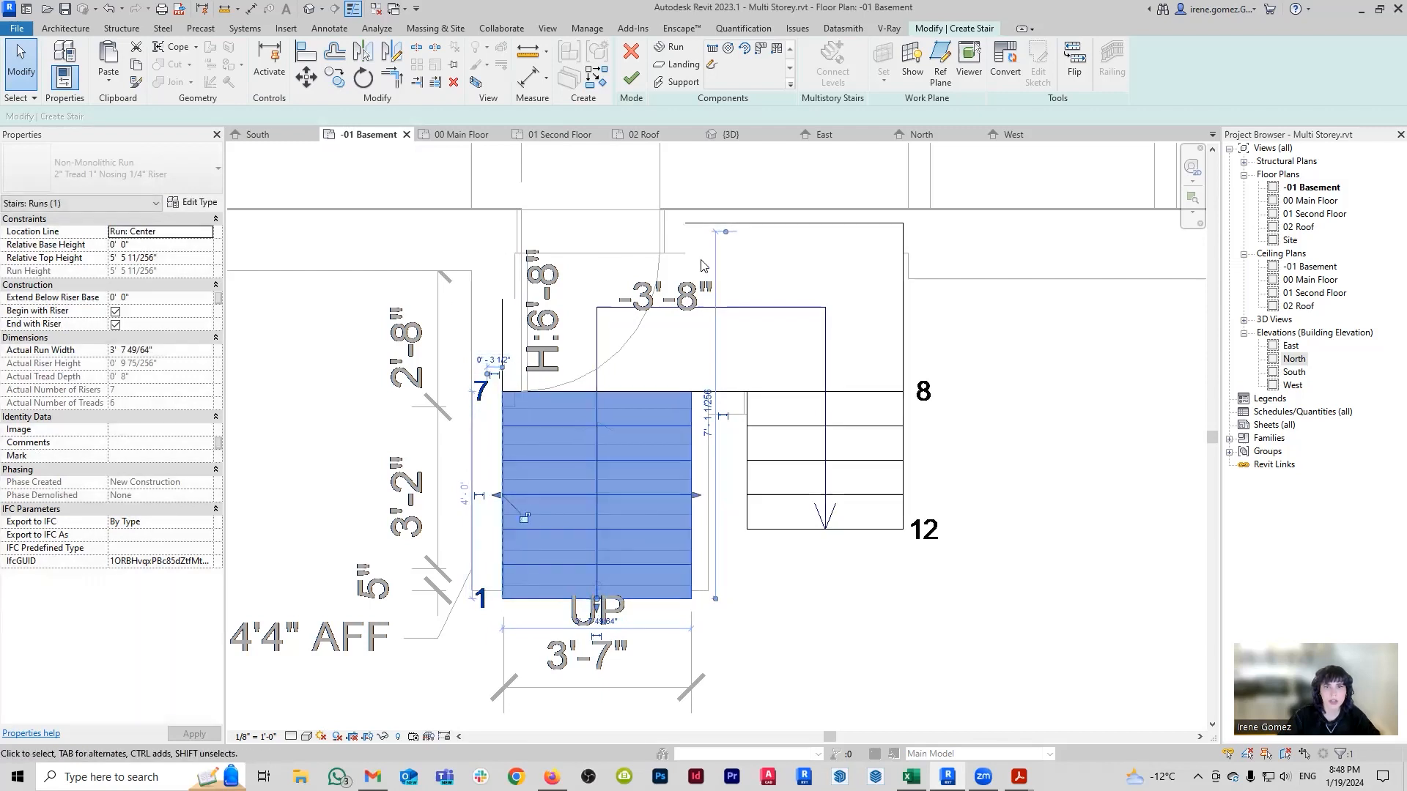
Pull the landing's rear edge back to the inner wall line of the imported basement plan.
left_click(747, 262)
middle_click_drag(746, 261, 698, 301)
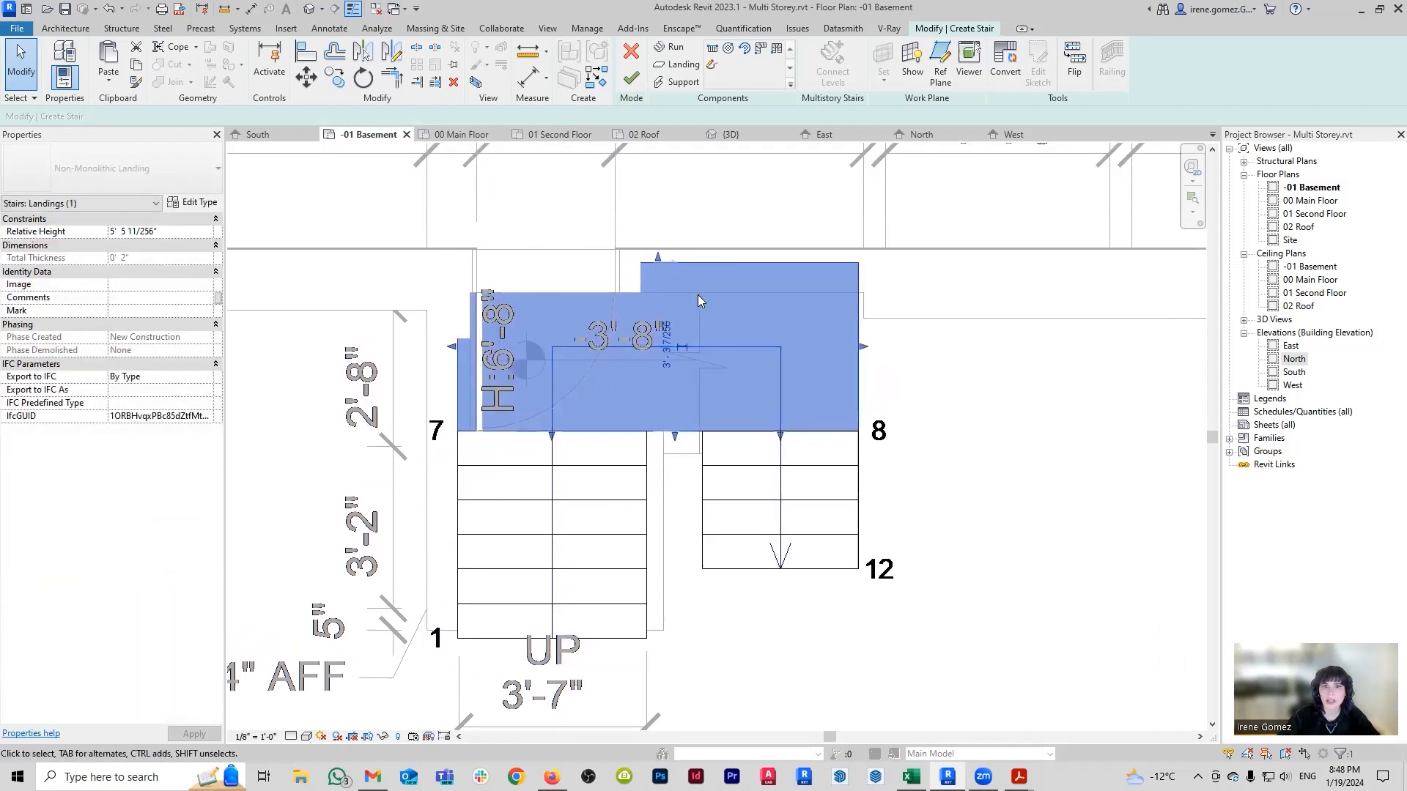
left_click_drag(659, 303, 683, 294)
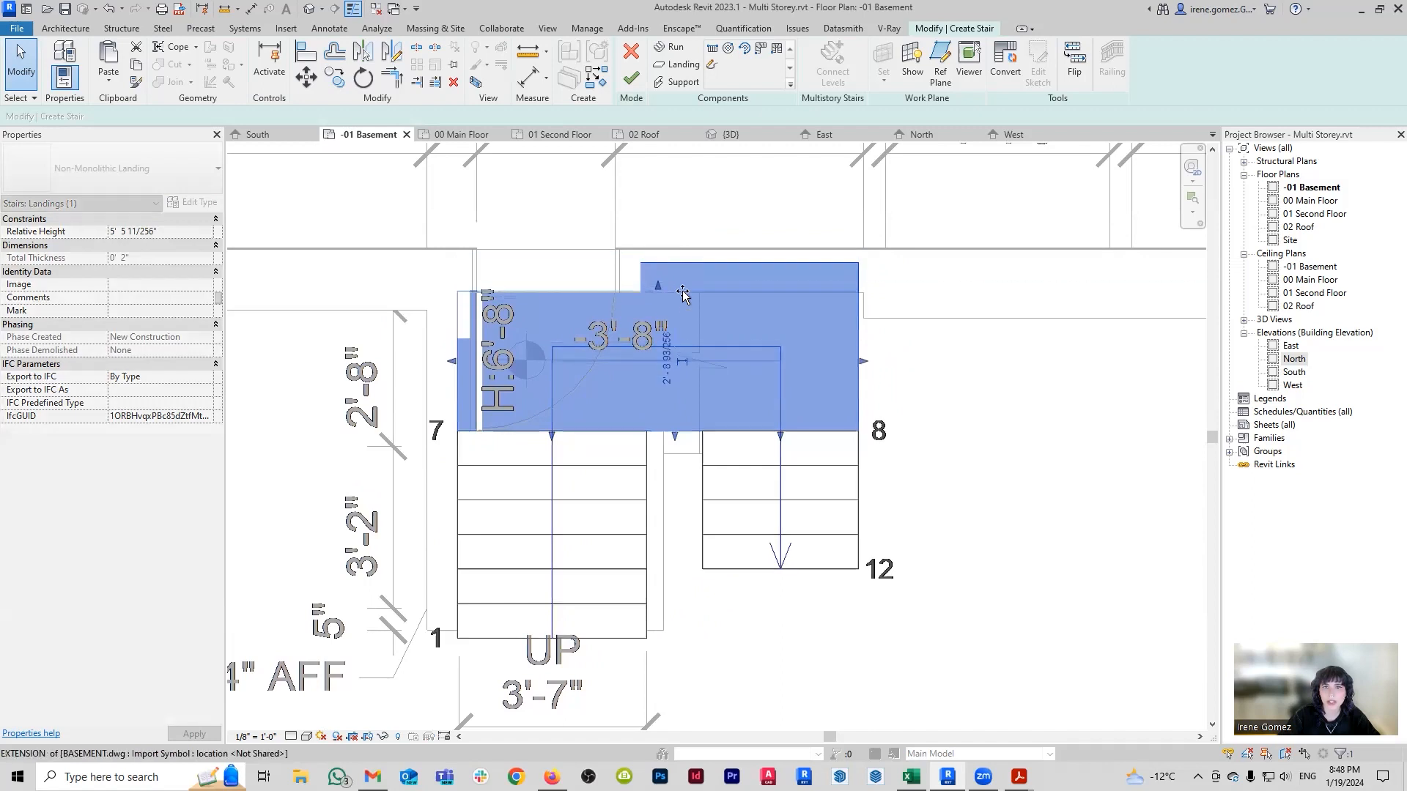
scroll(660, 294, "up", 3)
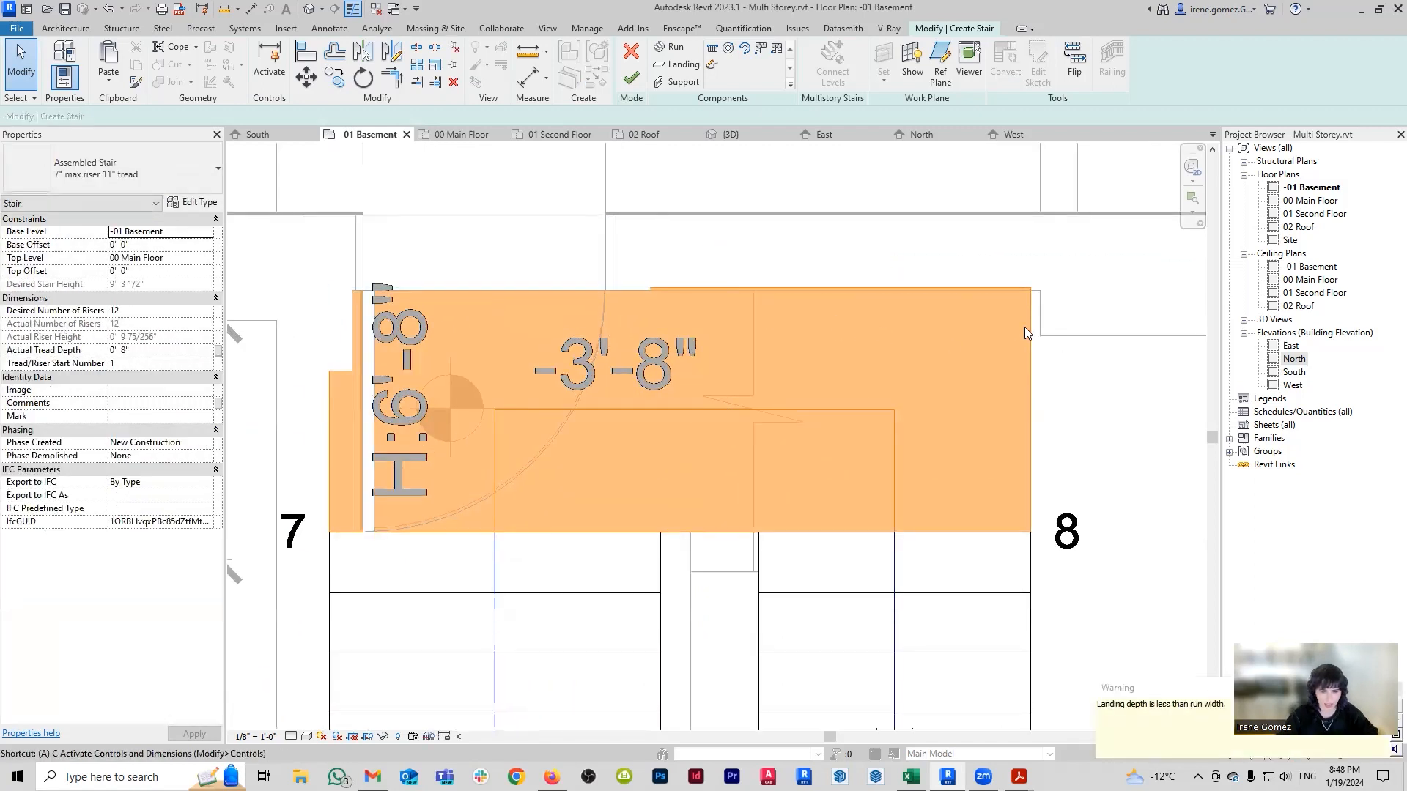
key("a")
key("l")
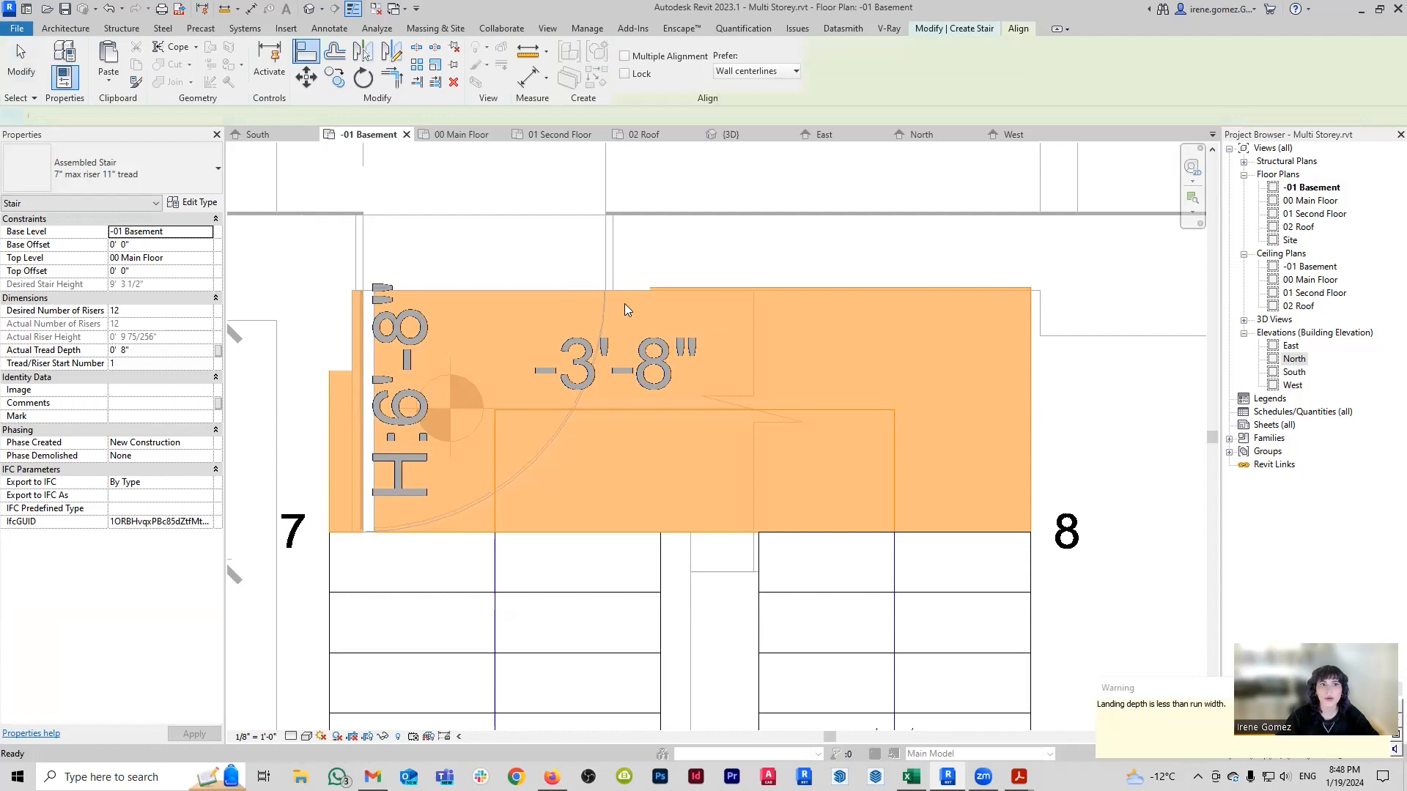
key("Escape")
scroll(624, 303, "down", 2)
middle_click_drag(669, 198, 525, 183)
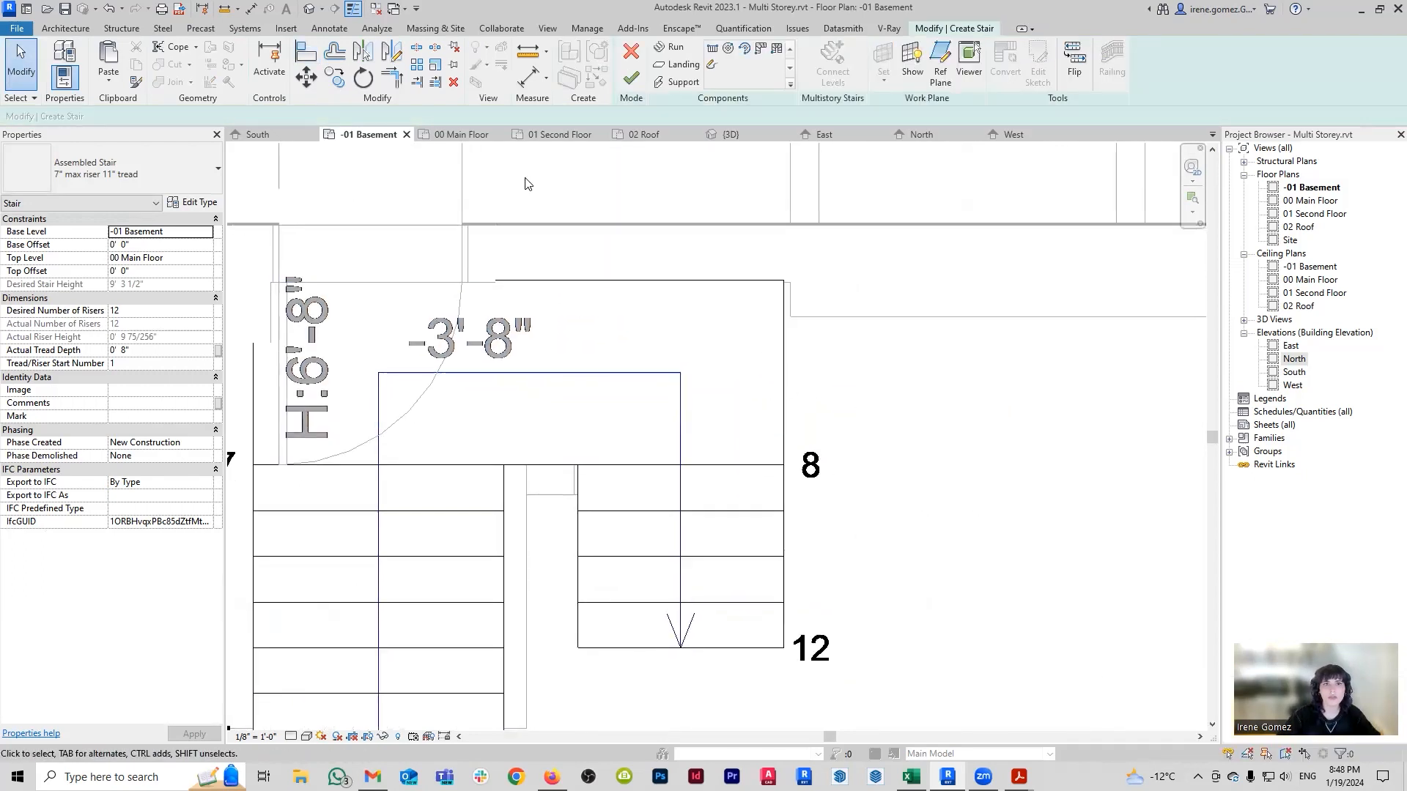
Narrow the upper run from both sides in the 00 Main Floor plan to match the drawn DN flight.
left_click(461, 135)
scroll(680, 327, "up", 5)
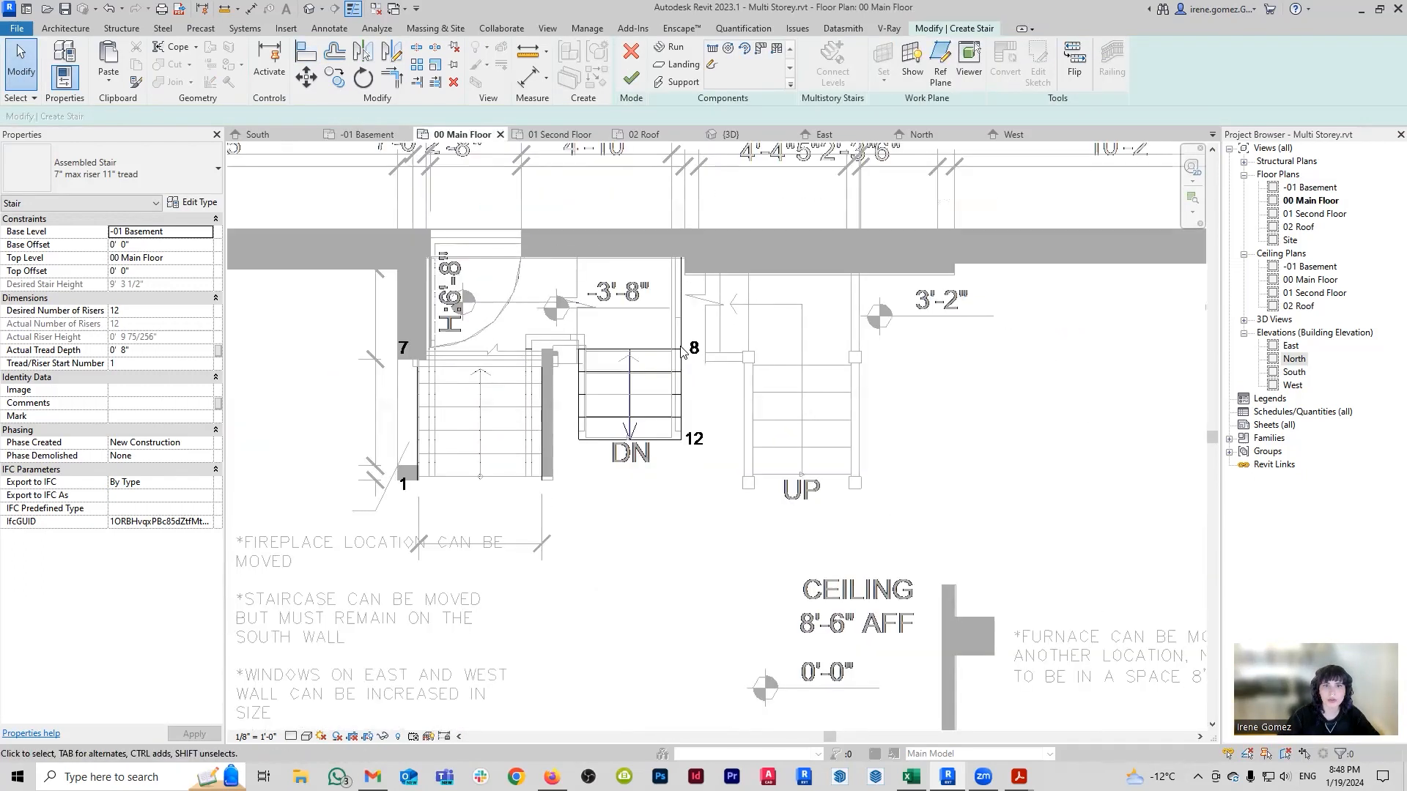
left_click(680, 400)
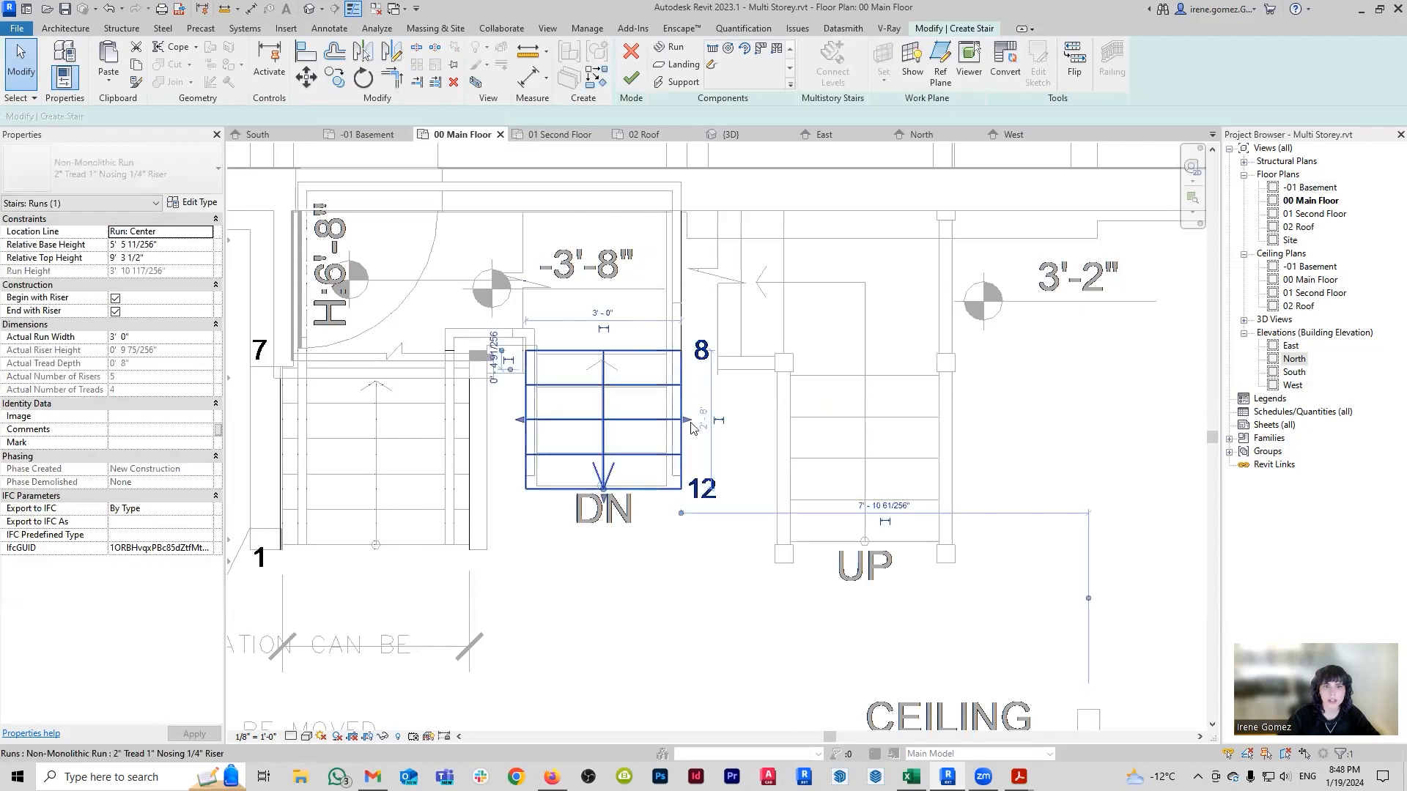
left_click_drag(617, 430, 674, 422)
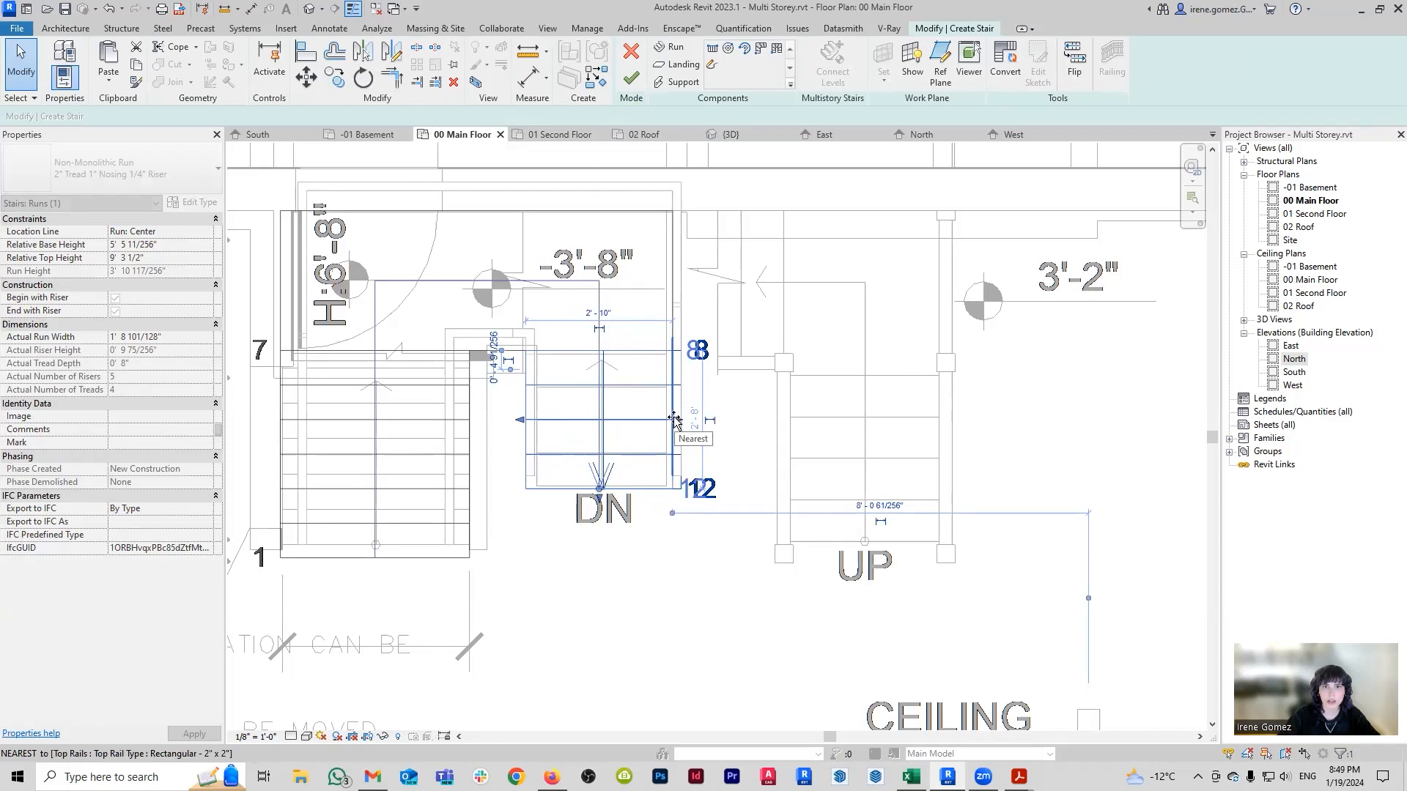
left_click_drag(674, 419, 675, 420)
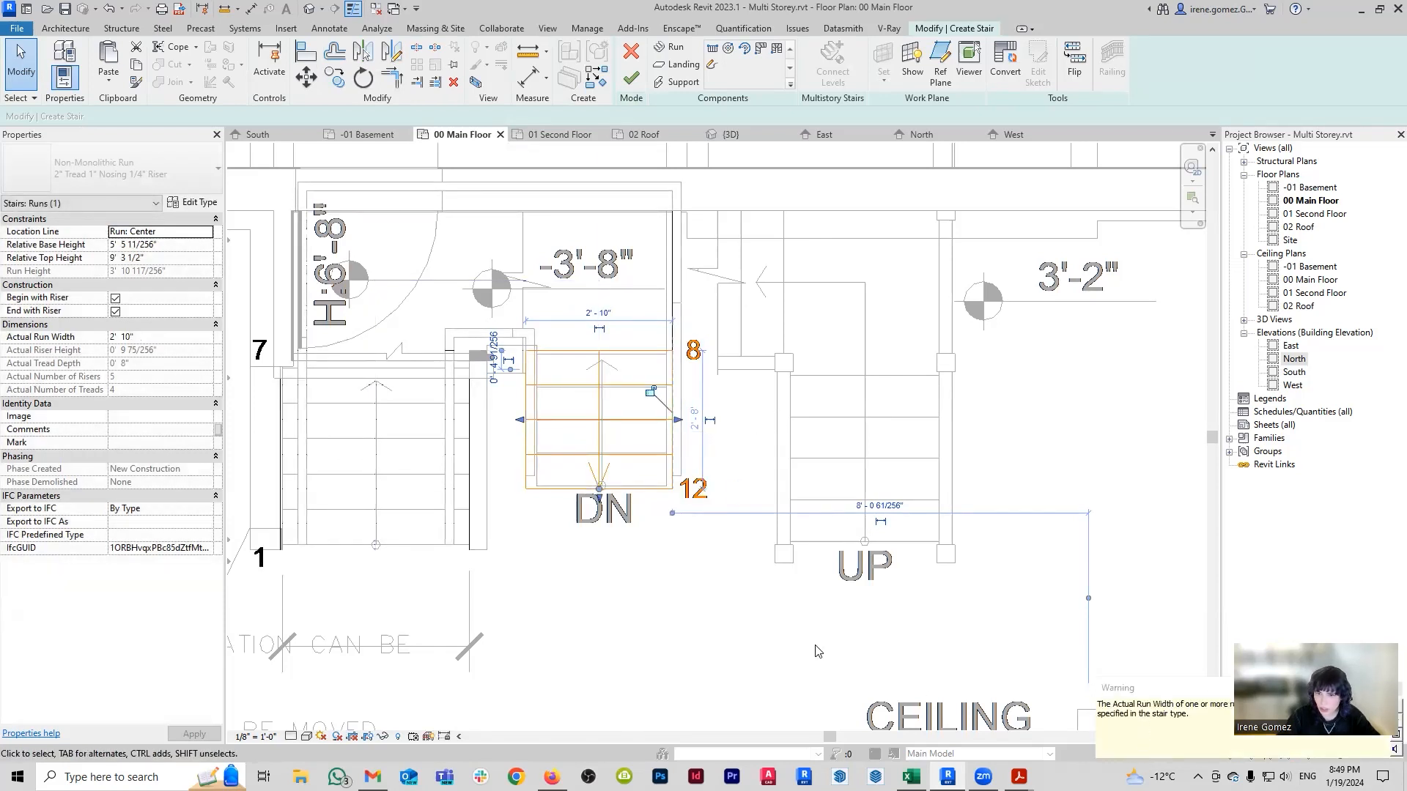
left_click(525, 423)
left_click_drag(524, 422, 541, 423)
left_click(722, 301)
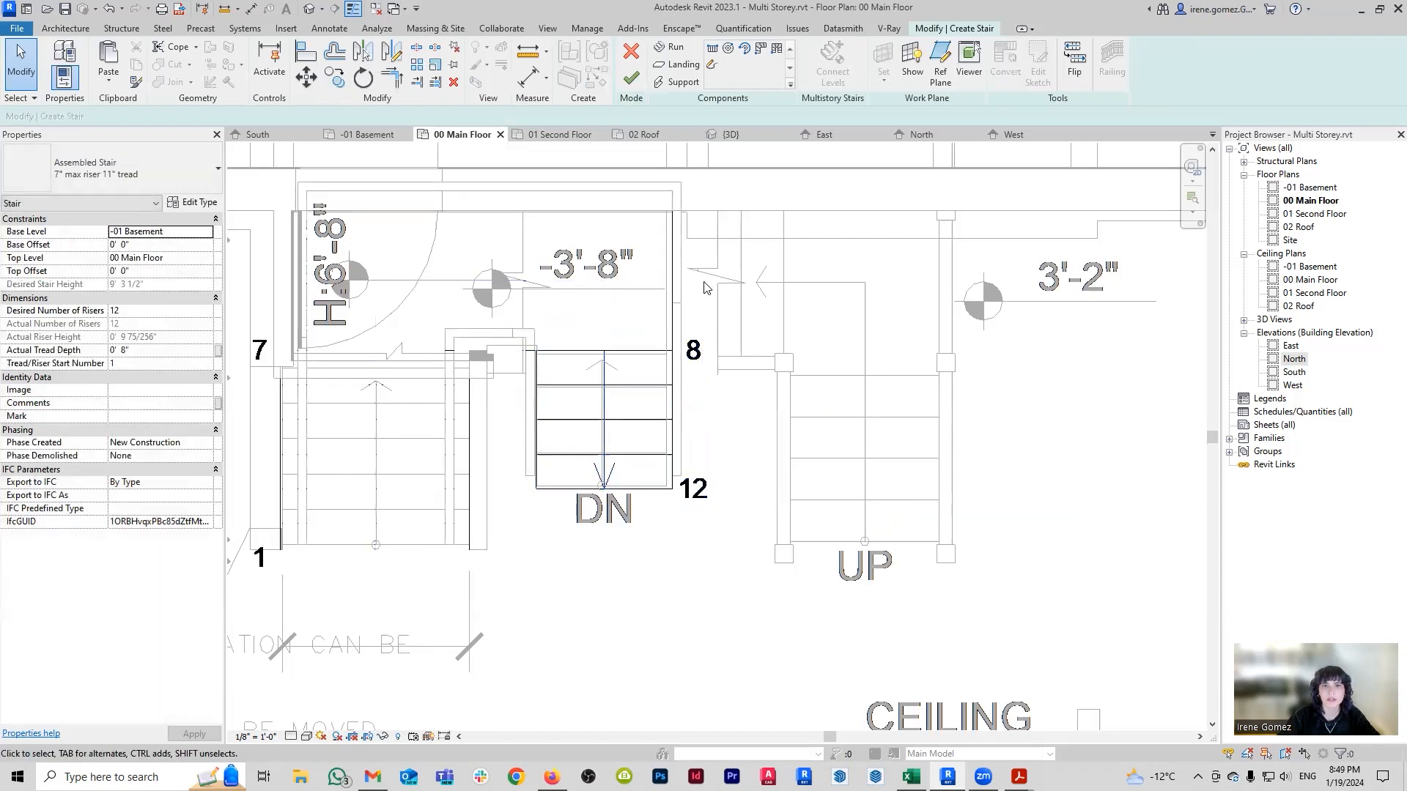
Finish the basement stair edit and inspect the adjusted stair in the {3D} view.
left_click(629, 79)
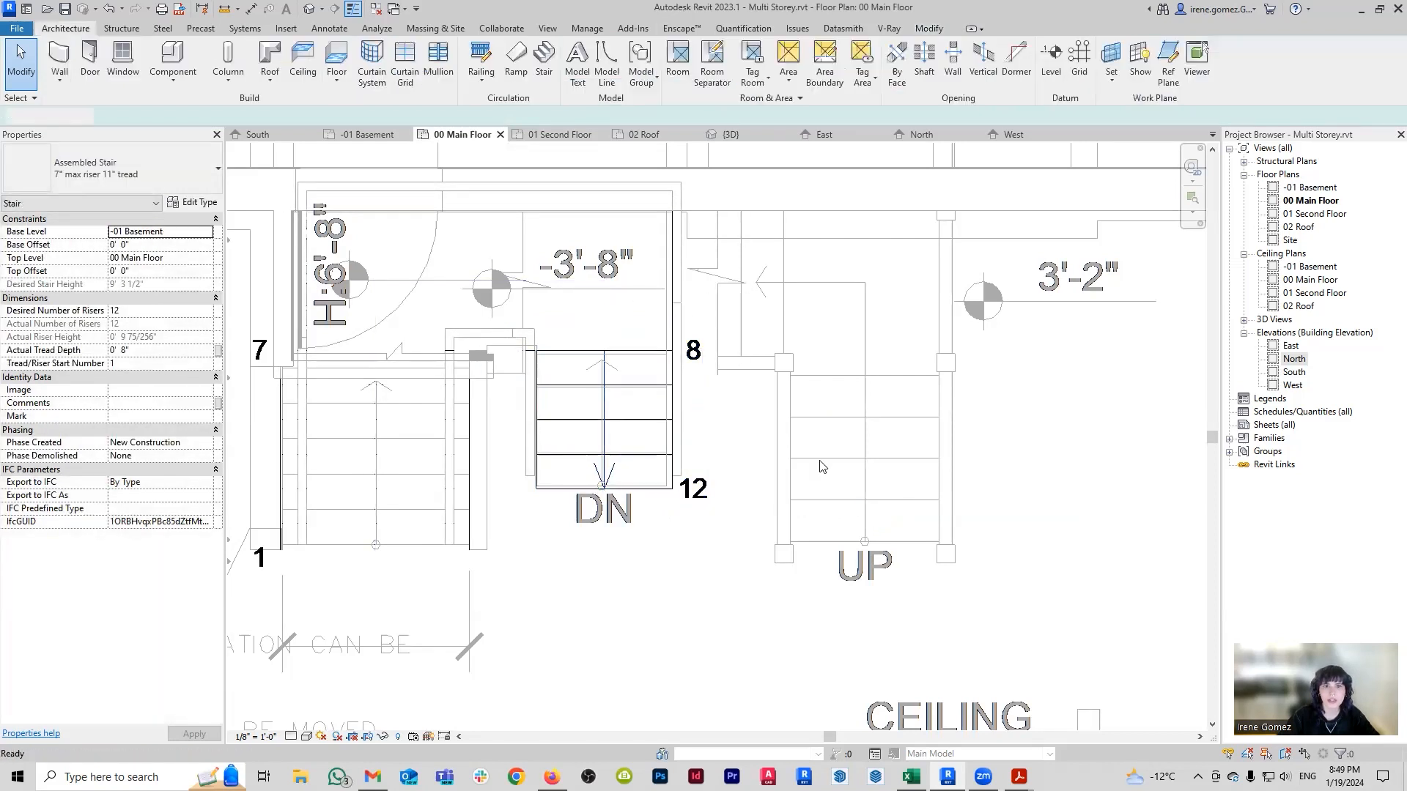
scroll(737, 428, "down", 3)
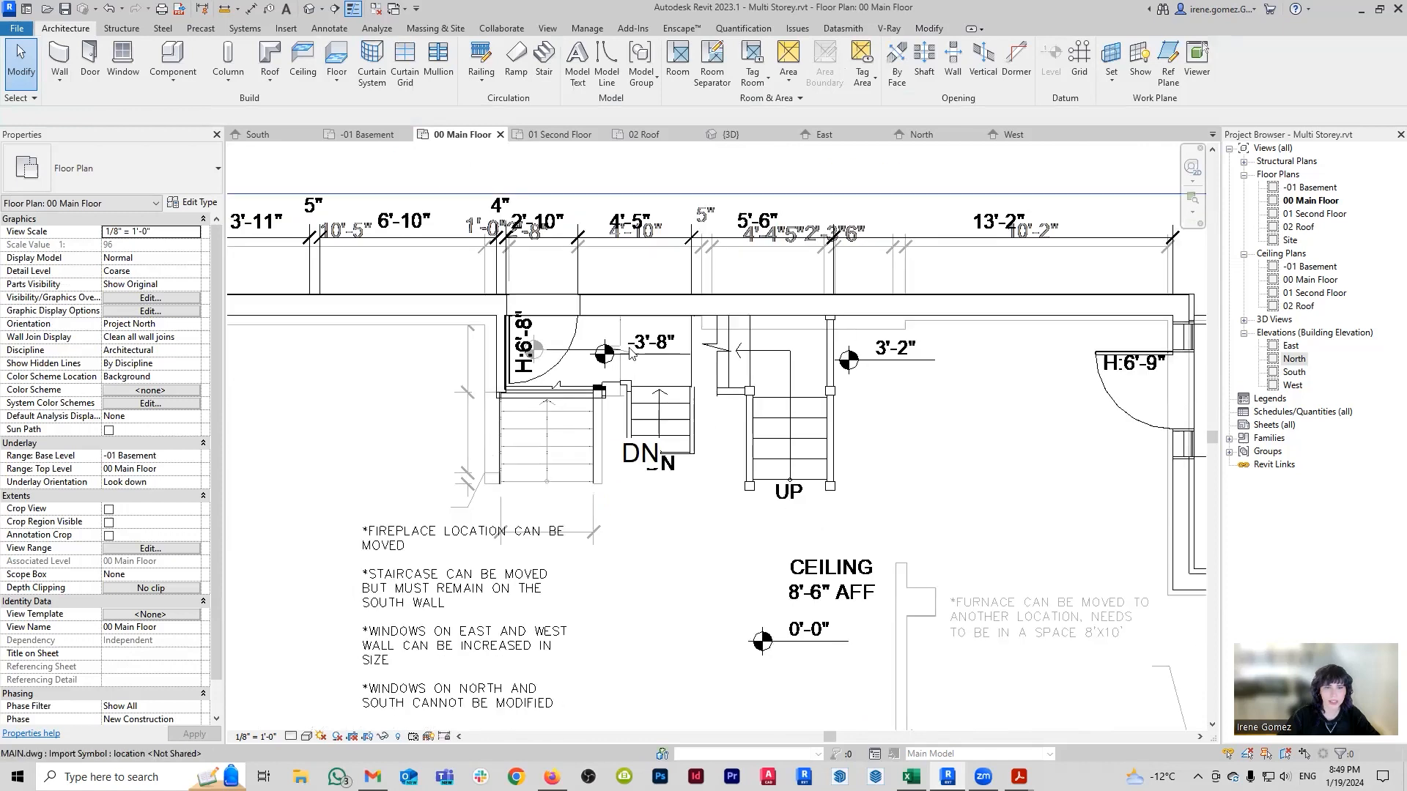
left_click(733, 134)
scroll(754, 414, "up", 5)
middle_click_drag(716, 440, 651, 371, "shift")
scroll(828, 312, "down", 2)
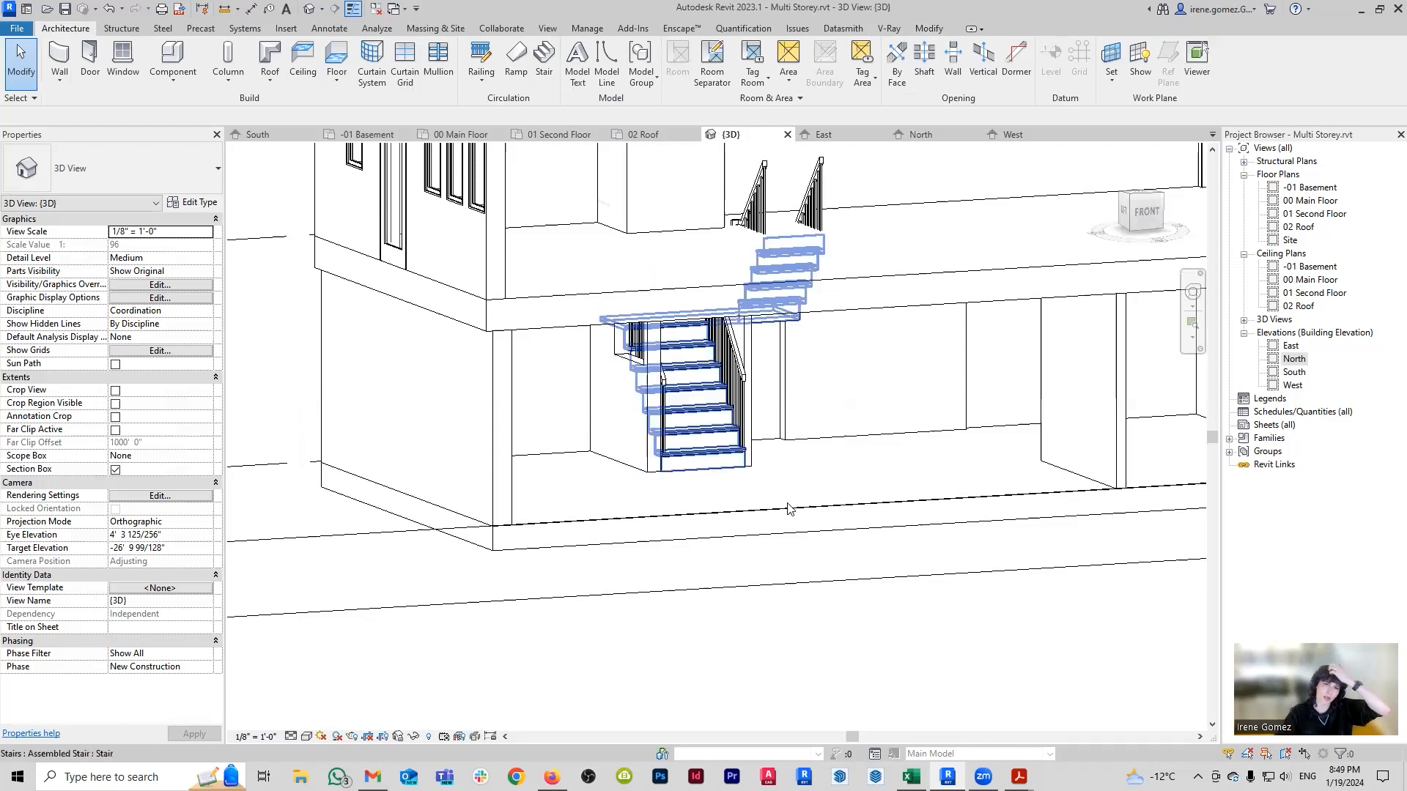
scroll(745, 502, "down", 3)
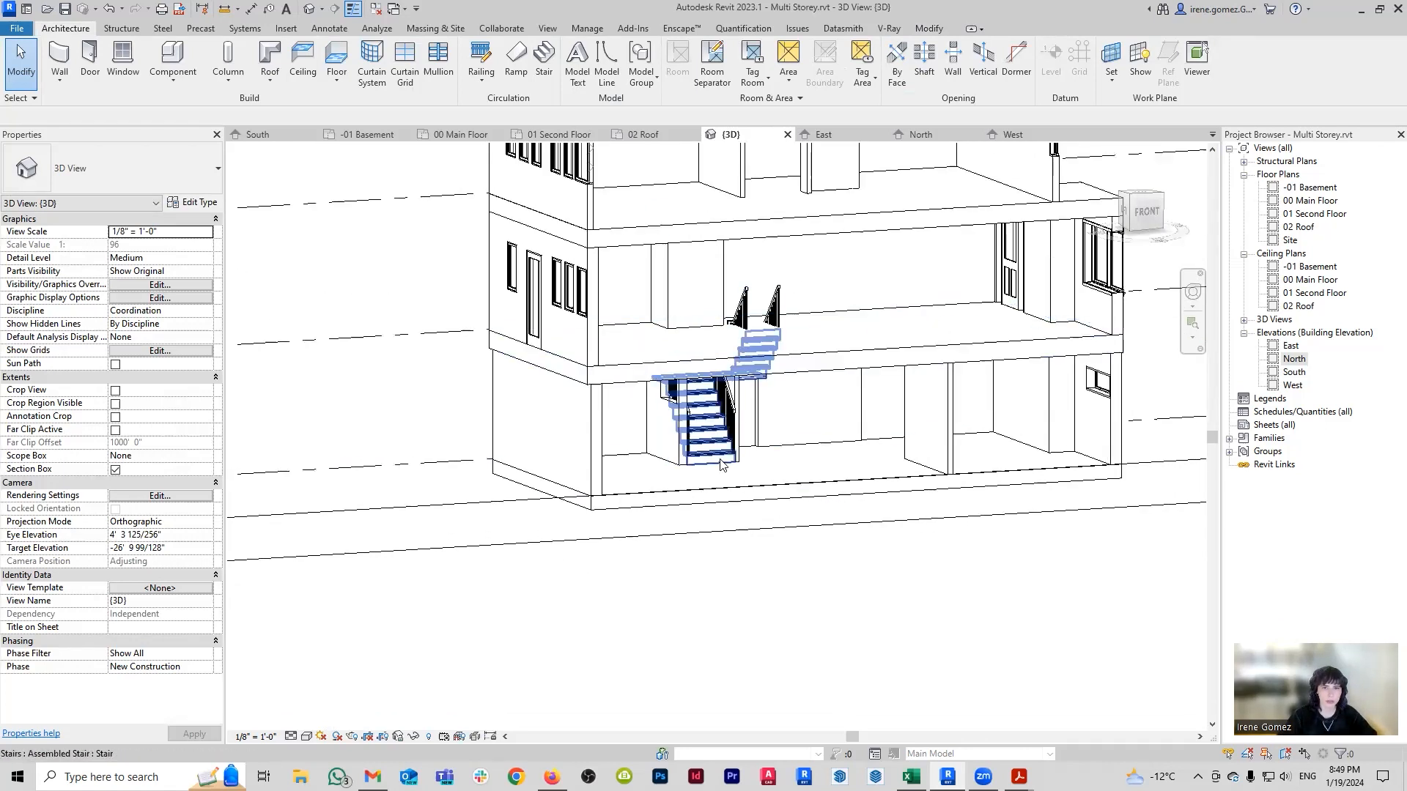
Move the west face of the 3D view's section box inward so it cuts through the building near the stair.
left_click(731, 439)
middle_click_drag(767, 445, 765, 617)
left_click(739, 617)
scroll(776, 484, "down", 2)
scroll(762, 612, "down", 2)
middle_click_drag(622, 601, 661, 601)
left_click(427, 566)
left_click_drag(420, 527, 784, 486)
Pull the section box's east side in close to the stair and lower its top to cut through the main floor walls.
middle_click_drag(1036, 497, 914, 496, "shift")
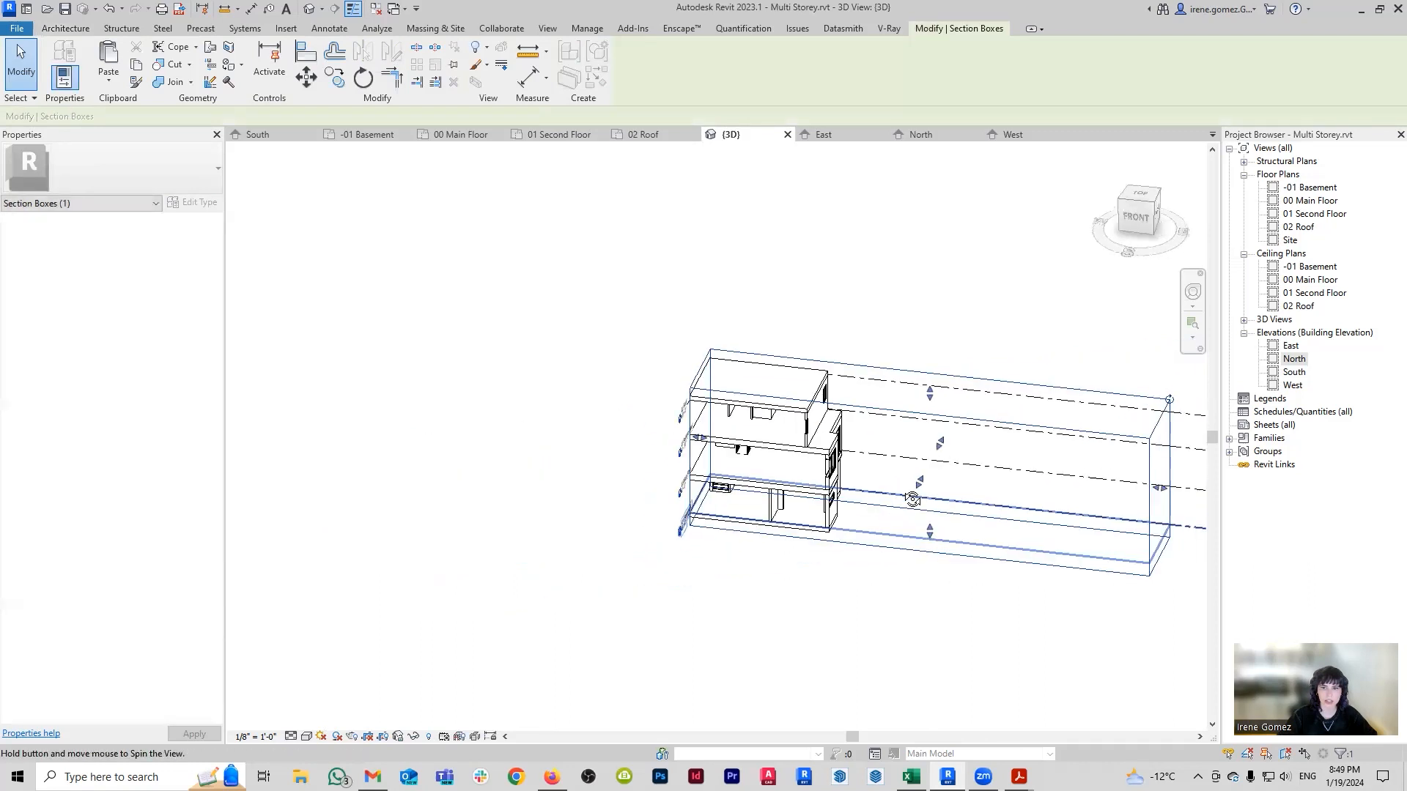
scroll(1155, 486, "up", 1)
left_click_drag(1154, 490, 888, 447)
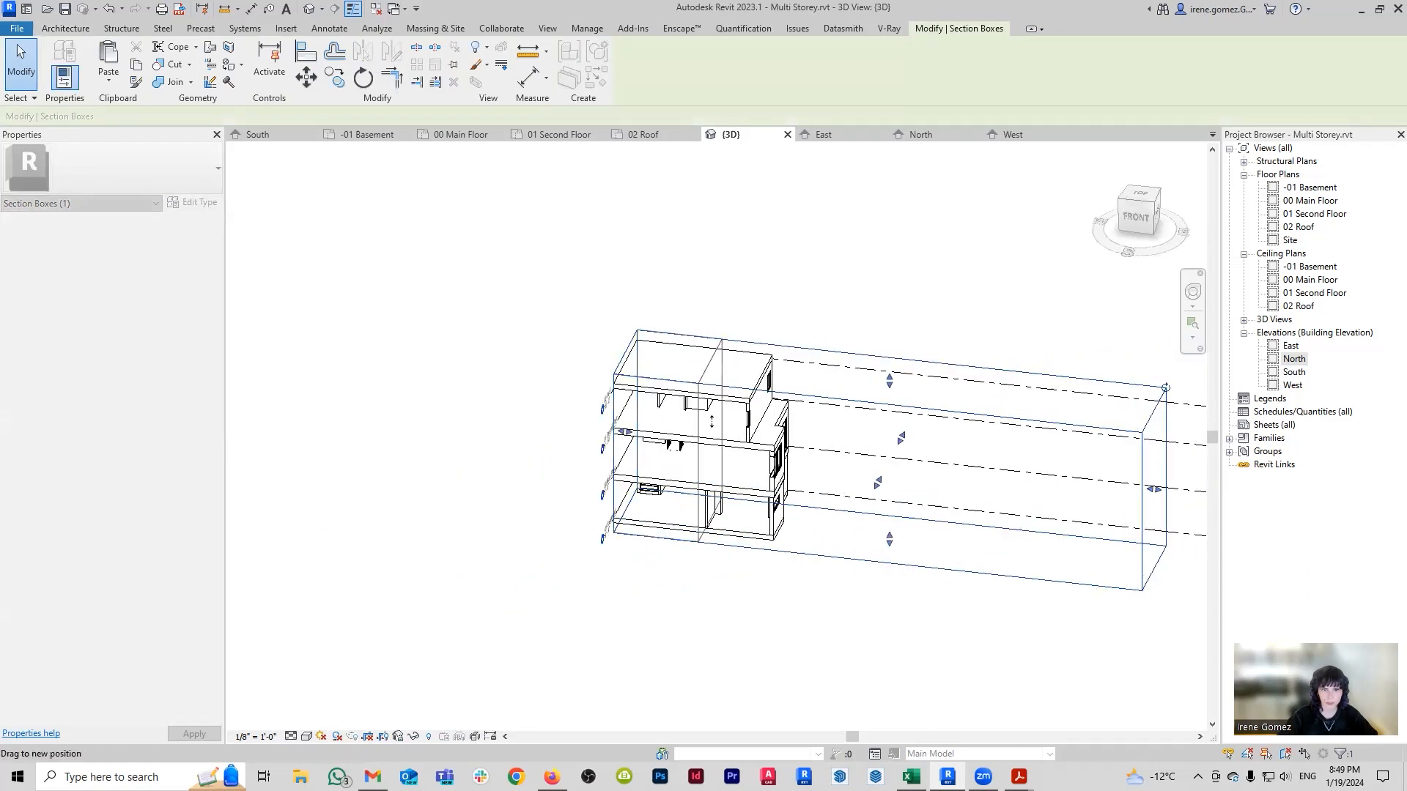
mouse_move(702, 421)
left_mouse_down()
mouse_move(700, 444)
mouse_move(685, 442)
left_mouse_up()
scroll(703, 435, "up", 3)
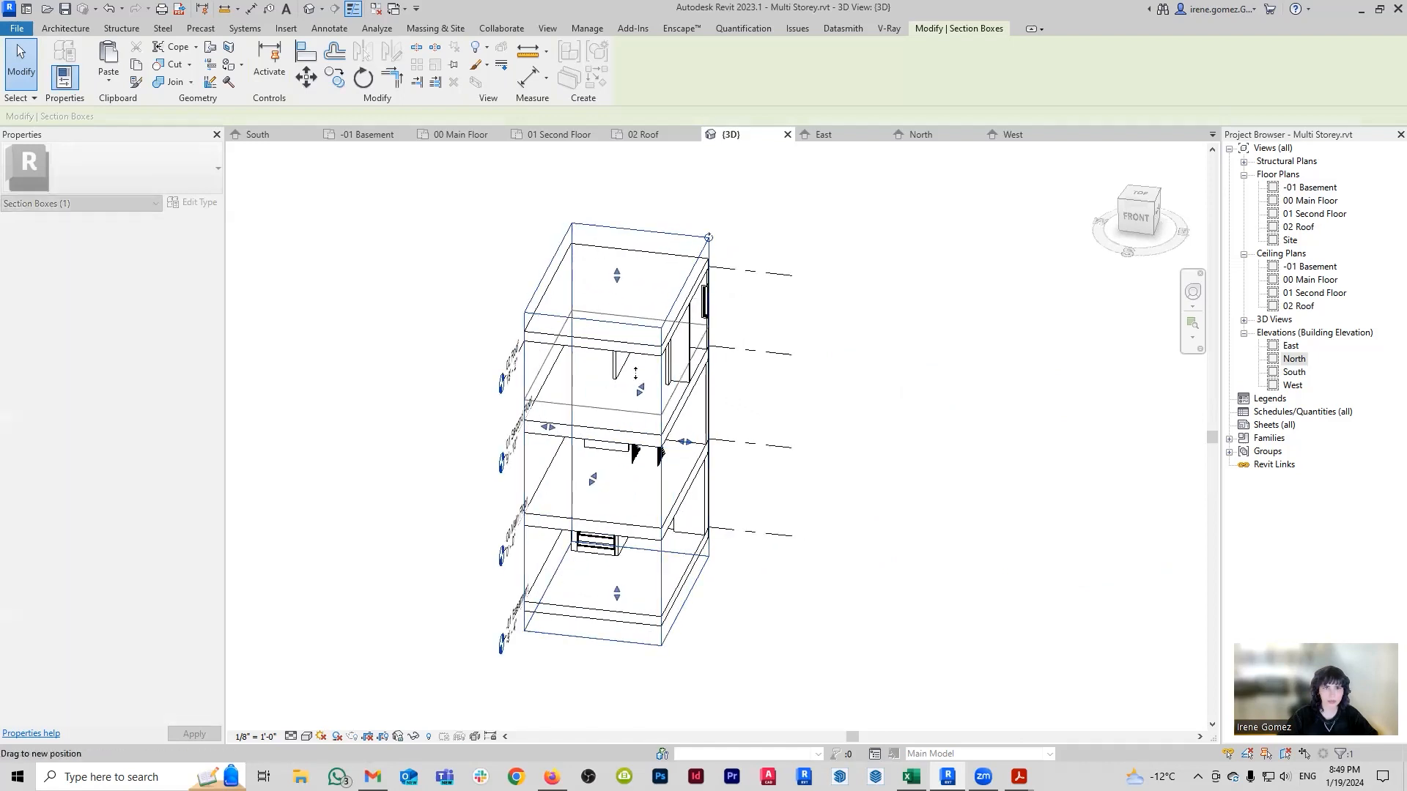
left_click_drag(643, 393, 644, 415)
left_click(908, 442)
Delete both Handrail - Rectangular railings from the basement stair.
middle_click_drag(901, 444, 659, 513, "shift")
scroll(782, 371, "up", 1)
middle_click_drag(784, 371, 772, 516, "shift")
scroll(735, 396, "up", 3)
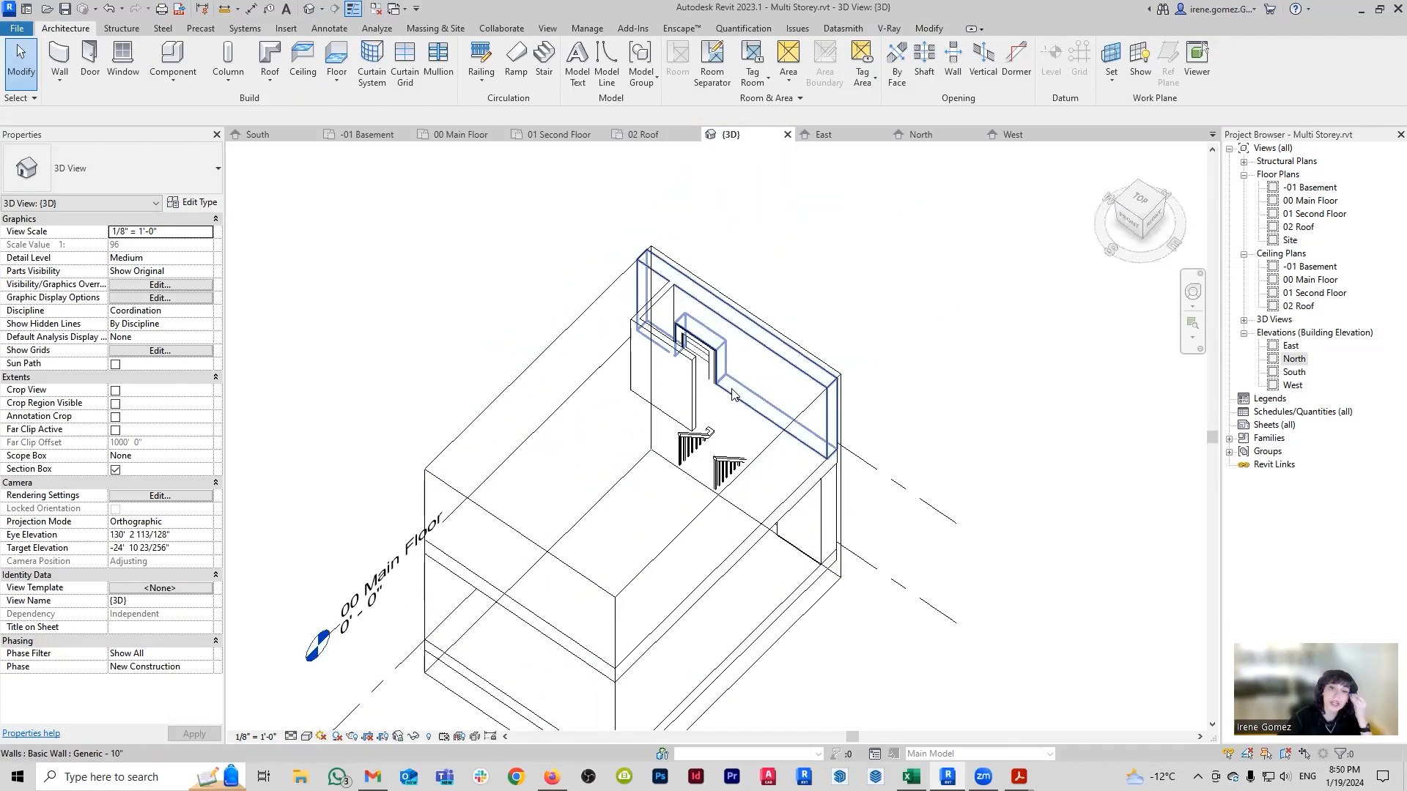
left_click(731, 469)
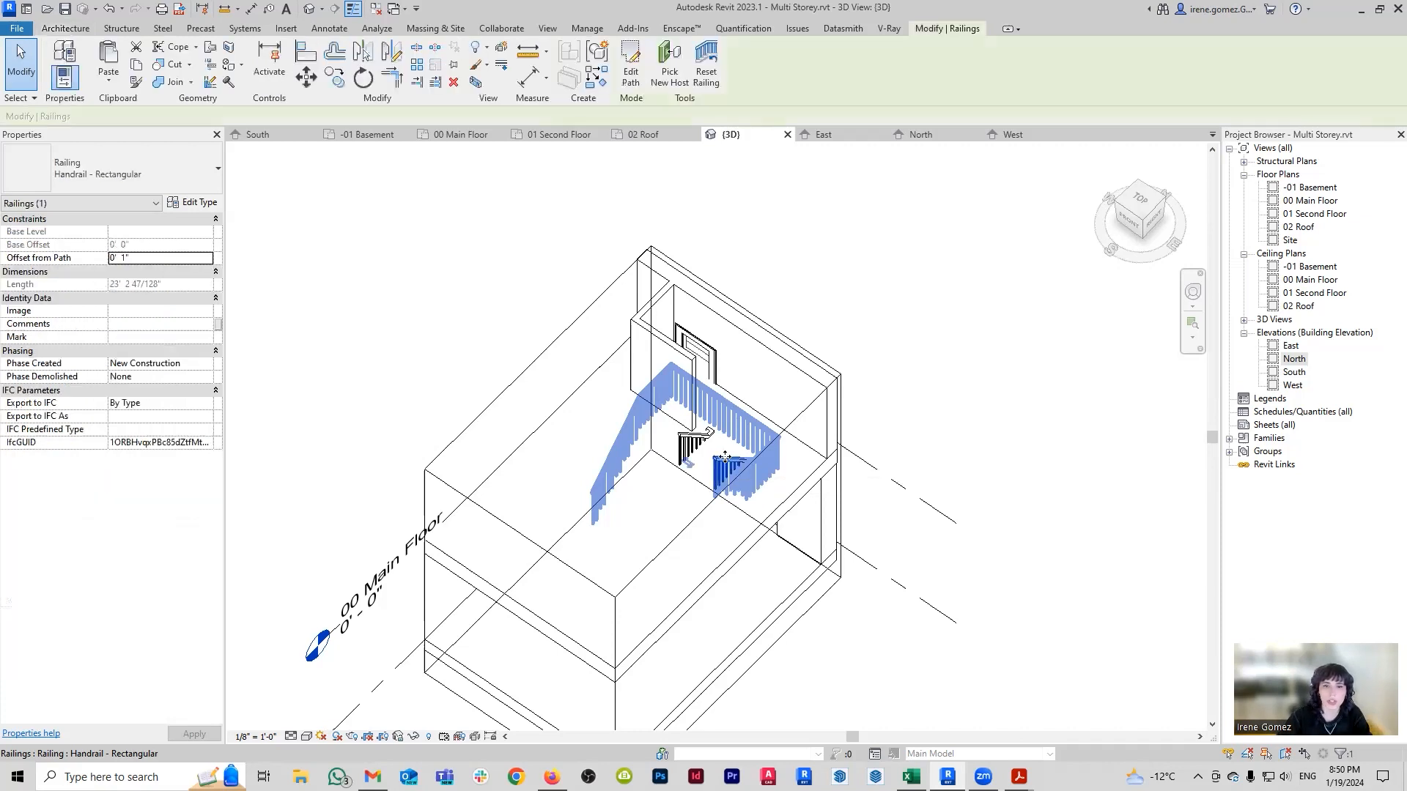
key("Escape")
left_click(686, 449)
key("Delete")
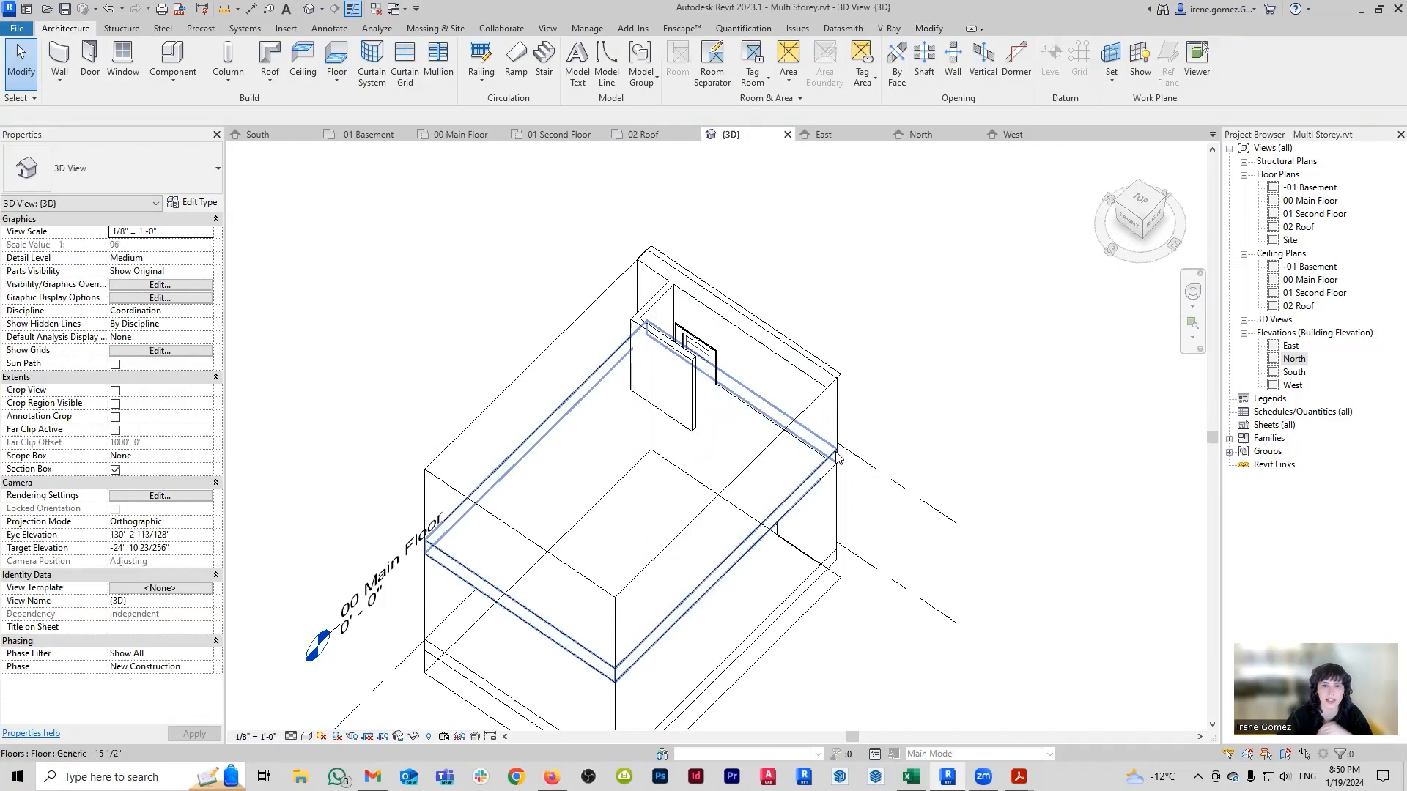
middle_click_drag(520, 465, 645, 562, "shift")
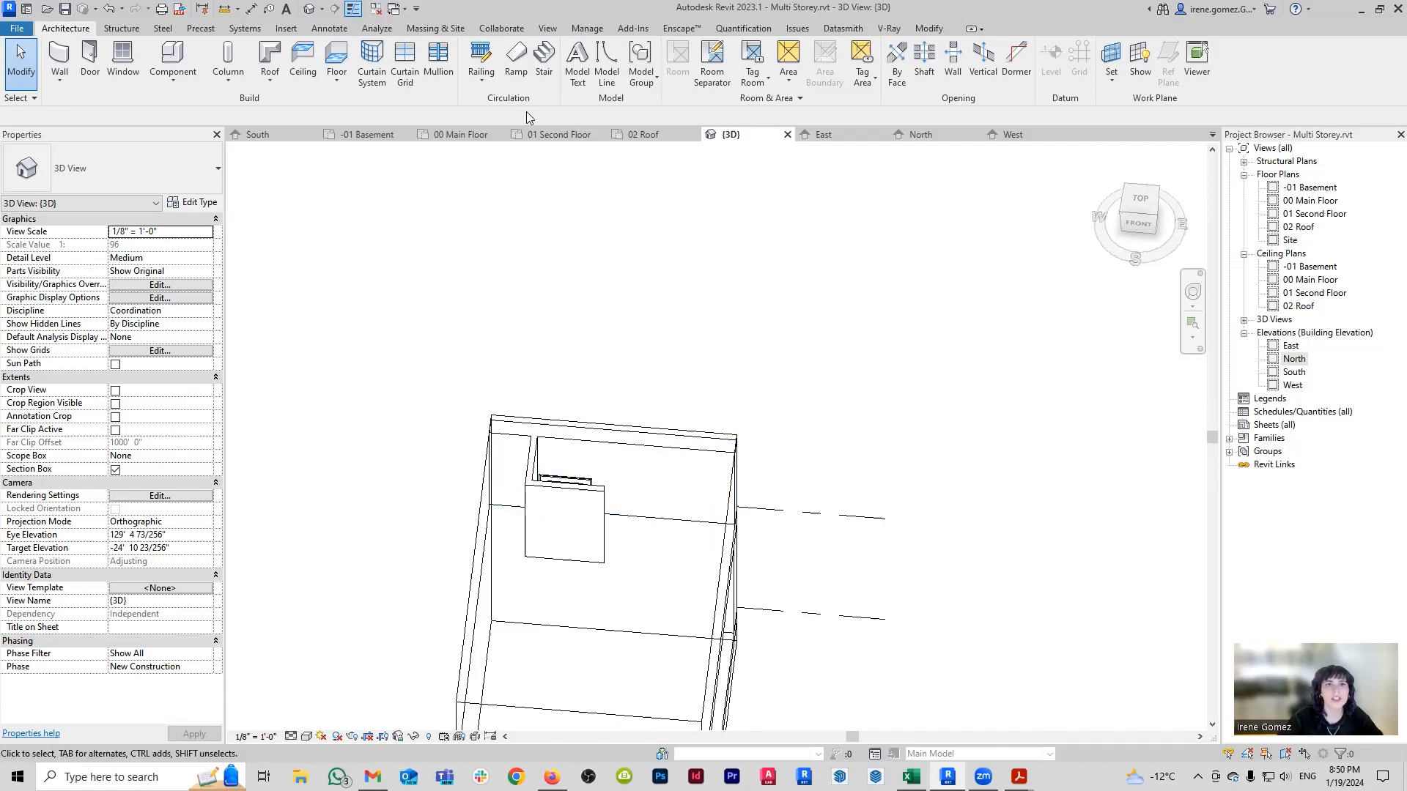
Set the underlay range base level of the 00 Main Floor plan to None.
left_click(460, 135)
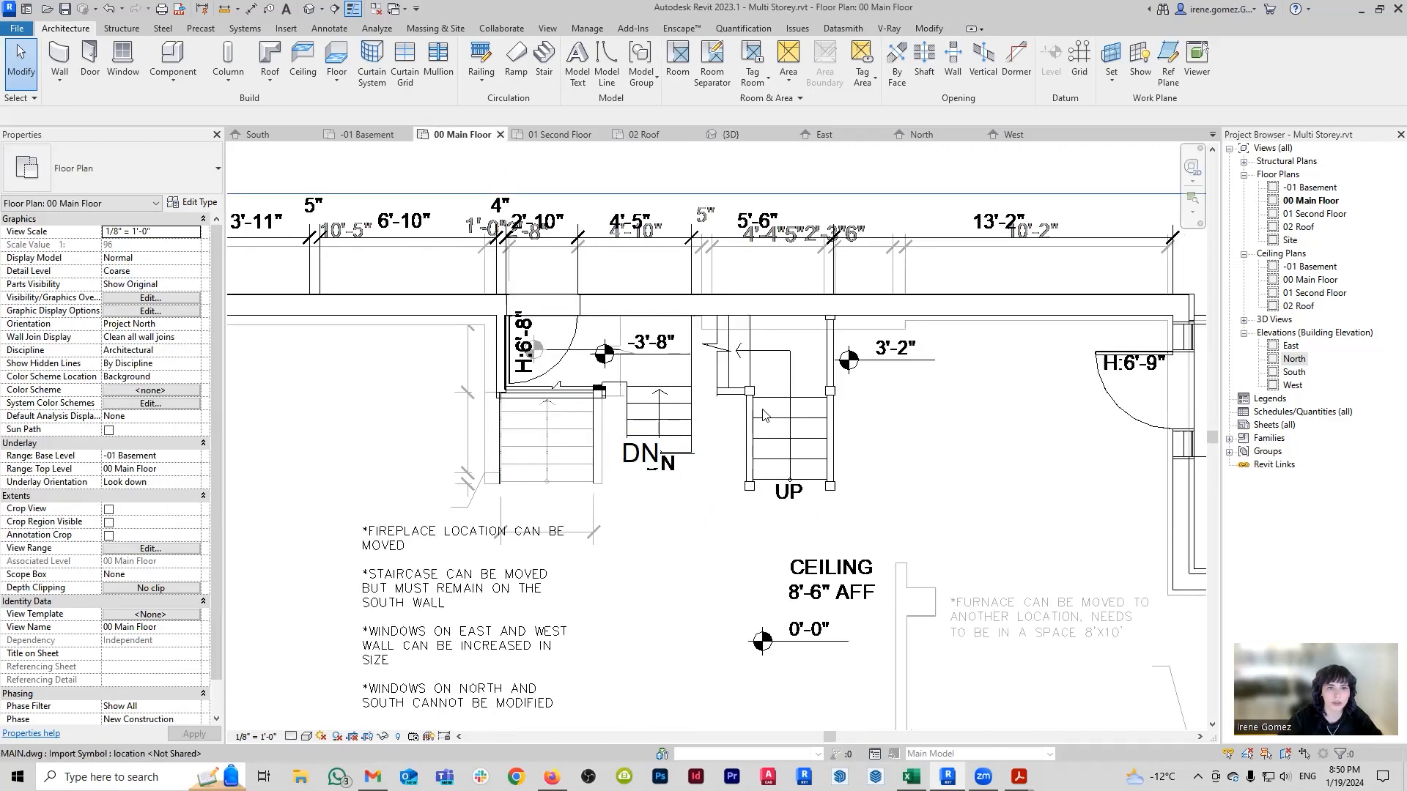
scroll(463, 411, "down", 4)
left_click(150, 456)
left_click(194, 456)
left_click(117, 468)
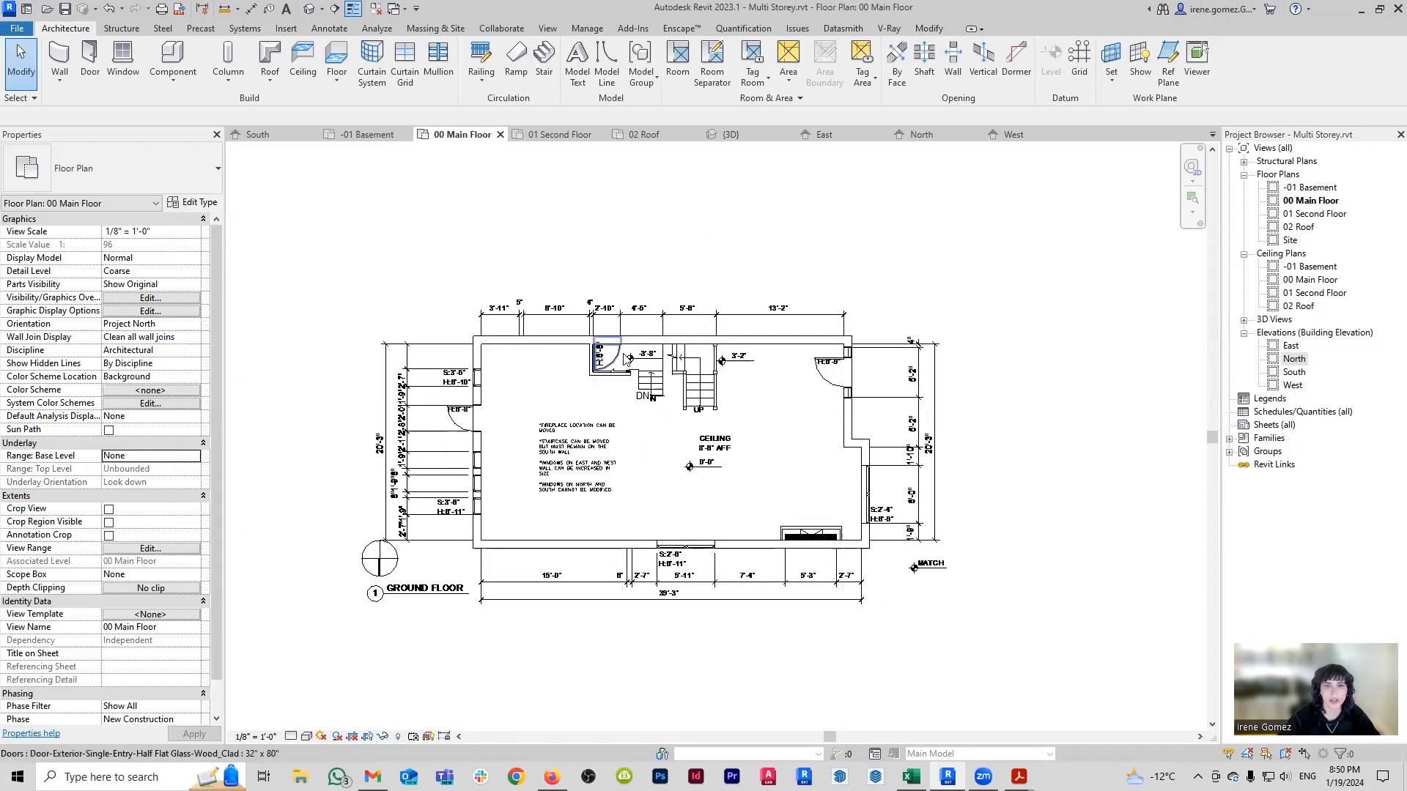
scroll(642, 351, "up", 5)
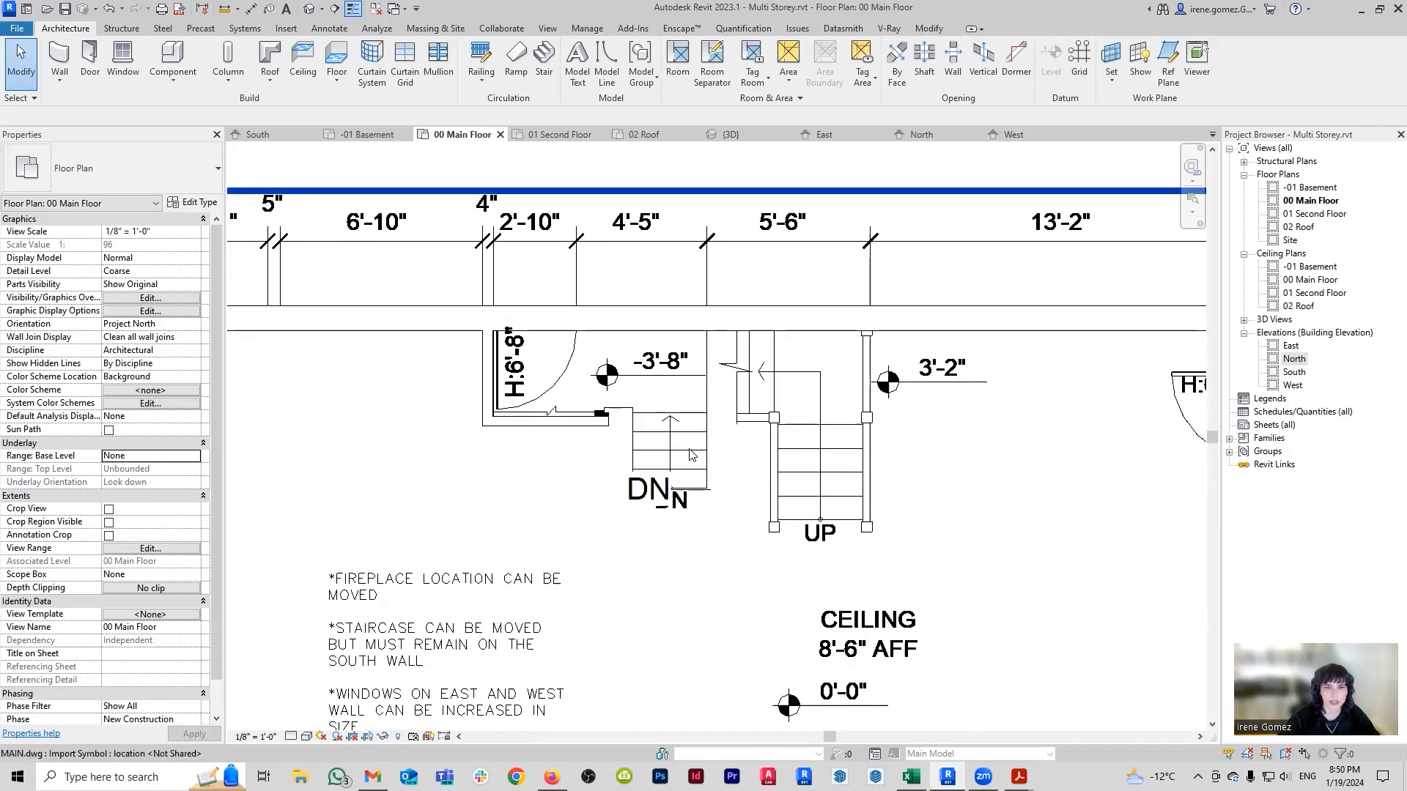
scroll(596, 480, "up", 1)
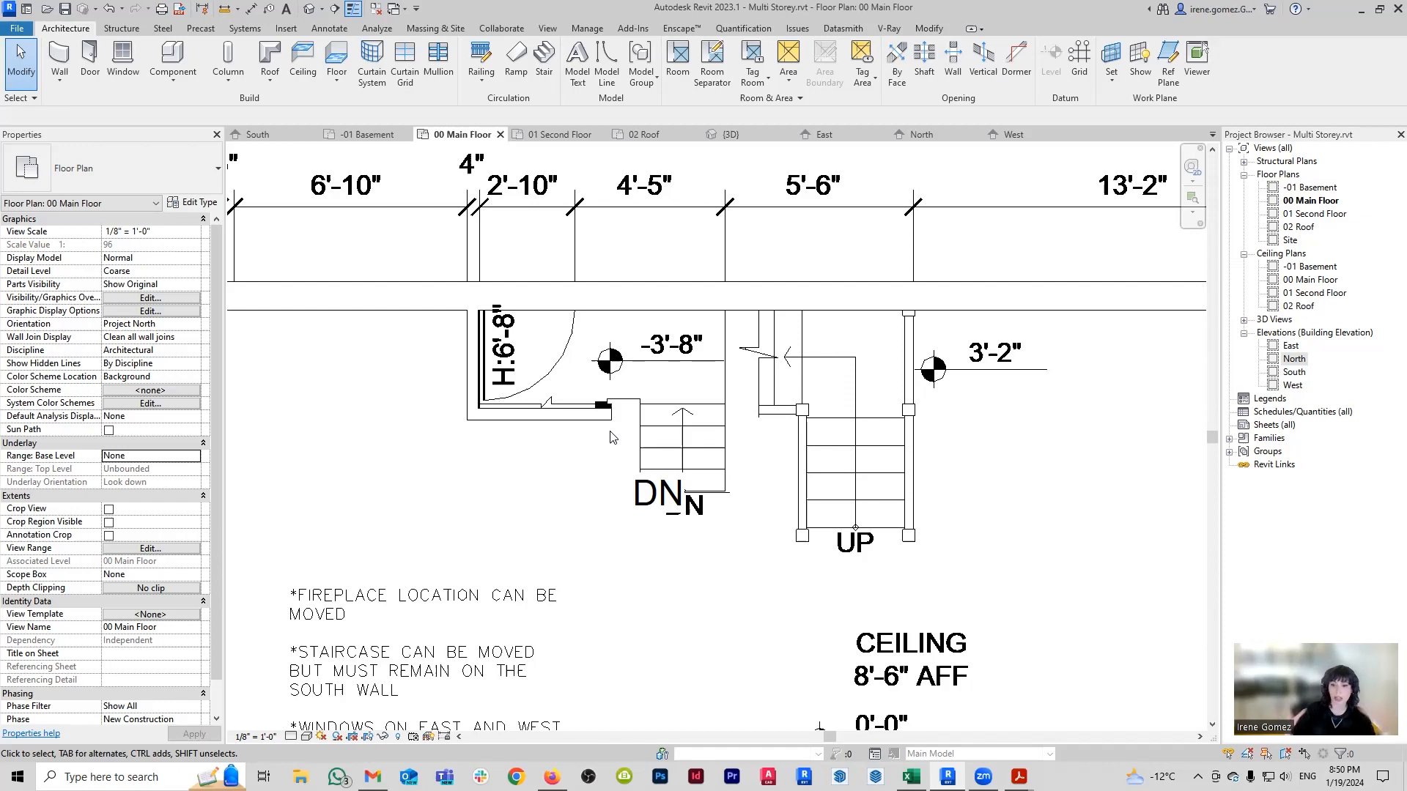
scroll(728, 373, "down", 4)
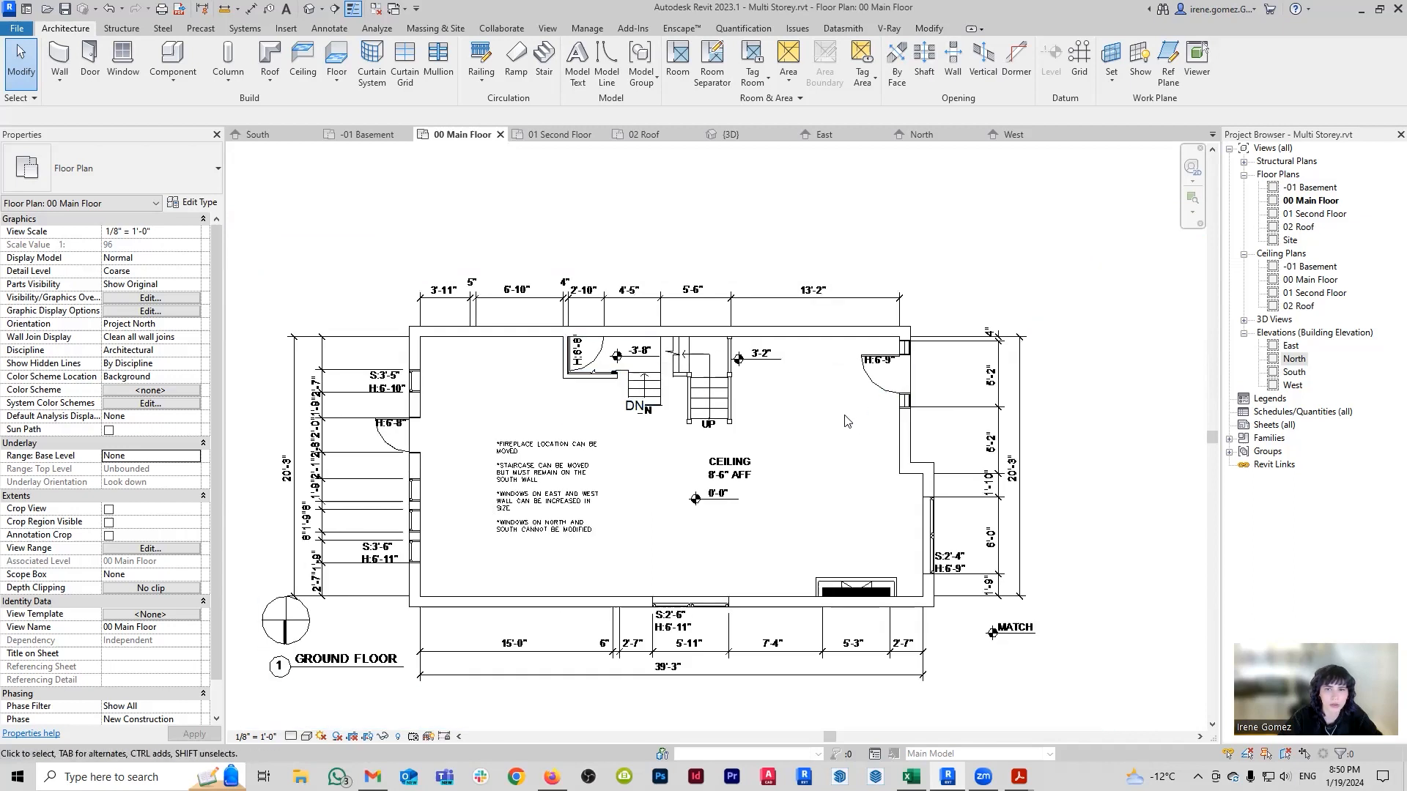
Select the main floor's Generic - 15 1/2" slab in 3D and open its boundary for line sketching in the 00 Main Floor plan.
left_click(729, 134)
middle_click_drag(659, 427, 601, 483, "shift")
left_click(693, 492)
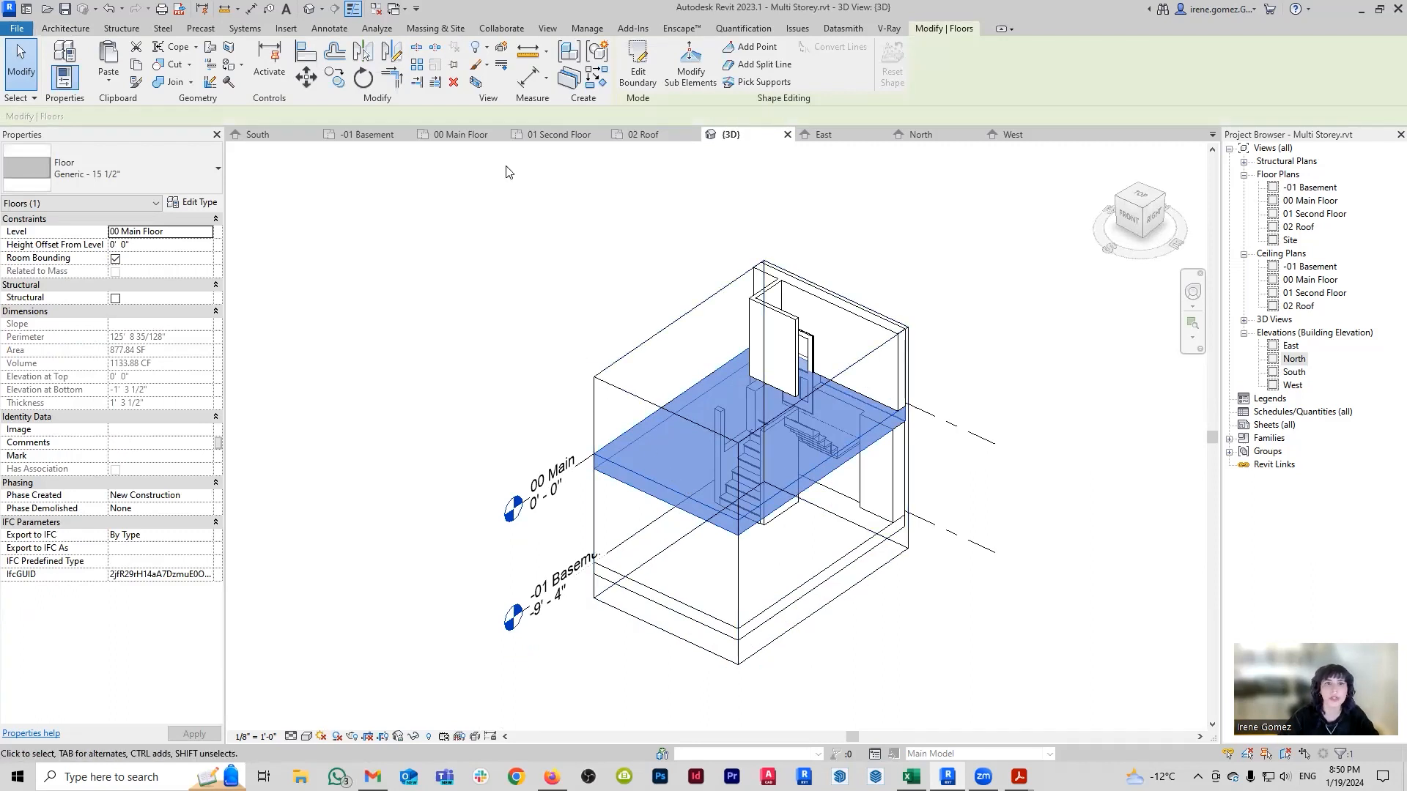
left_click(477, 136)
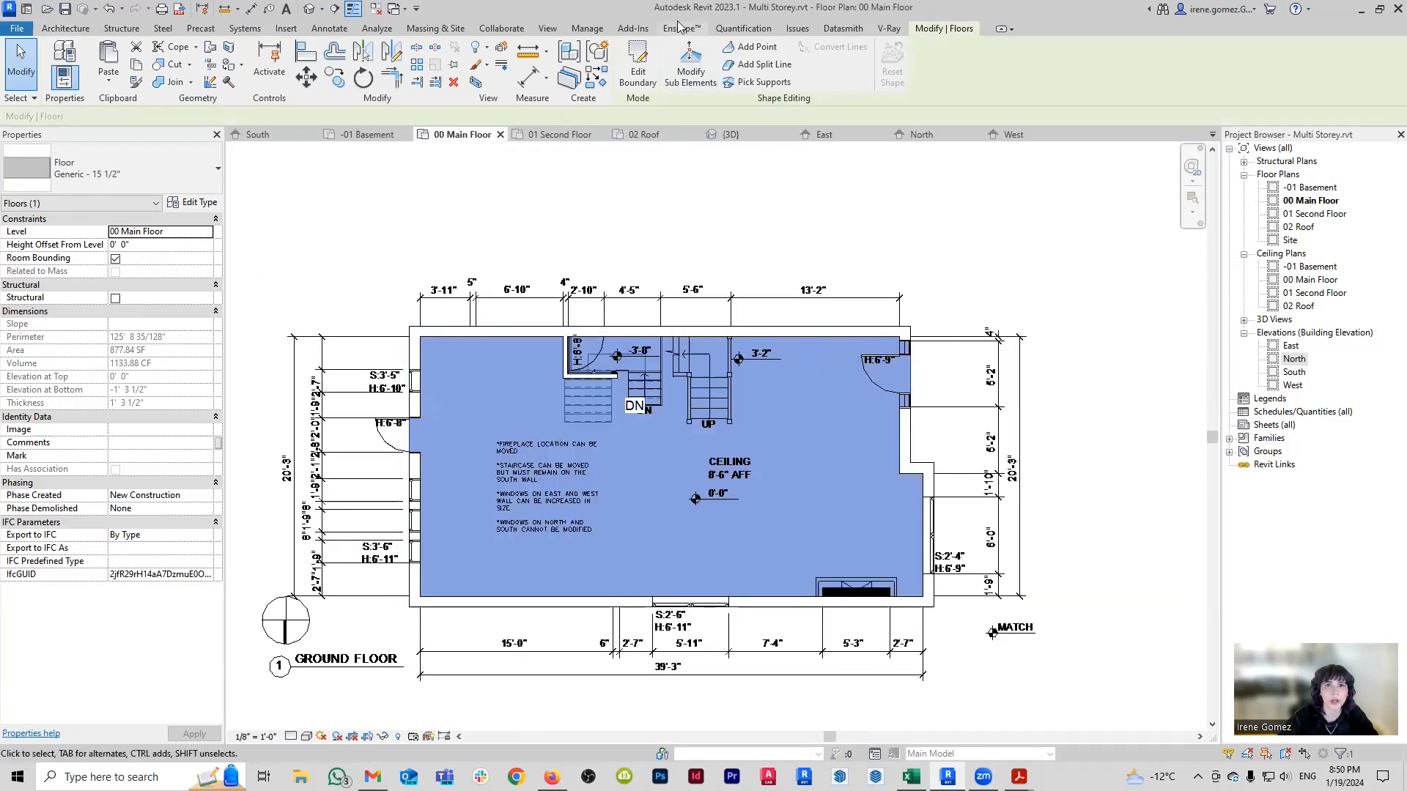
double_click(717, 344)
scroll(612, 346, "up", 2)
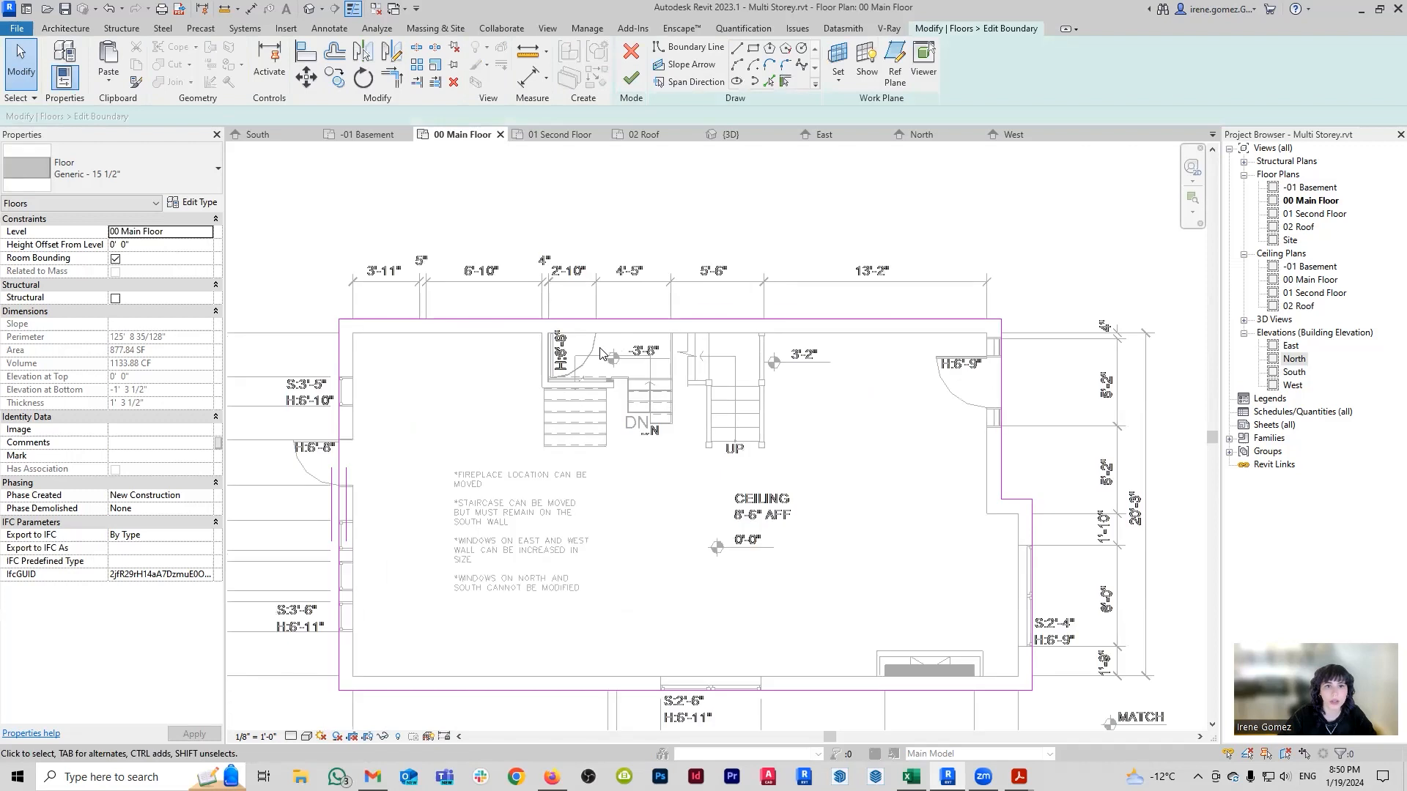
scroll(600, 354, "up", 3)
scroll(574, 325, "up", 2)
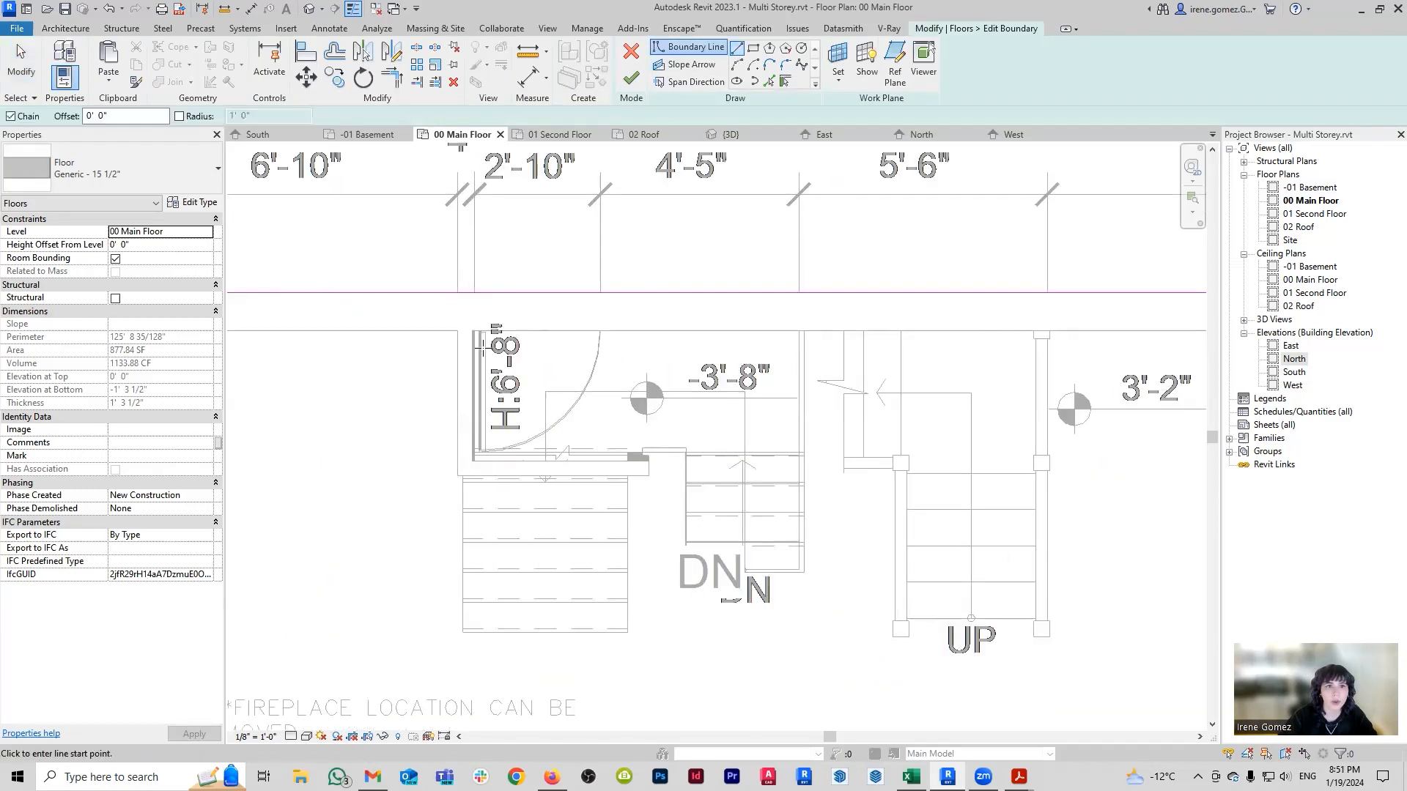
scroll(470, 291, "up", 2)
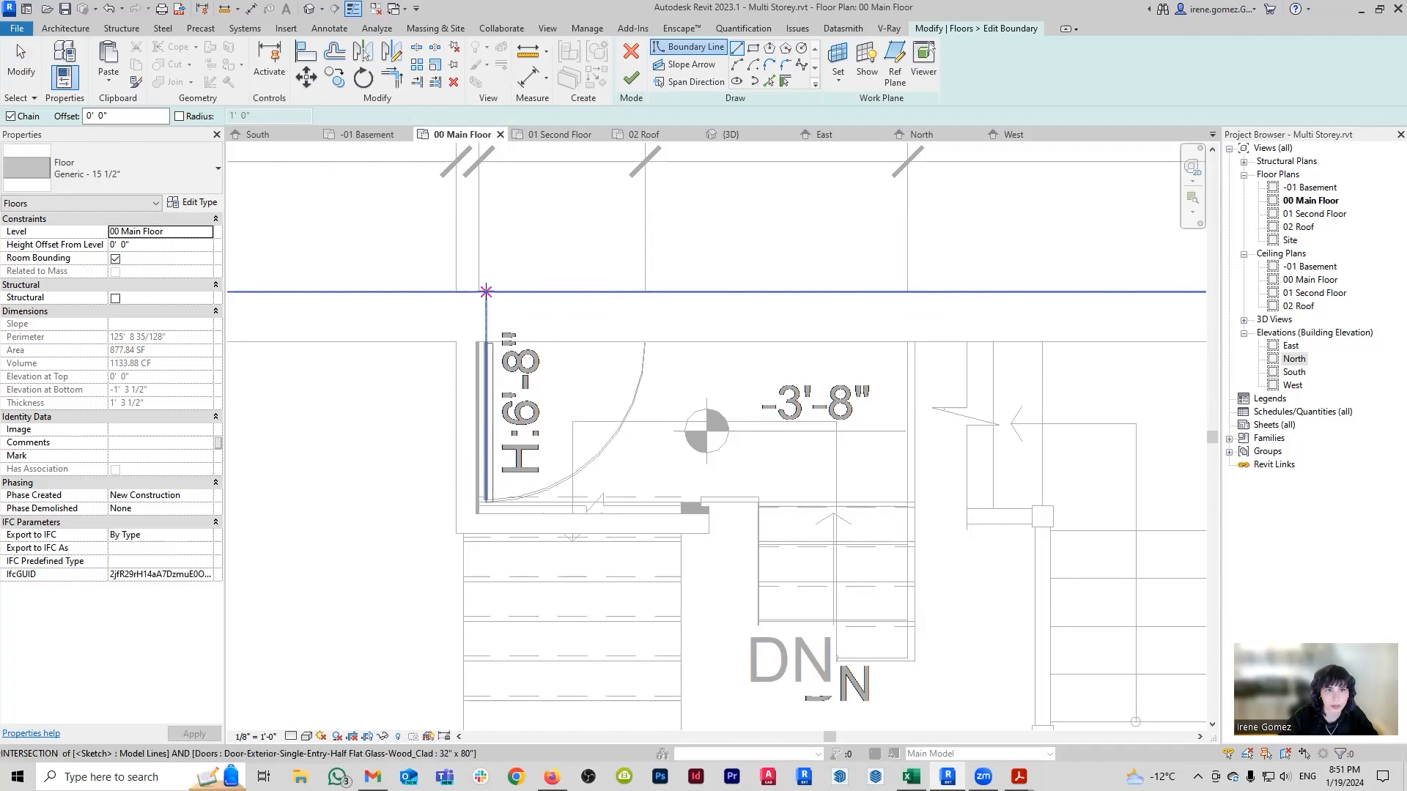
Draw slab boundary lines from the outer edge along the open door leaf and the entry wall to the DN flight.
left_click(486, 291)
scroll(488, 323, "up", 4)
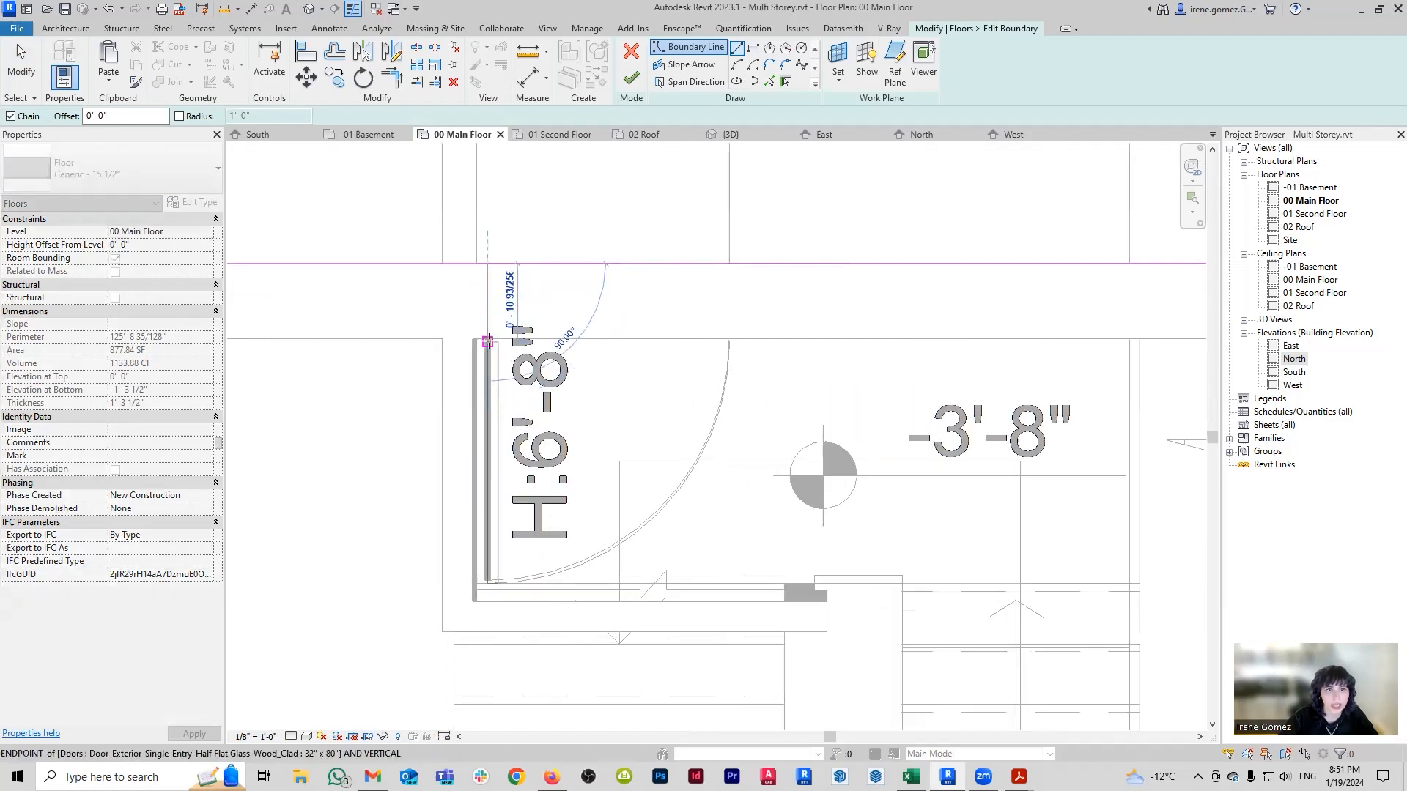
scroll(488, 331, "up", 1)
left_click(488, 343)
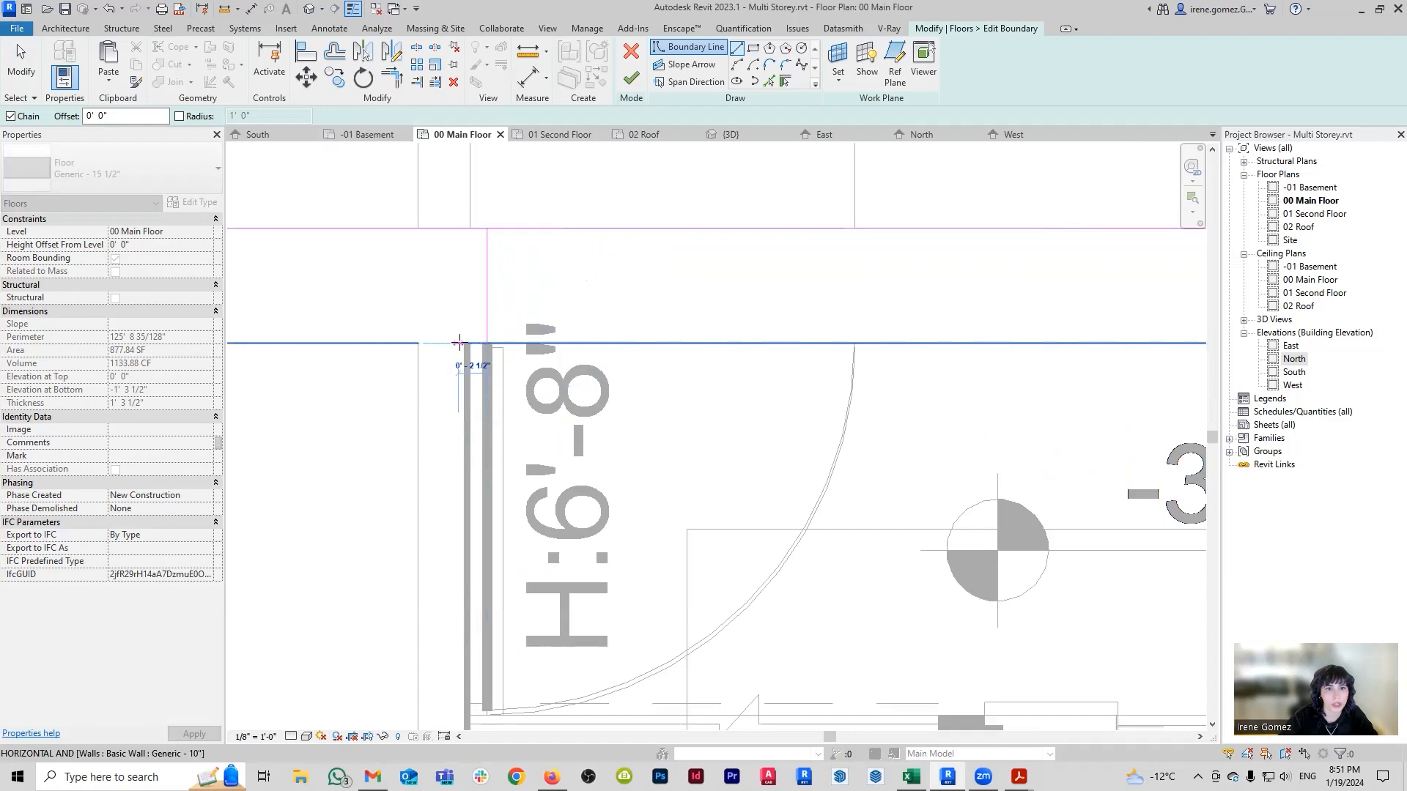
scroll(485, 293, "down", 2)
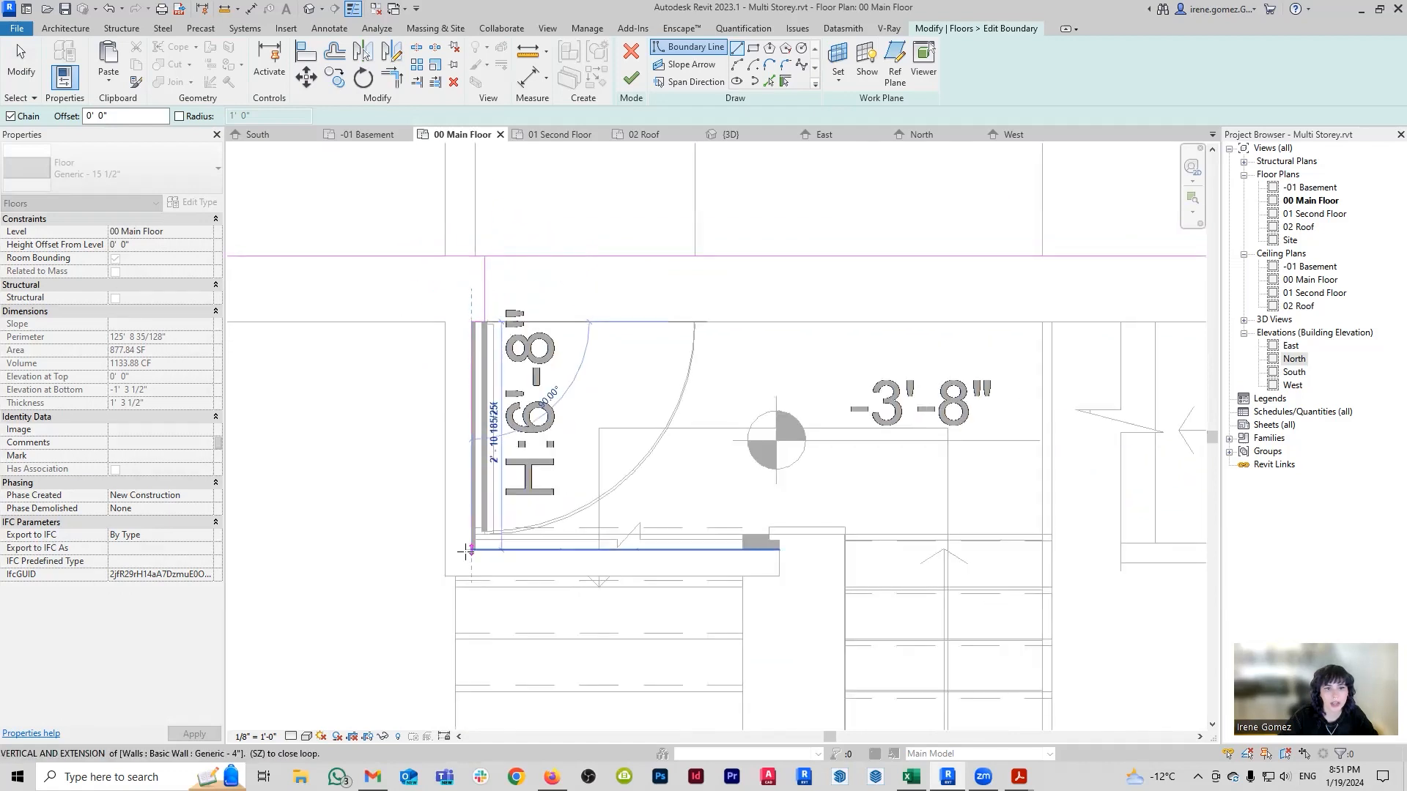
middle_click_drag(813, 568, 702, 471)
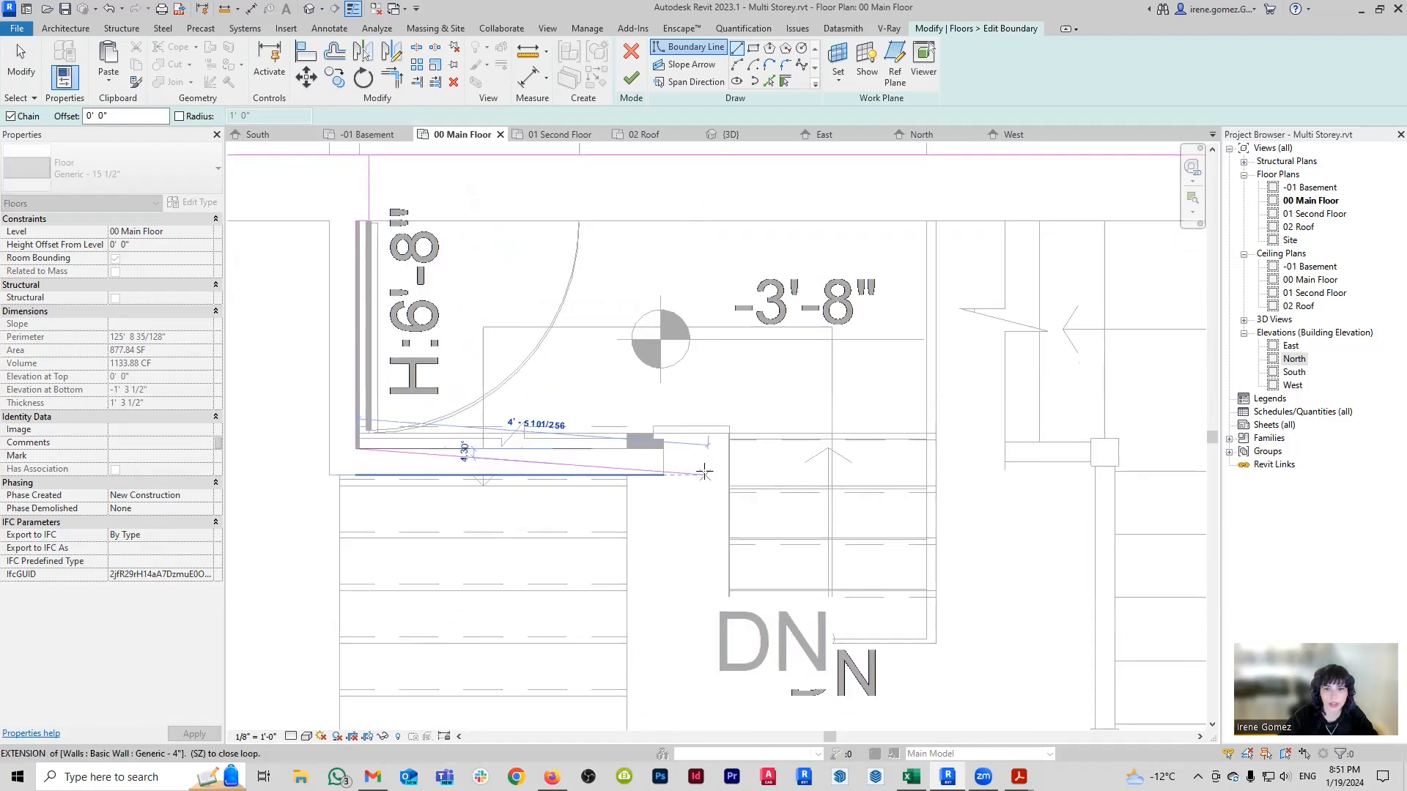
scroll(700, 469, "up", 1)
left_click(730, 444)
Continue the boundary around the DN flight, up to the exterior wall and back to the slab edge at the door's other jamb.
scroll(731, 445, "down", 1)
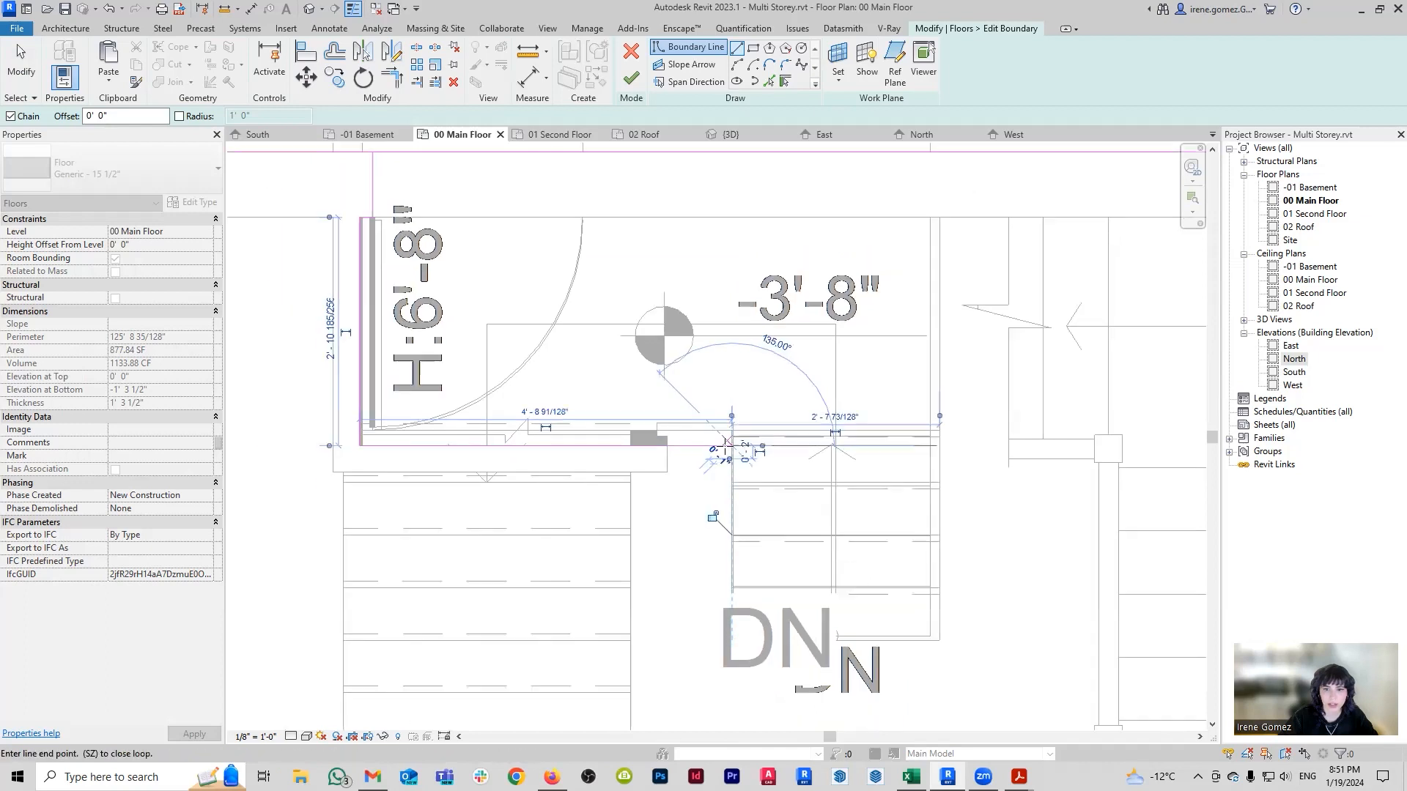
left_click(731, 641)
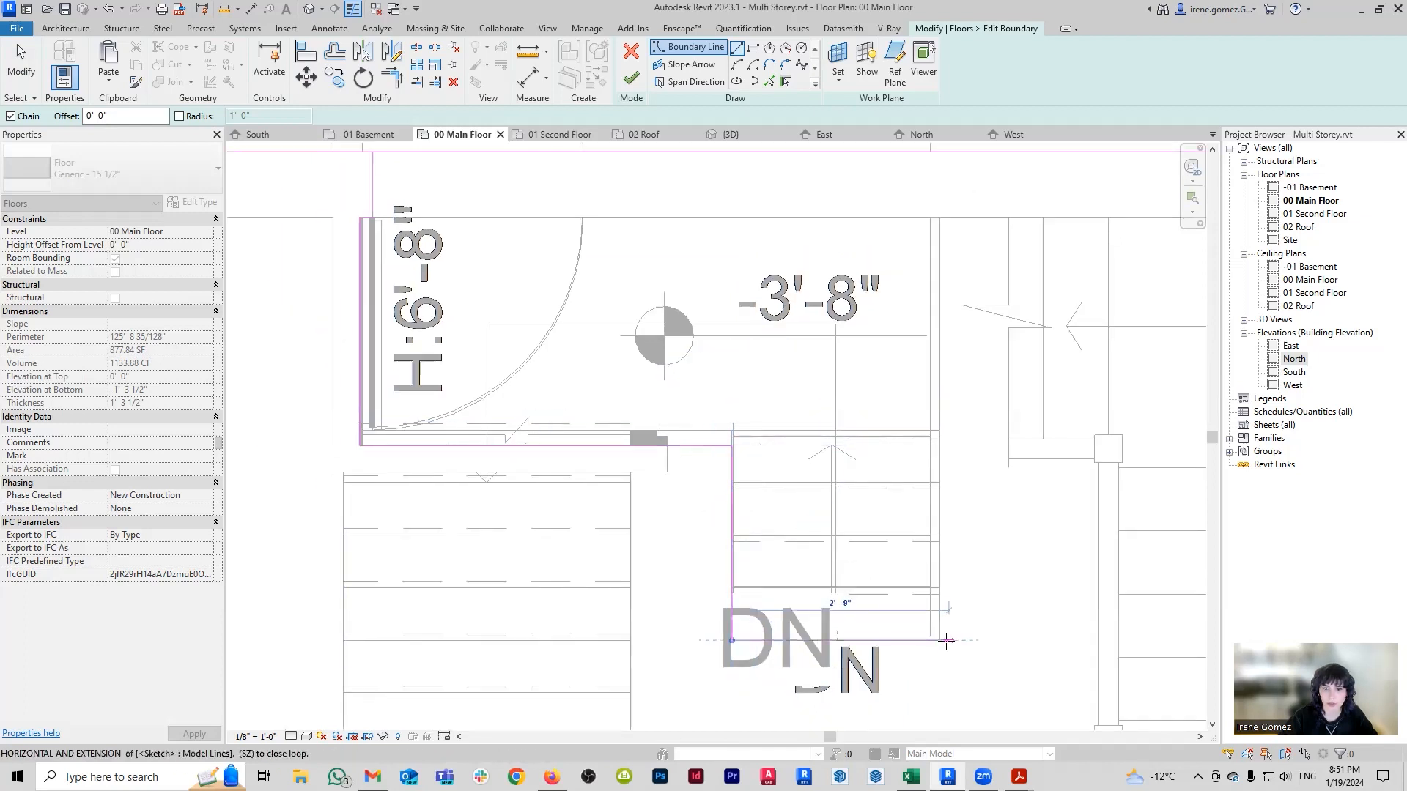
left_click(939, 641)
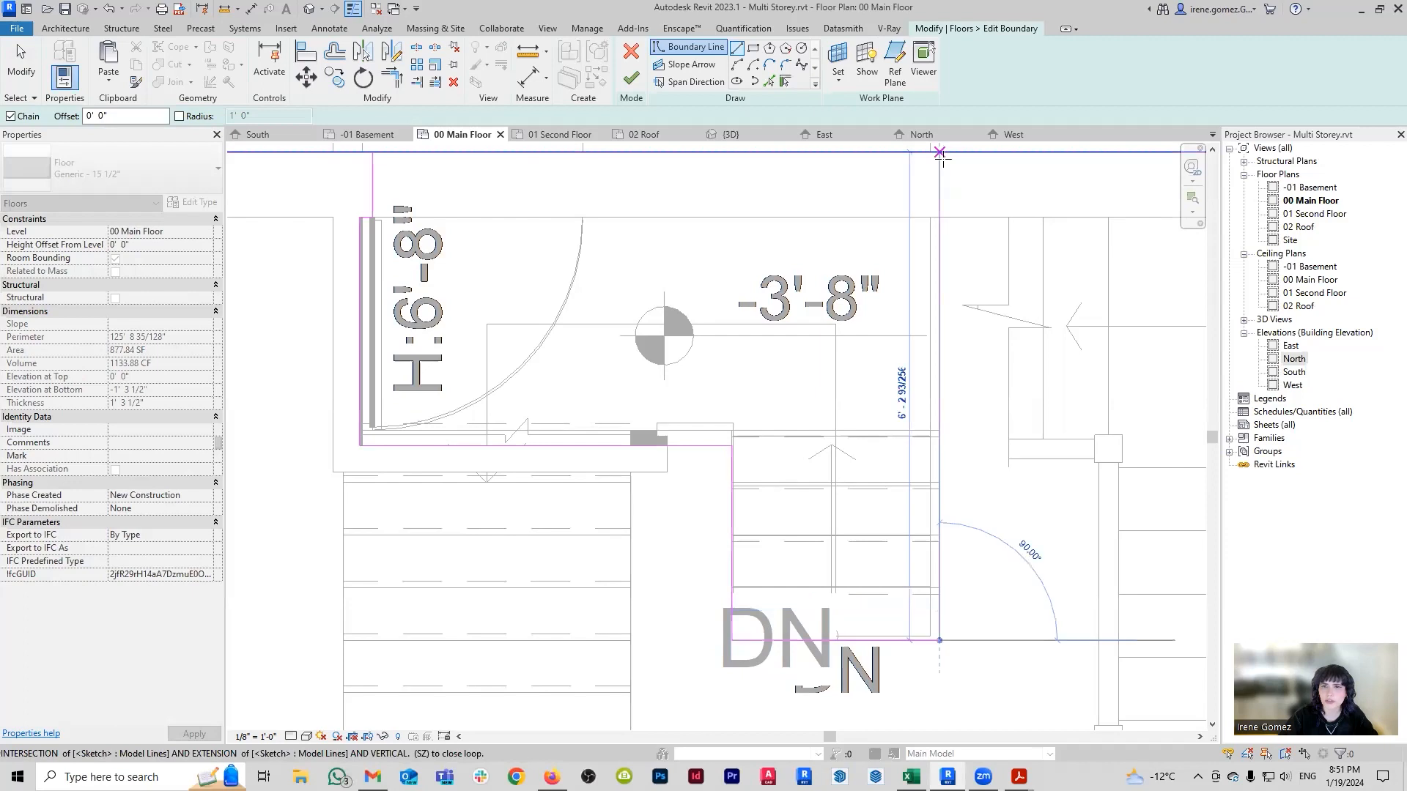
middle_click_drag(939, 169, 935, 223)
left_click(935, 271)
left_click(579, 272)
left_click(580, 208)
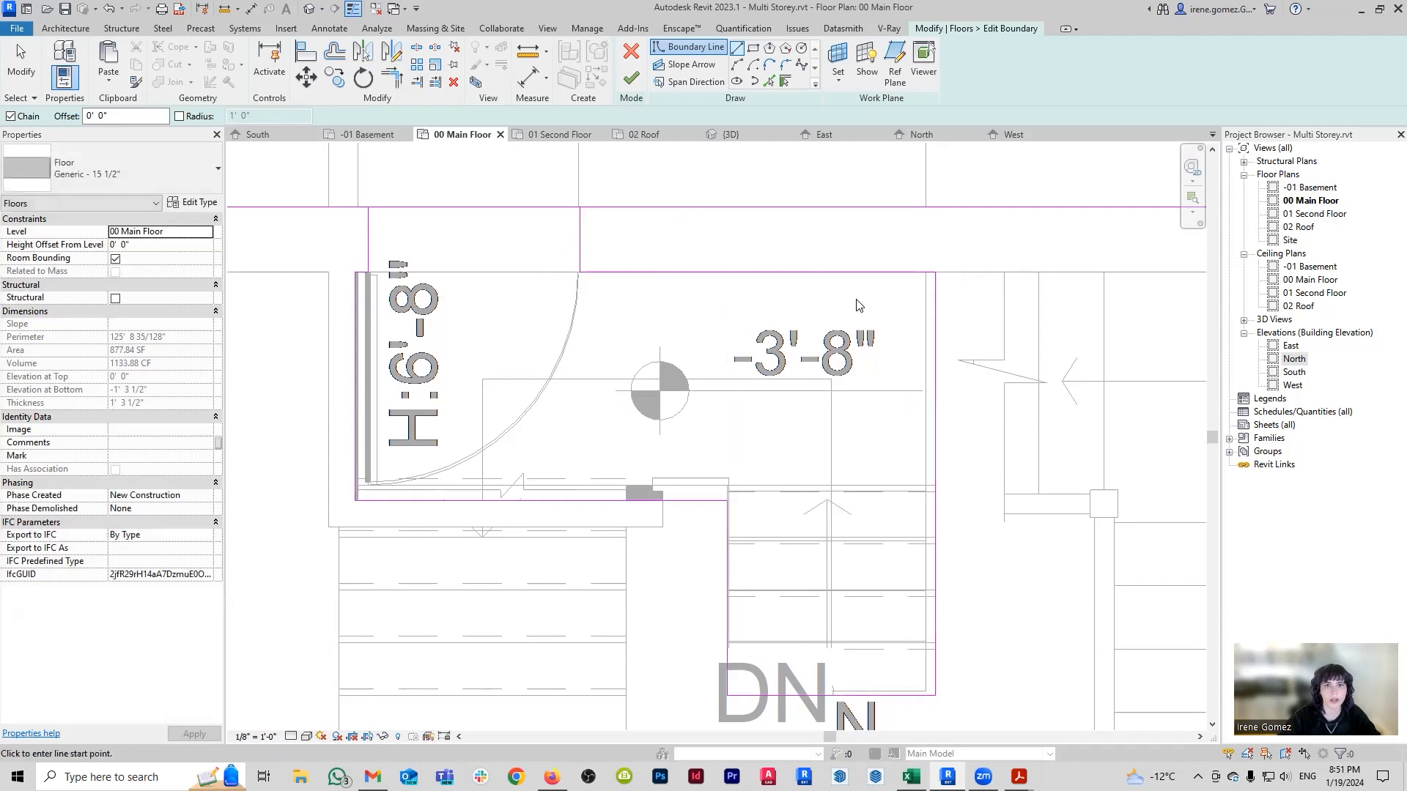
Trim away the slab's outer edge segment across the entry door opening to form one continuous boundary.
mouse_move(900, 214)
middle_mouse_down()
mouse_move(936, 314)
mouse_move(885, 386)
middle_mouse_up()
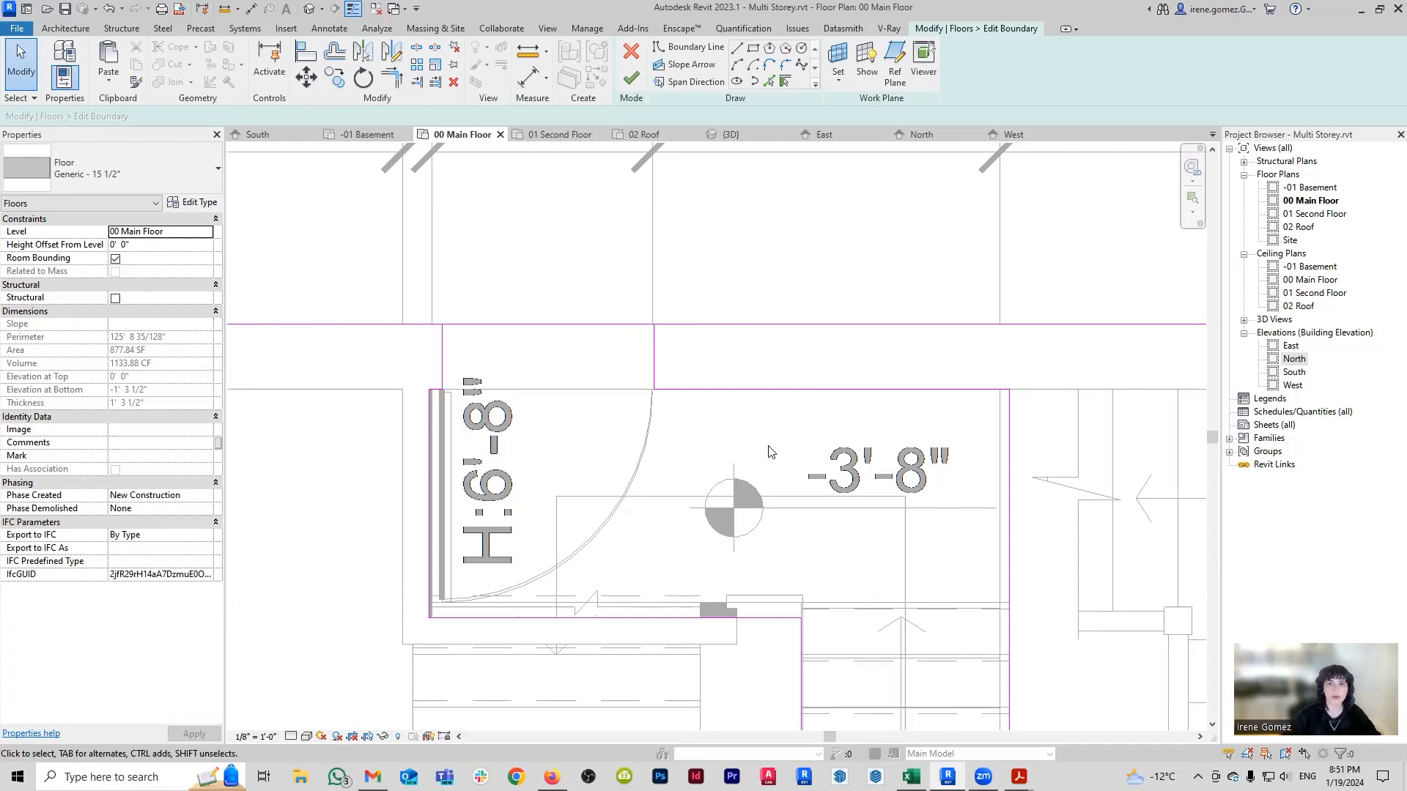
middle_click_drag(592, 363, 650, 424)
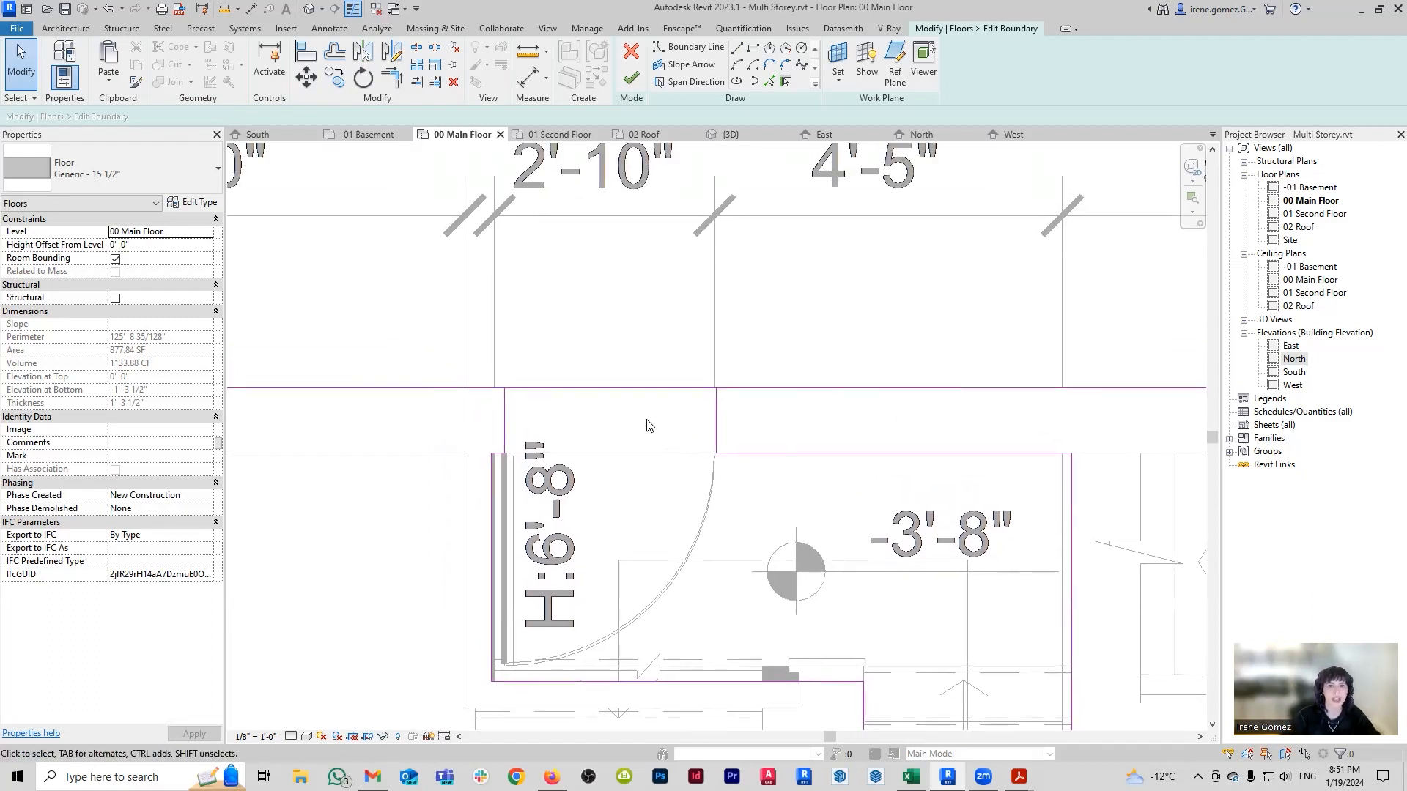
scroll(650, 424, "up", 1)
scroll(944, 337, "up", 1)
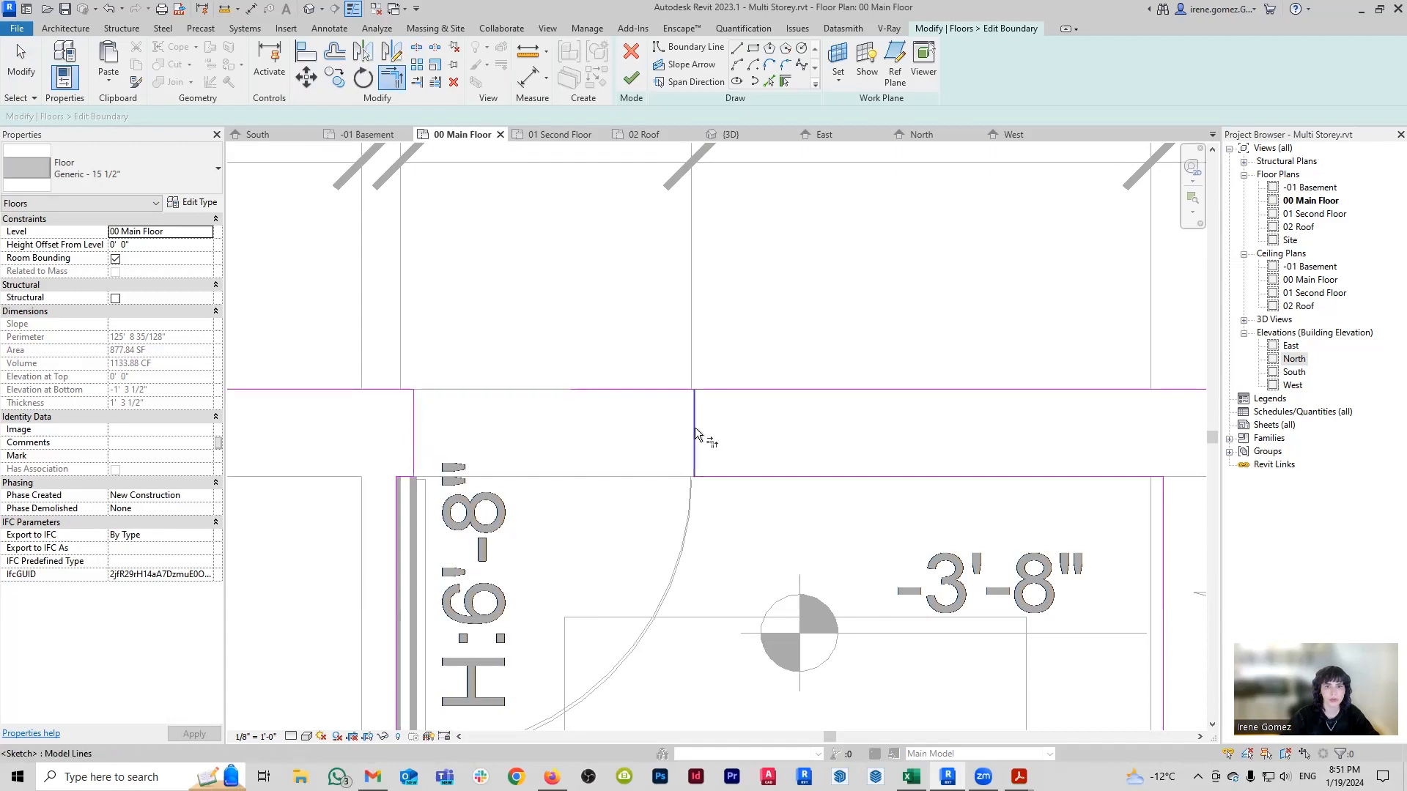
Finish the main floor boundary edit and unjoin the conflicting wall and floor.
left_click(630, 81)
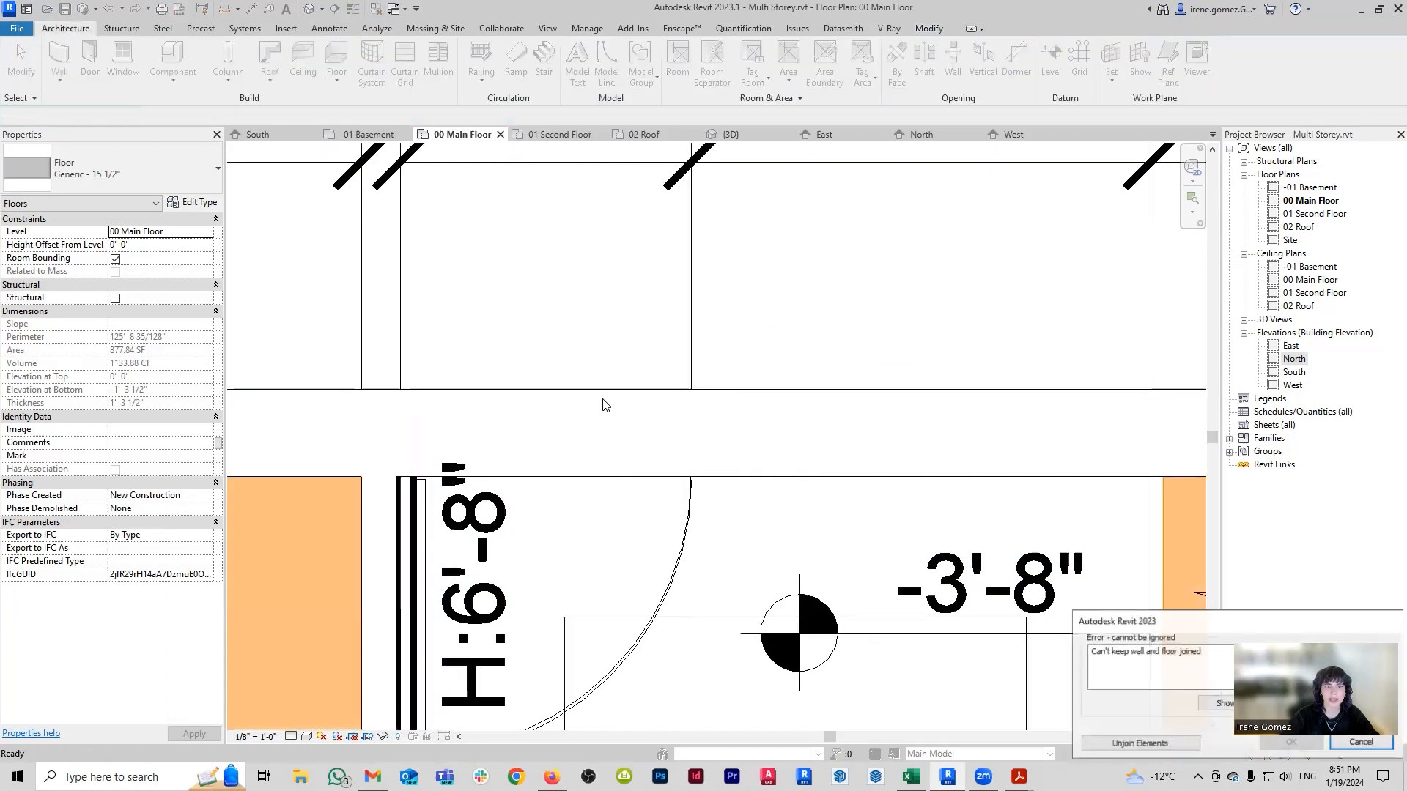
left_click(1167, 748)
left_click(704, 405)
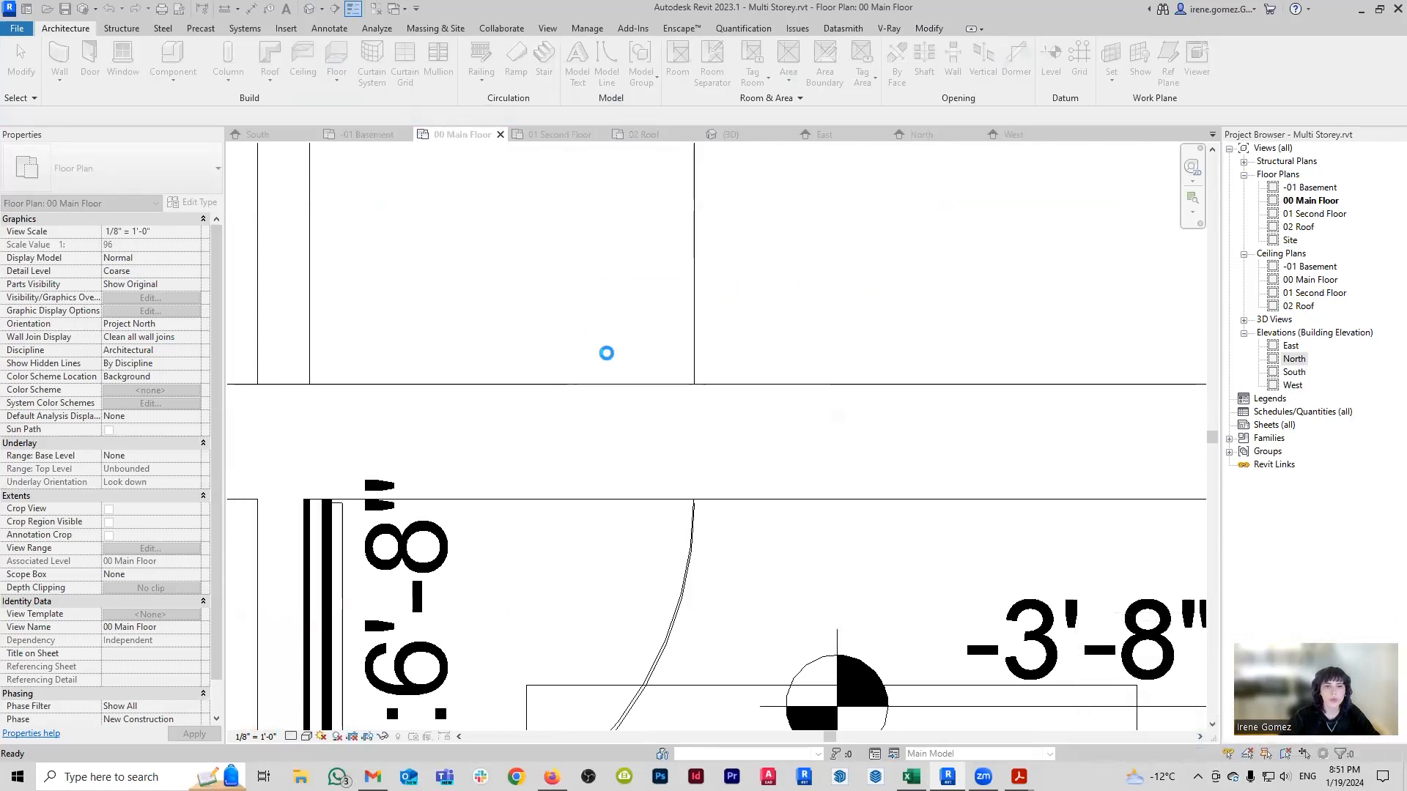
scroll(620, 395, "down", 5)
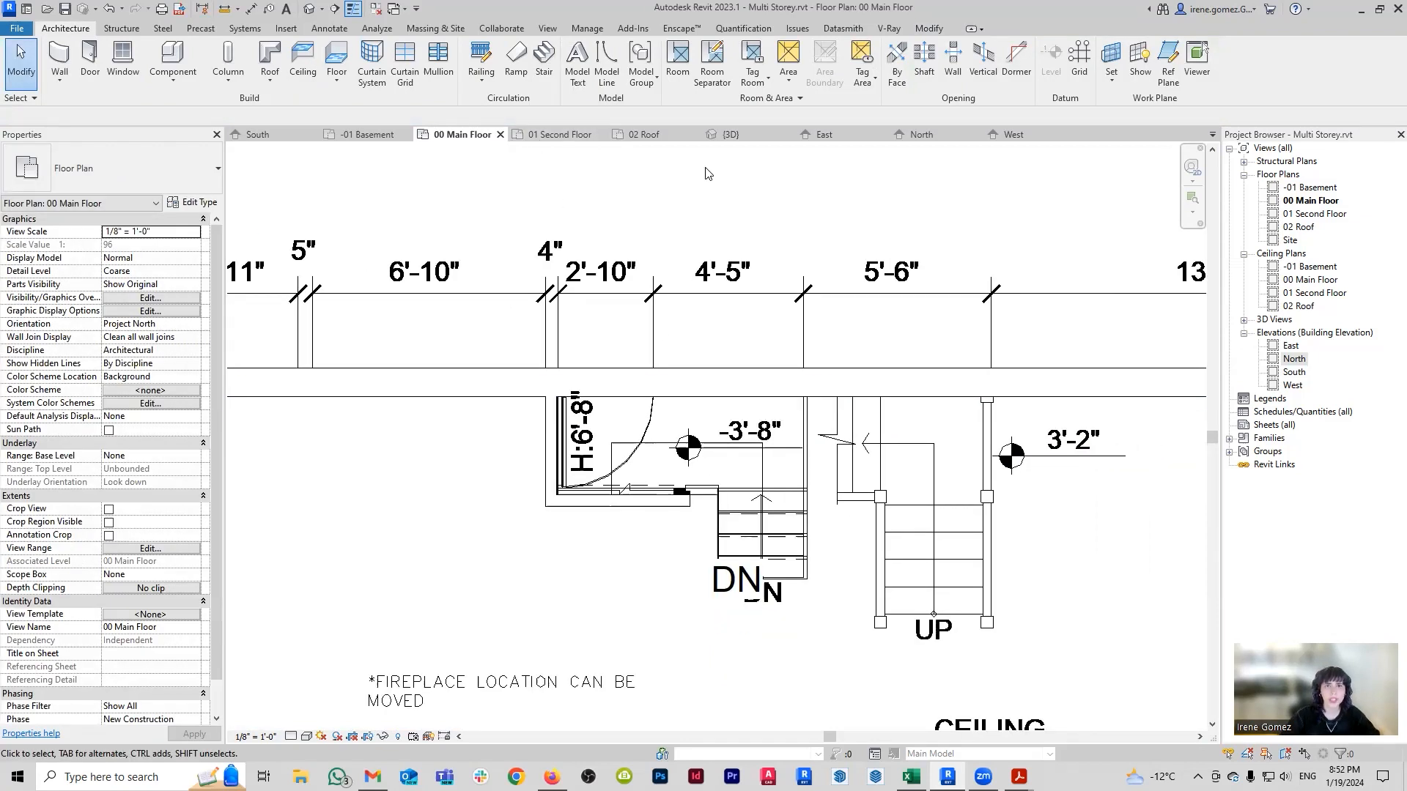
Open the 3D view and examine the main floor slab's edges on both sides of the entry door opening.
left_click(748, 142)
middle_click_drag(953, 439, 1014, 546, "shift")
middle_click_drag(905, 592, 865, 571, "shift")
scroll(785, 547, "up", 1)
mouse_move(1055, 656)
middle_mouse_down("shift")
mouse_move(1022, 645)
mouse_move(1035, 667)
middle_mouse_up("shift")
middle_click_drag(798, 627, 843, 641, "shift")
scroll(788, 342, "up", 5)
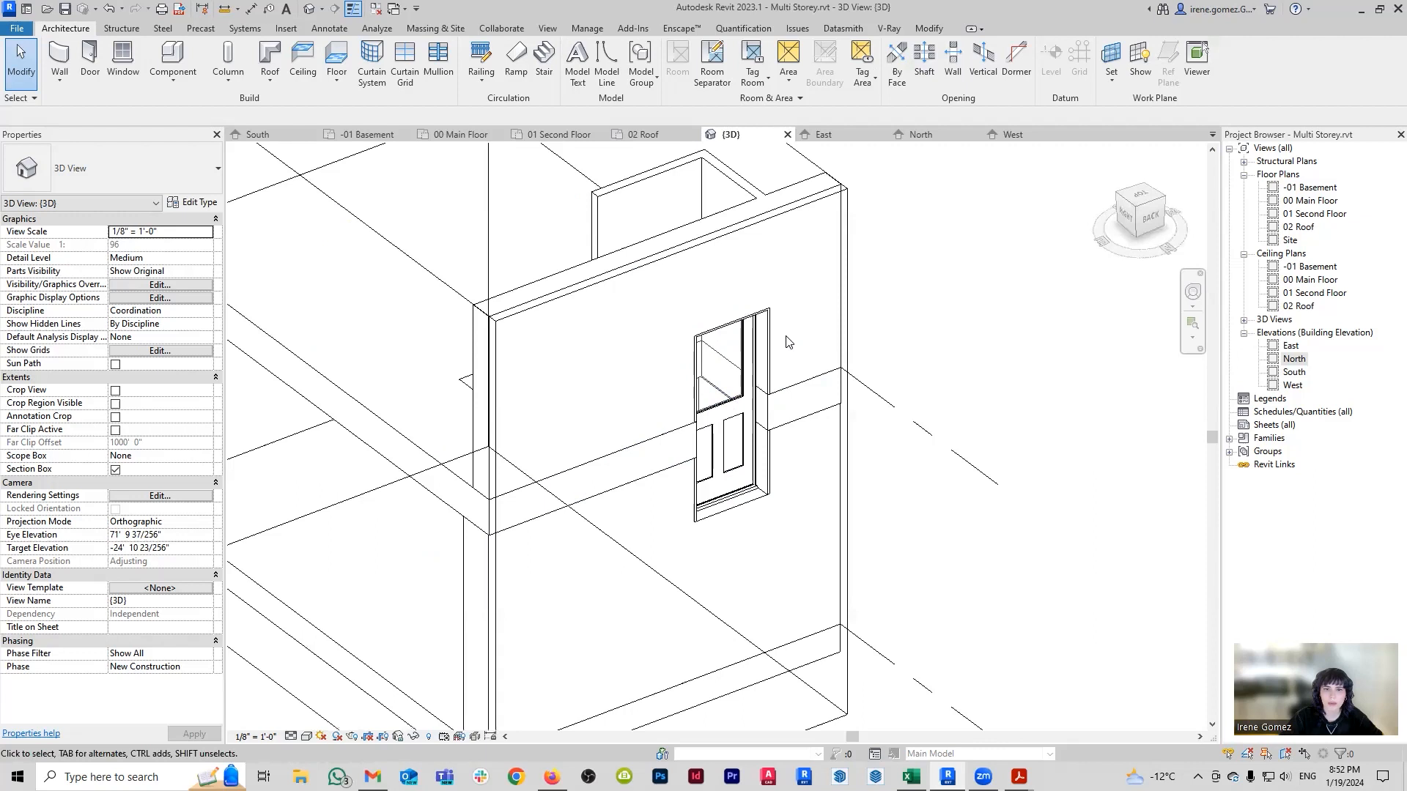
scroll(788, 343, "up", 4)
key("l")
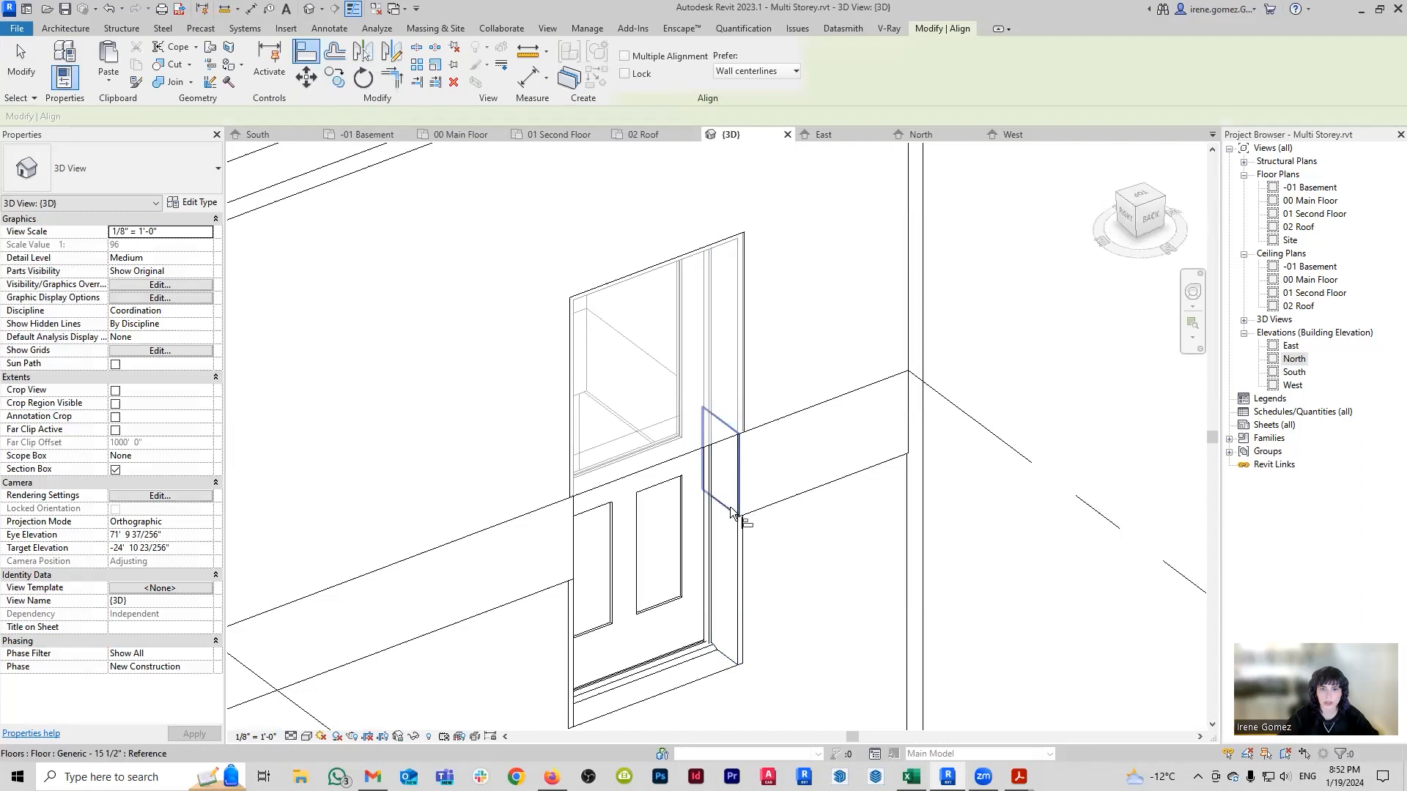
middle_click_drag(850, 524, 597, 471, "shift")
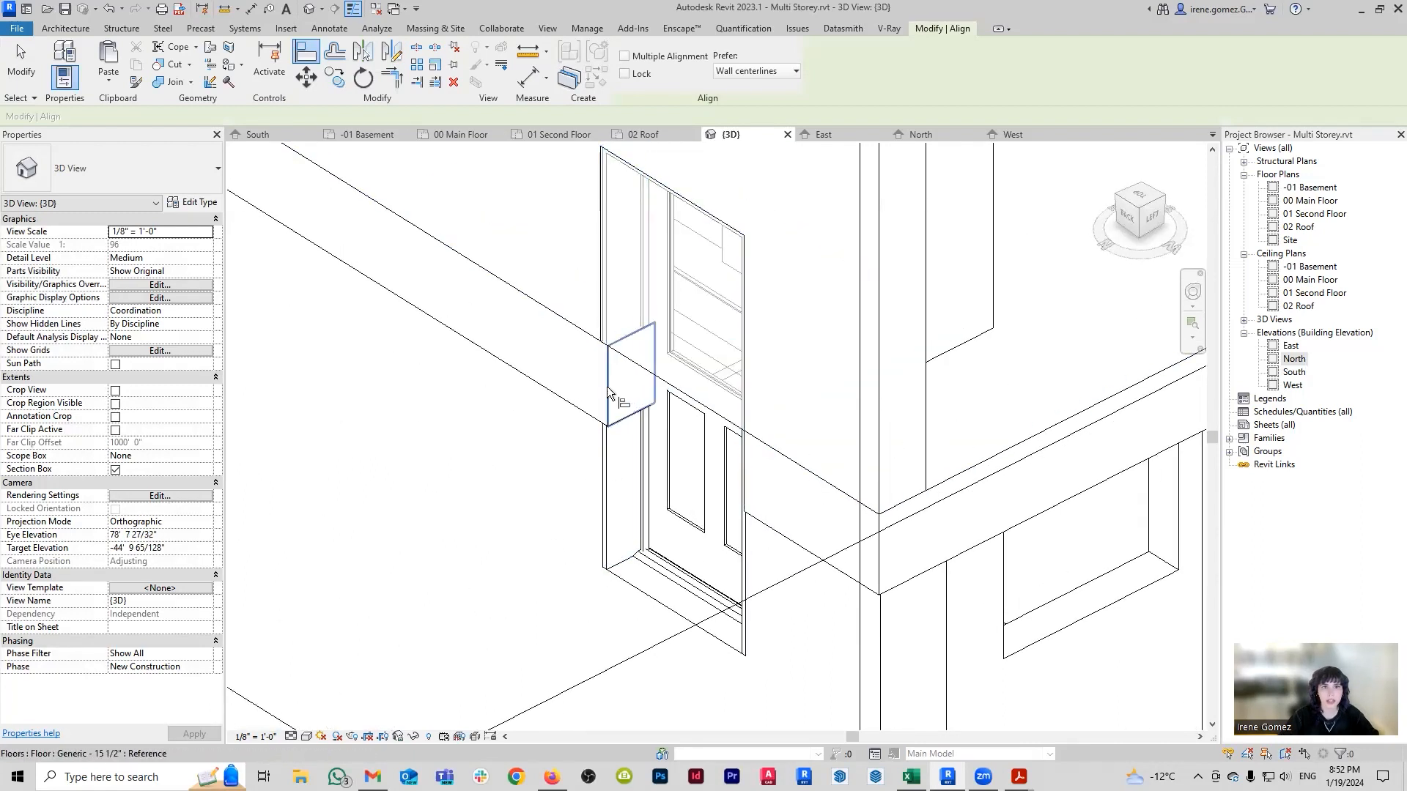
key("Escape")
Align the slab opening's side edge with the side of the stair flight that rises to the main floor.
scroll(623, 439, "down", 4)
middle_click_drag(564, 474, 685, 586, "shift")
scroll(982, 473, "up", 5)
middle_click_drag(956, 490, 937, 489, "shift")
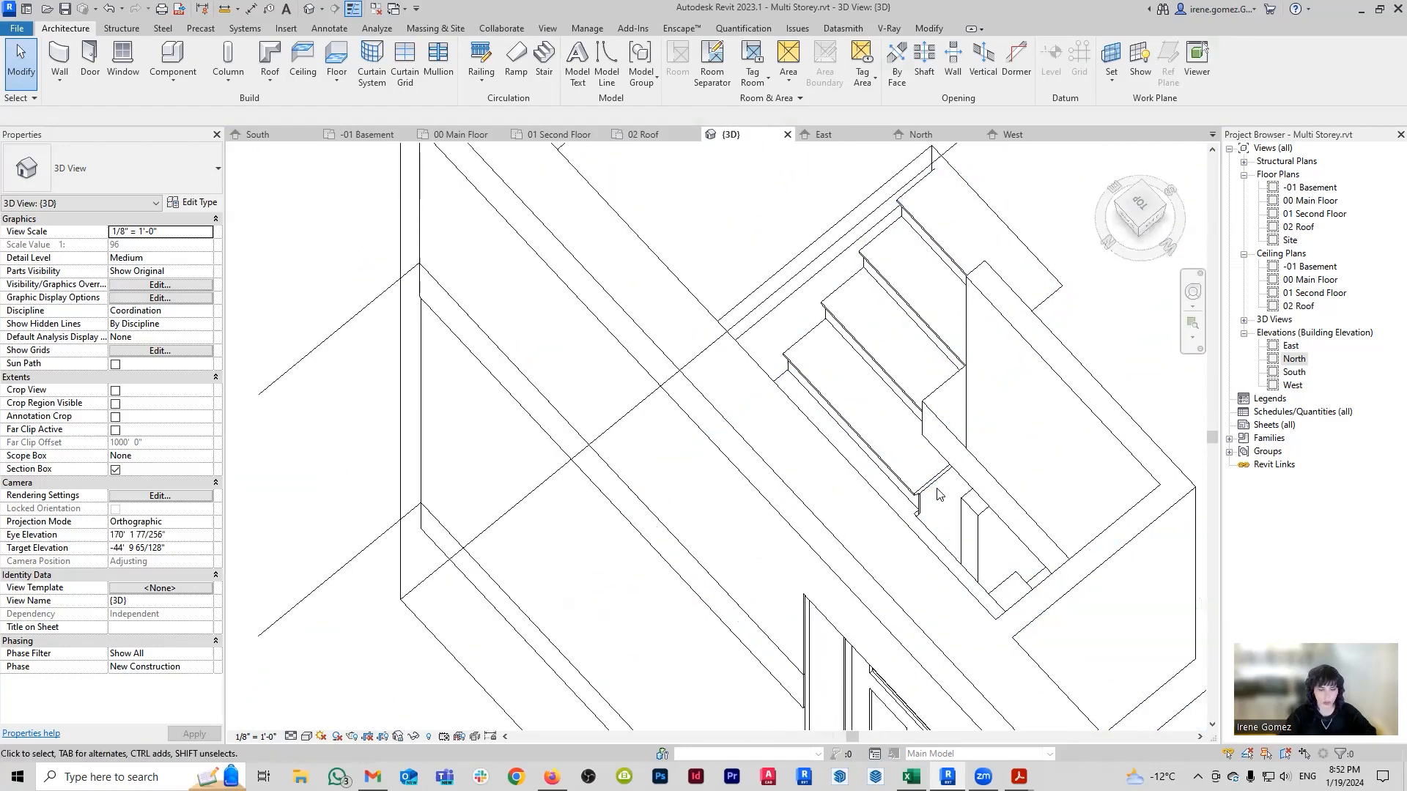
key("l")
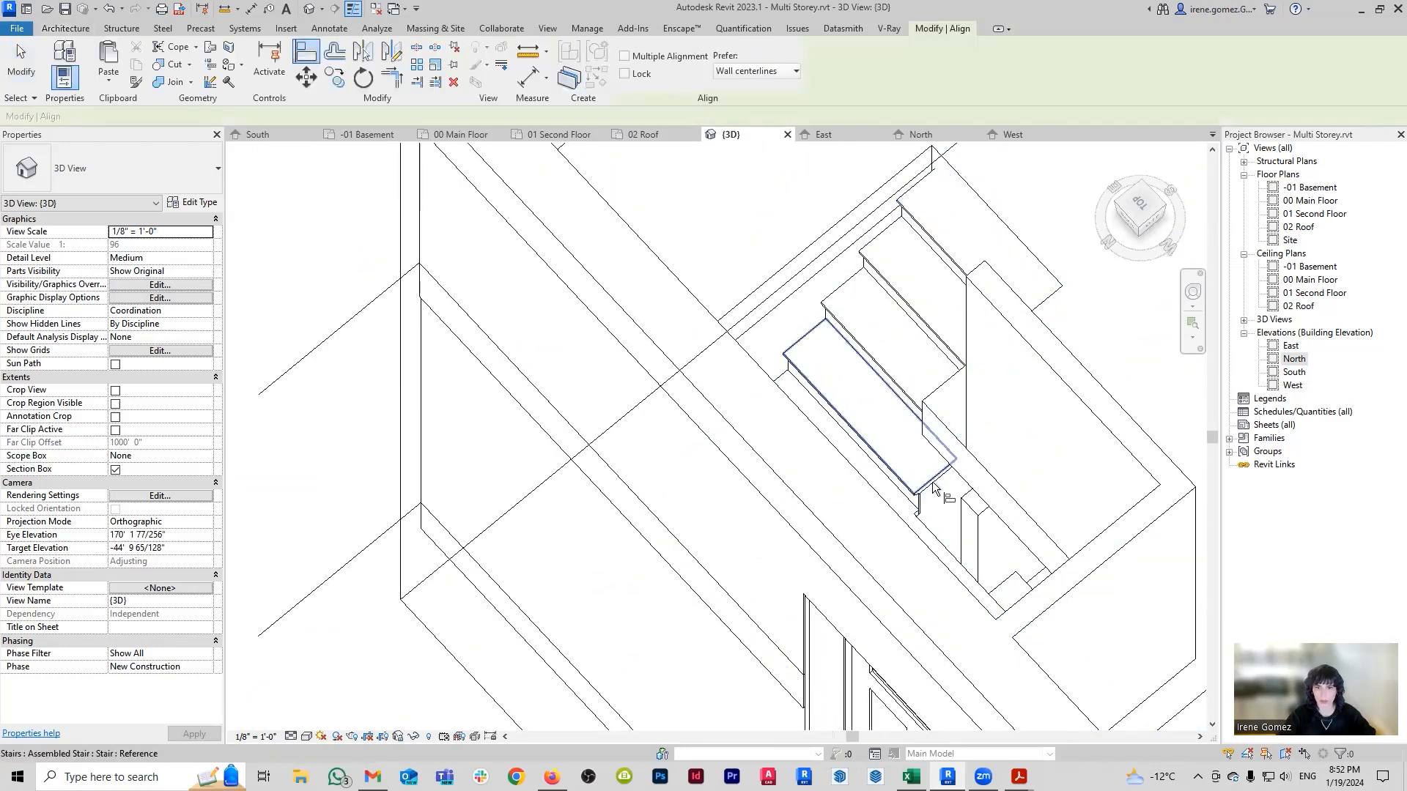
middle_click_drag(893, 417, 1136, 469, "shift")
middle_click_drag(575, 524, 785, 329)
left_click(666, 522)
middle_click_drag(788, 545, 606, 477, "shift")
scroll(605, 378, "up", 1)
scroll(594, 377, "up", 2)
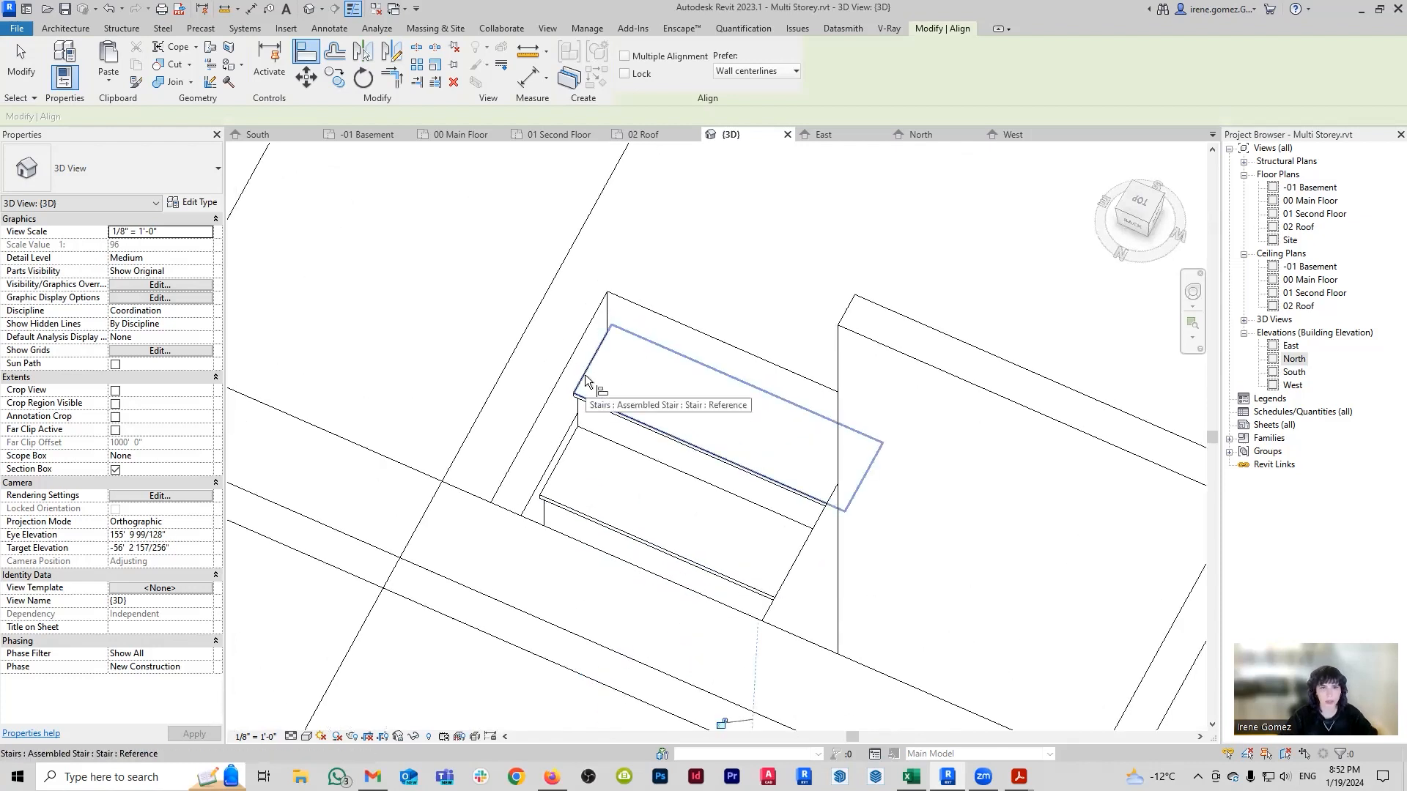
left_click(586, 381)
key("Escape")
key("Escape")
Align the slab opening's end edge with the top riser of the flight that rises to the main floor.
scroll(680, 414, "down", 1)
middle_click_drag(650, 424, 733, 477, "shift")
scroll(690, 410, "up", 1)
scroll(693, 414, "up", 1)
left_click(657, 414)
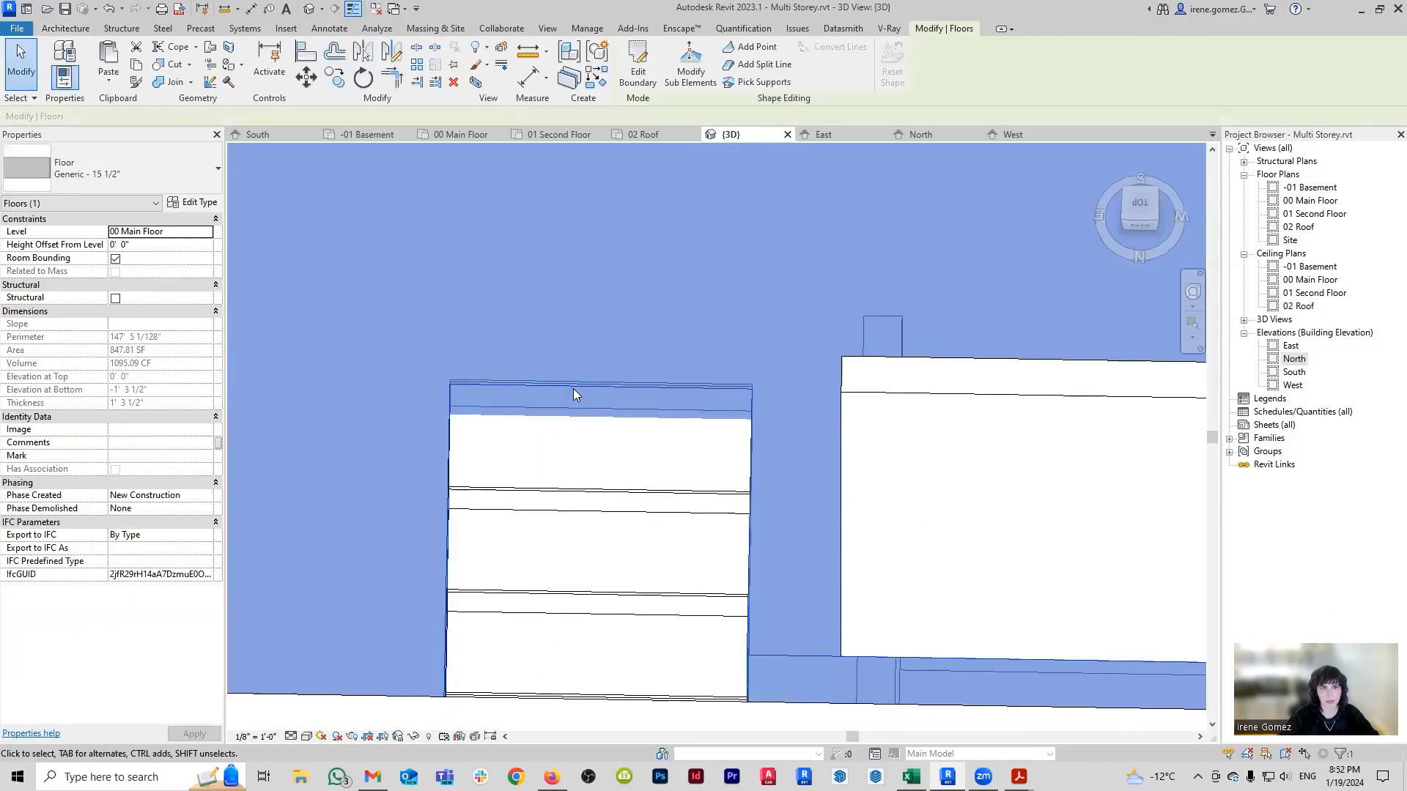
key("Escape")
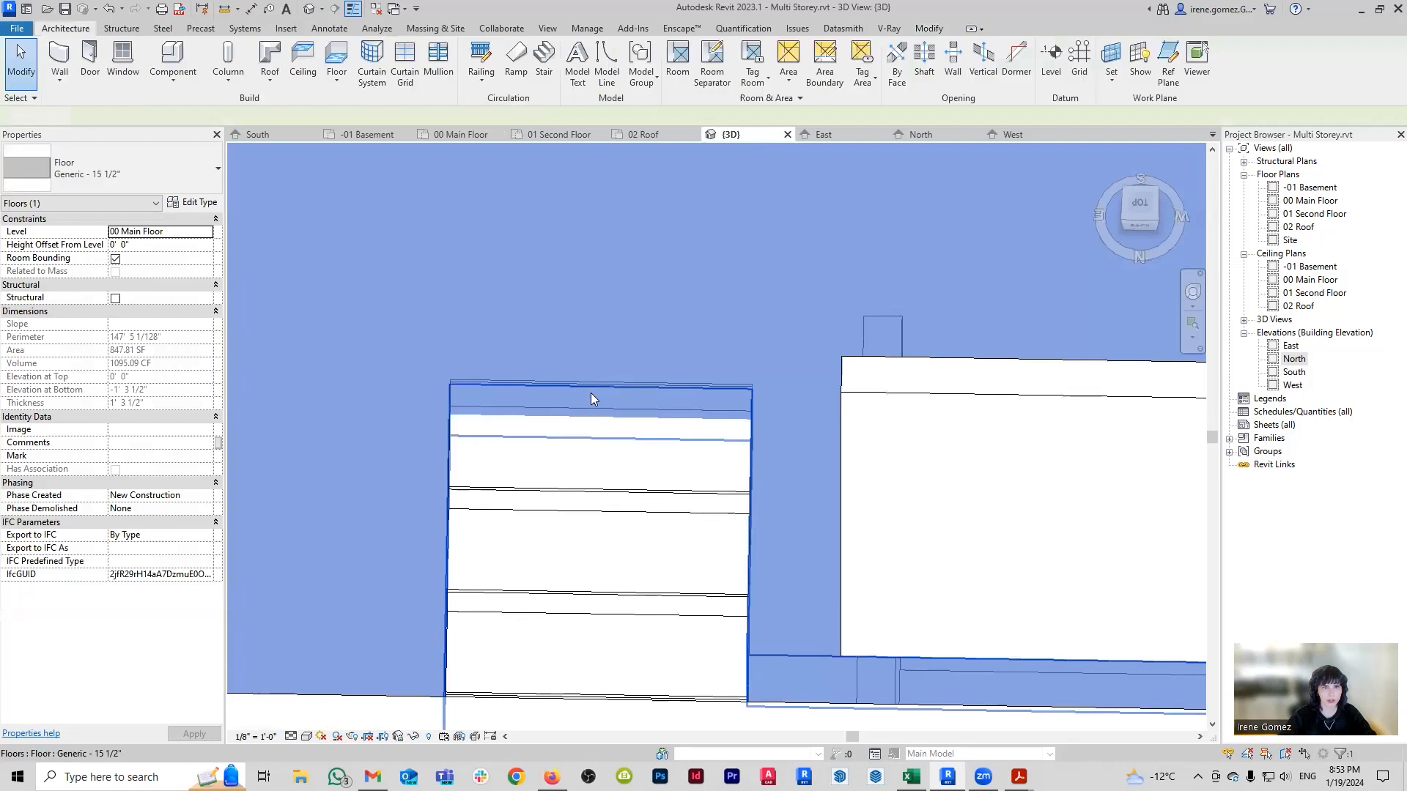
key("l")
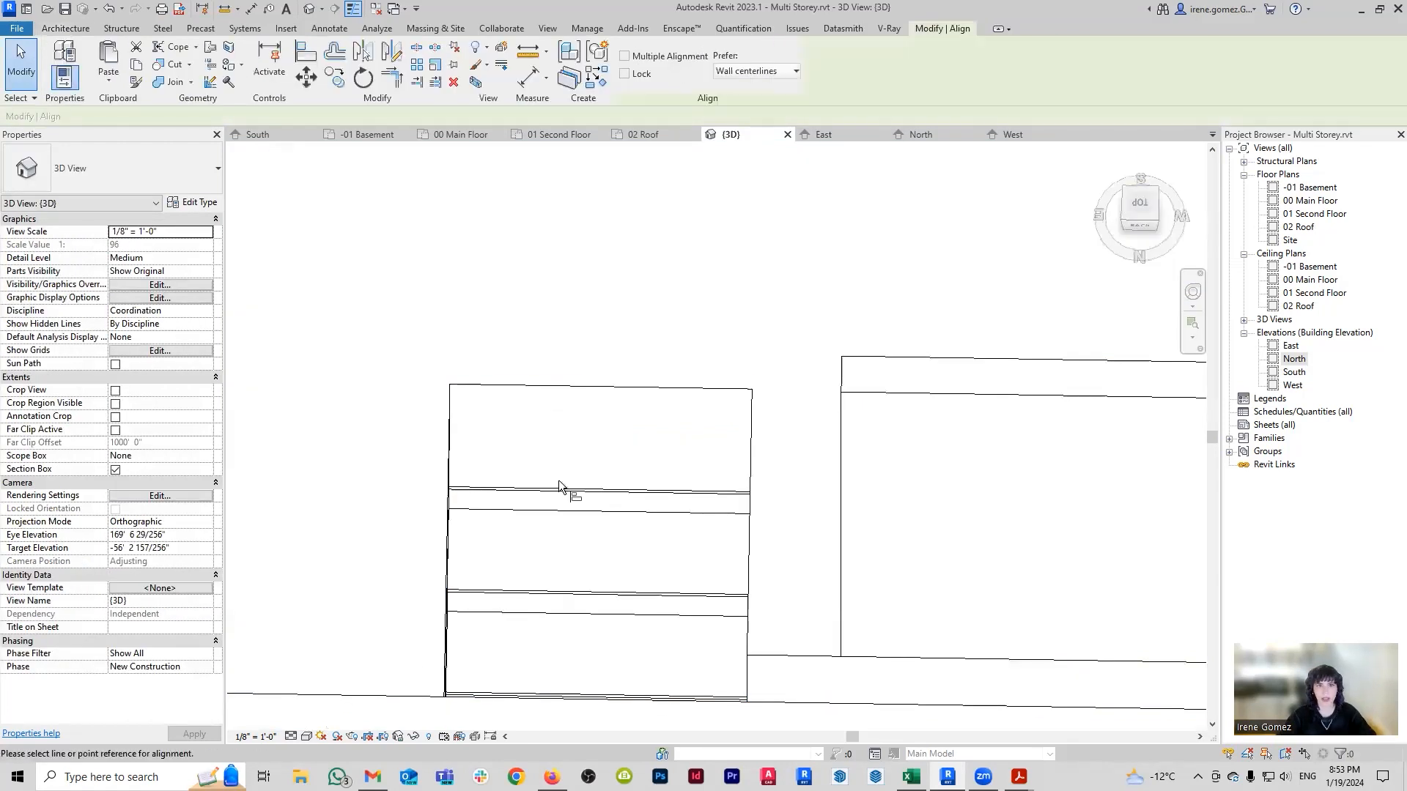
left_click(586, 392)
left_click(591, 390)
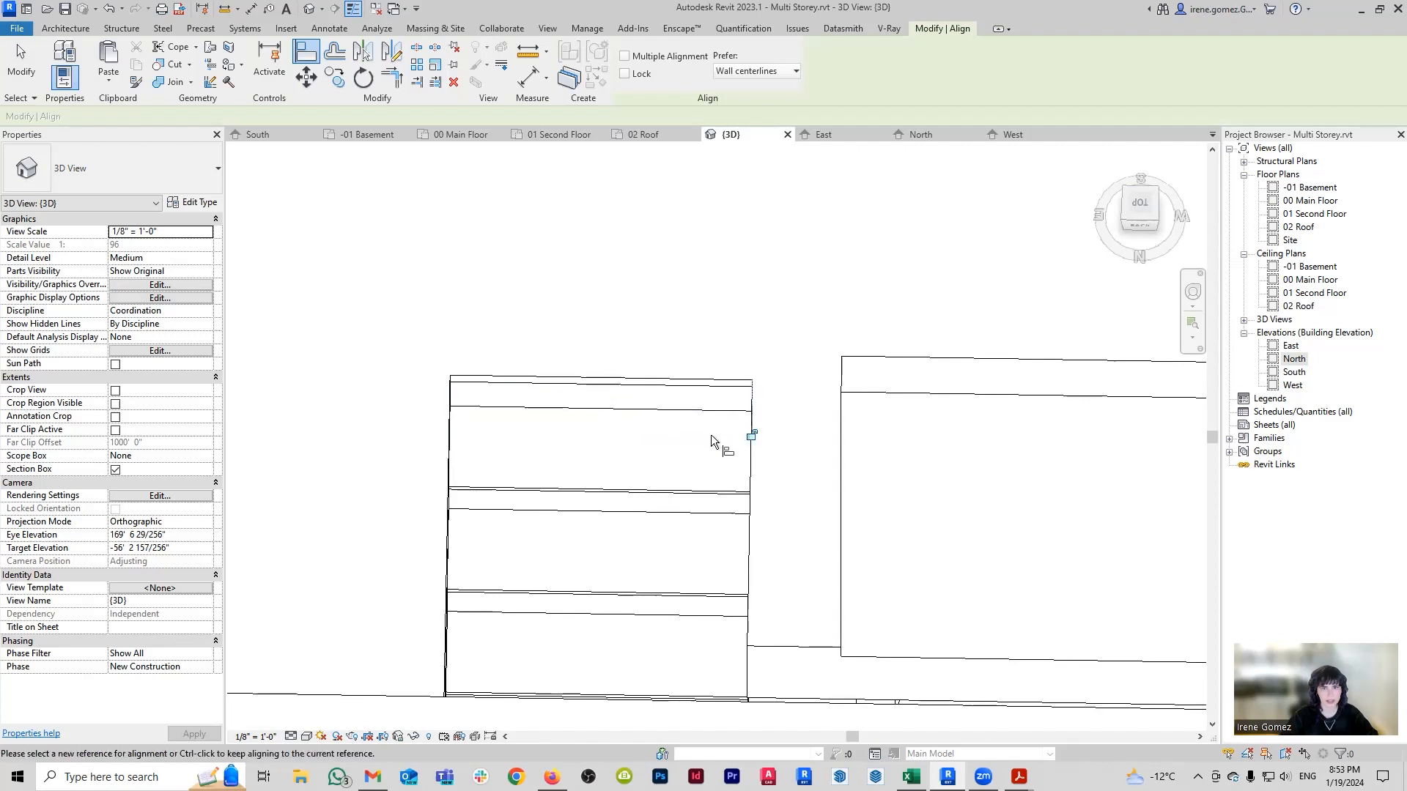
key("Escape")
key("Escape")
Align the slab edge above the landing with the inner face of the exterior wall beside the entry door.
scroll(689, 478, "down", 4)
middle_click_drag(579, 537, 984, 673, "shift")
scroll(682, 621, "up", 2)
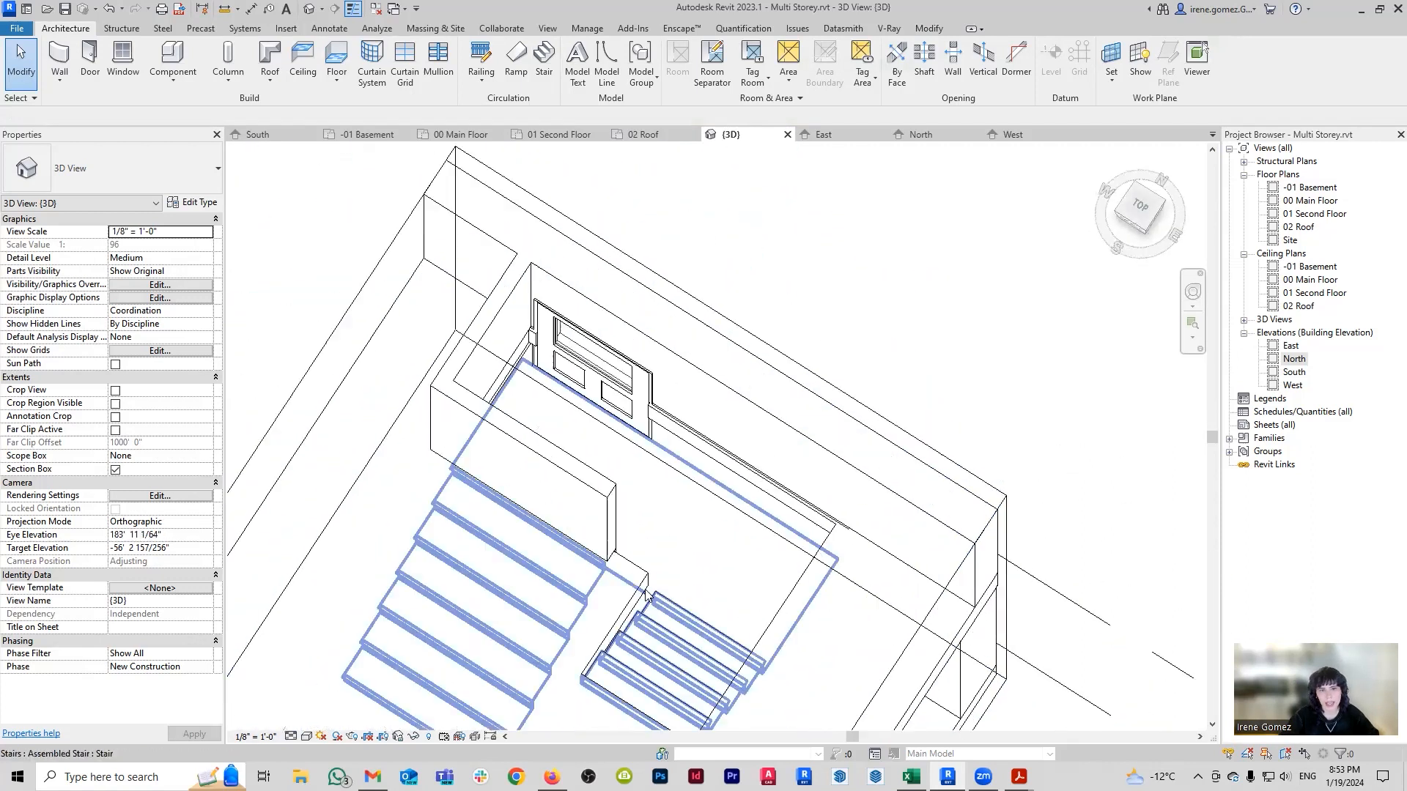
scroll(623, 566, "down", 3)
middle_click_drag(644, 569, 745, 469)
scroll(880, 513, "up", 4)
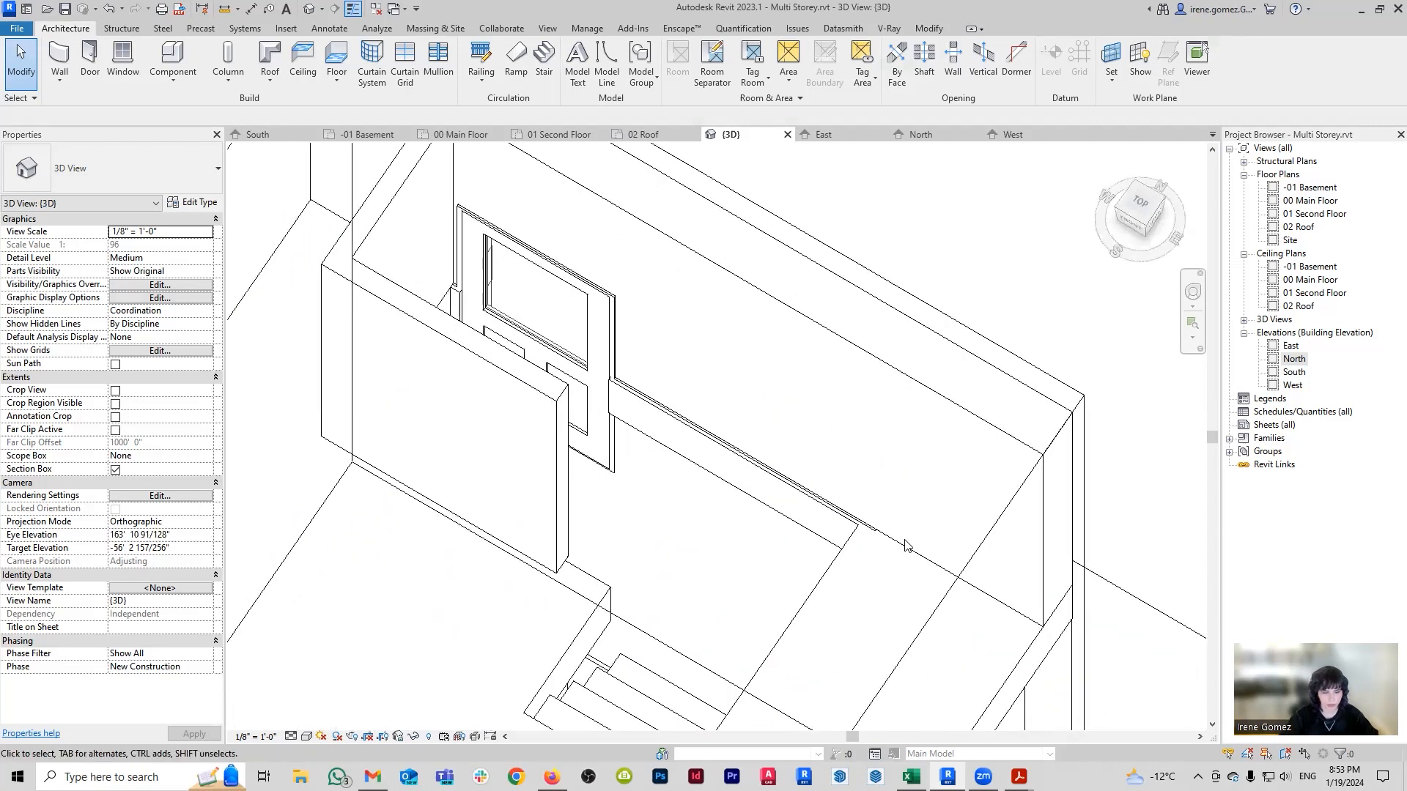
key("l")
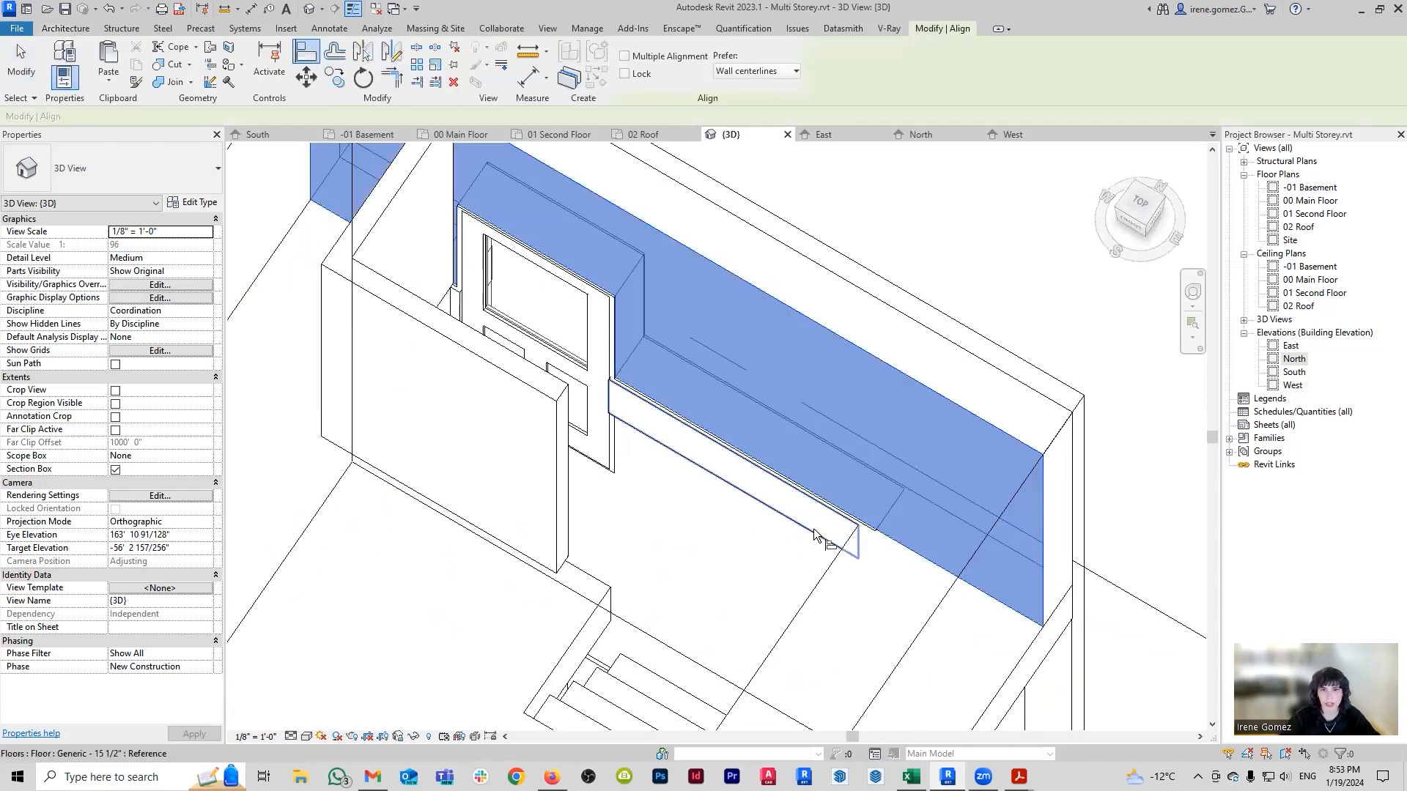
left_click(817, 536)
key("Escape")
key("Escape")
scroll(810, 510, "down", 2)
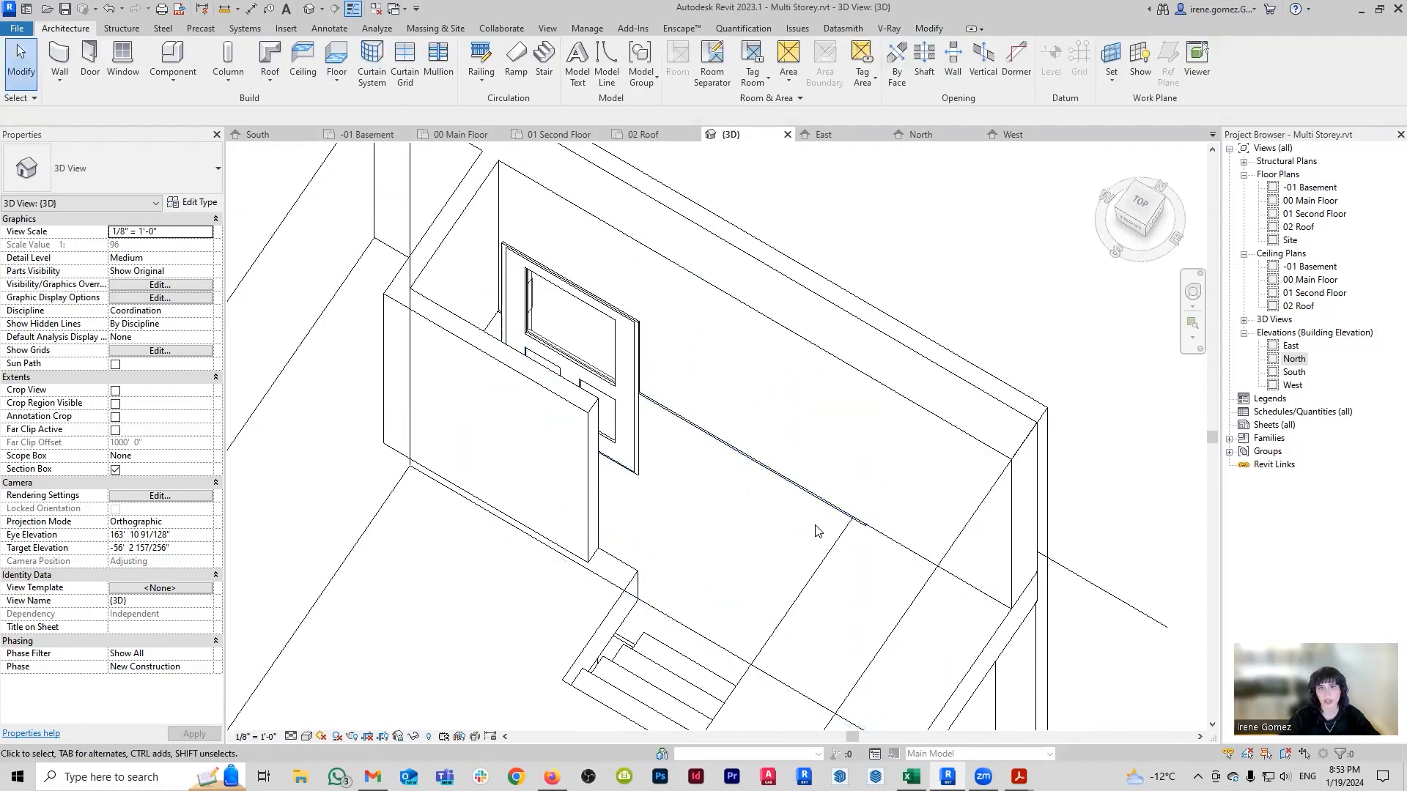
Try to align the short slab edge at the landing's end, between the entry wall and the door, with the adjacent side wall.
middle_click_drag(872, 546, 898, 396, "shift")
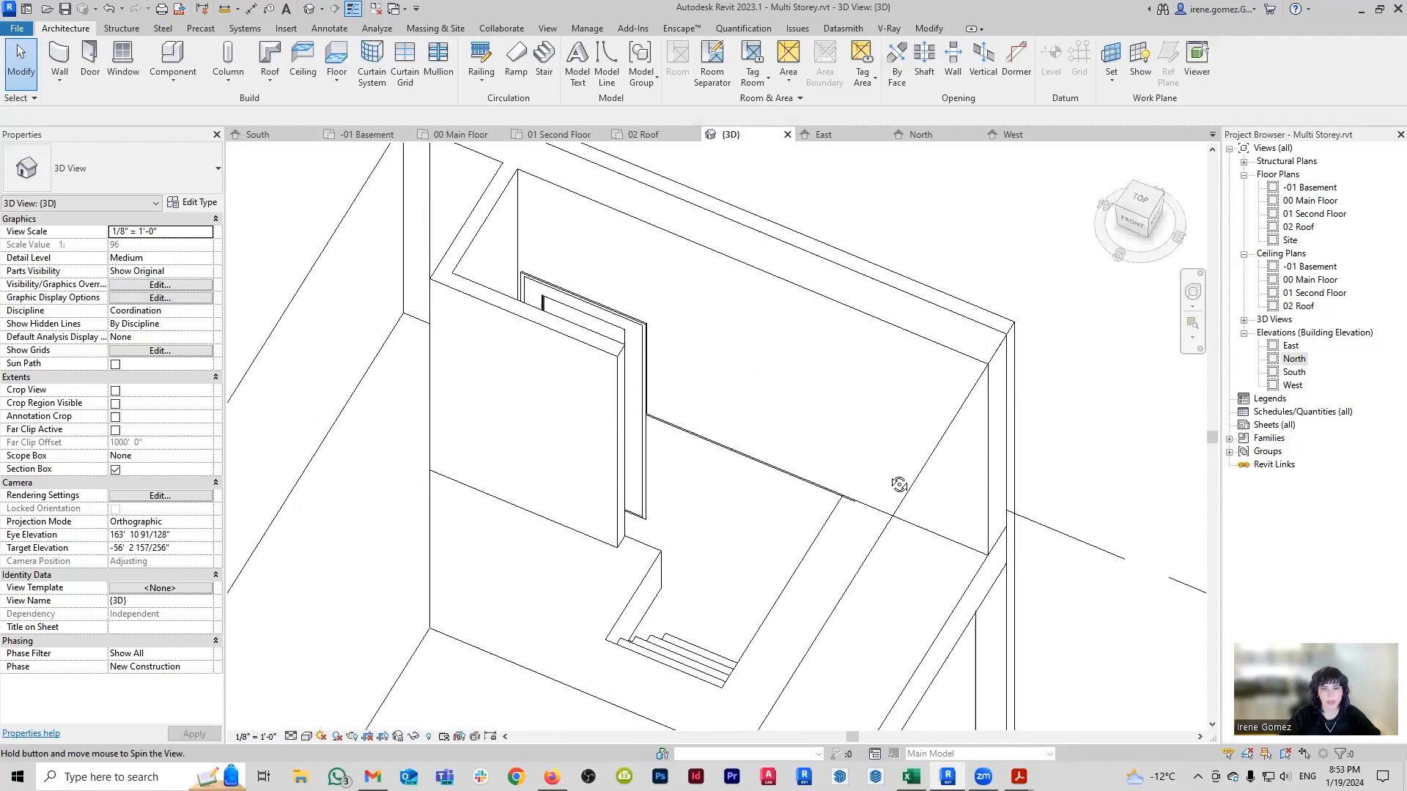
scroll(726, 395, "down", 2)
middle_click_drag(726, 402, 756, 395, "shift")
scroll(756, 400, "up", 5)
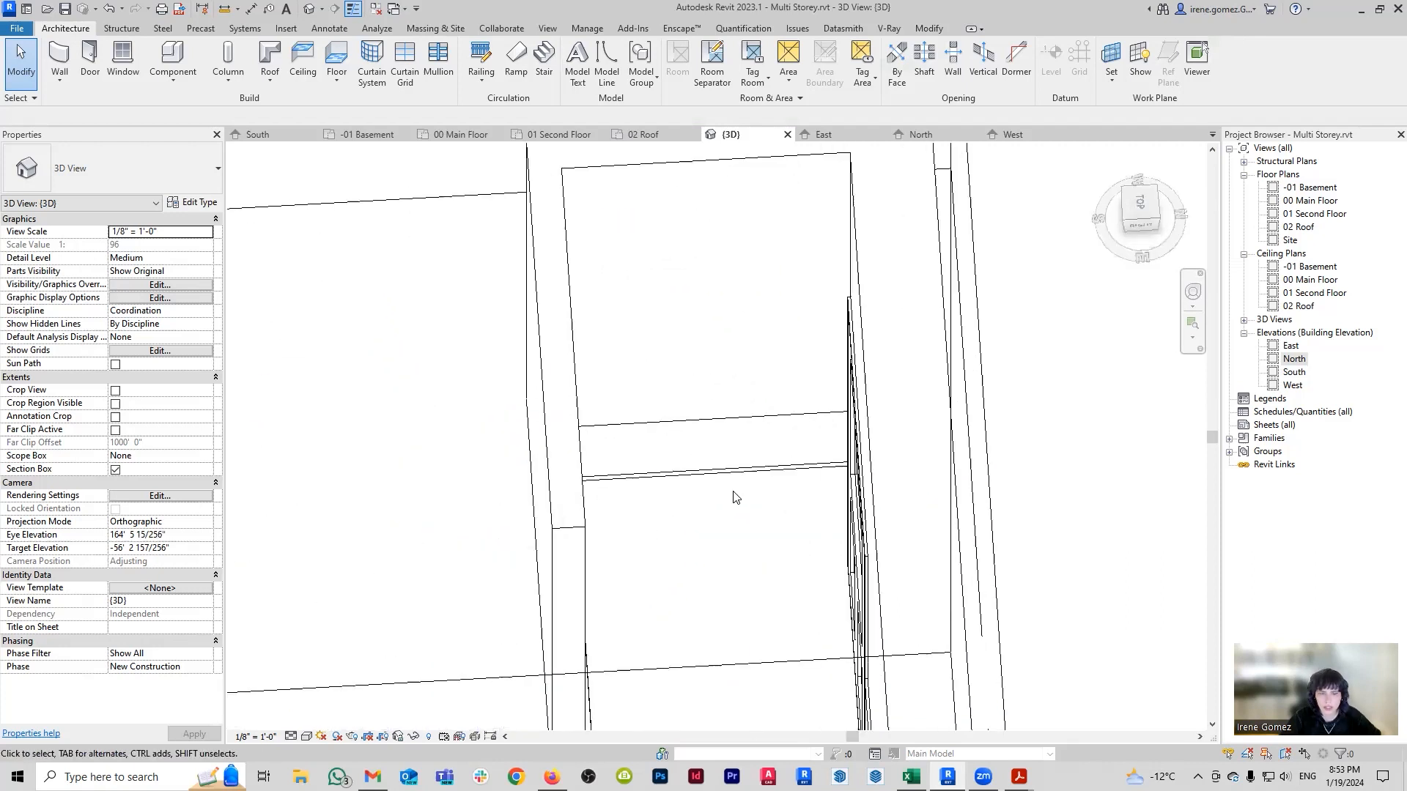
key("l")
left_click(733, 472)
left_click(730, 465)
scroll(804, 483, "down", 2)
middle_click_drag(732, 460, 682, 440, "shift")
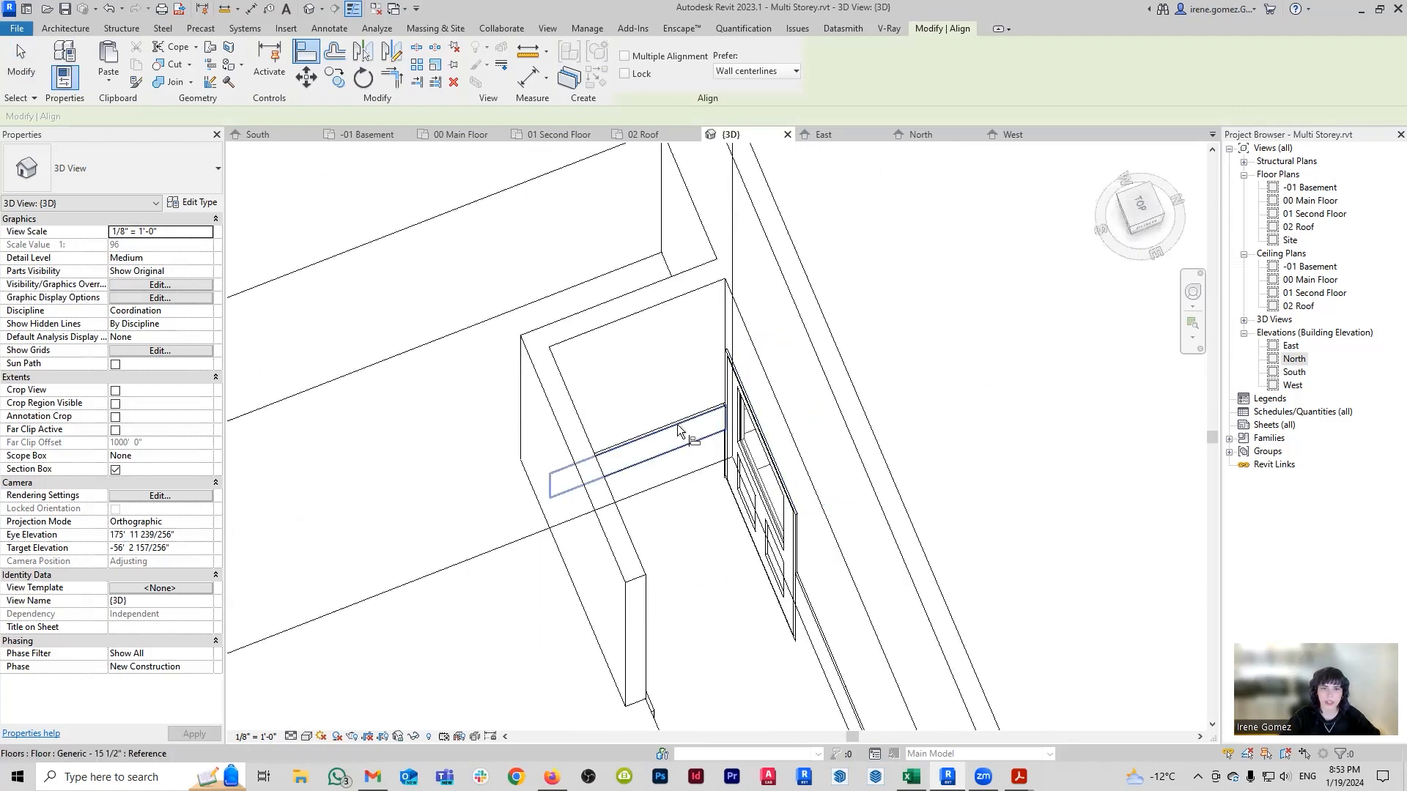
left_click(677, 414)
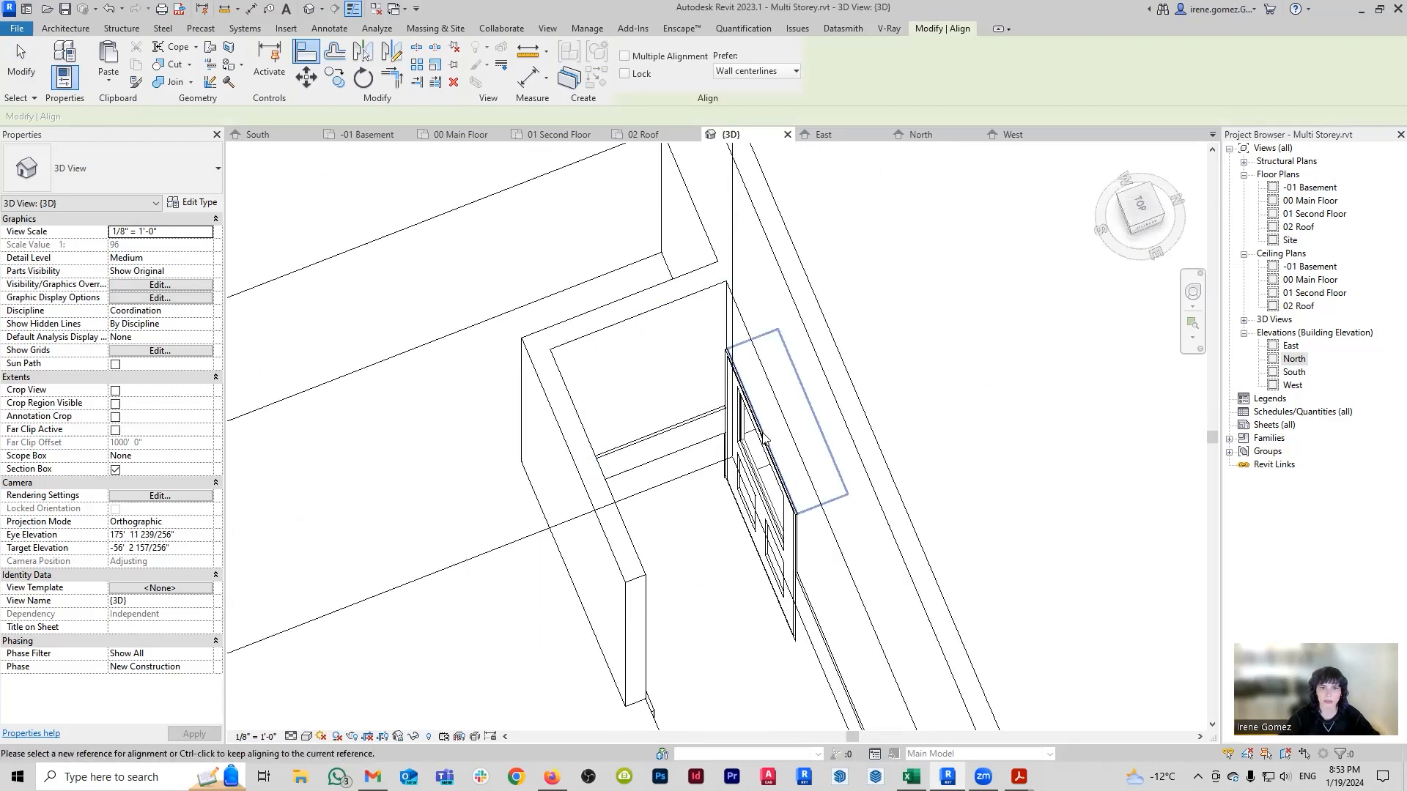
key("Escape")
key("Escape")
Align the short slab edge at the landing's end with the jamb of the entry door opening.
scroll(700, 458, "up", 2)
middle_click_drag(700, 458, 1115, 613, "shift")
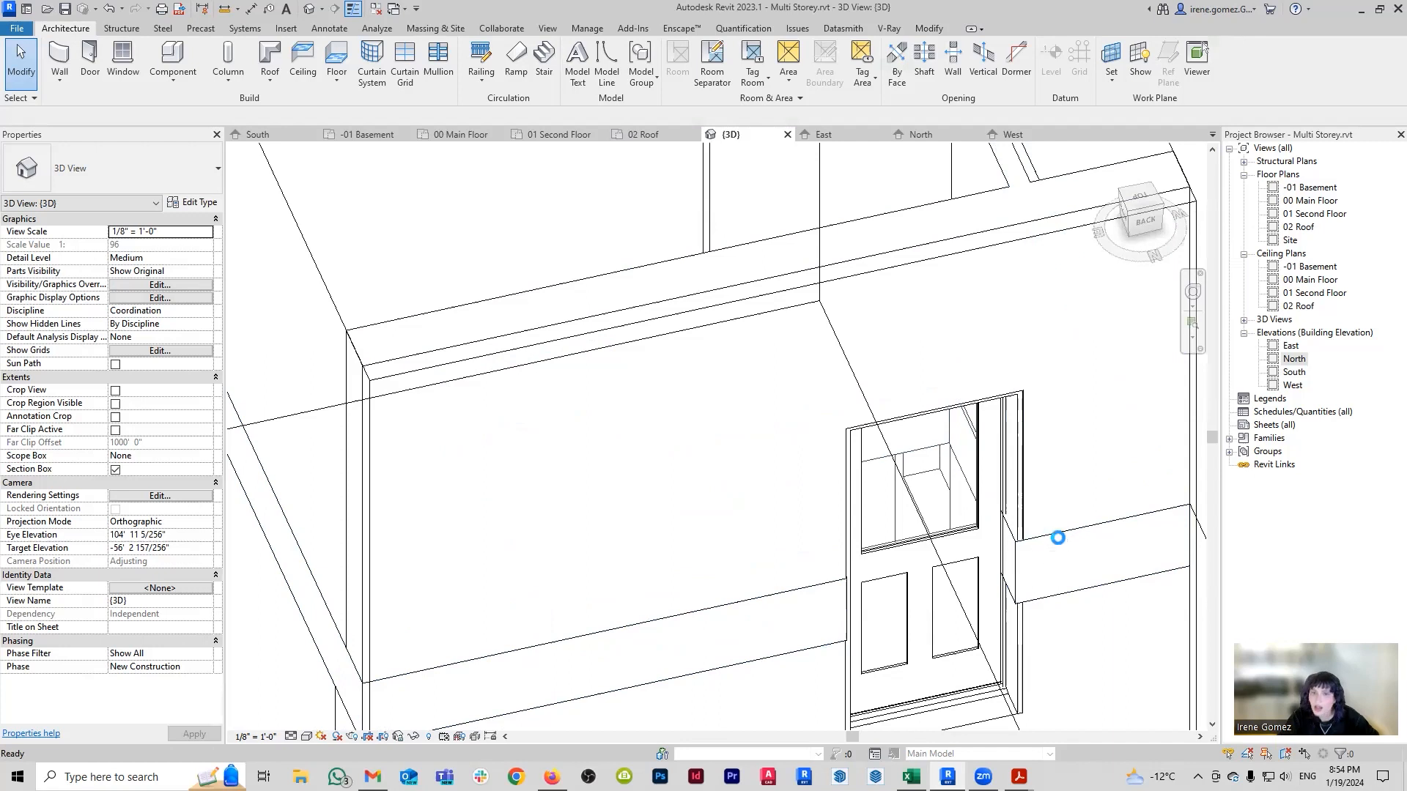
middle_click_drag(1068, 678, 1016, 440)
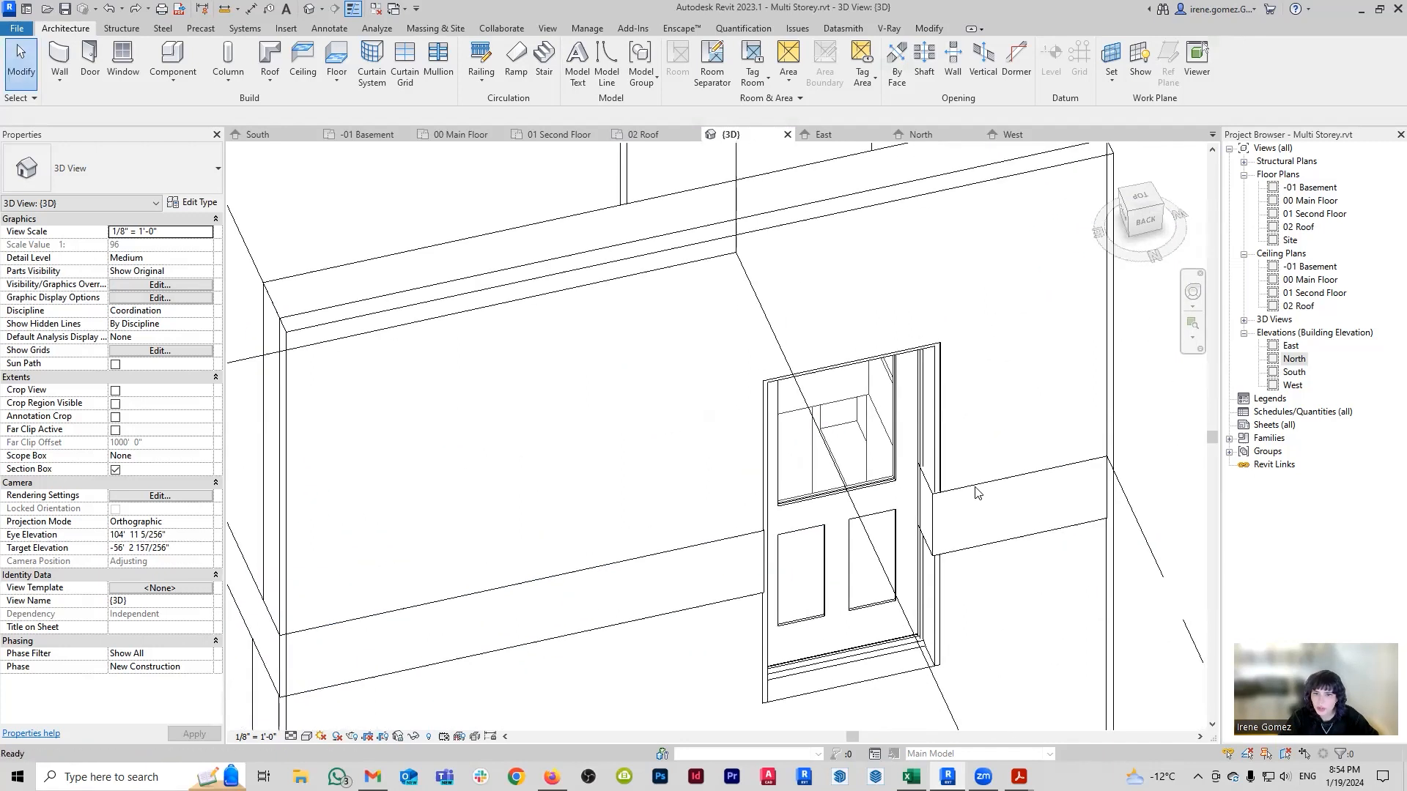
scroll(956, 497, "up", 3)
middle_click_drag(977, 522, 806, 487)
scroll(806, 487, "down", 2)
scroll(887, 560, "up", 2)
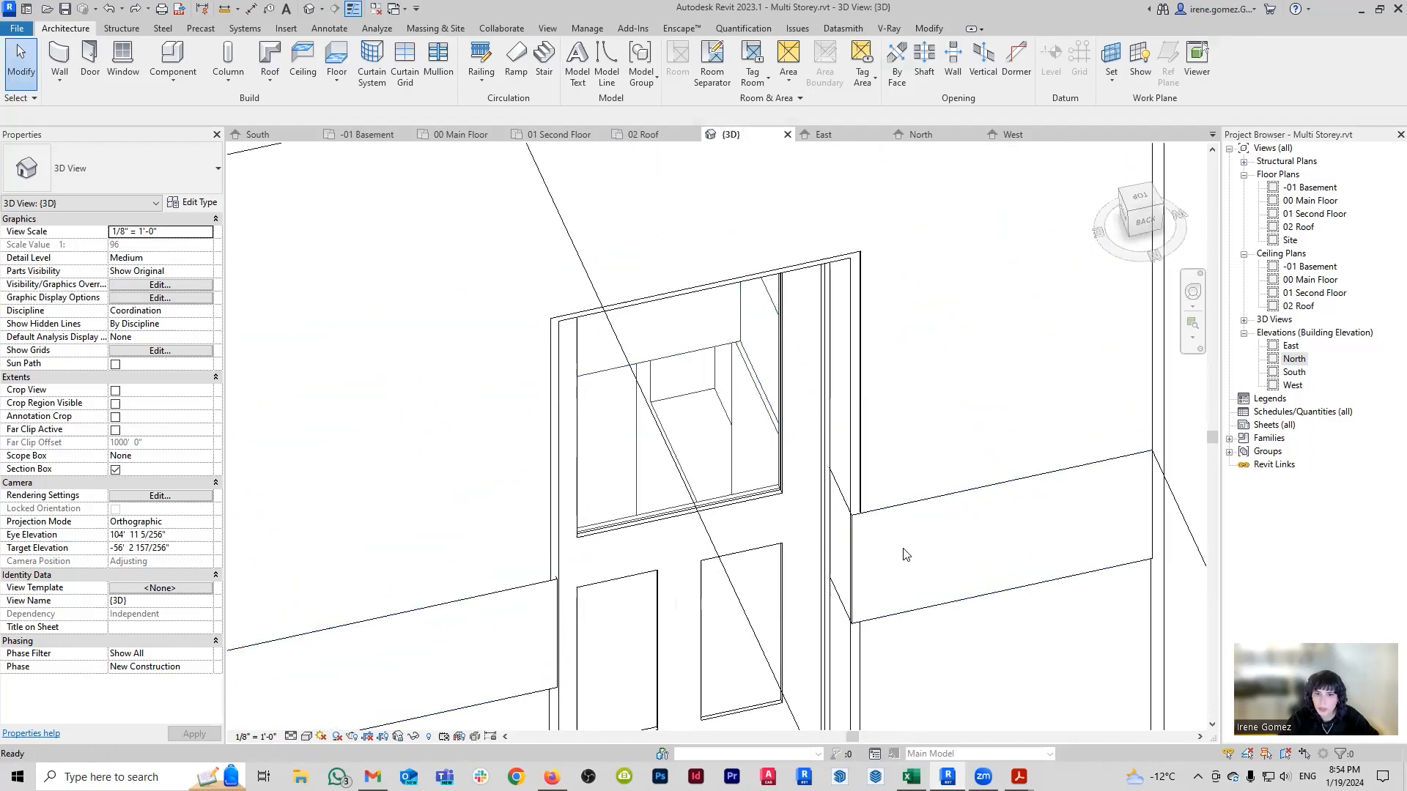
scroll(1119, 576, "down", 2)
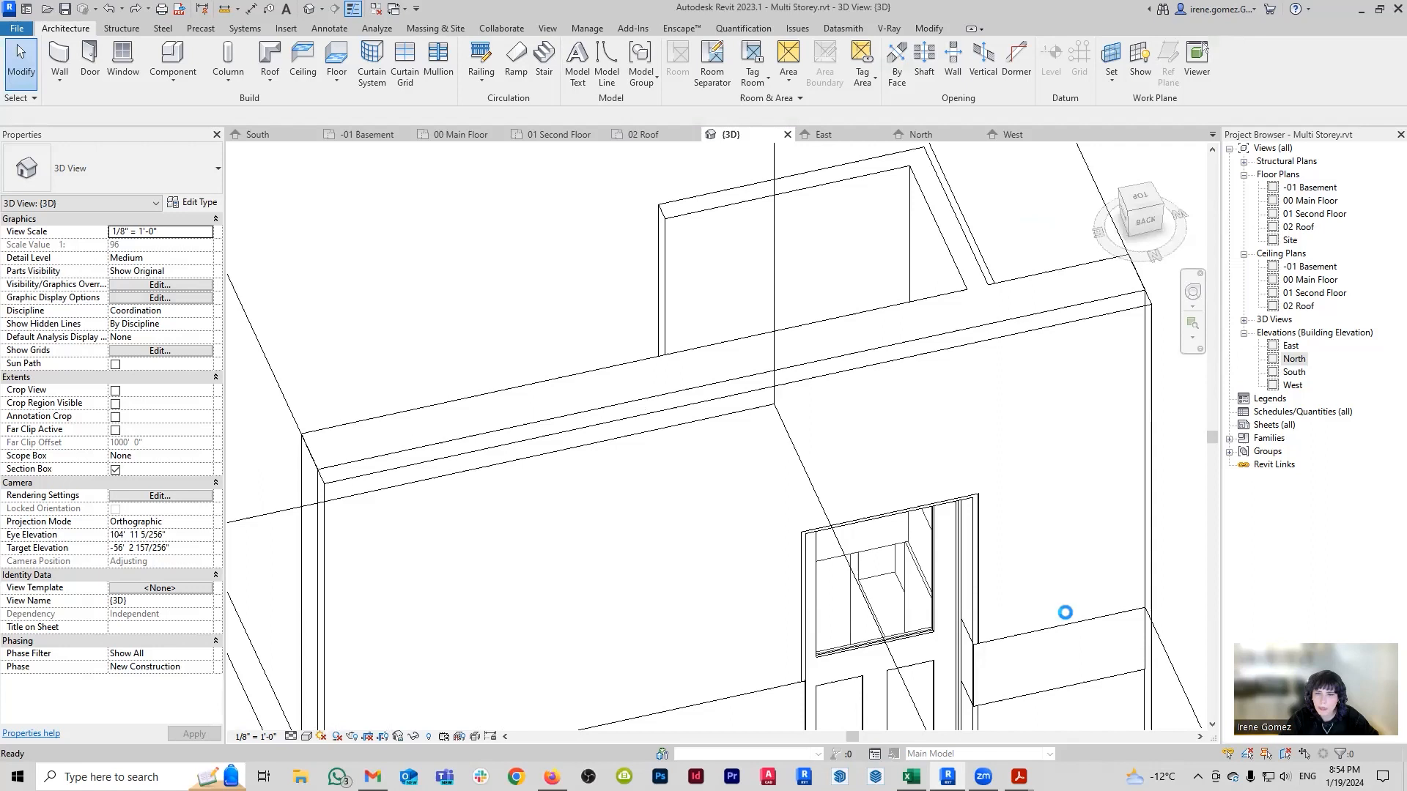
scroll(1065, 612, "up", 2)
middle_click_drag(1115, 639, 782, 415)
scroll(782, 416, "down", 1)
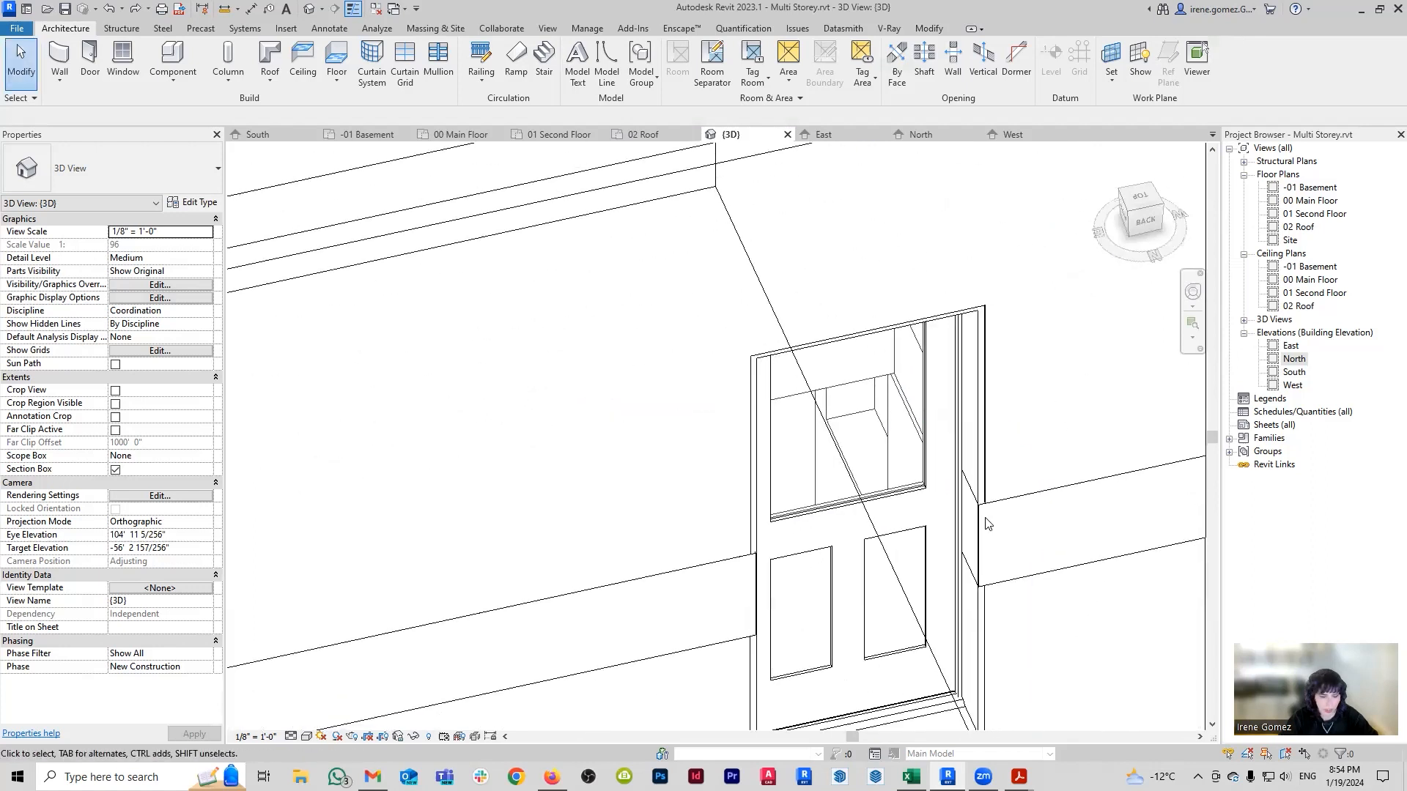
key("a")
key("l")
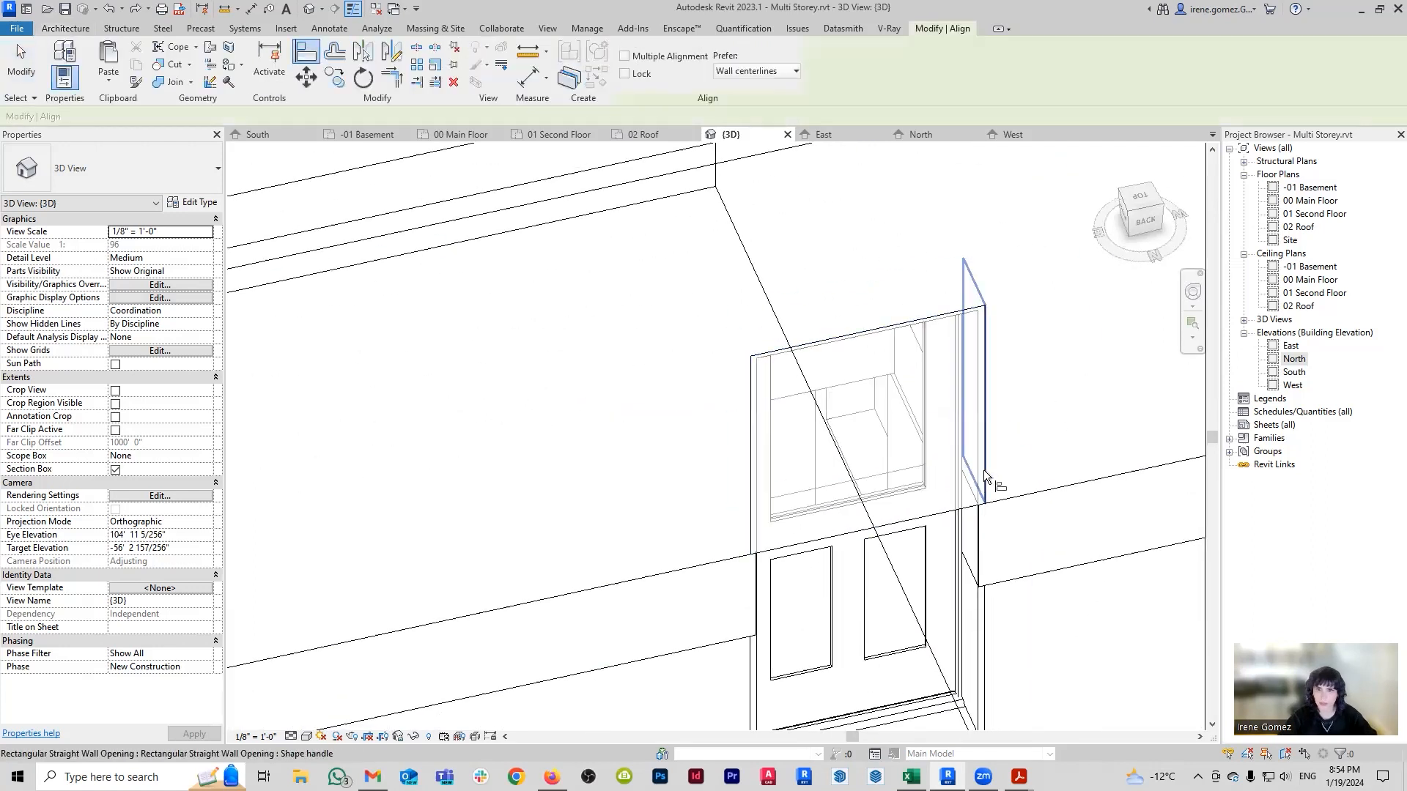
left_click(979, 537)
scroll(879, 513, "down", 1)
middle_click_drag(678, 542, 548, 348, "shift")
scroll(627, 381, "up", 2)
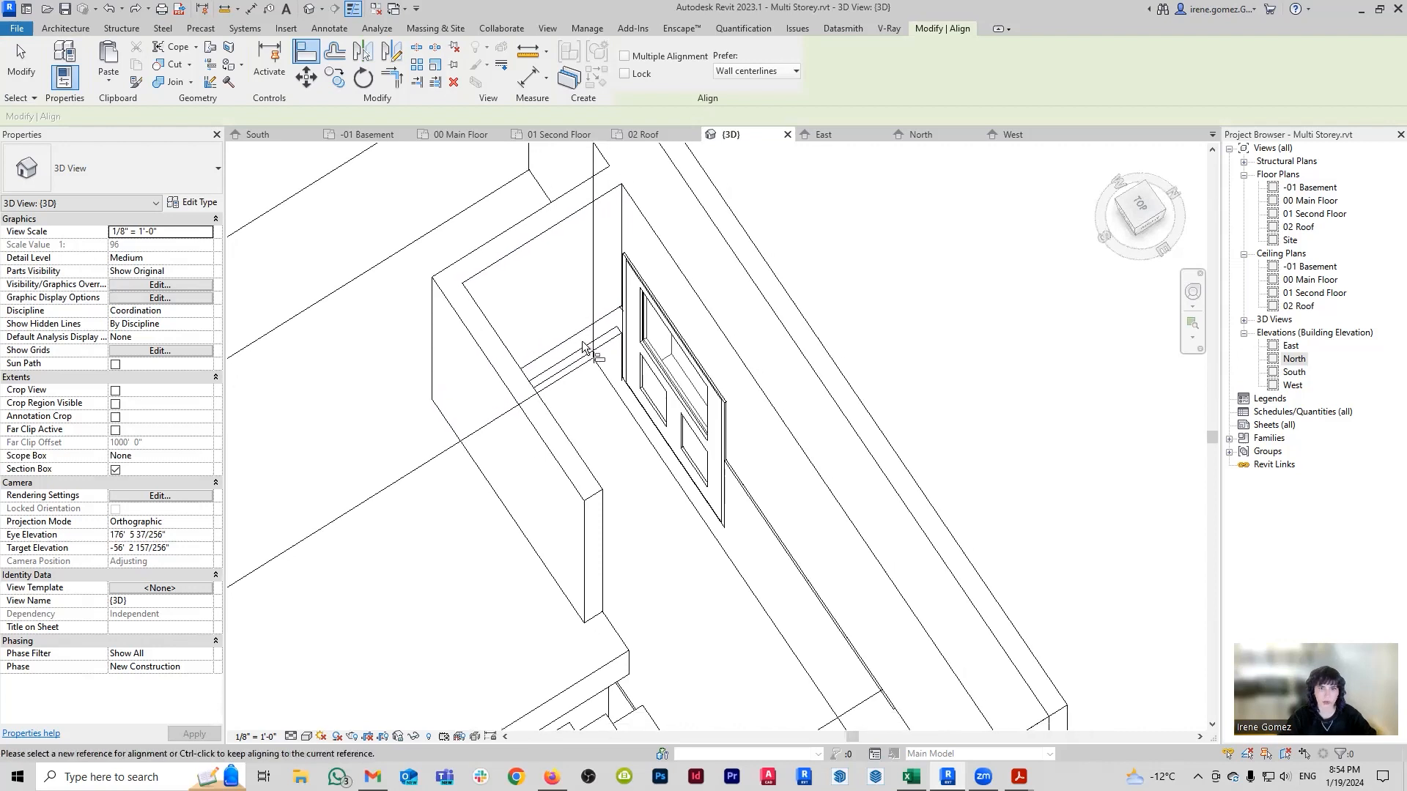
left_click(587, 343)
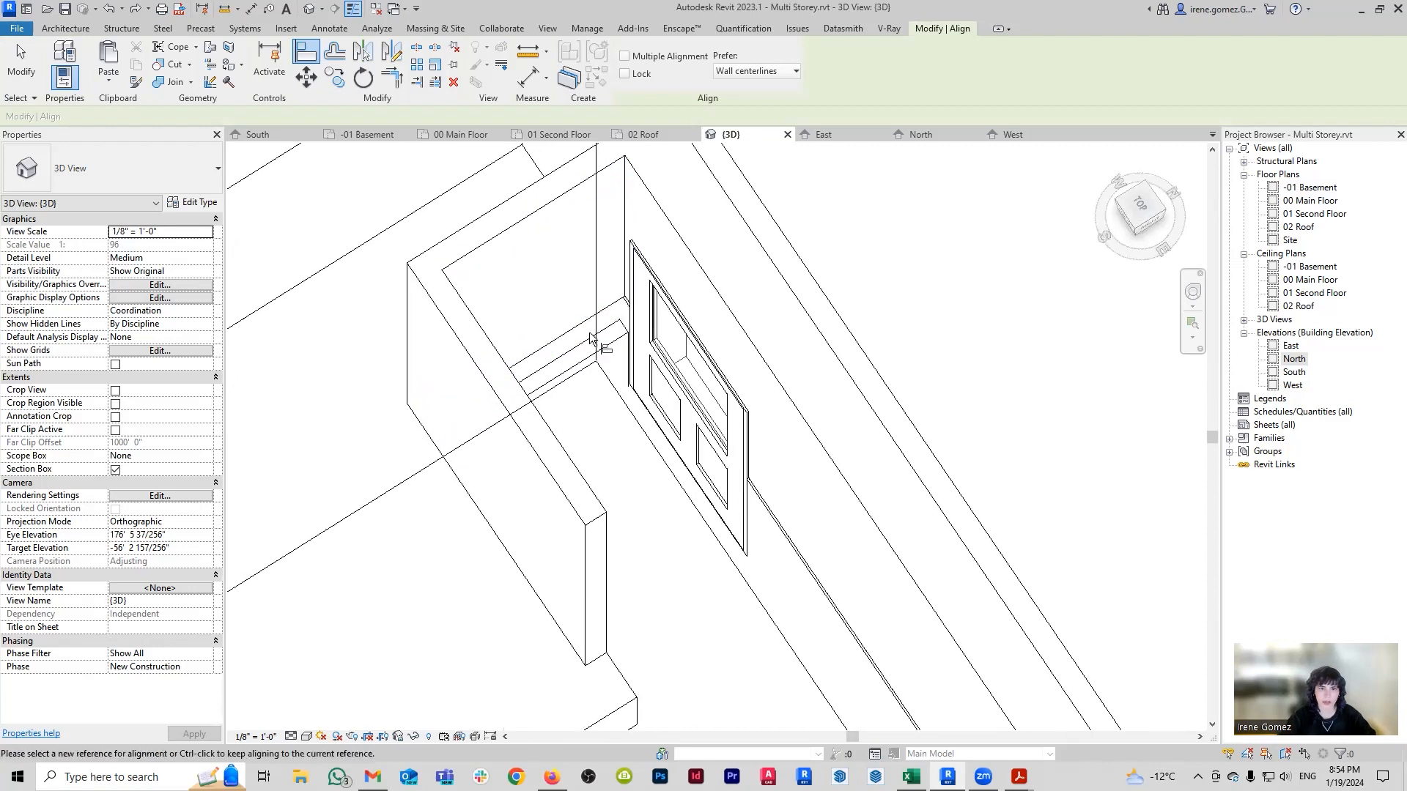
key("Escape")
key("Escape")
Align the slab edge along the entry wall with the wall below, and bring the entry wall's face flush with that slab edge.
middle_click_drag(602, 367, 699, 510, "shift")
scroll(929, 551, "up", 4)
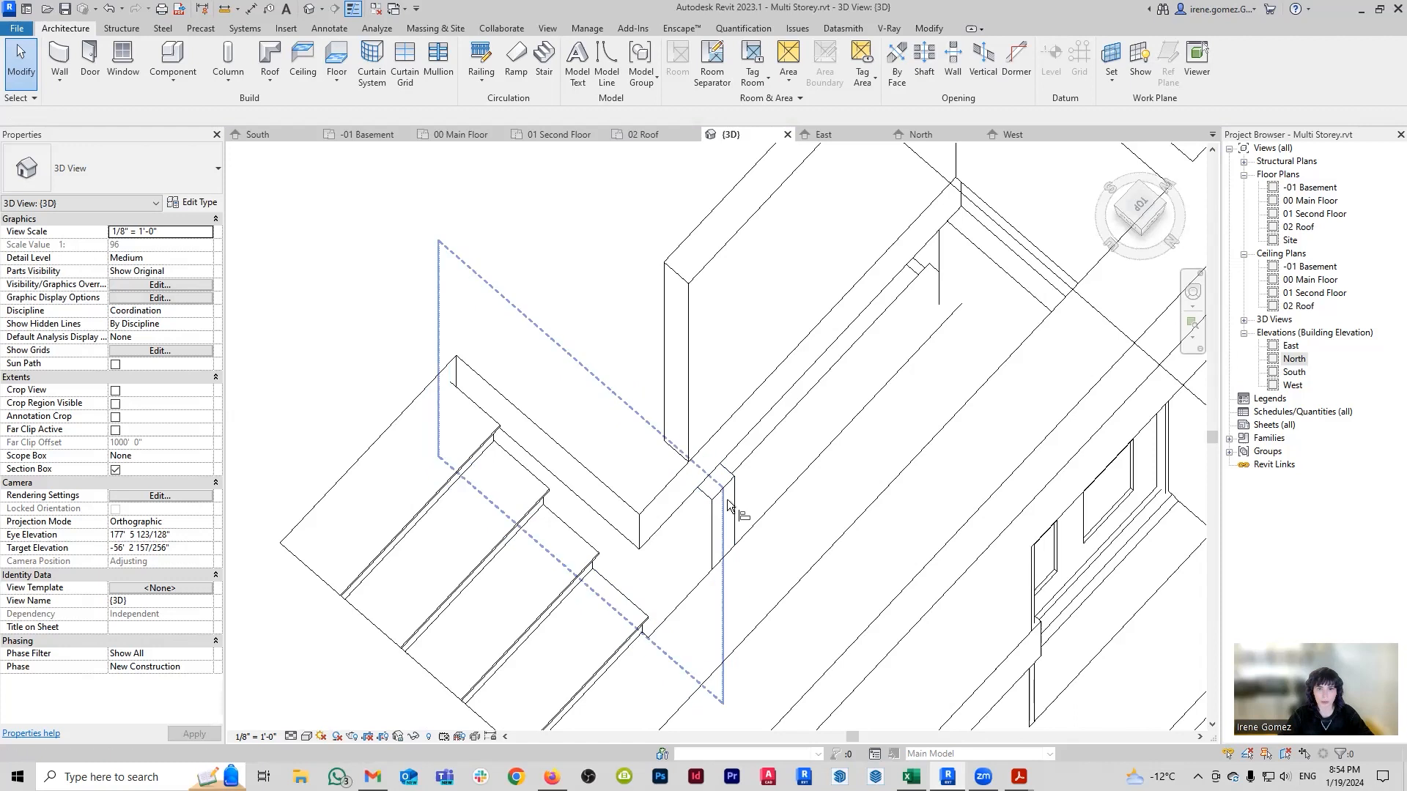
key("a")
key("l")
left_click(721, 471)
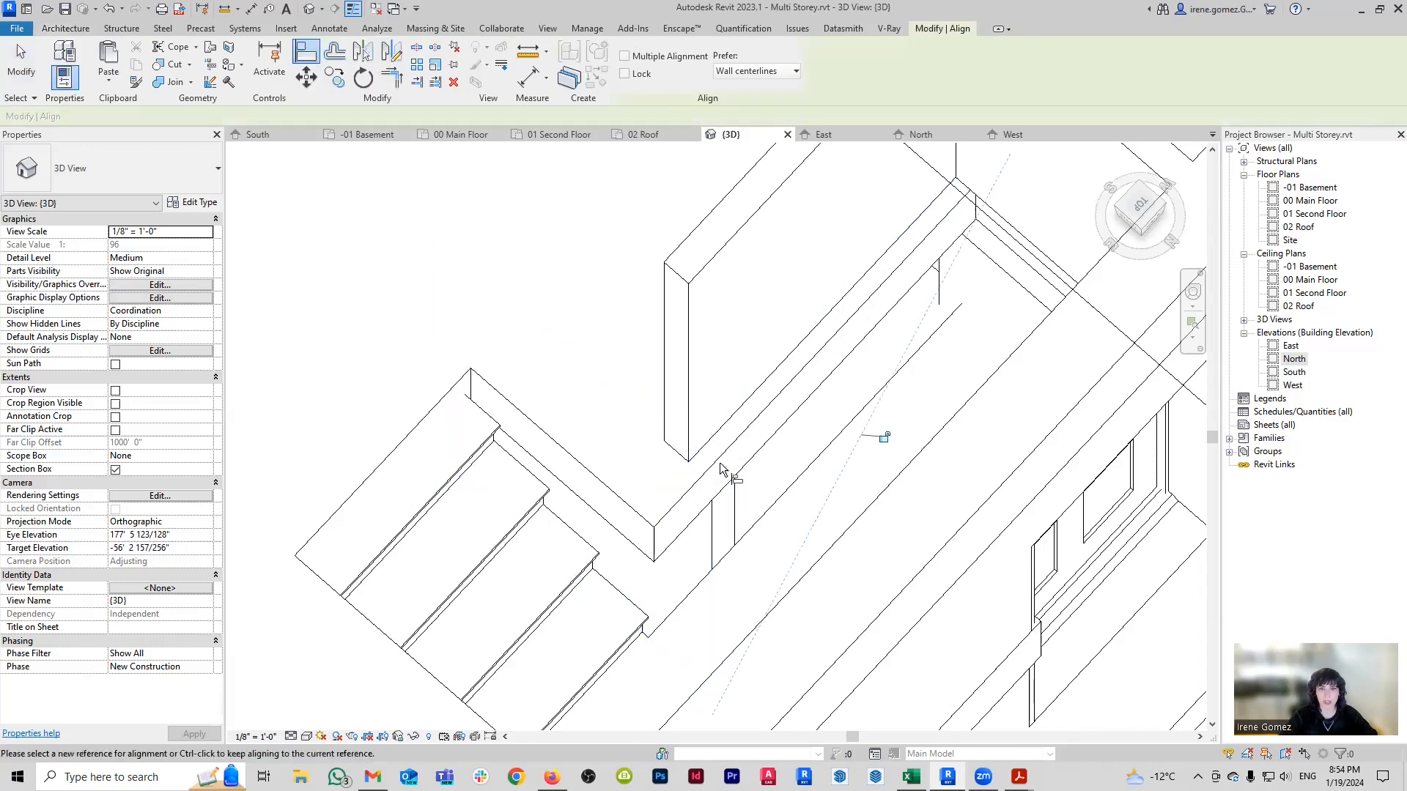
left_click(732, 454)
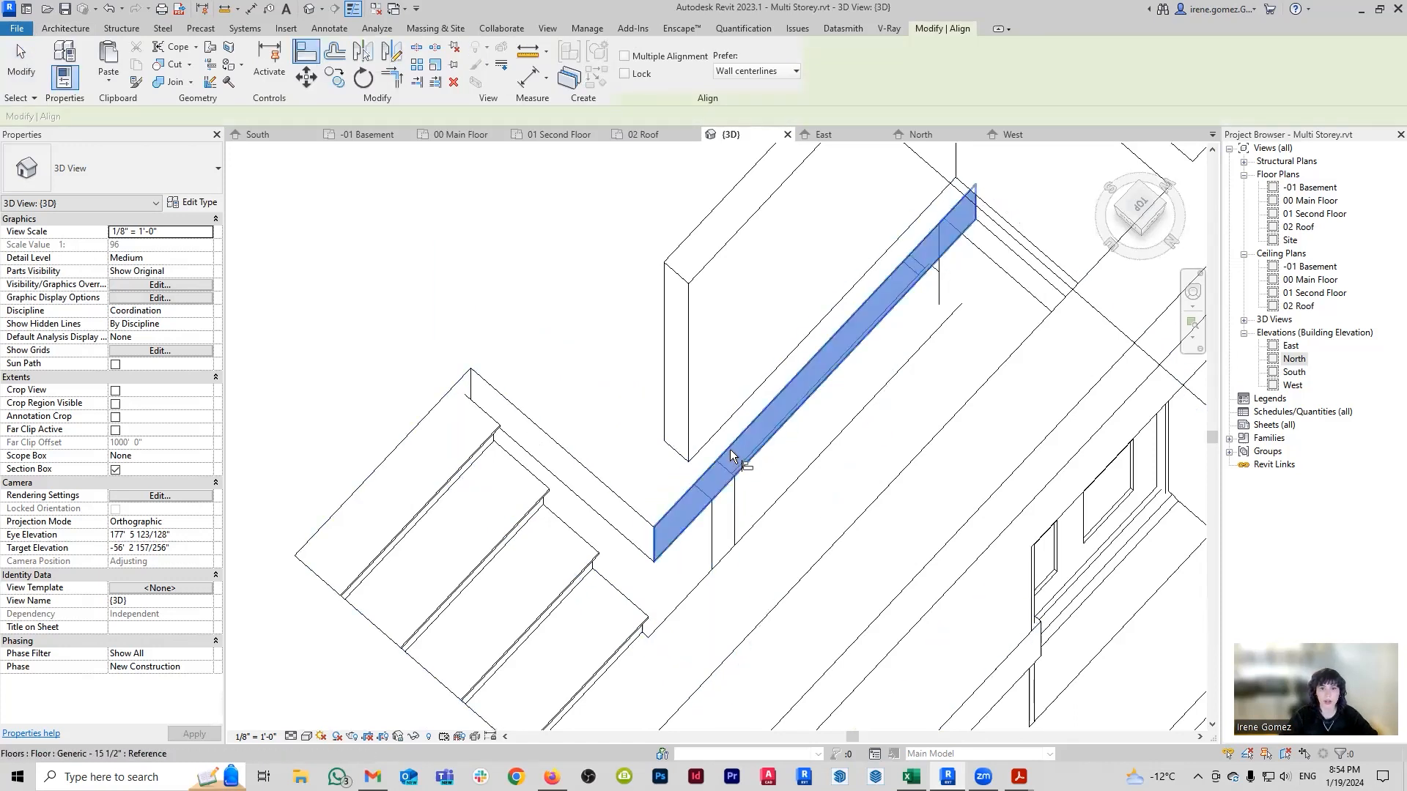
left_click(727, 428)
left_click(700, 532)
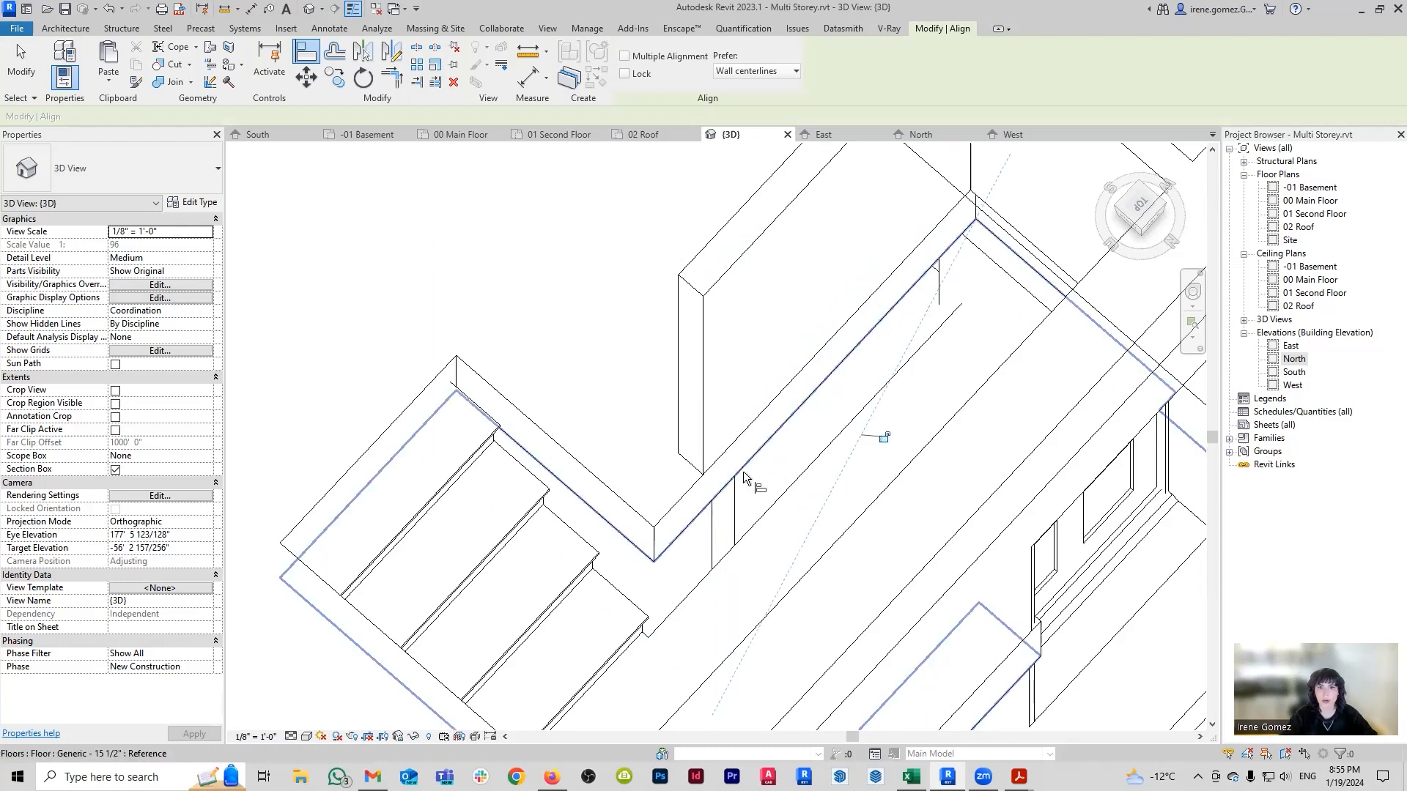
key("Escape")
key("Escape")
Examine the slab opening around the basement stair and landing from several angles, and return to the 00 Main Floor plan.
scroll(664, 501, "down", 3)
scroll(663, 500, "down", 1)
middle_click_drag(889, 587, 974, 499, "shift")
scroll(741, 380, "up", 4)
middle_click_drag(625, 489, 648, 449, "shift")
scroll(648, 449, "down", 2)
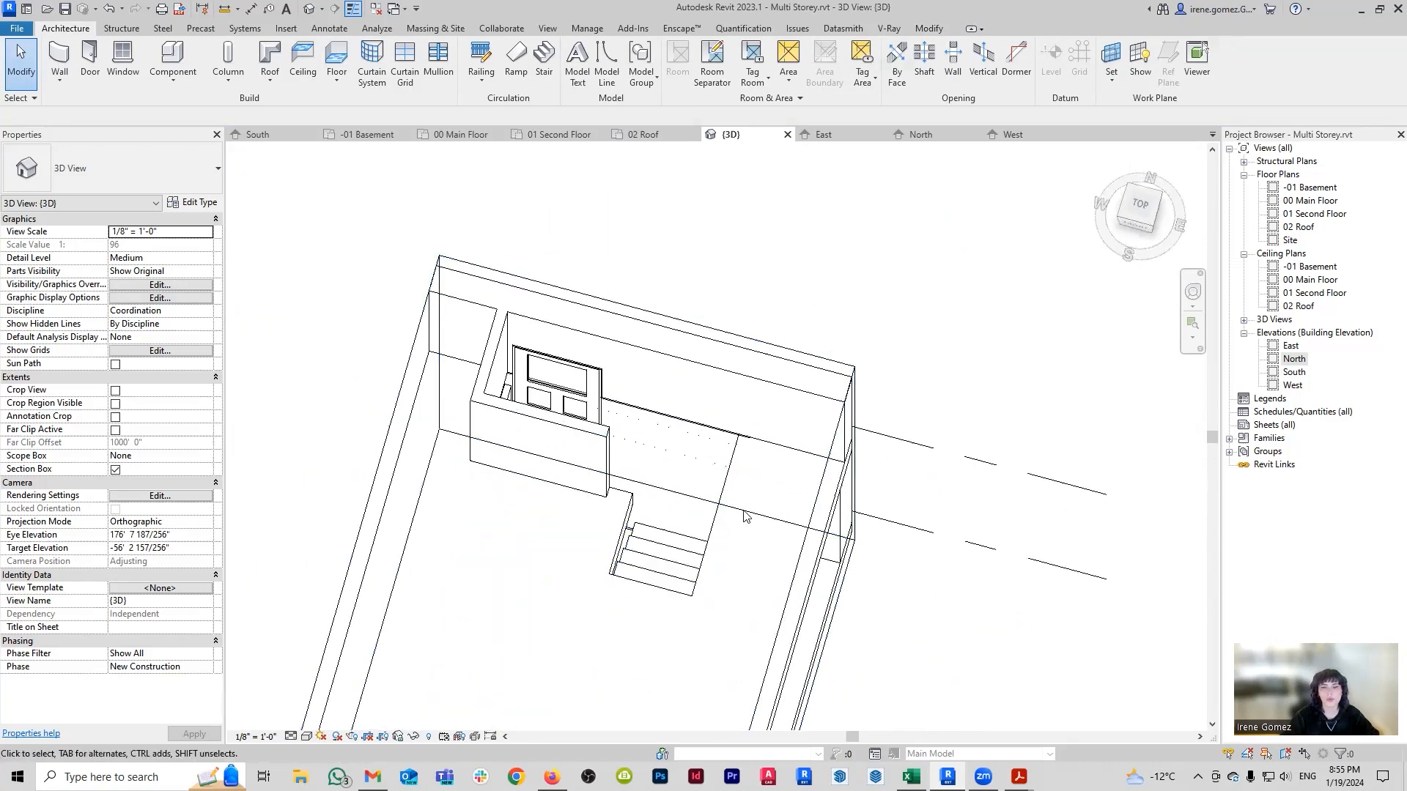
scroll(712, 551, "up", 2)
middle_click_drag(705, 548, 735, 562, "shift")
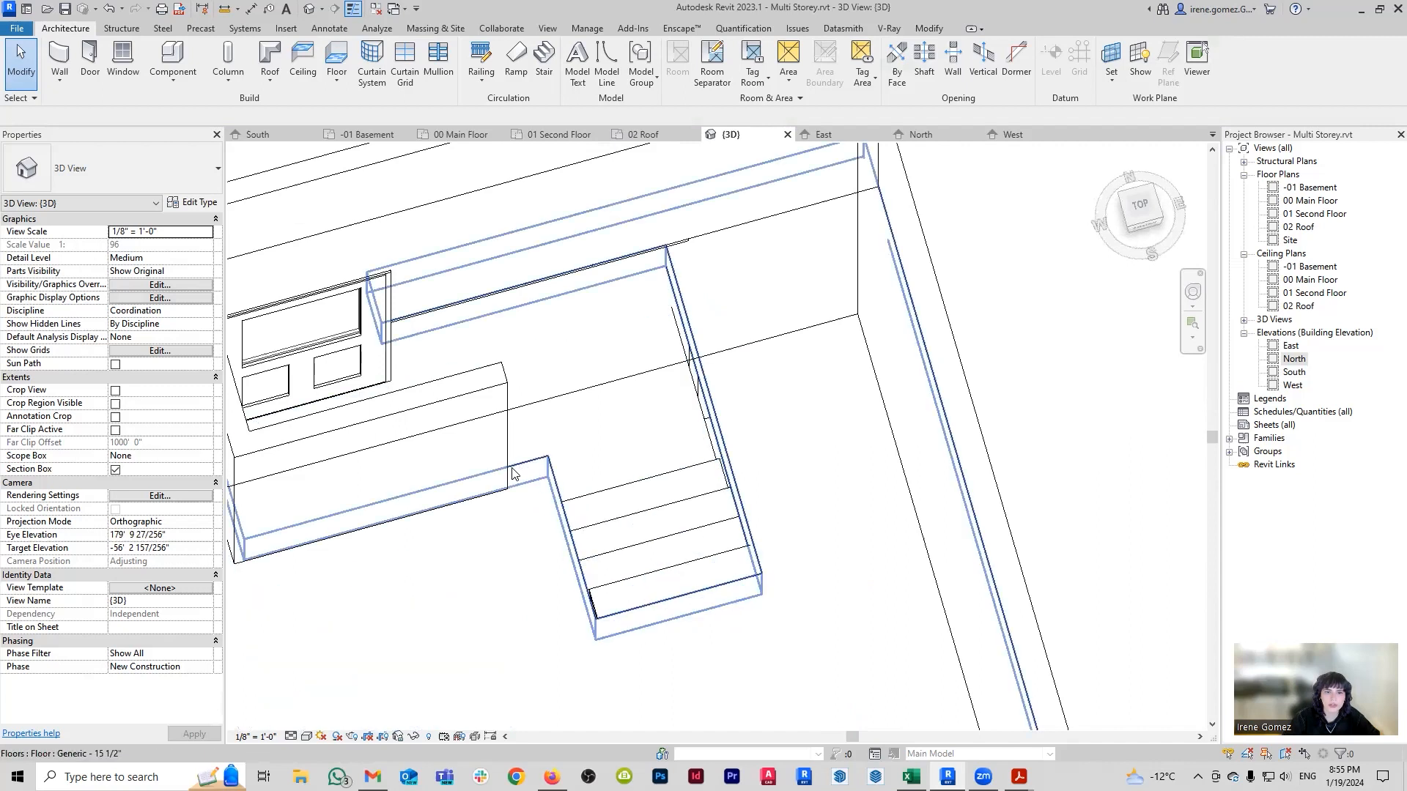
middle_click_drag(575, 624, 657, 533, "shift")
middle_click_drag(360, 572, 561, 603, "shift")
scroll(703, 572, "down", 4)
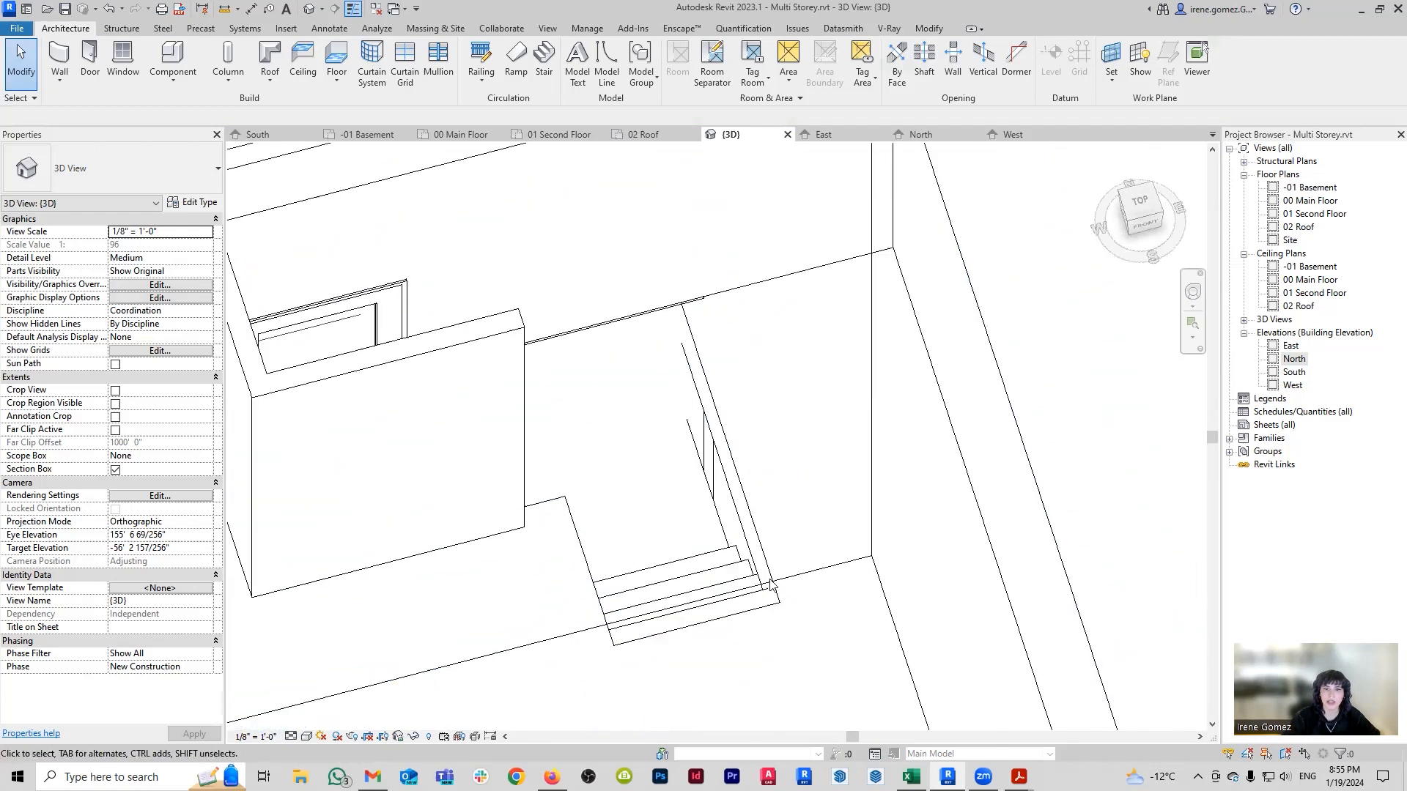
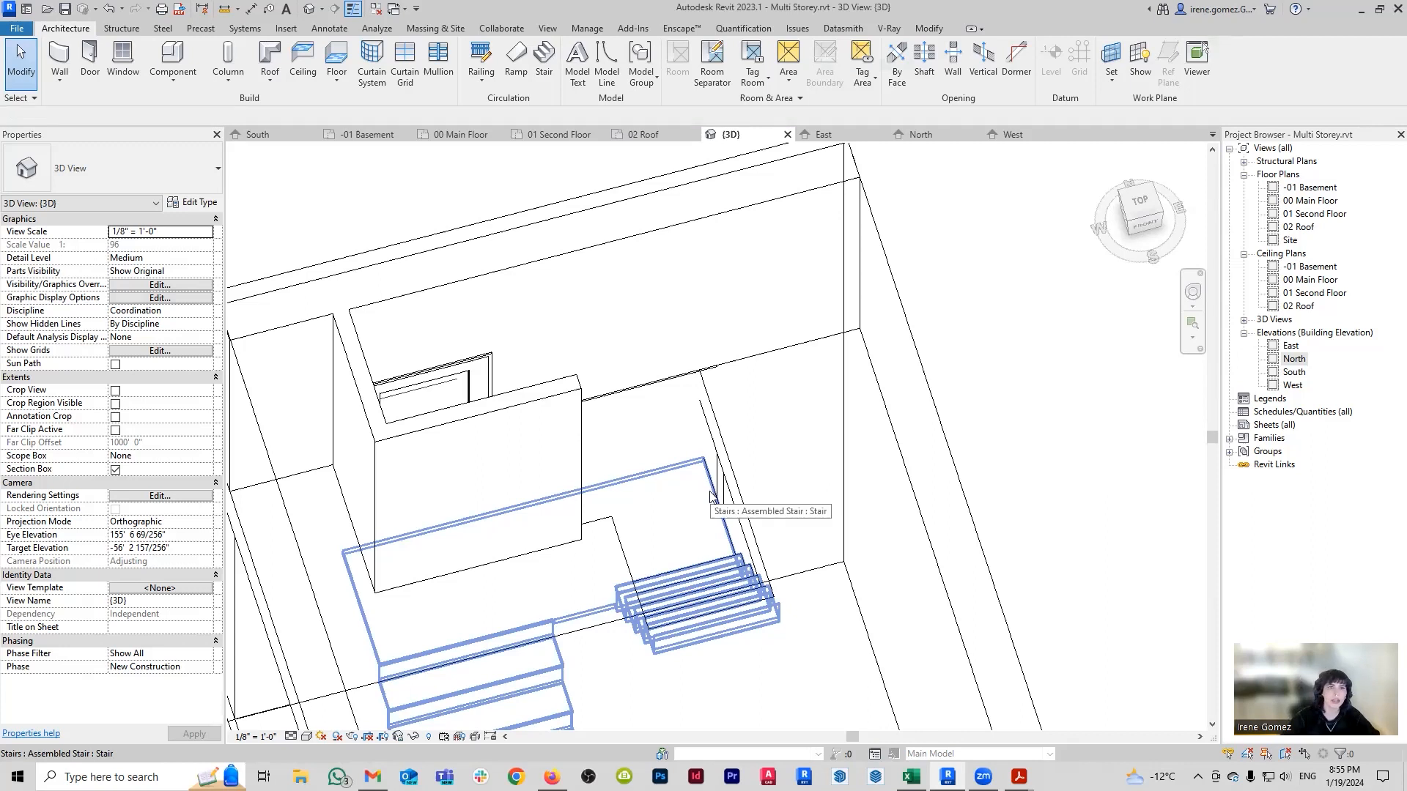
left_click(460, 134)
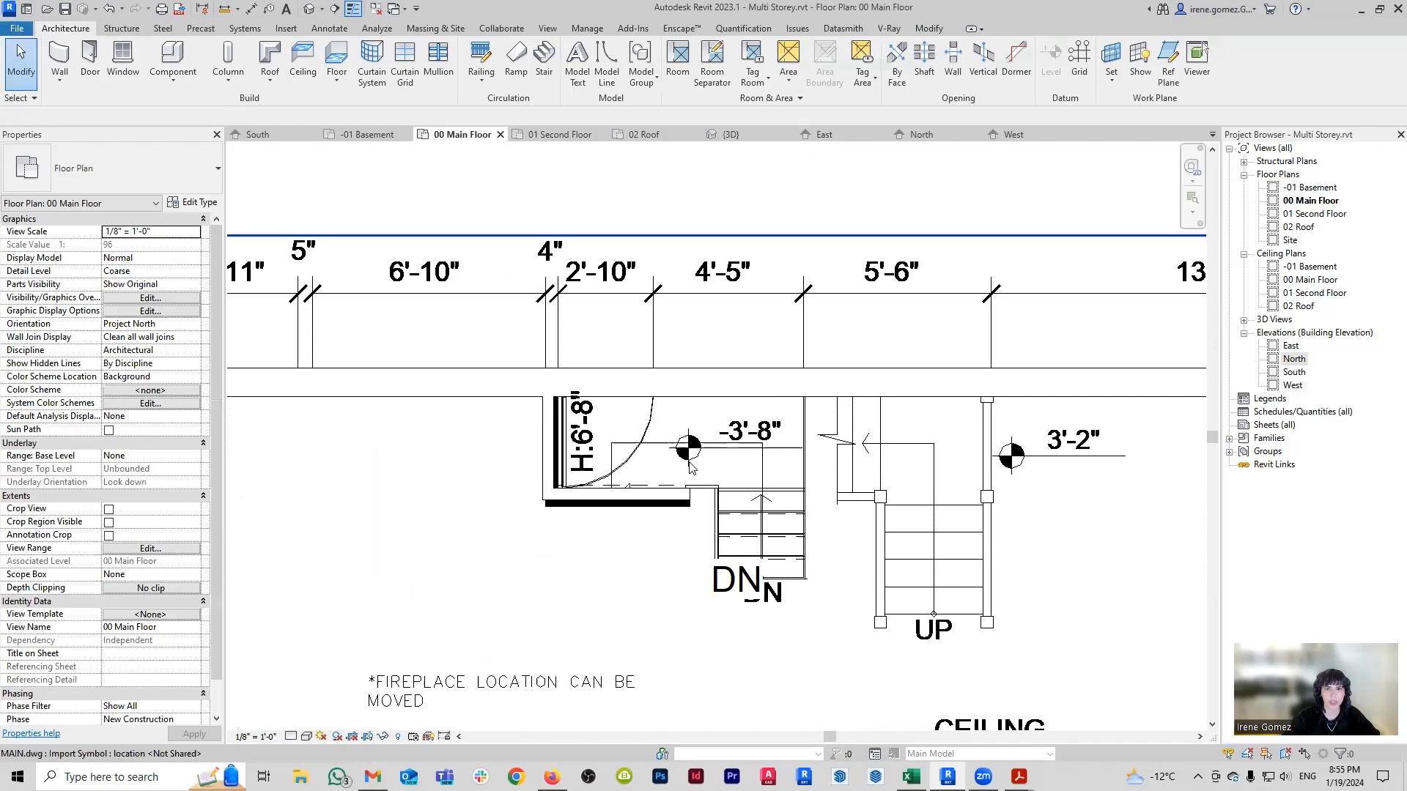
Hide BASEMENT.dwg, Imports in Families, MAIN.dwg and SECOND.dwg in the 00 Main Floor plan through its visibility overrides.
scroll(803, 443, "up", 2)
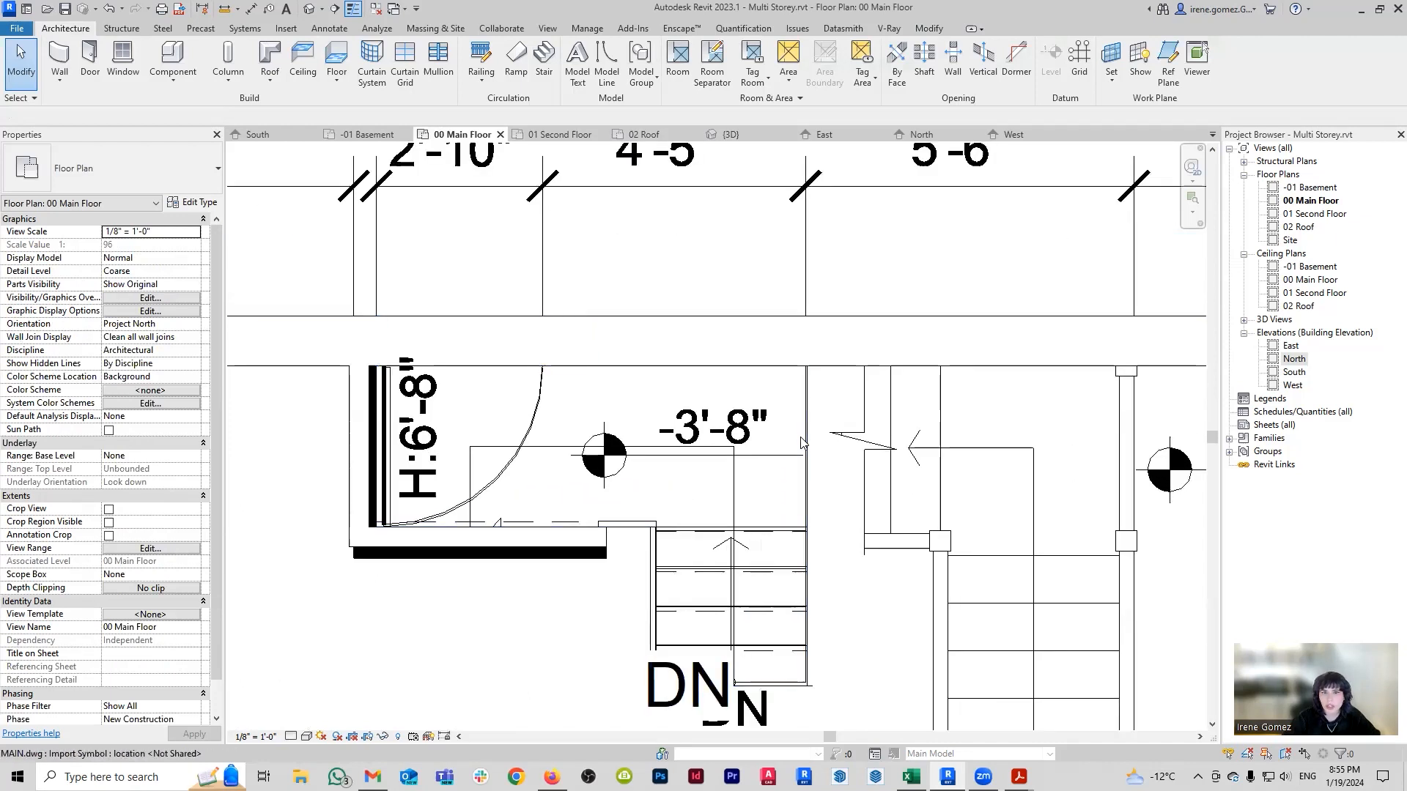
scroll(762, 447, "down", 1)
scroll(758, 449, "down", 5)
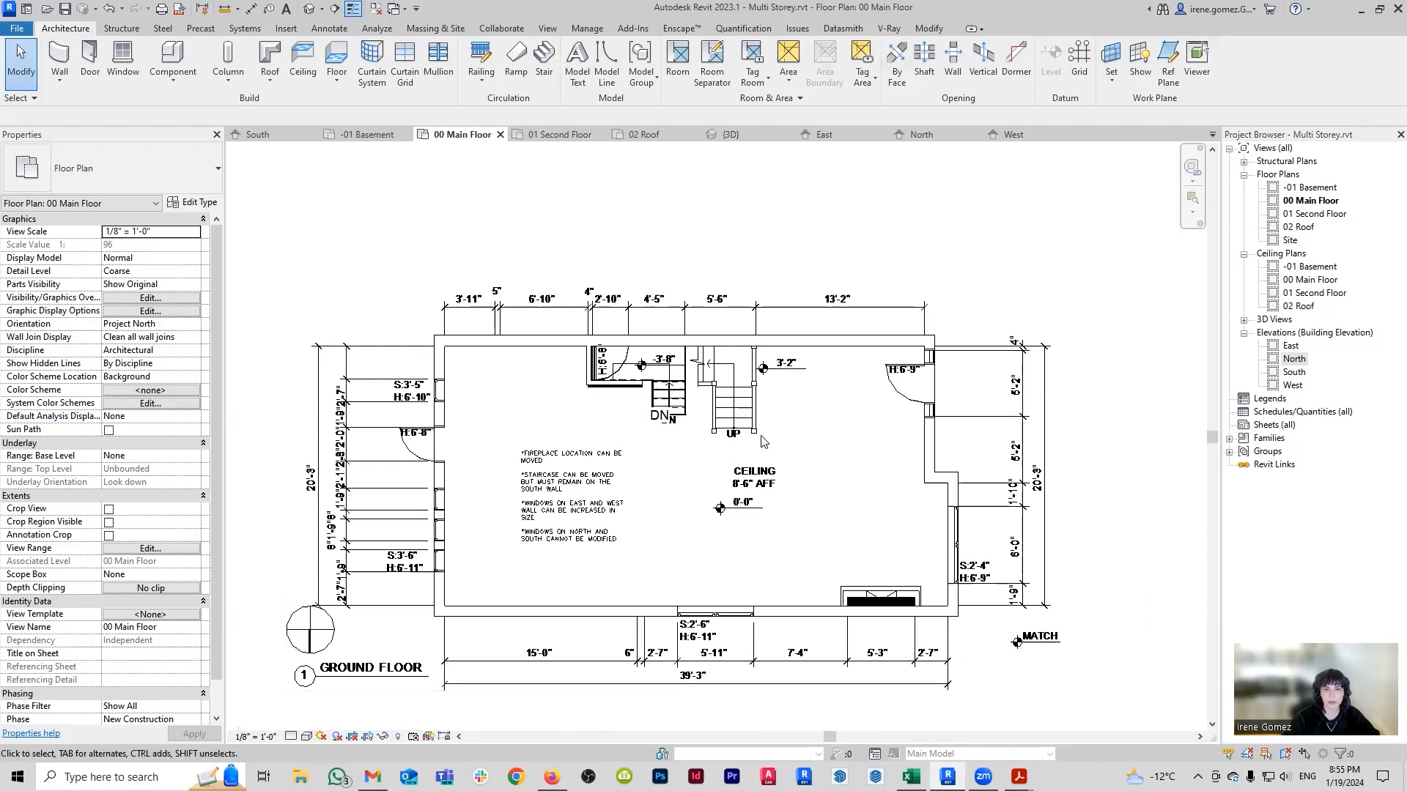
key("v")
key("g")
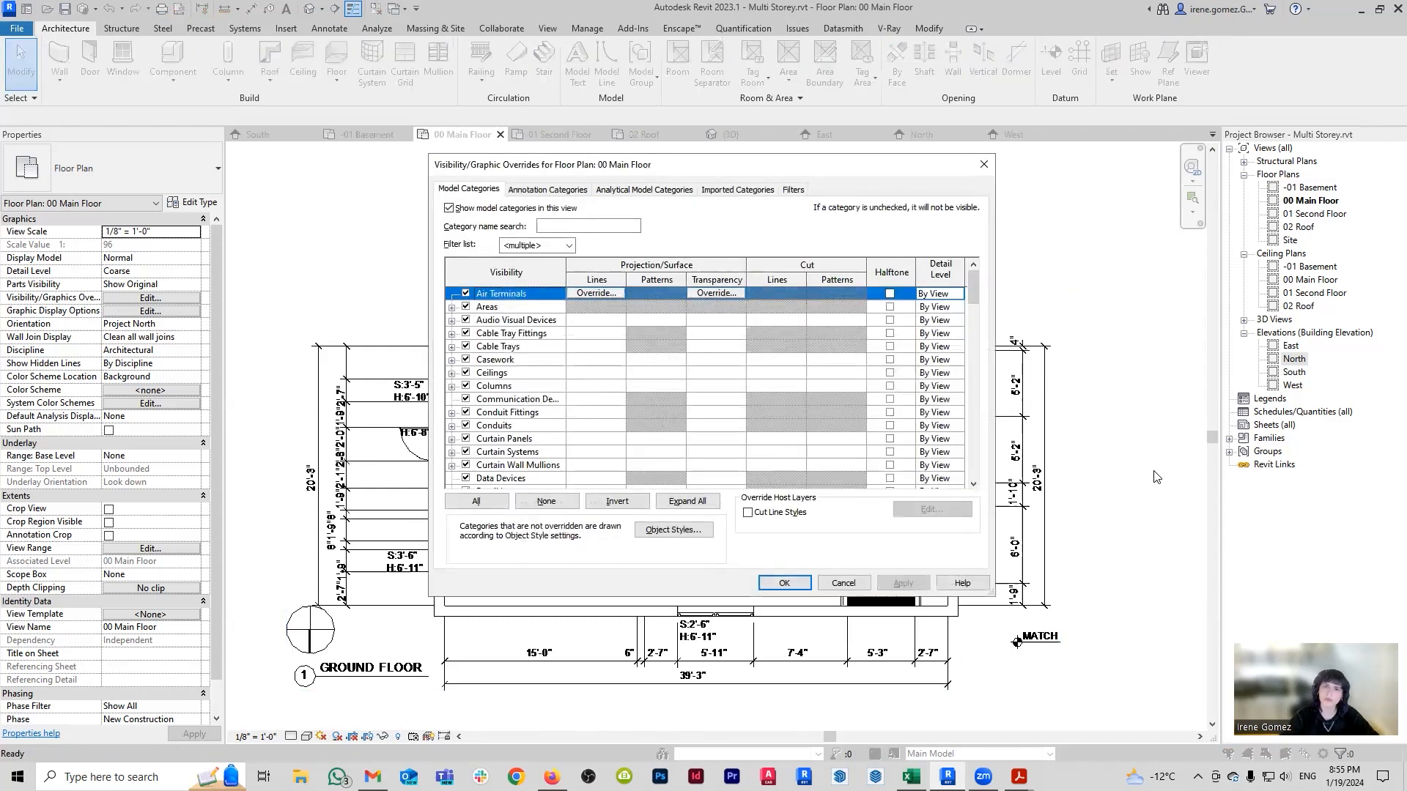
left_click(737, 190)
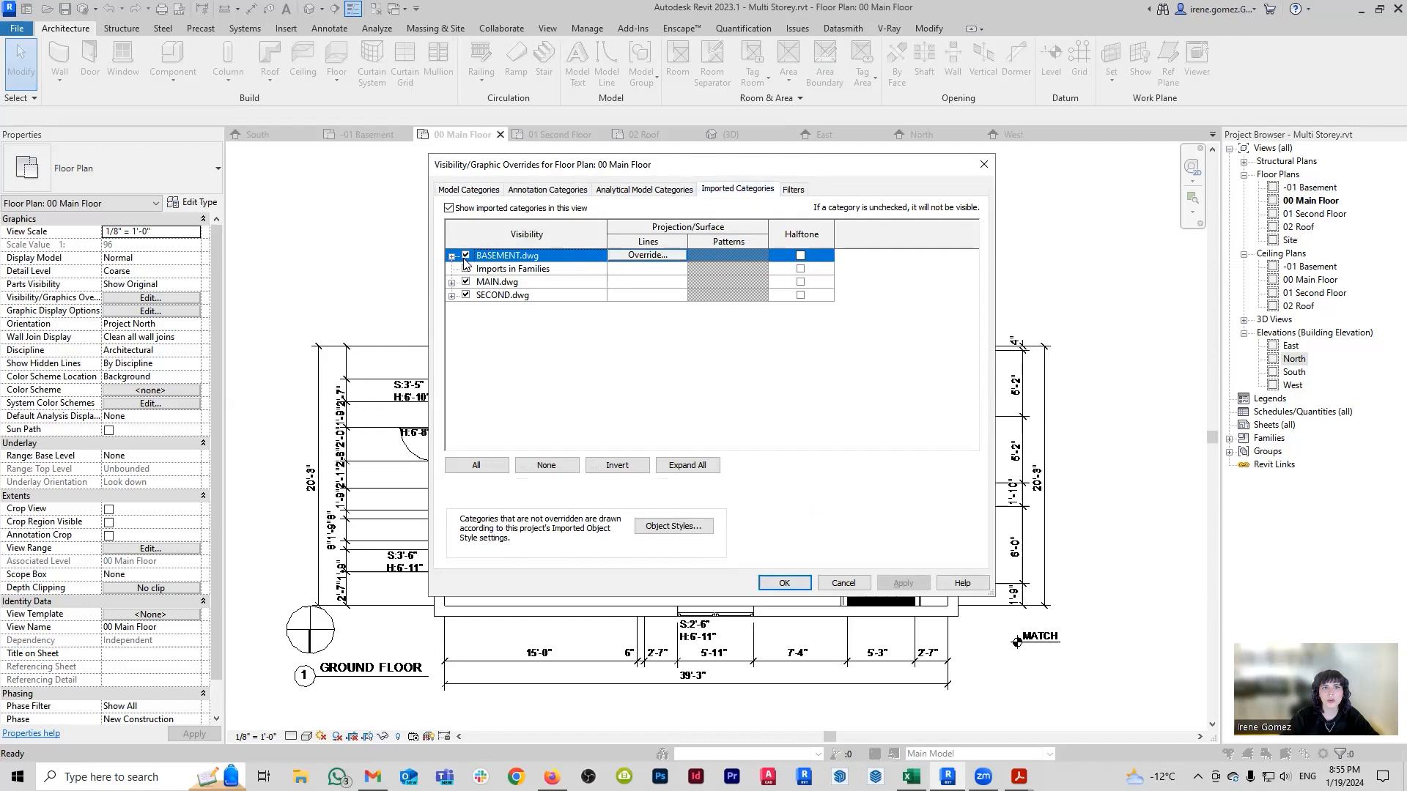
left_click(466, 255)
left_click(466, 268)
left_click(466, 281)
left_click(466, 295)
left_click(879, 583)
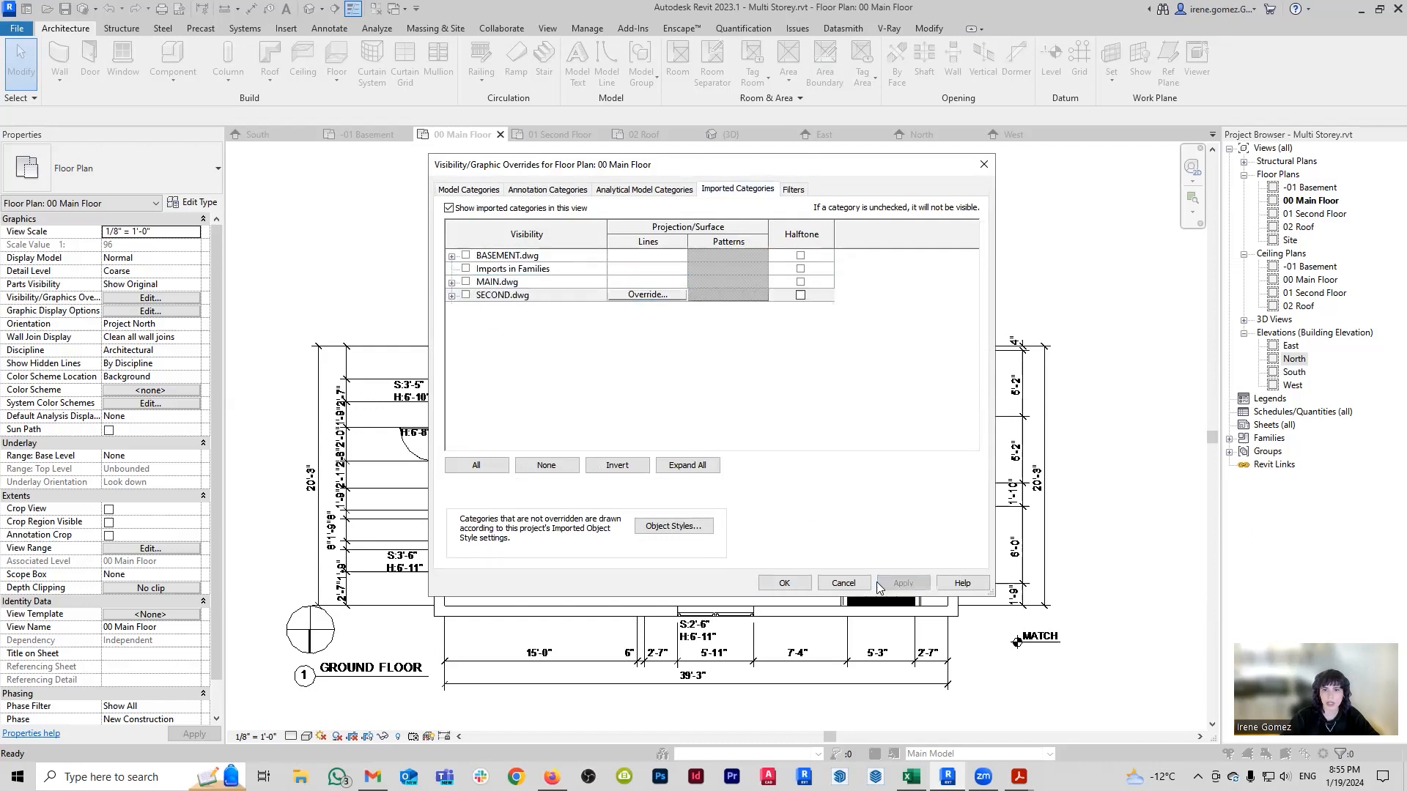
left_click(784, 583)
Hide BASEMENT.dwg, Imports in Families, MAIN.dwg and SECOND.dwg in the -01 Basement plan through its visibility overrides.
left_click(367, 134)
scroll(662, 360, "down", 5)
scroll(667, 380, "up", 2)
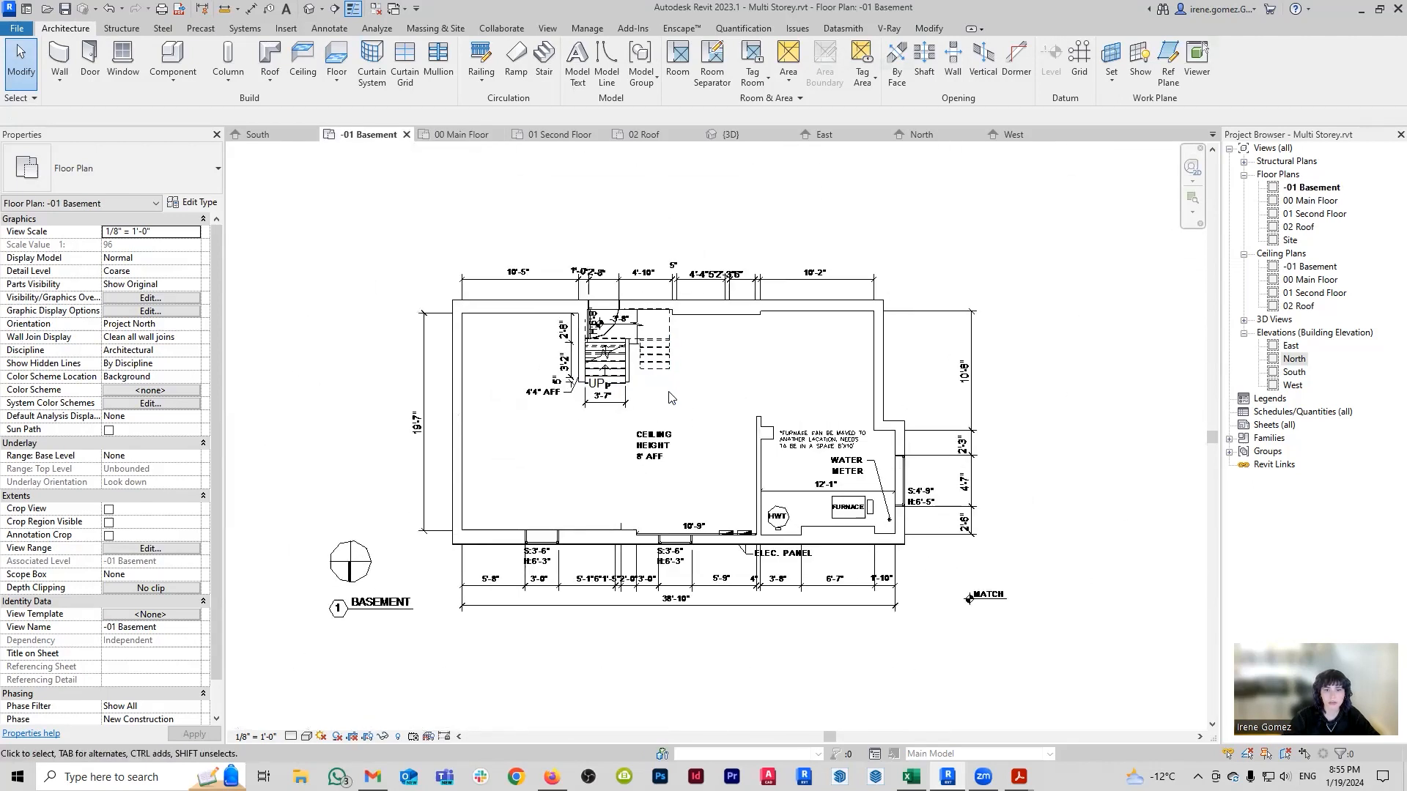
key("v")
key("v")
left_click(756, 192)
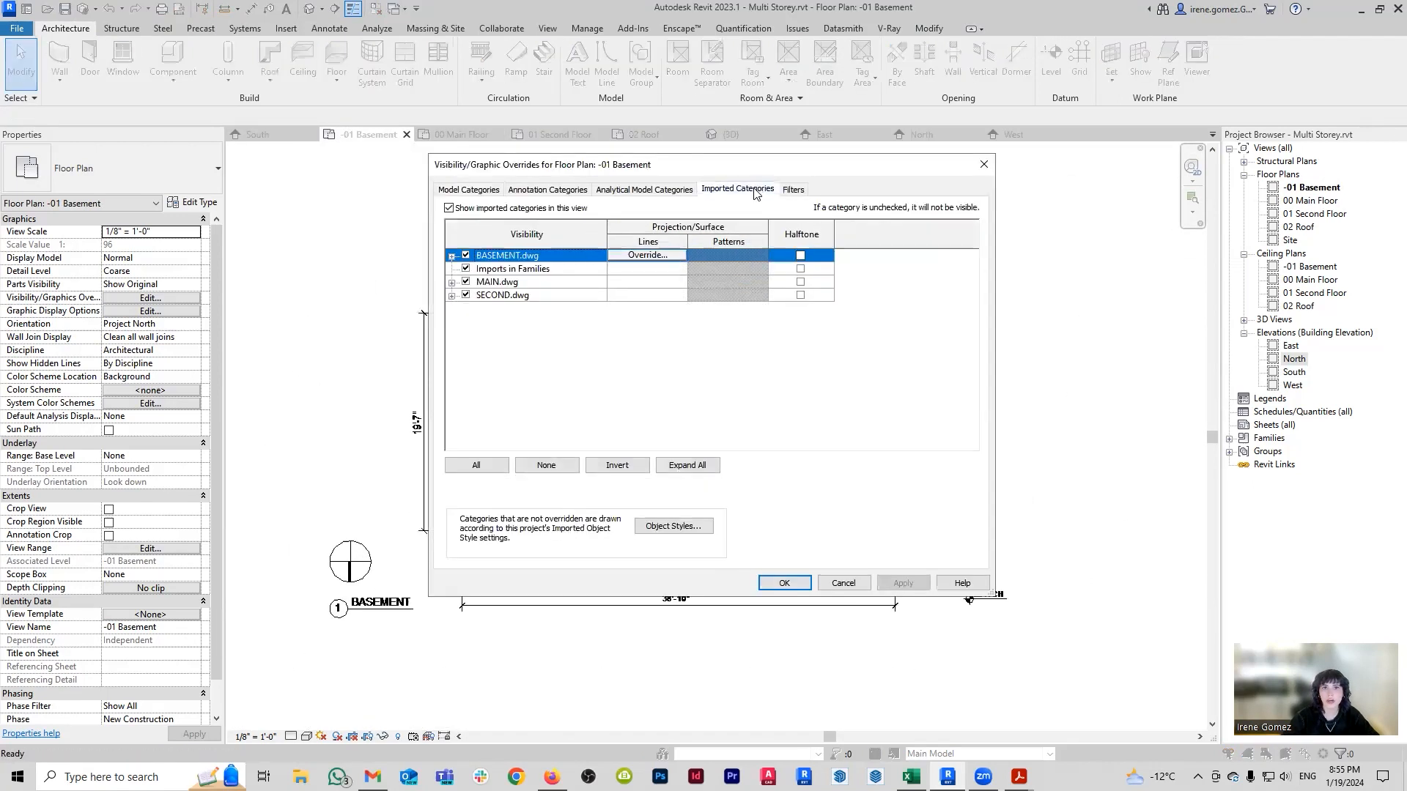
left_click(466, 256)
left_click(466, 269)
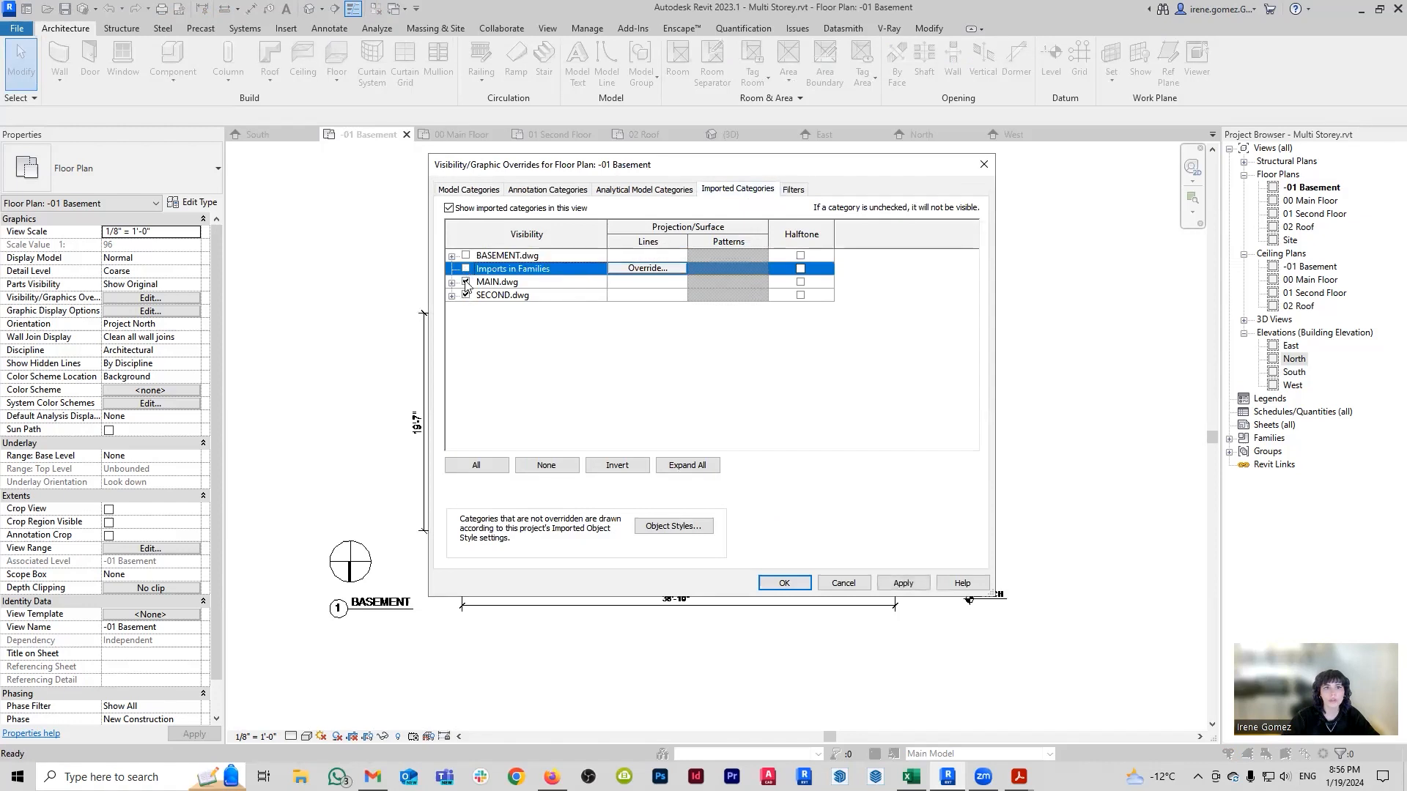
left_click(466, 282)
left_click(466, 295)
left_click(903, 583)
left_click(786, 584)
scroll(519, 339, "up", 3)
scroll(839, 310, "up", 2)
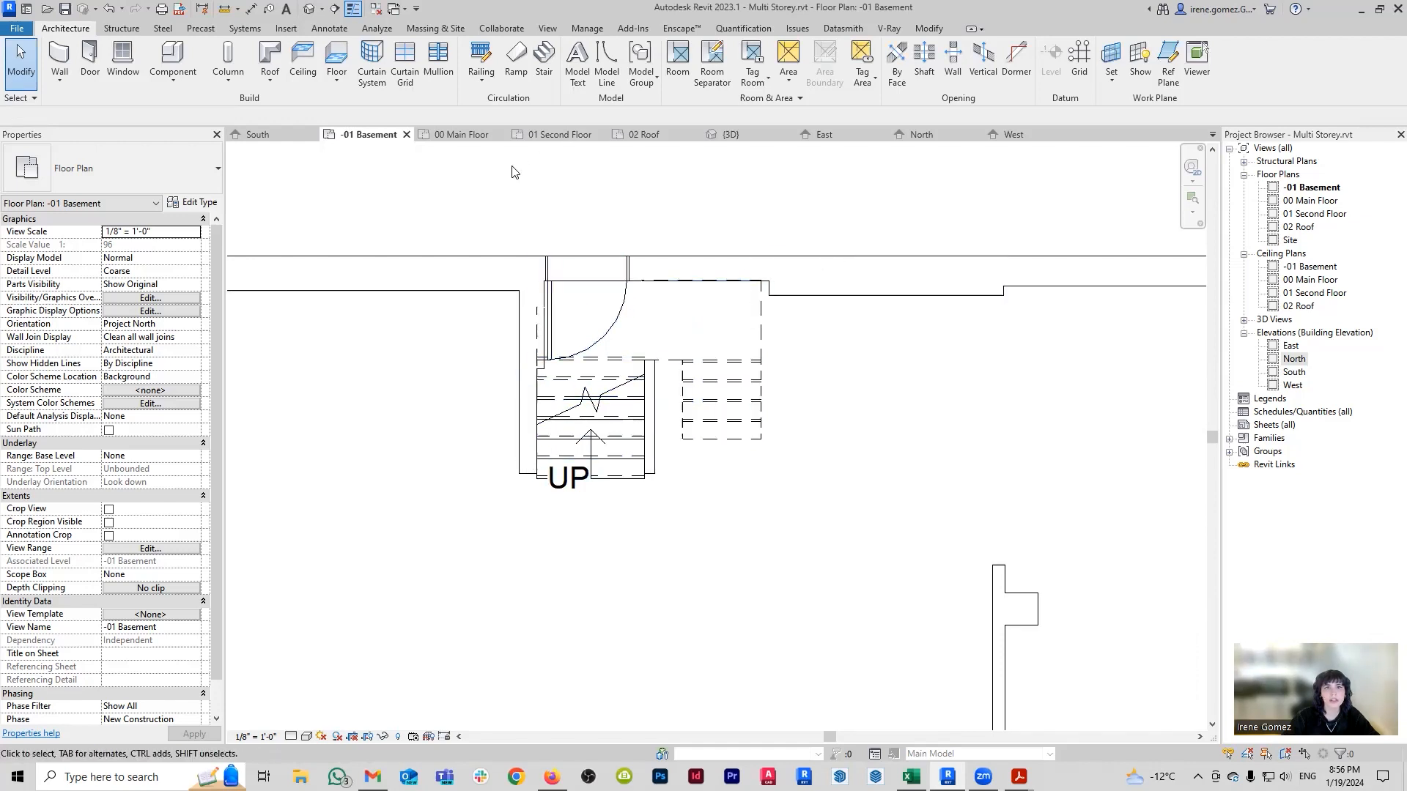
Move the DN label below the stair flight in 00 Main Floor and the UP label below the flight in -01 Basement.
left_click(483, 136)
scroll(615, 451, "up", 4)
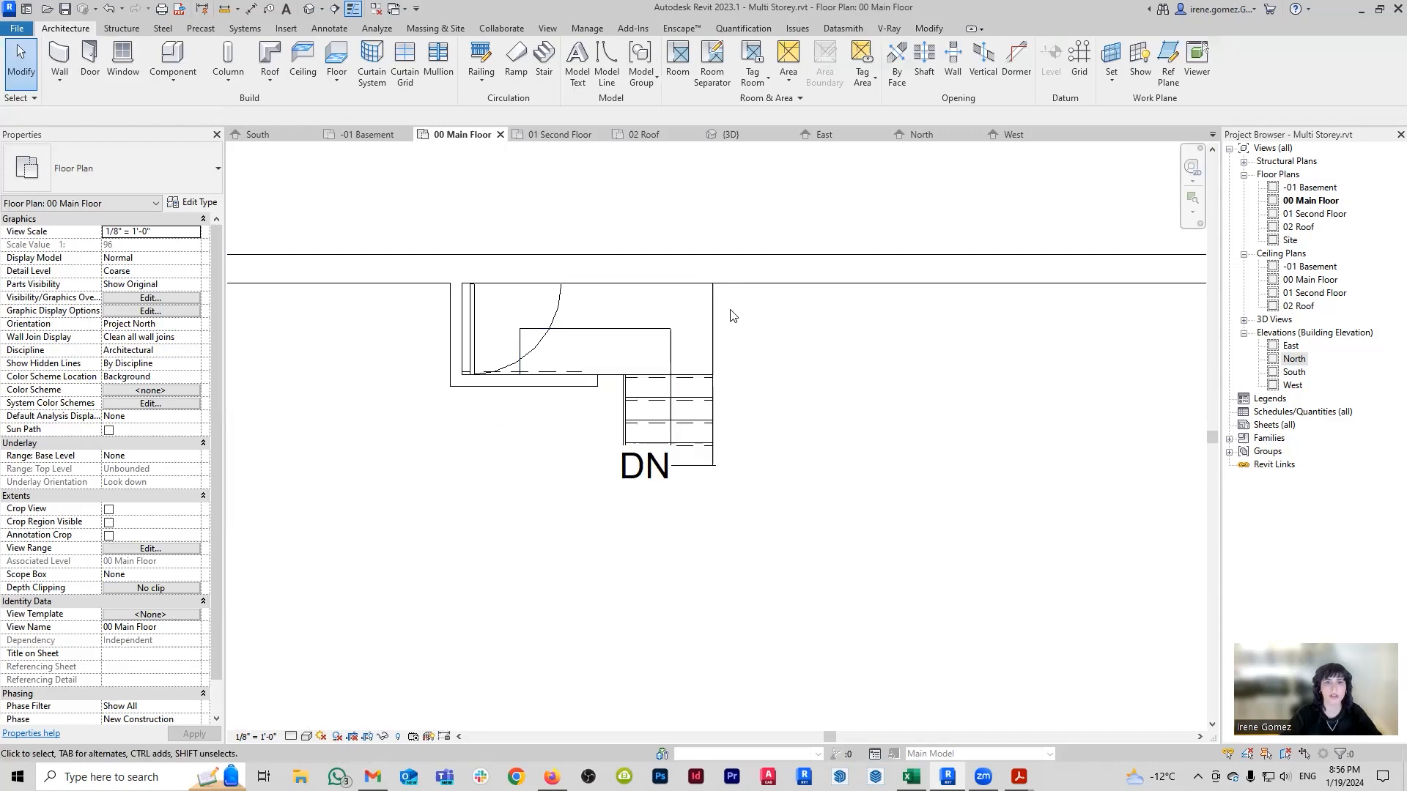
left_click_drag(657, 478, 684, 499)
key("Escape")
left_click(370, 134)
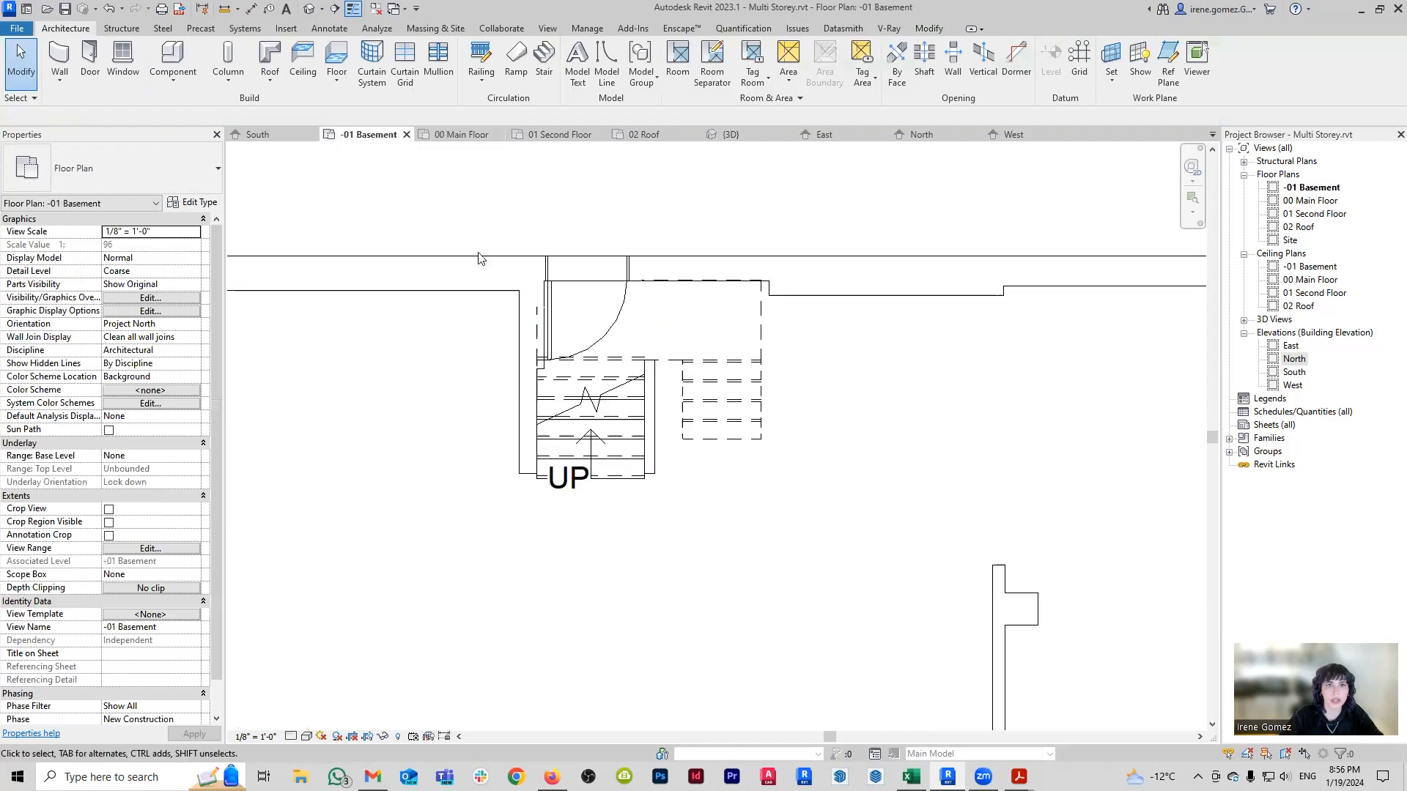
left_click_drag(551, 463, 575, 488)
key("Escape")
Sketch a Handrail - Rectangular railing on 00 Main Floor, about 7" out from the entry wall's end and 2'-6" along the upper stair flight.
left_click(463, 135)
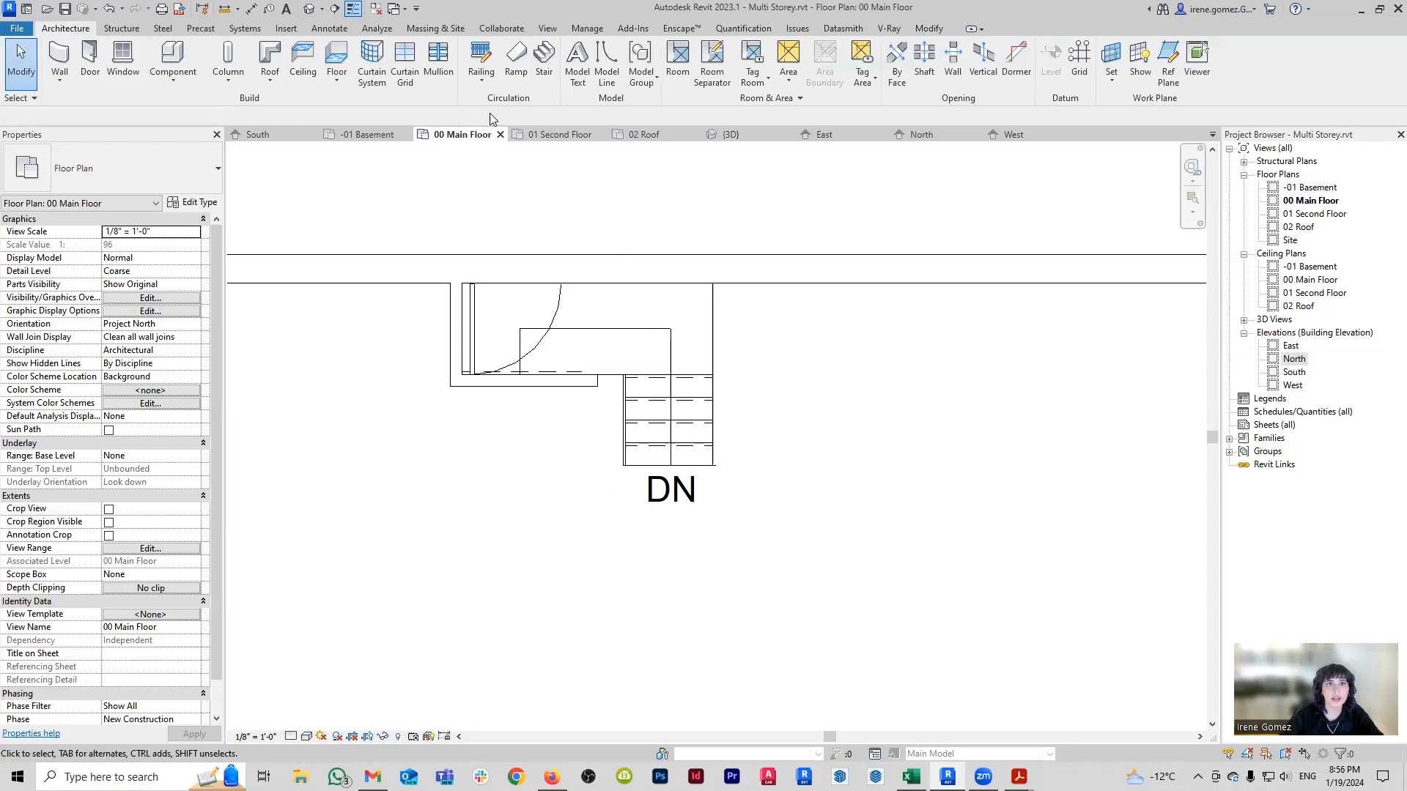
left_click(483, 80)
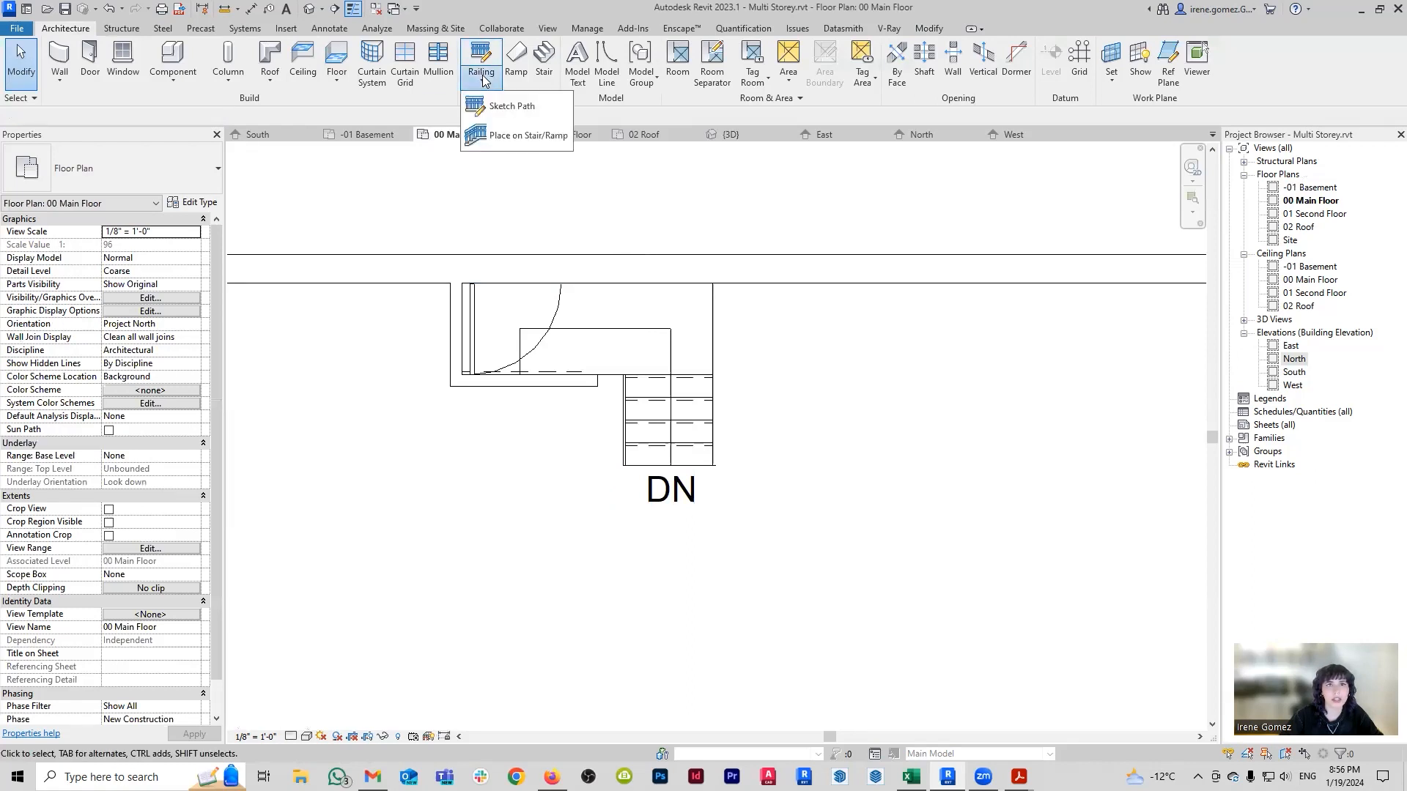
left_click(527, 119)
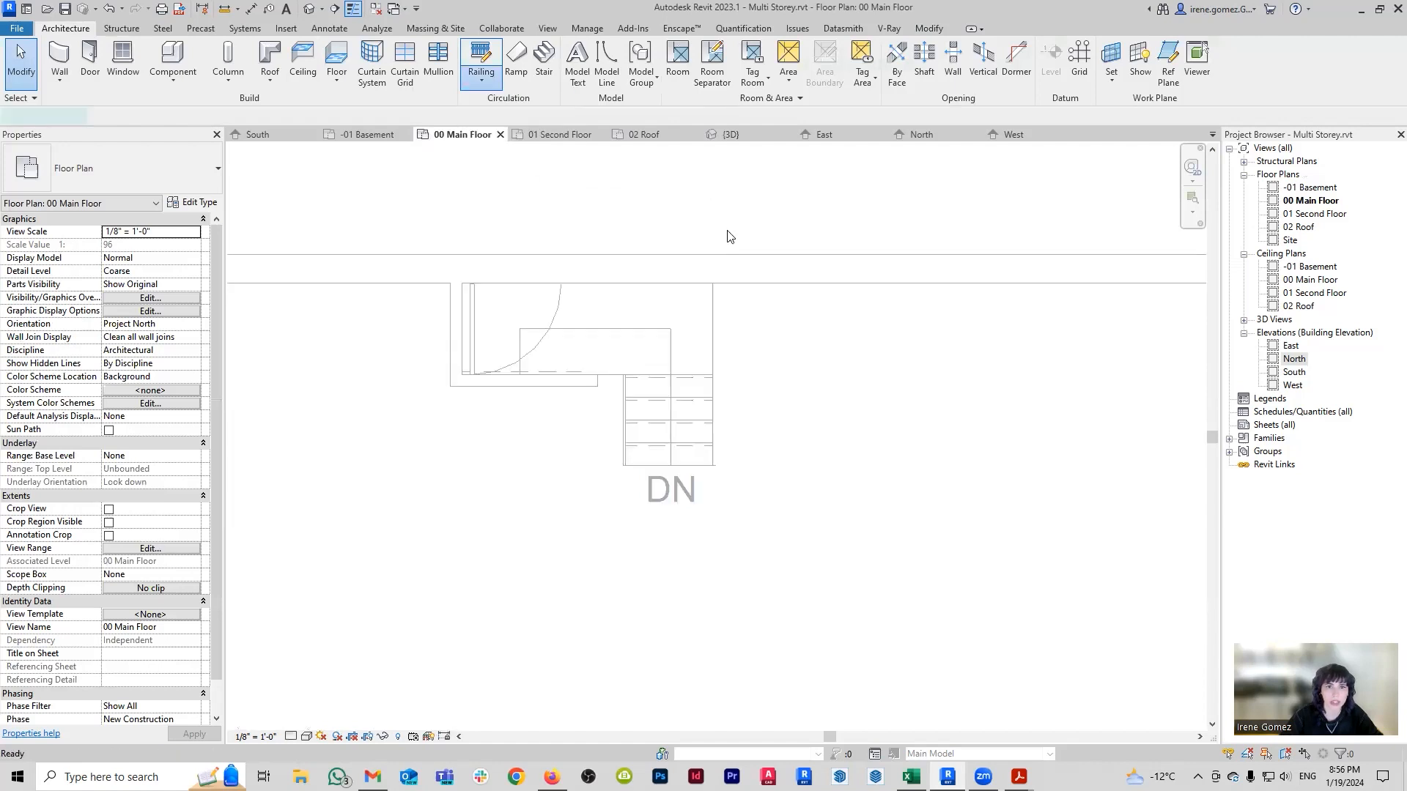
scroll(657, 423, "up", 1)
scroll(657, 423, "up", 1)
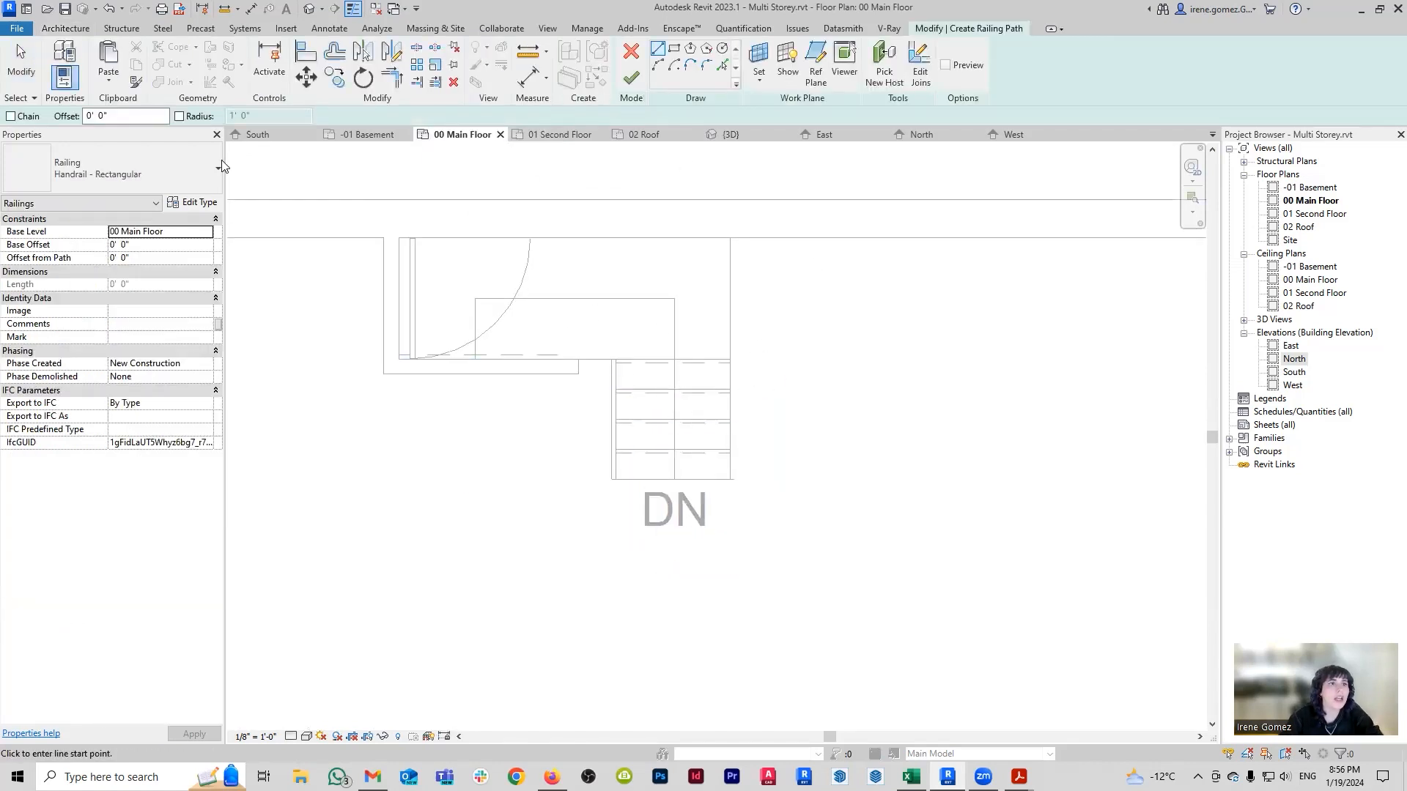
left_click(178, 170)
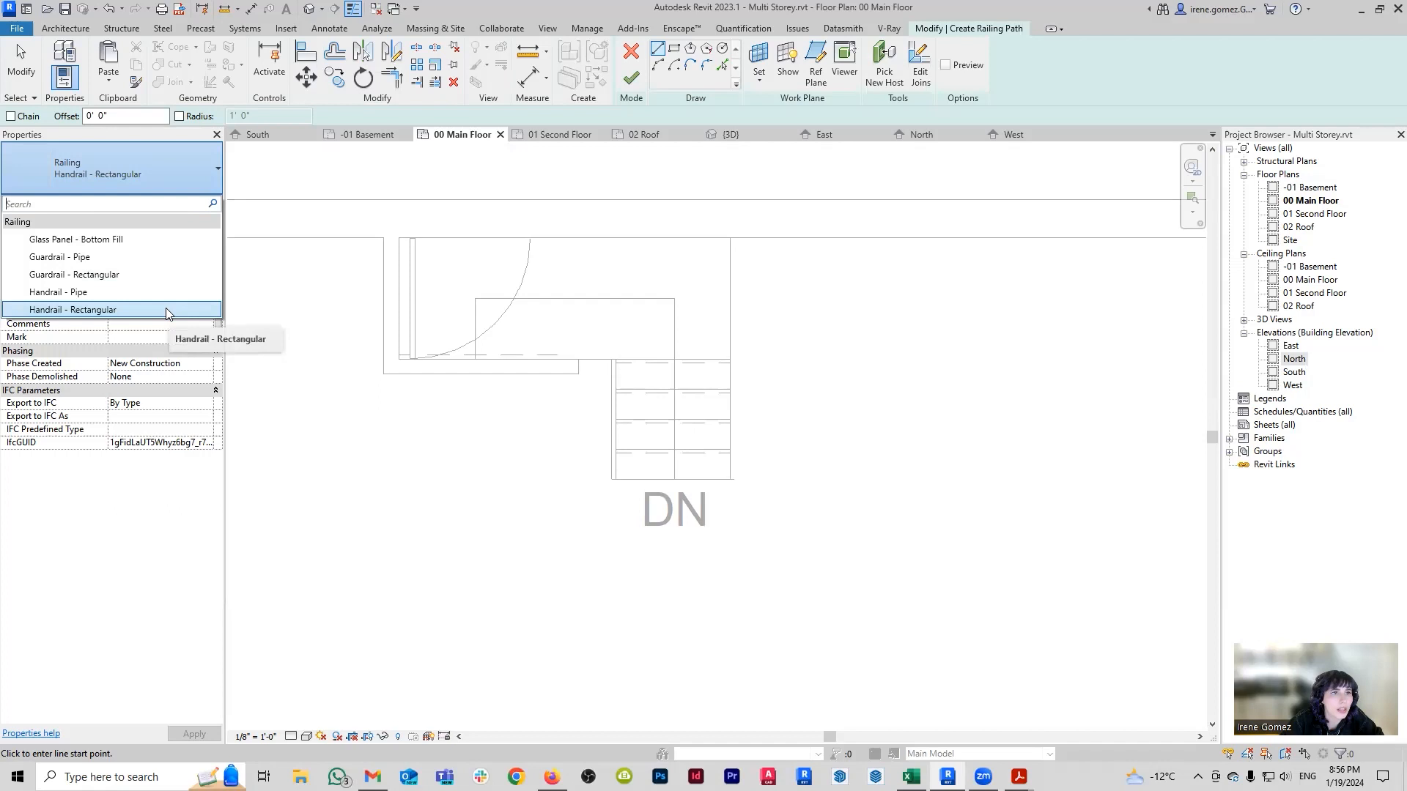
left_click(109, 311)
scroll(597, 387, "up", 3)
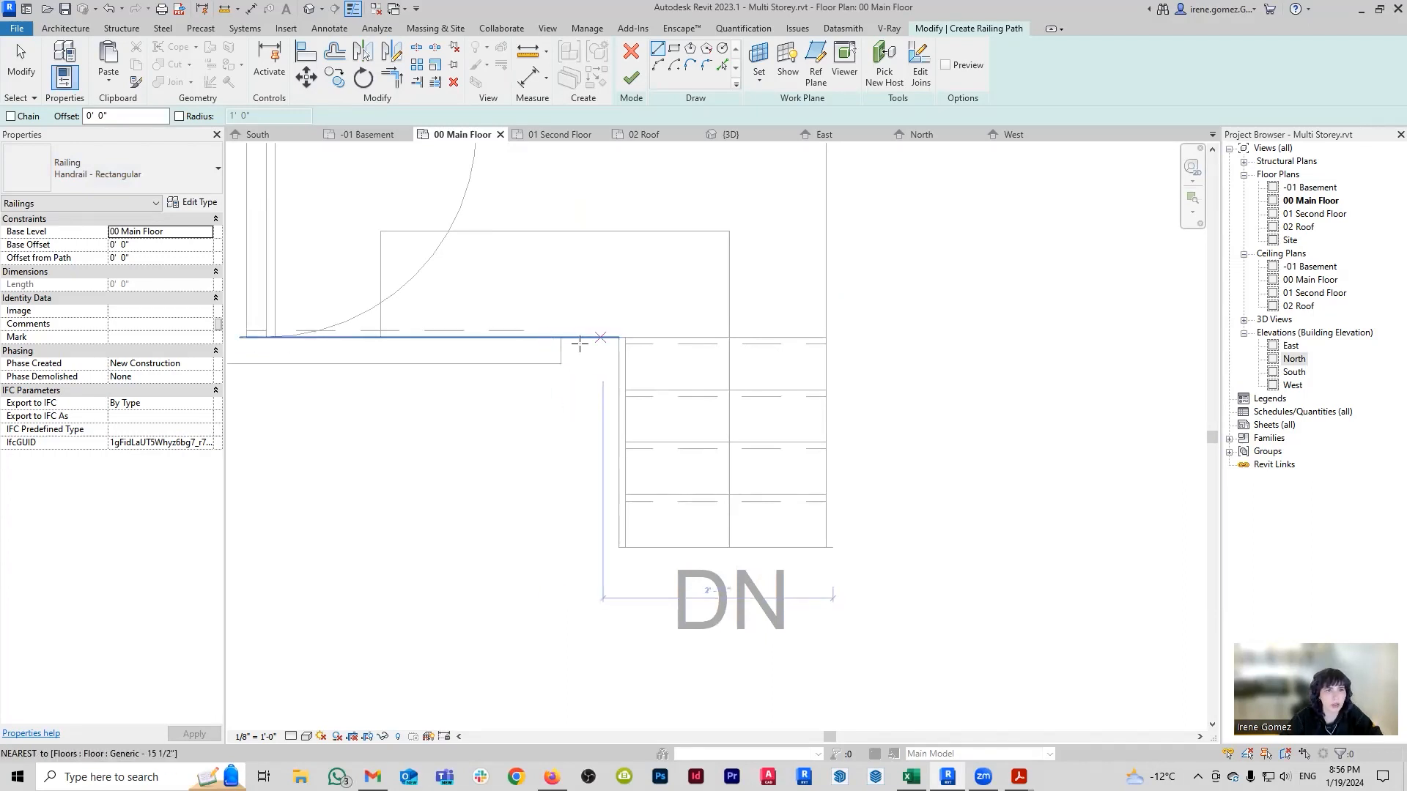
left_click(561, 351)
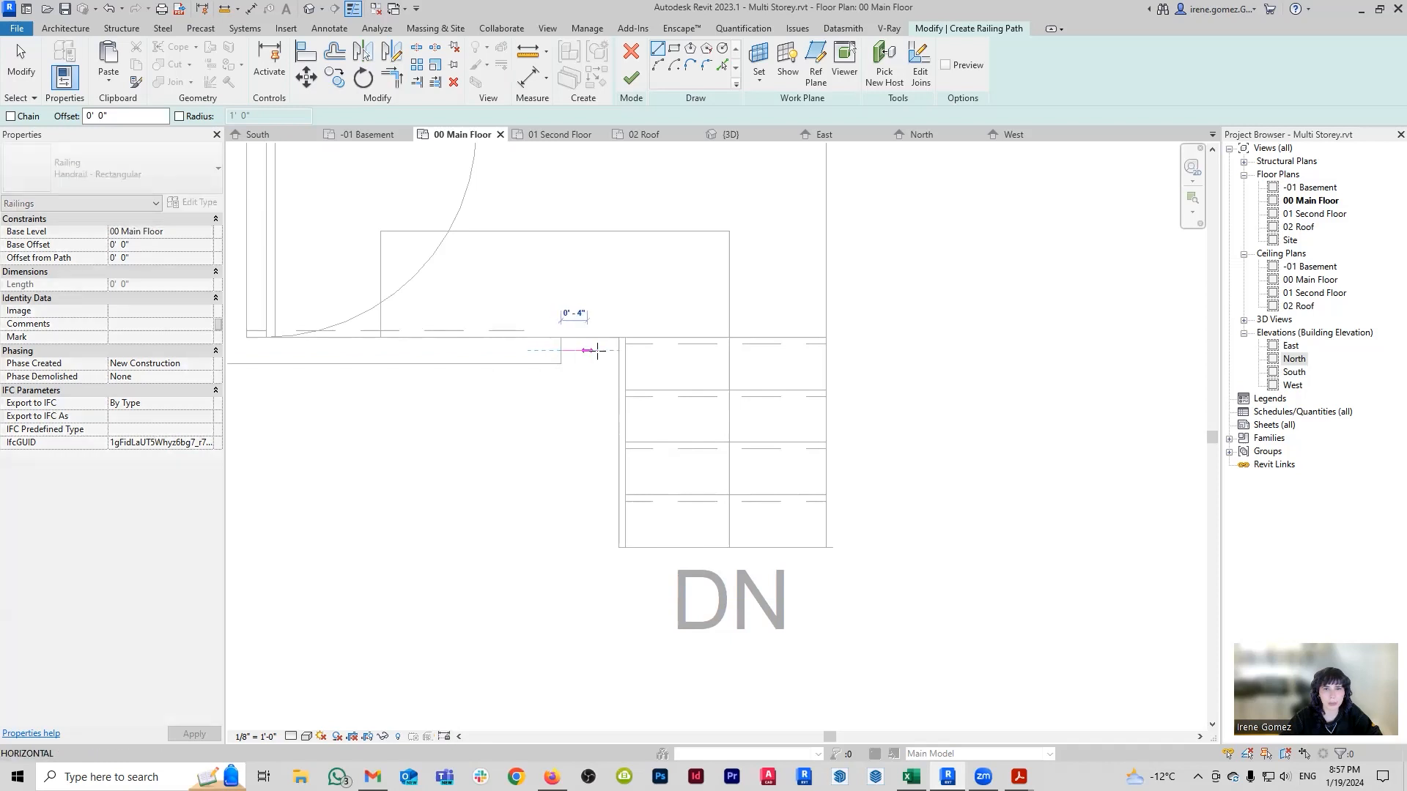
left_click(606, 350)
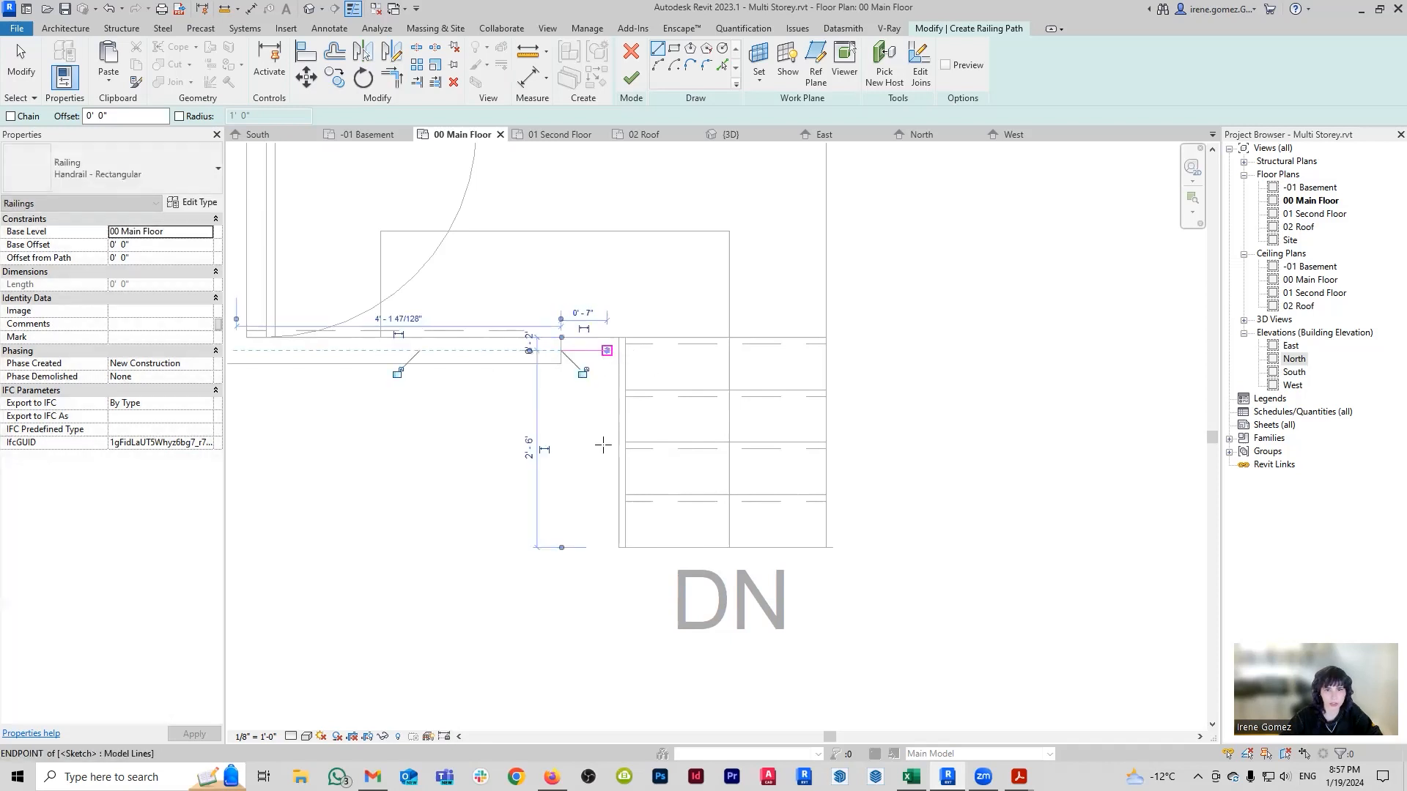
left_click(605, 546)
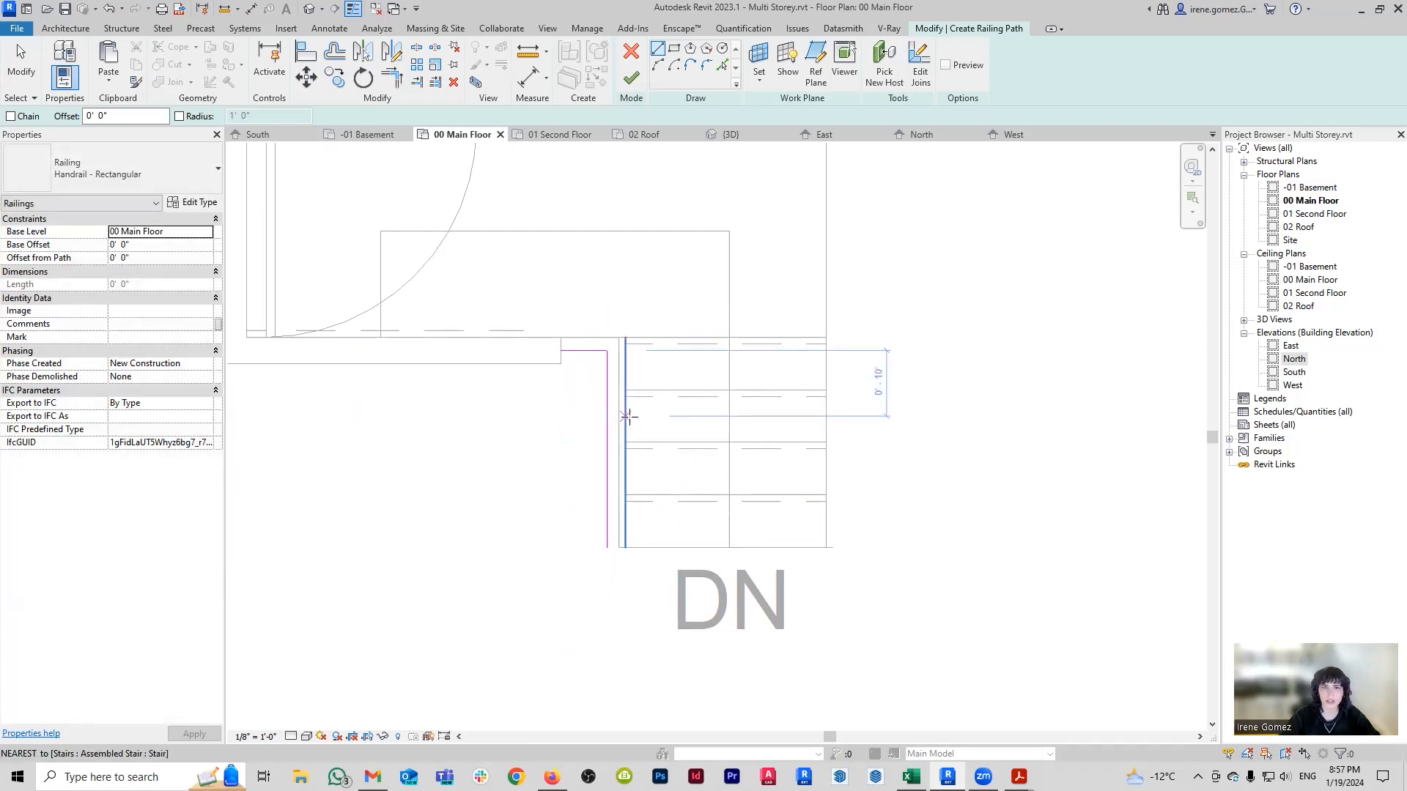
left_click(632, 78)
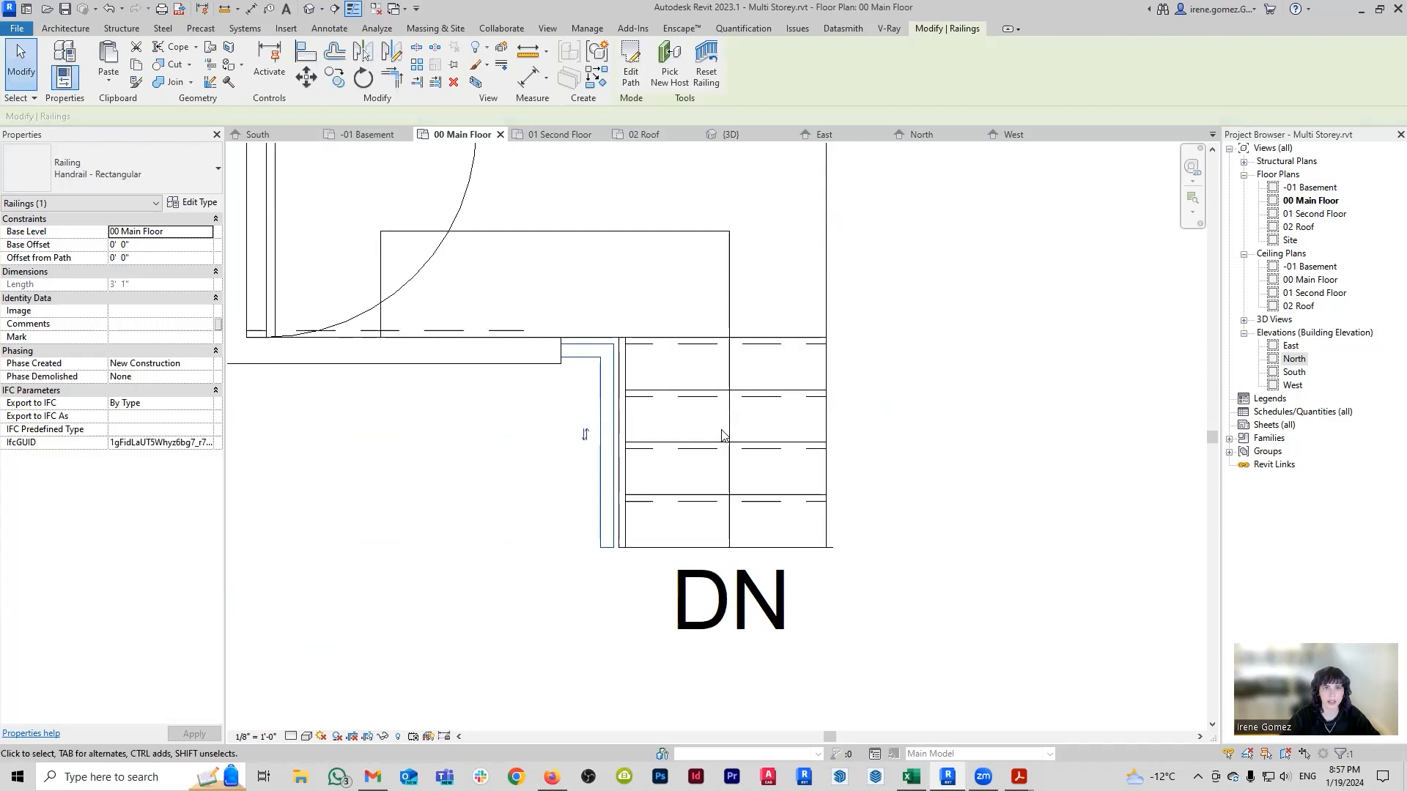
Examine the new railing and the slab opening around the stair in the 3D view.
left_click(731, 135)
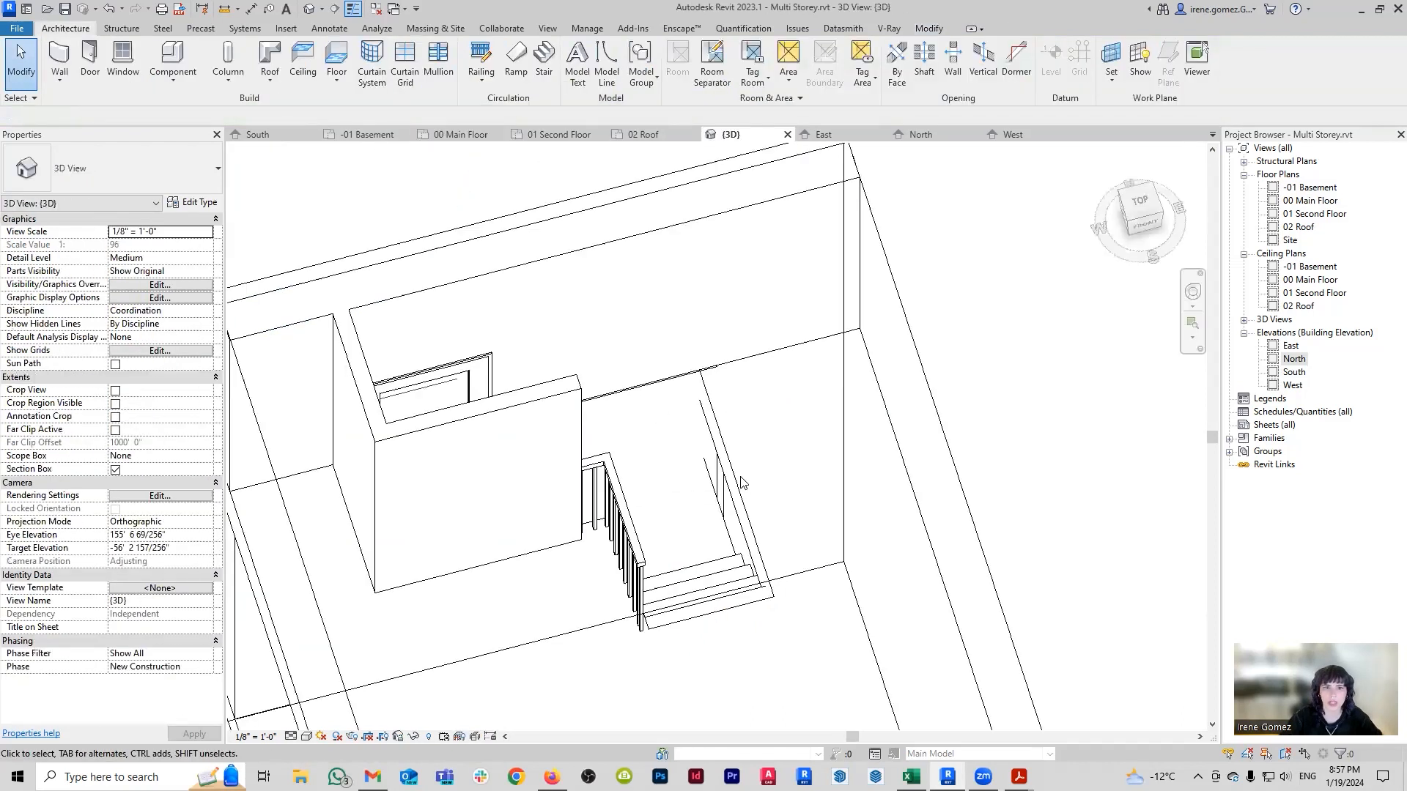
scroll(1009, 584, "up", 3)
middle_click_drag(1009, 584, 986, 522, "shift")
scroll(631, 436, "up", 1)
scroll(609, 451, "up", 3)
middle_click_drag(610, 453, 634, 507, "shift")
scroll(584, 420, "up", 1)
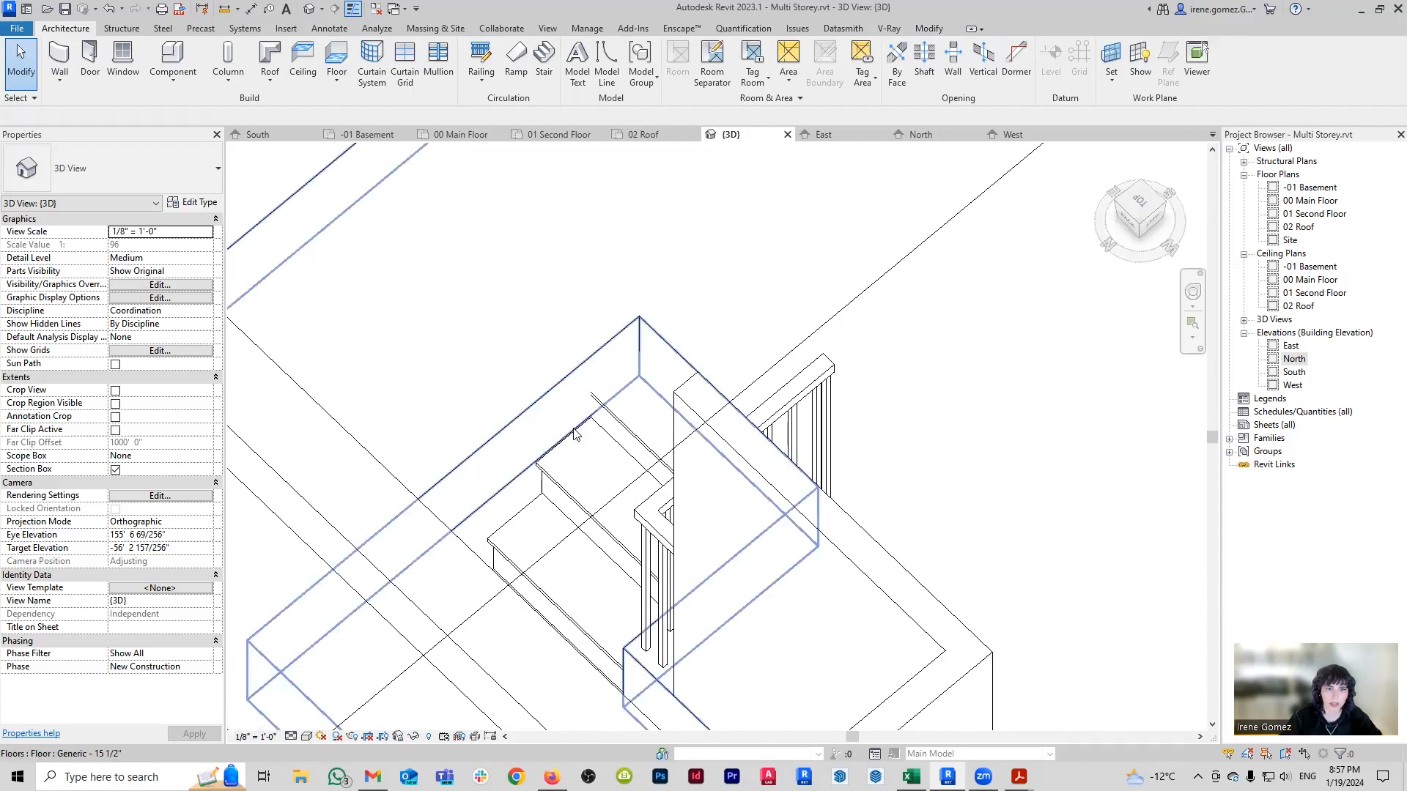
Try to align the main floor slab's opening edge with the outer side of the upper stair flight in the 3D view.
left_click(574, 434)
scroll(628, 517, "up", 4)
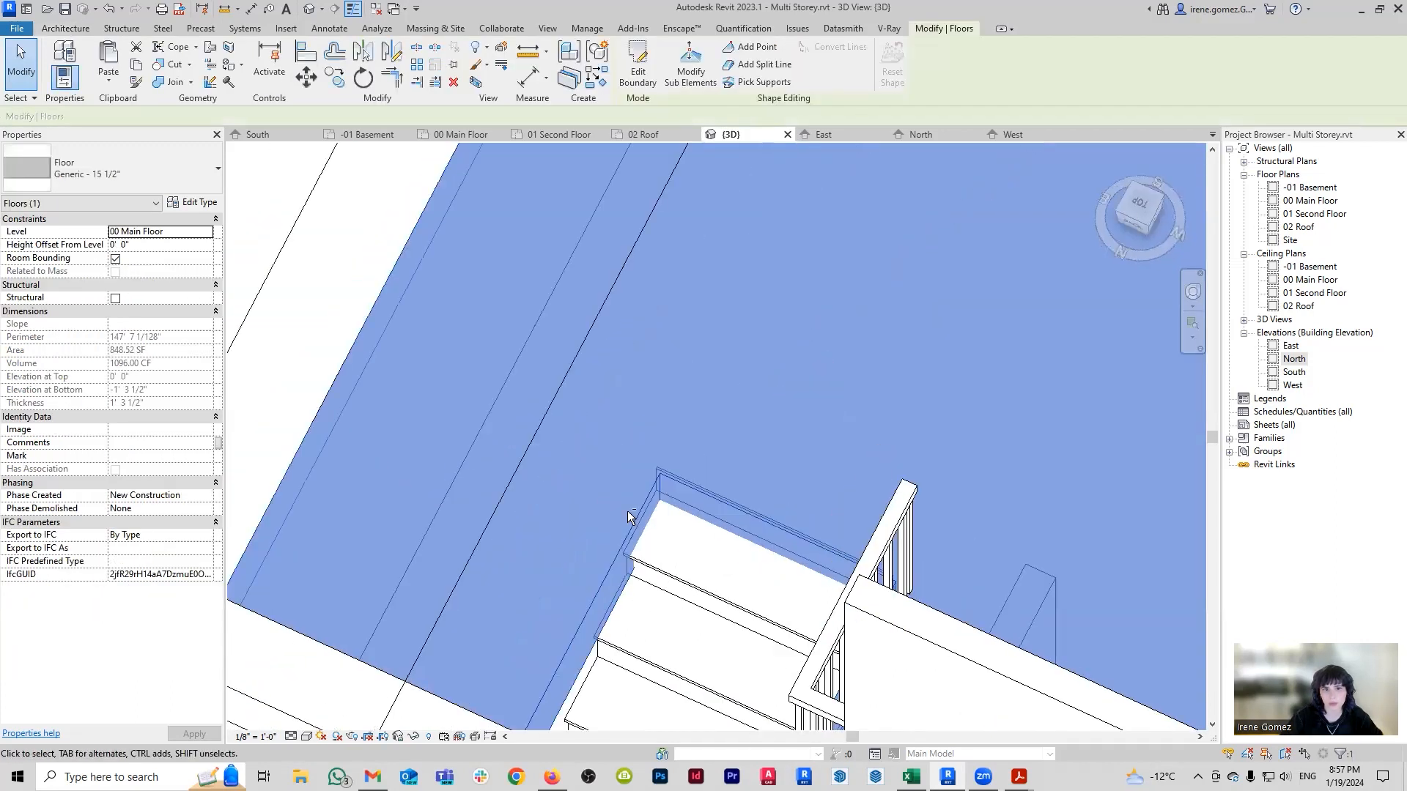
left_click(637, 66)
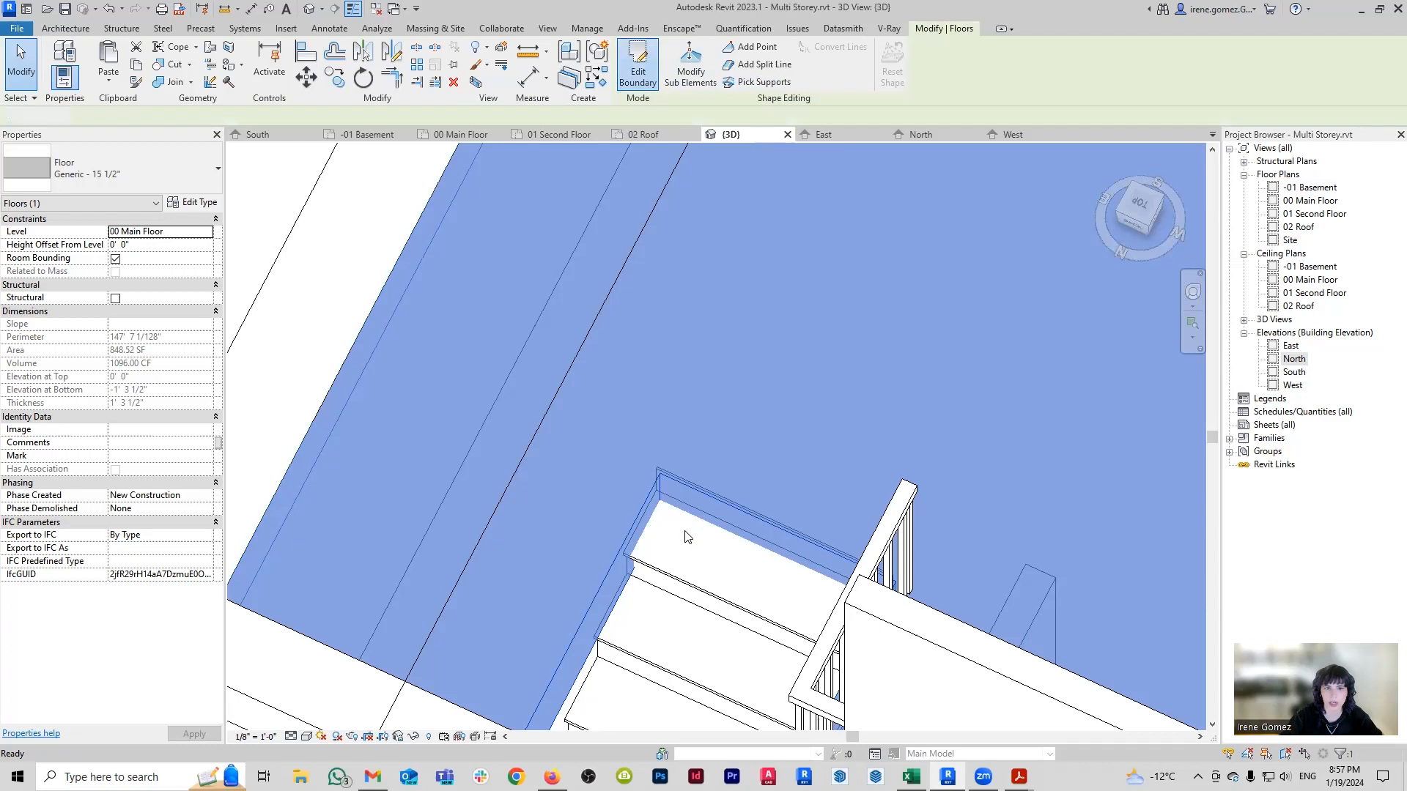
key("a")
key("l")
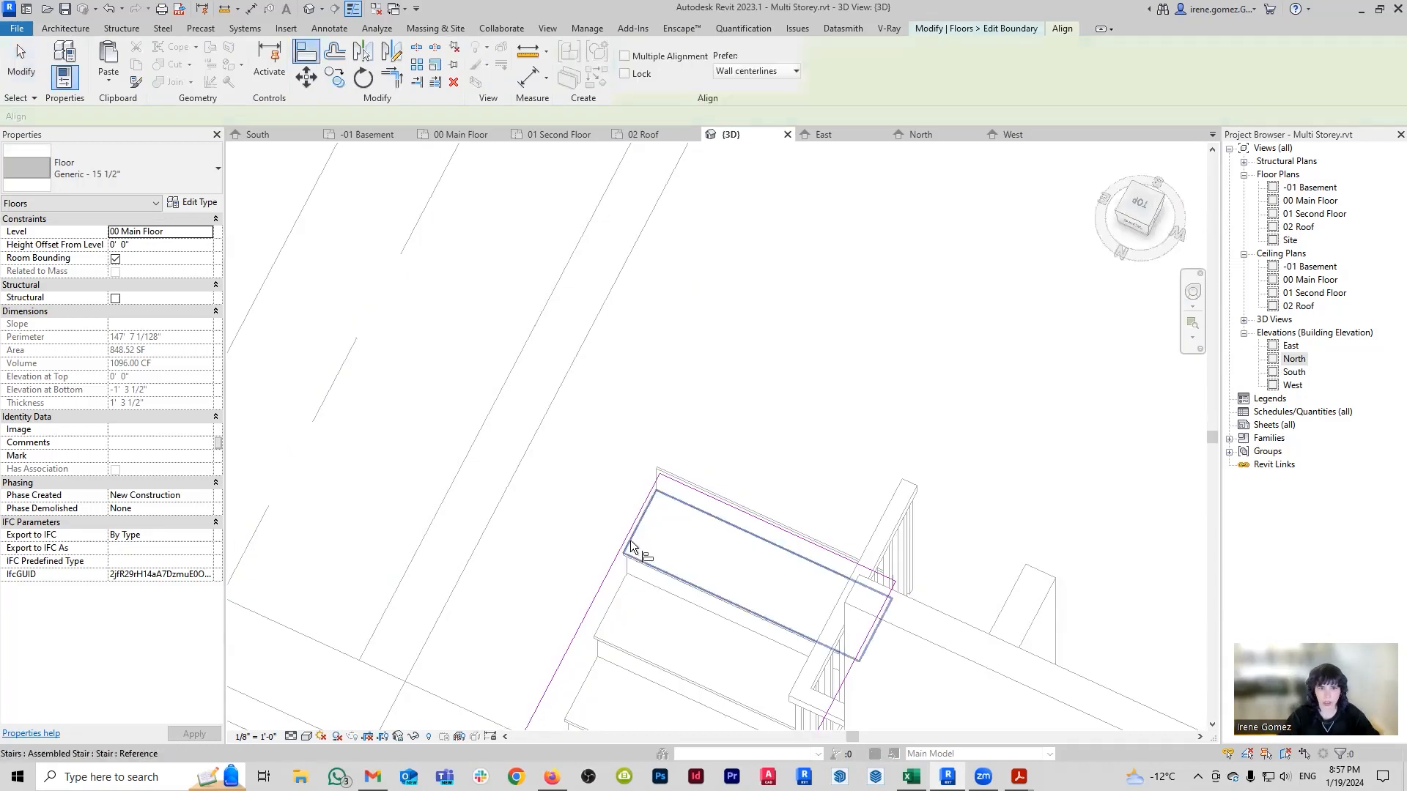
left_click(626, 535)
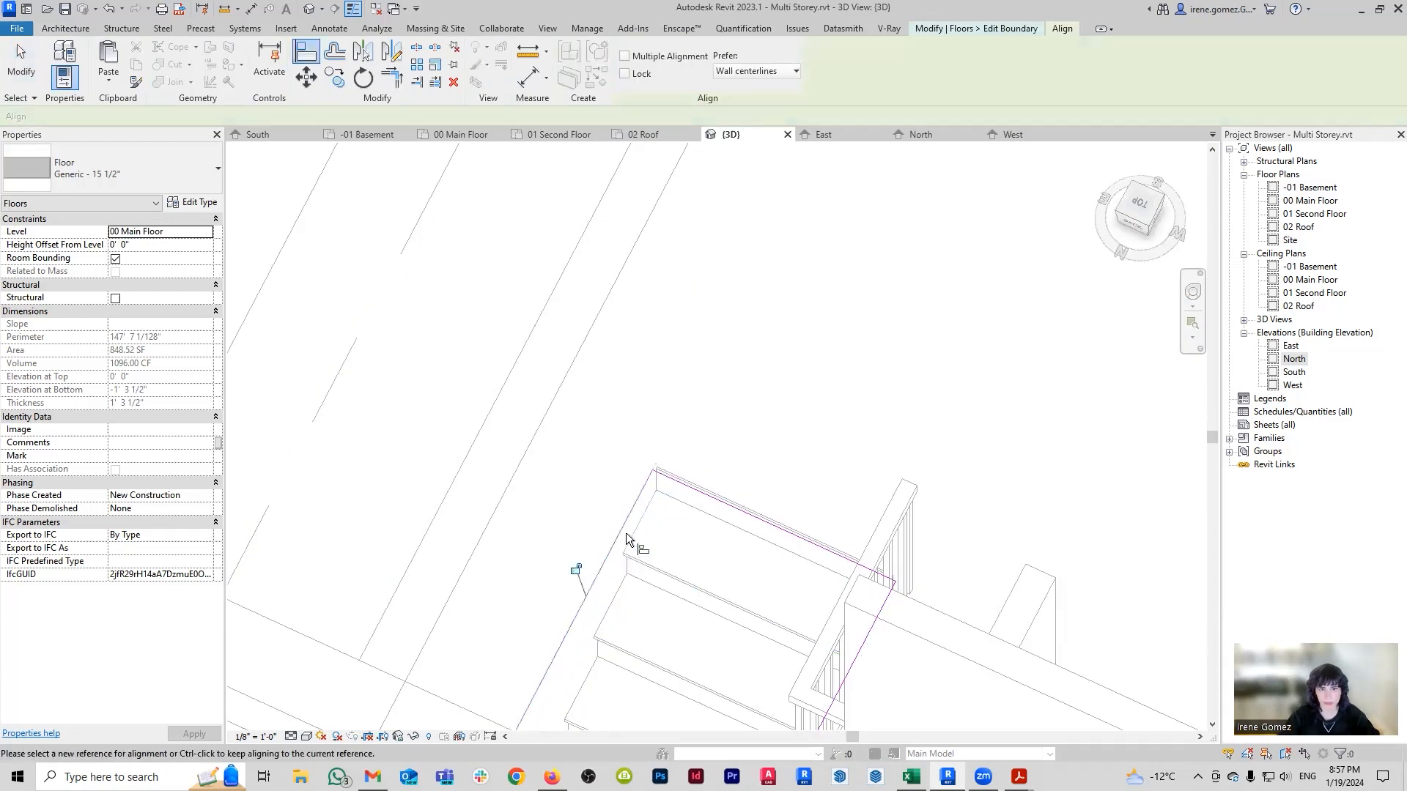
key("Escape")
key("Escape")
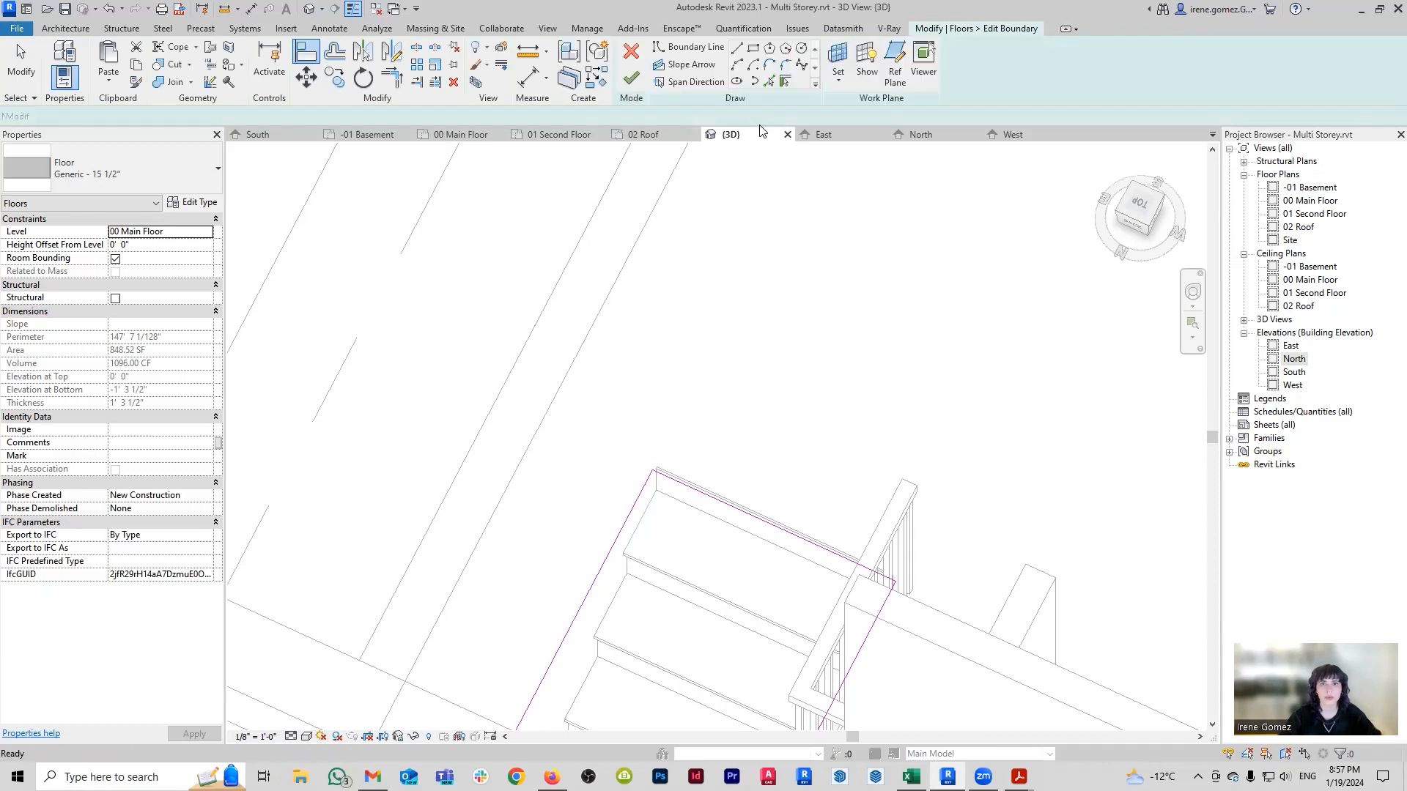
left_click(632, 80)
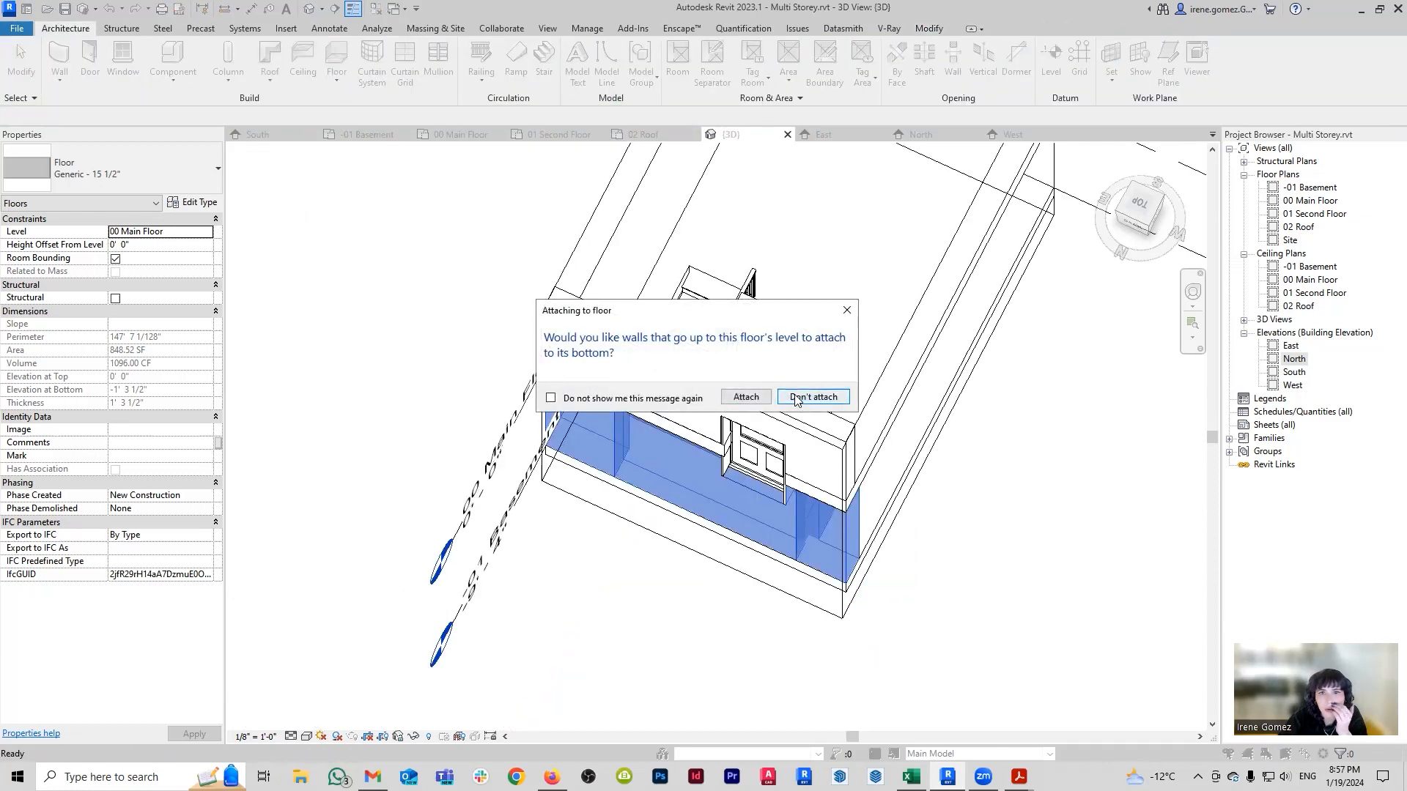
left_click(746, 397)
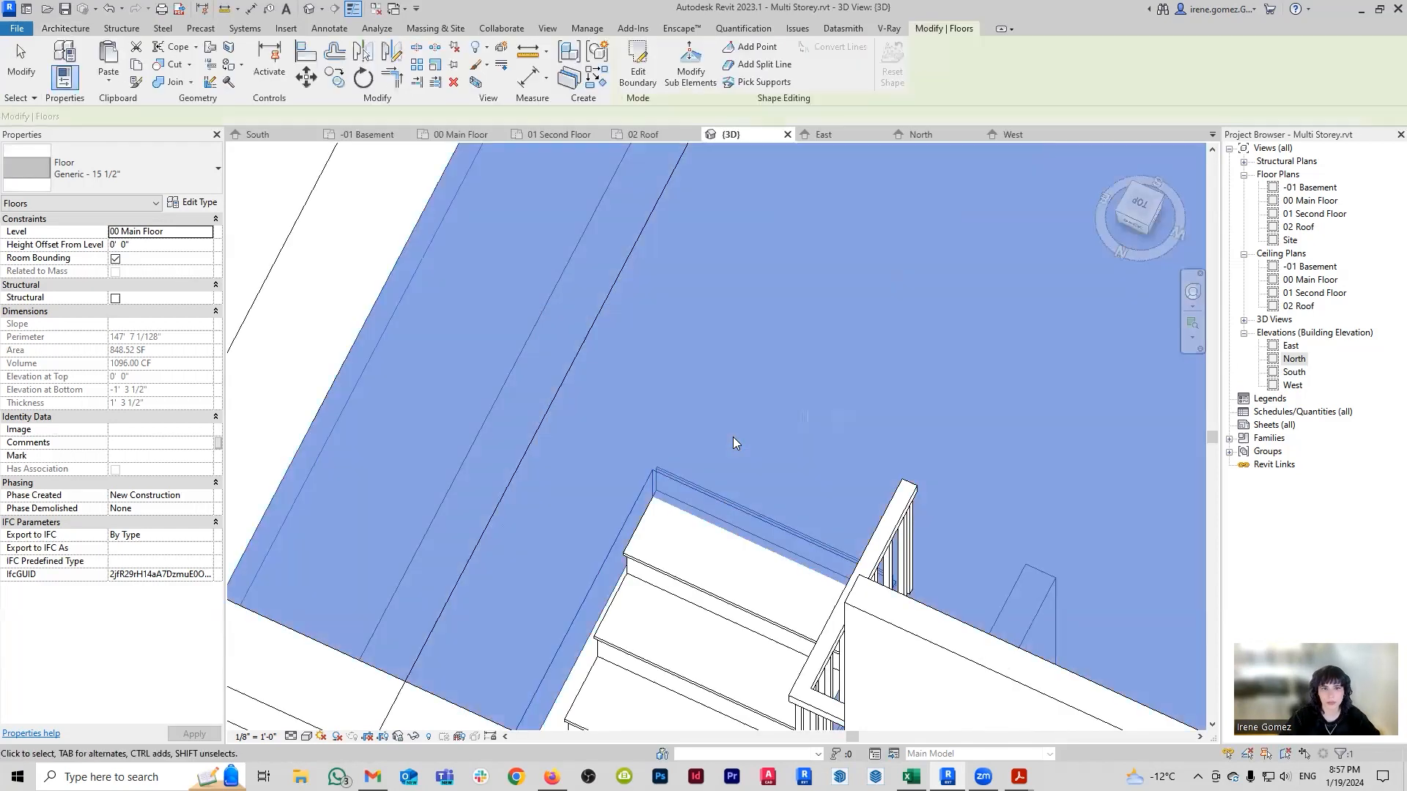
Examine the fit between the slab opening, upper stair flight and railing from several angles, including from above.
scroll(726, 434, "down", 1)
key("Escape")
scroll(703, 475, "down", 1)
scroll(705, 482, "down", 1)
scroll(763, 503, "up", 2)
middle_click_drag(766, 505, 872, 427, "shift")
scroll(865, 493, "up", 1)
middle_click_drag(855, 491, 660, 526, "shift")
middle_click_drag(659, 526, 731, 516)
scroll(726, 514, "down", 1)
scroll(727, 513, "up", 1)
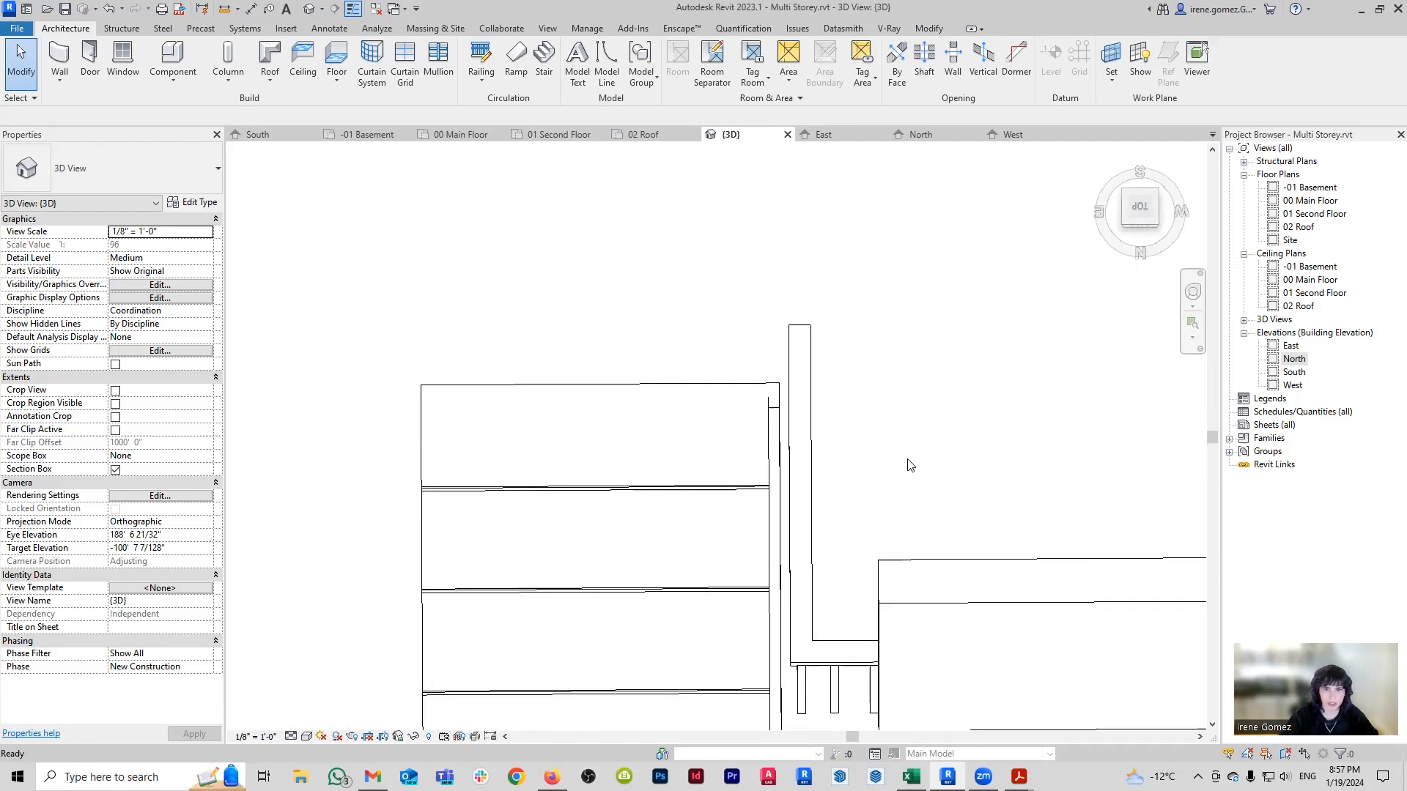
middle_click_drag(798, 429, 798, 436)
scroll(747, 413, "down", 3)
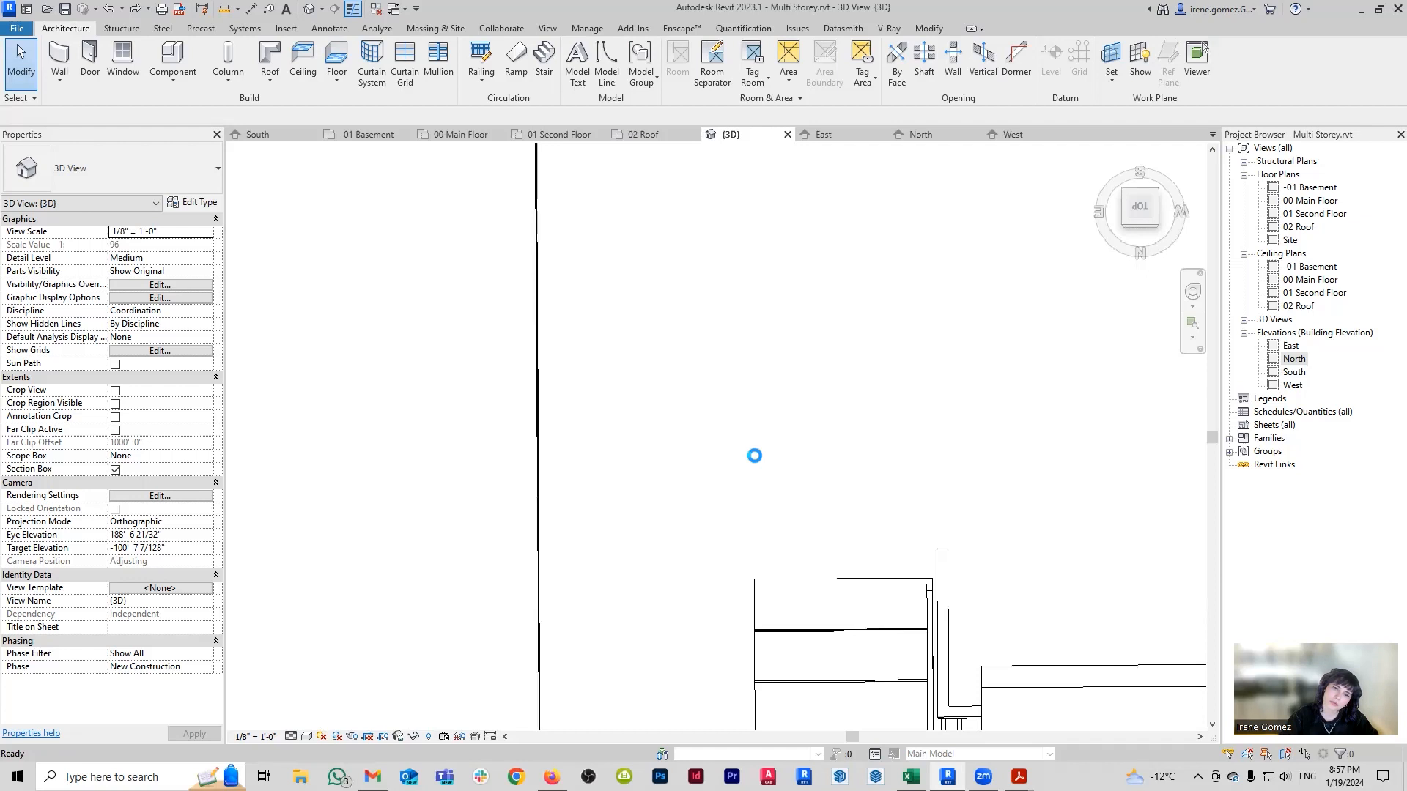
In the 00 Main Floor plan, move the slab sketch's side edges at the stair opening onto both sides of the upper stair flight.
scroll(765, 461, "up", 2)
middle_click_drag(974, 594, 798, 398)
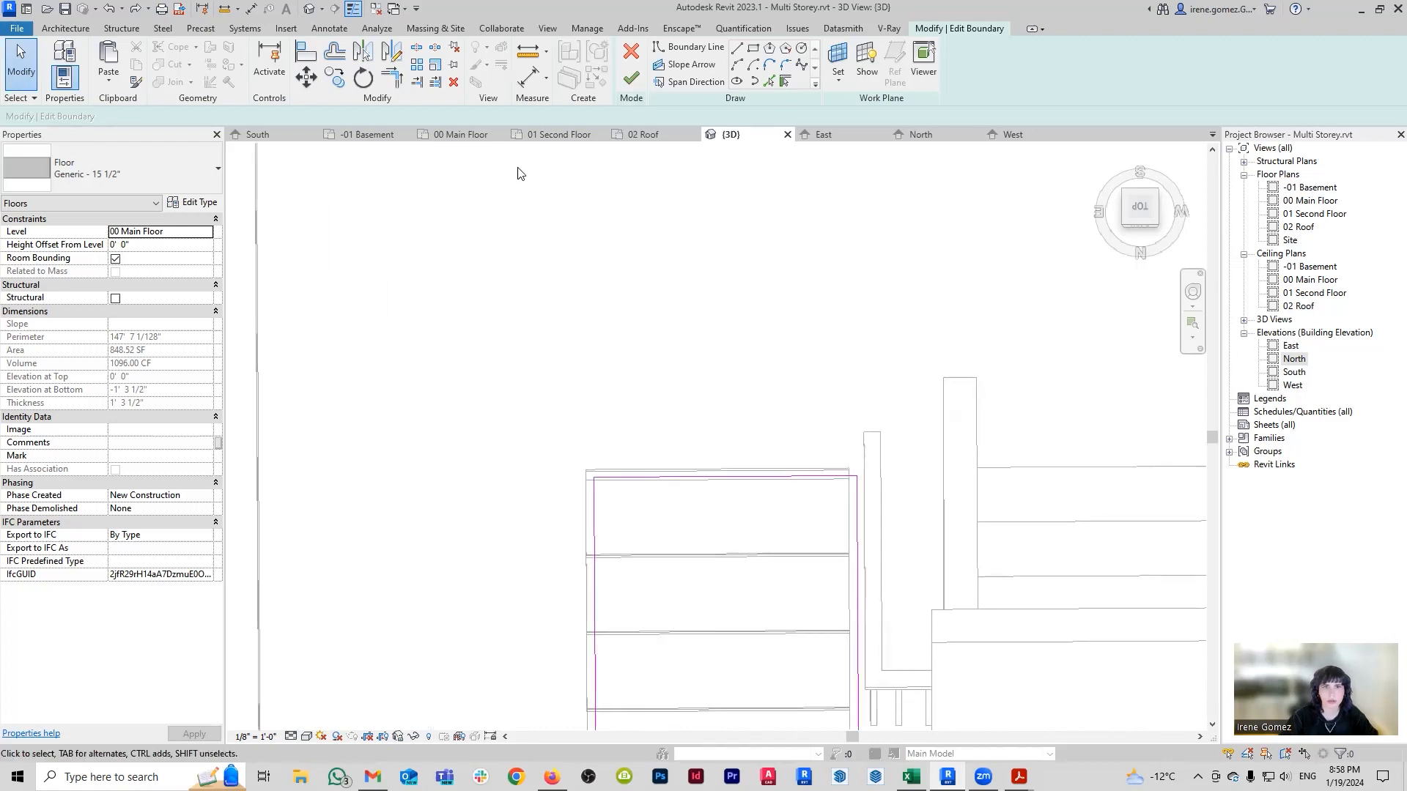
left_click(454, 136)
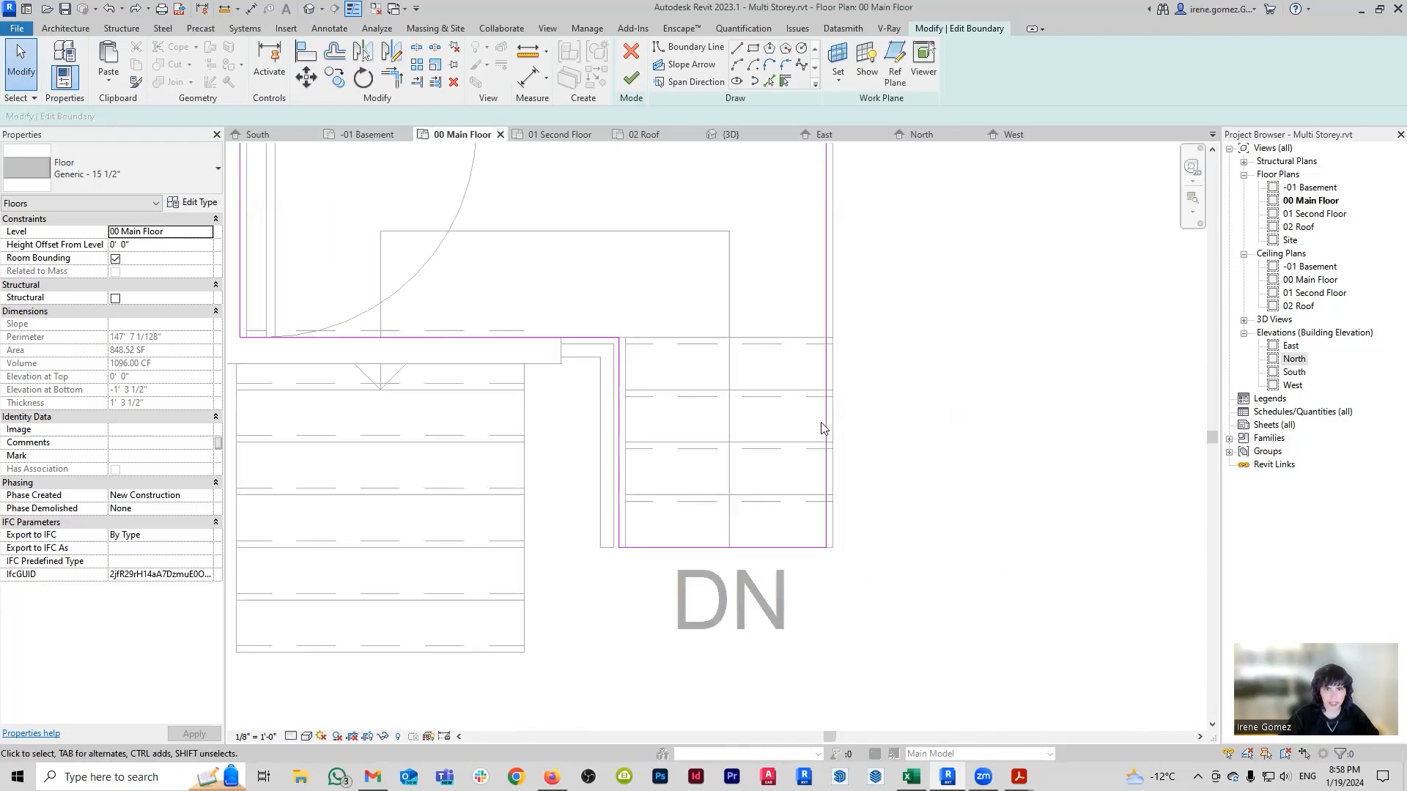
left_click(793, 467)
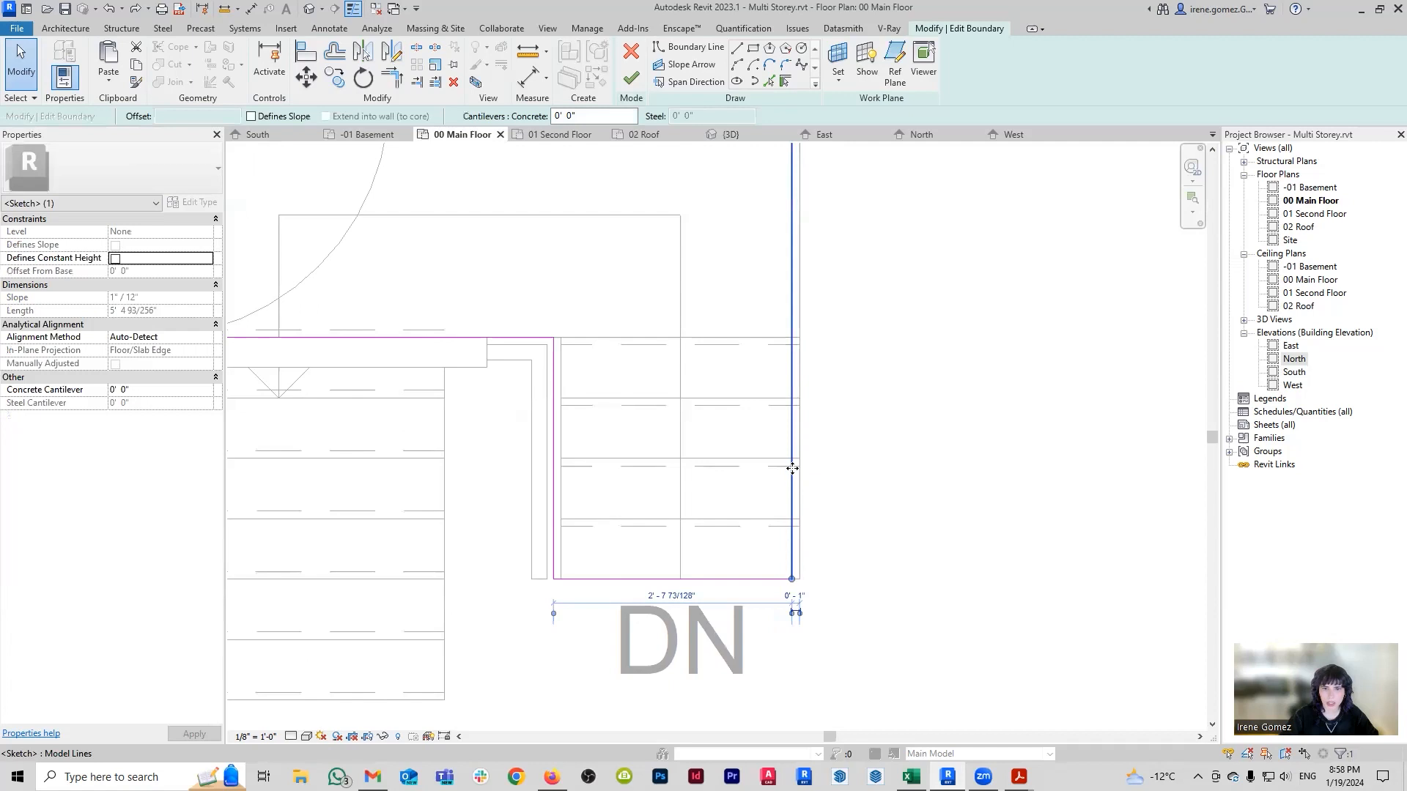
mouse_move(799, 473)
left_mouse_down()
mouse_move(555, 473)
mouse_move(572, 477)
left_mouse_up()
scroll(559, 471, "up", 2)
scroll(707, 496, "down", 4)
middle_click_drag(638, 520, 644, 524)
scroll(380, 322, "up", 2)
scroll(439, 349, "down", 2)
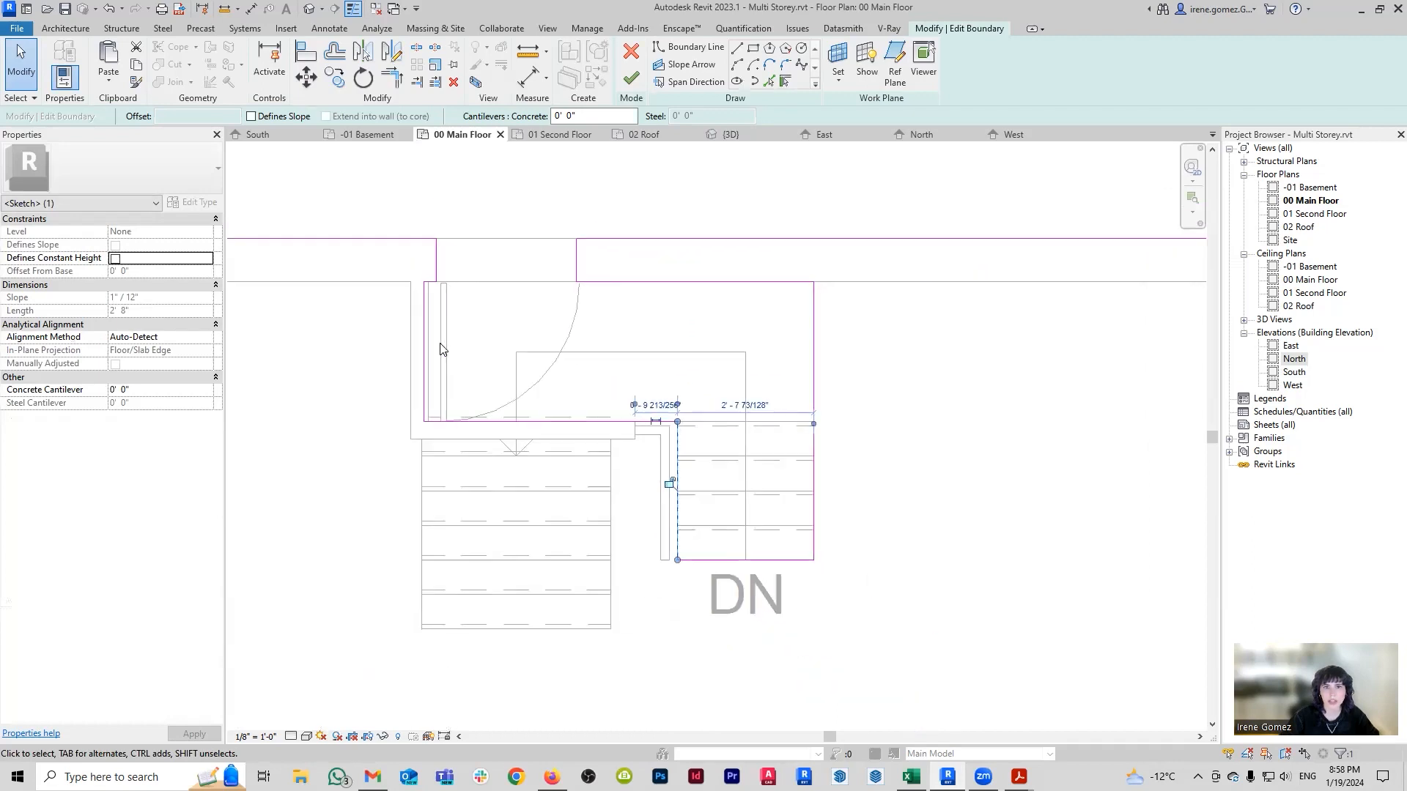
Finish the main floor slab's boundary edit and attach the walls below to the slab's bottom.
left_click(633, 89)
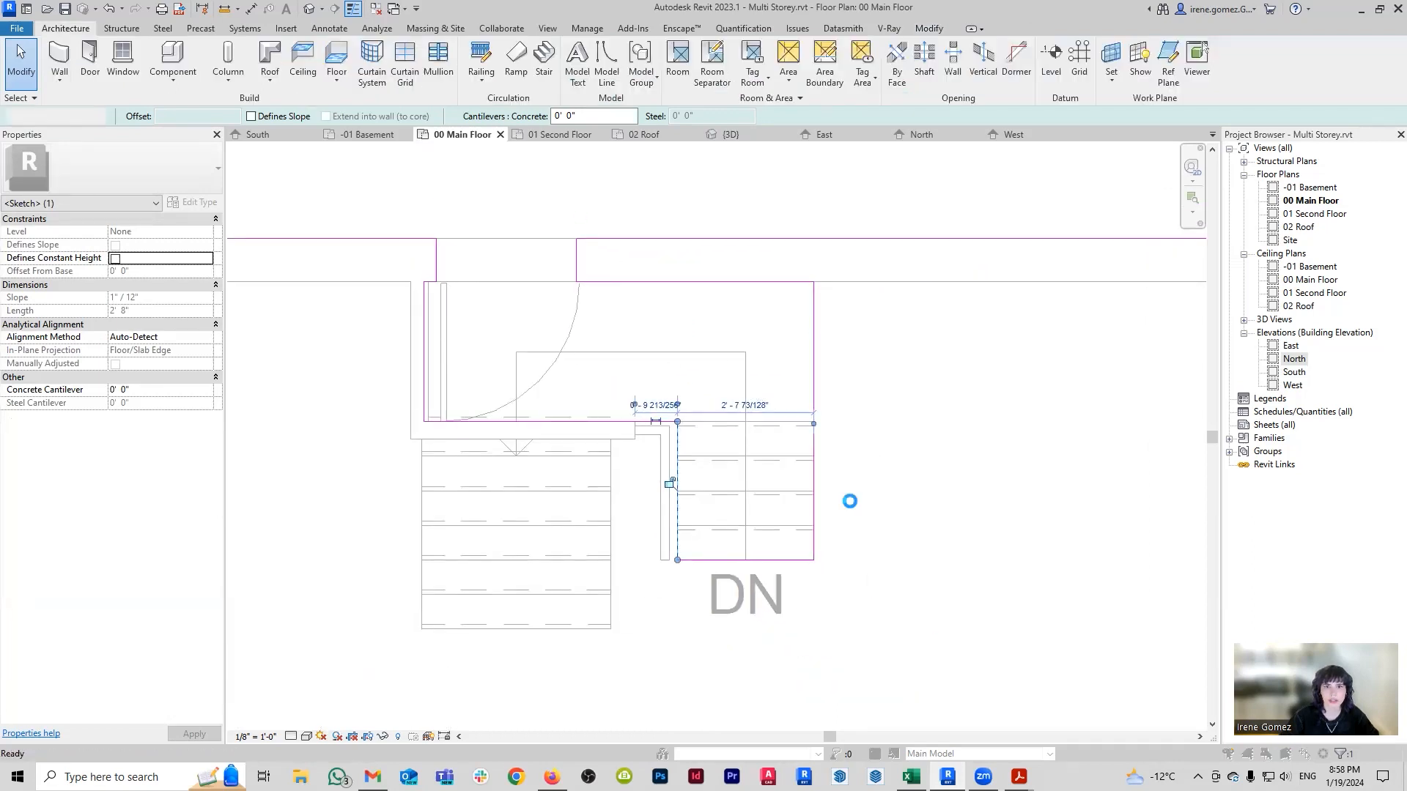
left_click(747, 397)
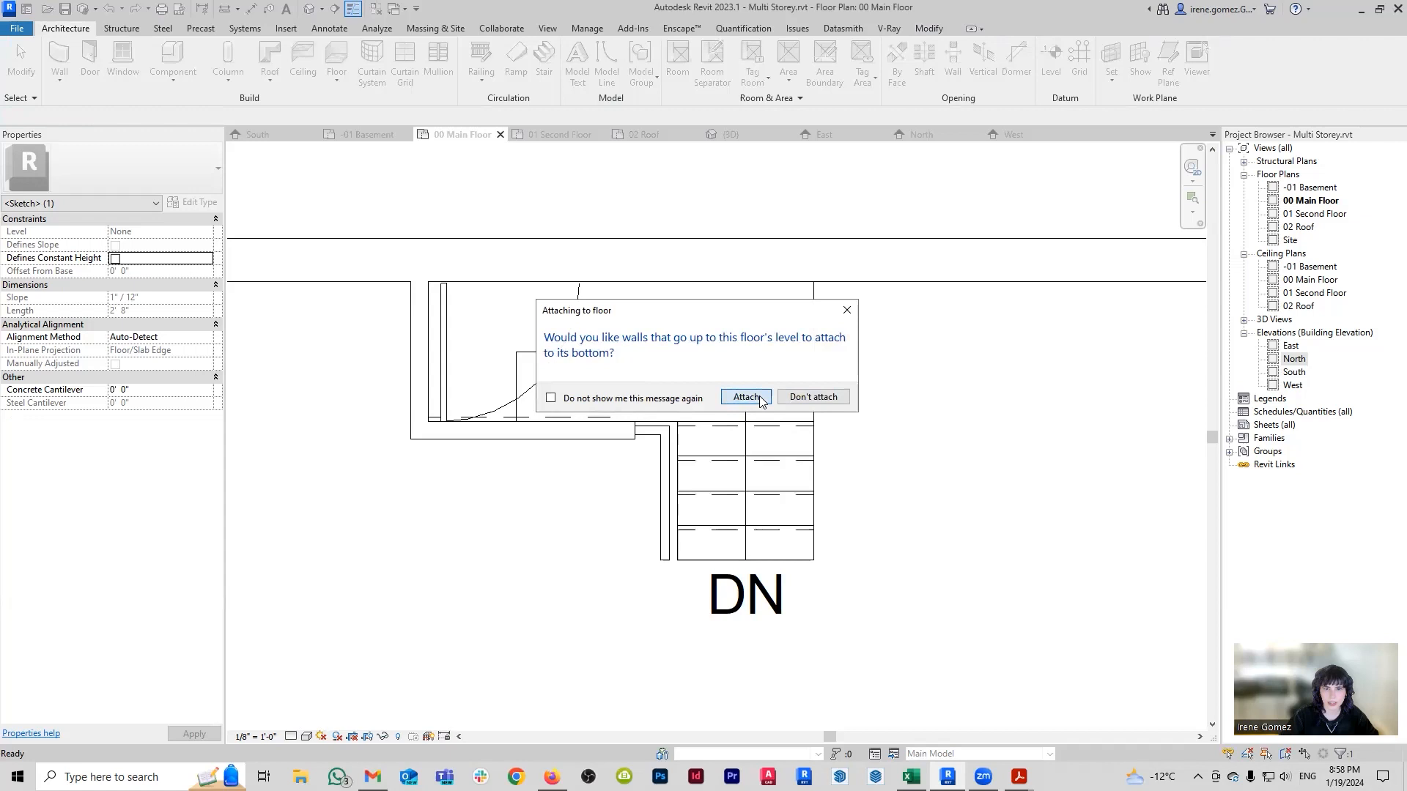
left_click(656, 438)
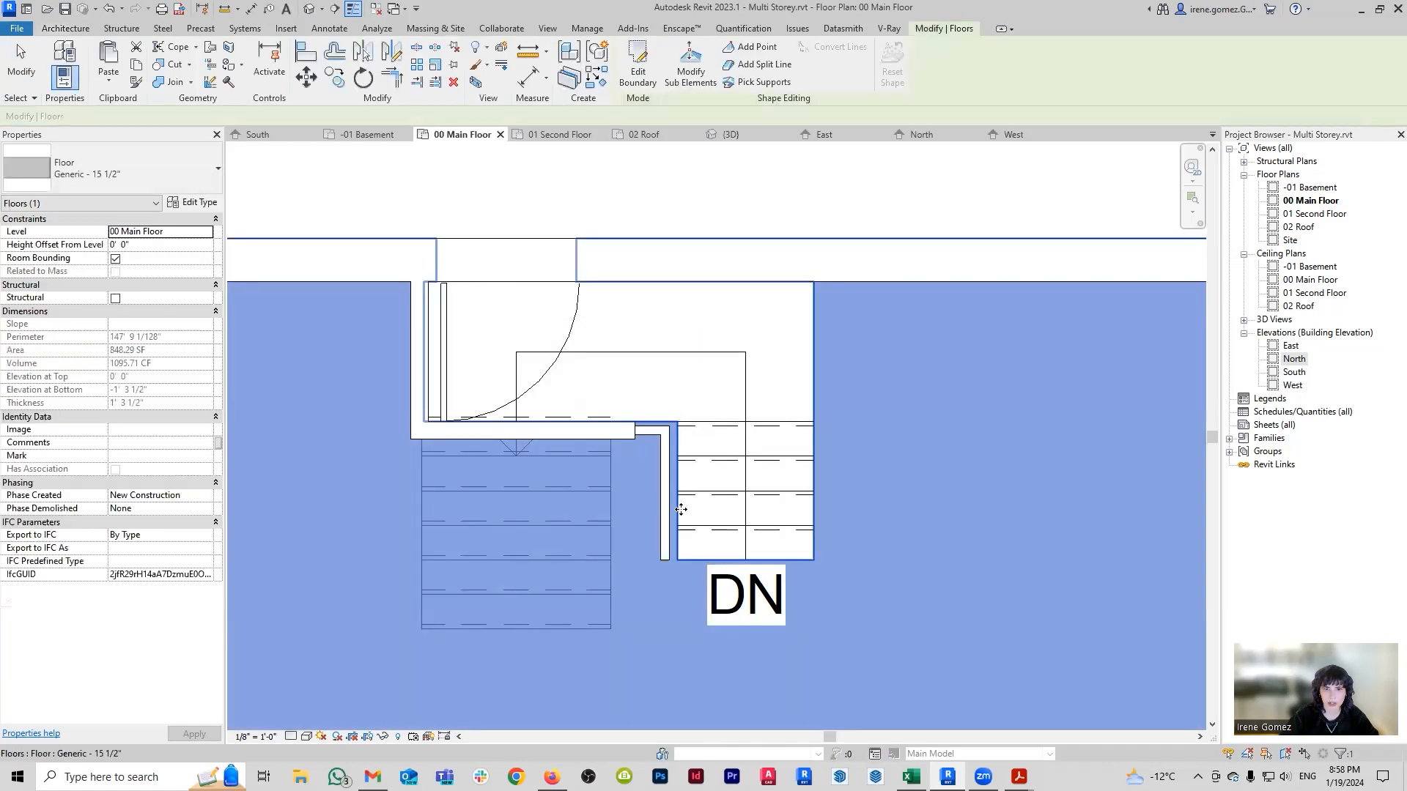
scroll(704, 483, "up", 2)
key("Escape")
scroll(650, 495, "up", 1)
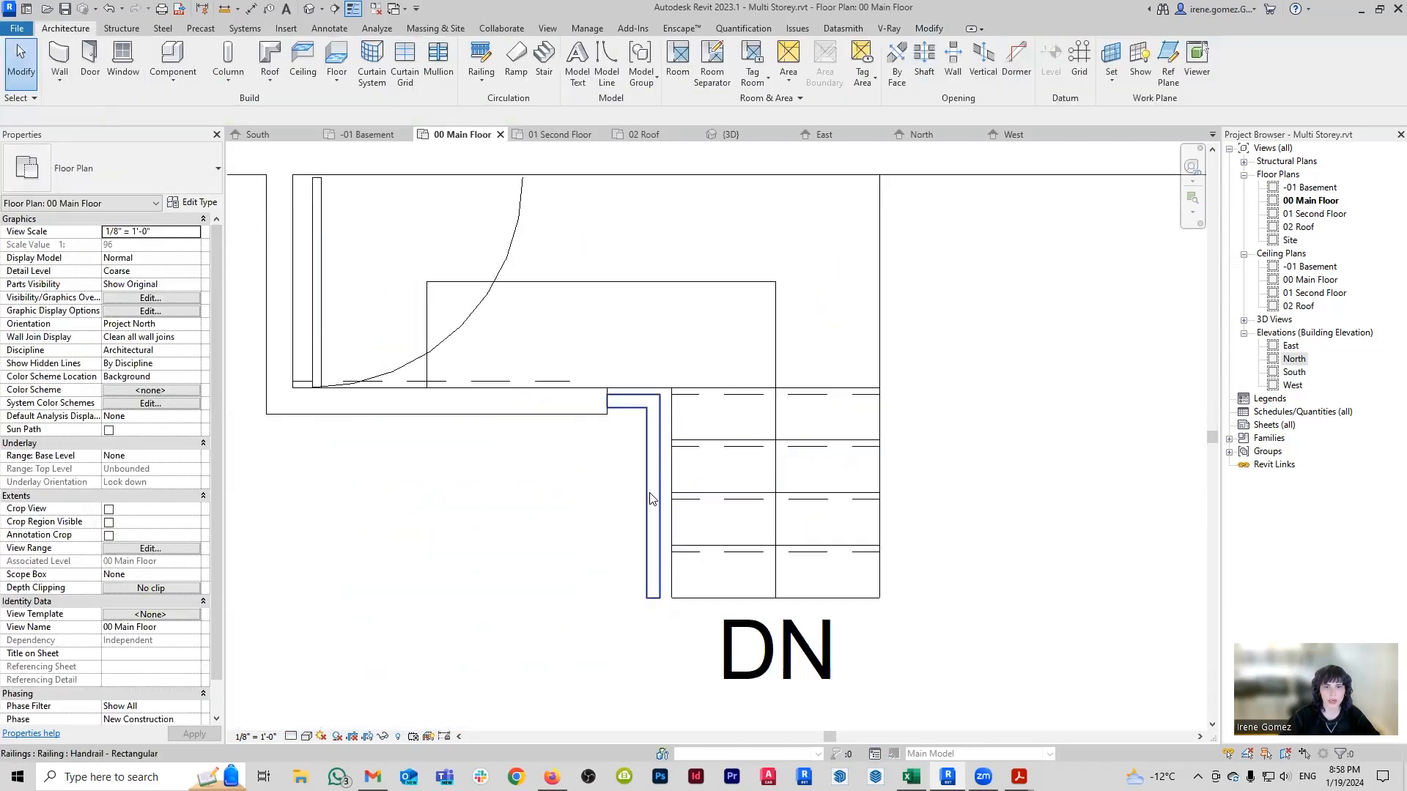
Edit the main floor railing's path, moving the long segment about 8 1/4" from the wall end and the short one about 1 1/4" from the opening edge.
left_click(650, 496)
scroll(652, 495, "up", 1)
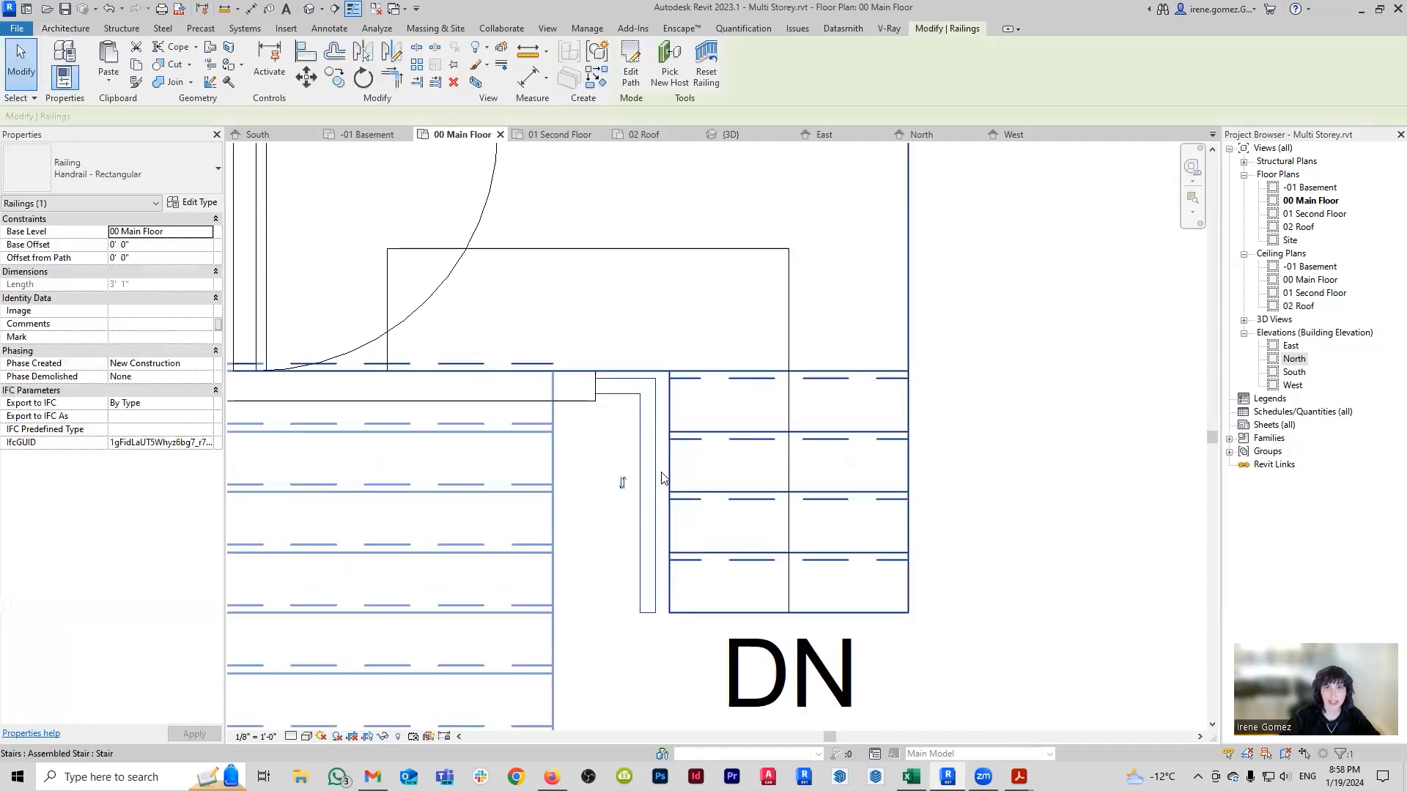
left_click(632, 77)
scroll(649, 476, "up", 1)
left_click(647, 474)
left_click_drag(653, 474, 664, 476)
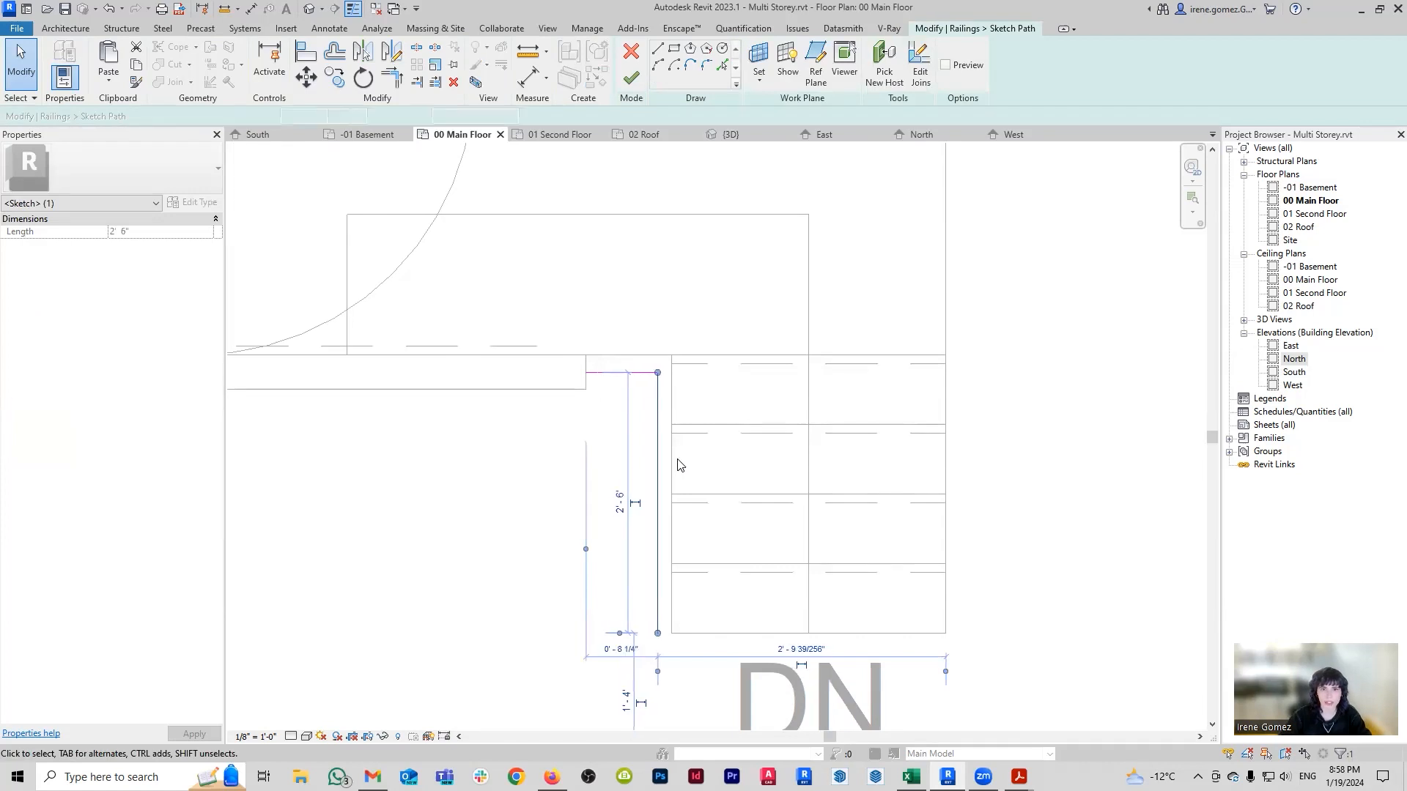
left_click(642, 372)
left_click_drag(659, 374, 660, 367)
Reference the long railing segment's temporary dimension to the near side of the upper stair flight.
left_click(659, 422)
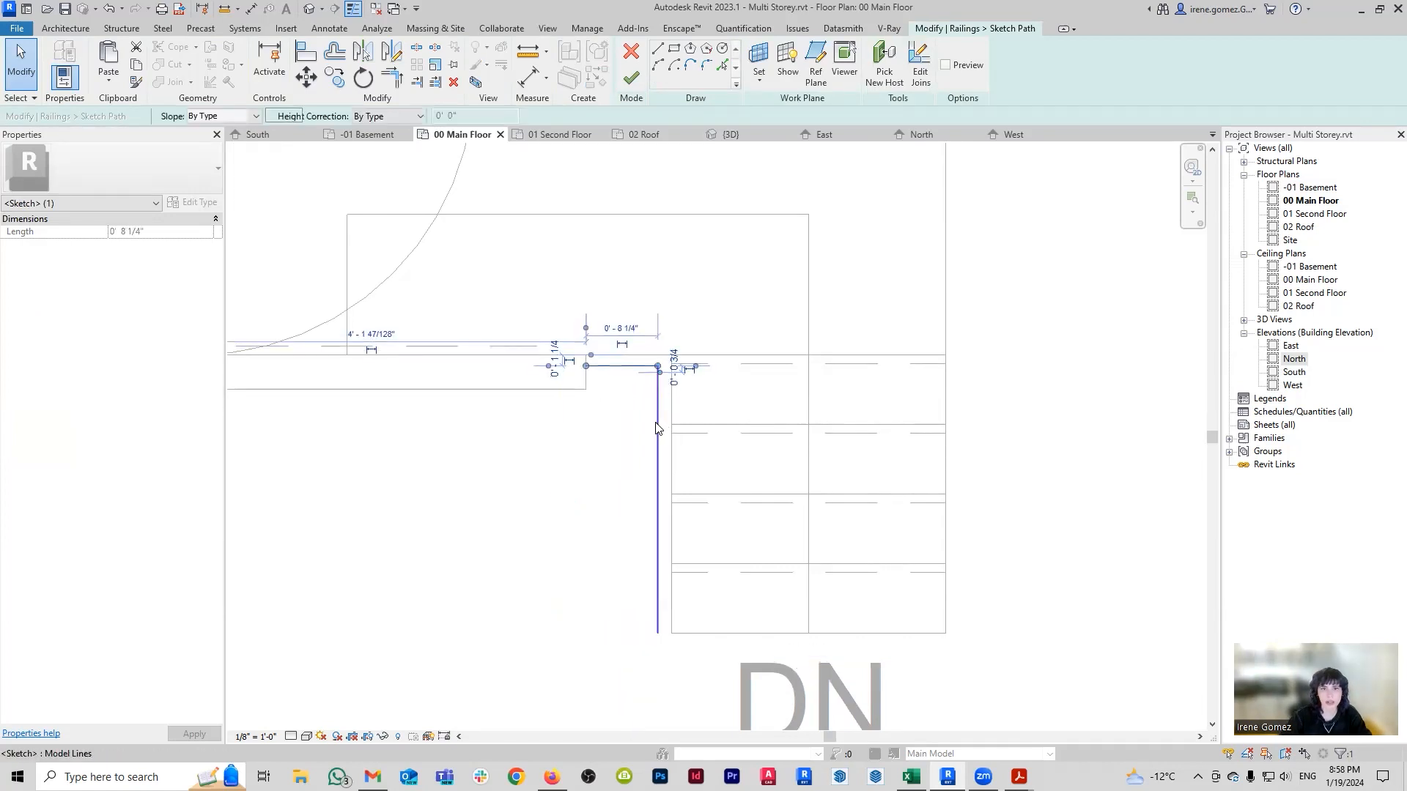
left_click_drag(946, 671, 671, 610)
middle_click_drag(701, 644, 675, 582)
Try a unitless value of 1 for the long railing segment's distance from the stair flight, and undo the change.
left_click(645, 591)
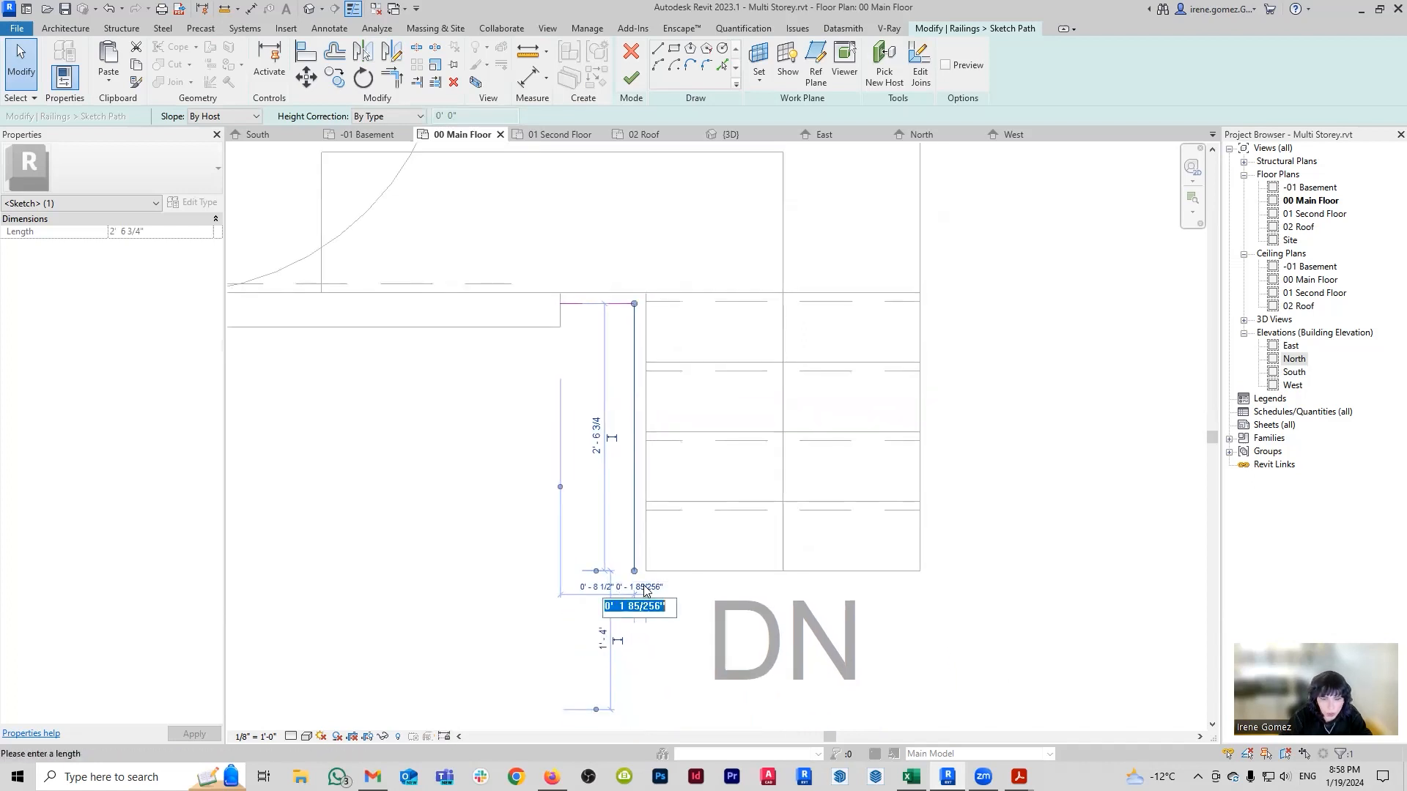
type("1")
key("Return")
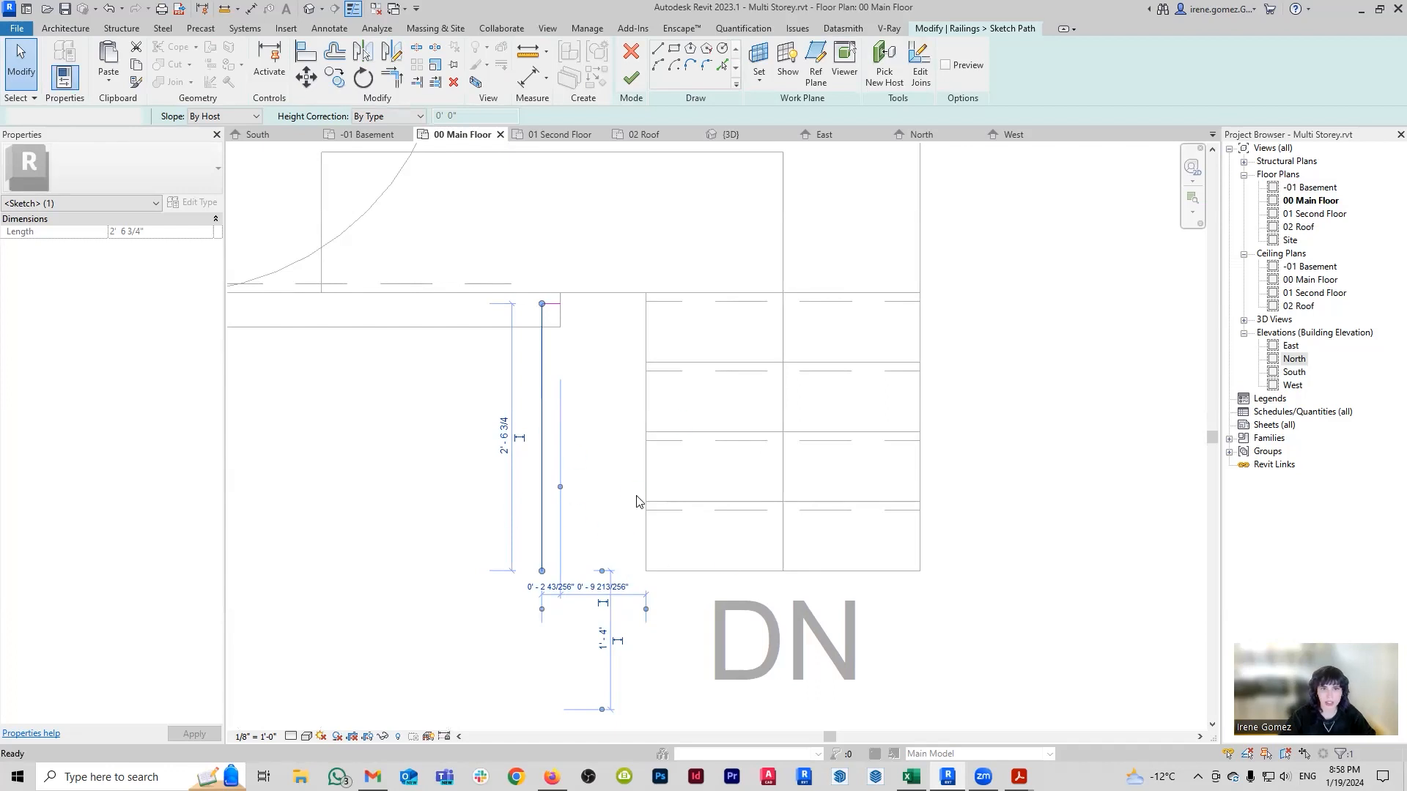
key("ctrl+z")
Set the long railing segment's distance from the side of the upper stair flight to 1".
left_click(645, 584)
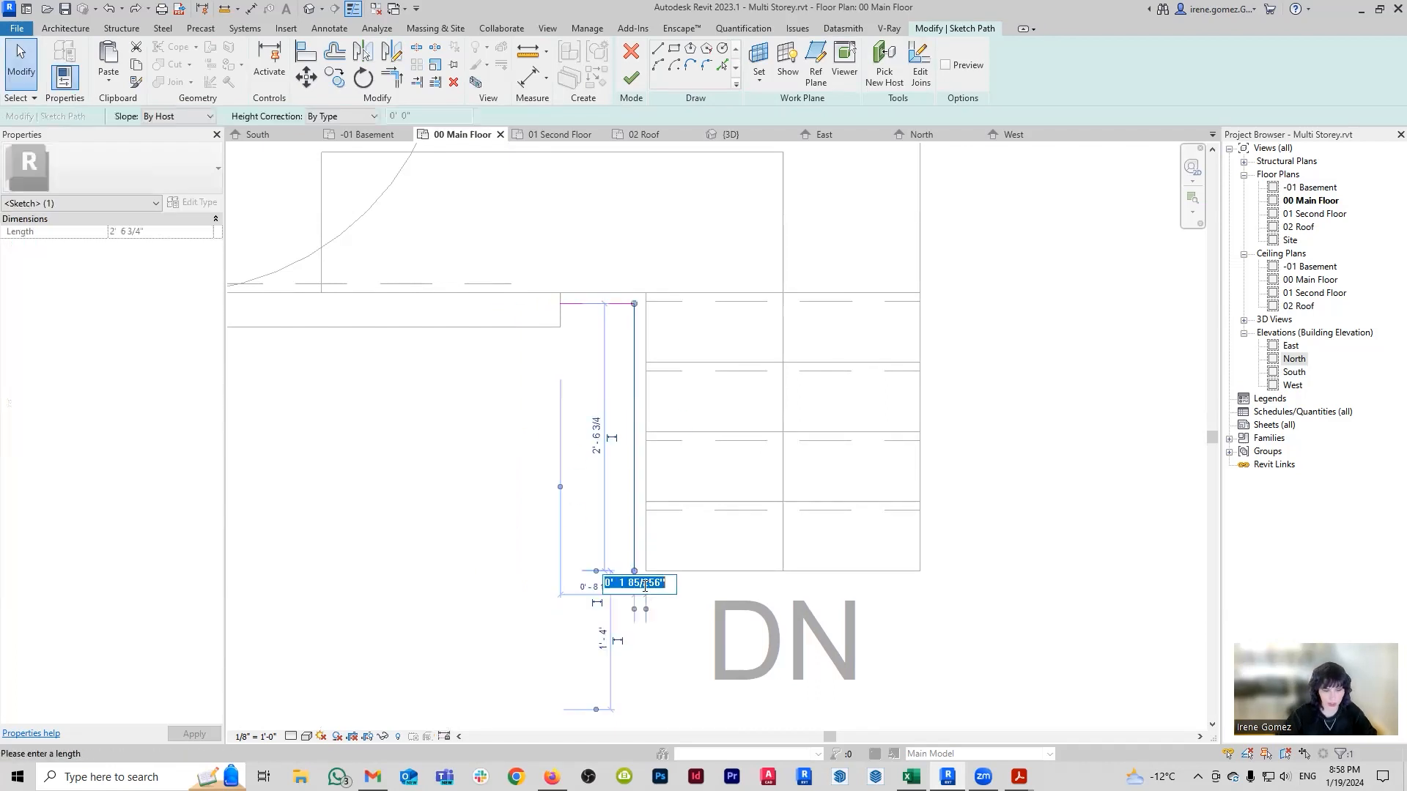
type("1\"")
key("Return")
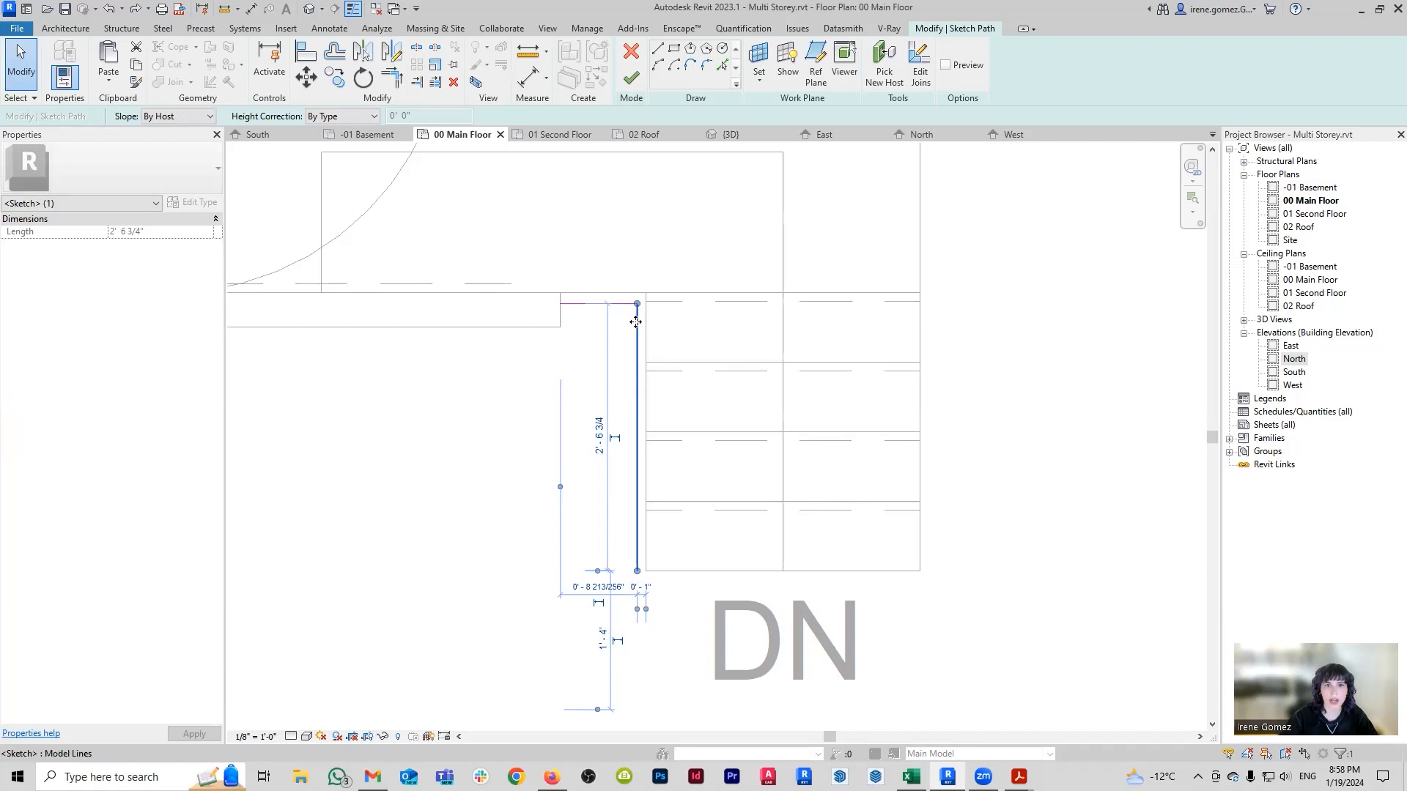
Set the short railing segment's distance from the slab opening's edge to 1" and finish the railing path.
left_click(603, 302)
left_click(528, 297)
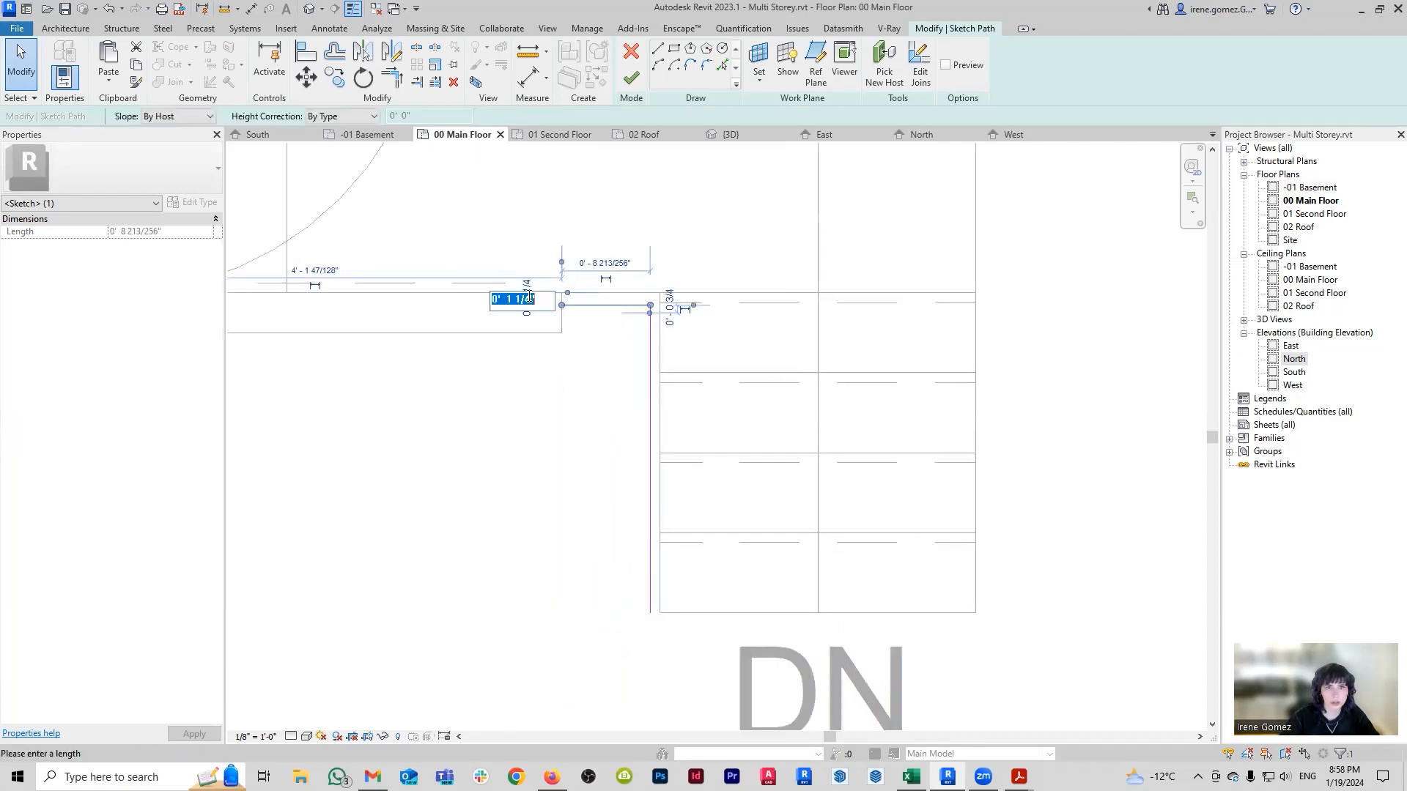
type("1\"")
key("Return")
key("Escape")
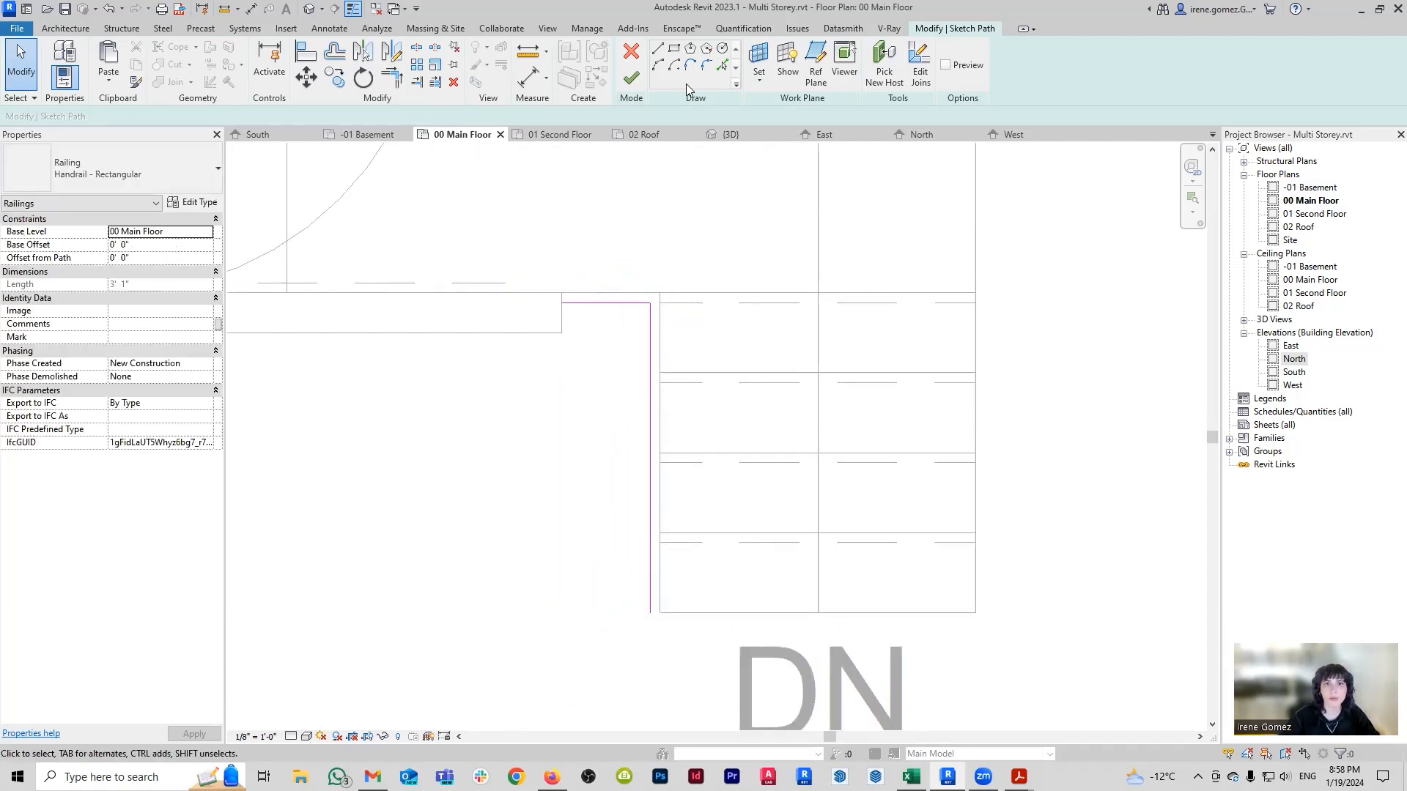
left_click(631, 78)
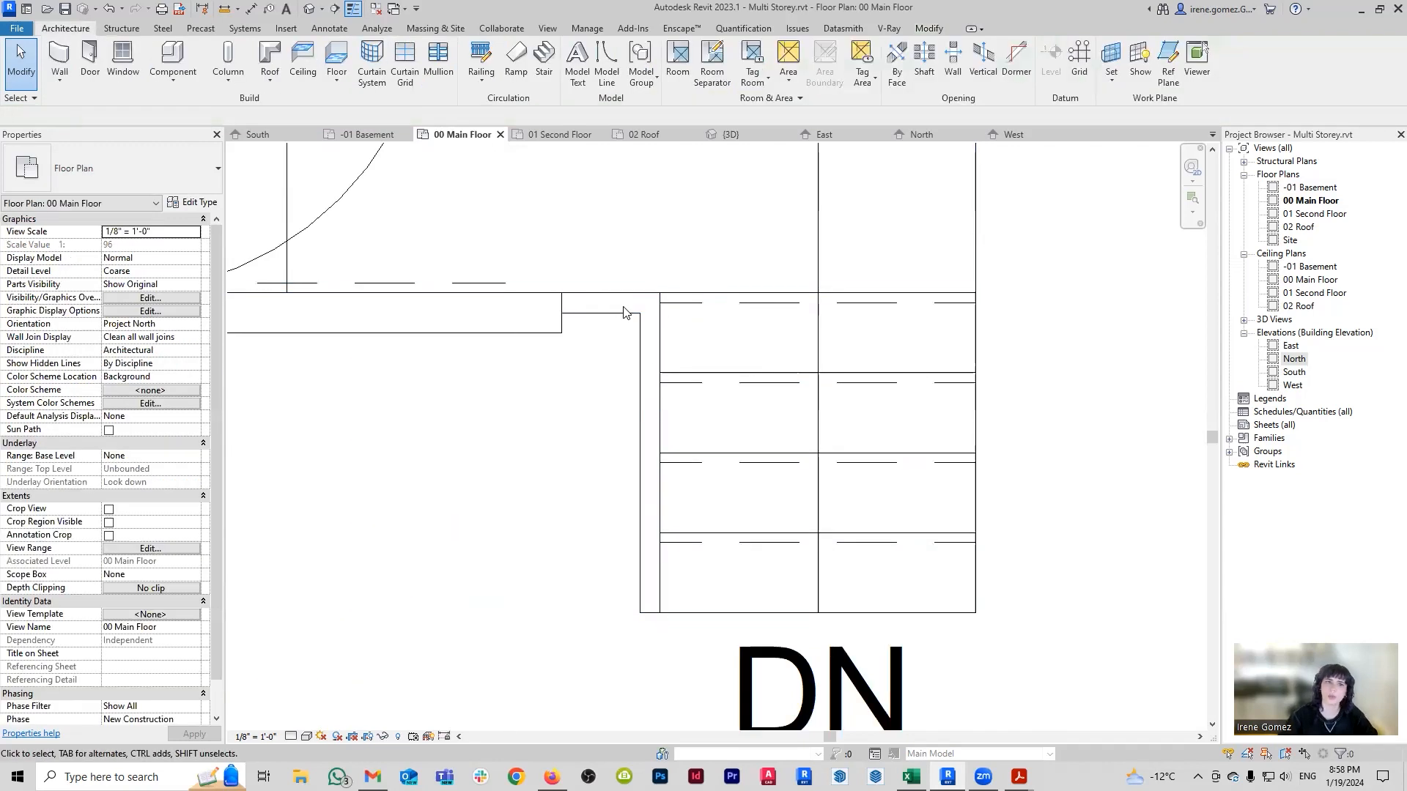
In the 3D view, try the types Handrail - Pipe, Guardrail - Rectangular, Guardrail - Pipe and Glass Panel - Bottom Fill on the main floor railing.
left_click(758, 132)
middle_click_drag(638, 432, 723, 491, "shift")
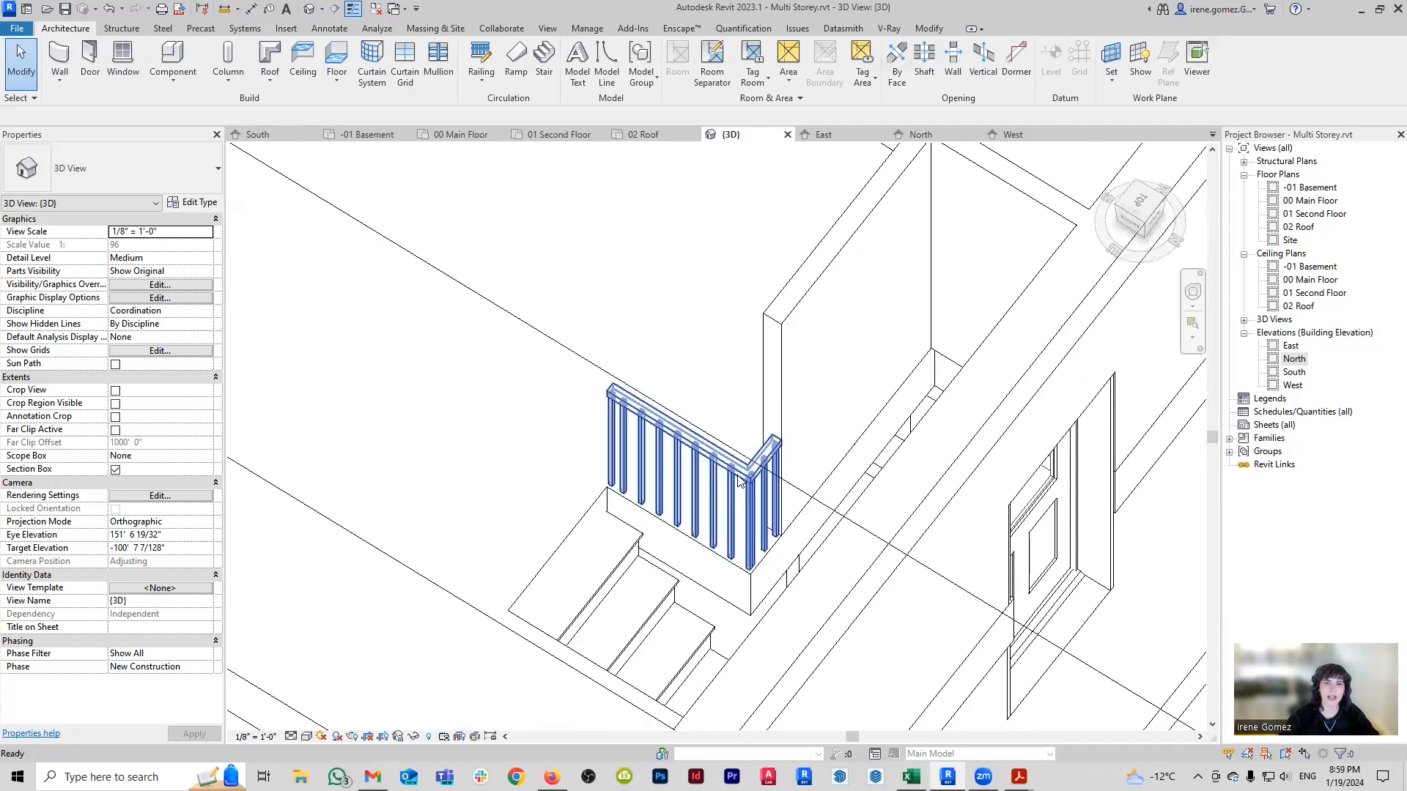
left_click(740, 480)
left_click(132, 170)
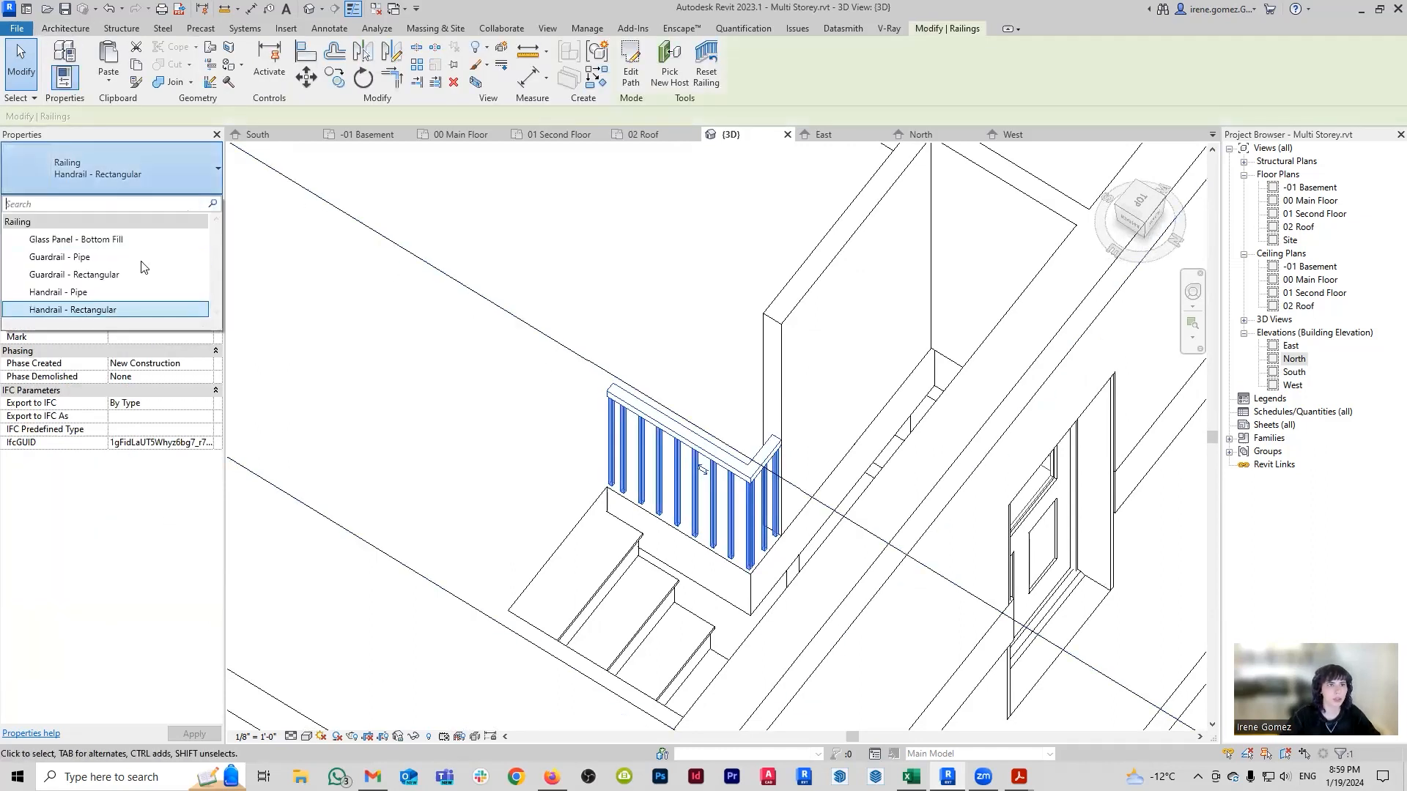
left_click(120, 293)
left_click(217, 173)
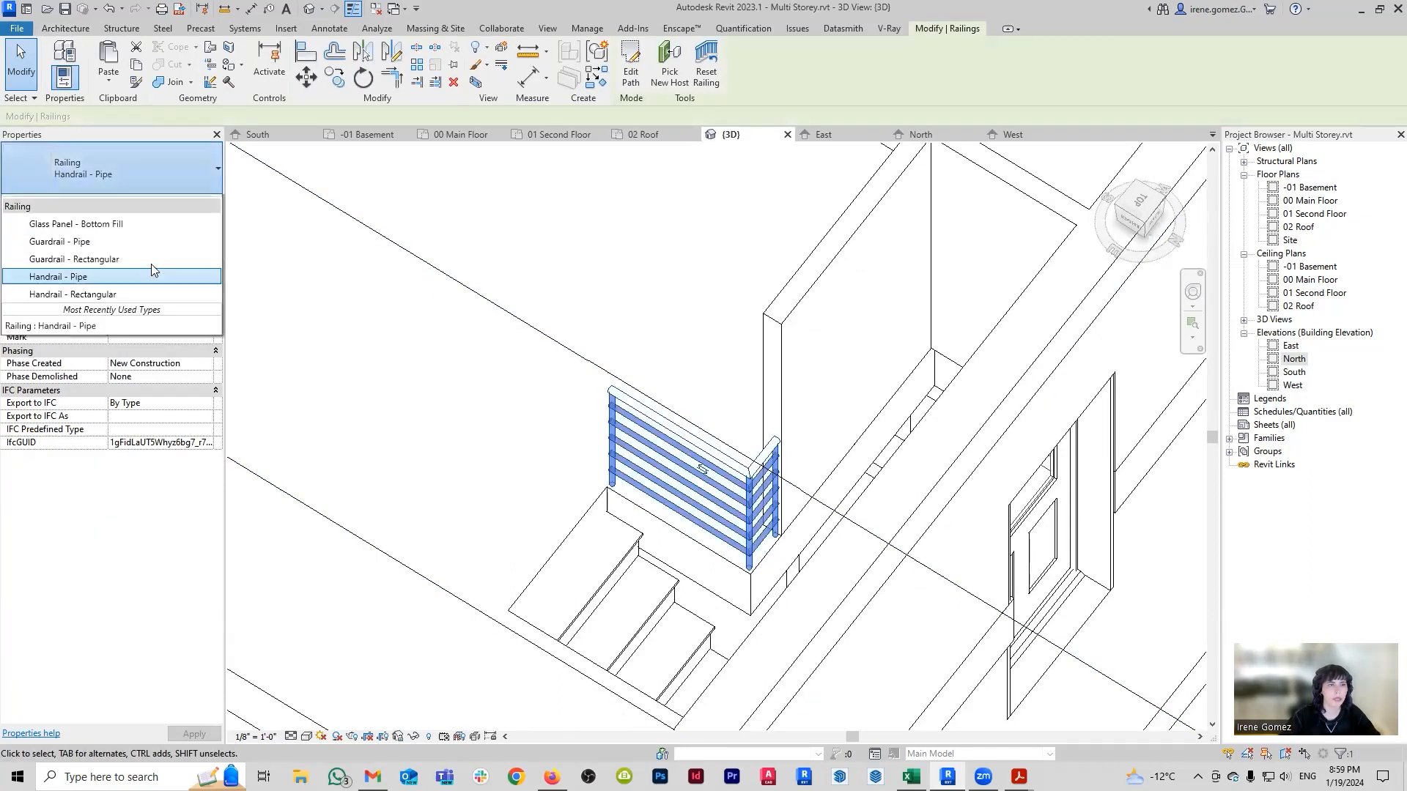
left_click(130, 271)
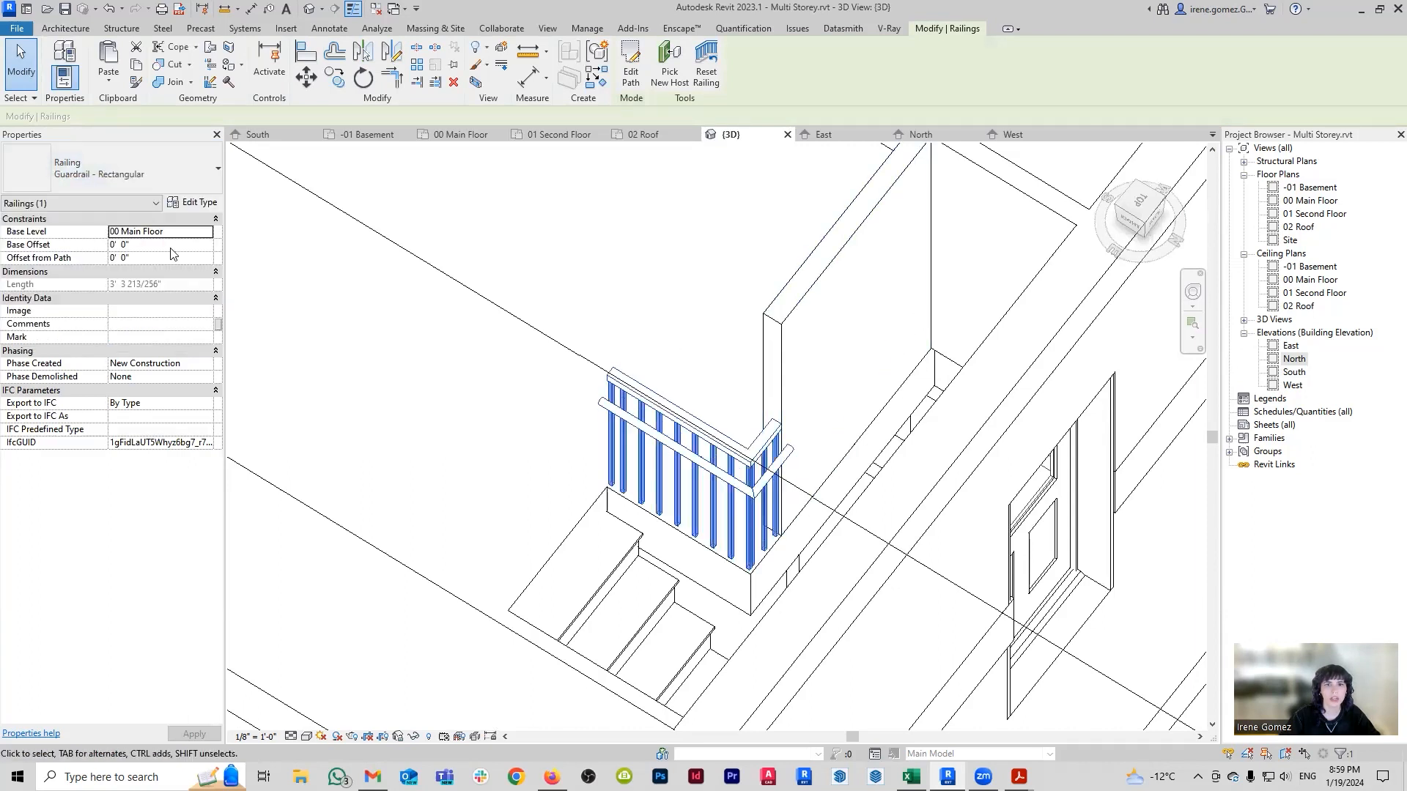
left_click(165, 176)
left_click(121, 254)
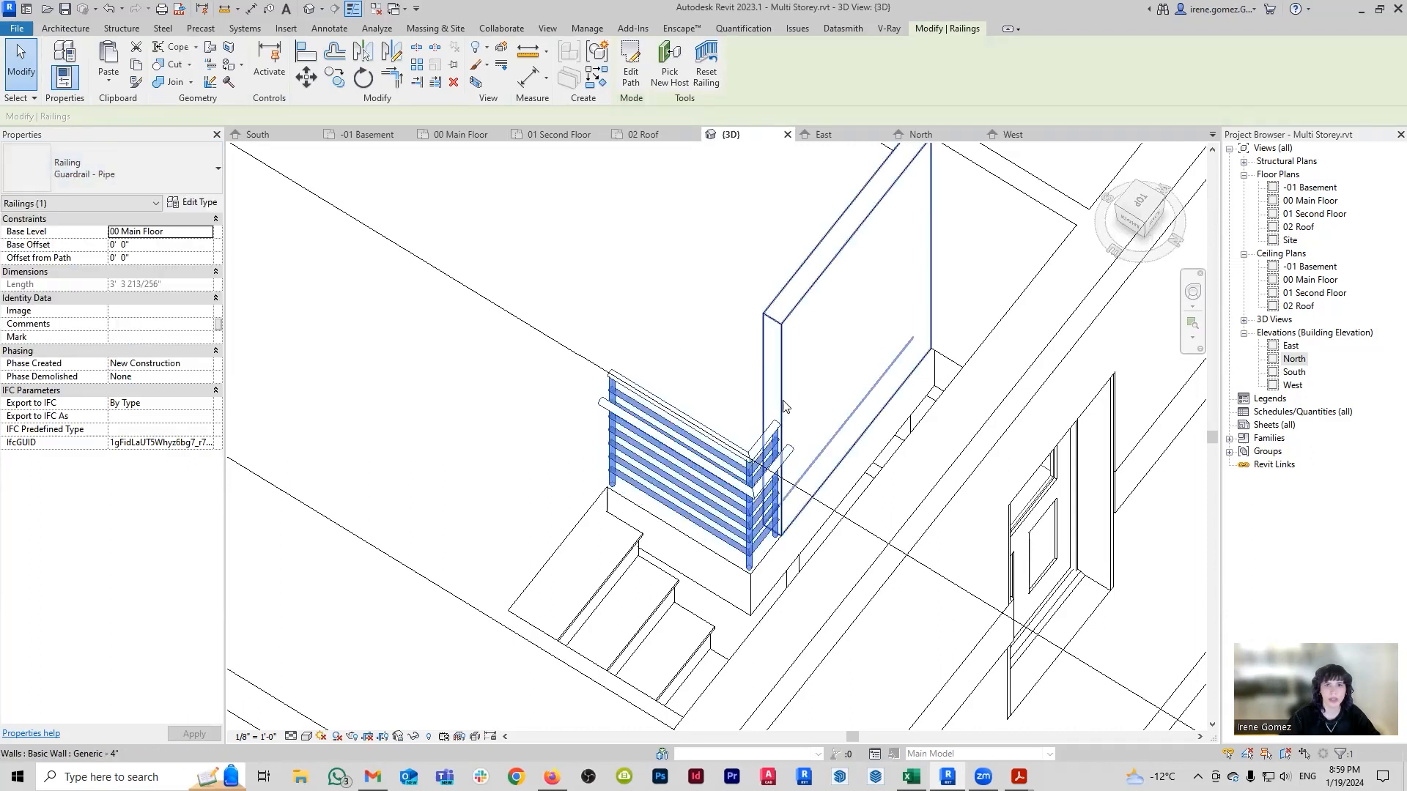
left_click(173, 180)
left_click(135, 239)
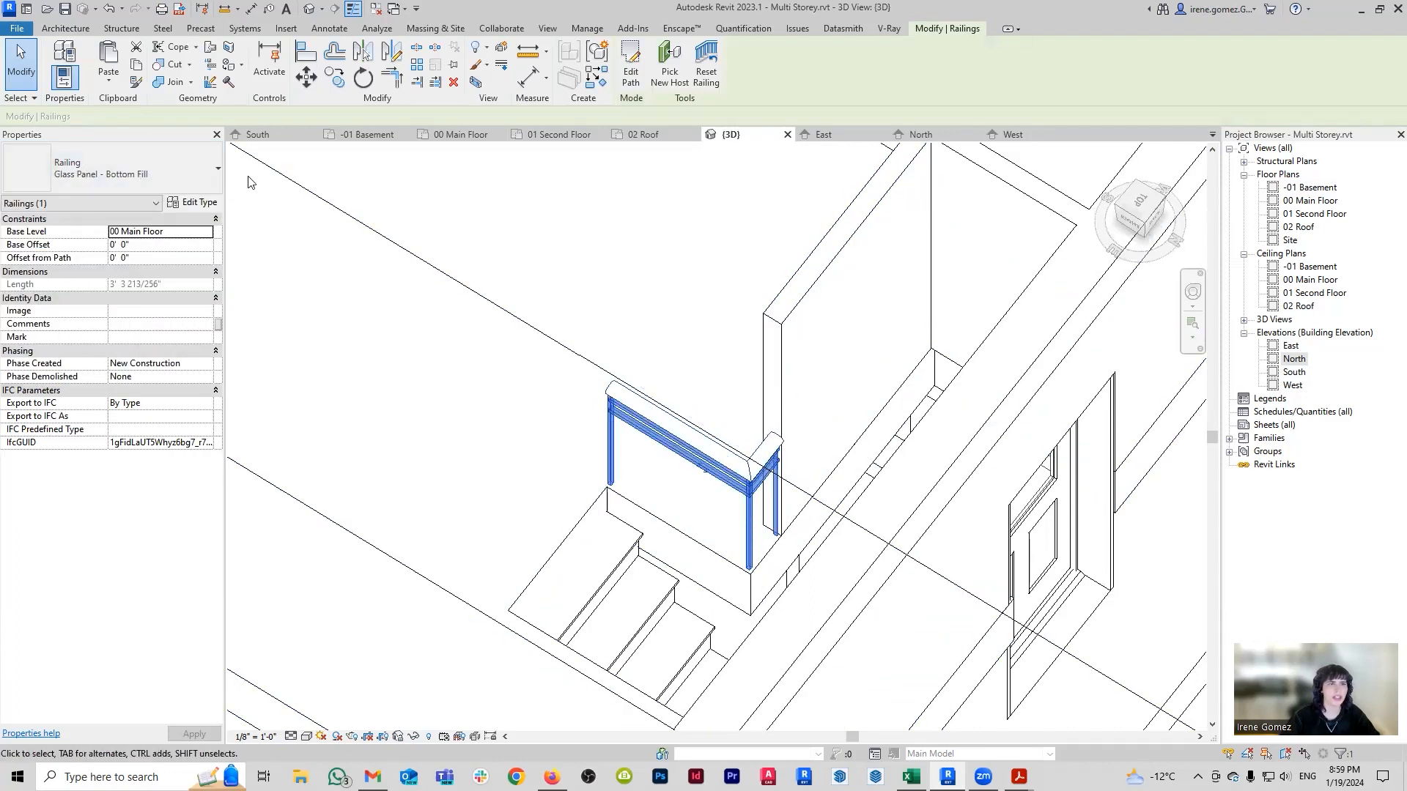
Change the main floor railing's type back to Handrail - Rectangular.
left_click(70, 170)
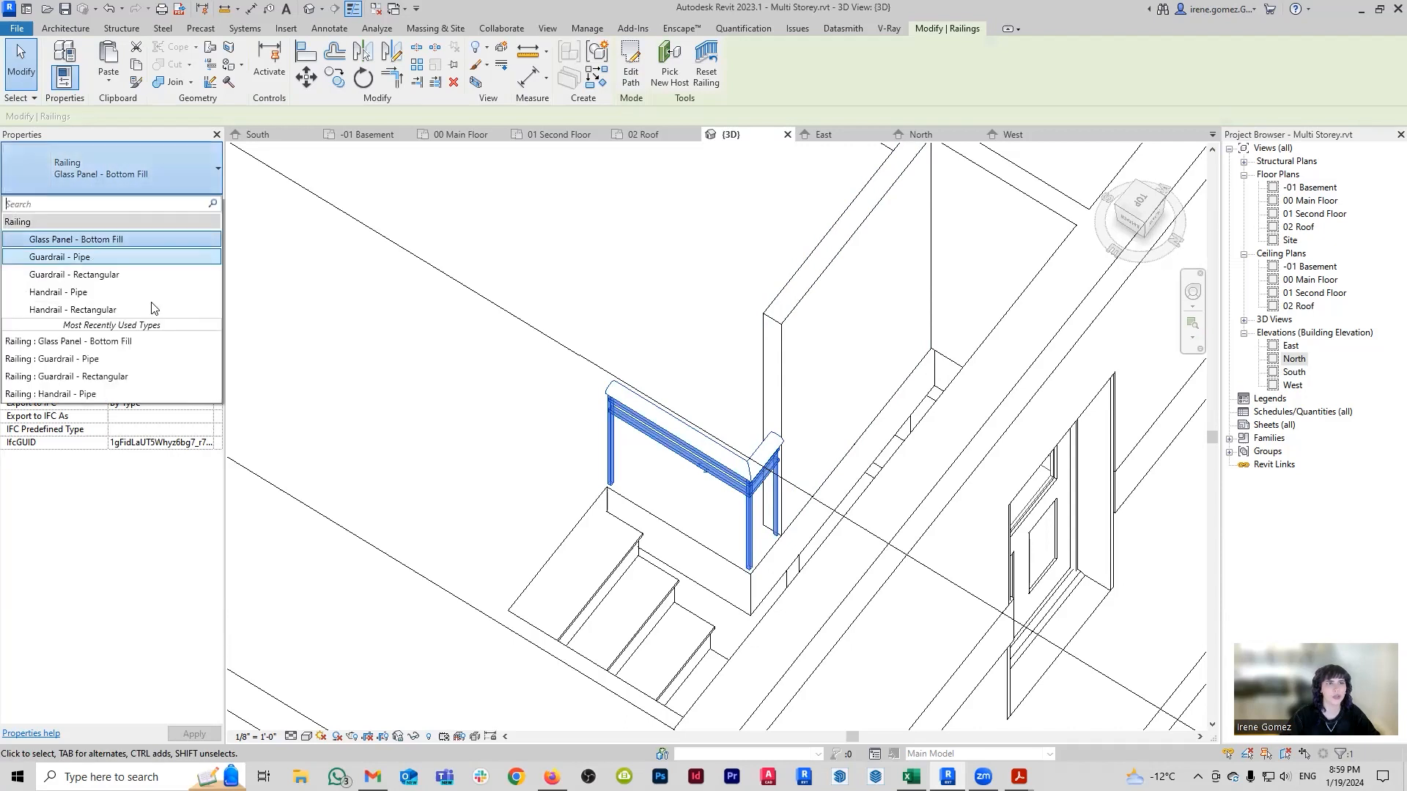
left_click(102, 311)
left_click(924, 487)
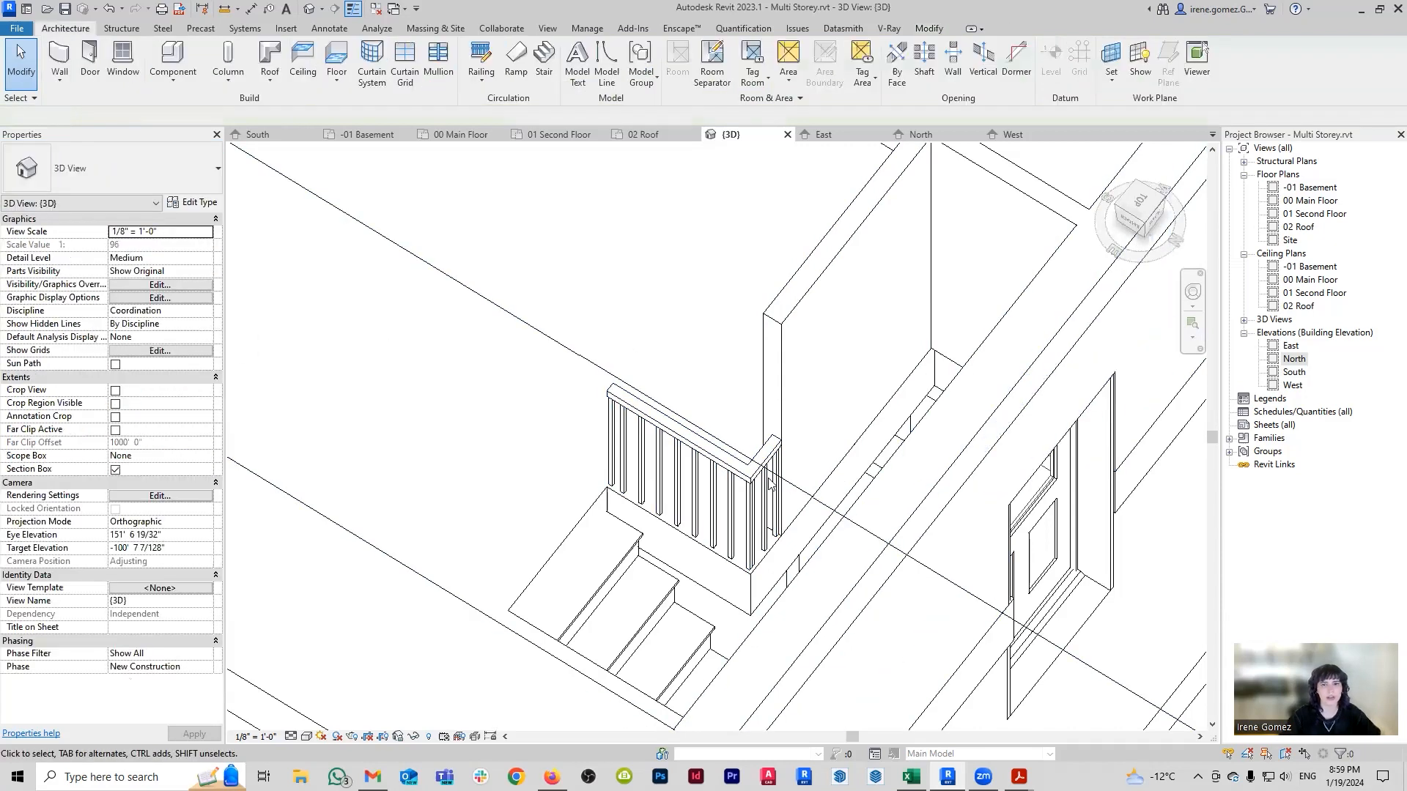
On 00 Main Floor, sketch a Handrail - Rectangular railing about 5'-4" long, offset 1" outside the stair opening's open side, ending at the exterior wall.
scroll(678, 482, "down", 1)
middle_click_drag(616, 545, 659, 465, "shift")
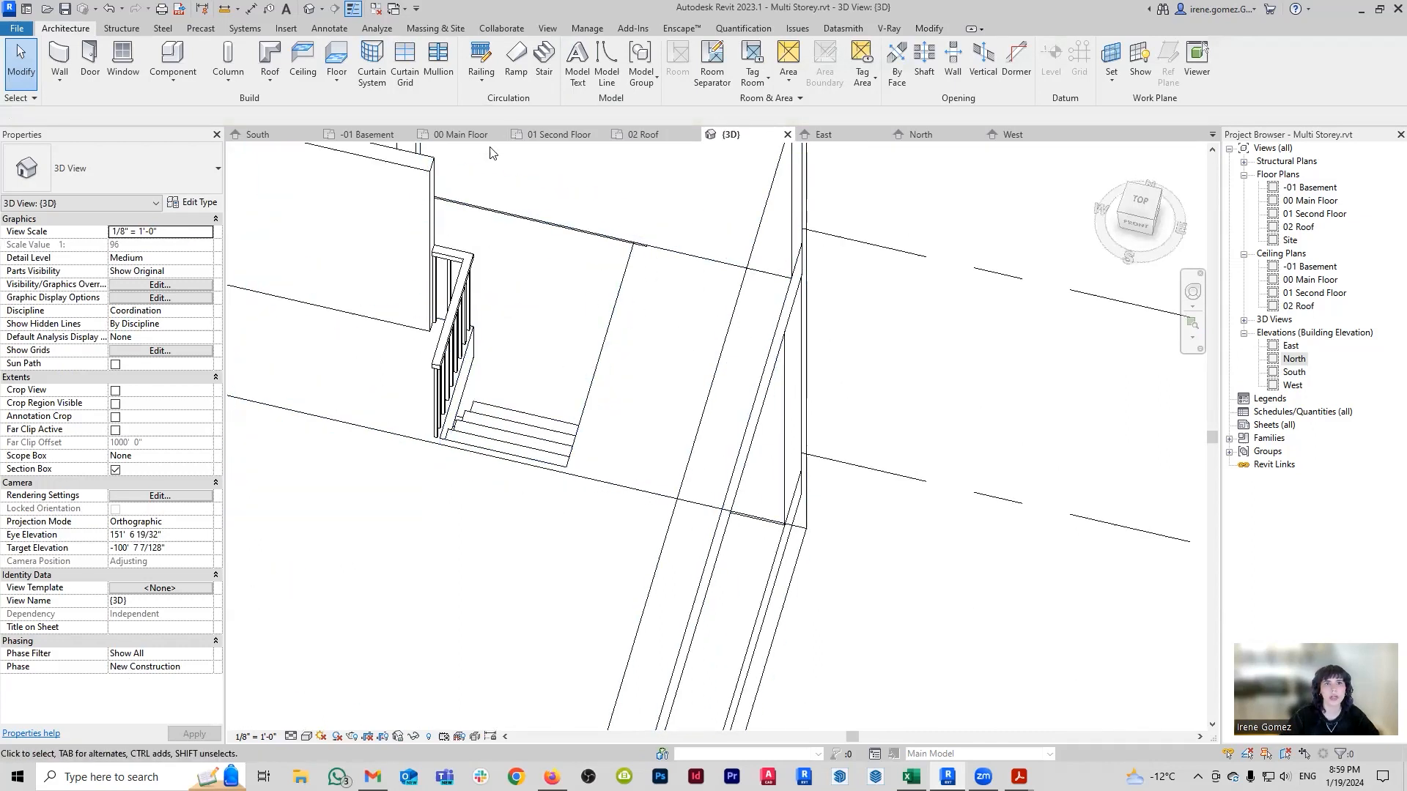
left_click(460, 134)
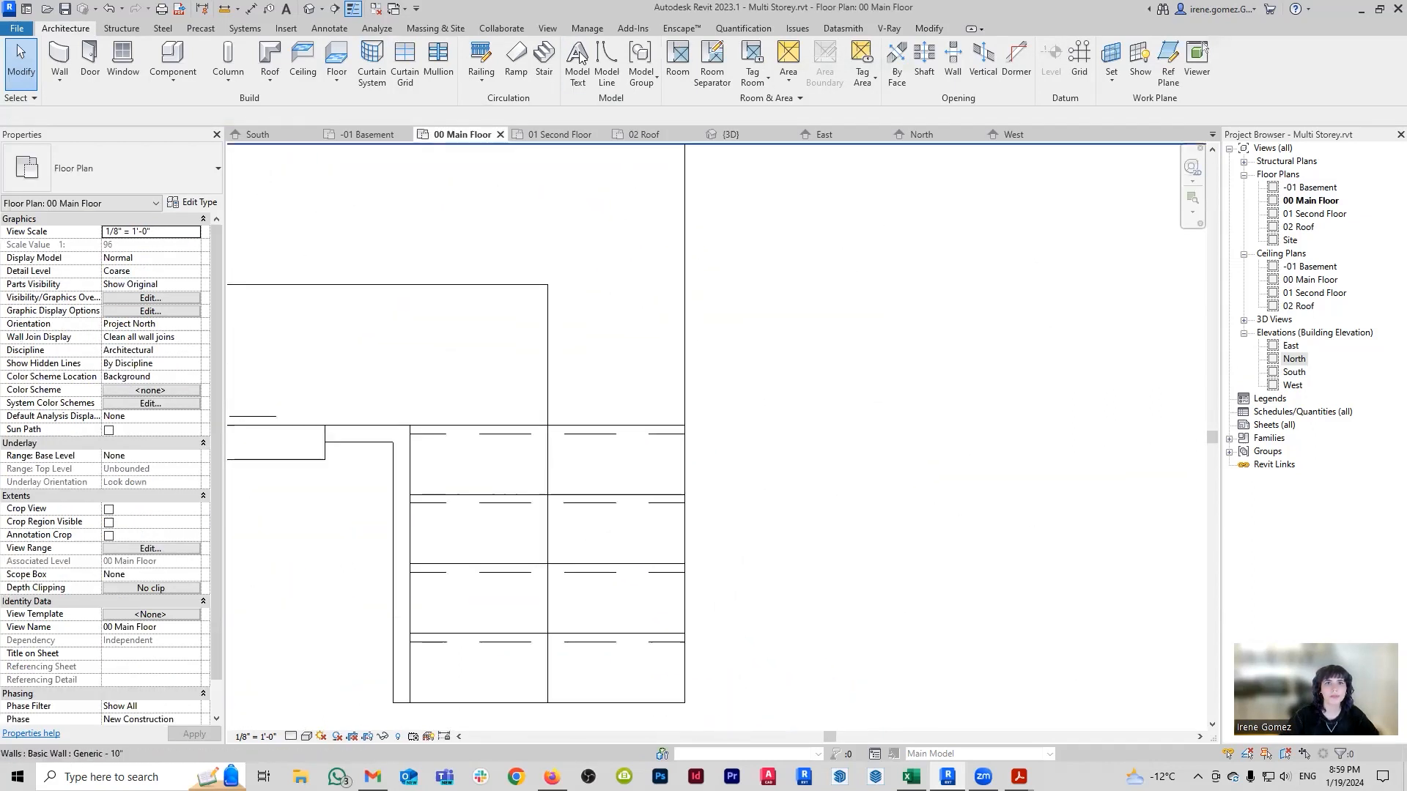
left_click(481, 64)
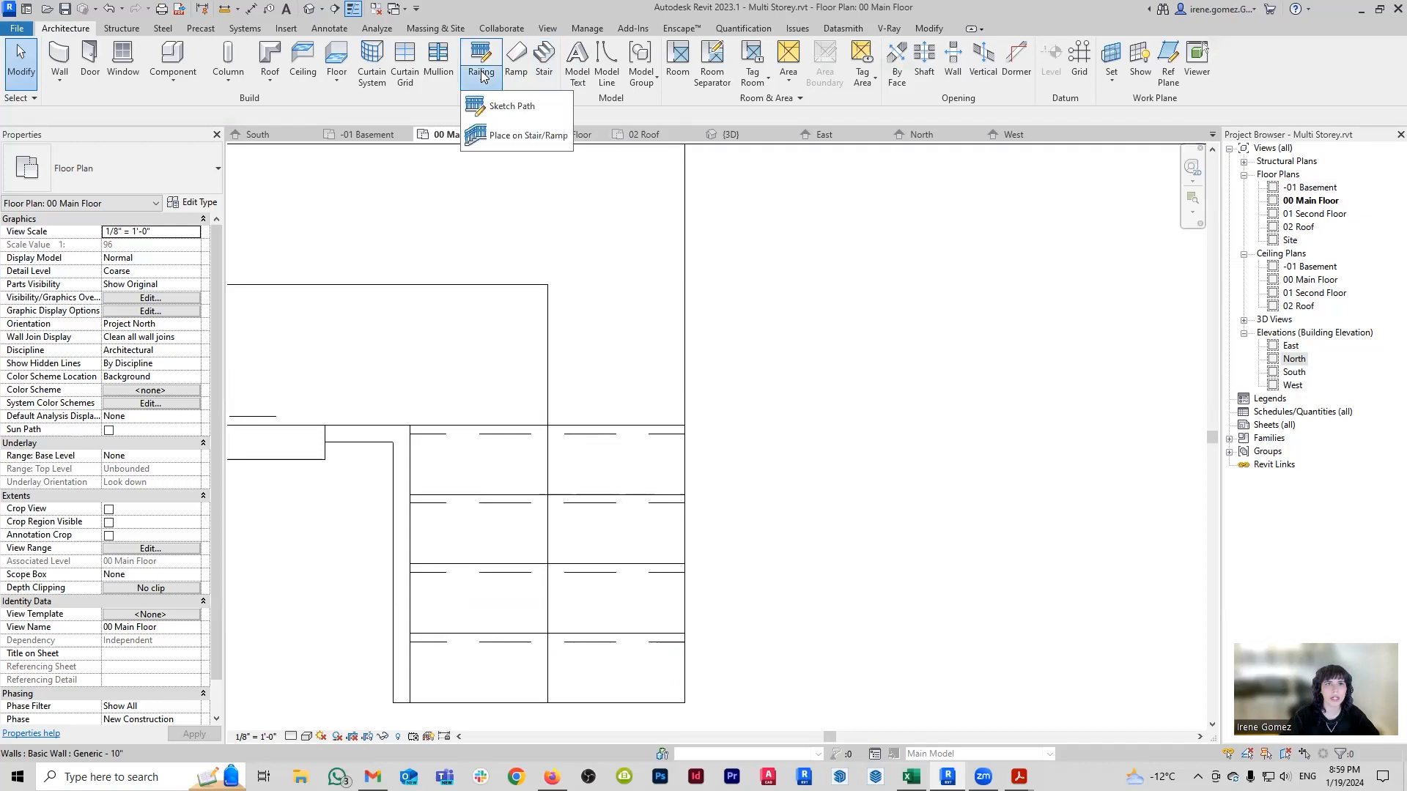
left_click(513, 108)
scroll(632, 275, "down", 2)
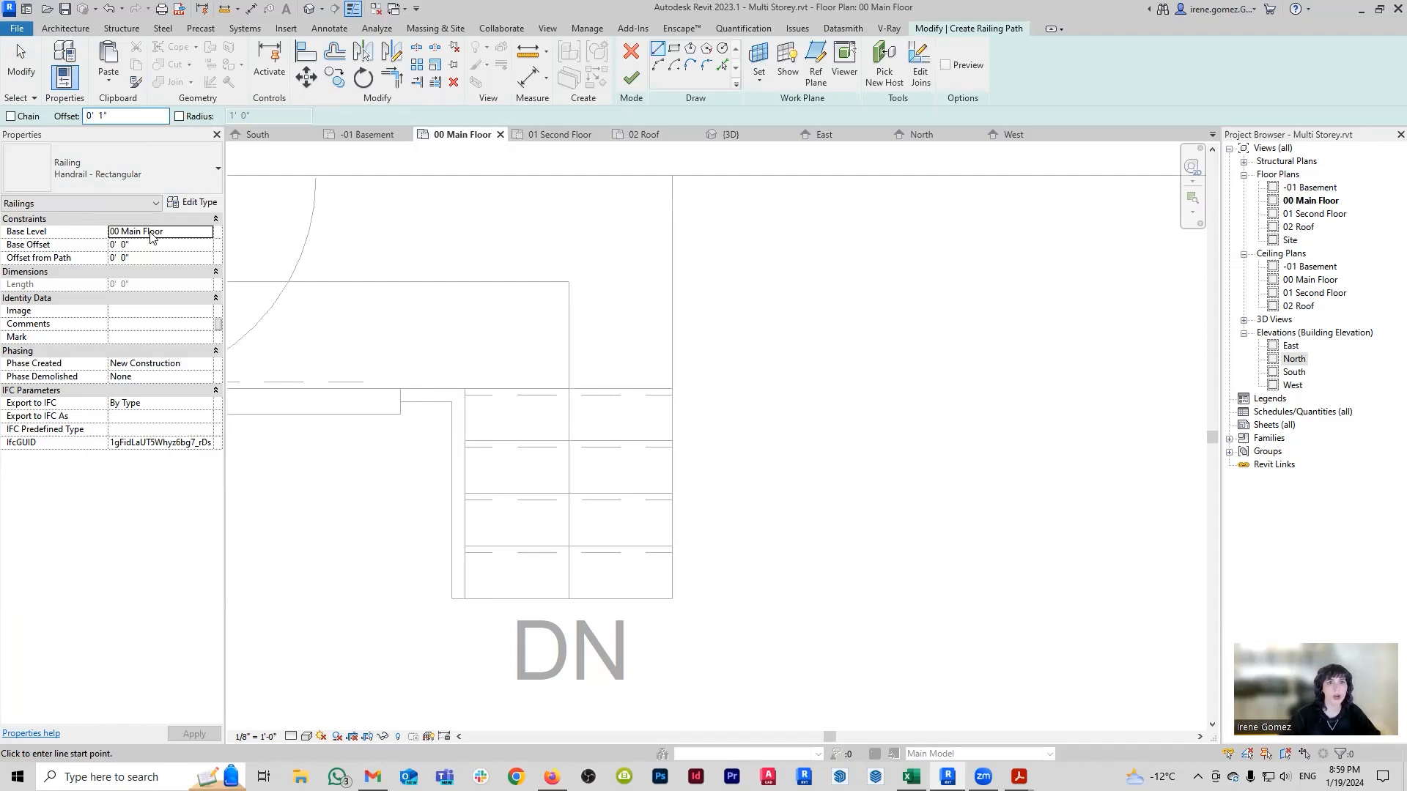
left_click(673, 599)
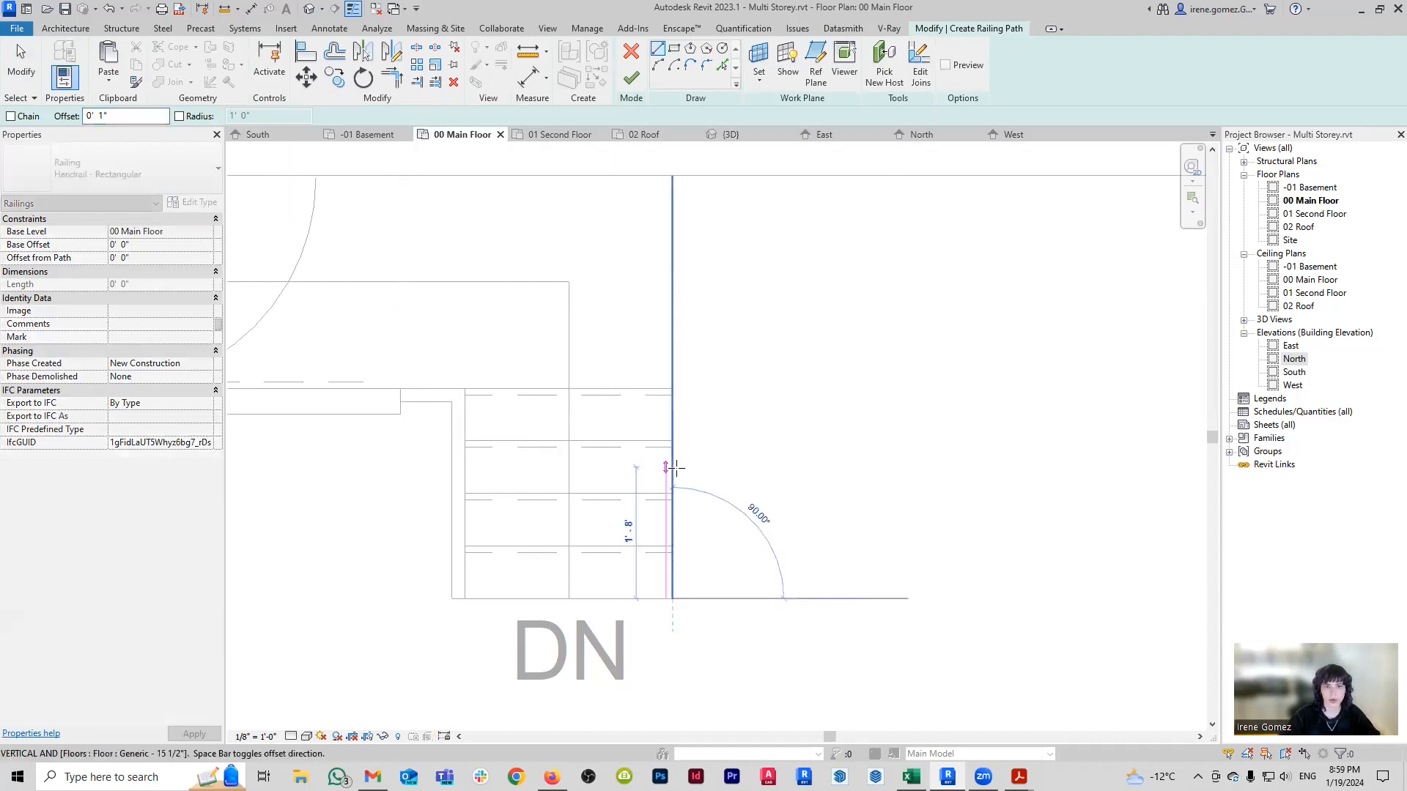
left_click(667, 173)
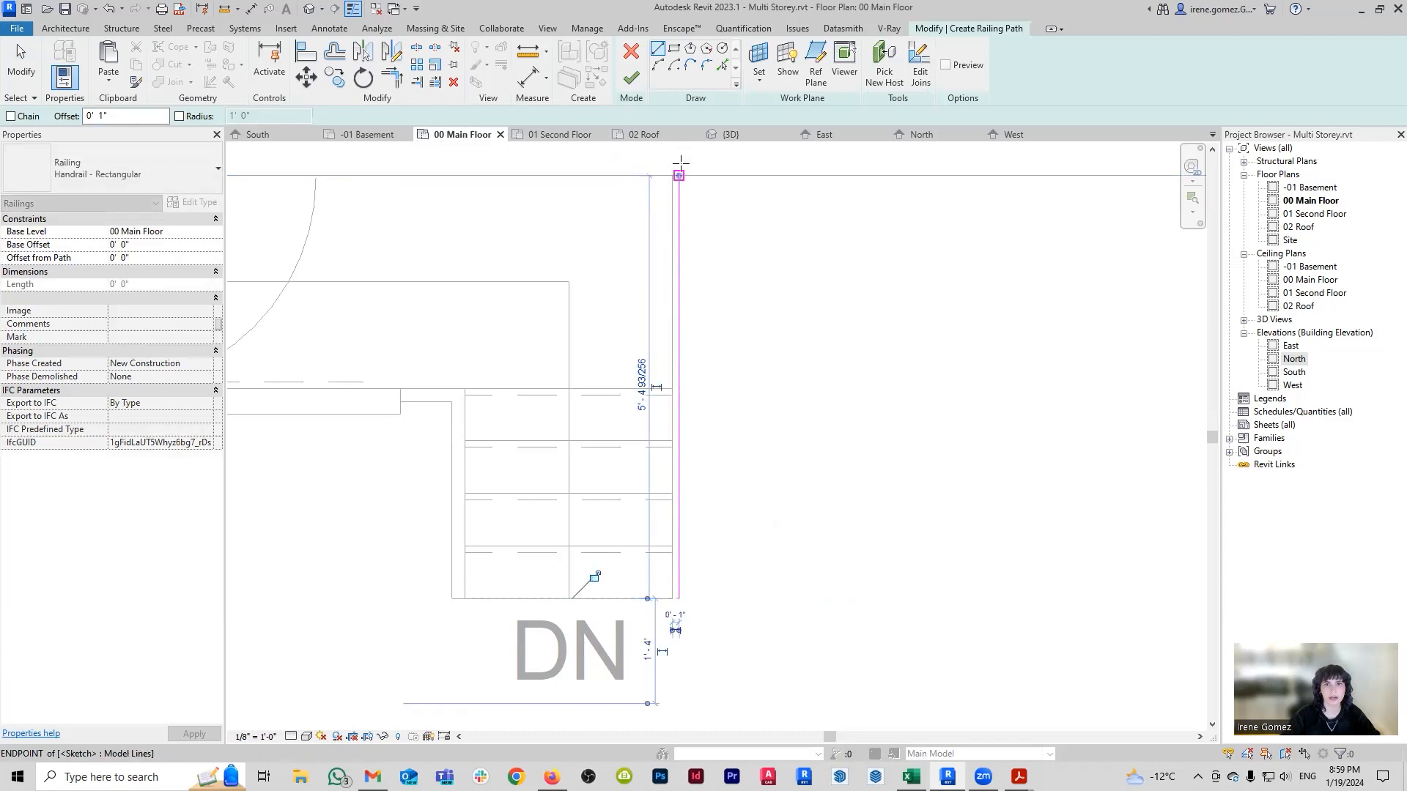
left_click(631, 78)
key("Escape")
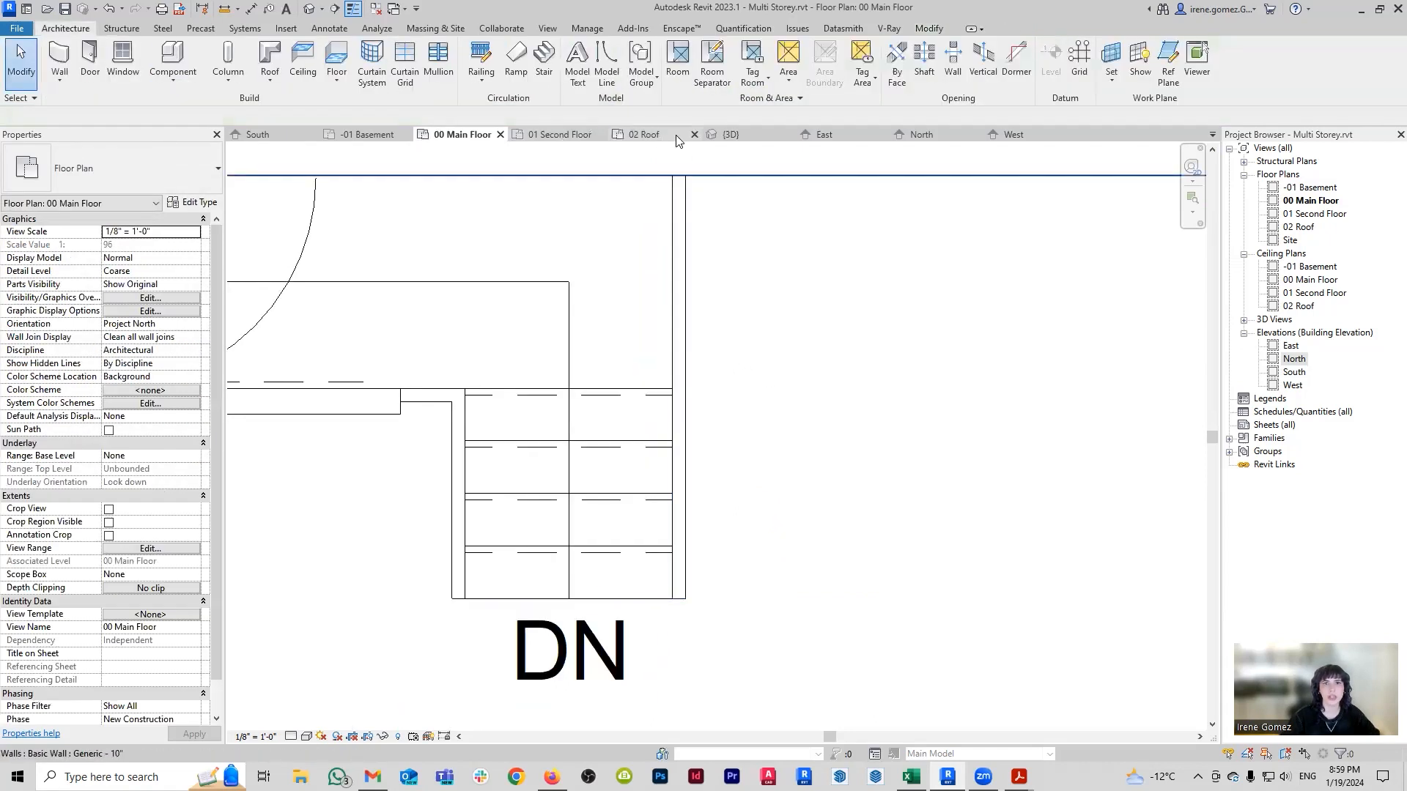
Examine both railings around the stair opening in the 3D view from several angles.
left_click(724, 135)
middle_click_drag(542, 489, 570, 341, "shift")
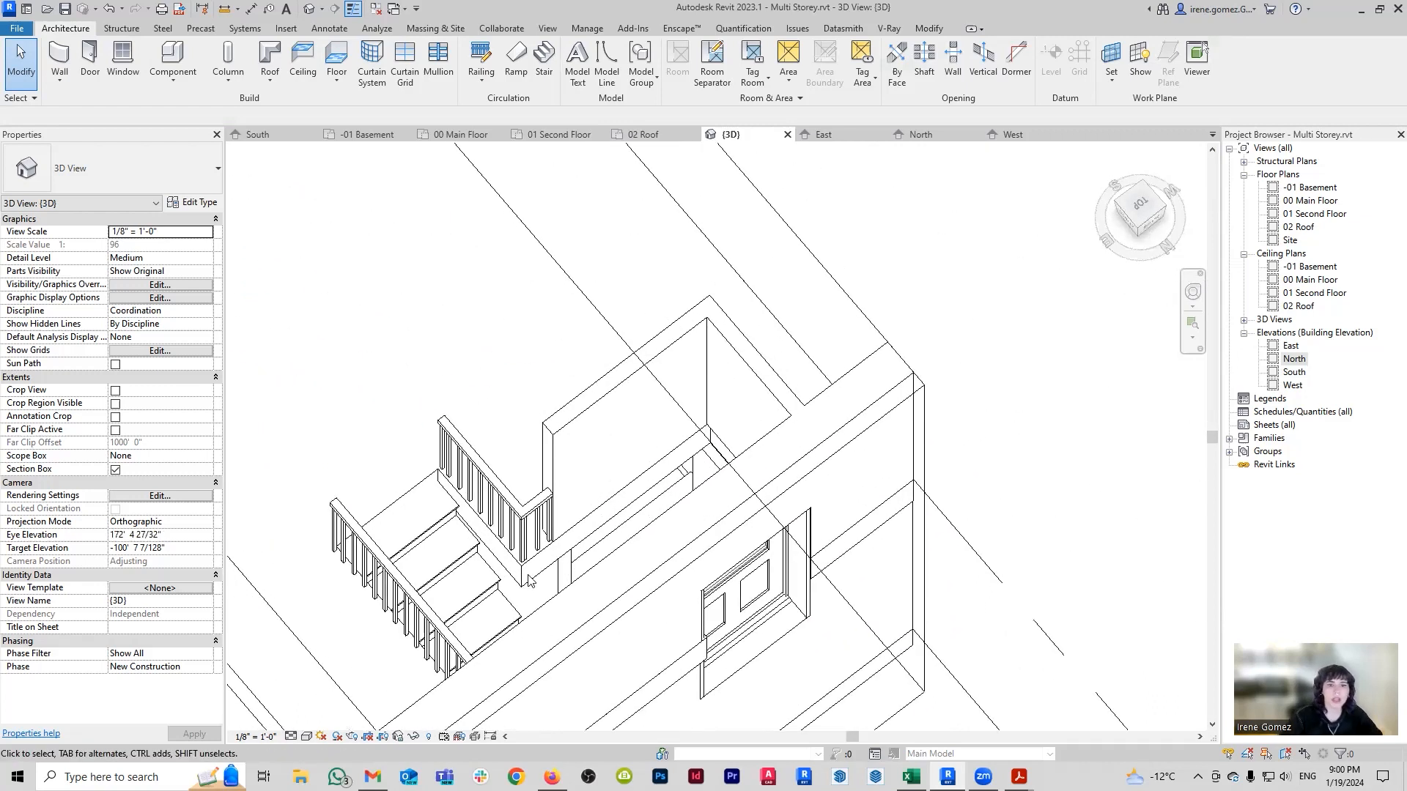
middle_click_drag(536, 576, 557, 586, "shift")
scroll(550, 582, "up", 1)
middle_click_drag(419, 570, 509, 480)
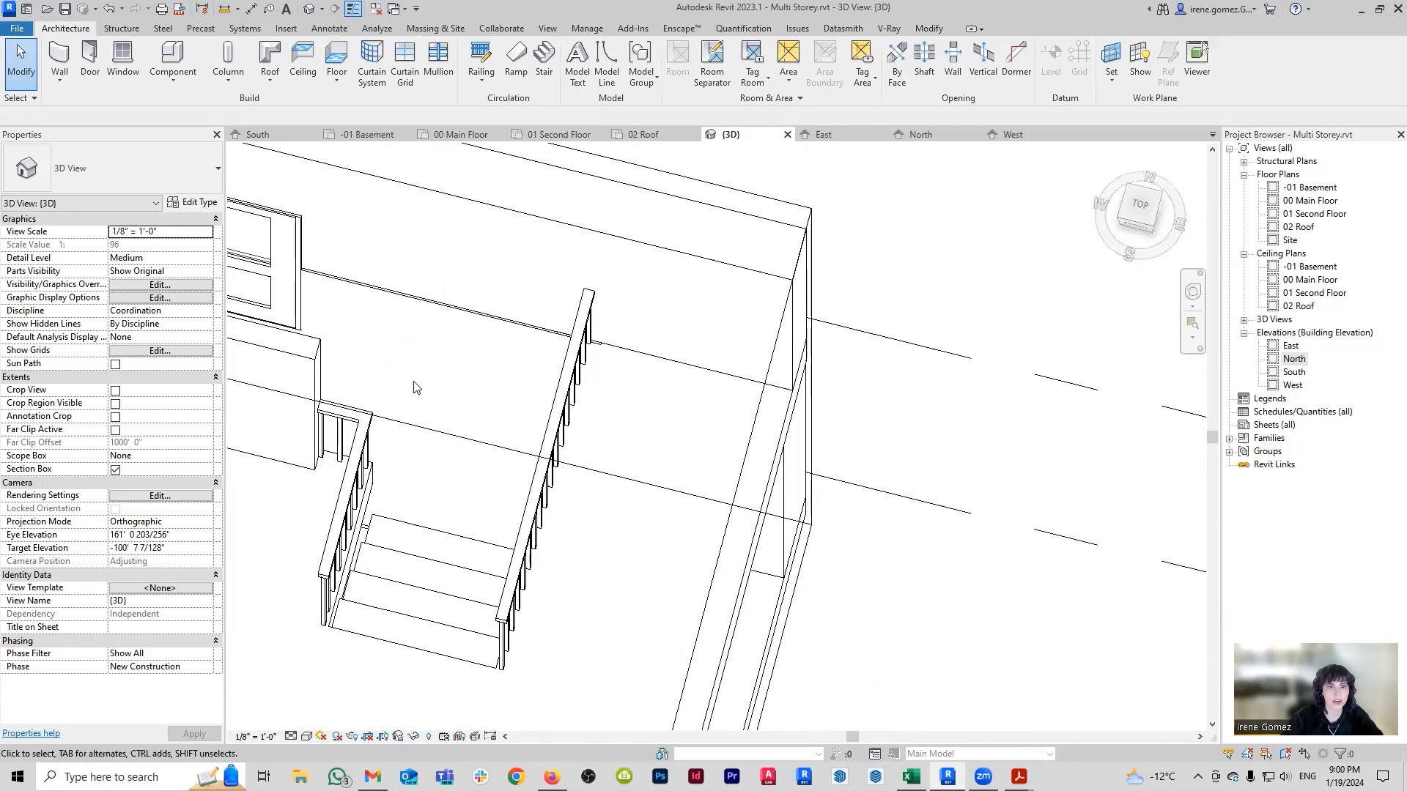
Place Handrail - Rectangular railings on the treads of the basement stair in the 3D view.
middle_click_drag(348, 390, 445, 472, "shift")
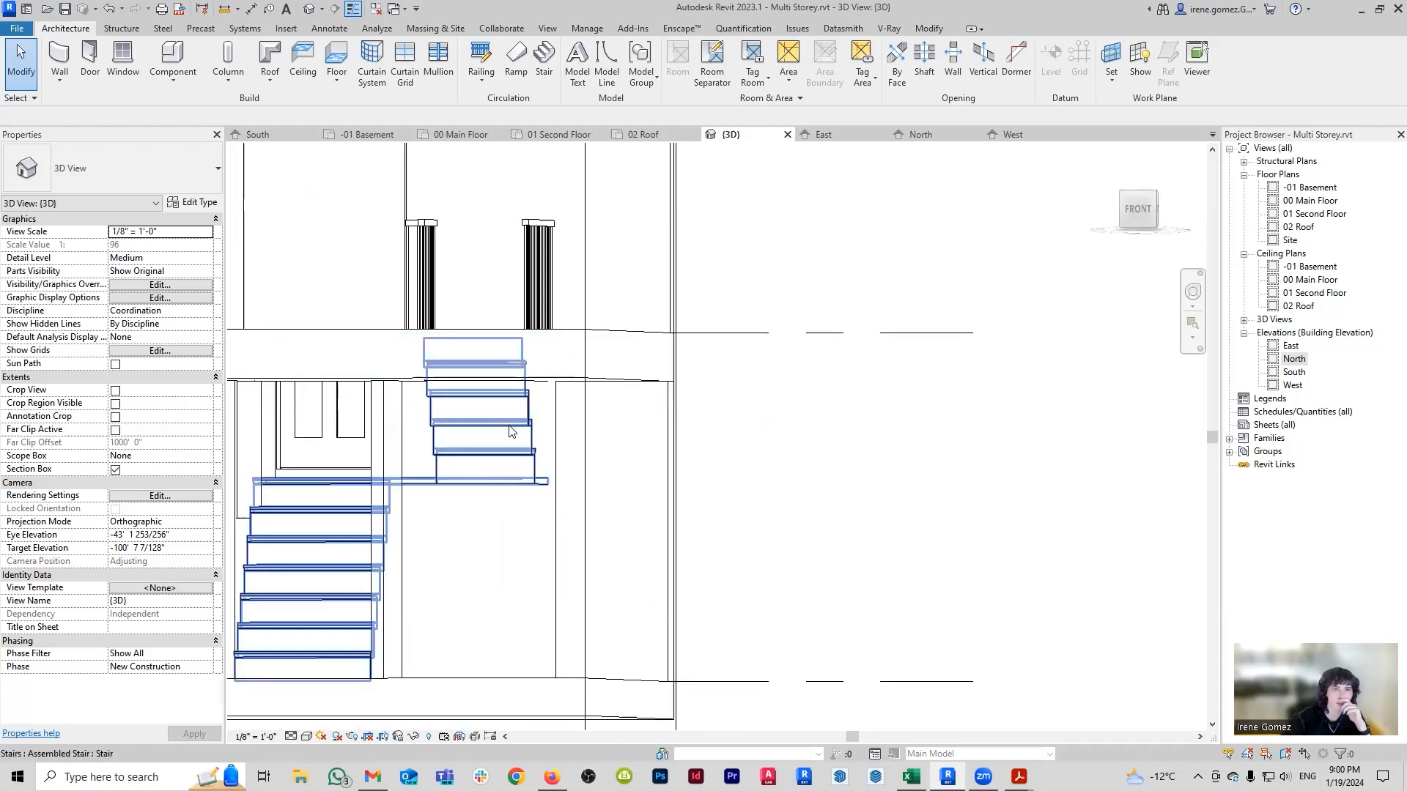
middle_click_drag(463, 454, 432, 476, "shift")
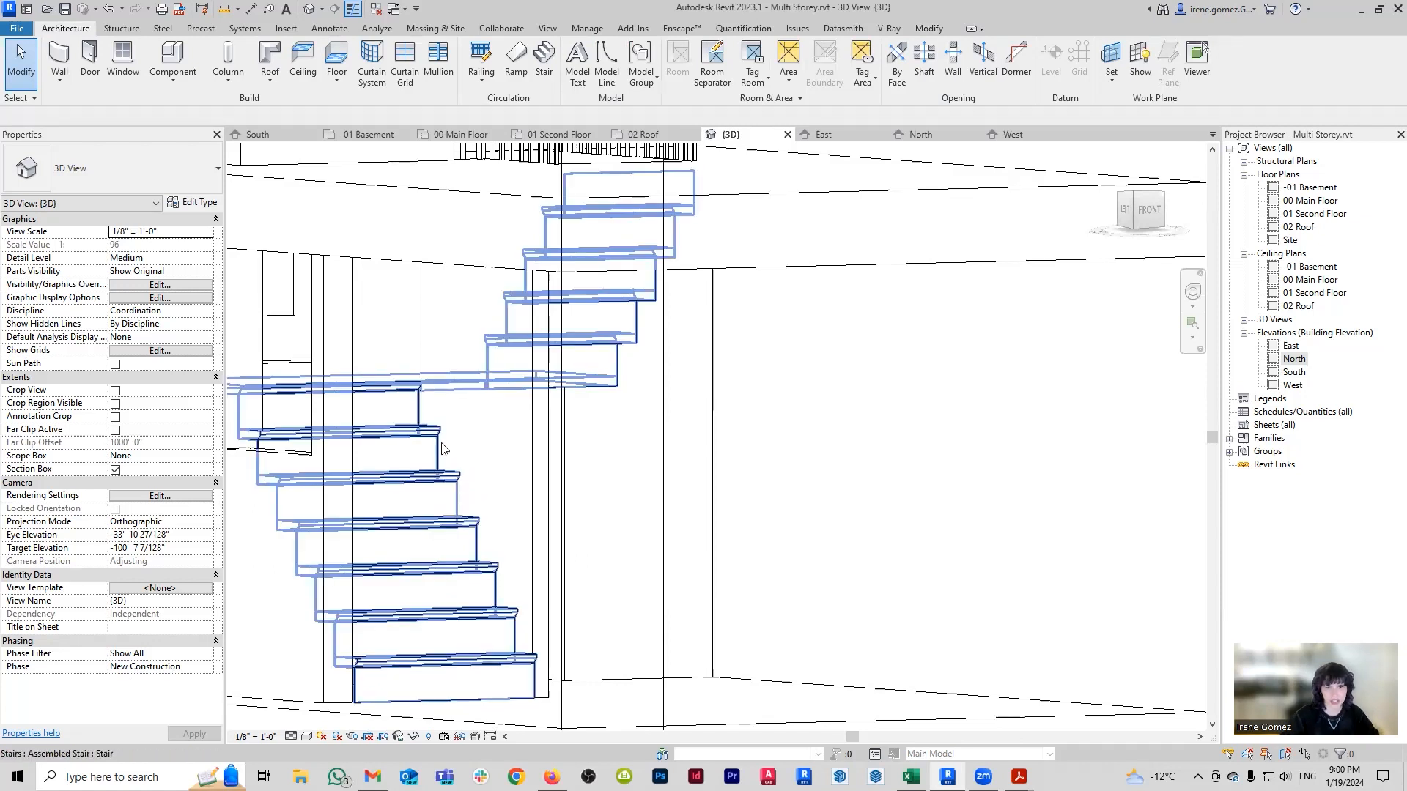
left_click(481, 77)
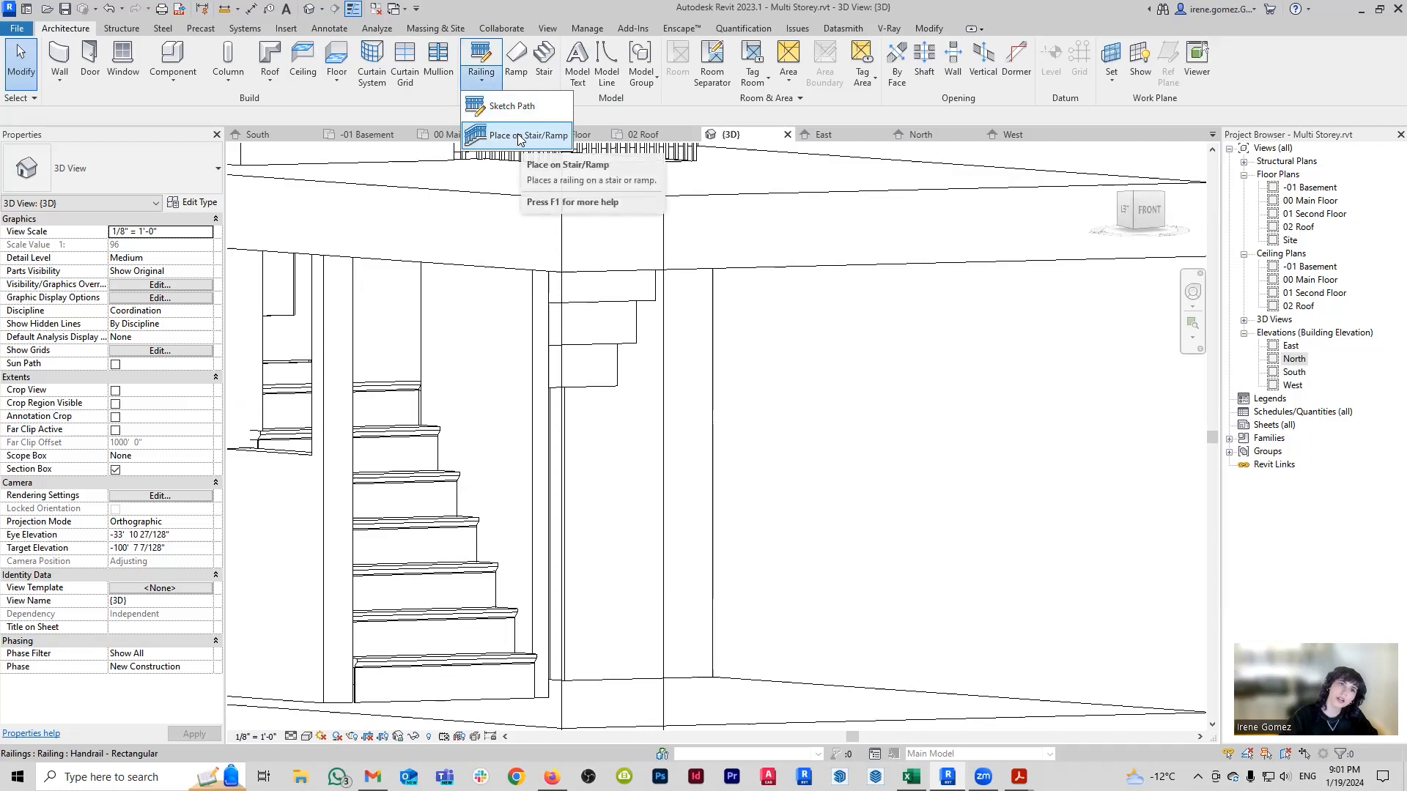
left_click(518, 135)
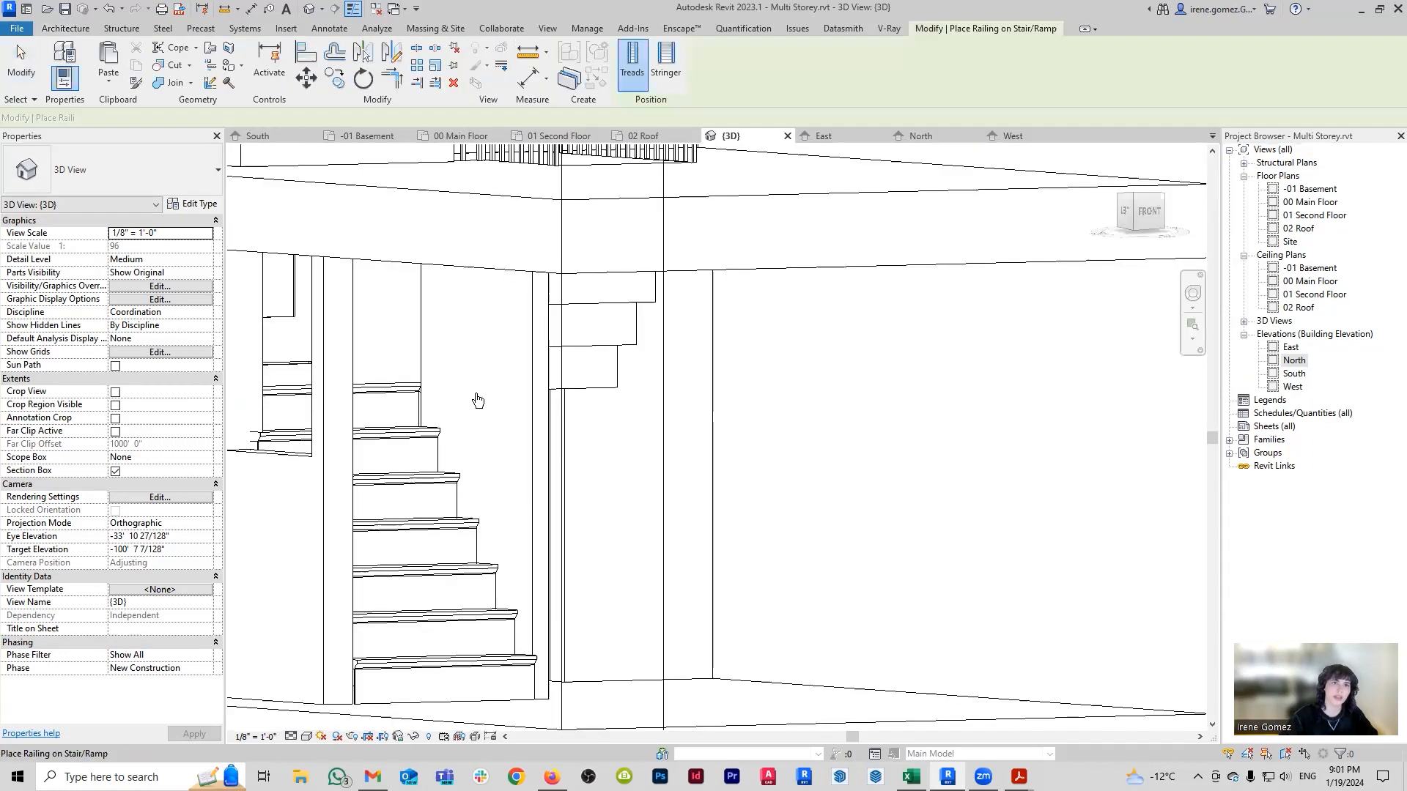
left_click(433, 522)
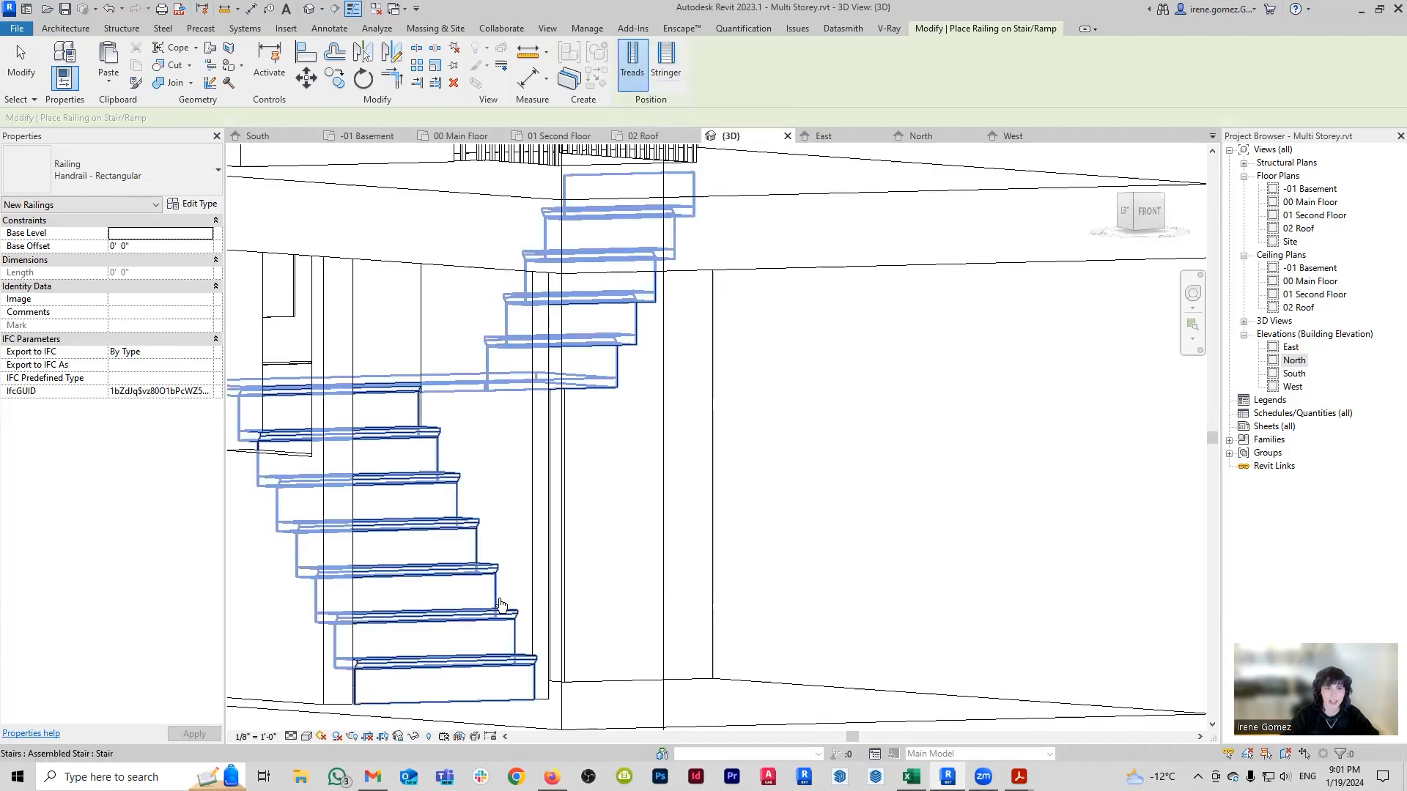
left_click(726, 612)
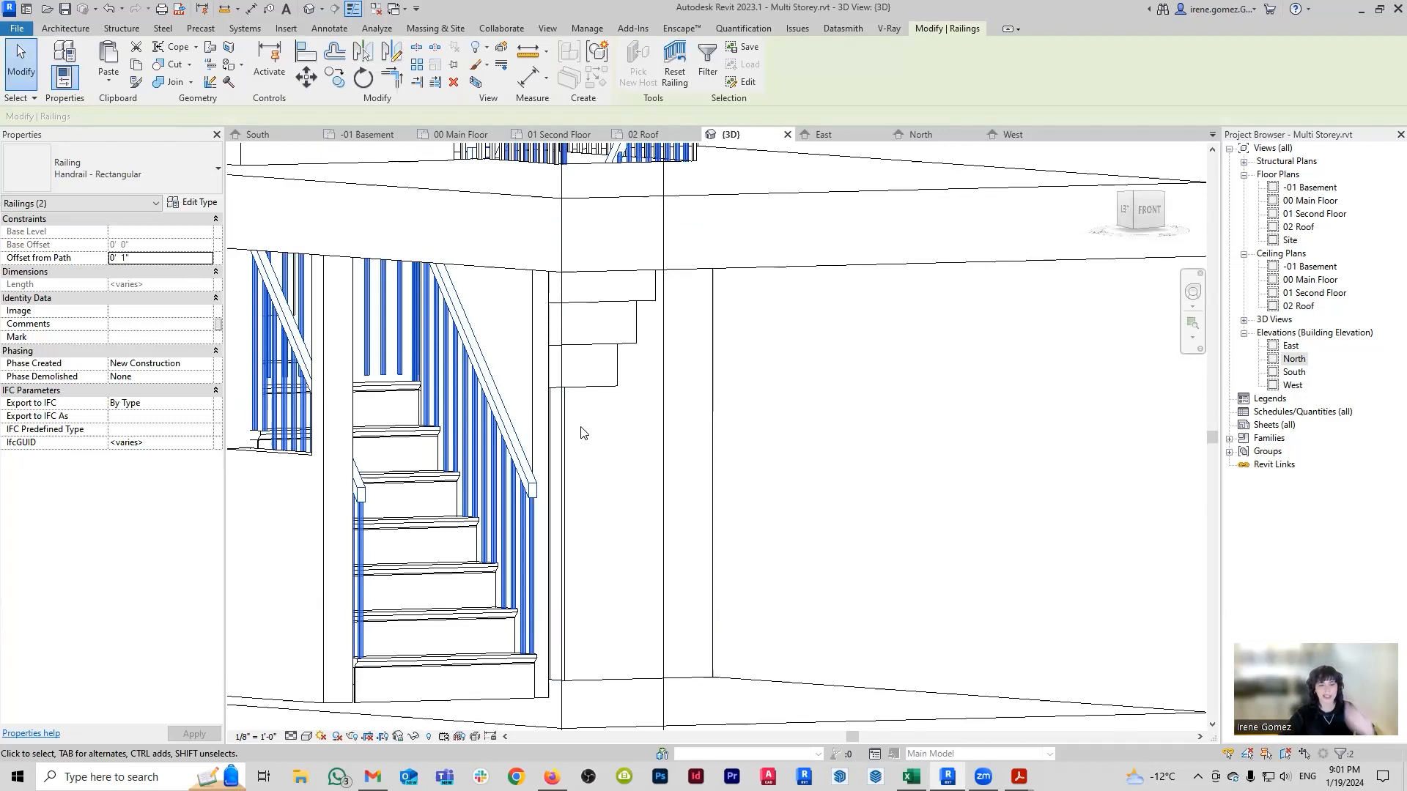
scroll(628, 391, "down", 2)
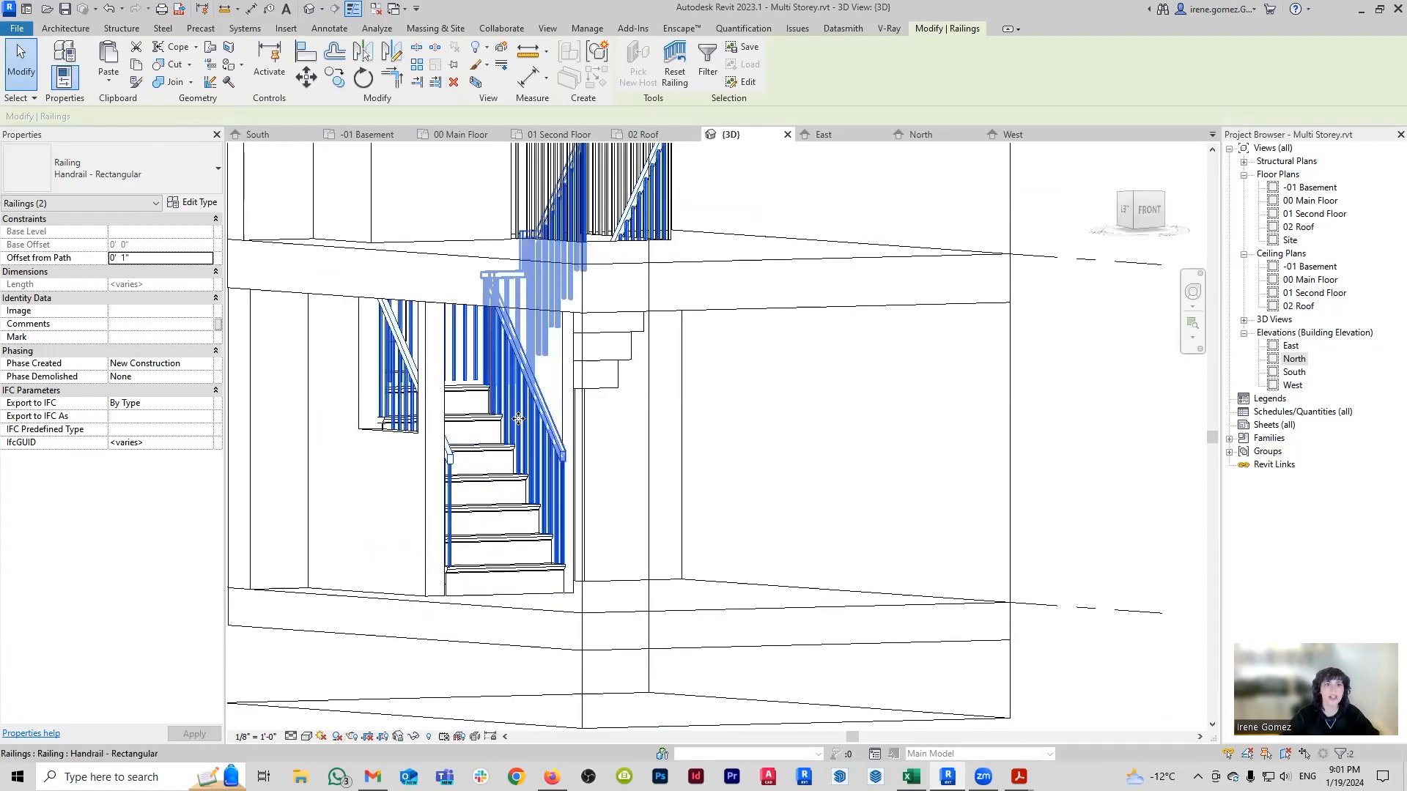
key("Escape")
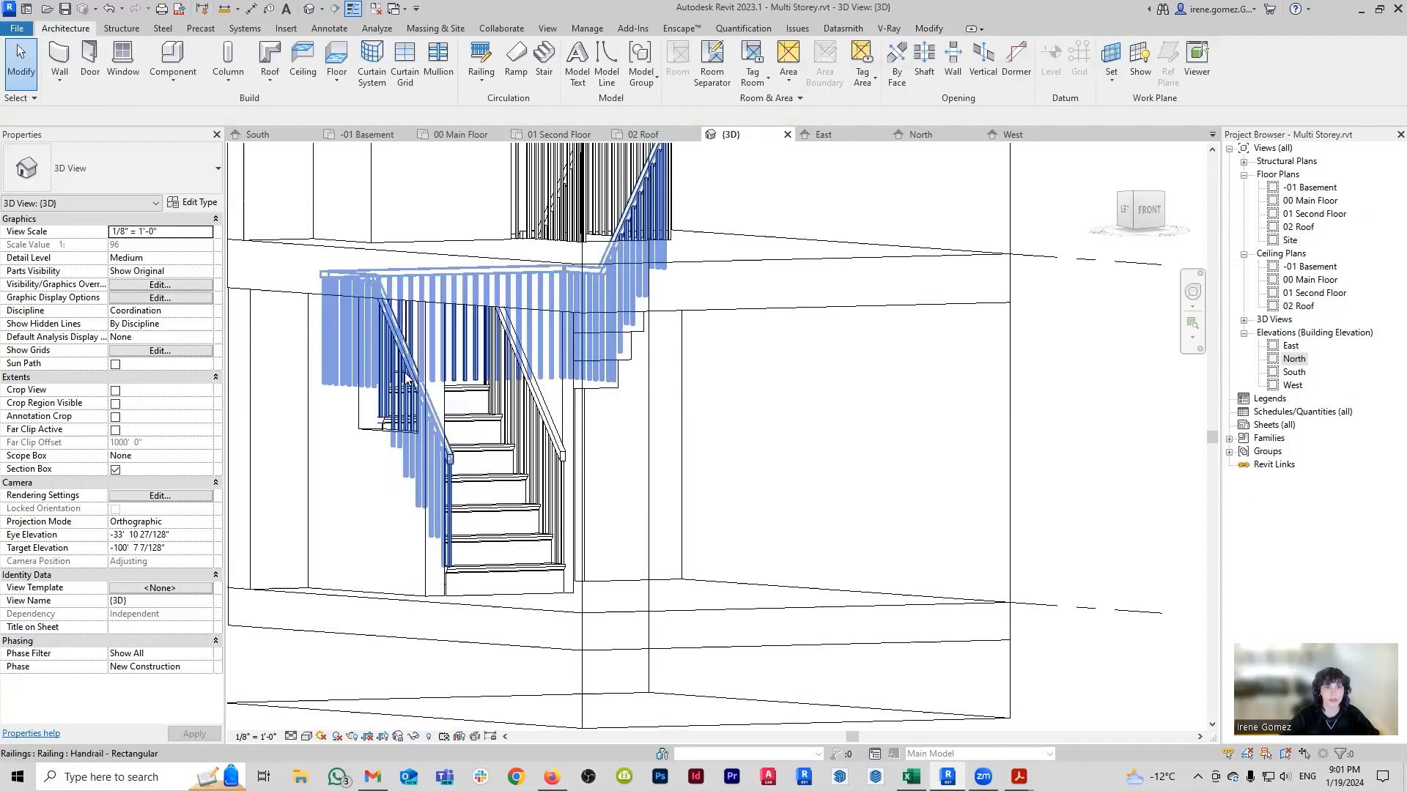
Select both basement stair railings and try the types Handrail - Pipe, Guardrail - Rectangular, Guardrail - Pipe and Glass Panel - Bottom Fill.
left_click(547, 413)
left_click(547, 413, "ctrl")
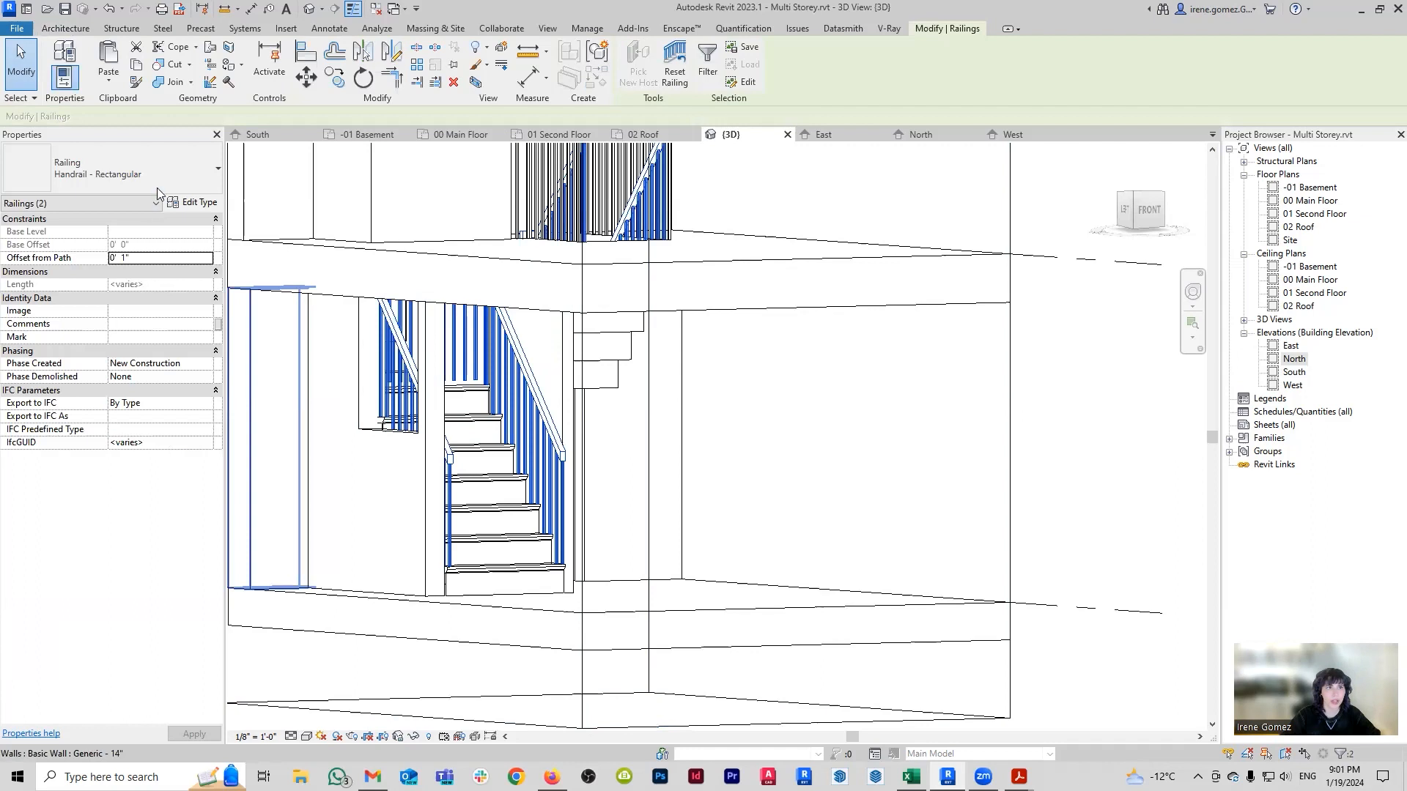
left_click(192, 189)
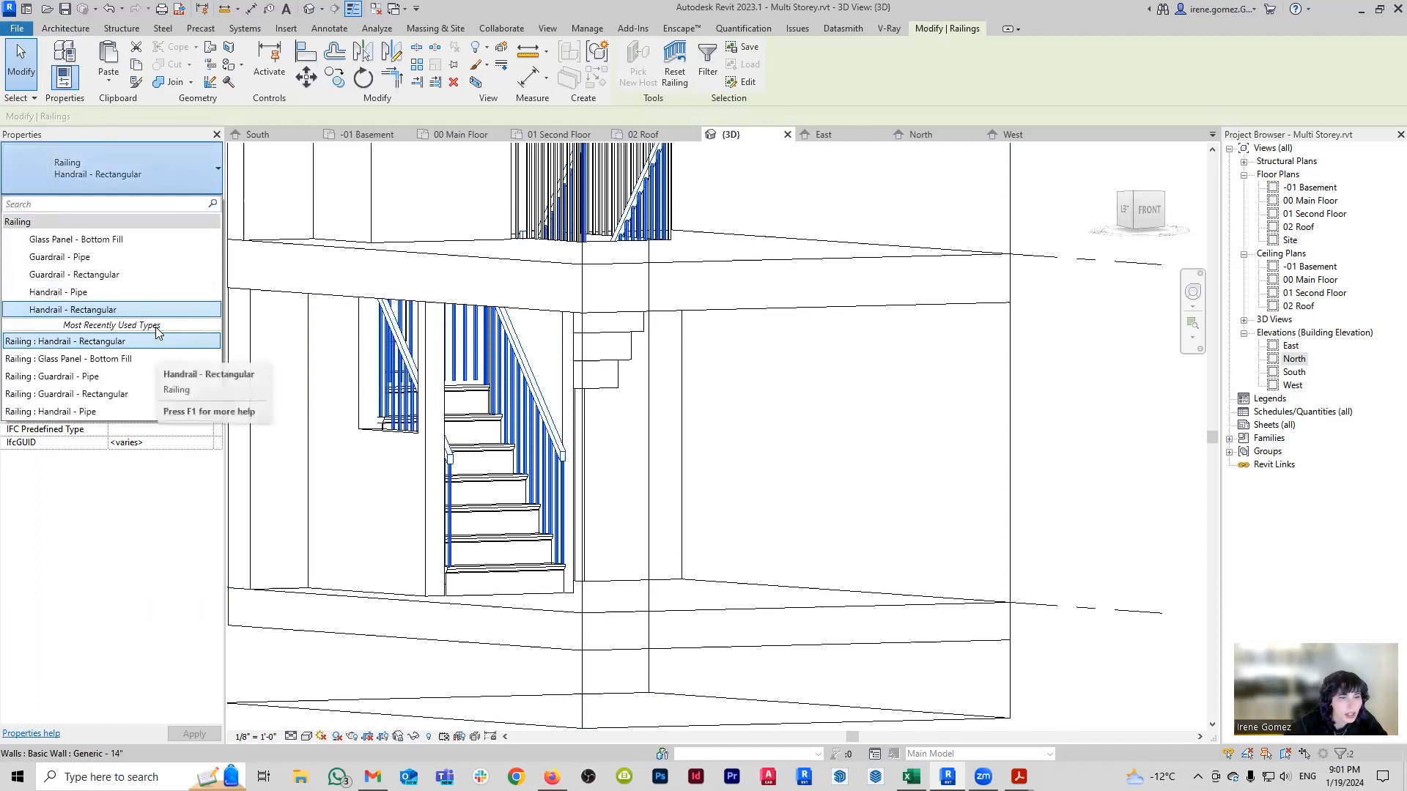
left_click(143, 292)
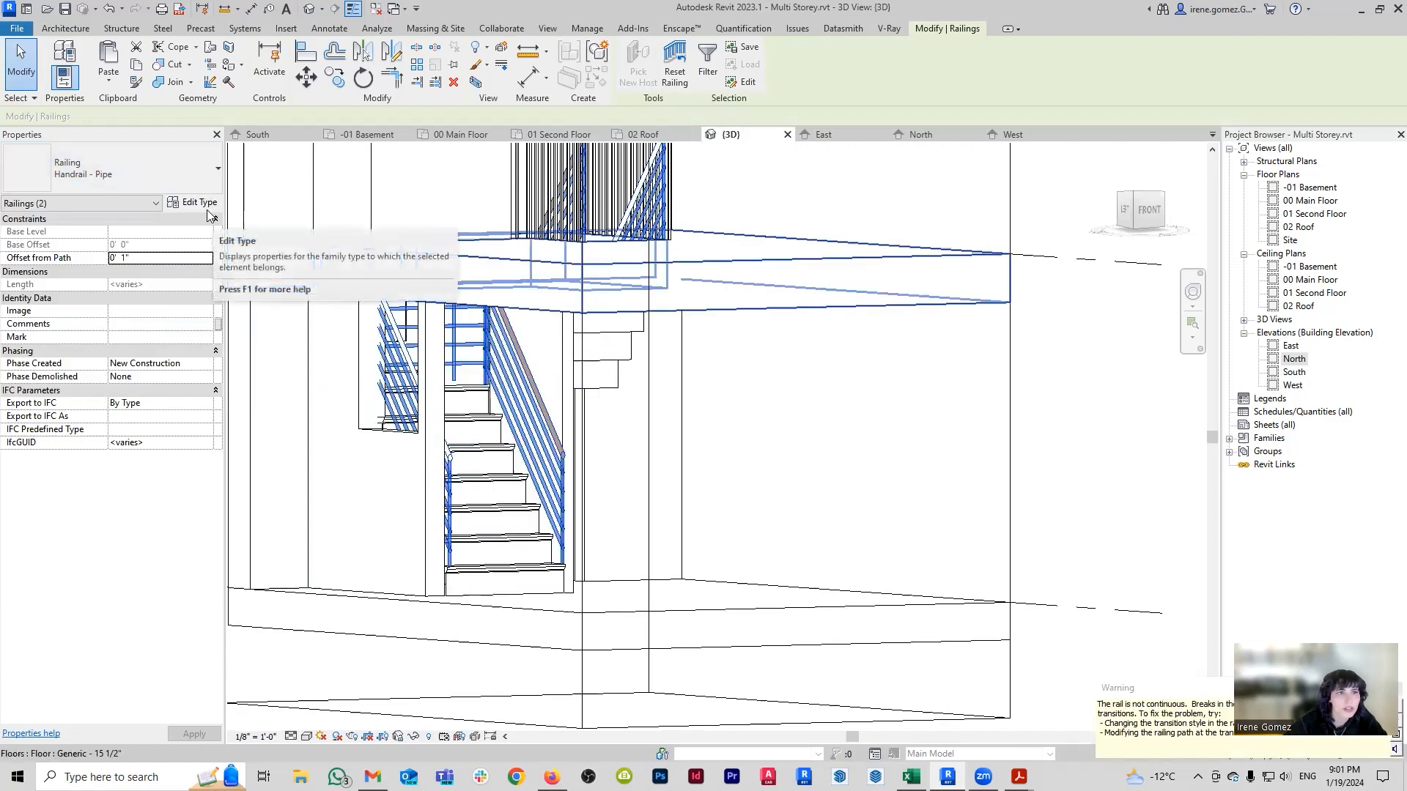
left_click(214, 173)
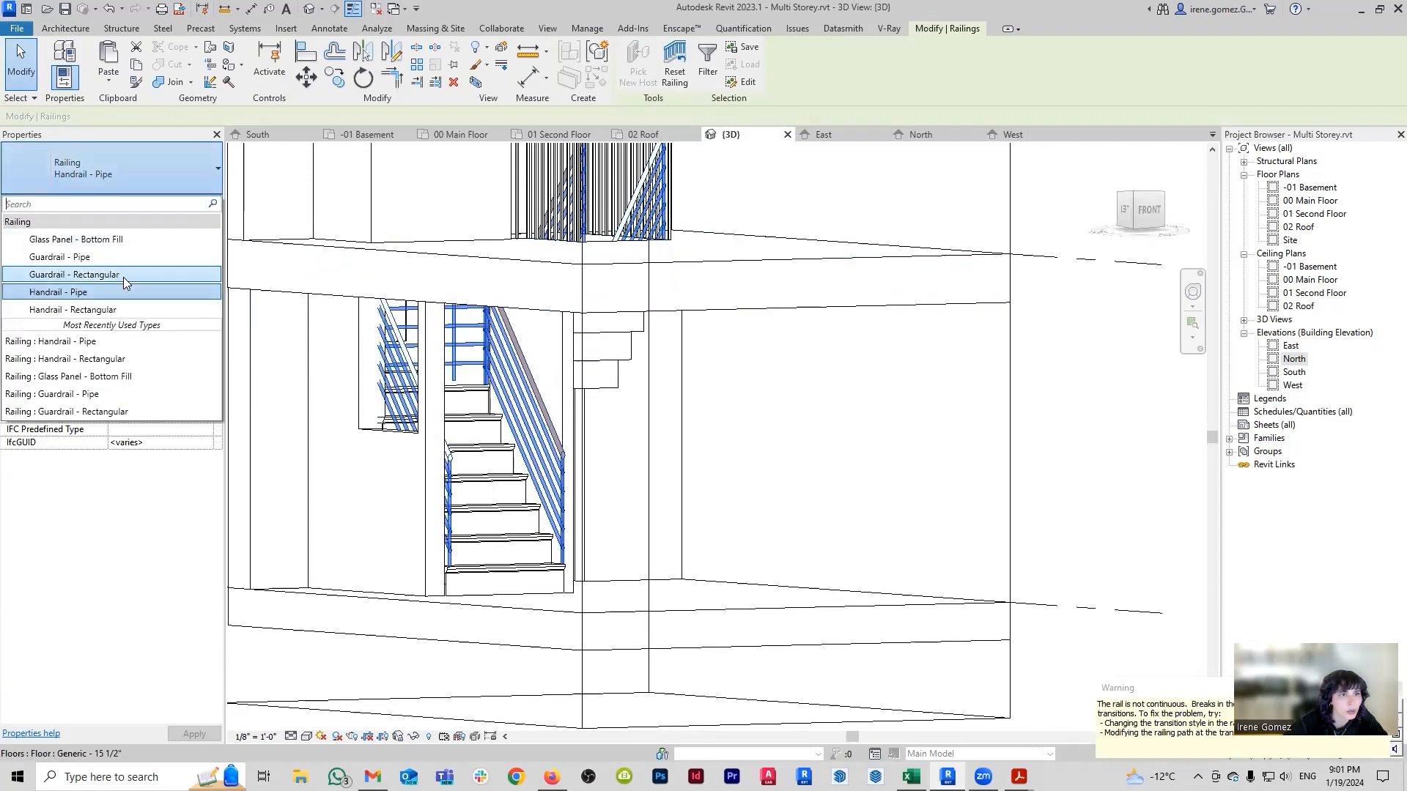
left_click(165, 177)
left_click(176, 182)
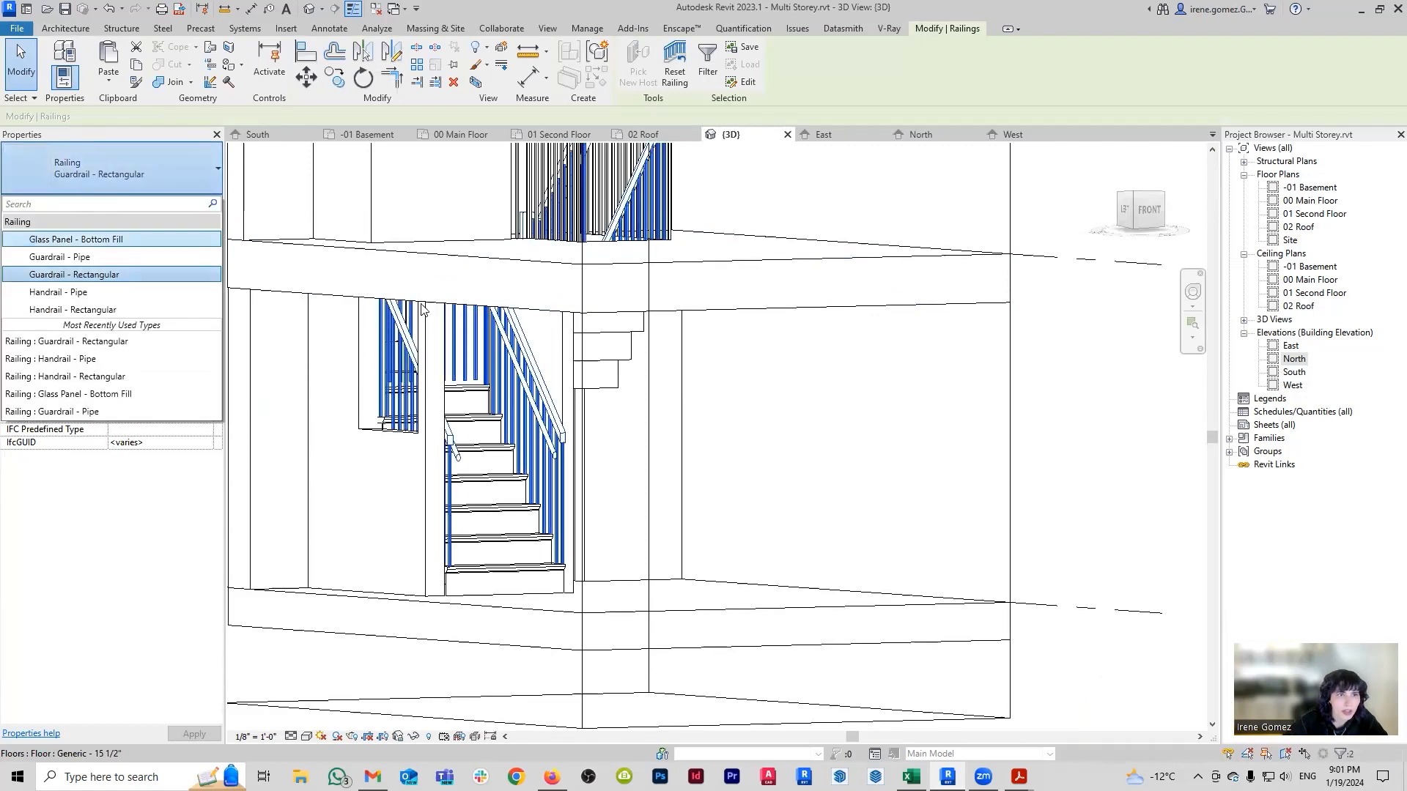
left_click(128, 258)
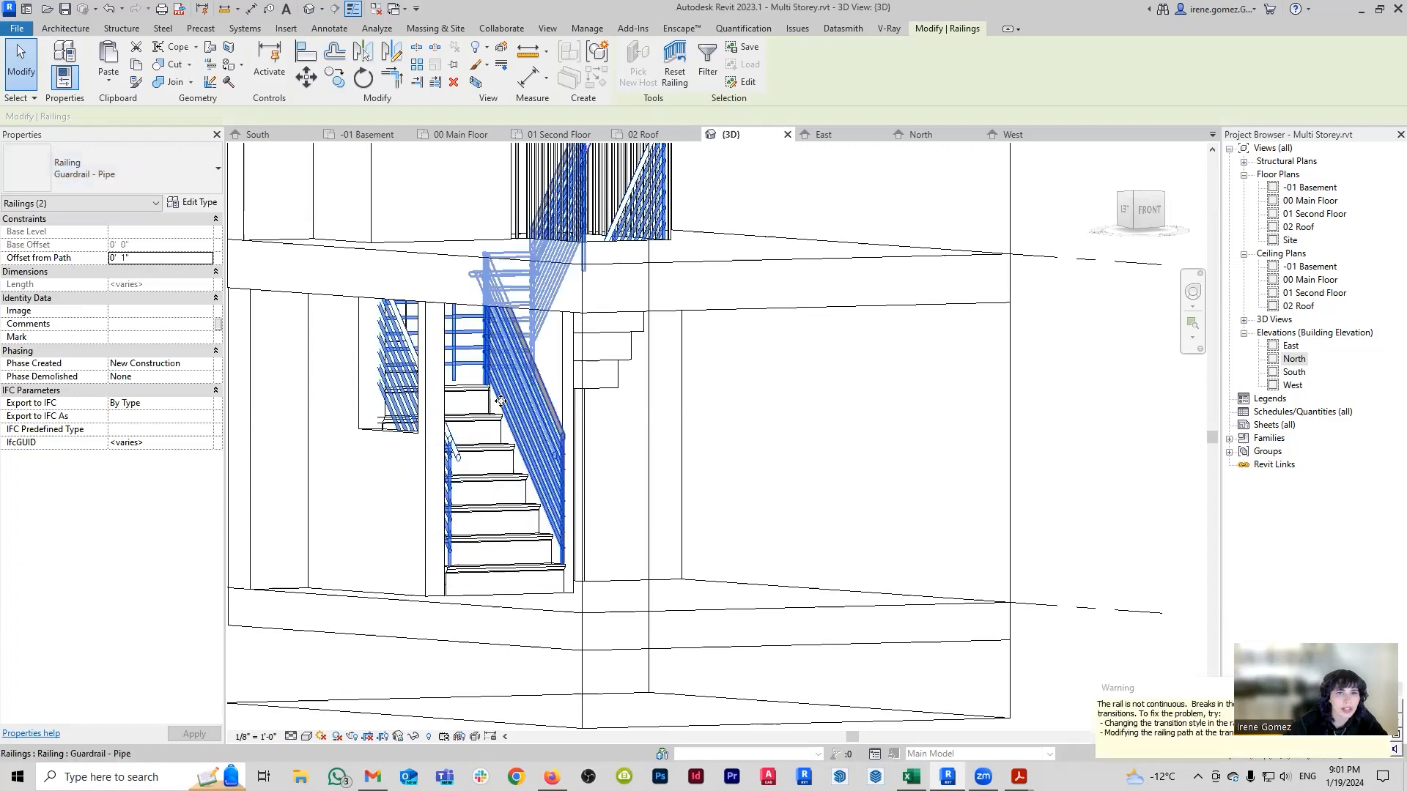
left_click(125, 169)
left_click(148, 236)
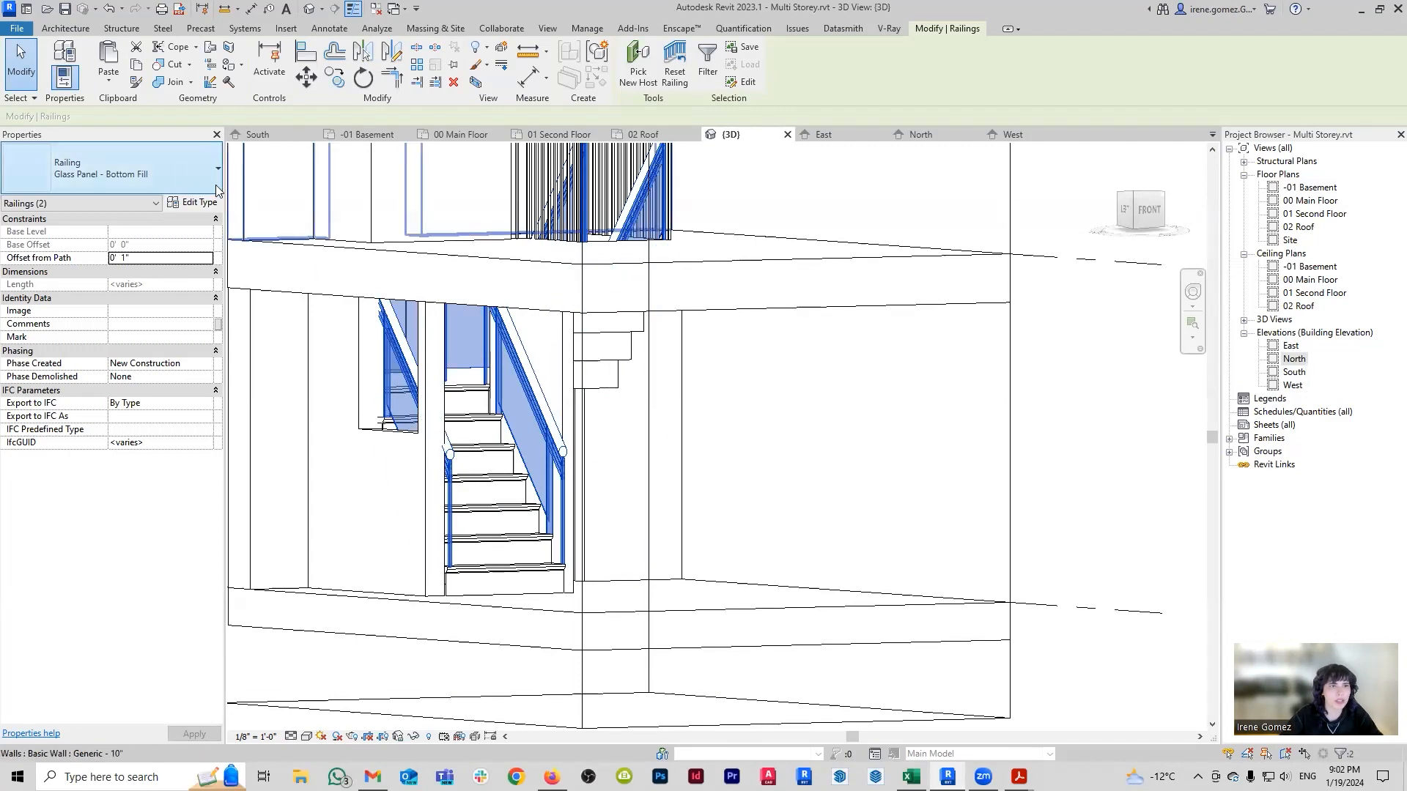
Change both basement stair railings to the Guardrail - Rectangular type and view them from a lower angle.
left_click(195, 179)
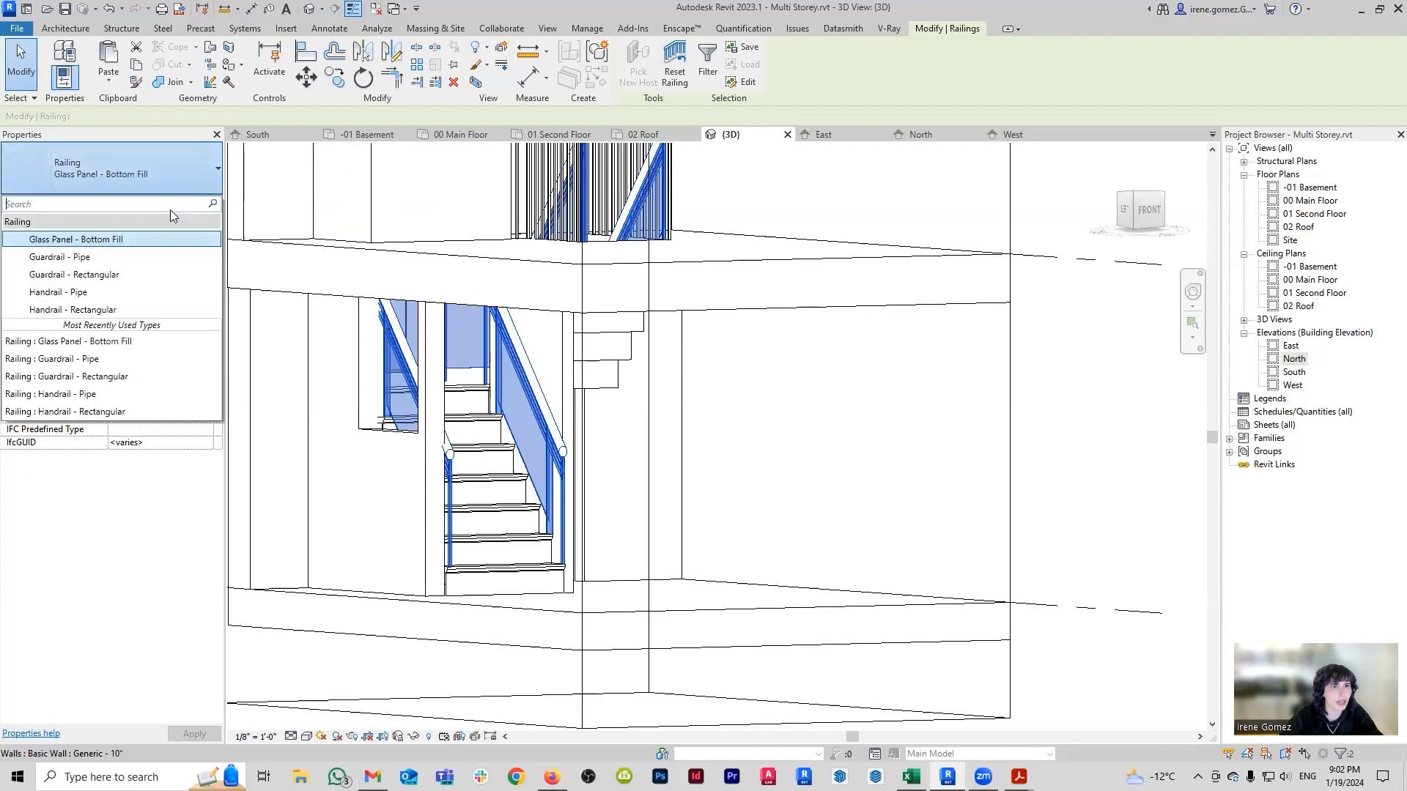
left_click(146, 268)
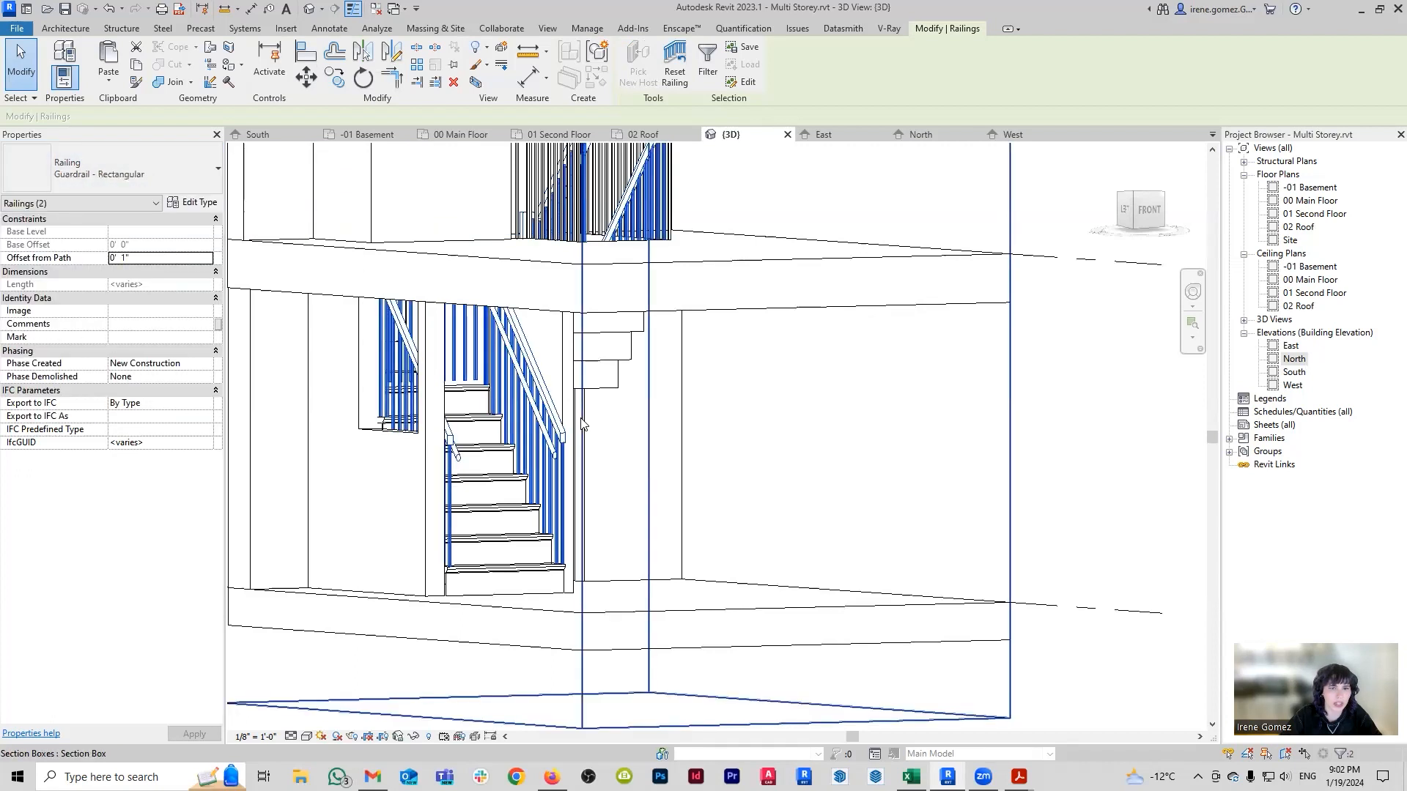
scroll(564, 487, "up", 3)
middle_click_drag(595, 505, 517, 535, "shift")
scroll(522, 519, "down", 3)
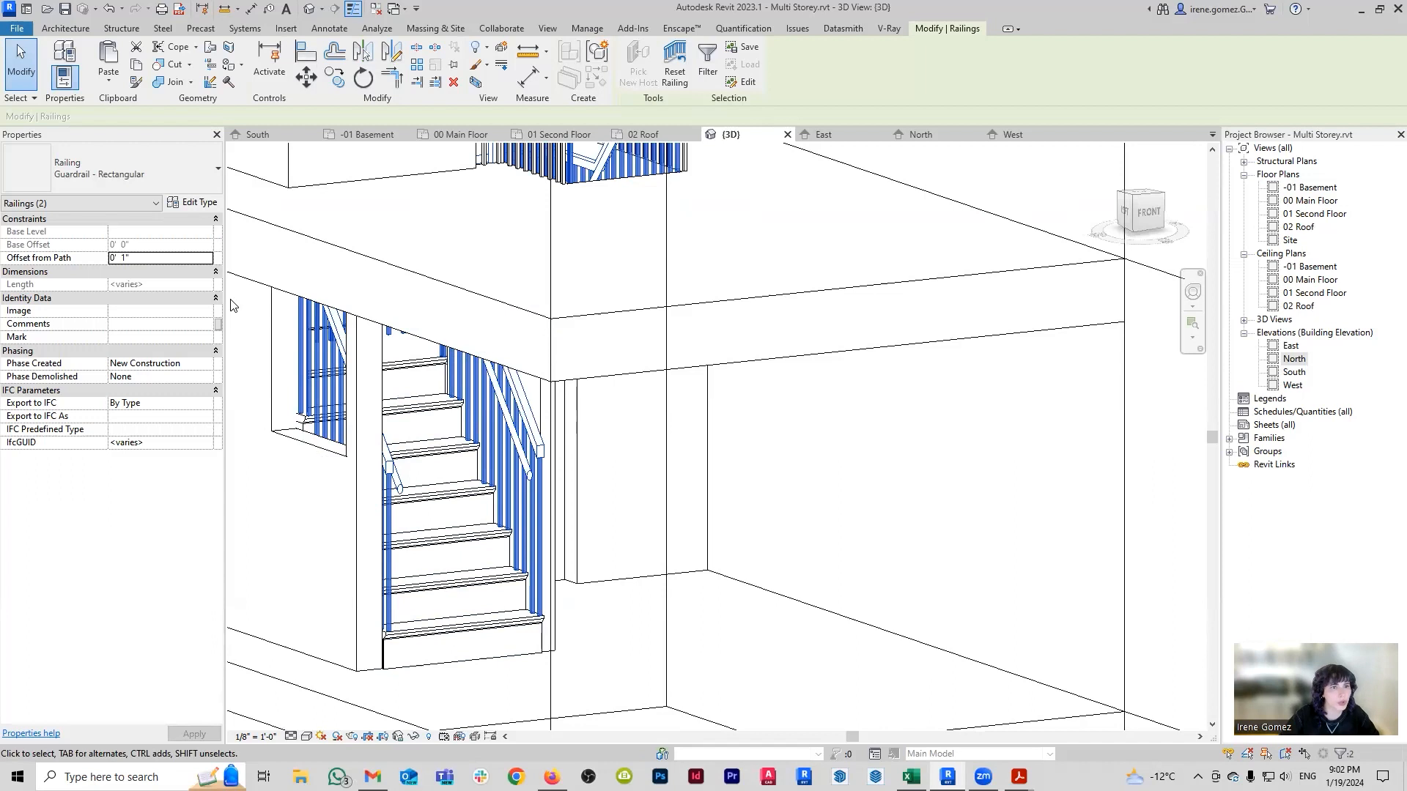
Duplicate the stair railings' Guardrail - Rectangular type under the name custom.
left_click(196, 204)
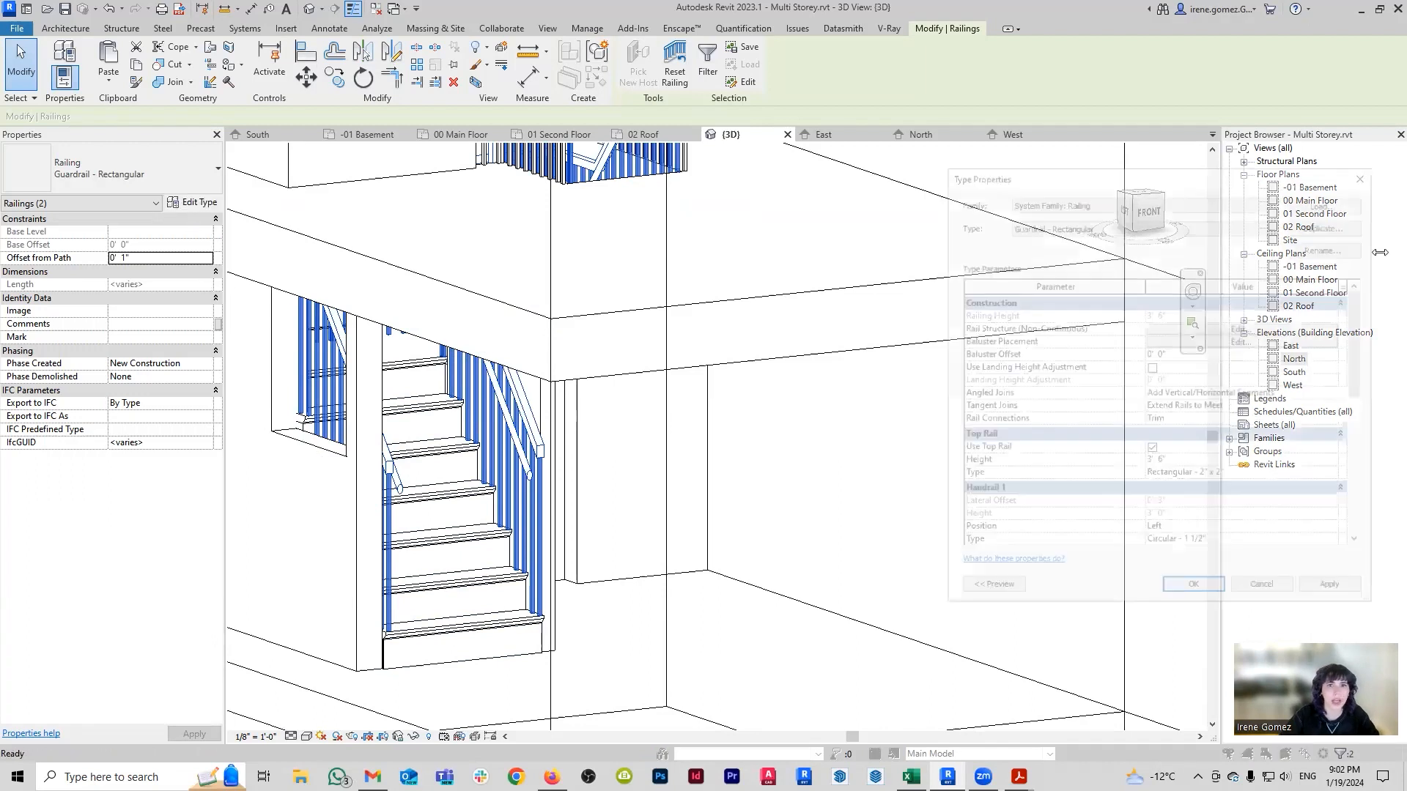
left_click(1327, 223)
type("custom")
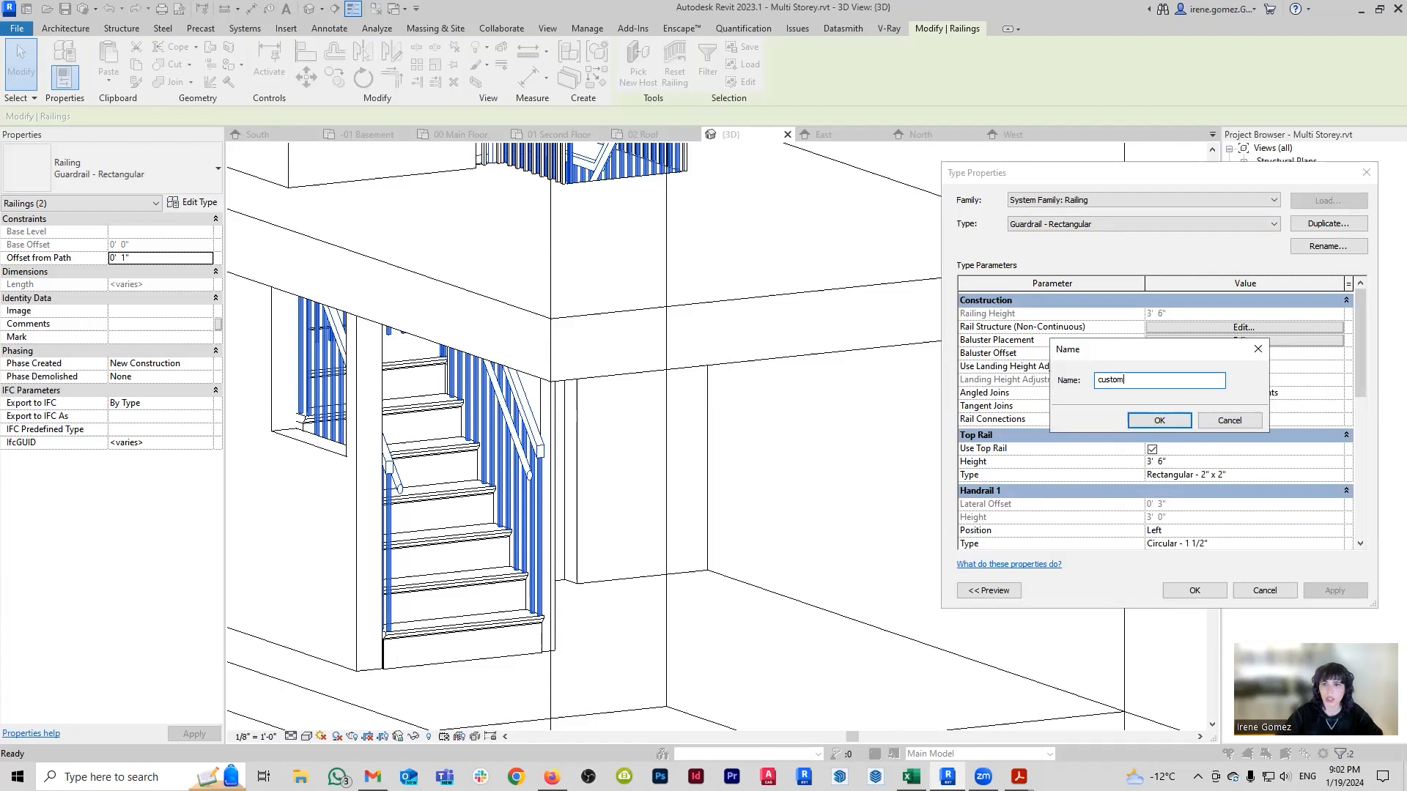
key("Return")
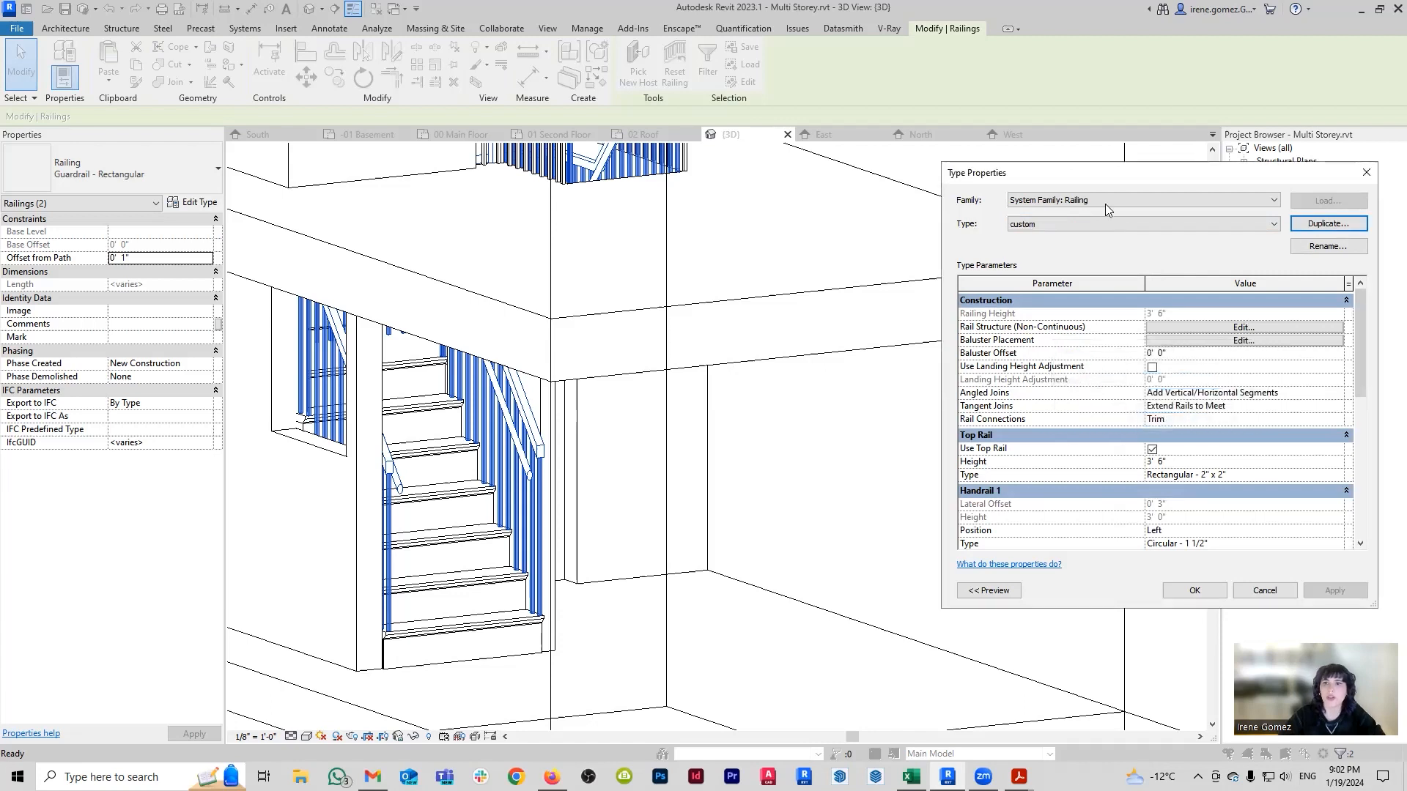
left_click_drag(1206, 180, 792, 177)
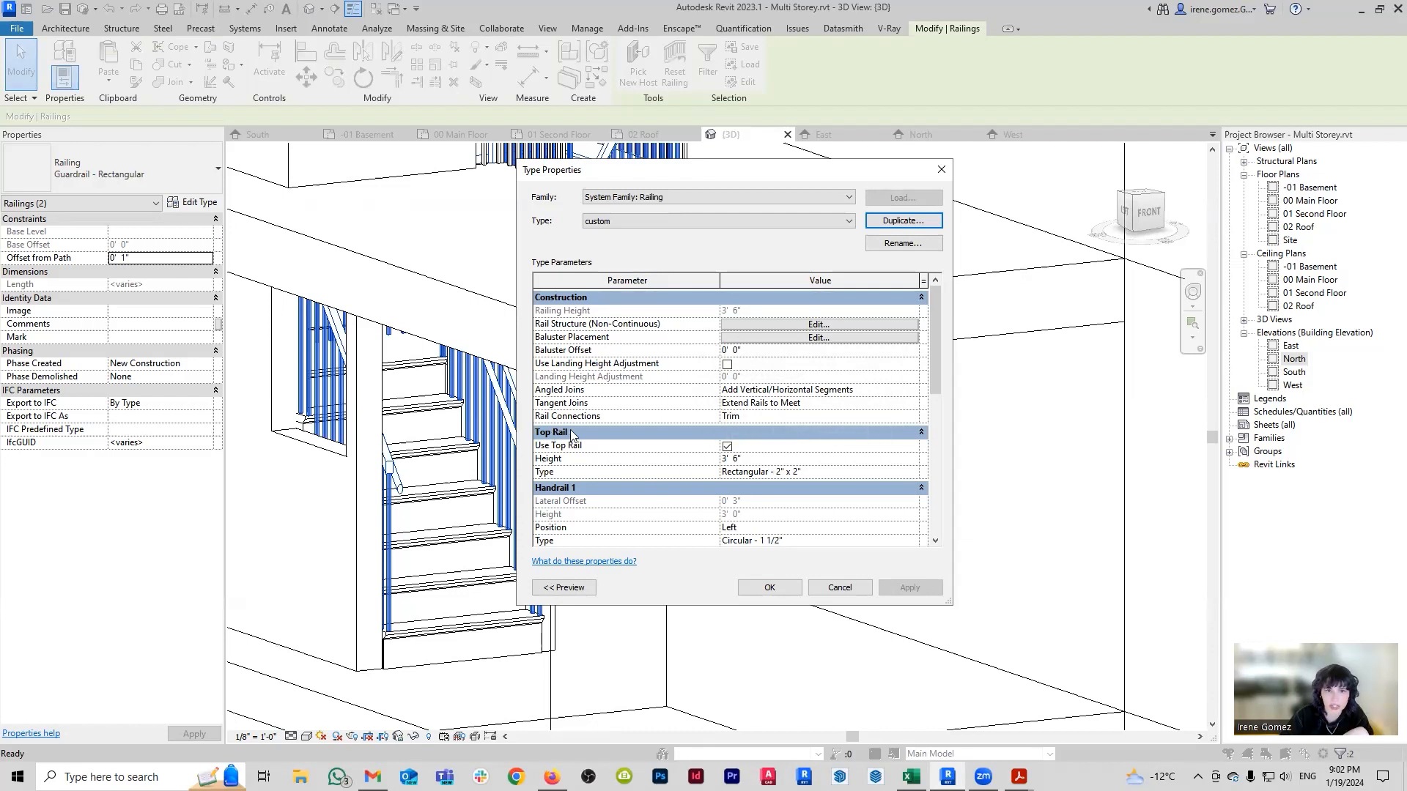
Switch the custom type's top rail off and back on, and assign the custom type to both stair railings.
left_click_drag(837, 178, 979, 180)
left_click(869, 449)
left_click(1052, 592)
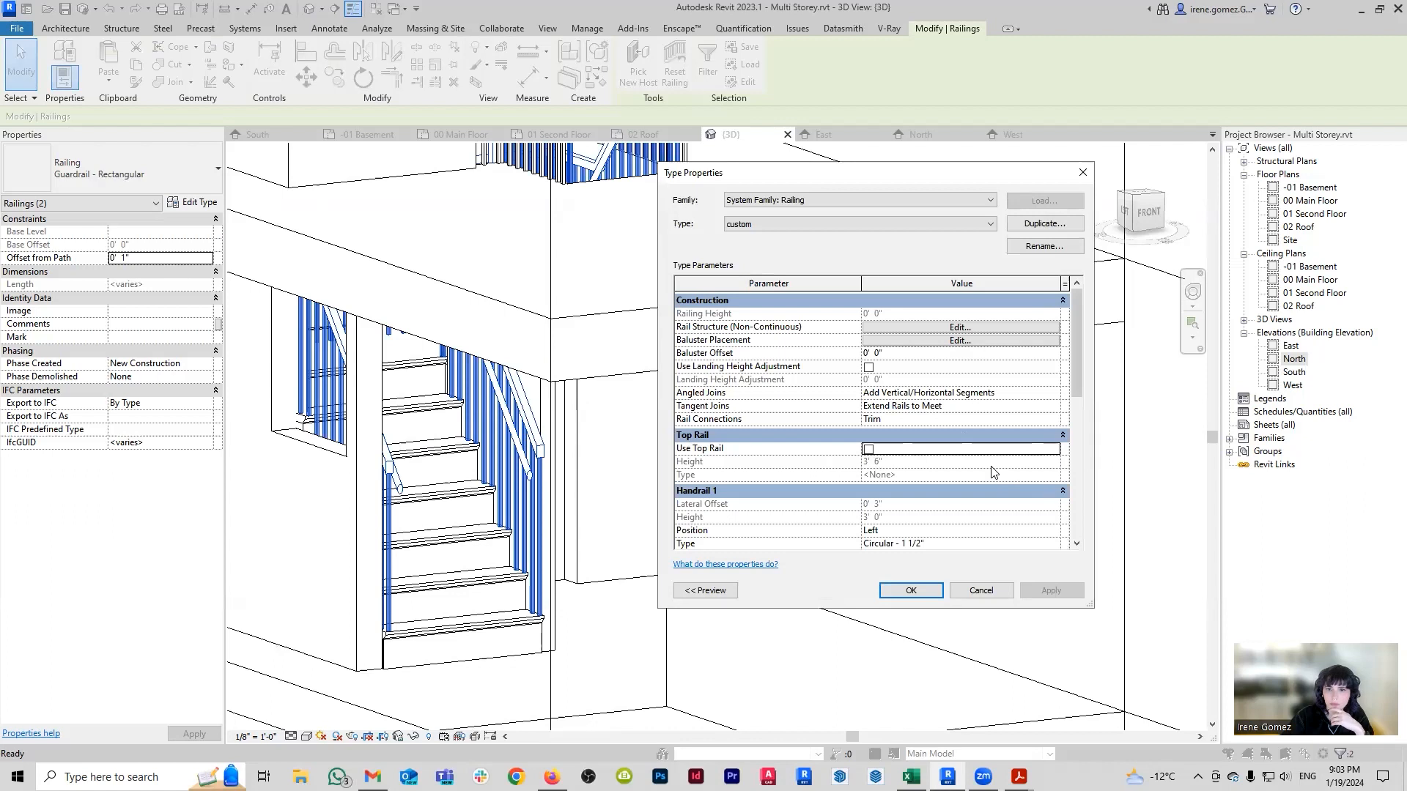
left_click(869, 449)
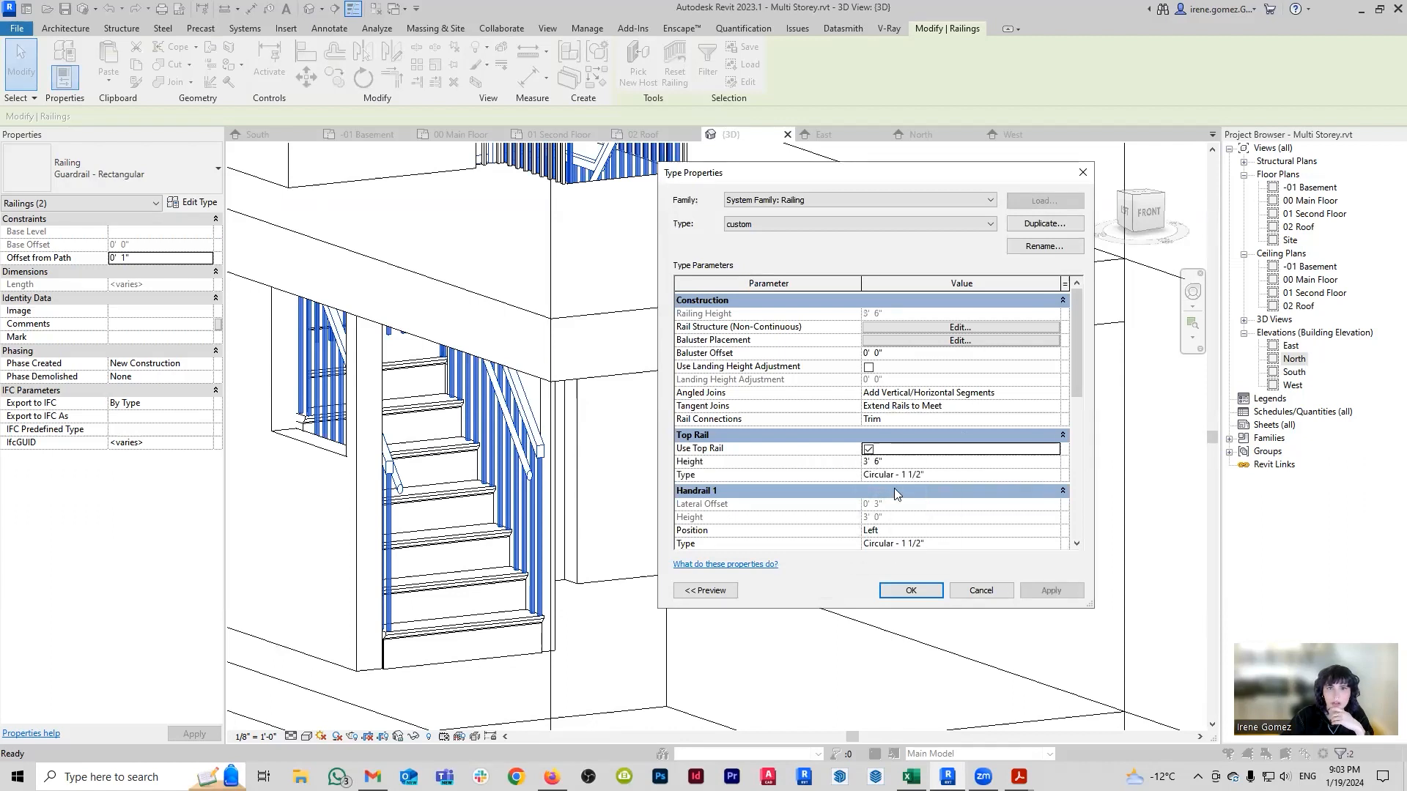
left_click(912, 591)
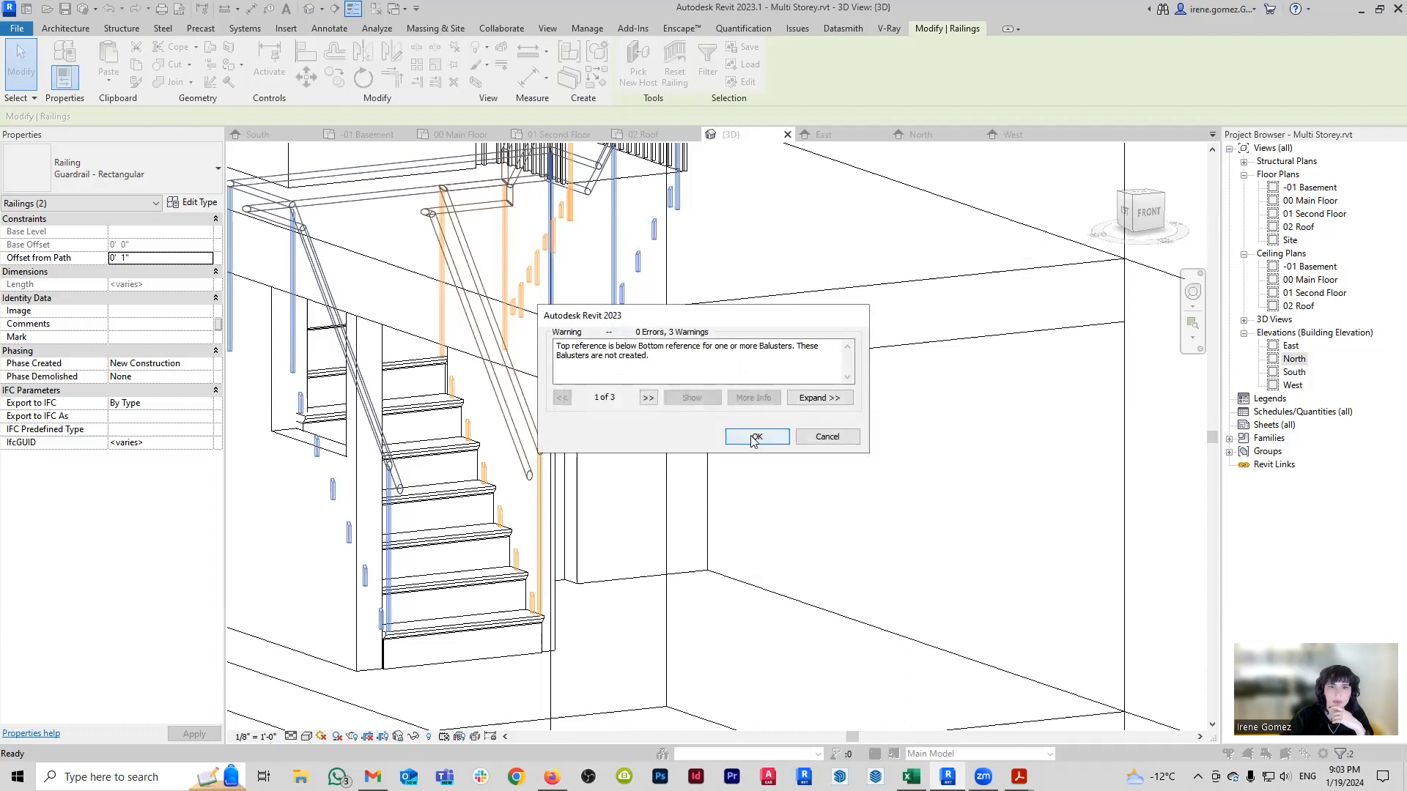
left_click(754, 438)
scroll(678, 522, "down", 1)
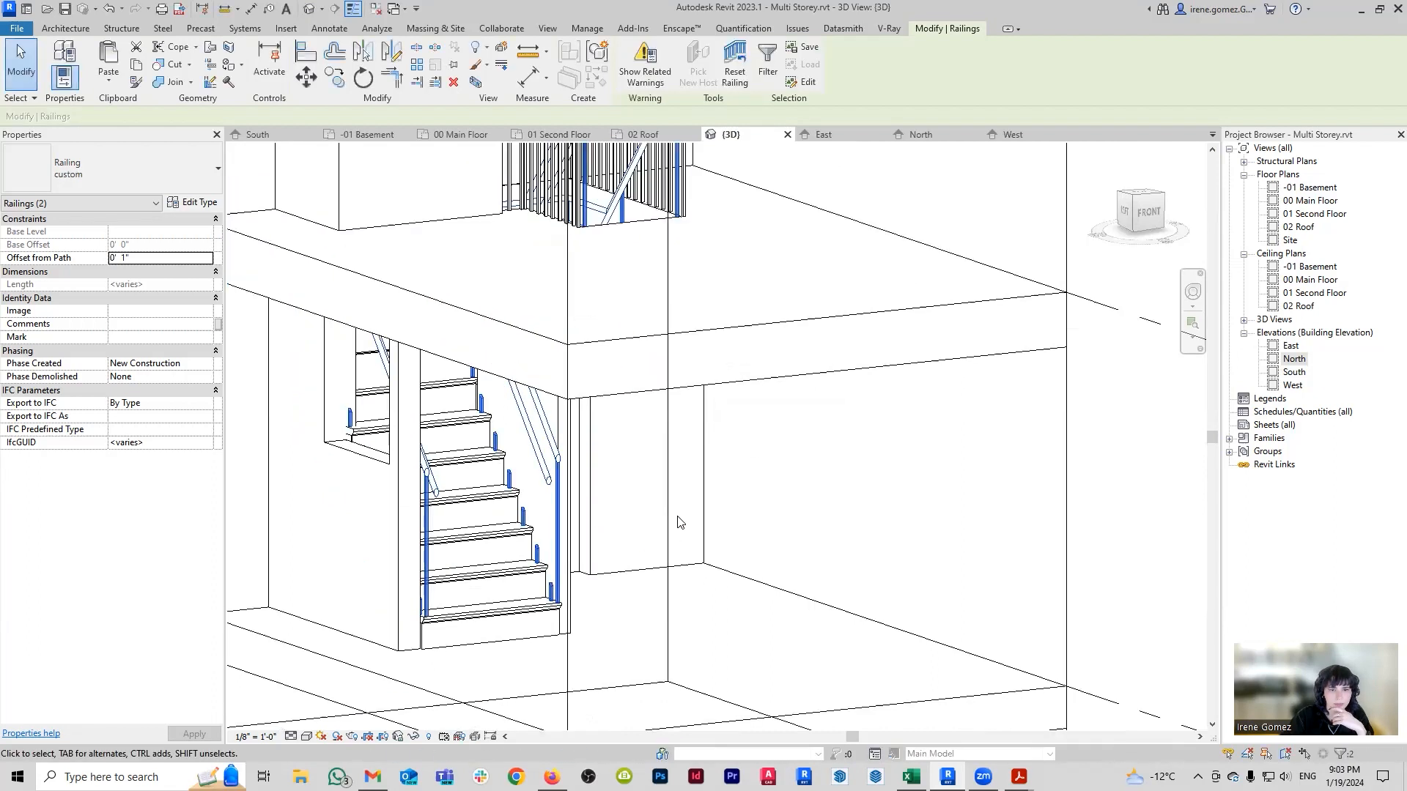
scroll(677, 522, "down", 1)
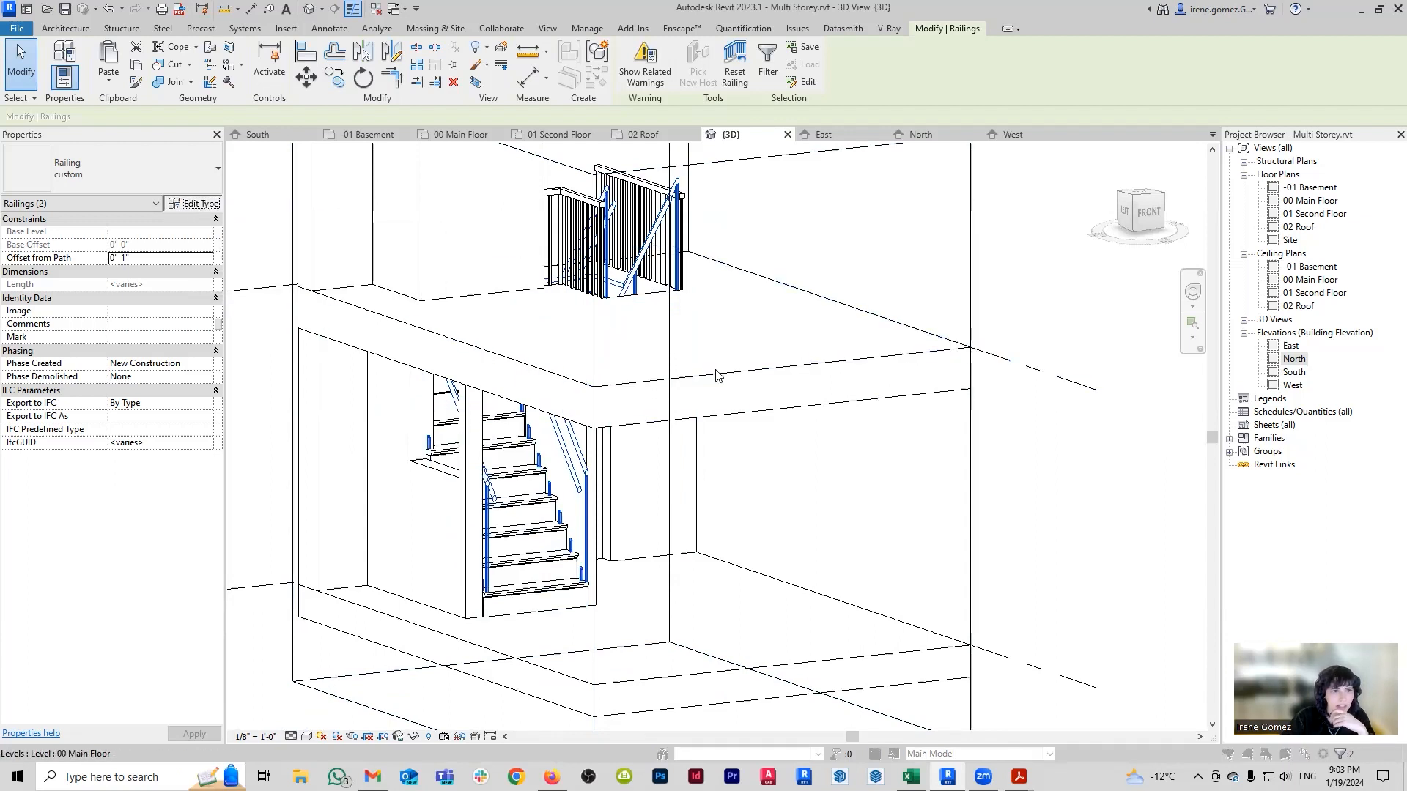
Switch off the custom railing type's top rail and choose Rectangular - Wall Mount as its Handrail 1 type.
left_click(869, 450)
left_click(1051, 590)
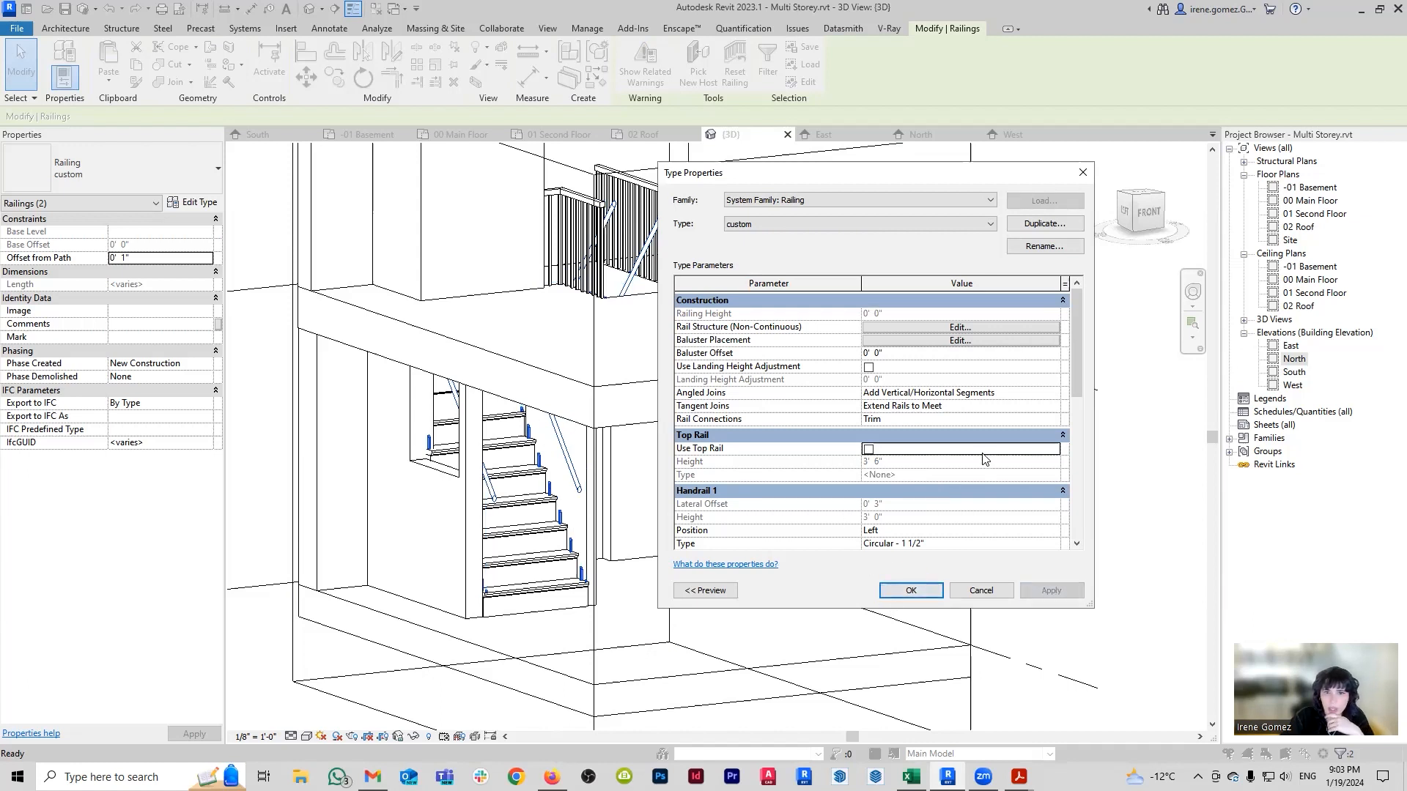
scroll(984, 460, "down", 1)
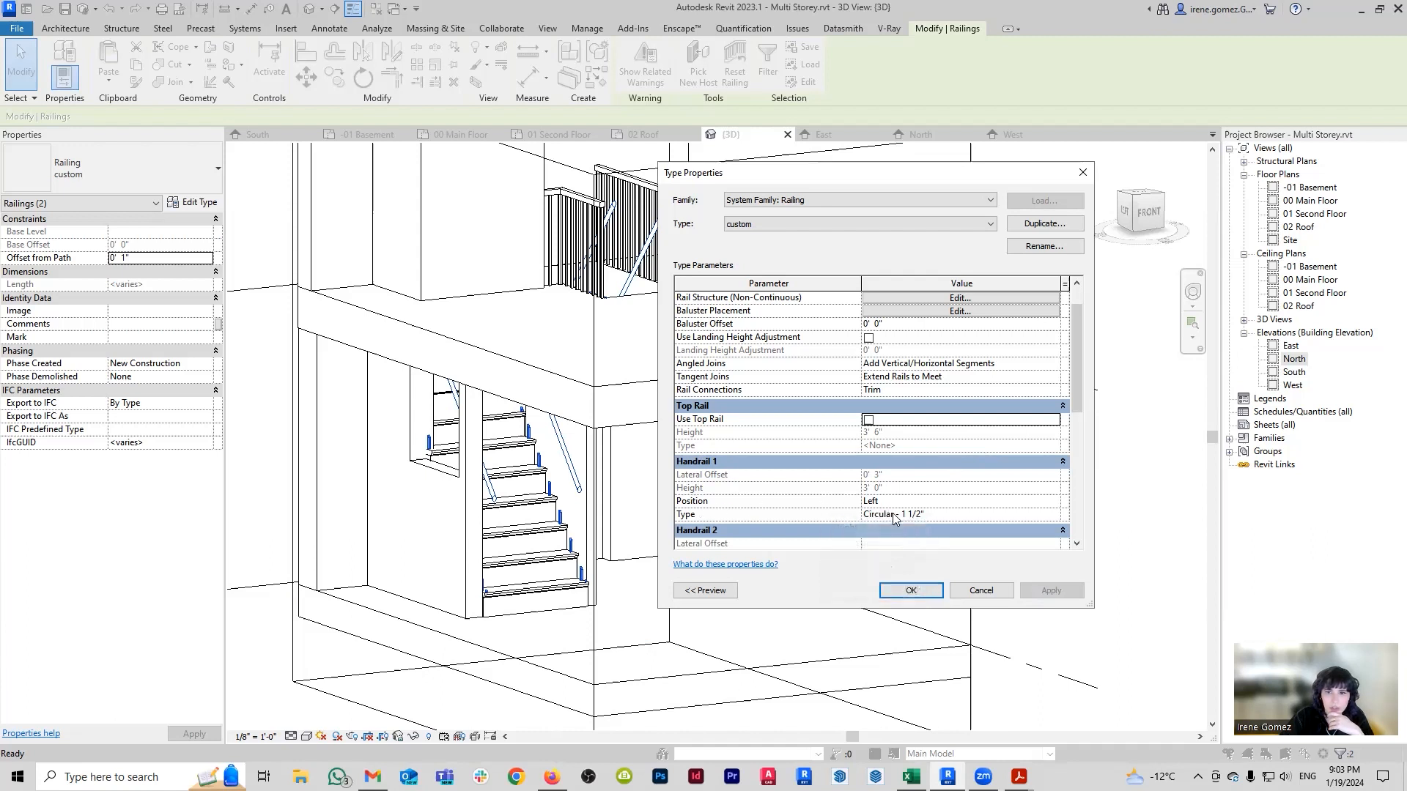
scroll(922, 504, "down", 1)
left_click(1050, 478)
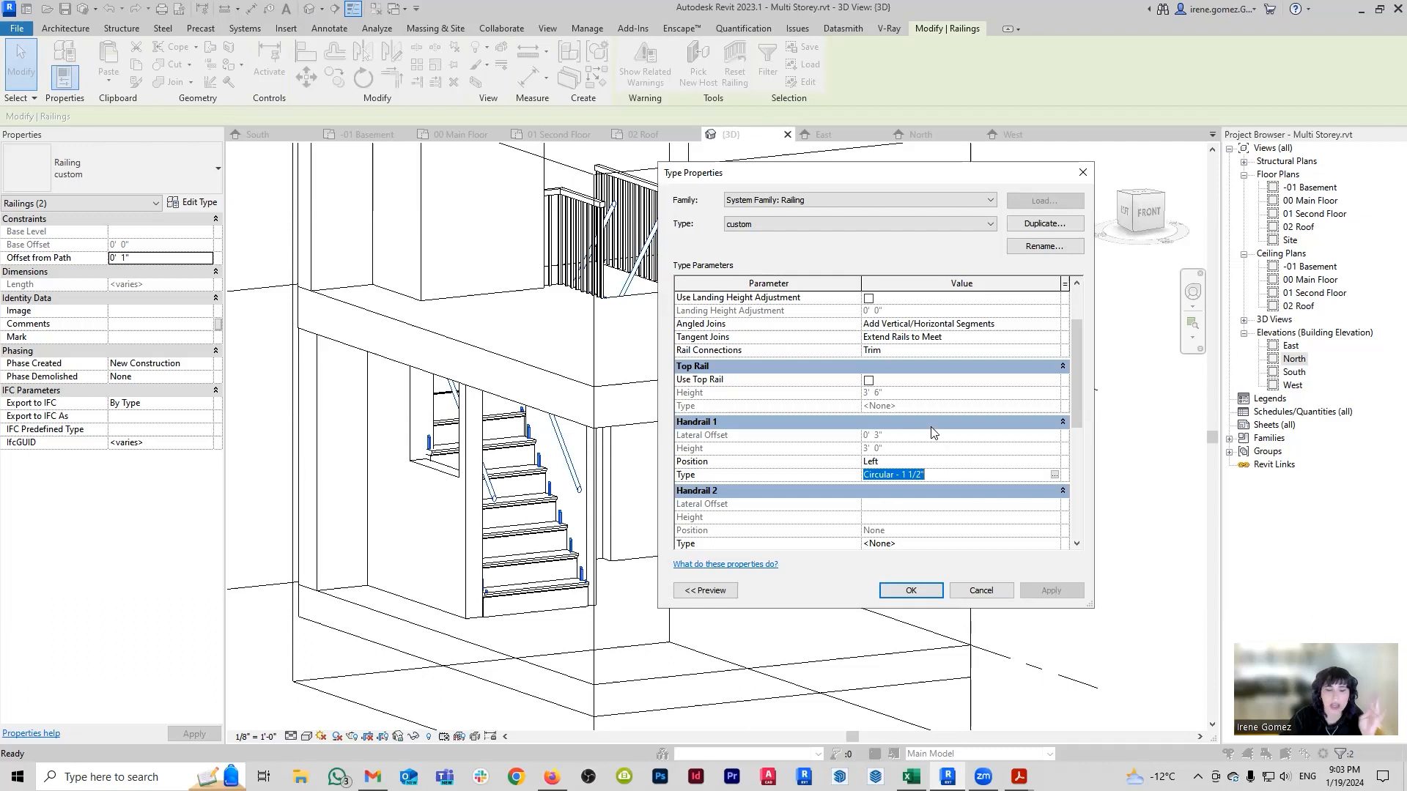
left_click(1055, 476)
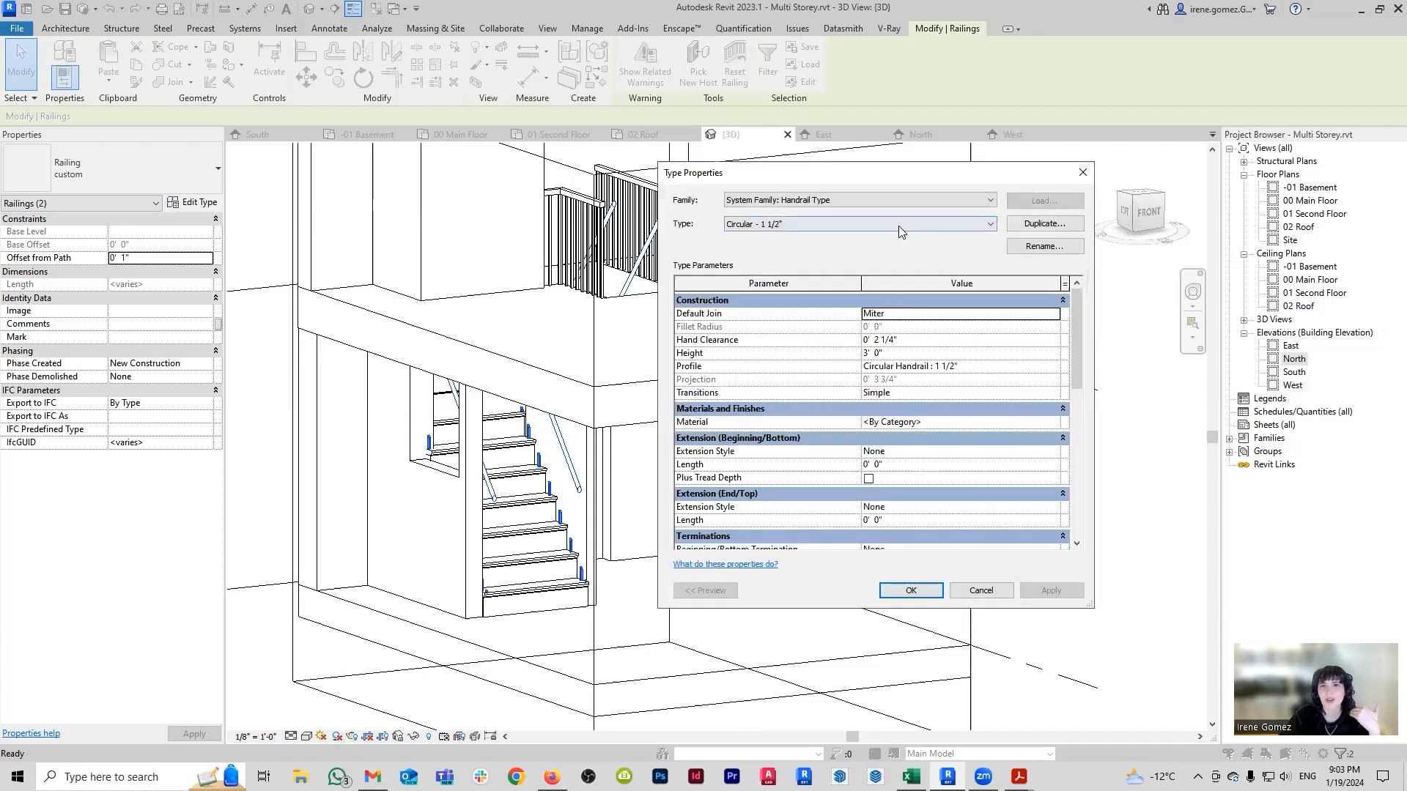
left_click(920, 221)
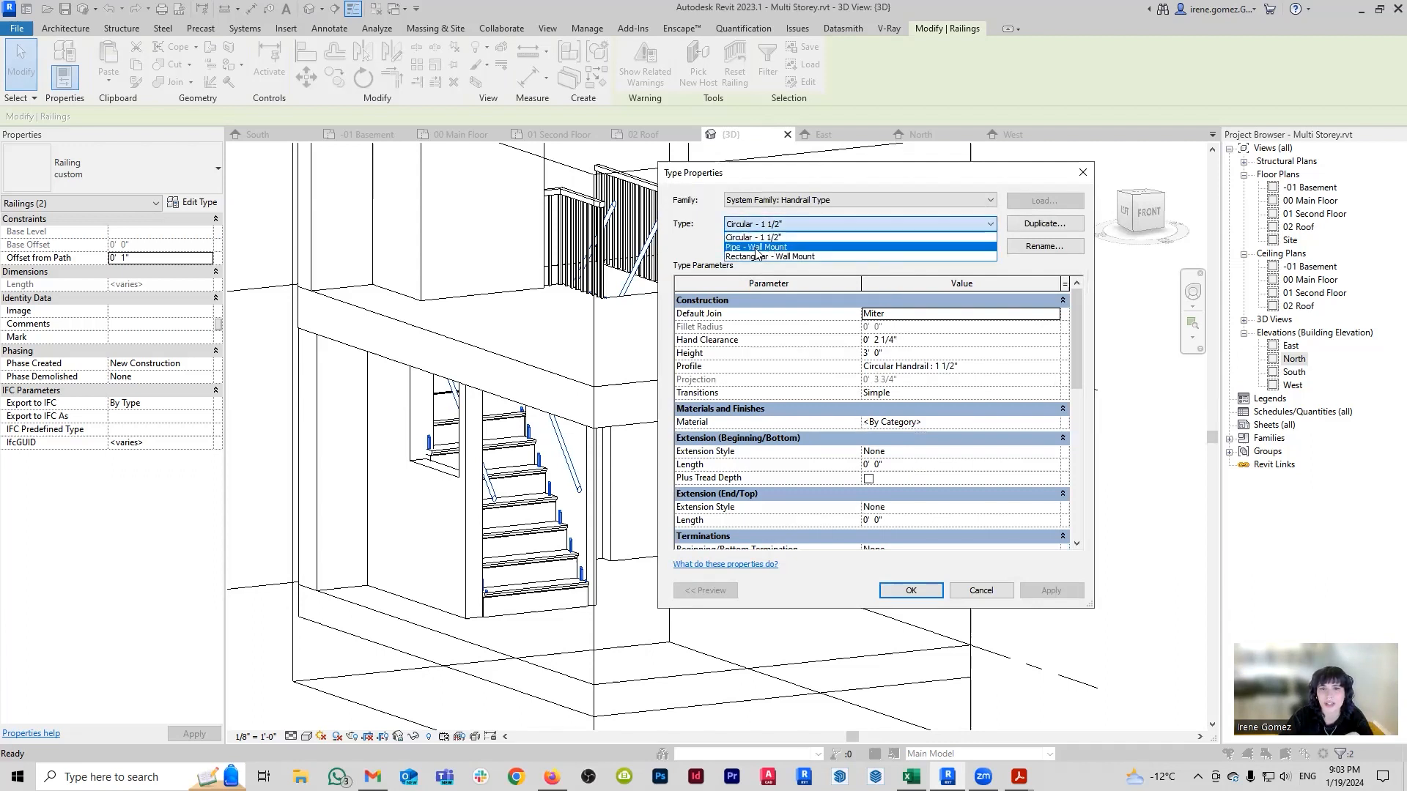
left_click(792, 257)
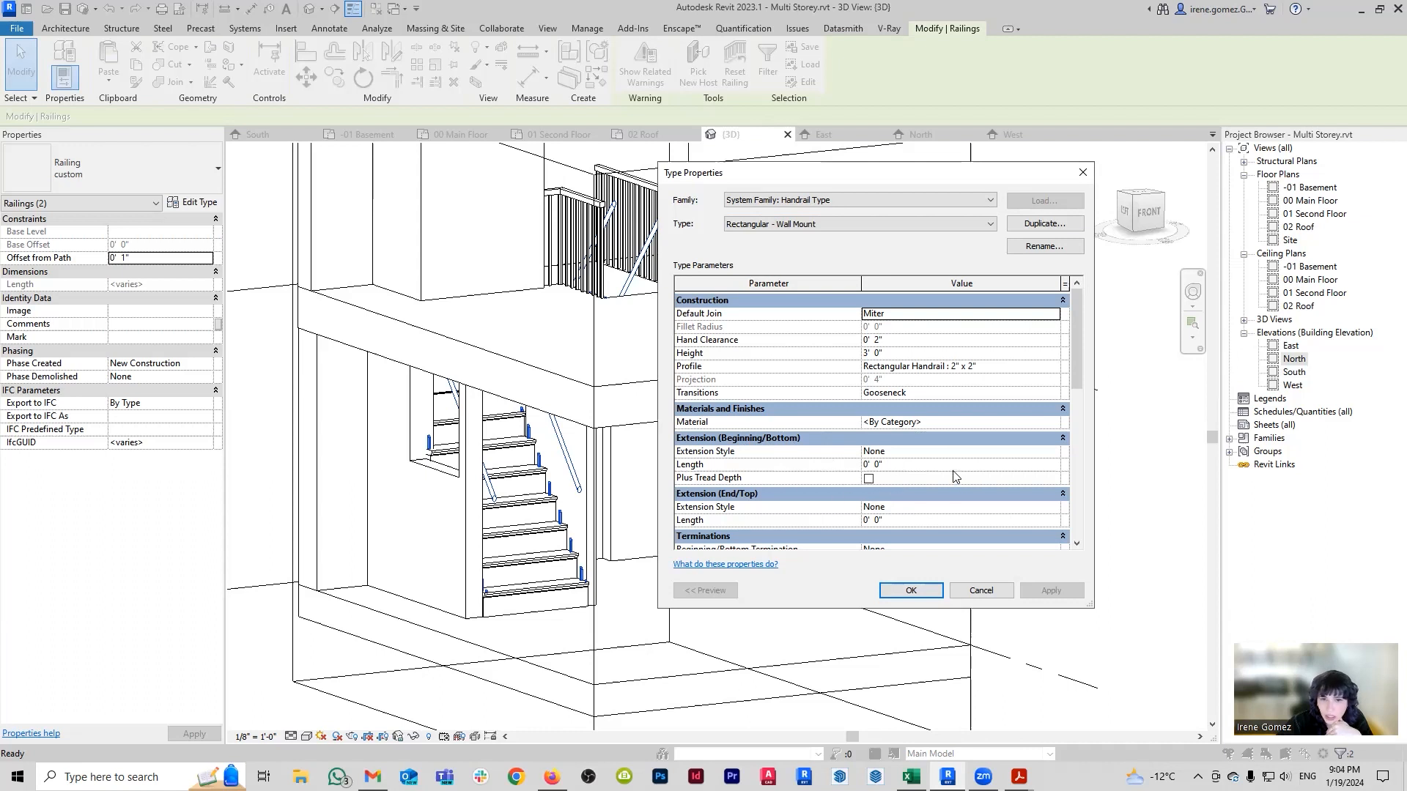
Keep Support - Metal - Circular as the wall-mount handrail's support family and apply the handrail type to the custom railing type.
scroll(956, 477, "down", 1)
scroll(952, 477, "down", 1)
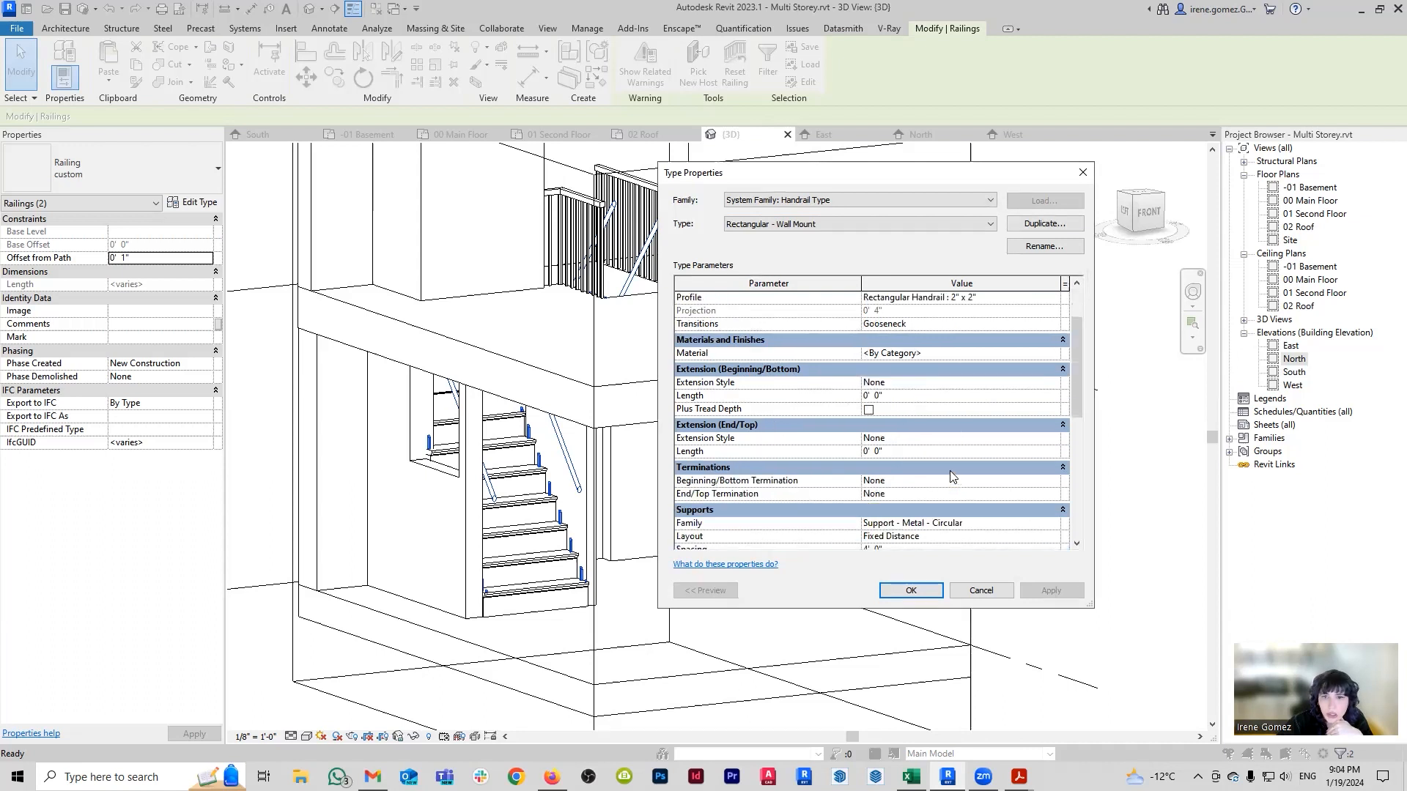
scroll(951, 474, "down", 1)
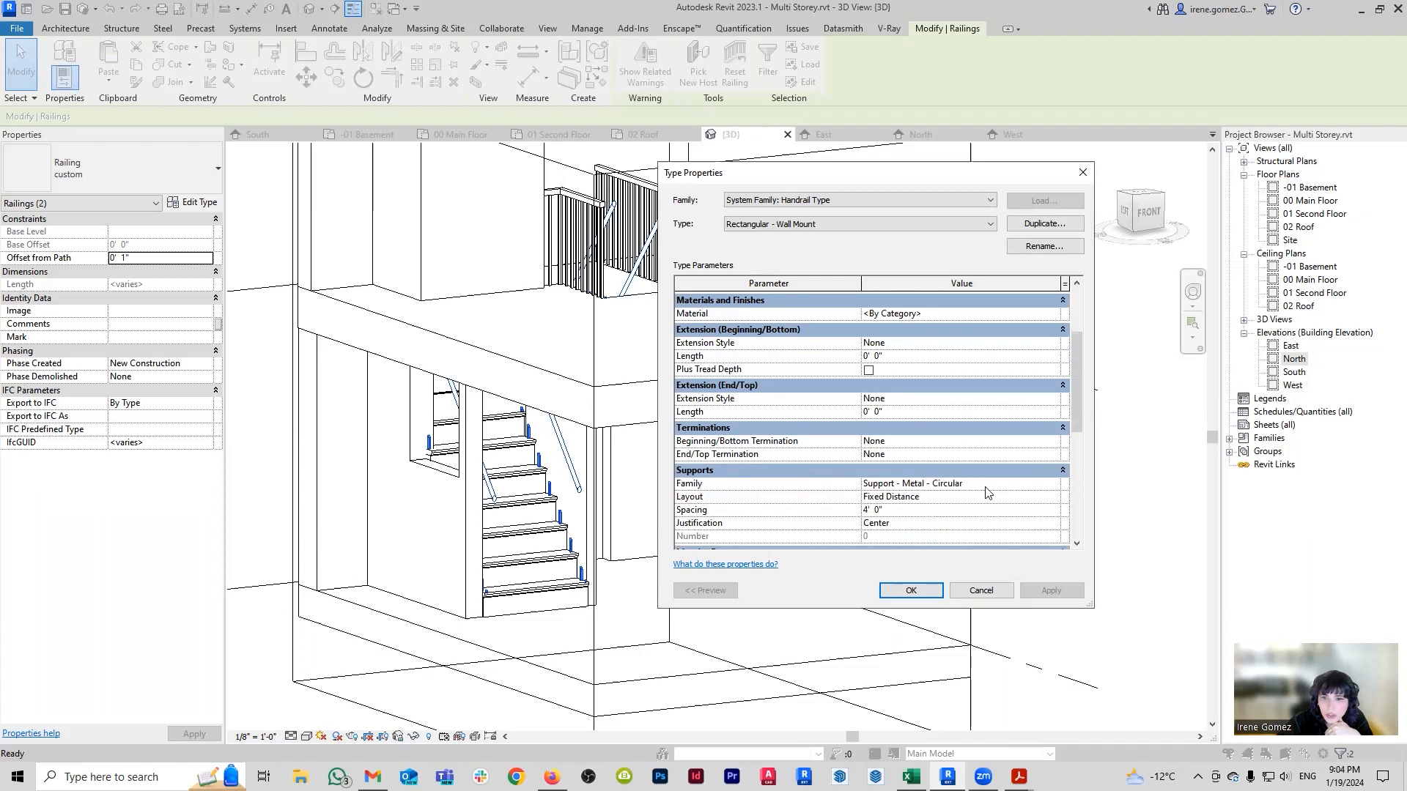
left_click(1056, 484)
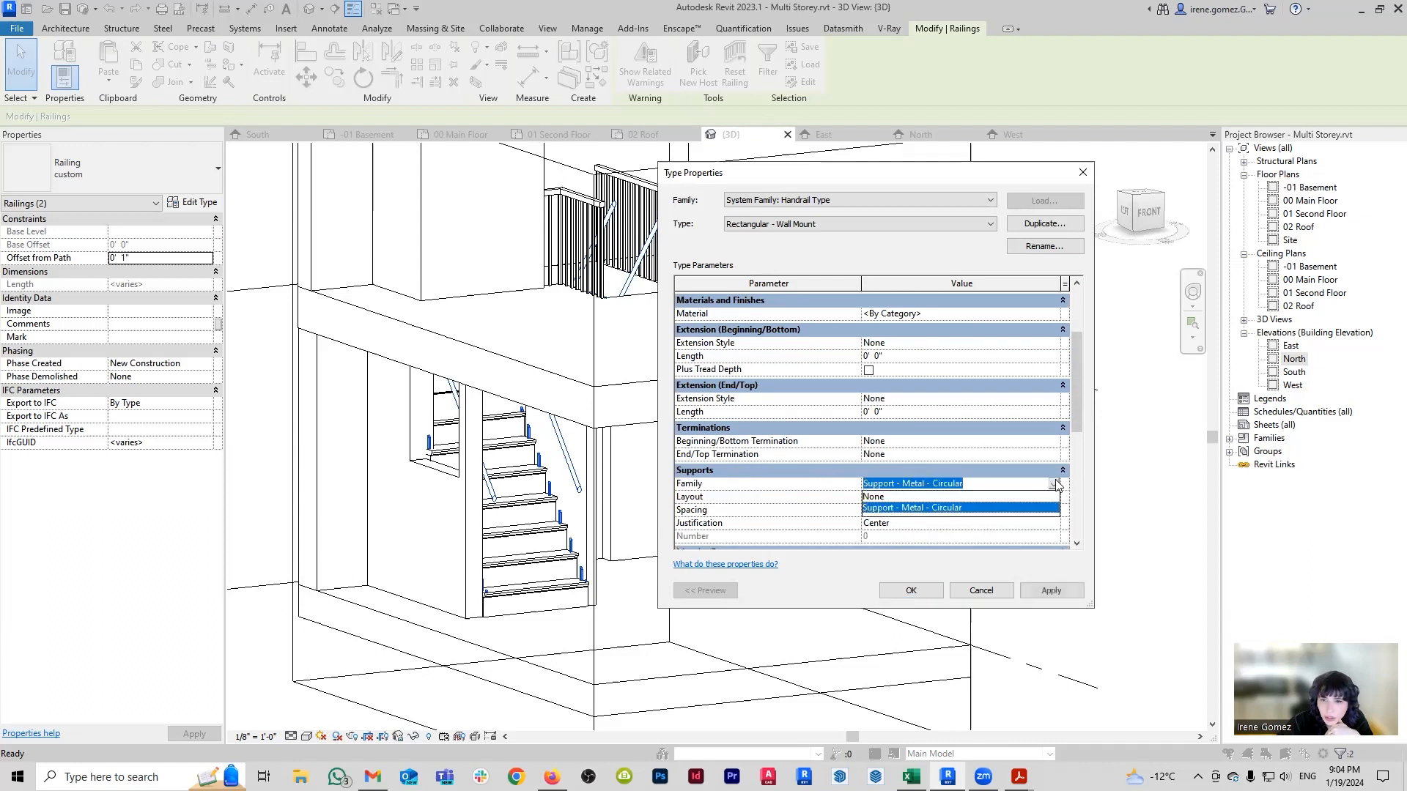
scroll(840, 535, "down", 3)
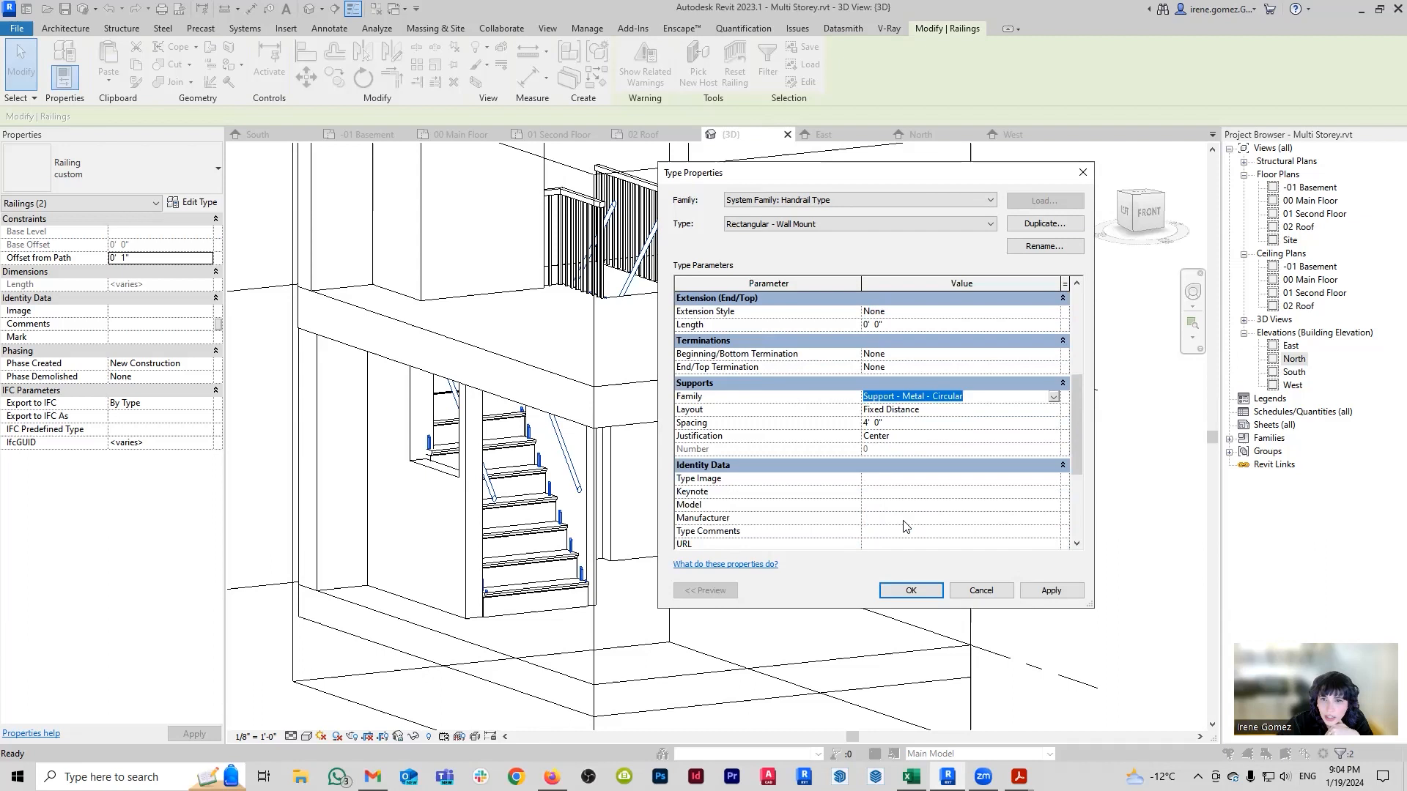
left_click(1052, 590)
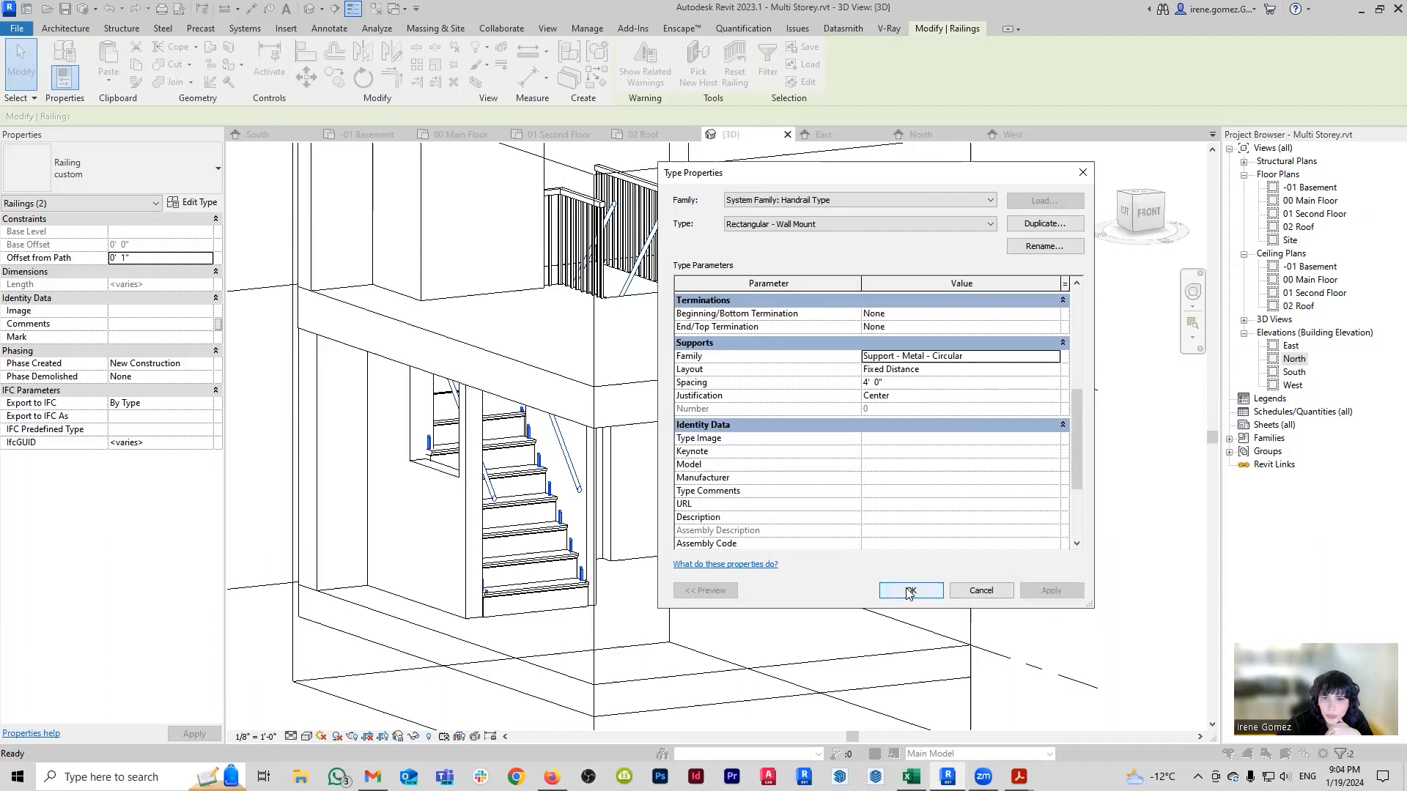
left_click(908, 590)
left_click(1063, 590)
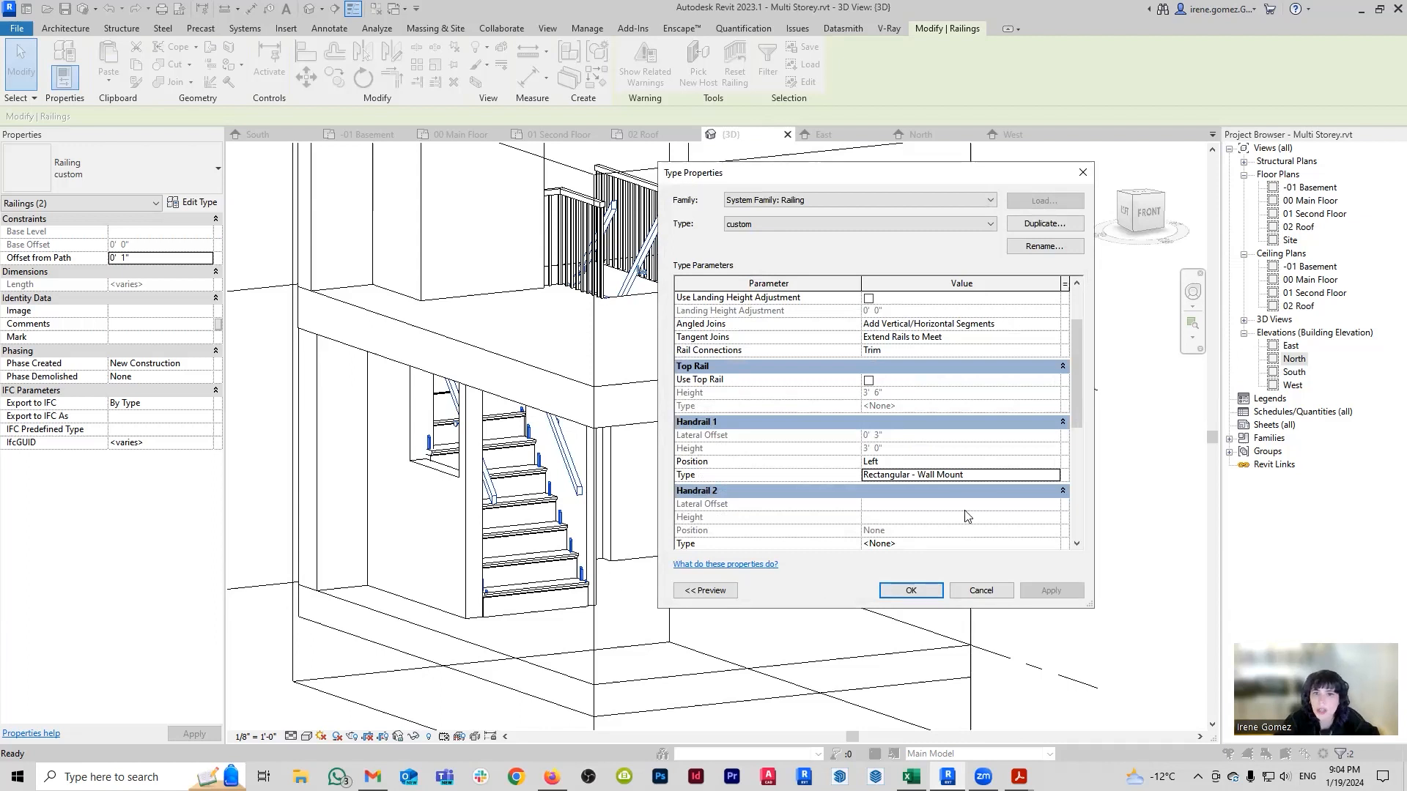
Open the custom type's baluster placement settings and select the regular baluster row in the main pattern.
scroll(960, 496, "down", 3)
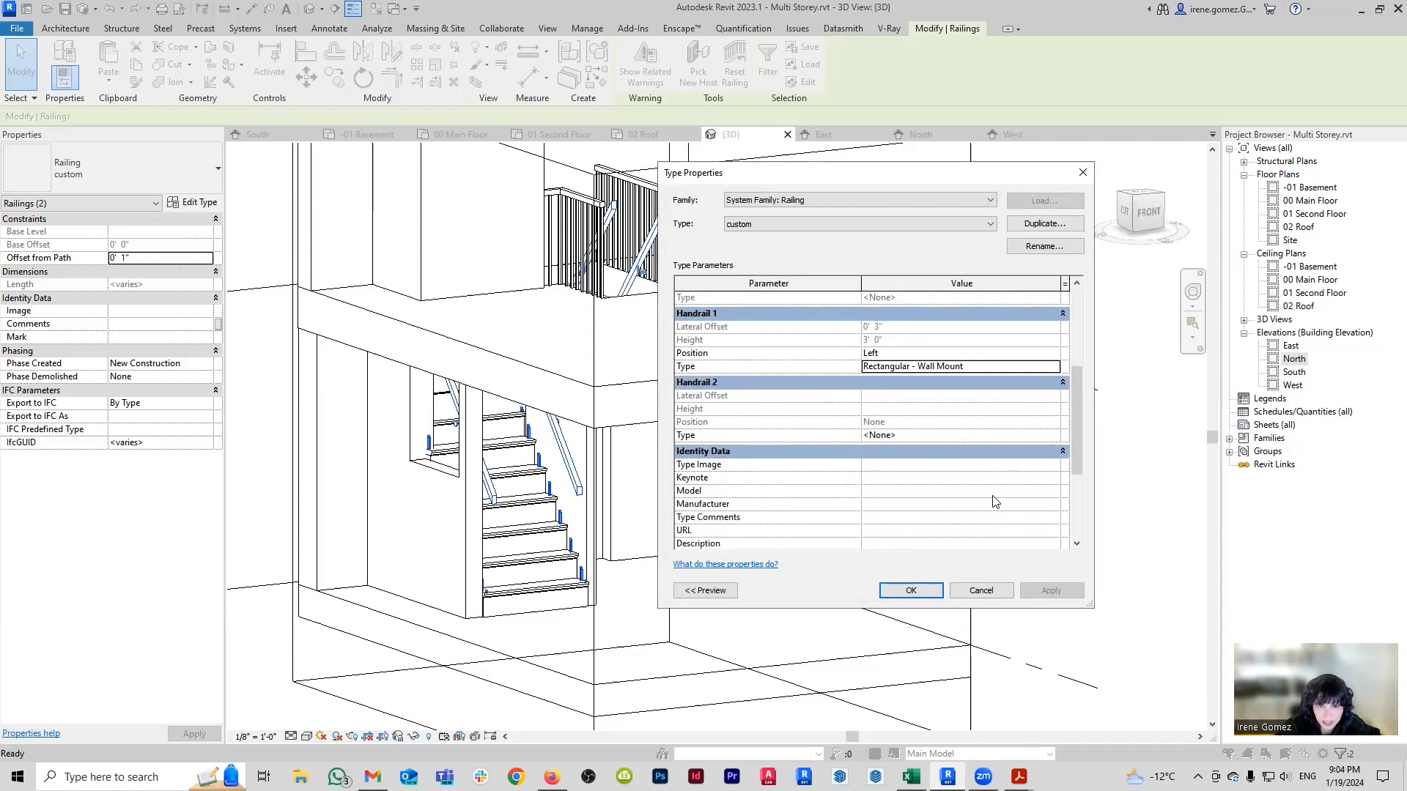
scroll(995, 502, "up", 1)
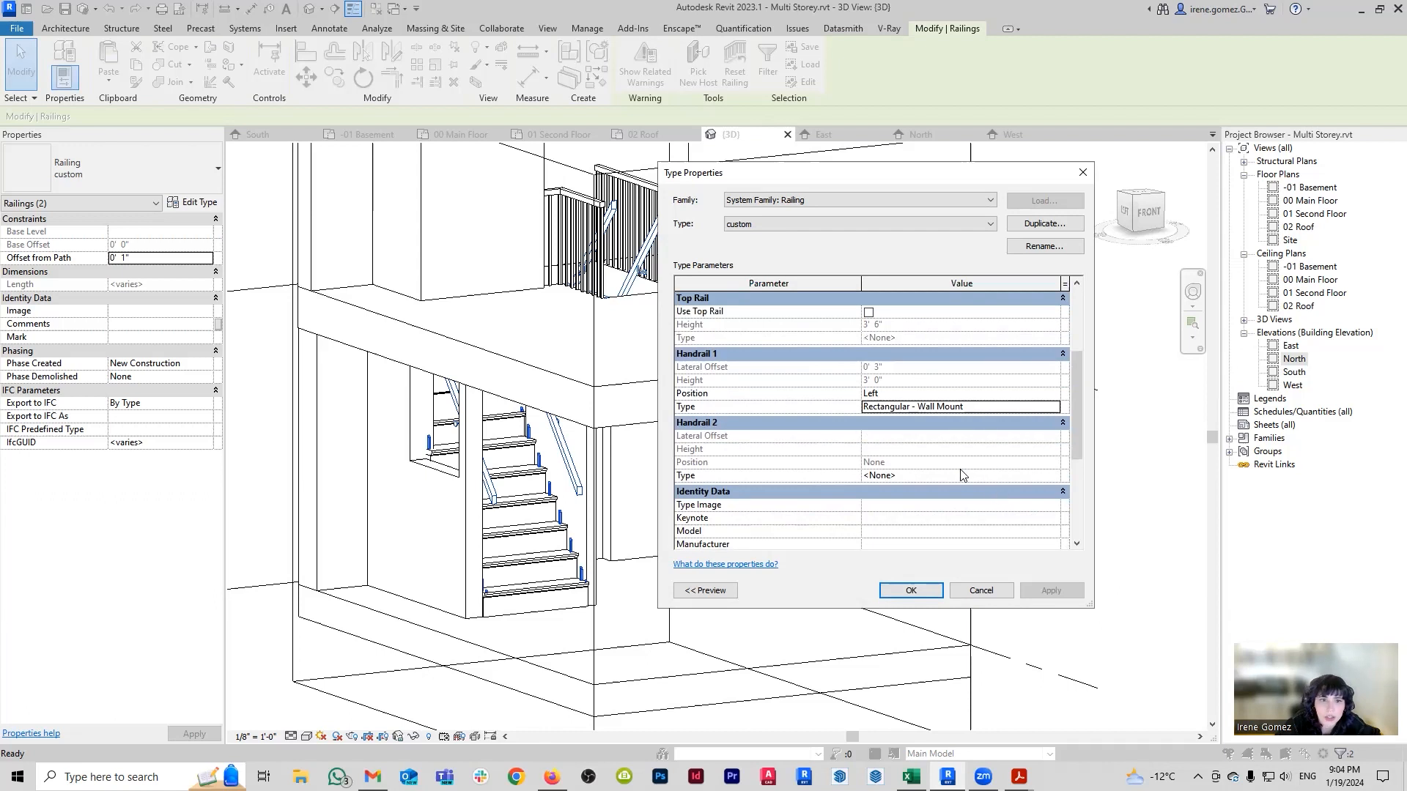
scroll(984, 455, "up", 2)
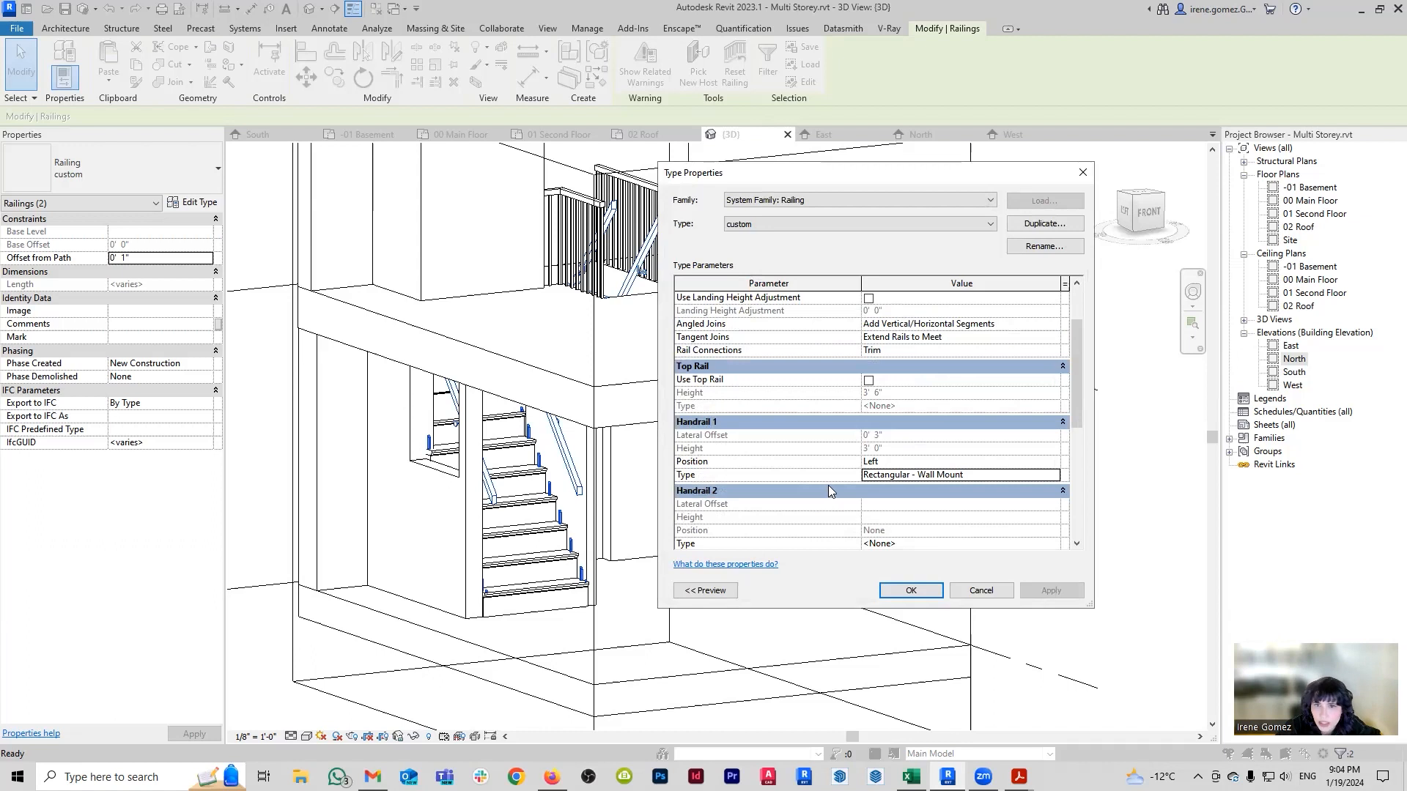
scroll(993, 477, "up", 1)
scroll(993, 477, "up", 1)
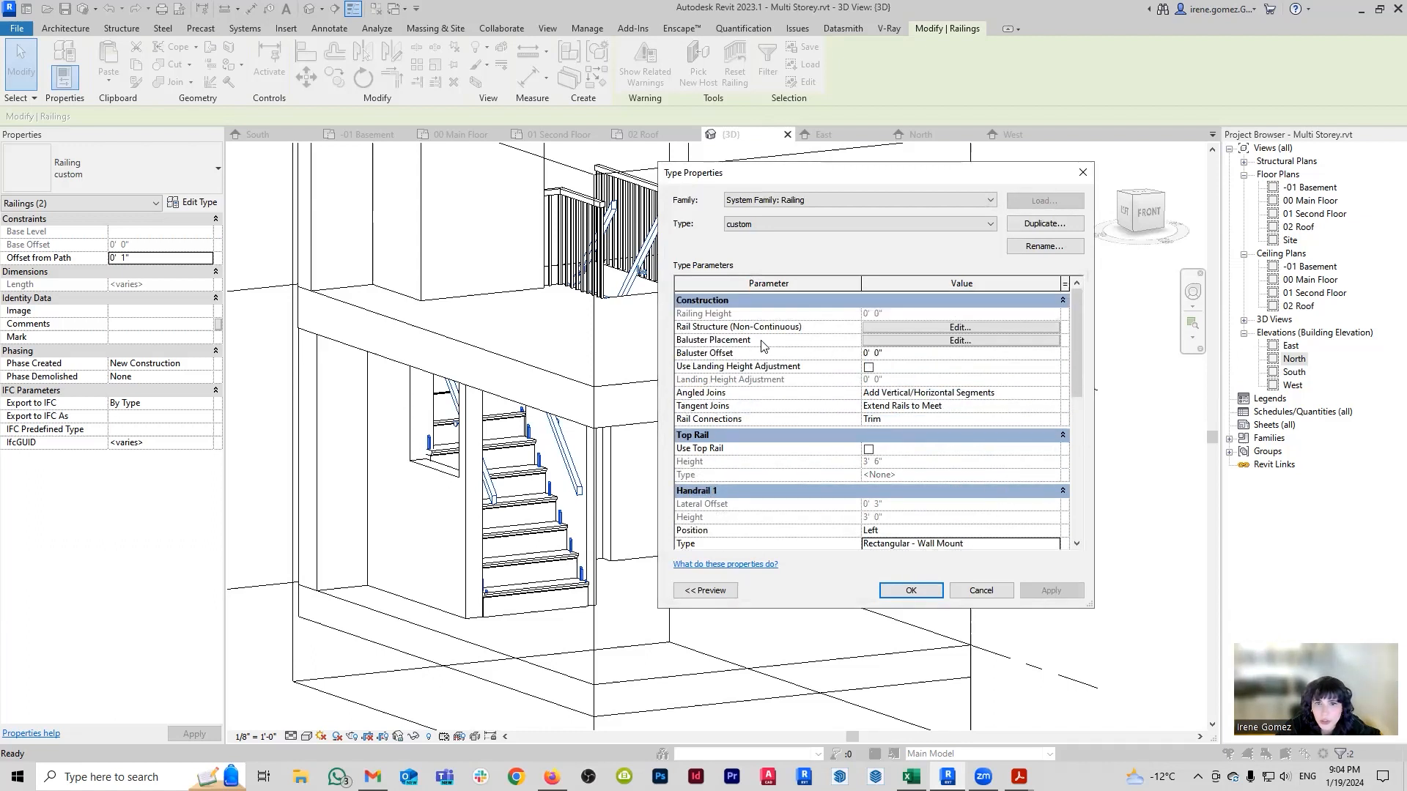
left_click(930, 341)
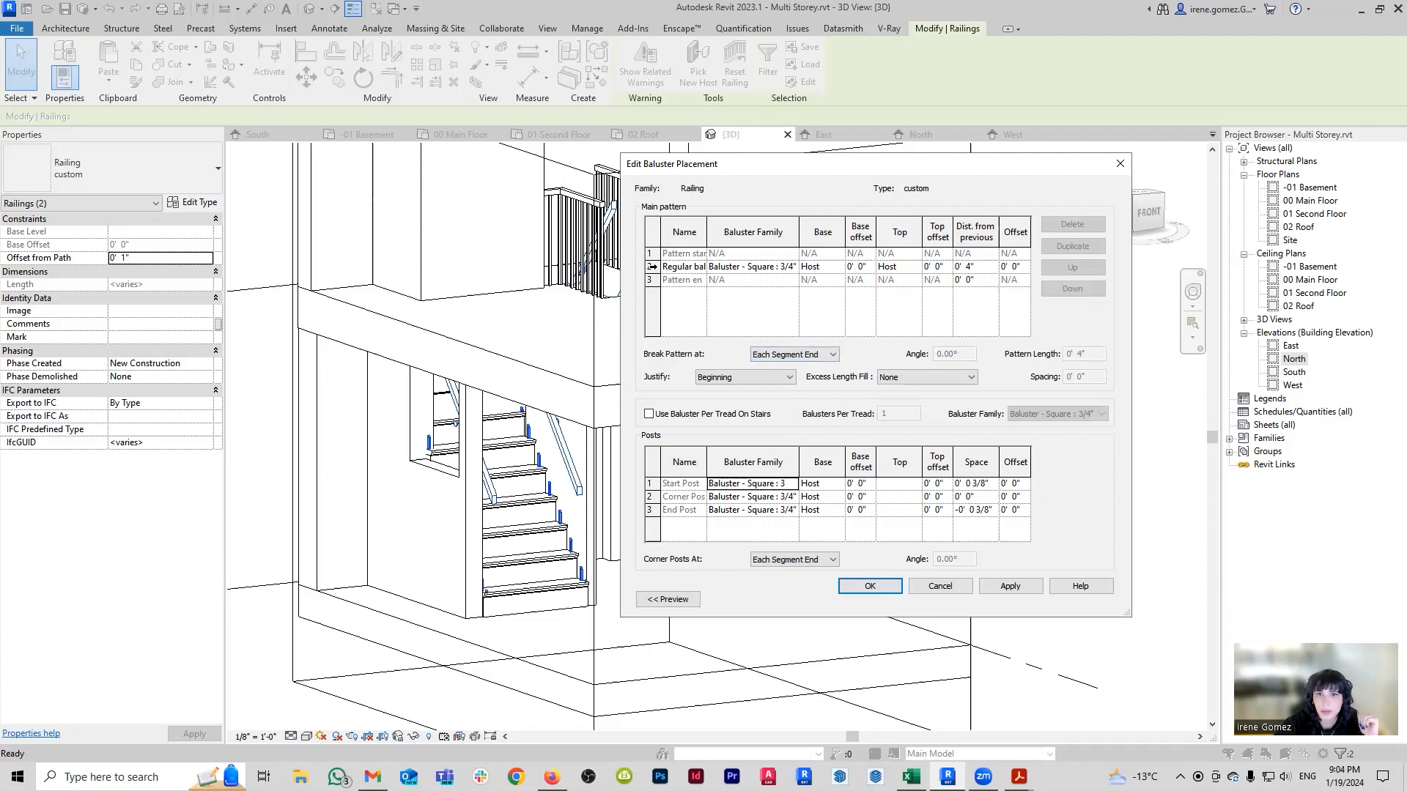
left_click(649, 267)
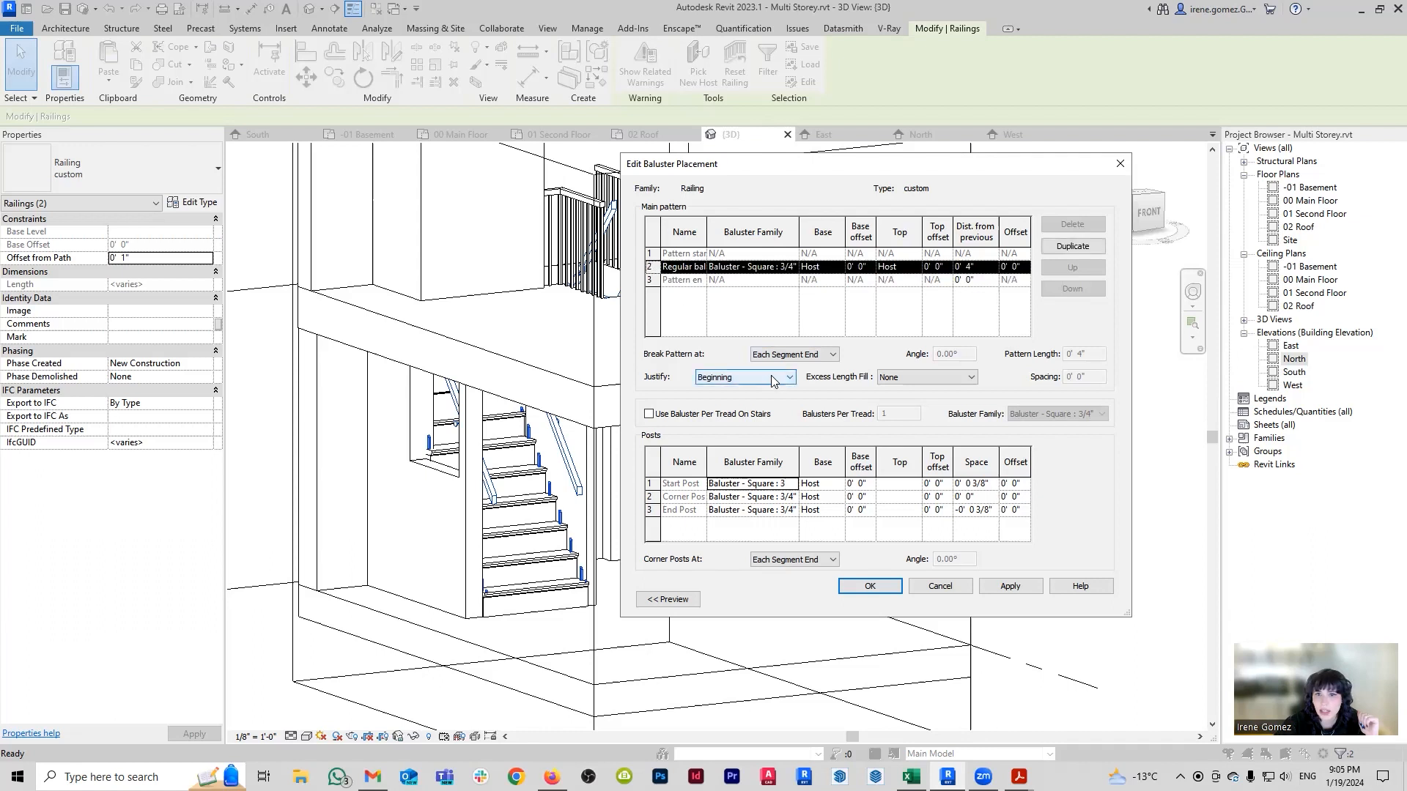
left_click(705, 267)
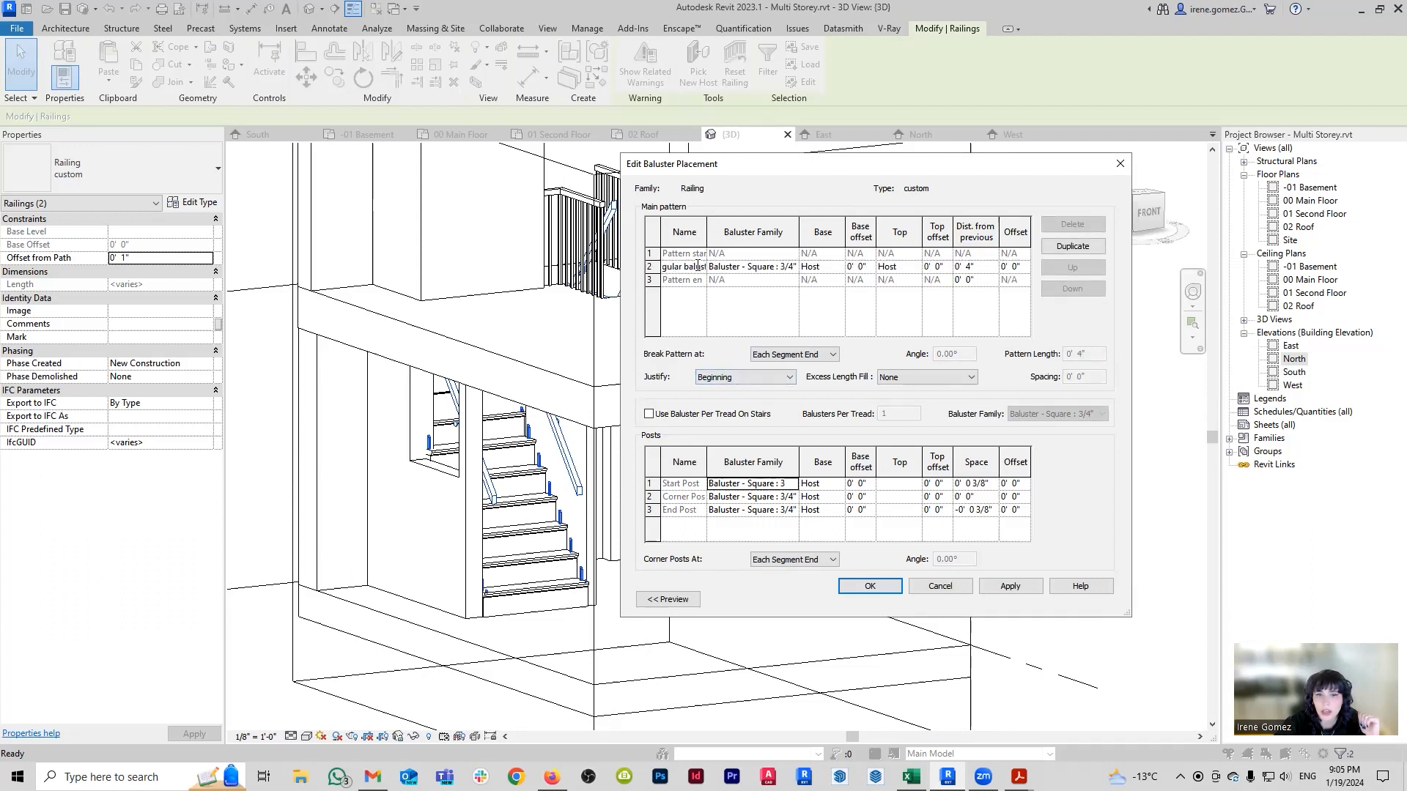
left_click(725, 317)
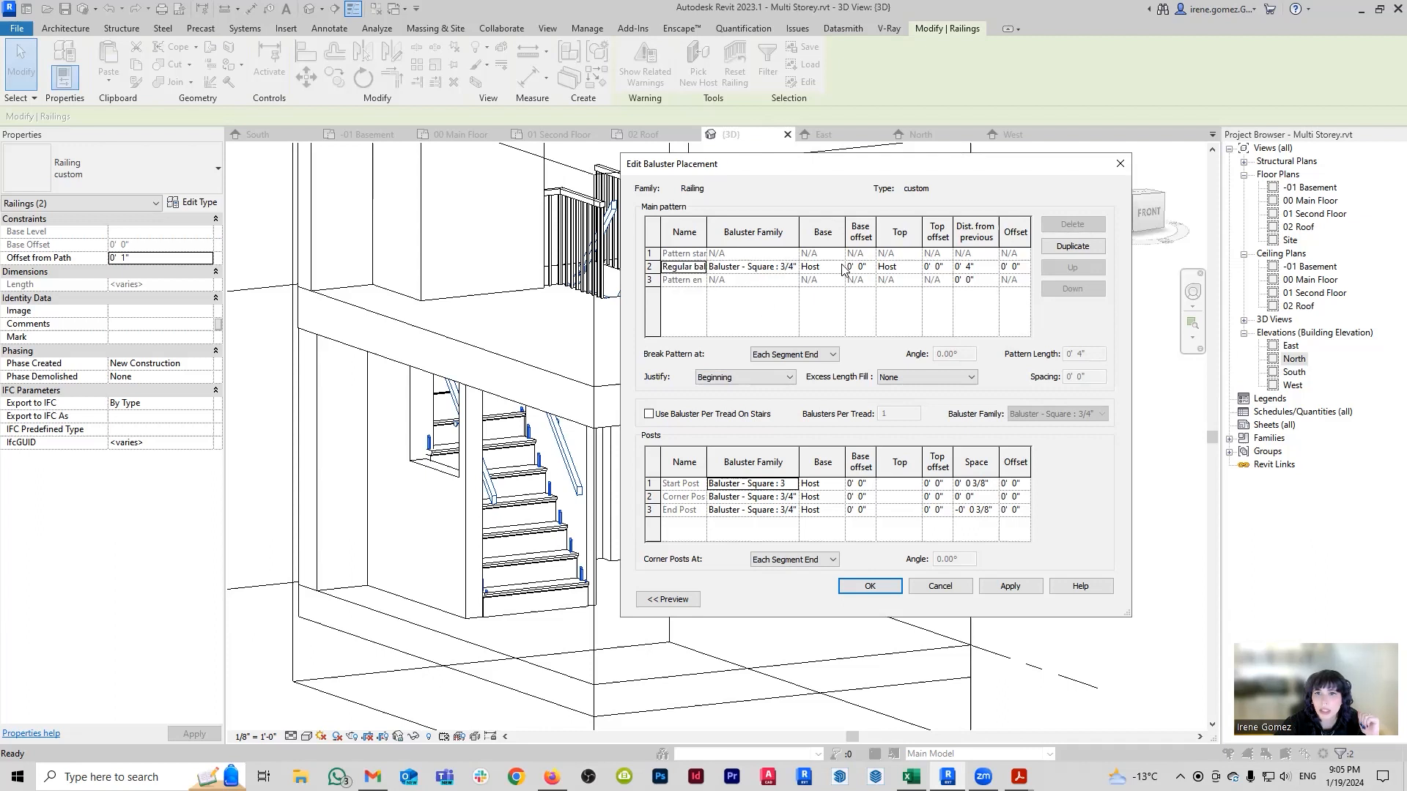
left_click(697, 268)
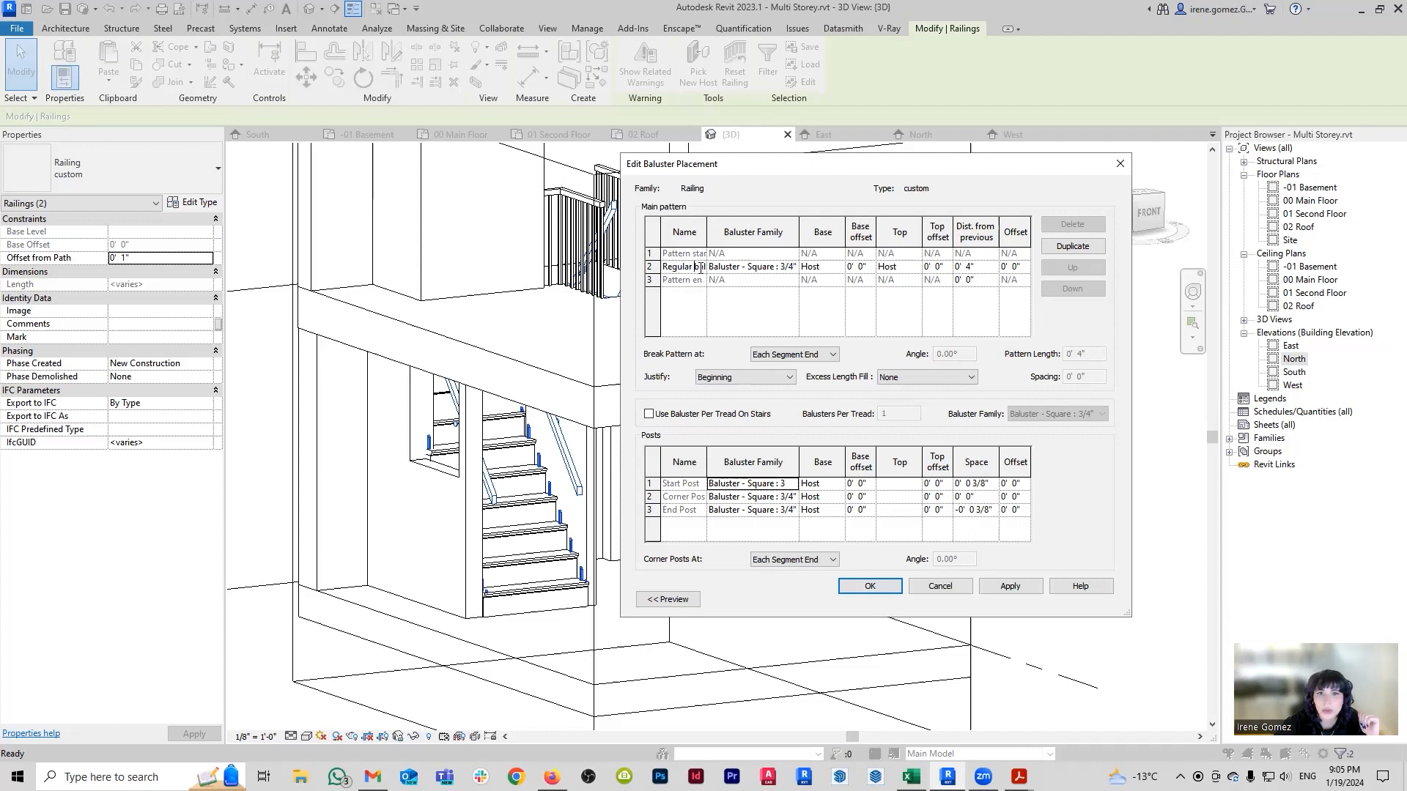
left_click(650, 267)
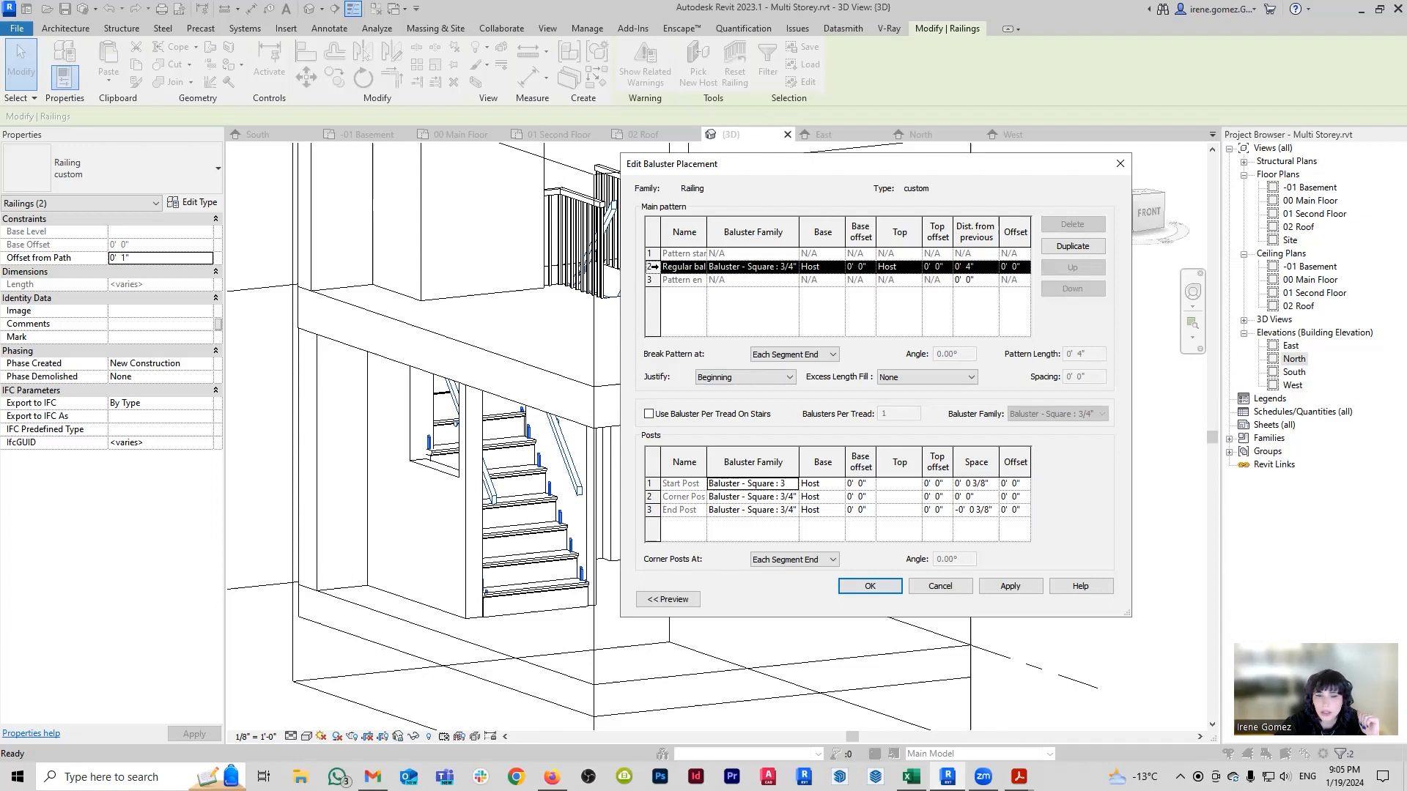
Check the main pattern's justification and break options, keeping Beginning and Each Segment End.
left_click(786, 379)
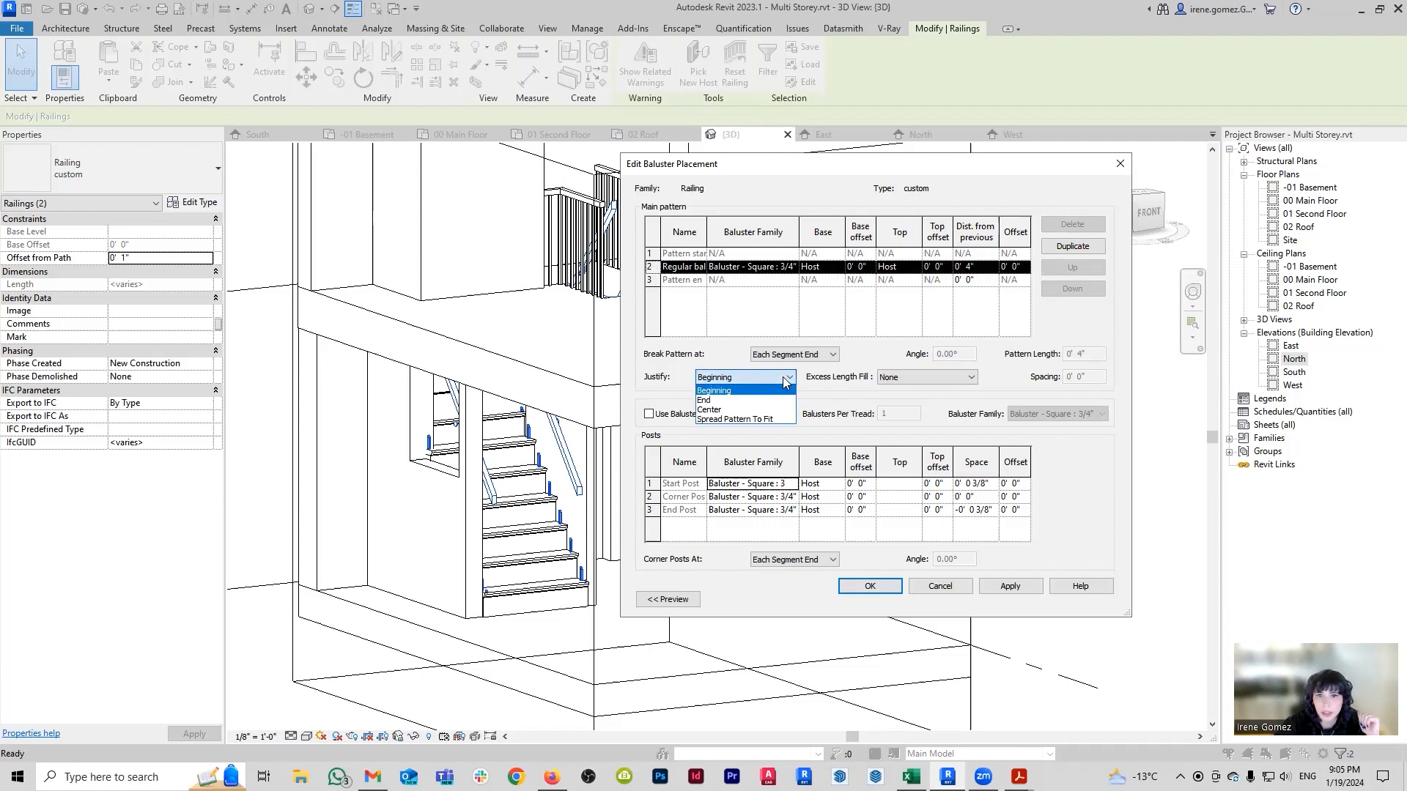
left_click(786, 379)
left_click(834, 355)
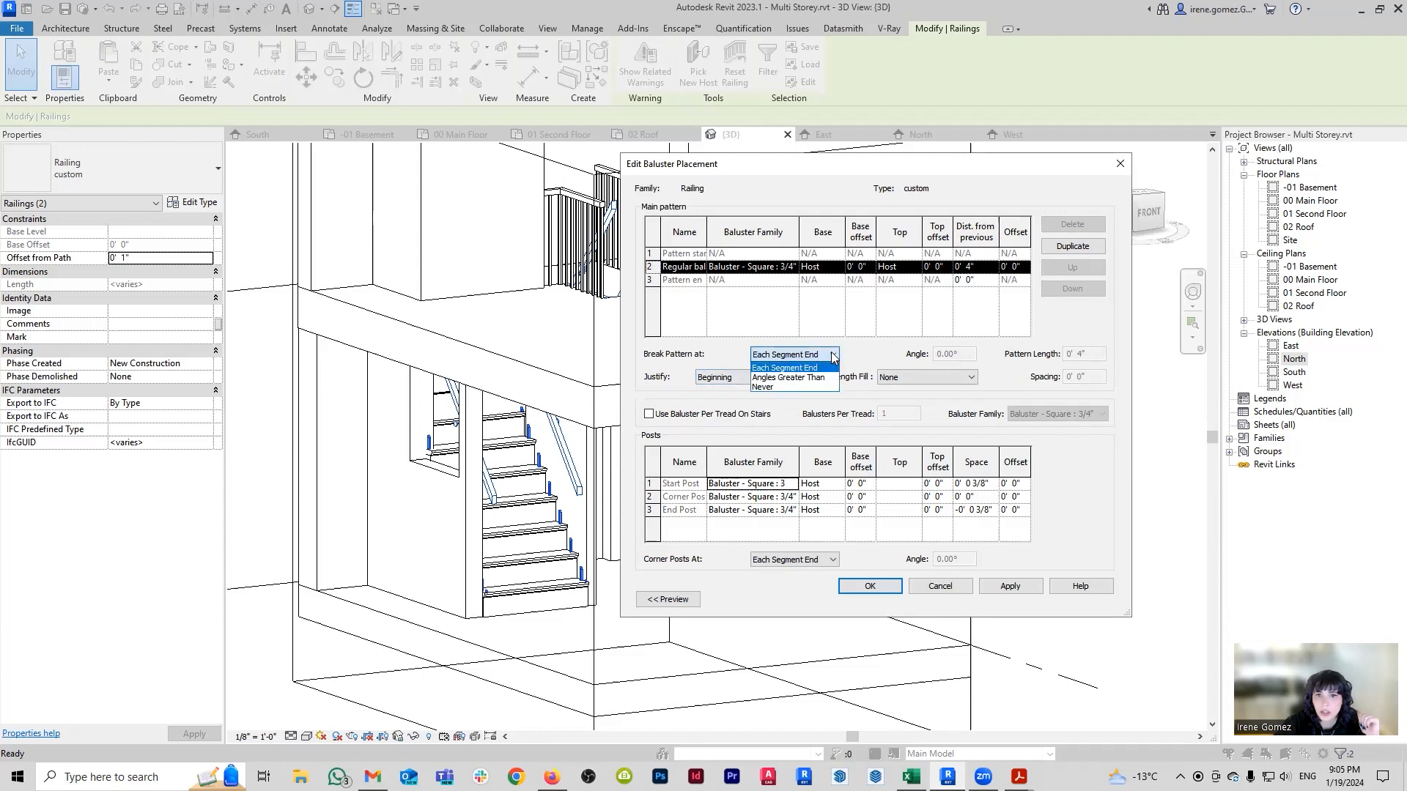
left_click(784, 368)
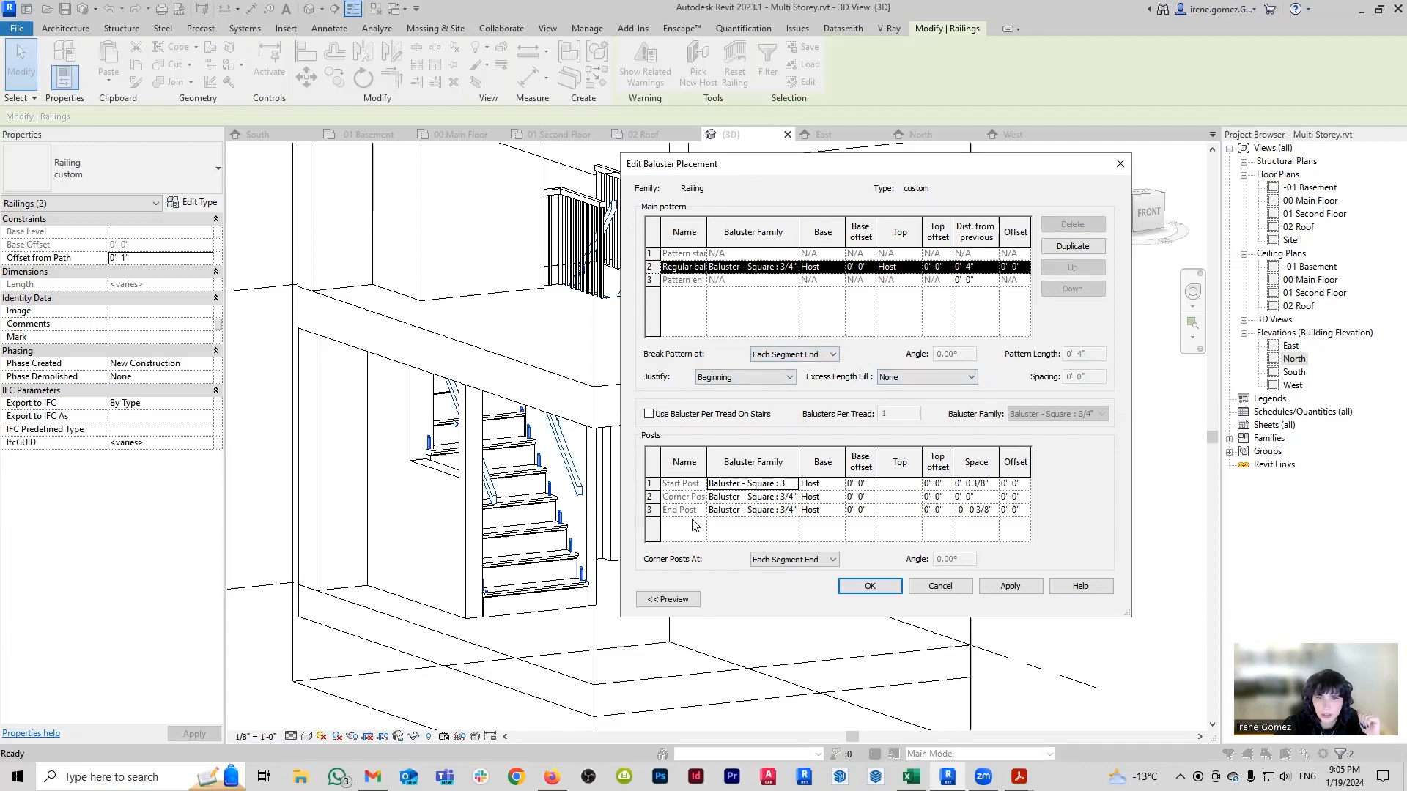
Set the baluster family of the start, corner and end posts to None and apply the change to the custom railing type.
left_click(653, 485)
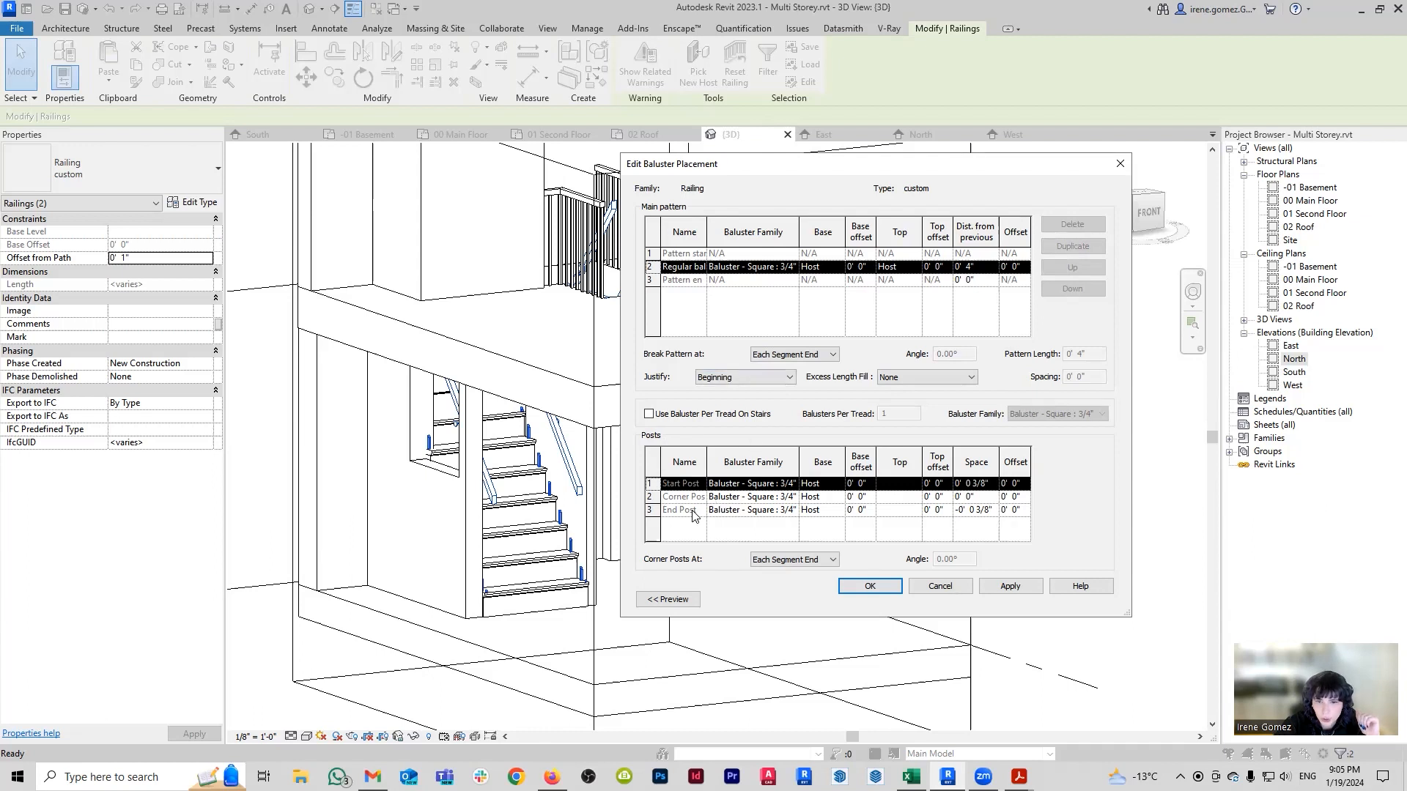
left_click(795, 486)
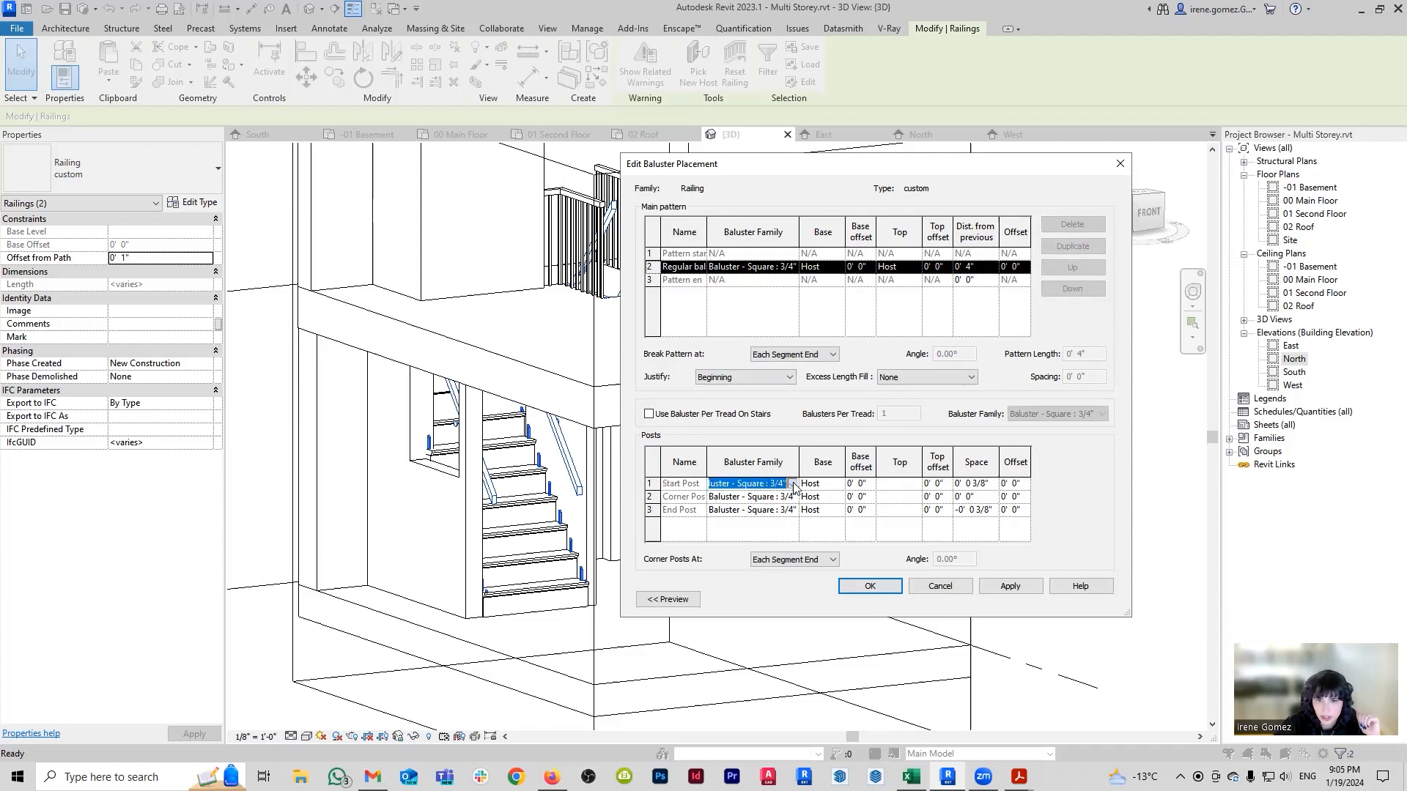
left_click(793, 485)
scroll(793, 499, "up", 2)
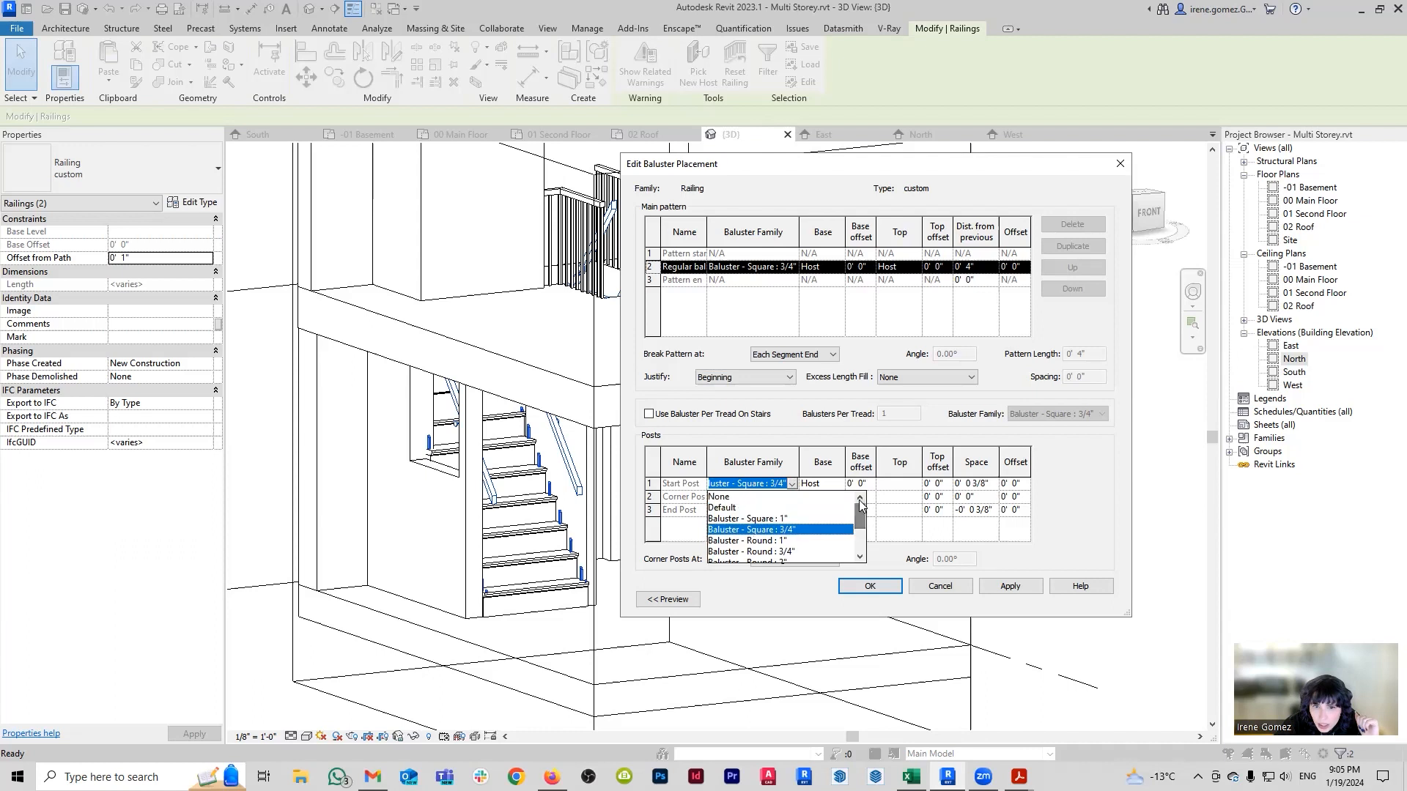
left_click(793, 498)
left_click(793, 499)
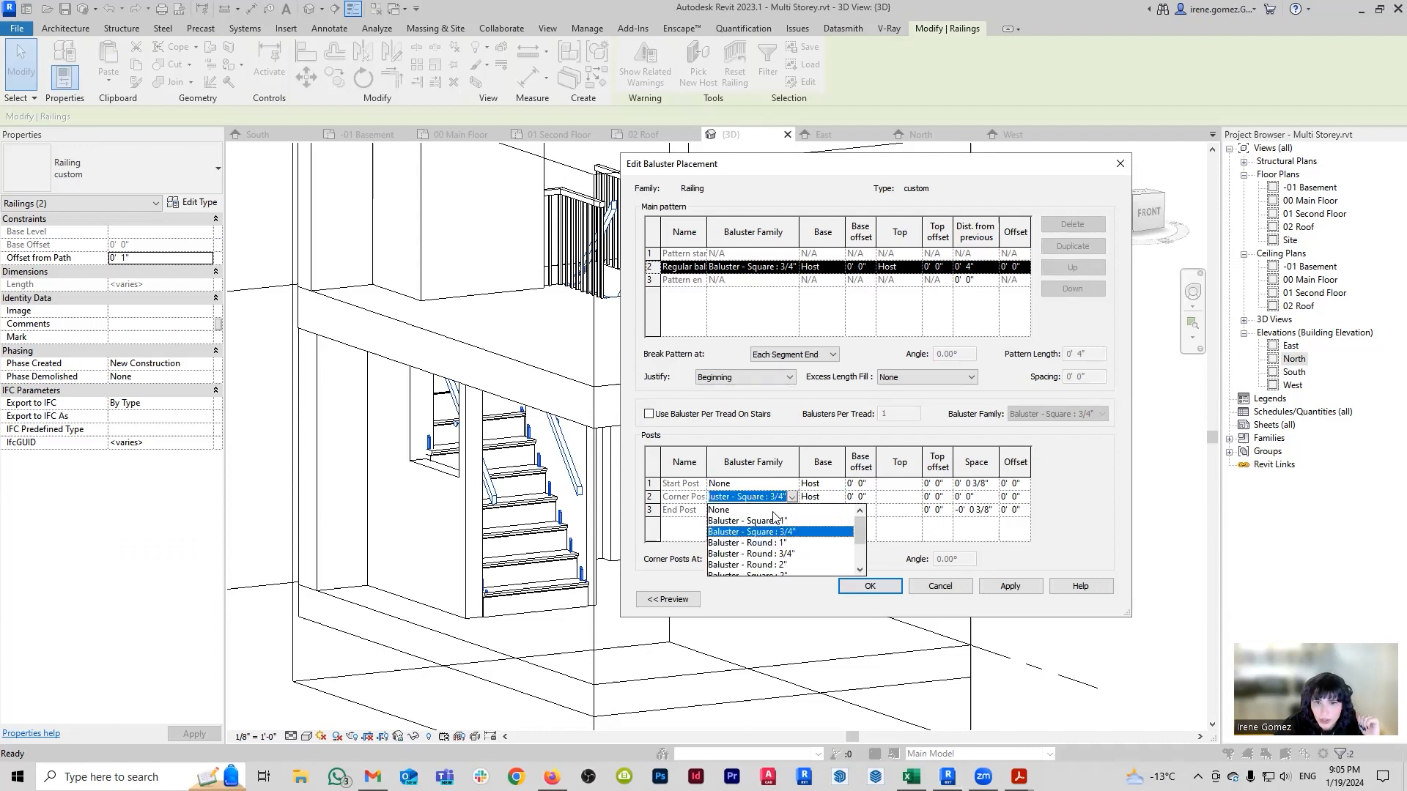
left_click(776, 512)
left_click(787, 511)
left_click(750, 523)
left_click(1023, 590)
left_click(871, 586)
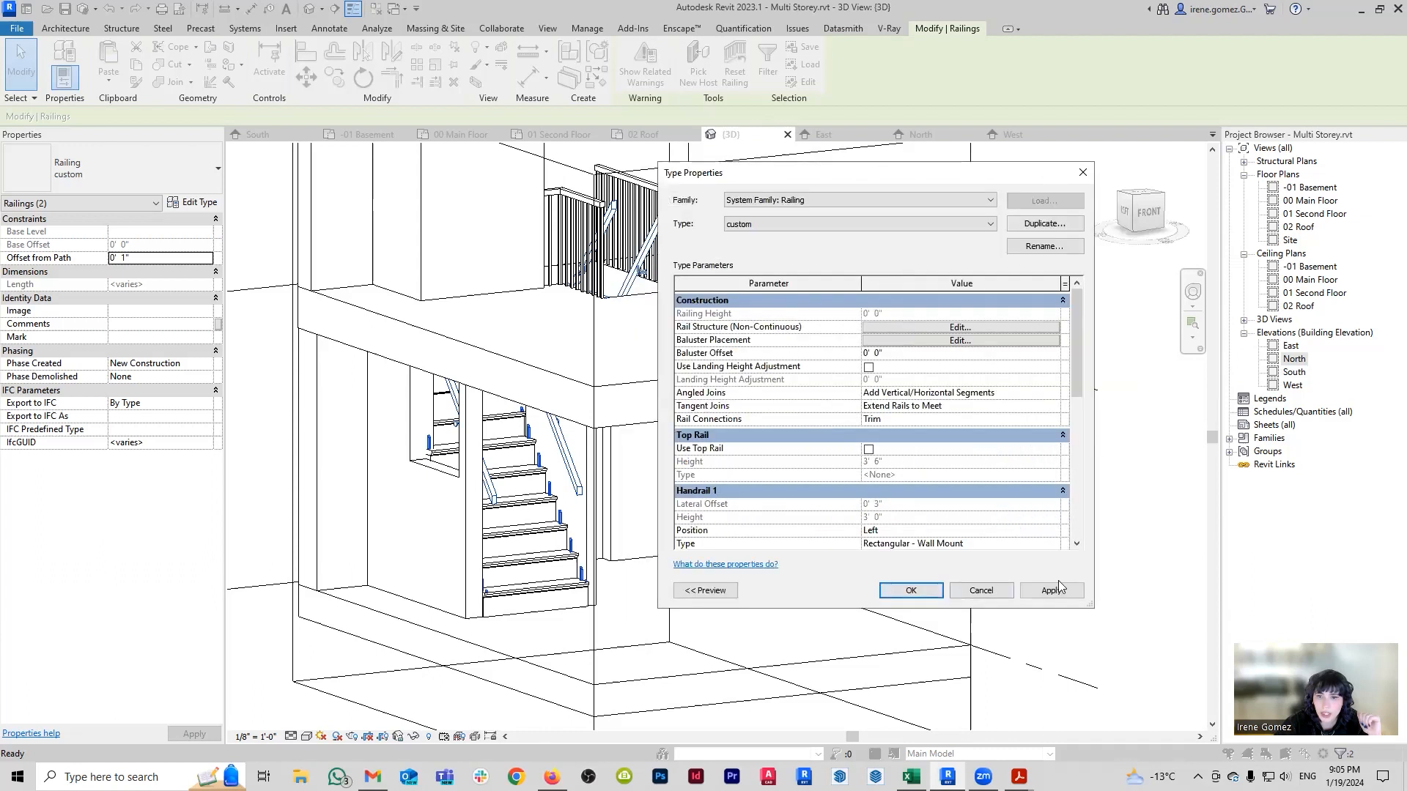
left_click(1050, 595)
left_click(912, 586)
Examine the custom railings along the basement stair in 3D and select only the railing on its right-hand side.
scroll(570, 539, "up", 5)
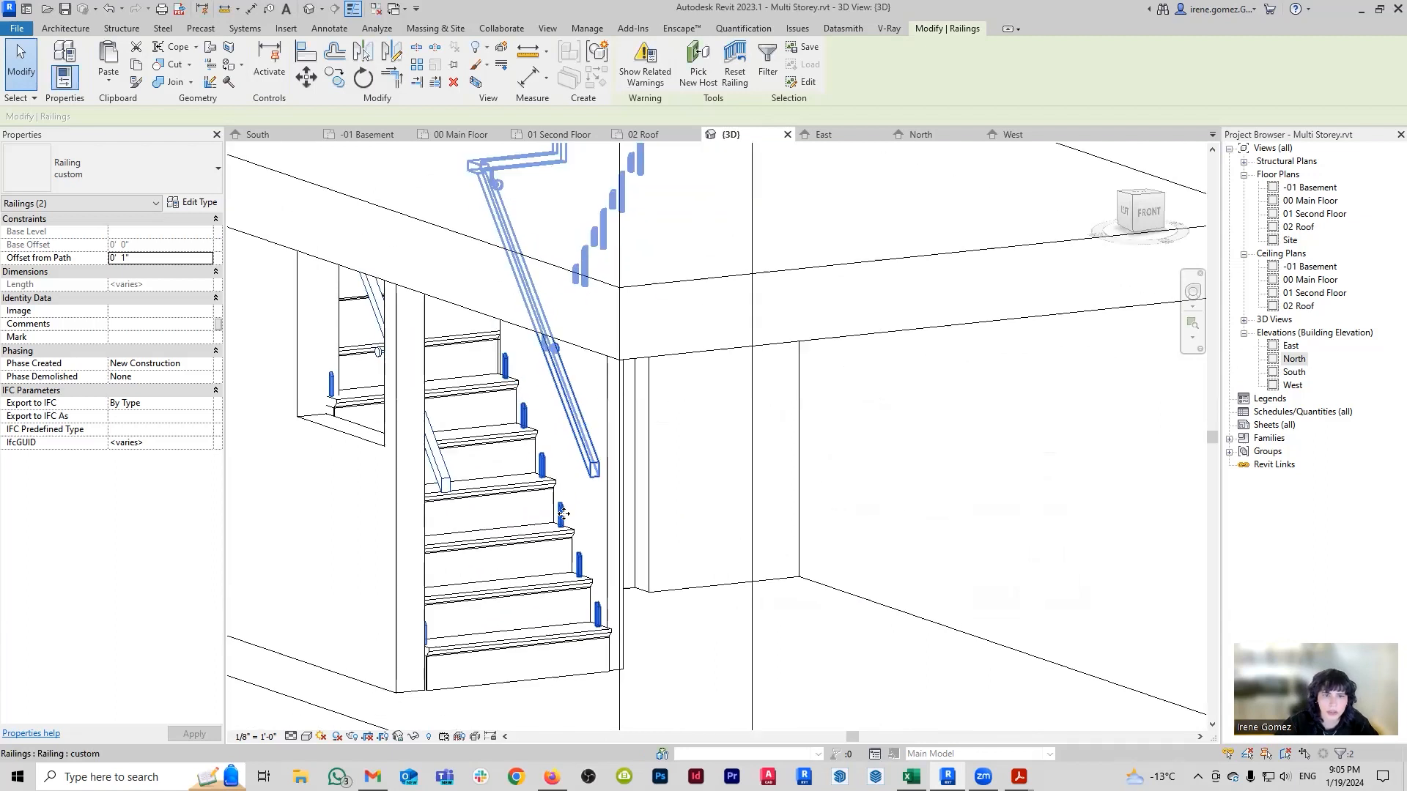
scroll(616, 523, "down", 5)
middle_click_drag(616, 523, 612, 461, "shift")
scroll(593, 378, "up", 4)
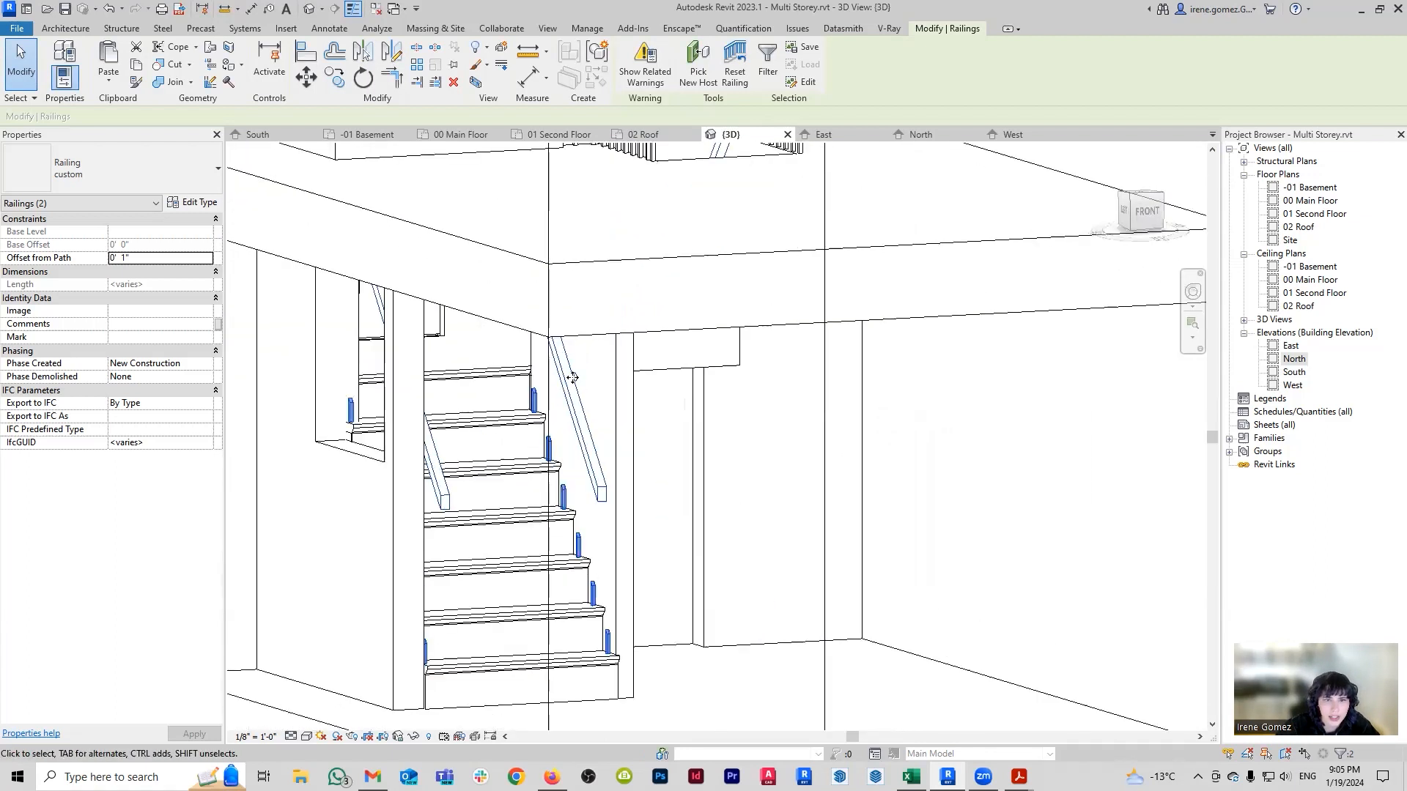
scroll(607, 589, "down", 5)
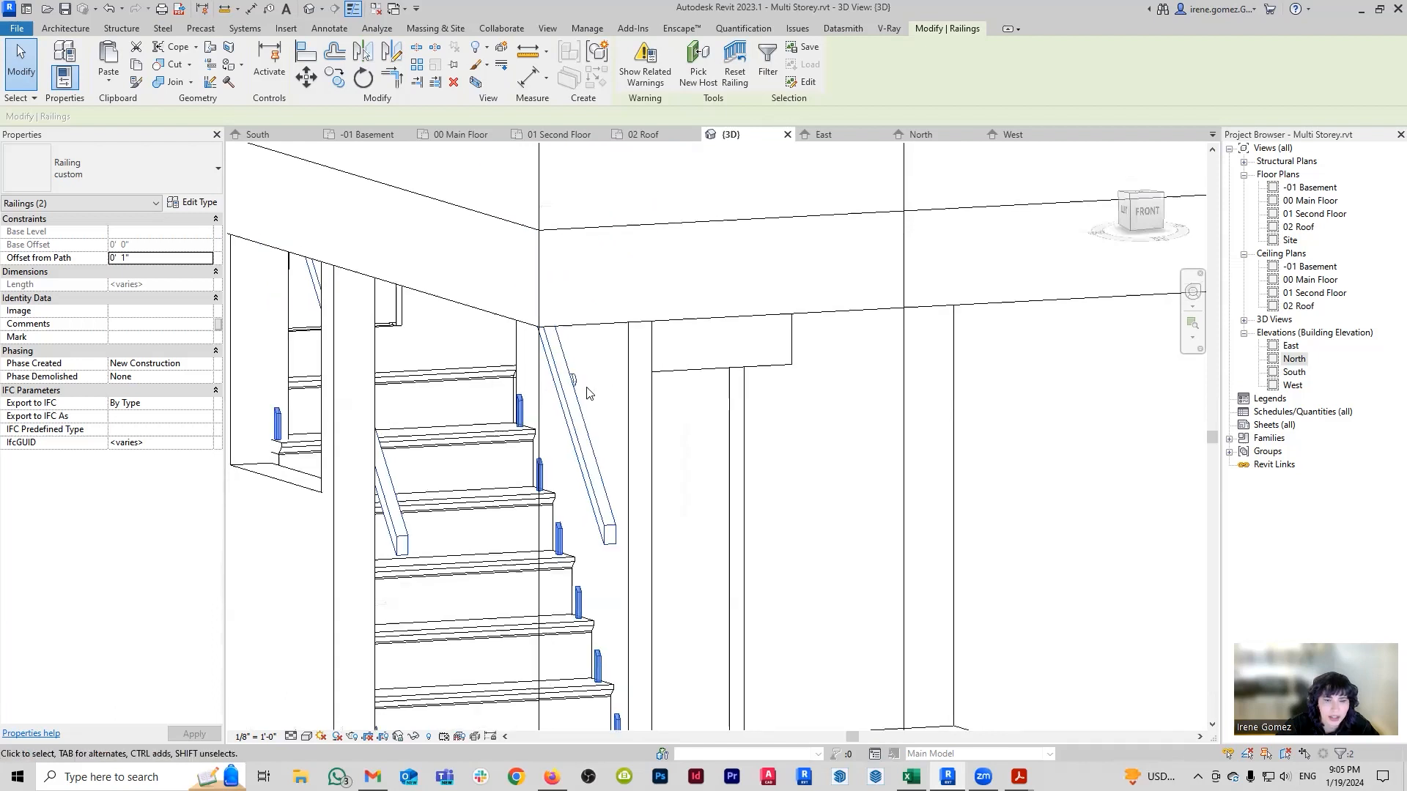
scroll(606, 589, "up", 1)
left_click(604, 590)
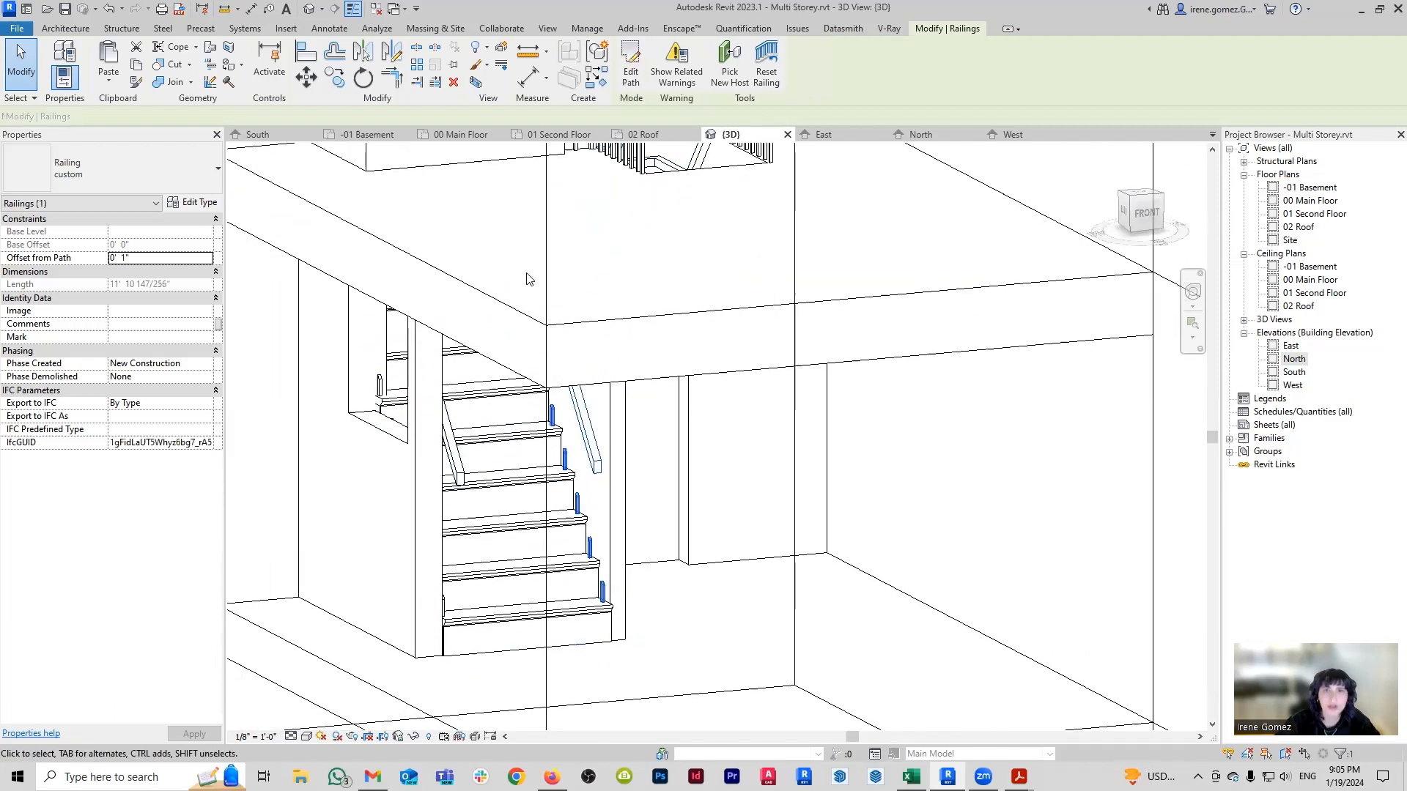
Open the custom railing's type properties and check the rail definitions in its Rail Structure (Non-Continuous).
left_click(208, 202)
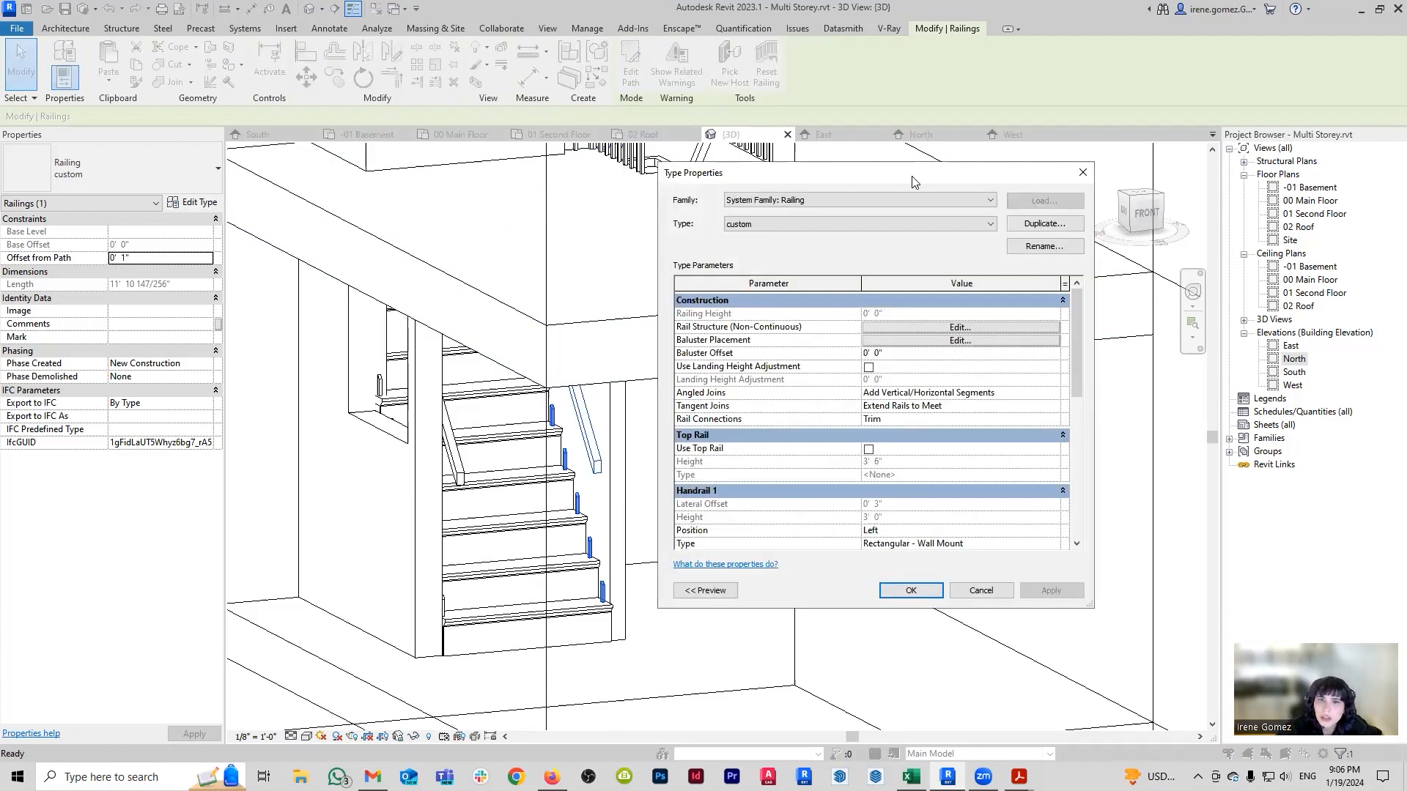
left_click_drag(913, 182, 798, 193)
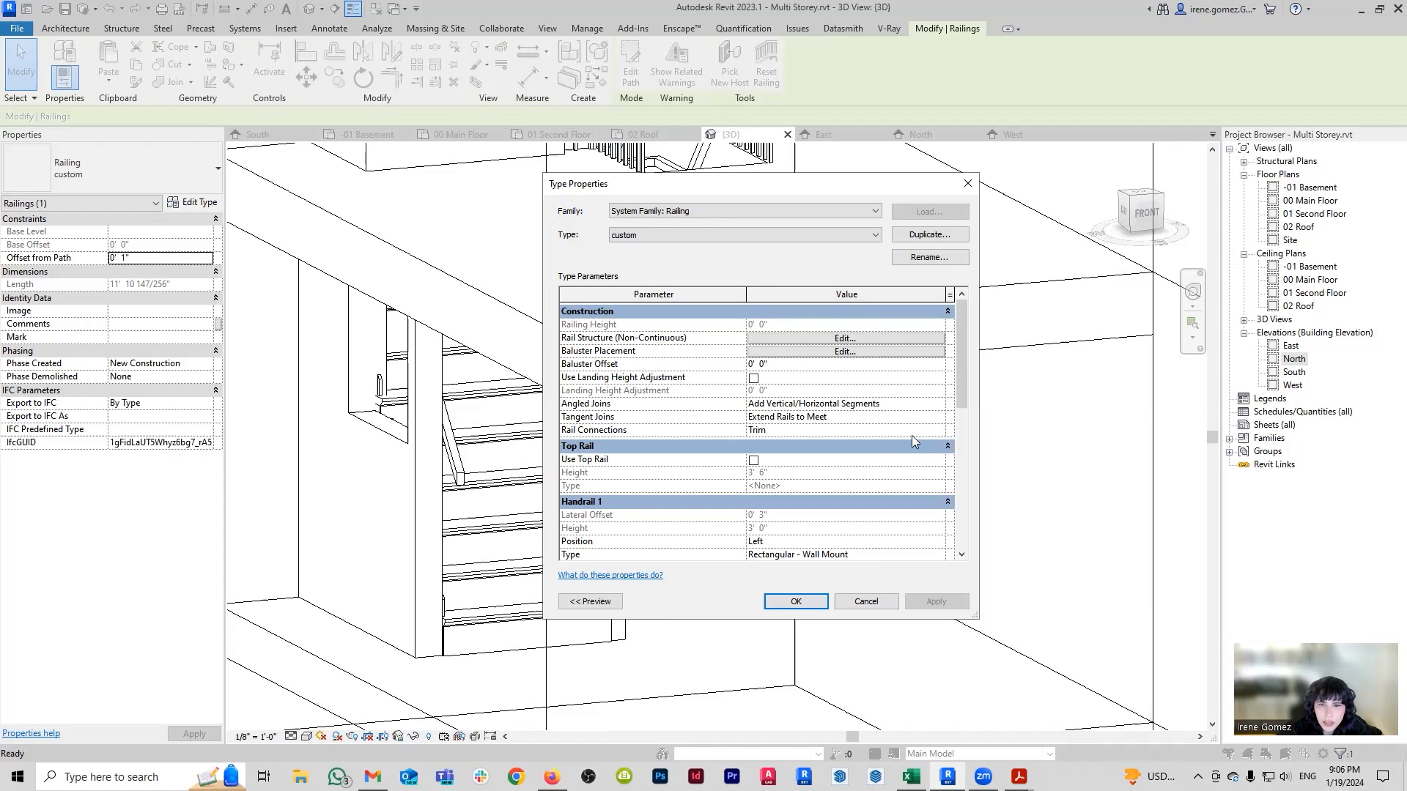
scroll(912, 435, "down", 3)
scroll(911, 435, "up", 3)
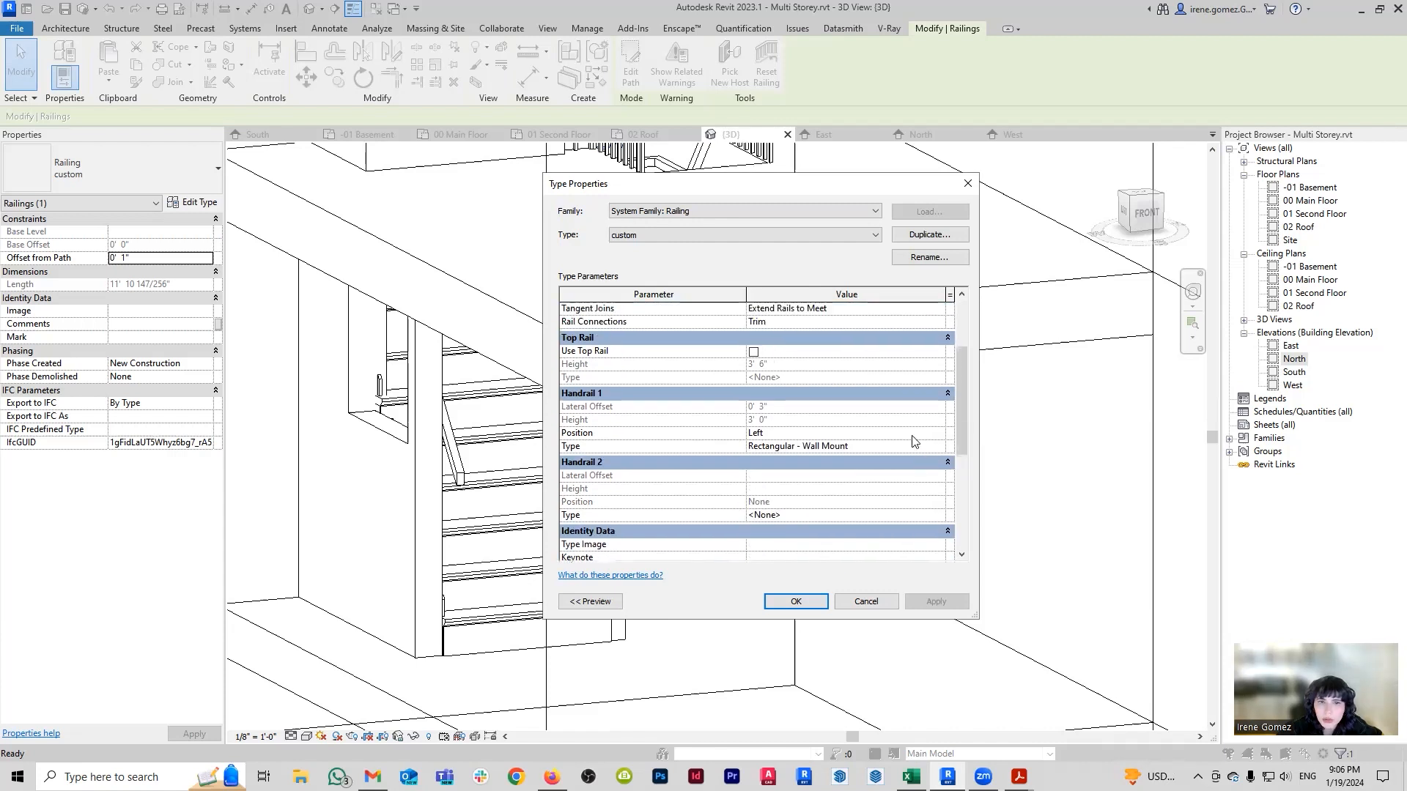
left_click(853, 339)
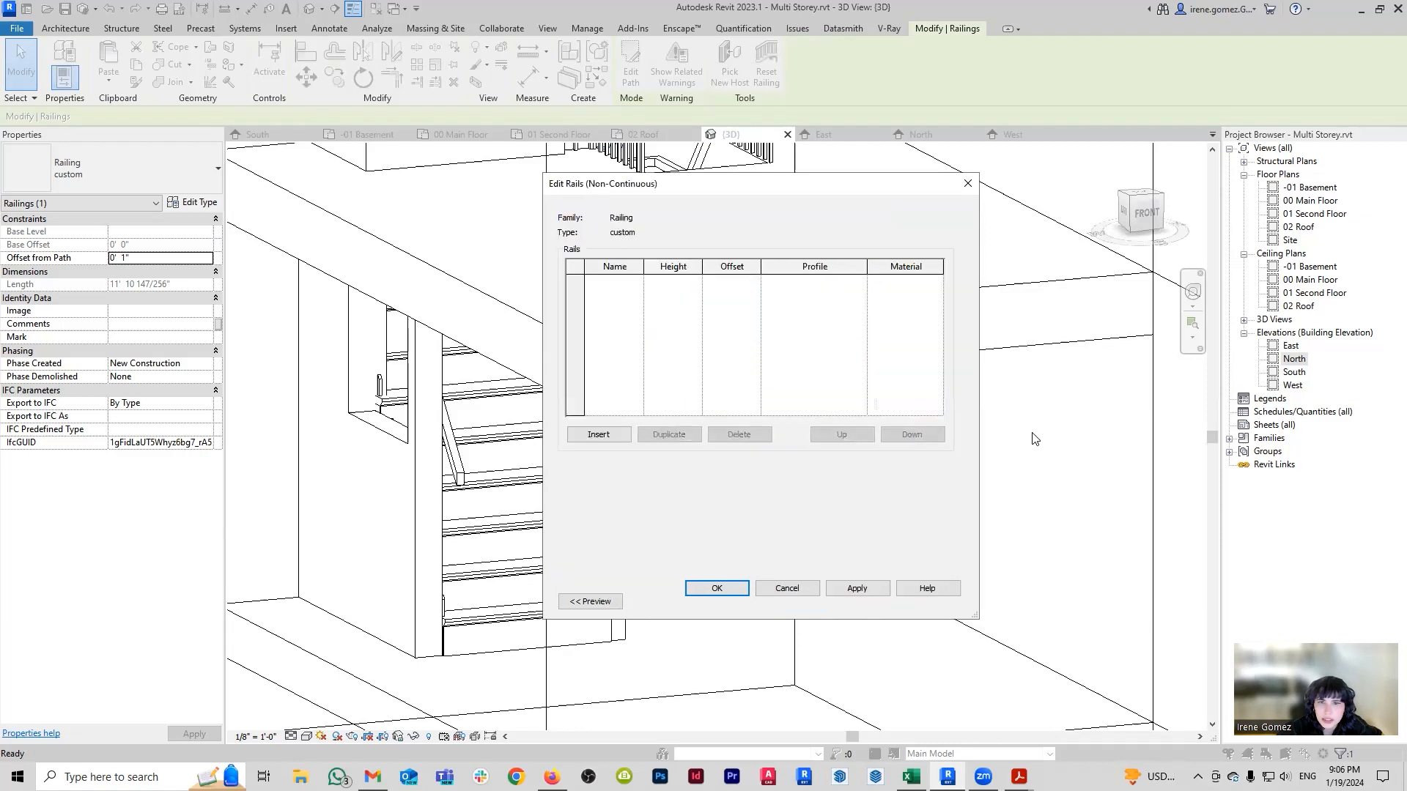
left_click(733, 589)
Set the regular baluster family in the custom railing's main pattern to None and apply the type changes.
left_click(883, 350)
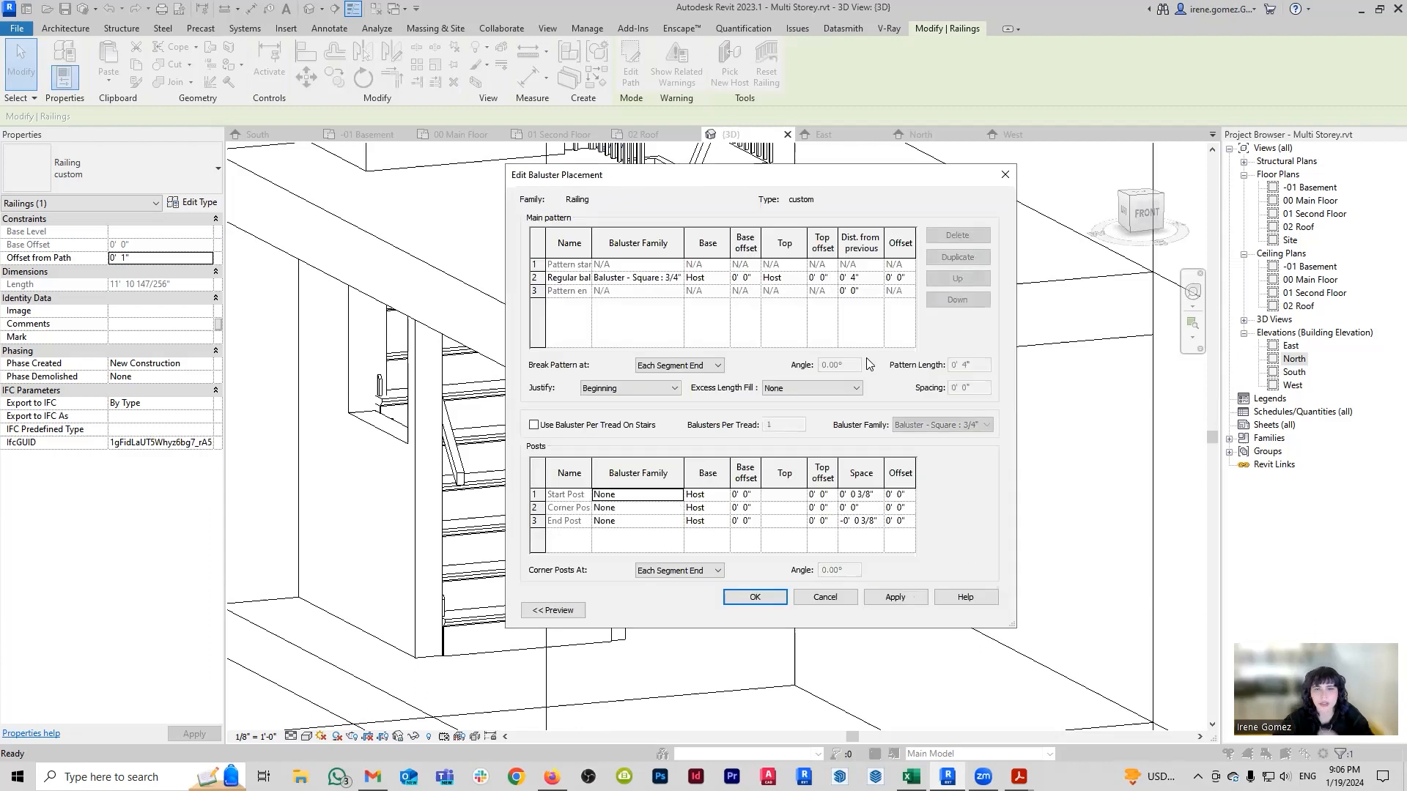
left_click(679, 278)
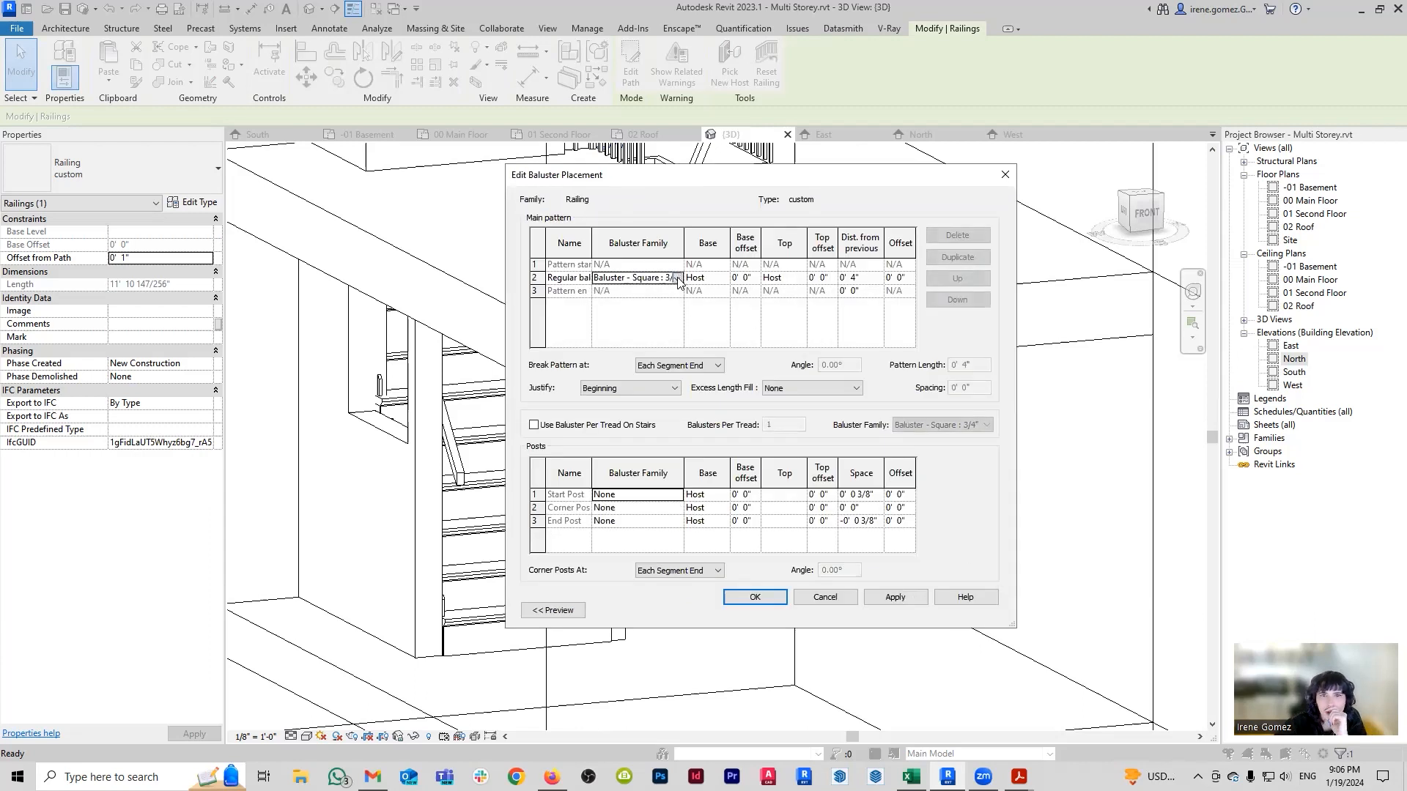
left_click(678, 278)
scroll(636, 306, "up", 1)
left_click(631, 291)
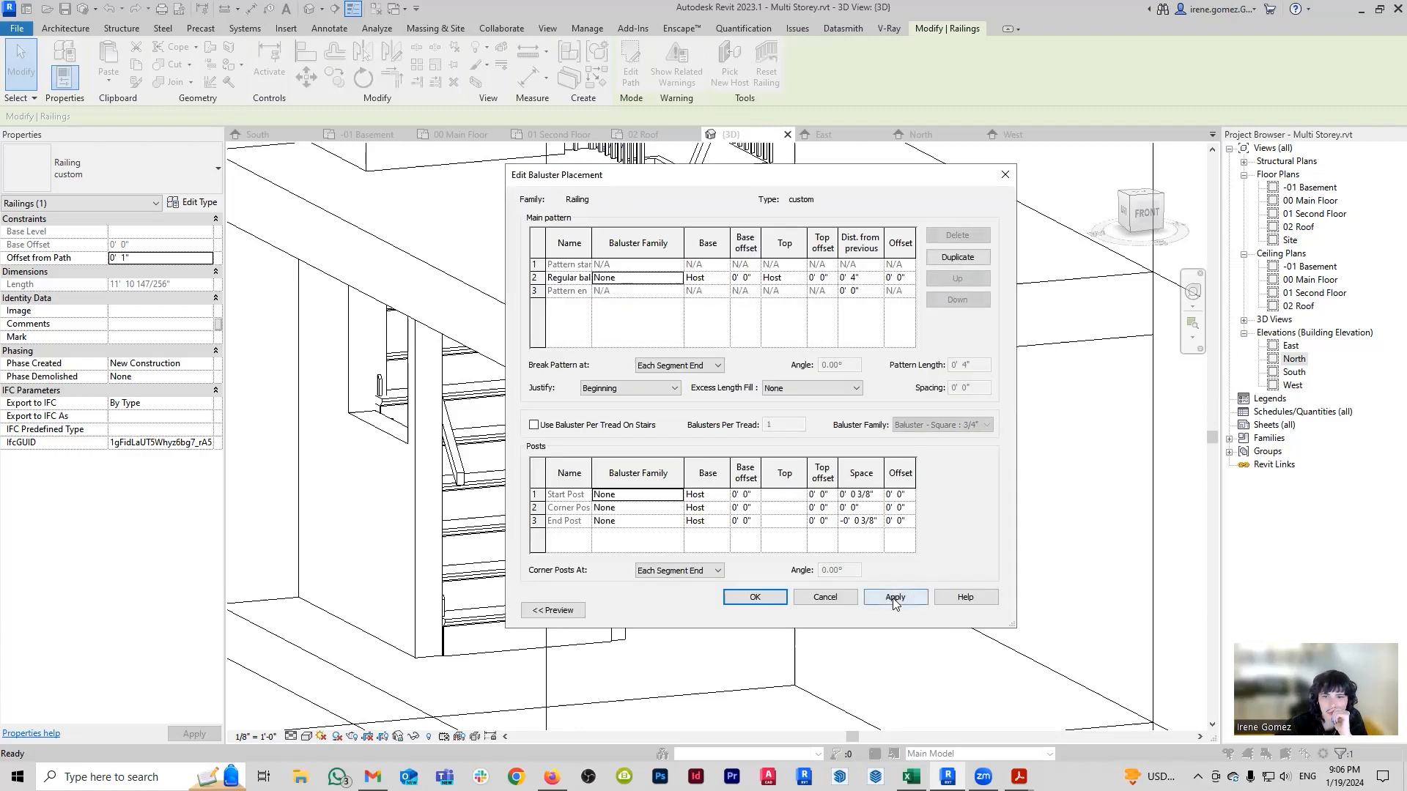
left_click(755, 597)
left_click(935, 601)
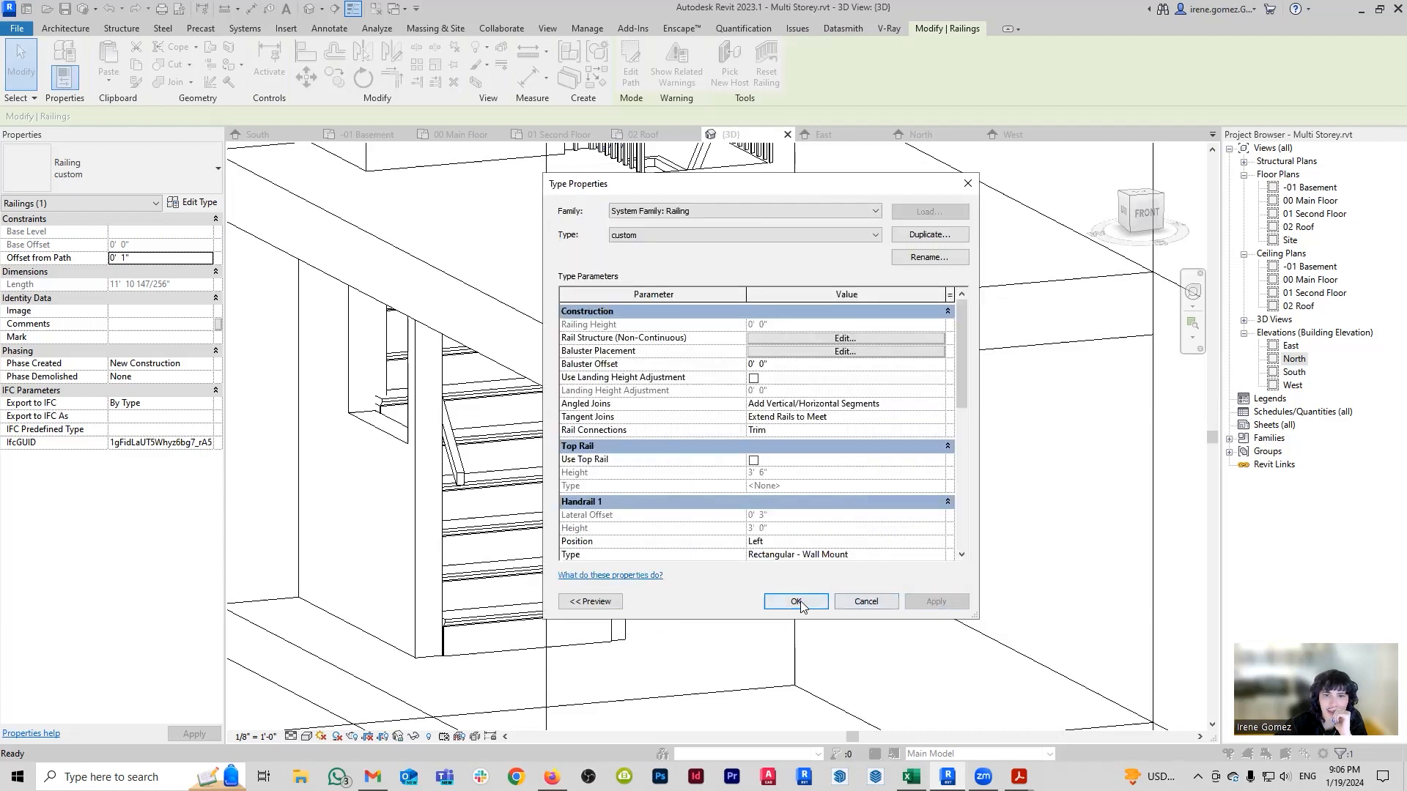
left_click(796, 601)
Select both custom railings of the basement stair and set their Offset from Path to 0.
scroll(894, 488, "up", 3)
middle_click_drag(516, 532, 398, 433, "shift")
scroll(494, 343, "up", 2)
middle_click_drag(518, 335, 669, 442, "shift")
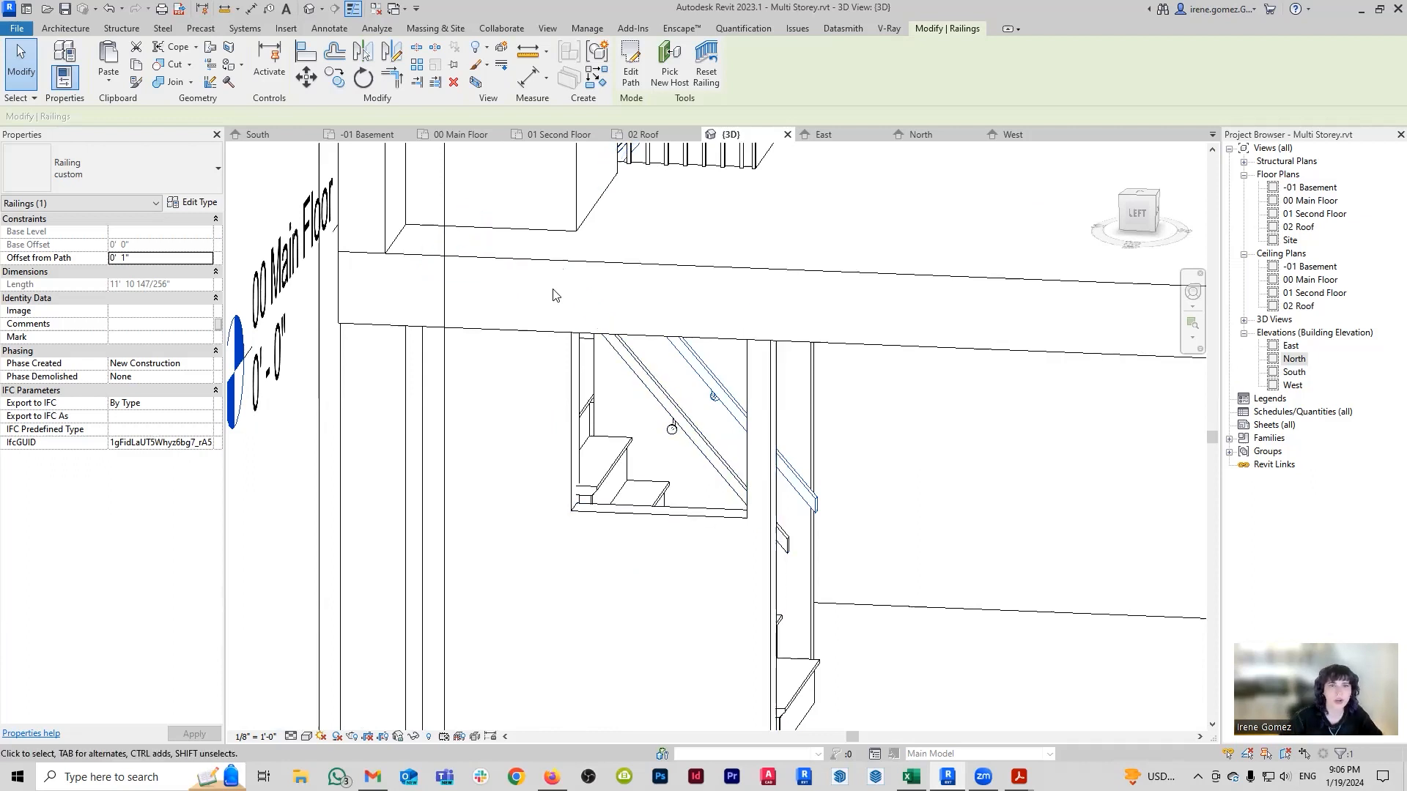
middle_click_drag(636, 380, 740, 403, "shift")
scroll(755, 428, "up", 5)
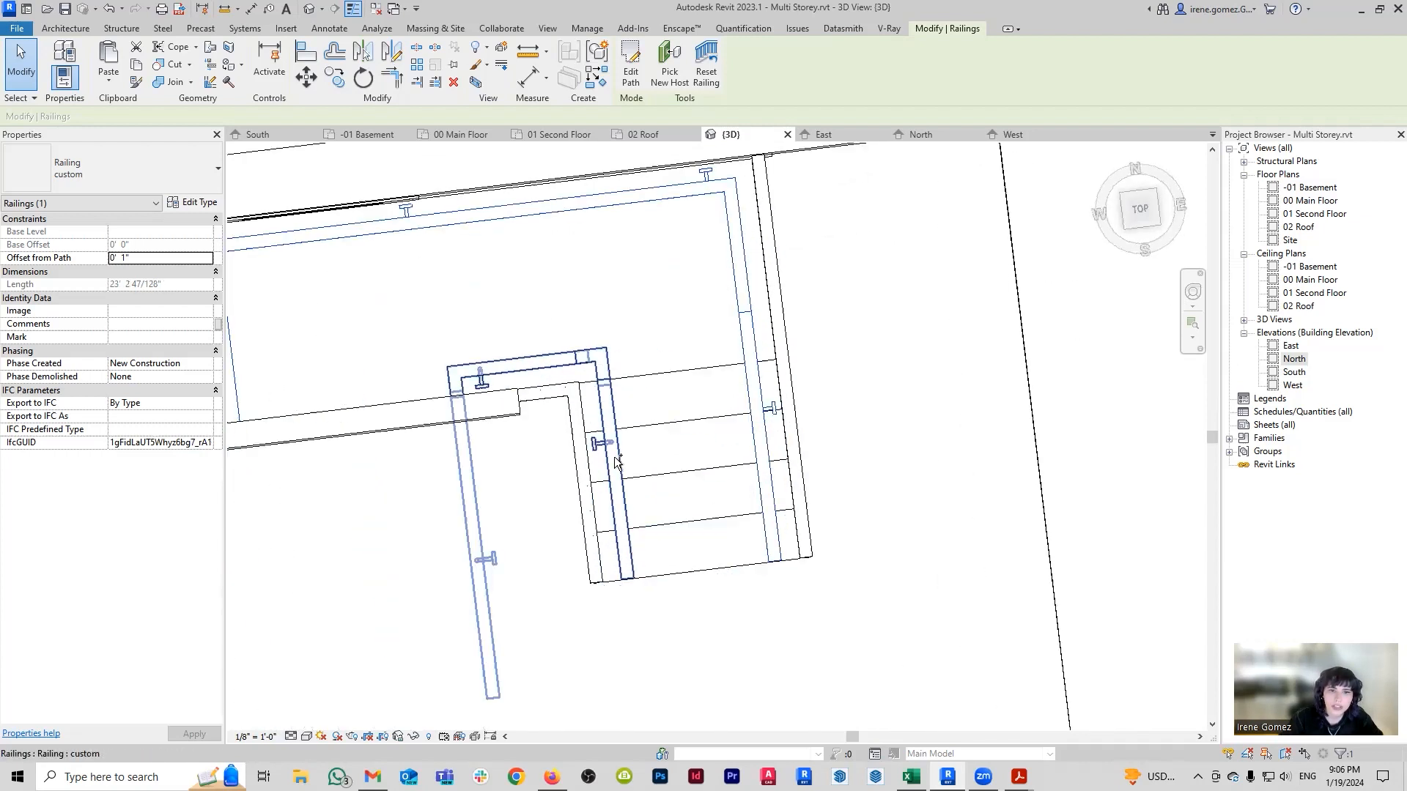
left_click(616, 459, "ctrl")
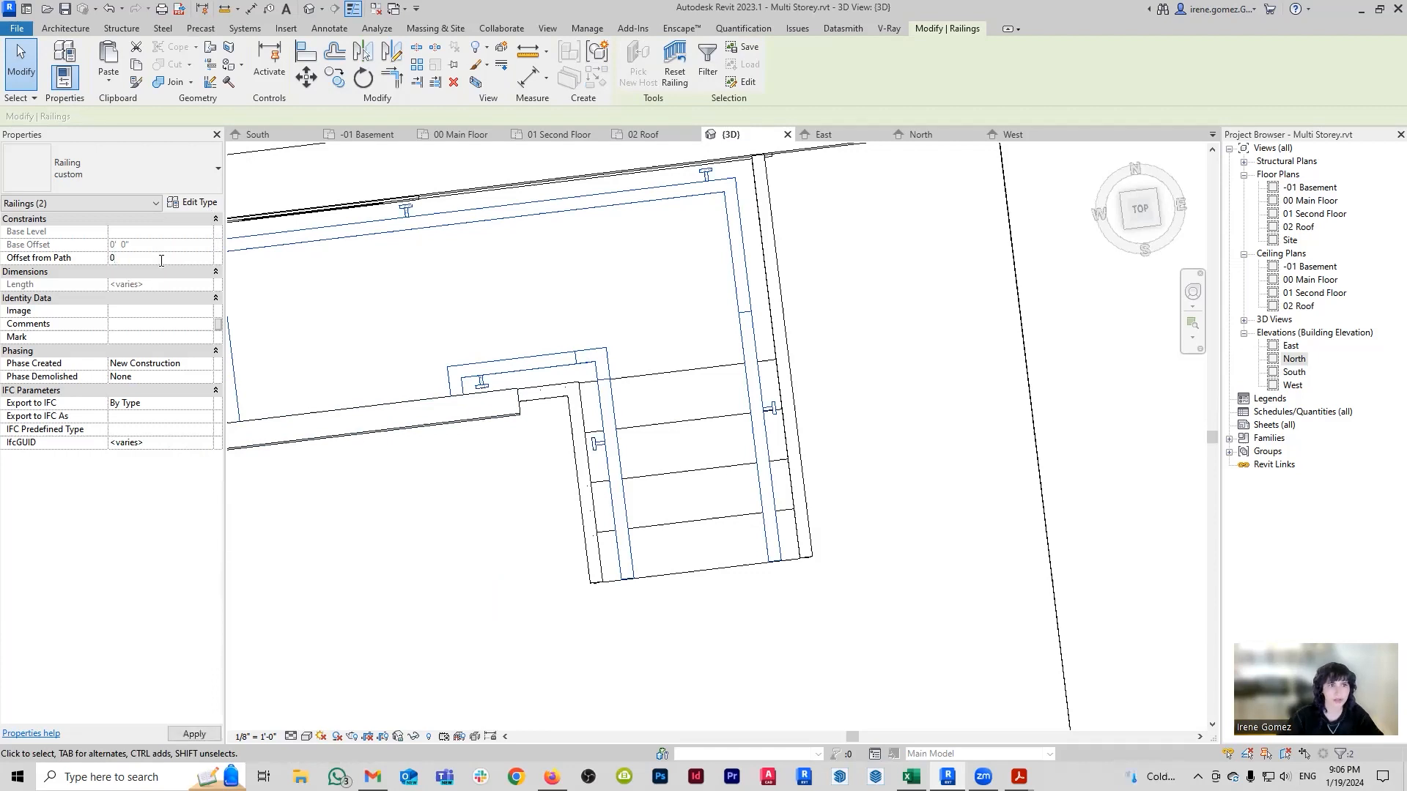
key("Return")
left_click(827, 386)
Try to delete the custom railing on the outer side of the basement stair.
scroll(648, 473, "down", 1)
middle_click_drag(639, 469, 631, 575, "shift")
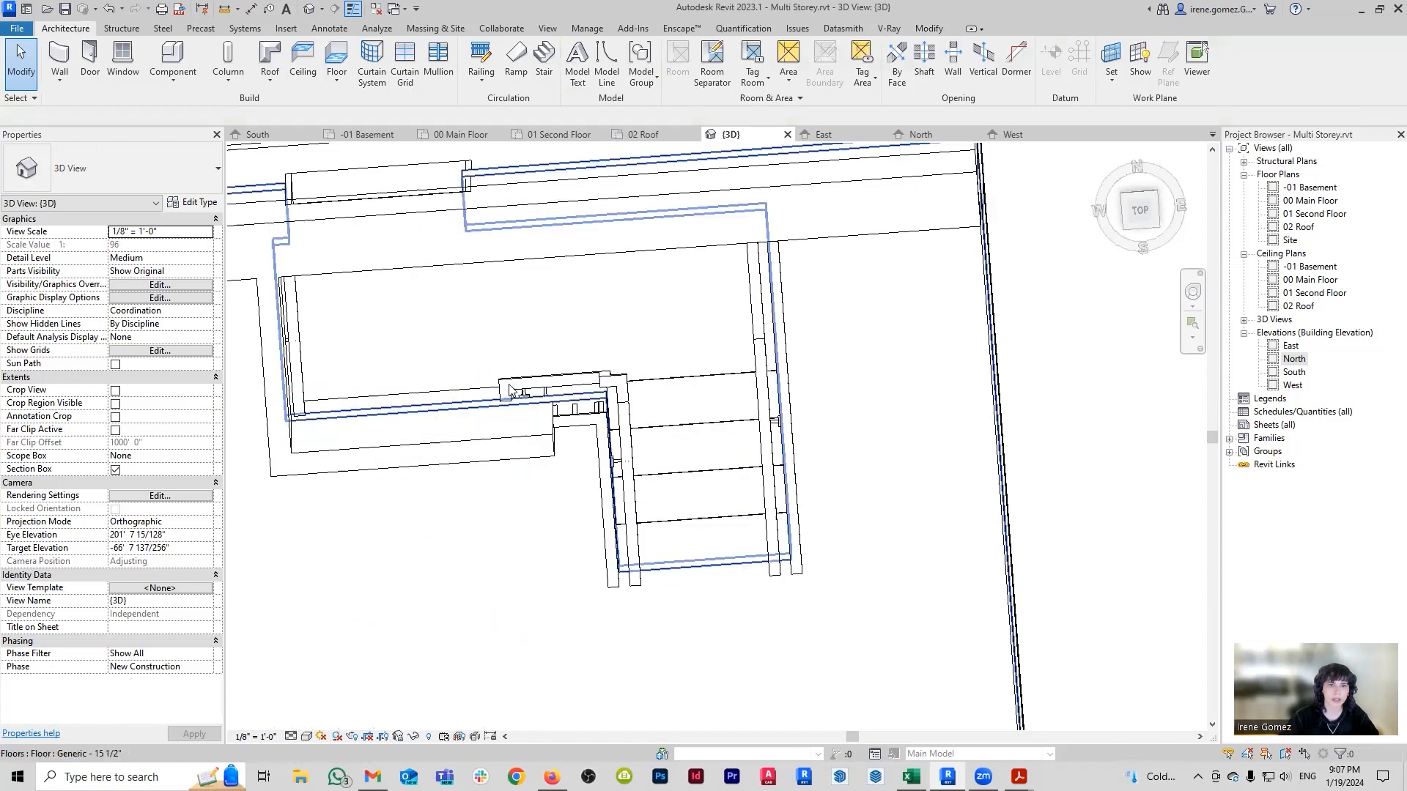
left_click(781, 414)
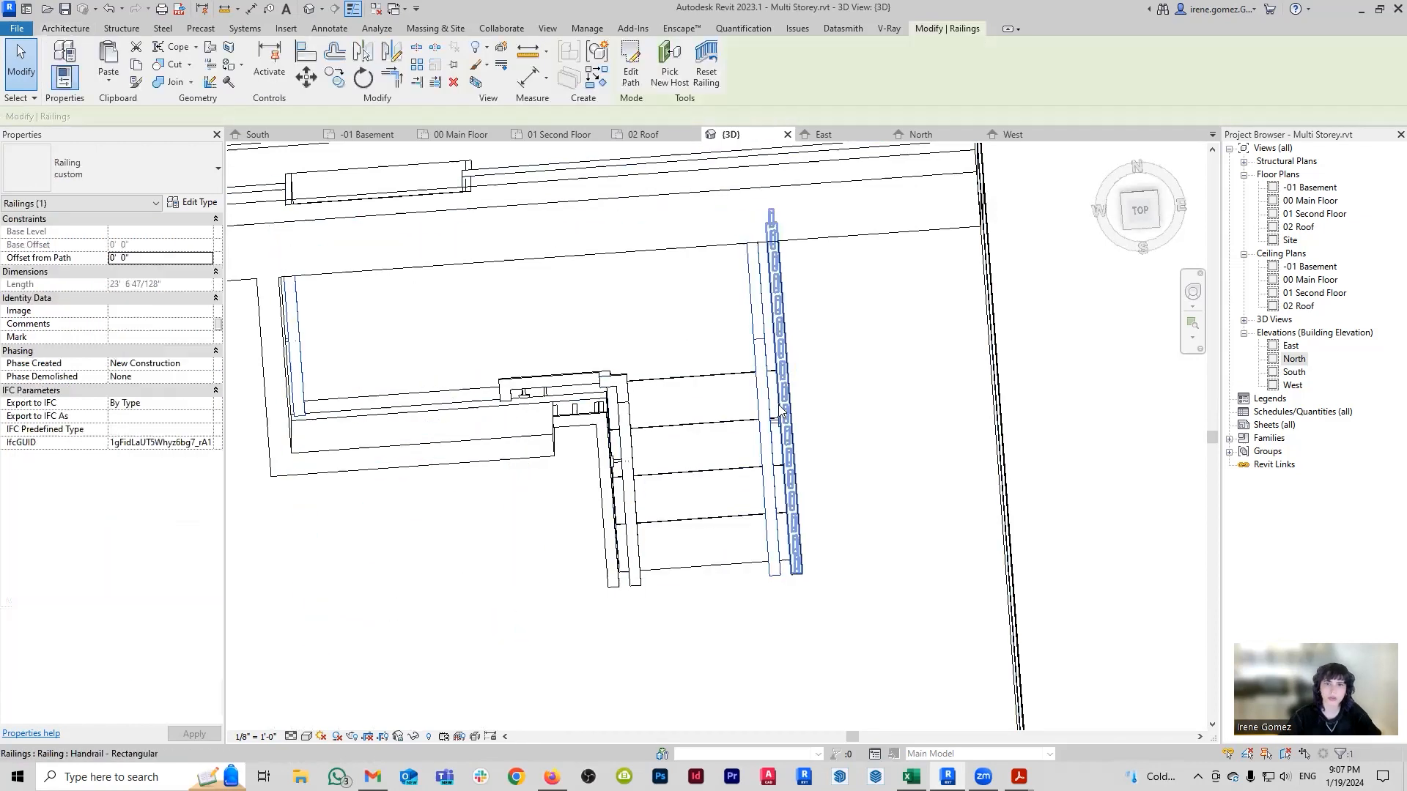
key("Delete")
scroll(767, 501, "down", 2)
middle_click_drag(707, 620, 740, 278, "shift")
middle_click_drag(770, 469, 792, 298)
middle_click_drag(740, 410, 769, 475, "shift")
scroll(714, 443, "up", 5)
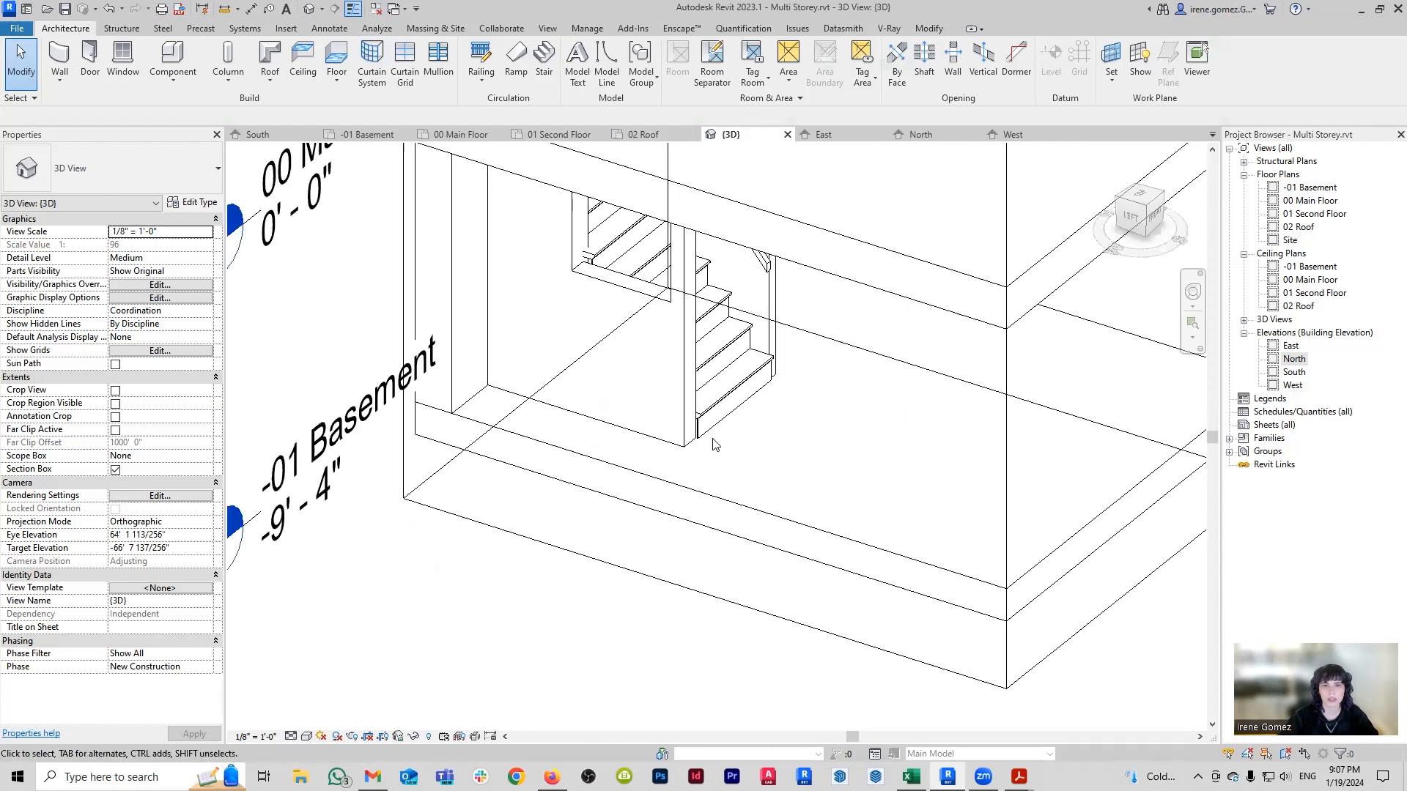
key("a")
key("l")
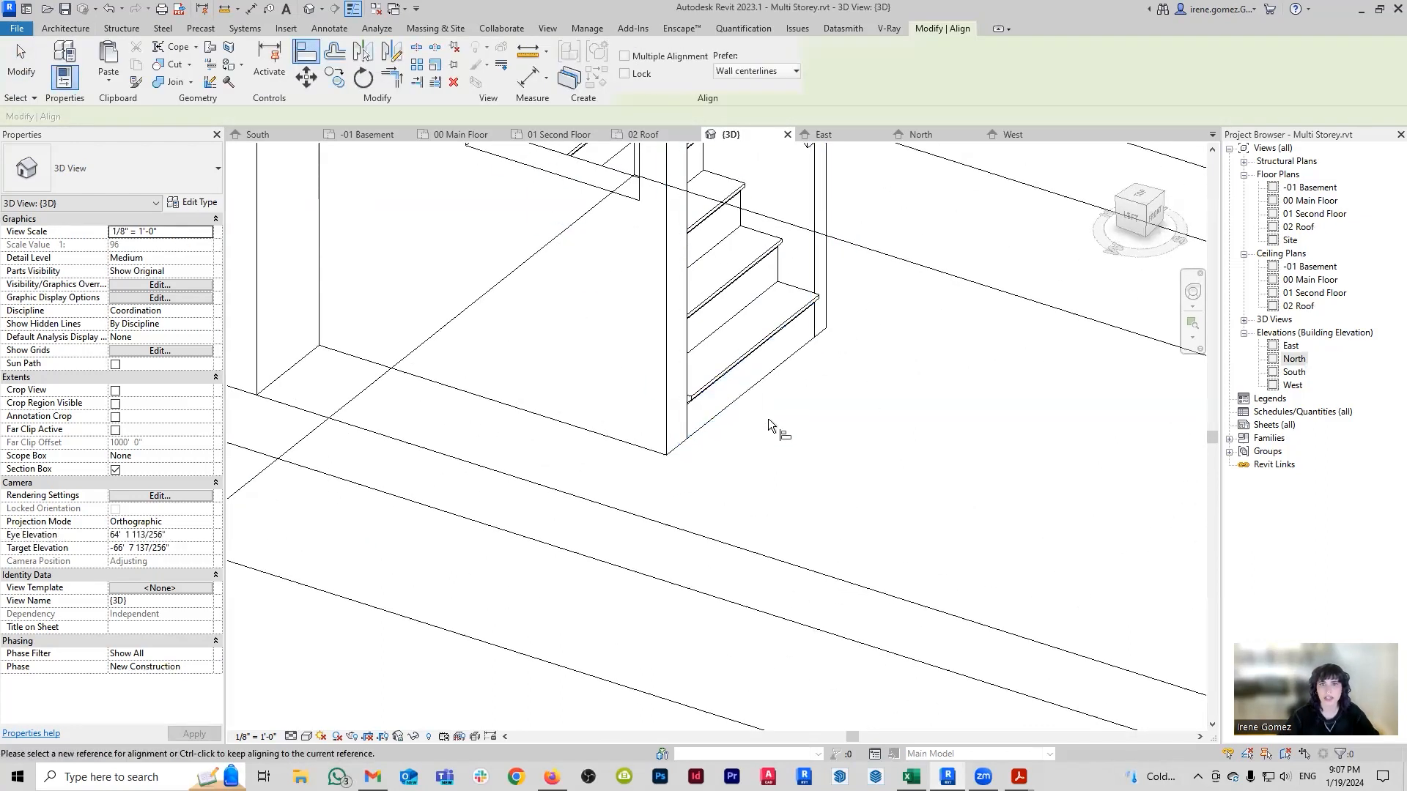
scroll(770, 425, "down", 5)
key("Escape")
middle_click_drag(780, 432, 737, 477, "shift")
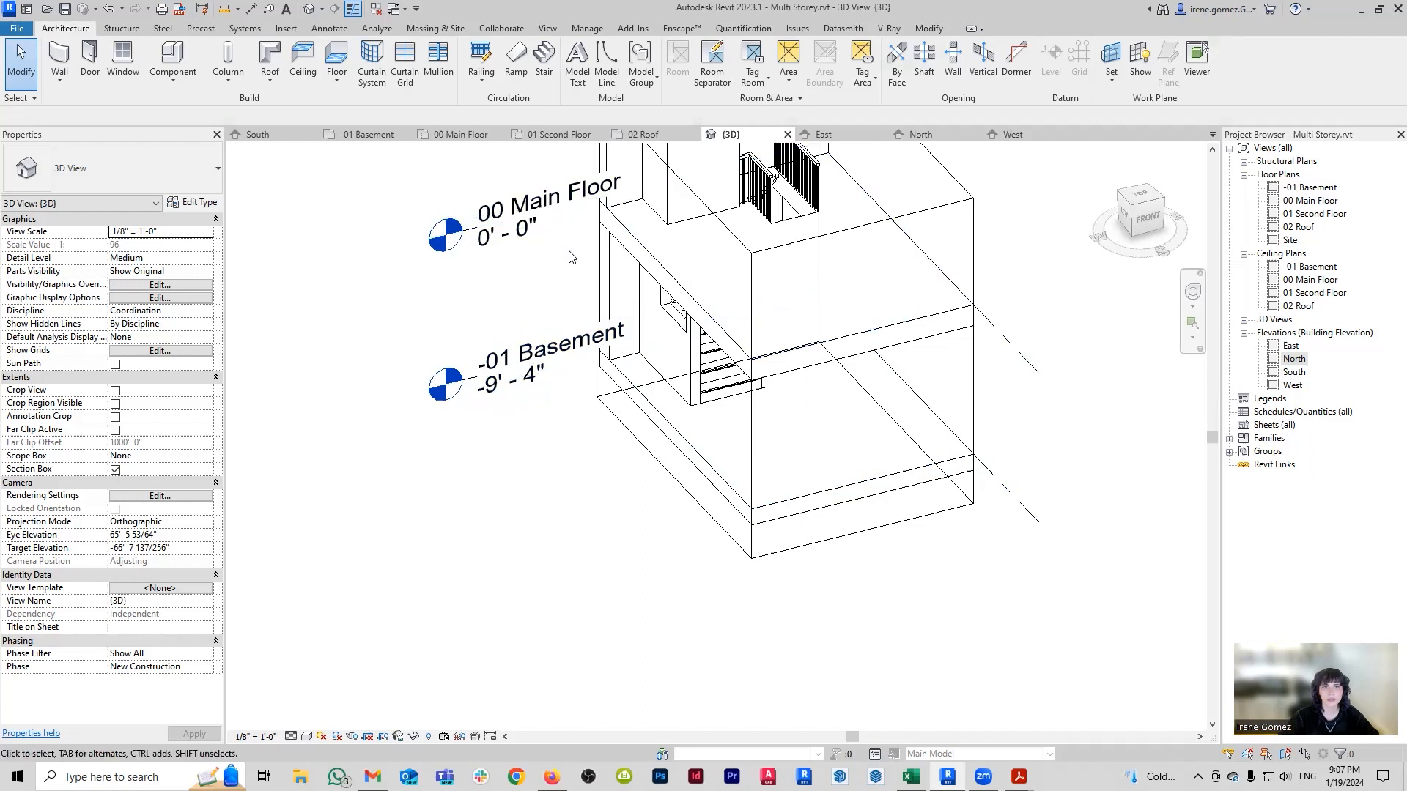
Examine the stairwell walls and stair layout on the 01 Second Floor plan and compare them with the 3D model.
left_click(561, 132)
scroll(770, 401, "down", 5)
middle_click_drag(781, 471, 753, 432)
scroll(752, 431, "up", 1)
scroll(753, 434, "up", 1)
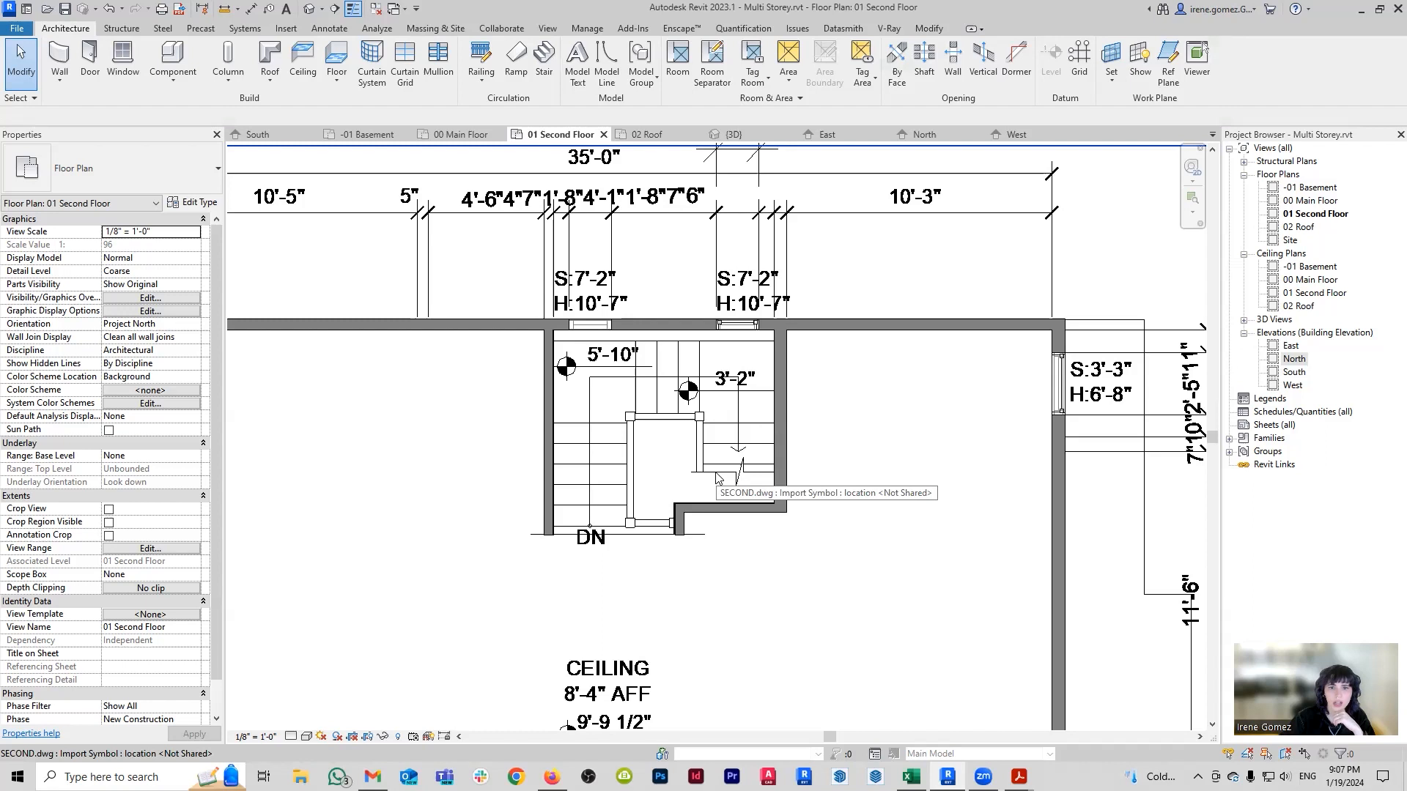
scroll(673, 526, "up", 1)
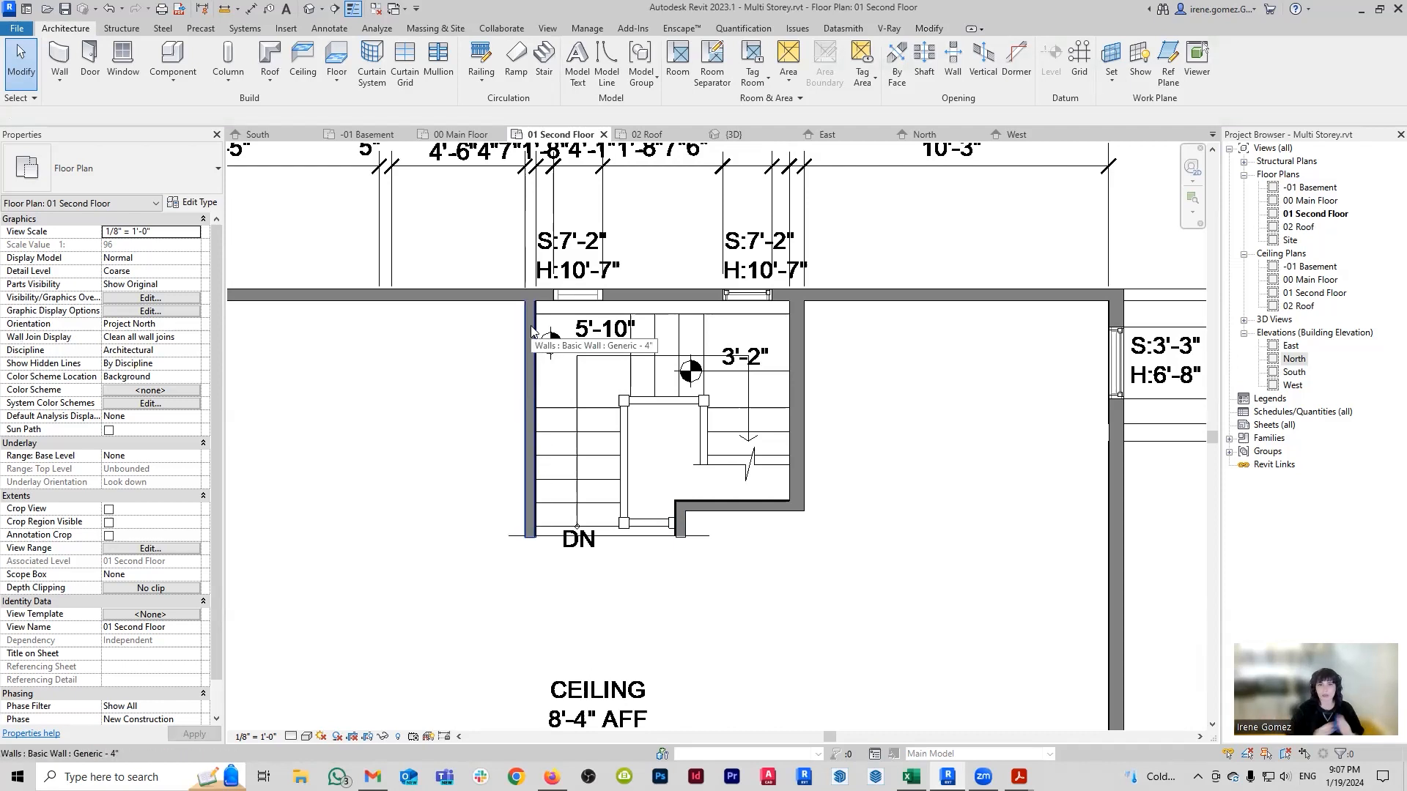
left_click(767, 136)
middle_click_drag(659, 440, 1083, 383, "shift")
scroll(882, 512, "up", 4)
middle_click_drag(883, 512, 819, 512, "shift")
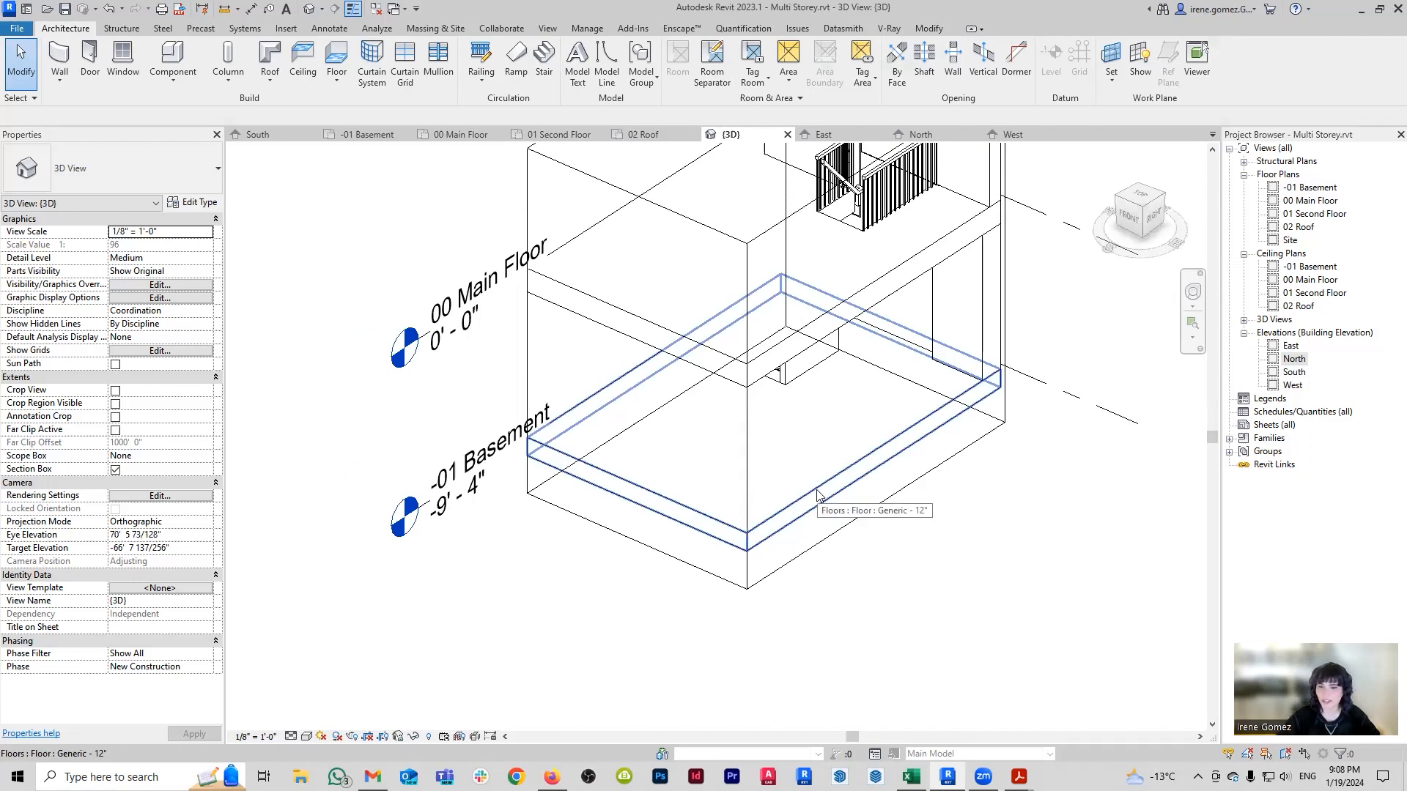